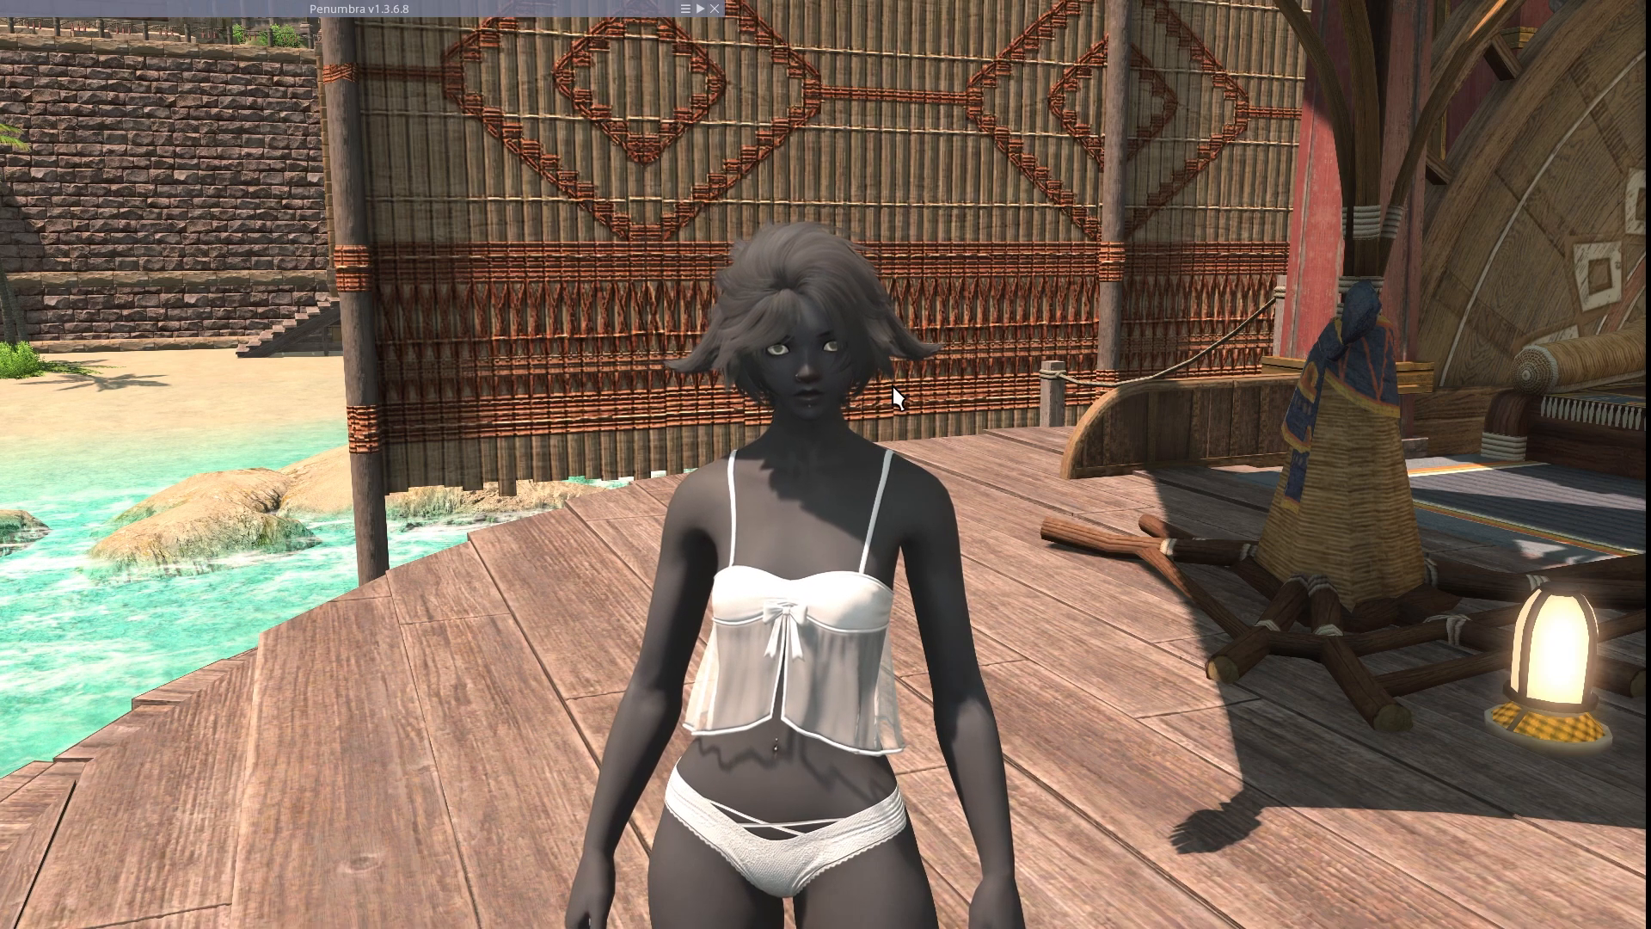
Turn the in-game character to examine the outfit from the front and both sides.
mouse_move(937, 619)
right_mouse_down()
mouse_move(714, 619)
mouse_move(1057, 619)
mouse_move(951, 589)
right_mouse_up()
key("d")
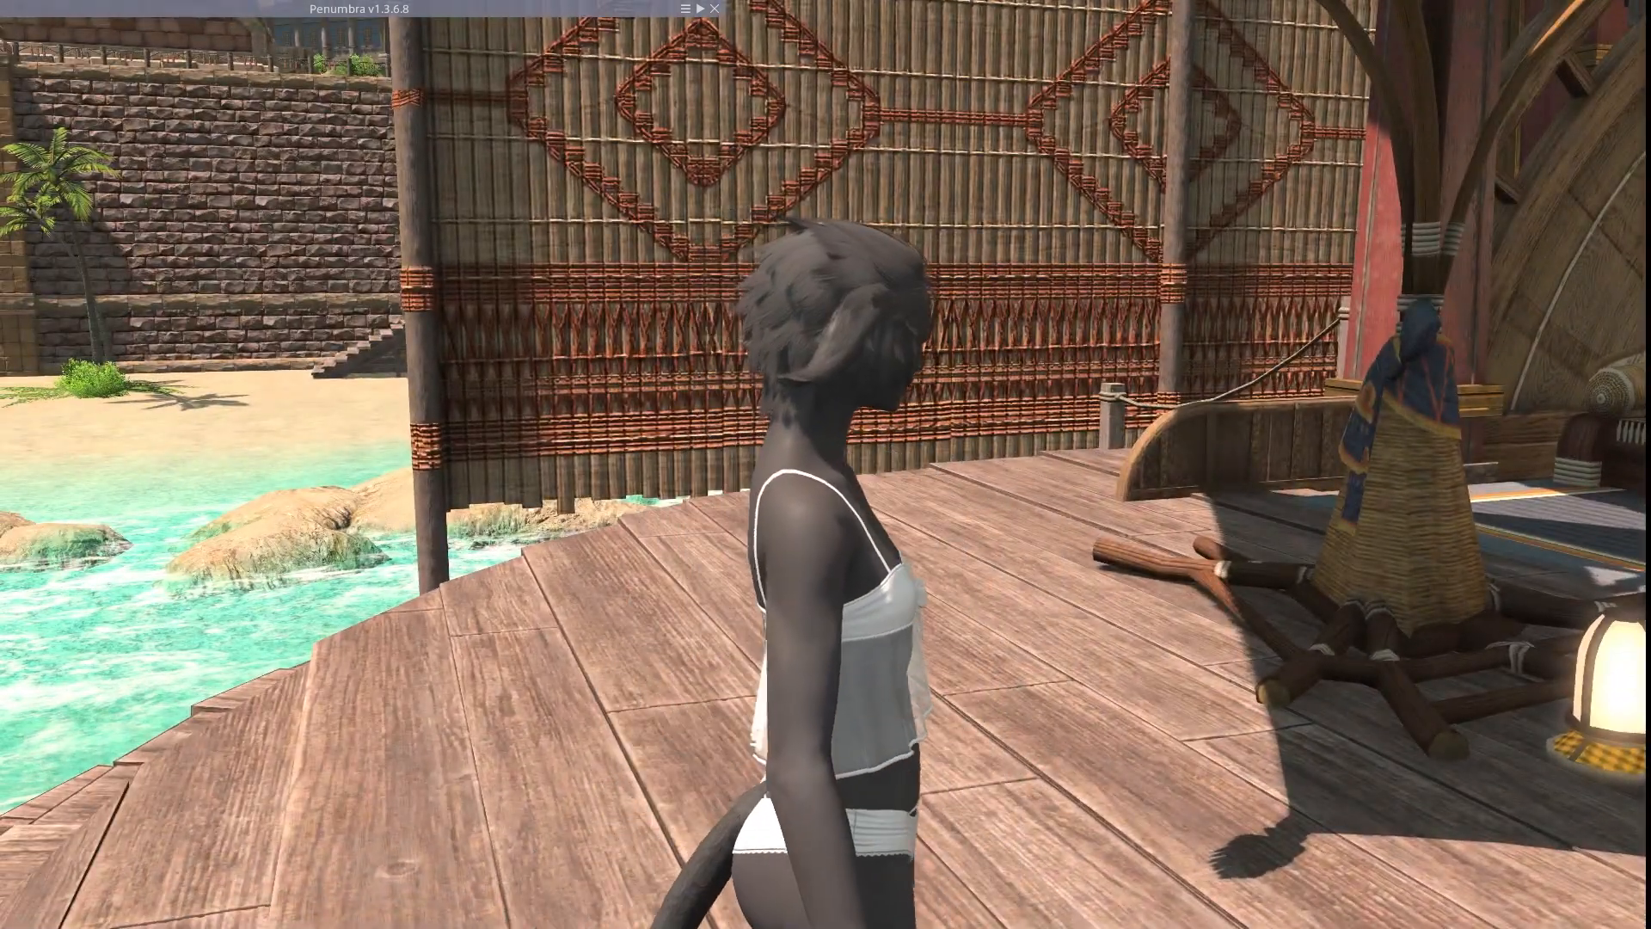
key("w")
key("a")
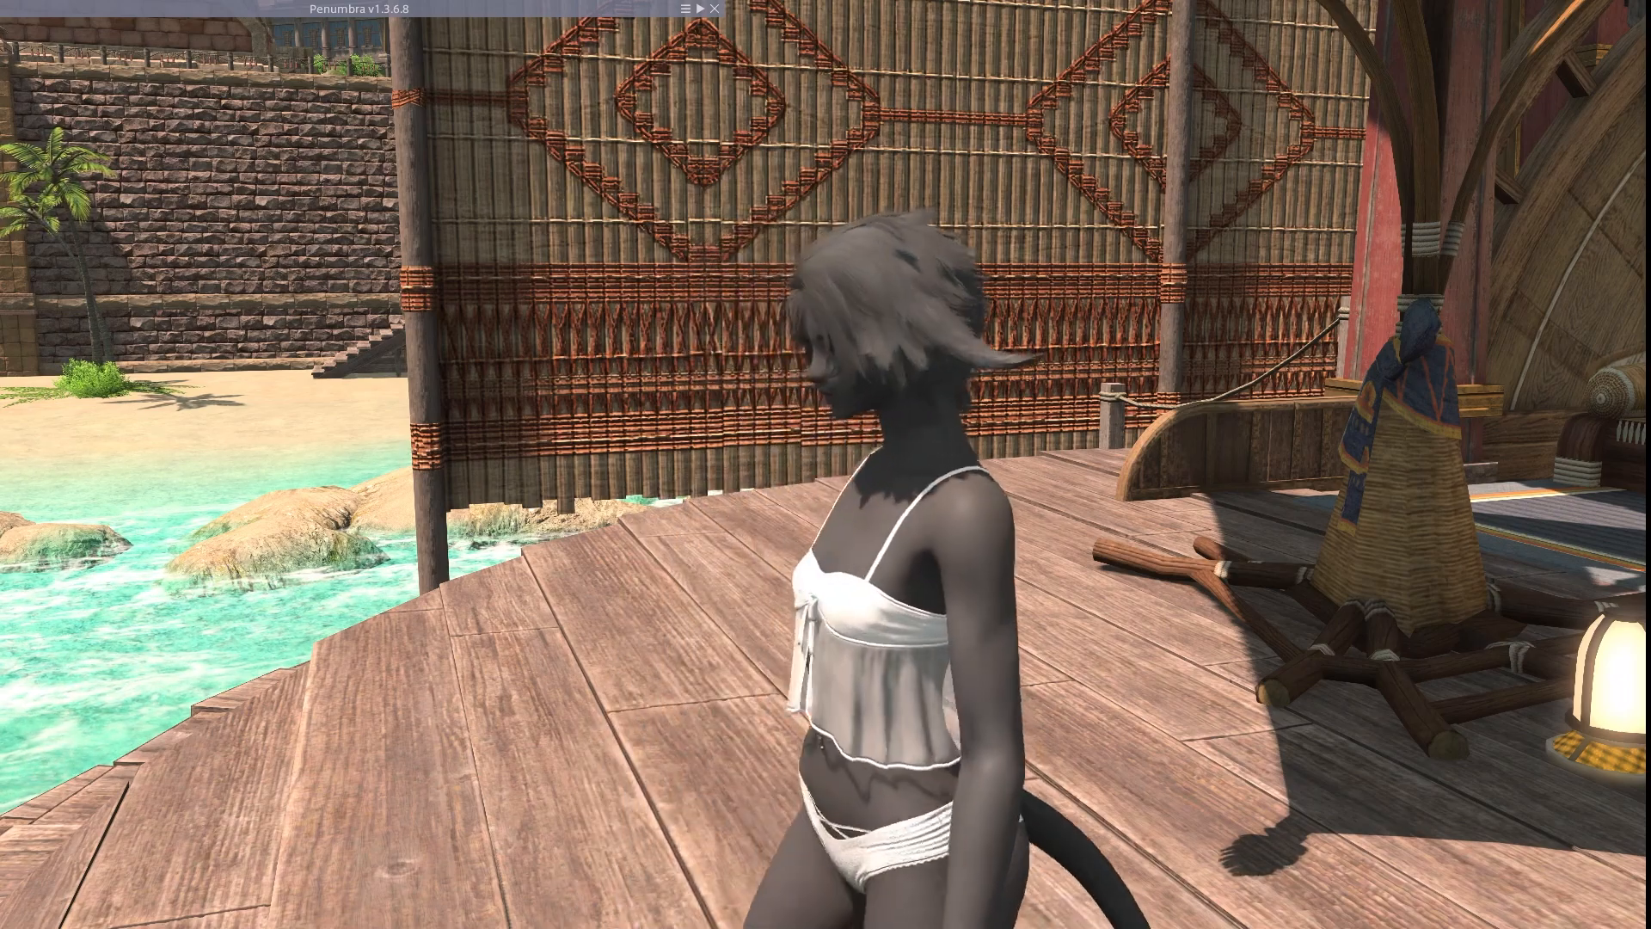
key("s")
right_click_drag(951, 593, 943, 601)
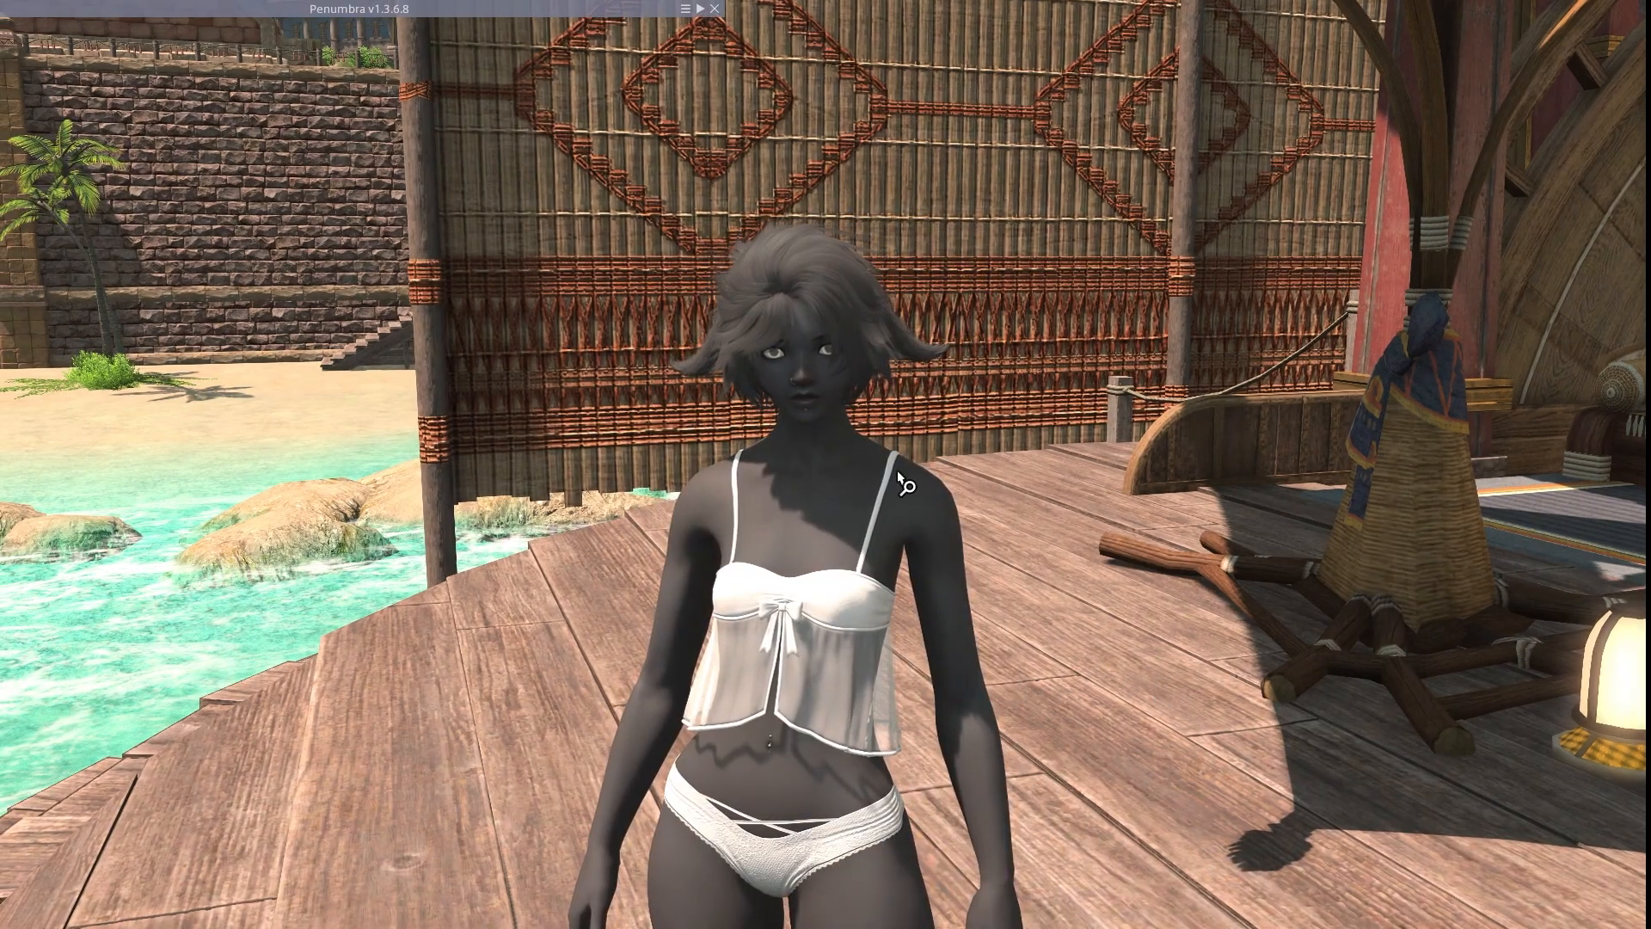
Examine the body model options offered in the gisela mod's settings in Penumbra.
double_click(340, 8)
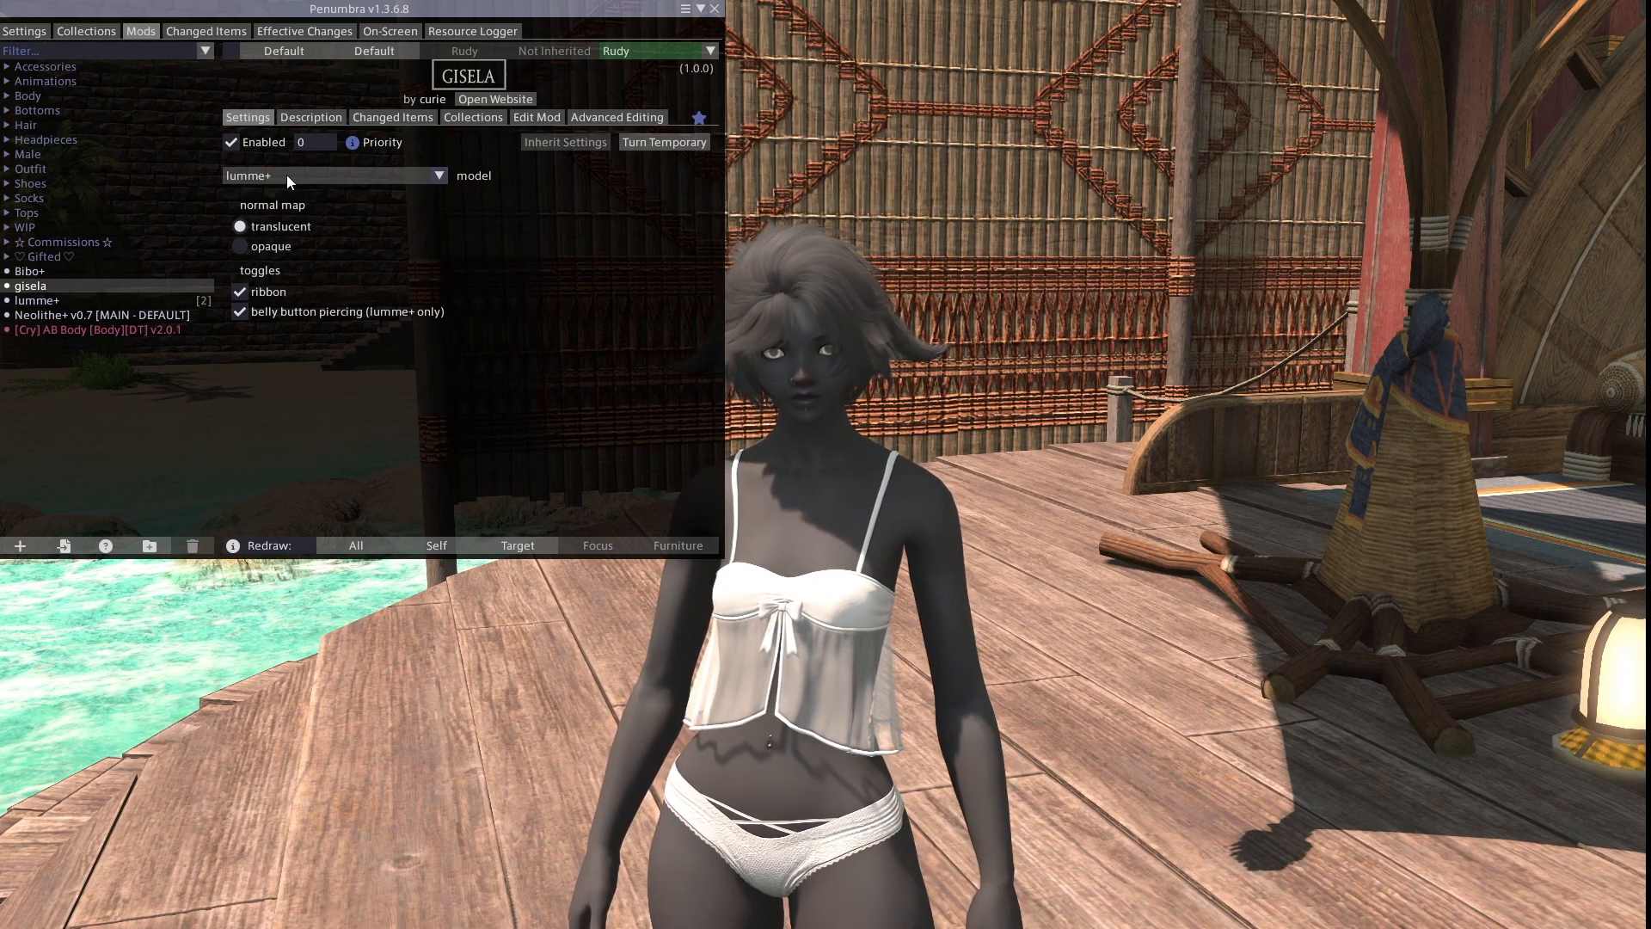
left_click(346, 176)
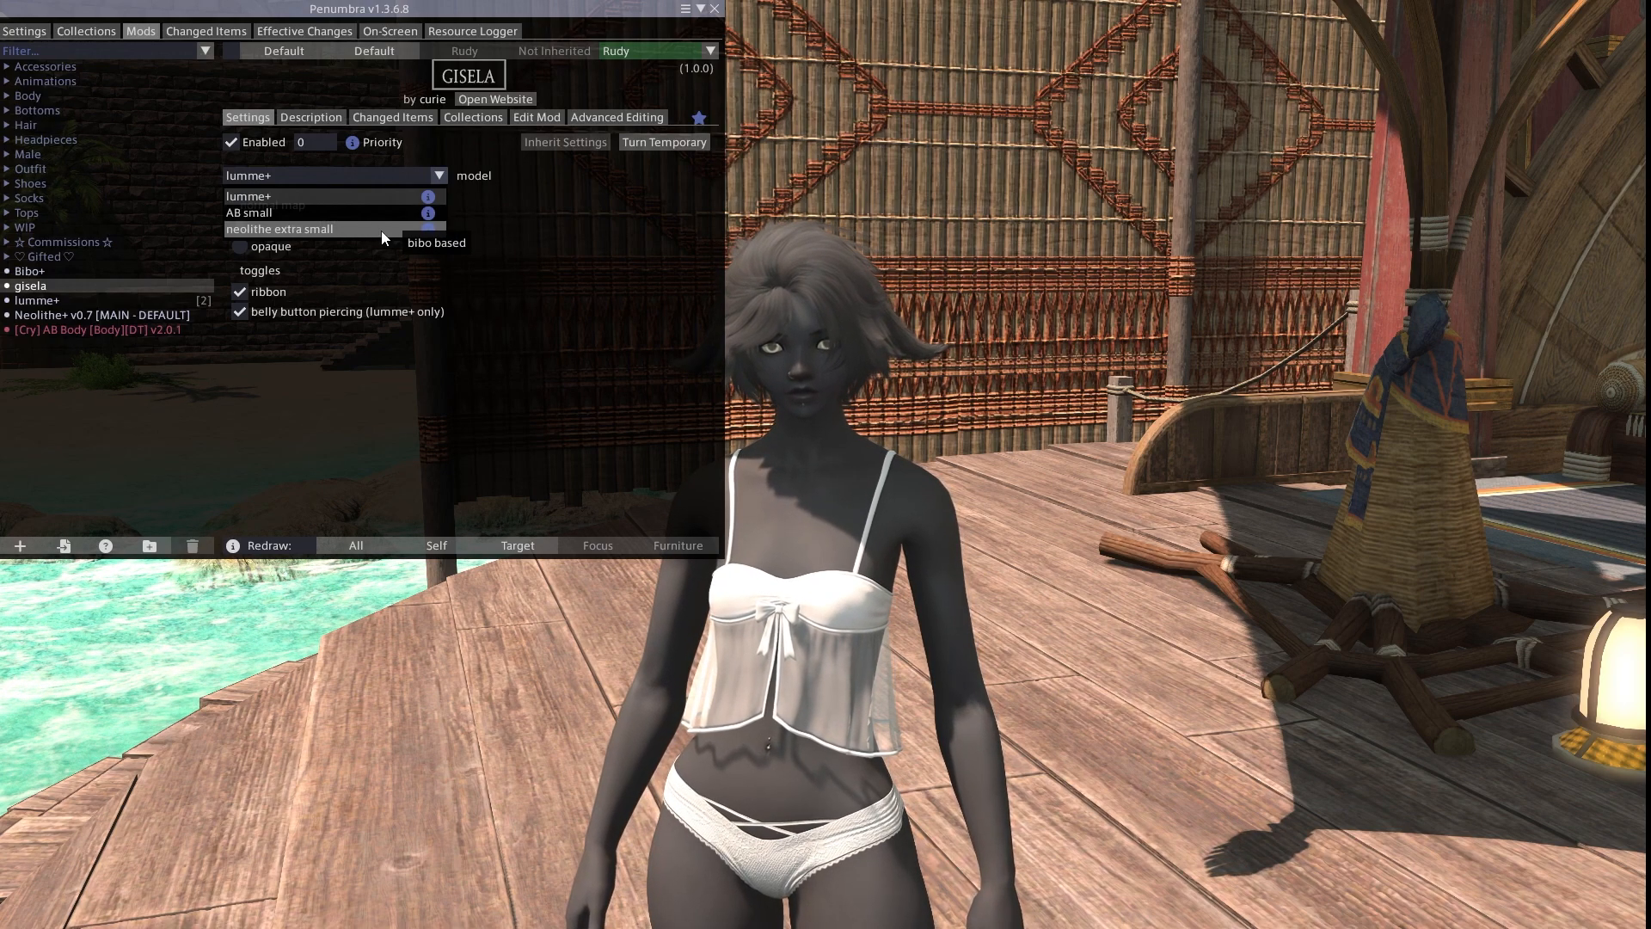
left_click(549, 265)
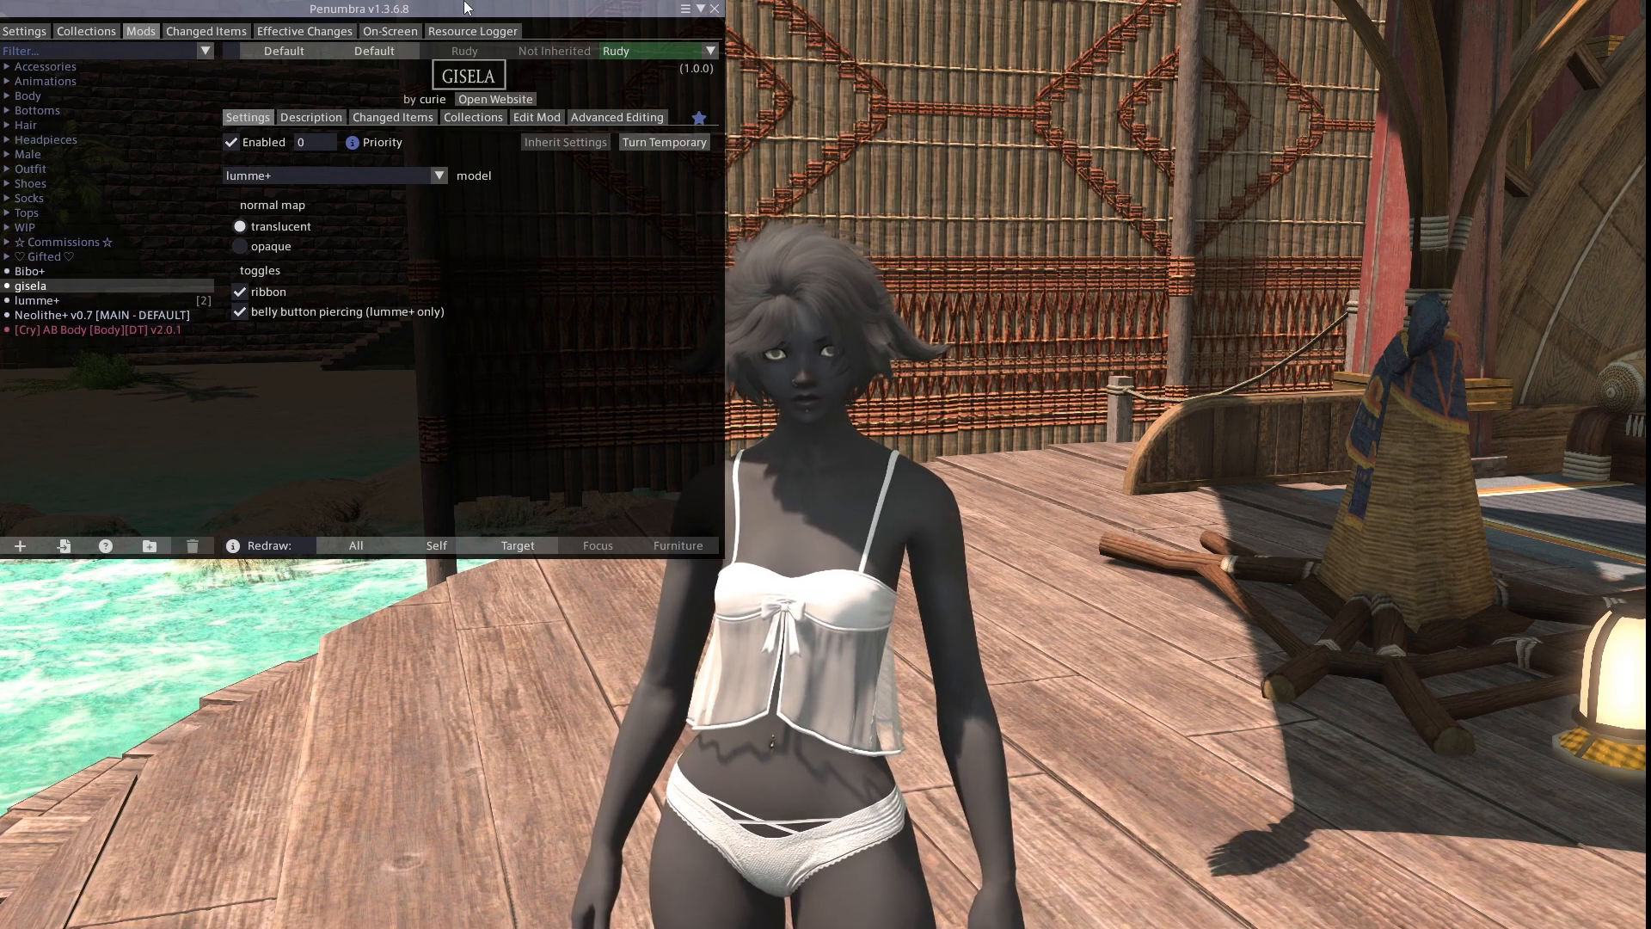
double_click(465, 7)
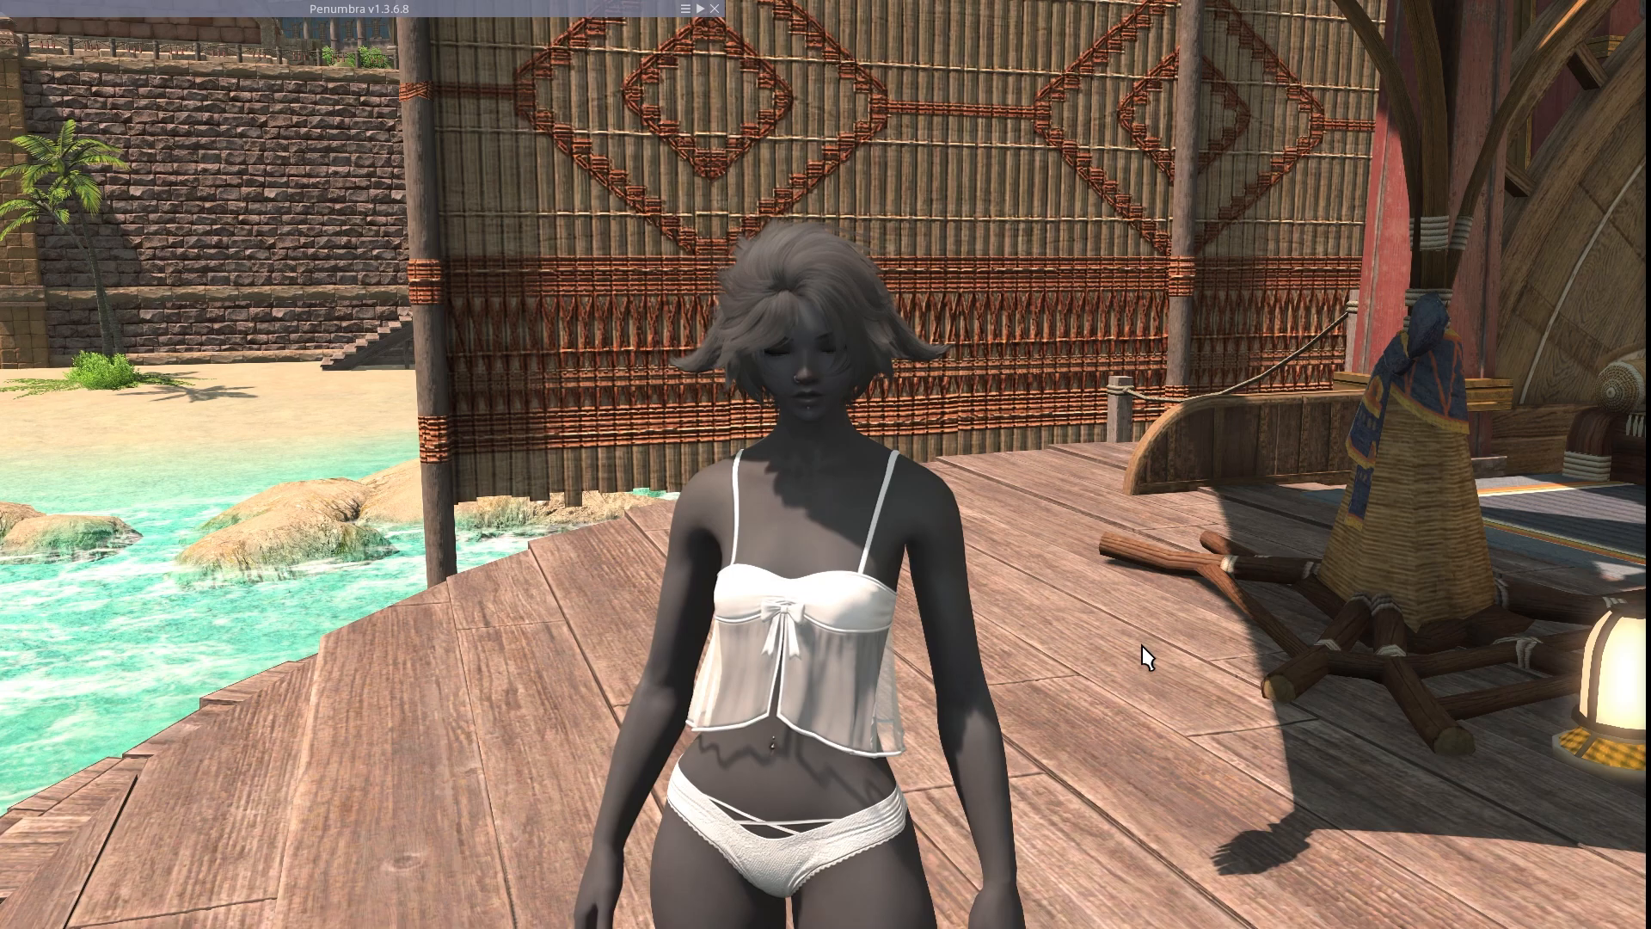
Switch to FFXIV TexTools and open the Bibo+.pmp modpack from the Downloads folder for import.
key("super")
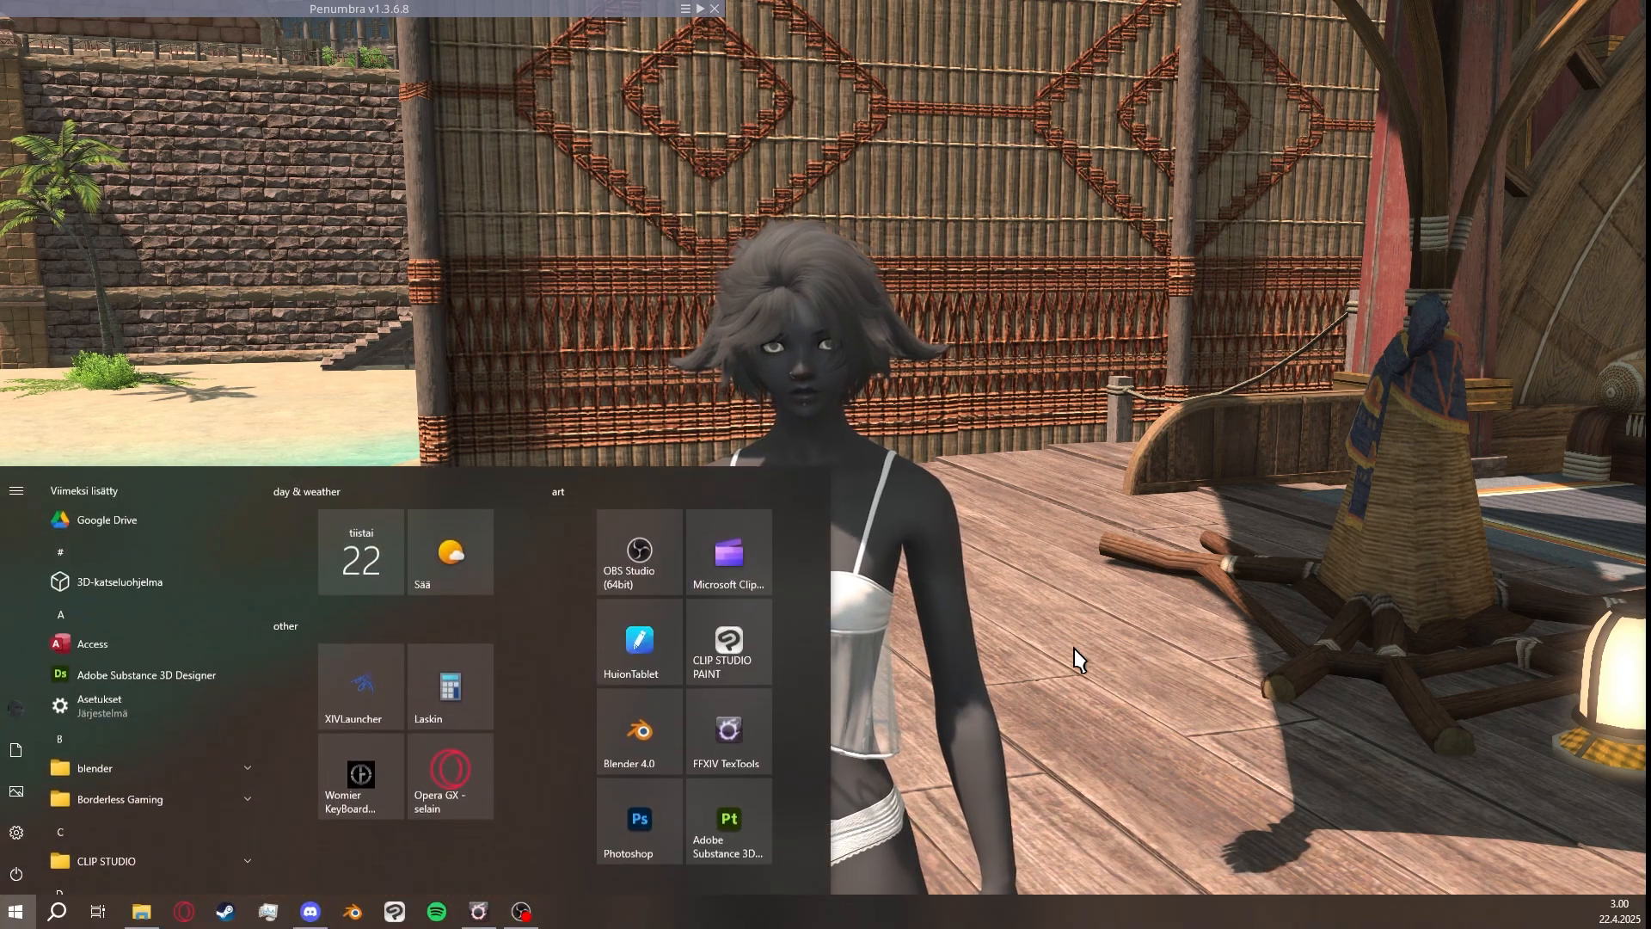
key("super")
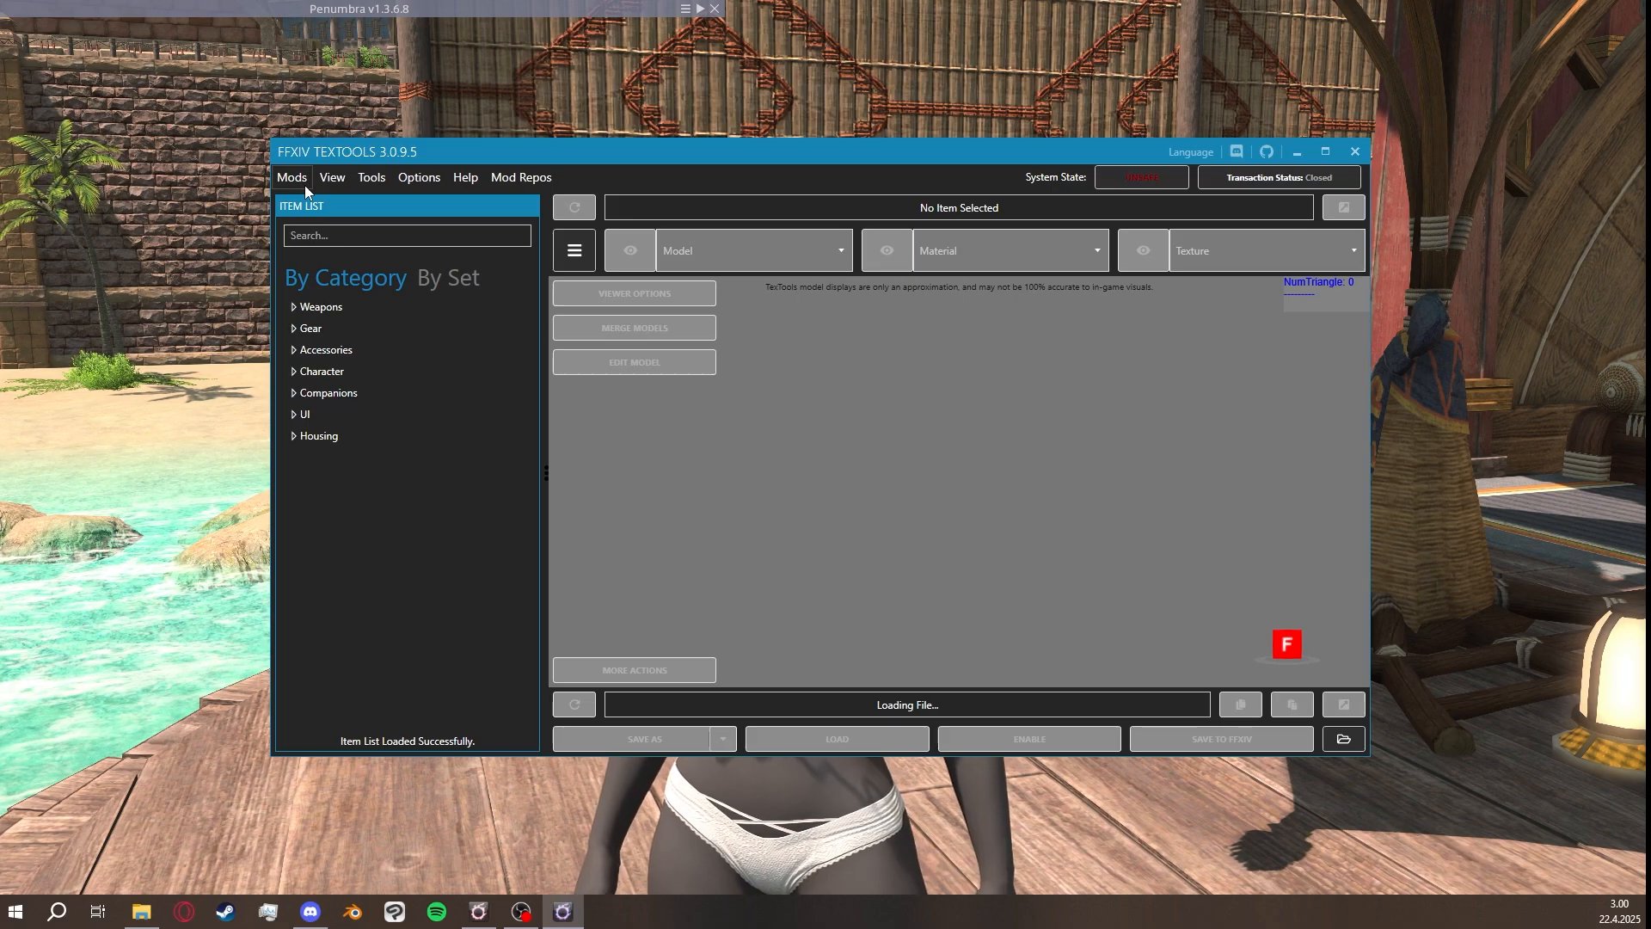
left_click(297, 182)
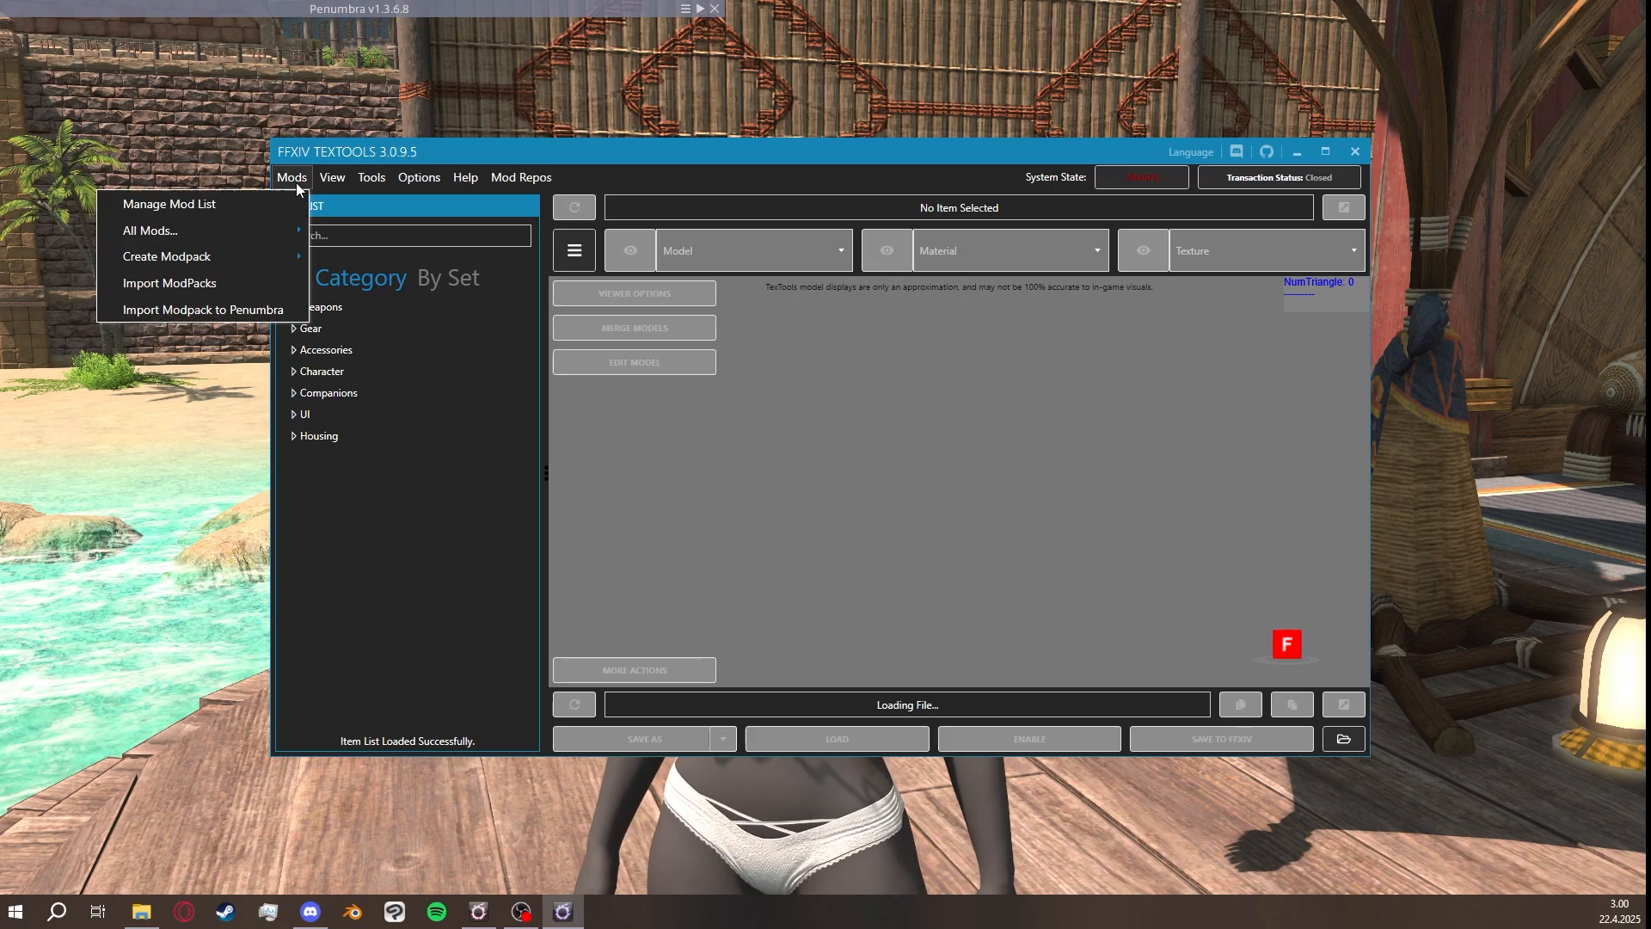
left_click(250, 282)
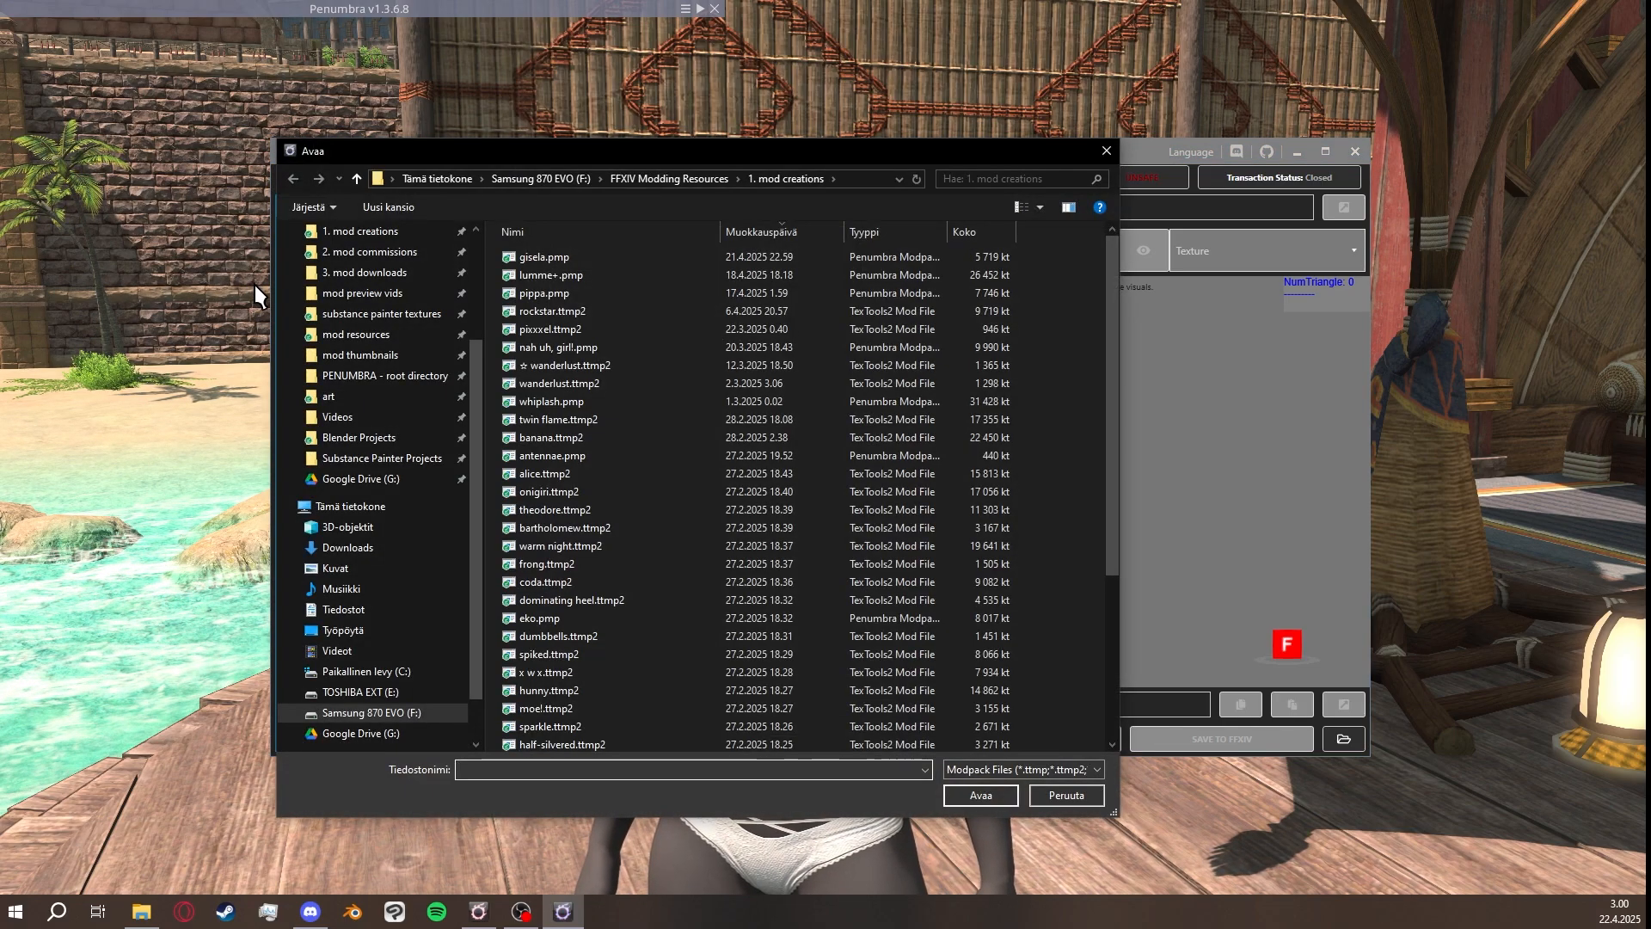
scroll(344, 292, "up", 3)
left_click(348, 286)
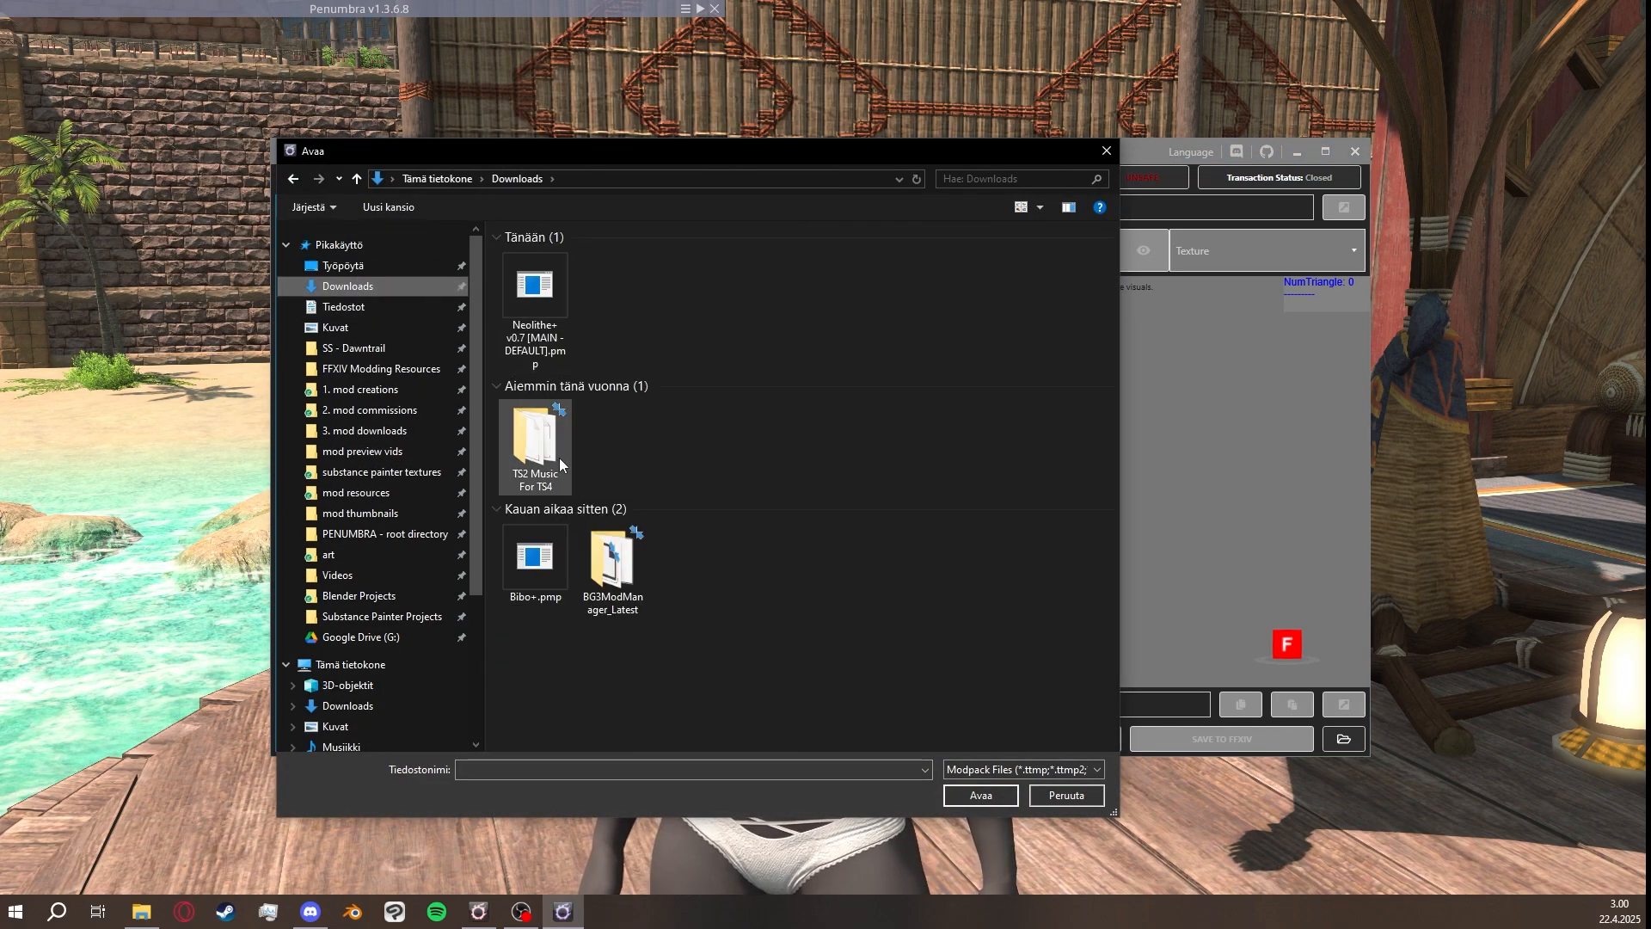
double_click(533, 555)
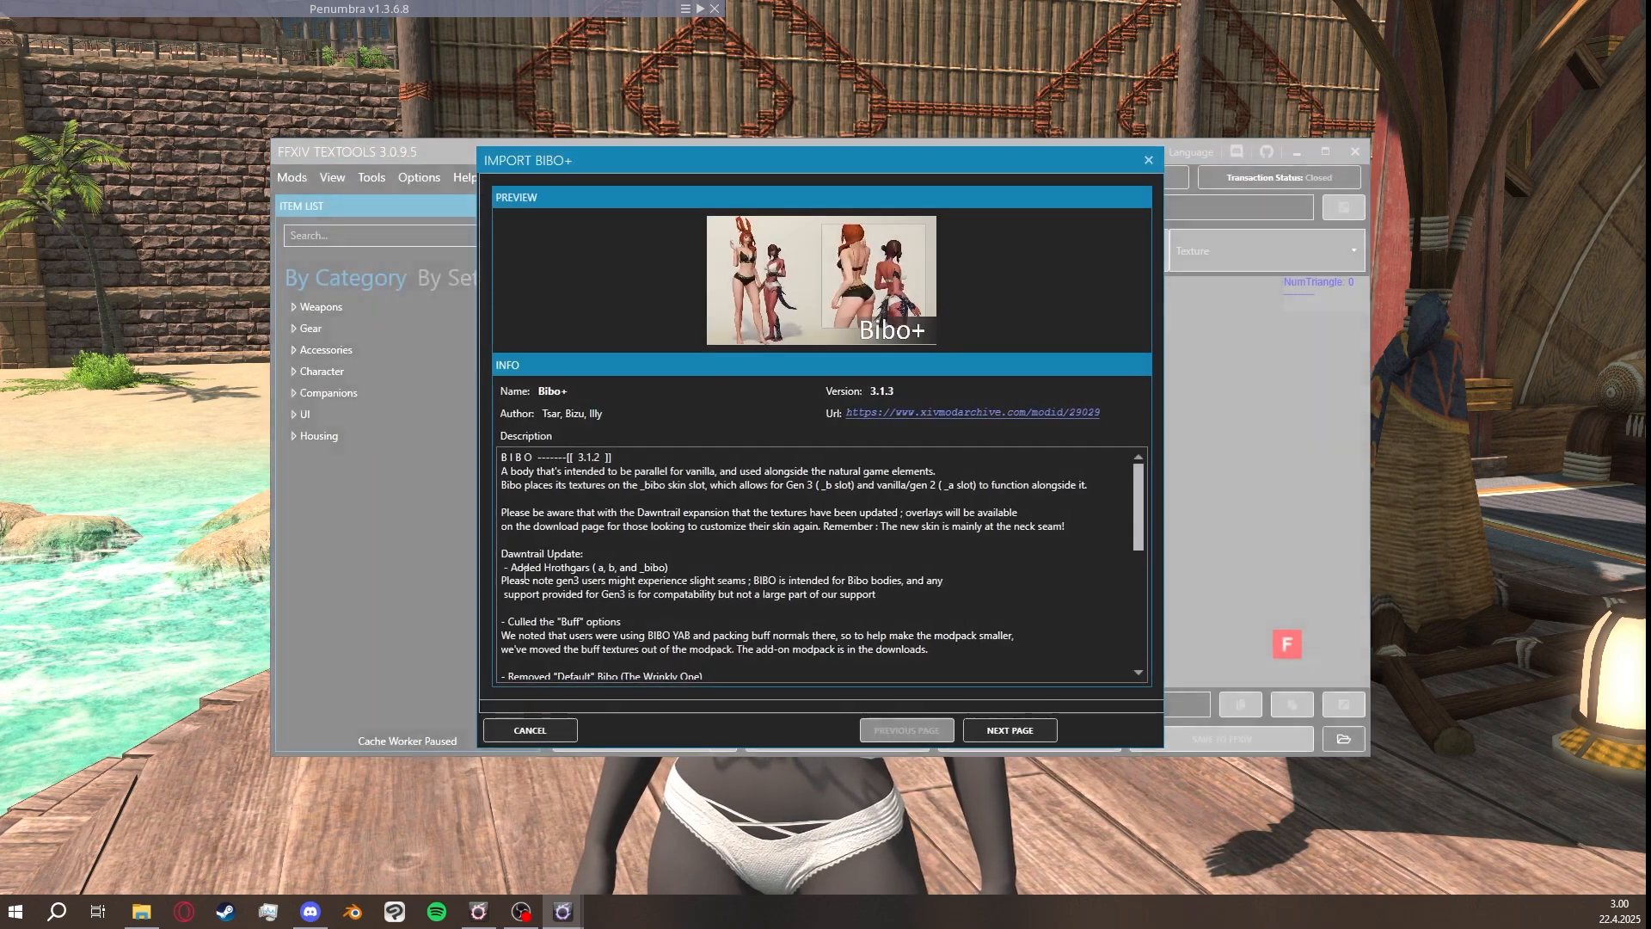
Import the Bibo+ modpack with its preselected options.
left_click(1008, 729)
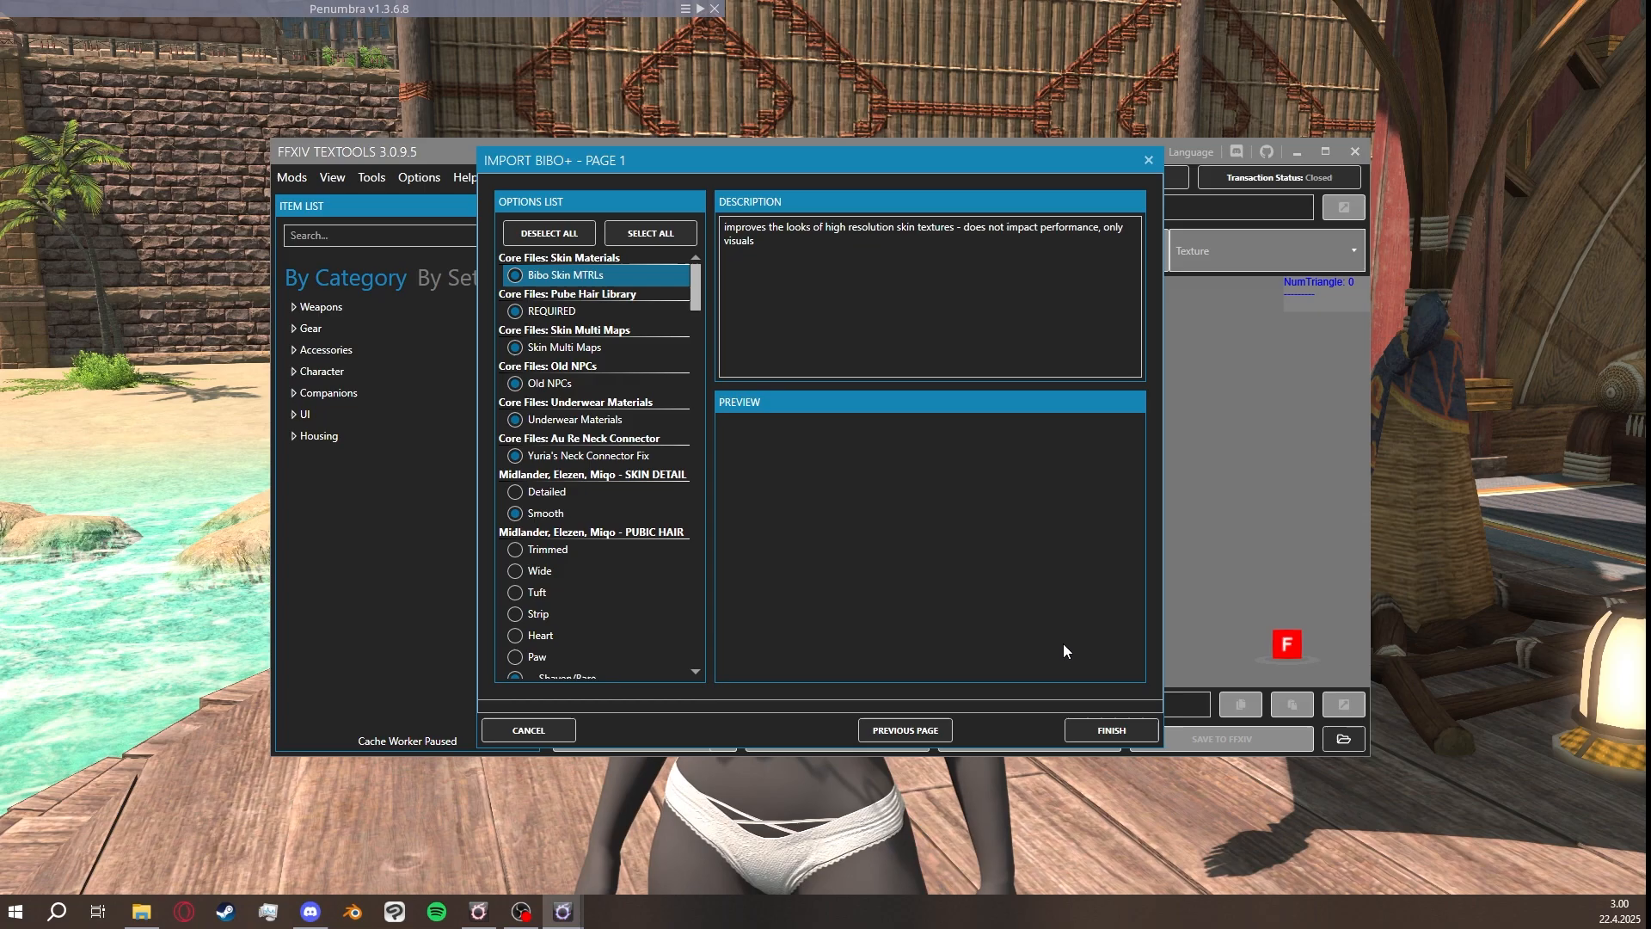
left_click_drag(694, 273, 727, 257)
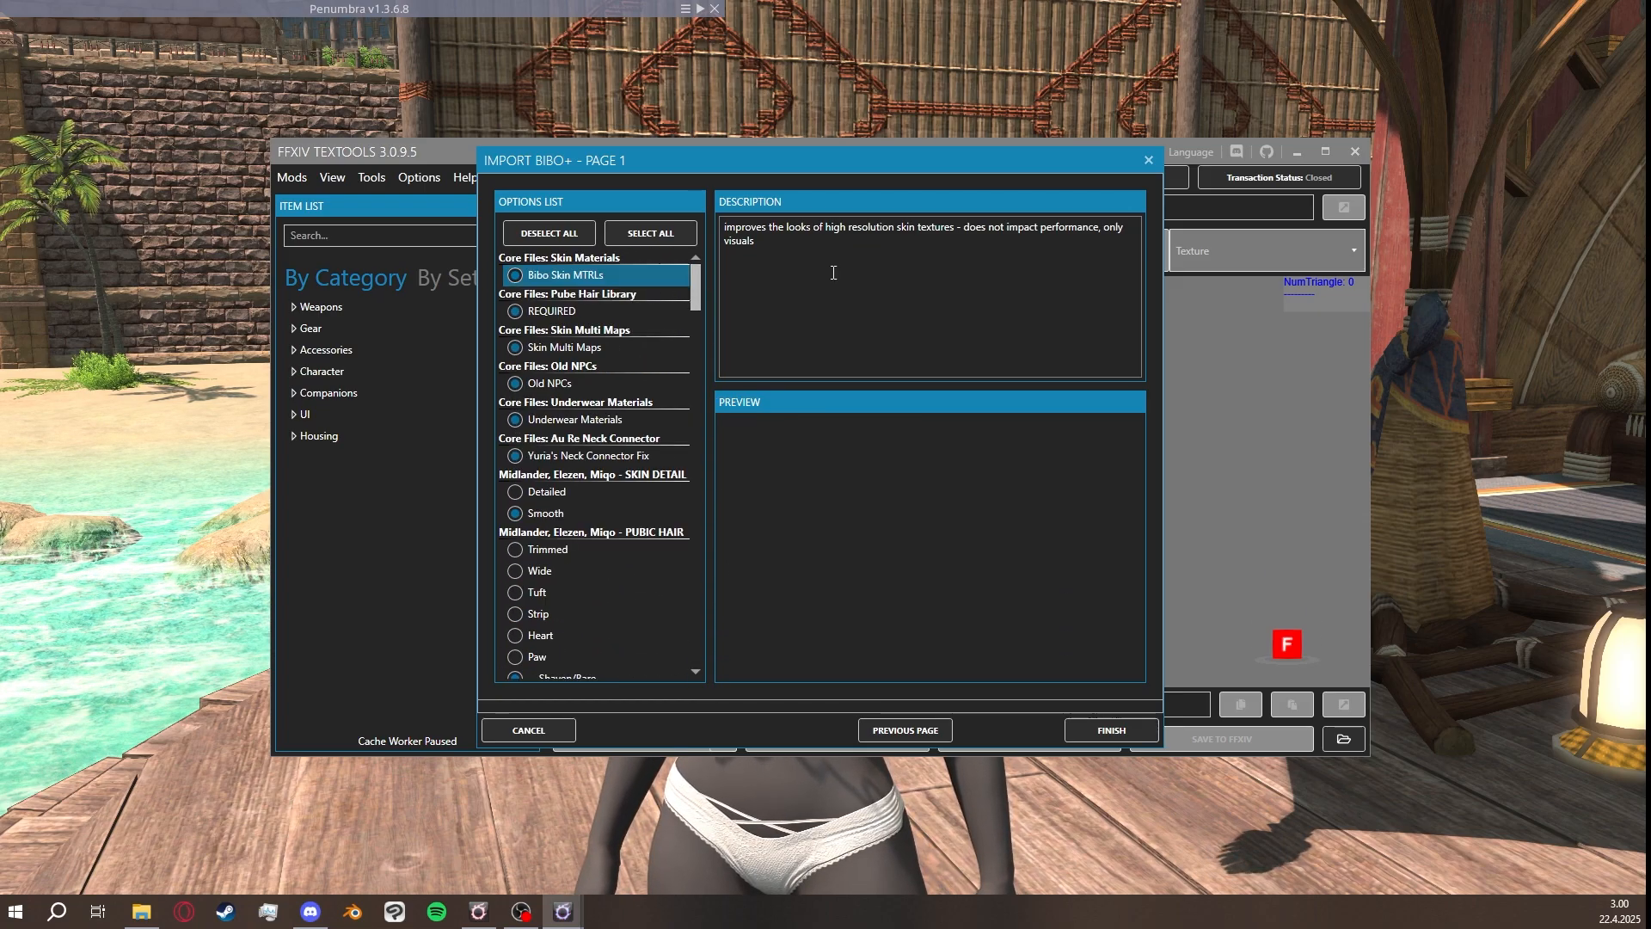
left_click(1110, 730)
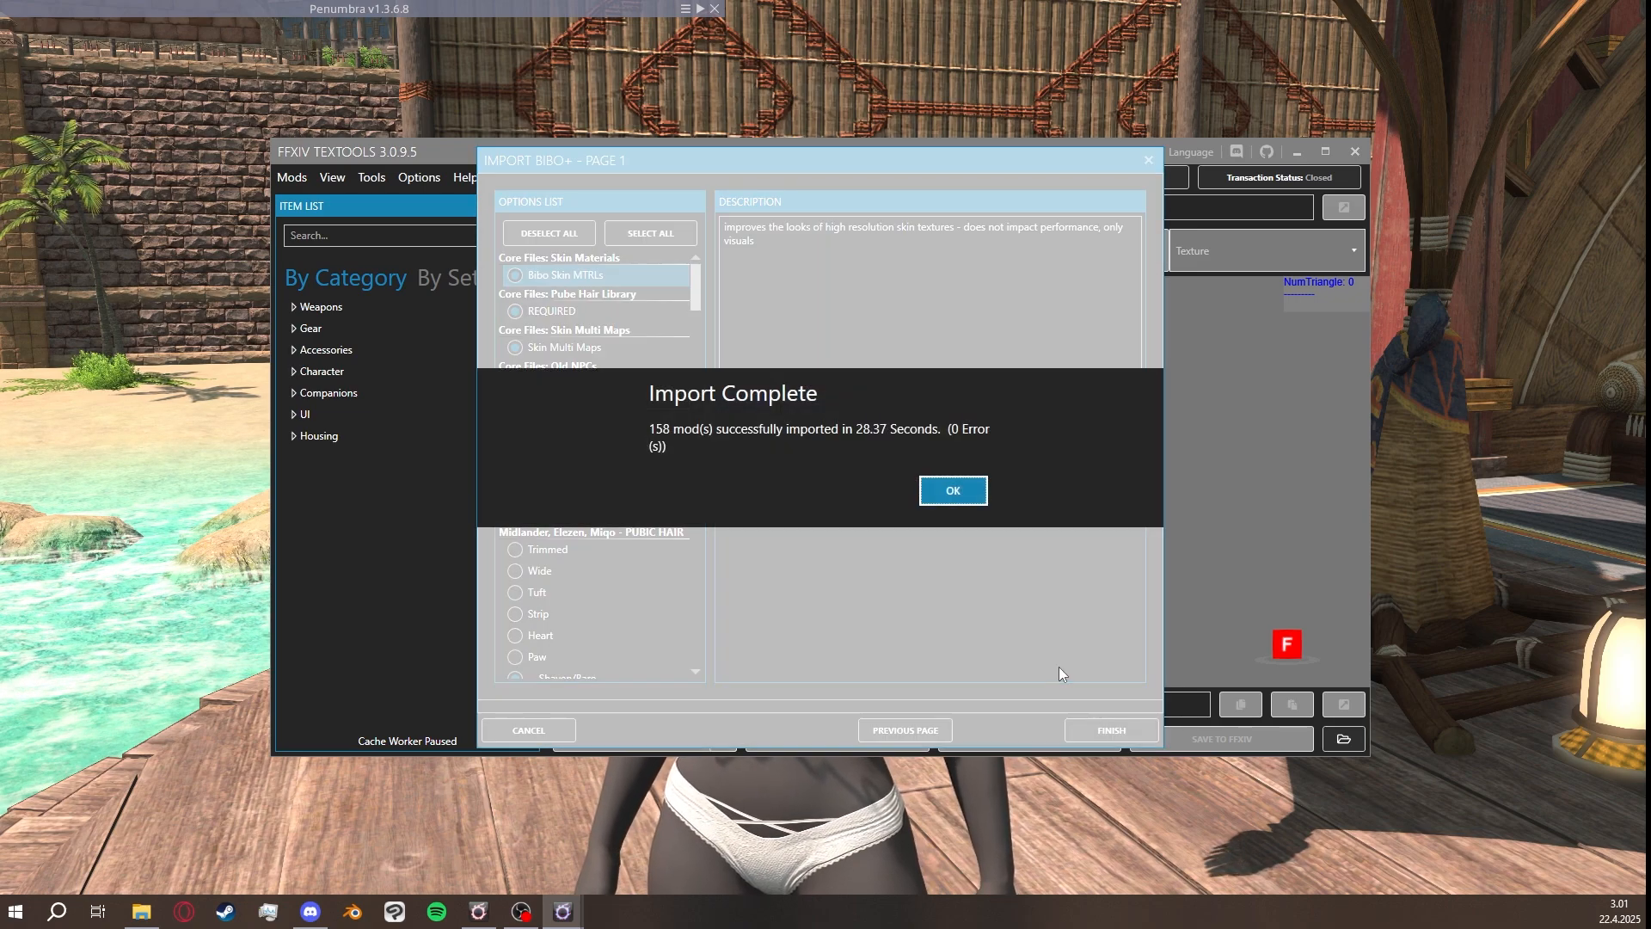
left_click(952, 489)
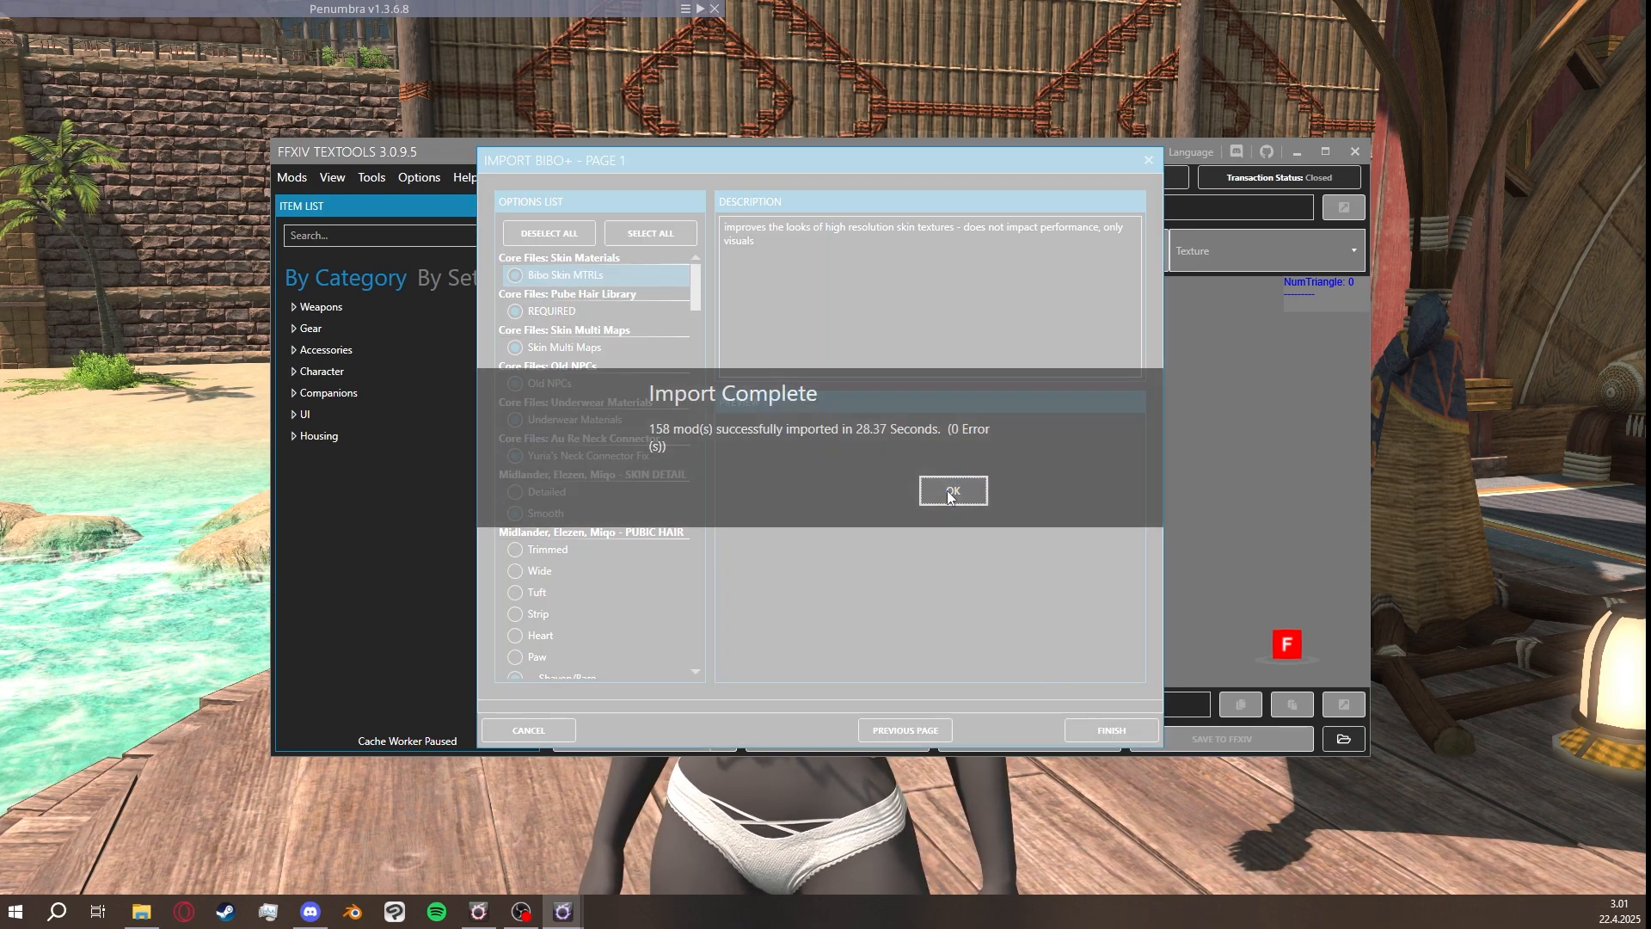
Open the Neolithe+ v0.7 [MAIN - DEFAULT].pmp modpack from Downloads for import and proceed to its base install options.
left_click(292, 177)
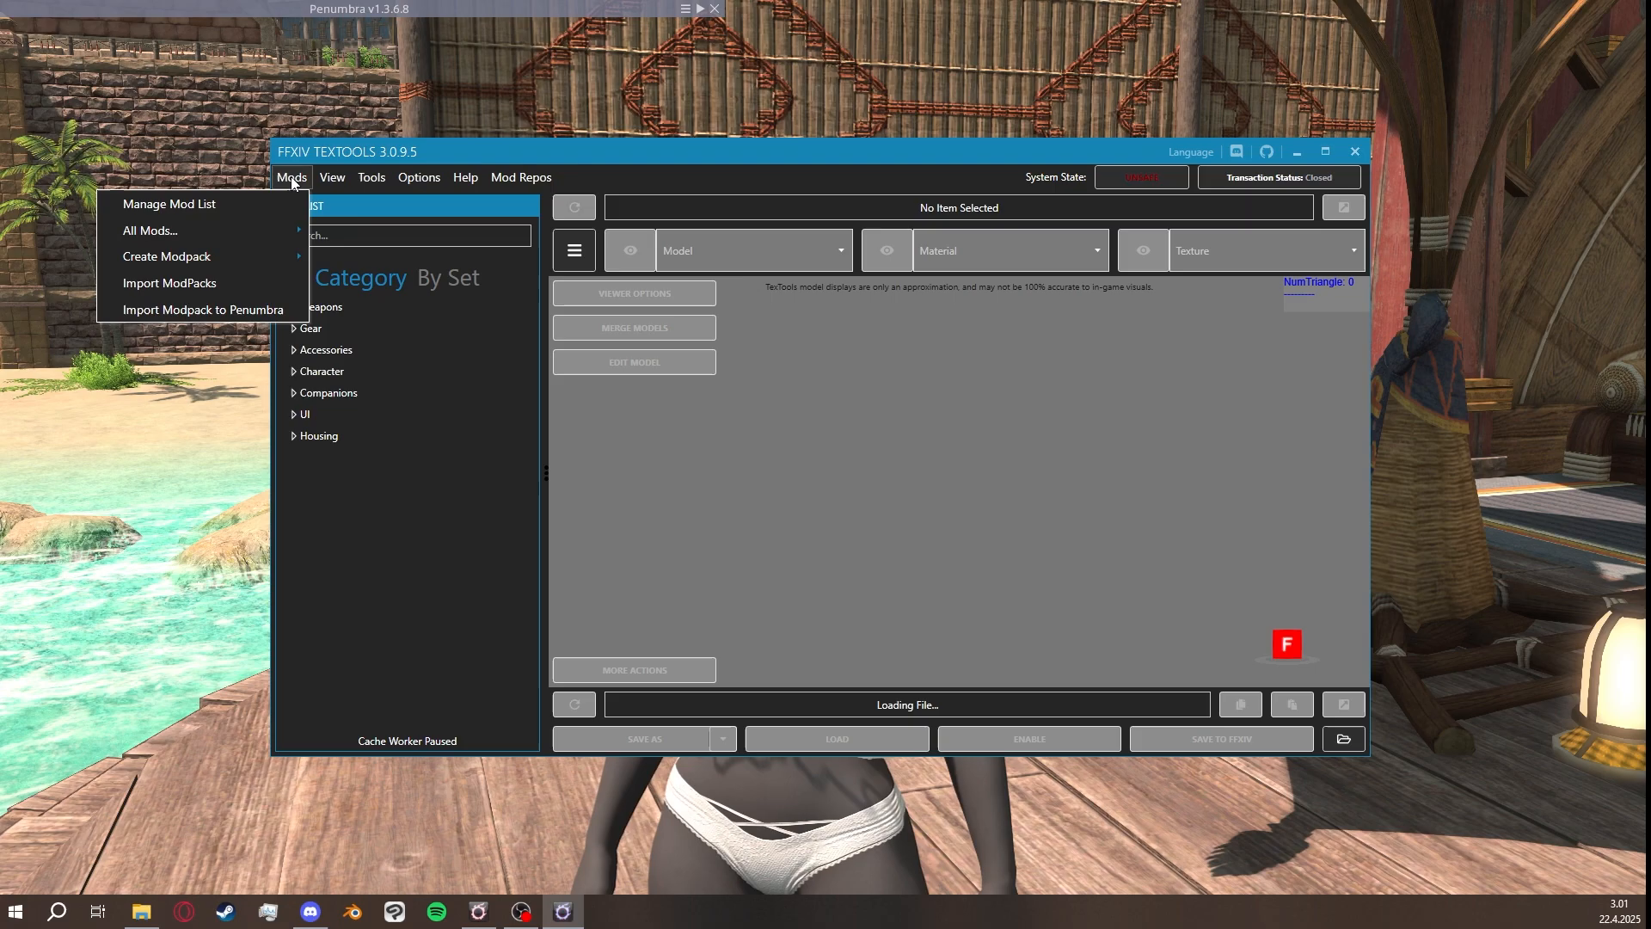
left_click(206, 285)
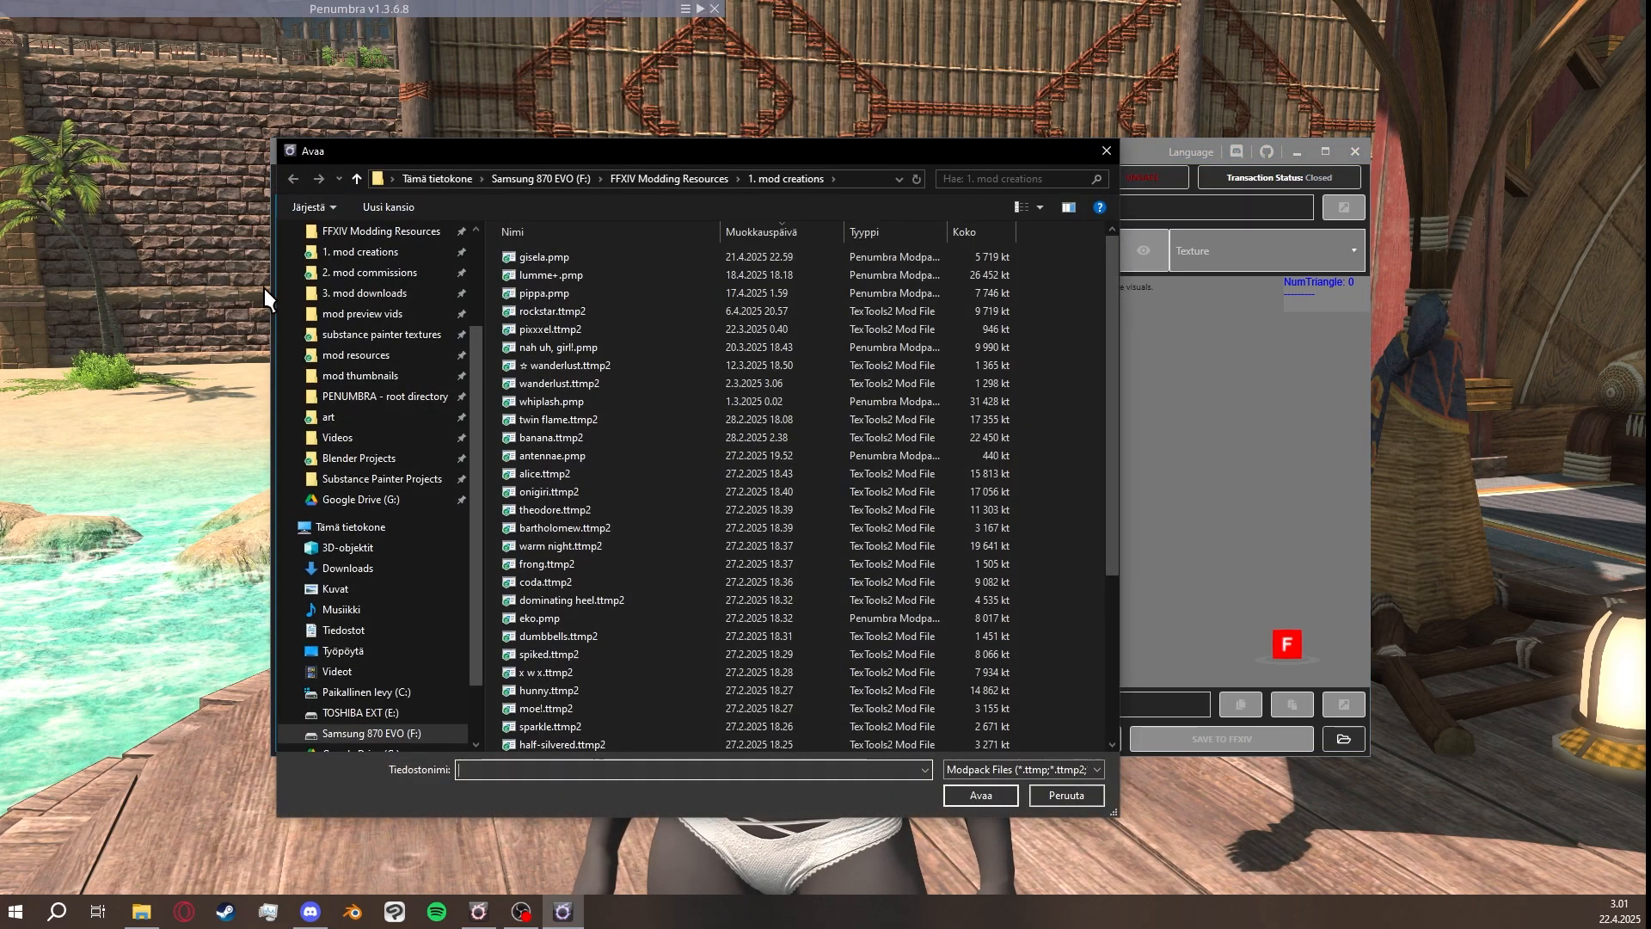
scroll(424, 276, "up", 3)
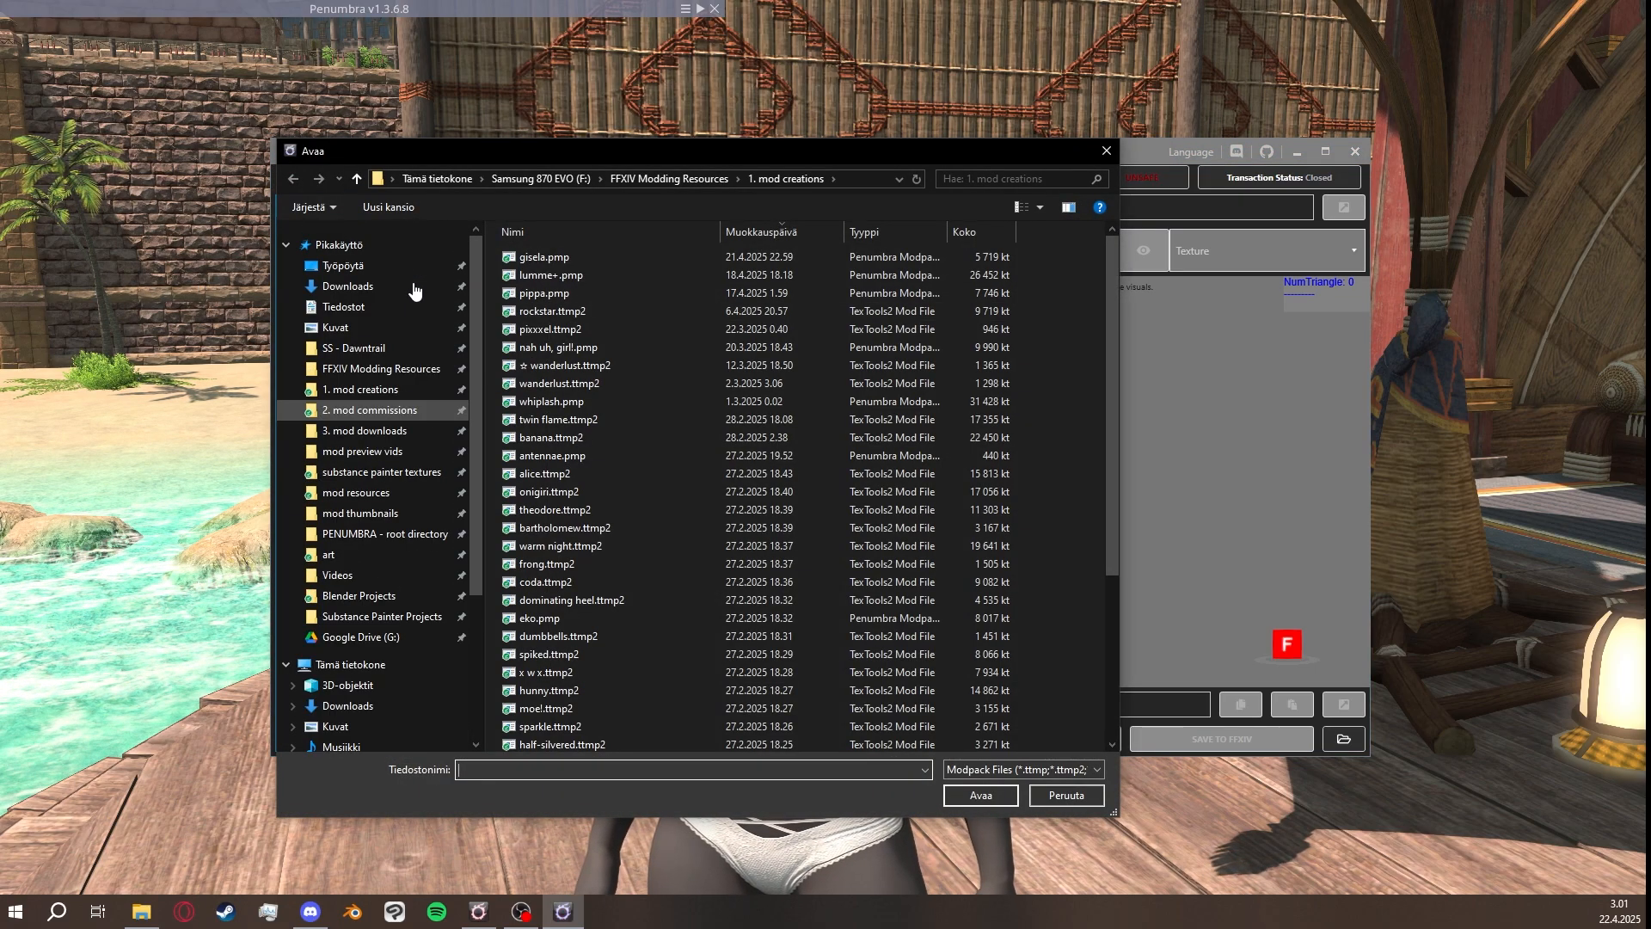
left_click(365, 286)
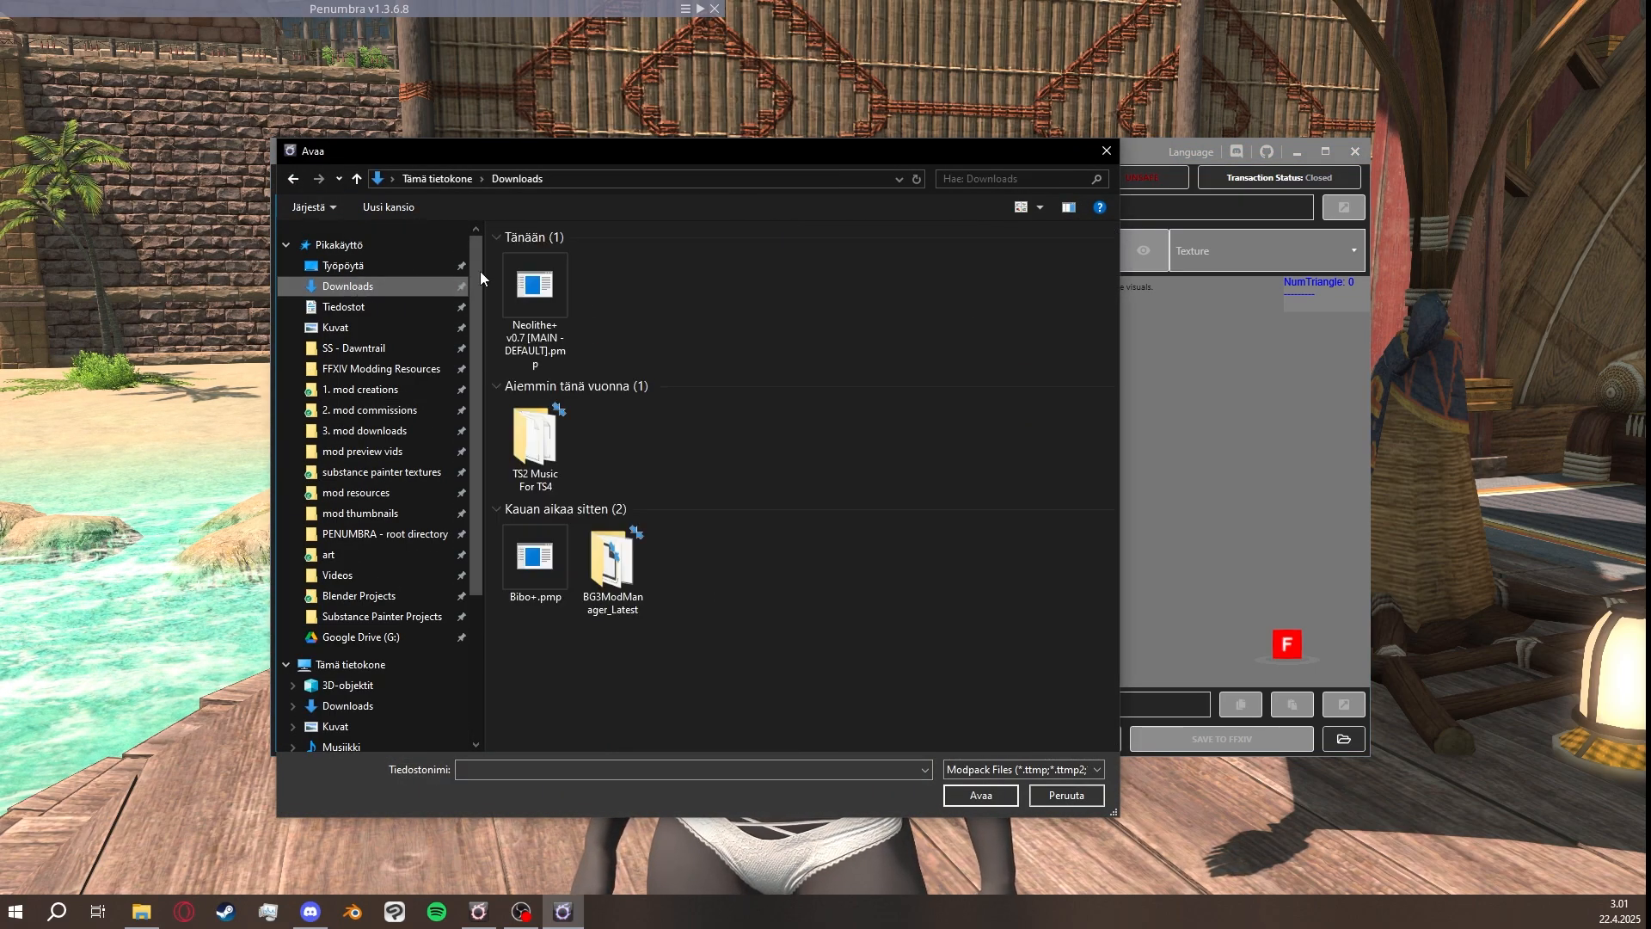
double_click(546, 307)
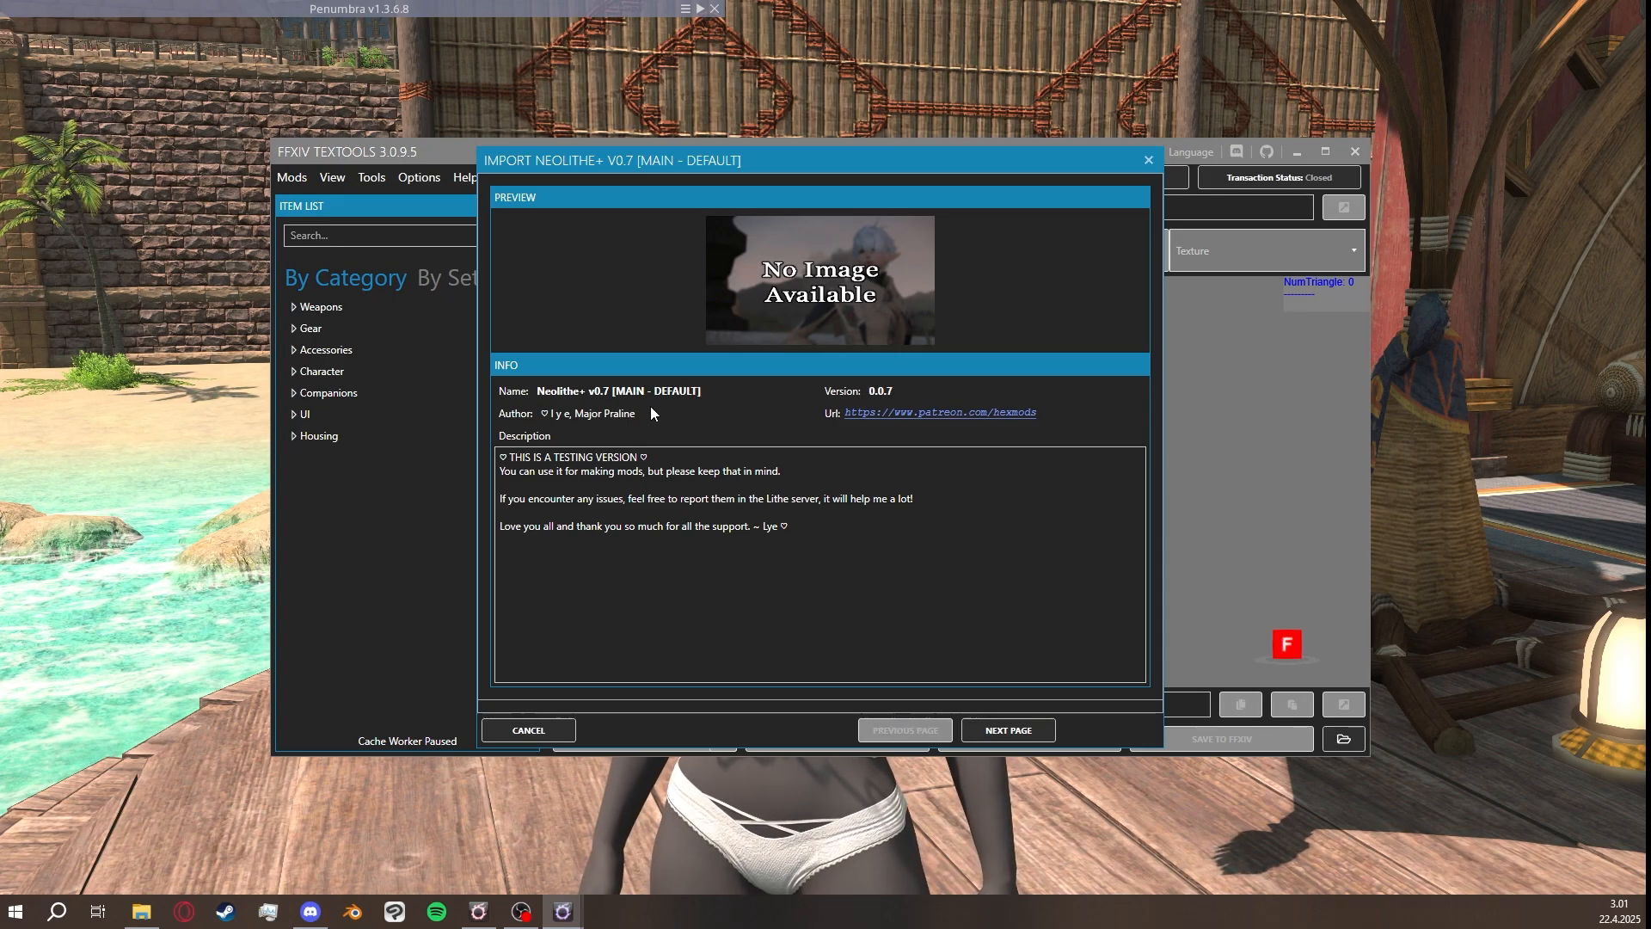
key("Return")
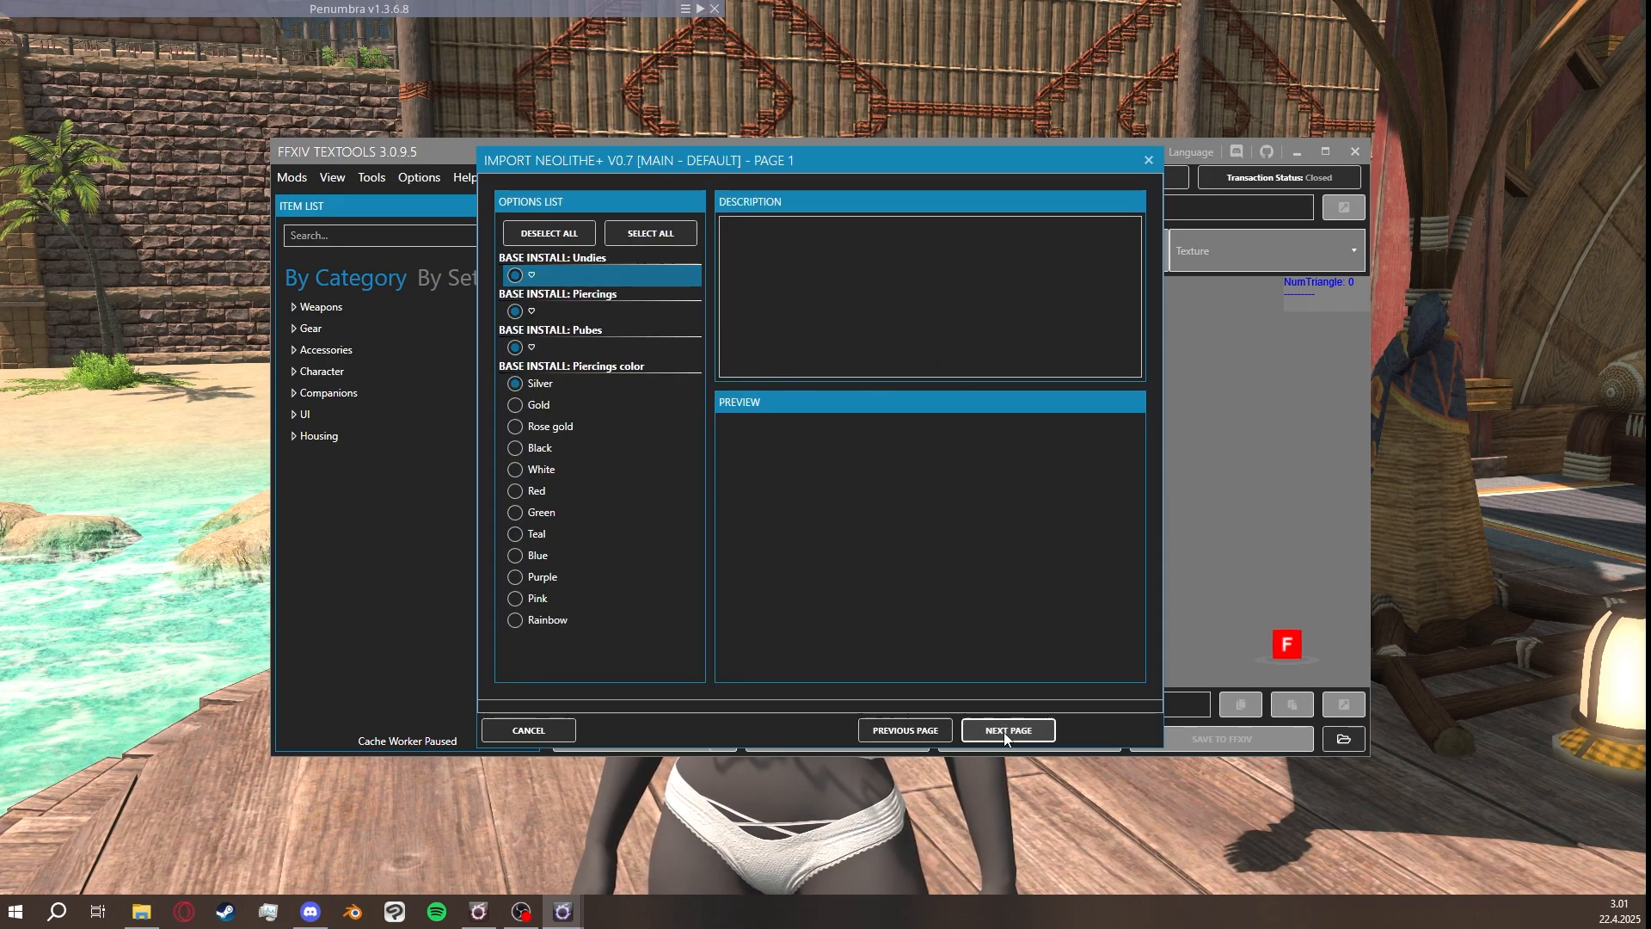
Keep the base install options and choose NSFW XS as the chest for both SmallClothes and The Emperor's New Robe.
left_click(1010, 731)
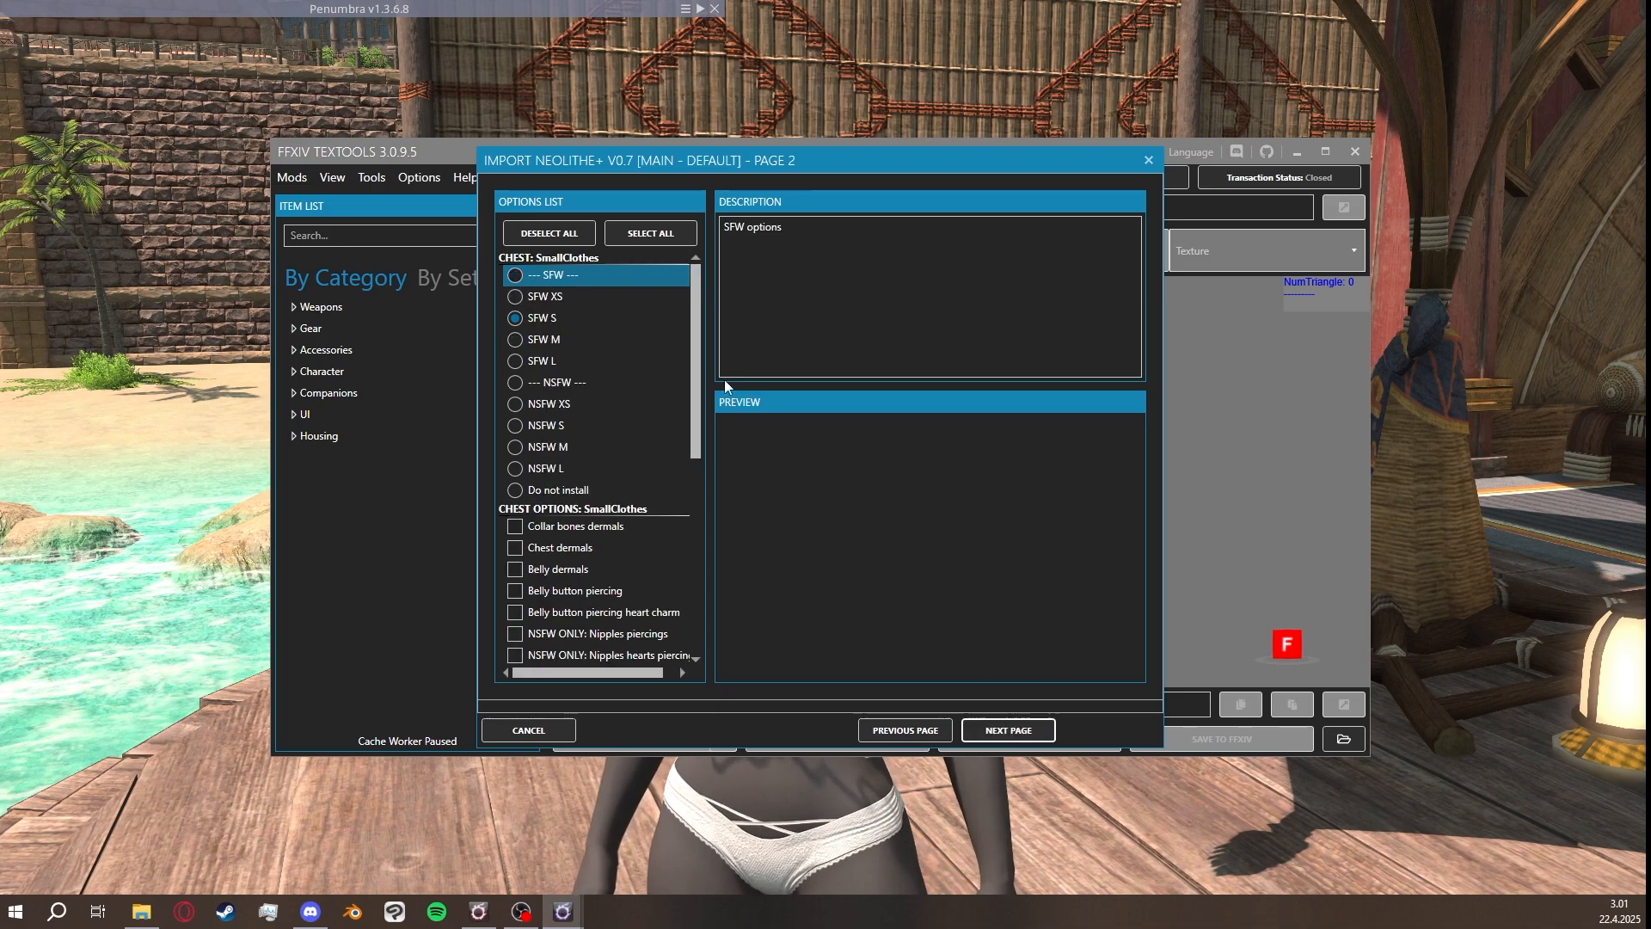
left_click(572, 410)
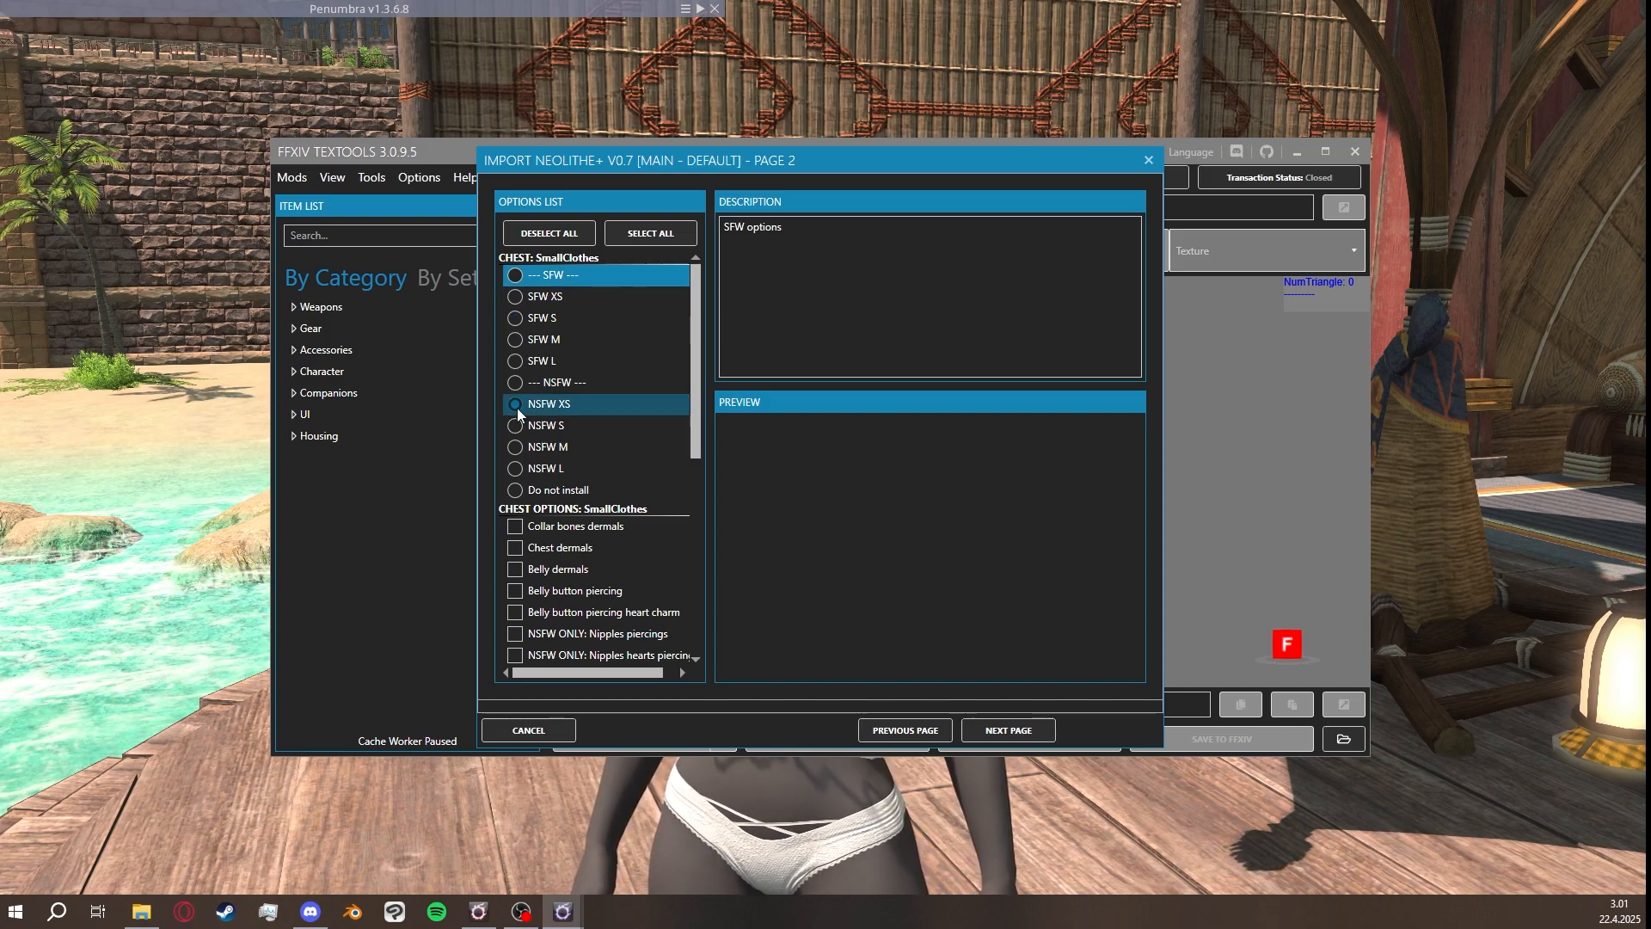
left_click_drag(697, 398, 688, 539)
left_click(520, 520)
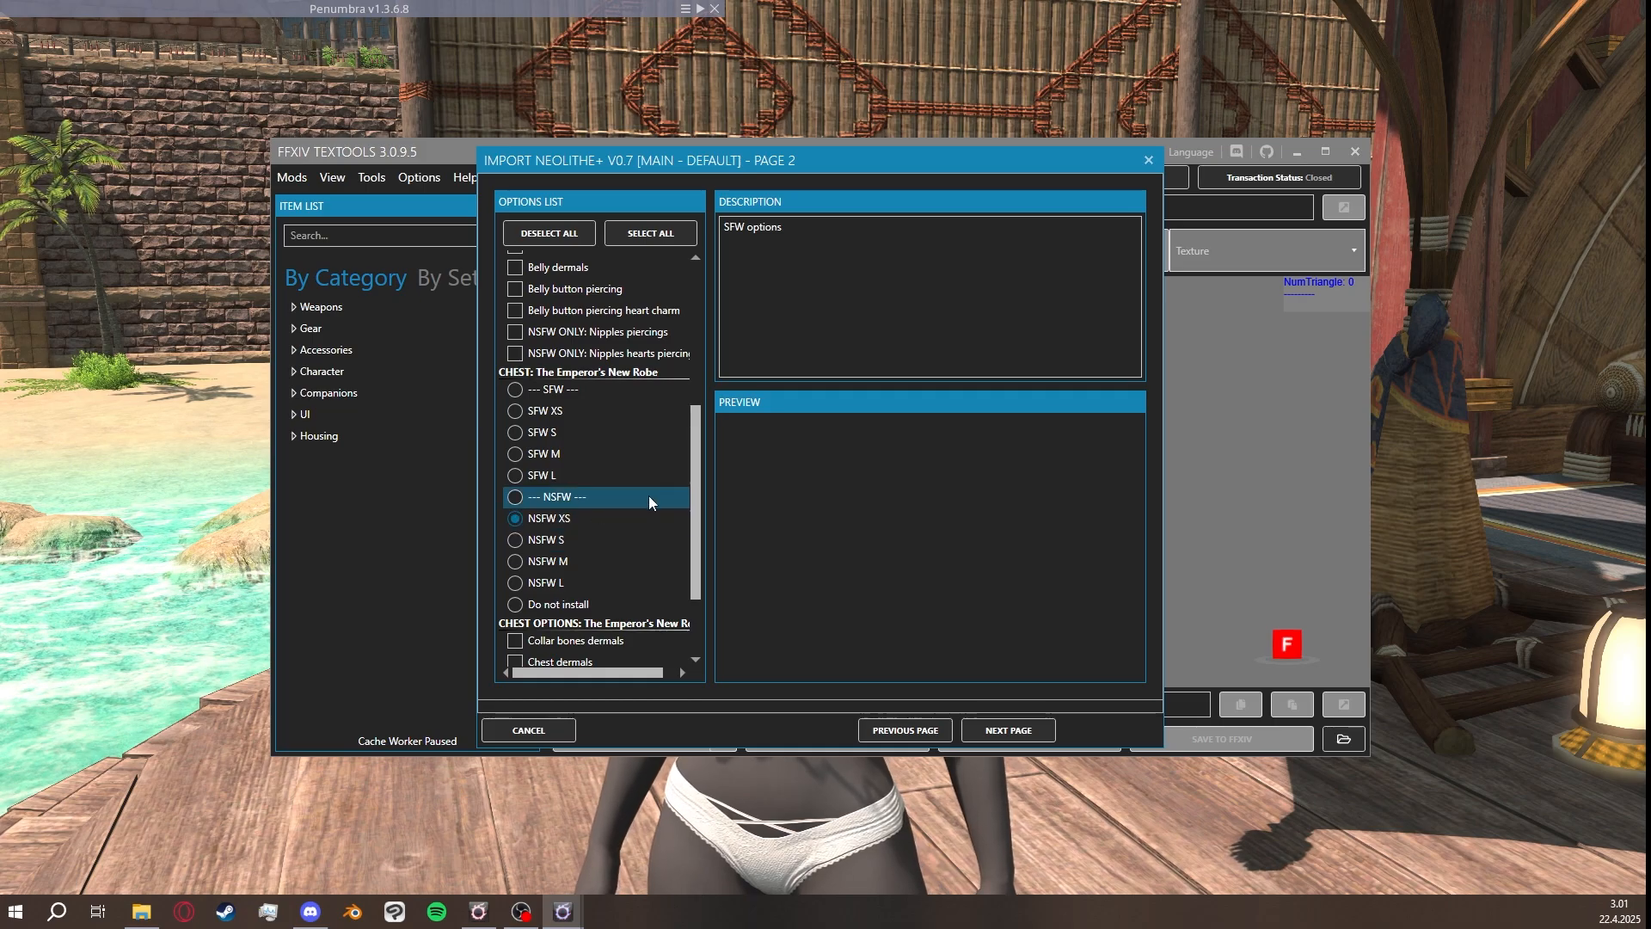
left_click(686, 476)
left_click_drag(698, 440, 734, 516)
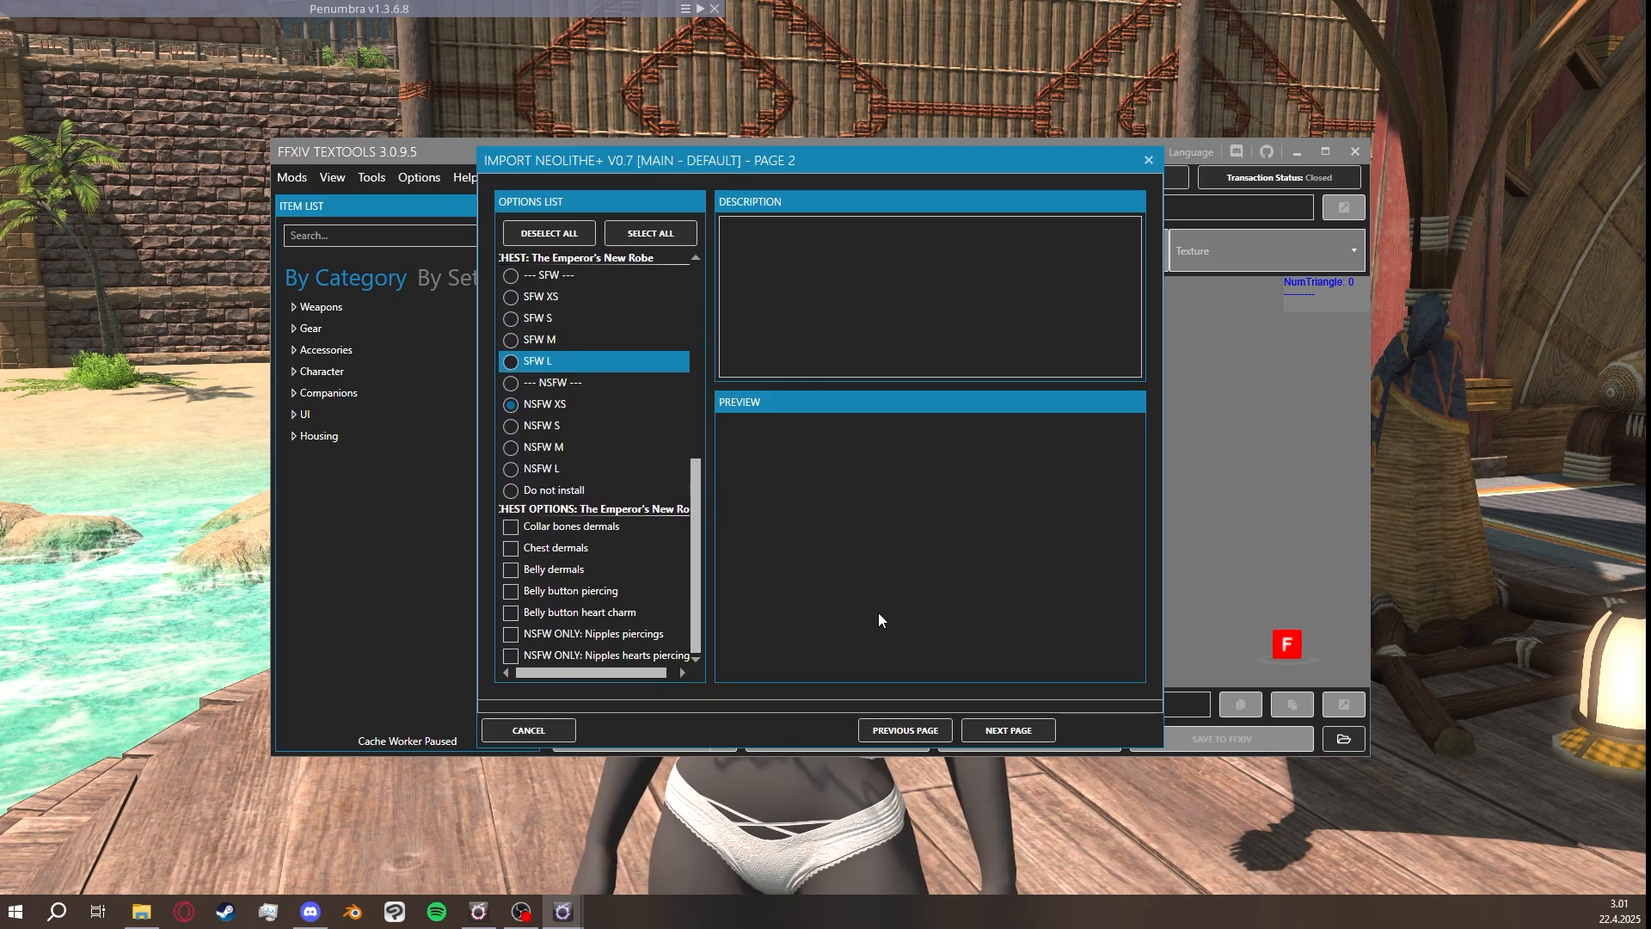
Accept the preselected options on the remaining pages and complete the Neolithe+ import.
left_click(1007, 730)
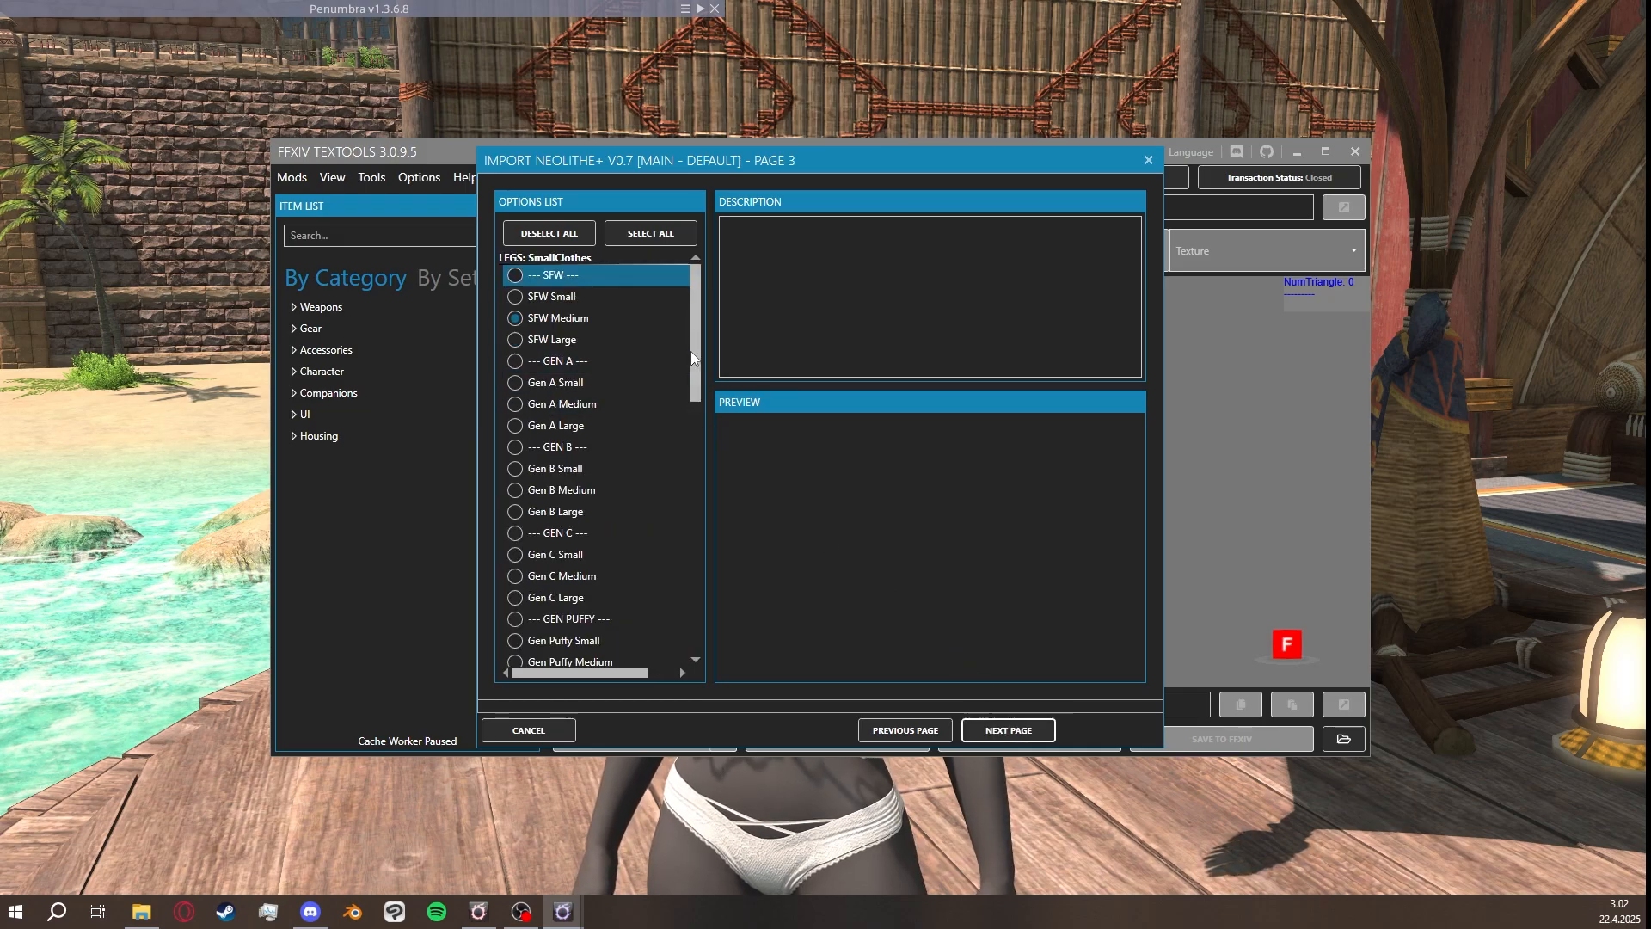
mouse_move(695, 365)
left_mouse_down()
mouse_move(696, 525)
mouse_move(696, 361)
left_mouse_up()
left_click(1027, 727)
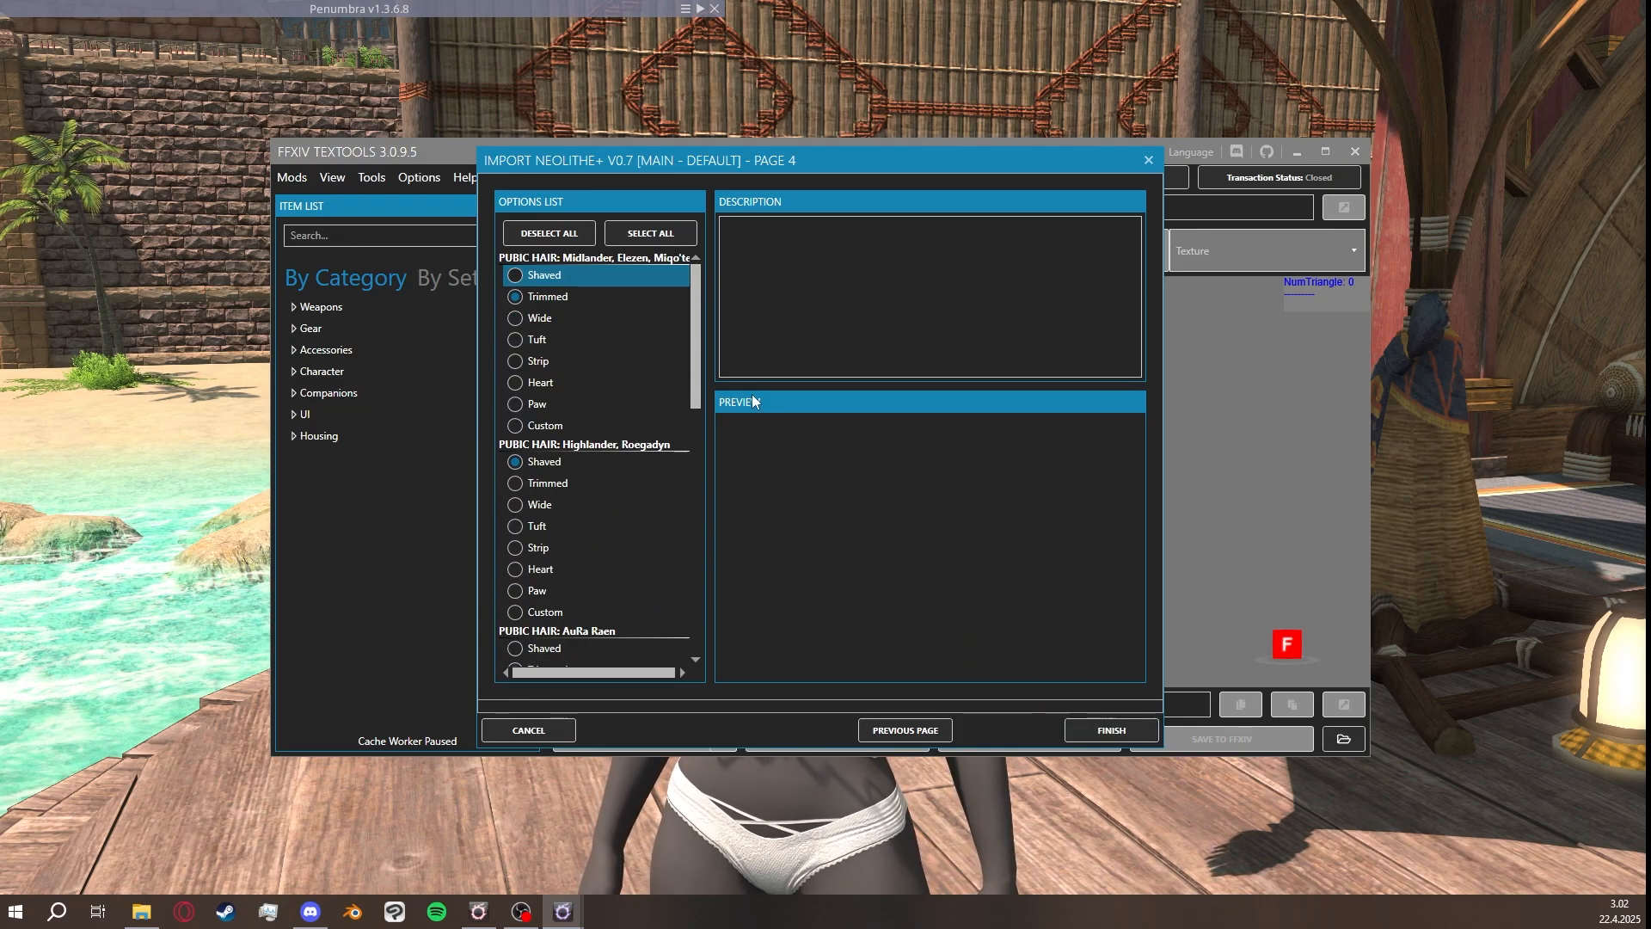
left_click(1110, 732)
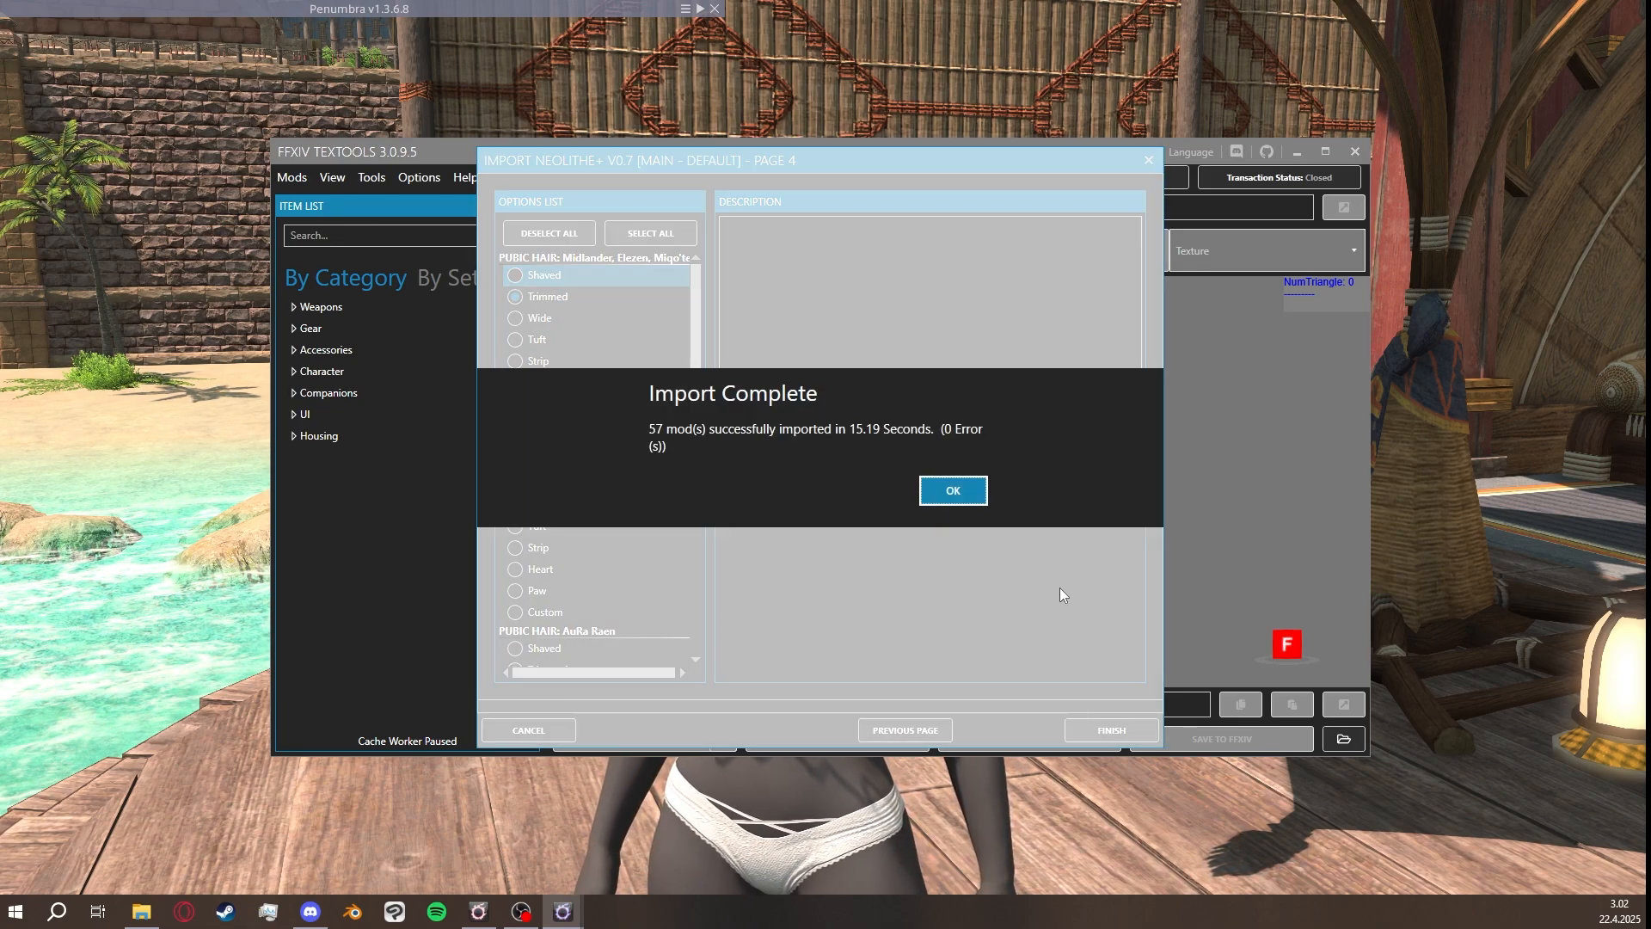
left_click(952, 492)
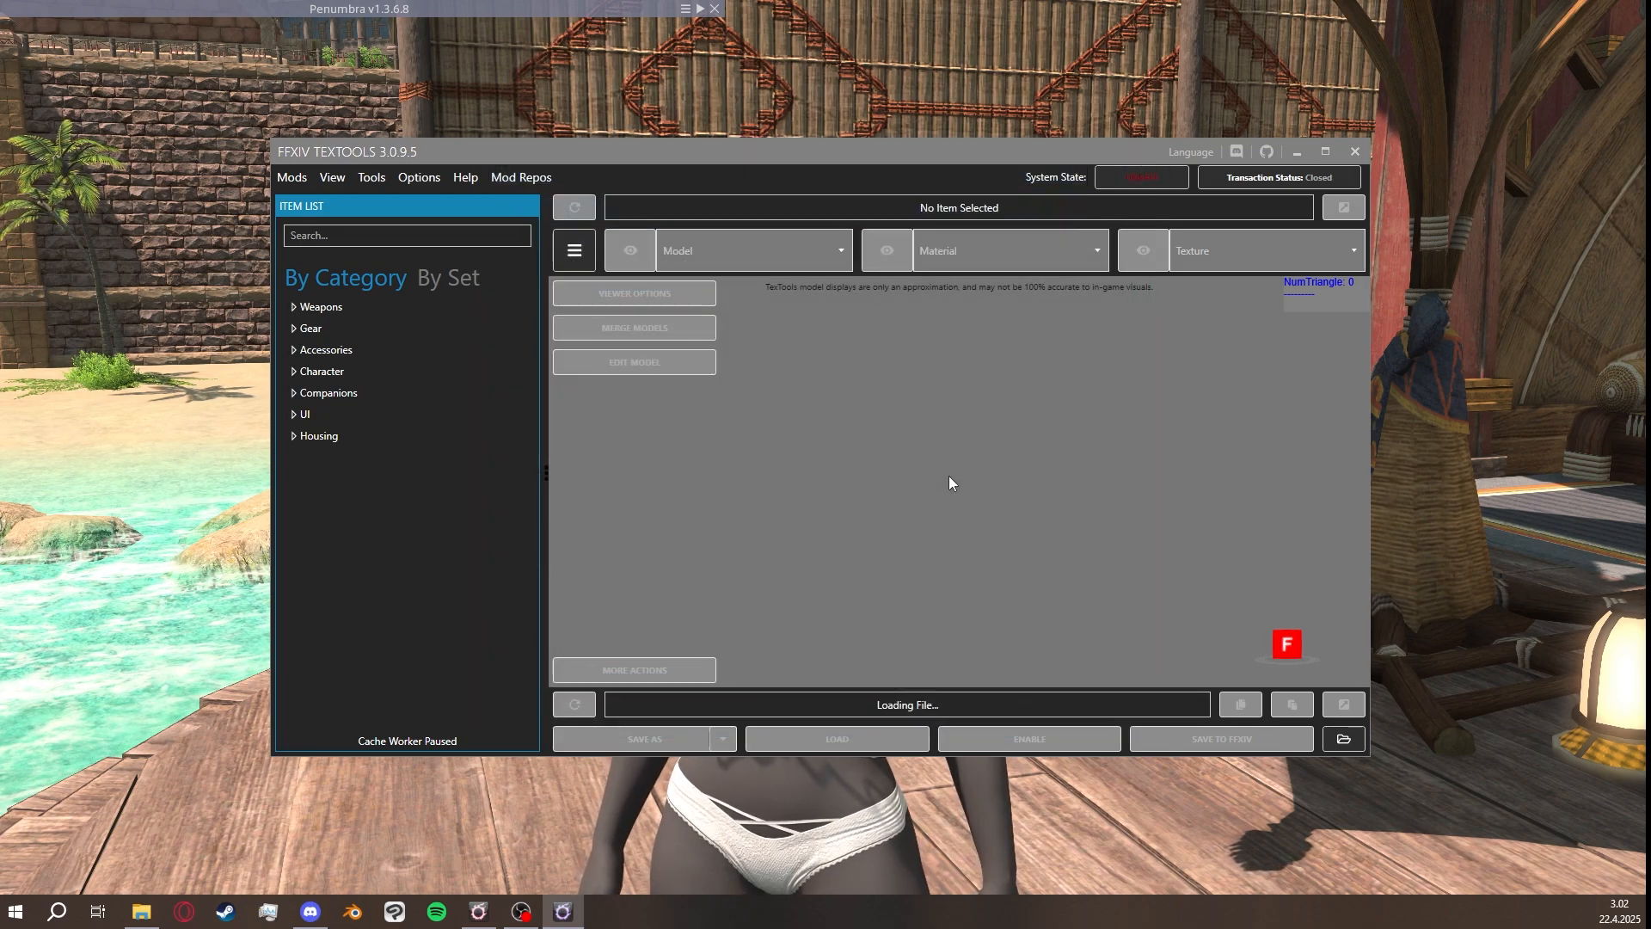
Open the lumme+.pmp modpack from the 1. mod creations folder for import and proceed to its options.
left_click(287, 178)
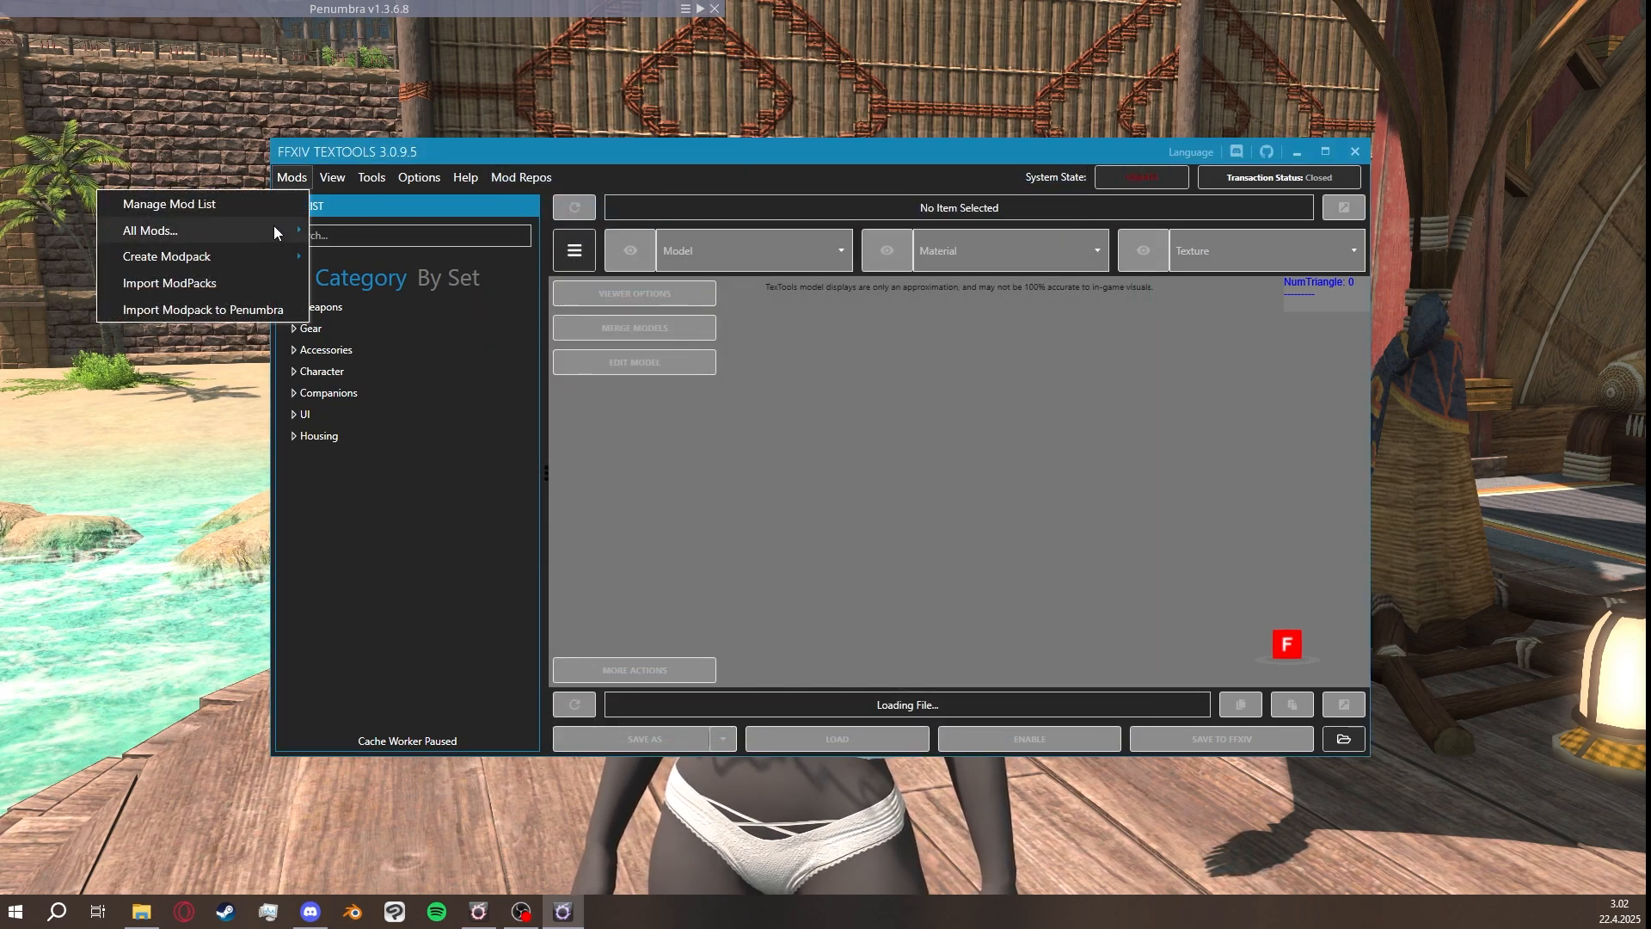
left_click(229, 283)
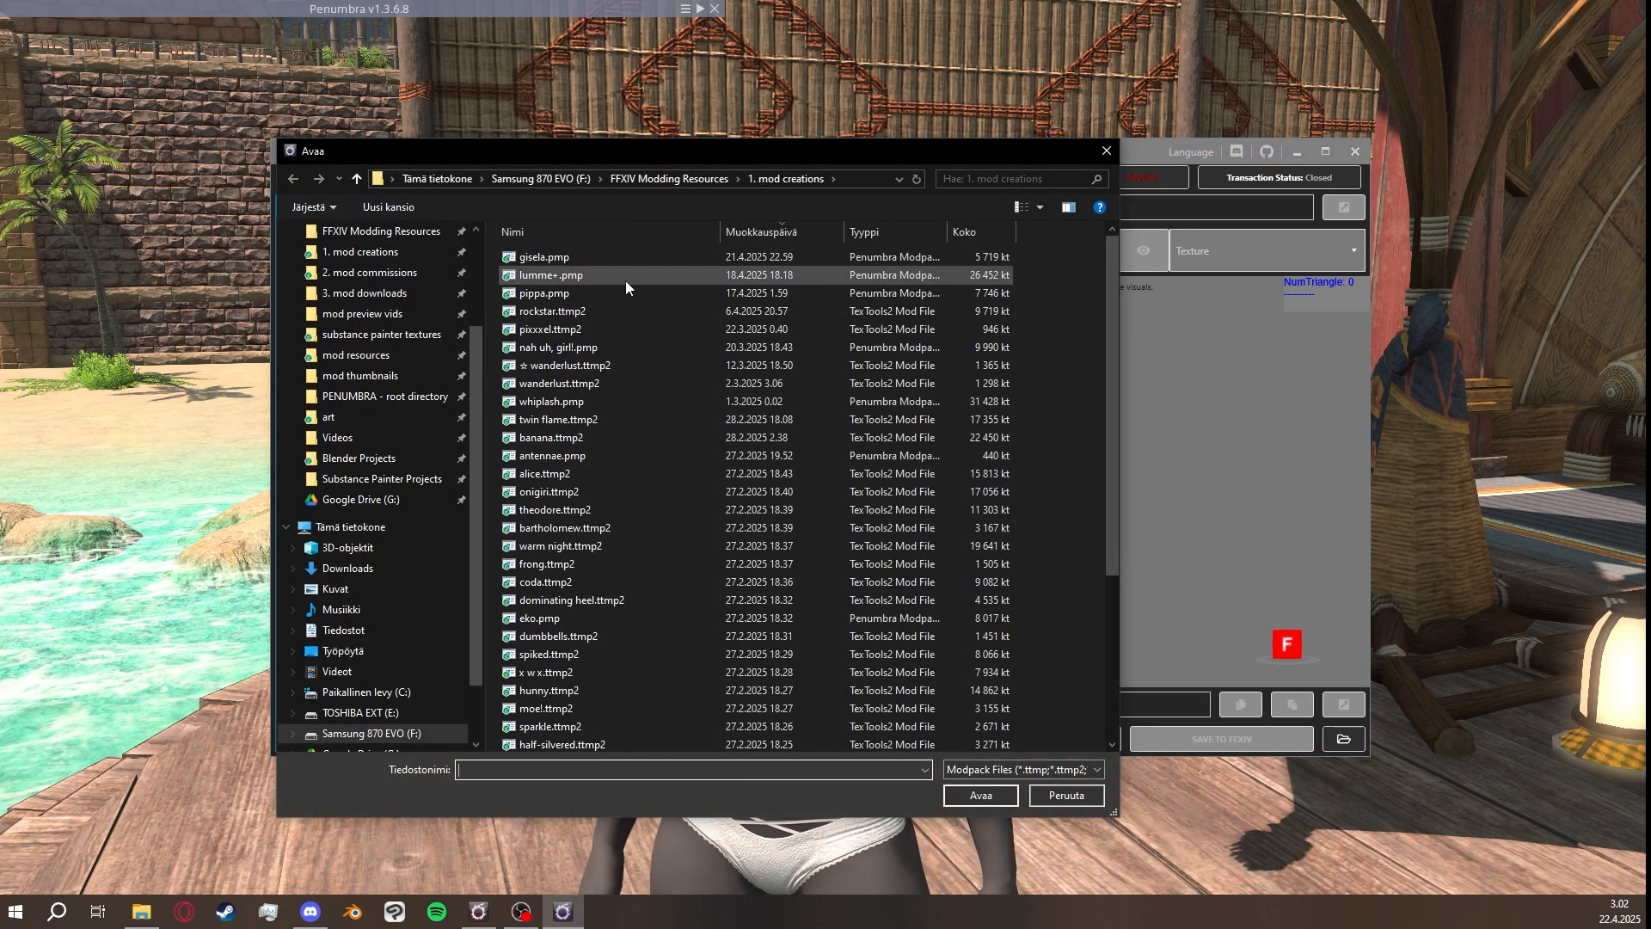
double_click(593, 276)
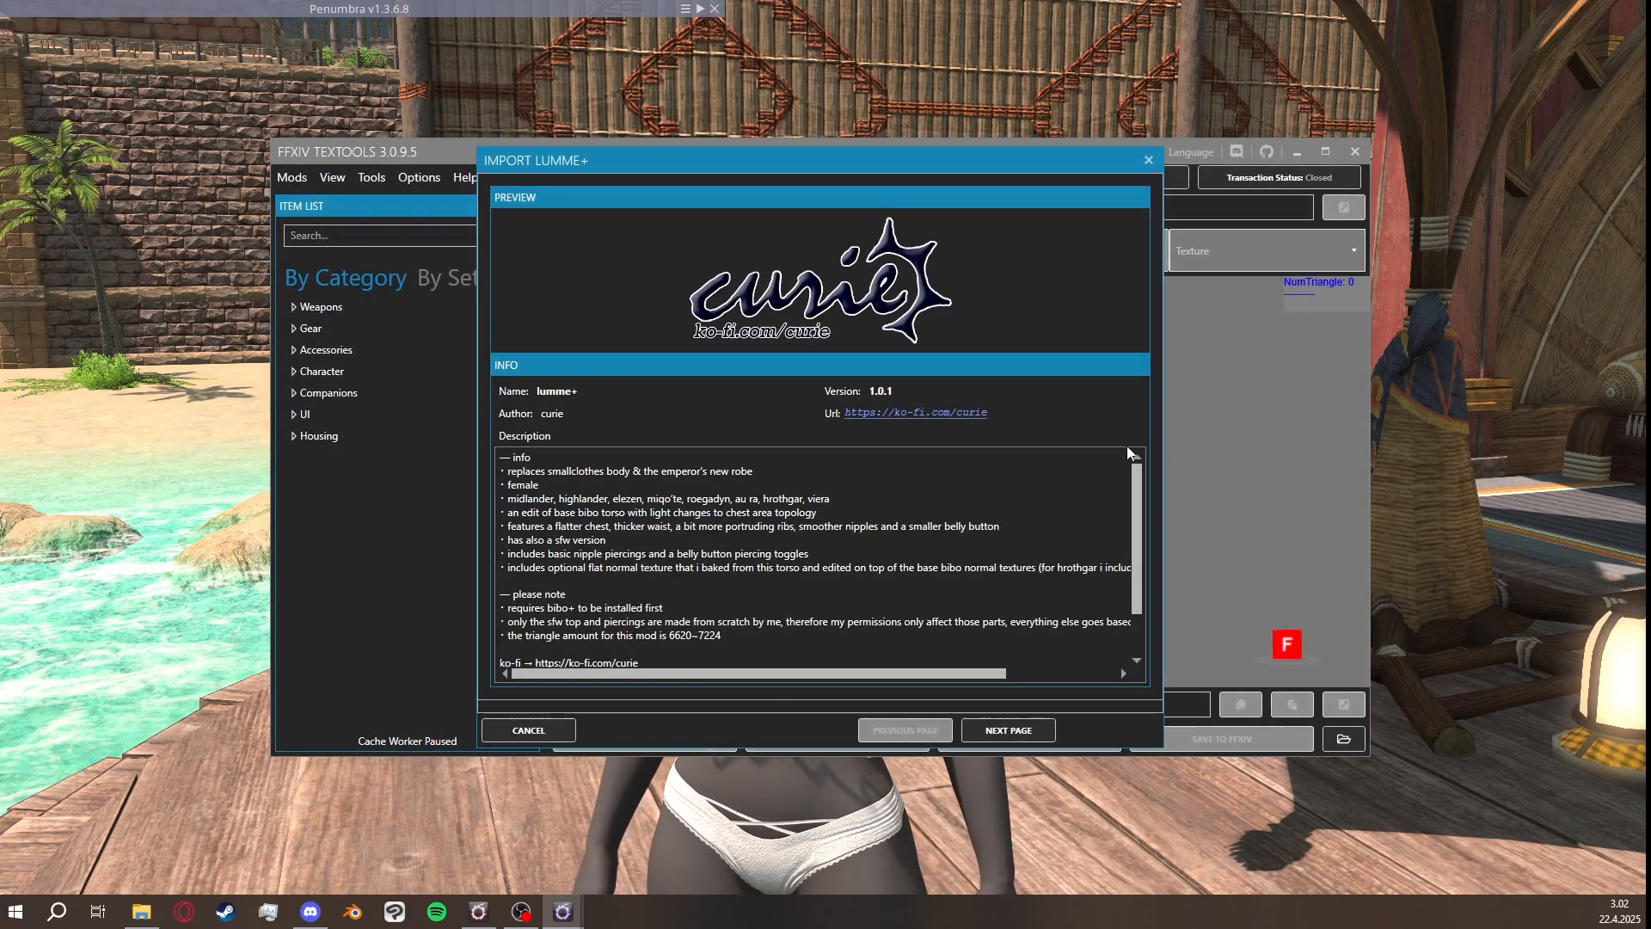
left_click(1014, 730)
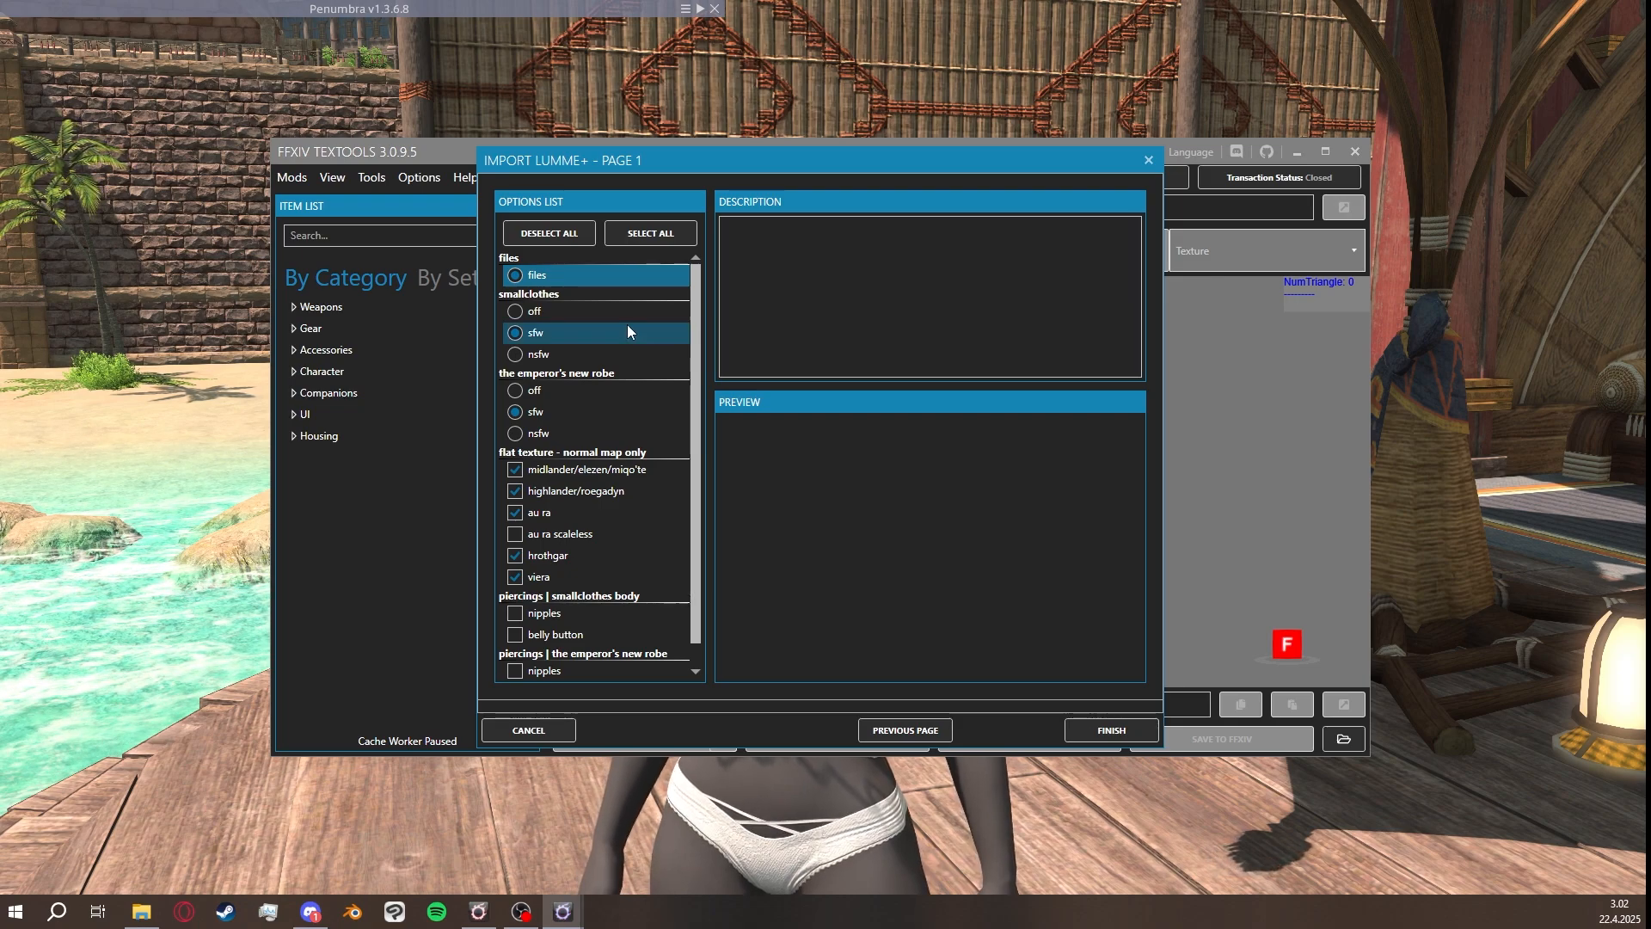
Set both smallclothes and the emperor's new robe to off, keep the other options and complete the lumme+ import.
left_click(519, 311)
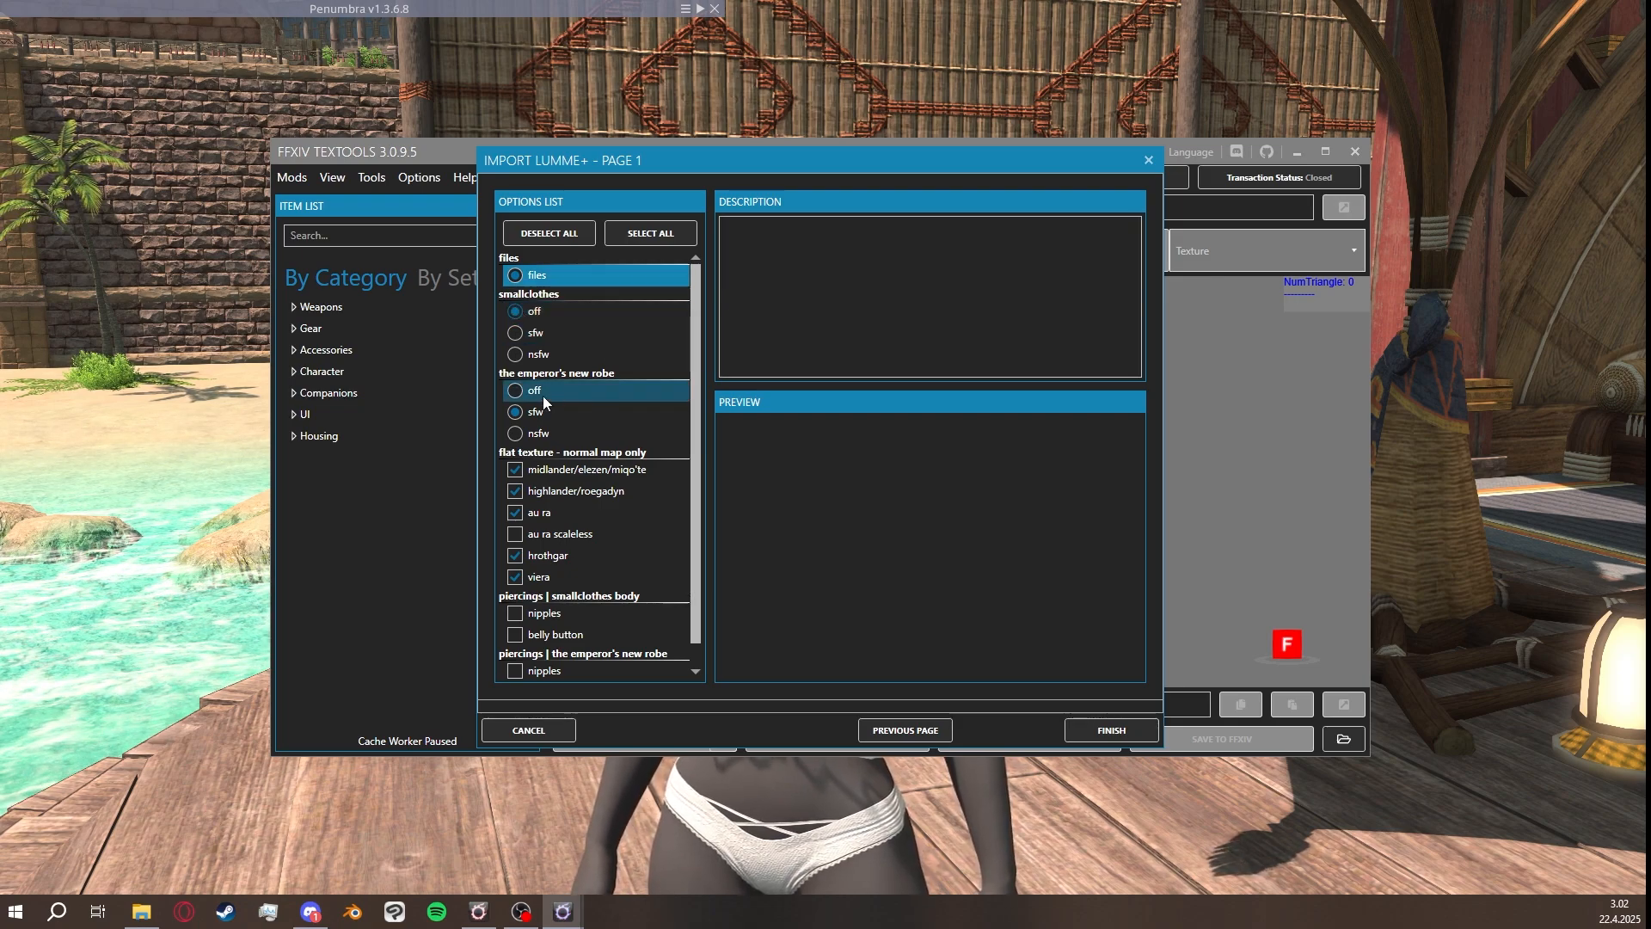
left_click(514, 391)
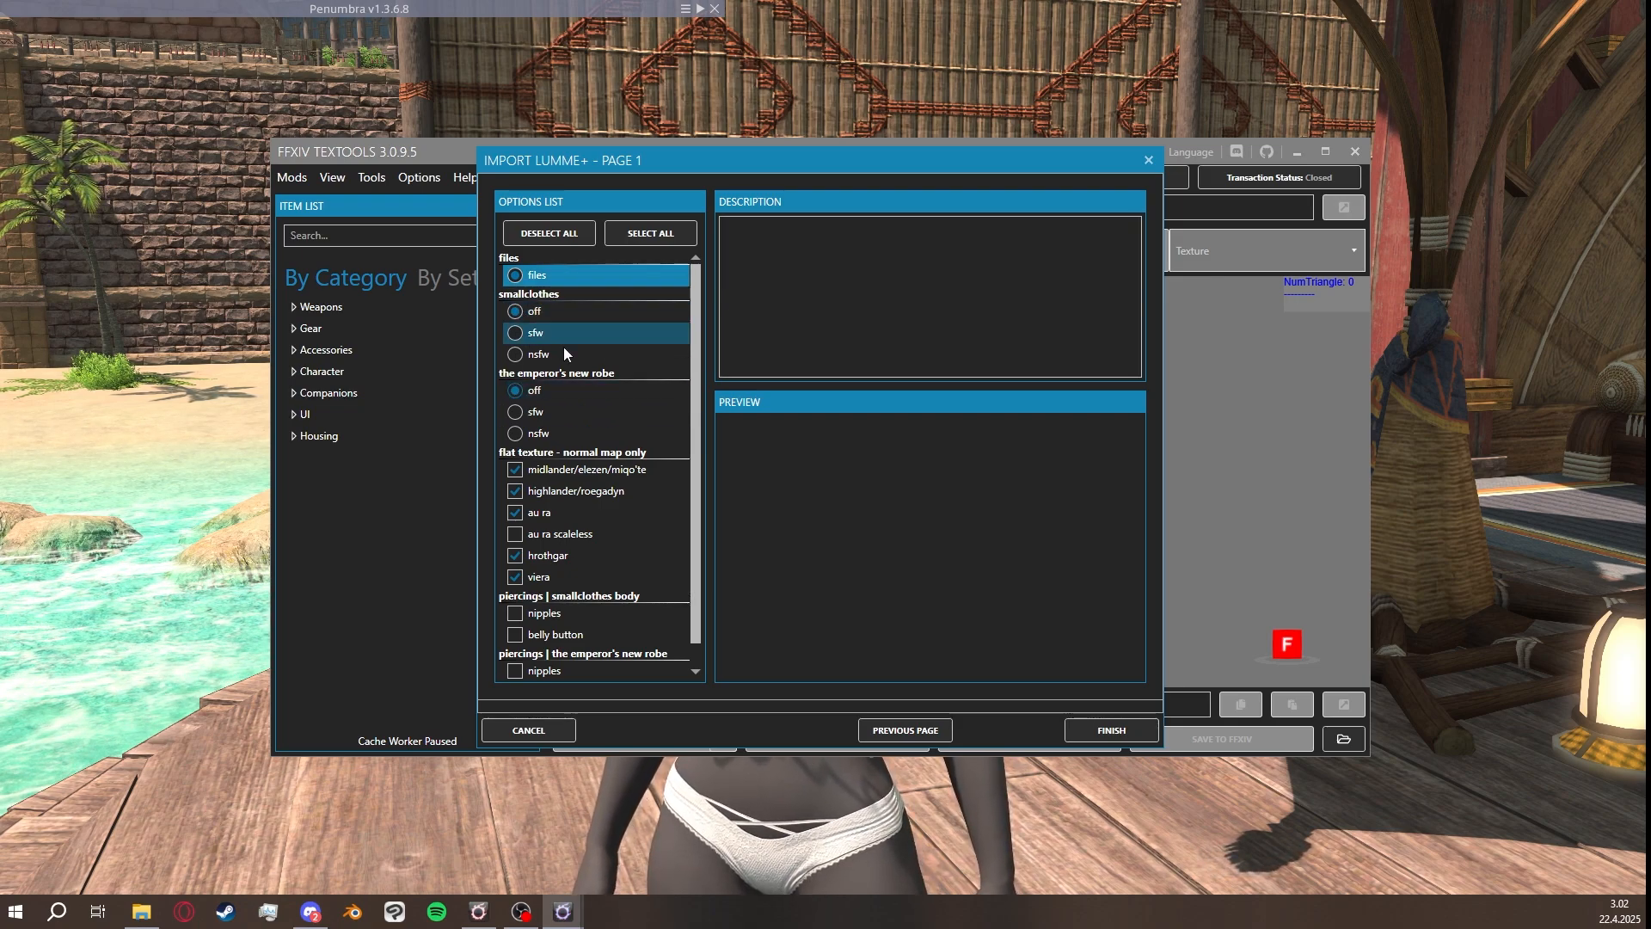
left_click_drag(697, 353, 698, 394)
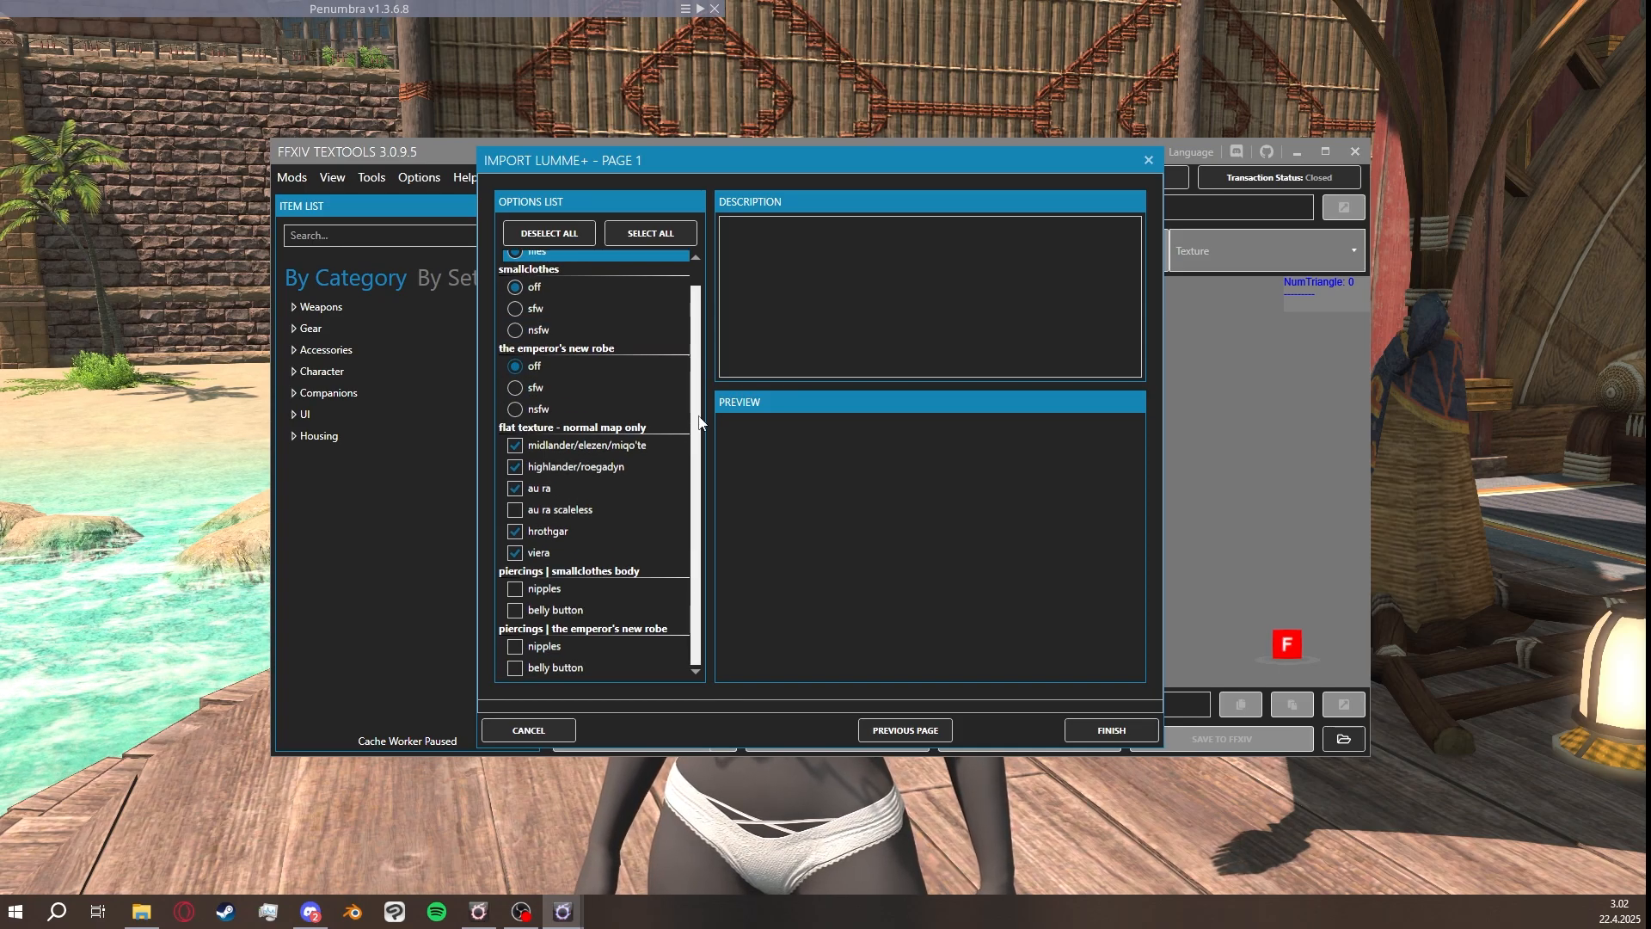
scroll(631, 441, "up", 1)
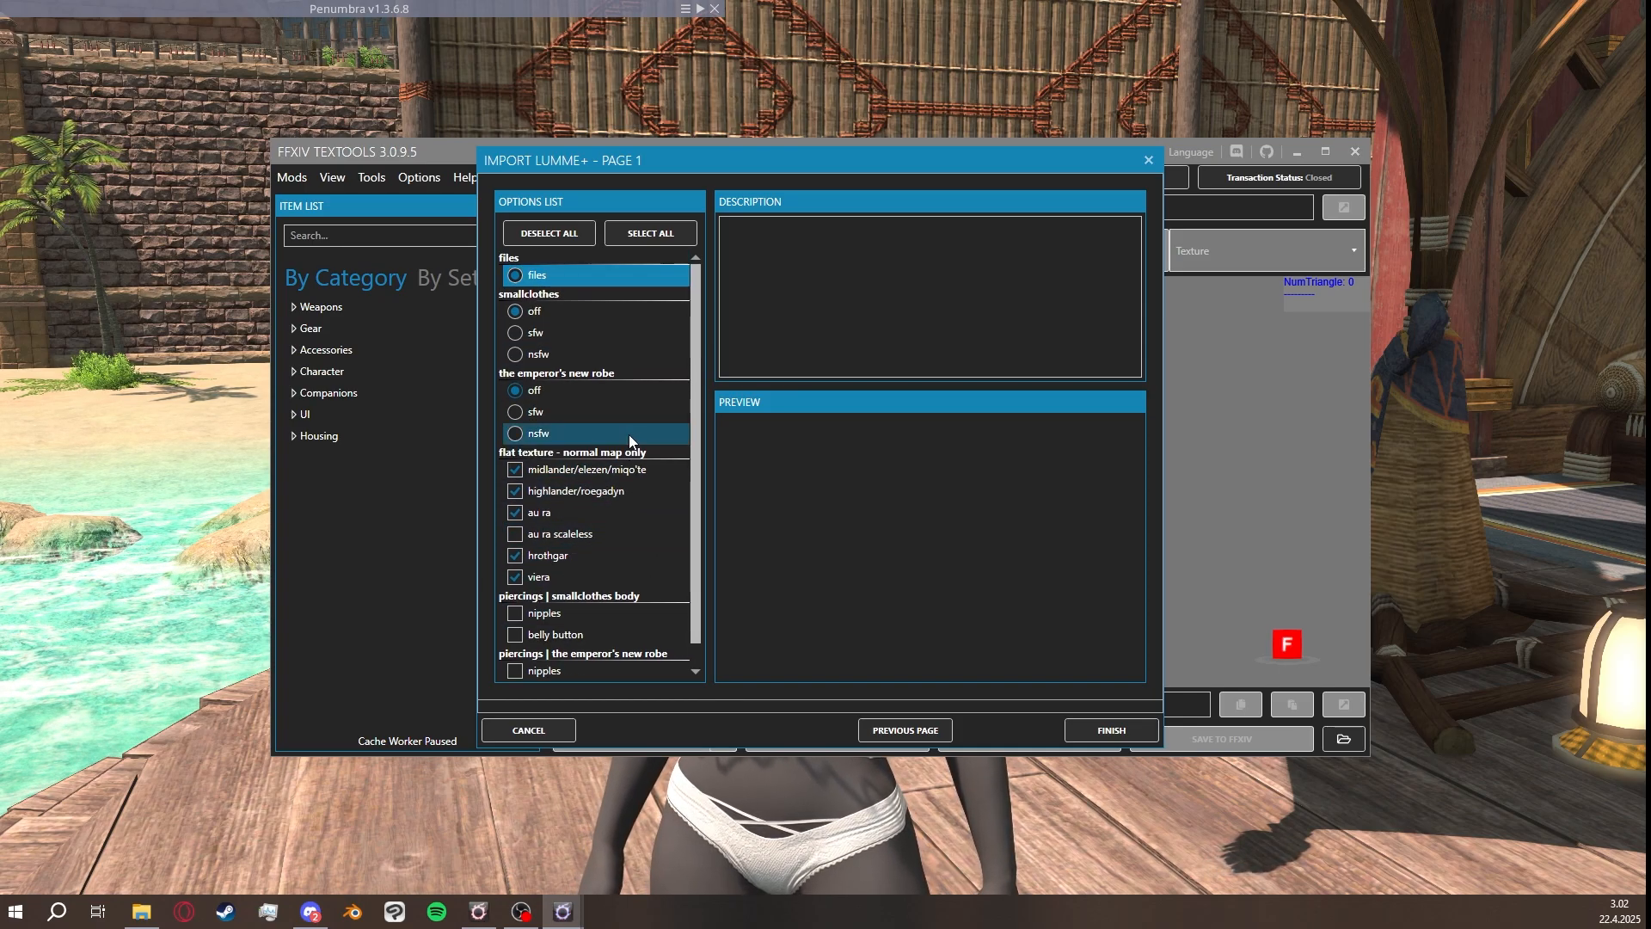
left_click(1098, 728)
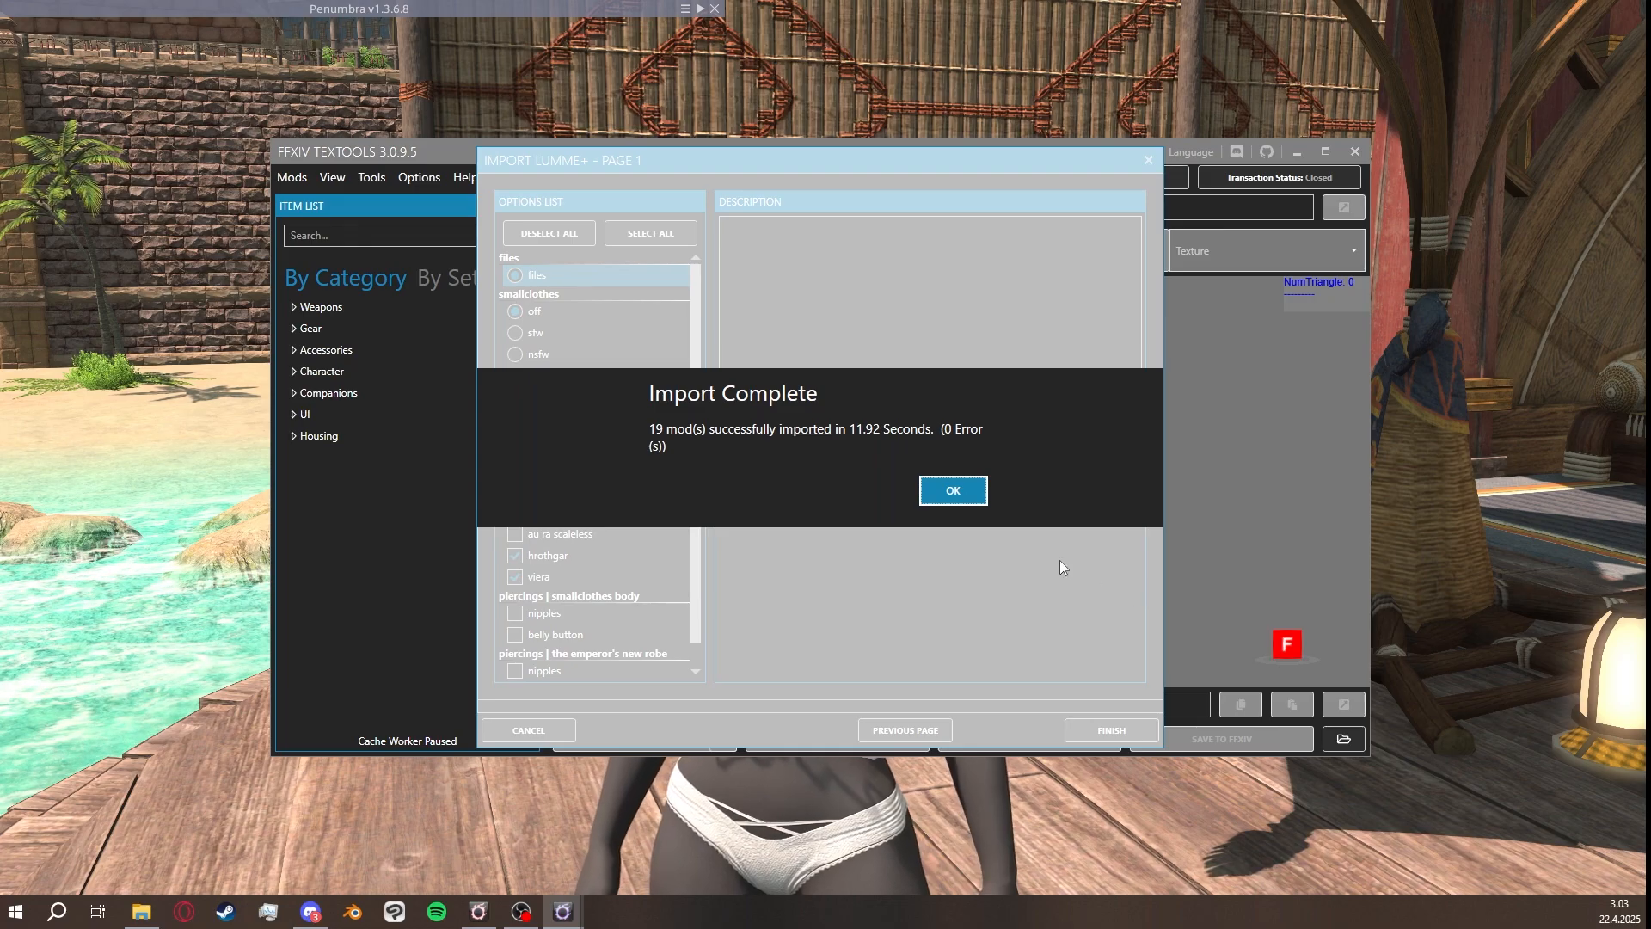
left_click(953, 490)
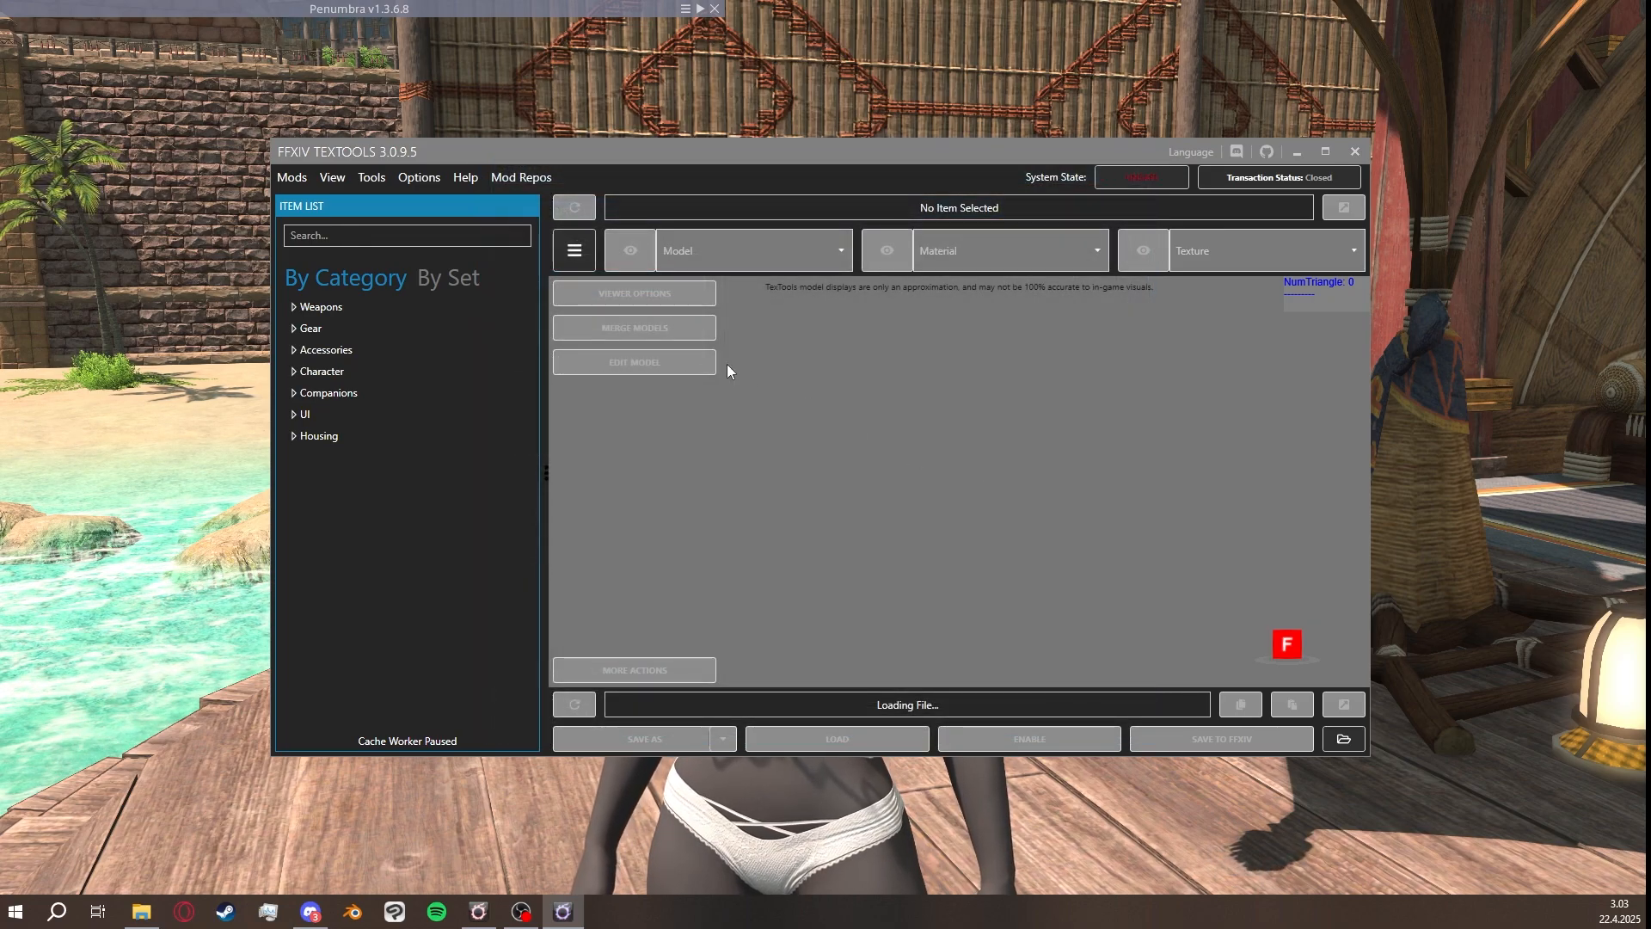
Import the gisela.pmp modpack with its preselected options, keeping Scion Adventurer's Jacket as the destination item.
left_click(299, 180)
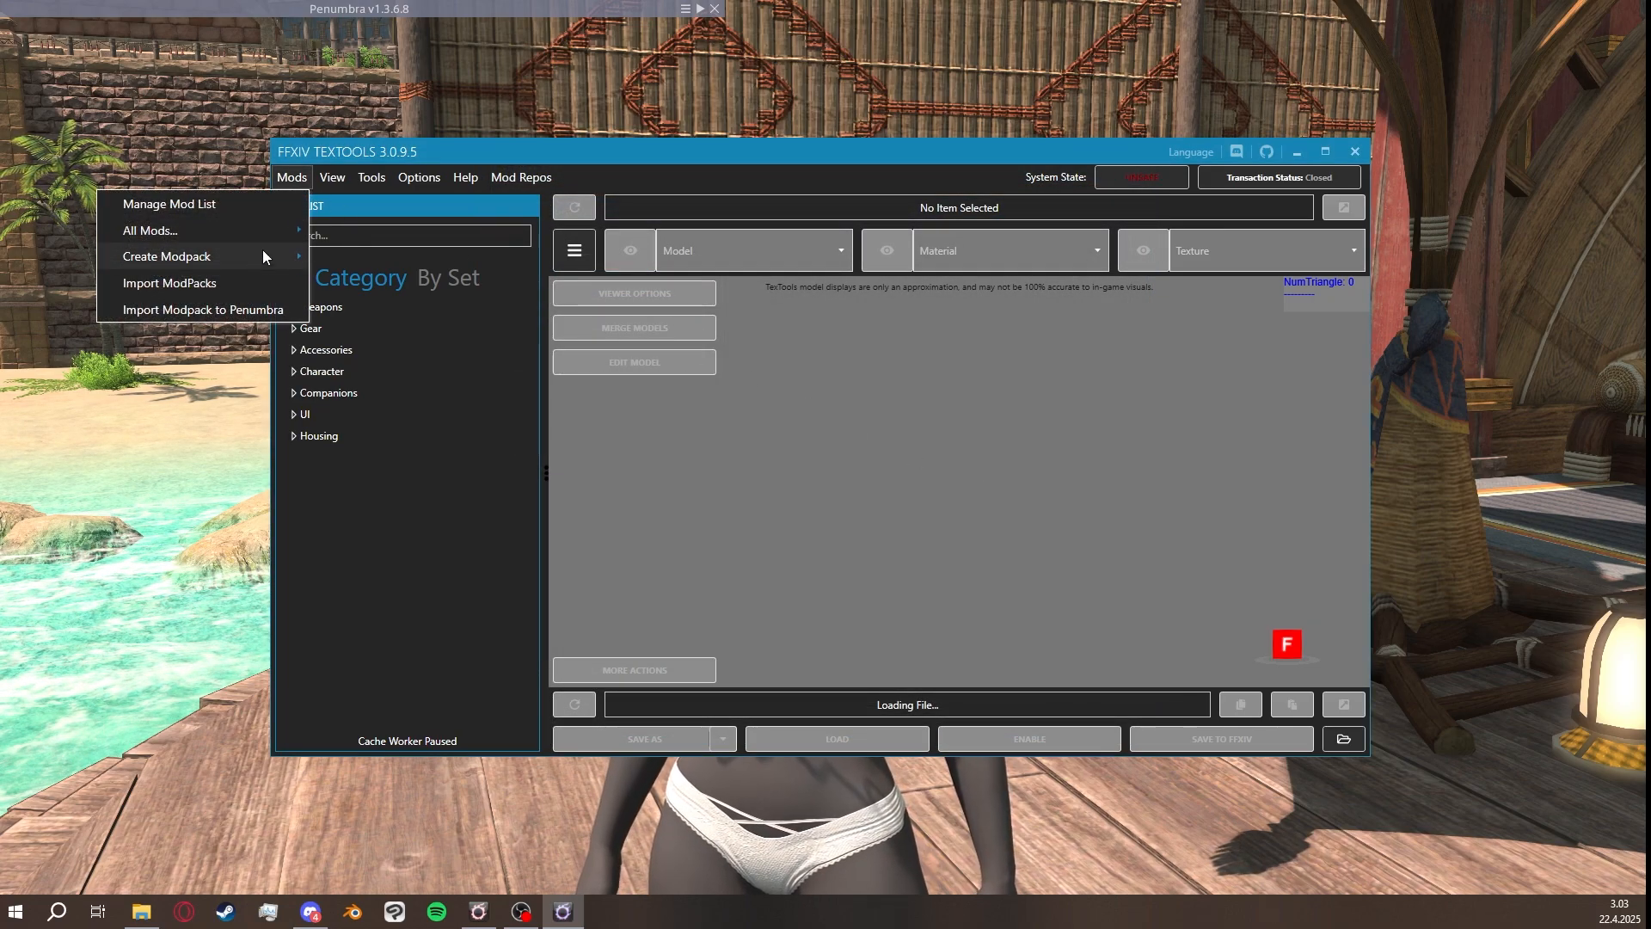
left_click(224, 280)
double_click(554, 257)
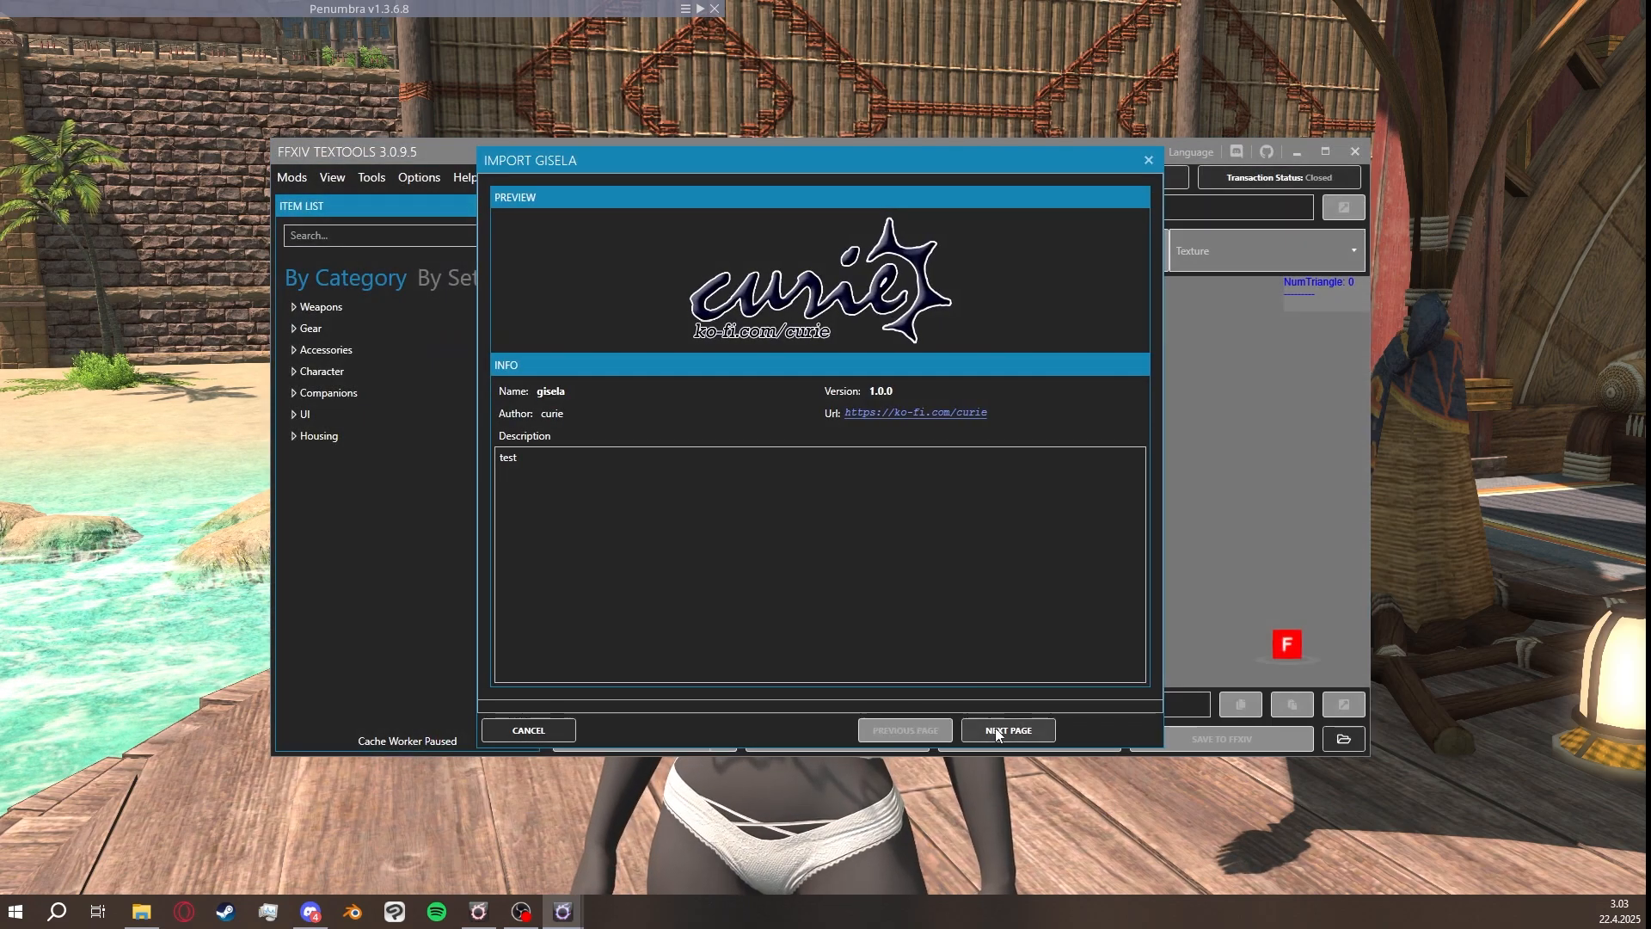
left_click(994, 728)
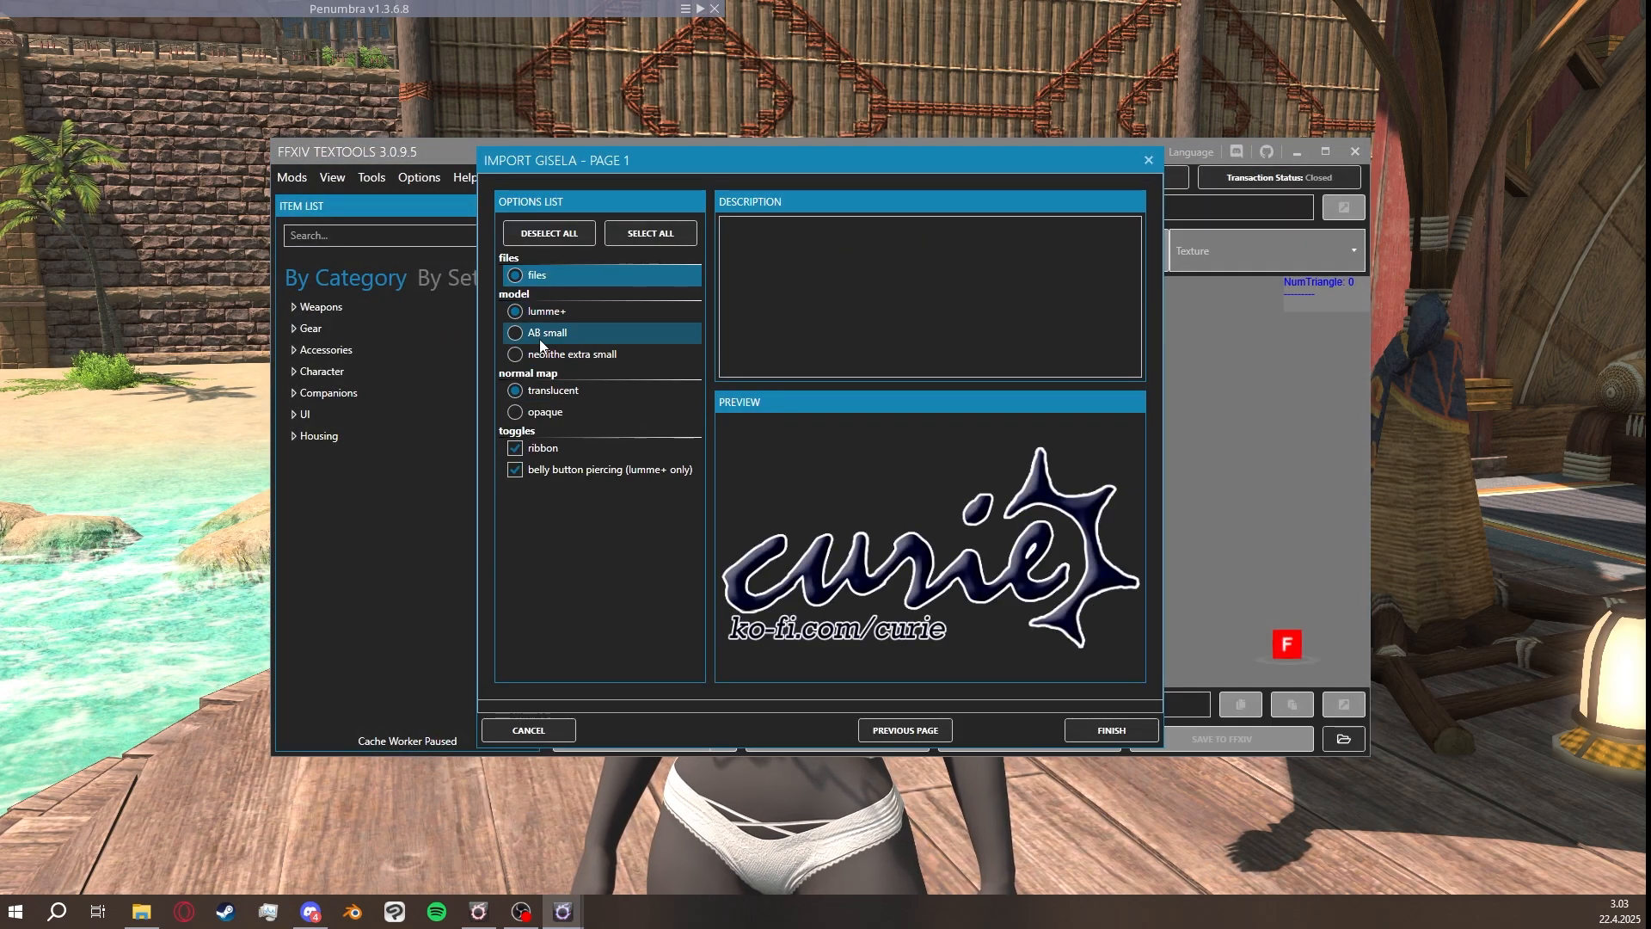
left_click(1124, 730)
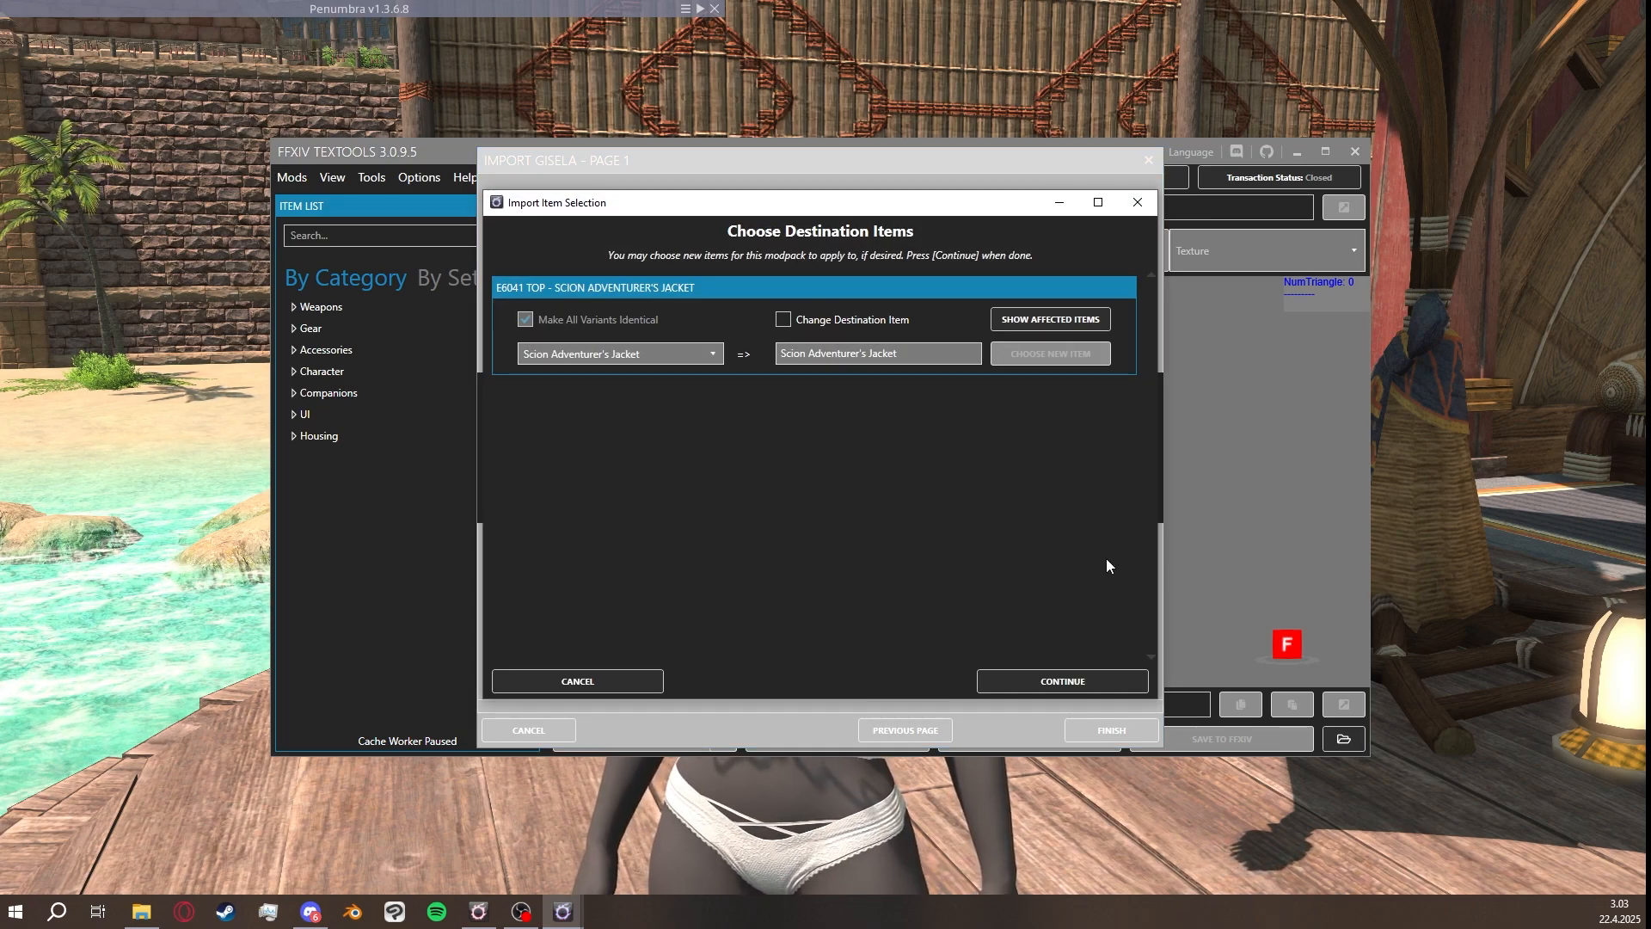
left_click(1053, 680)
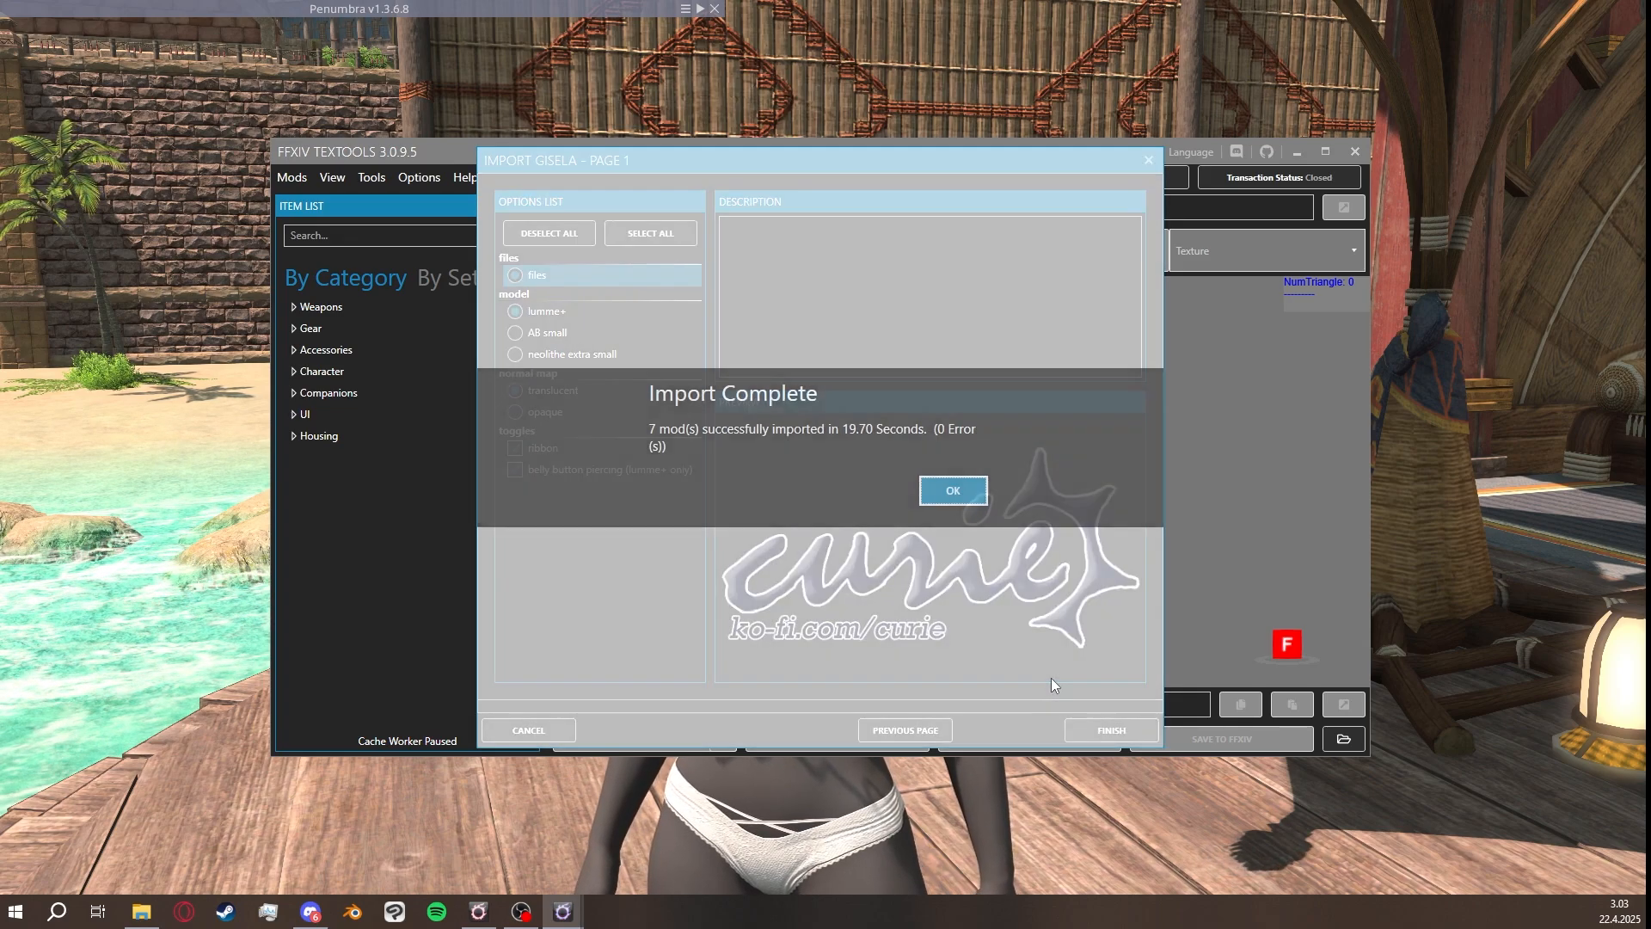
left_click(961, 487)
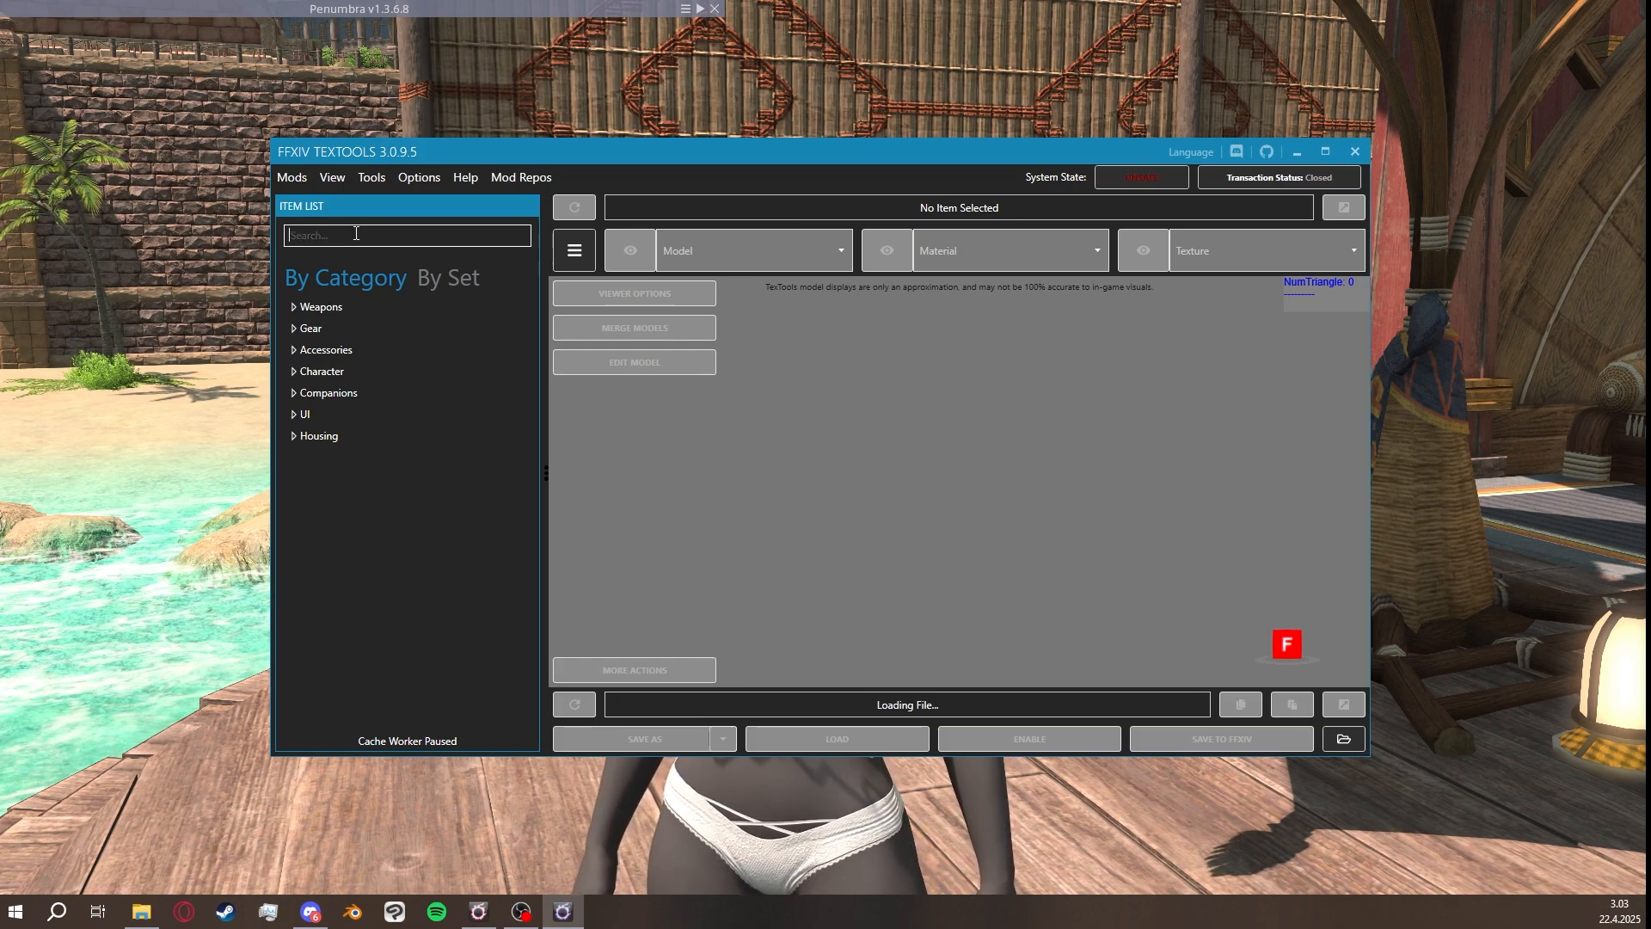
Check in the mod list which items the gisela modpack affects.
left_click(288, 178)
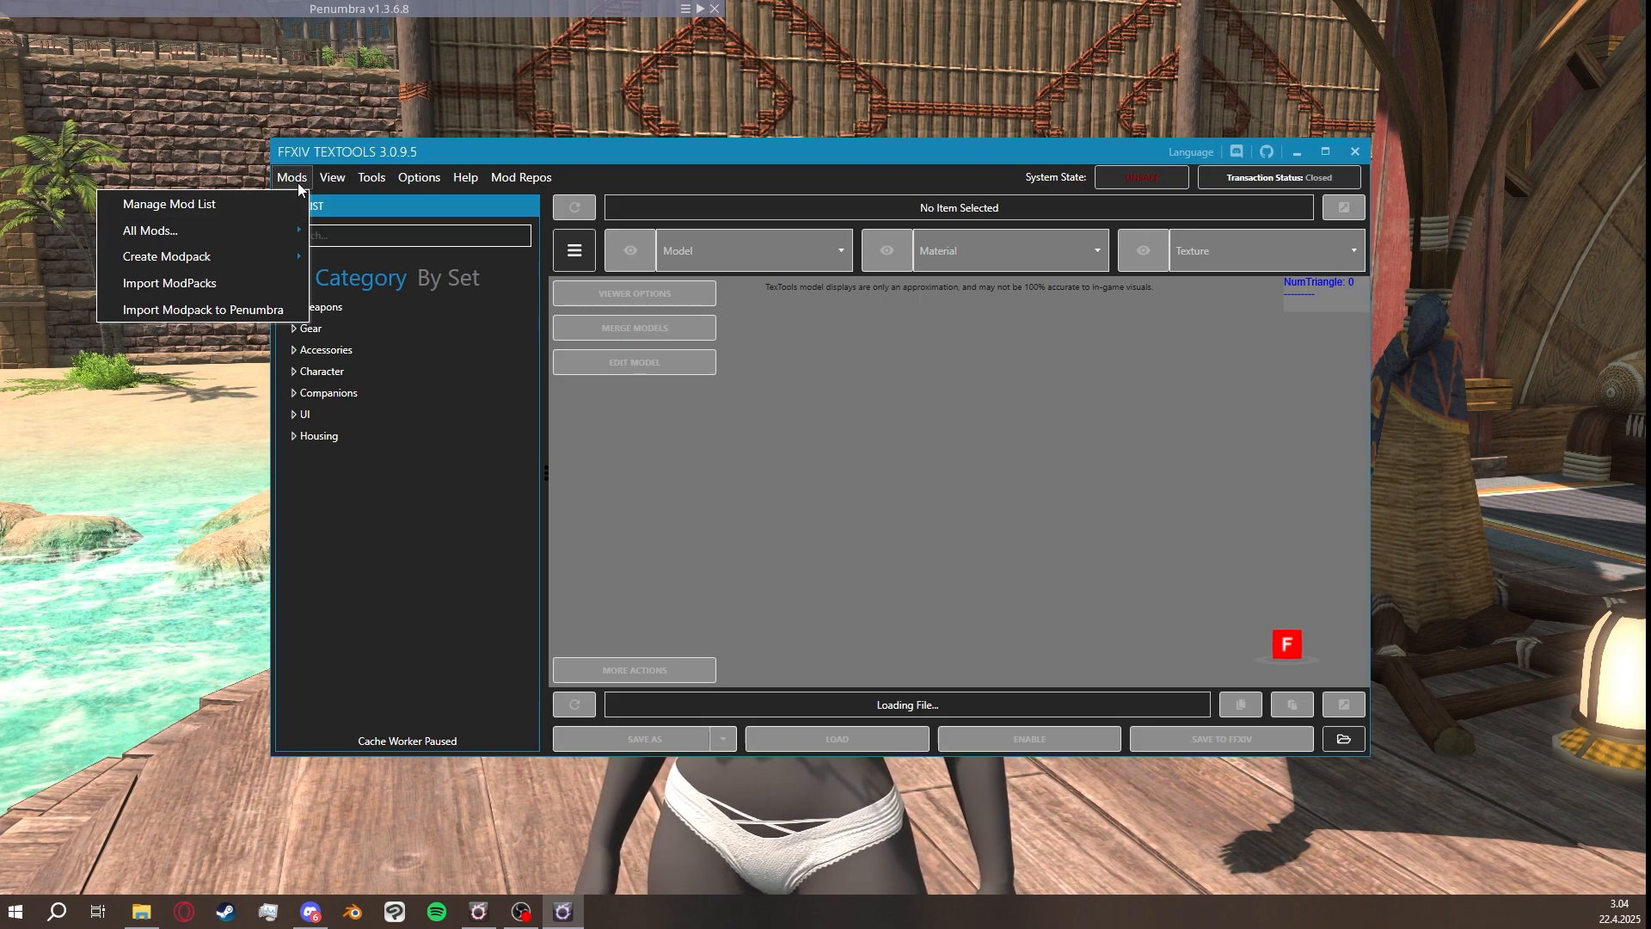
left_click(222, 207)
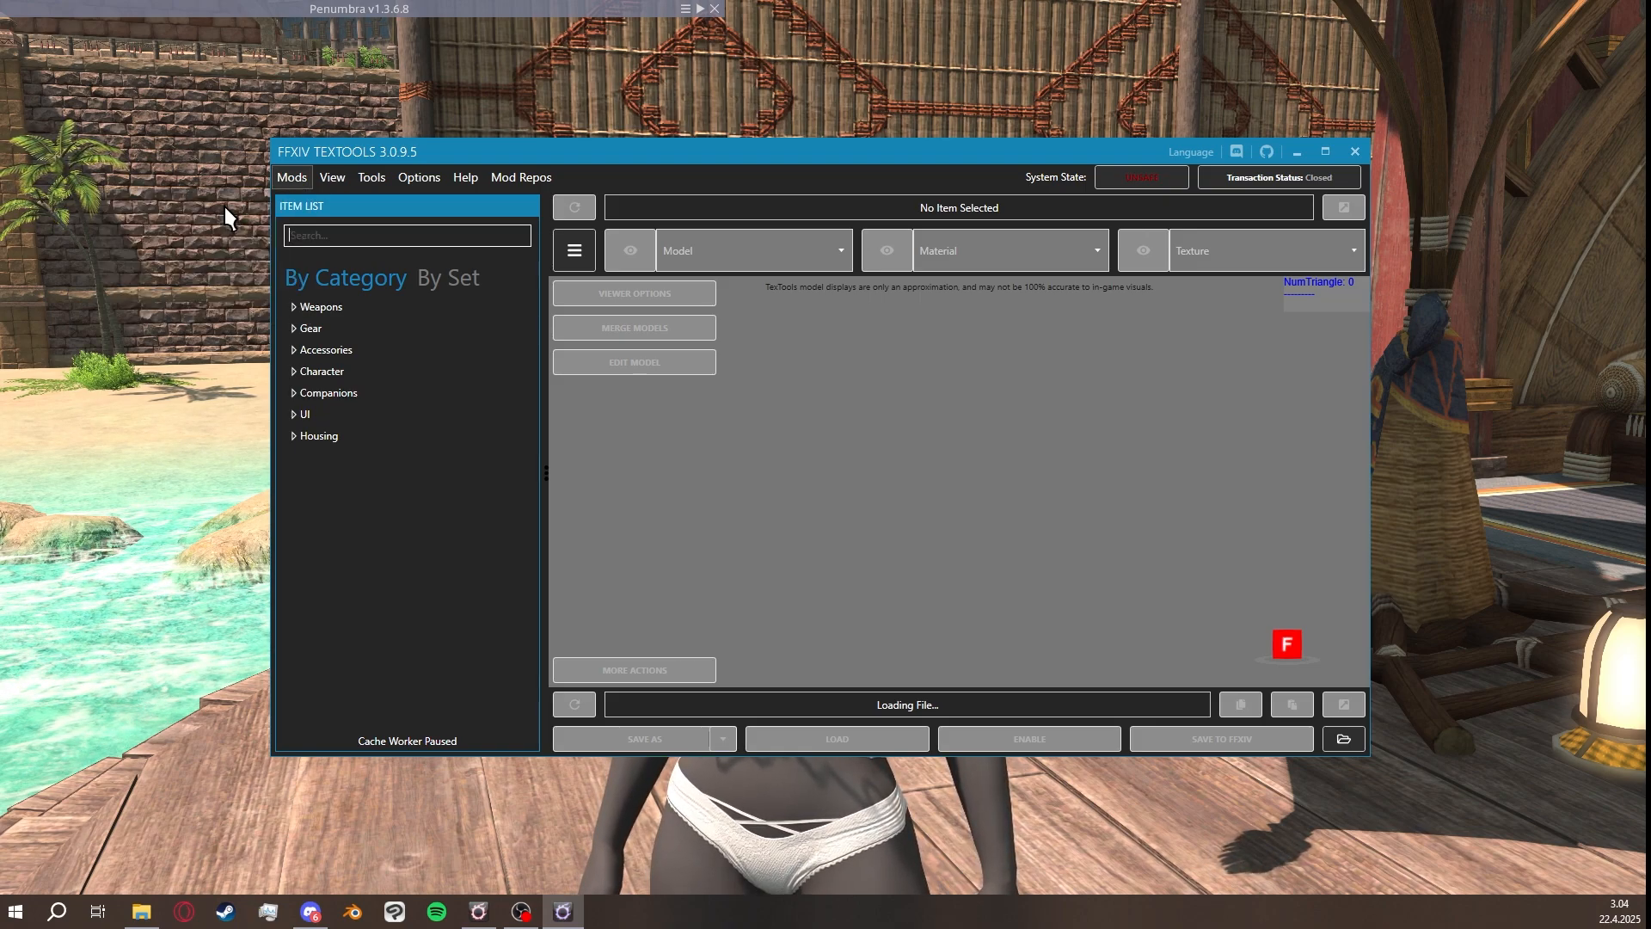
left_click(472, 274)
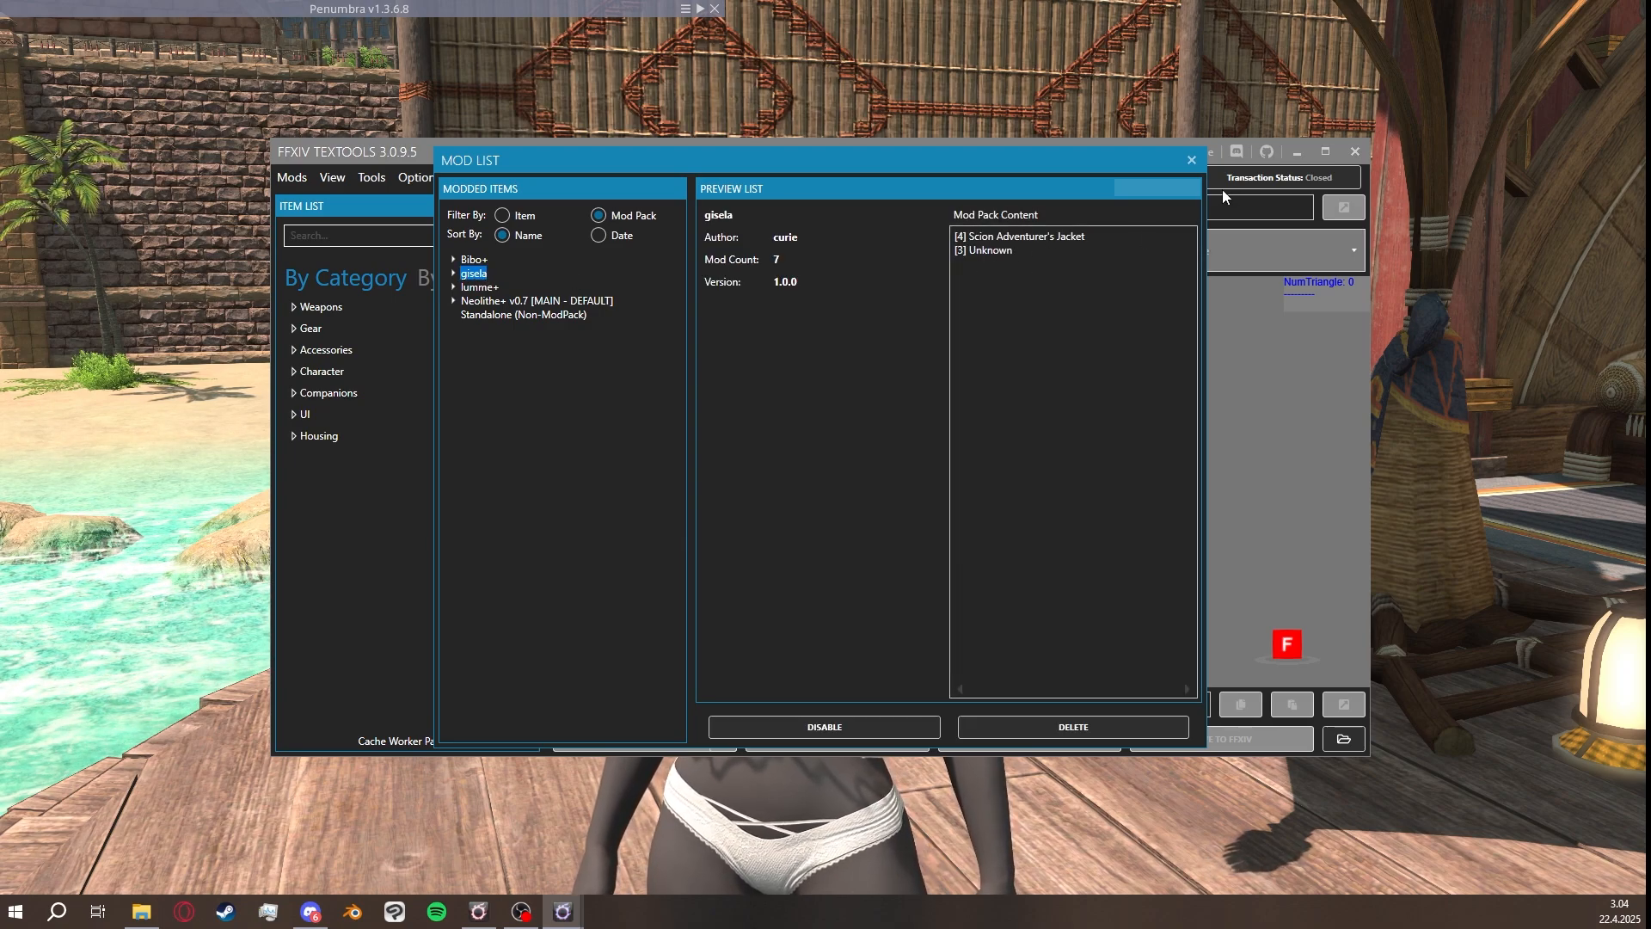
left_click(1192, 161)
Search the item list for "scion adventurer" and load the Scion Adventurer's Jacket model.
left_click(410, 227)
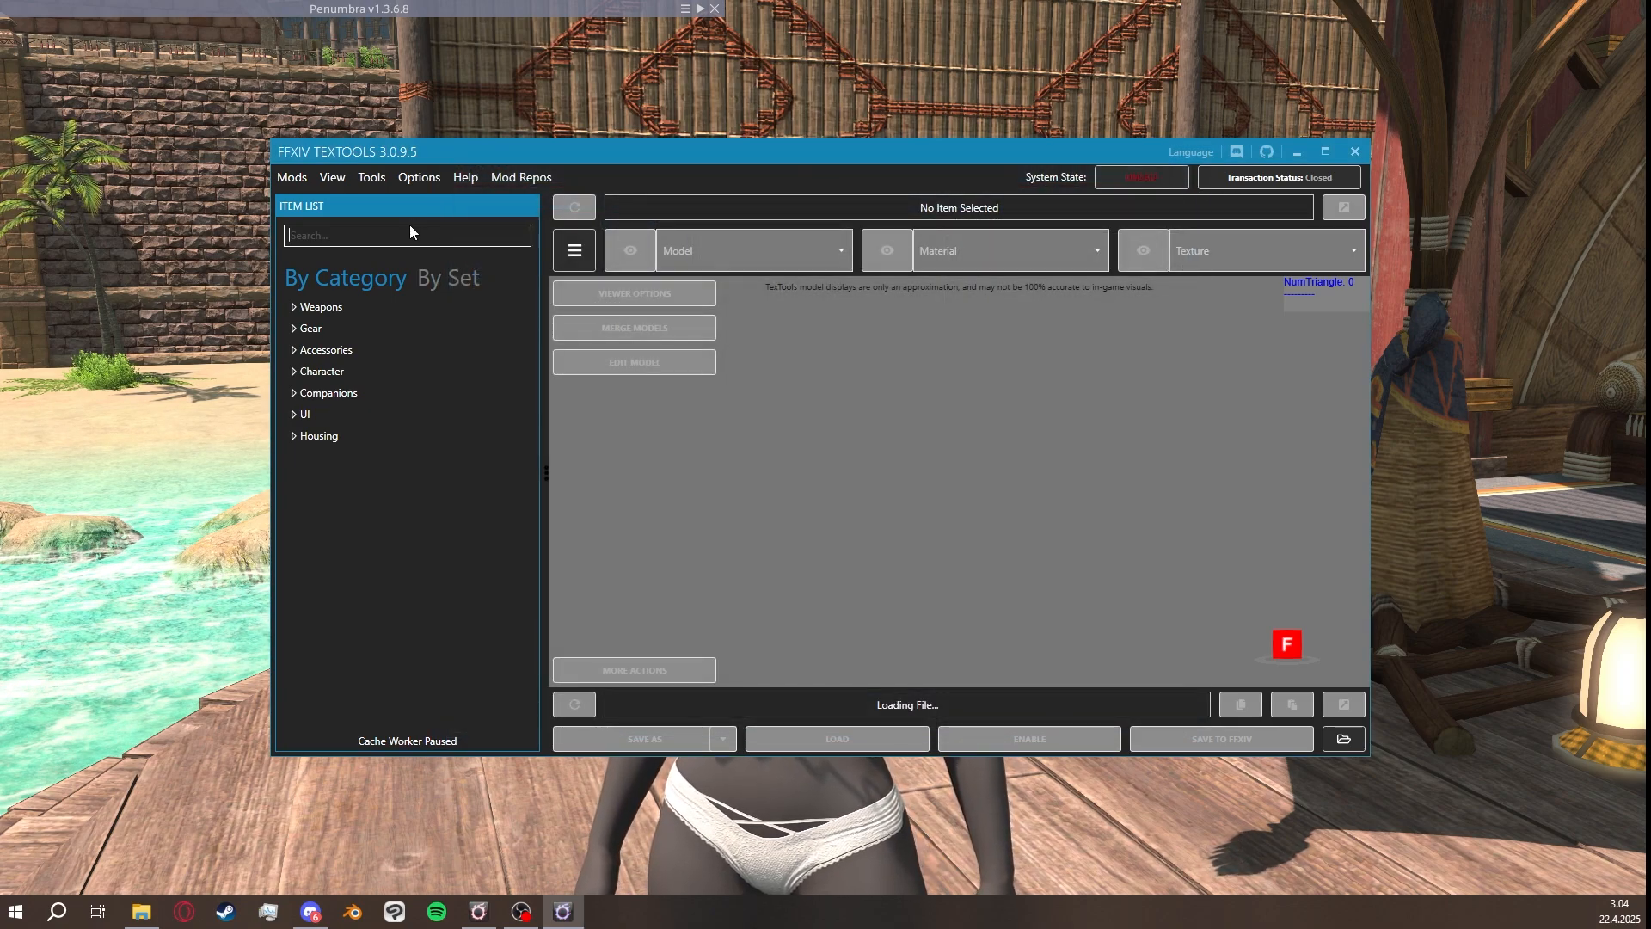
type("scion adventur")
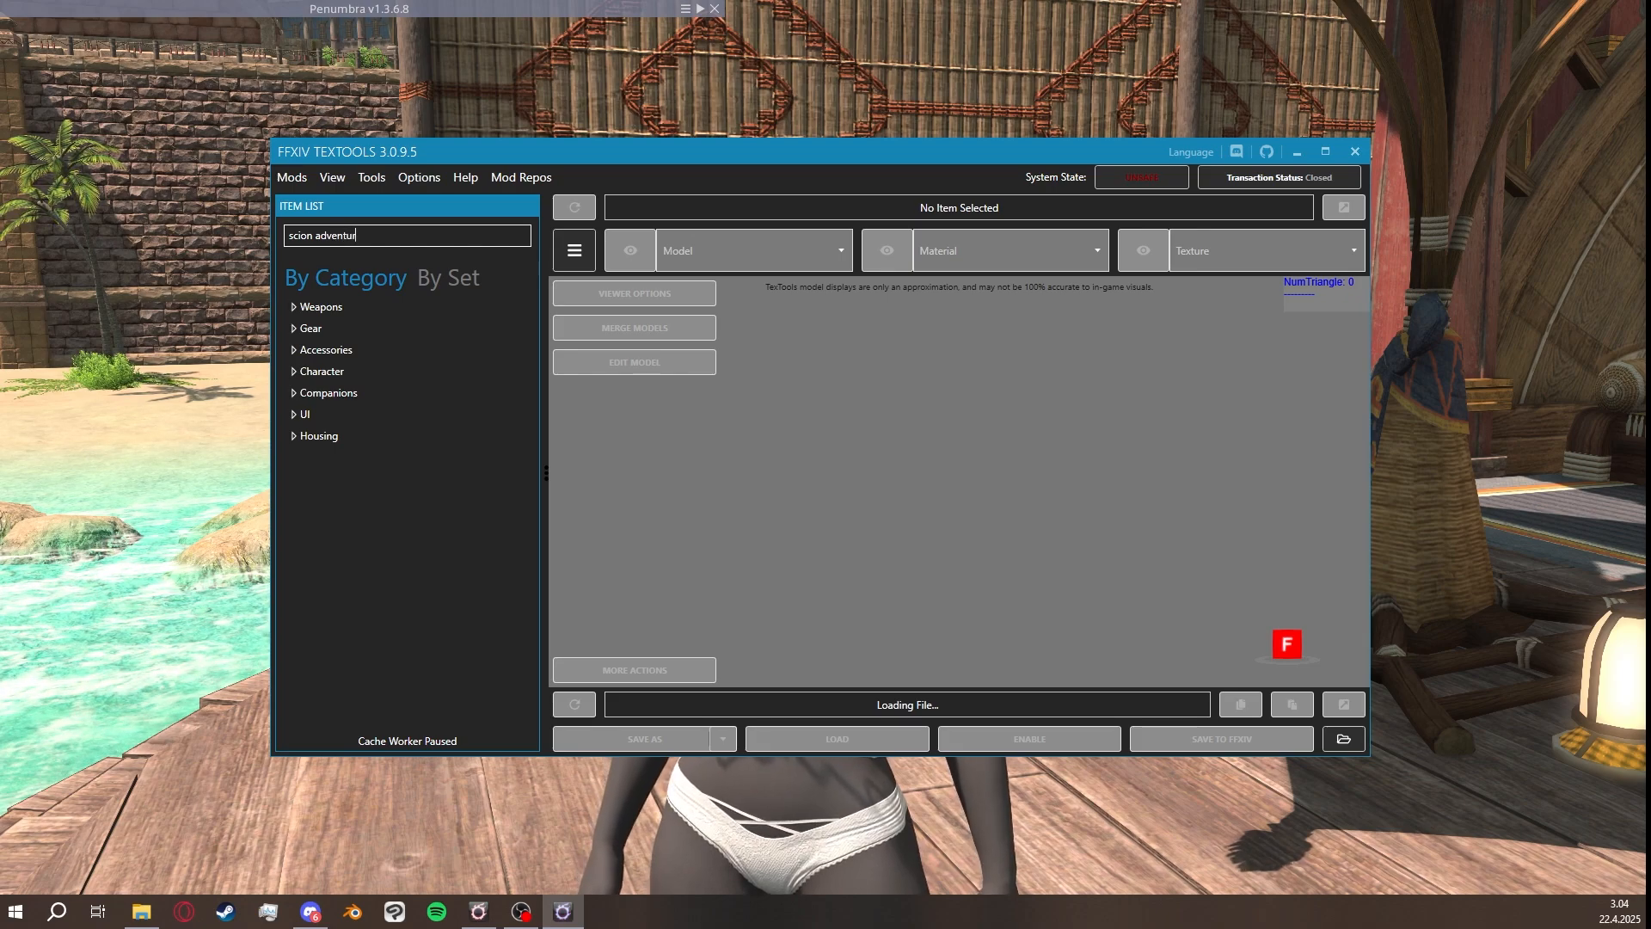
type("er")
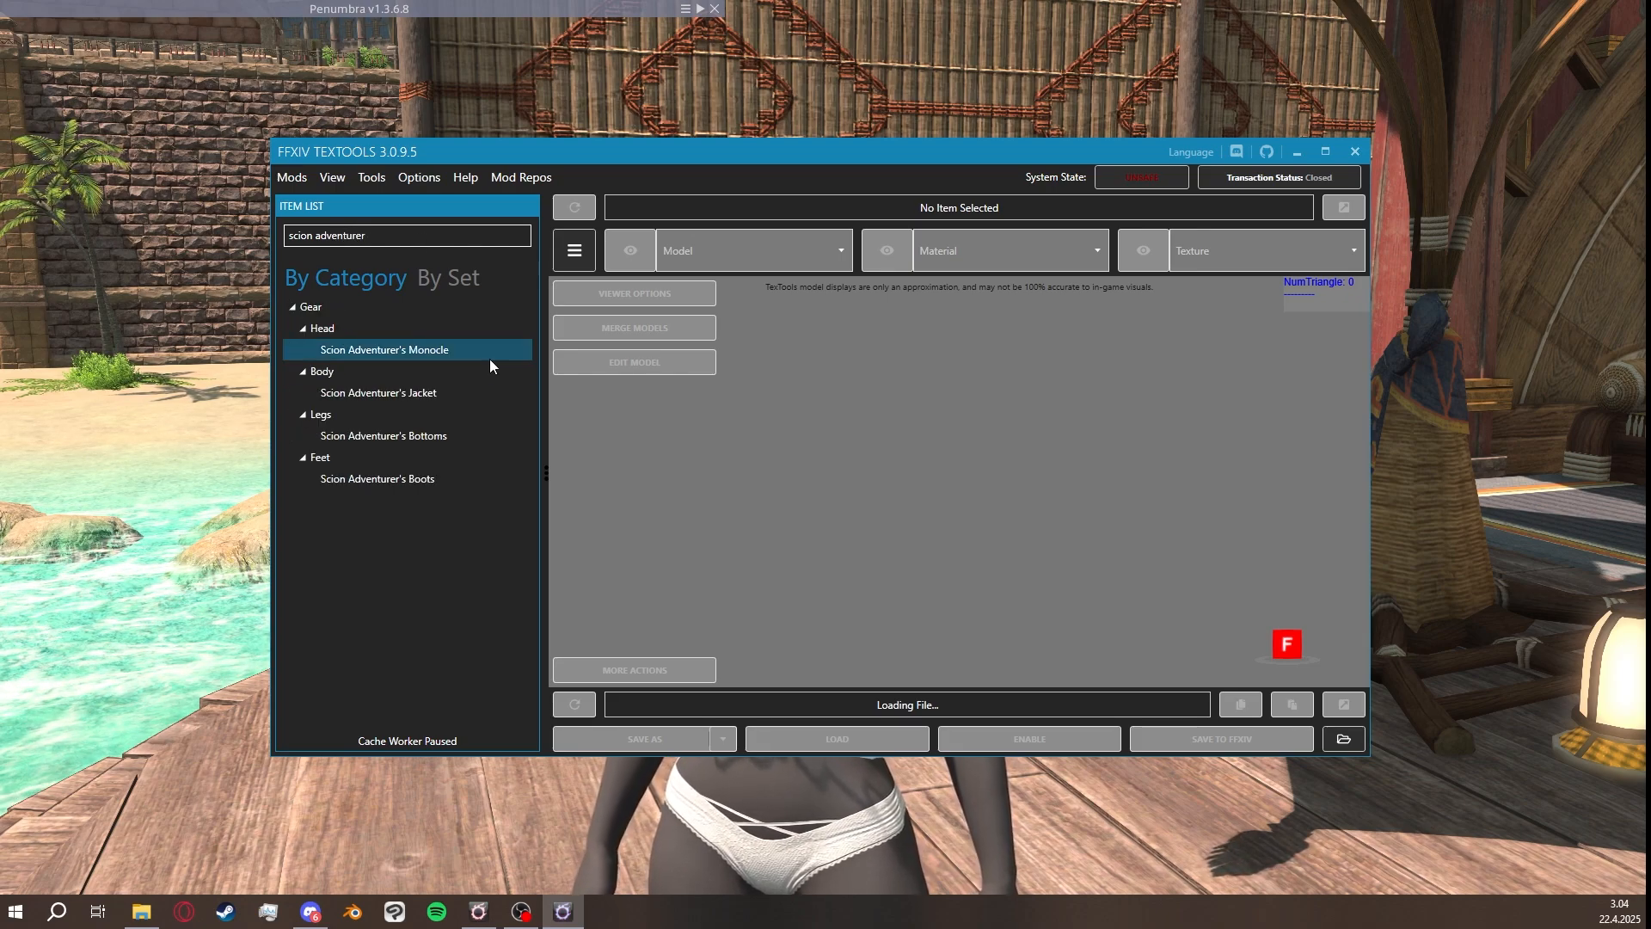
left_click(454, 397)
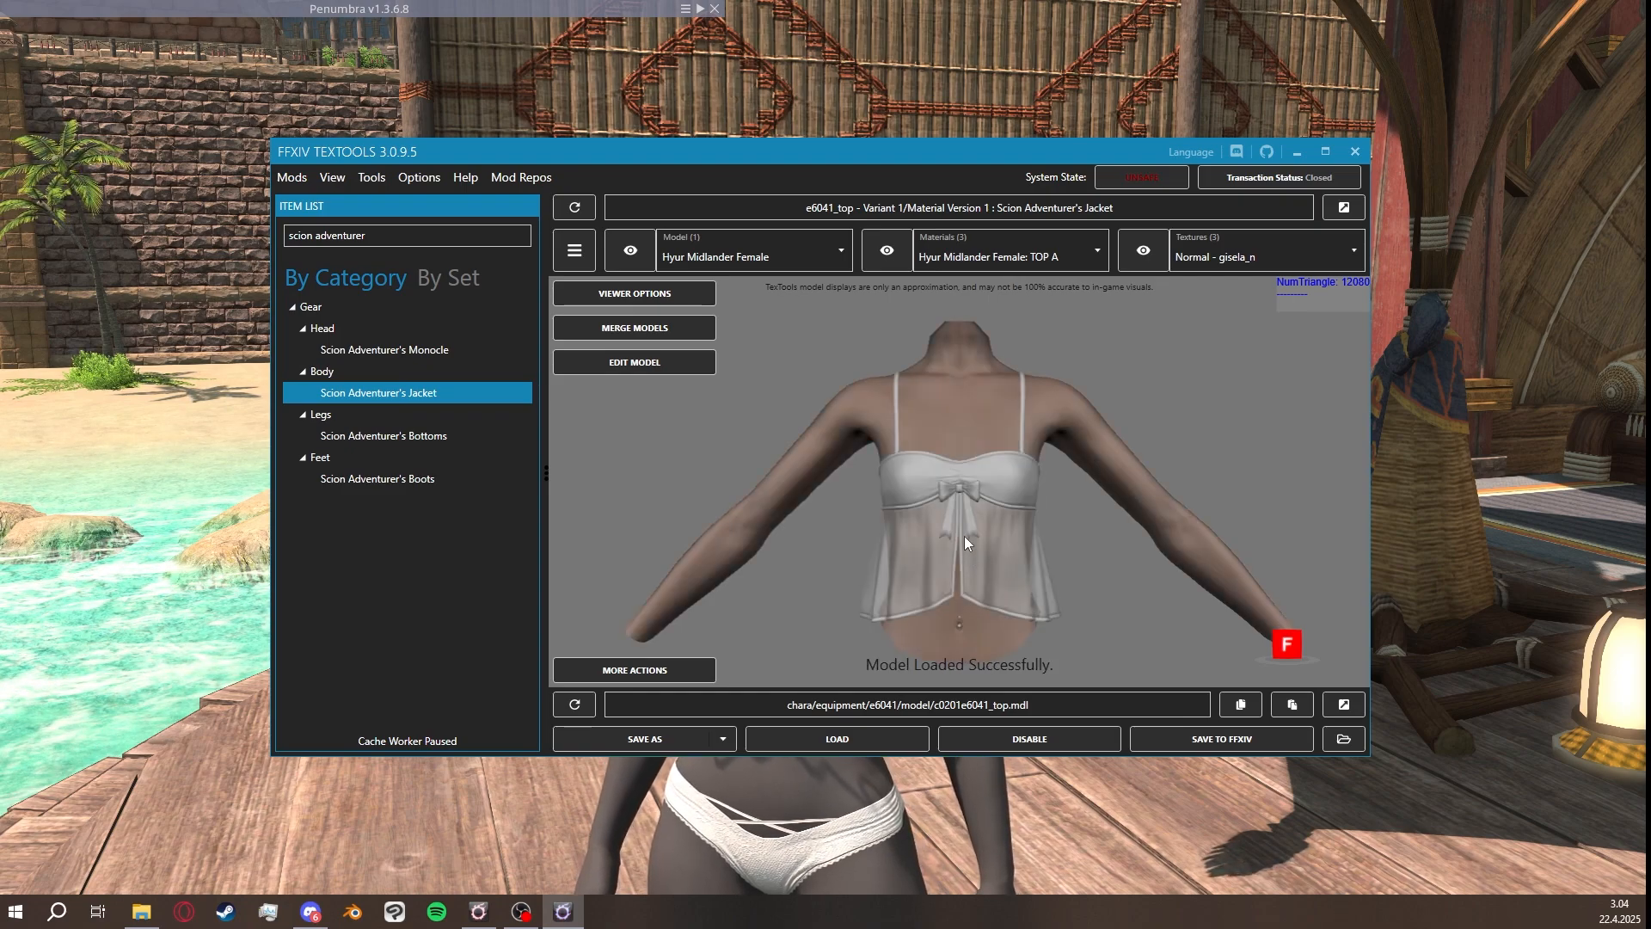
mouse_move(963, 535)
left_mouse_down()
mouse_move(981, 524)
mouse_move(968, 503)
mouse_move(980, 518)
mouse_move(692, 513)
mouse_move(998, 525)
mouse_move(968, 547)
left_mouse_up()
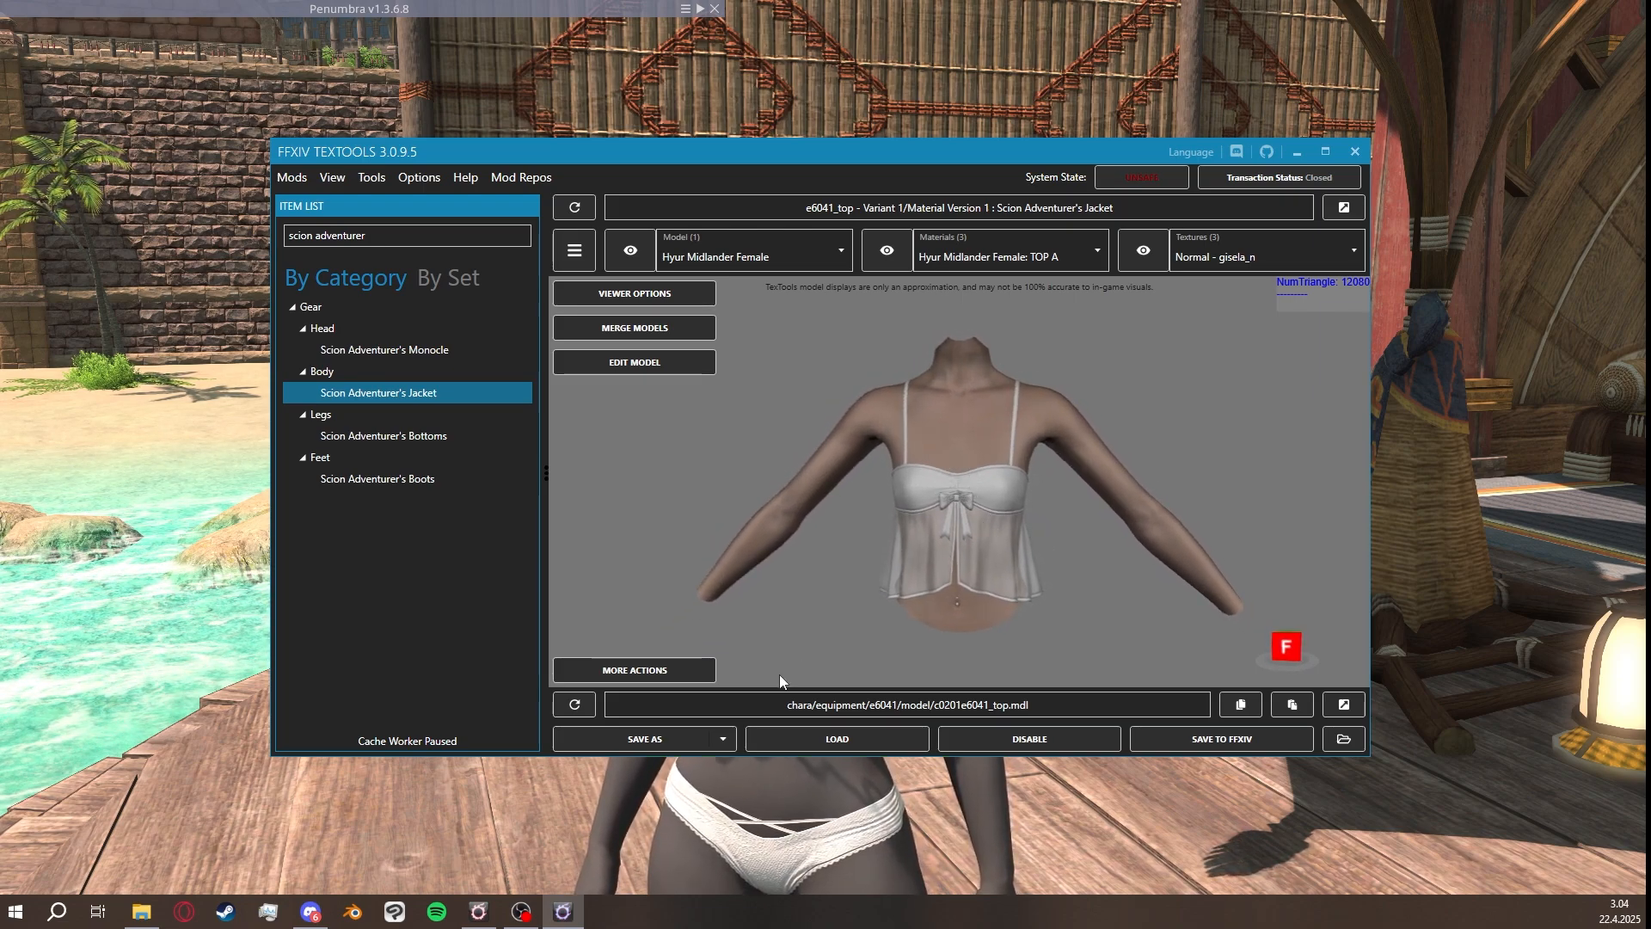
left_click_drag(894, 497, 890, 511)
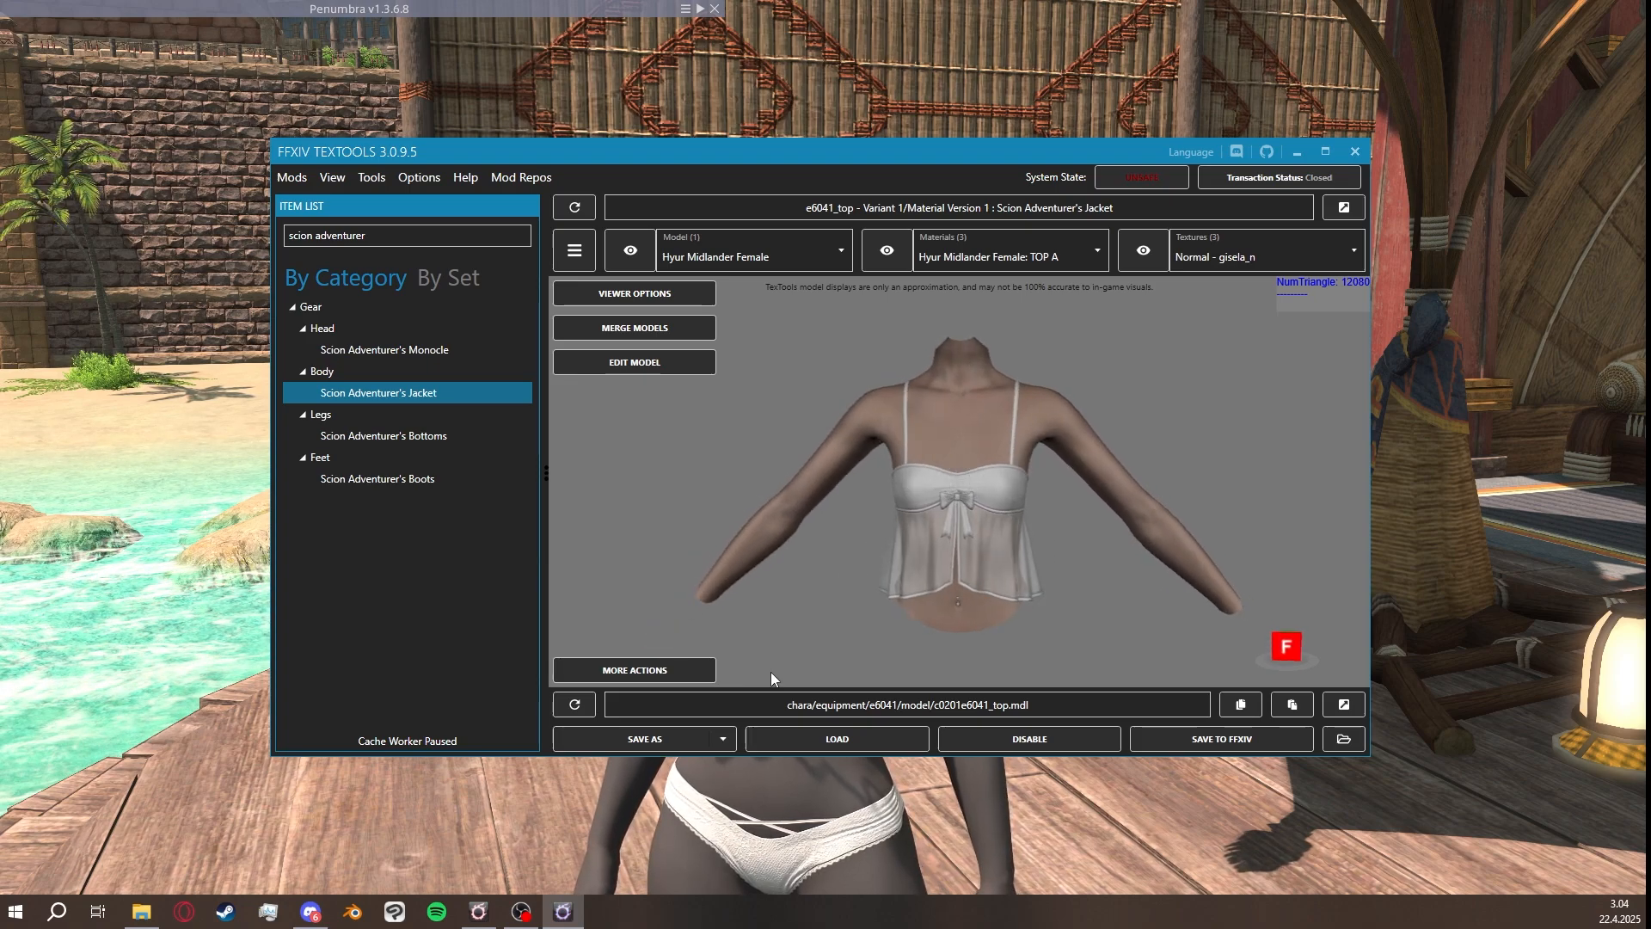
Save the jacket model as c0201e6041_top.fbx in FBX format, replacing the existing file, and open its save folder.
left_click(724, 740)
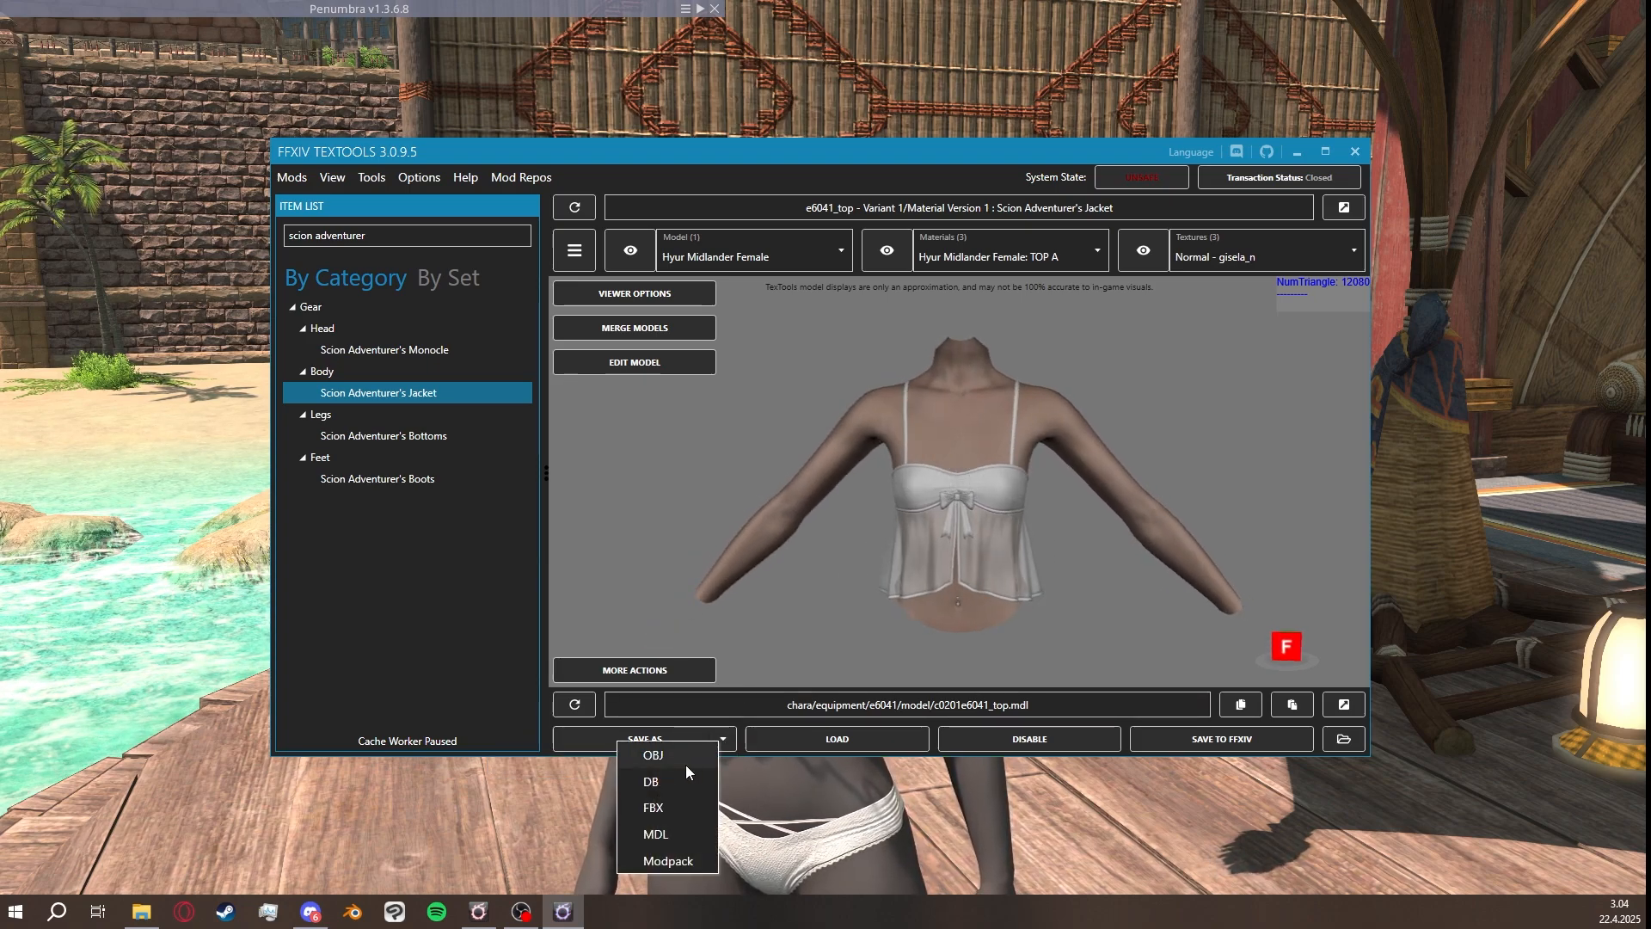
left_click(671, 811)
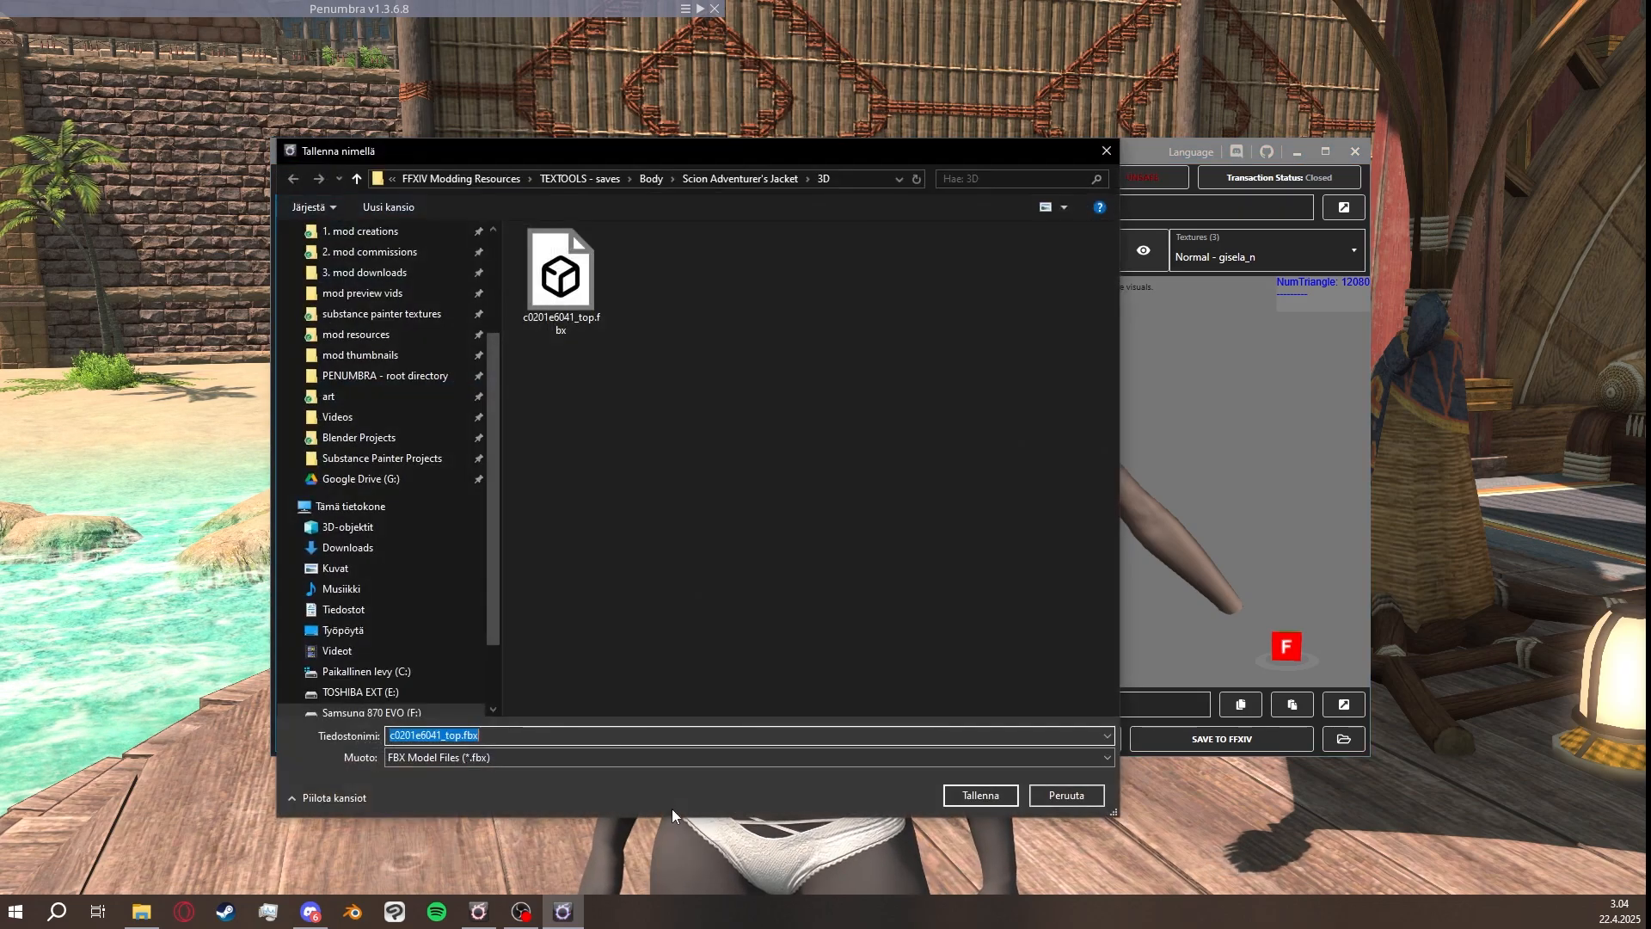
left_click(980, 794)
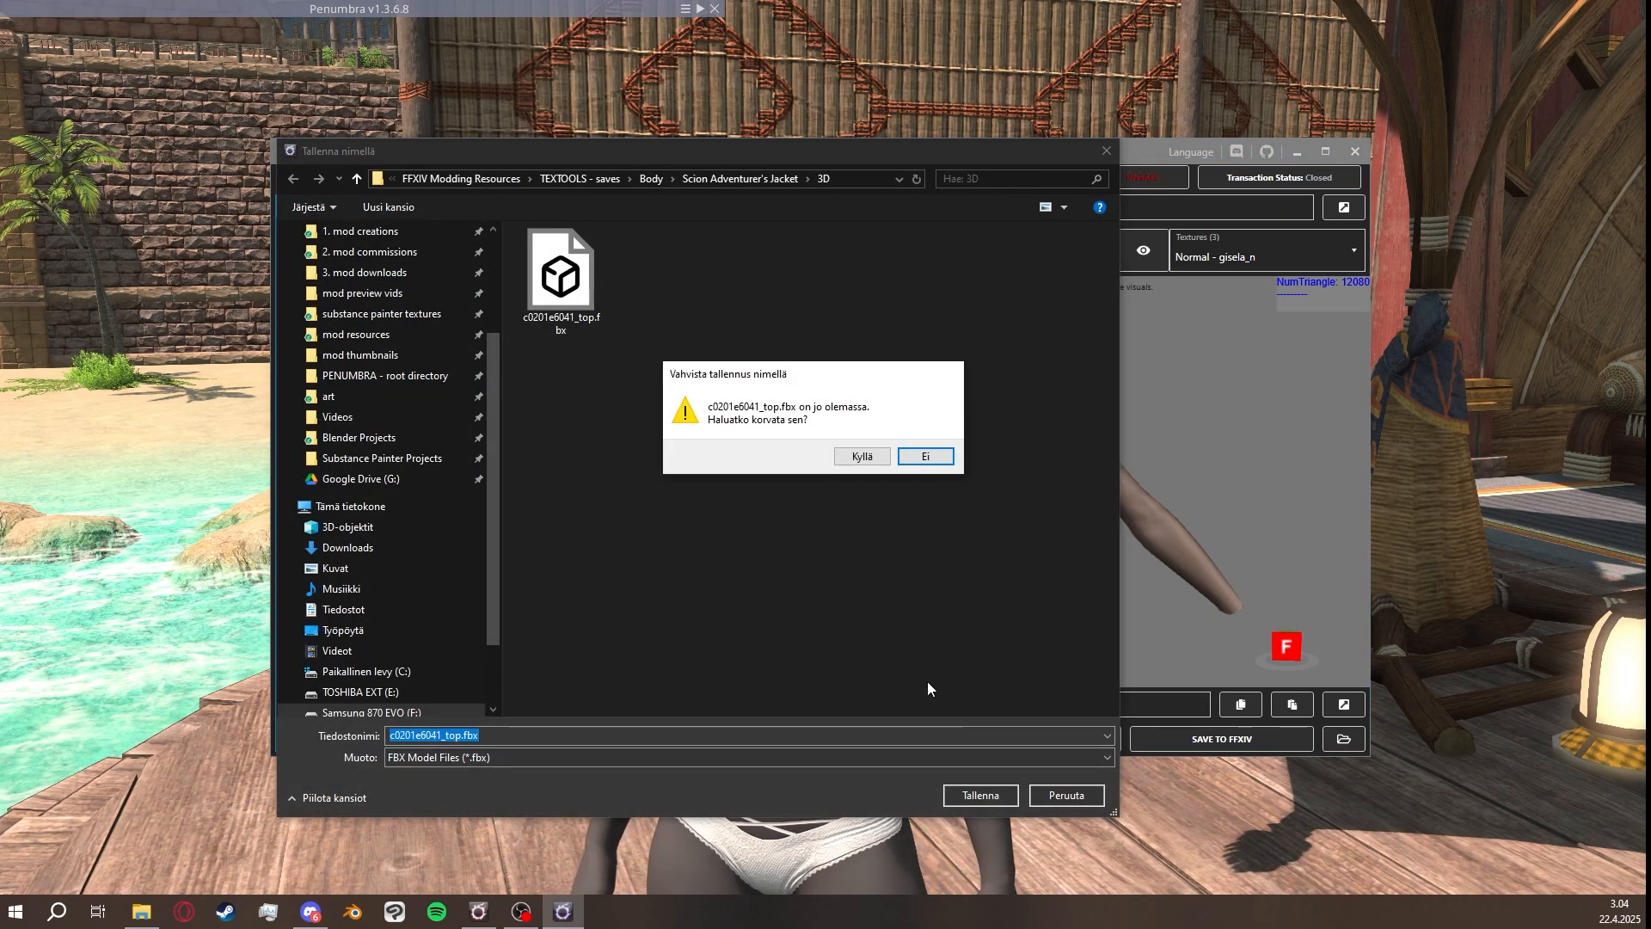
left_click(855, 458)
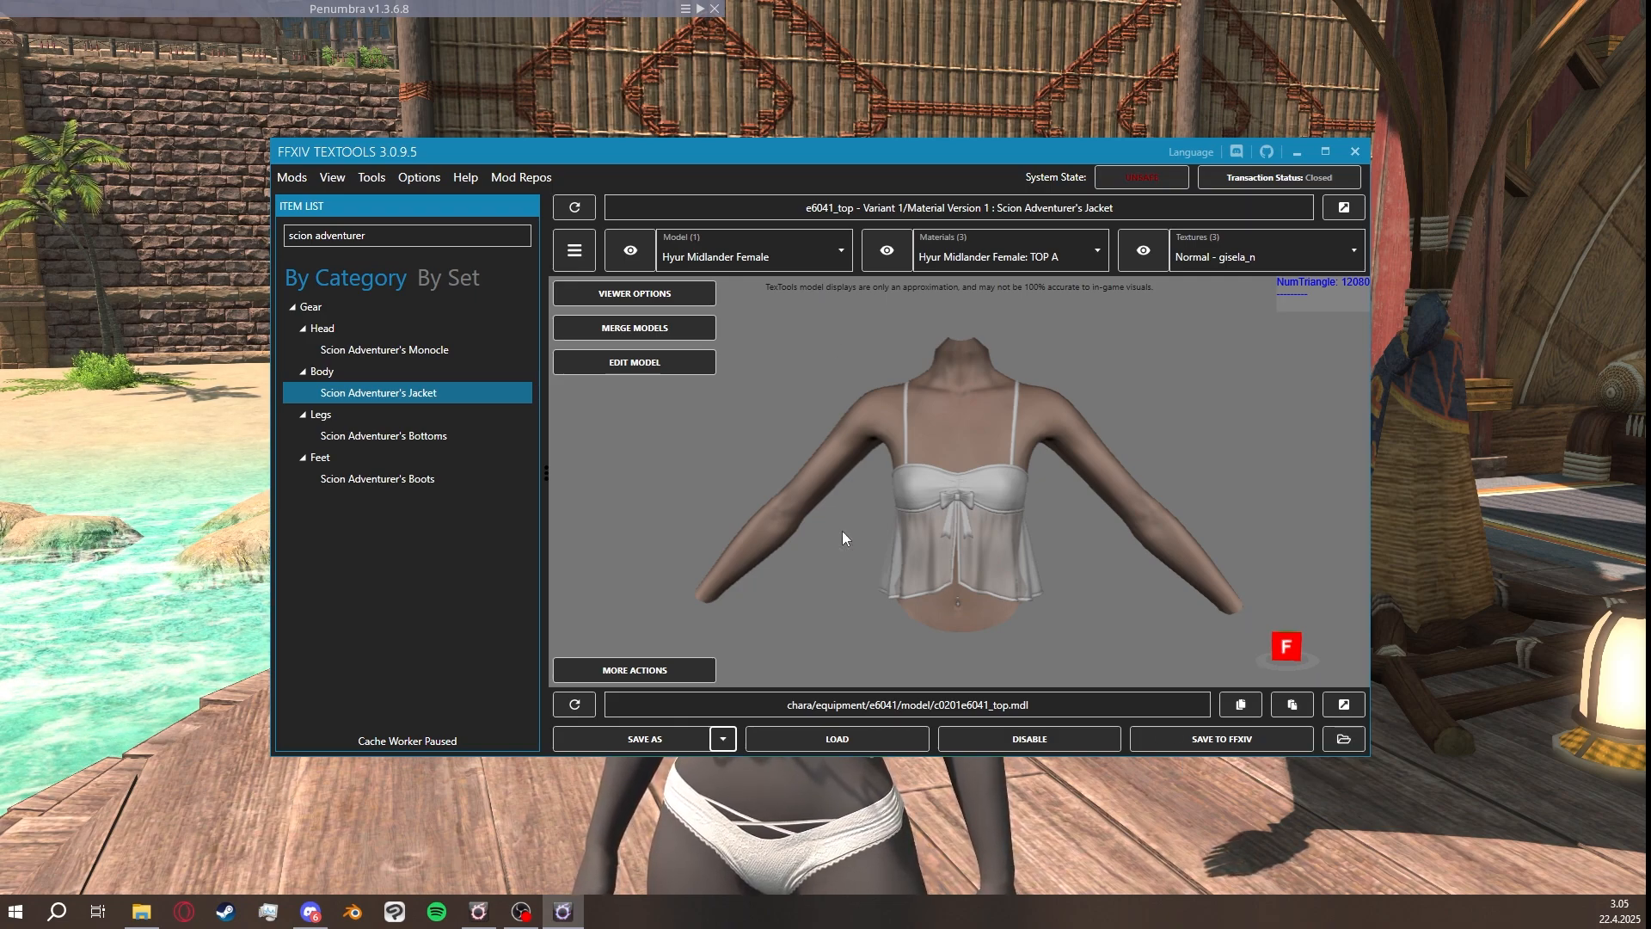
left_click(1353, 744)
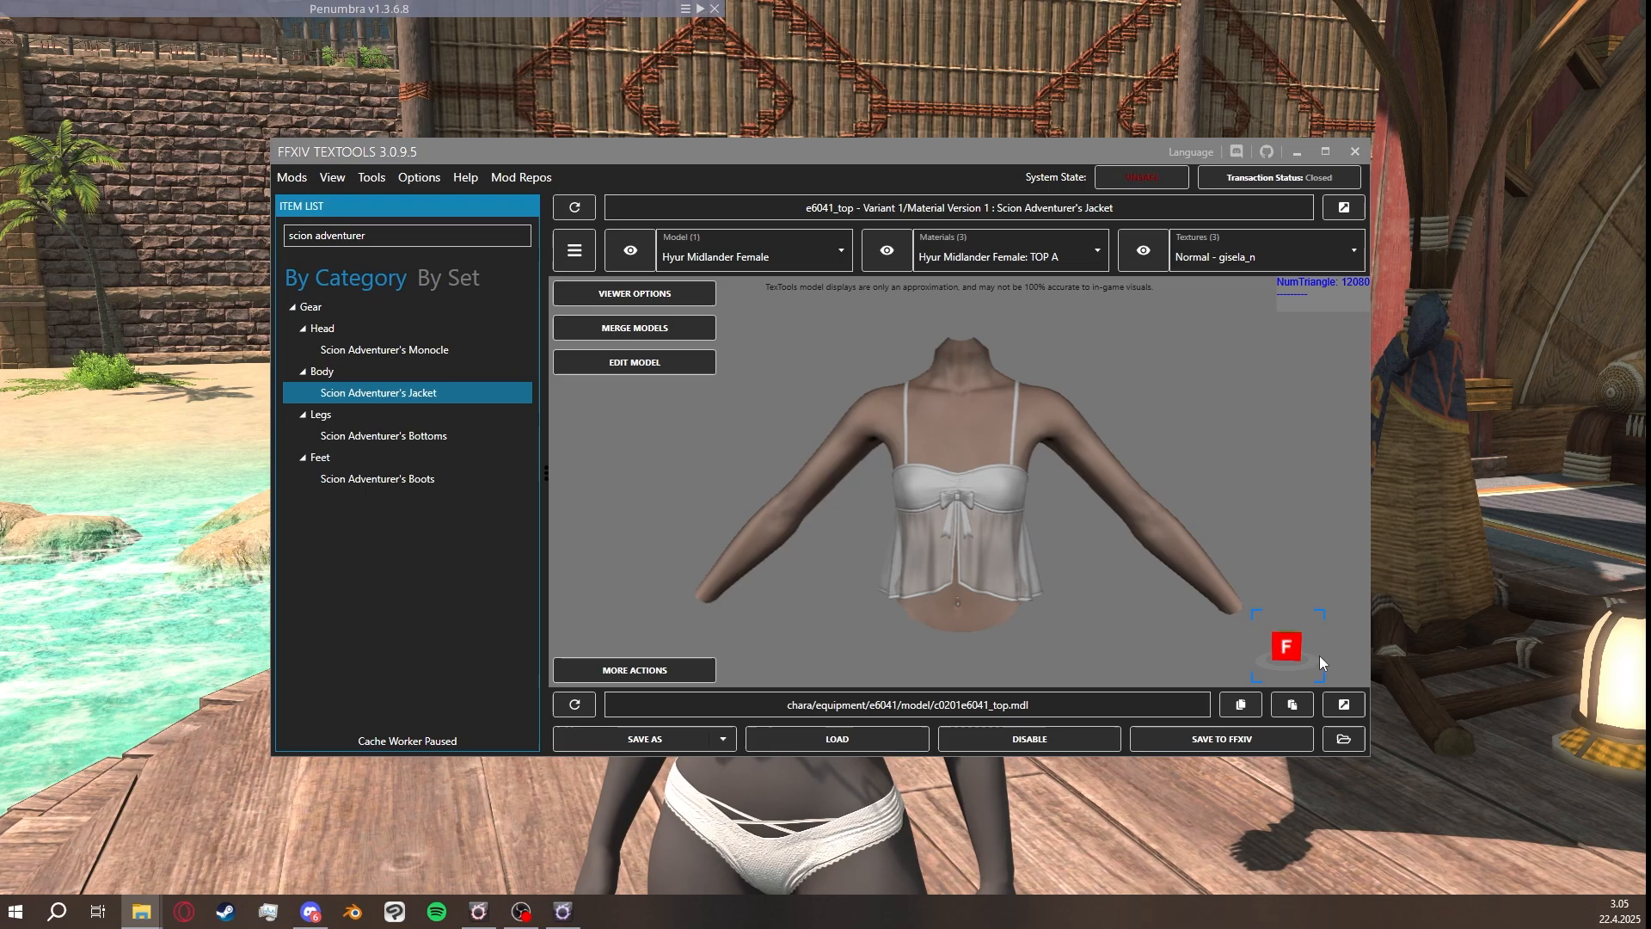
mouse_move(1650, 172)
left_mouse_down()
mouse_move(759, 152)
mouse_move(1650, 172)
left_mouse_up()
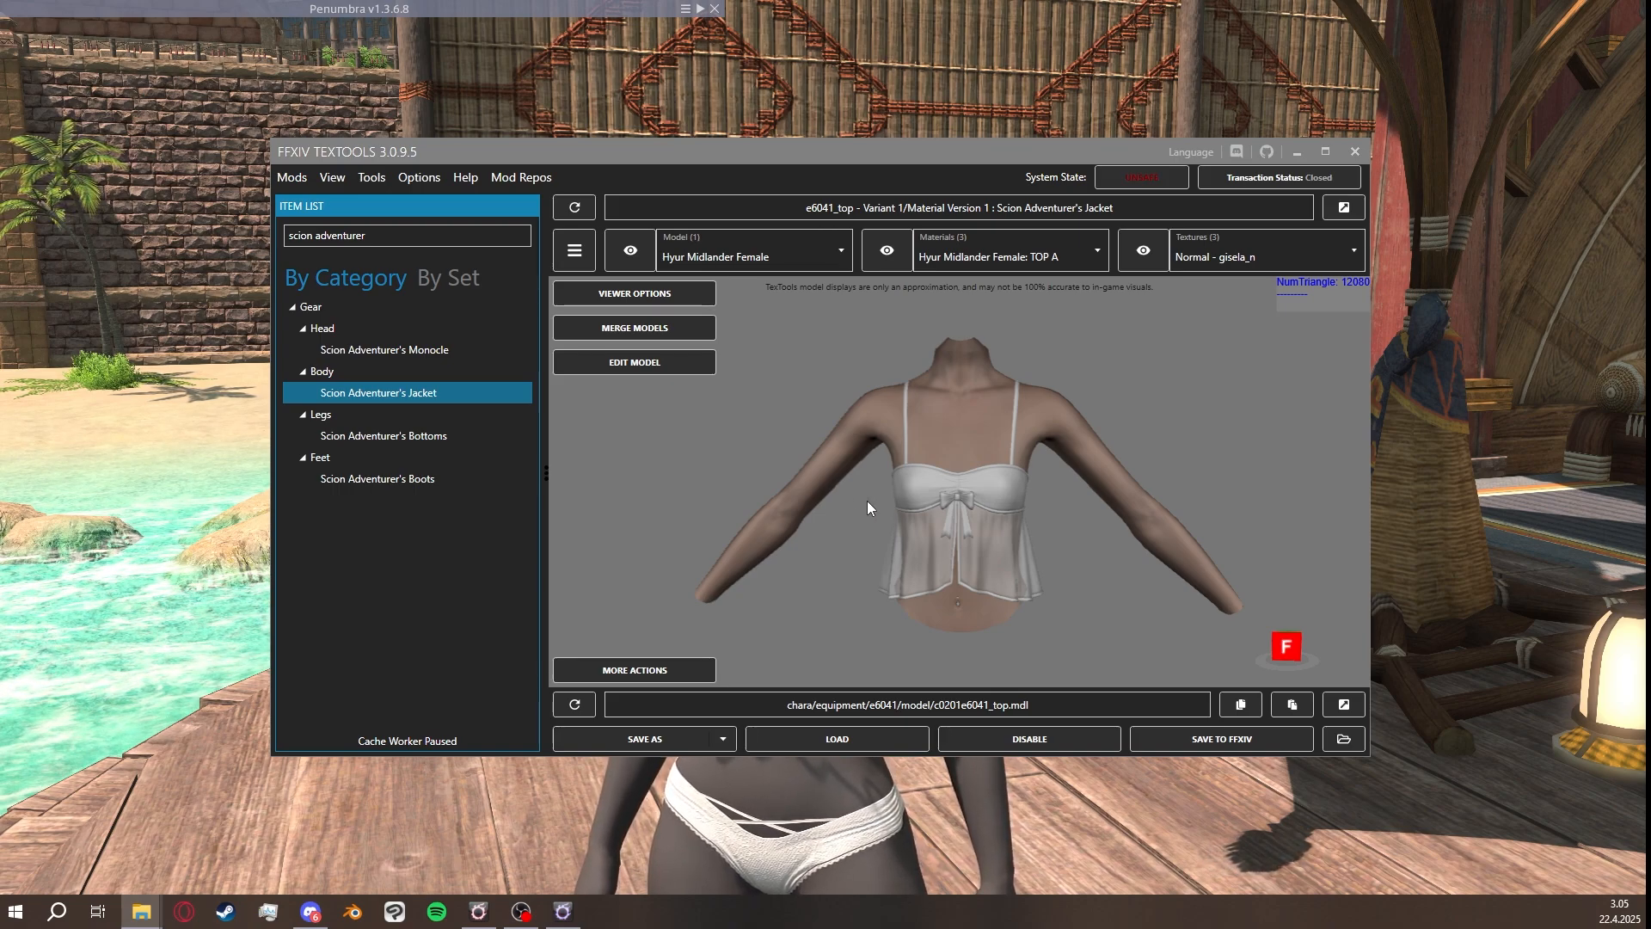
Search the item list for "smallclothes" and load the SmallClothes Body model.
left_click(368, 238)
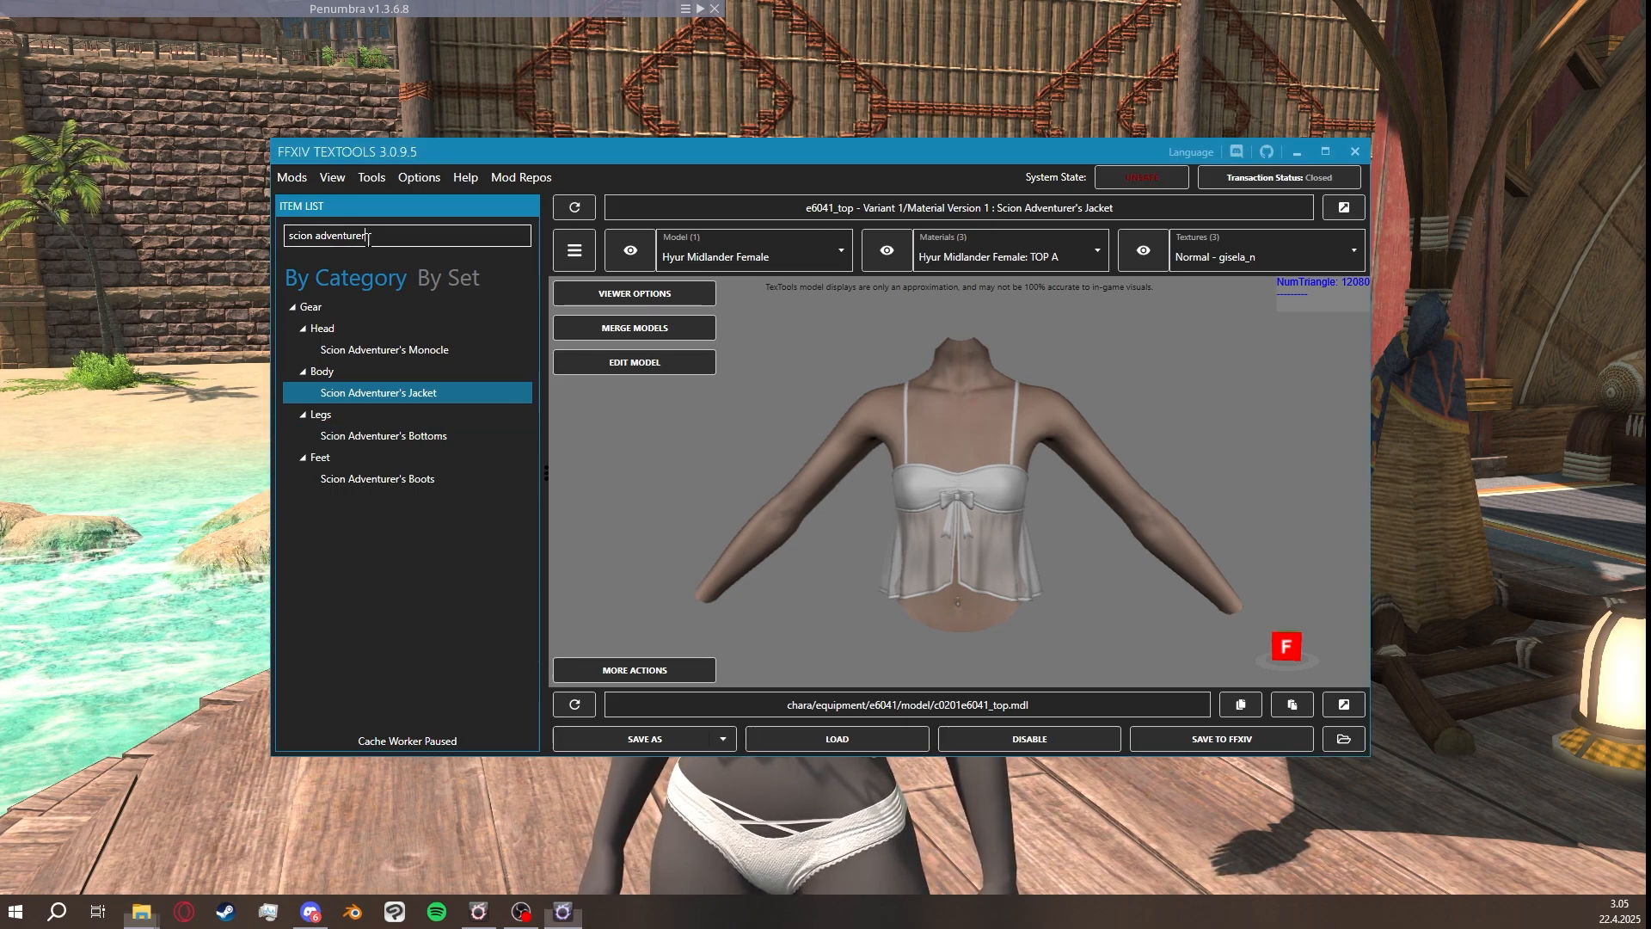
type("smallclothes")
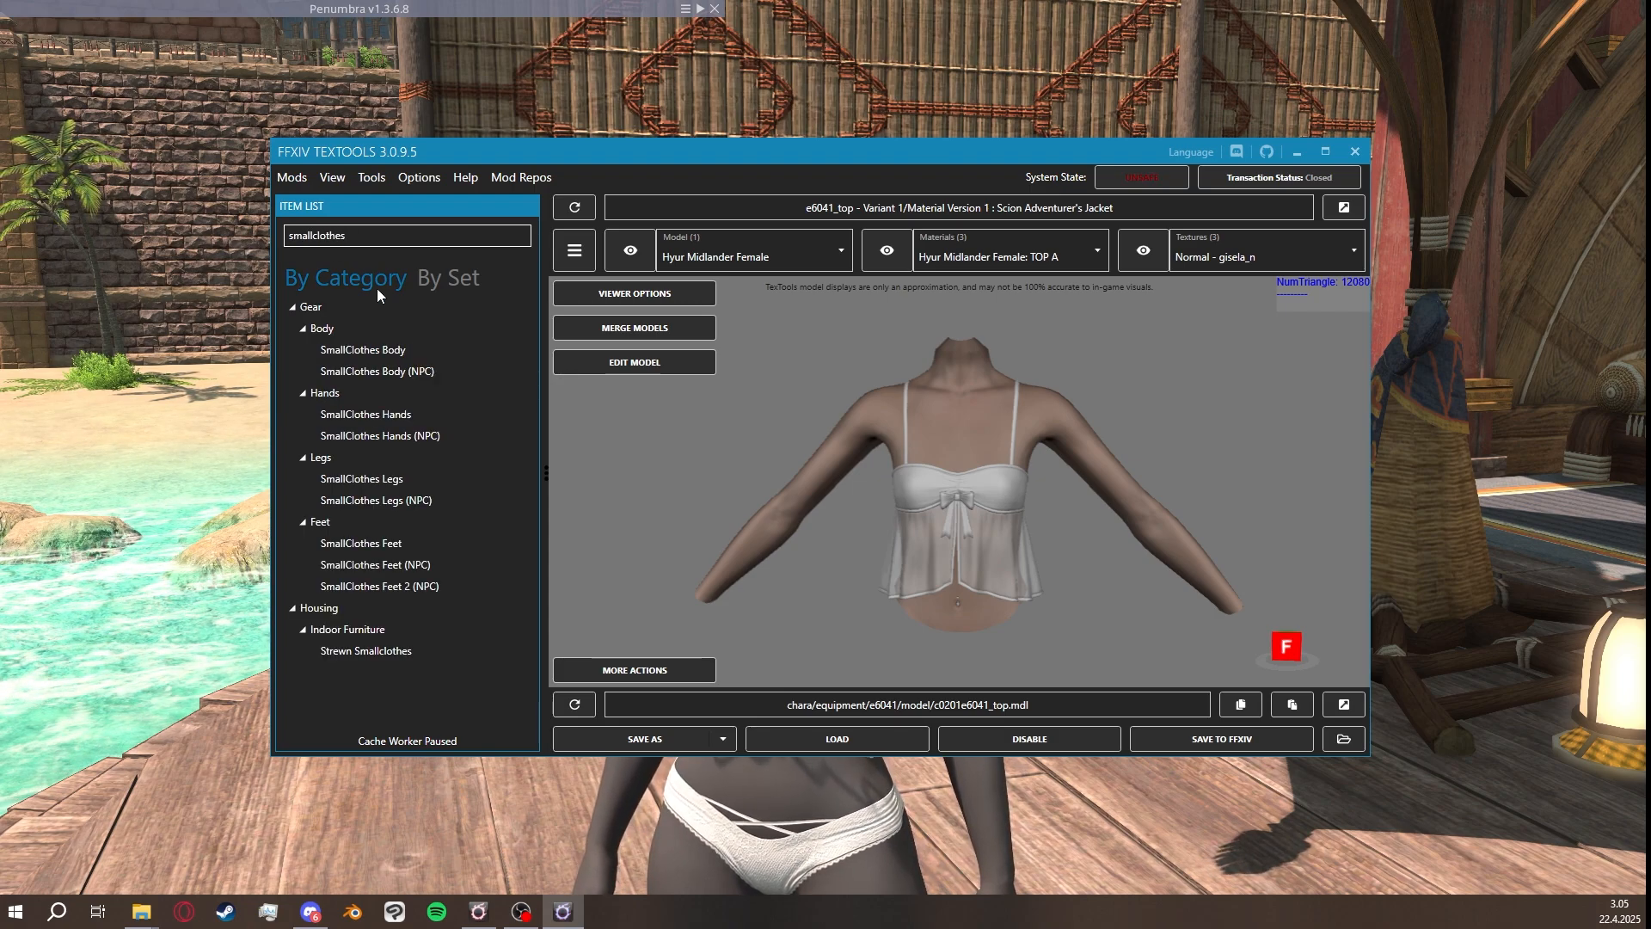
left_click(408, 353)
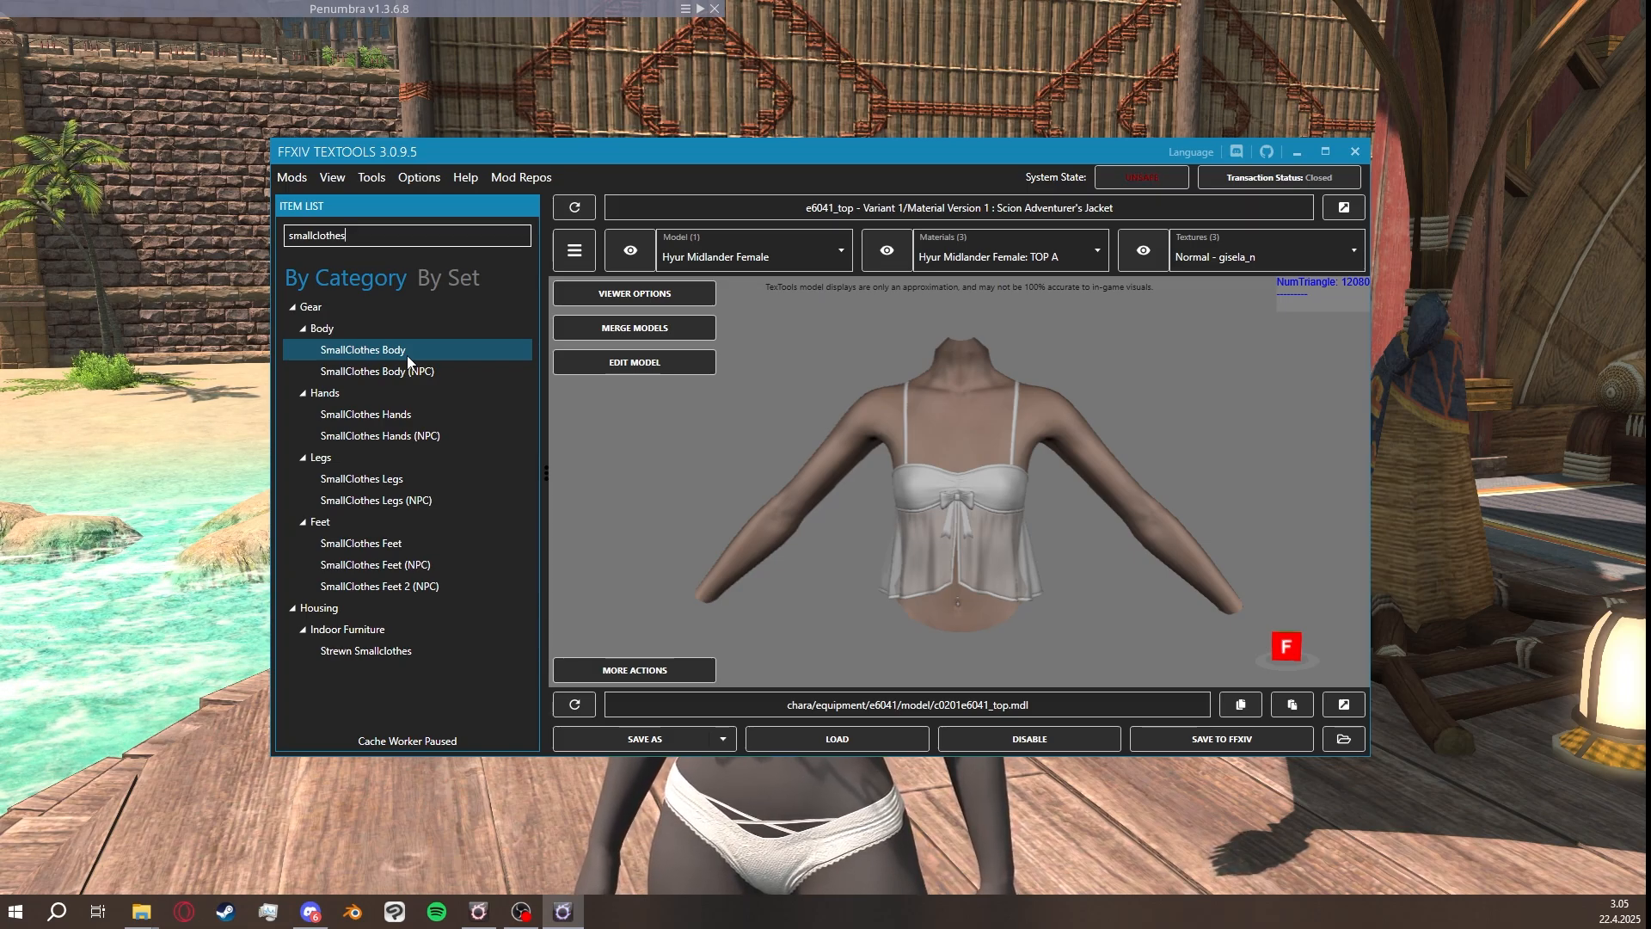
left_click(407, 354)
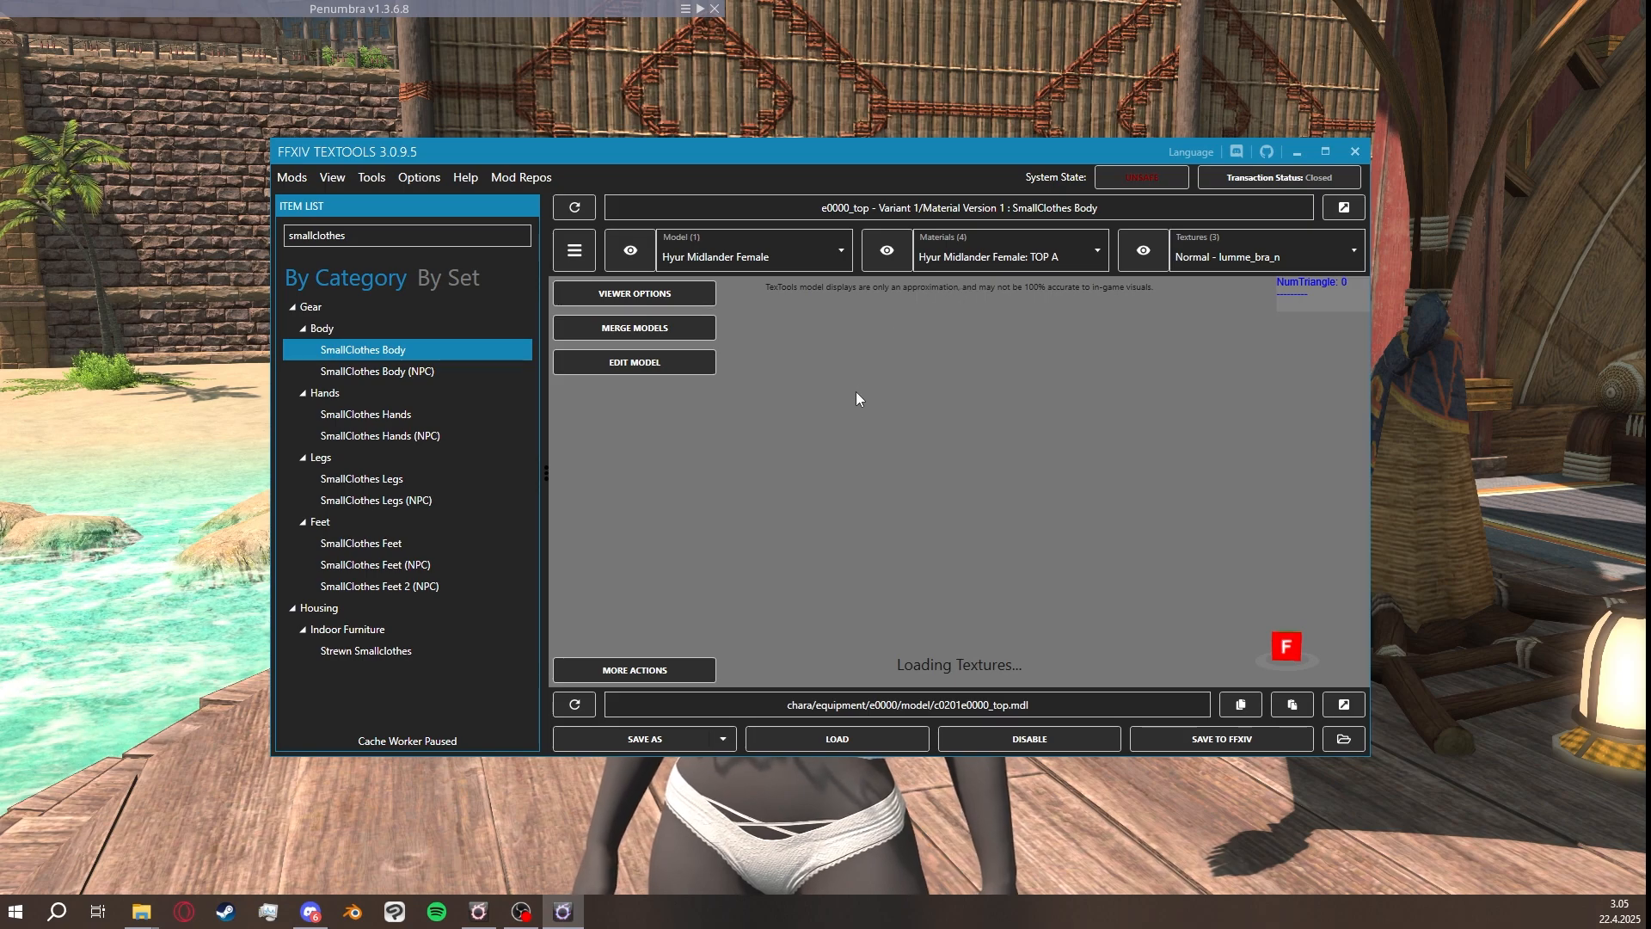
Examine the loaded SmallClothes Body torso model from several angles and zoom levels.
left_click_drag(854, 392, 859, 534)
right_click_drag(859, 534, 1031, 536)
scroll(936, 535, "up", 3)
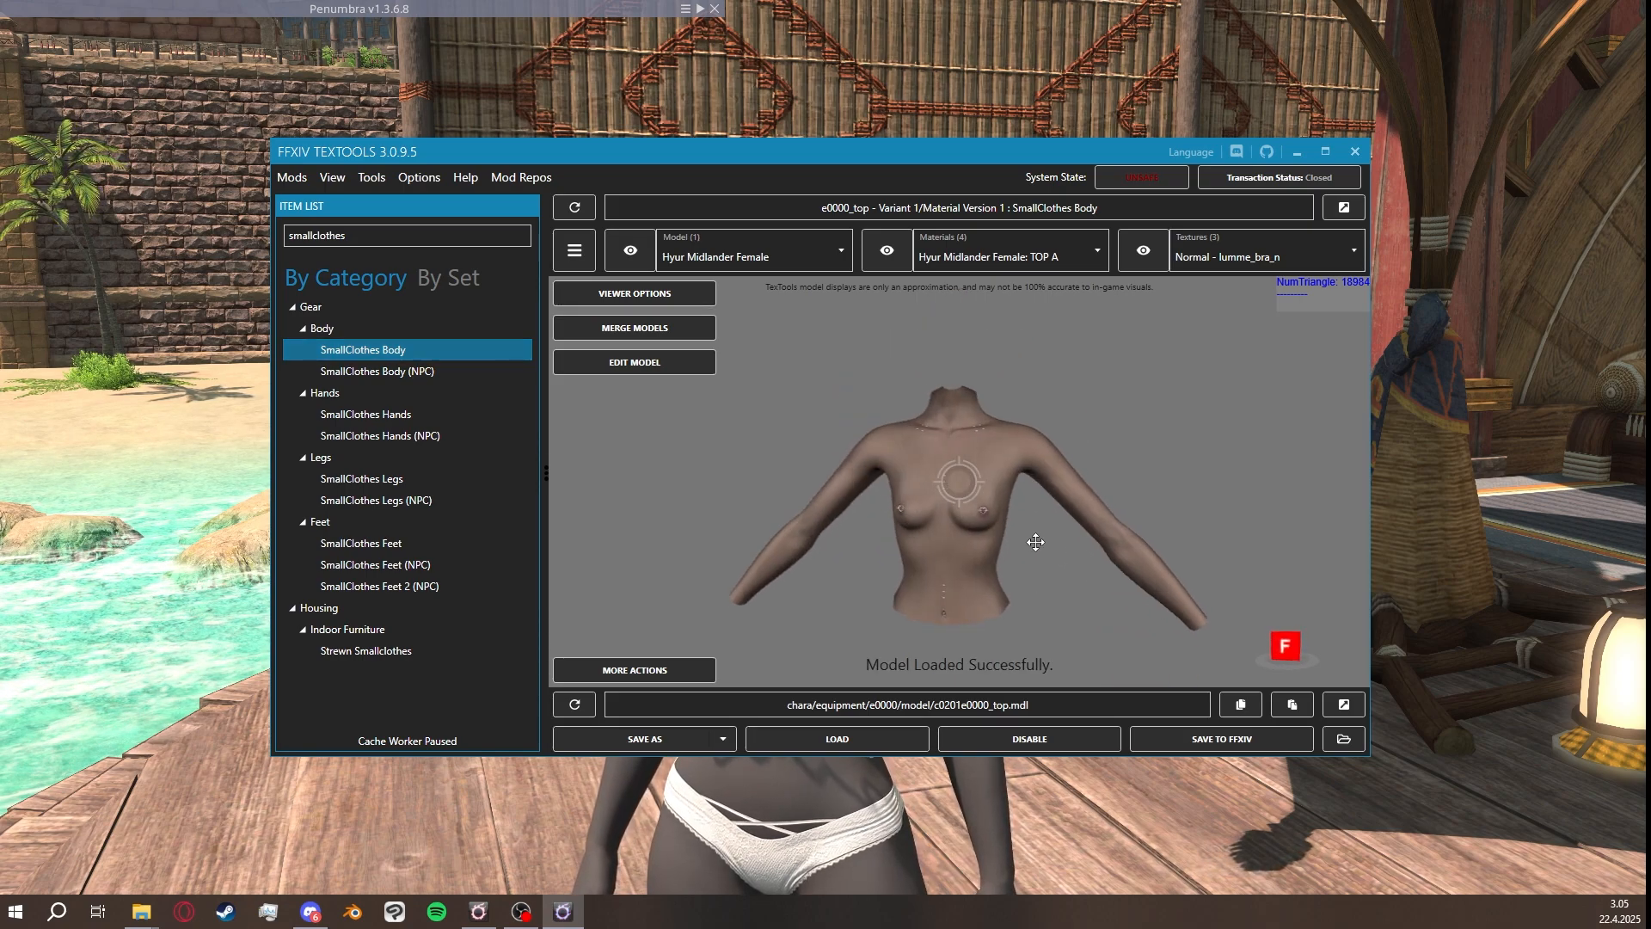
left_click_drag(1031, 540, 1035, 519)
scroll(1035, 519, "up", 4)
right_click_drag(1039, 539, 1018, 544)
scroll(1018, 544, "down", 3)
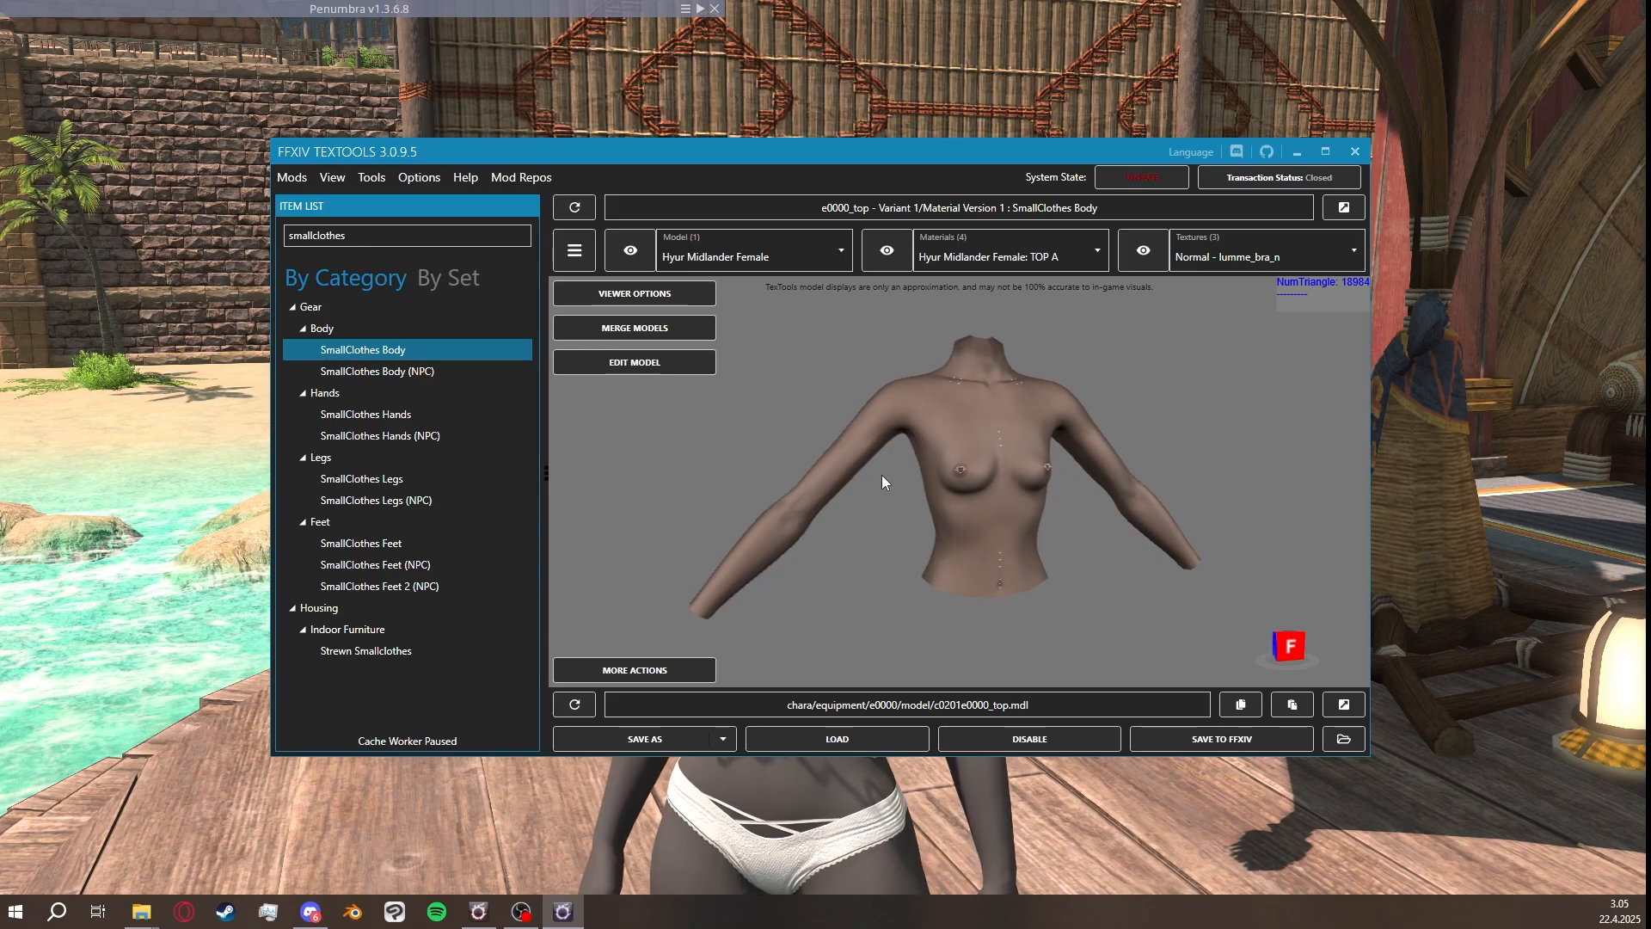
Save the SmallClothes Body model in FBX format as "neolithe extra small torso", open its save folder and move that window off the main screen.
left_click(722, 741)
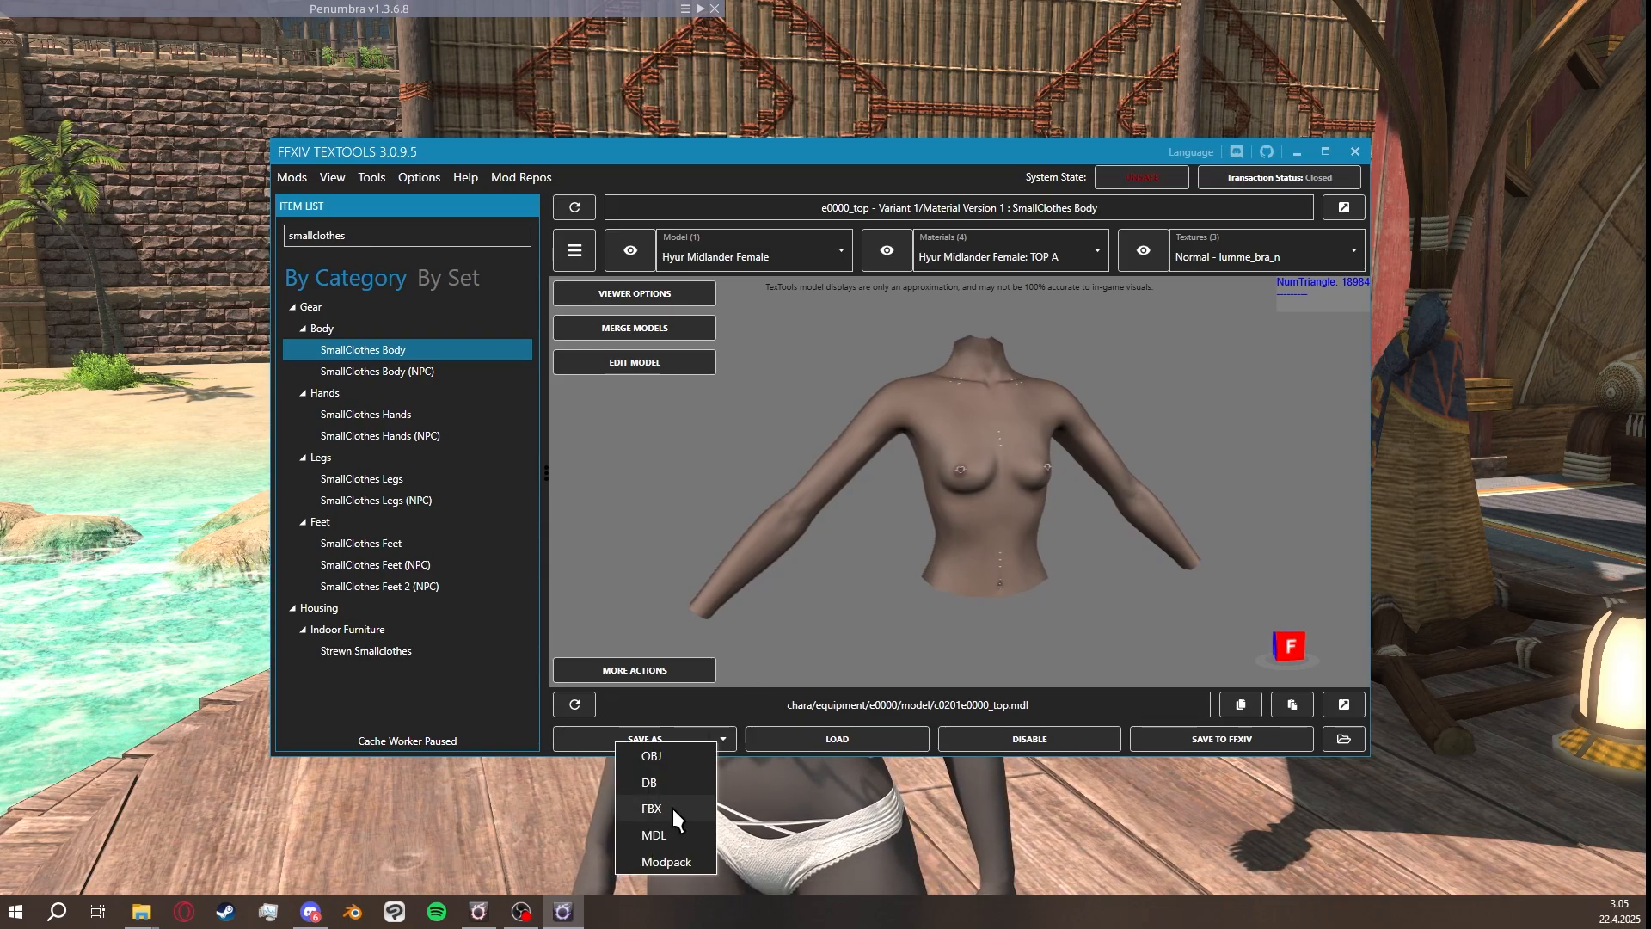
left_click(673, 808)
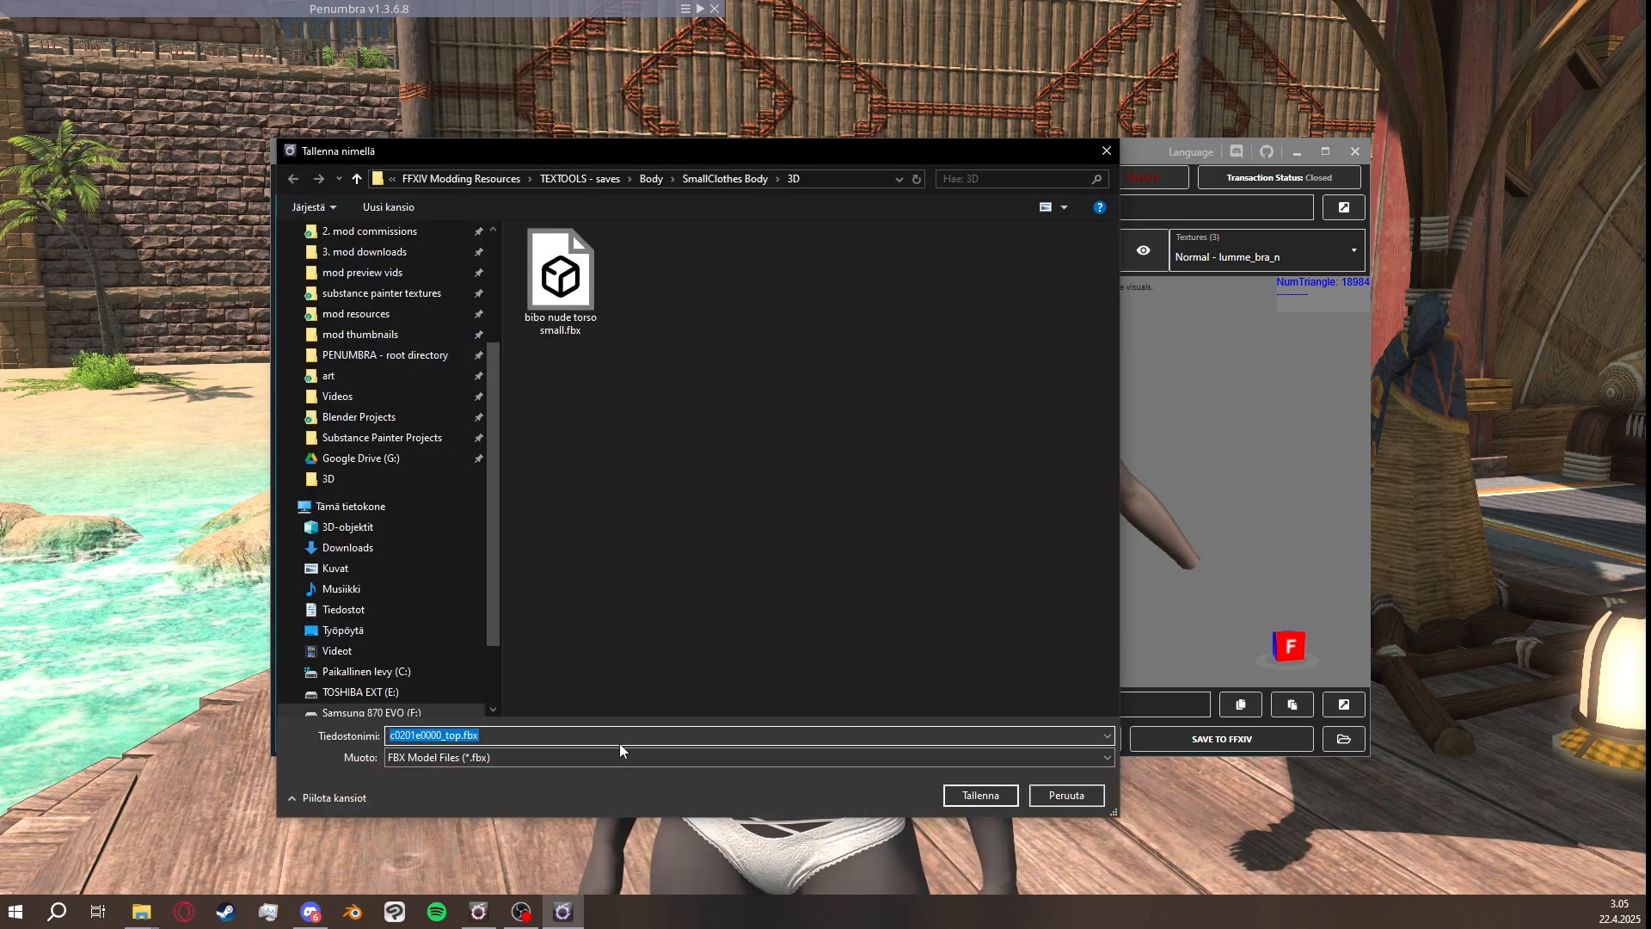
type("neolit")
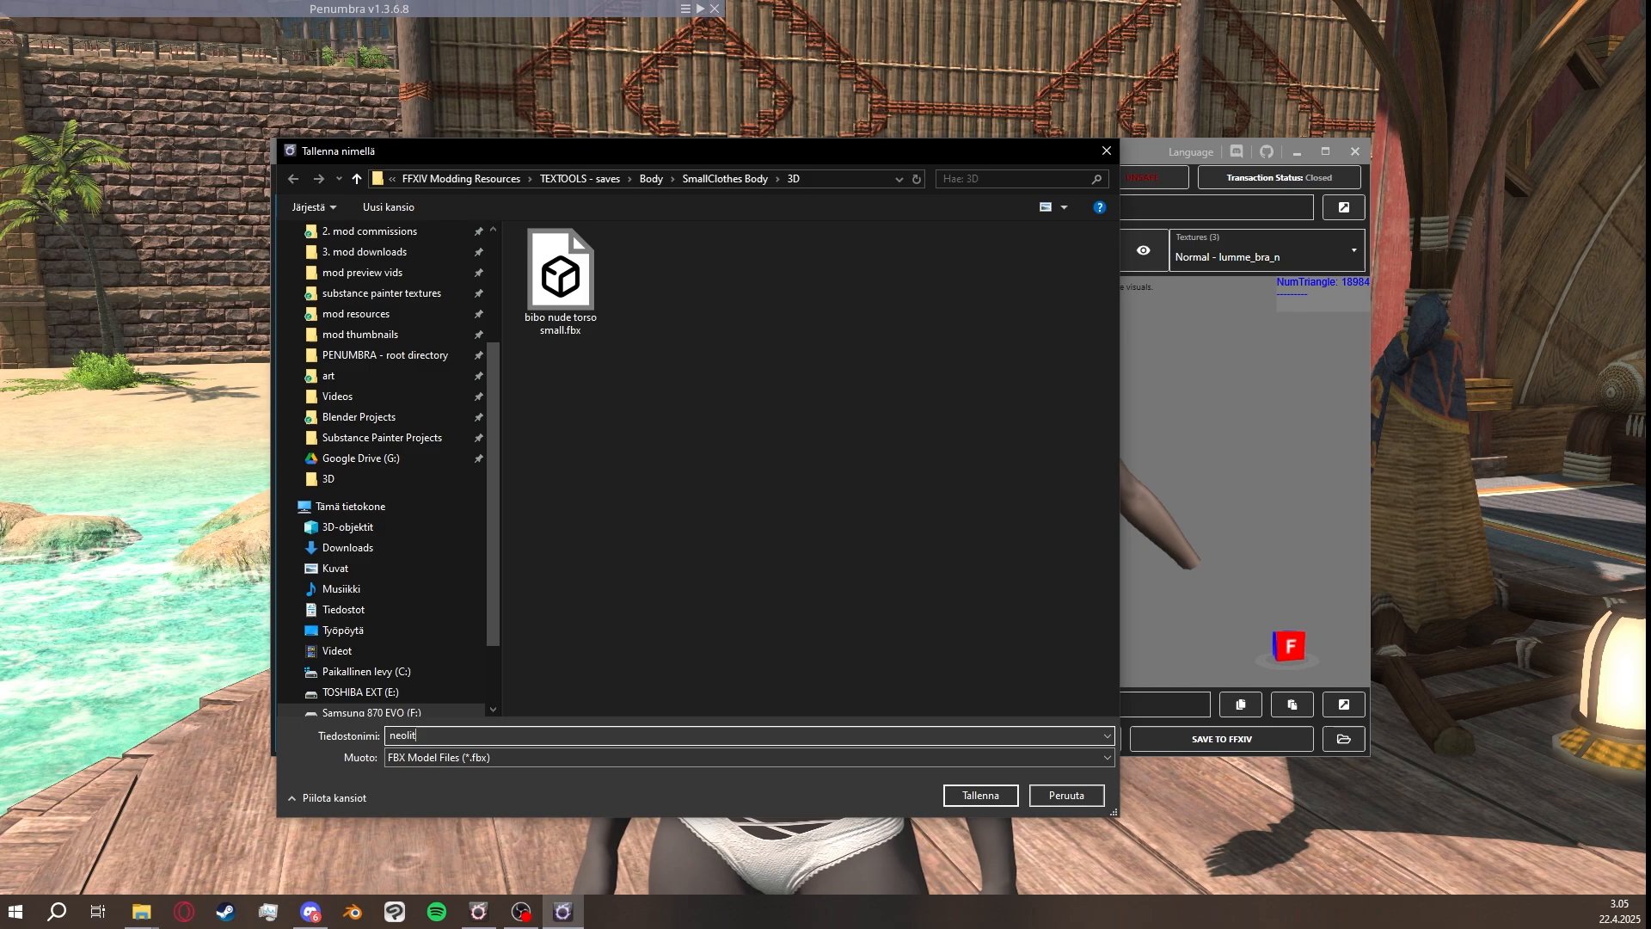
type("he extr")
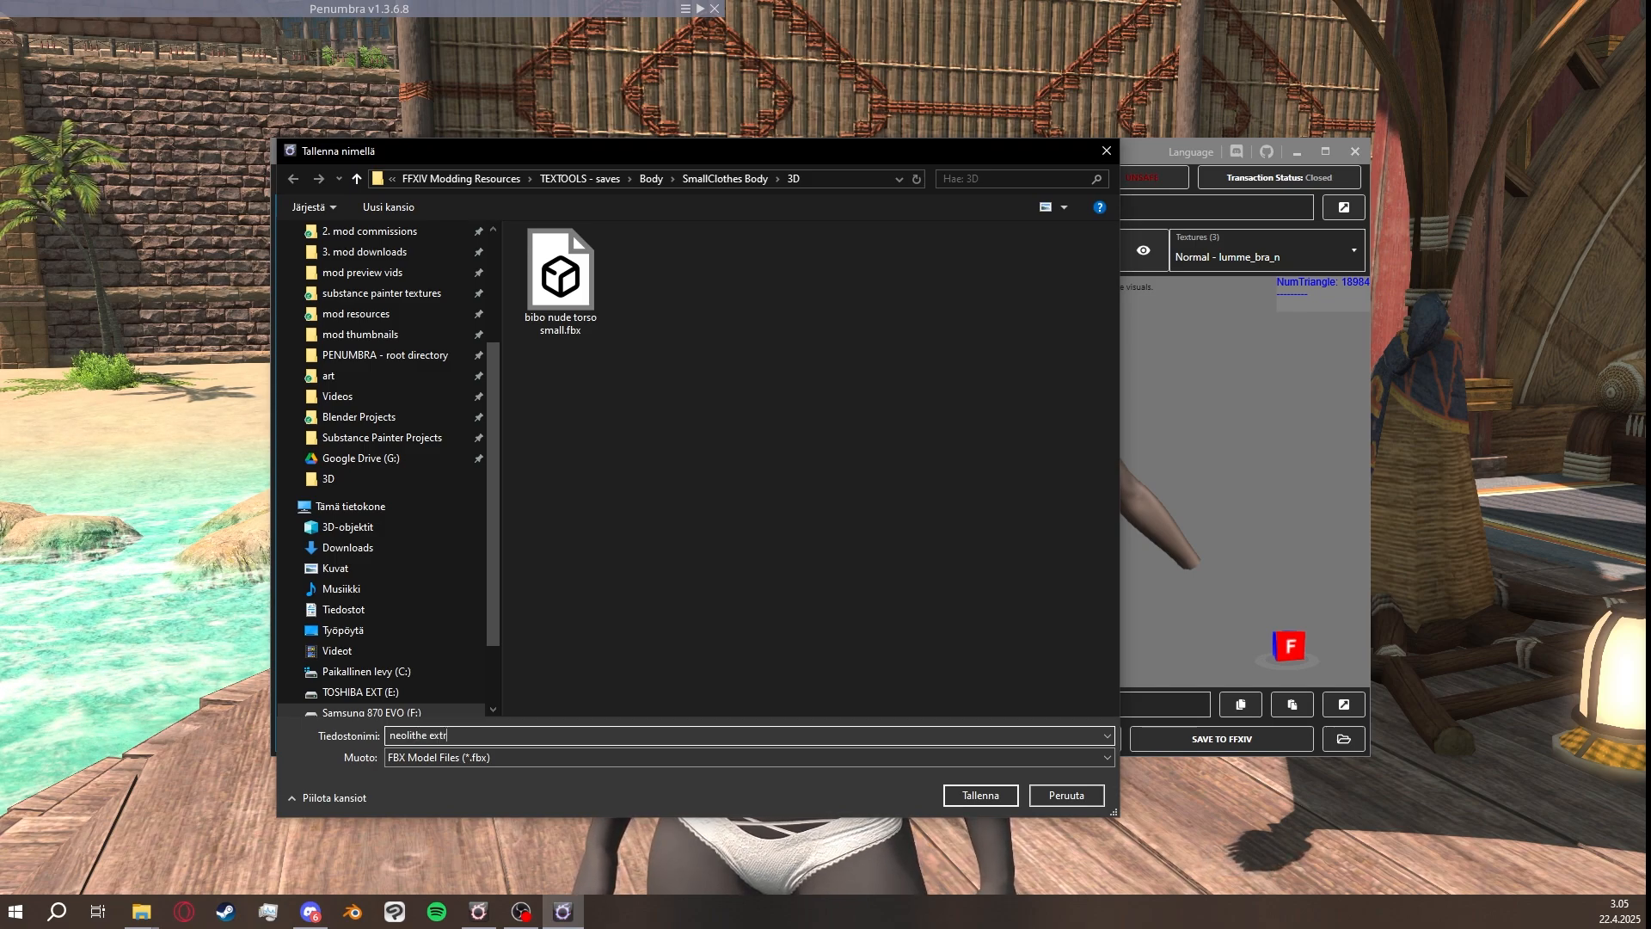
type("a small toro")
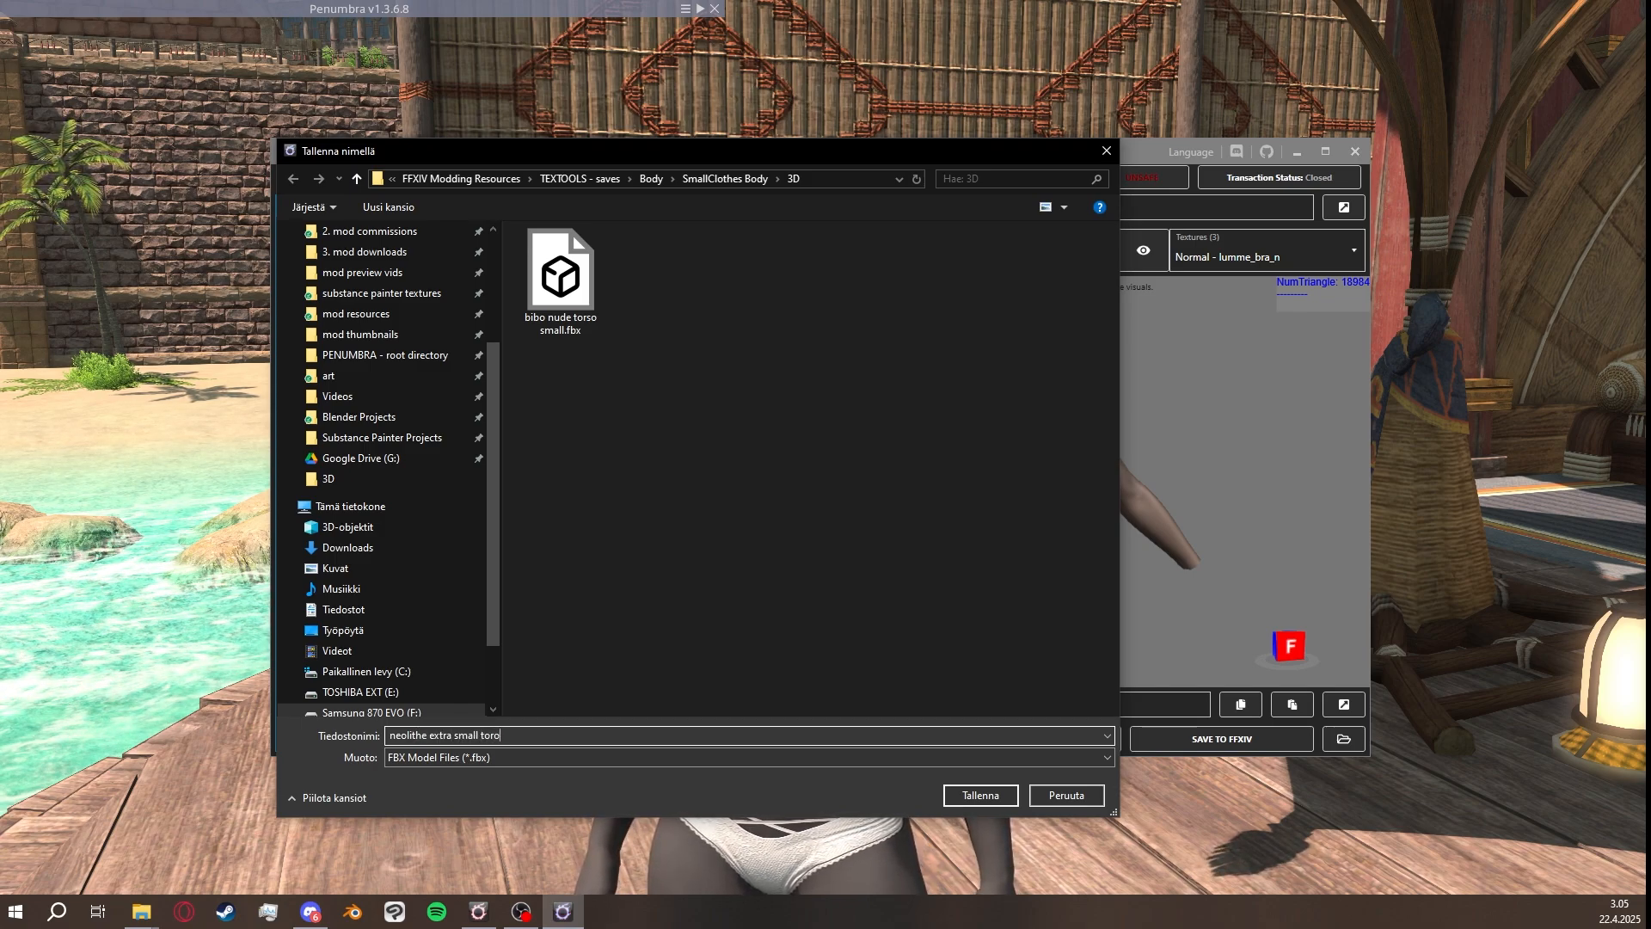
key("BackSpace")
type("so")
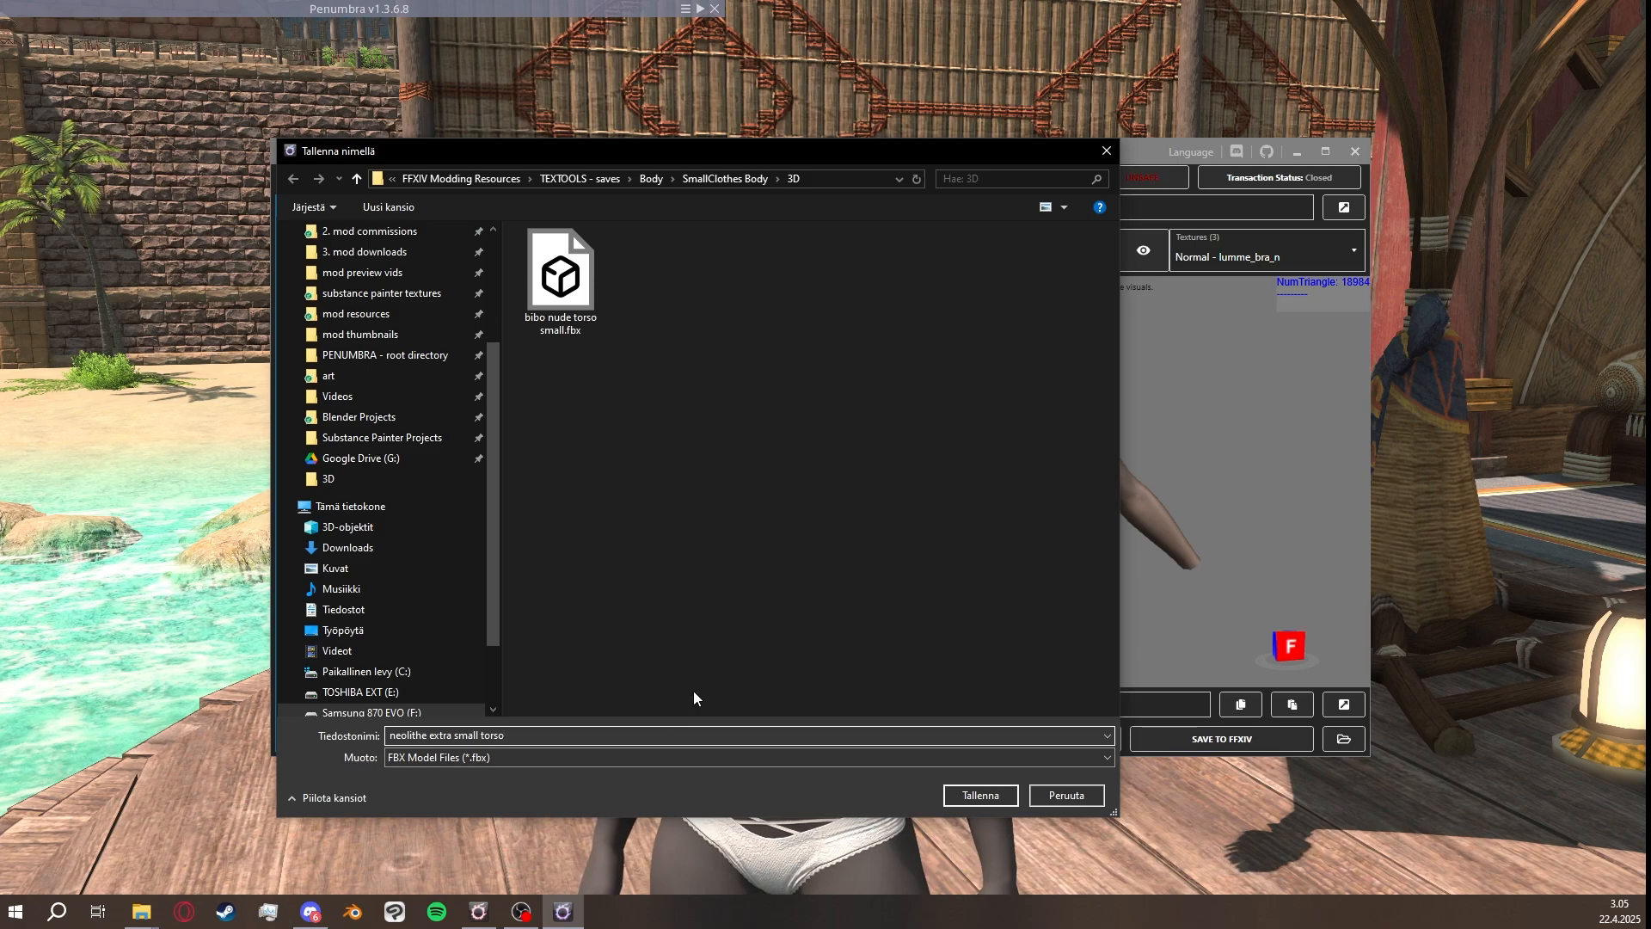
left_click(981, 795)
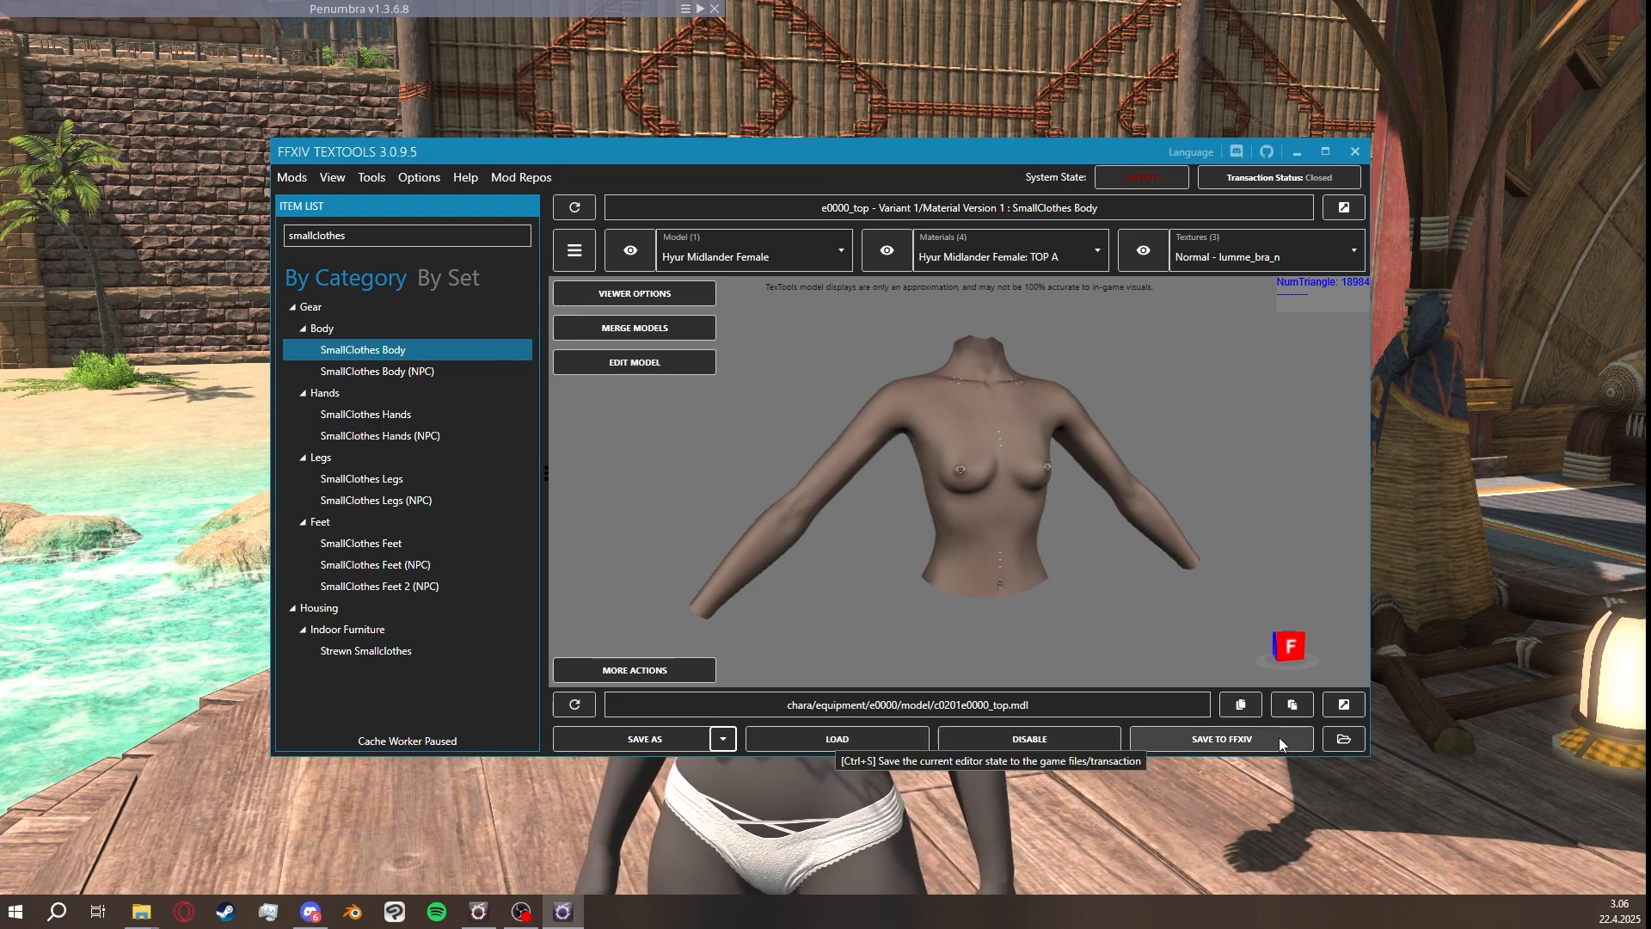
left_click(1346, 744)
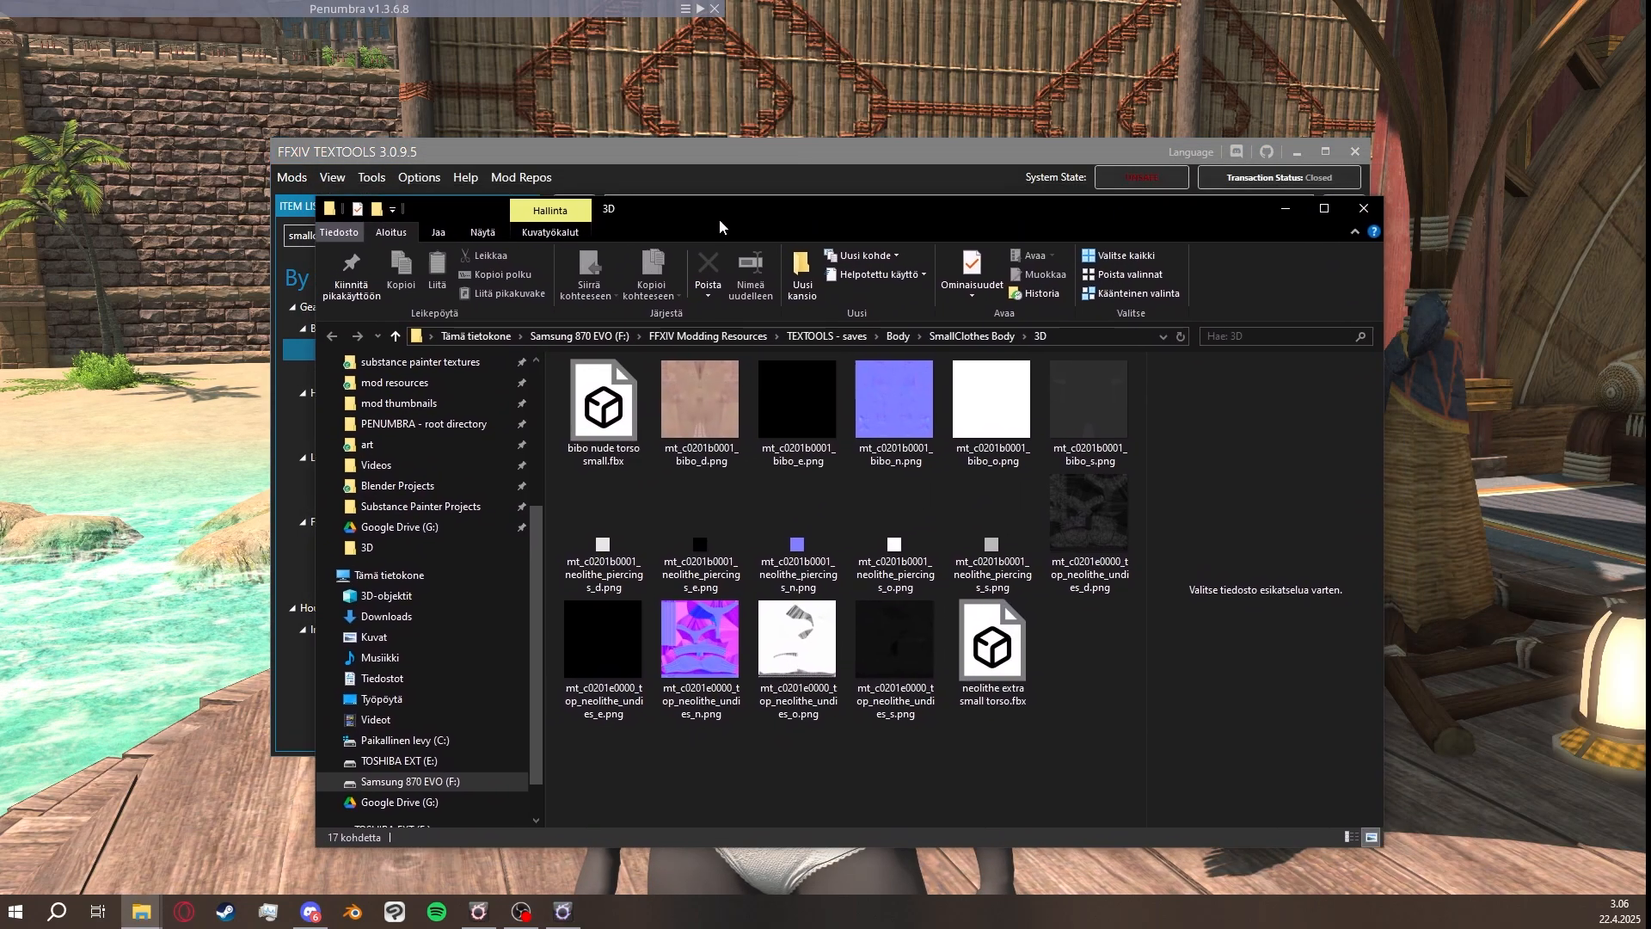
left_click_drag(719, 227, 1650, 244)
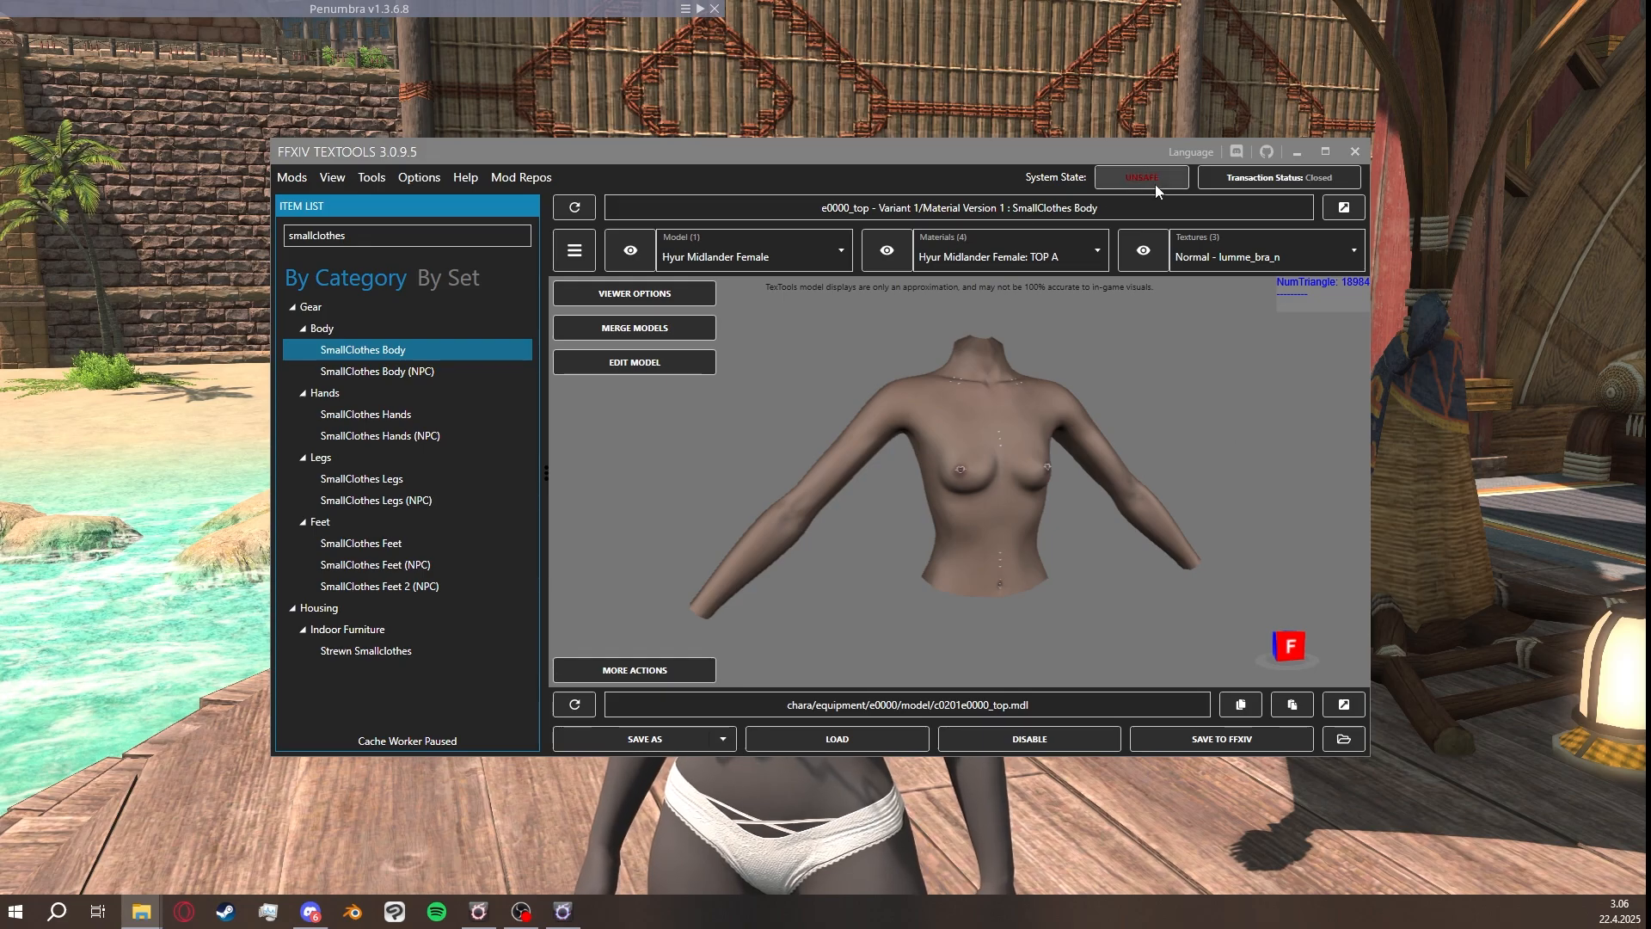
Minimize TexTools, switch to Blender and start with a General file.
left_click(1297, 153)
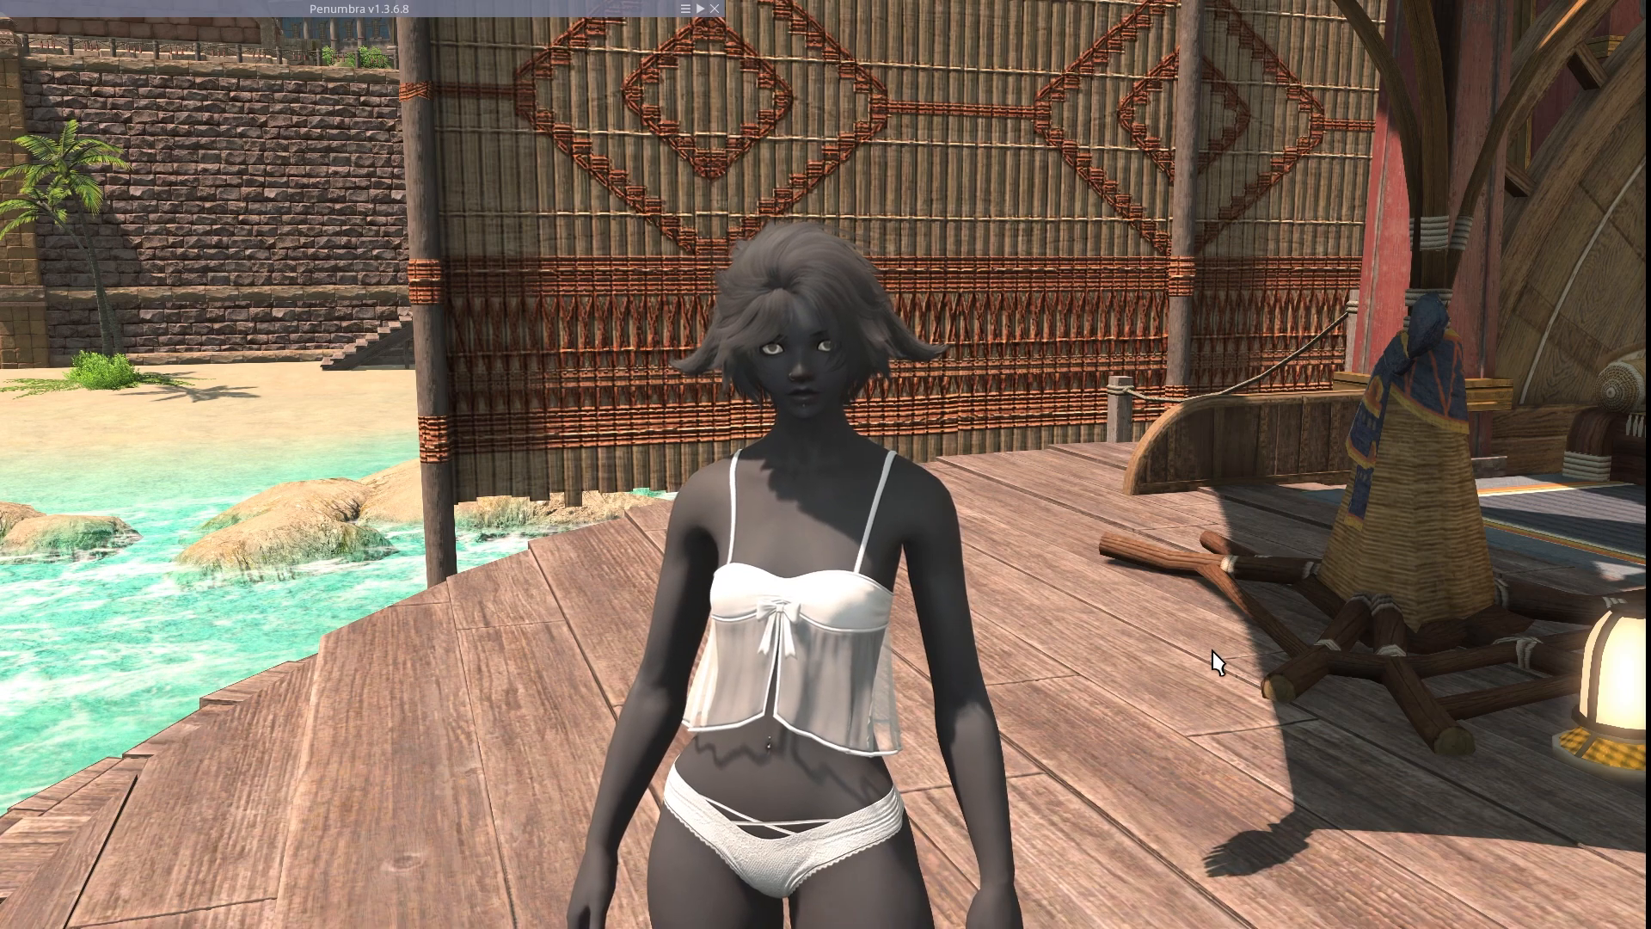
key("alt+Tab")
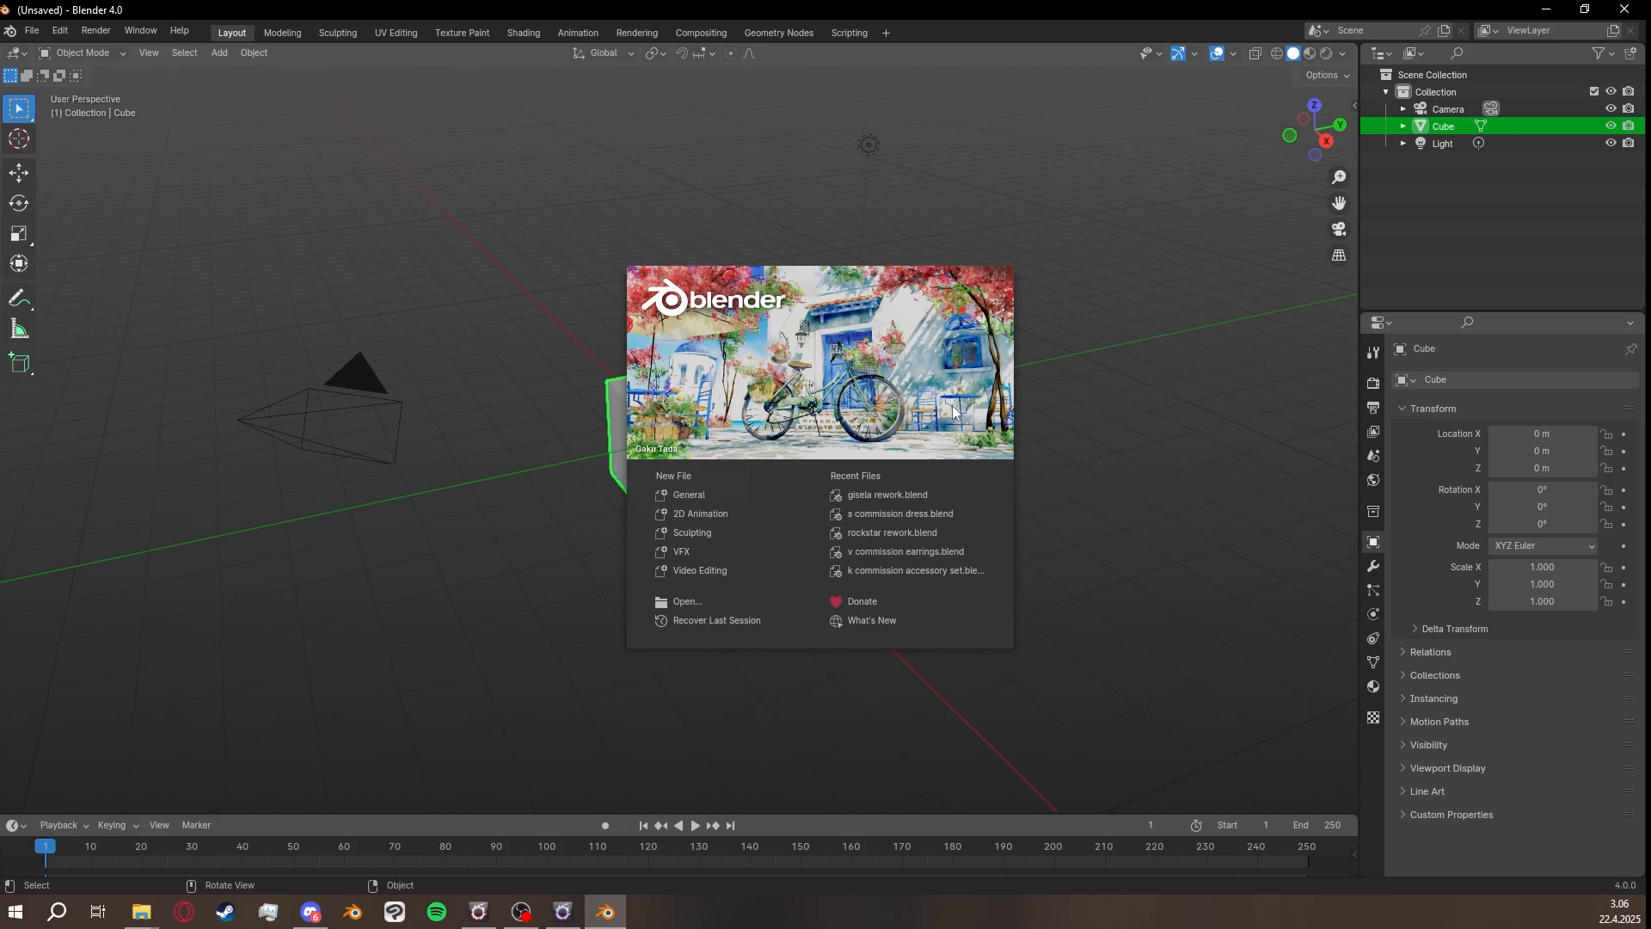
left_click(709, 493)
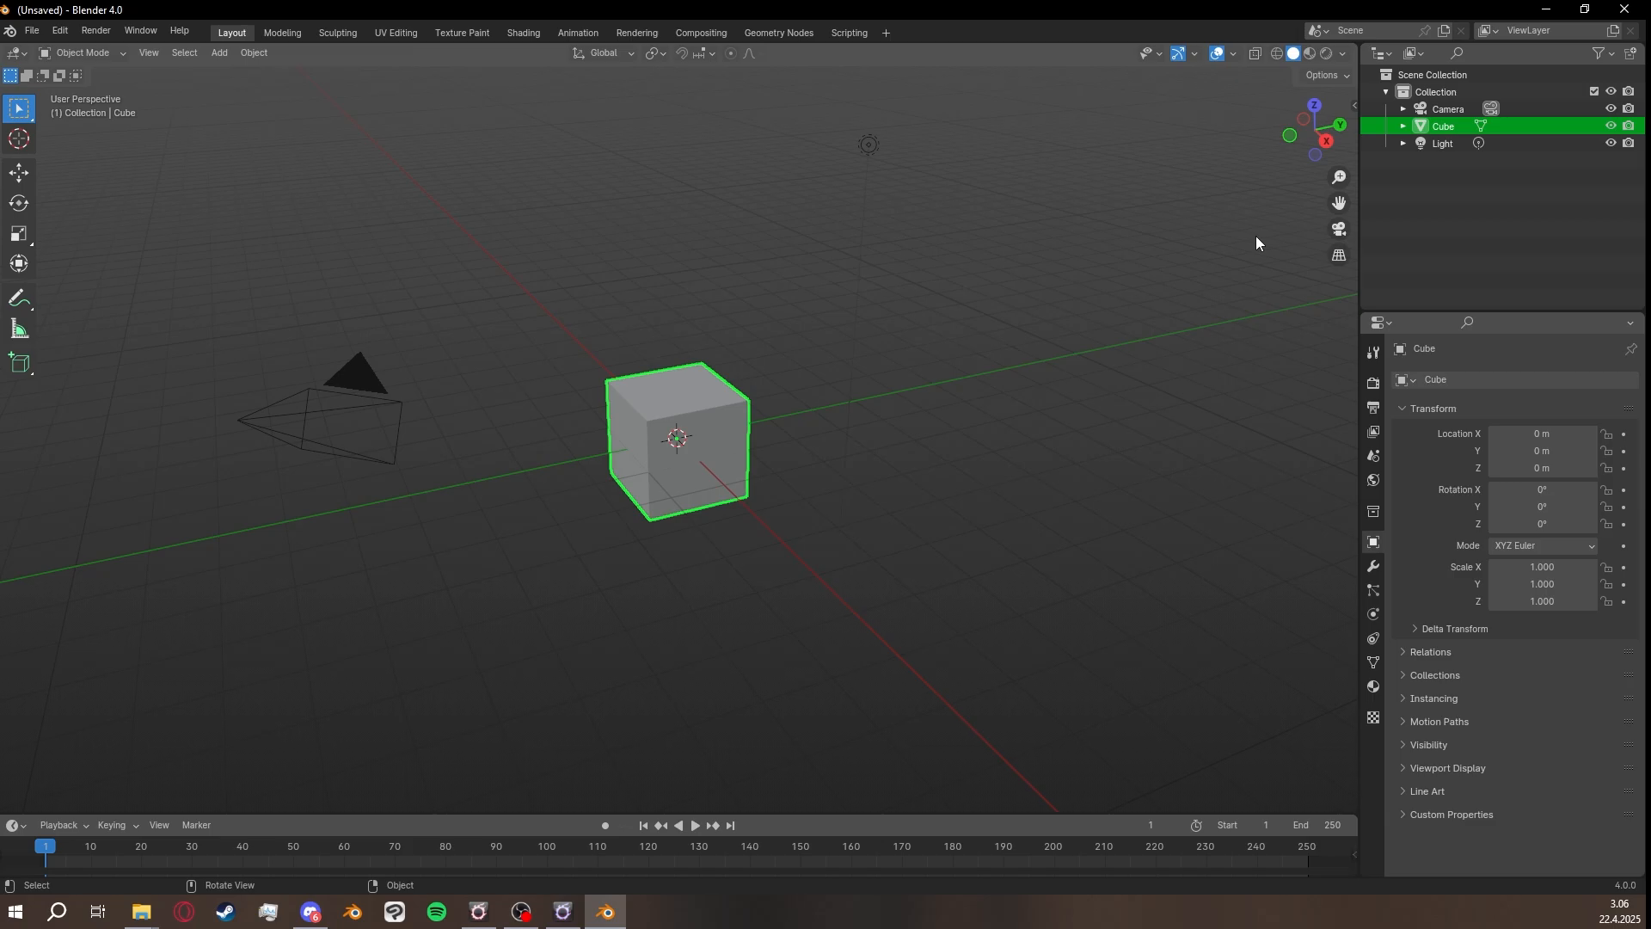
Turn on the Screencast Keys display in the viewport and collapse its settings.
left_click_drag(1463, 269, 1497, 67)
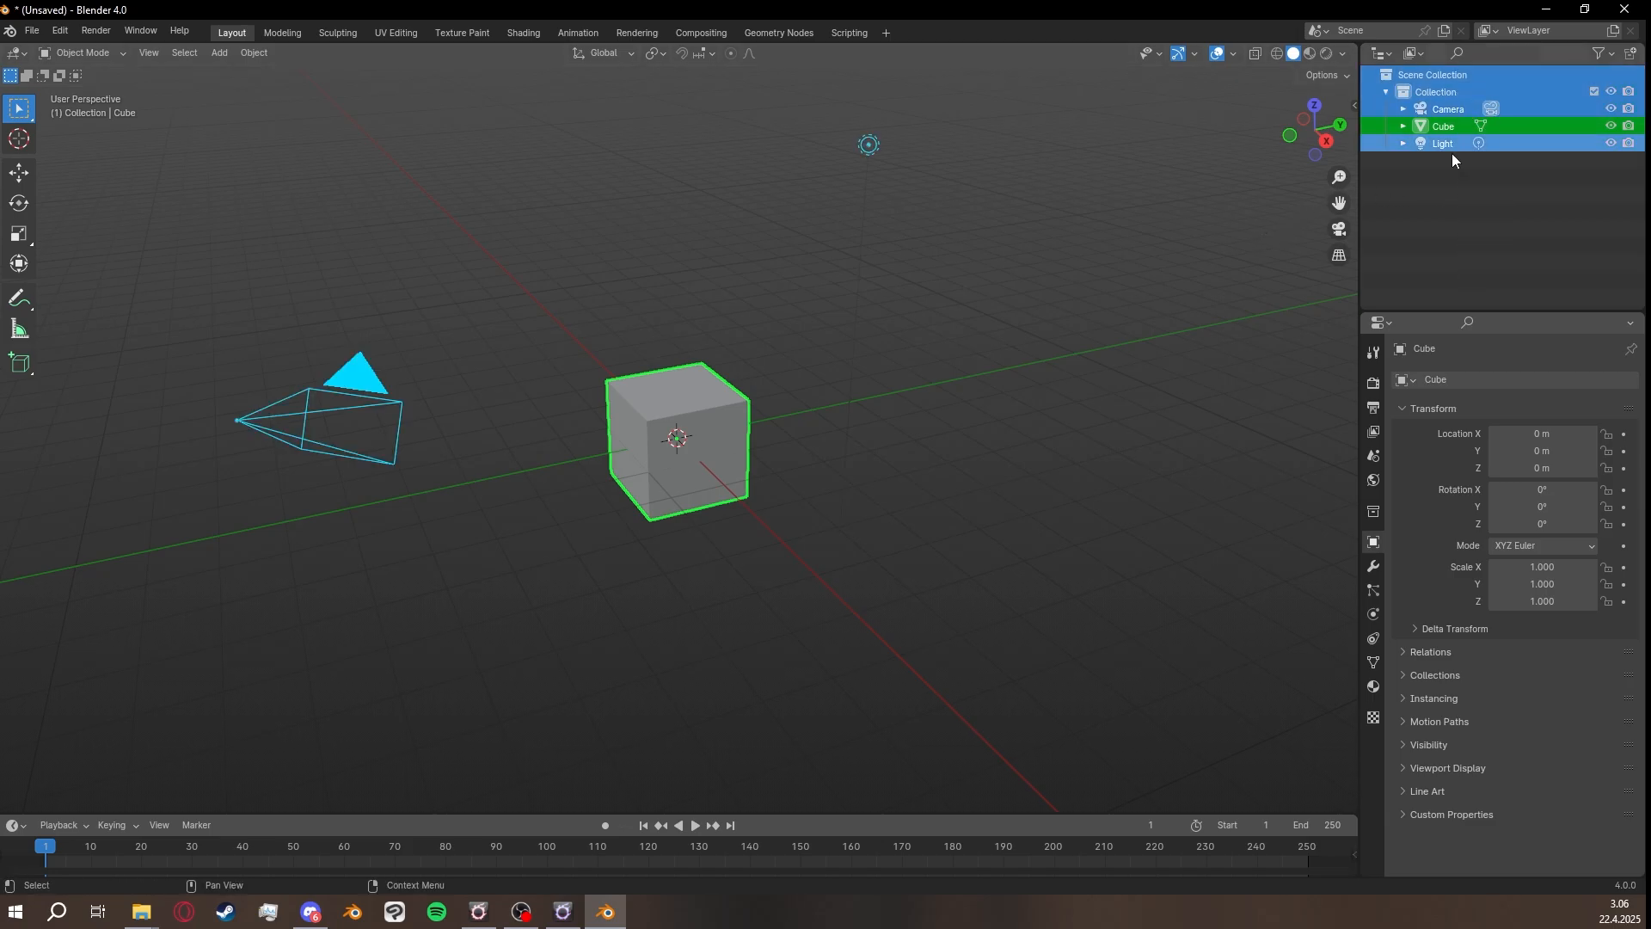
left_click(1416, 210)
left_click(1351, 103)
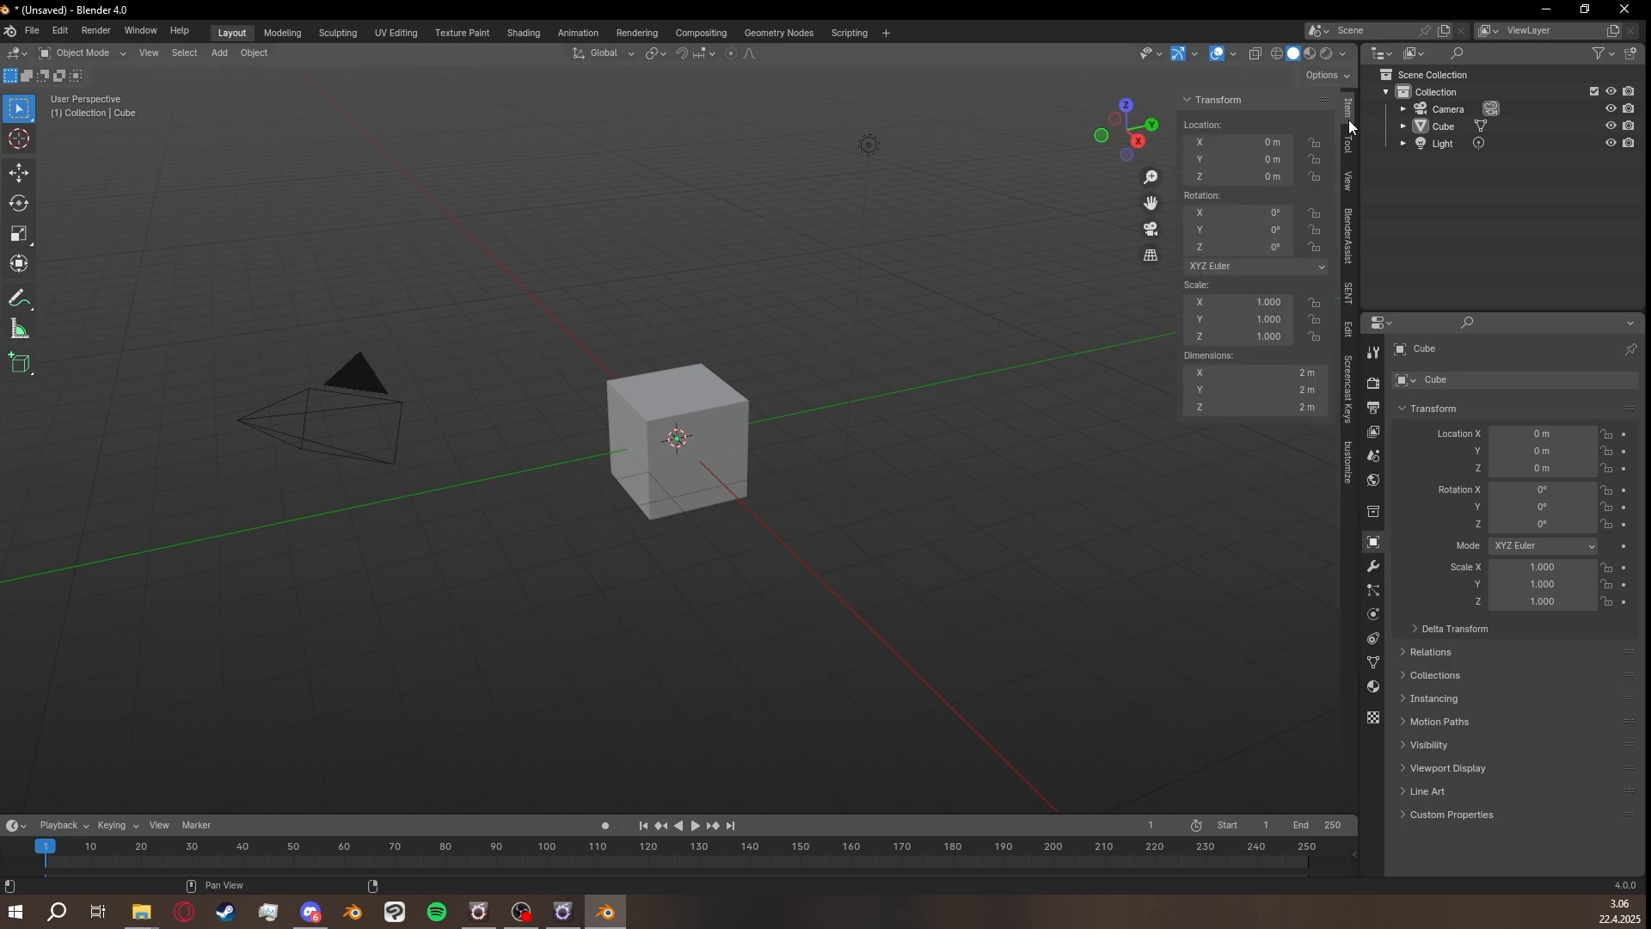
left_click(1348, 378)
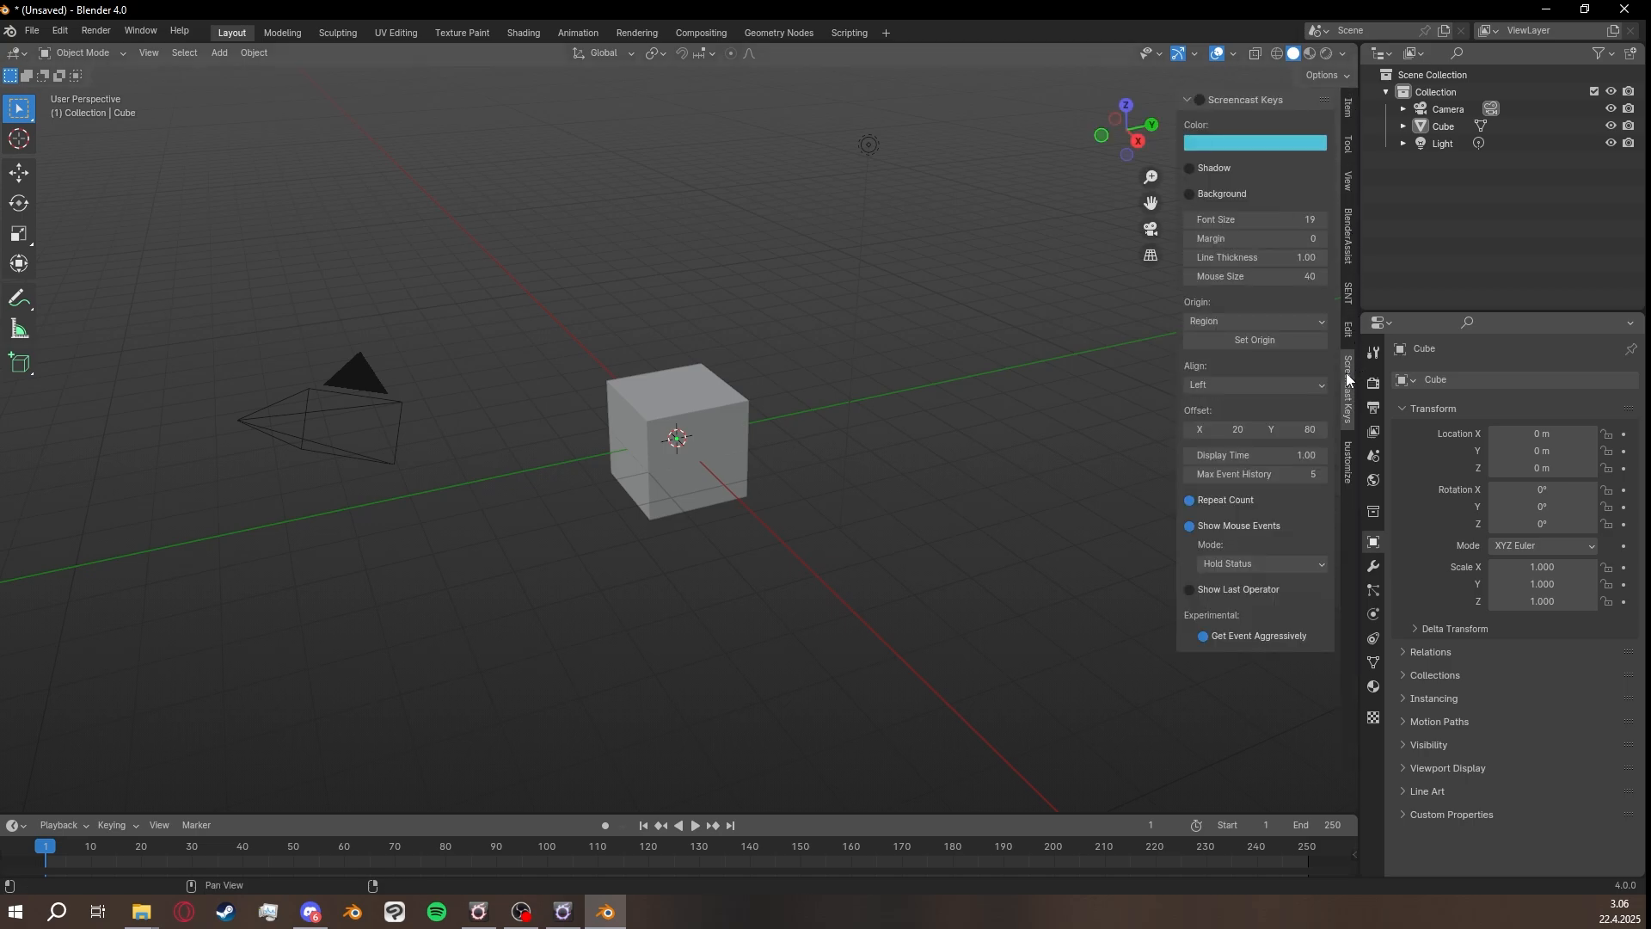
left_click(1200, 99)
left_click(1186, 100)
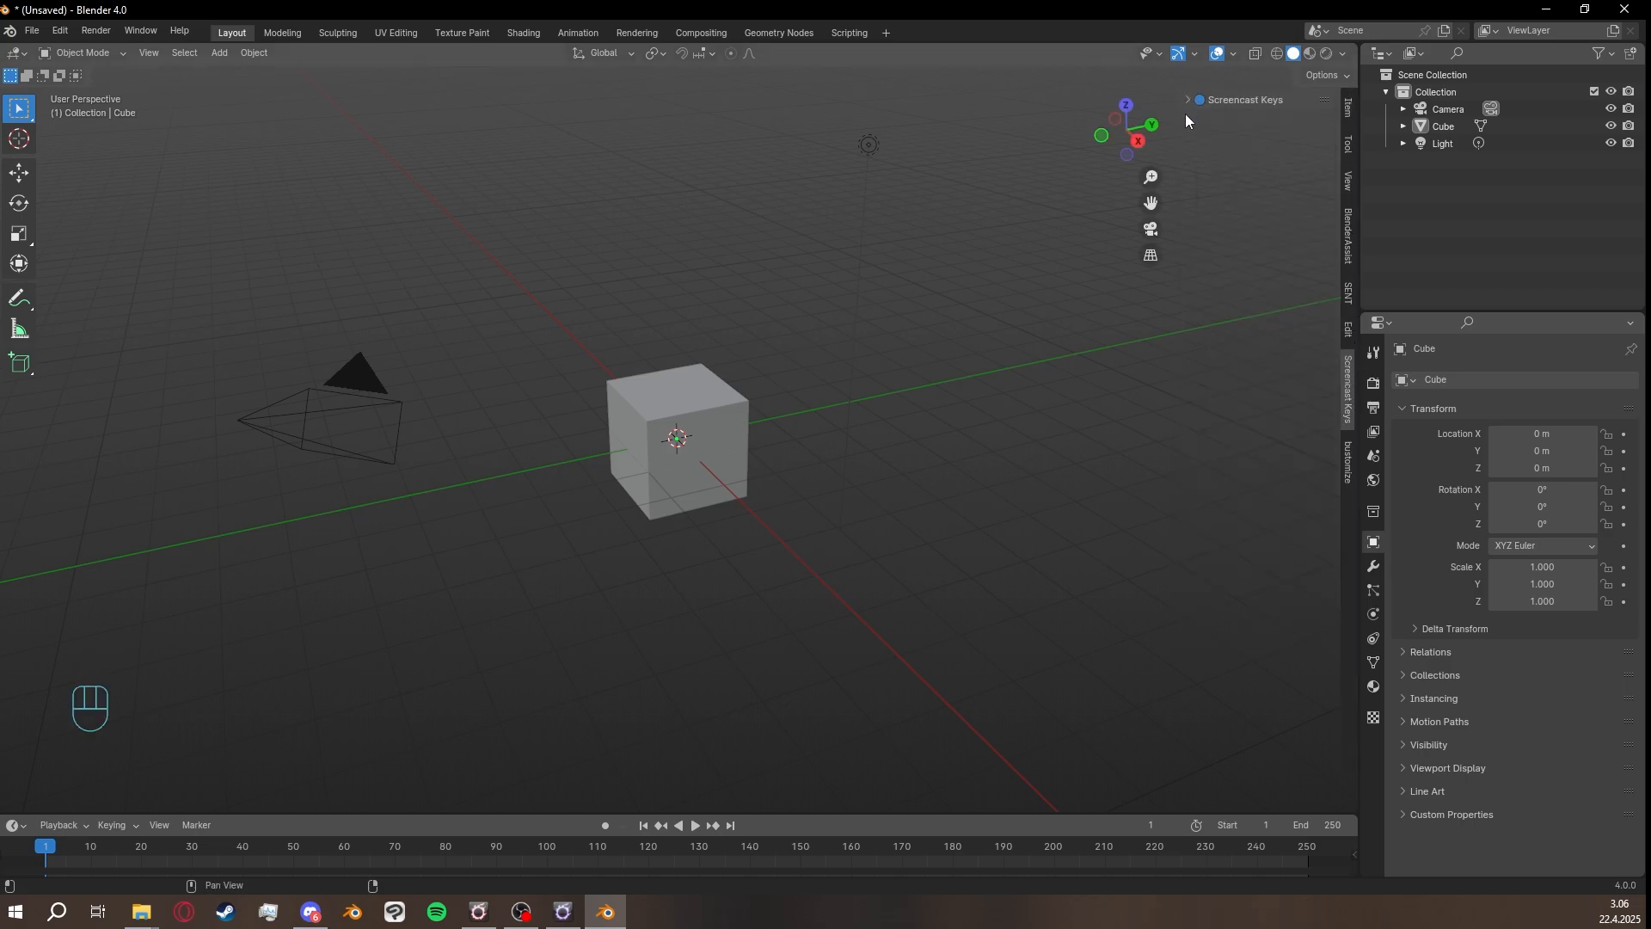
left_click(141, 695)
key("a")
key("a")
key("a")
key("a")
key("a")
key("a")
left_click(215, 694)
Delete the default collection together with its camera, cube and light.
left_click_drag(1490, 246, 1404, 84)
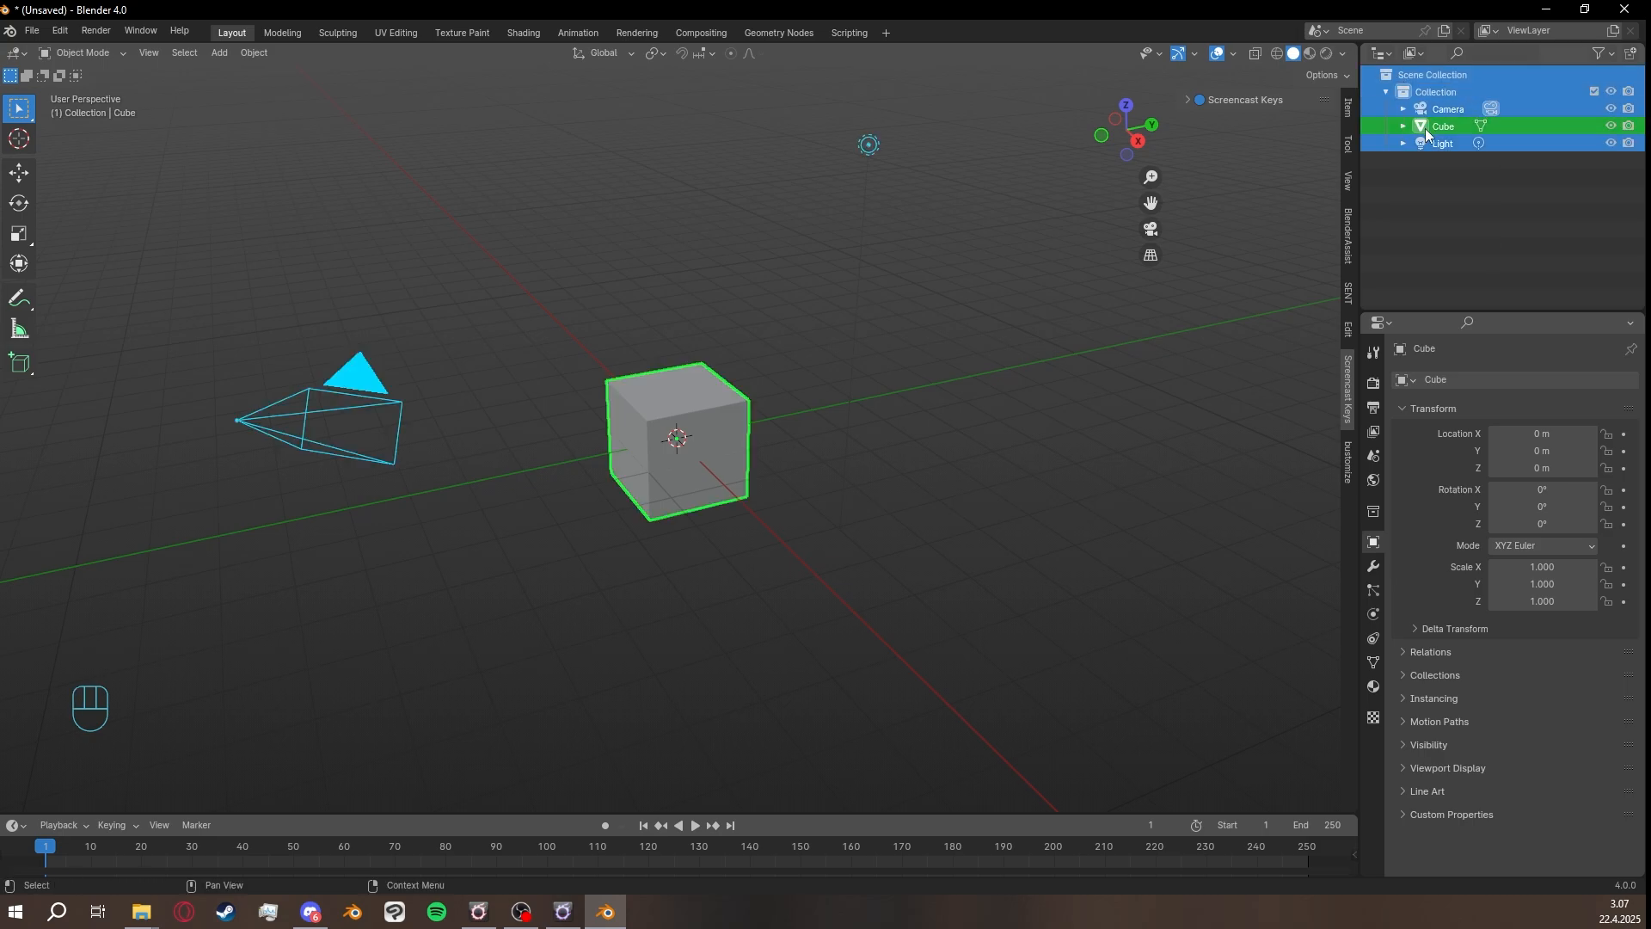
key("Delete")
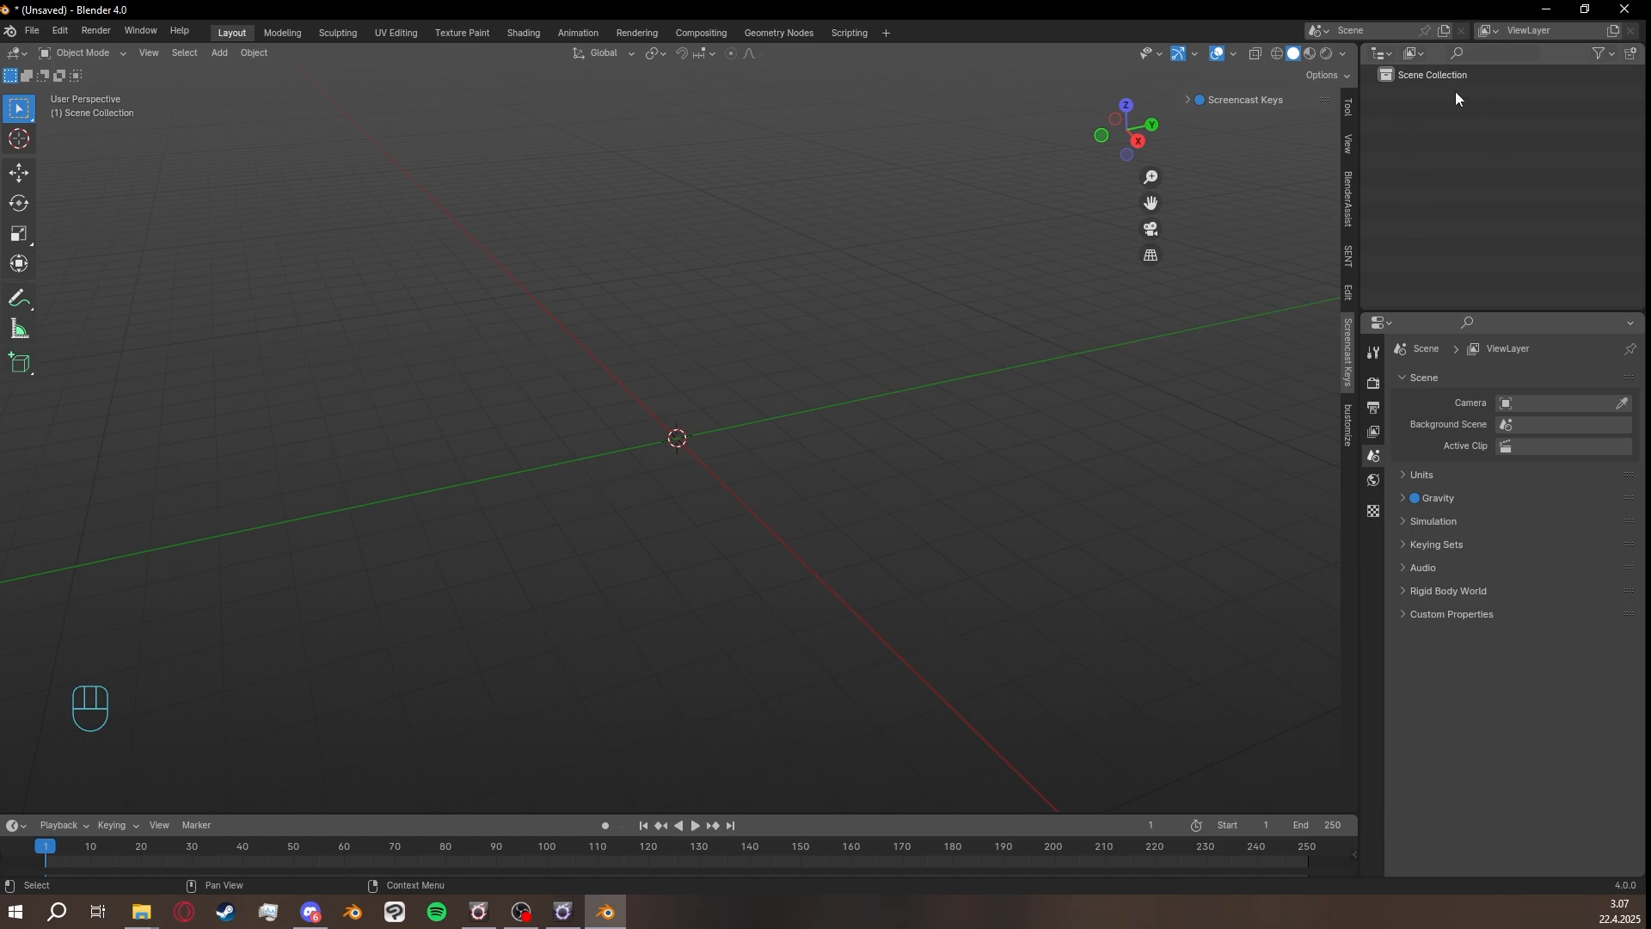
left_click(1038, 373)
middle_click_drag(847, 430, 883, 427)
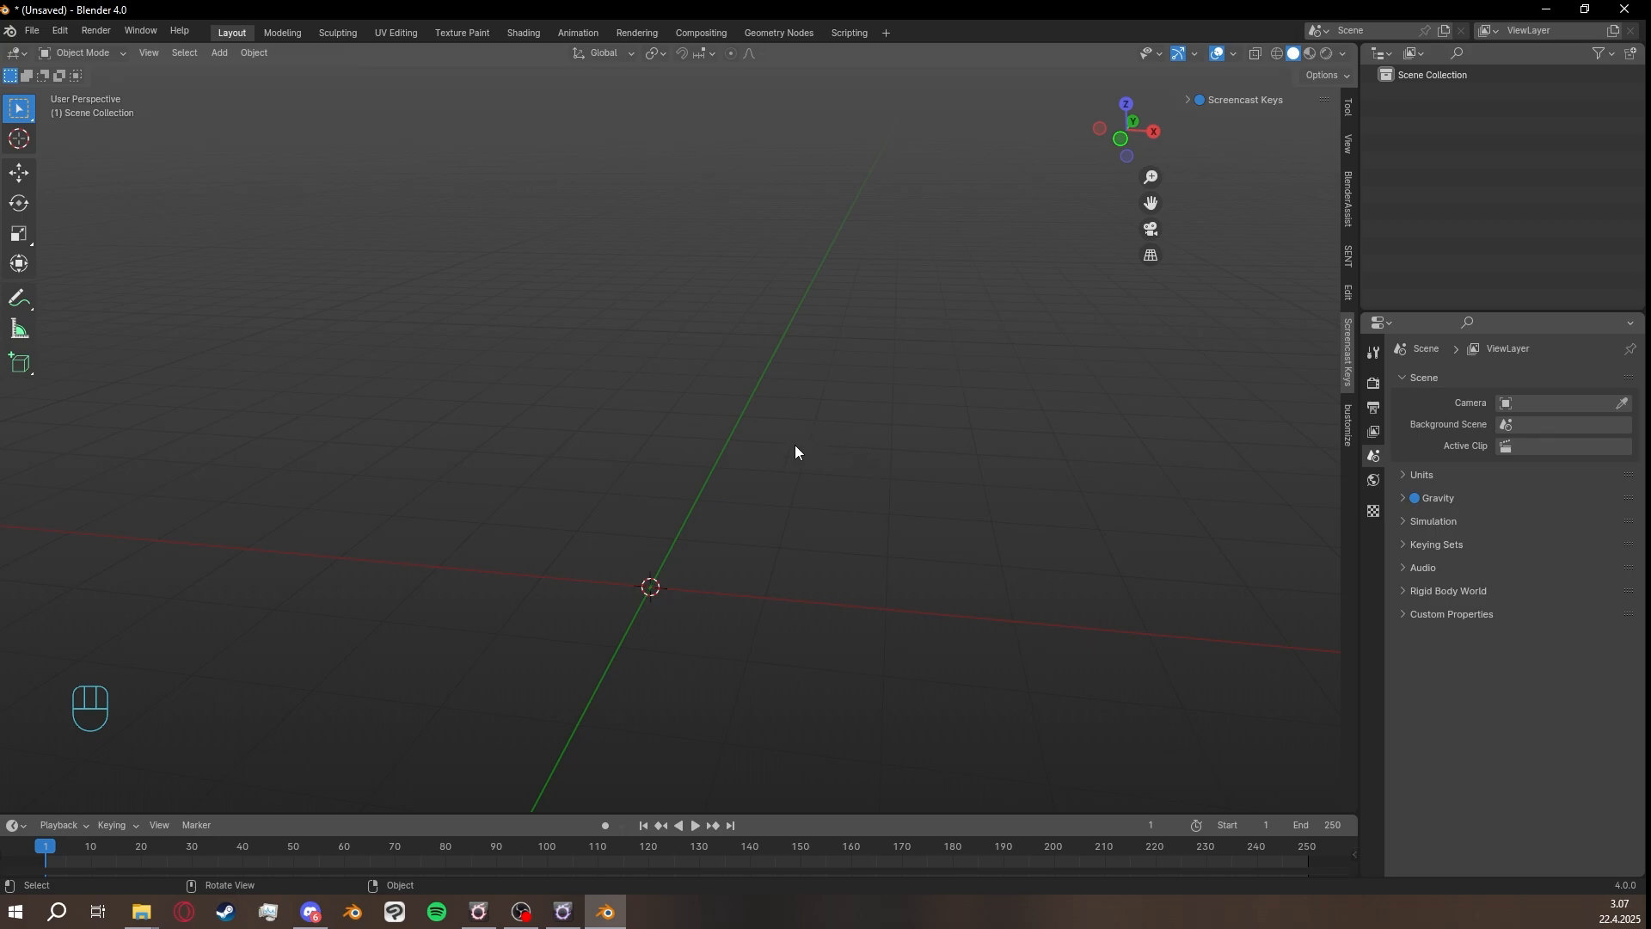
middle_click_drag(796, 450, 686, 513)
key("shift")
key("ctrl")
scroll(755, 533, "up", 6)
scroll(790, 564, "down", 9)
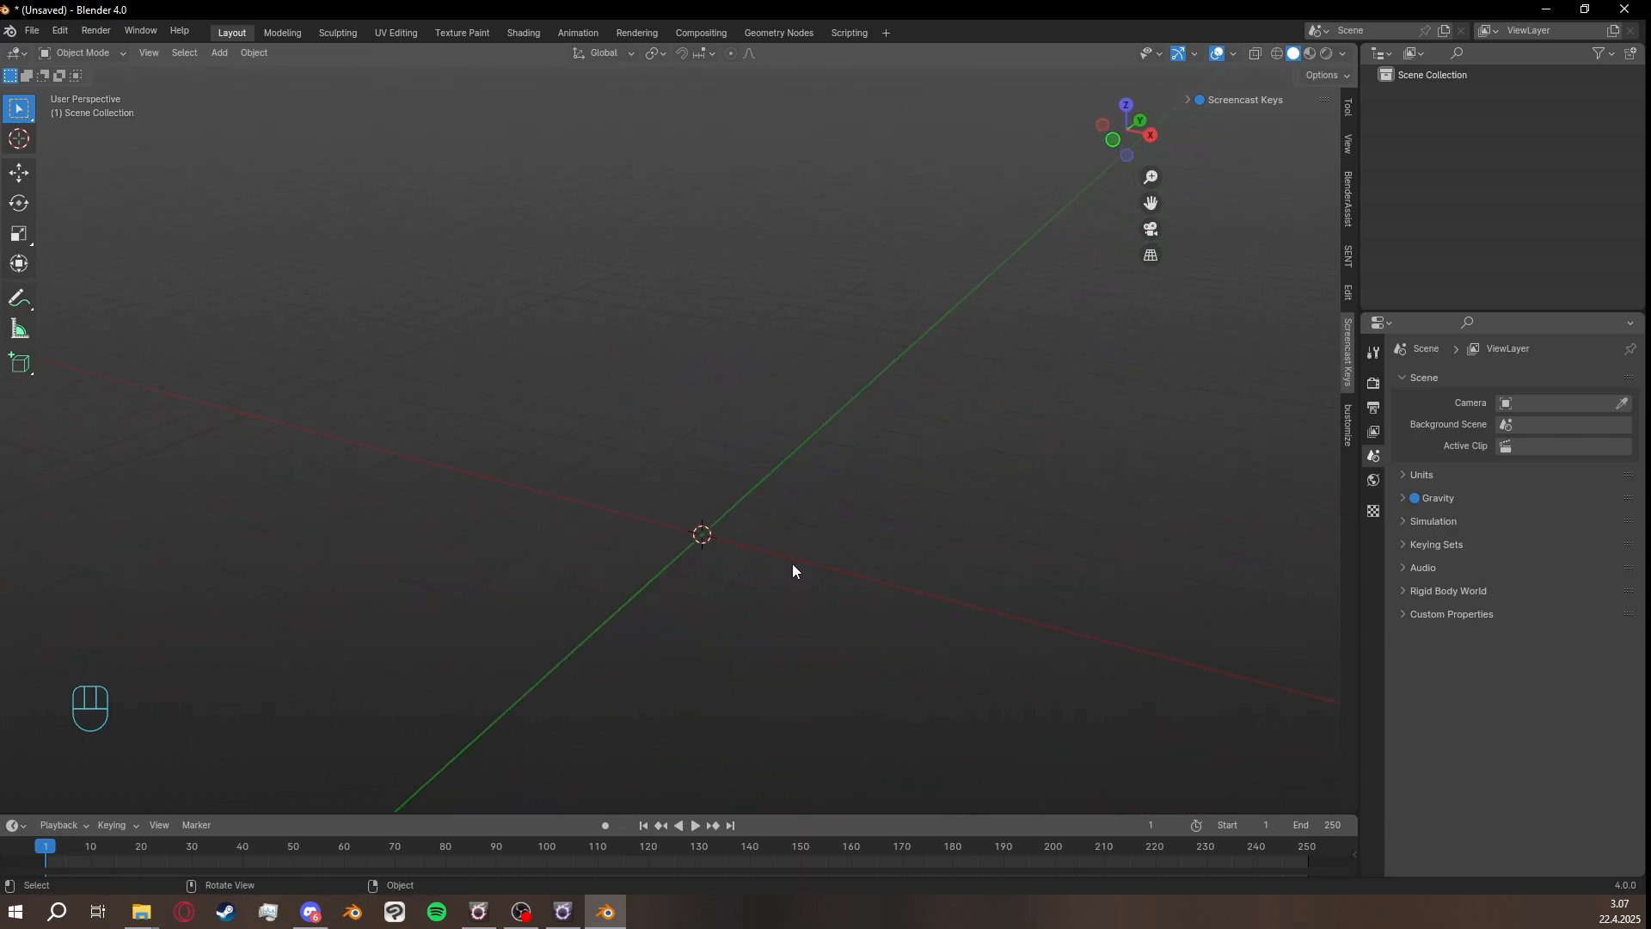
scroll(789, 564, "up", 3)
middle_click_drag(786, 561, 793, 445)
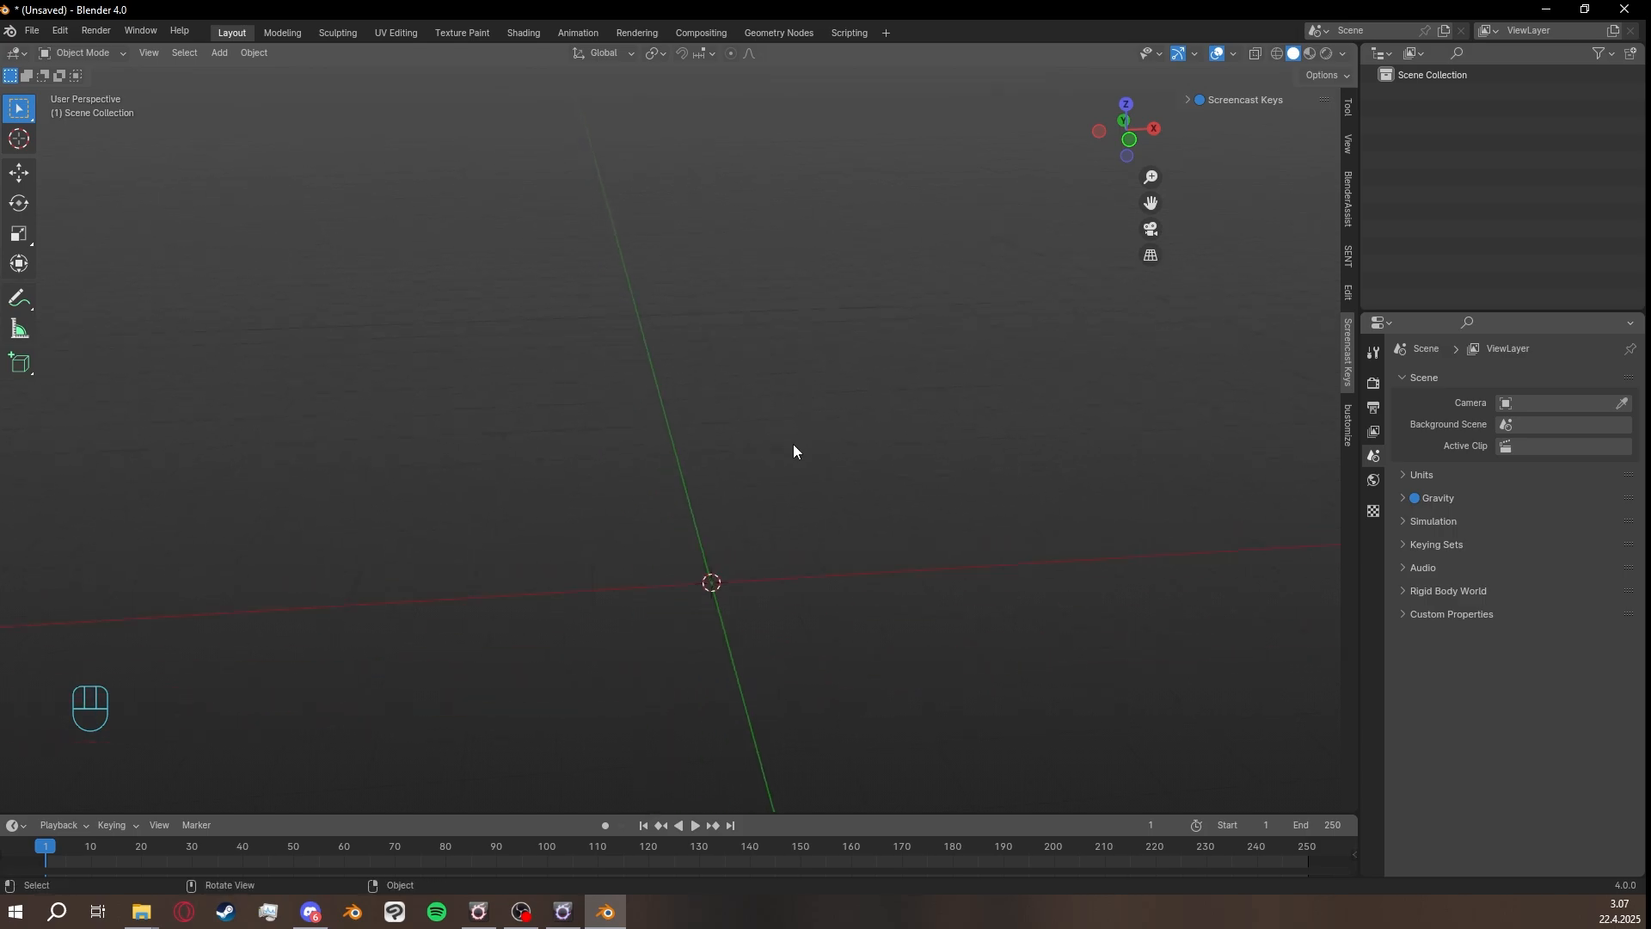
scroll(796, 453, "up", 1)
Bring both save folders on screen, copy the path of the Scion Adventurer's Jacket 3D folder and close that folder's window.
left_click_drag(1650, 243, 538, 197)
left_click_drag(1650, 199, 837, 124)
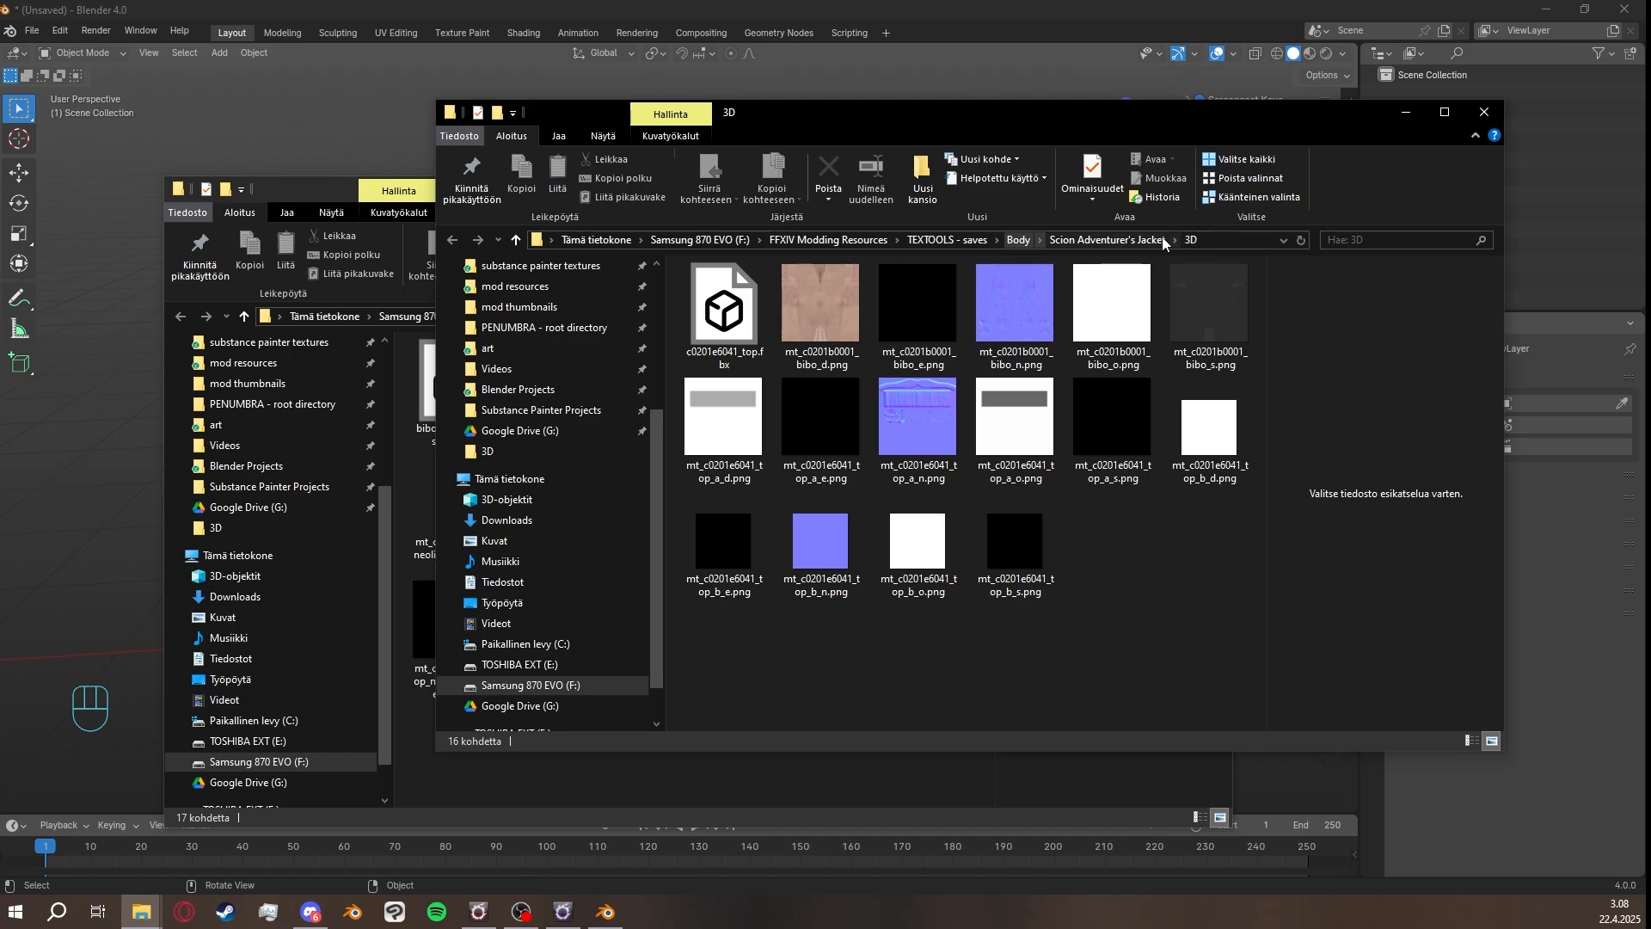
left_click(1218, 242)
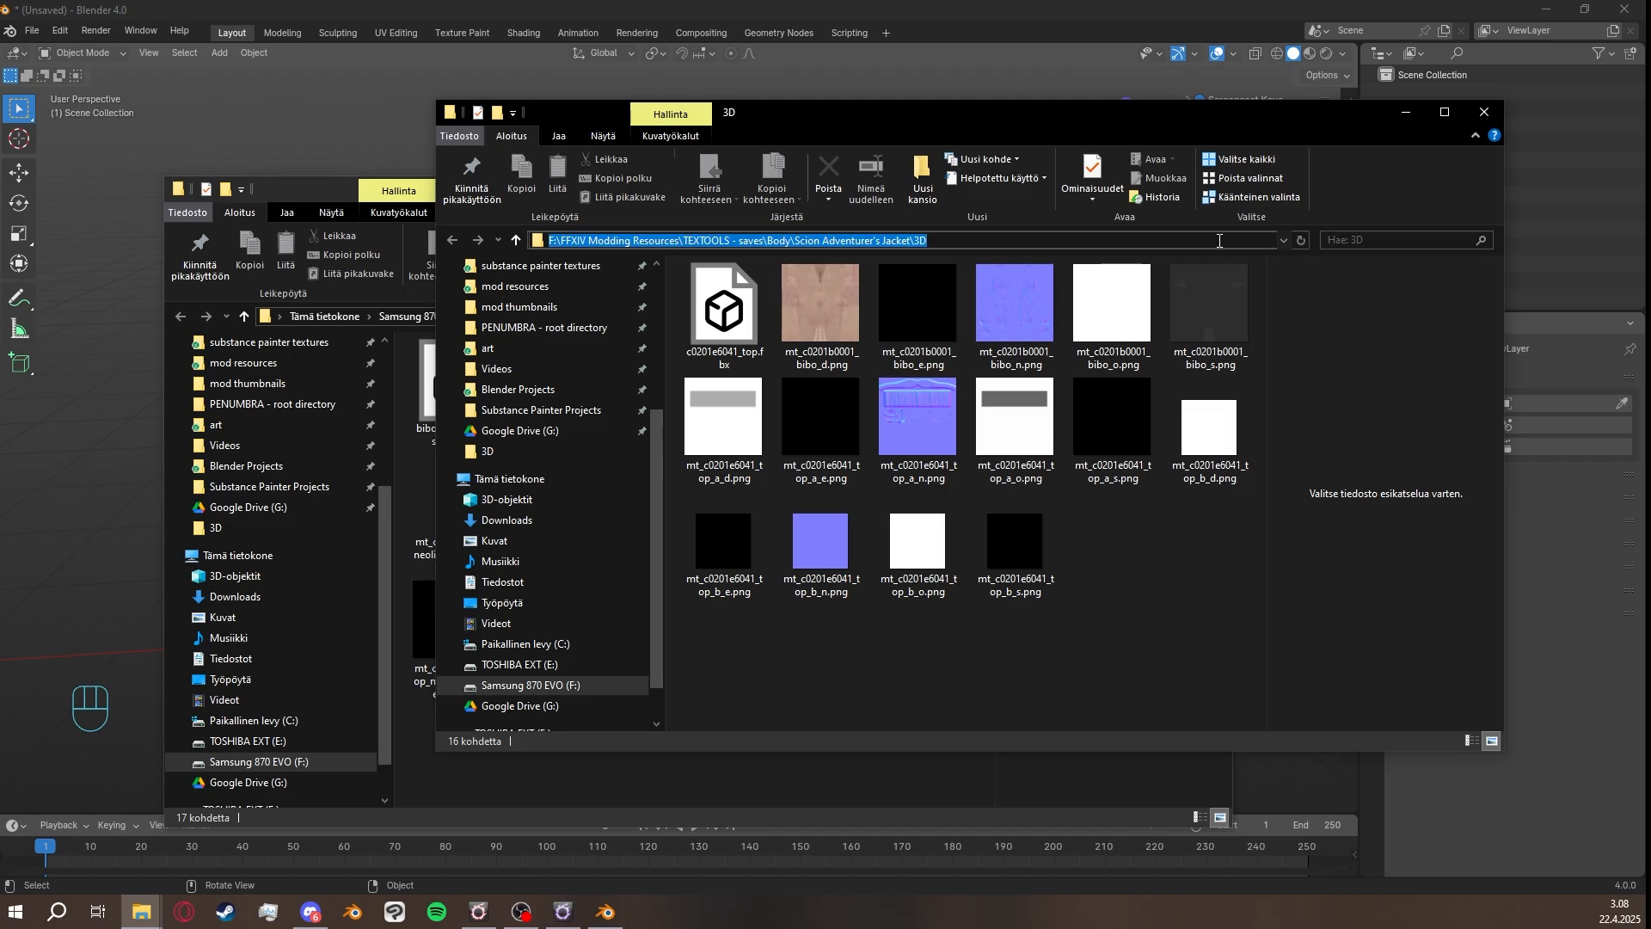
left_click(1484, 111)
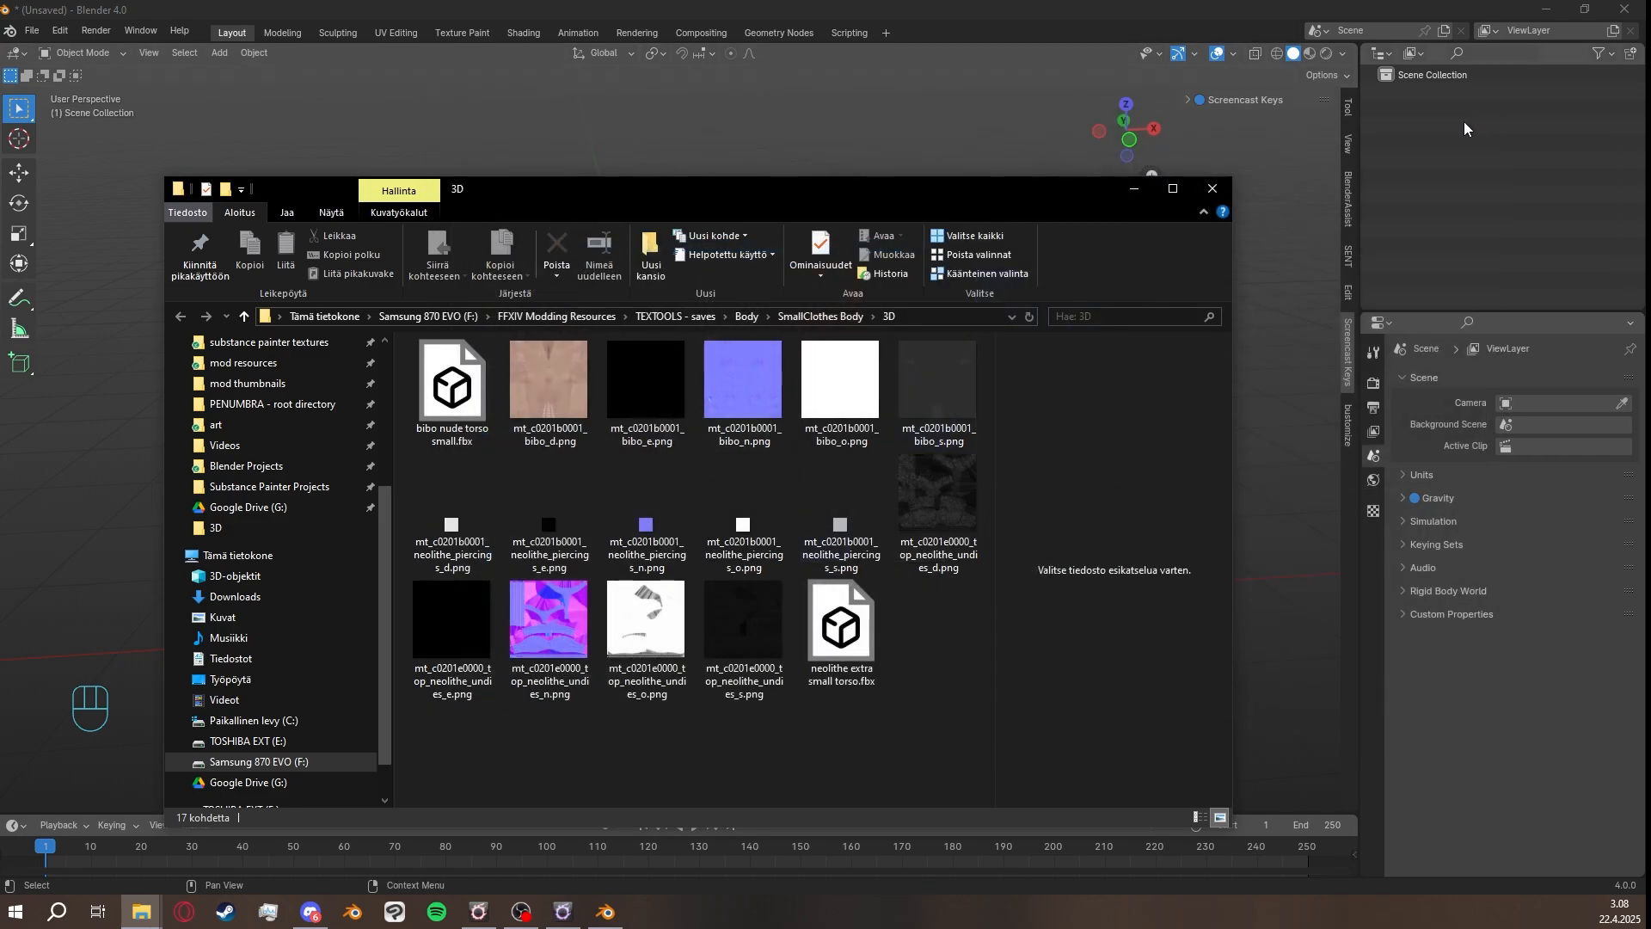
Import c0201e6041_top.fbx into the Blender scene from F:\FFXIV Modding Resources\TEXTOOLS - saves\Body\Scion Adventurer's Jacket\3D with the default FBX options.
left_click(253, 9)
left_click(39, 34)
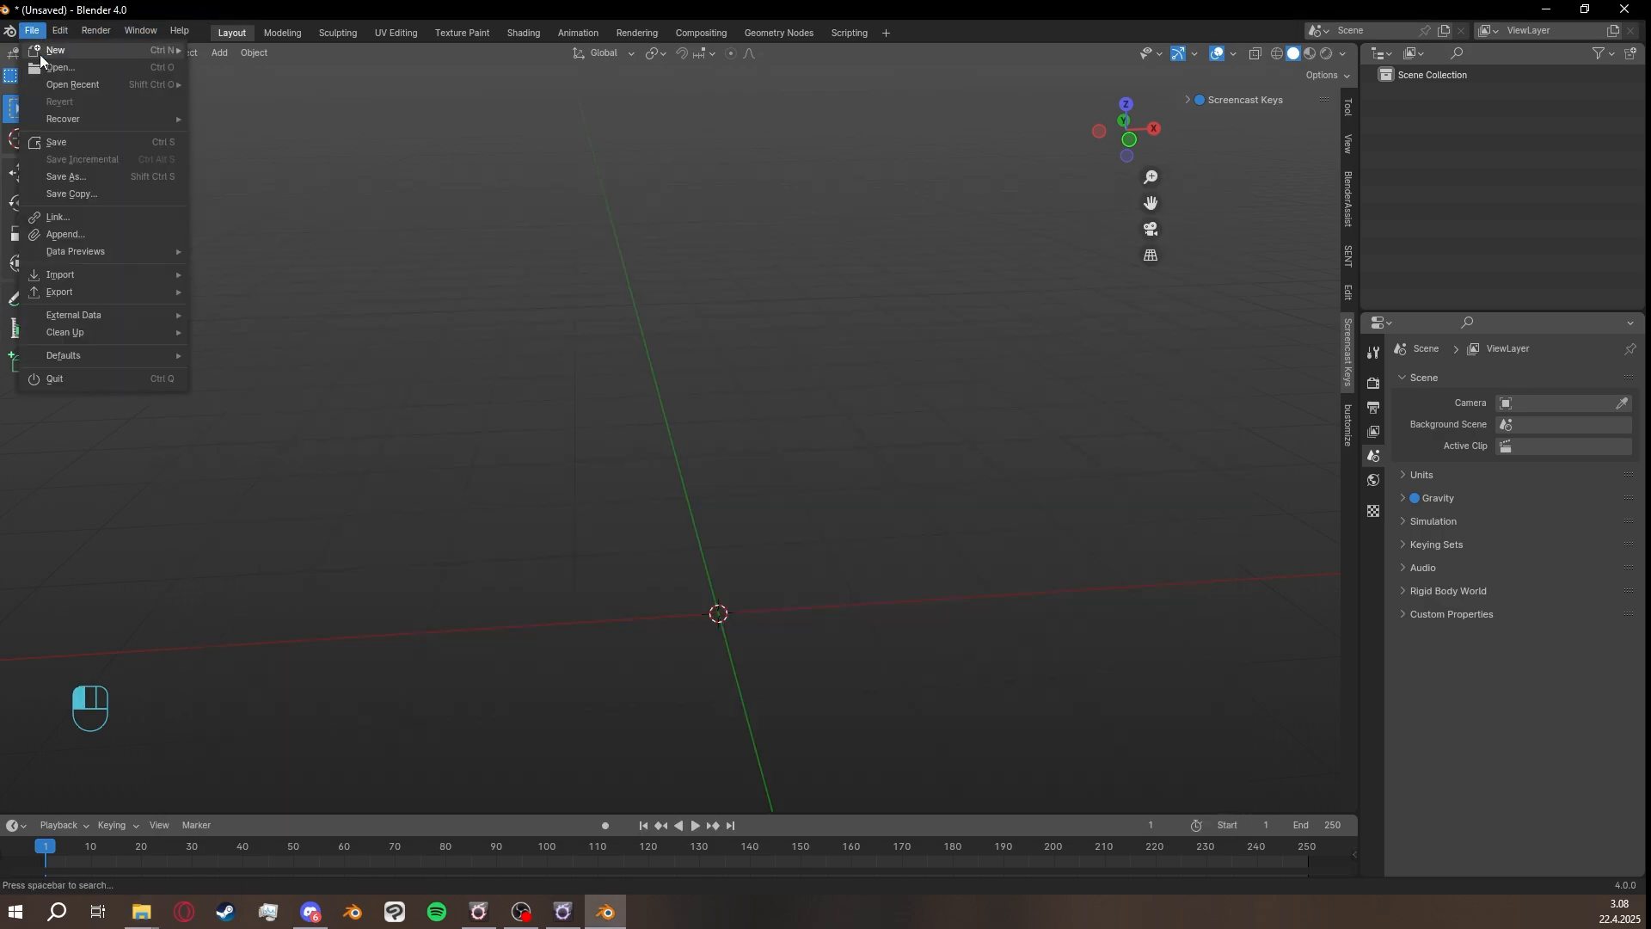
mouse_move(93, 273)
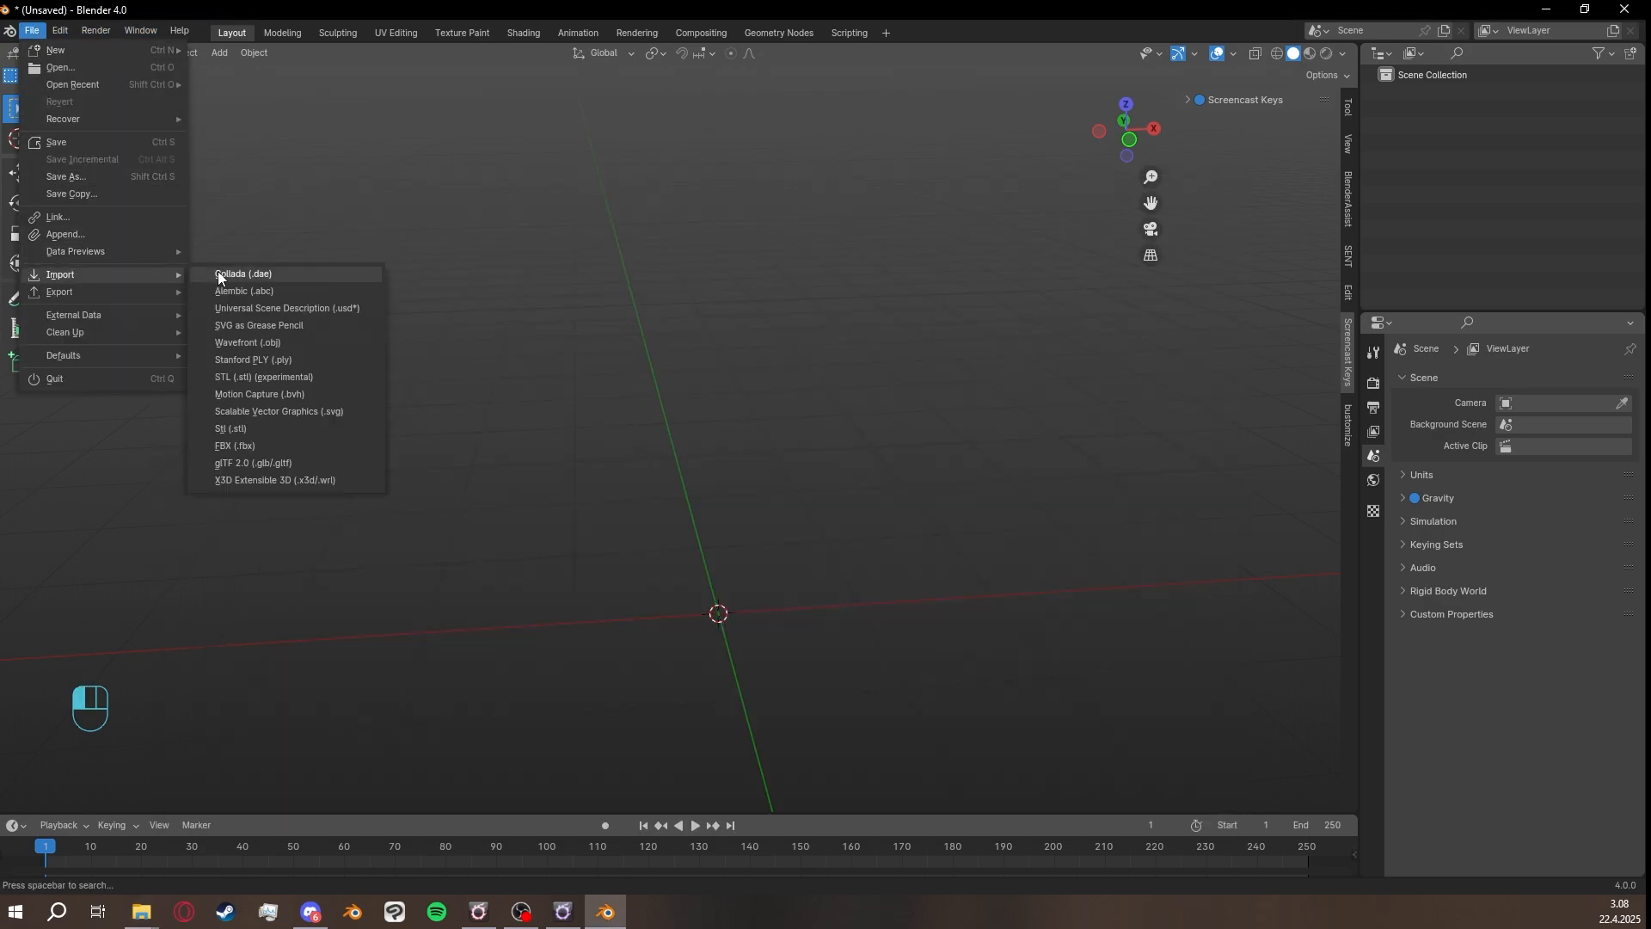
left_click(279, 447)
left_click(758, 126)
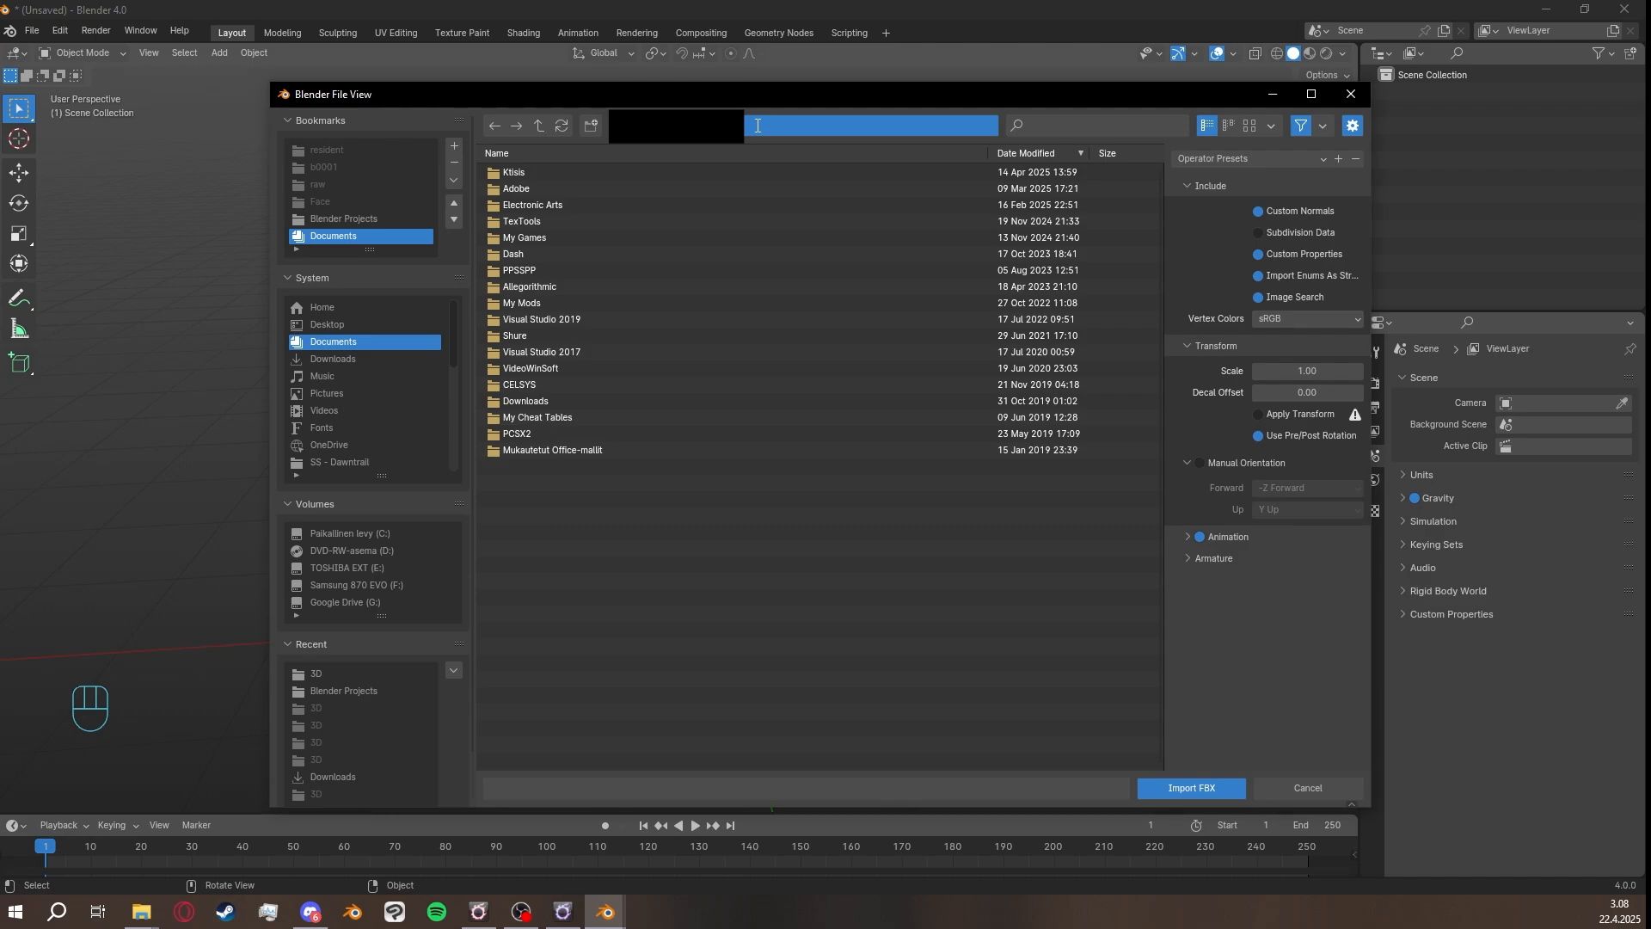
type("F:\\FFXIV Modding Resources\\TEXTOOLS - saves\\Body\\Scion Adventurer's Jacket\\3D\\")
key("Return")
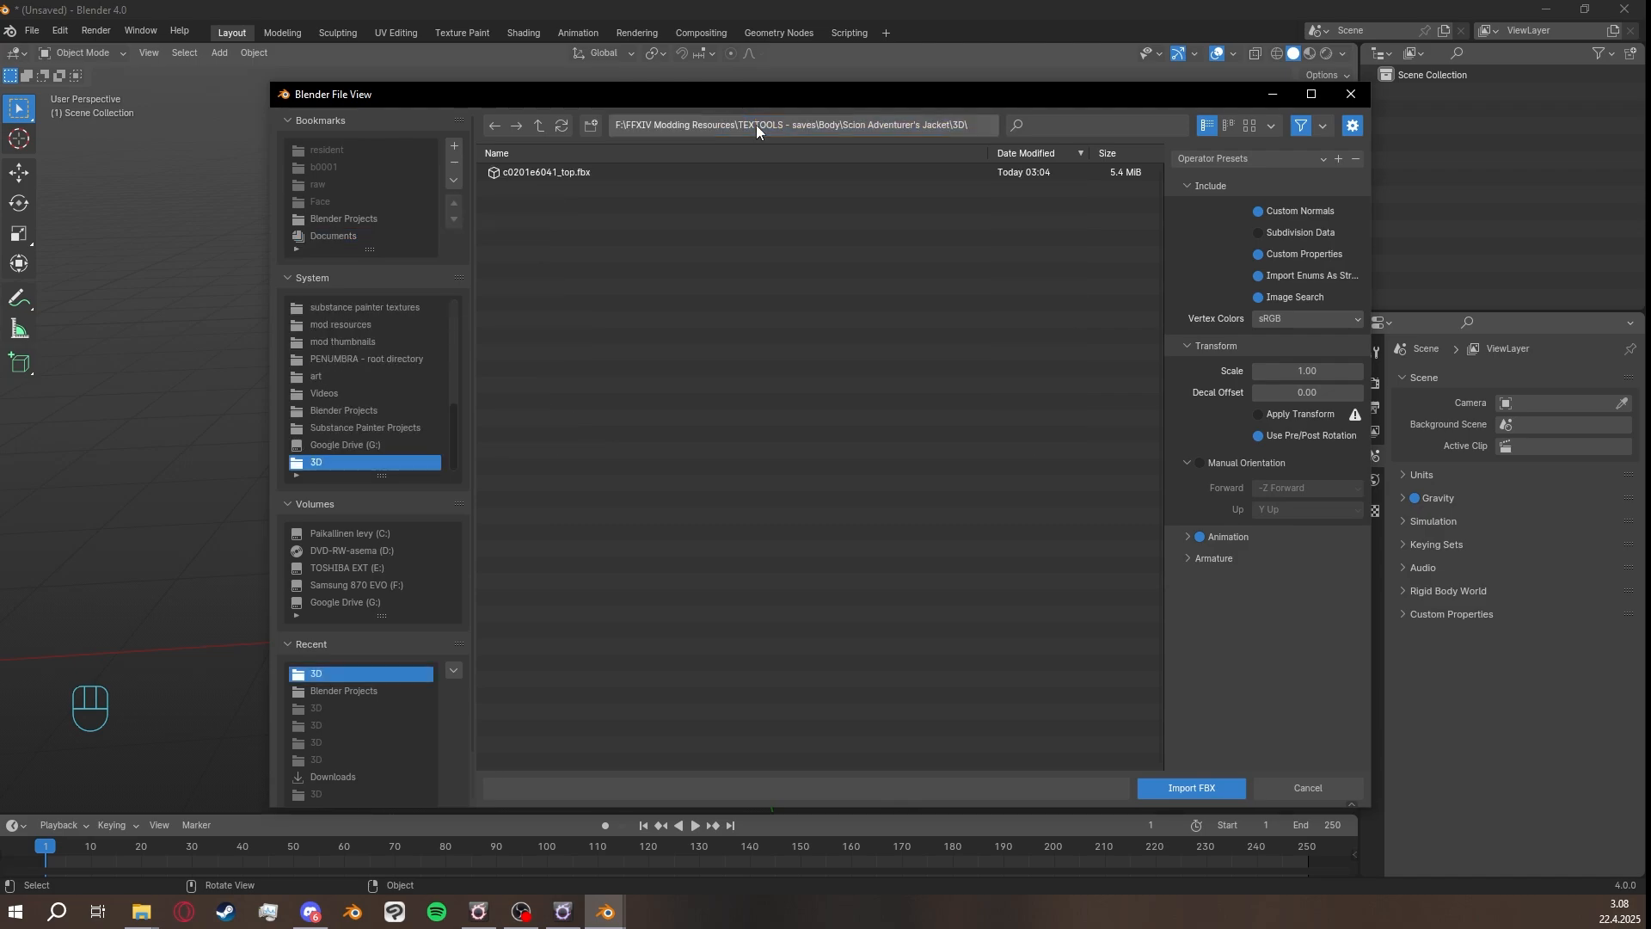
double_click(610, 176)
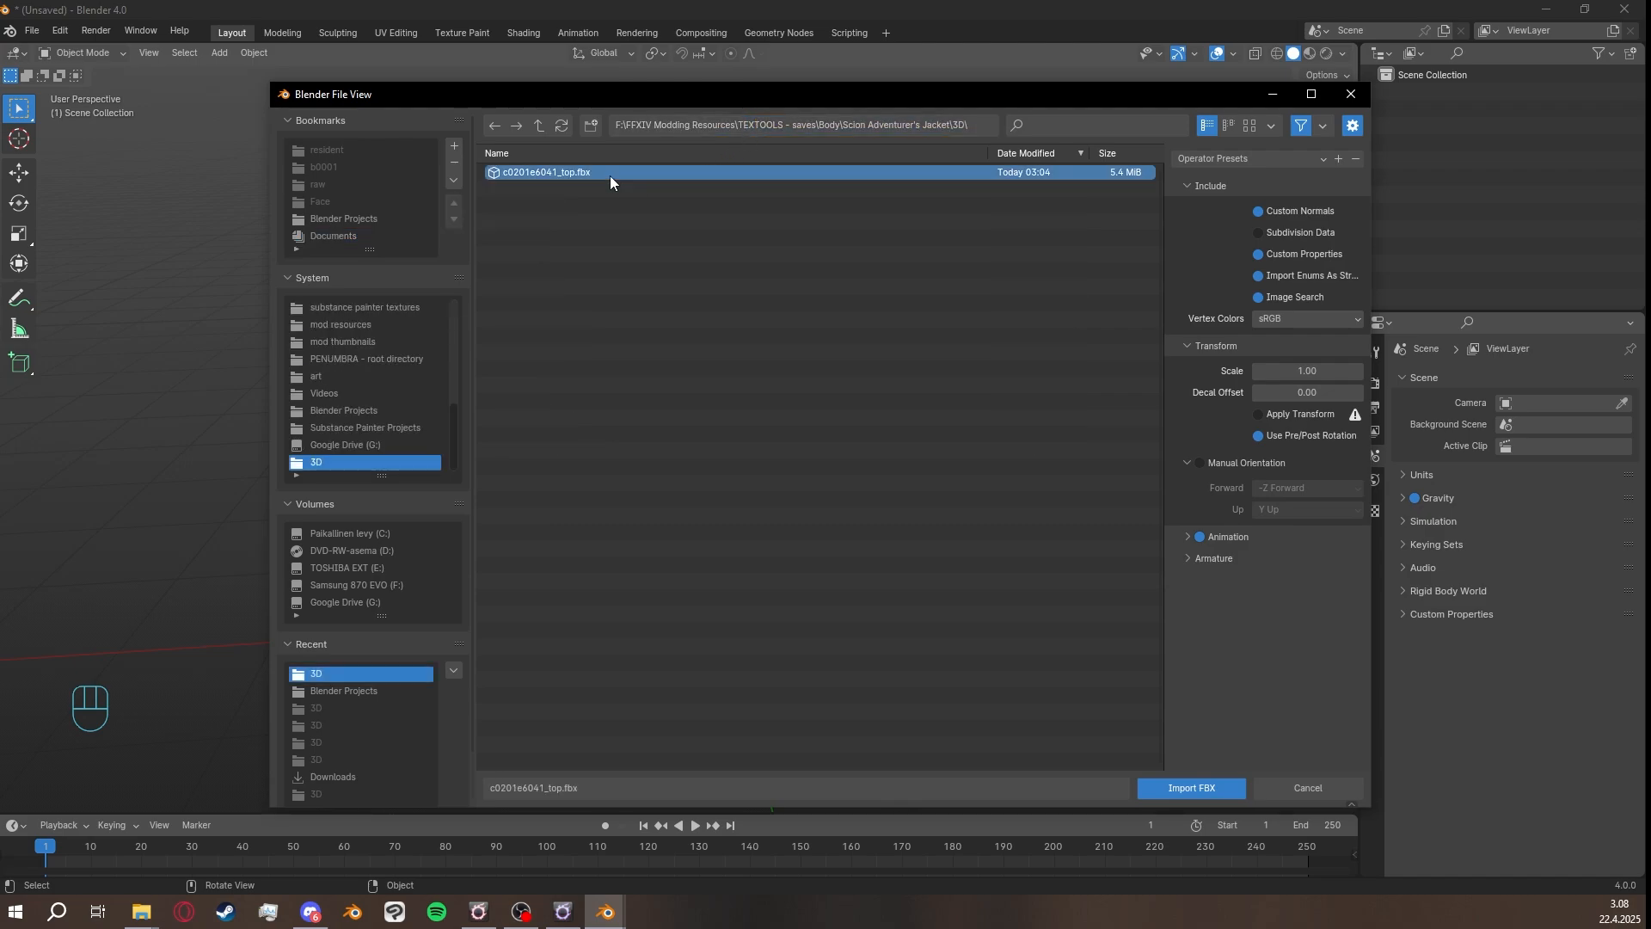
Show the imported jacket model in Material Preview shading, enlarge the Outliner and expand the c0201e6041_top hierarchy.
mouse_move(791, 436)
middle_mouse_down()
mouse_move(751, 325)
mouse_move(696, 308)
mouse_move(825, 361)
mouse_move(908, 431)
middle_mouse_up()
scroll(901, 375, "up", 4)
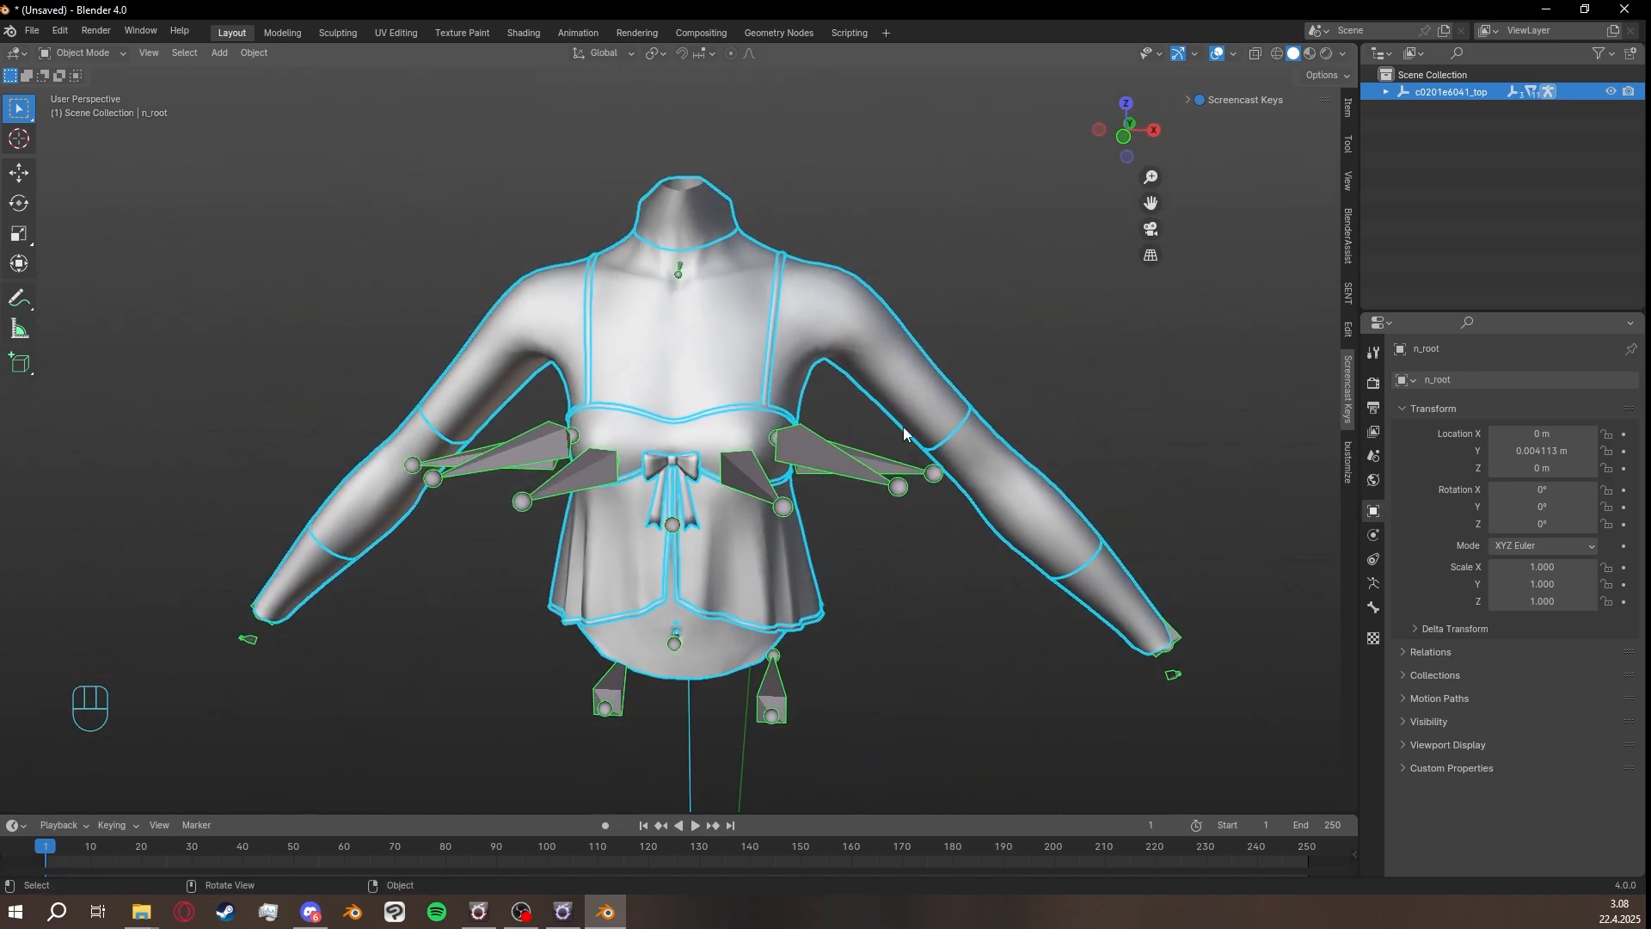
left_click(1310, 54)
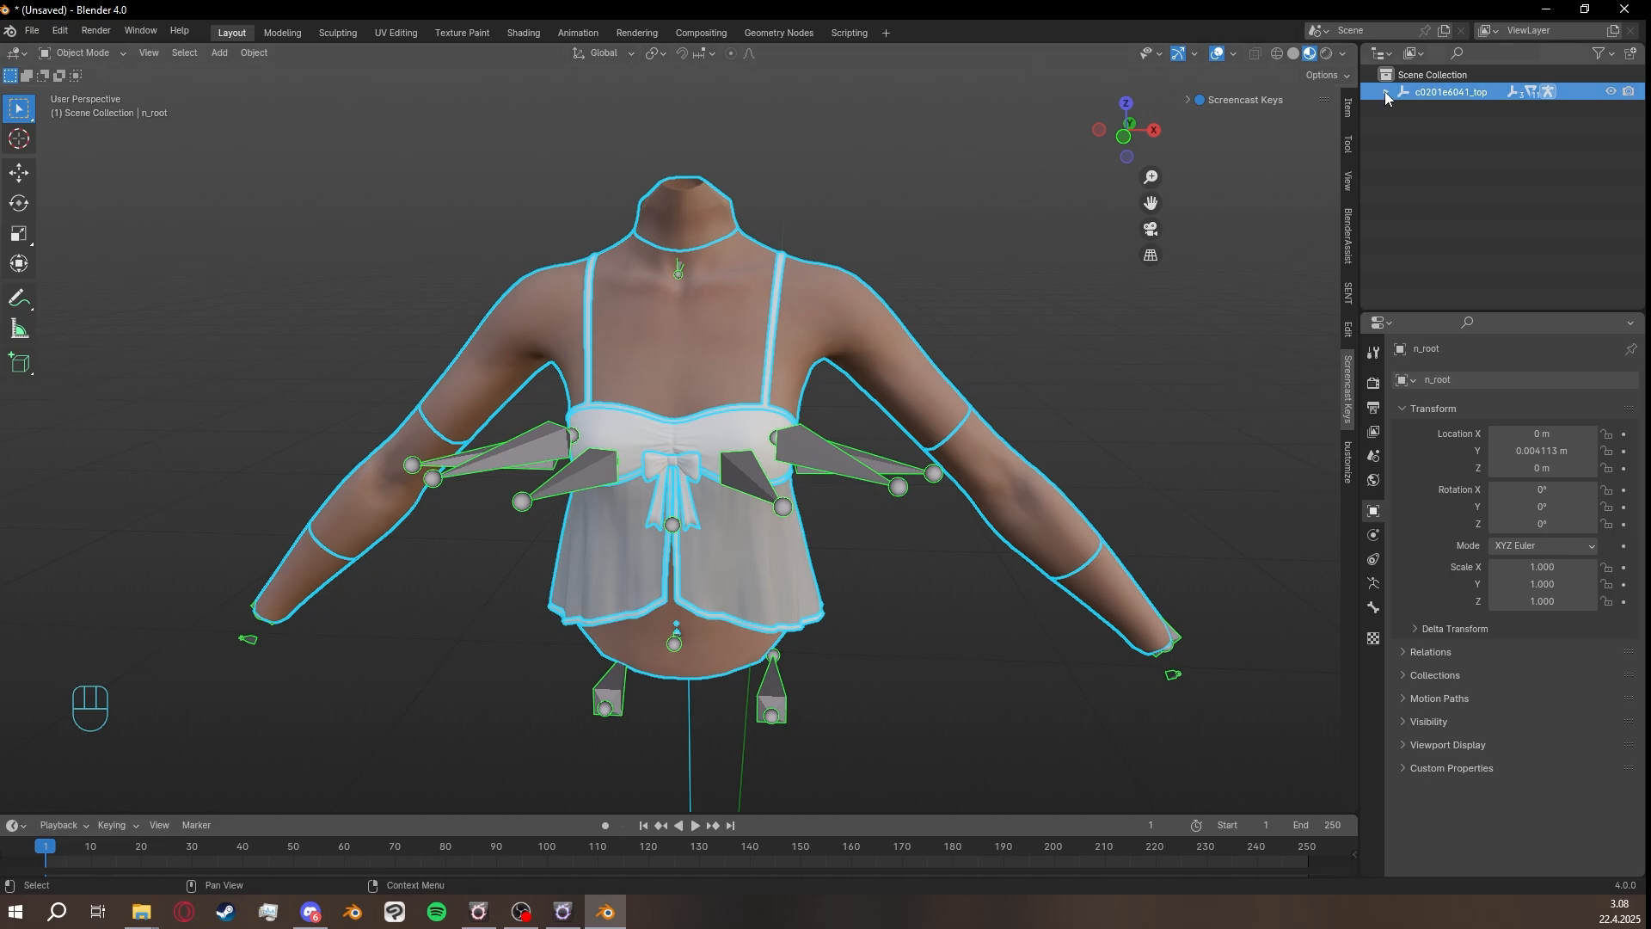
left_click_drag(1411, 307, 1410, 424)
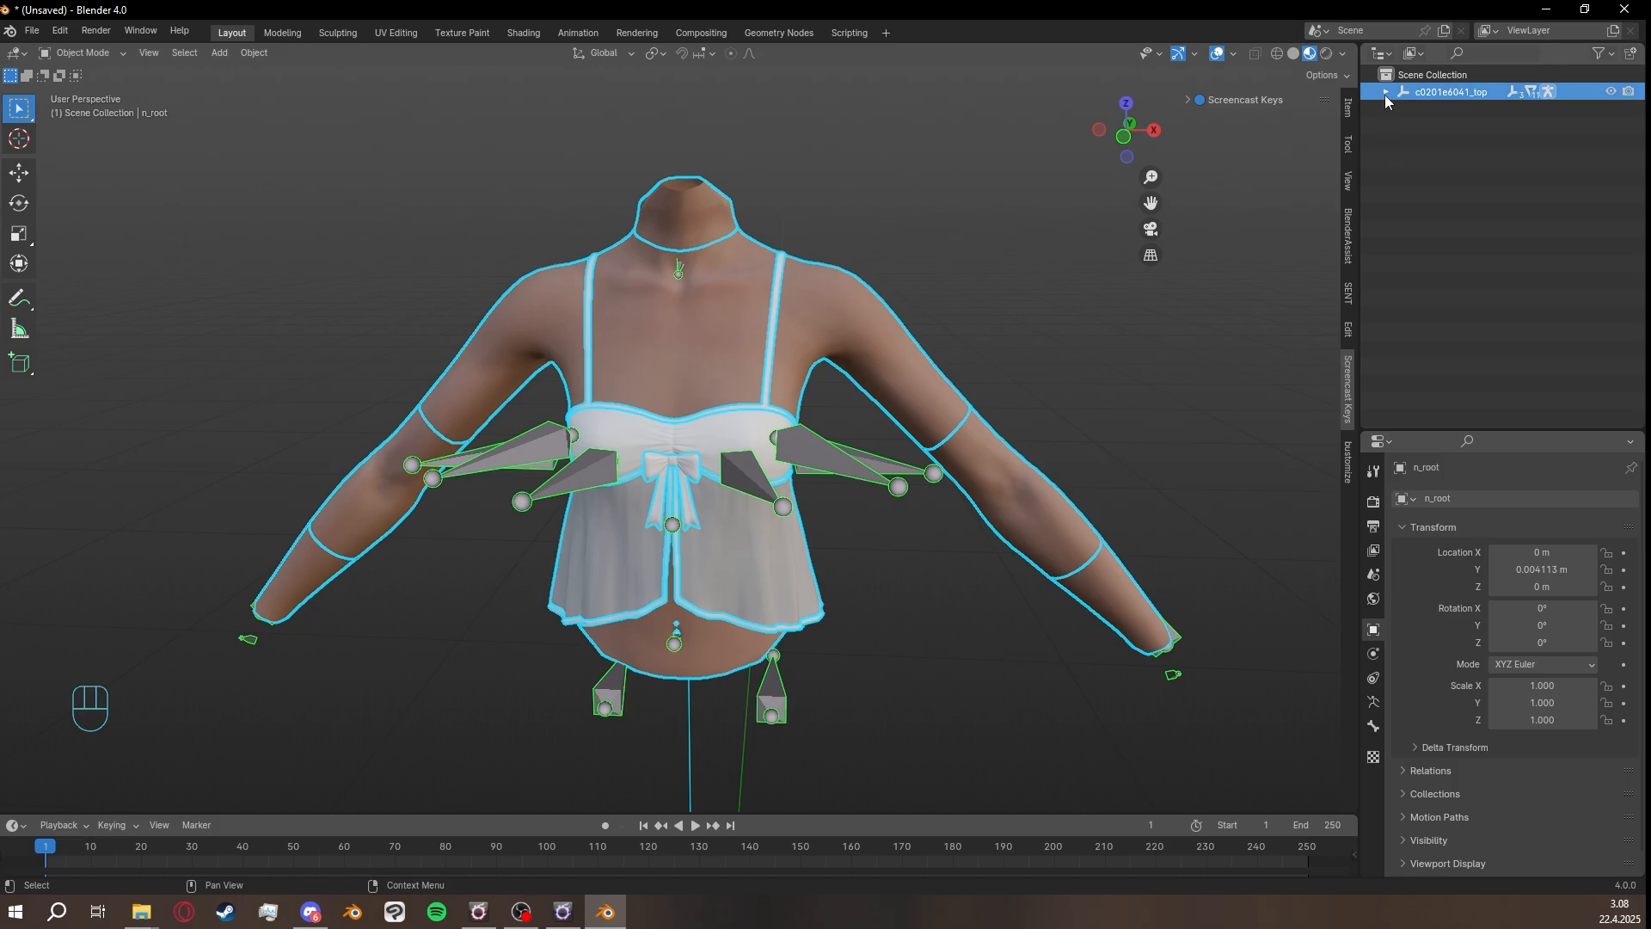
left_click(1385, 93)
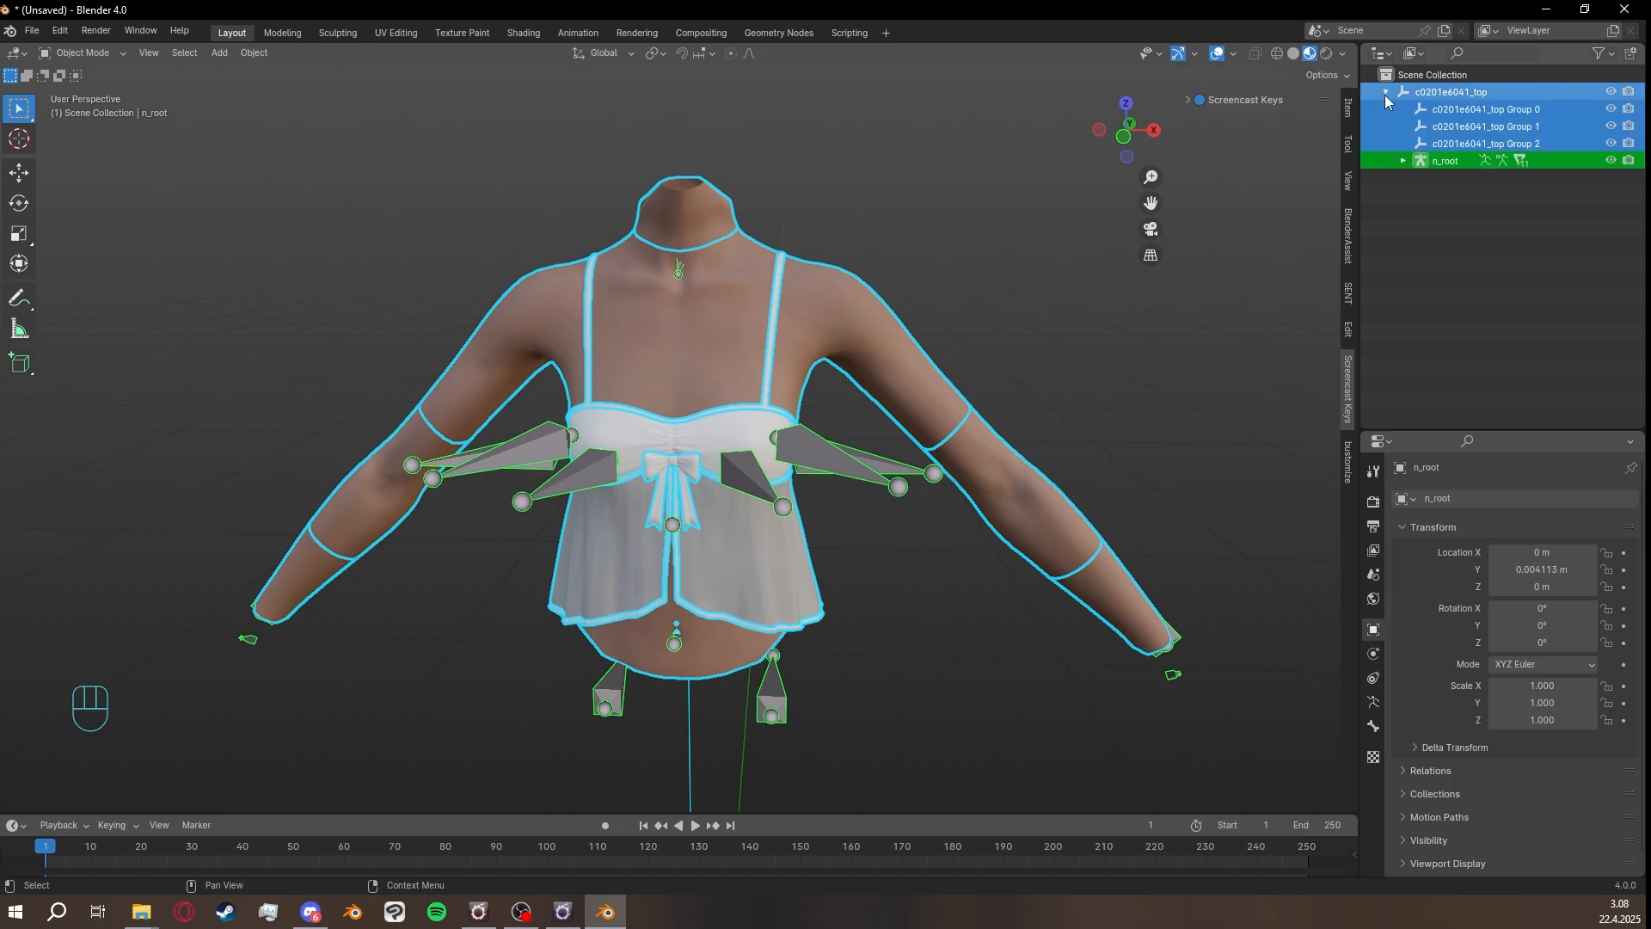
Expand the jacket's n_root armature and examine which area individual mesh parts such as Part 1.0 and Part 0.2 cover.
left_click(1403, 162)
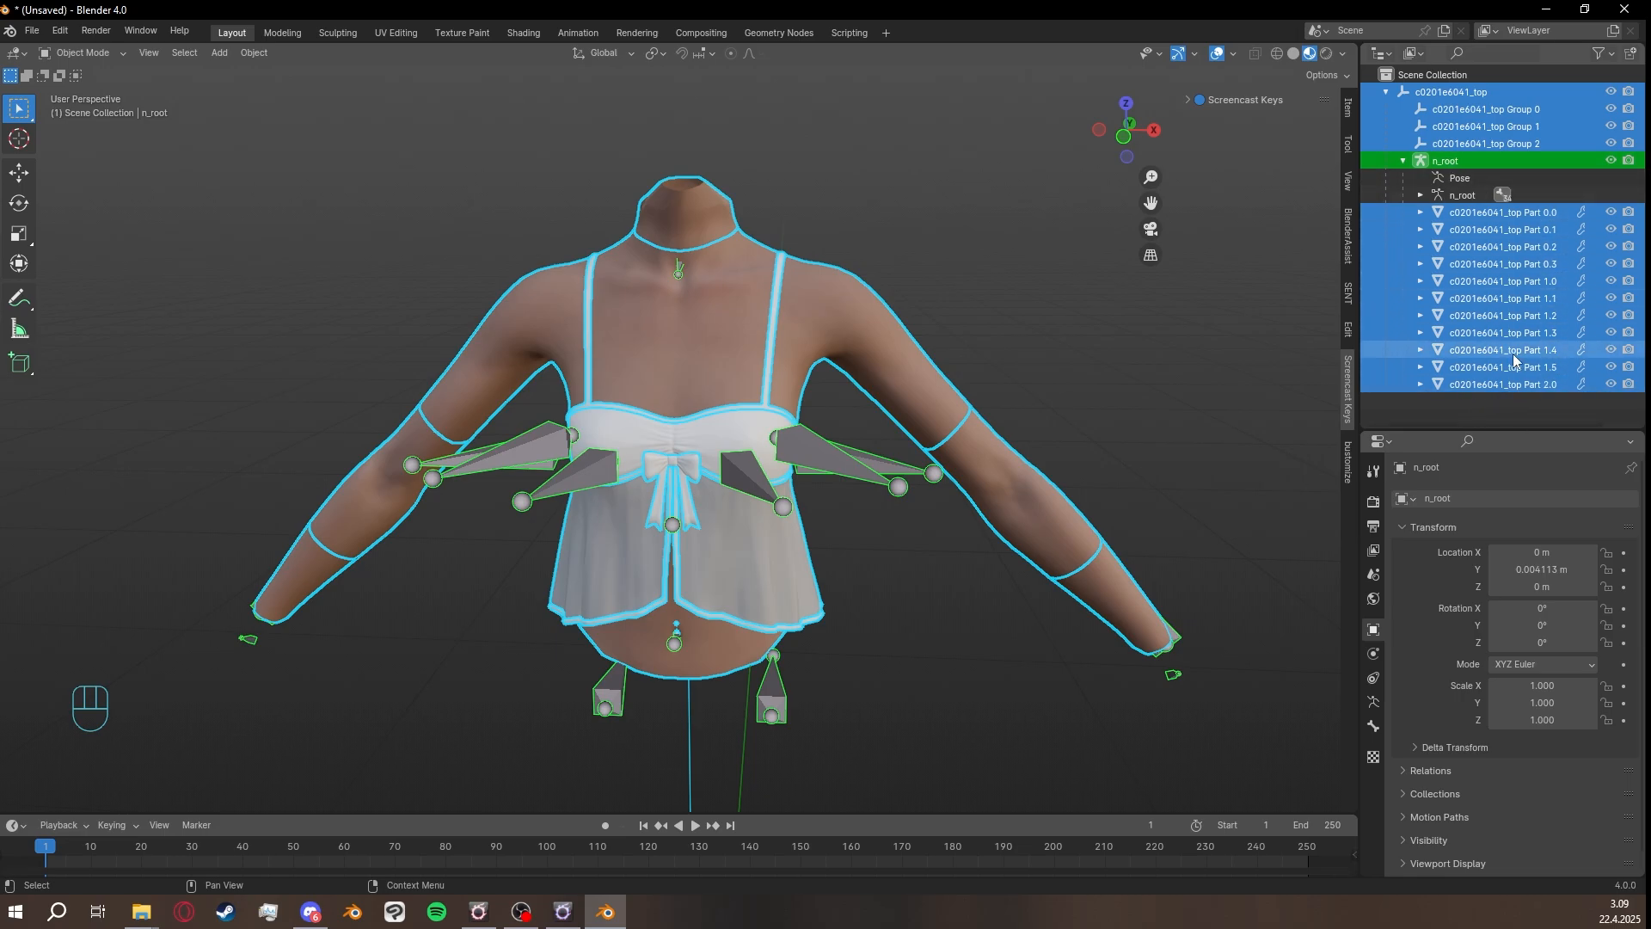
left_click(1508, 404)
left_click_drag(1505, 401, 1492, 208)
left_click(1494, 263)
left_click(1490, 314)
left_click(1496, 280)
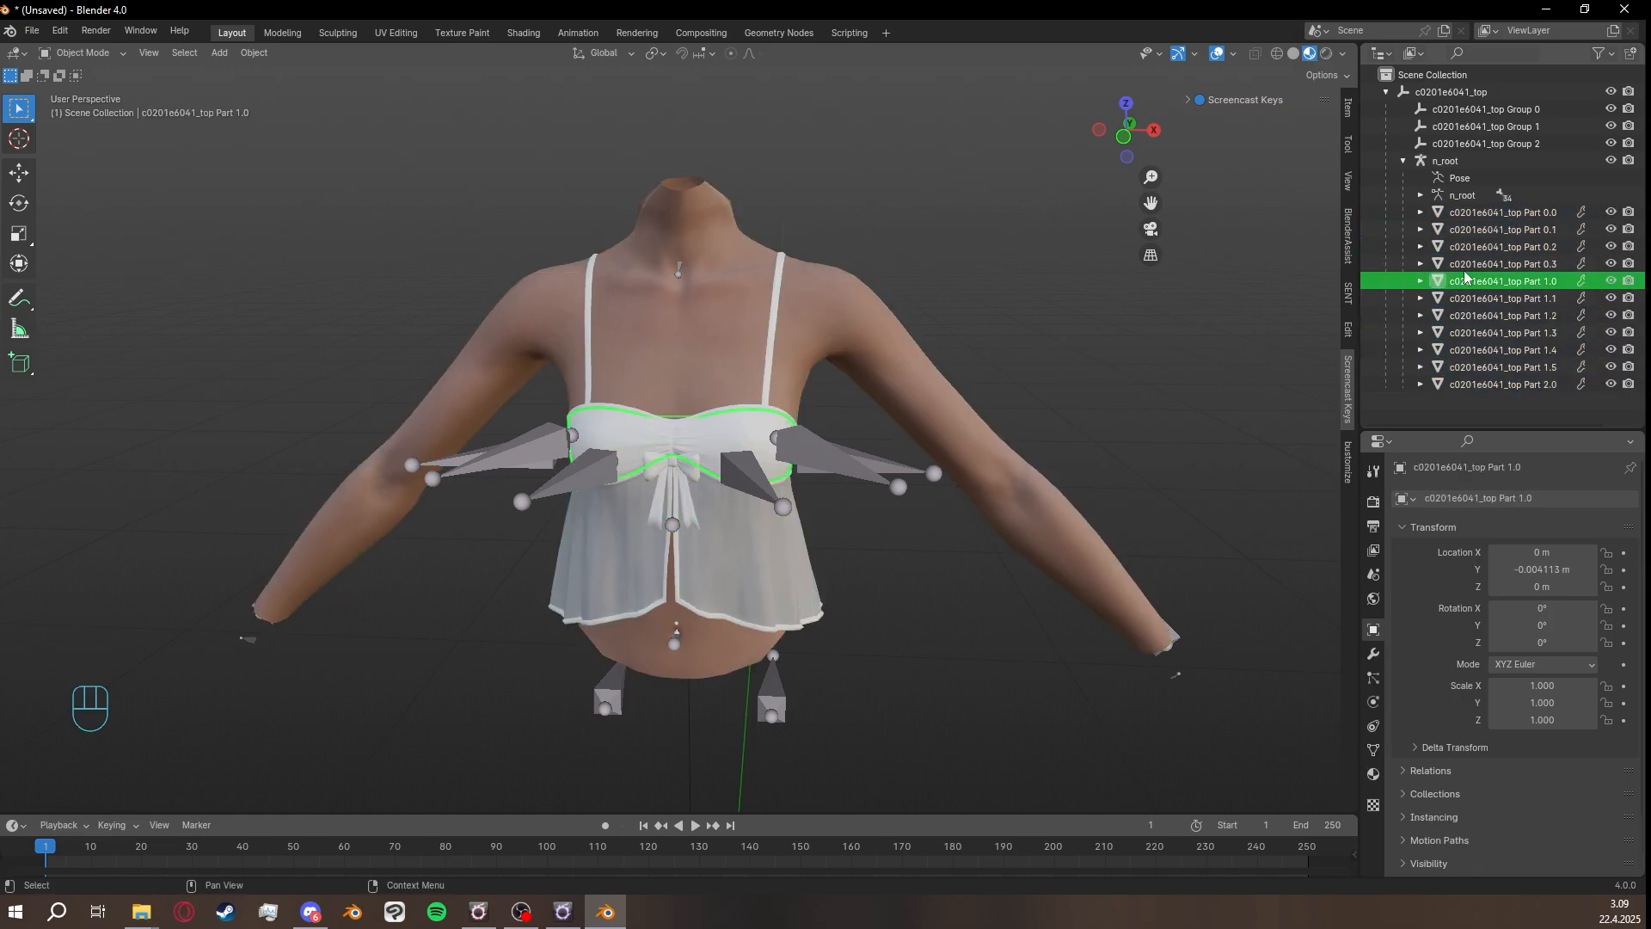
left_click(1496, 246)
middle_click_drag(1106, 302, 1083, 295)
middle_click_drag(1261, 370, 1226, 400, "shift")
mouse_move(1226, 408)
middle_mouse_down("shift")
mouse_move(1210, 402)
mouse_move(1224, 389)
mouse_move(1214, 421)
middle_mouse_up("shift")
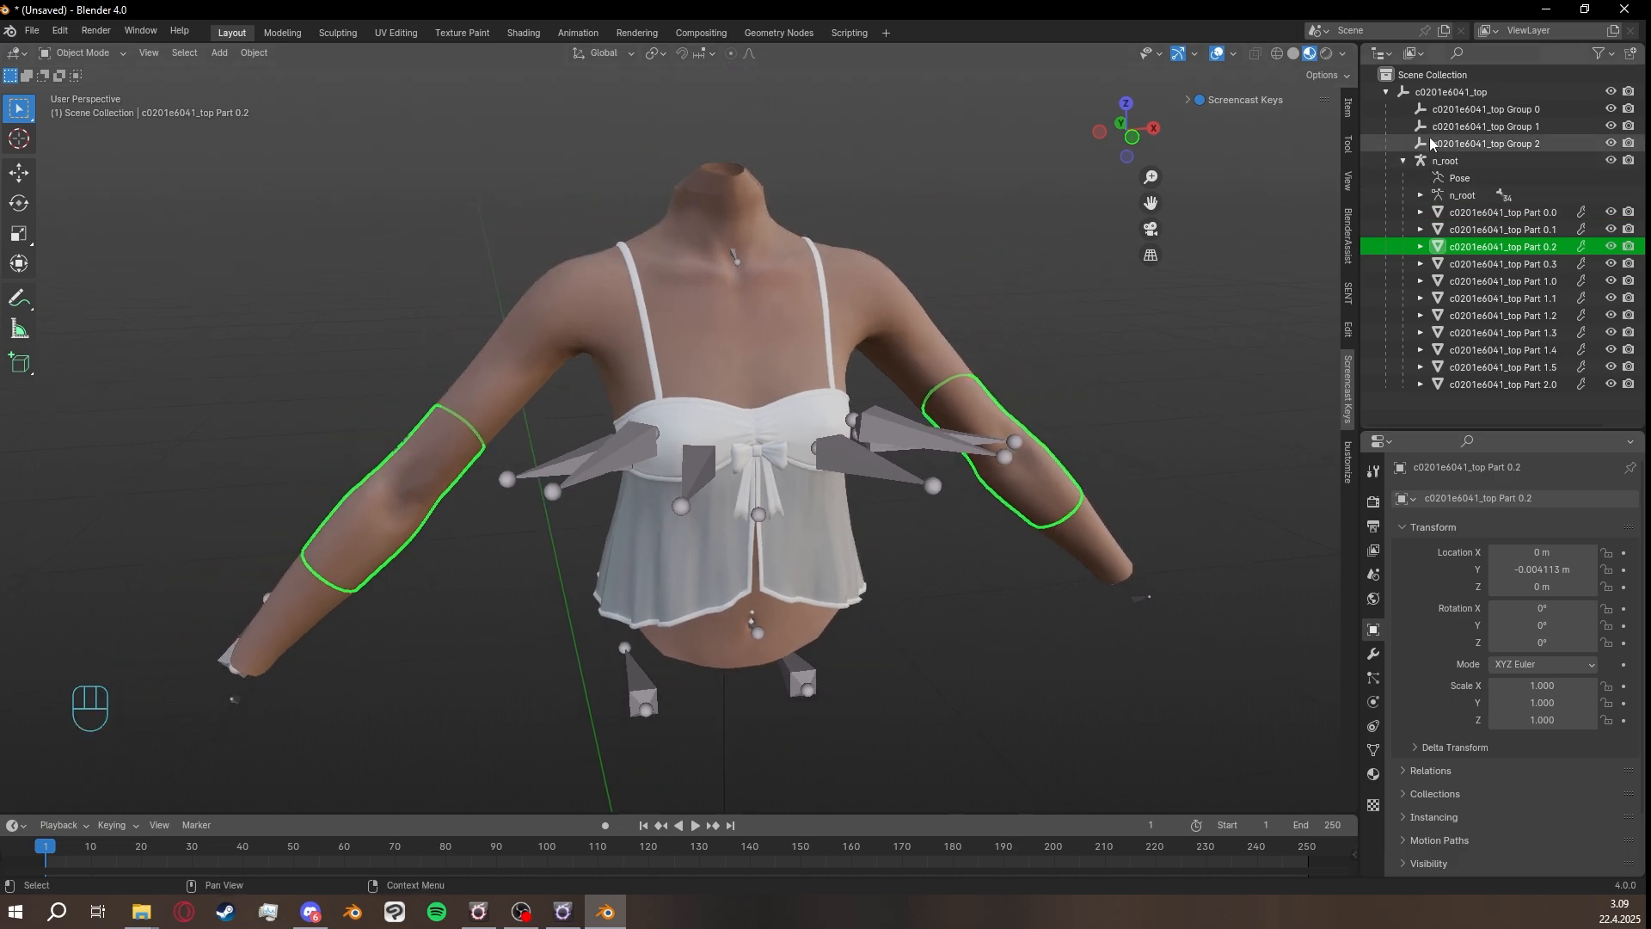
Collapse the c0201e6041_top hierarchy in the Outliner and clear the selection.
left_click(1403, 160)
left_click(1384, 92)
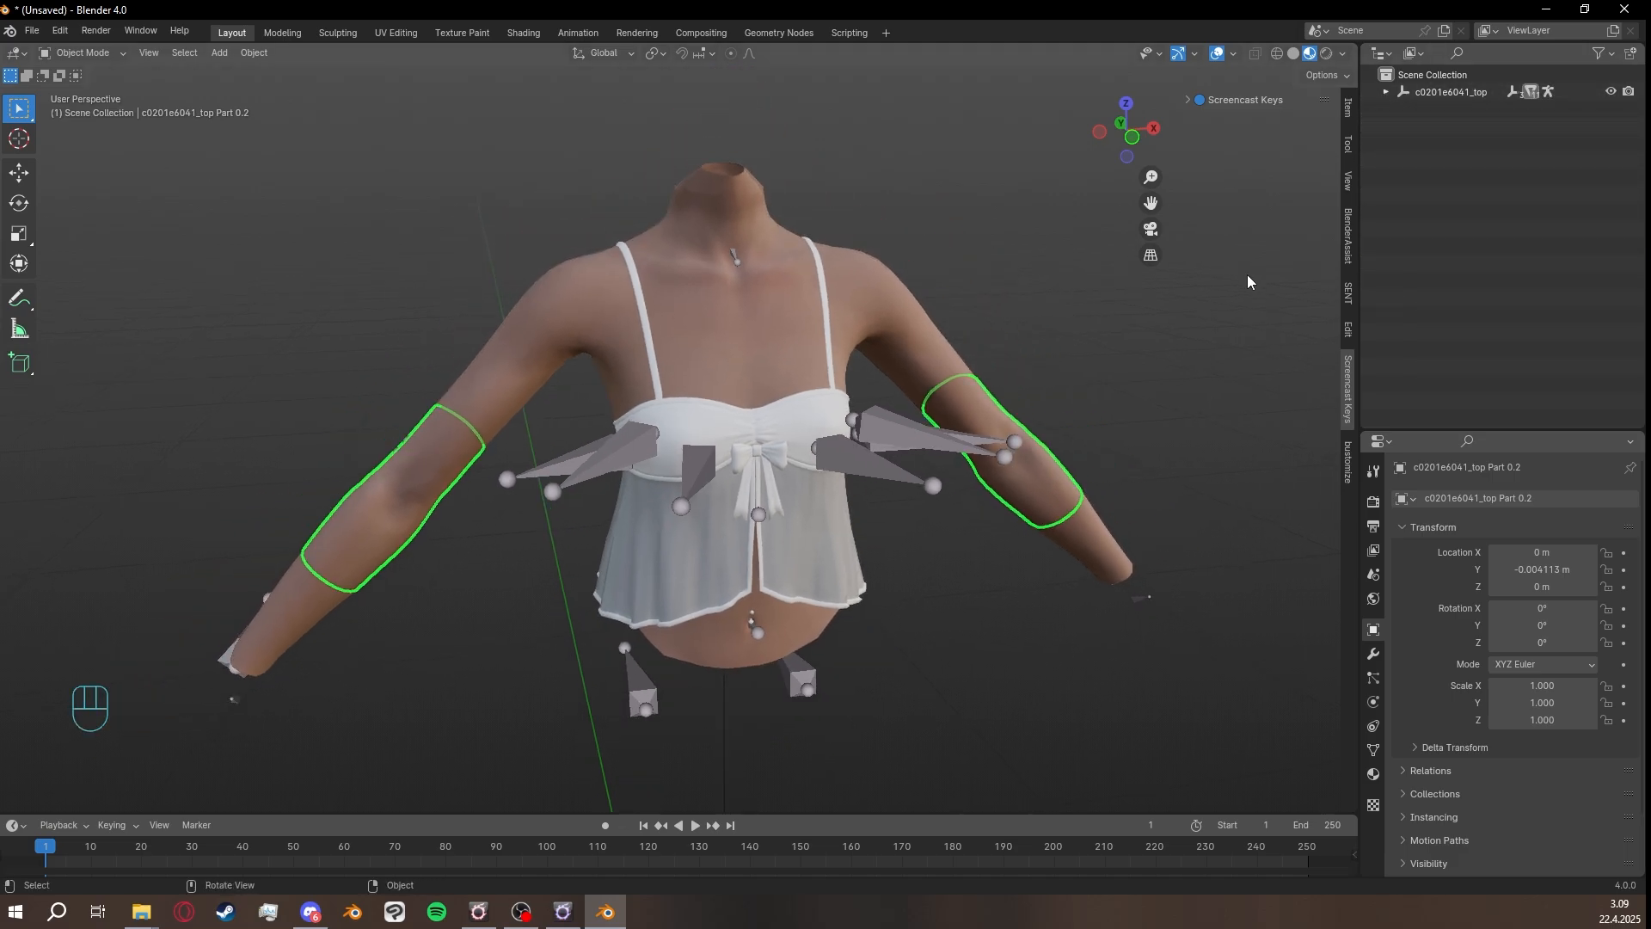
left_click(1114, 355)
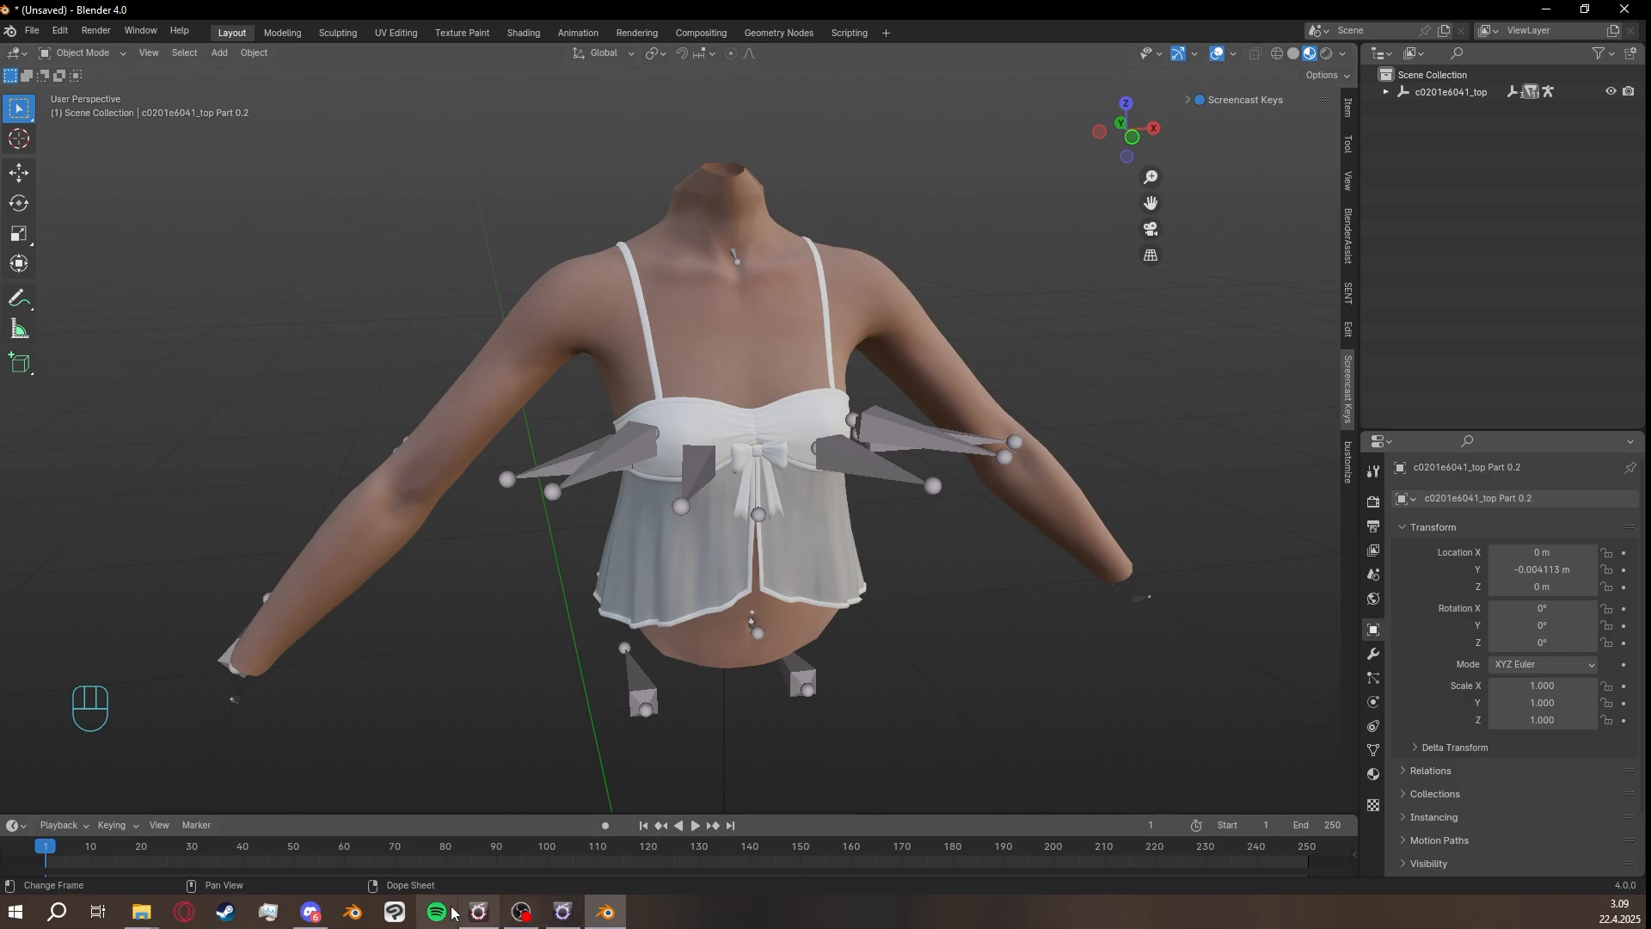
Bring up the SmallClothes Body 3D folder window, copy its path and close the window.
left_click(141, 912)
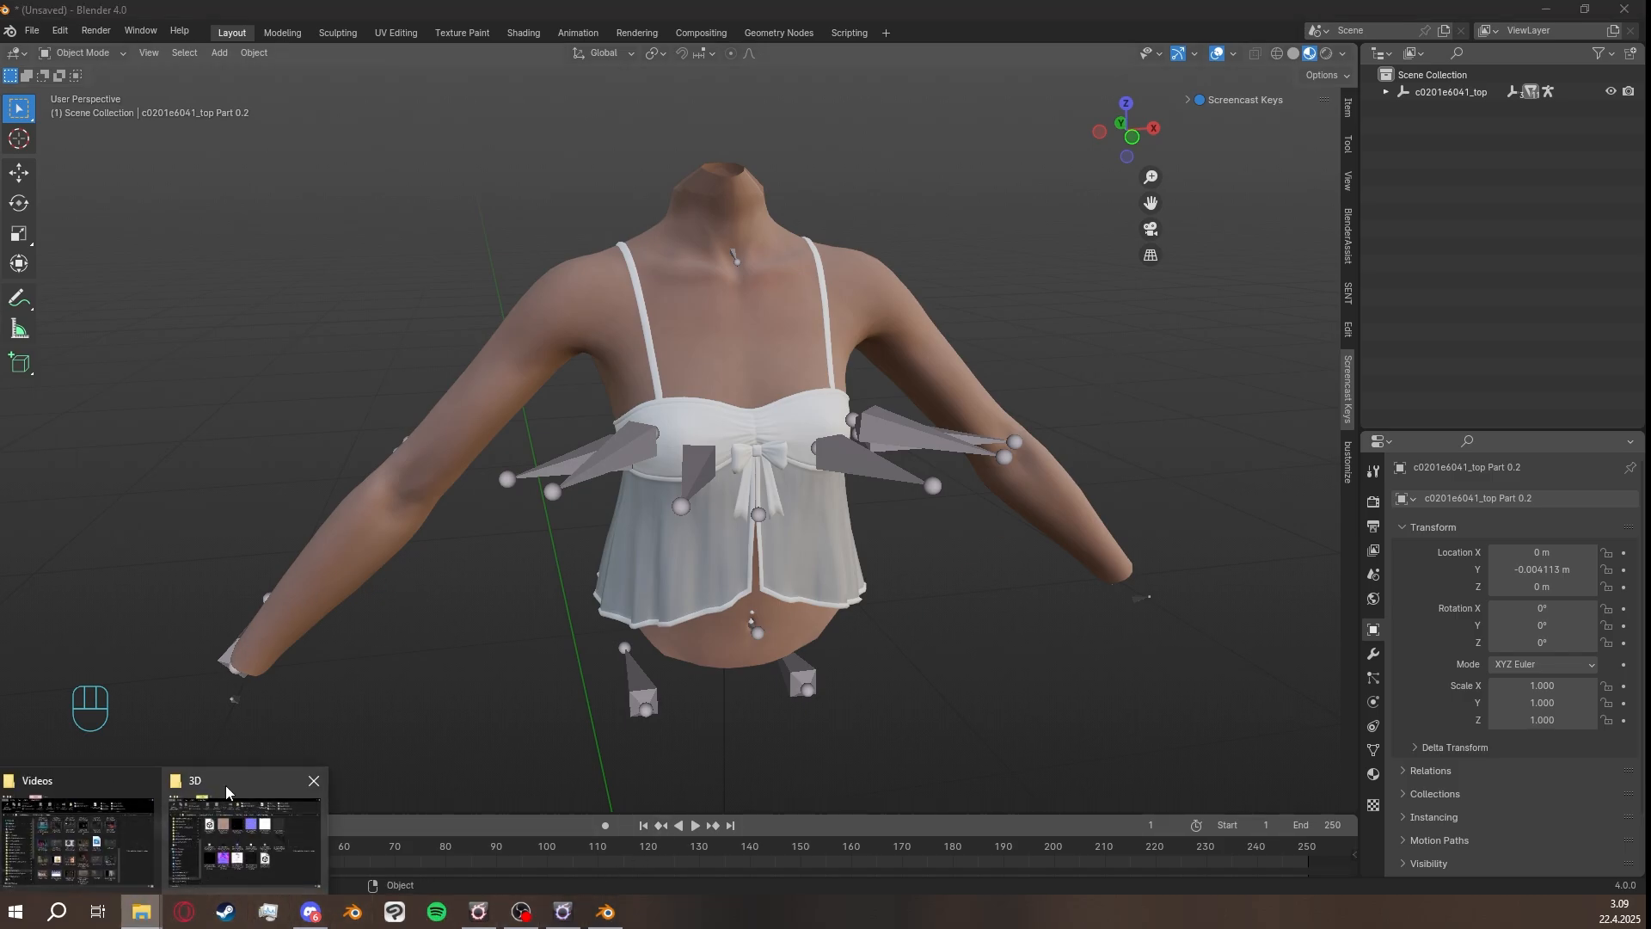
left_click(244, 816)
left_click_drag(657, 192, 747, 123)
left_click(1024, 247)
key("ctrl+c")
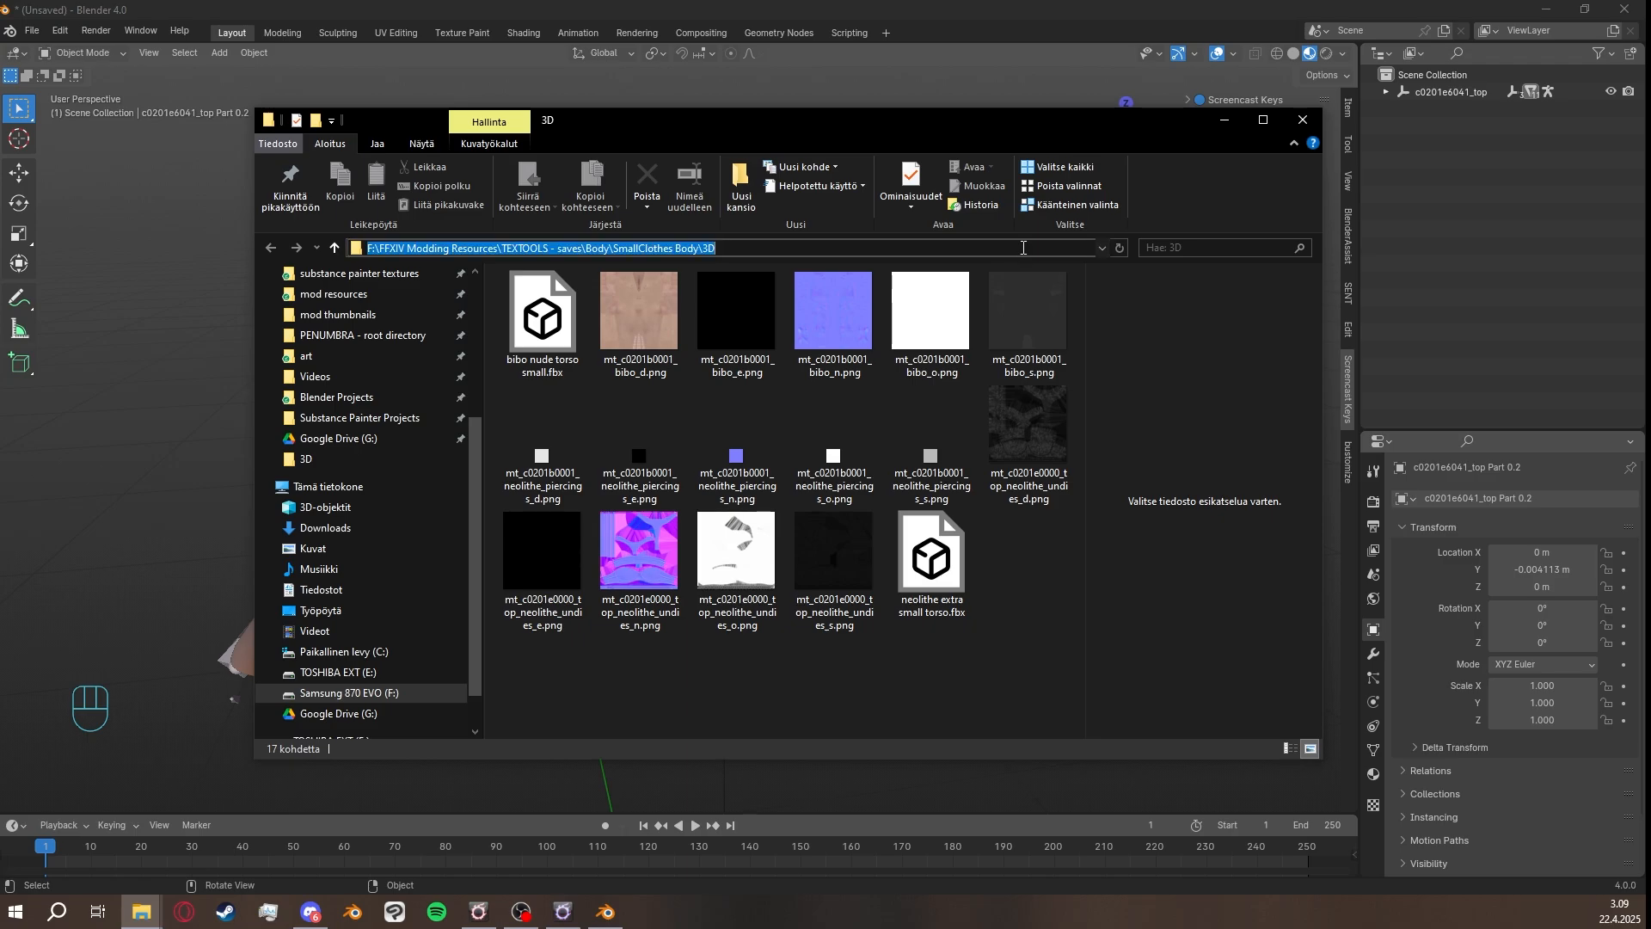
left_click(1302, 120)
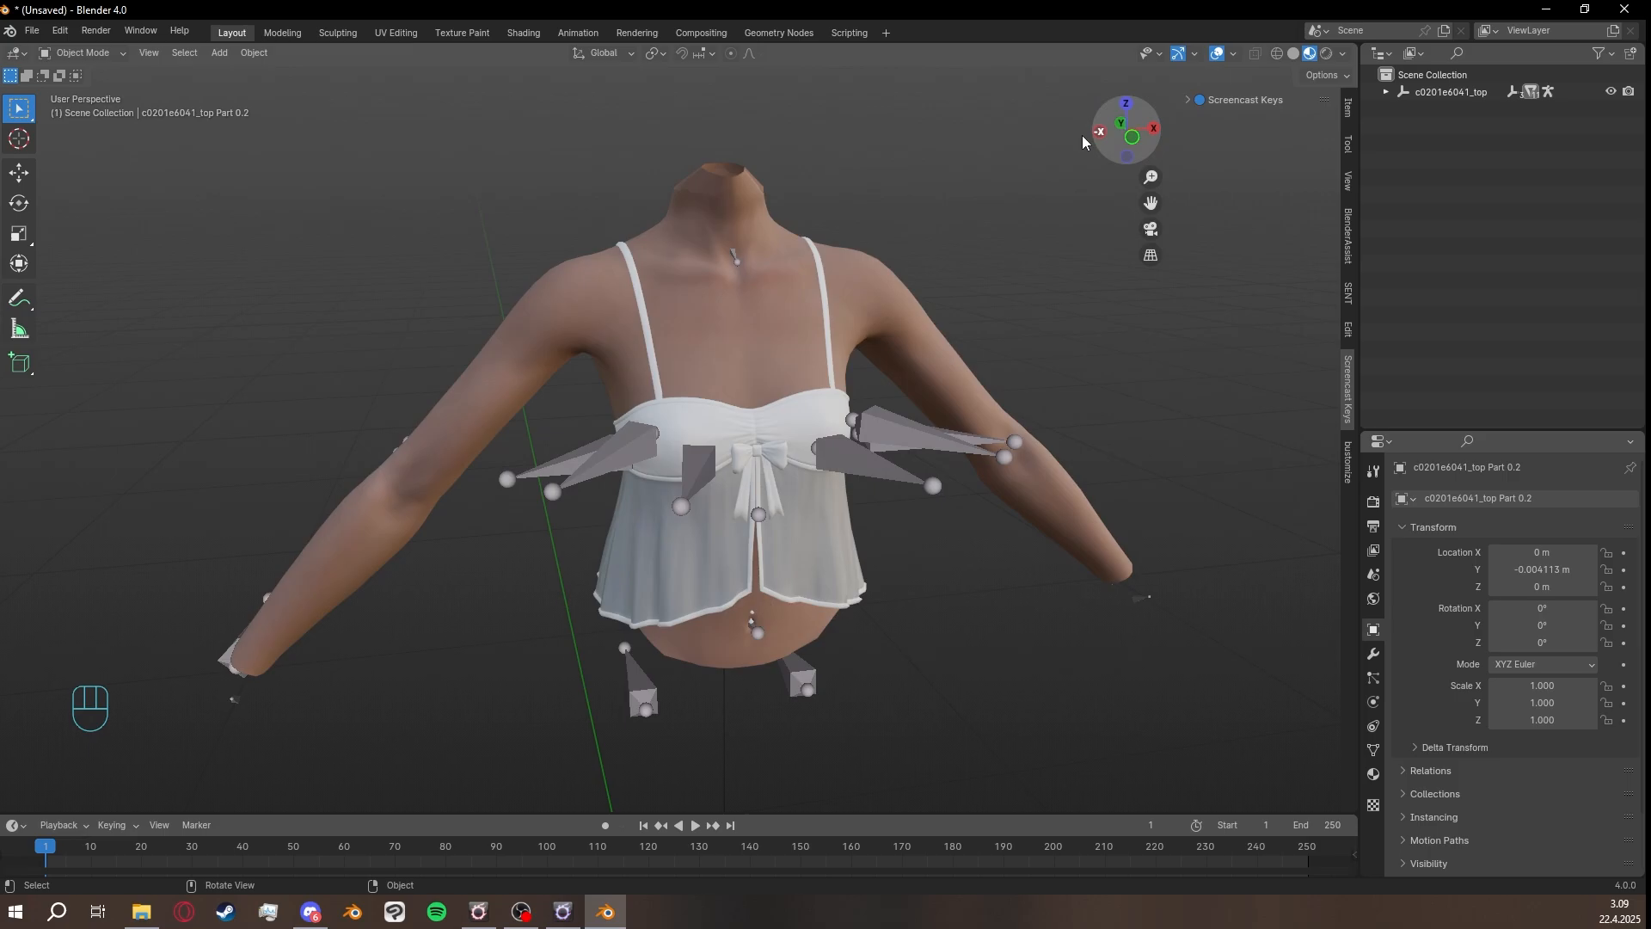
Import neolithe extra small torso.fbx from F:\FFXIV Modding Resources\TEXTOOLS - saves\Body\SmallClothes Body\3D with the default FBX options.
left_click(31, 31)
mouse_move(140, 279)
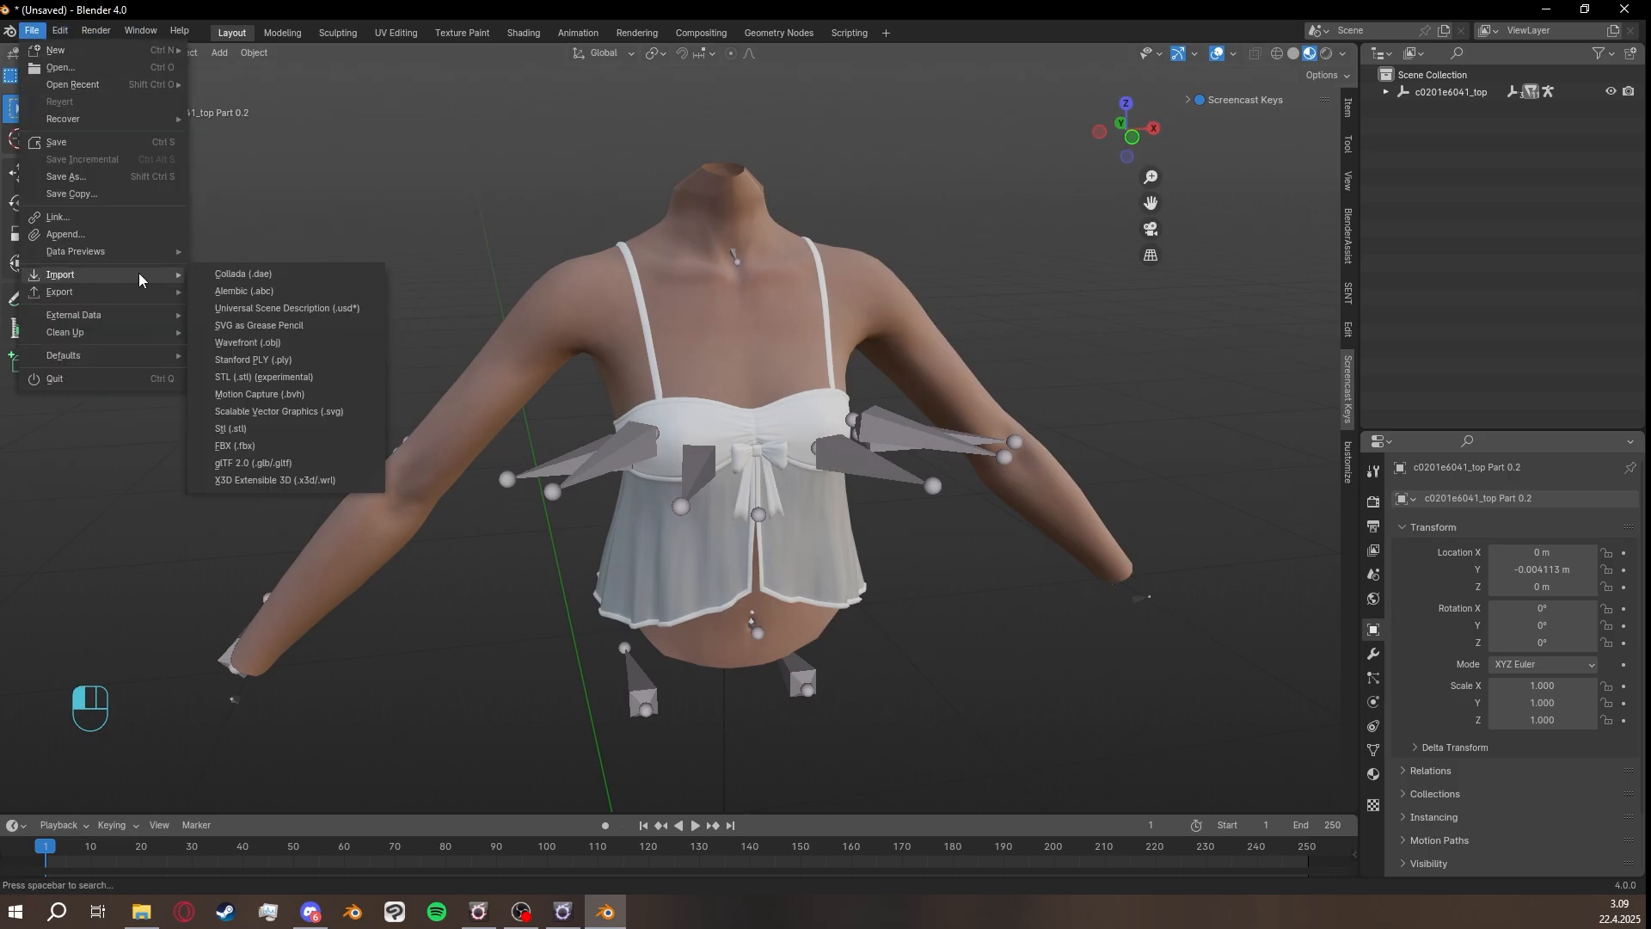
left_click(294, 441)
left_click(733, 125)
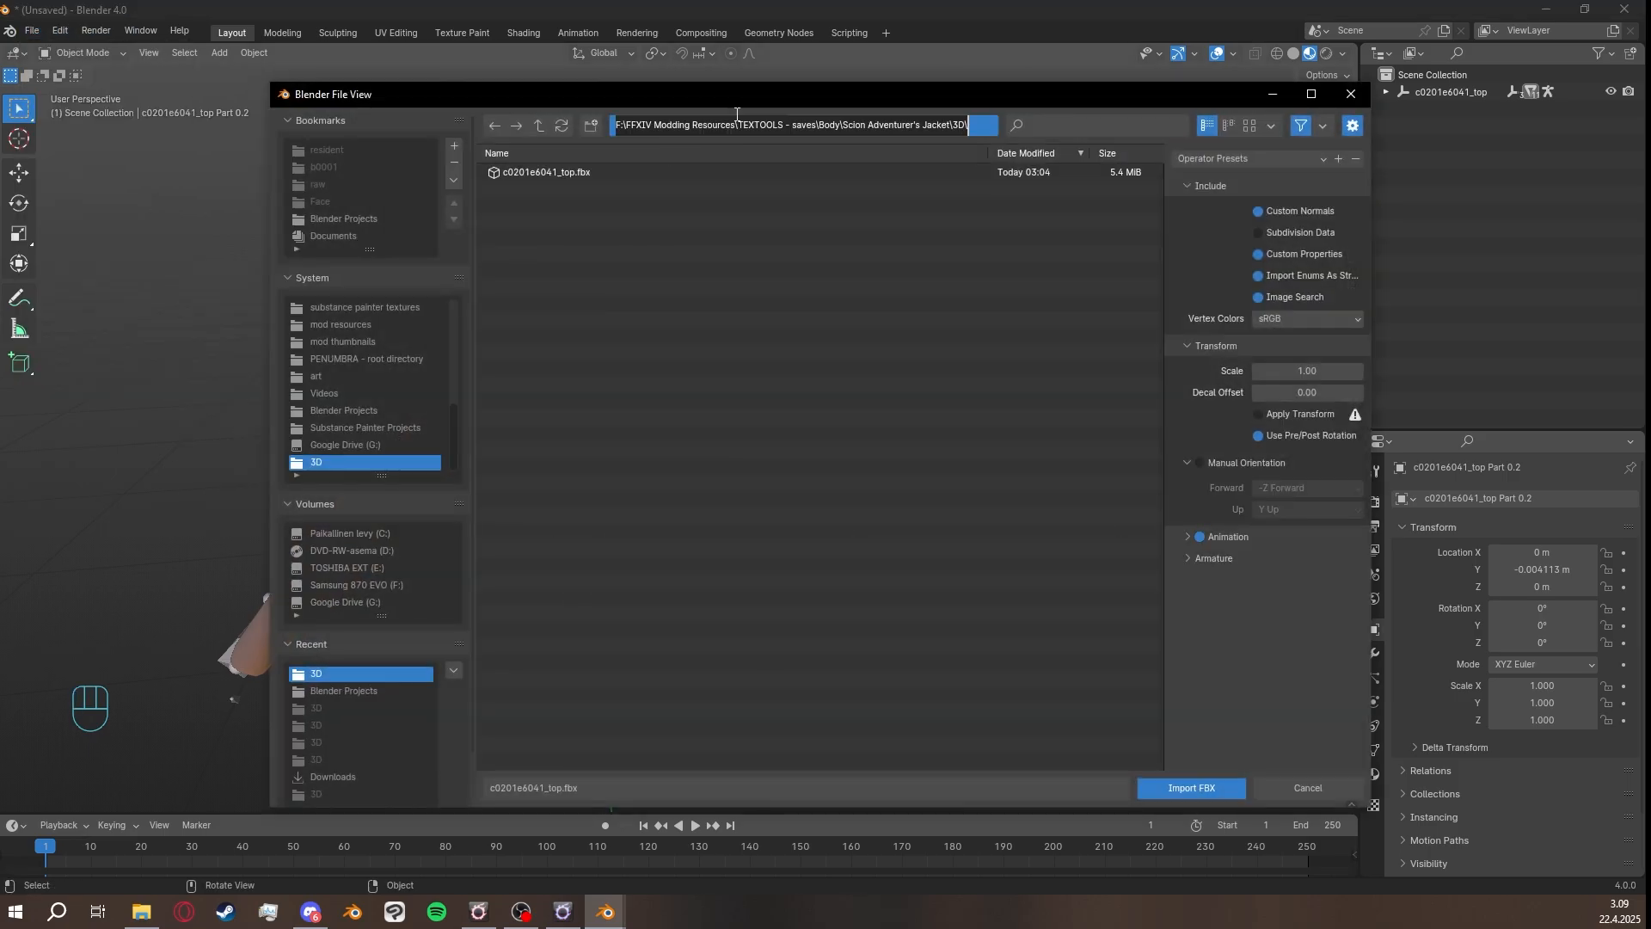
key("ctrl+v")
key("Return")
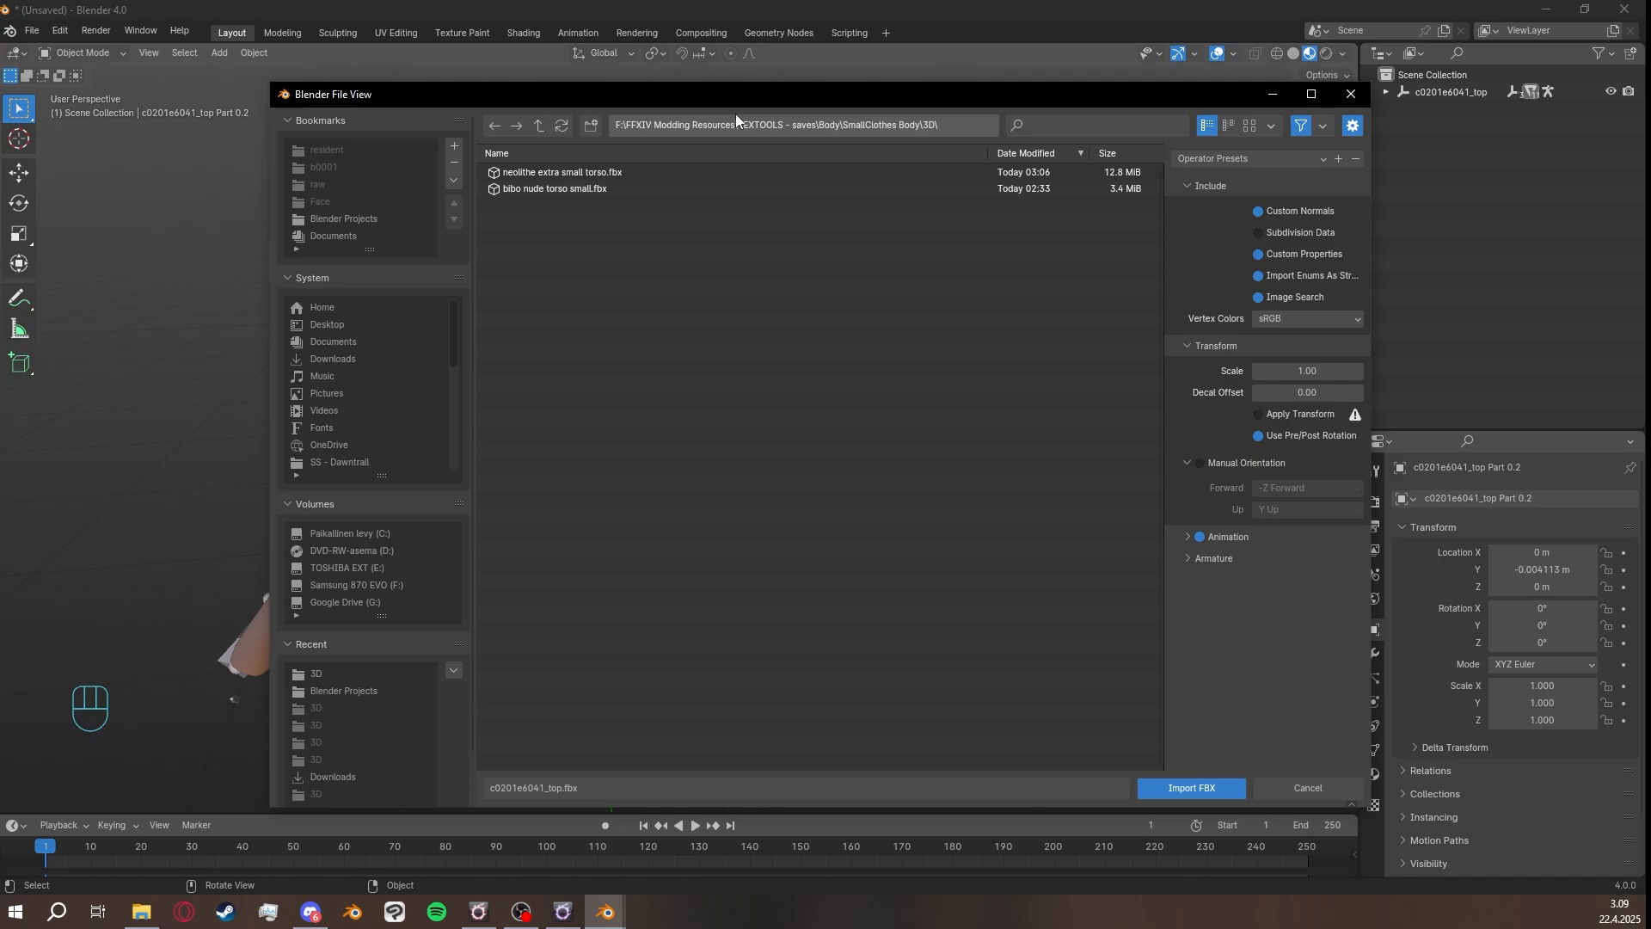
left_click(580, 177)
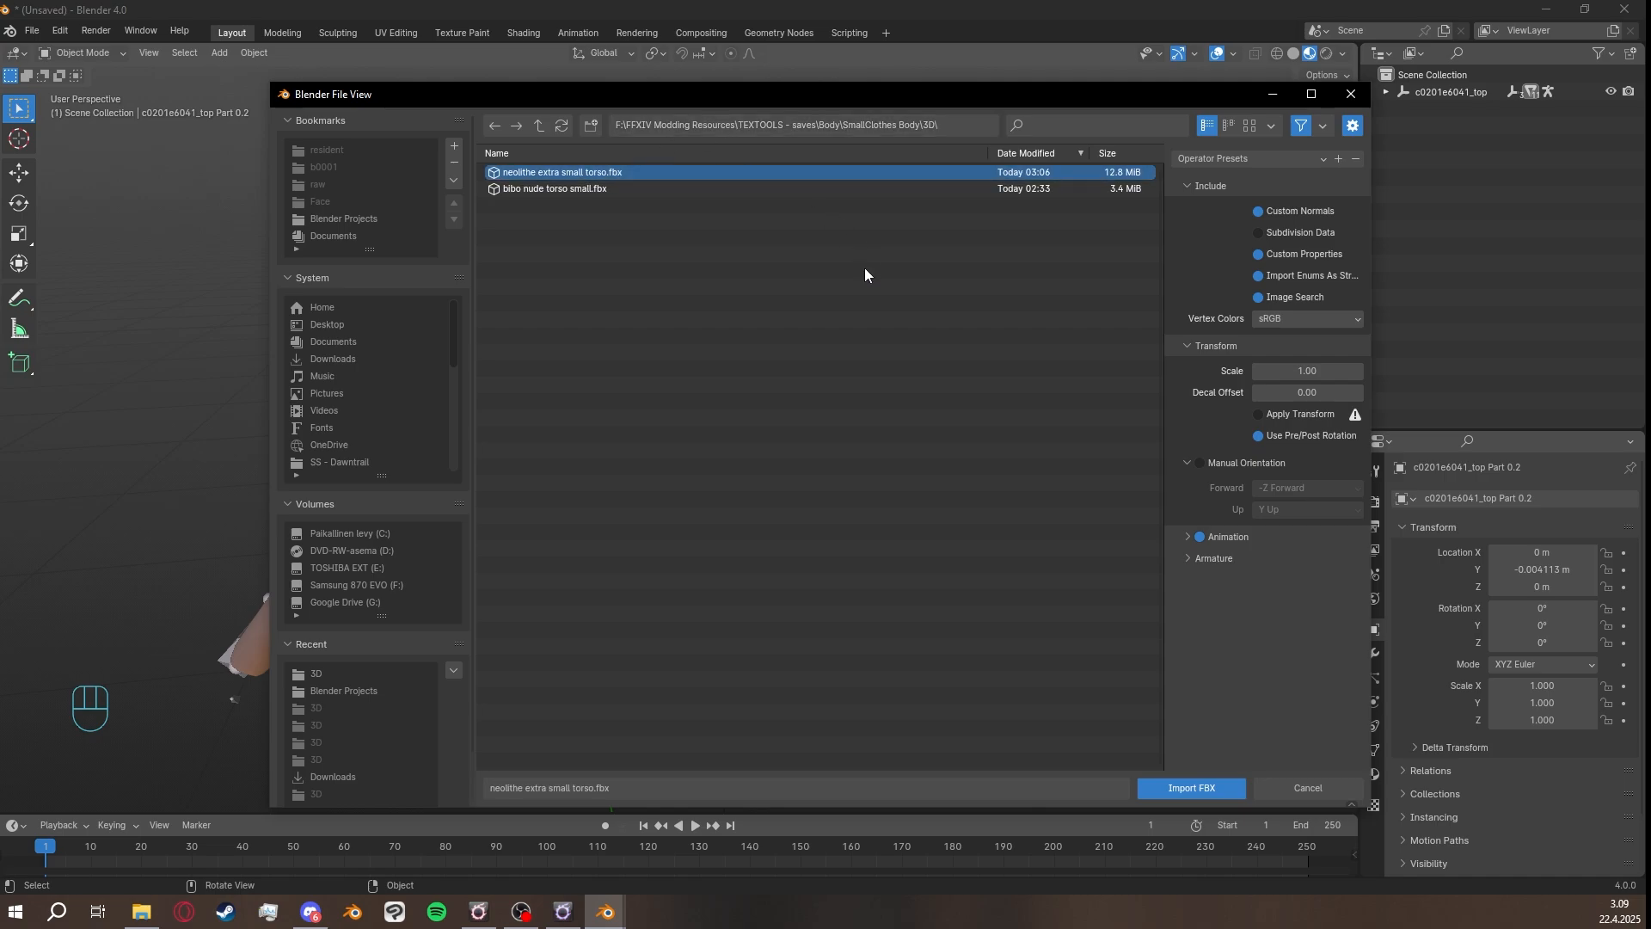
left_click(1195, 788)
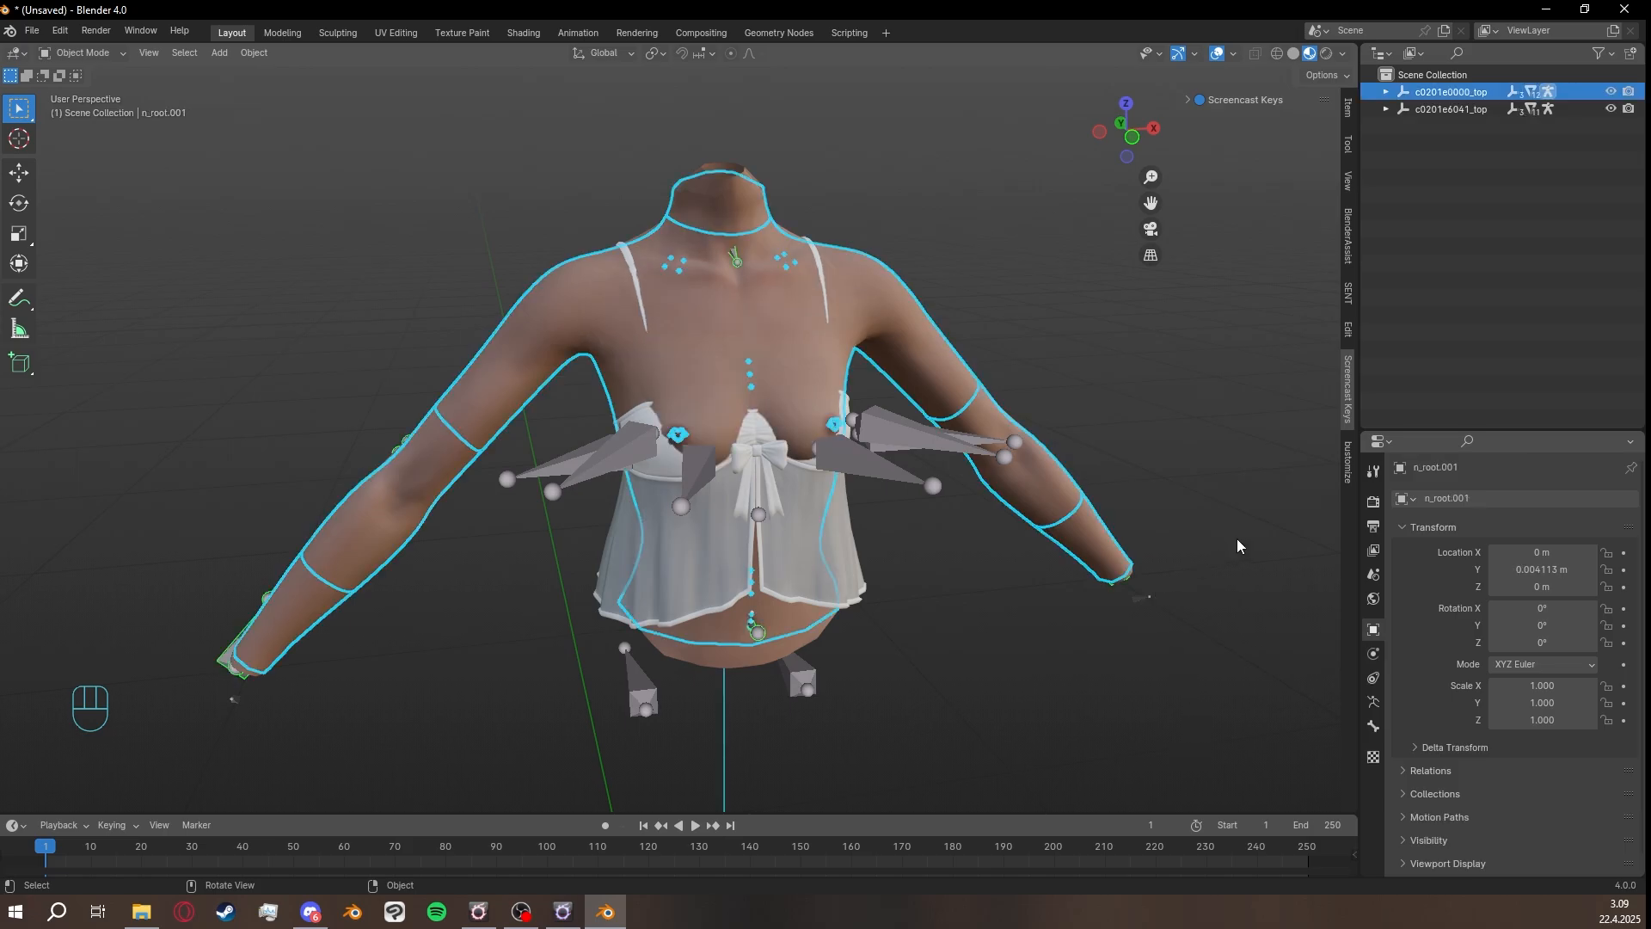
Expand the c0201e6041_top hierarchy down to its mesh parts and make the Outliner slightly taller and wider.
middle_click_drag(1237, 538, 1227, 536)
middle_click_drag(1065, 431, 1109, 438)
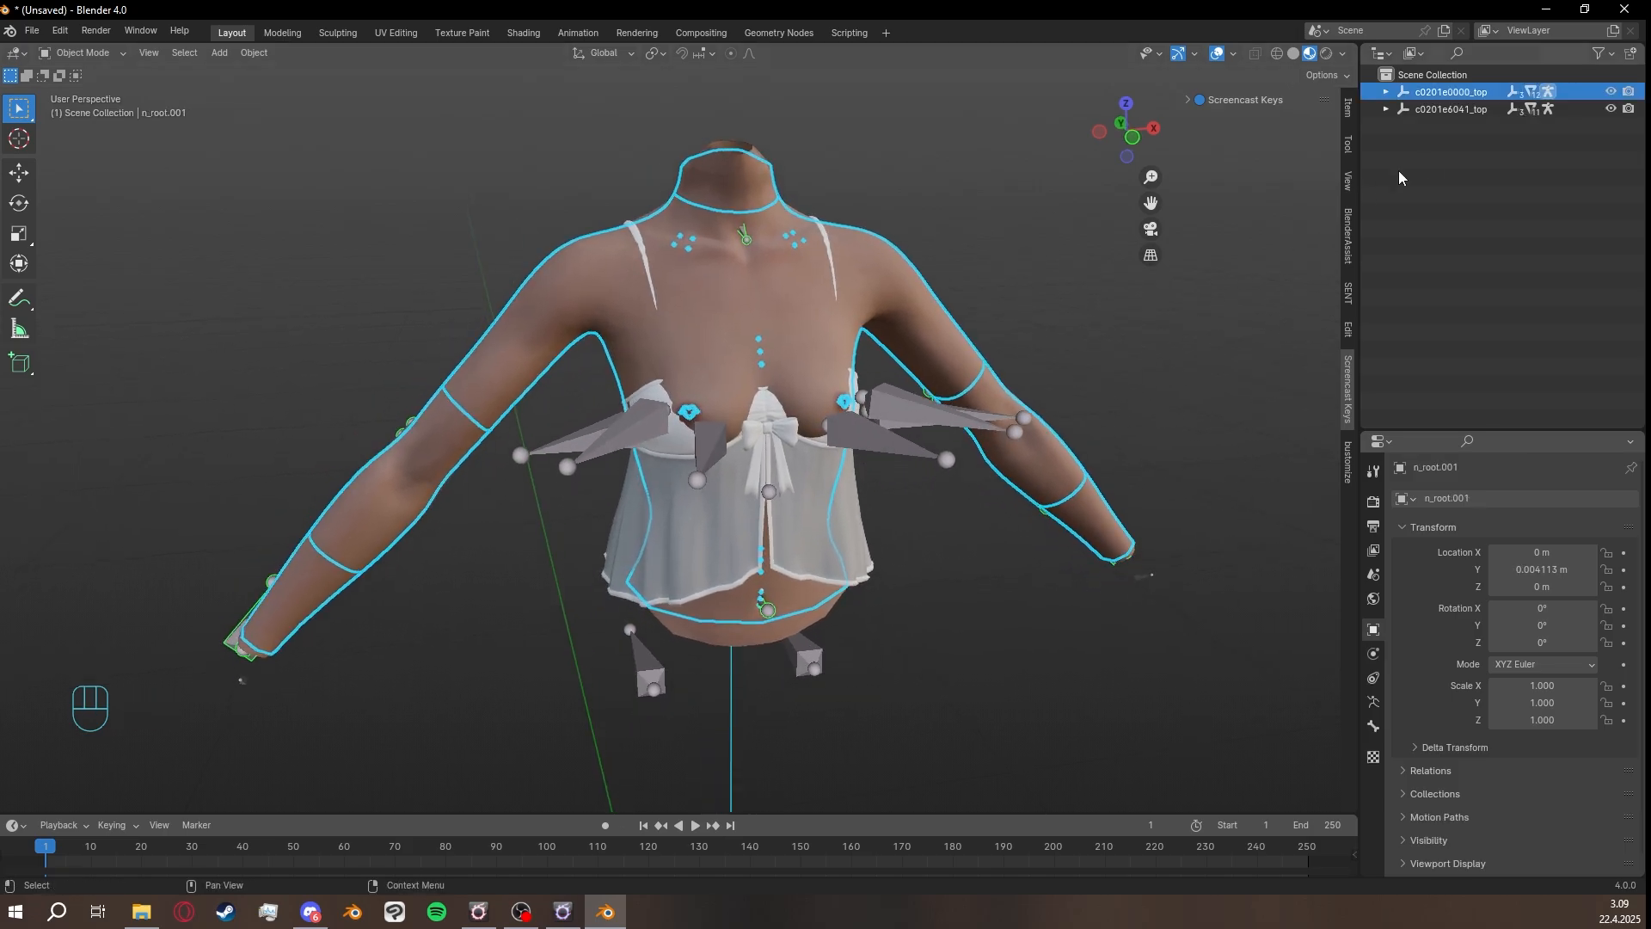
left_click(1385, 109)
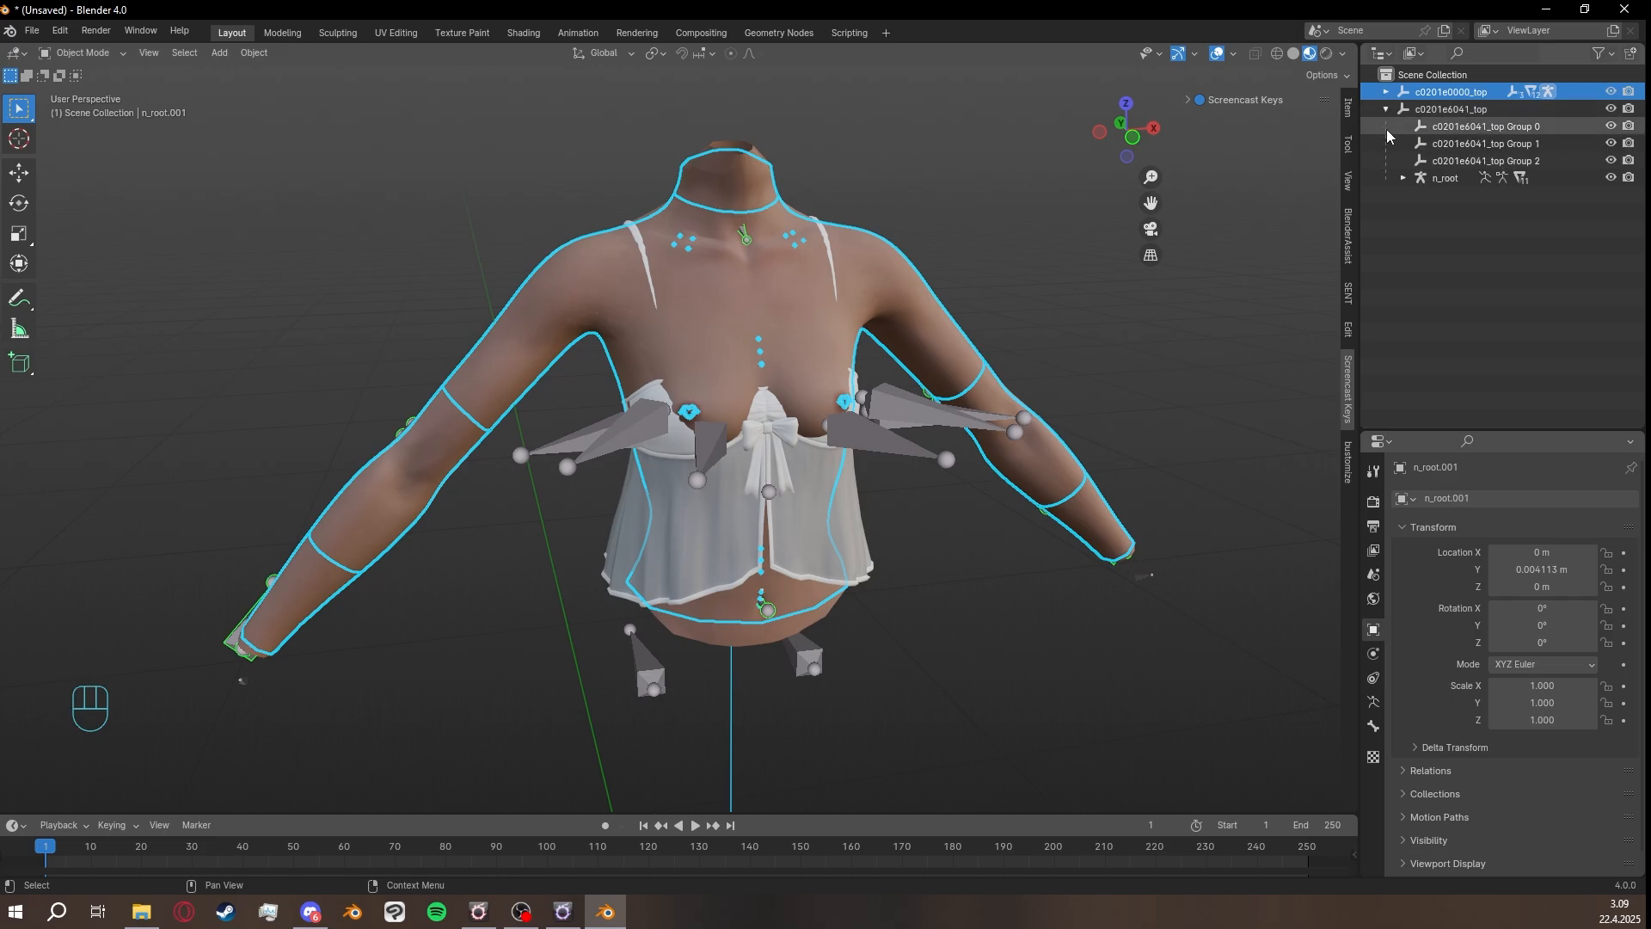
left_click(1402, 178)
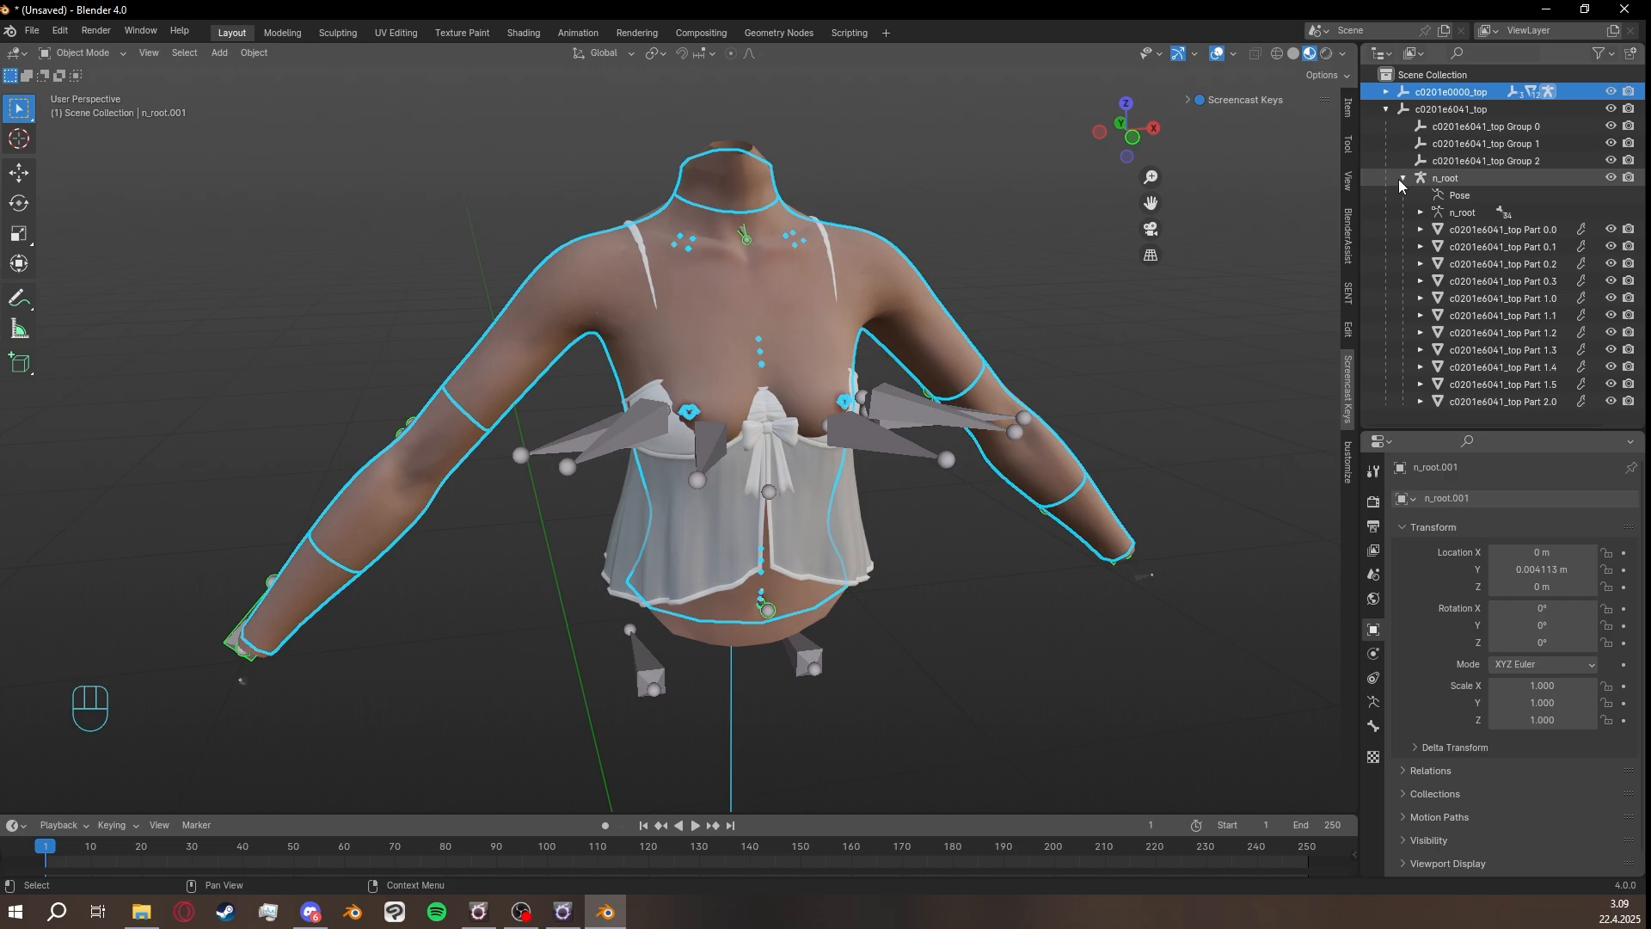
left_click(1386, 55)
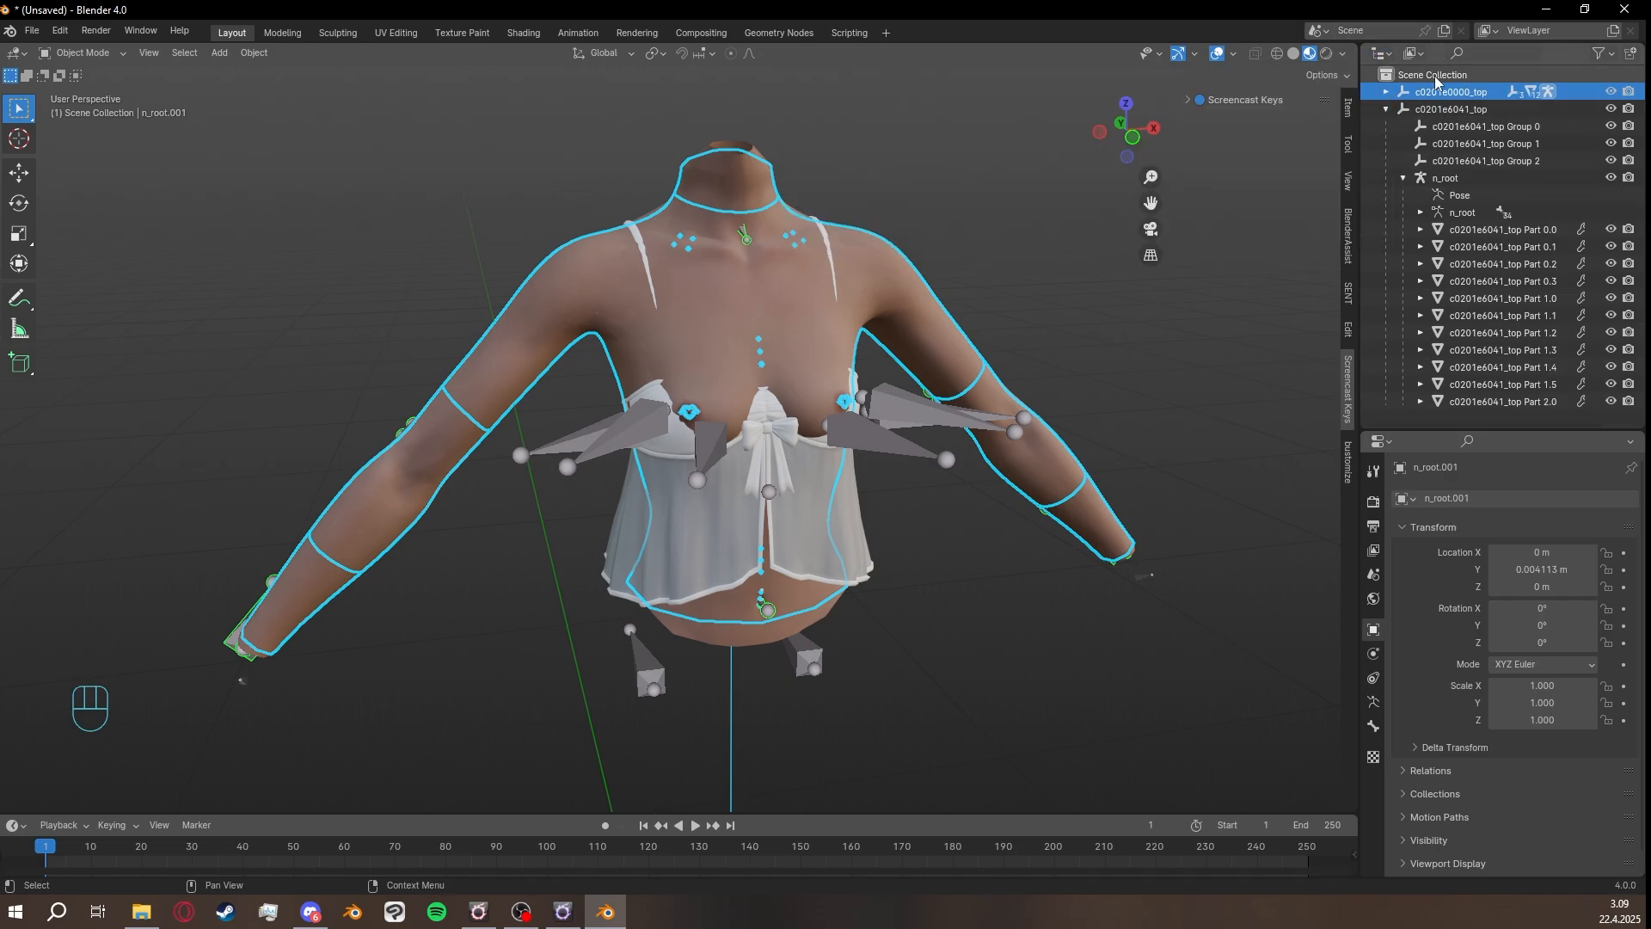
left_click_drag(1529, 428, 1529, 444)
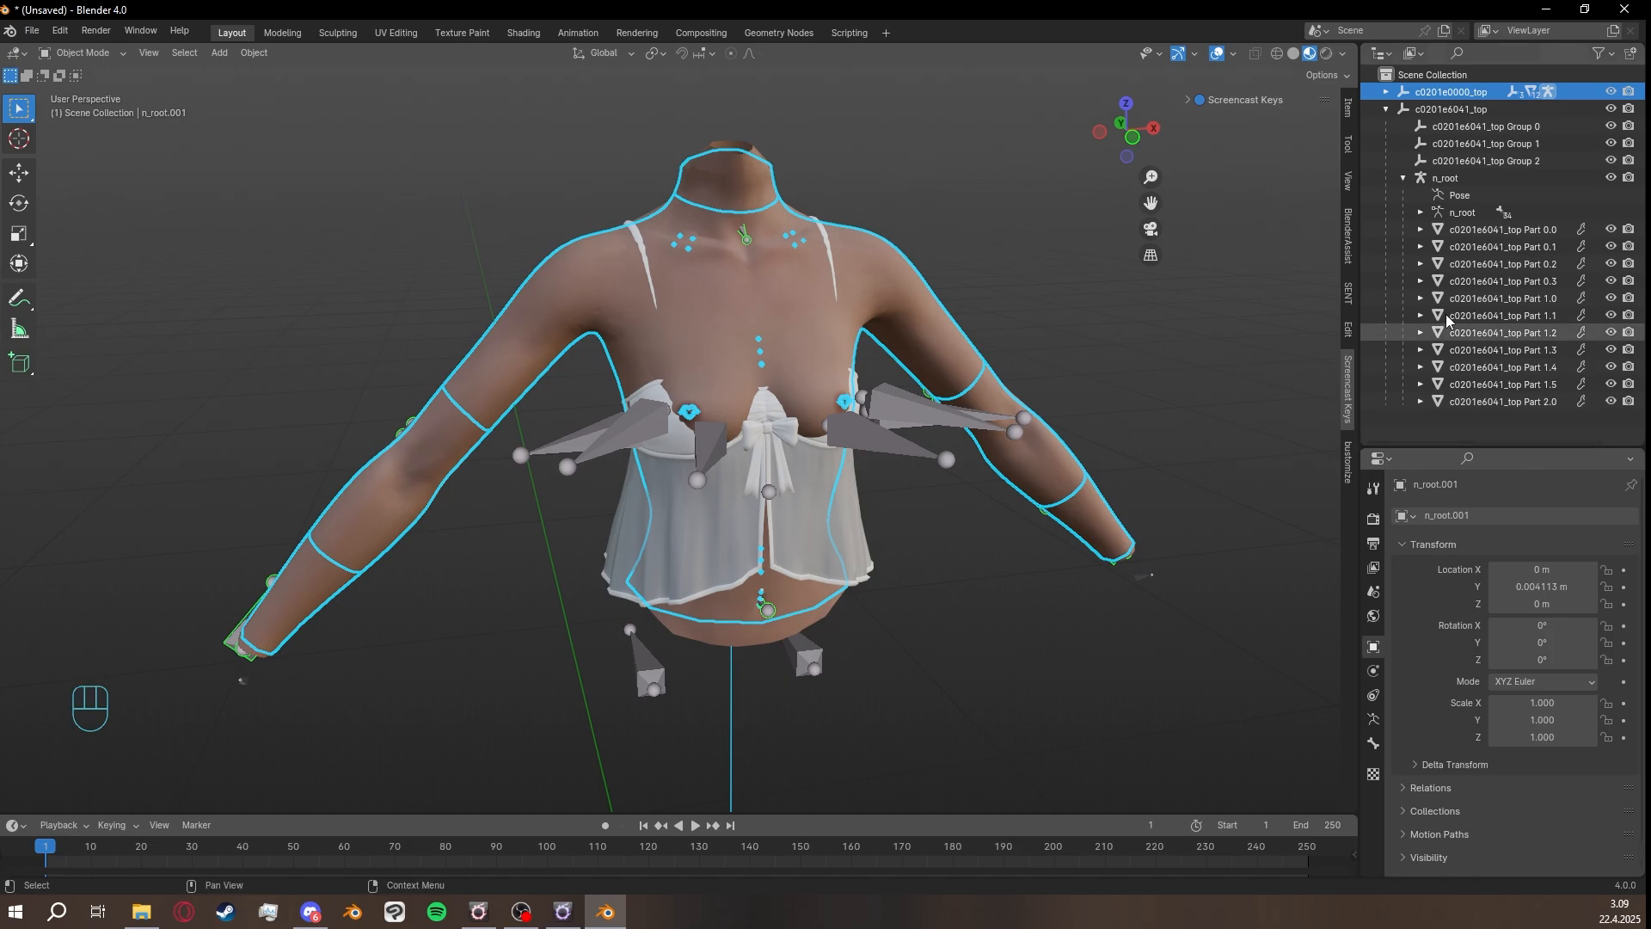
left_click_drag(1360, 250, 1337, 250)
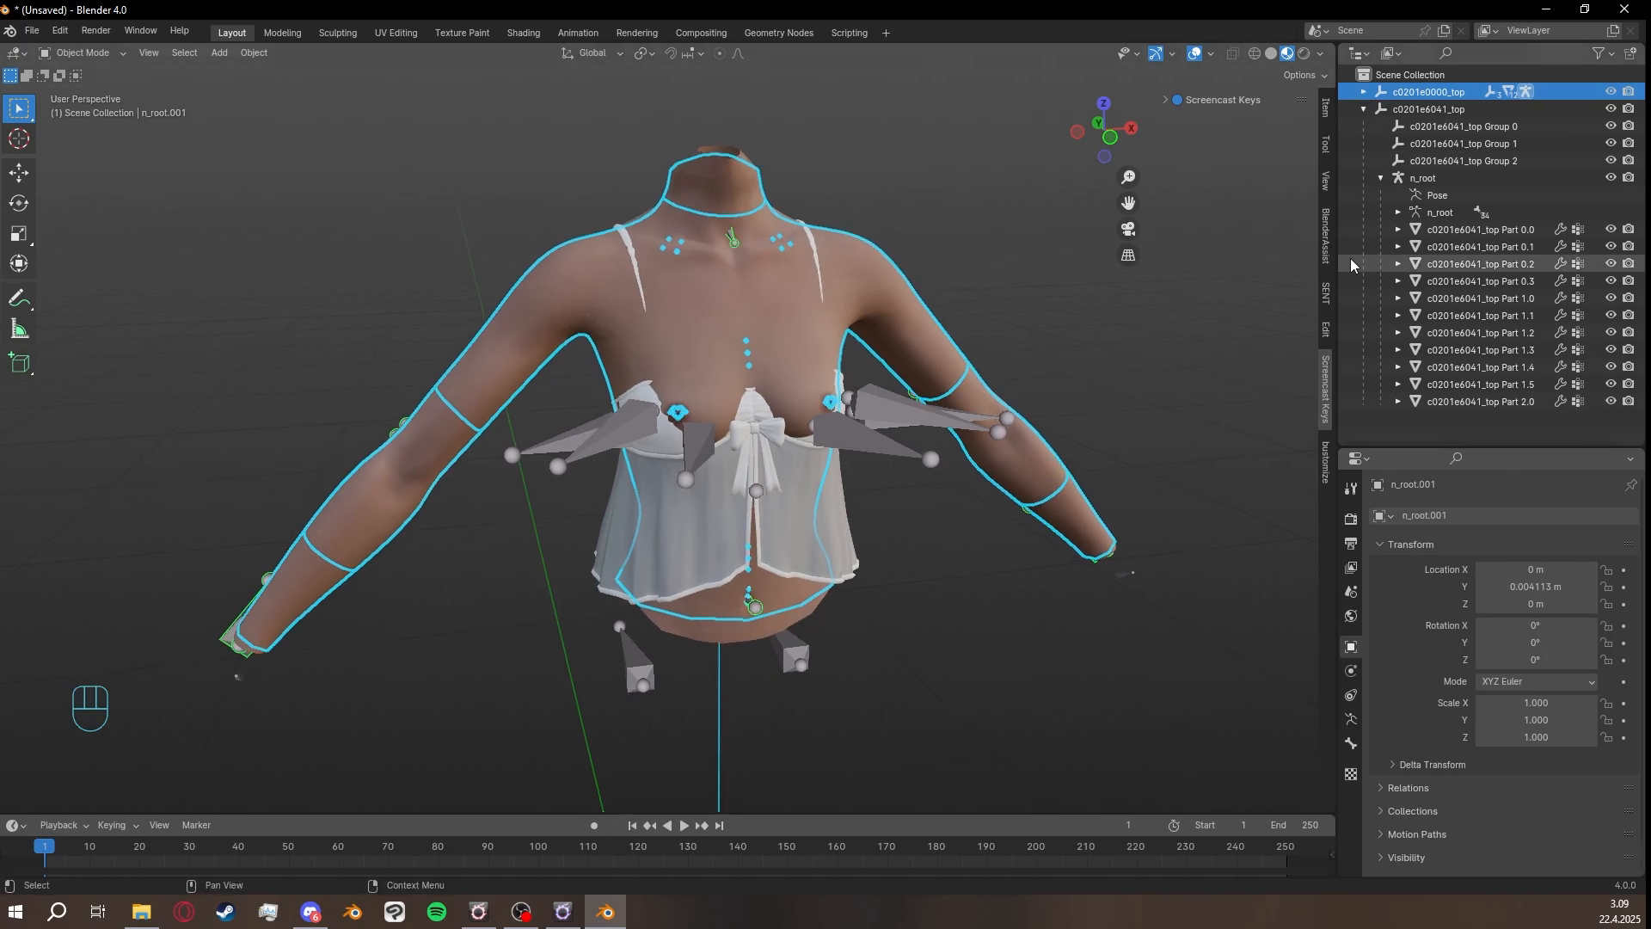
Delete the Group 0, Group 1 and Group 2 empties under c0201e6041_top.
left_click(1476, 129)
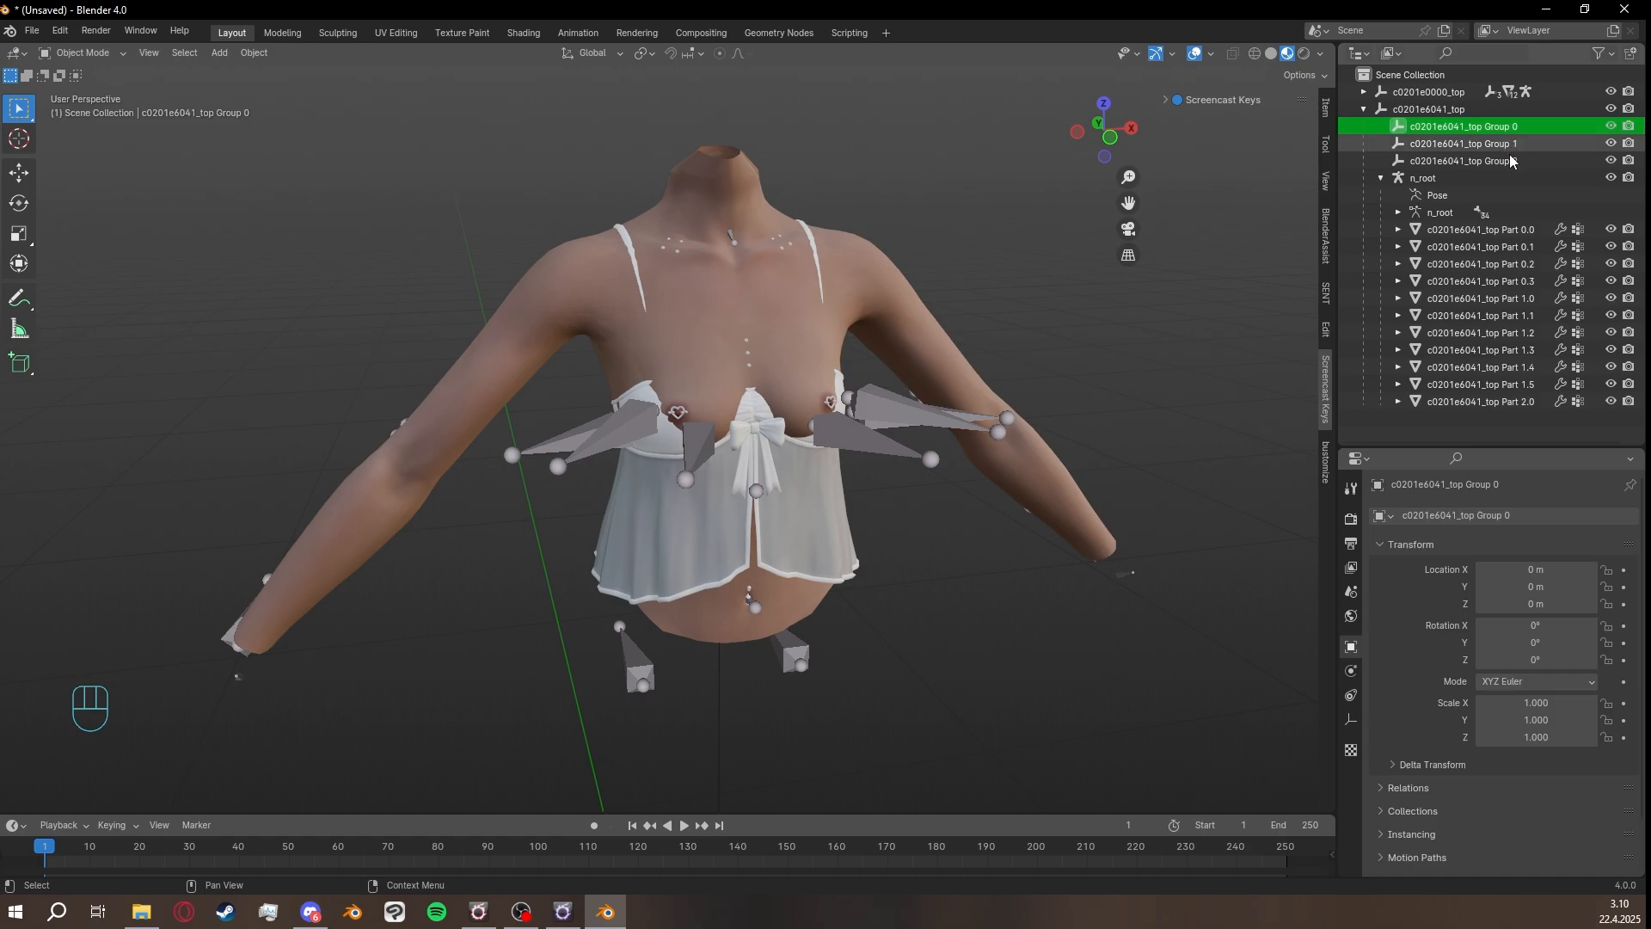
left_click(1500, 161, "shift")
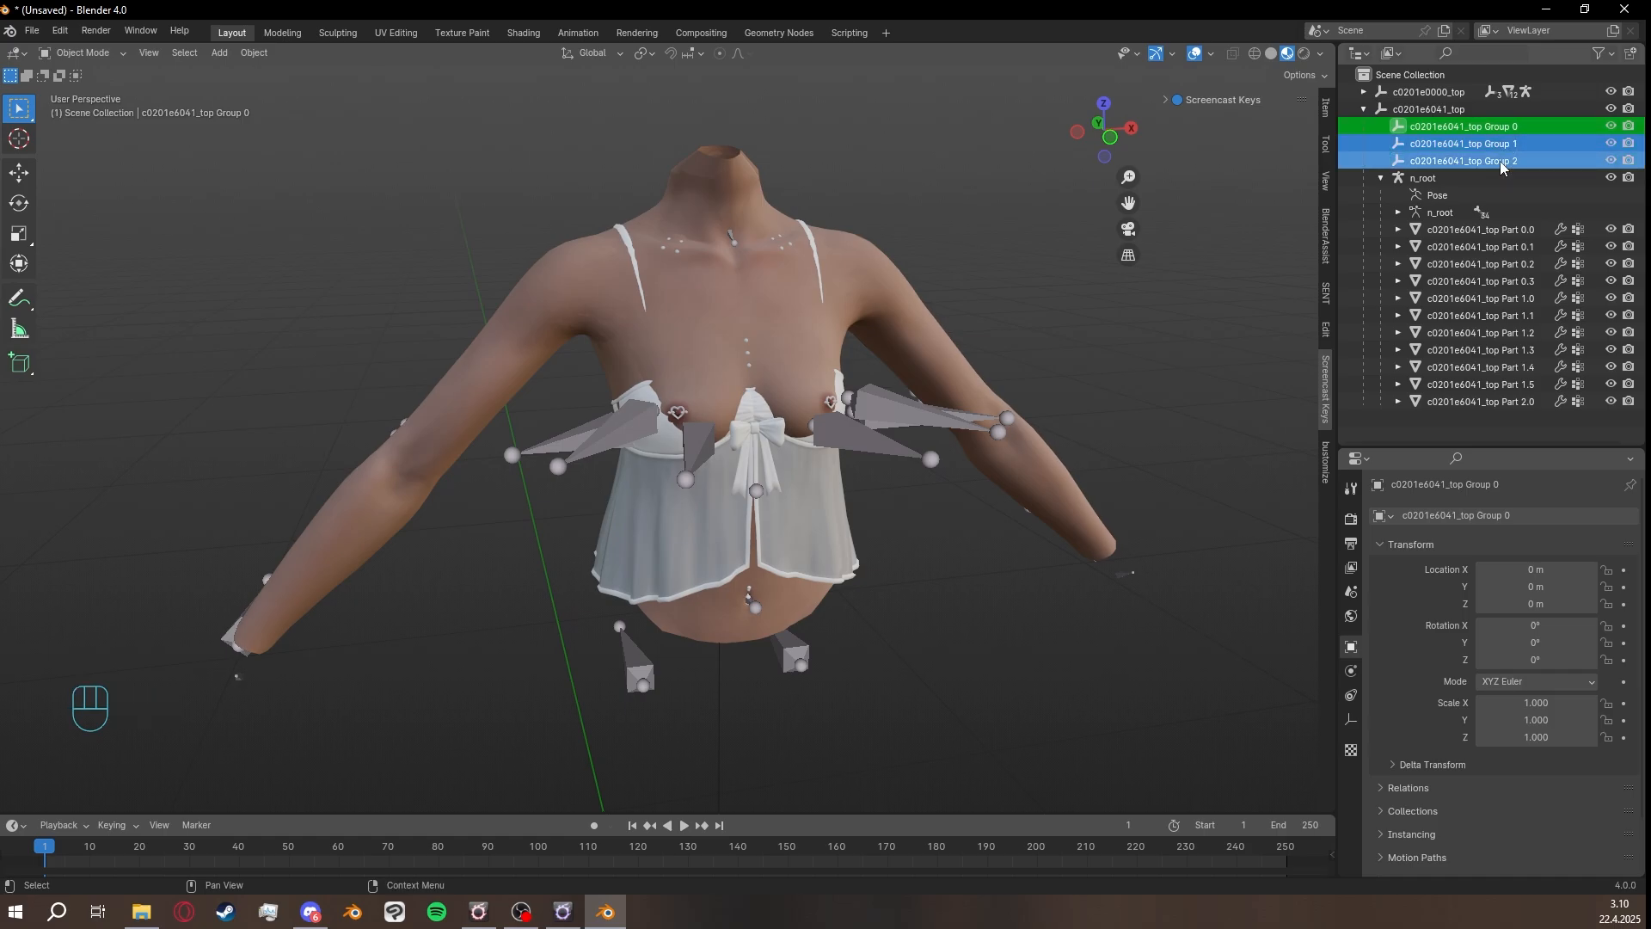
key("Delete")
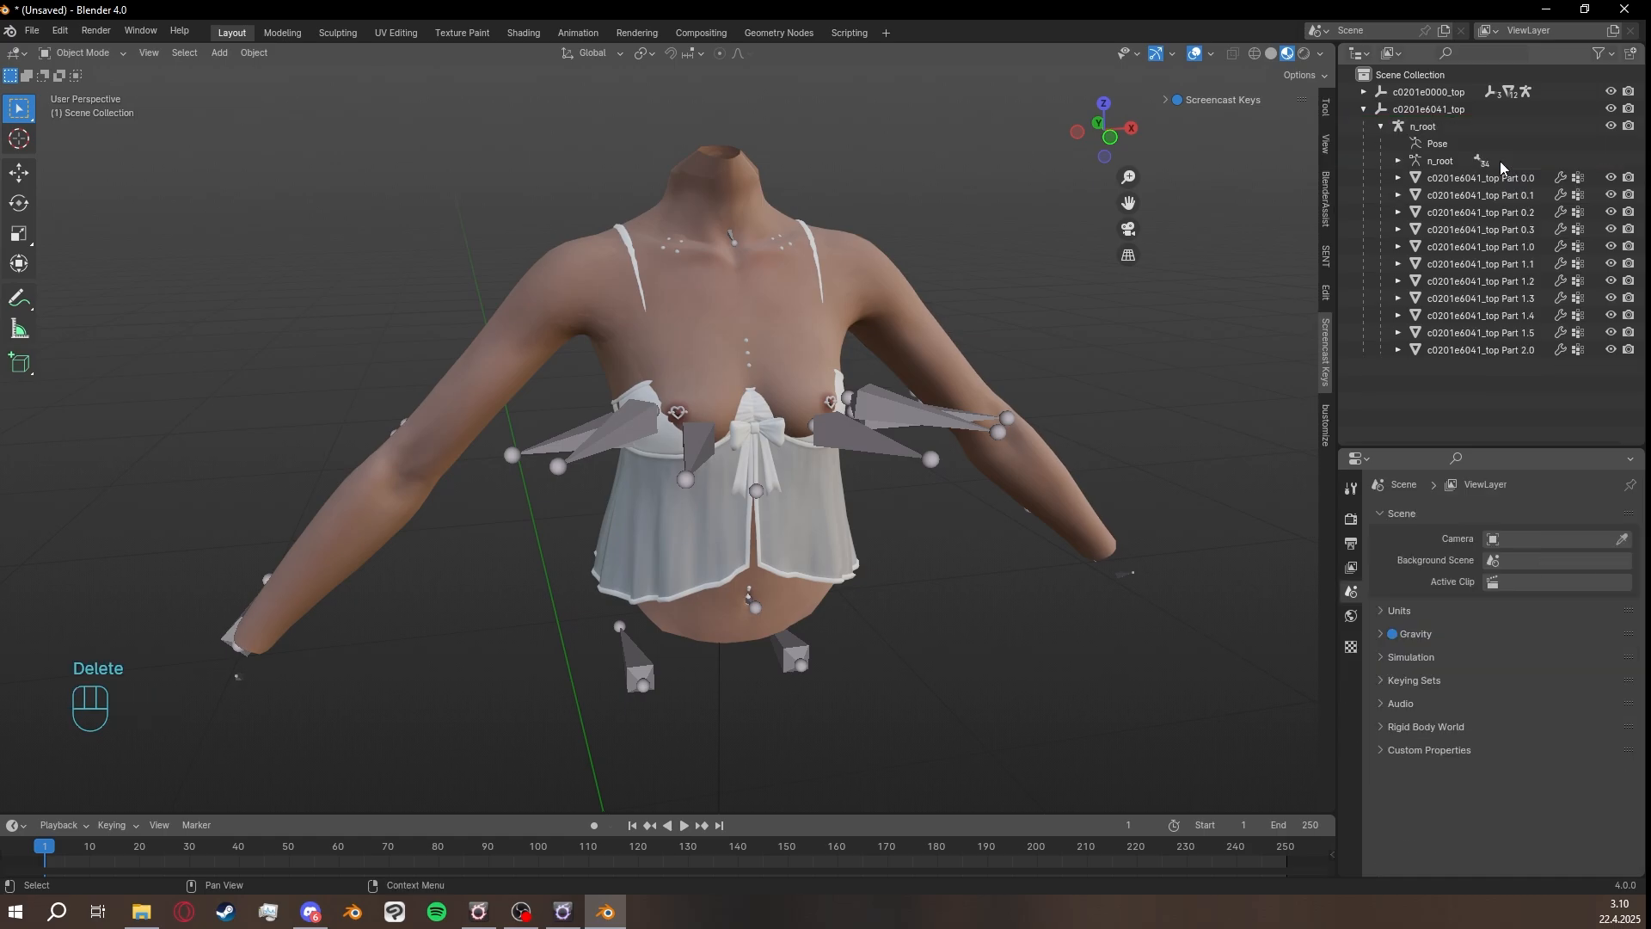
Expand the c0201e0000_top hierarchy and delete its Group 0, Group 1 and Group 2 empties along with Part 1.0.
left_click(1363, 95)
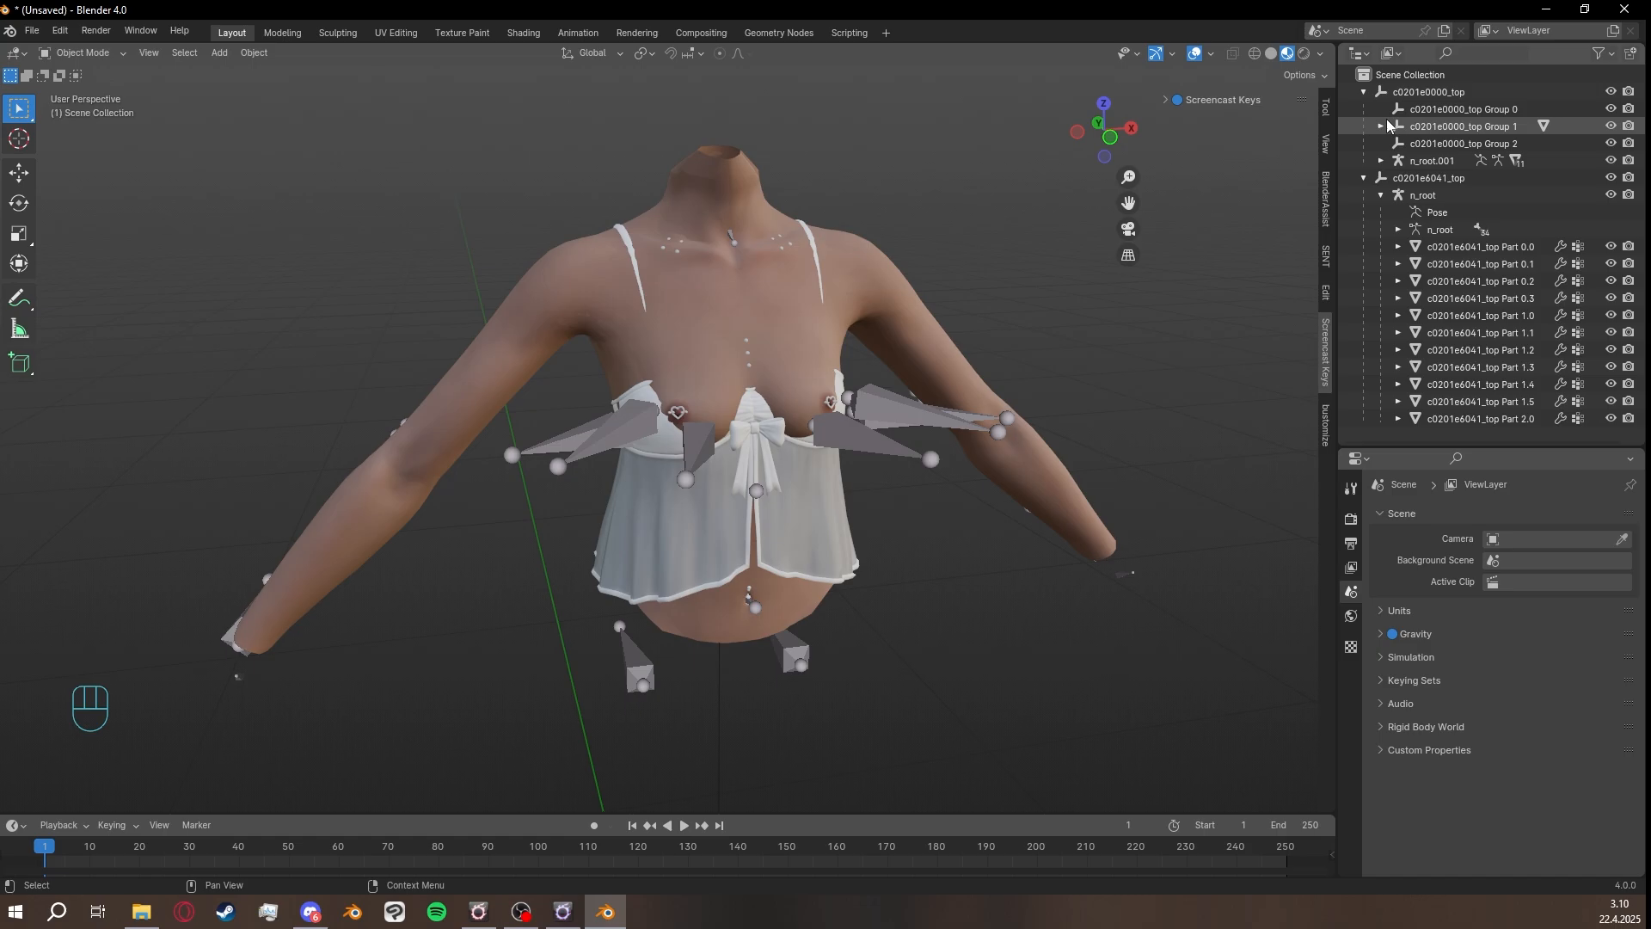
left_click(1380, 127)
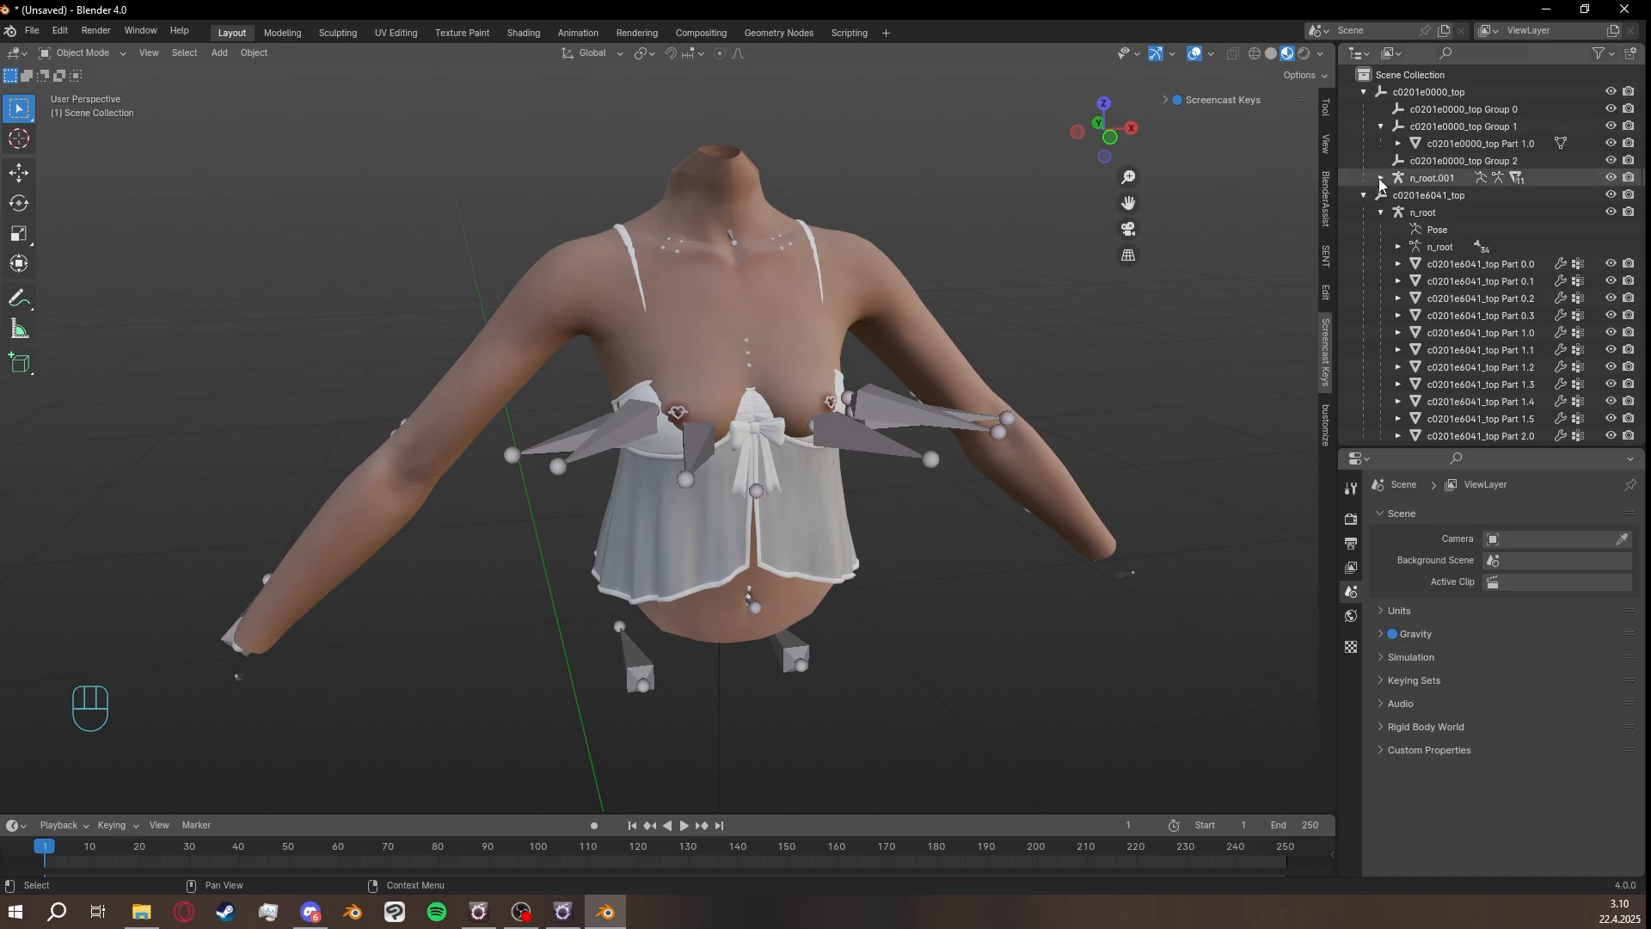
left_click(1380, 177)
left_click(1450, 109)
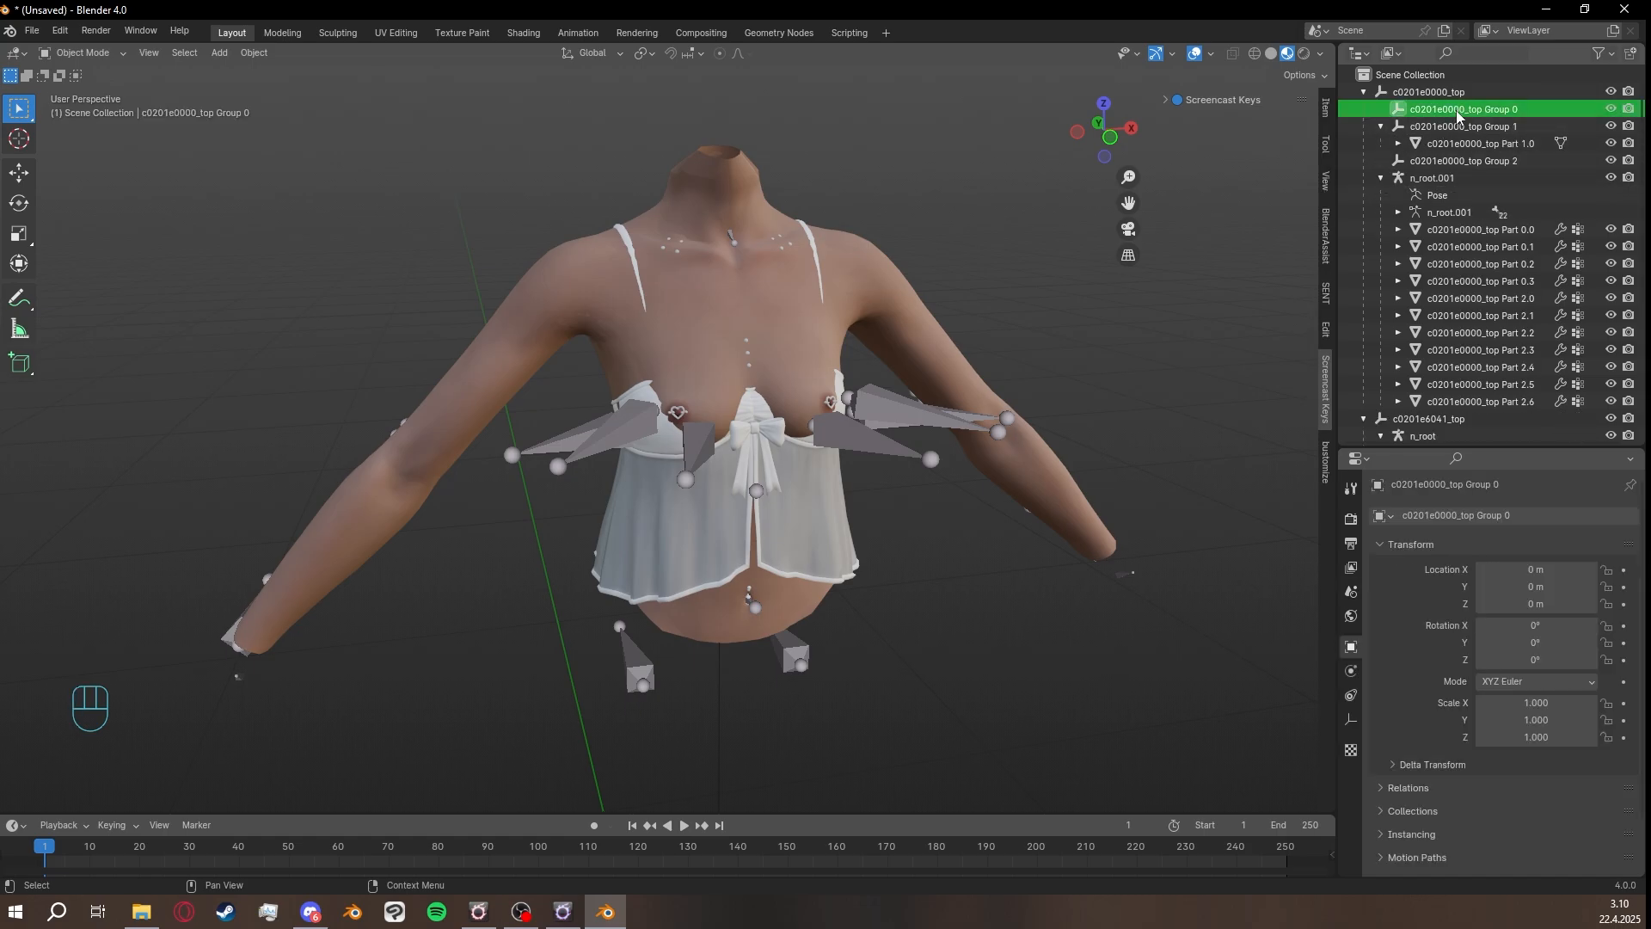
left_click(1456, 158, "shift")
key("Delete")
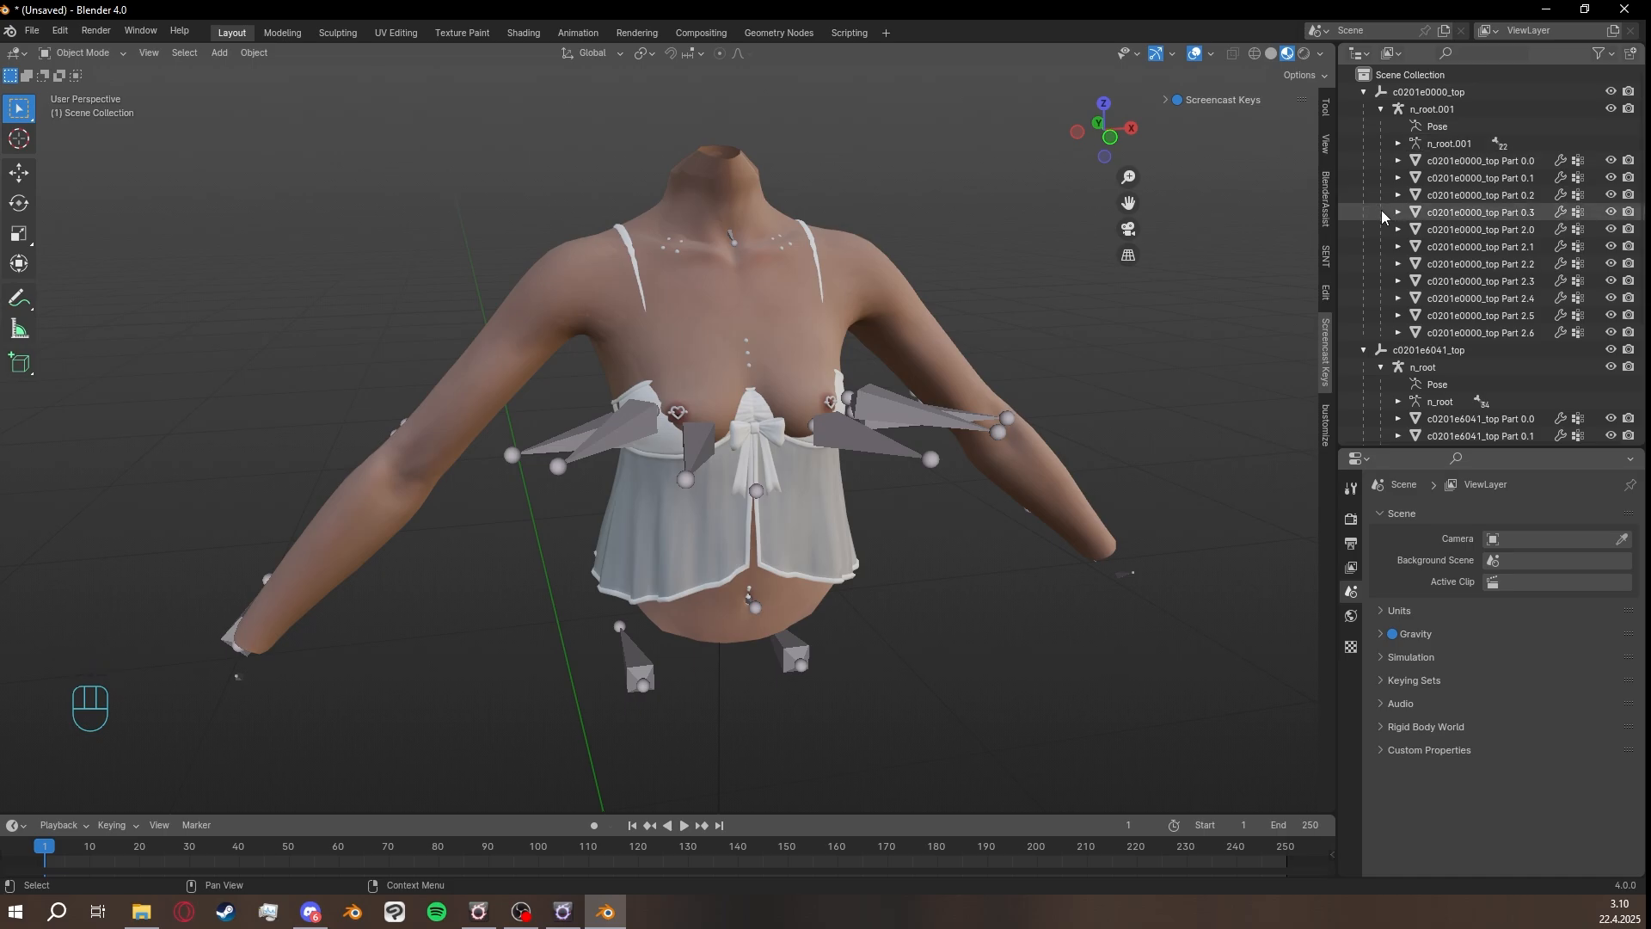
Enlarge the Outliner vertically so that the mesh parts of both models fit in the list.
scroll(1382, 215, "down", 3)
left_click_drag(1517, 449, 1518, 587)
scroll(1479, 389, "up", 2)
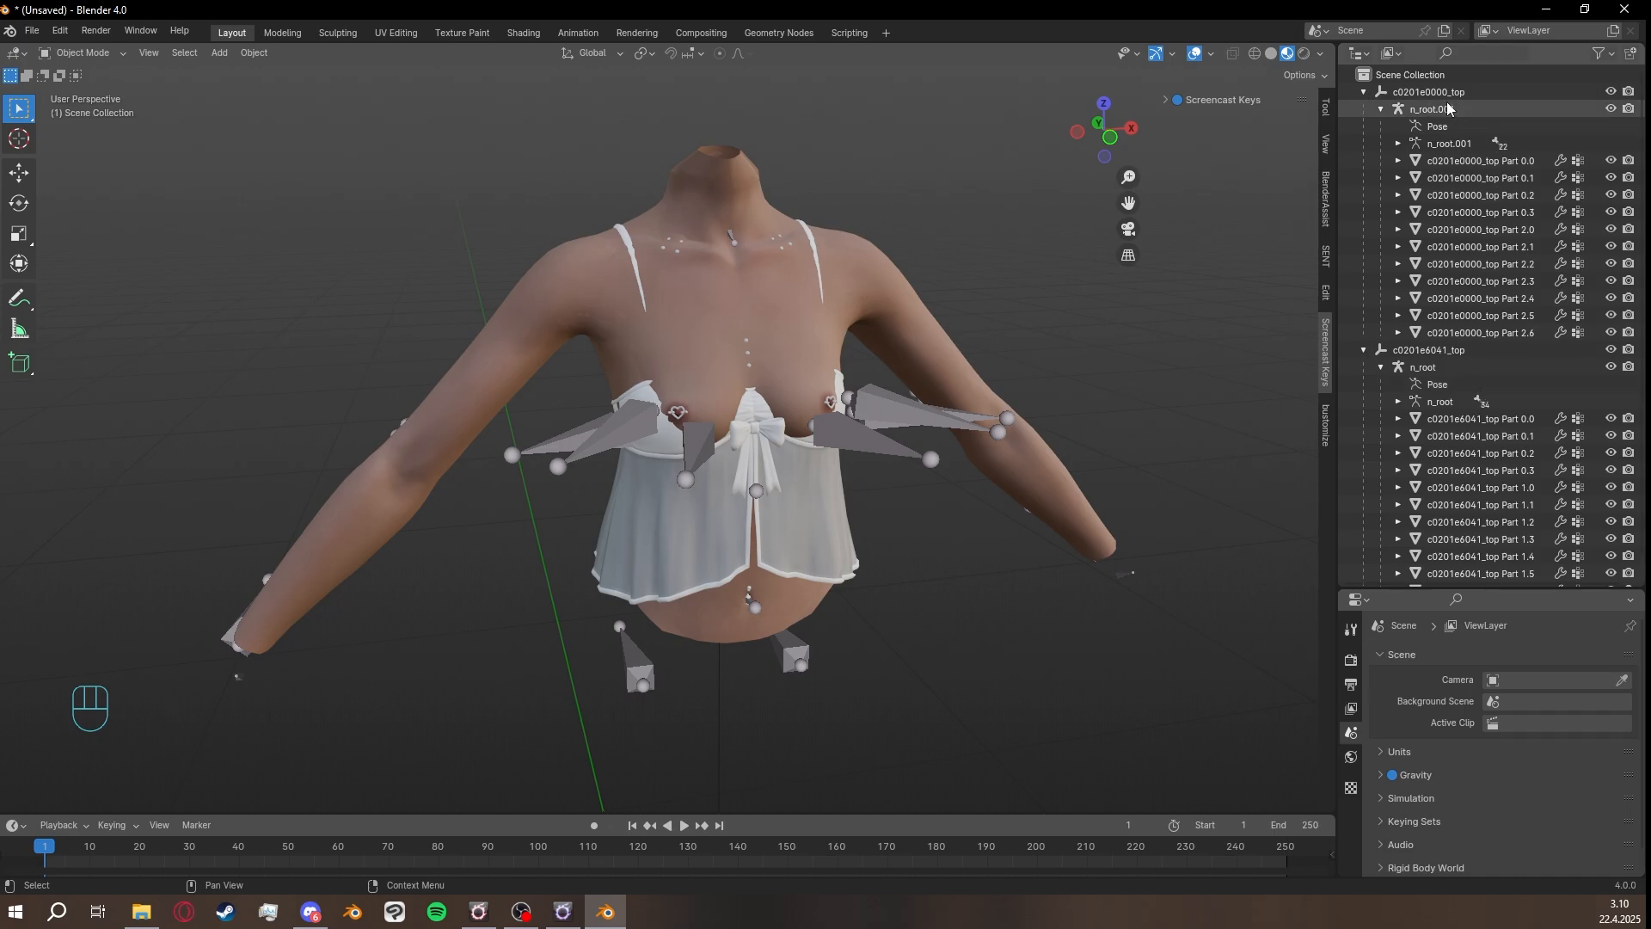
Examine which areas of the imported torso the c0201e0000_top mesh parts cover, all together and individually.
left_click(1481, 160)
left_click(1514, 332, "shift")
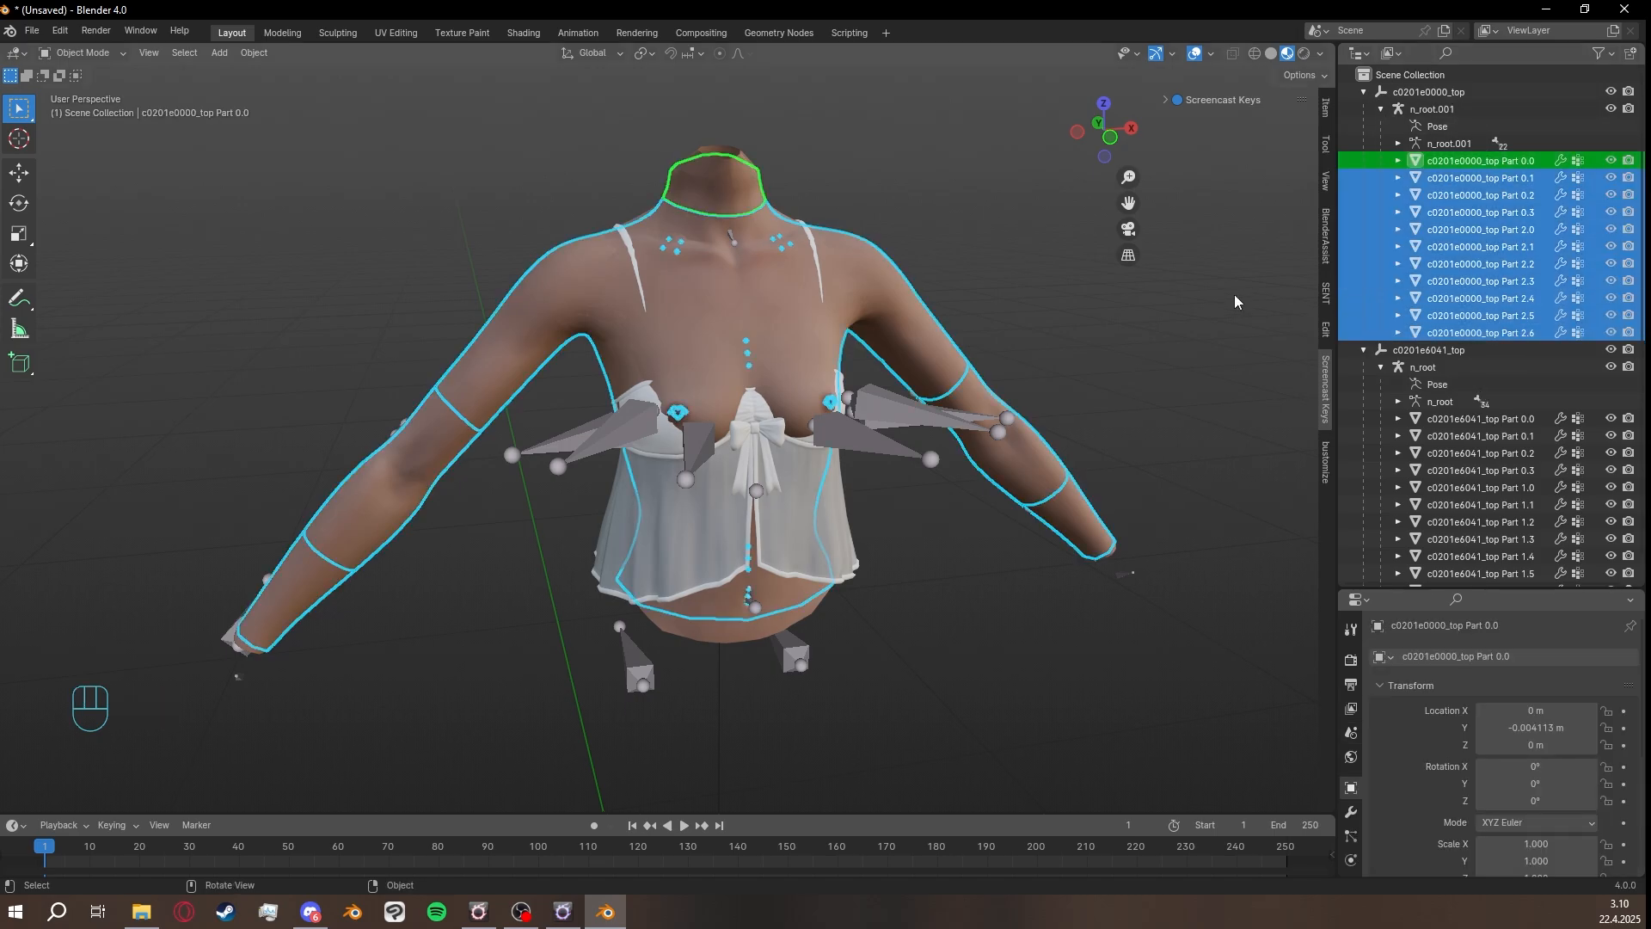
middle_click_drag(1235, 294, 834, 471)
scroll(892, 493, "up", 4)
scroll(893, 493, "down", 1)
scroll(835, 409, "down", 1)
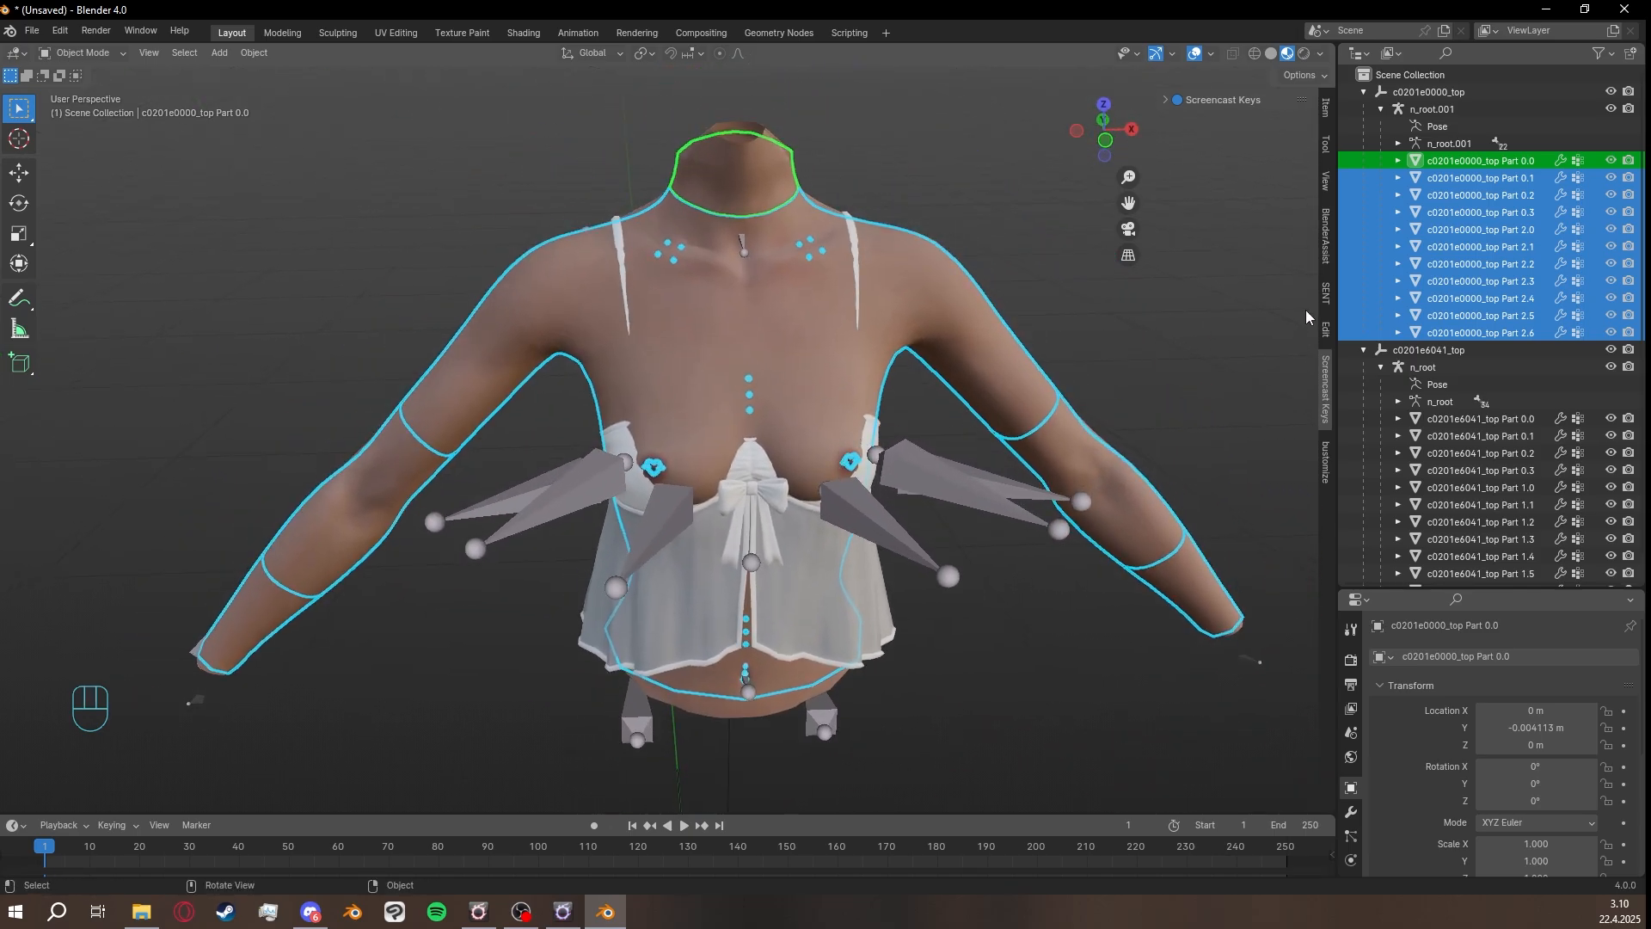
left_click(1486, 165)
left_click(1488, 182)
left_click(1487, 233)
Delete the piercing meshes, Part 2.0 through Part 2.6, from c0201e0000_top.
left_click(1492, 335)
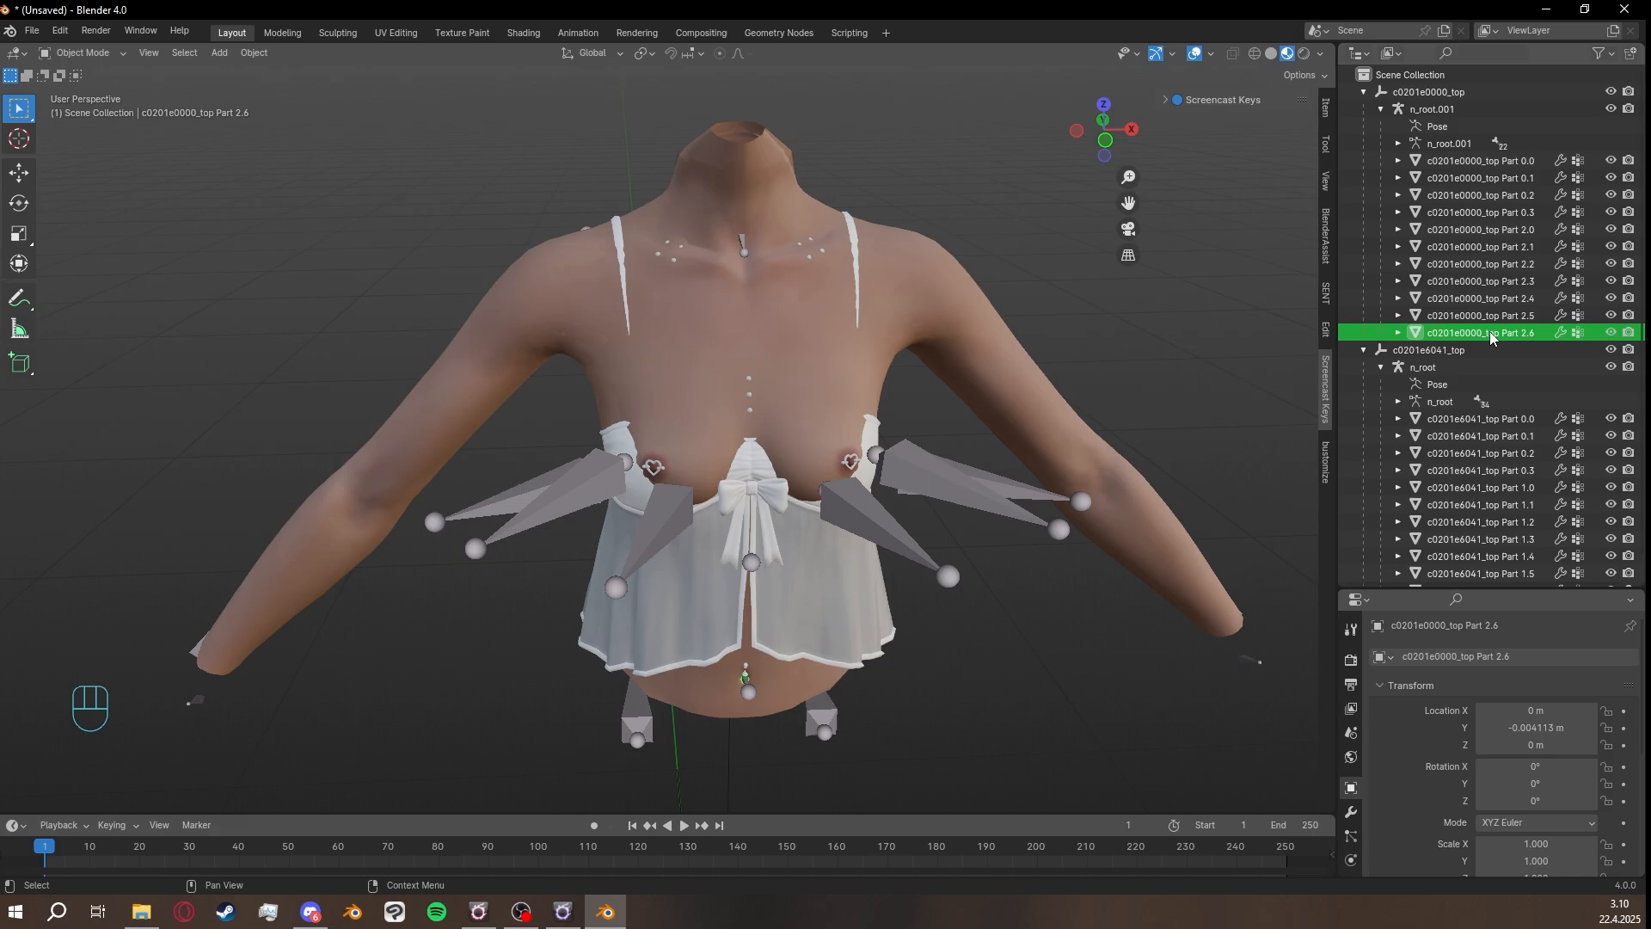
left_click(1492, 230, "shift")
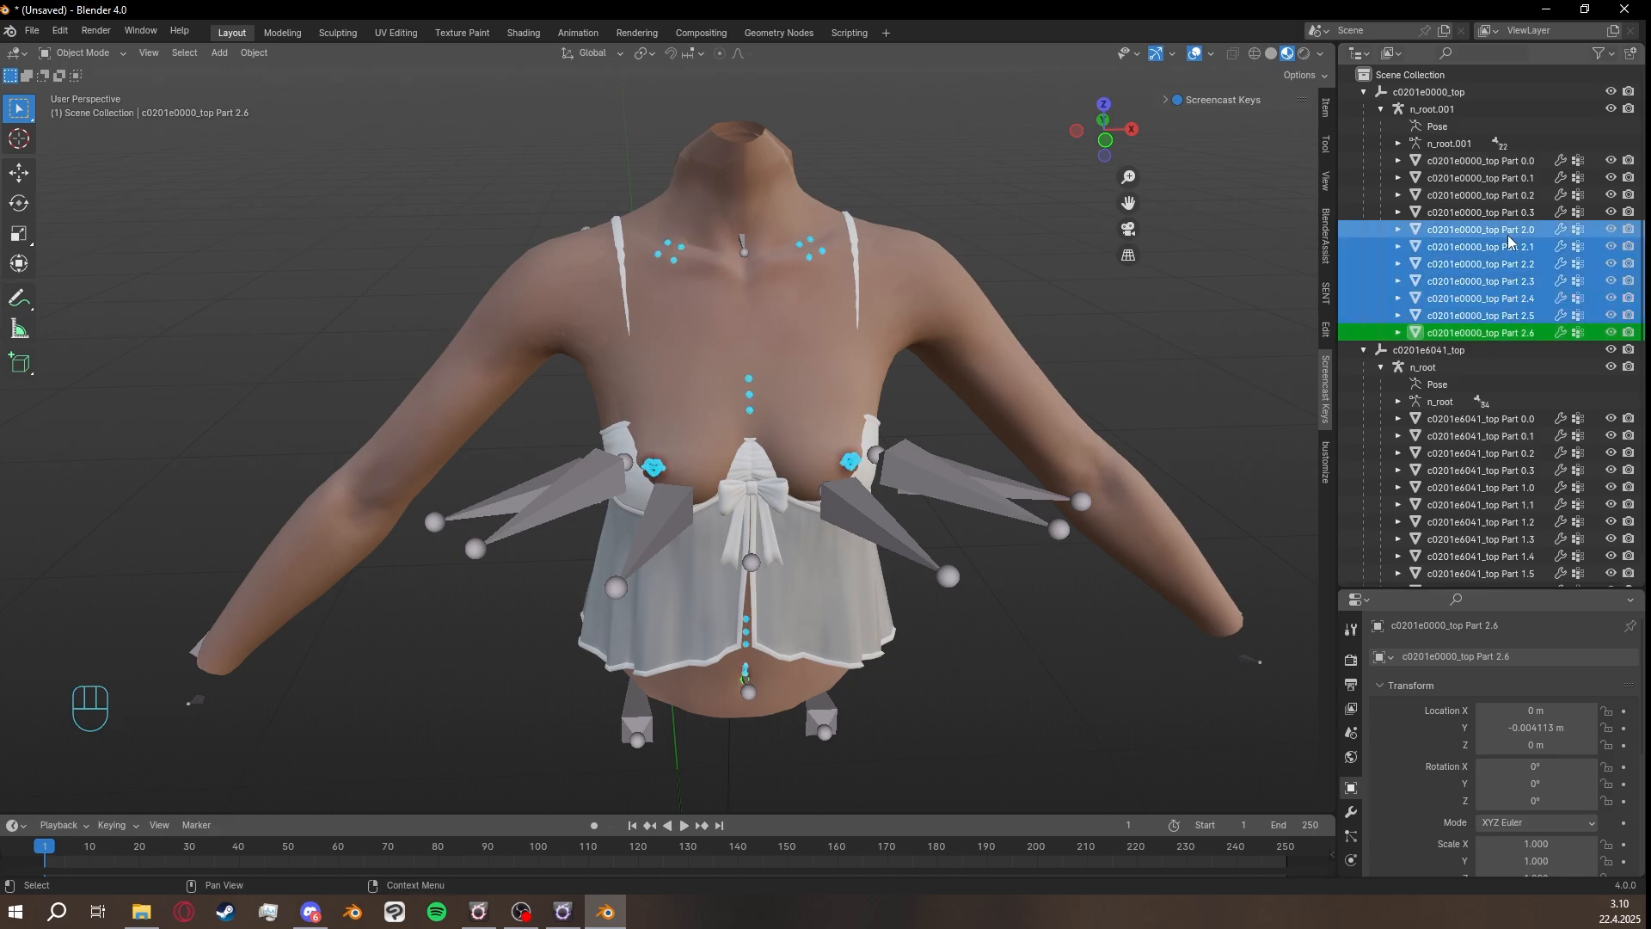
middle_click_drag(1289, 337, 1166, 378)
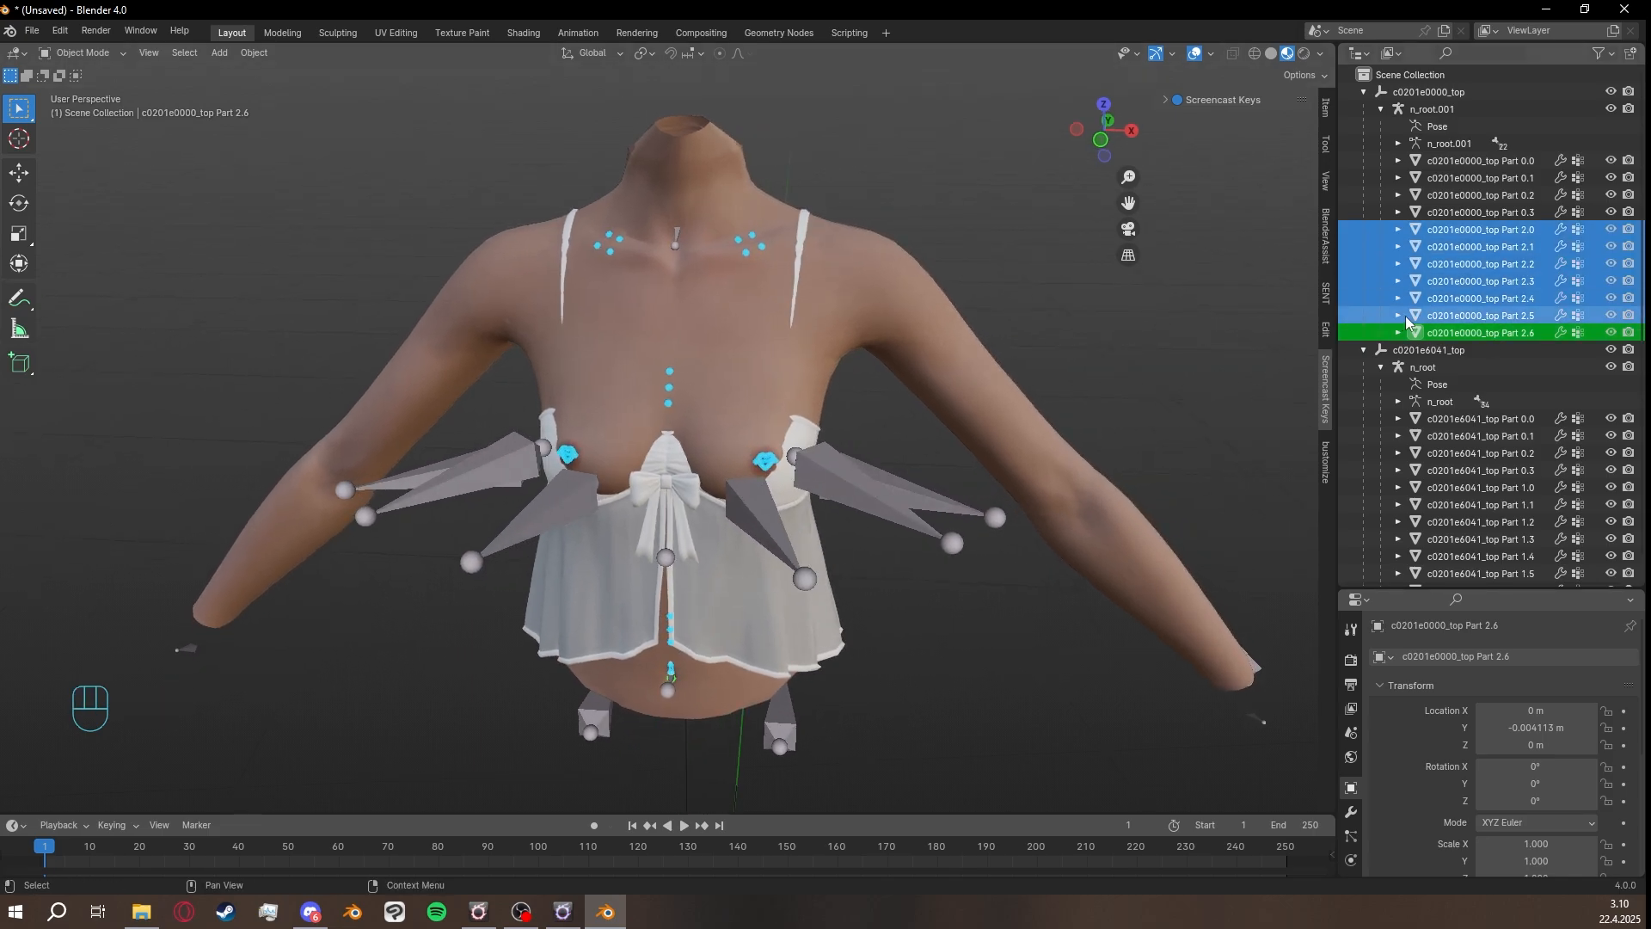
left_click(1501, 335)
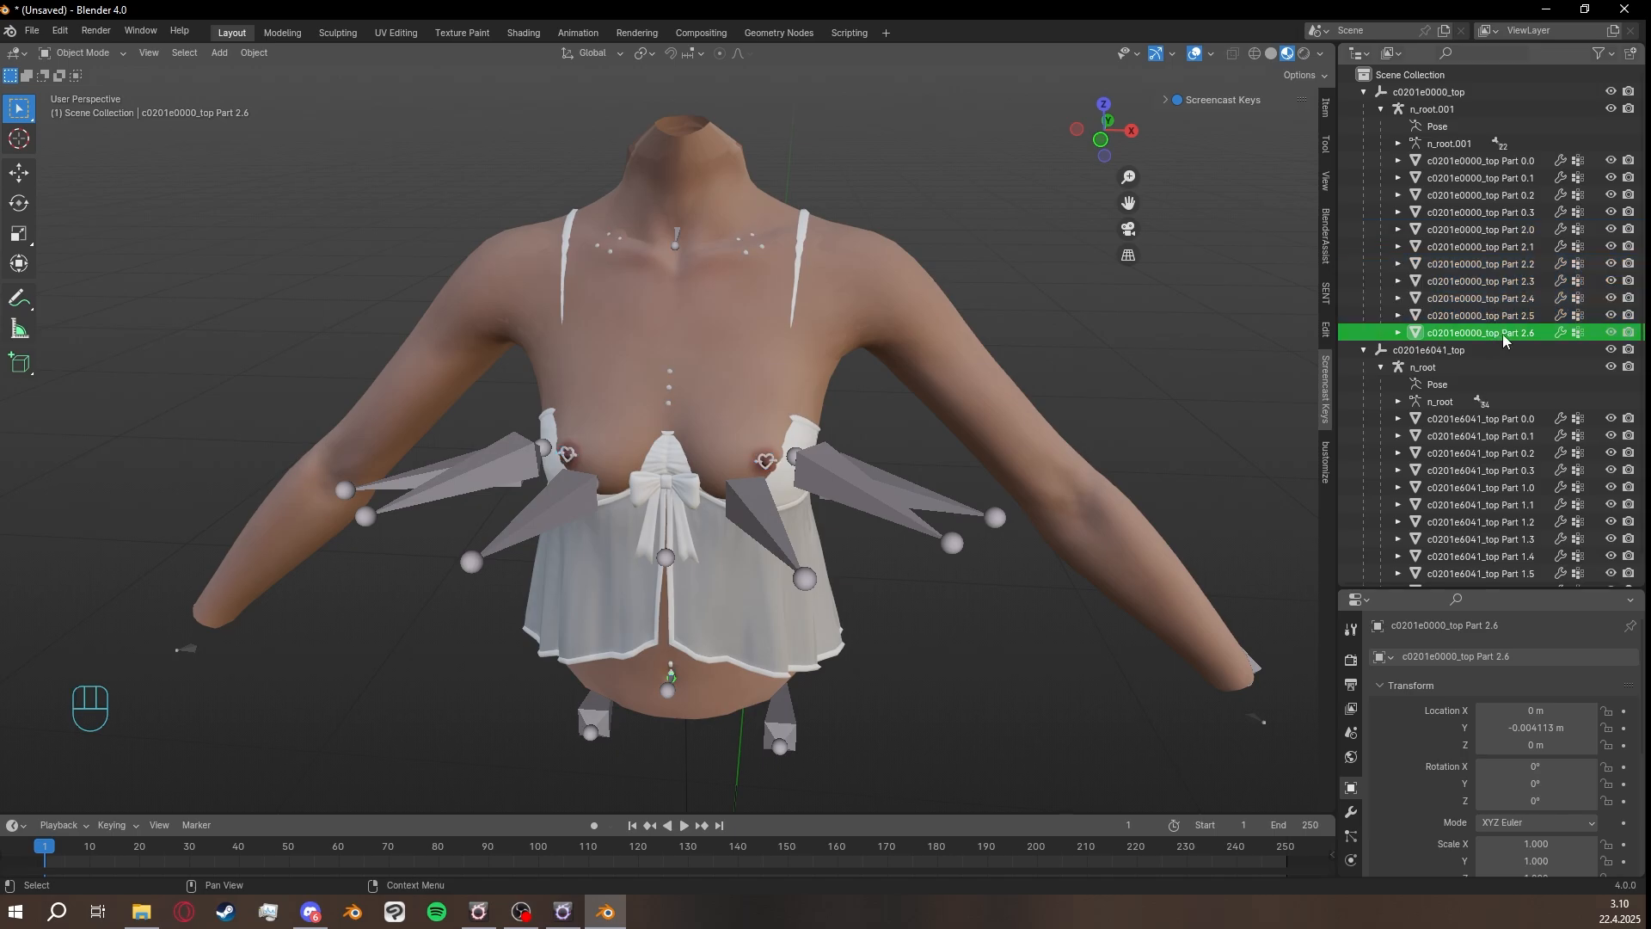
left_click(1530, 230, "shift")
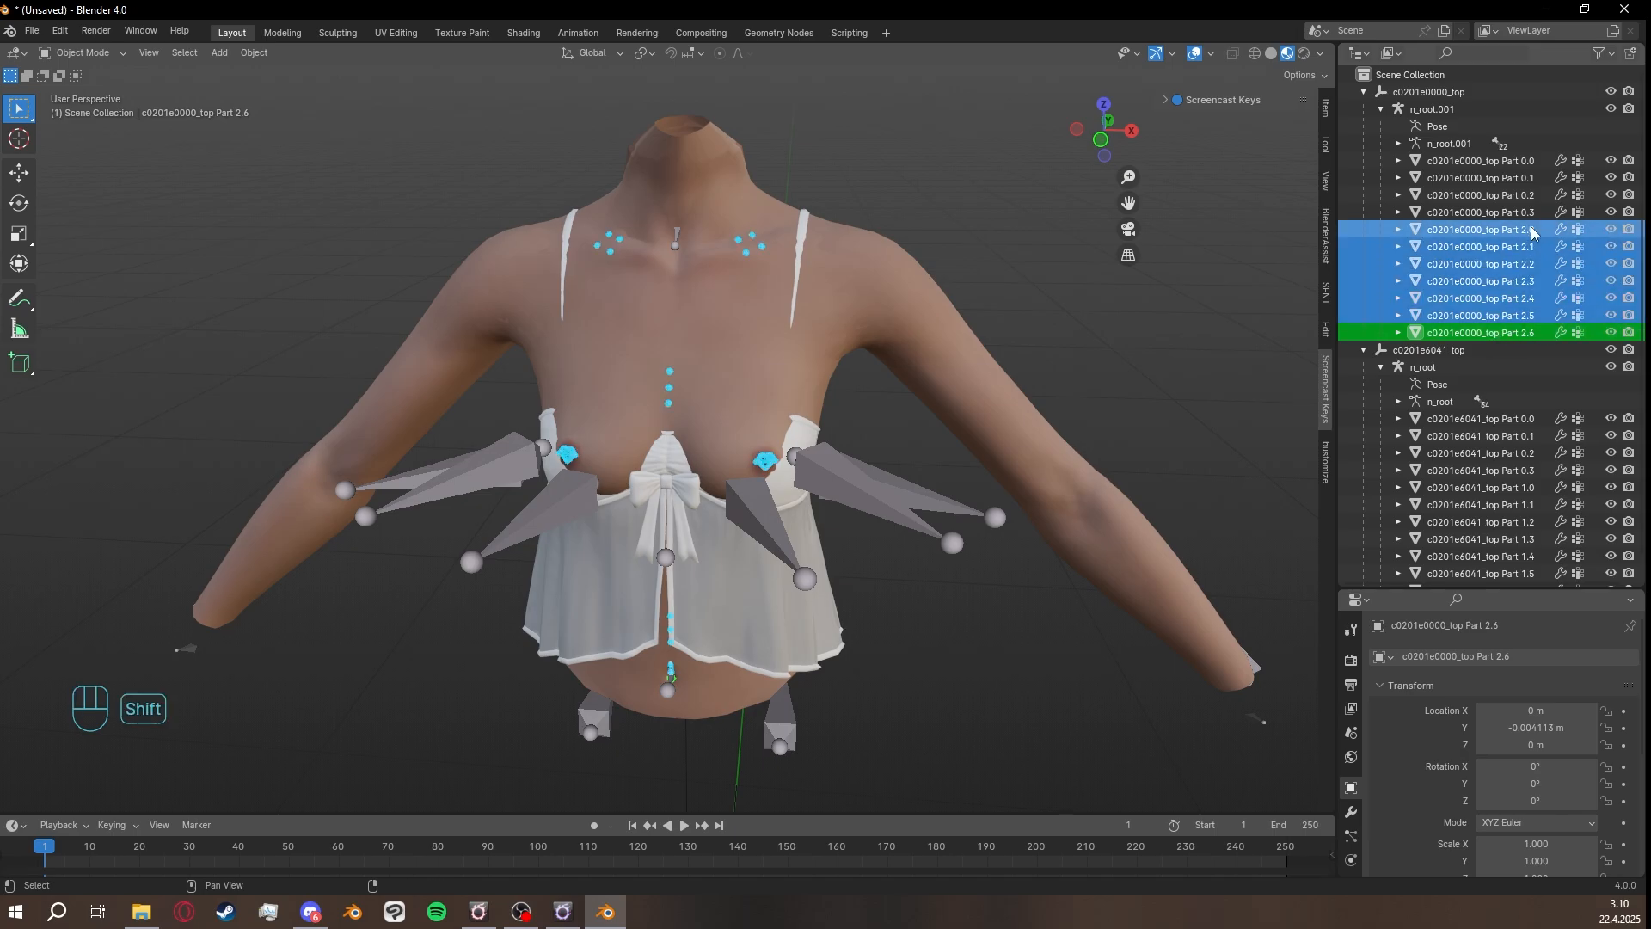
key("Delete")
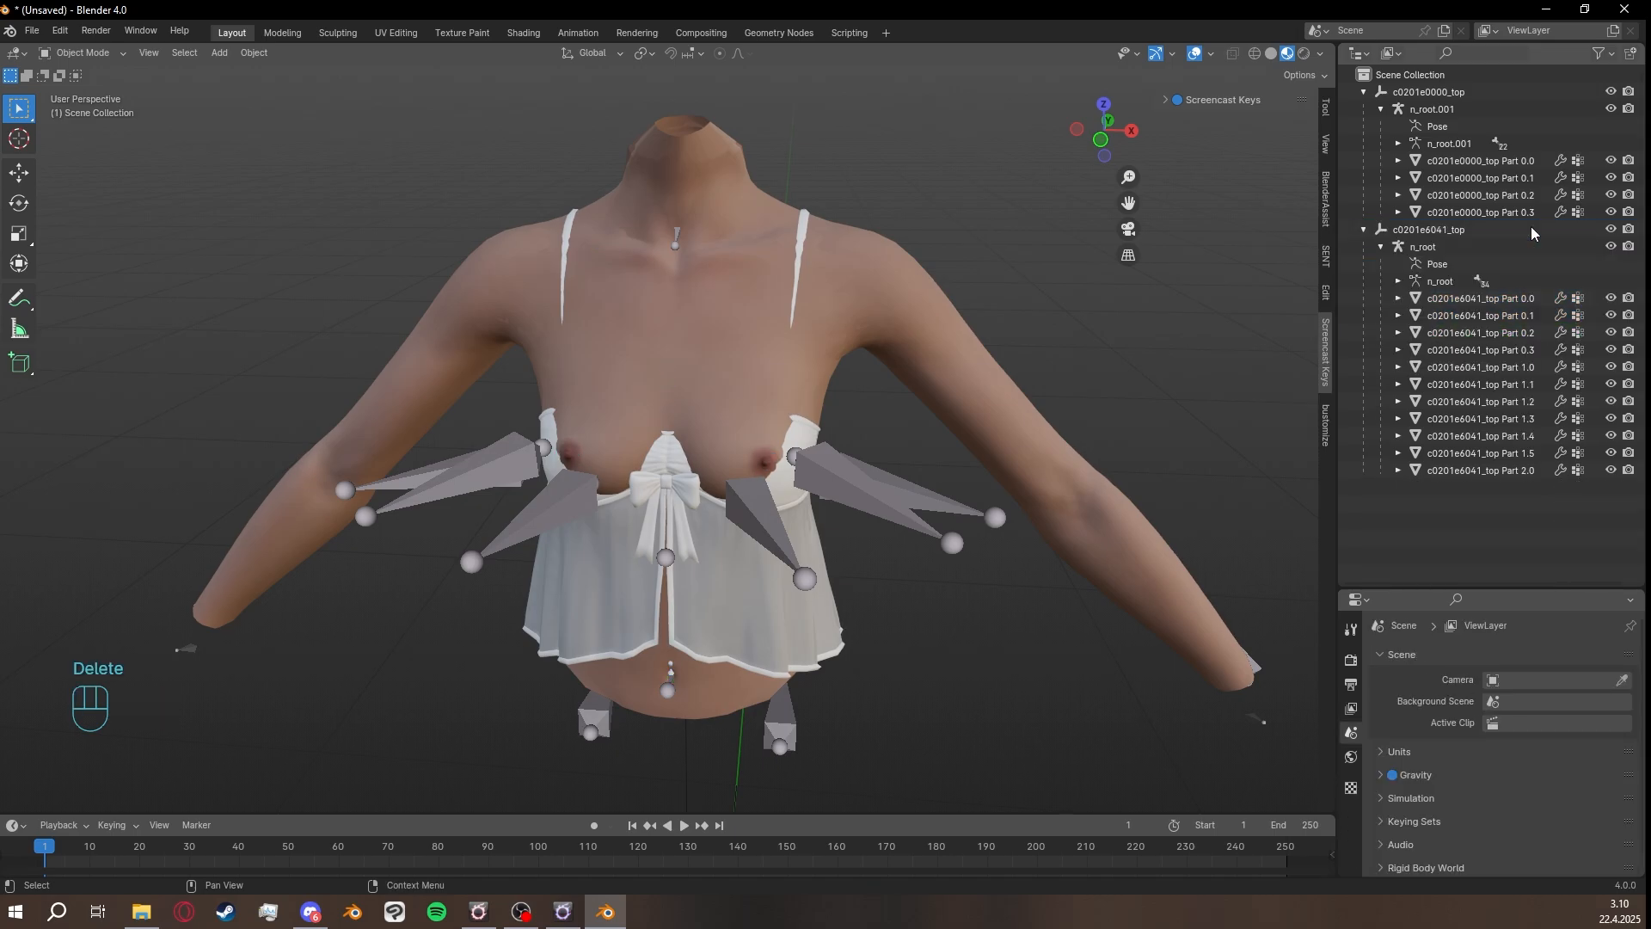
Compare the bones of the n_root.001 and n_root armatures in wireframe shading, then restore the material preview shading.
middle_click_drag(1143, 313, 1002, 324)
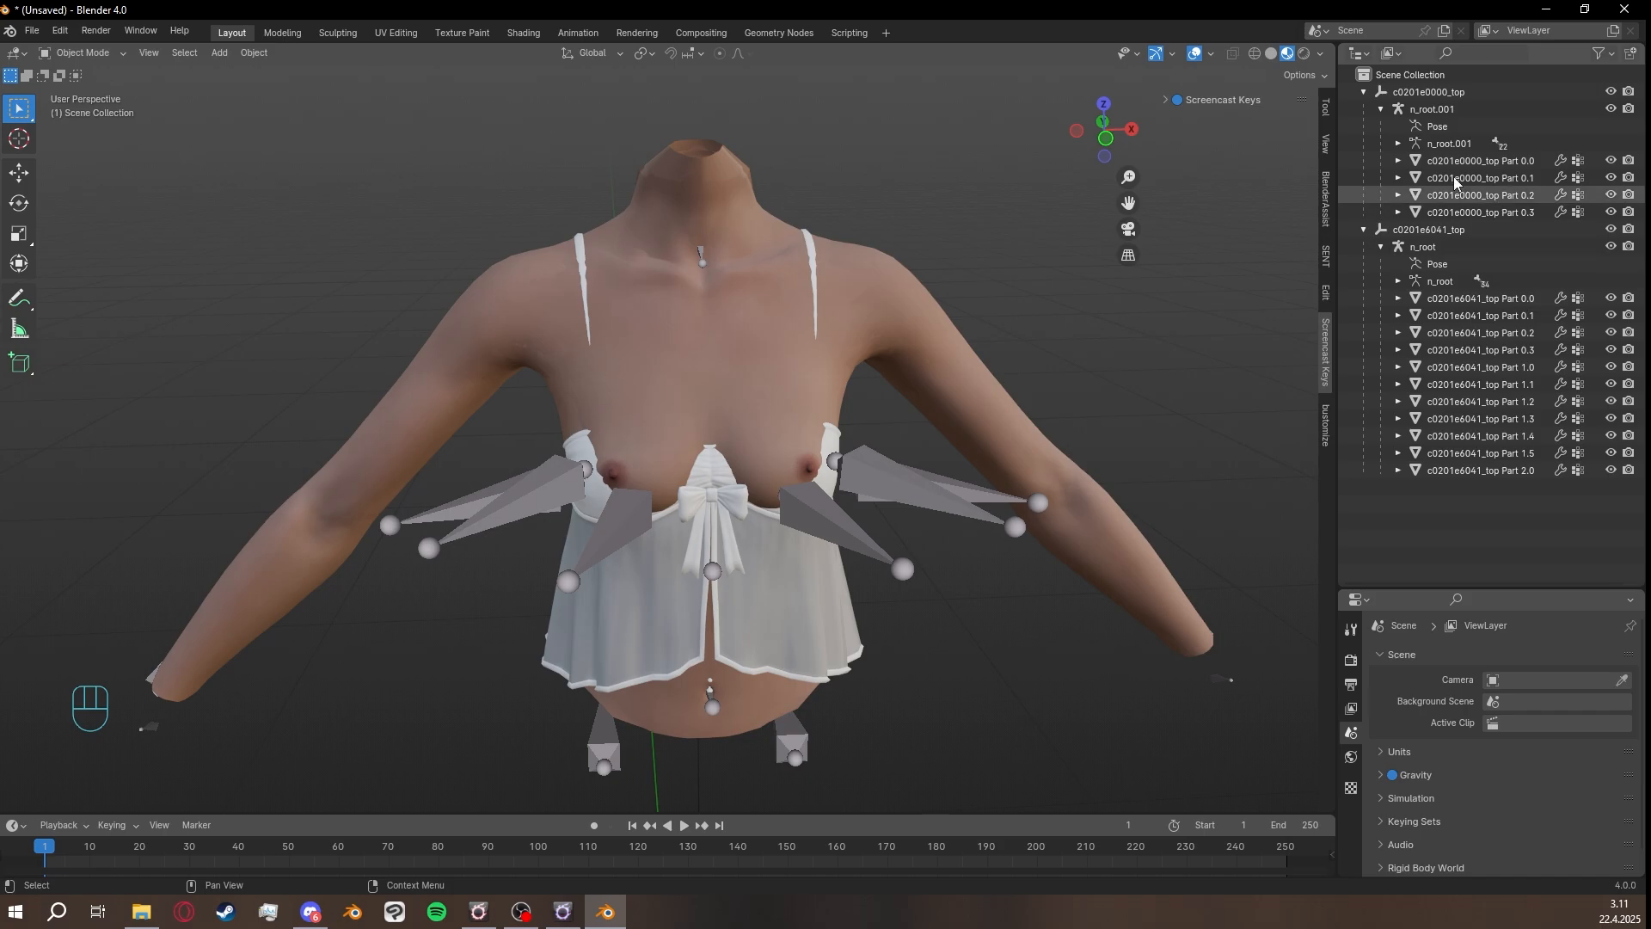
middle_click_drag(1065, 350, 1109, 346)
left_click(1500, 110)
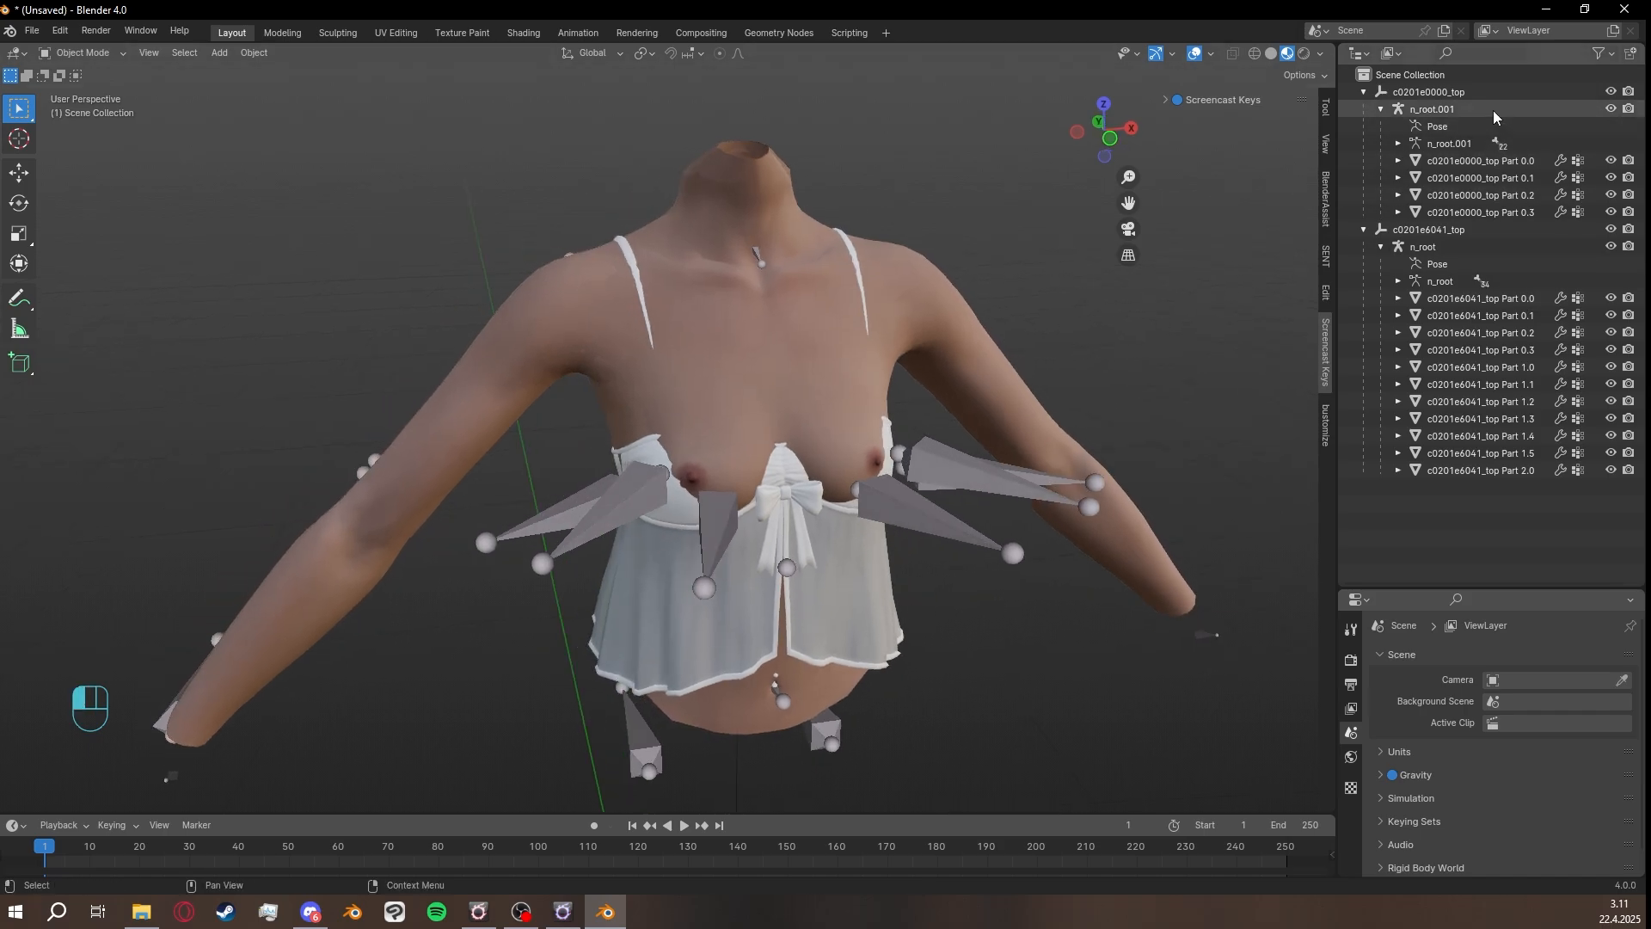
left_click(1254, 53)
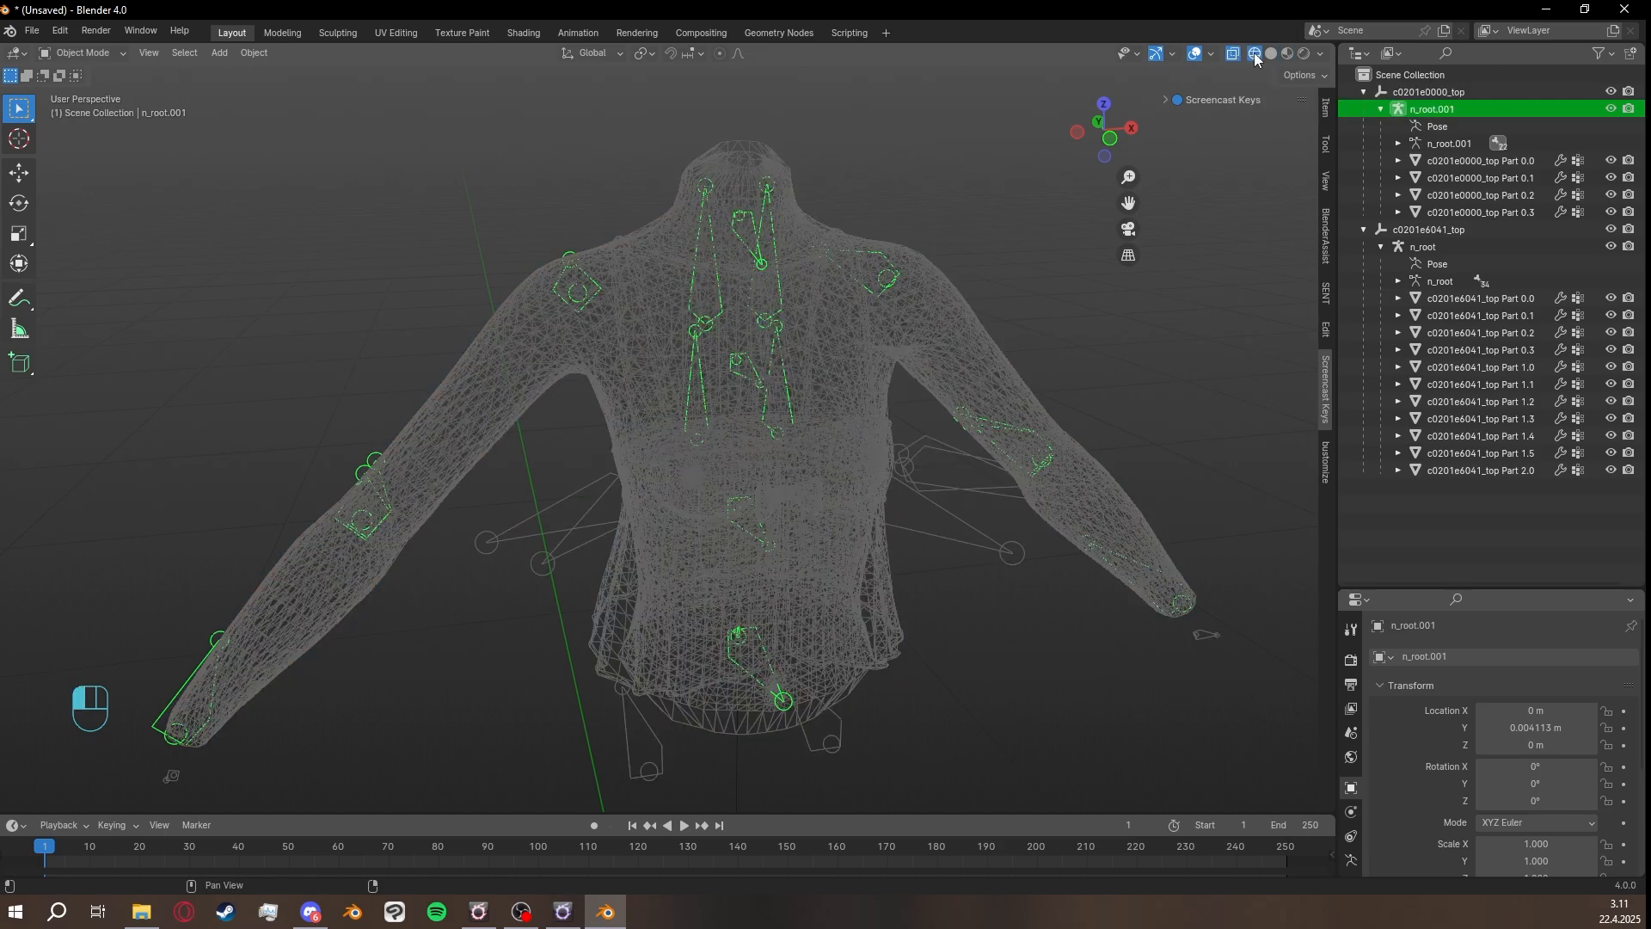
mouse_move(984, 272)
middle_mouse_down()
mouse_move(1008, 296)
mouse_move(1002, 322)
middle_mouse_up()
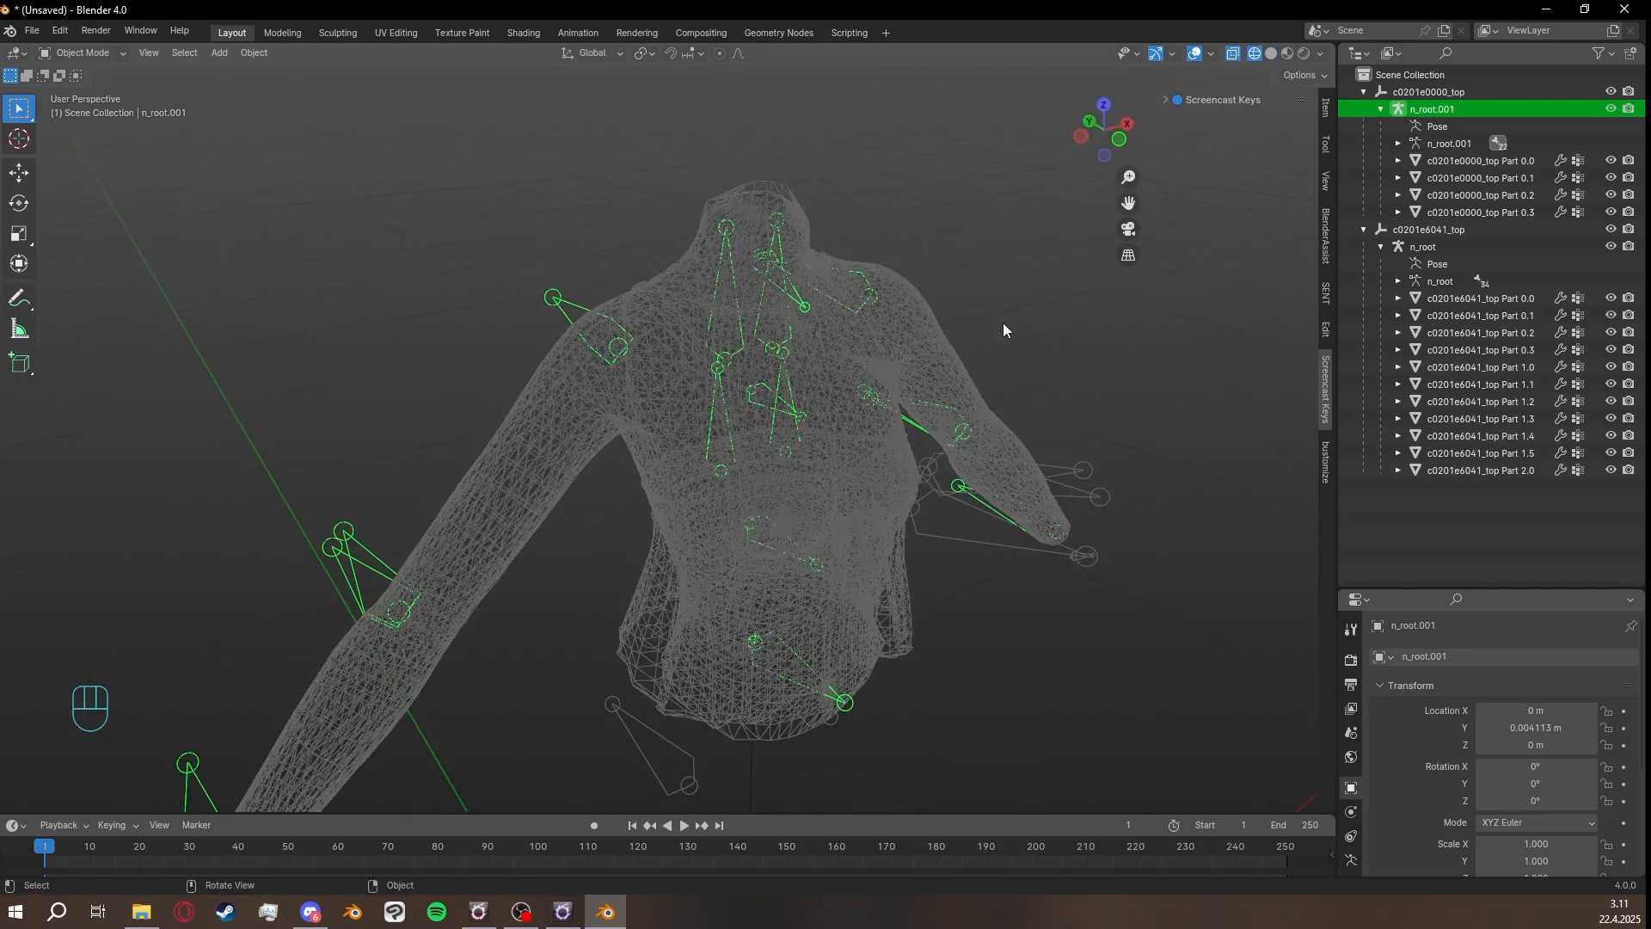
middle_click_drag(733, 358, 1135, 228)
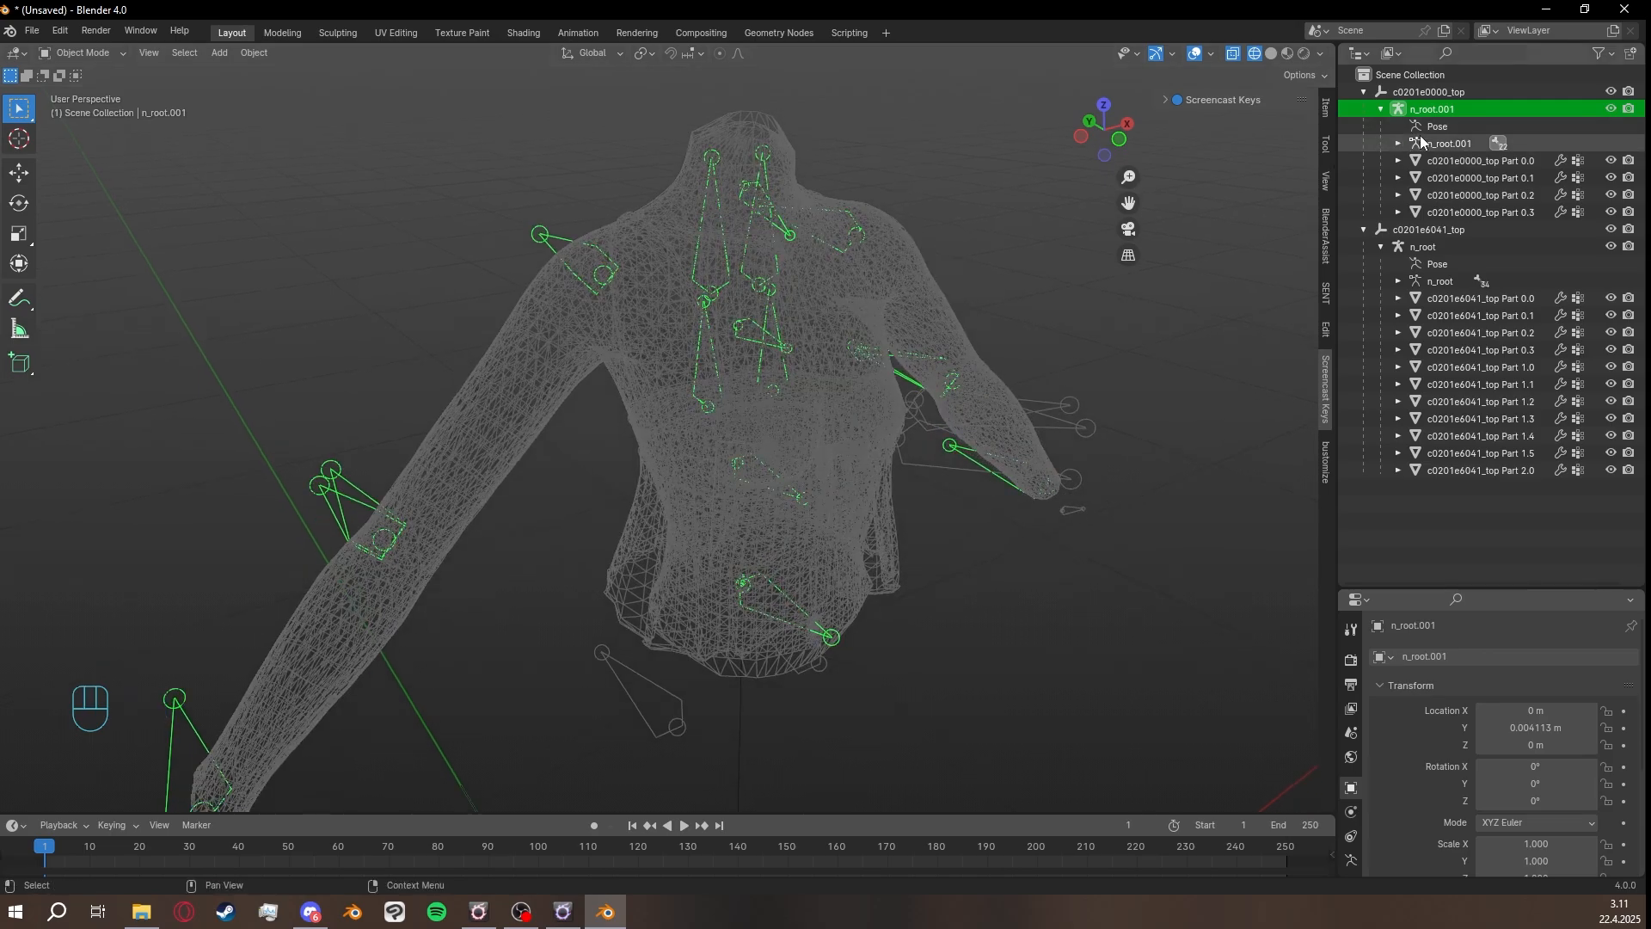
left_click(1423, 248)
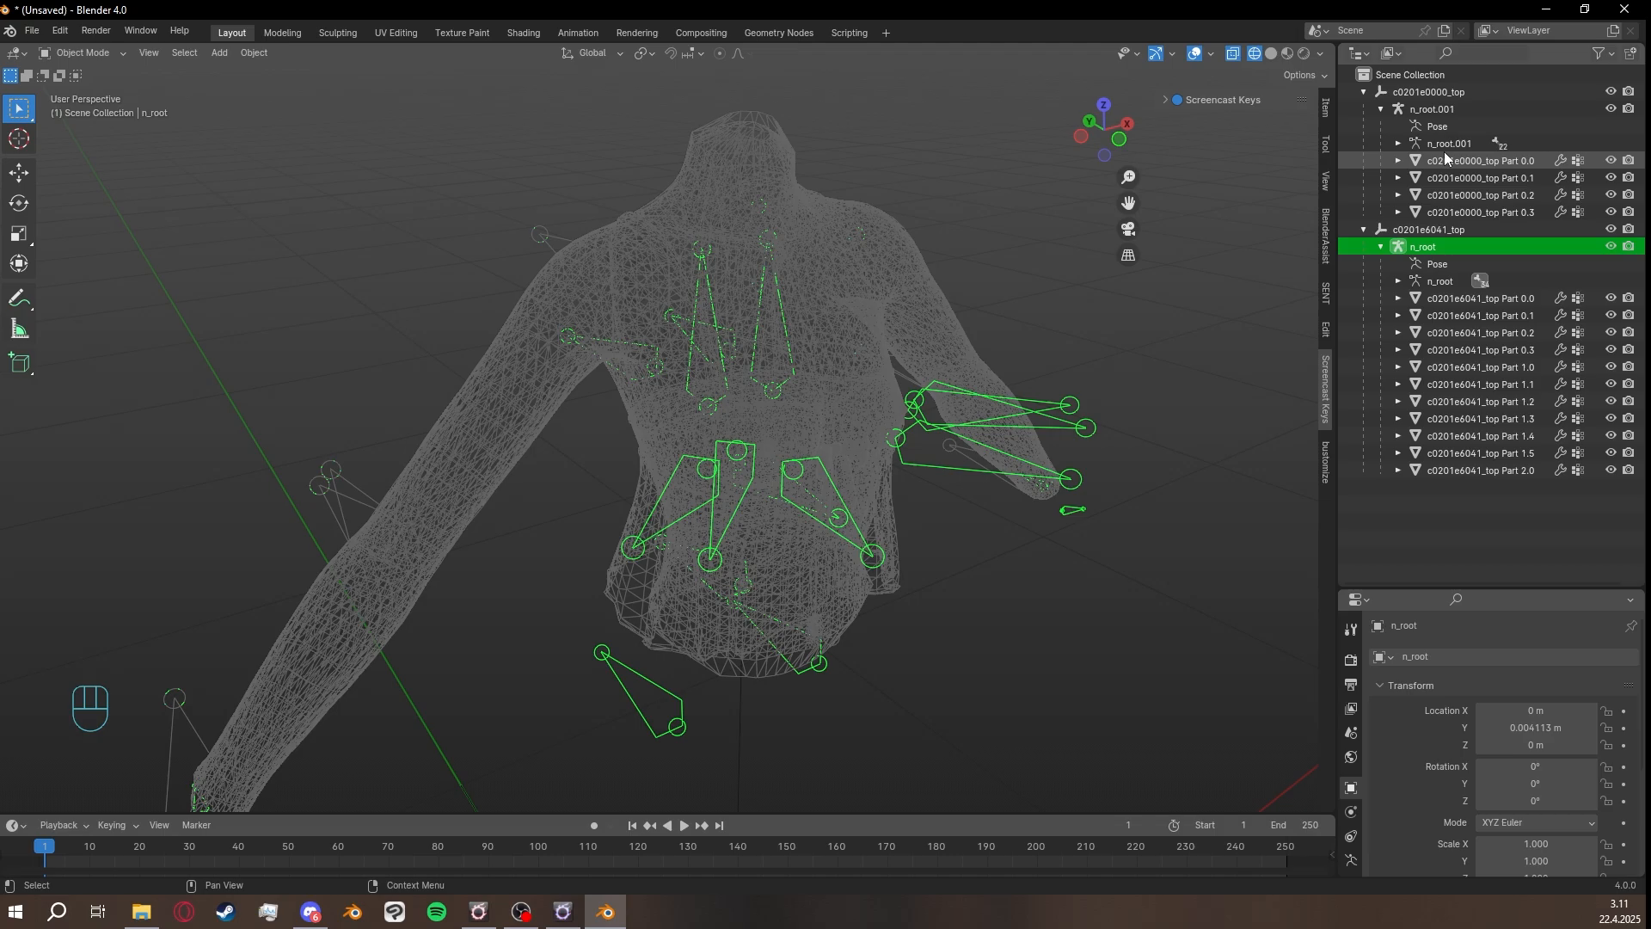
left_click(1458, 110)
middle_click_drag(1176, 353, 1181, 342)
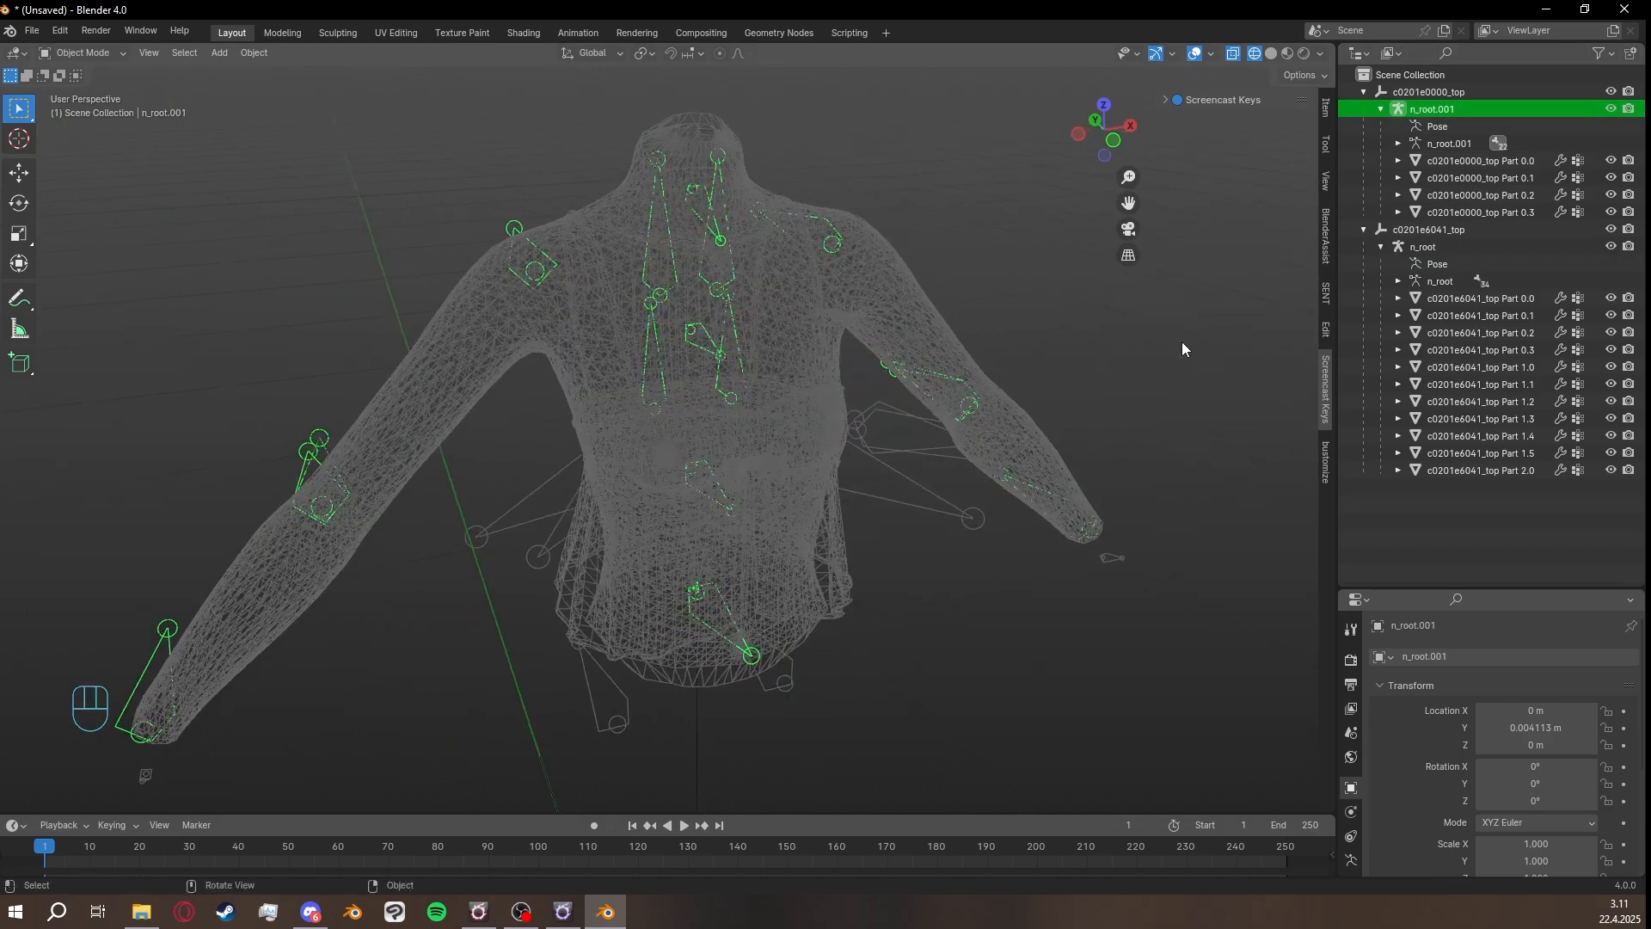
left_click(1444, 247)
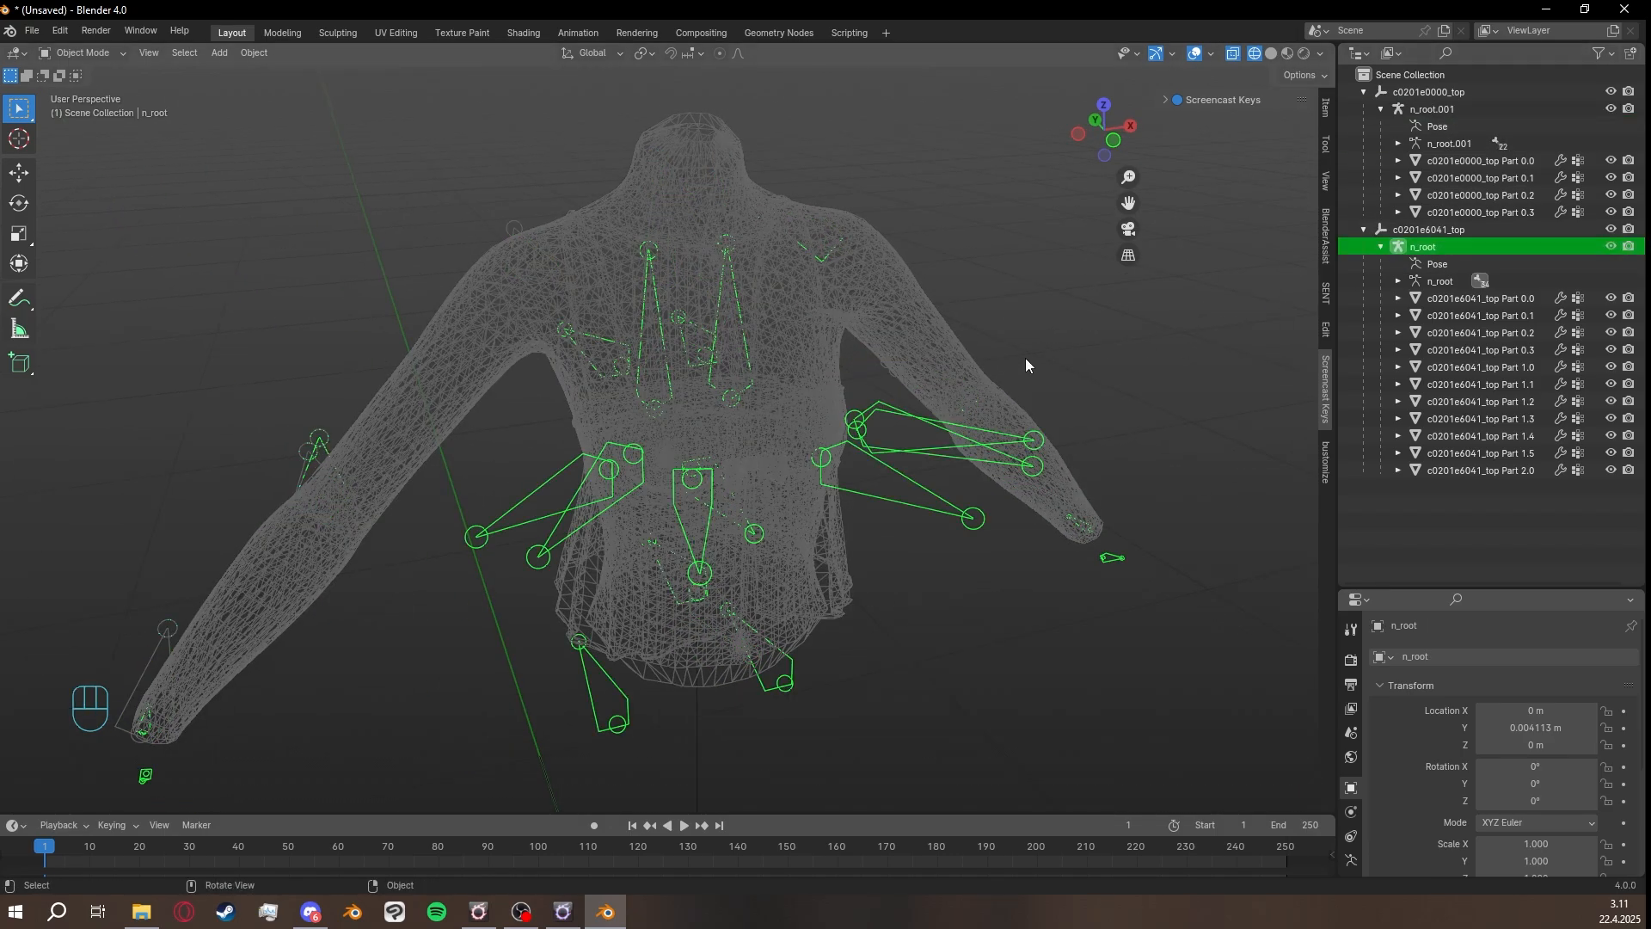
middle_click_drag(1025, 358, 710, 331)
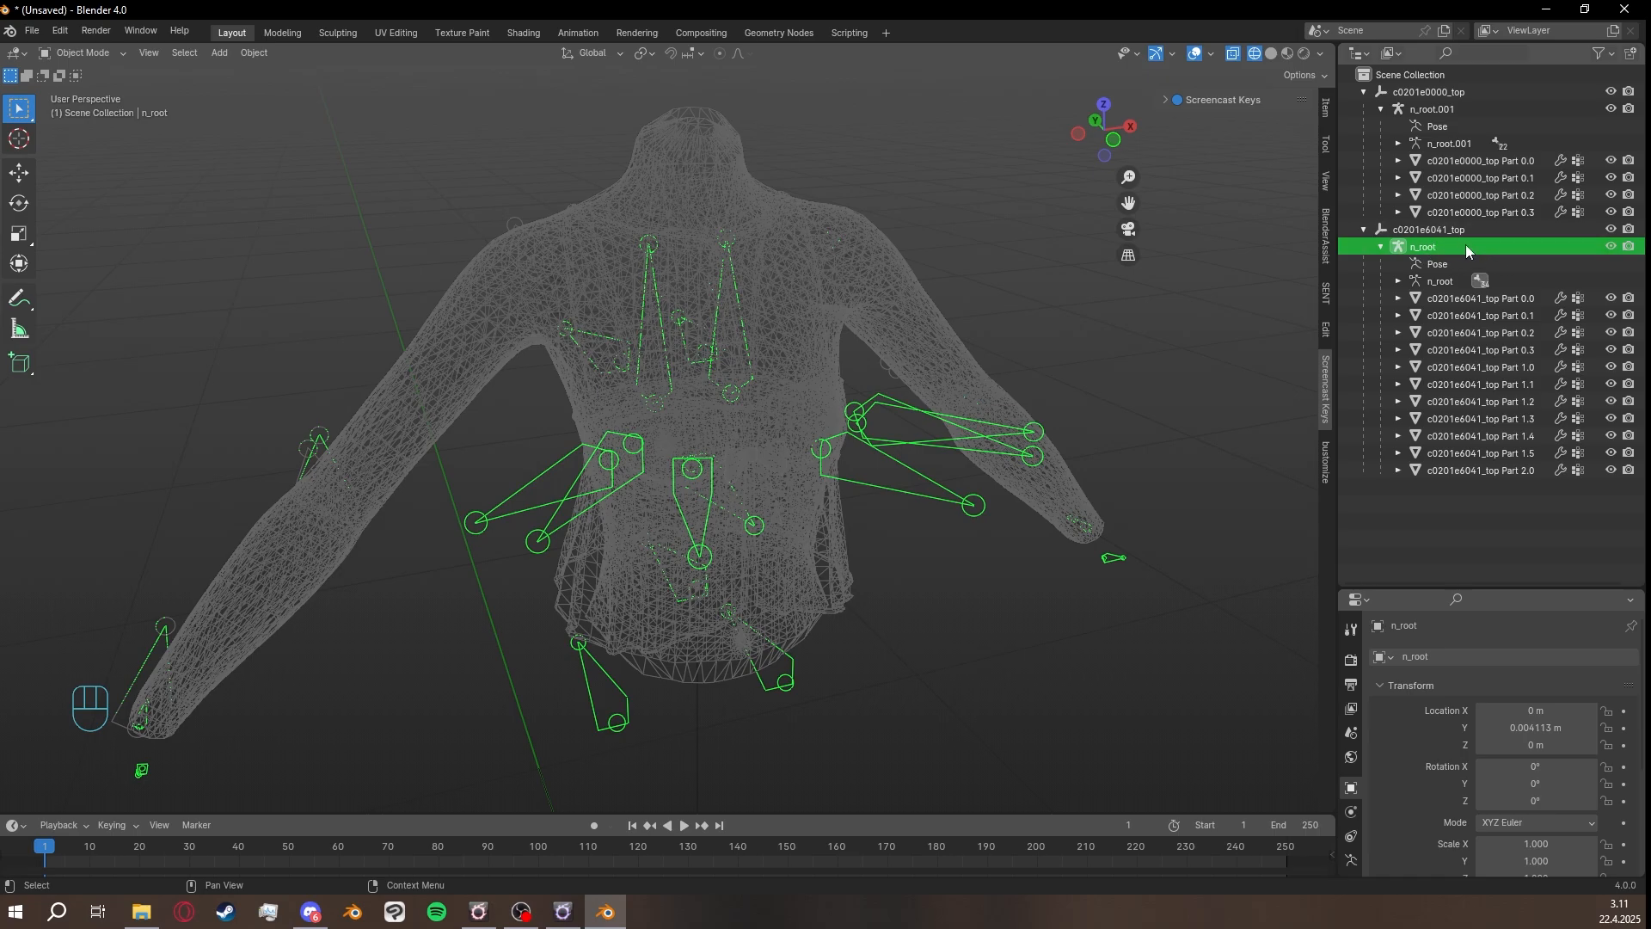
left_click(1287, 54)
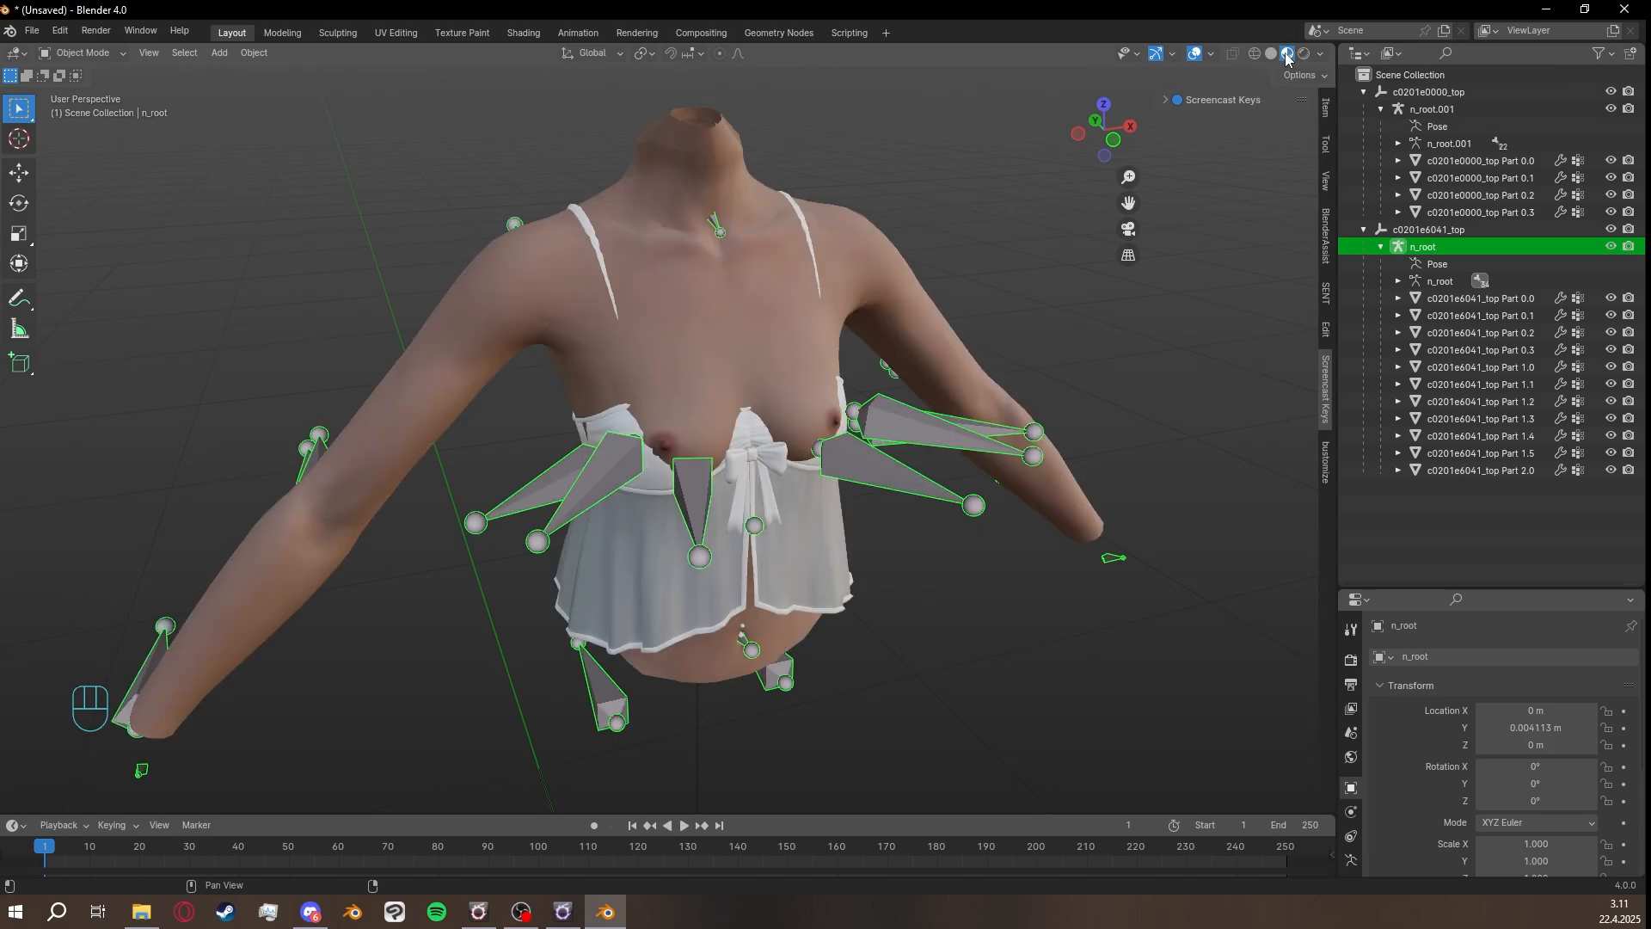
middle_click_drag(1212, 284, 1143, 394)
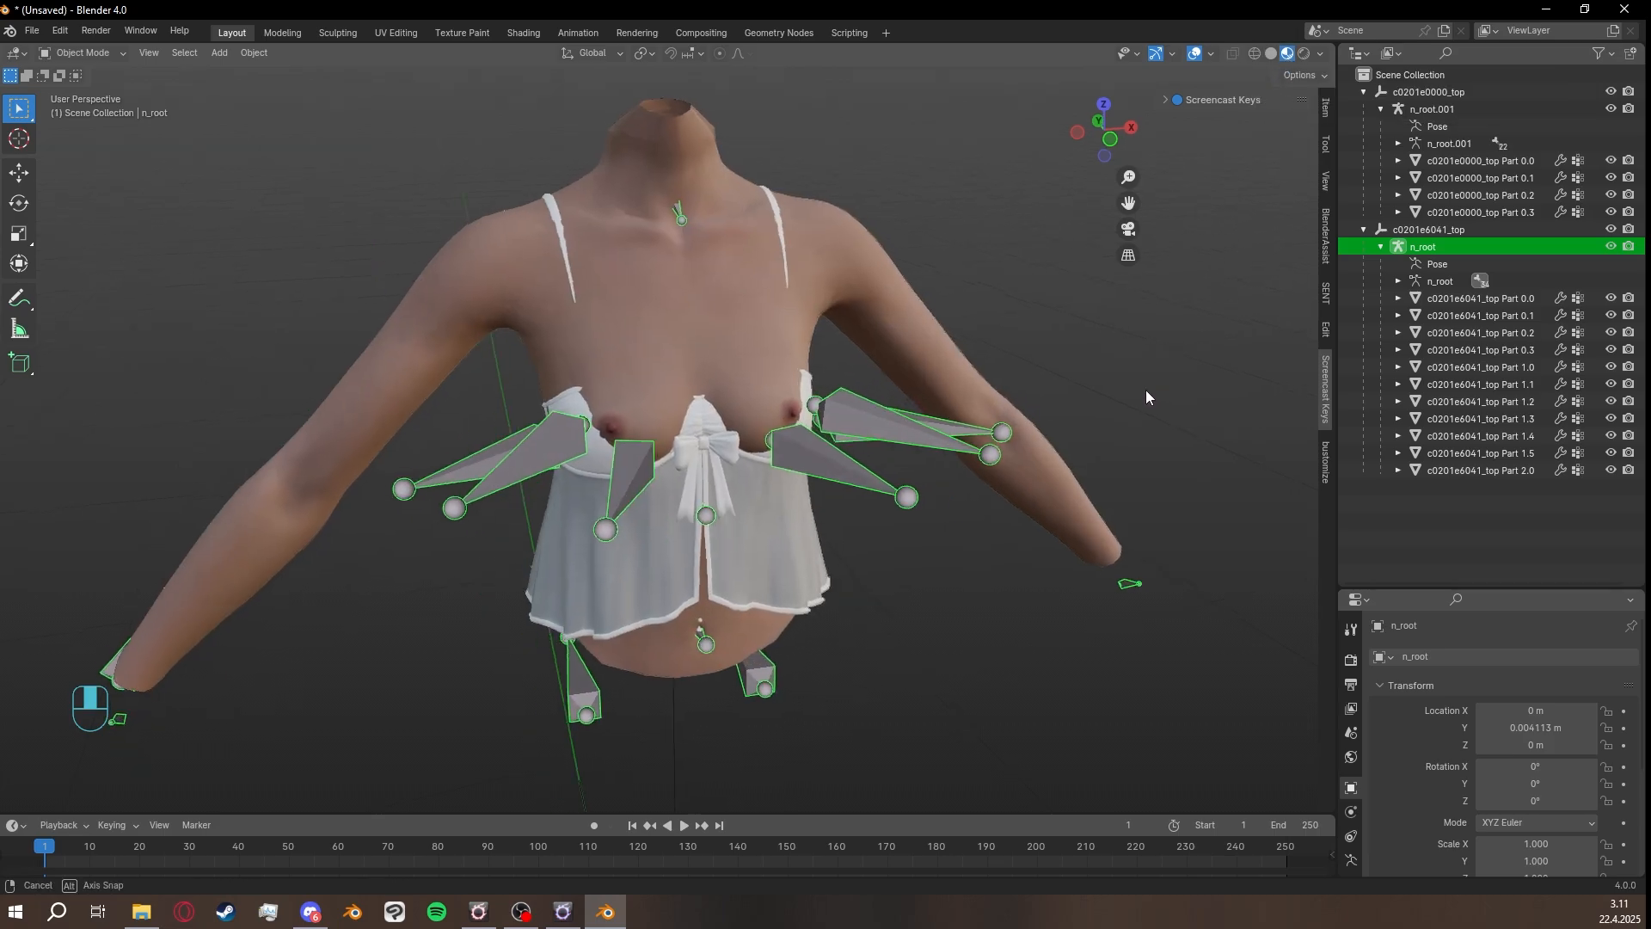
Select the four body meshes c0201e0000_top Part 0.0 through Part 0.3.
left_click(1504, 162)
left_click(1500, 212, "shift")
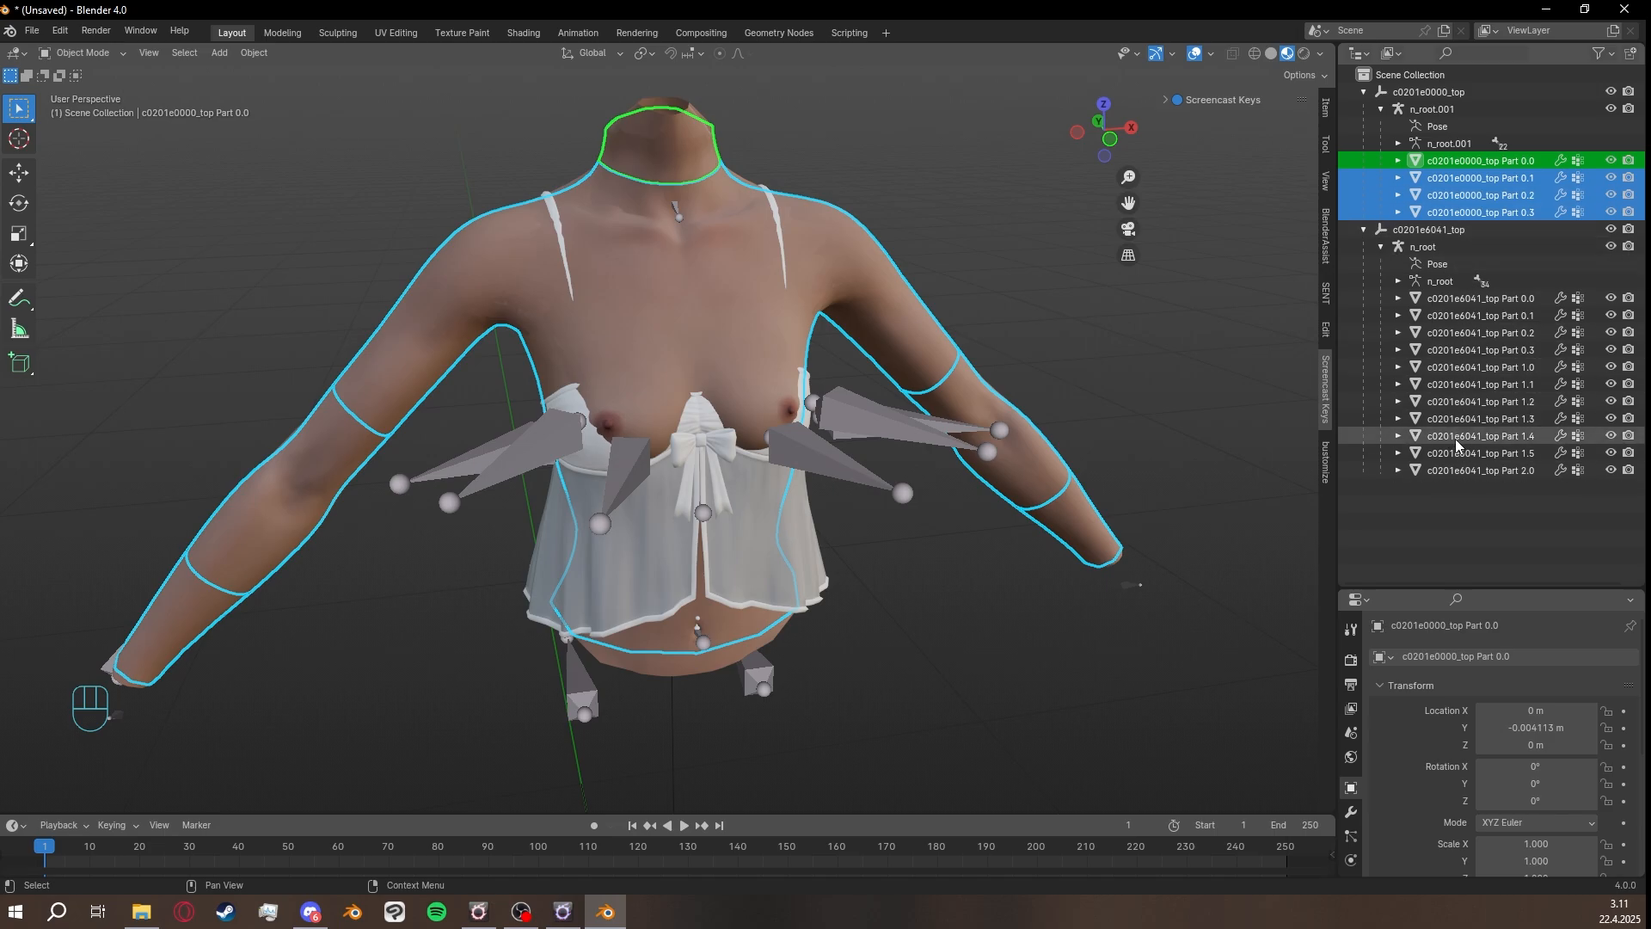
left_click(1450, 162)
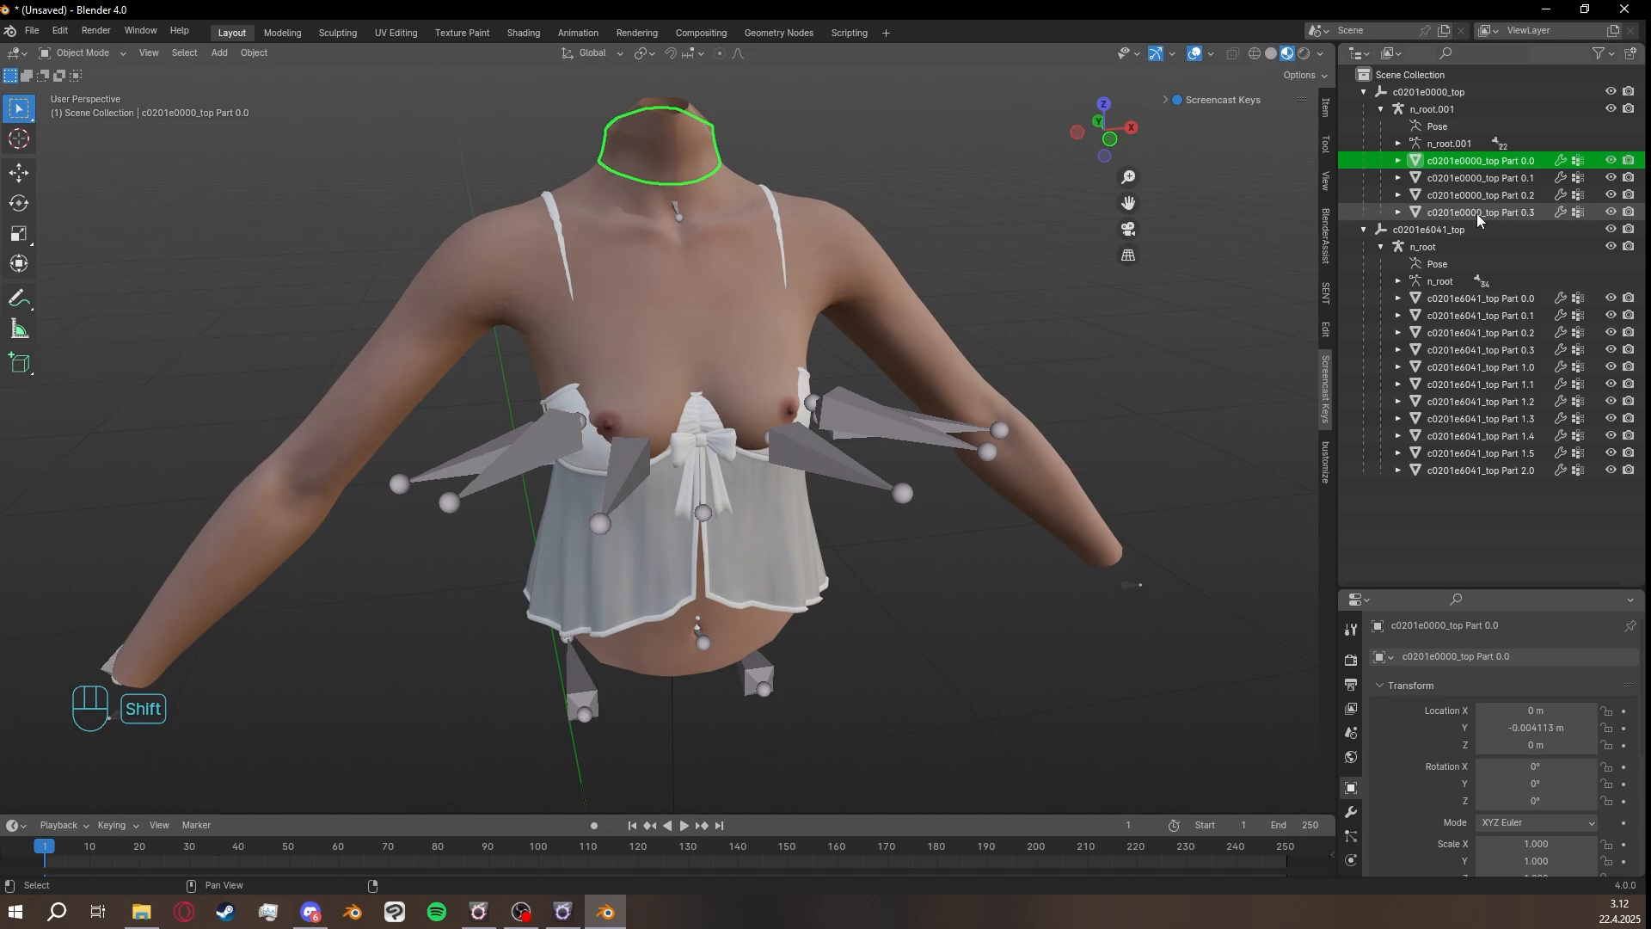
left_click(1479, 213, "shift")
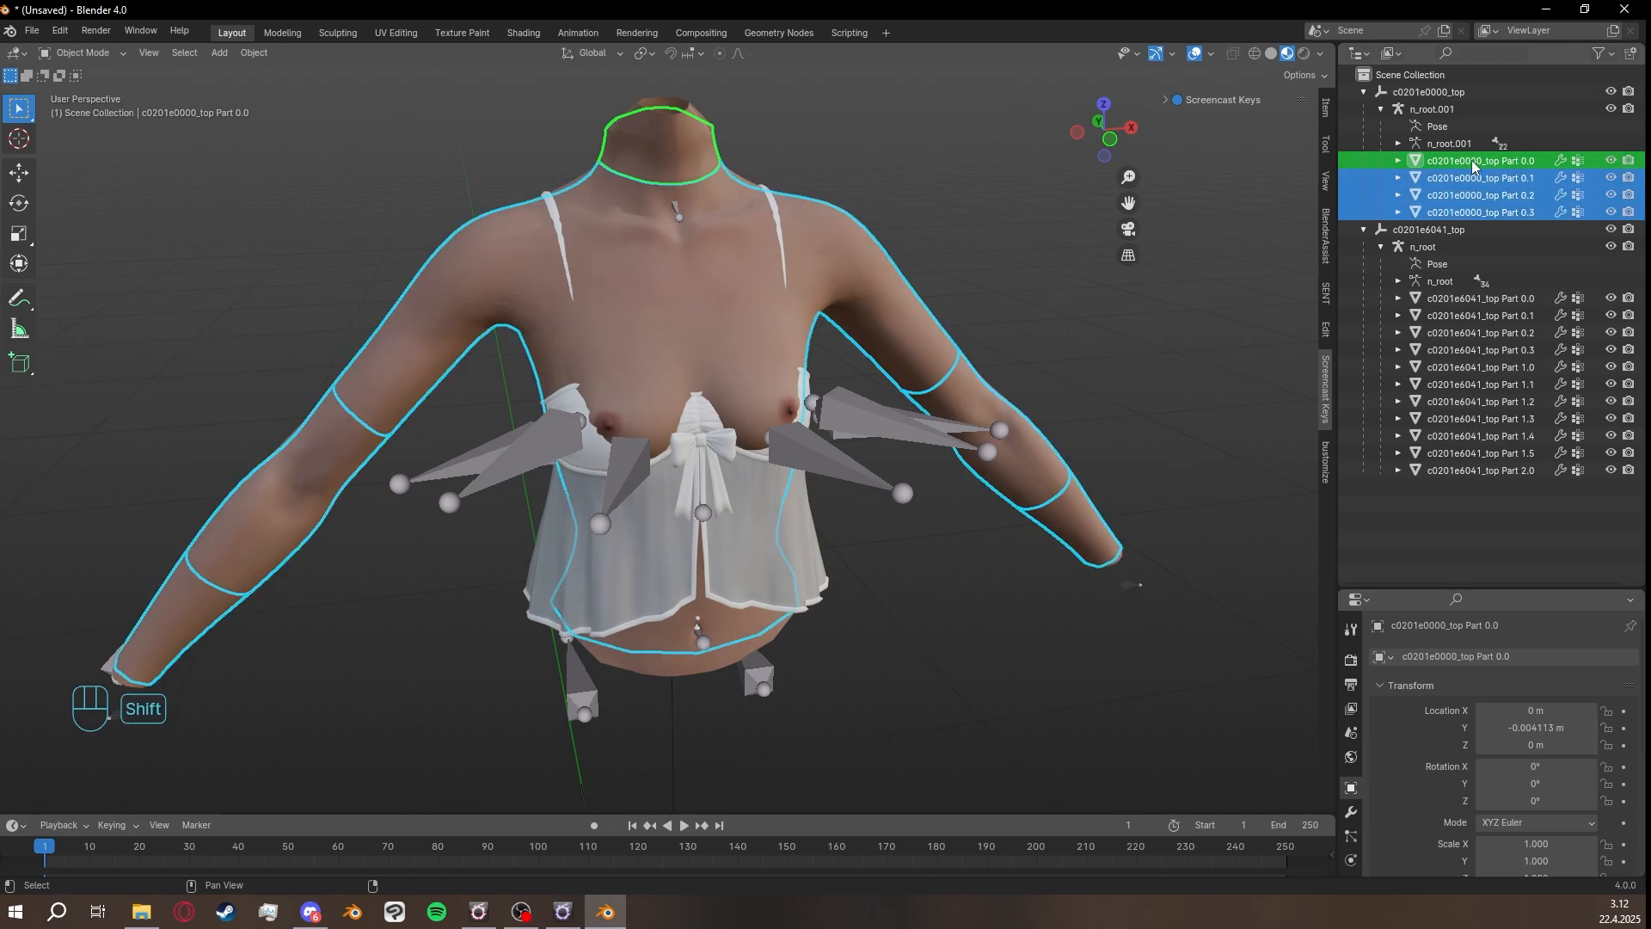
Try parenting the four selected body meshes to the n_root armature of c0201e6041_top with their transforms kept, undoing each attempt.
left_click_drag(1473, 164, 1424, 250, "shift")
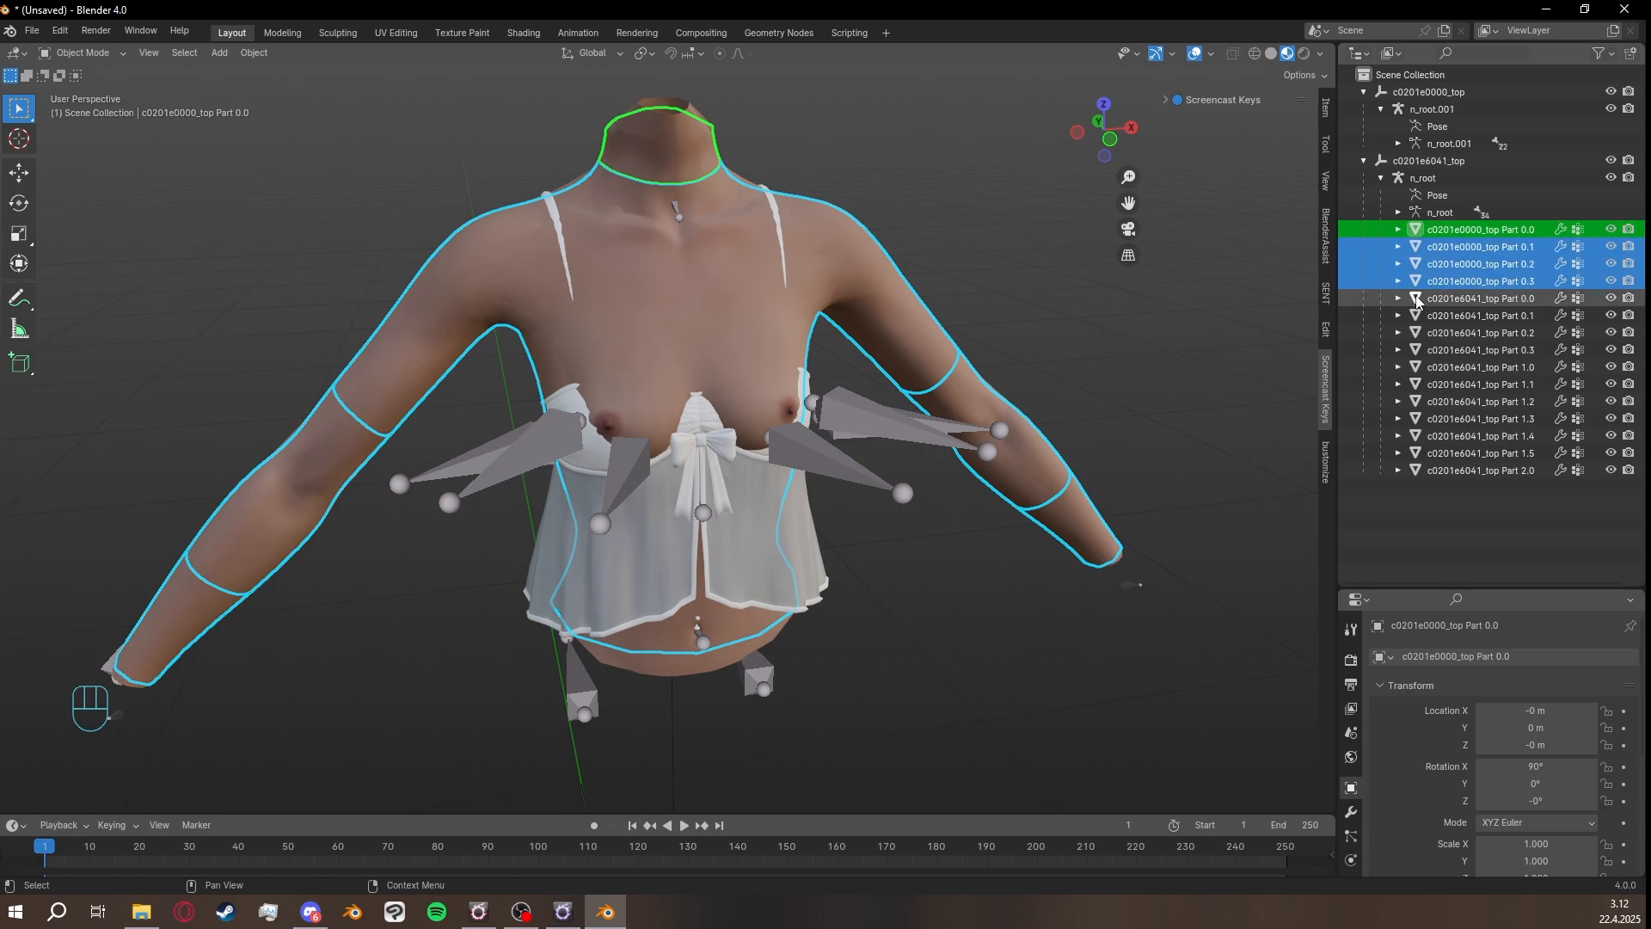
key("ctrl+z")
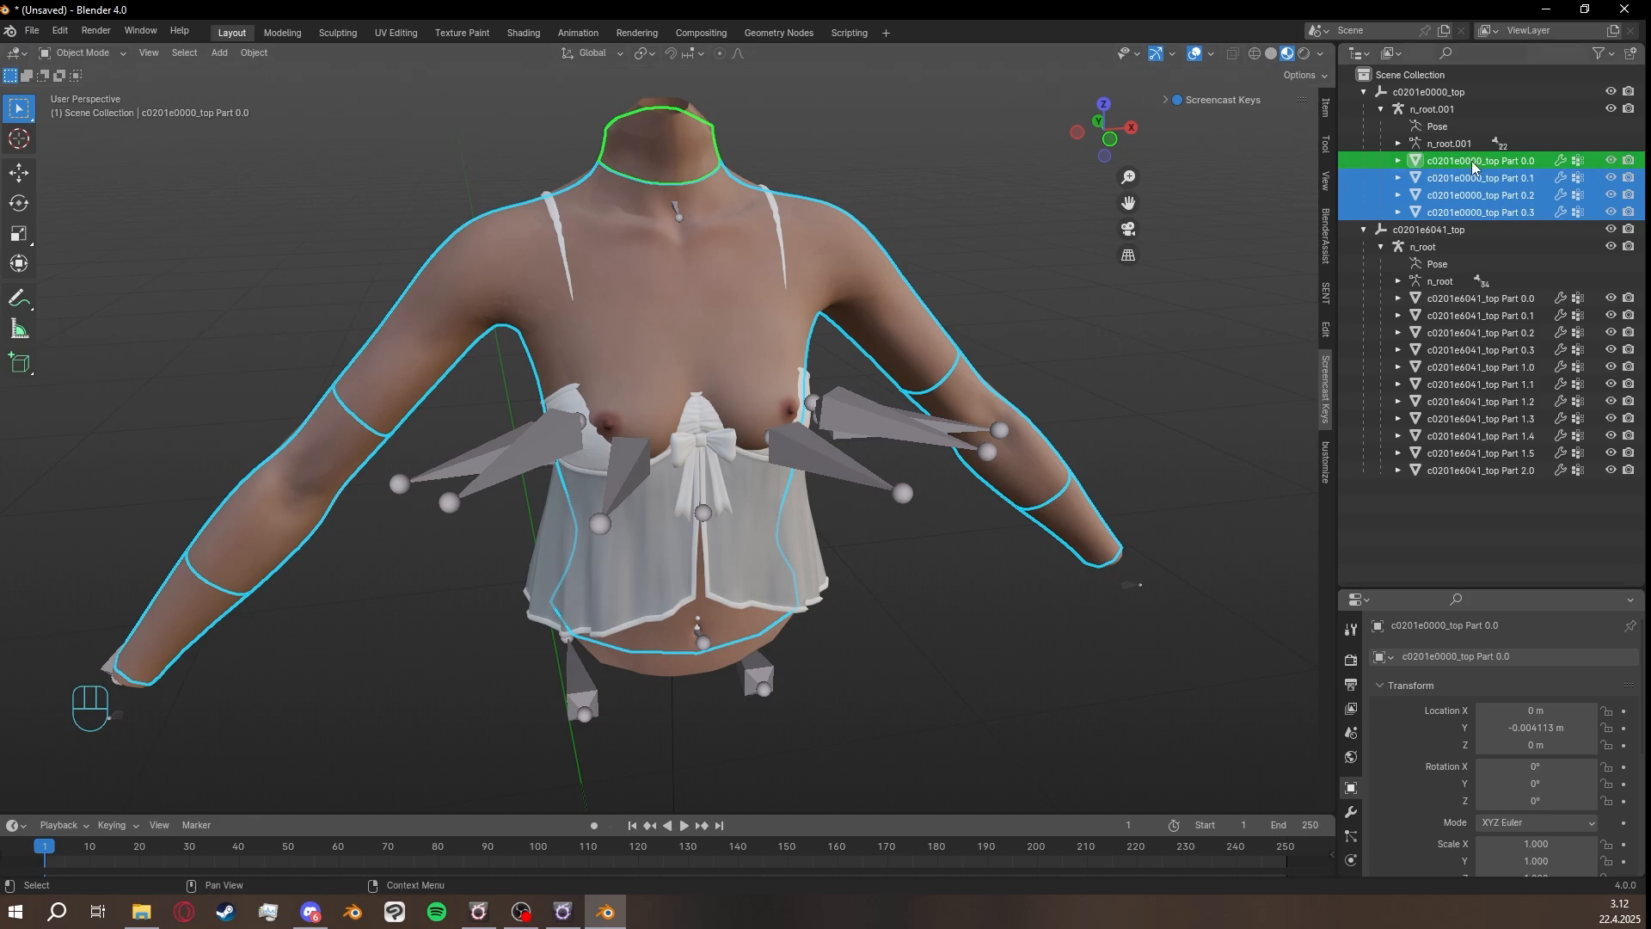
key("shift")
left_click_drag(1472, 165, 1434, 249)
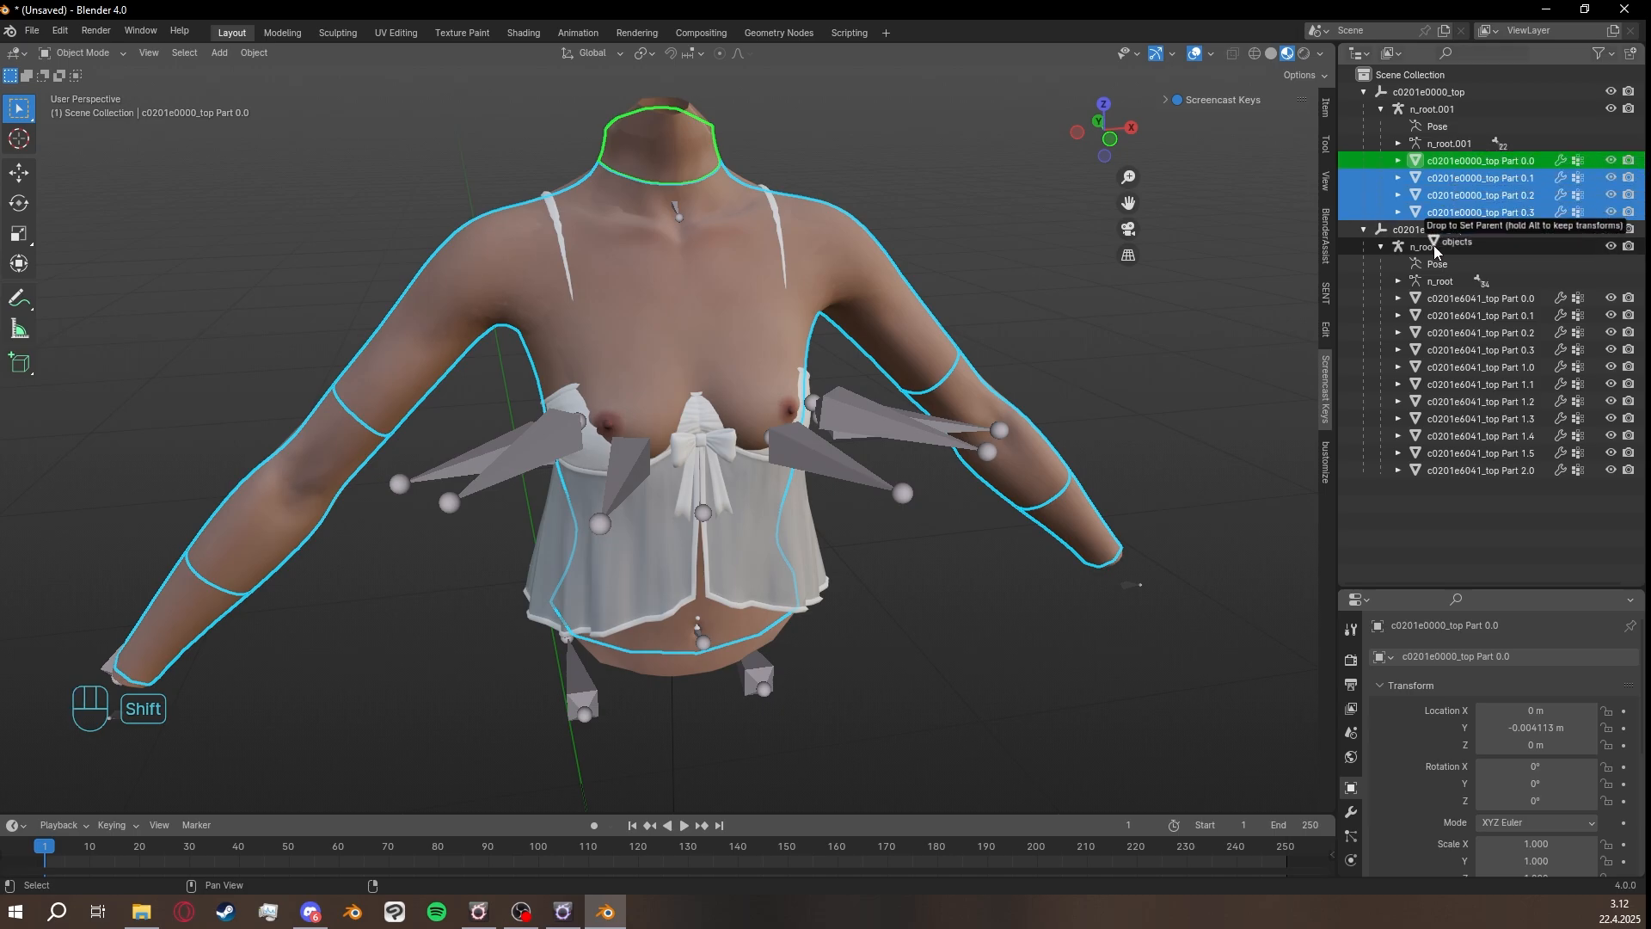
left_click_drag(1434, 251, 1434, 251, "alt+shift")
left_click_drag(1434, 251, 1434, 251, "alt+shift")
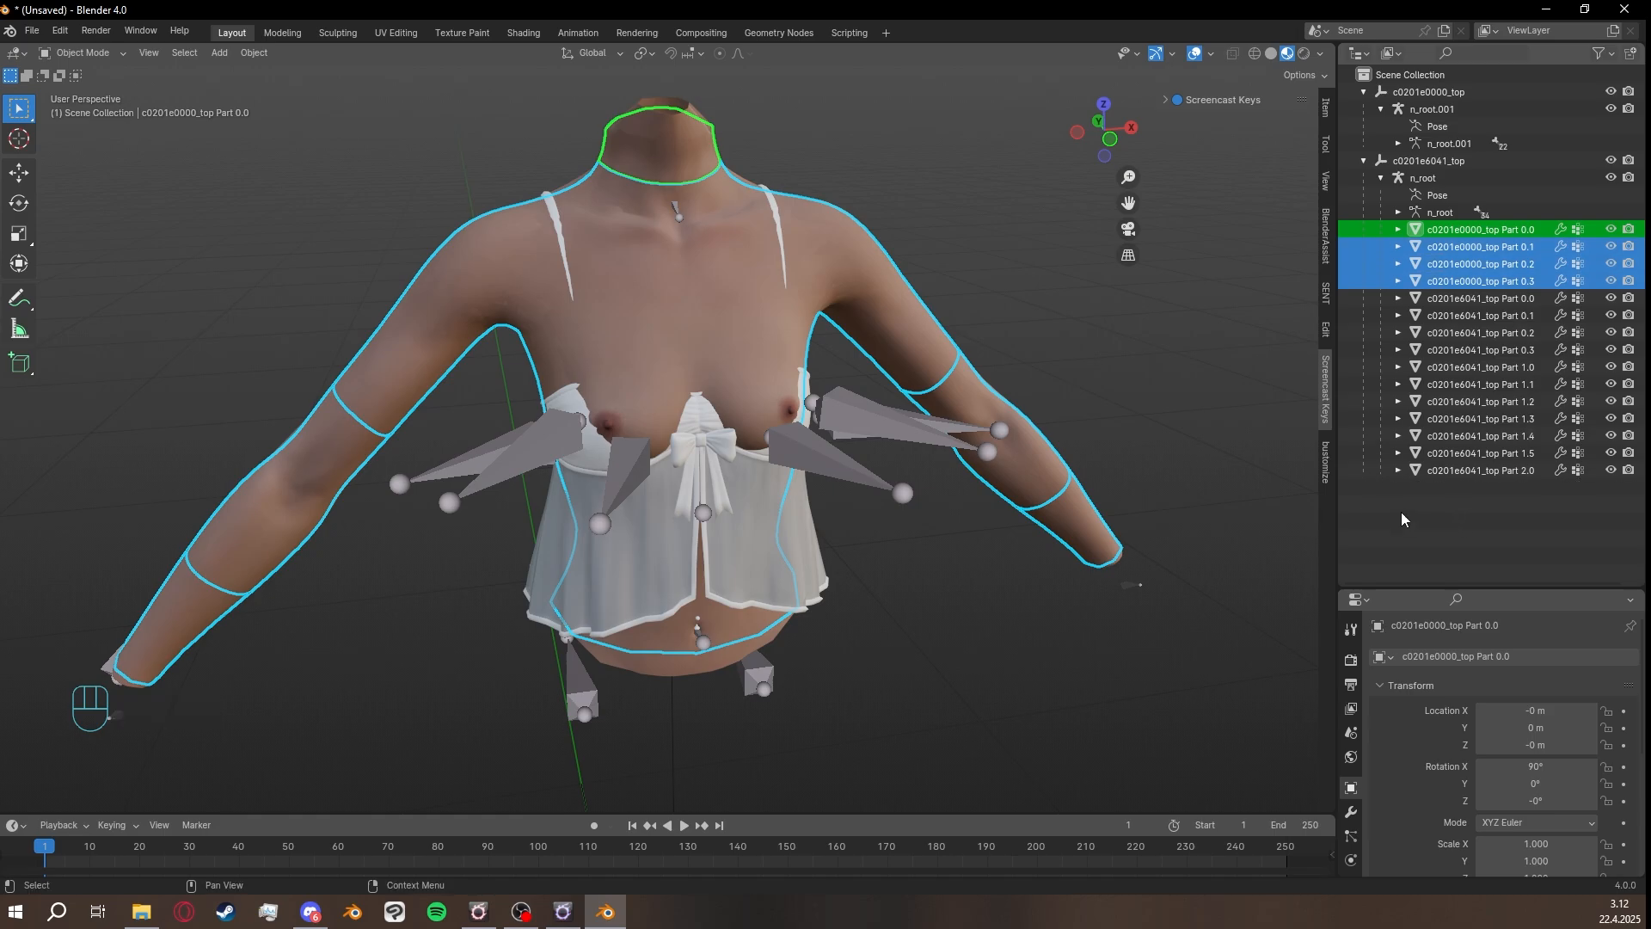
key("ctrl+z")
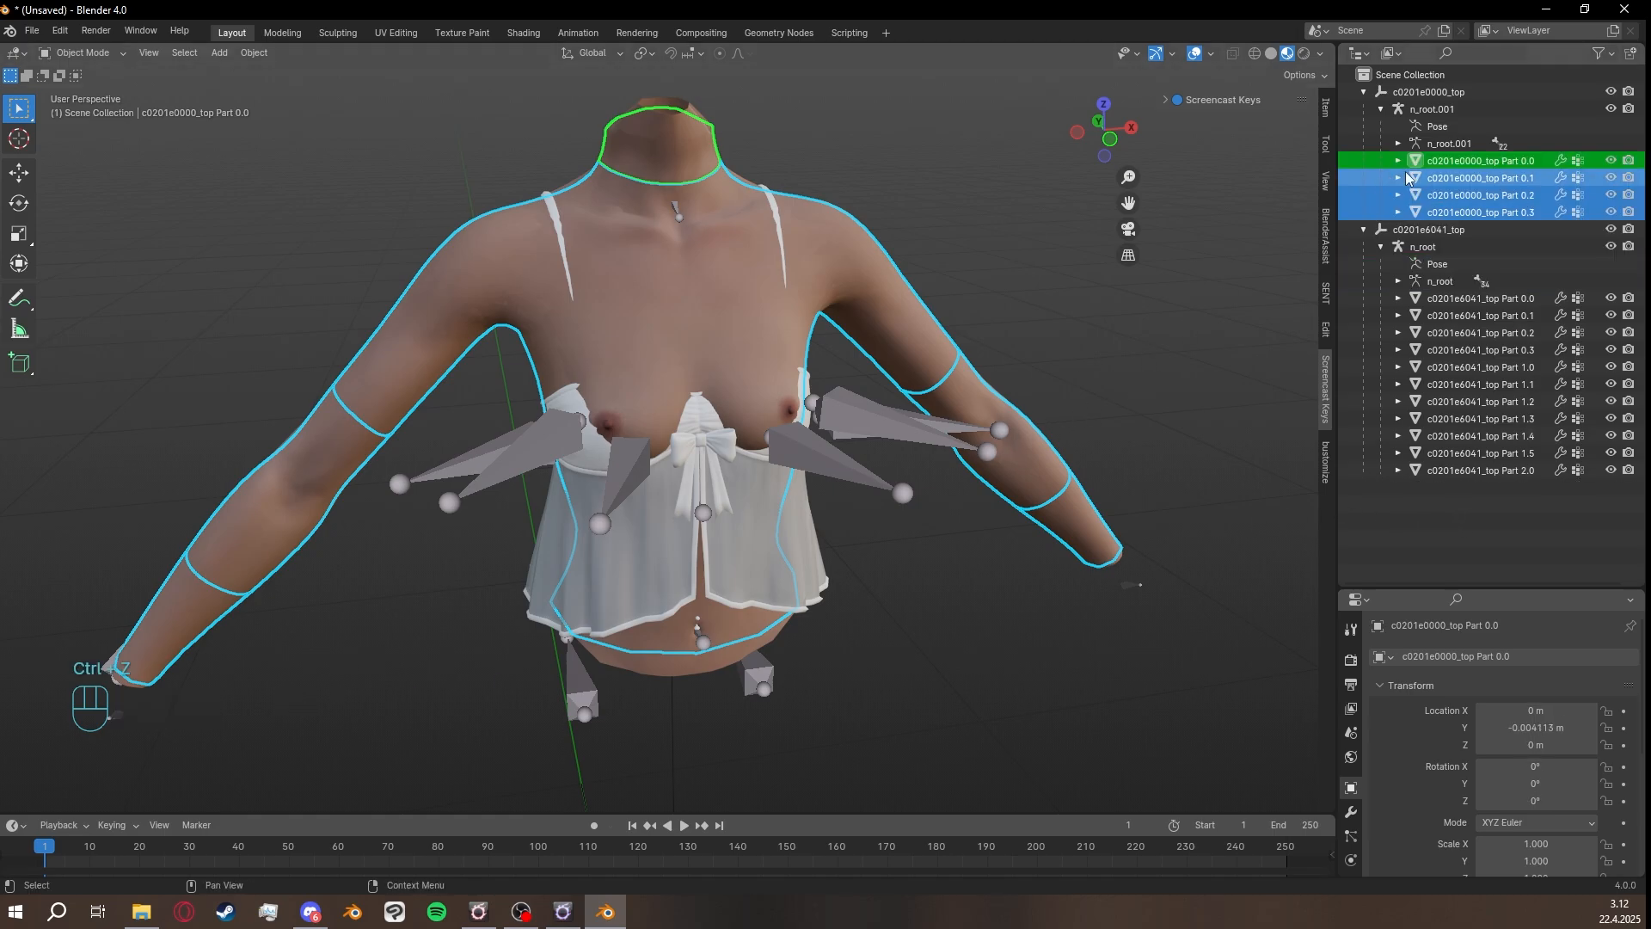
Try parenting the four body meshes to n_root without keeping their transforms, and undo it after viewing the result.
left_click_drag(1478, 165, 1436, 249, "shift")
middle_click_drag(894, 447, 658, 572)
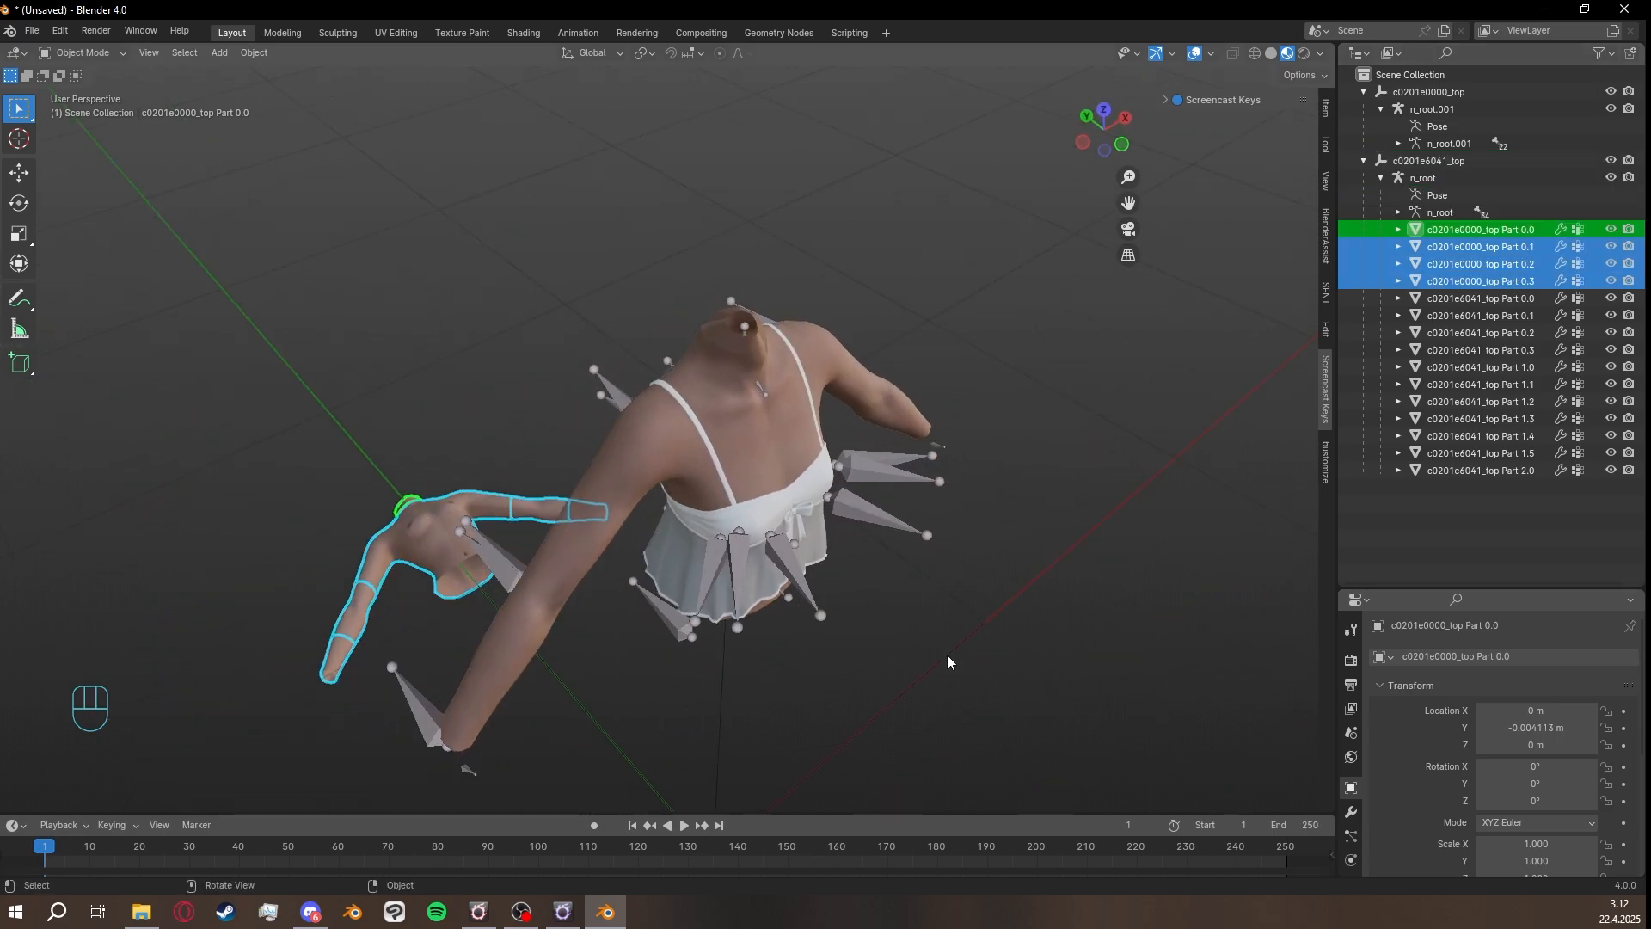
key("ctrl+z")
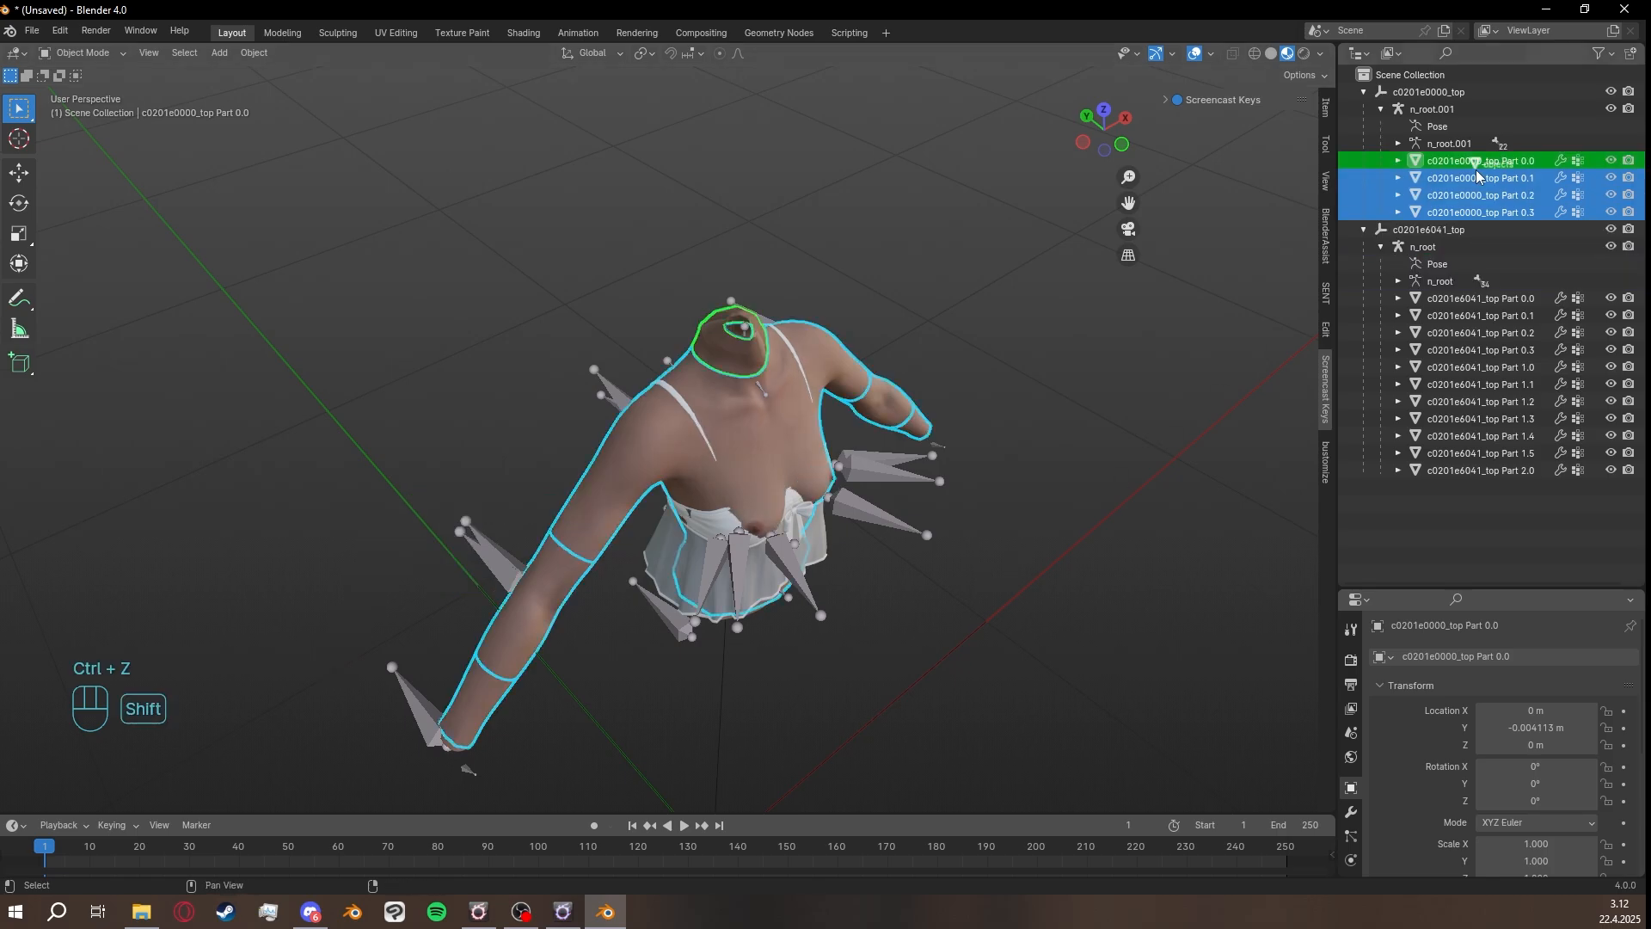
Parent c0201e0000_top Part 0.0 through Part 0.3 to the n_root armature of c0201e6041_top, keeping their transforms.
left_click_drag(1475, 163, 1429, 245, "shift")
middle_click_drag(1245, 428, 1129, 426)
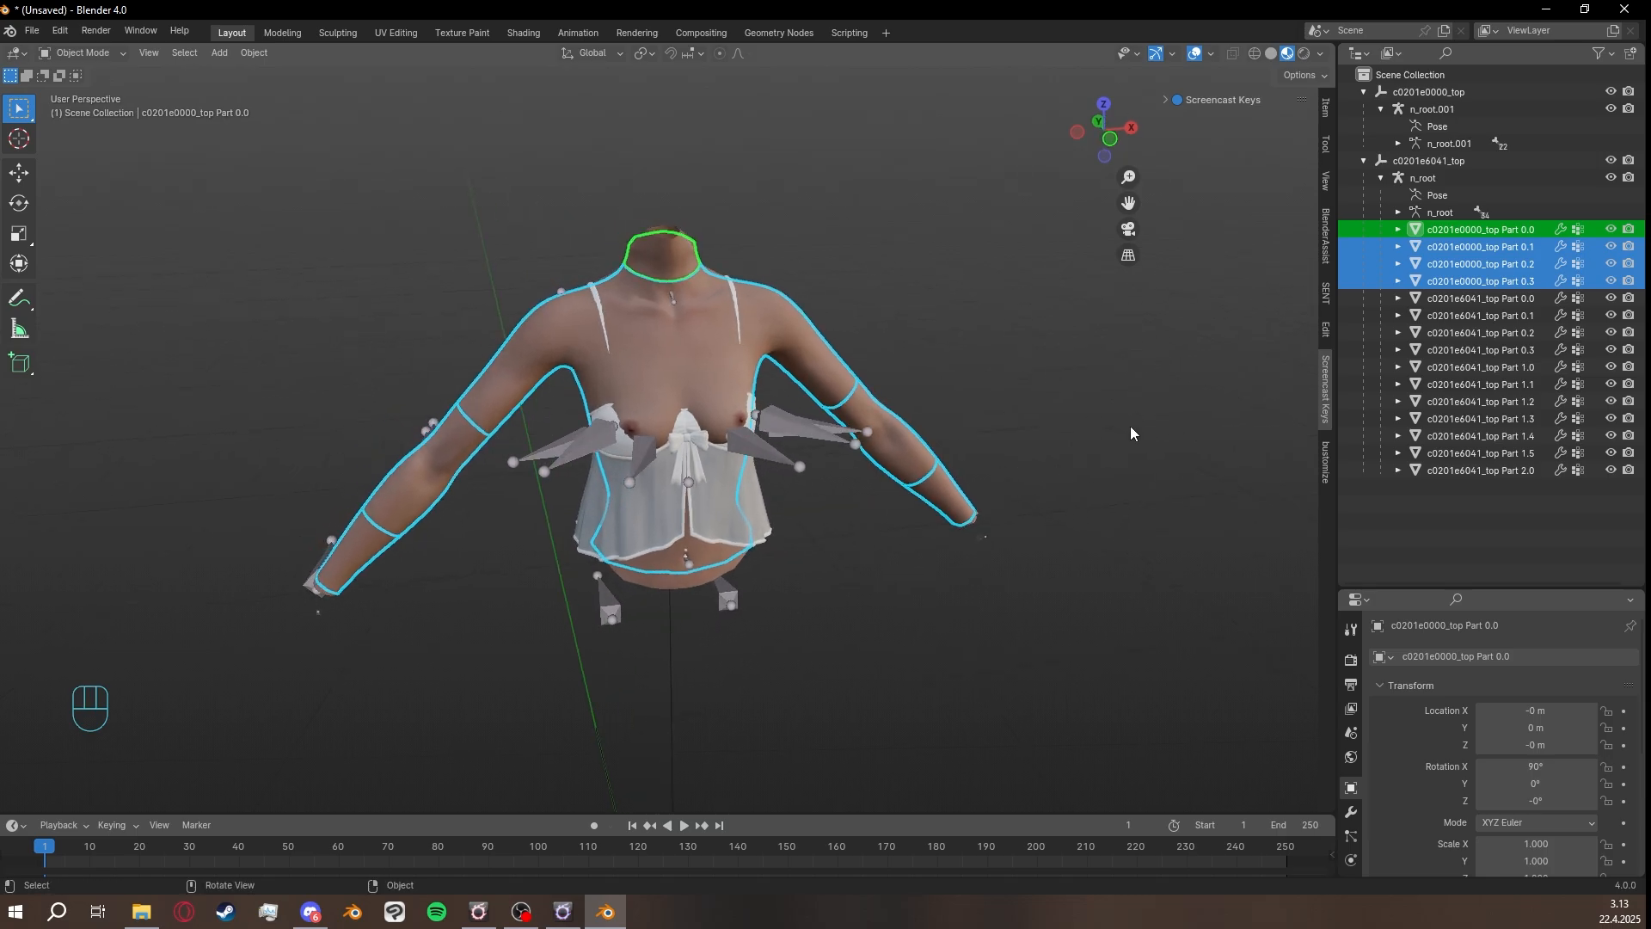
Delete the leftover c0201e0000_top empty together with its n_root.001 armature.
left_click(1404, 93)
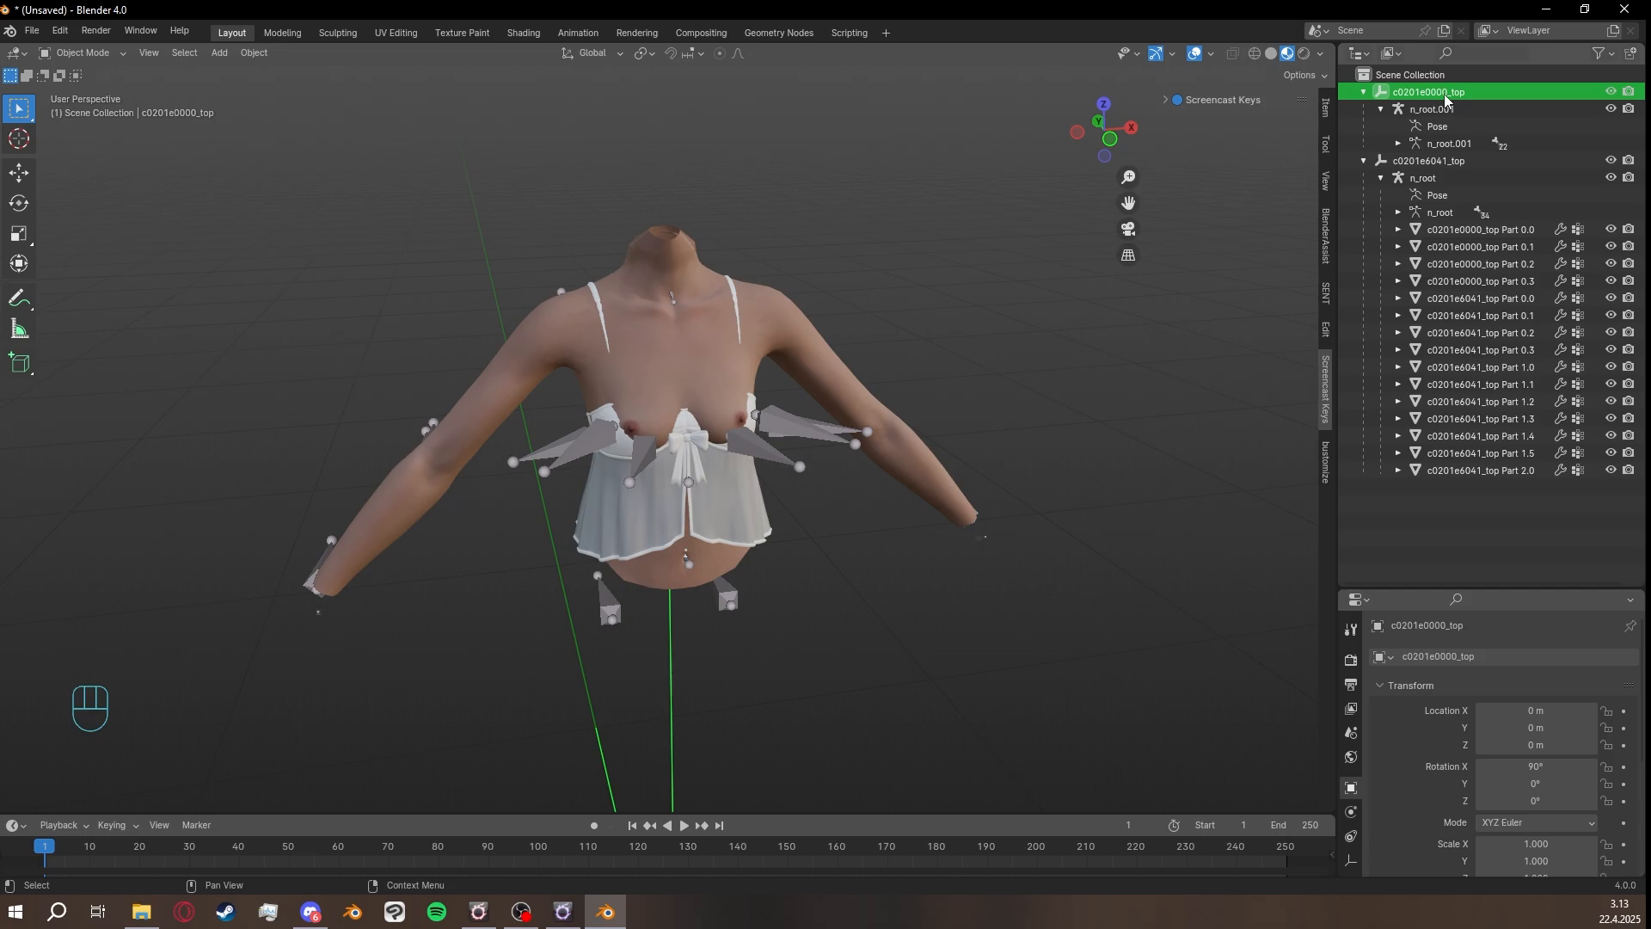
left_click(1448, 142, "shift")
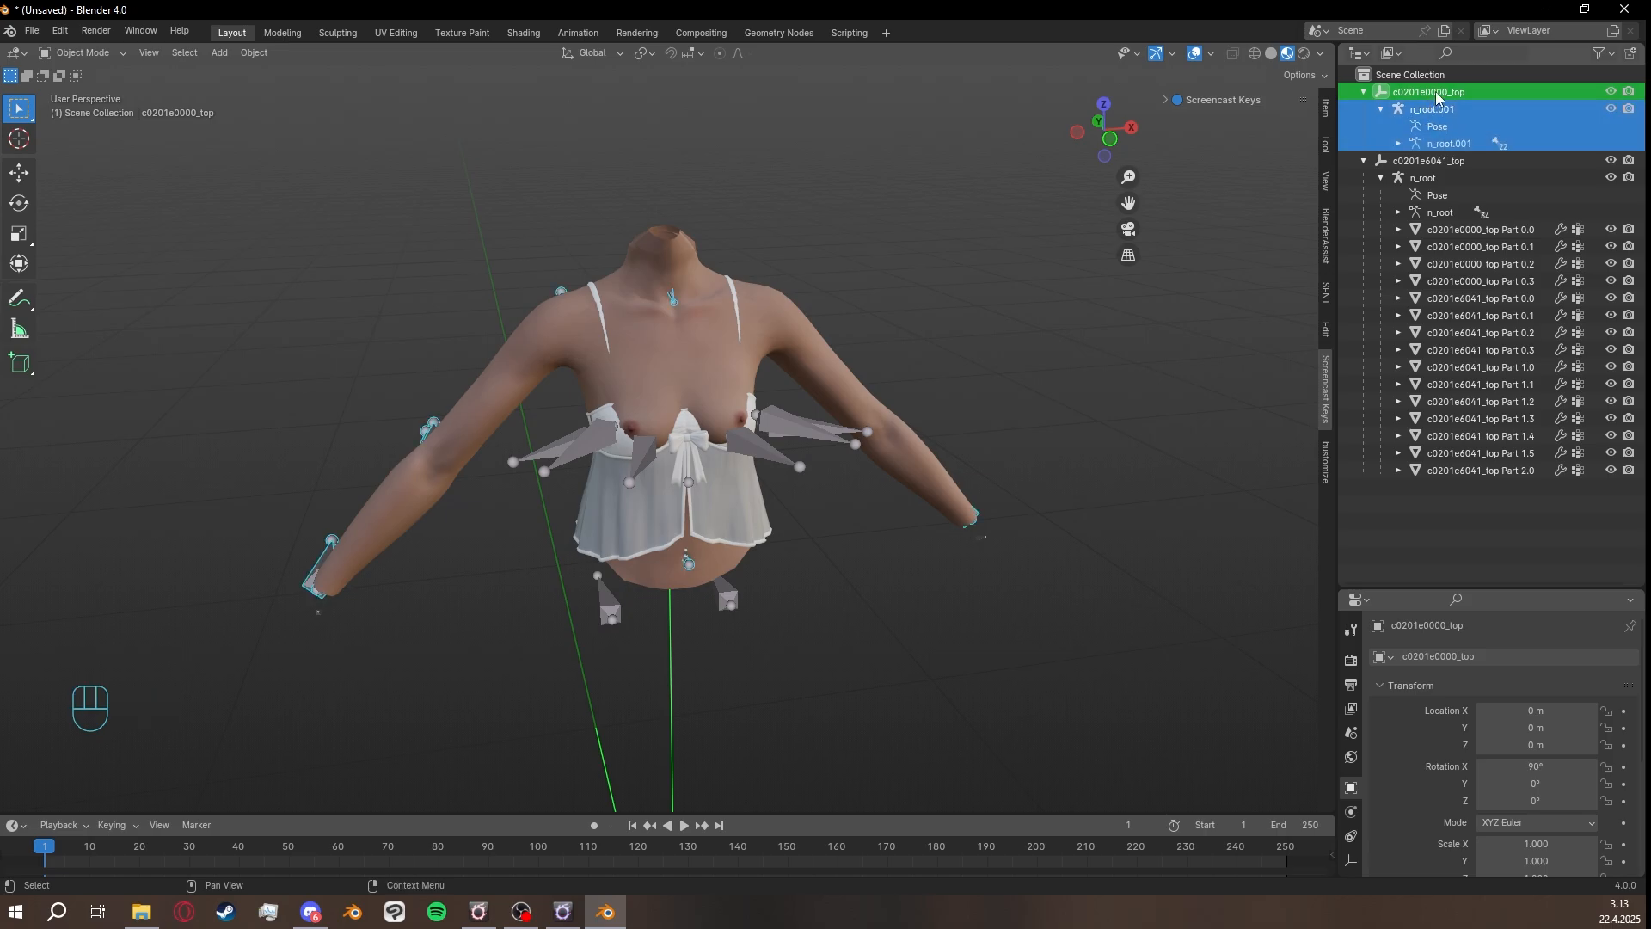
key("Delete")
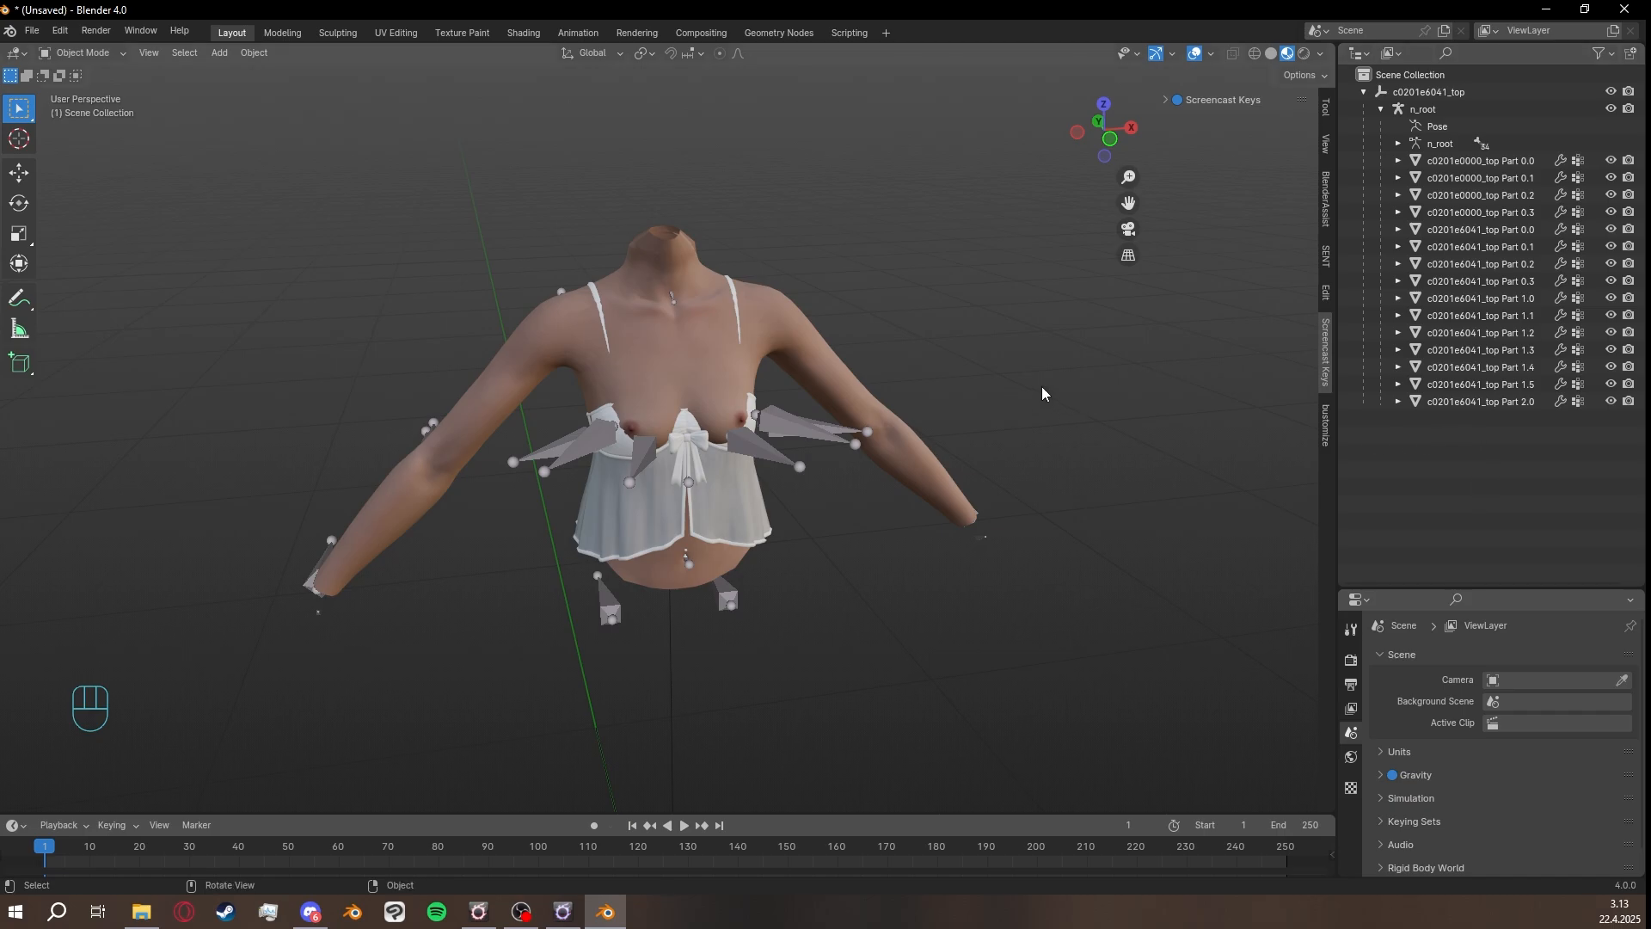
Hide the imported body meshes c0201e0000_top Part 0.0 through Part 0.3 in the viewport and clear the selection.
middle_click_drag(1040, 386, 1054, 380)
left_click(1510, 160)
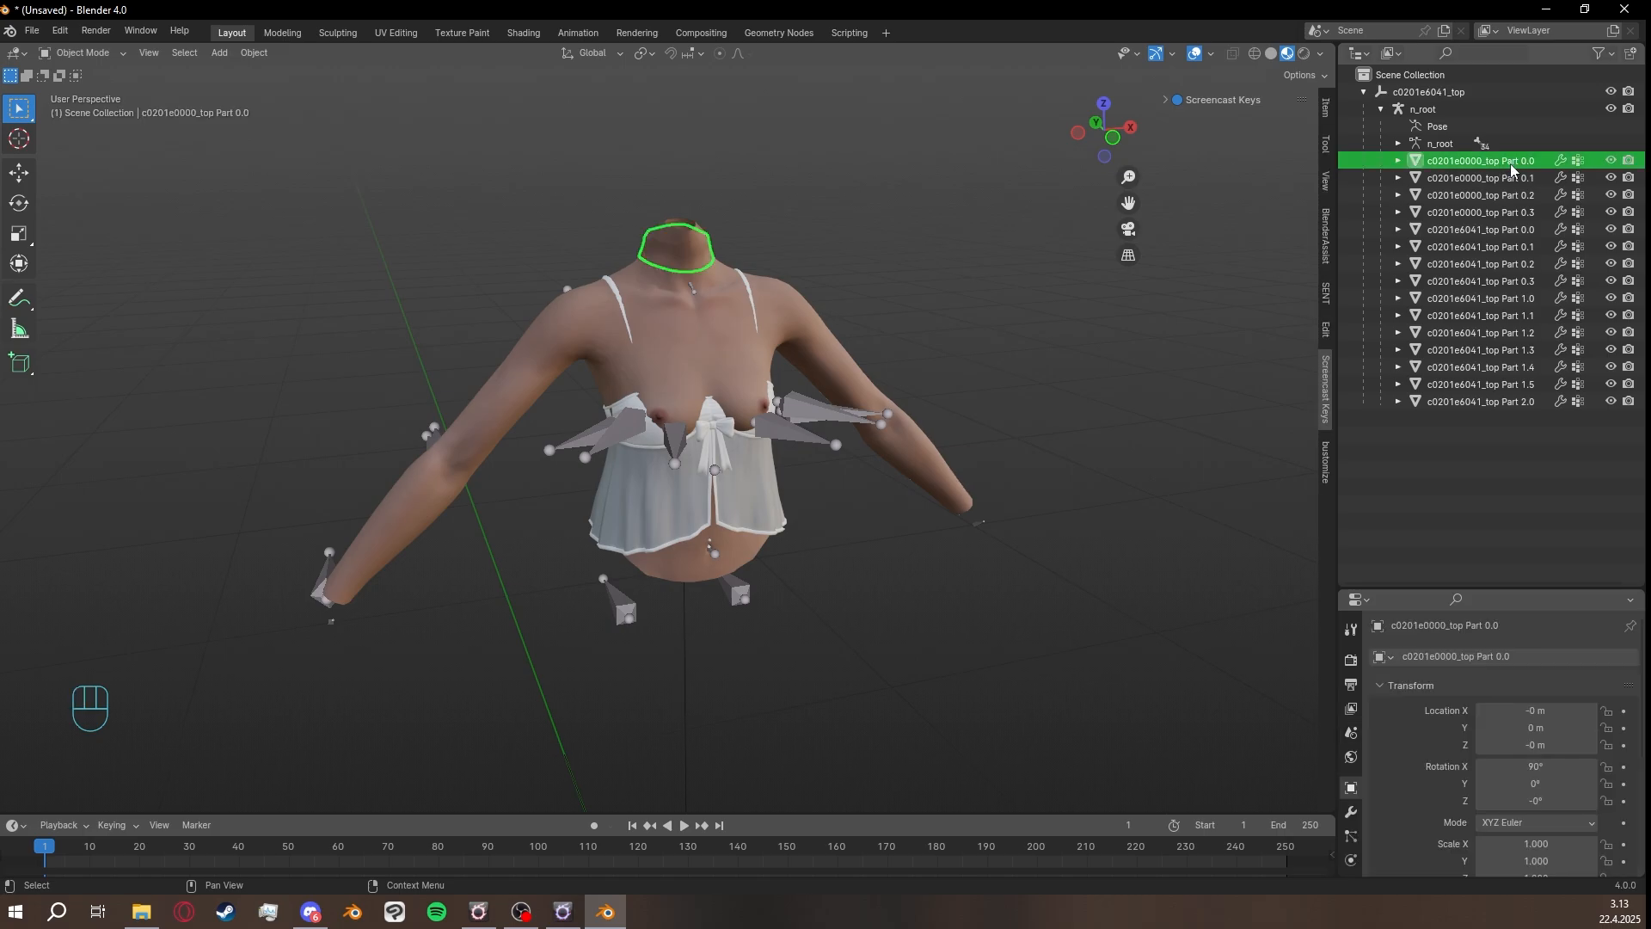
left_click(1506, 212, "shift")
middle_click_drag(1184, 312, 1117, 340)
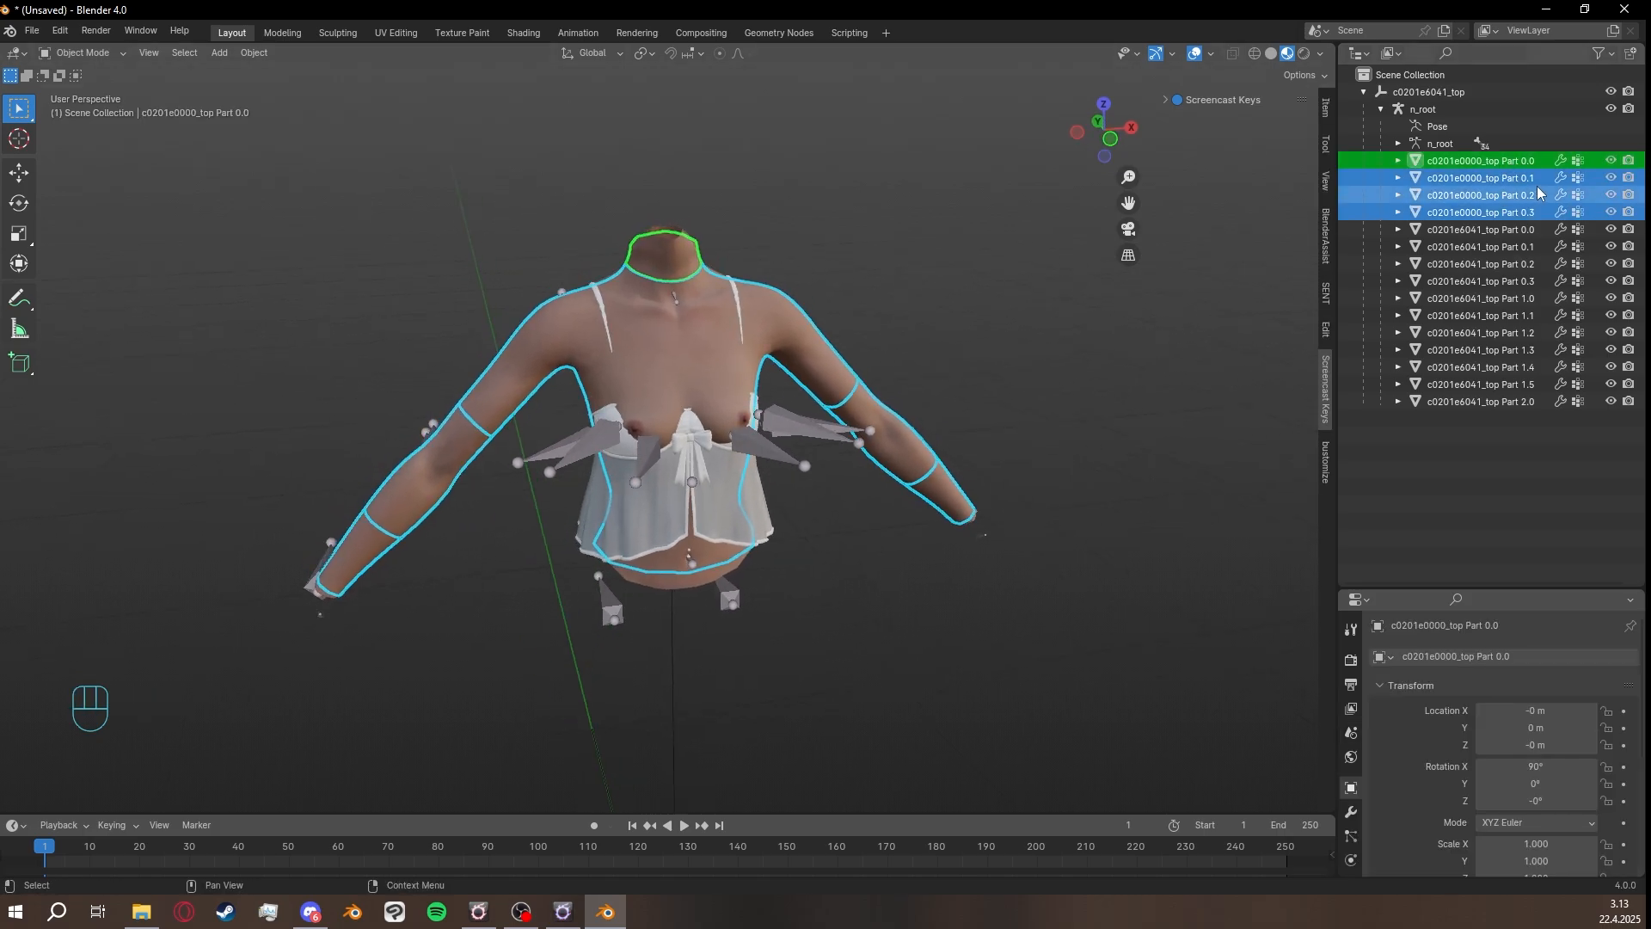
left_click_drag(1611, 161, 1613, 217)
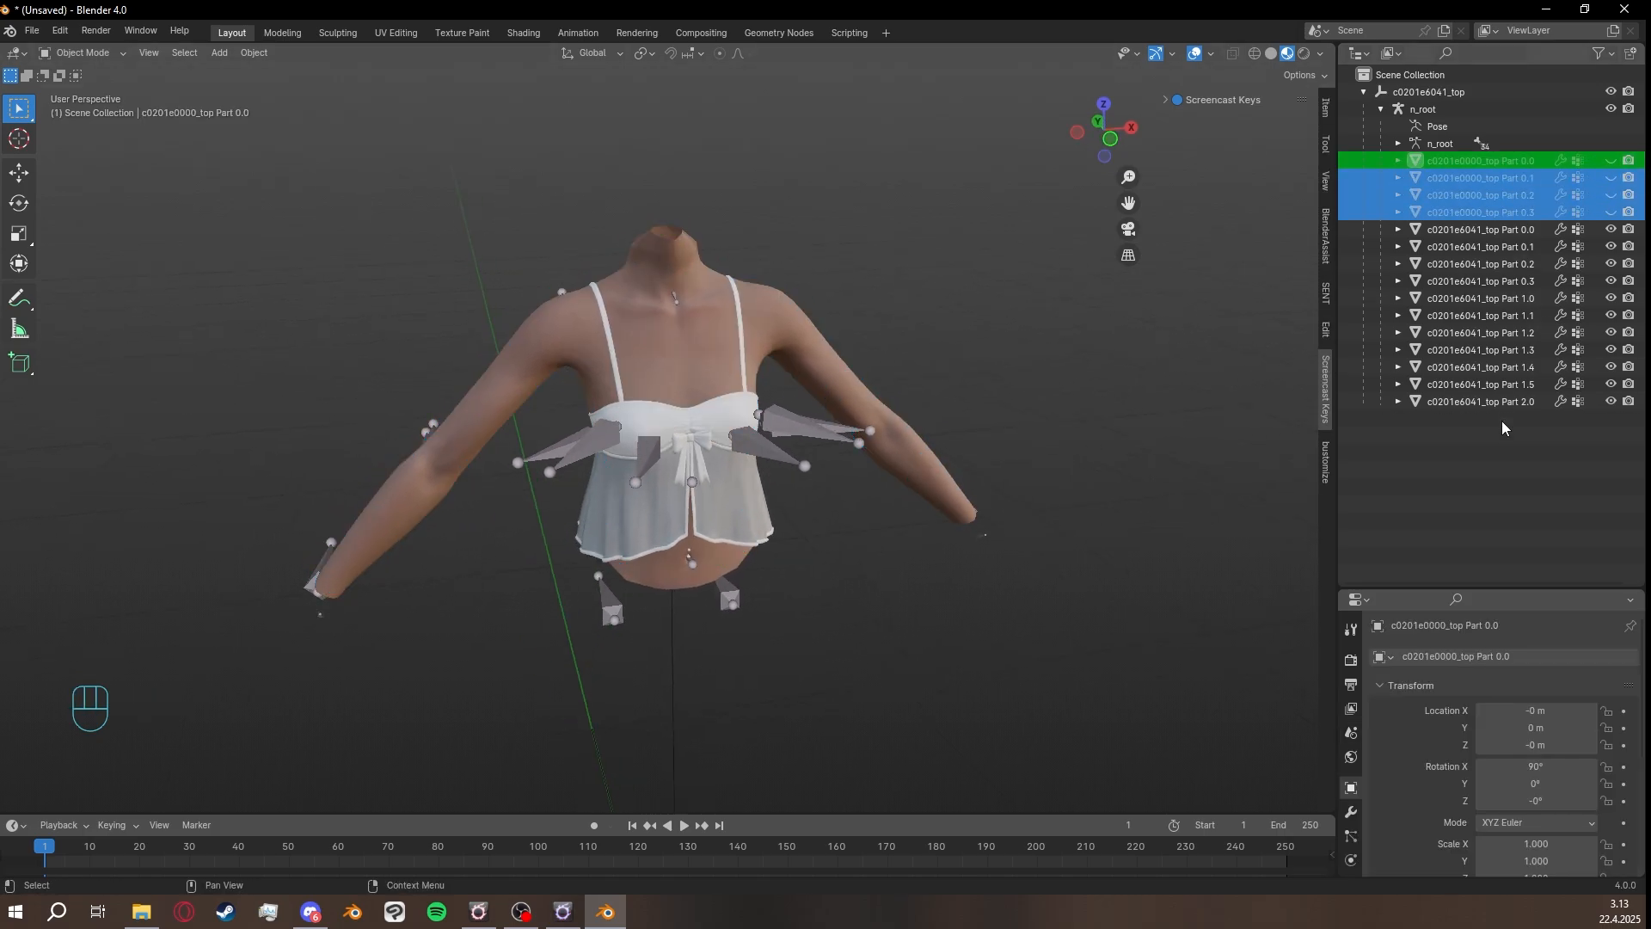
left_click(1506, 490)
middle_click_drag(1059, 442, 1067, 378, "ctrl")
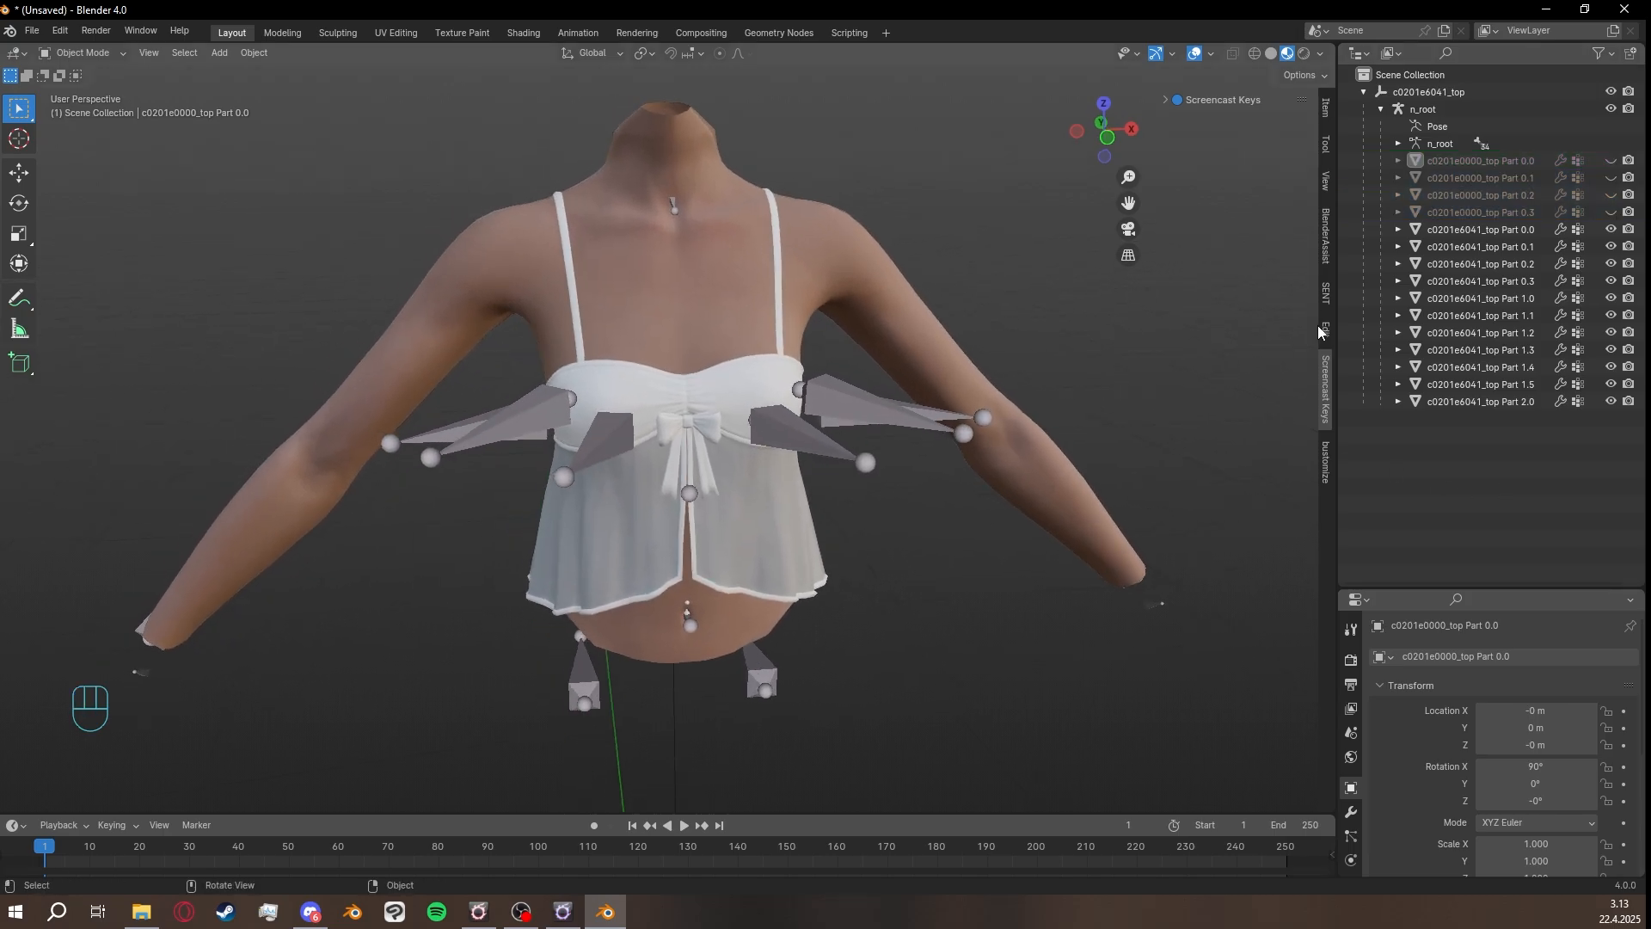
Delete the original body meshes c0201e6041_top Part 0.0 through Part 0.3.
left_click(1484, 228)
left_click(1488, 282, "shift")
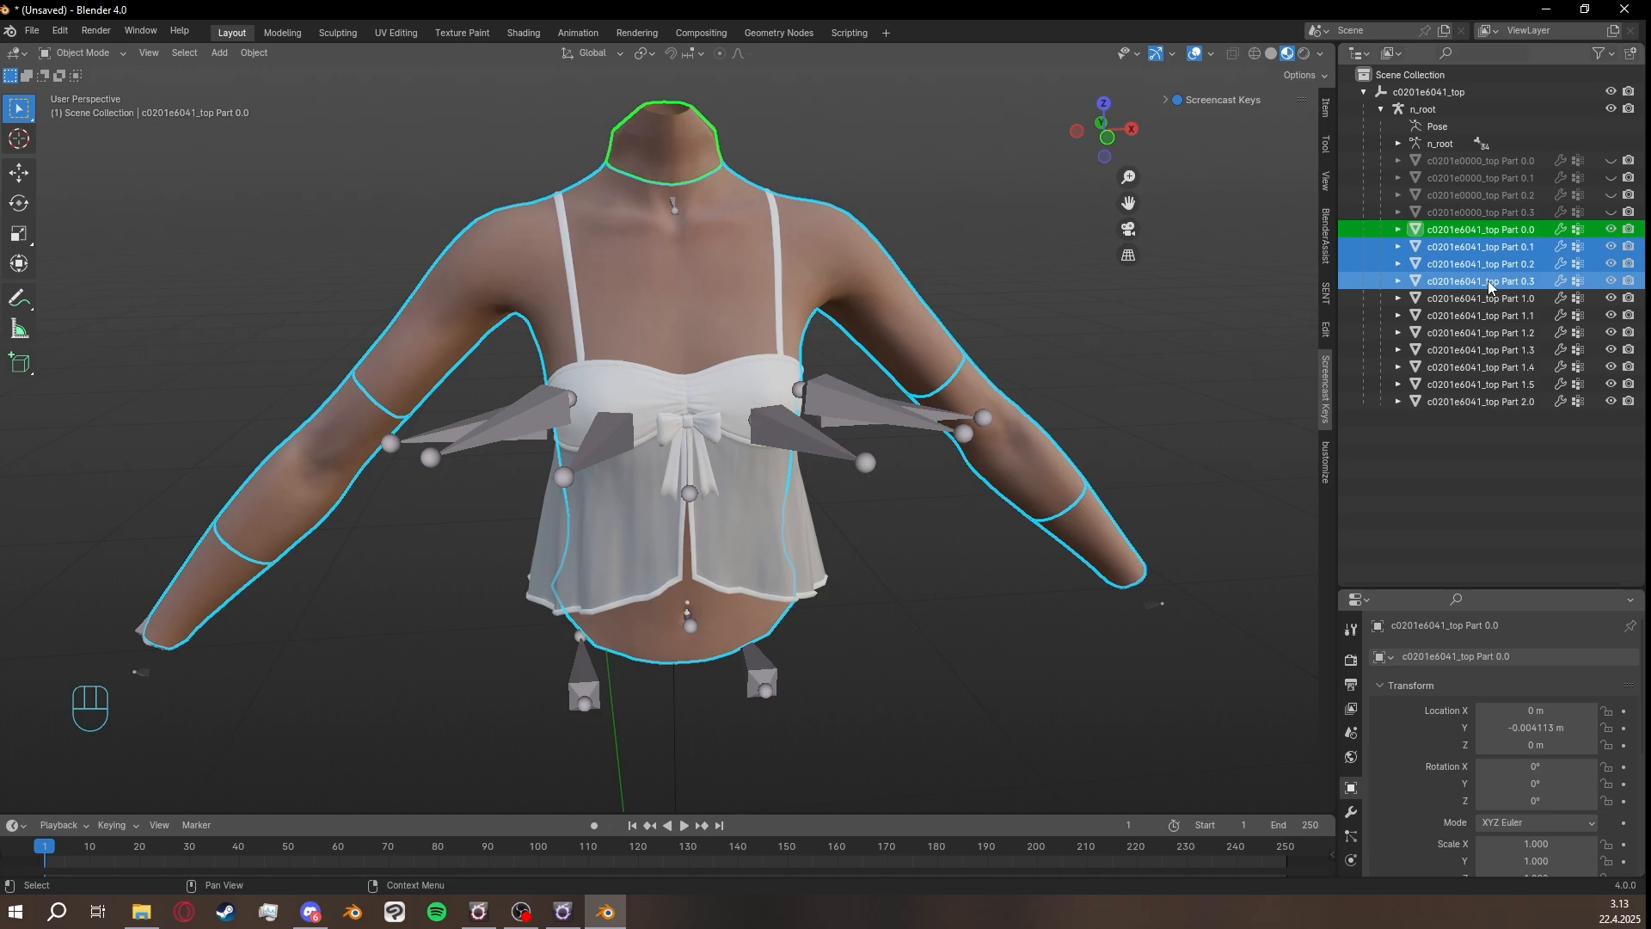
left_click(1518, 231)
left_click(1505, 284, "shift")
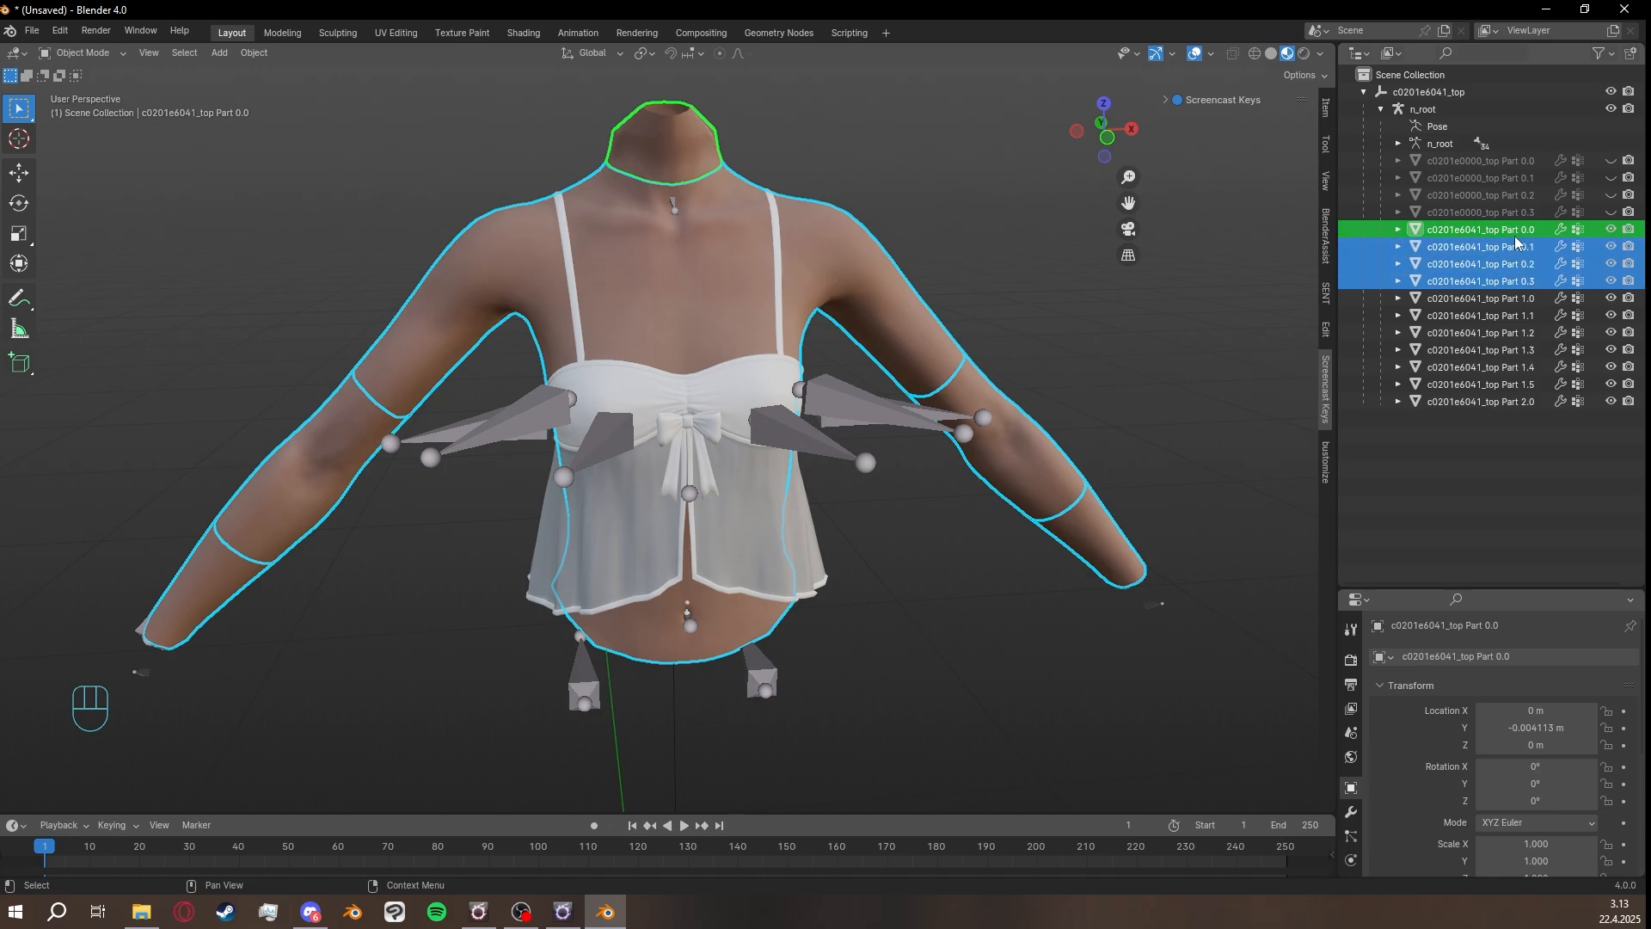
key("Delete")
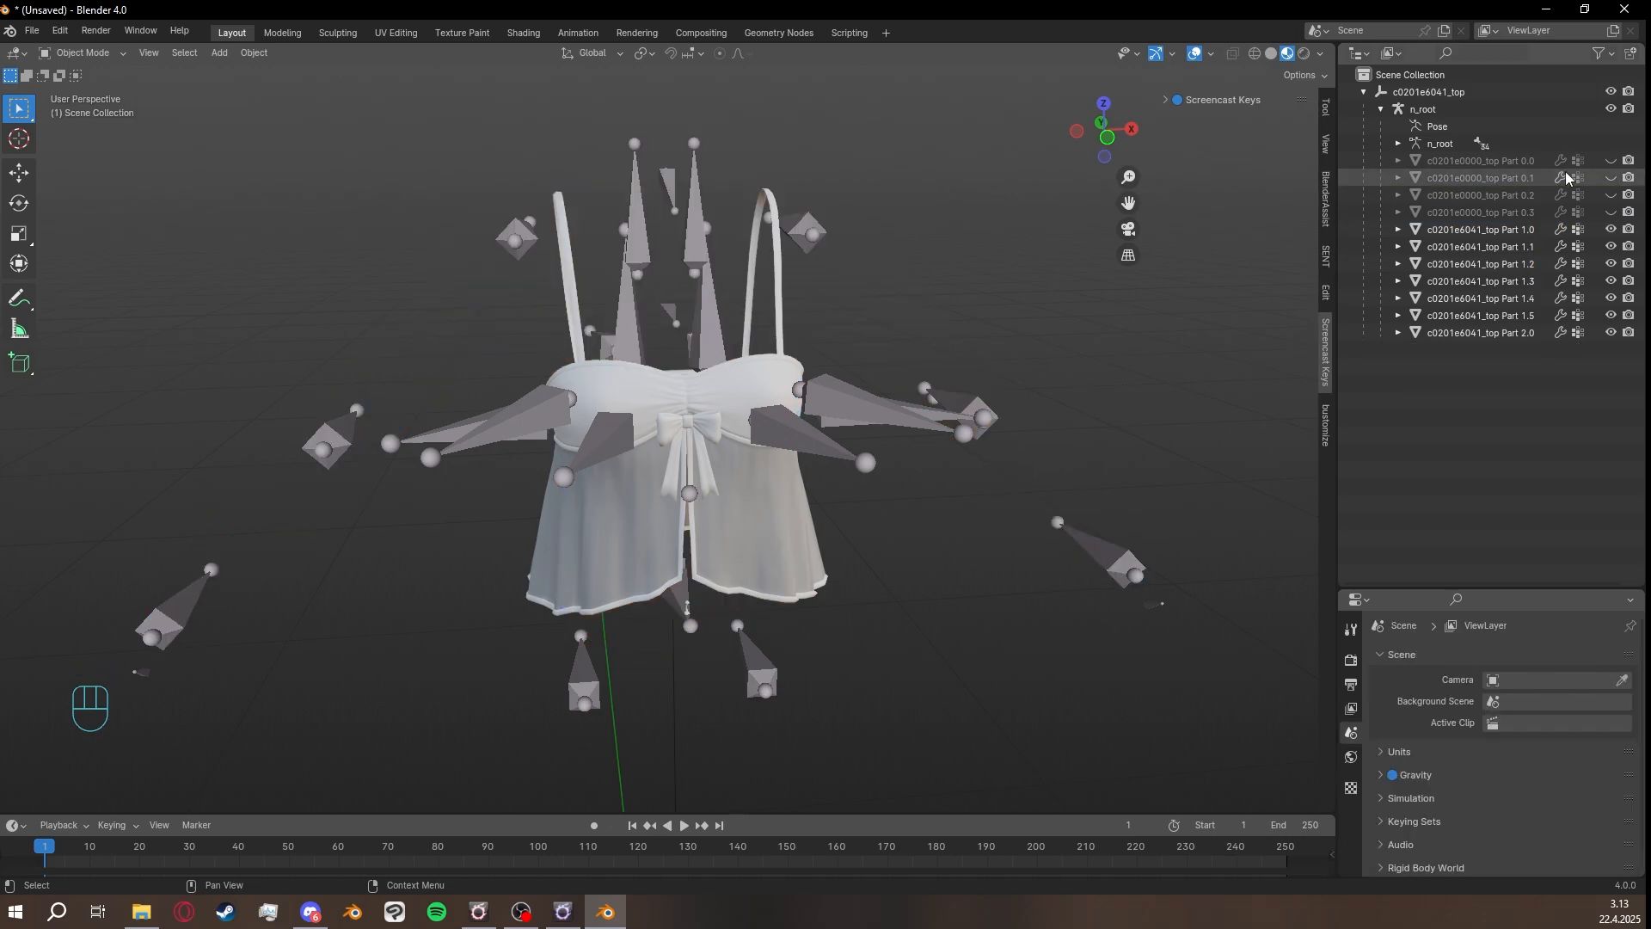
Unhide c0201e0000_top Part 0.0 through Part 0.3 and shorten the Outliner to give the Properties editor more height.
left_click_drag(1611, 161, 1613, 215)
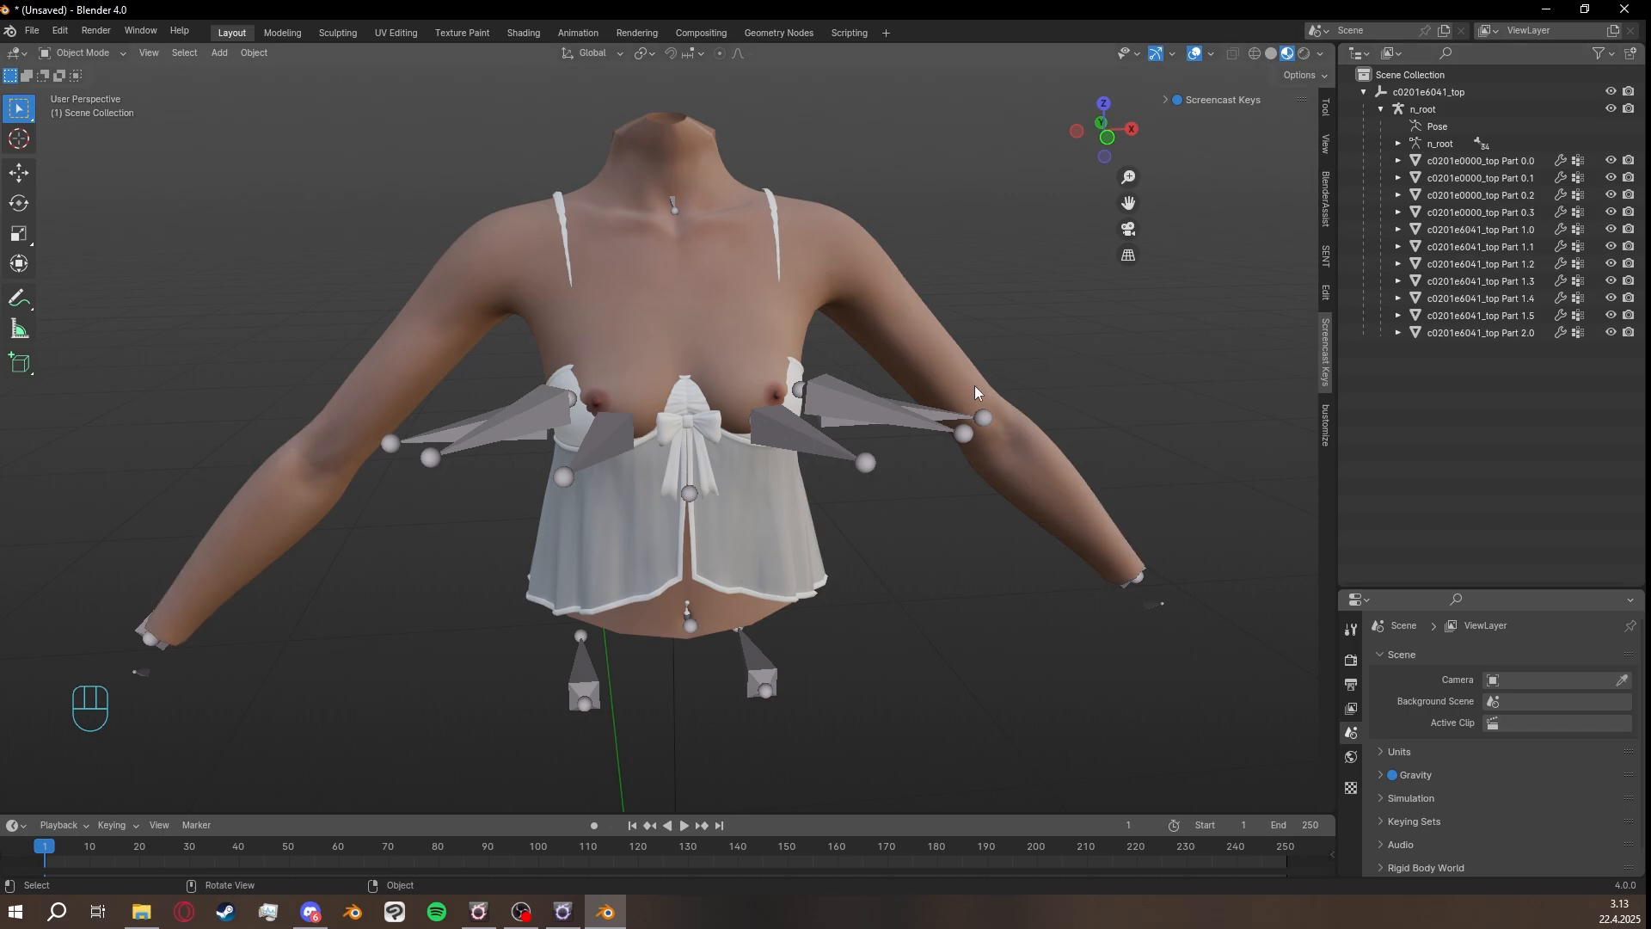
middle_click_drag(973, 386, 1135, 420)
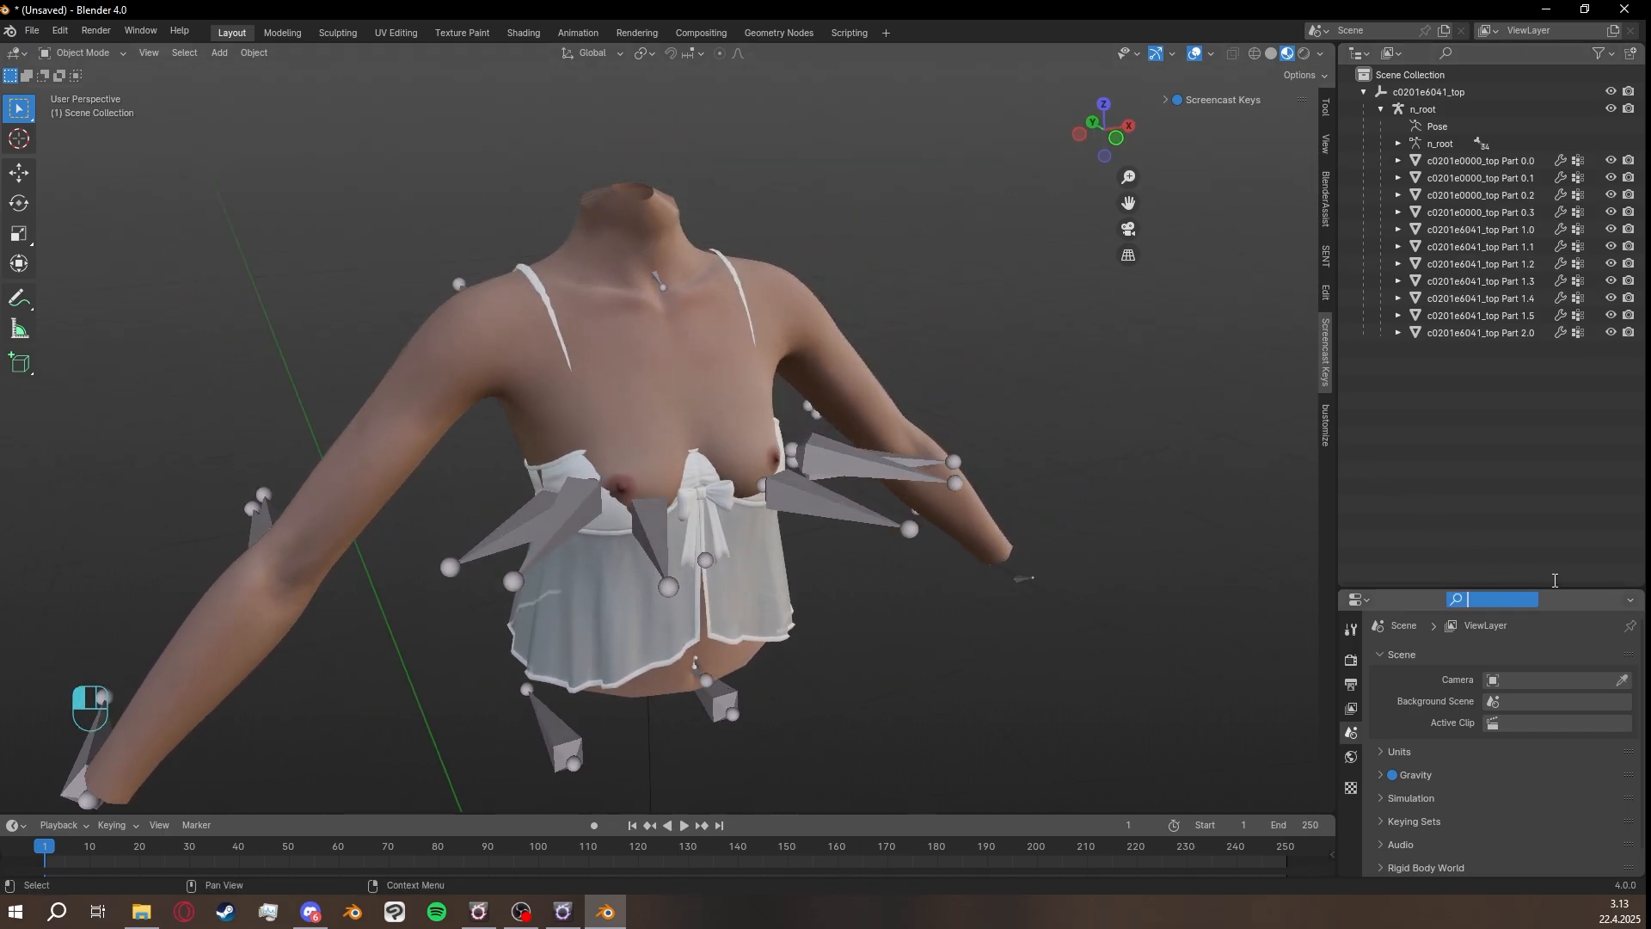
left_click_drag(1563, 587, 1560, 397)
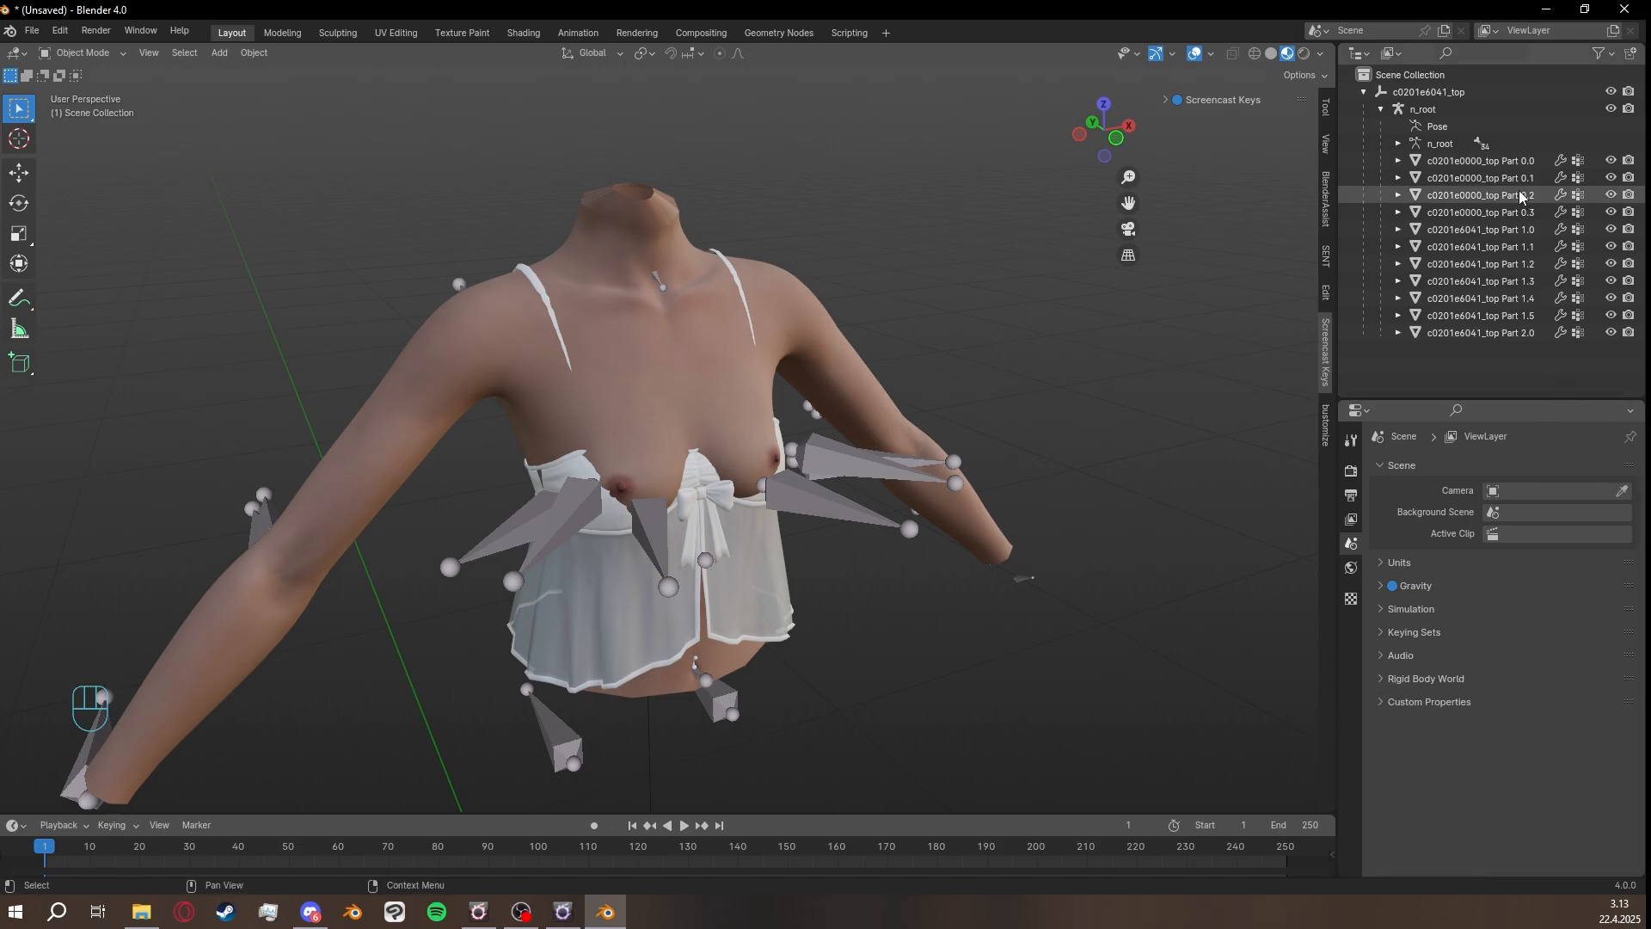
Set n_root as the object of the armature modifier on c0201e0000_top Part 0.0.
left_click(1512, 165)
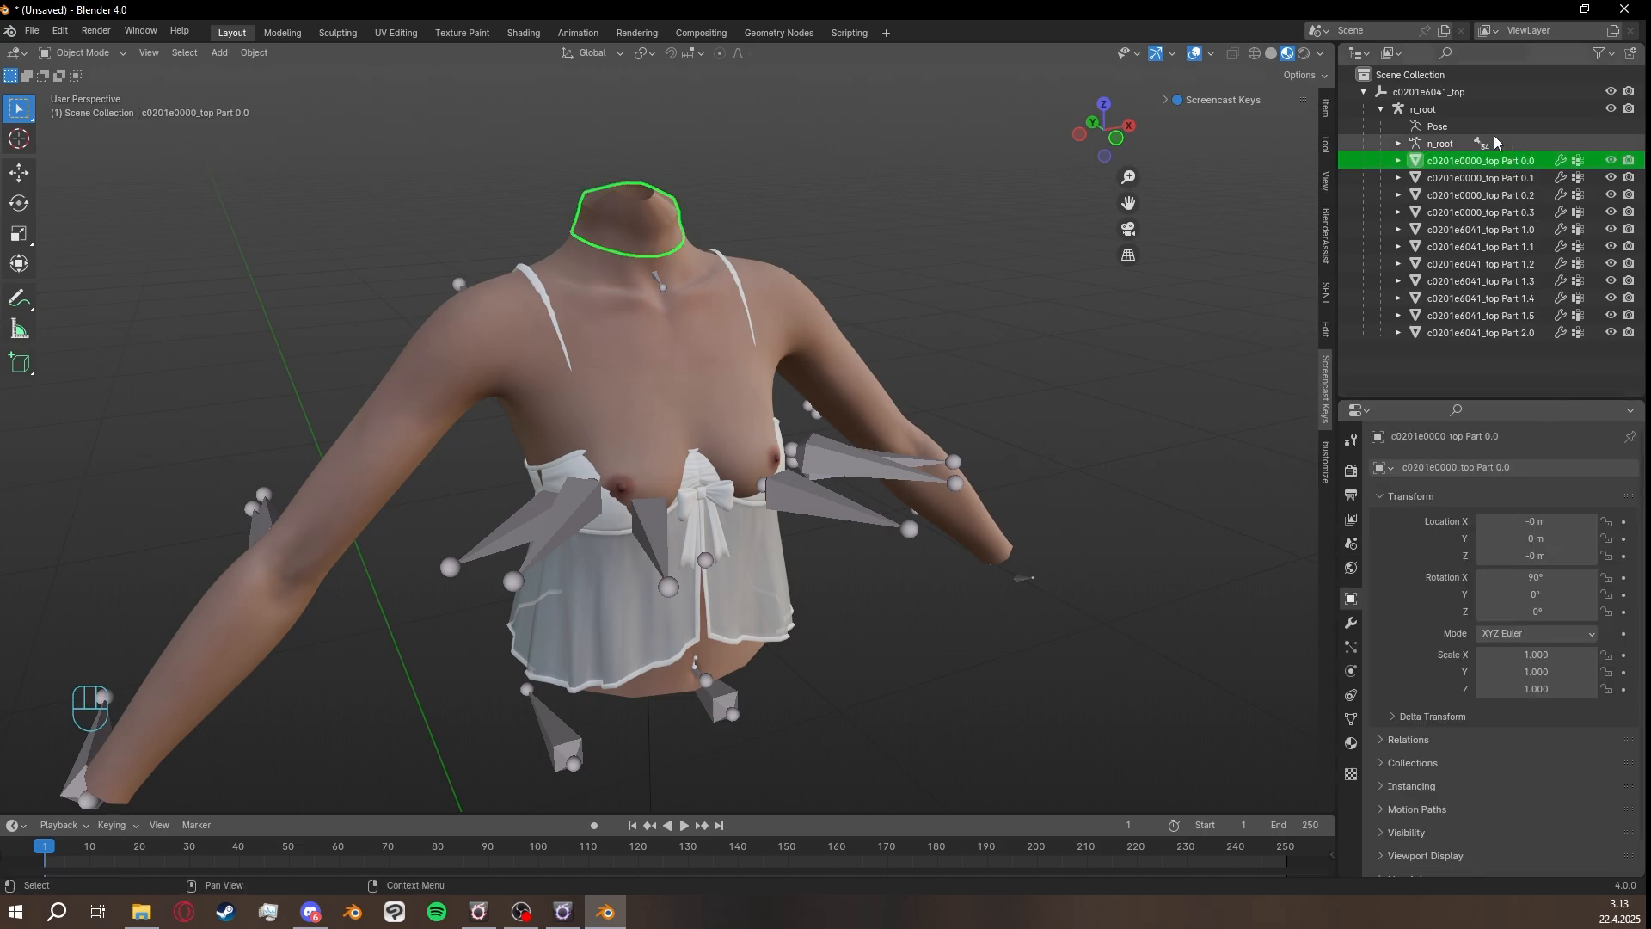
left_click(1449, 111)
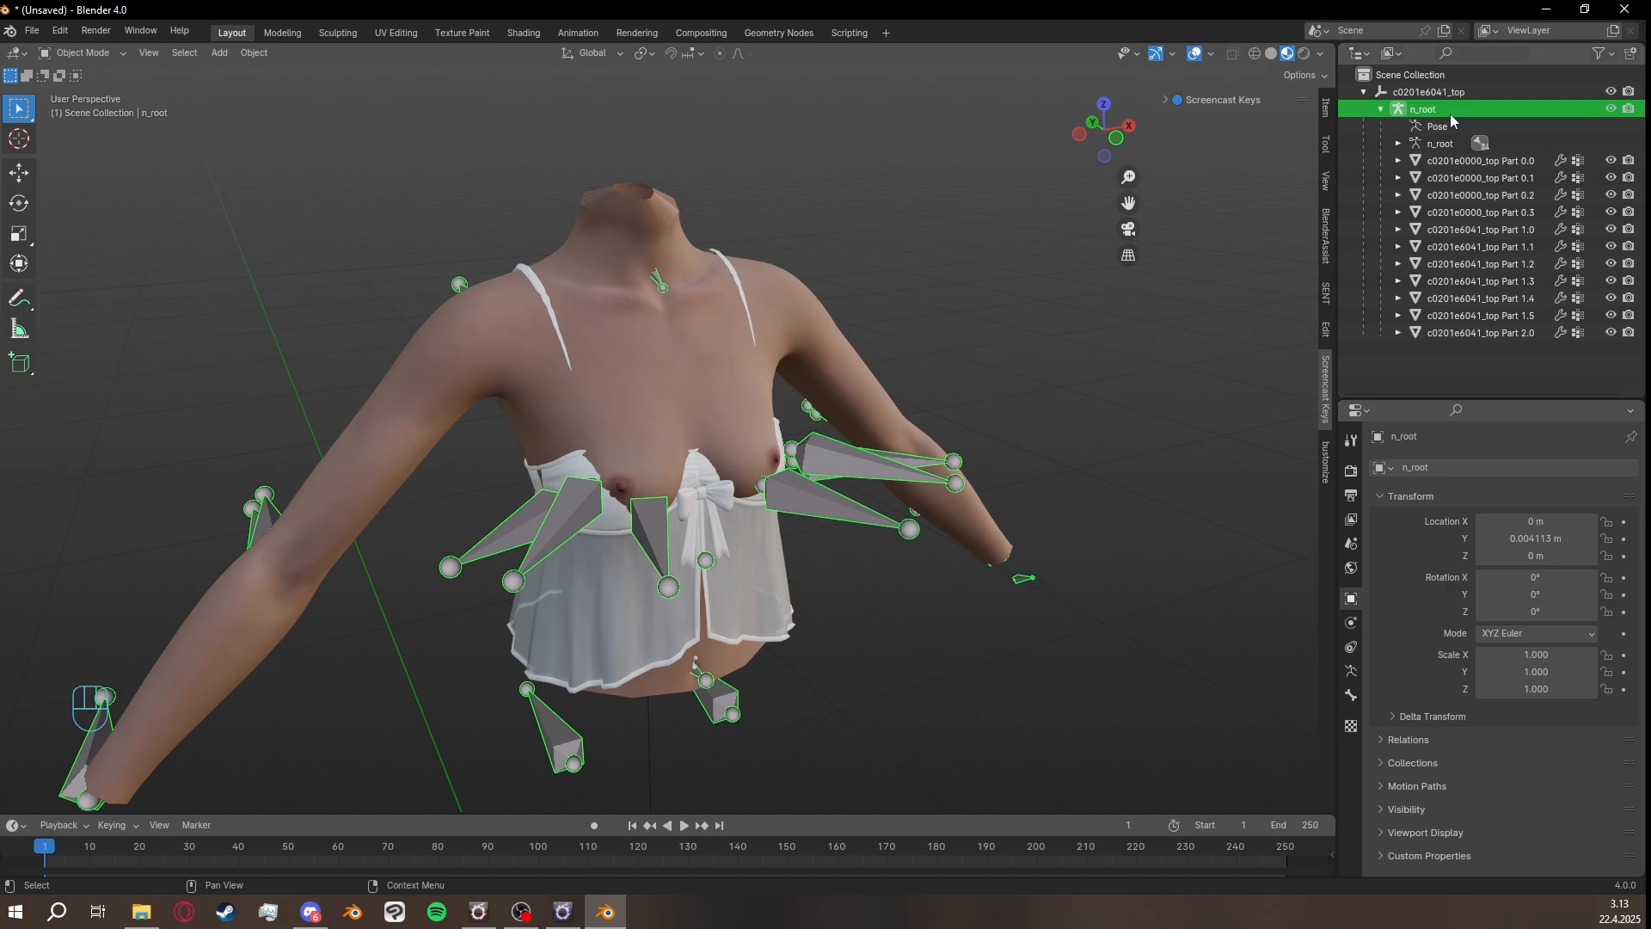
left_click(1457, 162)
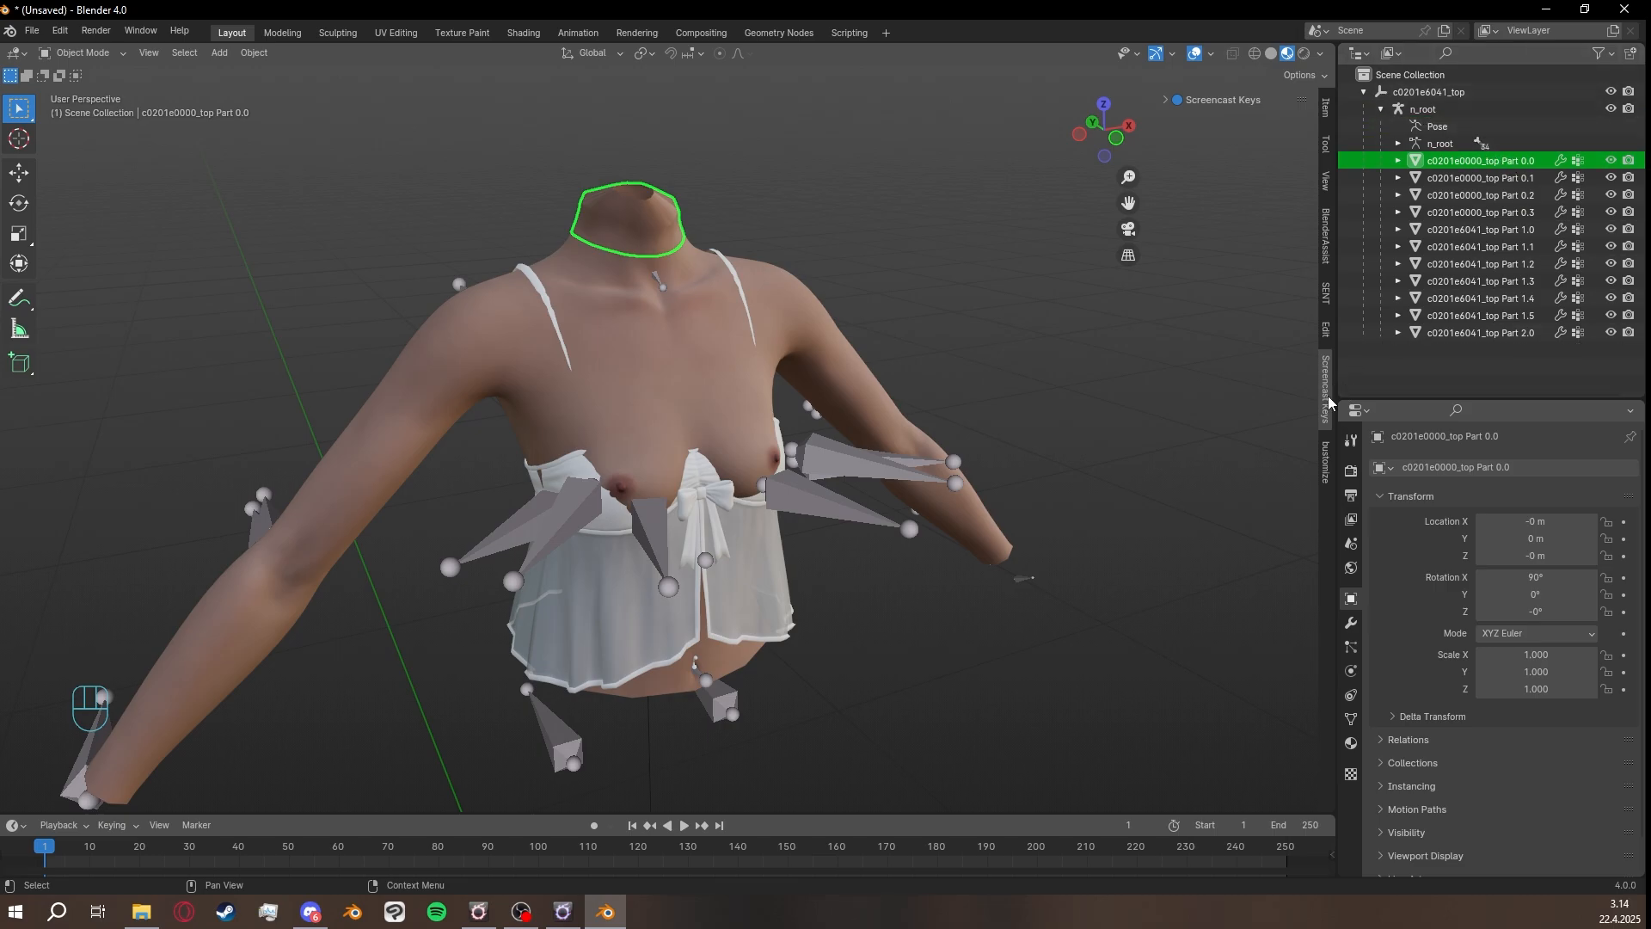
left_click(1348, 630)
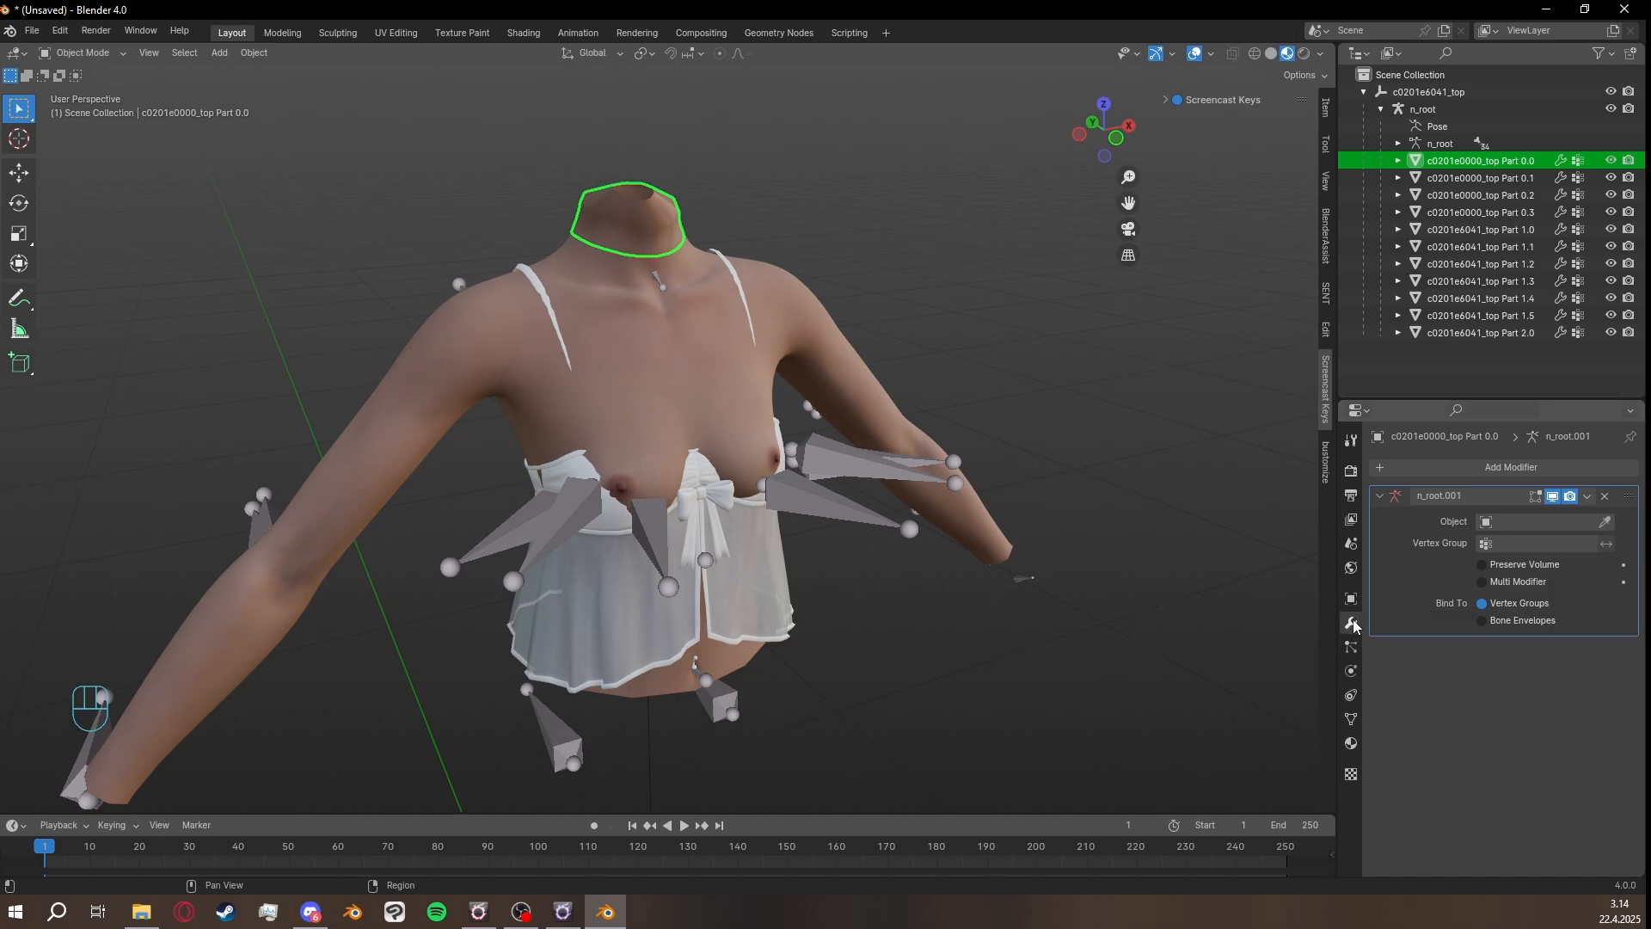
left_click(1486, 179)
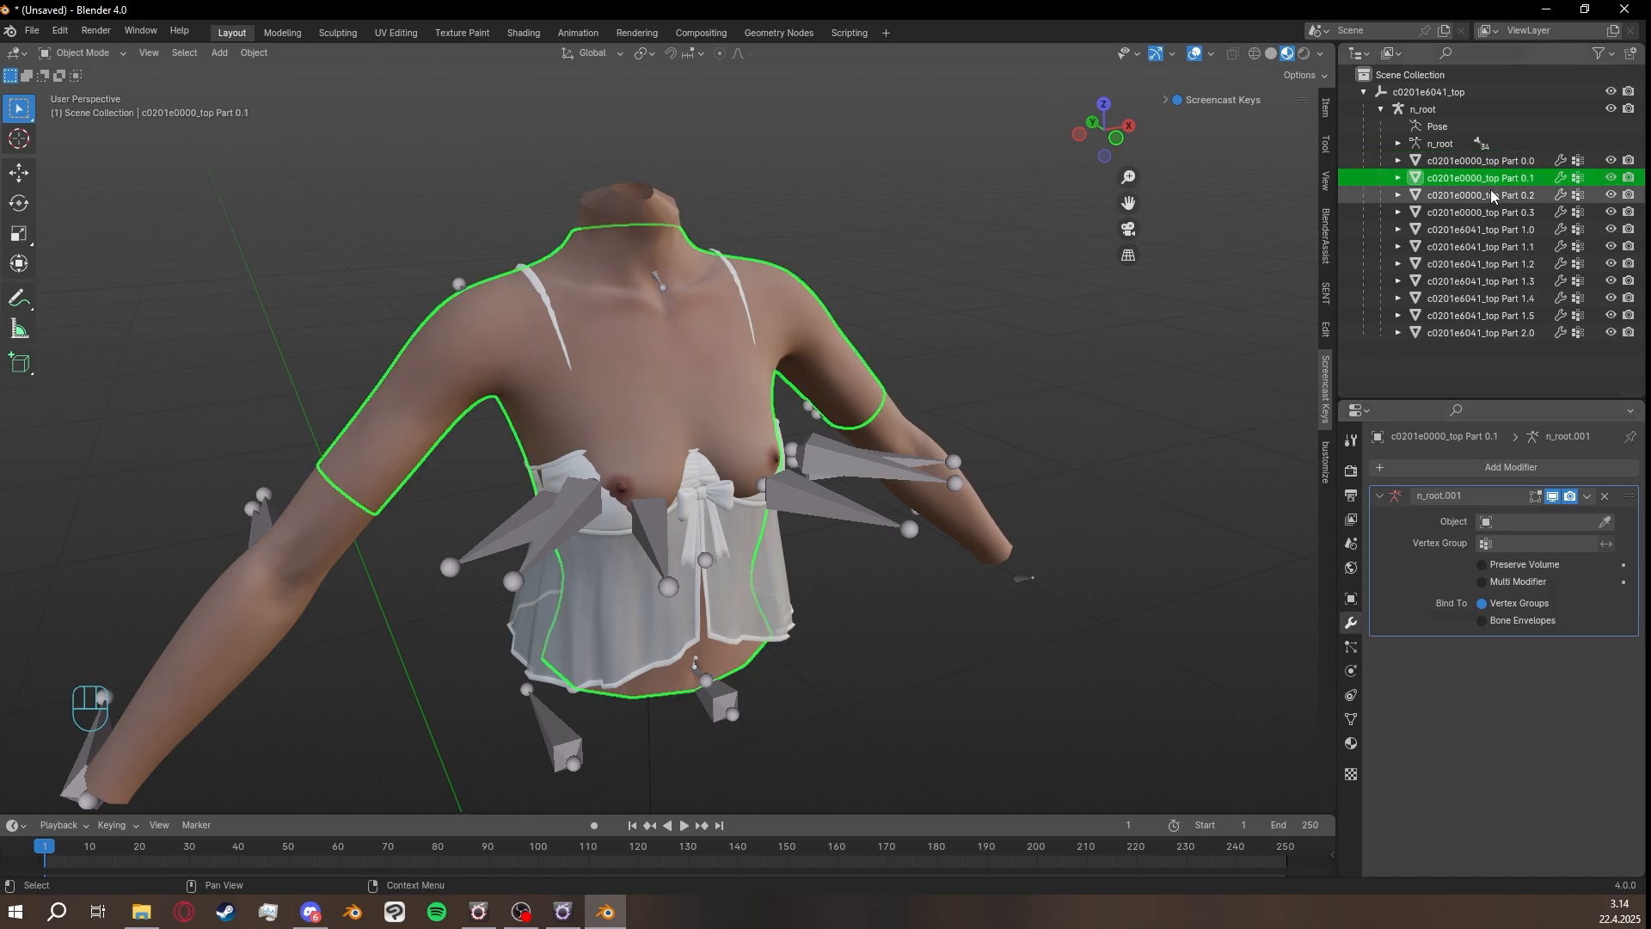
left_click(1493, 196)
left_click(1486, 162)
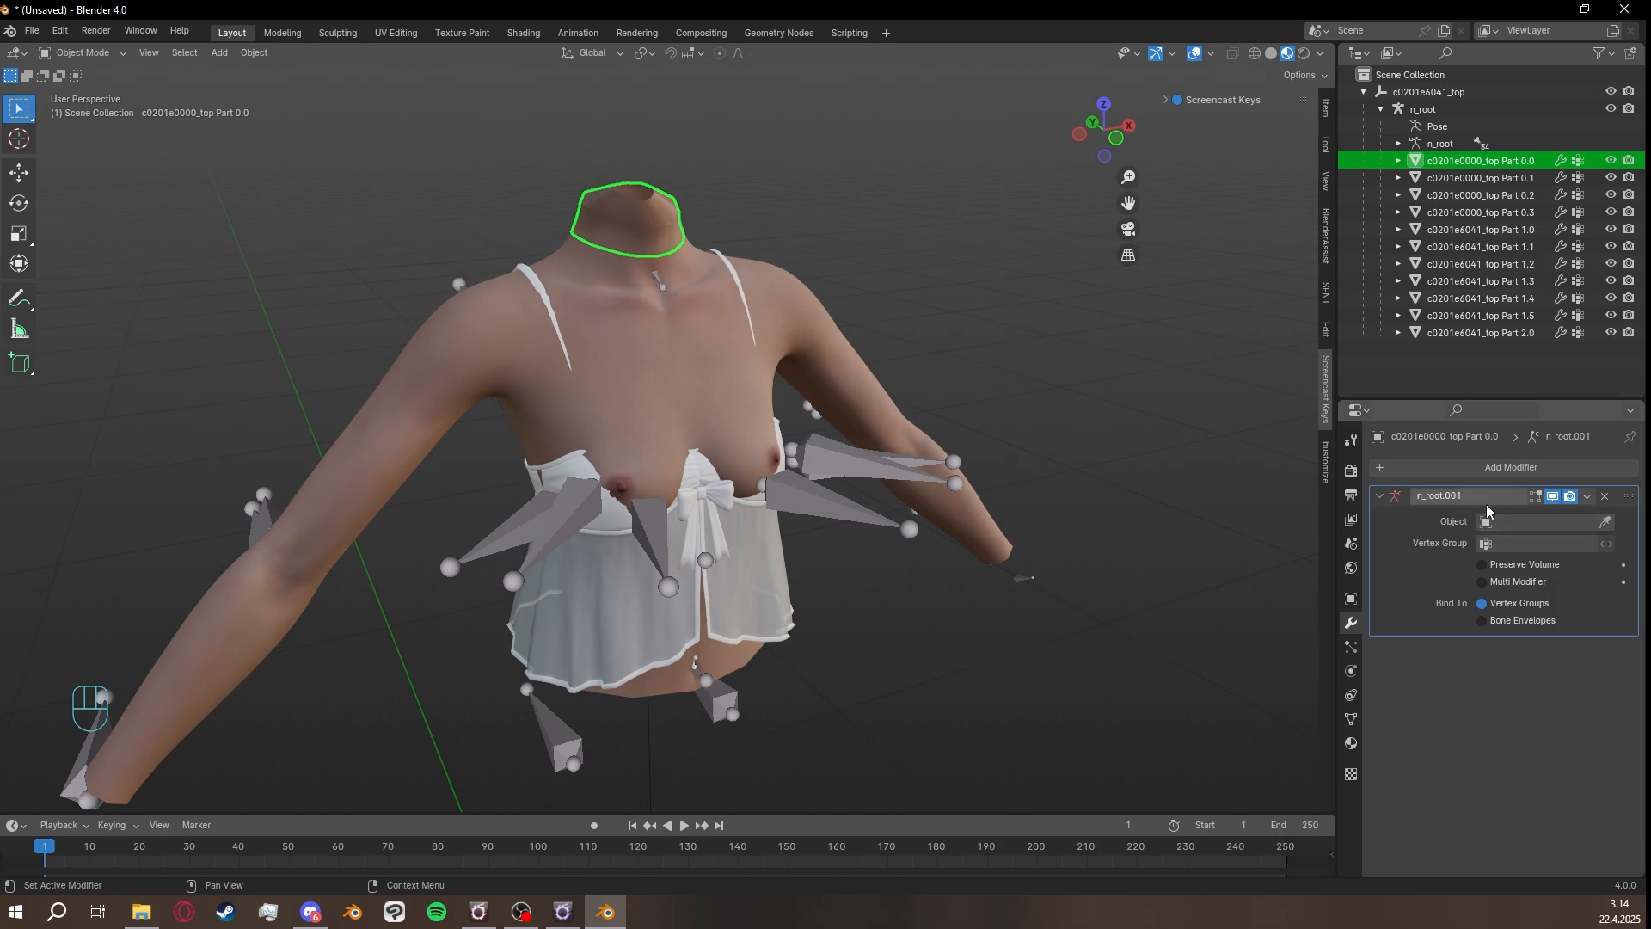
left_click(1530, 523)
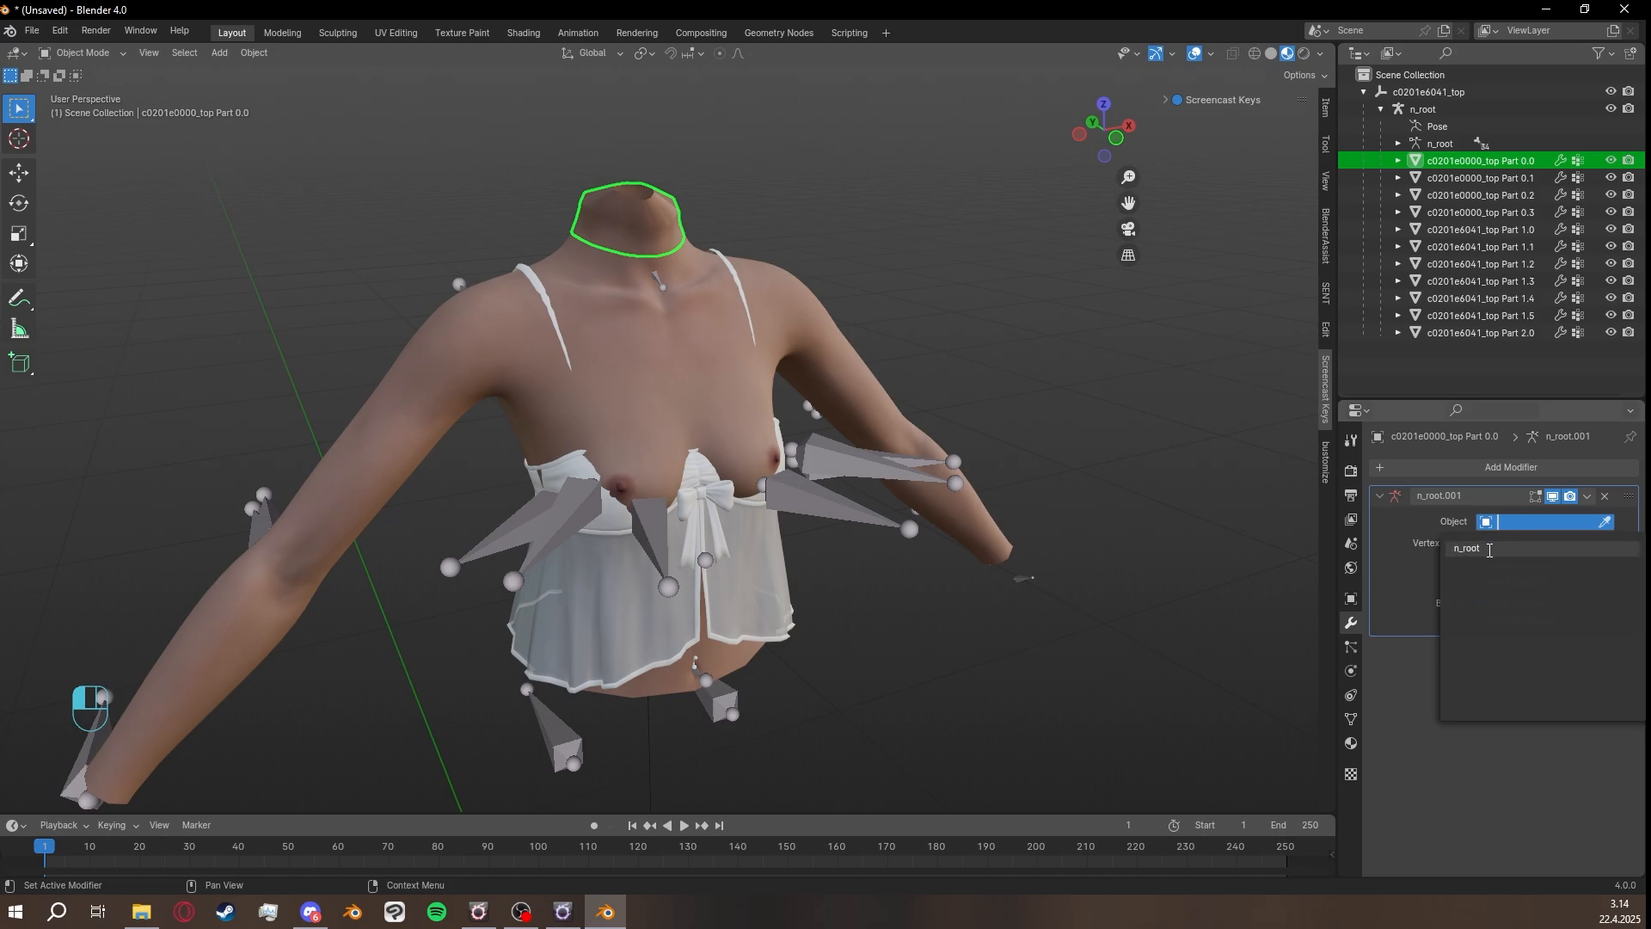
left_click(1489, 549)
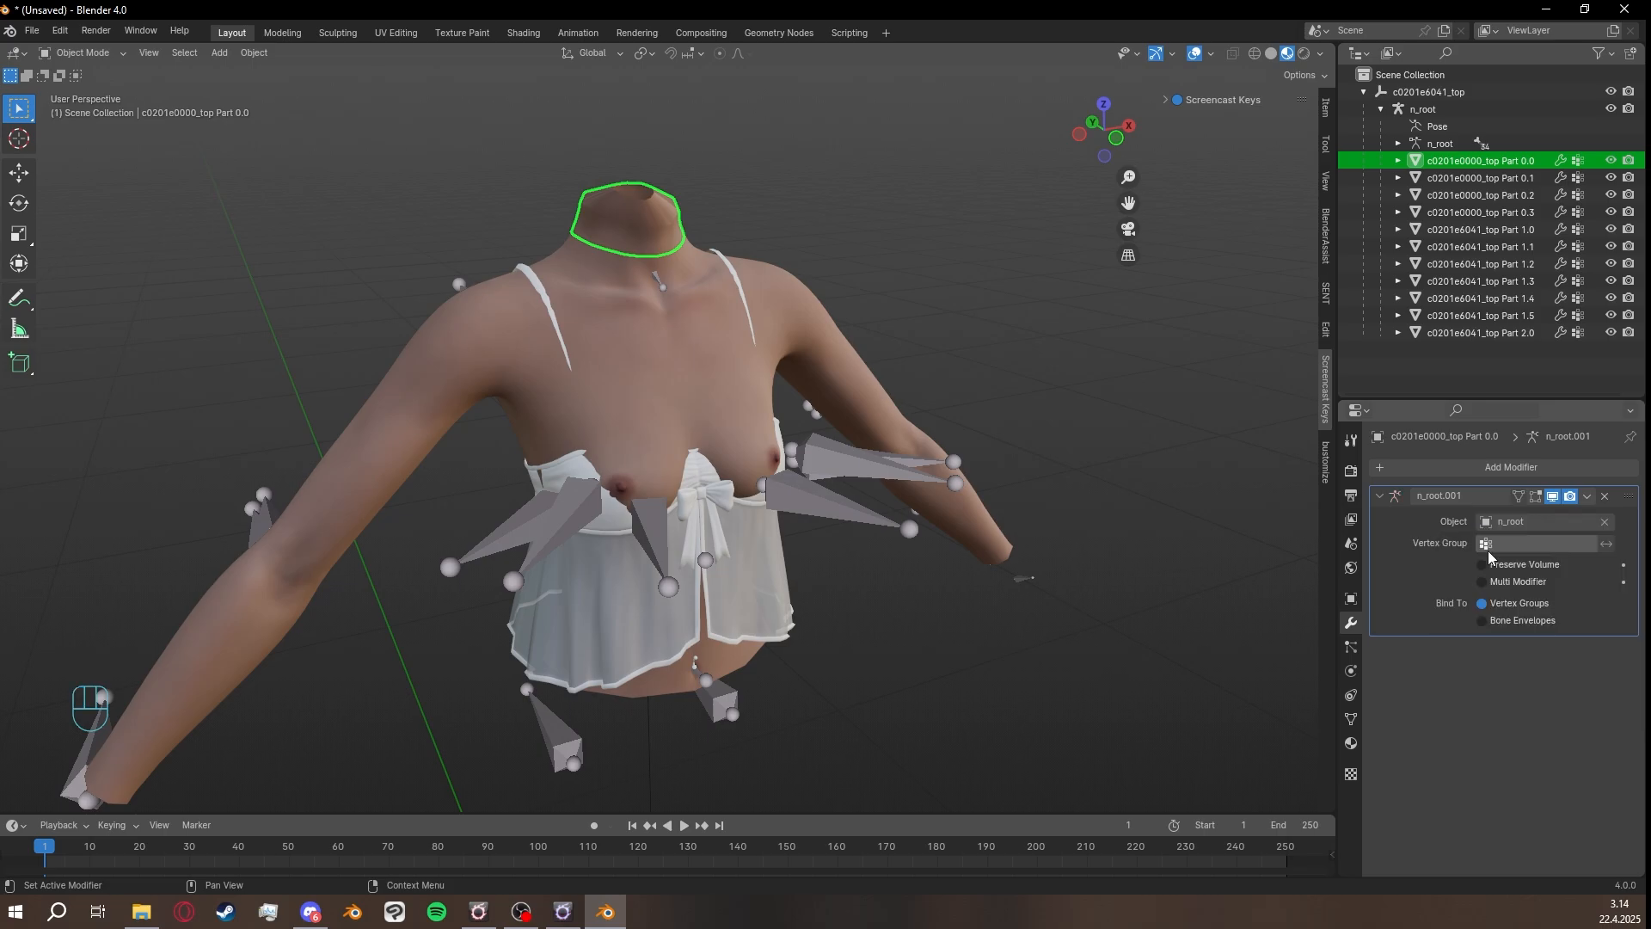
Set n_root as the armature modifier object on c0201e0000_top Part 0.1, Part 0.2 and Part 0.3.
left_click(1527, 180)
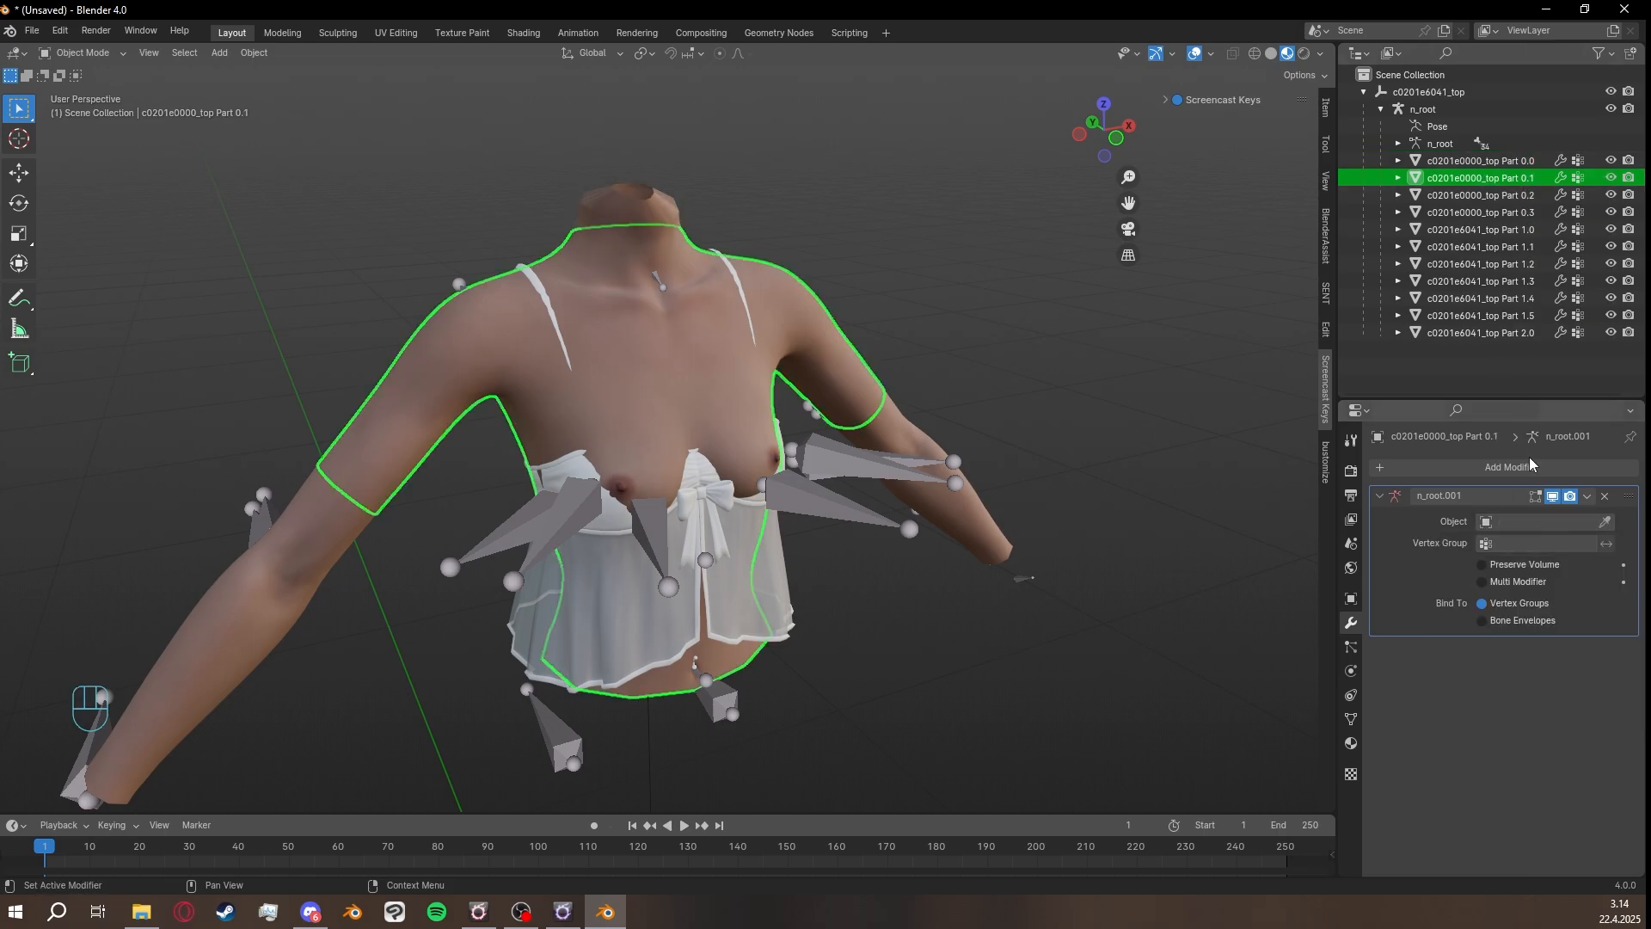
left_click(1530, 523)
left_click(1504, 549)
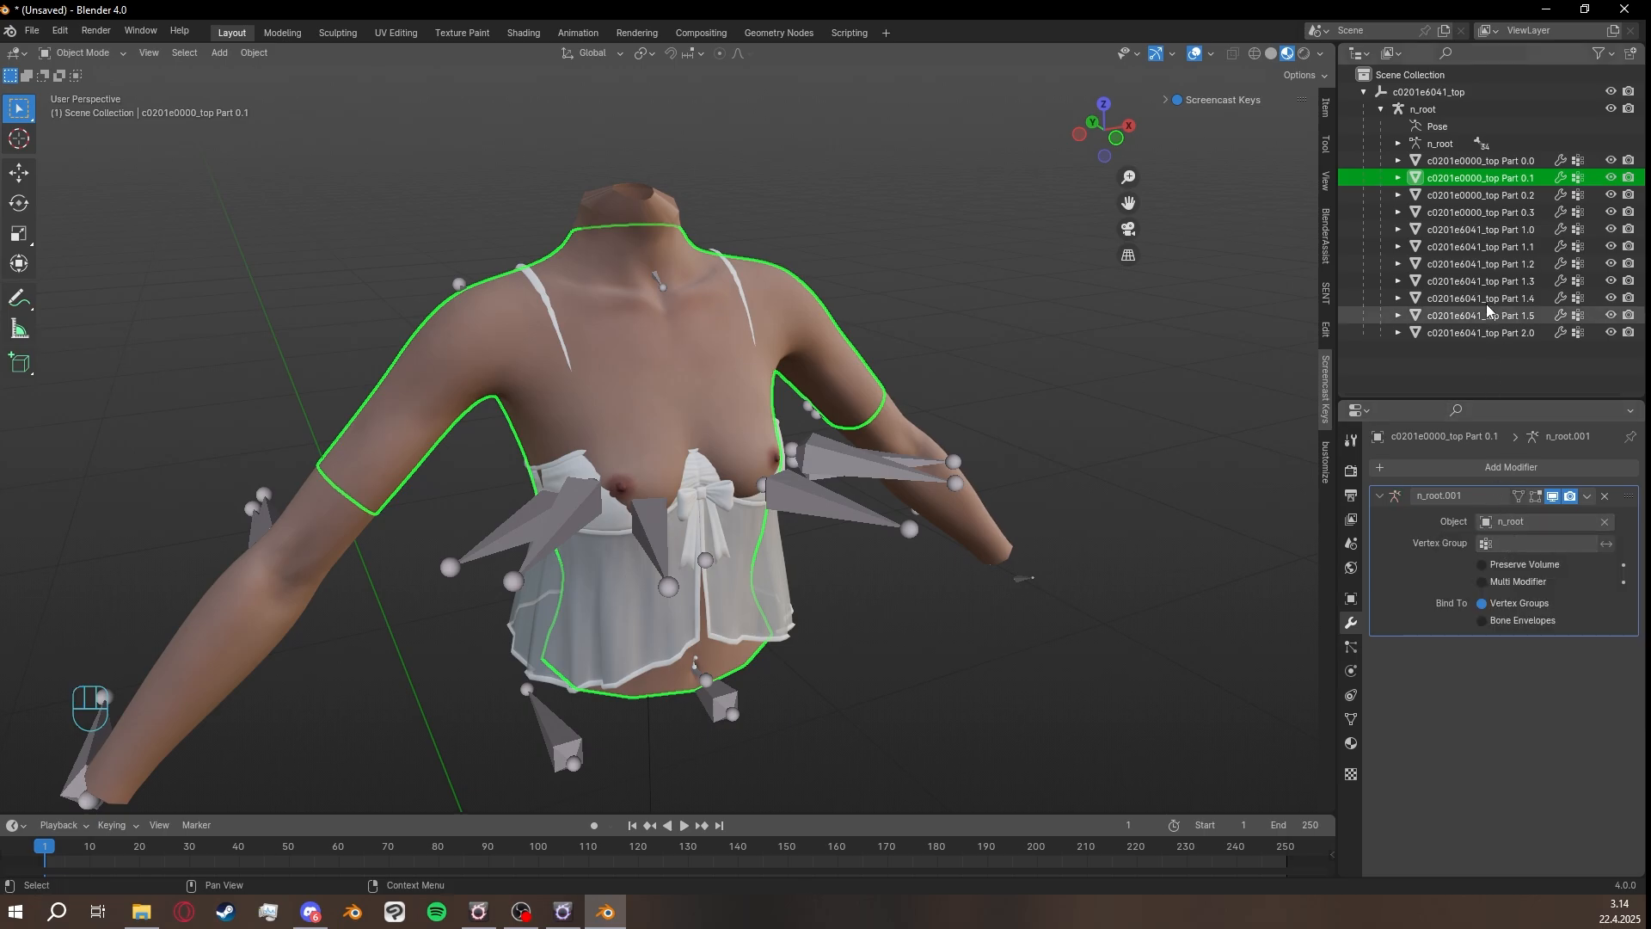
left_click(1507, 195)
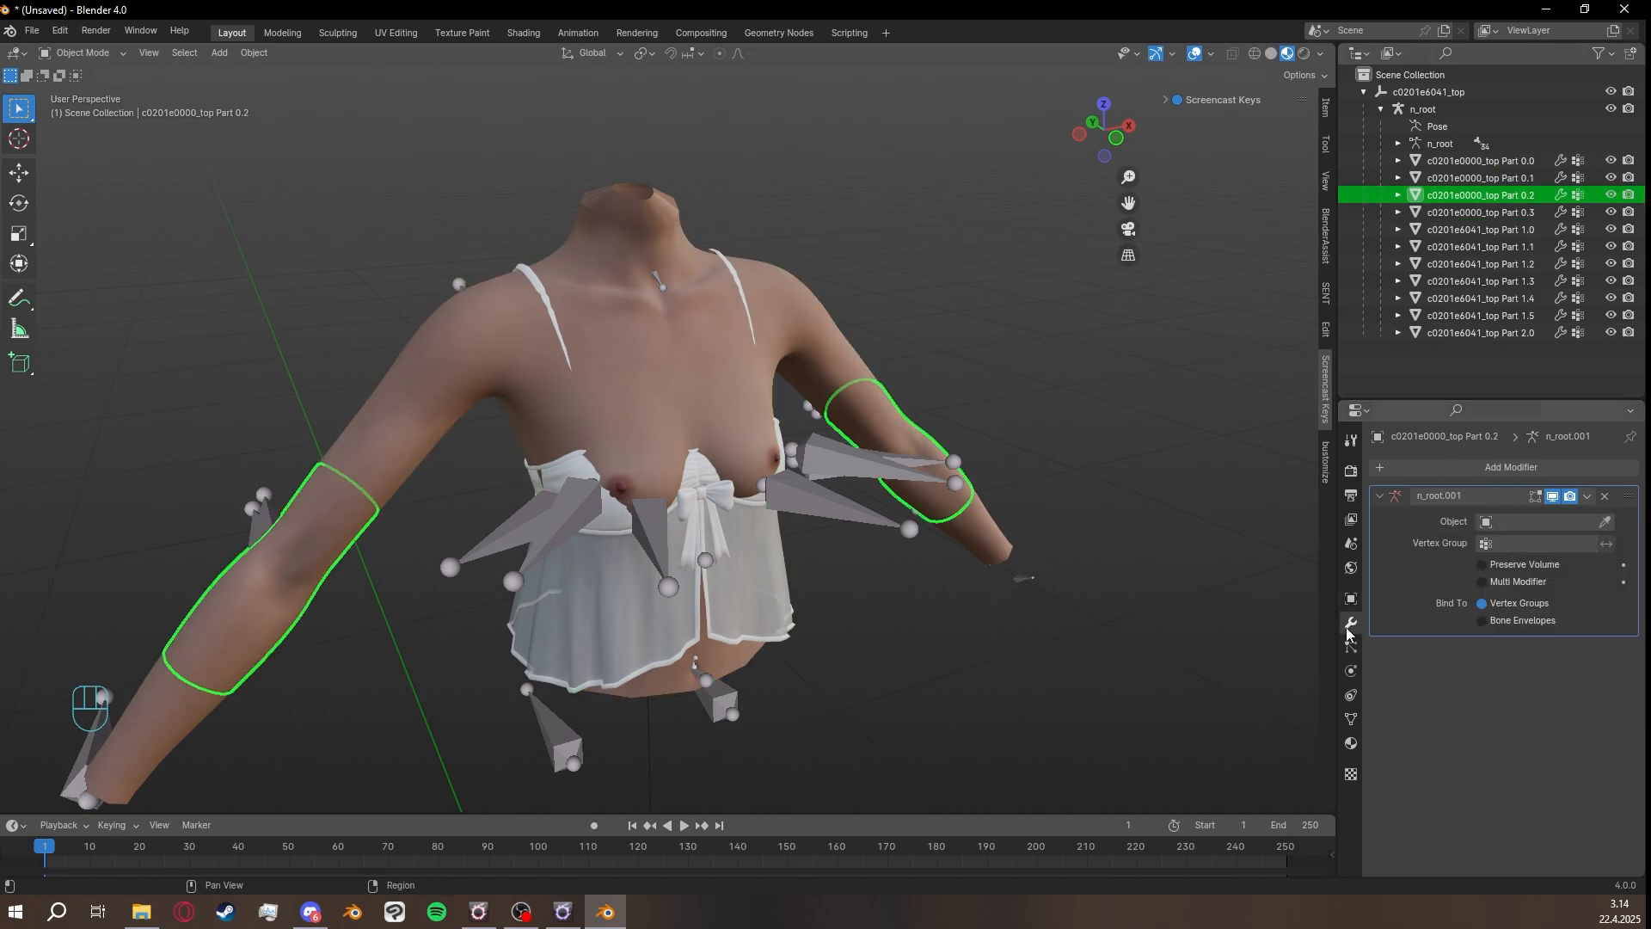
left_click(1523, 522)
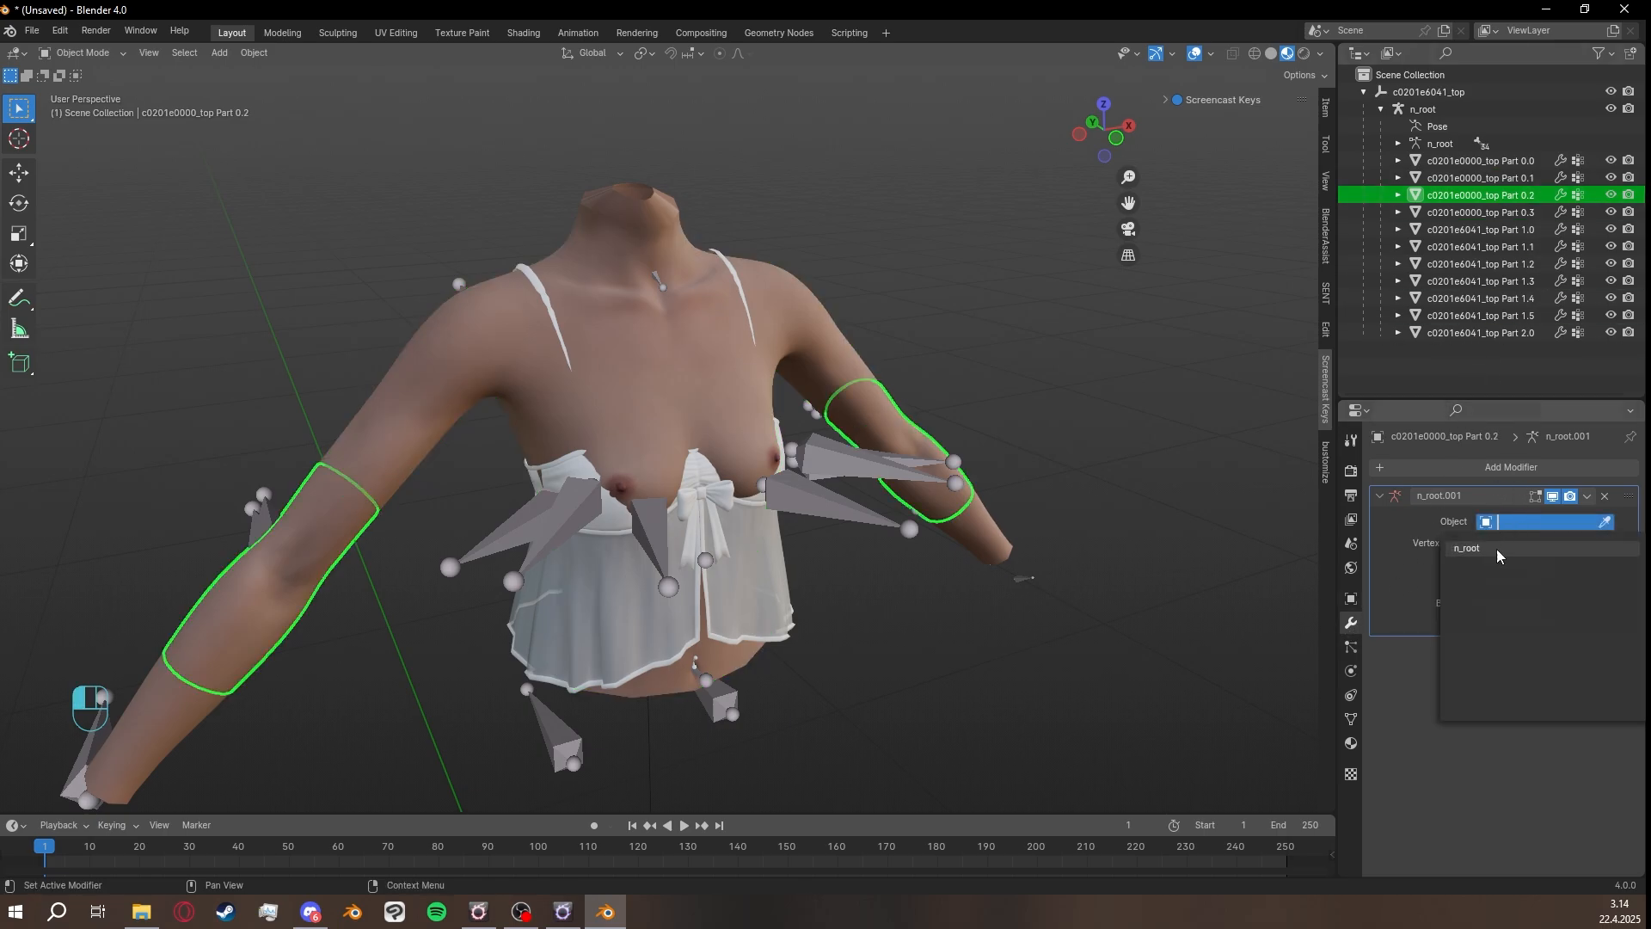
left_click(1500, 551)
left_click(1496, 215)
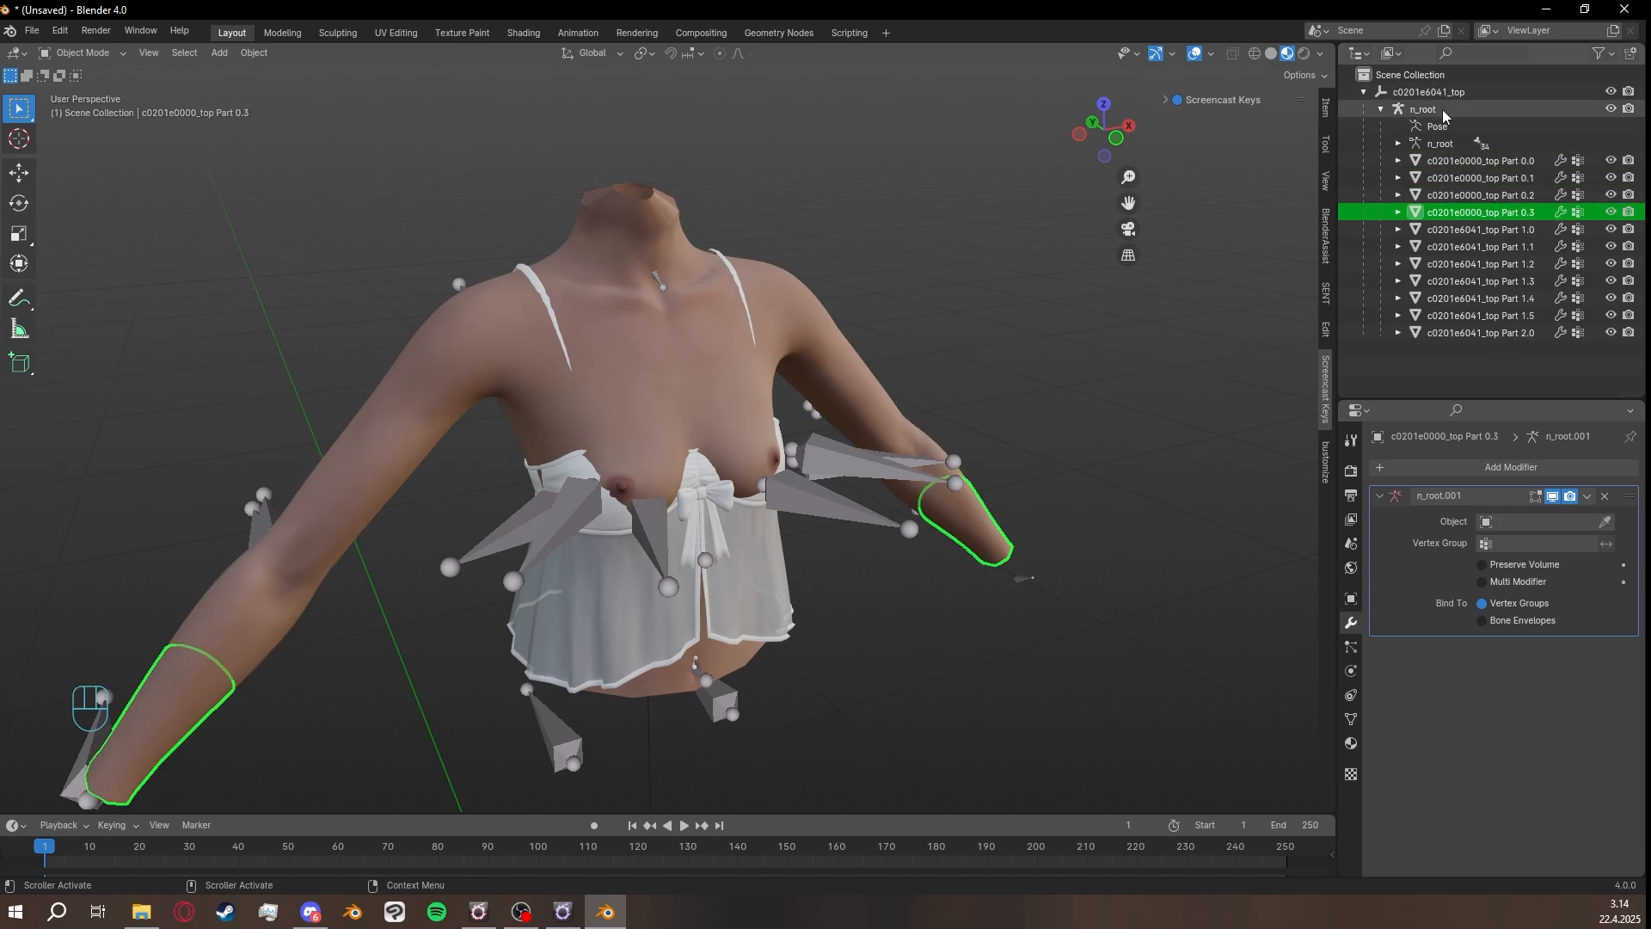
left_click(1531, 522)
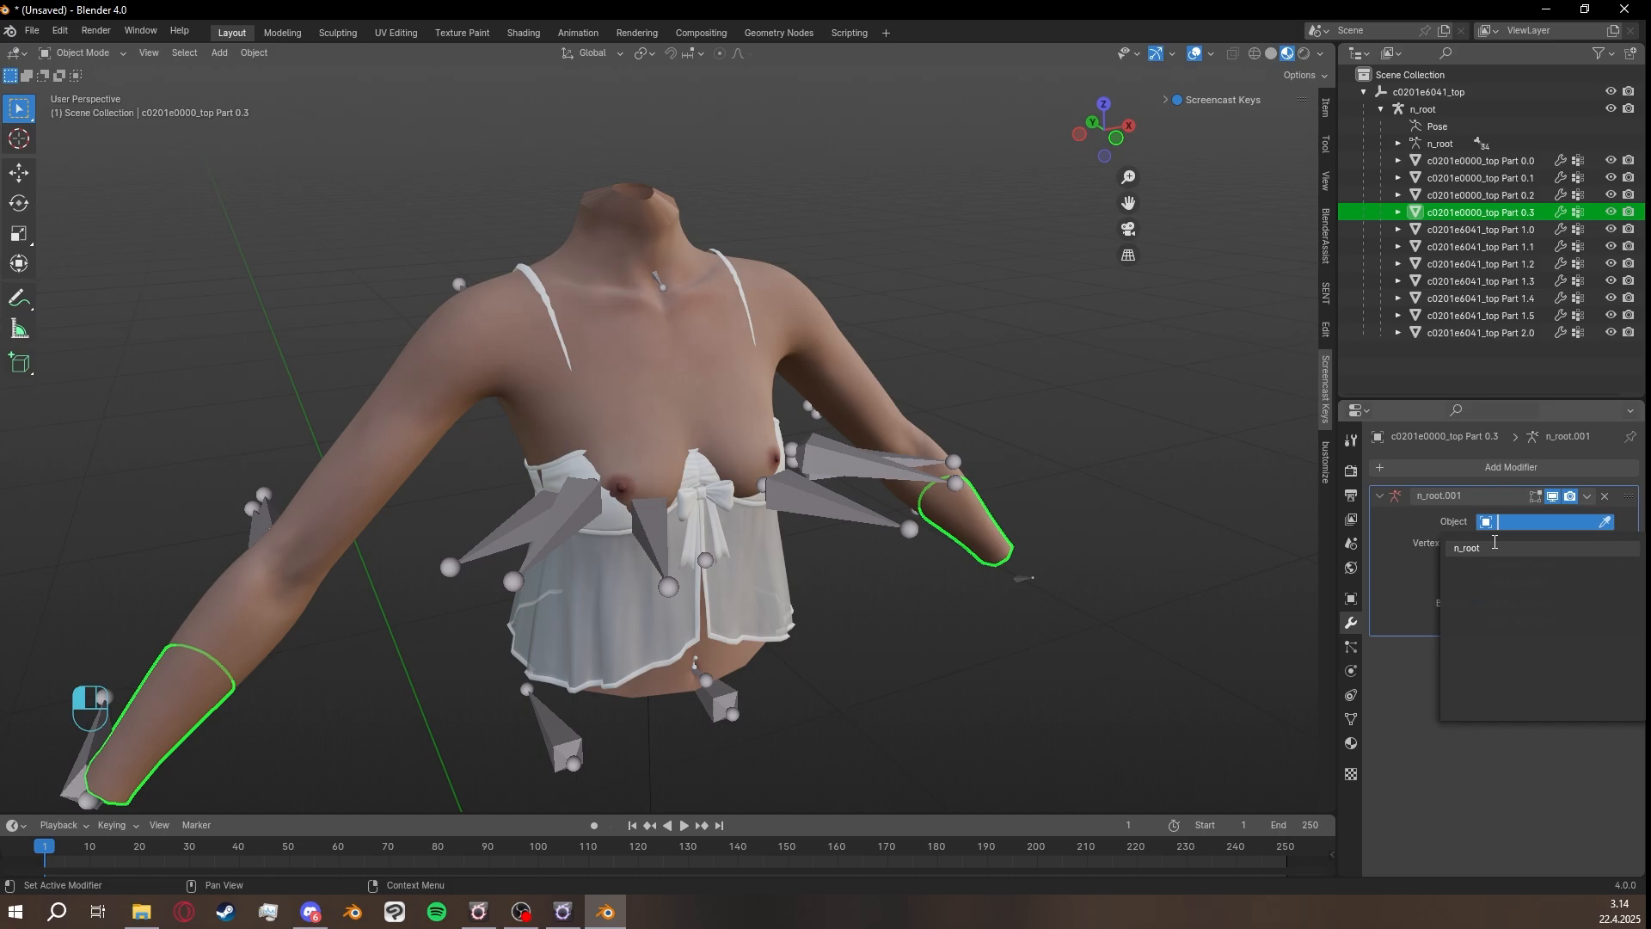
left_click(1496, 552)
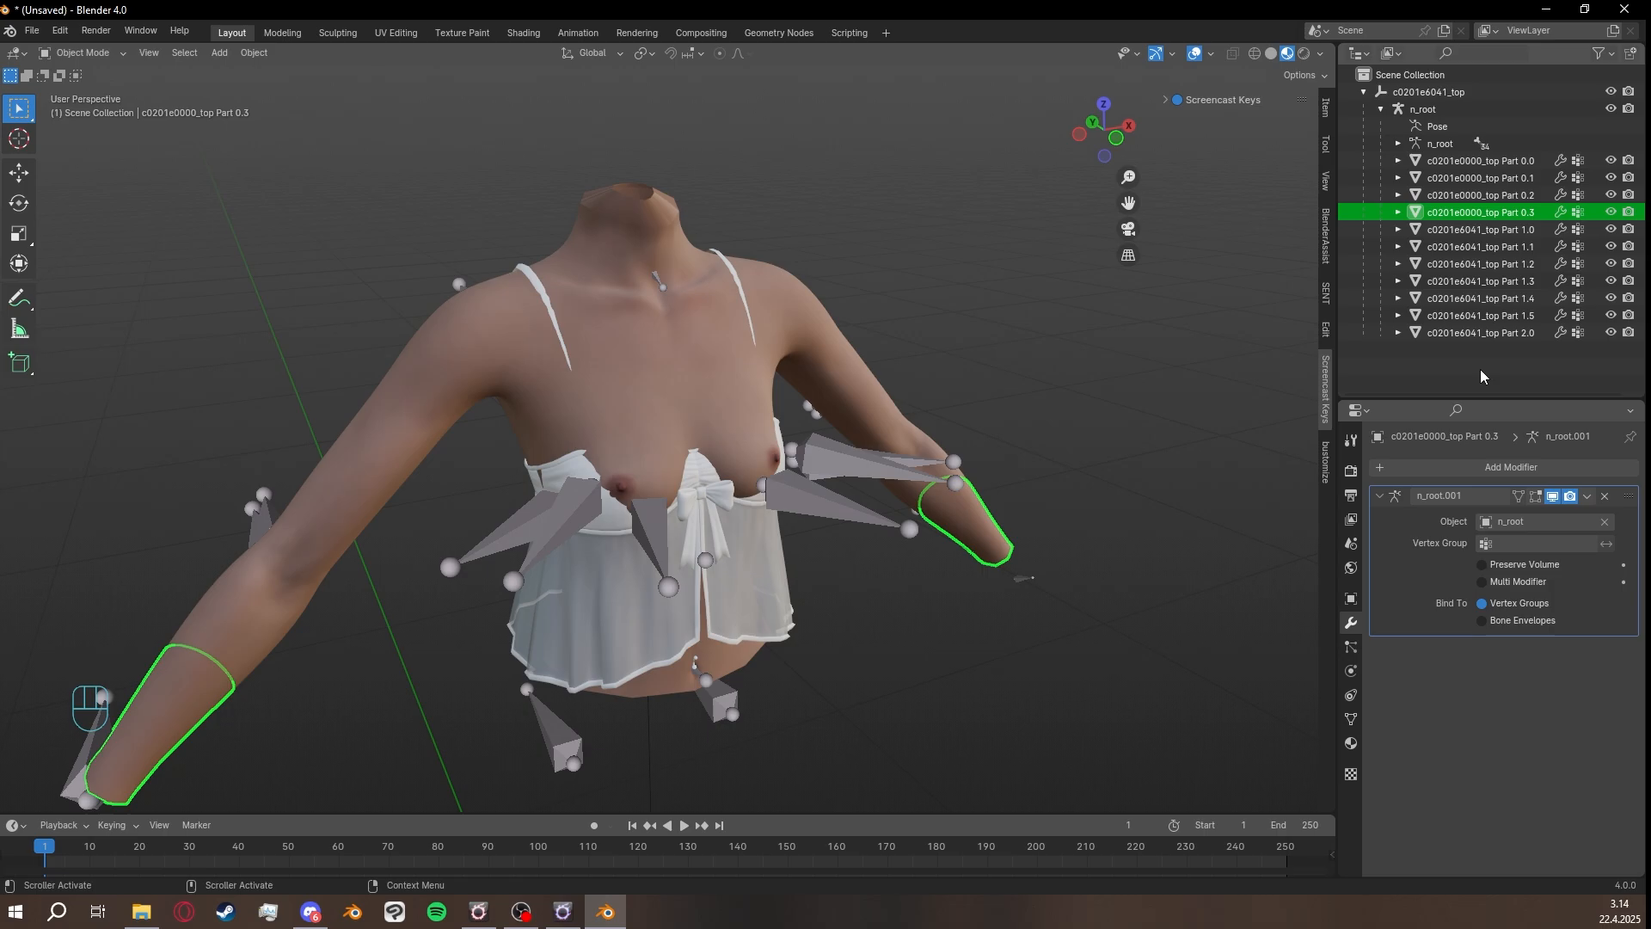
Clear the selection and examine how the top and its sheer skirt sit over the body from the front.
left_click(1233, 437)
middle_click_drag(1233, 437, 1056, 466)
middle_click_drag(1056, 466, 1168, 470, "shift")
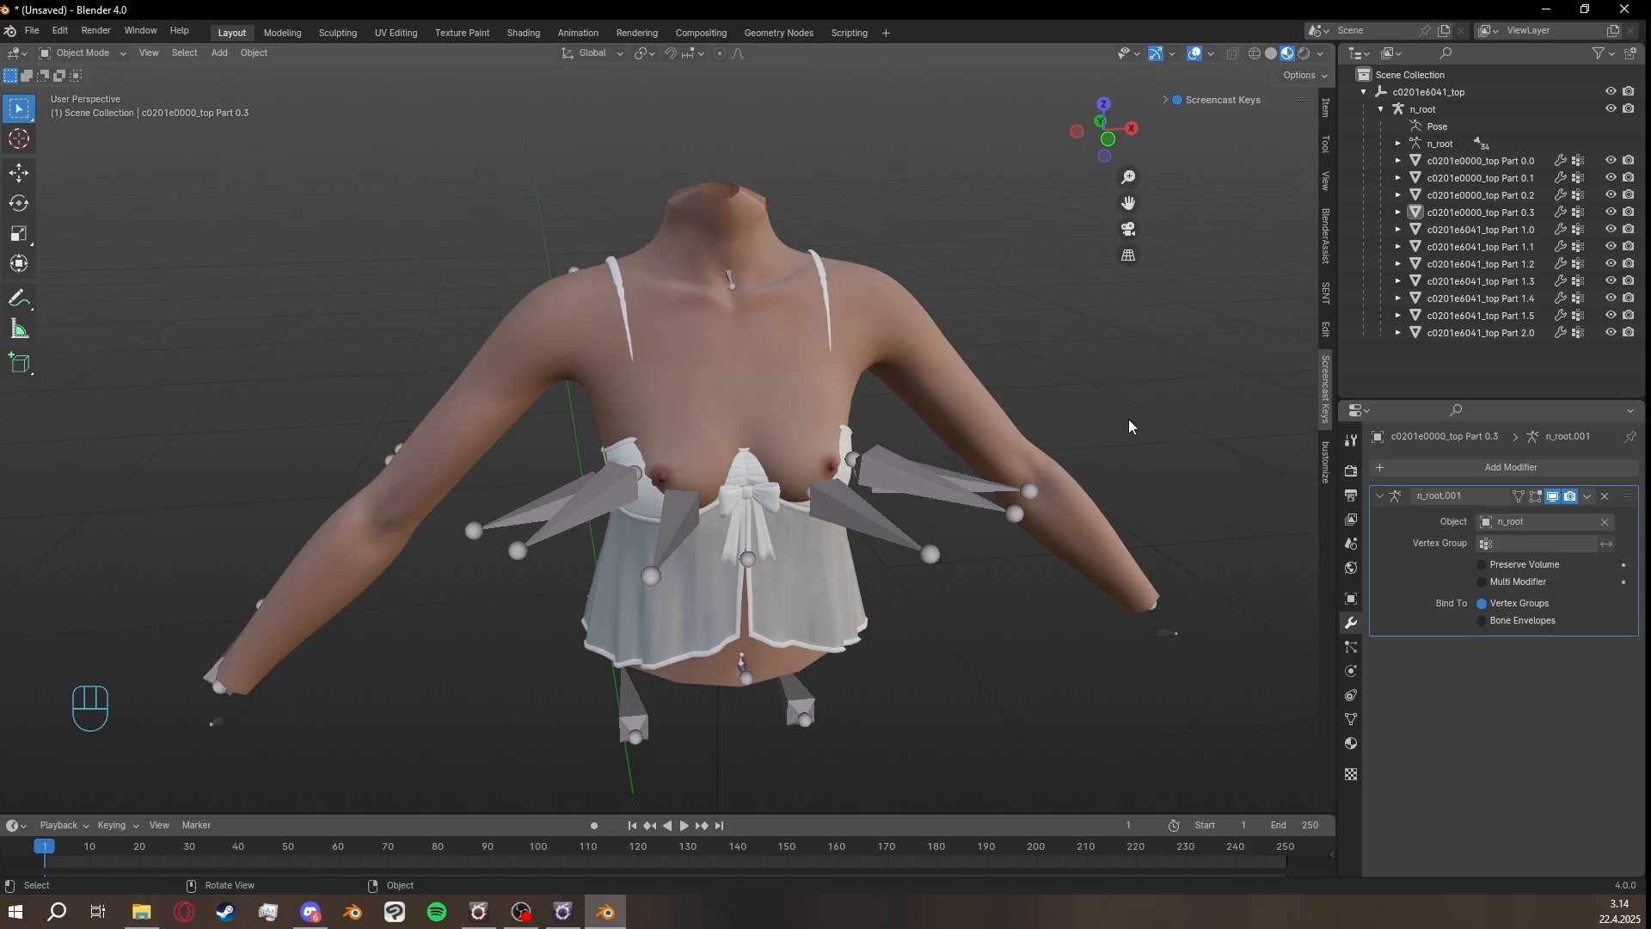
middle_click_drag(1129, 424, 918, 447)
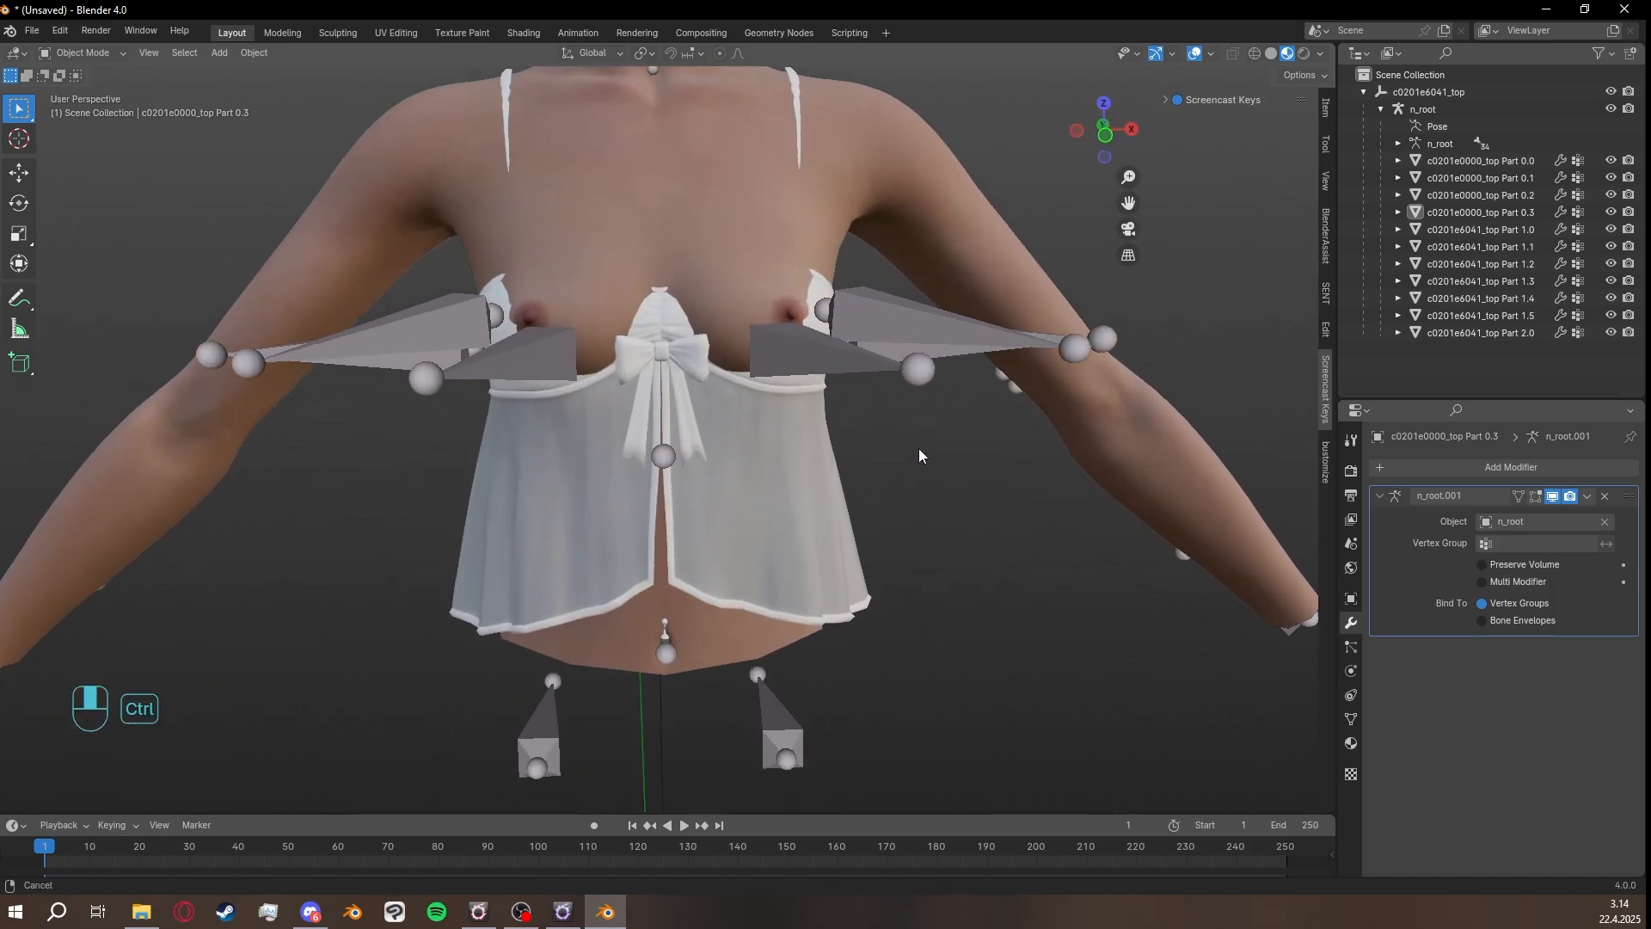
middle_click_drag(896, 507, 949, 497, "shift")
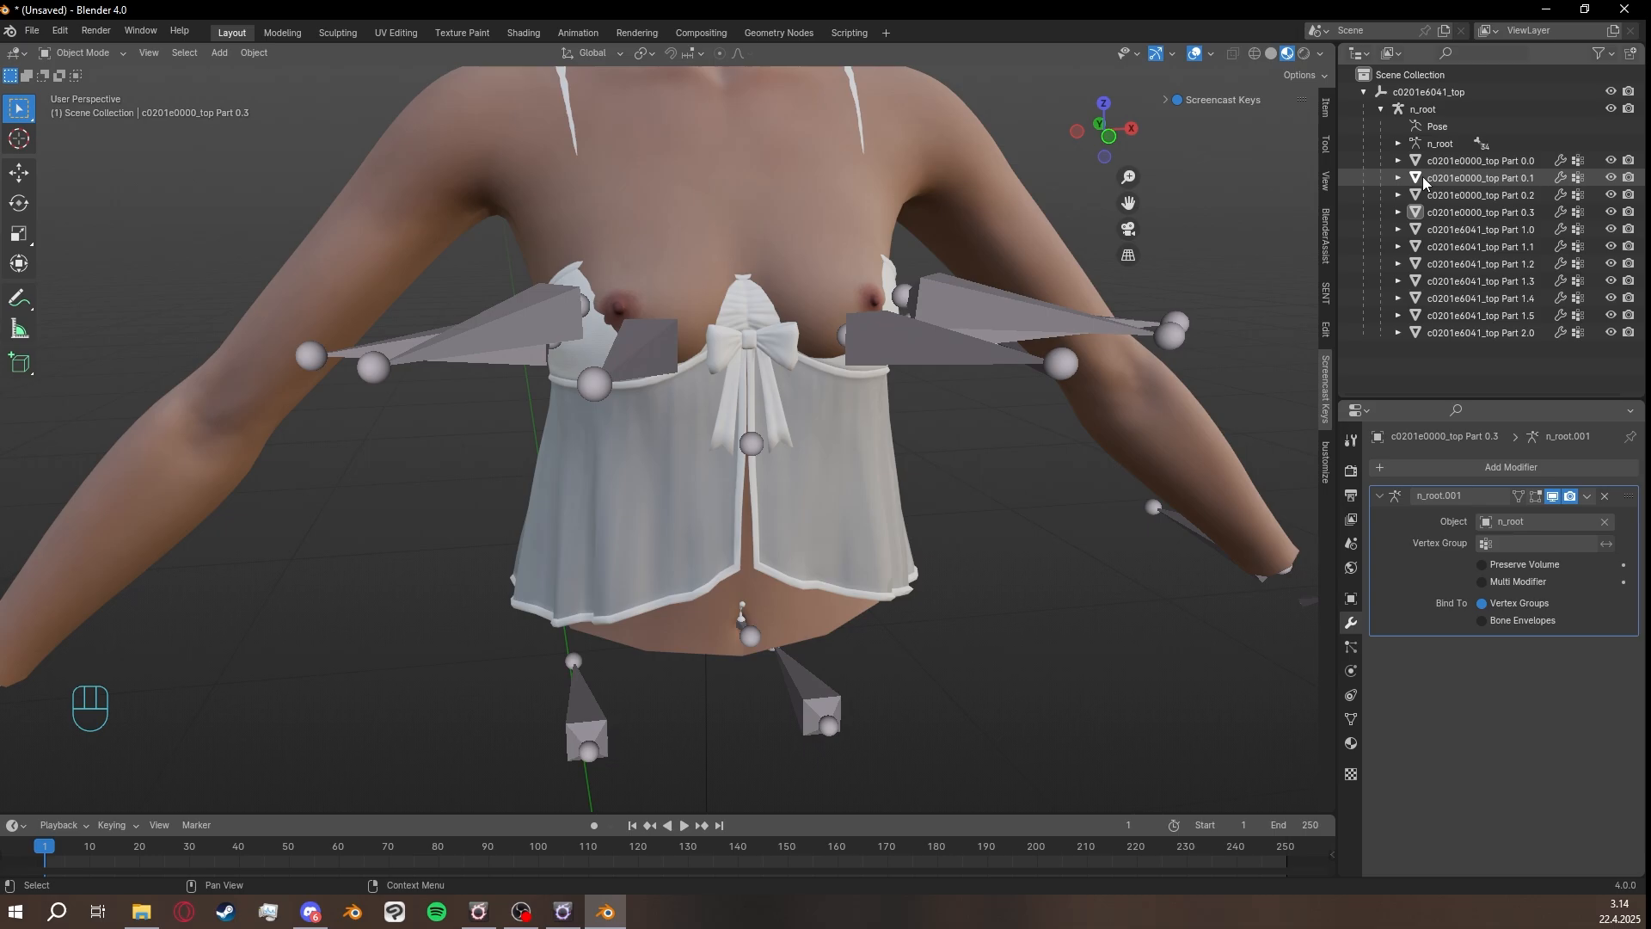
middle_click_drag(1063, 461, 1082, 456)
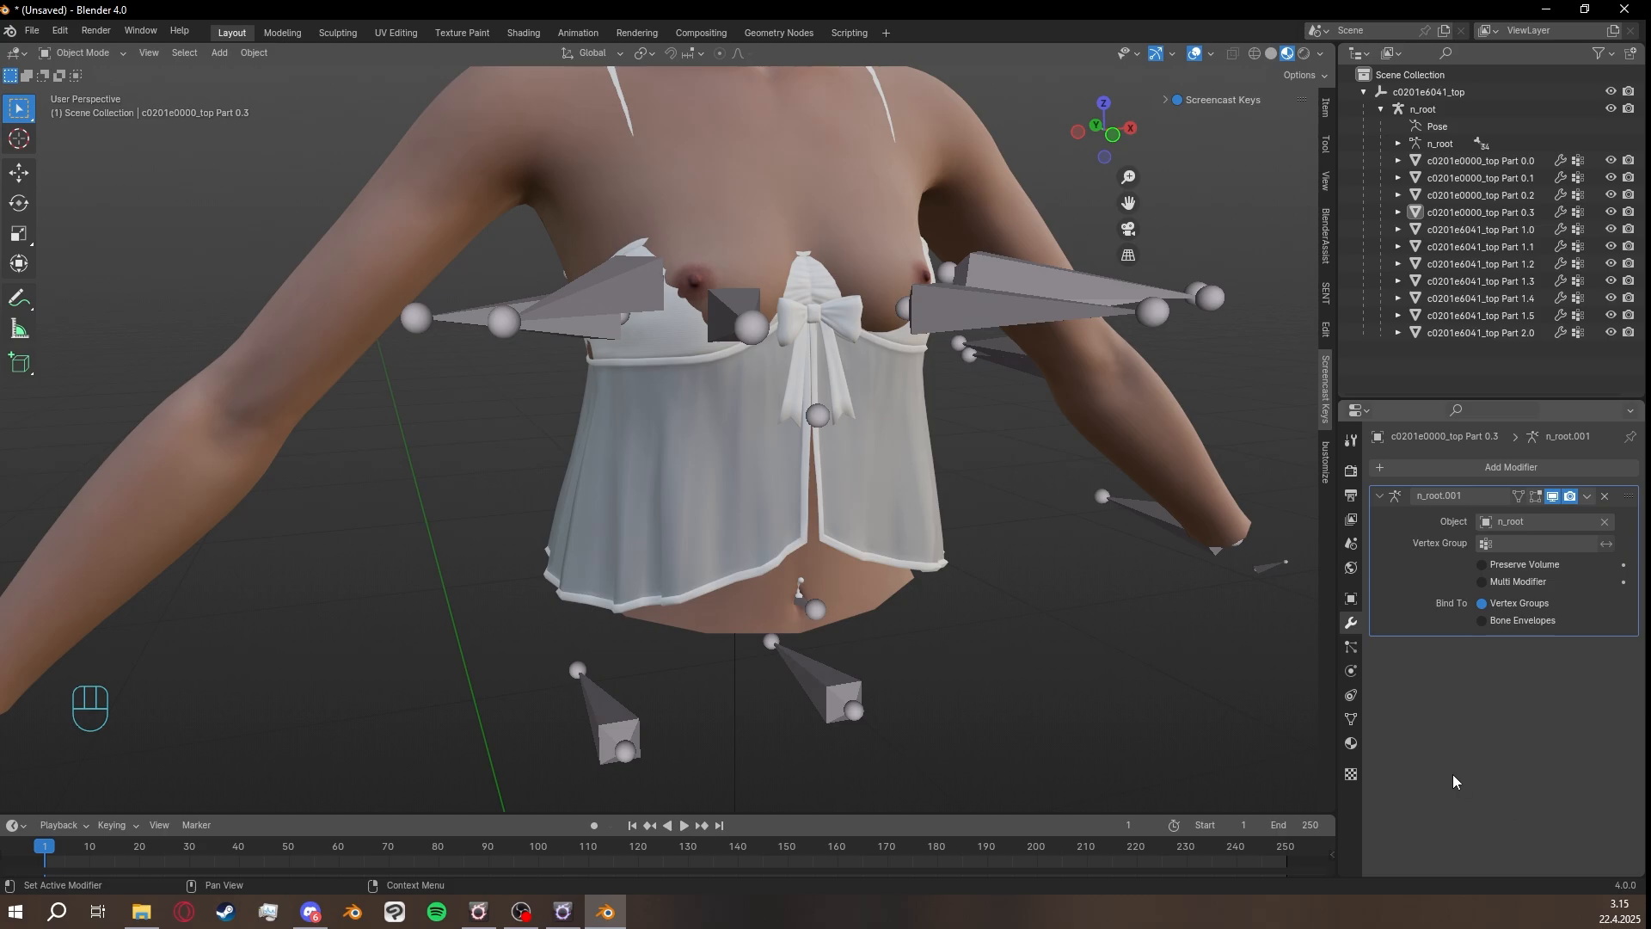
scroll(973, 545, "up", 3)
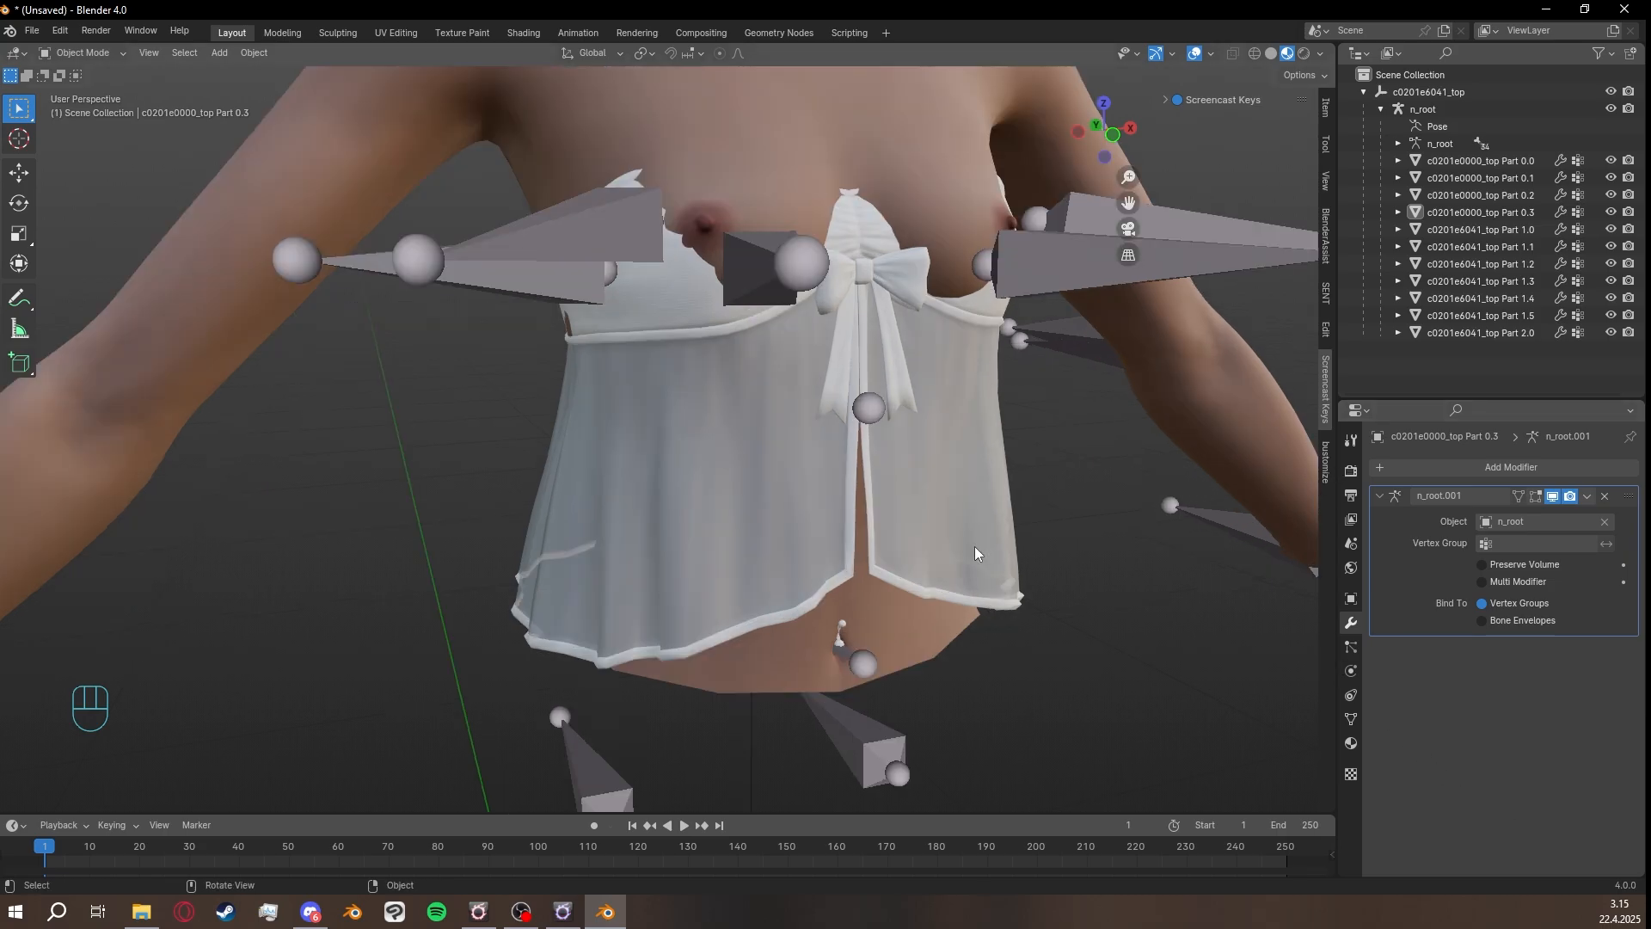
mouse_move(986, 523)
middle_mouse_down("alt")
mouse_move(922, 523)
mouse_move(944, 540)
mouse_move(968, 526)
mouse_move(964, 504)
middle_mouse_up("alt")
middle_click_drag(964, 503, 942, 551, "shift")
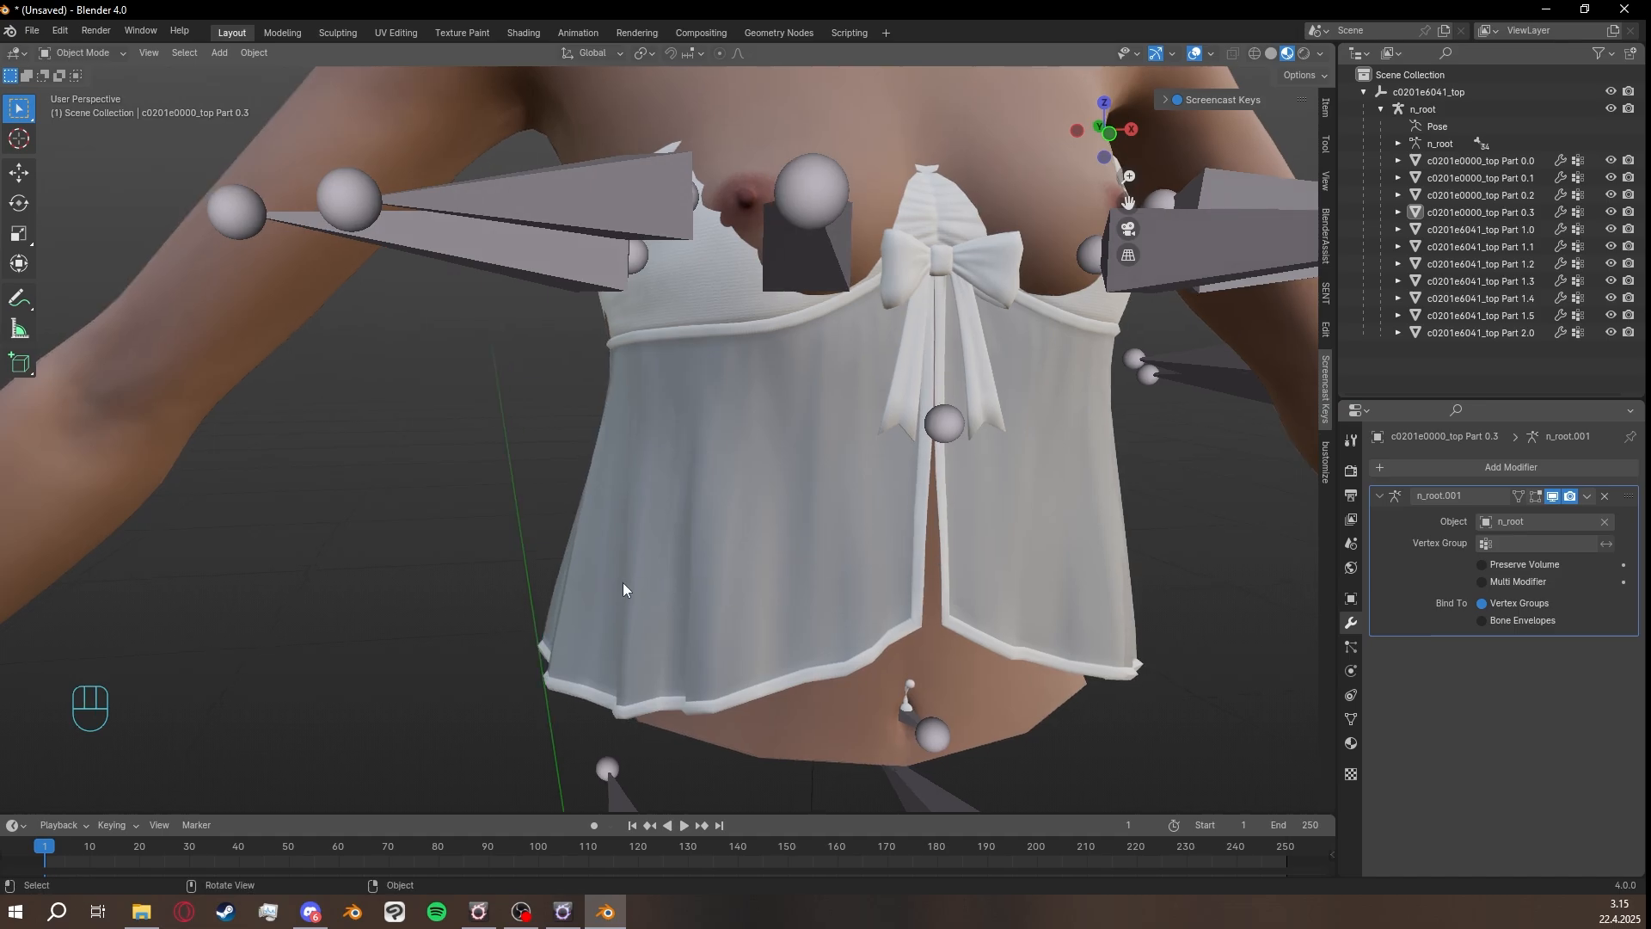
middle_click_drag(736, 604, 730, 604)
Set the blend mode of the skirt's material mt_c0201e6041_top_a to Alpha Hashed, using c0201e6041_top Part 1.1.
left_click(617, 499)
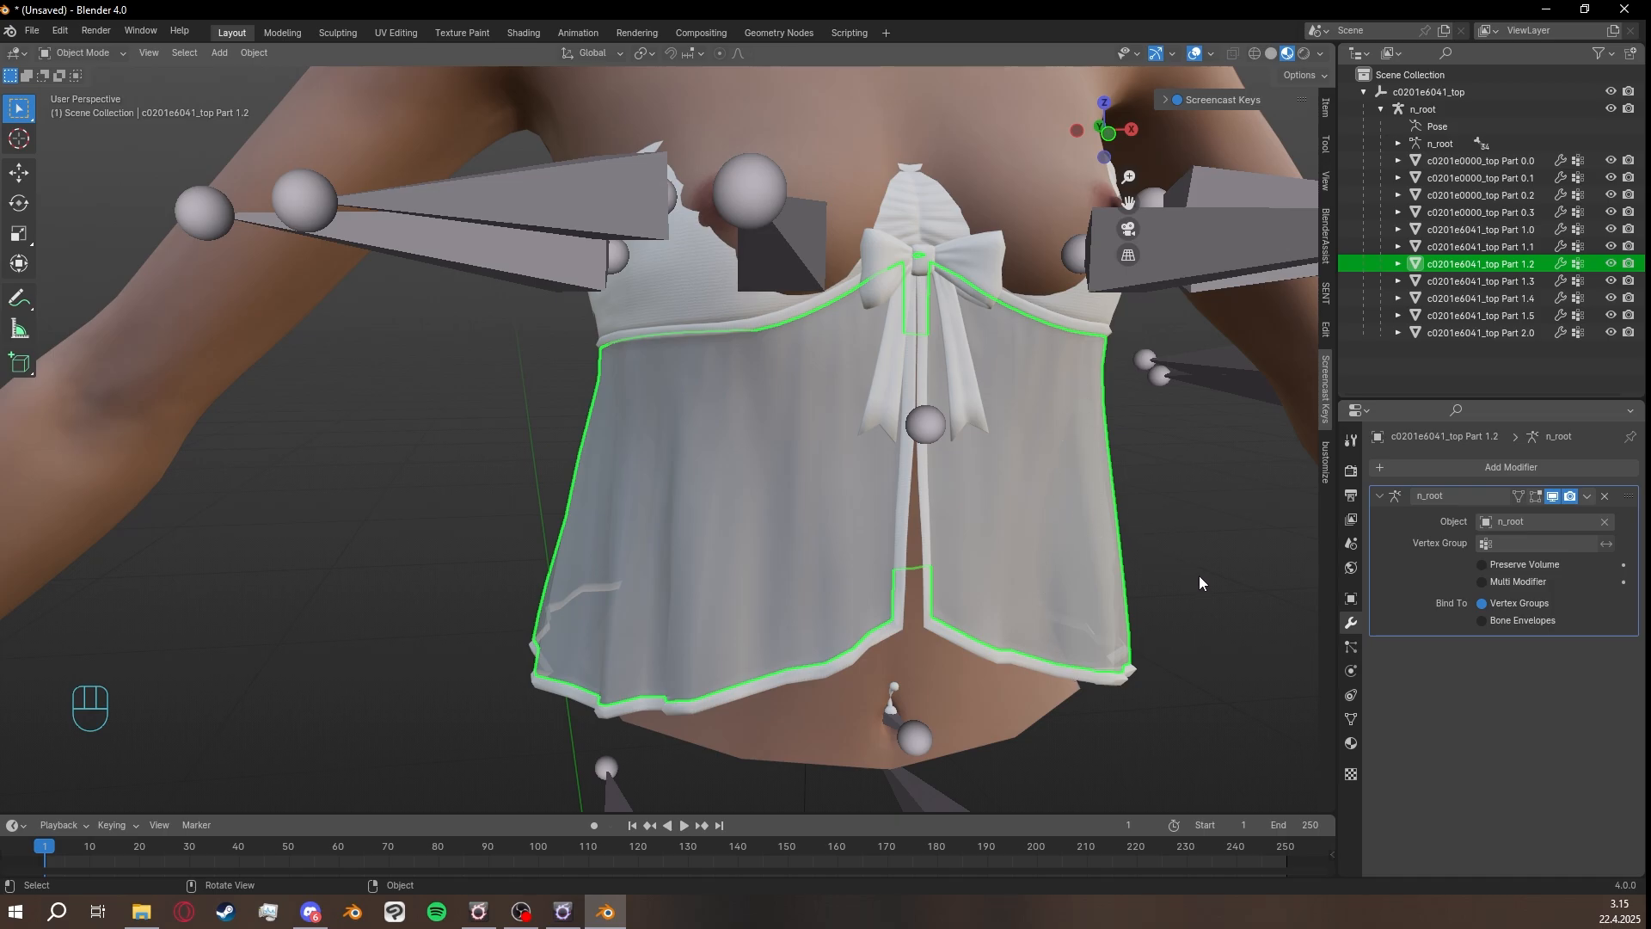
middle_click_drag(1009, 606, 1002, 607)
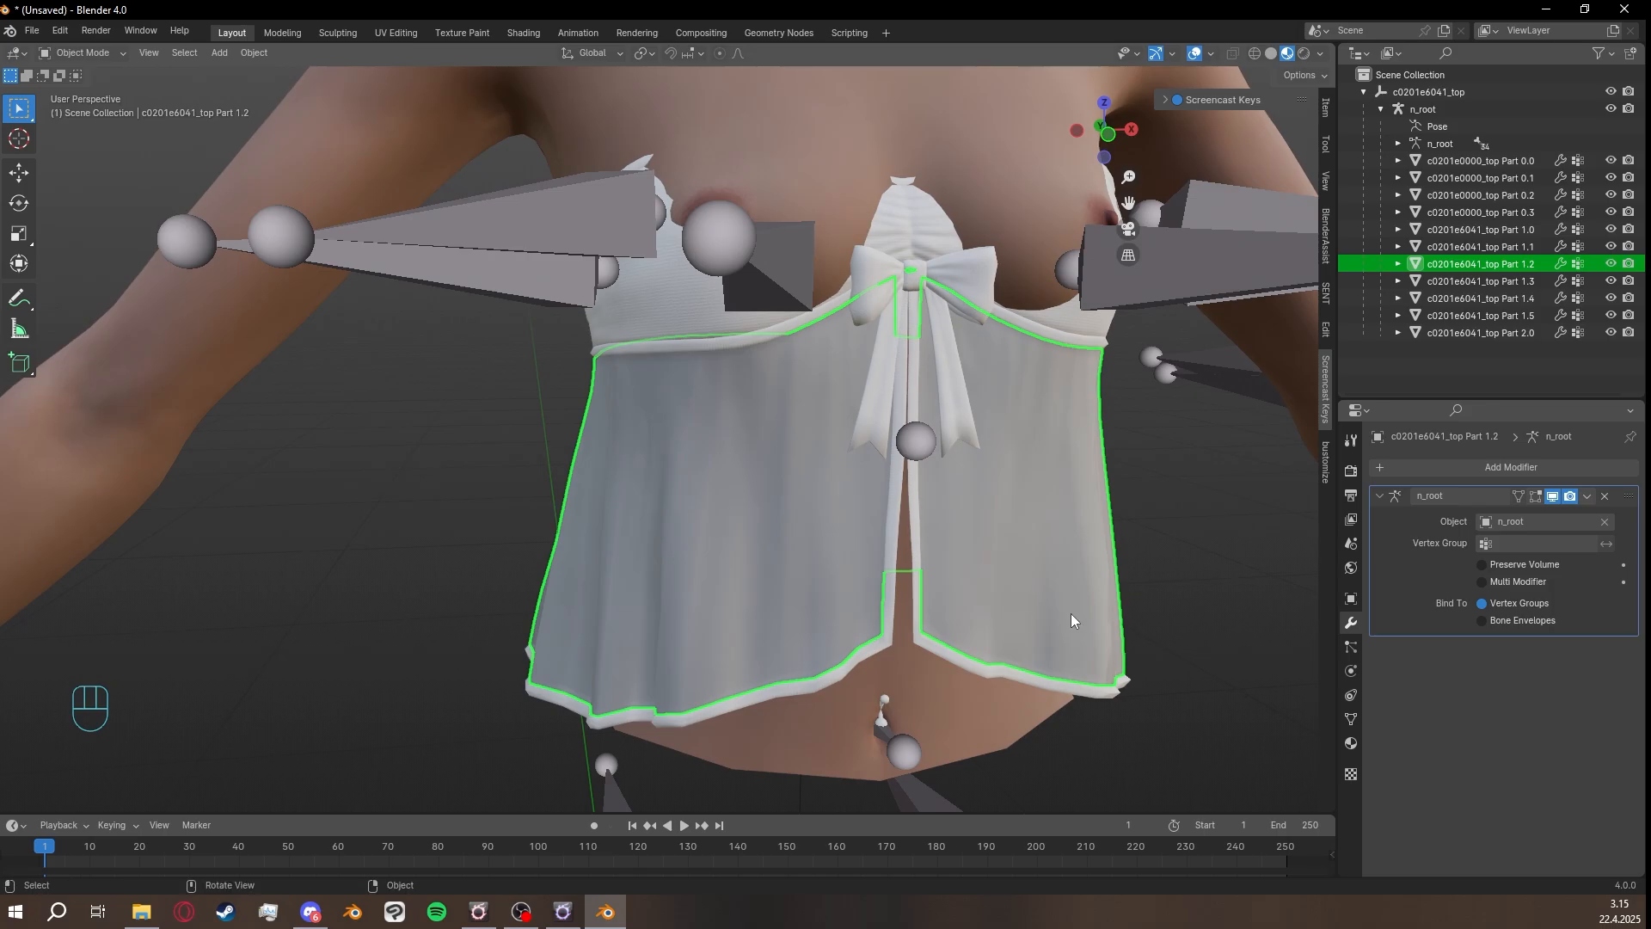
middle_click_drag(1169, 590, 1169, 587)
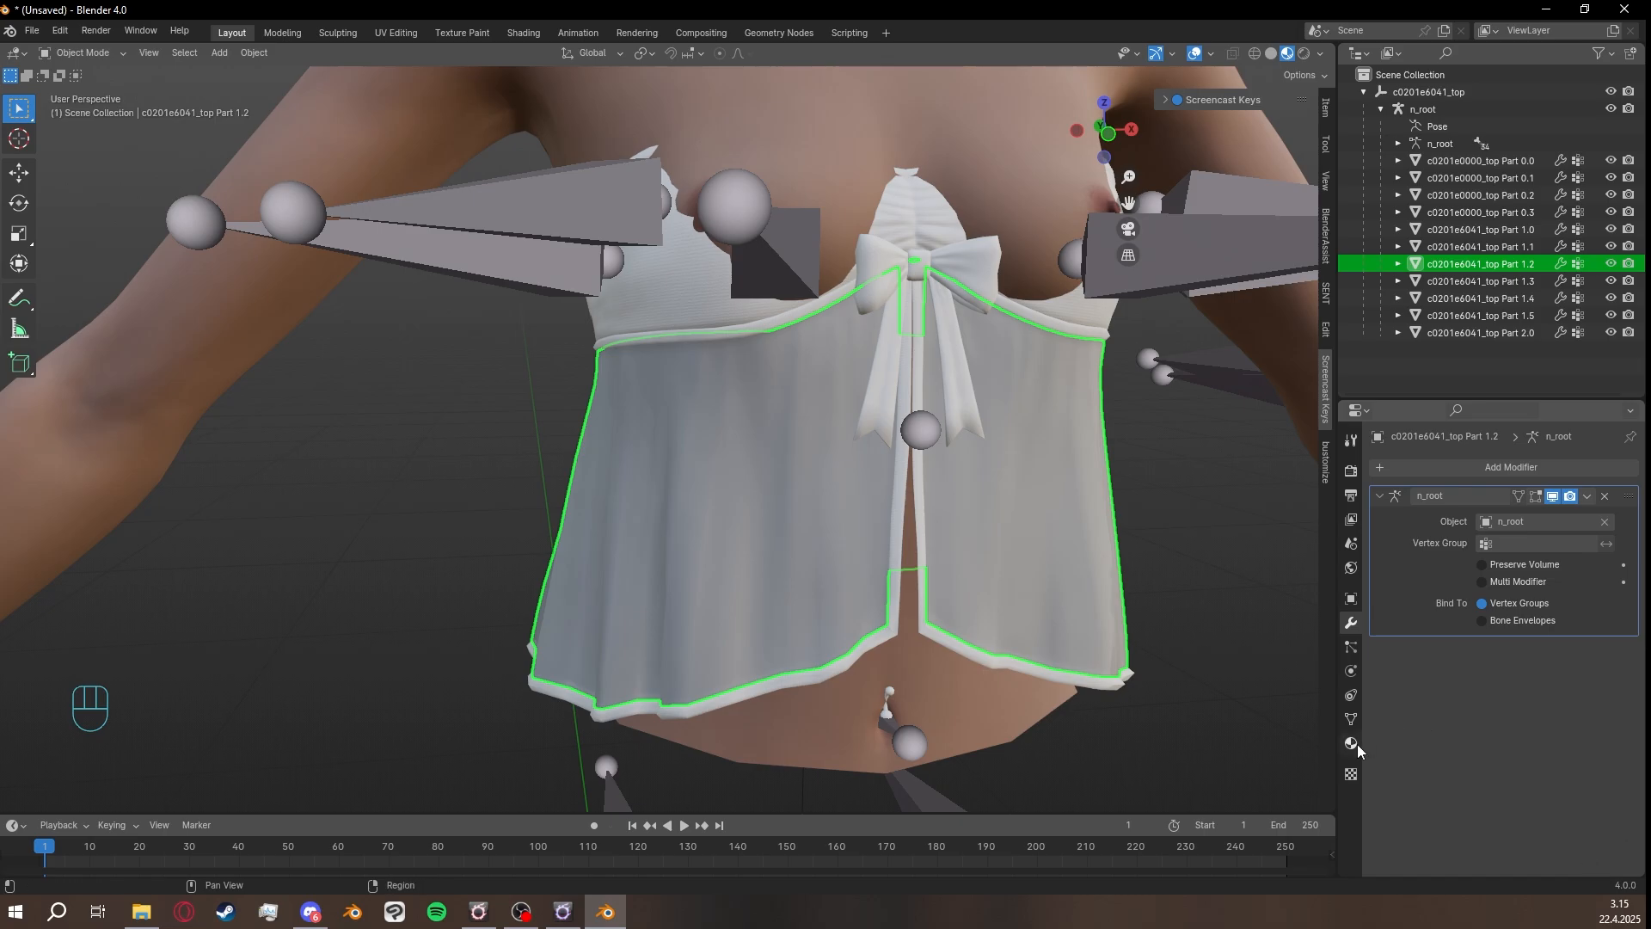
left_click(1483, 235)
left_click(1478, 248)
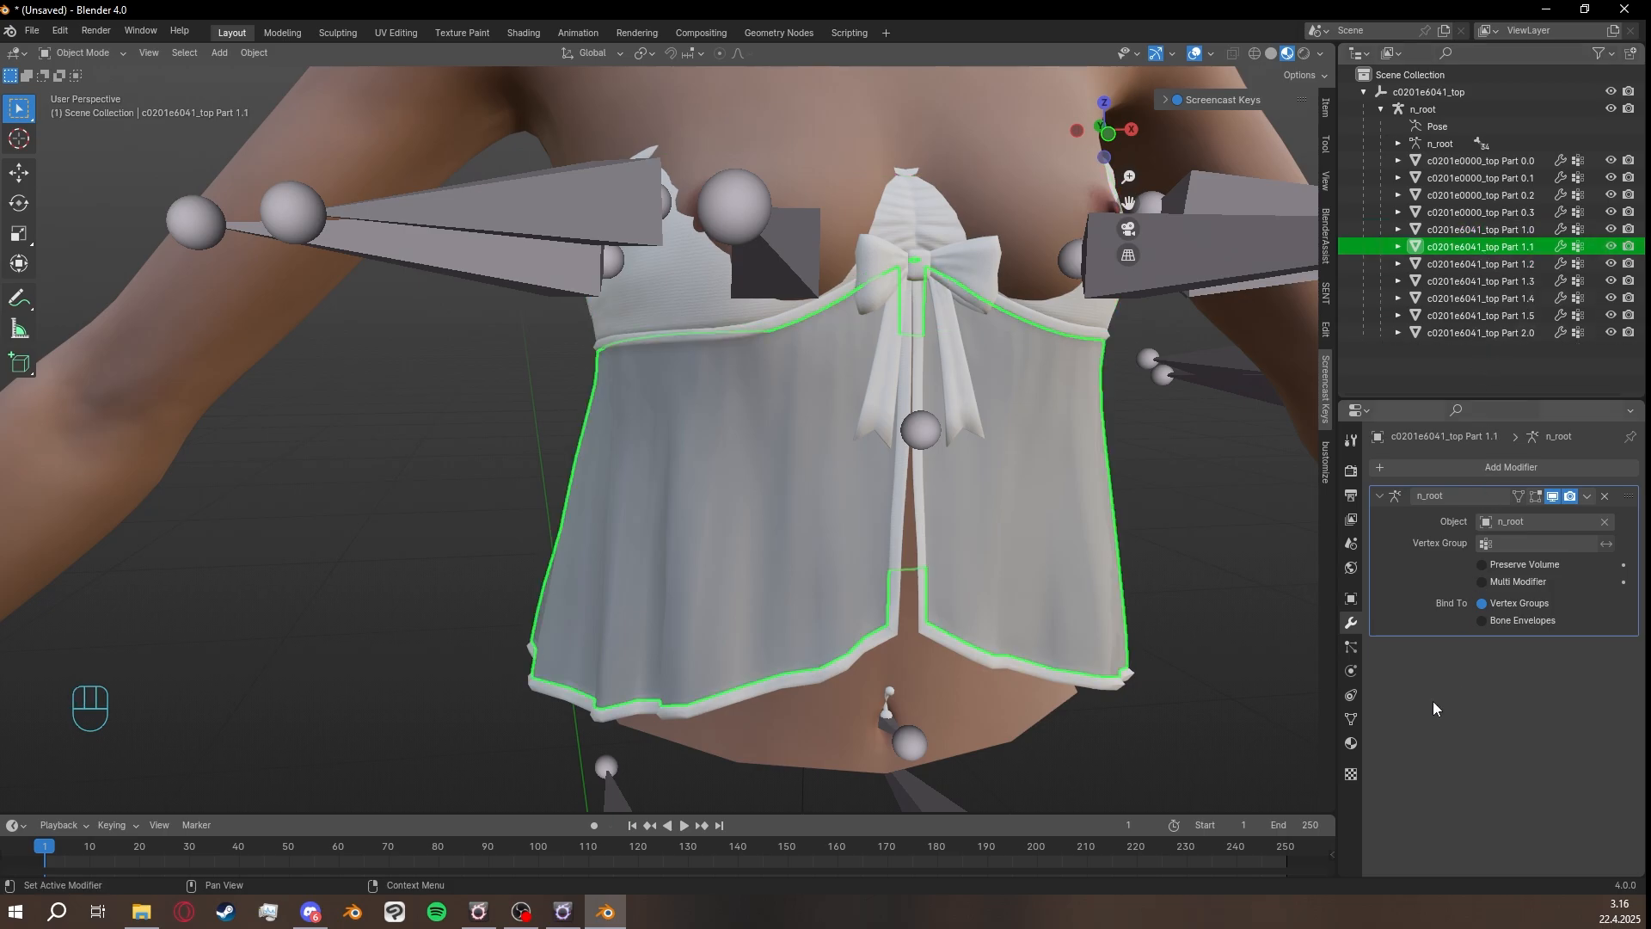
left_click(1351, 745)
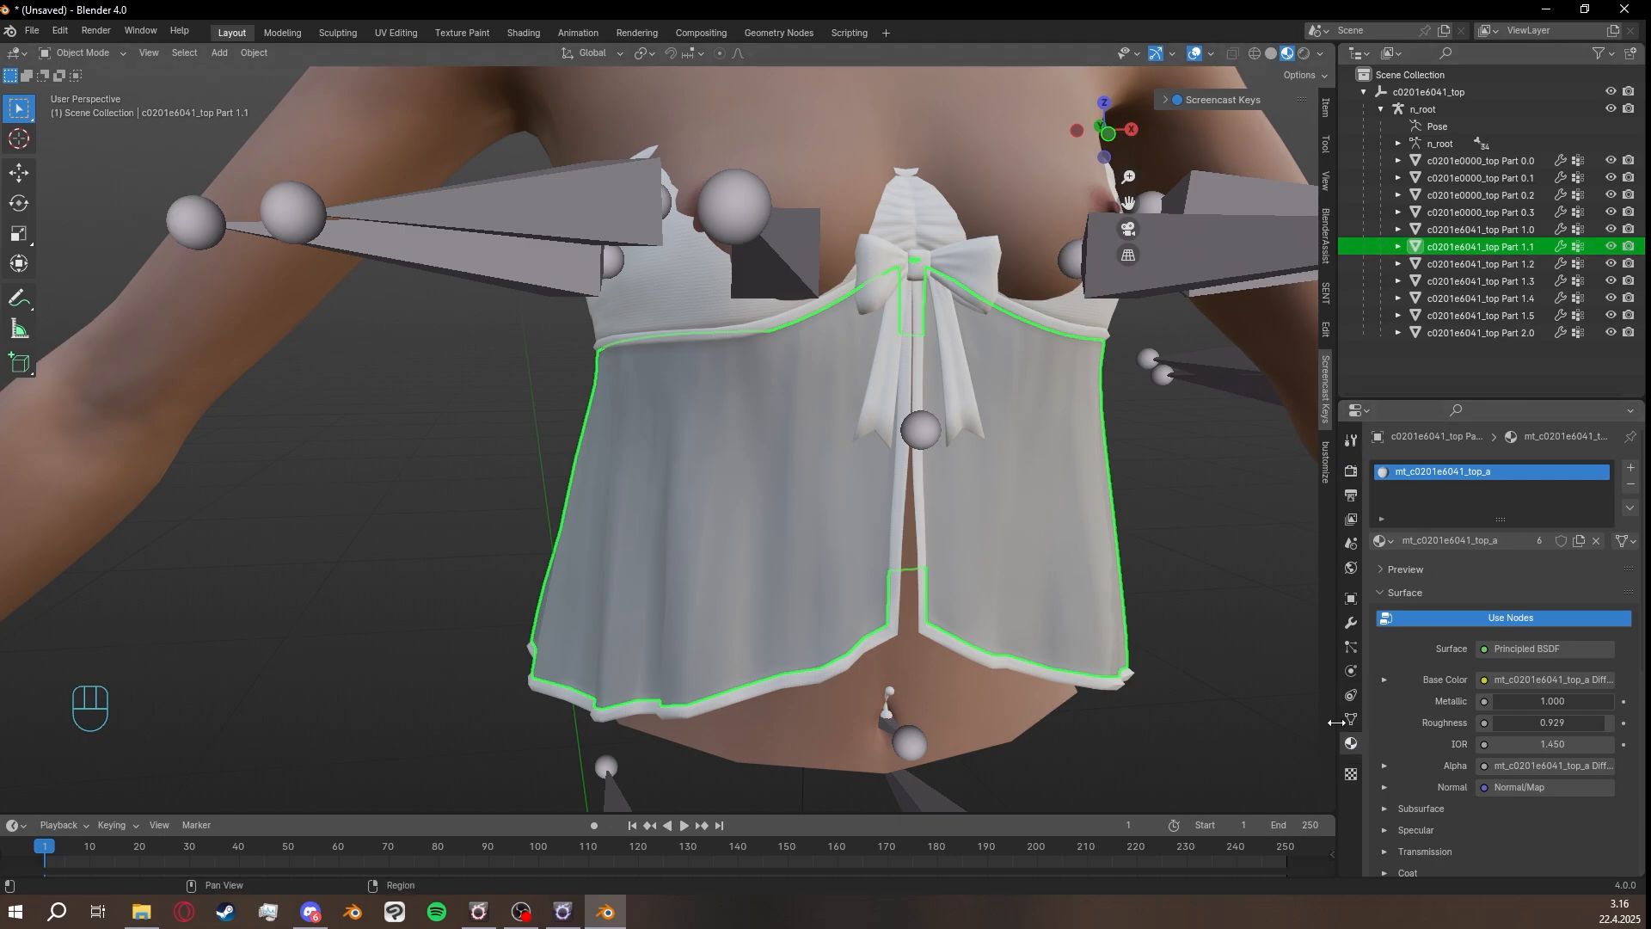
left_click(1378, 595)
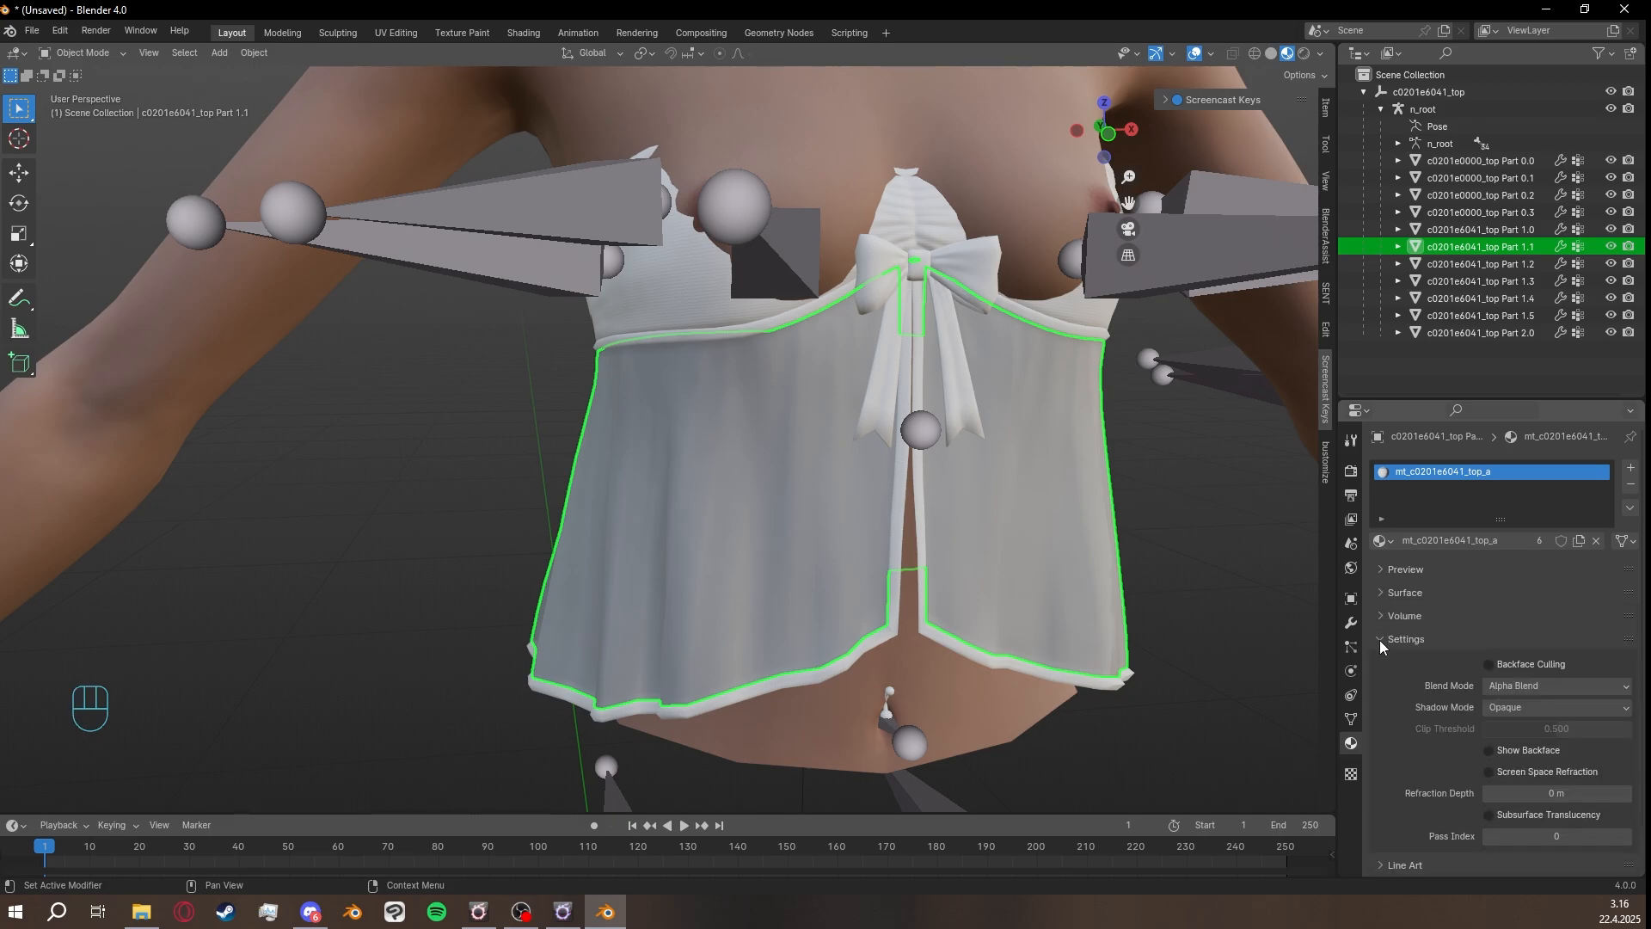
left_click(1539, 690)
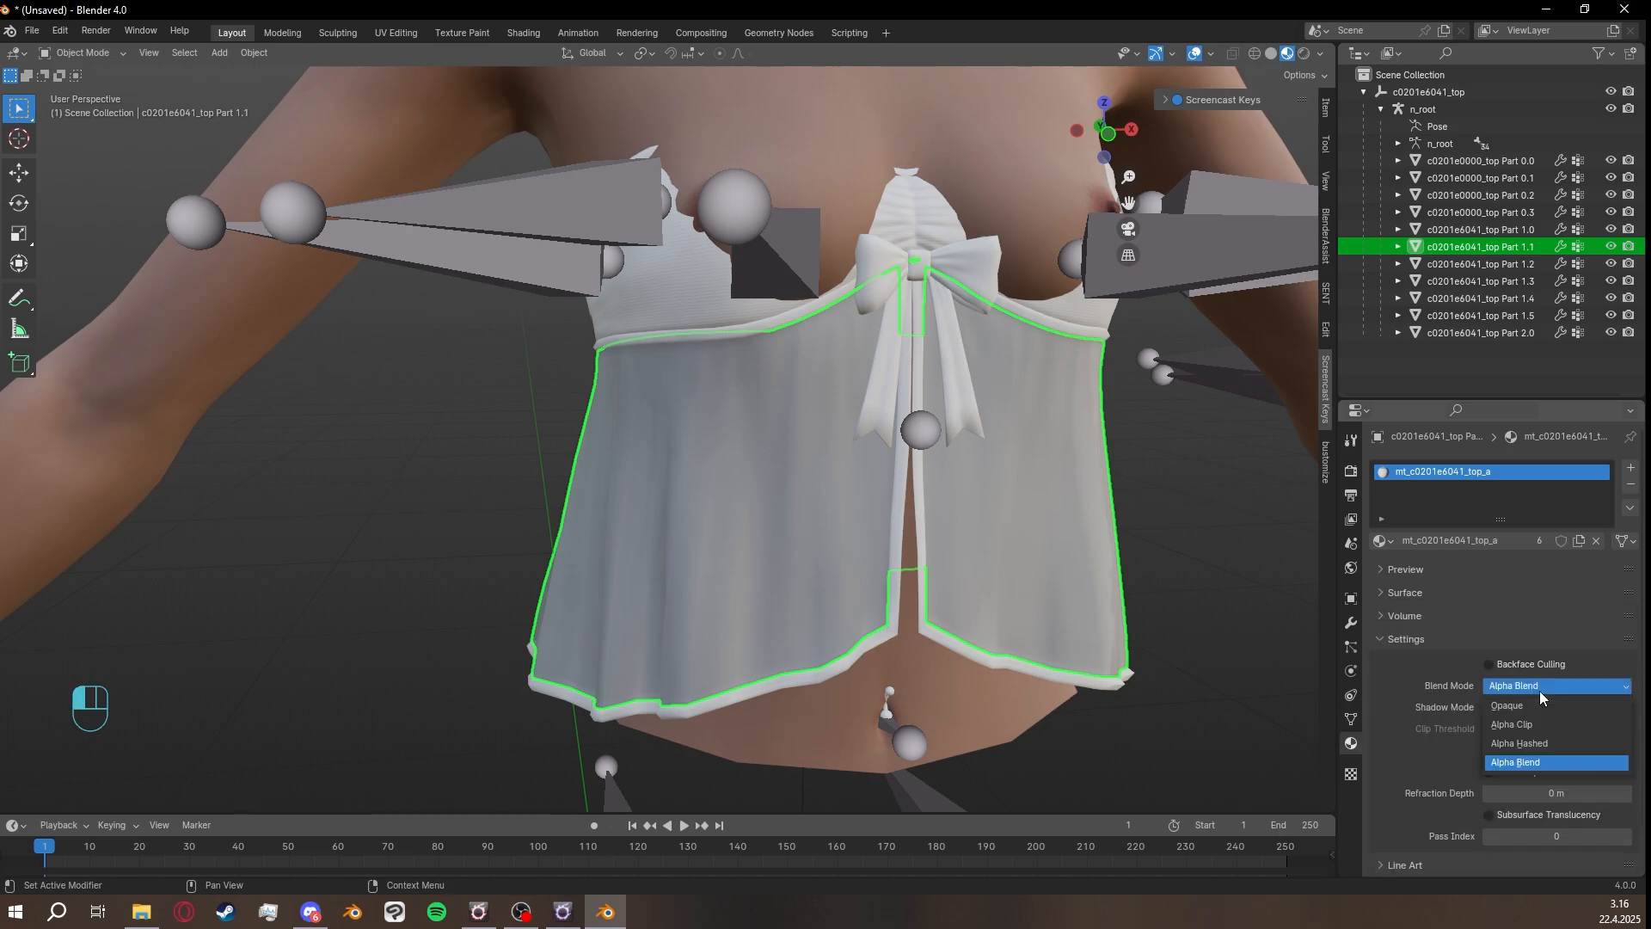
left_click(1552, 741)
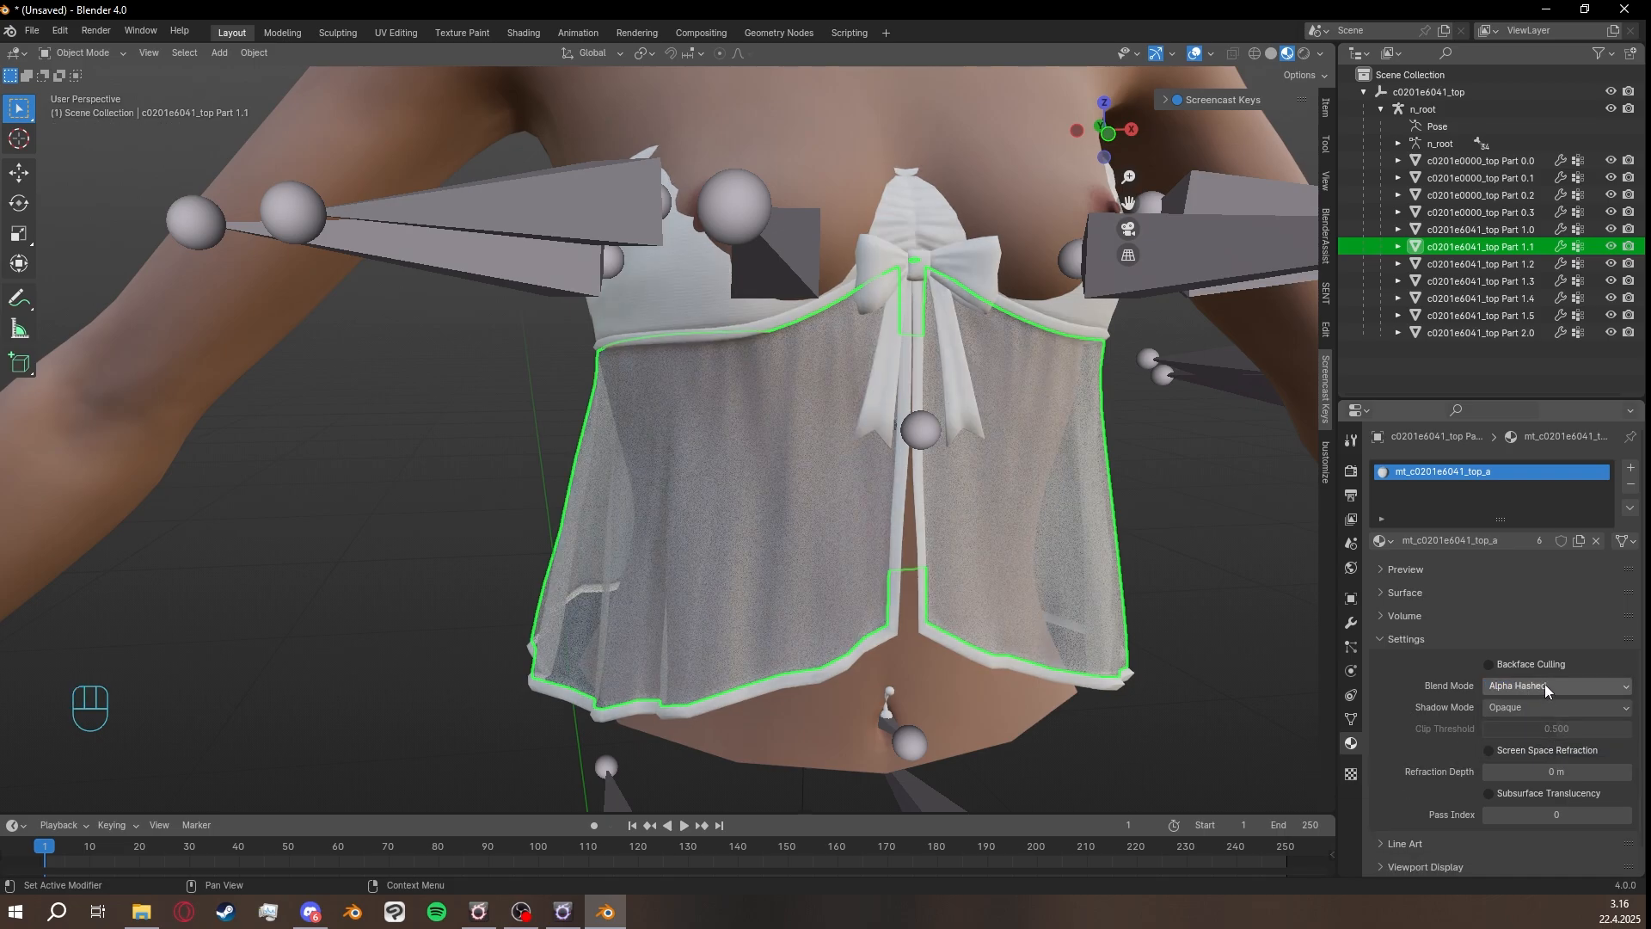
Go through the remaining c0201e6041_top parts and set Part 2.0's material mt_c0201e6041_top_b to Alpha Hashed blend mode.
mouse_move(1205, 662)
middle_mouse_down()
mouse_move(1231, 681)
mouse_move(1208, 683)
middle_mouse_up()
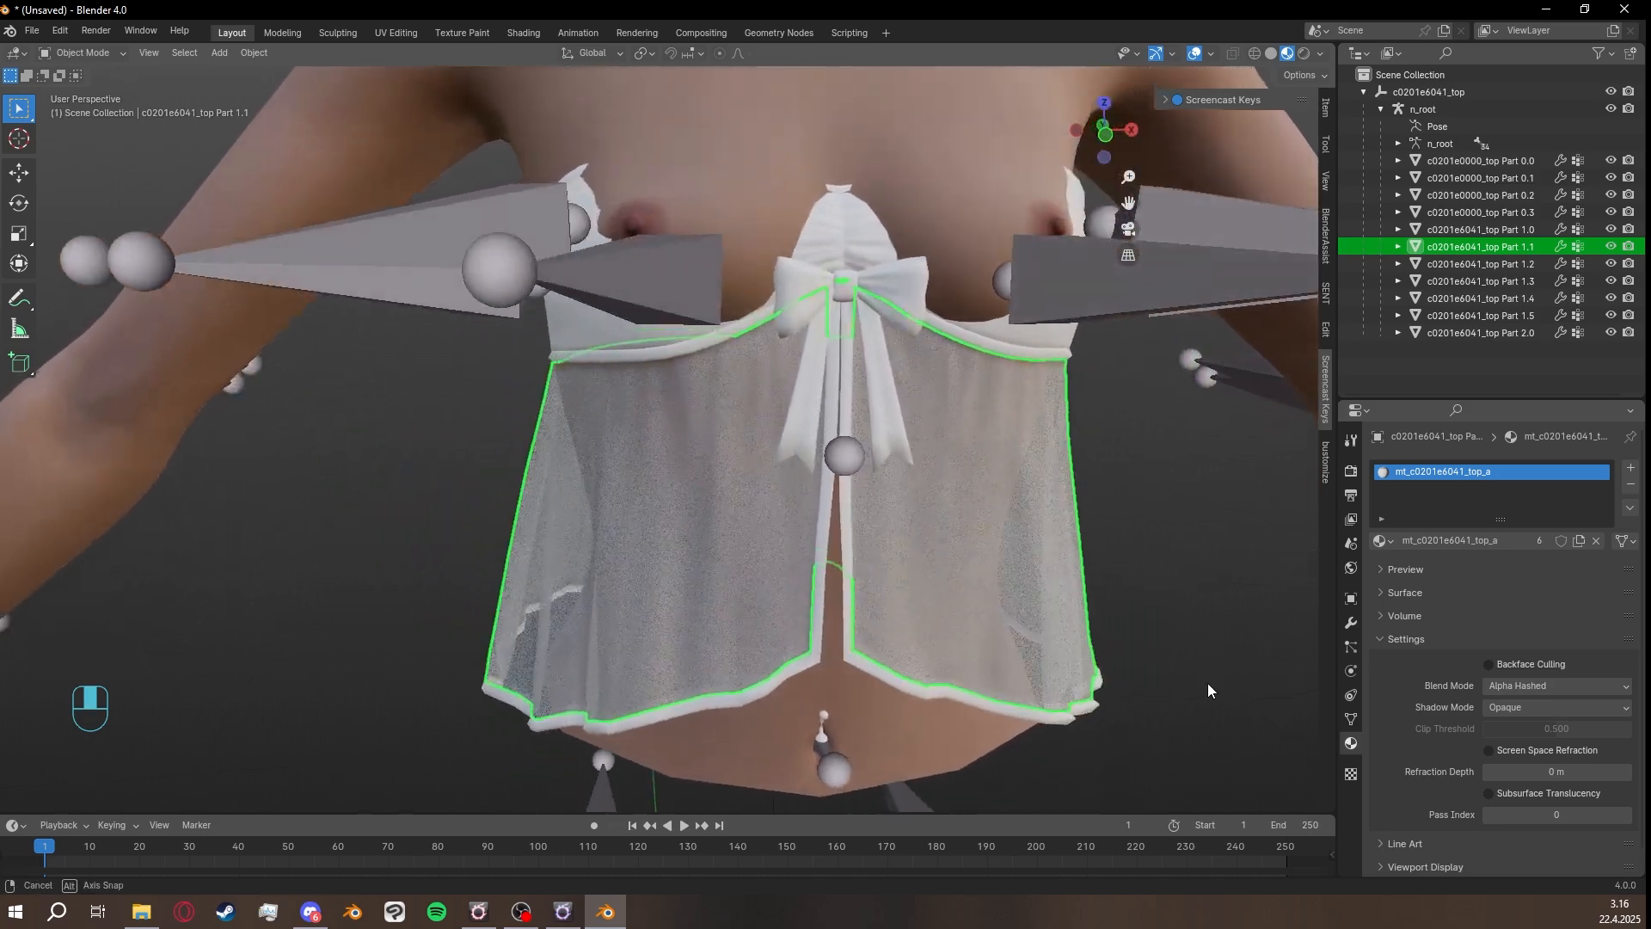
left_click(1504, 265)
left_click(1498, 281)
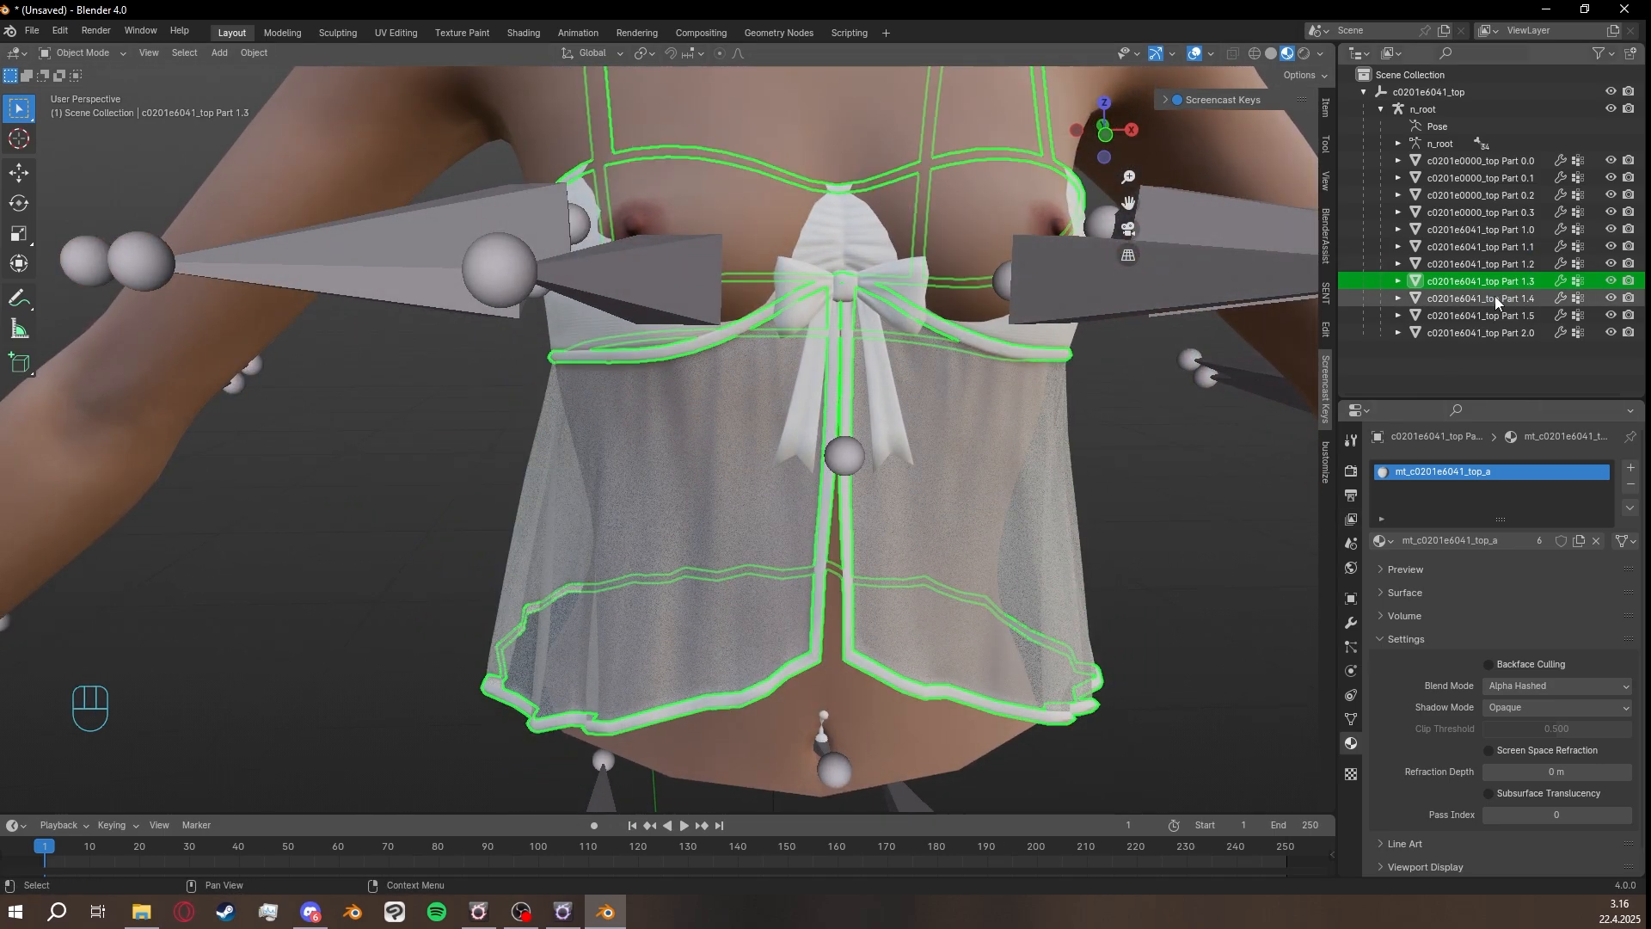
left_click(1494, 298)
left_click(1493, 315)
left_click(1491, 333)
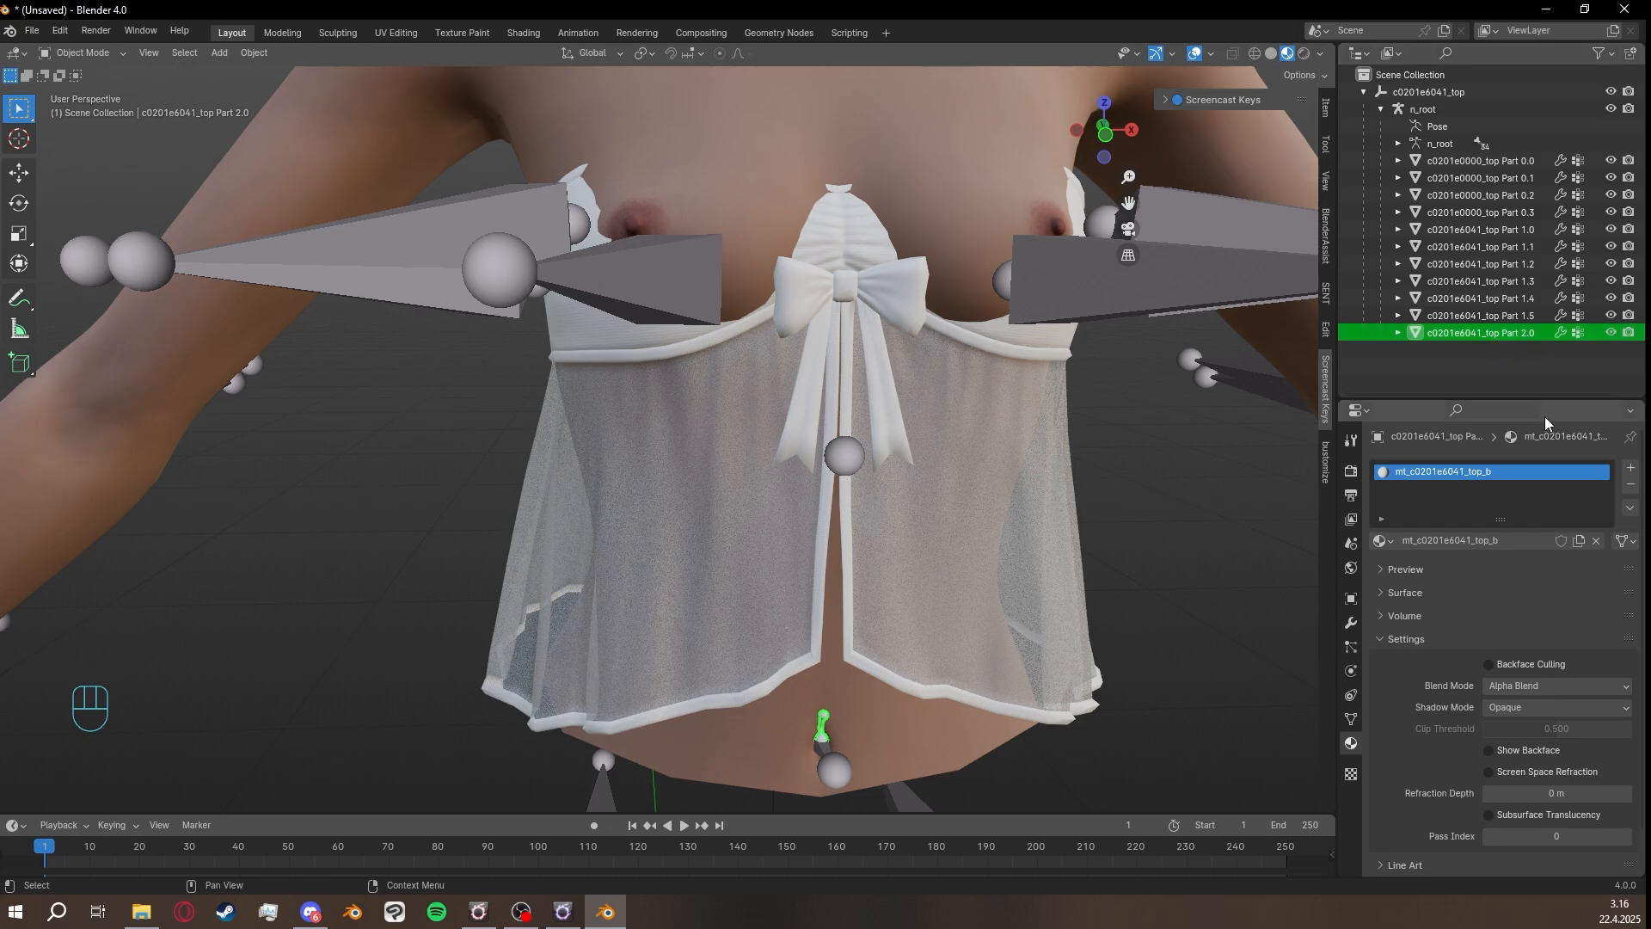
left_click(1566, 683)
left_click(1534, 743)
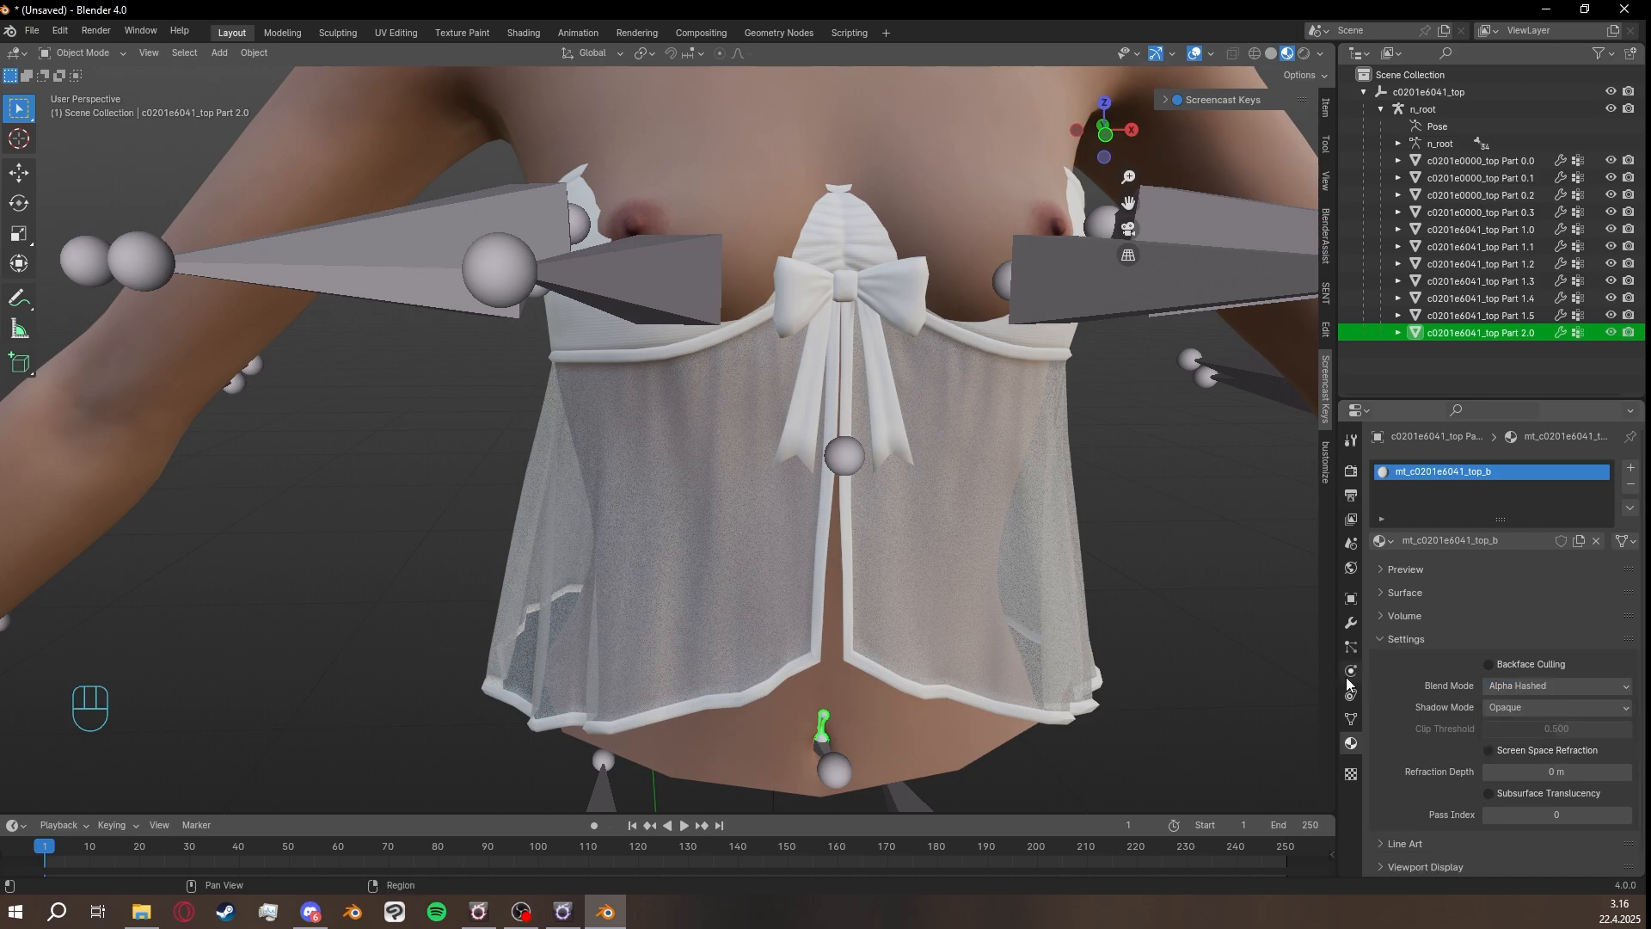
Check the material blend modes of c0201e6041_top Parts 1.5, 1.1 and 1.0 and c0201e0000_top Parts 0.2 and 0.1.
left_click(1522, 314)
left_click(1518, 247)
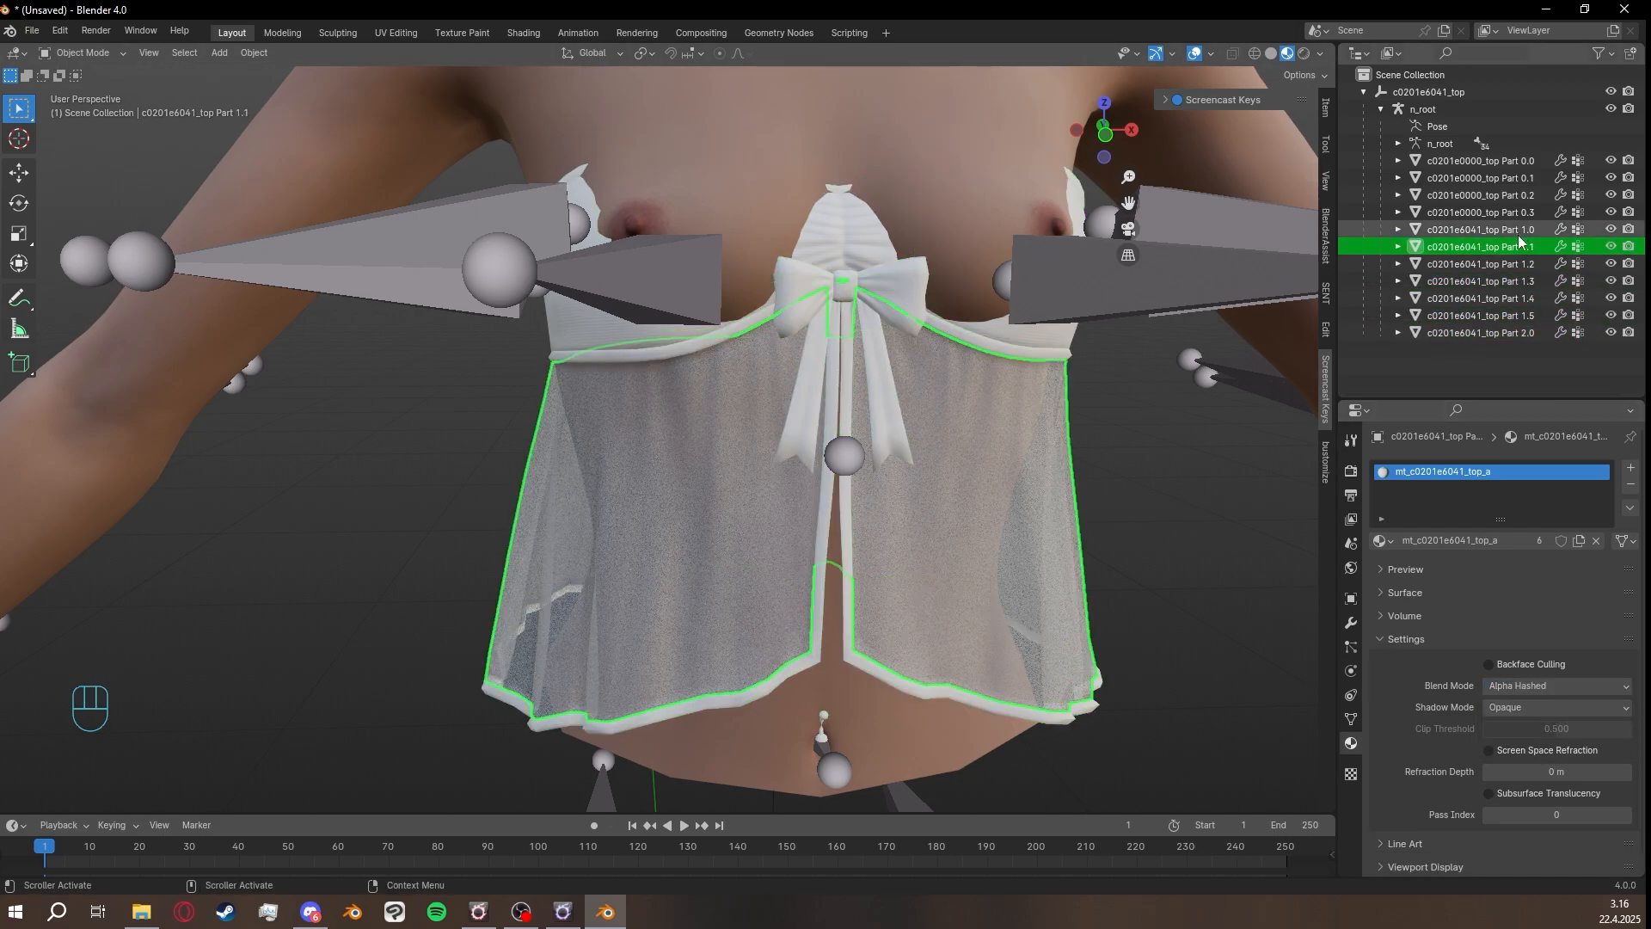
left_click(1518, 229)
left_click(1521, 194)
left_click(1518, 178)
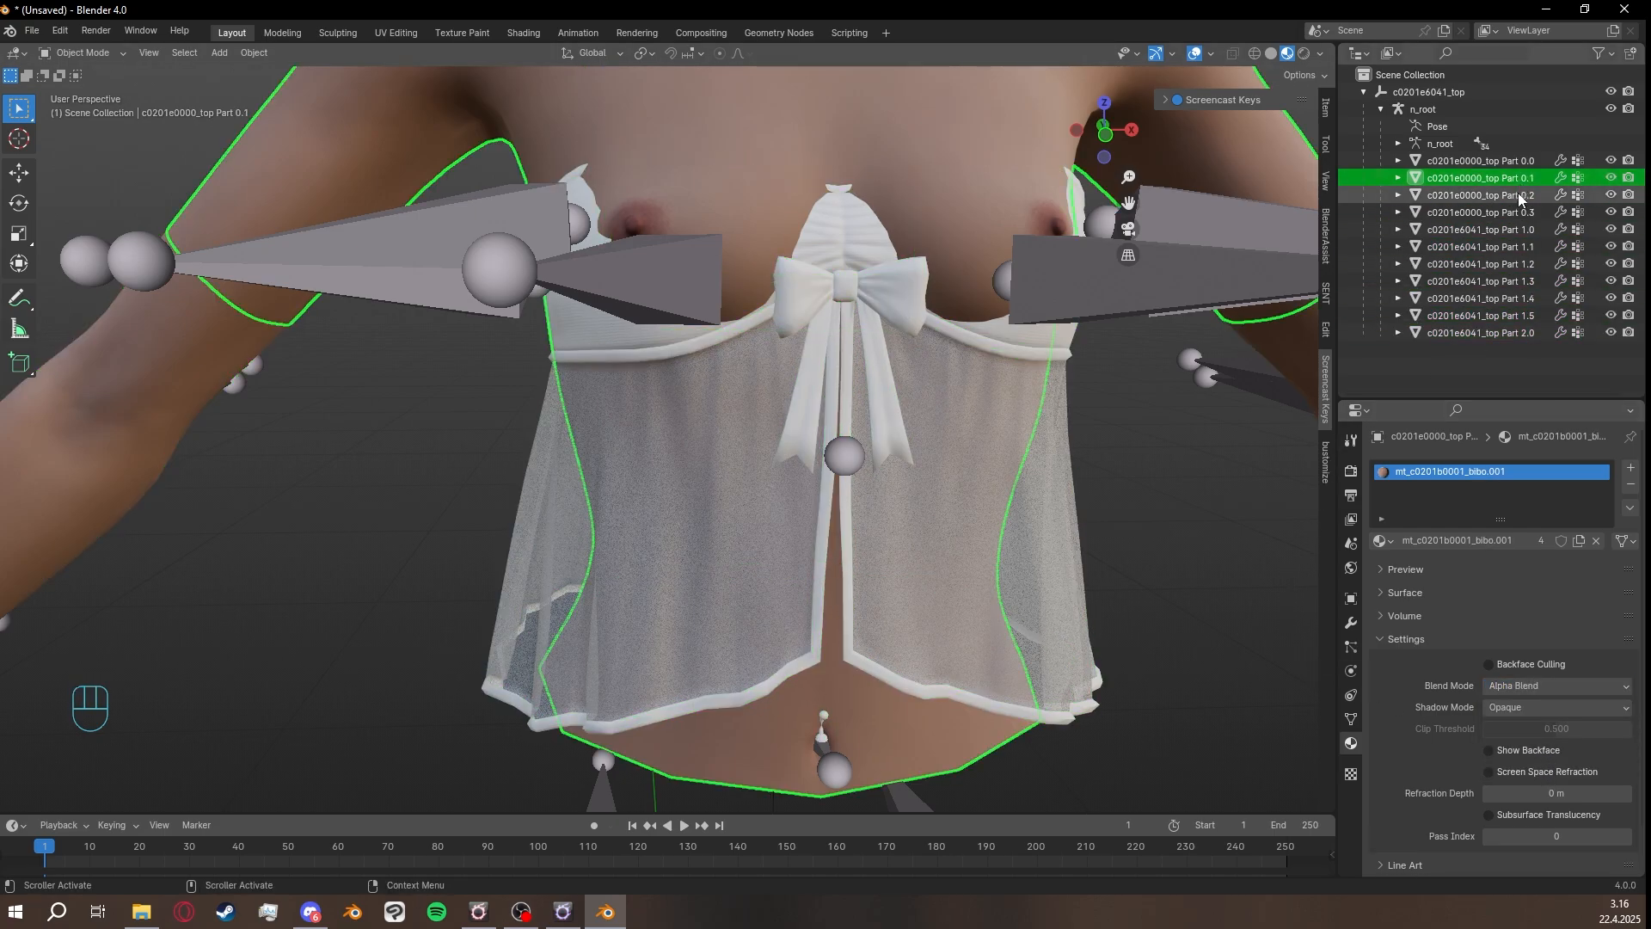
Try Alpha Clip and Alpha Blend on the skirt's mt_c0201e6041_top_a material through Part 1.2, and return its blend mode to Alpha Hashed.
left_click(1281, 550)
mouse_move(1198, 521)
middle_mouse_down()
mouse_move(1241, 519)
mouse_move(1193, 525)
middle_mouse_up()
left_click(1034, 550)
middle_click_drag(1034, 550, 1221, 585)
left_click(1545, 688)
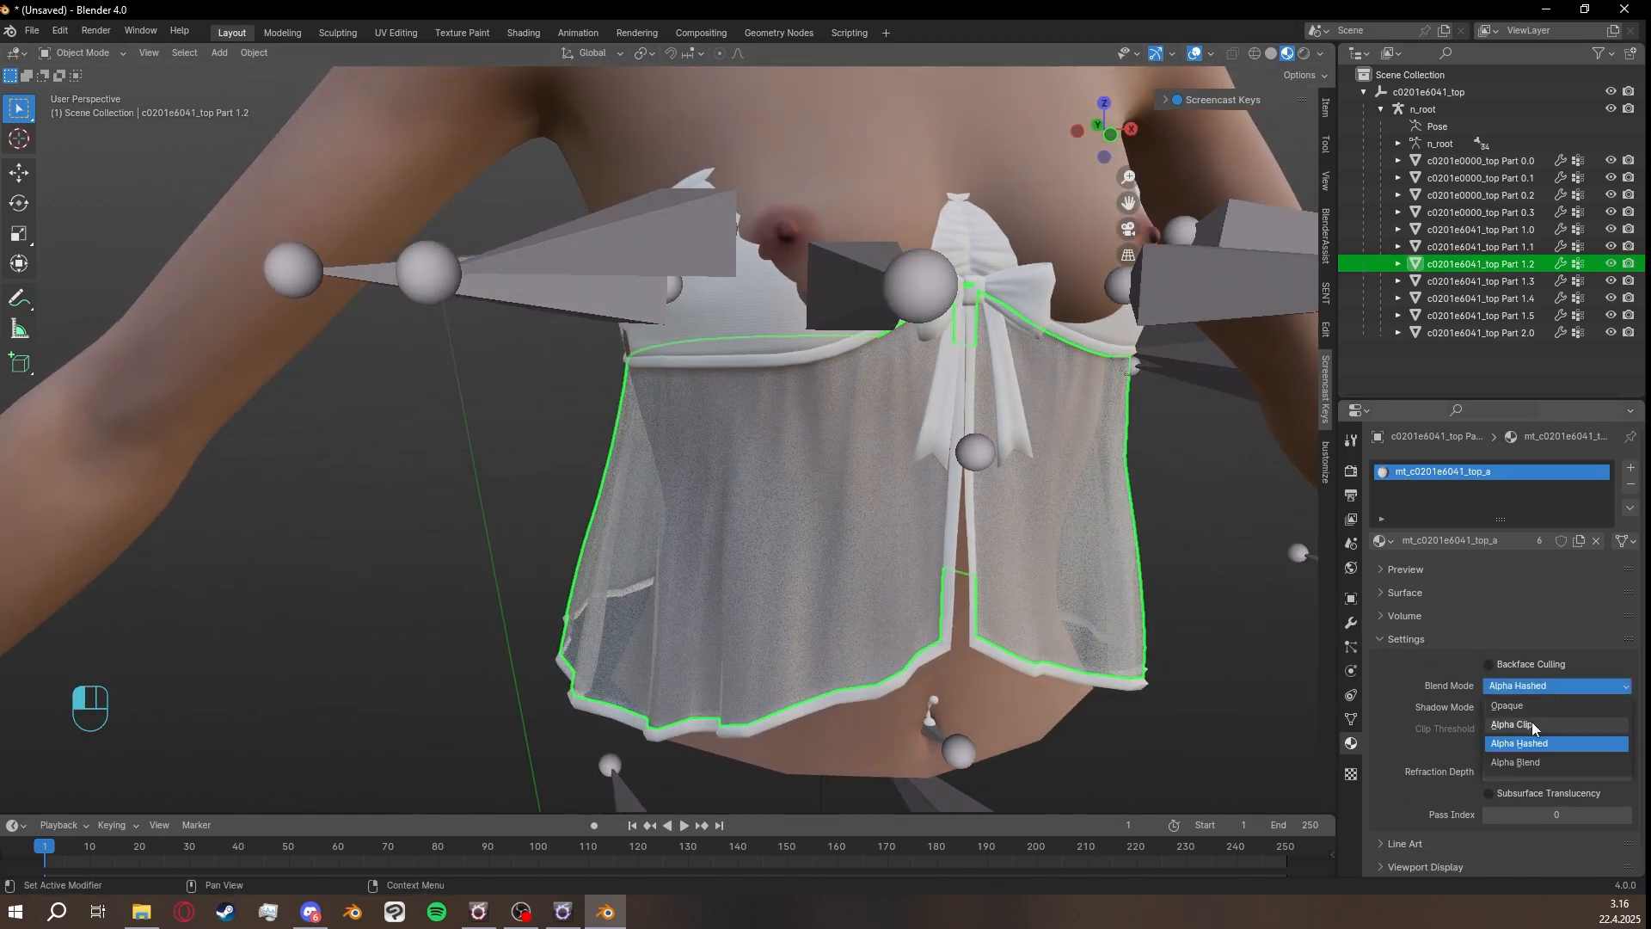
left_click(1530, 723)
middle_click_drag(1266, 652, 1104, 638)
left_click(1550, 687)
left_click(1541, 762)
left_click(1548, 686)
left_click(1534, 741)
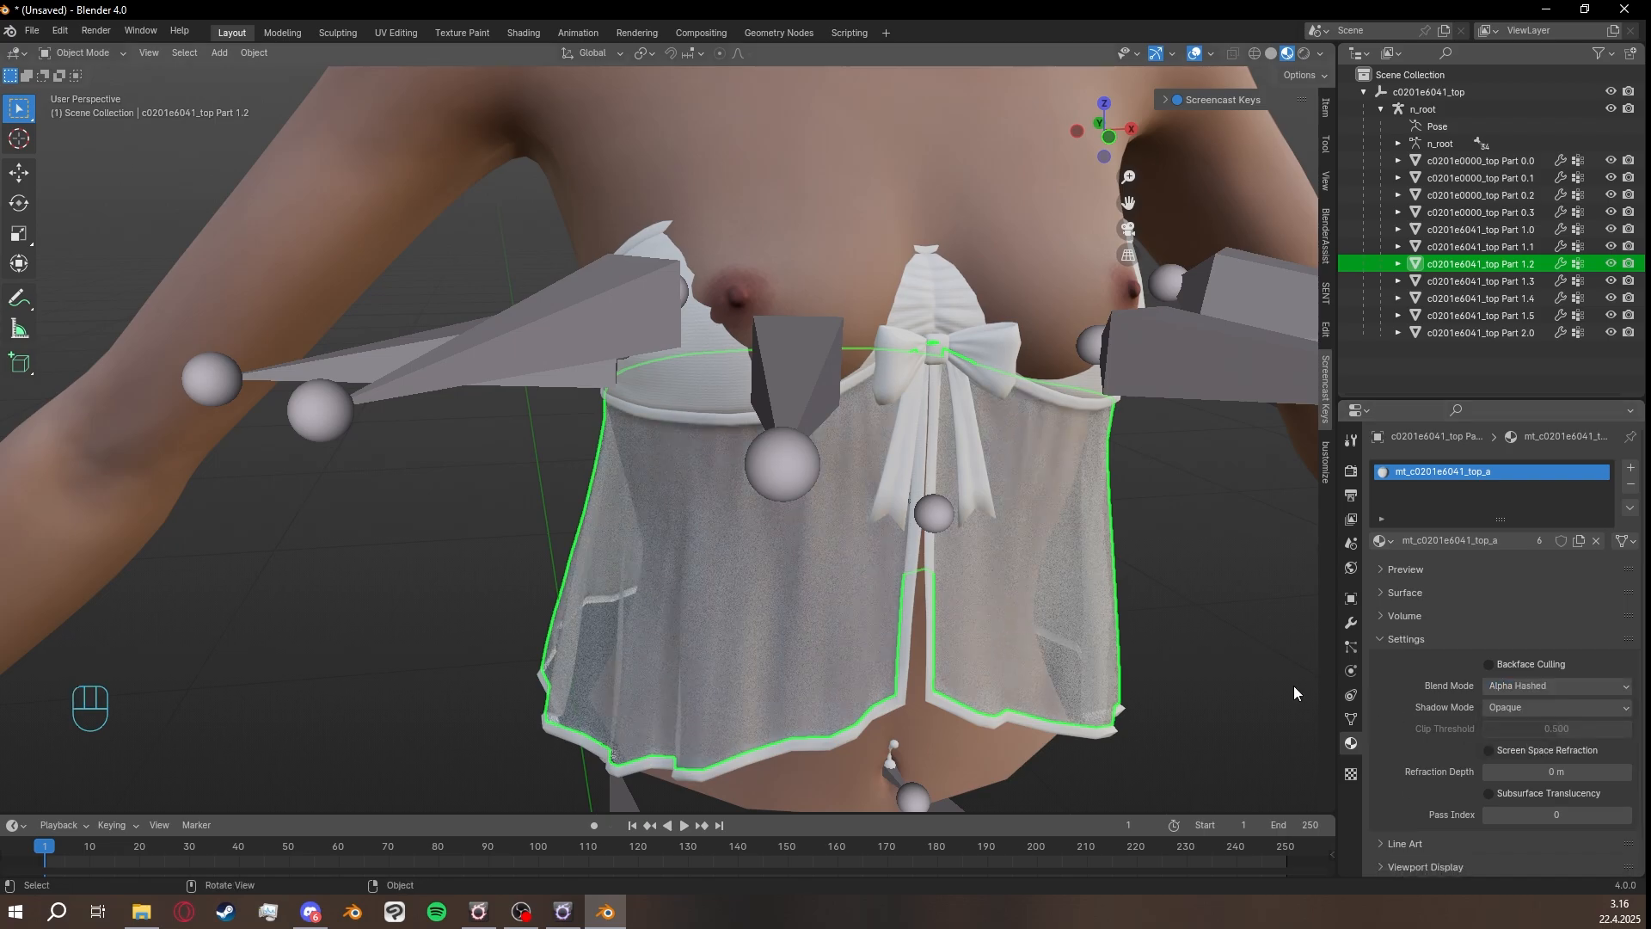
Clear the selection and examine from the side and front where the body clips through the top.
scroll(1250, 688, "down", 3)
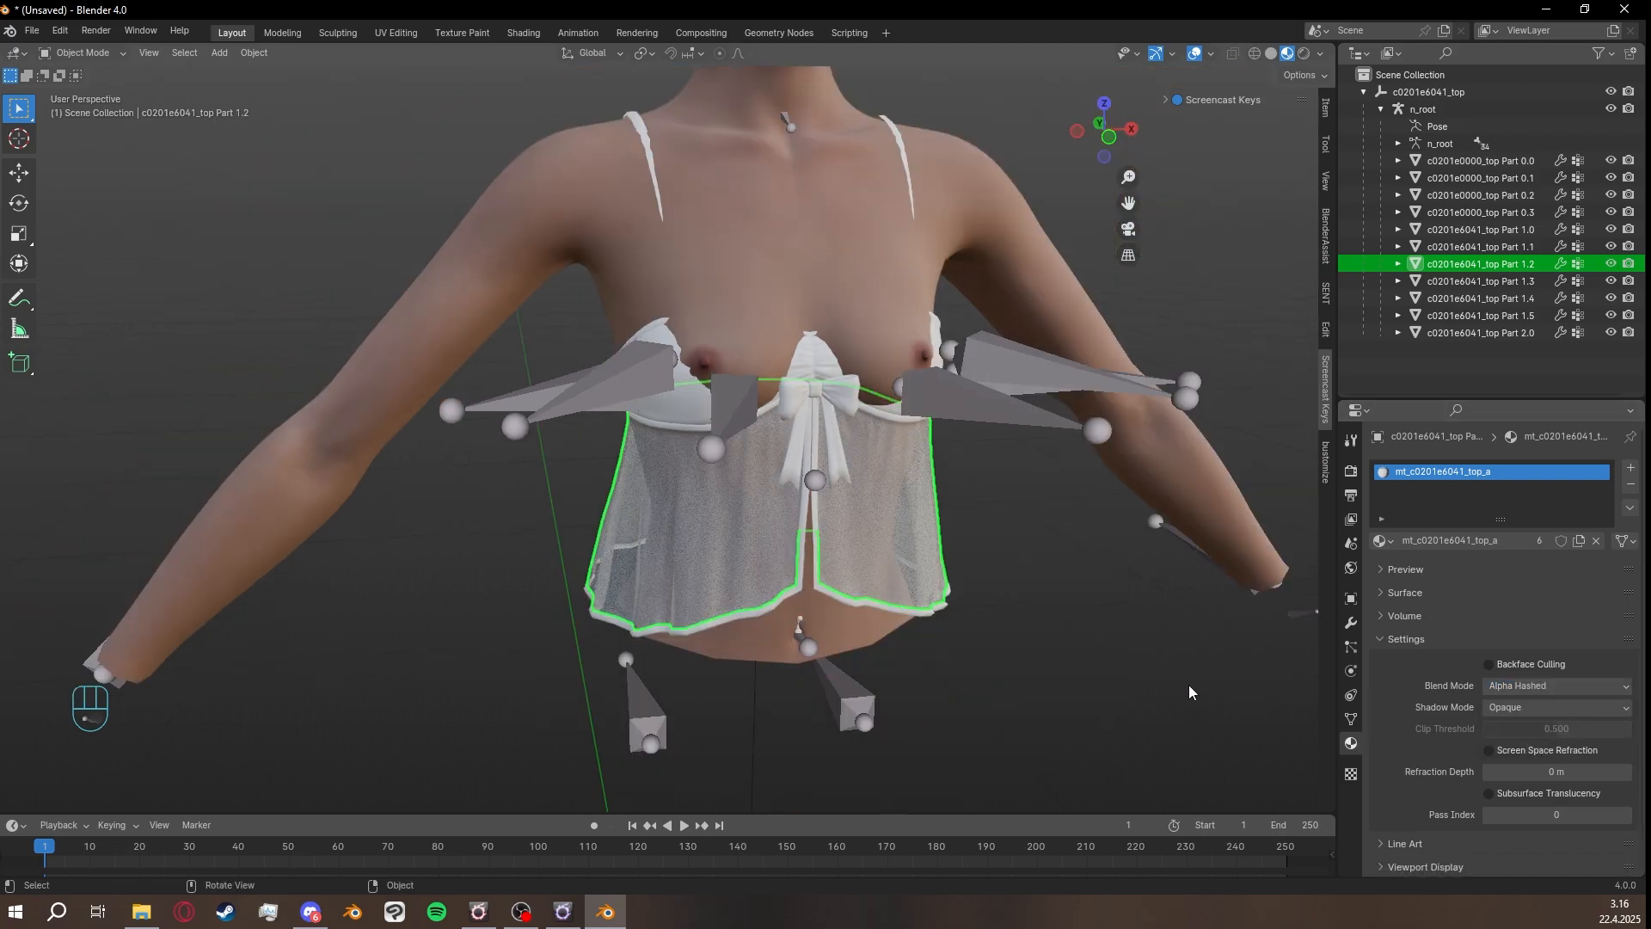
left_click(1091, 581)
middle_click_drag(1061, 585, 977, 569)
scroll(978, 569, "up", 2)
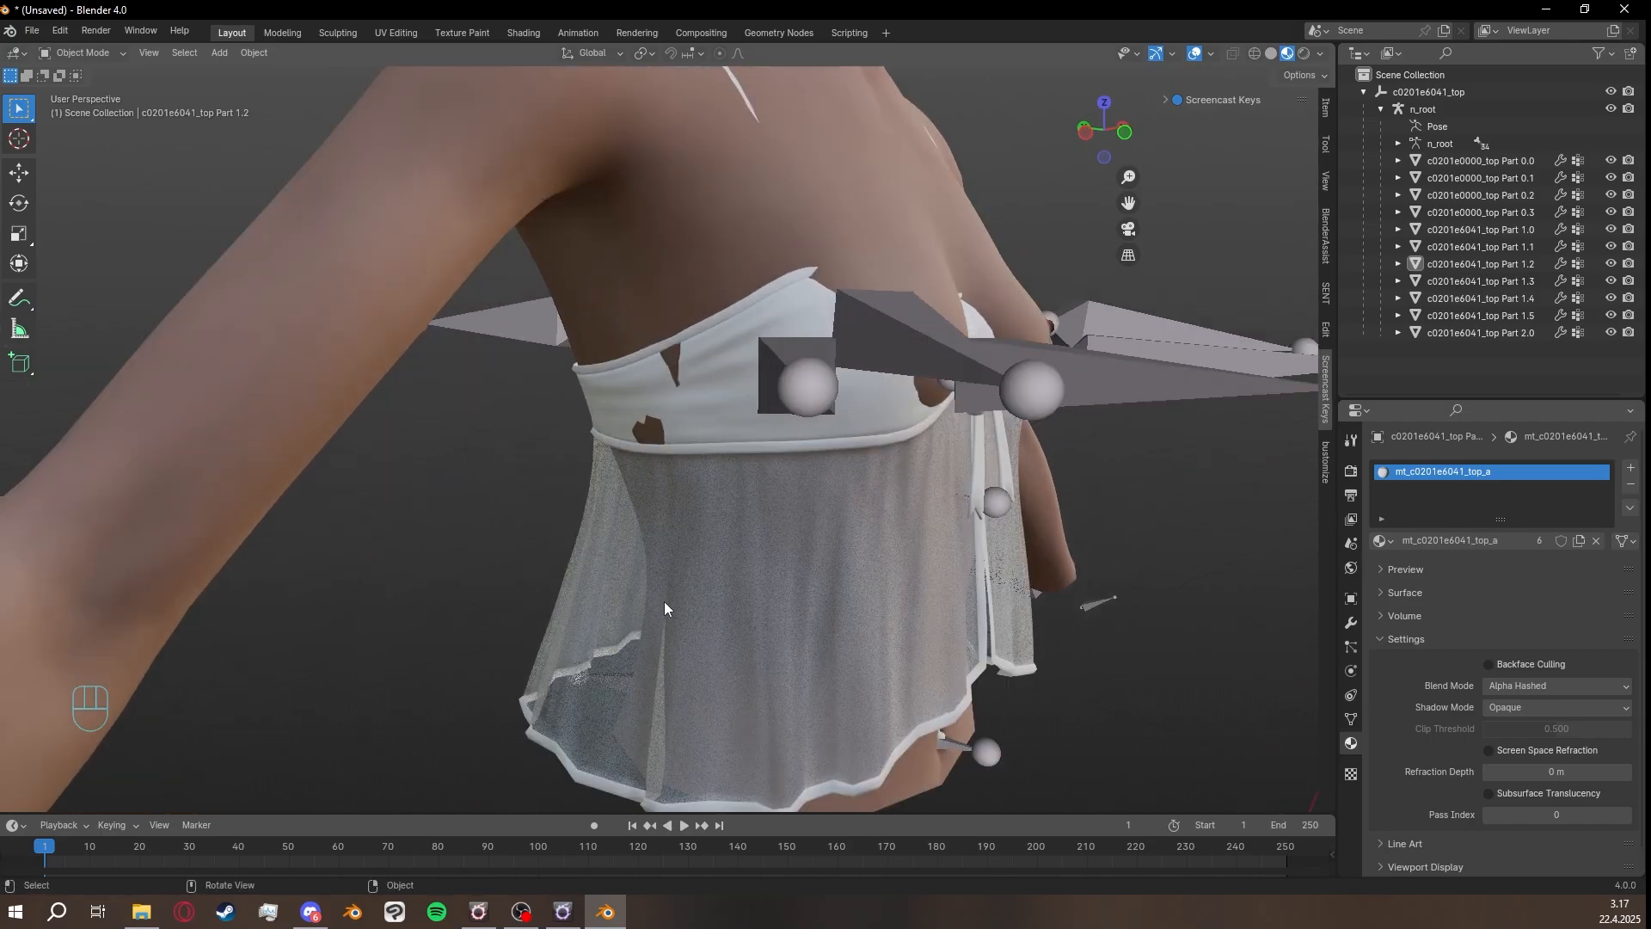
middle_click_drag(674, 611, 642, 593)
middle_click_drag(741, 519, 766, 554)
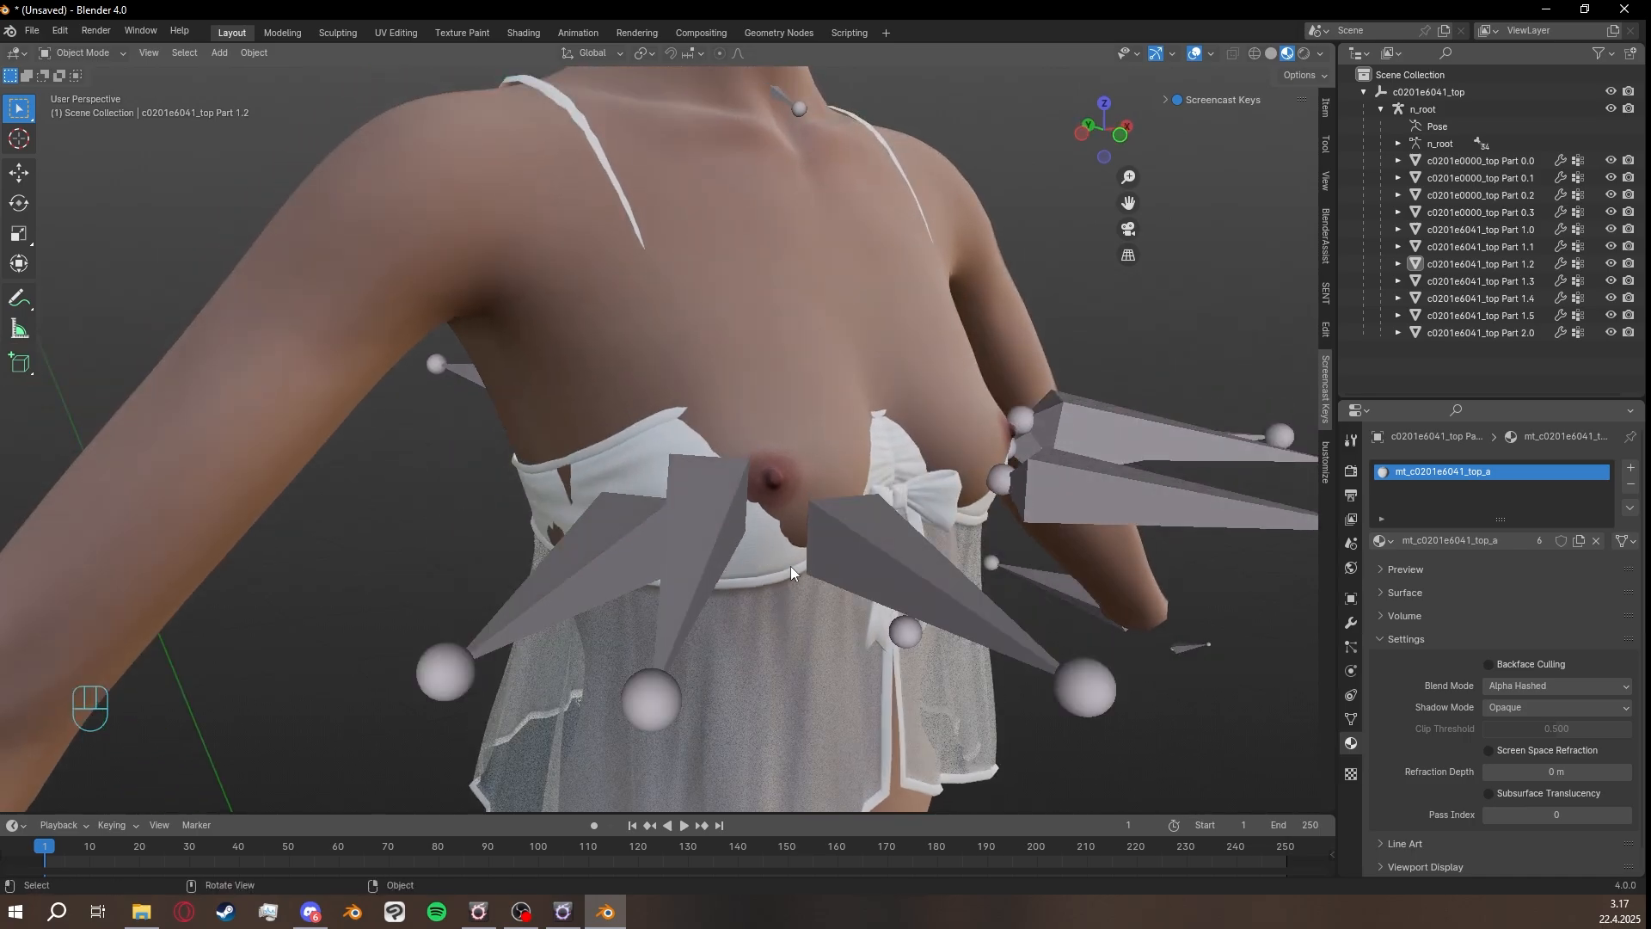
middle_click_drag(791, 566, 1042, 440)
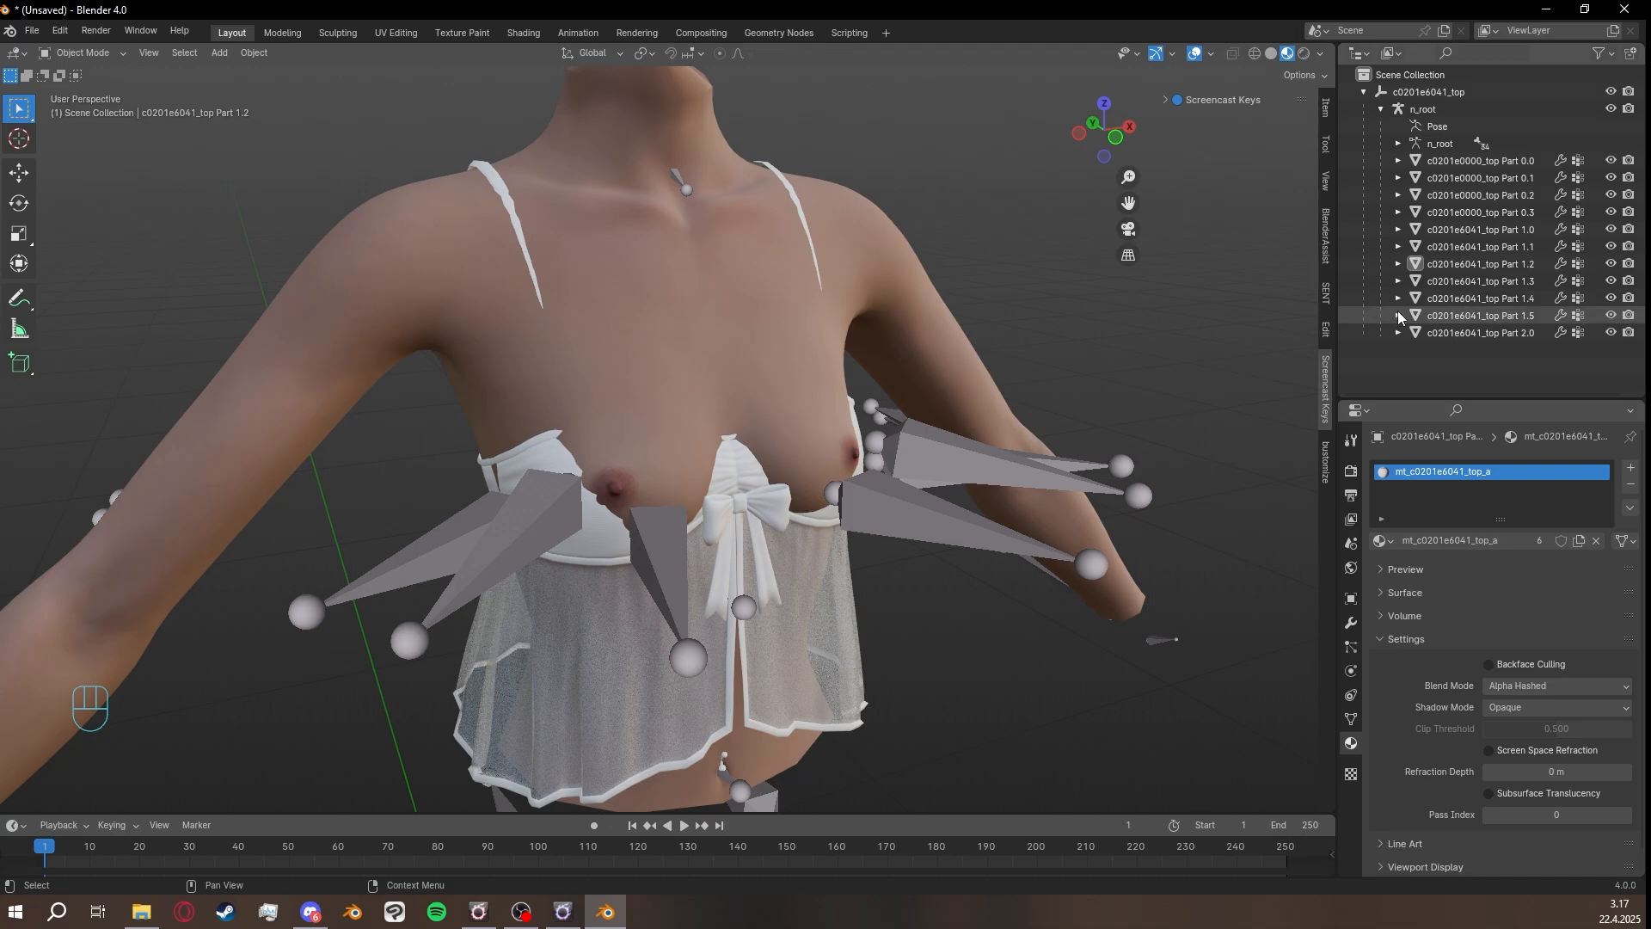
middle_click_drag(1188, 378, 1059, 404)
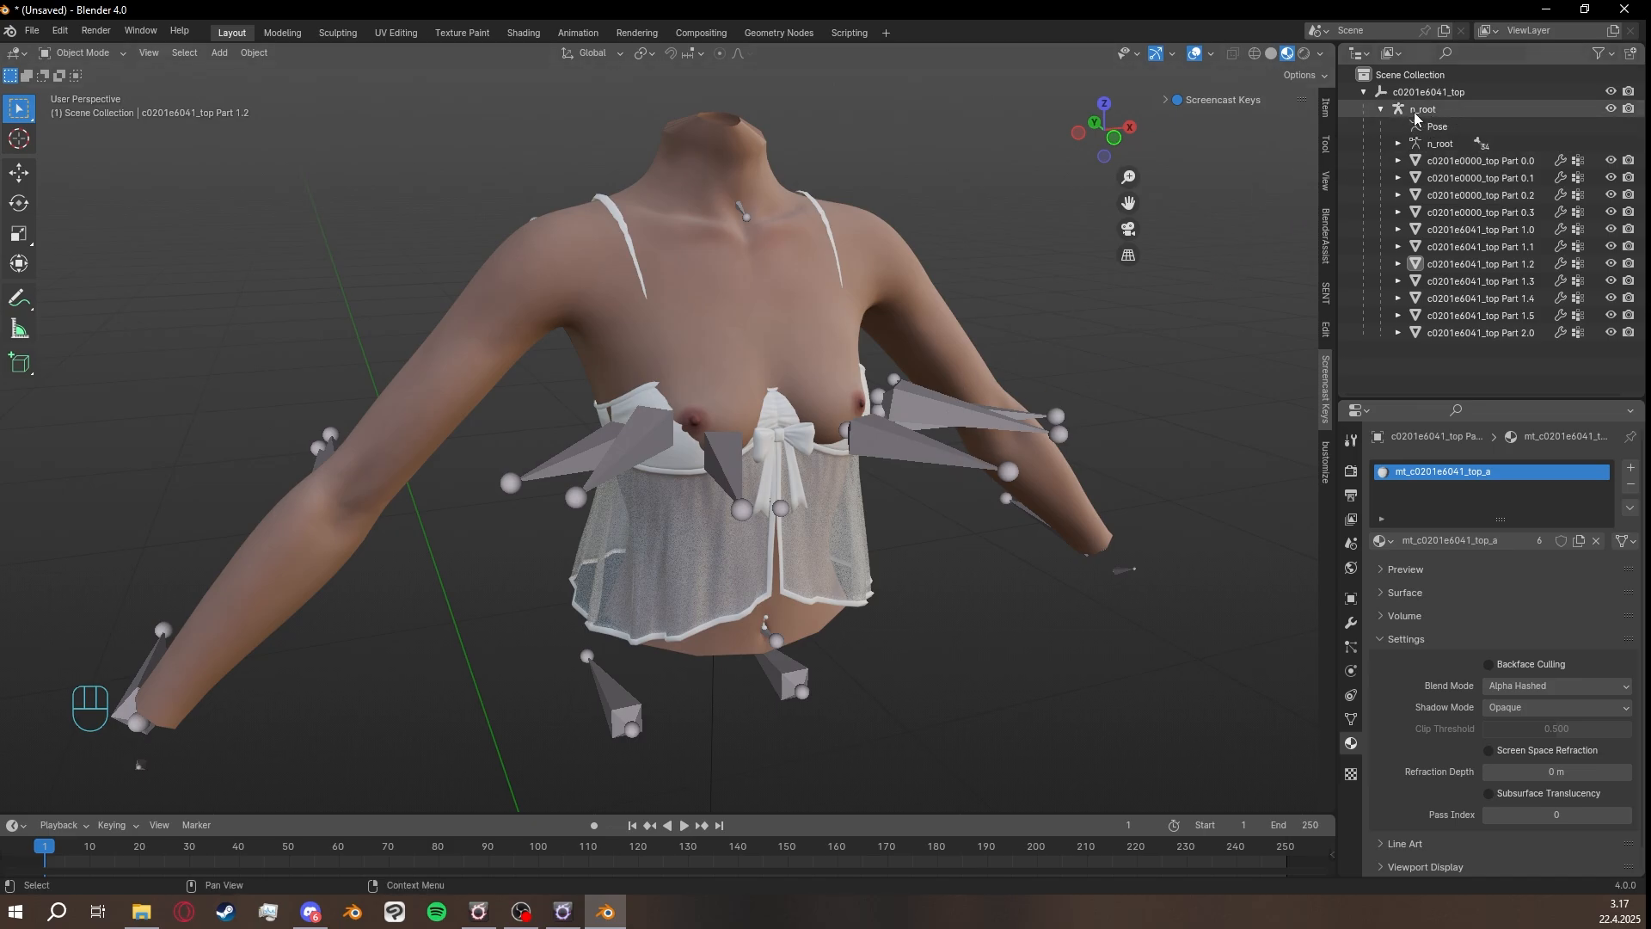
Hide the n_root armature so only the body and top meshes show.
left_click(1610, 109)
middle_click_drag(1220, 395, 1089, 423)
scroll(1032, 430, "up", 5)
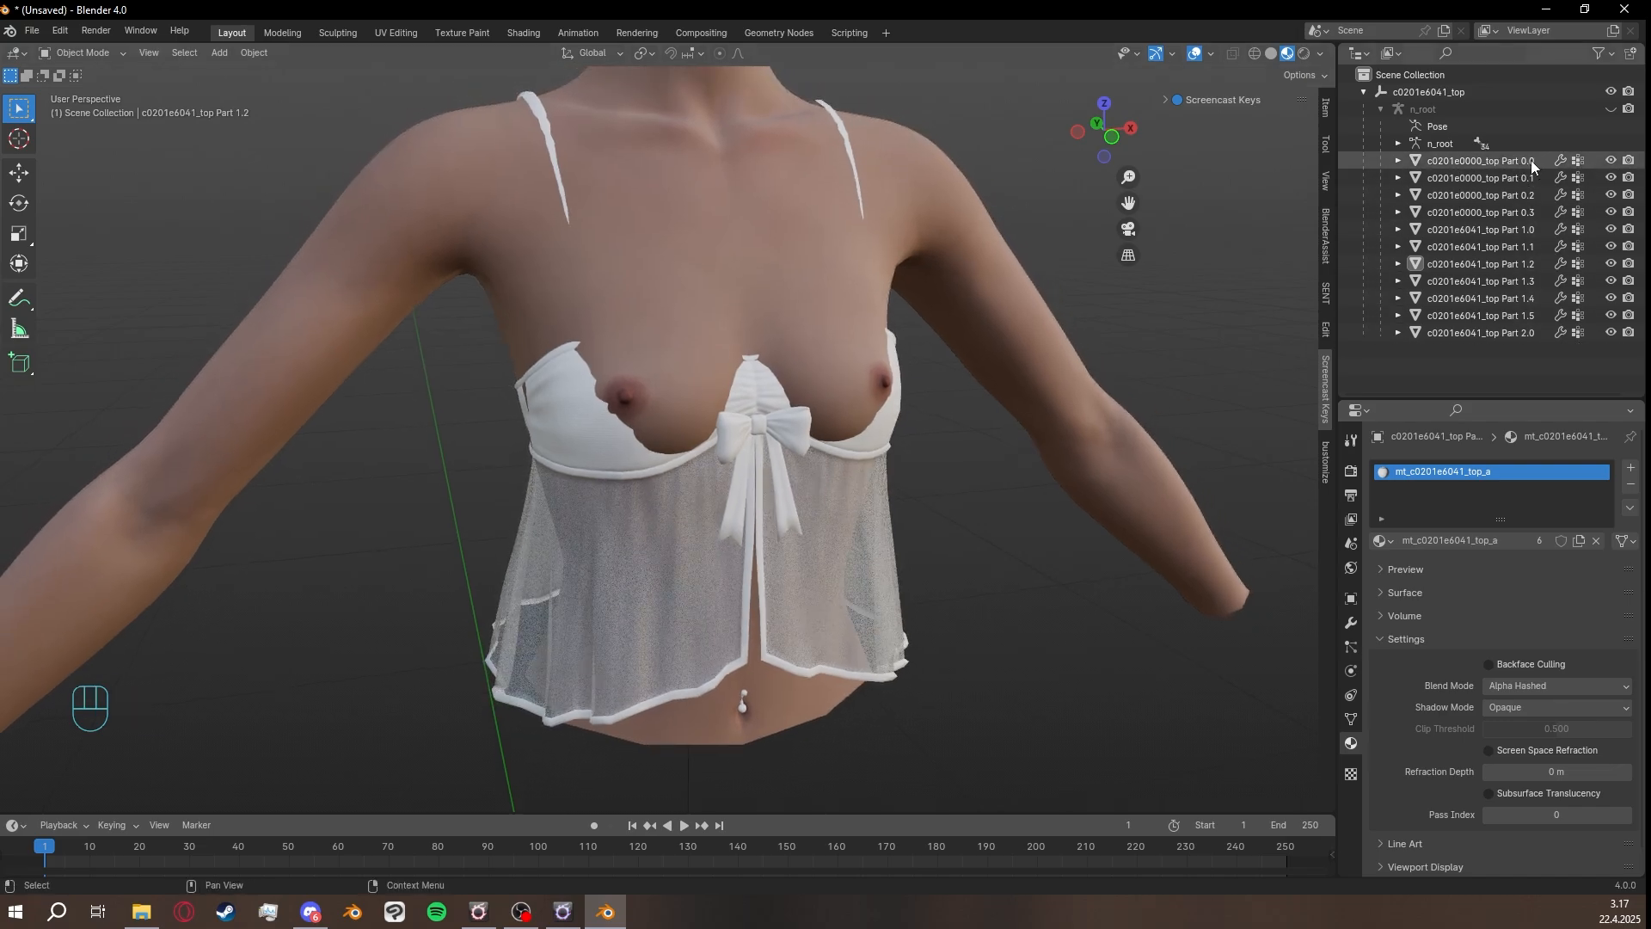
Delete the belly piercing mesh, c0201e6041_top Part 2.0.
left_click(1513, 225)
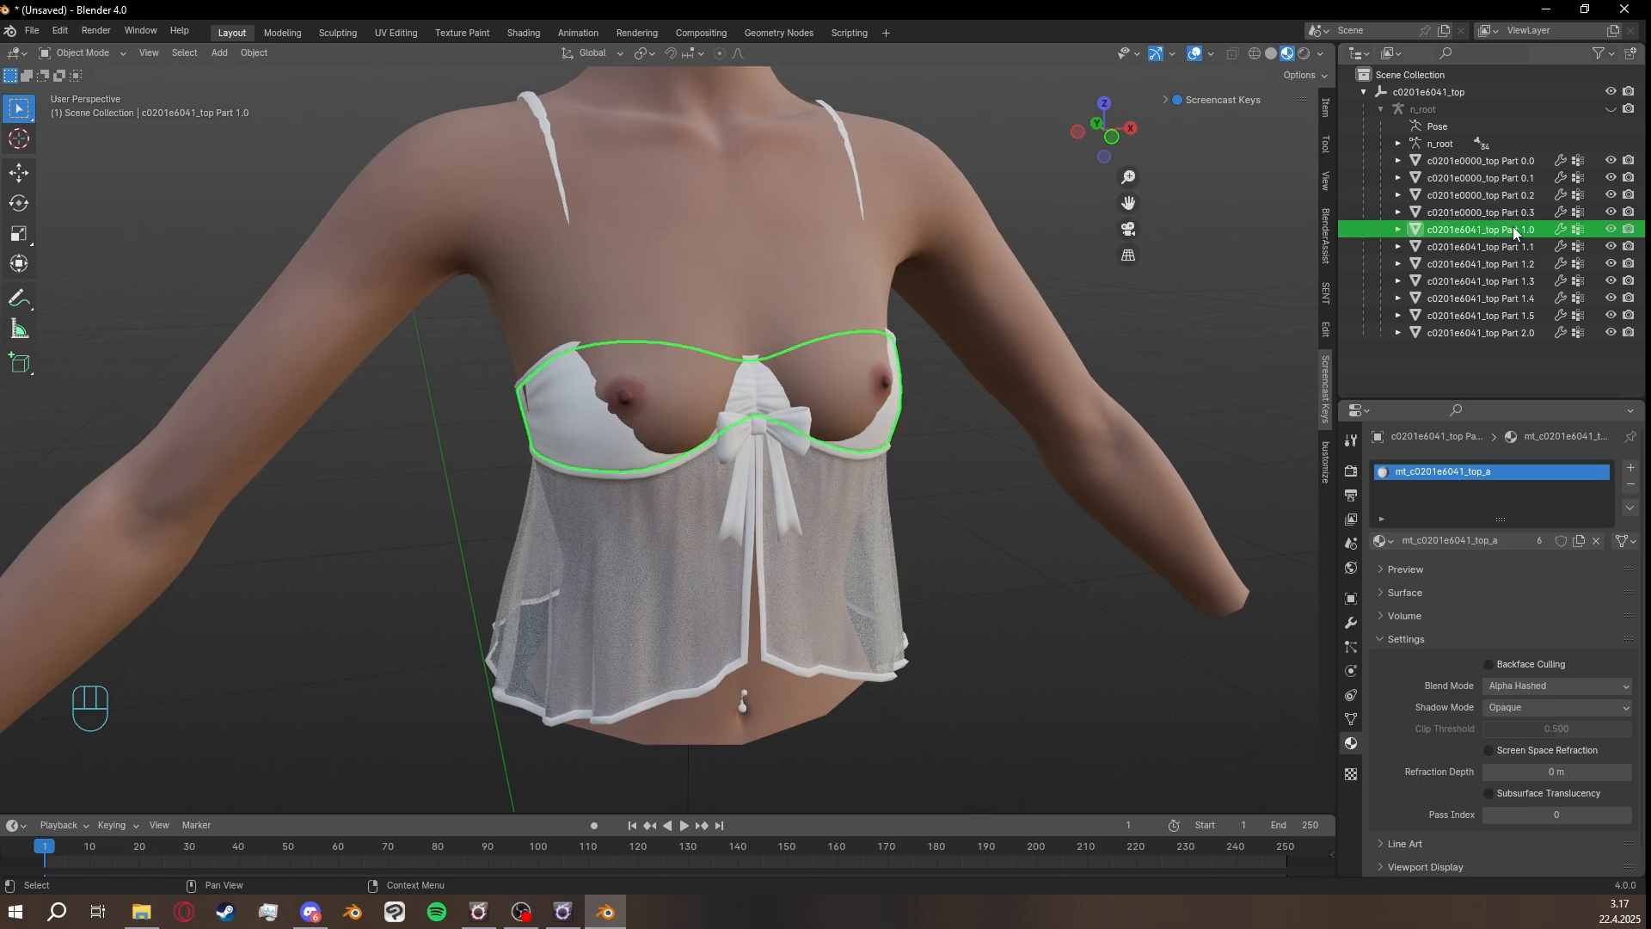
left_click(1502, 334, "shift")
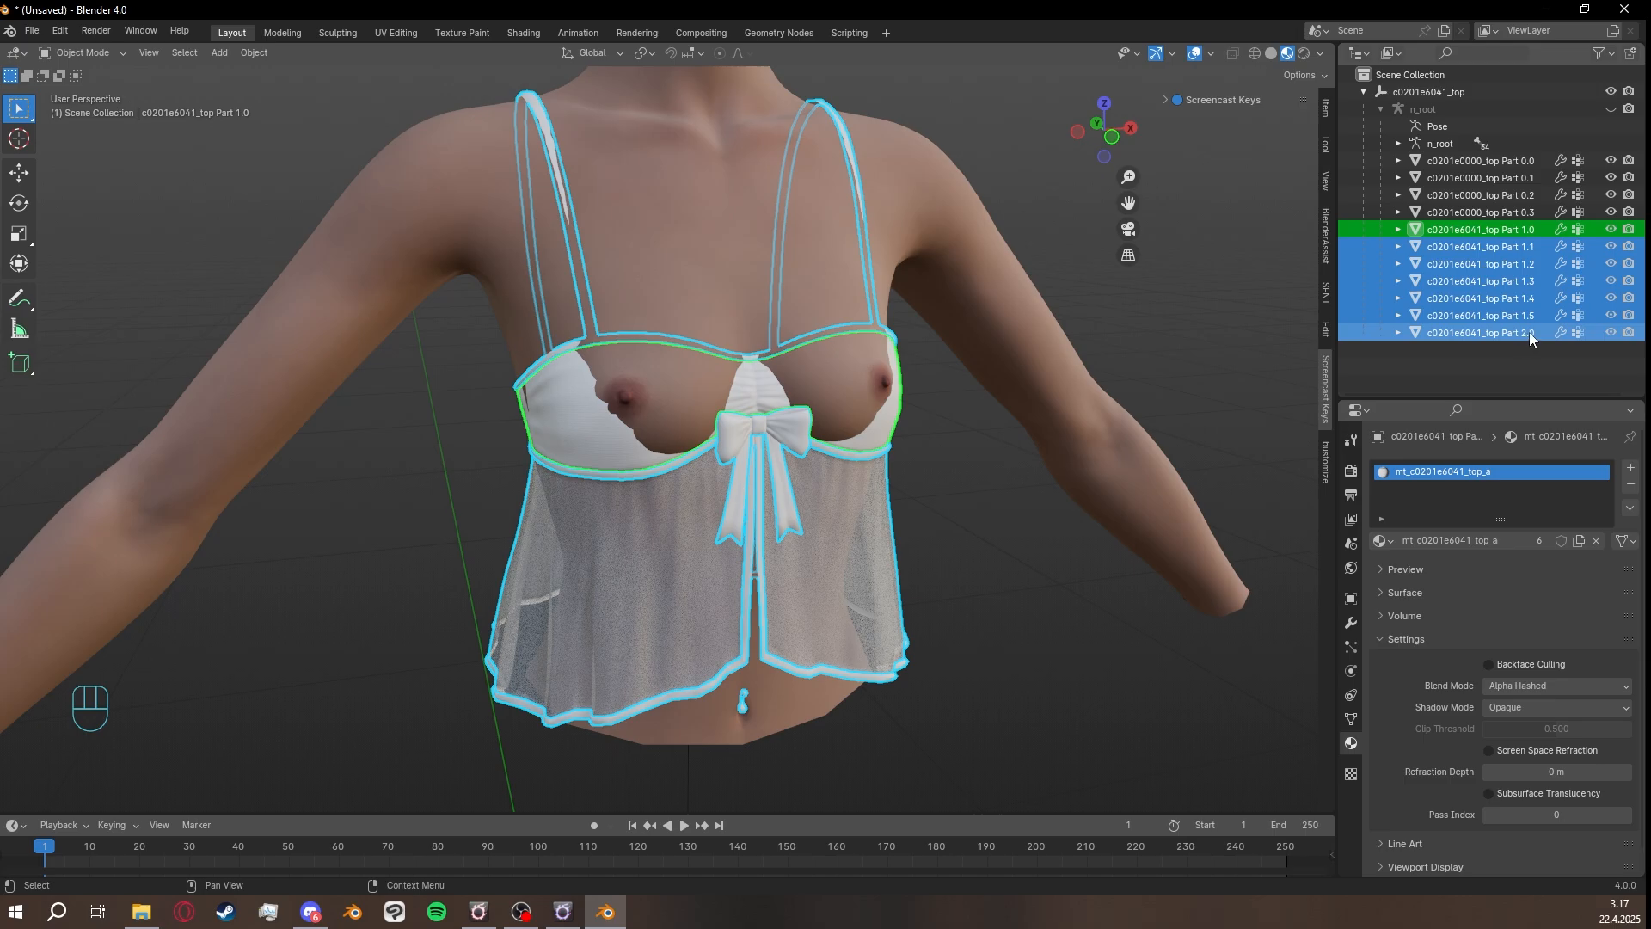
left_click(1531, 332)
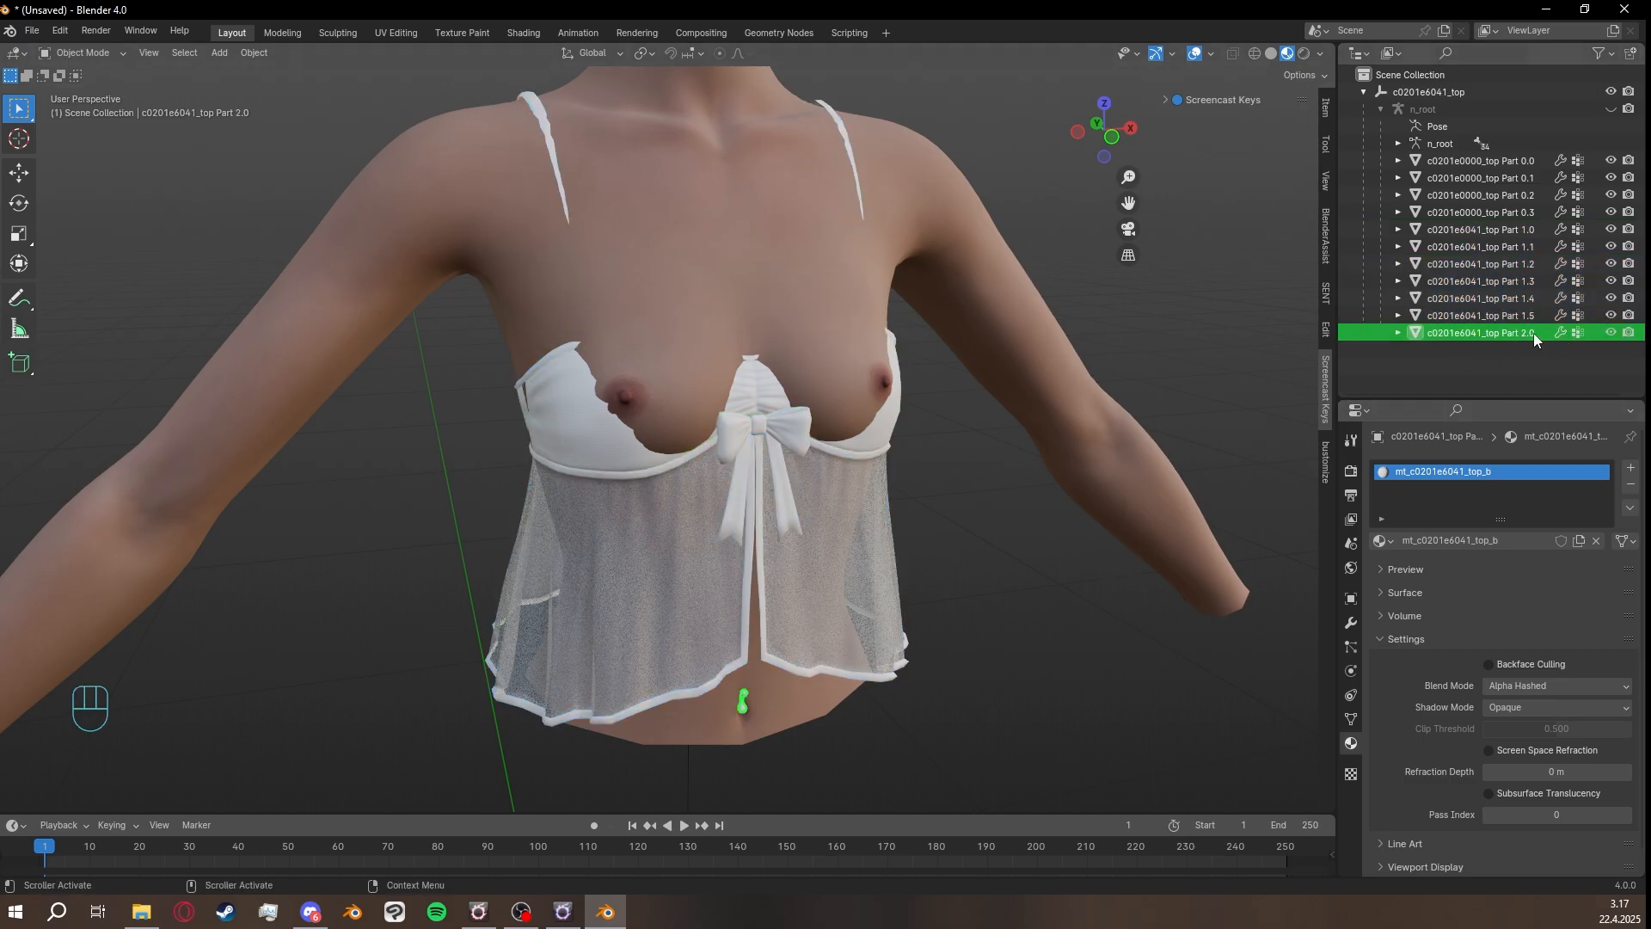
right_click(1534, 332)
left_click(1494, 374)
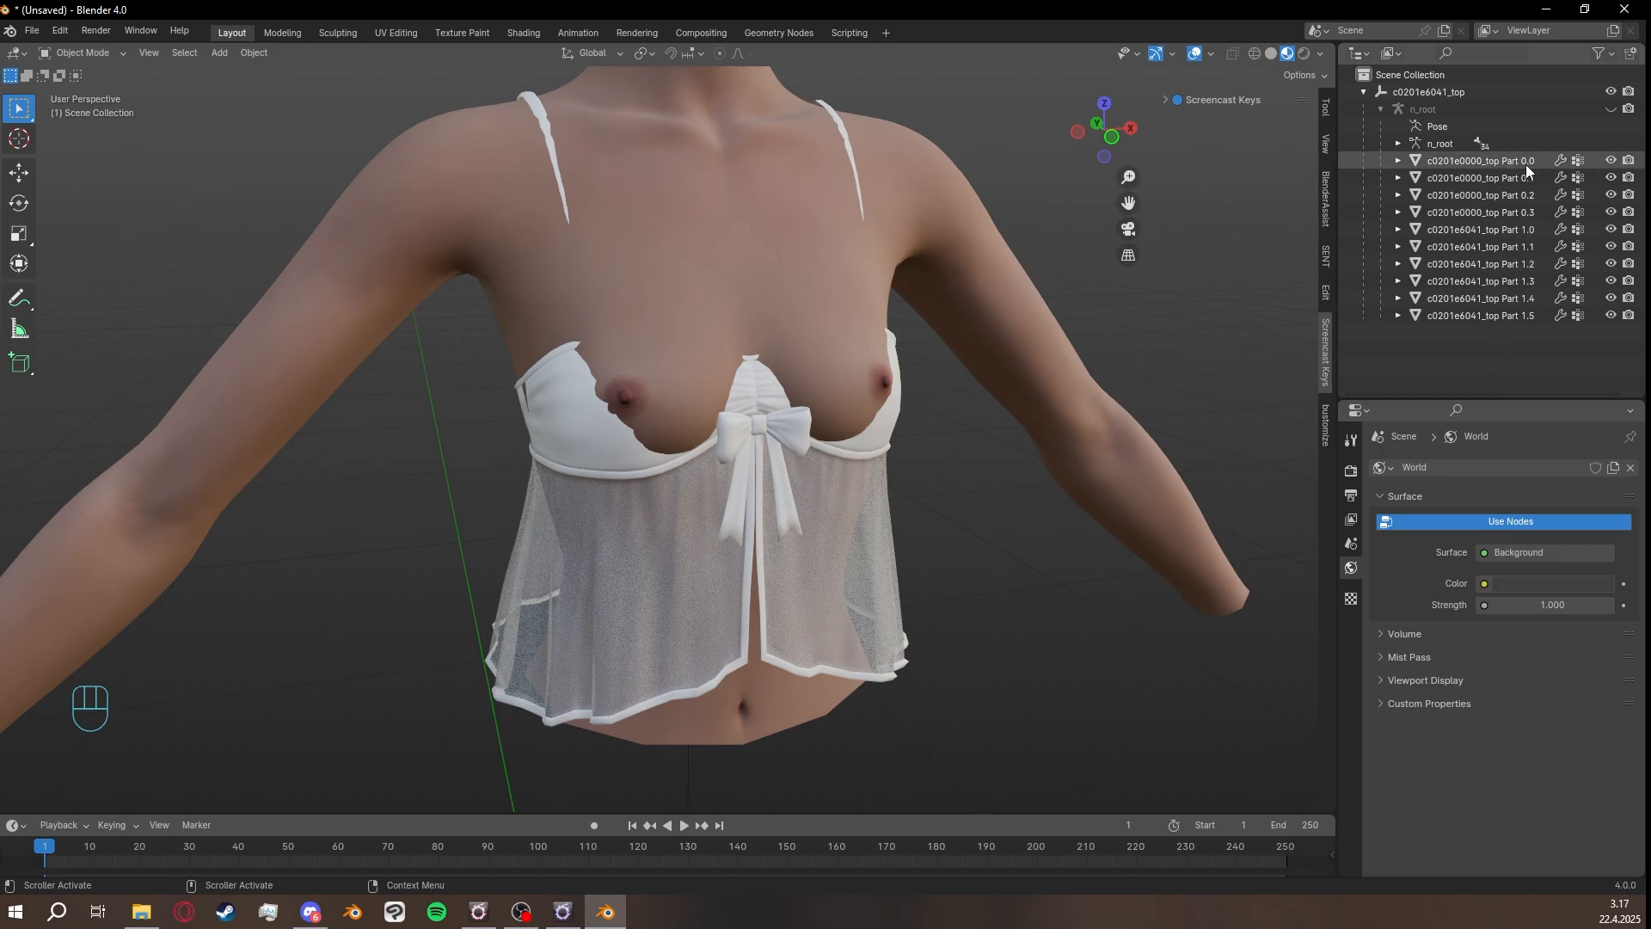
Select c0201e6041_top Parts 1.0 to 1.5 and switch them into Edit Mode together.
left_click(1522, 230)
left_click(1511, 317, "shift")
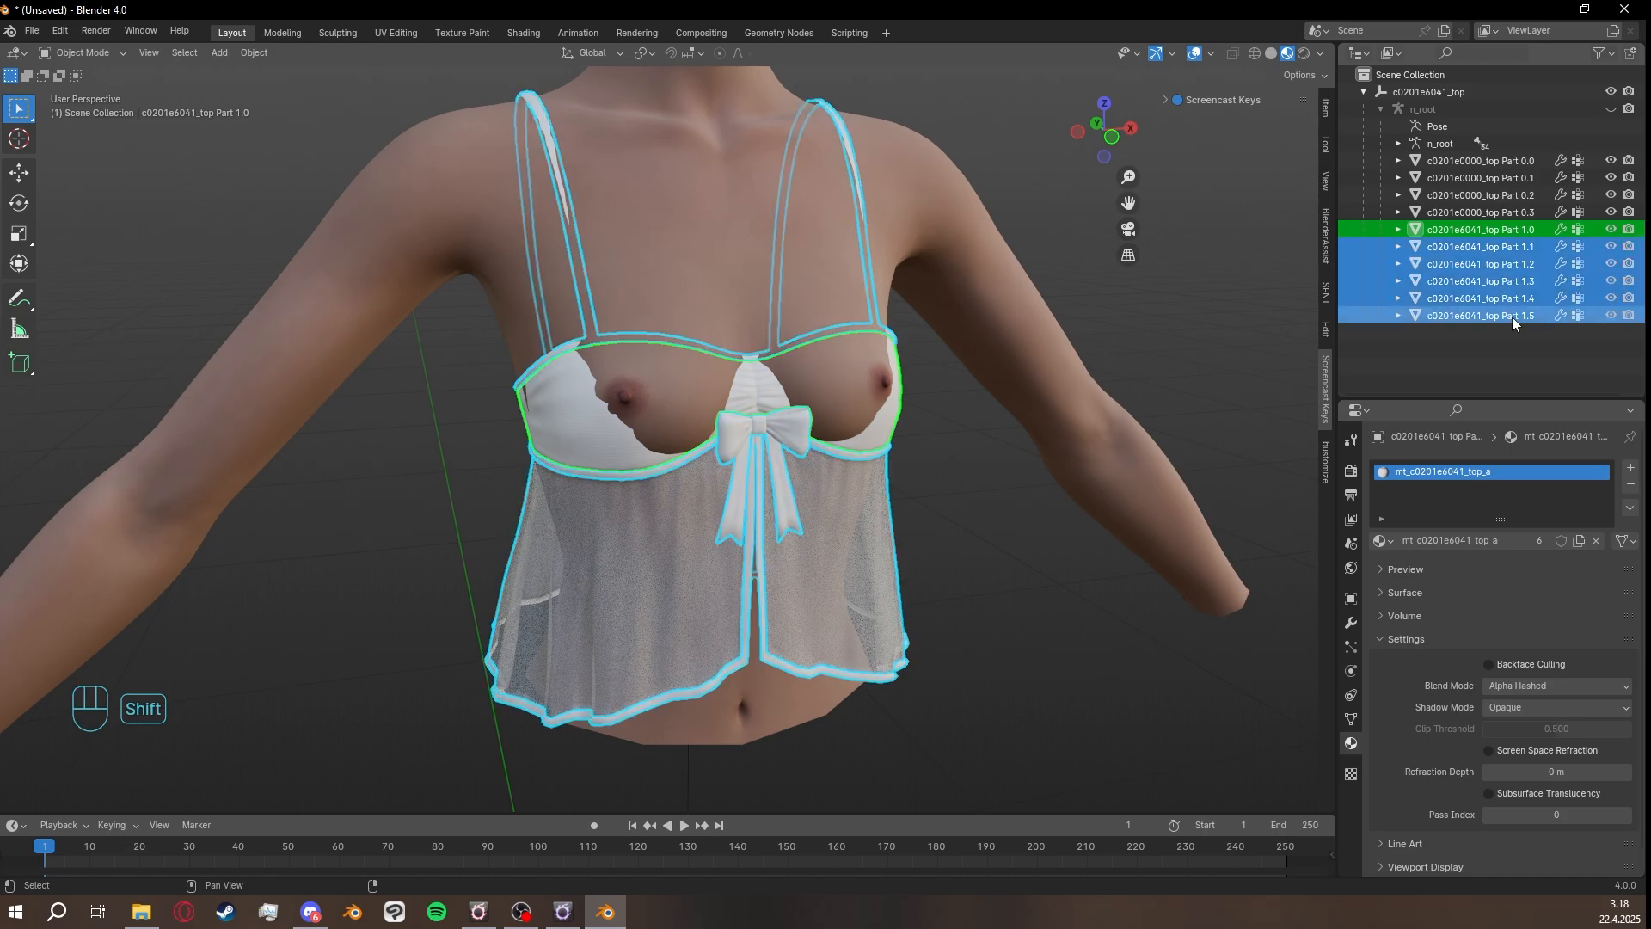
middle_click_drag(1121, 379, 1054, 400)
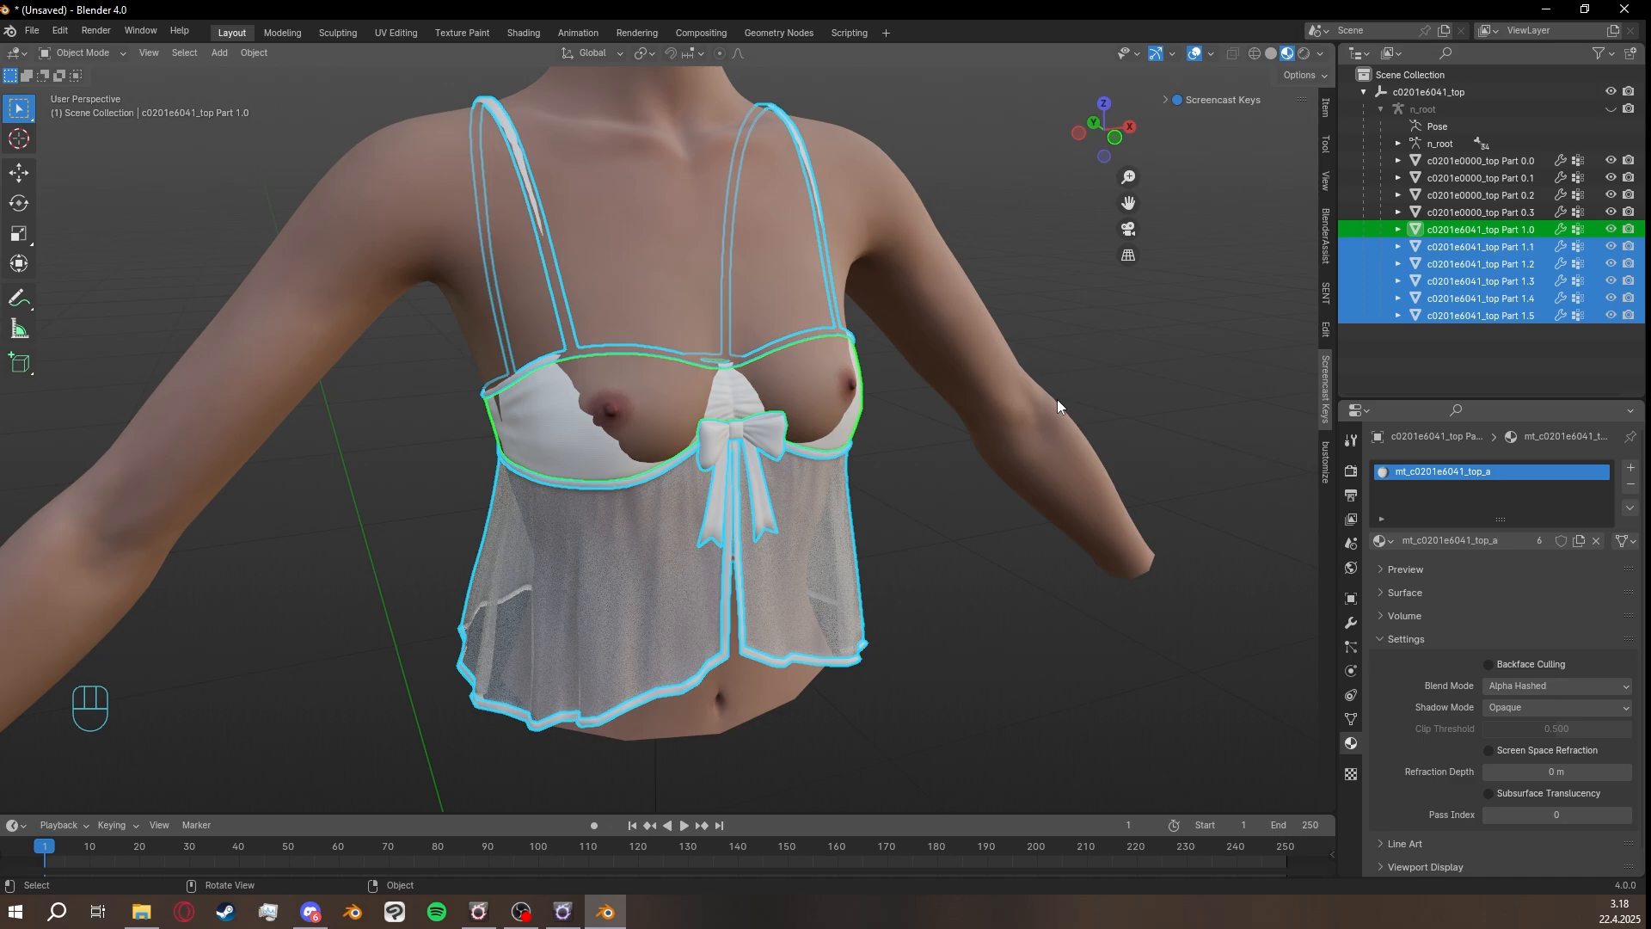
key("Tab")
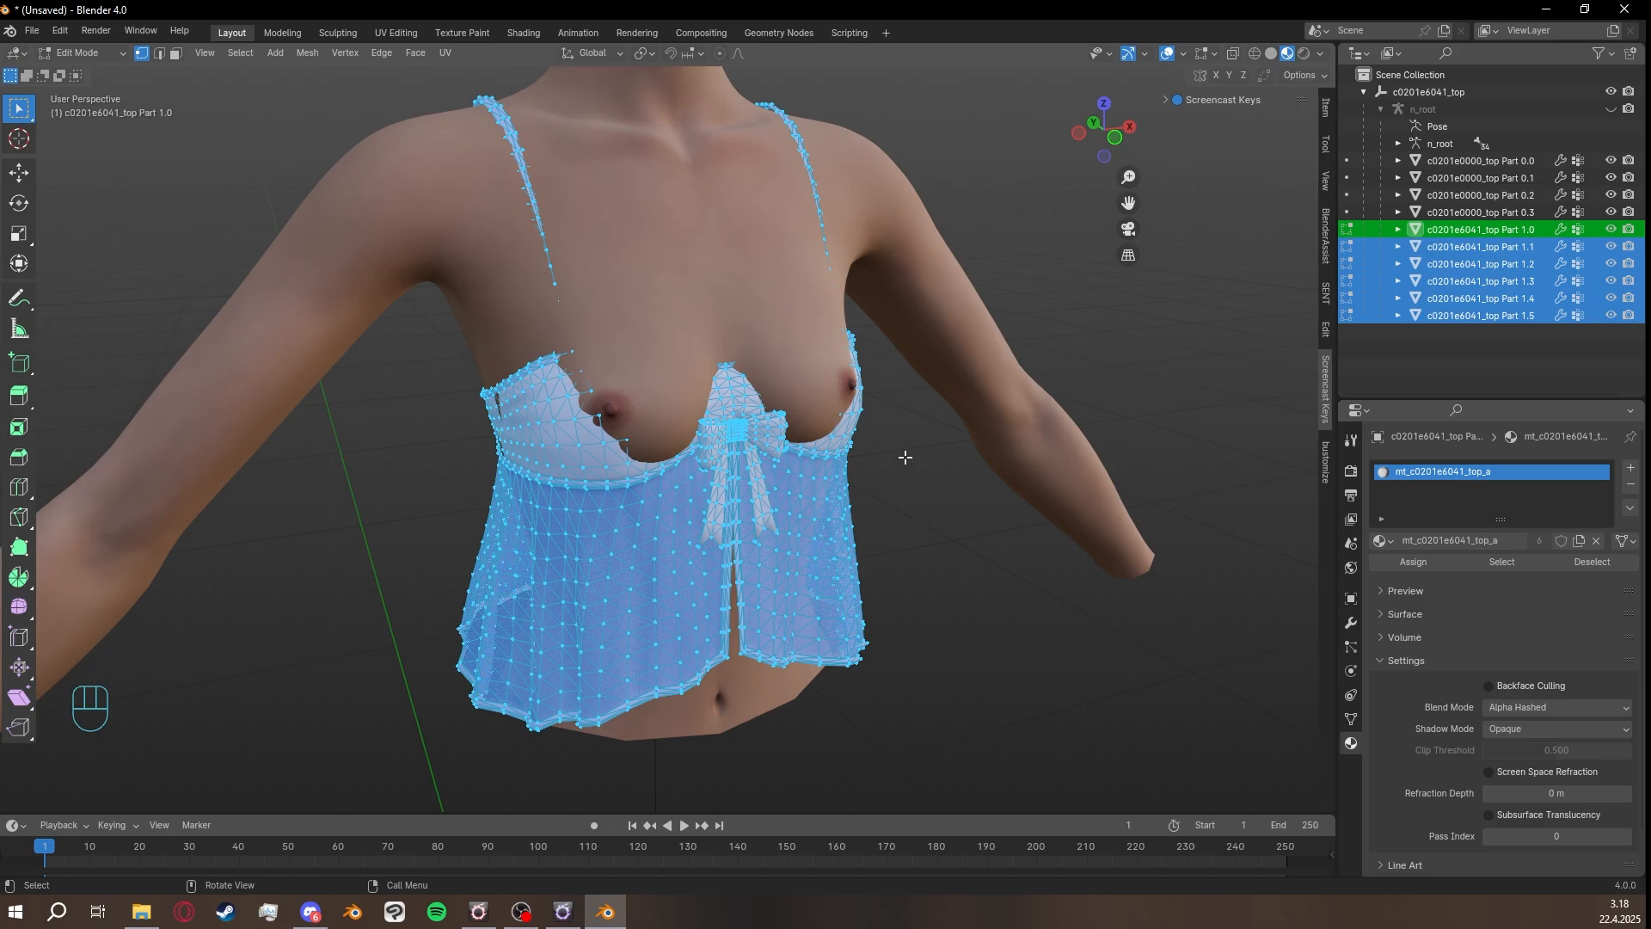
Try switching proportional editing on and off for the selected top meshes.
left_click(721, 54)
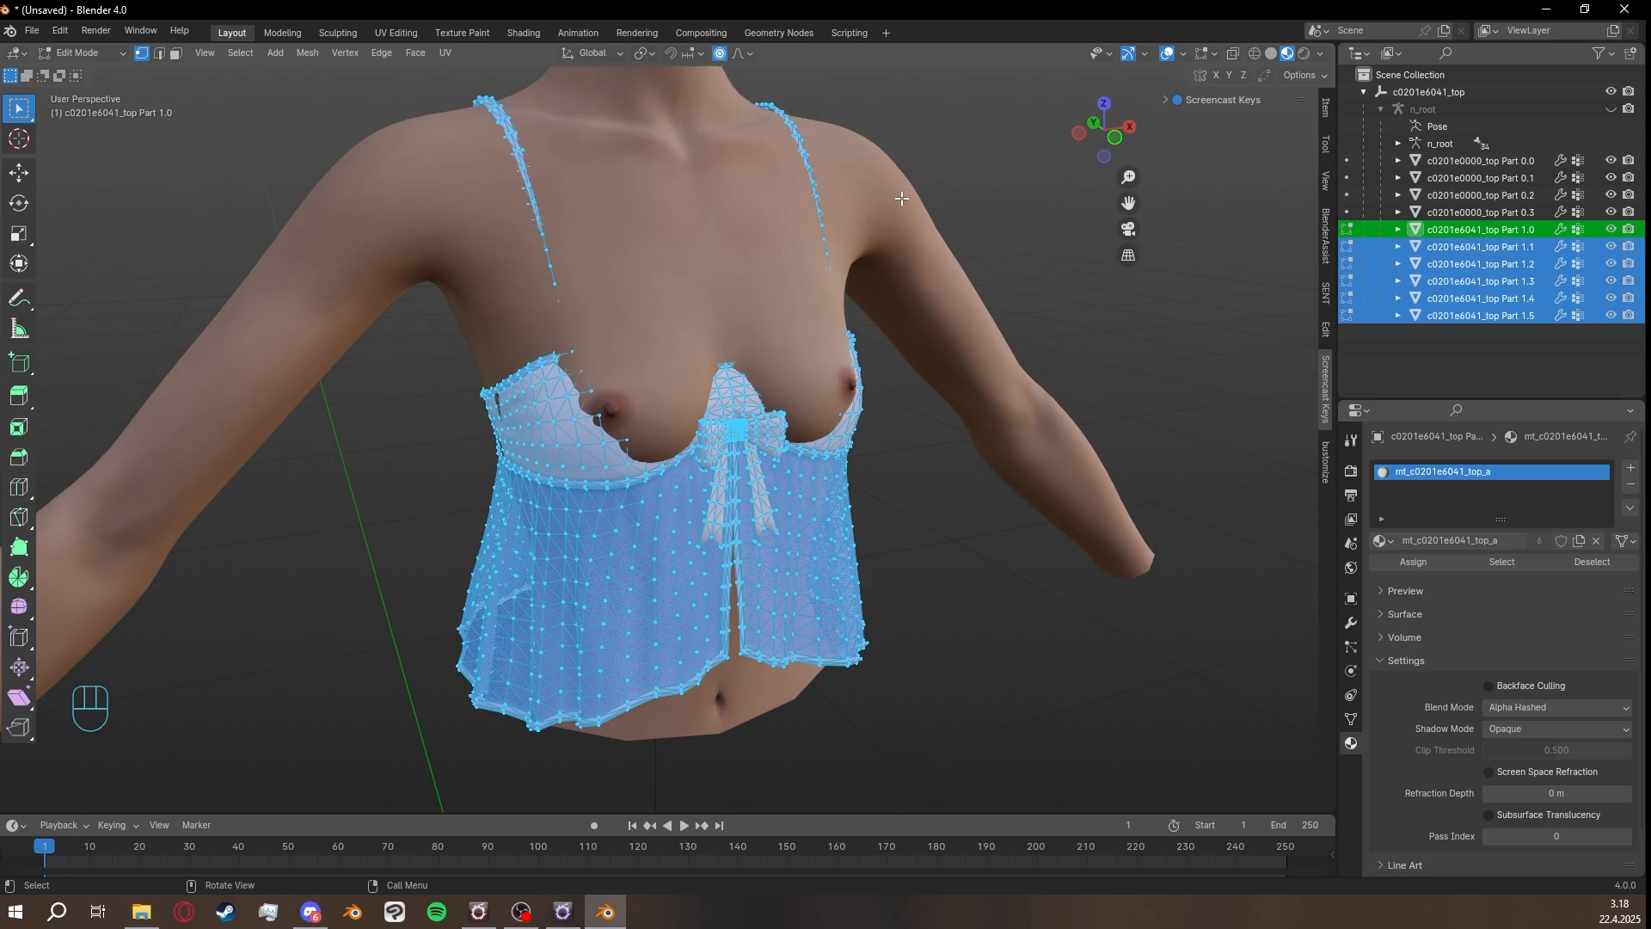
key("o")
key("o")
key("o")
key("o")
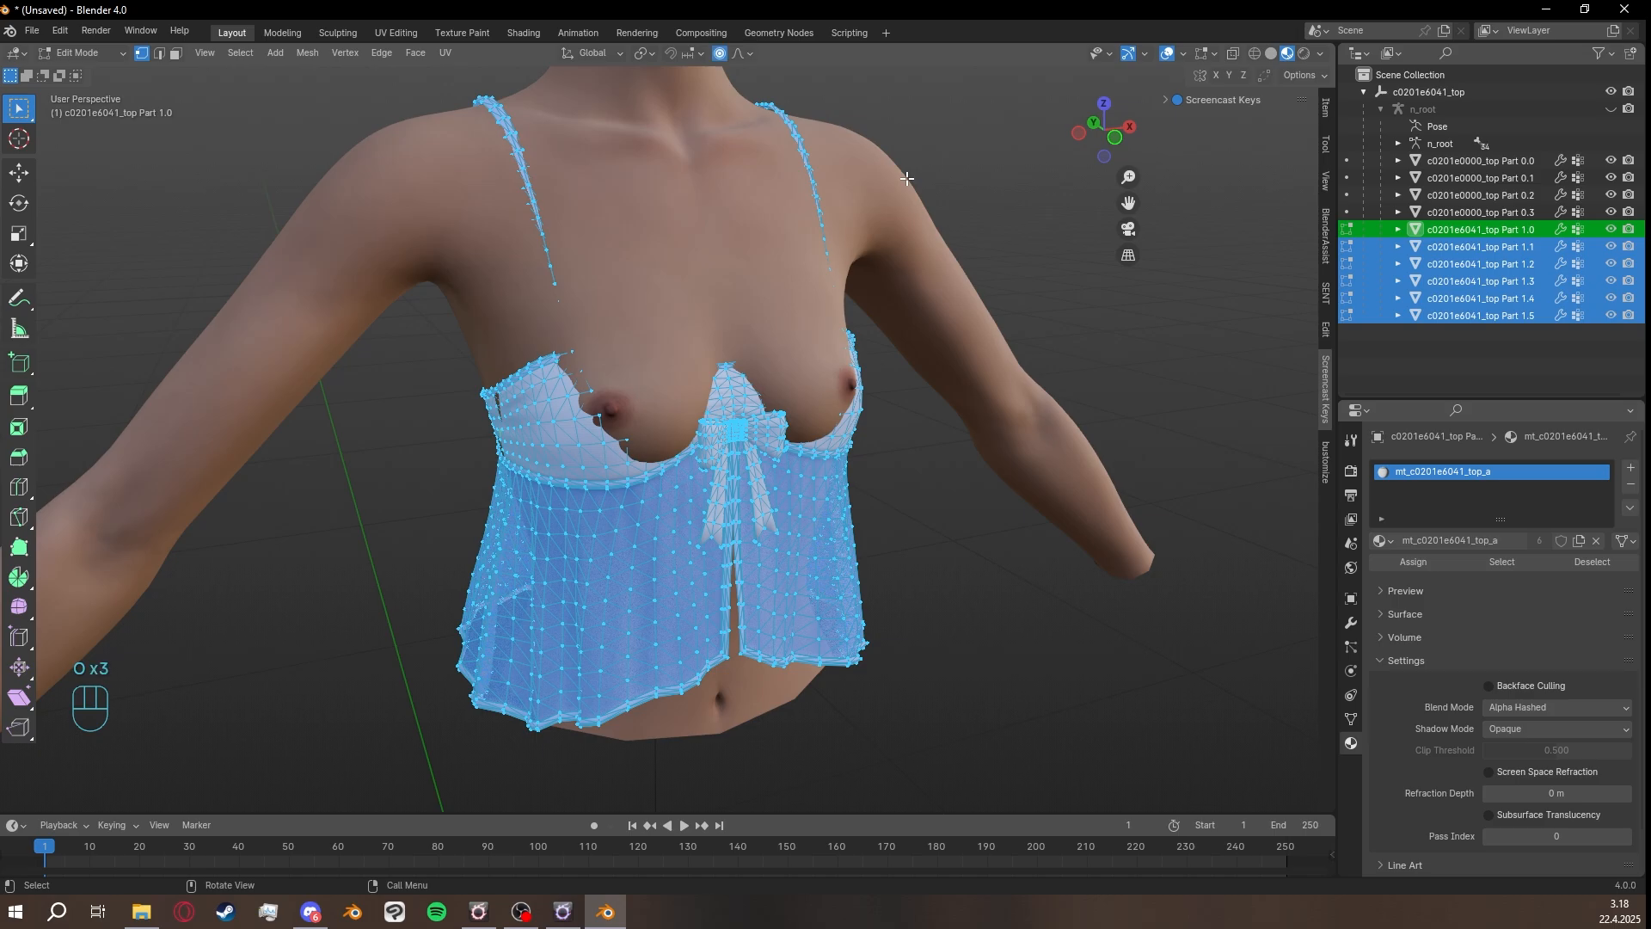
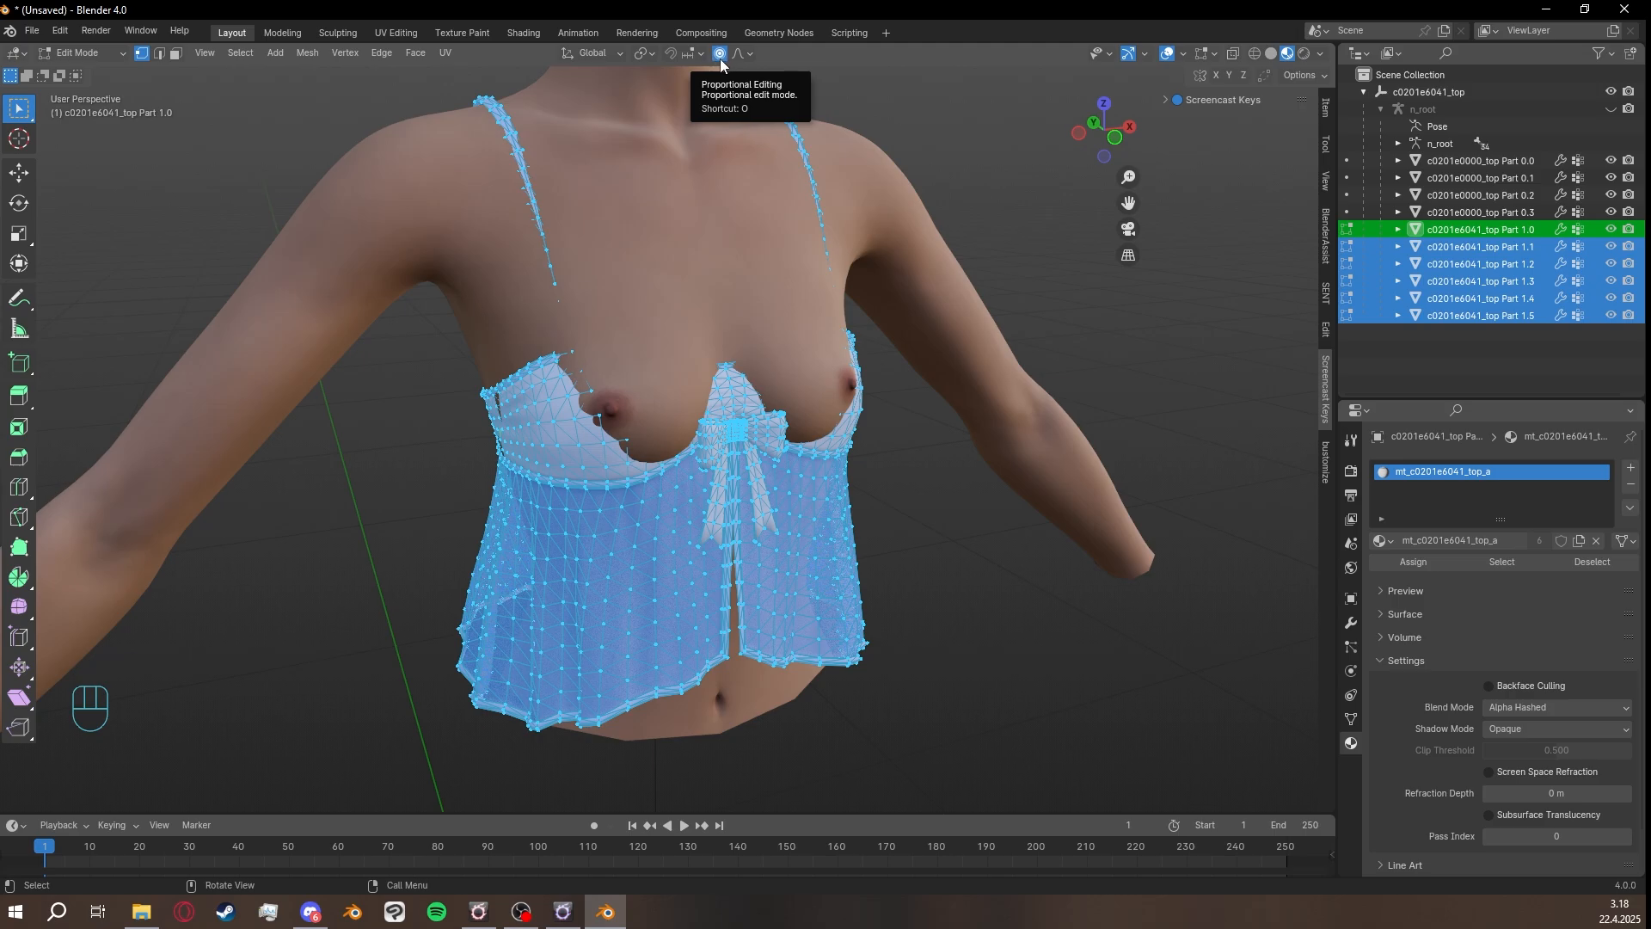
Select a single vertex near the lower end of the shoulder strap in Part 1.3 and activate the Move tool.
middle_click_drag(852, 258, 832, 352)
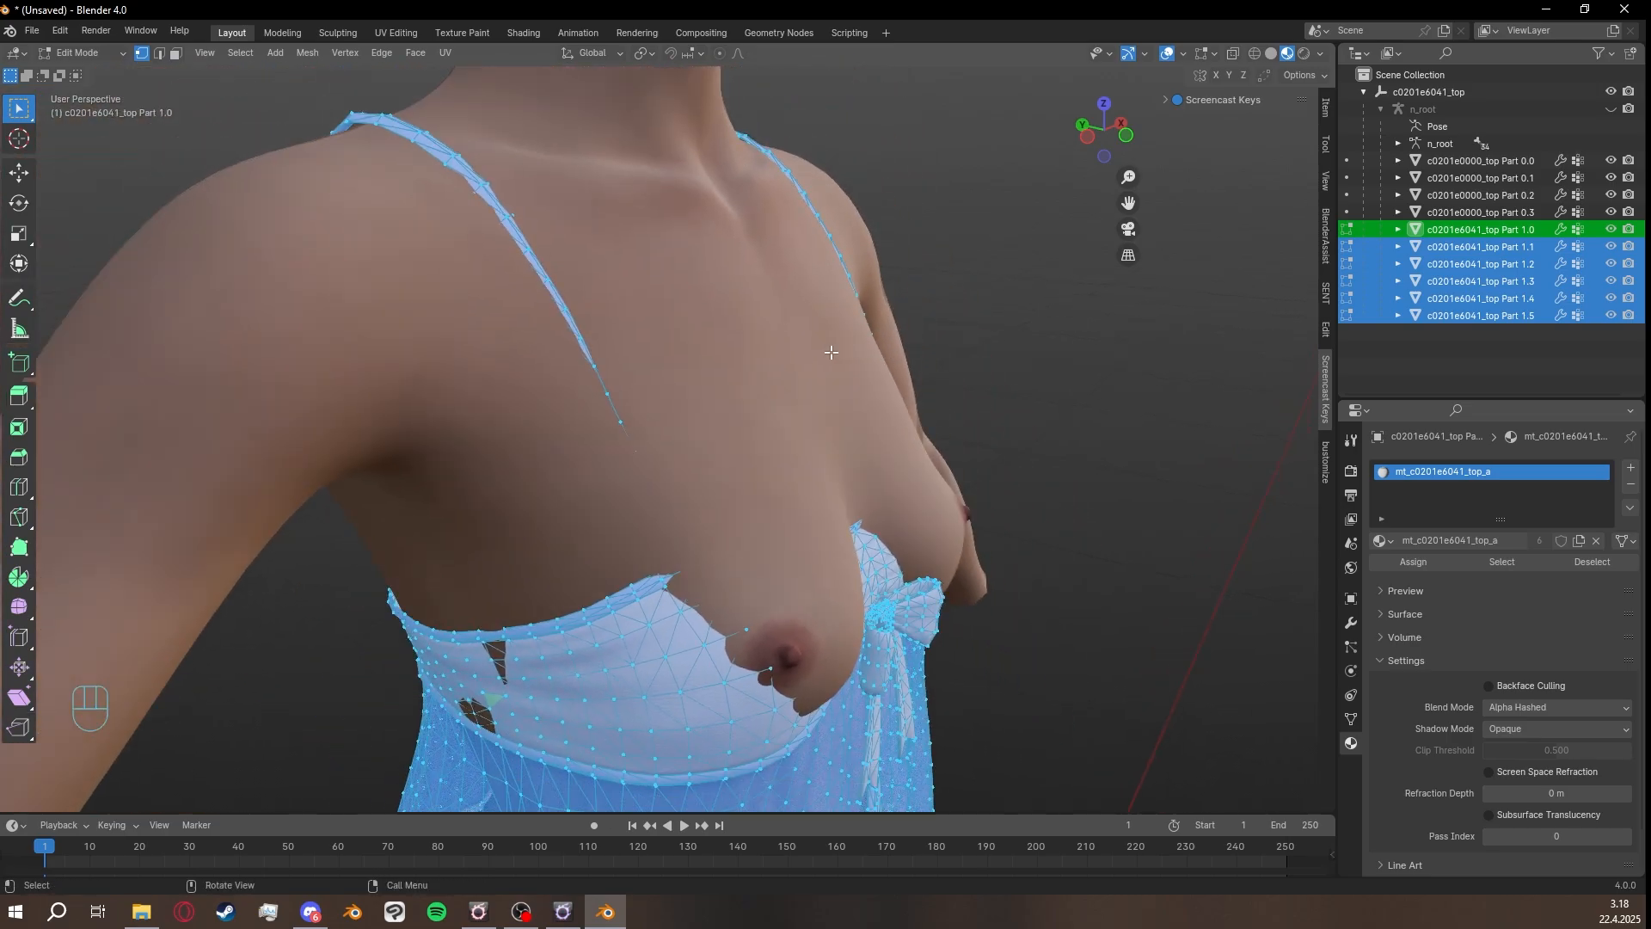
left_click(607, 392)
middle_click_drag(741, 399, 749, 402)
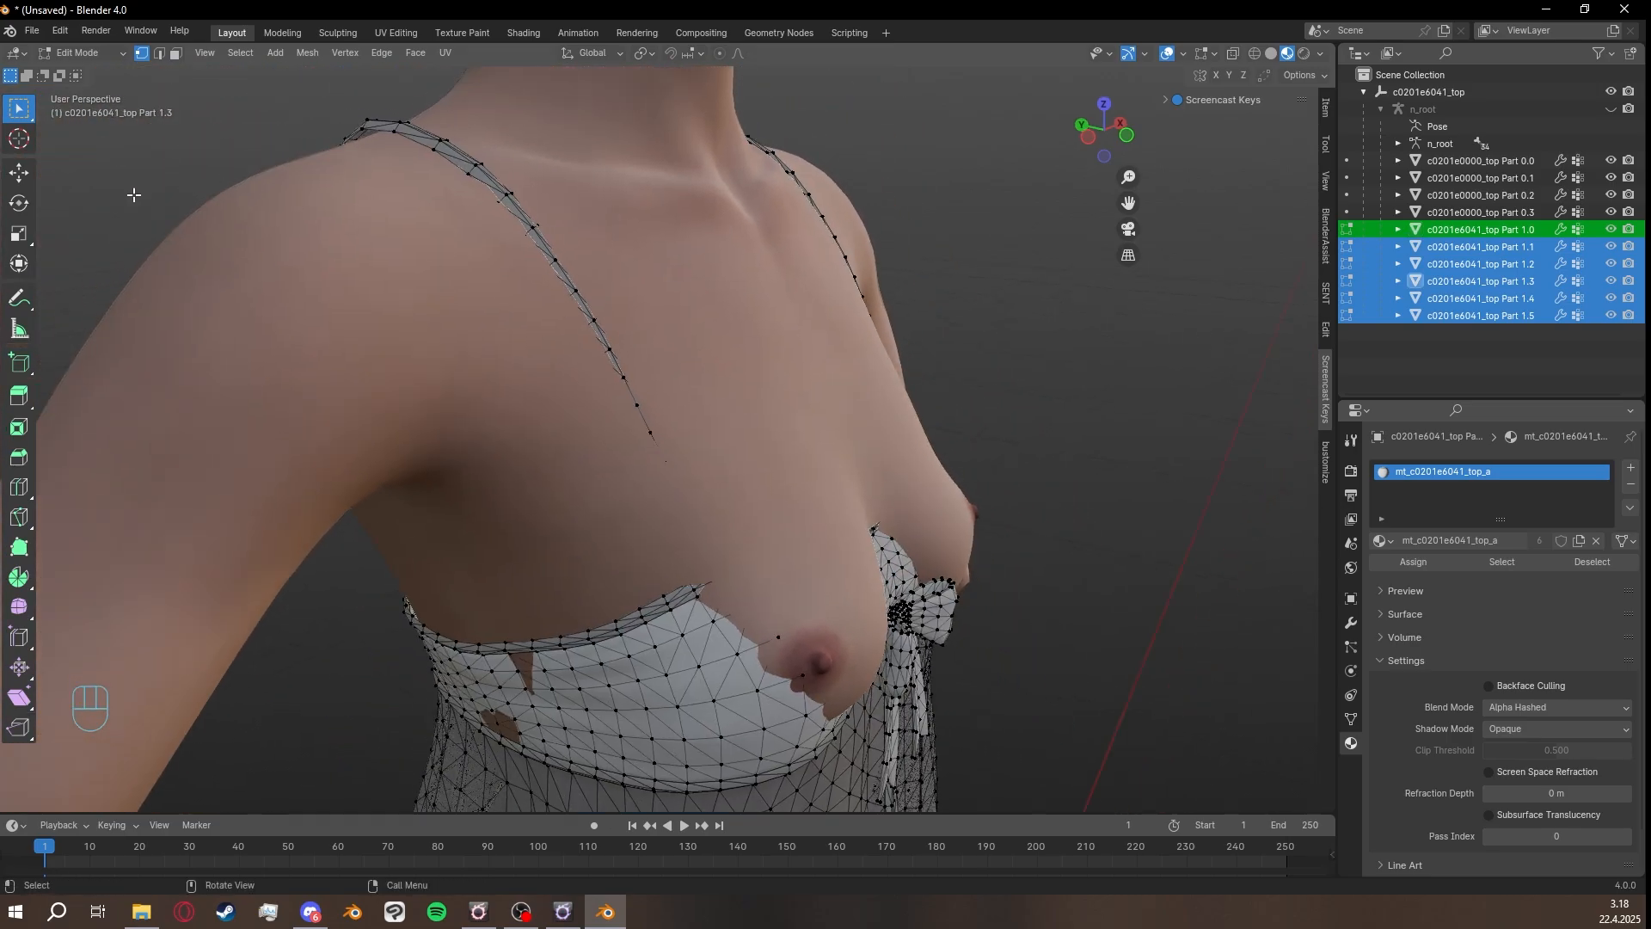
left_click(18, 175)
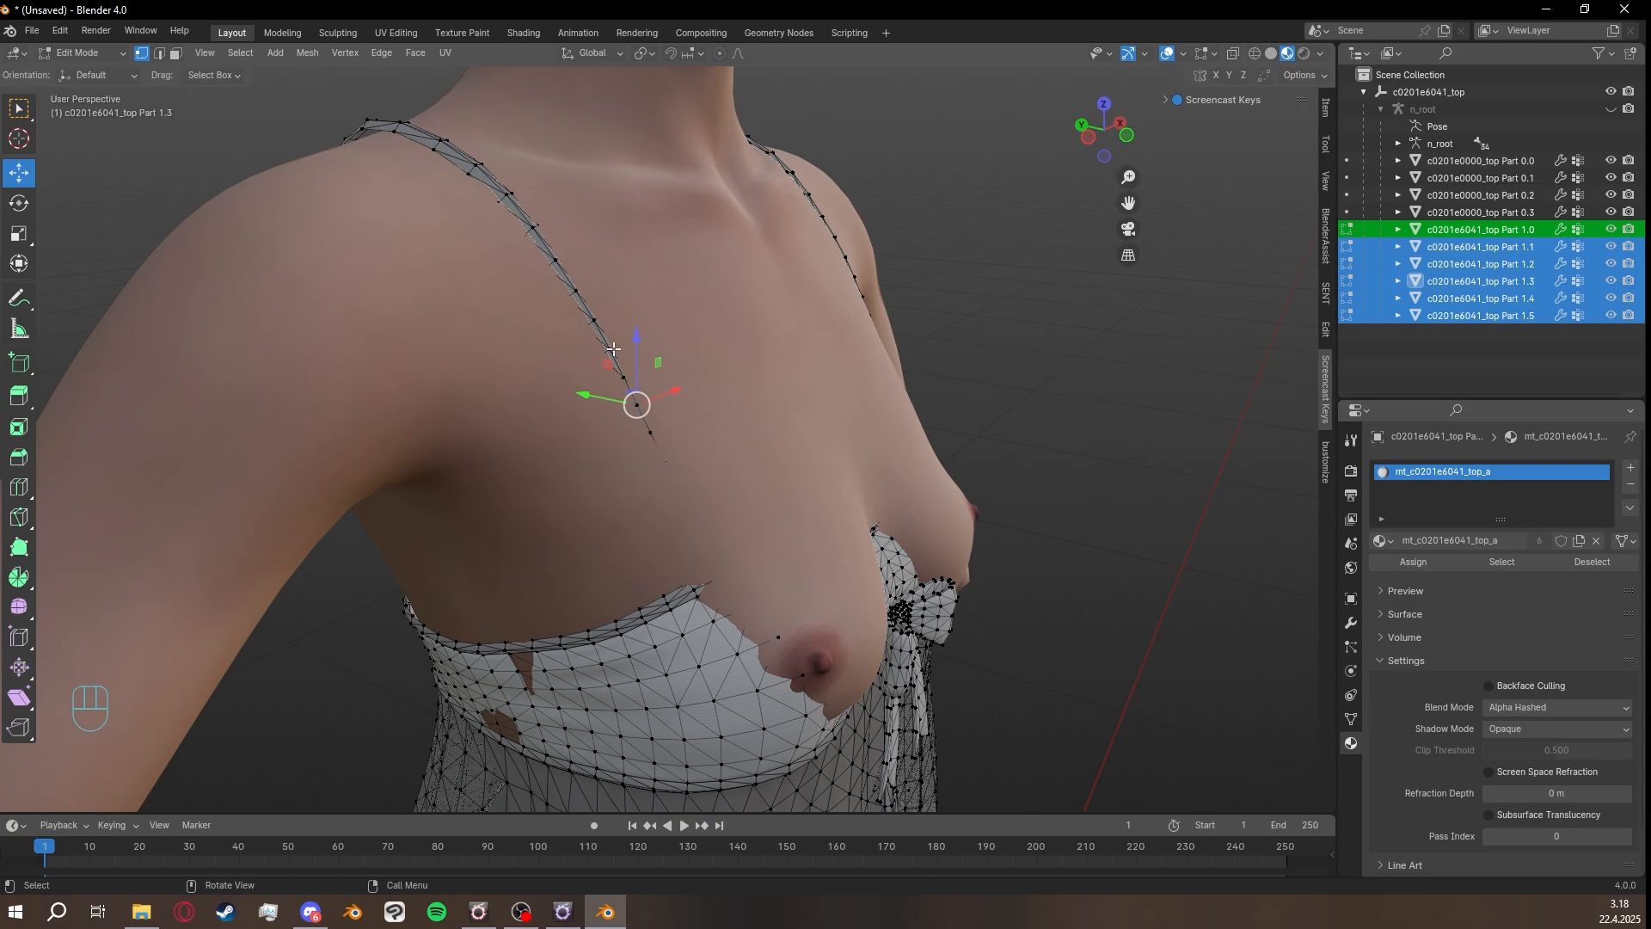
Try moving a single strap vertex on top of the shoulder without proportional editing, and undo the move.
left_click(588, 307)
middle_click_drag(629, 325, 512, 293)
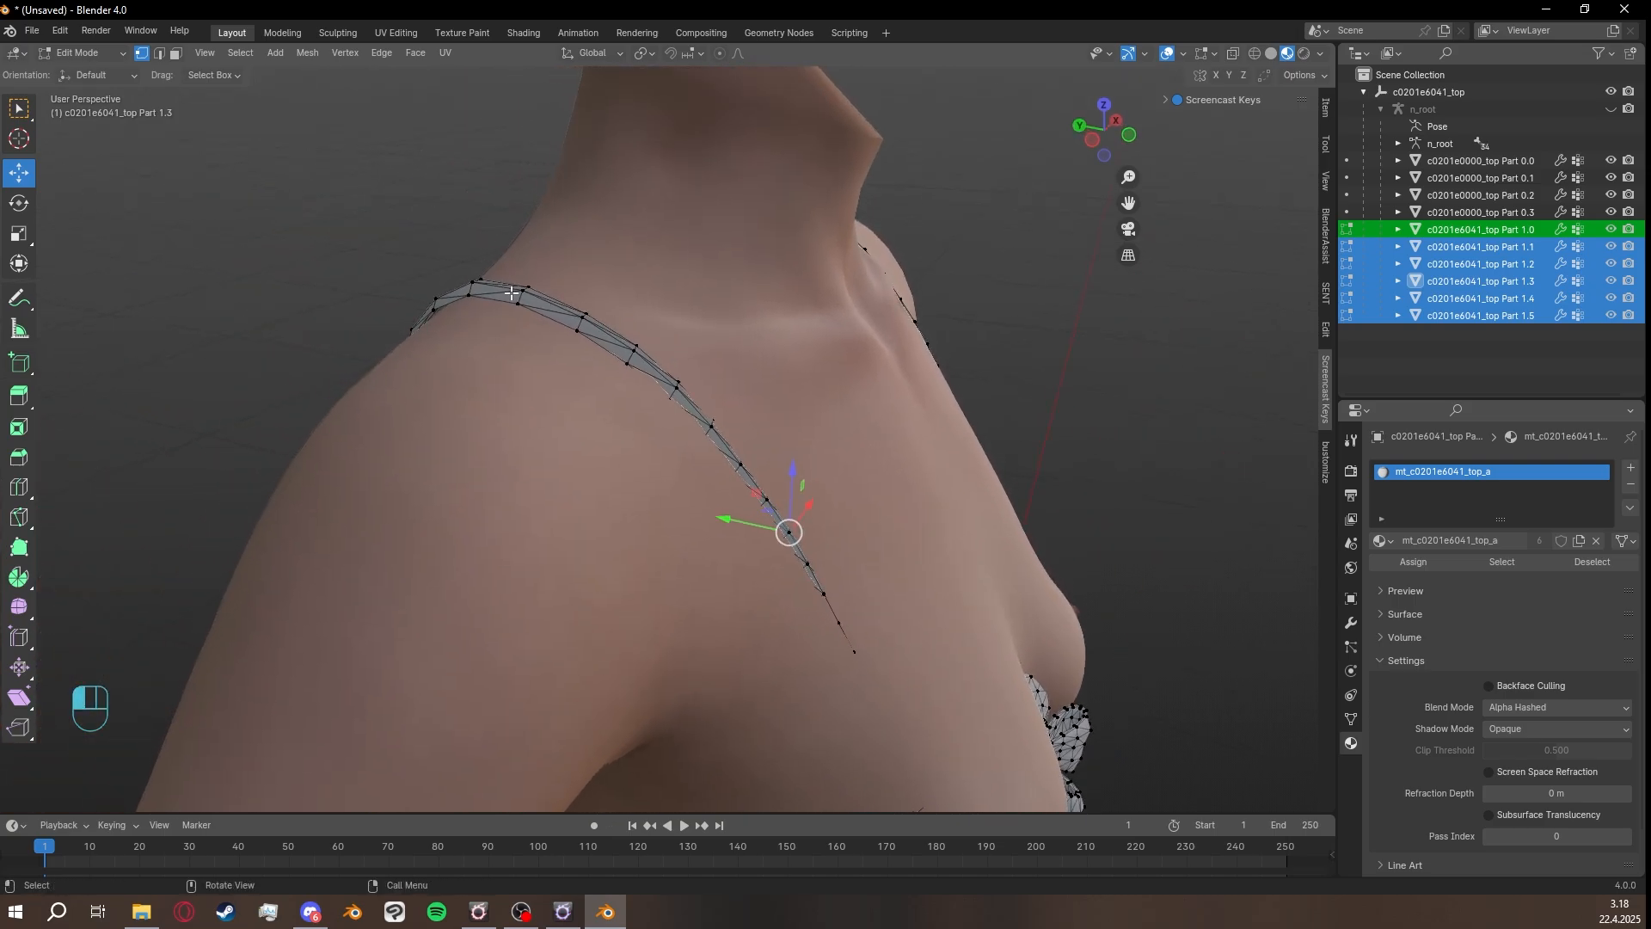
left_click(513, 292)
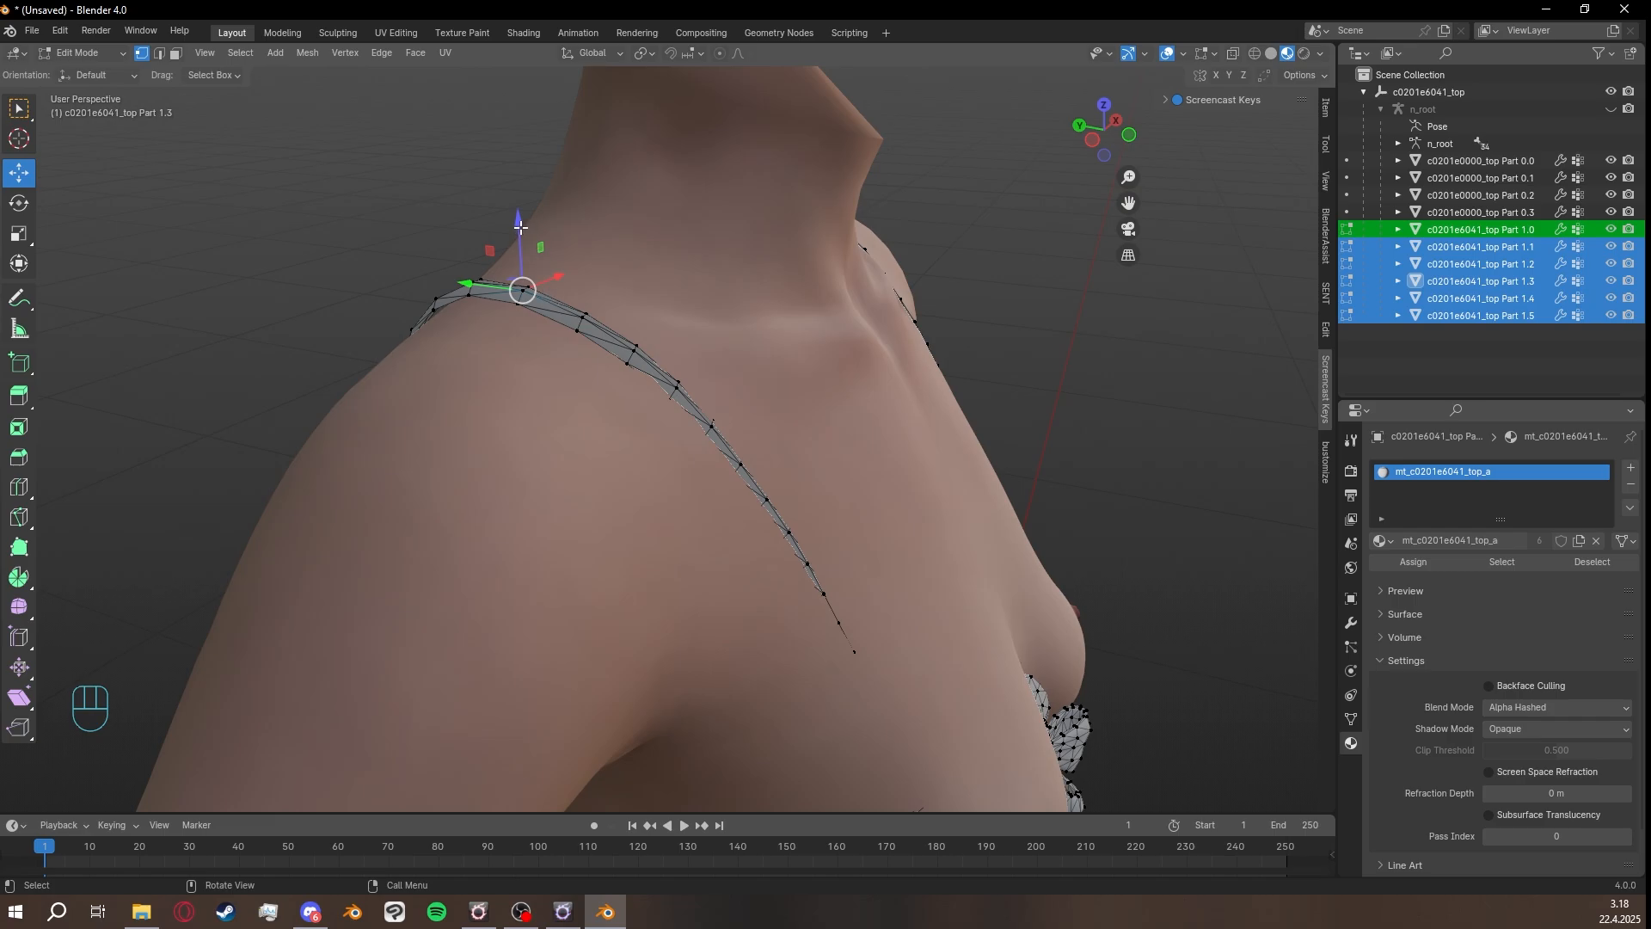
left_click_drag(520, 228, 561, 231)
key("ctrl+z")
Try moving a single vertex on the outer side of the cup in Part 1.0 without proportional editing.
middle_click_drag(937, 576, 764, 383, "shift")
middle_click_drag(670, 452, 662, 363, "ctrl")
left_click(577, 387)
left_click(815, 356)
middle_click_drag(843, 366, 718, 397)
middle_click_drag(718, 398, 993, 423, "shift")
middle_click_drag(859, 413, 910, 392)
middle_click_drag(910, 393, 895, 309, "ctrl")
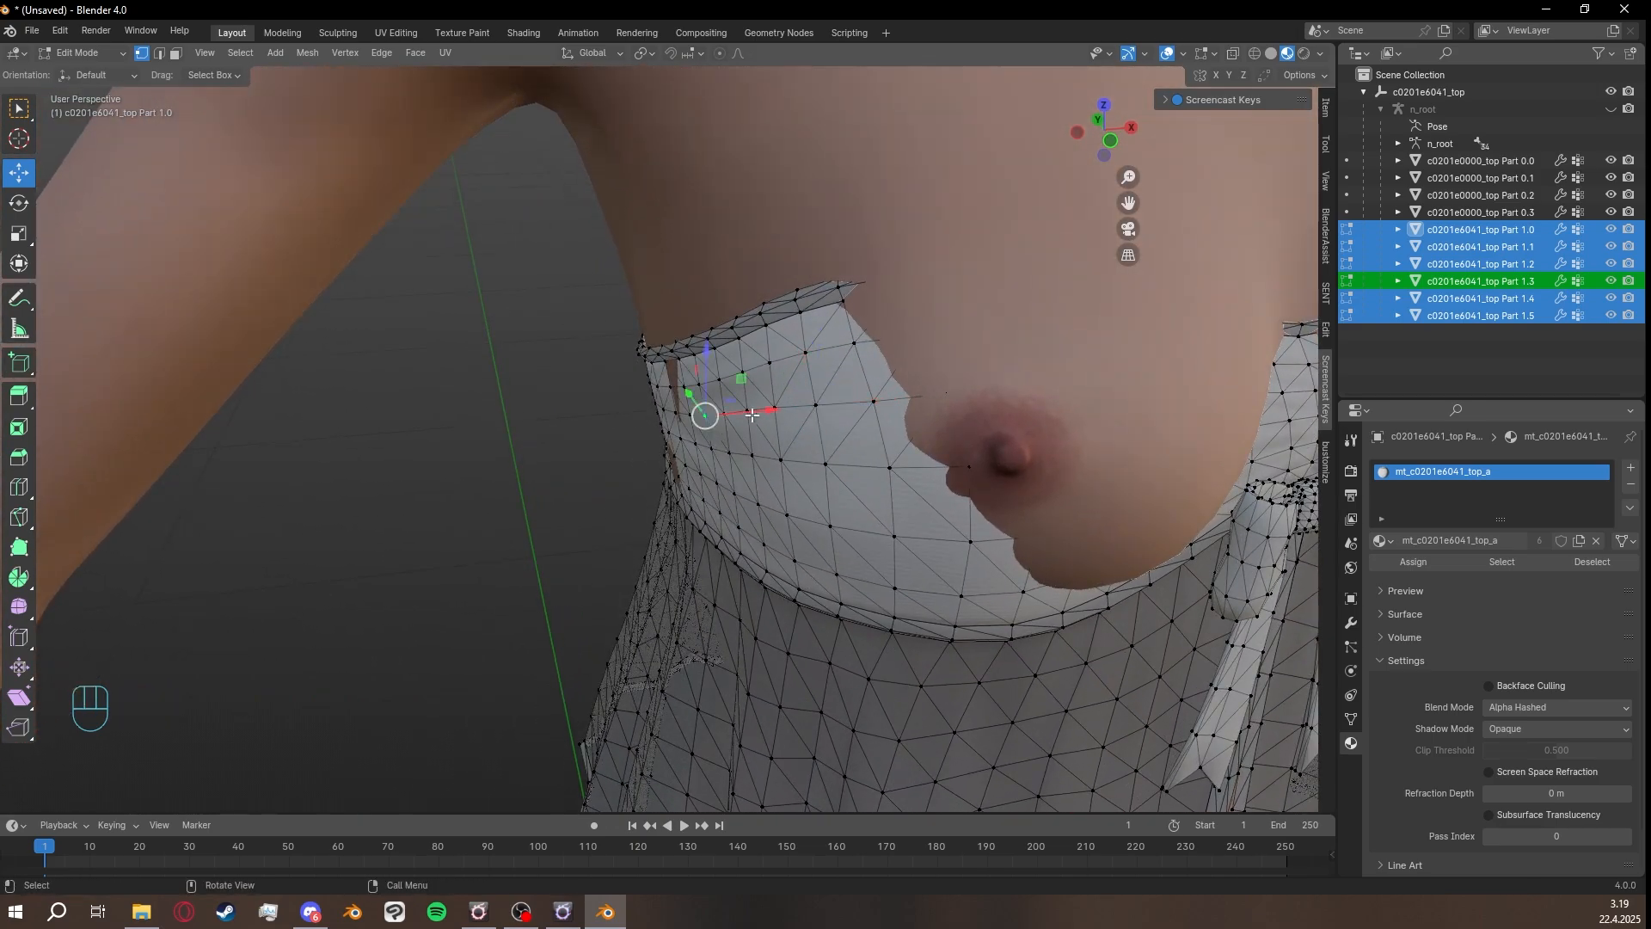
mouse_move(753, 415)
left_mouse_down()
mouse_move(653, 429)
mouse_move(746, 425)
left_mouse_up()
Try moving another single vertex on the cup, and undo the cup vertex moves.
middle_click_drag(746, 425, 748, 516)
scroll(860, 391, "up", 2)
left_click(748, 479)
mouse_move(883, 510)
left_mouse_down()
mouse_move(851, 517)
mouse_move(926, 520)
mouse_move(911, 524)
left_mouse_up()
left_click(880, 537)
key("ctrl+z")
key("ctrl+z")
key("ctrl+z")
key("ctrl+z")
key("ctrl+z")
key("ctrl+z")
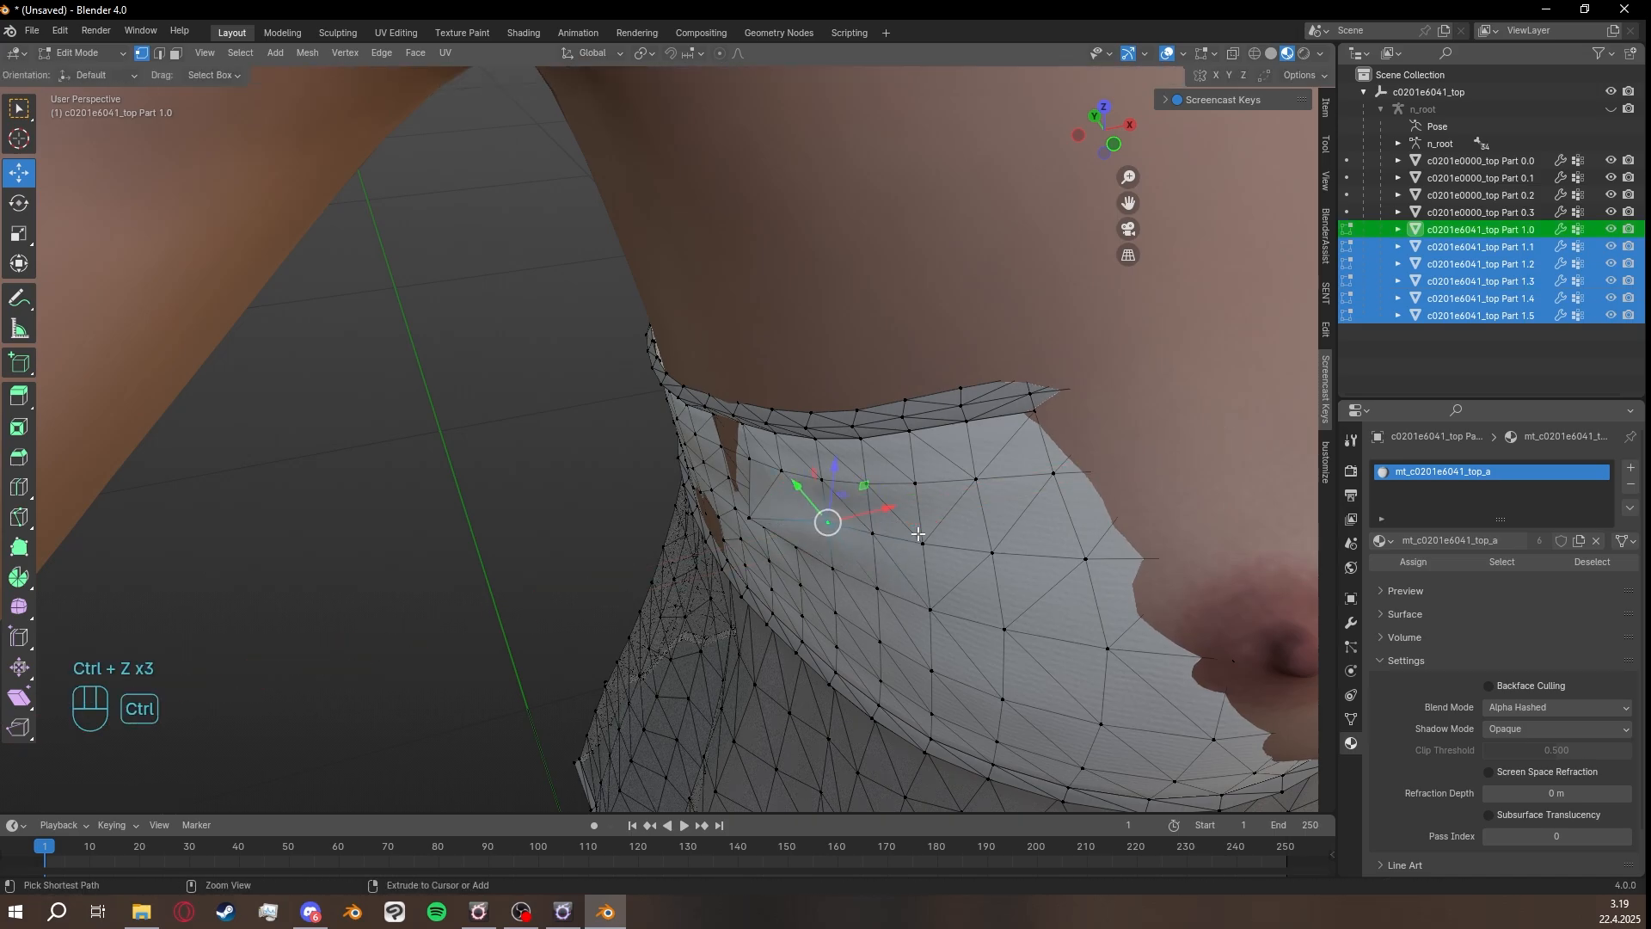
Try moving a short row of connected cup vertices, picked by shortest path, along the X axis, and undo the move.
middle_click_drag(922, 543, 970, 516)
left_click(1038, 449)
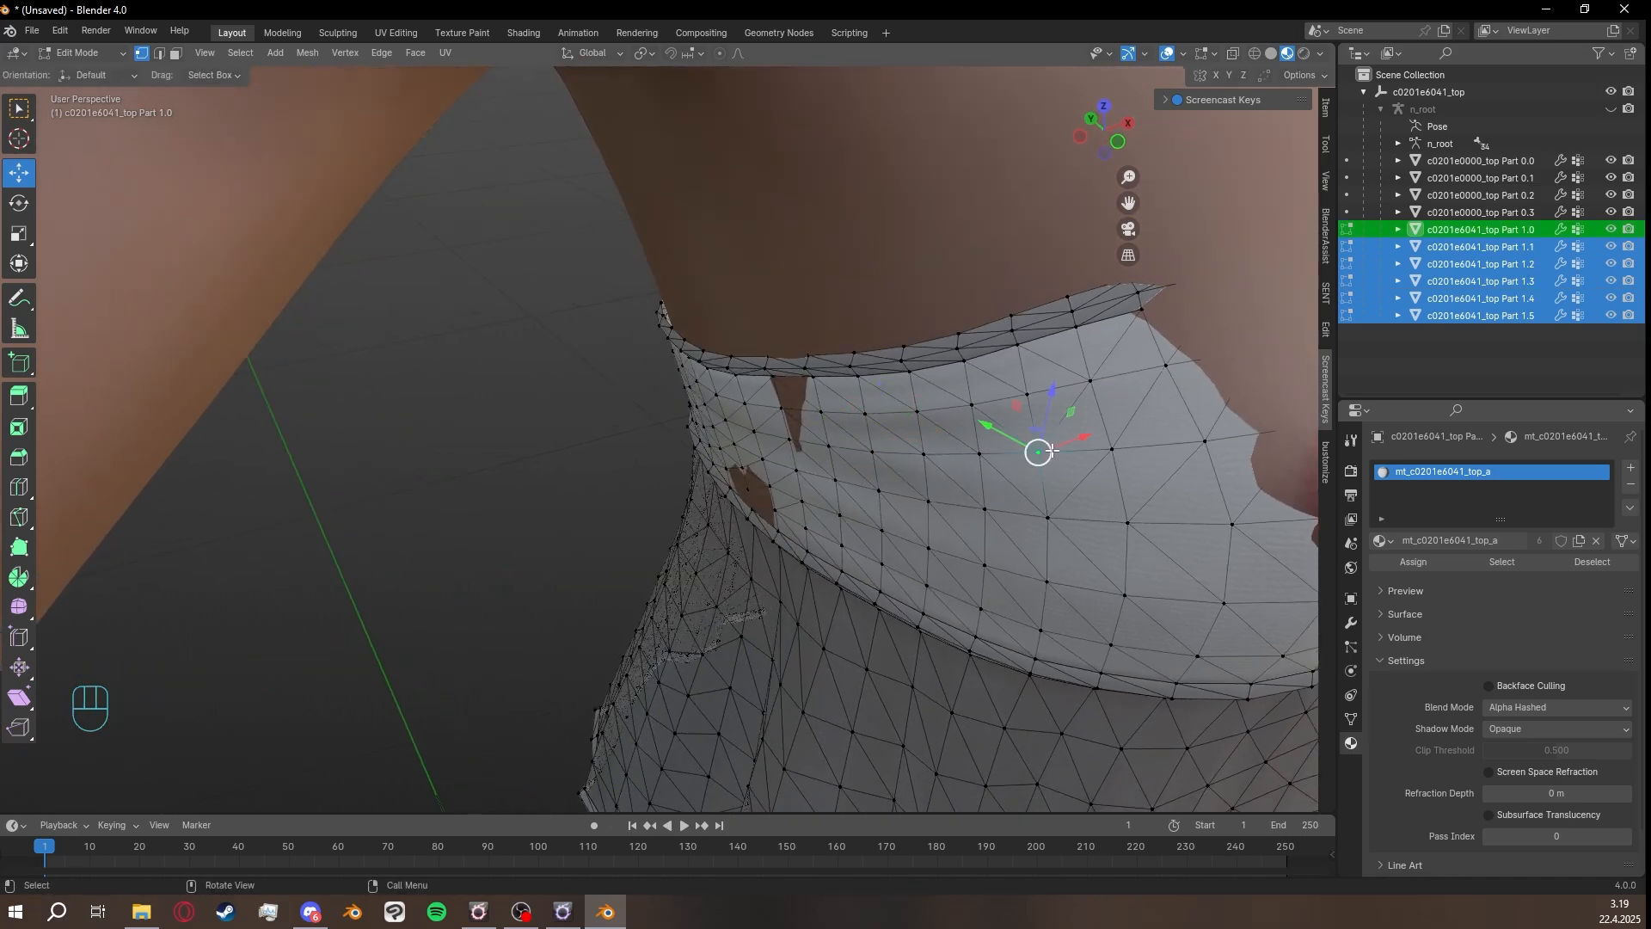
left_click(863, 450, "ctrl")
middle_click_drag(857, 450, 918, 472)
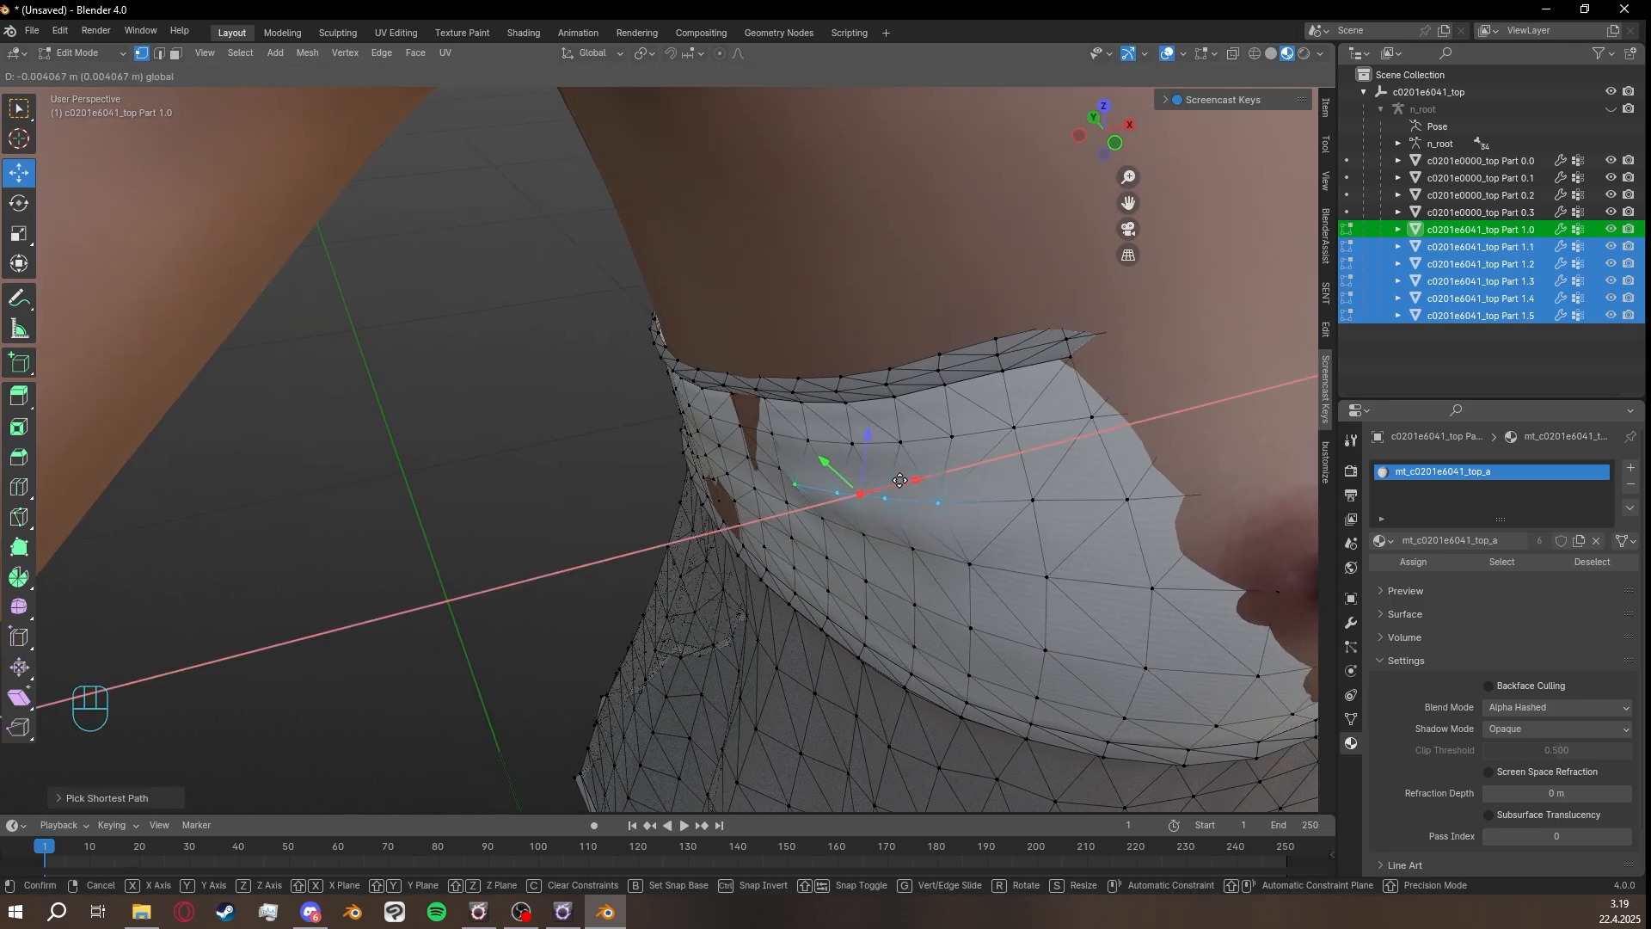
left_click_drag(900, 480, 902, 479)
key("ctrl+z")
Clear the vertex selection and turn on proportional editing.
middle_click_drag(612, 492, 566, 443)
scroll(566, 443, "down", 4)
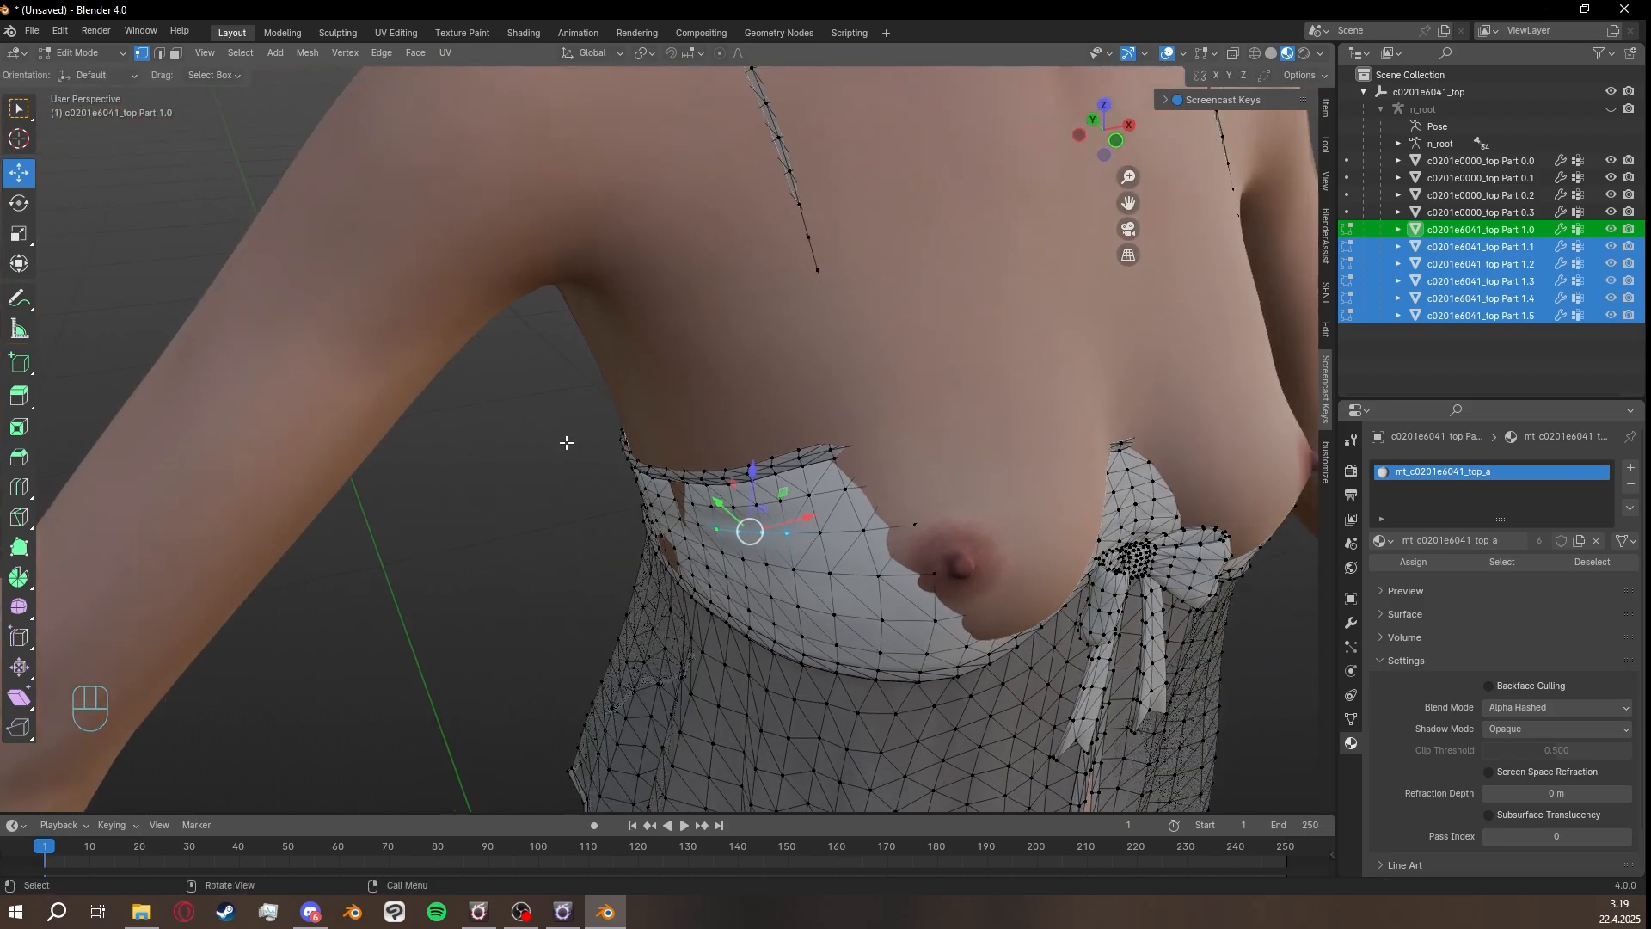
left_click(585, 424)
scroll(691, 302, "down", 1)
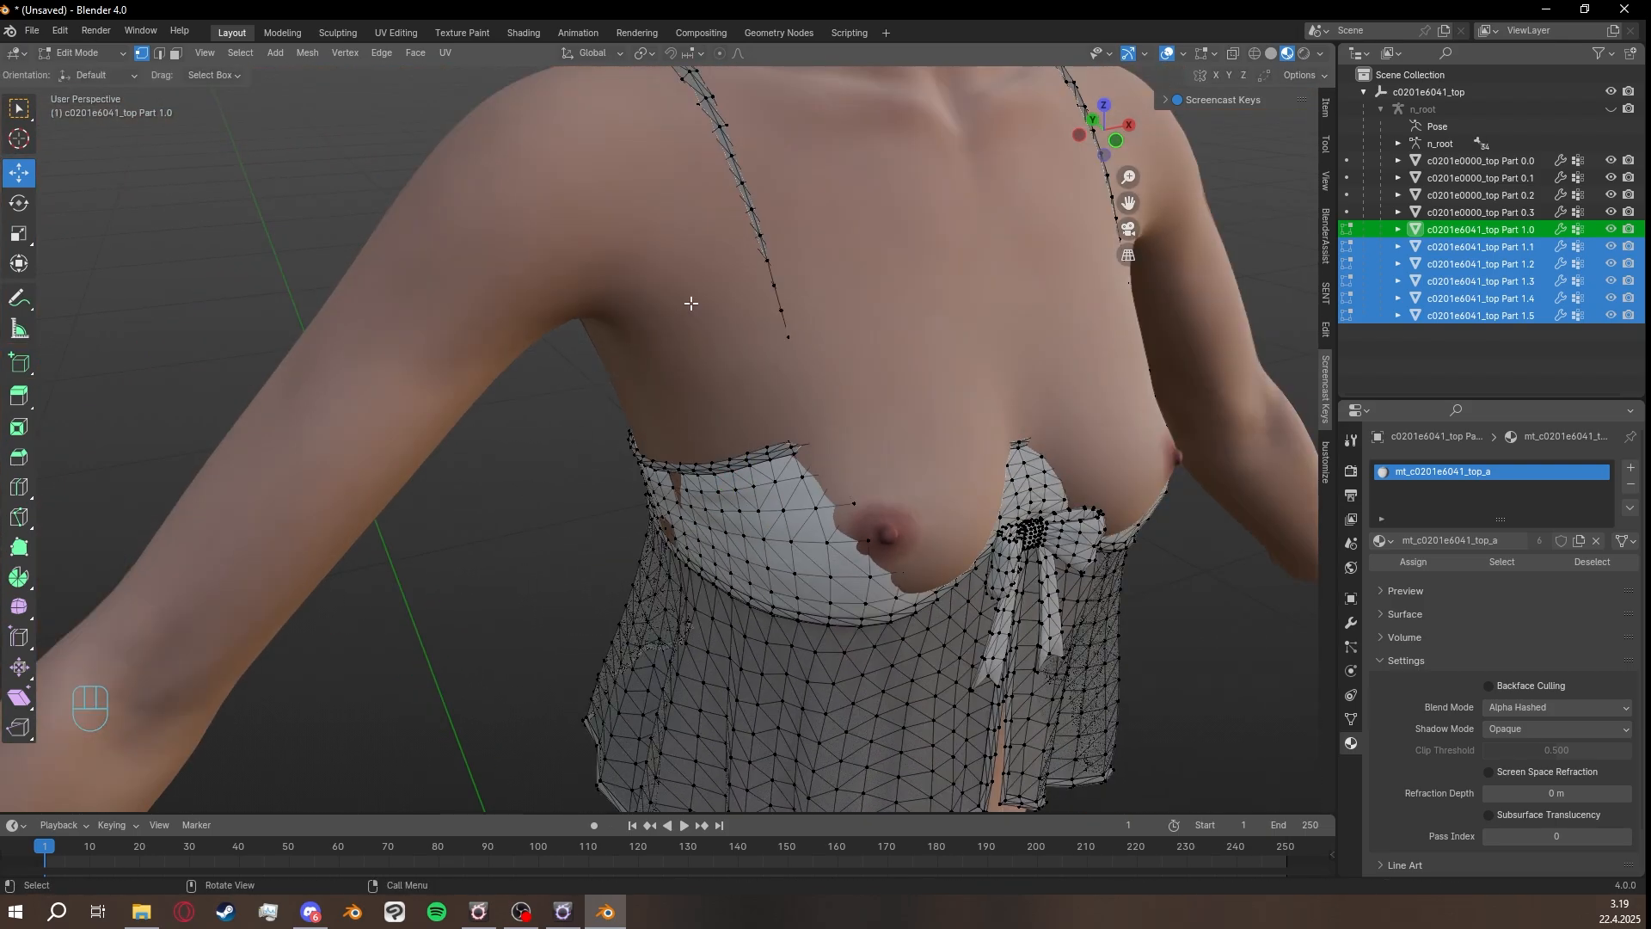
left_click(721, 54)
scroll(745, 418, "up", 3)
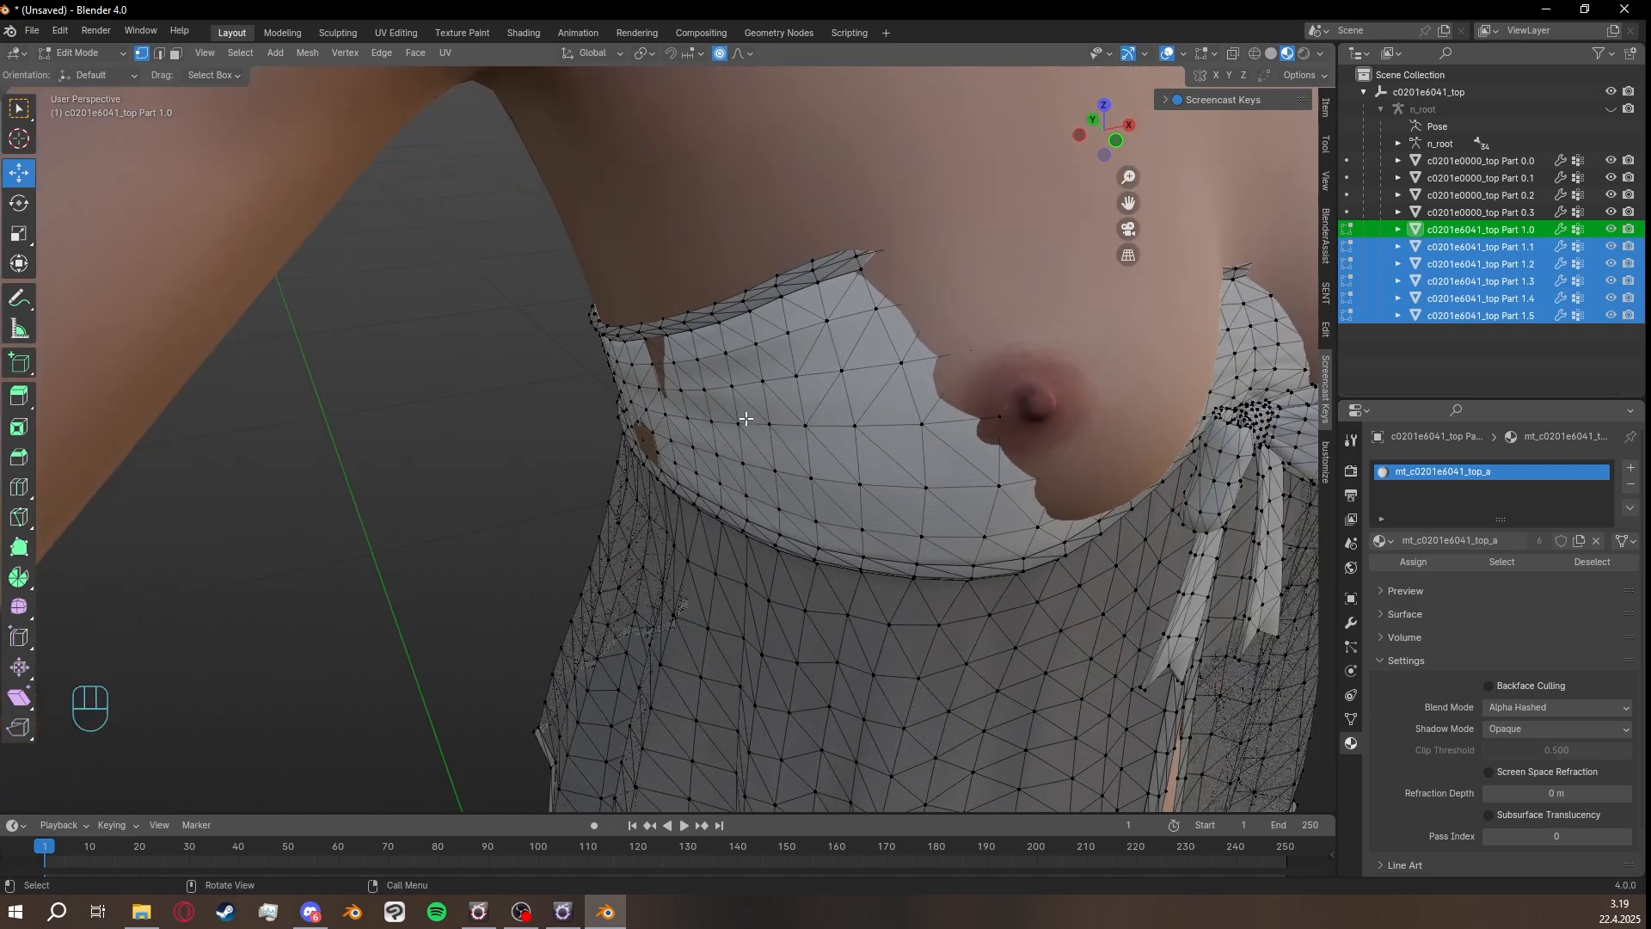
Try moving a vertex on the side of the cup along the X axis with proportional editing, and undo each move.
left_click_drag(772, 423, 763, 426)
scroll(764, 426, "down", 5)
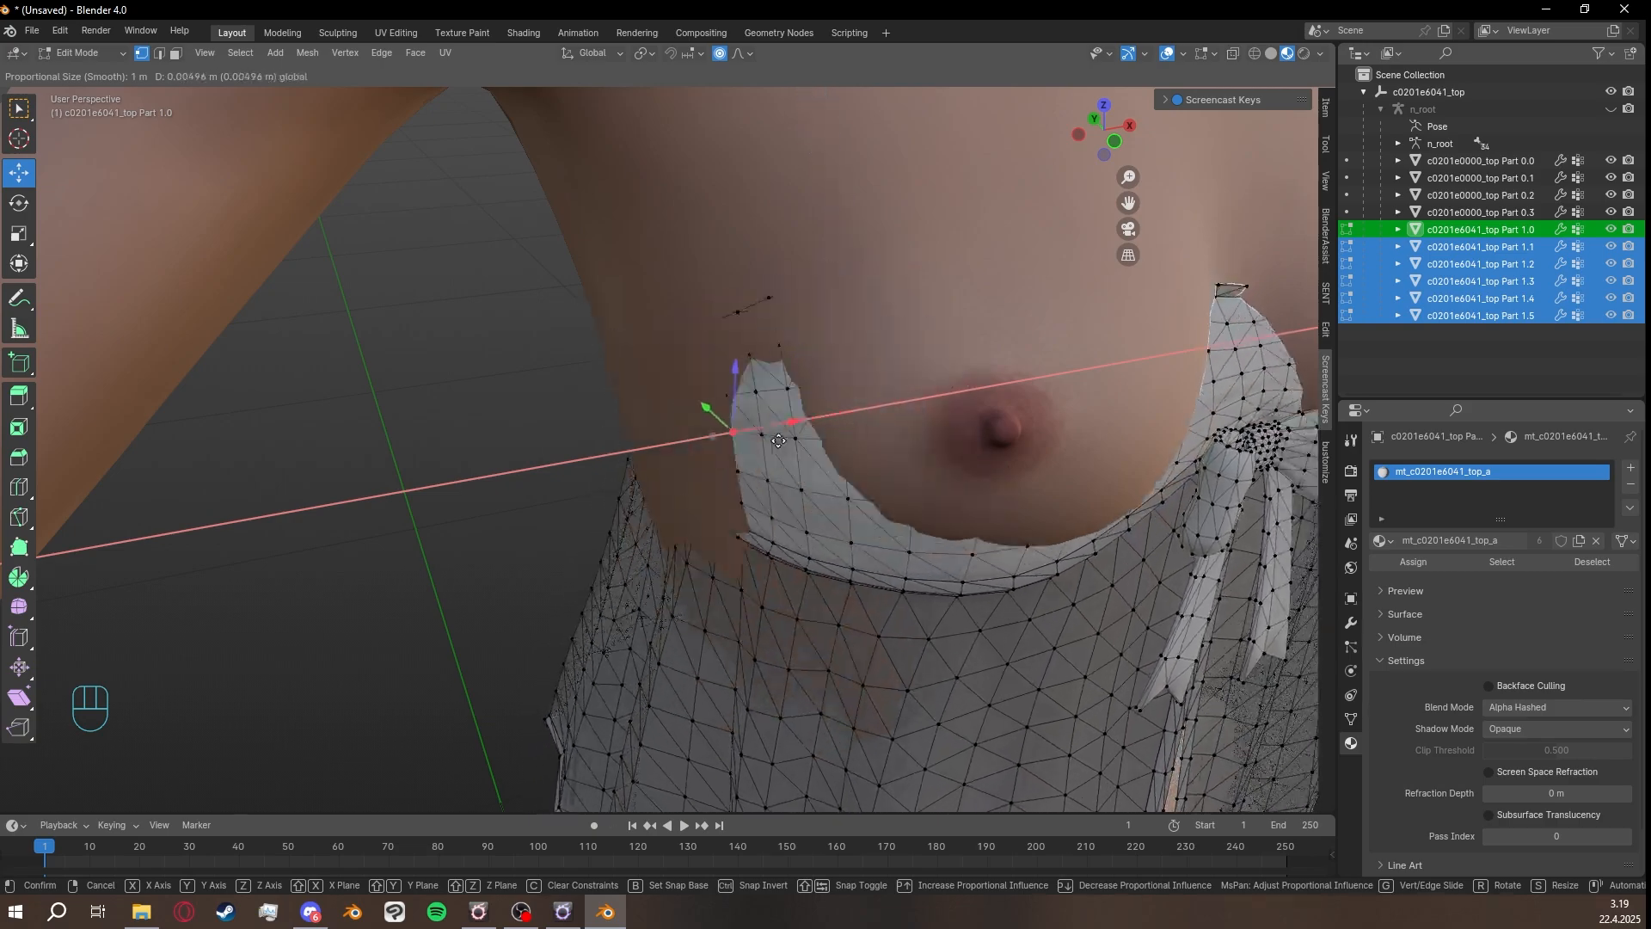
scroll(766, 438, "up", 2)
scroll(766, 439, "down", 2)
key("ctrl+z")
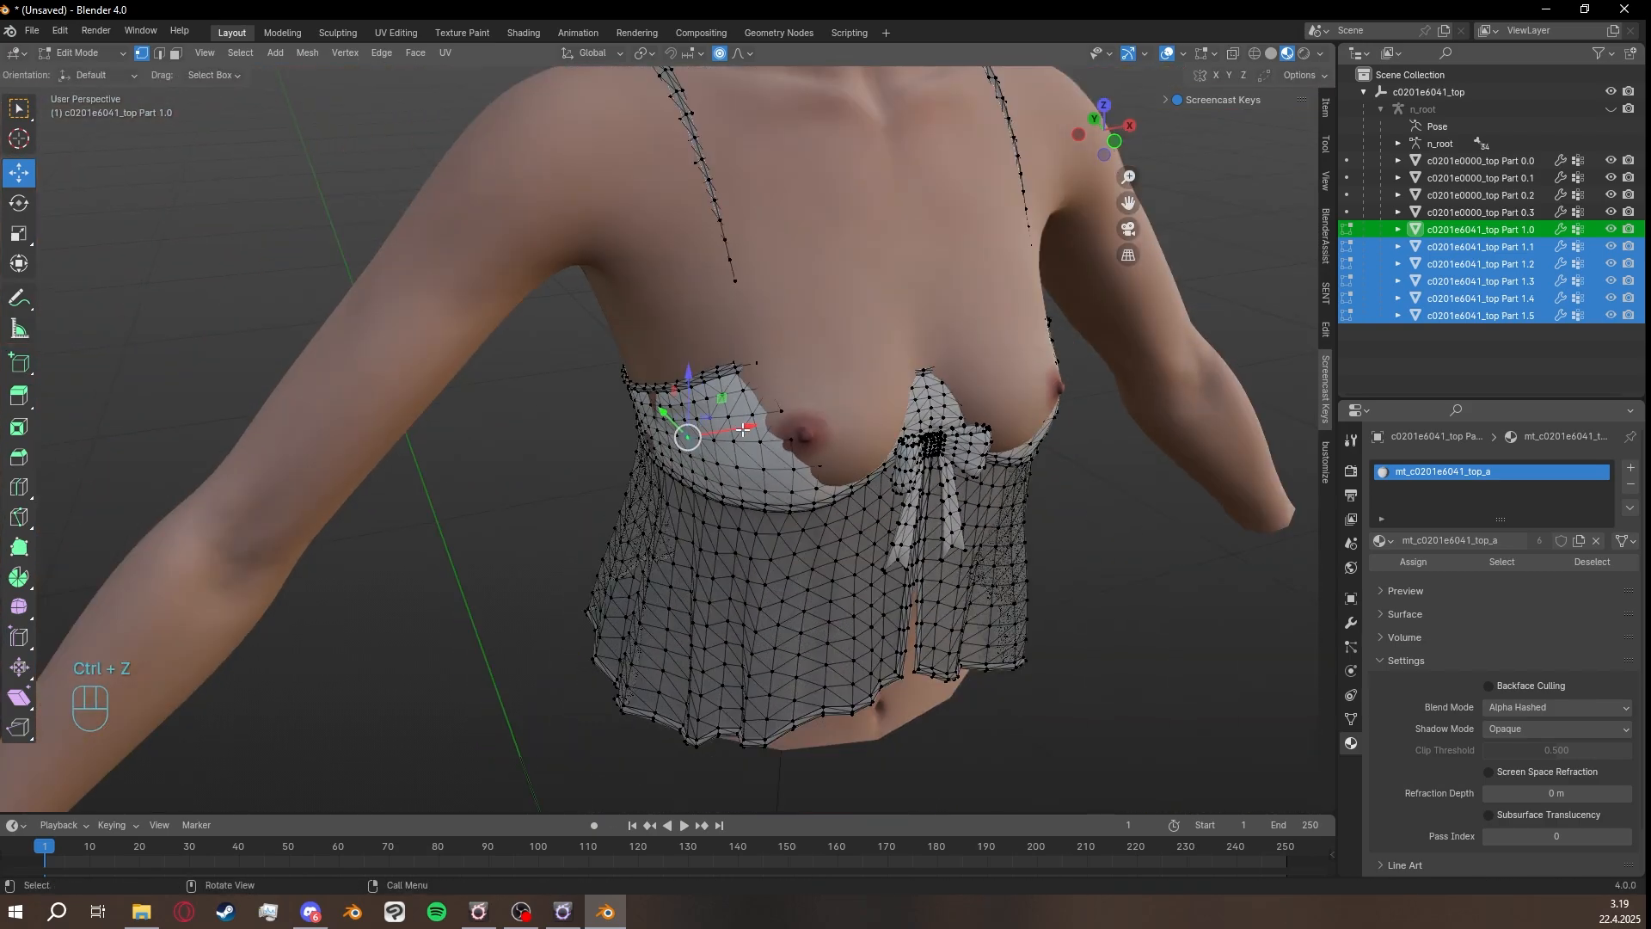
mouse_move(743, 430)
left_mouse_down()
mouse_move(704, 441)
mouse_move(735, 441)
left_mouse_up()
key("ctrl+z")
Try the X-axis move from far enough out to view the whole 1 m proportional influence circle, and undo each attempt.
scroll(834, 410, "down", 15)
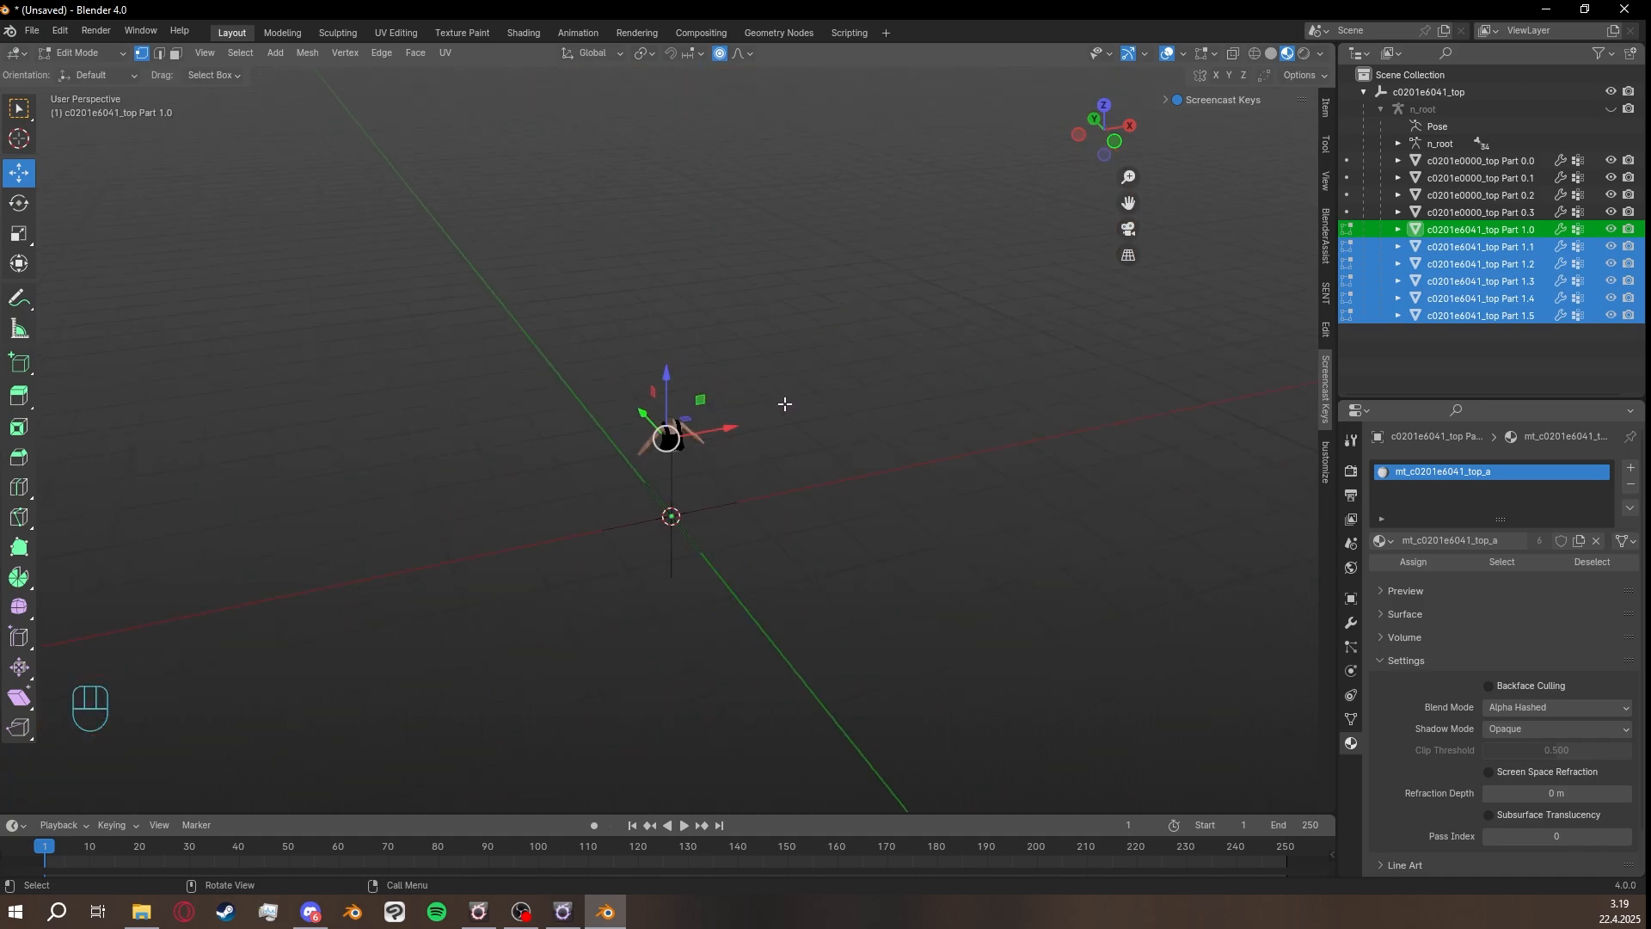
mouse_move(732, 427)
left_mouse_down()
mouse_move(766, 427)
mouse_move(729, 424)
left_mouse_up()
key("ctrl+z")
scroll(797, 456, "up", 8)
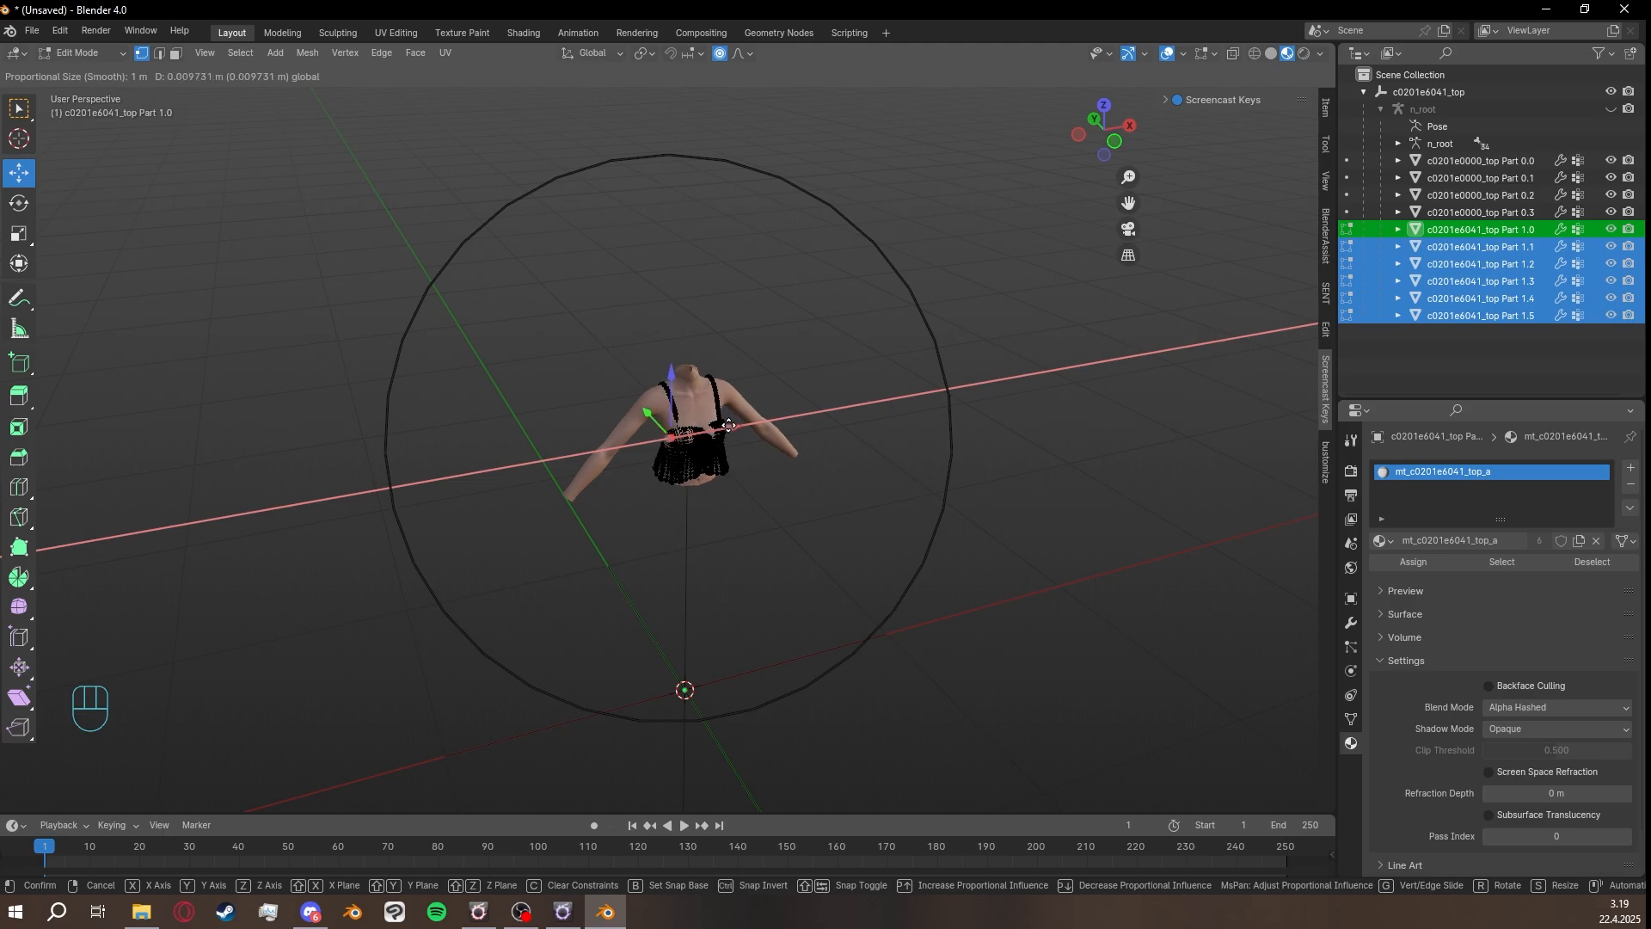
left_click_drag(728, 425, 726, 436)
key("ctrl+z")
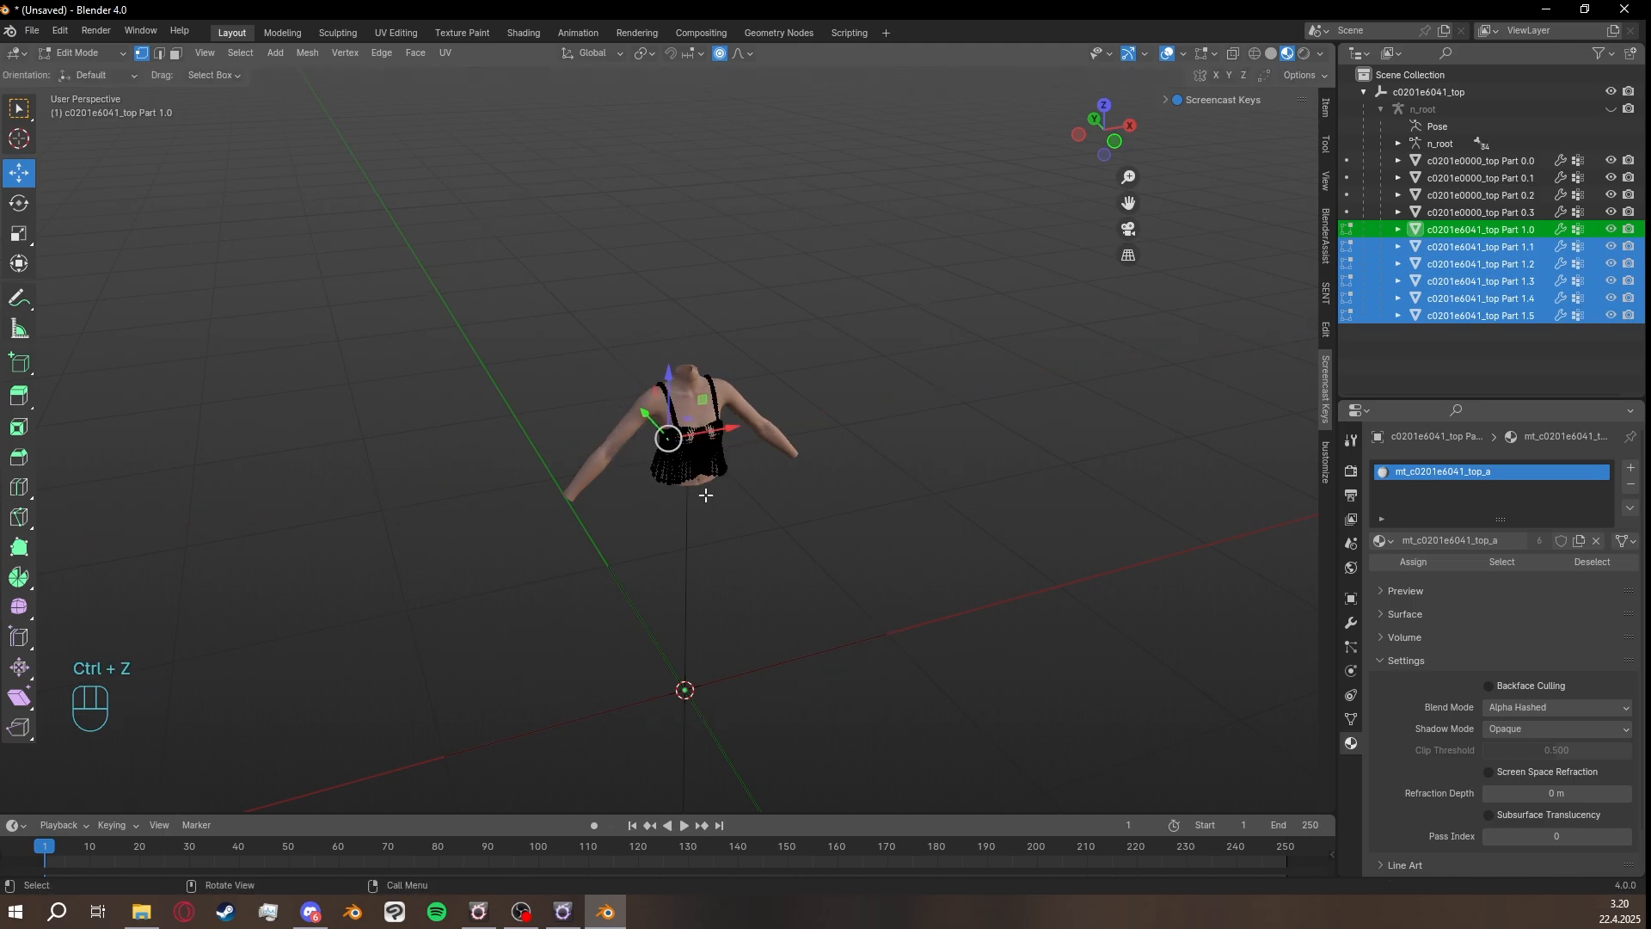
Try moving the vertex on the side of the cup along the X axis from a closer view, and undo each move.
scroll(705, 496, "up", 4)
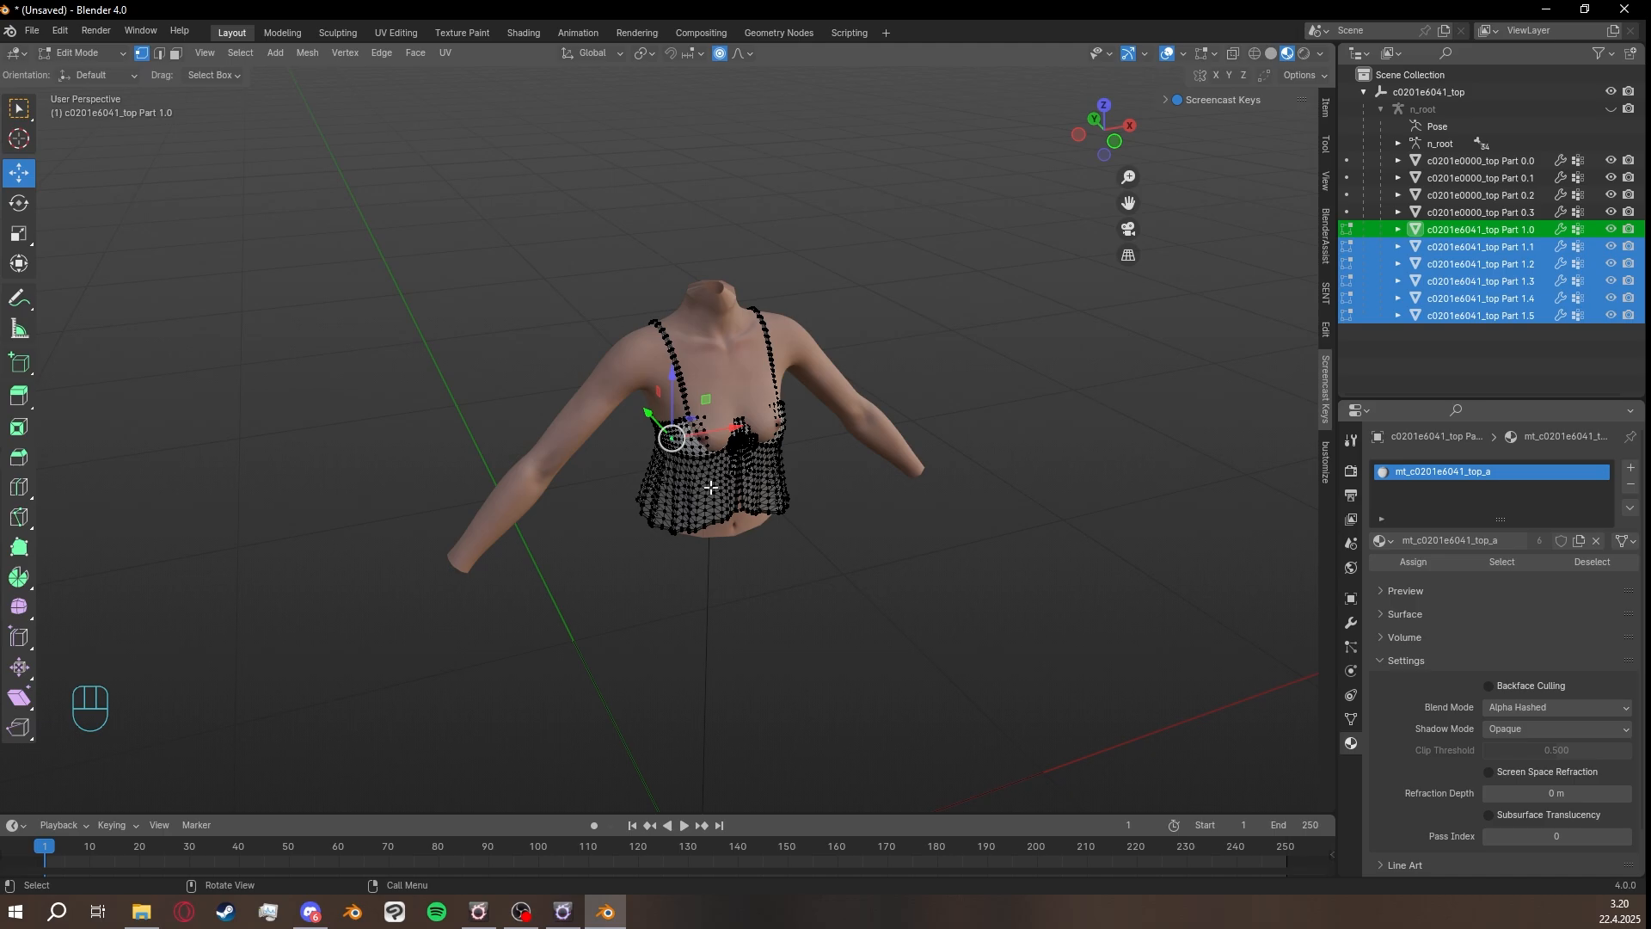
scroll(710, 487, "up", 3)
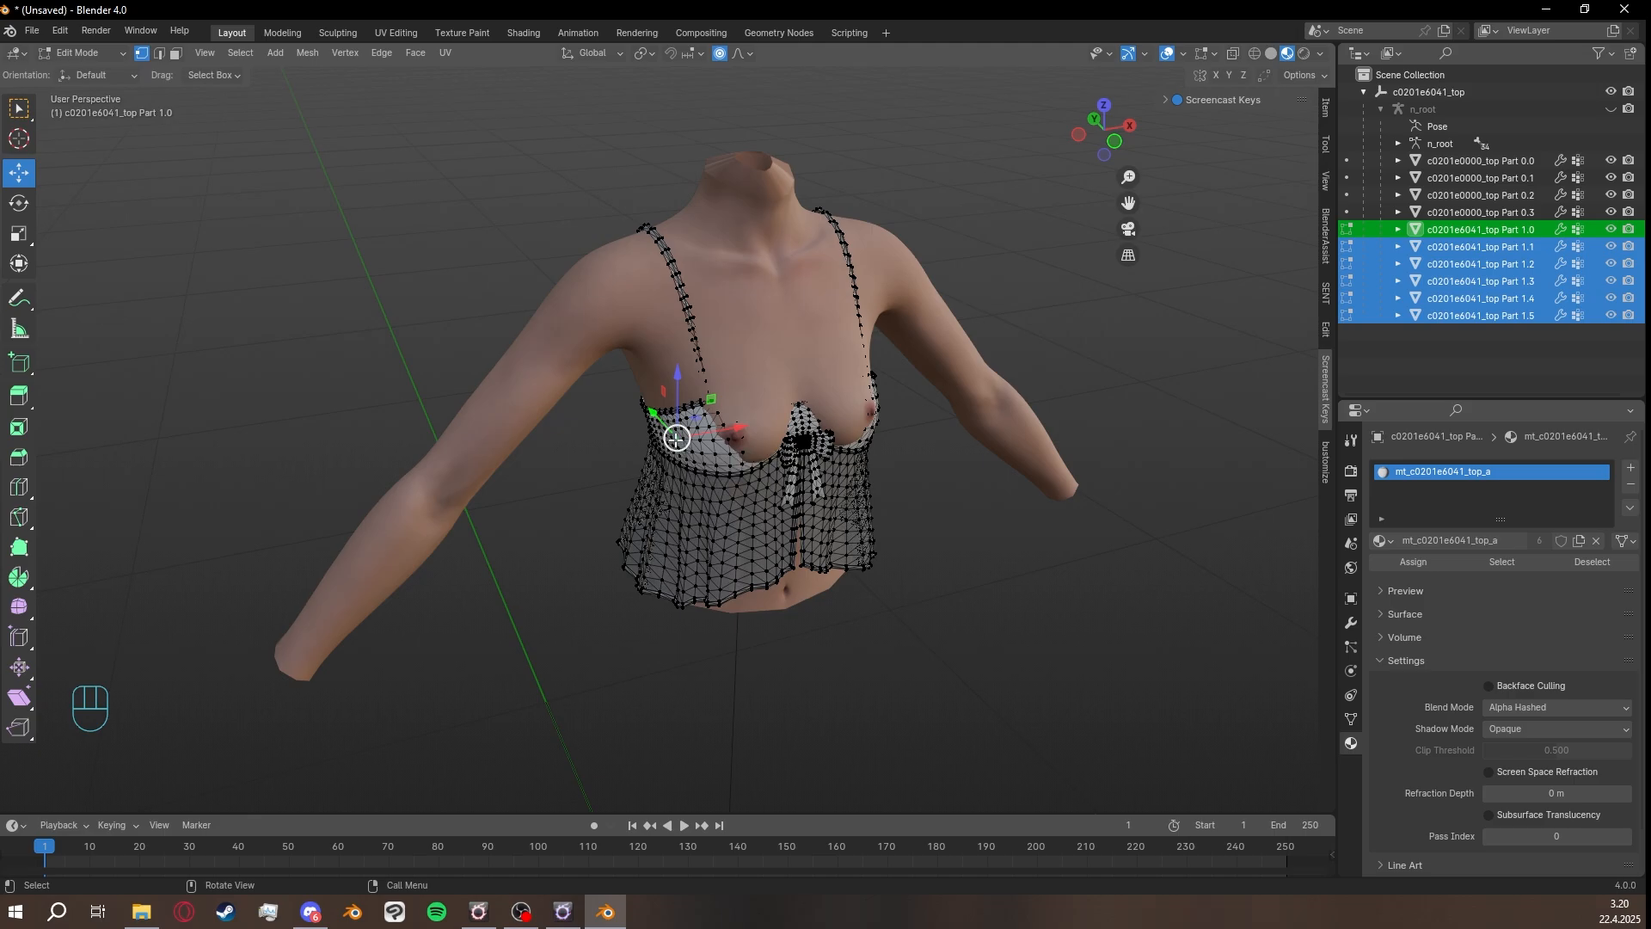
left_click(677, 438)
left_click_drag(741, 425, 729, 462)
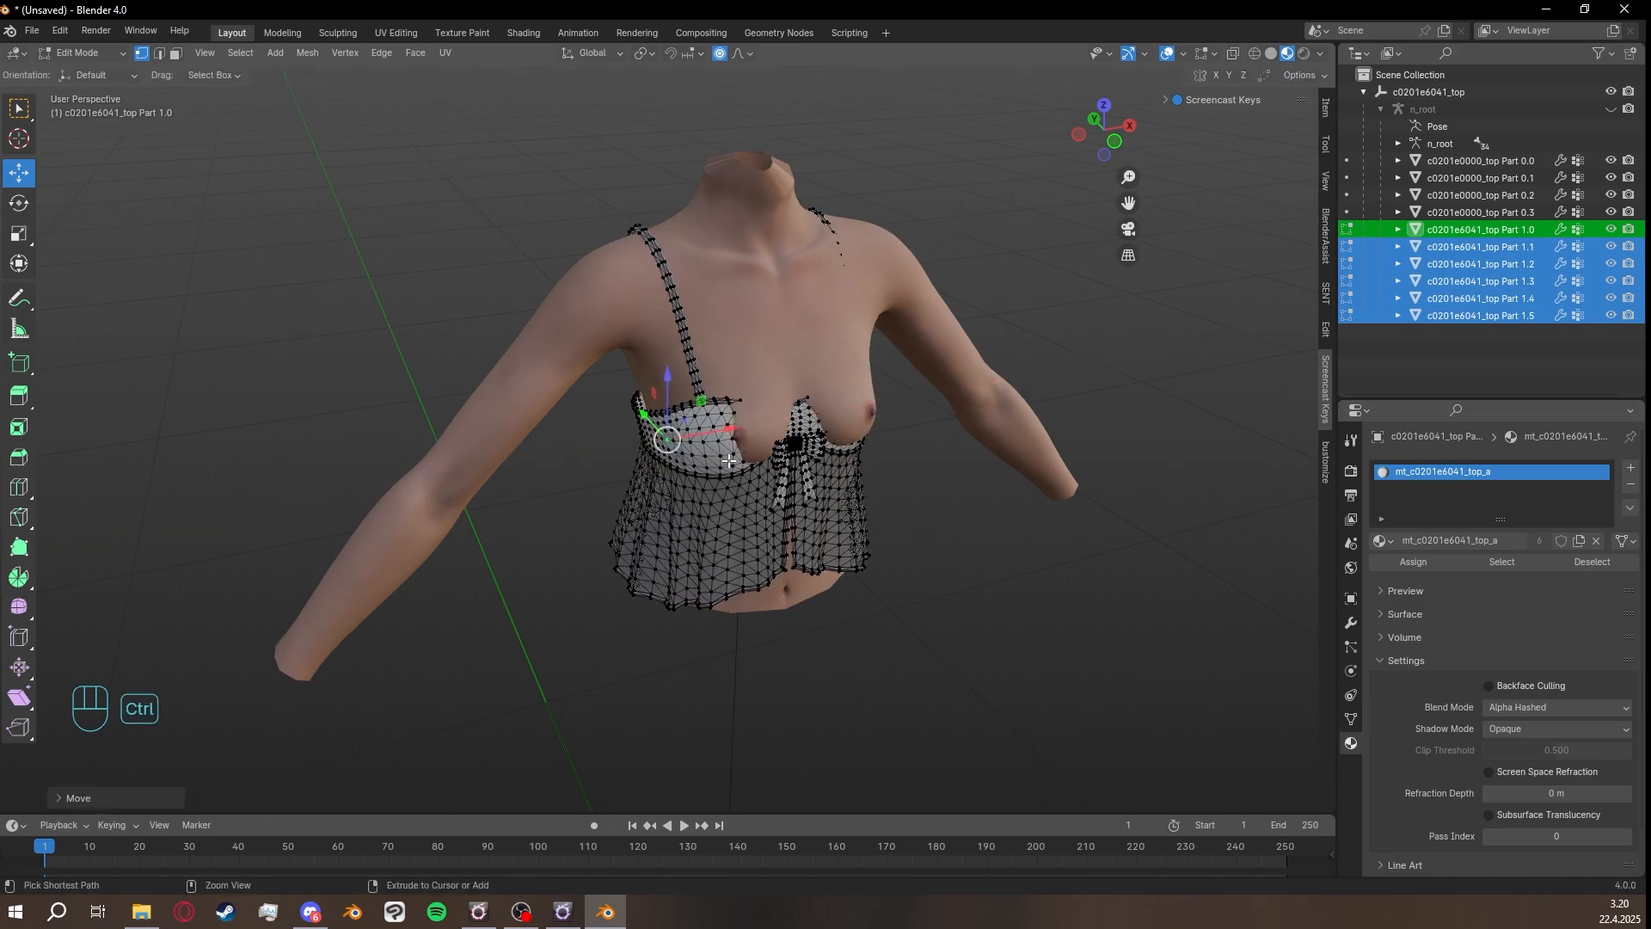
key("ctrl+z")
middle_click_drag(740, 467, 786, 493)
middle_click_drag(705, 443, 641, 411)
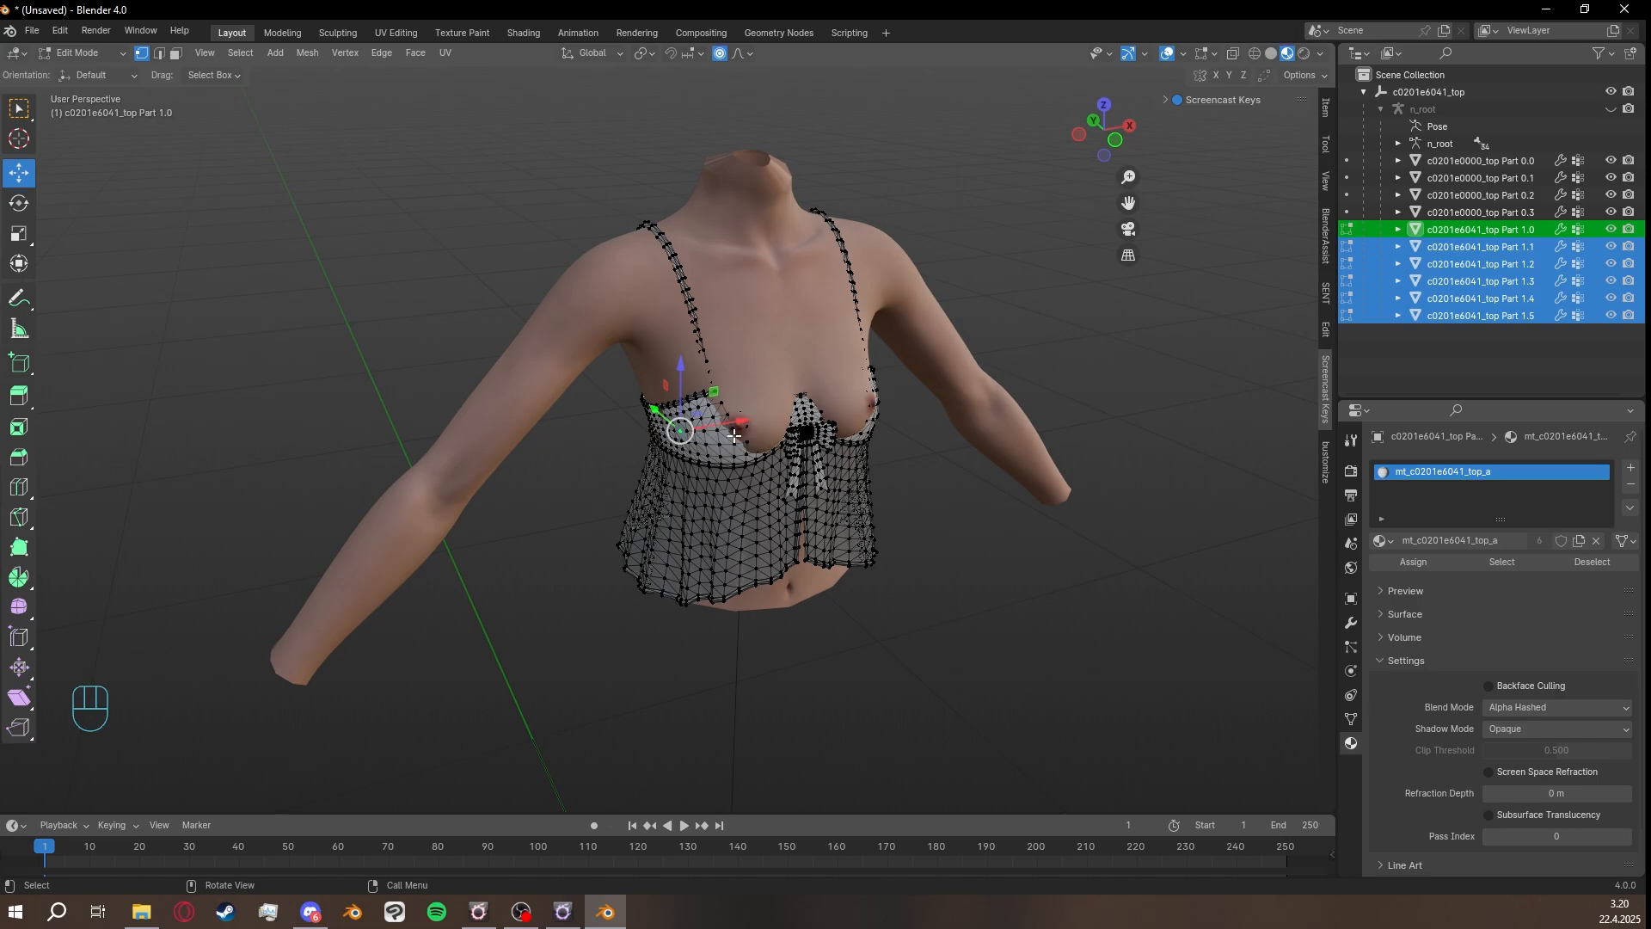
middle_click_drag(727, 446, 722, 430)
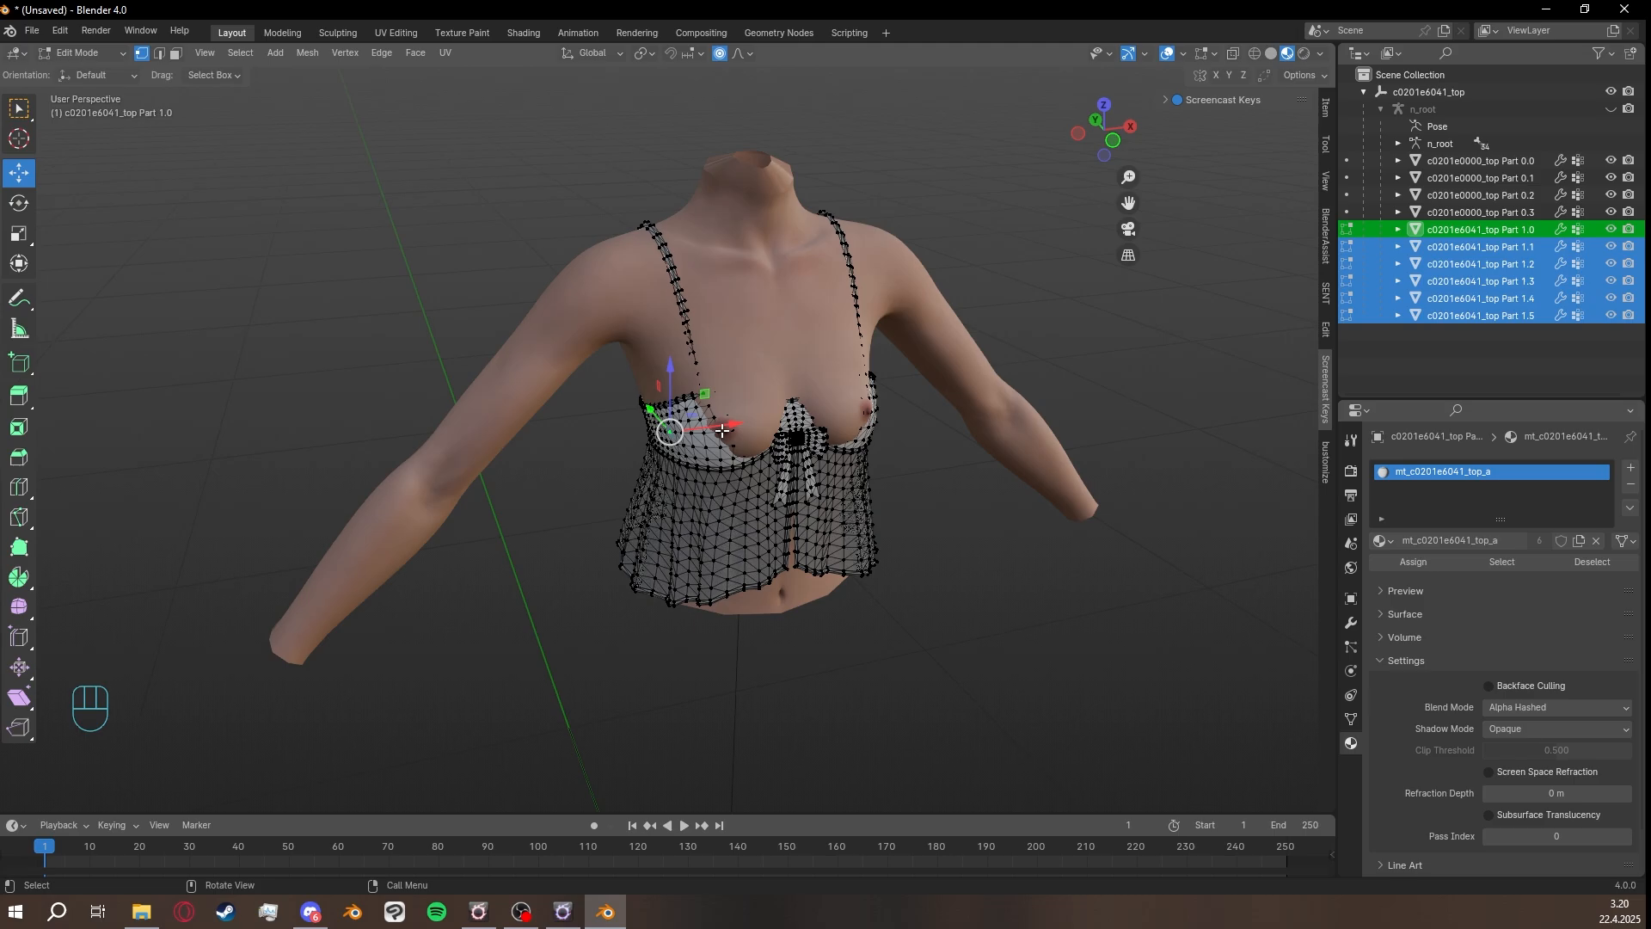
mouse_move(735, 421)
left_mouse_down()
mouse_move(701, 423)
mouse_move(728, 424)
left_mouse_up()
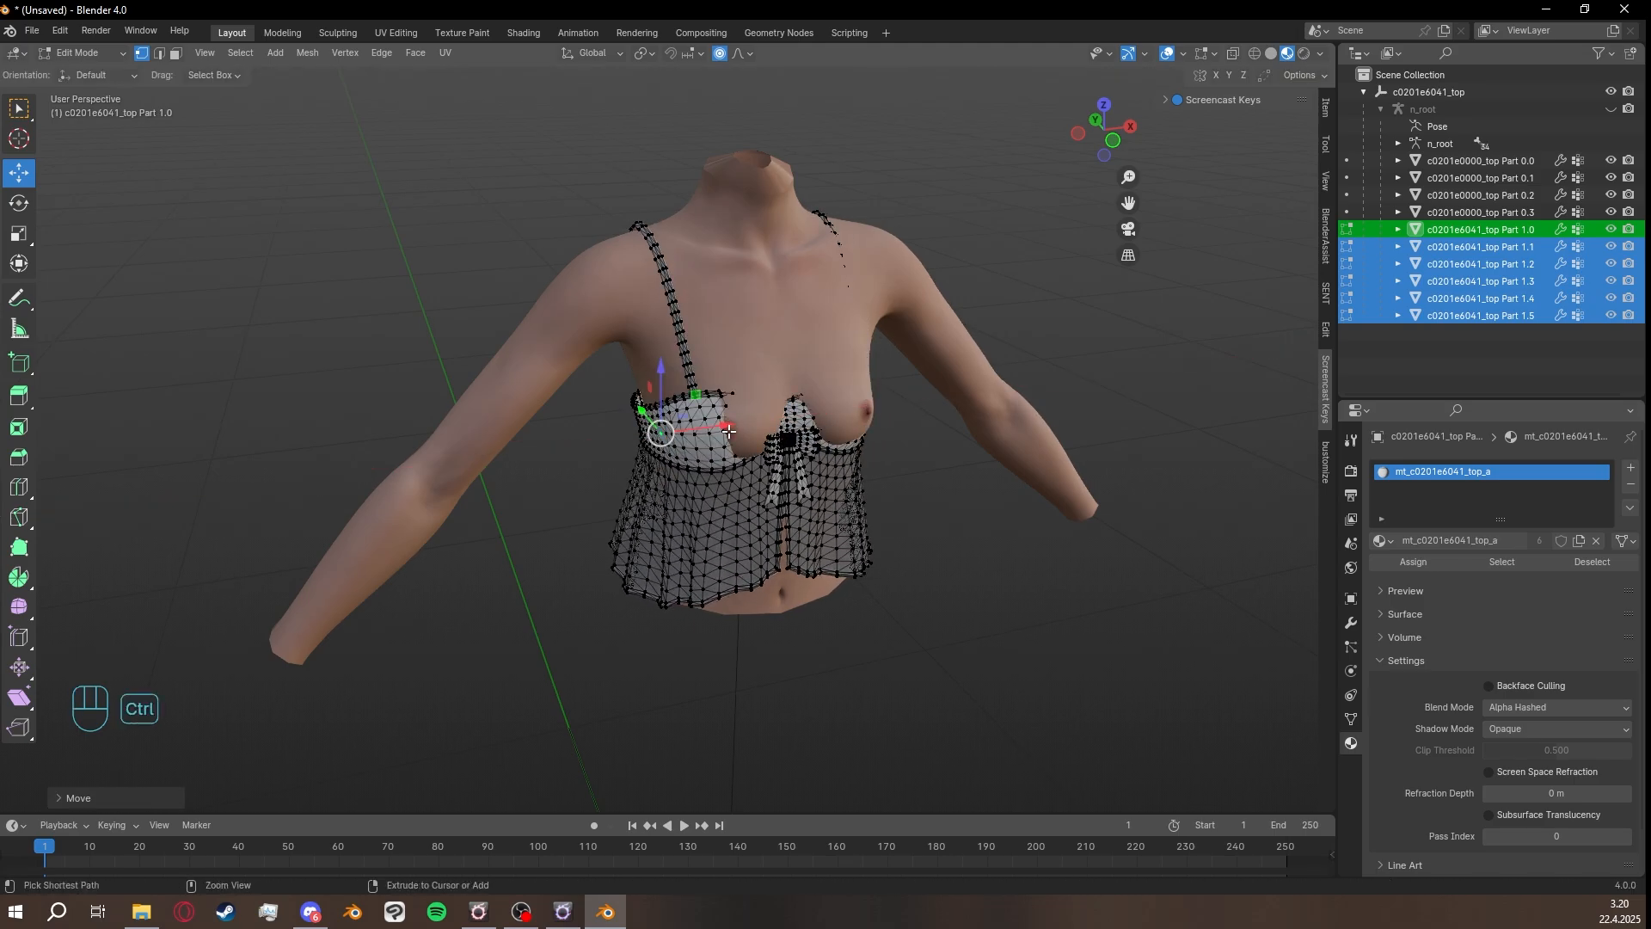
key("ctrl+z")
middle_click_drag(679, 423, 740, 420)
left_click_drag(686, 414, 683, 412)
key("ctrl+z")
Try the X-axis move on the cup vertex while shrinking and enlarging the proportional size, including about 0.29 m, and undo it.
middle_click_drag(804, 428, 764, 441)
left_click_drag(749, 432, 731, 448)
scroll(733, 441, "up", 11)
scroll(733, 442, "up", 16)
scroll(732, 445, "down", 9)
scroll(732, 445, "up", 8)
scroll(732, 446, "down", 13)
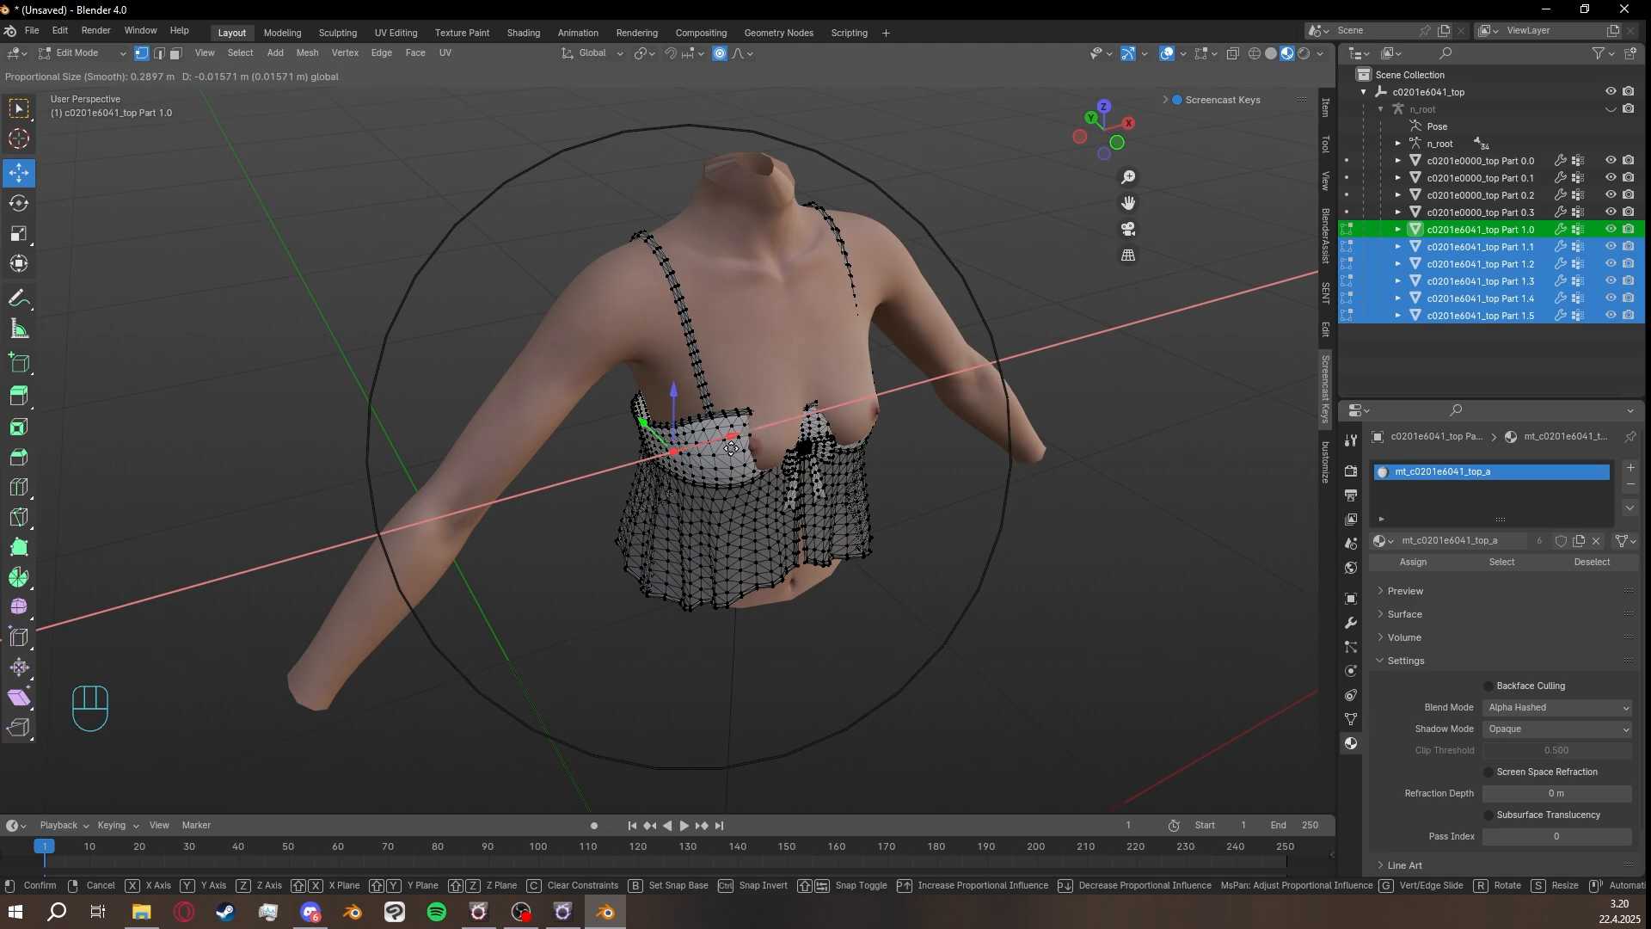
scroll(732, 448, "up", 14)
left_click_drag(733, 448, 733, 448)
scroll(732, 448, "up", 10)
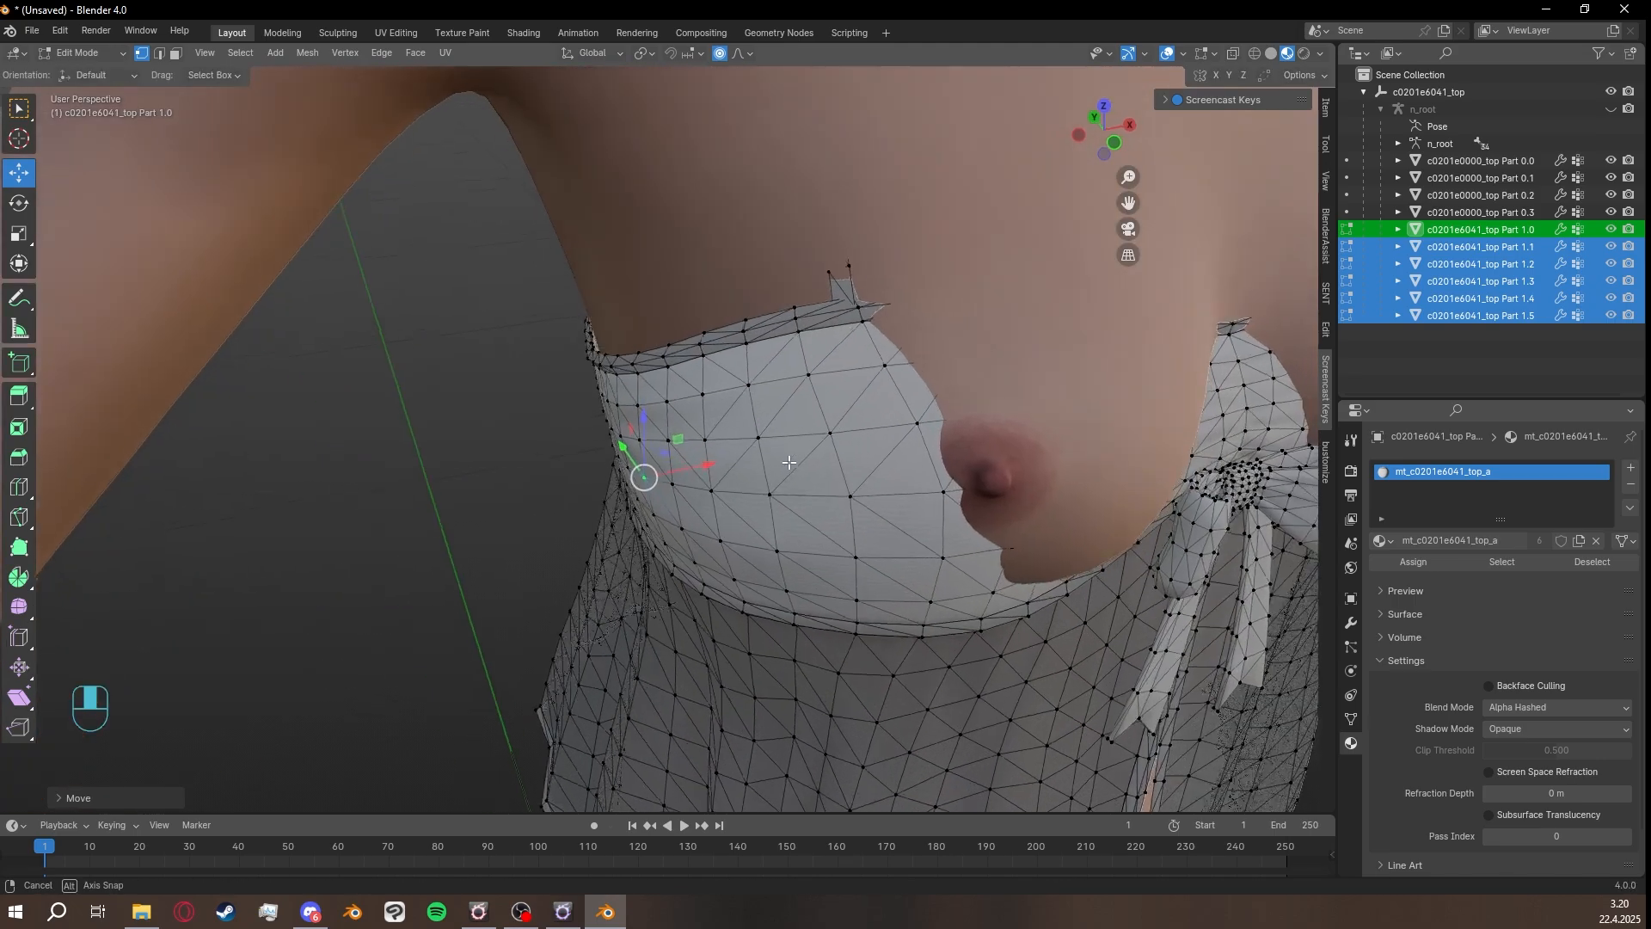
key("ctrl+z")
Try moving vertices on the side of the cup along the X axis in close-up while varying the proportional size.
middle_click_drag(796, 405, 751, 412)
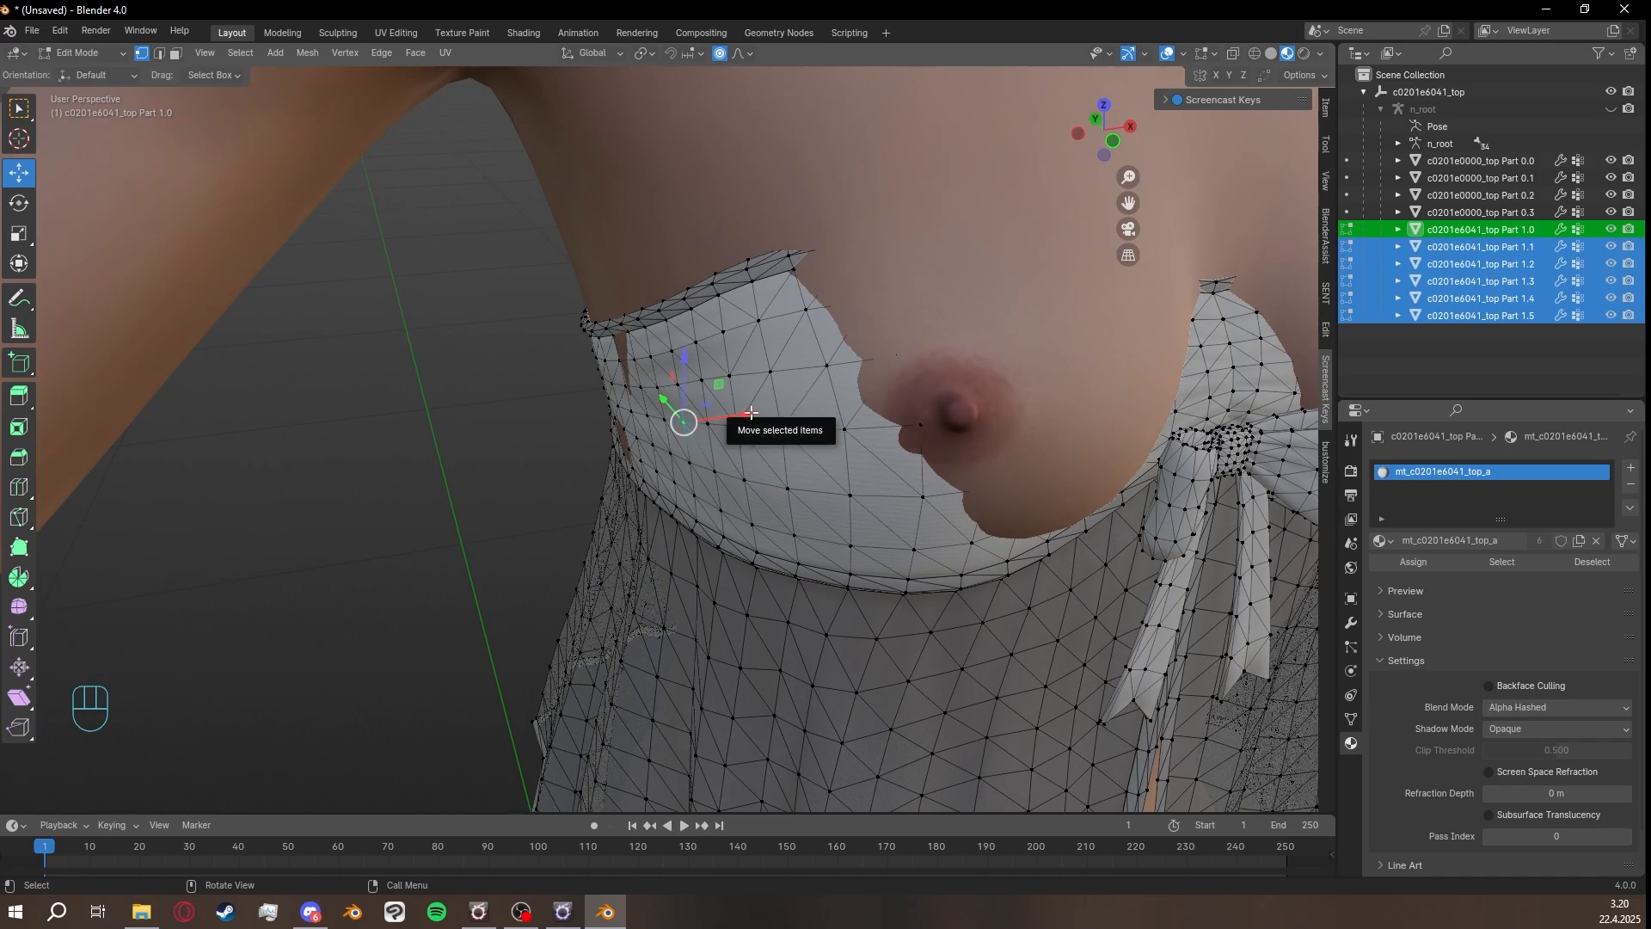
left_click_drag(748, 413, 707, 435)
scroll(729, 430, "up", 3)
scroll(723, 436, "up", 5)
scroll(729, 438, "down", 6)
left_click(714, 424)
mouse_move(708, 434)
left_mouse_down()
mouse_move(754, 430)
mouse_move(751, 449)
mouse_move(717, 447)
left_mouse_up()
scroll(746, 431, "up", 9)
scroll(749, 443, "down", 6)
scroll(731, 452, "down", 3)
scroll(727, 456, "up", 3)
Undo the close-up trial moves and vertex selection on the side of the cup.
key("ctrl+z")
key("ctrl+z")
key("ctrl+z")
key("ctrl+z")
key("ctrl+z")
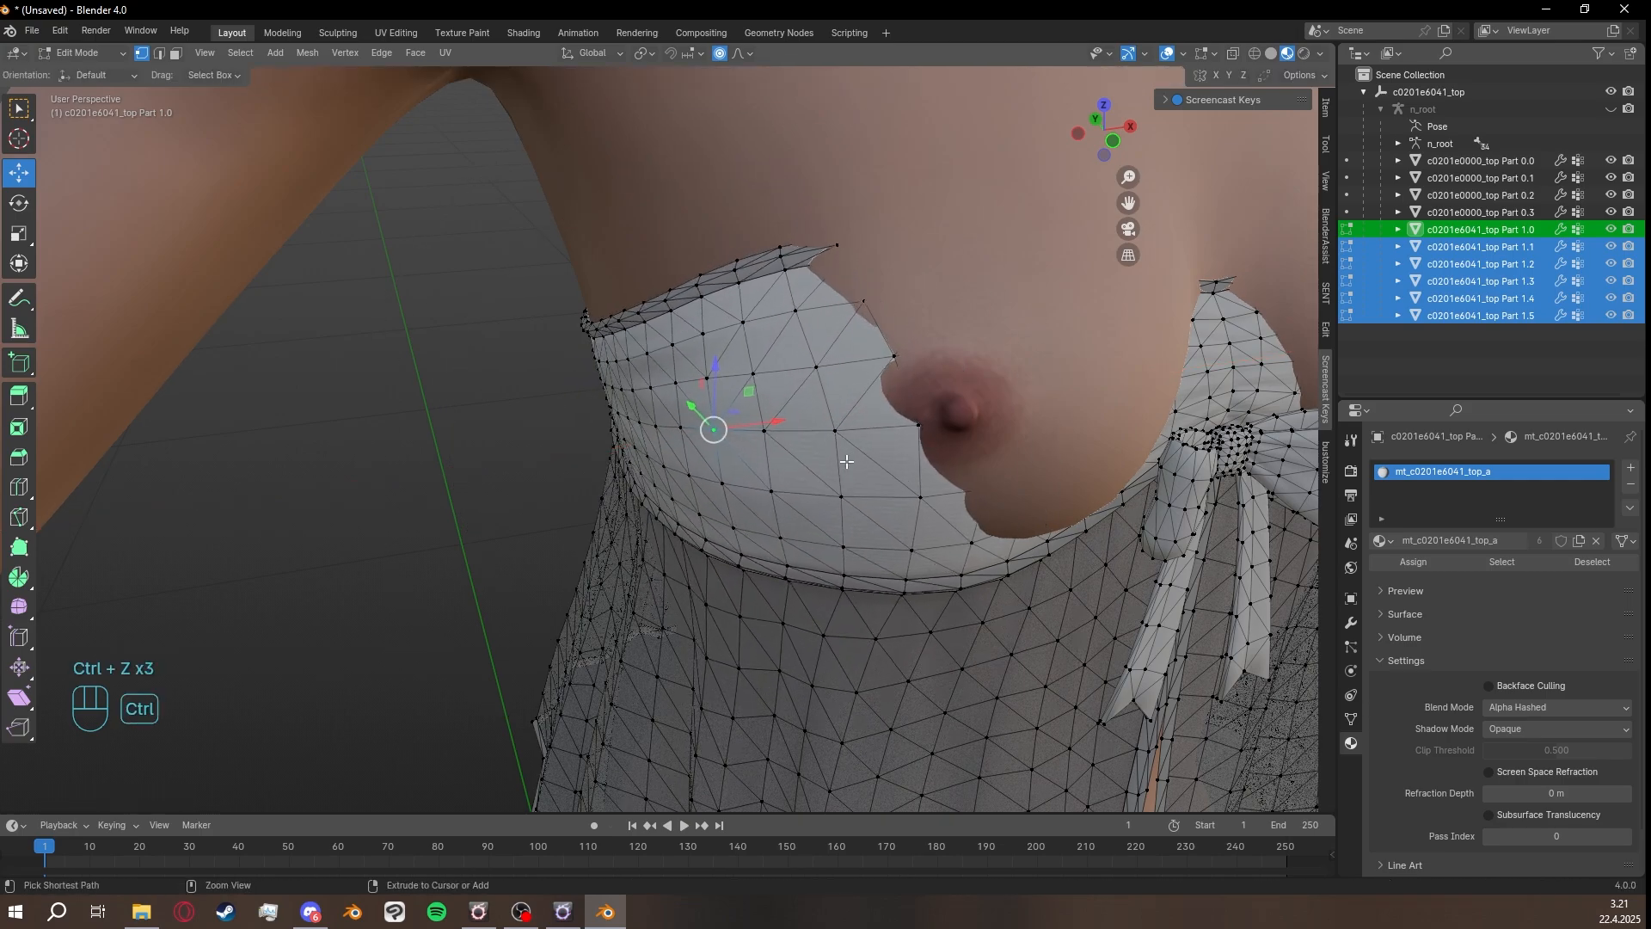
key("ctrl+z")
key("ctrl+z")
key("ctrl+z")
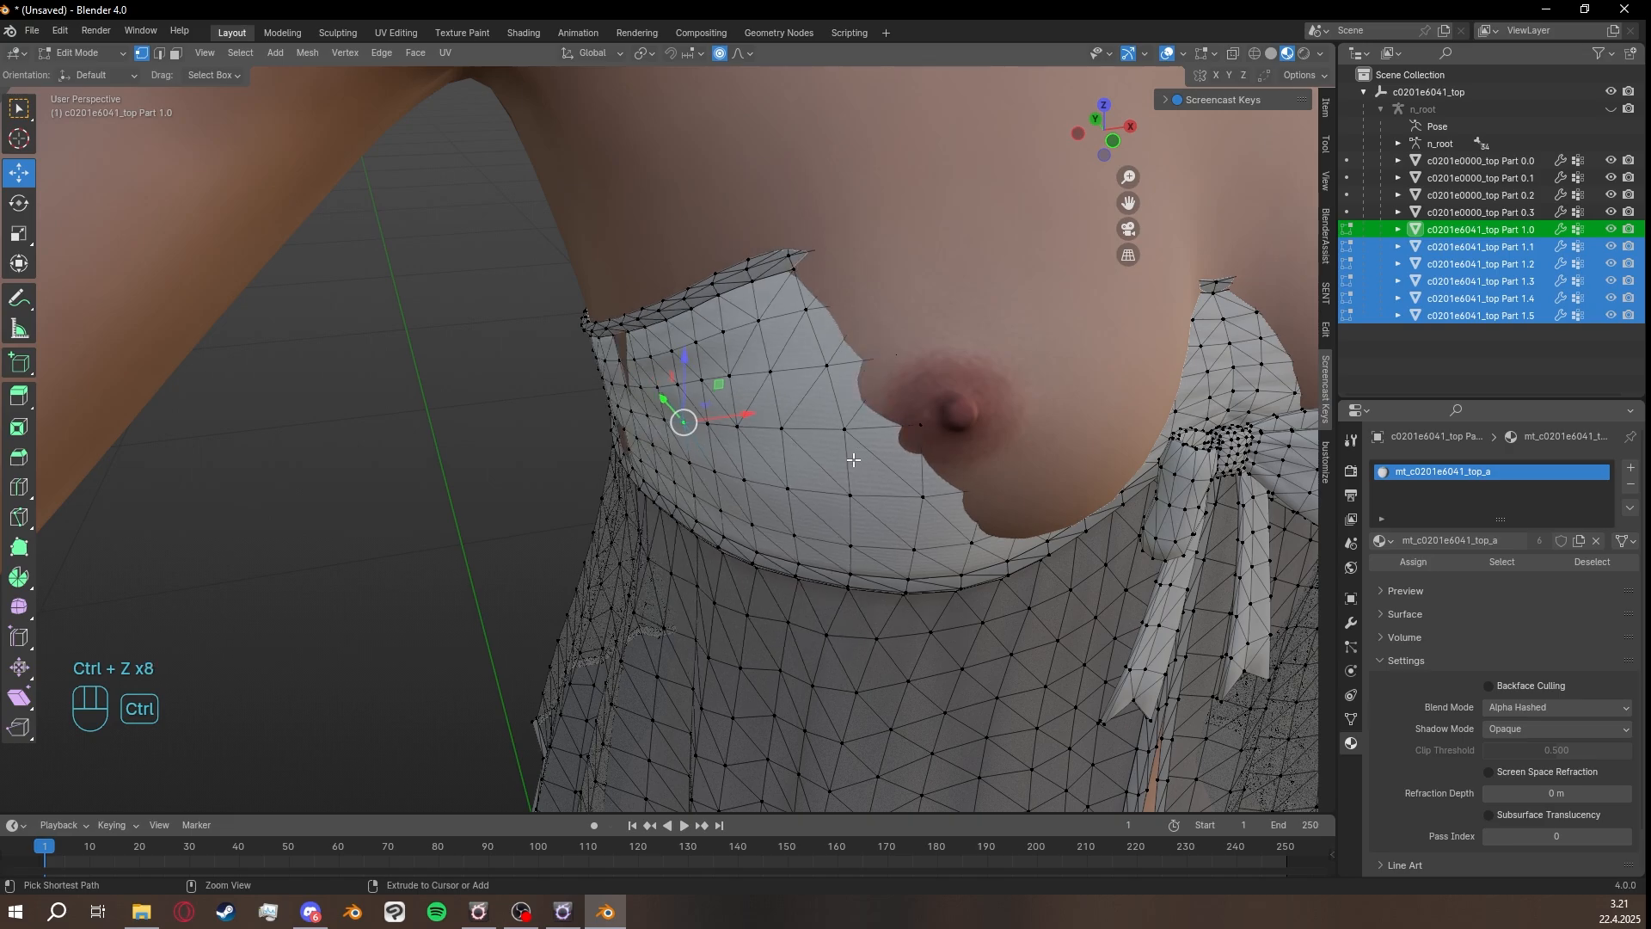
key("ctrl+z")
key("ctrl+shift+z")
Try moving the cup's side vertex along the X axis, varying the proportional size between about 0.12 m and 0.04 m.
scroll(849, 463, "down", 2)
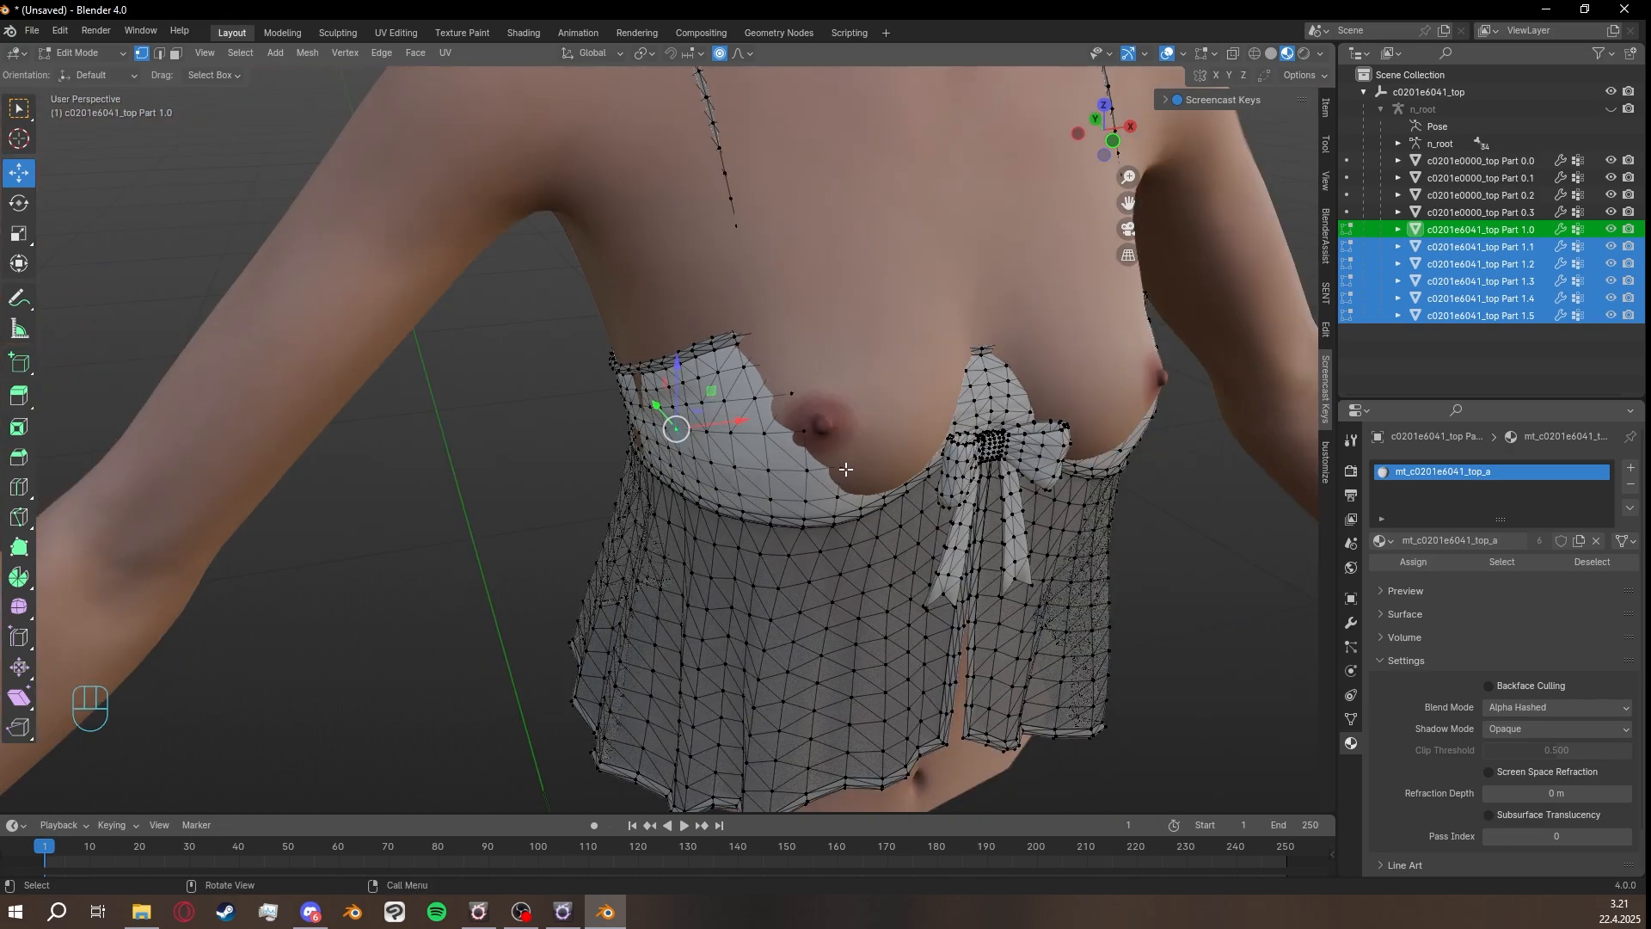
mouse_move(735, 413)
middle_mouse_down()
mouse_move(860, 411)
mouse_move(767, 409)
middle_mouse_up()
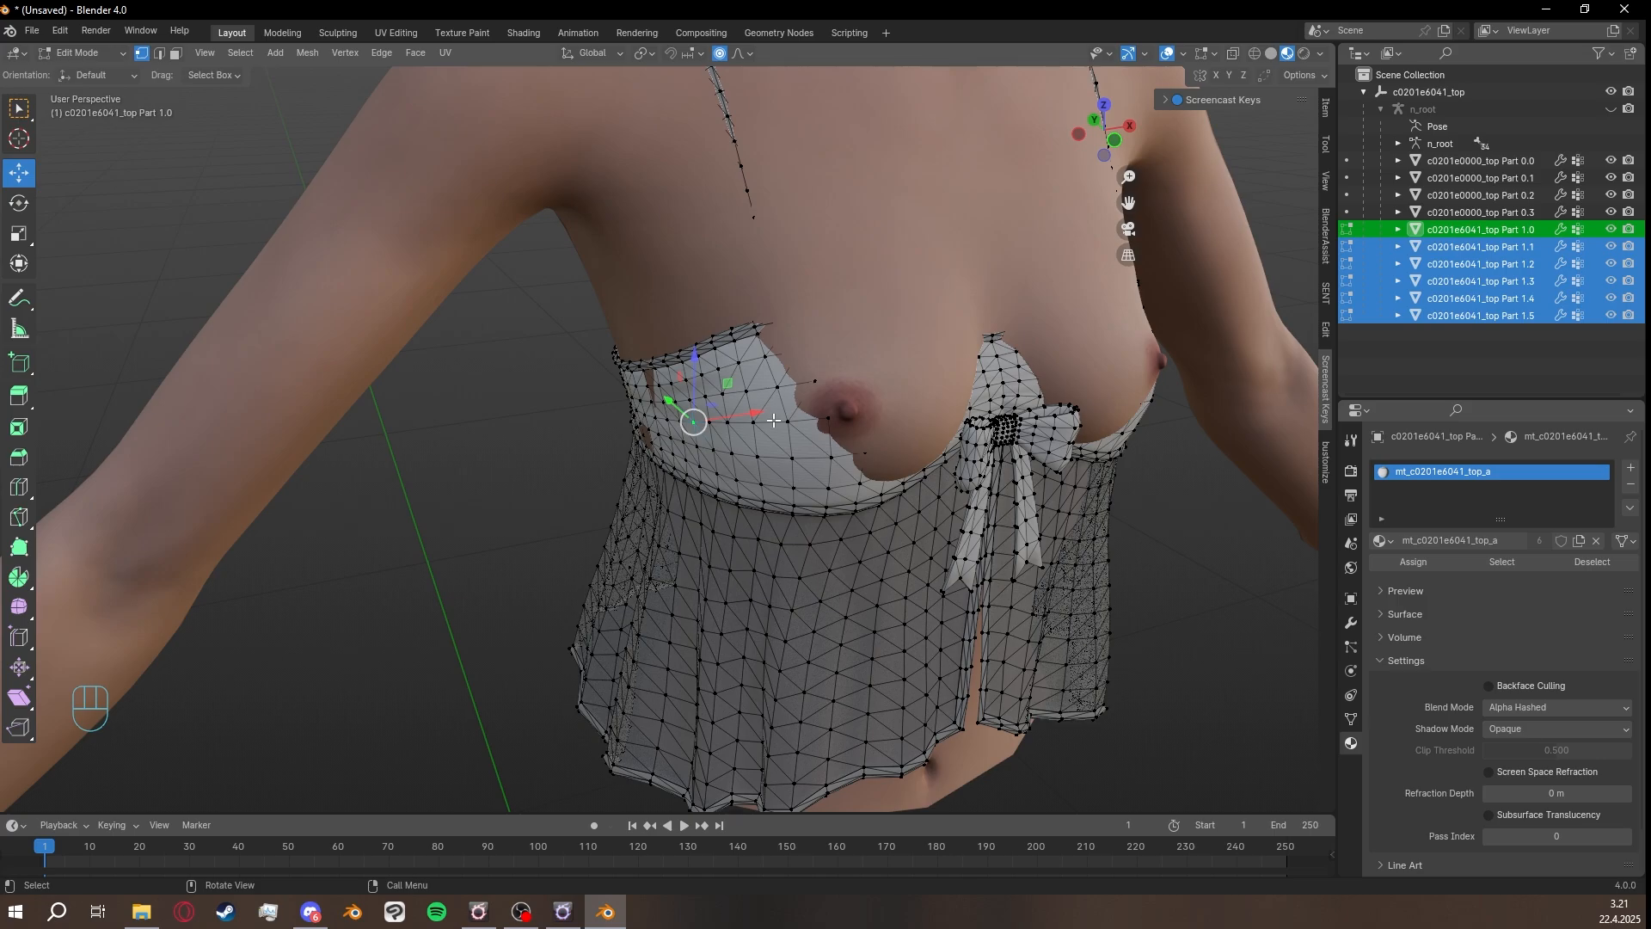
middle_click_drag(764, 433, 702, 388)
left_click_drag(692, 400, 671, 400)
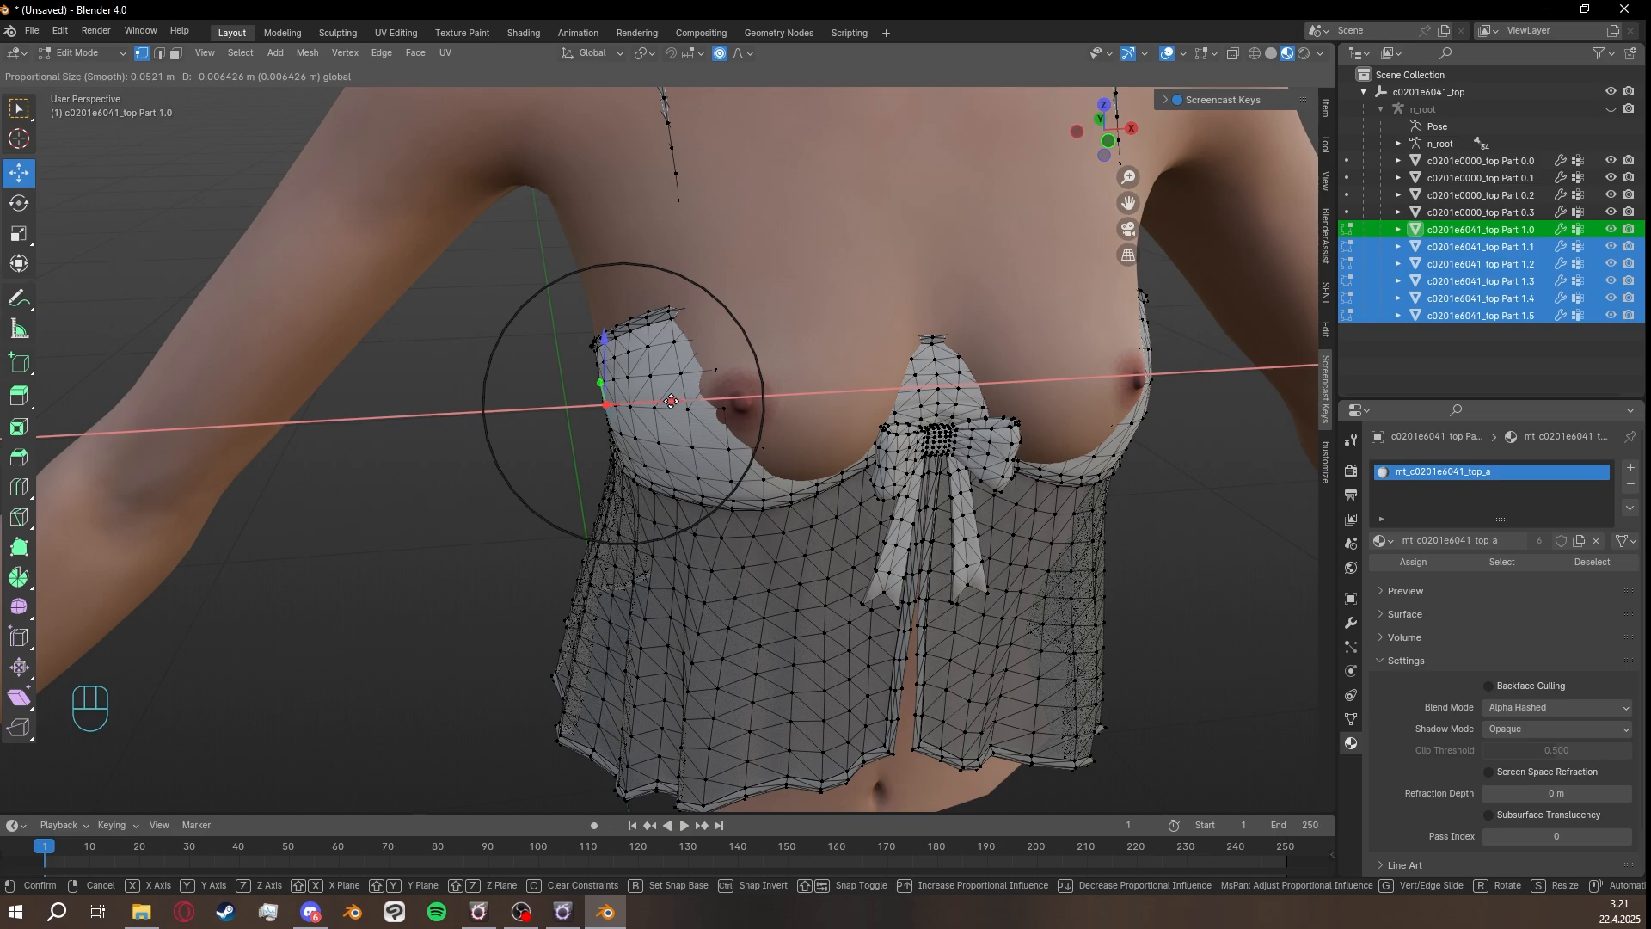
left_click_drag(672, 401, 670, 402)
scroll(671, 400, "down", 2)
scroll(671, 401, "up", 2)
scroll(670, 401, "down", 4)
scroll(671, 401, "down", 3)
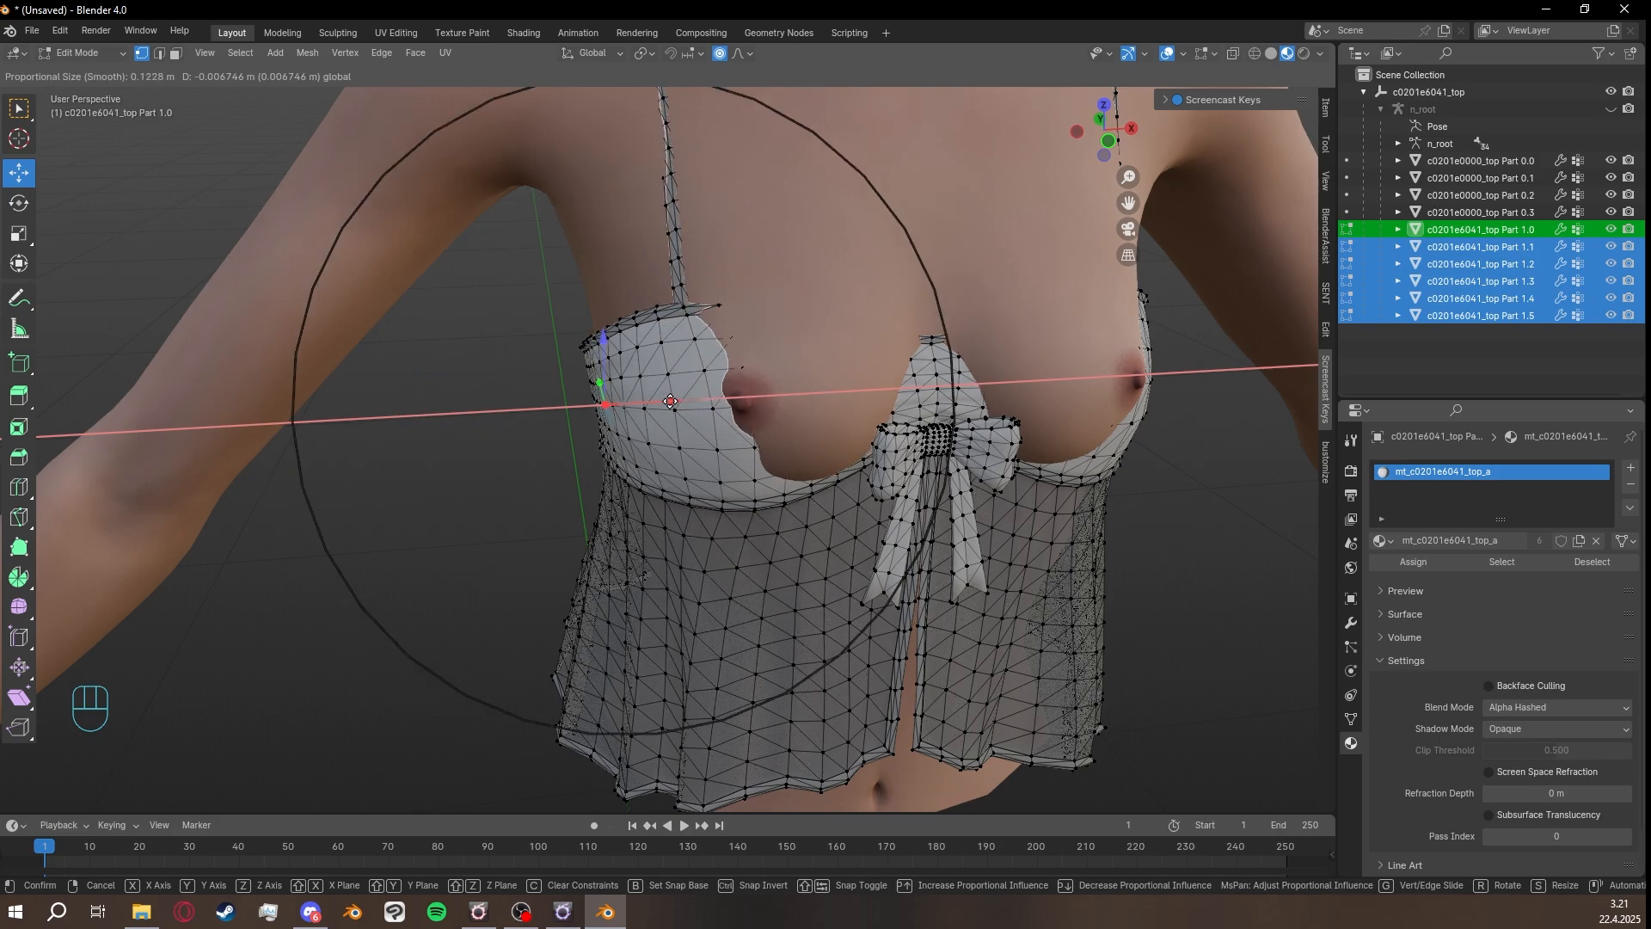
scroll(671, 400, "up", 9)
scroll(670, 401, "up", 1)
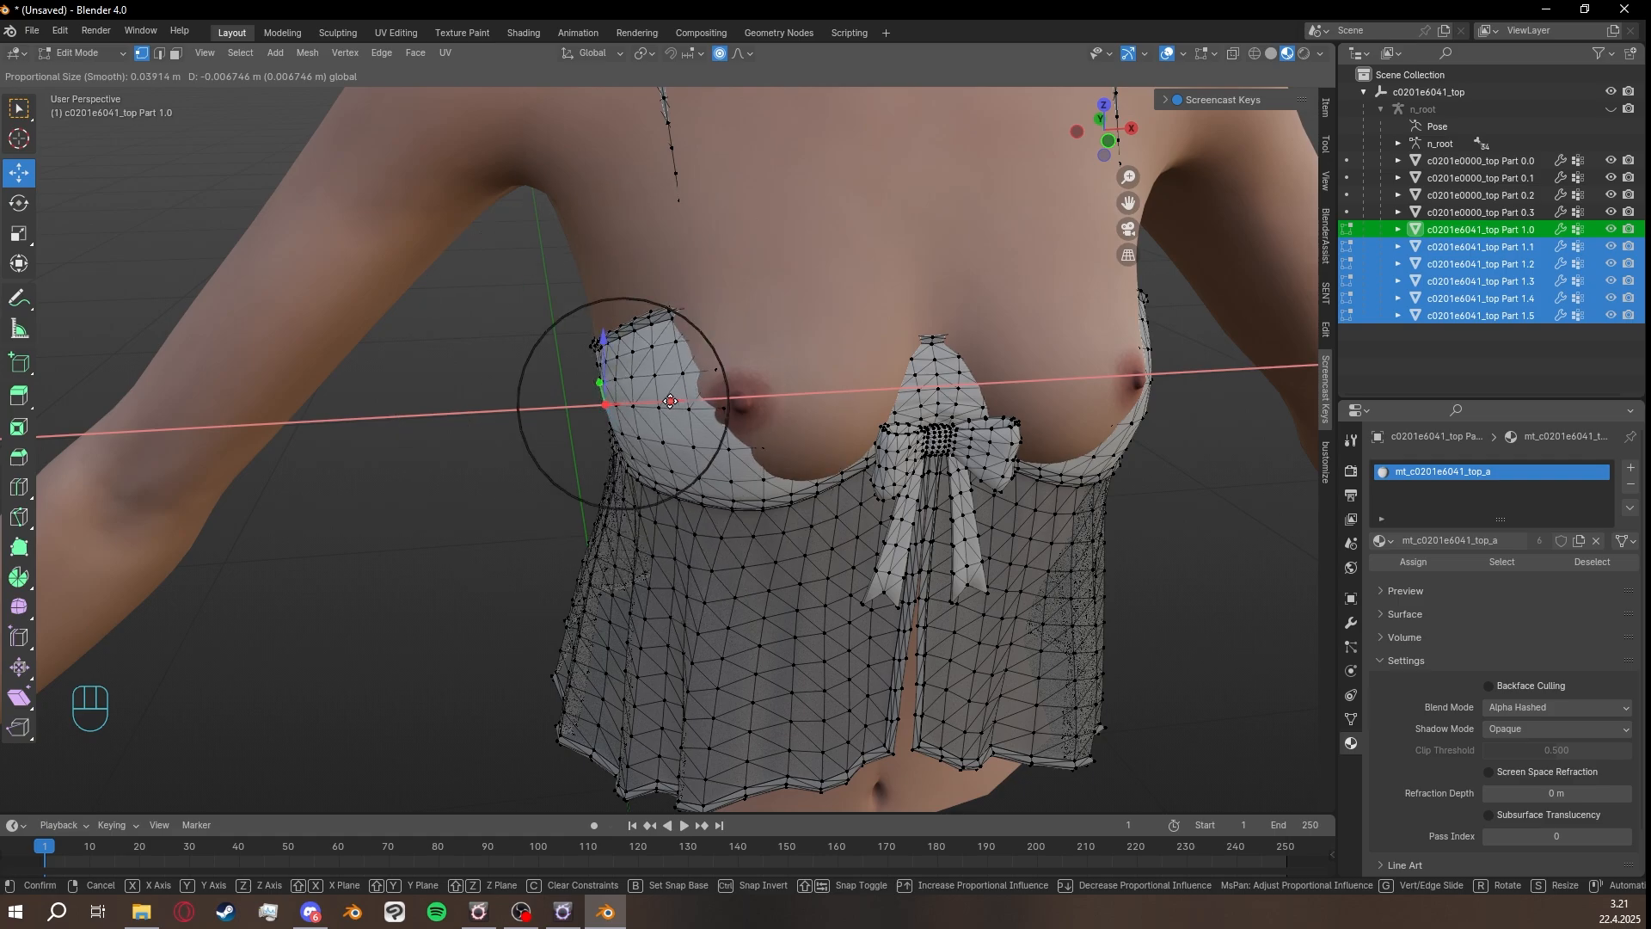
Try pulling the side vertex about 0.022 m outward along X with a proportional size of about 0.052 m, and undo the move.
scroll(670, 401, "down", 6)
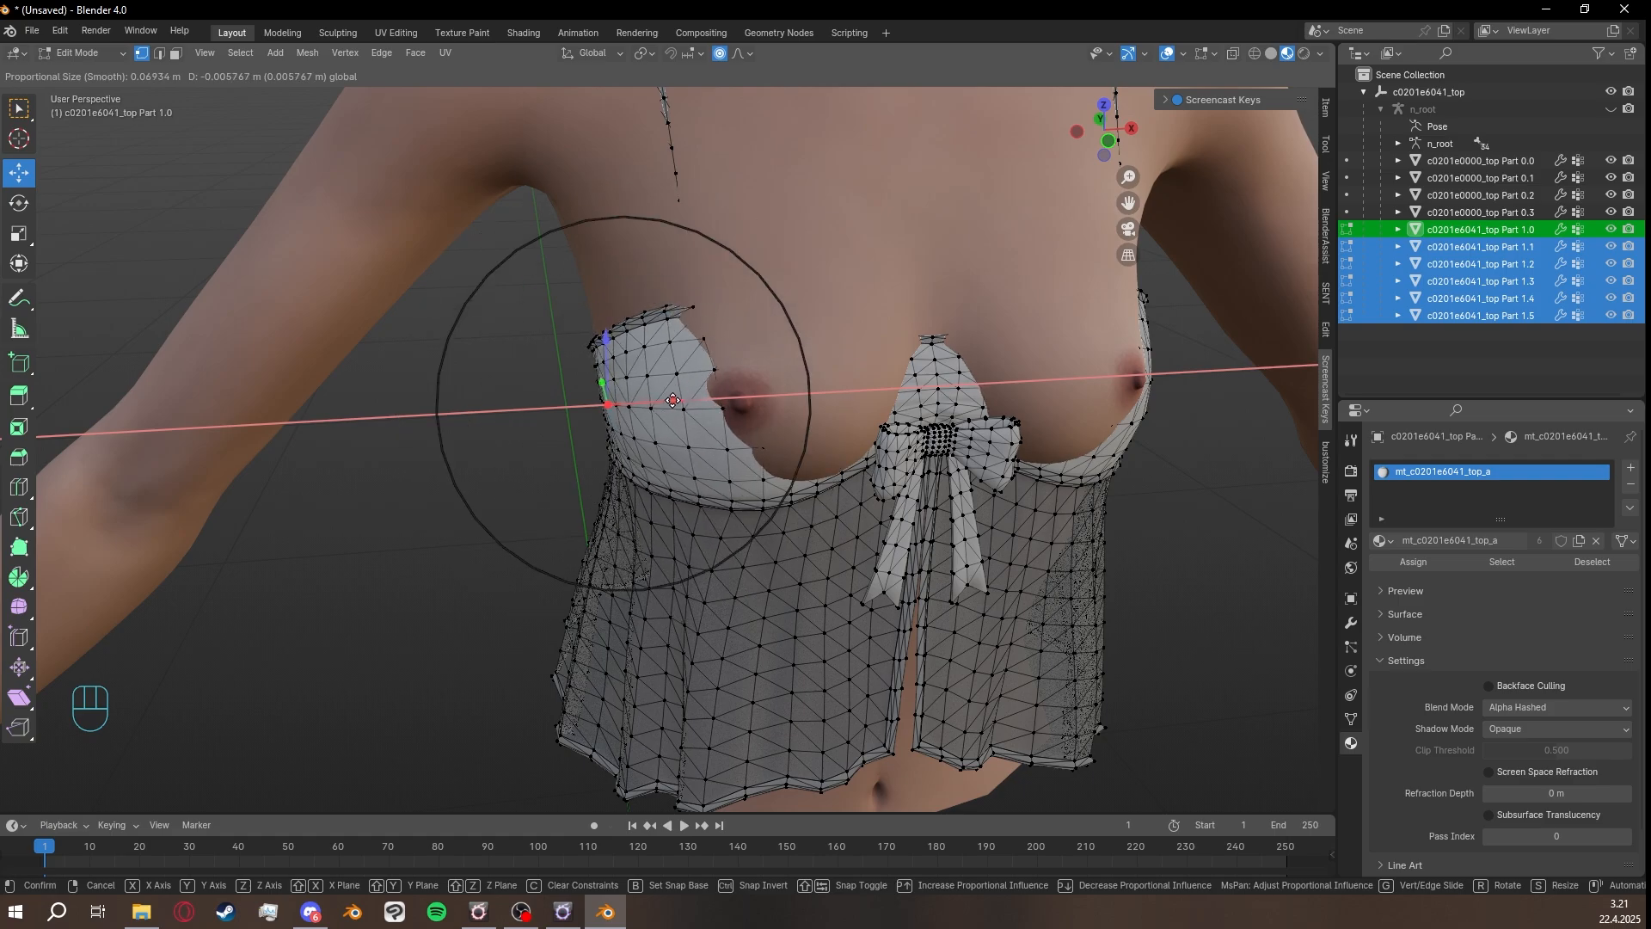
scroll(673, 399, "up", 8)
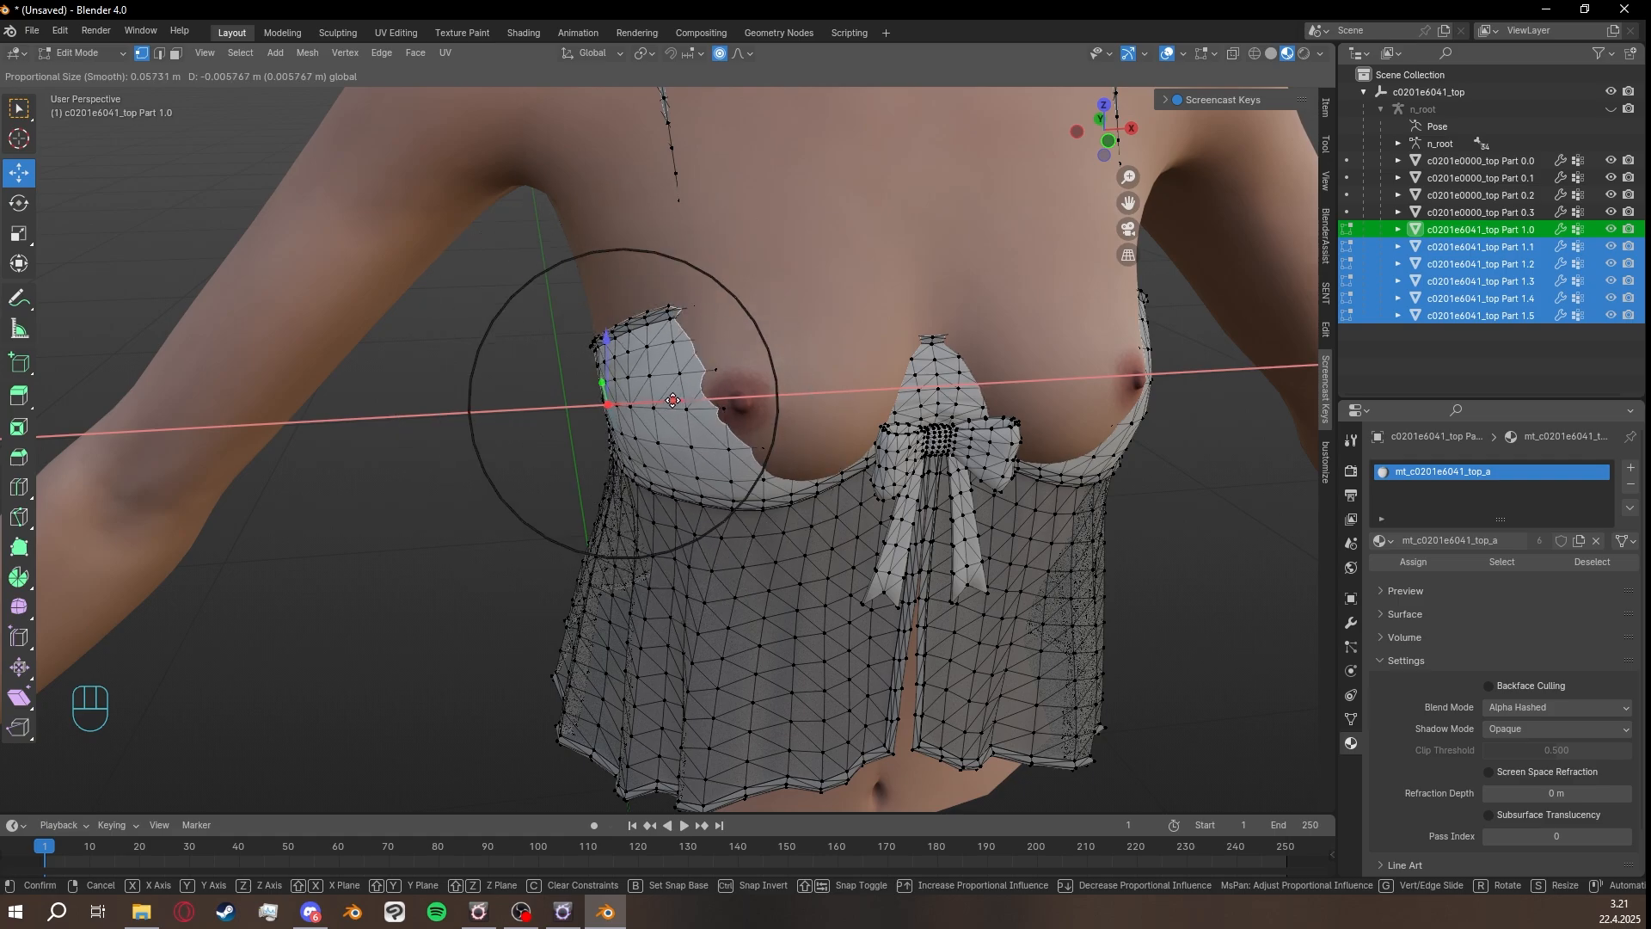
scroll(672, 400, "down", 16)
scroll(671, 401, "up", 11)
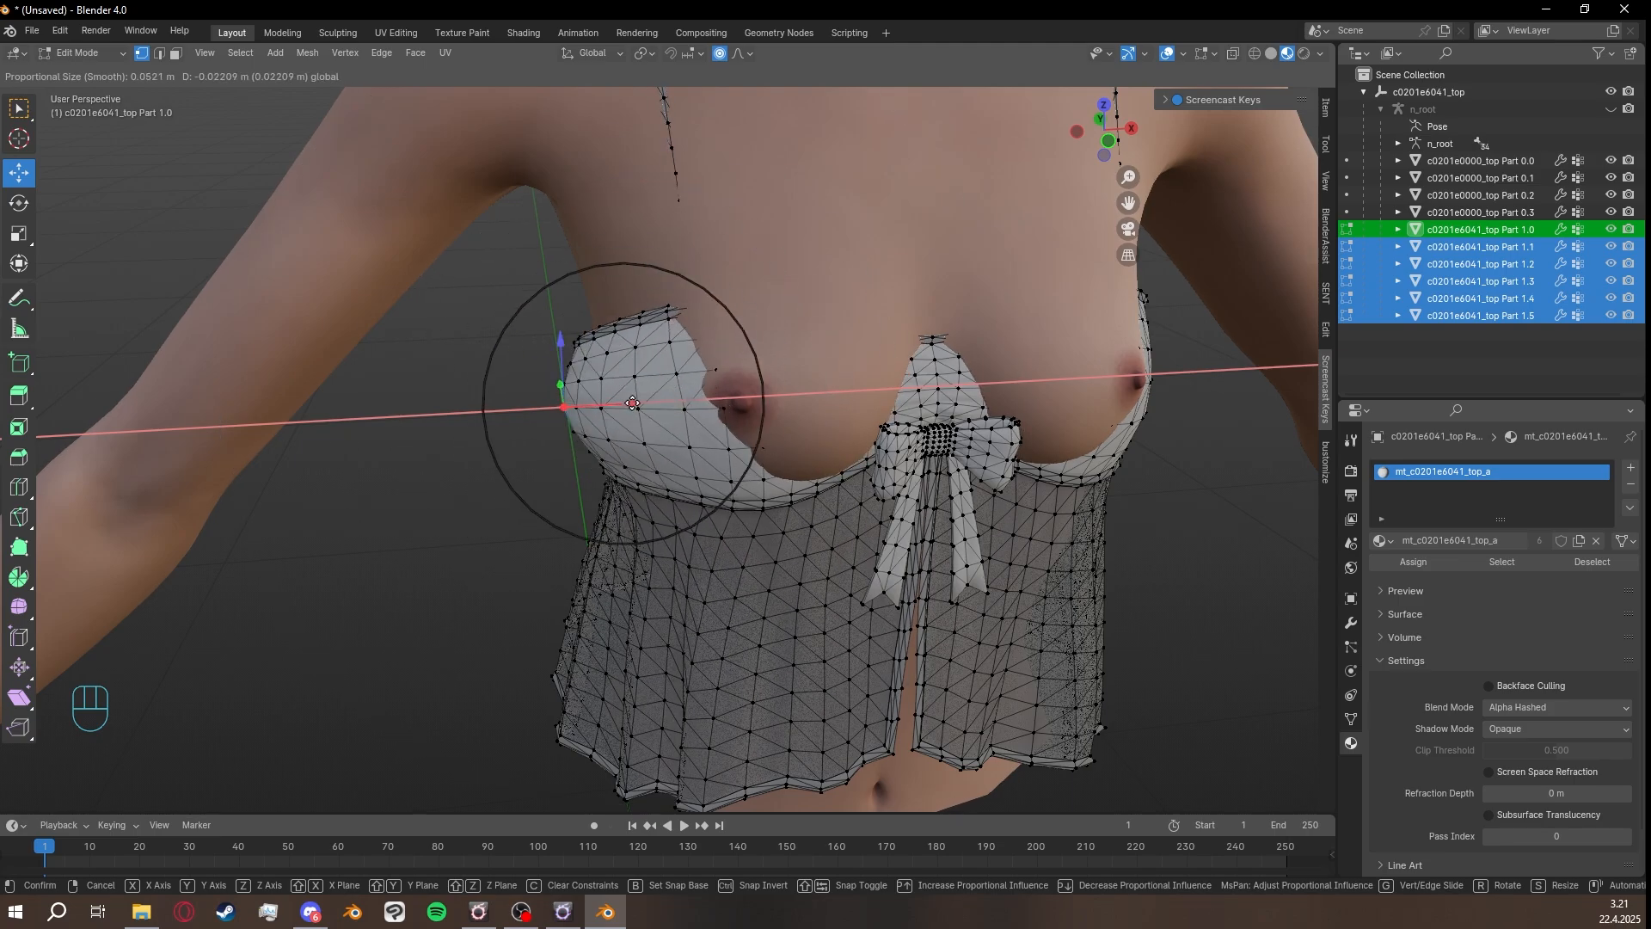
left_click(669, 408)
middle_click_drag(668, 408, 810, 388)
key("ctrl+z")
Deselect the vertex and examine the top's cups, straps and skirt against the body from several angles.
middle_click_drag(810, 389, 810, 369)
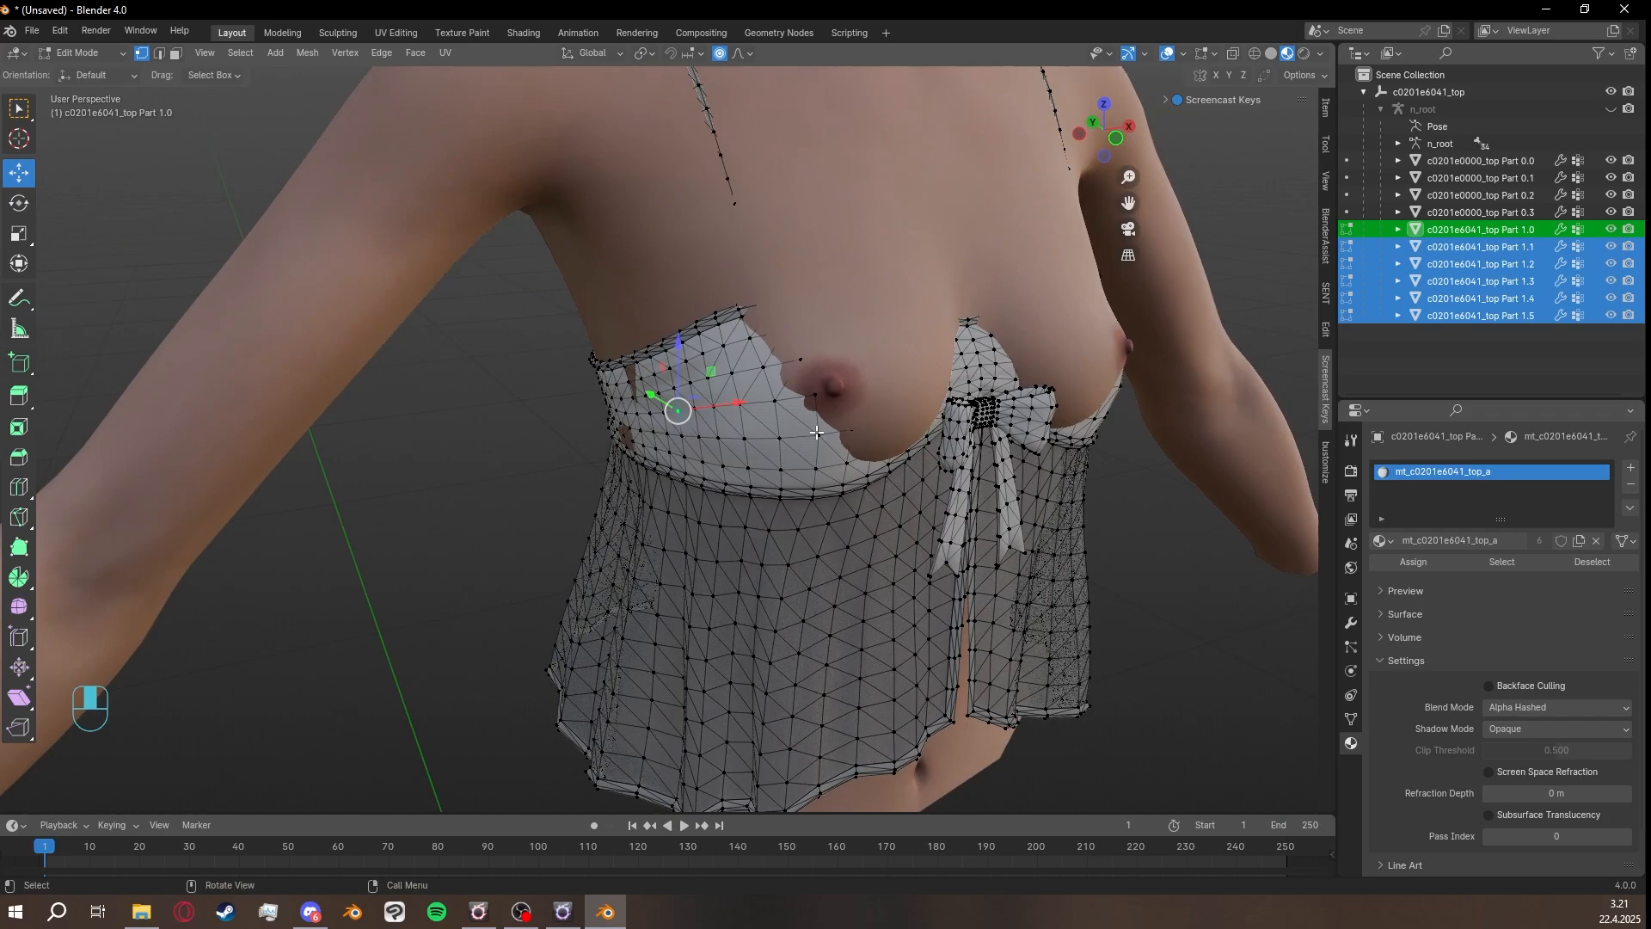
scroll(809, 369, "up", 1)
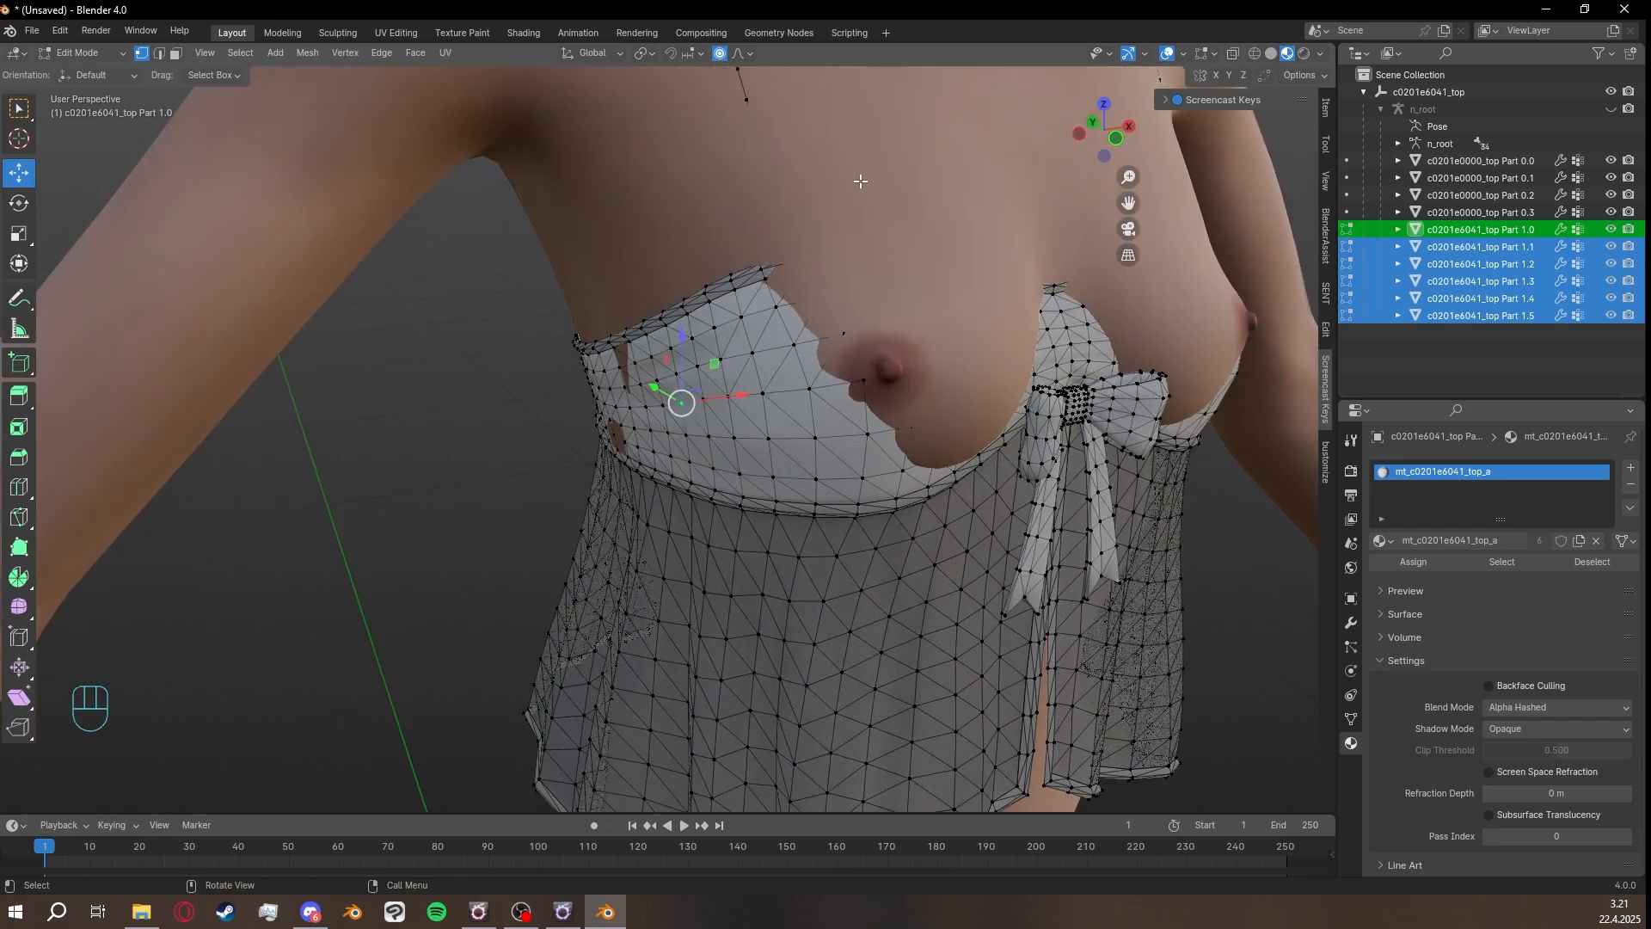
middle_click_drag(1068, 204, 855, 322, "shift")
left_click(1155, 332)
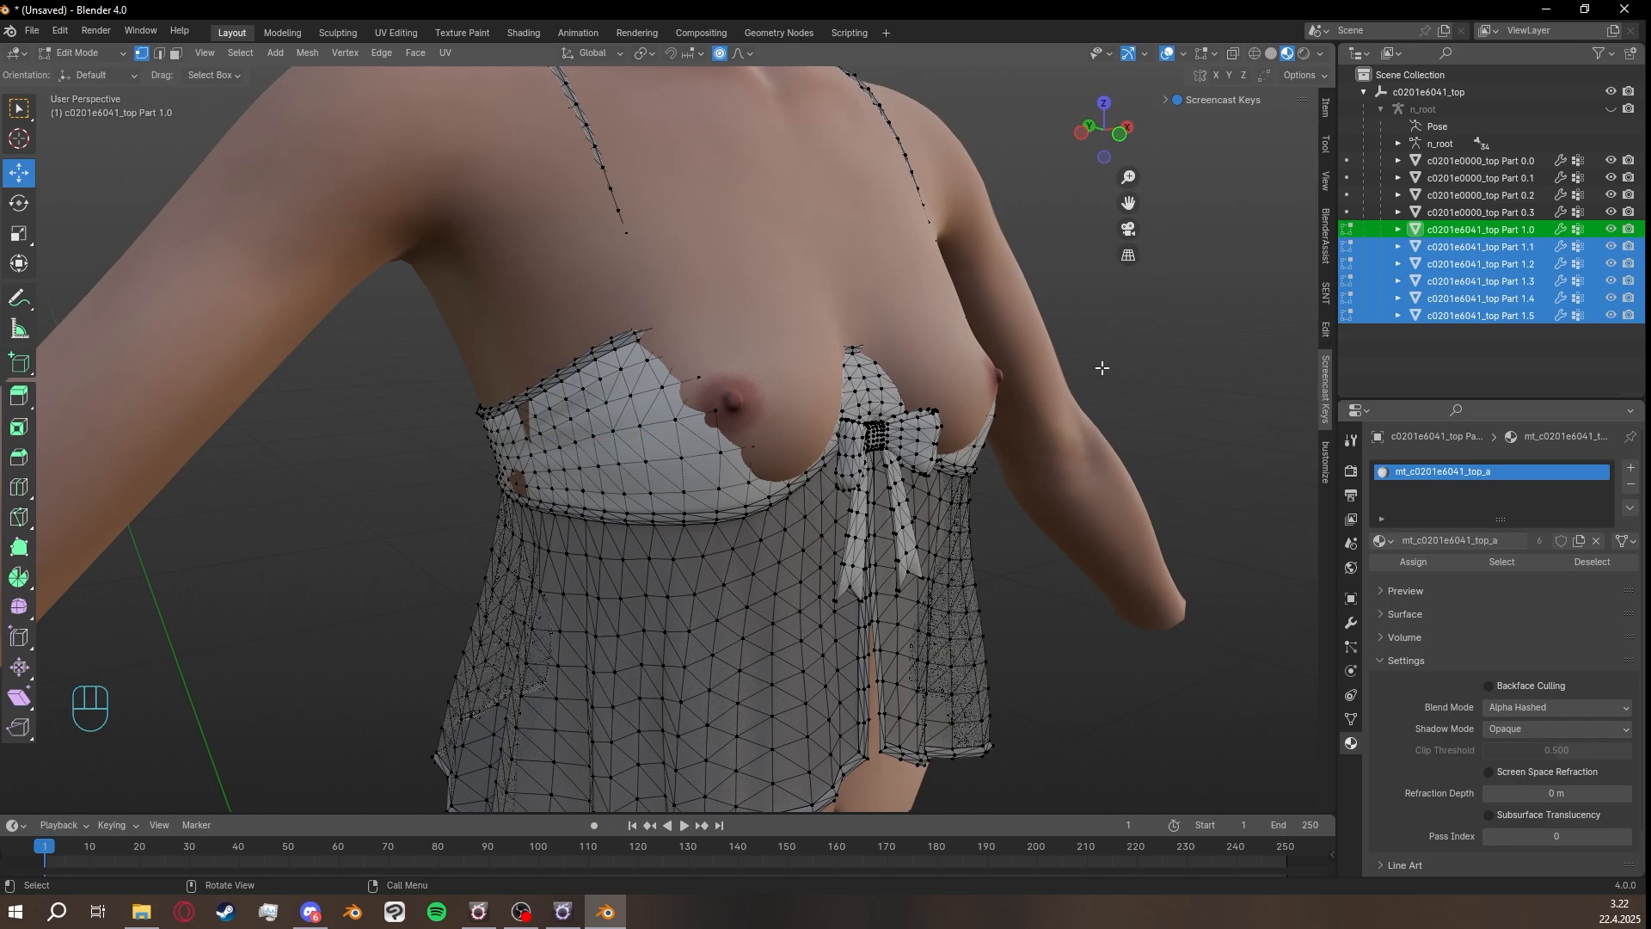
middle_click_drag(1062, 345, 892, 440, "shift")
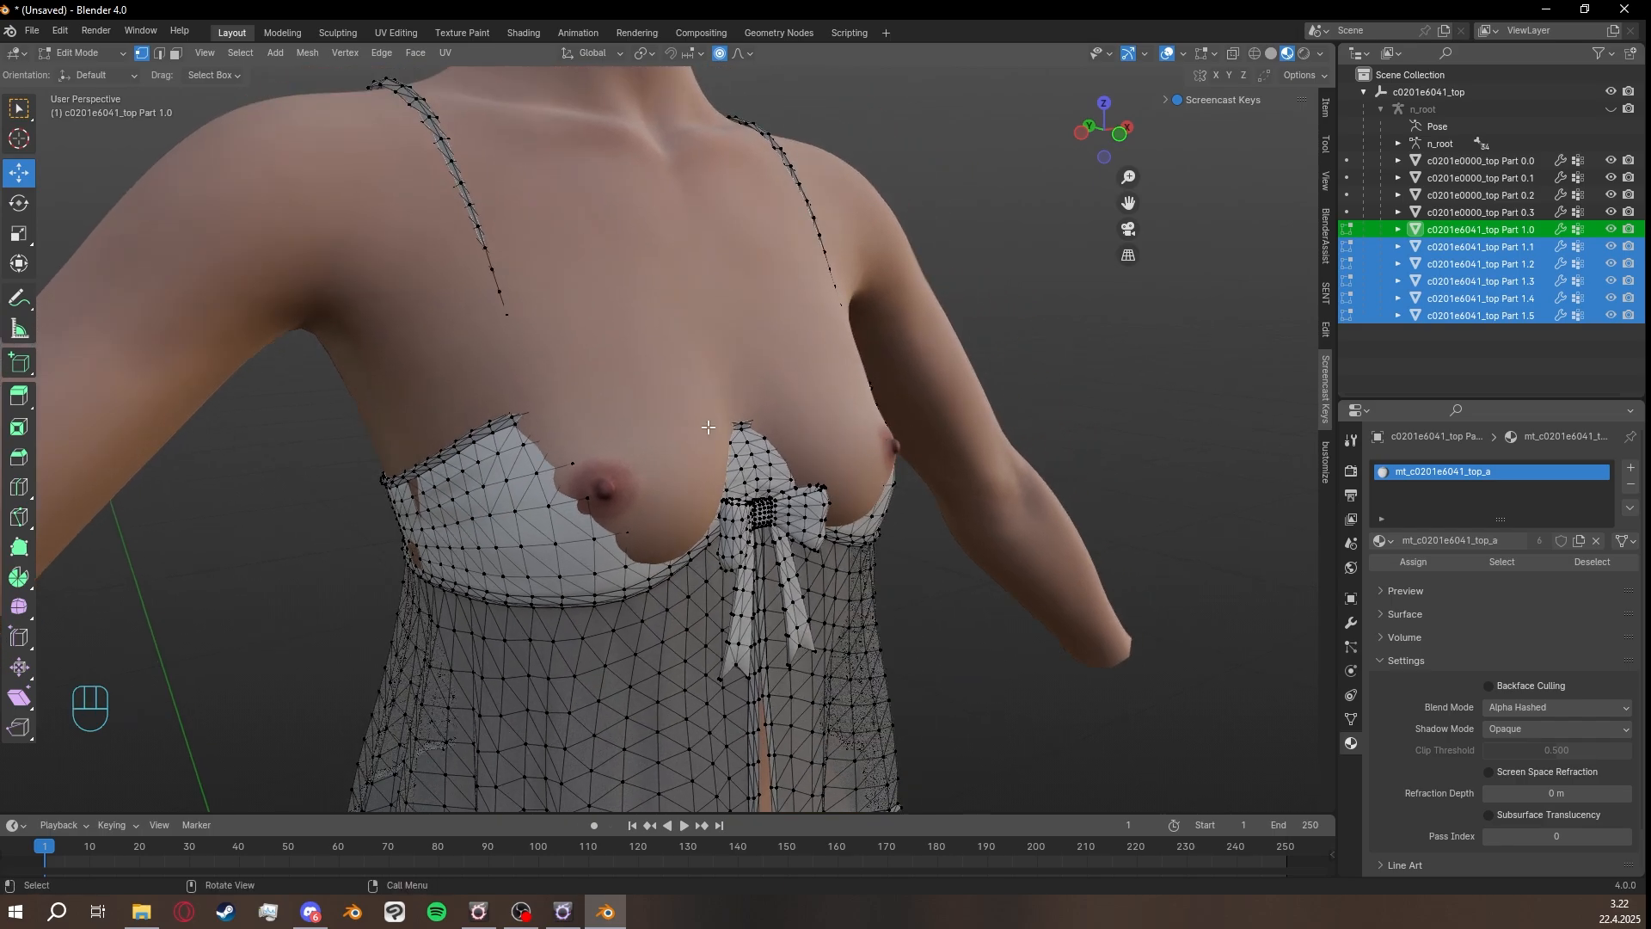
middle_click_drag(708, 427, 713, 483)
middle_click_drag(713, 482, 722, 479)
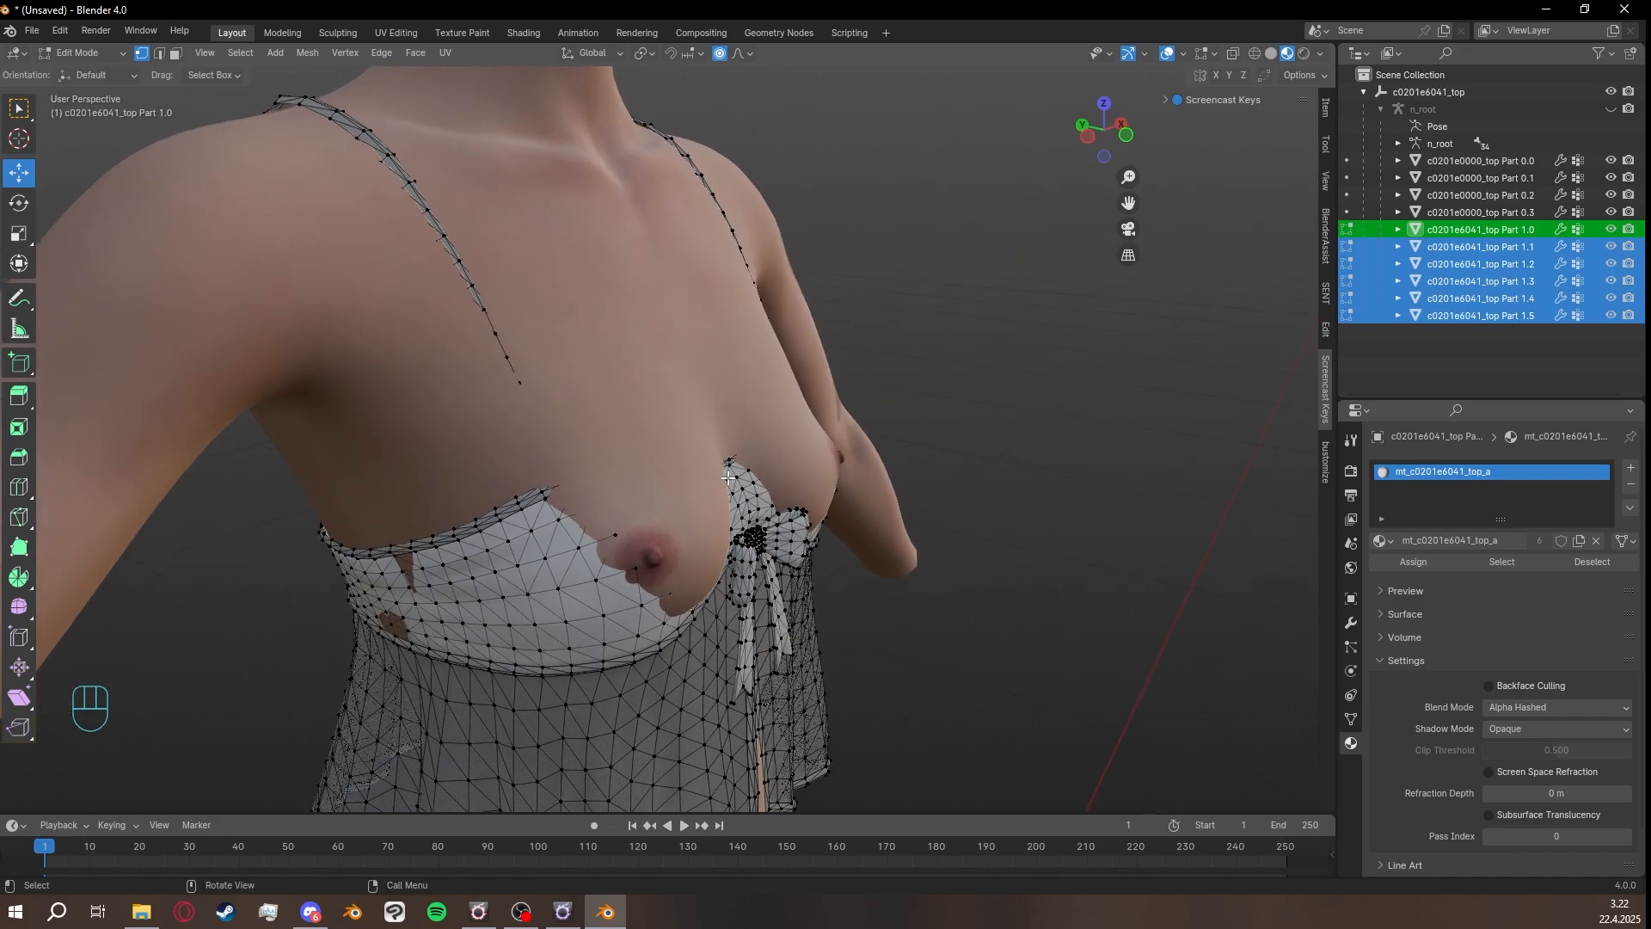
scroll(728, 477, "down", 2)
scroll(729, 480, "up", 2)
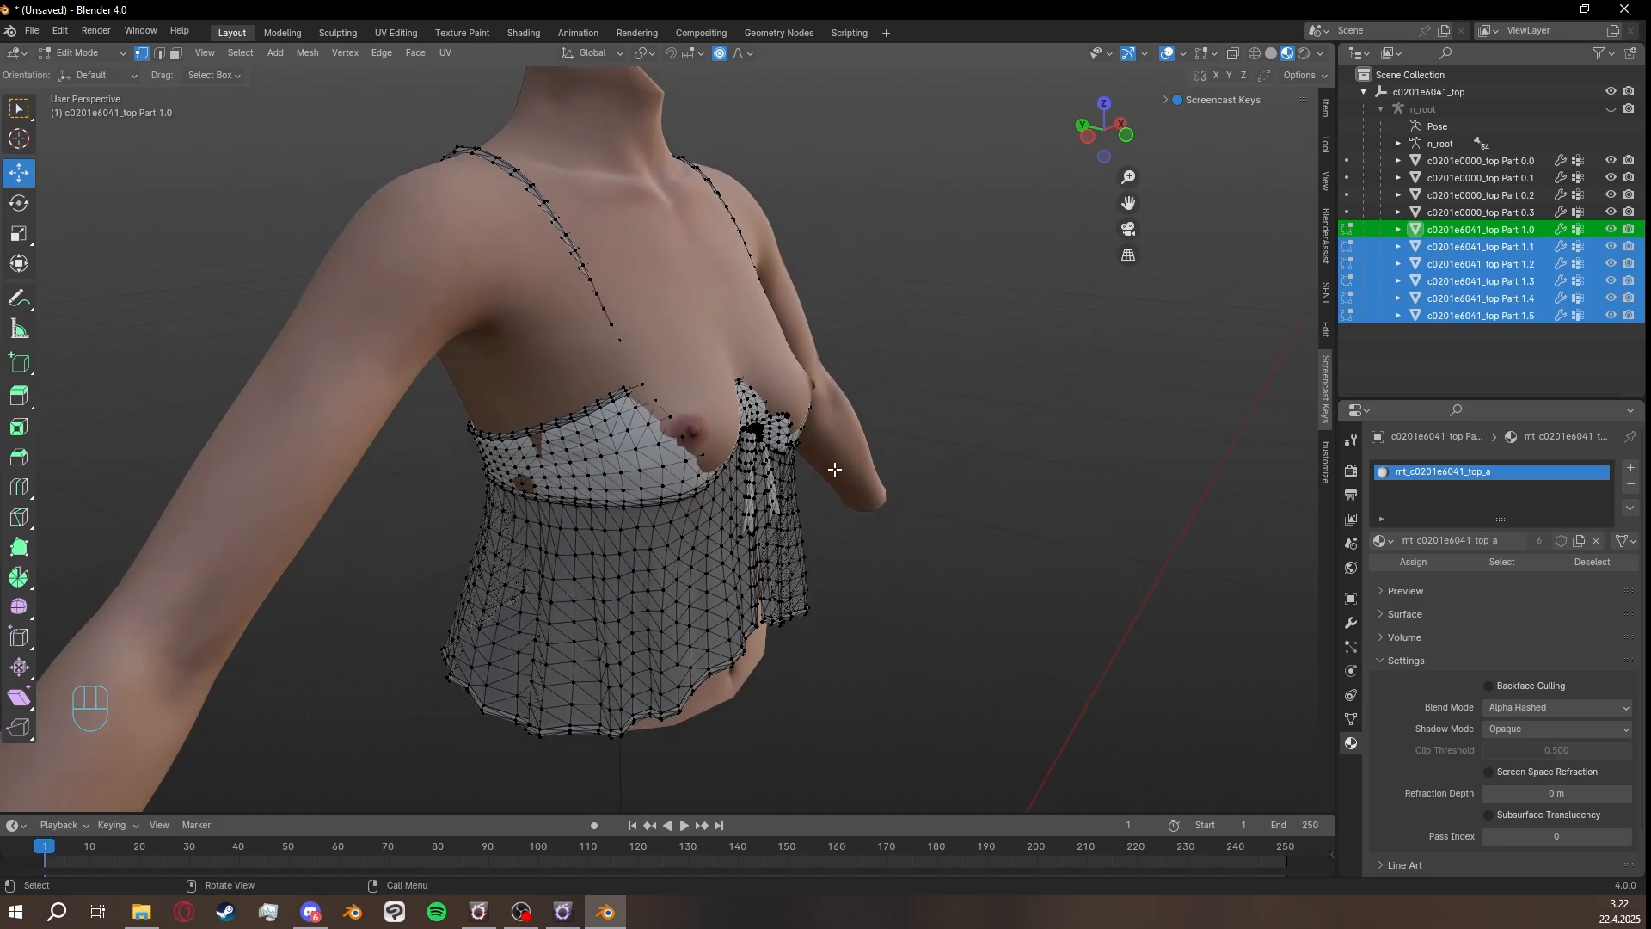
middle_click_drag(836, 469, 916, 490)
Return to Object Mode, reselect c0201e6041_top Part 1.0 through Part 1.5, and enter Edit Mode on them again.
key("Tab")
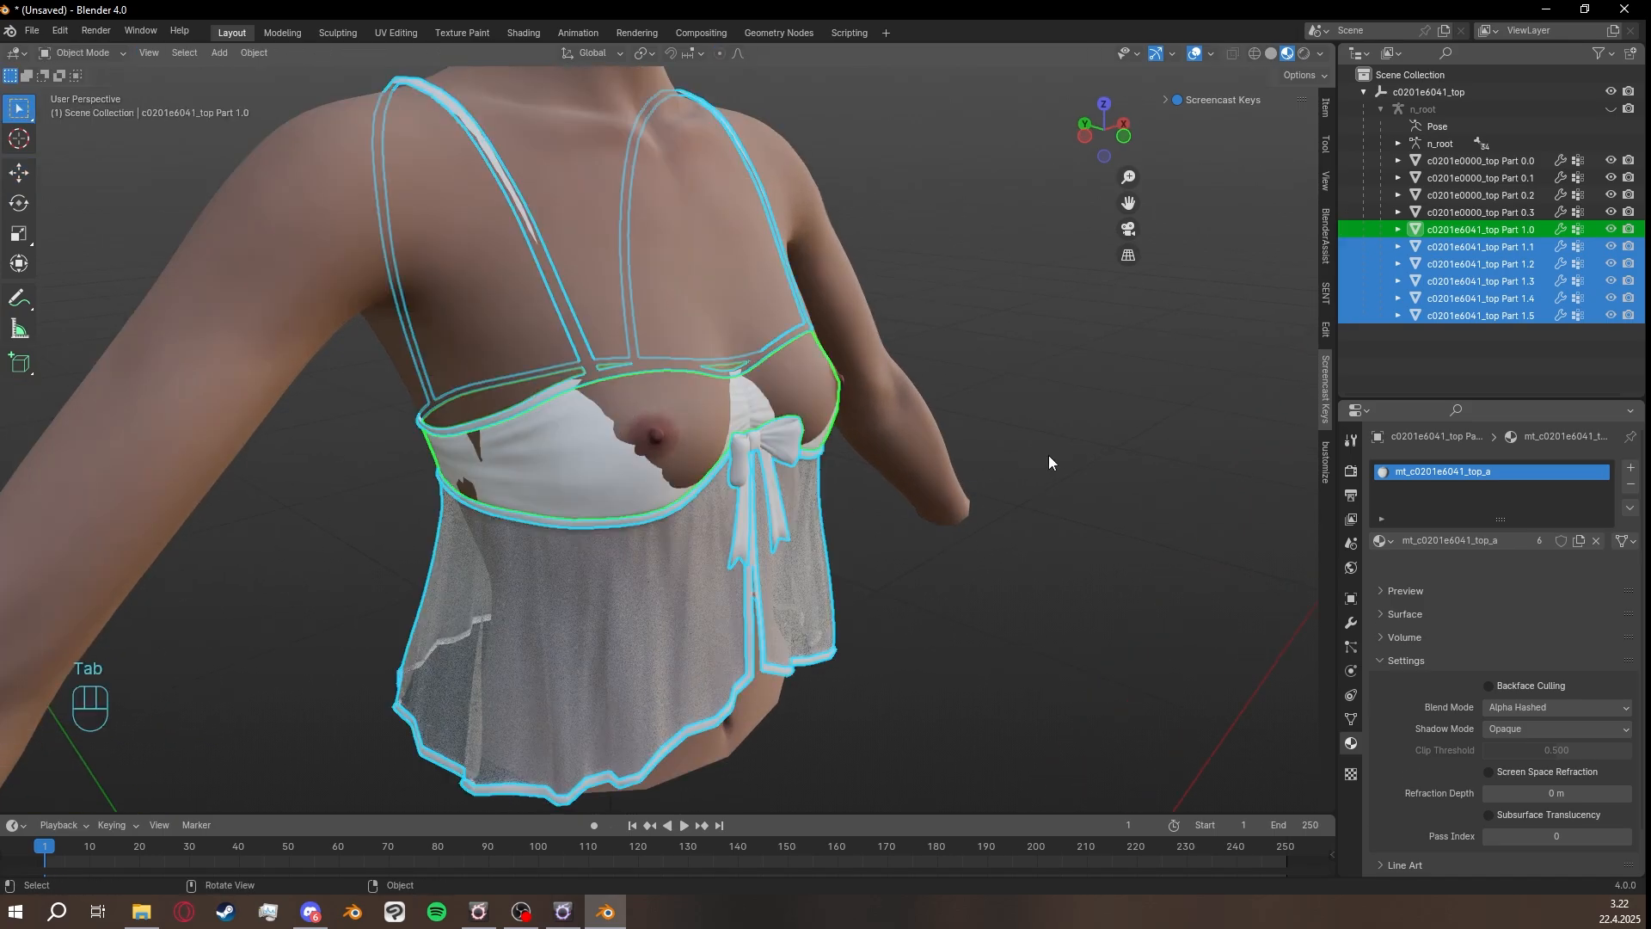
middle_click_drag(1110, 442, 1118, 480, "shift")
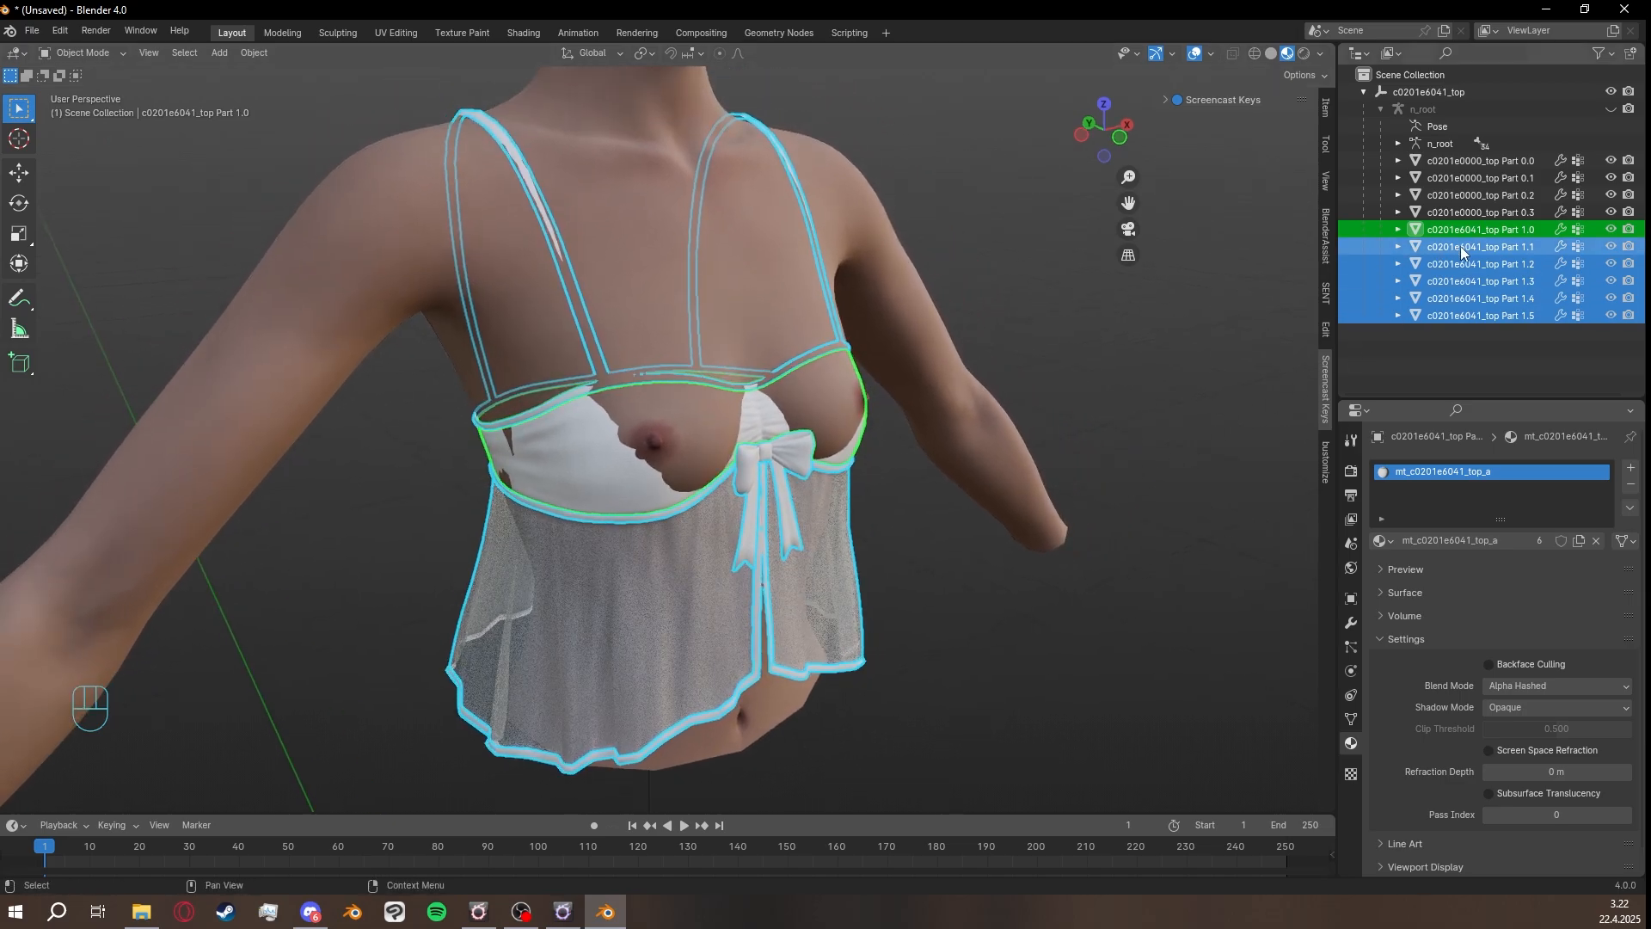
left_click(1478, 229)
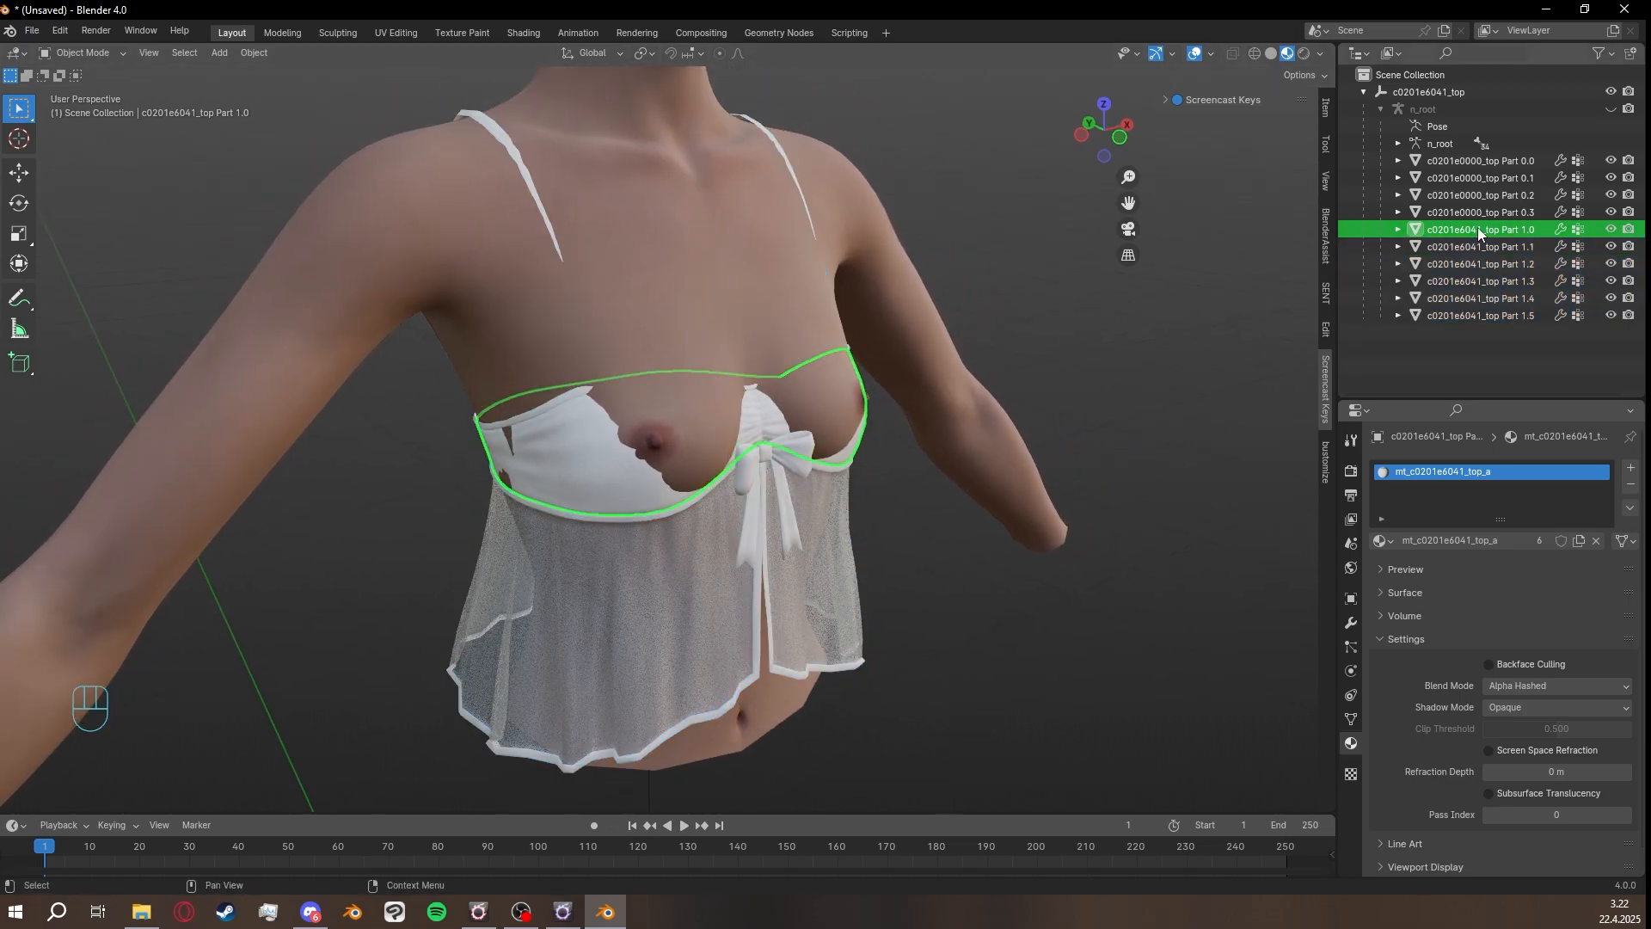
left_click(1484, 315, "shift")
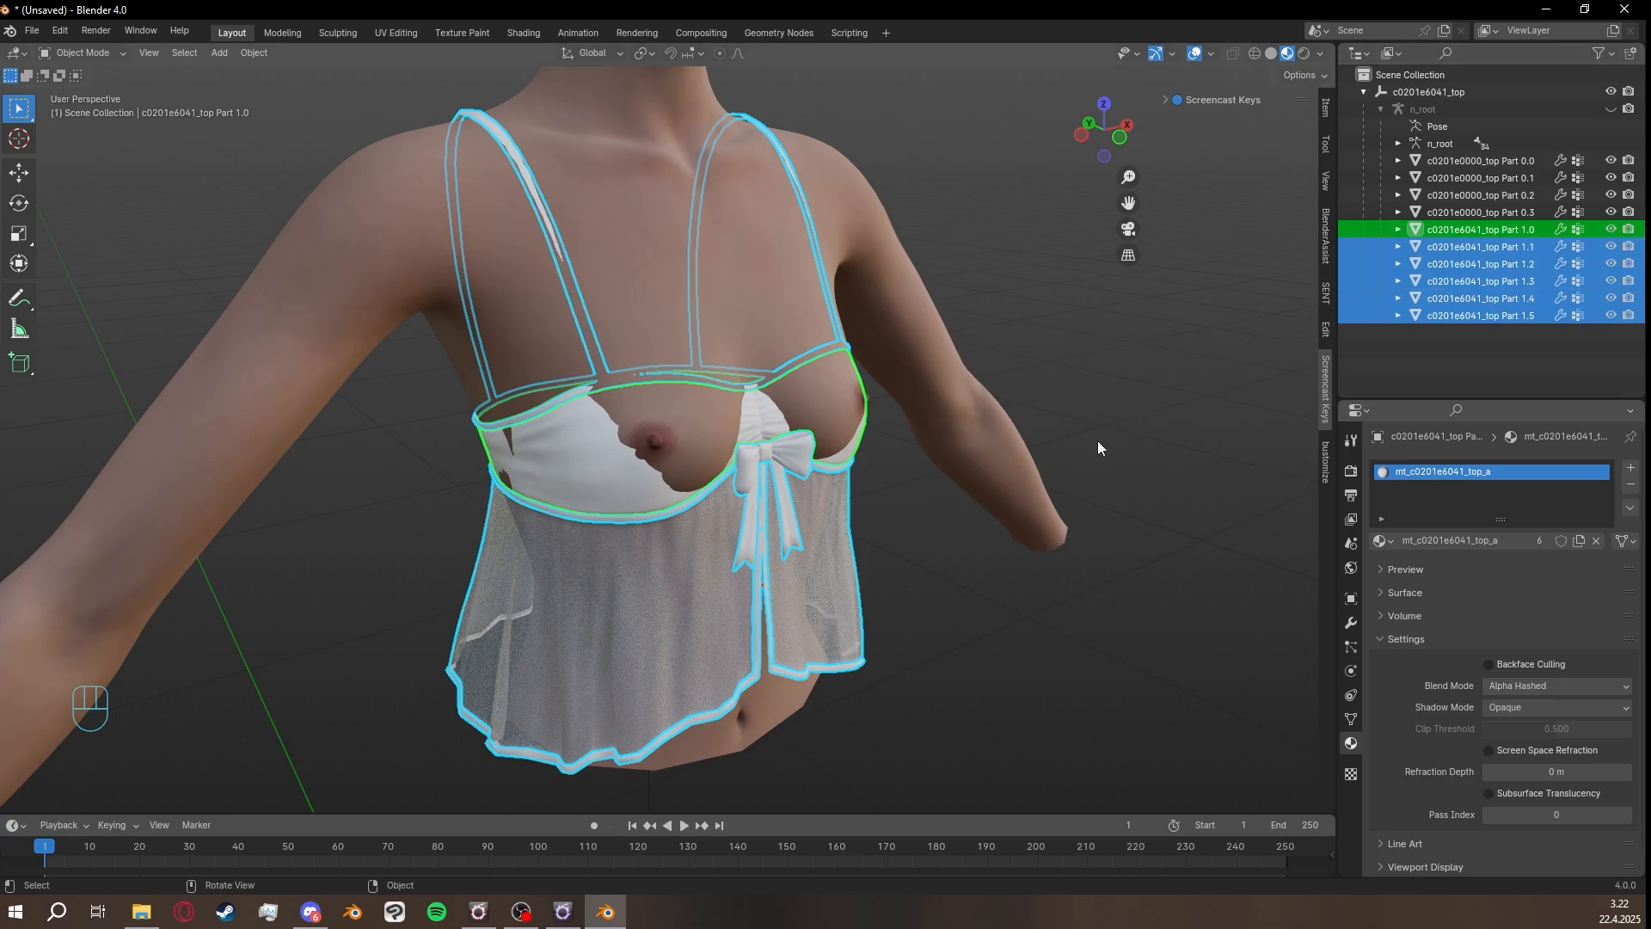
key("Tab")
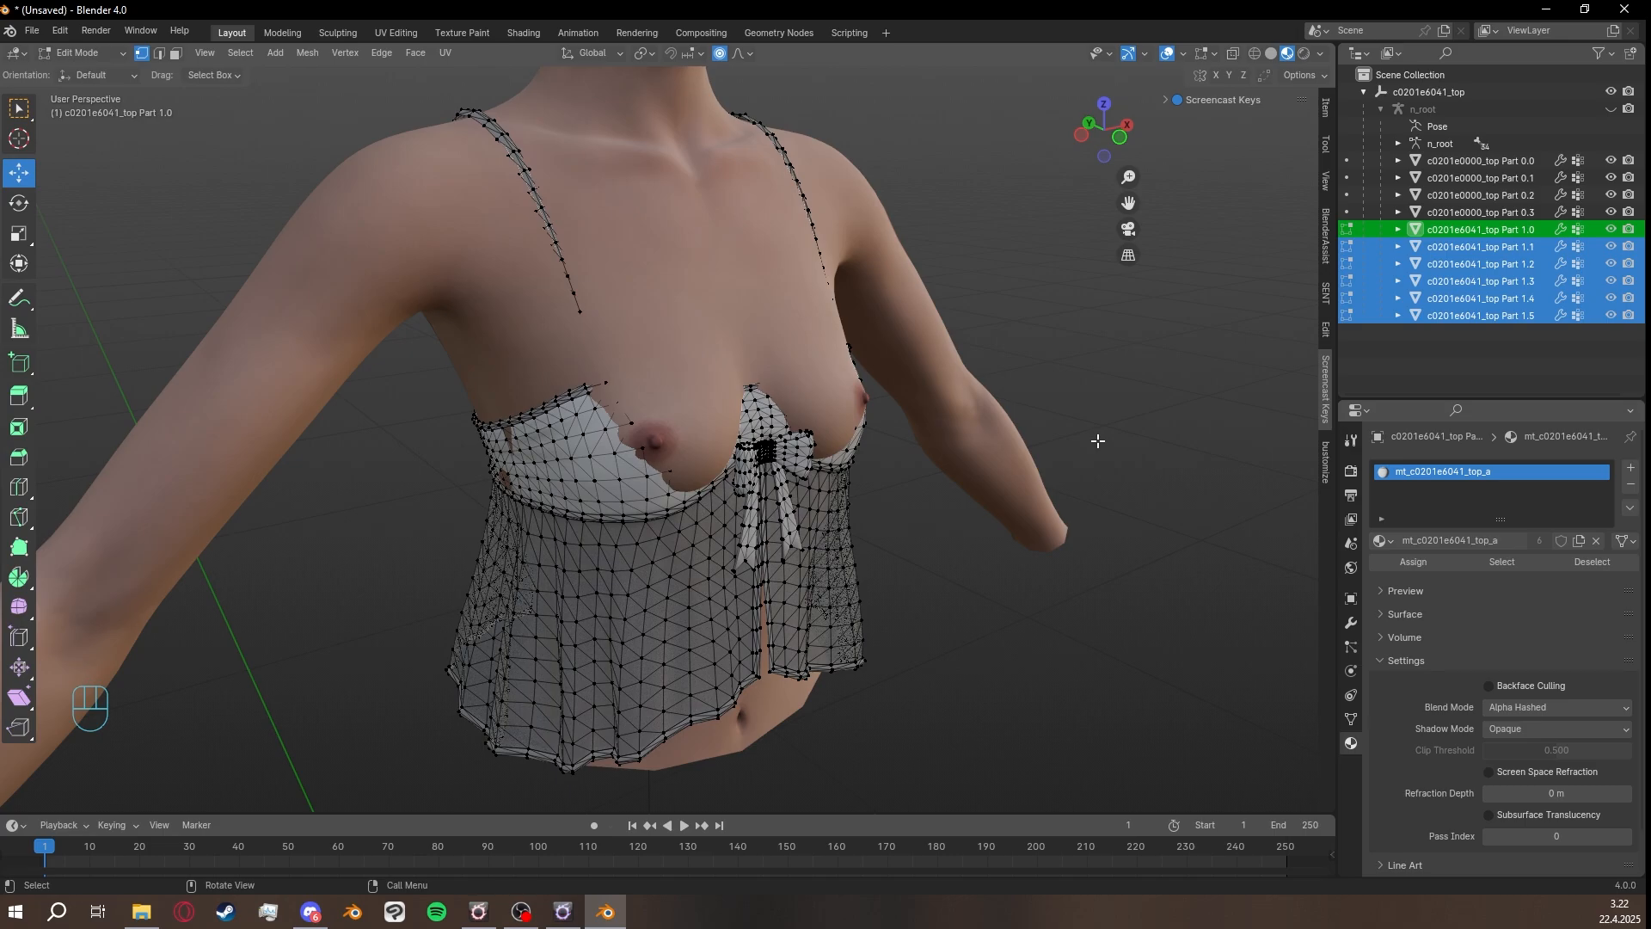
Select all vertices of the top's parts and merge them by distance with a merge distance of 0.00001 m.
key("a")
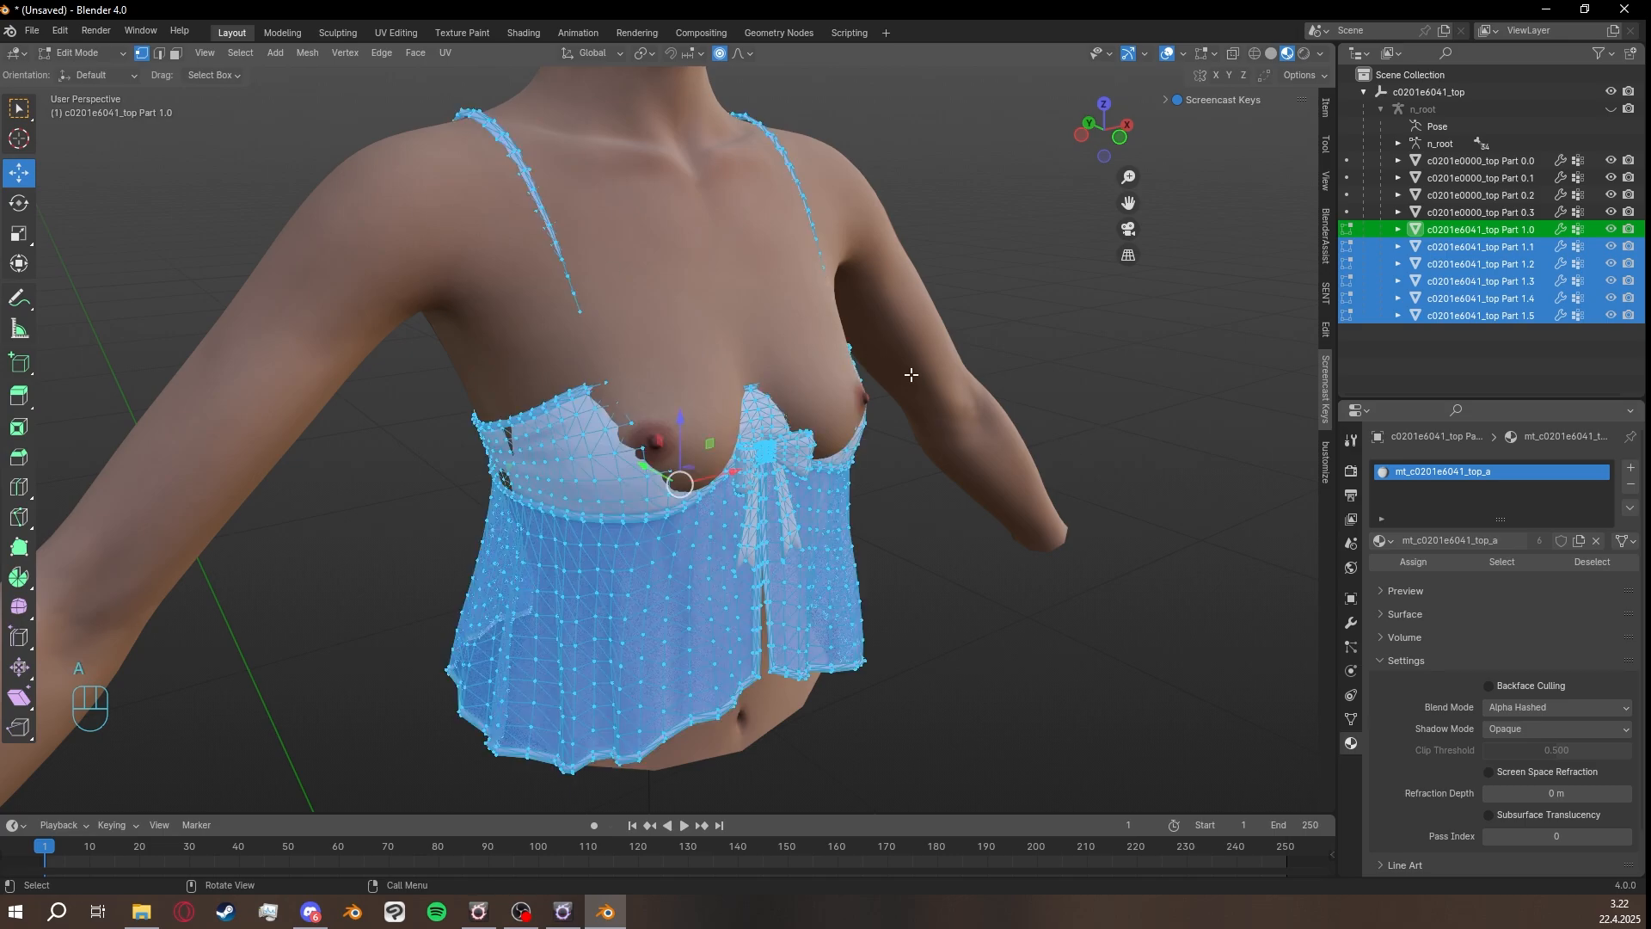
left_click(306, 53)
mouse_move(361, 454)
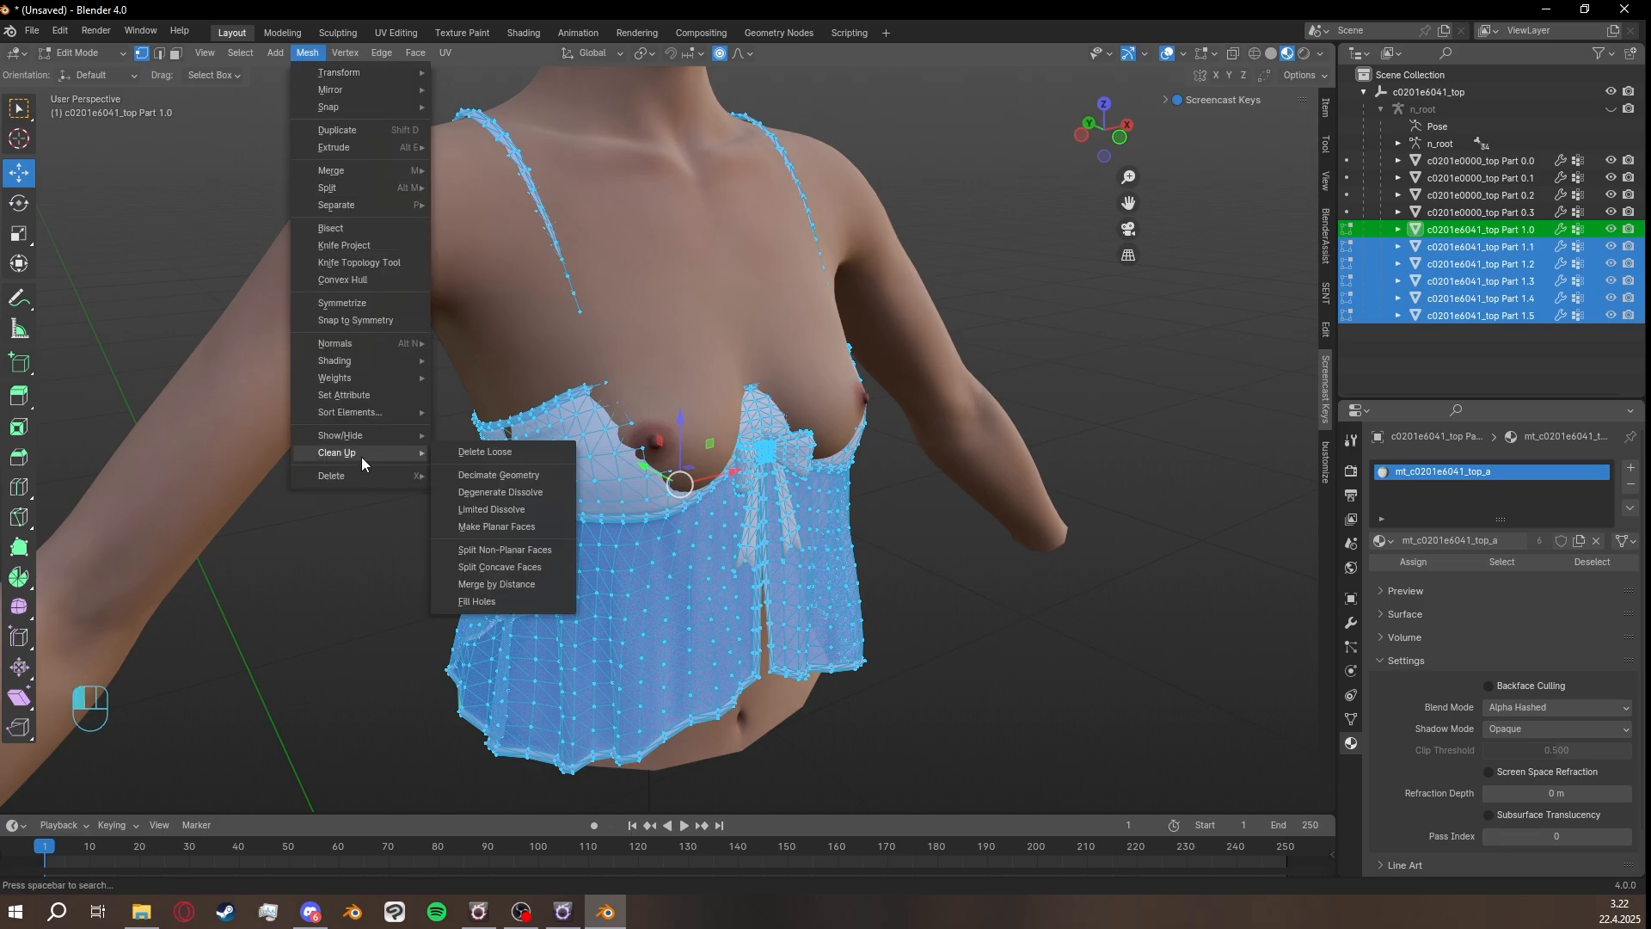
left_click(520, 584)
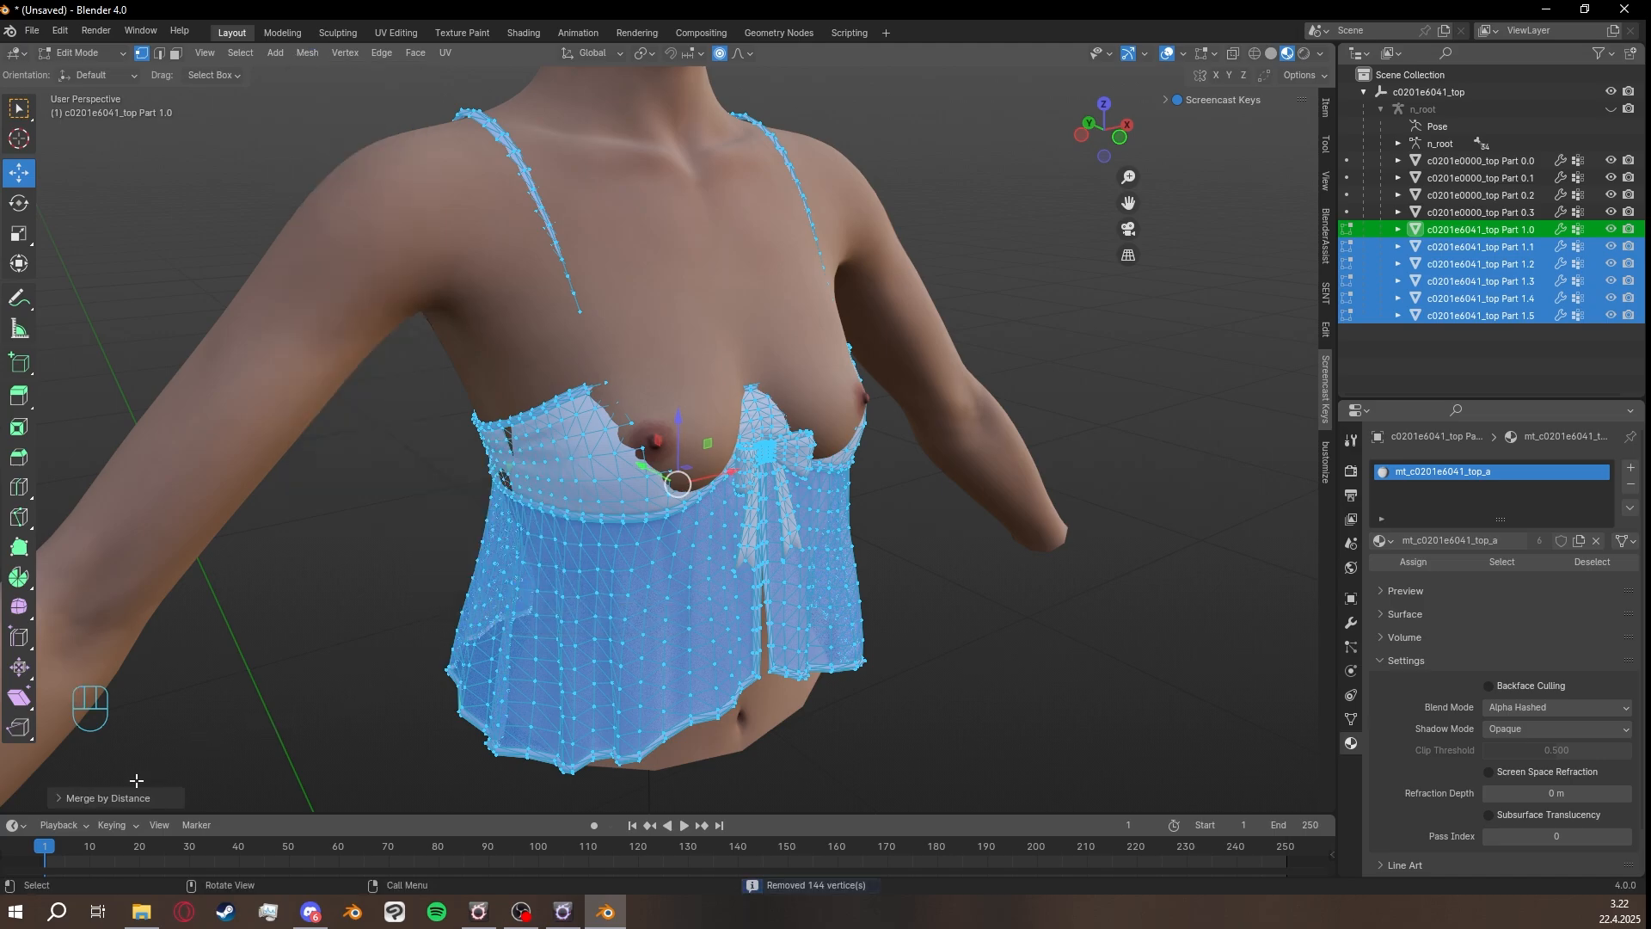
left_click(112, 795)
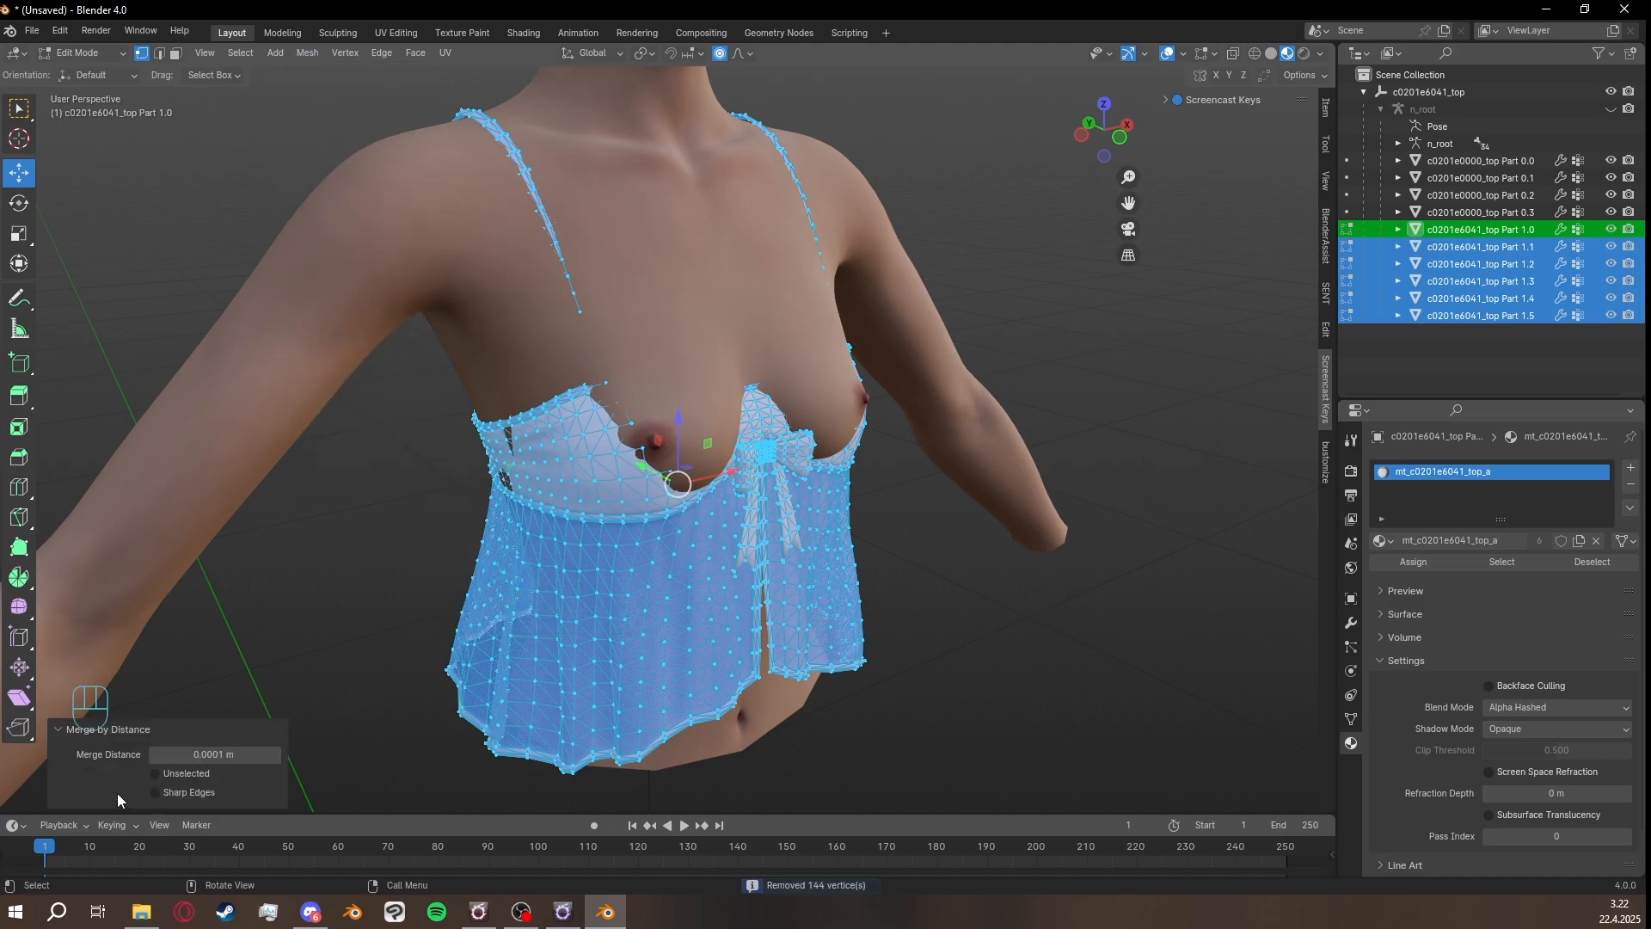
left_click(216, 754)
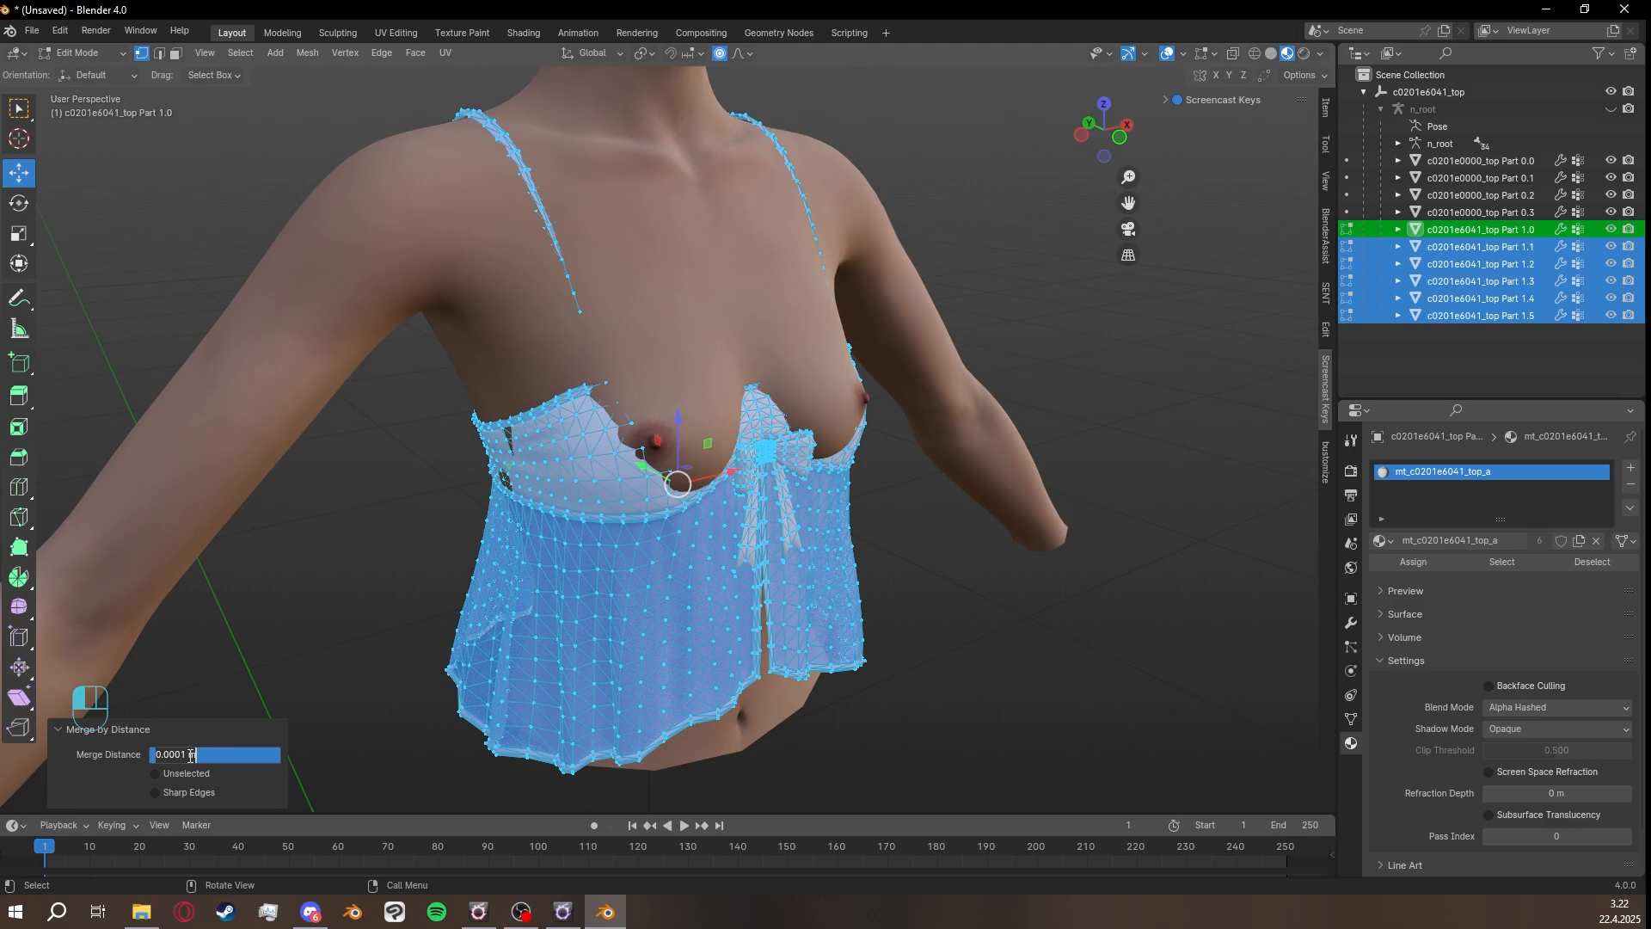
left_click(180, 754)
type("0")
key("Return")
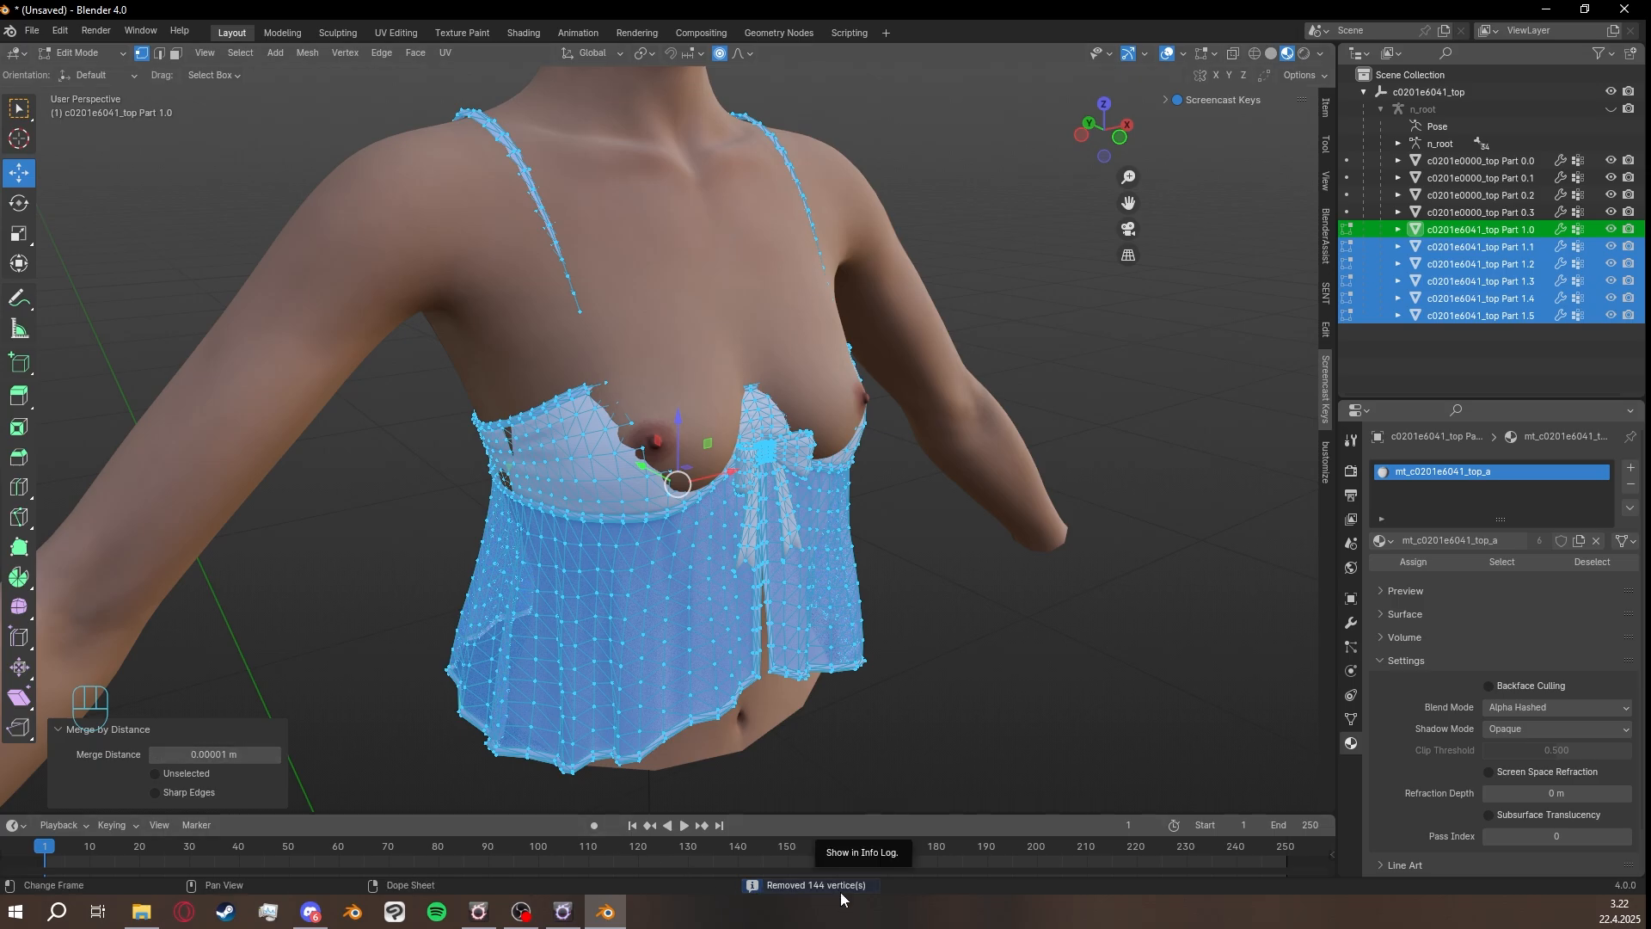
Inspect the top's back band up close, undo the merge by distance and deselect all vertices.
scroll(734, 555, "up", 5)
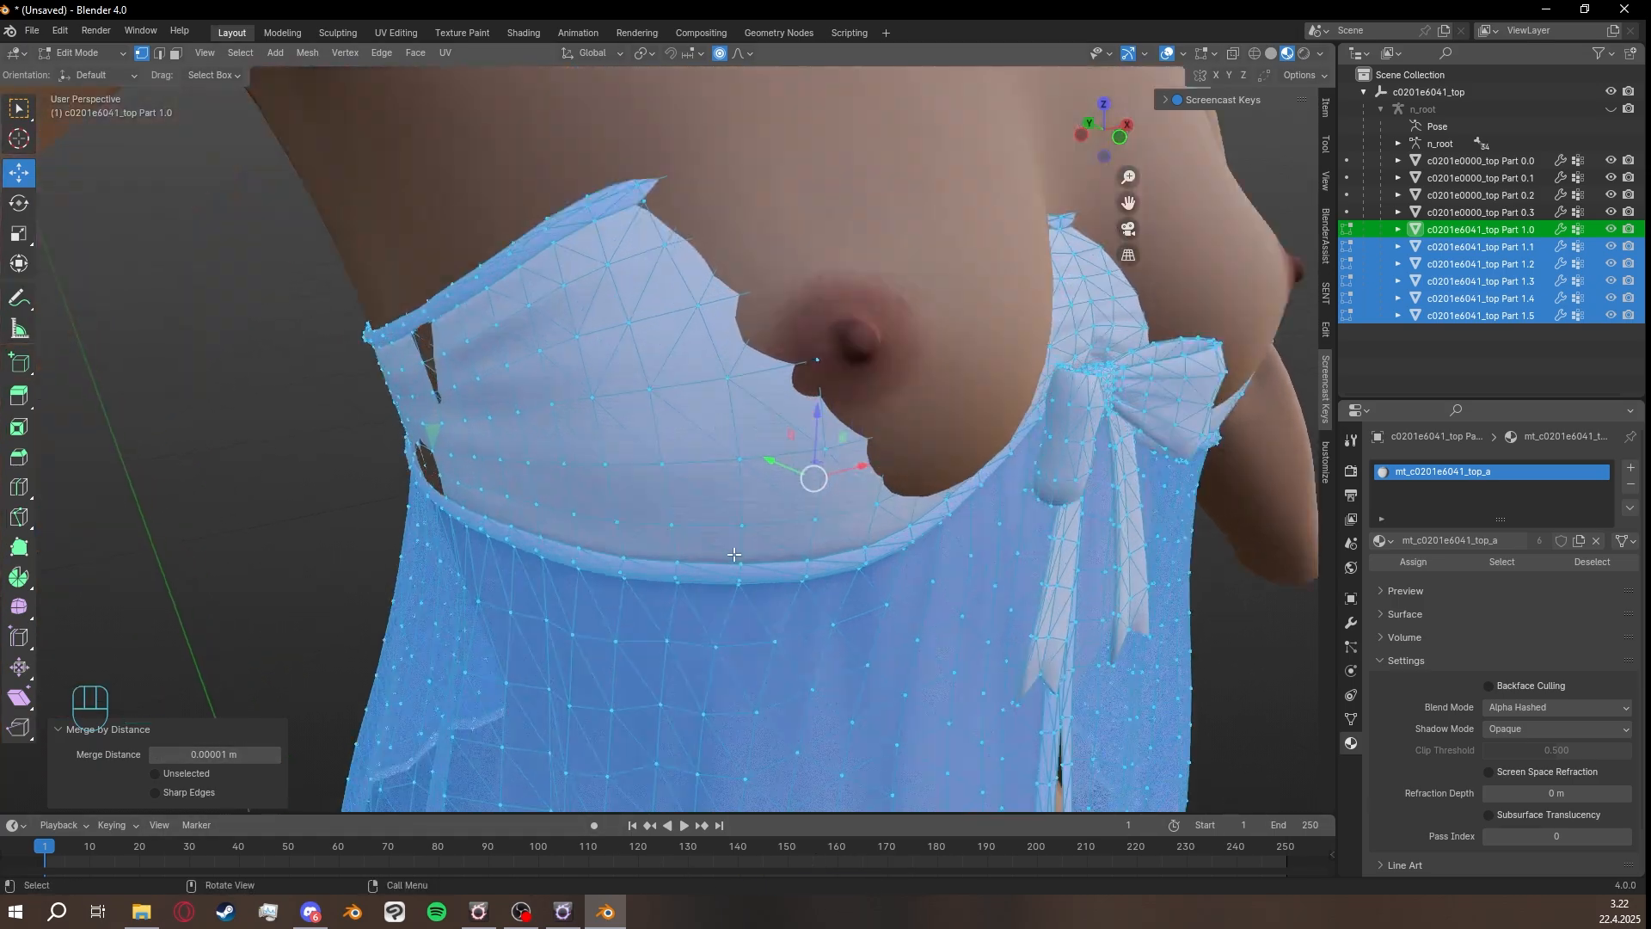
middle_click_drag(733, 555, 619, 450)
scroll(623, 408, "down", 2)
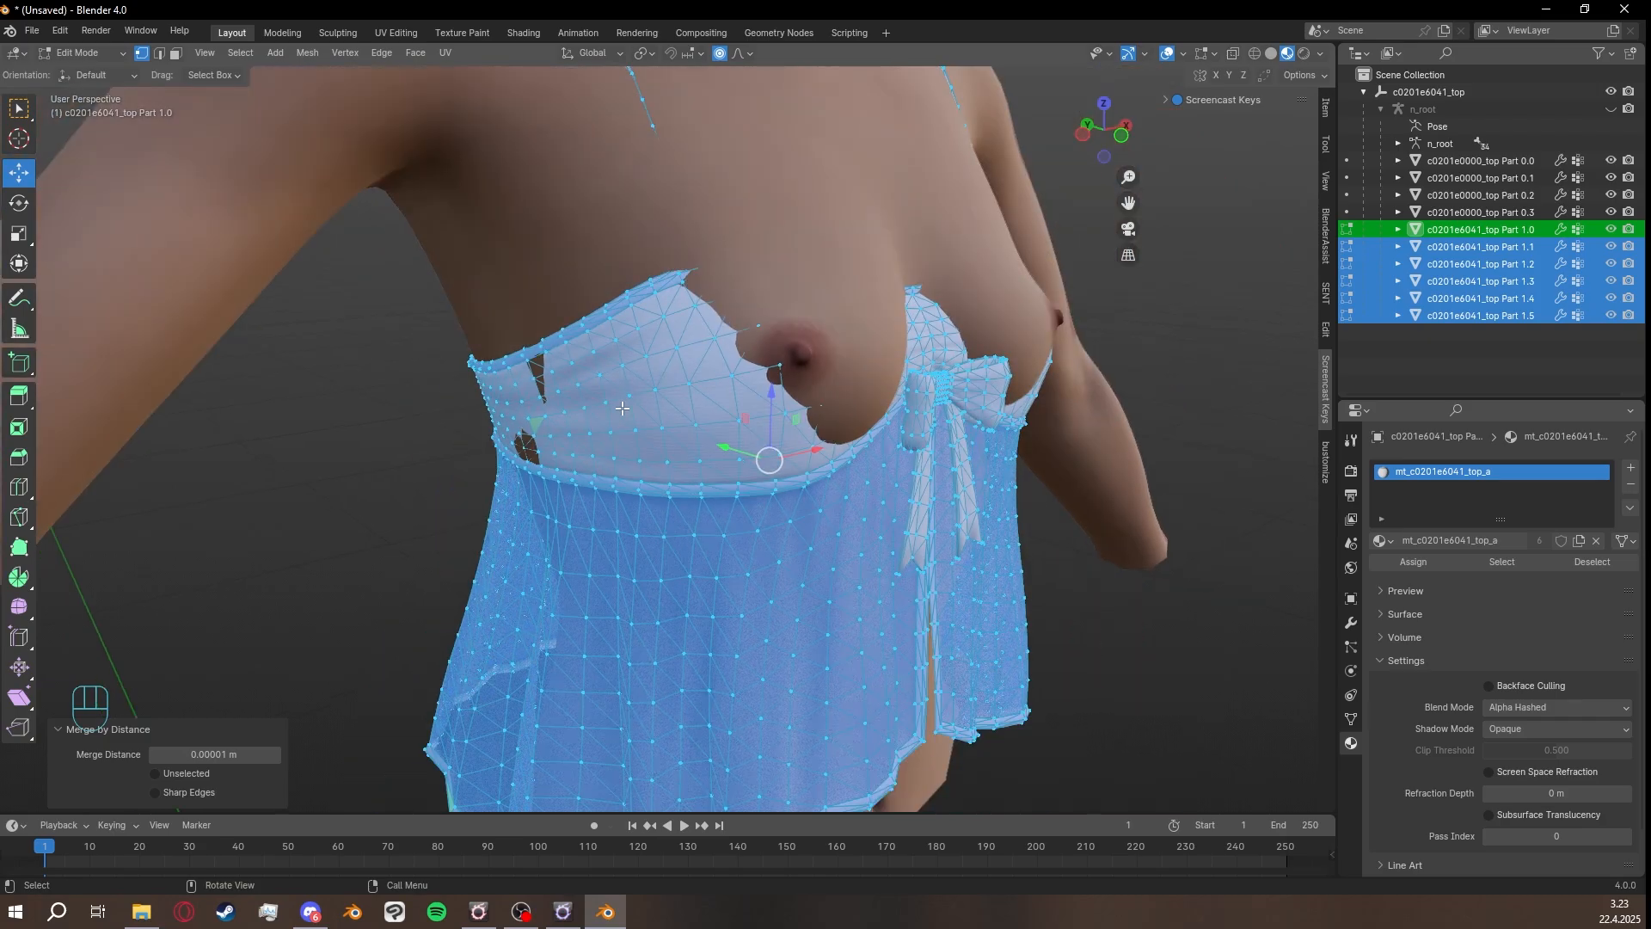
middle_click_drag(685, 429, 859, 465)
scroll(817, 456, "up", 8)
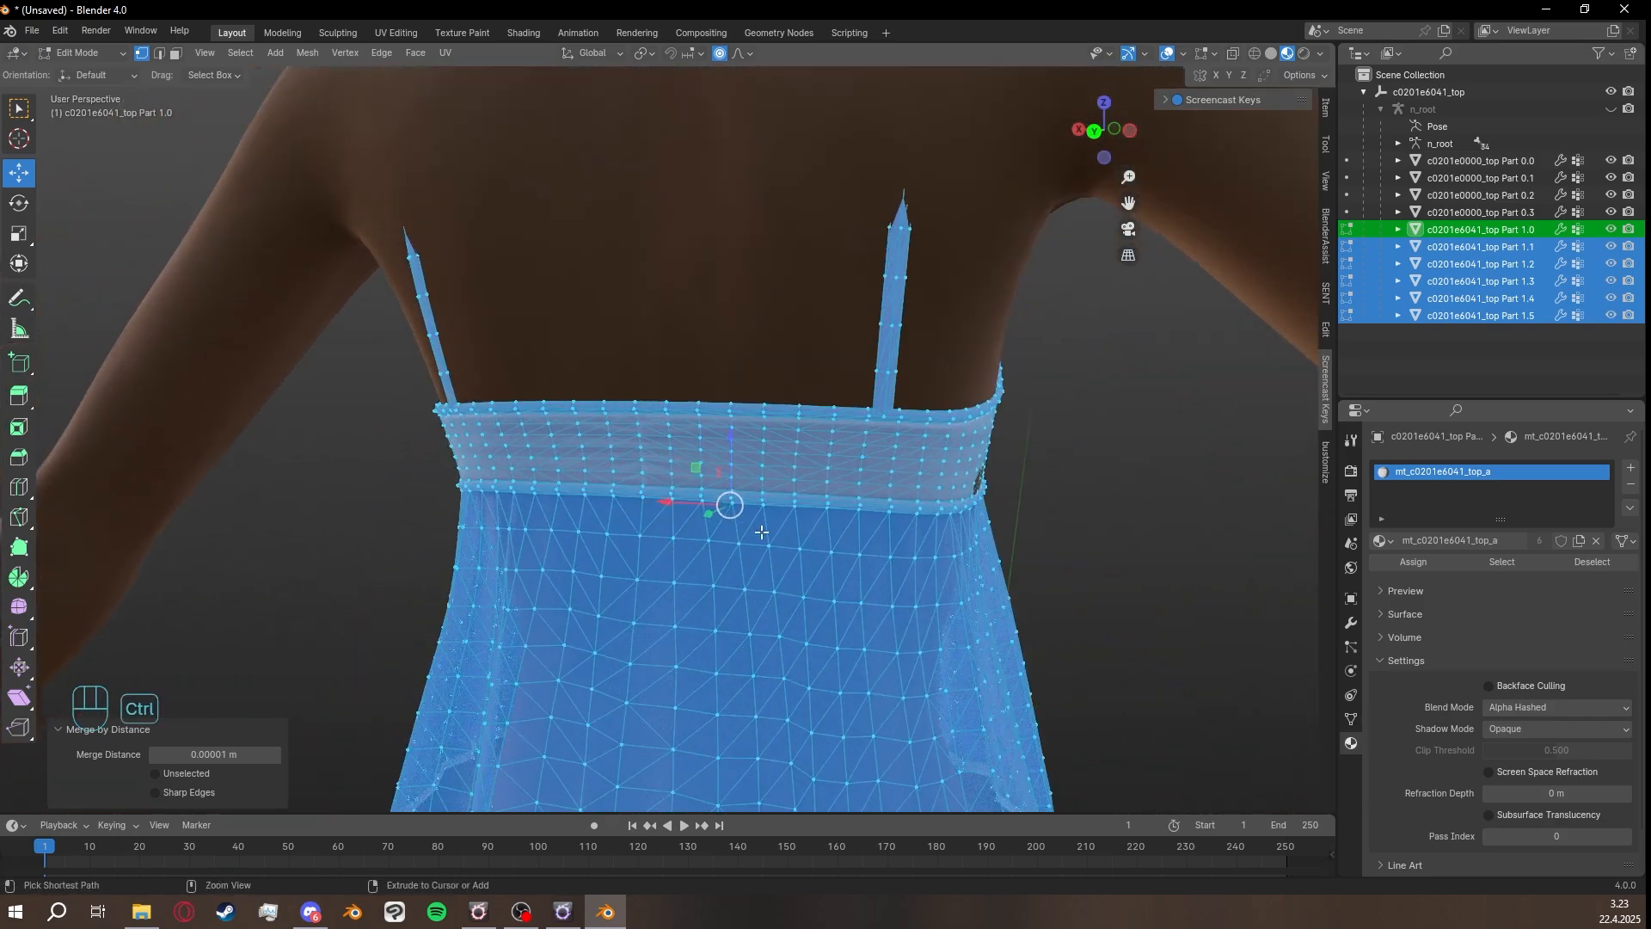
scroll(805, 450, "up", 5)
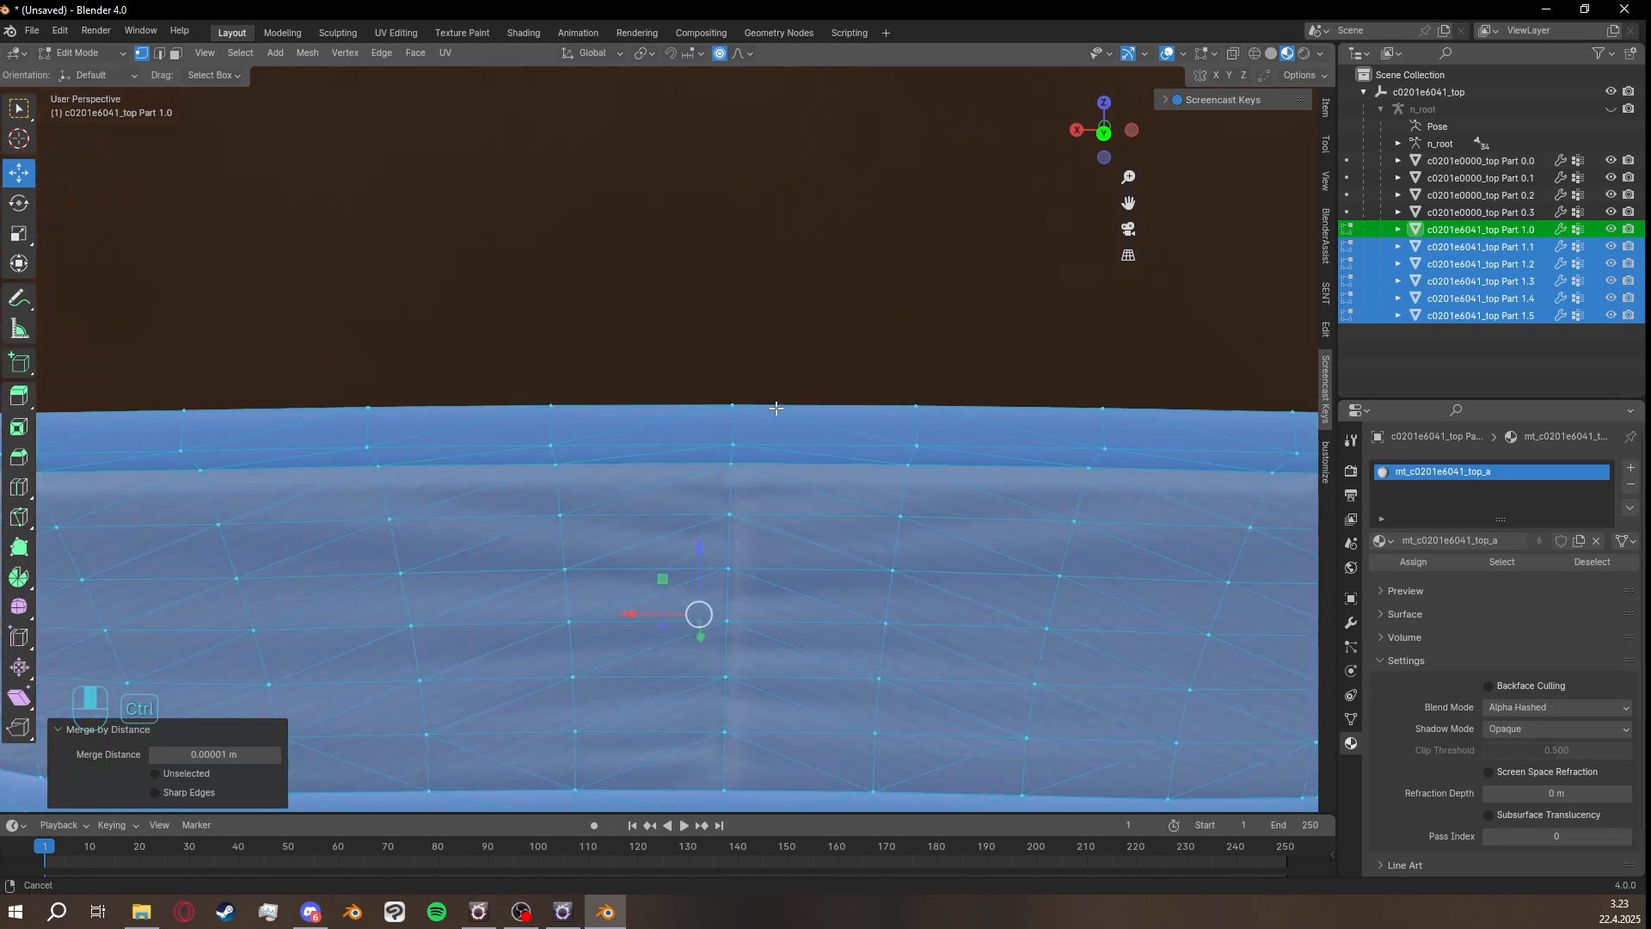
key("ctrl+z")
key("alt+a")
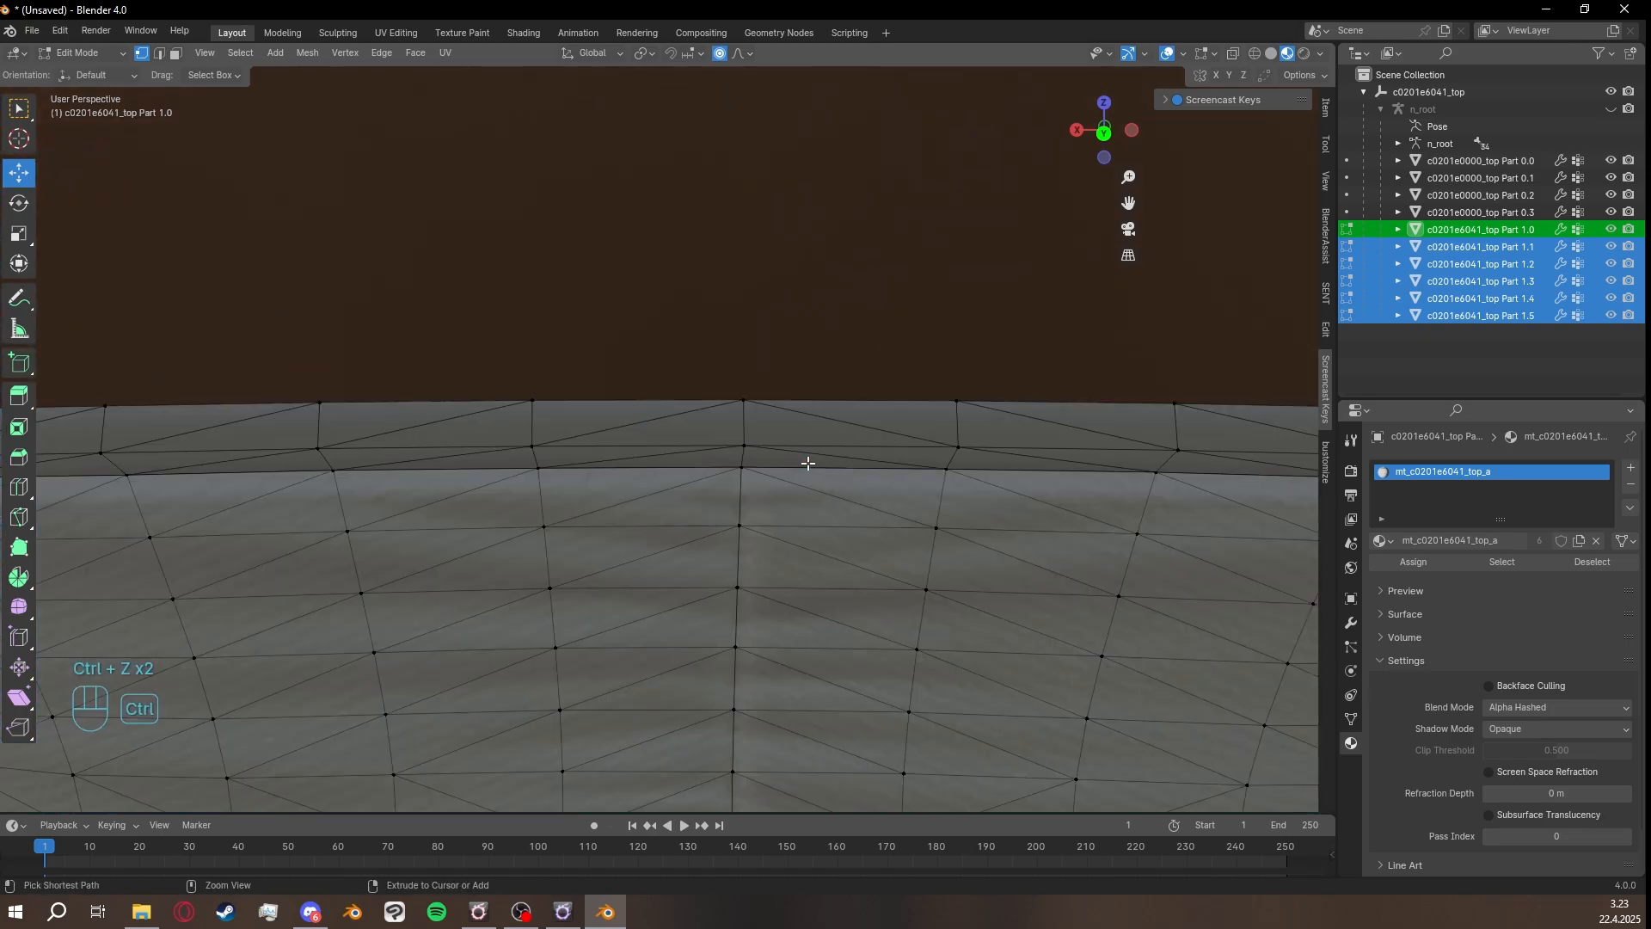
Try moving the centre vertex in the back band's upper trim, and undo the move.
left_click(744, 444)
left_click_drag(748, 441, 783, 407)
key("ctrl+z")
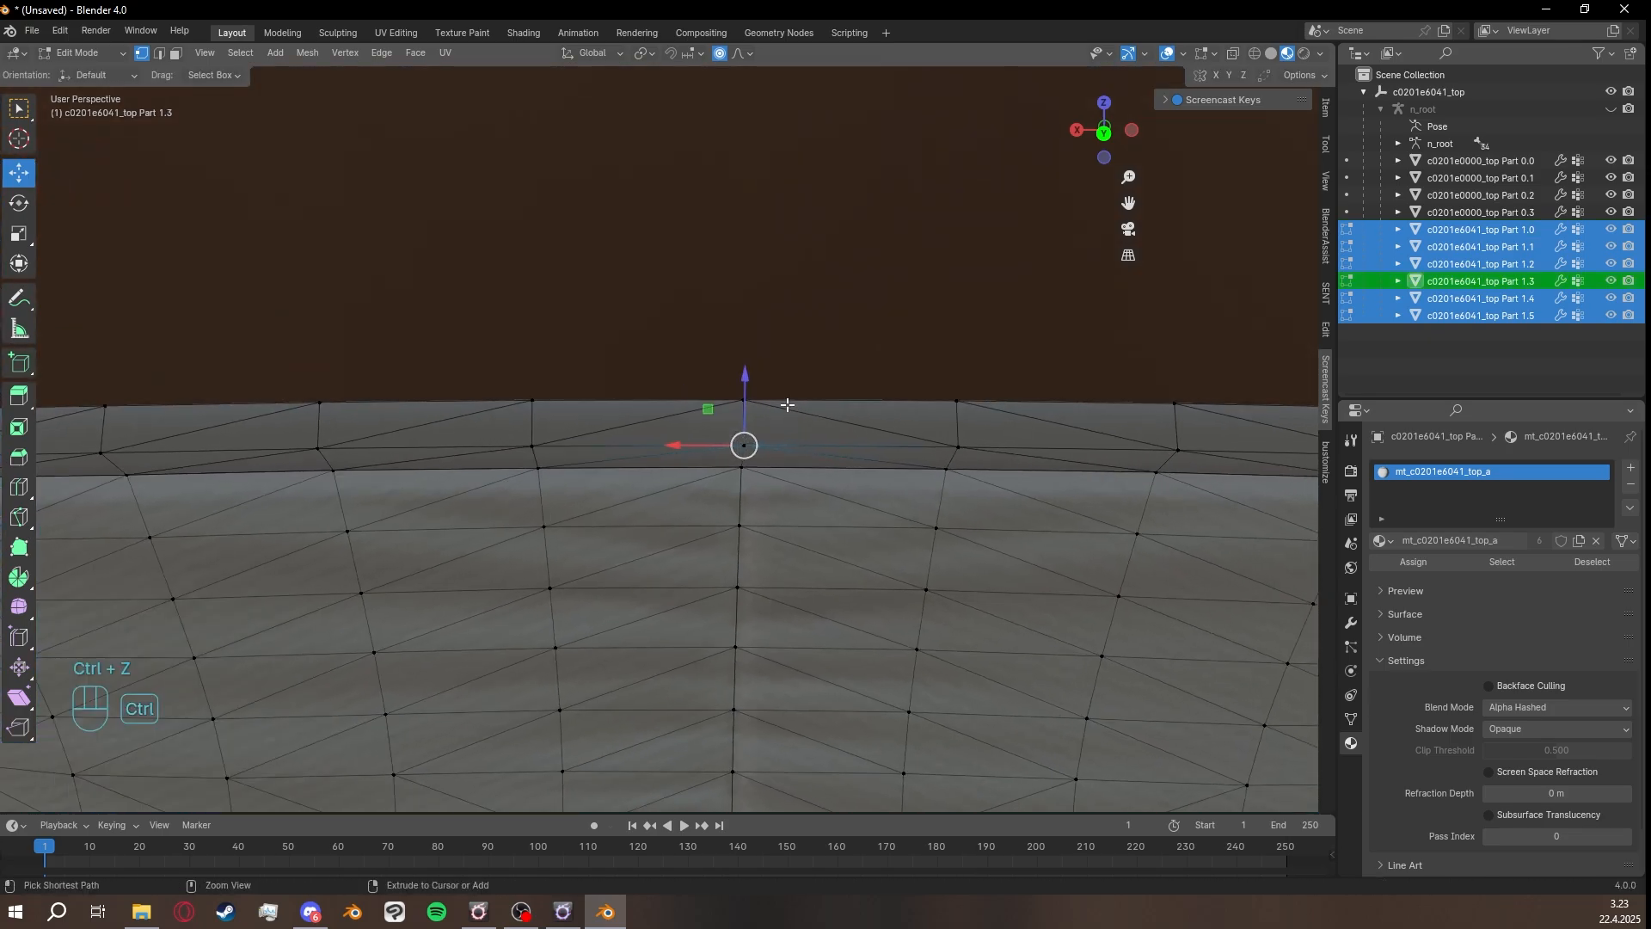
Pick centre-seam vertices down the back band, try moving the one just below the upper trim, and undo the changes.
left_click(746, 400)
left_click(746, 478)
left_click(740, 527)
middle_click_drag(756, 546, 756, 449, "shift")
scroll(759, 430, "up", 2)
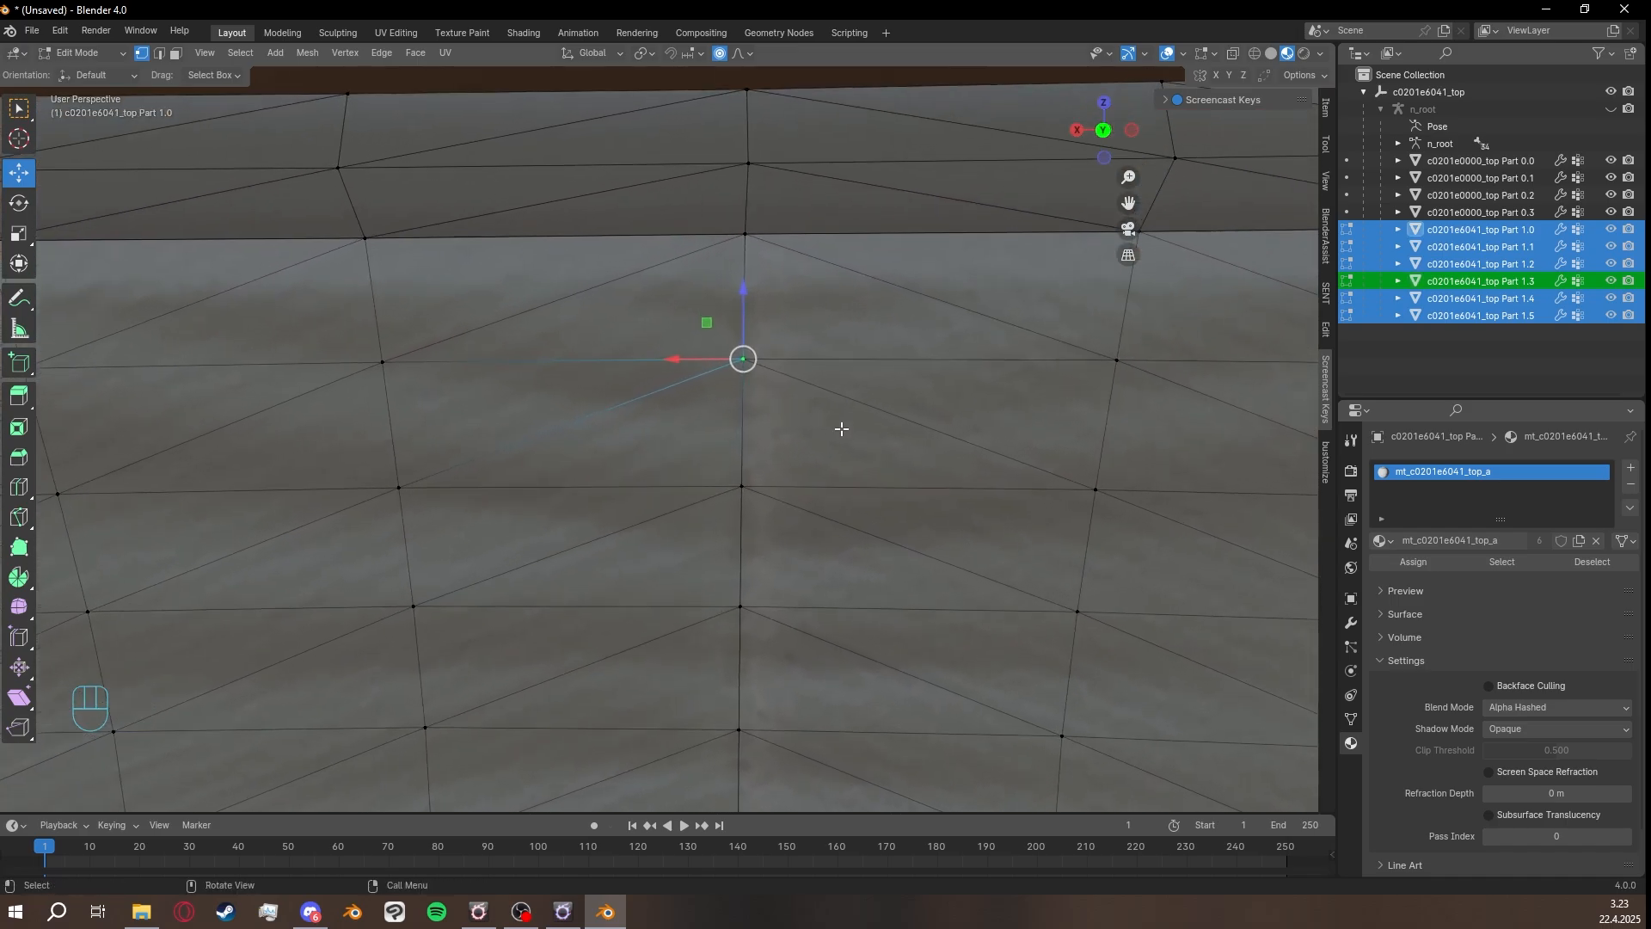
left_click_drag(743, 359, 821, 361)
left_click(745, 359)
key("ctrl+z")
key("ctrl+z")
key("ctrl+z")
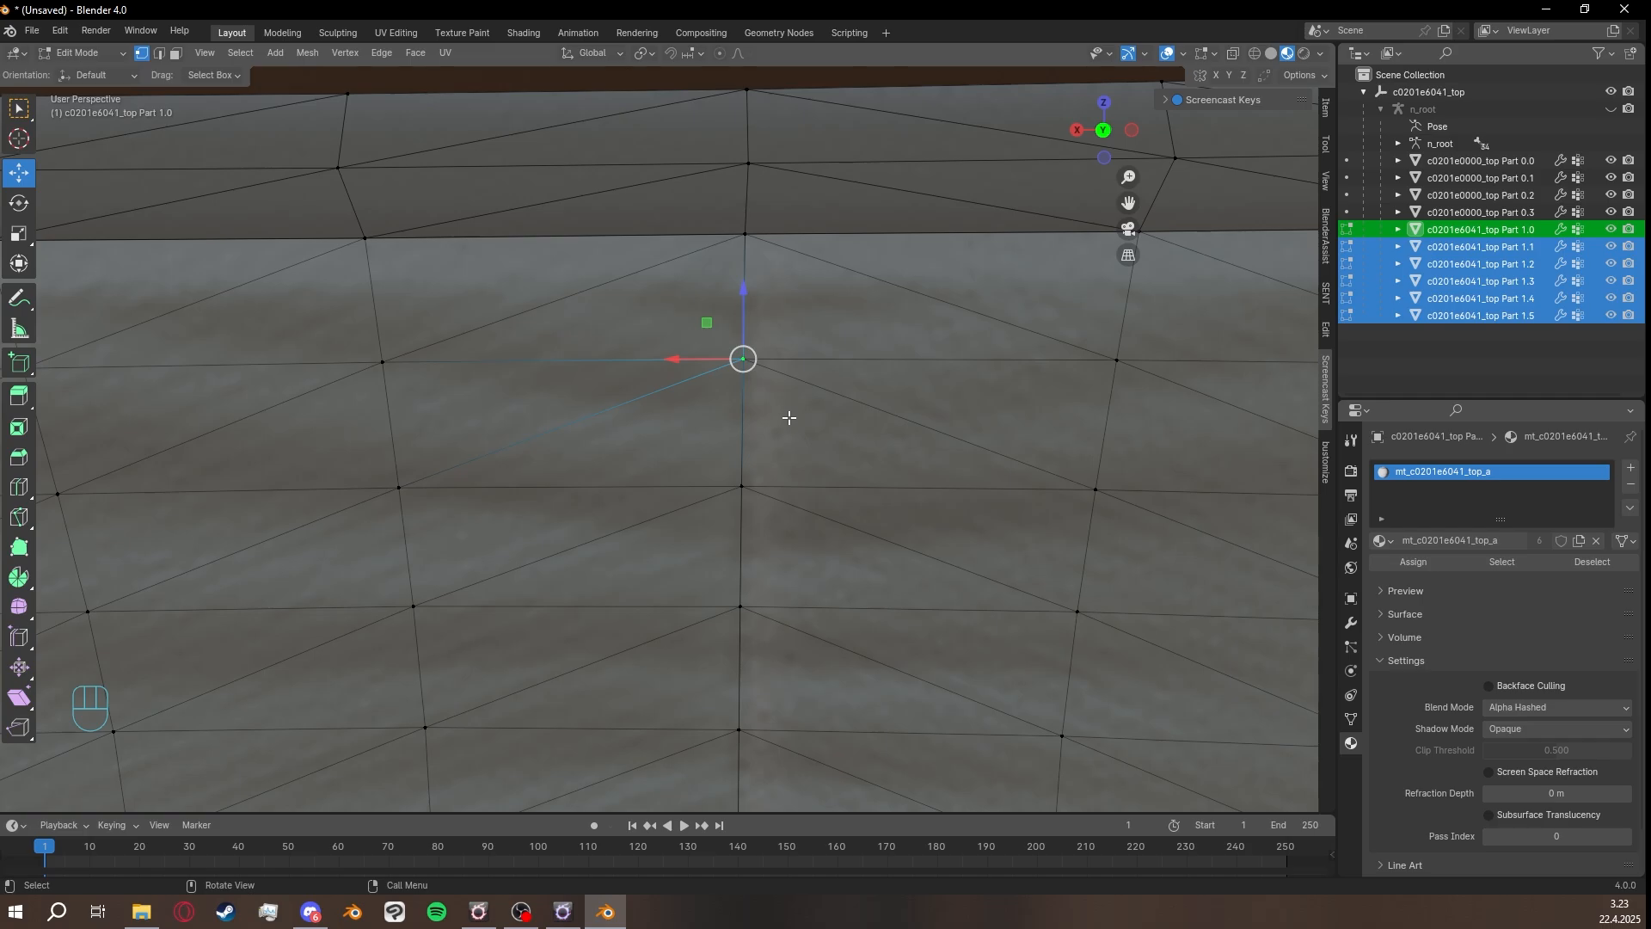
Select three consecutive vertices on the back band's centre seam, try moving them sideways, and undo the move.
scroll(789, 420, "down", 2)
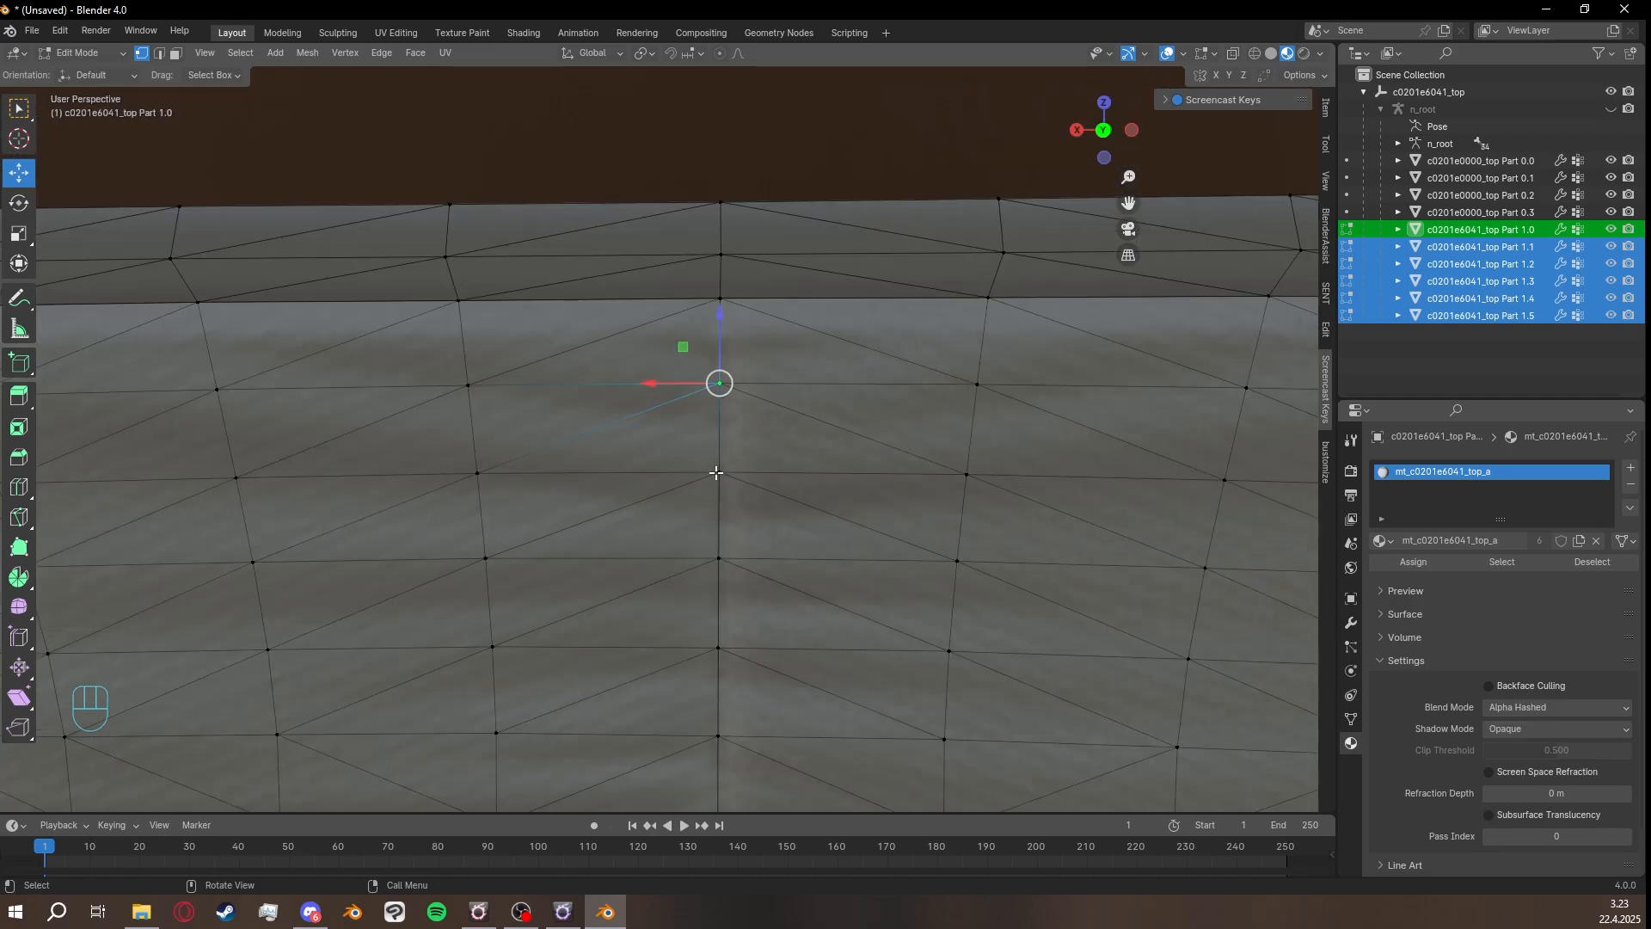
left_click(718, 471)
left_click(718, 379)
left_click(719, 557, "ctrl")
left_click_drag(719, 472, 691, 479)
key("ctrl+z")
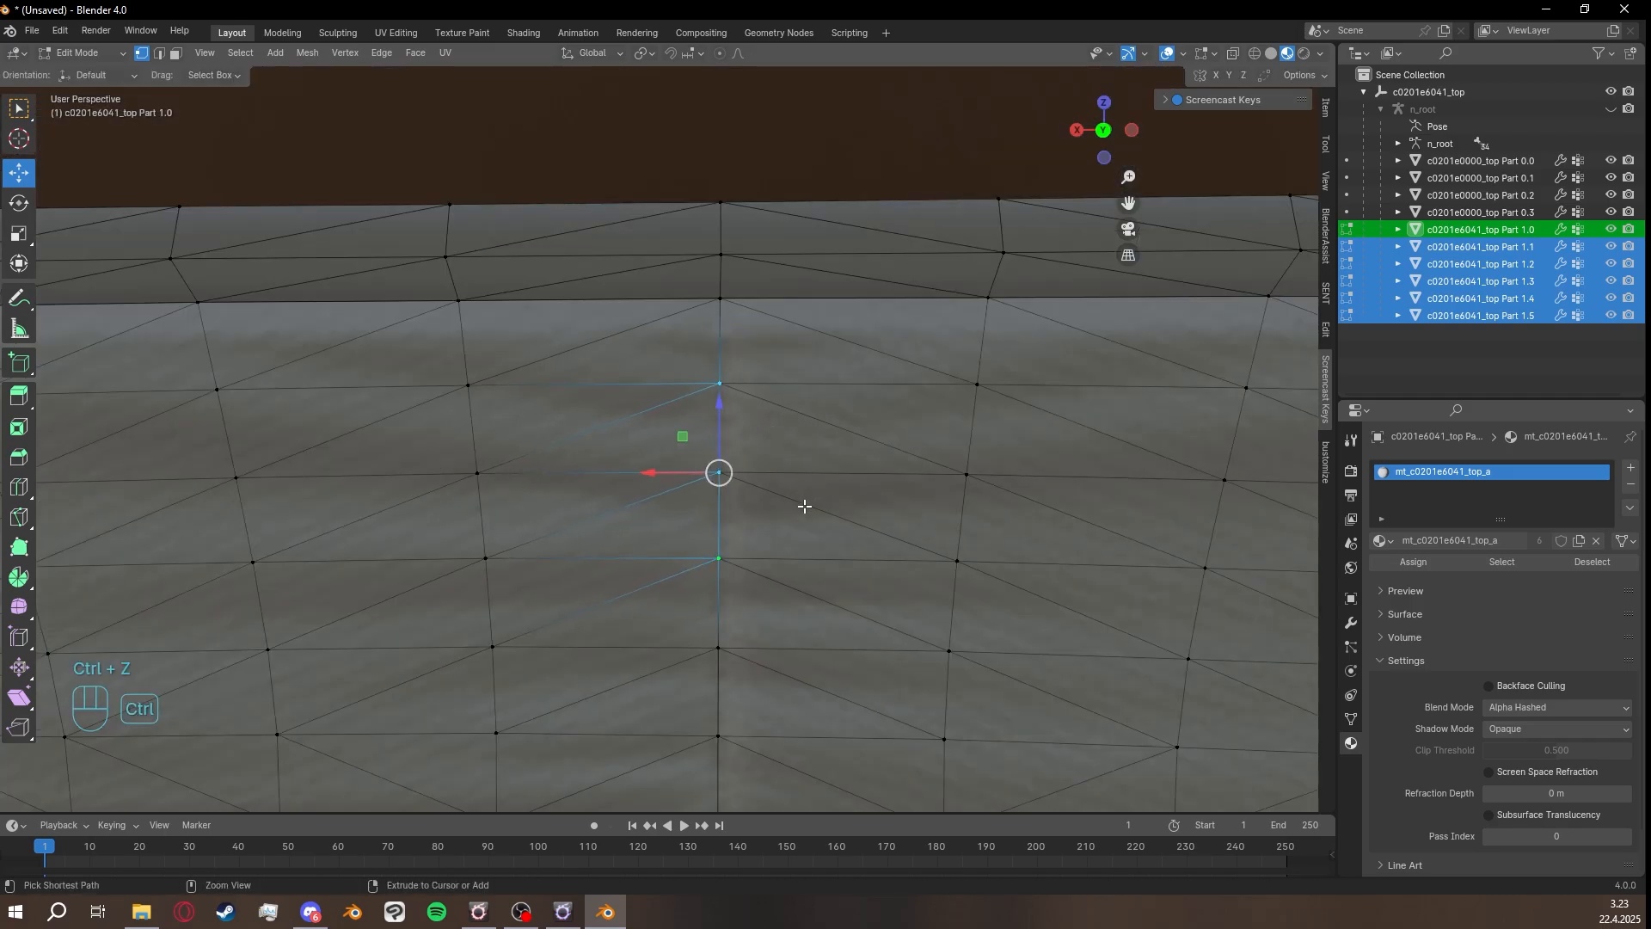
Select all vertices of the top's parts again and merge them by distance at 0.00001 m.
scroll(804, 507, "down", 2)
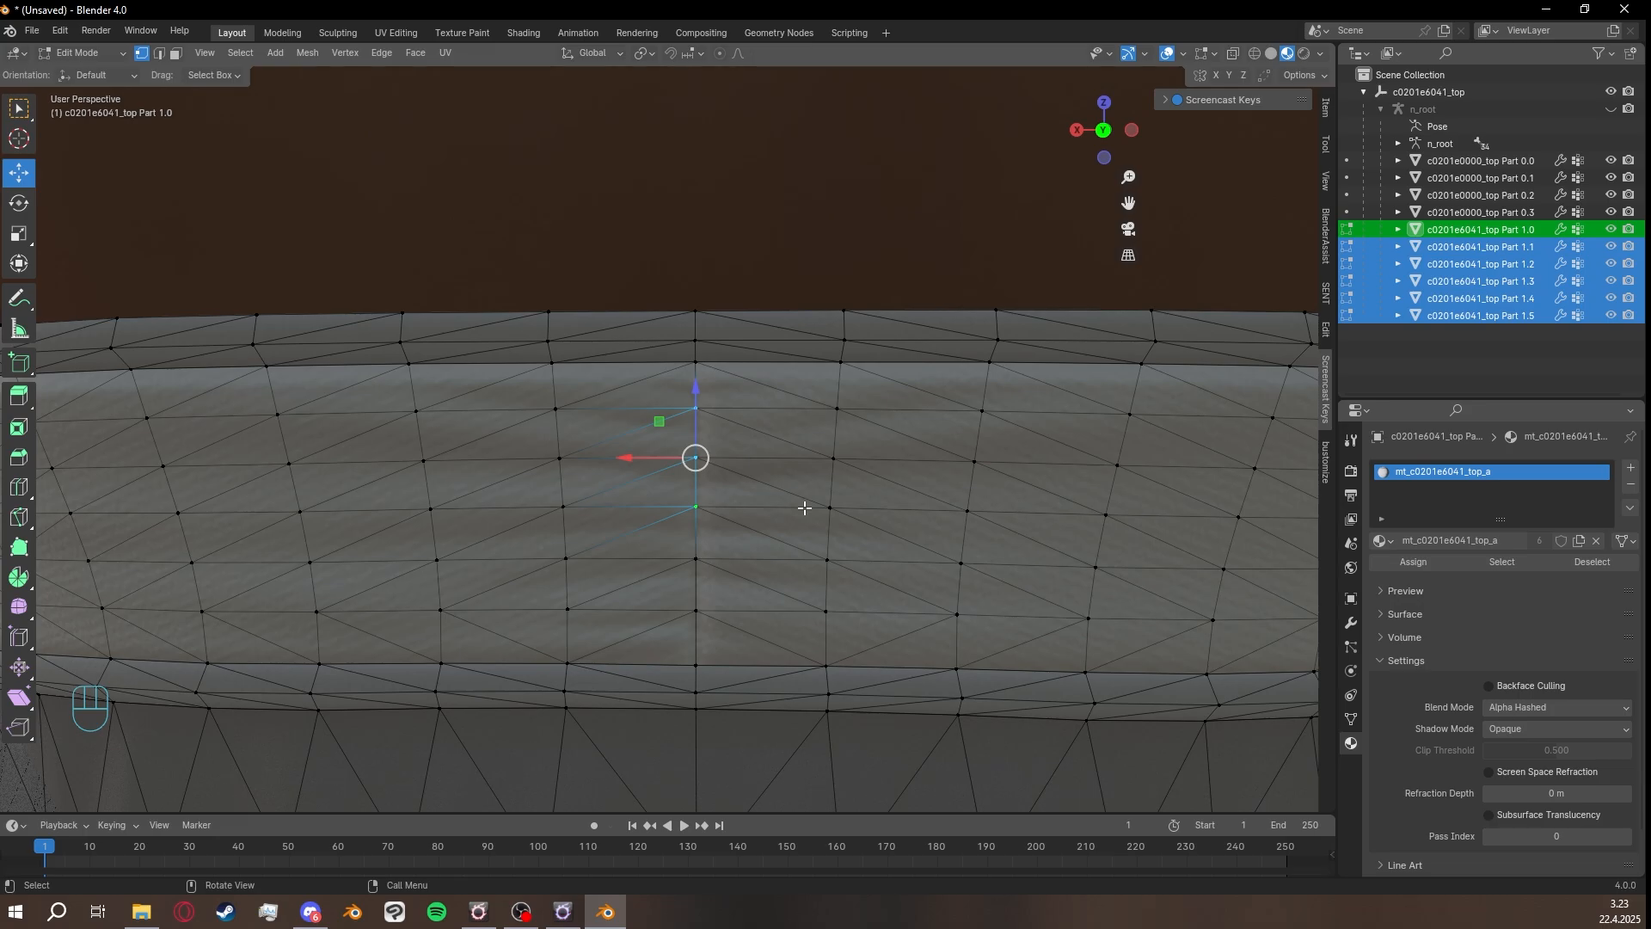
scroll(804, 508, "down", 5)
middle_click_drag(803, 509, 473, 550)
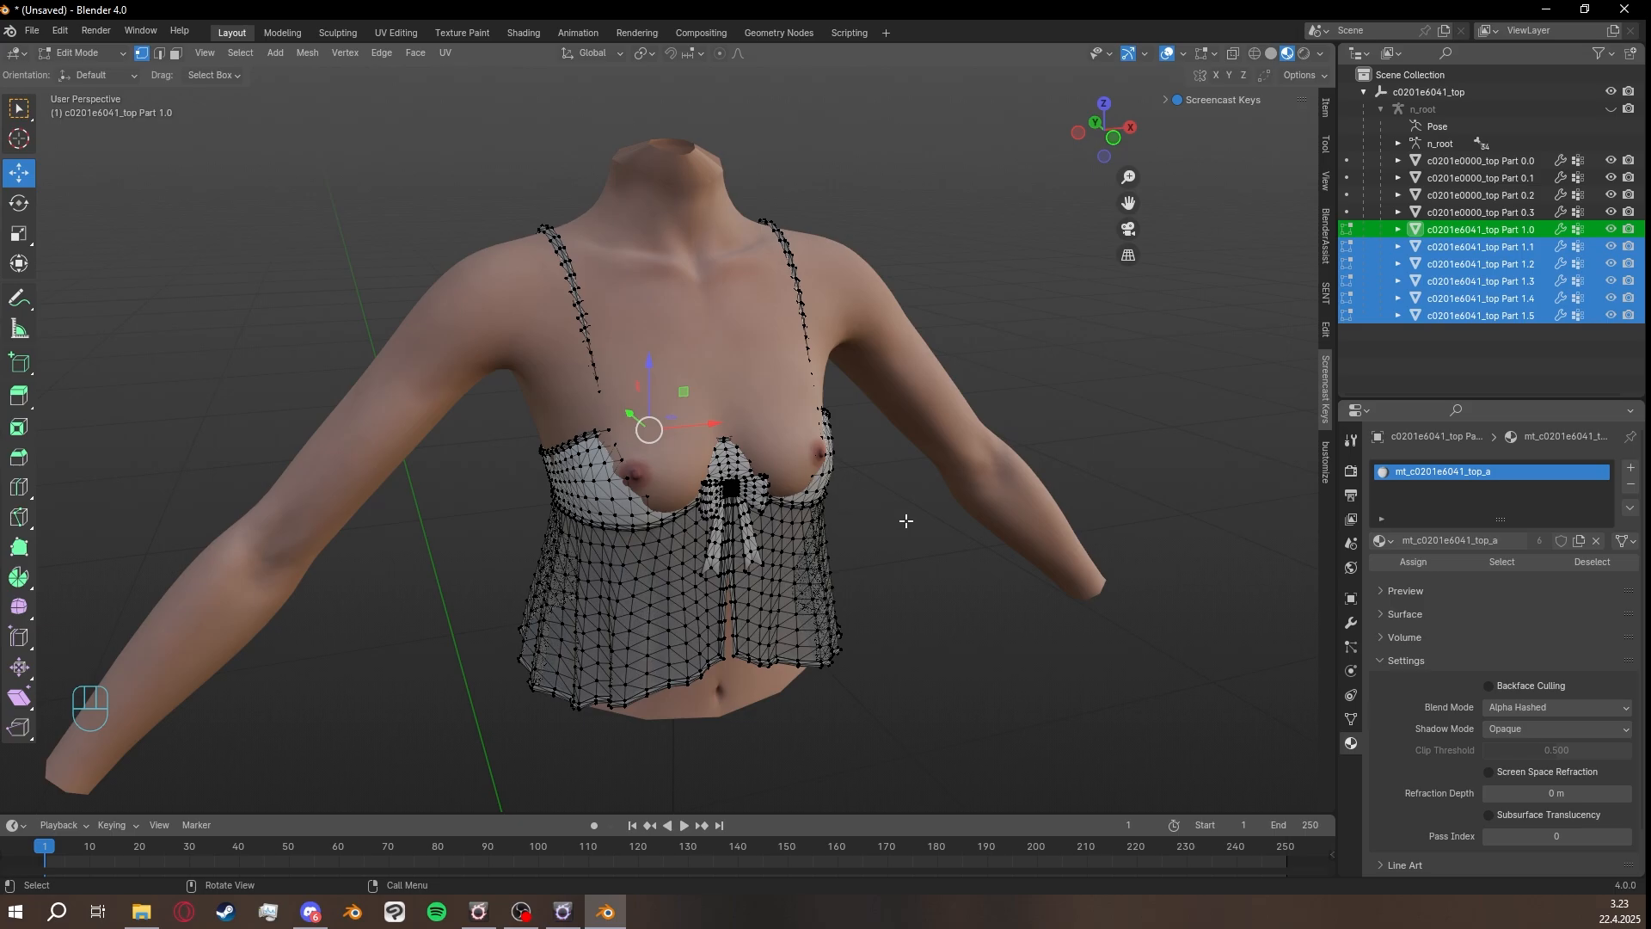
key("a")
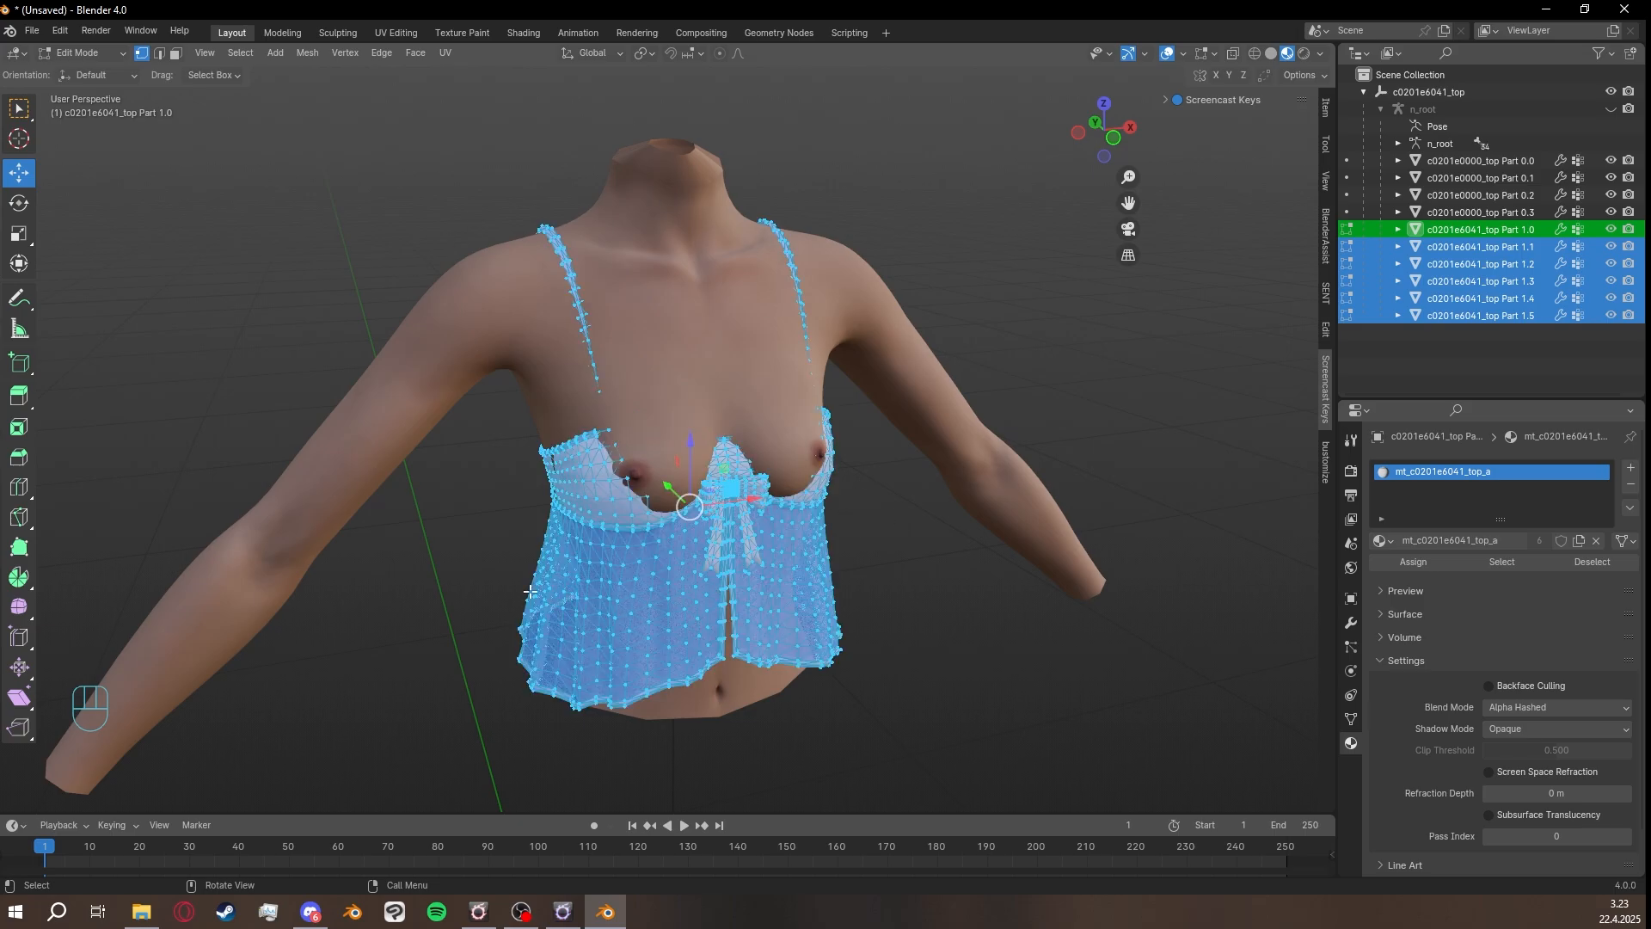
left_click(307, 52)
mouse_move(370, 454)
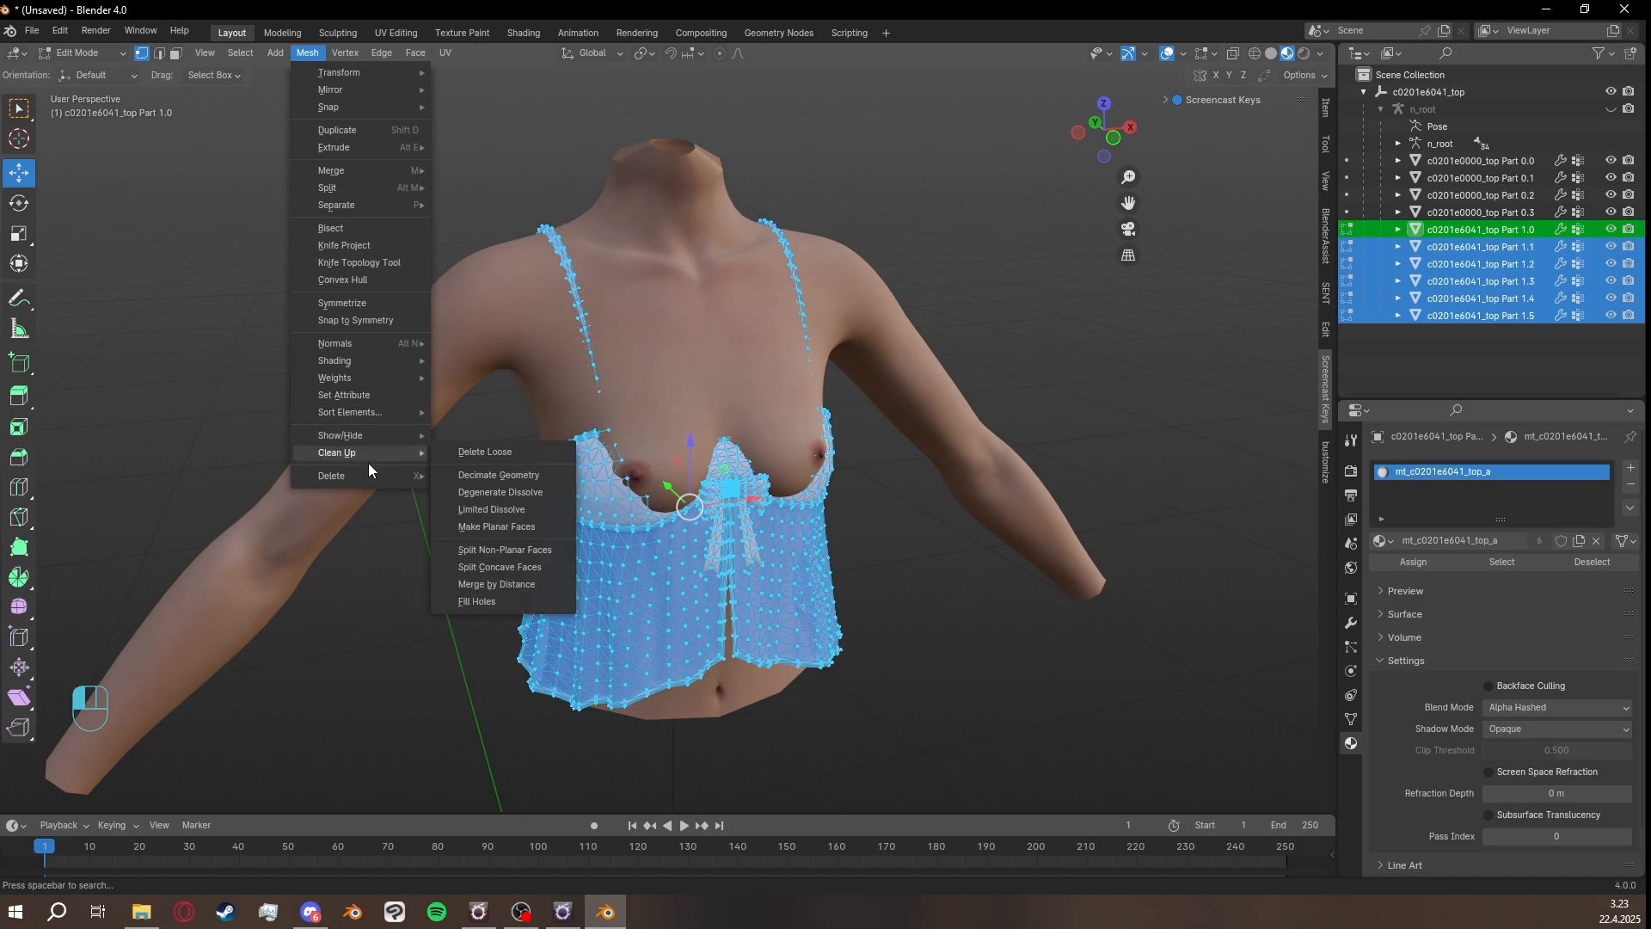
left_click(509, 581)
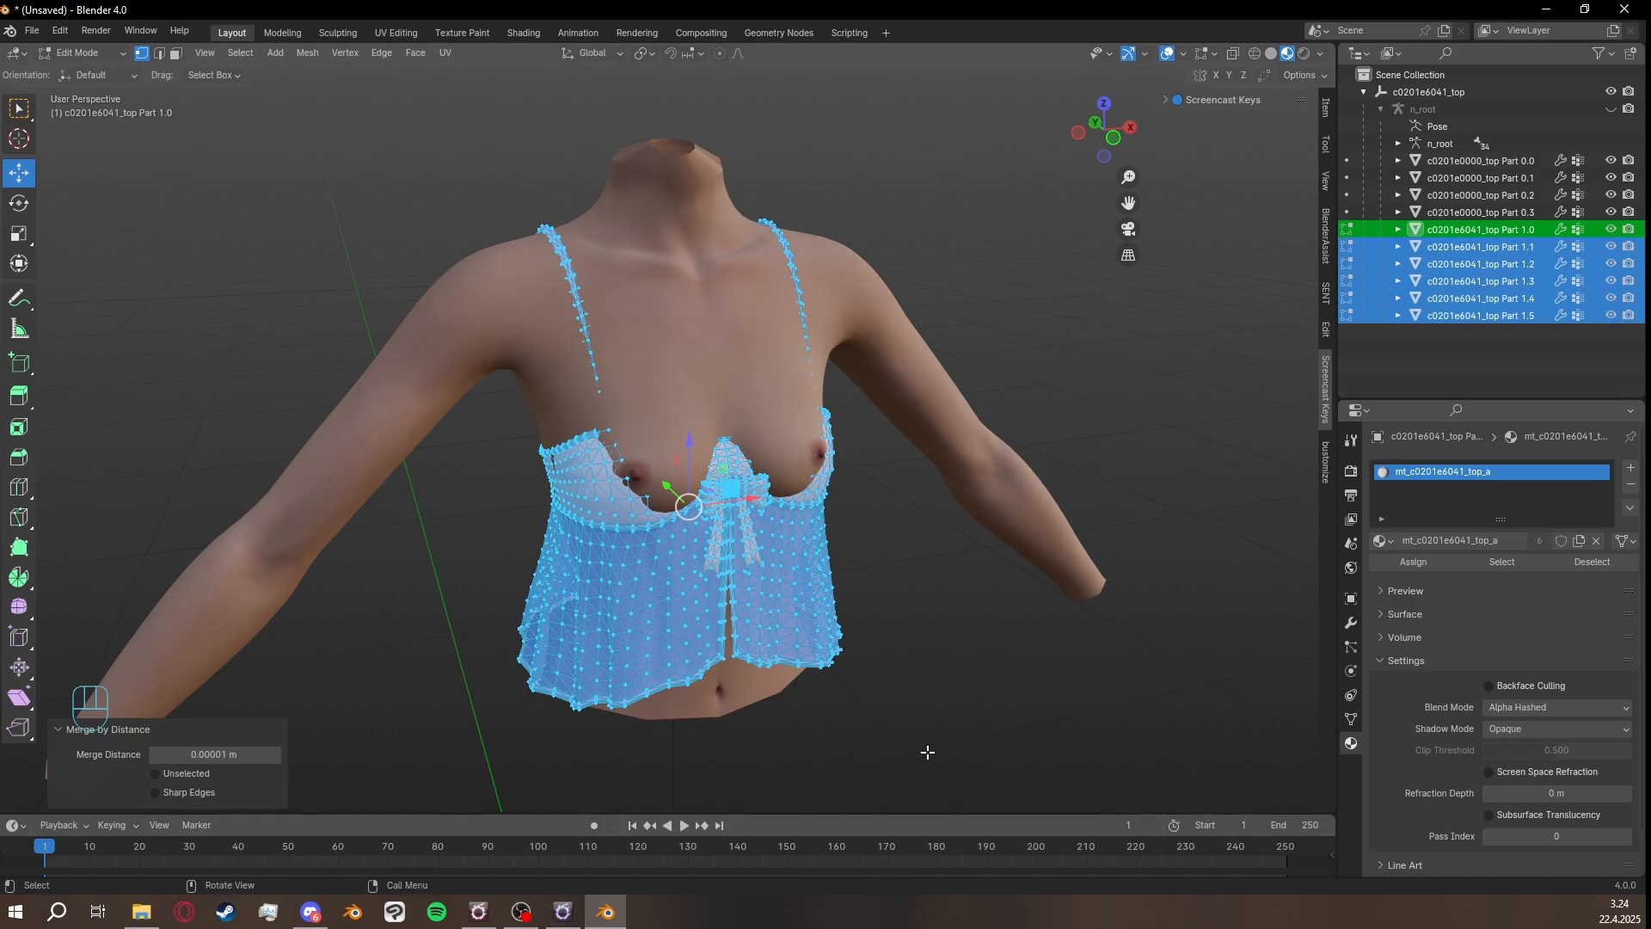
Test the merged centre seam on the back band by moving three of its vertices about 0.0009 m along X, and undo the move.
middle_click_drag(752, 645, 1114, 603)
scroll(840, 477, "up", 9)
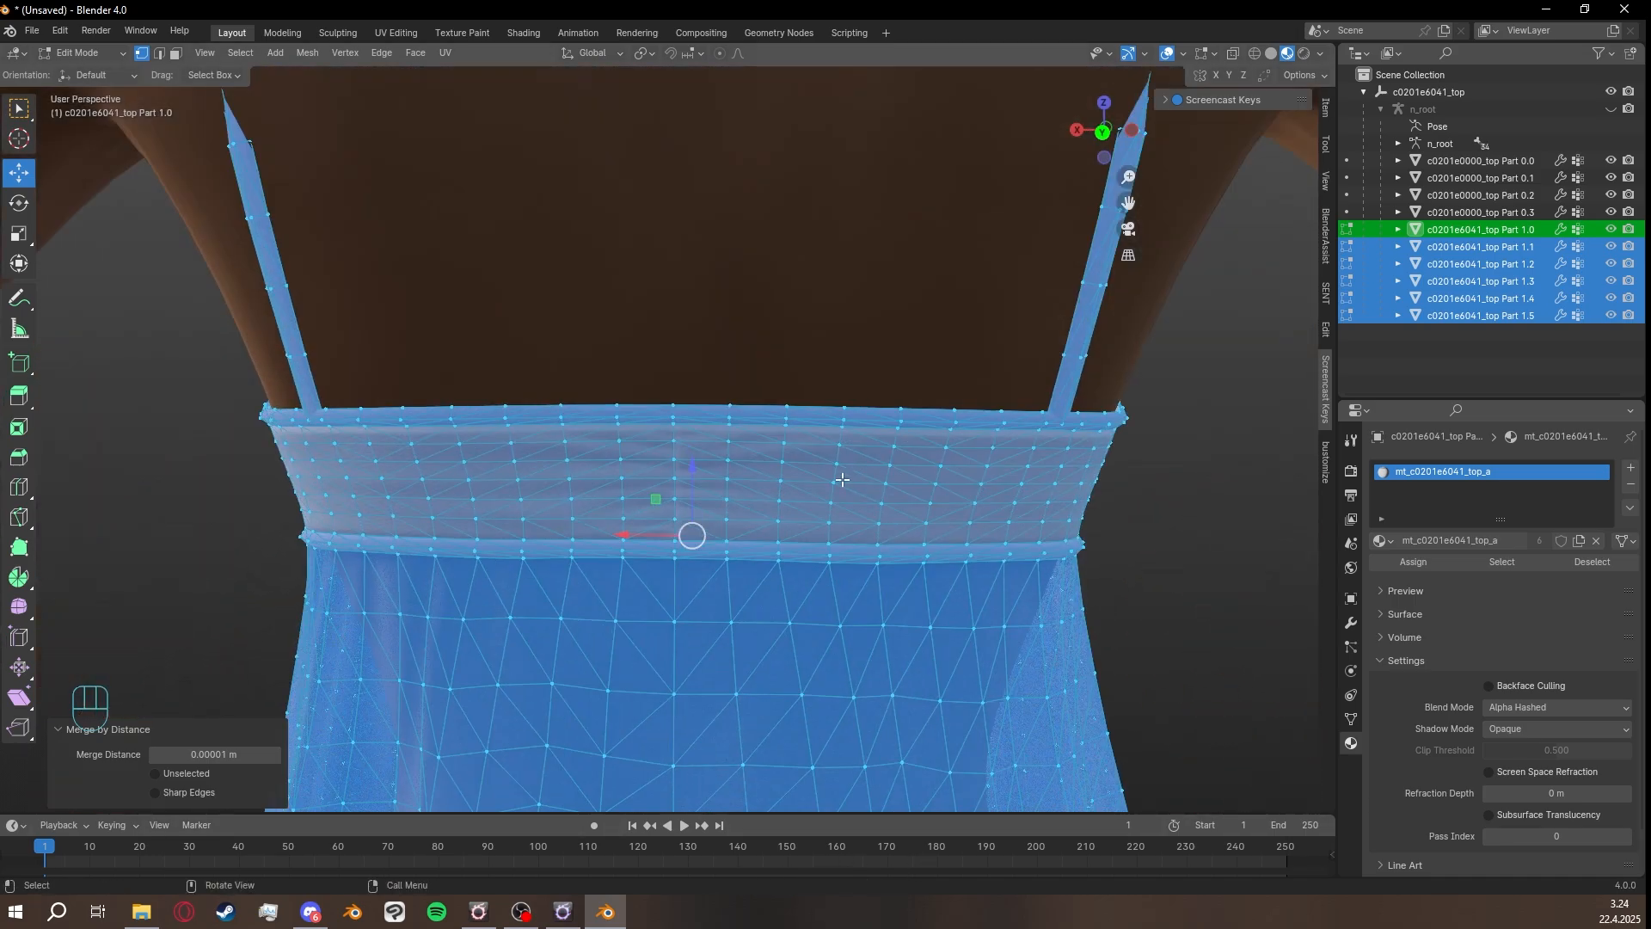
middle_click_drag(840, 478, 835, 475)
scroll(830, 469, "up", 2)
left_click(742, 437)
left_click(736, 541, "ctrl")
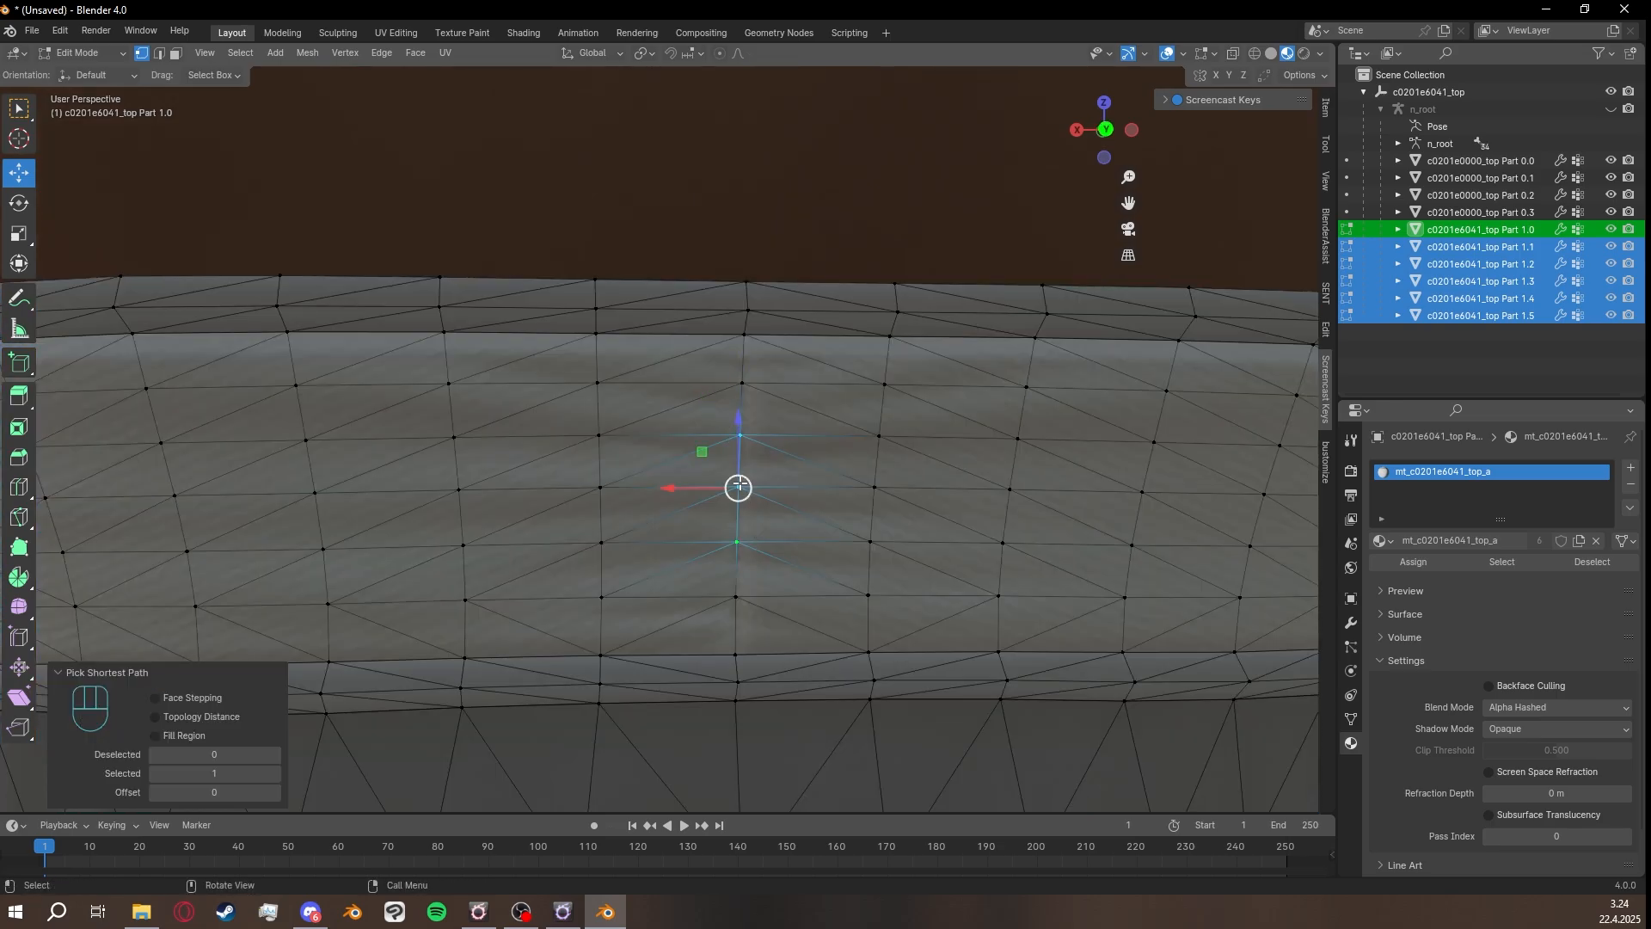
mouse_move(730, 490)
left_mouse_down()
mouse_move(667, 508)
mouse_move(726, 485)
left_mouse_up()
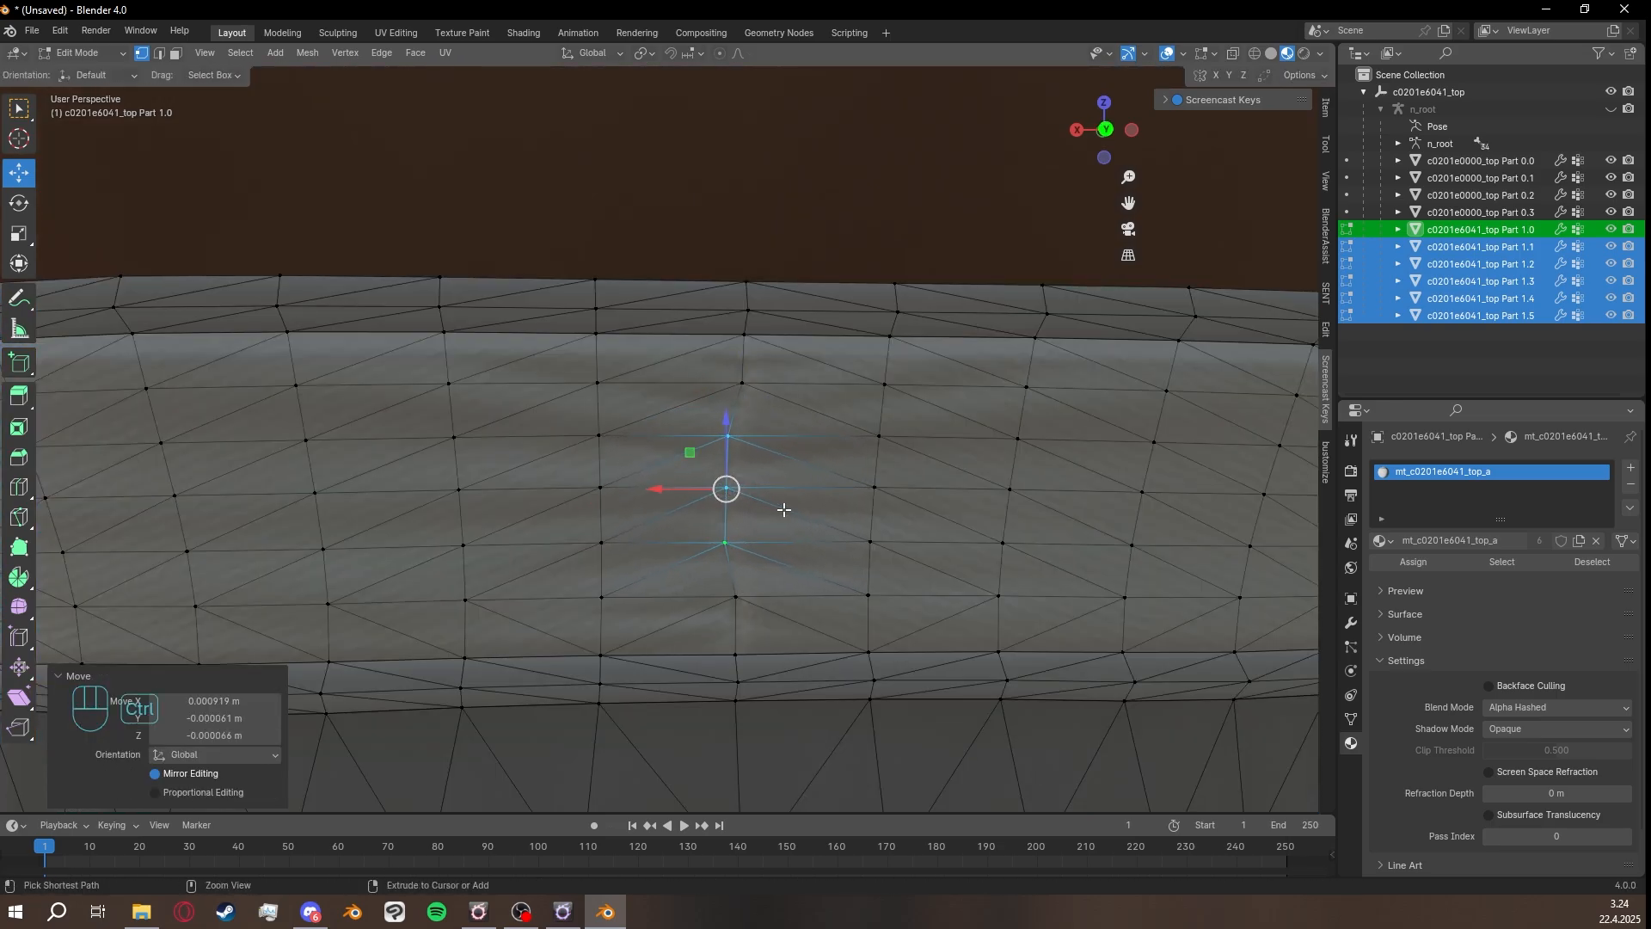
key("ctrl+z")
left_click(744, 430)
left_click(737, 483)
left_click(736, 531)
Examine the top's back band, cups and shoulder straps against the body from the front and back.
scroll(821, 439, "down", 7)
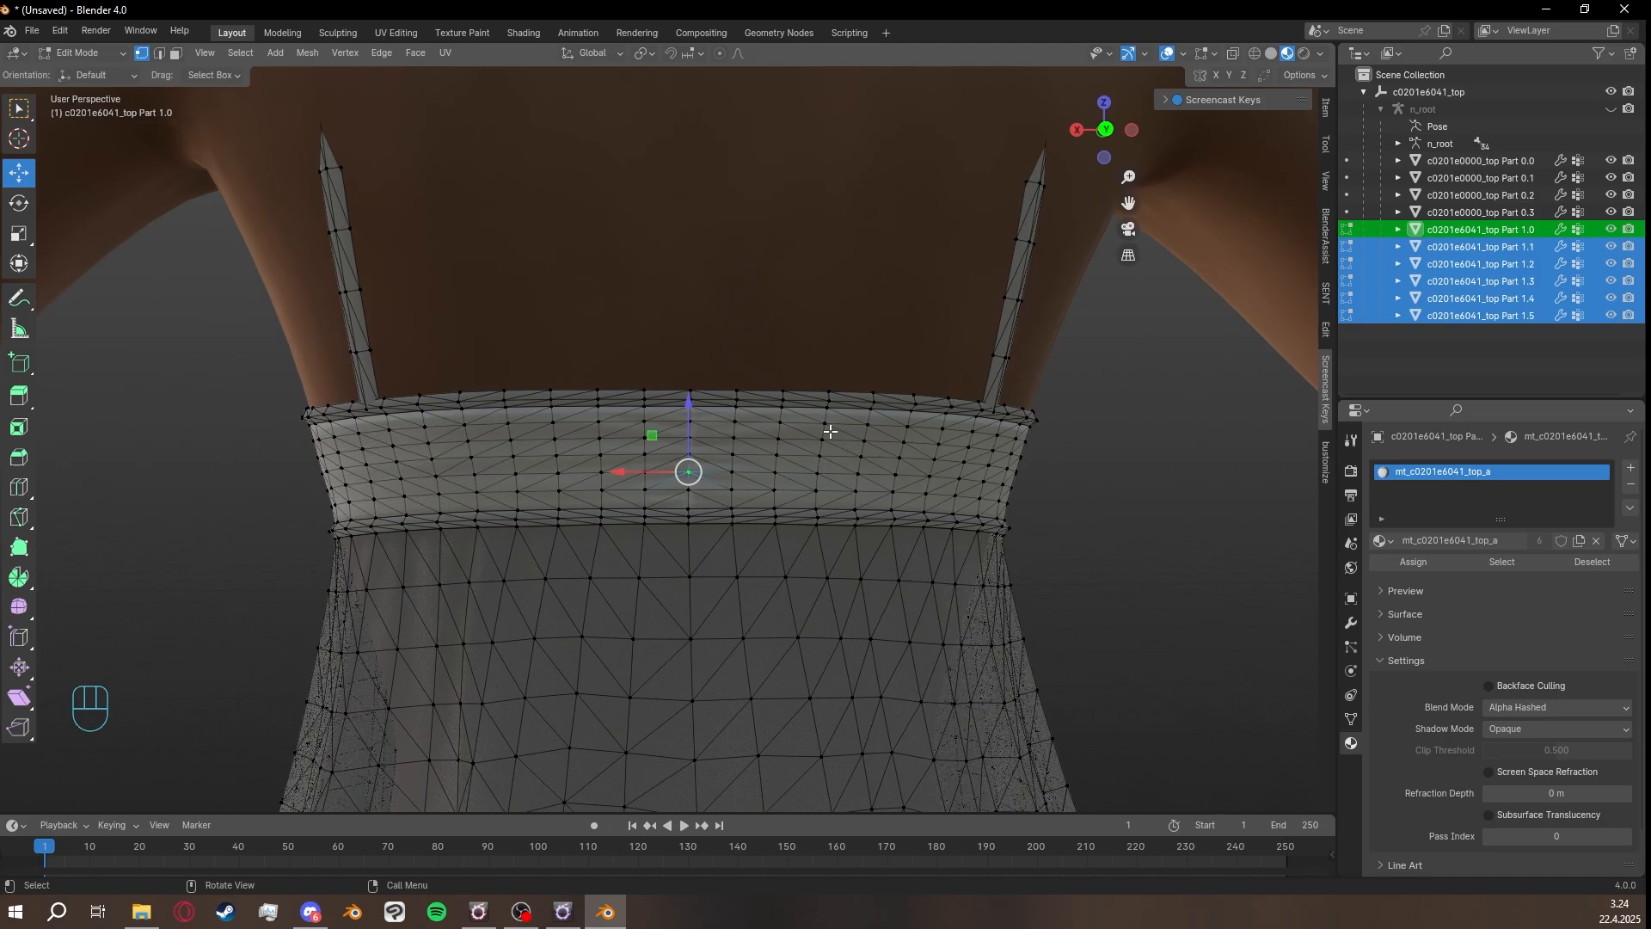
middle_click_drag(829, 431, 954, 549)
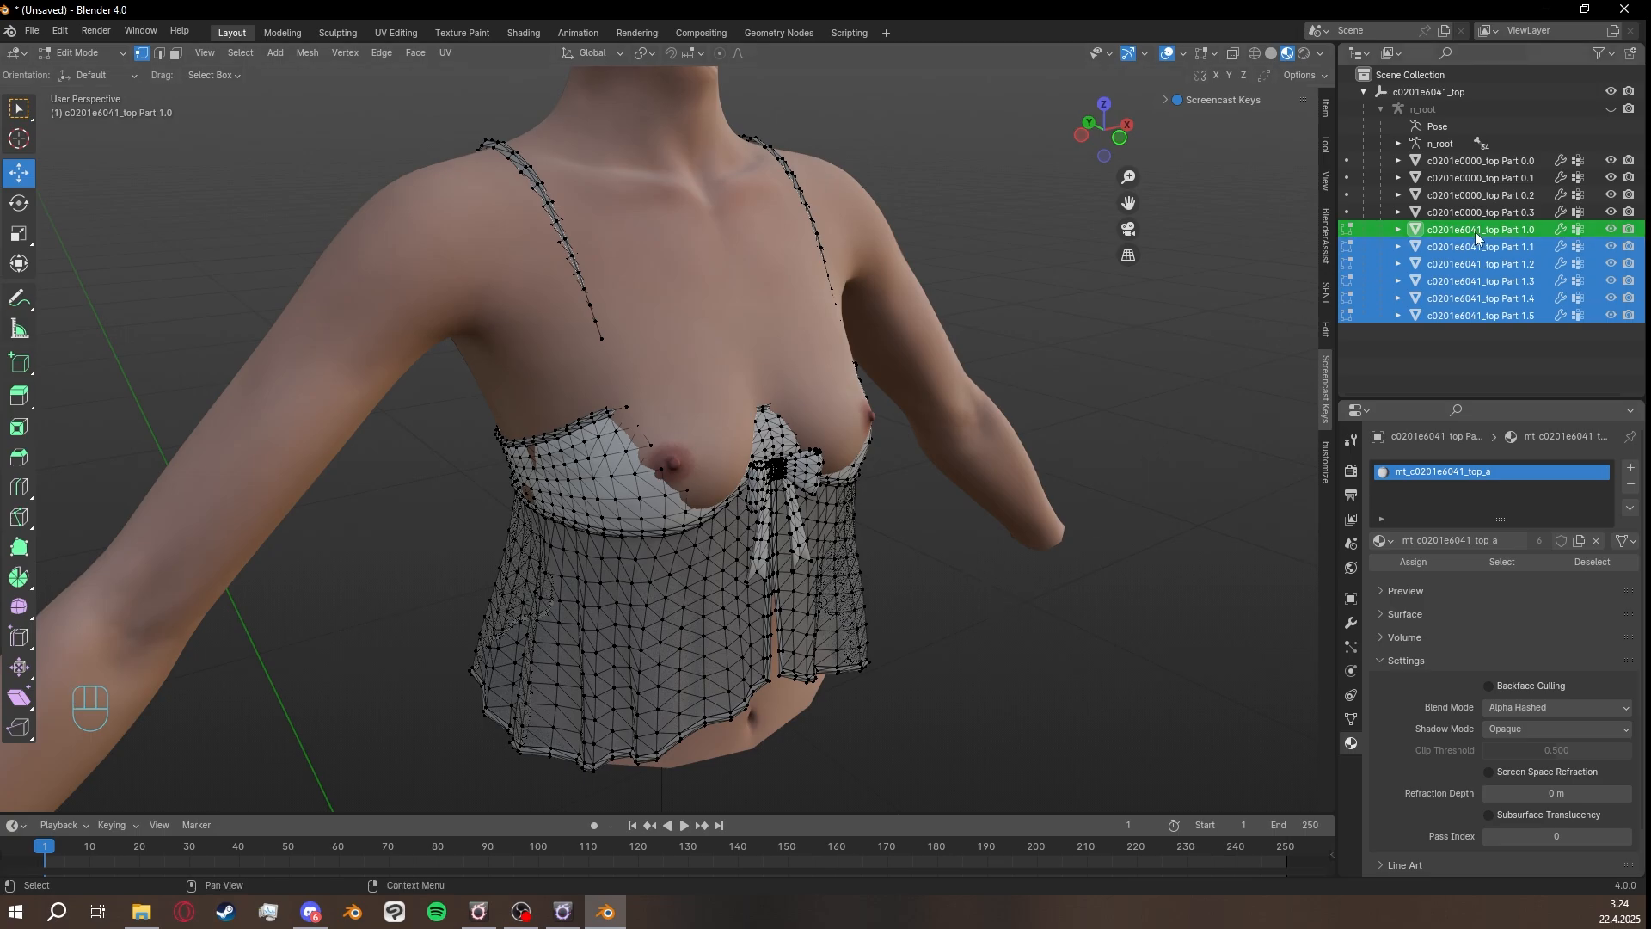
scroll(1143, 494, "down", 1)
middle_click_drag(1142, 493, 1127, 490)
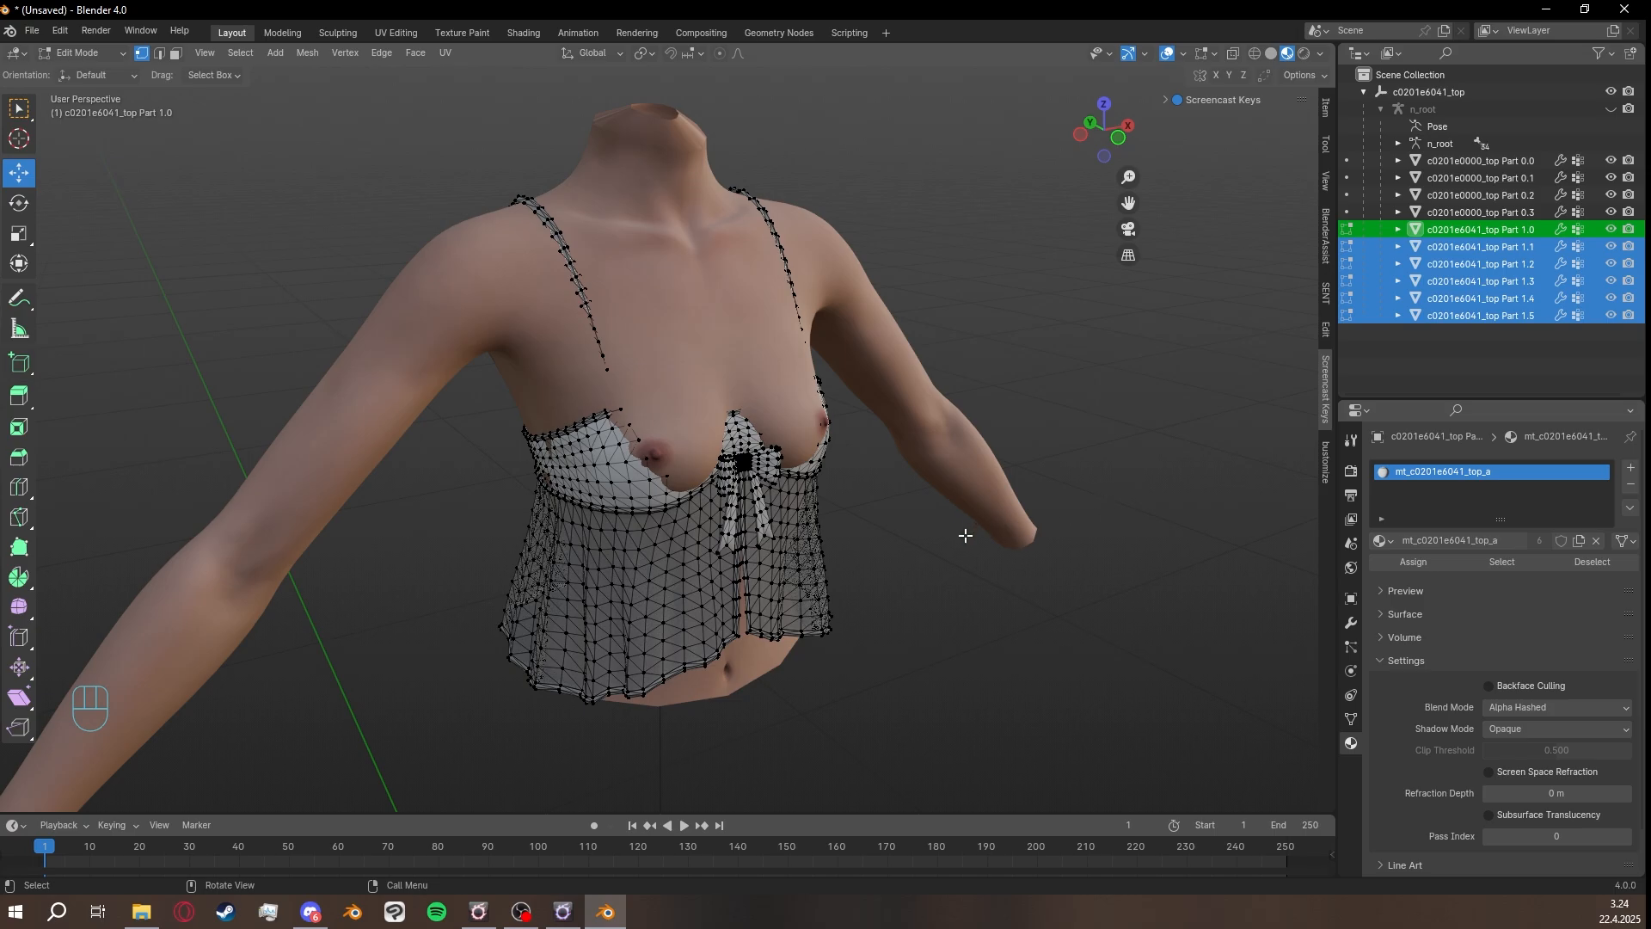
middle_click_drag(966, 528, 906, 555)
scroll(887, 560, "up", 5)
middle_click_drag(810, 480, 807, 528)
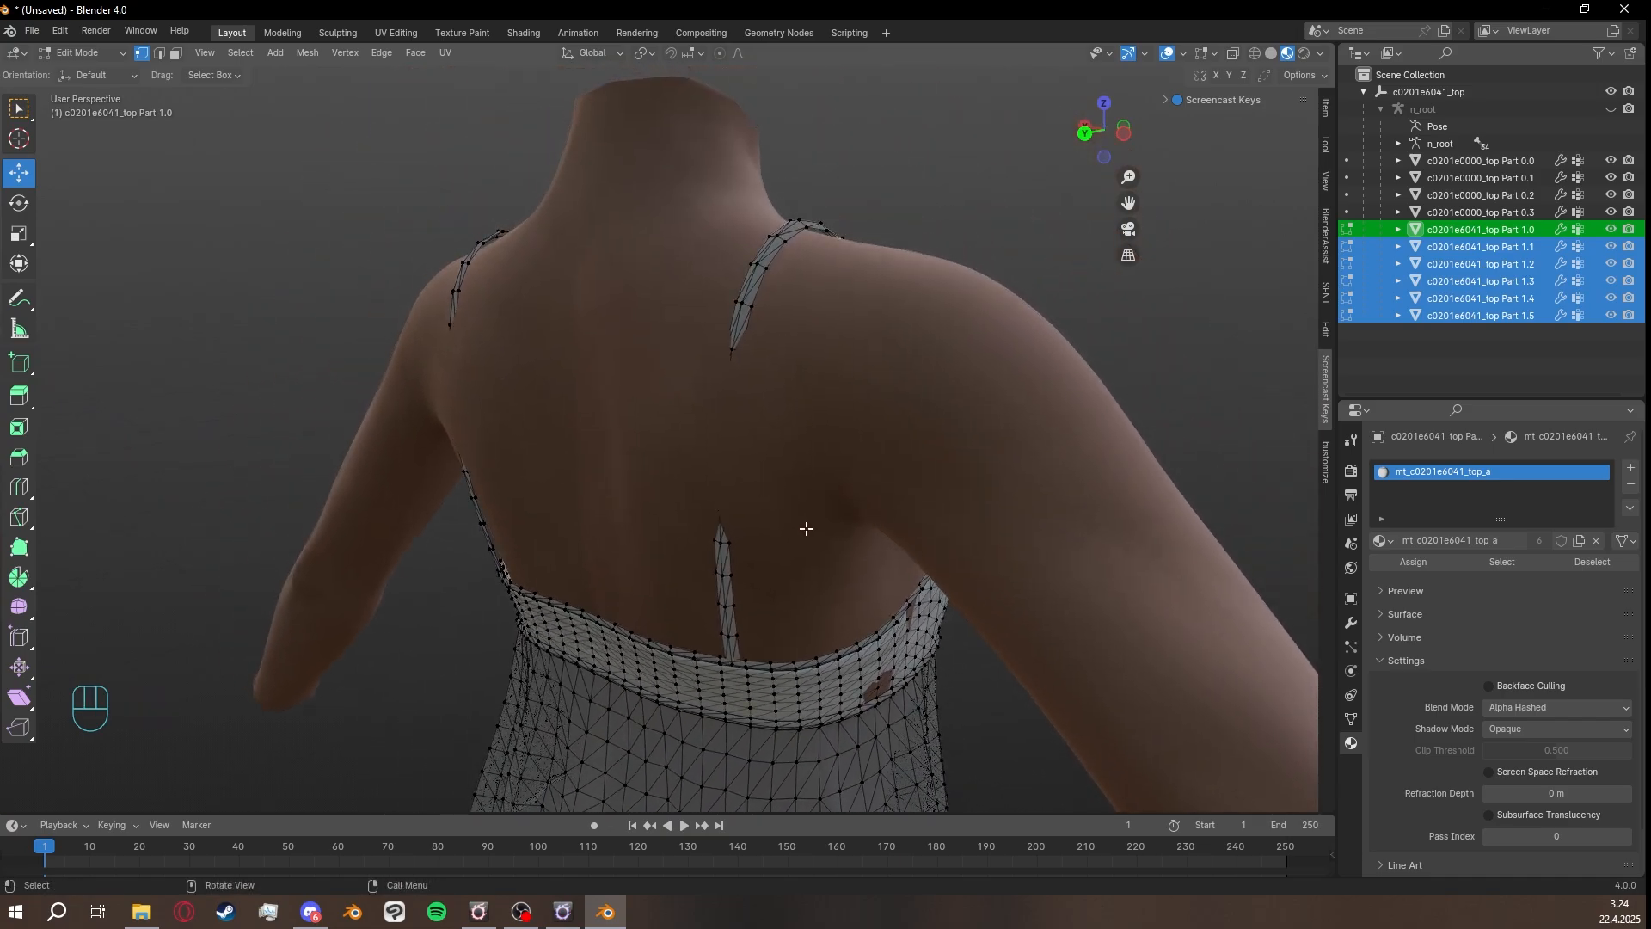
scroll(808, 528, "up", 4)
middle_click_drag(844, 472, 804, 478, "shift")
middle_click_drag(804, 478, 856, 511, "ctrl")
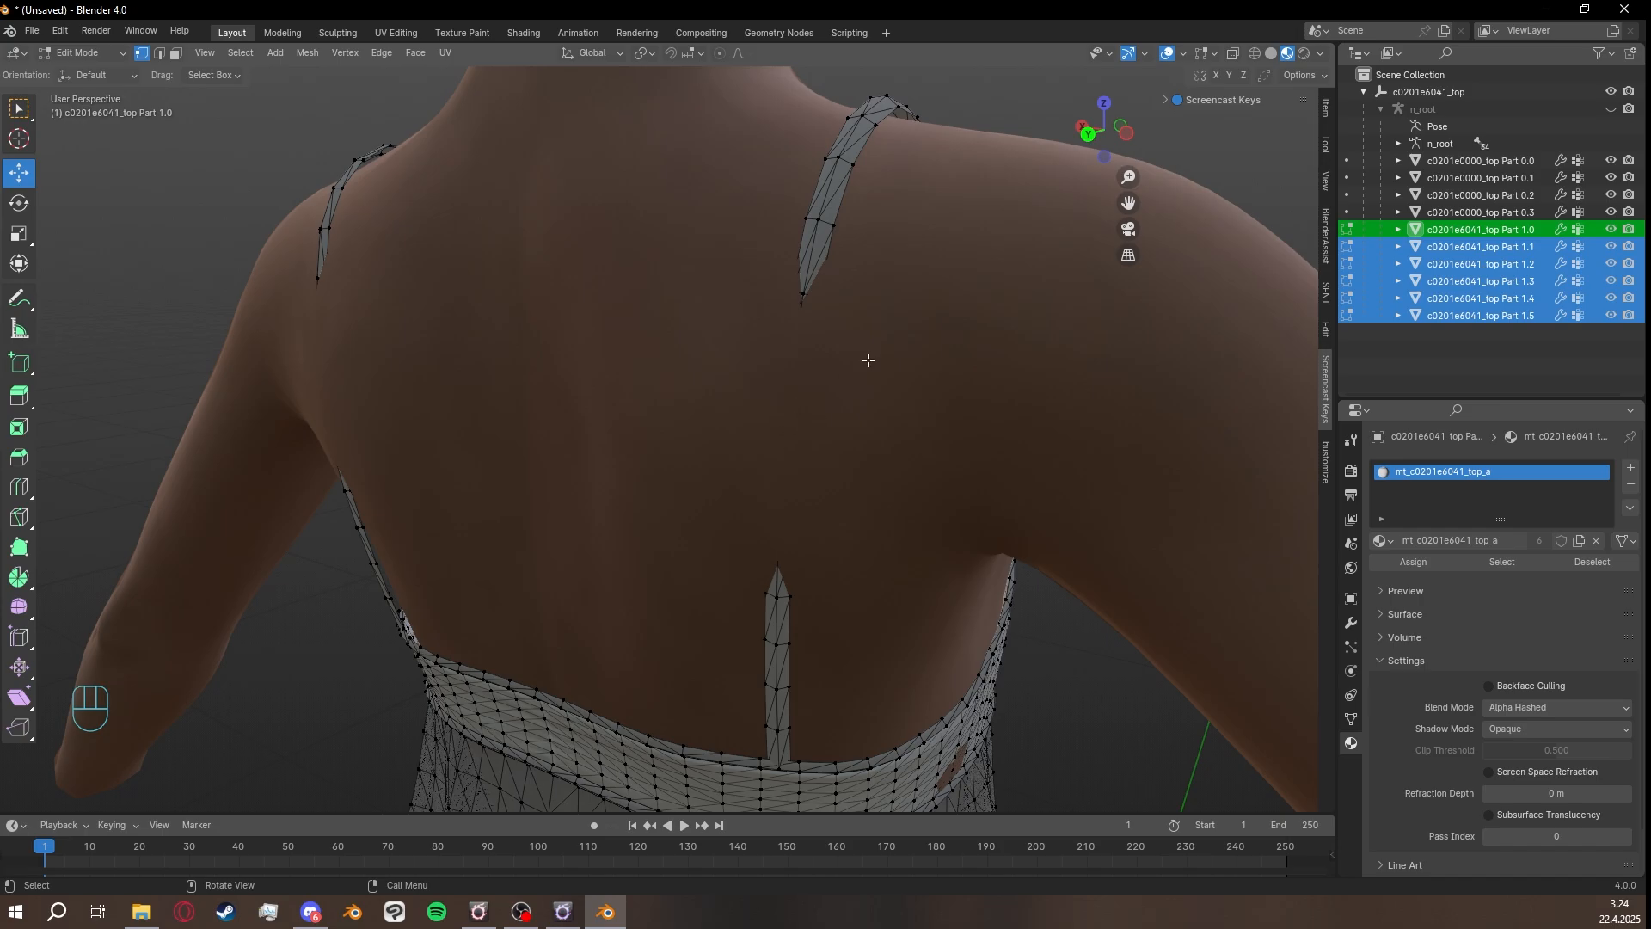
Switch the viewport to wireframe shading and select two neighbouring vertices on the back section of one shoulder strap.
left_click(1254, 54)
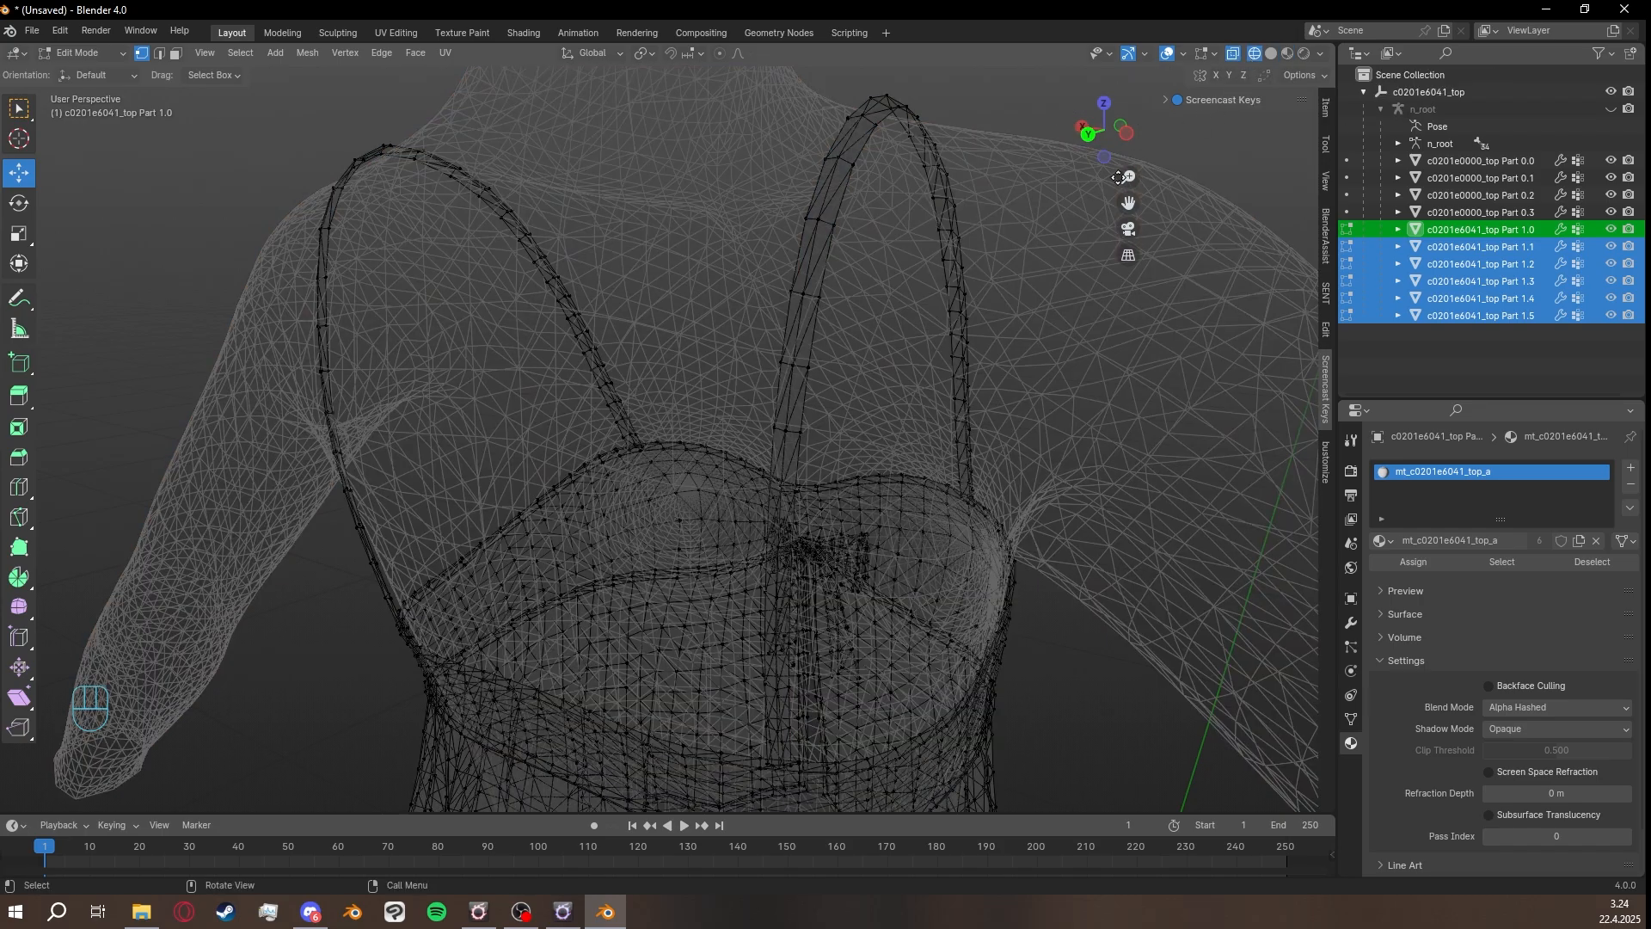
scroll(967, 325, "up", 2)
left_click(840, 326)
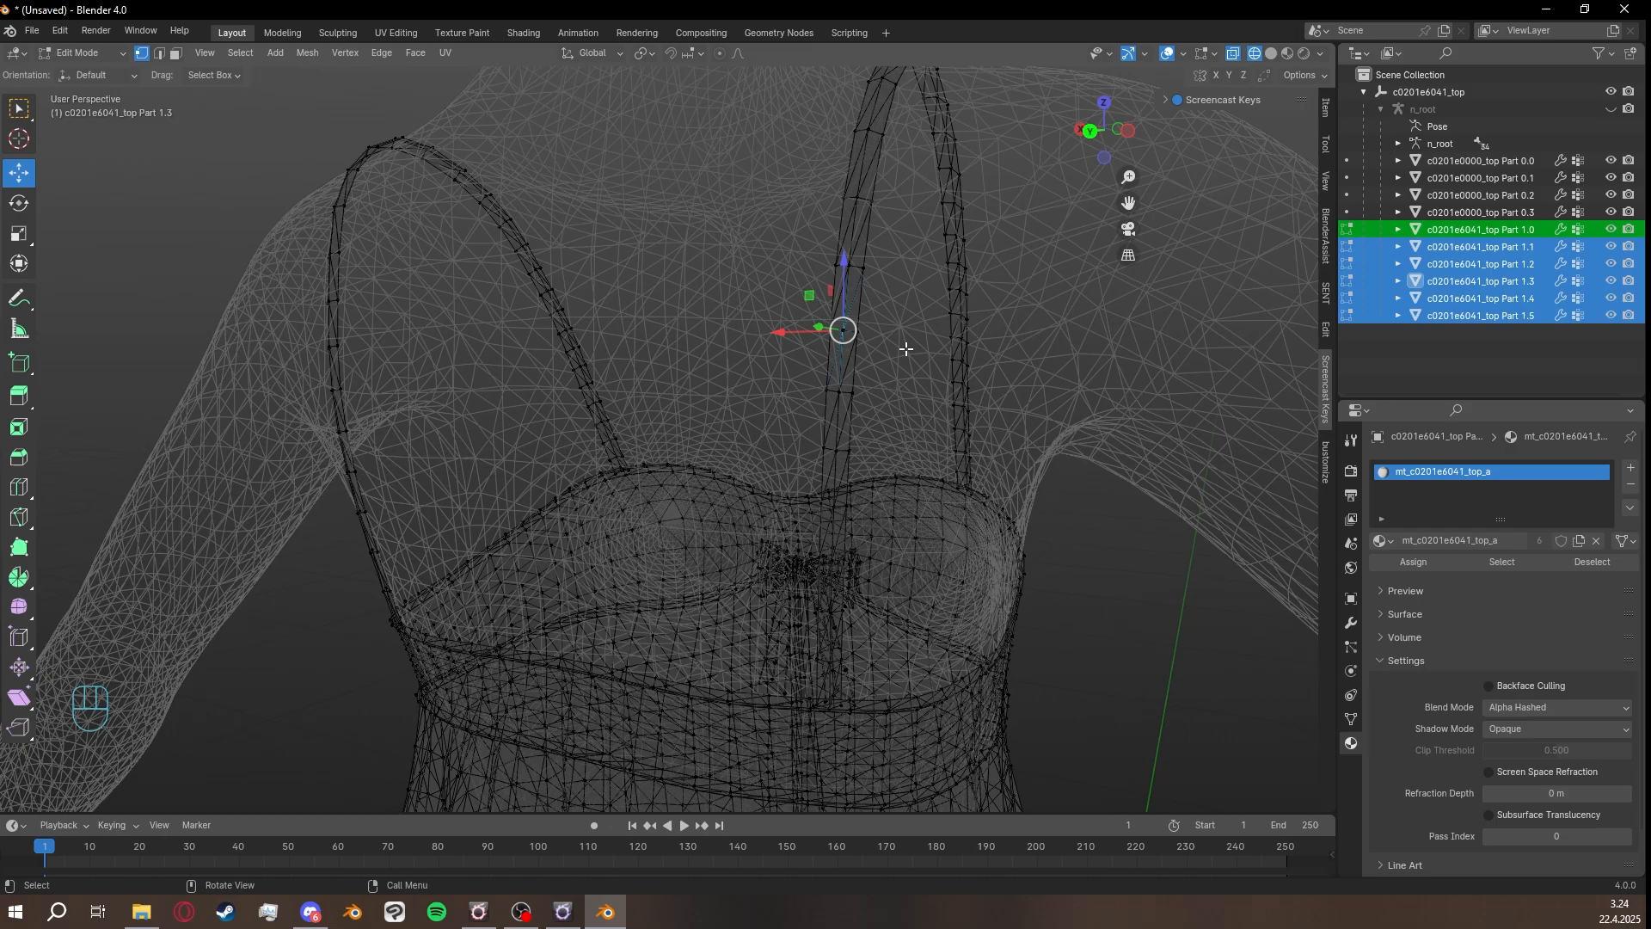
left_click(951, 358)
middle_click_drag(1024, 302, 1109, 404)
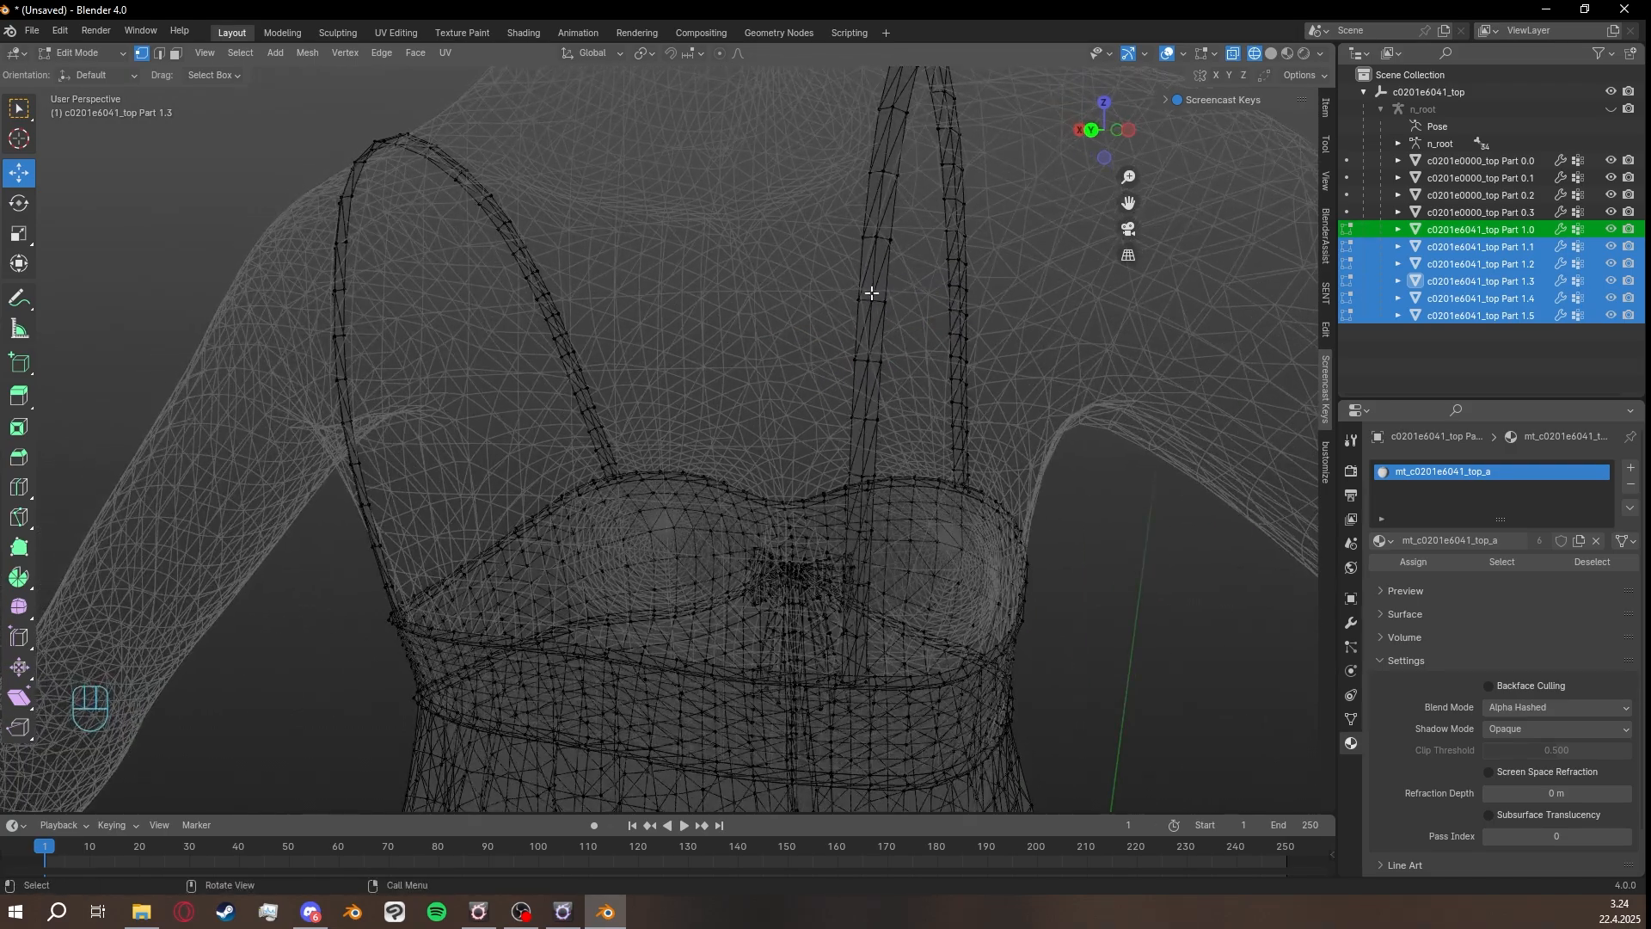
left_click(869, 295)
left_click(868, 359, "shift")
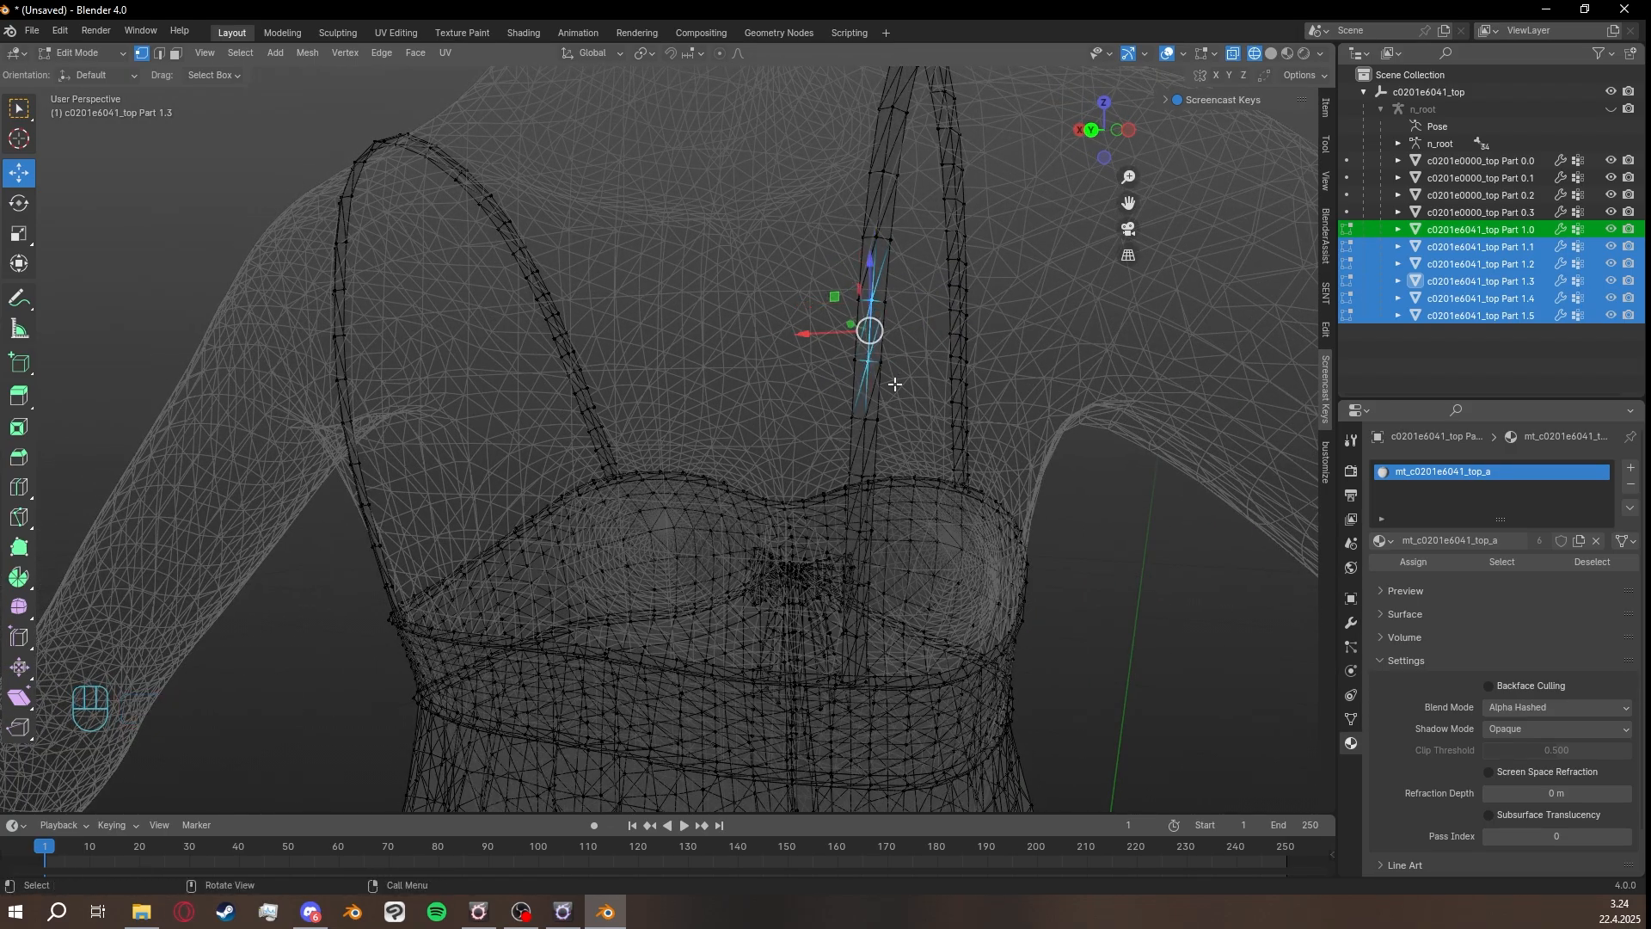
middle_click_drag(891, 383, 995, 287)
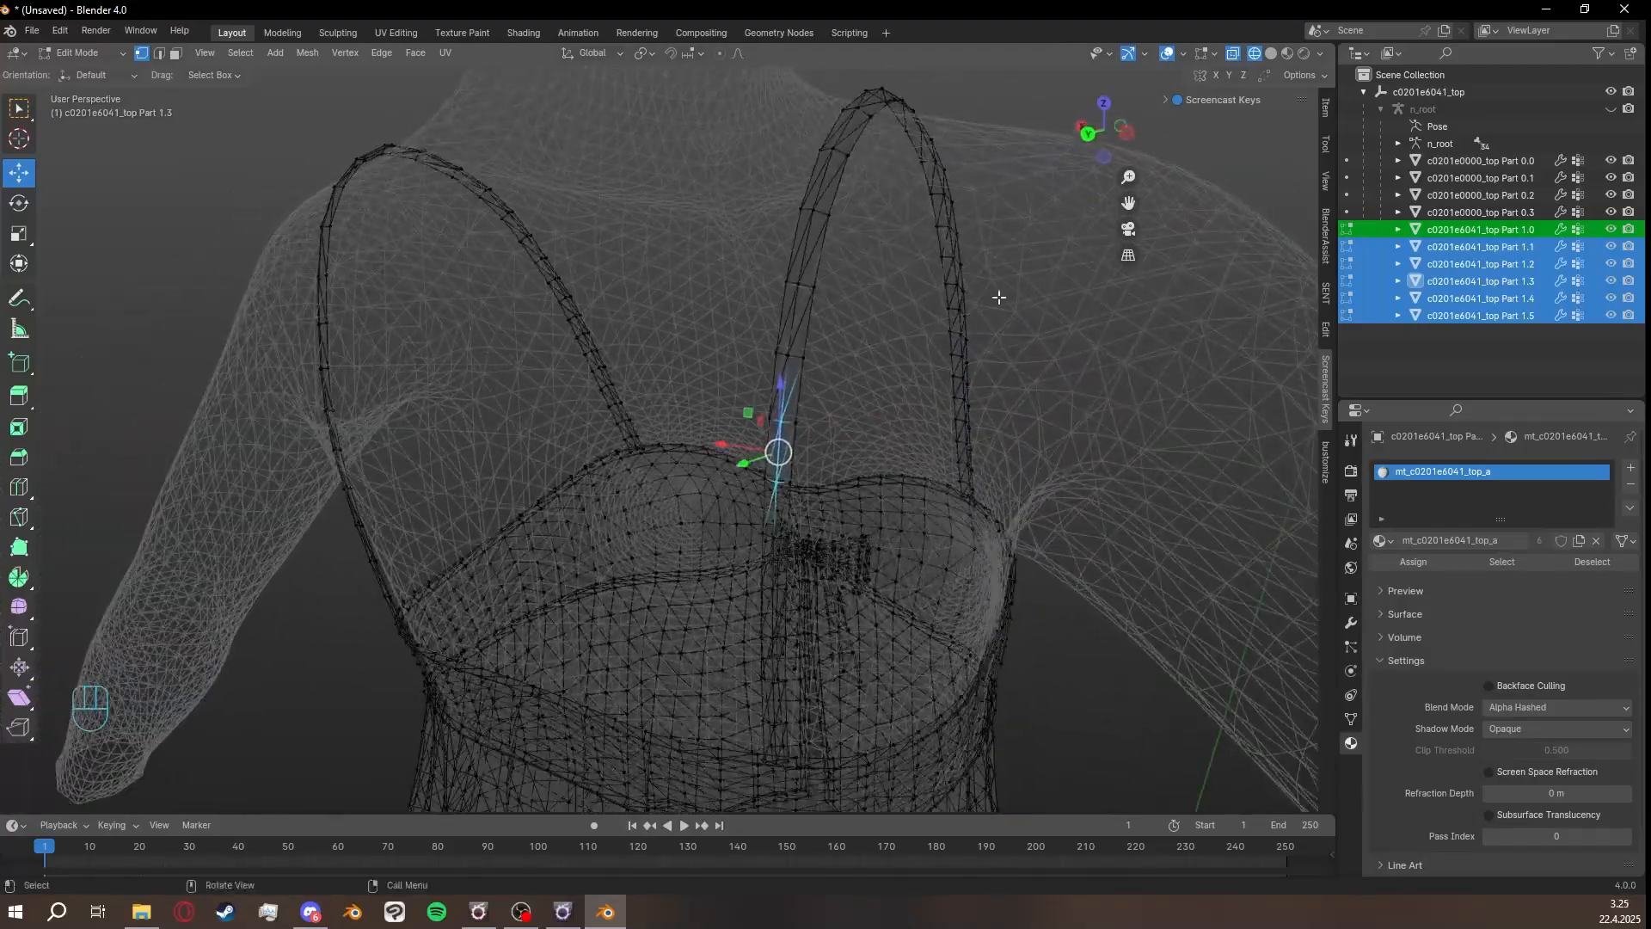
Turn on X-axis mirror editing, try moving the two selected strap vertices, and undo the move.
left_click(1215, 75)
left_click_drag(764, 475, 730, 438, "ctrl")
key("ctrl+z")
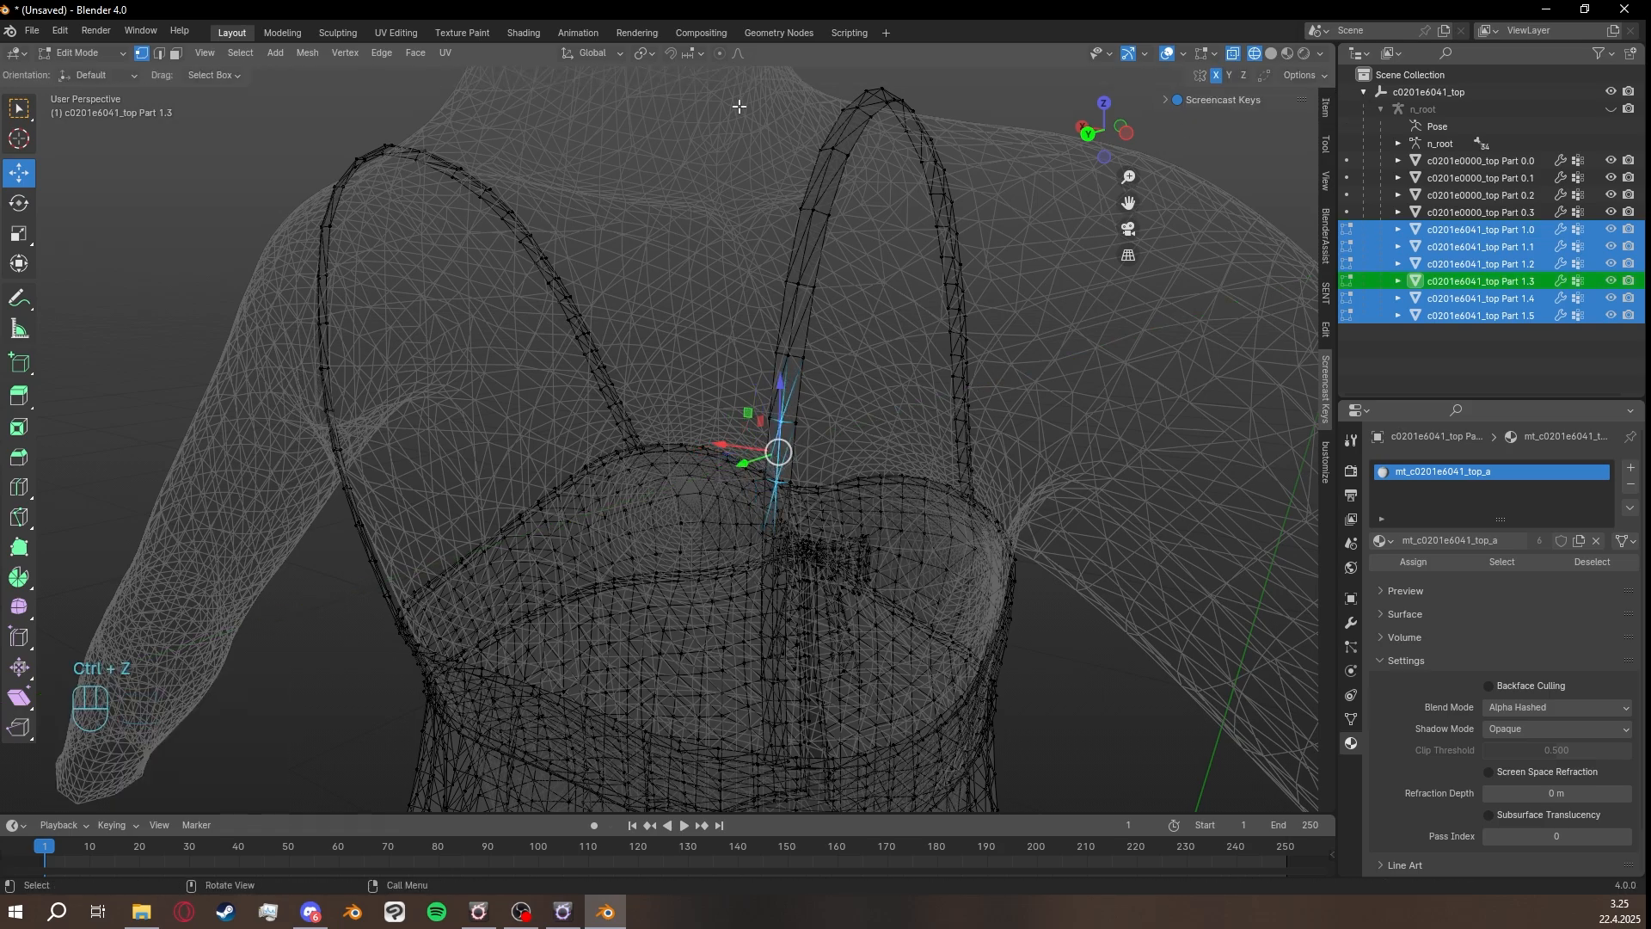
Turn on proportional editing, try moving the two selected strap vertices about 0.011 m along Y, and undo the move.
left_click(720, 54)
left_click_drag(745, 469, 727, 472)
middle_click_drag(756, 430, 810, 390)
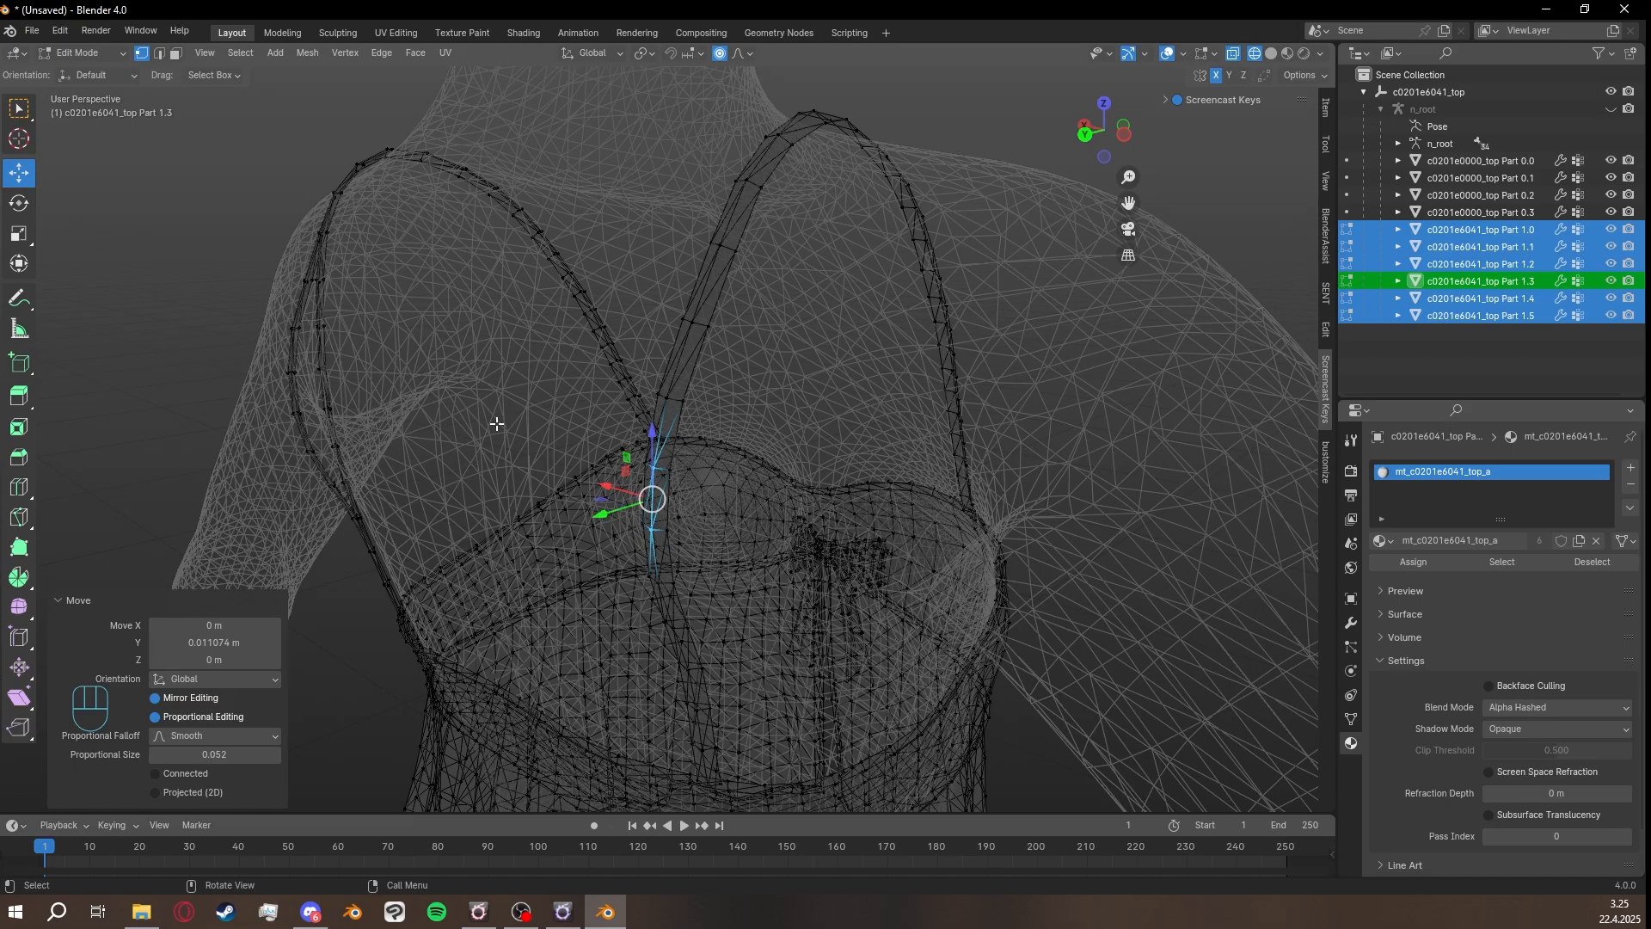
mouse_move(470, 417)
middle_mouse_down()
mouse_move(441, 419)
mouse_move(495, 421)
middle_mouse_up()
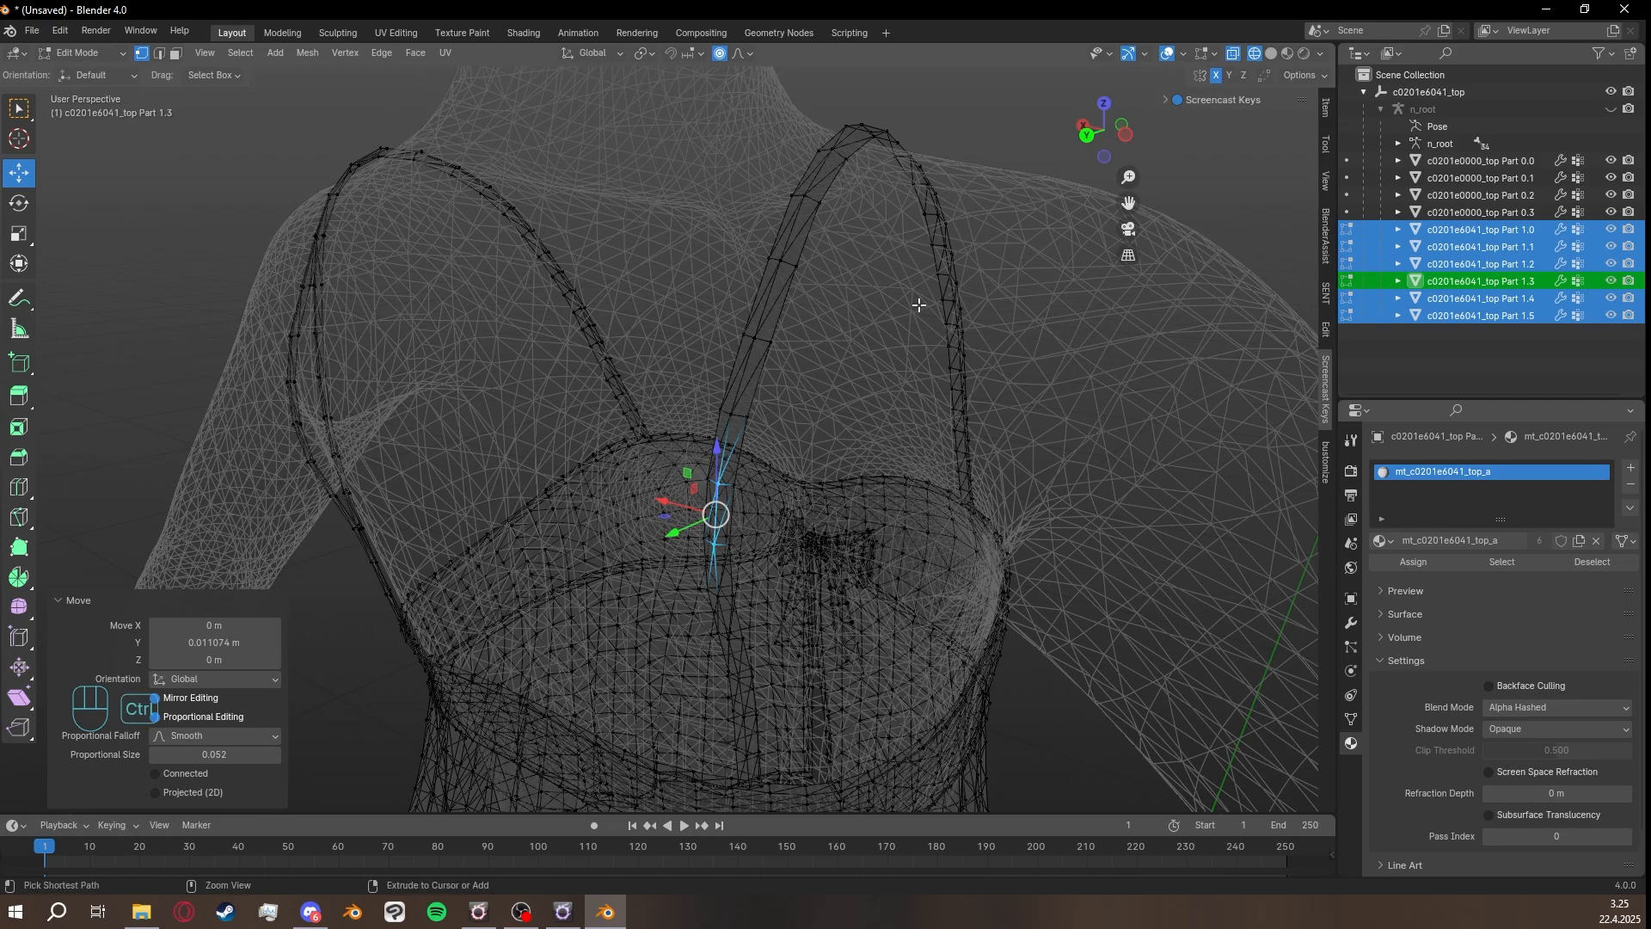
key("ctrl+z")
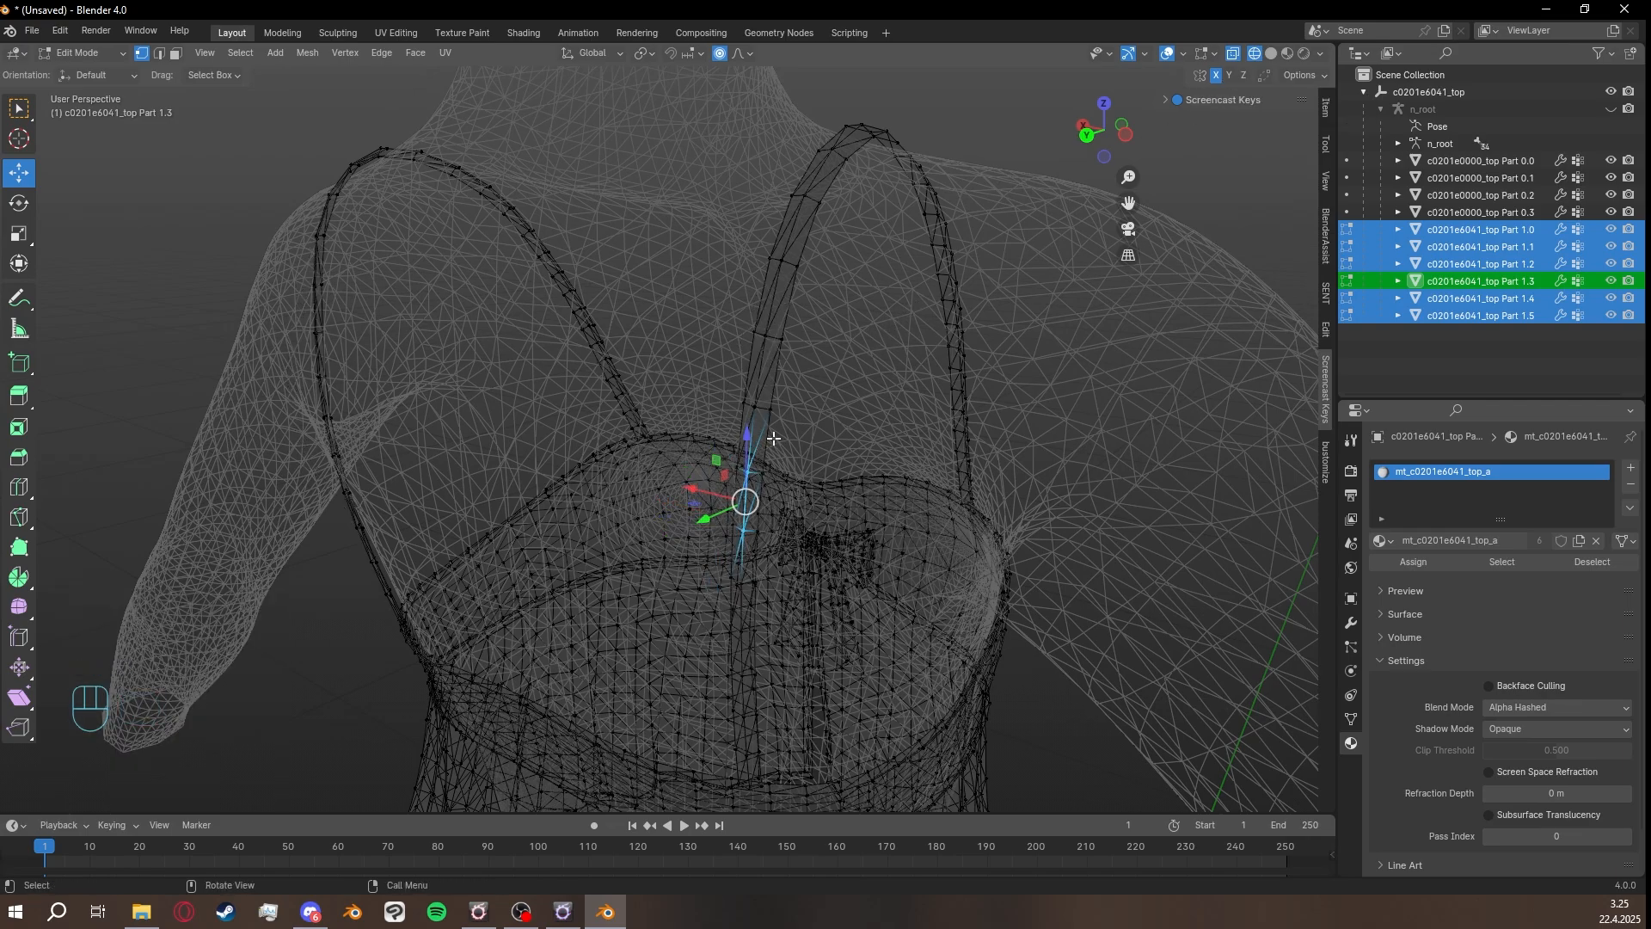
Turn off X-axis mirror editing and compare the back sections of both shoulder straps.
middle_click_drag(773, 439, 885, 449)
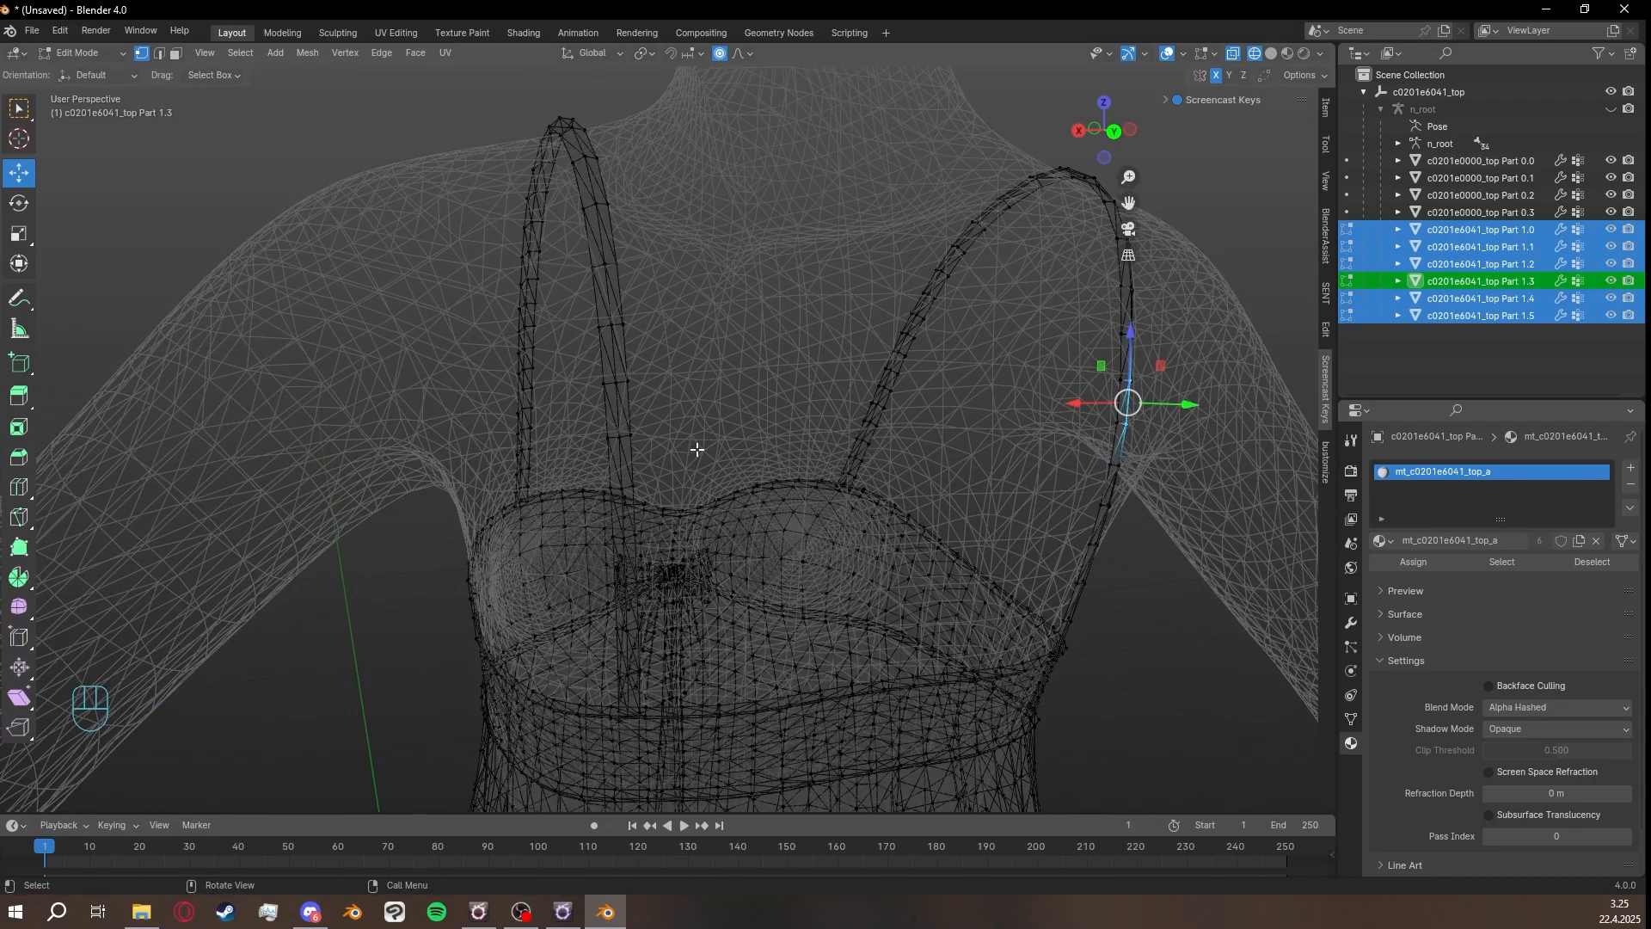
middle_click_drag(697, 449, 582, 476)
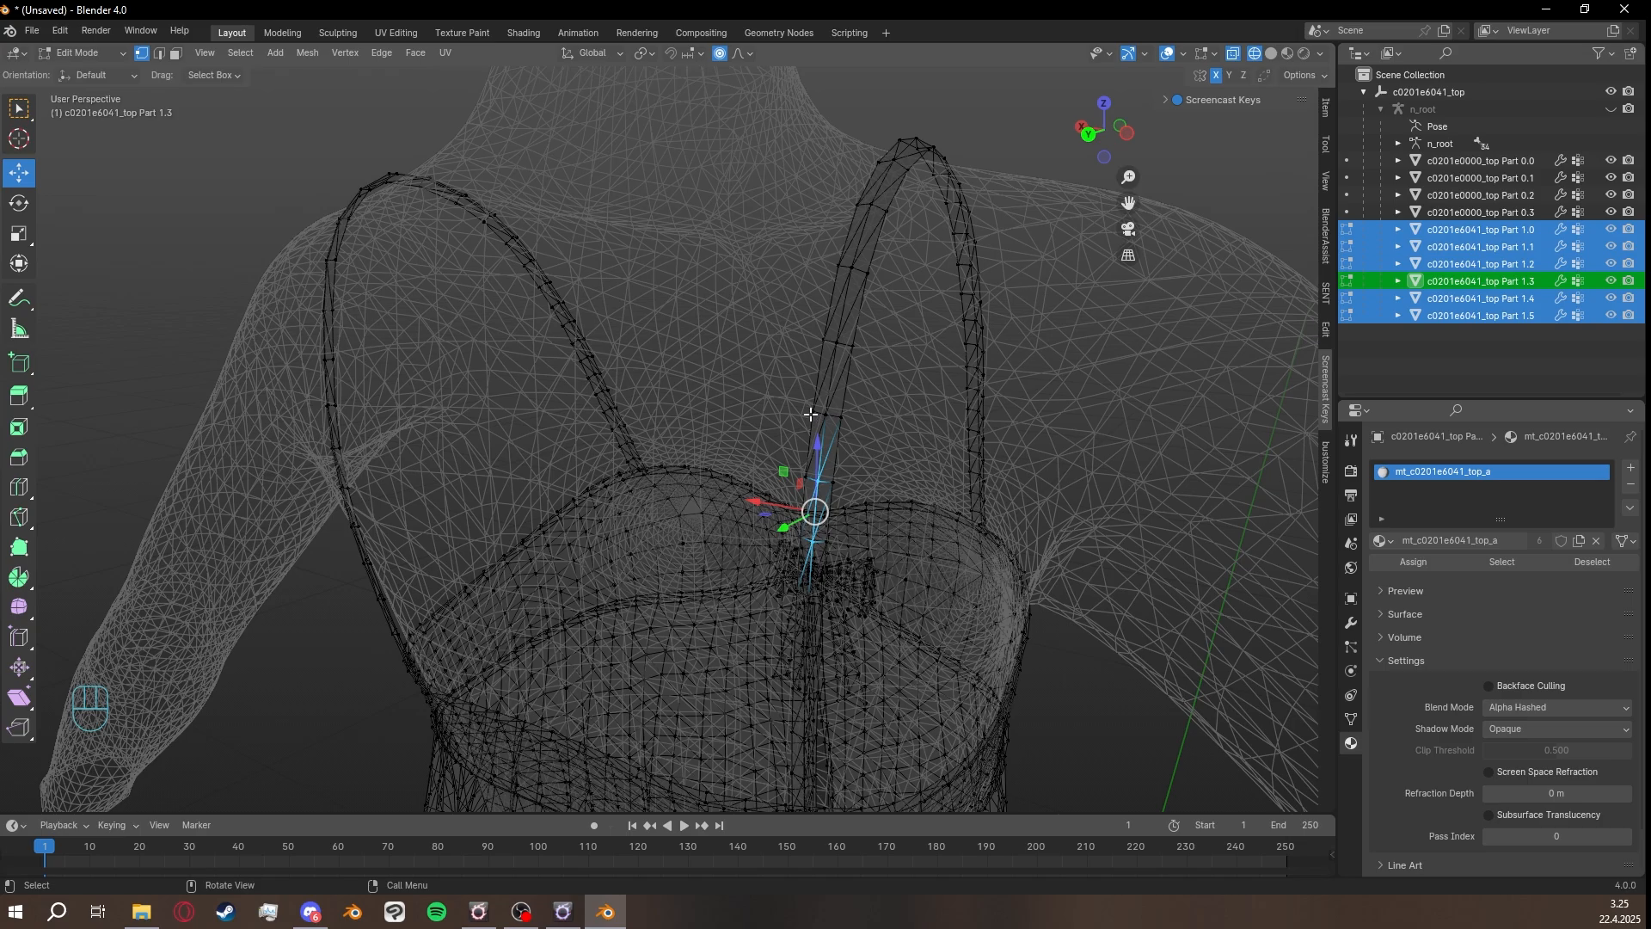
middle_click_drag(701, 429, 753, 418)
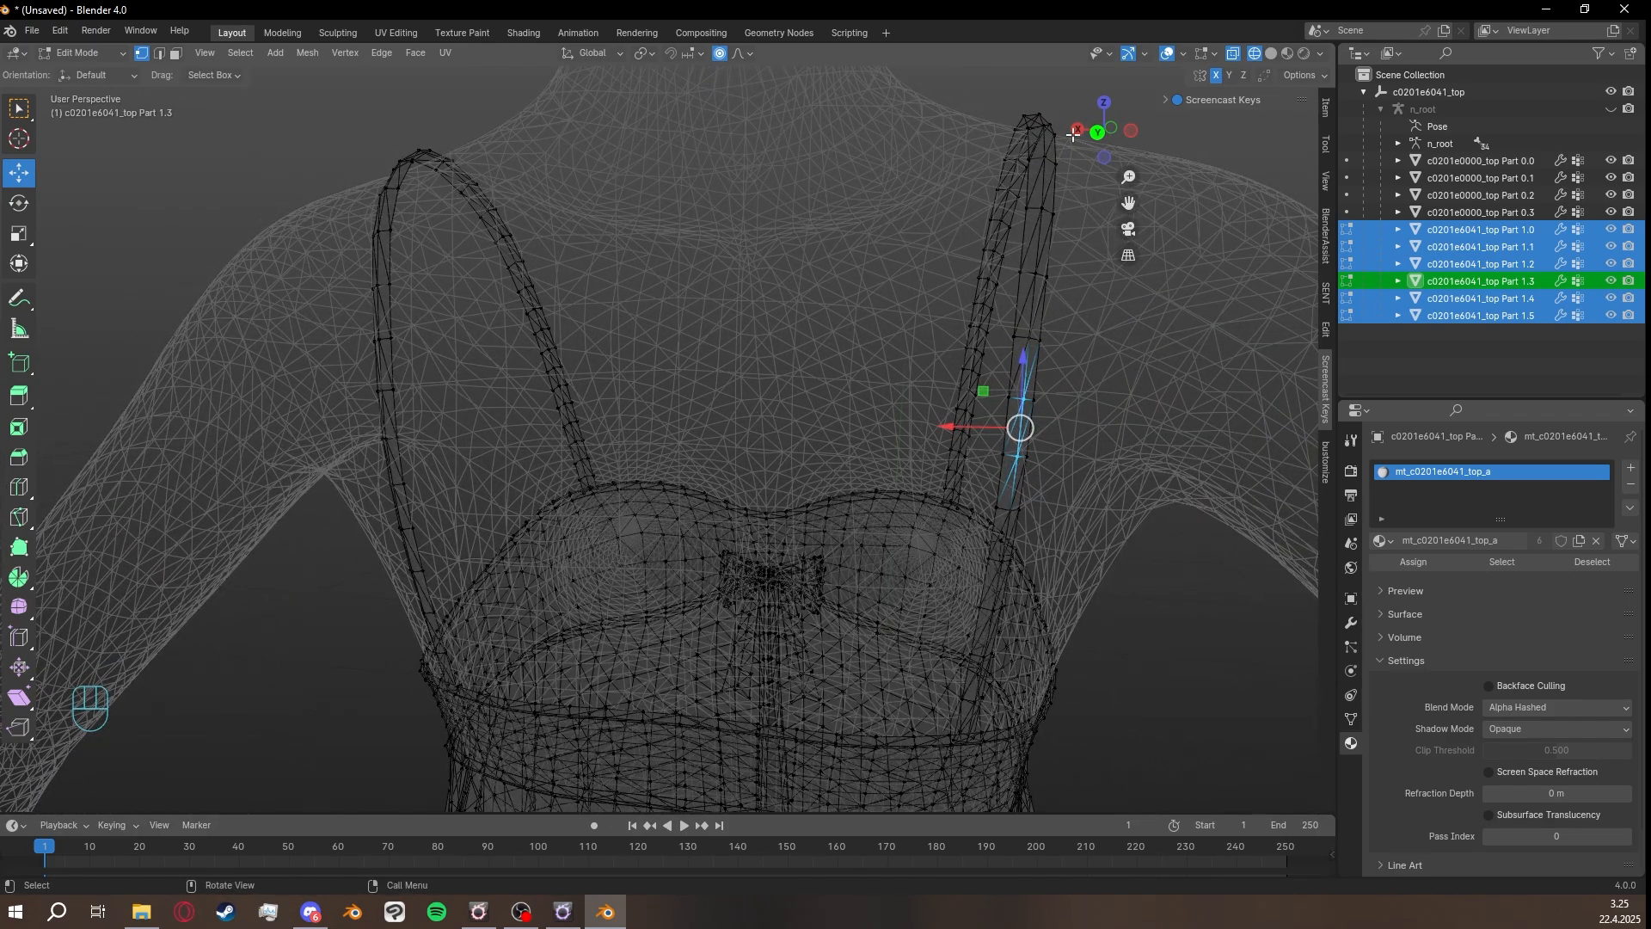
left_click(1216, 75)
middle_click_drag(655, 339, 724, 439)
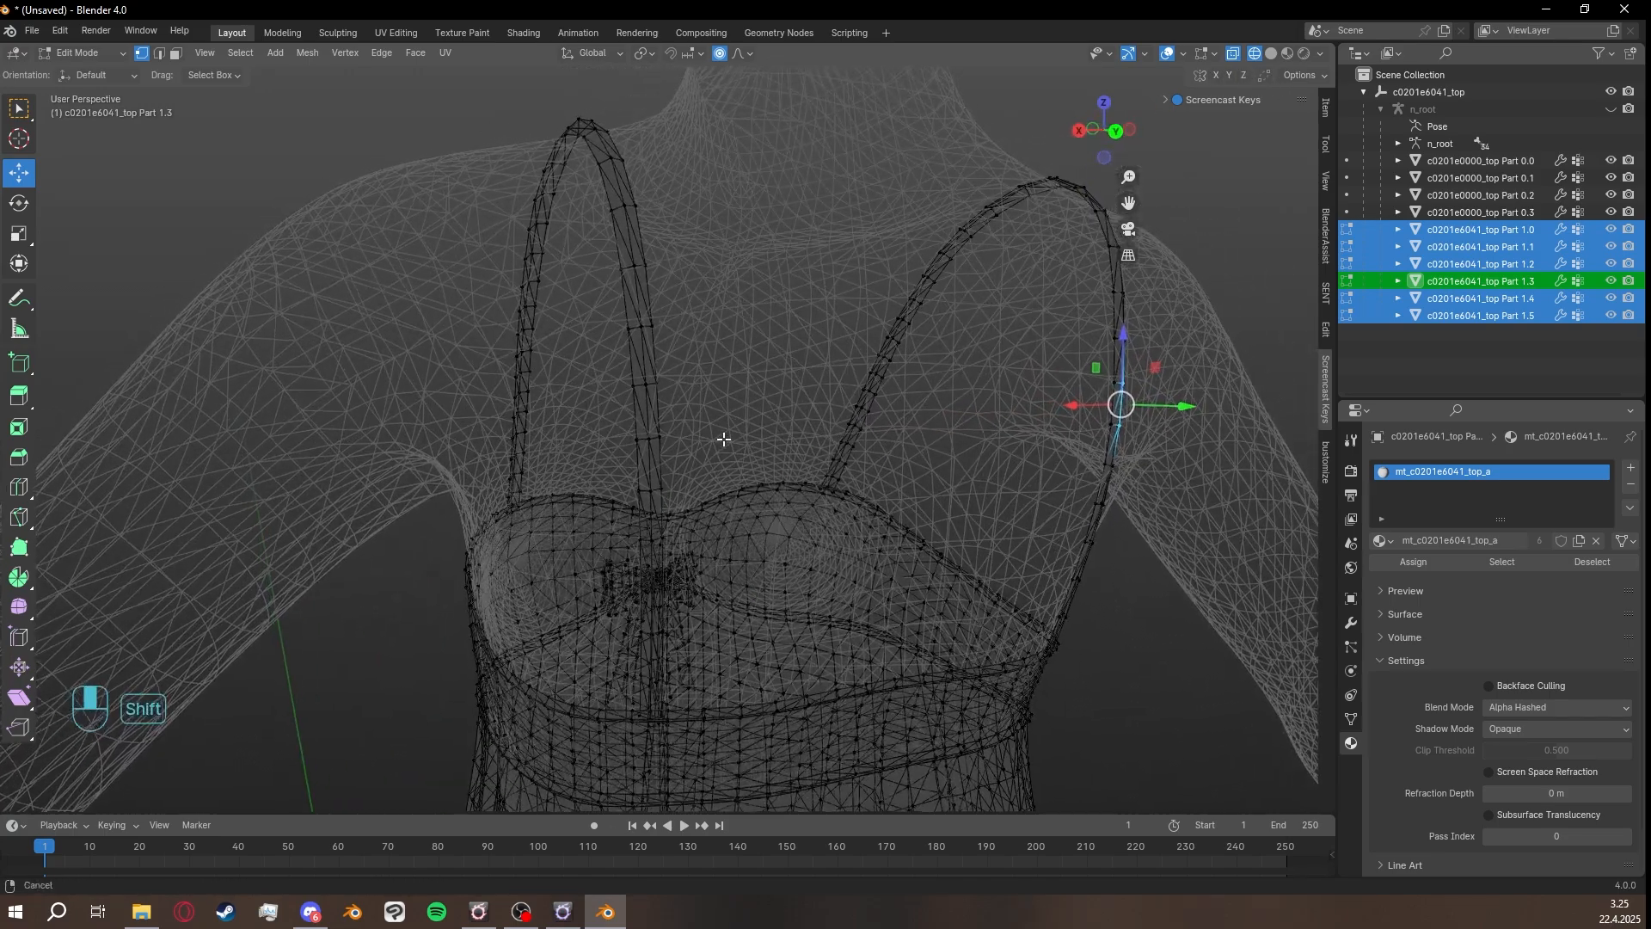
scroll(733, 401, "up", 2)
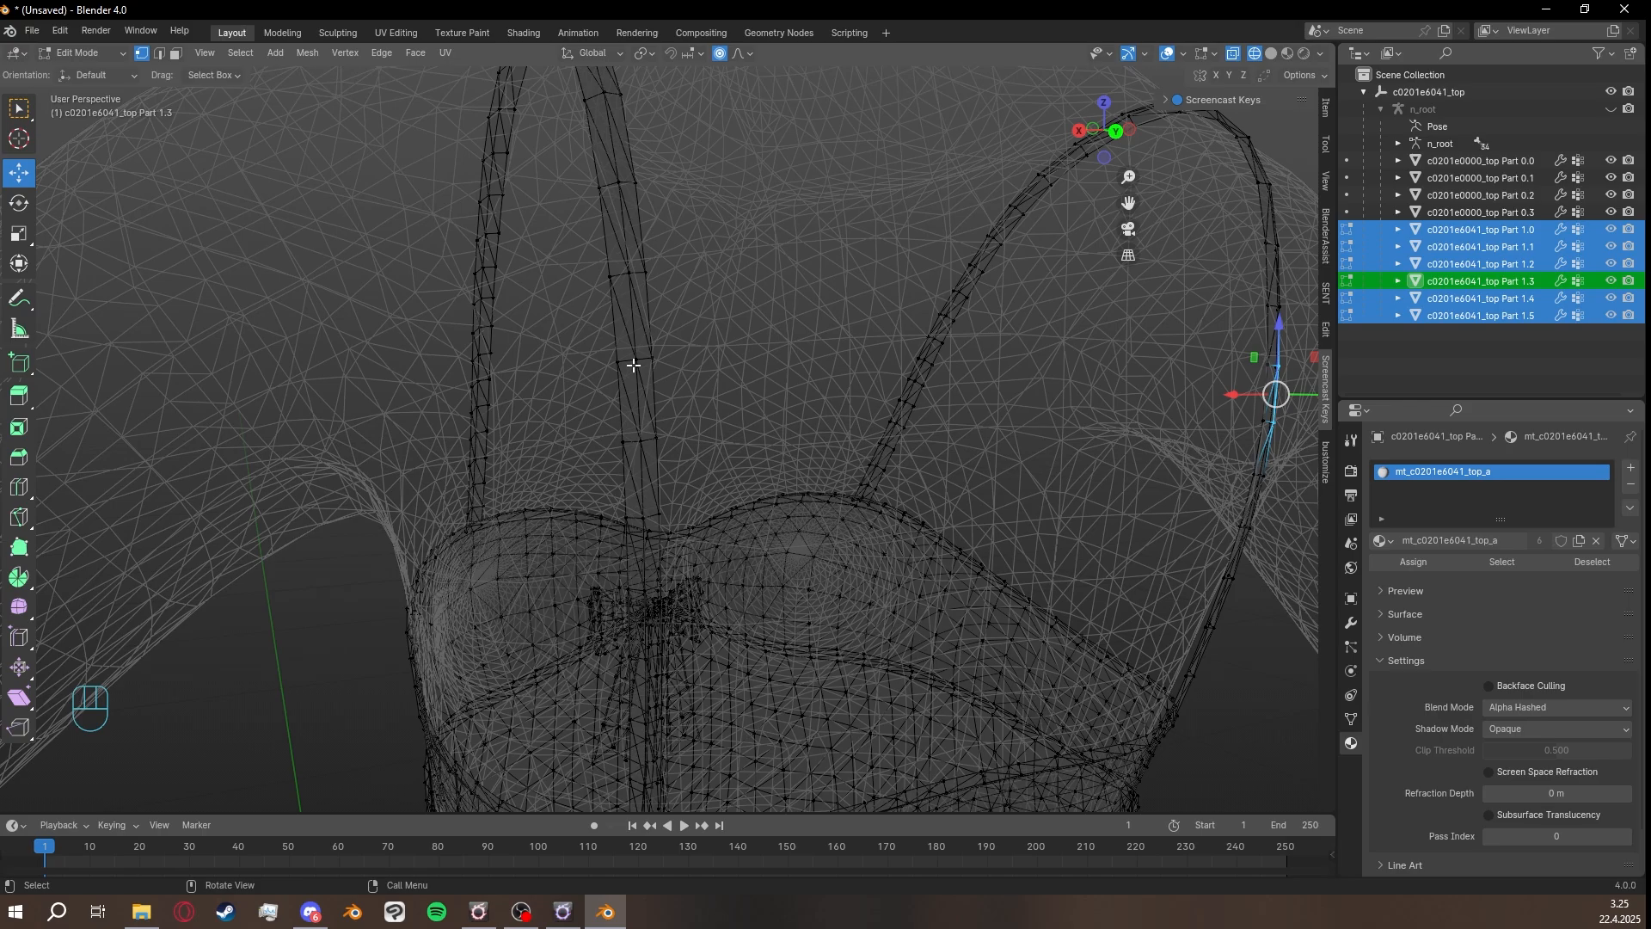
middle_click_drag(707, 351, 810, 298)
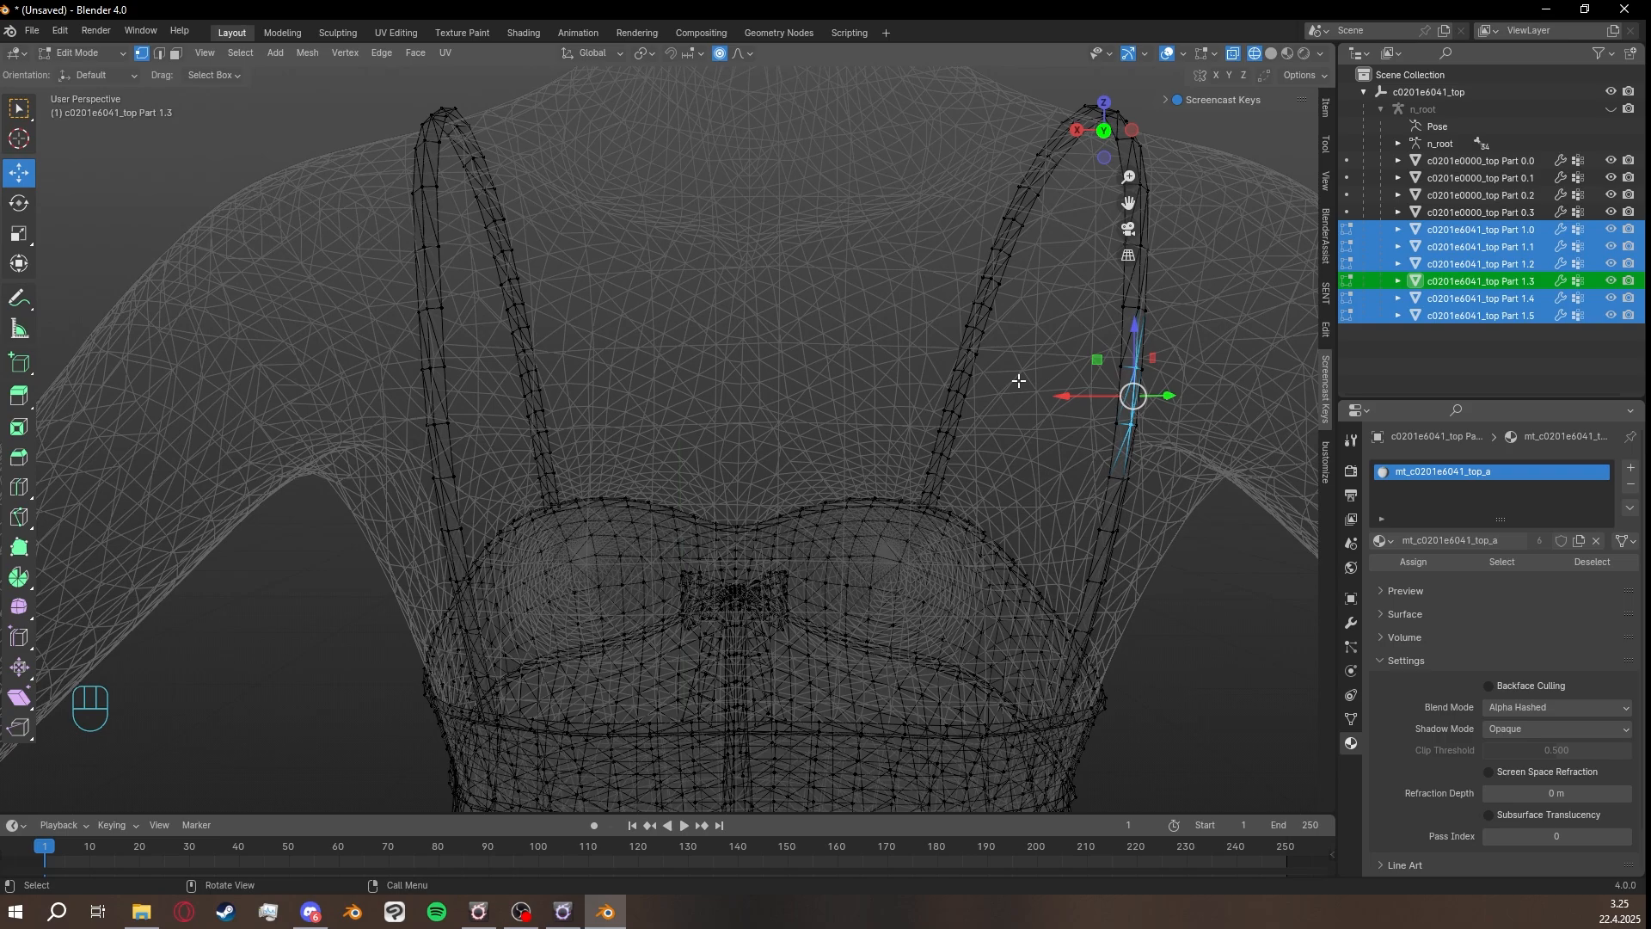
Check the shoulder straps against the body in the left, top and front orthographic views.
left_click(1133, 130)
scroll(921, 376, "up", 8)
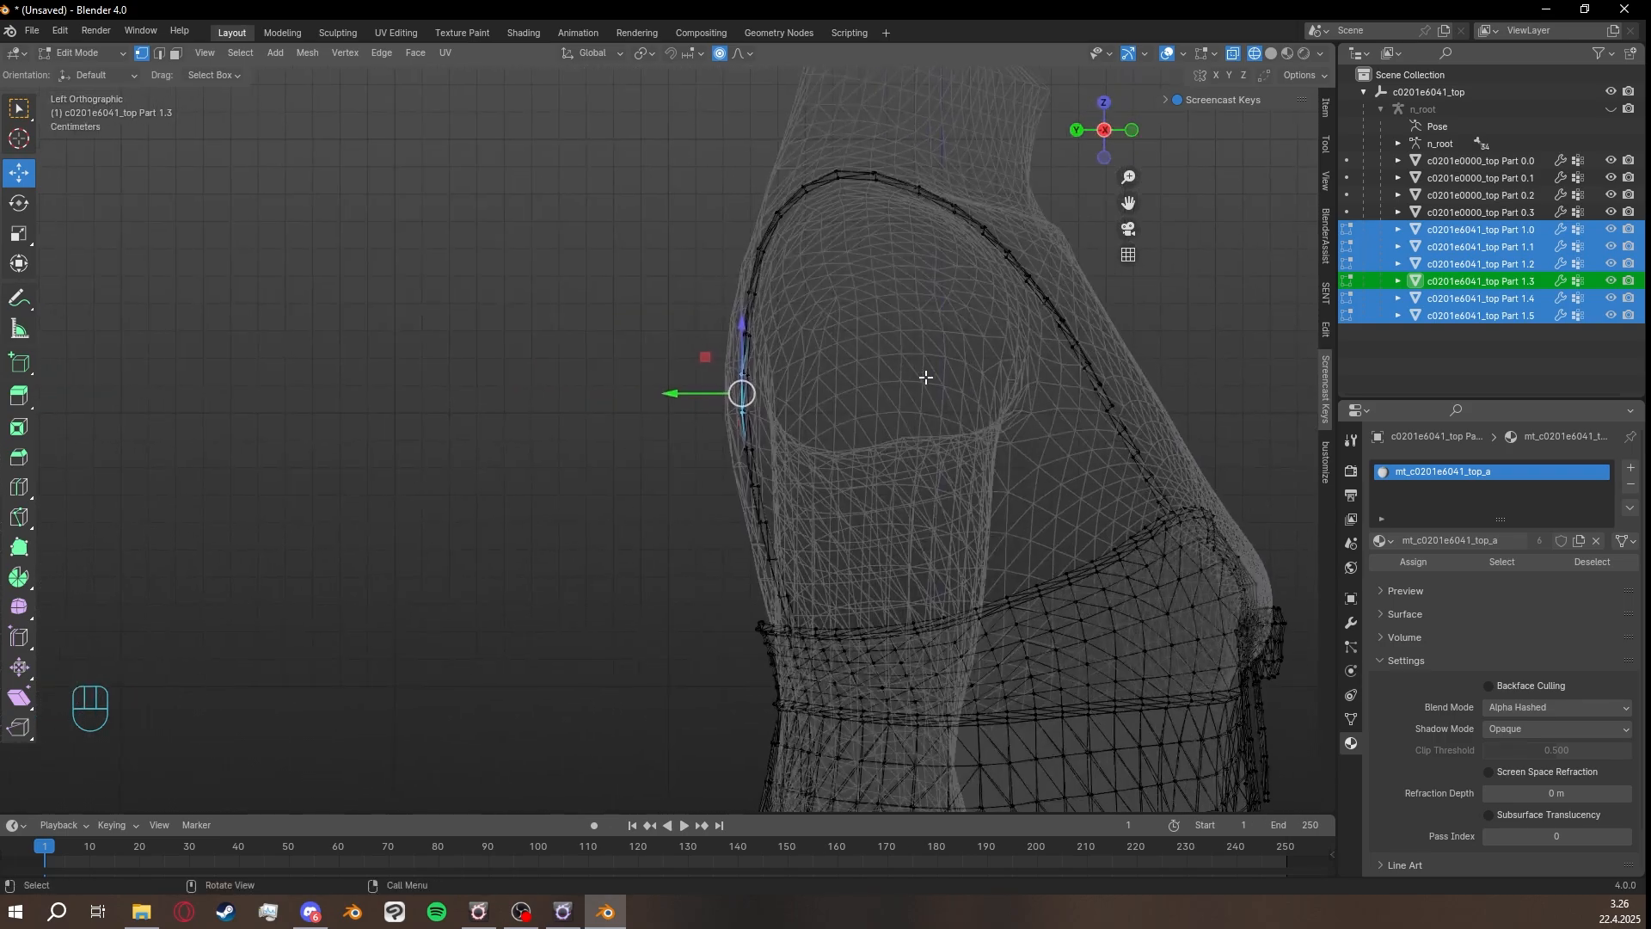
scroll(785, 488, "up", 1)
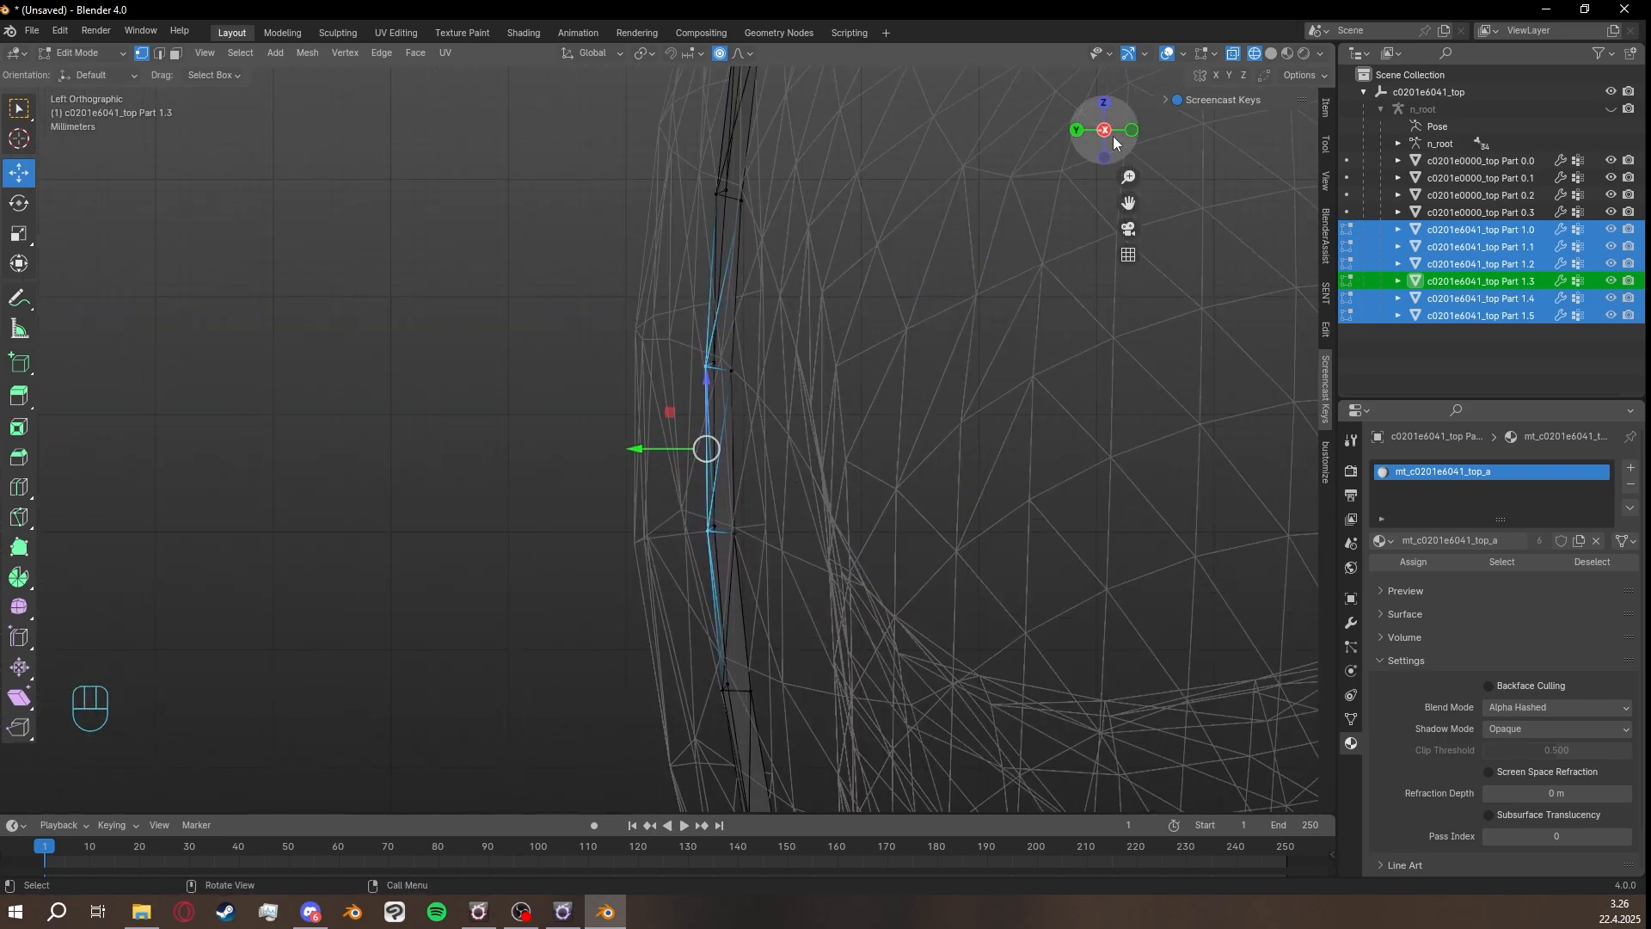
left_click(1079, 131)
left_click(1131, 130)
left_click(1104, 103)
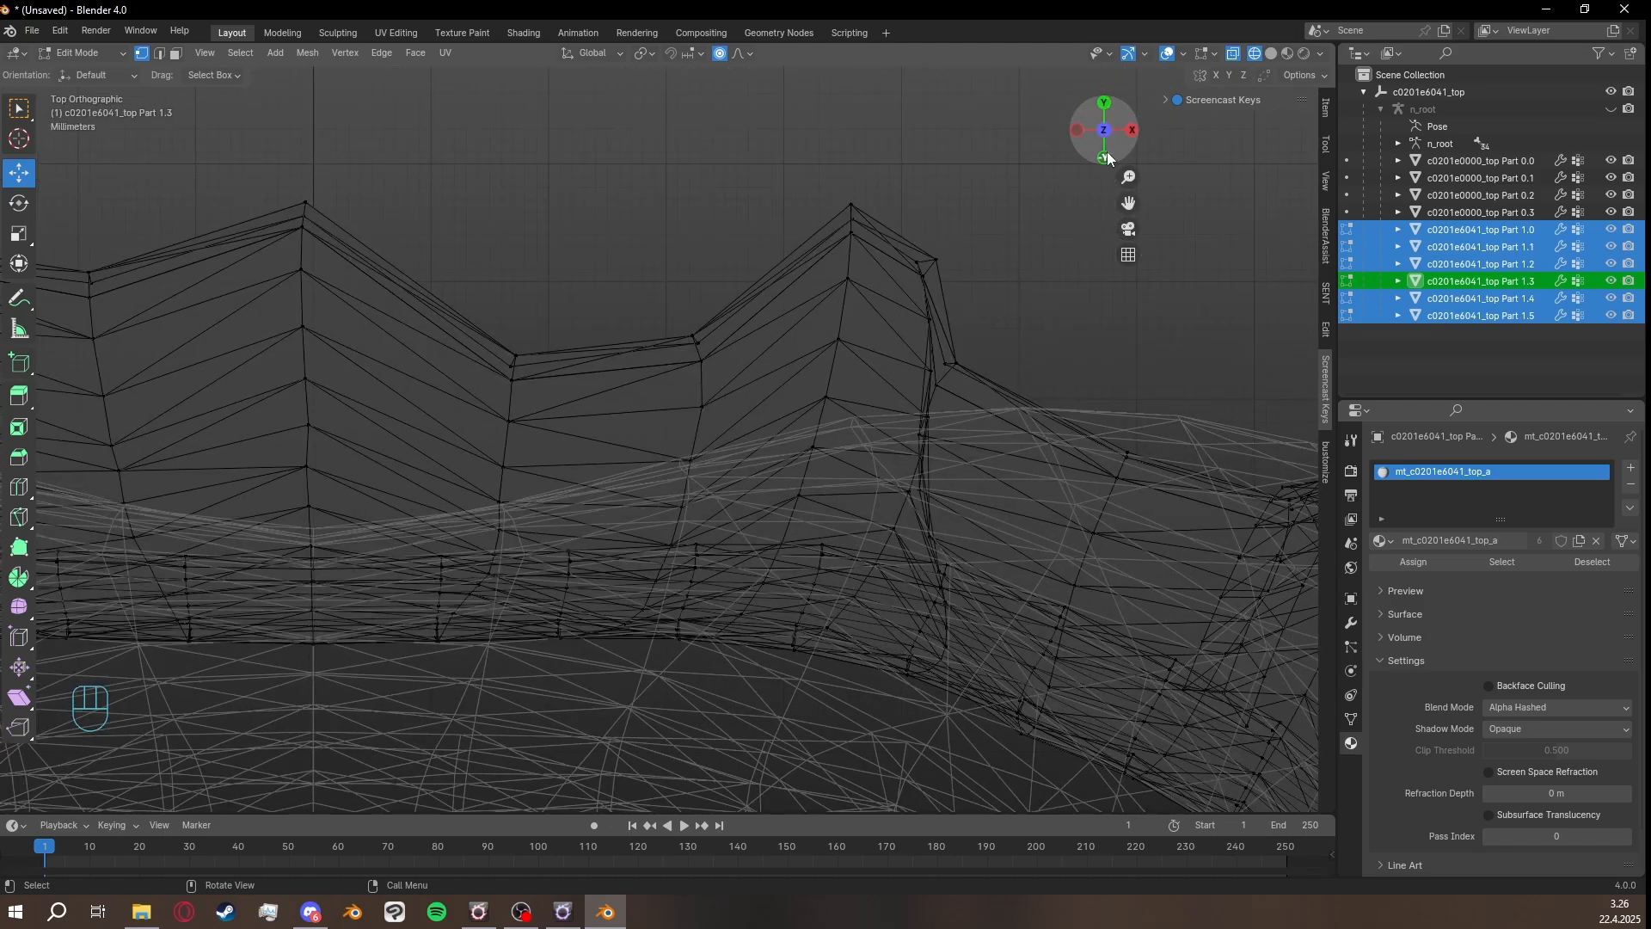
left_click(1104, 158)
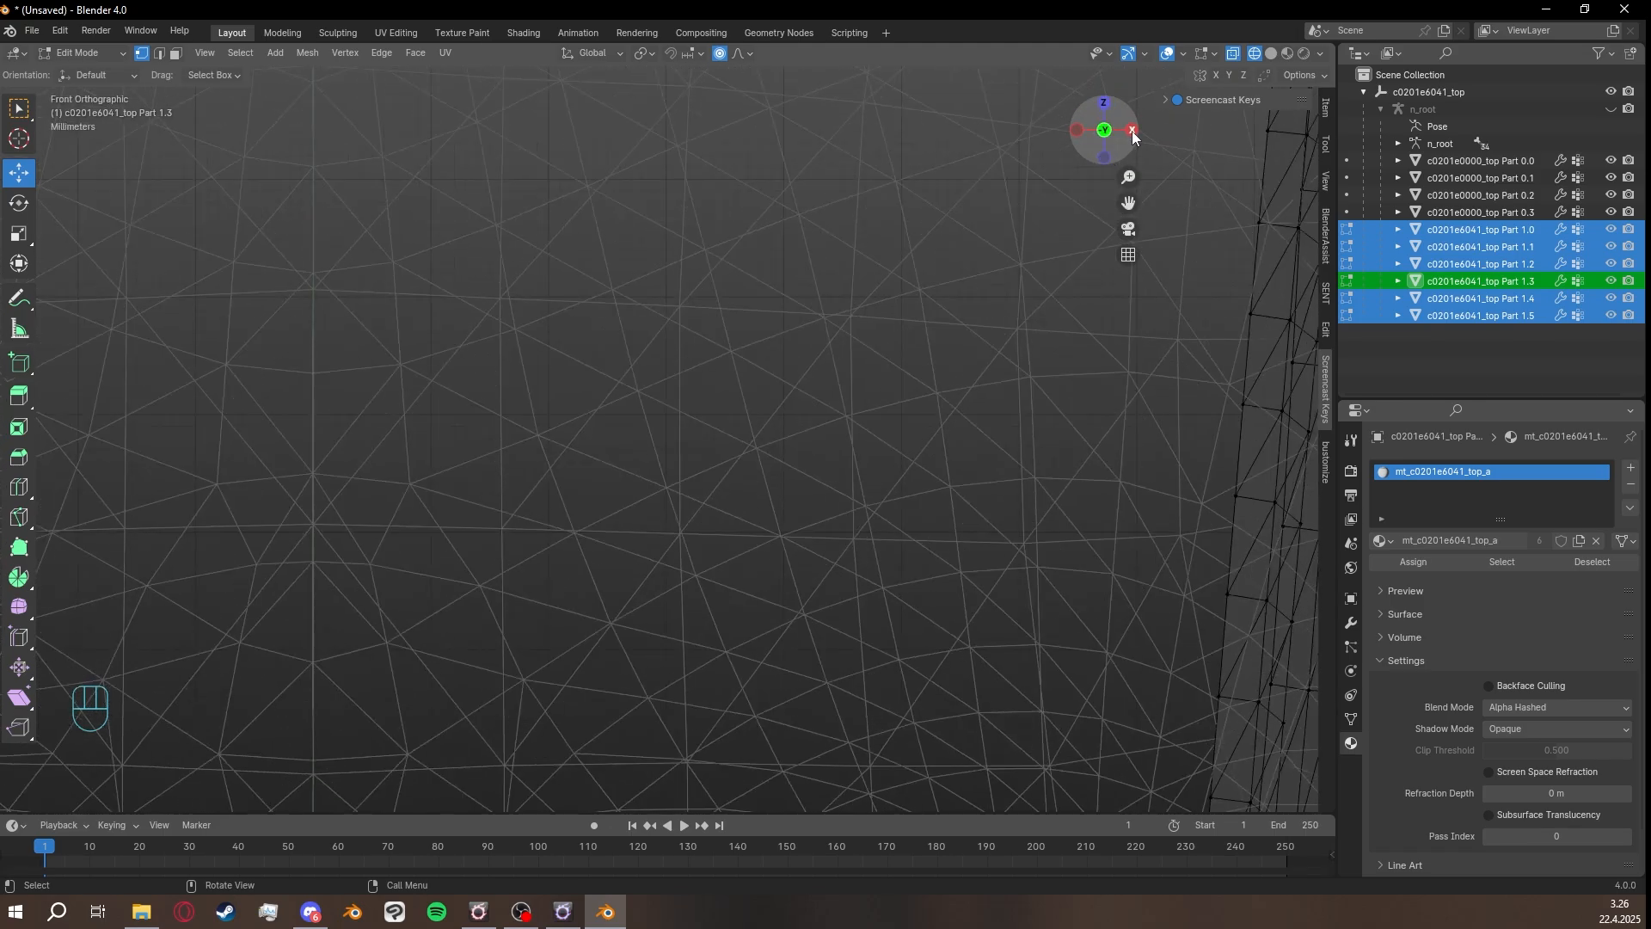
left_click(1134, 137)
left_click(1104, 130)
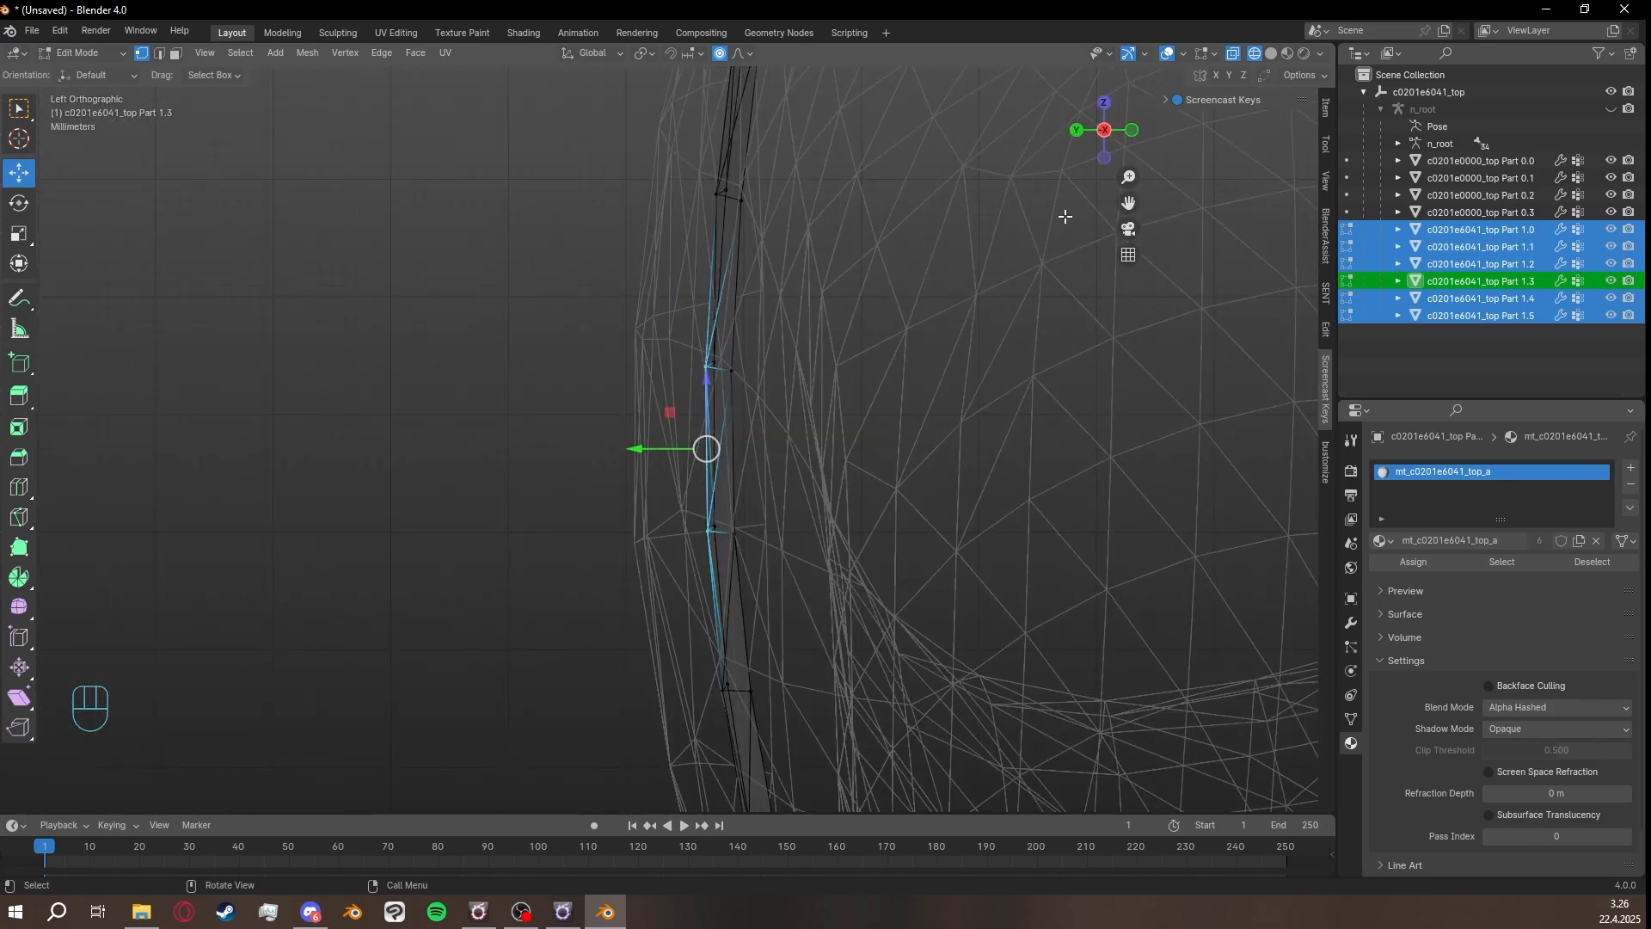
From the left orthographic view, box-select two neighbouring levels of outer vertices on the back sections of both shoulder straps.
left_click_drag(1101, 143, 923, 438)
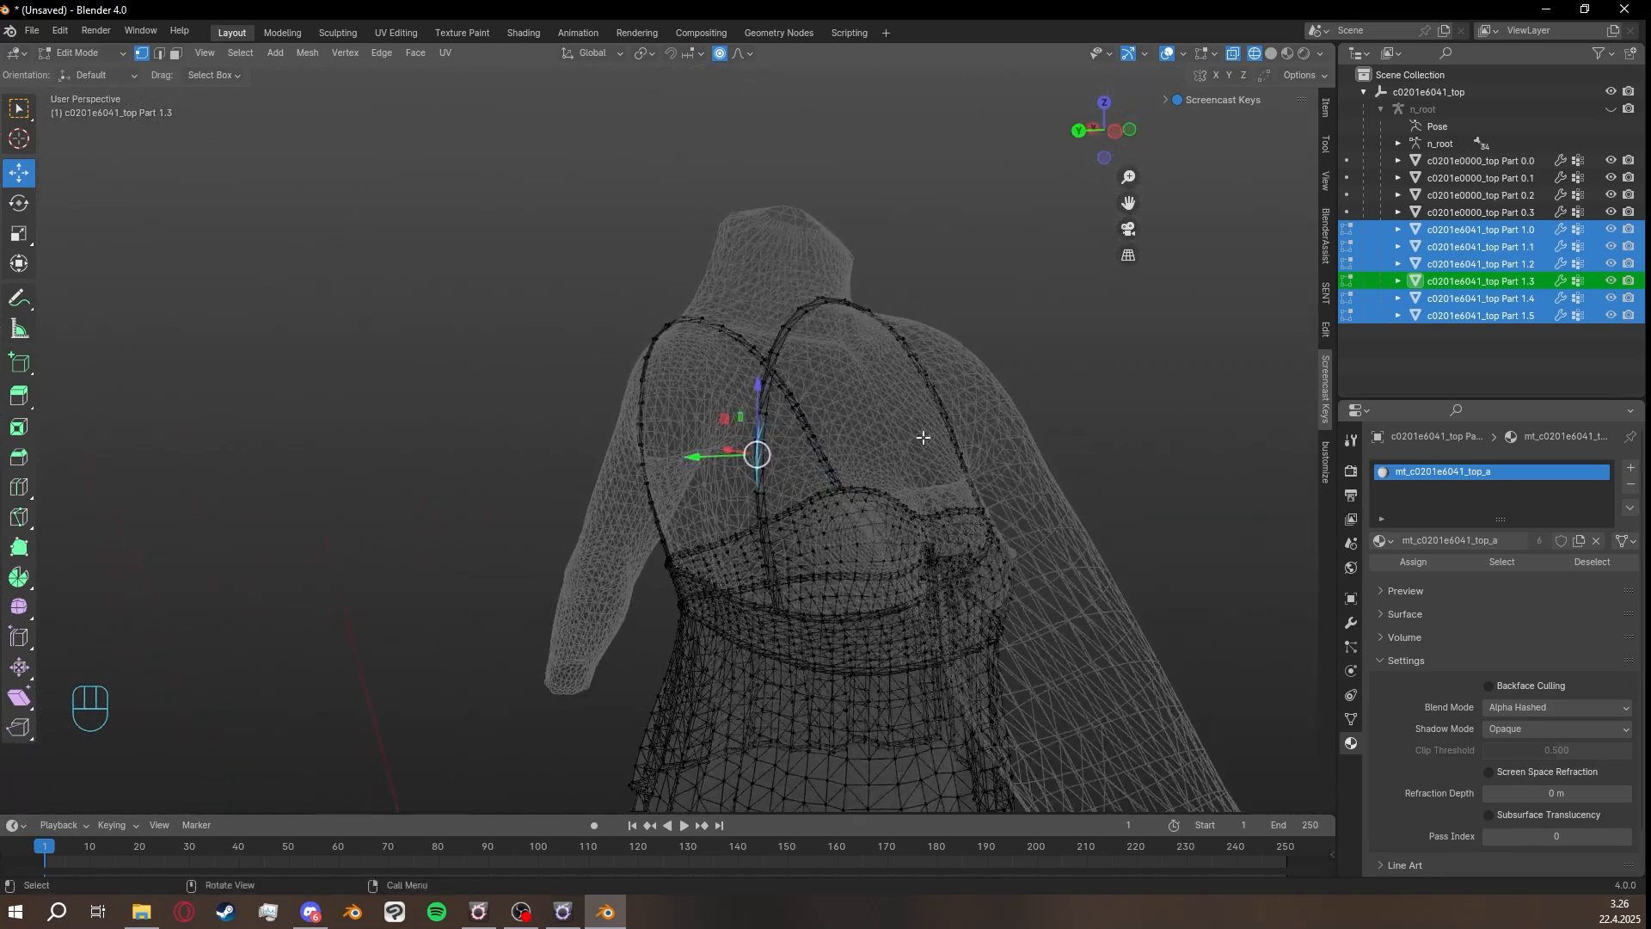
left_click(1118, 136)
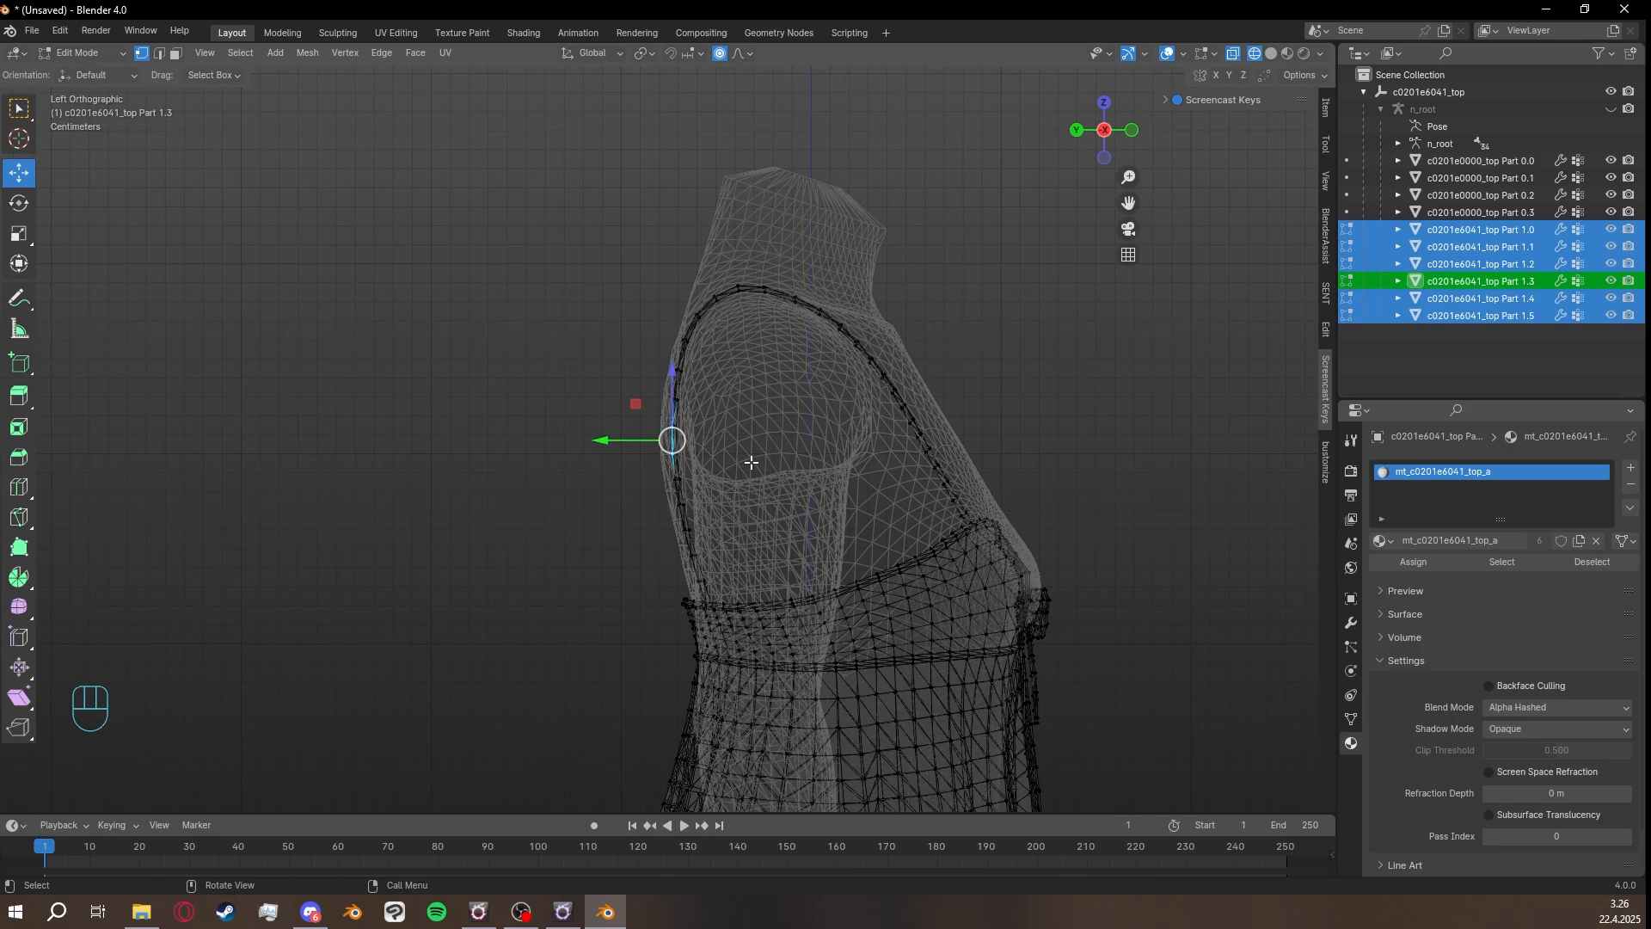
scroll(751, 462, "up", 10)
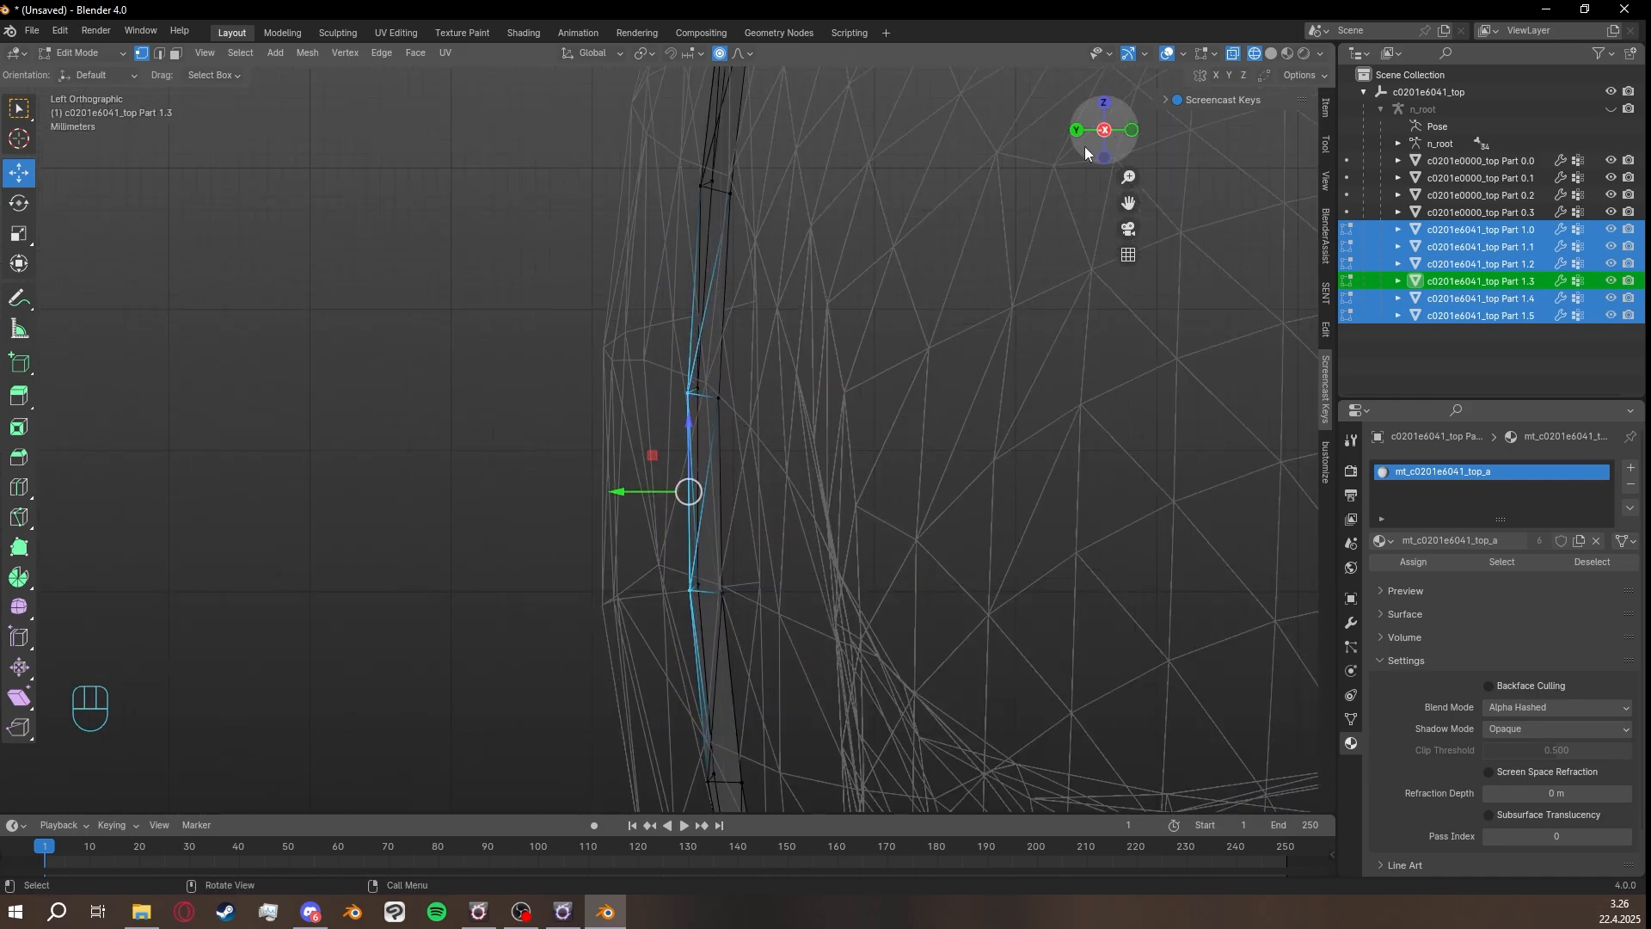
middle_click_drag(828, 500, 807, 390, "shift")
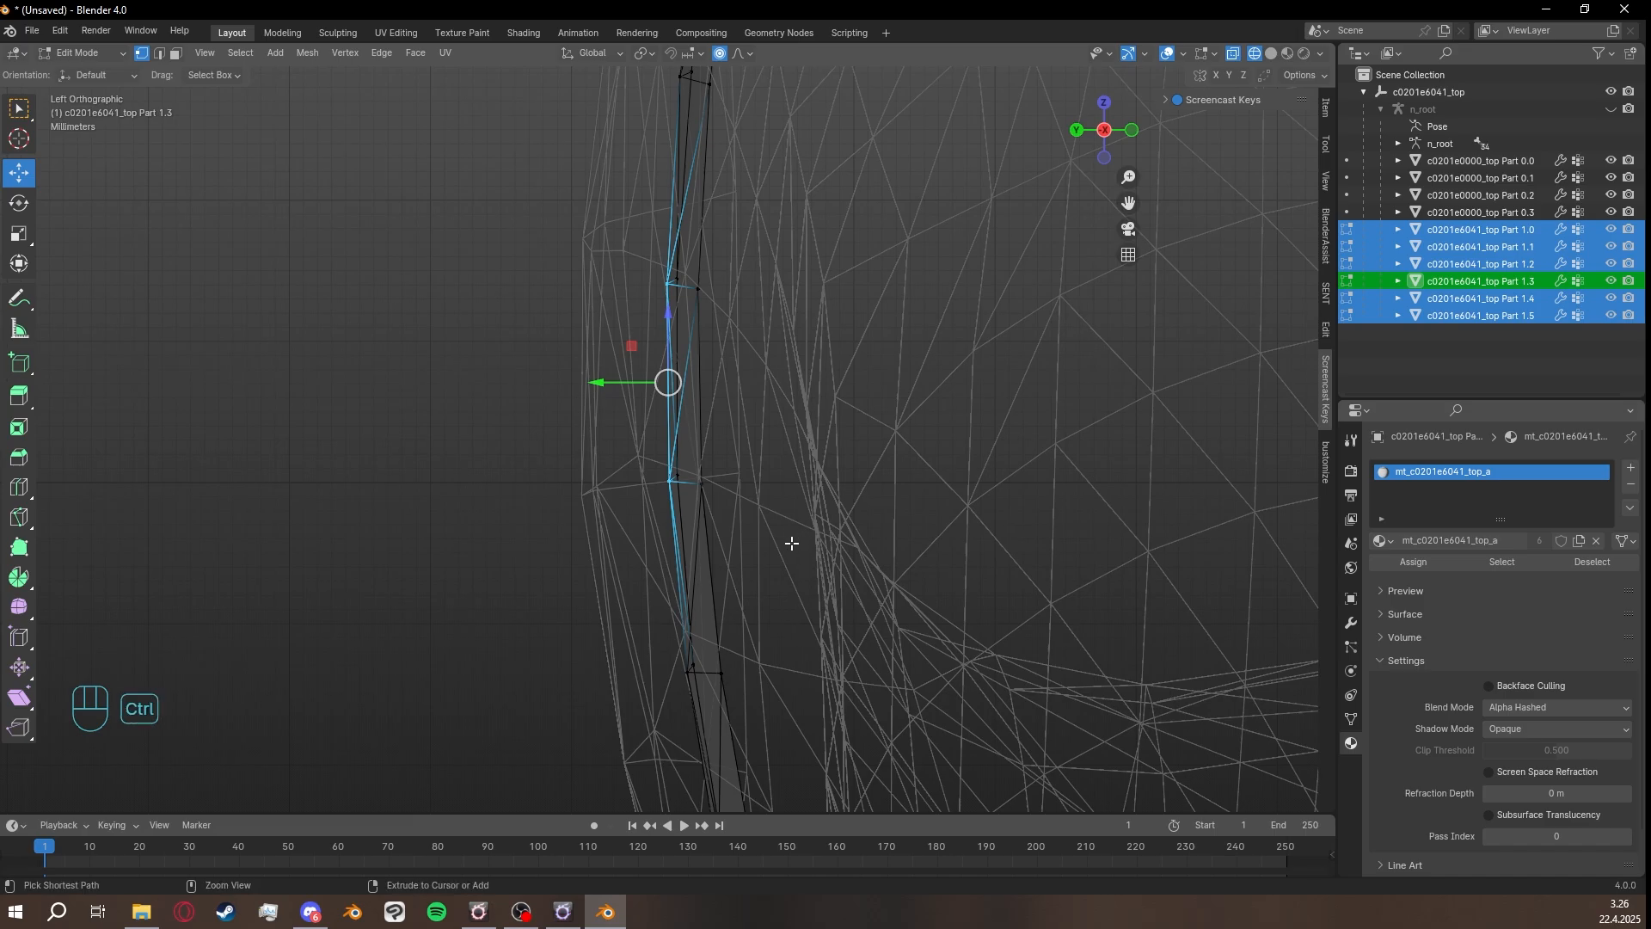
middle_click_drag(793, 543, 780, 426, "ctrl")
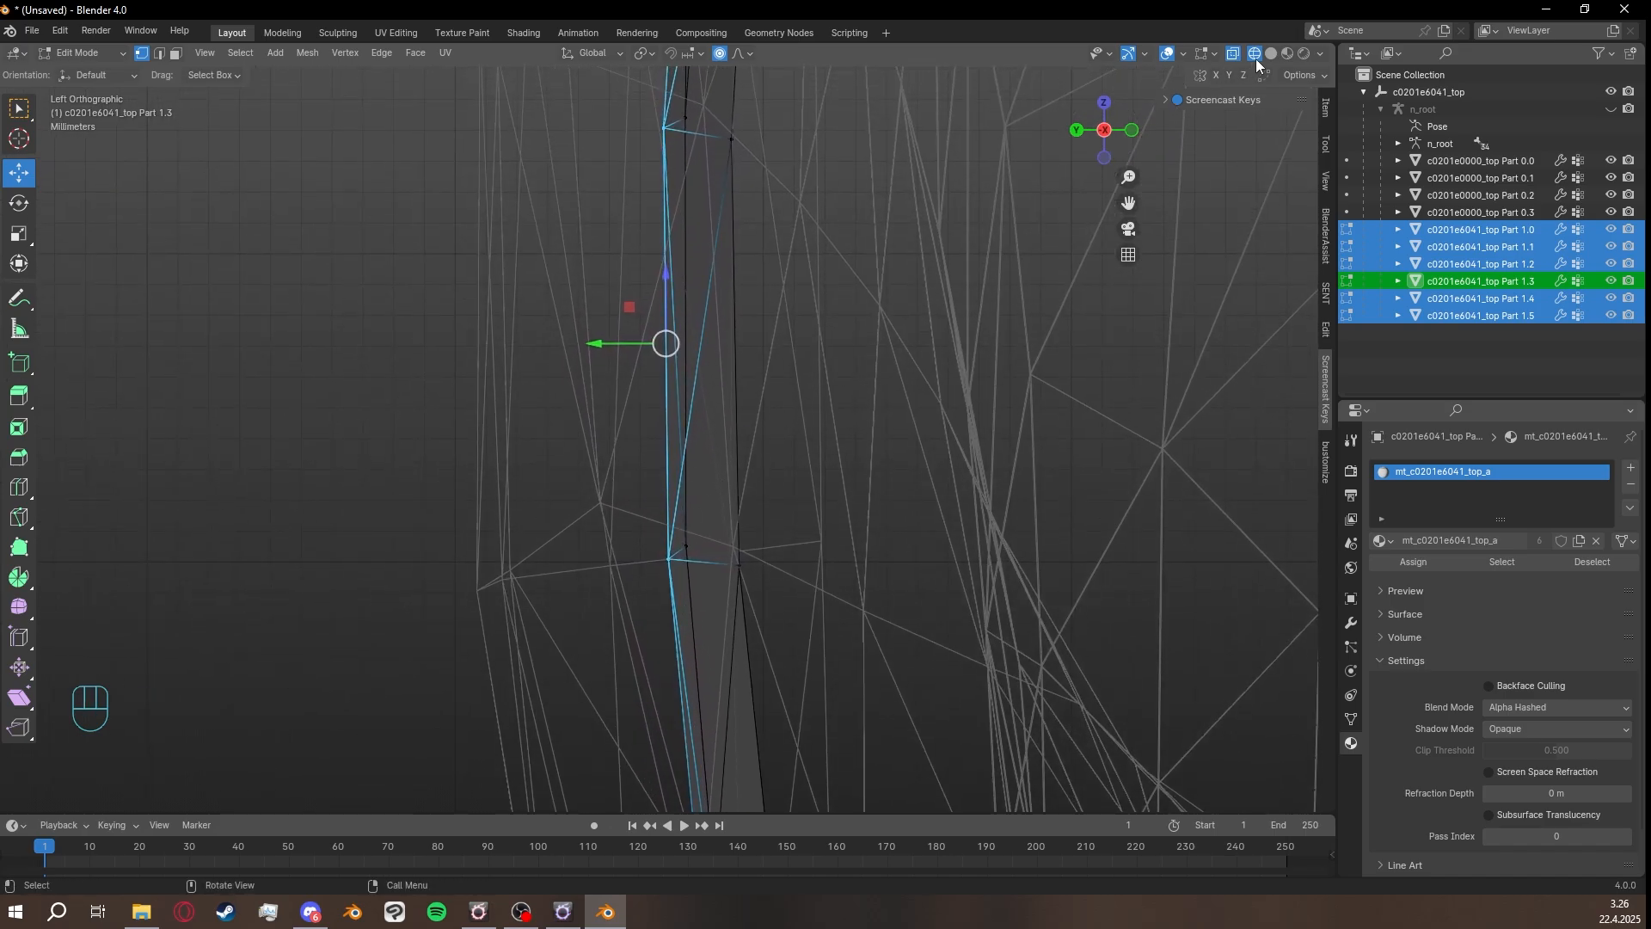
left_click_drag(645, 528, 683, 591)
middle_click_drag(697, 325, 702, 543, "shift")
left_click_drag(645, 315, 697, 376, "shift")
middle_click_drag(720, 559, 695, 483, "shift")
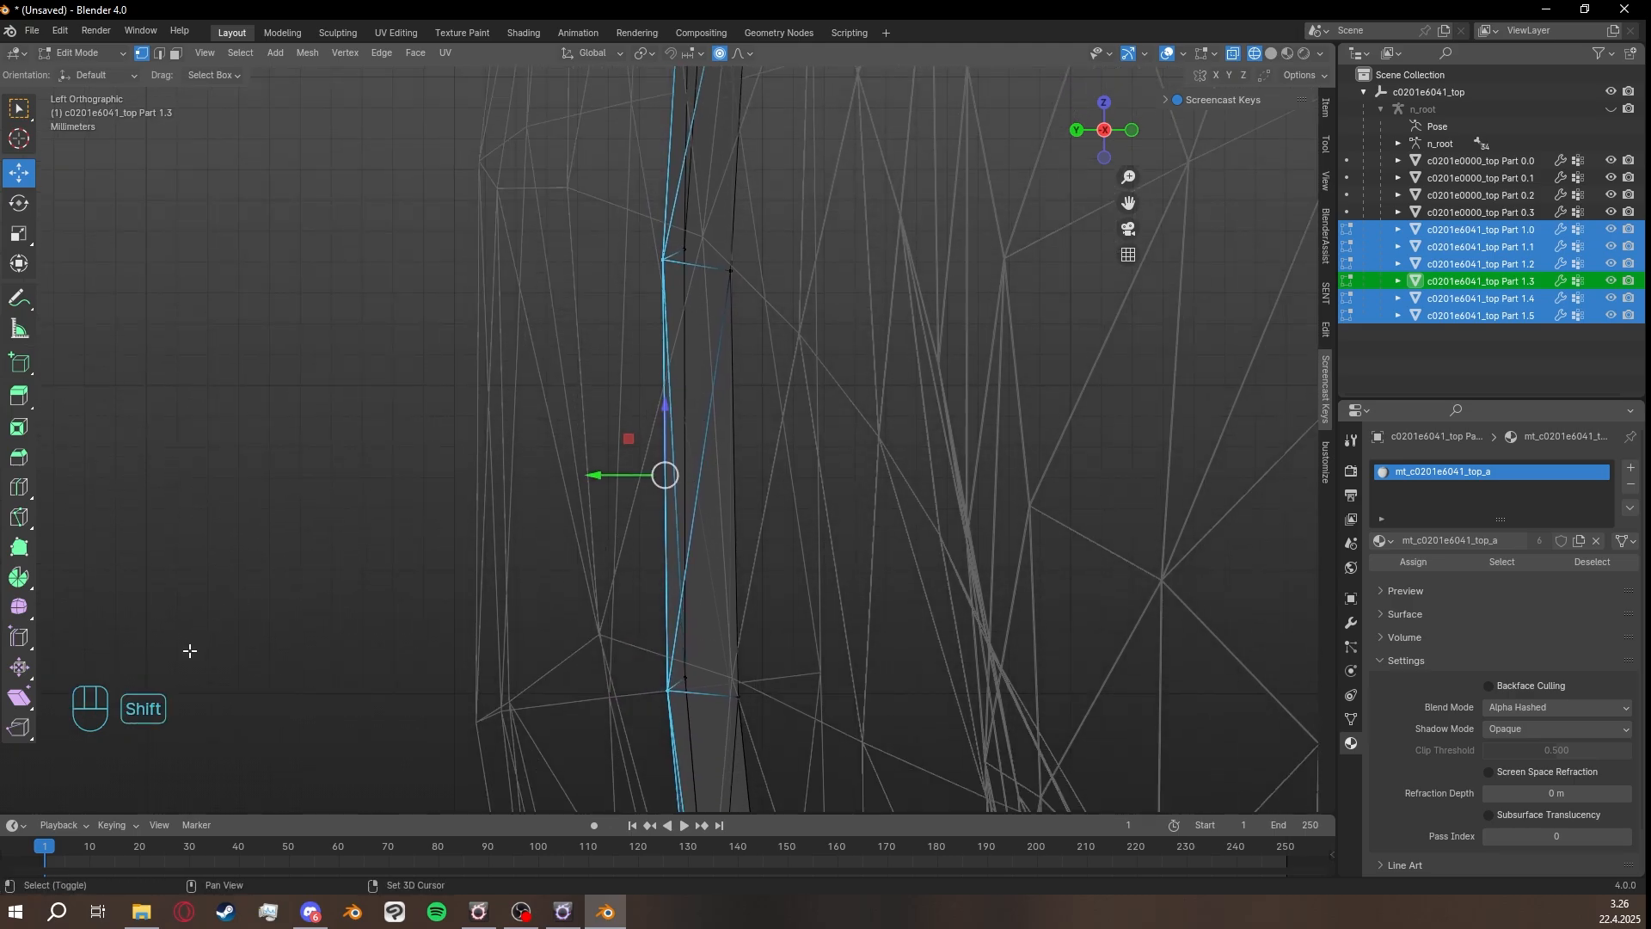
left_click_drag(656, 655, 676, 710, "shift")
left_click_drag(652, 217, 677, 297, "shift")
left_click_drag(616, 196, 680, 714, "shift")
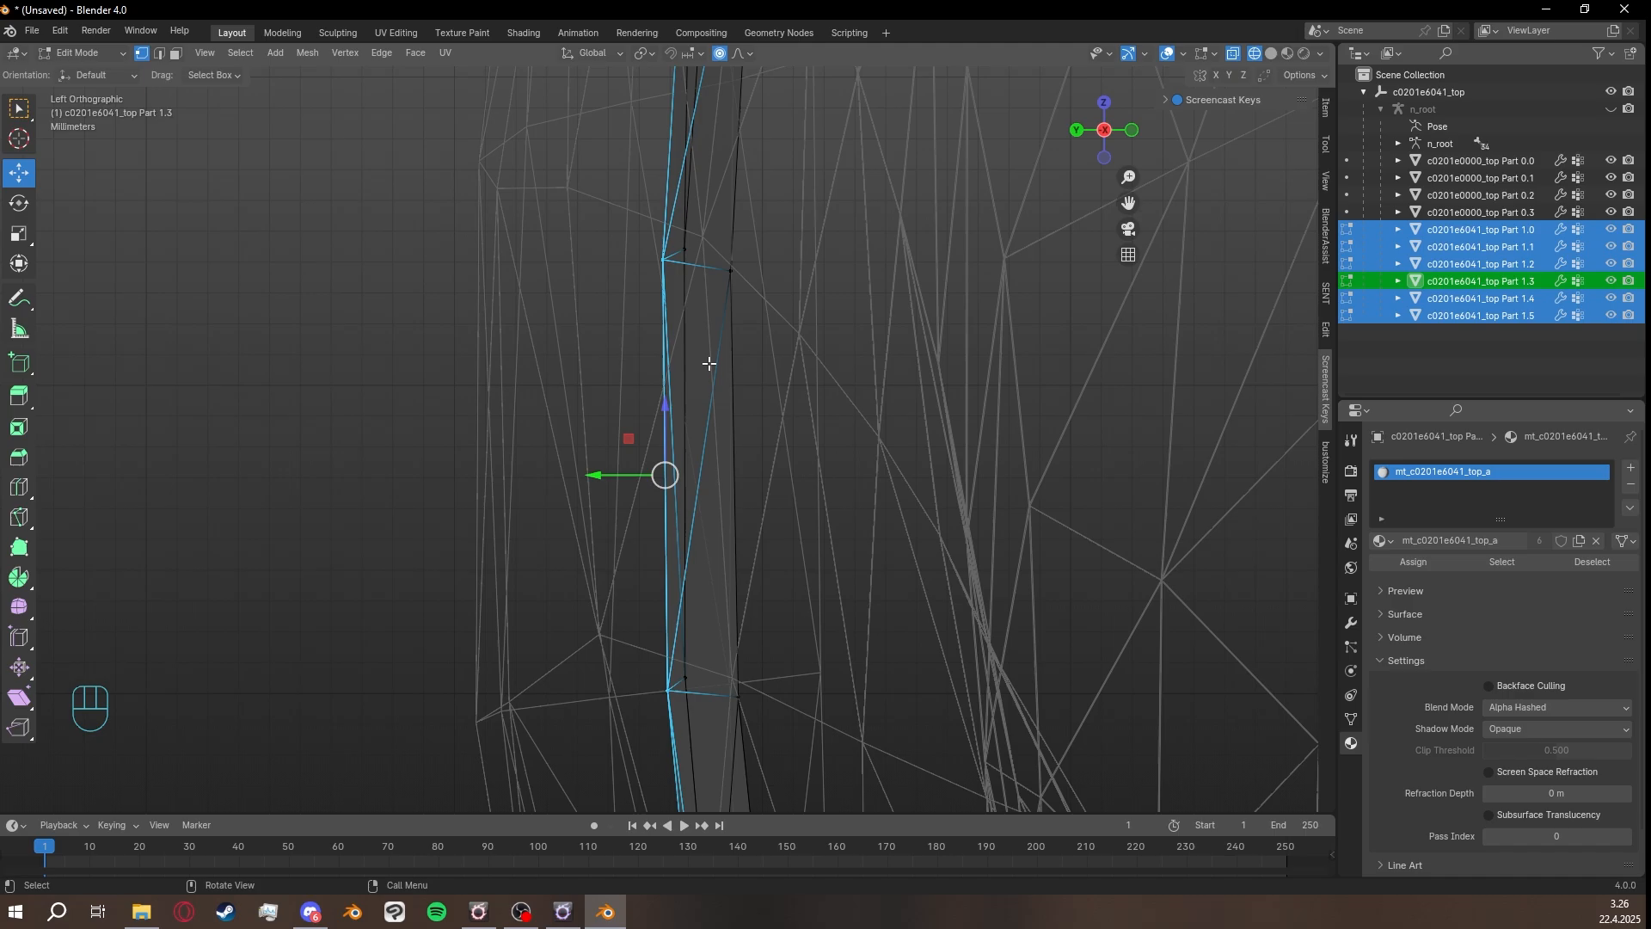
Try moving the selected back vertices of both straps about 0.0069 m along Y with proportional editing, and undo the move.
scroll(706, 365, "down", 2)
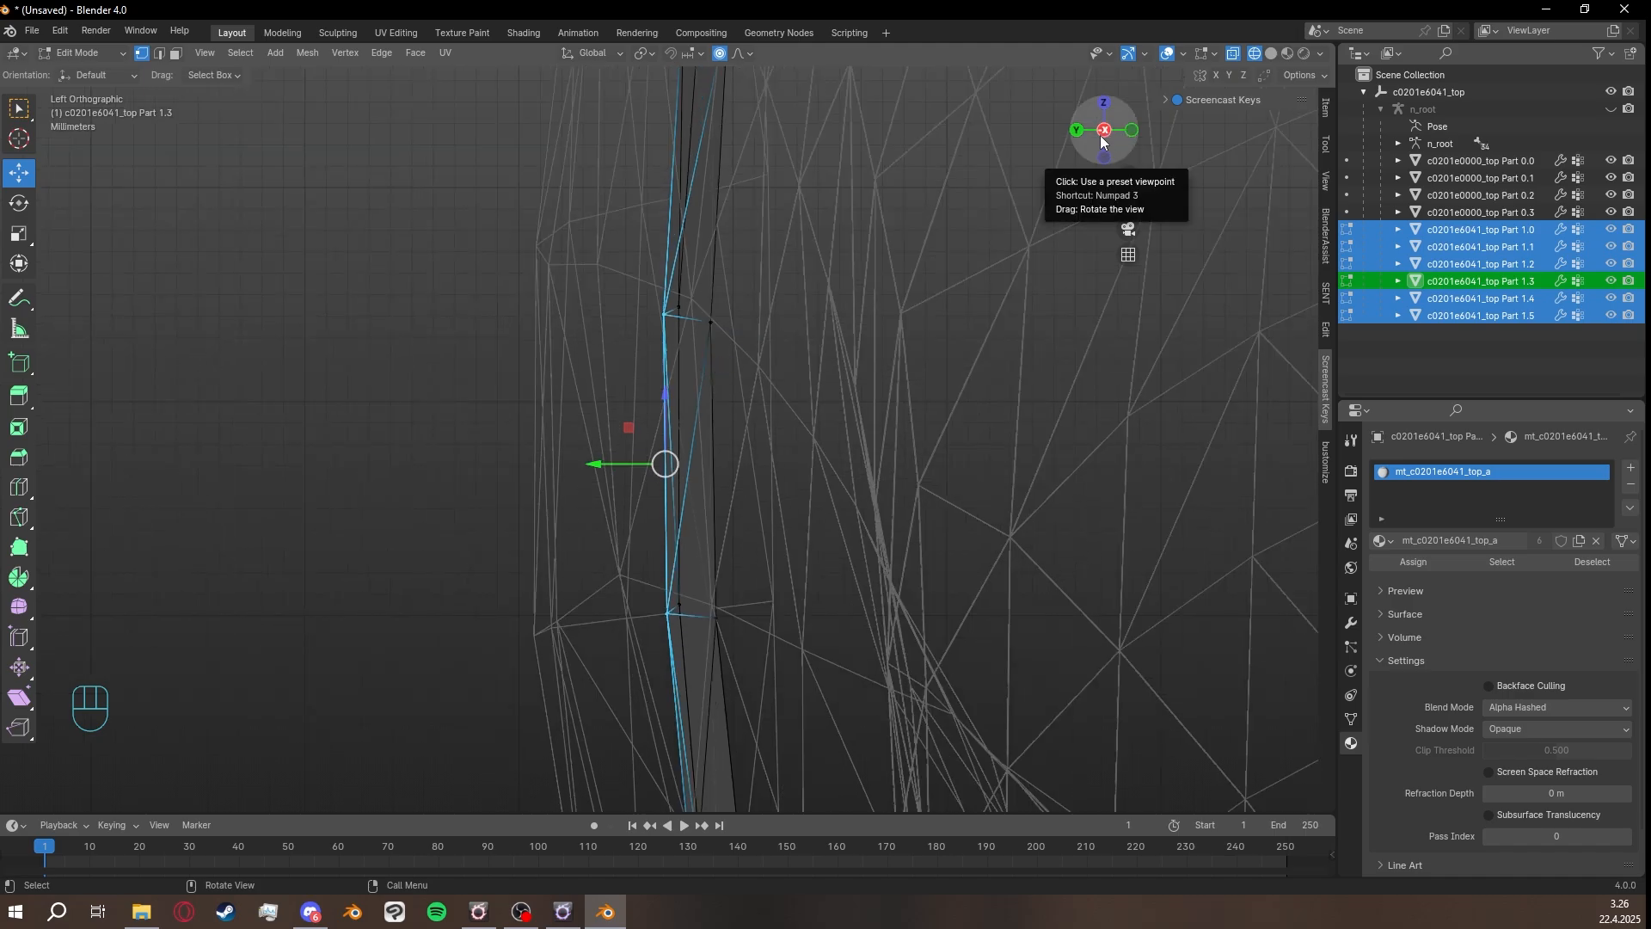
left_click_drag(1100, 136, 1036, 396)
middle_click_drag(1036, 396, 937, 400)
scroll(860, 416, "down", 1)
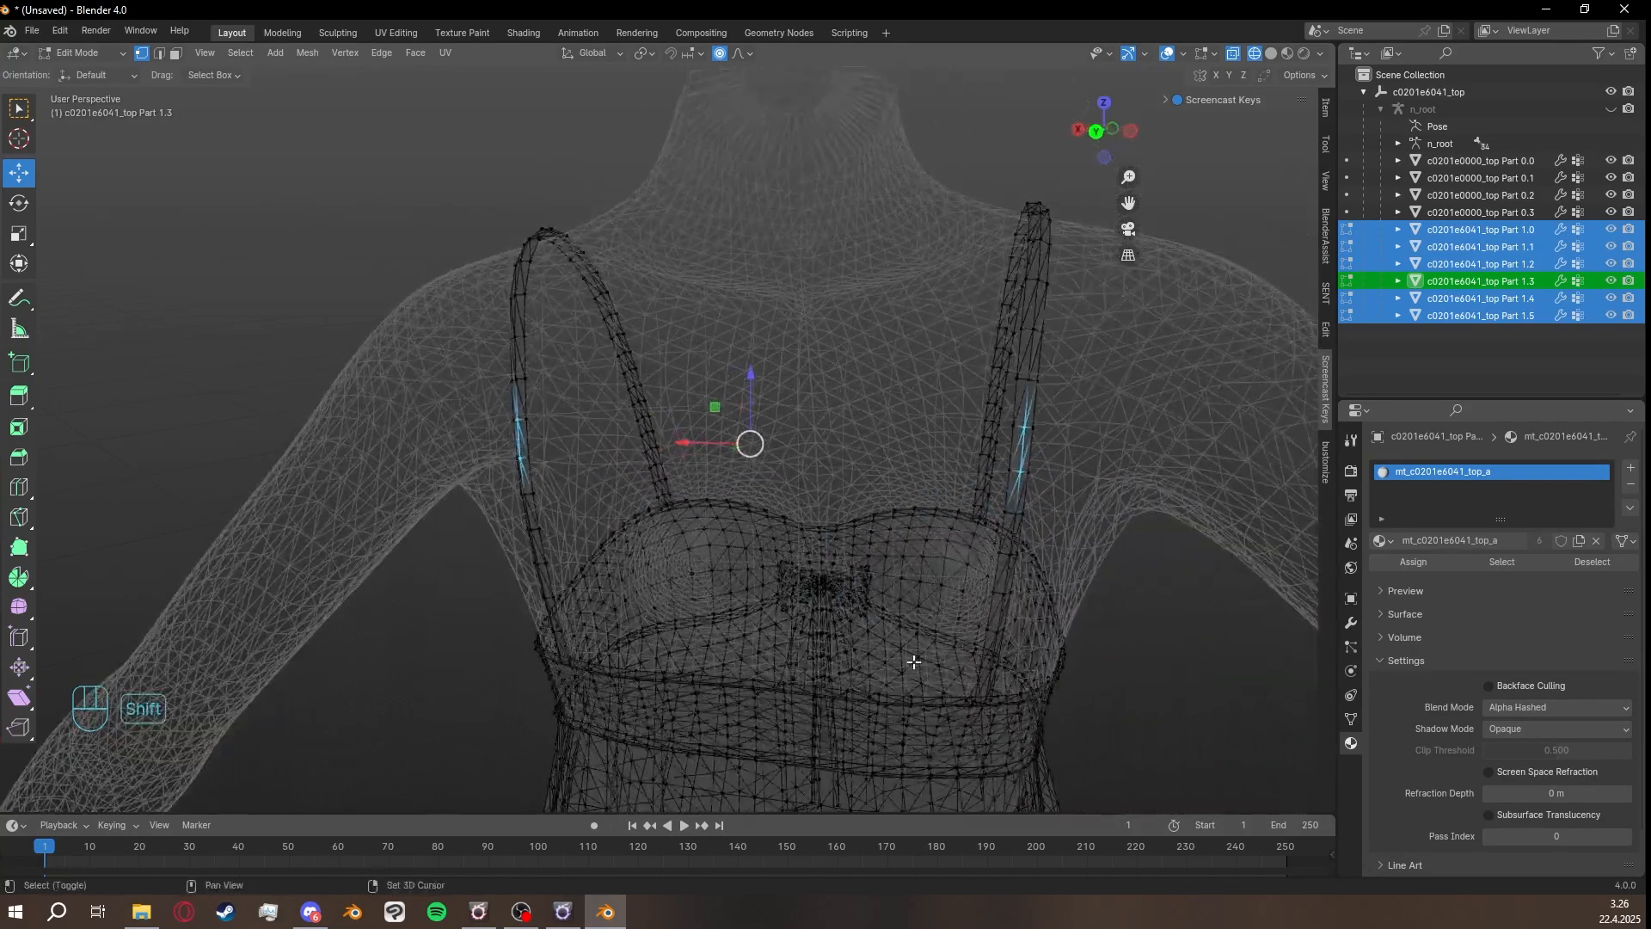
middle_click_drag(910, 662, 905, 351, "shift")
middle_click_drag(722, 325, 714, 593, "shift")
middle_click_drag(748, 514, 756, 545)
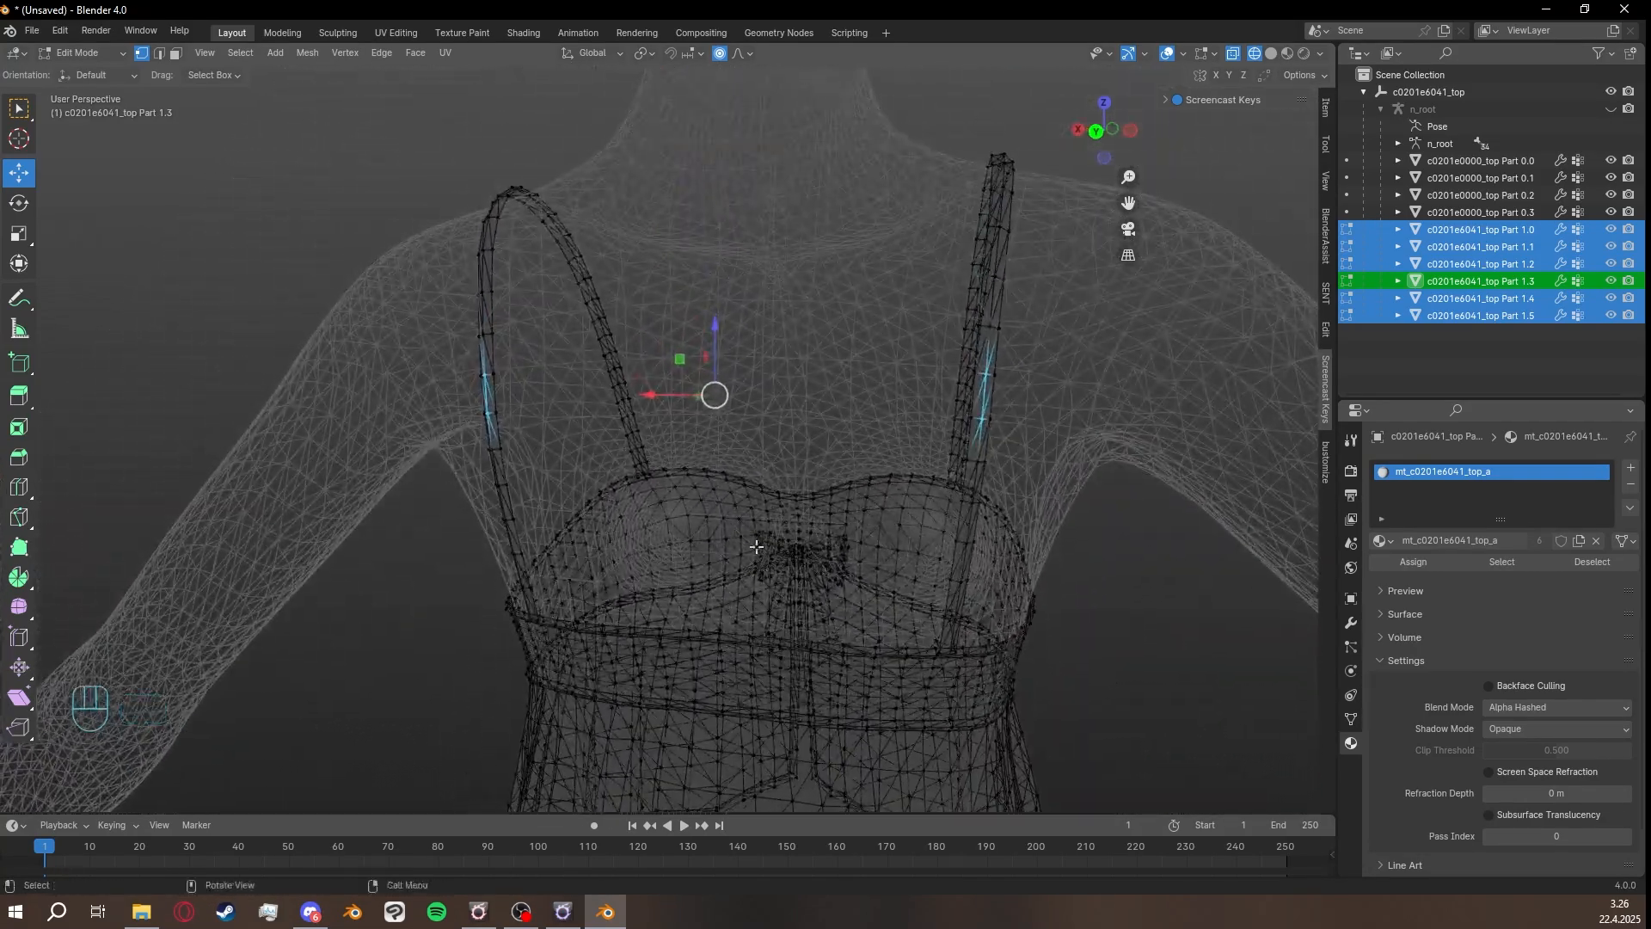
mouse_move(754, 470)
middle_mouse_down()
mouse_move(759, 494)
mouse_move(732, 474)
mouse_move(843, 450)
mouse_move(738, 452)
middle_mouse_up()
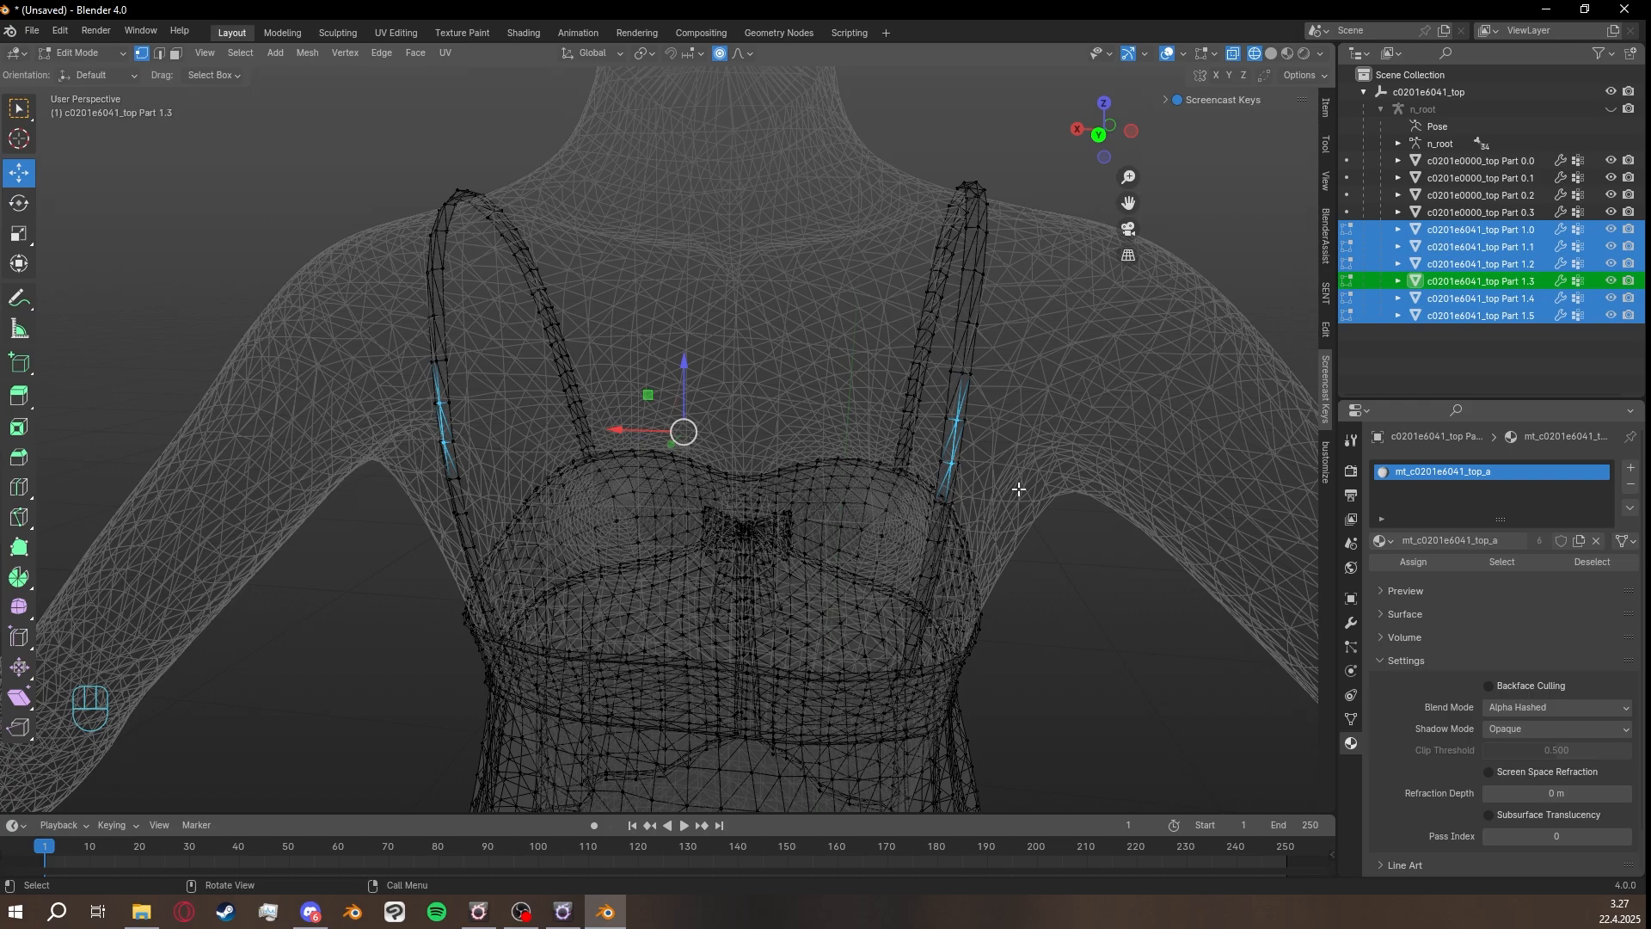
middle_click_drag(961, 422, 947, 462)
mouse_move(665, 471)
left_mouse_down()
mouse_move(617, 472)
mouse_move(634, 471)
left_mouse_up()
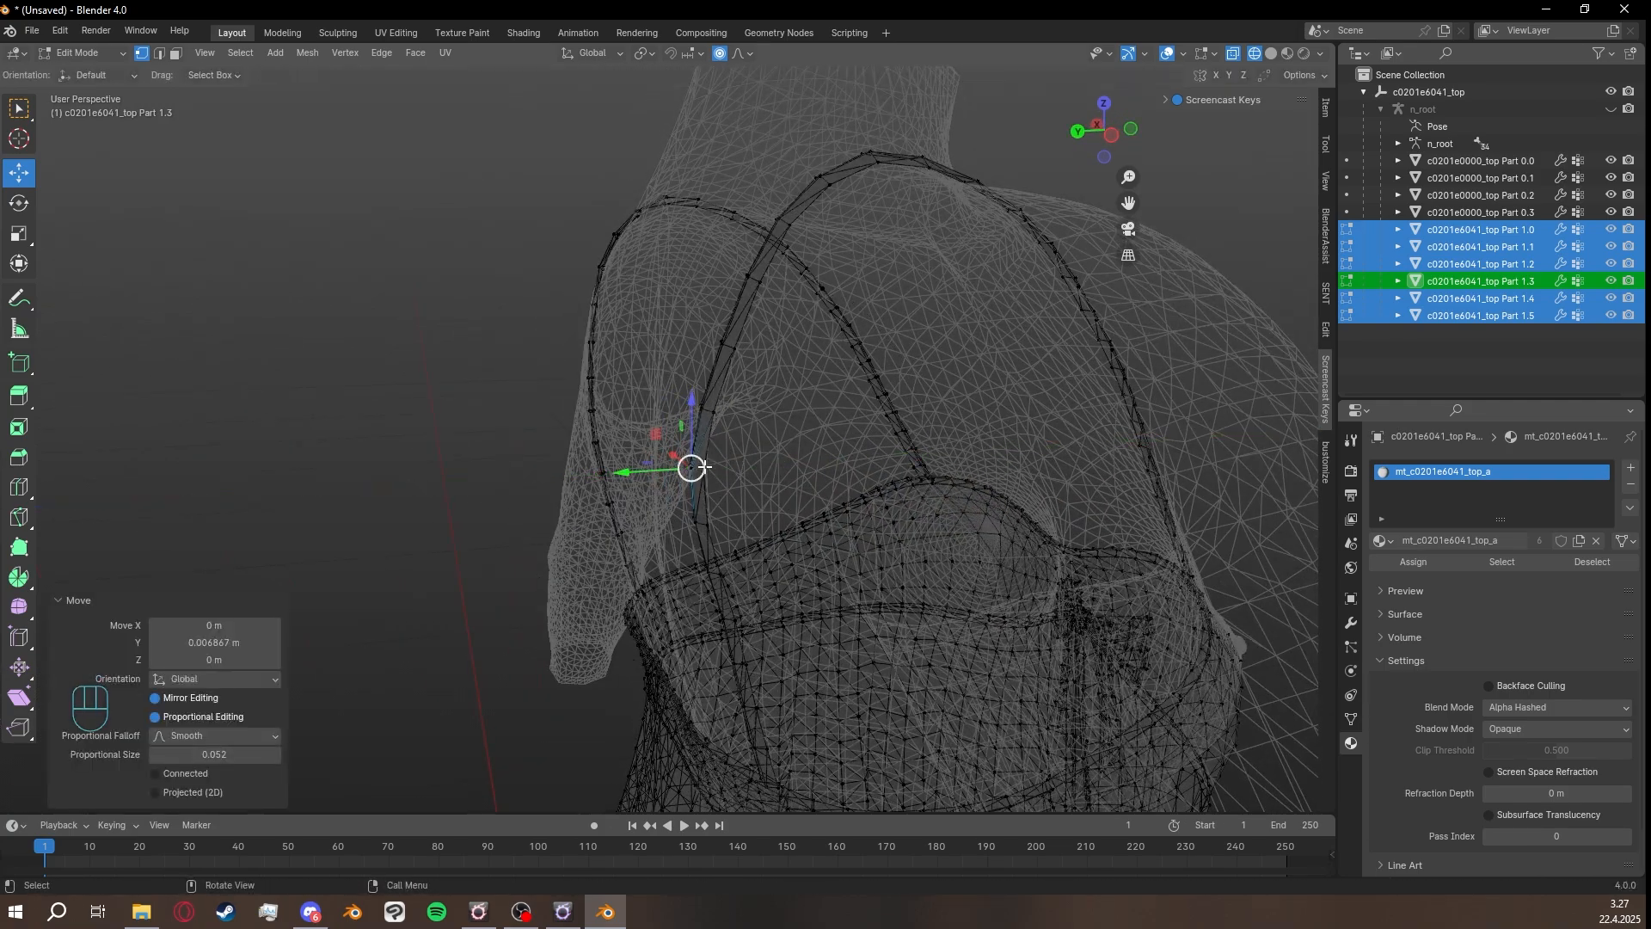
middle_click_drag(529, 411, 690, 417)
key("ctrl+z")
Select a single vertex near the top of one shoulder strap, try moving it along Y, and undo the move.
left_click(415, 279)
middle_click_drag(558, 311, 488, 314)
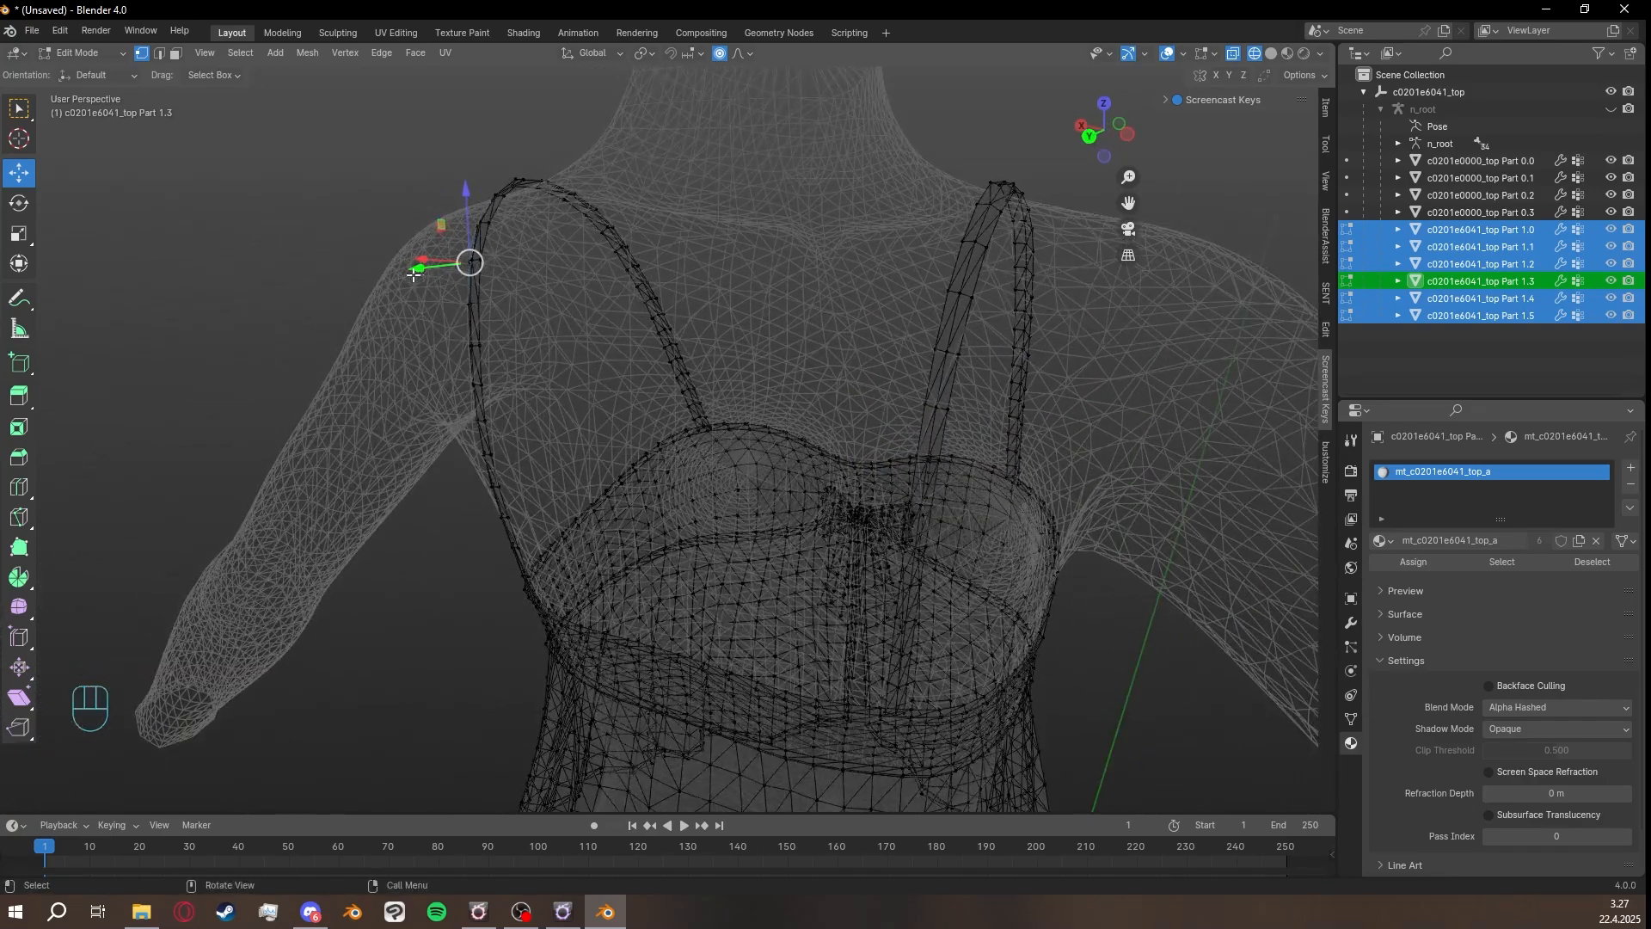
left_click_drag(414, 275, 361, 277)
key("ctrl+z")
Box-select two neighbouring levels of outer vertices on the back of both straps, working in the left orthographic view.
middle_click_drag(743, 333, 727, 328)
left_click(1121, 136)
scroll(854, 358, "up", 4)
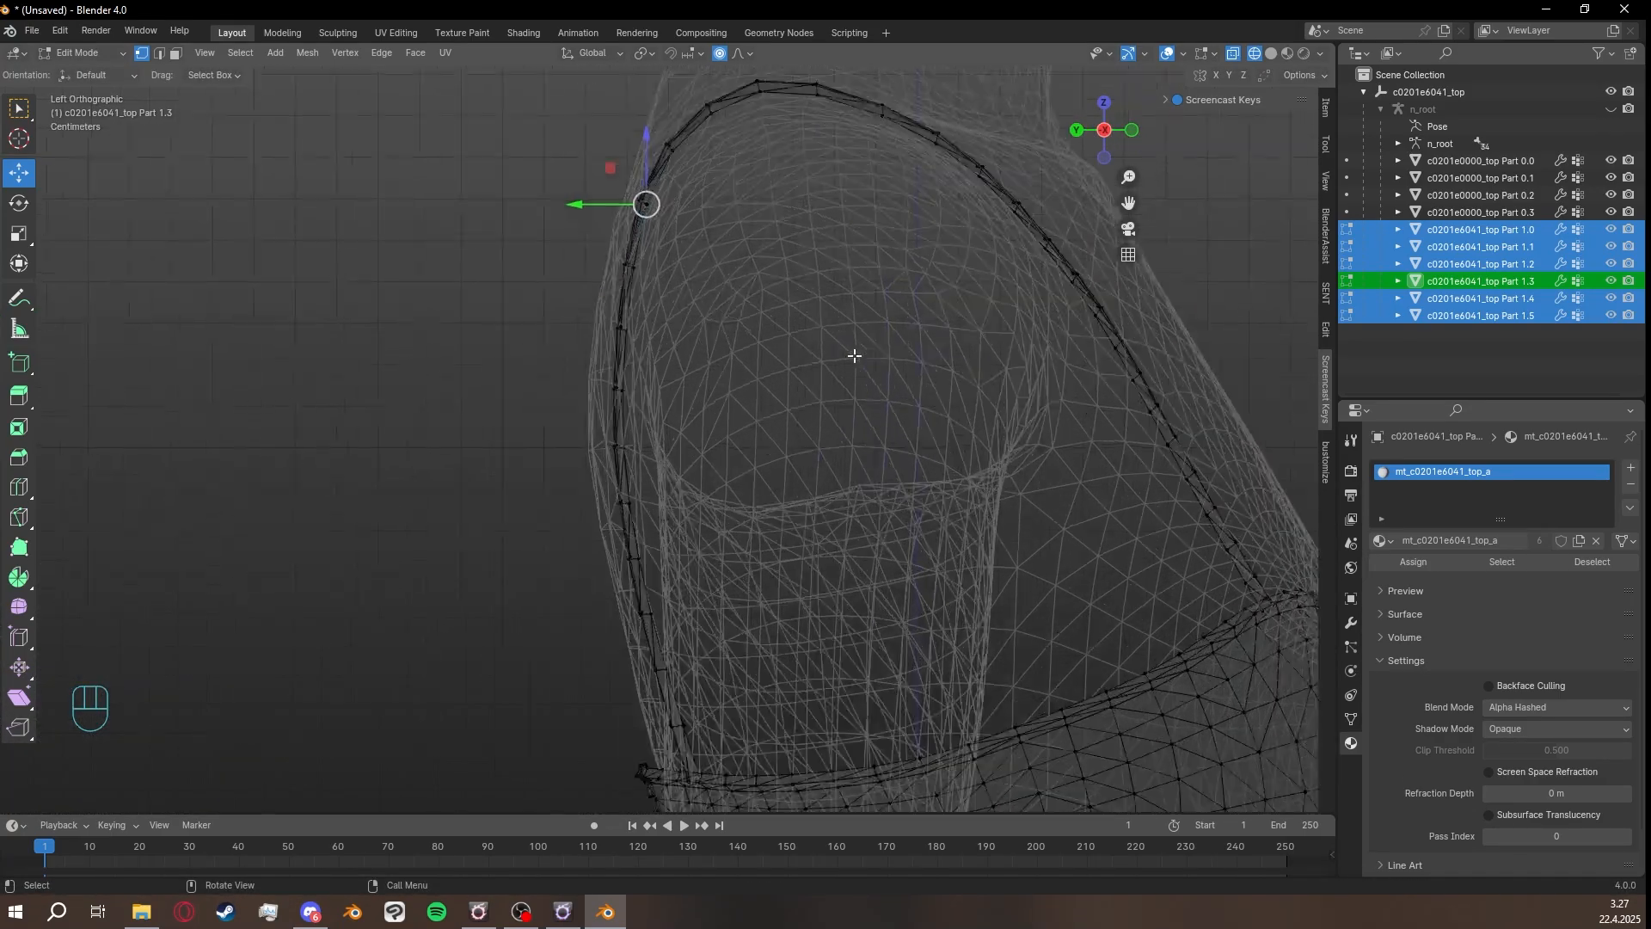
middle_click_drag(917, 390, 962, 424, "shift")
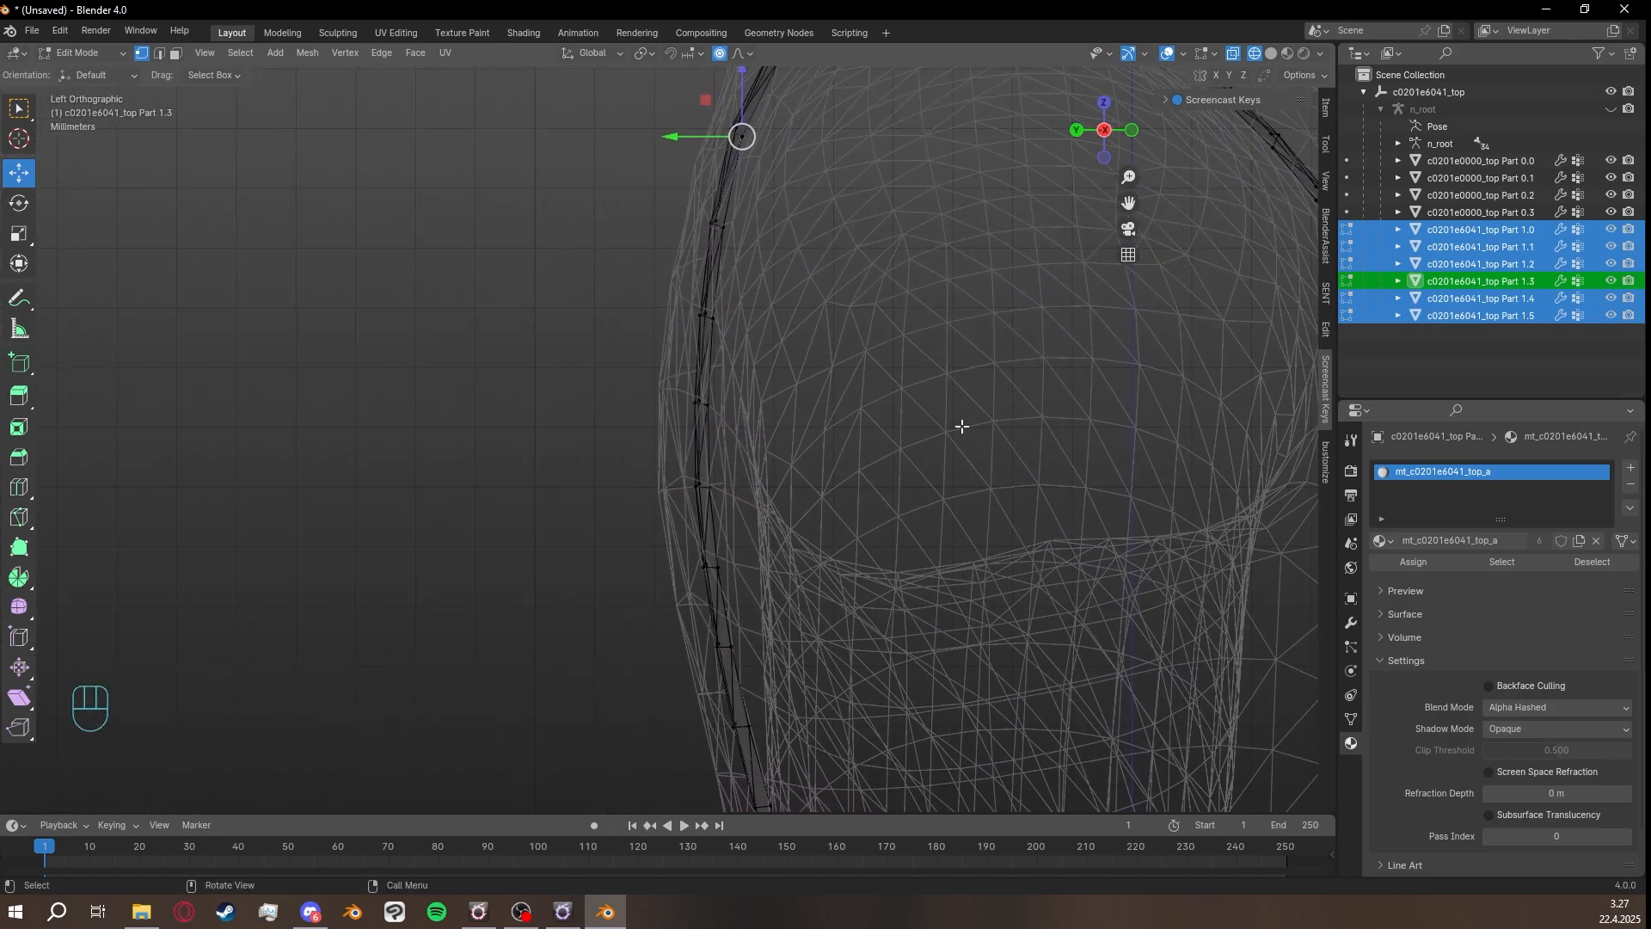
scroll(770, 295, "up", 5)
middle_click_drag(771, 295, 770, 487, "shift")
middle_click_drag(818, 568, 804, 295, "shift")
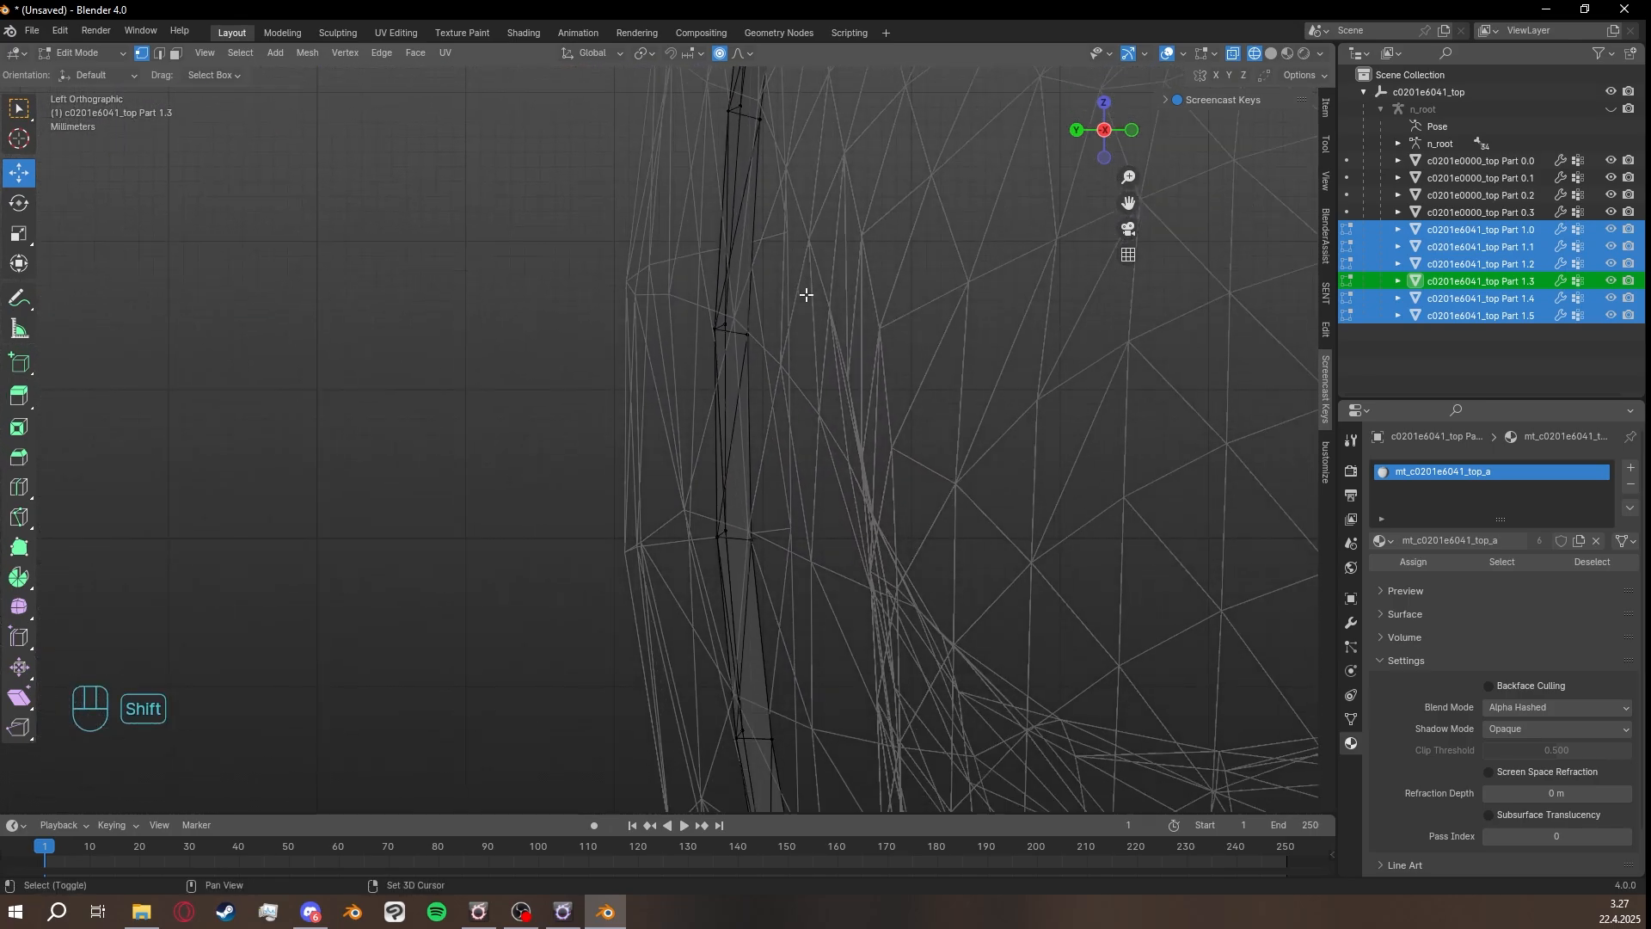
middle_click_drag(793, 516, 740, 491, "shift")
scroll(788, 467, "up", 4)
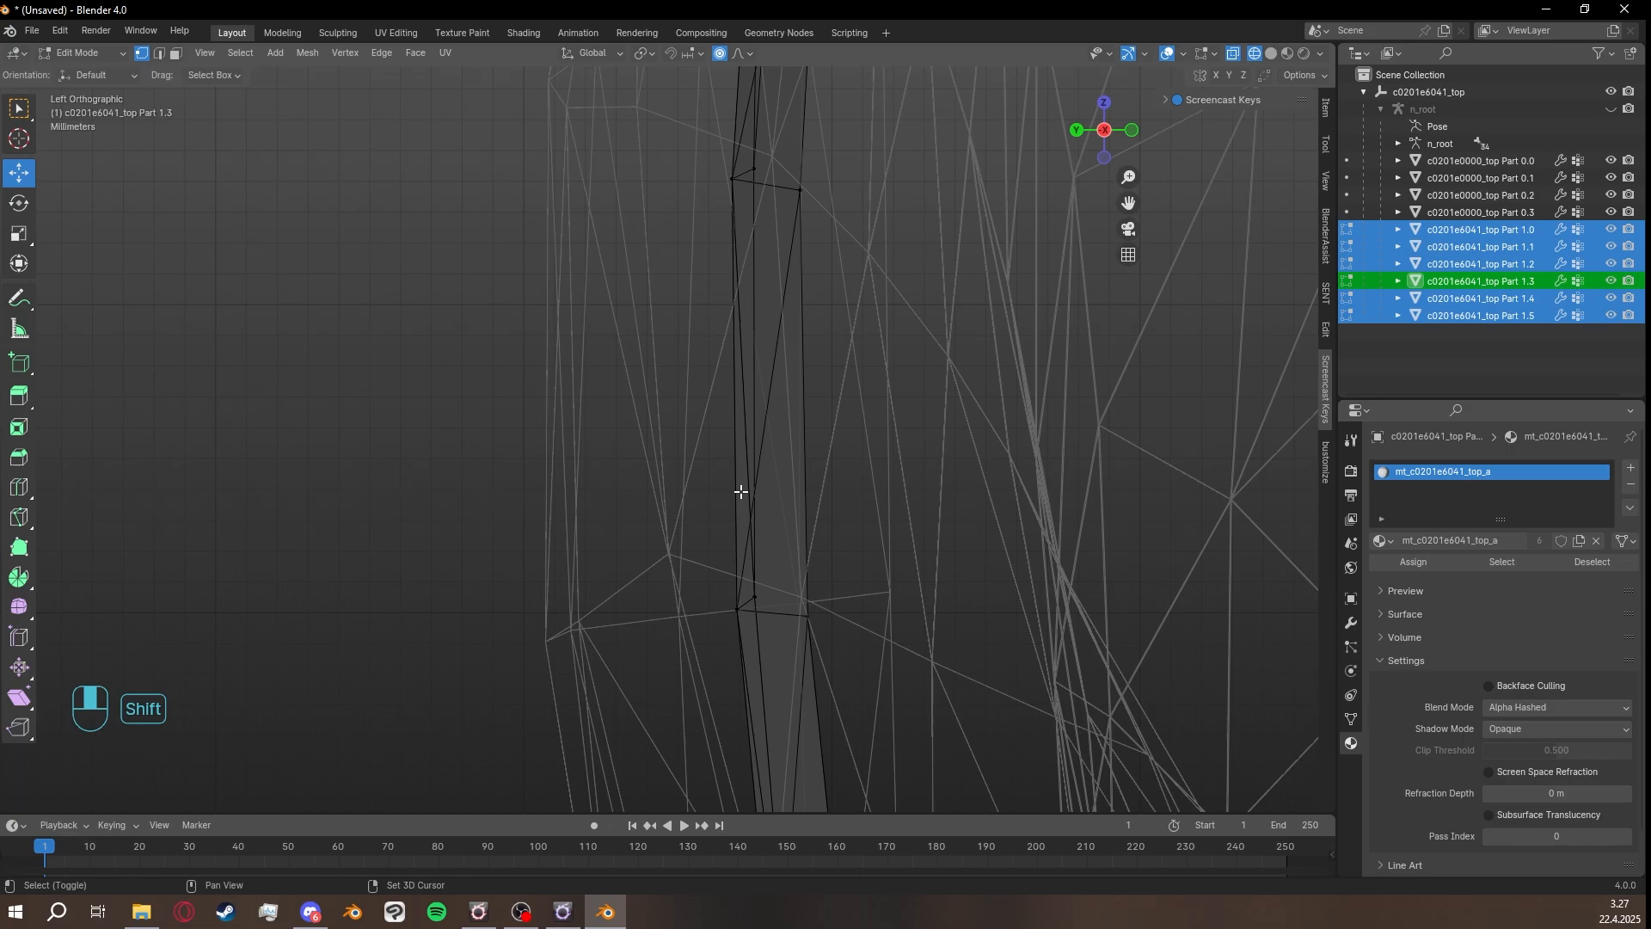
left_click_drag(677, 150, 748, 645)
Switch the viewport to material preview shading and examine the back sections of both shoulder straps against the body.
middle_click_drag(748, 645, 833, 493)
scroll(834, 490, "down", 5)
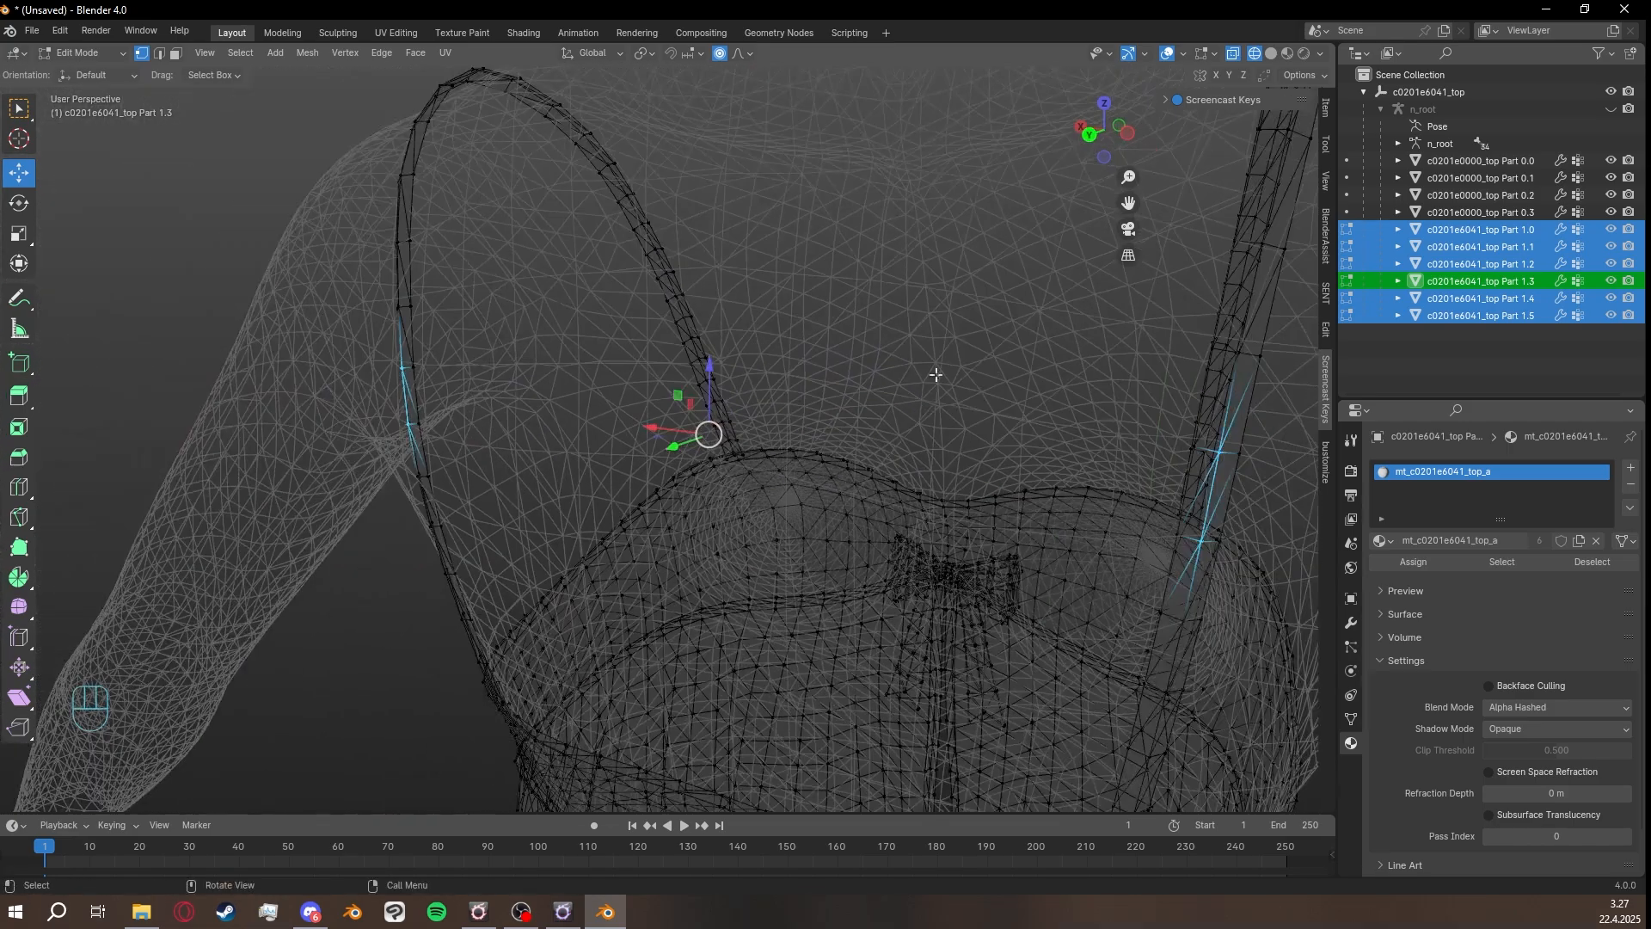
middle_click_drag(874, 345, 908, 346)
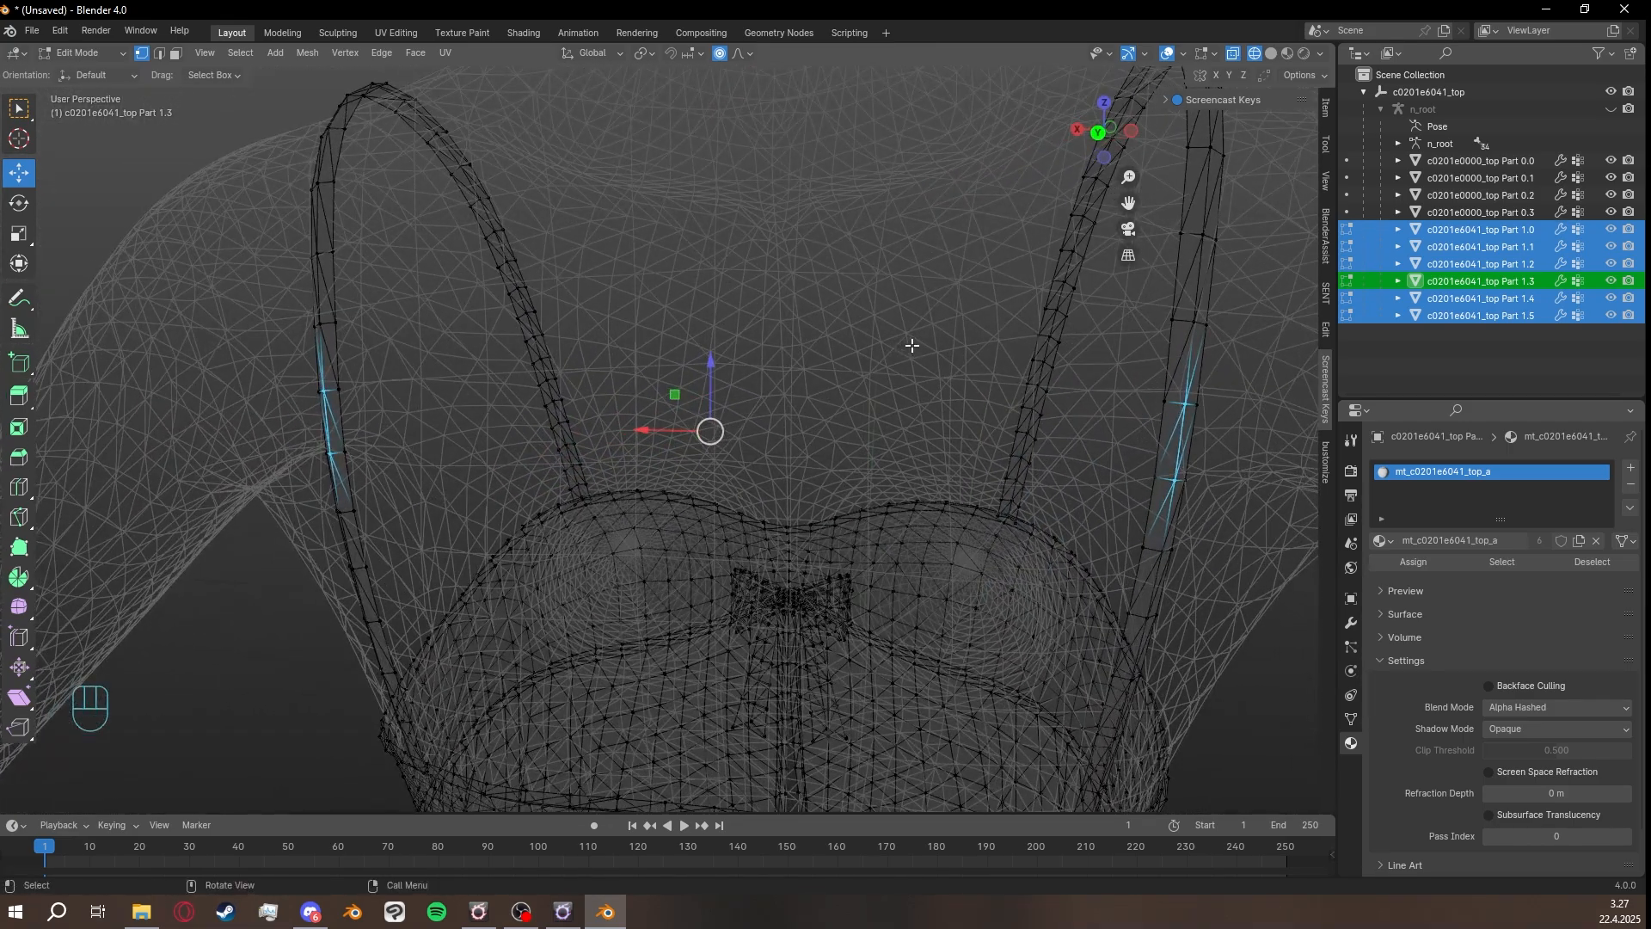
left_click(1286, 54)
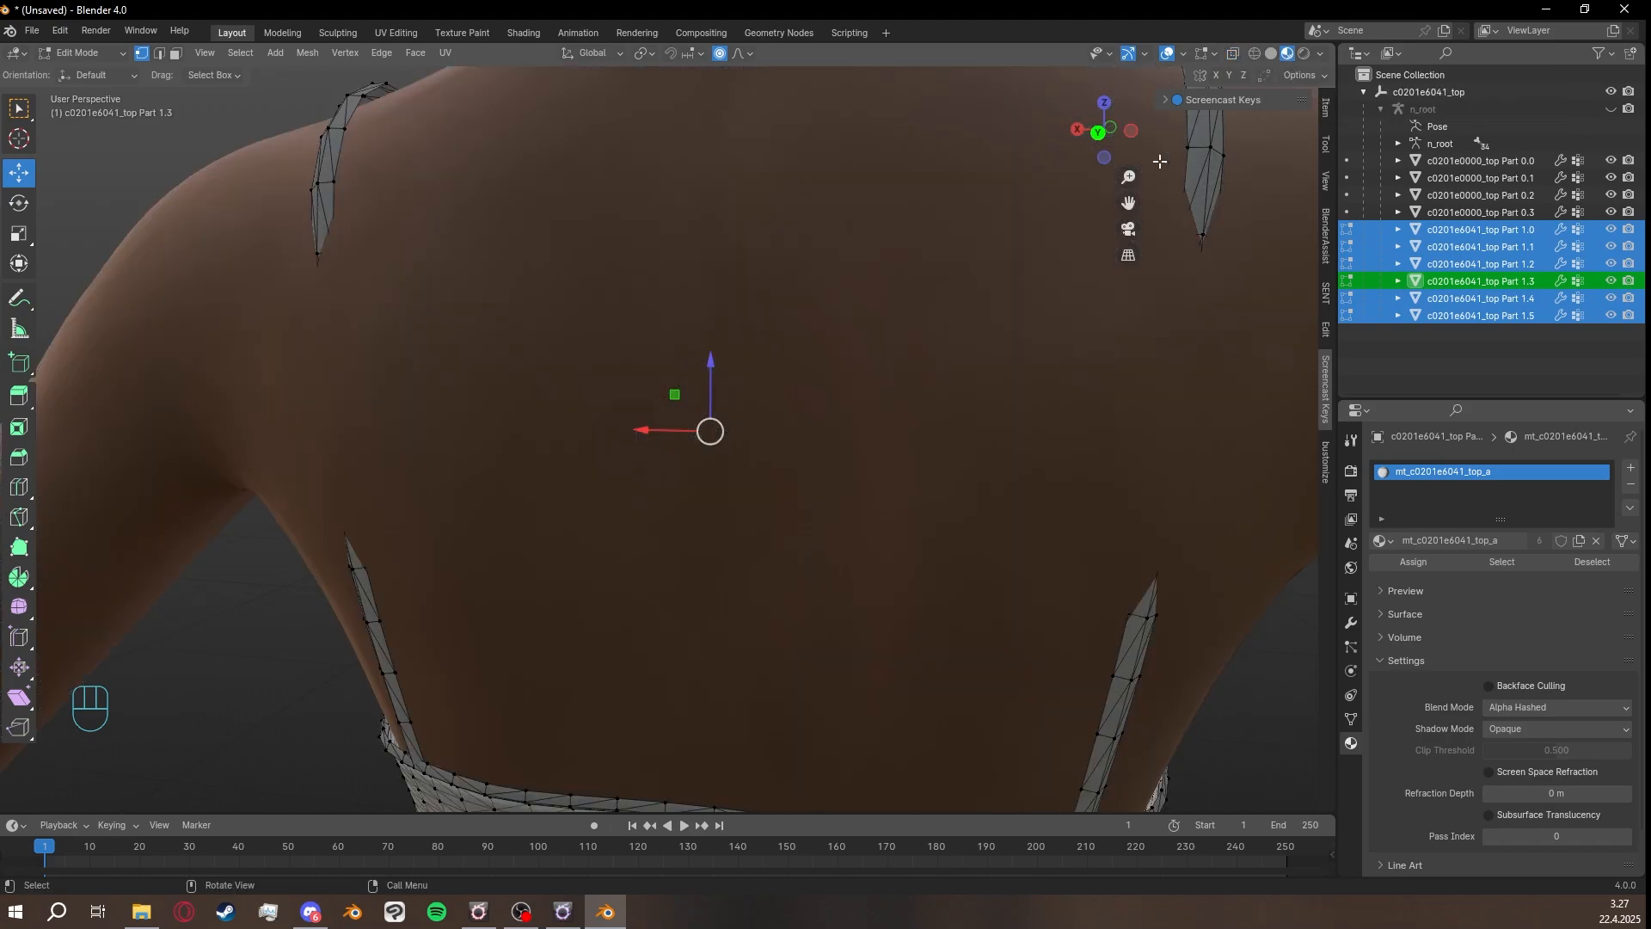
mouse_move(898, 384)
middle_mouse_down()
mouse_move(858, 413)
mouse_move(1006, 421)
middle_mouse_up()
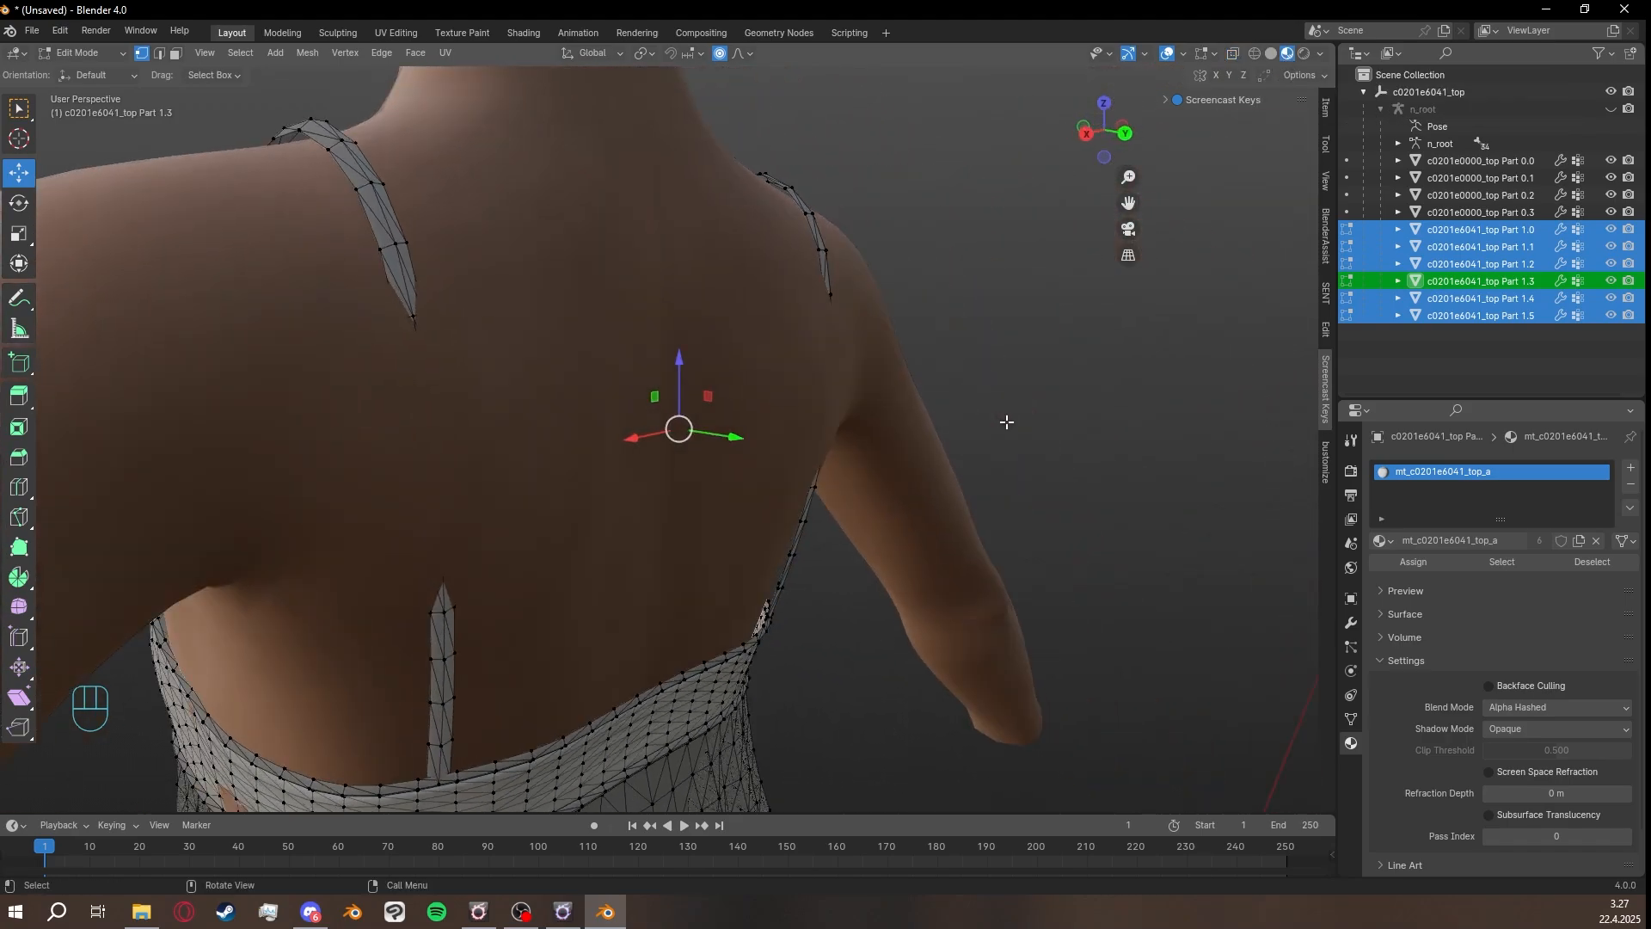
Compare the back of both shoulder straps in wireframe, rendered and solid shading, ending in material preview.
key("z")
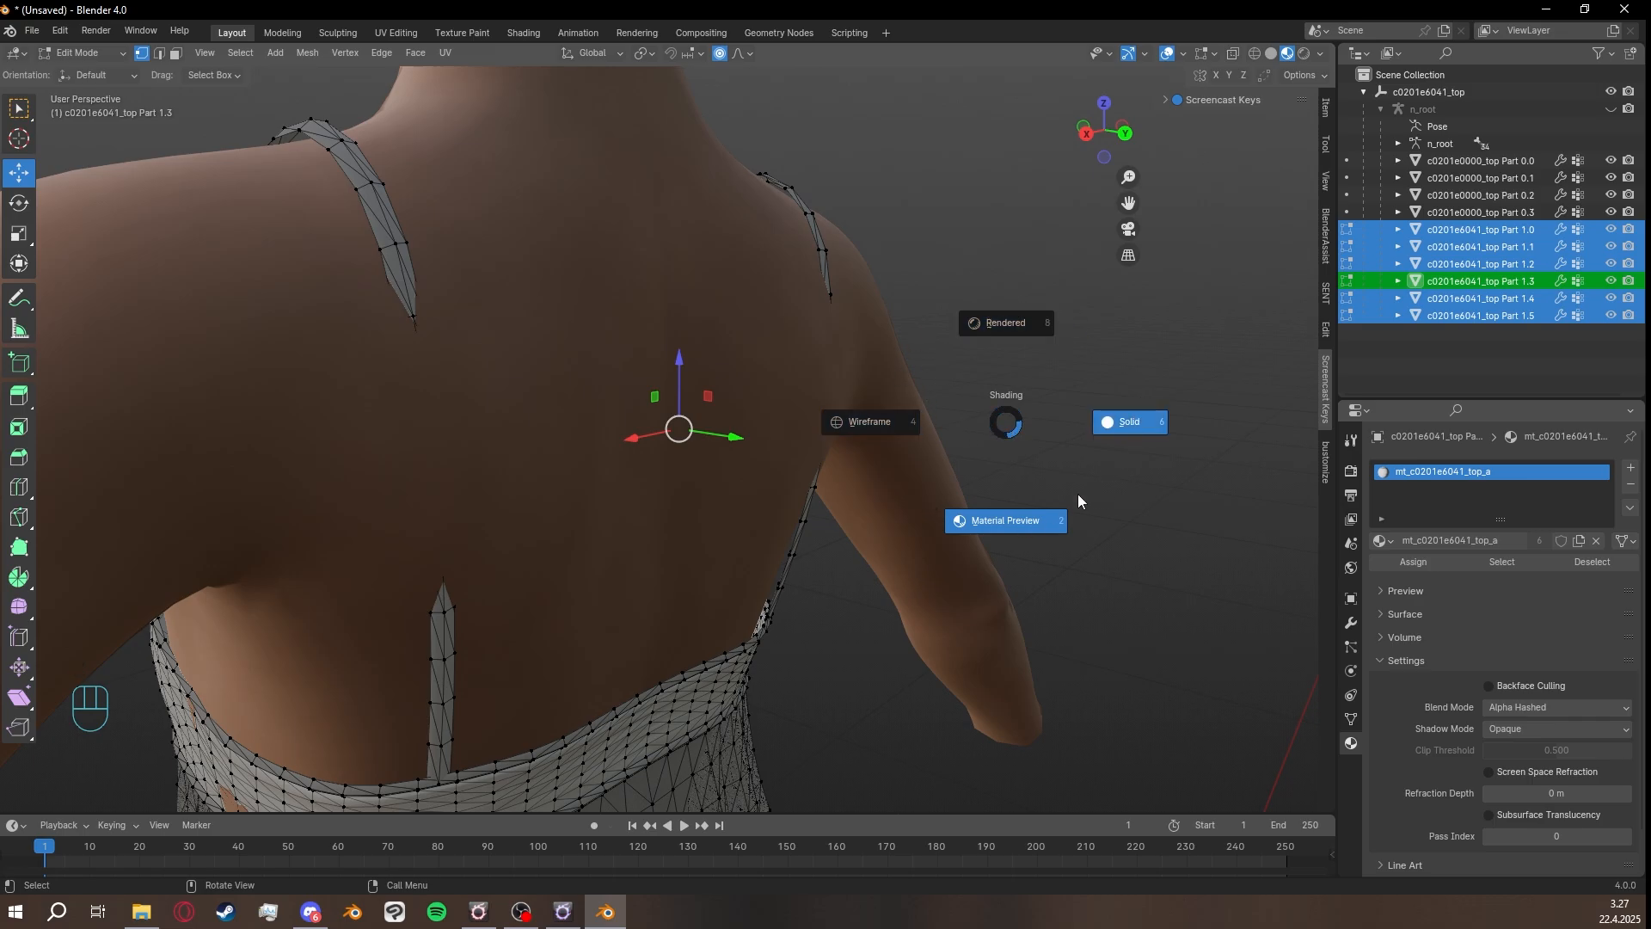
left_click(892, 422)
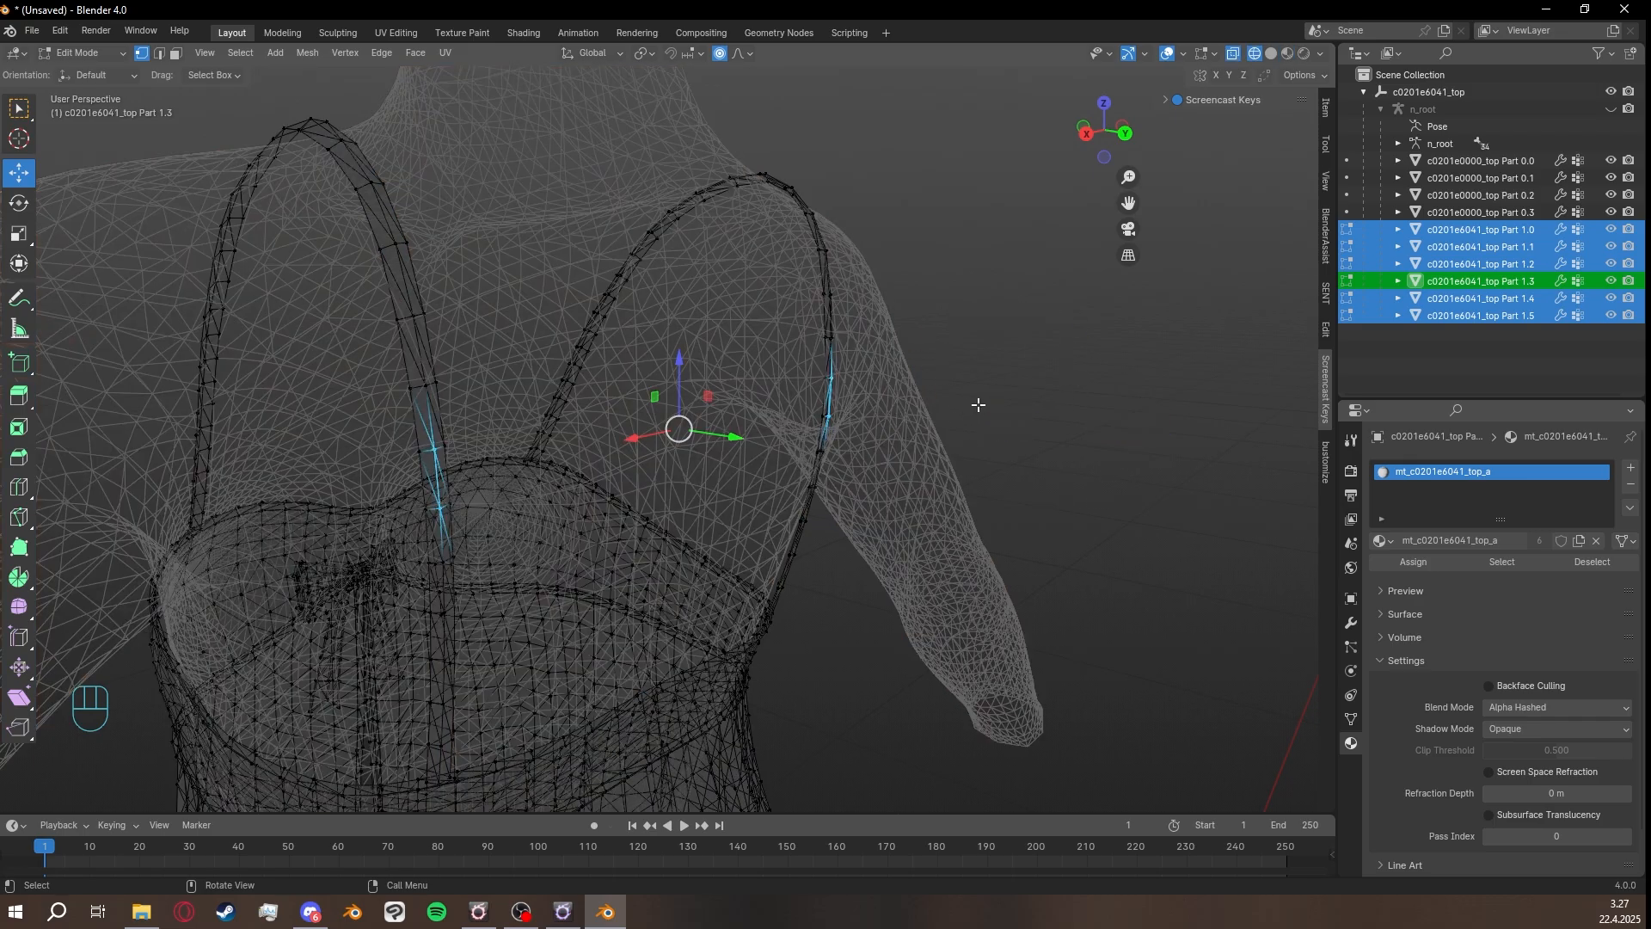
key("z")
left_click(985, 509)
key("z")
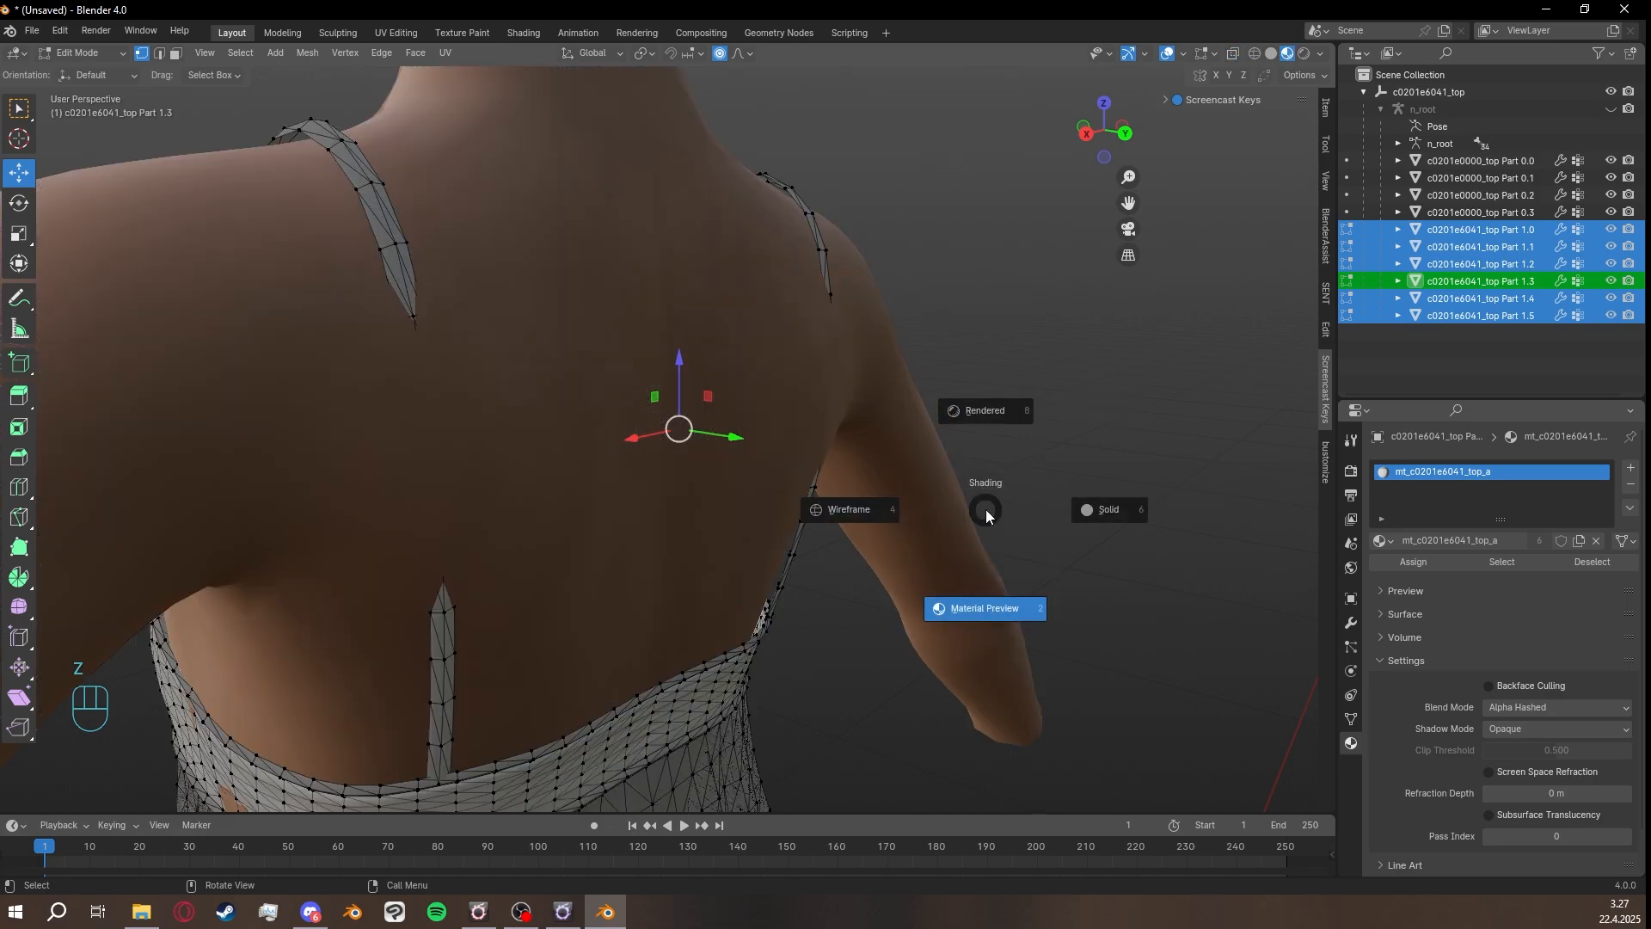
left_click(982, 412)
key("z")
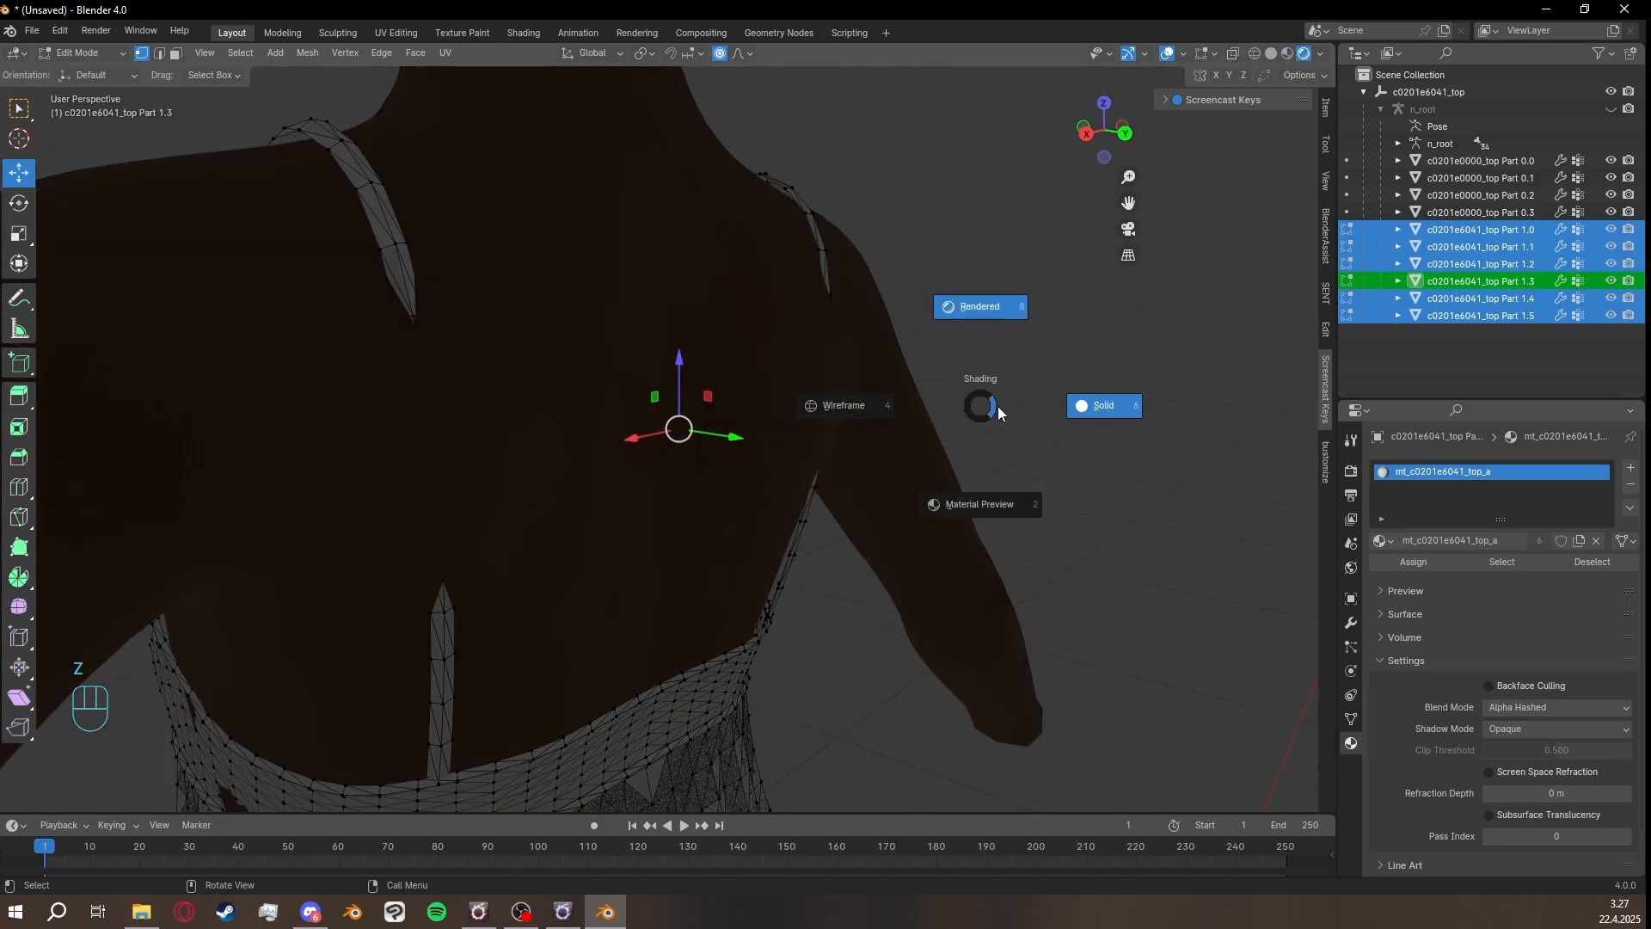
left_click(1086, 421)
key("z")
left_click(1100, 529)
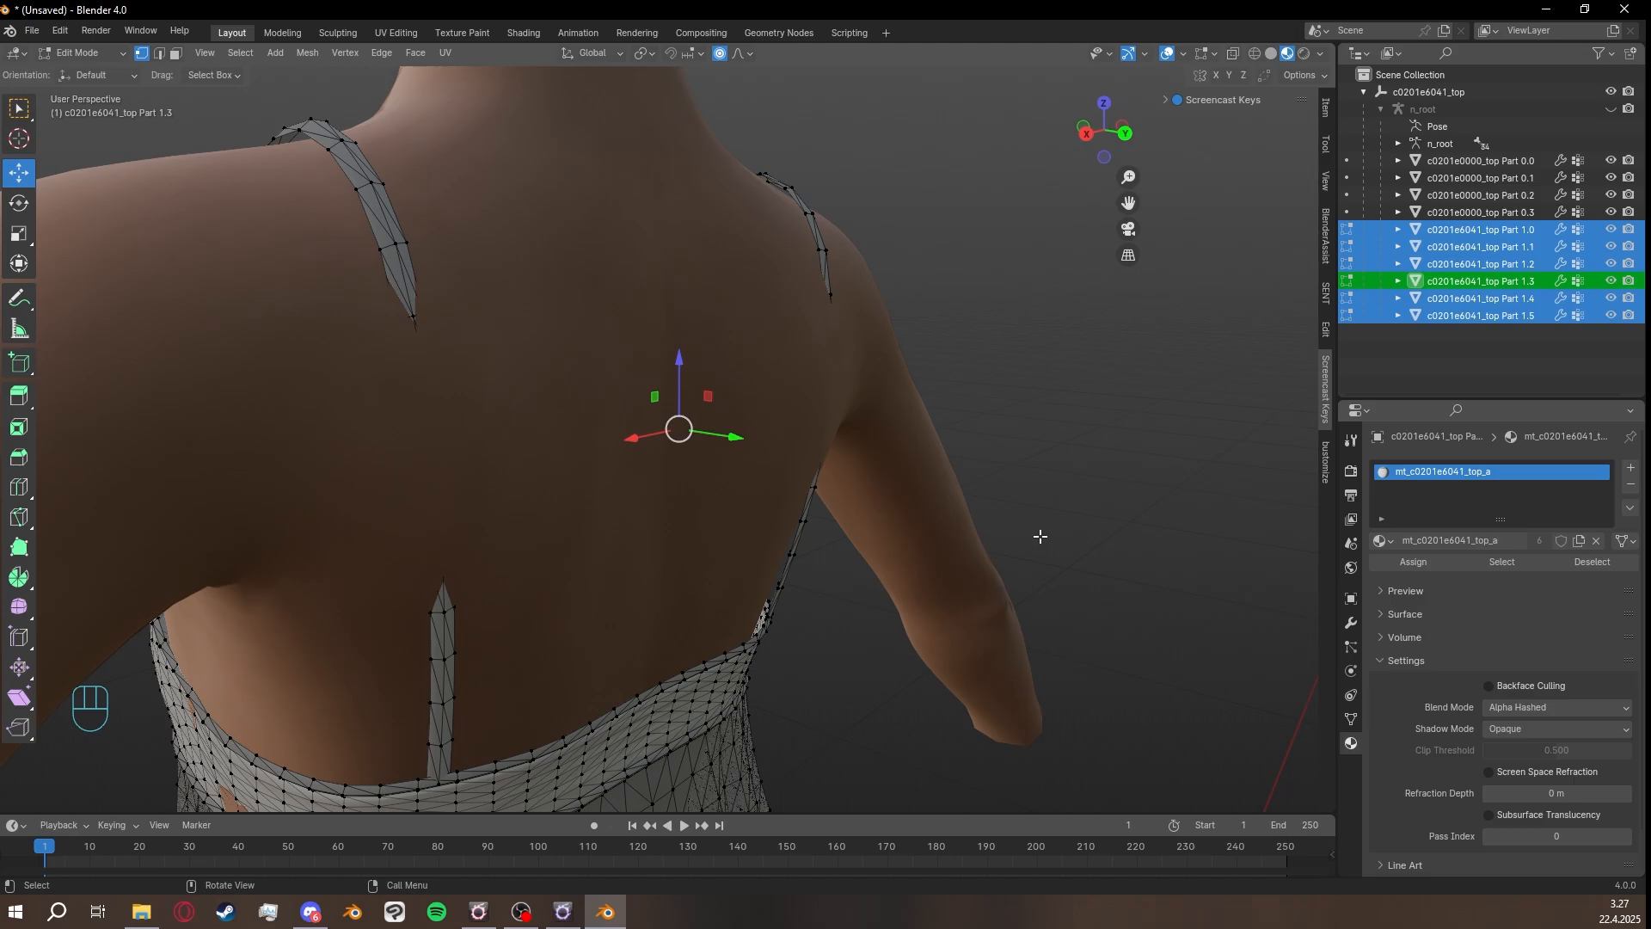
Move the selected back vertices of both straps outward about 0.004 m along Y, with a proportional editing size of about 0.057 m.
middle_click_drag(1040, 536, 681, 486)
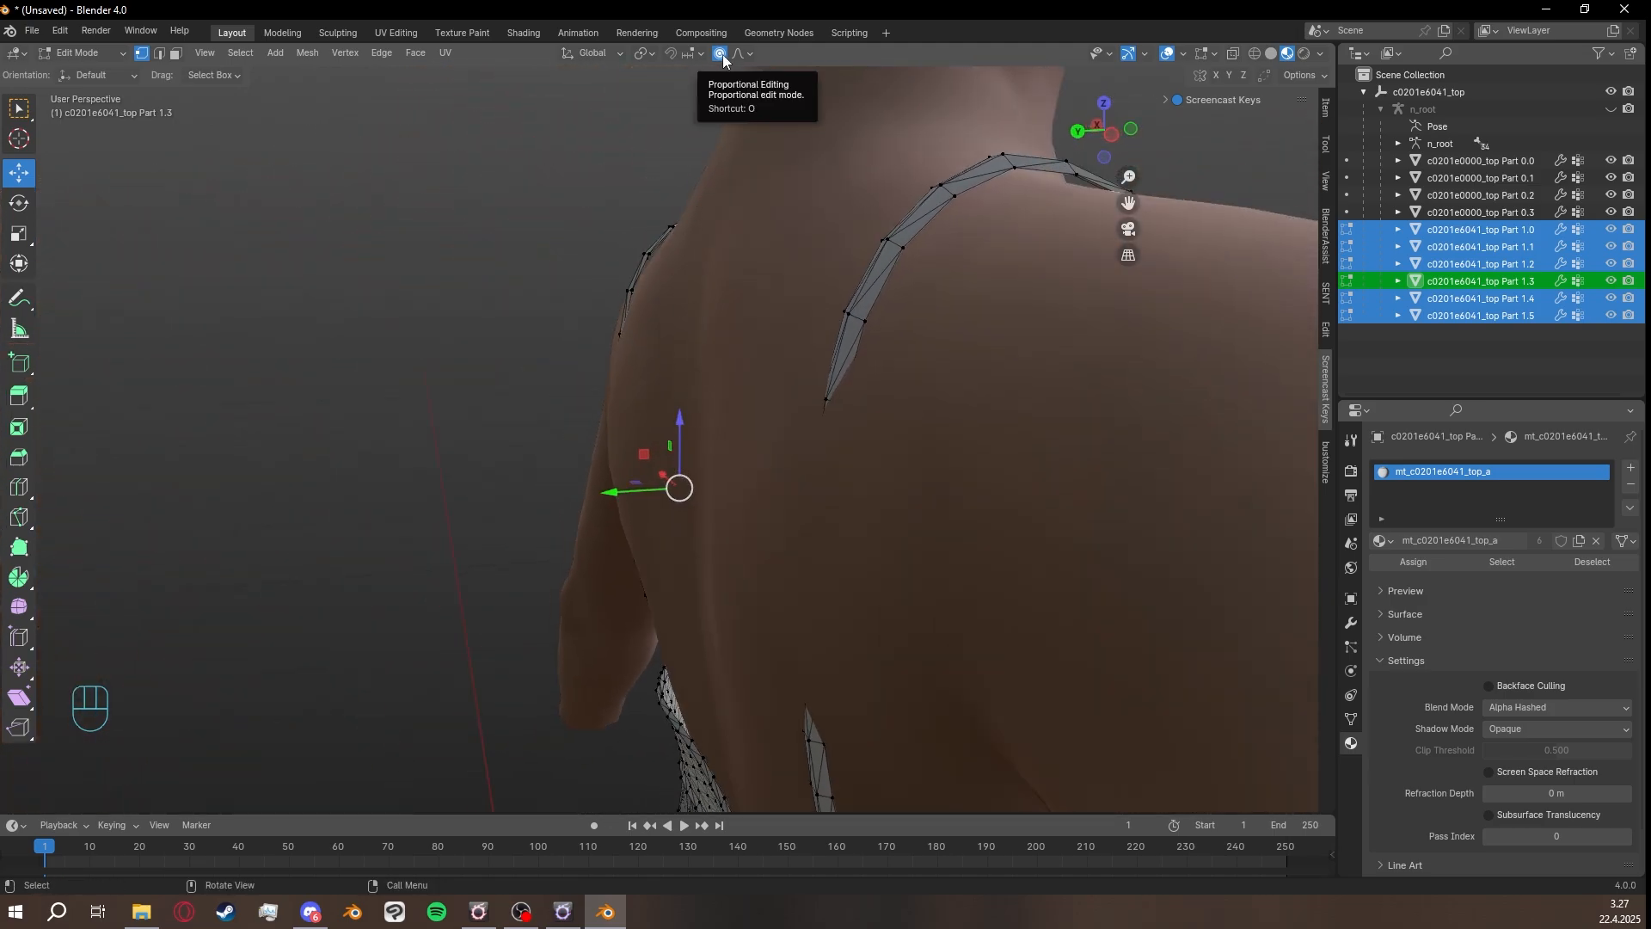
left_click_drag(609, 493, 575, 502)
scroll(592, 496, "down", 1)
scroll(587, 497, "up", 9)
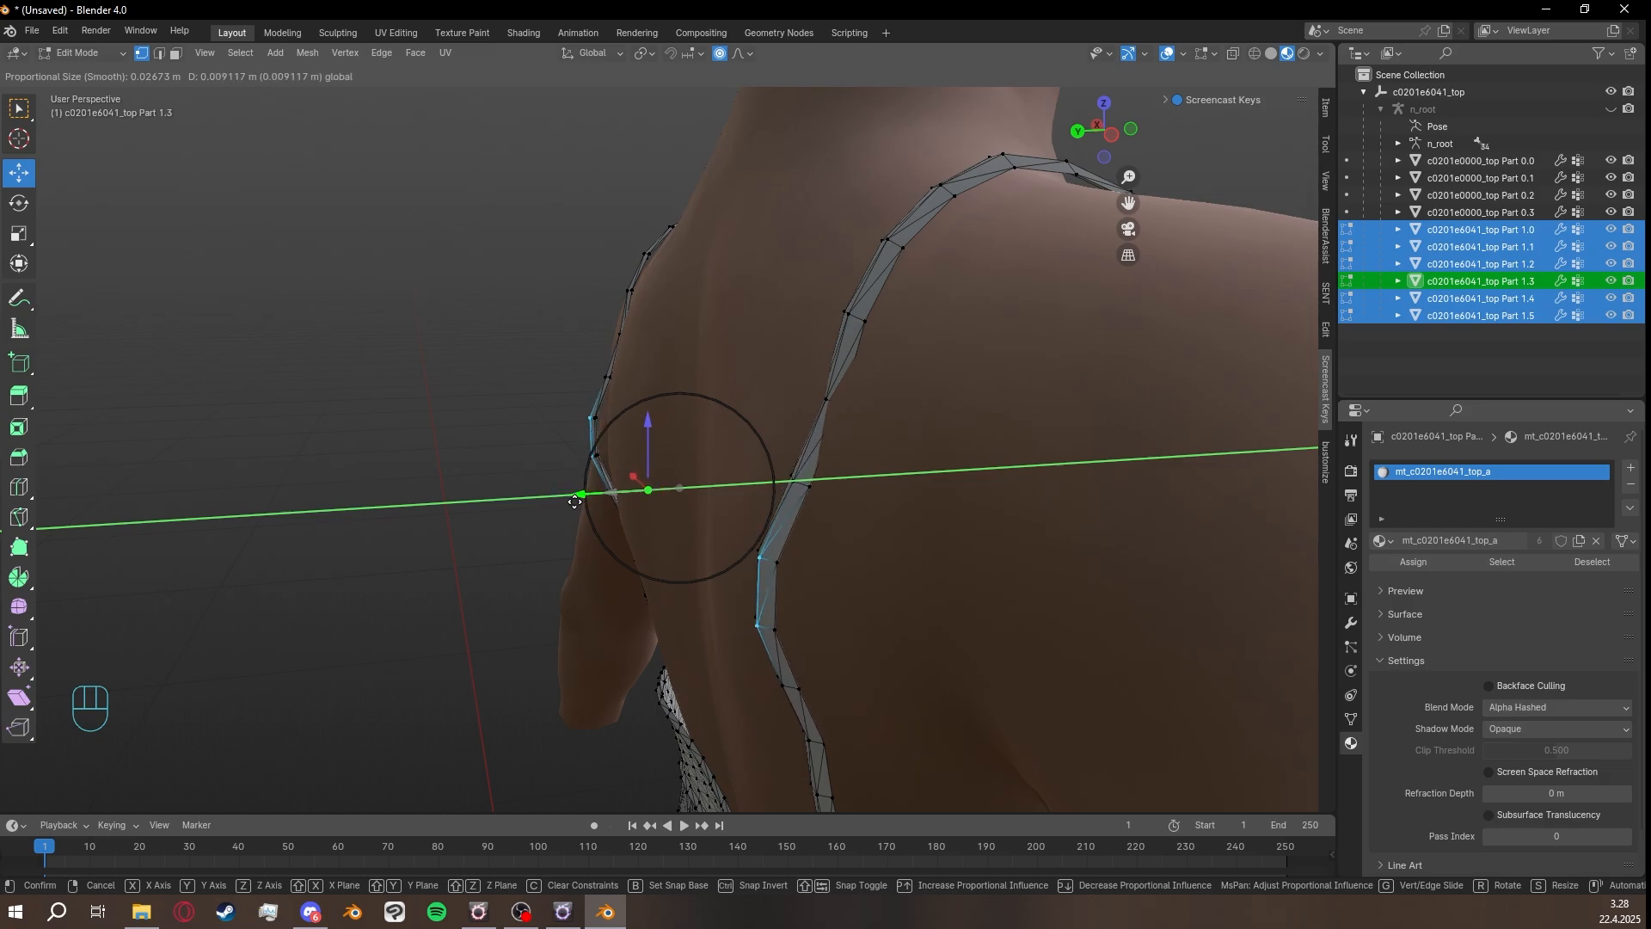
scroll(577, 503, "down", 5)
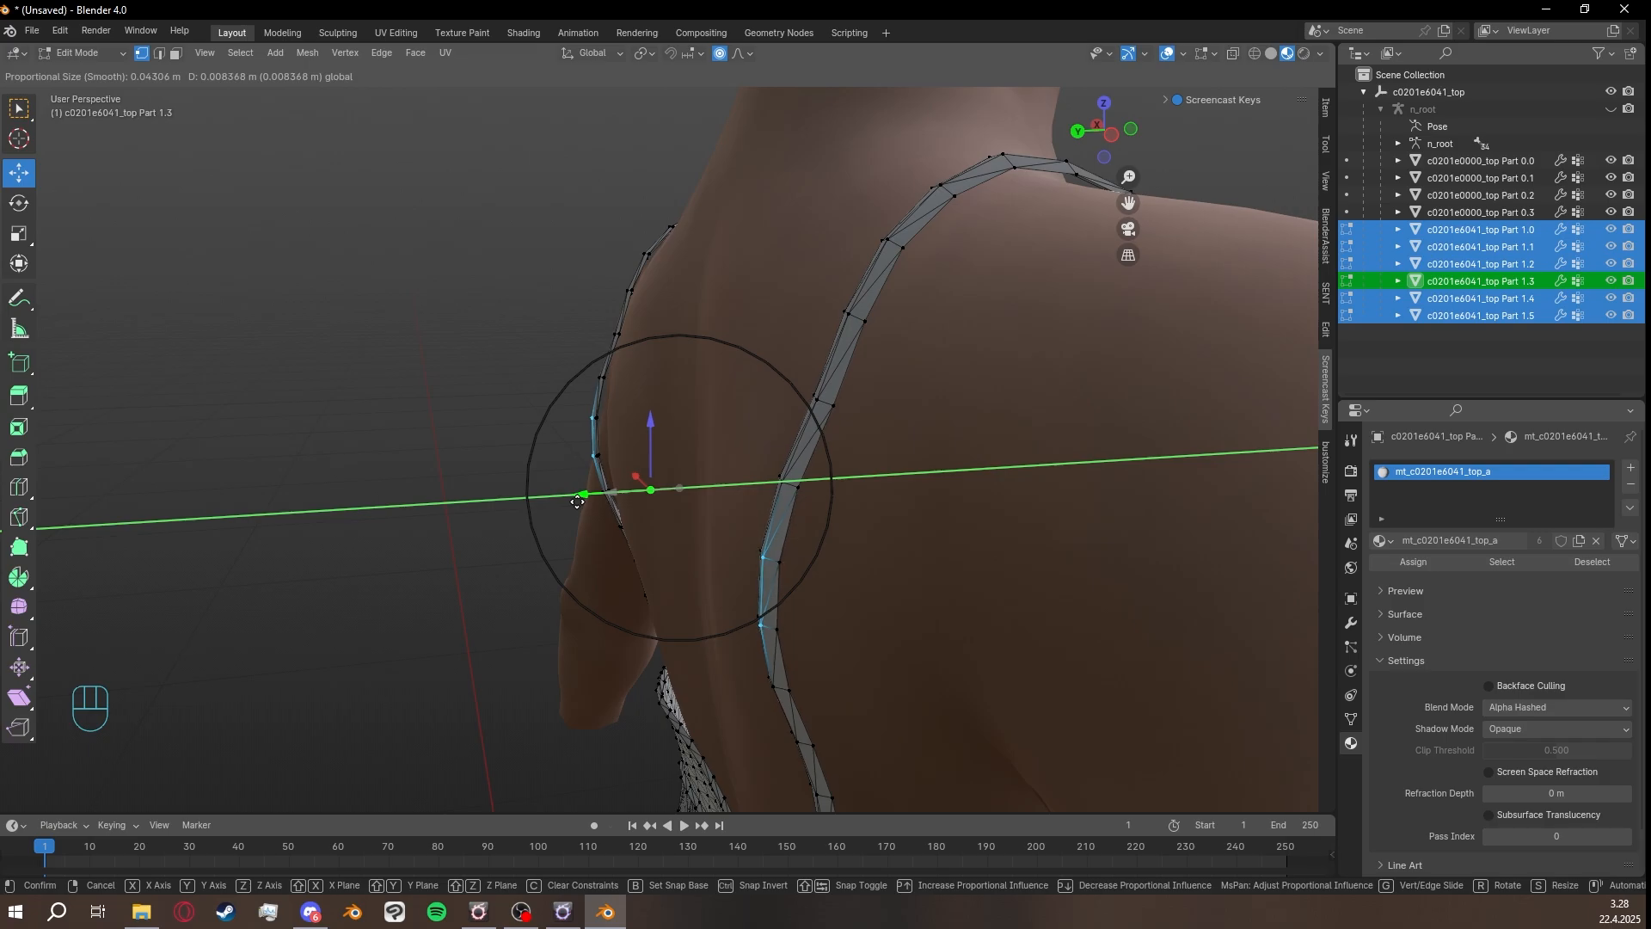
scroll(577, 502, "down", 2)
left_click_drag(578, 502, 597, 499)
scroll(591, 500, "down", 1)
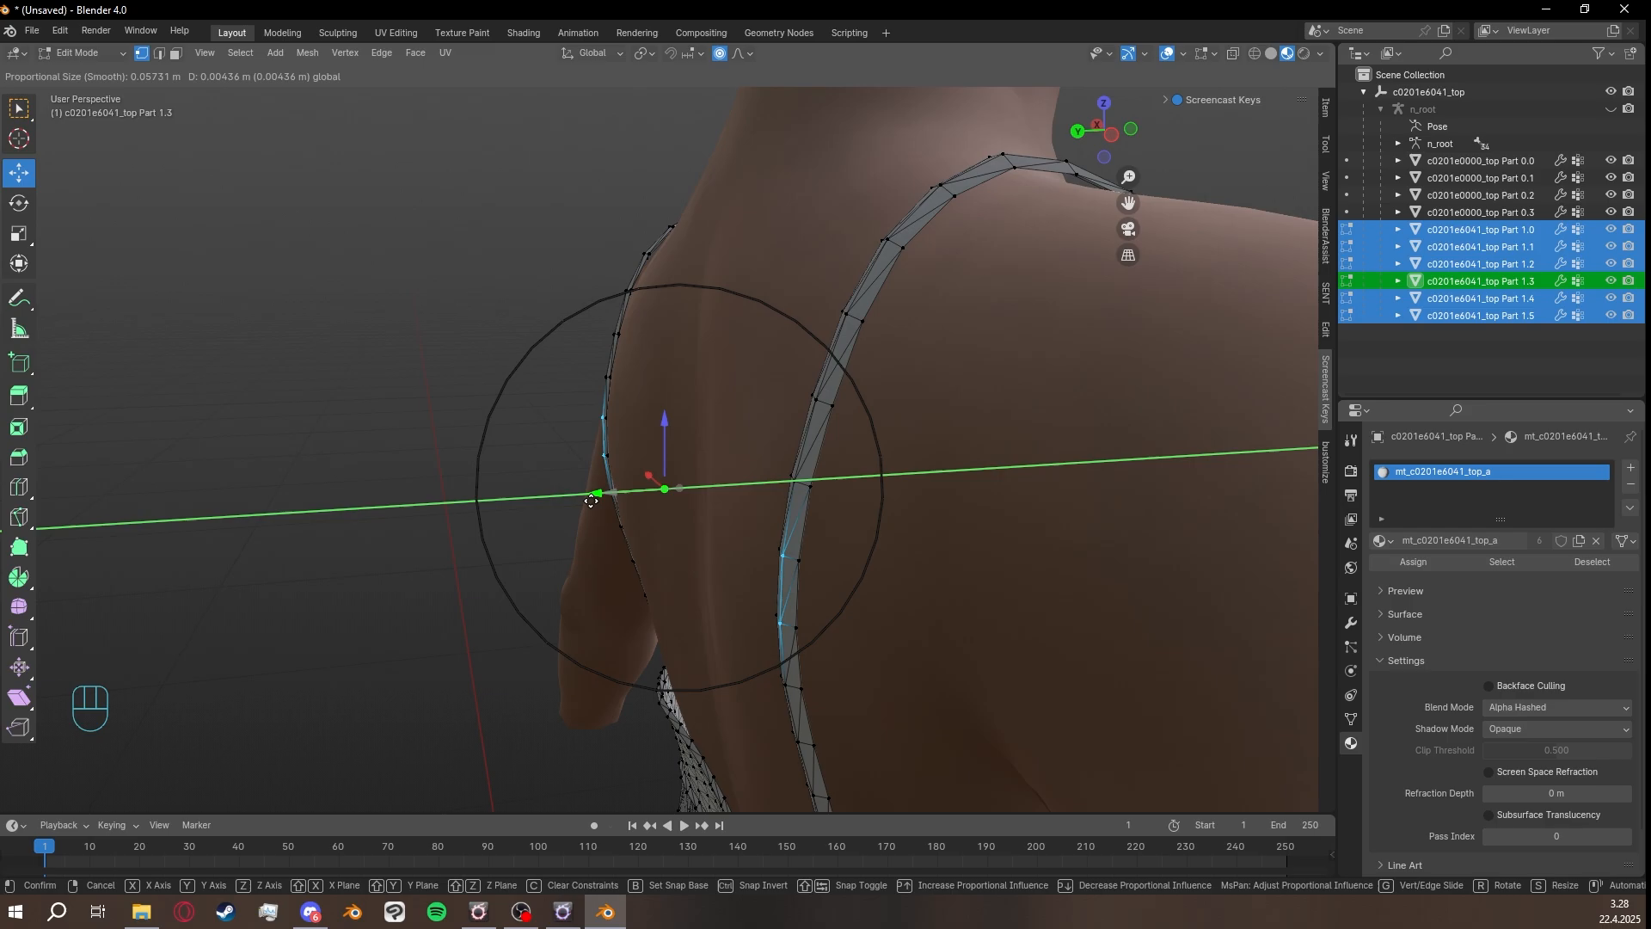
left_click_drag(589, 503, 586, 502)
Select two neighbouring vertices on the upper edge of the top's back band and show them in the left orthographic view.
middle_click_drag(700, 530, 792, 487)
scroll(840, 527, "up", 4)
left_click(667, 474)
left_click(792, 487, "shift")
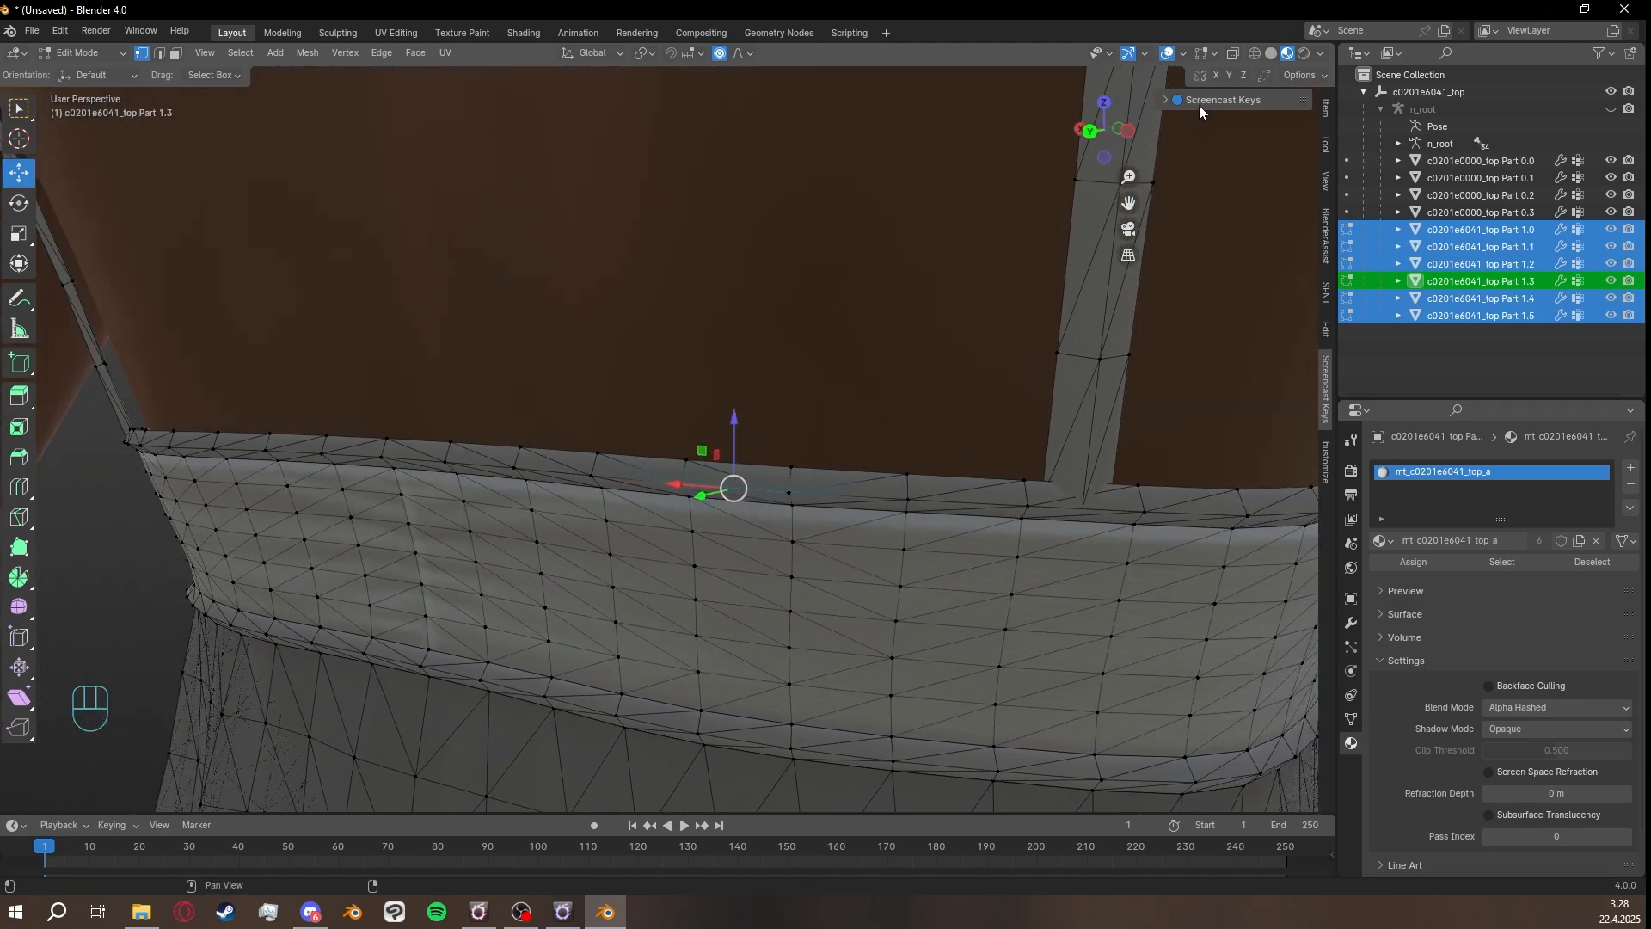
left_click(1132, 131)
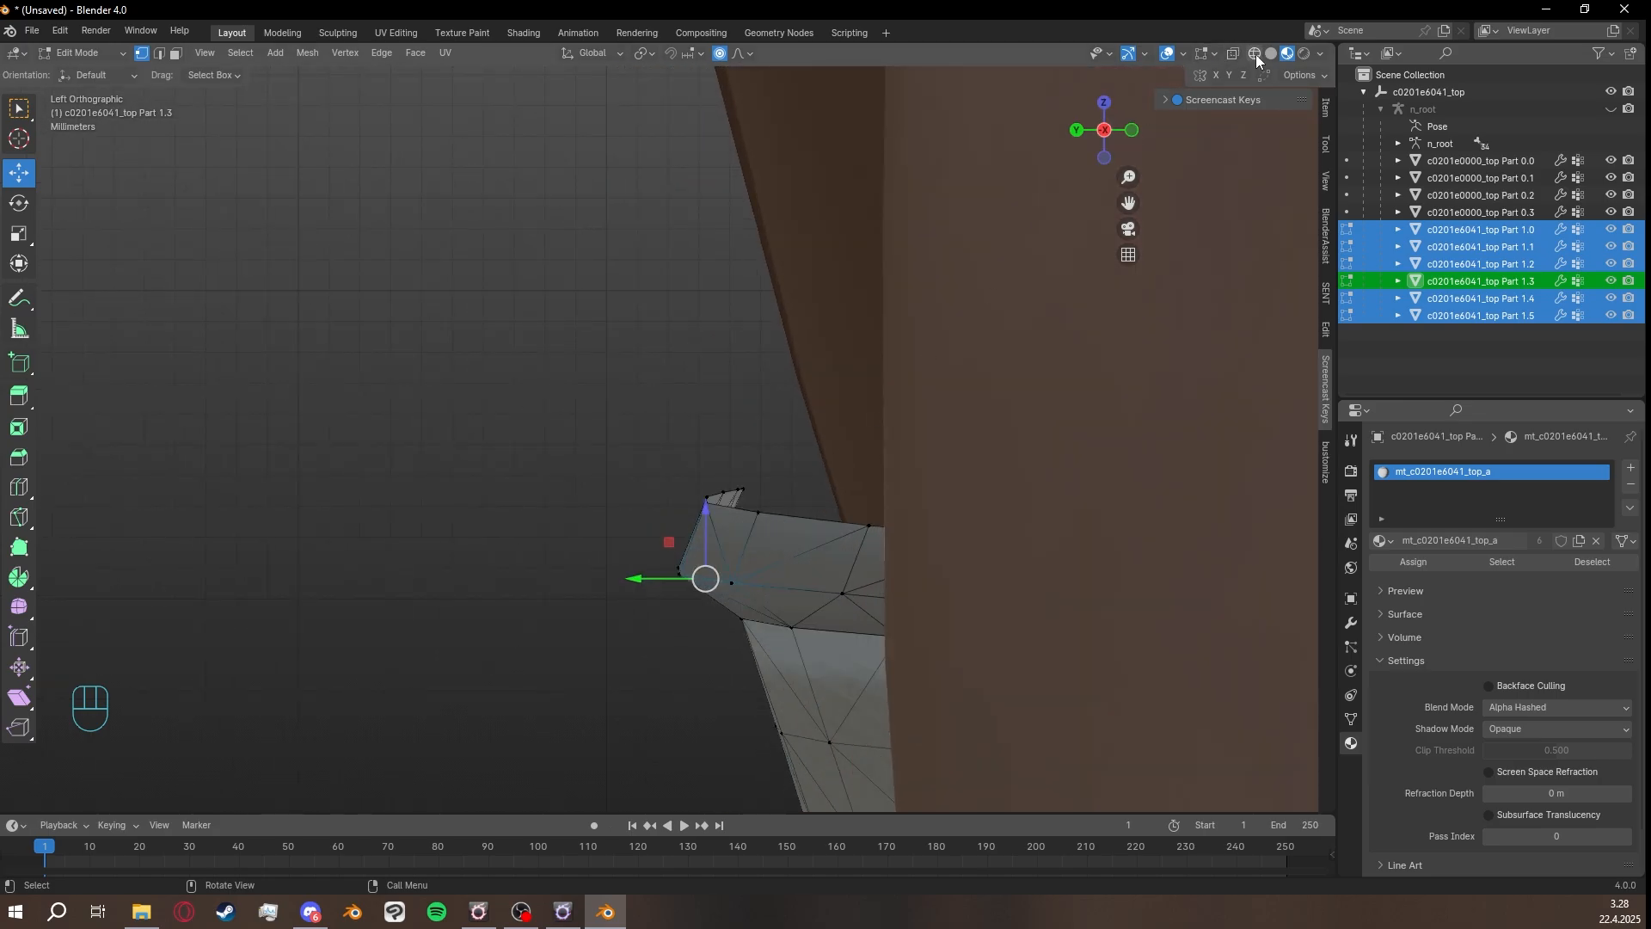
In wireframe display, select the inner-row vertices at the rear end of the top's upper back band.
left_click(1255, 57)
middle_click_drag(899, 517, 805, 398, "shift")
scroll(804, 398, "up", 7)
middle_click_drag(641, 434, 705, 467, "shift")
scroll(706, 467, "up", 2)
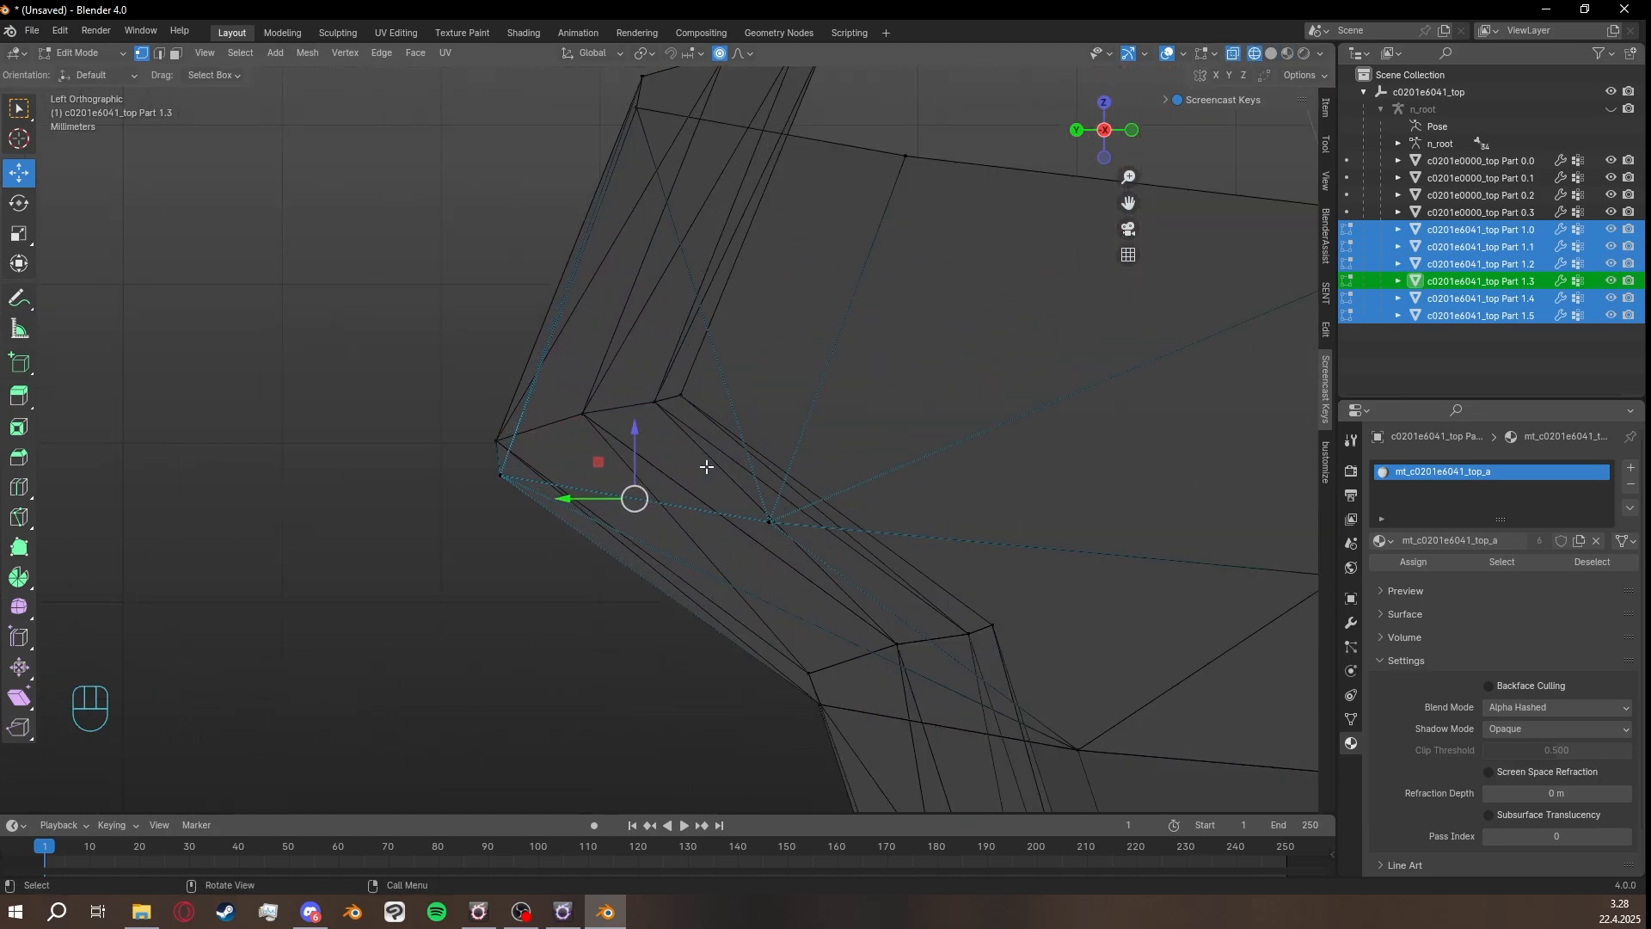
left_click(497, 474, "shift")
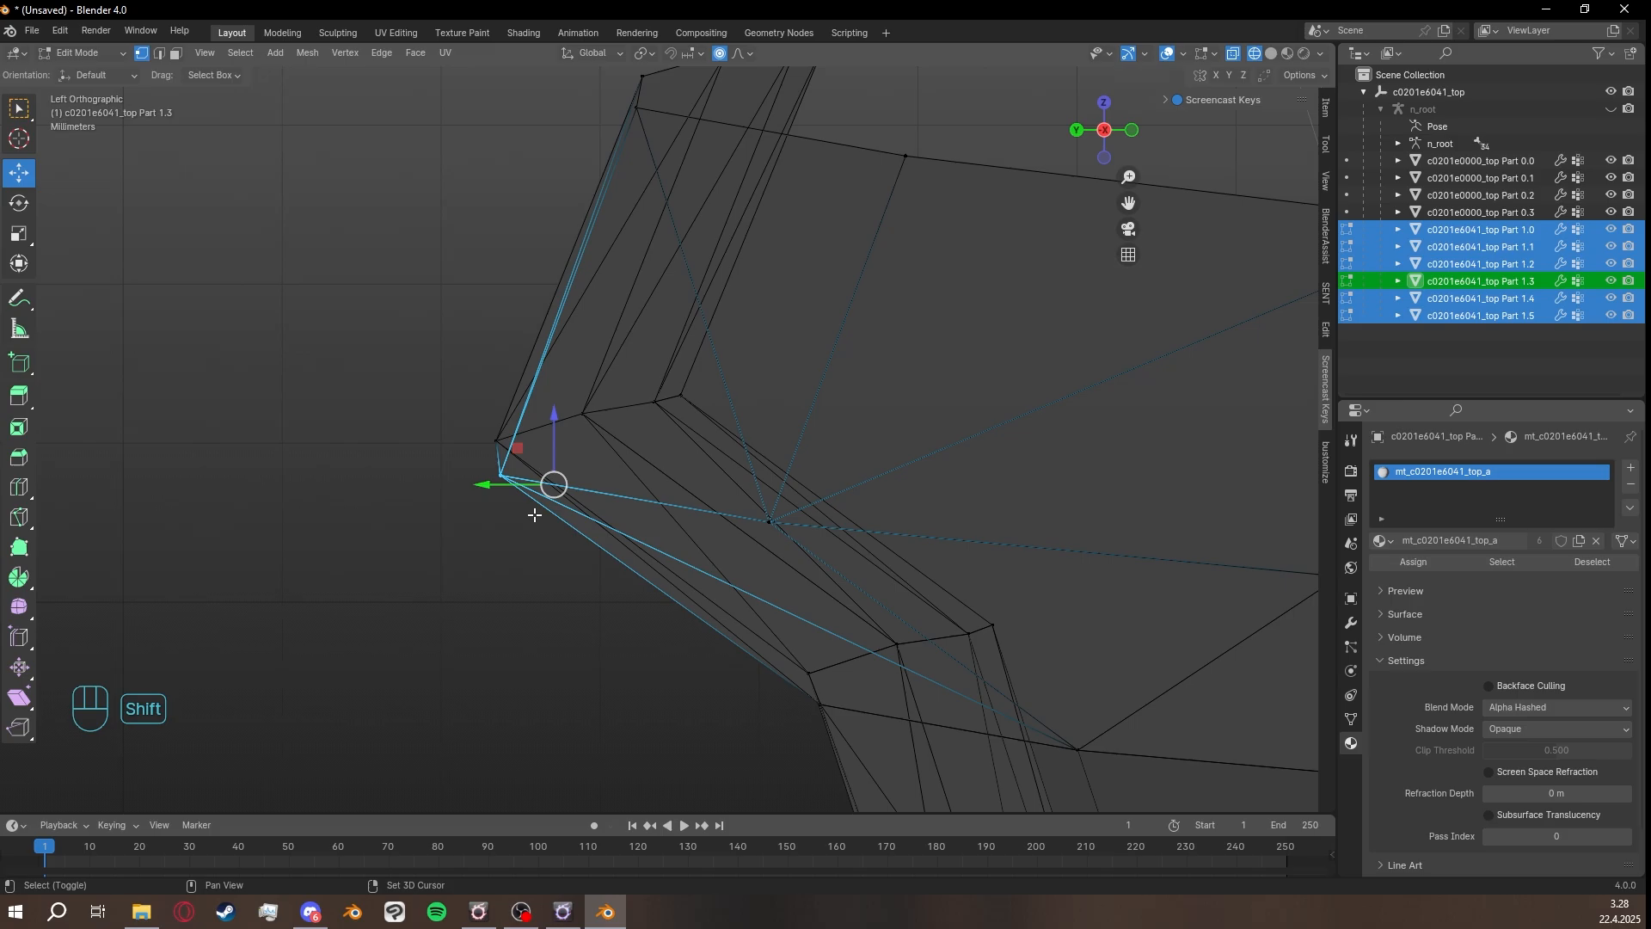
left_click(769, 518, "shift")
scroll(729, 533, "down", 8)
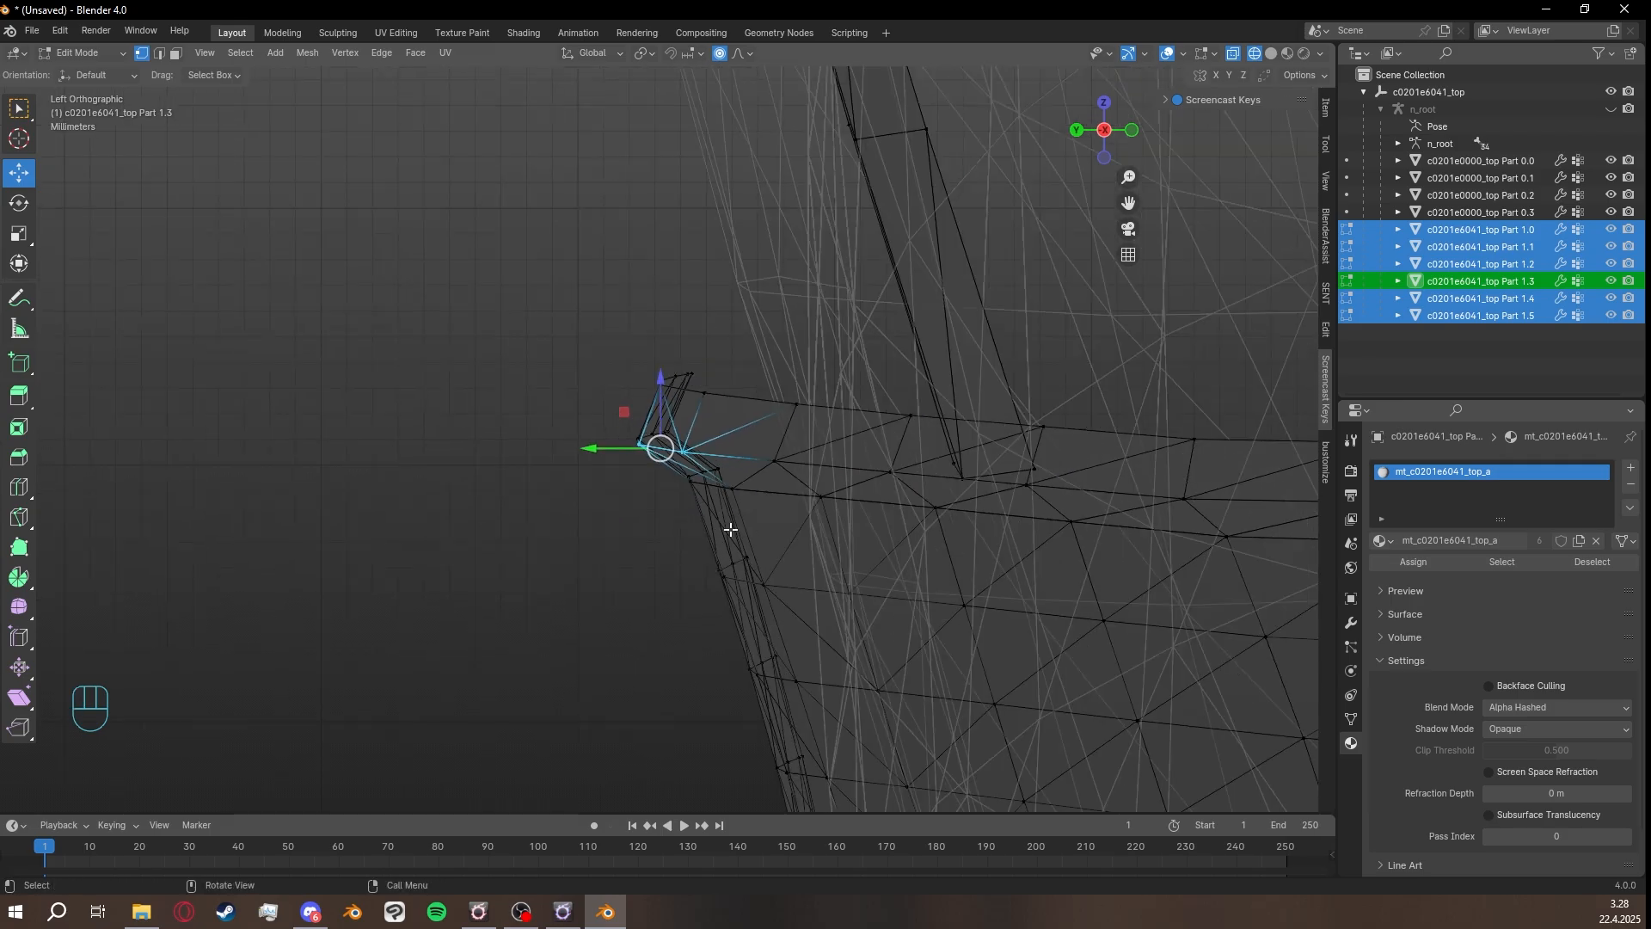
Add the inner-row vertices across the middle of the back band to the selection, joining both sides.
middle_click_drag(730, 530, 888, 520)
scroll(888, 519, "down", 2)
middle_click_drag(679, 509, 1049, 155, "shift")
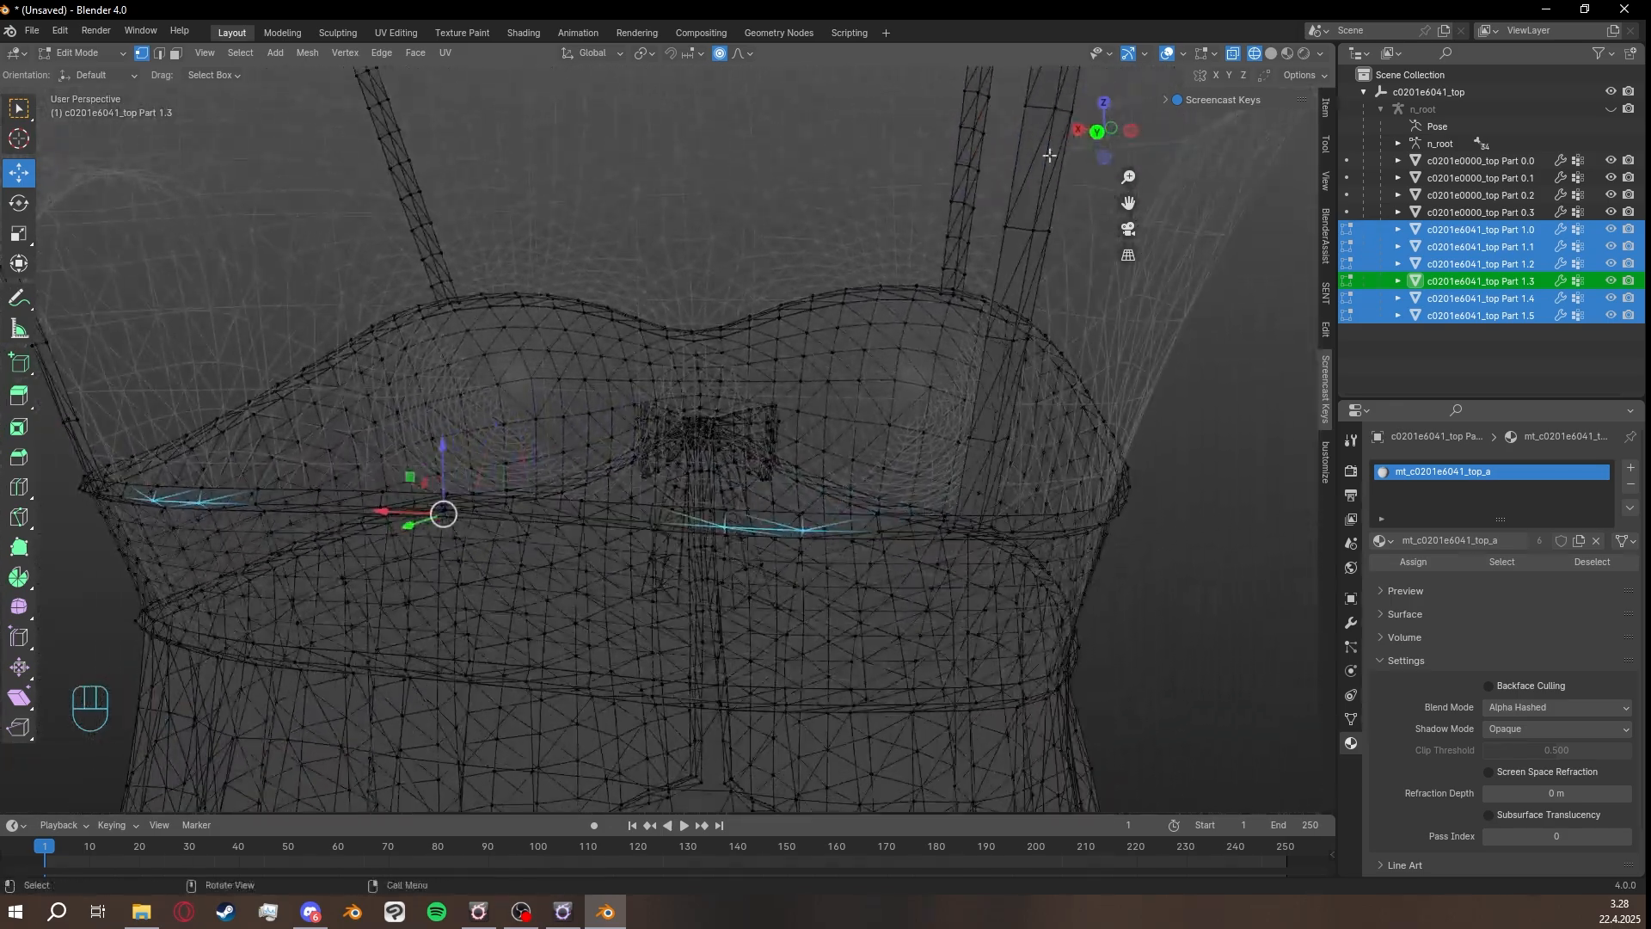
left_click(1296, 53)
mouse_move(1040, 250)
middle_mouse_down()
mouse_move(755, 428)
mouse_move(815, 475)
mouse_move(837, 472)
mouse_move(940, 317)
mouse_move(978, 387)
mouse_move(899, 483)
middle_mouse_up()
scroll(945, 451, "up", 2)
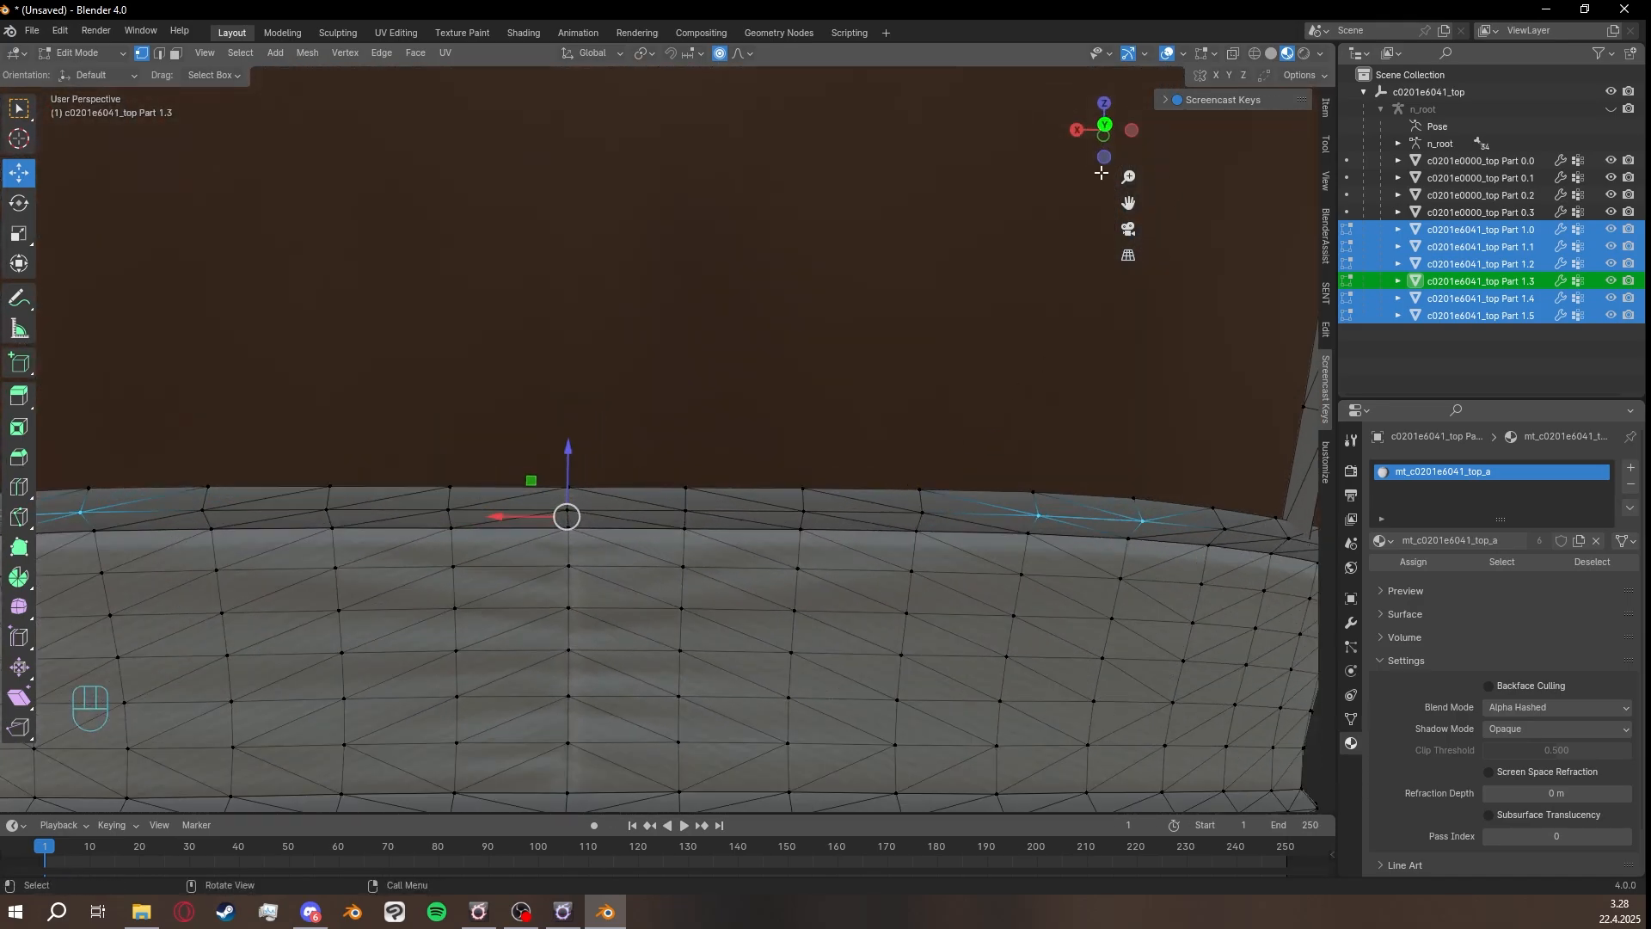
middle_click_drag(969, 320, 667, 450)
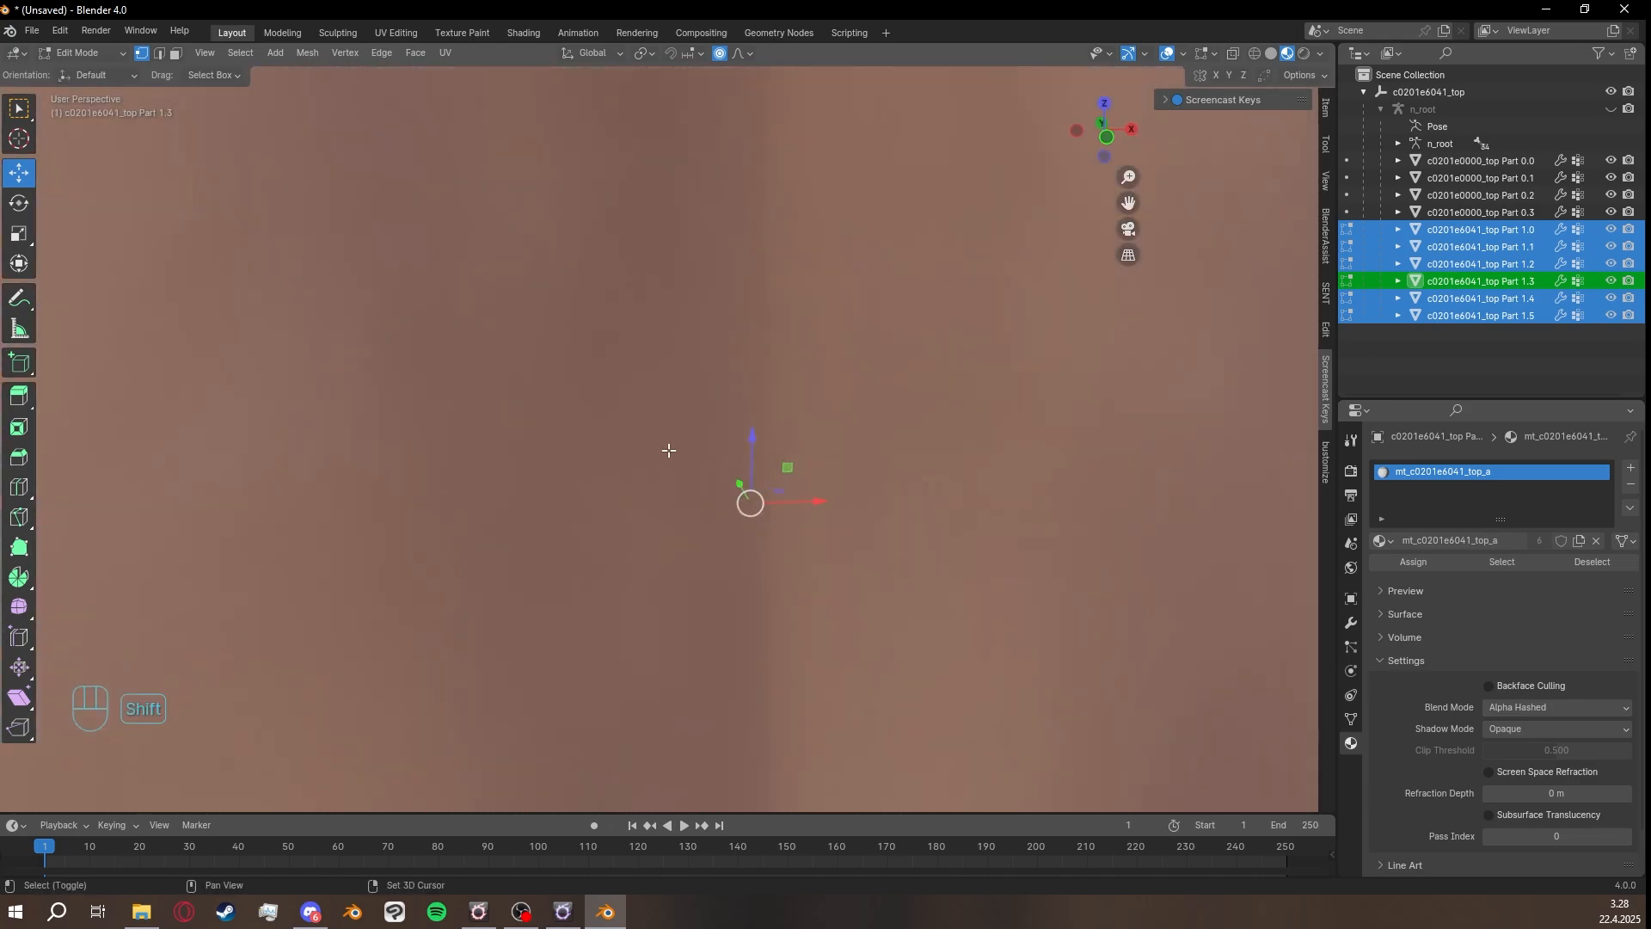
left_click(1252, 53)
mouse_move(911, 339)
middle_mouse_down()
mouse_move(807, 369)
mouse_move(786, 425)
middle_mouse_up()
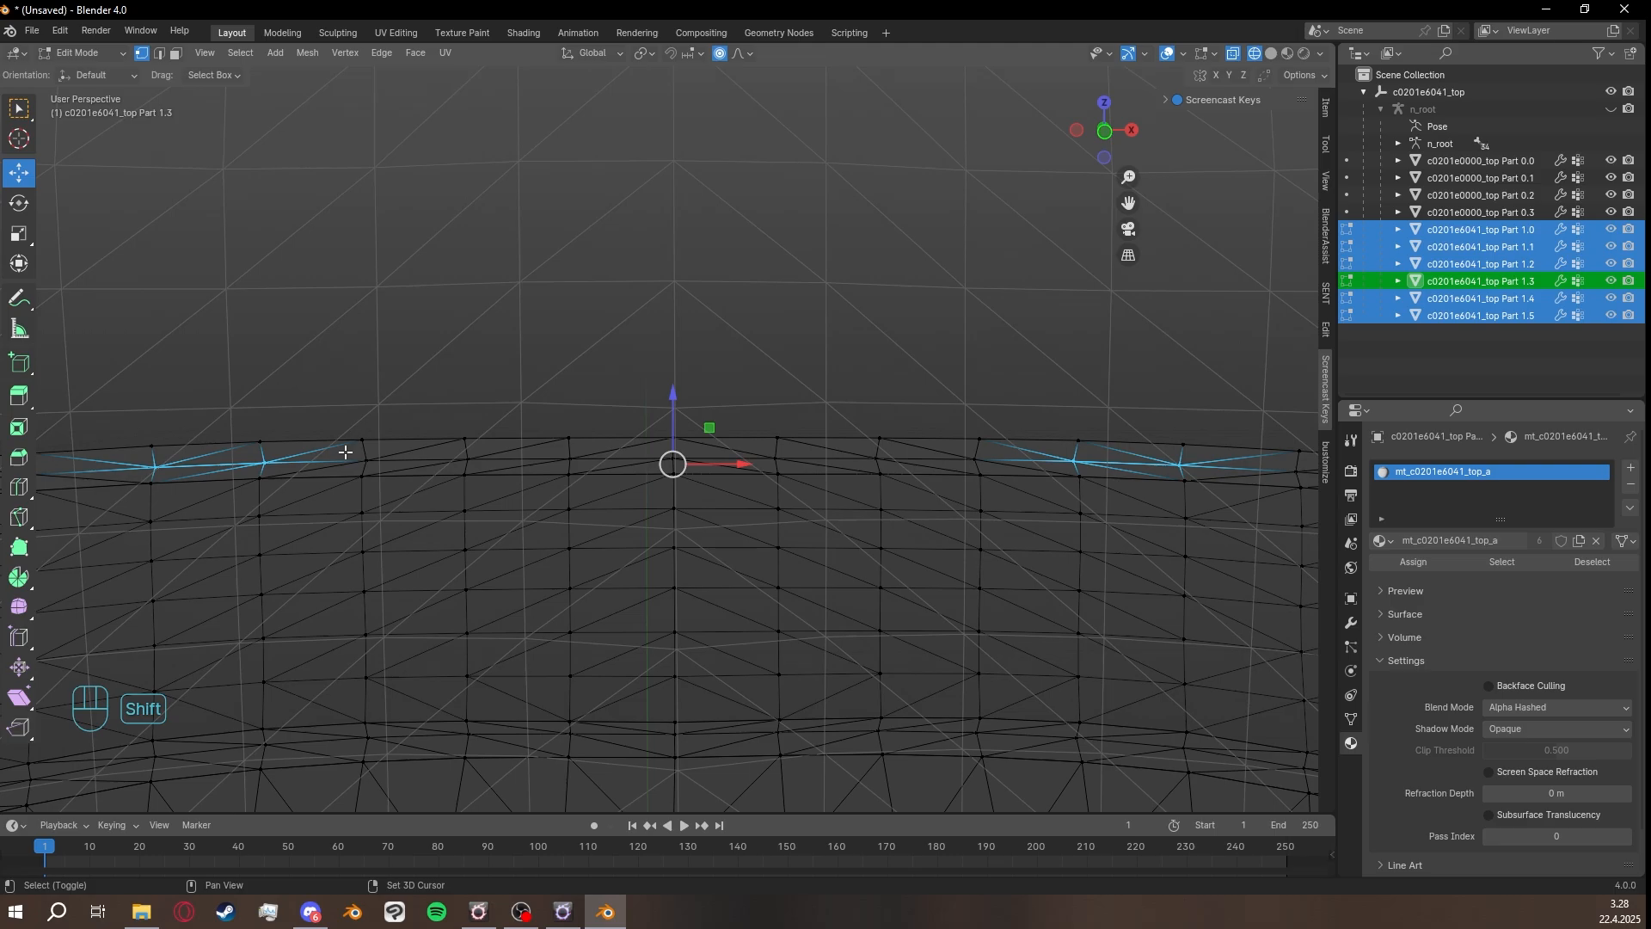
left_click_drag(345, 453, 993, 466, "shift")
In material preview, move the selected back-band row about 0.0038 m along negative Y with smooth proportional editing.
middle_click_drag(774, 390, 978, 411)
left_click(1287, 53)
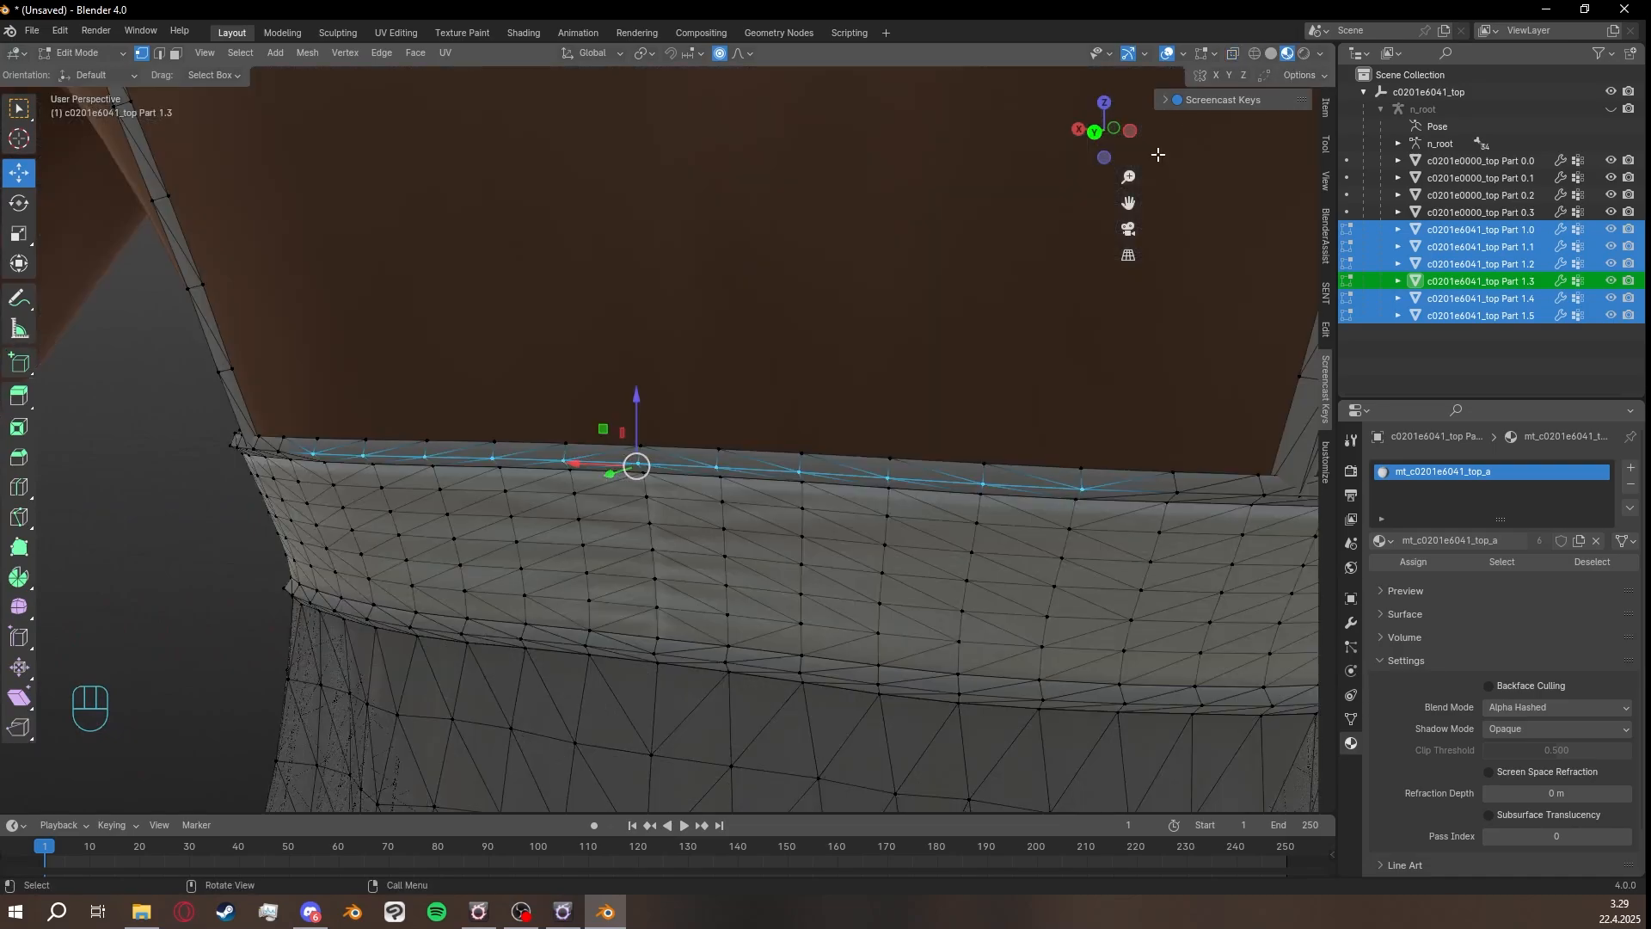
mouse_move(902, 344)
middle_mouse_down()
mouse_move(851, 276)
mouse_move(814, 352)
middle_mouse_up()
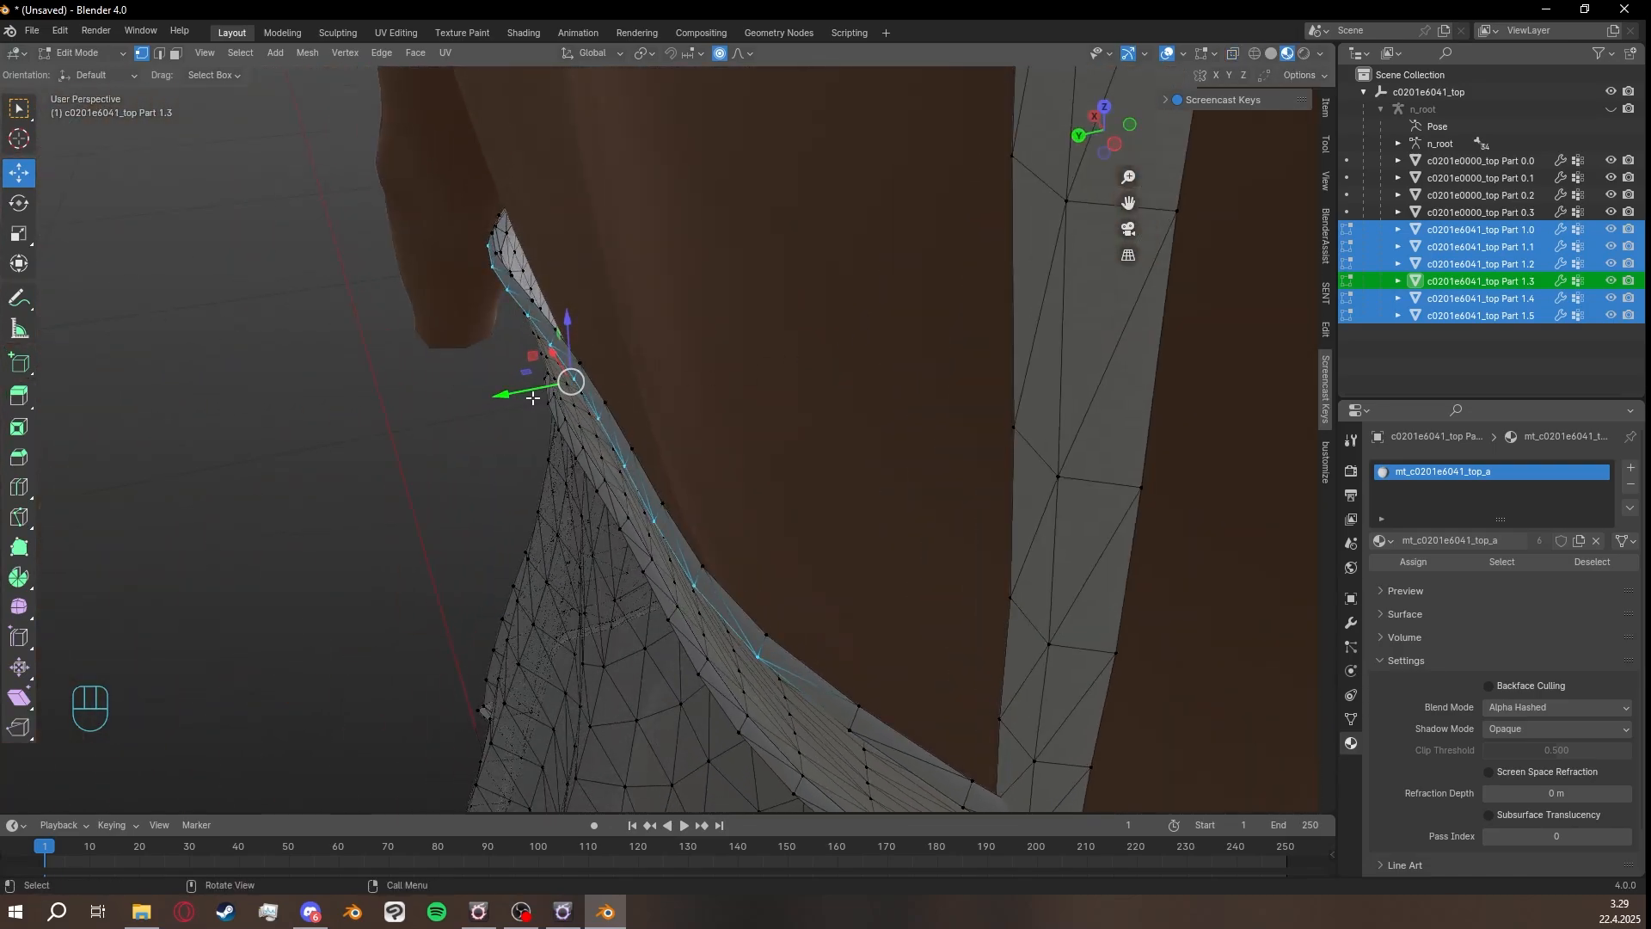
left_click_drag(510, 395, 516, 392)
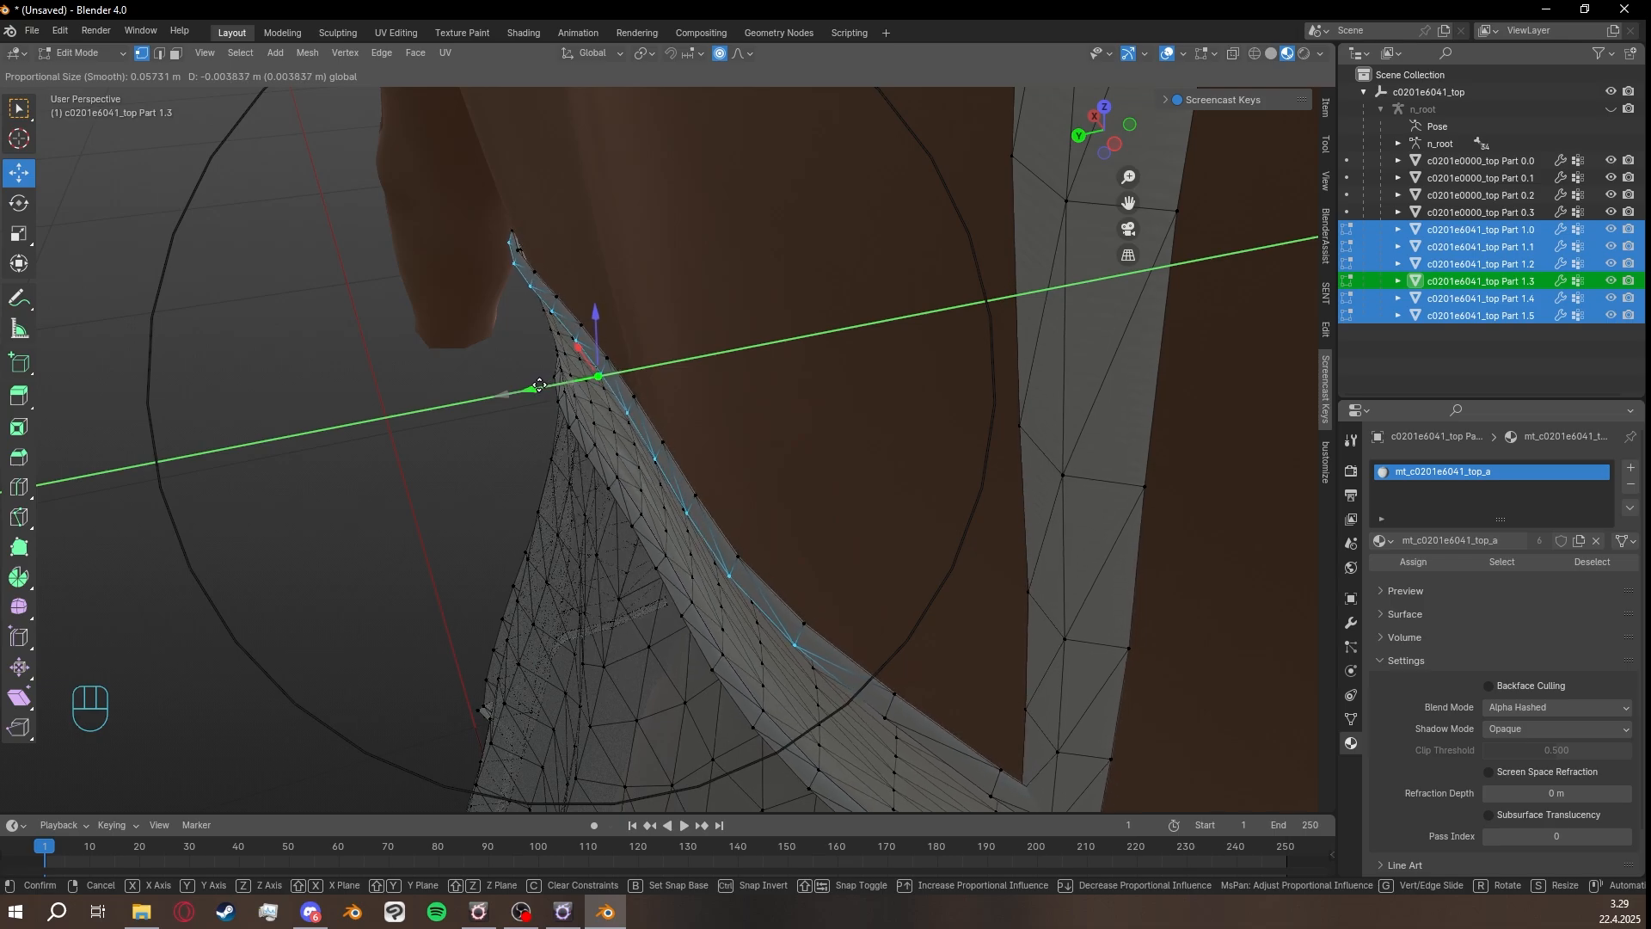
left_click_drag(537, 388, 535, 389)
middle_click_drag(693, 468, 627, 334, "shift")
key("ctrl+z")
key("ctrl+shift+z")
scroll(671, 374, "down", 3)
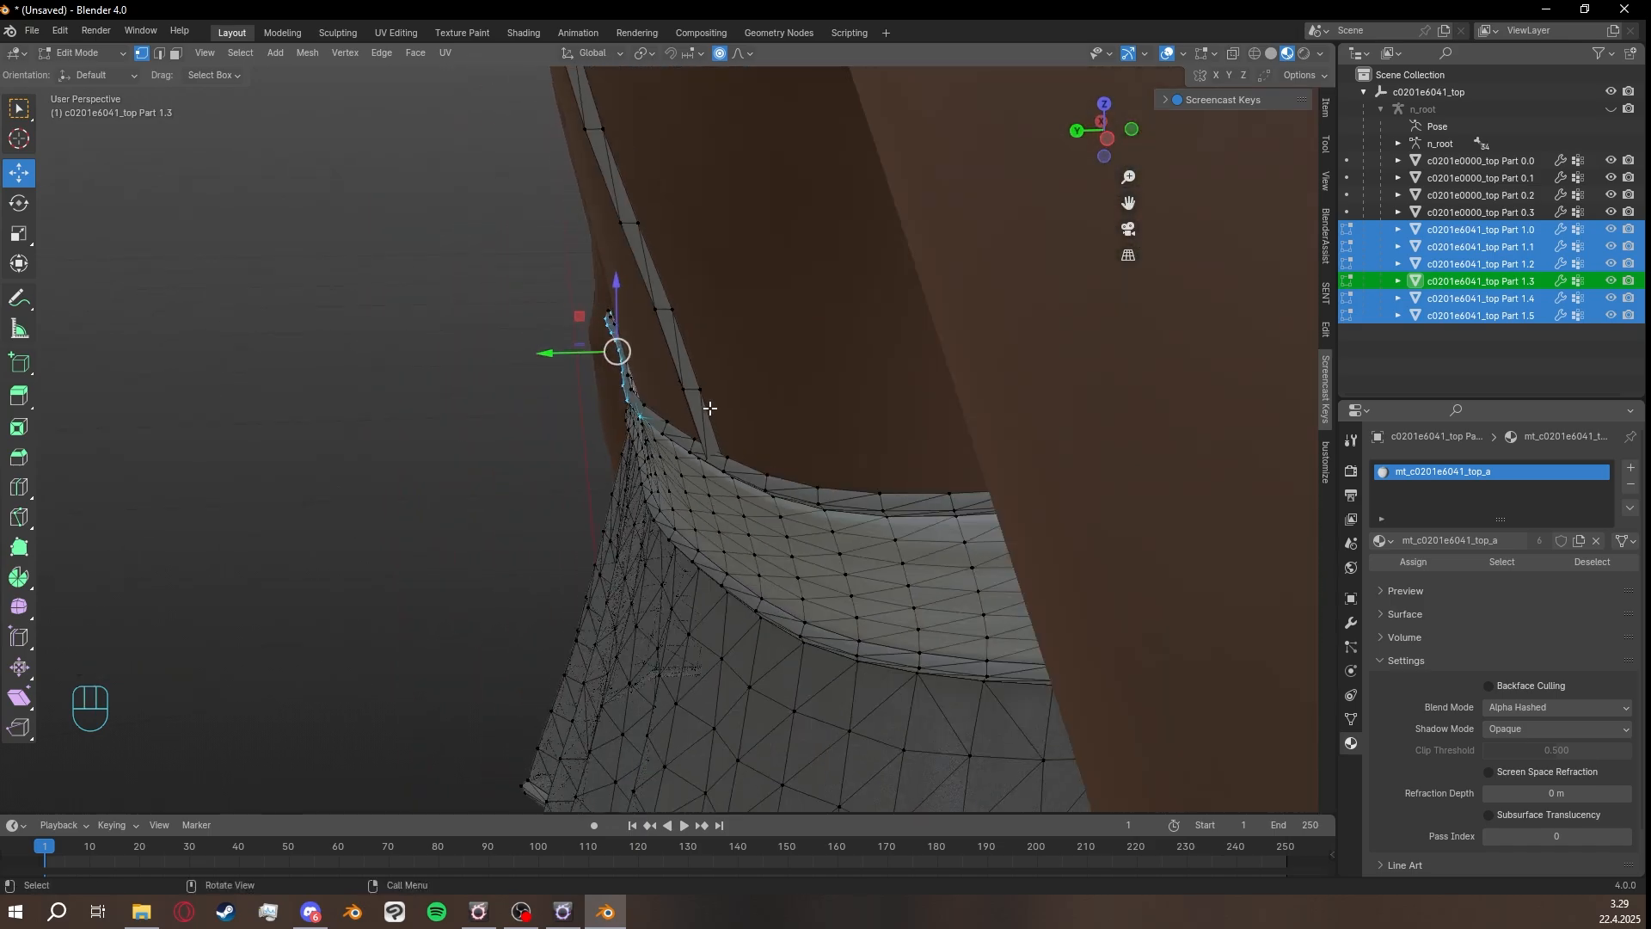
Select the lower-band vertex just beneath the lower gap on the side of the top.
middle_click_drag(711, 409, 813, 486)
middle_click_drag(812, 486, 890, 516, "shift")
scroll(799, 491, "up", 4)
middle_click_drag(848, 512, 641, 483)
middle_click_drag(757, 387, 611, 431, "shift")
middle_click_drag(610, 431, 580, 605)
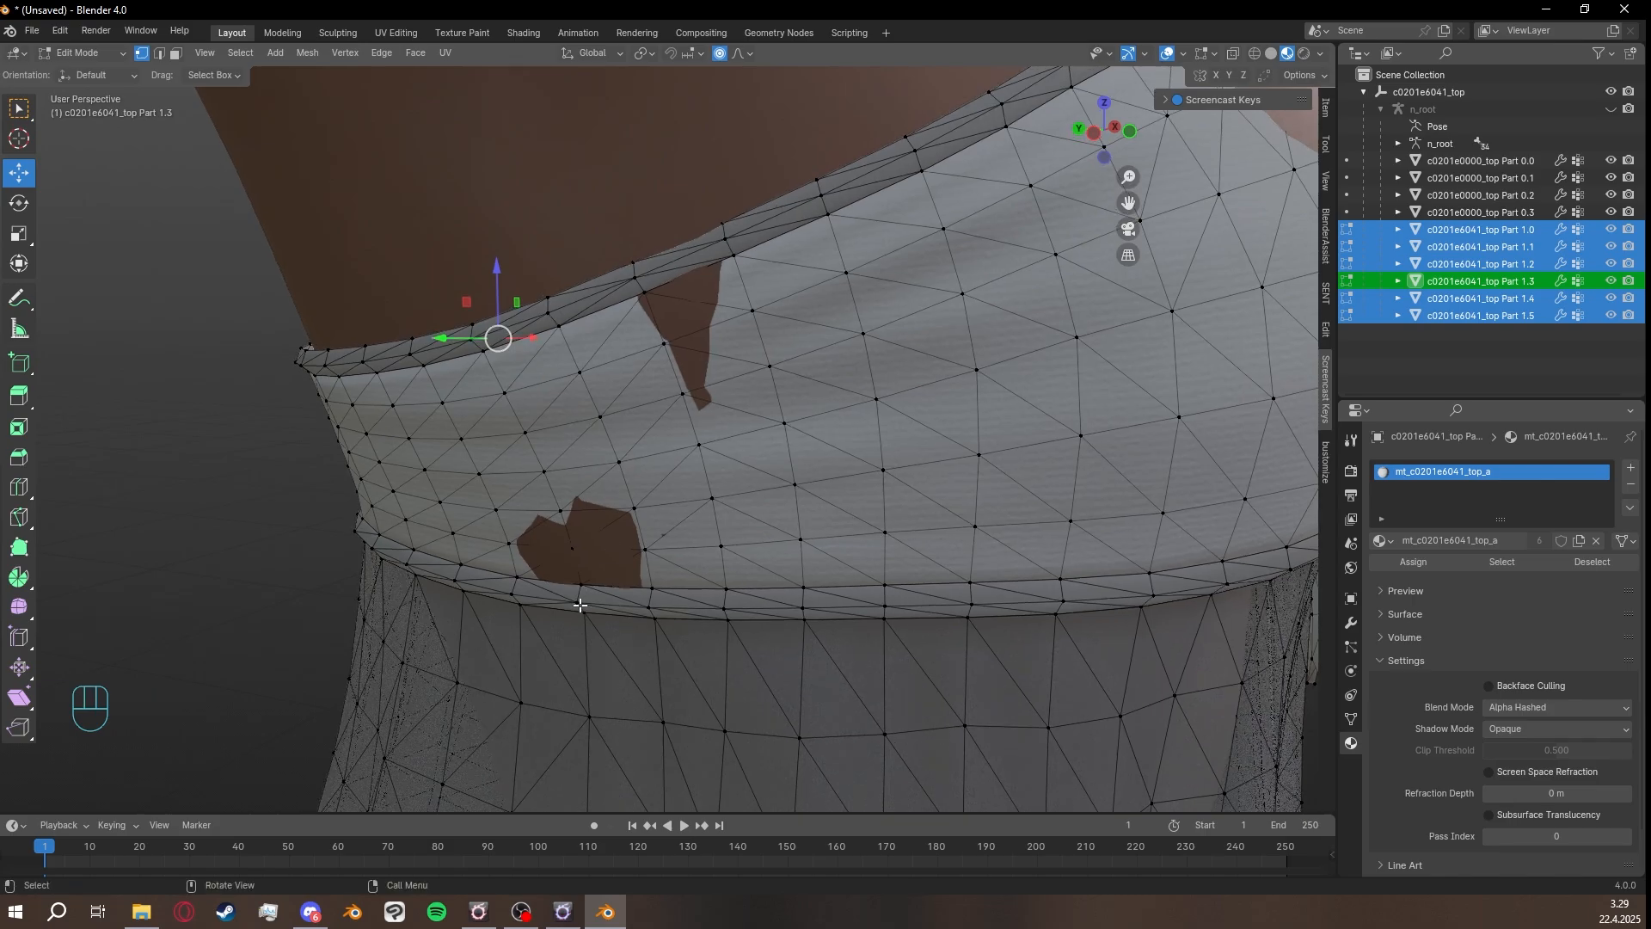
left_click(577, 605)
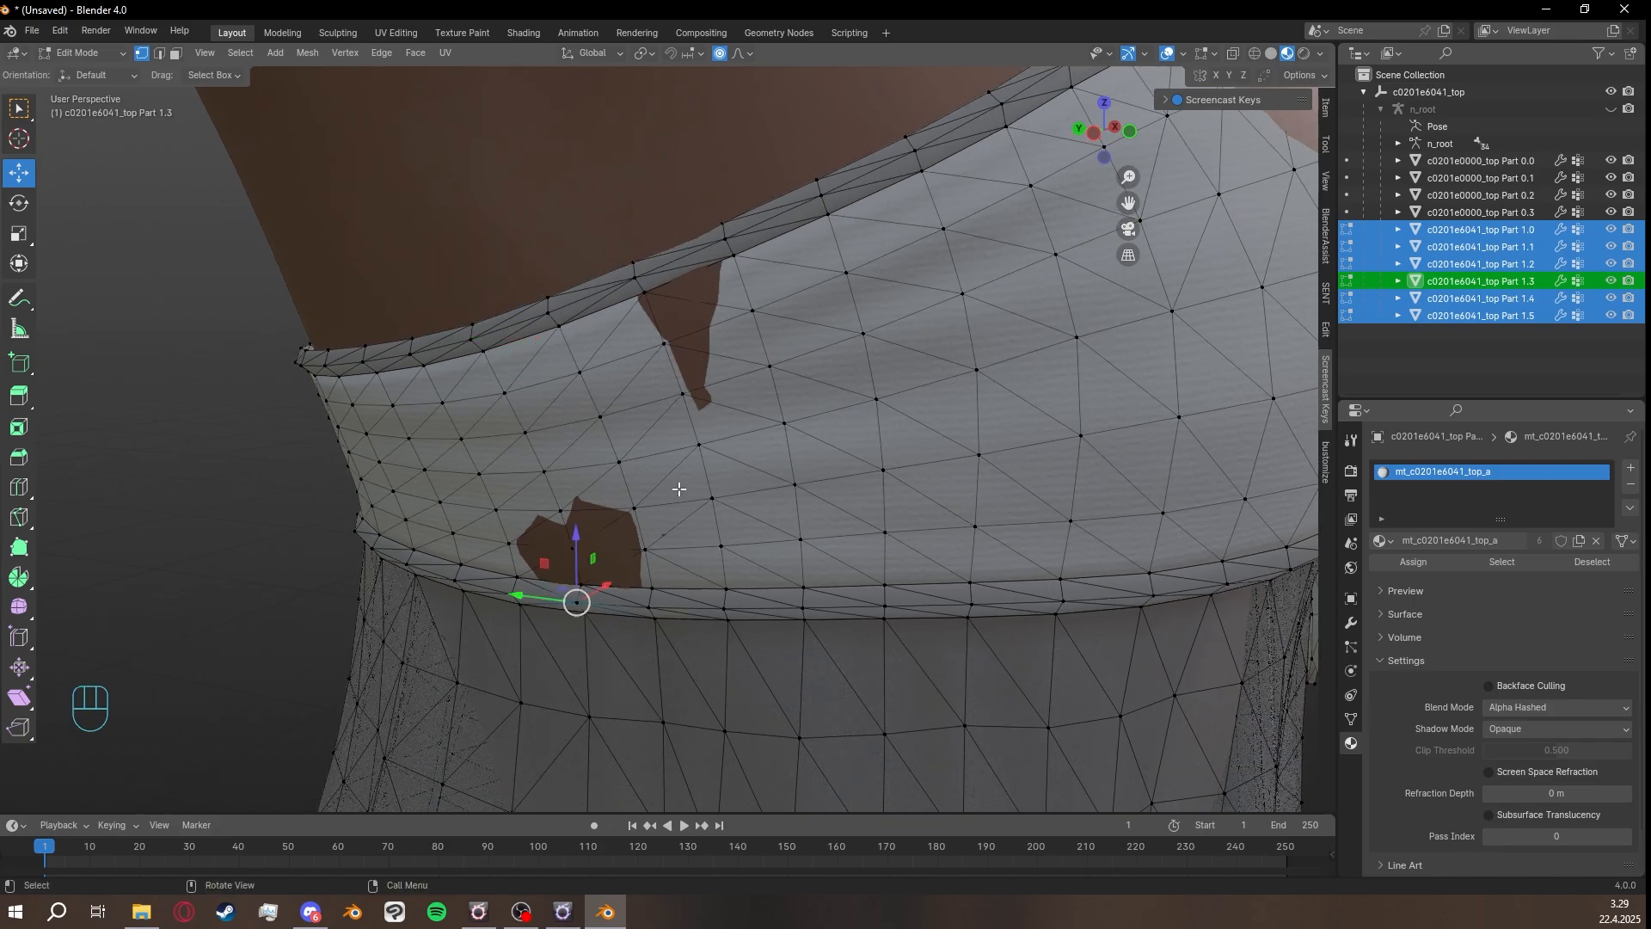
In a left orthographic wireframe view, select the overlapping lower-band vertices beneath the gap on both sides of the top.
middle_click_drag(718, 354, 770, 346)
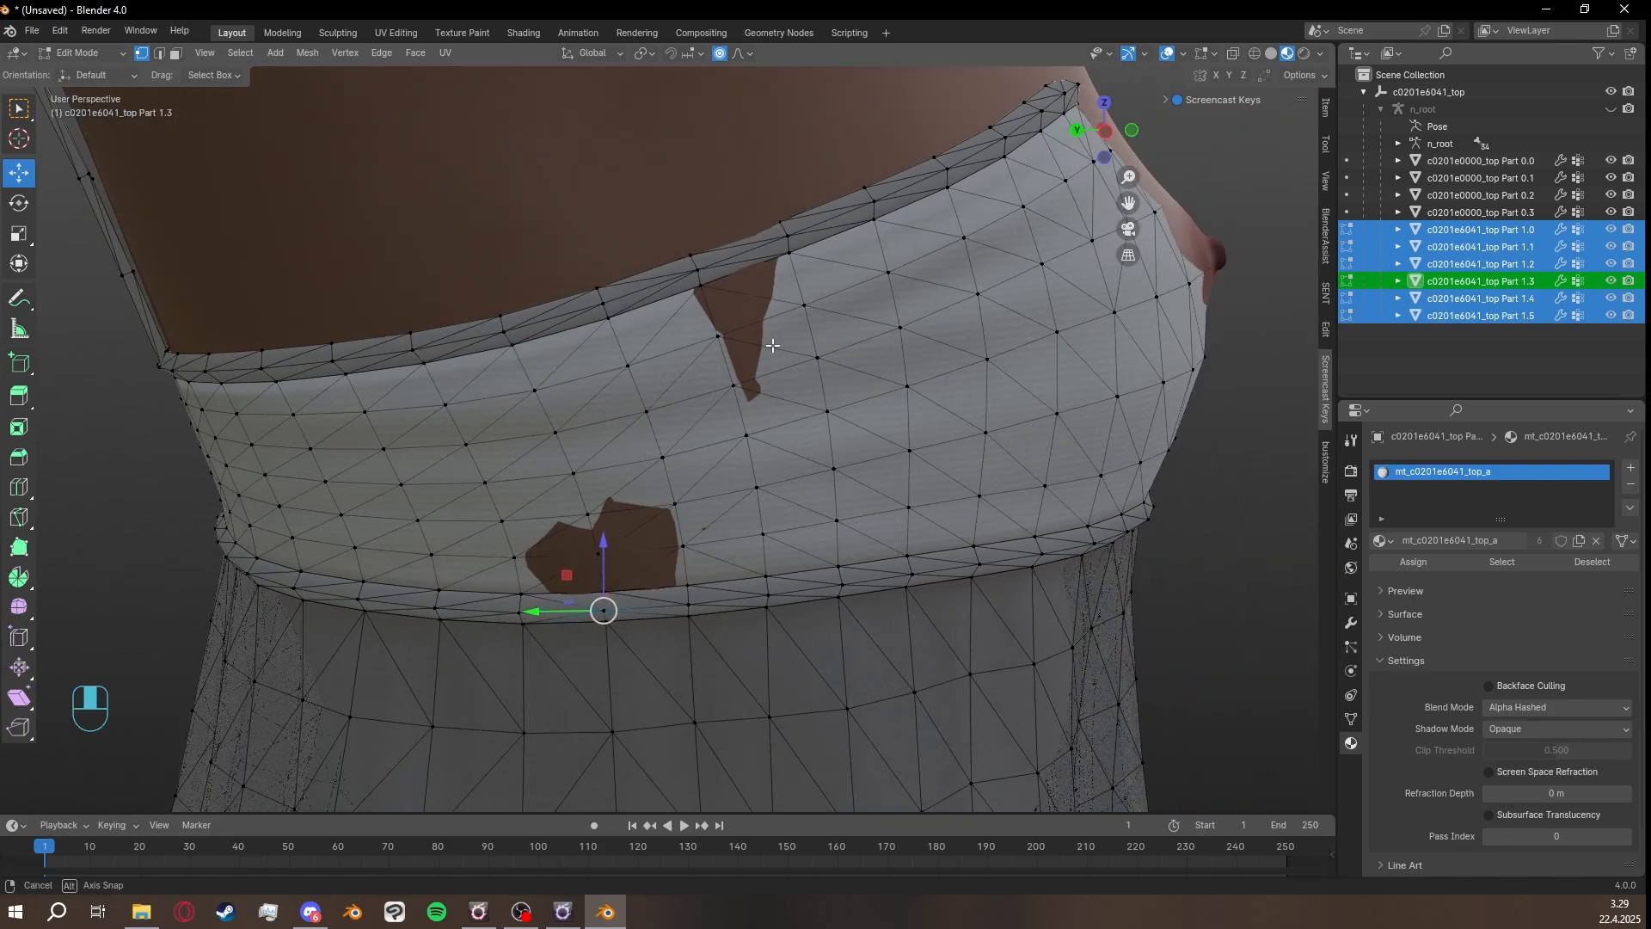
left_click(1102, 138)
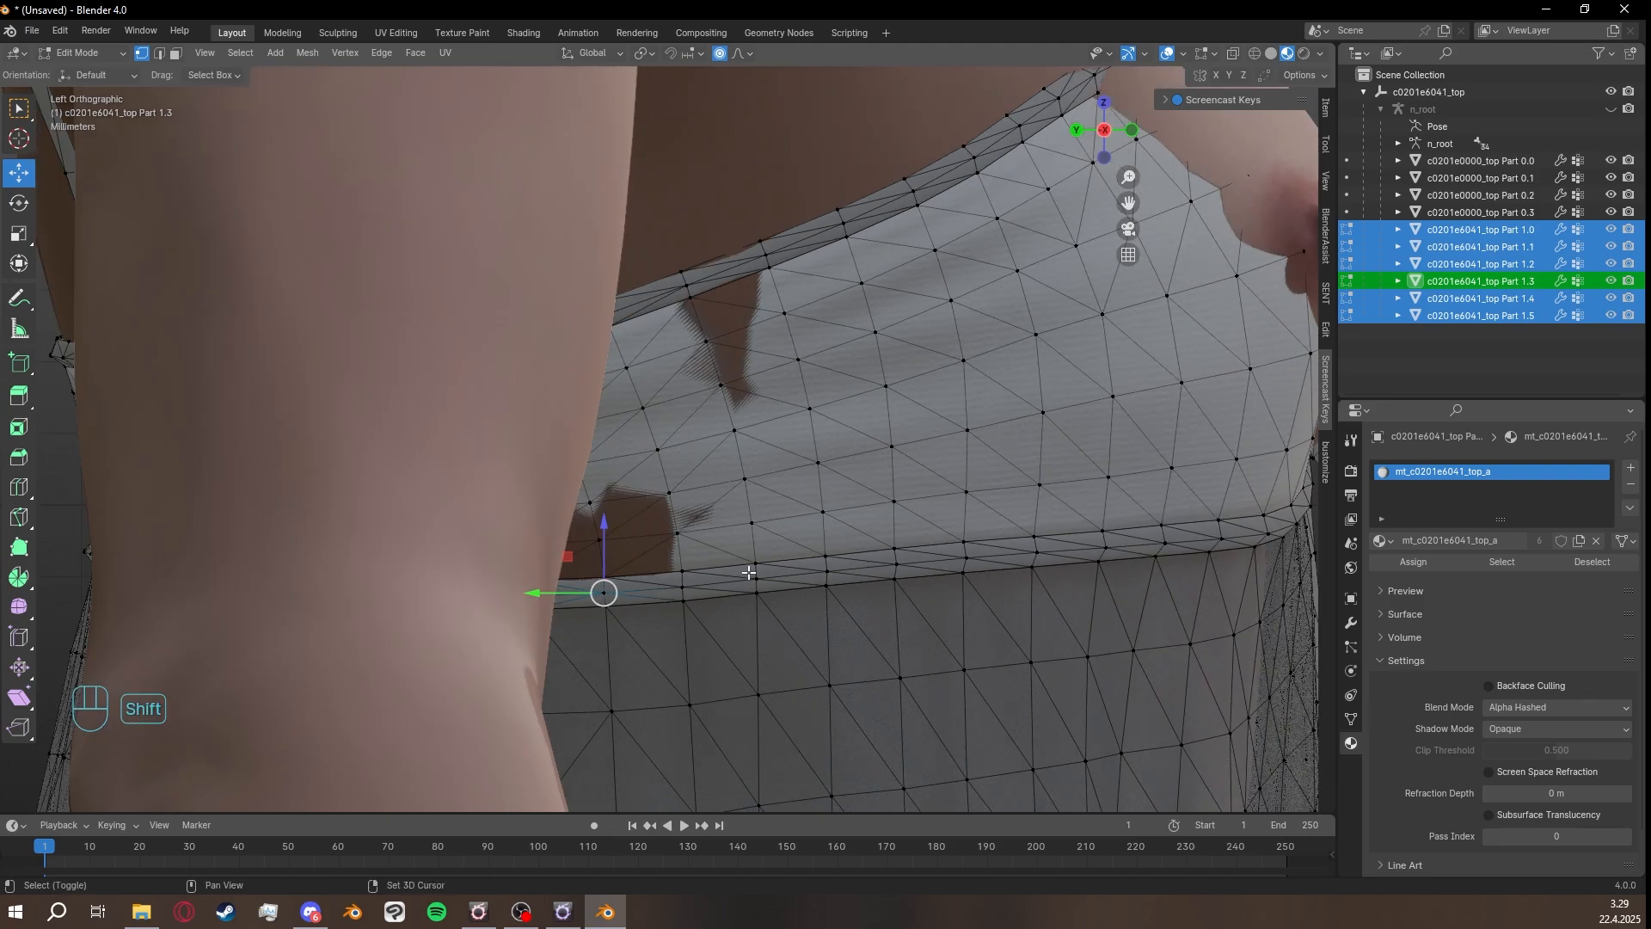
scroll(785, 378, "up", 5)
scroll(790, 404, "up", 2)
key("shift+z")
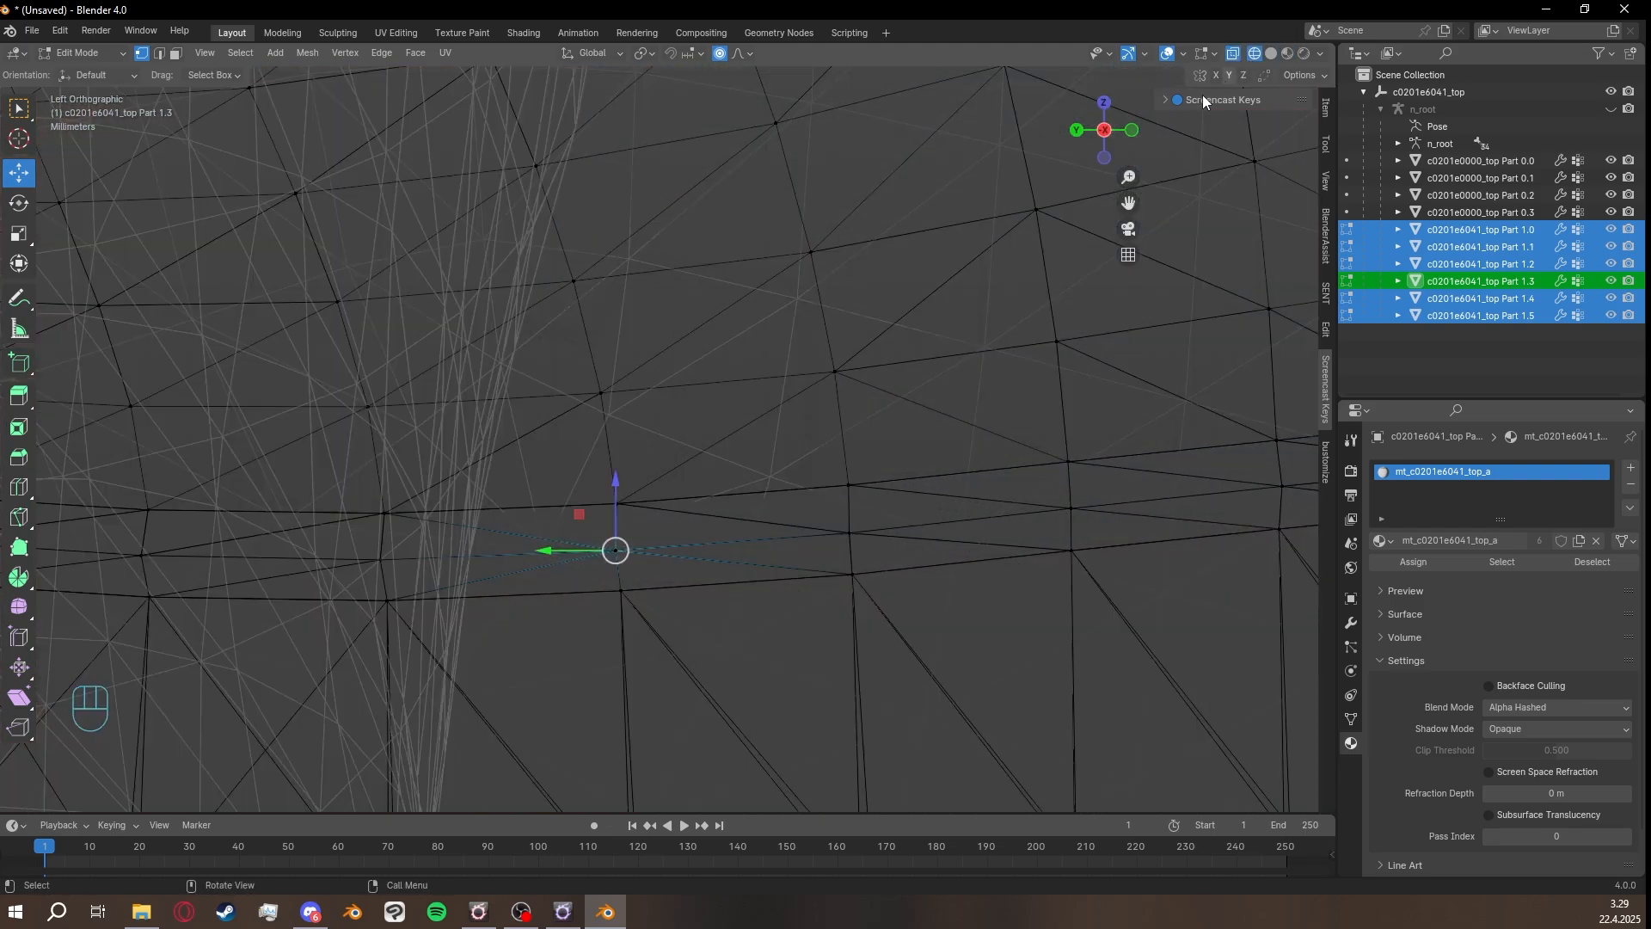
scroll(739, 582, "up", 1)
left_click_drag(656, 631, 534, 559, "shift")
scroll(922, 446, "down", 5)
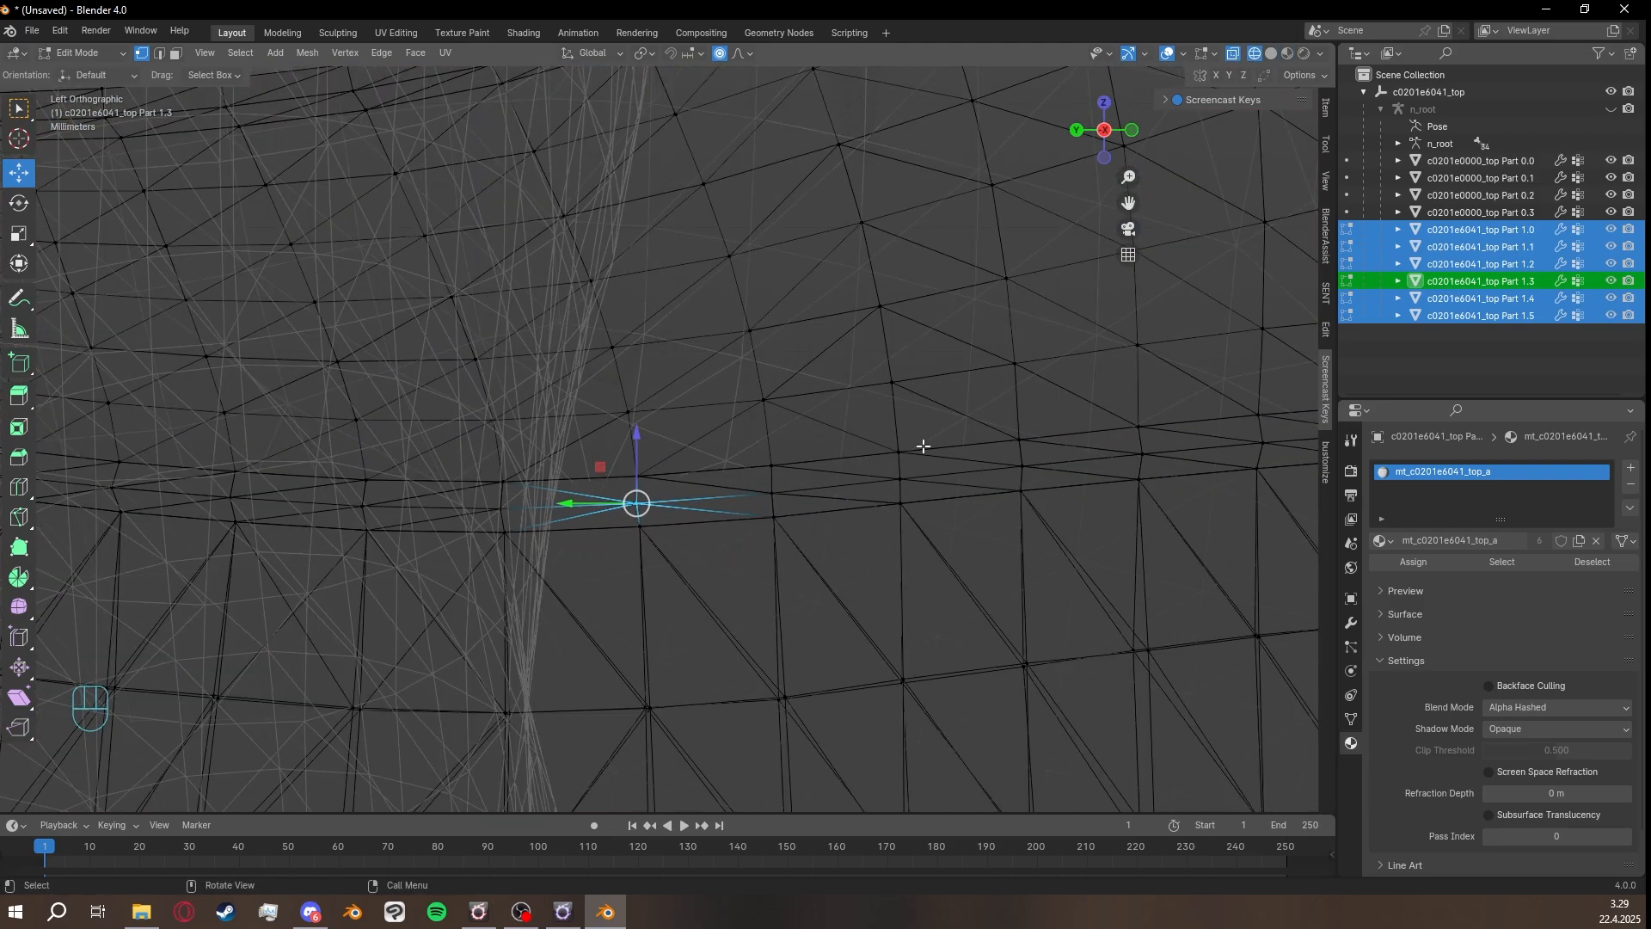
middle_click_drag(922, 446, 829, 431)
scroll(828, 431, "down", 3)
left_click(1288, 53)
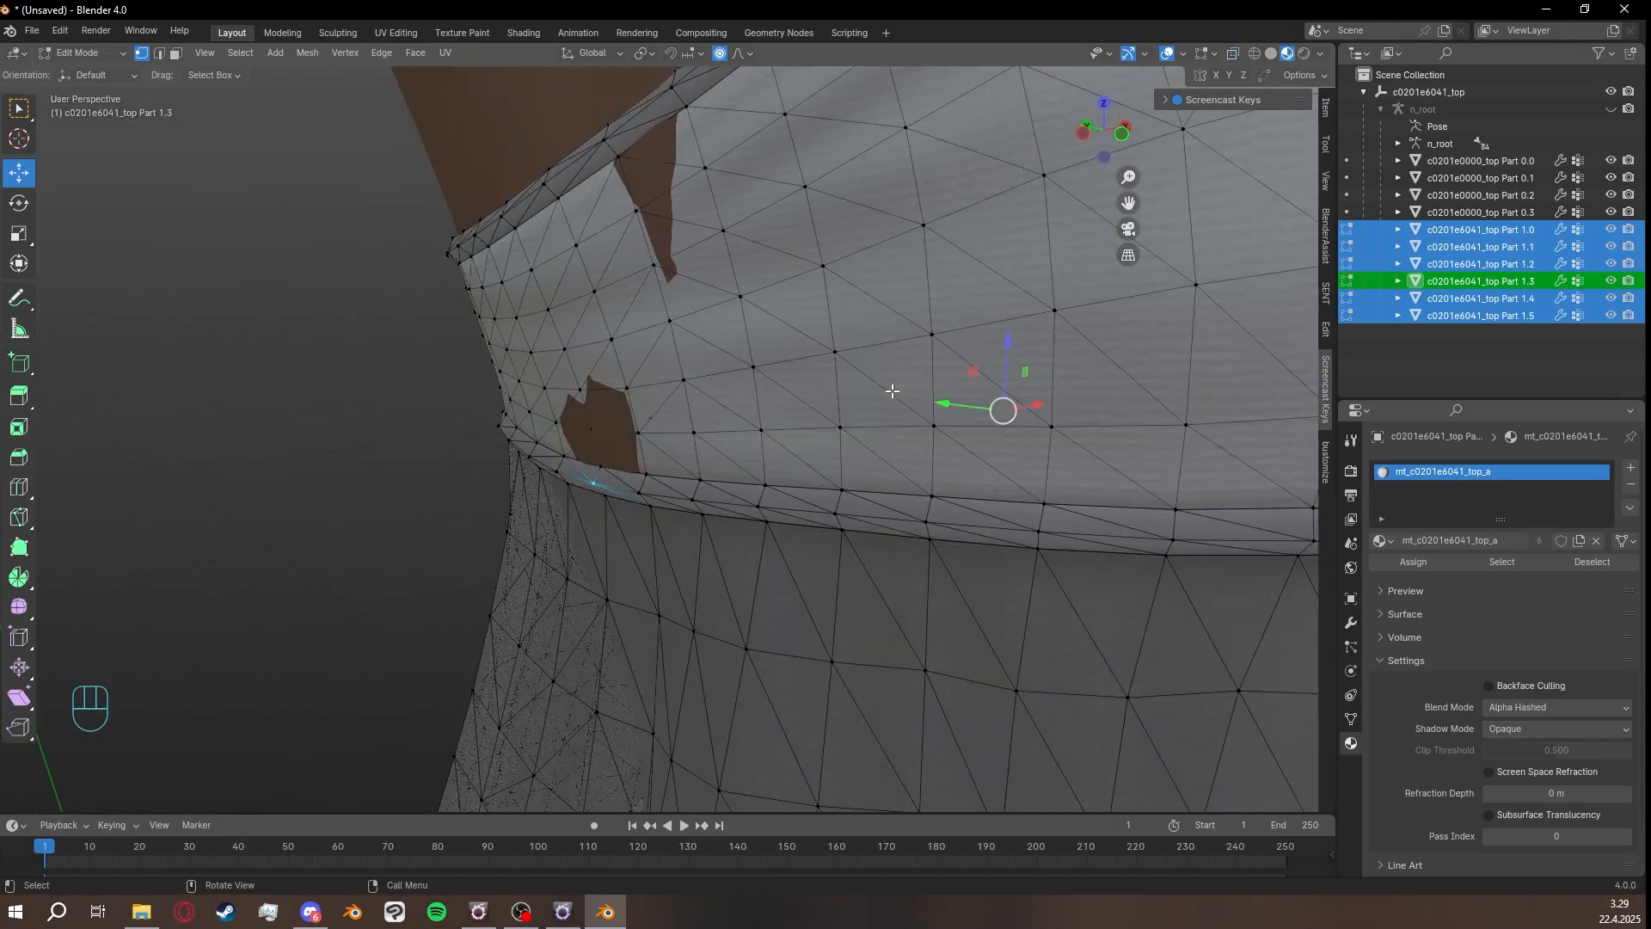
Try to move the selected lower-band side vertices along the X axis, and undo the move.
scroll(891, 392, "down", 4)
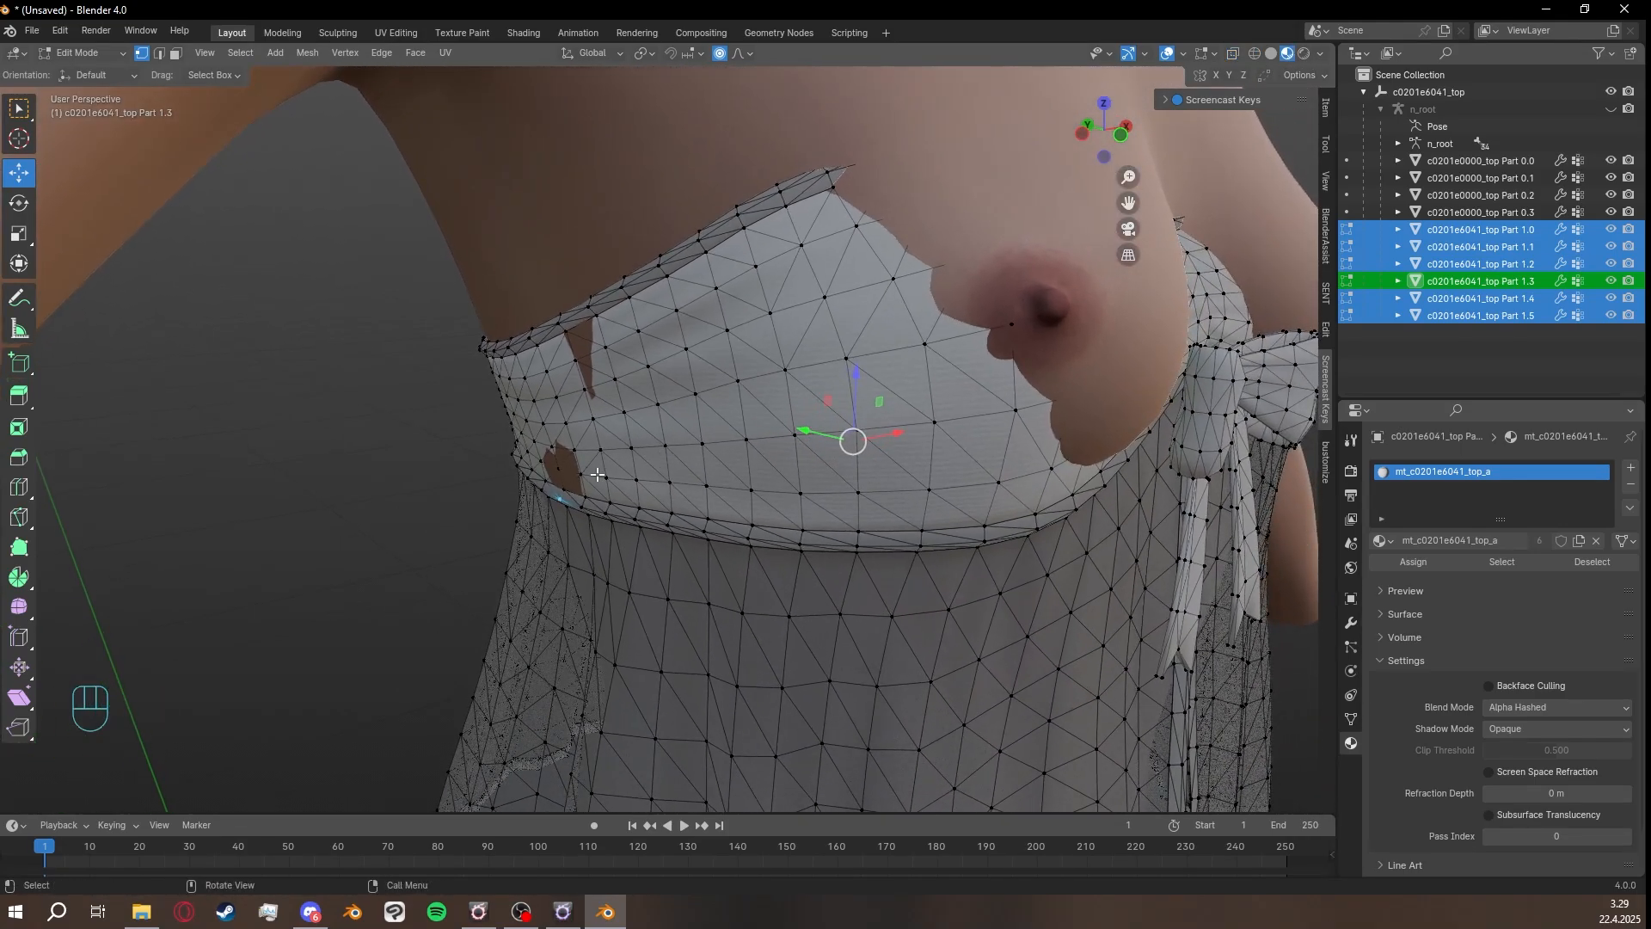
middle_click_drag(598, 475, 599, 412)
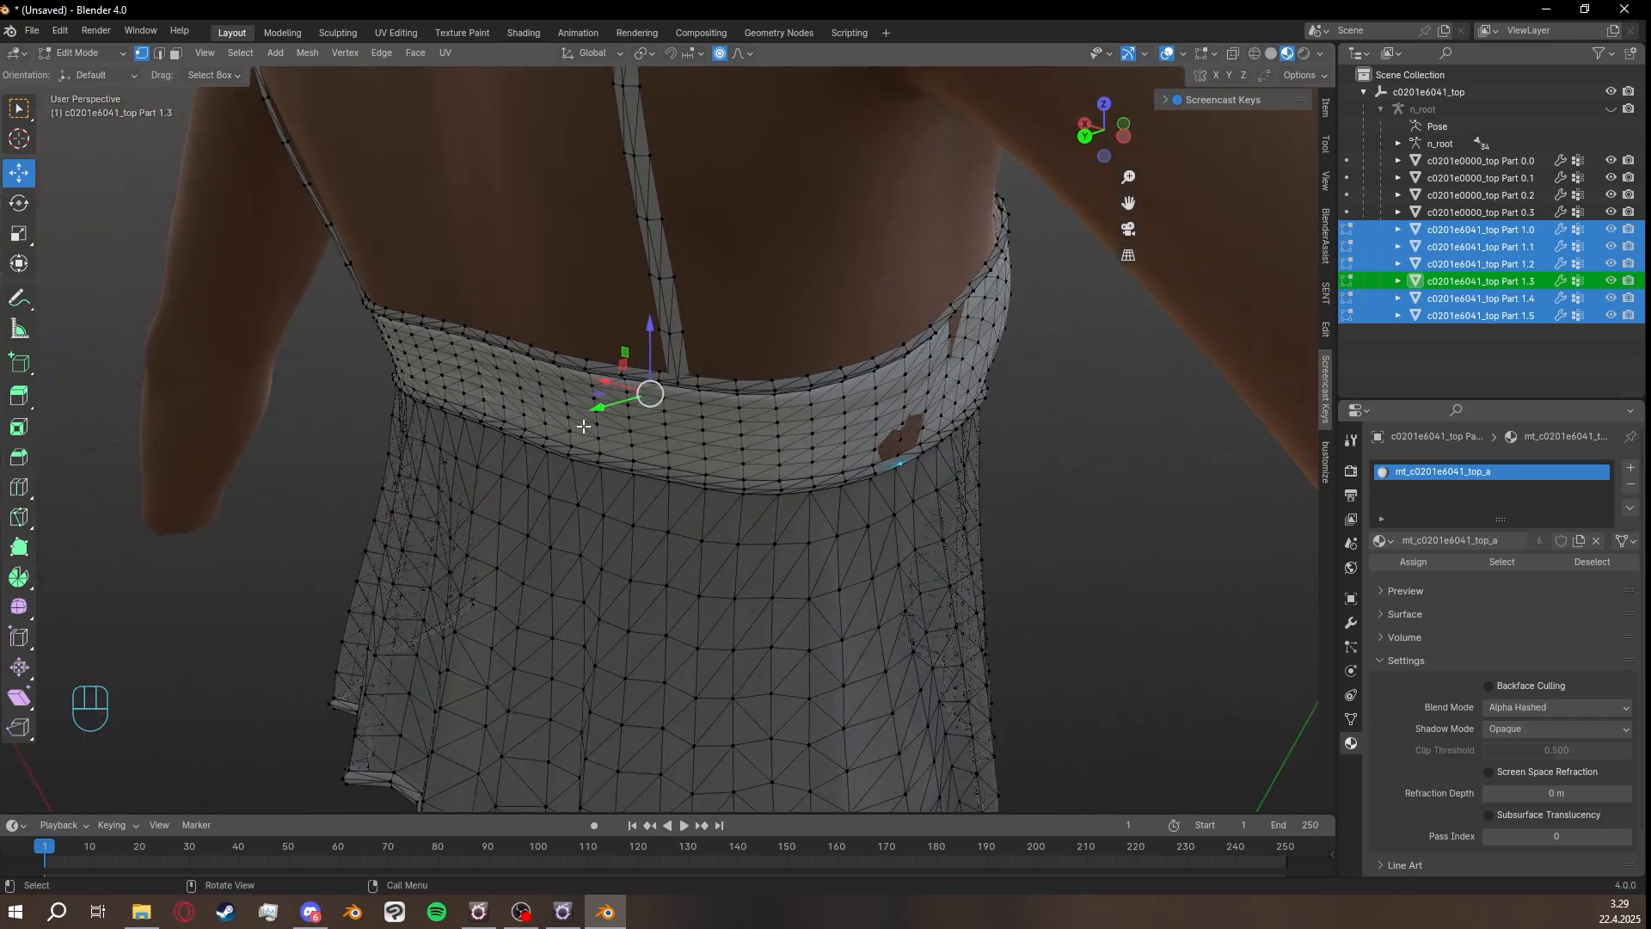
middle_click_drag(876, 449, 933, 473)
middle_click_drag(933, 473, 956, 484)
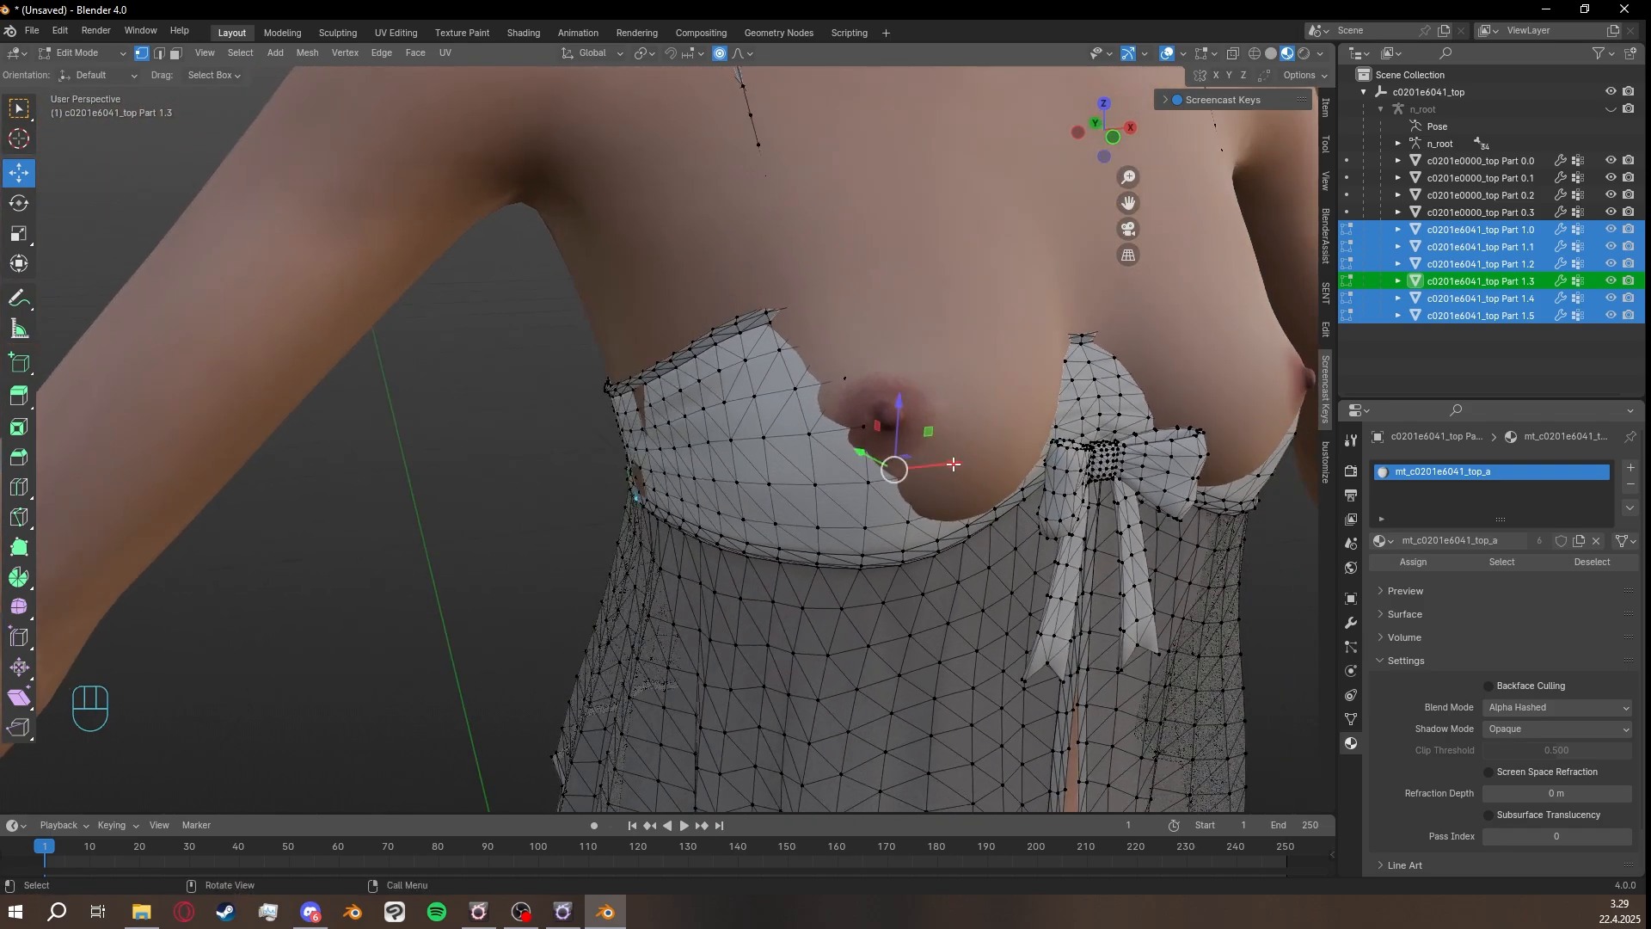
left_click_drag(950, 463, 942, 467)
middle_click_drag(942, 467, 762, 444)
key("ctrl+z")
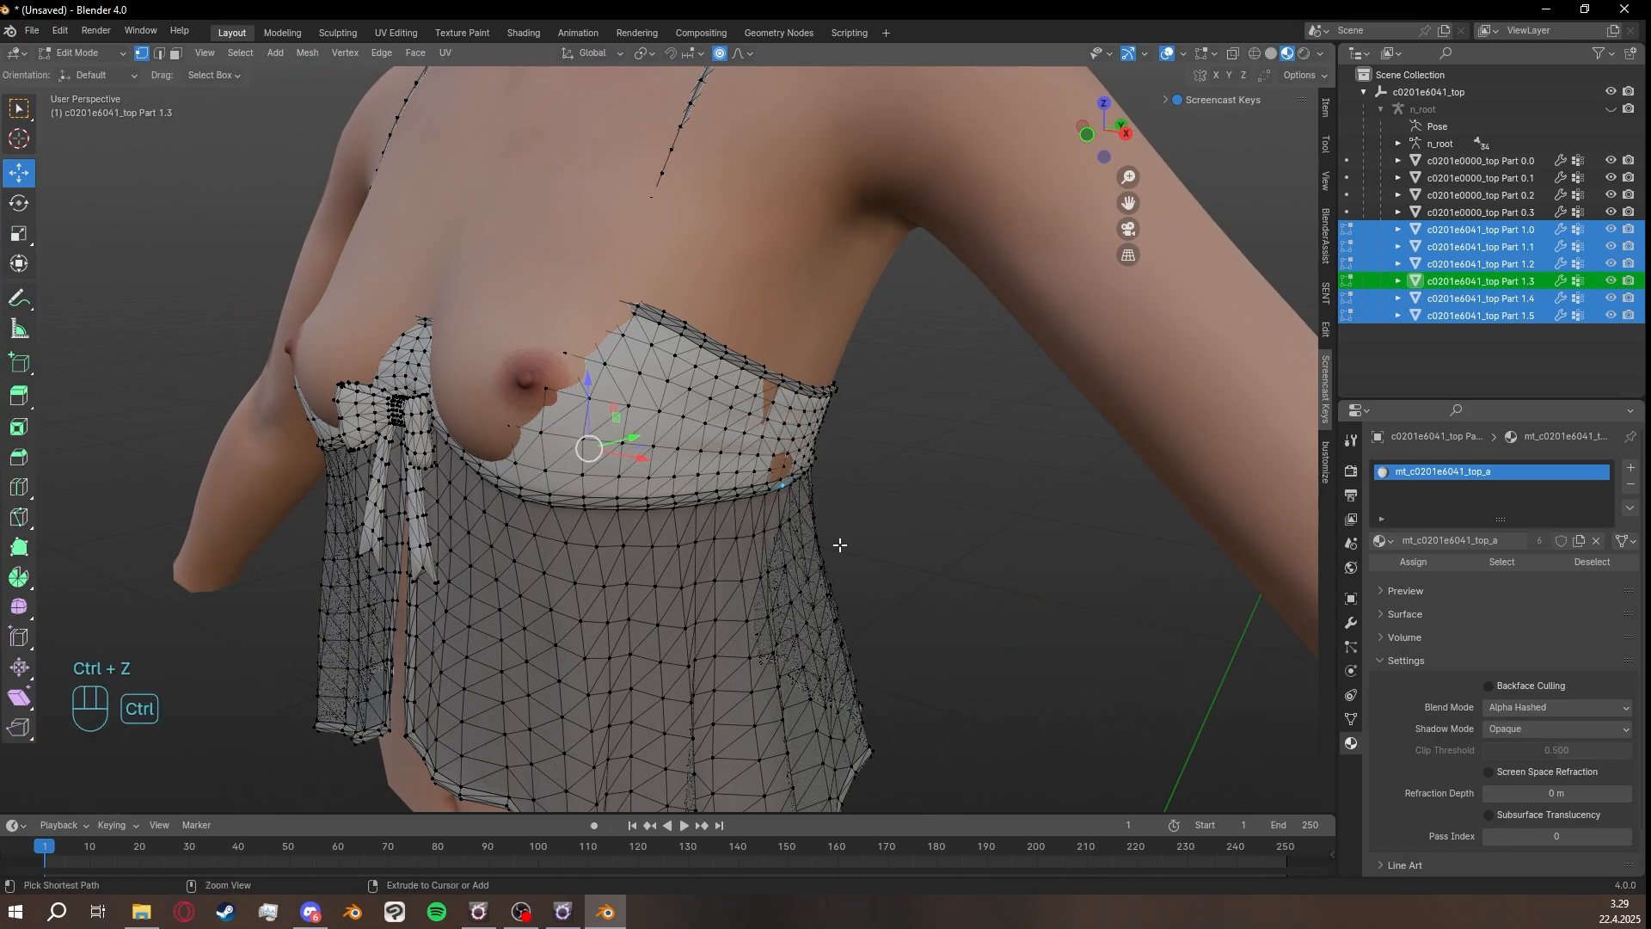
middle_click_drag(671, 563, 954, 563)
middle_click_drag(533, 550, 721, 544, "shift")
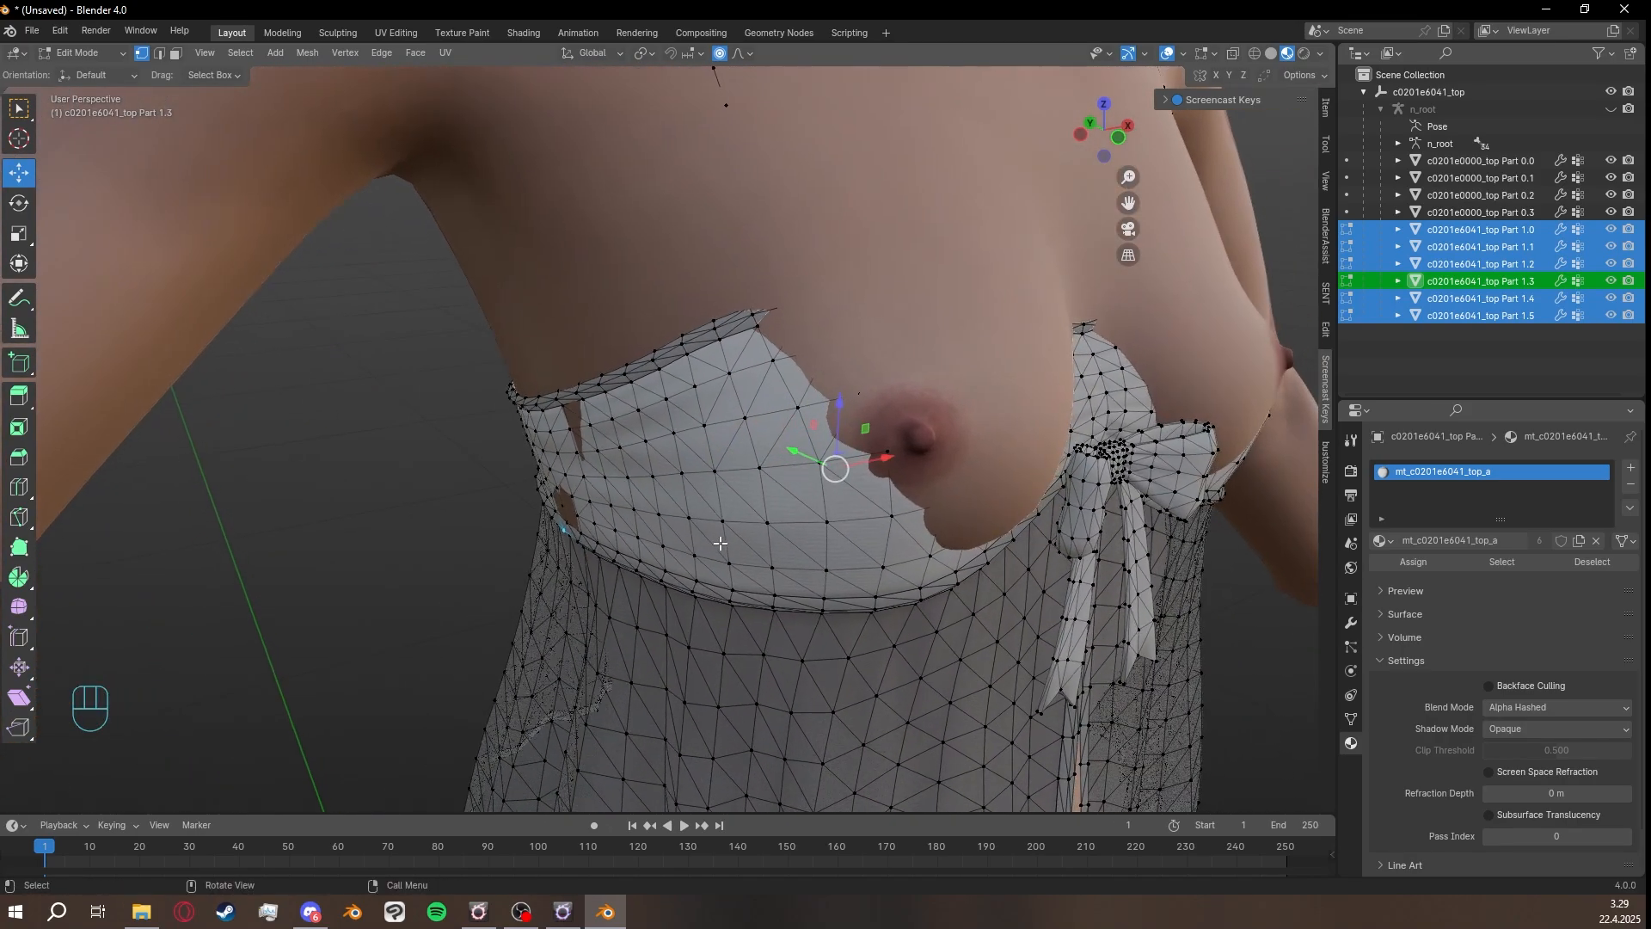
Scale the selected lower-band vertices along X by about 1.0042, with smooth proportional editing at a size of about 0.04.
left_click(26, 240)
scroll(652, 386, "up", 6)
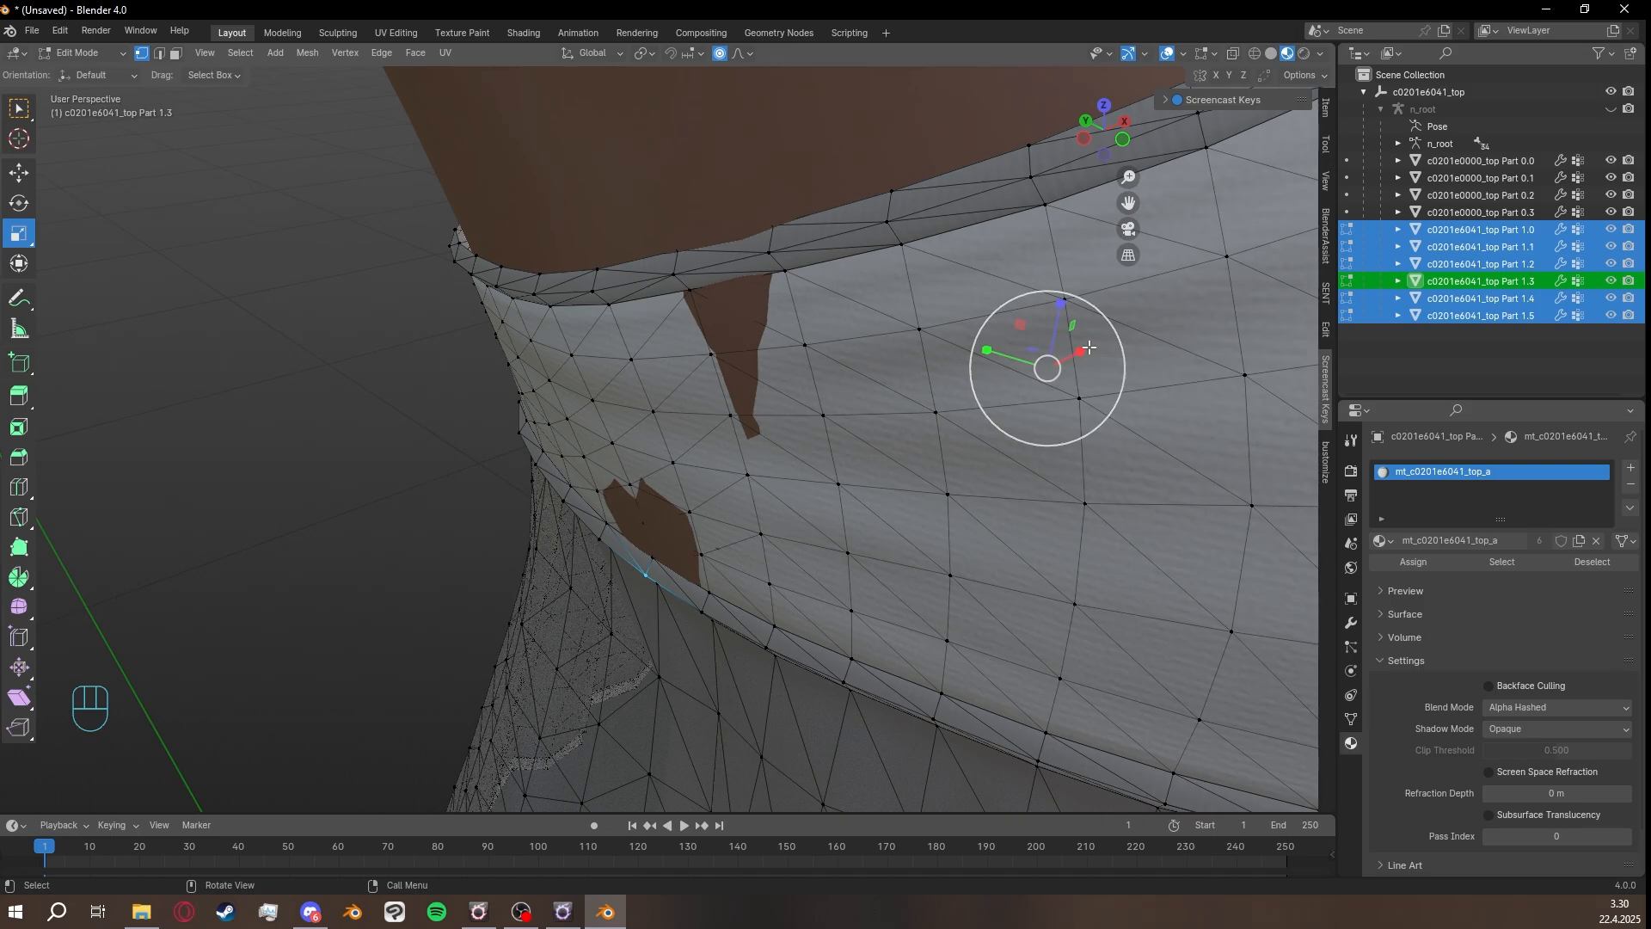
left_click_drag(1081, 350, 1145, 257)
key("ctrl+z")
key("ctrl+z")
left_click_drag(1080, 350, 1066, 358)
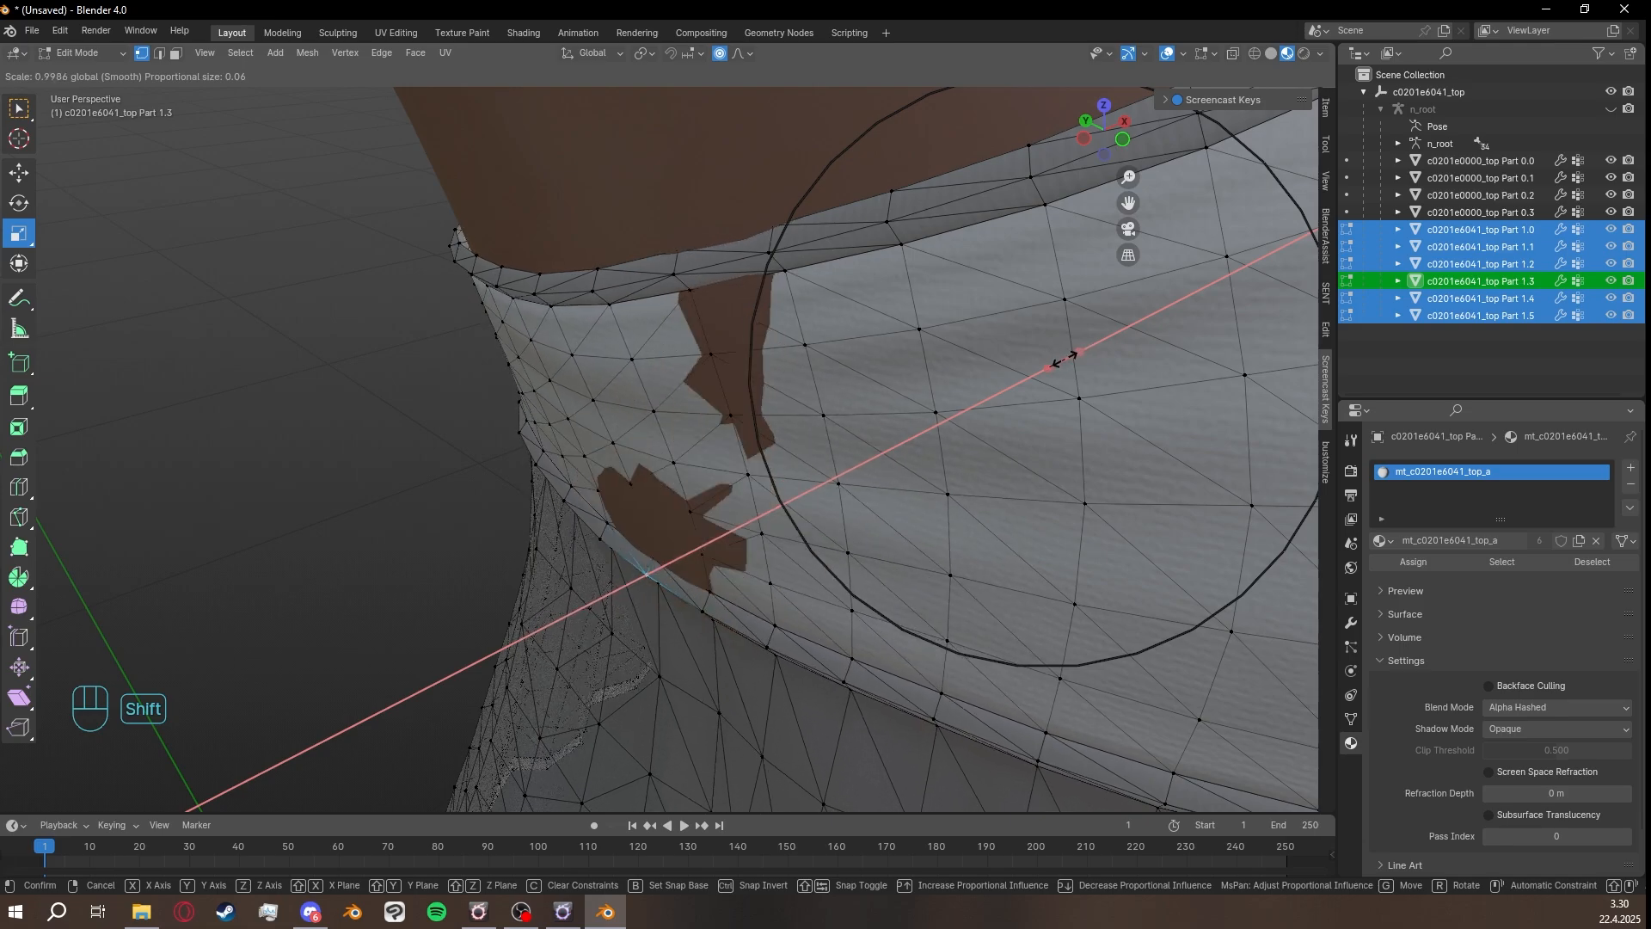
scroll(1065, 361, "up", 4)
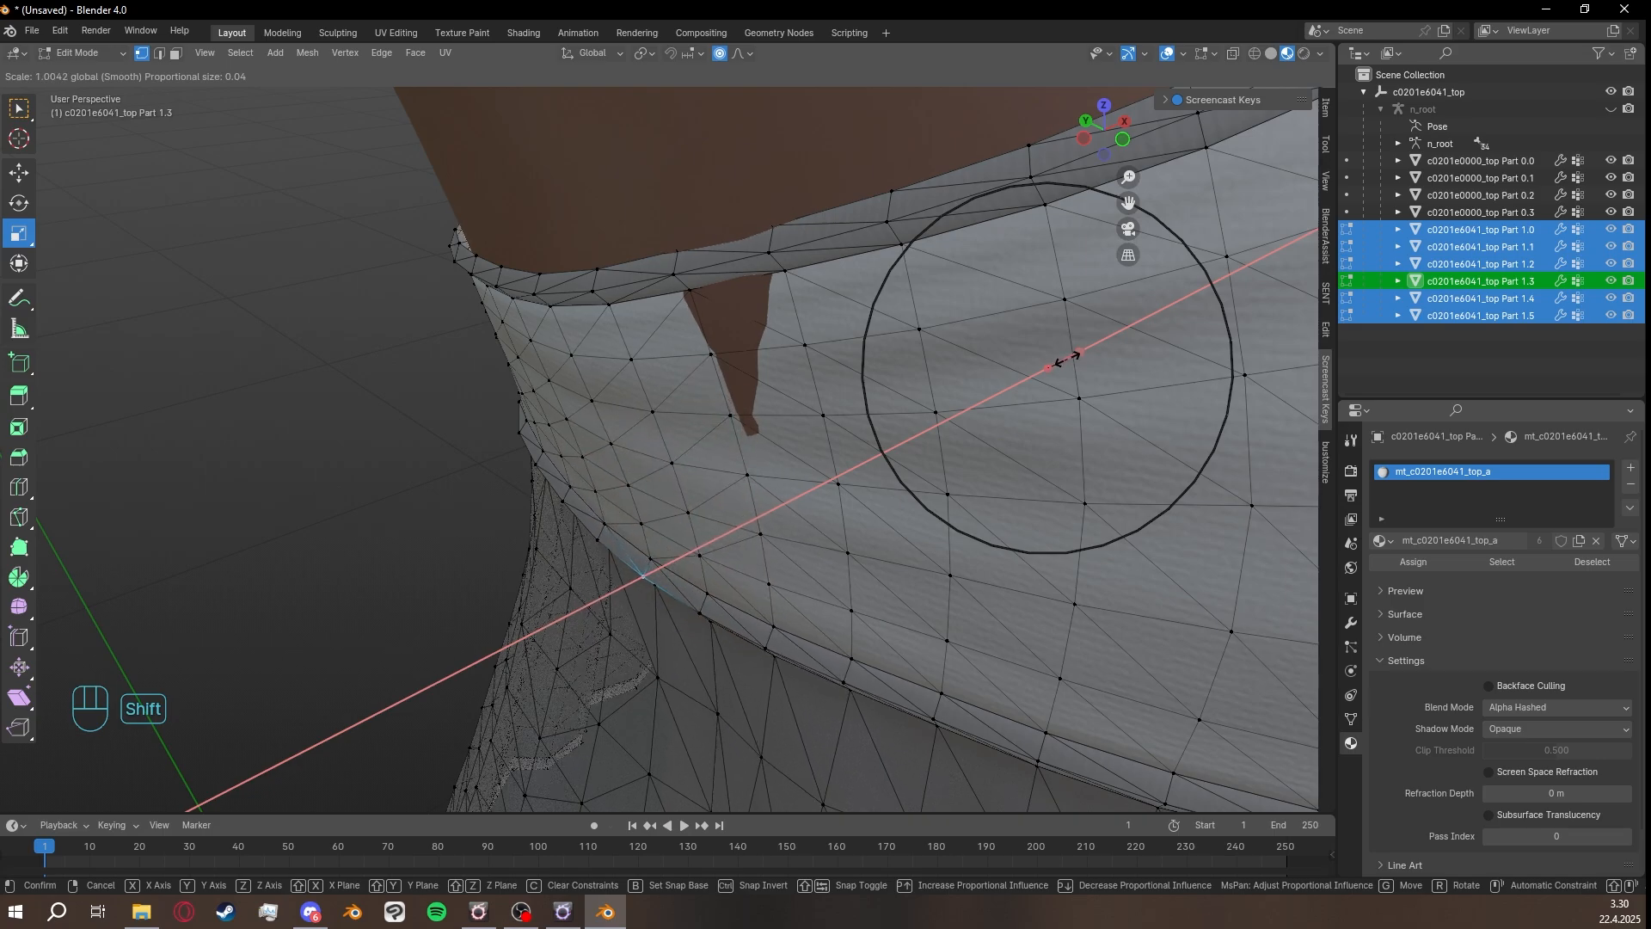
left_click_drag(1068, 358, 1067, 359, "shift")
scroll(1068, 359, "down", 2)
middle_click_drag(1122, 387, 748, 430)
middle_click_drag(748, 430, 627, 445)
scroll(696, 450, "up", 2)
key("ctrl+z")
key("ctrl+shift+z")
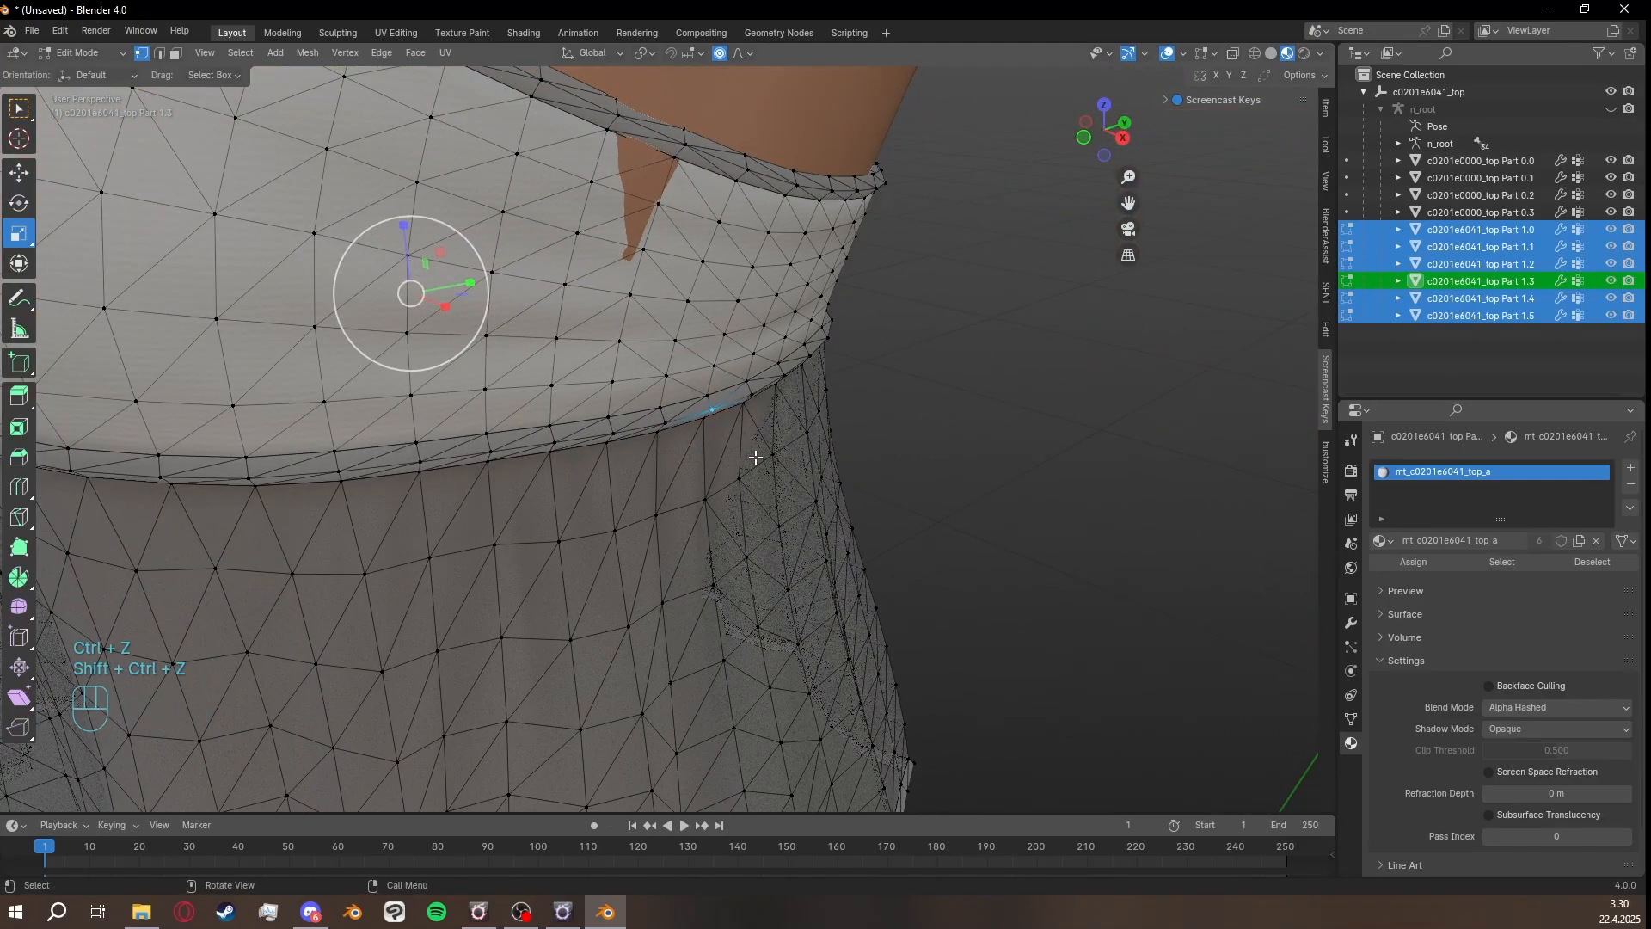
In a right orthographic wireframe view, select the upper-band vertices at the front corner of the remaining side gap on both sides.
scroll(755, 457, "down", 2)
middle_click_drag(718, 359, 678, 474, "shift")
scroll(757, 495, "up", 3)
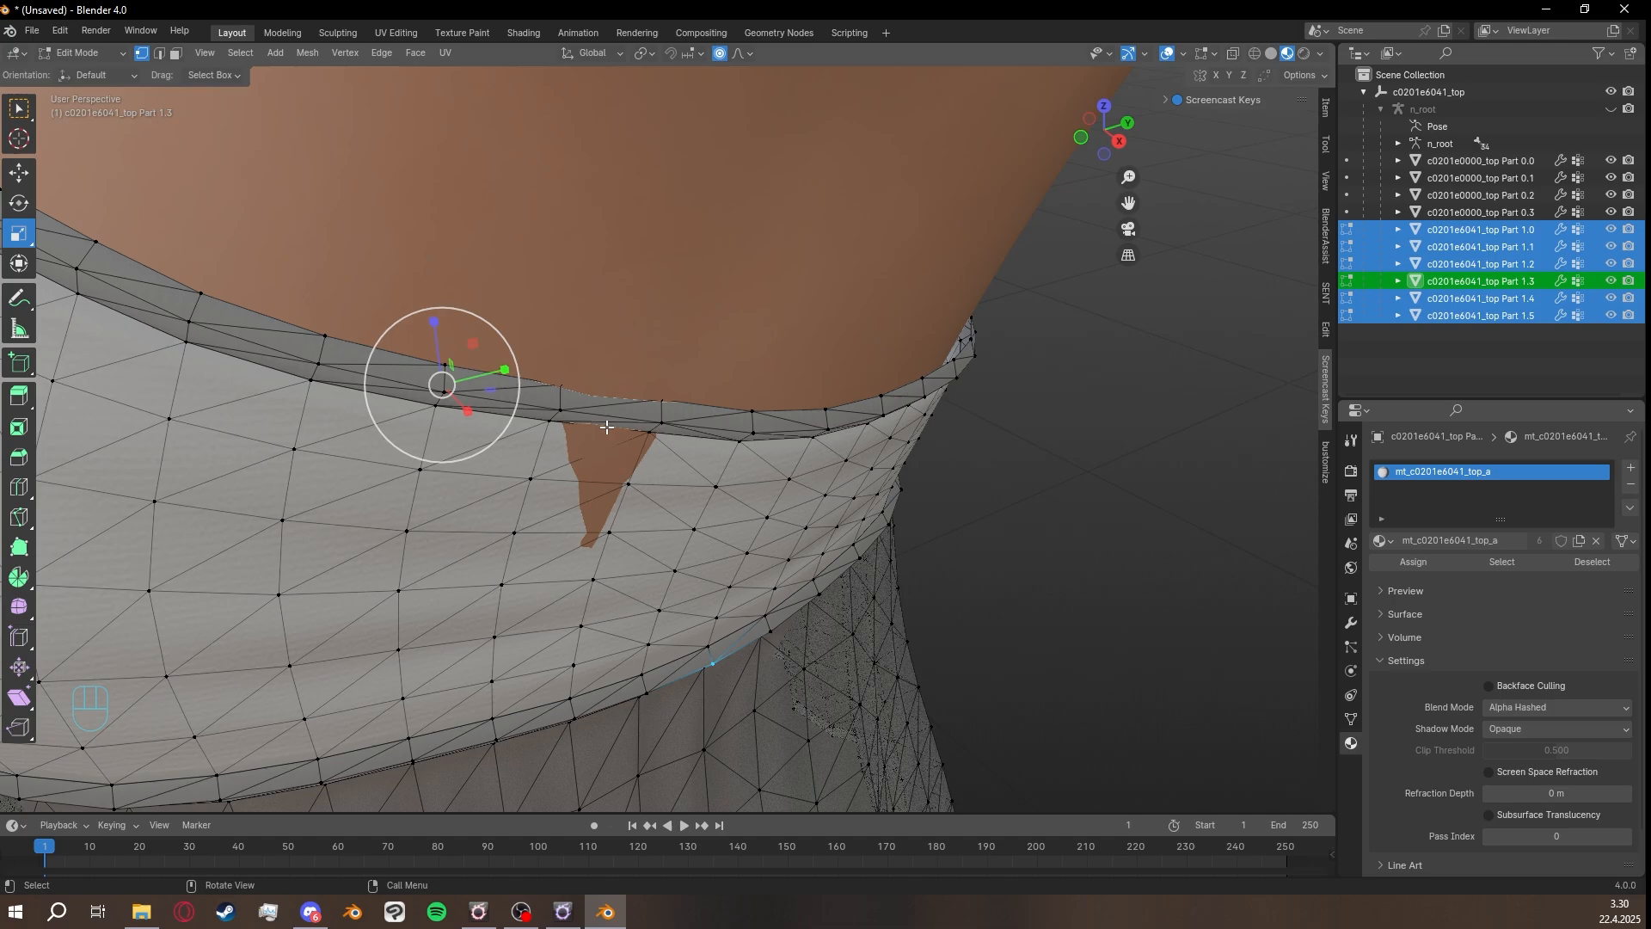
middle_click_drag(606, 428, 872, 485, "shift")
left_click(1111, 146)
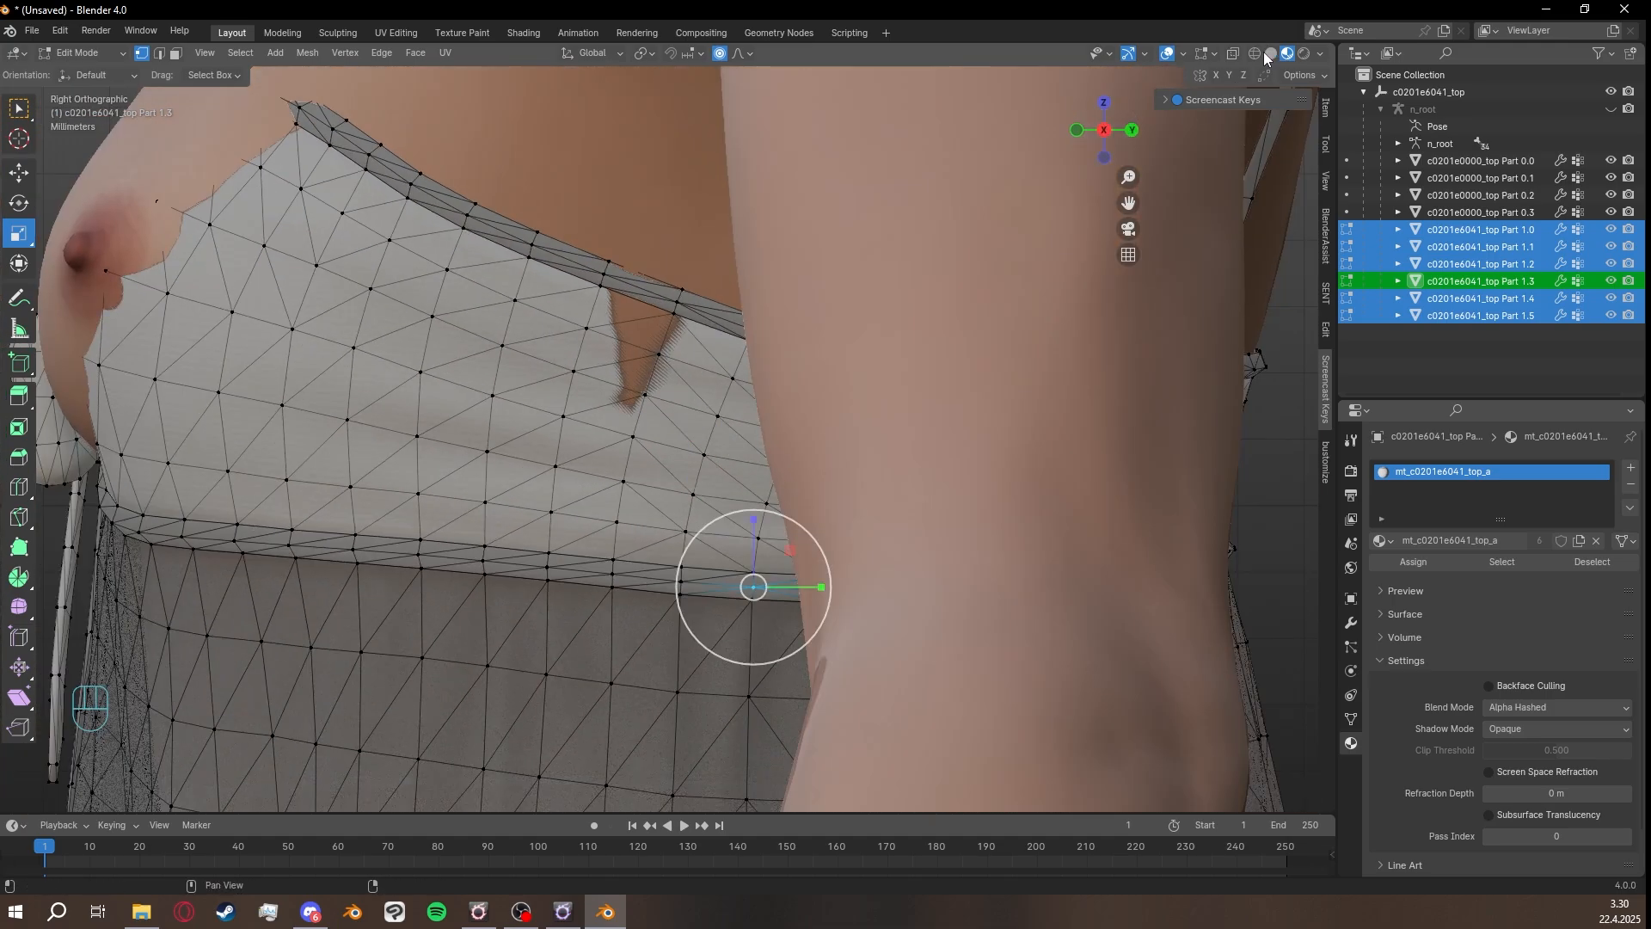
left_click(1257, 54)
scroll(777, 385, "up", 5)
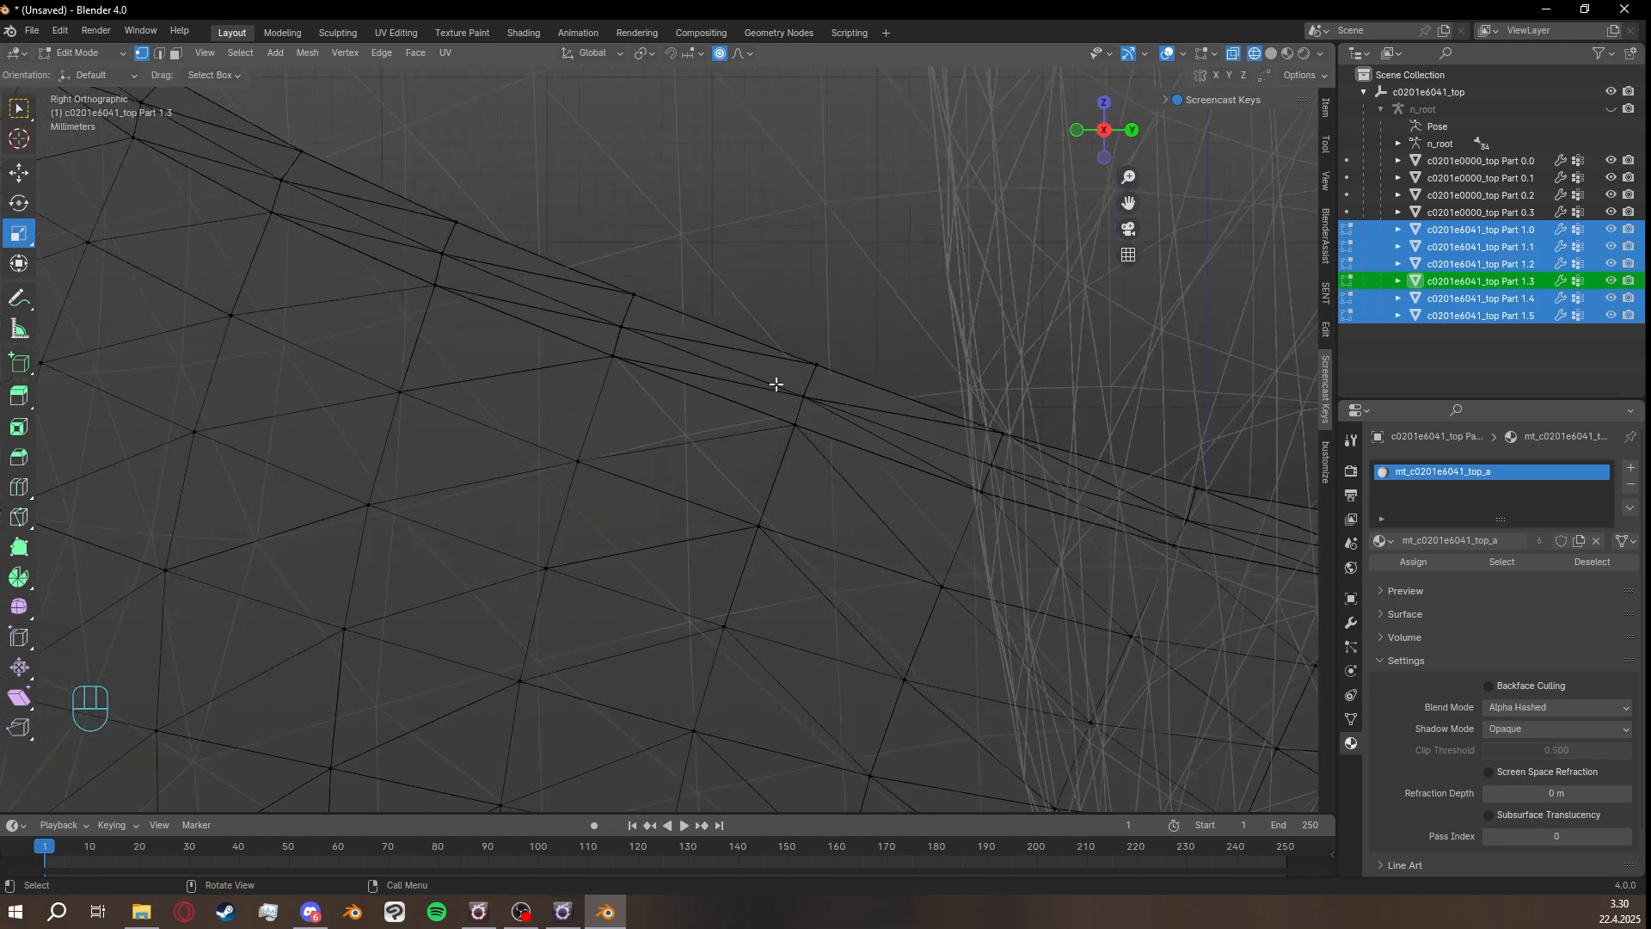
left_click(1287, 53)
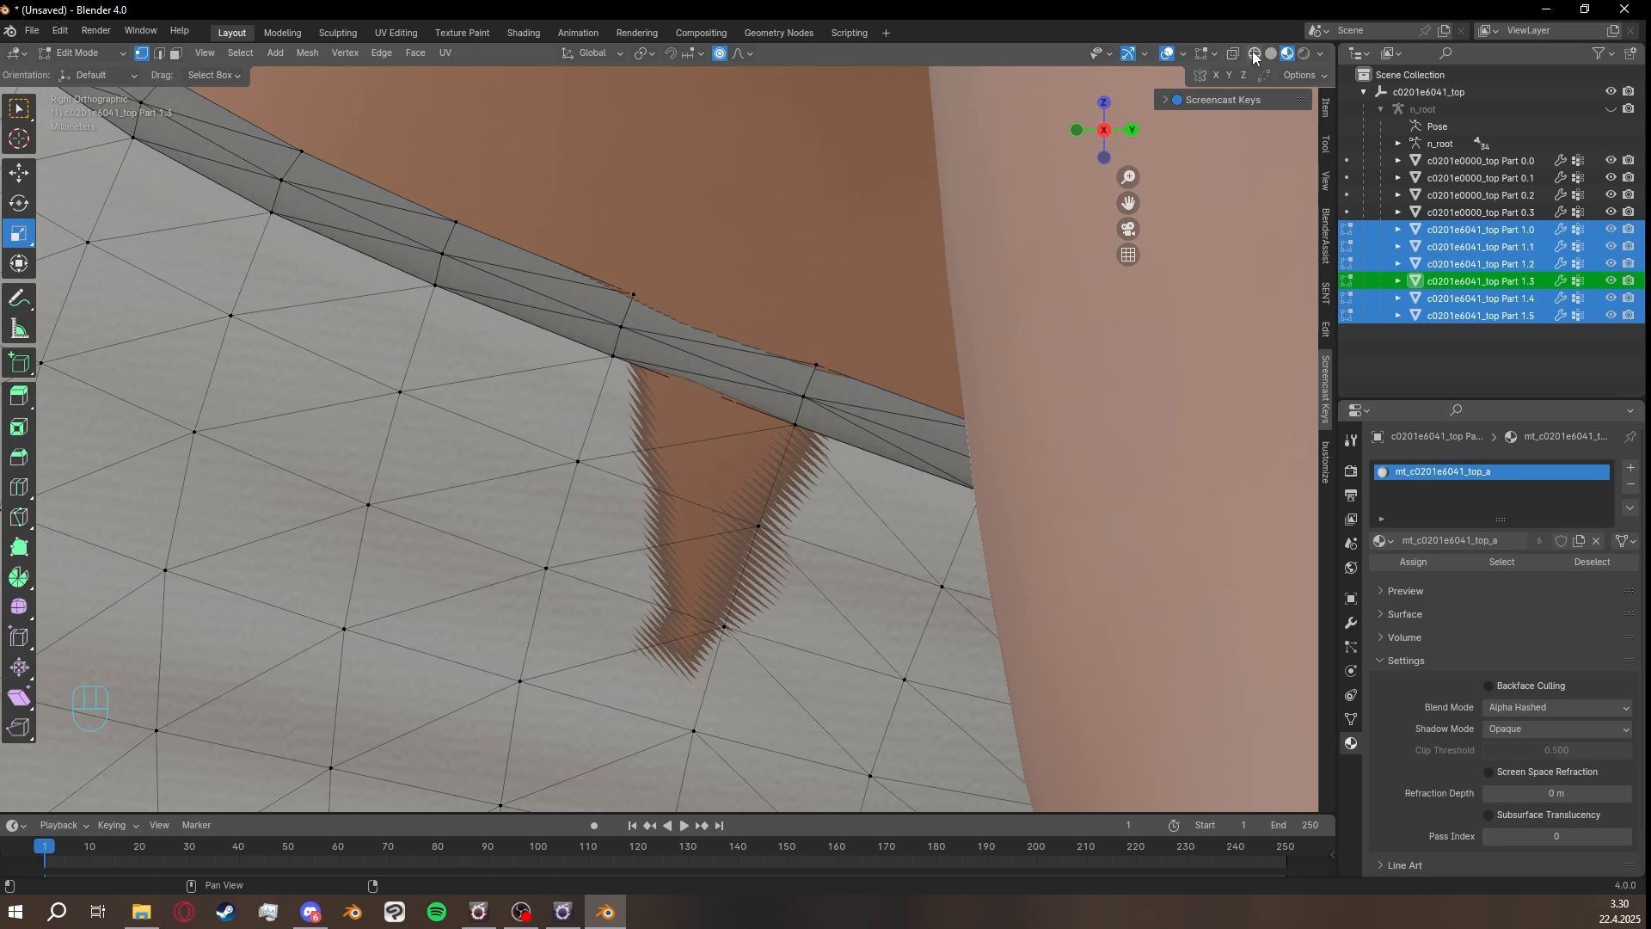
left_click(1254, 53)
middle_click_drag(601, 354, 1028, 283)
left_click(1288, 55)
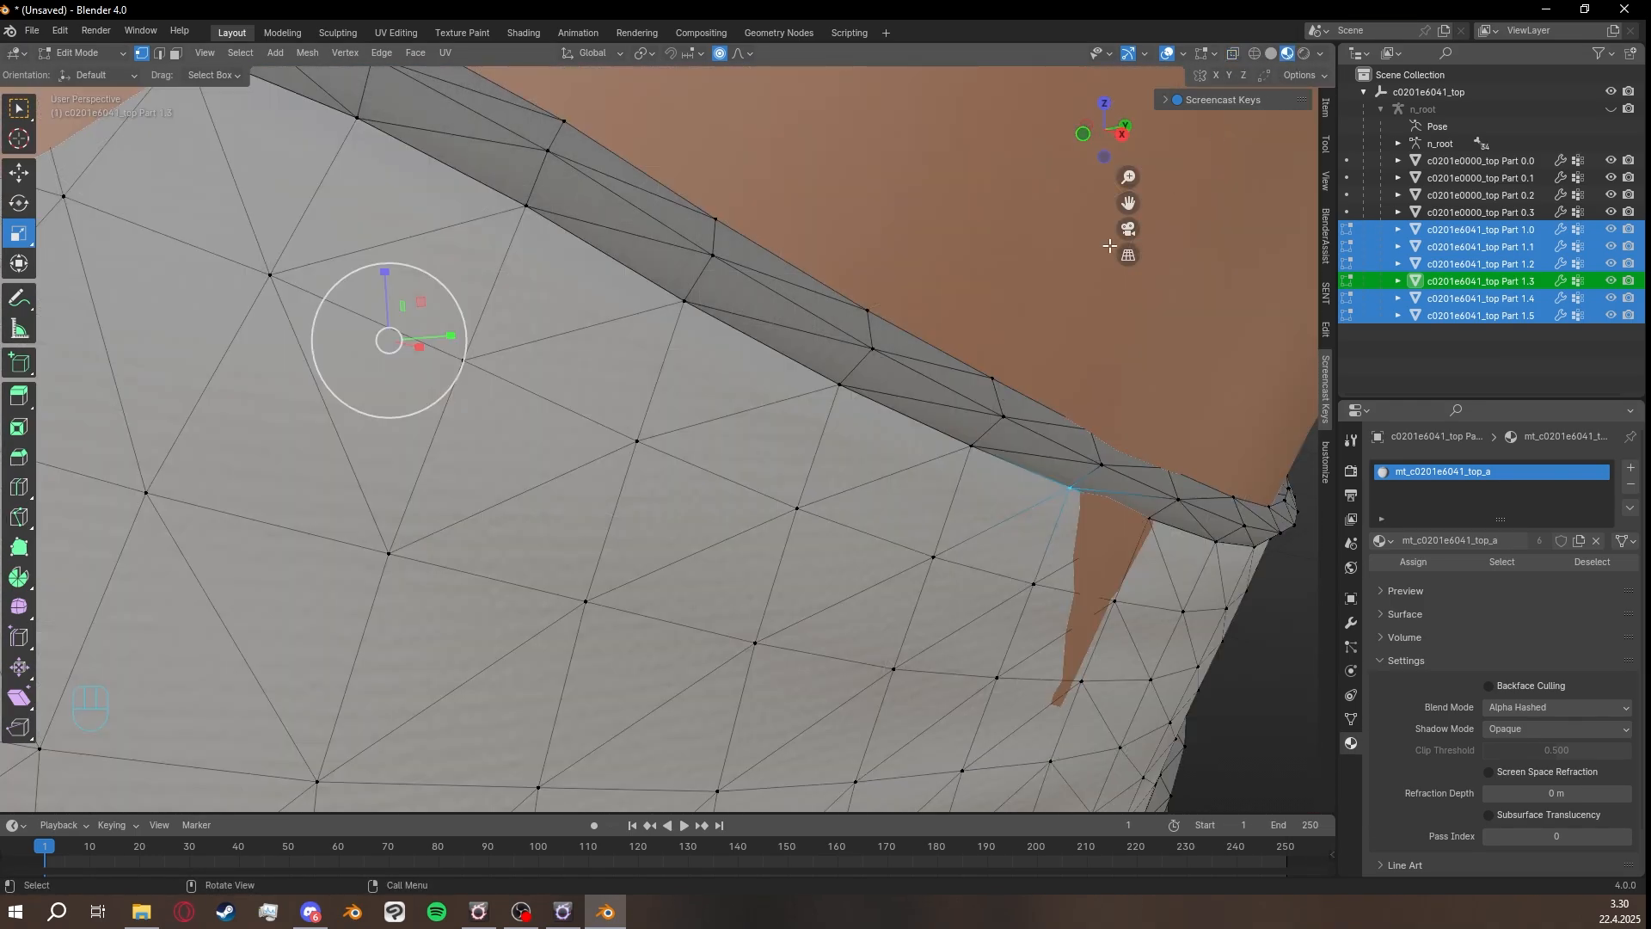
Scale the selected upper-band vertices along X by 1.009, with smooth proportional editing at a size of 0.036.
scroll(745, 457, "down", 4)
mouse_move(745, 456)
middle_mouse_down()
mouse_move(726, 487)
mouse_move(575, 423)
middle_mouse_up()
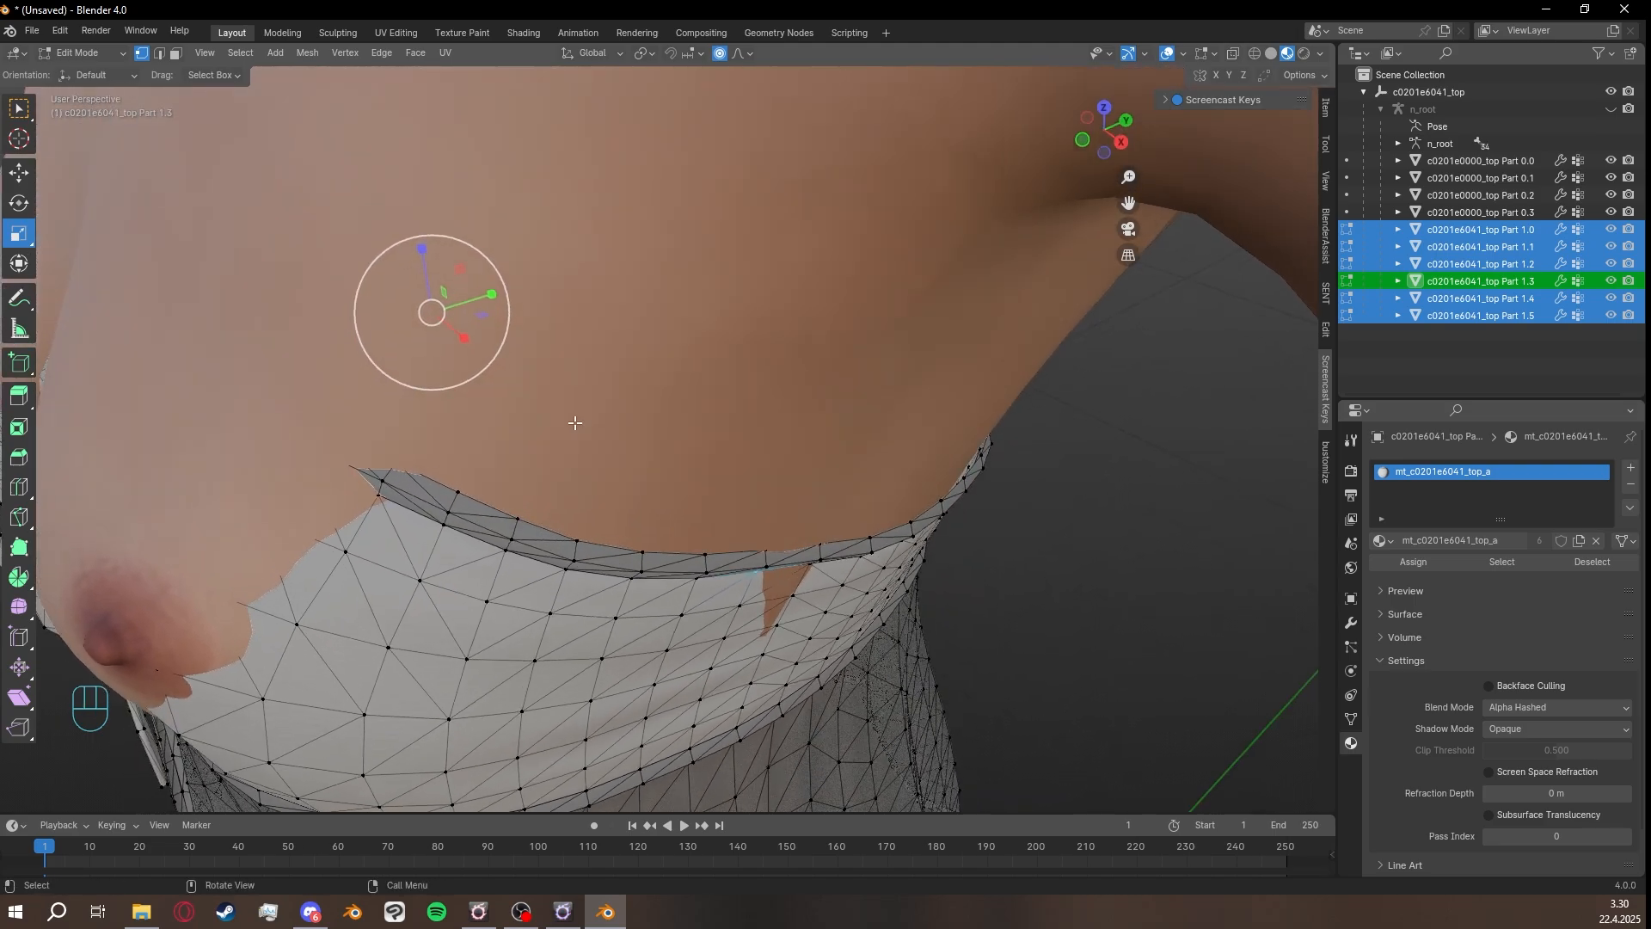
left_click_drag(464, 339, 484, 350)
middle_click_drag(484, 350, 712, 400)
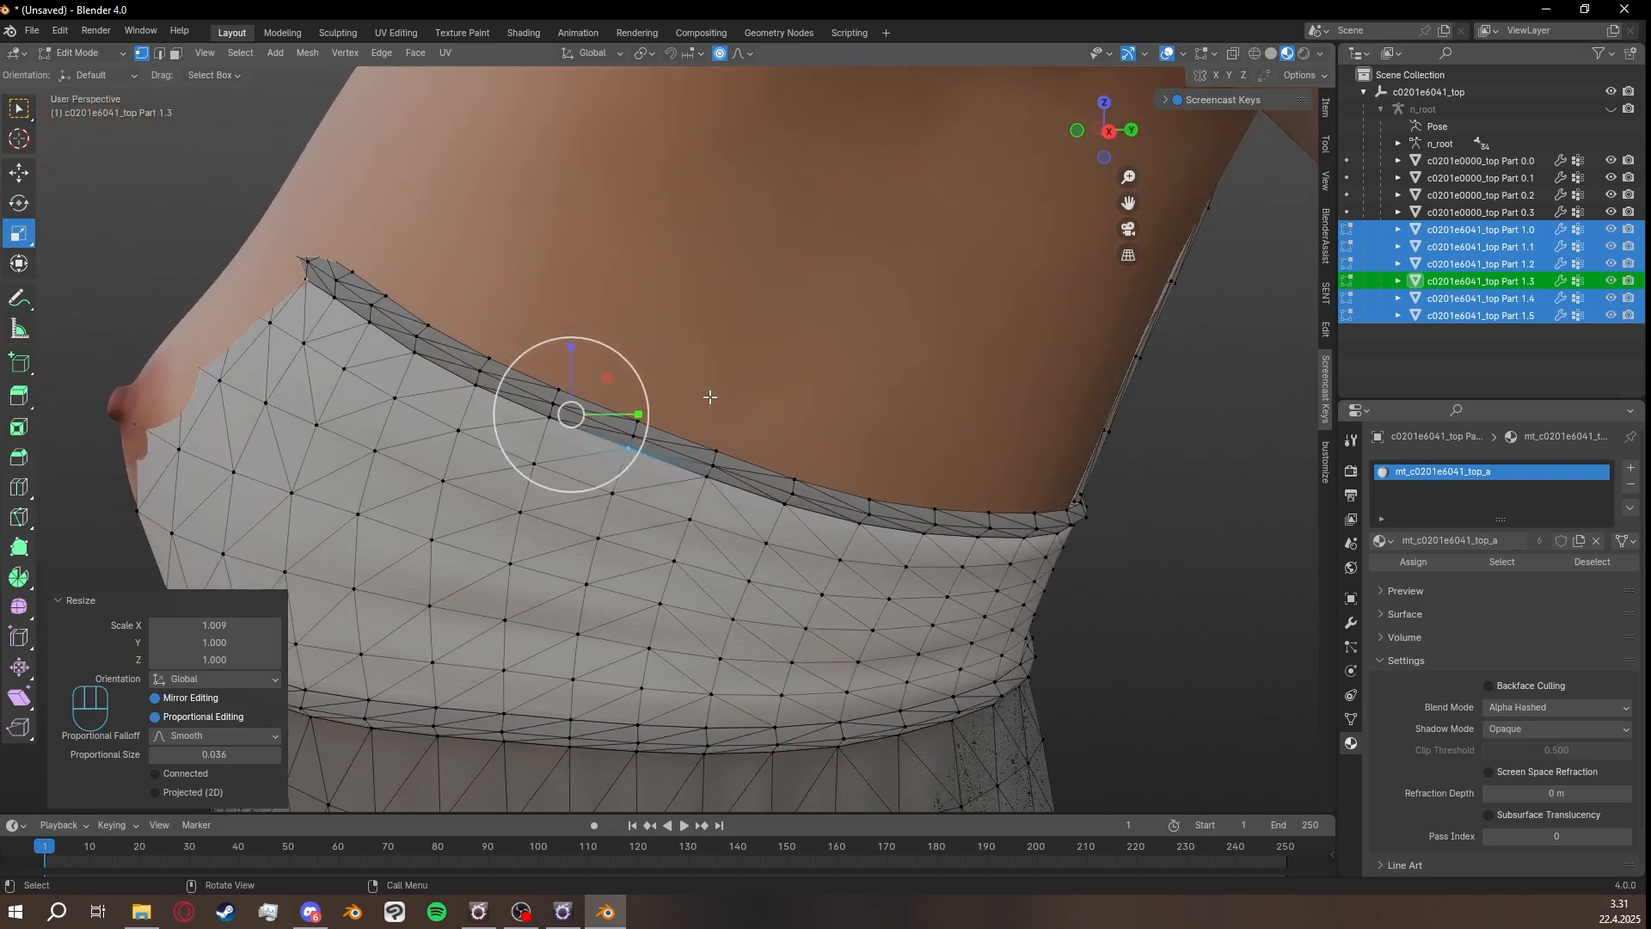
middle_click_drag(835, 494, 826, 364, "shift")
scroll(826, 364, "down", 3)
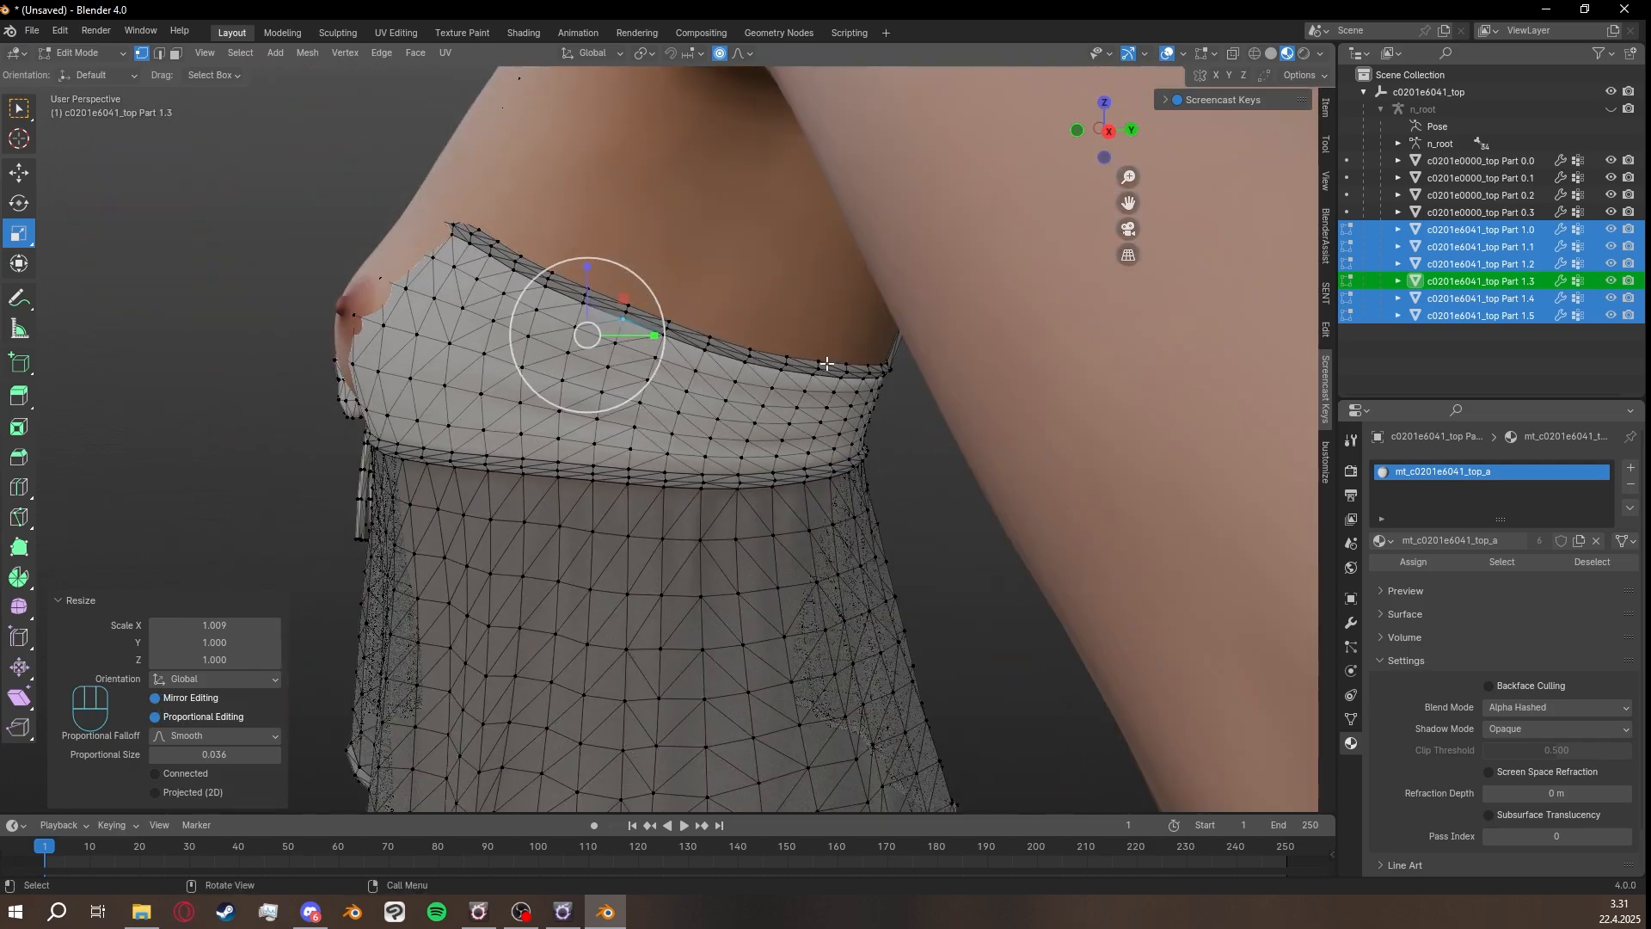
In a left orthographic wireframe view, select the mid-band vertices beneath the cup on both sides of the top.
middle_click_drag(852, 361, 800, 555)
middle_click_drag(681, 562, 833, 508, "shift")
scroll(833, 508, "up", 4)
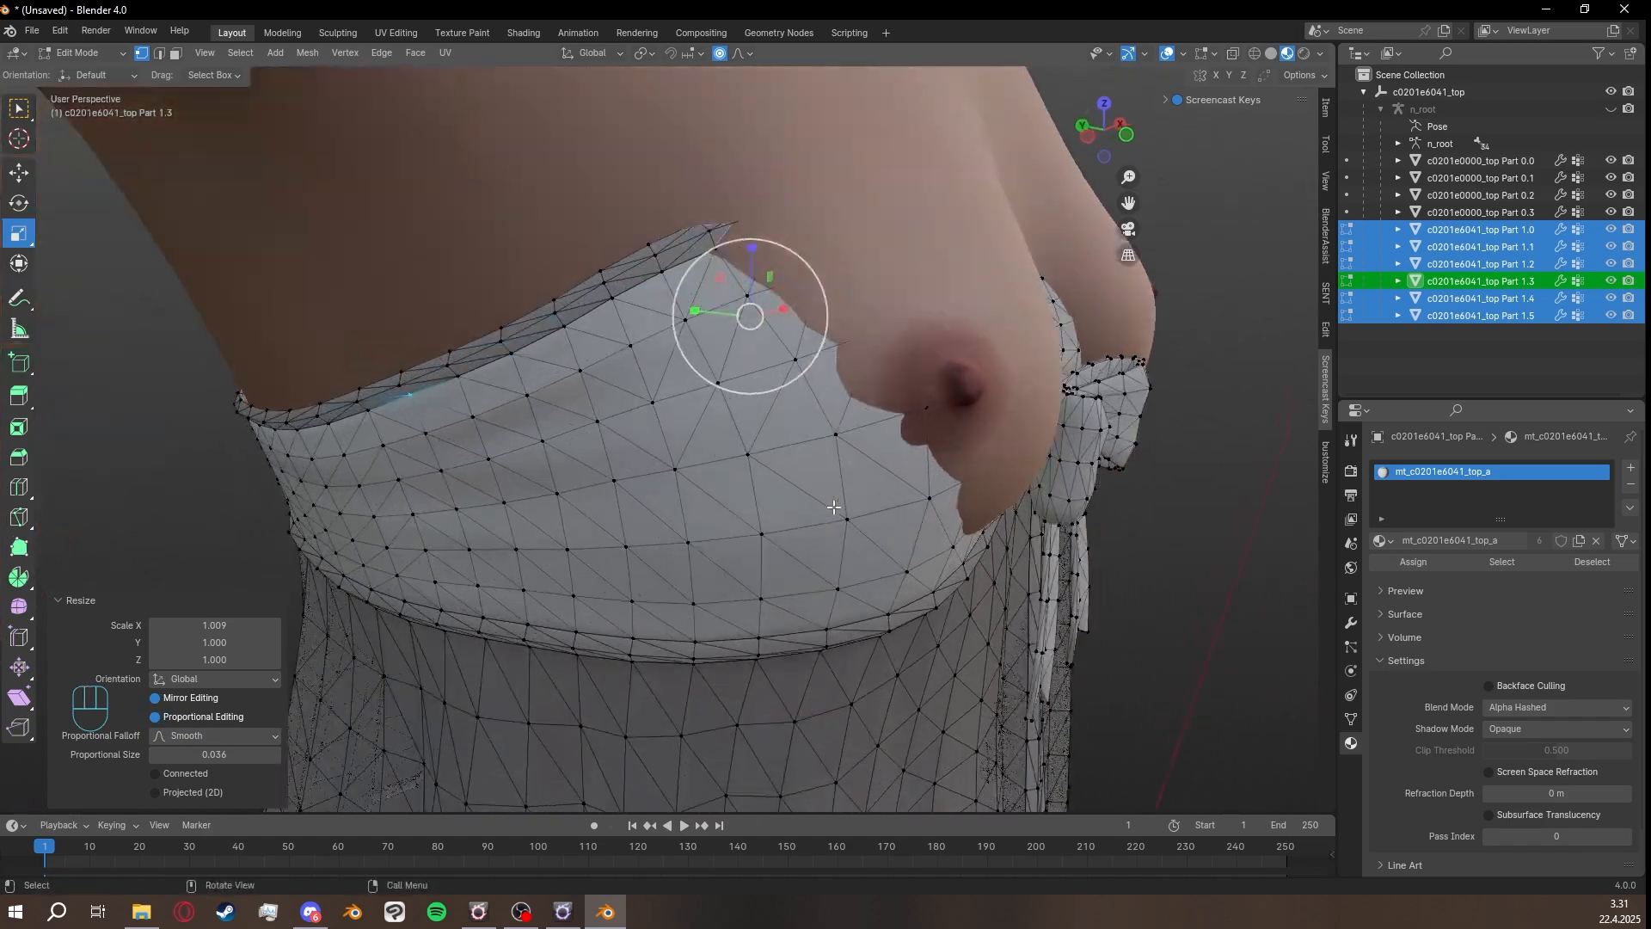
left_click(670, 477)
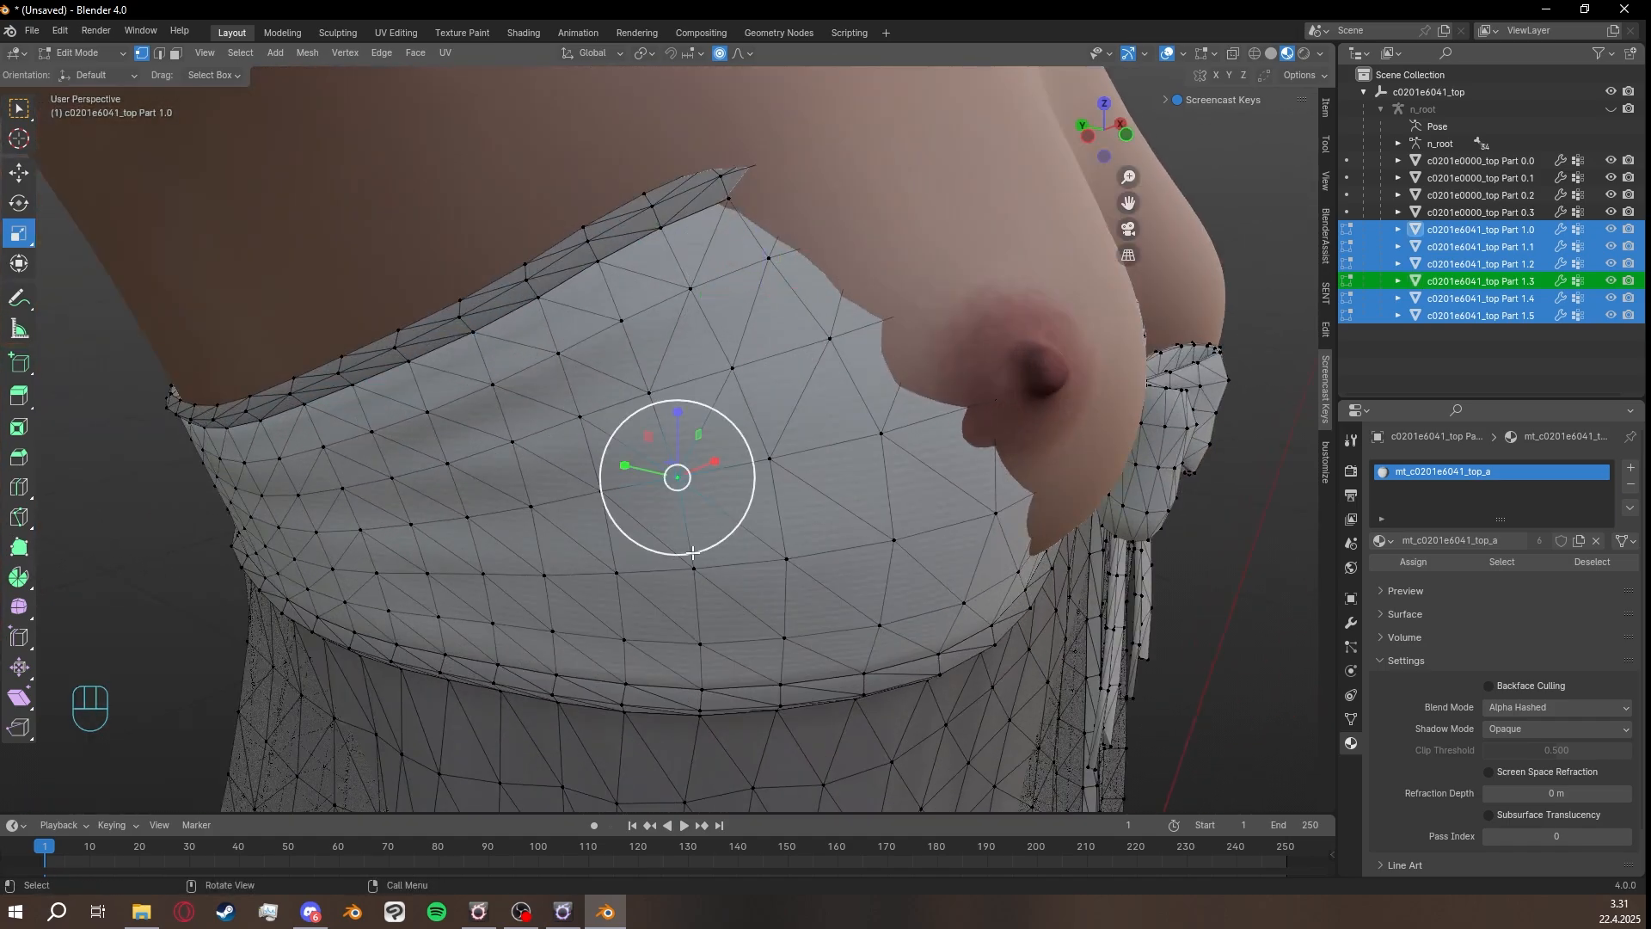
middle_click_drag(691, 546, 790, 457)
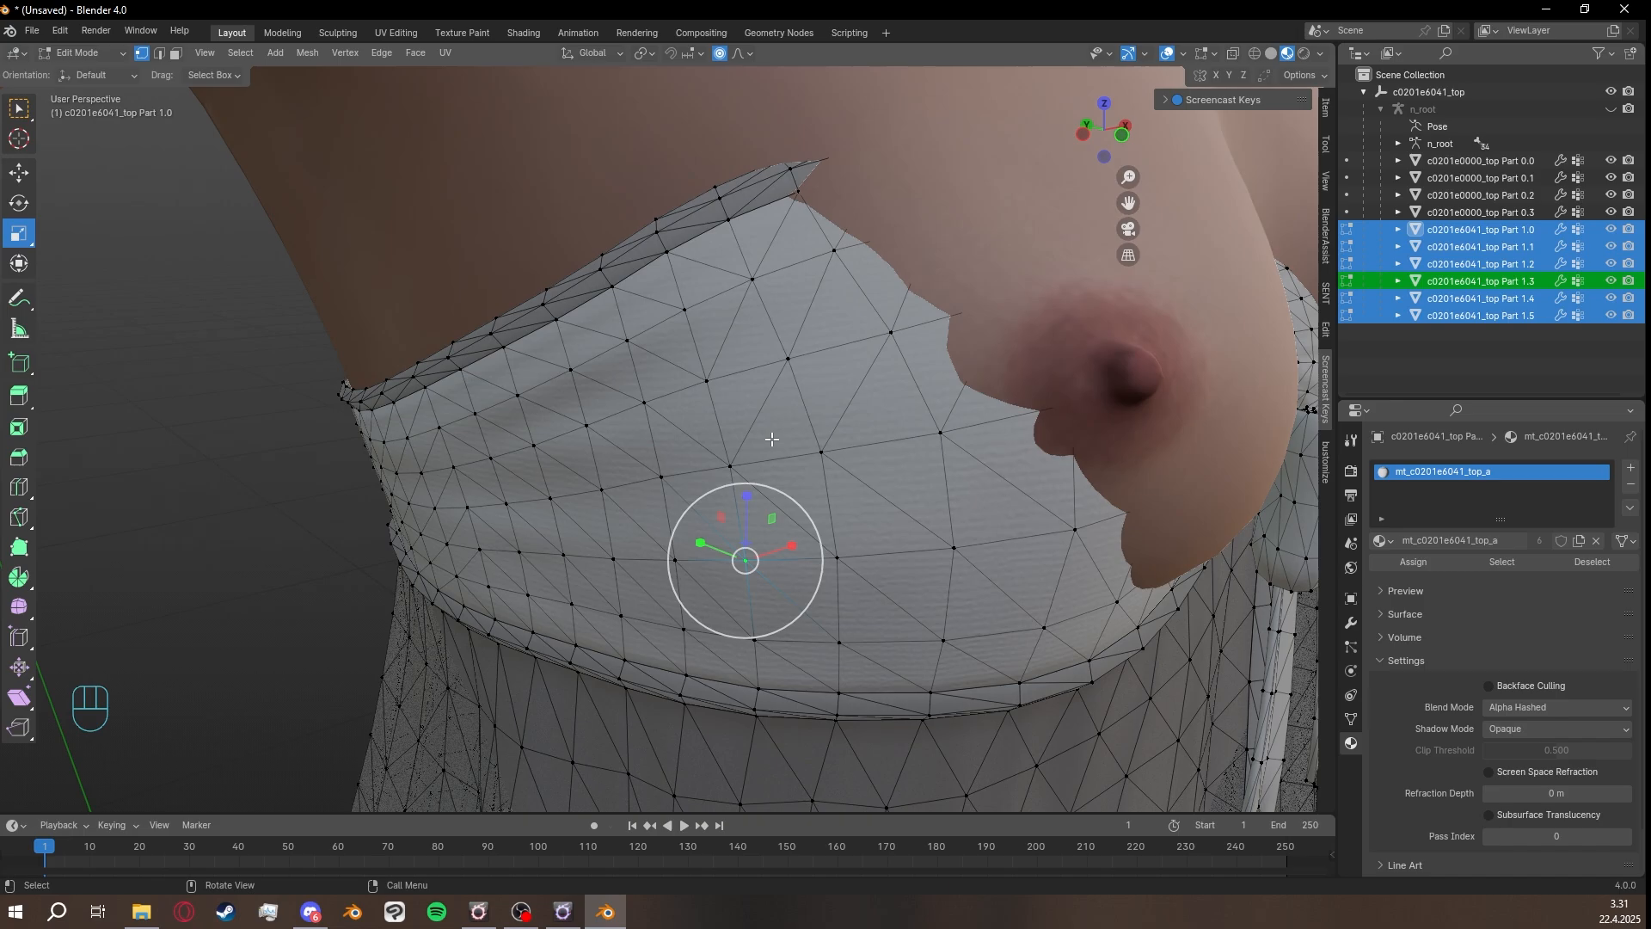
left_click(1093, 137)
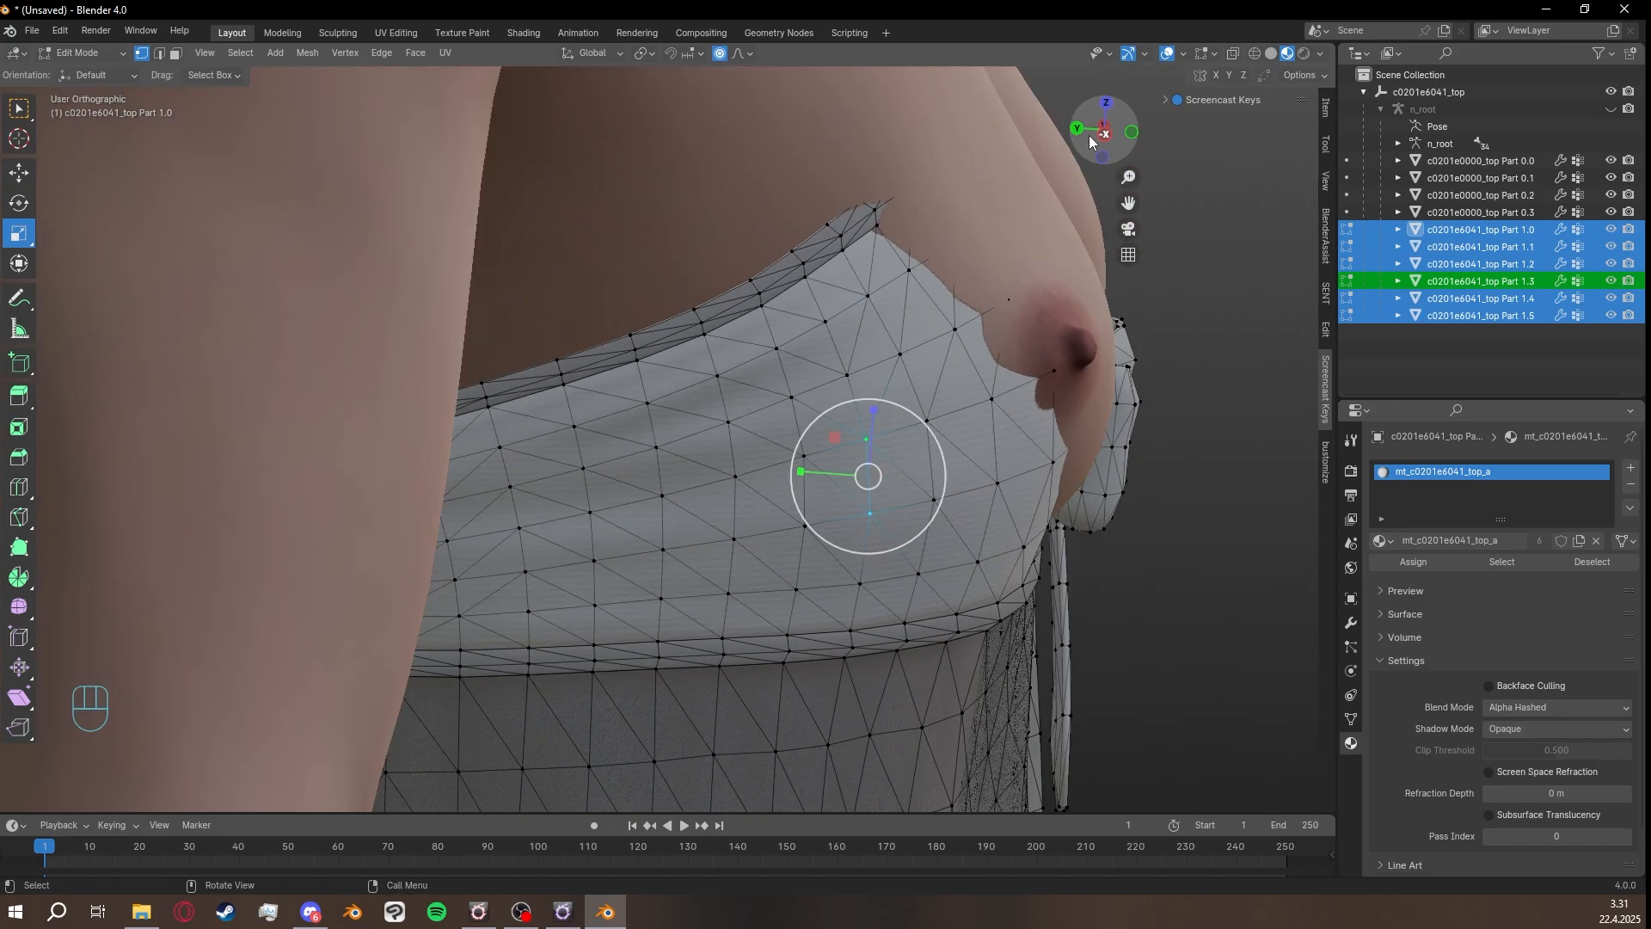
left_click(1129, 132)
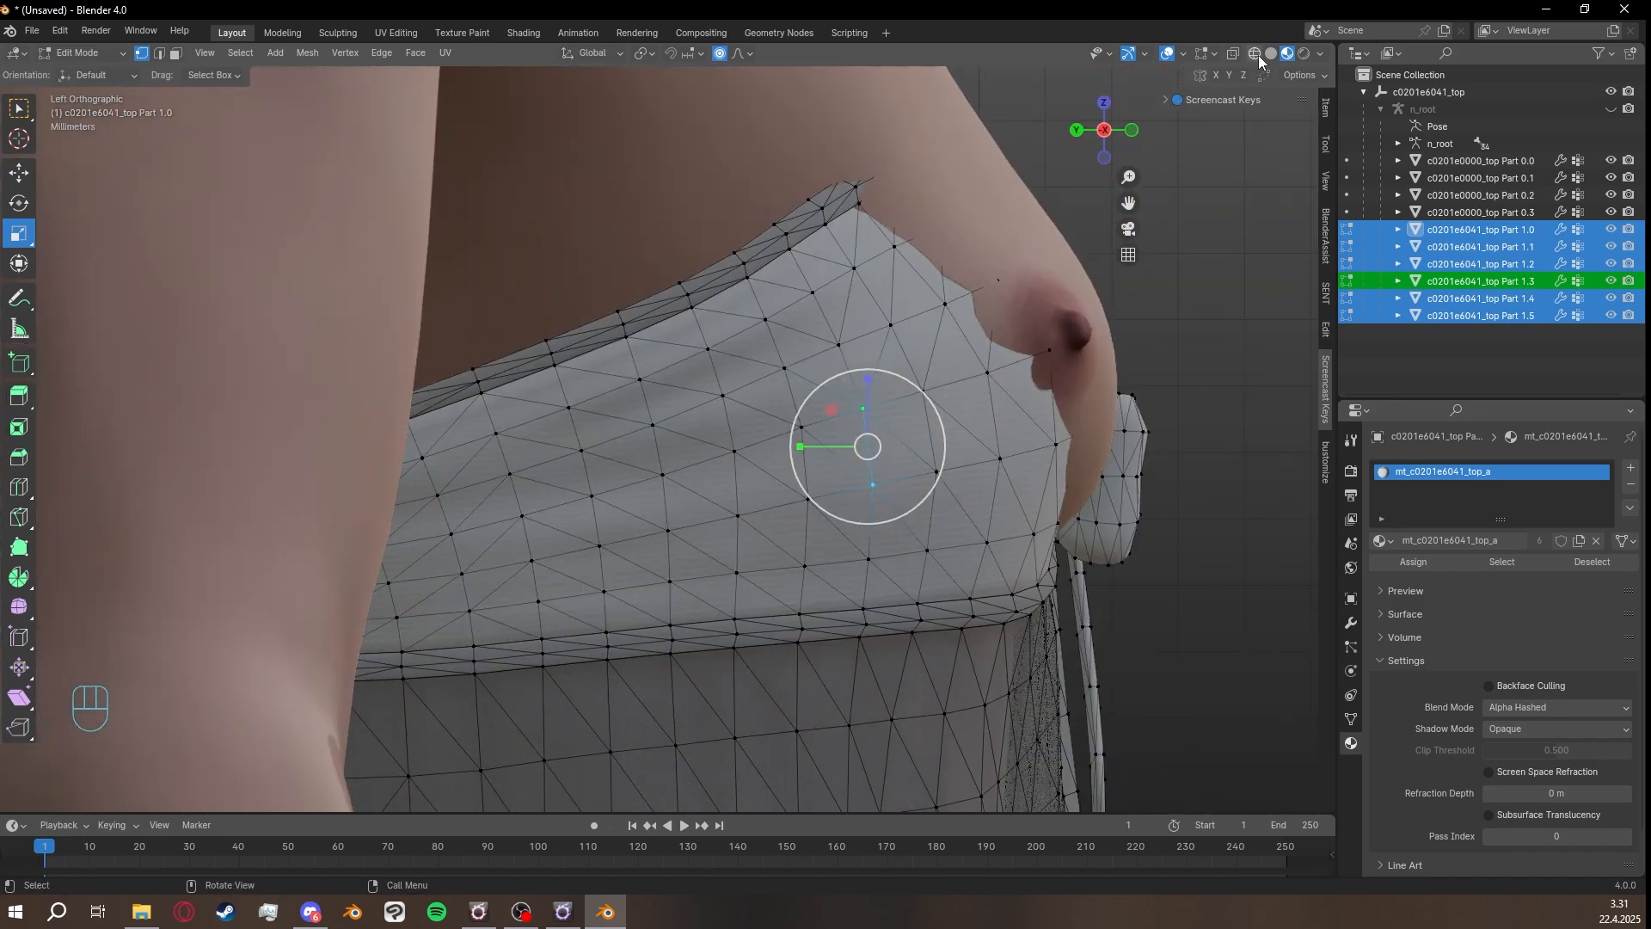
left_click(1255, 53)
middle_click_drag(1041, 336, 877, 357, "shift")
scroll(877, 357, "up", 4)
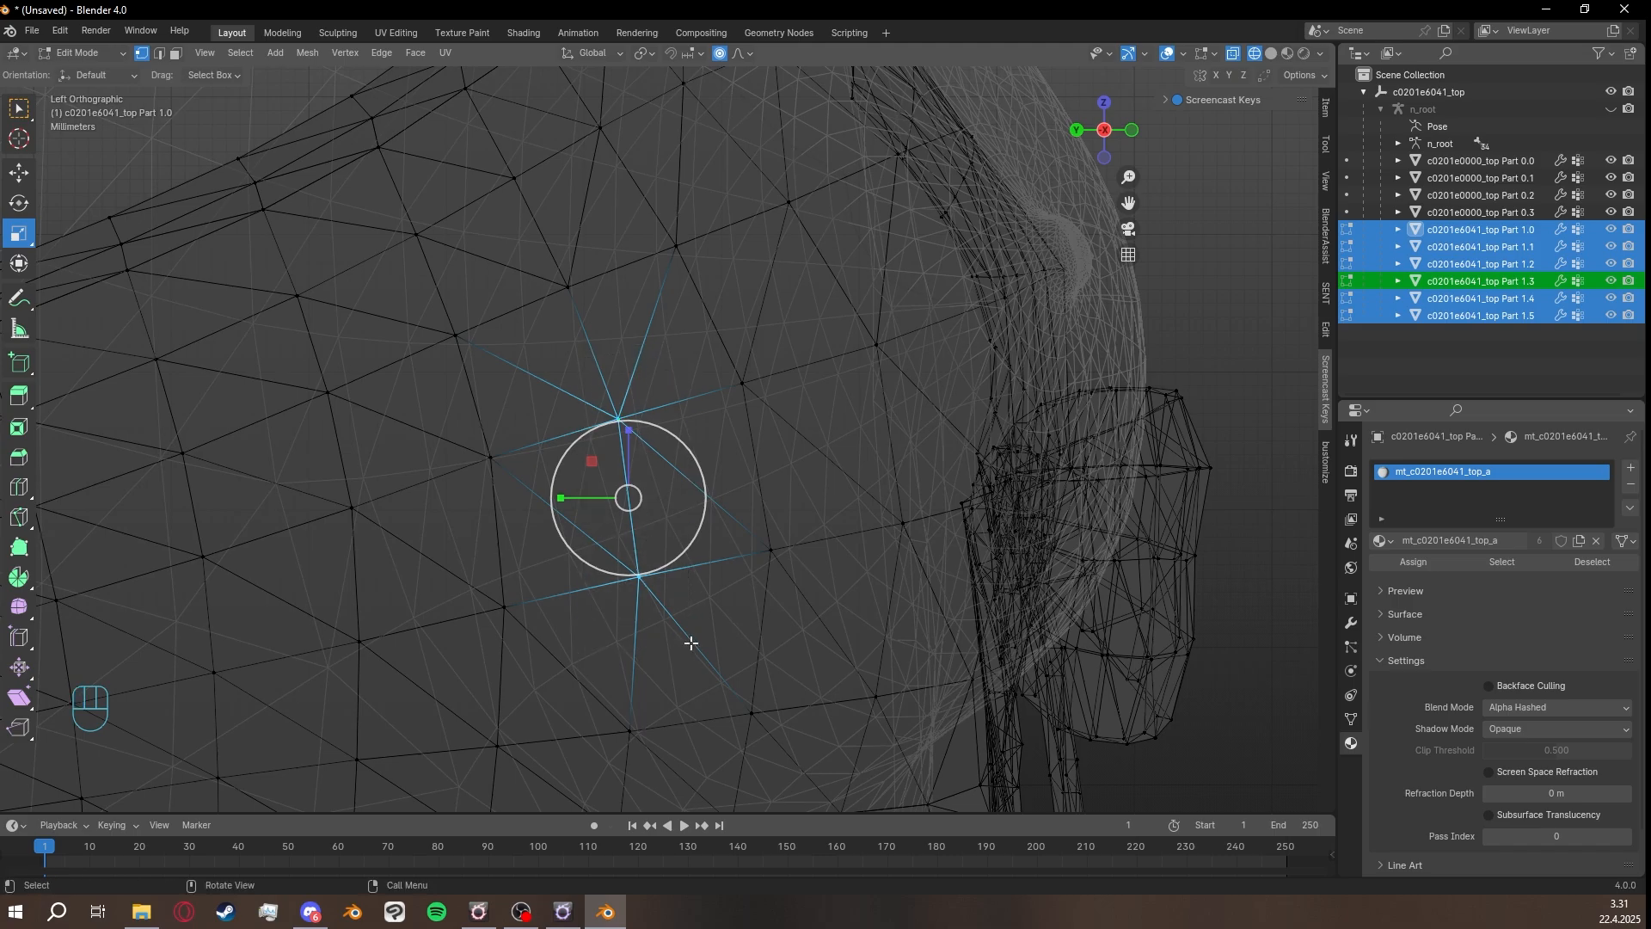
Scale the selected mid-band vertices along X by 0.938, with smooth proportional editing at a size of 0.047.
left_click(1287, 54)
mouse_move(1061, 427)
middle_mouse_down()
mouse_move(877, 461)
mouse_move(819, 510)
middle_mouse_up()
left_click_drag(1082, 482, 1051, 496)
scroll(1051, 495, "down", 3)
scroll(1050, 495, "down", 2)
scroll(1051, 496, "up", 1)
middle_click_drag(760, 411, 854, 461, "shift")
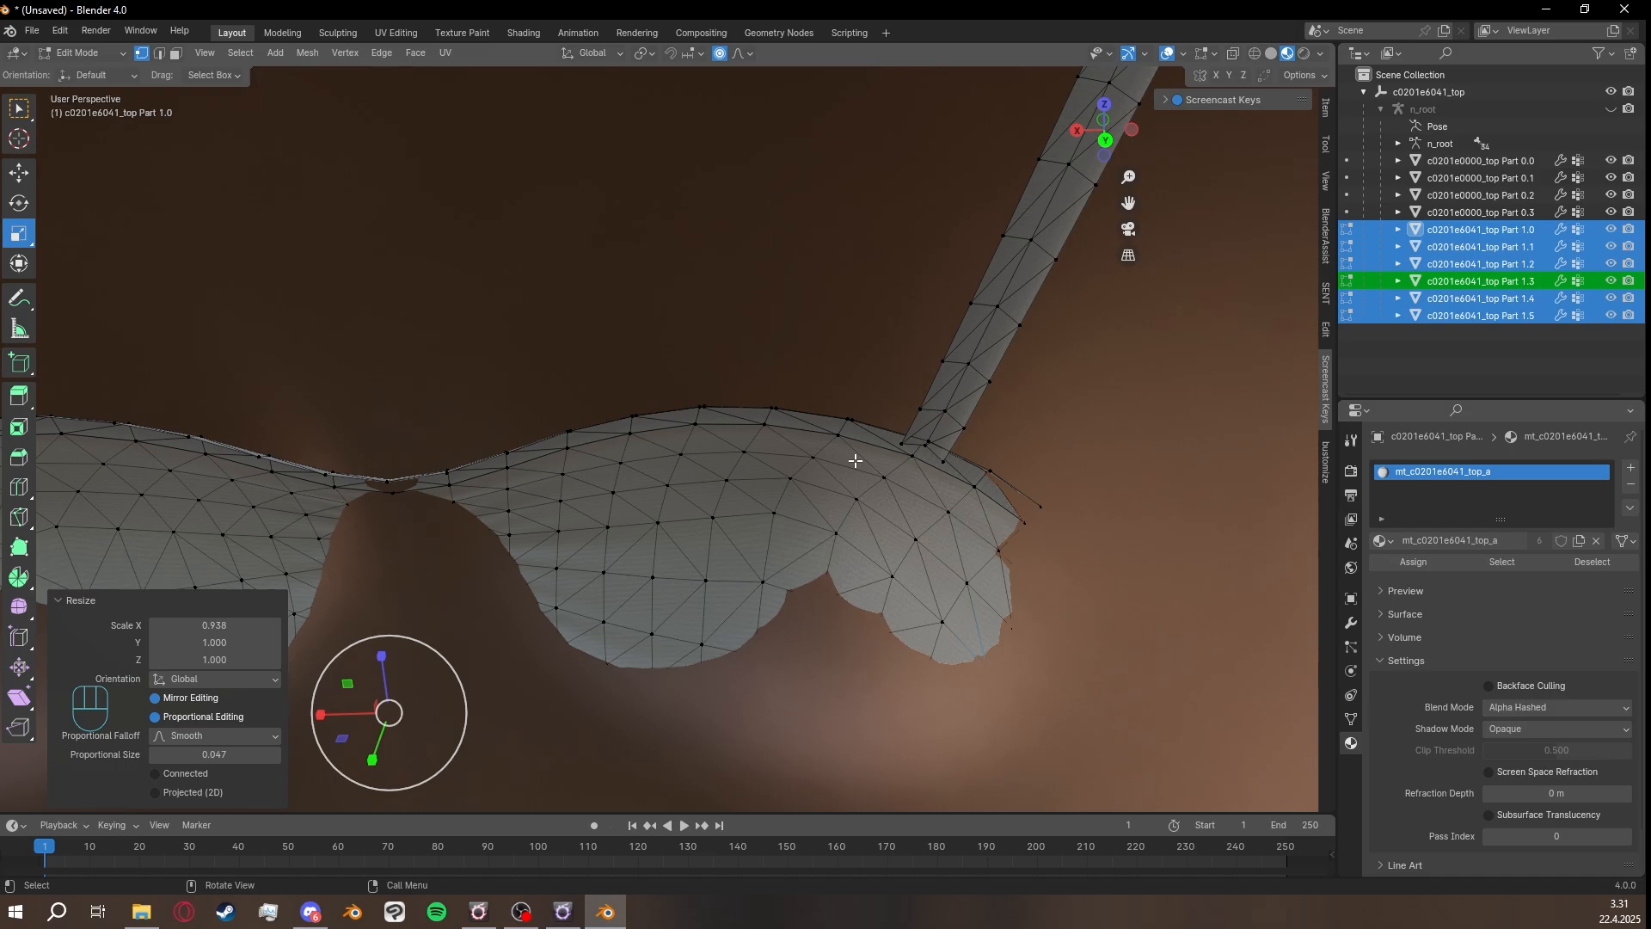
Switch to the Move tool and, from inside the body, select a vertex just below one cup's upper edge near its peak.
middle_click_drag(714, 517, 857, 487, "shift")
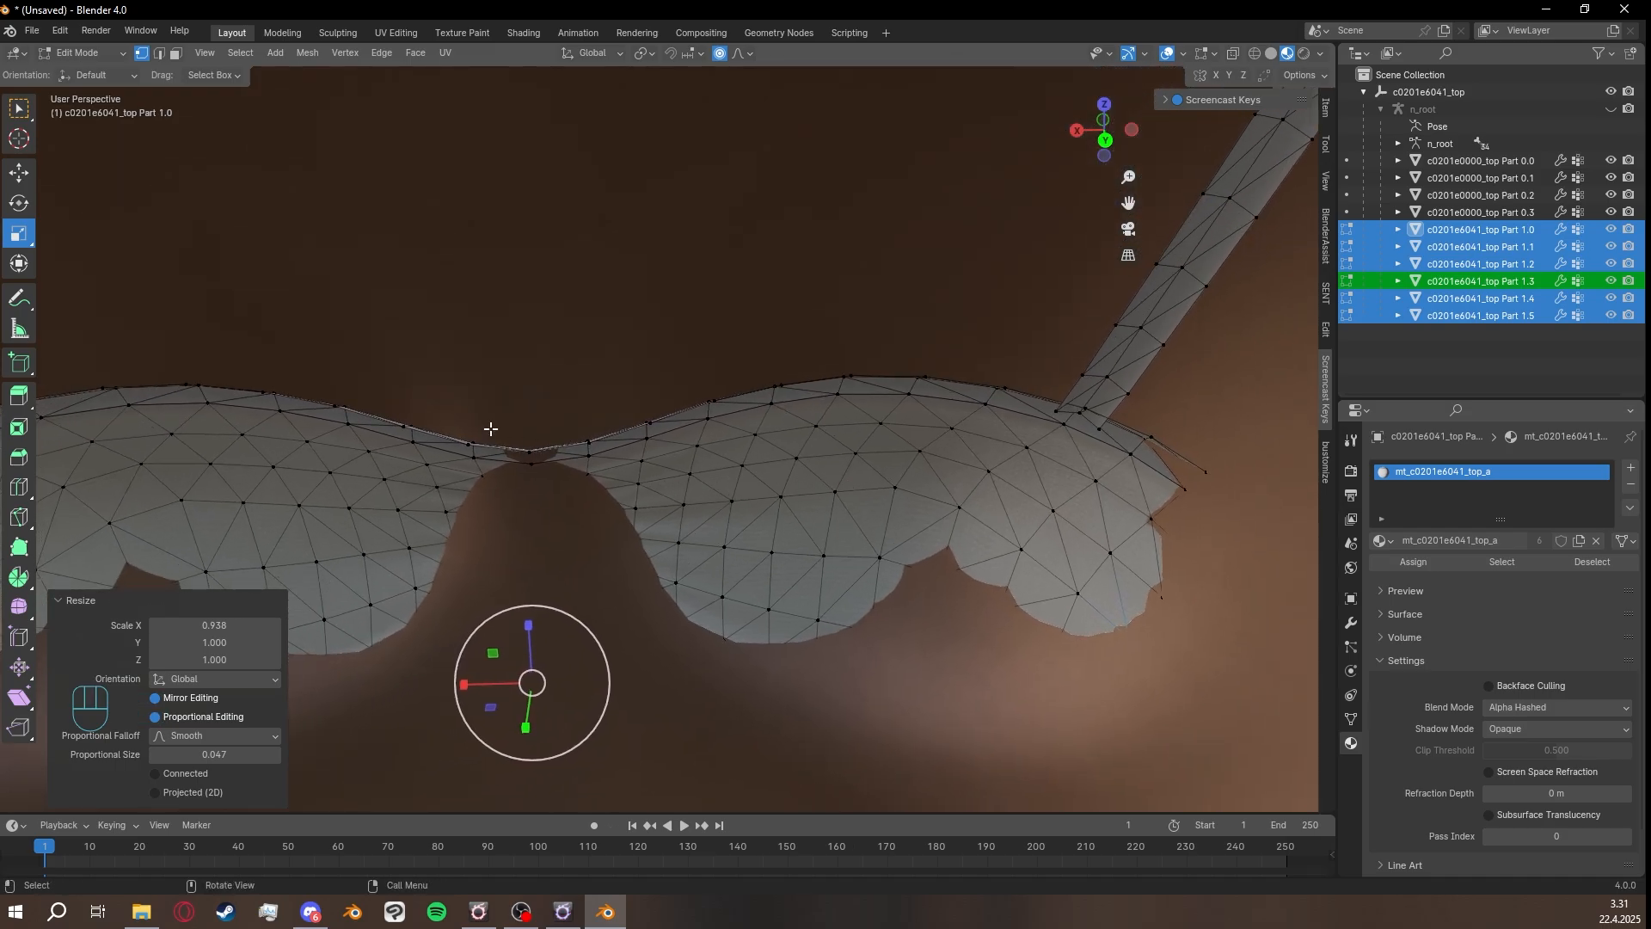
middle_click_drag(419, 389, 586, 379, "shift")
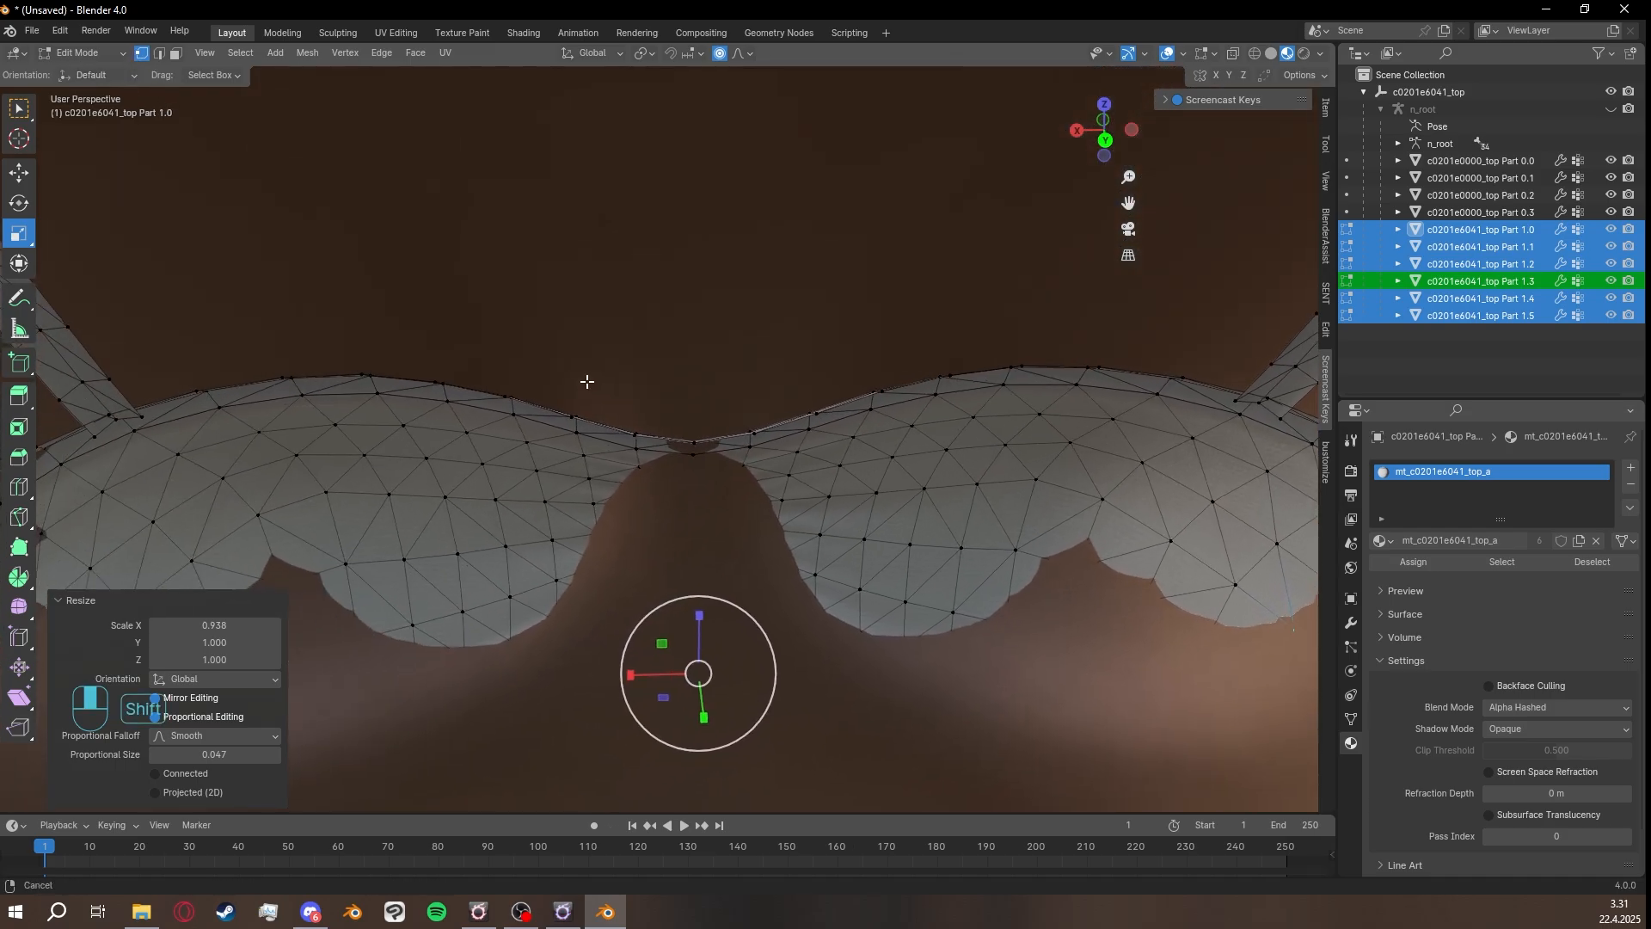
left_click(31, 183)
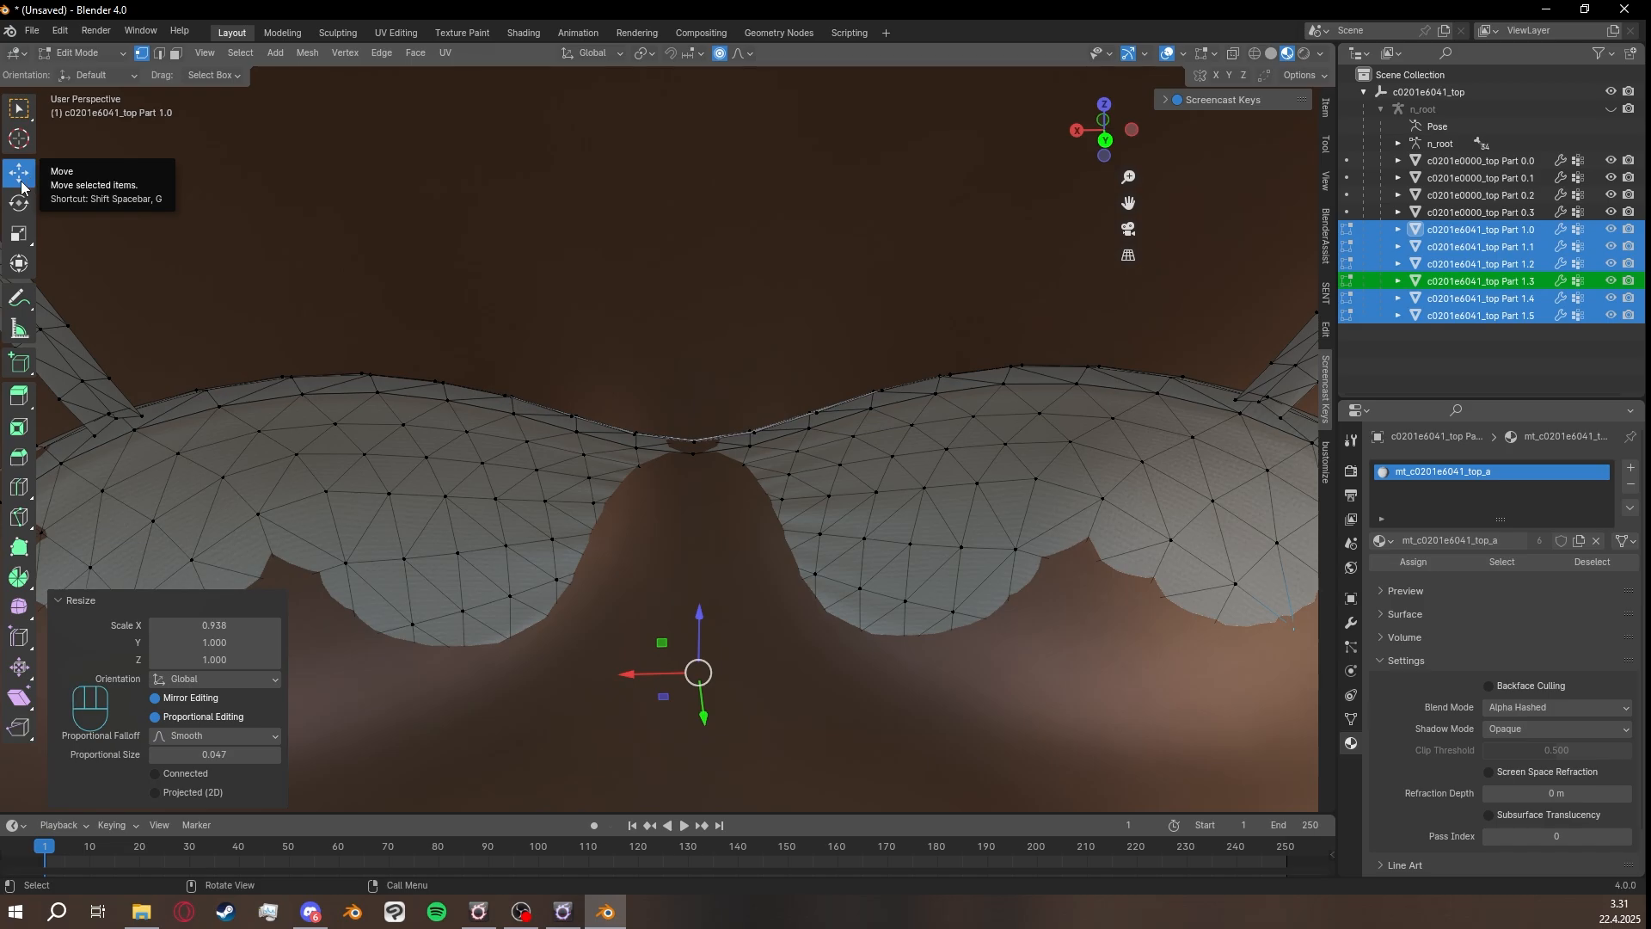
middle_click_drag(570, 352, 514, 372, "shift")
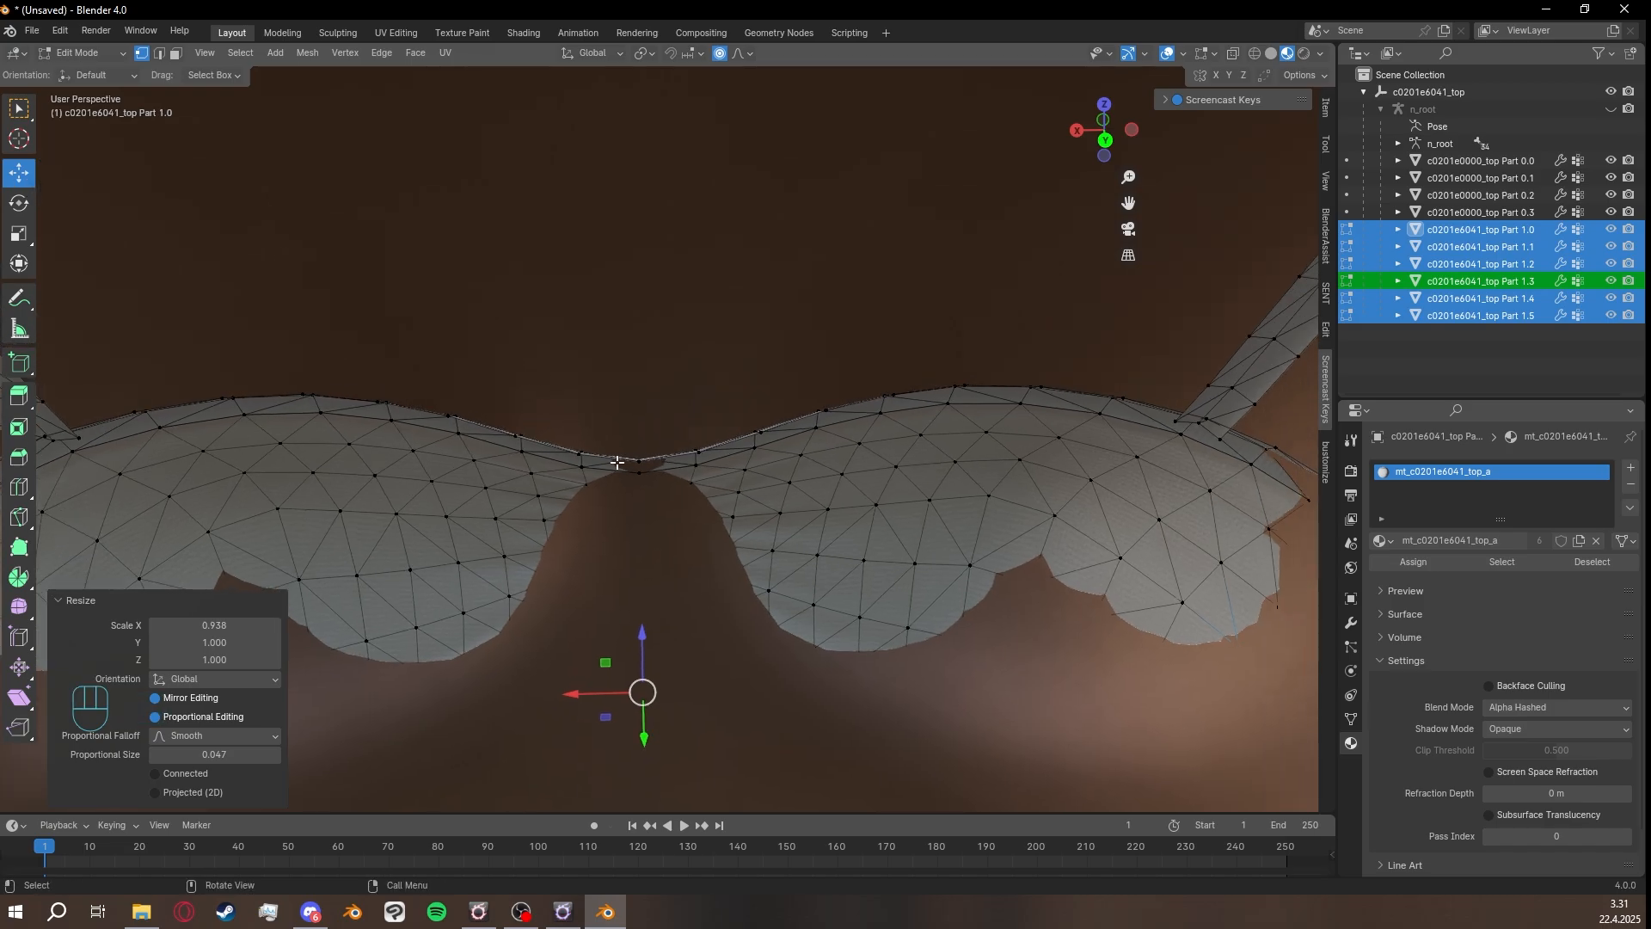
left_click(641, 461)
mouse_move(640, 461)
middle_mouse_down()
mouse_move(705, 464)
mouse_move(641, 466)
middle_mouse_up()
middle_click_drag(965, 471, 718, 450, "shift")
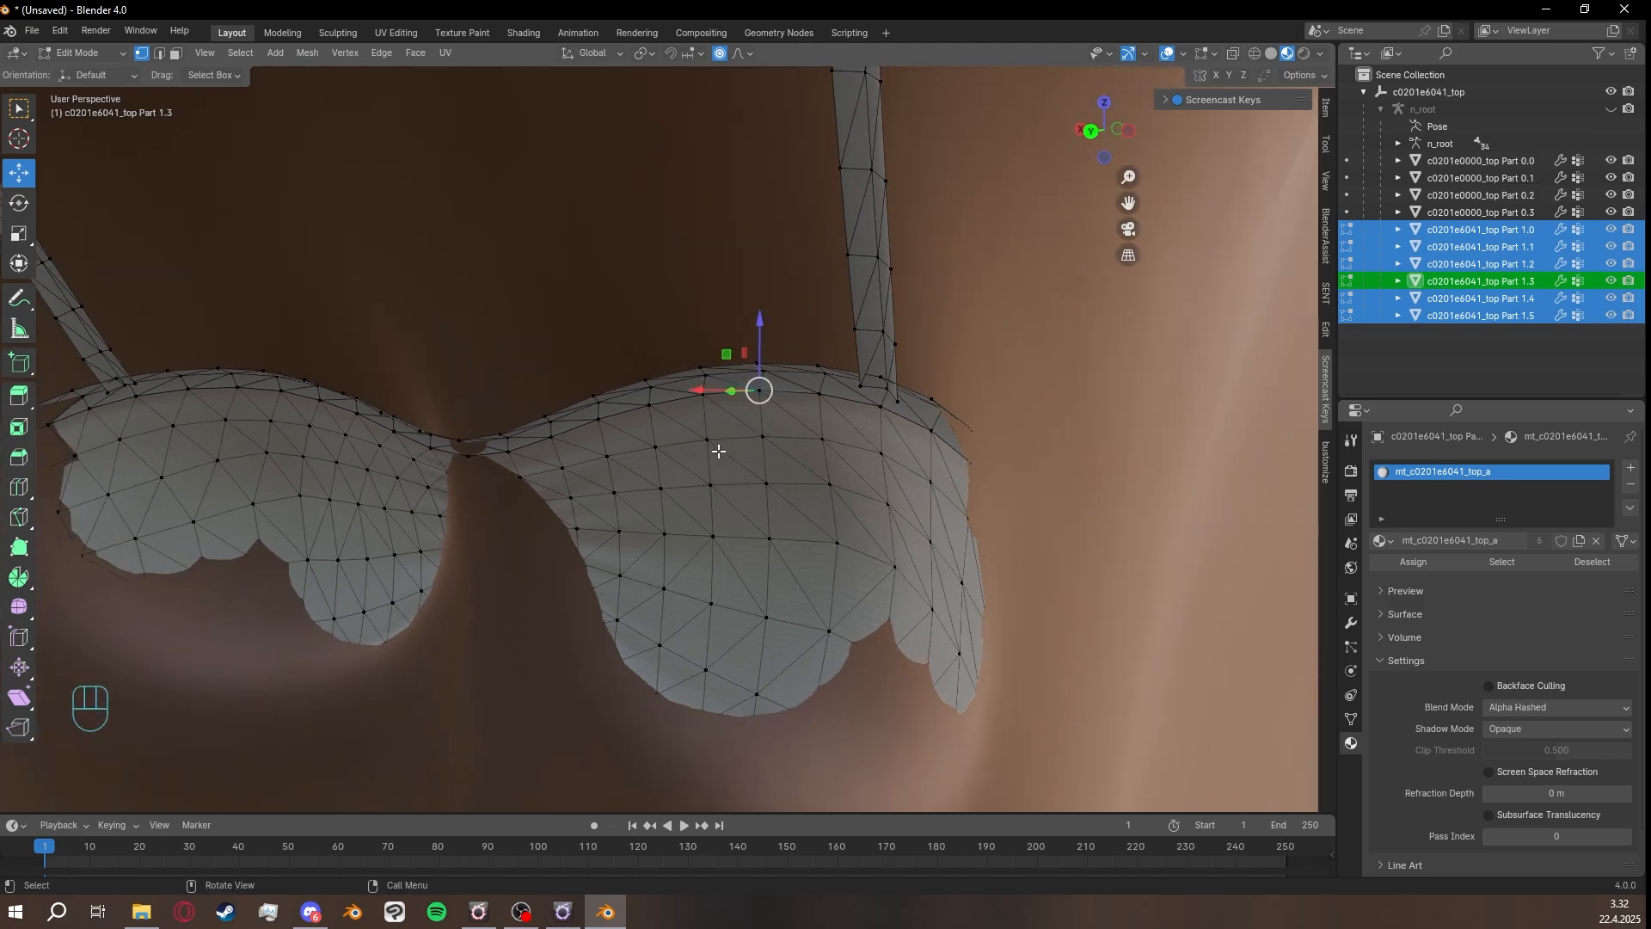
left_click_drag(1132, 132, 770, 401)
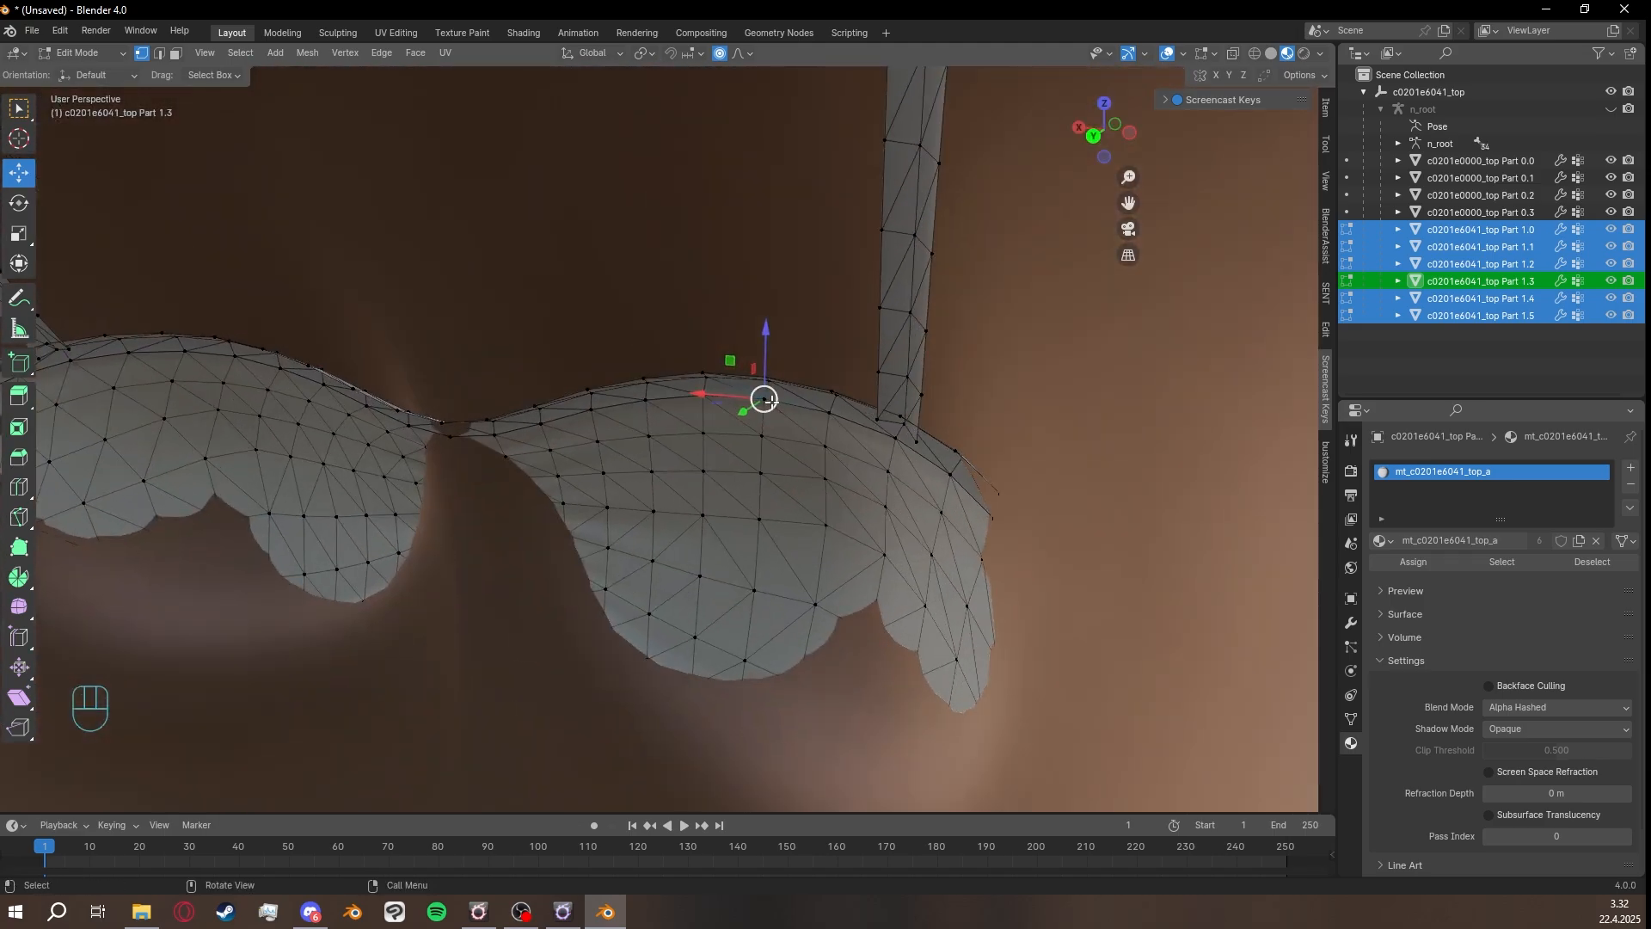
In a left orthographic wireframe view, extend the selection to the matching upper-edge vertex of the opposite cup.
left_click(1252, 53)
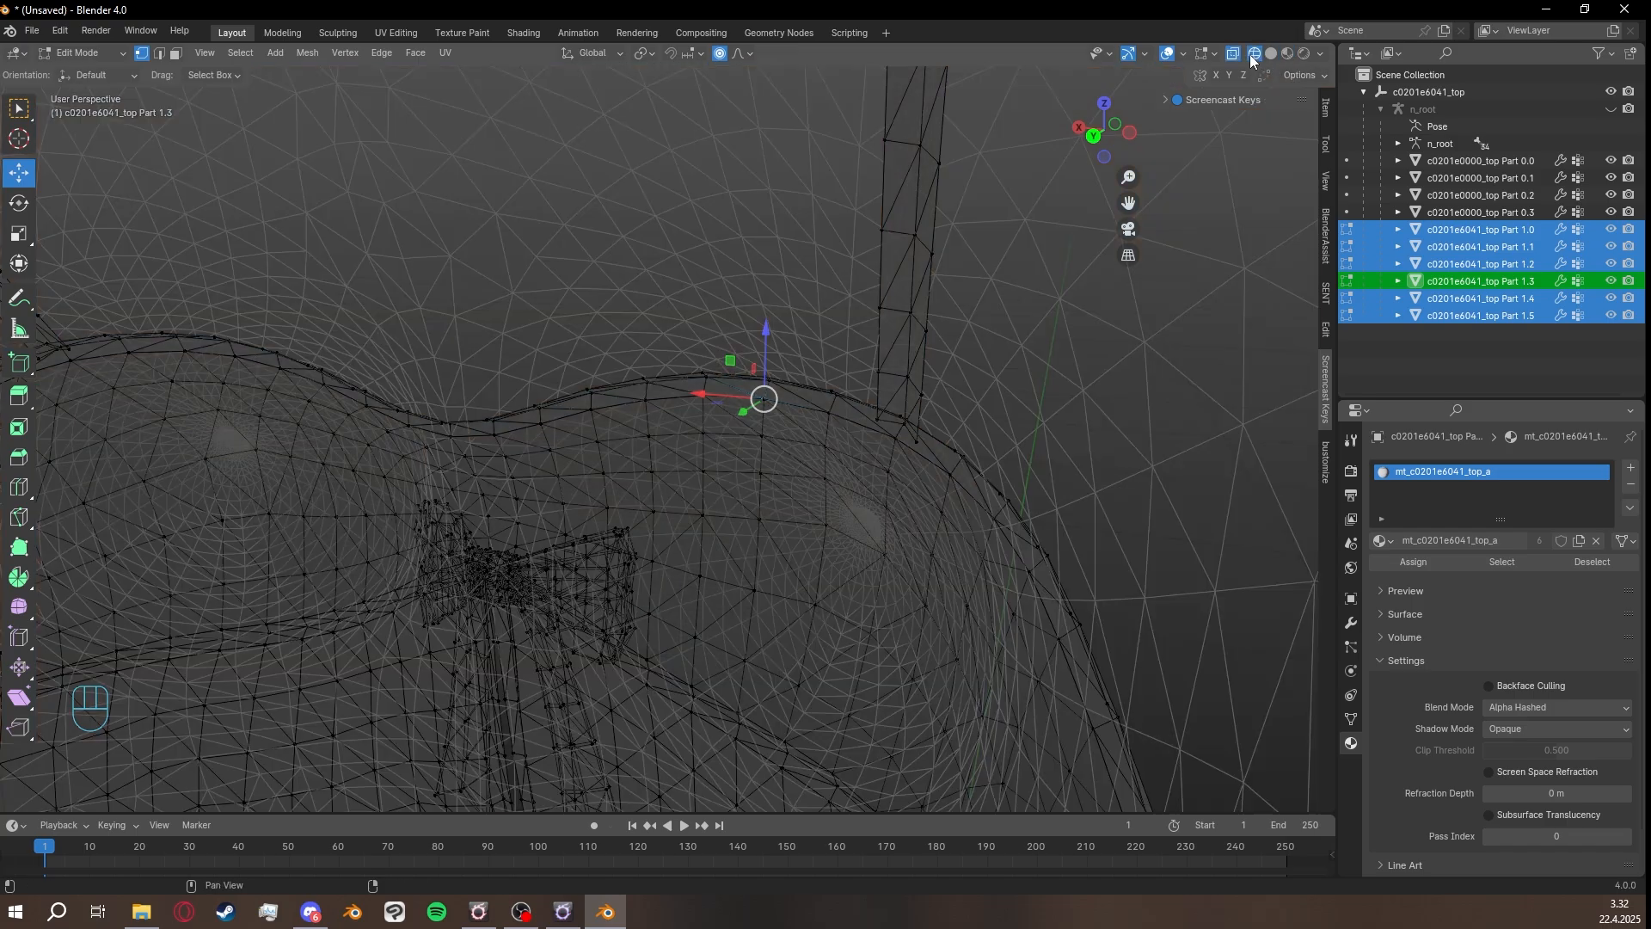
left_click(1129, 134)
scroll(792, 405, "up", 6)
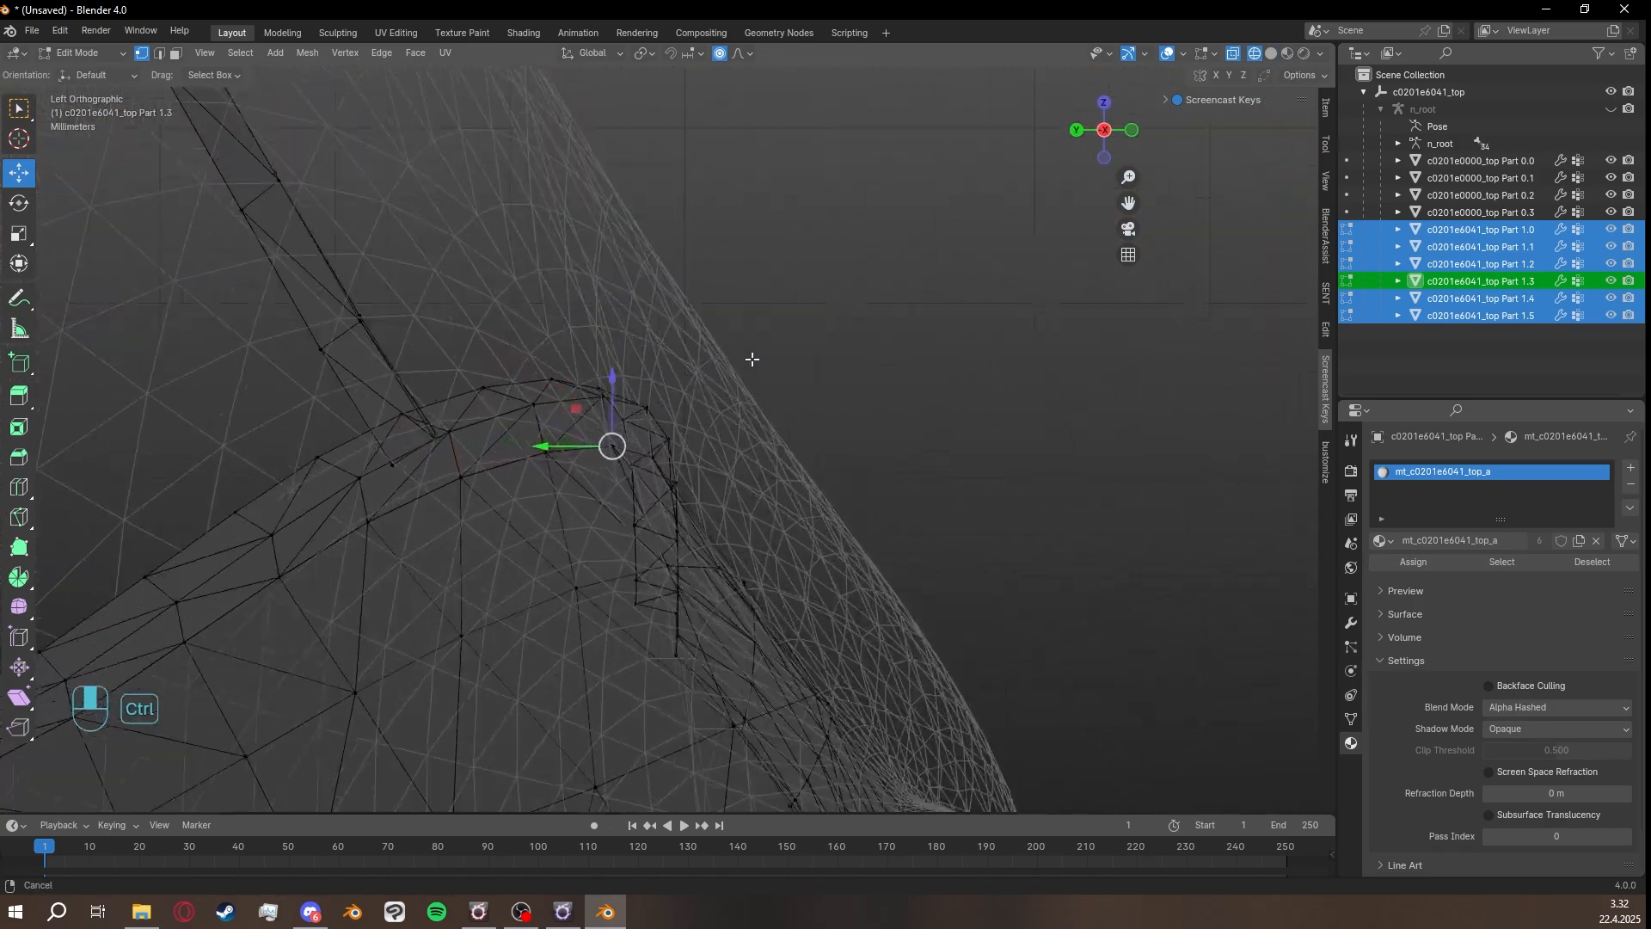
middle_click_drag(670, 423, 777, 379, "shift")
left_click_drag(567, 497, 478, 351)
Move the selected upper-cup vertices along Y by -0.00565 m, with smooth proportional editing at a size of 0.069.
middle_click_drag(731, 475, 838, 531, "ctrl")
left_click(1287, 53)
scroll(870, 416, "down", 3)
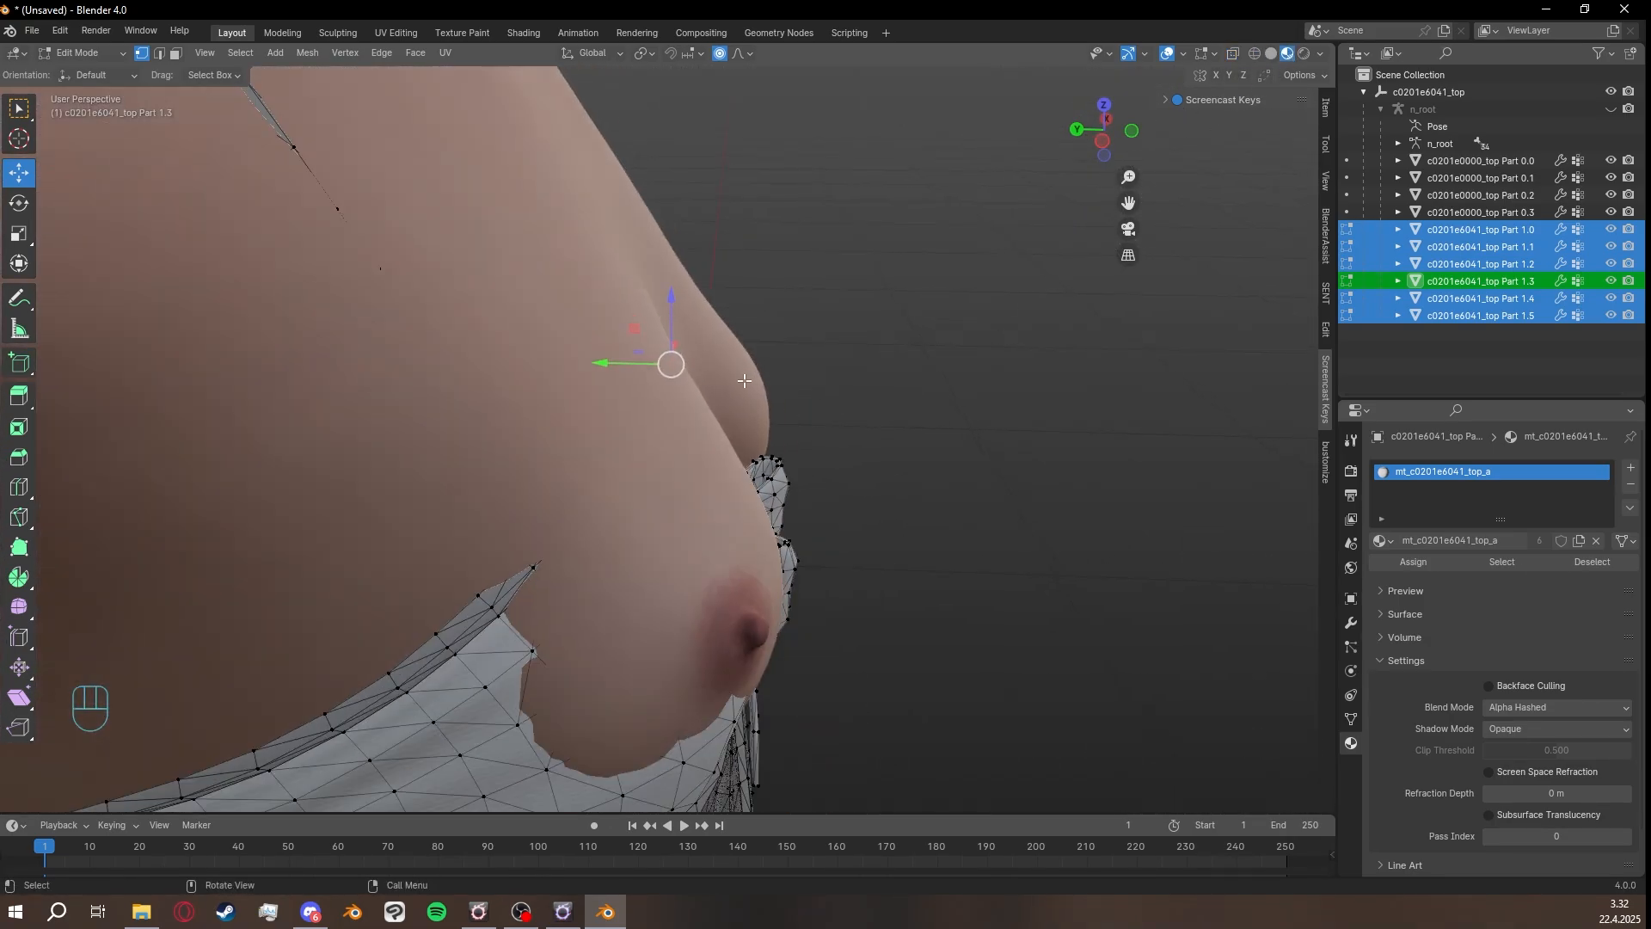
left_click_drag(641, 372, 627, 362, "shift")
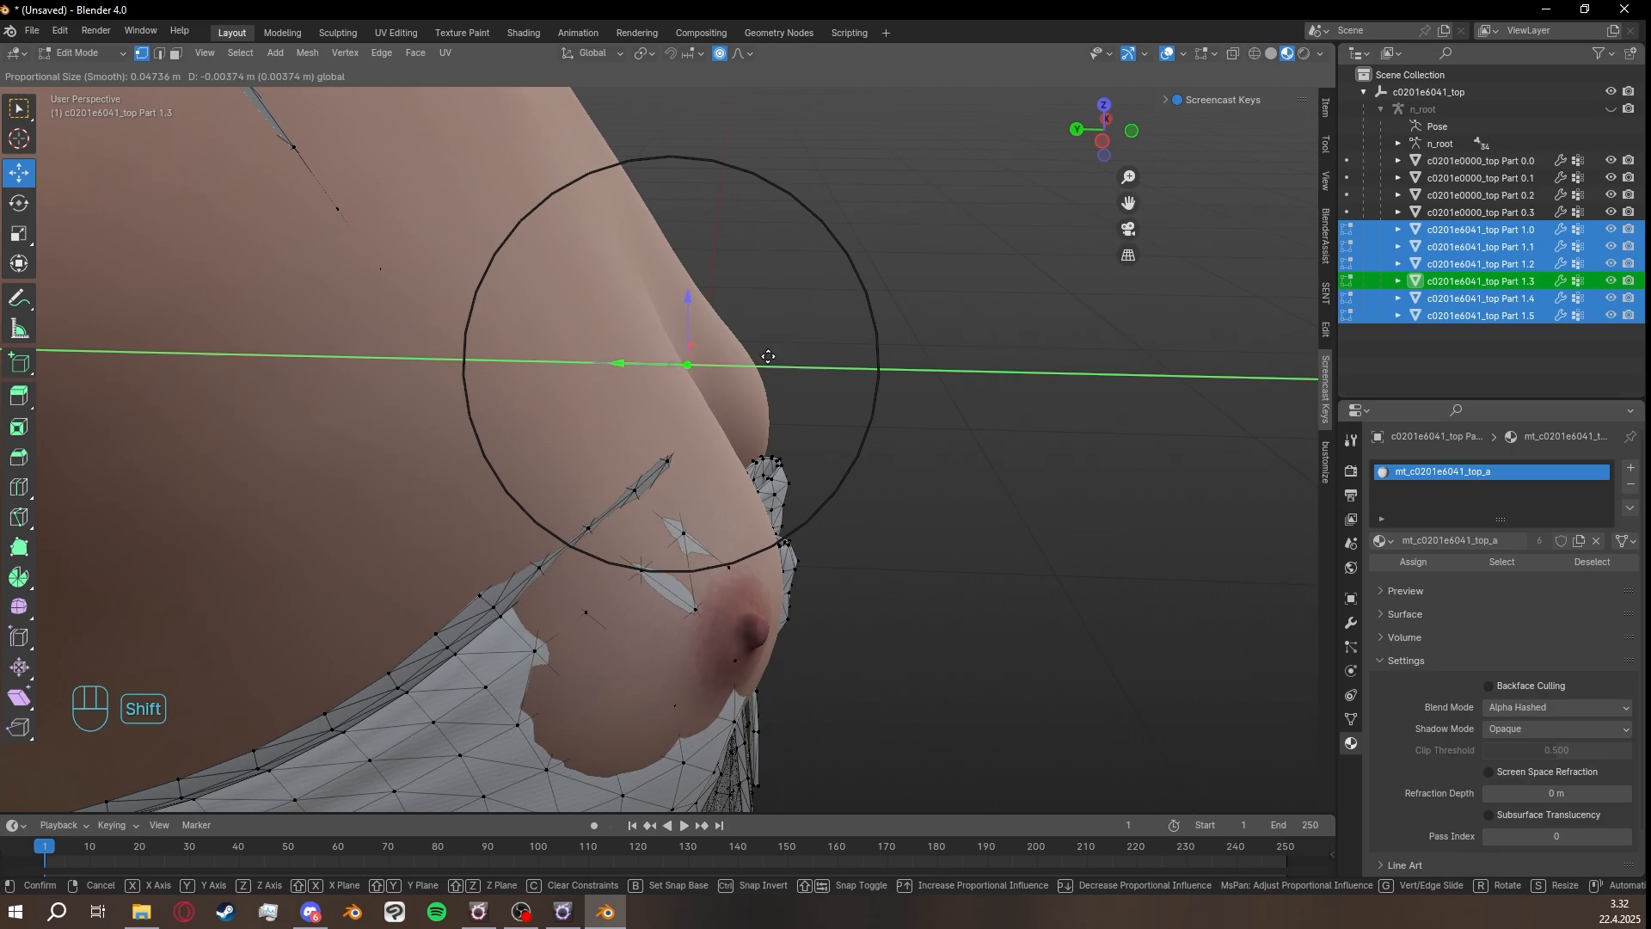
left_click_drag(768, 356, 731, 346, "shift")
scroll(835, 356, "down", 2)
scroll(835, 355, "down", 1)
scroll(752, 350, "down", 1)
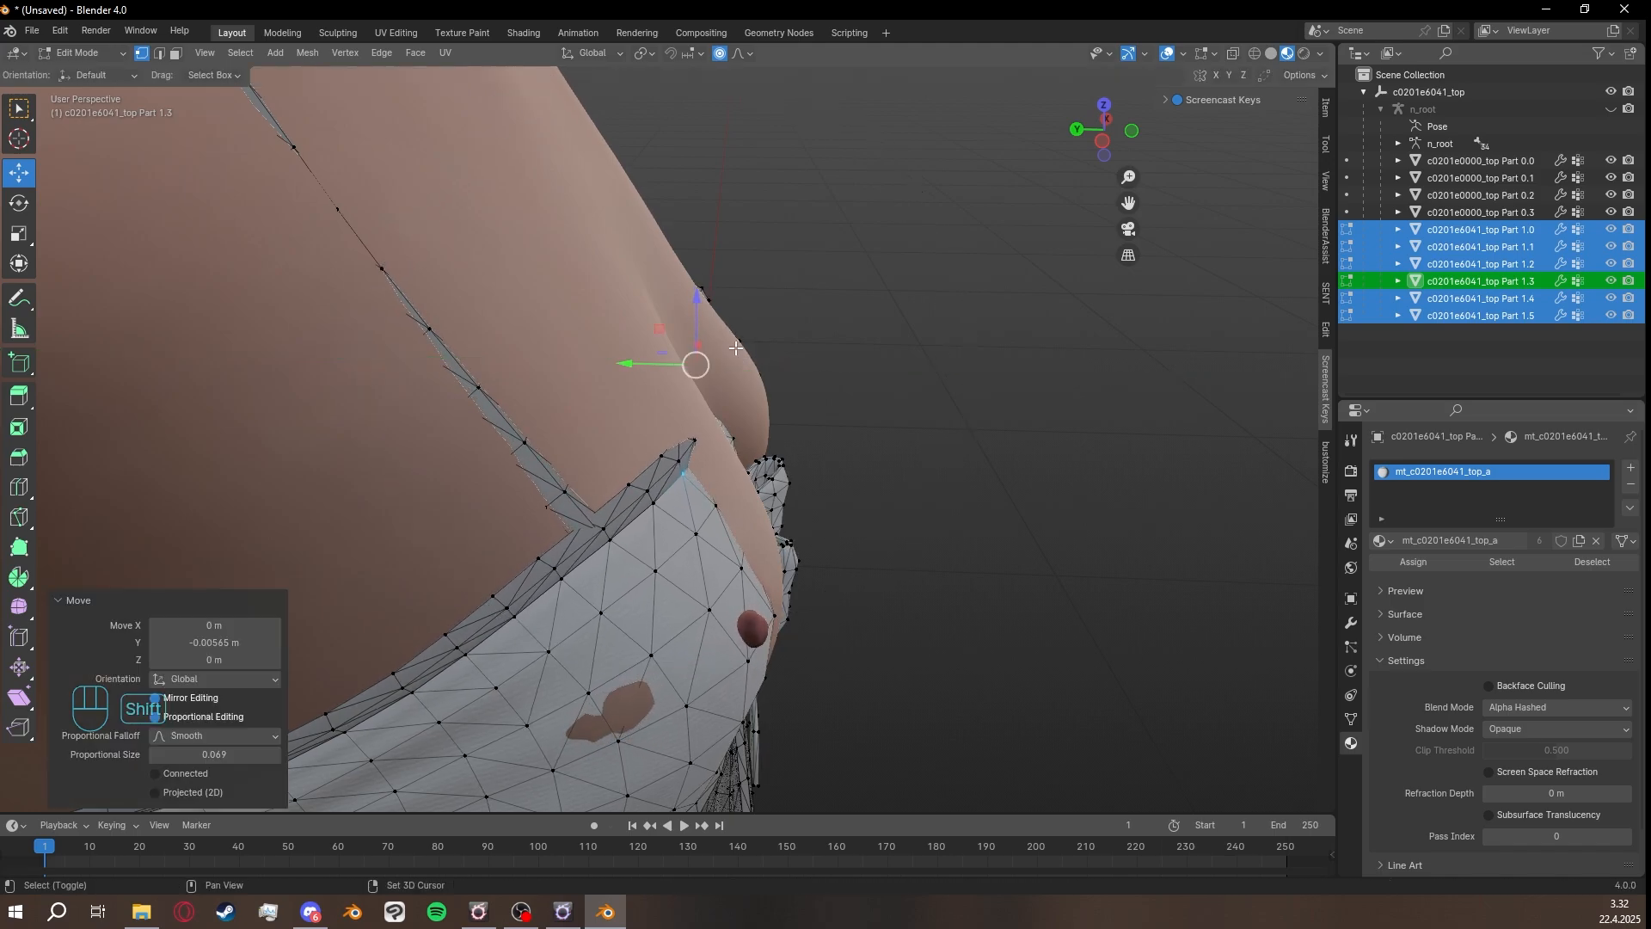
In a left orthographic wireframe view, select the upper-edge vertices between the cup peaks and the centre on both sides.
middle_click_drag(746, 430, 523, 442)
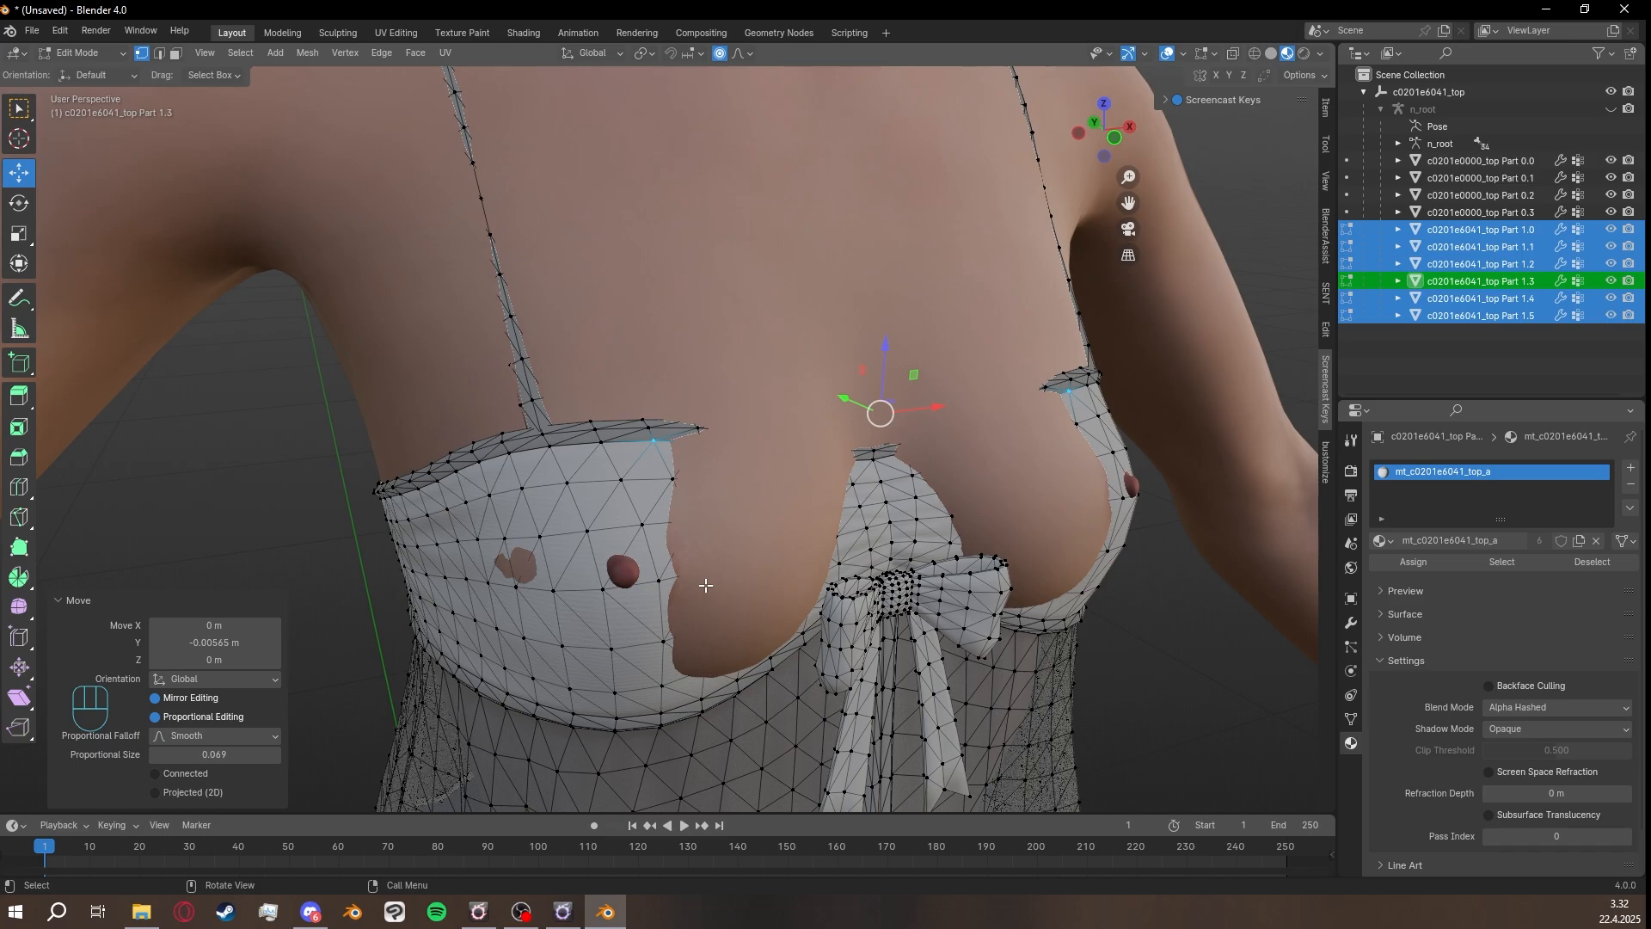
middle_click_drag(705, 585, 625, 518)
middle_click_drag(1134, 504, 779, 565)
left_click(751, 559)
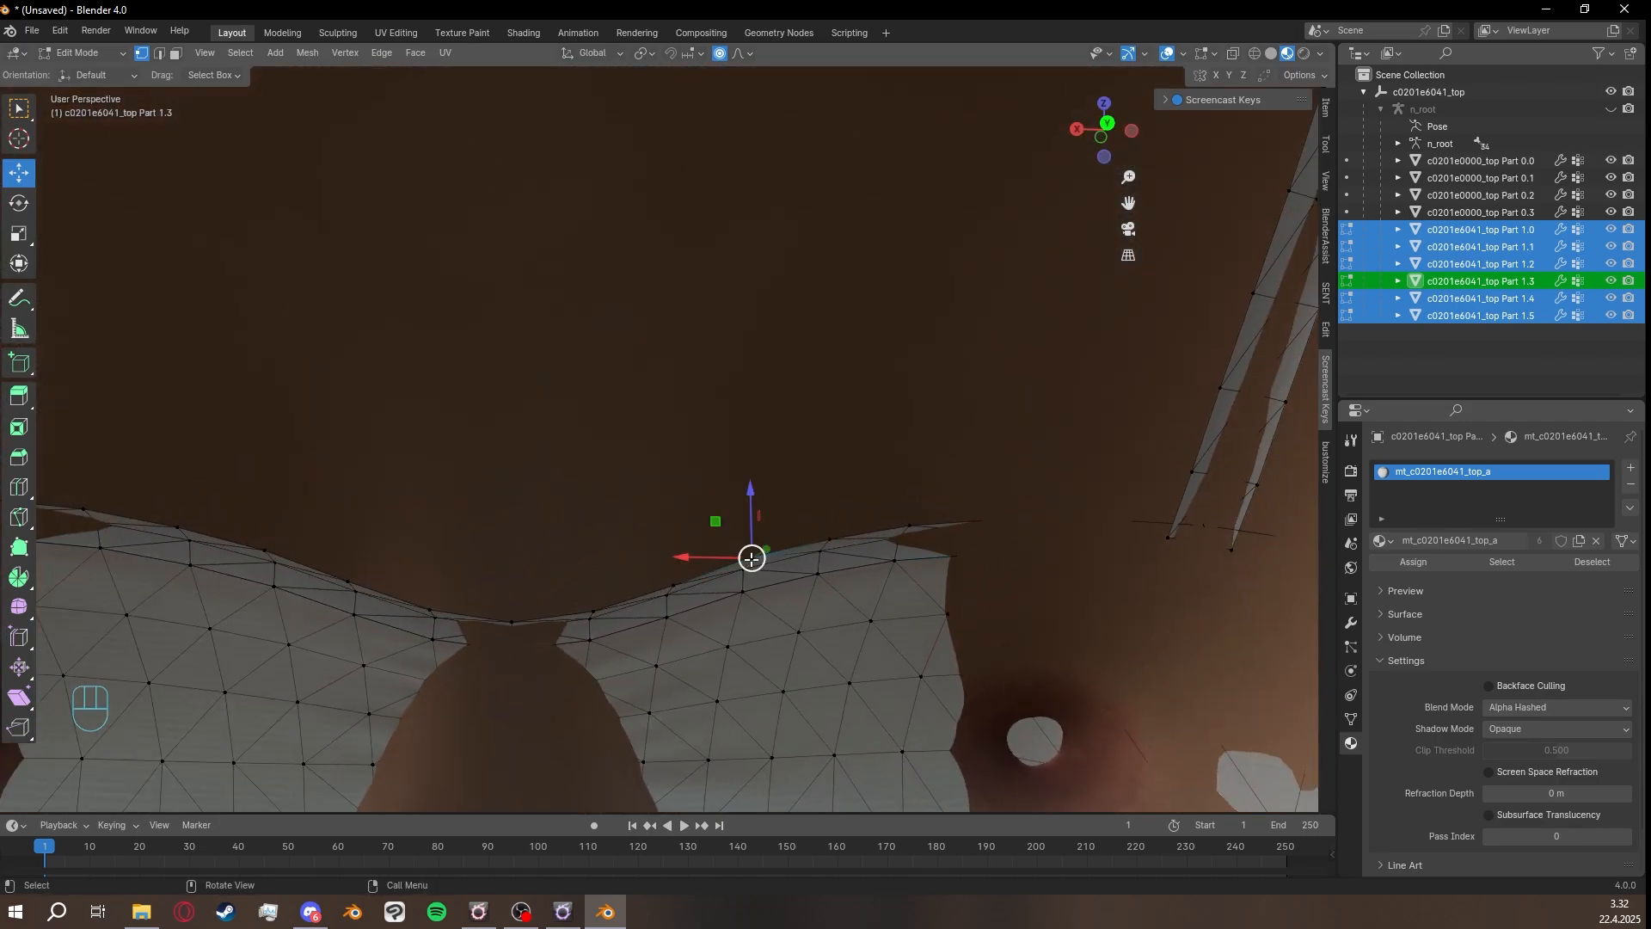
left_click(1132, 133)
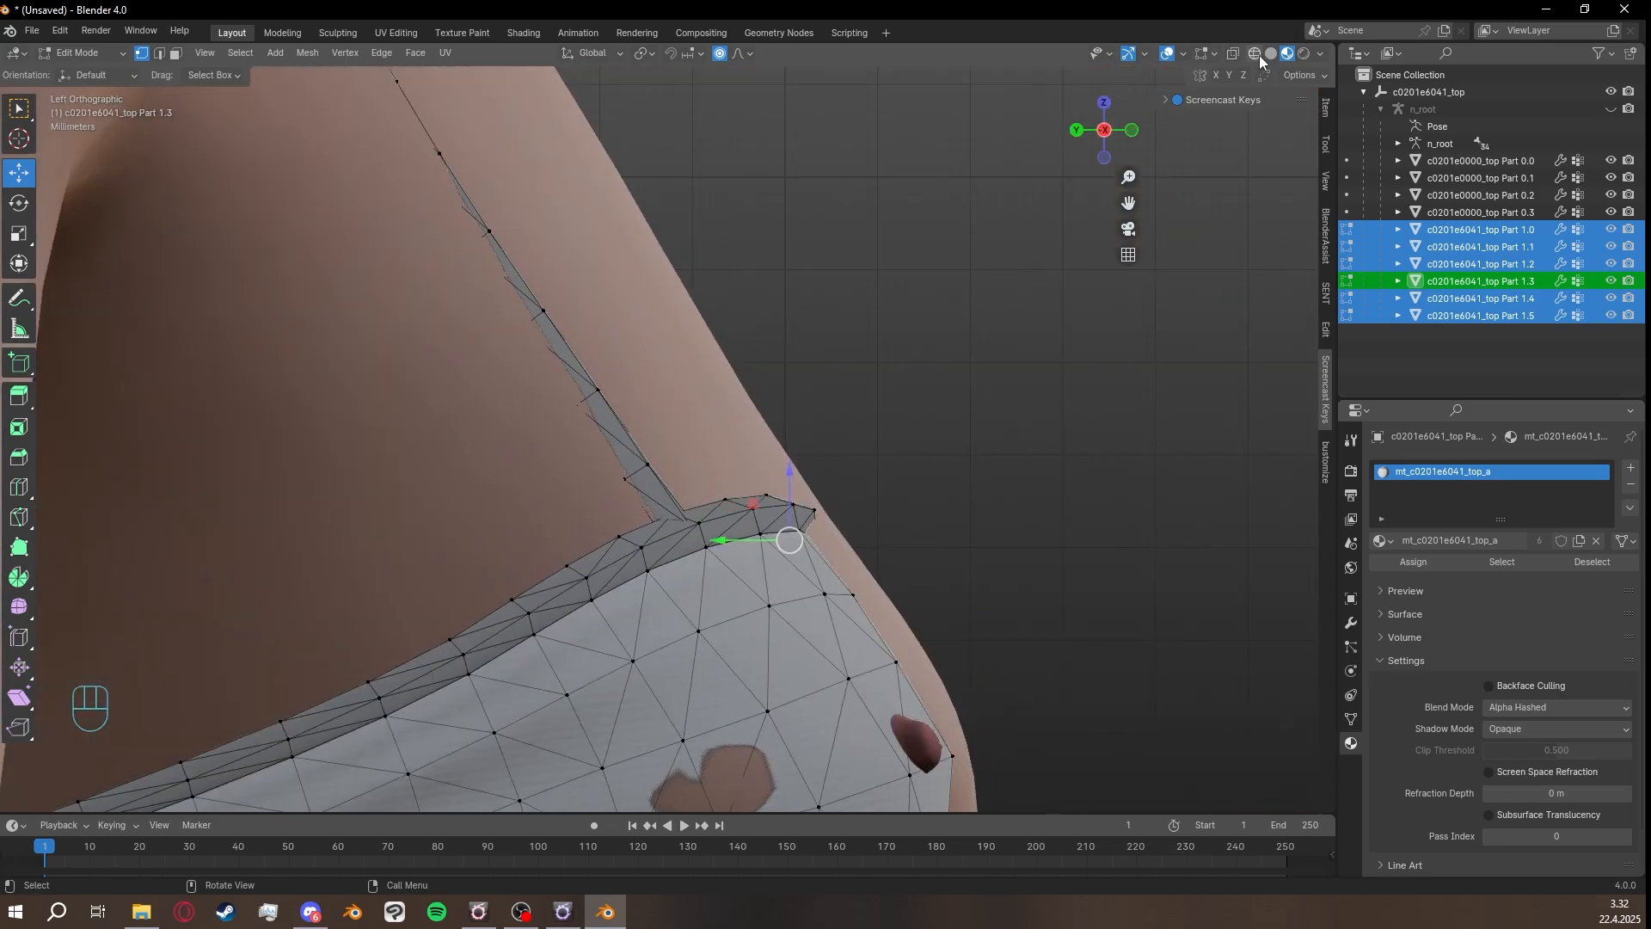
left_click(1259, 56)
middle_click_drag(965, 490, 834, 370, "shift")
scroll(814, 387, "up", 8)
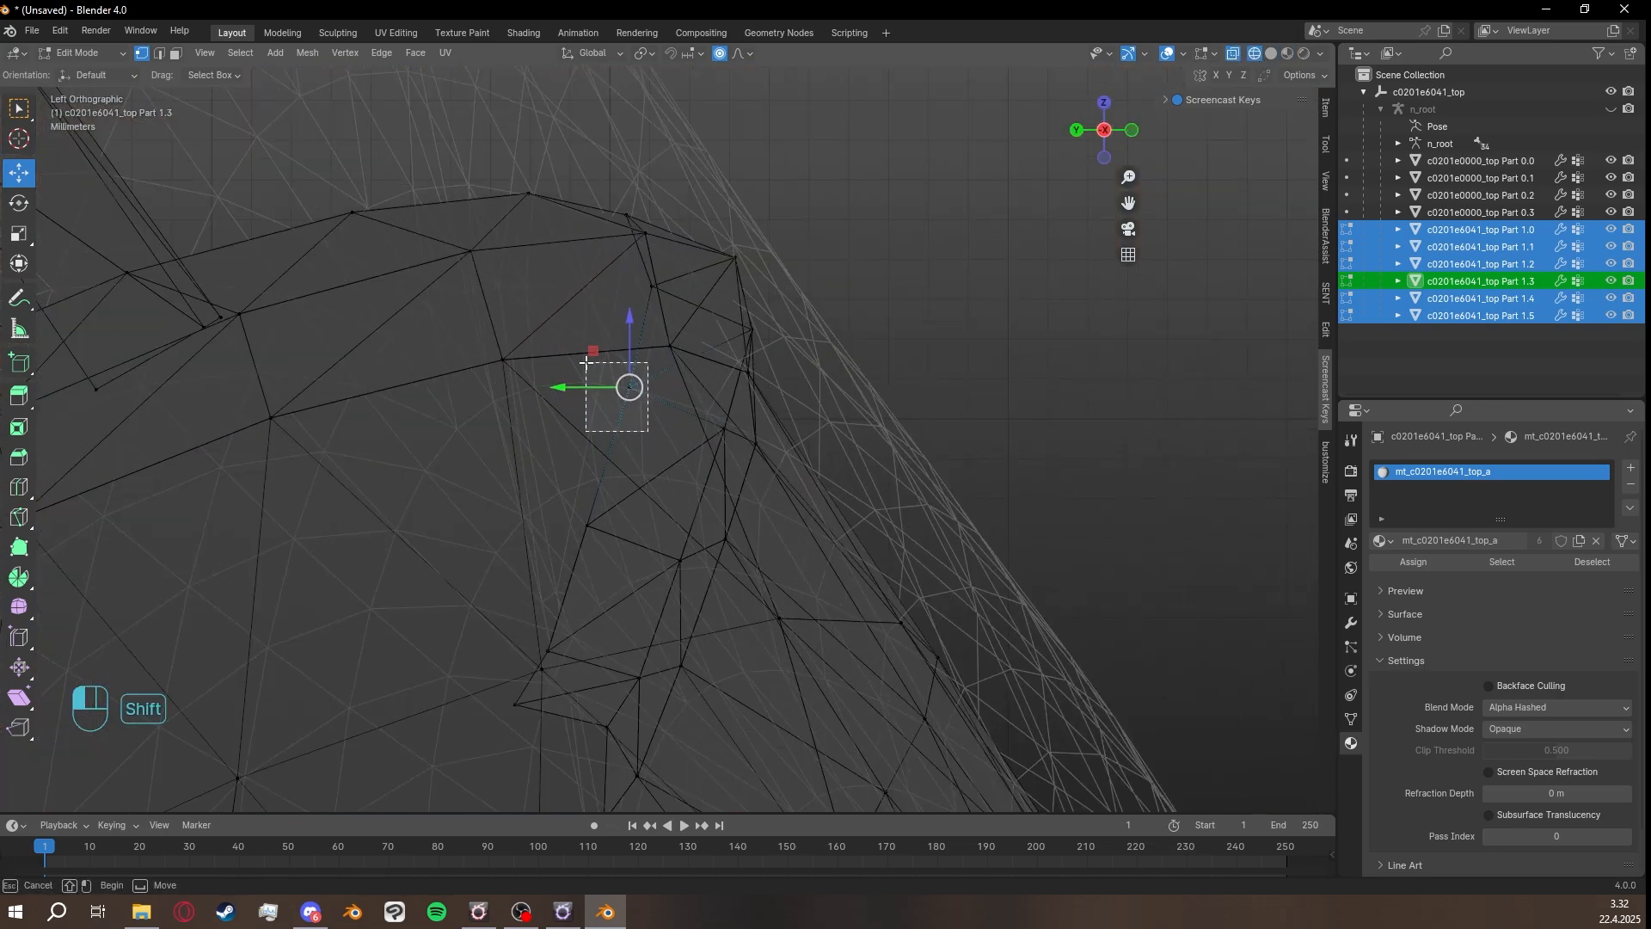
left_click_drag(586, 363, 586, 363, "shift")
Move the selected inner upper-edge vertices along Y by -0.006952 m, with smooth proportional editing at a size of 0.064.
left_click(1287, 54)
mouse_move(946, 344)
middle_mouse_down()
mouse_move(988, 368)
mouse_move(860, 430)
mouse_move(803, 545)
mouse_move(609, 410)
middle_mouse_up()
left_click_drag(625, 425, 634, 427, "shift")
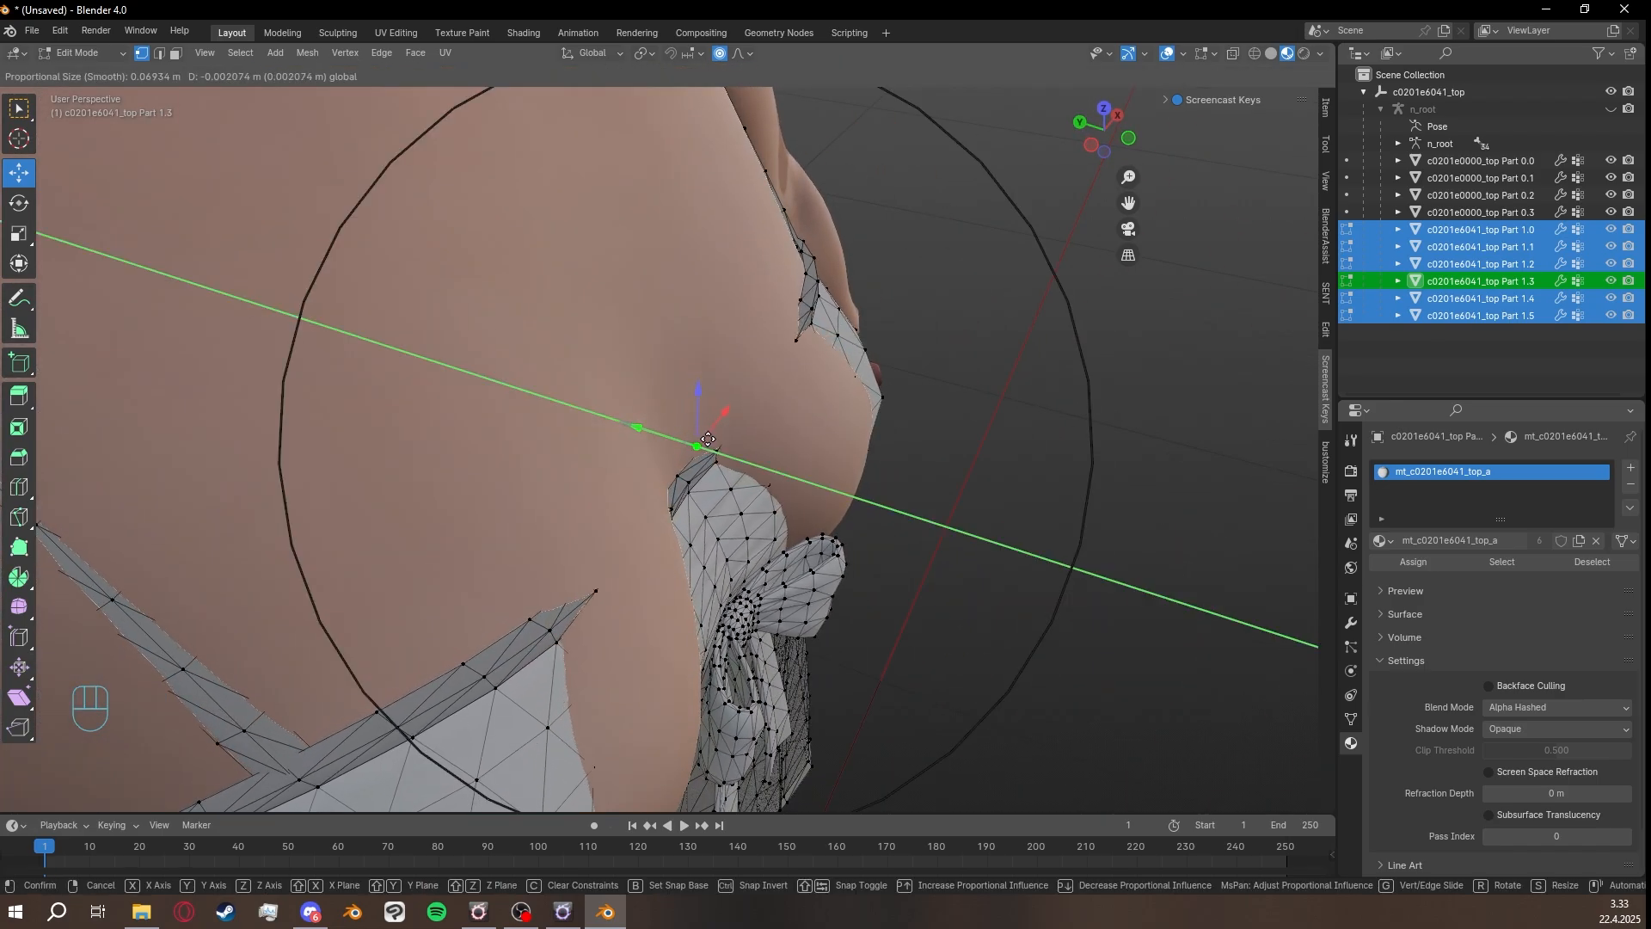
left_click_drag(713, 440, 894, 452, "shift")
scroll(861, 448, "up", 4)
scroll(860, 448, "down", 3)
scroll(902, 461, "down", 1)
left_click(894, 451)
Viewing the band from above, select the inner-rim vertex at its centre behind the bow, using wireframe shading.
middle_click_drag(895, 451, 612, 535)
middle_click_drag(612, 535, 709, 443, "shift")
scroll(657, 482, "up", 2)
middle_click_drag(709, 443, 722, 493, "shift")
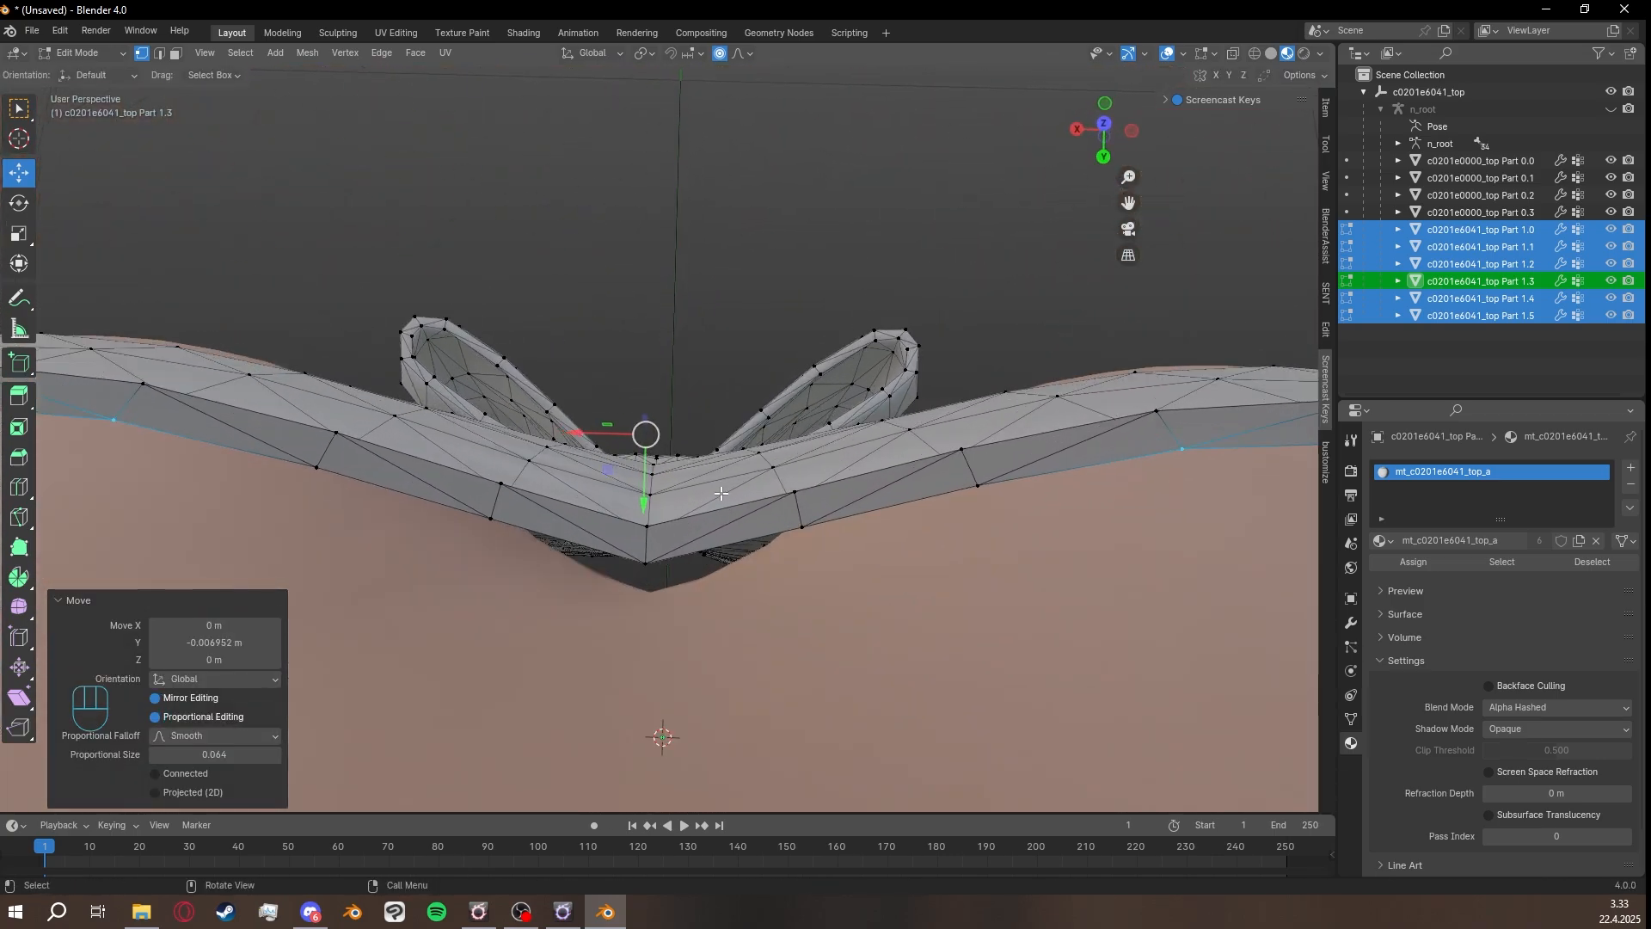
left_click(662, 552)
mouse_move(662, 552)
middle_mouse_down()
mouse_move(710, 508)
mouse_move(731, 535)
mouse_move(786, 533)
mouse_move(719, 591)
mouse_move(719, 613)
middle_mouse_up()
key("z")
left_click(662, 523)
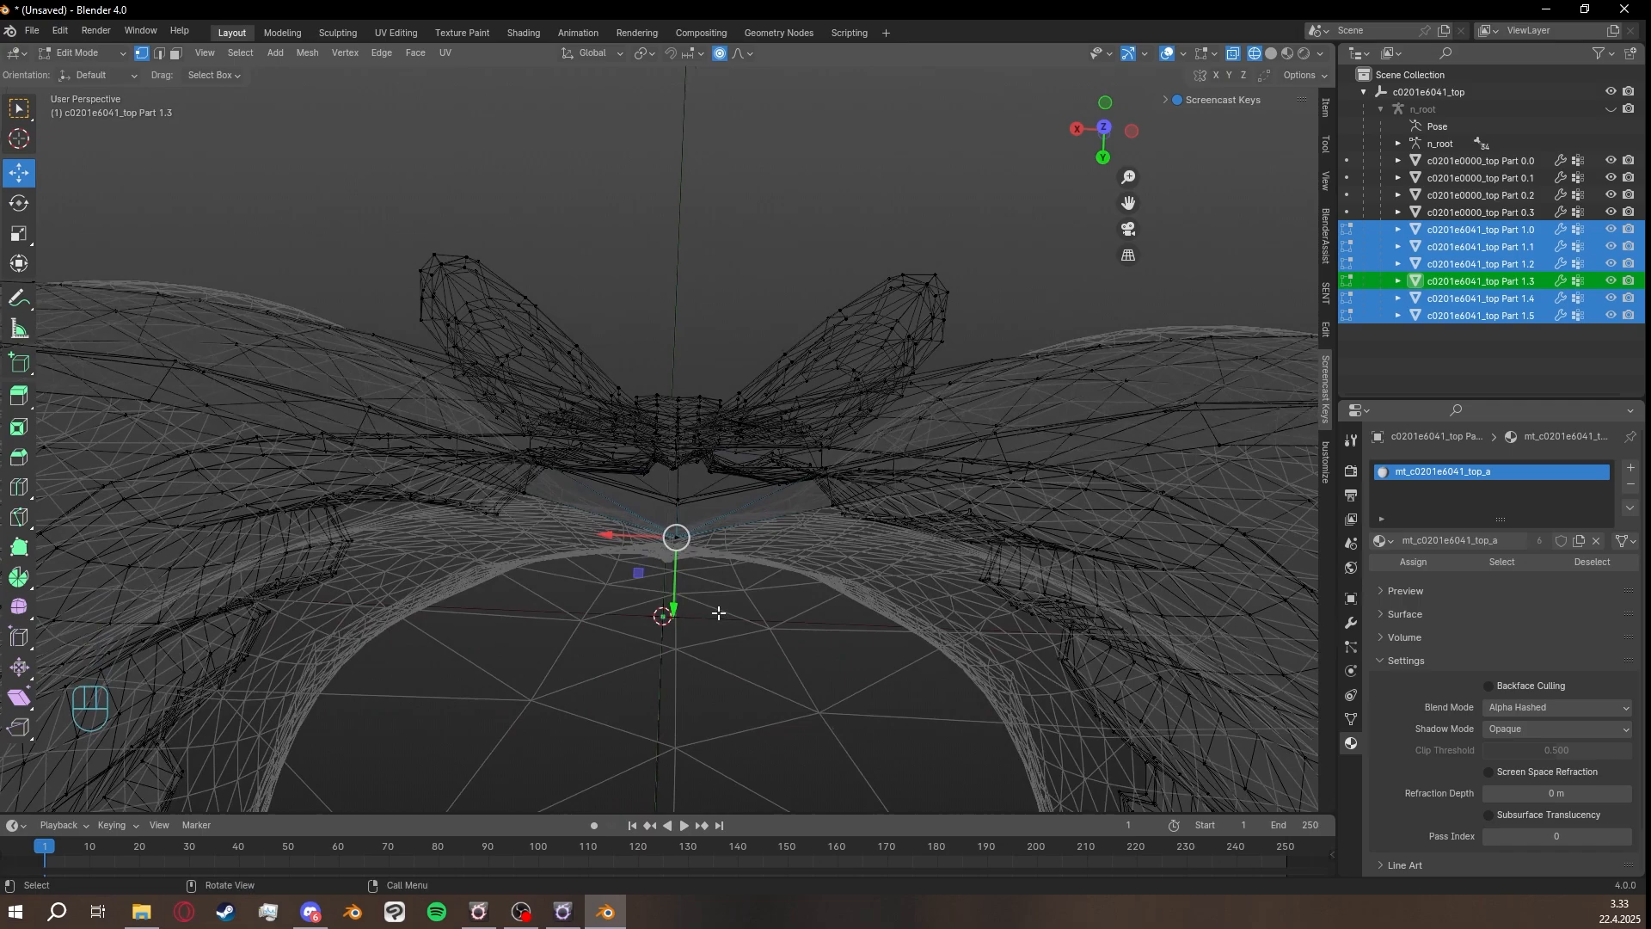
left_click_drag(660, 533, 662, 534)
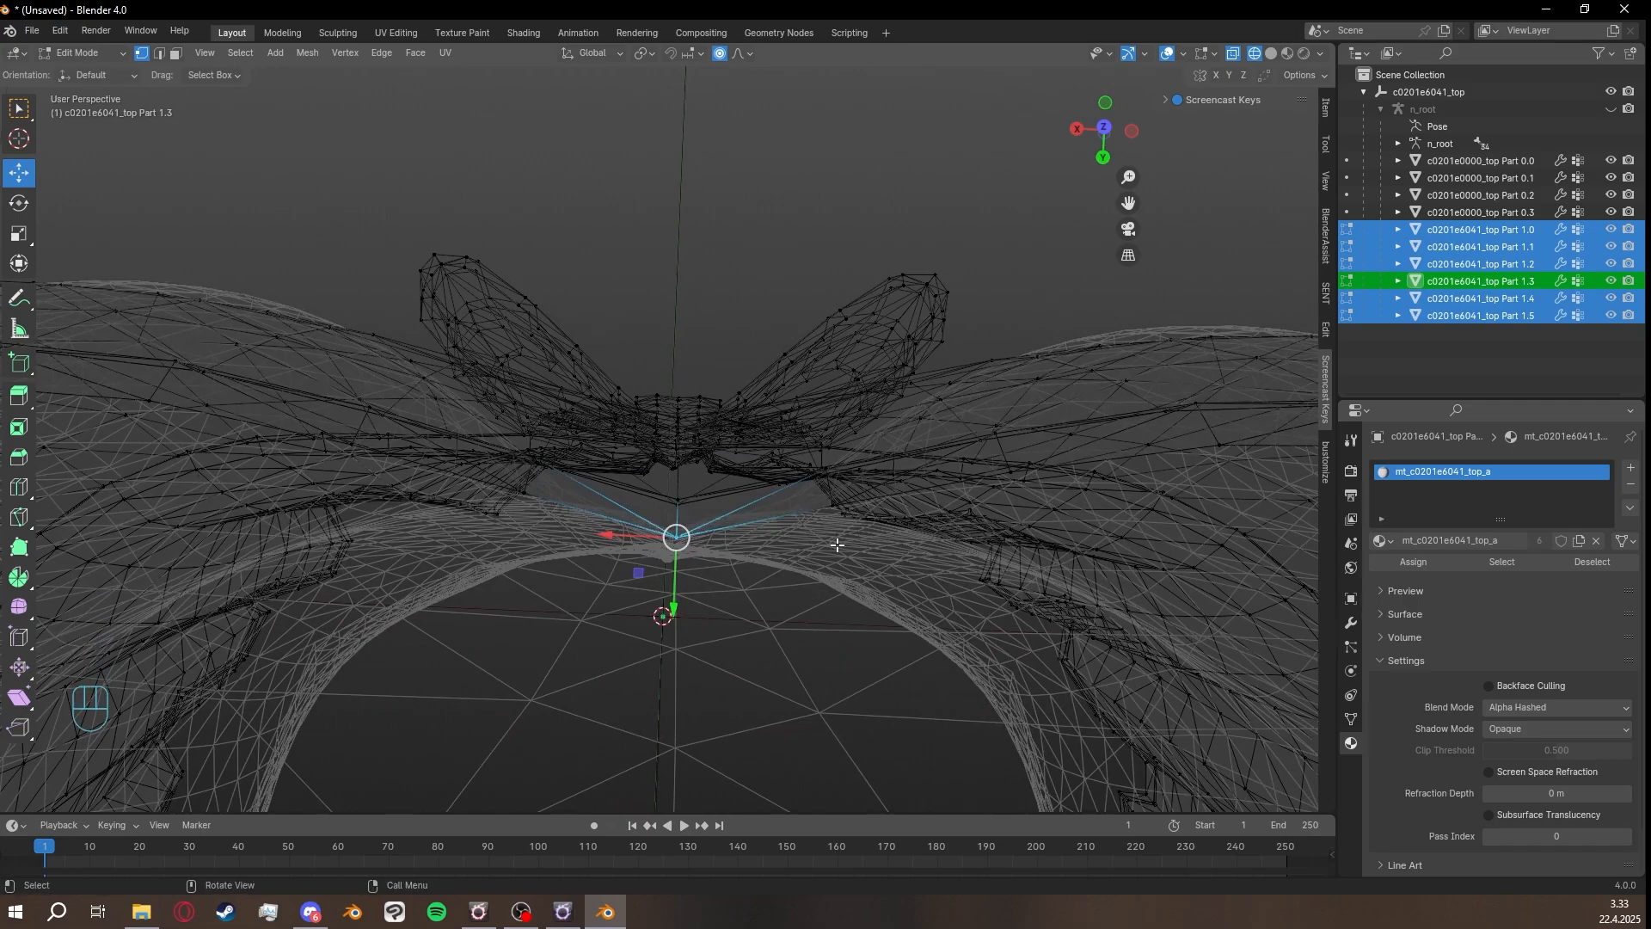
left_click(1287, 53)
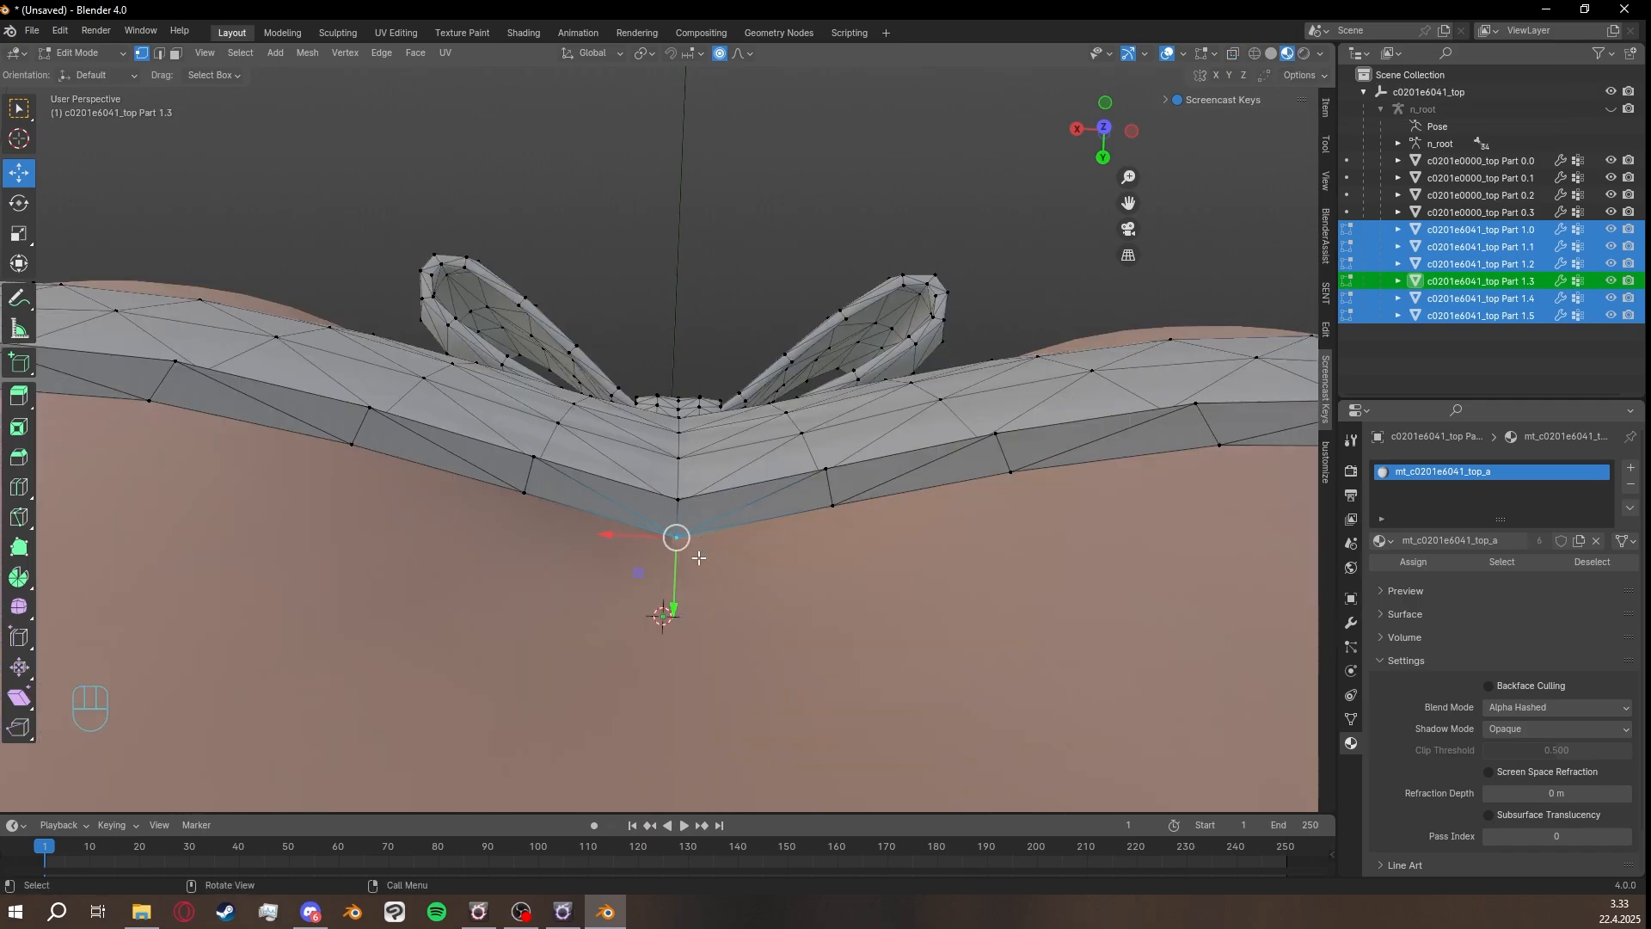
Move the central rim vertex slightly forward along Y with a reduced proportional size, comparing the result through undo and redo.
left_click_drag(673, 607, 681, 586)
scroll(675, 600, "up", 8)
scroll(685, 585, "down", 6)
key("ctrl+z")
key("ctrl+z")
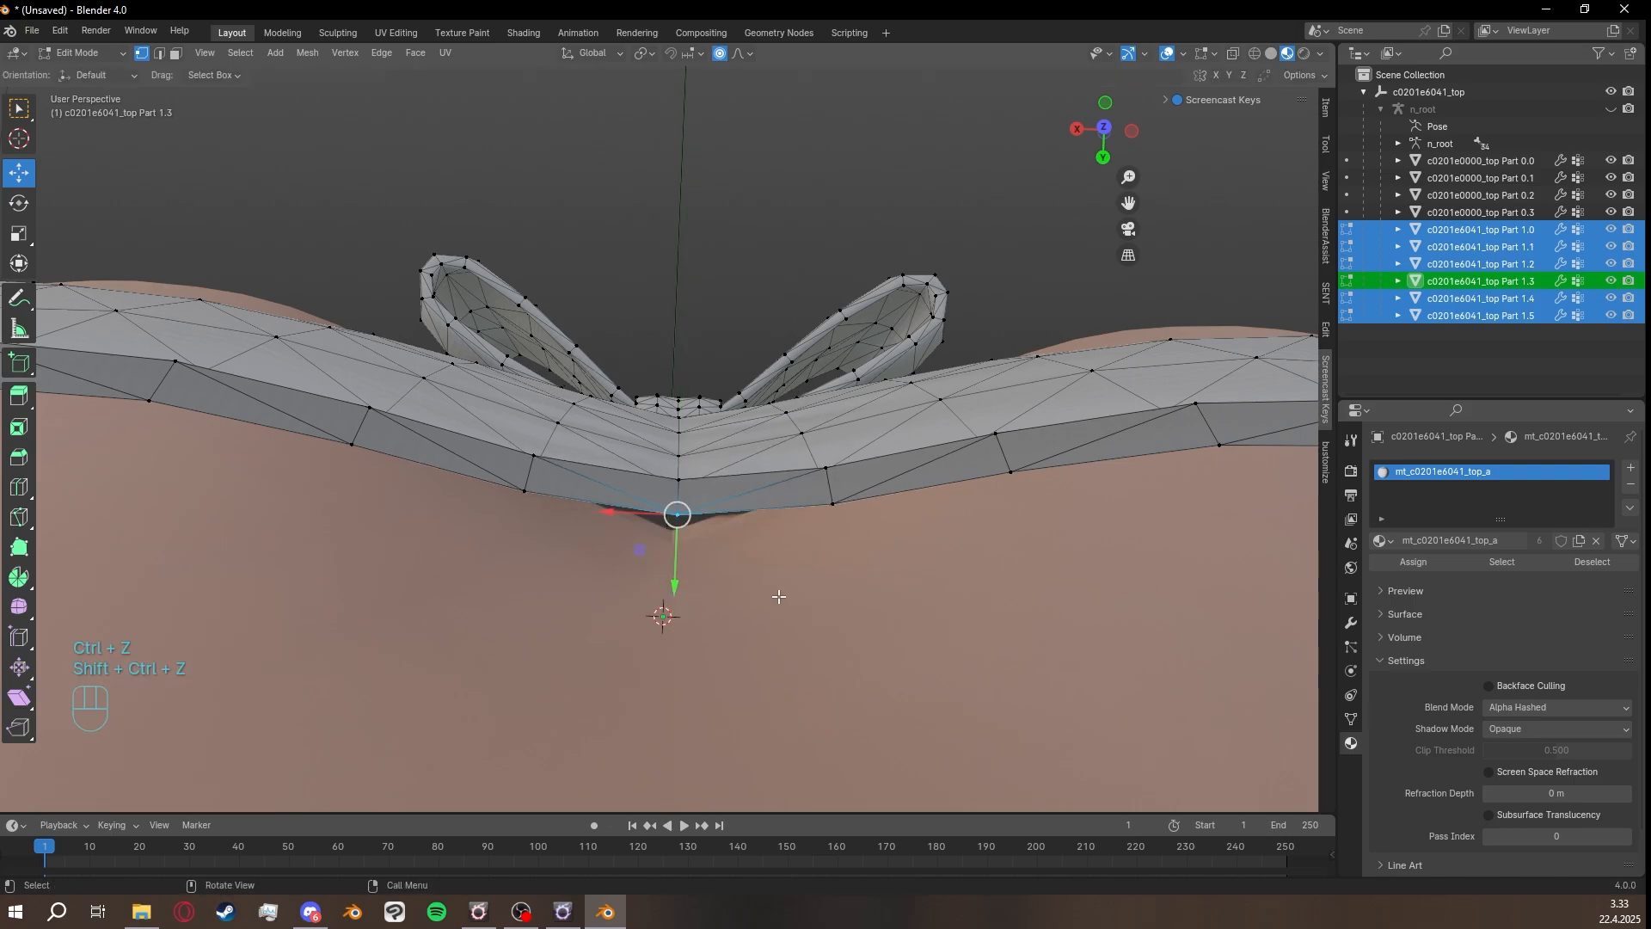
In a left orthographic wireframe view, select the front cup vertices beside the bow on both sides, where skin pokes through.
middle_click_drag(815, 588, 503, 477)
middle_click_drag(778, 666, 680, 443, "shift")
middle_click_drag(718, 413, 895, 486, "shift")
left_click(703, 524)
left_click(1105, 133)
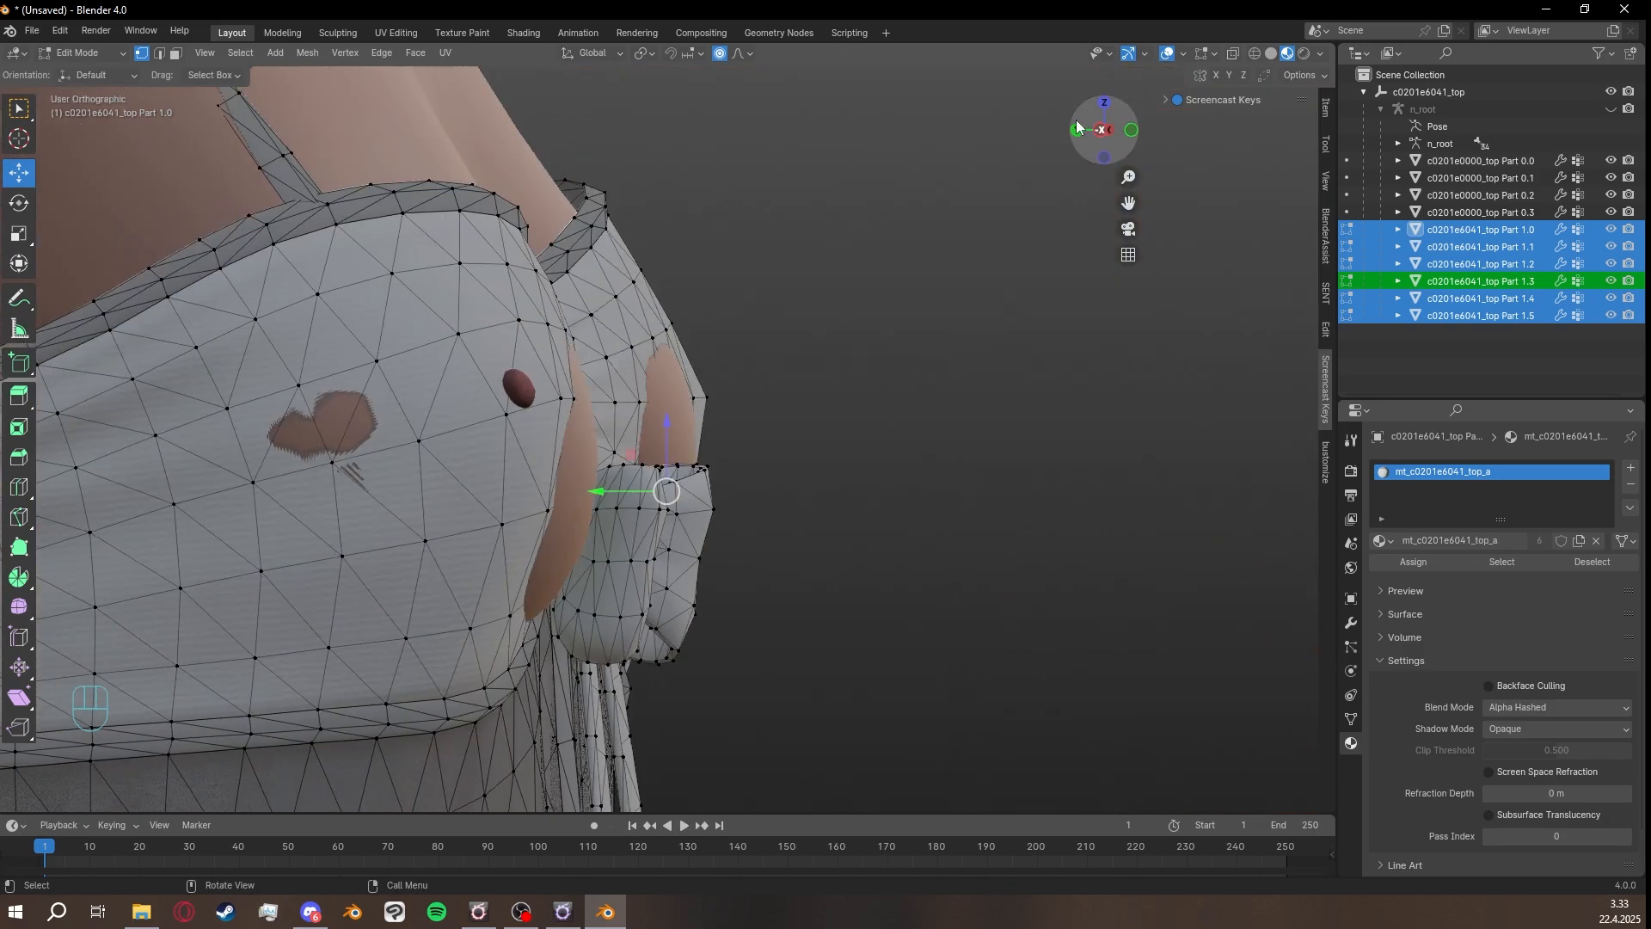
left_click(1254, 53)
middle_click_drag(781, 361, 746, 470, "shift")
scroll(744, 376, "up", 4)
scroll(740, 442, "up", 4)
scroll(746, 451, "up", 2)
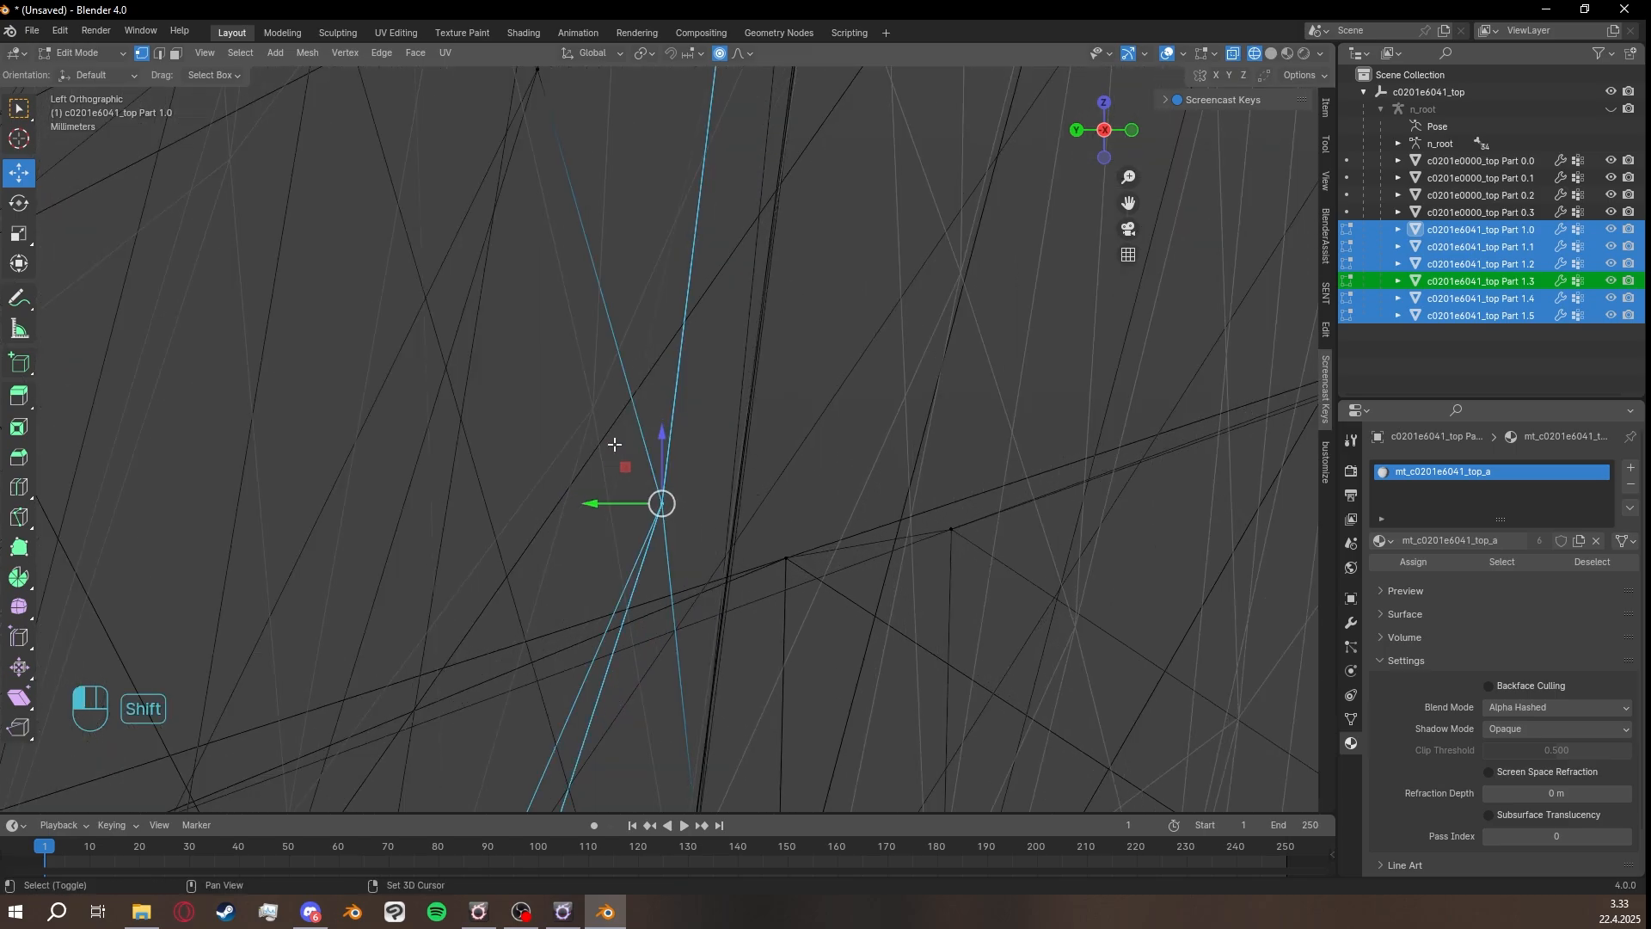
scroll(747, 503, "down", 5)
middle_click_drag(789, 375, 778, 632, "shift")
scroll(778, 602, "up", 3)
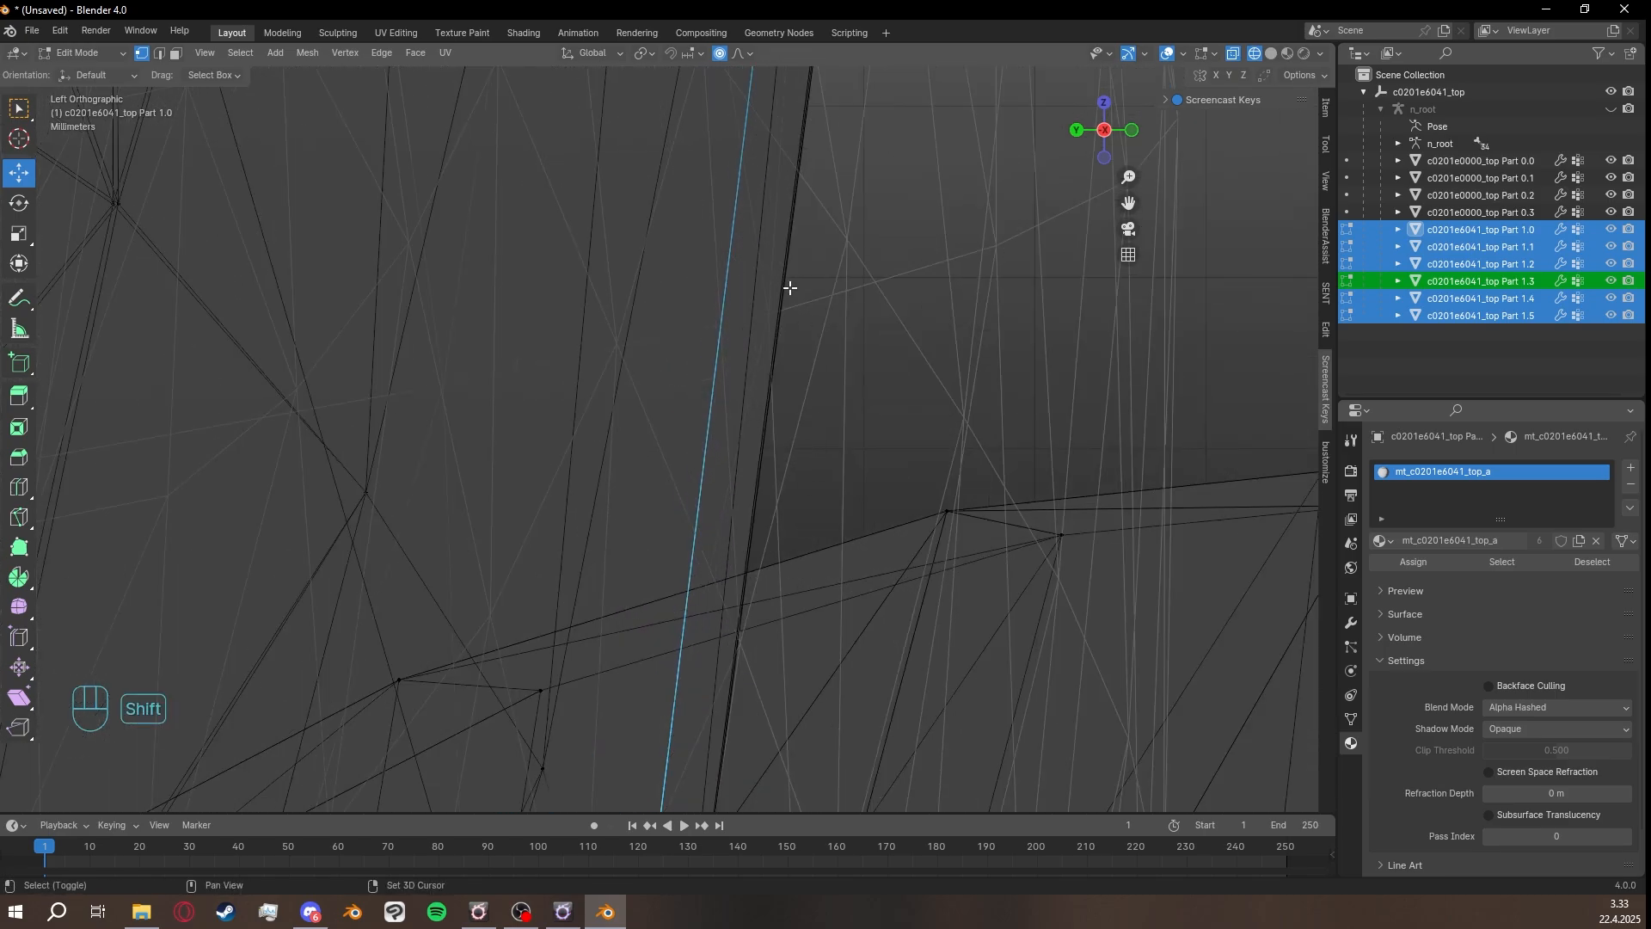
middle_click_drag(789, 287, 718, 451, "shift")
scroll(688, 454, "up", 3)
scroll(714, 327, "up", 3)
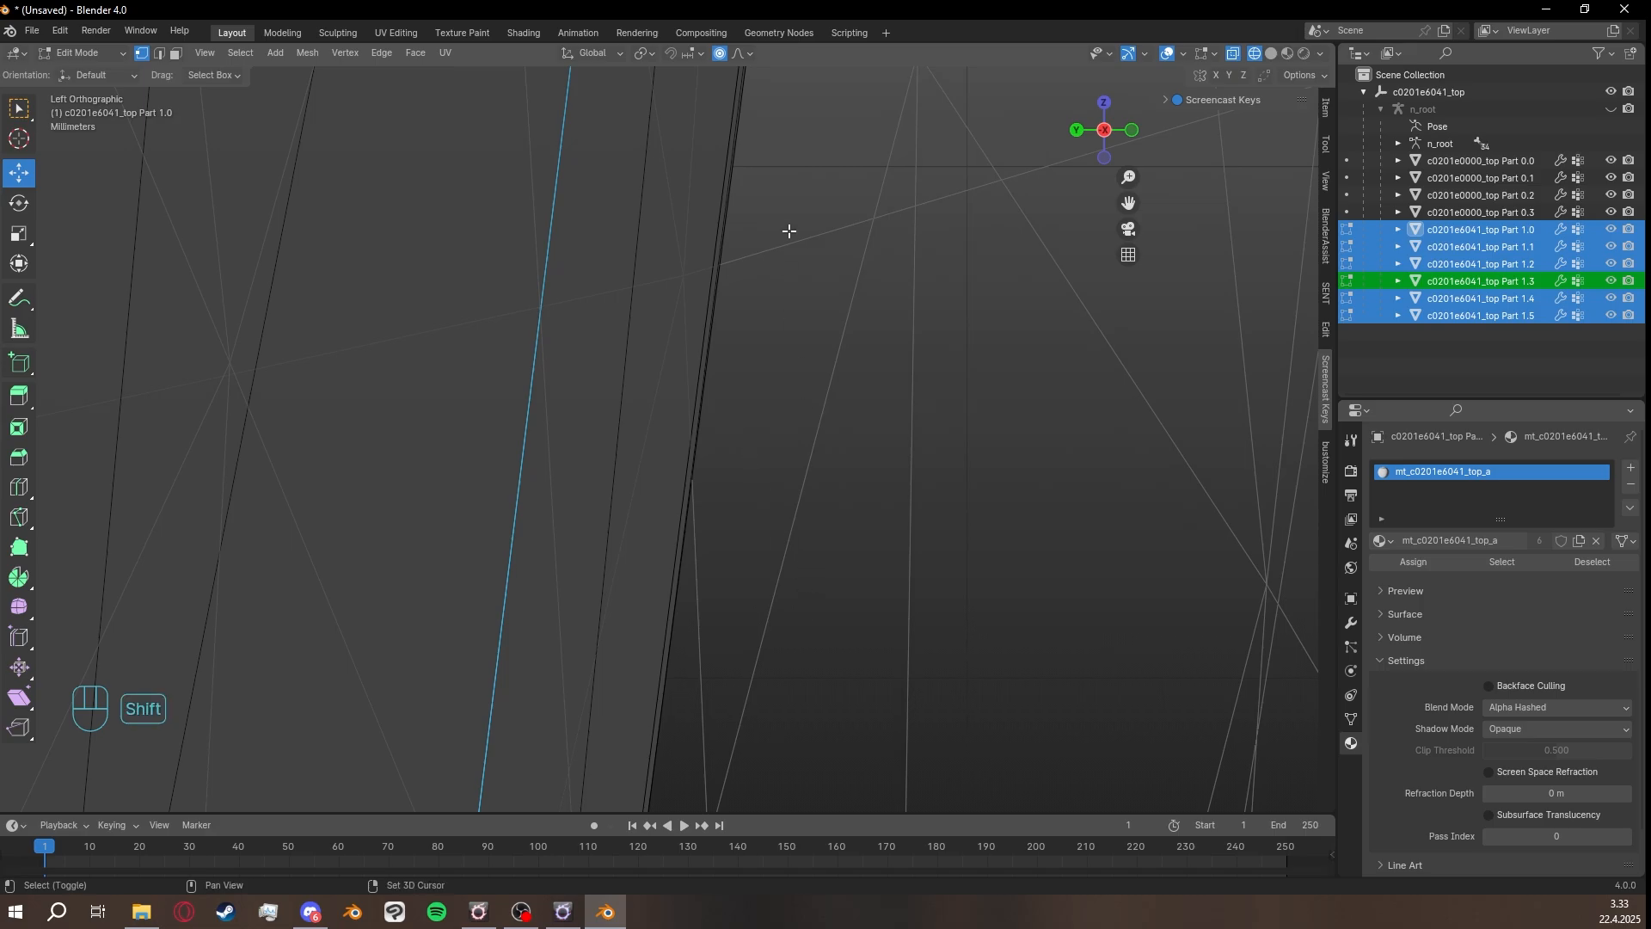
scroll(746, 528, "down", 3)
middle_click_drag(740, 528, 650, 728, "shift")
middle_click_drag(687, 258, 699, 407, "shift")
scroll(667, 602, "down", 7)
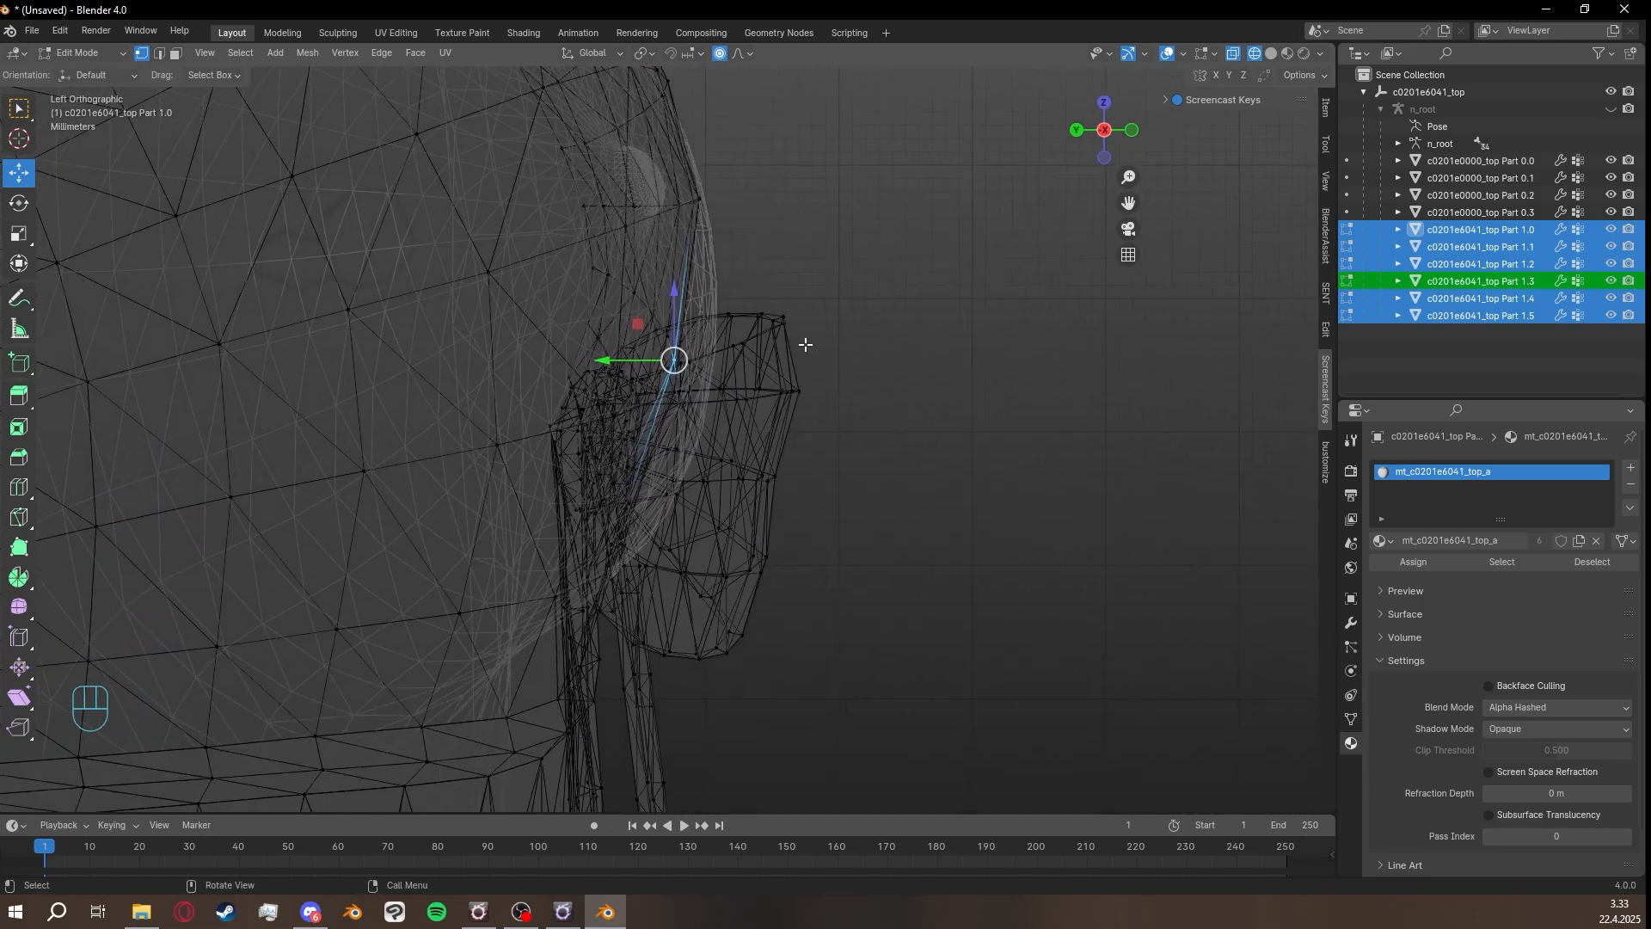
Move the selected front cup vertices along Y by -0.003662 m, with smooth proportional editing at a size of 0.027.
left_click(1288, 53)
mouse_move(844, 380)
middle_mouse_down()
mouse_move(711, 416)
mouse_move(1017, 487)
mouse_move(796, 286)
middle_mouse_up()
left_click_drag(778, 308, 783, 309)
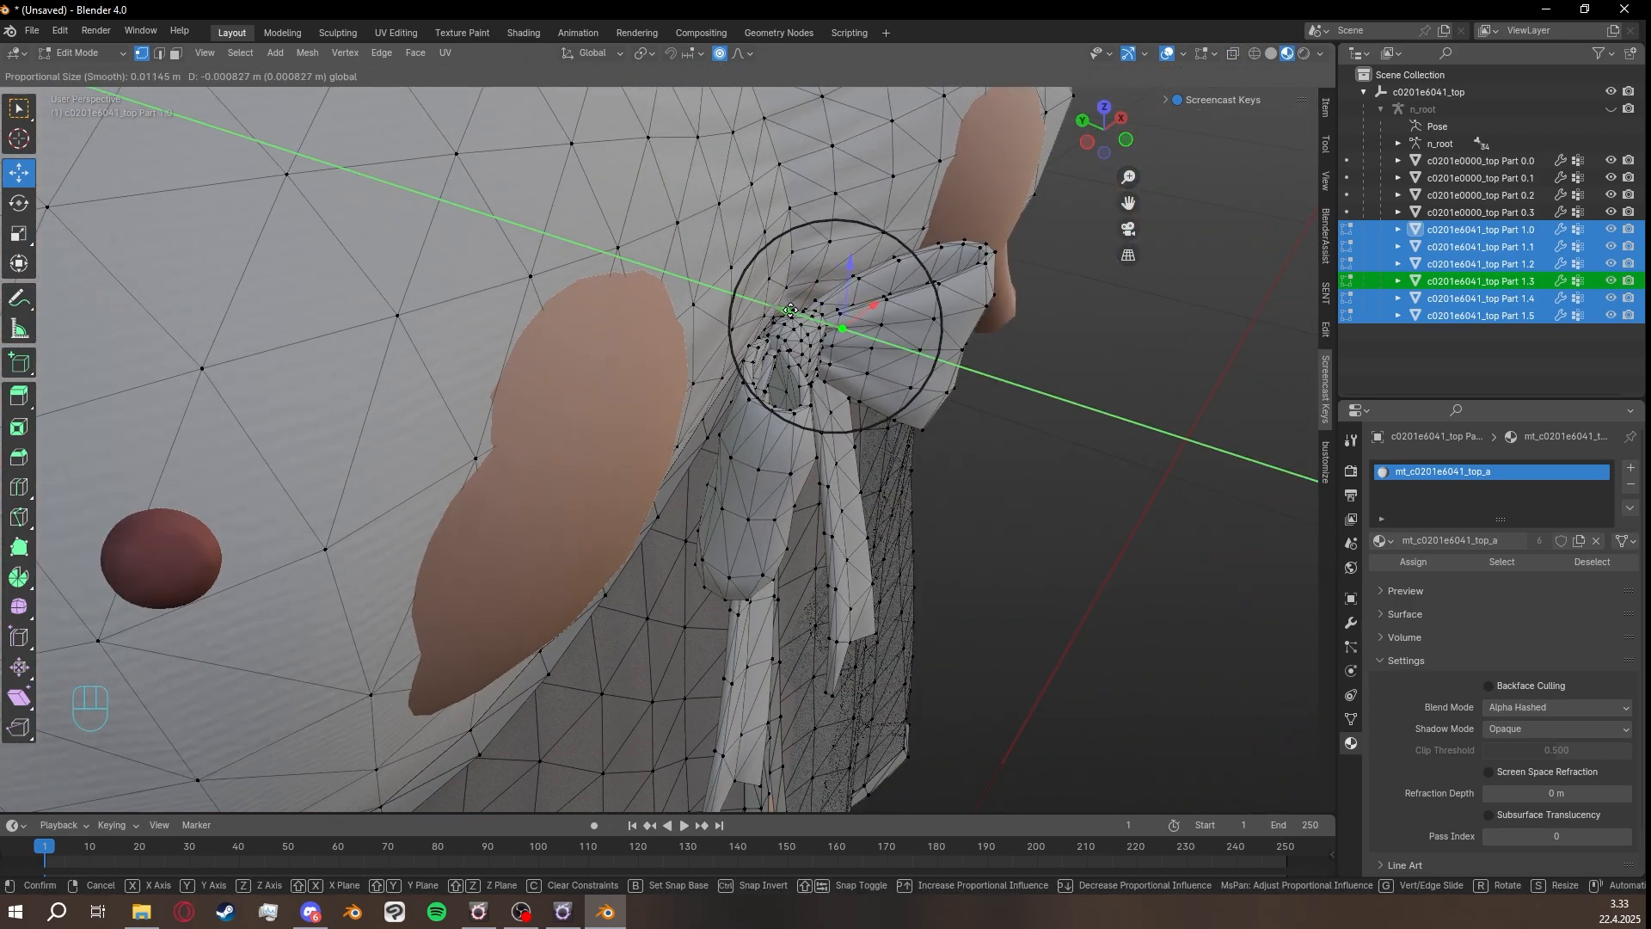
scroll(822, 315, "down", 7)
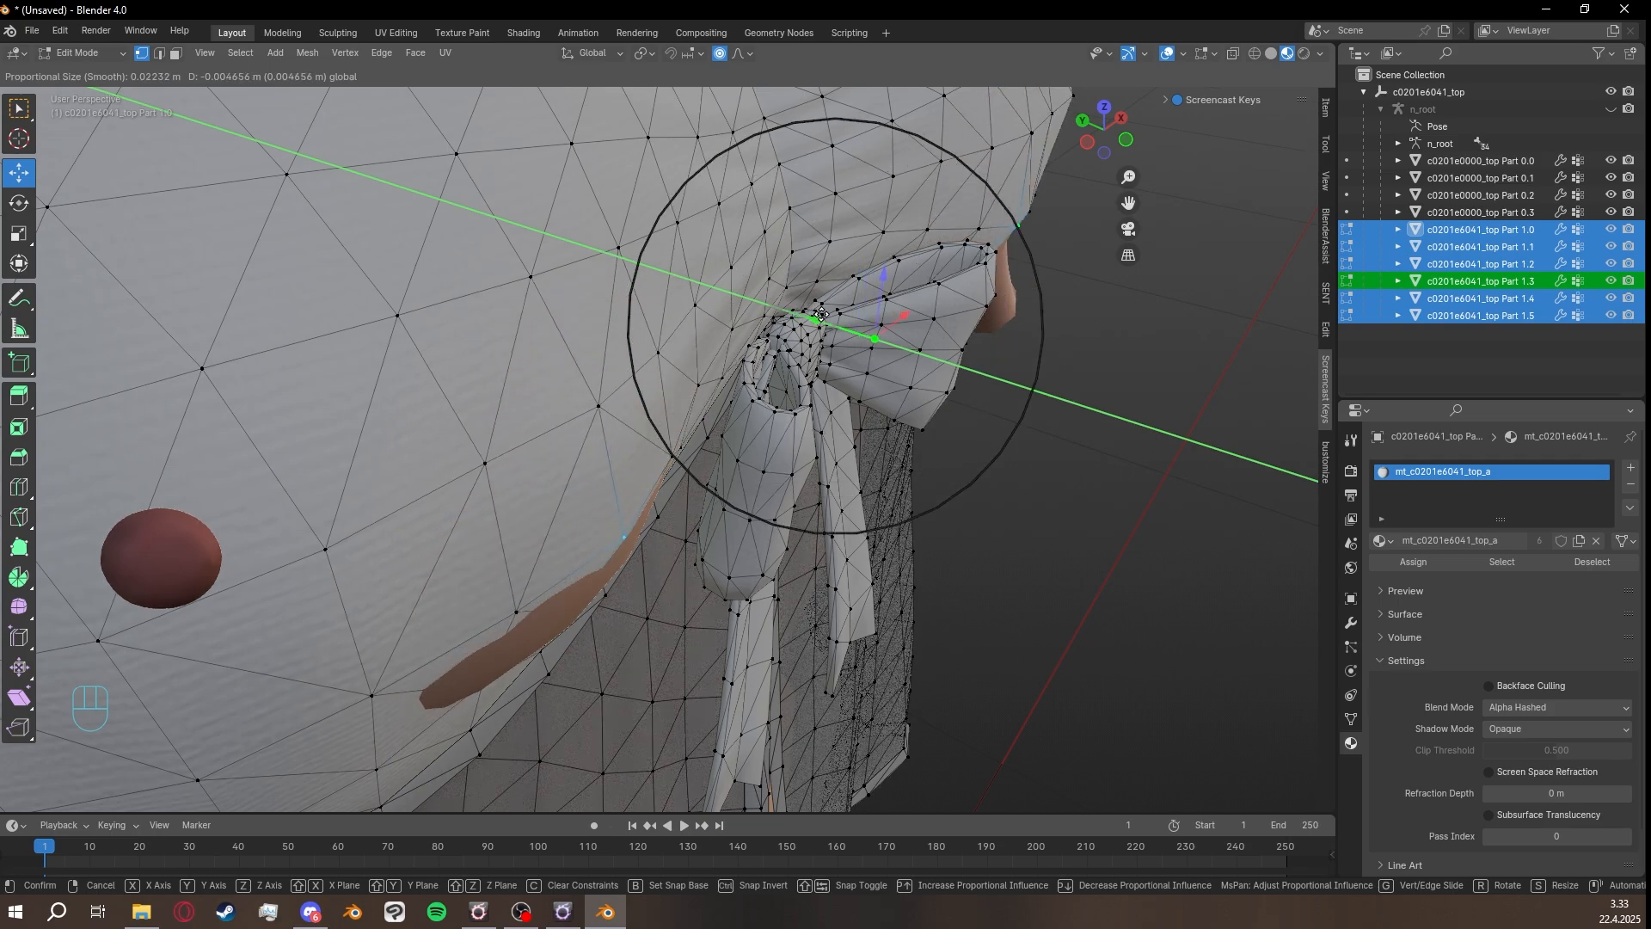
scroll(818, 315, "down", 2)
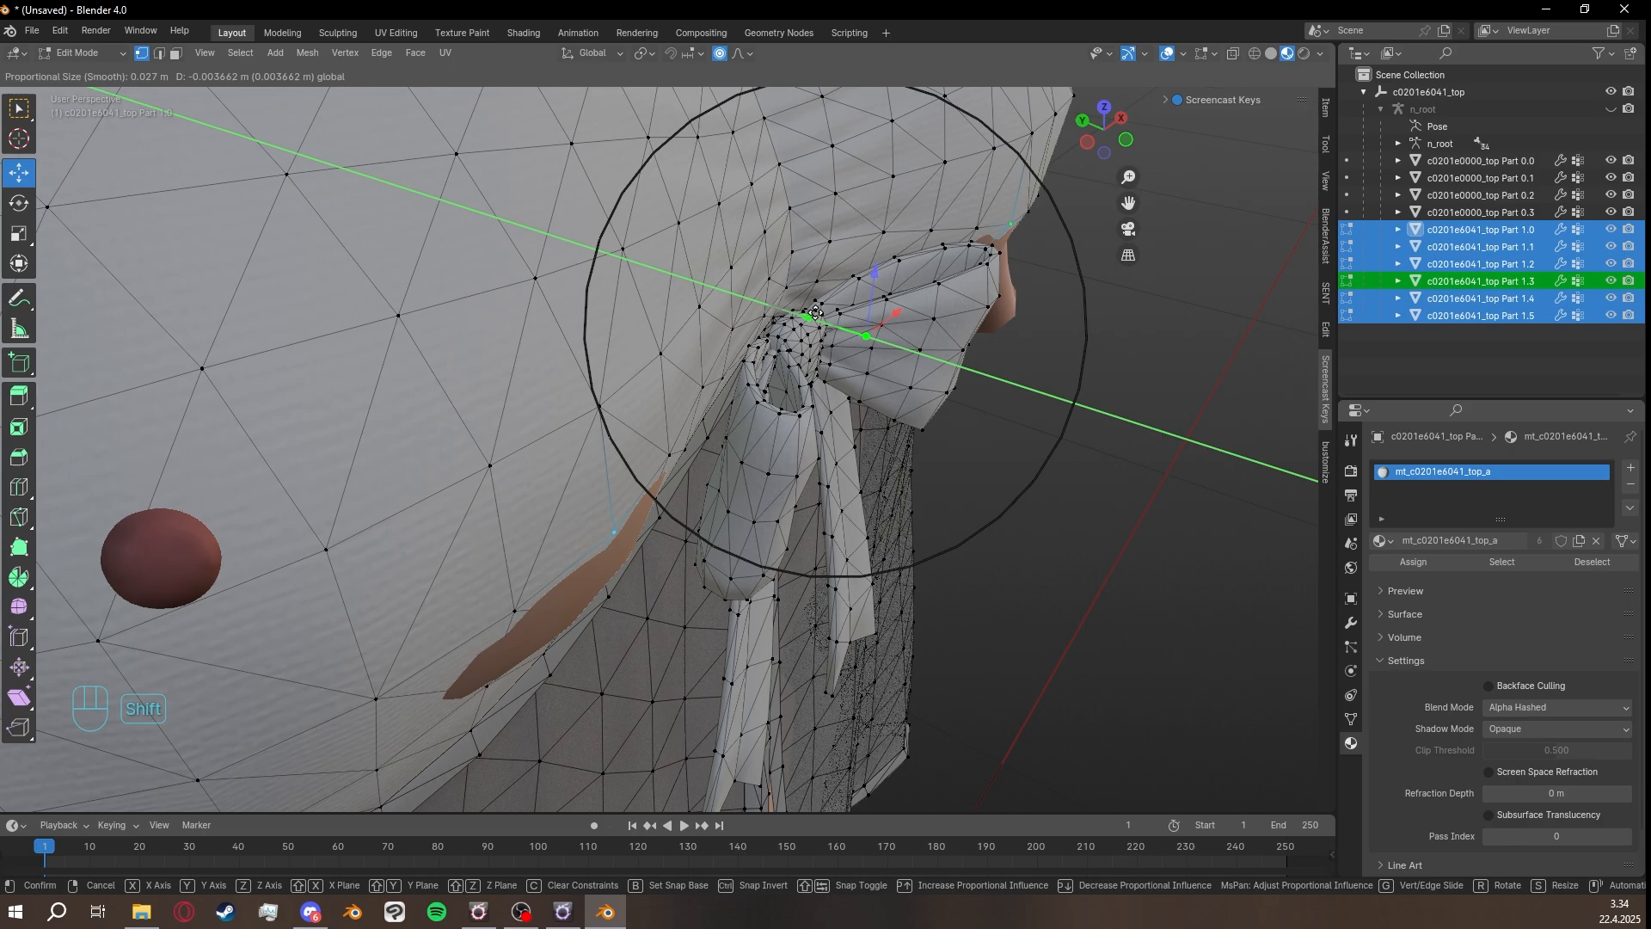
left_click_drag(815, 313, 815, 313)
middle_click_drag(804, 323, 665, 281)
scroll(563, 437, "down", 1)
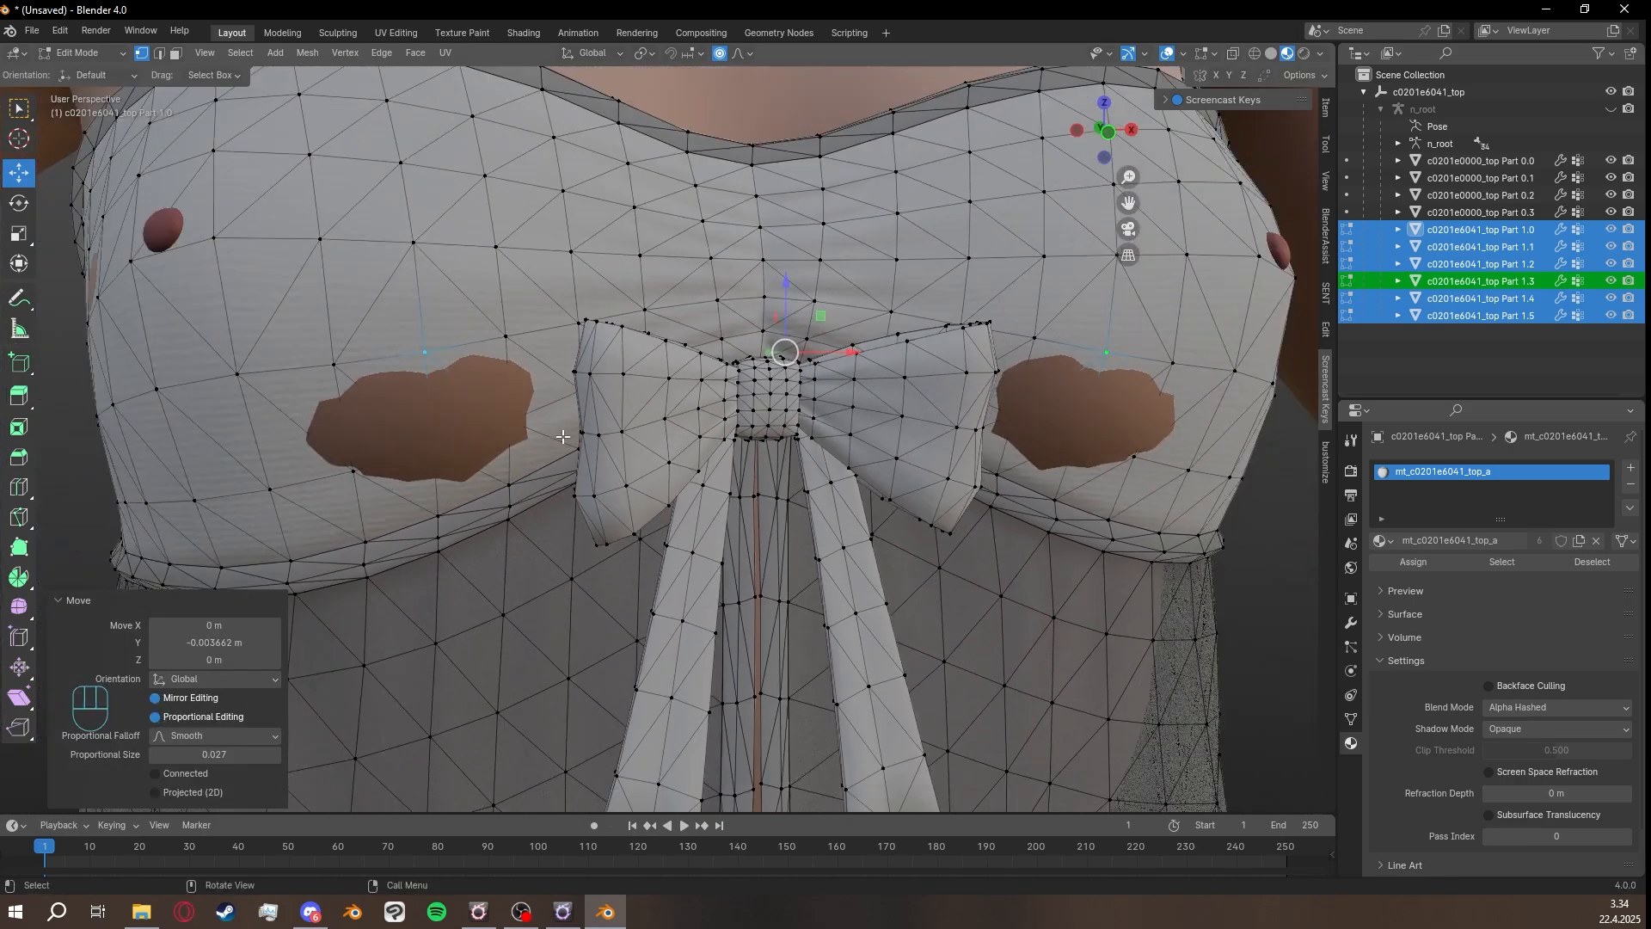
Select the vertices in the skin gaps beside the bow on both cups and move them forward along Y with a proportional size of 0.022.
left_click(432, 441)
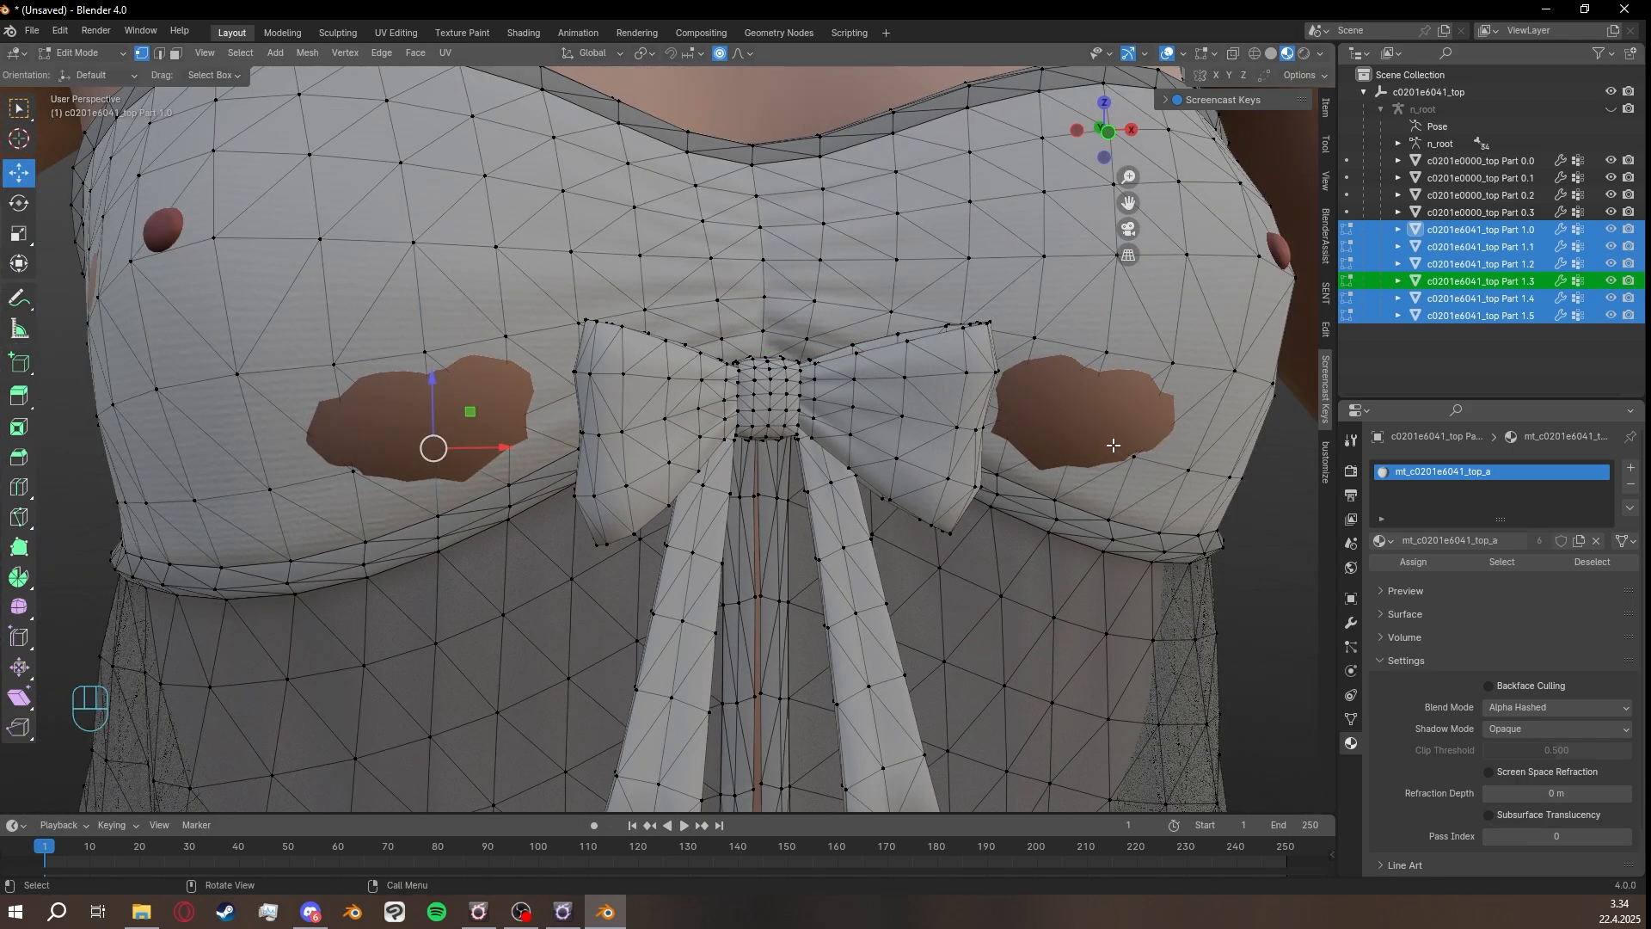
middle_click_drag(1069, 453, 1056, 455)
mouse_move(1056, 455)
middle_mouse_down("shift")
mouse_move(995, 477)
mouse_move(1062, 475)
middle_mouse_up("shift")
left_click(1039, 450, "shift")
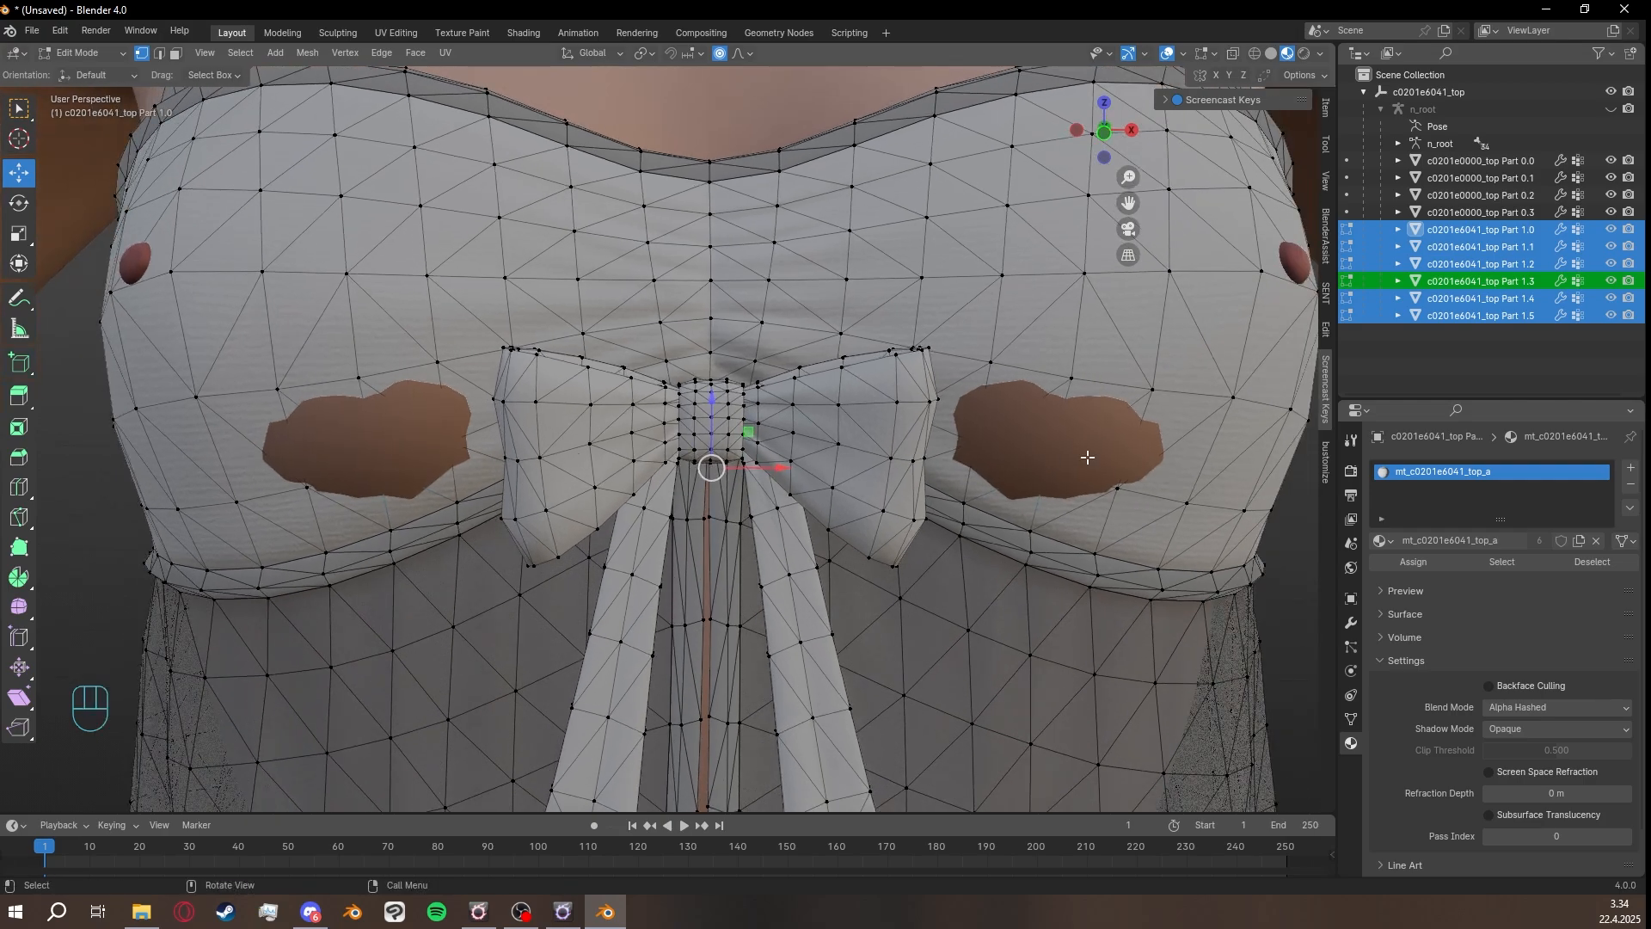
middle_click_drag(812, 475, 888, 486)
scroll(774, 469, "down", 1)
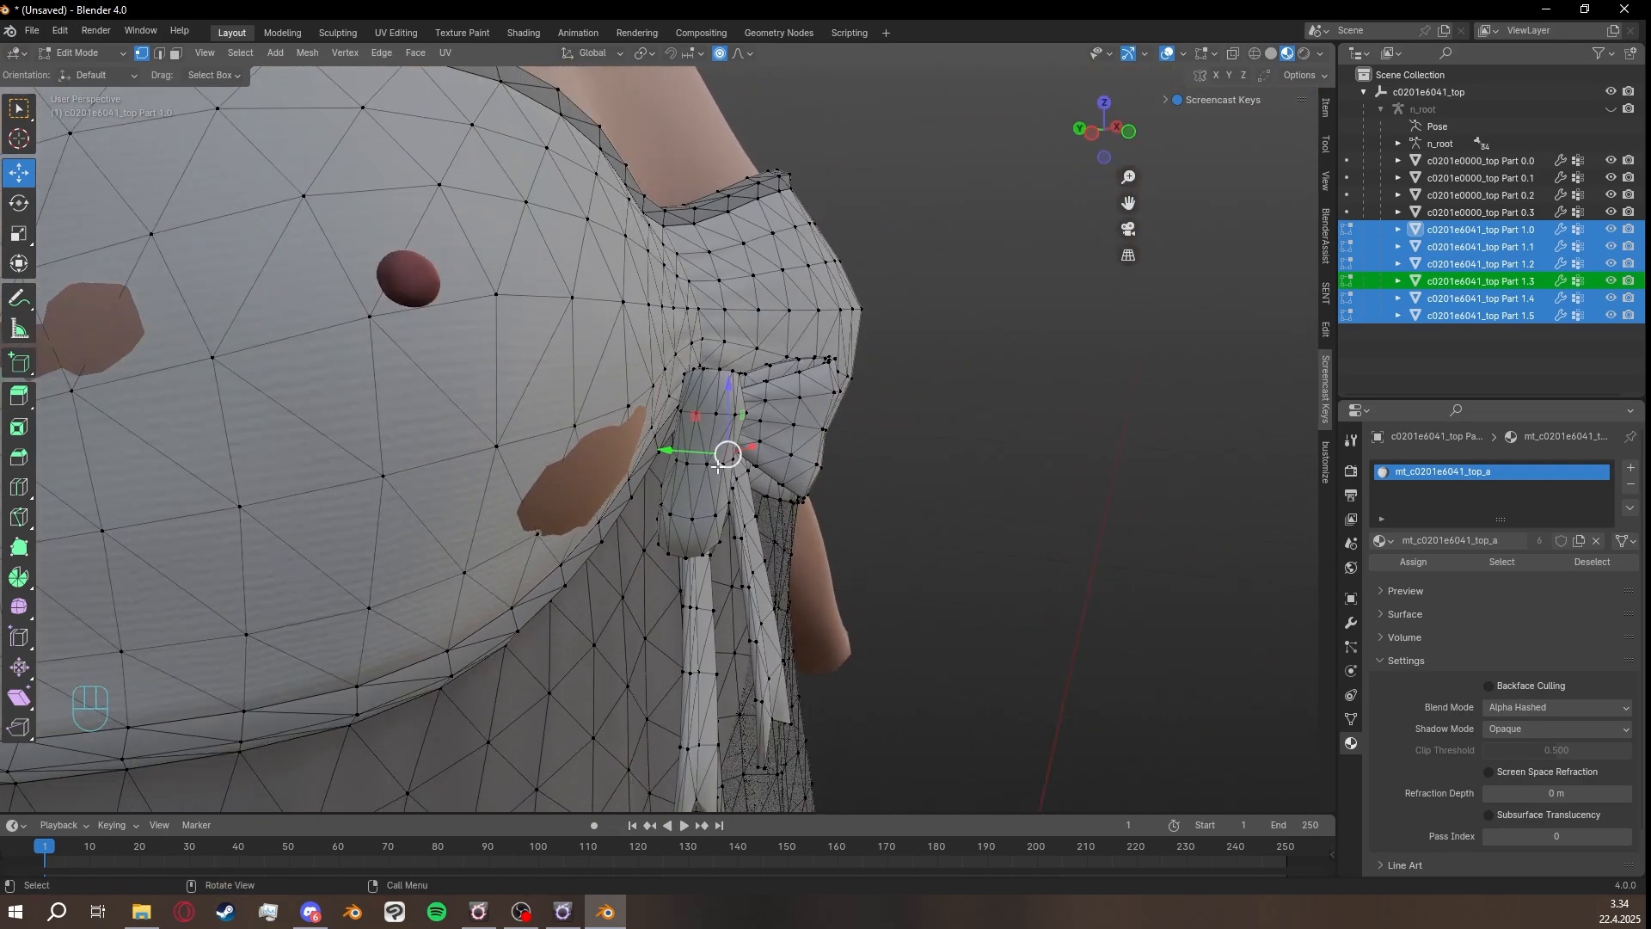
scroll(765, 467, "up", 1)
scroll(764, 467, "up", 2)
key("g")
key("y")
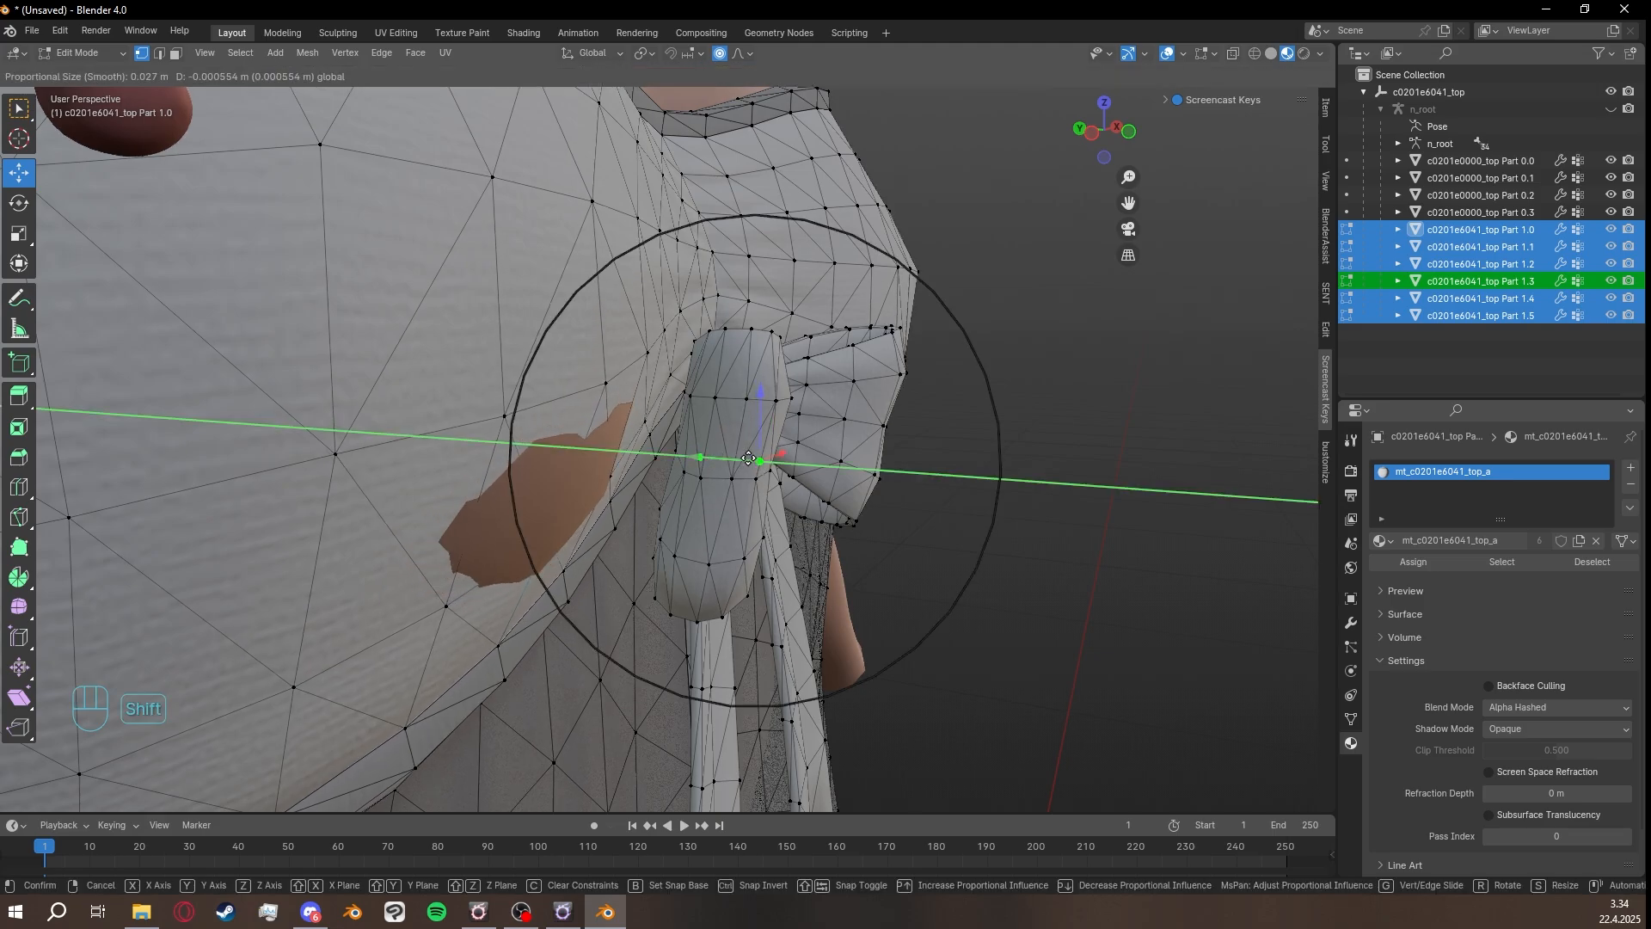
scroll(764, 458, "up", 2)
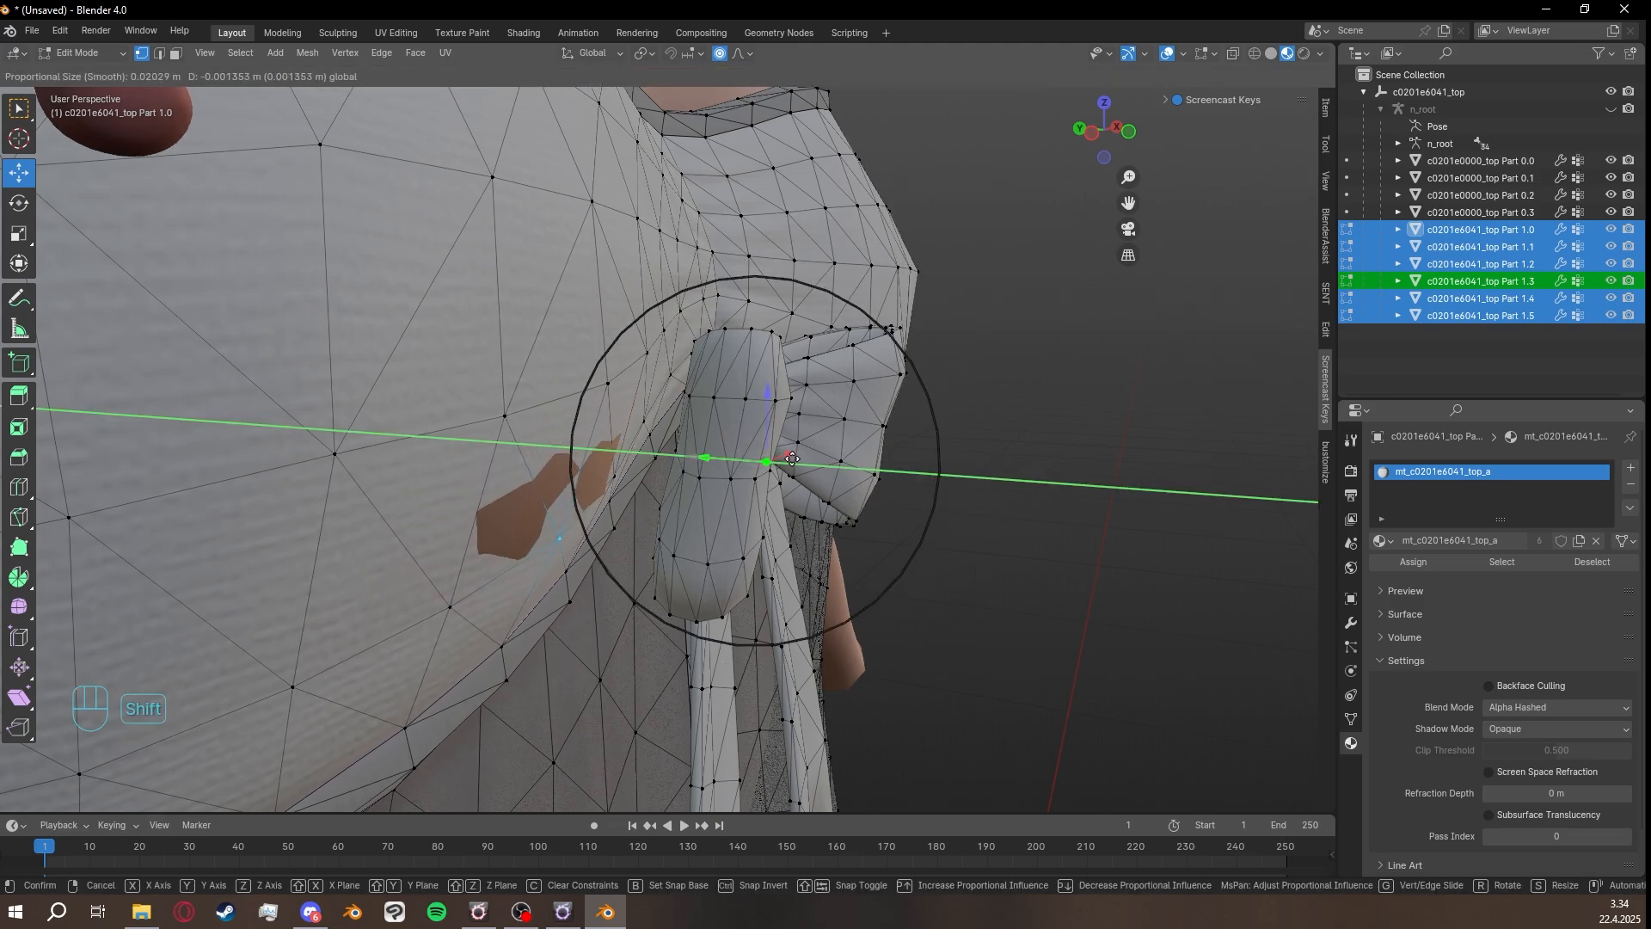
scroll(797, 460, "down", 1)
left_click(797, 460)
Select the vertices around the remaining small gaps under both cups and move them along Y by -0.000659 m at a proportional size of 0.022.
middle_click_drag(797, 460, 657, 462)
left_click(428, 460)
scroll(428, 461, "down", 1)
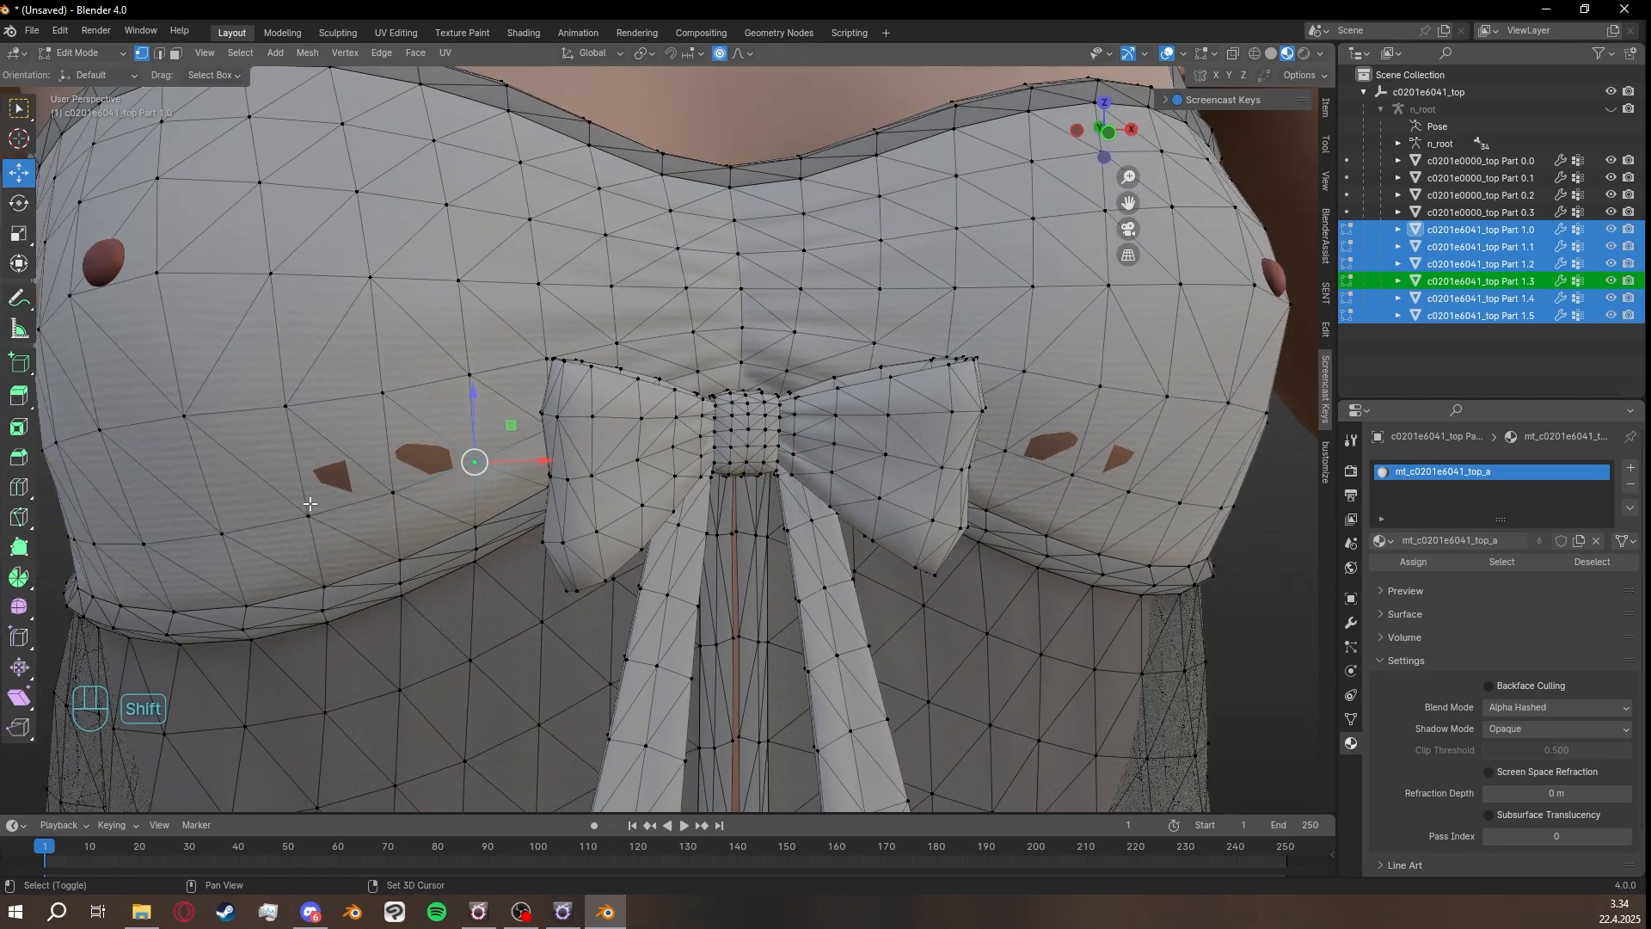
left_click(308, 509, "shift")
middle_click_drag(786, 496, 770, 496)
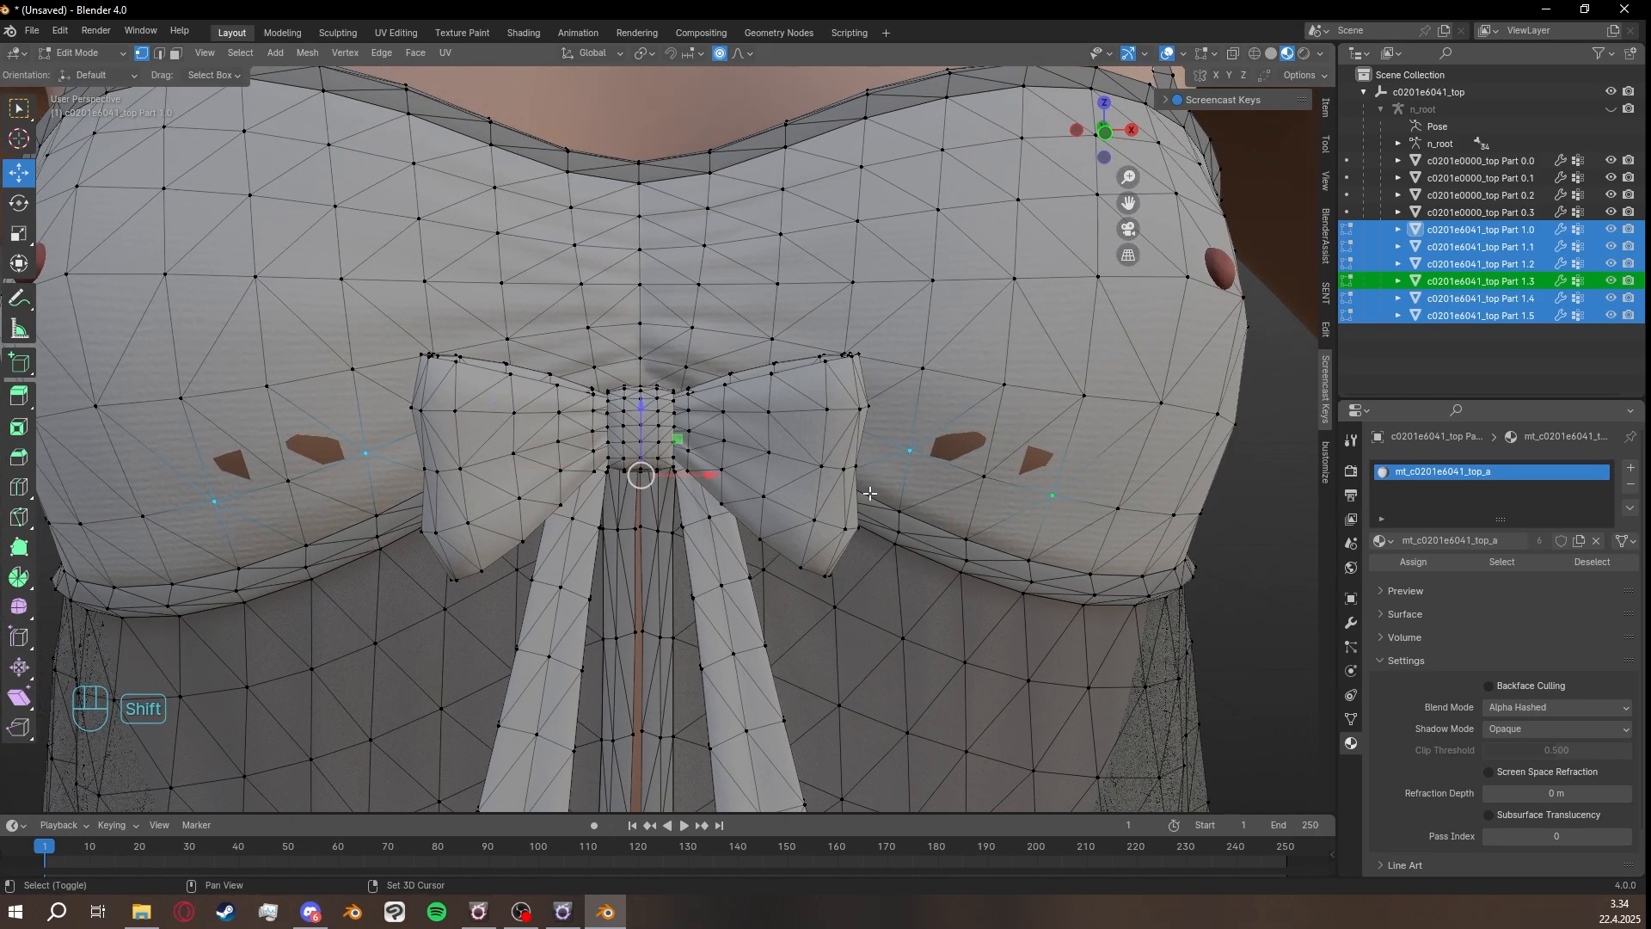
middle_click_drag(869, 493, 821, 463)
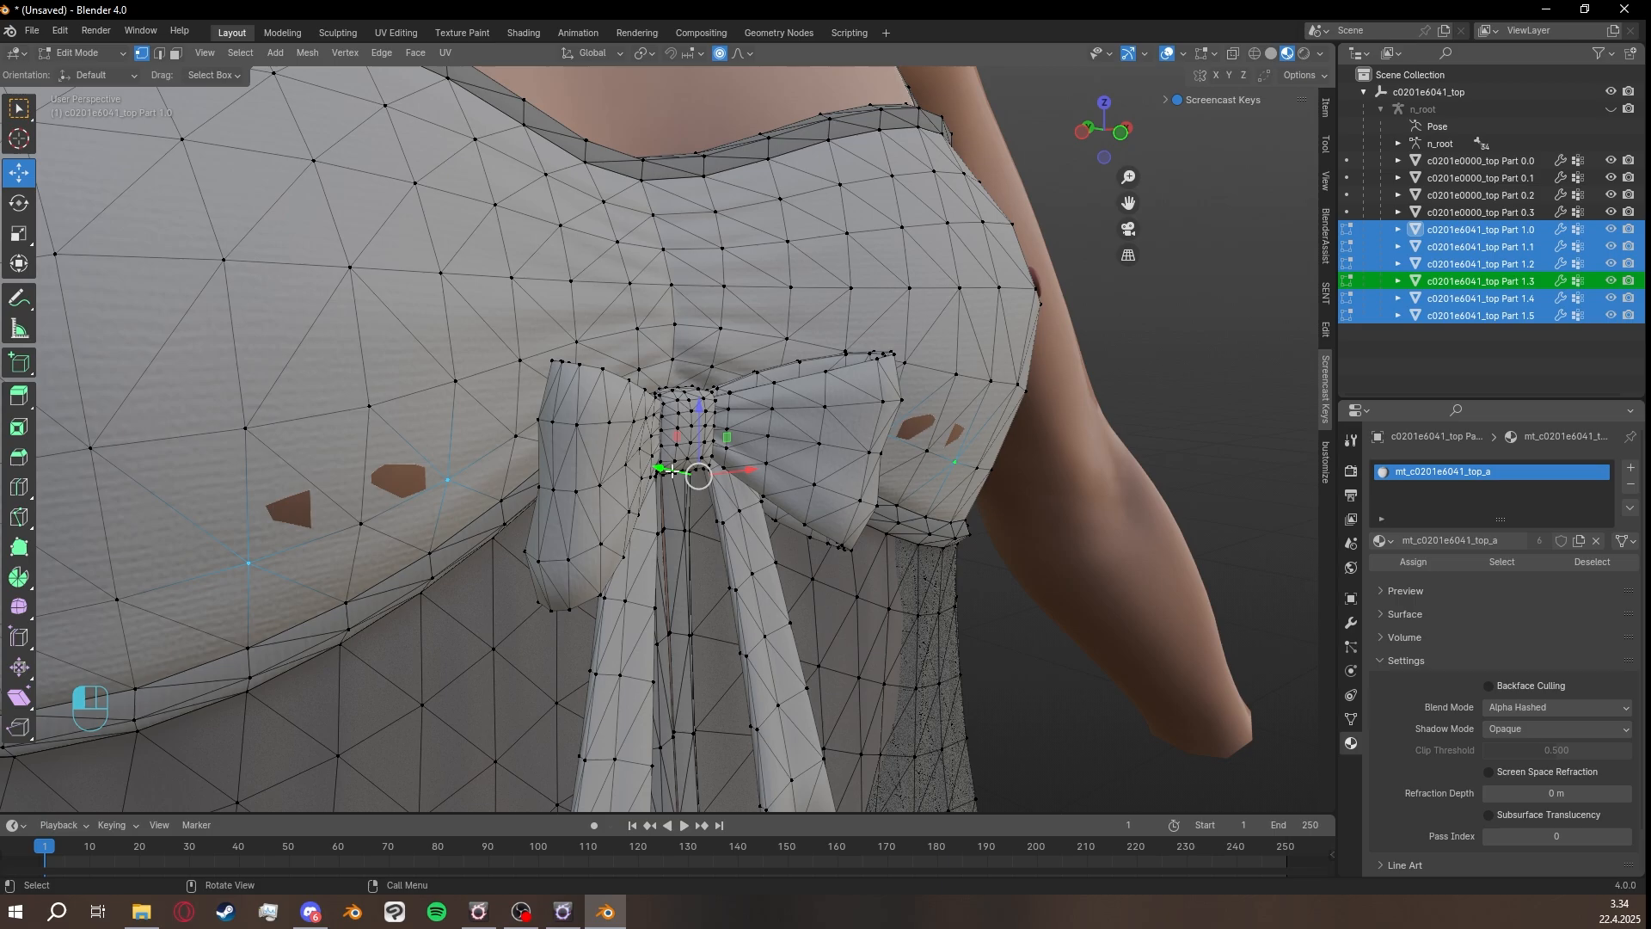
left_click_drag(671, 471, 709, 472, "shift")
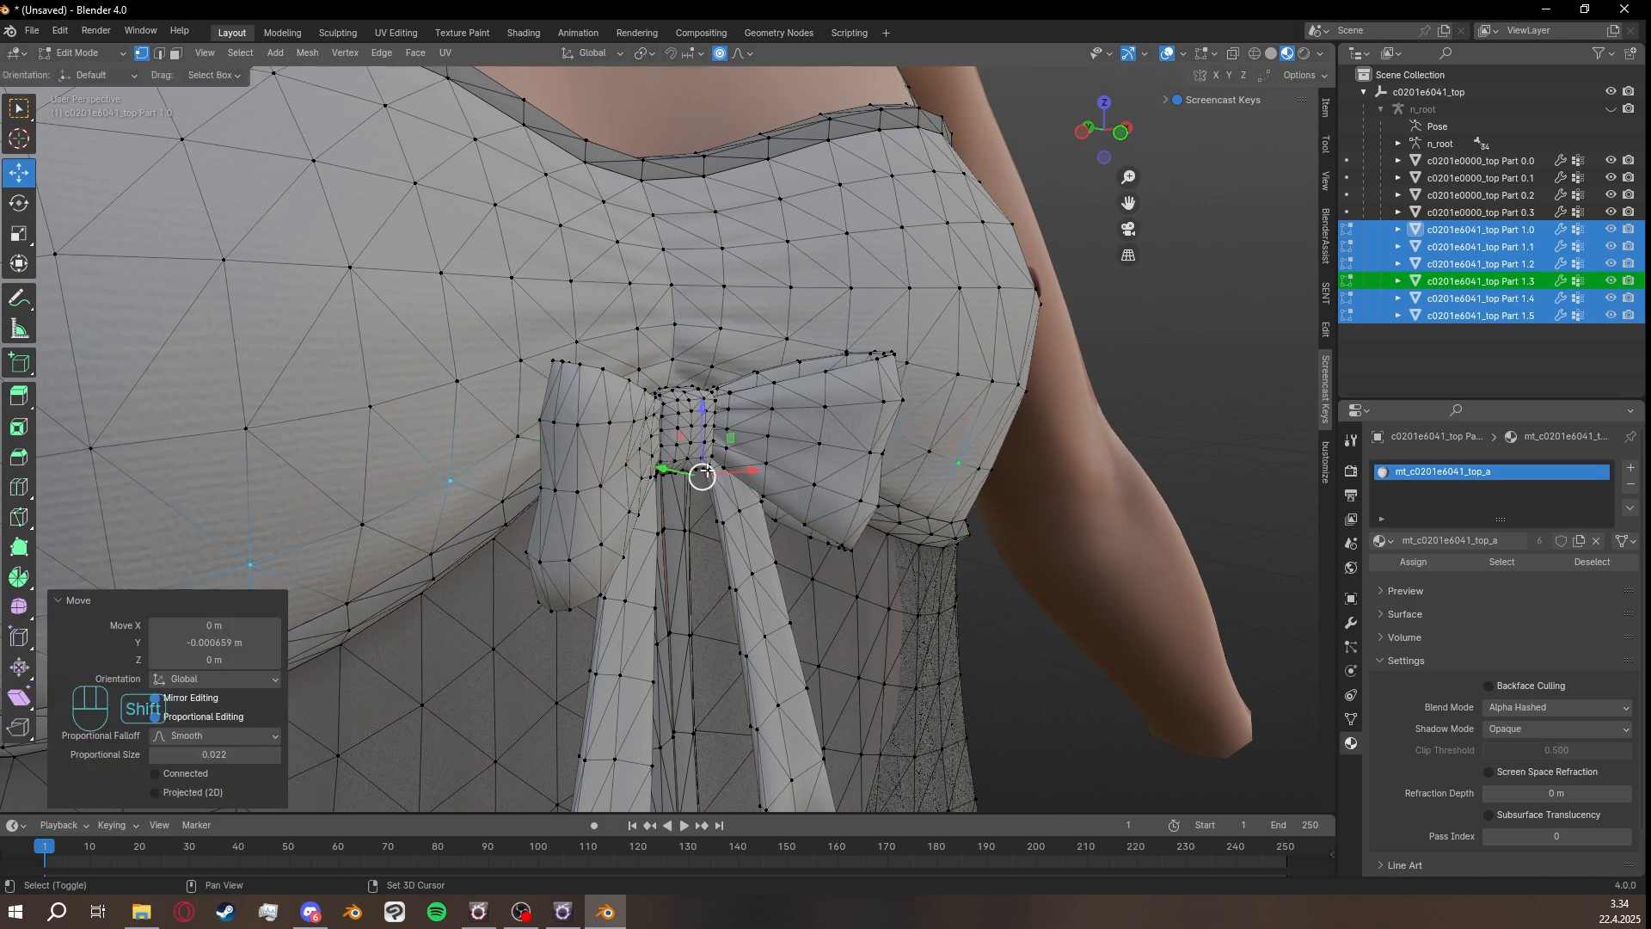
Select the vertices at the skin gaps on the outer sides of both cups and scale them along X by 1.006, with a proportional size of 0.023.
scroll(709, 473, "down", 5)
middle_click_drag(881, 479, 714, 499)
middle_click_drag(791, 509, 670, 512, "shift")
scroll(672, 513, "up", 4)
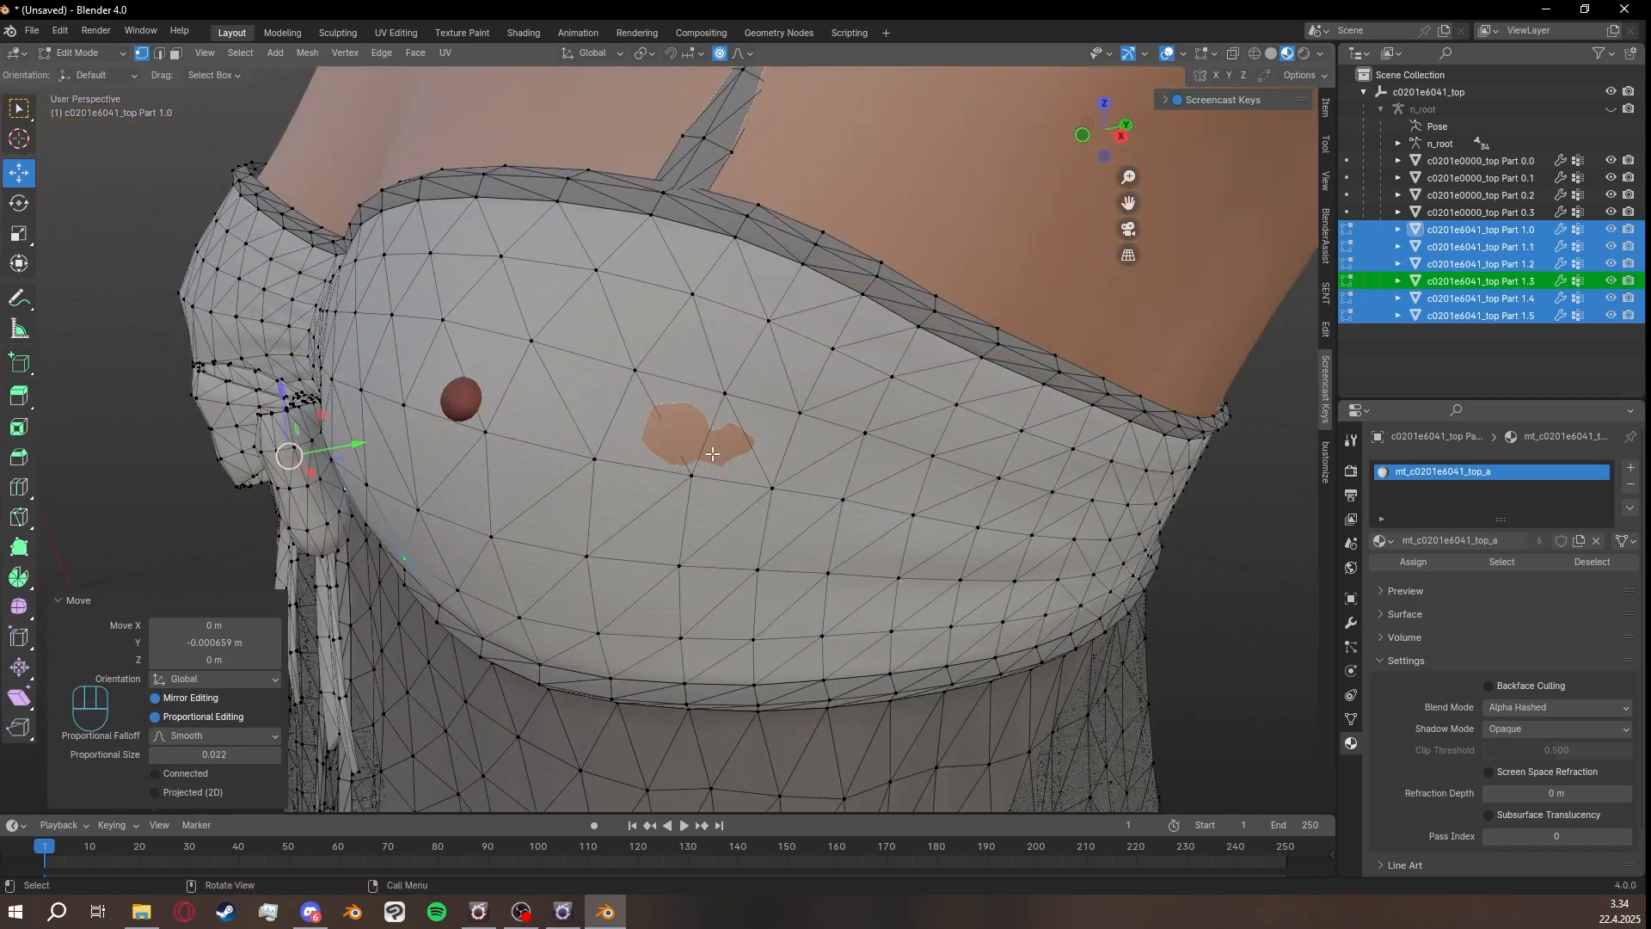
left_click(731, 433)
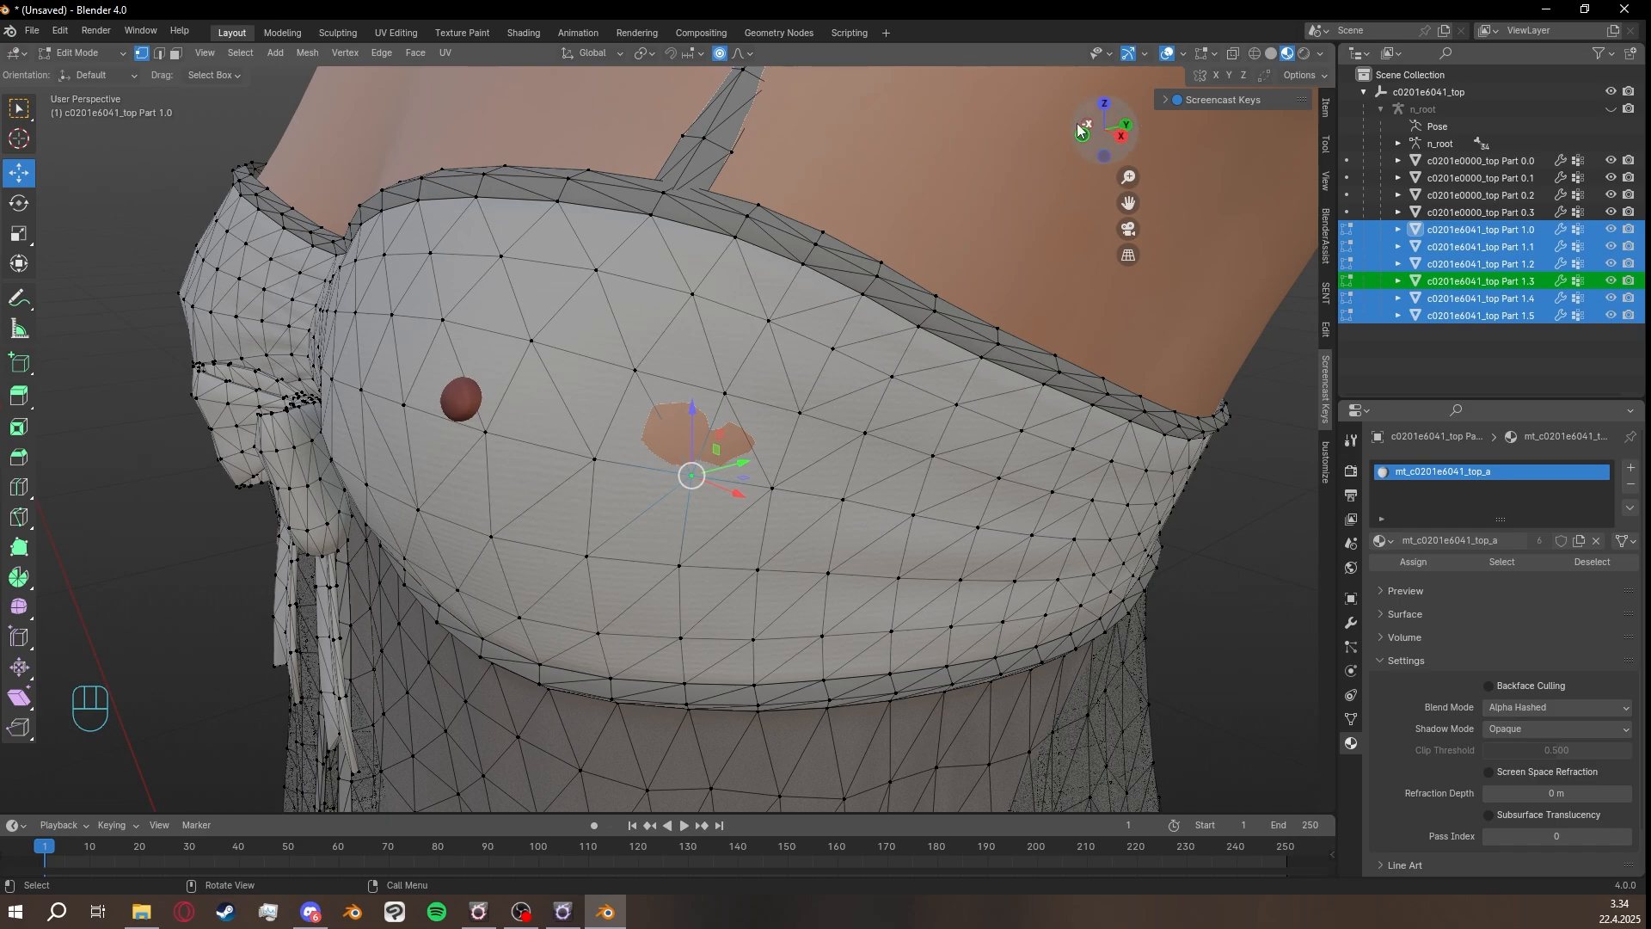
left_click(1081, 131)
middle_click_drag(904, 371, 761, 404)
scroll(761, 404, "down", 3)
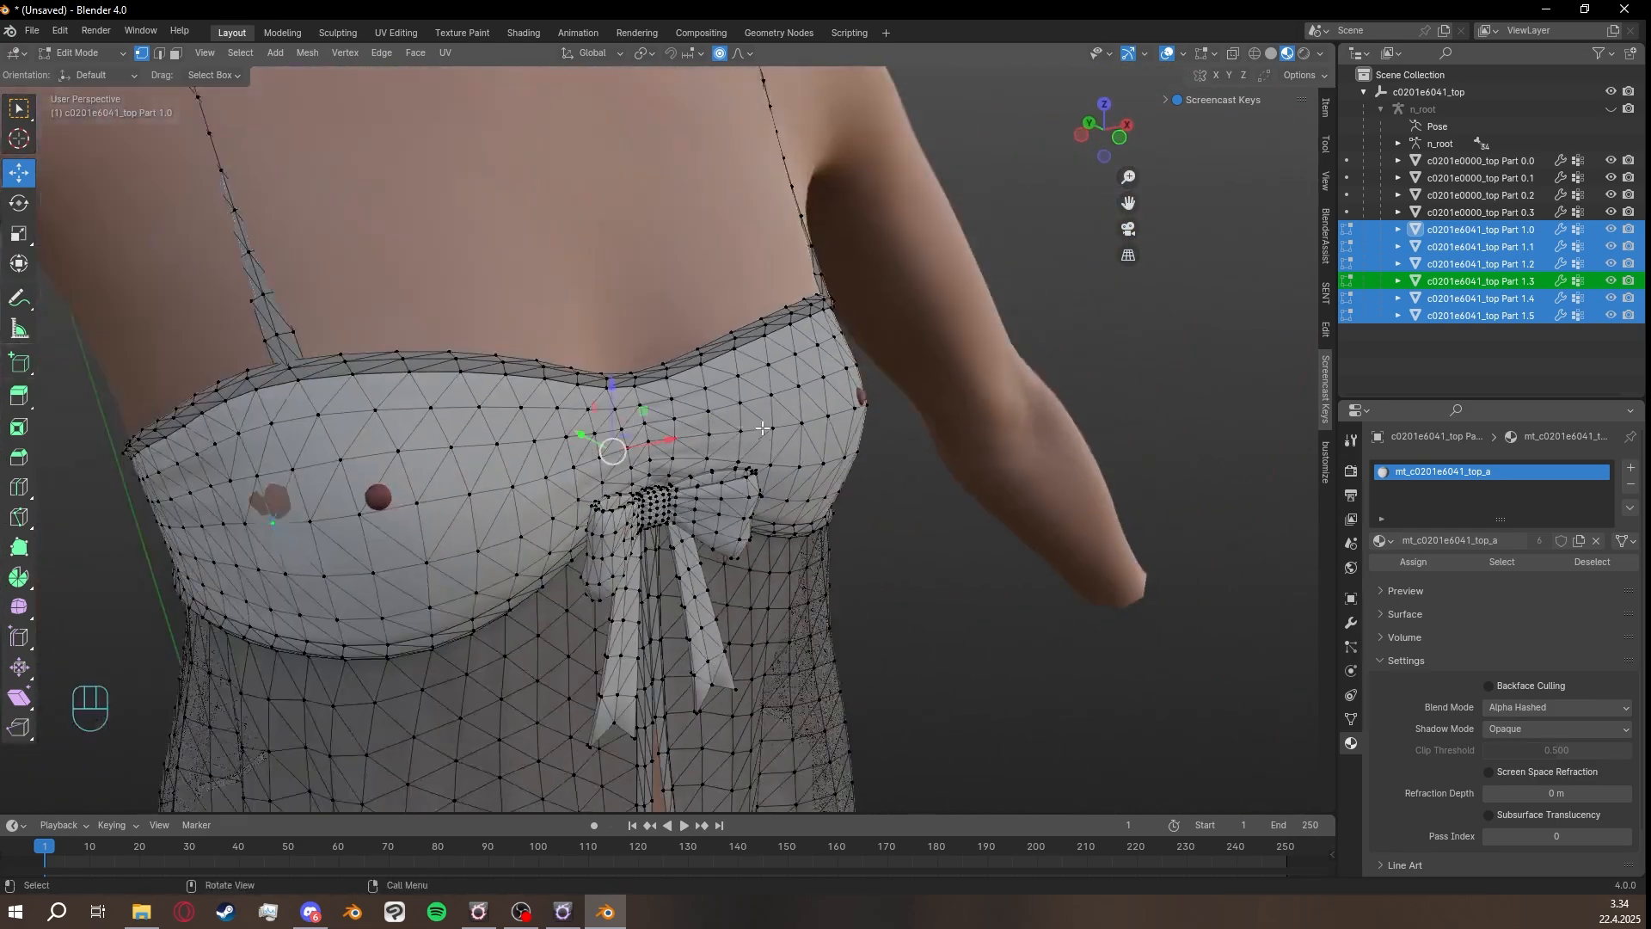
scroll(770, 395, "up", 4)
middle_click_drag(610, 422, 679, 403, "shift")
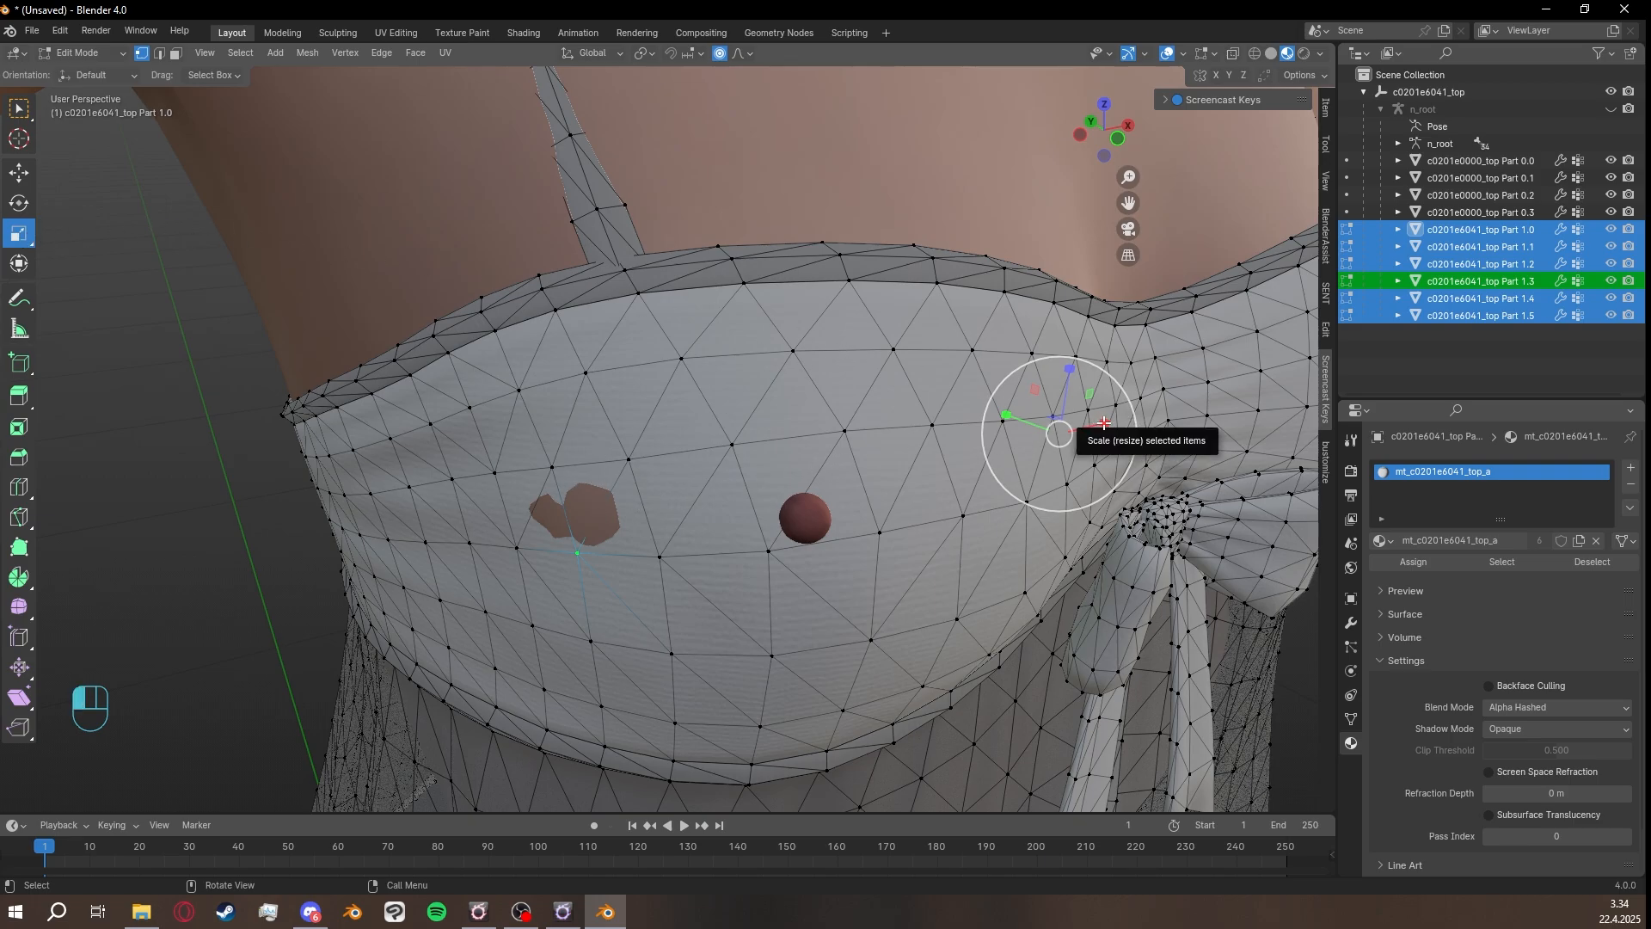
left_click_drag(1101, 422, 1113, 422, "shift")
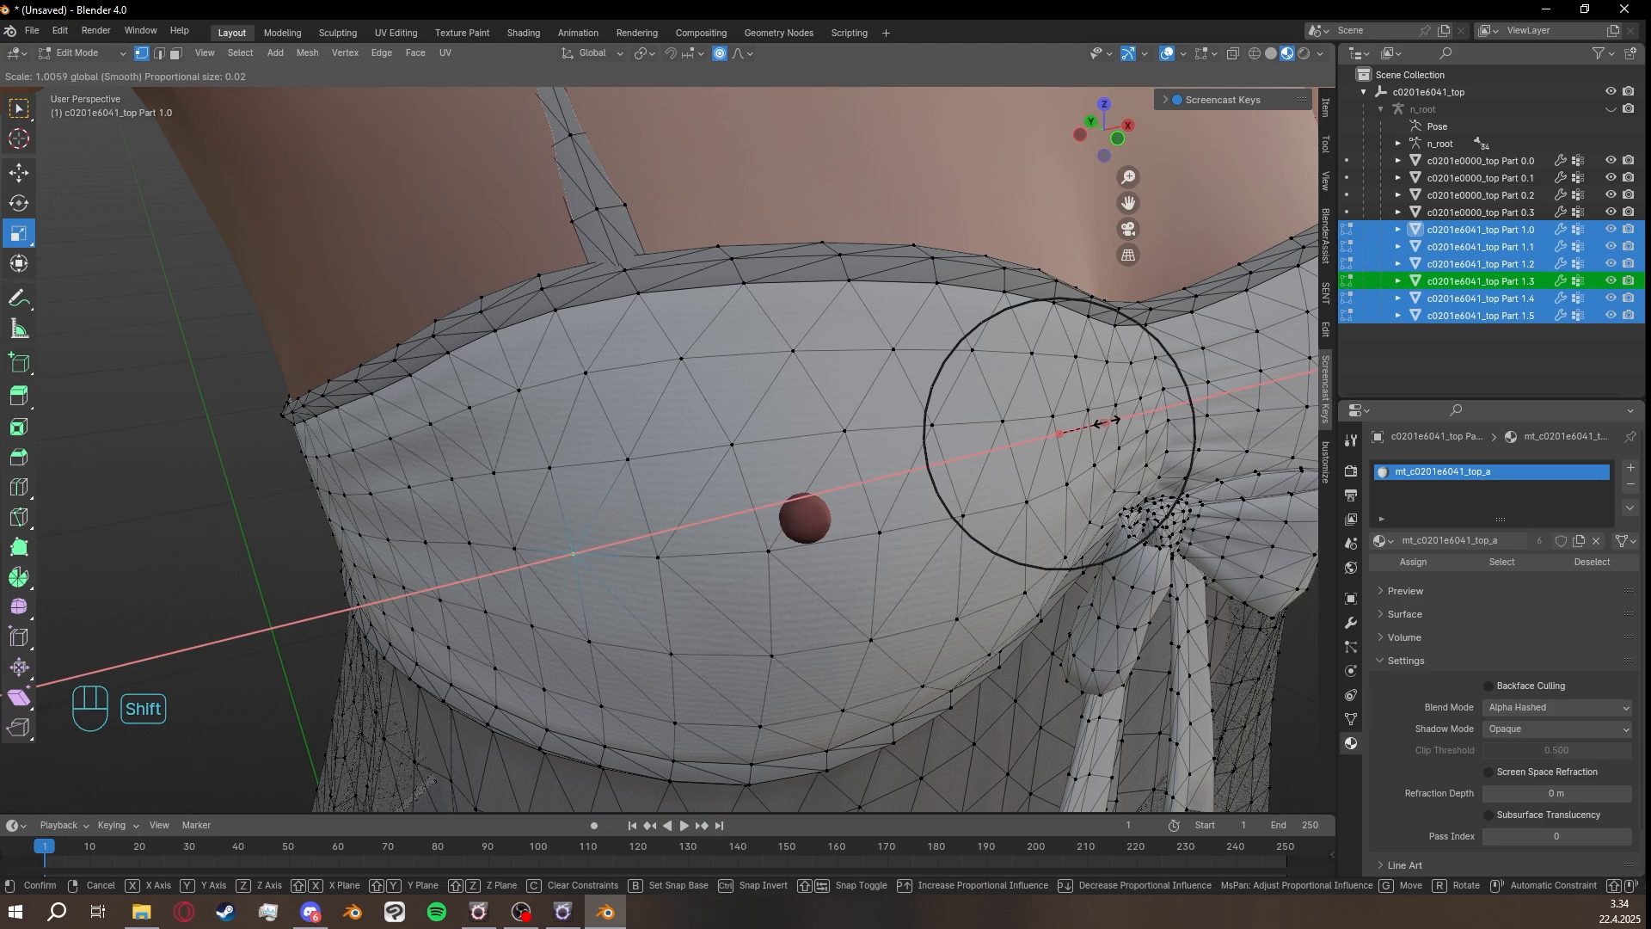
scroll(1106, 421, "down", 4, "shift")
left_click_drag(1107, 422, 1107, 421, "shift")
Examine the whole top from the front and sides for skin still poking through the cups and straps.
scroll(863, 448, "down", 1)
middle_click_drag(978, 493, 796, 417, "shift")
scroll(862, 447, "down", 2)
scroll(796, 417, "down", 1)
left_click(1124, 516)
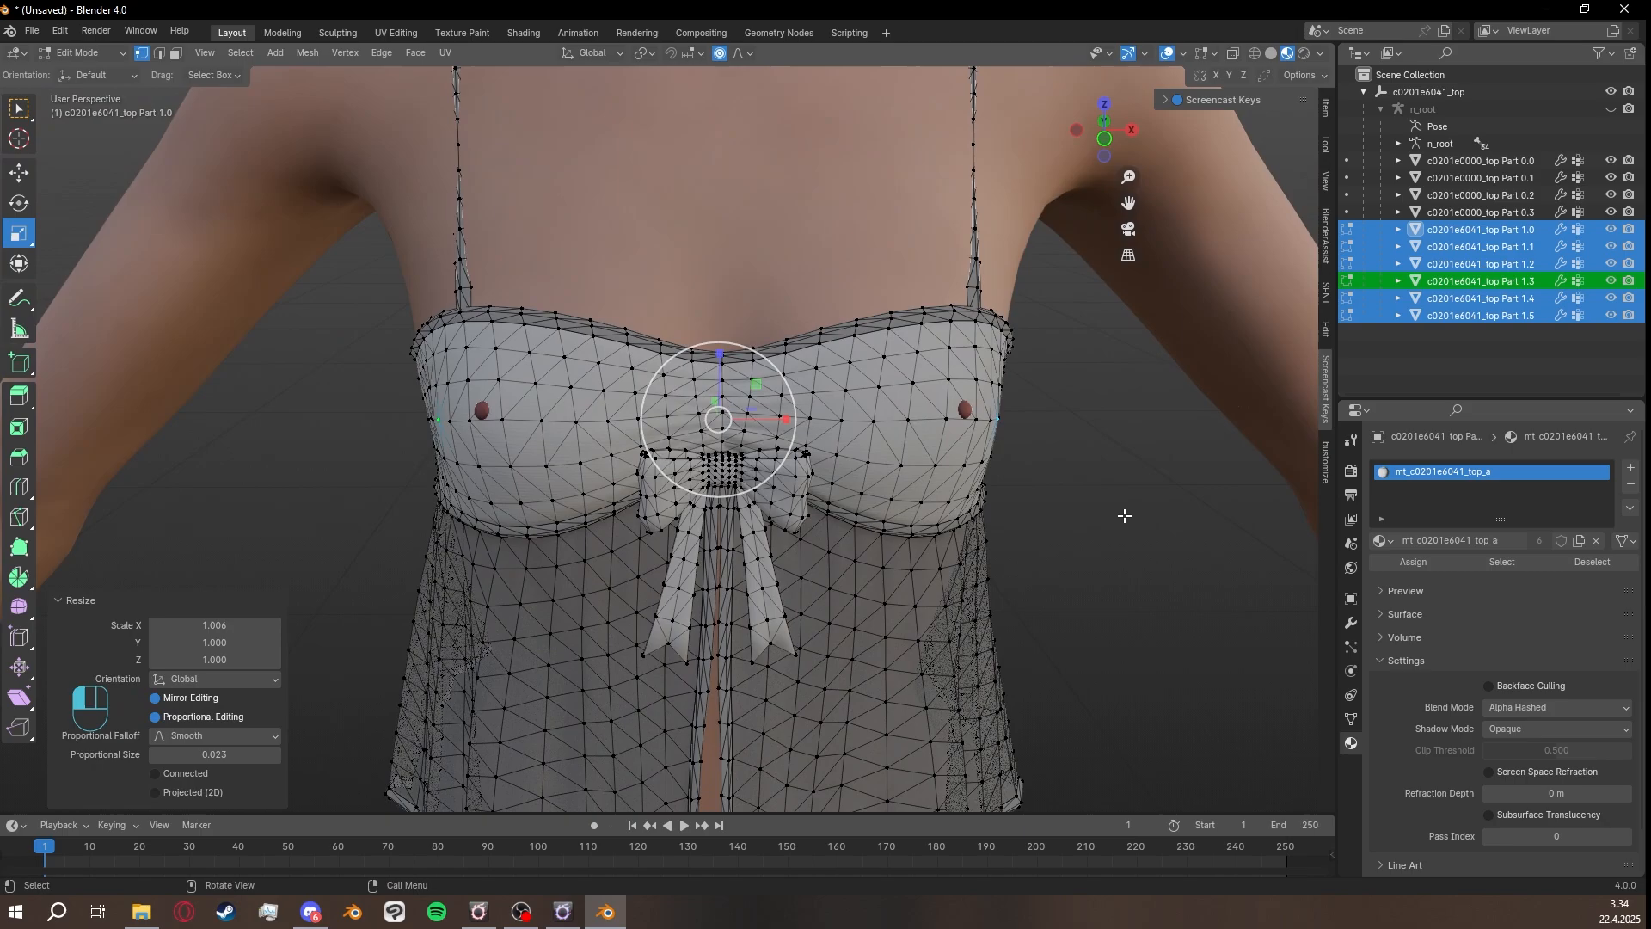
middle_click_drag(1123, 516, 921, 534)
scroll(973, 543, "down", 2)
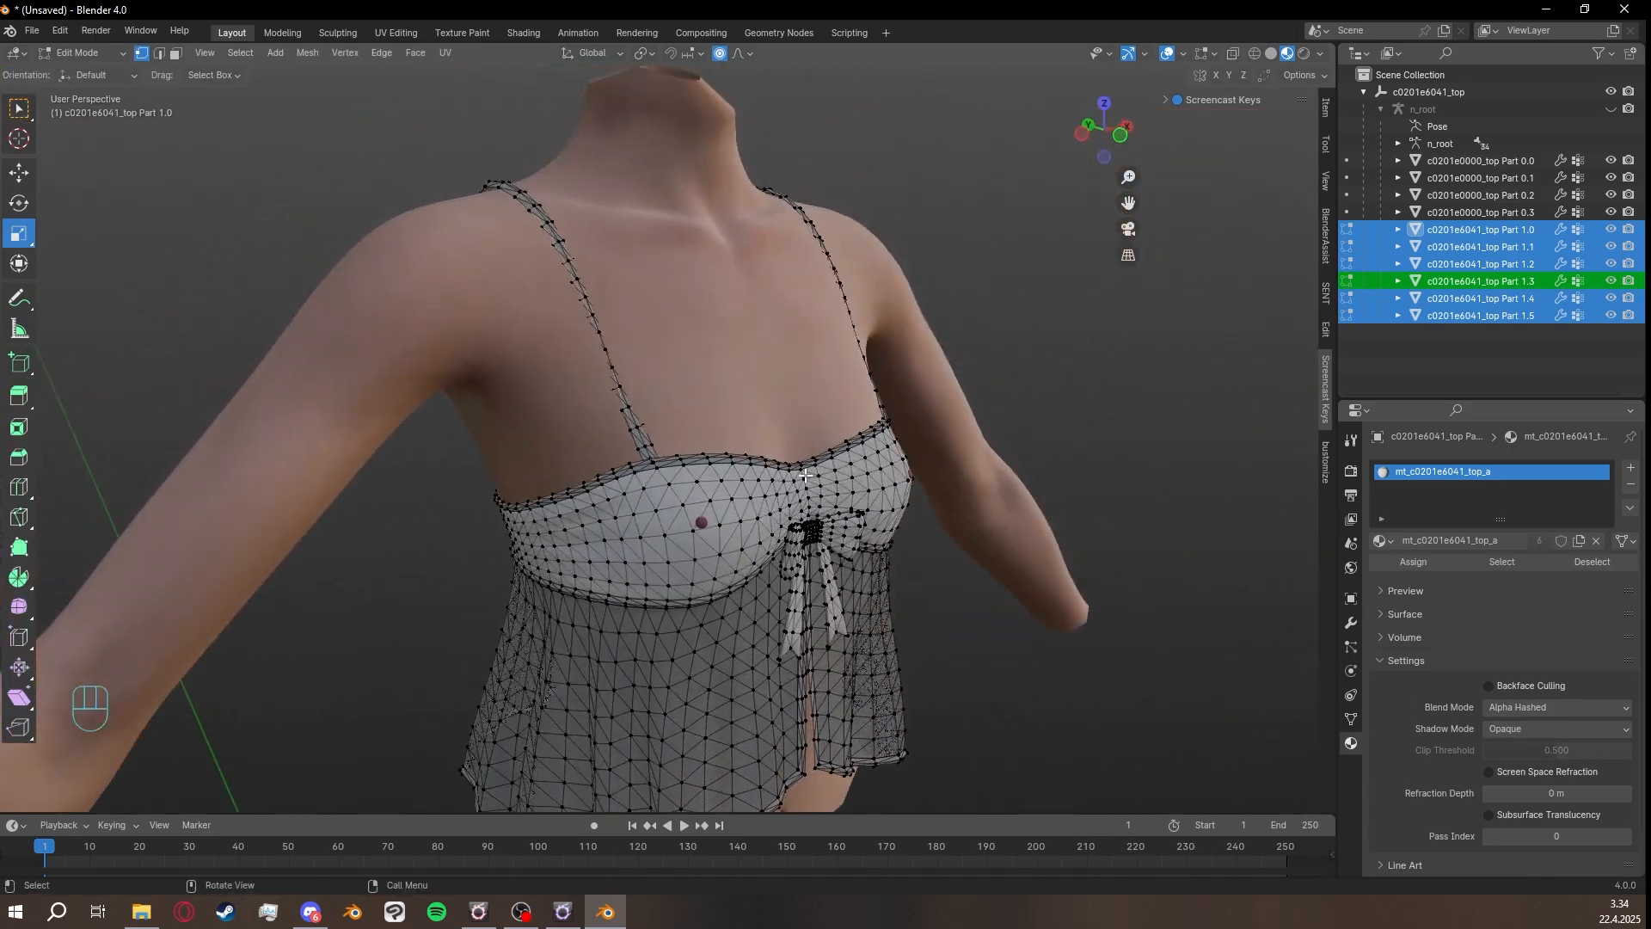
middle_click_drag(799, 430, 757, 494)
scroll(756, 494, "up", 2)
middle_click_drag(756, 495, 774, 450)
scroll(711, 453, "up", 2)
In a left orthographic wireframe view, select the overlapping strap vertices where the front of the strap sinks into the chest.
left_click(693, 436)
scroll(826, 479, "down", 3)
scroll(781, 344, "down", 1)
middle_click_drag(765, 339, 793, 452, "shift")
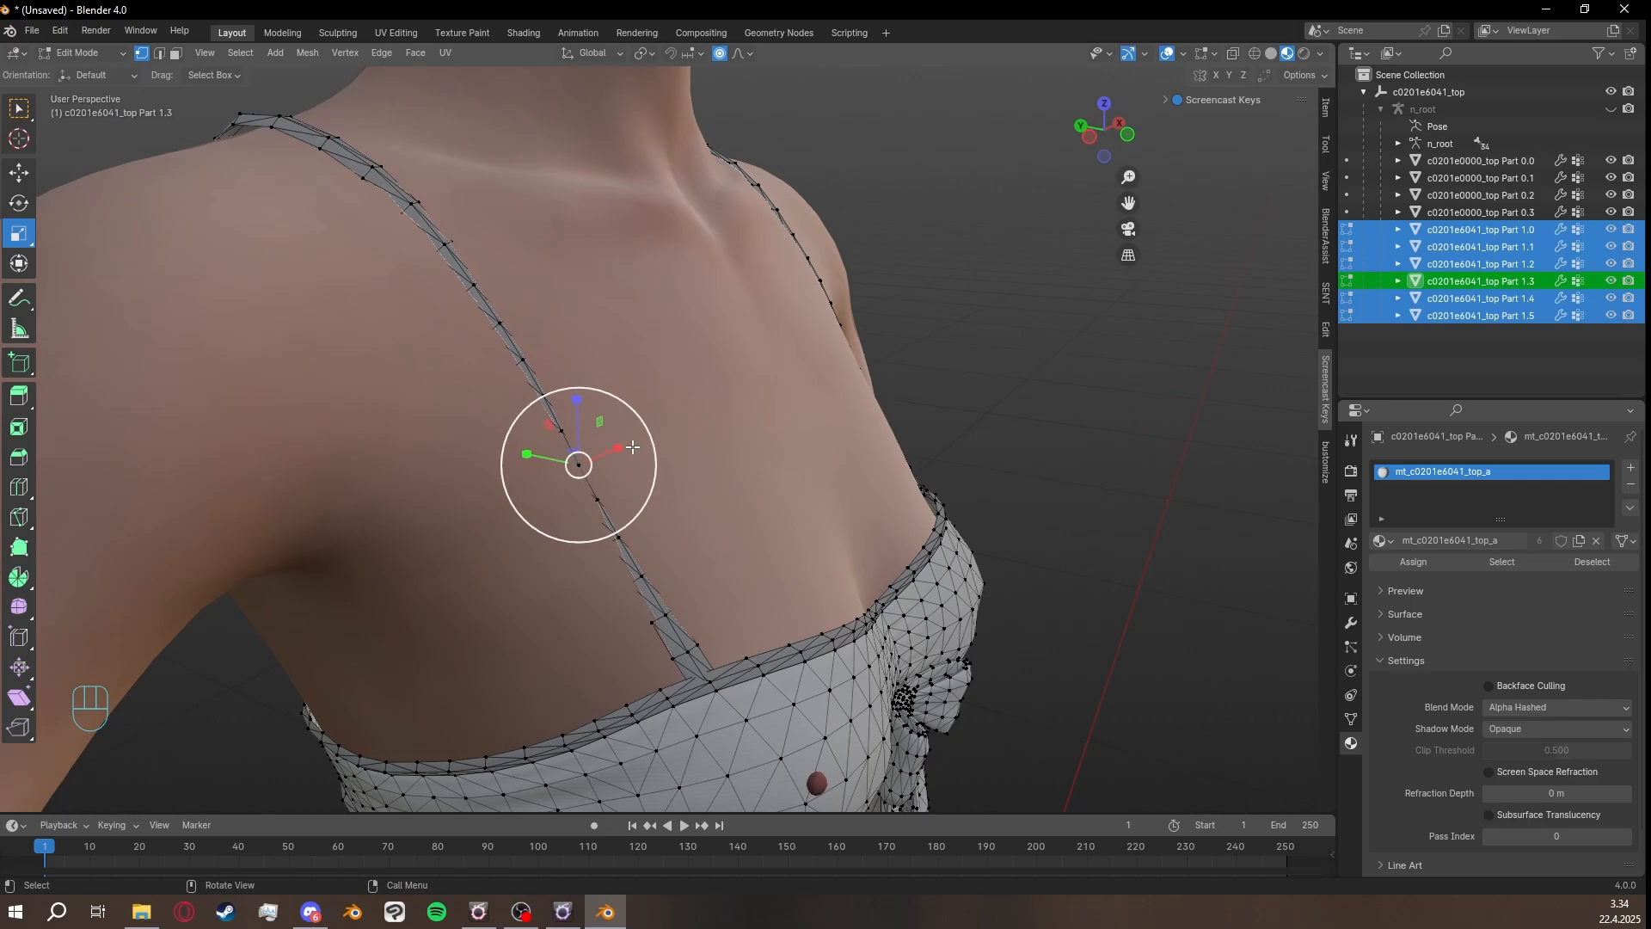
left_click(1088, 140)
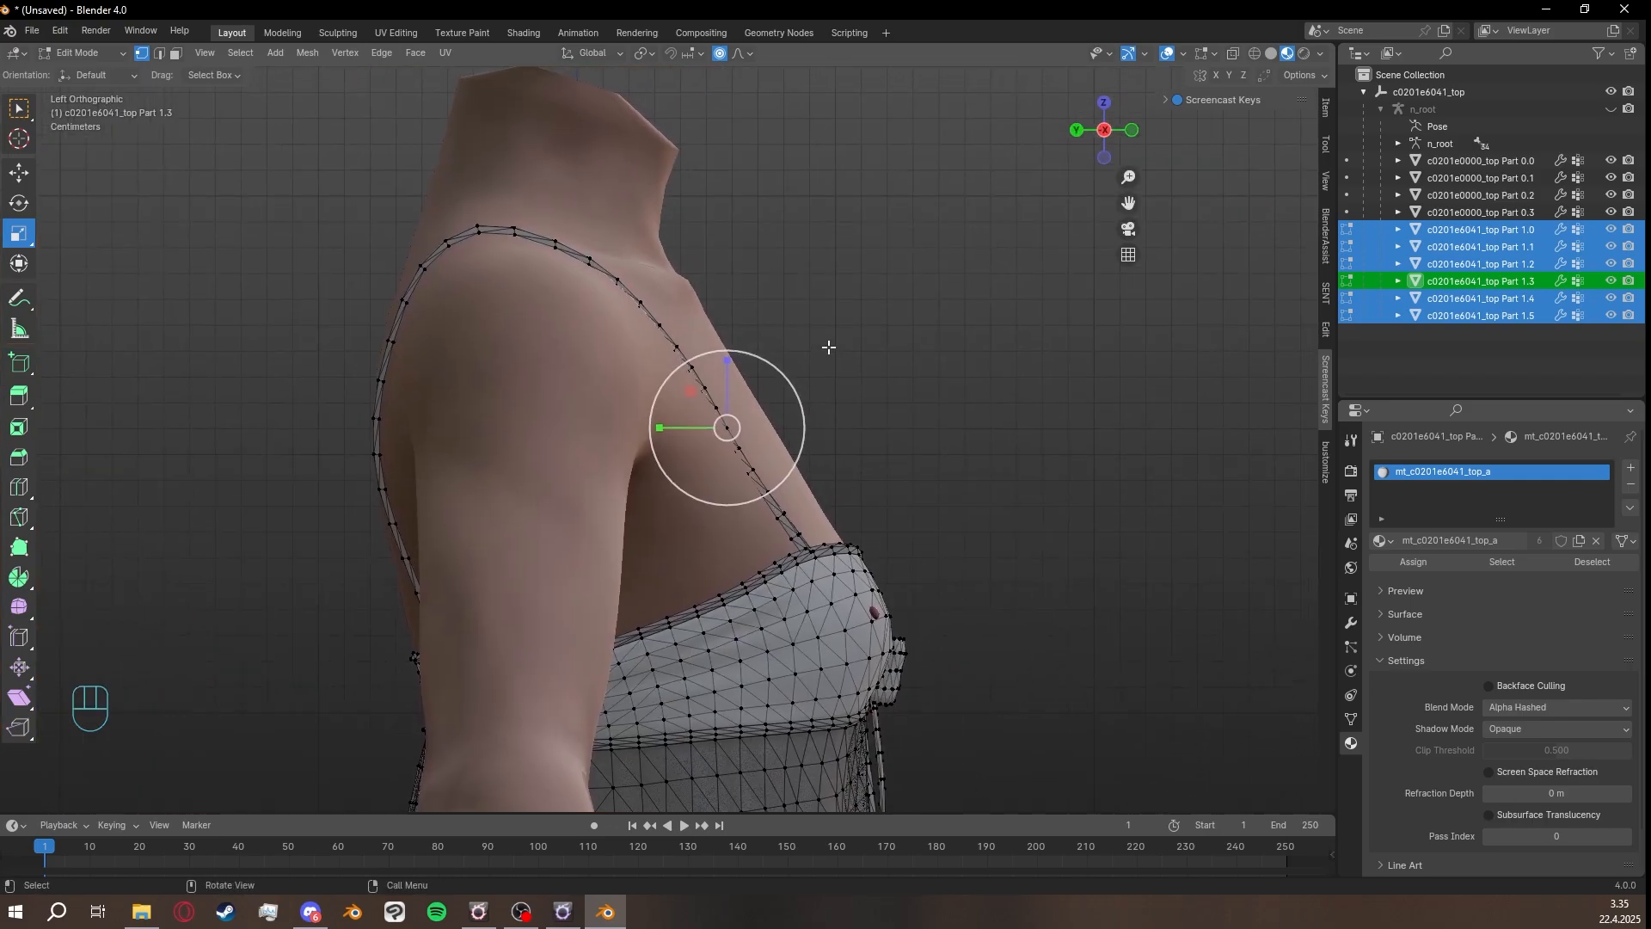
scroll(826, 346, "up", 3)
key("shift+z")
scroll(855, 324, "up", 8)
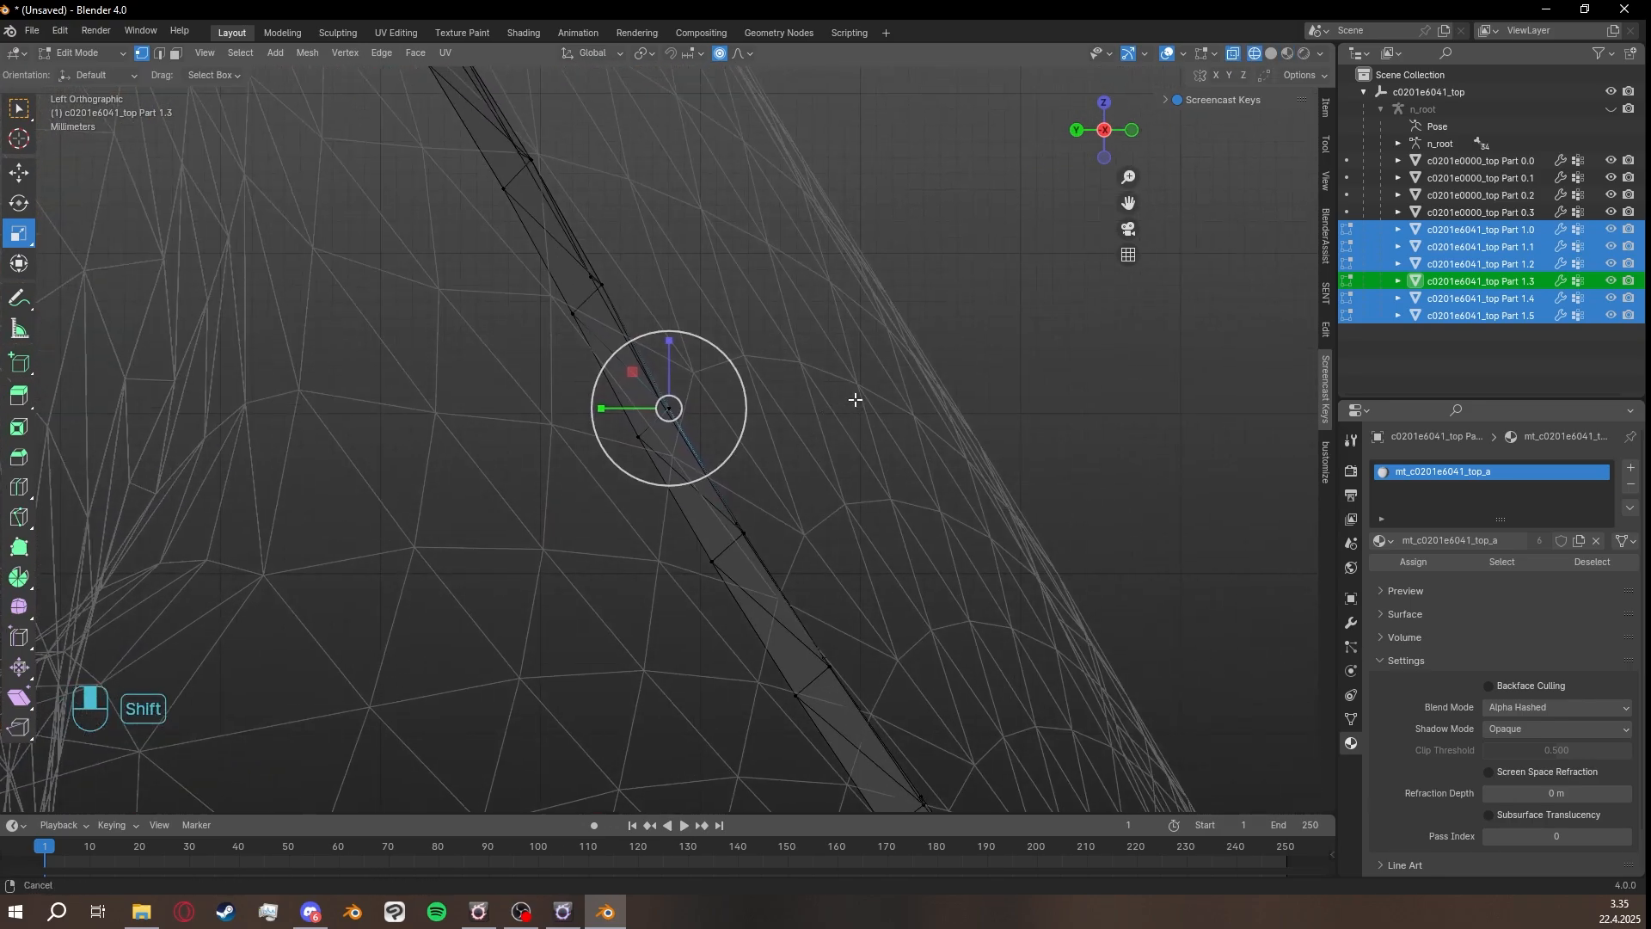
scroll(858, 349, "up", 2)
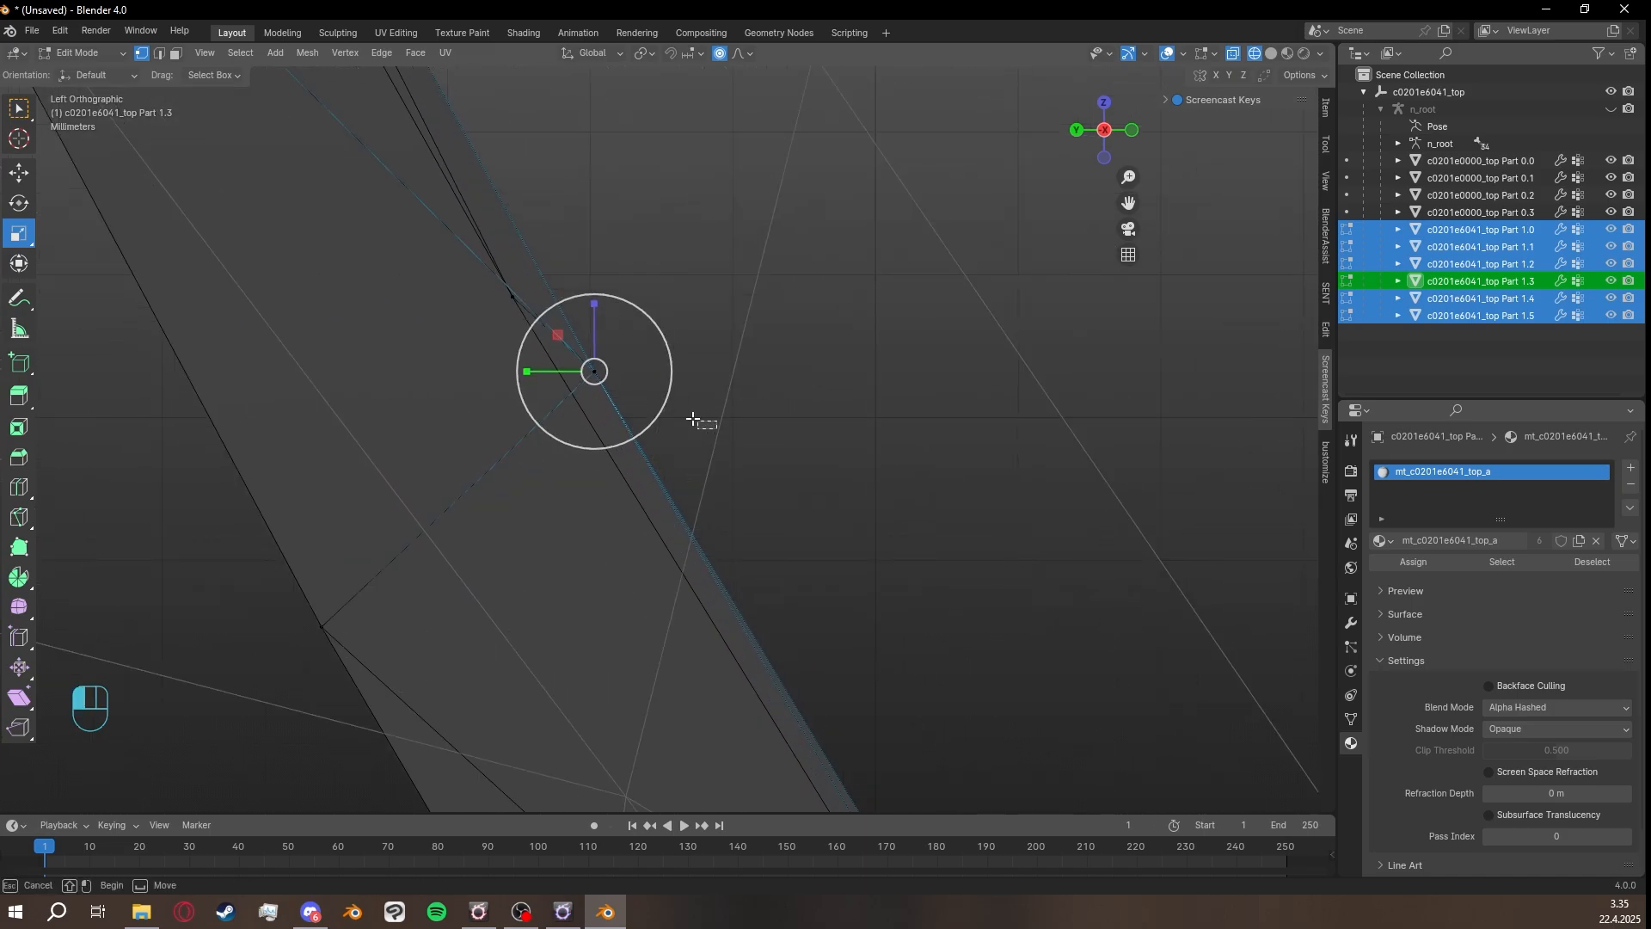
left_click_drag(693, 418, 533, 296)
scroll(710, 365, "down", 14)
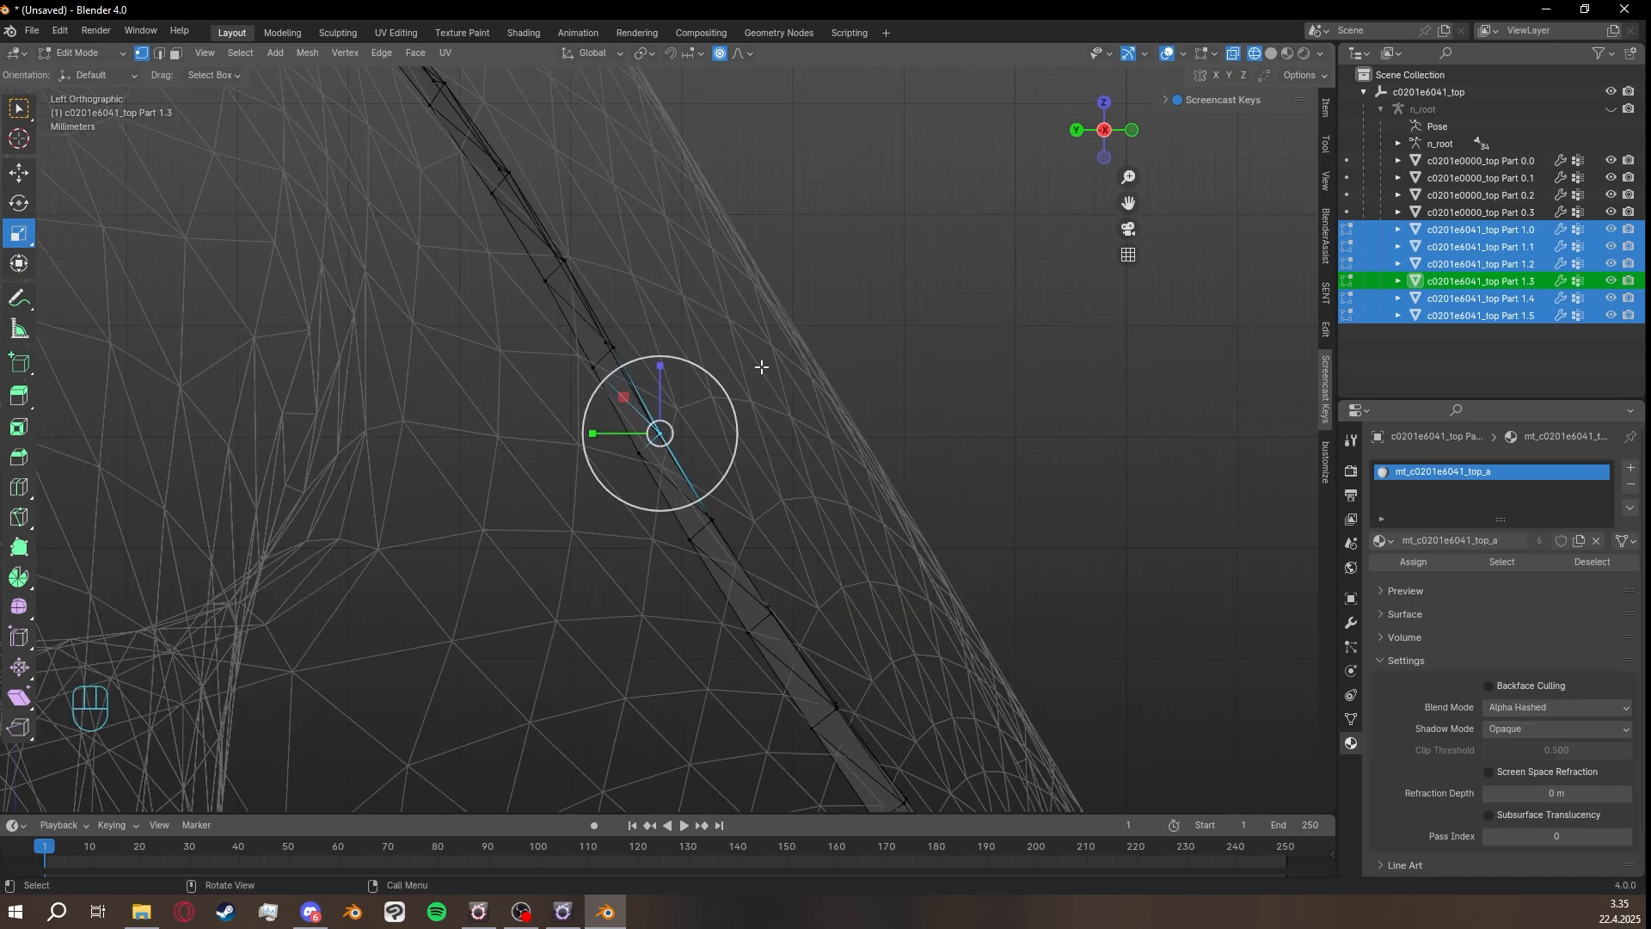
Move the selected vertices of both front straps forward along Y in material preview, using a larger proportional editing size.
left_click(1287, 54)
scroll(973, 333, "down", 3)
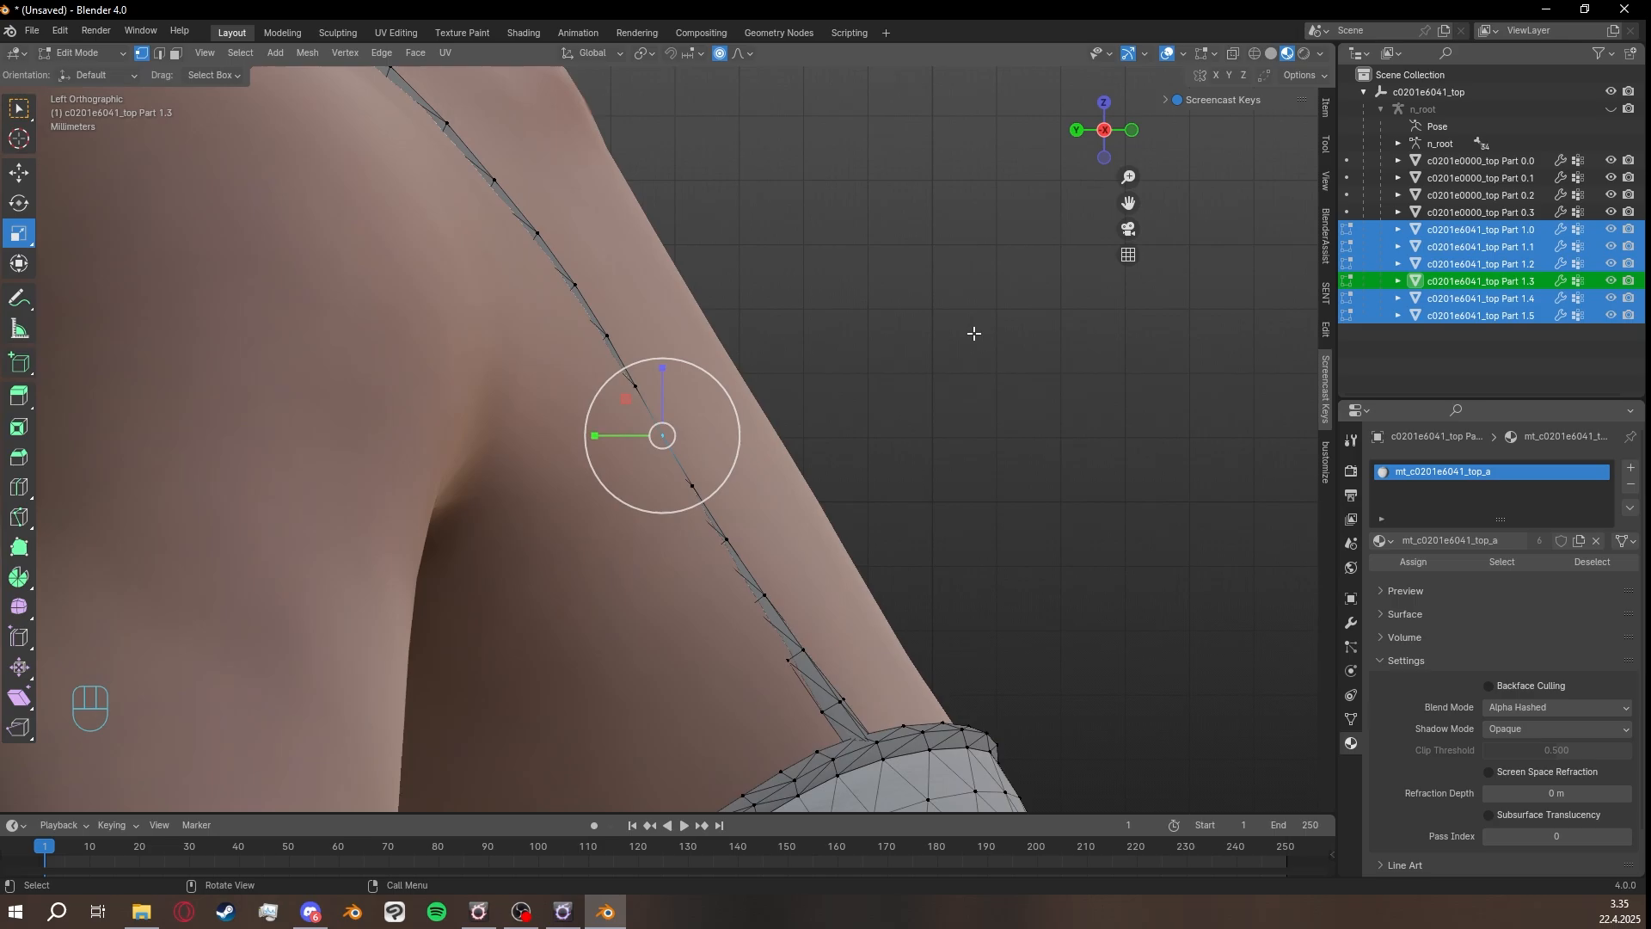
middle_click_drag(973, 332, 799, 400)
scroll(593, 378, "down", 5)
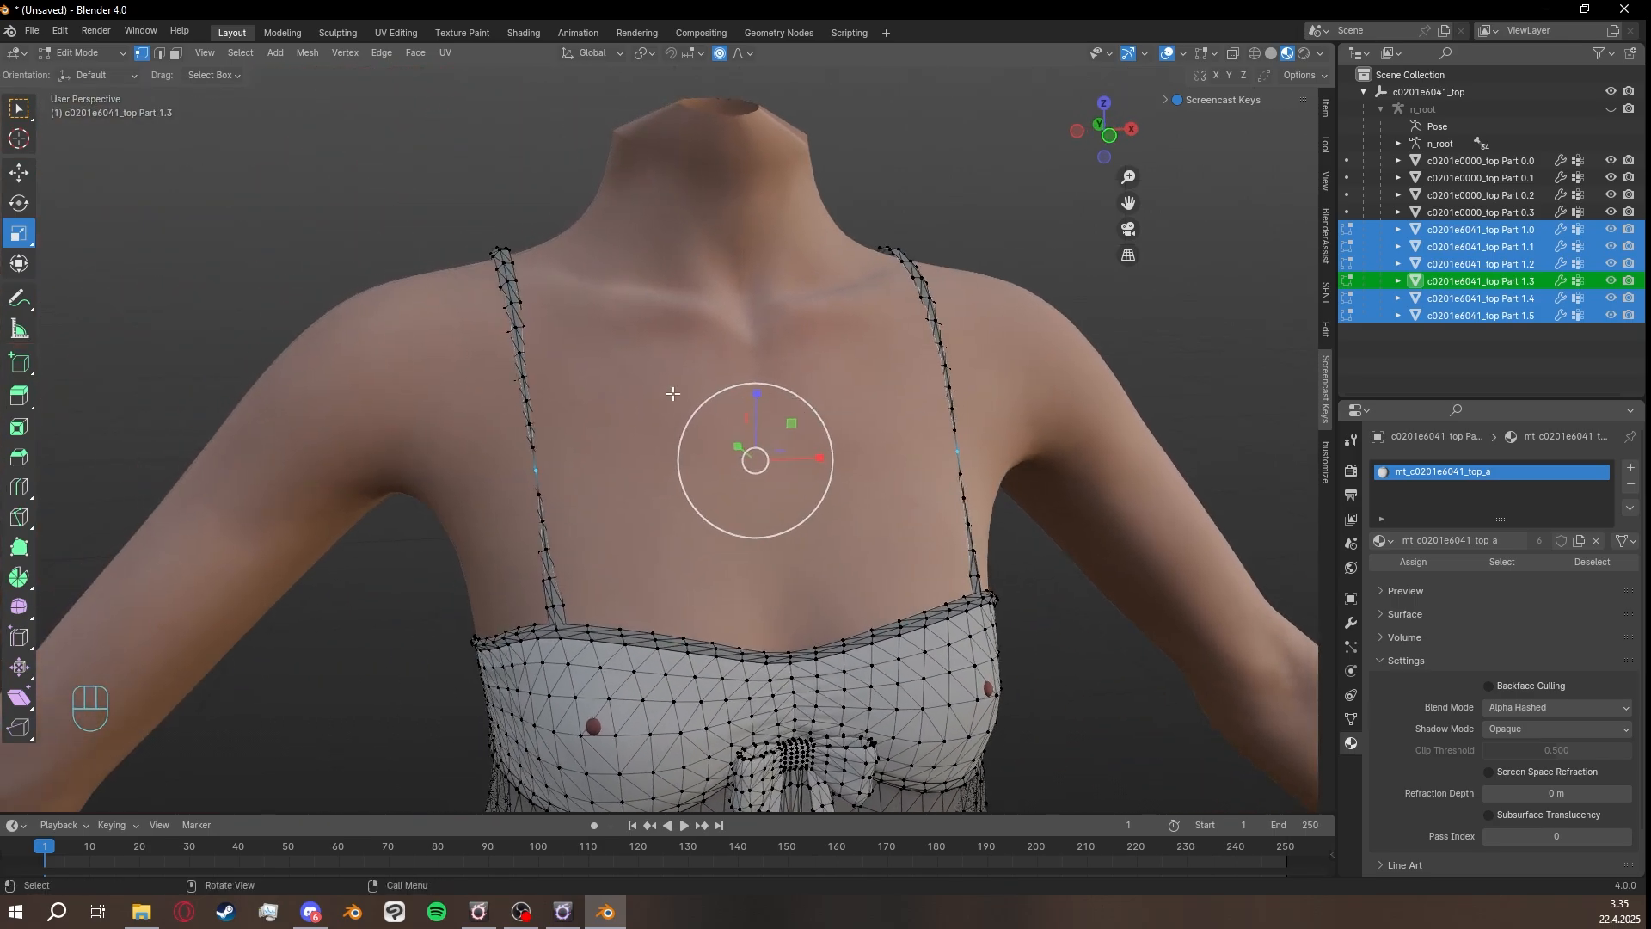
middle_click_drag(614, 346, 705, 352)
scroll(772, 355, "up", 3)
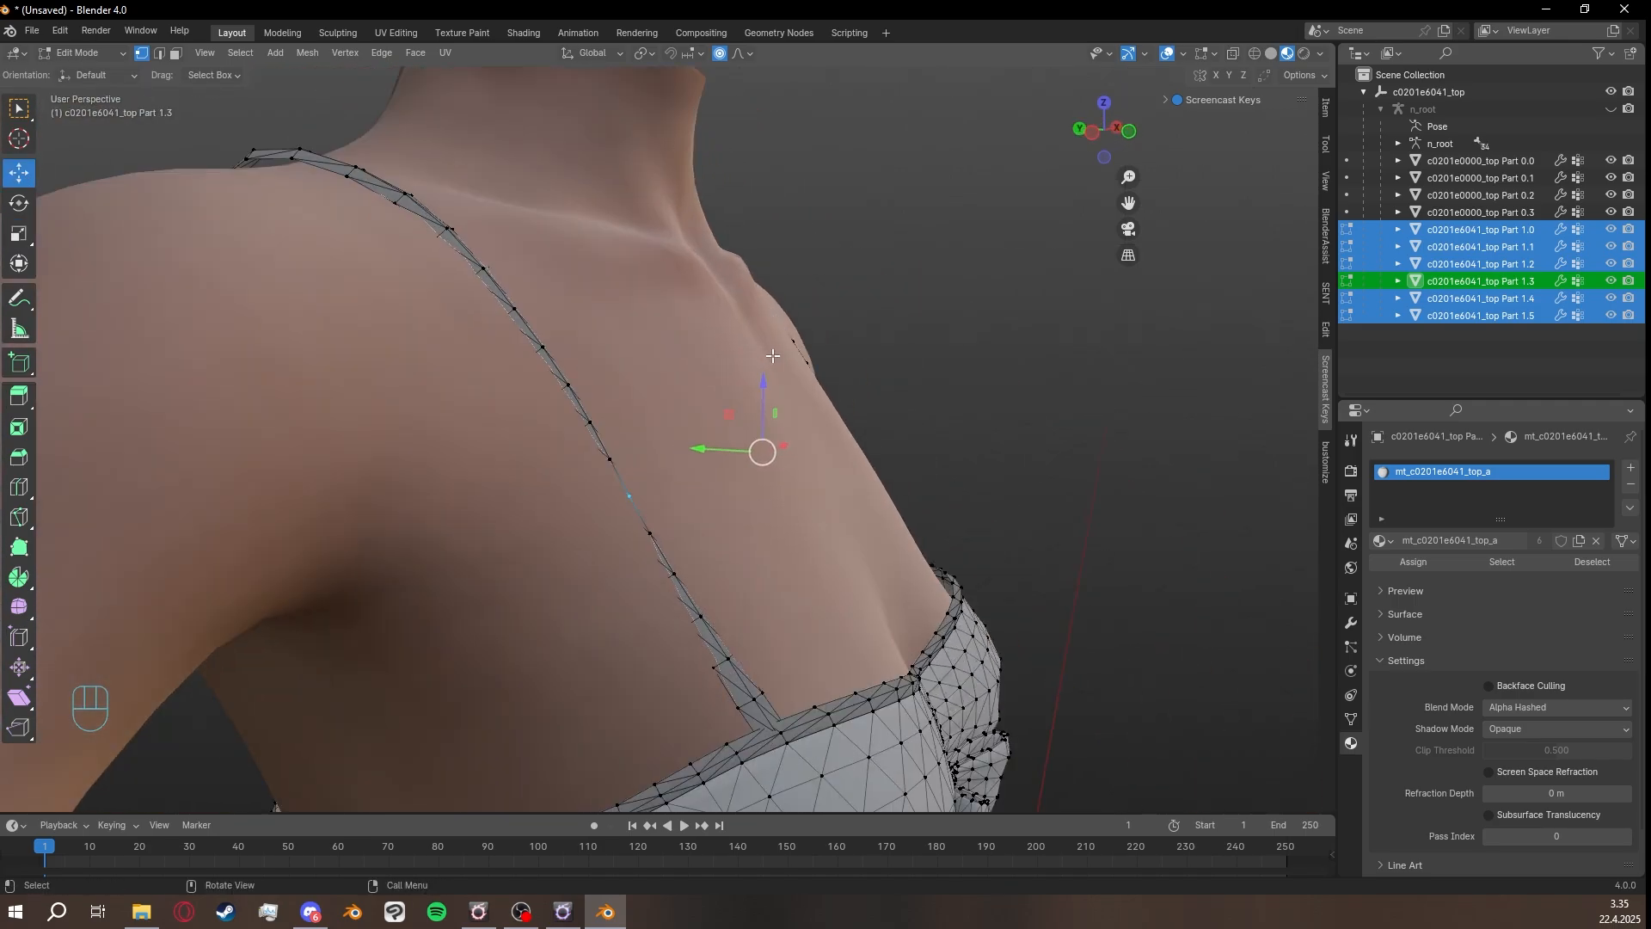
scroll(864, 379, "down", 1)
scroll(906, 336, "up", 4)
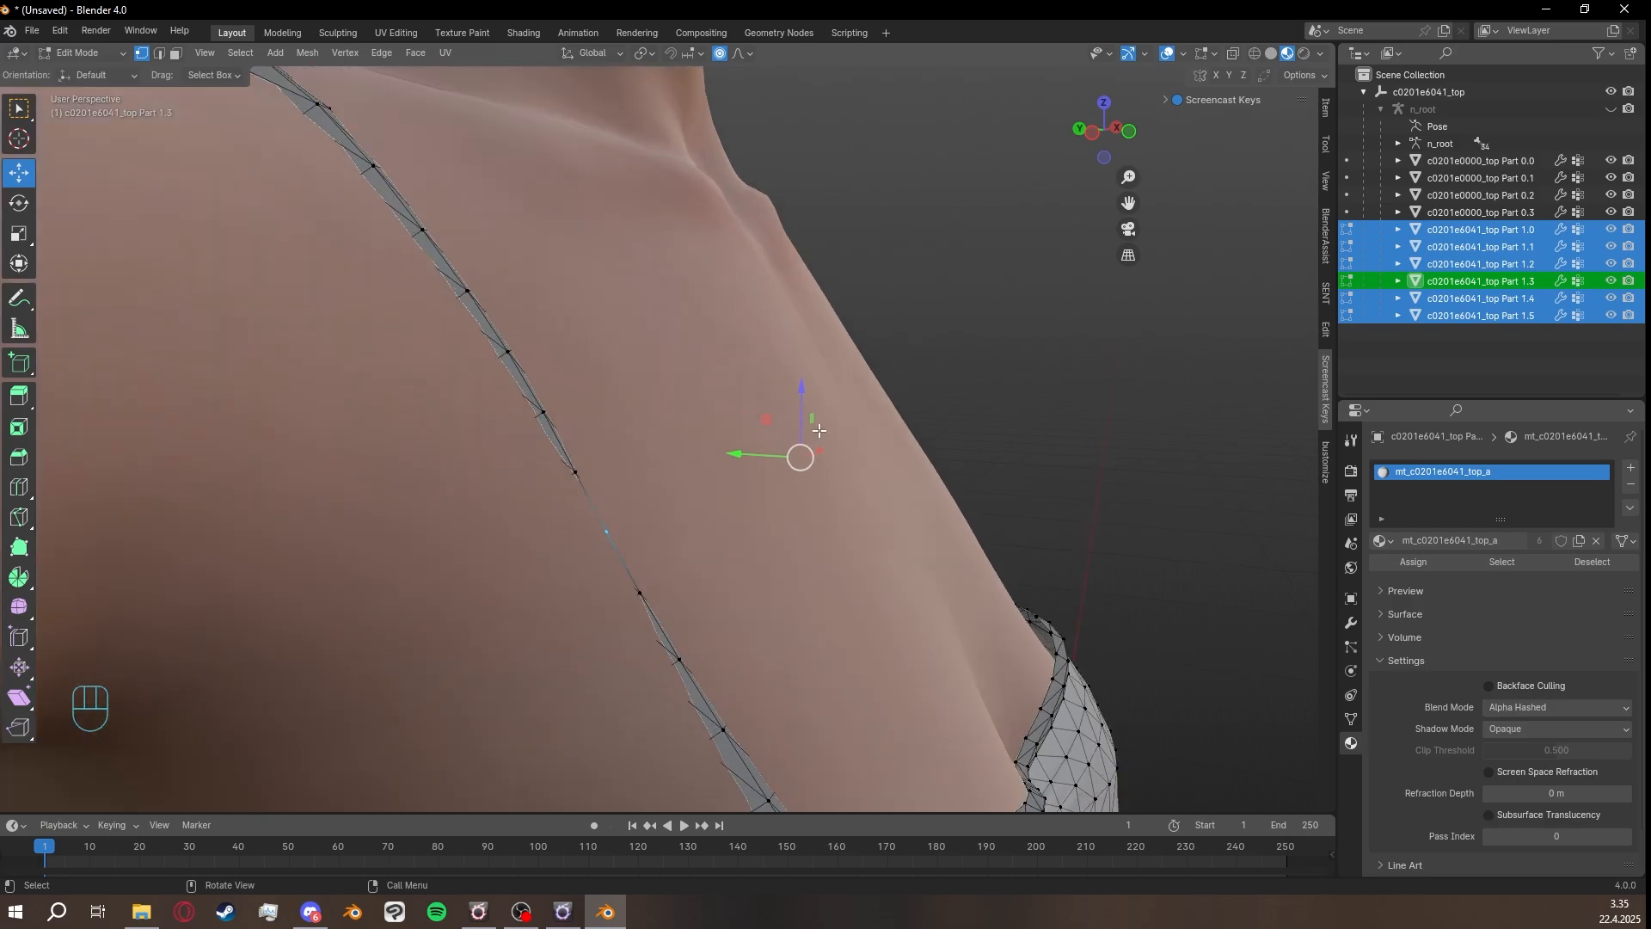
scroll(746, 453, "down", 12)
left_click_drag(741, 453, 839, 465)
scroll(750, 455, "down", 1)
scroll(751, 455, "down", 3)
mouse_move(839, 468)
middle_mouse_down("shift")
mouse_move(851, 490)
mouse_move(877, 368)
mouse_move(951, 332)
mouse_move(933, 323)
mouse_move(767, 454)
mouse_move(822, 420)
mouse_move(511, 462)
mouse_move(685, 409)
mouse_move(608, 435)
mouse_move(627, 453)
mouse_move(813, 426)
mouse_move(954, 430)
mouse_move(833, 405)
mouse_move(817, 447)
middle_mouse_up("shift")
scroll(877, 368, "down", 2)
scroll(933, 323, "up", 3)
In a right orthographic wireframe view, select the overlapping vertices on the front edge of the strap's lower half.
left_click(651, 479)
left_click(1121, 125)
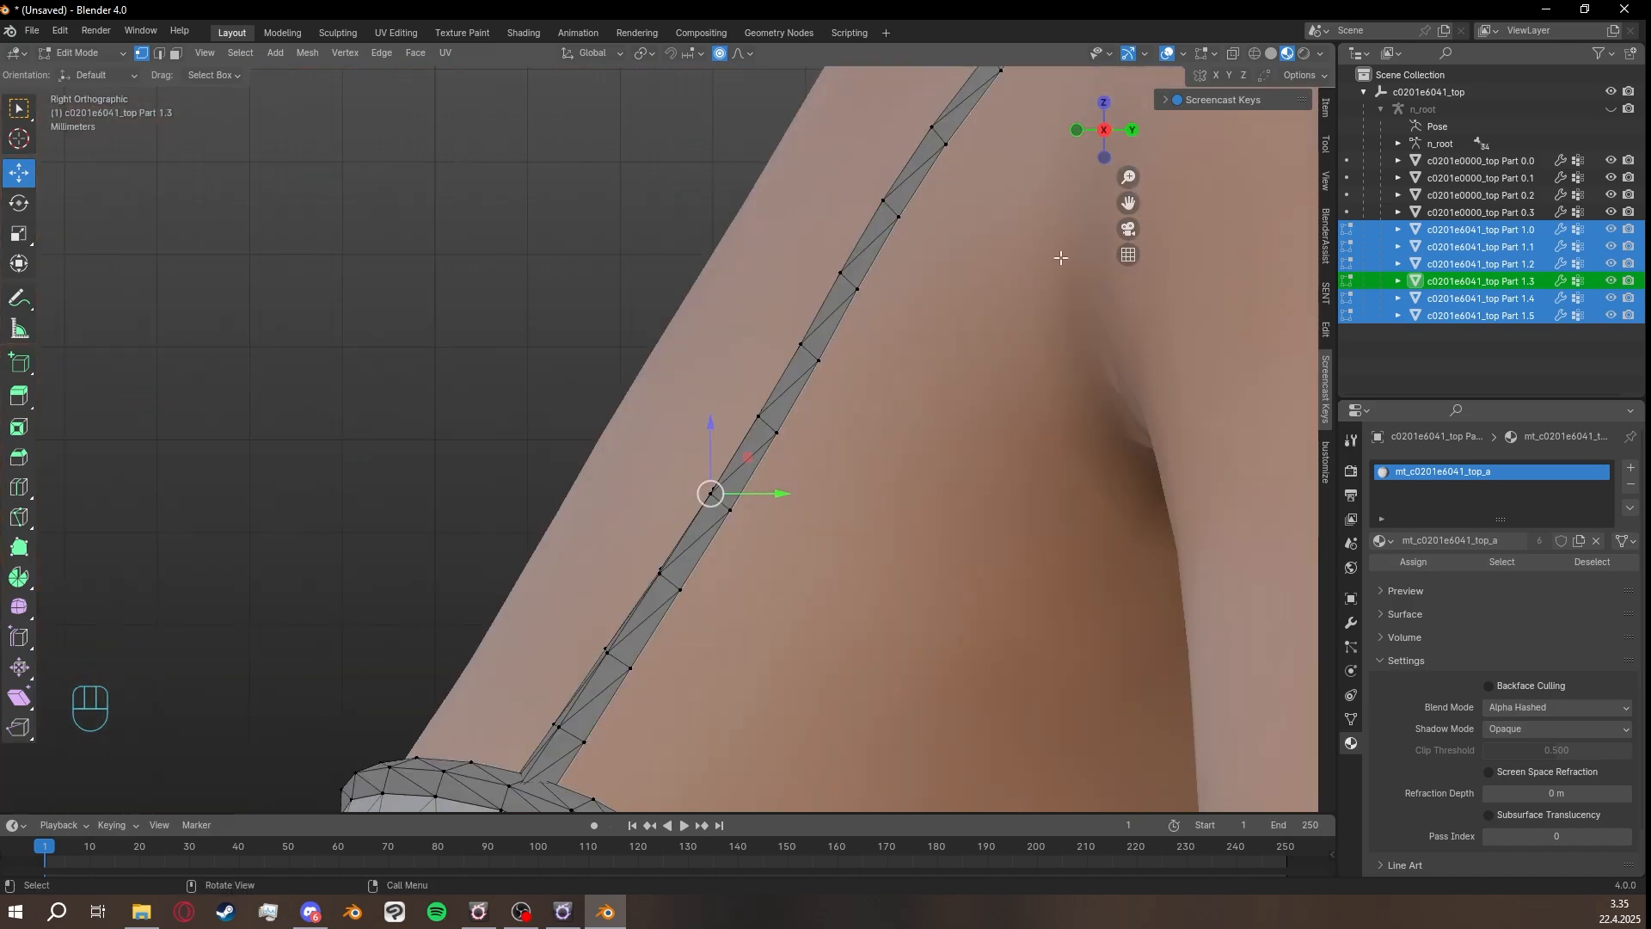
left_click(1232, 54)
scroll(696, 406, "up", 5)
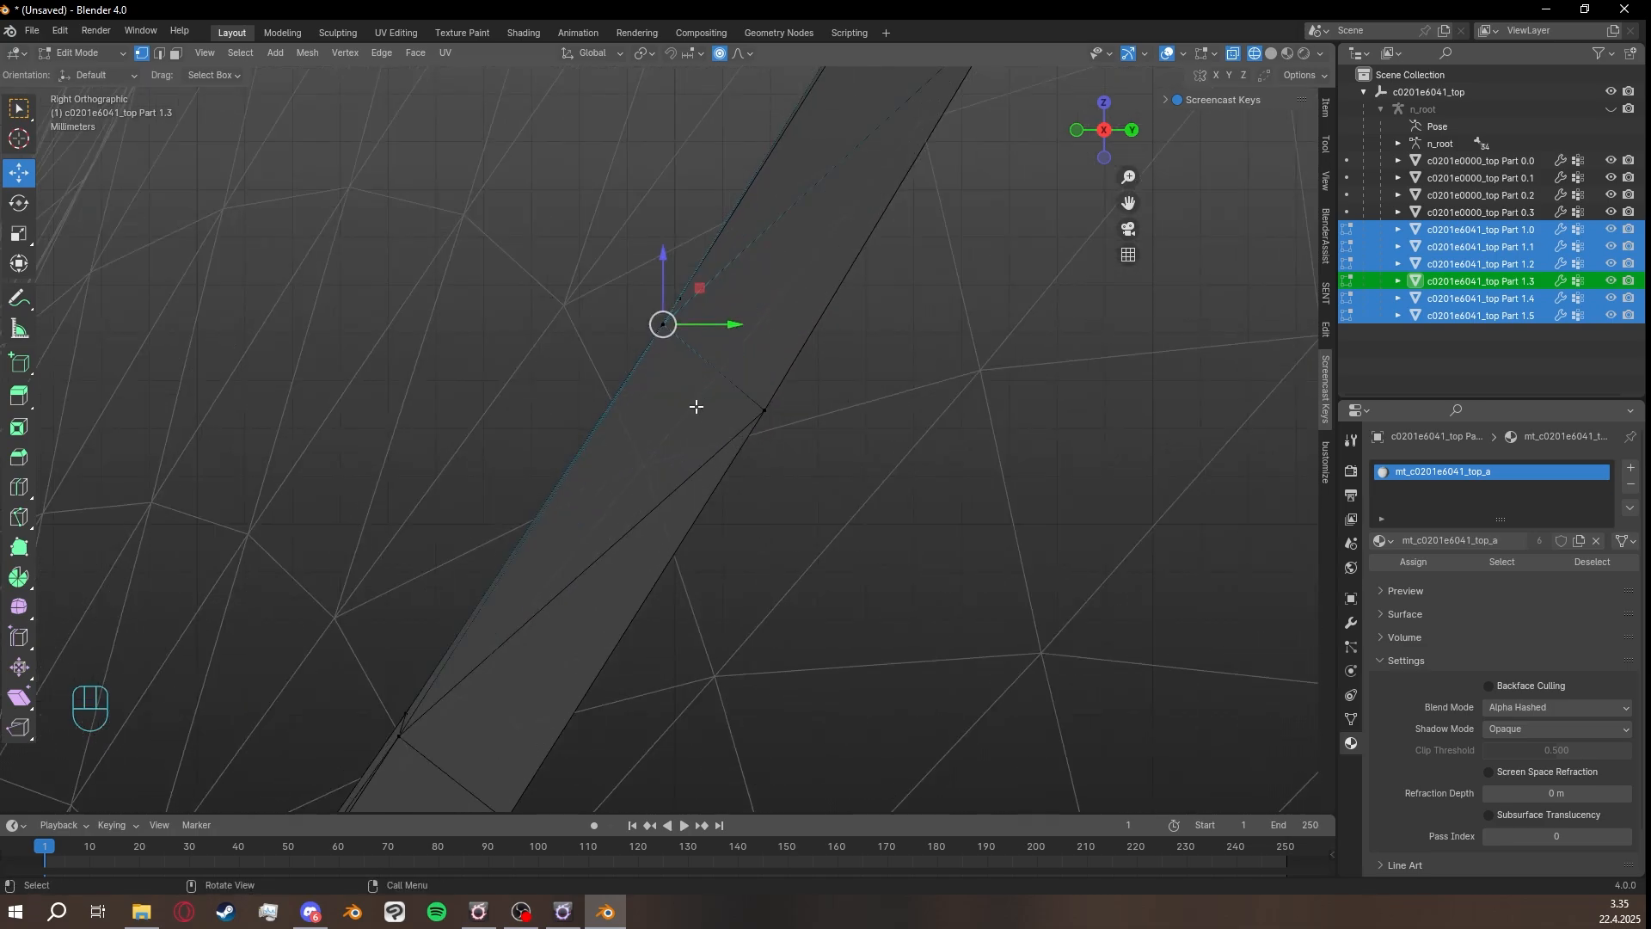
scroll(696, 406, "up", 2)
left_click_drag(568, 163, 691, 320)
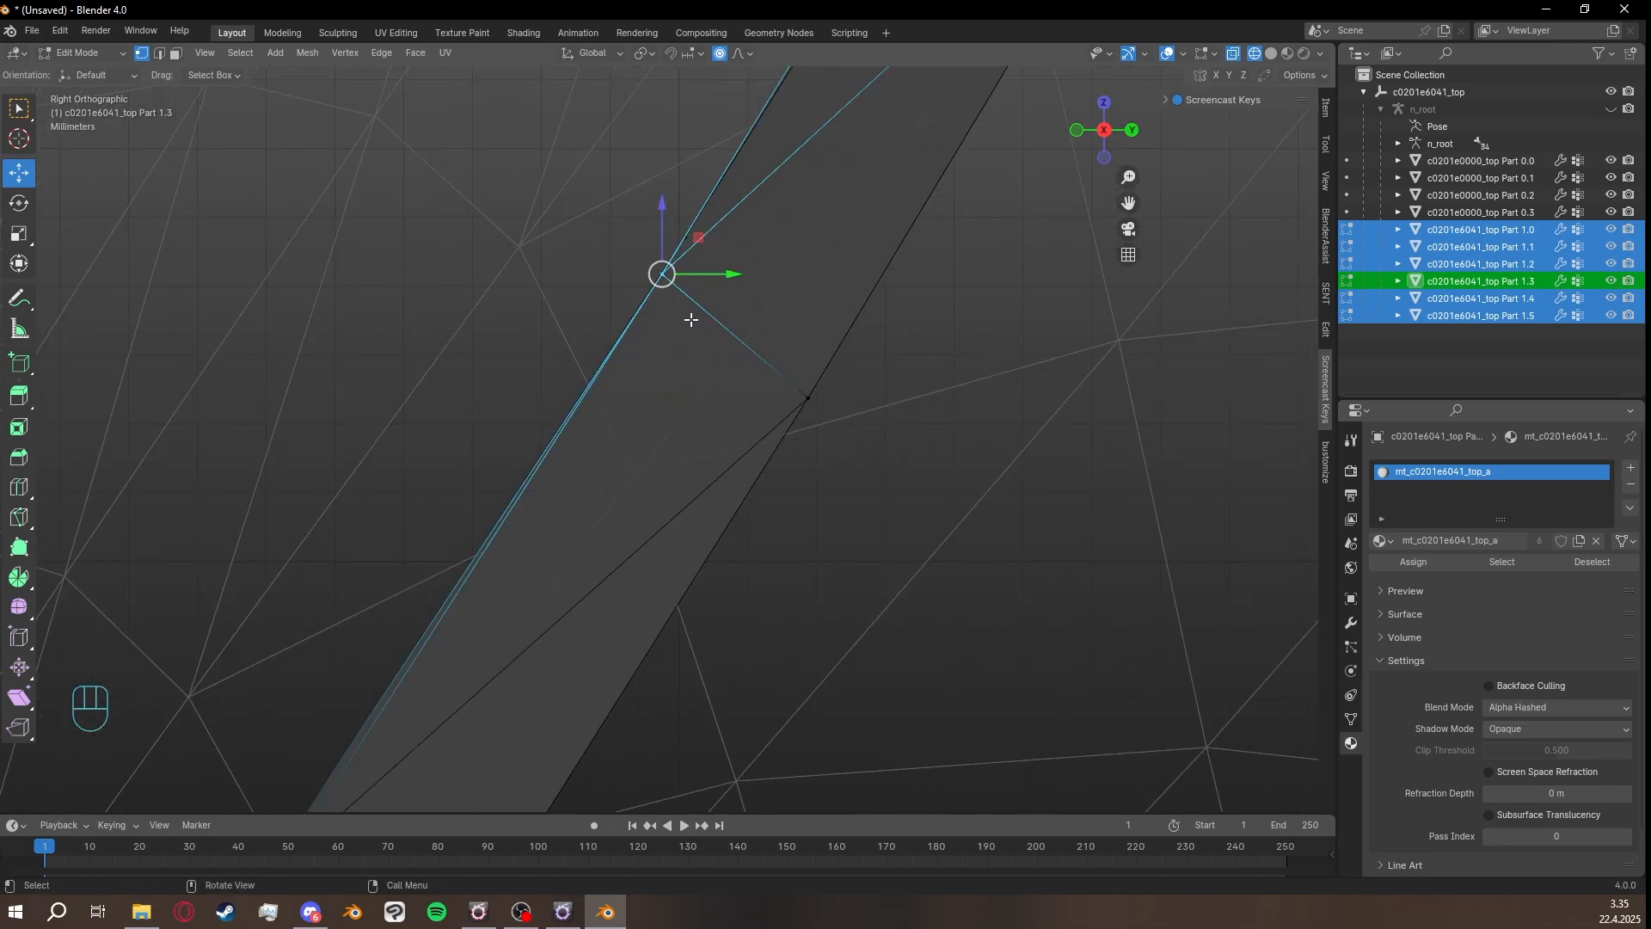
scroll(691, 320, "down", 8)
Move the selected strap vertices along Y by -0.000834 m, with smooth proportional editing at a size of 0.080.
mouse_move(696, 327)
middle_mouse_down()
mouse_move(785, 401)
mouse_move(921, 353)
mouse_move(859, 308)
middle_mouse_up()
scroll(921, 353, "down", 4)
left_click(1290, 54)
scroll(864, 311, "up", 5)
middle_click_drag(911, 318, 1048, 330)
left_click_drag(676, 346, 730, 339, "shift")
scroll(731, 339, "up", 1)
middle_click_drag(852, 366, 582, 409)
scroll(658, 442, "down", 6)
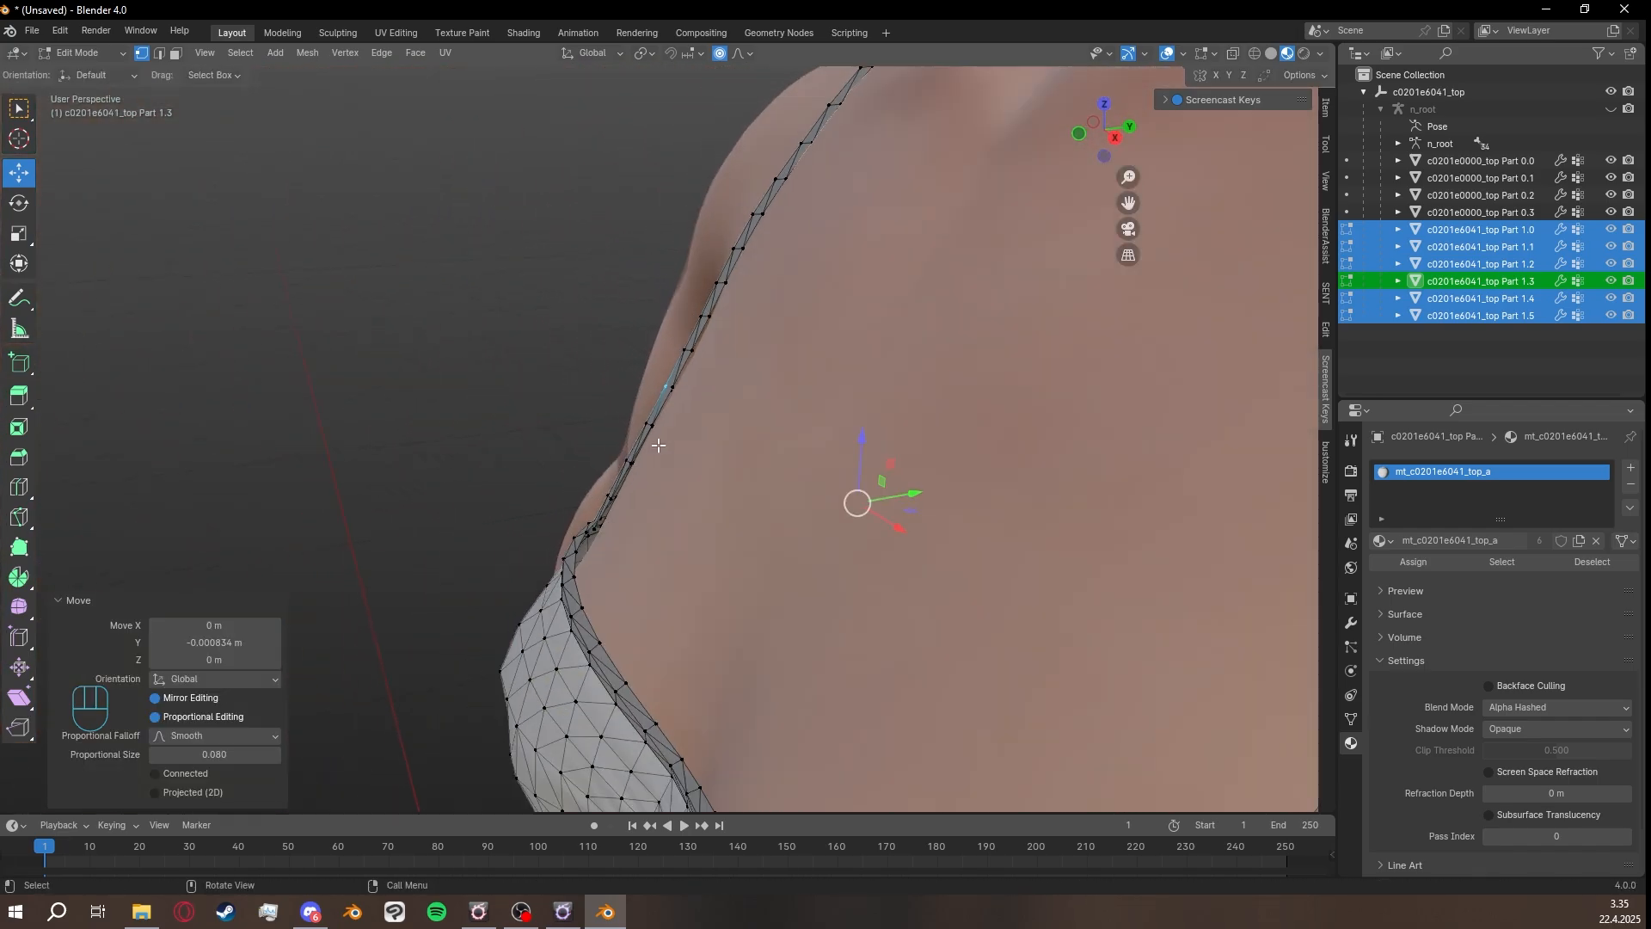
Select two neighbouring vertices on the trim along the cup's upper edge, toward its outer side.
middle_click_drag(689, 585, 730, 358, "shift")
scroll(730, 326, "up", 2)
middle_click_drag(729, 292, 580, 449, "shift")
scroll(722, 421, "up", 4)
left_click(760, 483)
left_click(789, 437, "shift")
scroll(787, 438, "down", 2)
middle_click_drag(261, 462, 802, 373, "shift")
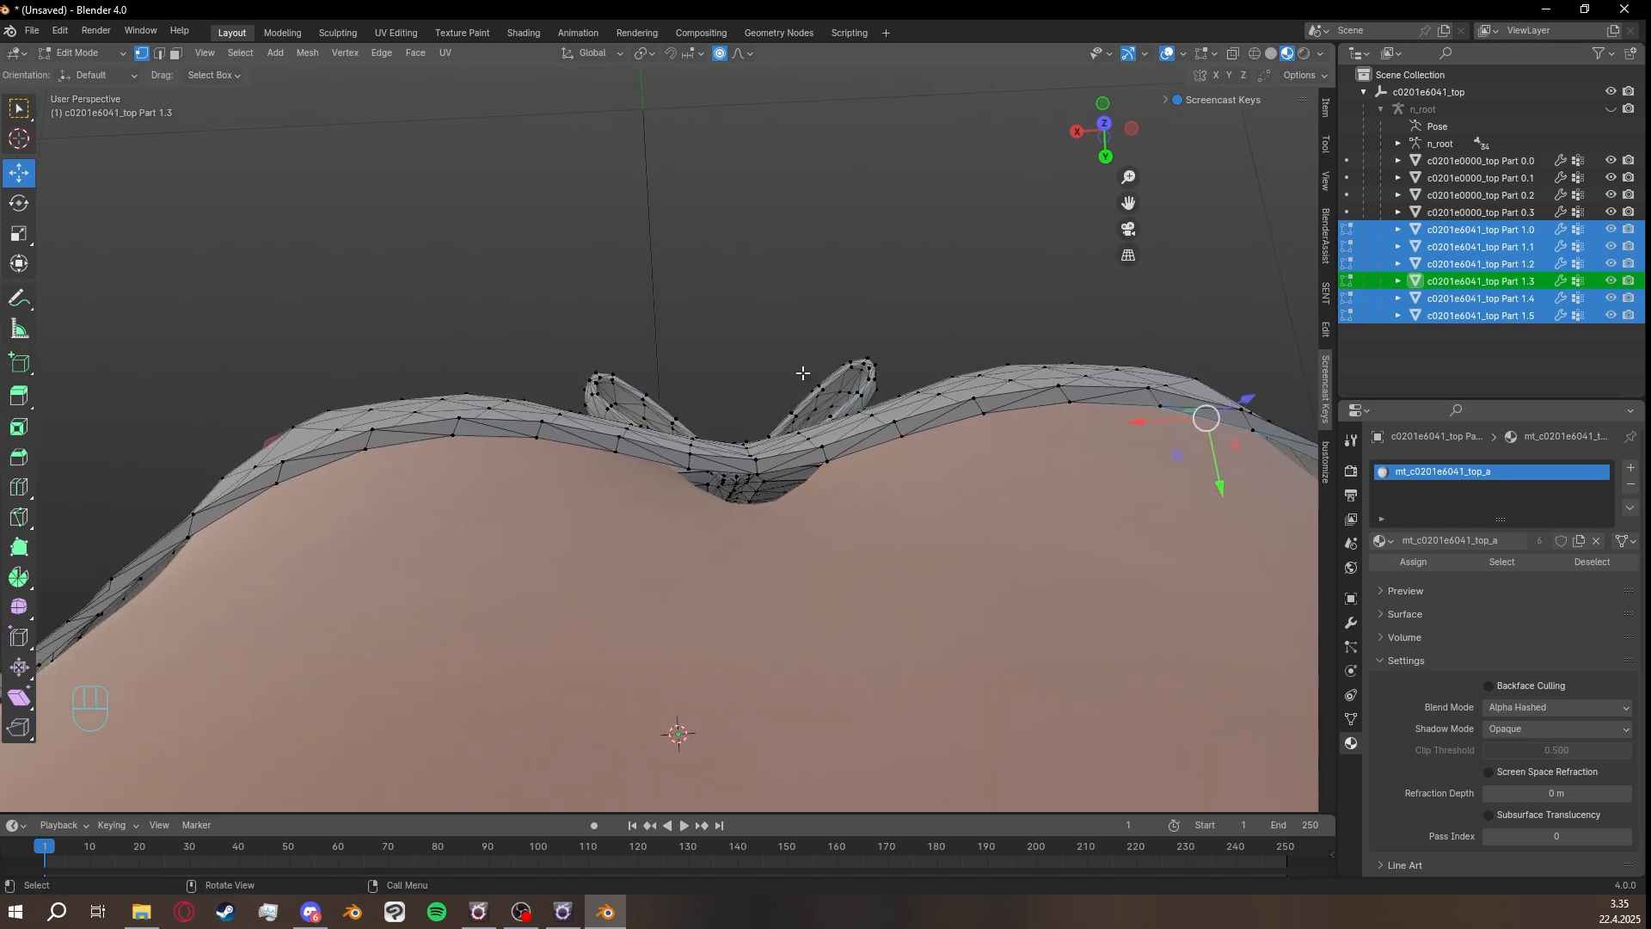
Add the overlapping trim vertices in a left orthographic wireframe view and move them along Y in material preview.
left_click(1132, 129)
left_click(1254, 53)
scroll(782, 404, "up", 5)
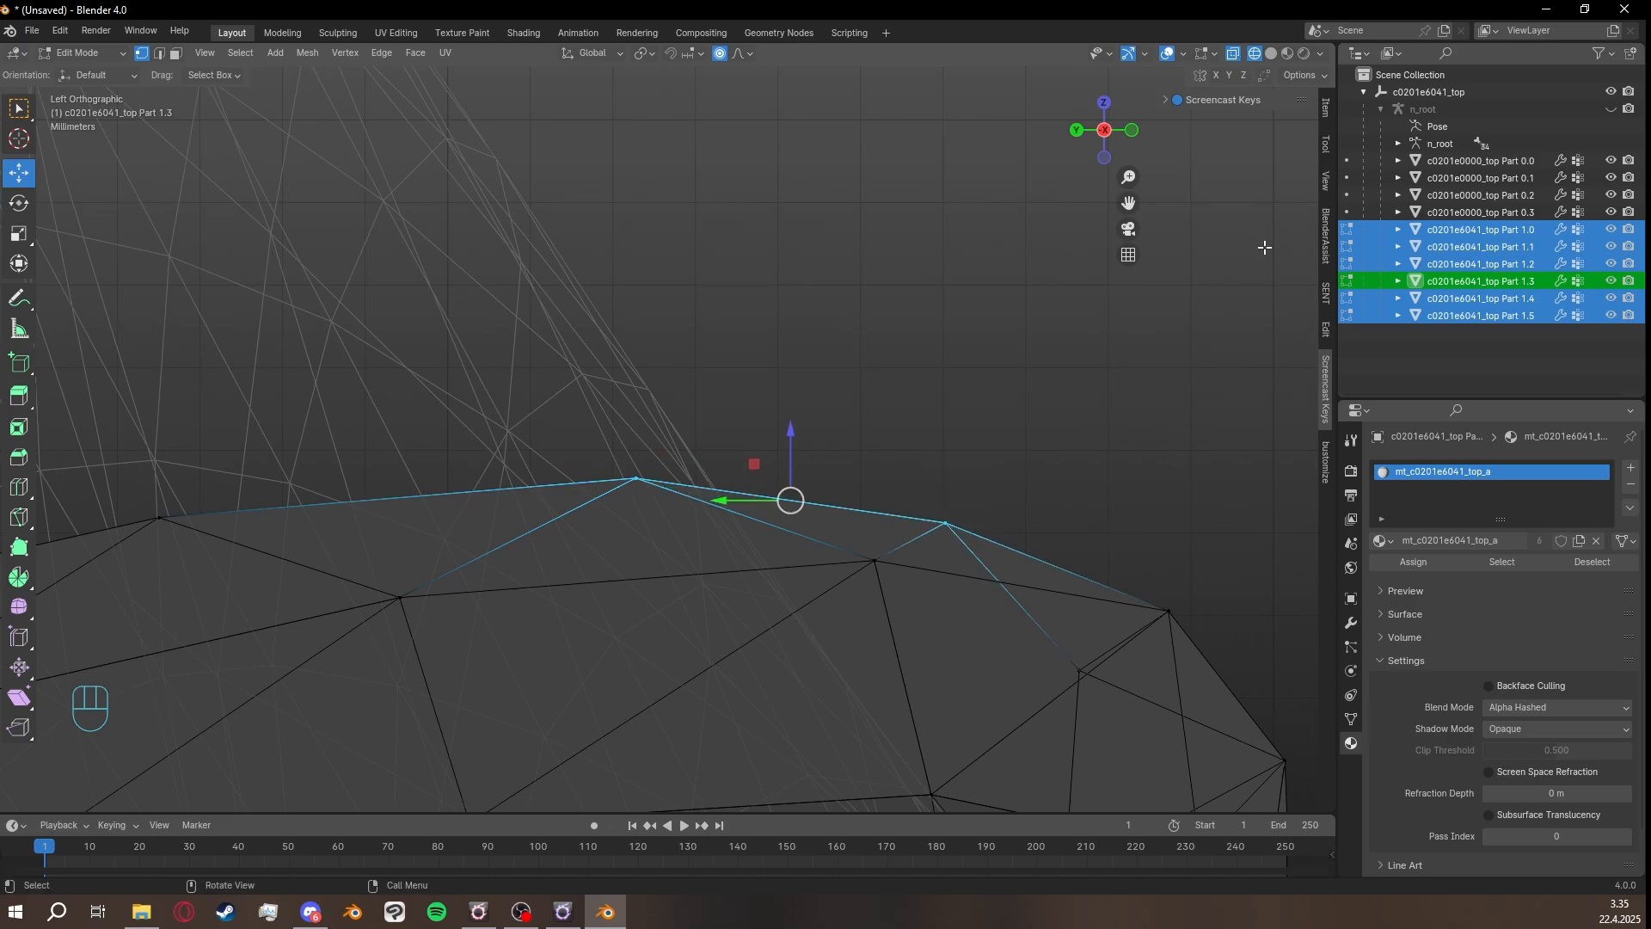
middle_click_drag(887, 452, 746, 503)
scroll(906, 417, "down", 5)
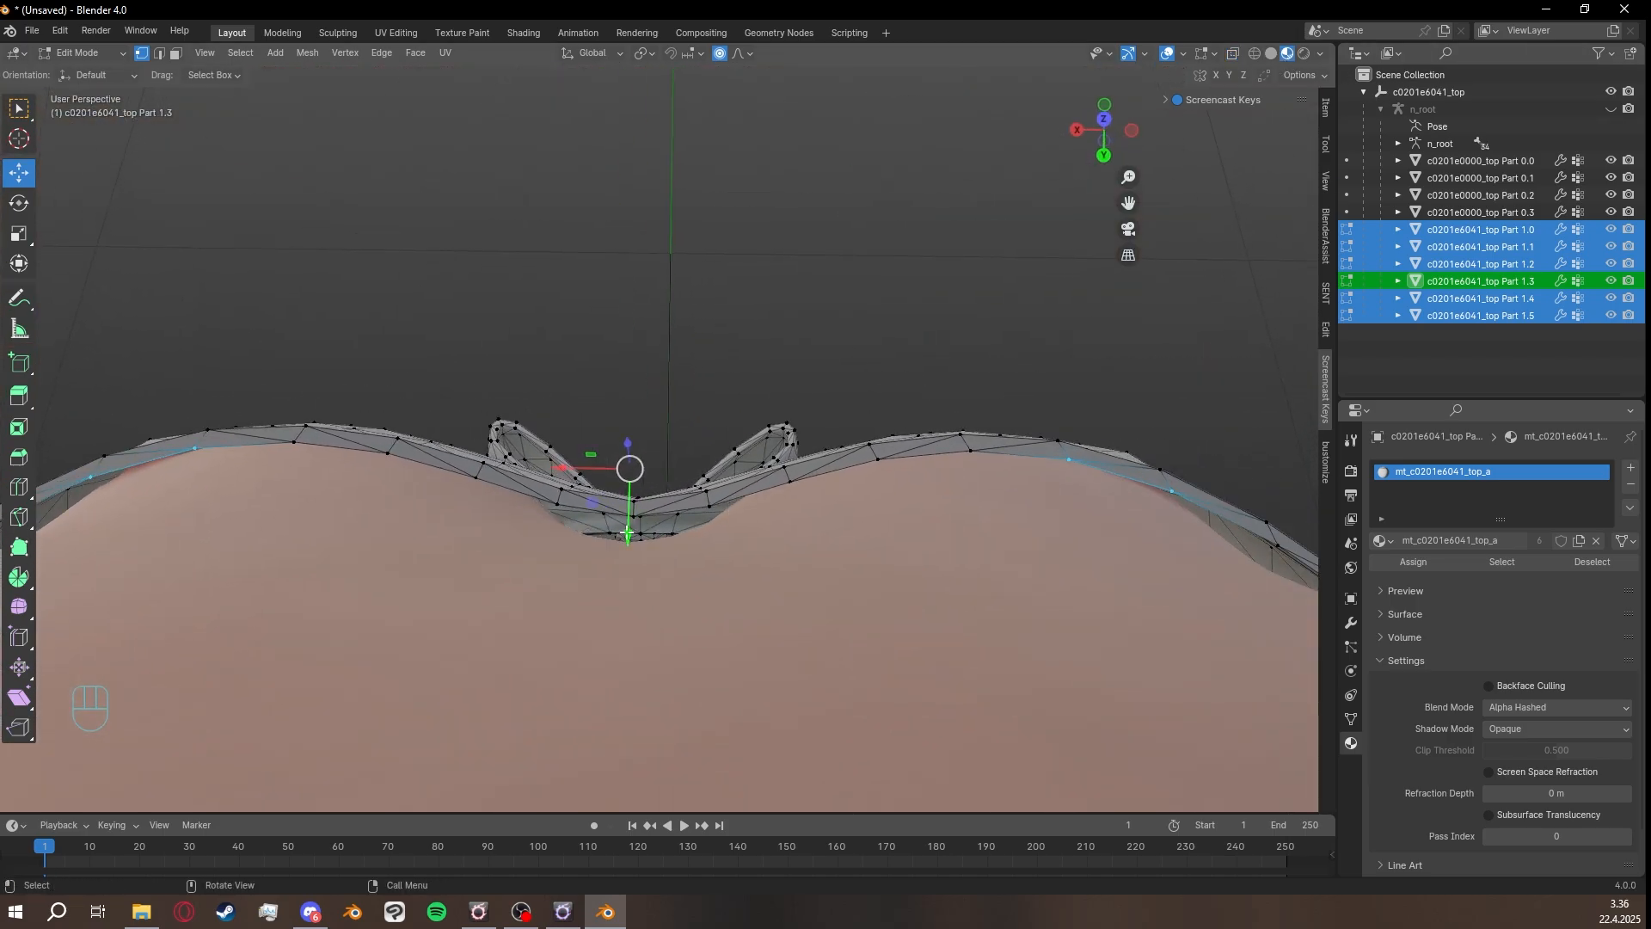
left_click_drag(628, 537, 630, 636, "shift")
Select the vertex on the upper front of the shoulder strap where it sinks into the skin.
scroll(627, 639, "up", 3)
scroll(627, 640, "up", 10)
scroll(628, 654, "down", 2)
middle_click_drag(977, 523, 773, 516)
scroll(774, 516, "up", 3)
middle_click_drag(774, 516, 731, 486)
left_click(804, 387)
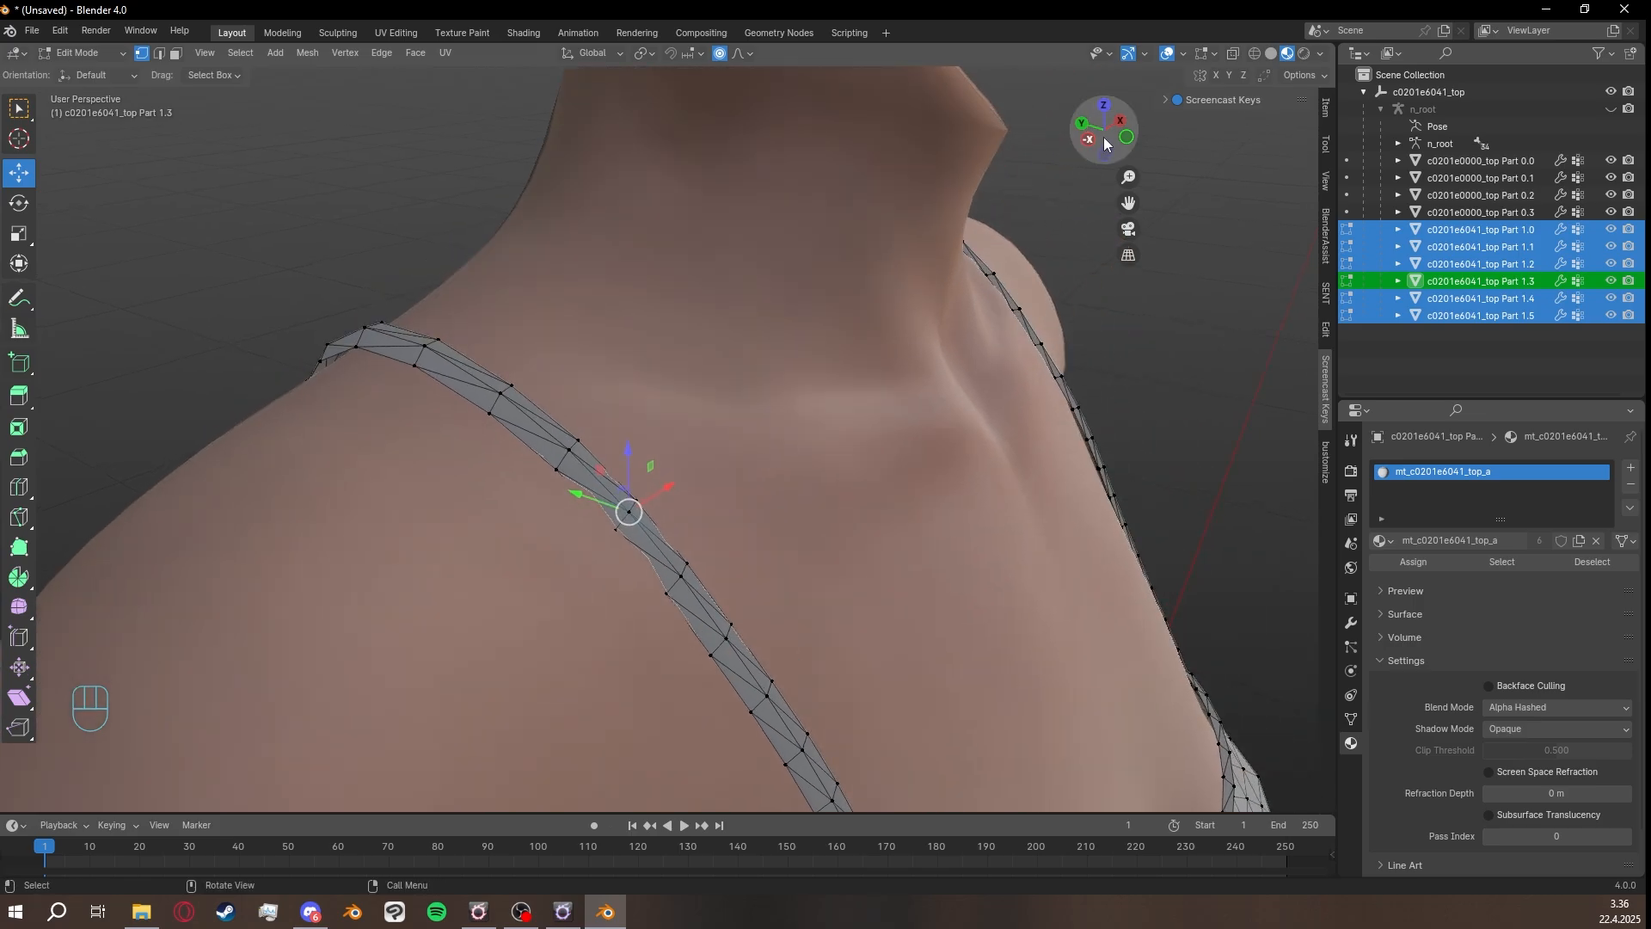
Include the overlapping strap vertices from a left orthographic wireframe view and move them up 0.00197 m along Z with proportional size 0.049.
left_click(1088, 140)
left_click(1233, 53)
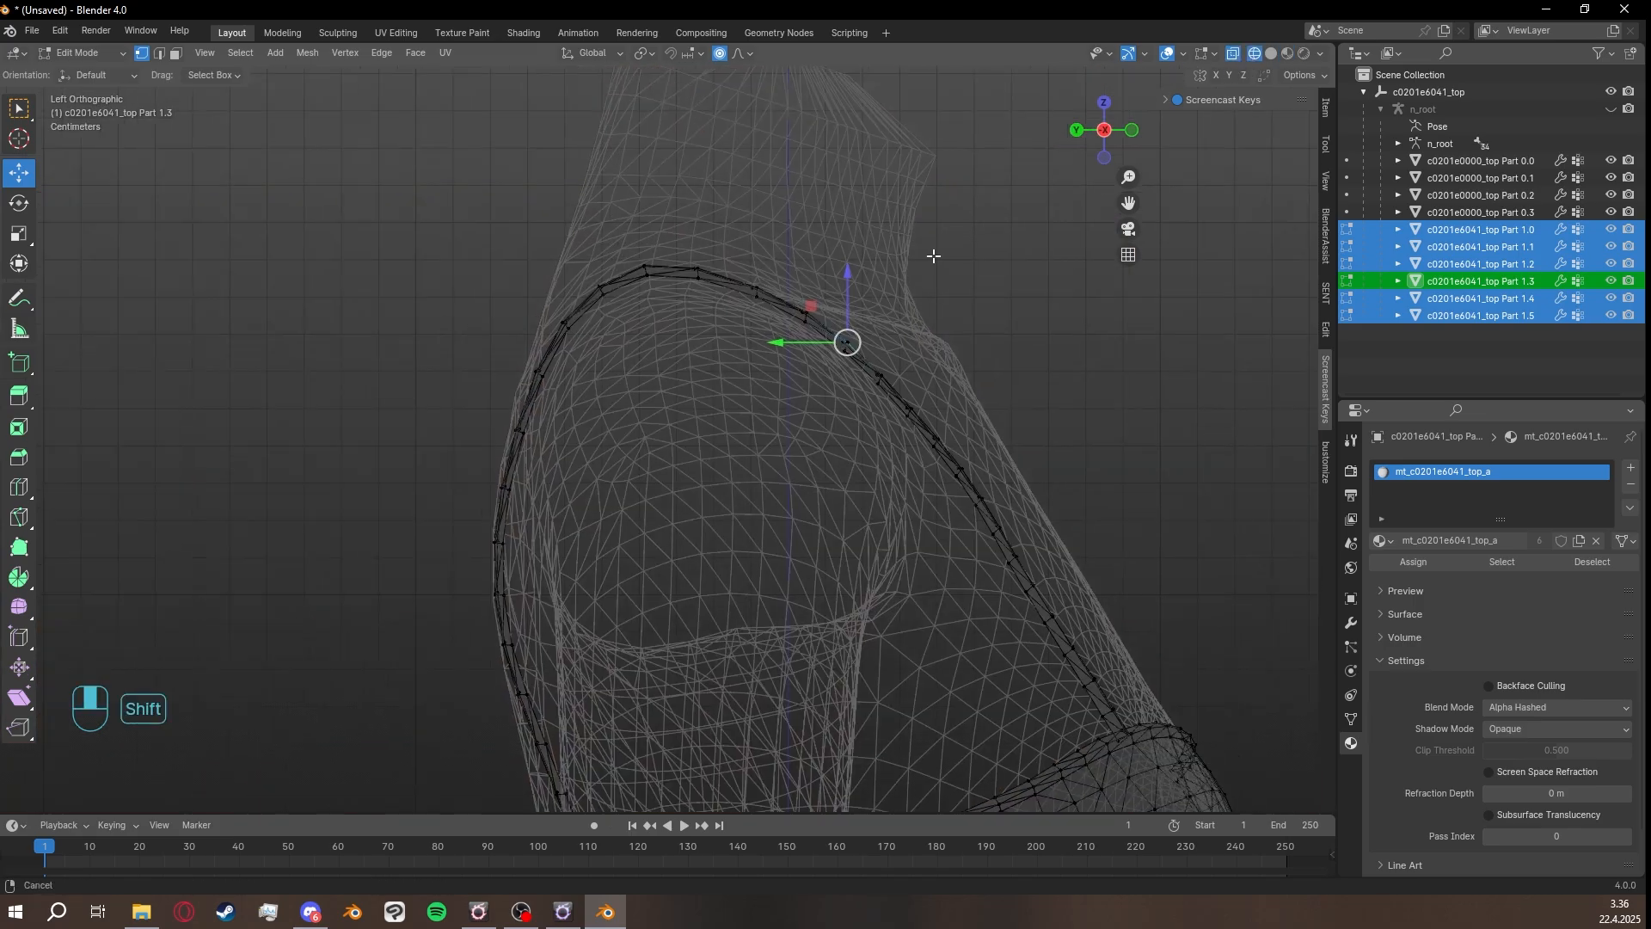
scroll(932, 254, "up", 8)
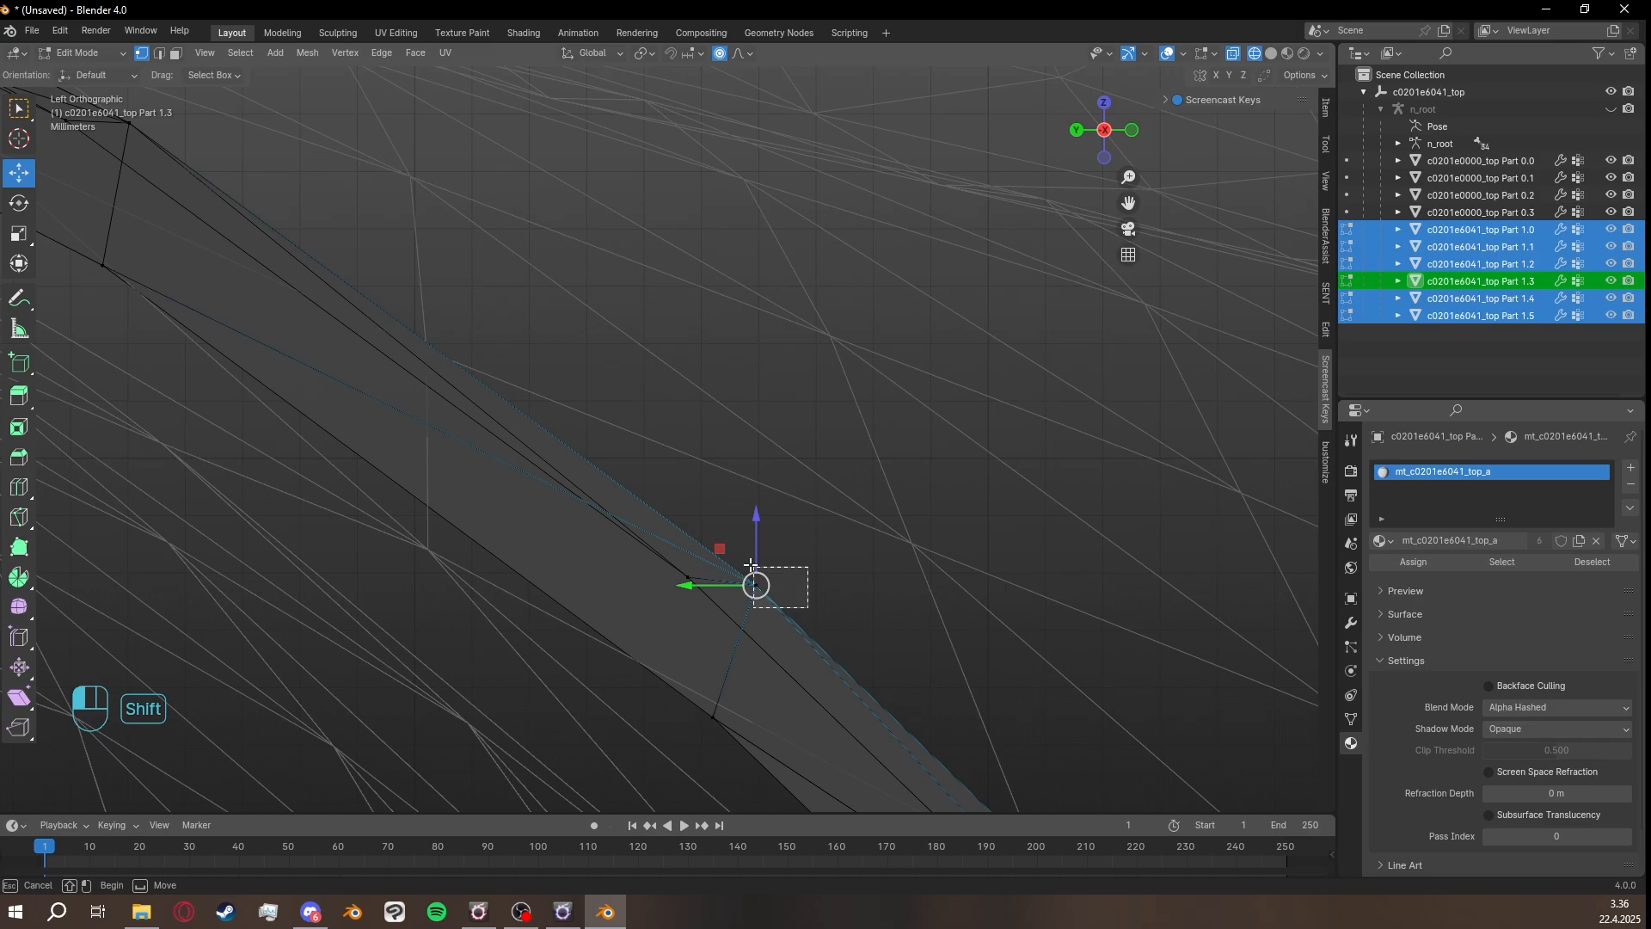
scroll(829, 518, "down", 8)
left_click(1287, 54)
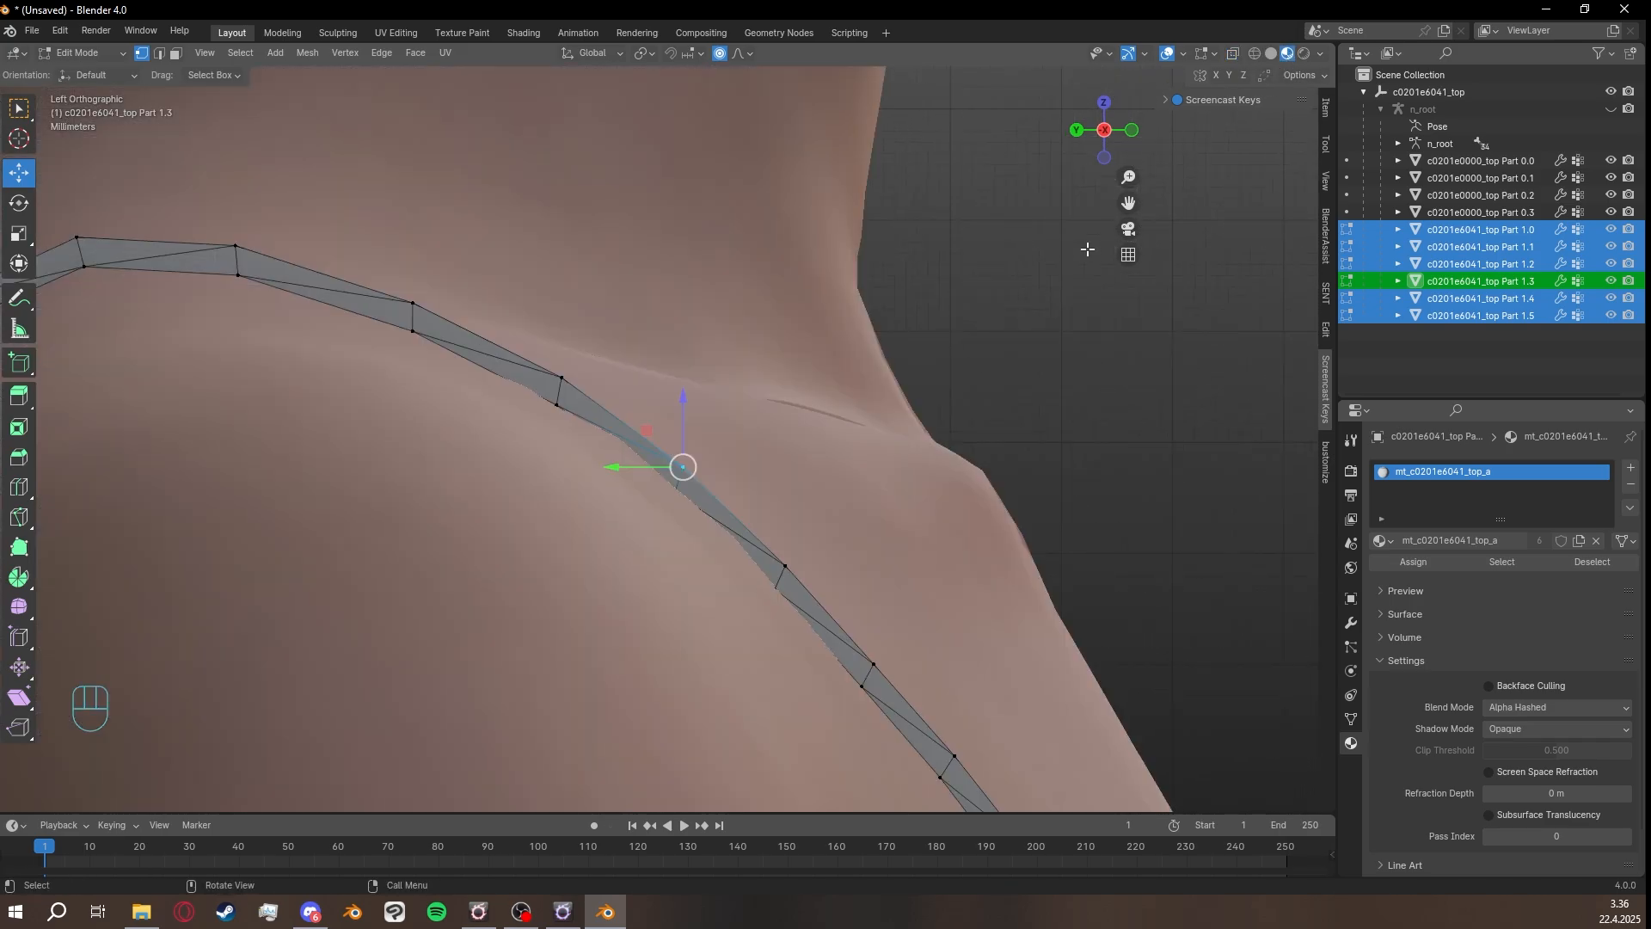
mouse_move(679, 464)
middle_mouse_down()
mouse_move(762, 450)
mouse_move(711, 475)
mouse_move(817, 322)
middle_mouse_up()
left_click_drag(805, 338, 795, 268)
scroll(812, 305, "down", 3)
scroll(814, 293, "down", 2)
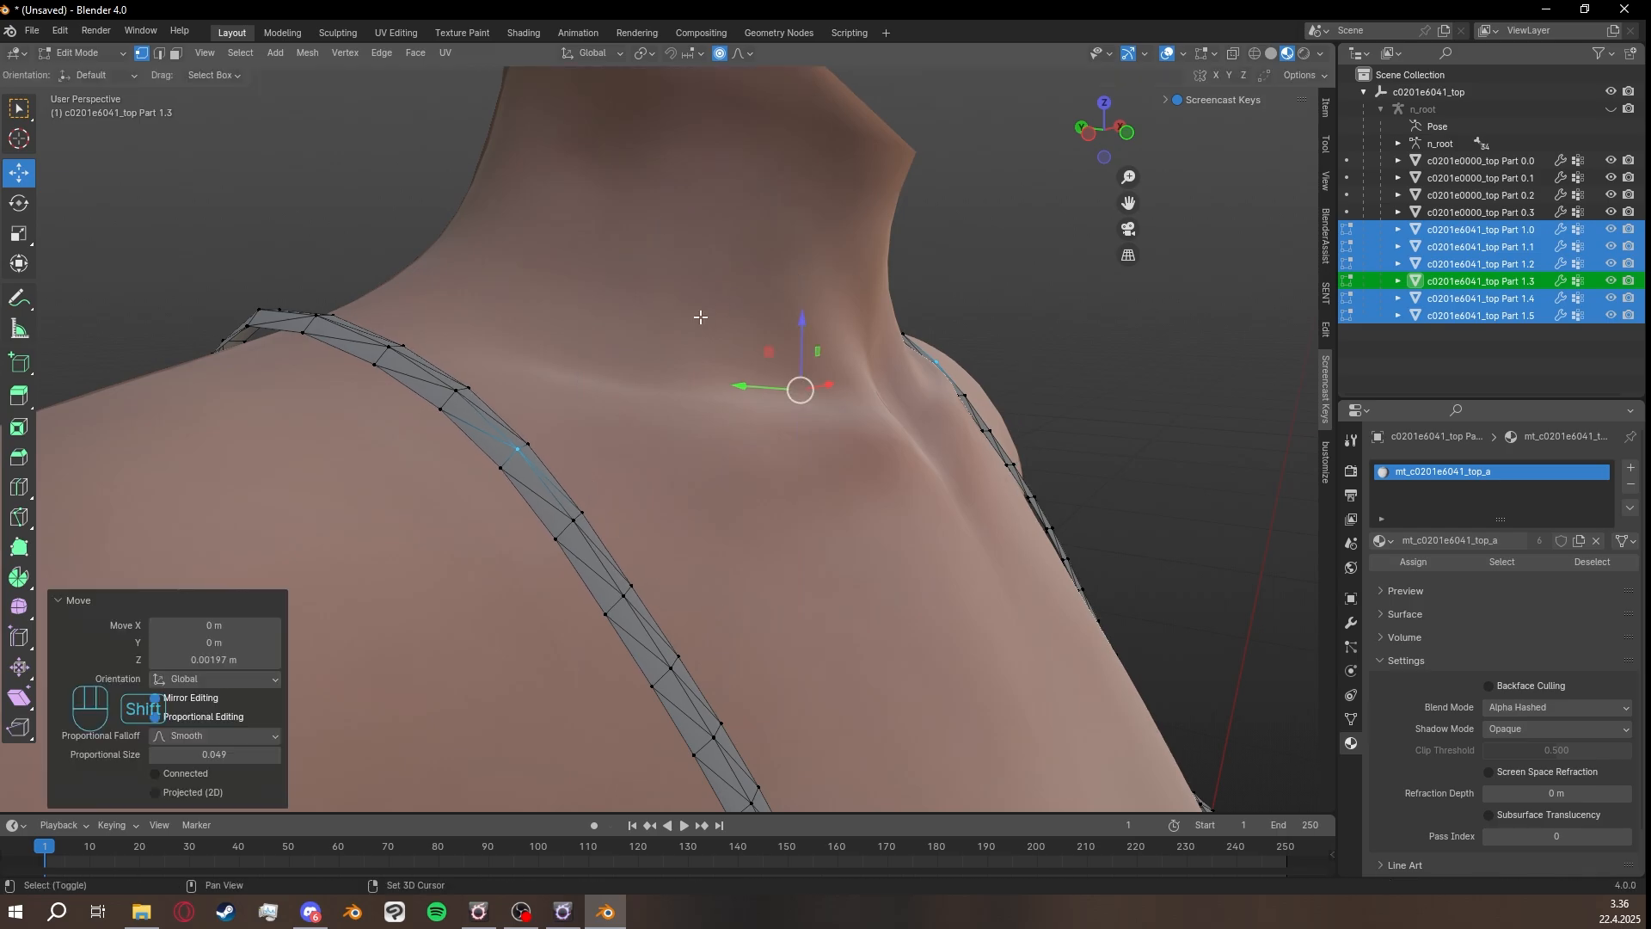
In a left orthographic wireframe view, select the overlapping strap vertices at the top of the shoulder.
middle_click_drag(701, 316, 923, 320)
left_click(1105, 142)
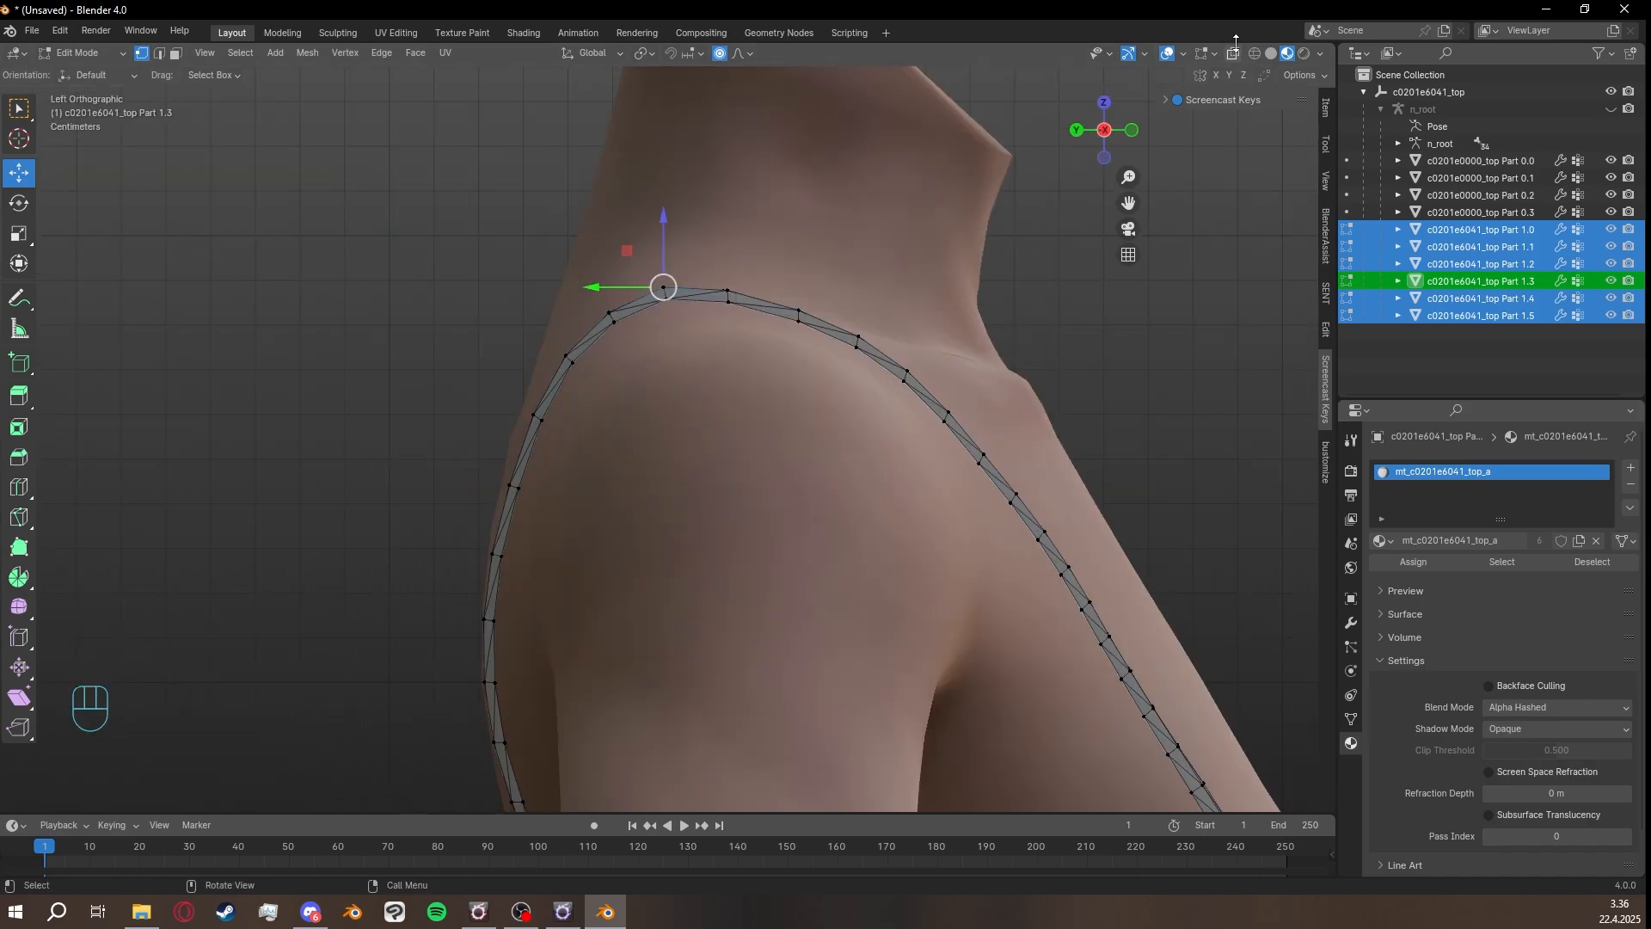
left_click(1255, 53)
middle_click_drag(922, 239, 877, 416, "shift")
scroll(877, 416, "up", 6)
middle_click_drag(700, 490, 855, 379, "shift")
scroll(742, 396, "up", 4)
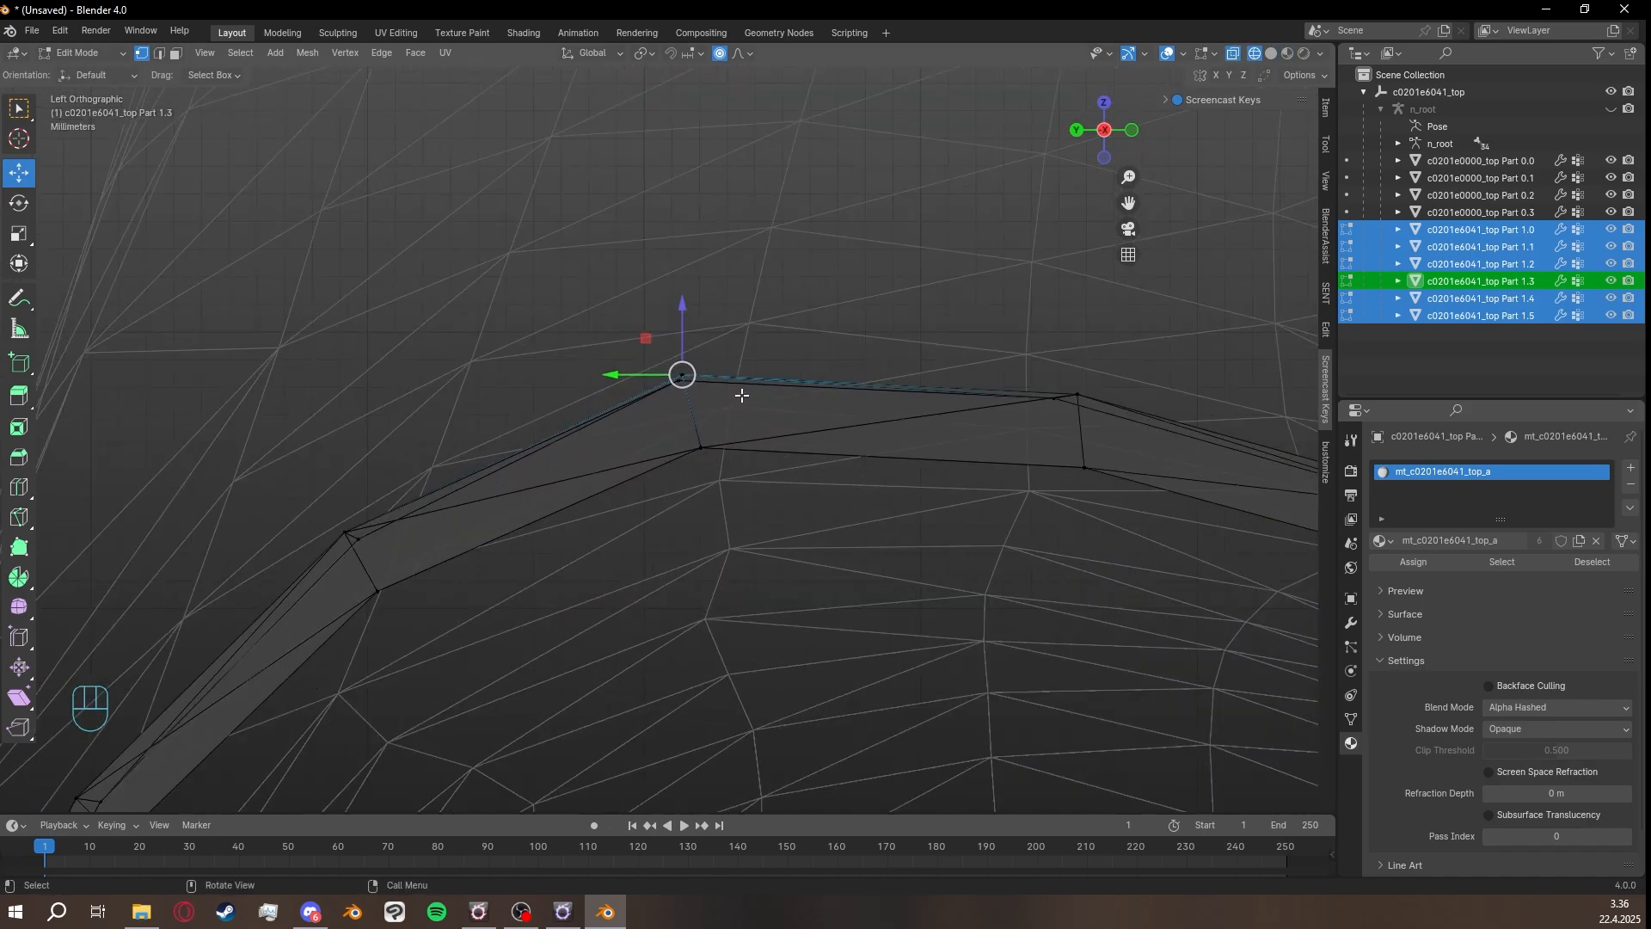
scroll(744, 343, "up", 4)
left_click_drag(647, 239, 802, 305, "shift")
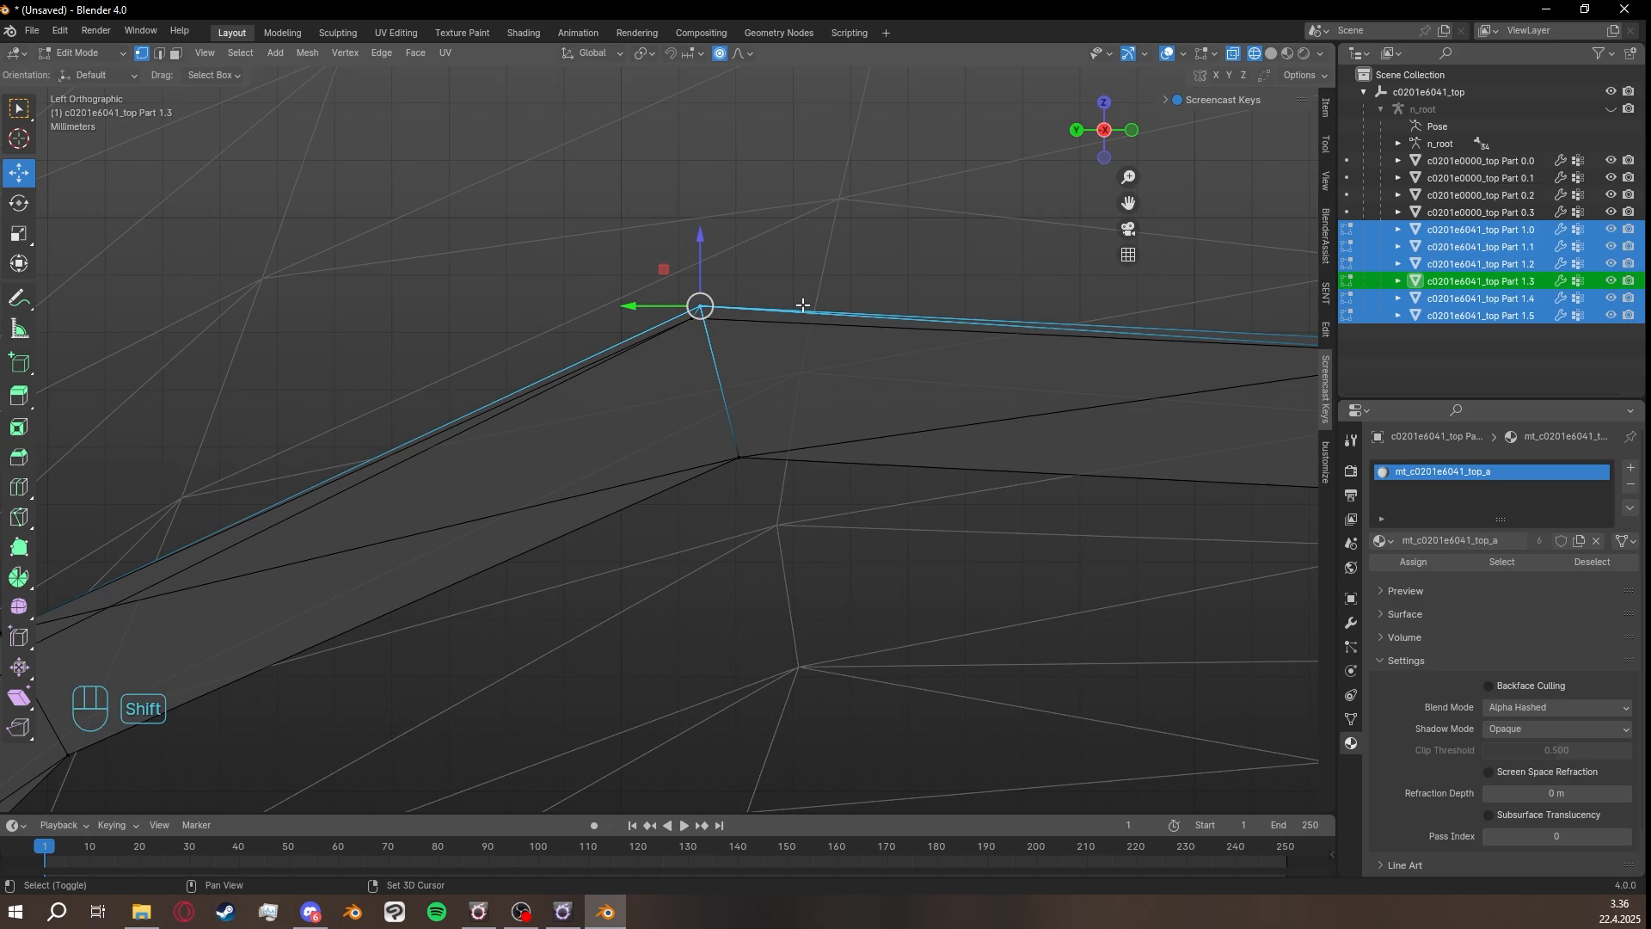
Move the selected shoulder-top strap vertices along Z in material preview and return to Object Mode.
scroll(802, 305, "down", 10)
left_click(1285, 57)
mouse_move(833, 339)
middle_mouse_down()
mouse_move(836, 357)
mouse_move(862, 324)
mouse_move(836, 363)
mouse_move(921, 269)
mouse_move(1135, 453)
mouse_move(863, 457)
middle_mouse_up()
key("g")
key("z")
left_click(647, 327)
scroll(835, 363, "down", 5)
key("Tab")
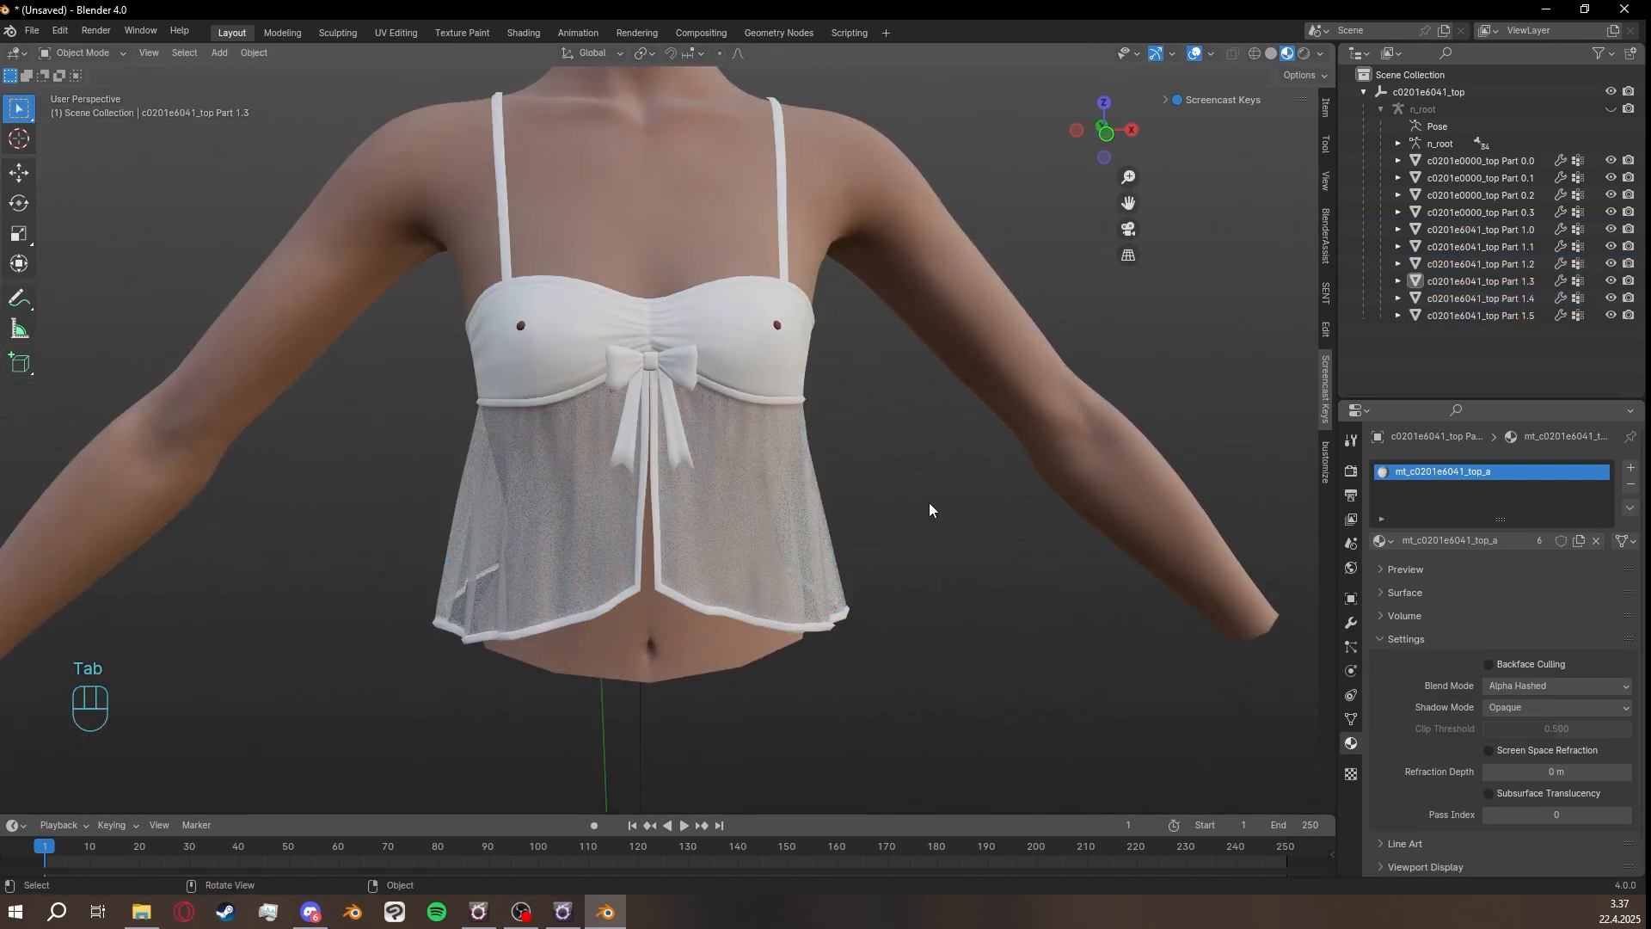
Examine the fitted top on the body from the front and sides for remaining skin clipping.
key("Tab")
key("Tab")
middle_click_drag(308, 503, 600, 577)
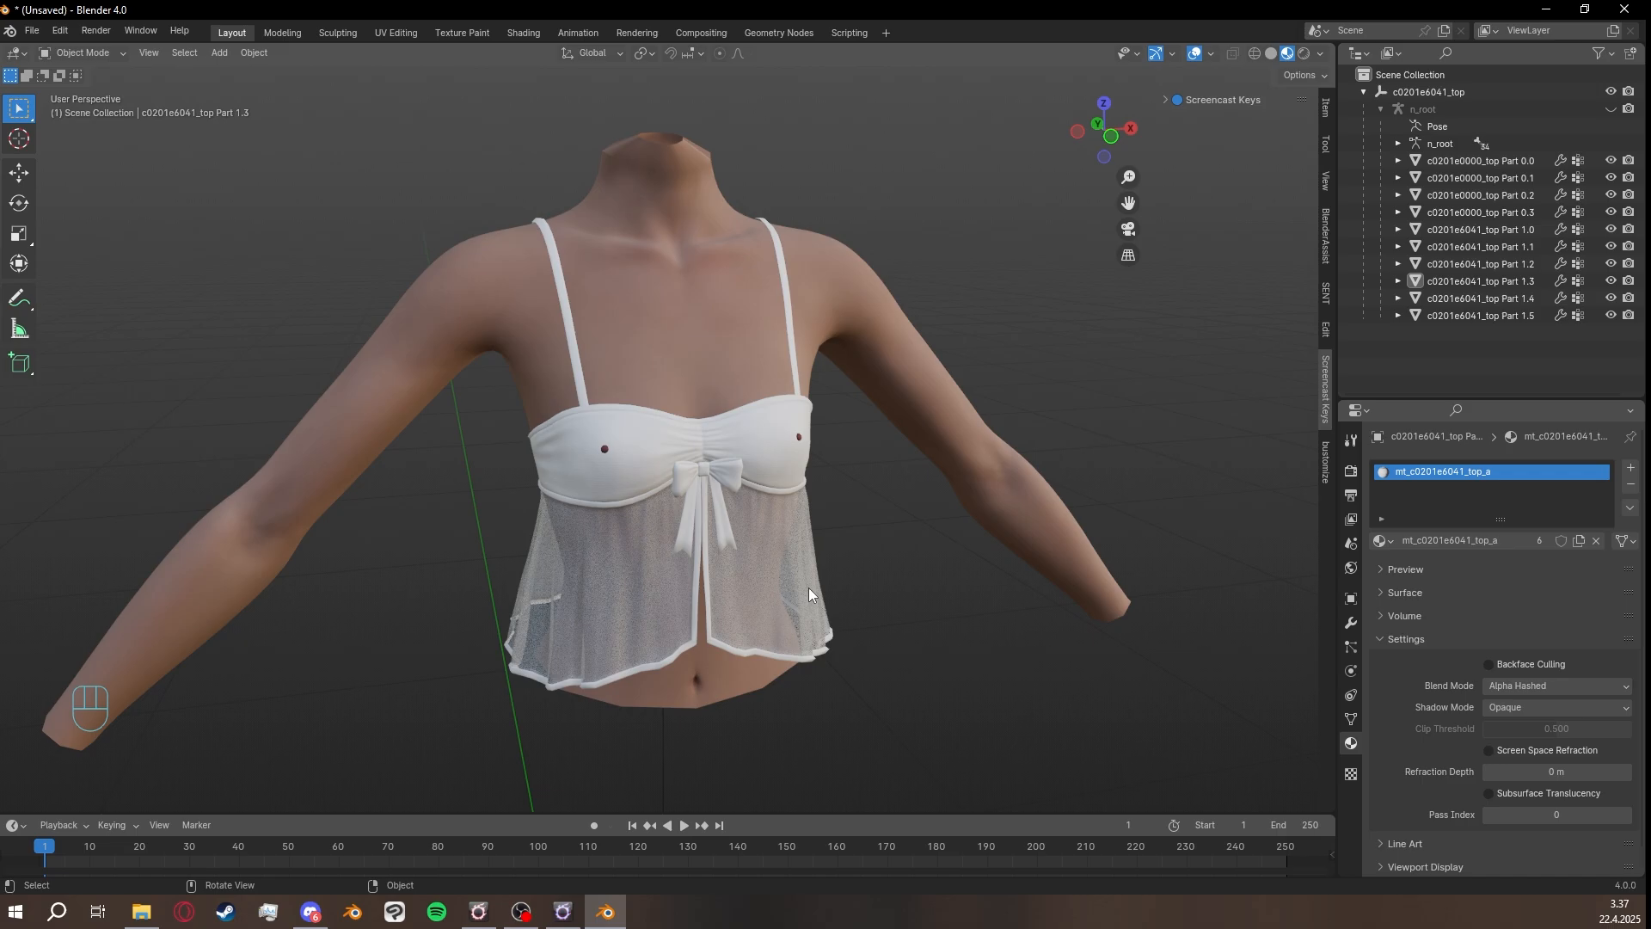
middle_click_drag(808, 586, 837, 481)
left_click(762, 478)
left_click(839, 483)
scroll(882, 529, "down", 11)
middle_click_drag(868, 547, 760, 554)
scroll(688, 571, "up", 3)
scroll(753, 552, "up", 1)
scroll(754, 552, "down", 1)
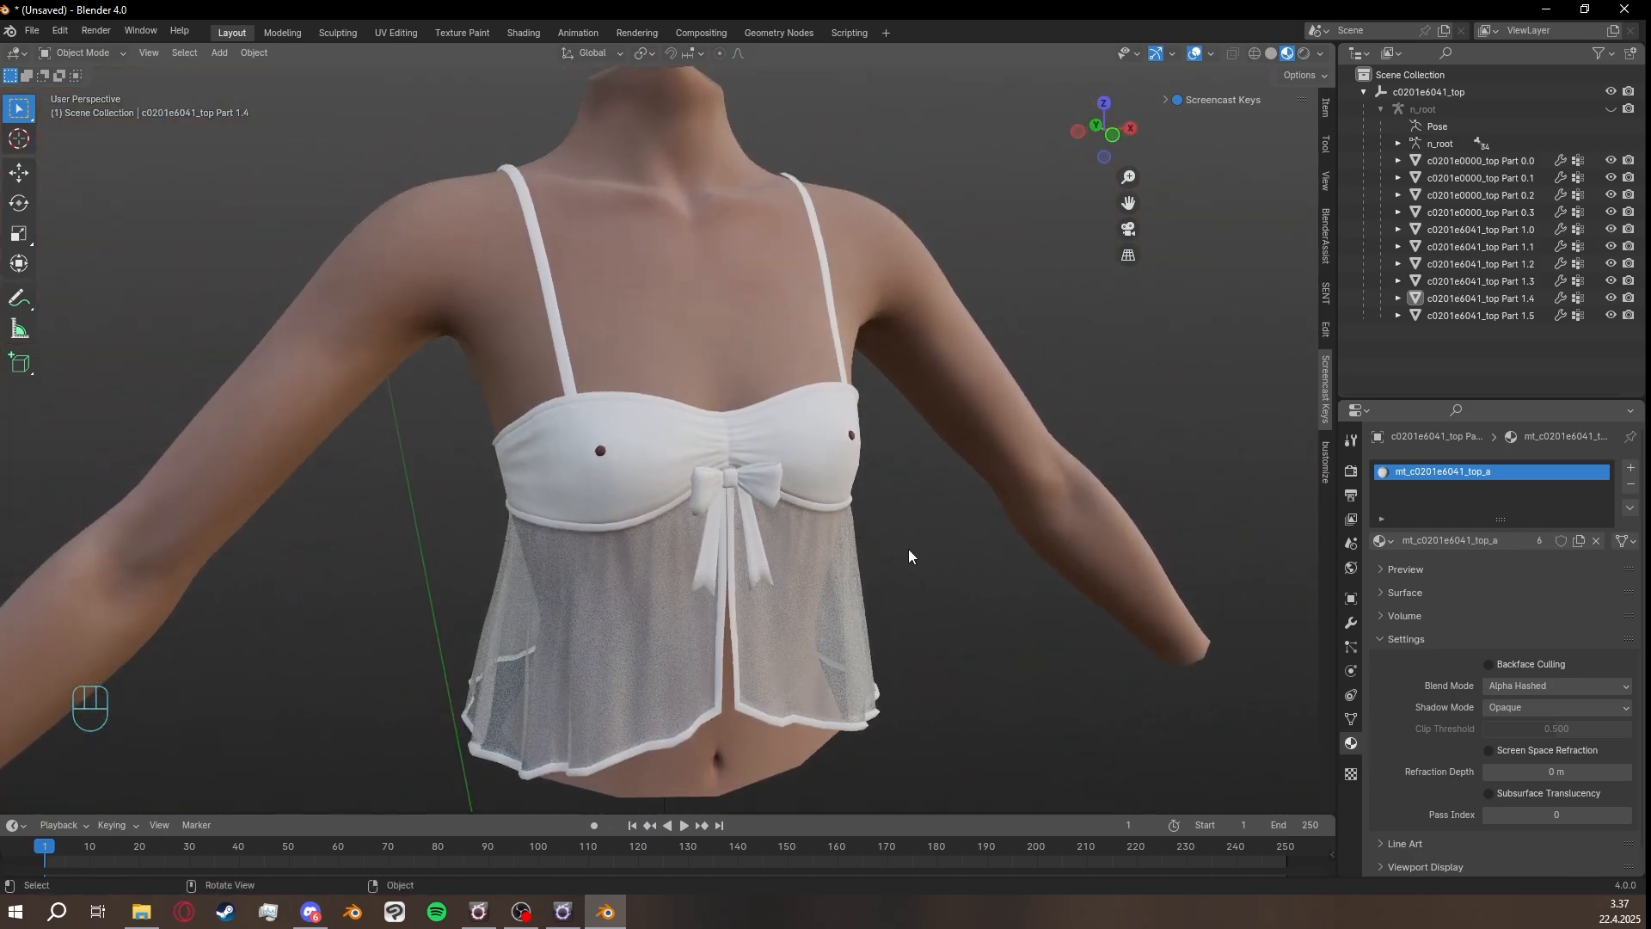
scroll(889, 545, "down", 2)
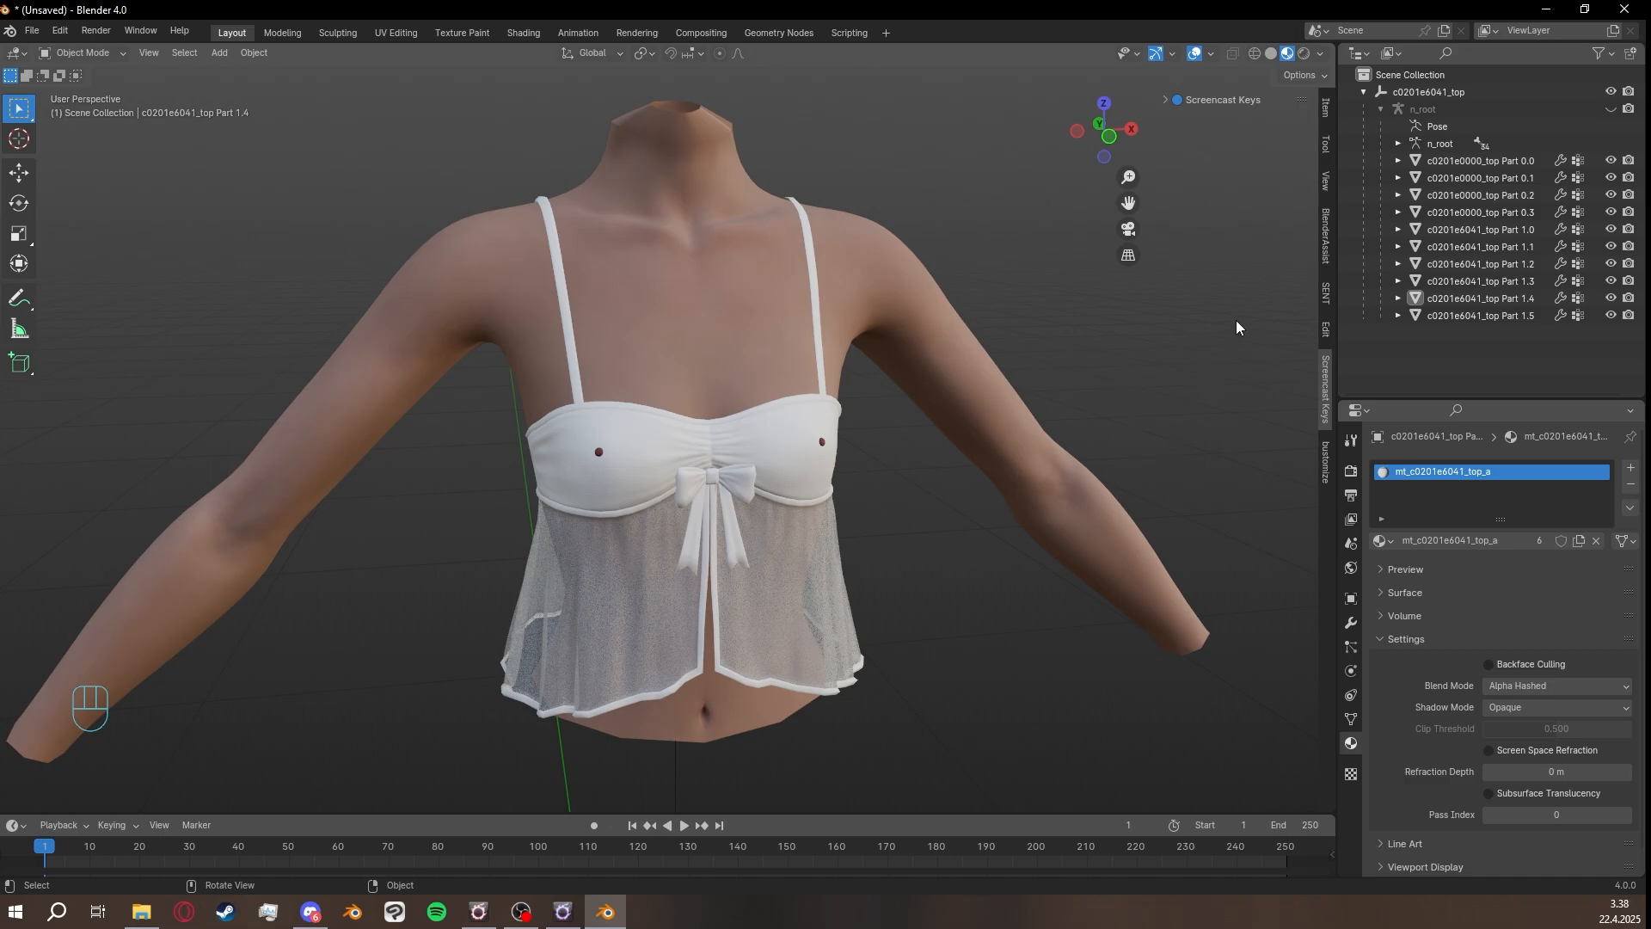
Open the Robust Weight Transfer controls and review the add-on's details in the preferences.
left_click(1324, 294)
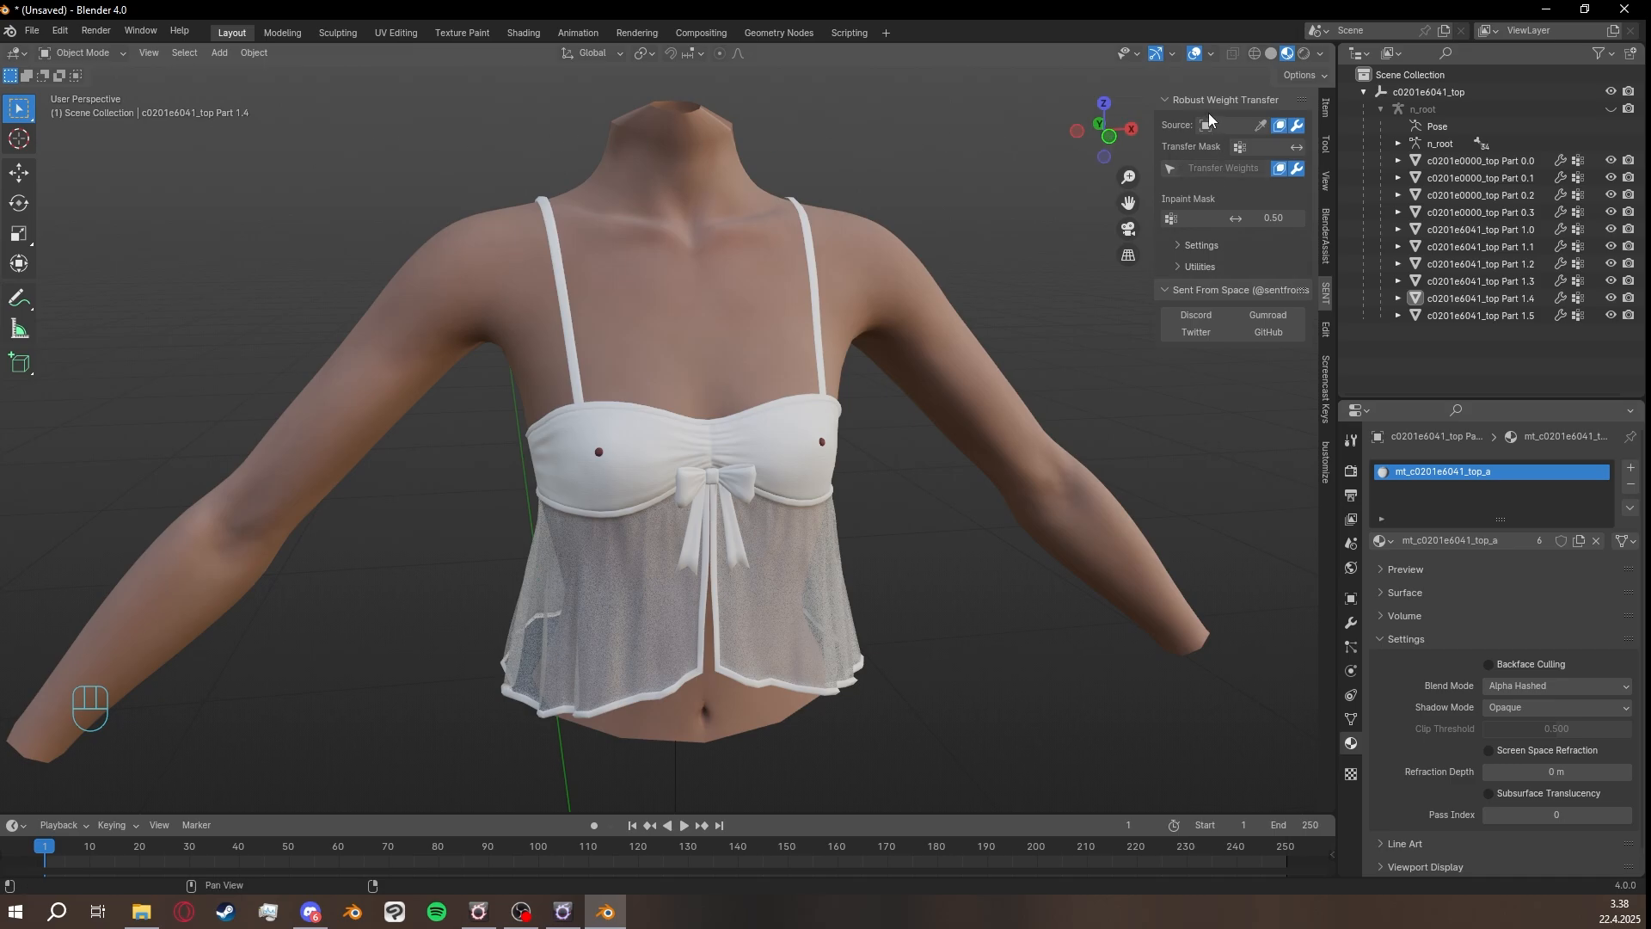
left_click(62, 31)
left_click(110, 251)
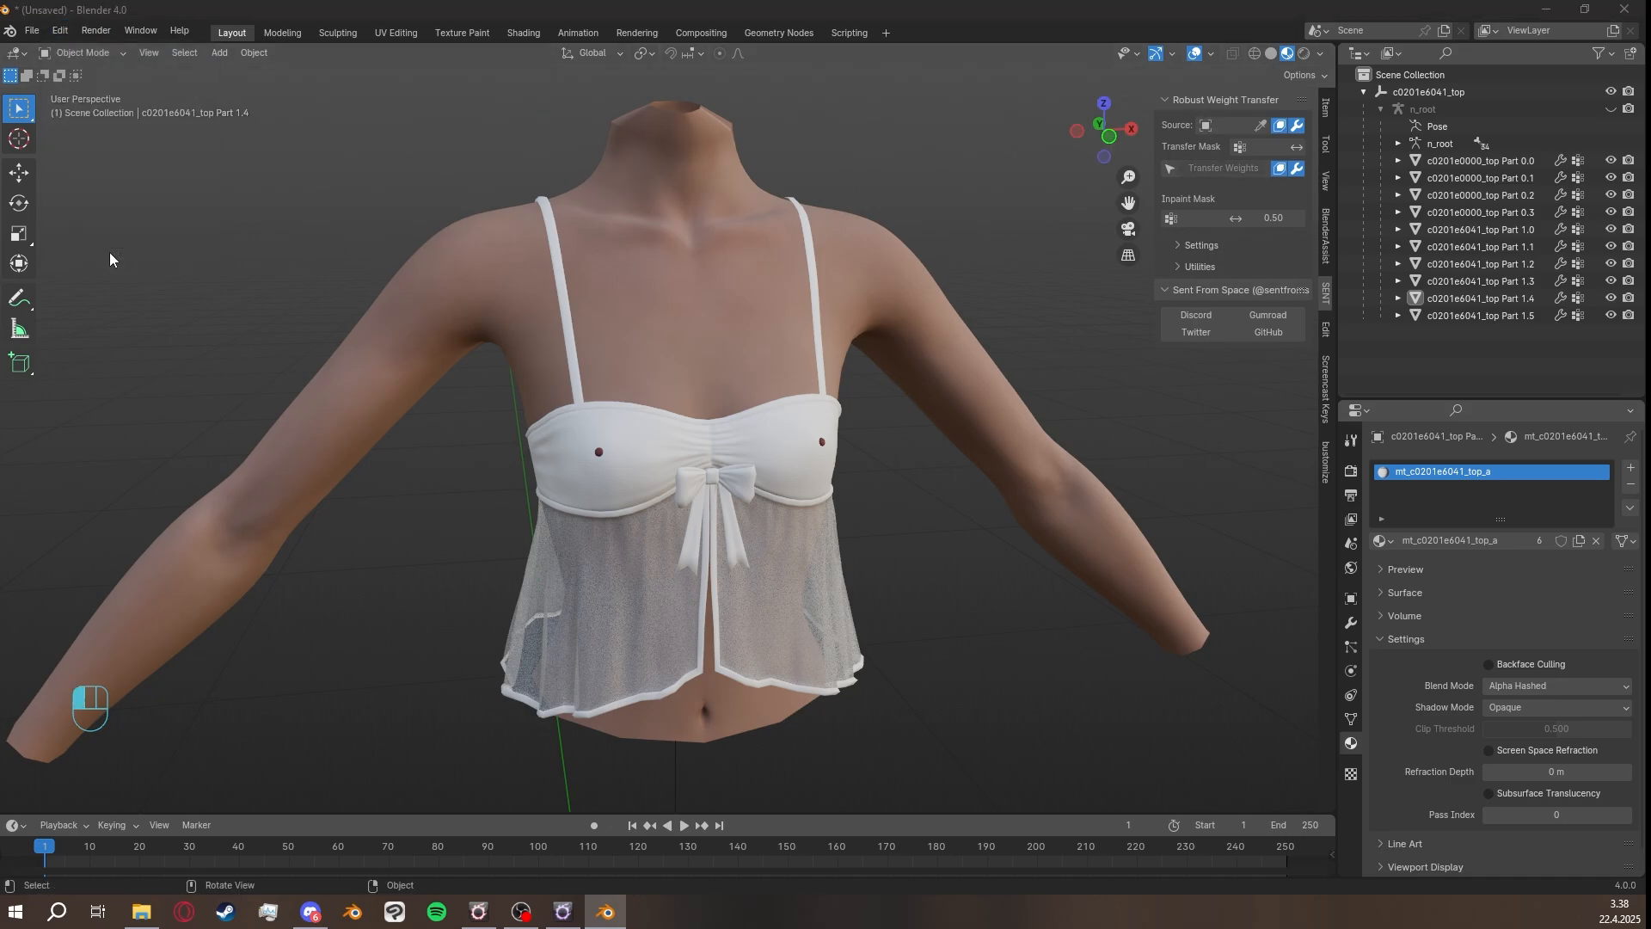
left_click_drag(164, 19, 382, 129)
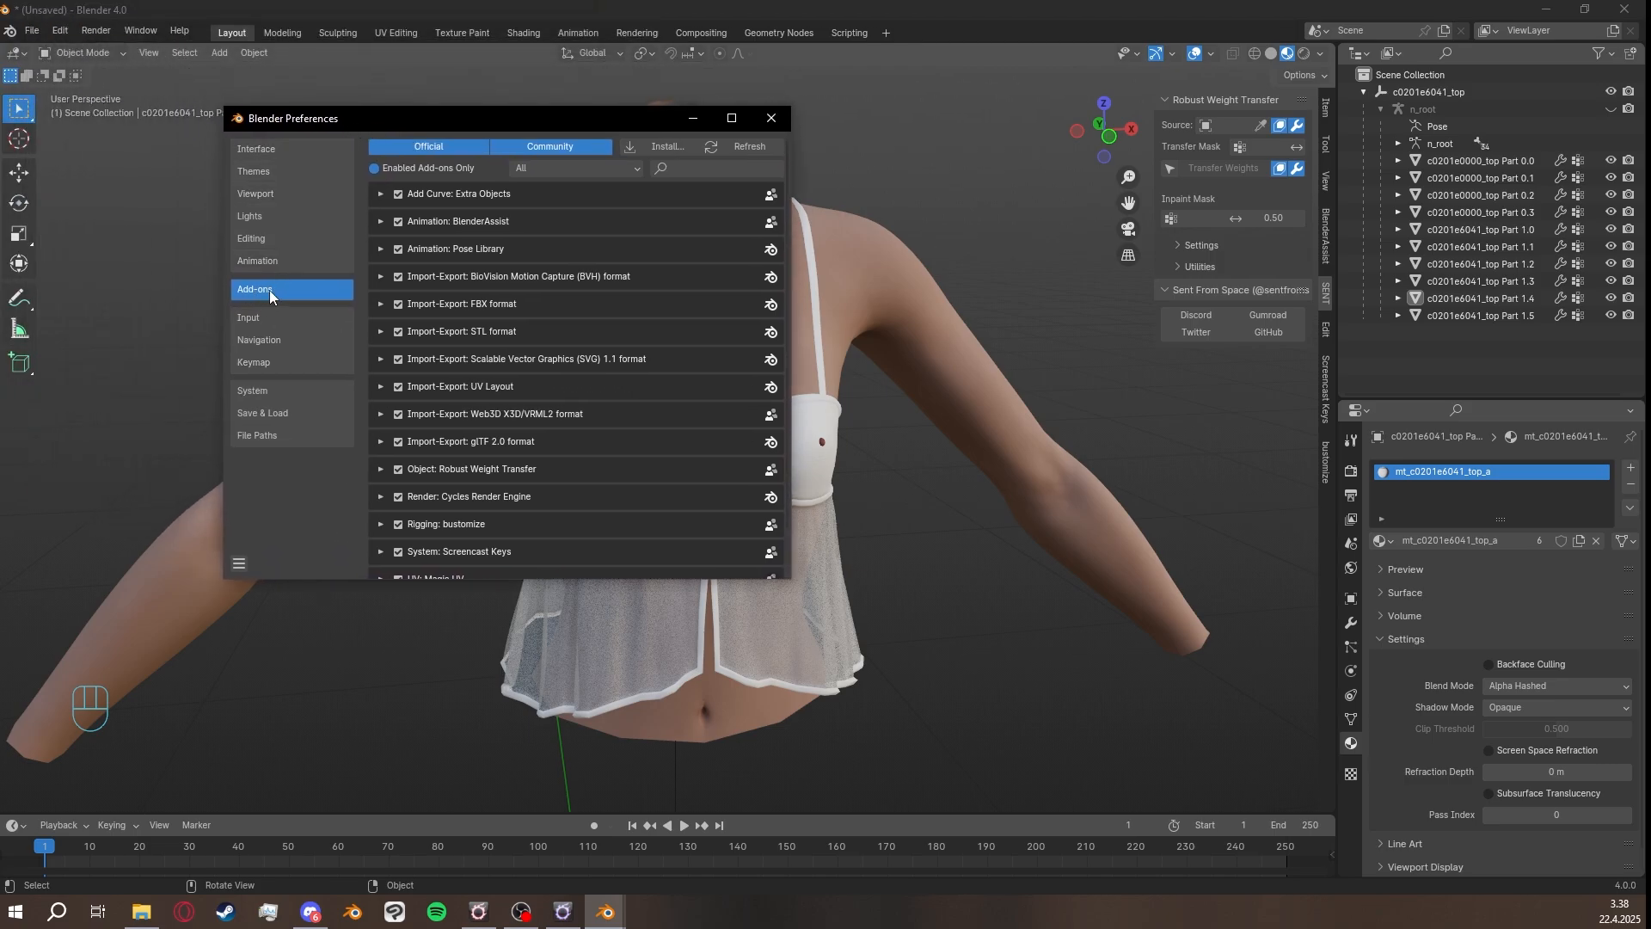
left_click(662, 152)
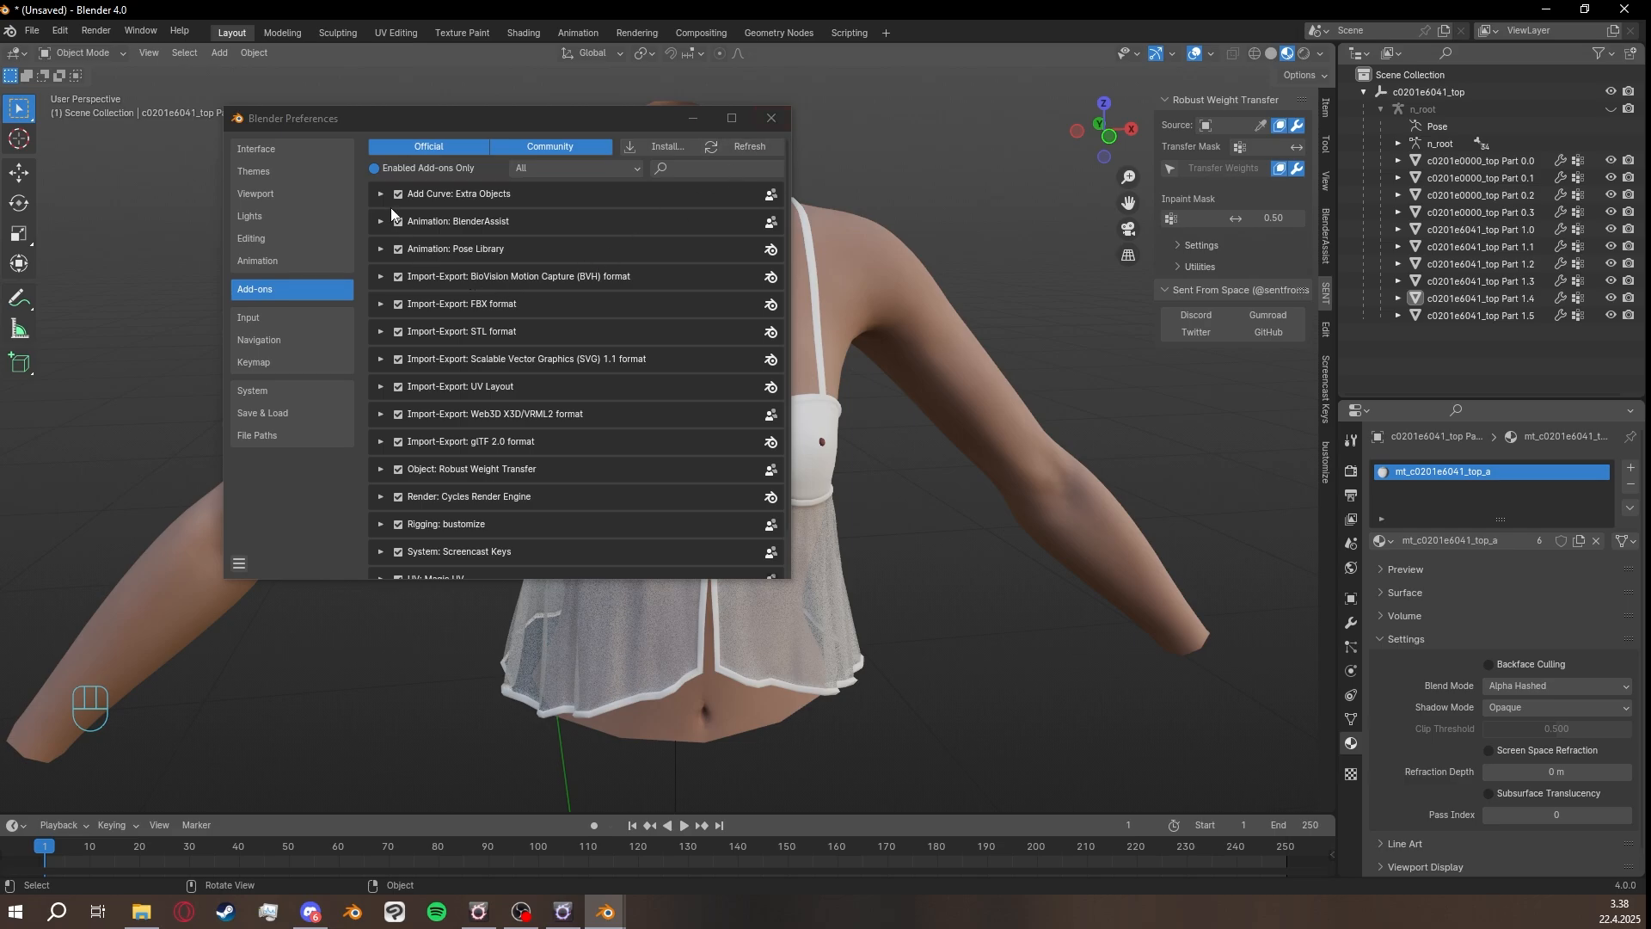
scroll(643, 365, "down", 2)
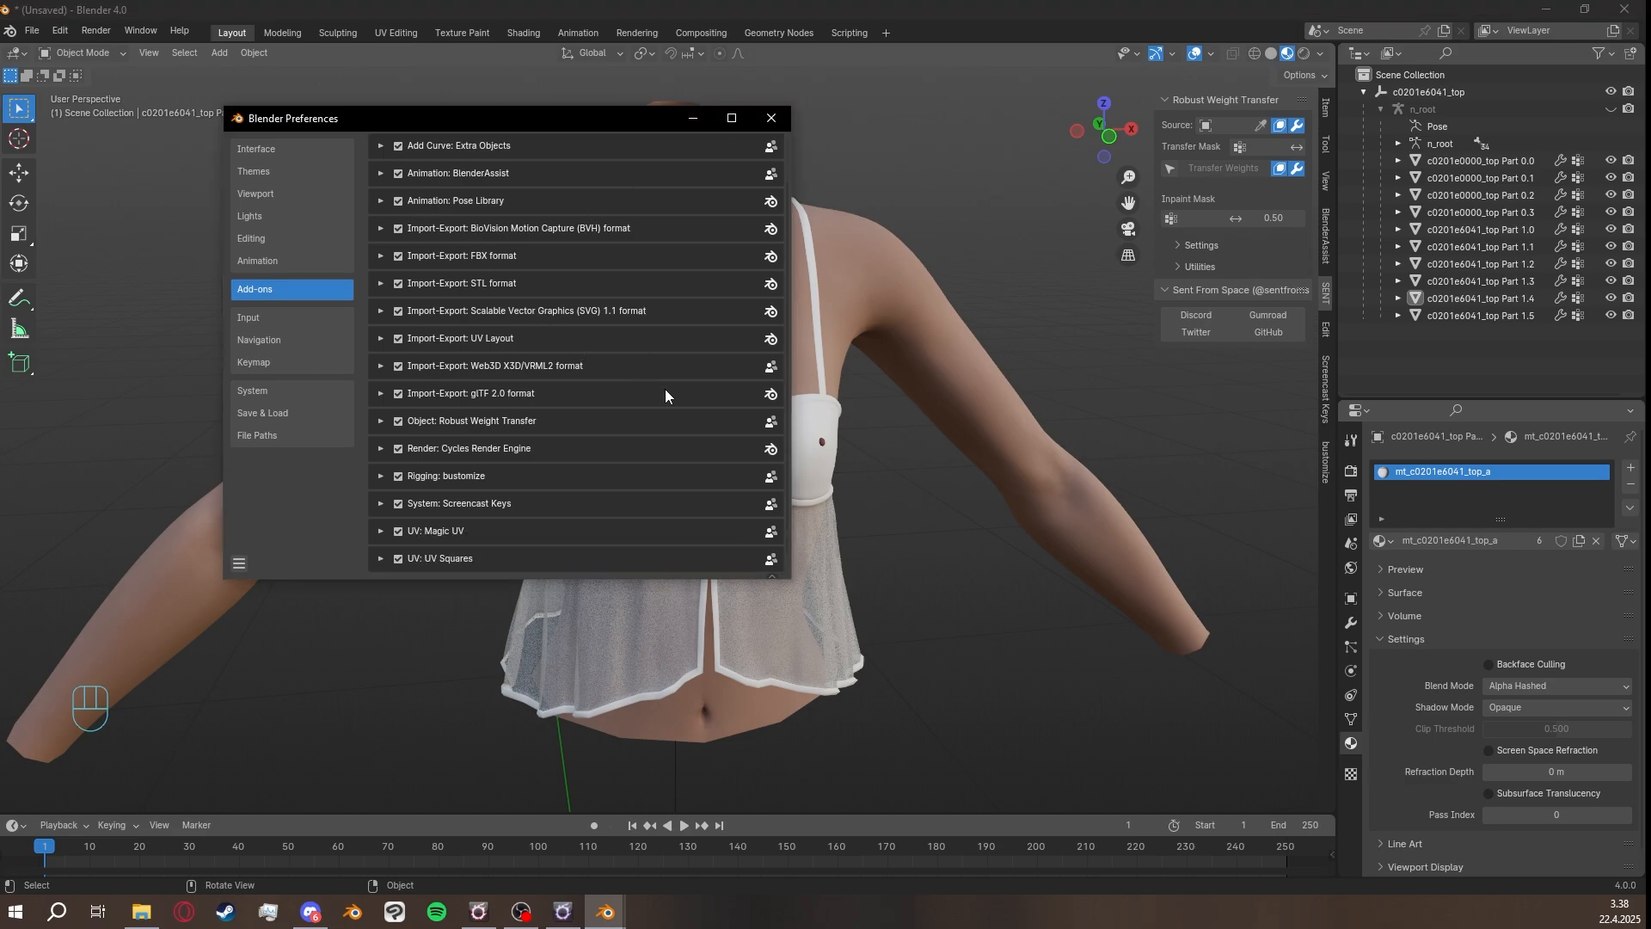
left_click(380, 421)
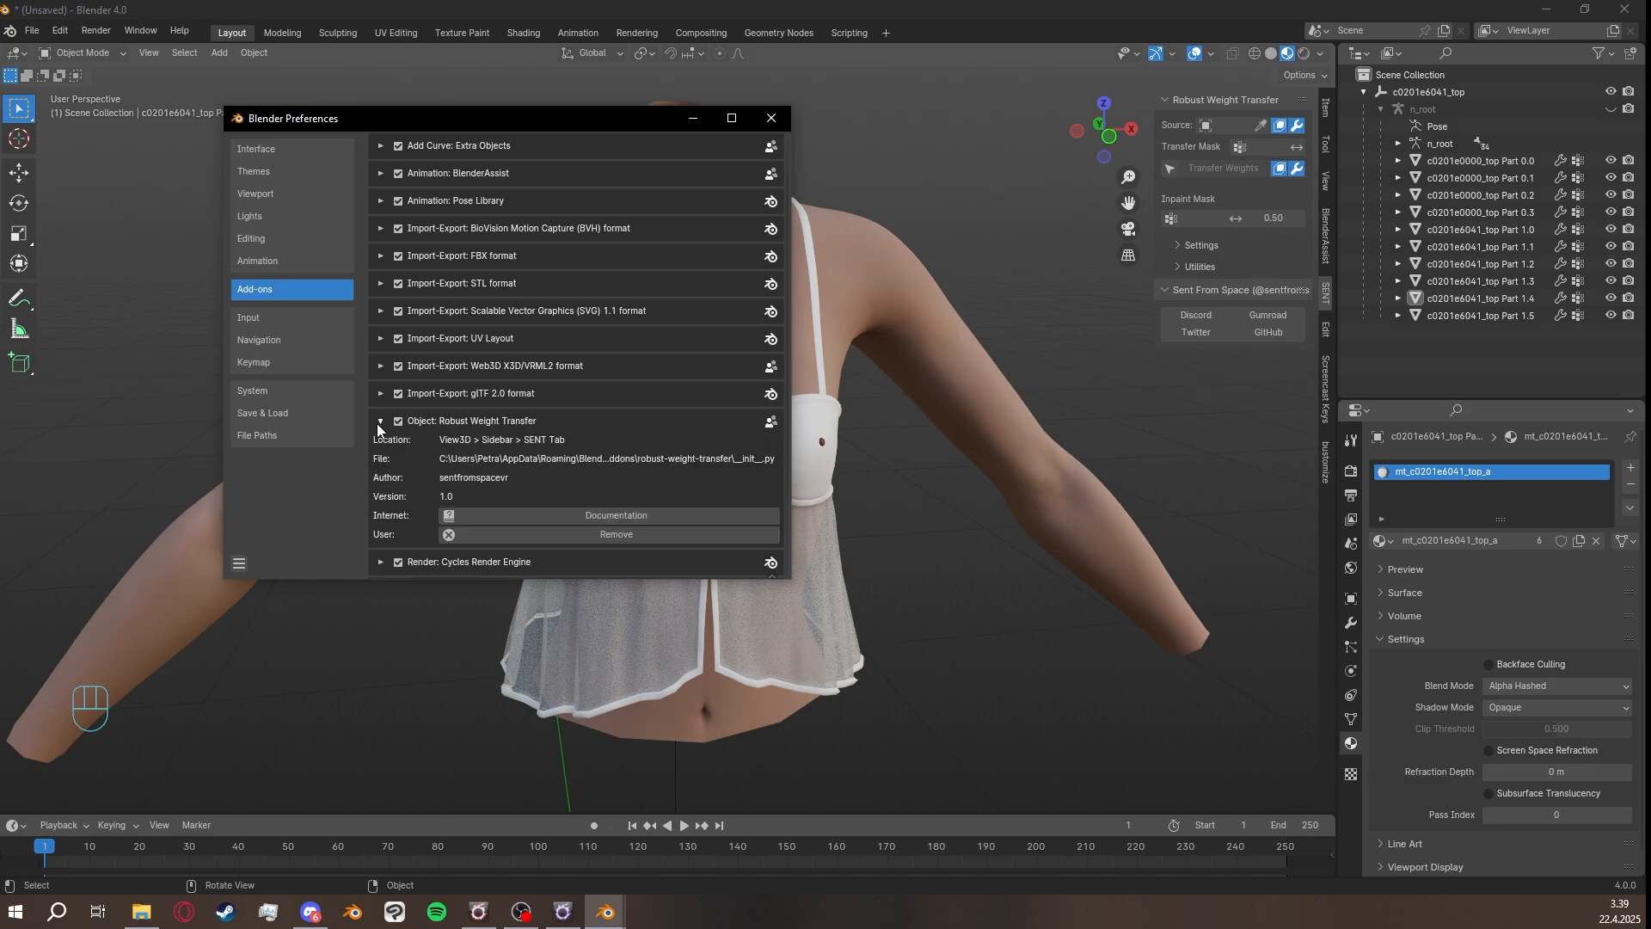
left_click(771, 119)
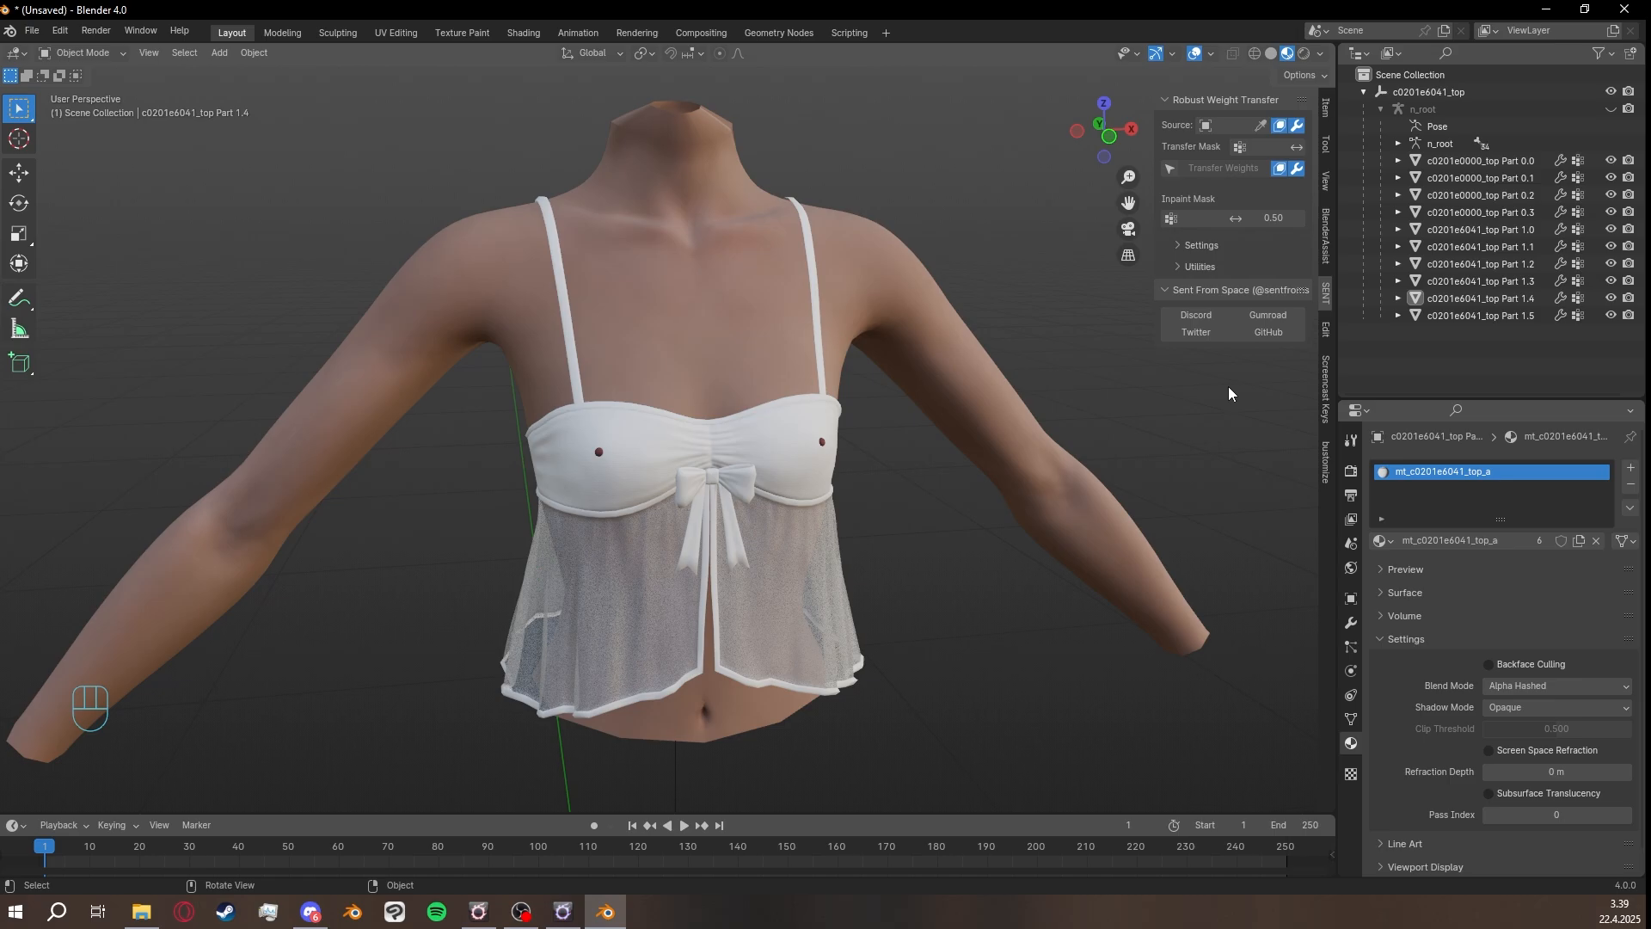
Duplicate the body meshes c0201e0000_top Part 0.0 to Part 0.3 in place and join the copies into one object.
middle_click_drag(1193, 428, 1178, 478)
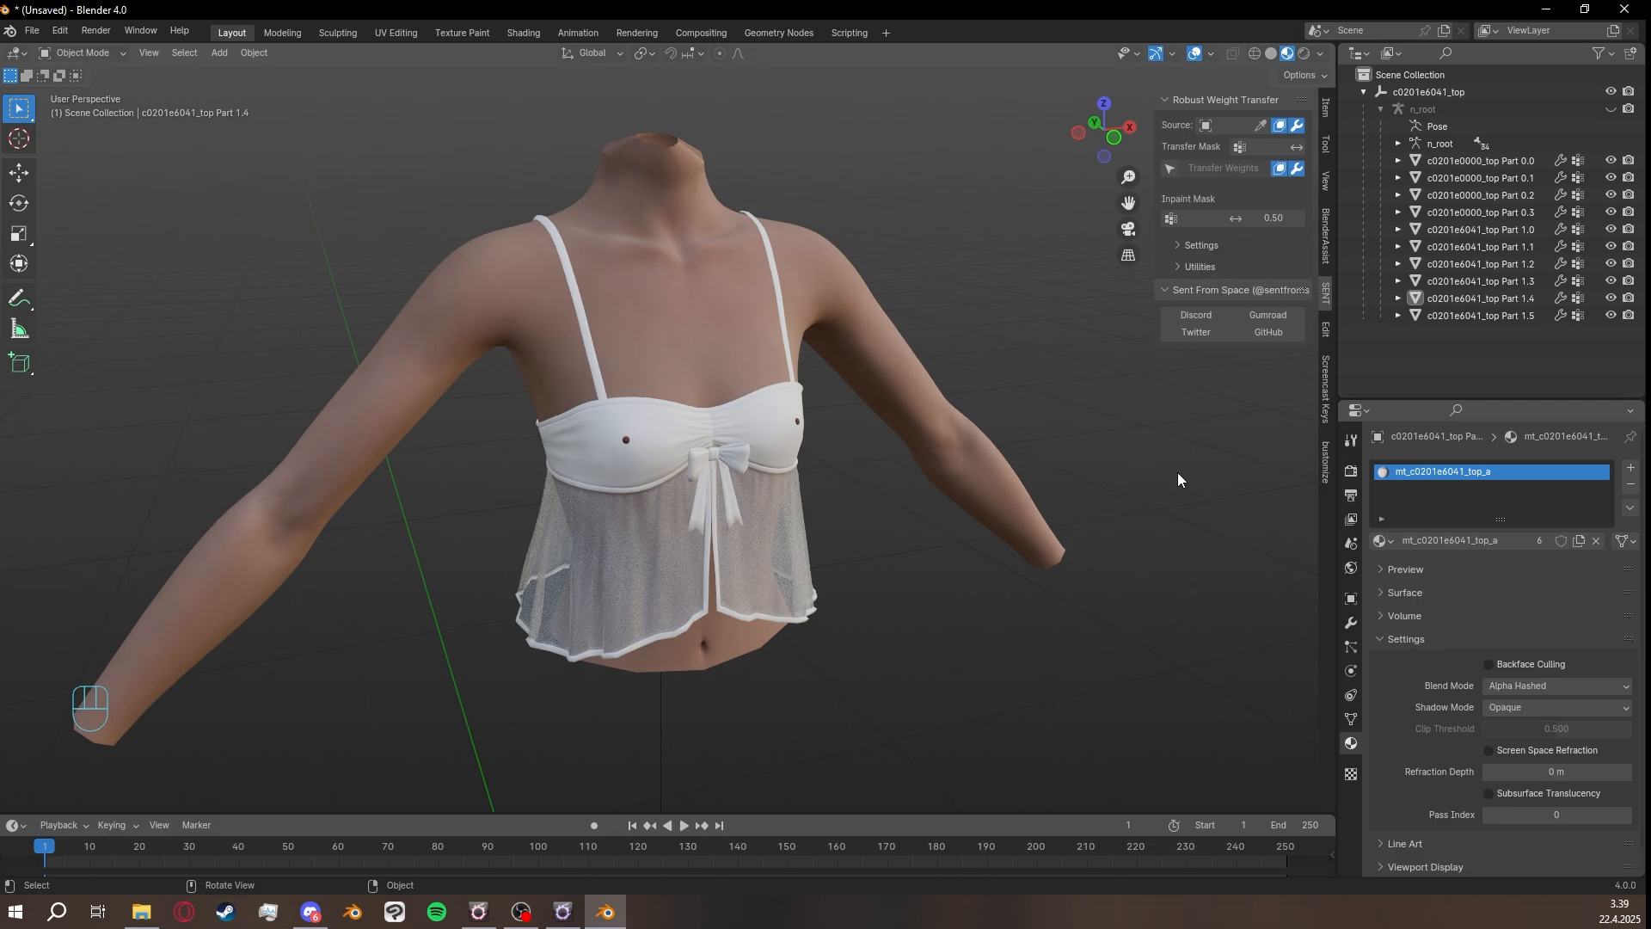
left_click(1484, 164)
left_click(1496, 212, "shift")
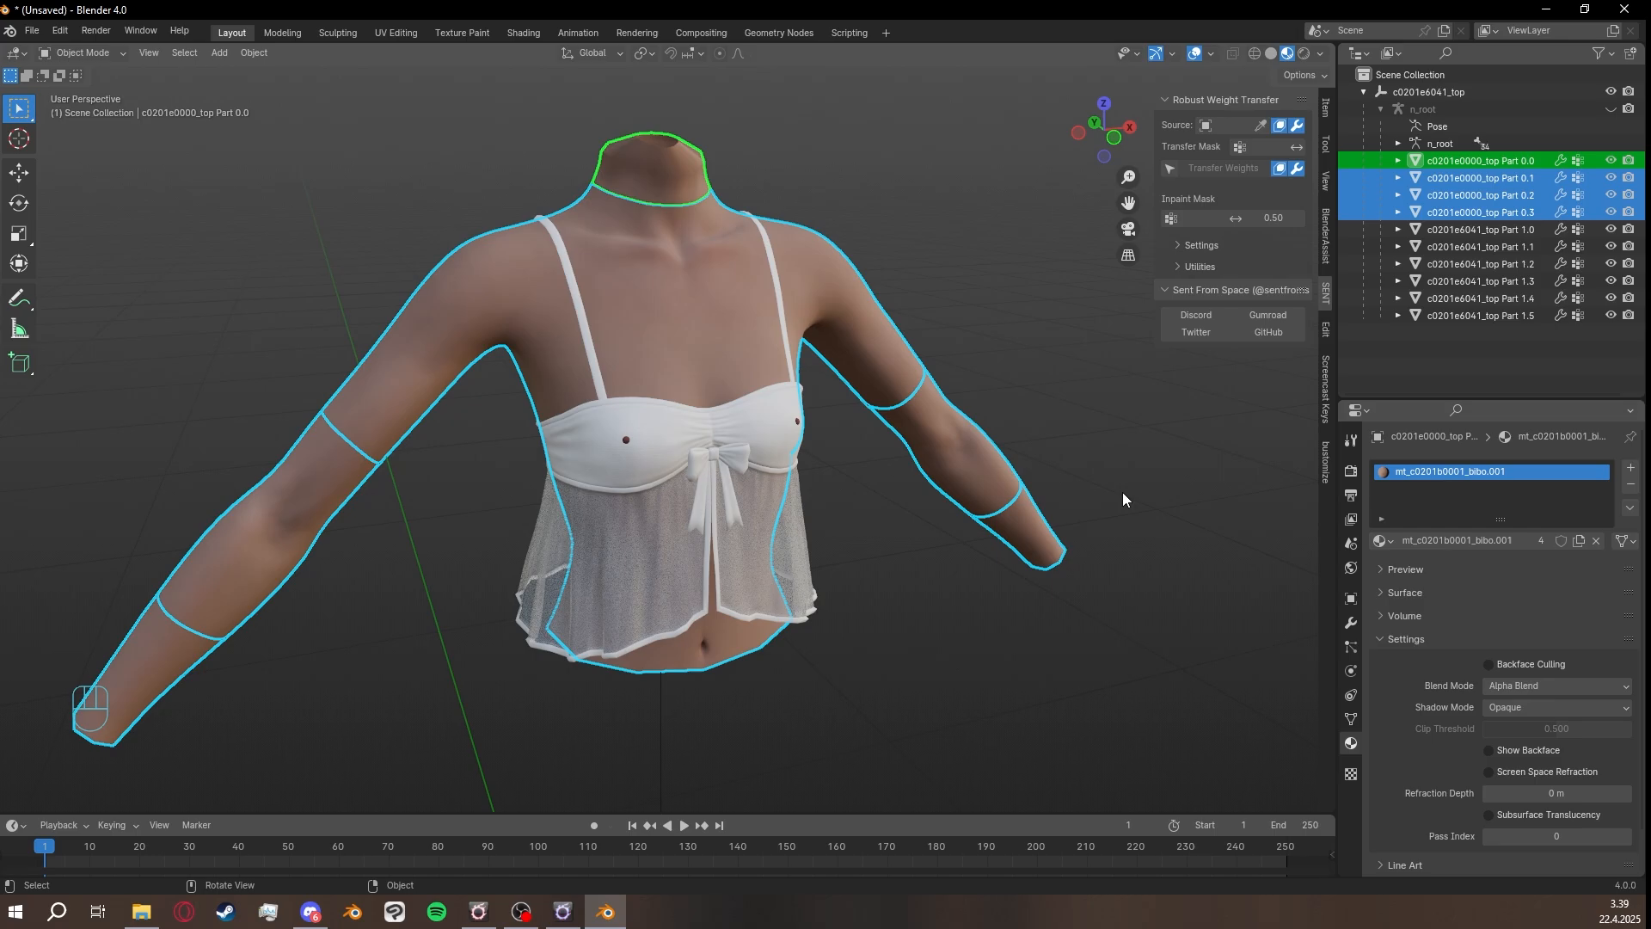
key("shift+d")
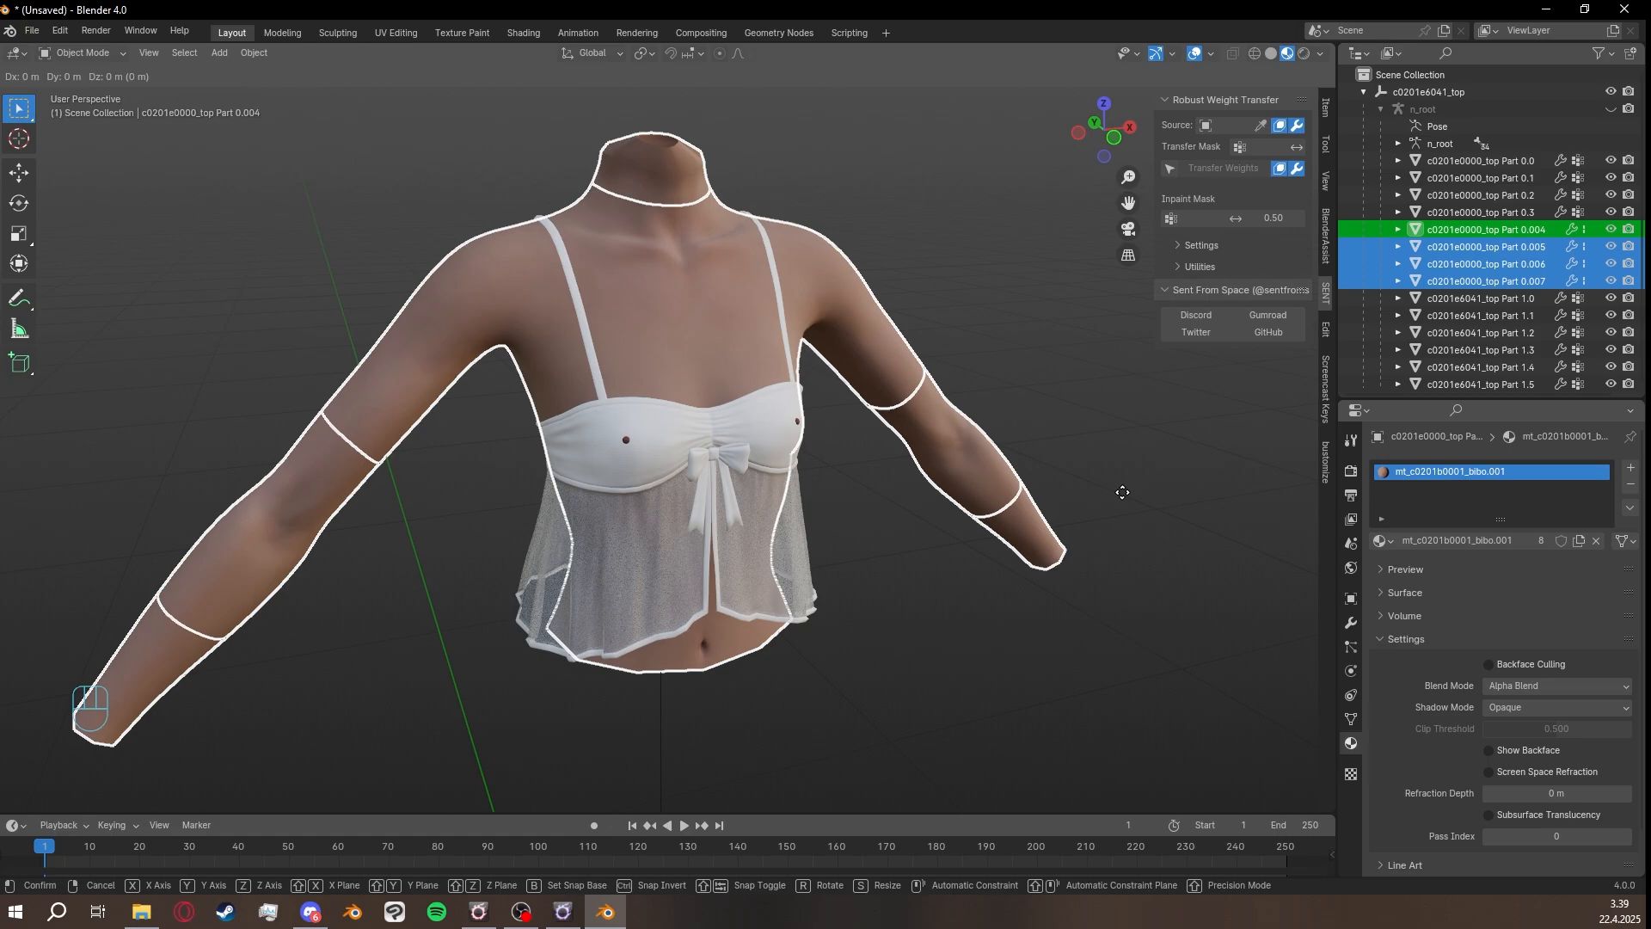
right_click(1122, 492)
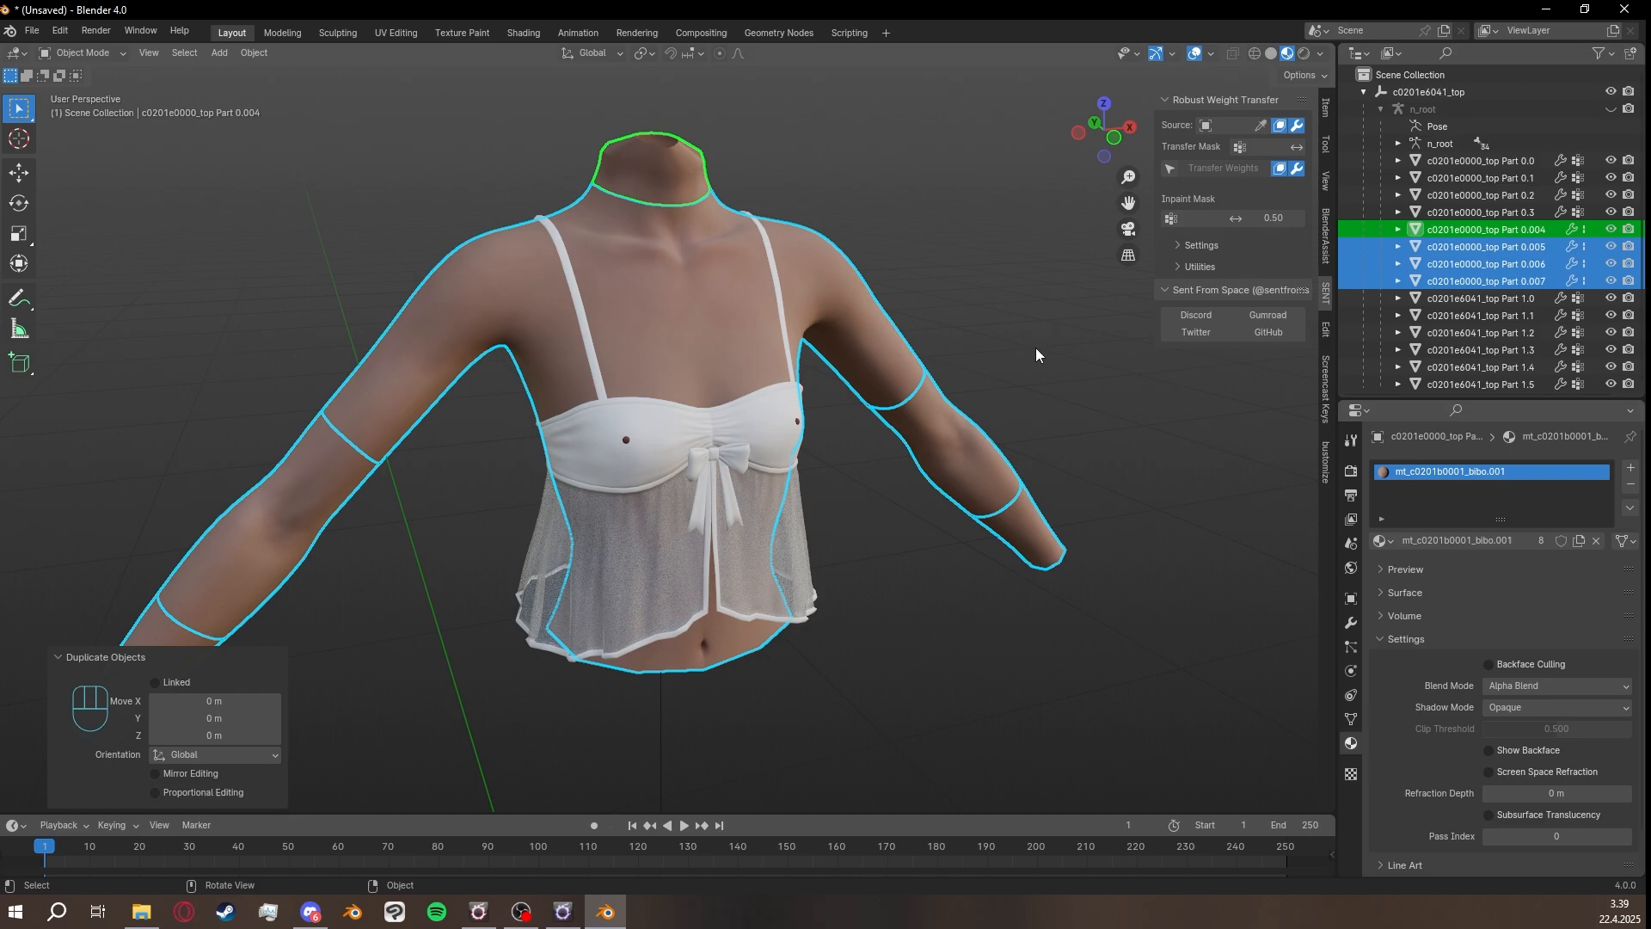
key("ctrl+j")
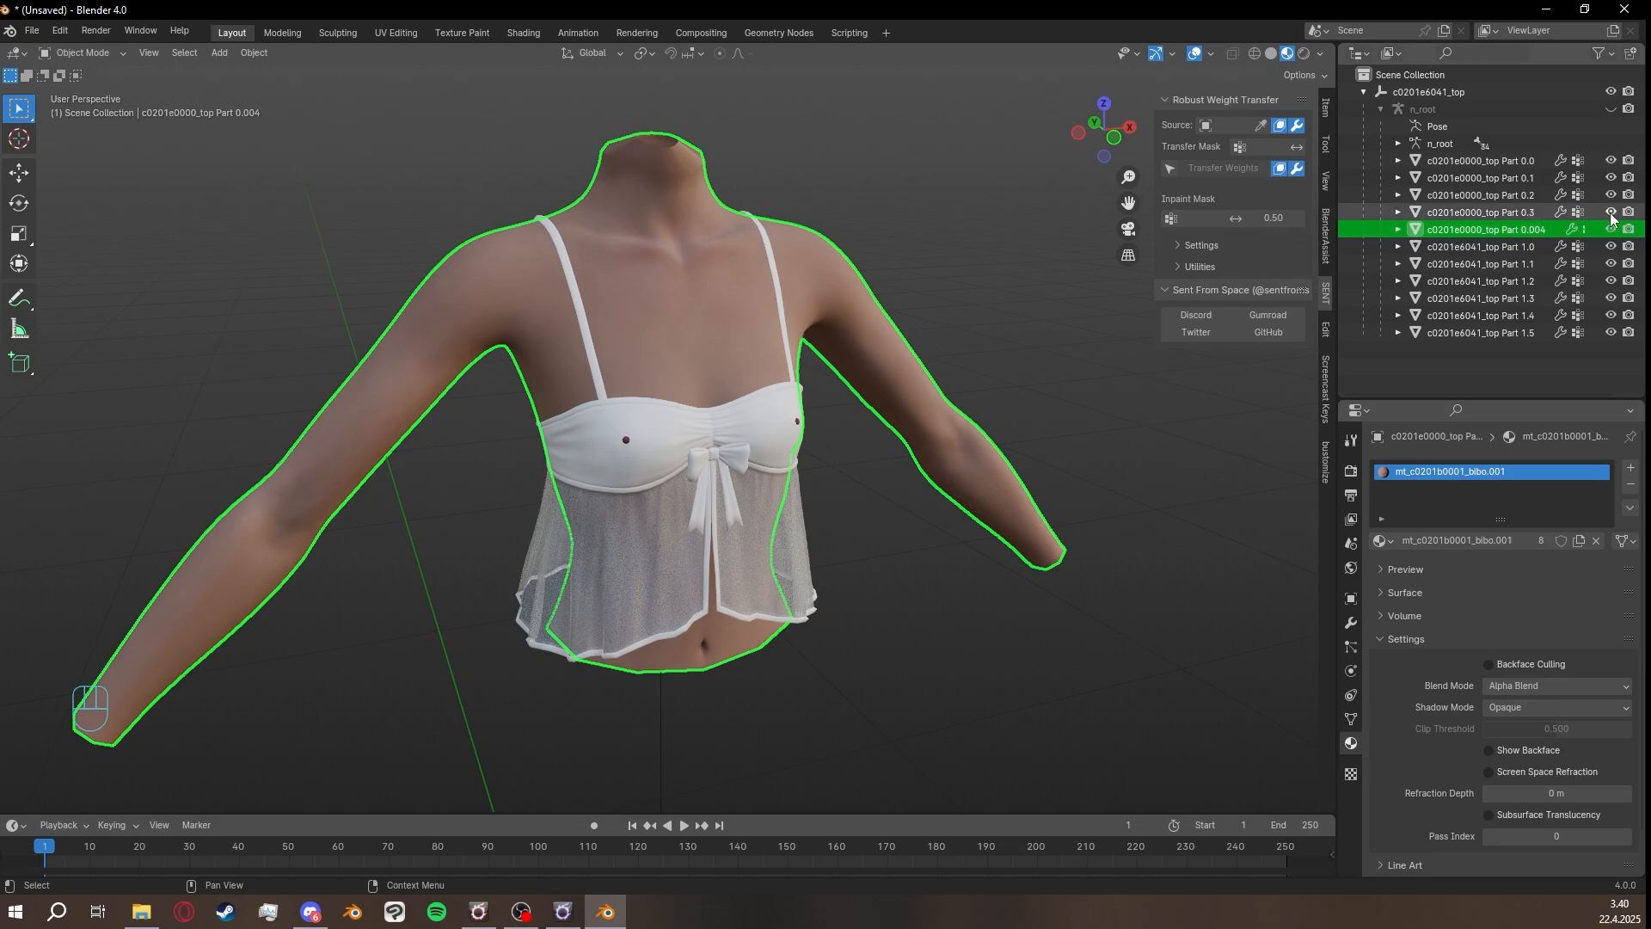
Hide the original body meshes Part 0.0 to Part 0.3 and check the joined body copy by toggling its visibility.
left_click_drag(1613, 217, 1610, 161)
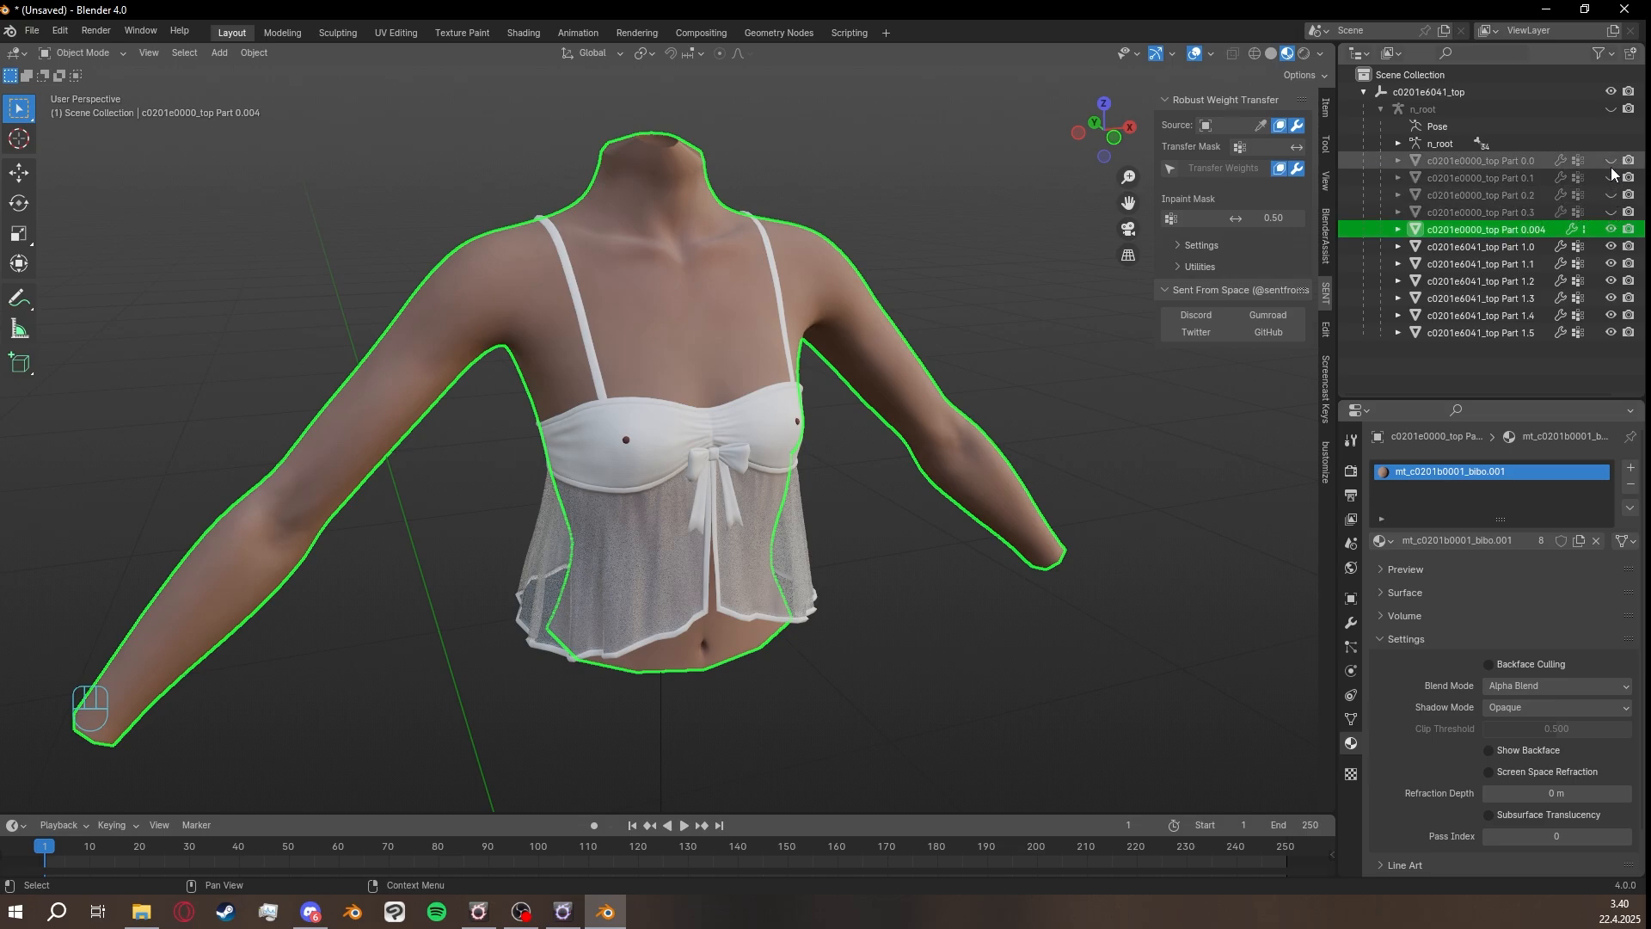
left_click(1610, 229)
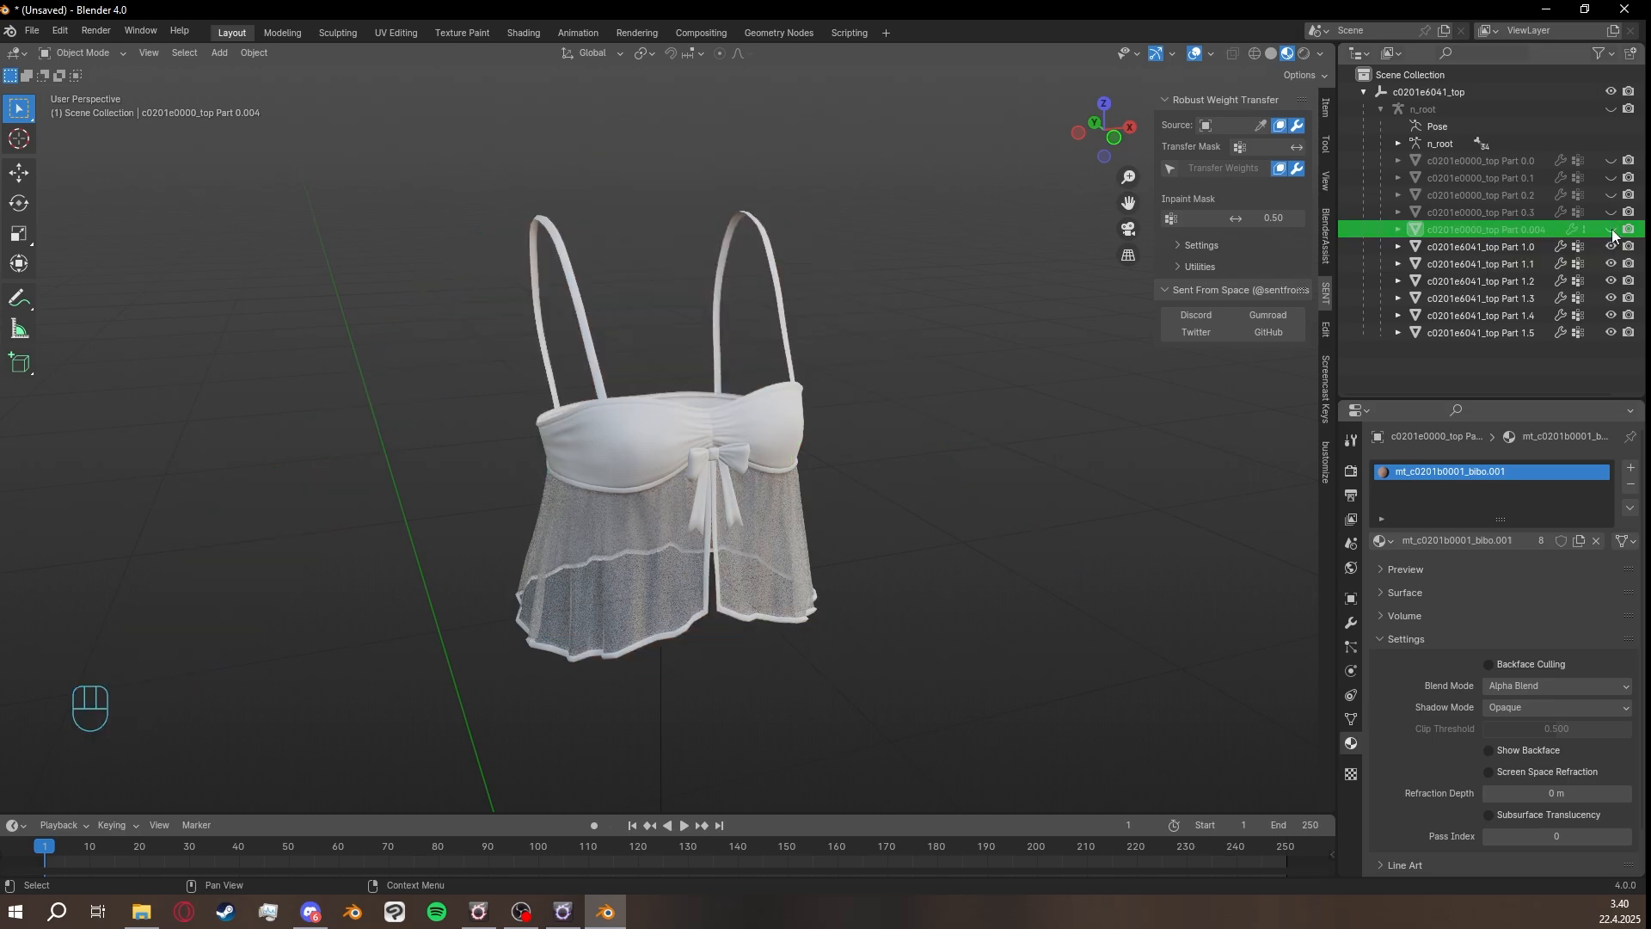
left_click(1612, 230)
left_click(1612, 231)
middle_click_drag(1116, 450, 1085, 450)
middle_click_drag(1085, 449, 1184, 418, "shift")
left_click(1608, 229)
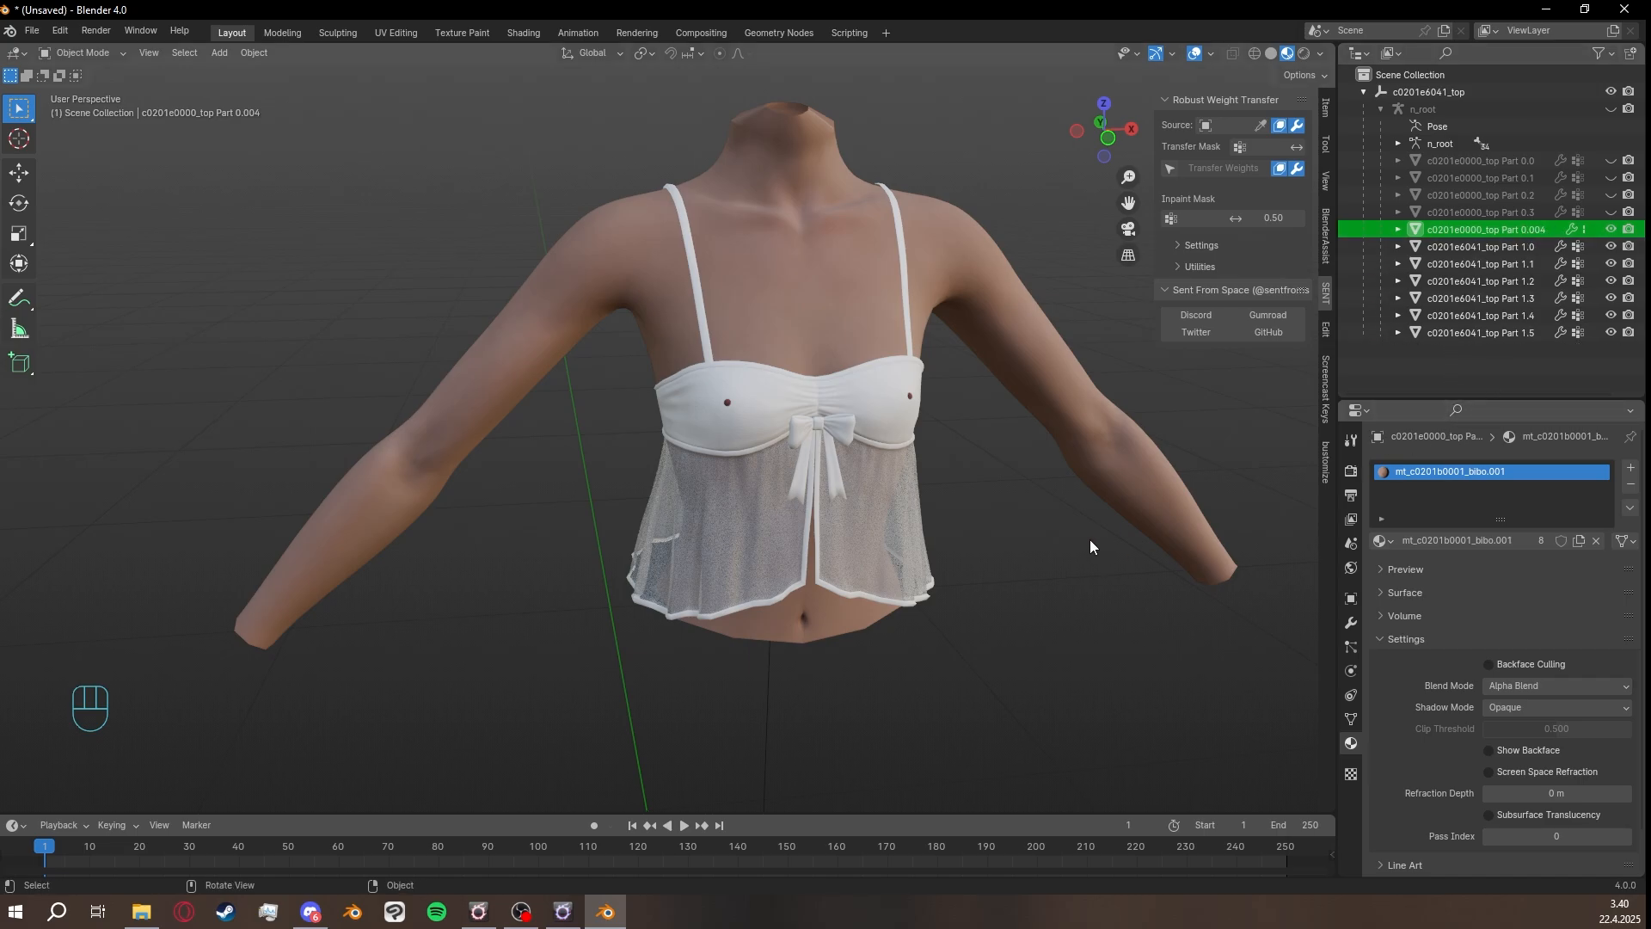
middle_click_drag(1090, 544, 1047, 561)
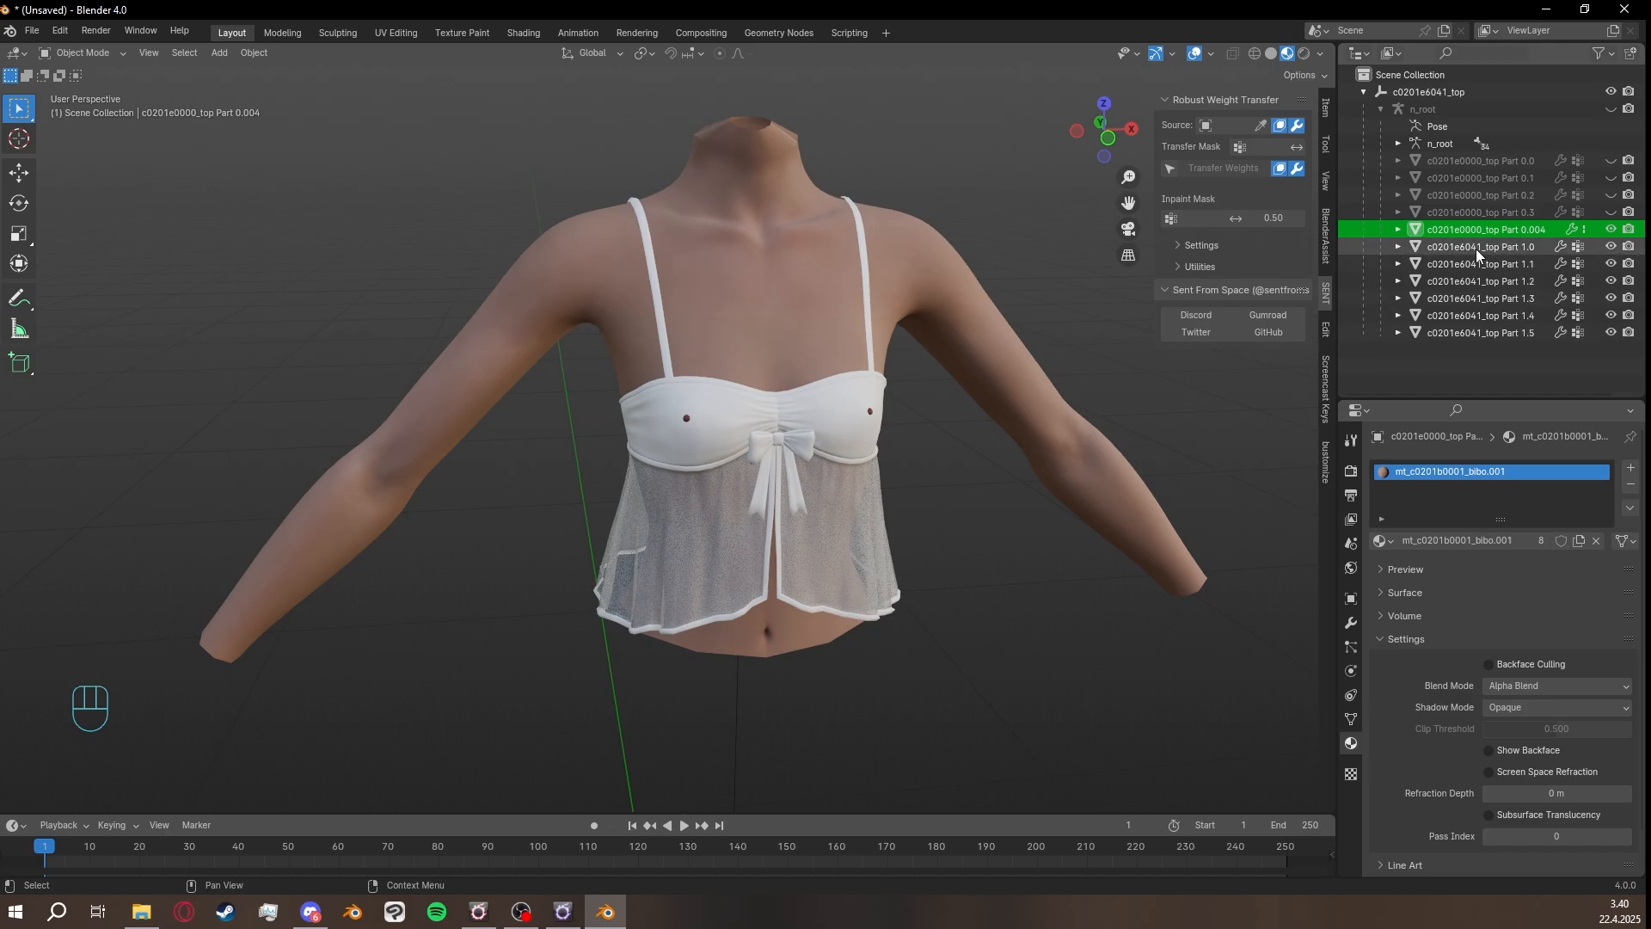
middle_click_drag(1272, 504, 1297, 497)
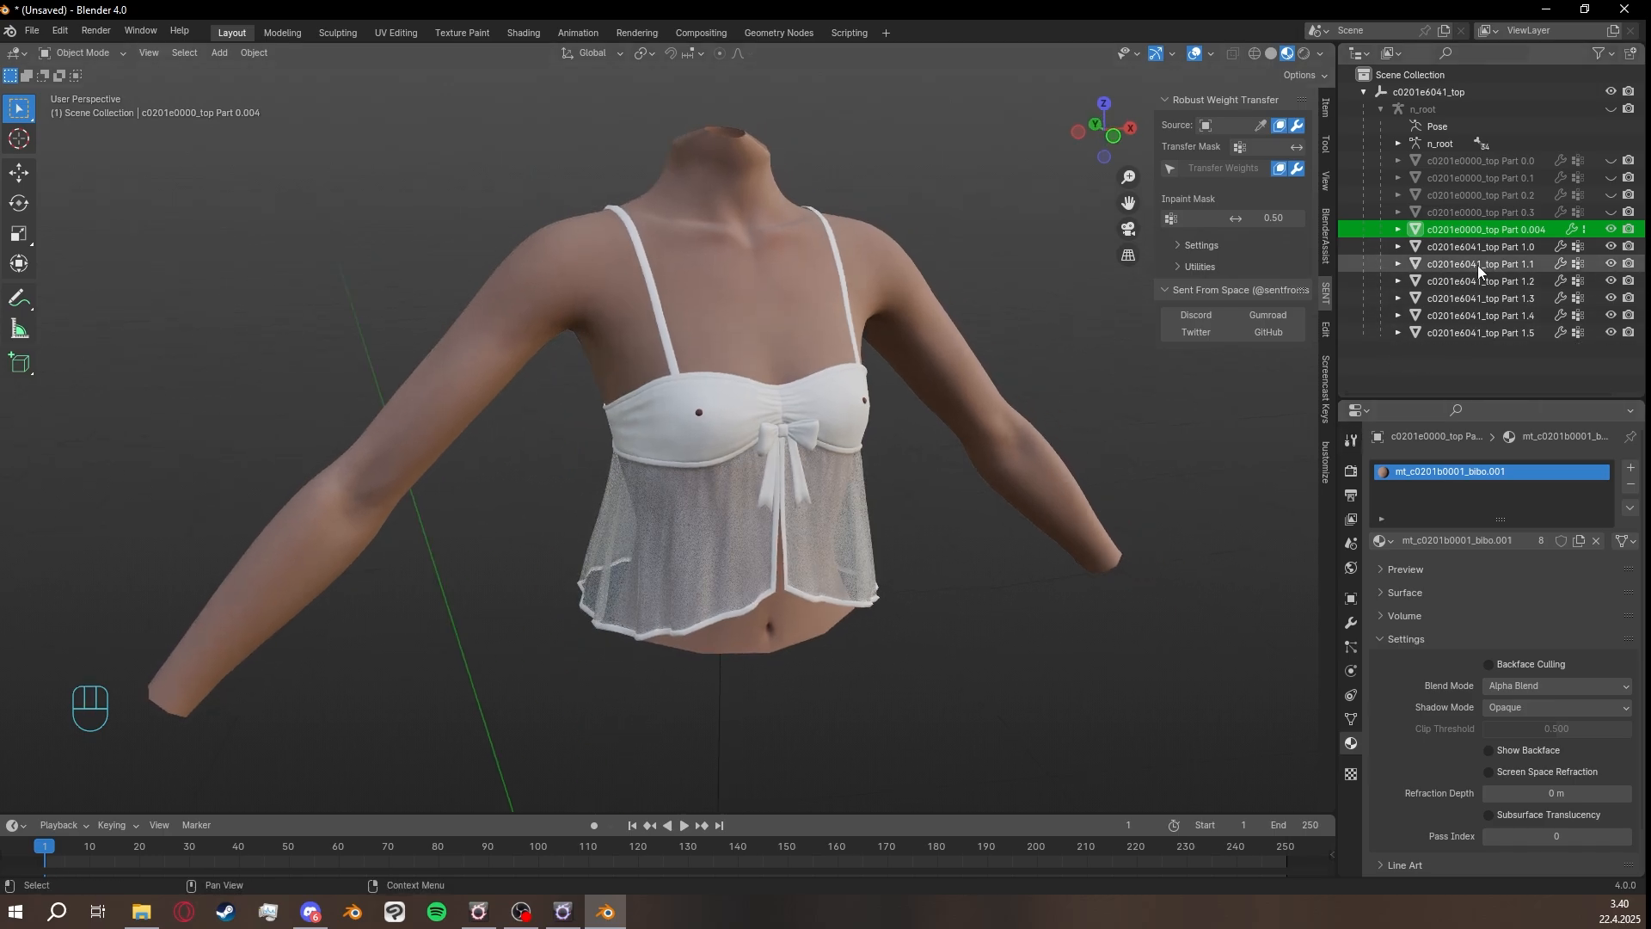
Hide the joined body copy and select the cup mesh c0201e6041_top Part 1.0.
left_click(1515, 234)
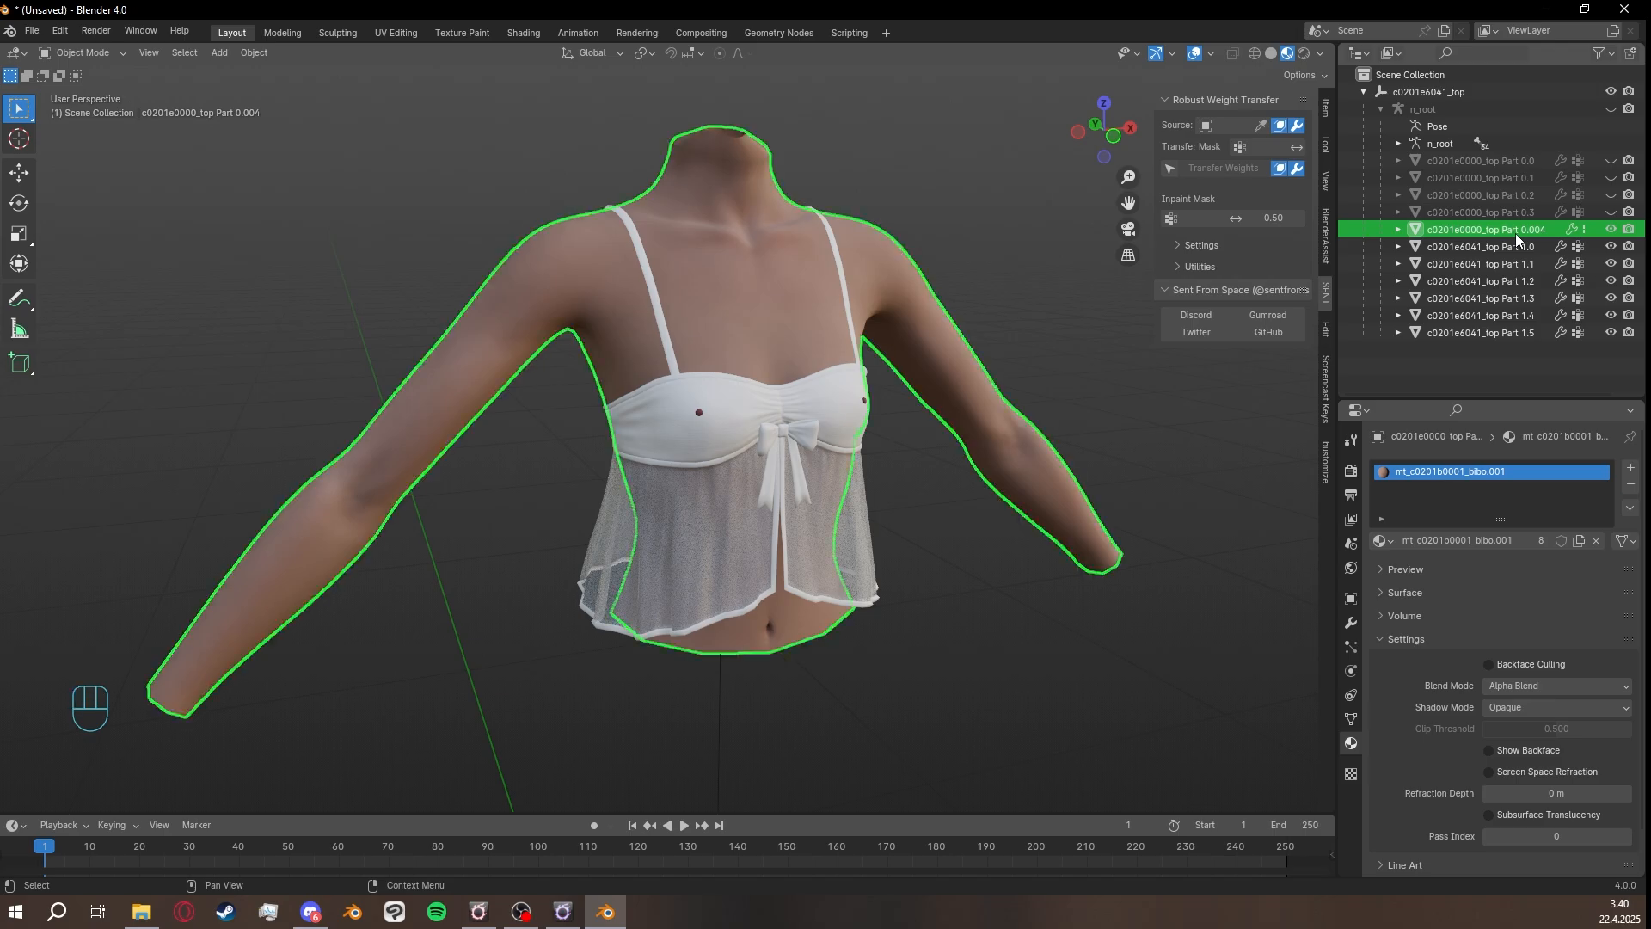
left_click(1610, 228)
mouse_move(1102, 454)
middle_mouse_down()
mouse_move(1081, 456)
mouse_move(1090, 440)
middle_mouse_up()
middle_click_drag(1041, 494, 1023, 538, "shift")
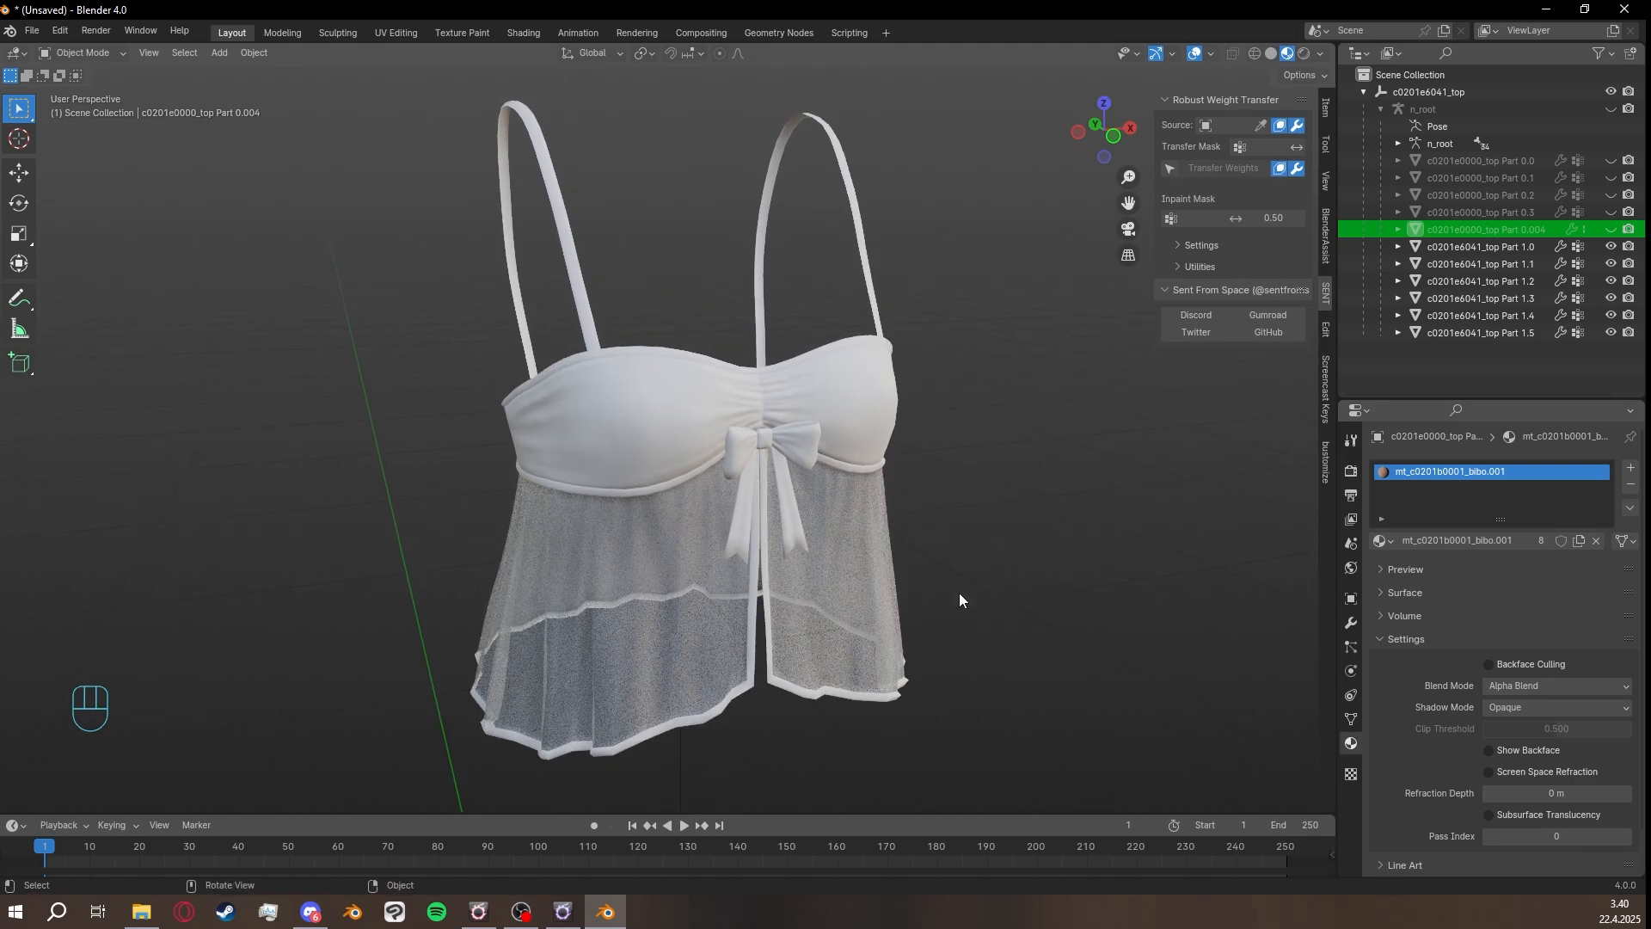
left_click(1518, 246)
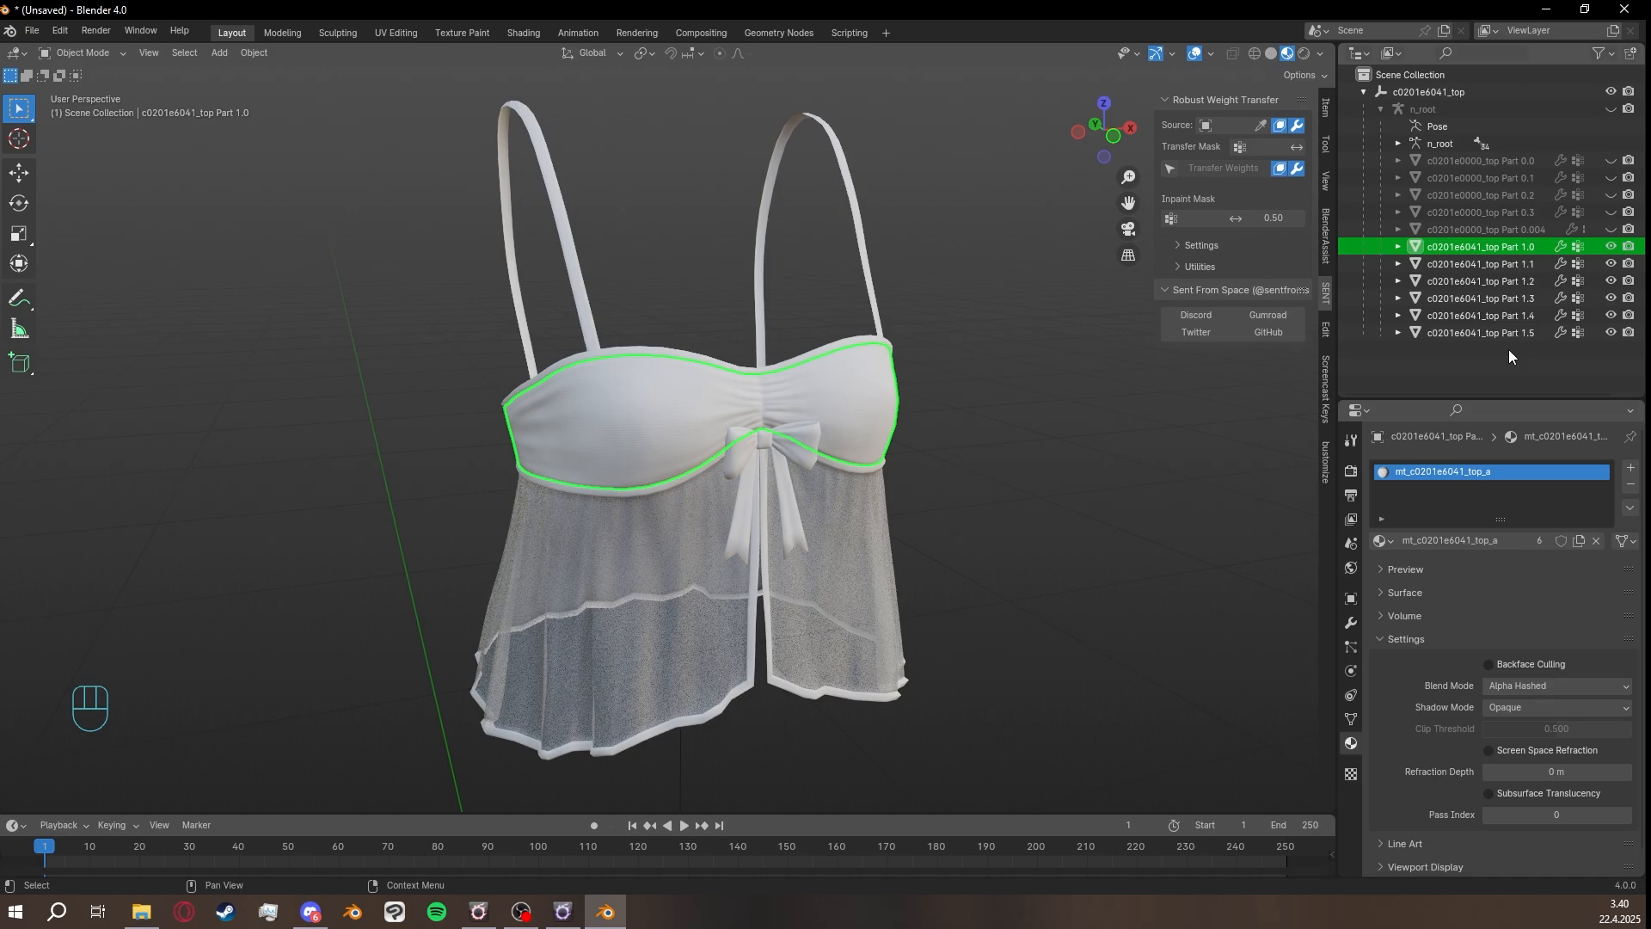
Identify the clothing meshes Part 1.0 and Part 1.1 by toggling the visibility of each.
left_click(1611, 246)
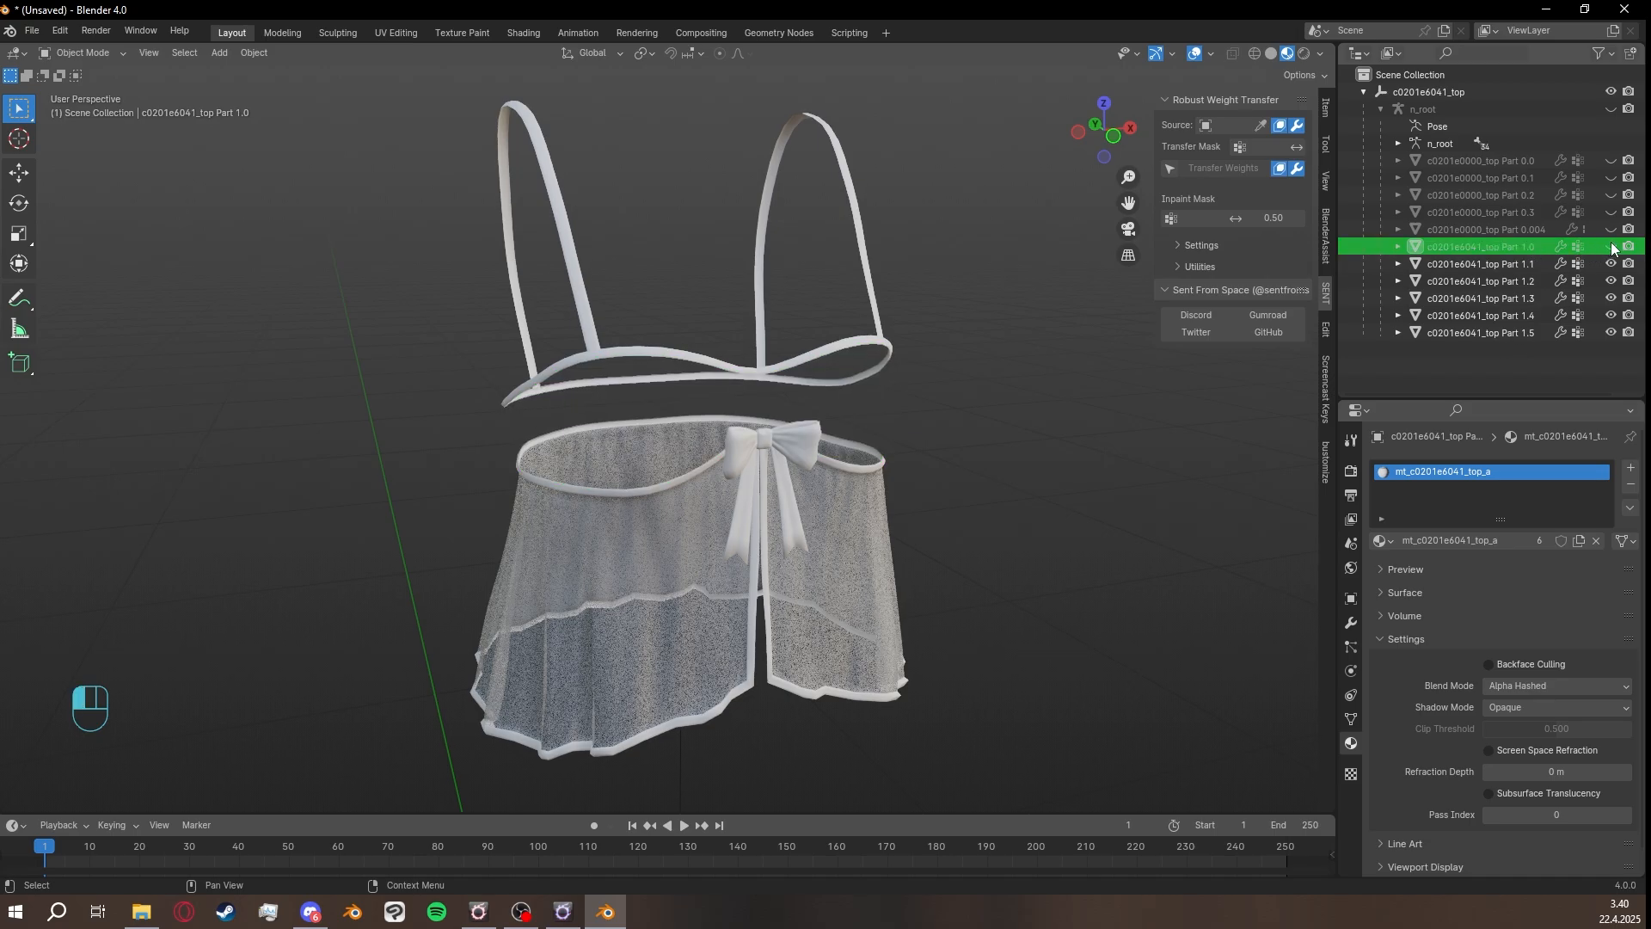
left_click(1611, 246)
left_click(1518, 266)
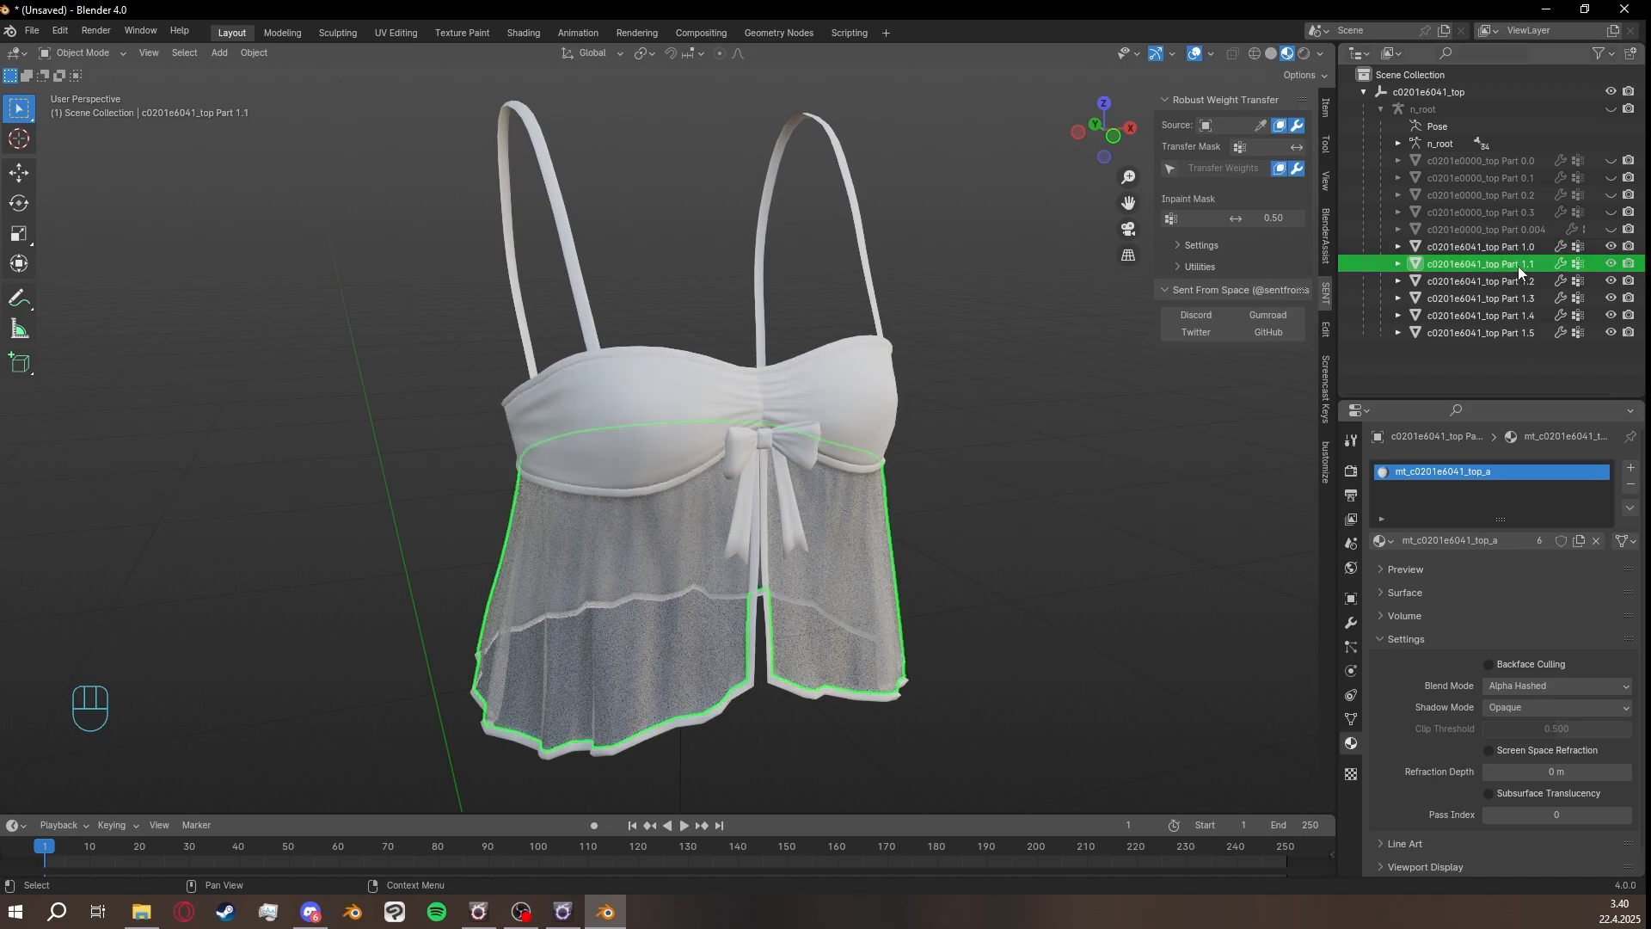
left_click(1611, 265)
left_click(1610, 265)
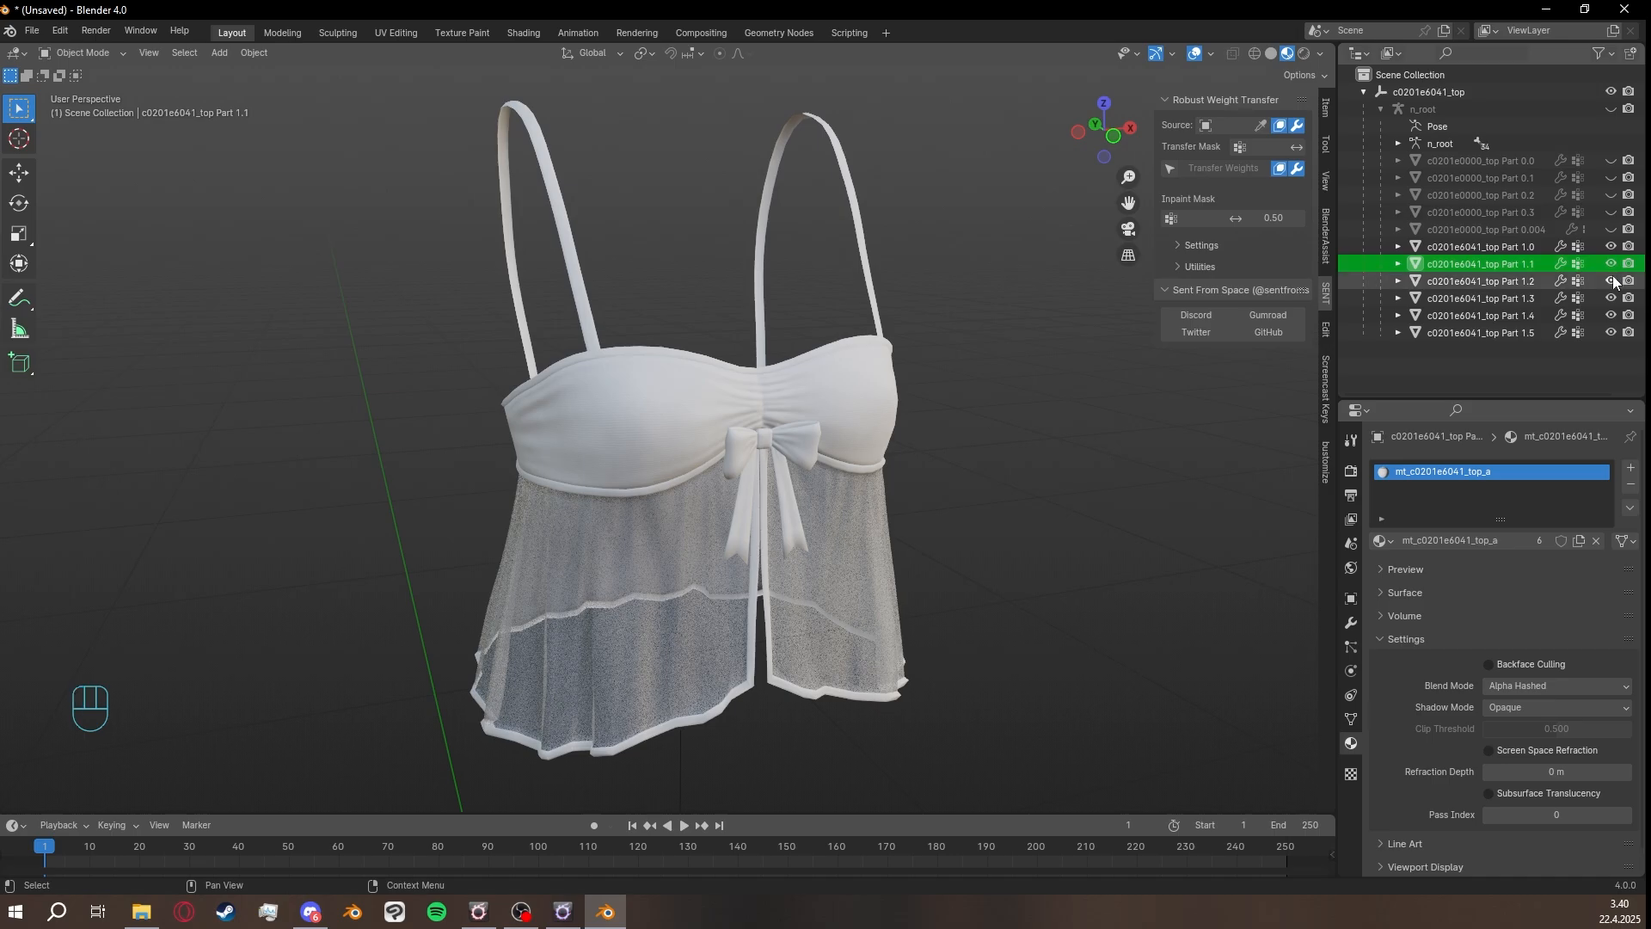
Compare the sheer skirt mesh Part 1.2 with the overlapping Part 1.1 by toggling Part 1.2's visibility and selecting it.
left_click(1611, 281)
left_click(1611, 281)
left_click(1611, 281)
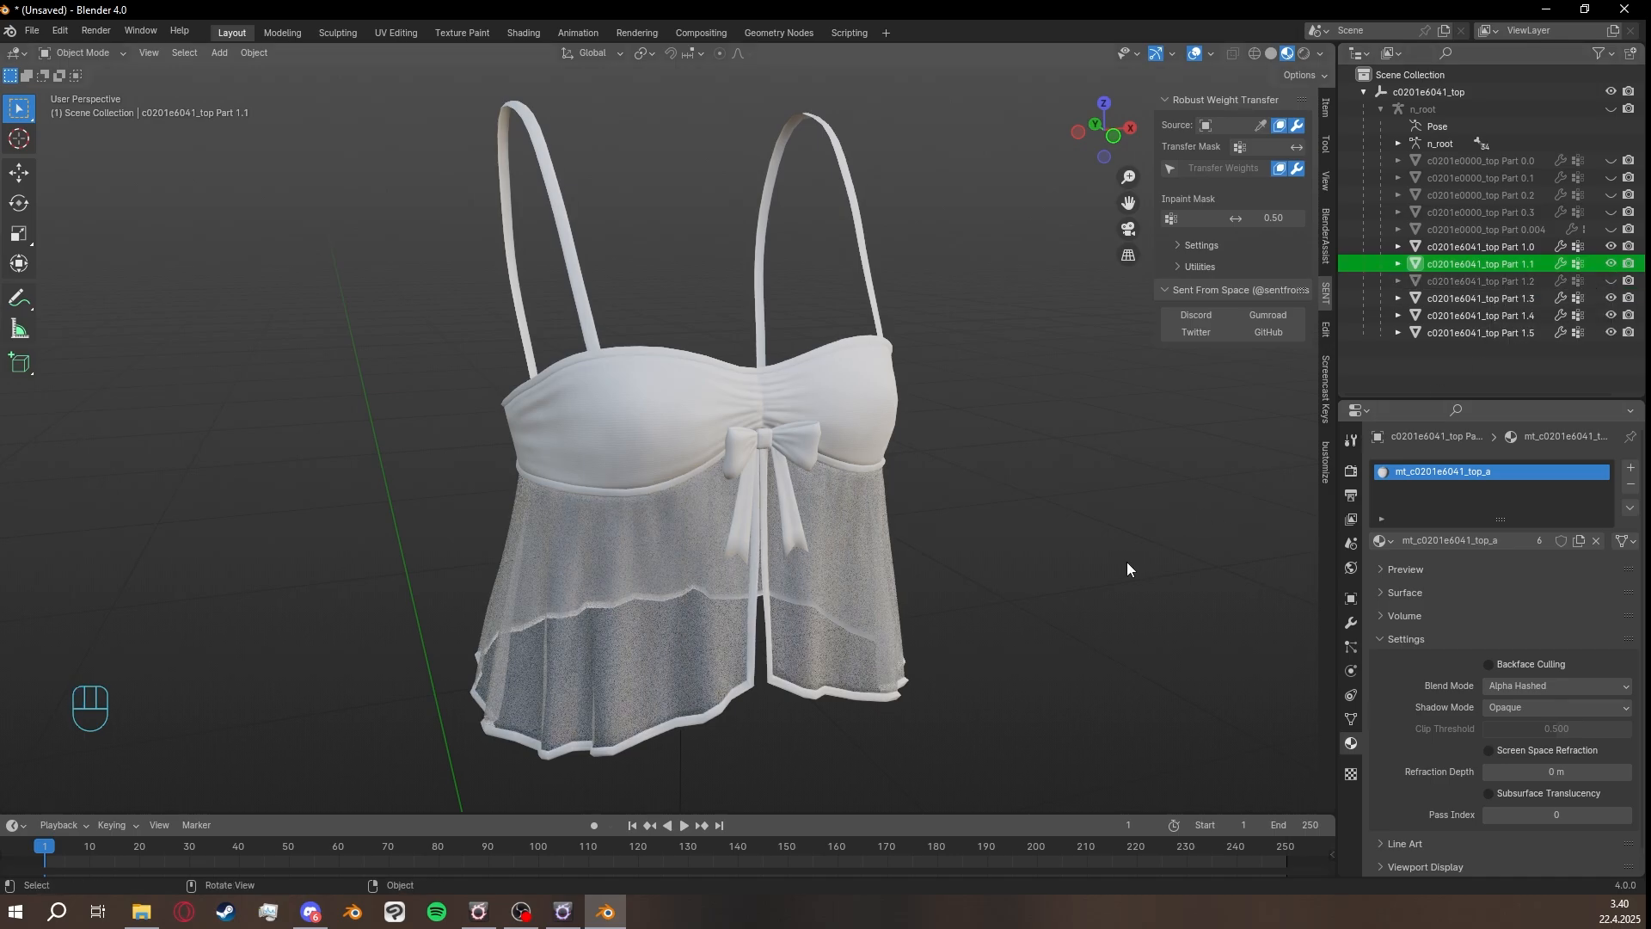
middle_click_drag(1126, 560, 1210, 483)
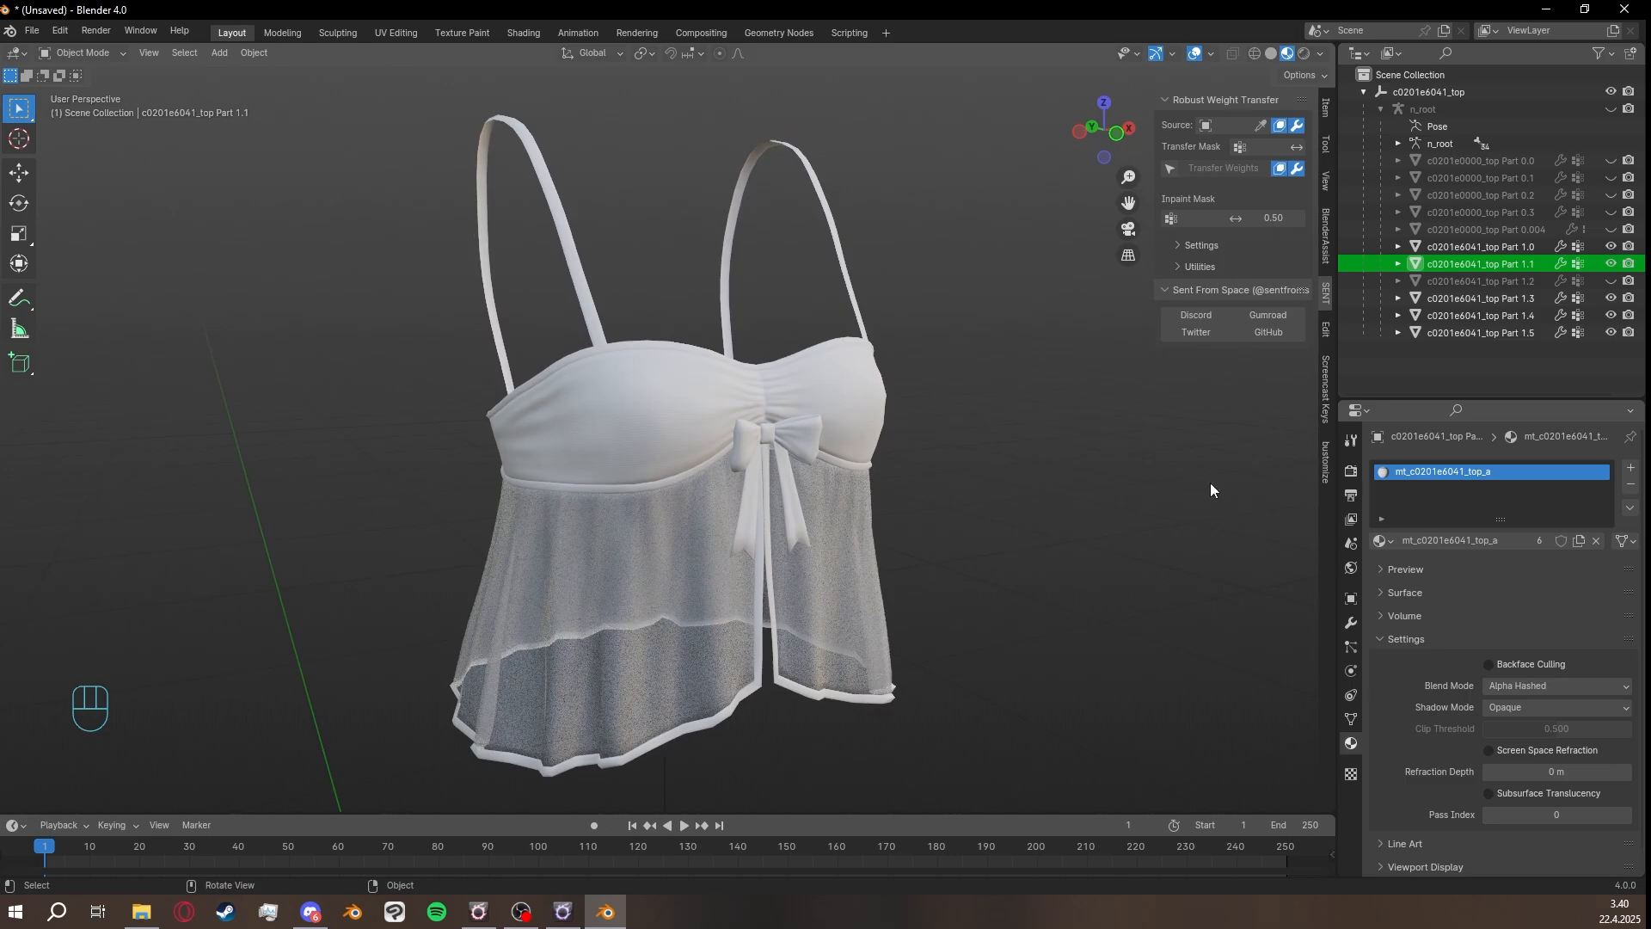
left_click(1611, 281)
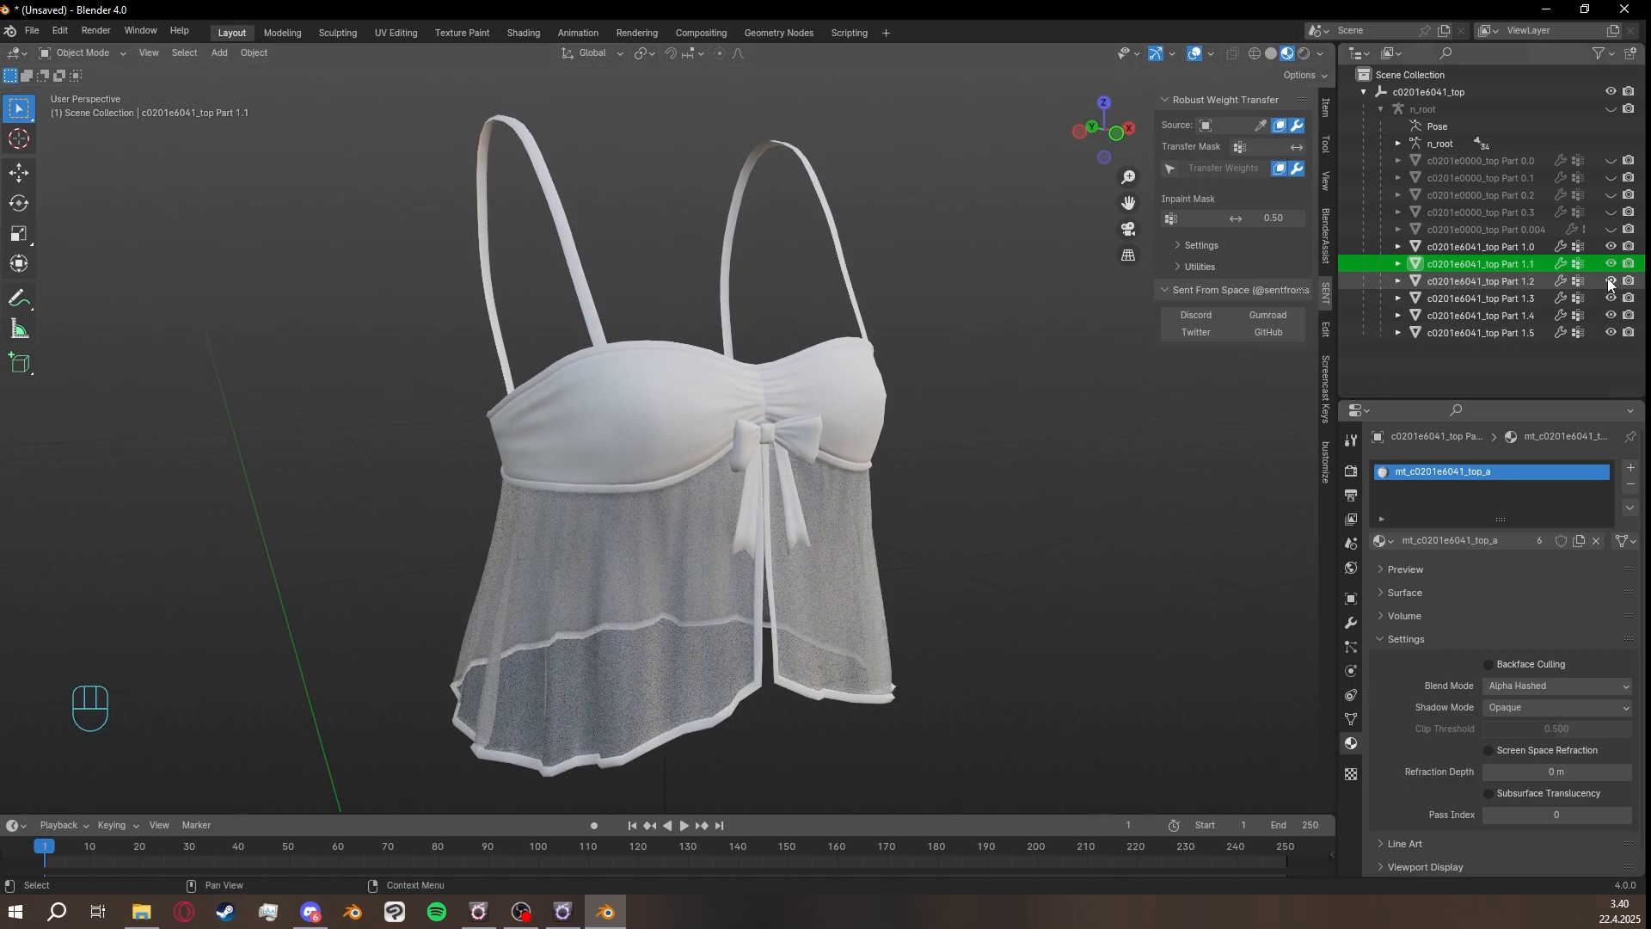
left_click(1611, 281)
left_click(1611, 281)
left_click(1611, 281)
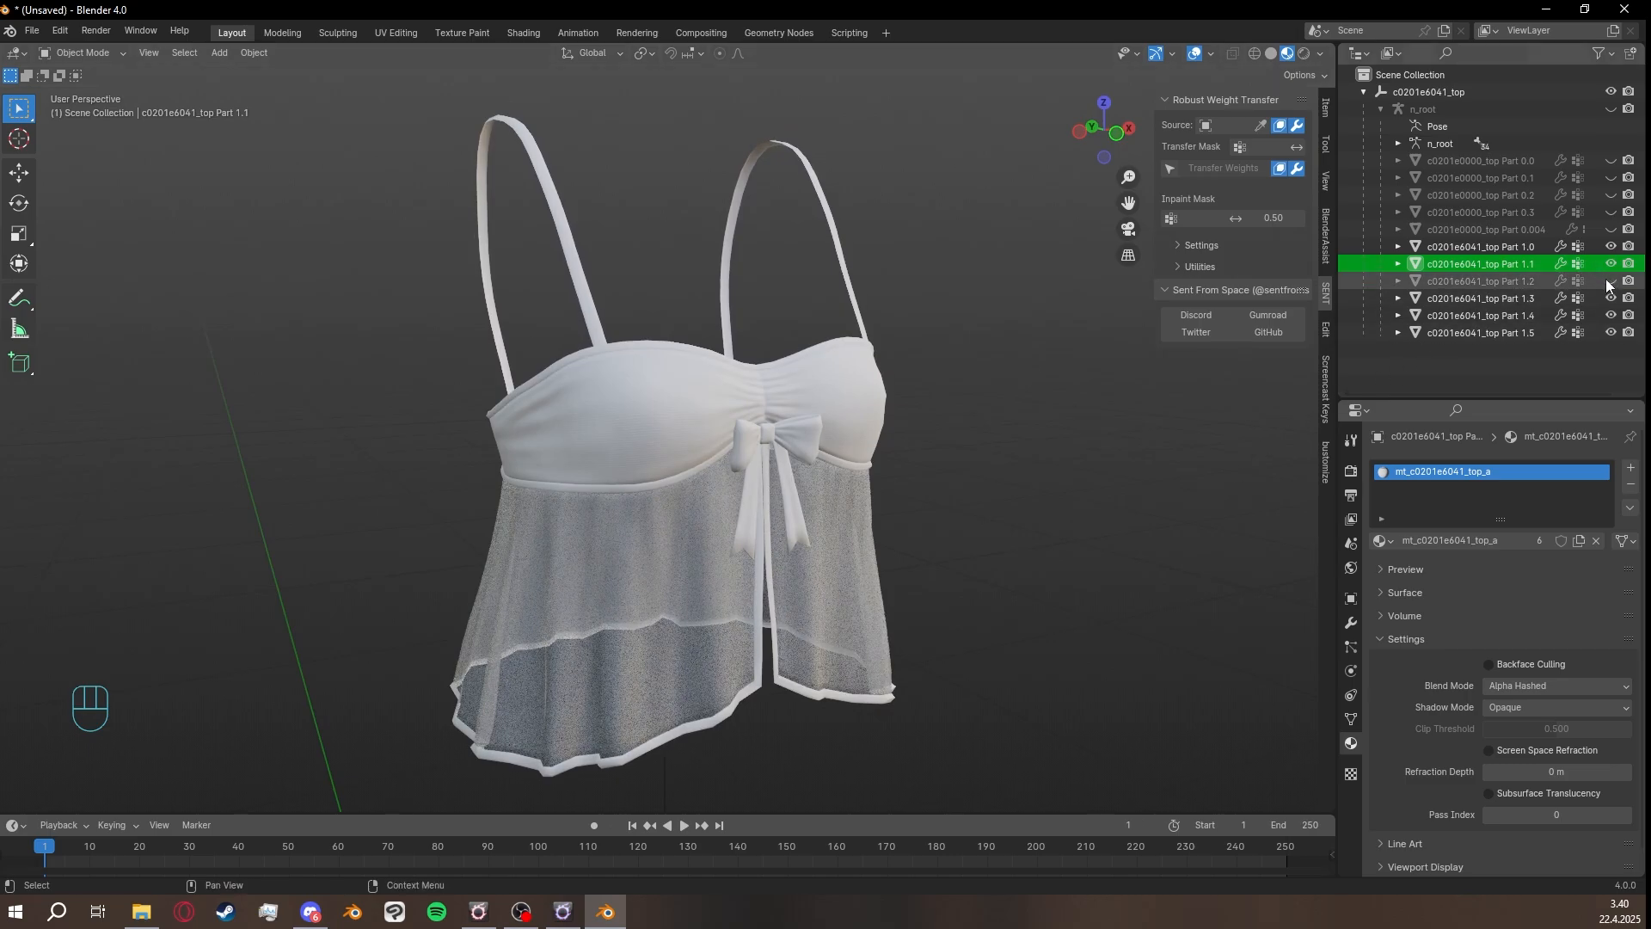
left_click(1608, 281)
left_click(1608, 281)
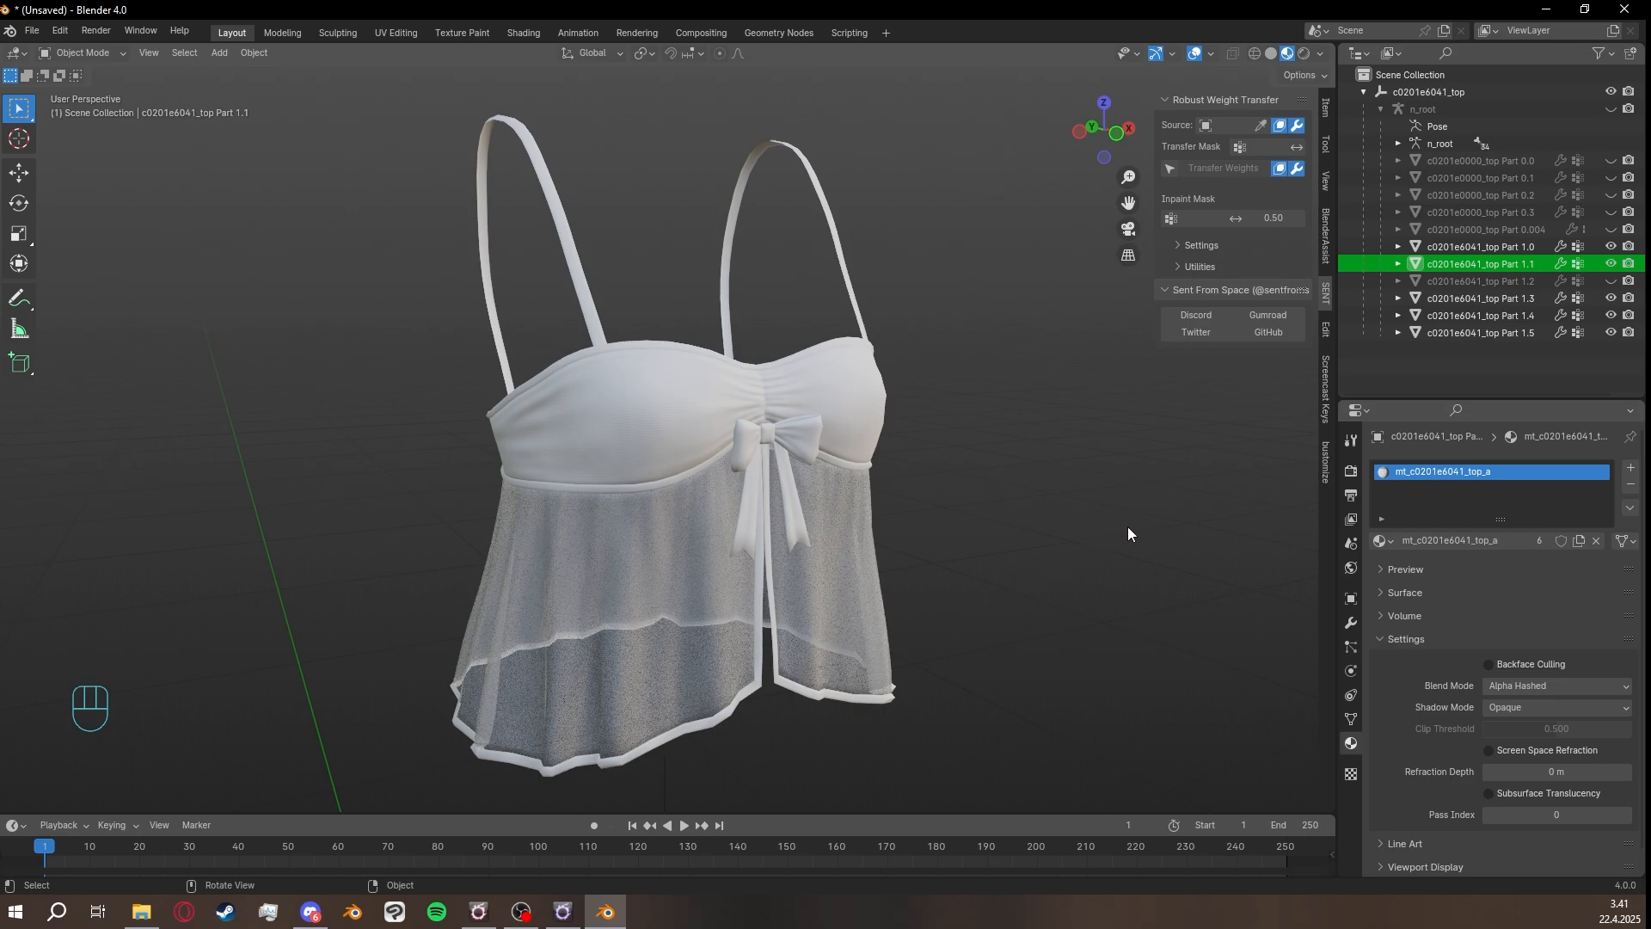
left_click(1611, 280)
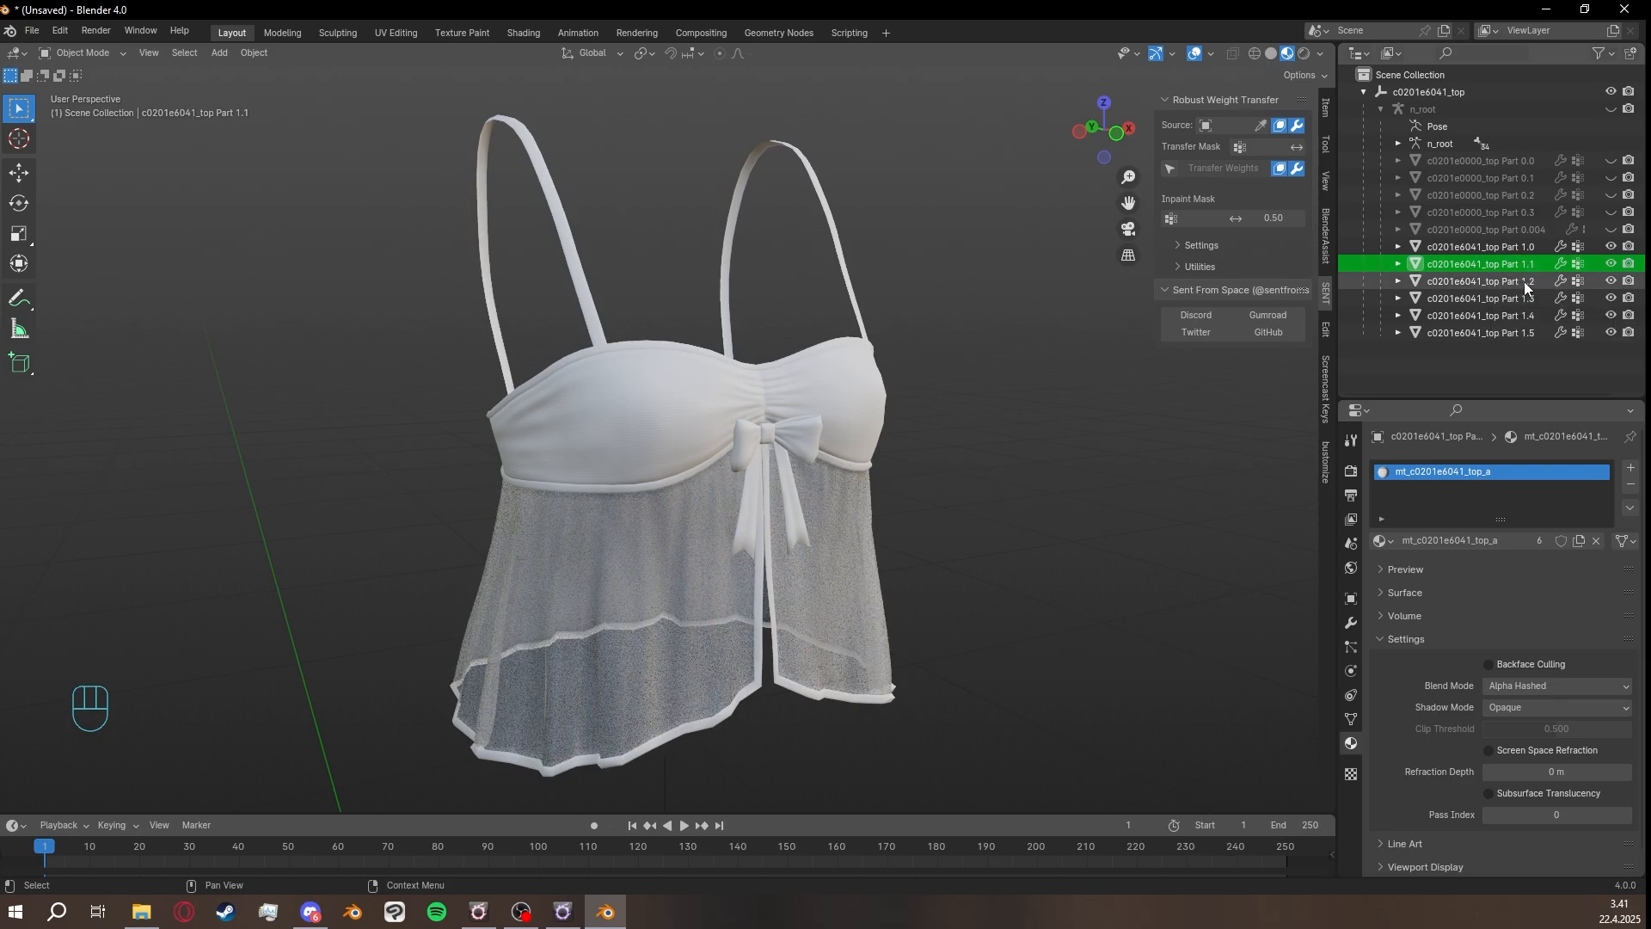
left_click(1524, 281)
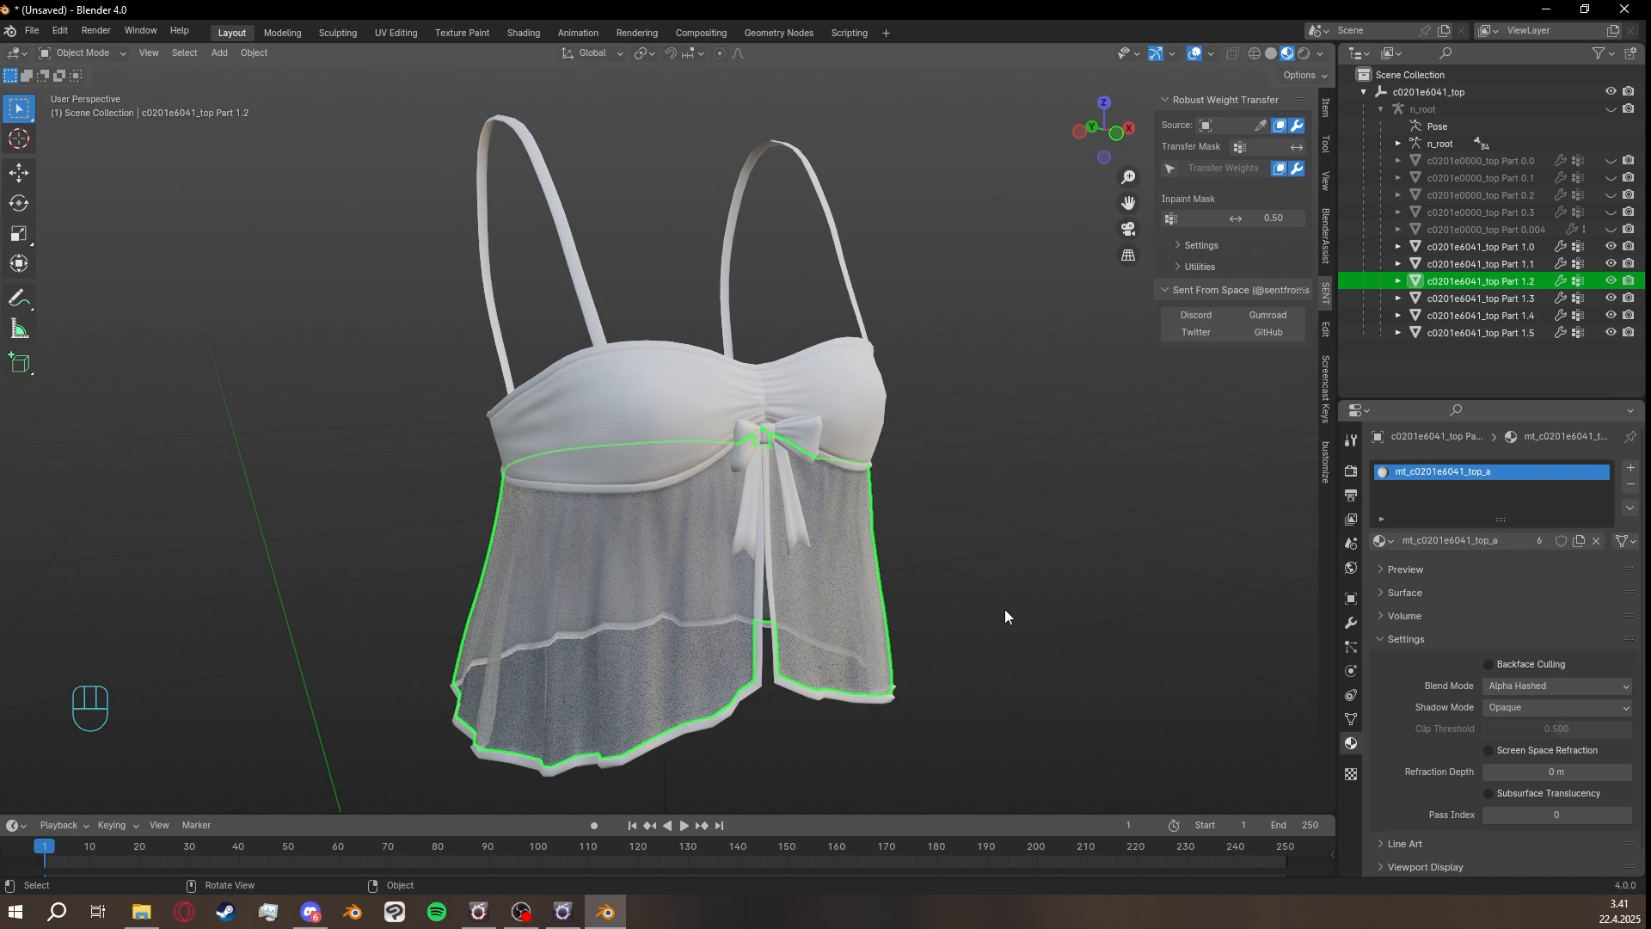
Inspect the trim and strap meshes Part 1.3 and Part 1.4 from several angles, selecting each for comparison.
left_click(1509, 295)
left_click(1511, 310)
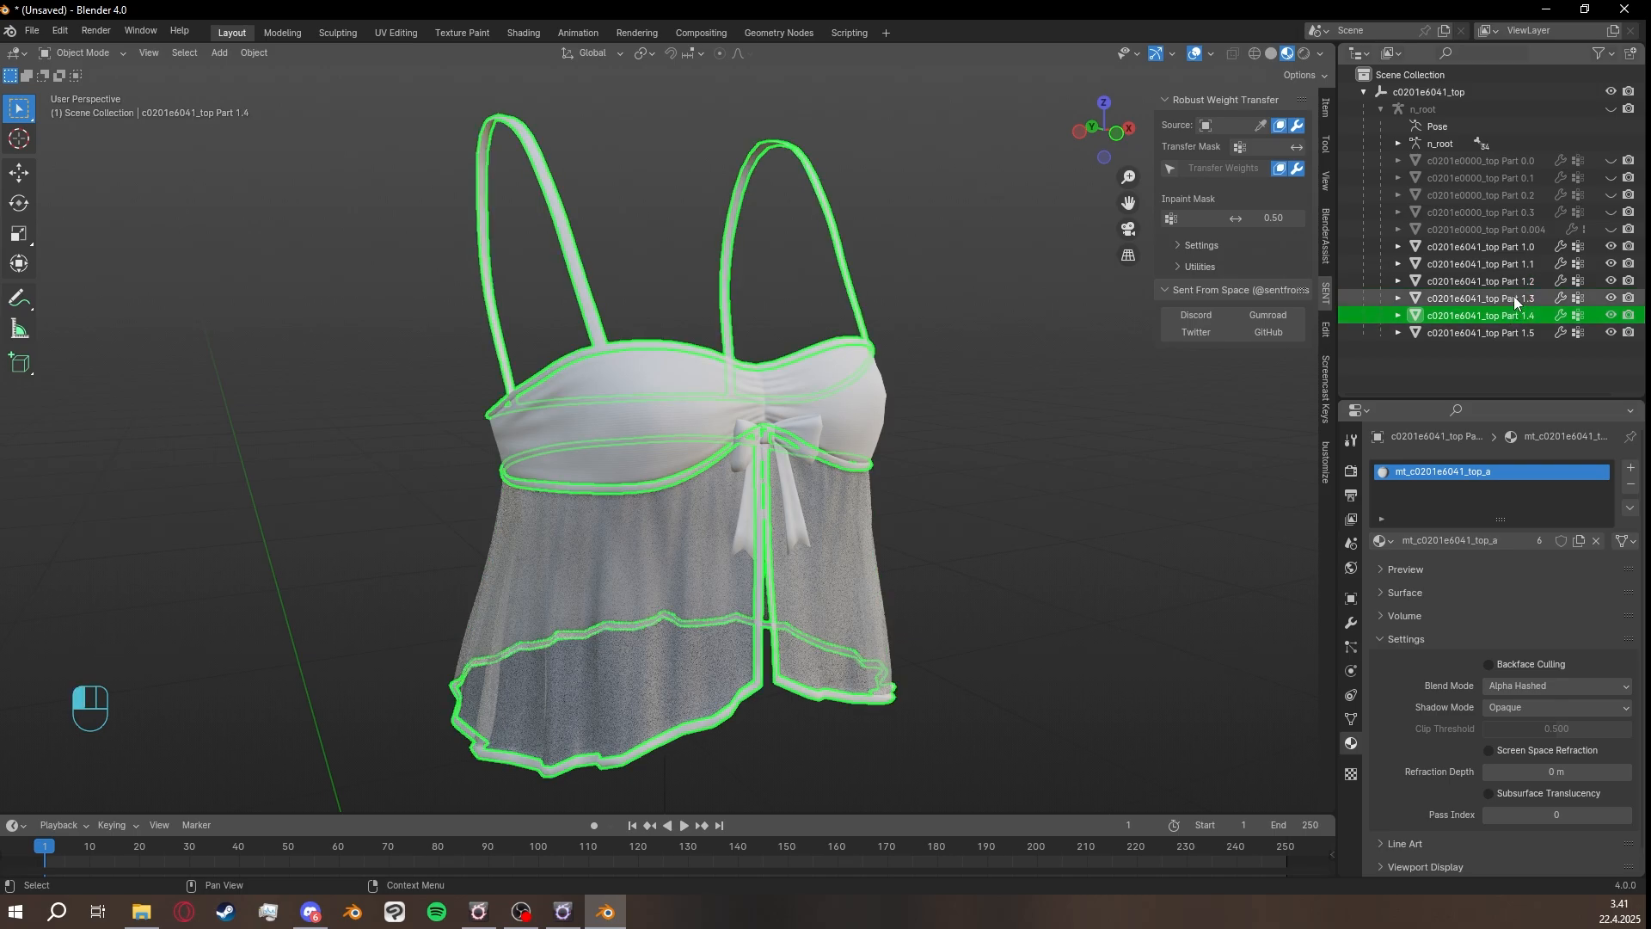
left_click(1514, 295)
middle_click_drag(1046, 656, 1112, 585)
scroll(1111, 571, "up", 1)
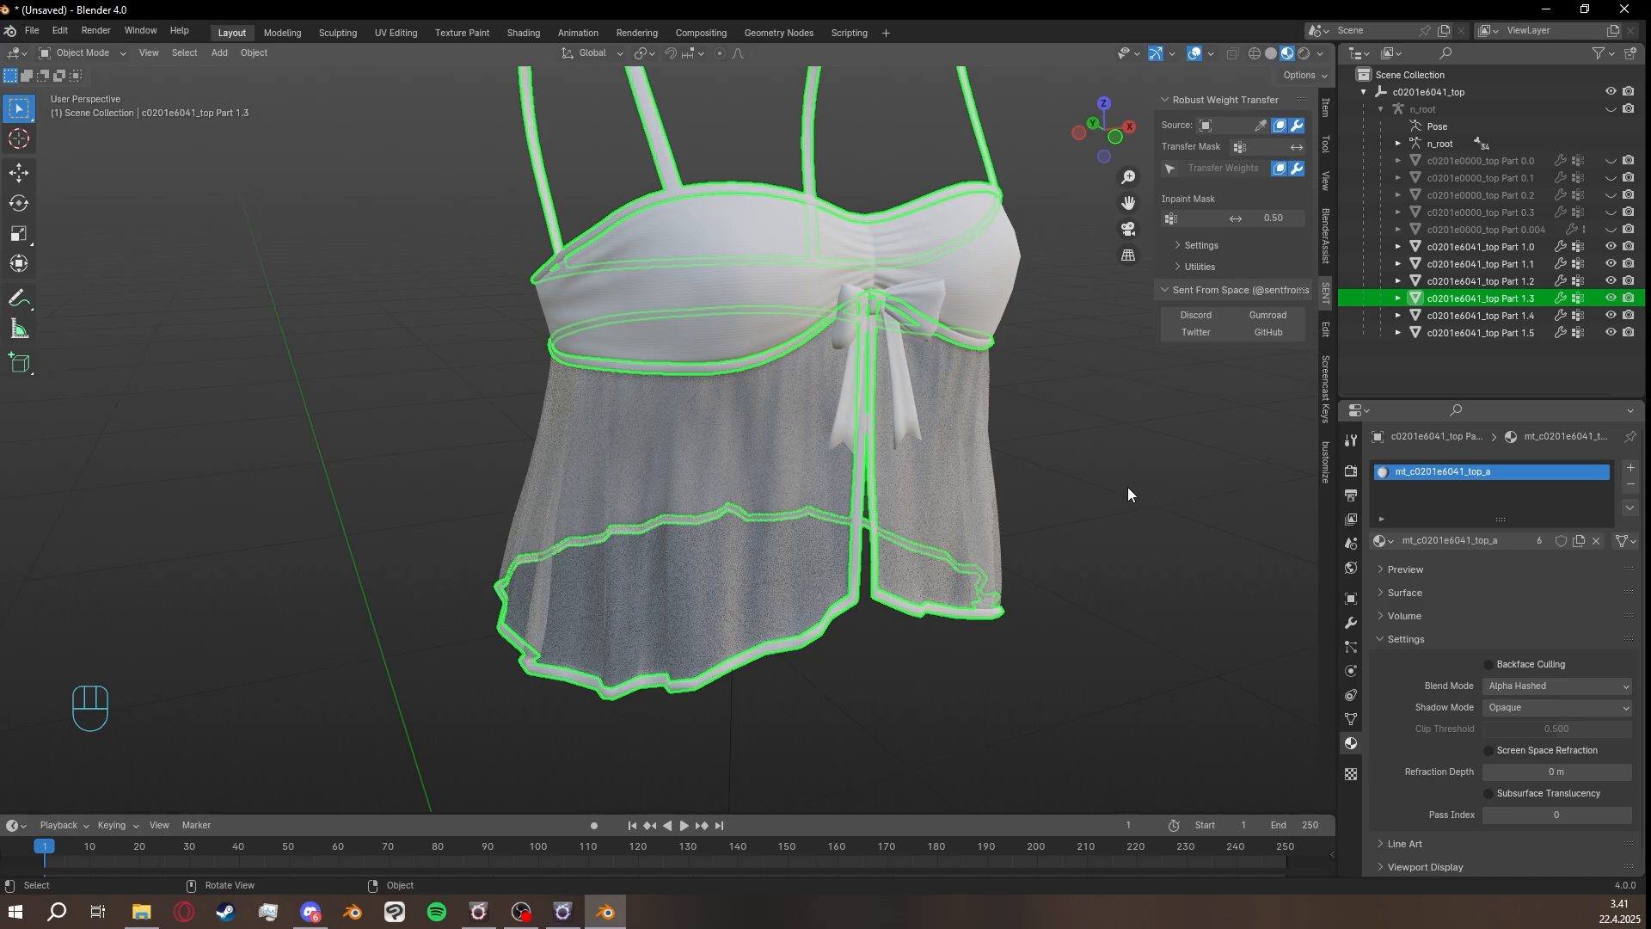
middle_click_drag(1127, 487, 1120, 530, "shift")
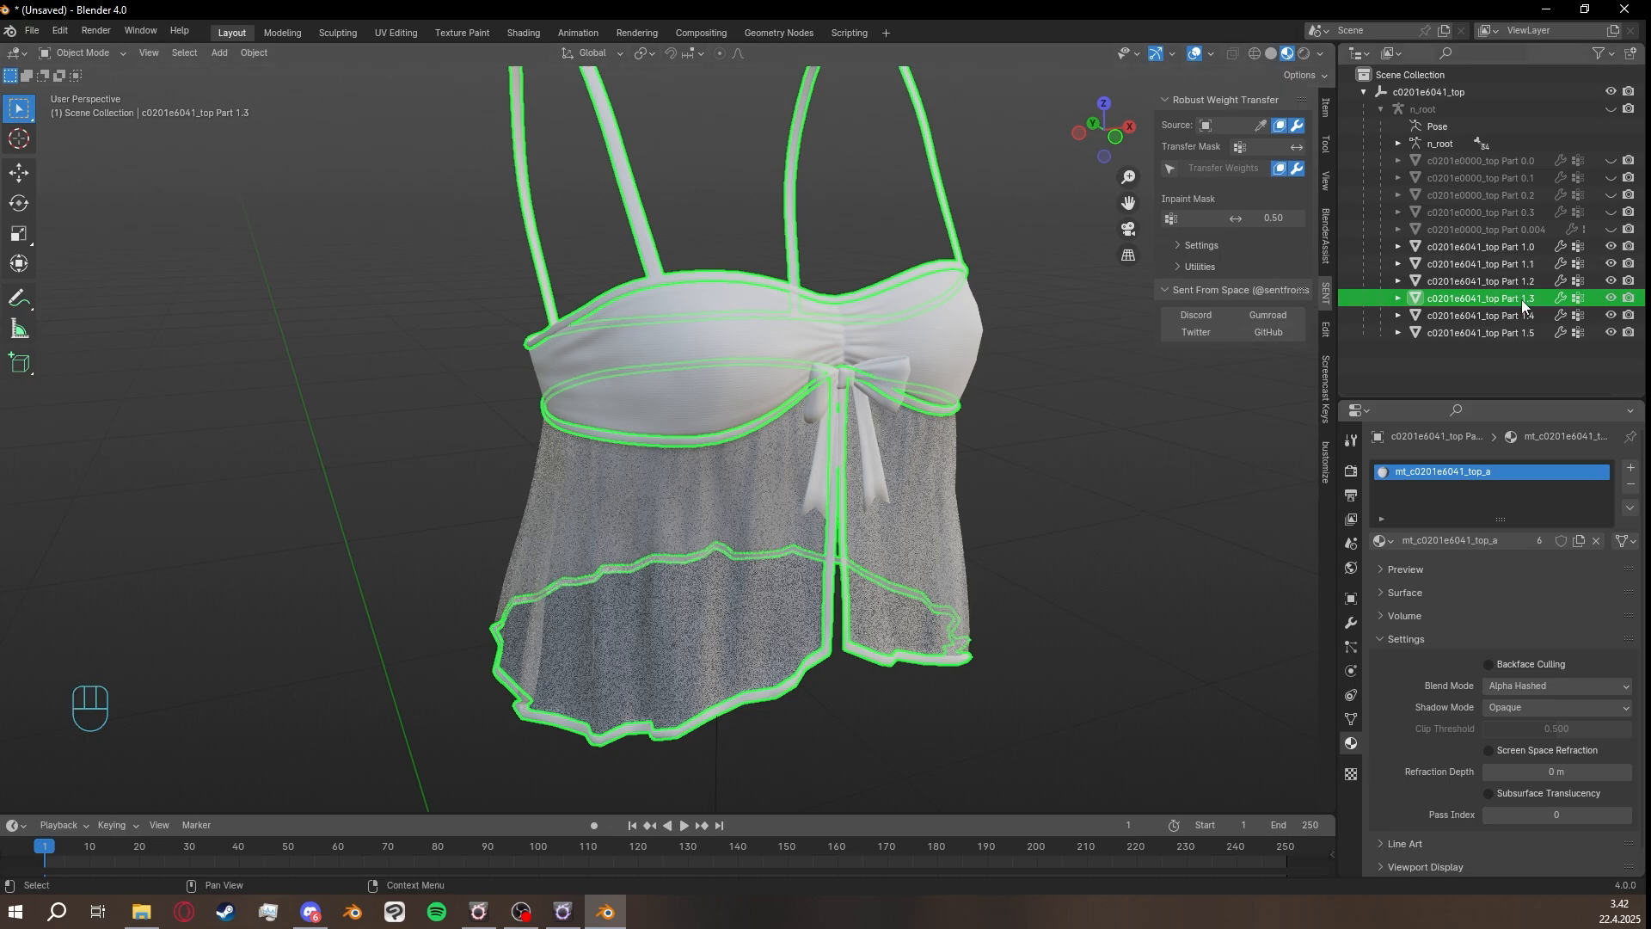
middle_click_drag(1033, 629, 1066, 623)
left_click(1503, 314)
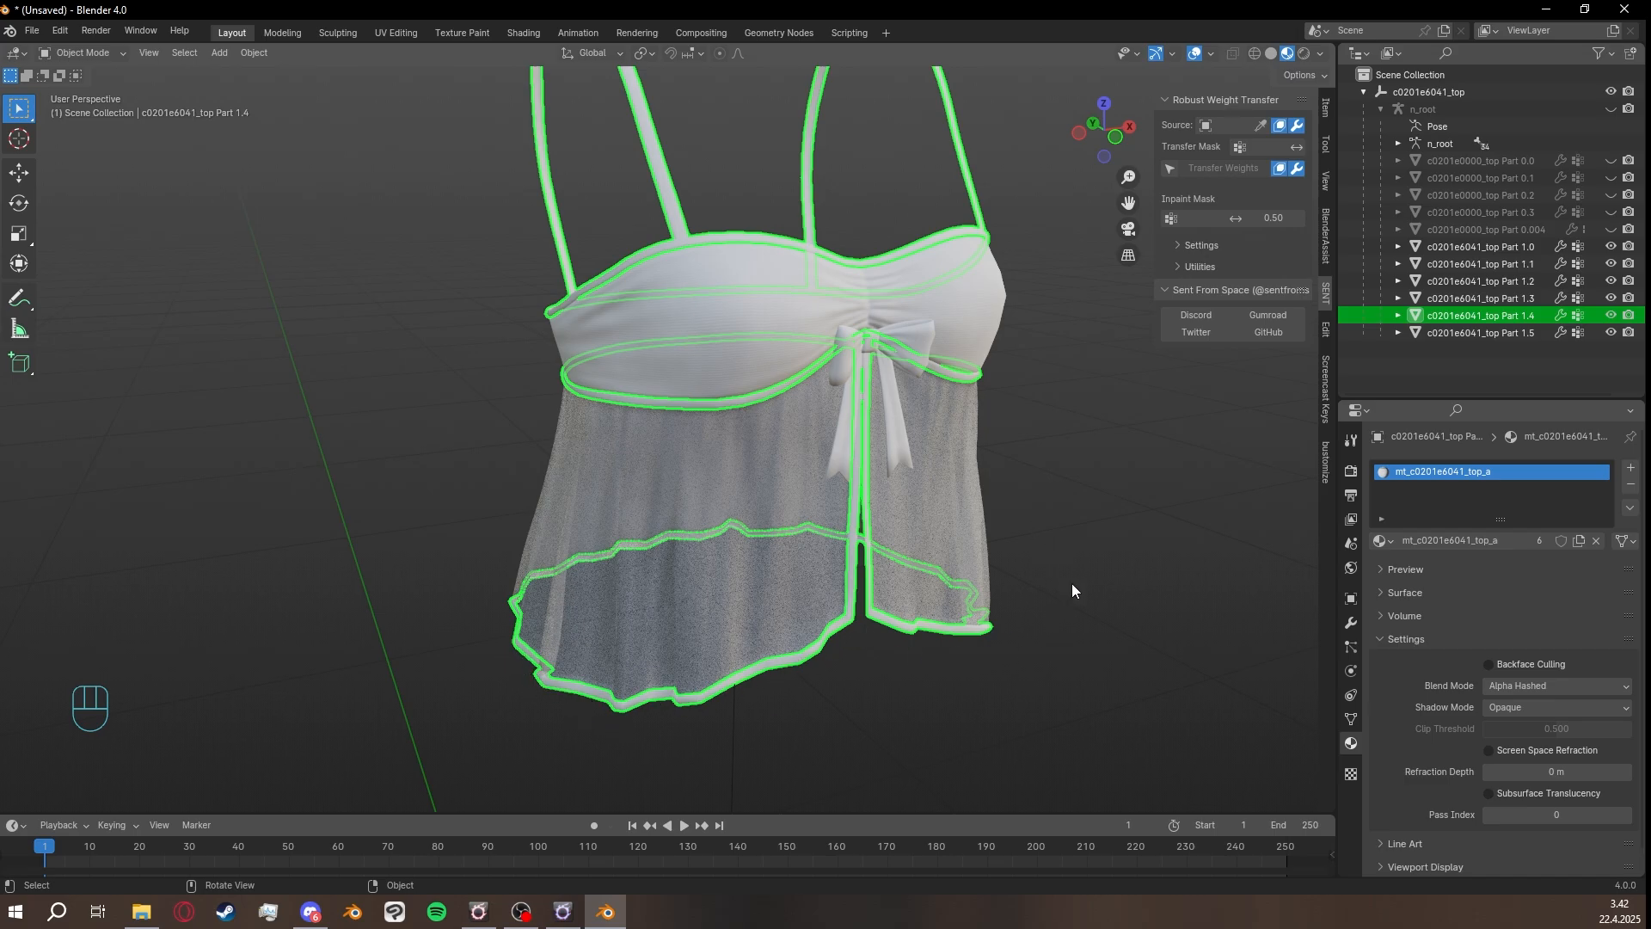
middle_click_drag(886, 678, 863, 612)
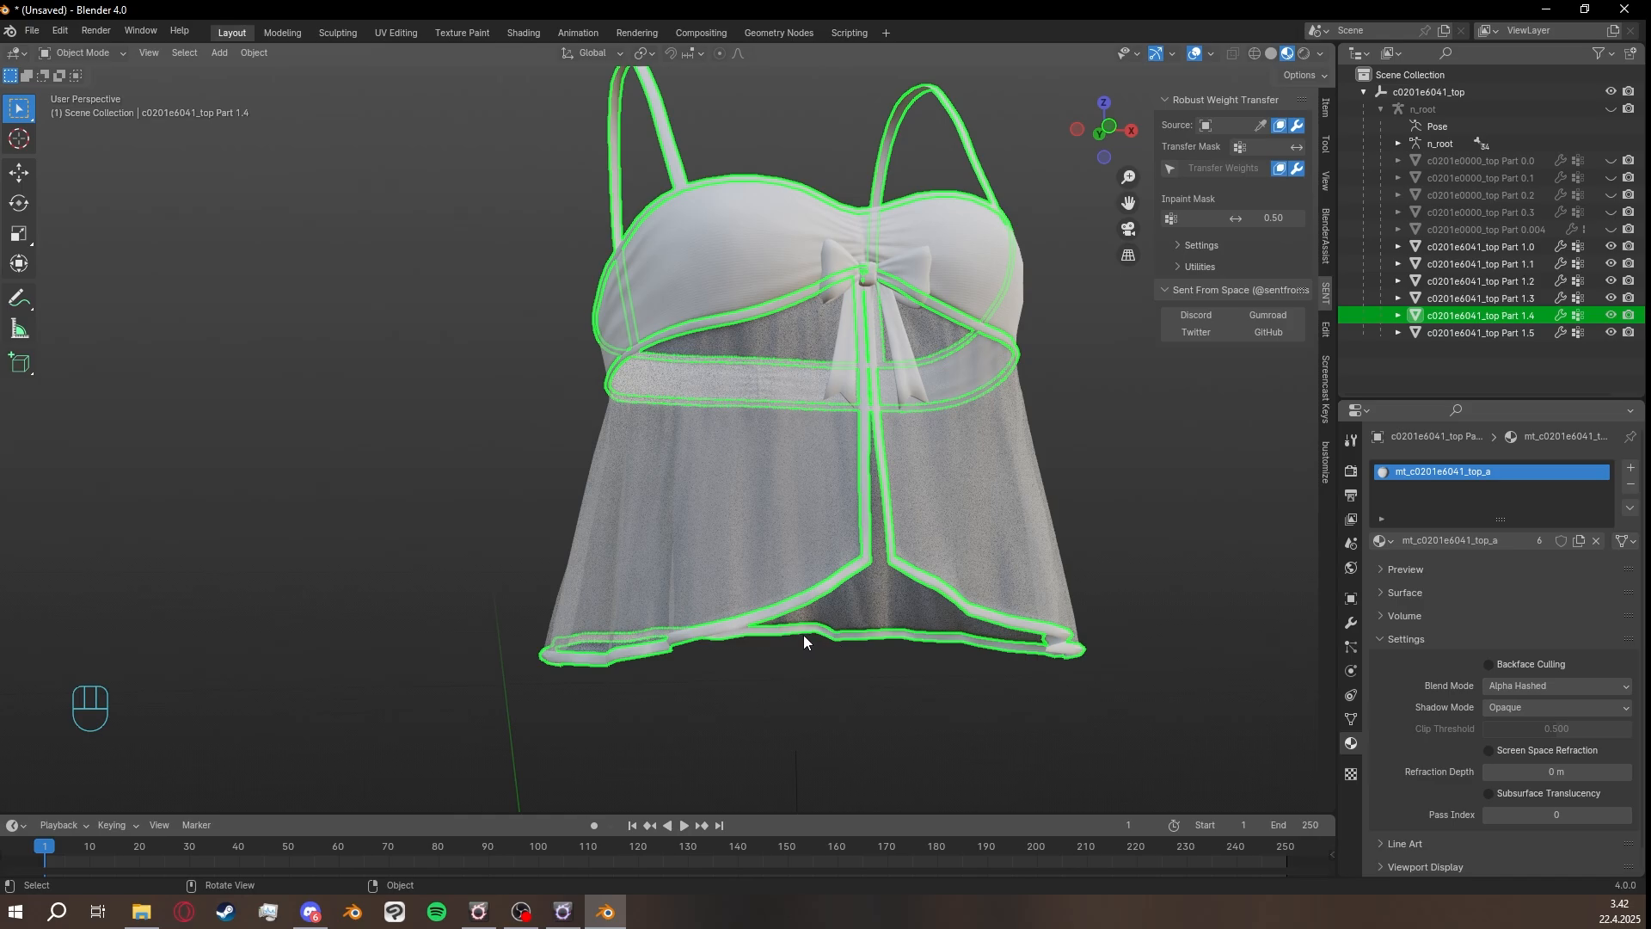
middle_click_drag(859, 649, 1127, 616)
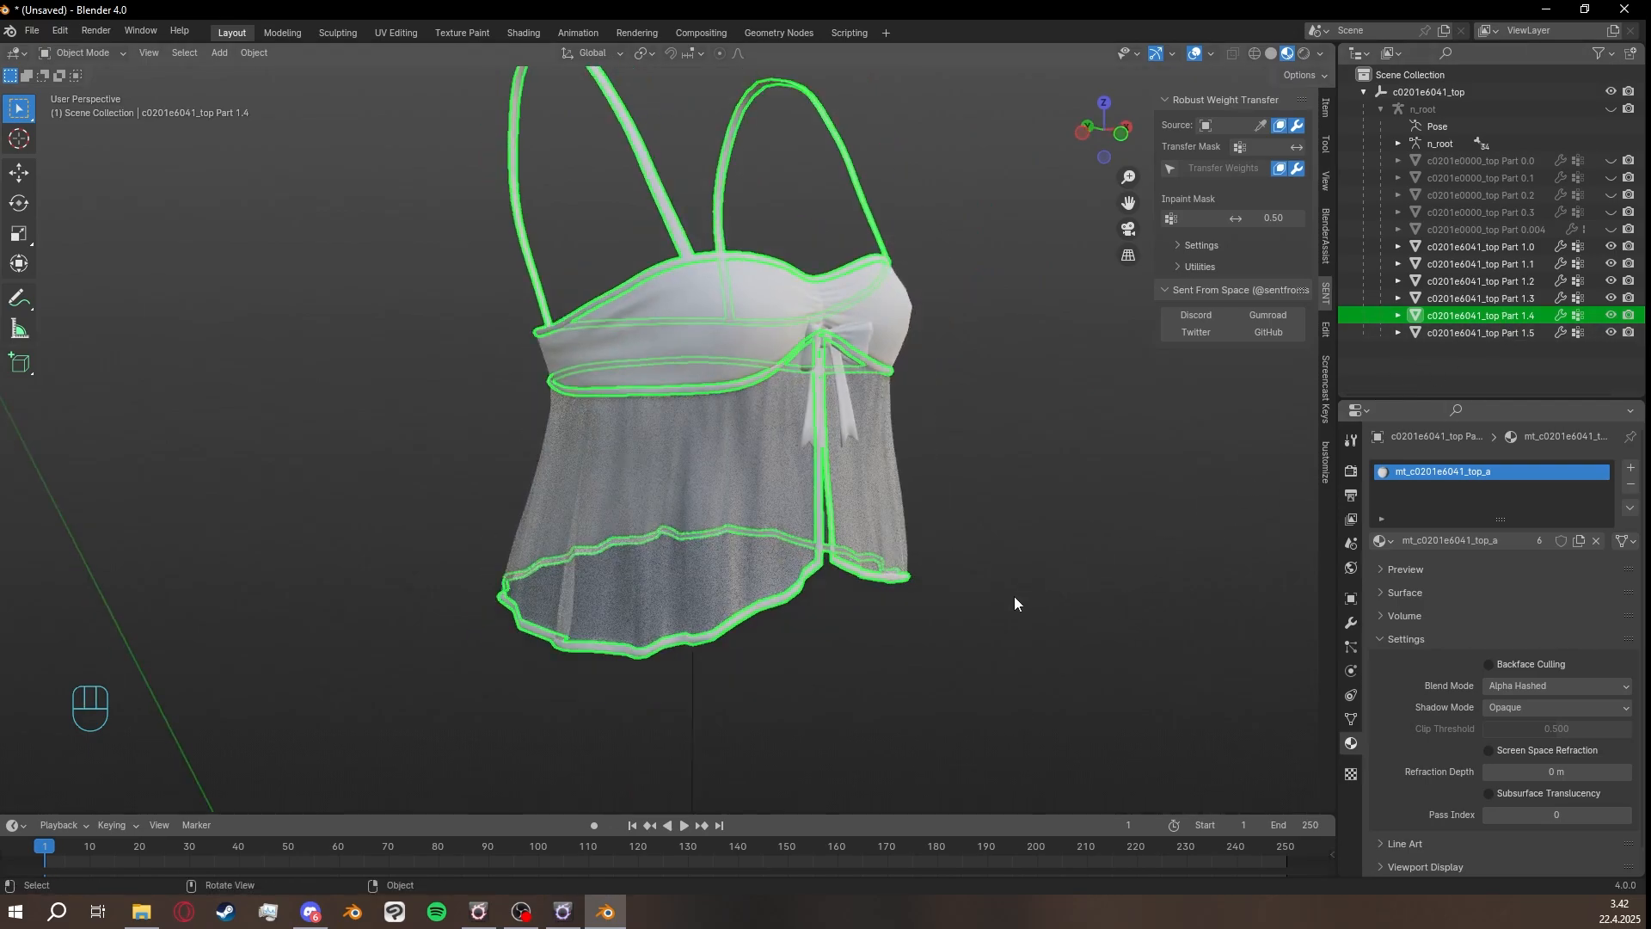
middle_click_drag(1014, 602, 807, 645)
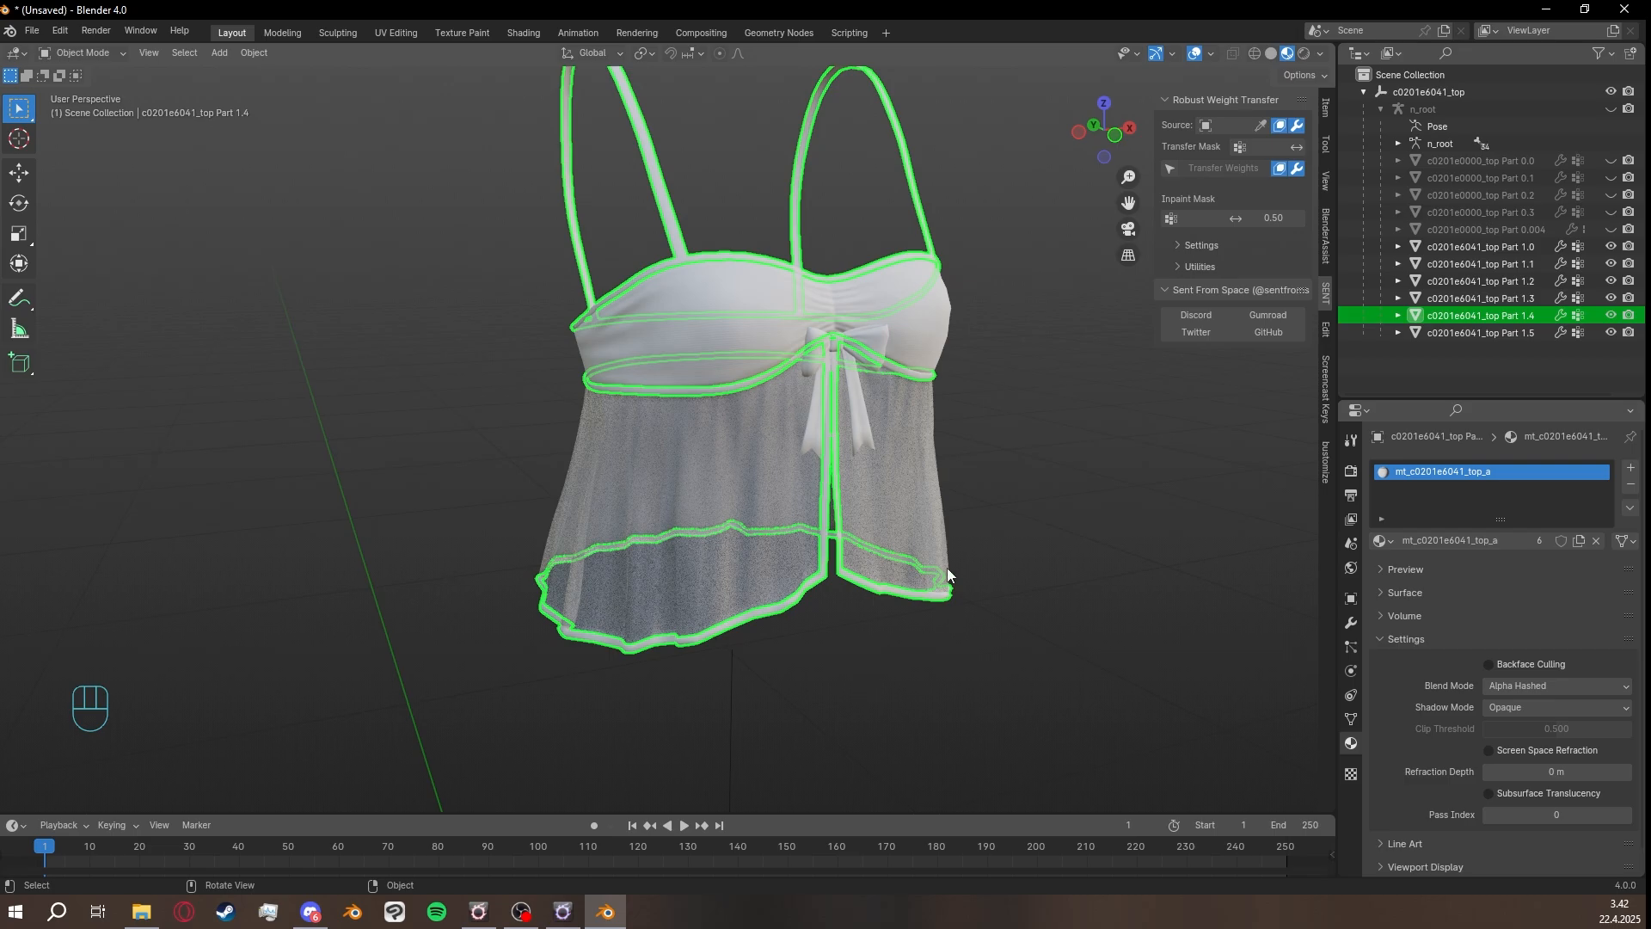
middle_click_drag(857, 685, 934, 615)
Check the bow mesh Part 1.5 and the overlapping sheer skirt meshes by selecting them in turn.
left_click(1477, 332)
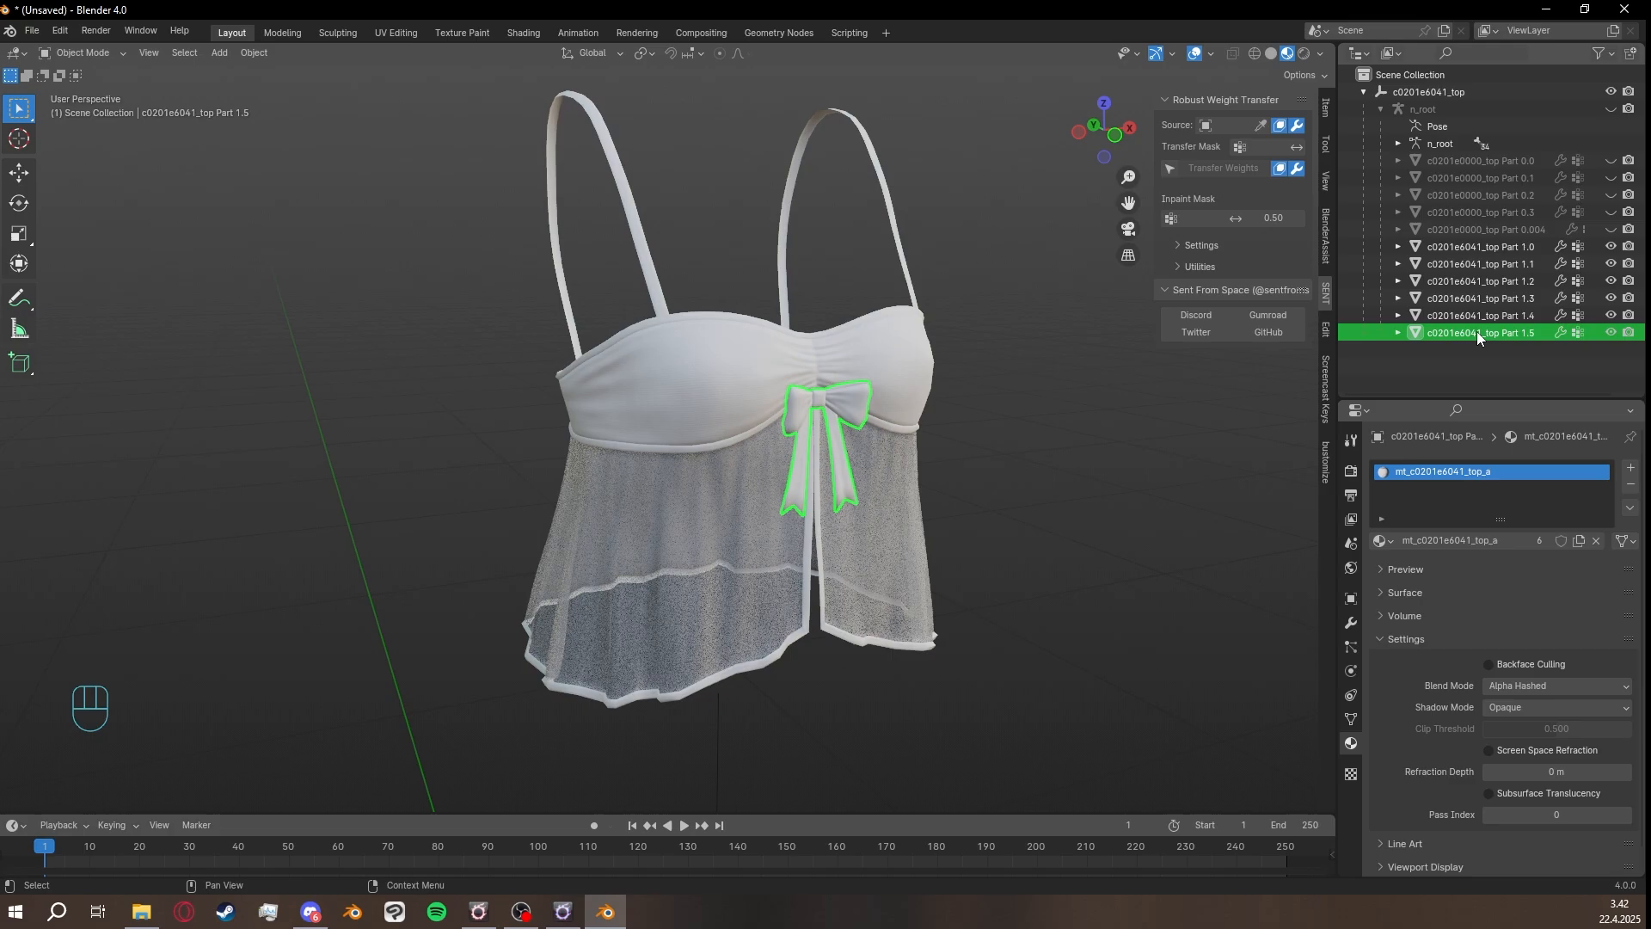
middle_click_drag(1144, 481, 1071, 488)
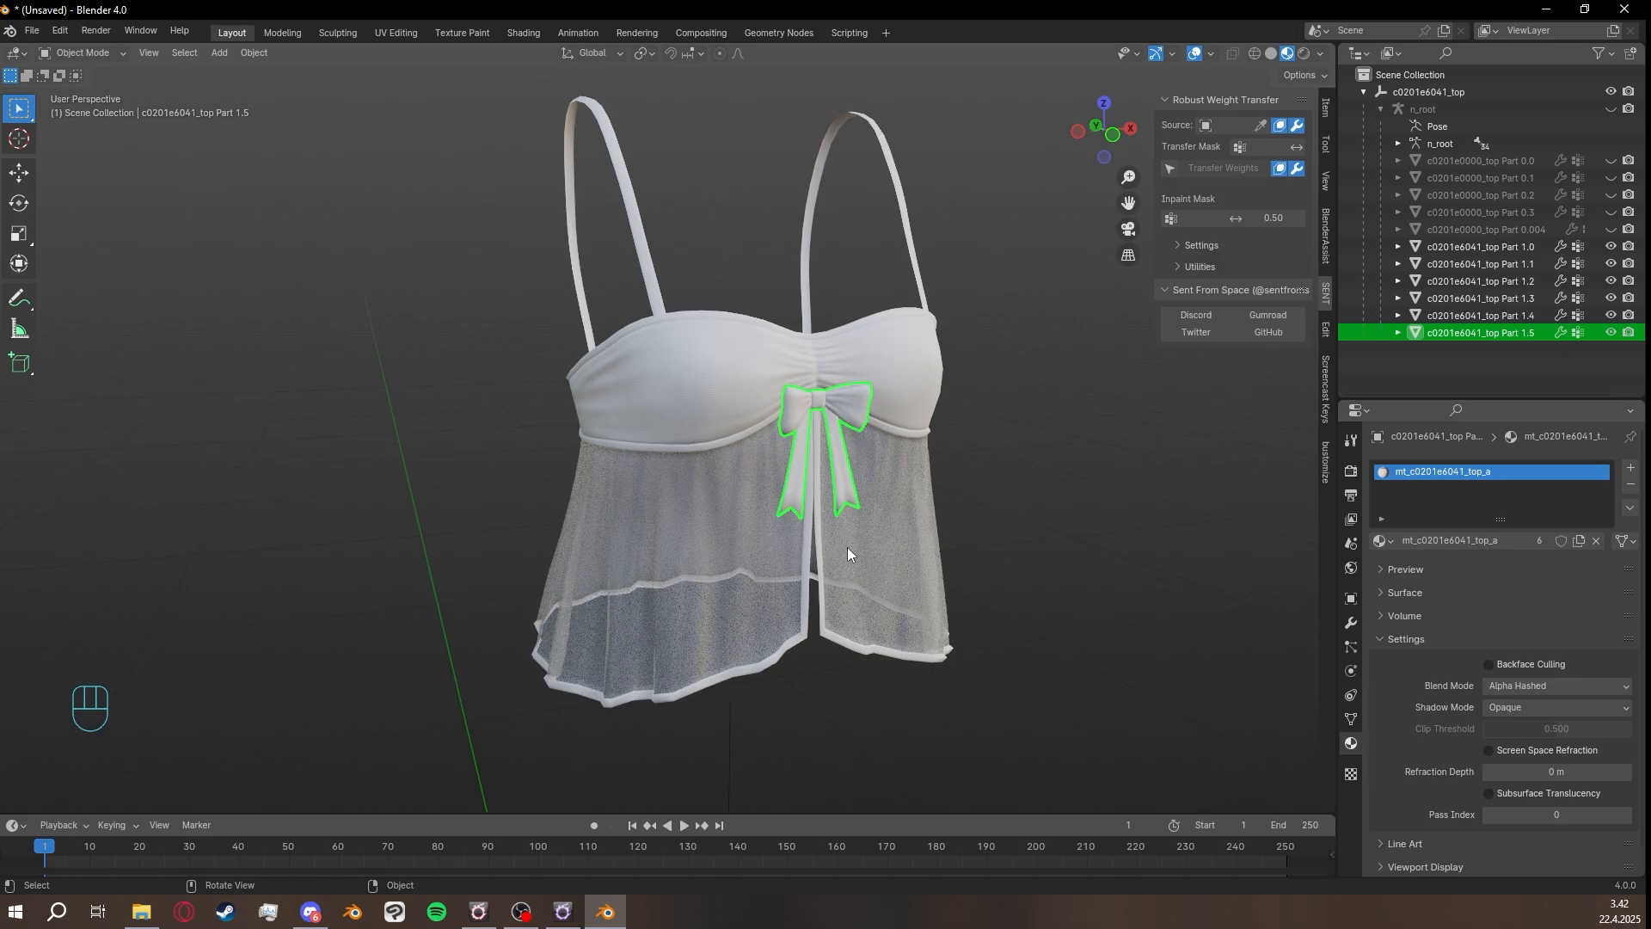
left_click(902, 530)
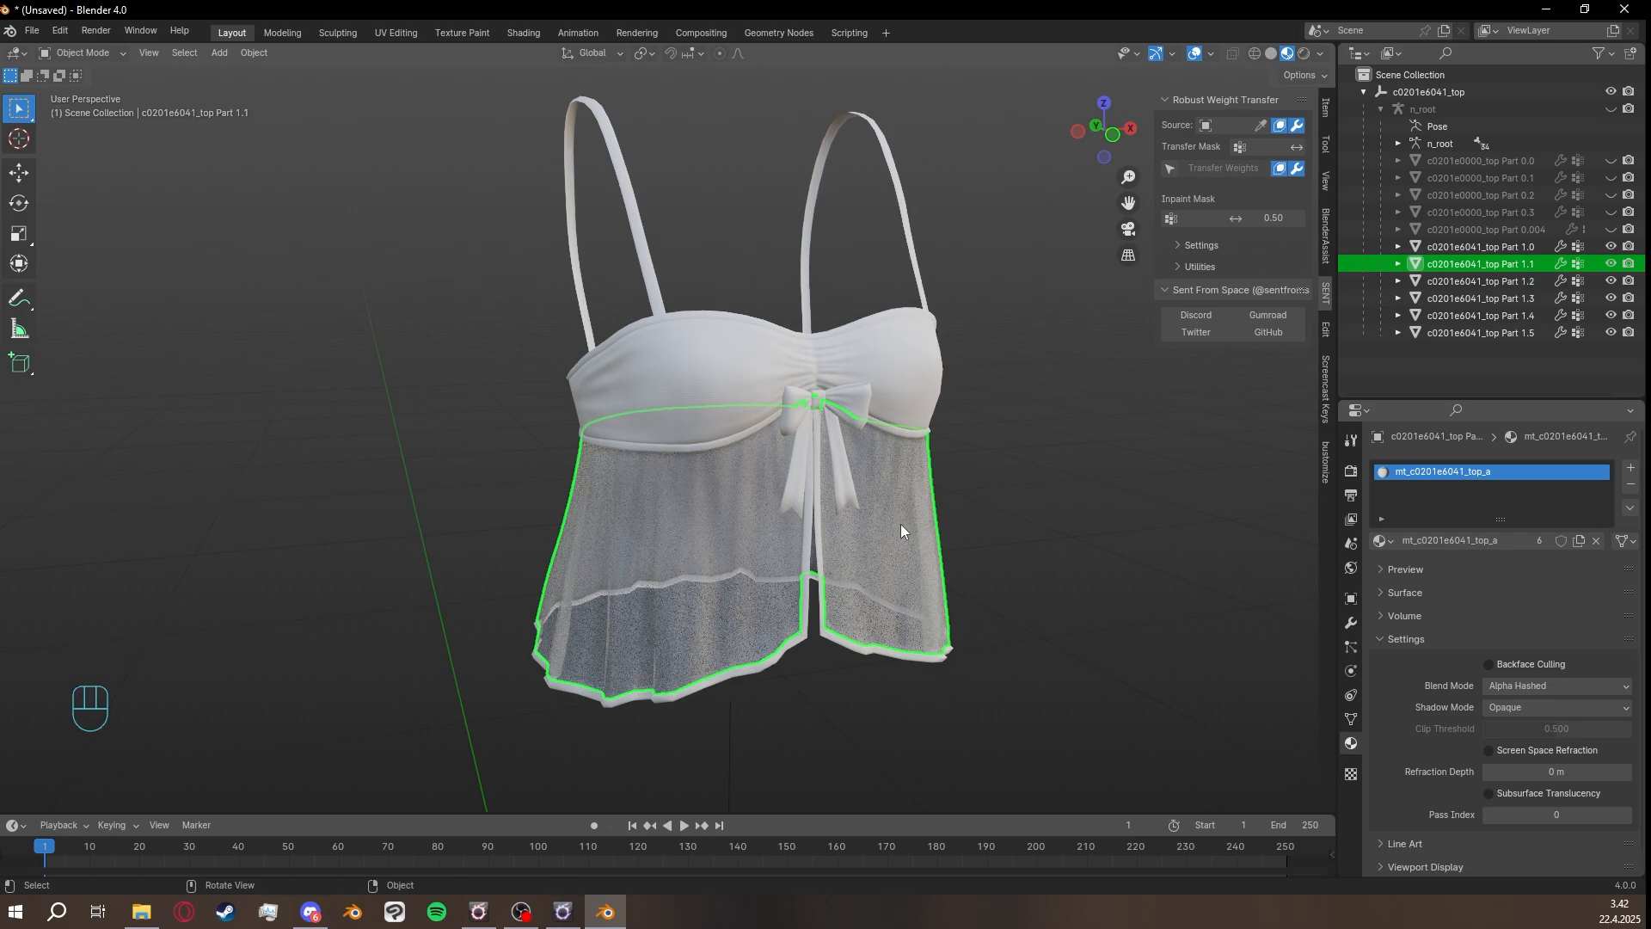
left_click(910, 524)
left_click(909, 524)
left_click(967, 521)
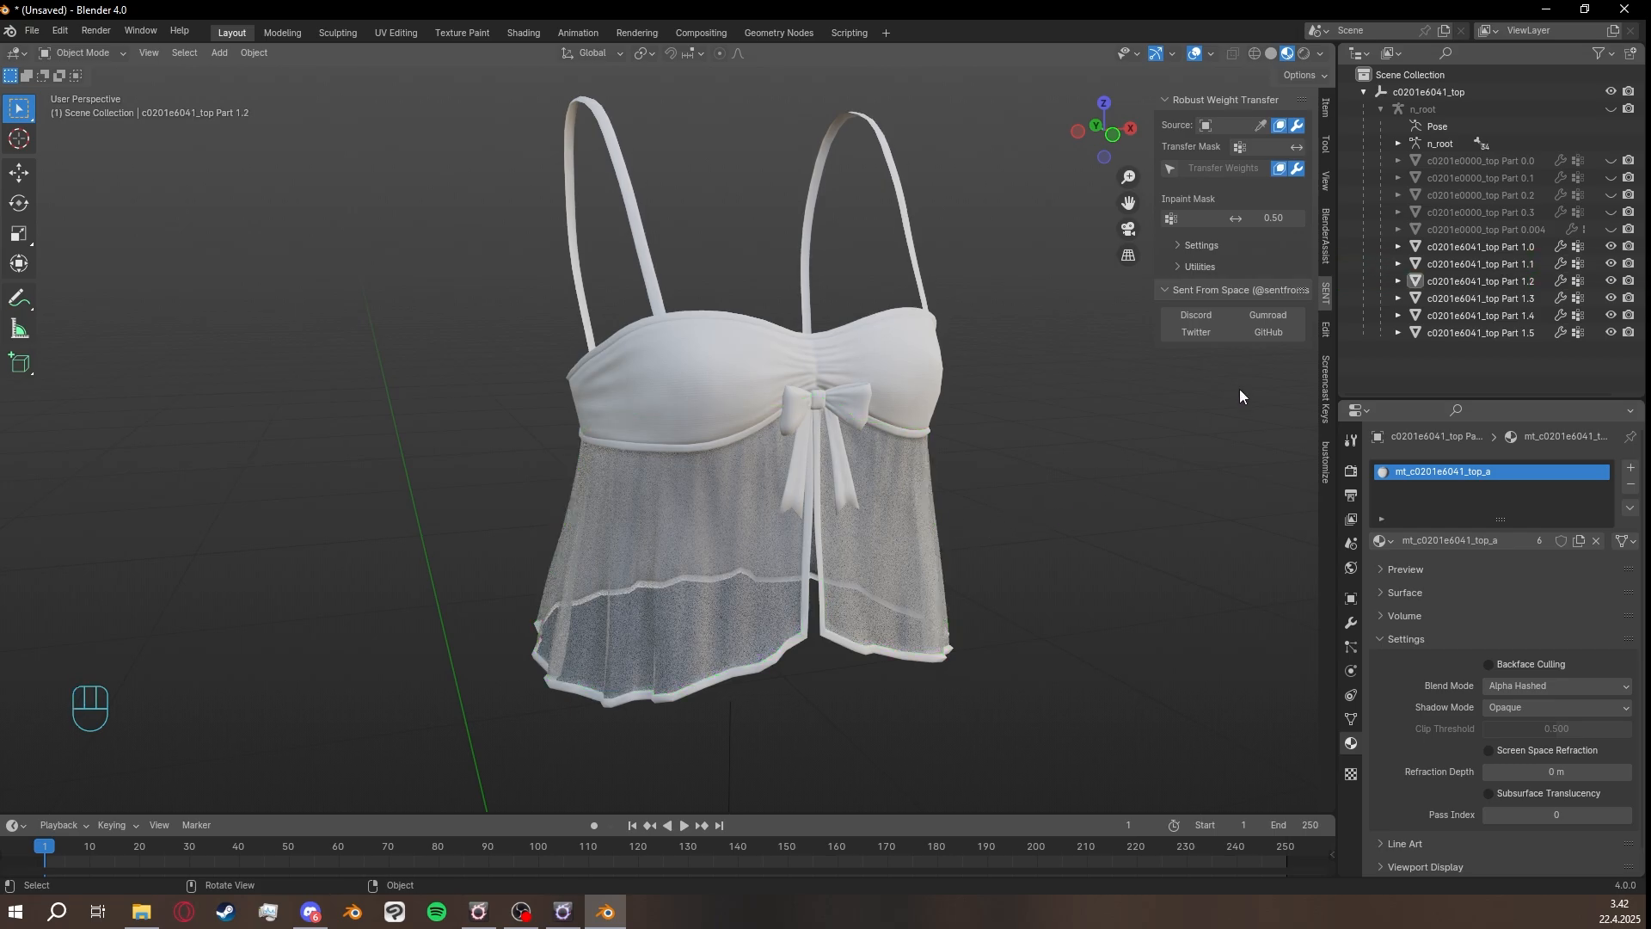
Delete the duplicate trim mesh Part 1.4 and the duplicate sheer skirt mesh Part 1.2.
left_click(1495, 297)
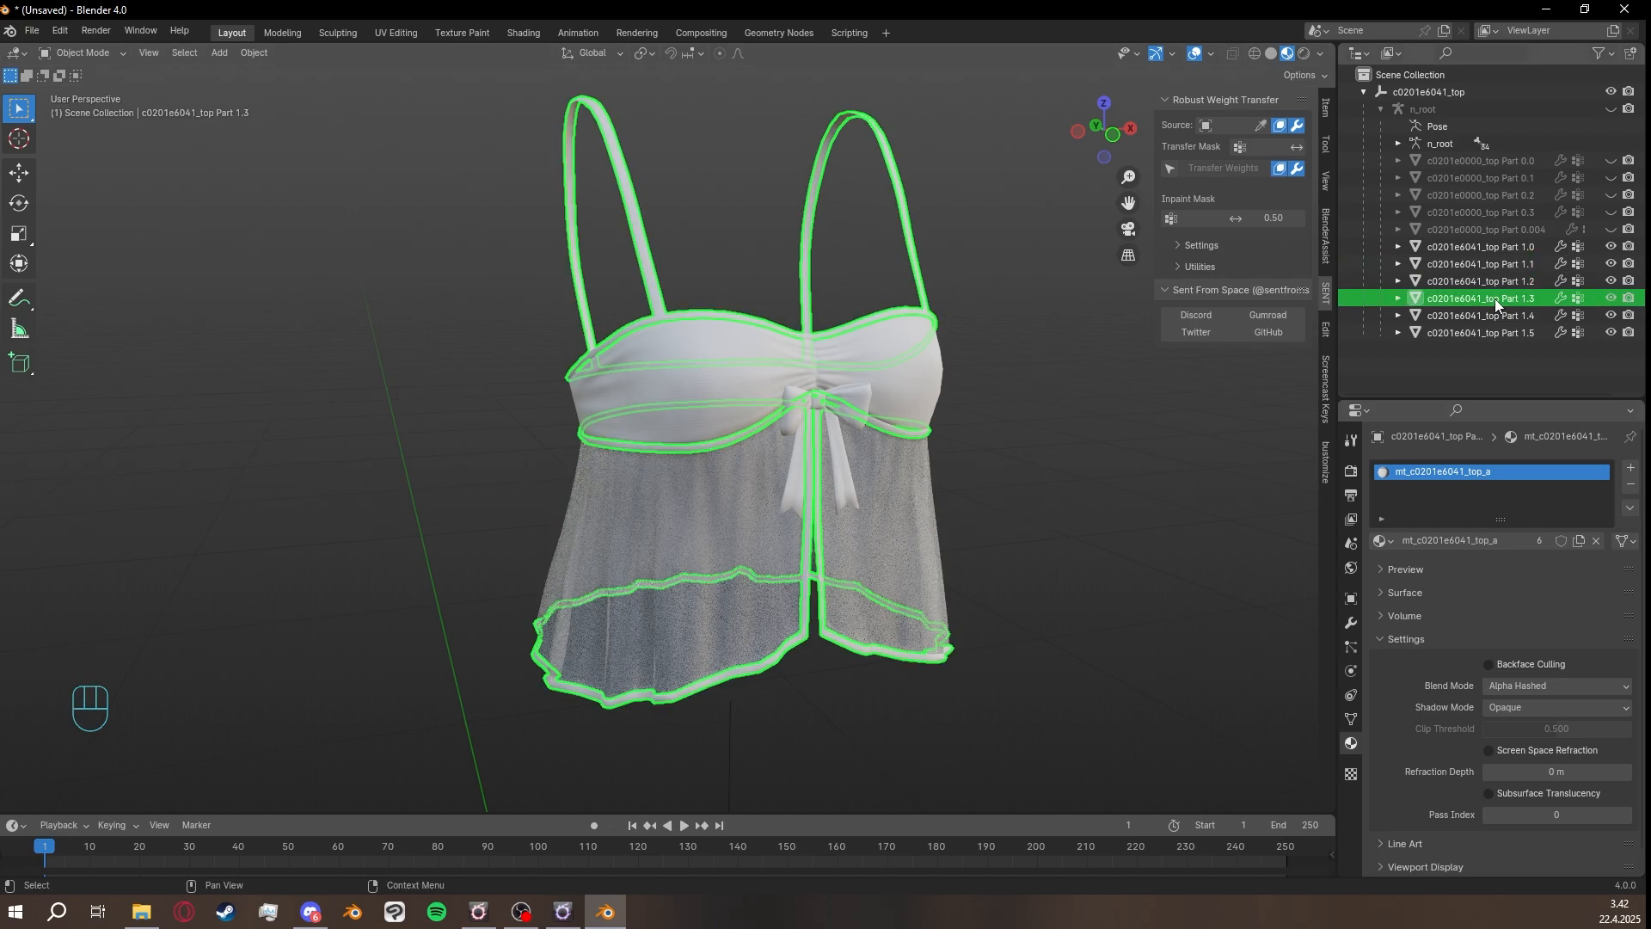
left_click(1499, 309)
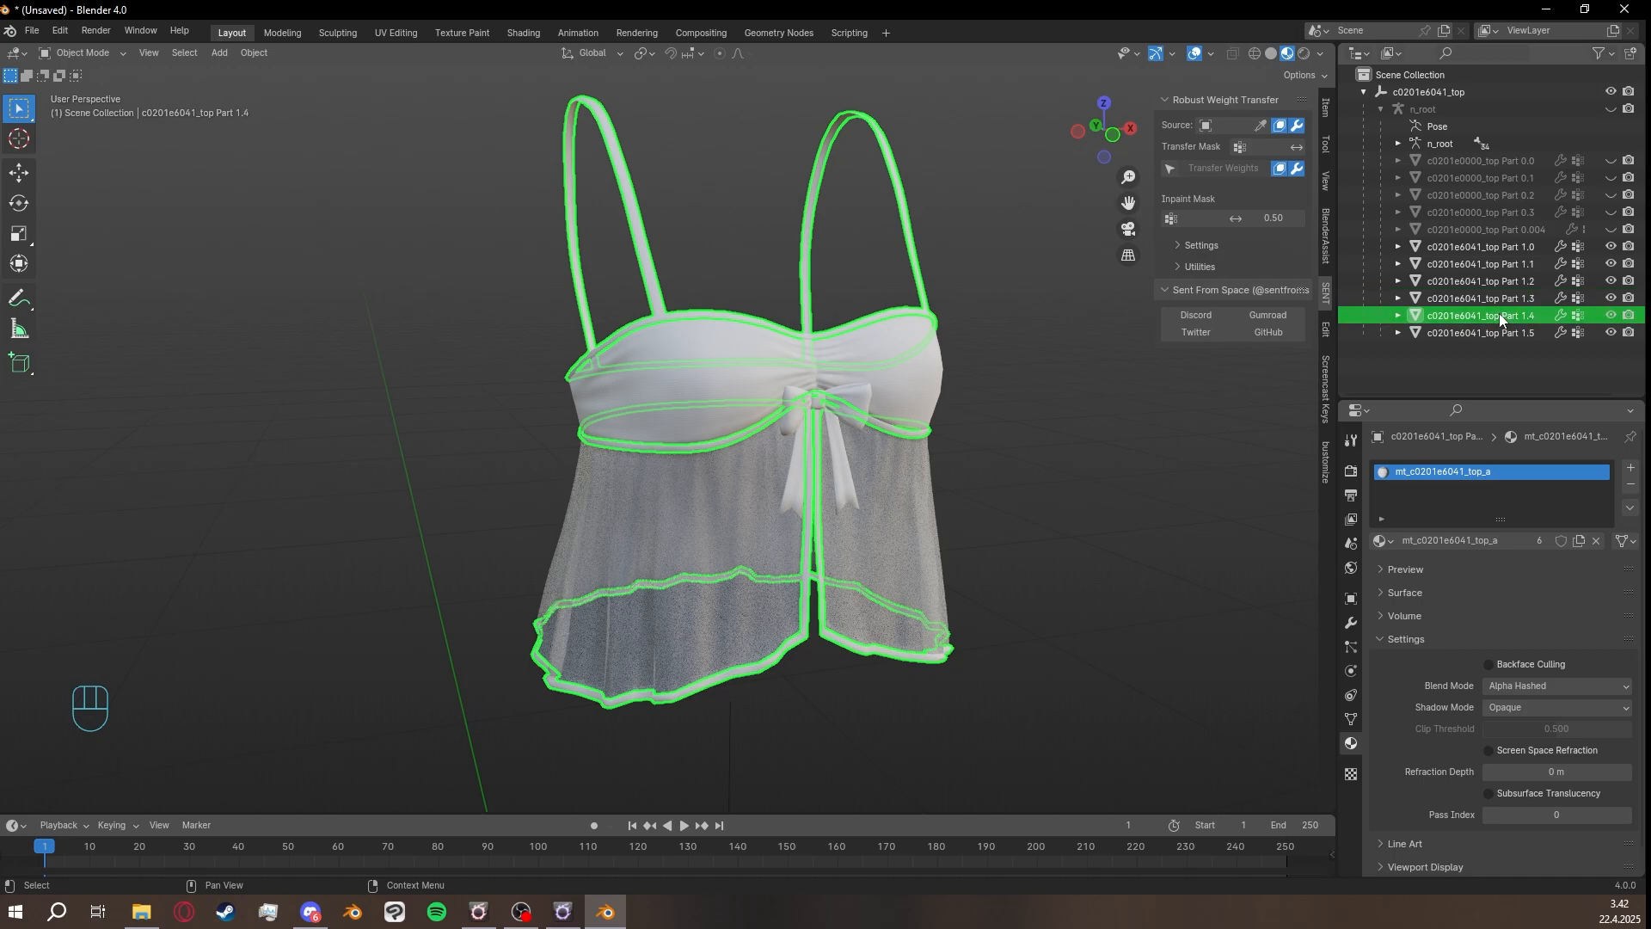
key("Delete")
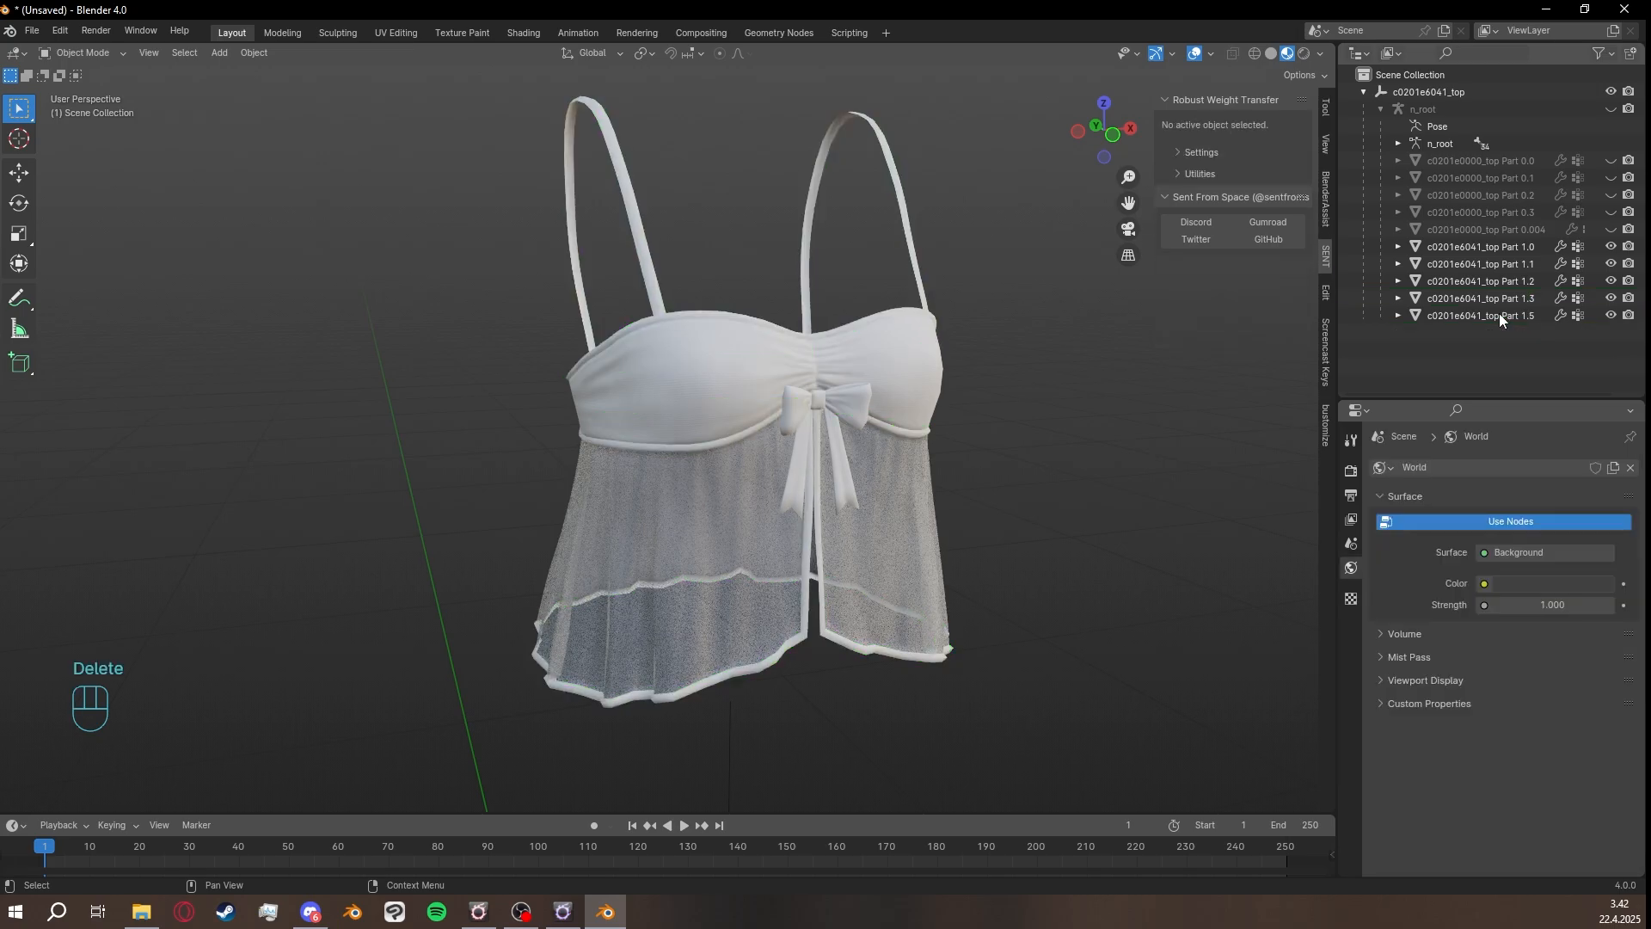
left_click(1513, 282)
key("Delete")
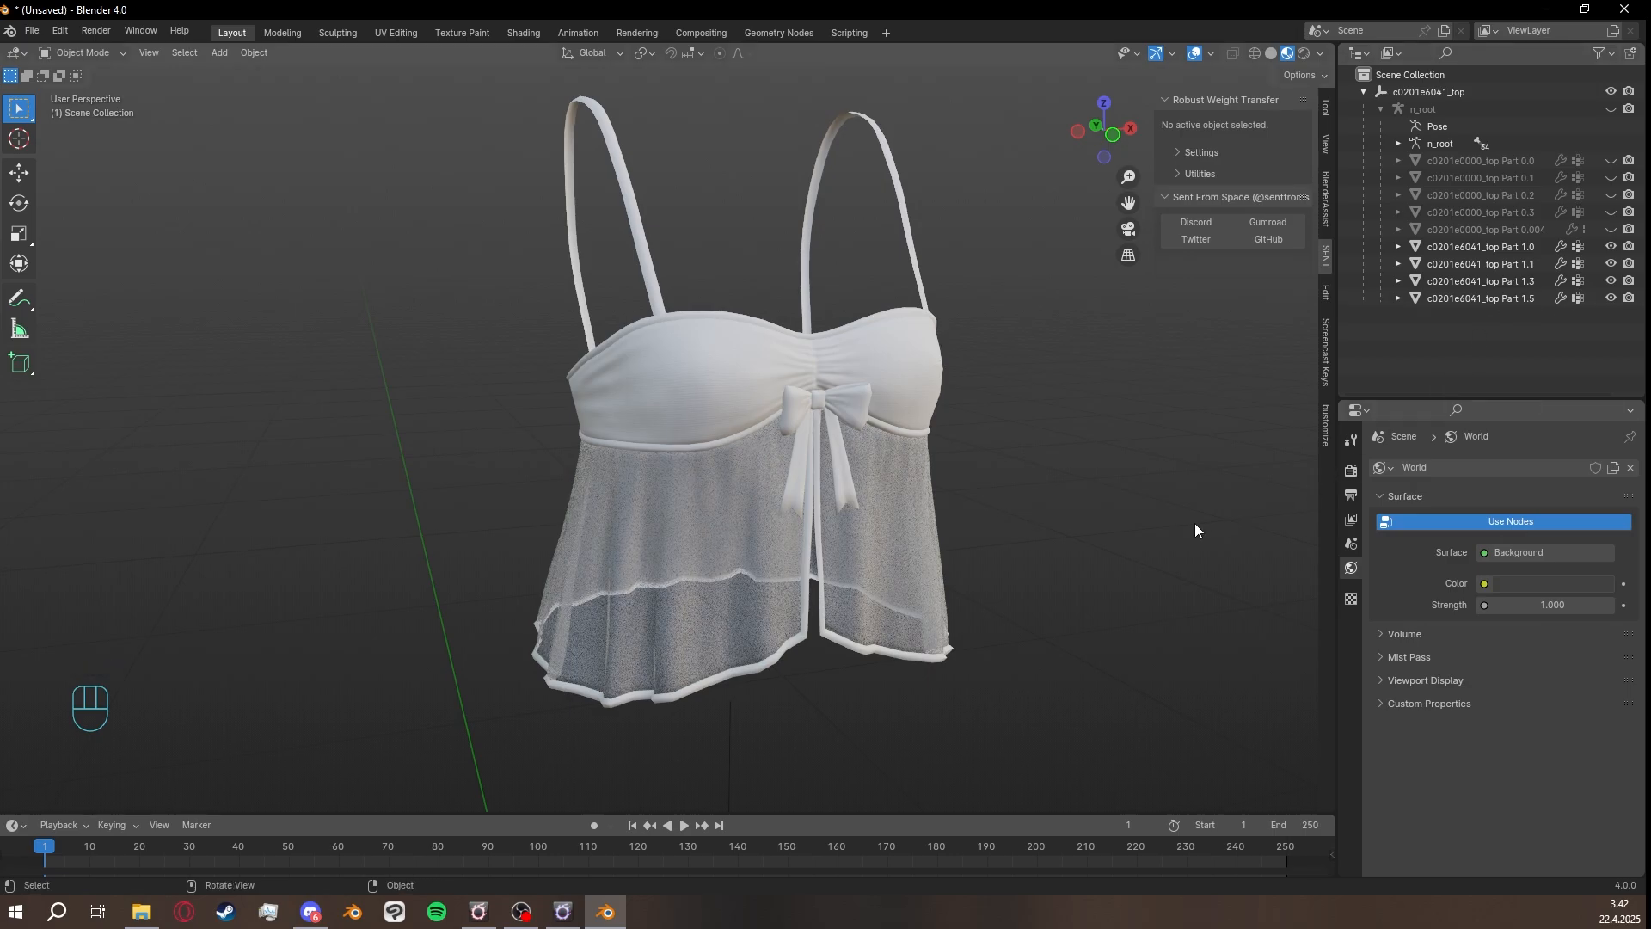
Review the remaining clothing meshes Part 1.0, 1.1, 1.3 and 1.5 by selecting each one, then clear the selection.
middle_click_drag(1146, 514, 1157, 504)
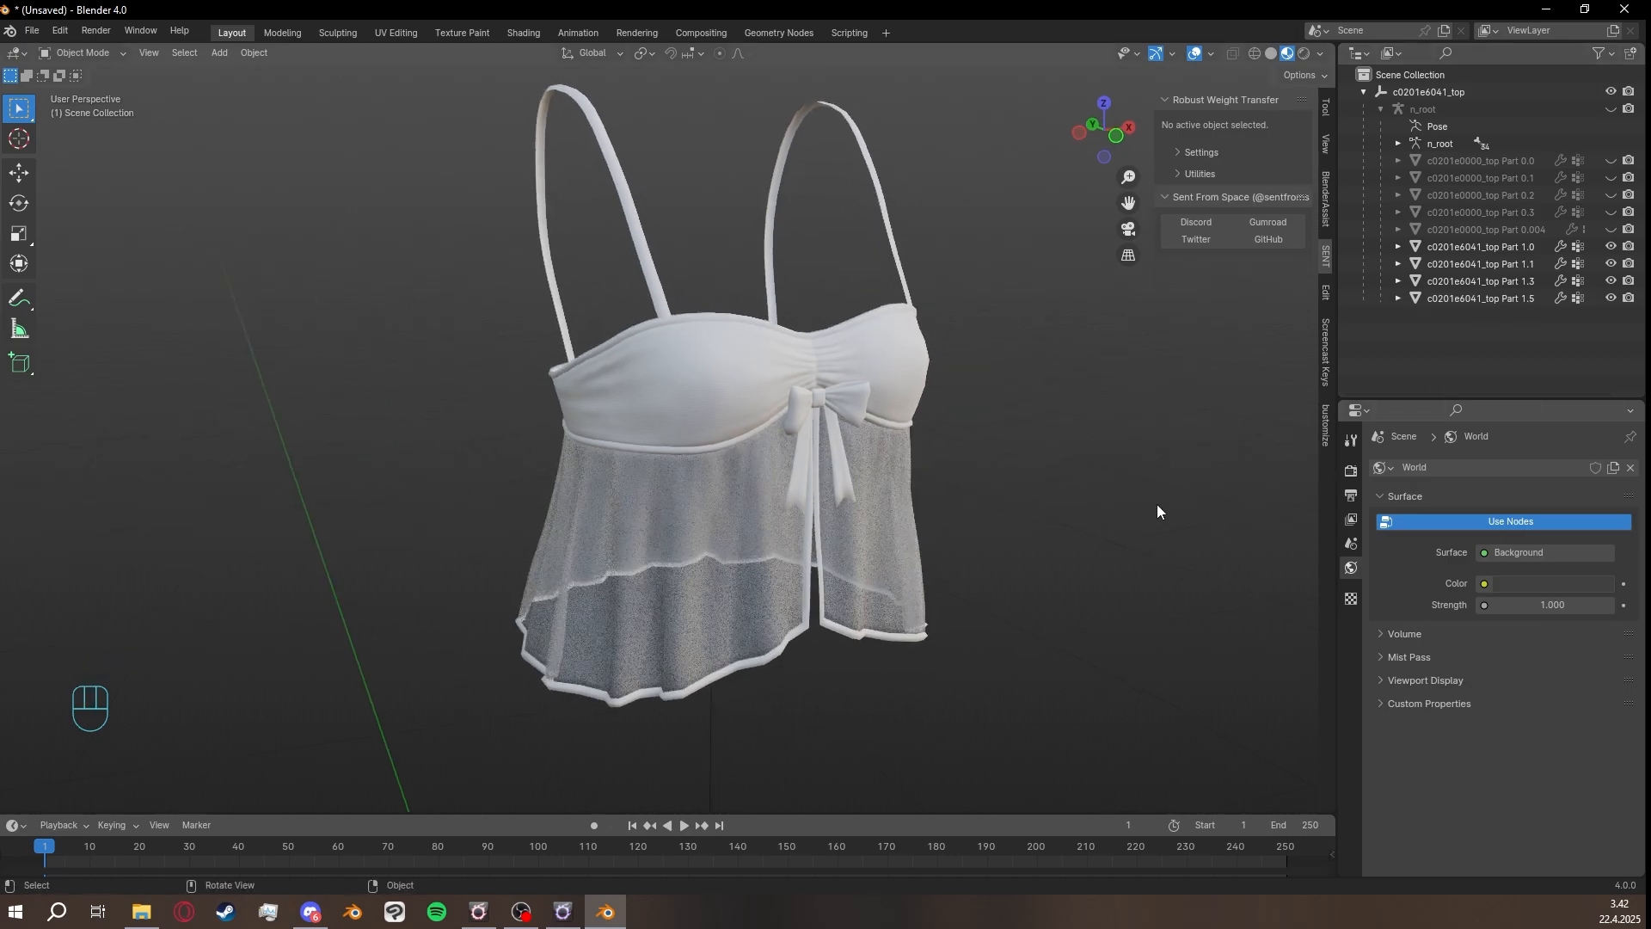
left_click(1518, 246)
left_click(1503, 264)
left_click(1500, 282)
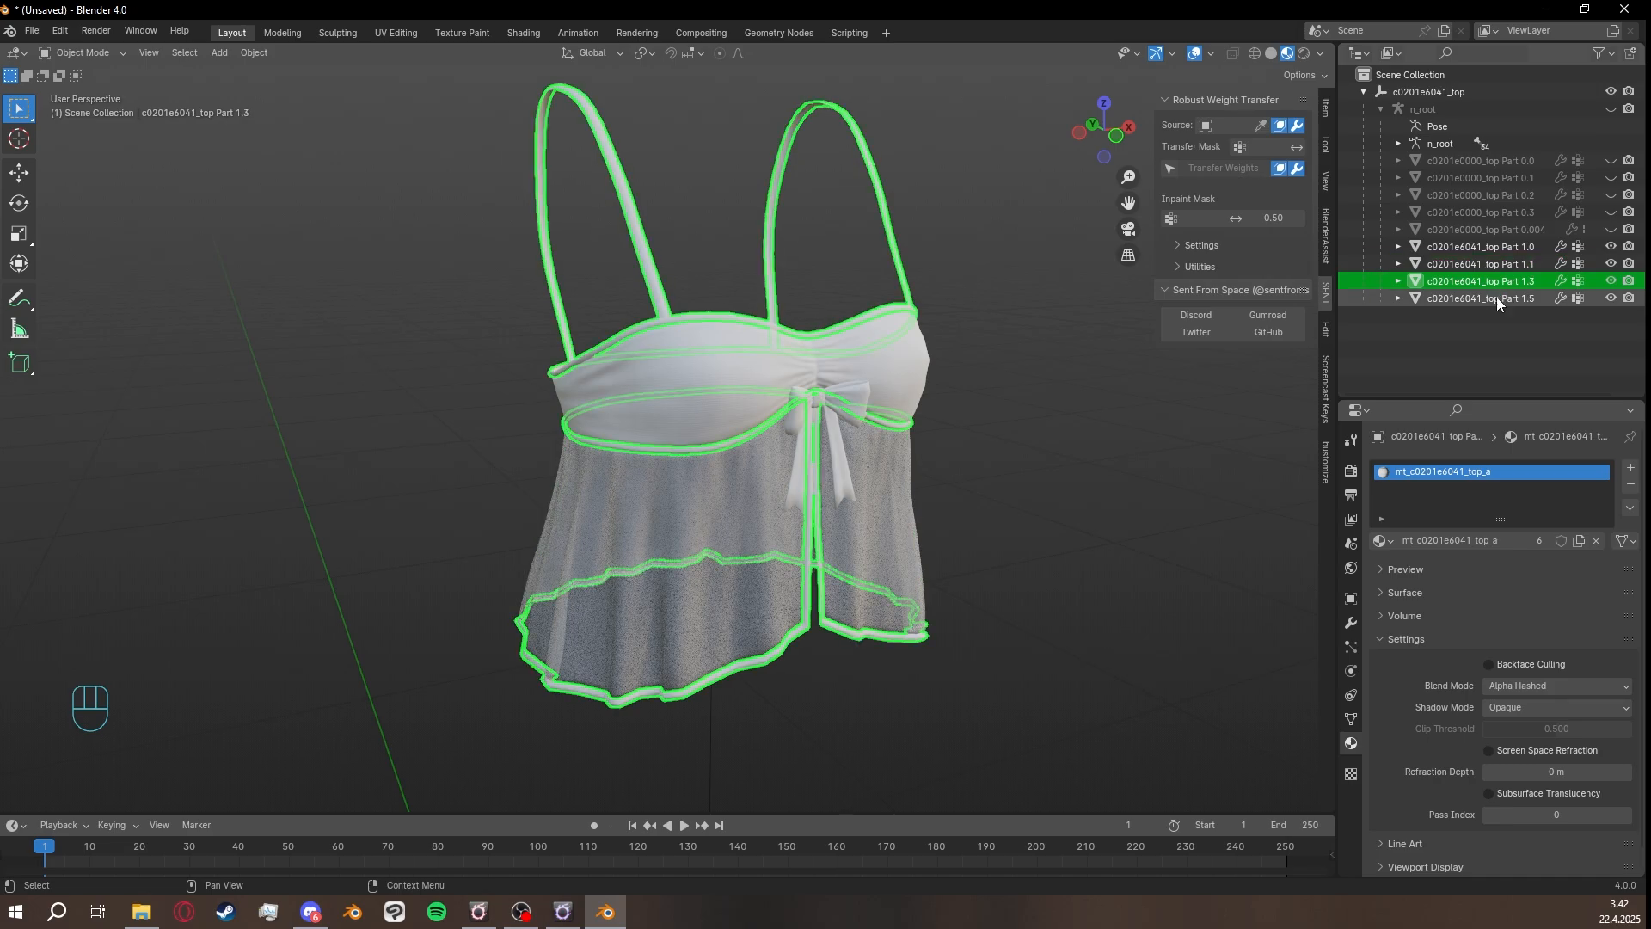
left_click(1498, 297)
left_click(1152, 487)
middle_click_drag(1152, 487, 1142, 492)
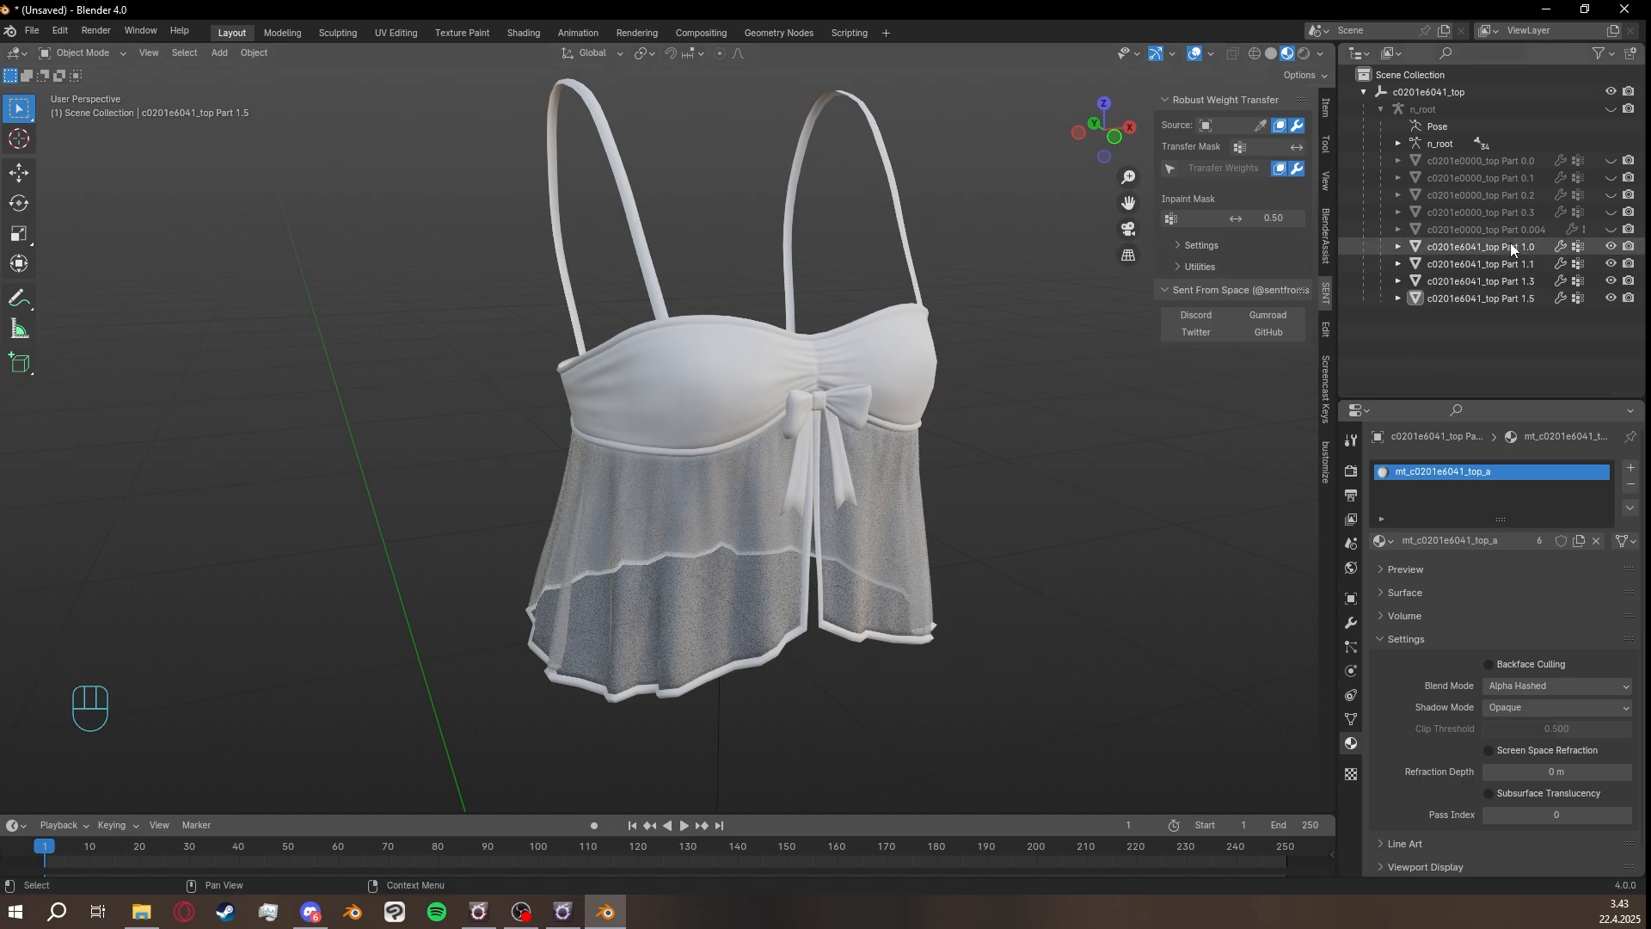
Show the joined body copy Part 0.004 beneath the clothing and view the model from the front.
left_click(1611, 228)
mouse_move(1050, 405)
middle_mouse_down("shift")
mouse_move(1039, 414)
mouse_move(1070, 427)
mouse_move(1046, 433)
middle_mouse_up("shift")
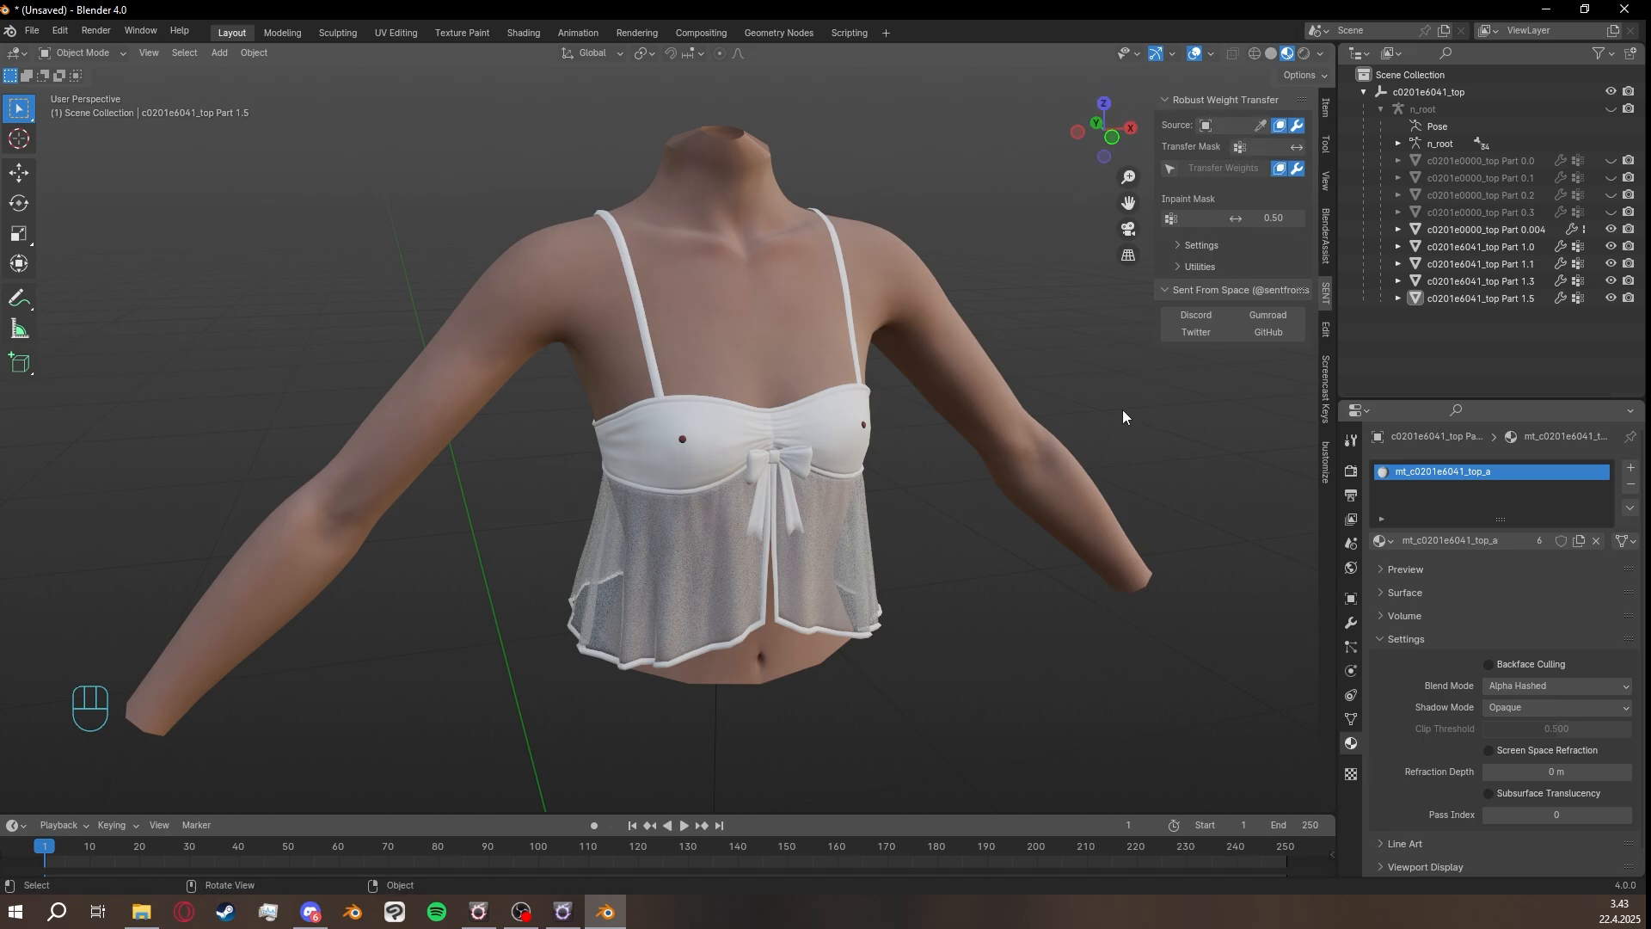
middle_click_drag(1122, 409, 1027, 288)
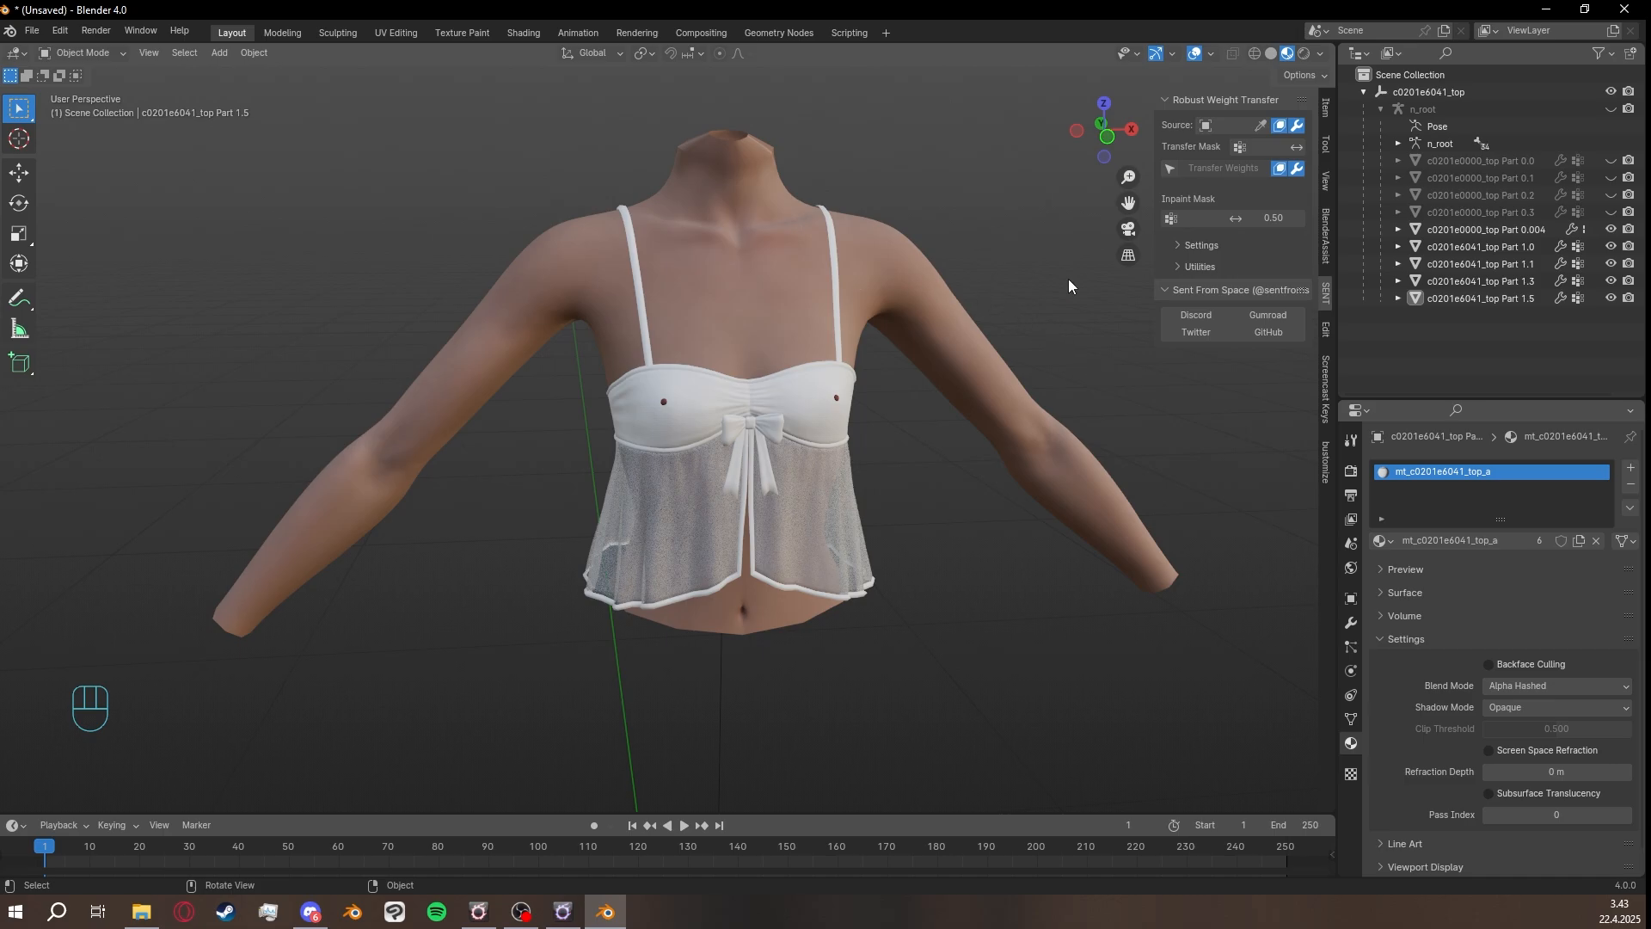
Select the body copy Part 0.004 together with the cup mesh Part 1.0 as active, and switch to Weight Paint mode.
left_click(1507, 231)
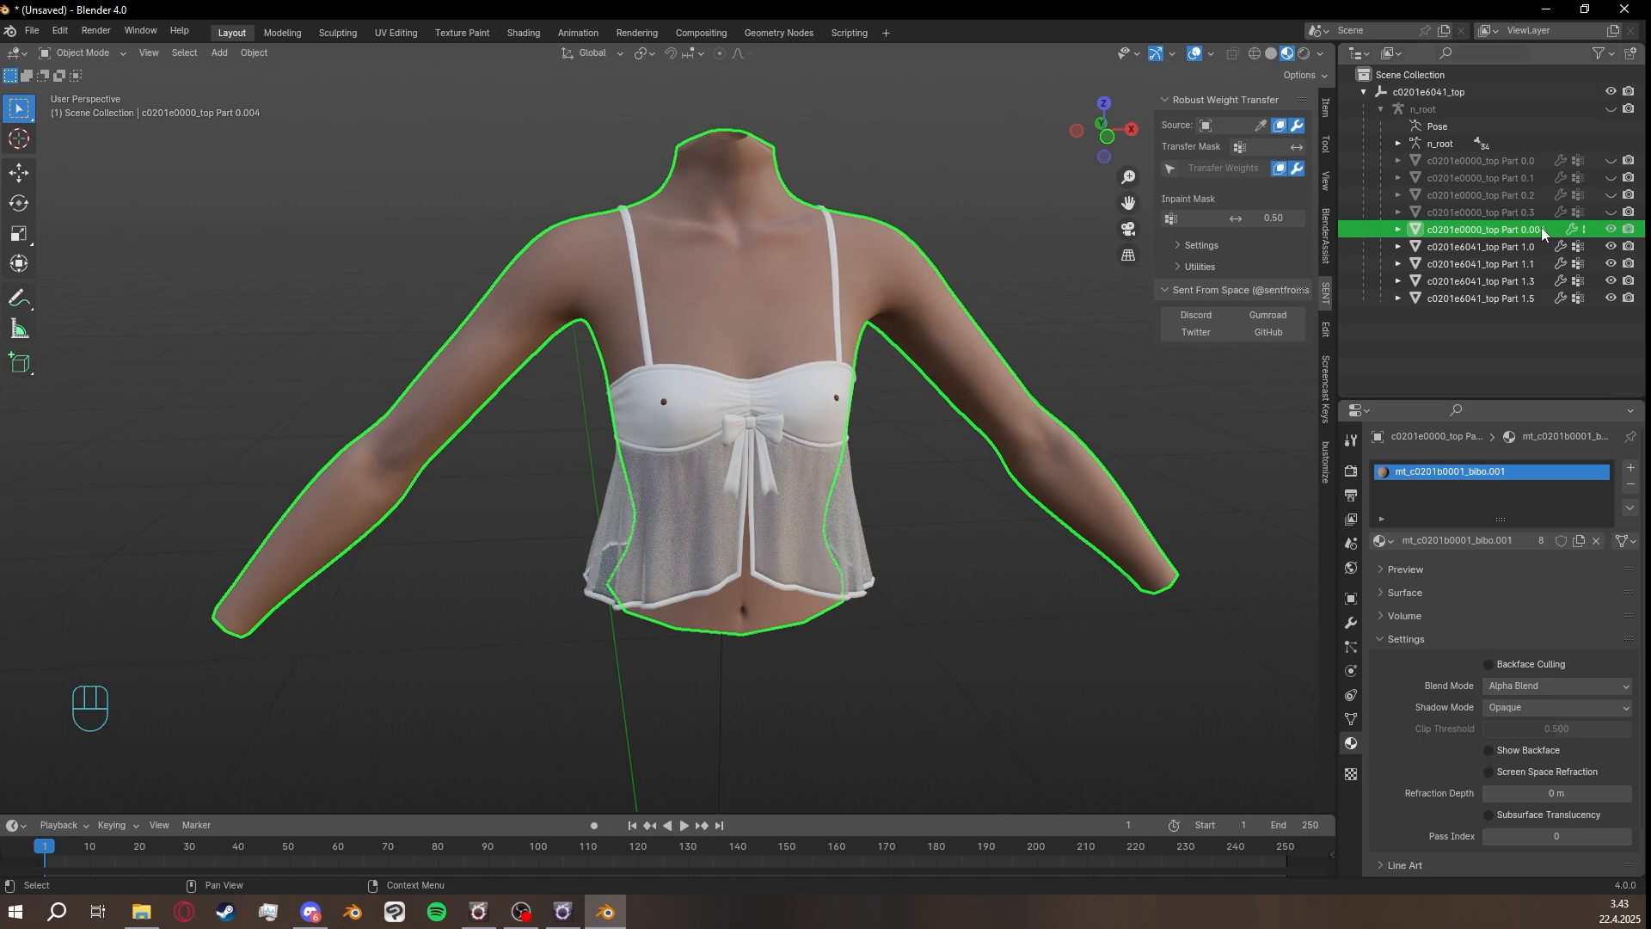
key("ctrl")
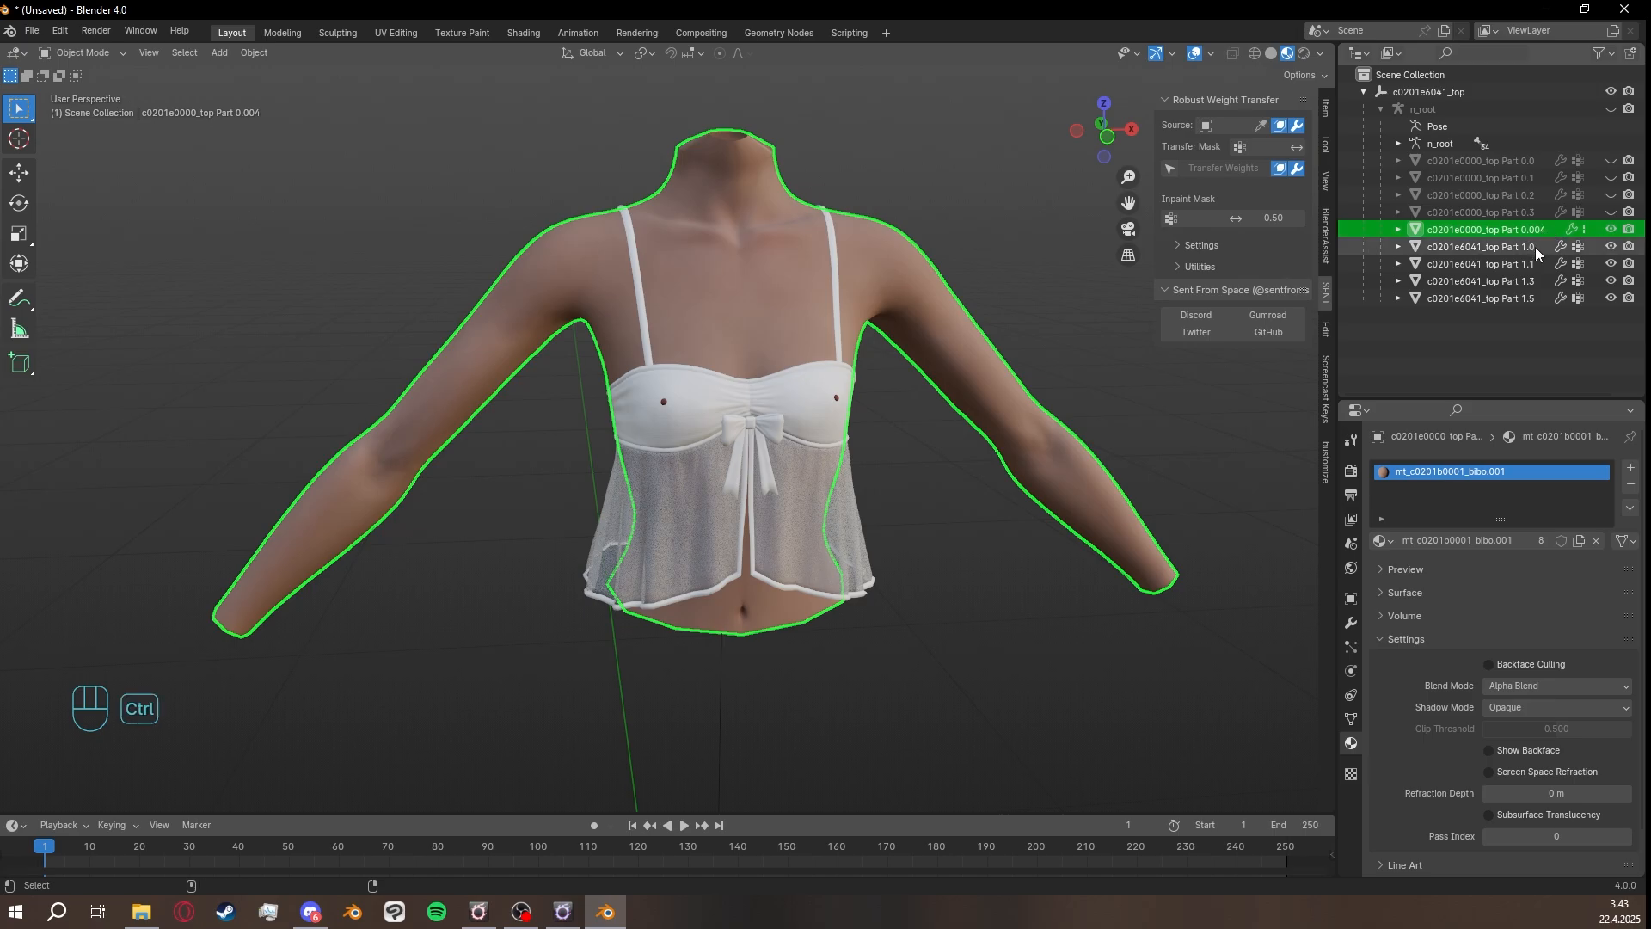
left_click(1523, 246, "ctrl")
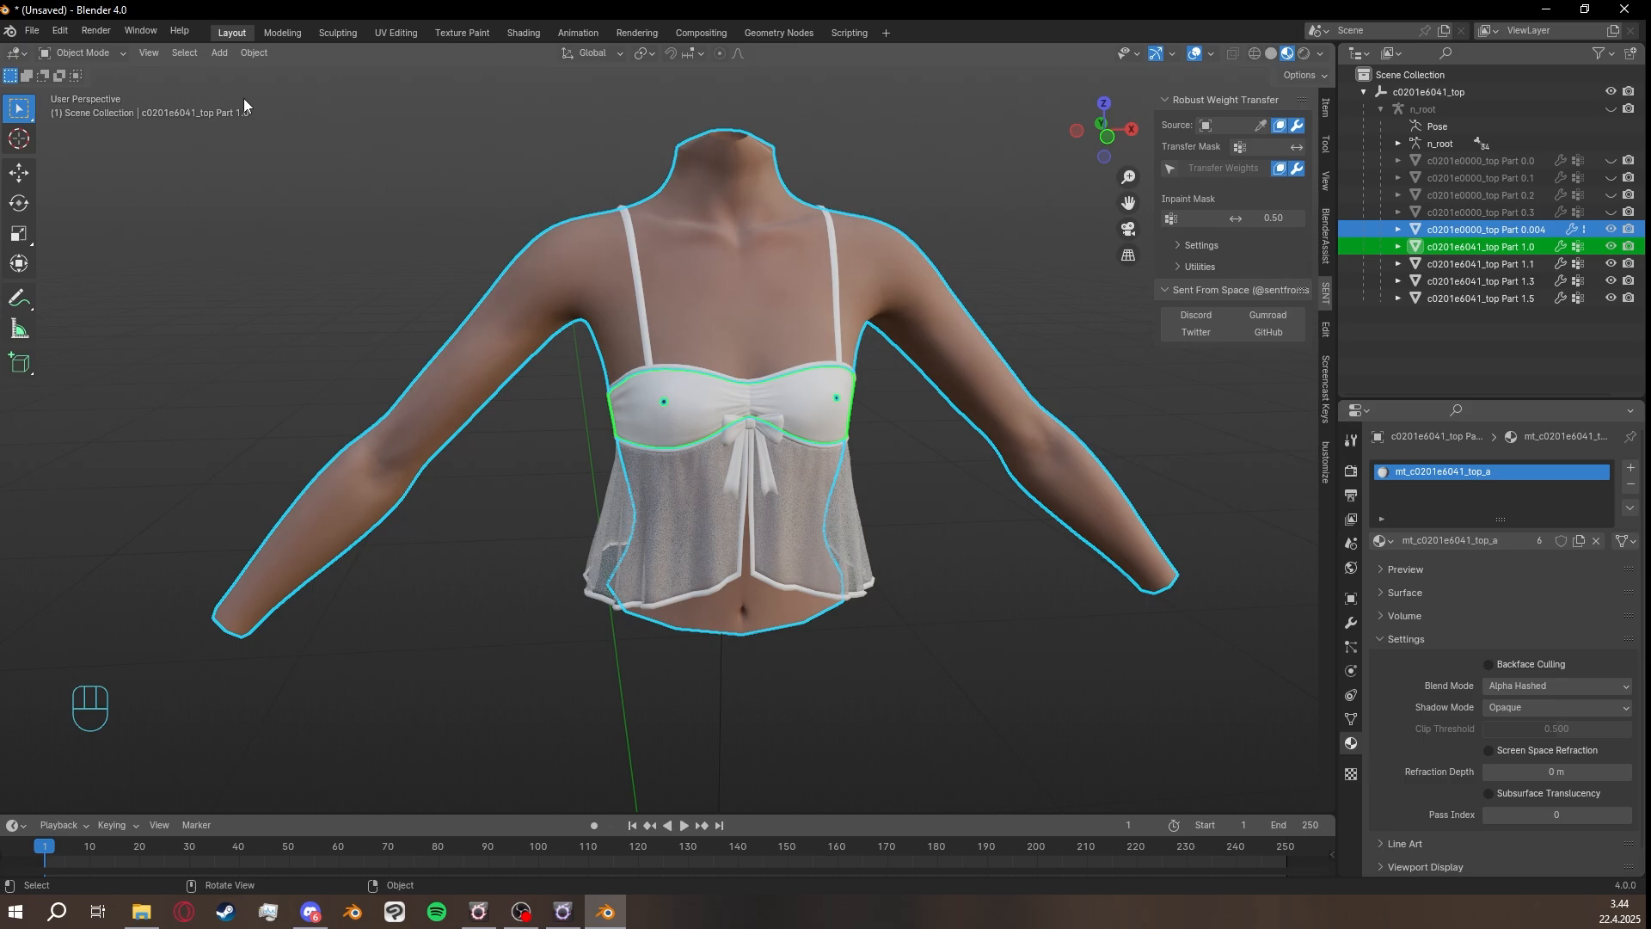
left_click(89, 52)
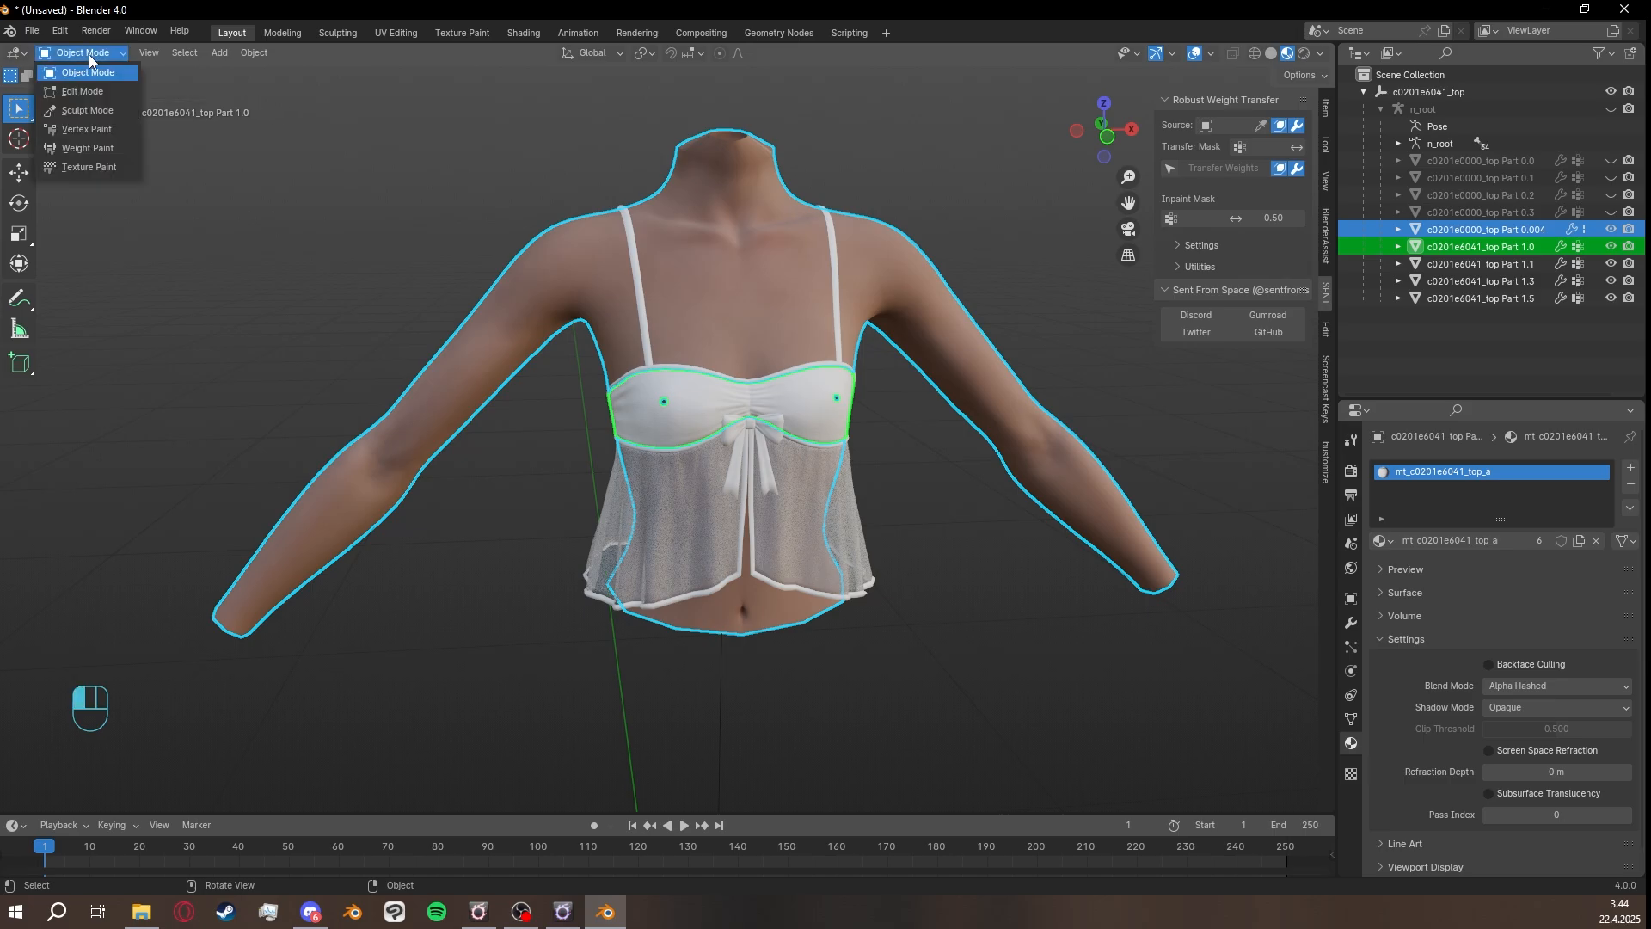
left_click(100, 147)
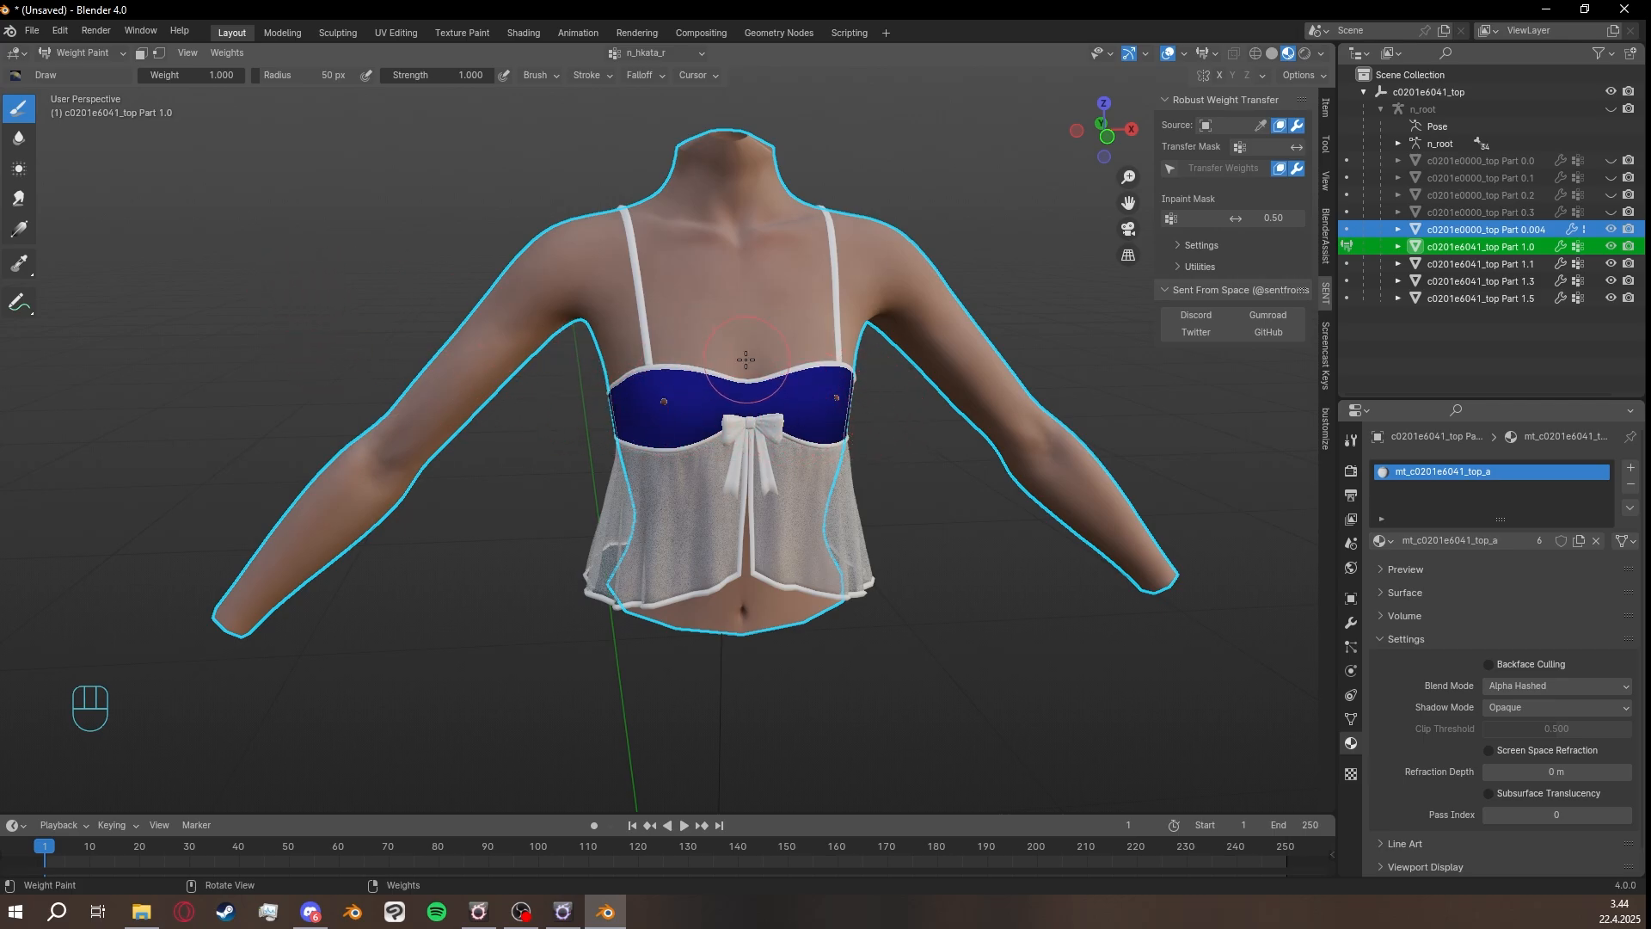
Transfer weights from the body copy to Part 1.0 using Nearest Face Interpolated mapping, a 1 m ray radius and source layers By Name.
left_click(230, 54)
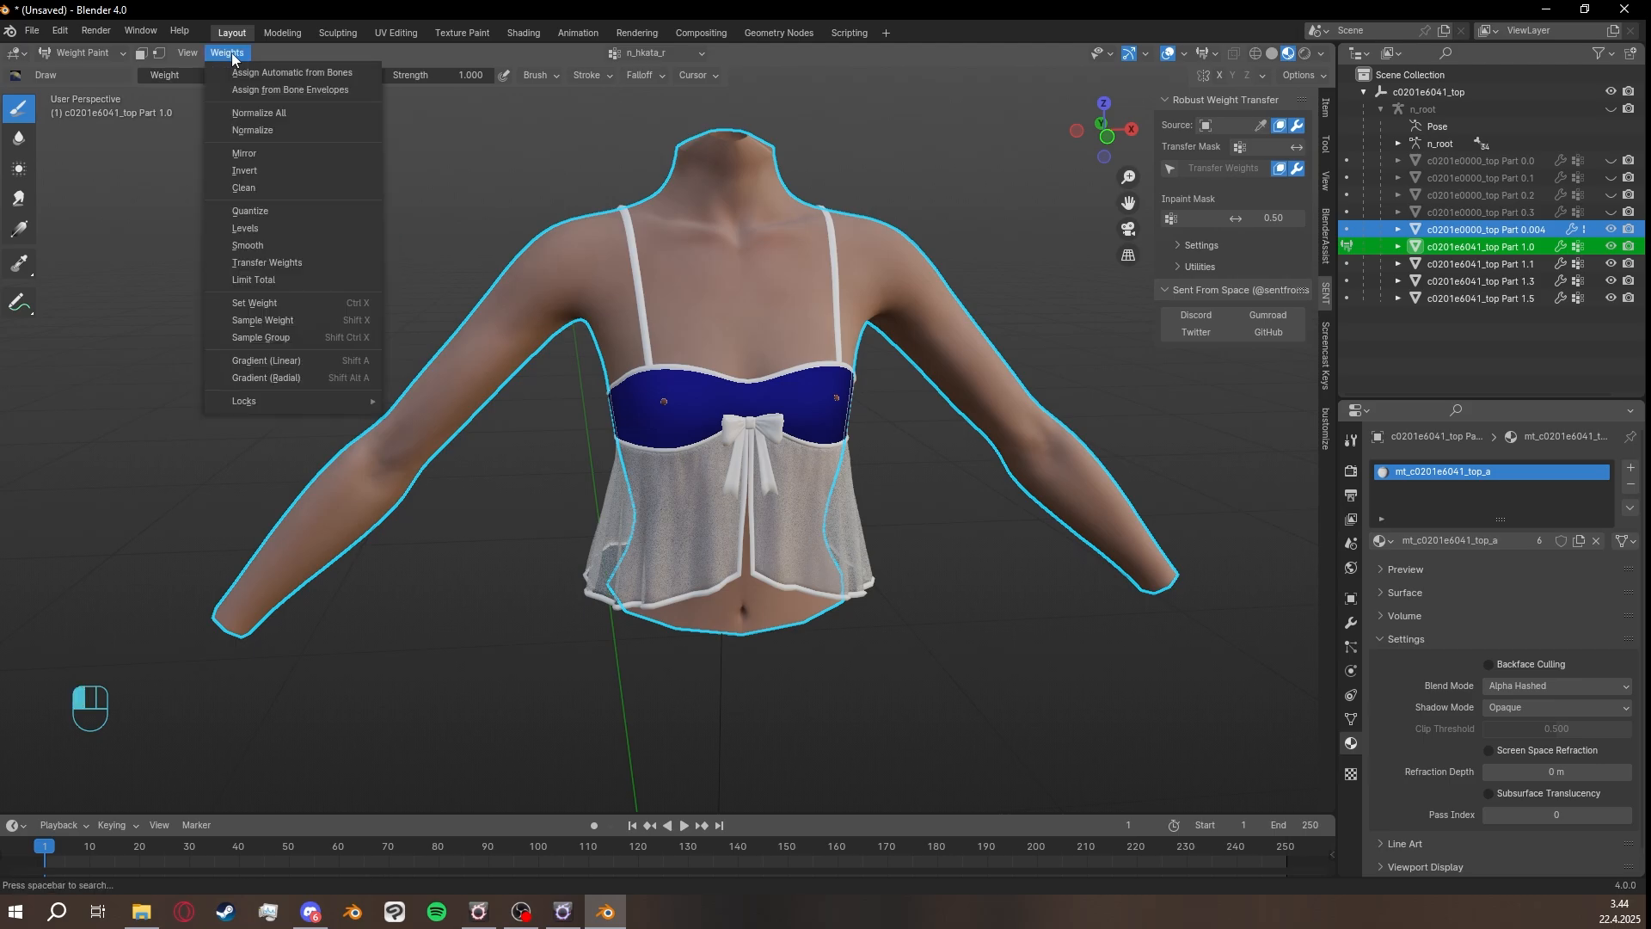
left_click(295, 264)
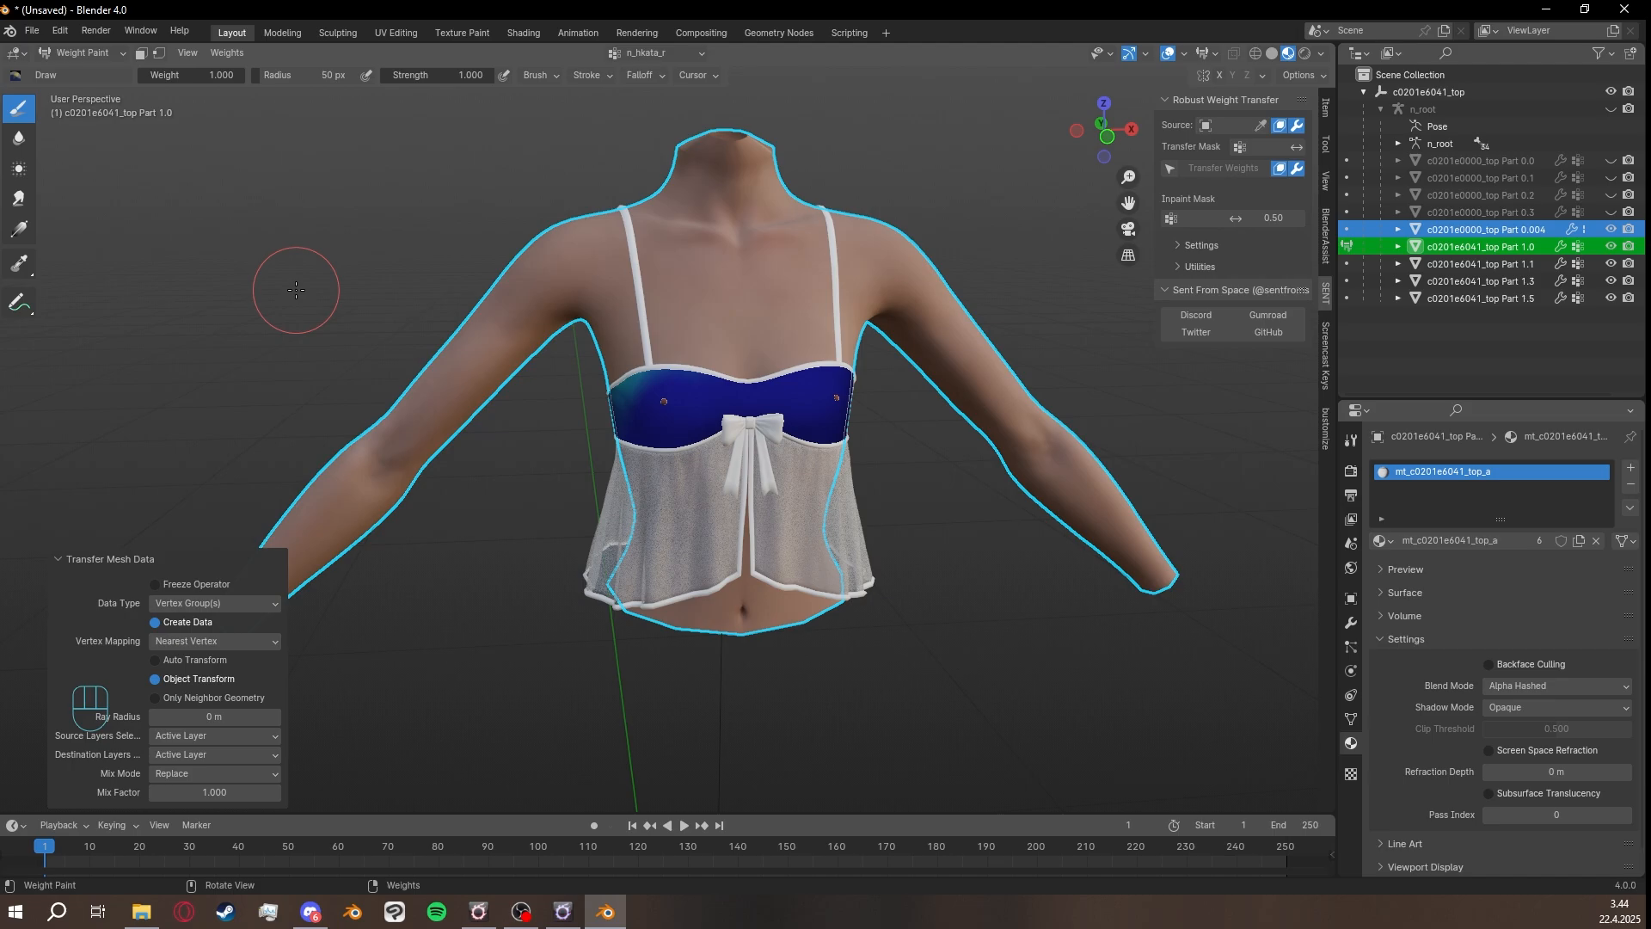
left_click(239, 642)
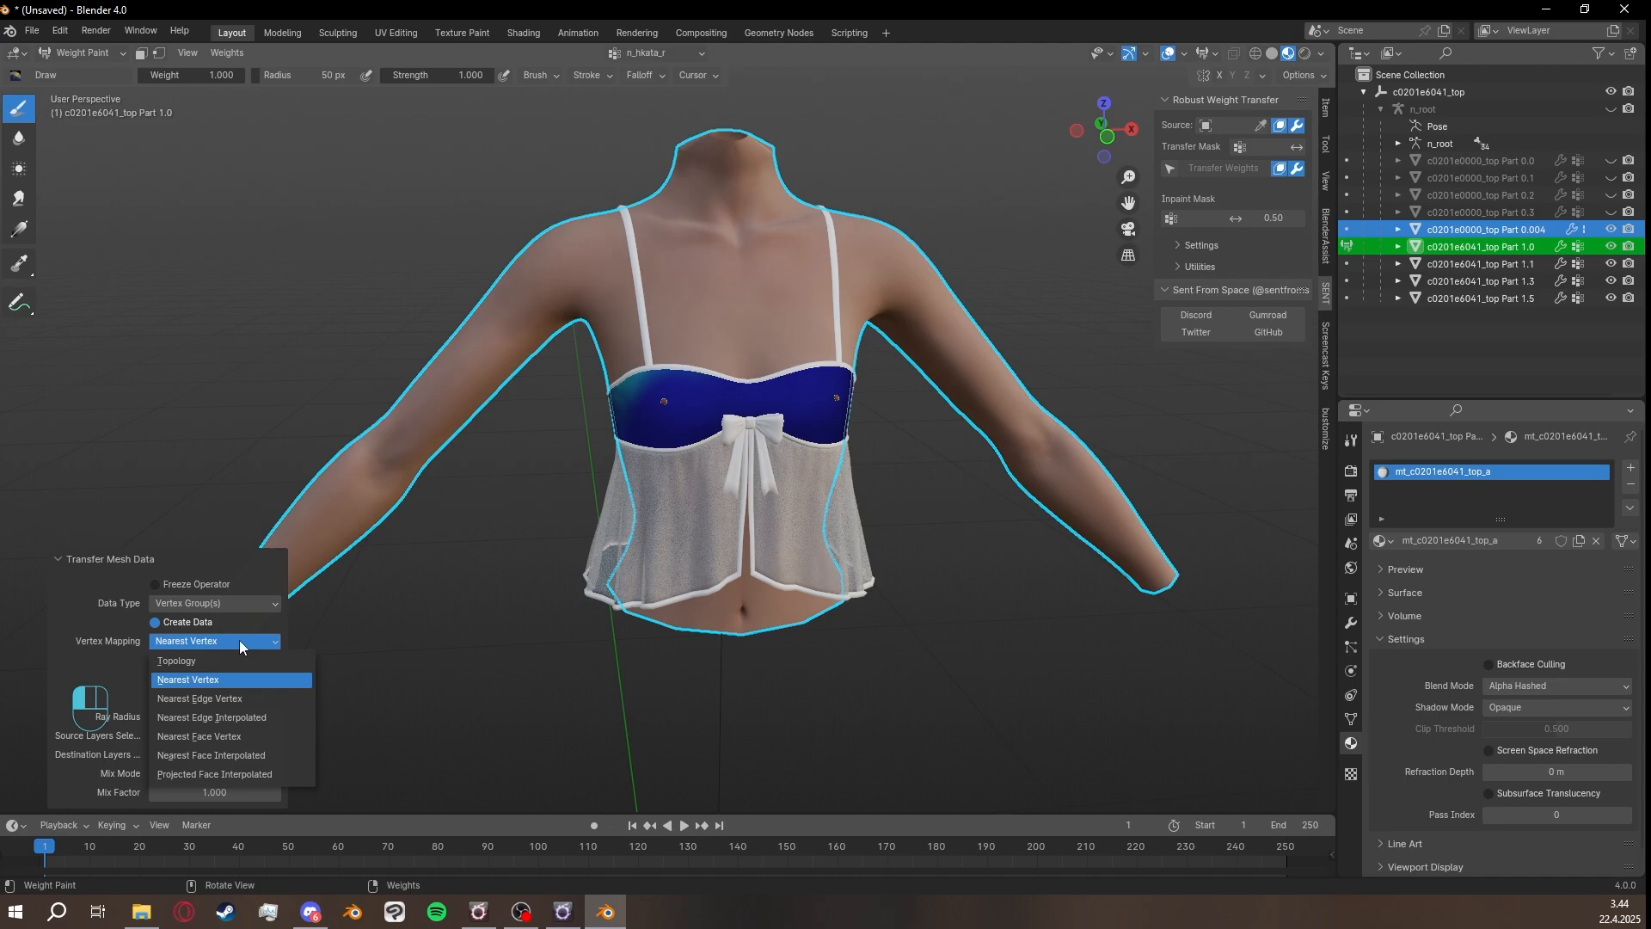
left_click(255, 757)
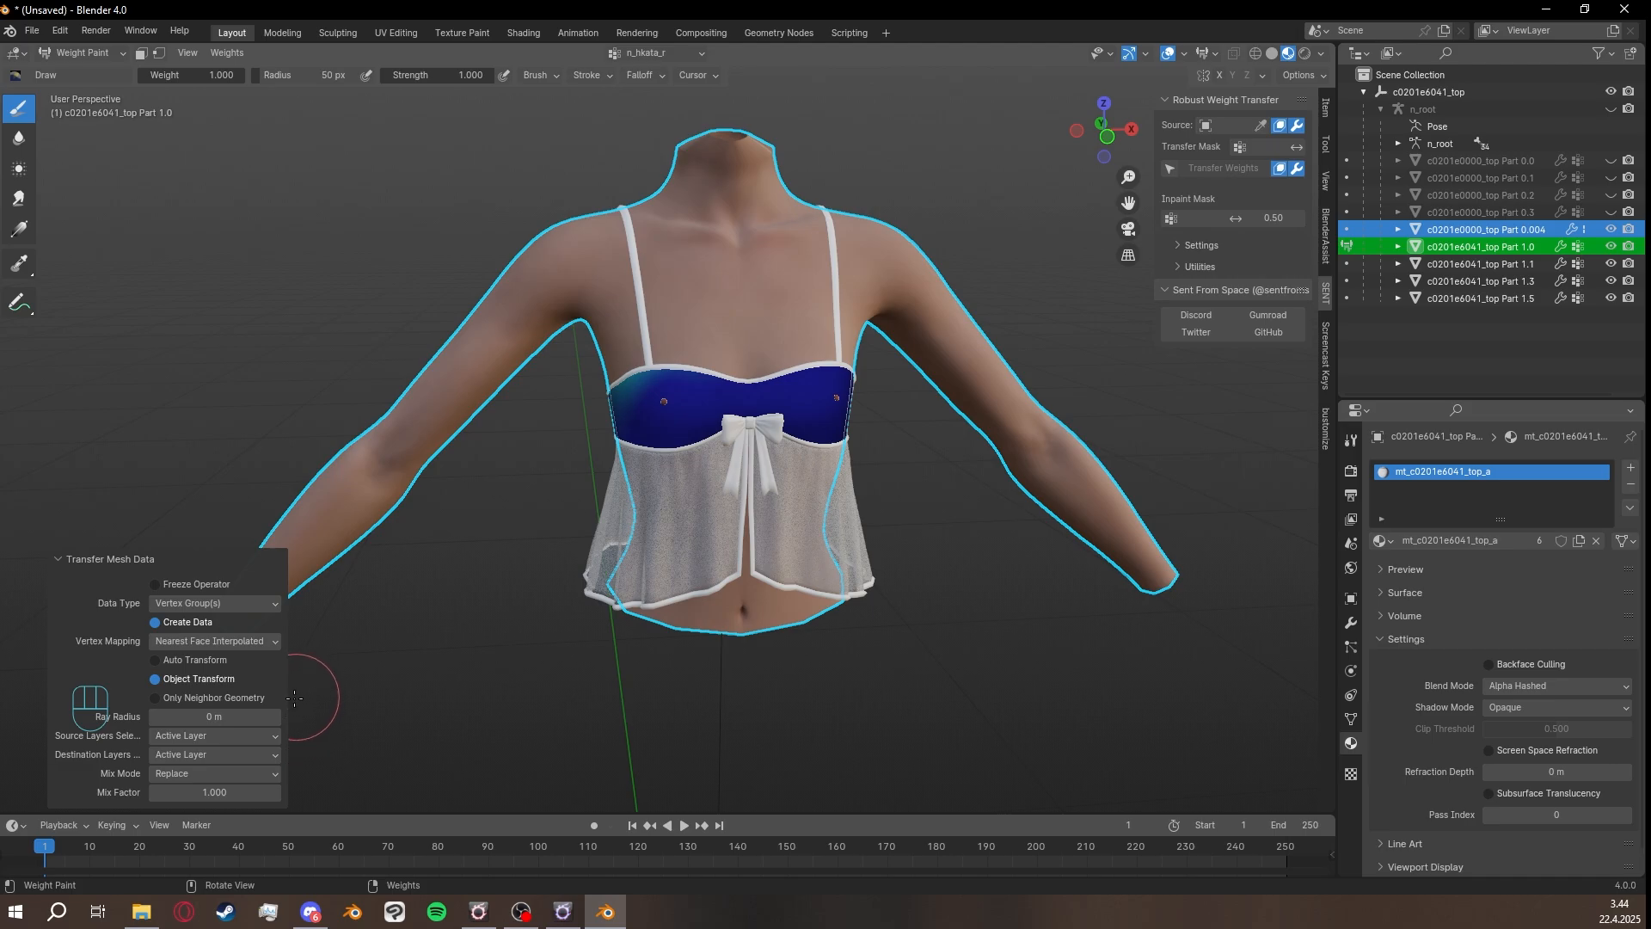
left_click(232, 717)
type("1")
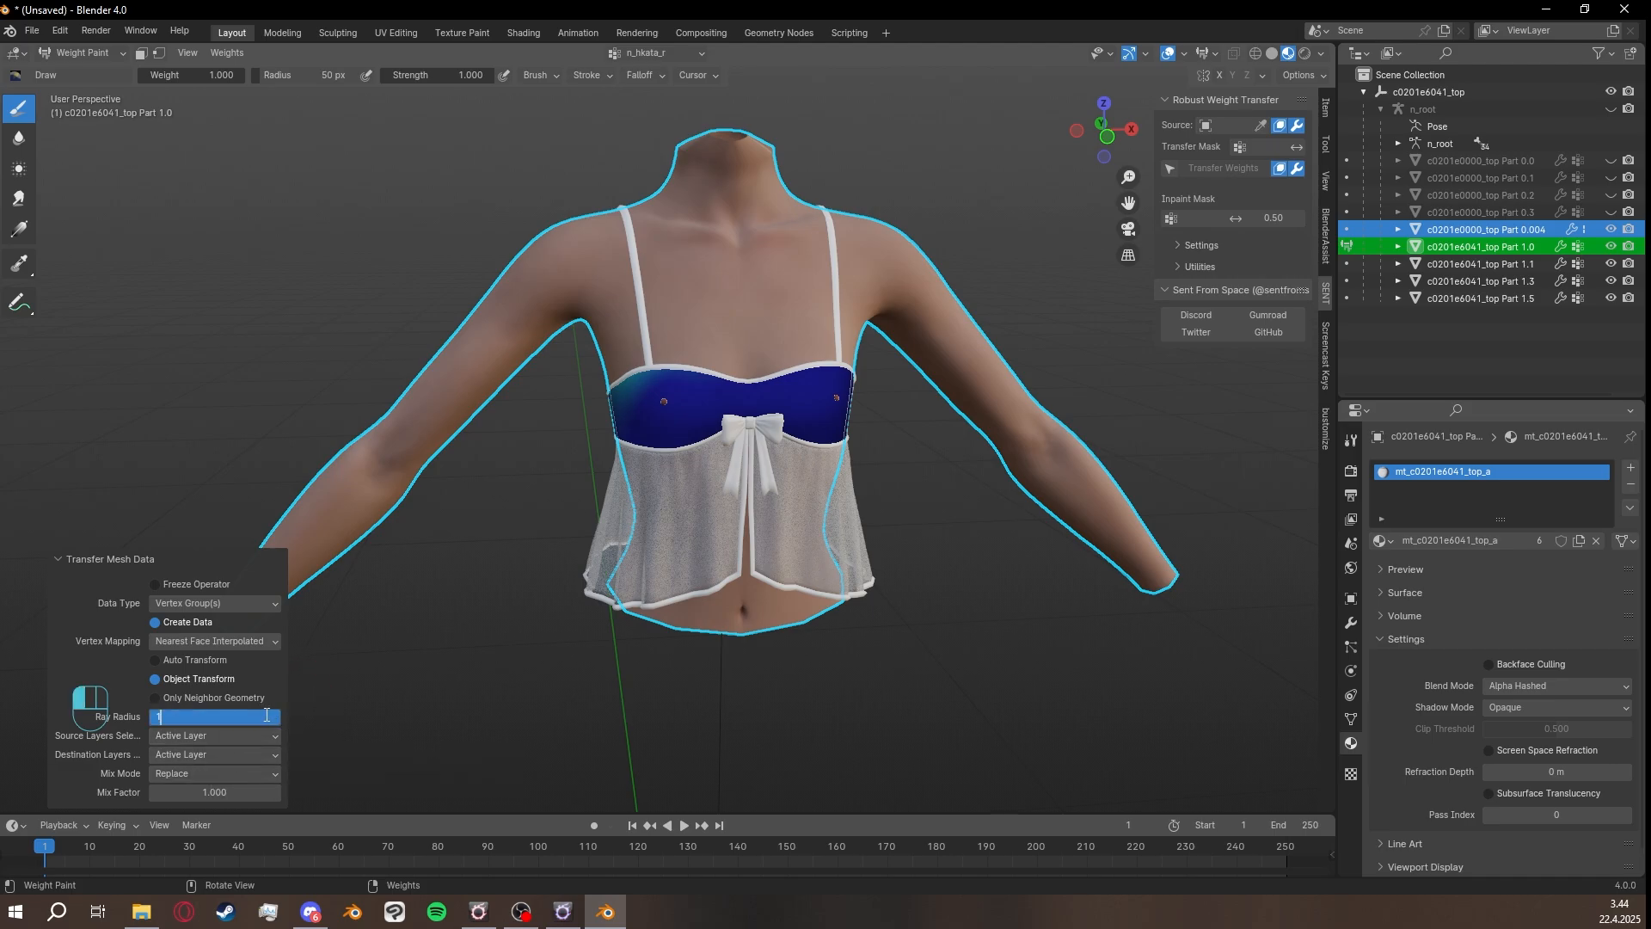
left_click(336, 692)
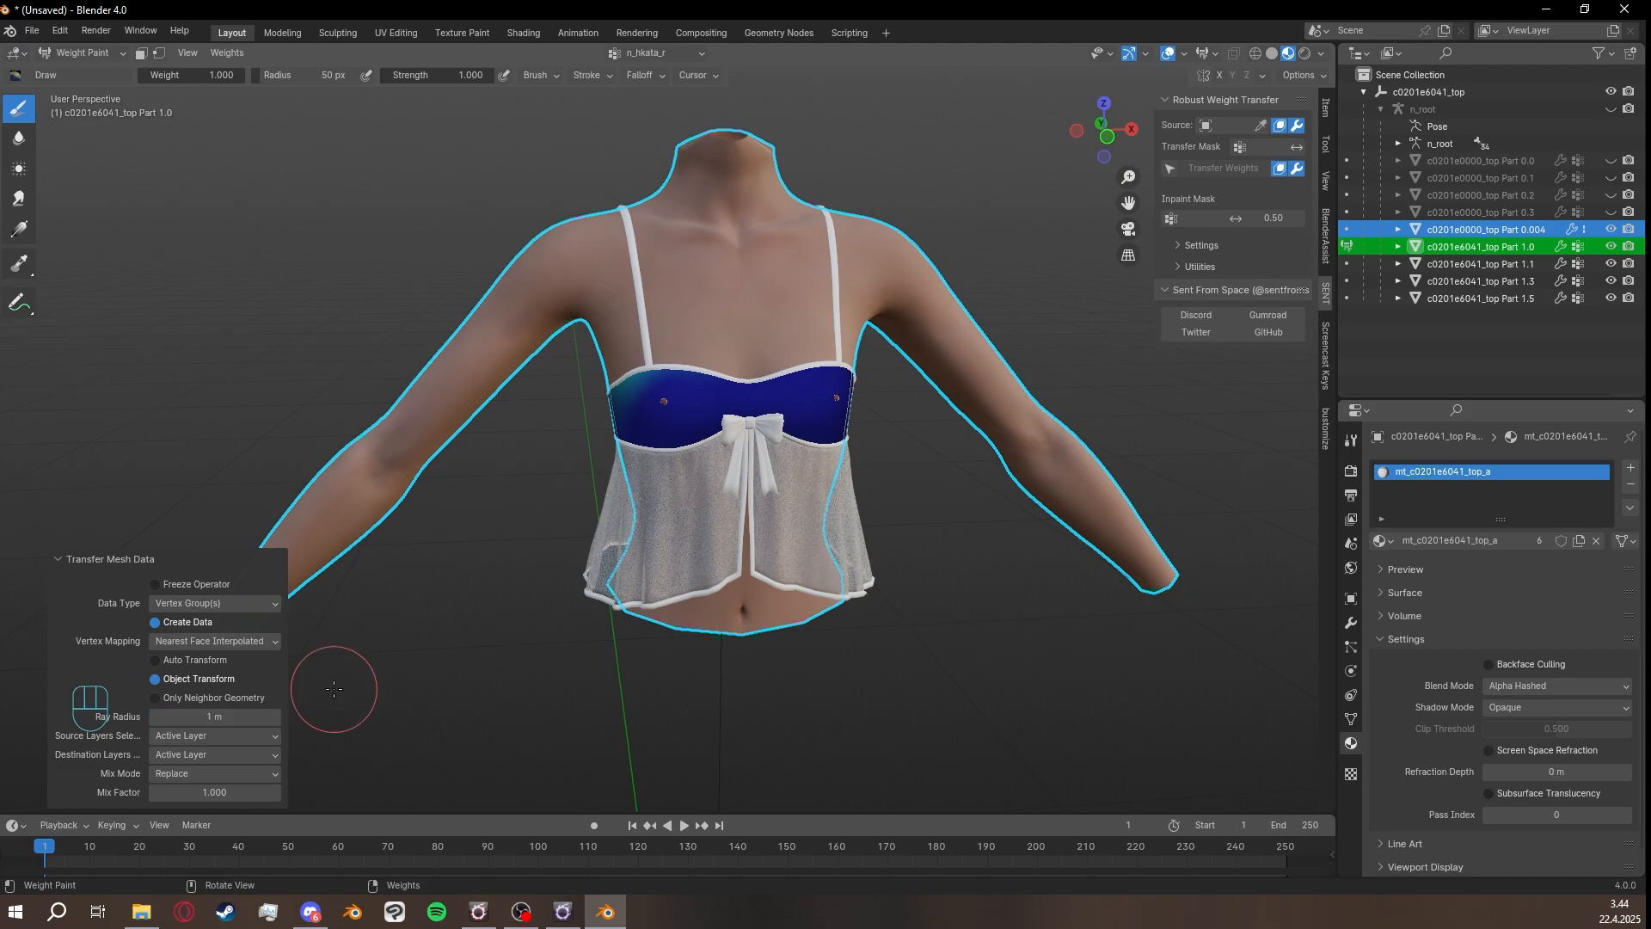
left_click(234, 740)
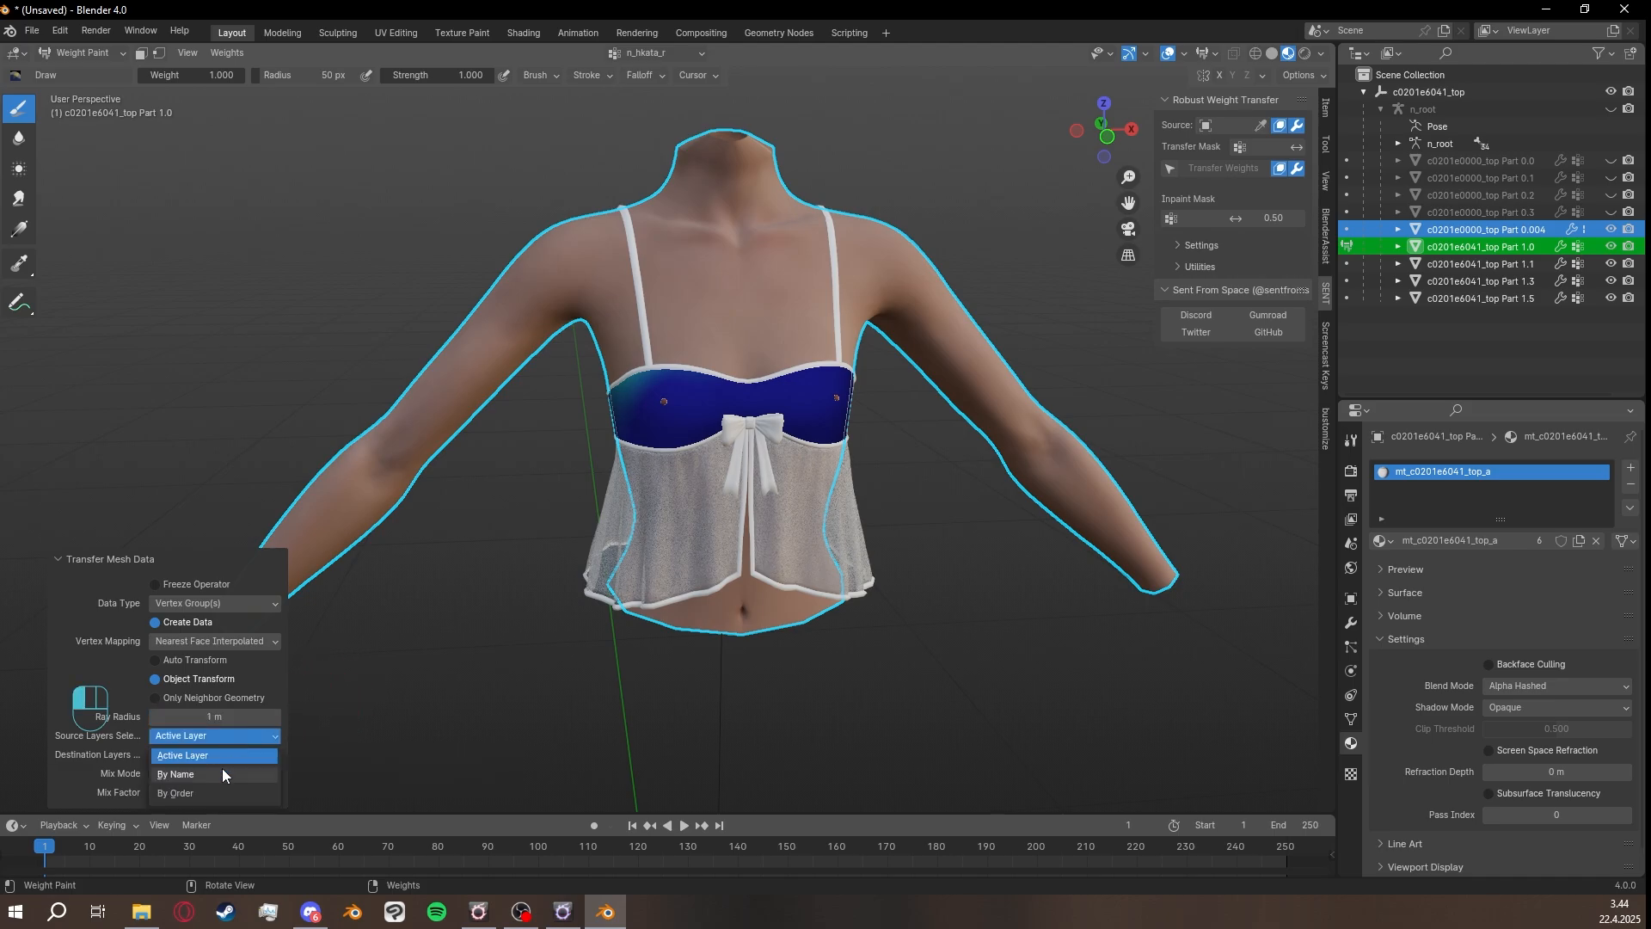
left_click(217, 774)
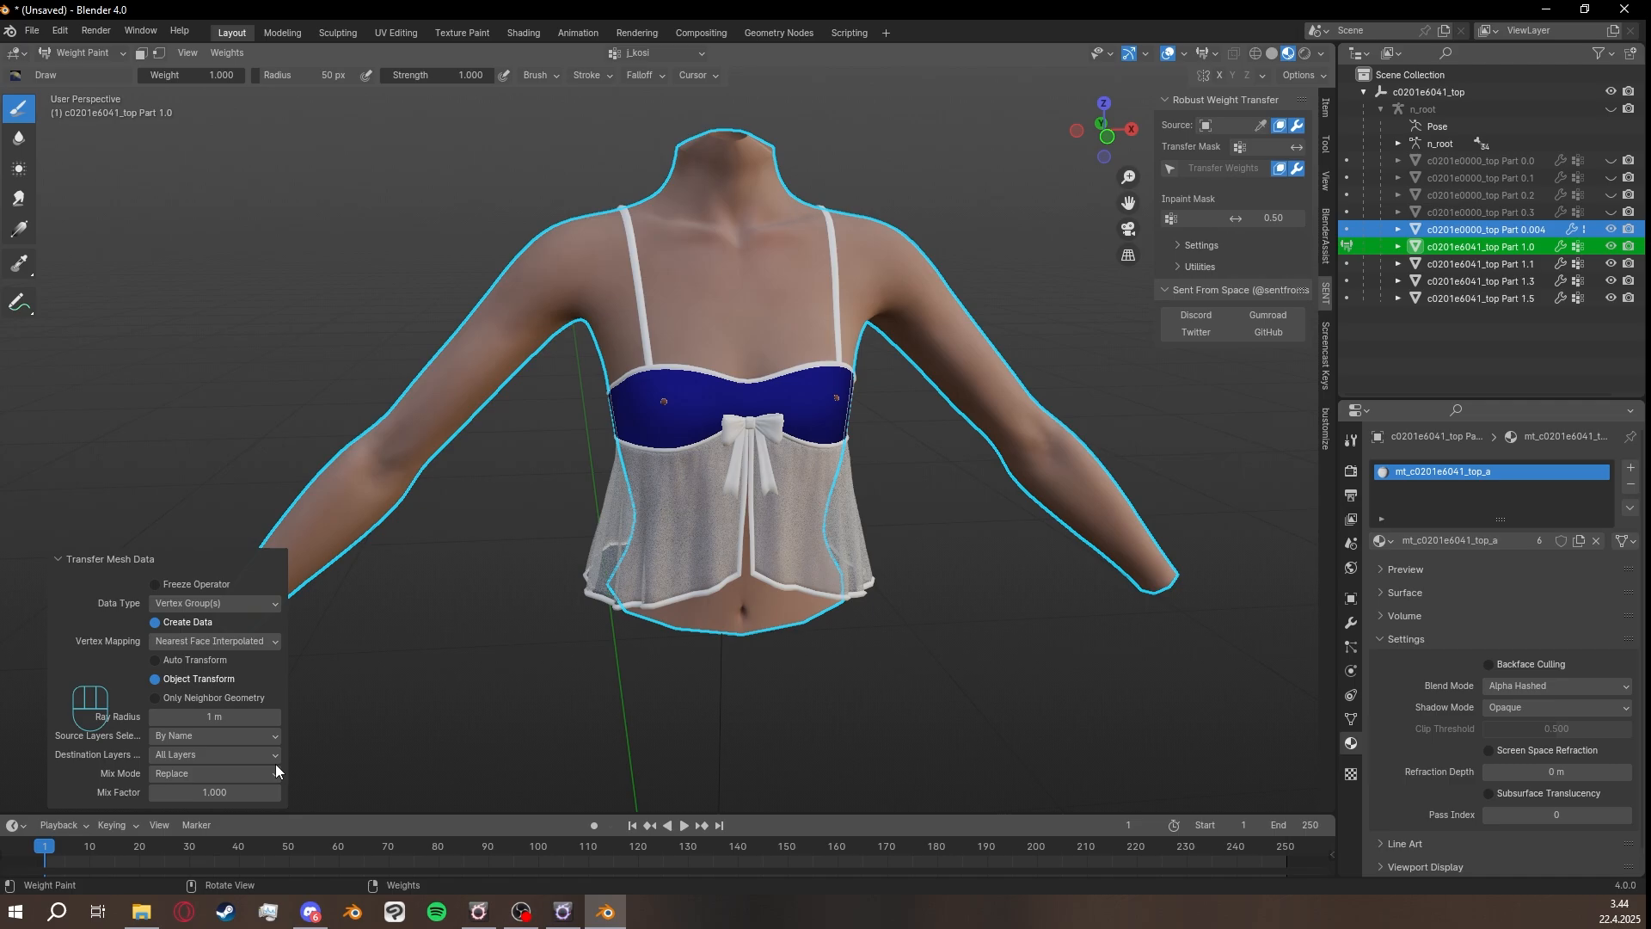
Show the vertex groups of Part 1.0 and enlarge their list to check which groups were transferred.
left_click(1351, 718)
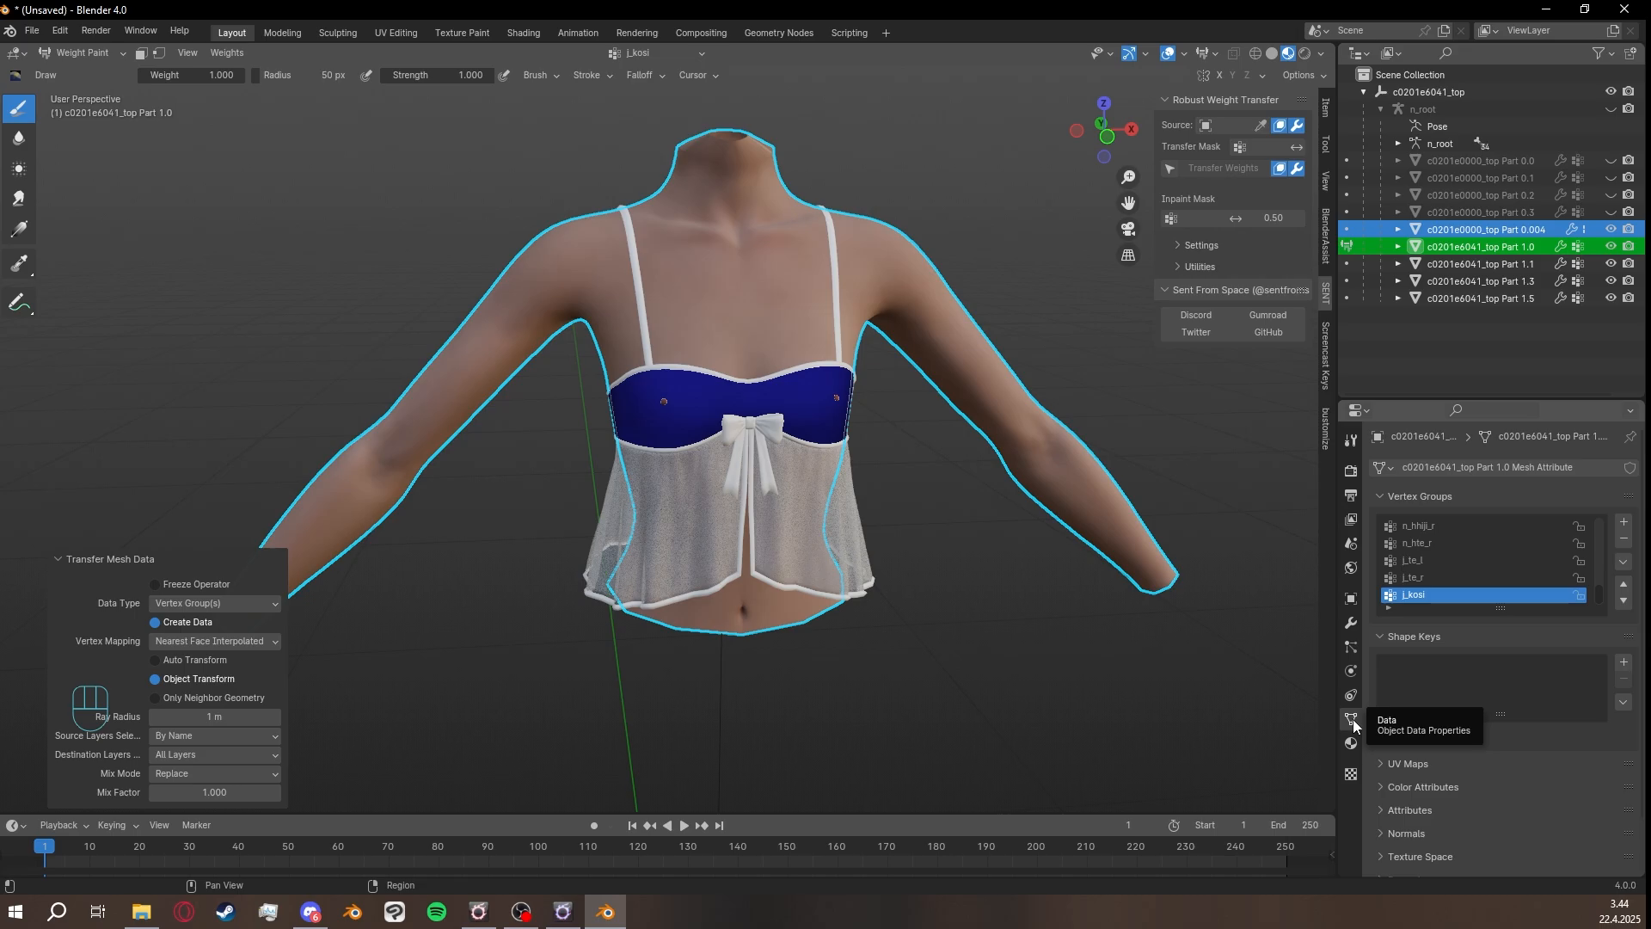
left_click_drag(1500, 609, 1499, 850)
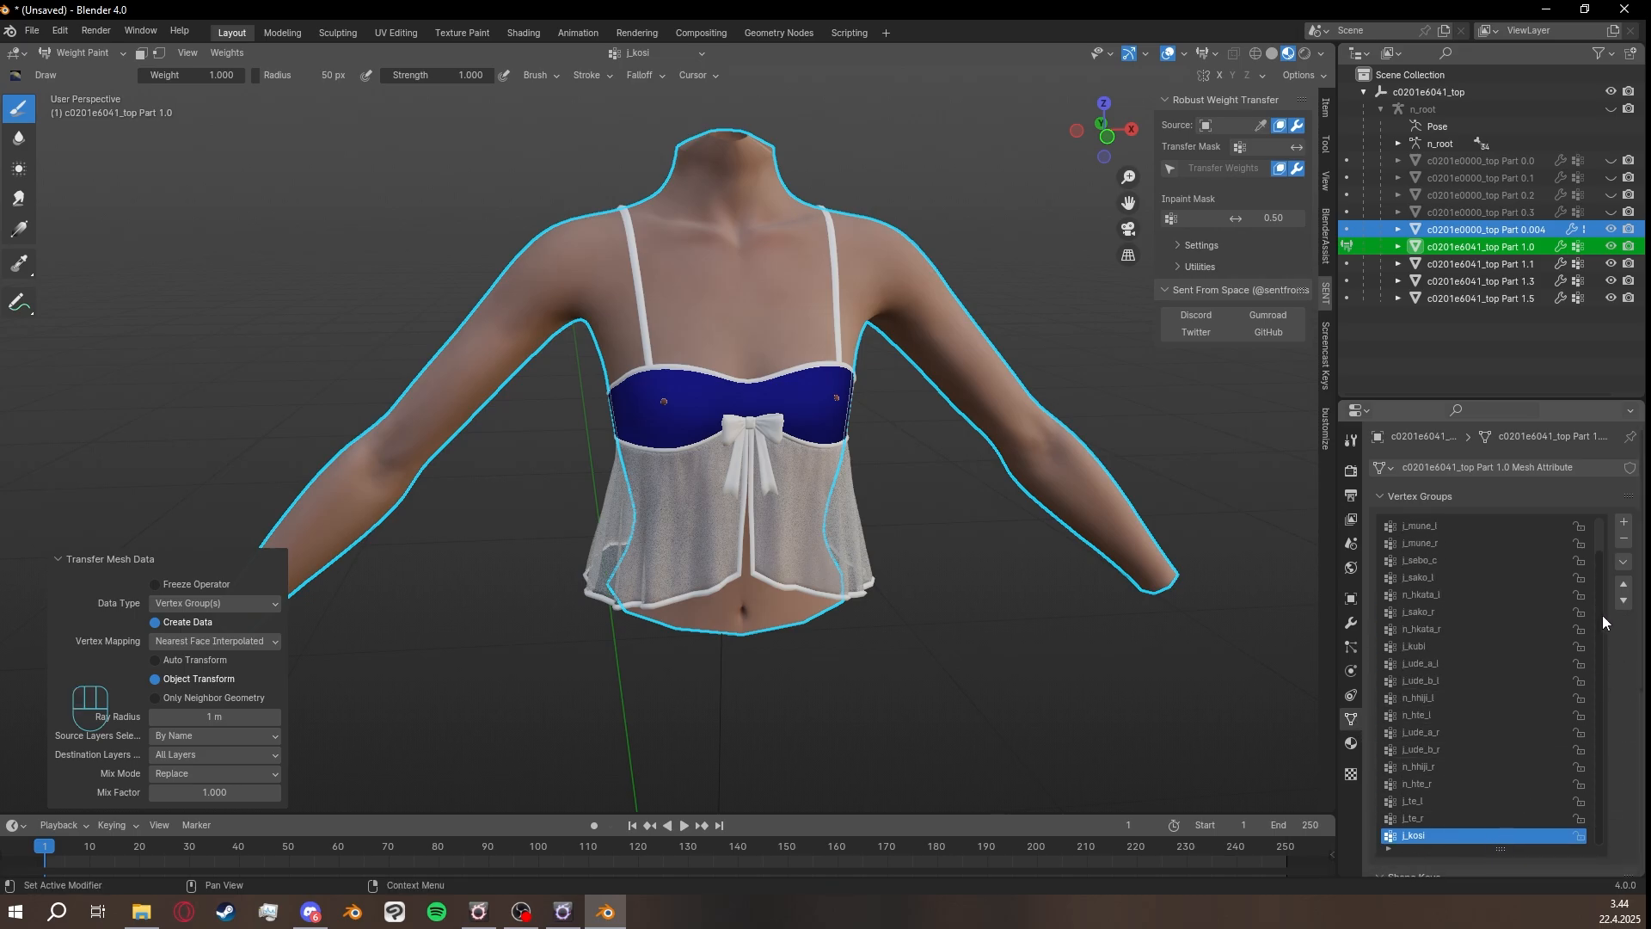
scroll(1565, 722, "down", 3)
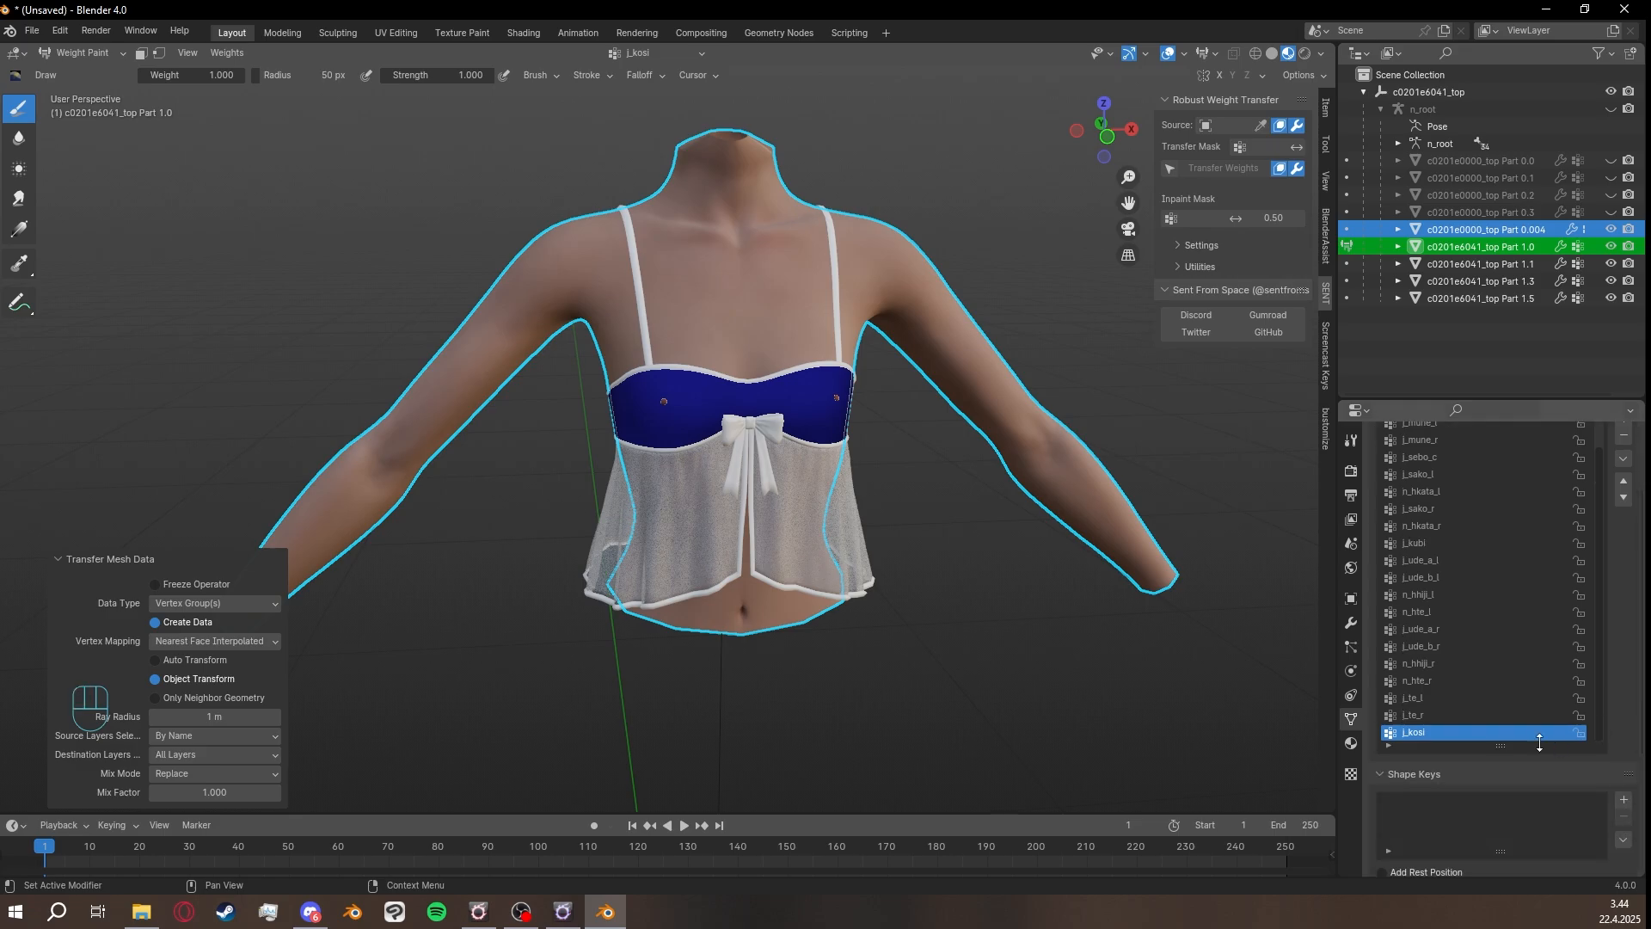
left_click_drag(1539, 741, 1539, 801)
scroll(1627, 639, "up", 2)
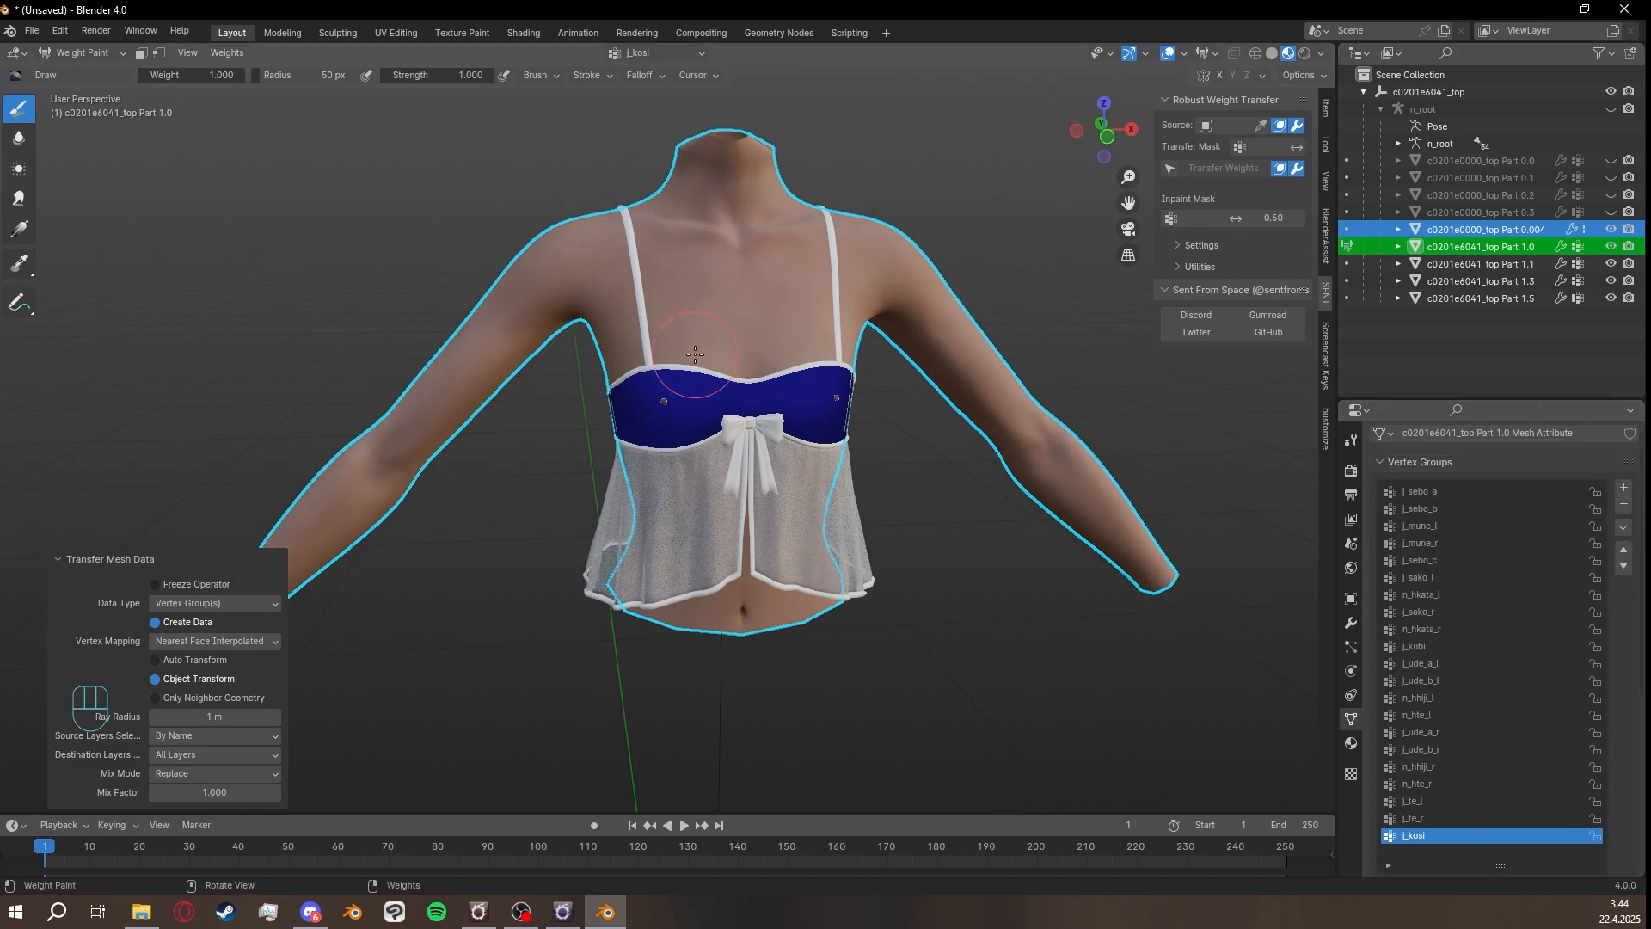
Undo the weight transfer on Part 1.0 and return to Object Mode.
key("ctrl+z")
key("ctrl+z")
key("ctrl+z")
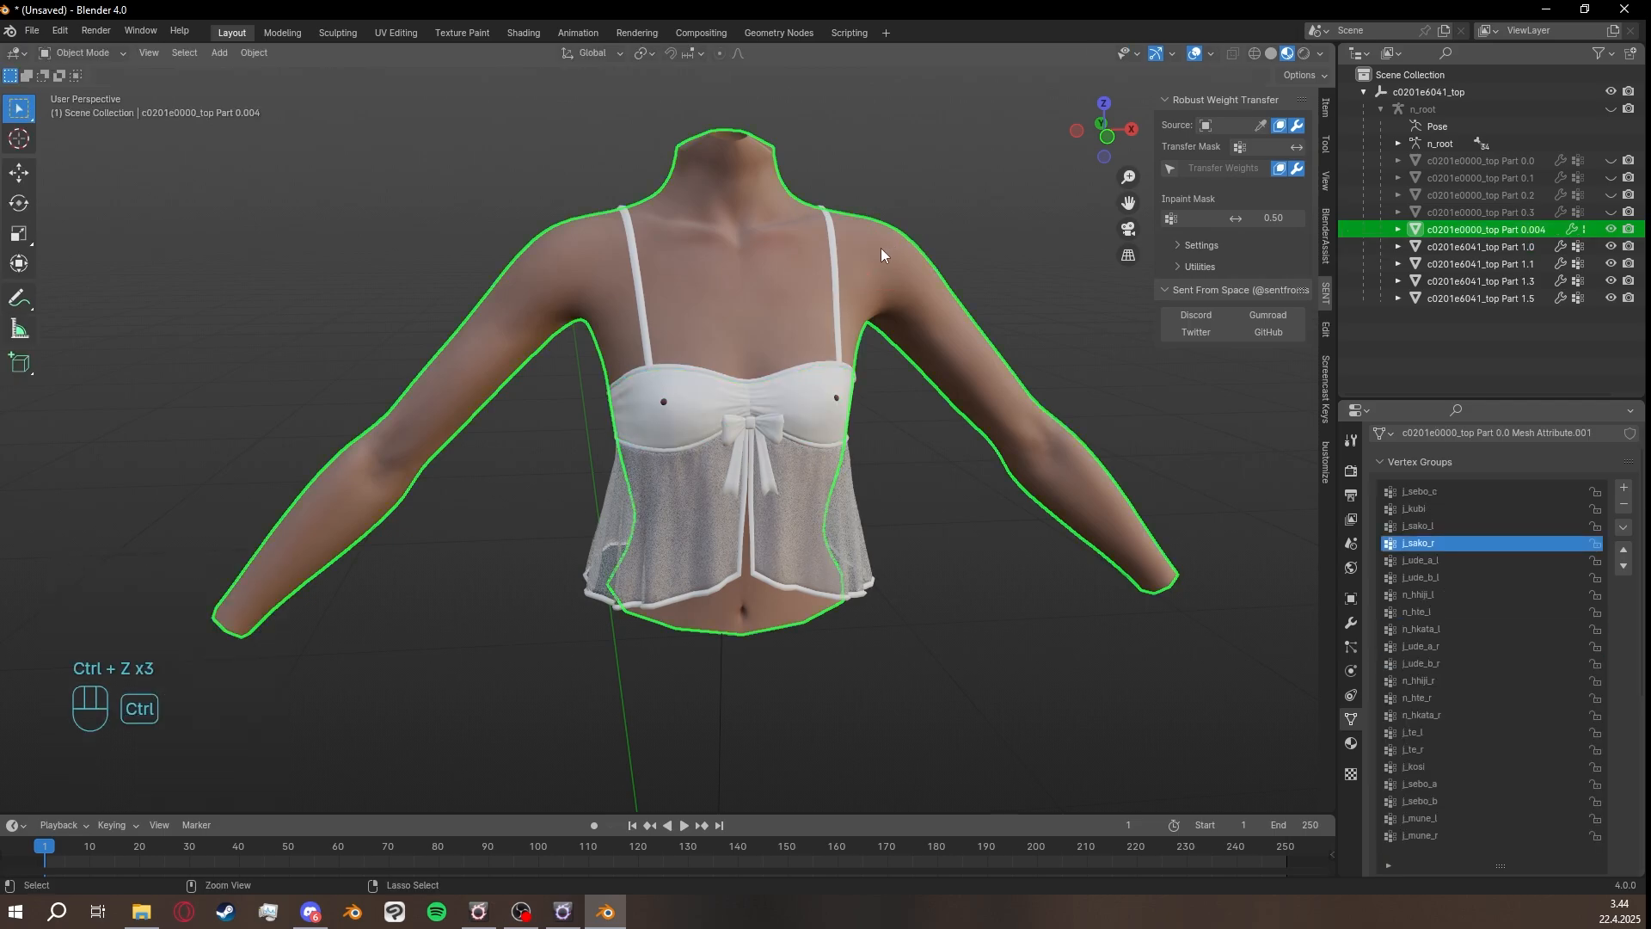
key("ctrl+shift+z")
Compare the vertex groups of the cup mesh Part 1.0, body copy Part 0.004, skirt Part 1.1 and trim Part 1.3.
left_click(823, 405)
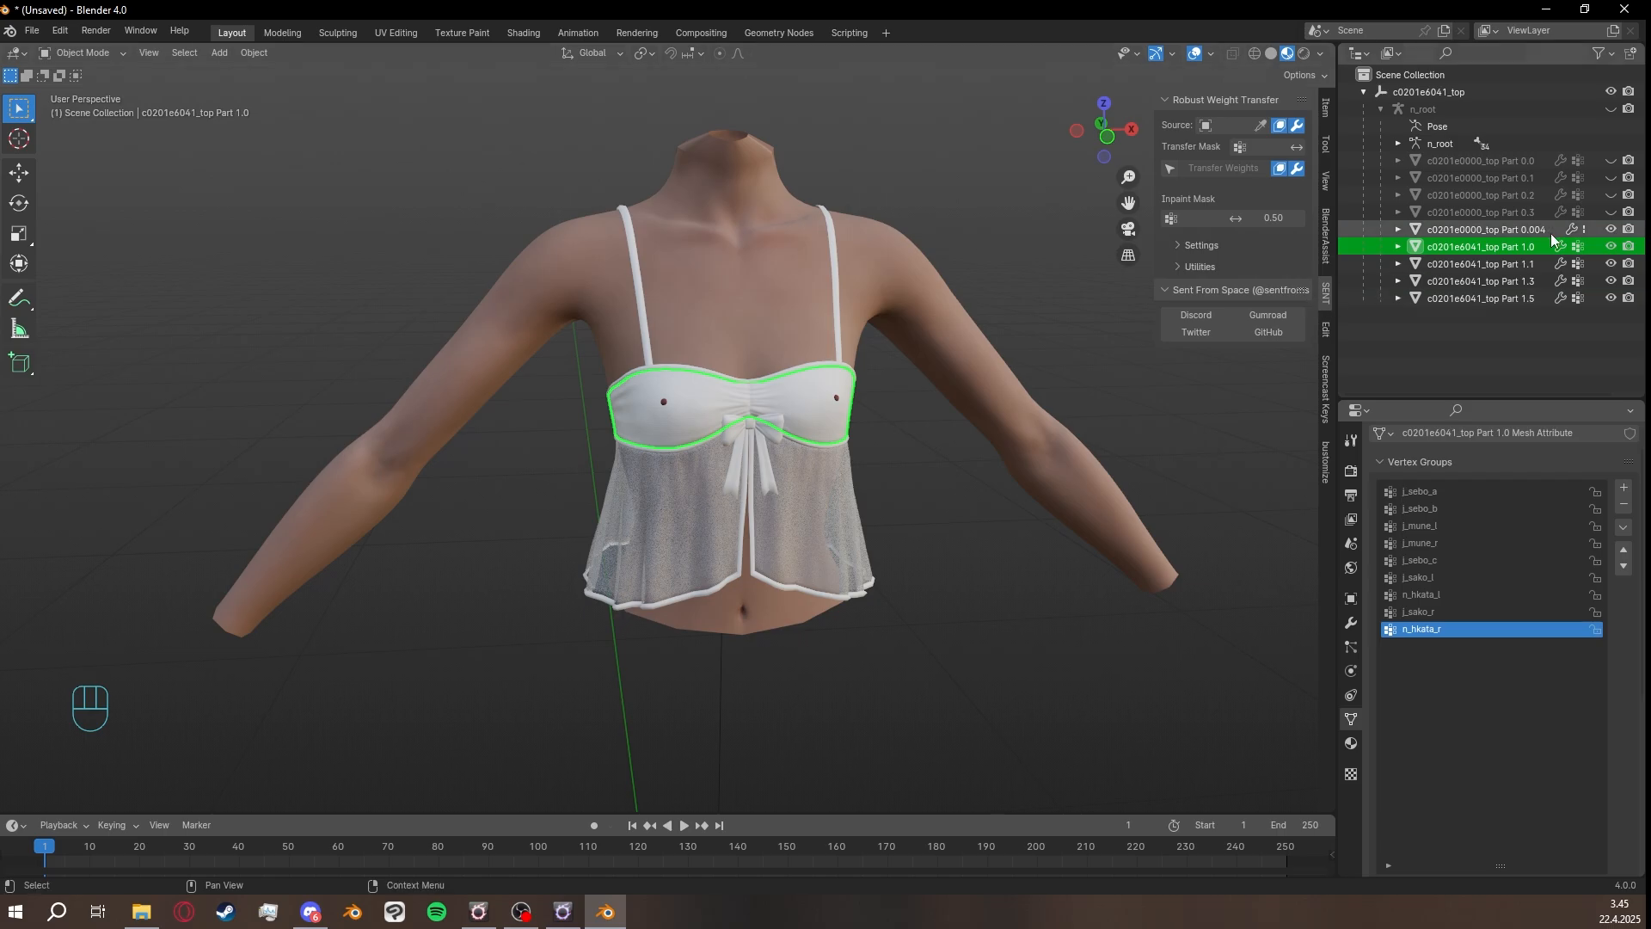
left_click(1512, 262)
left_click(1513, 230)
left_click(1512, 246)
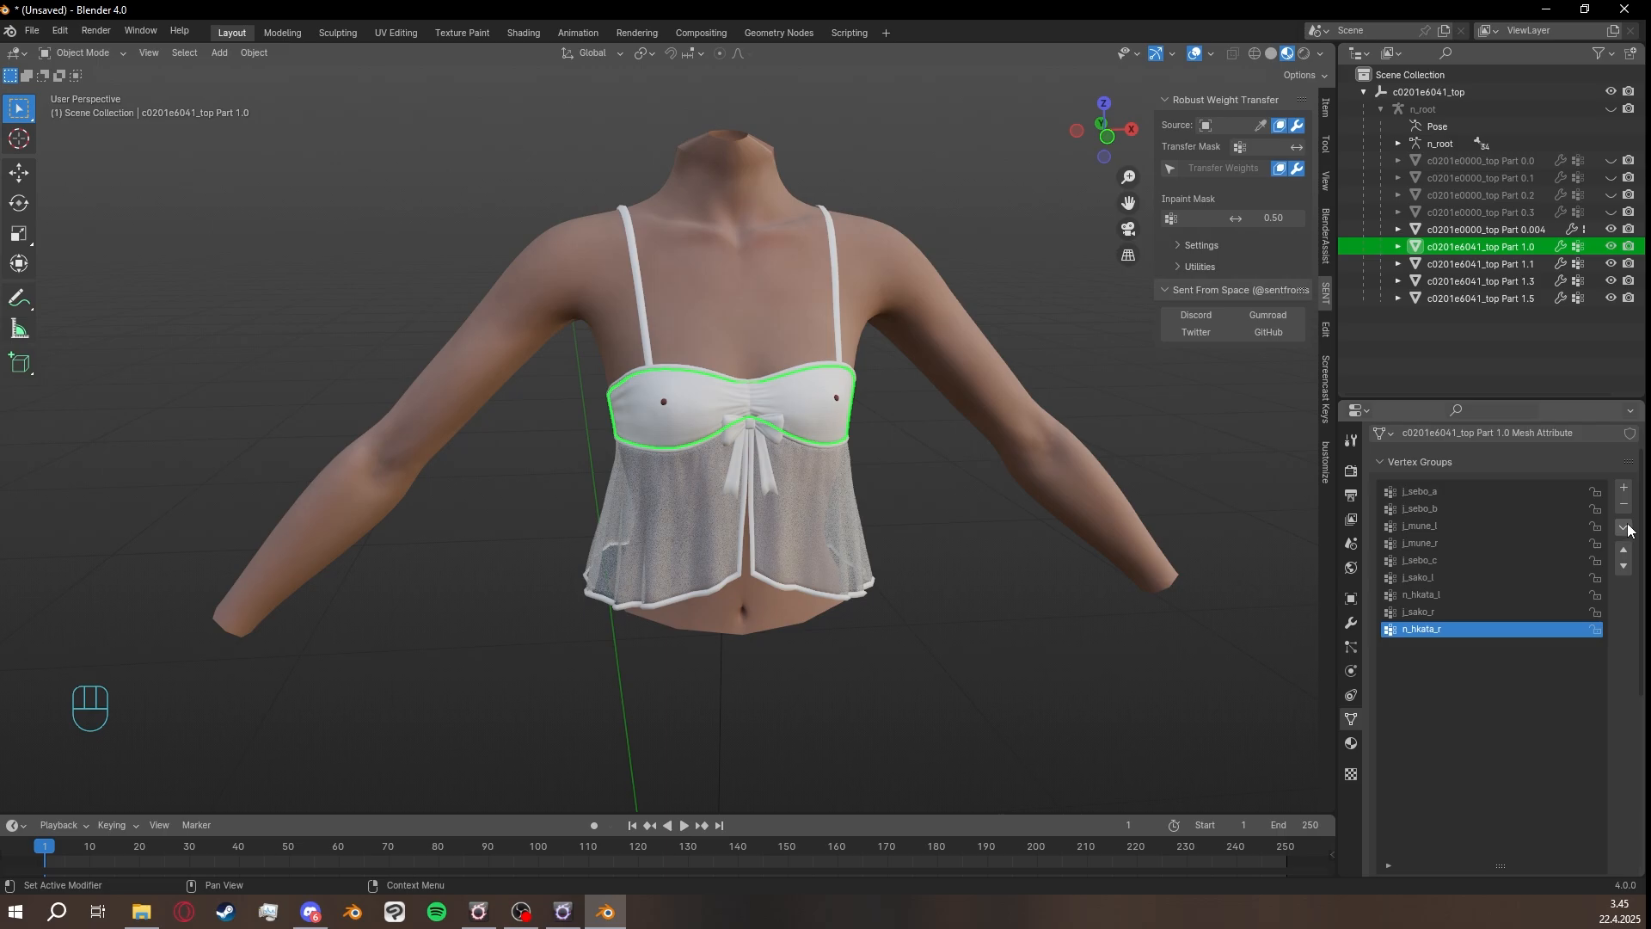
left_click(1487, 259)
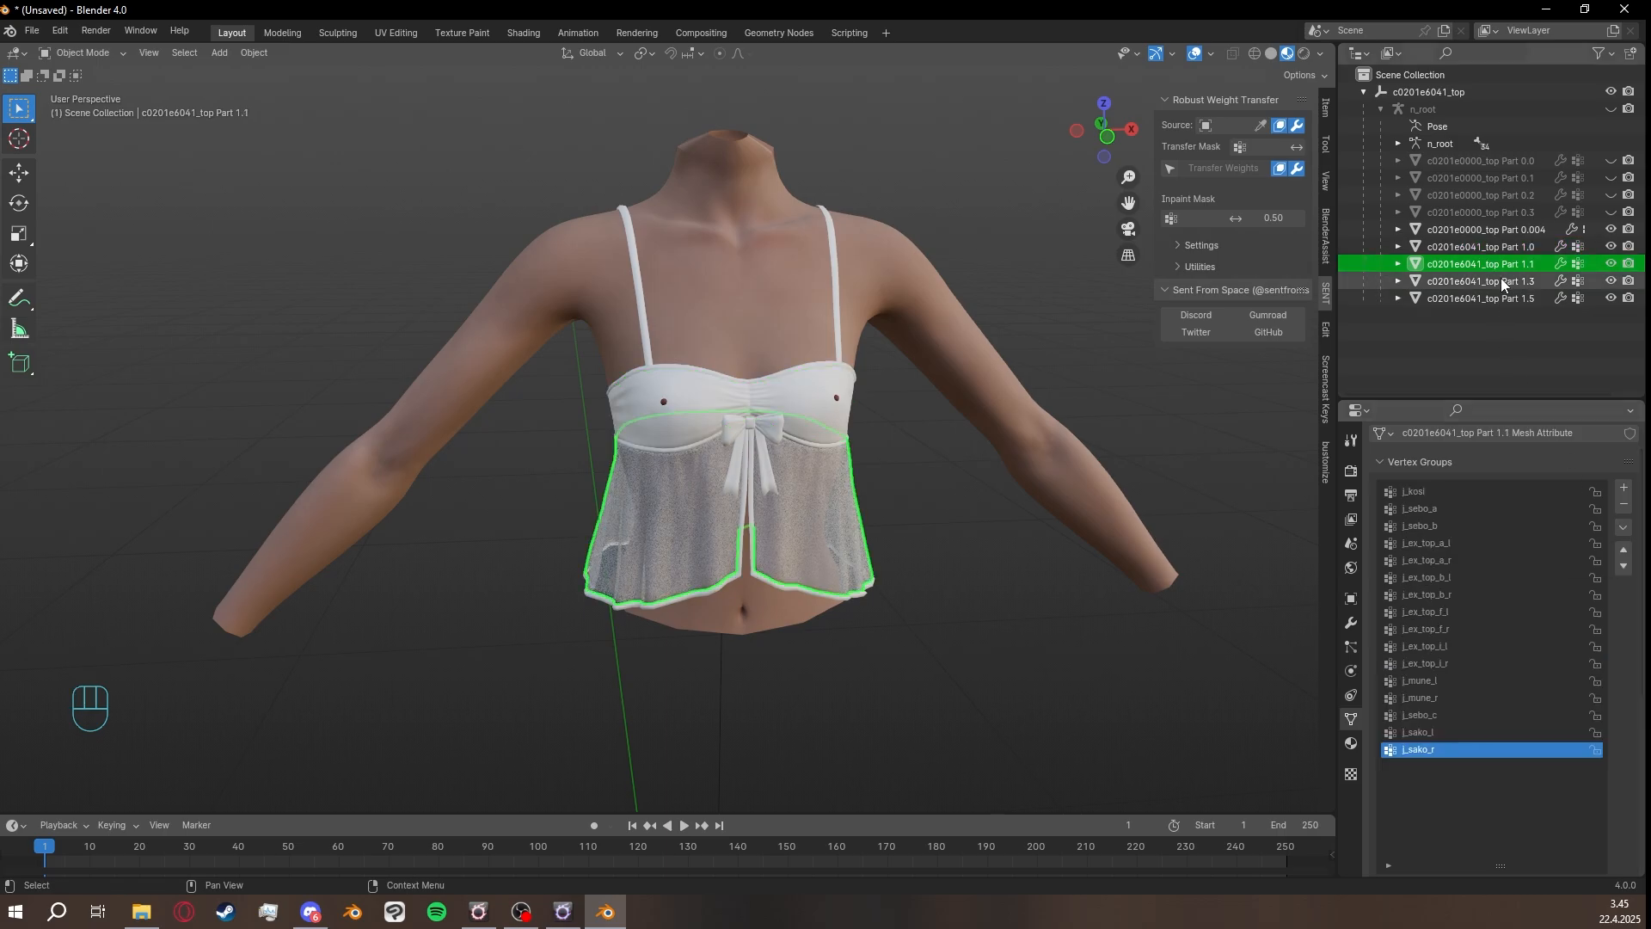
left_click(1500, 279)
left_click(1503, 264)
Delete all vertex groups from the cup mesh Part 1.0.
left_click(1504, 249)
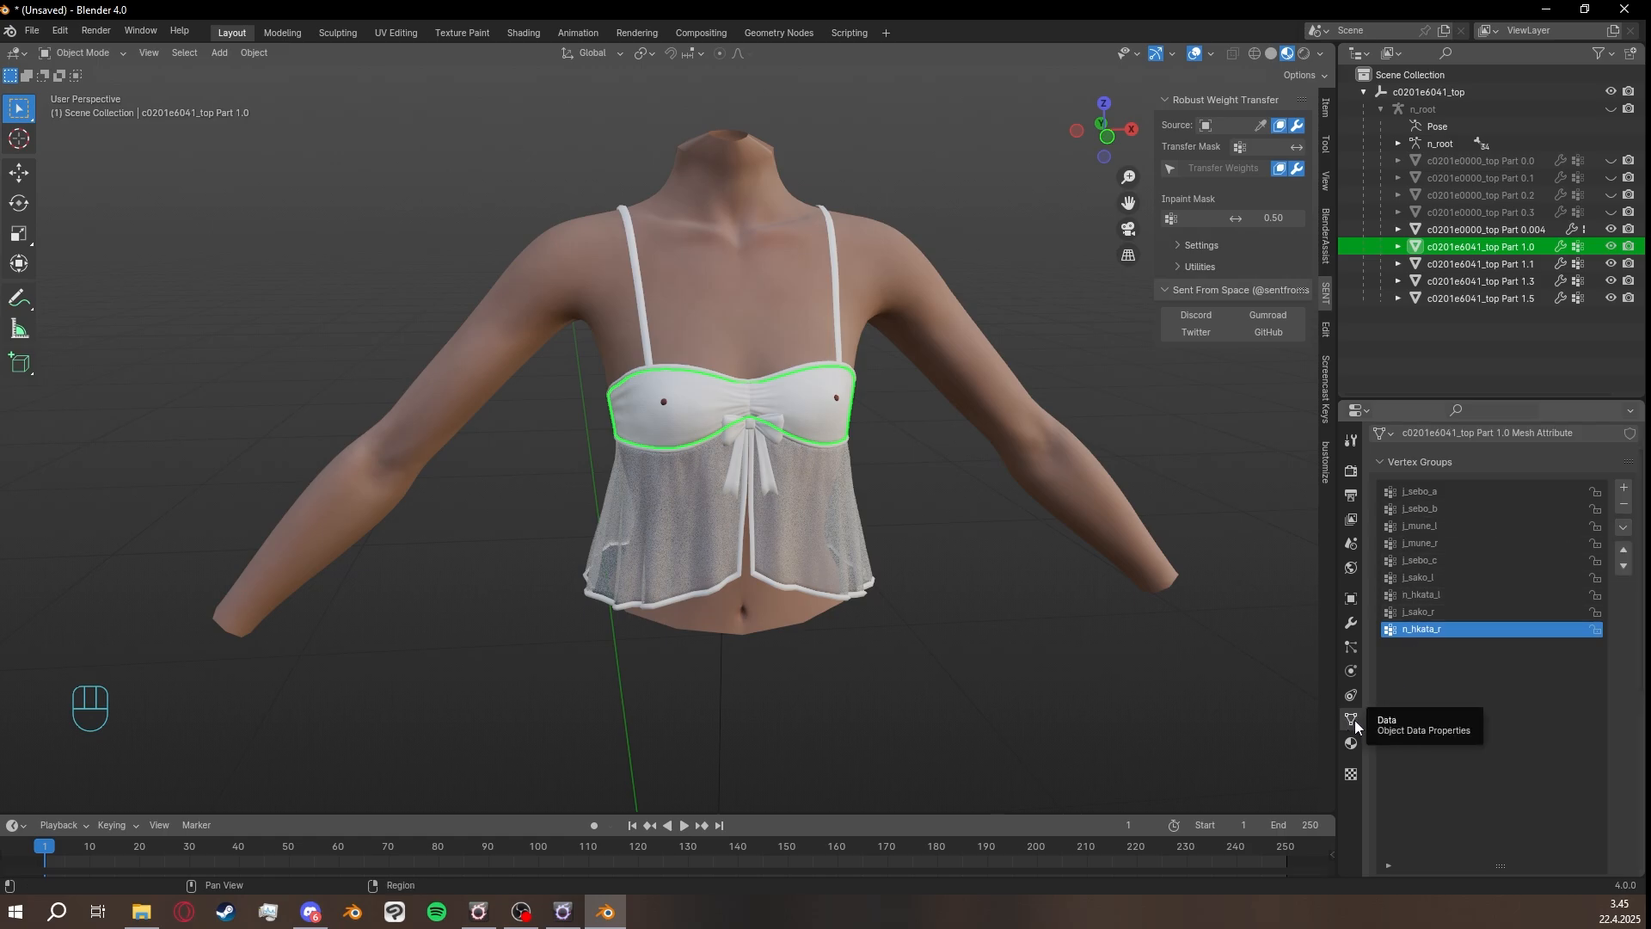
left_click(1623, 526)
left_click(1625, 530)
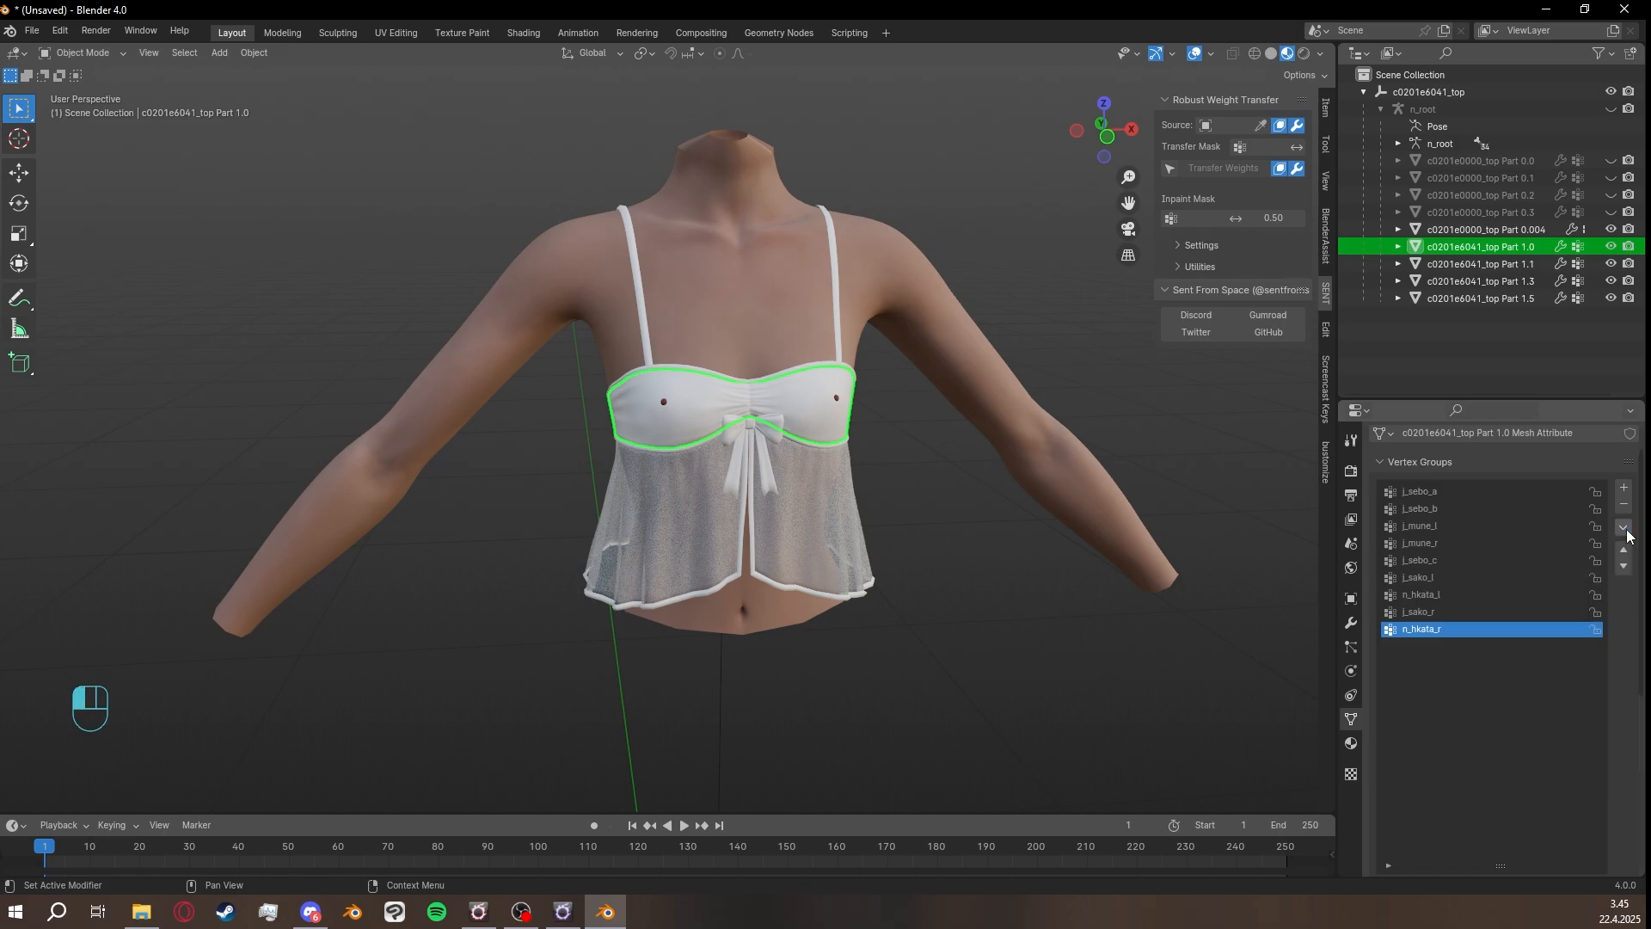
left_click(1627, 529)
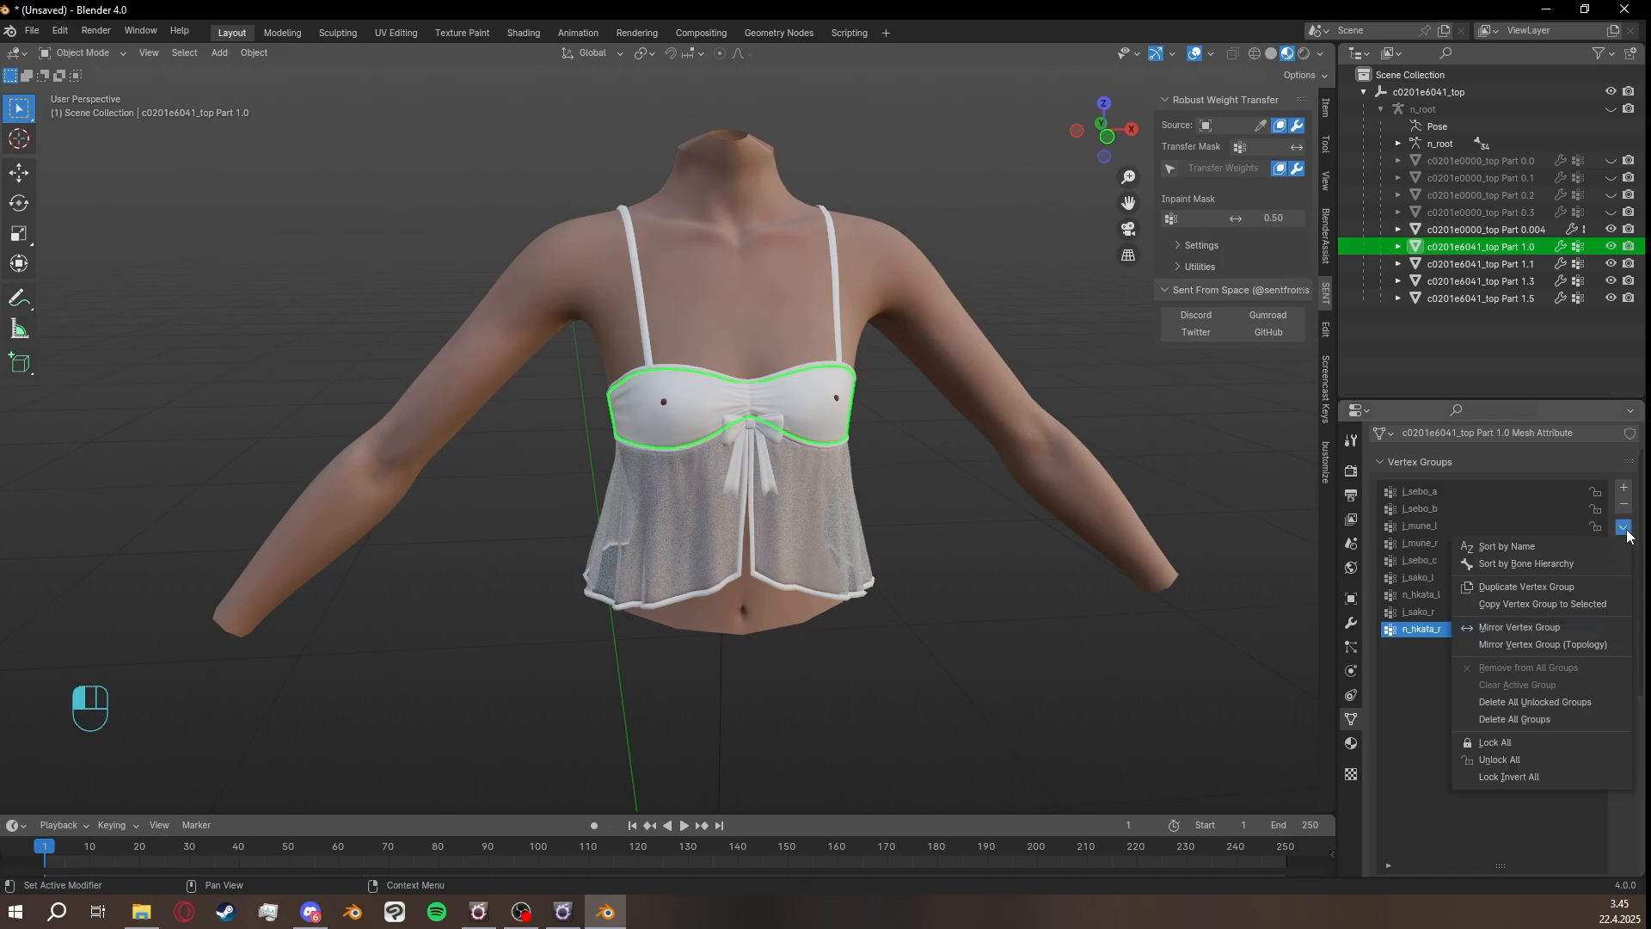
left_click(1530, 719)
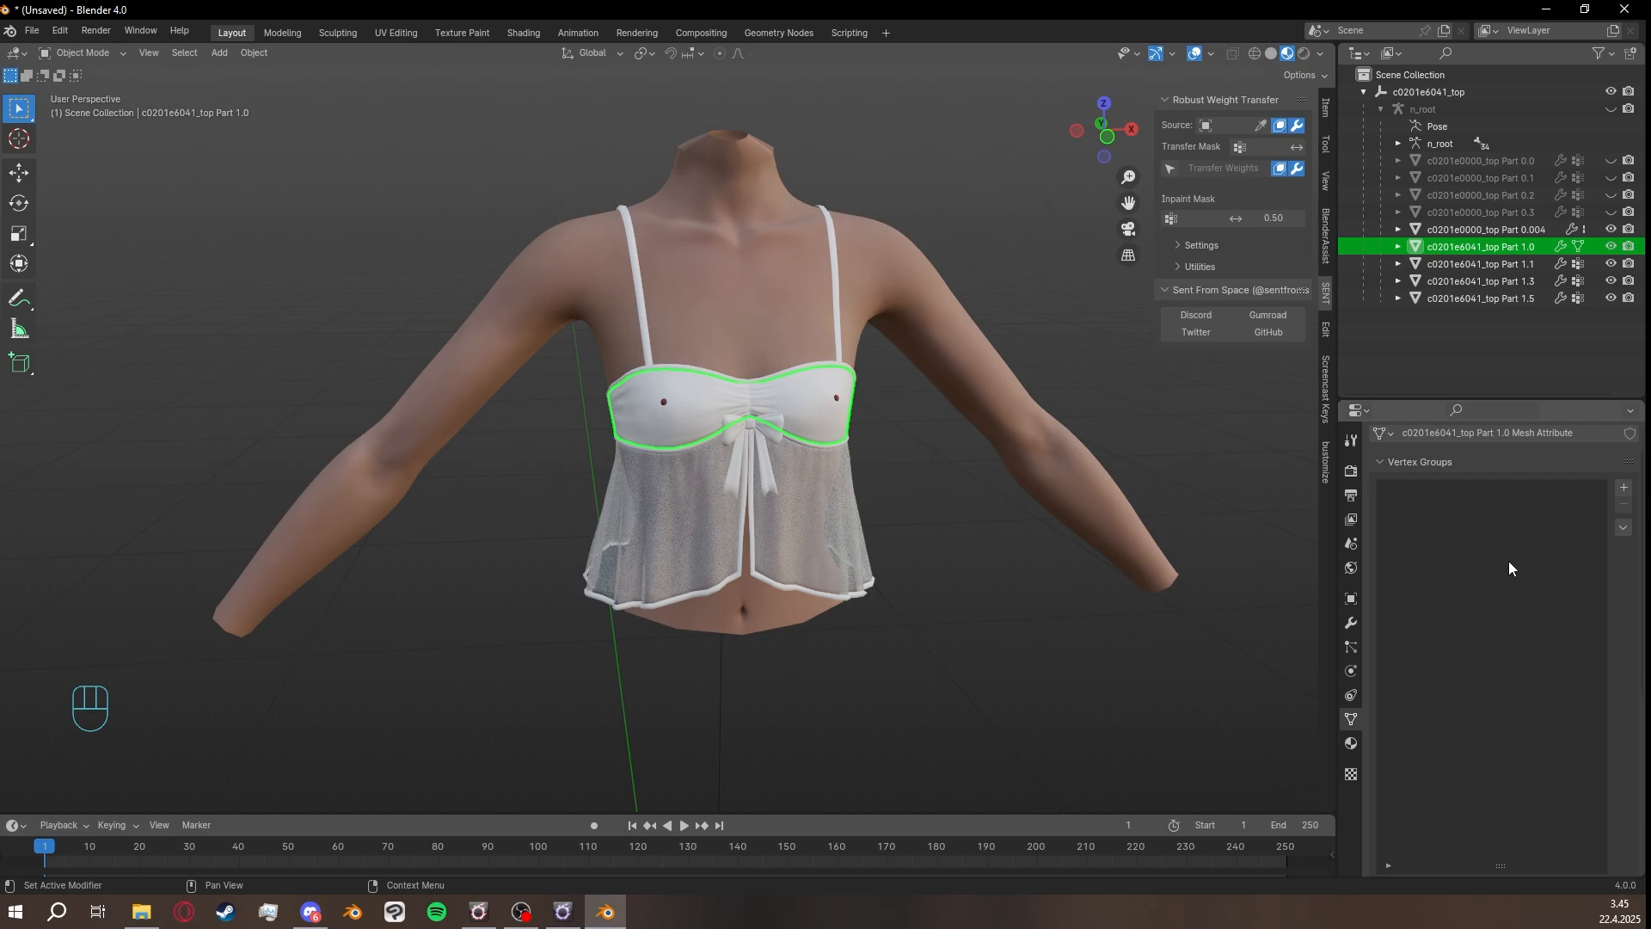
Lock the eight j_ex_top vertex groups of the skirt mesh Part 1.1, from j_ex_top_a_l through j_ex_top_i_r.
left_click(1510, 279)
left_click(1511, 268)
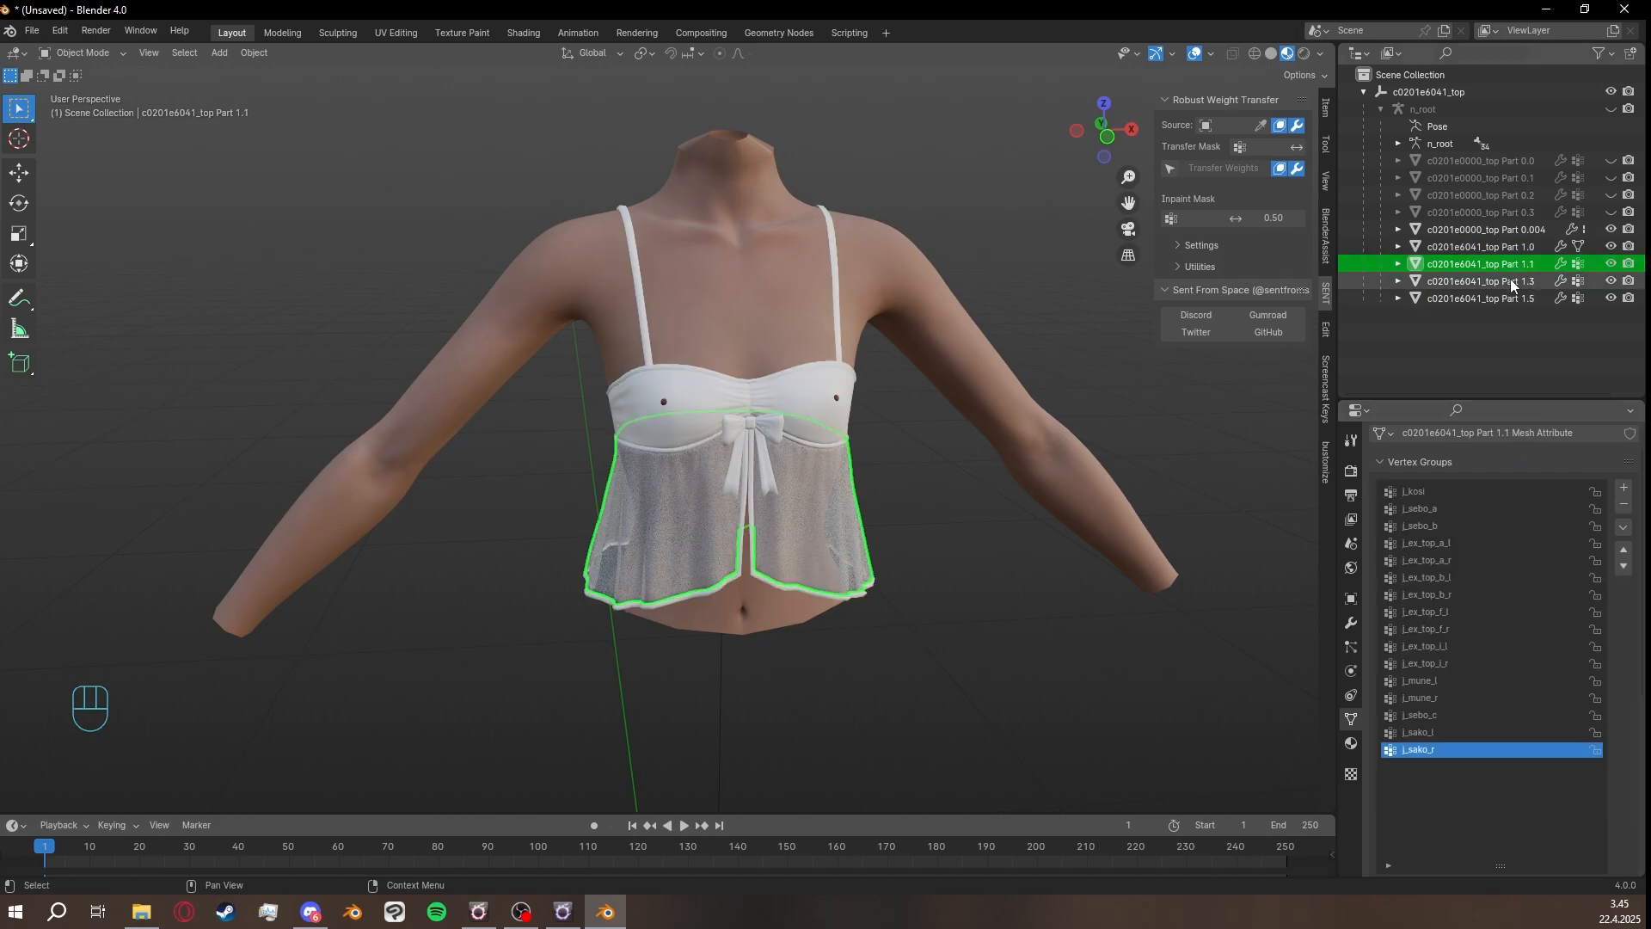
left_click(1623, 526)
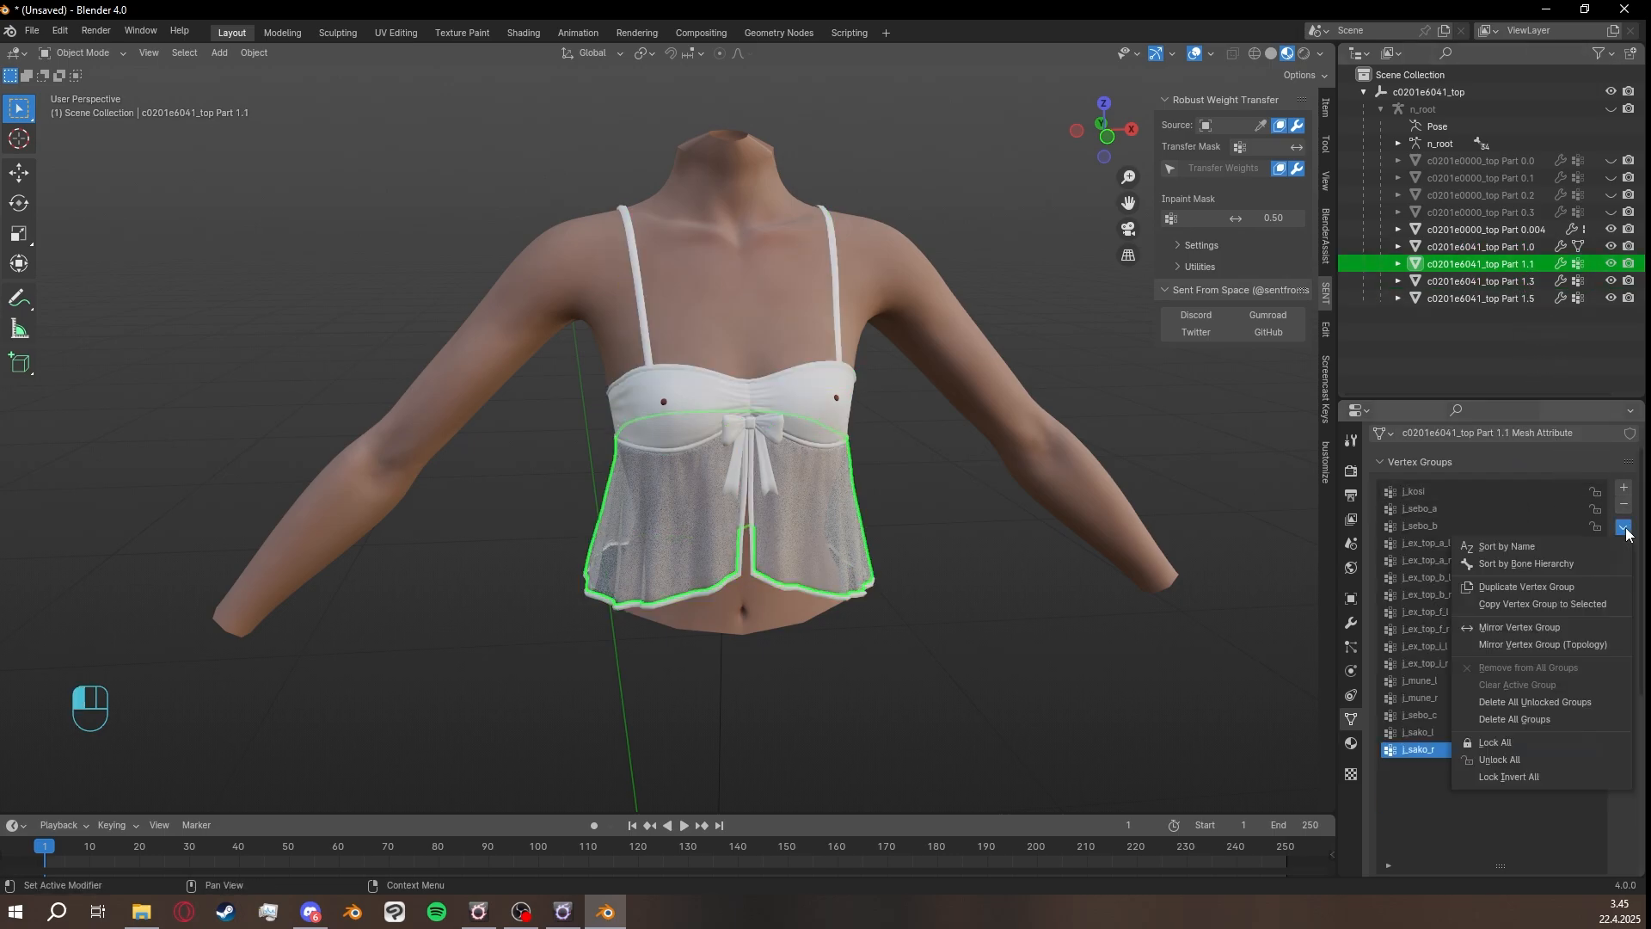
left_click(1608, 612)
left_click(1544, 366)
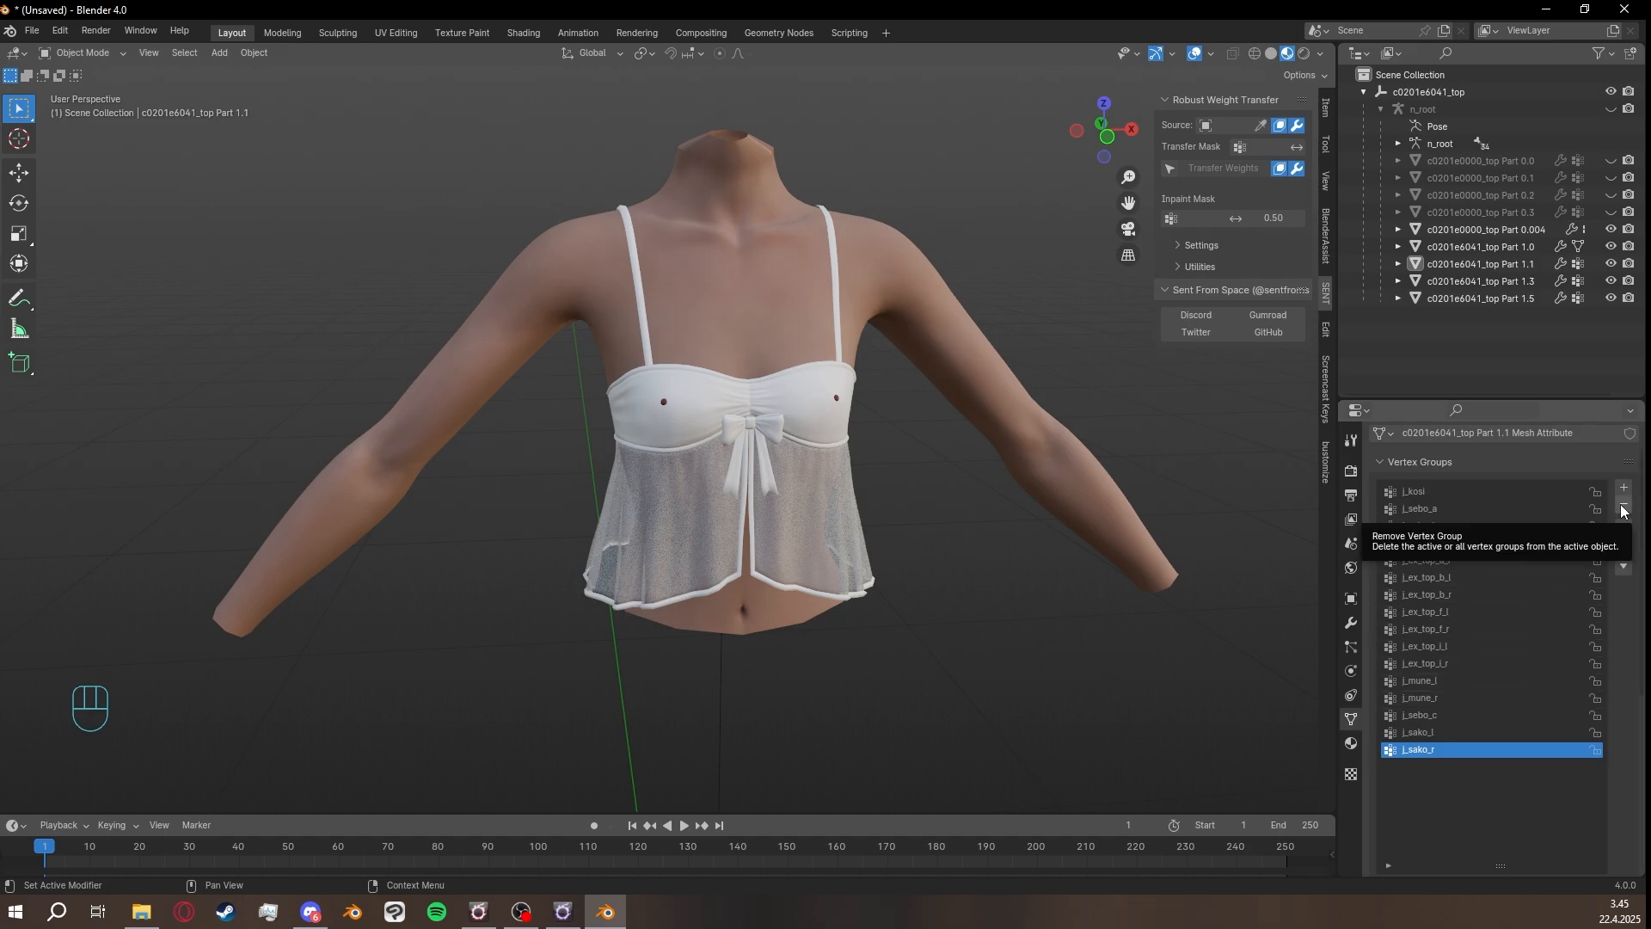
left_click_drag(1596, 664, 1596, 544)
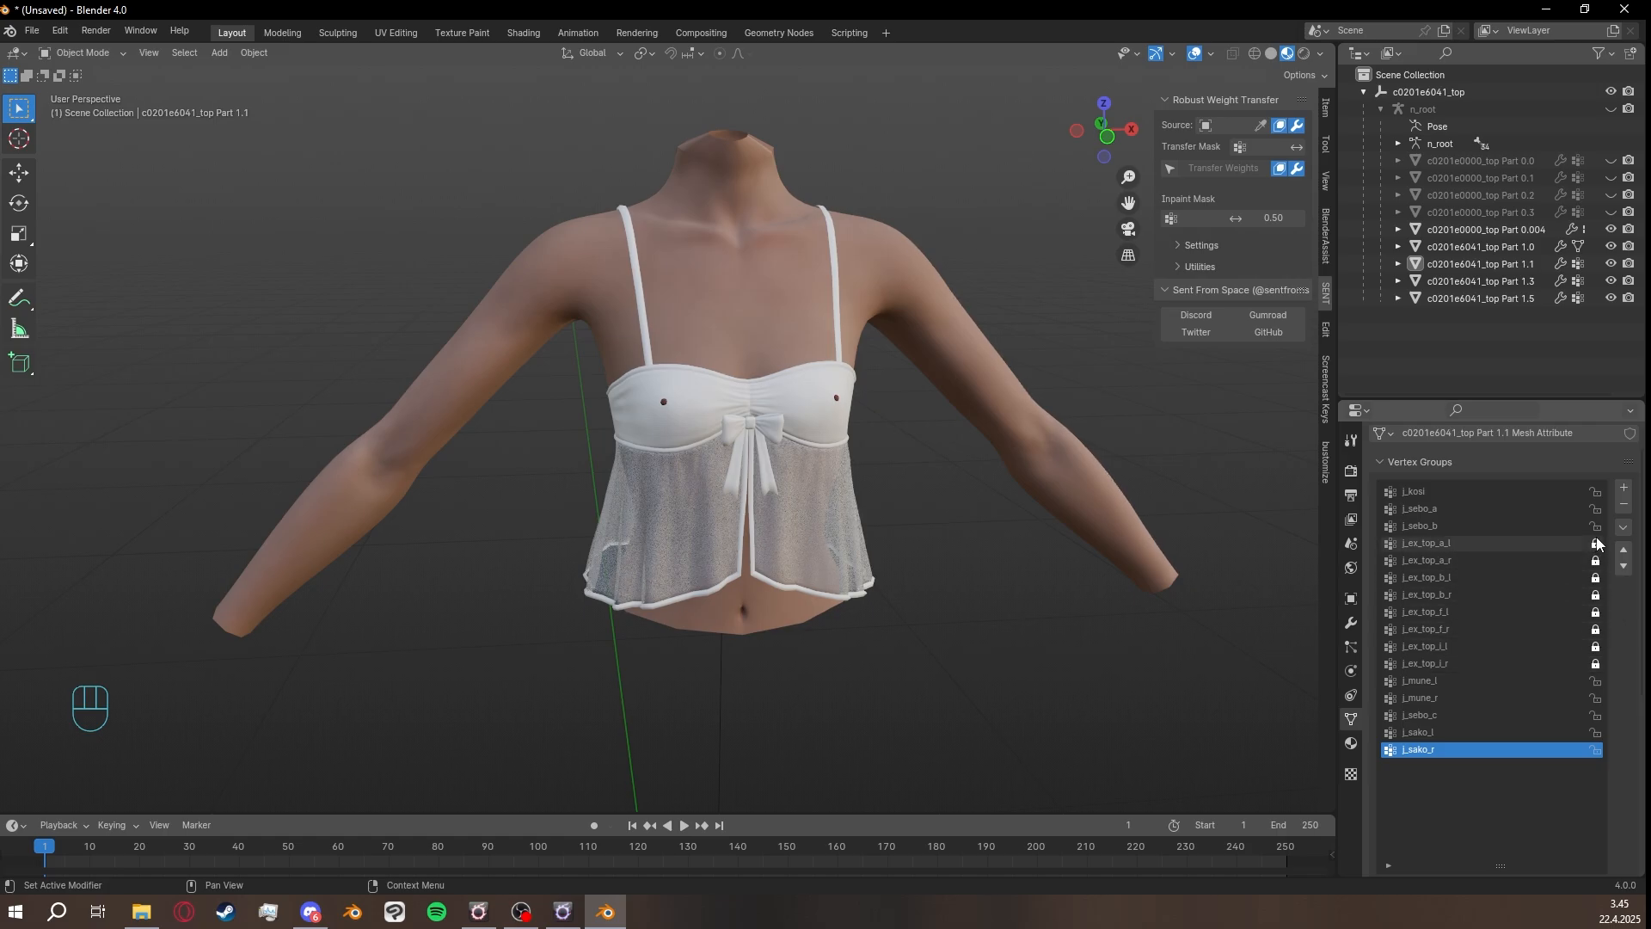
Remove the unlocked j_sako, j_sebo, j_mune and j_kosi vertex groups from Part 1.1, keeping only the j_ex_top groups.
left_click(1624, 507)
left_click(1624, 506)
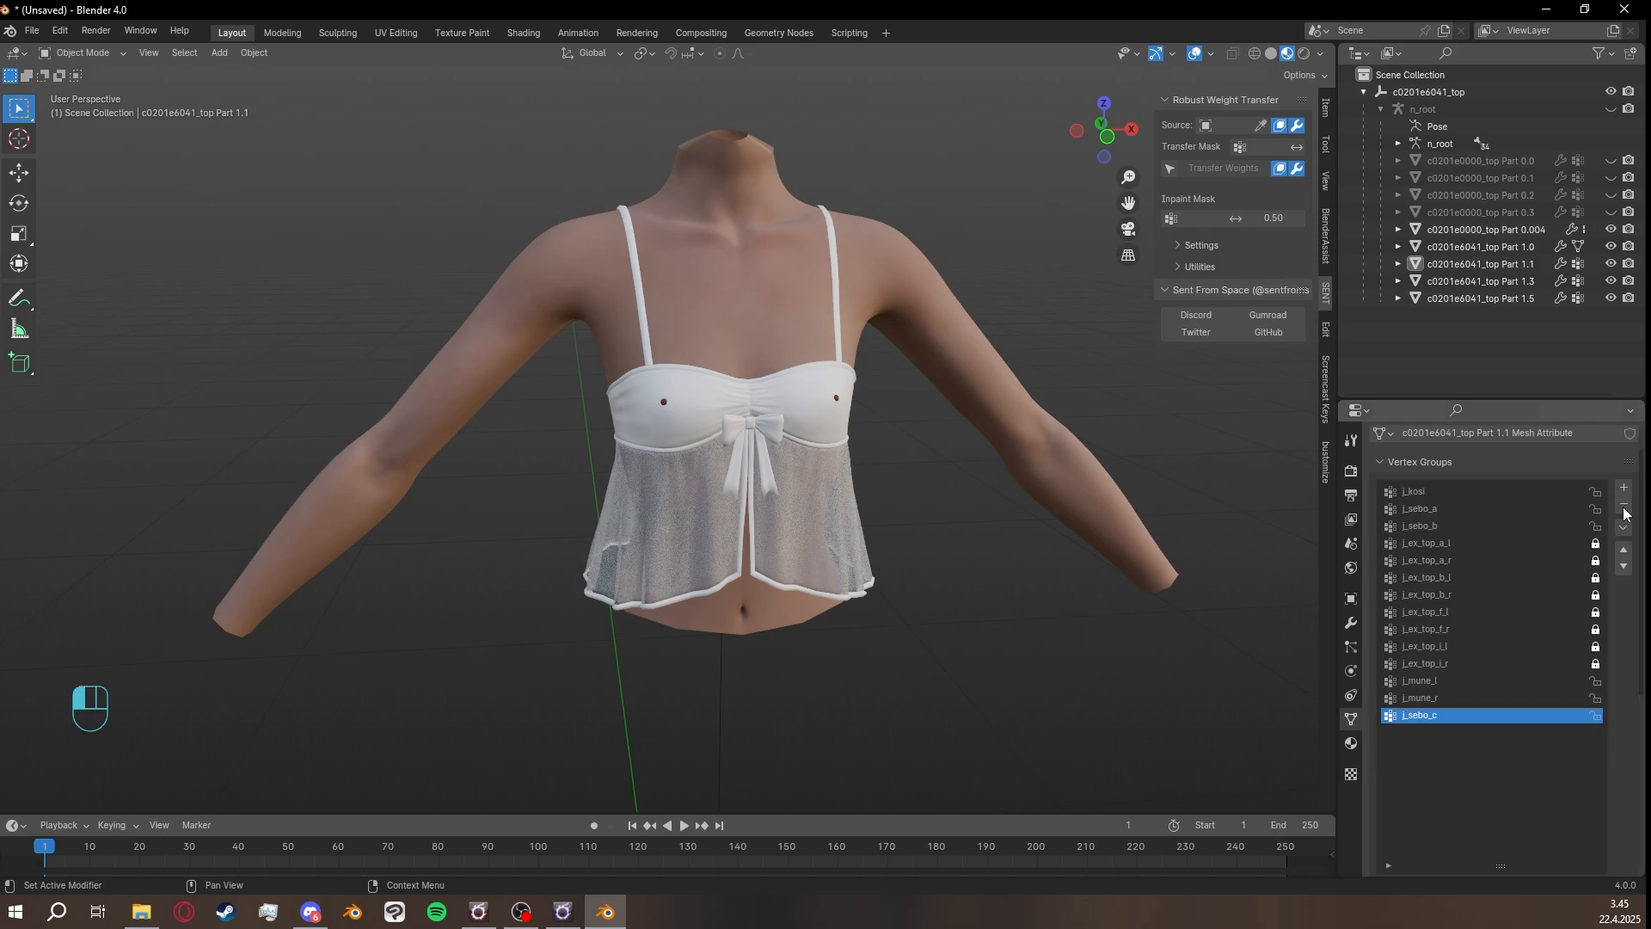
left_click(1623, 507)
left_click(1624, 507)
left_click(1623, 507)
left_click(1599, 525)
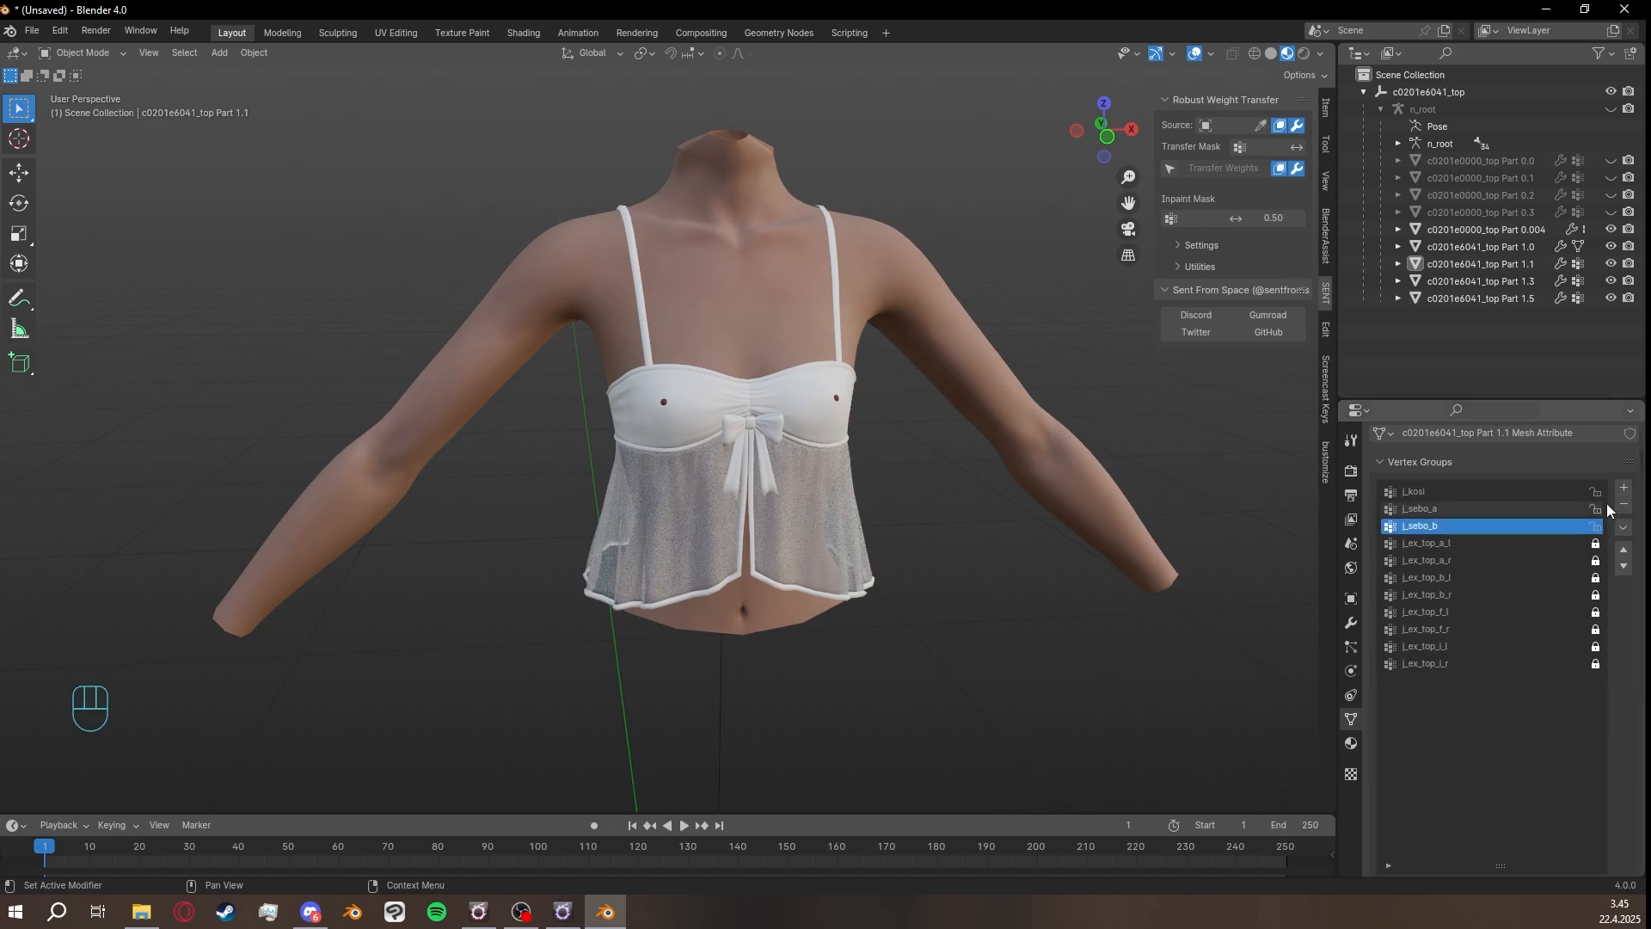
left_click(1623, 505)
left_click(1623, 506)
left_click(1623, 505)
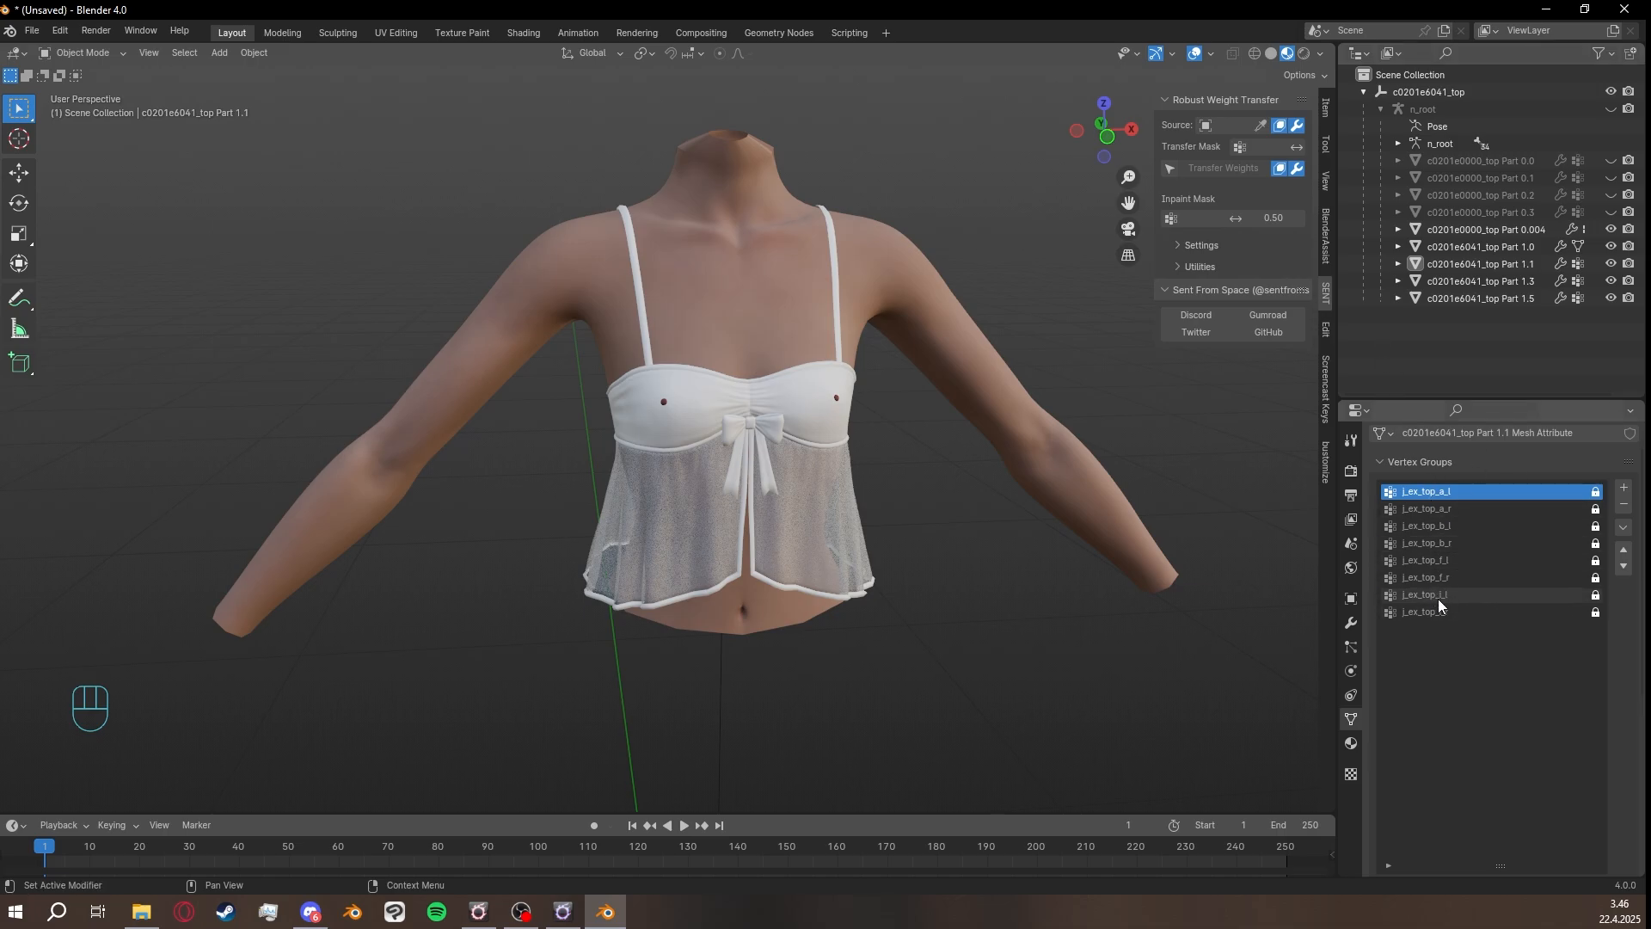
Lock the eight j_ex_top vertex groups of the trim mesh Part 1.3 and remove j_sebo_b, j_sebo_a and j_kosi.
left_click(1483, 285)
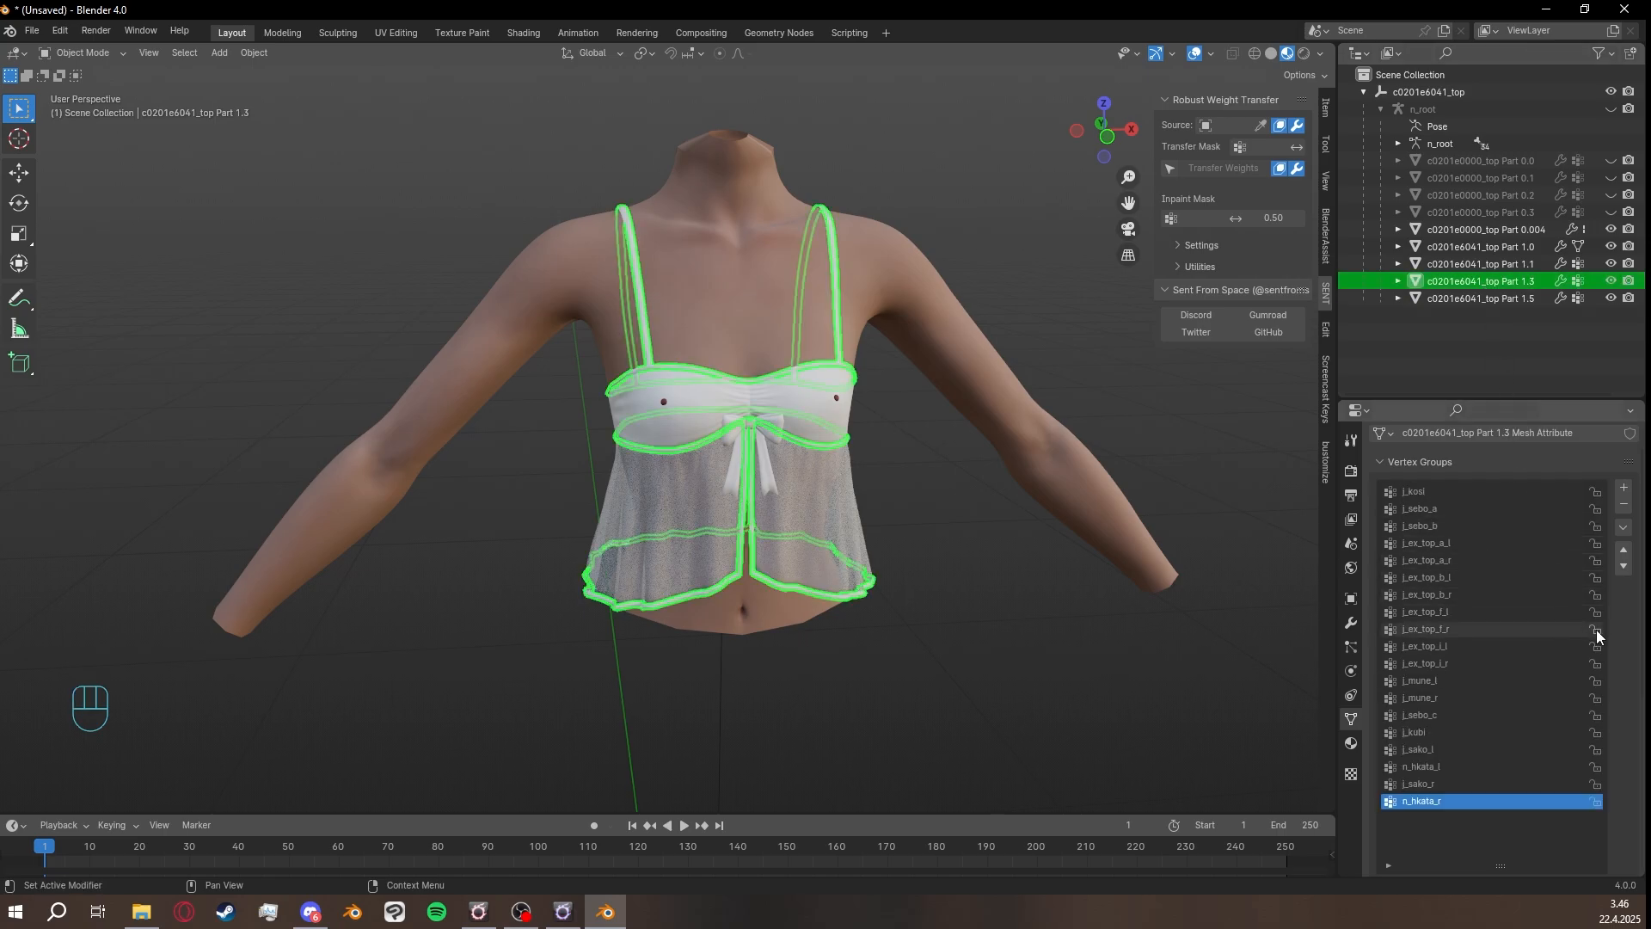
left_click_drag(1595, 662, 1595, 547)
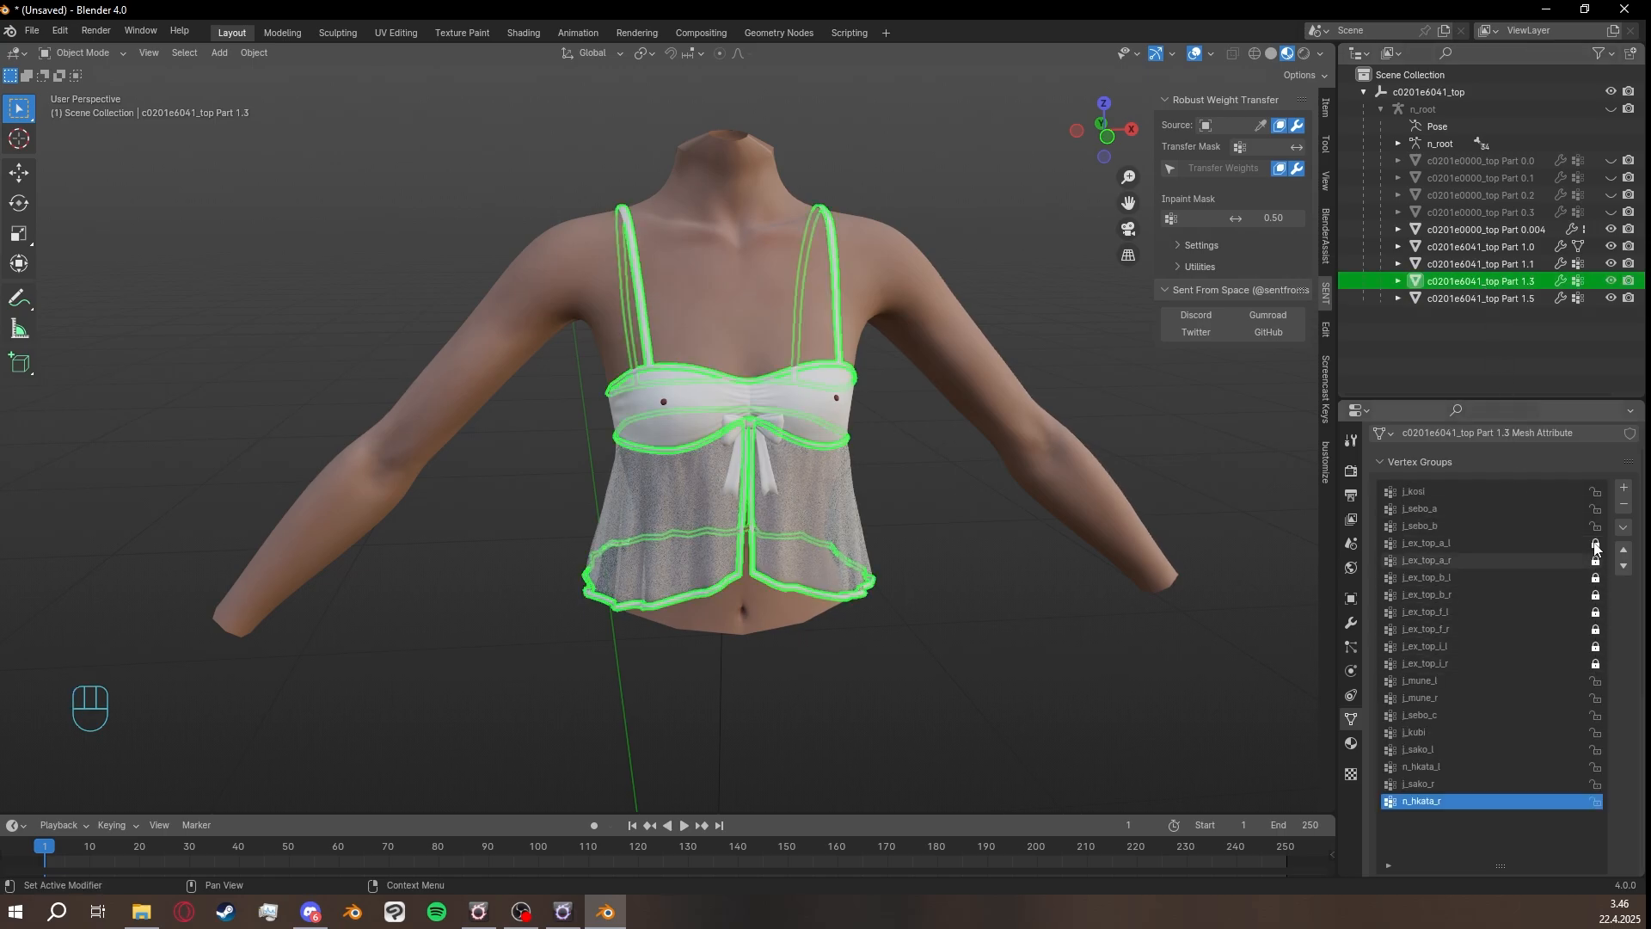
left_click(1484, 522)
left_click(1625, 506)
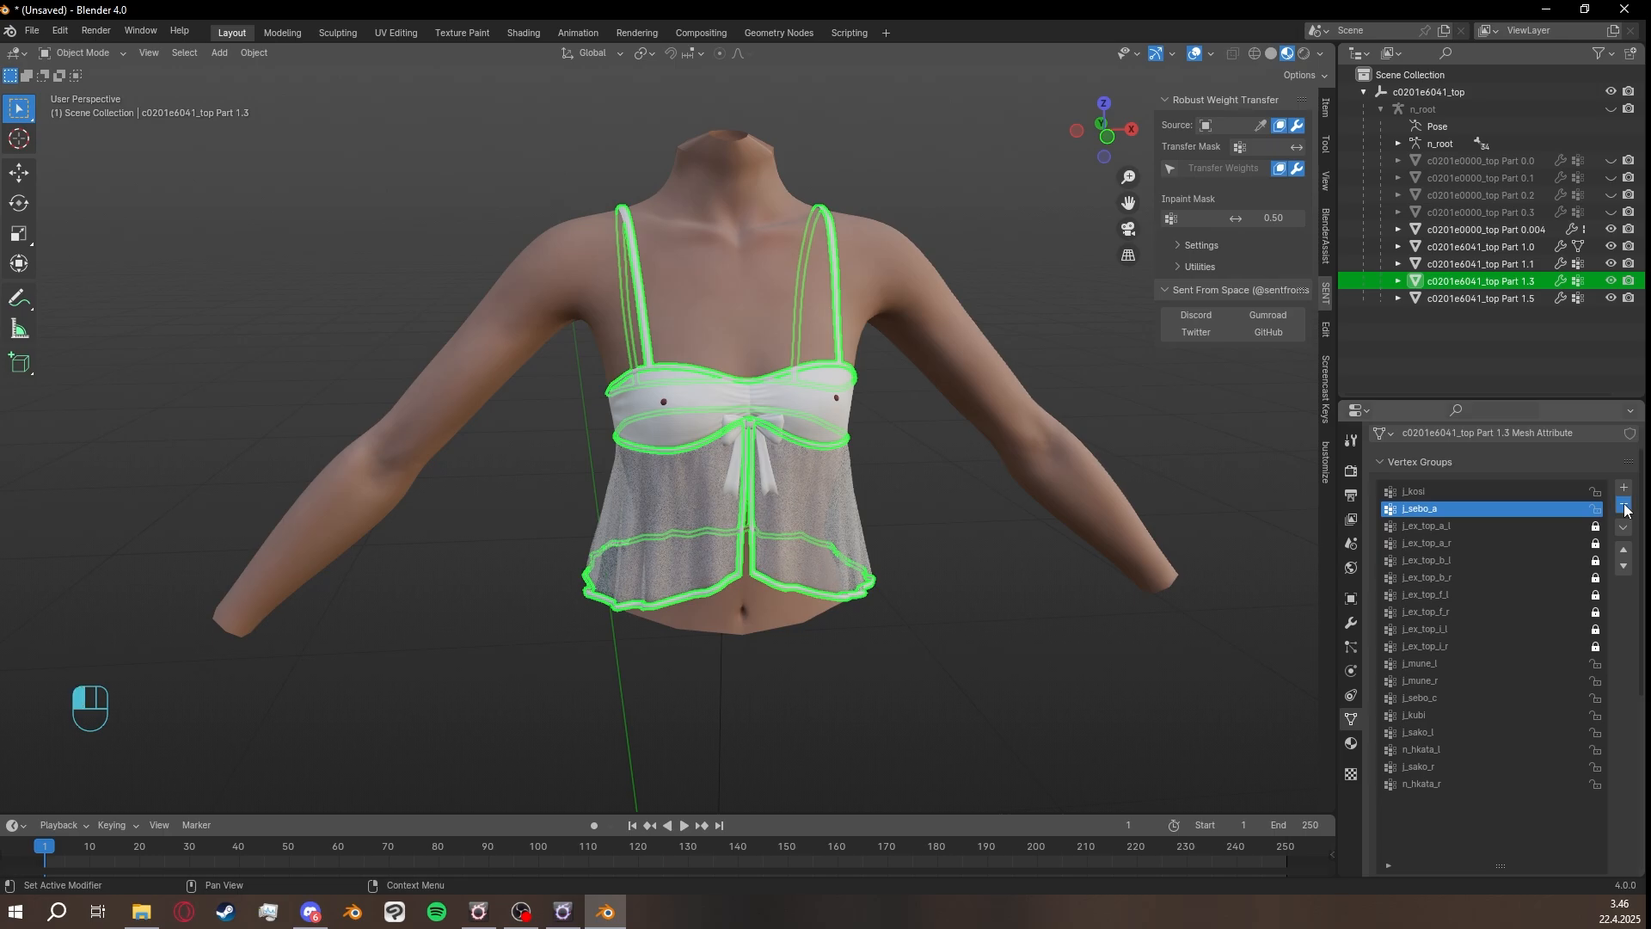
left_click(1624, 507)
left_click(1624, 507)
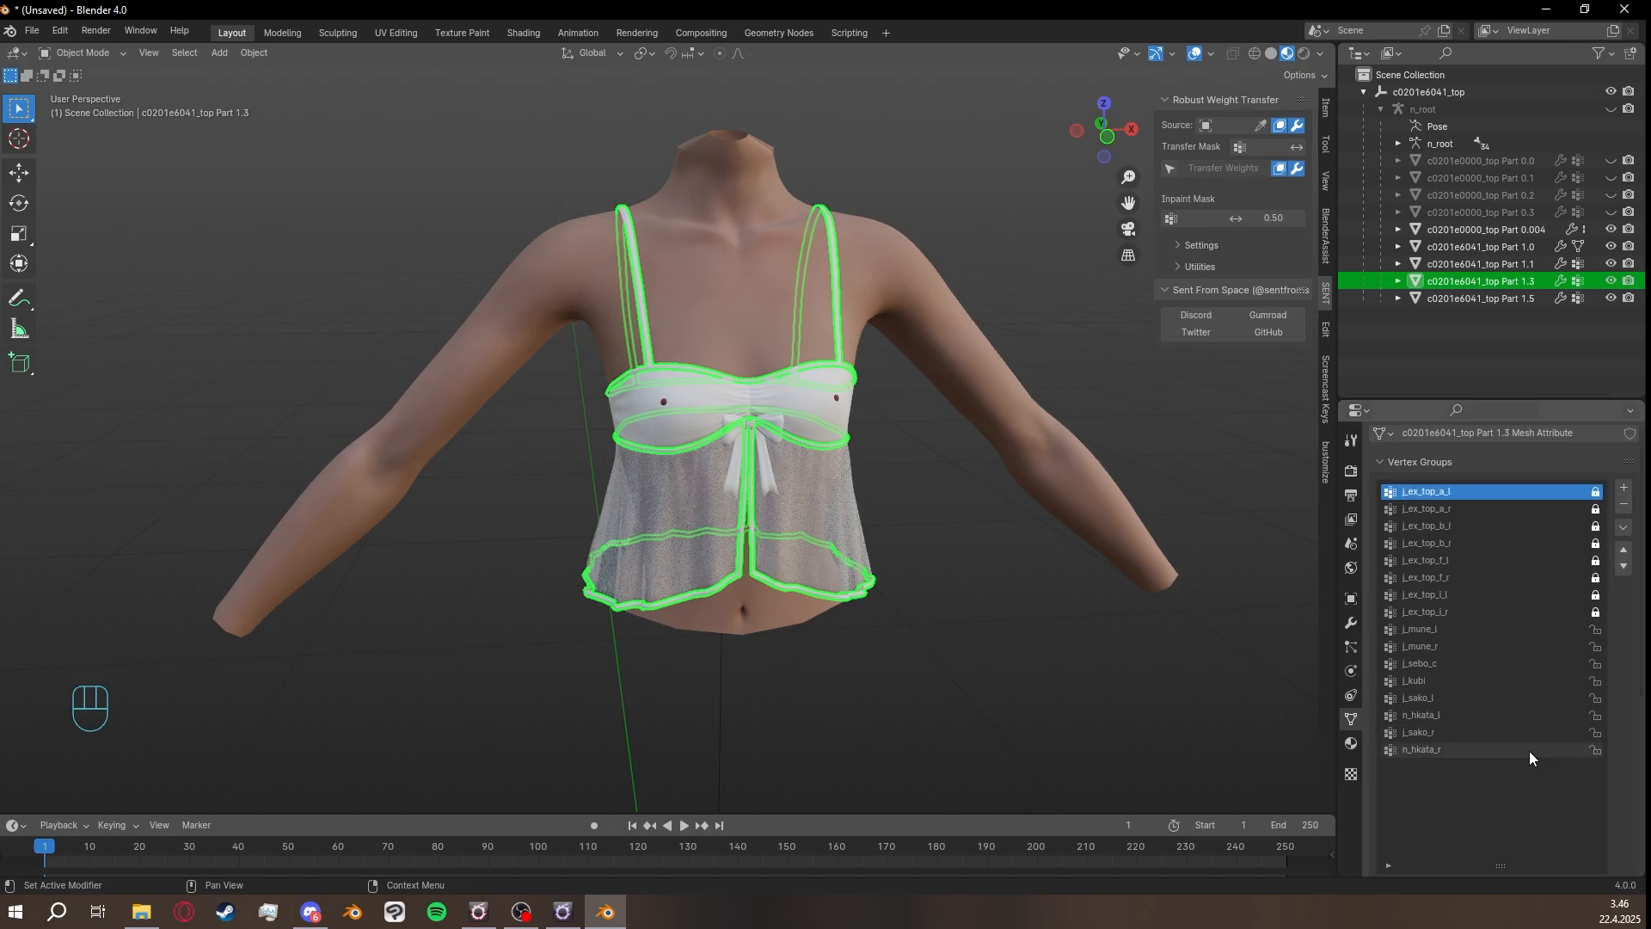
Remove the j_mune, j_sebo_c, j_kubi, j_sako and n_hkata vertex groups from Part 1.3, keeping only the locked j_ex_top groups.
left_click(1625, 507)
left_click(1624, 507)
left_click(1625, 507)
left_click(1624, 508)
left_click(1625, 507)
left_click(1624, 507)
left_click(1624, 507)
left_click(1624, 508)
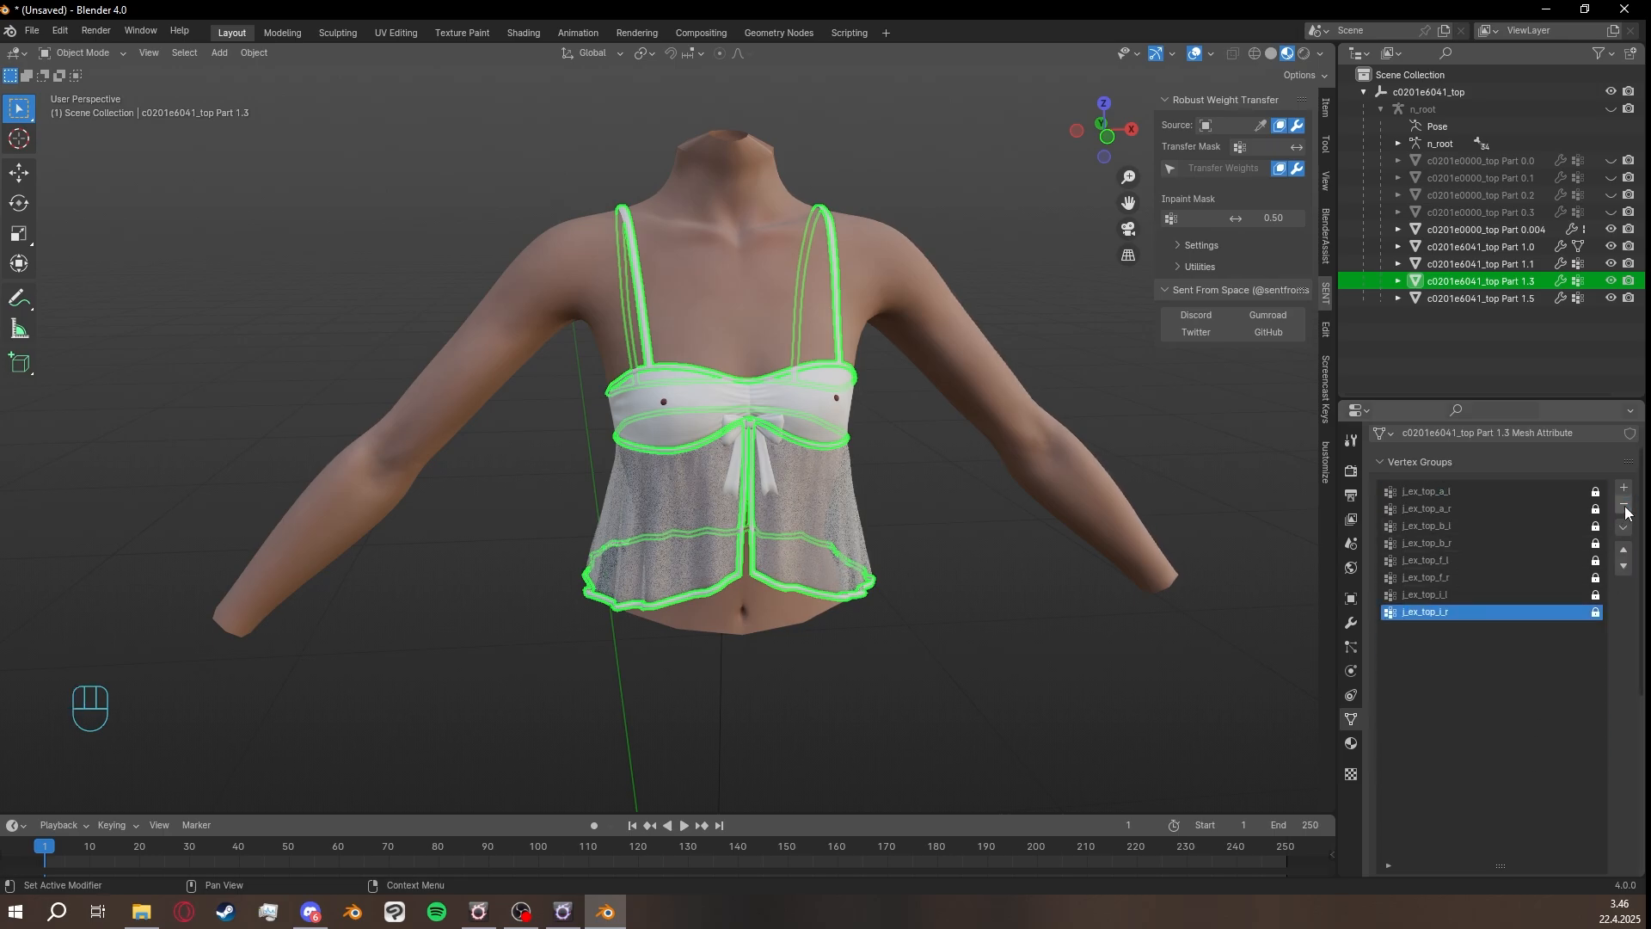
Lock j_ex_top_b_l and j_ex_top_b_r on the bow mesh Part 1.5 and remove its j_mune and j_sebo vertex groups.
left_click(1510, 299)
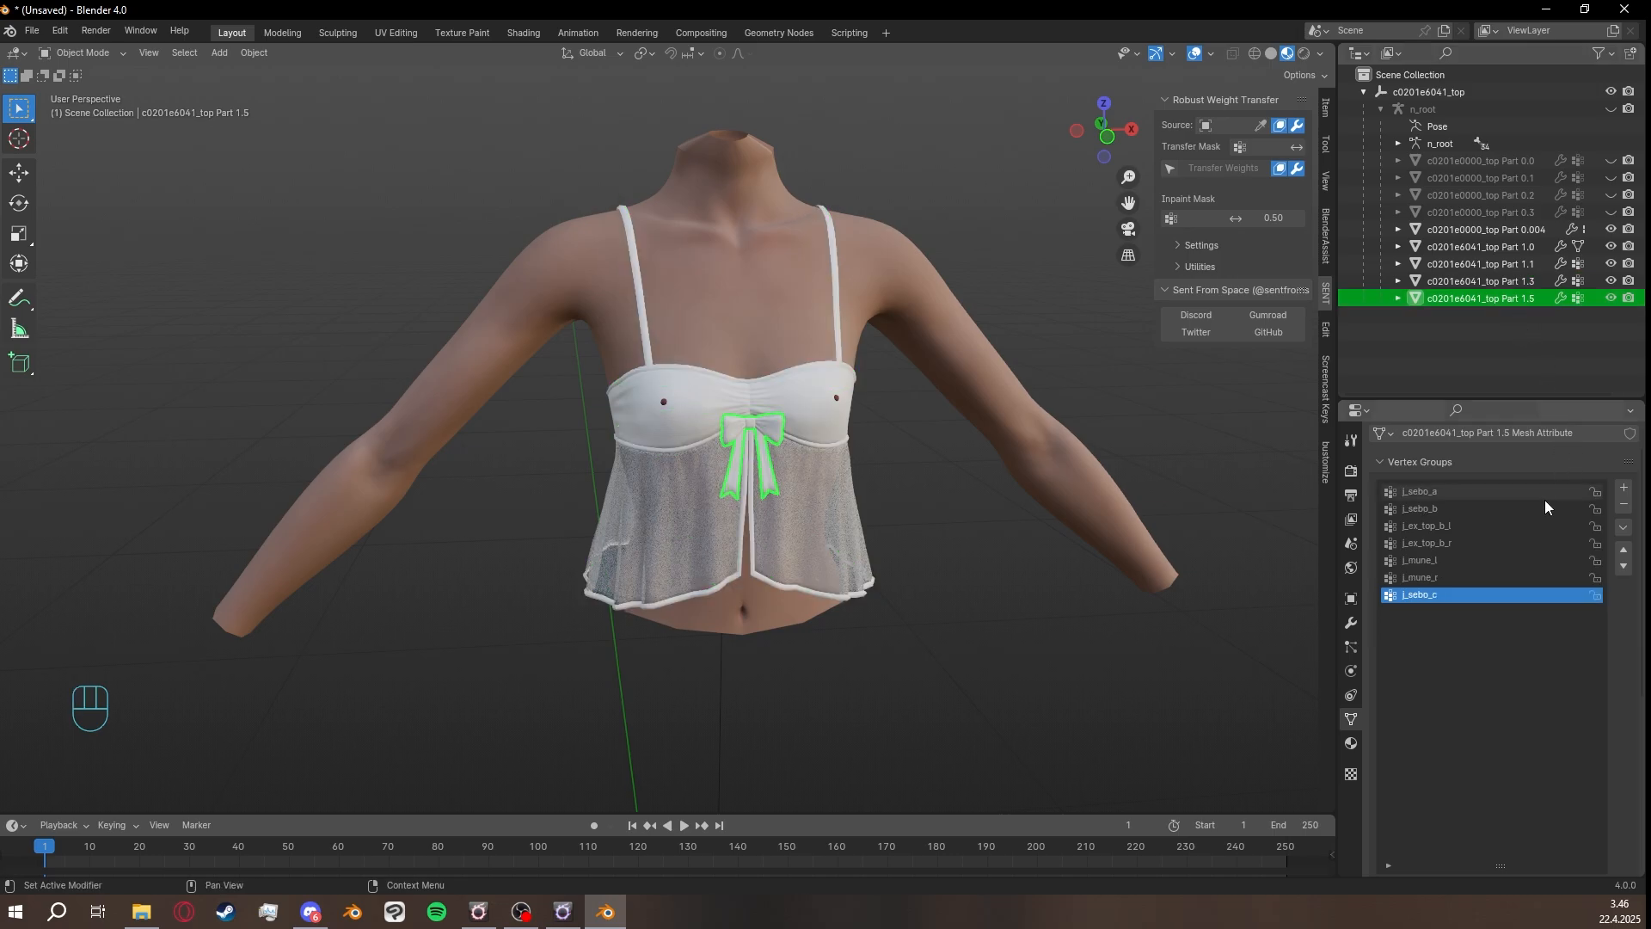
left_click(1595, 525)
left_click(1595, 542)
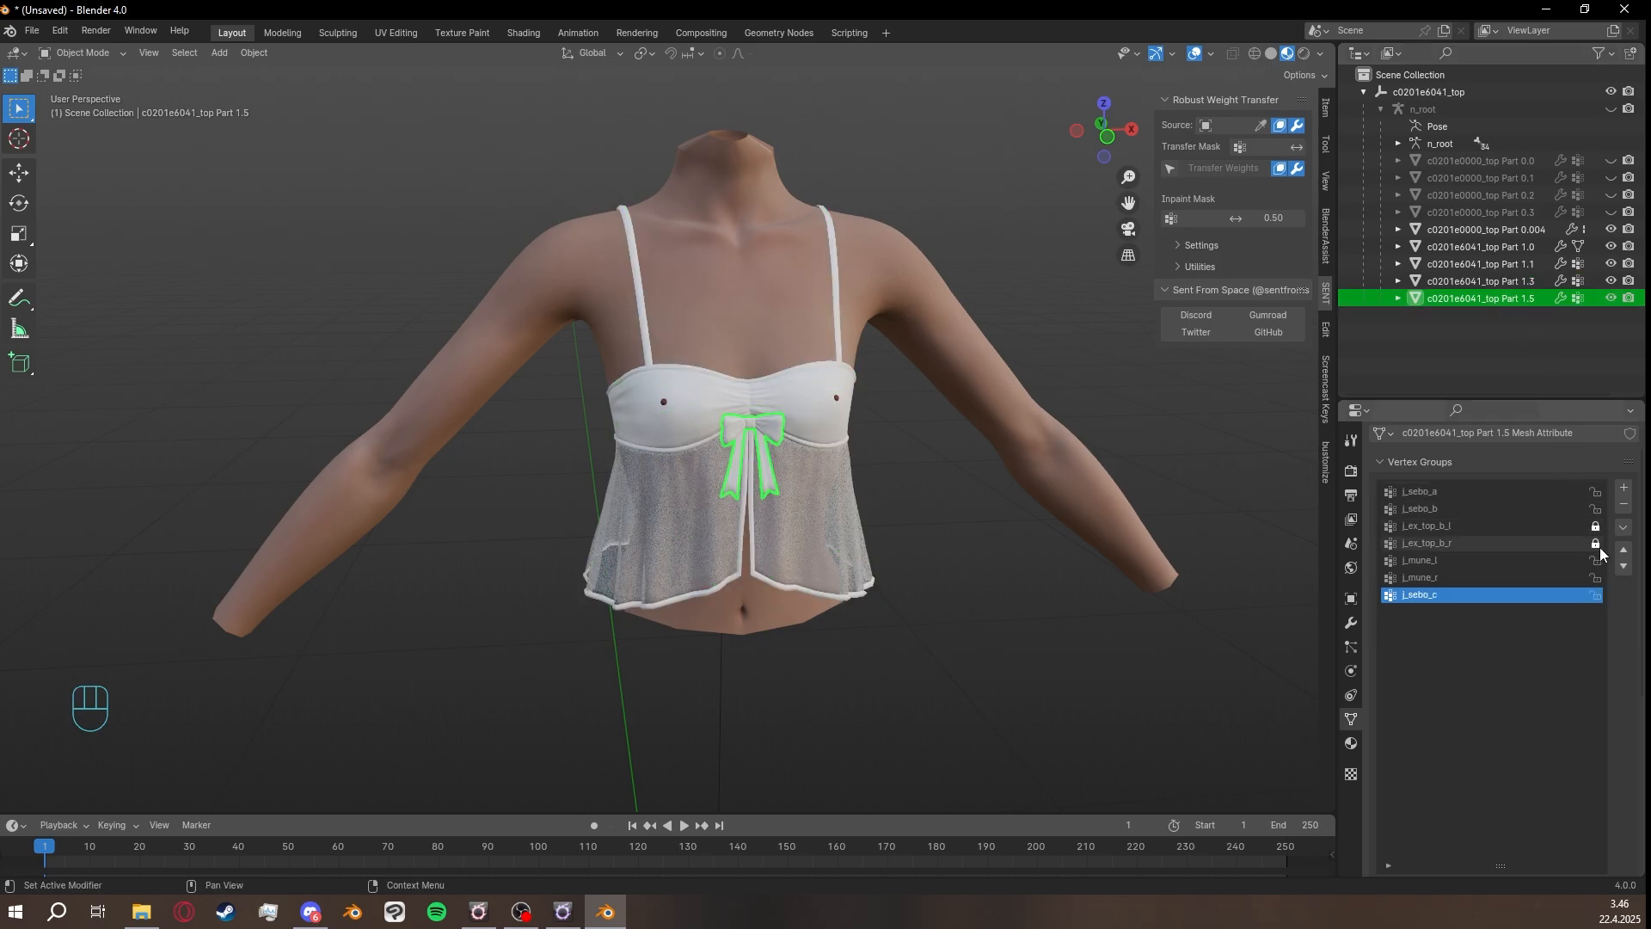
left_click(1624, 507)
left_click(1624, 508)
left_click(1624, 507)
left_click(1530, 493)
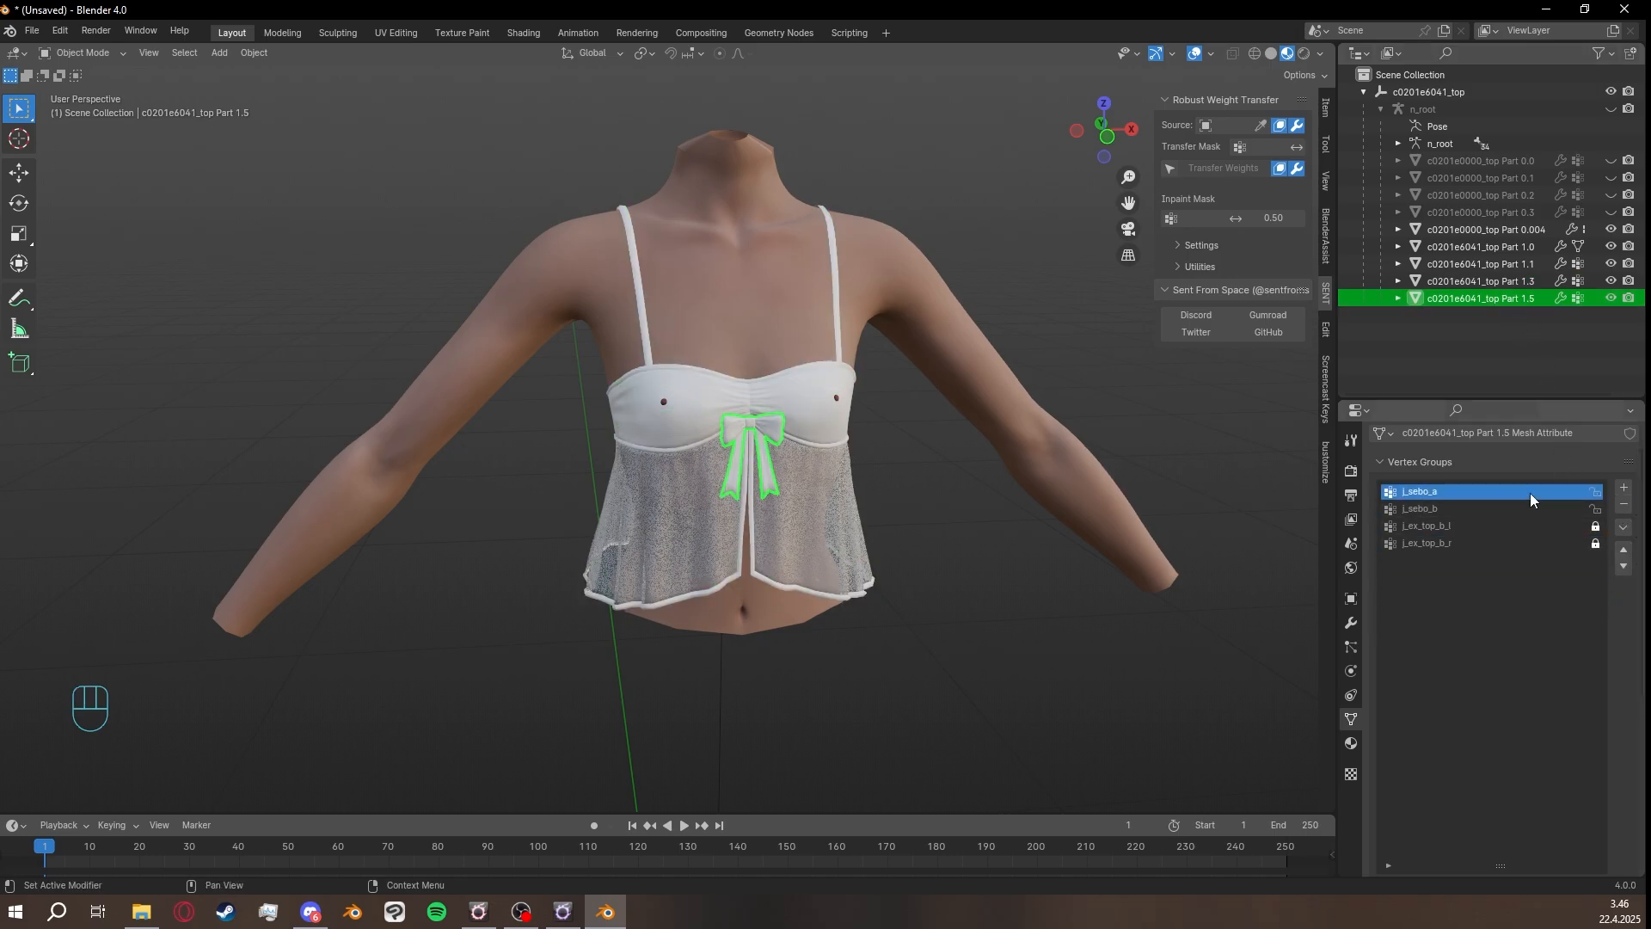
left_click(1624, 508)
left_click(1624, 507)
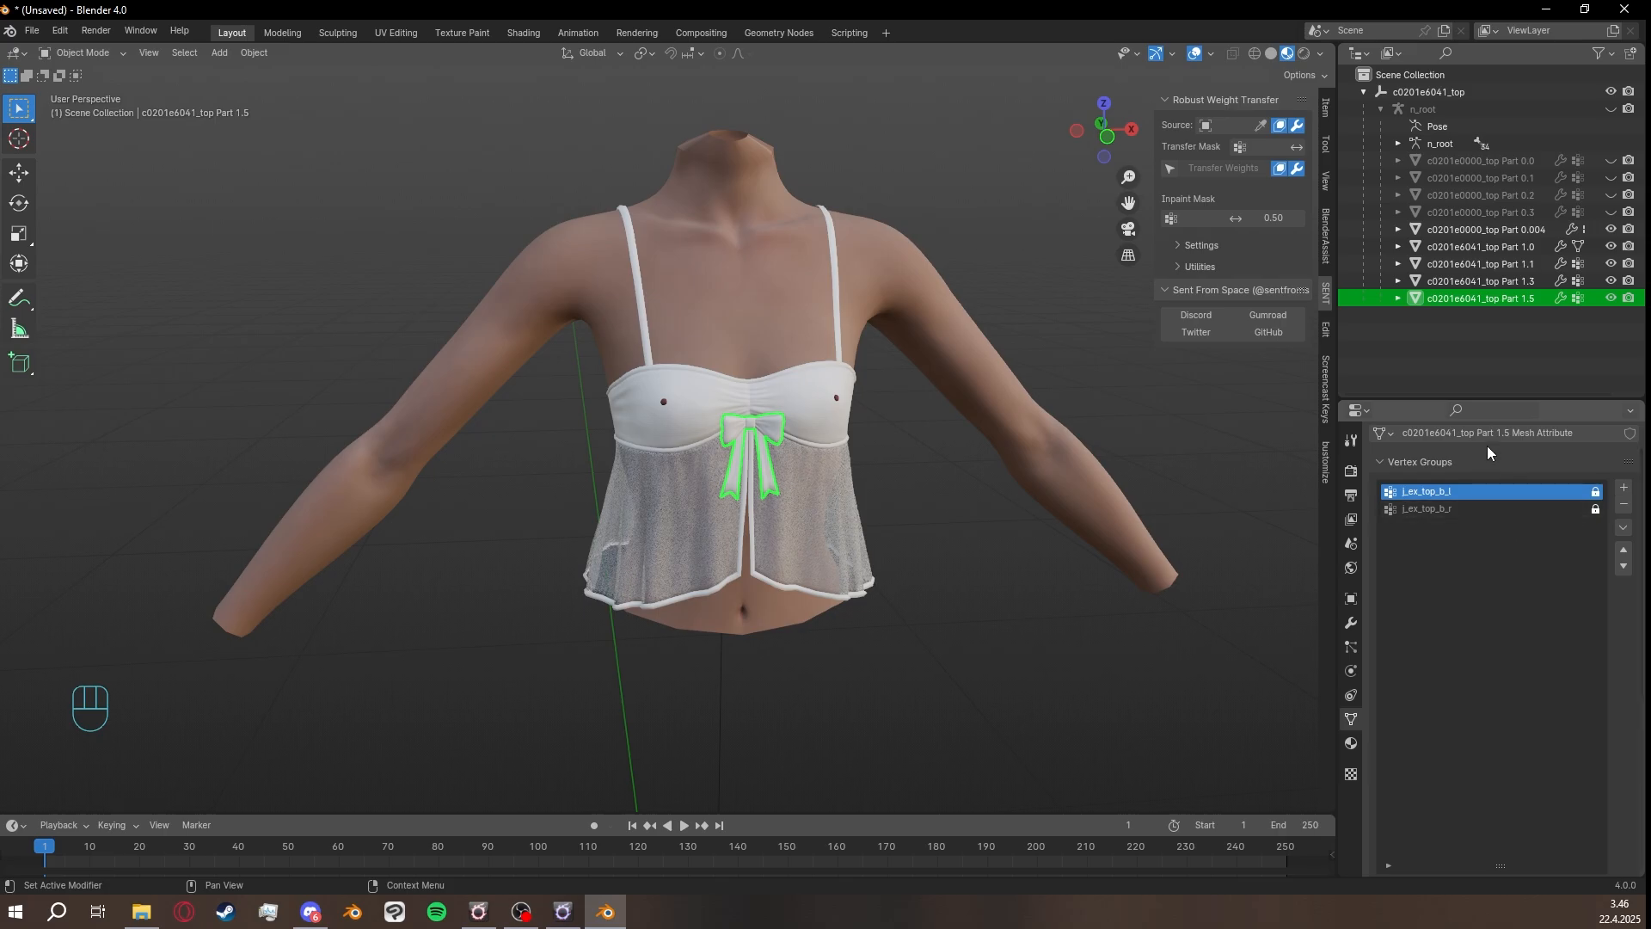
Transfer the vertex weights from the body copy Part 0.004 to the bust mesh Part 1.0 in Weight Paint mode with Nearest Face Interpolated mapping.
left_click(1494, 281)
left_click(1510, 265)
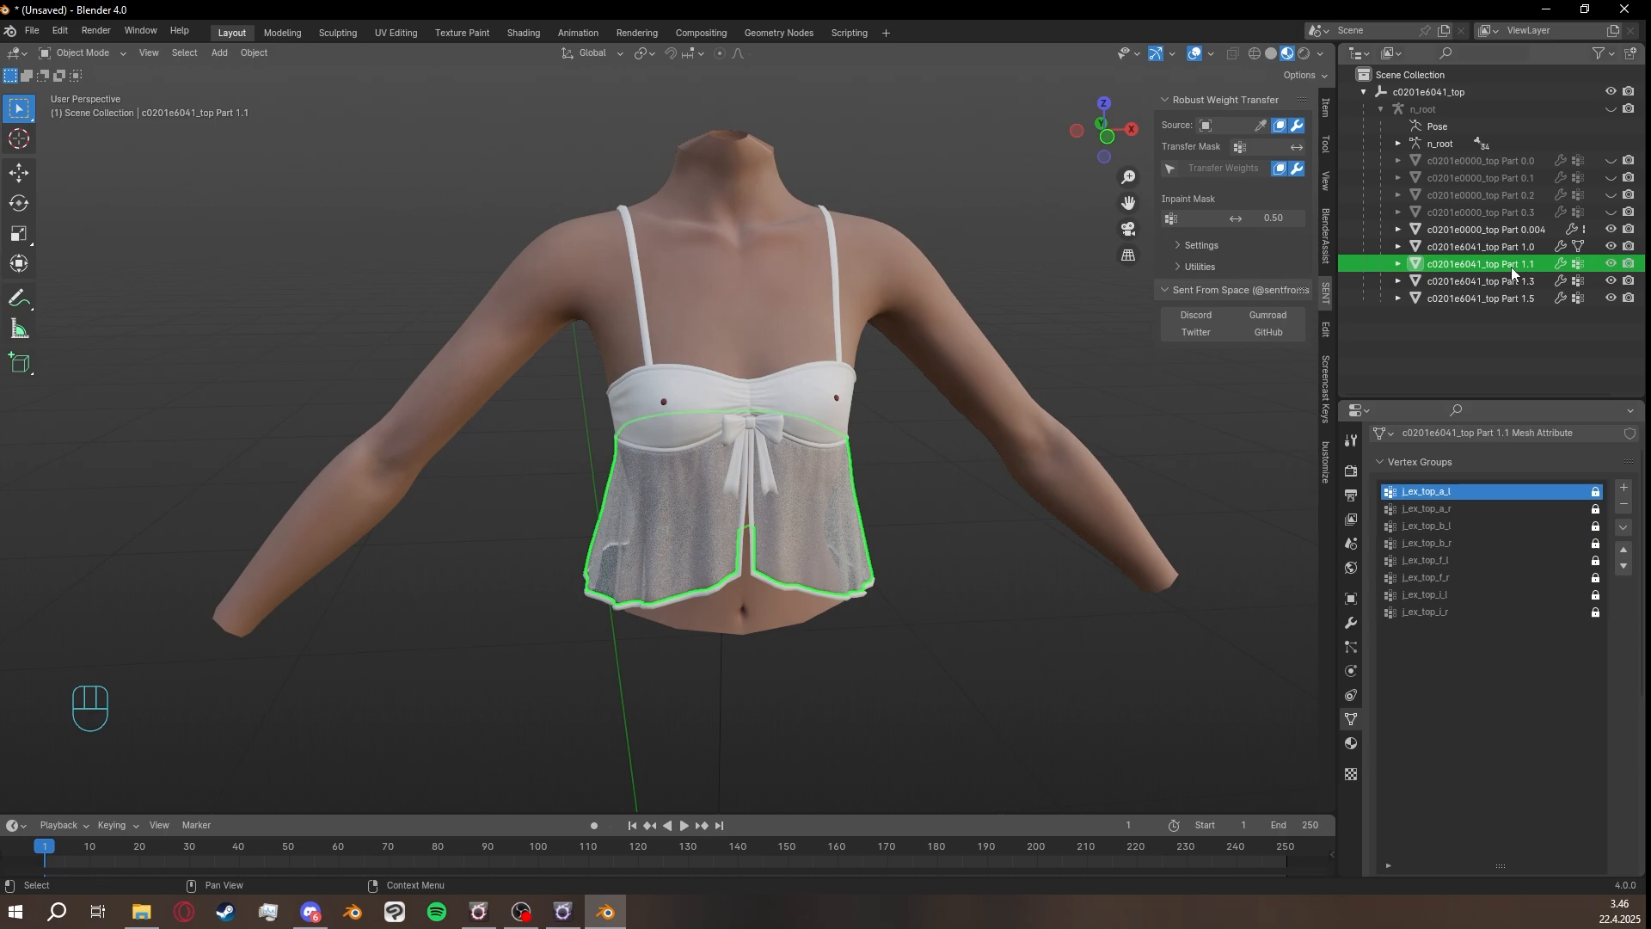
left_click(1527, 249)
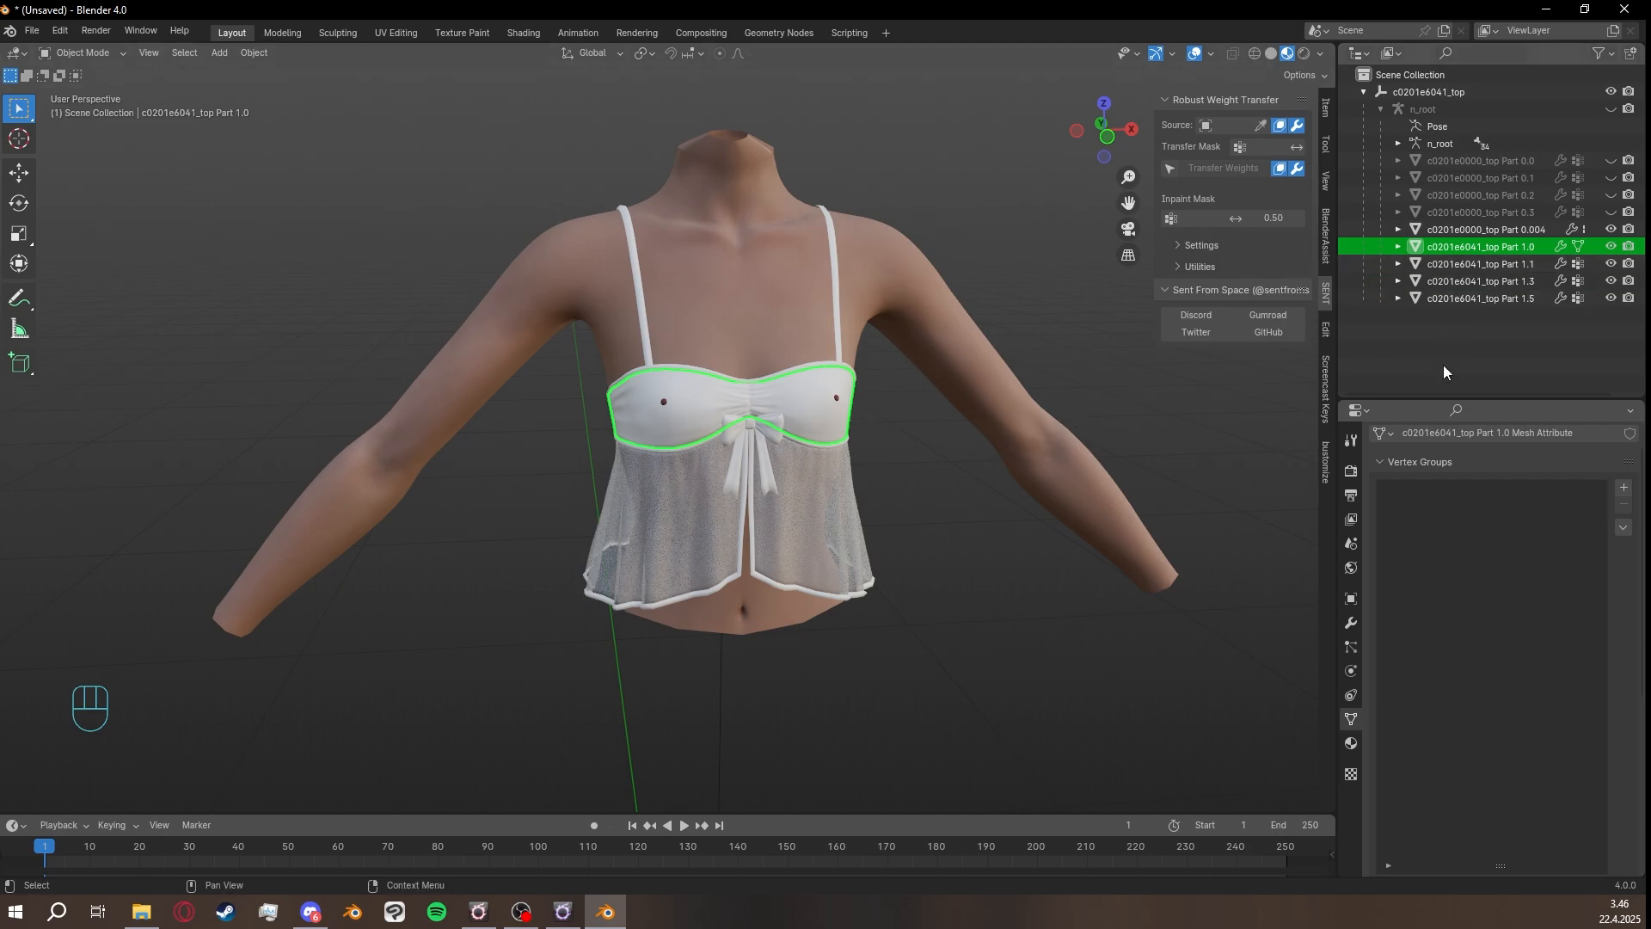
left_click(1529, 230)
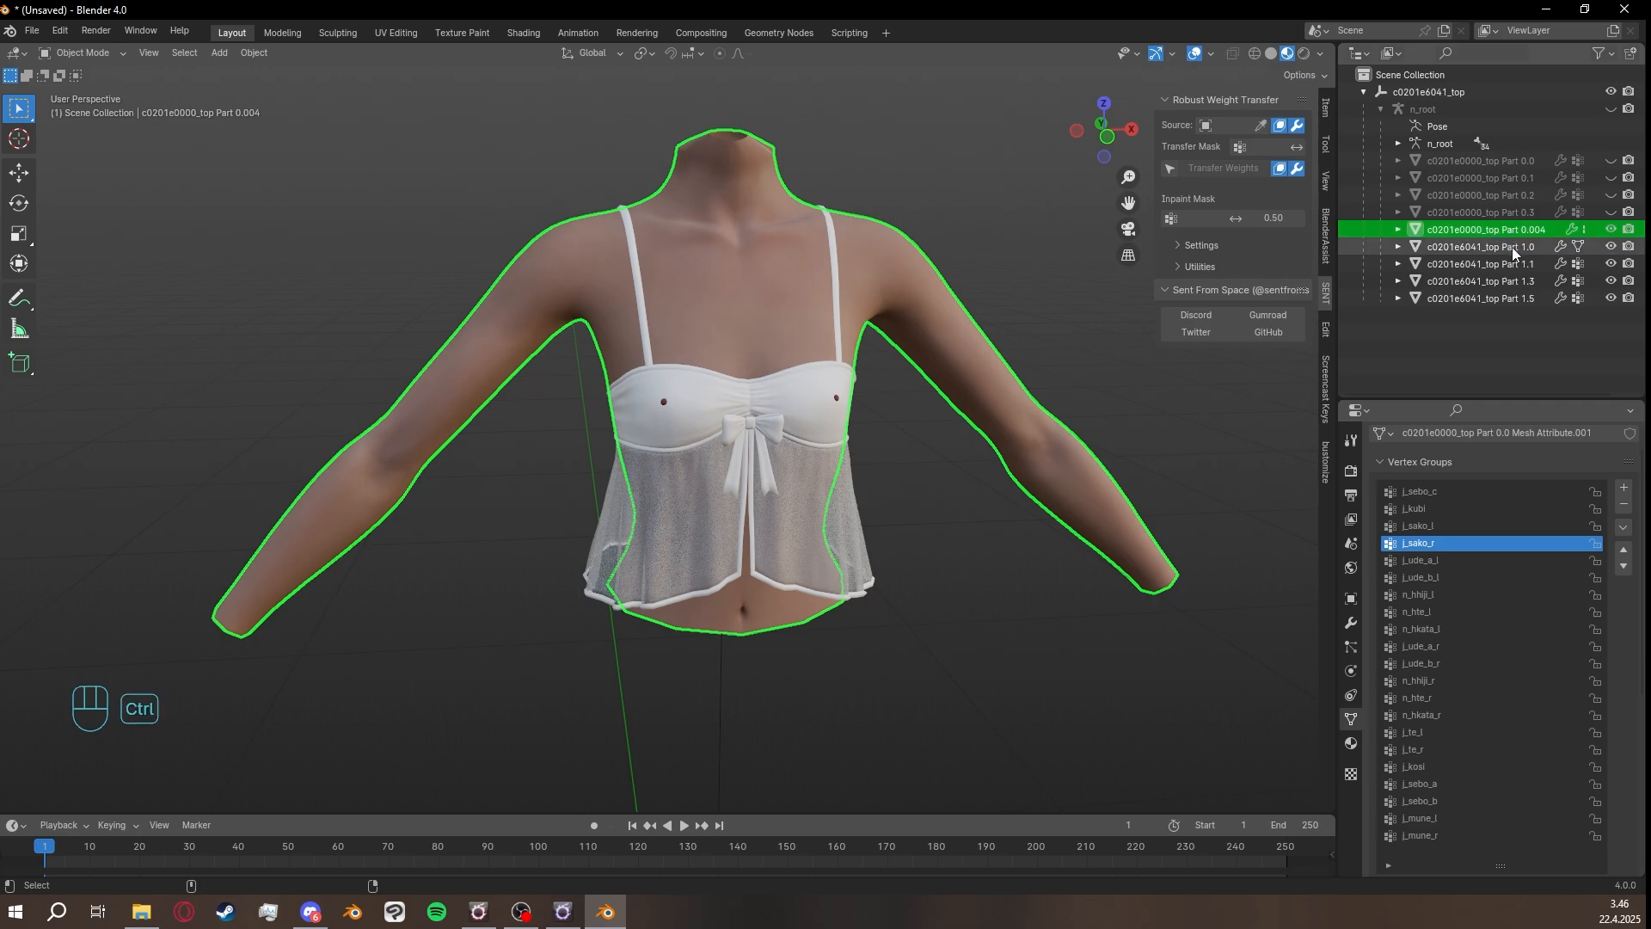
left_click(1512, 246, "ctrl")
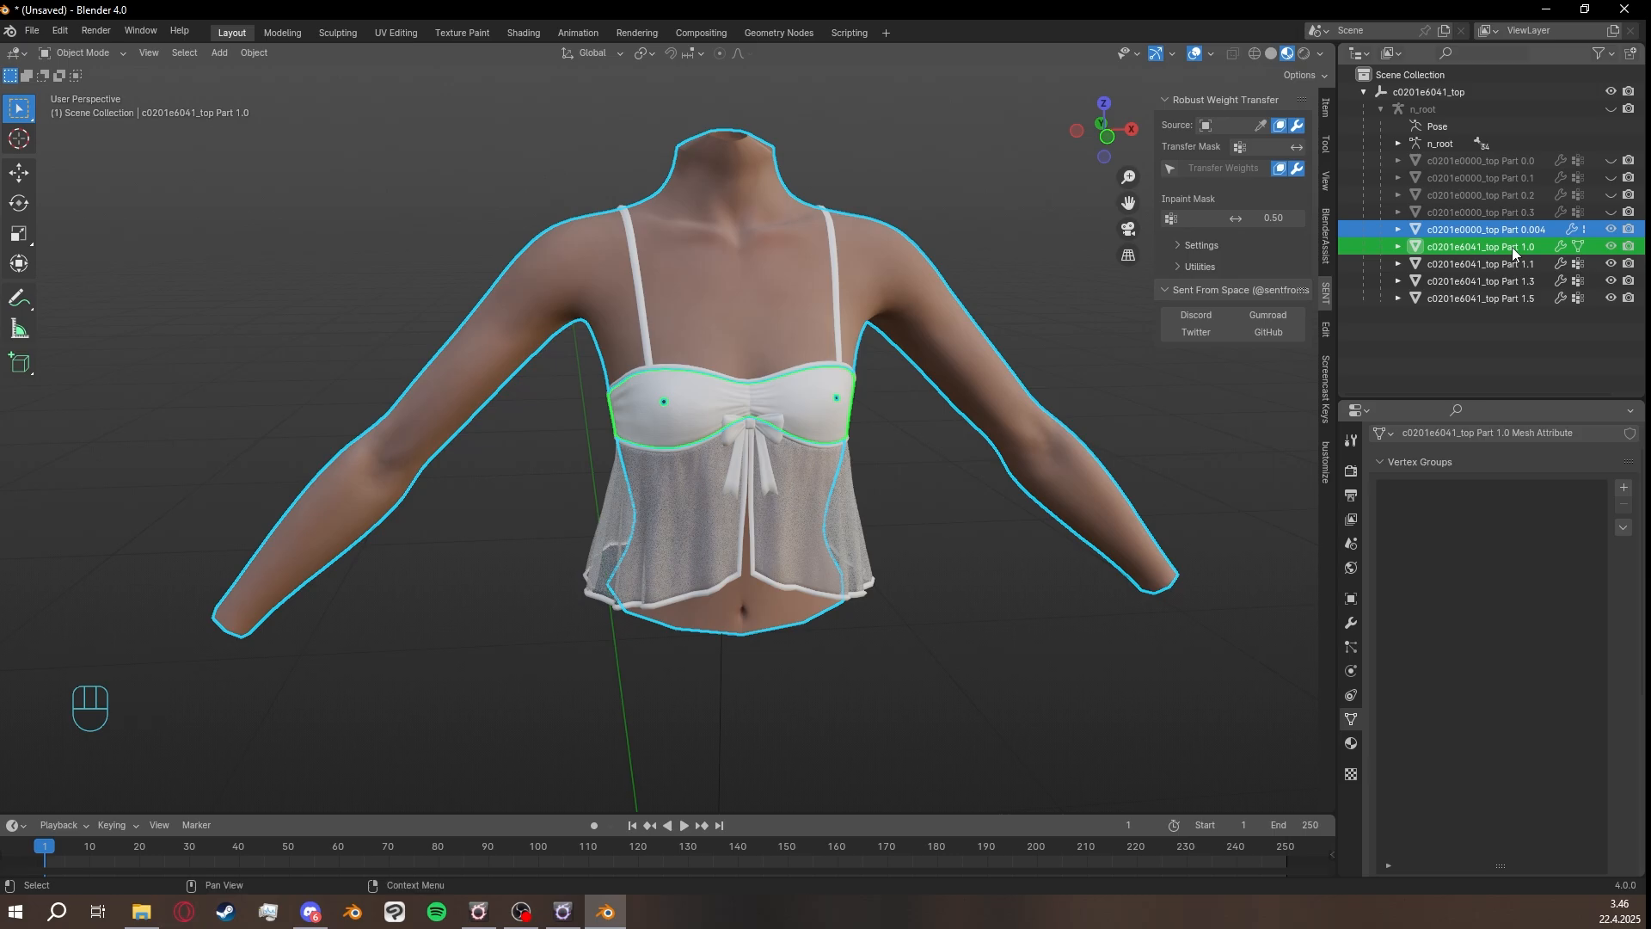
left_click(120, 54)
left_click(100, 151)
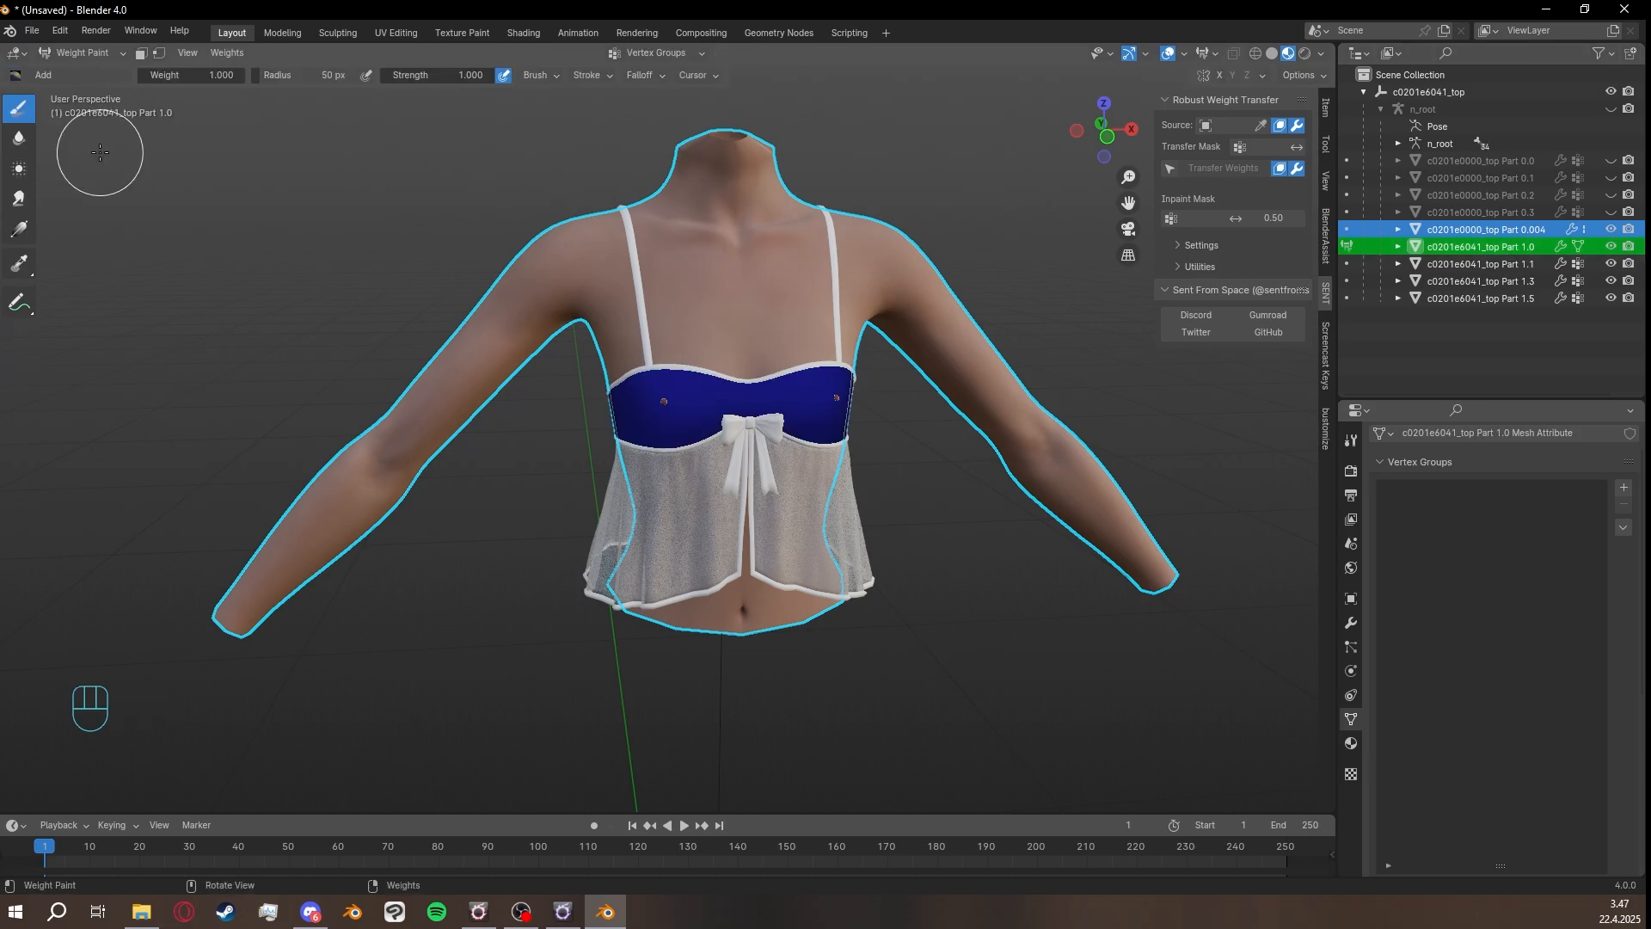
left_click(239, 53)
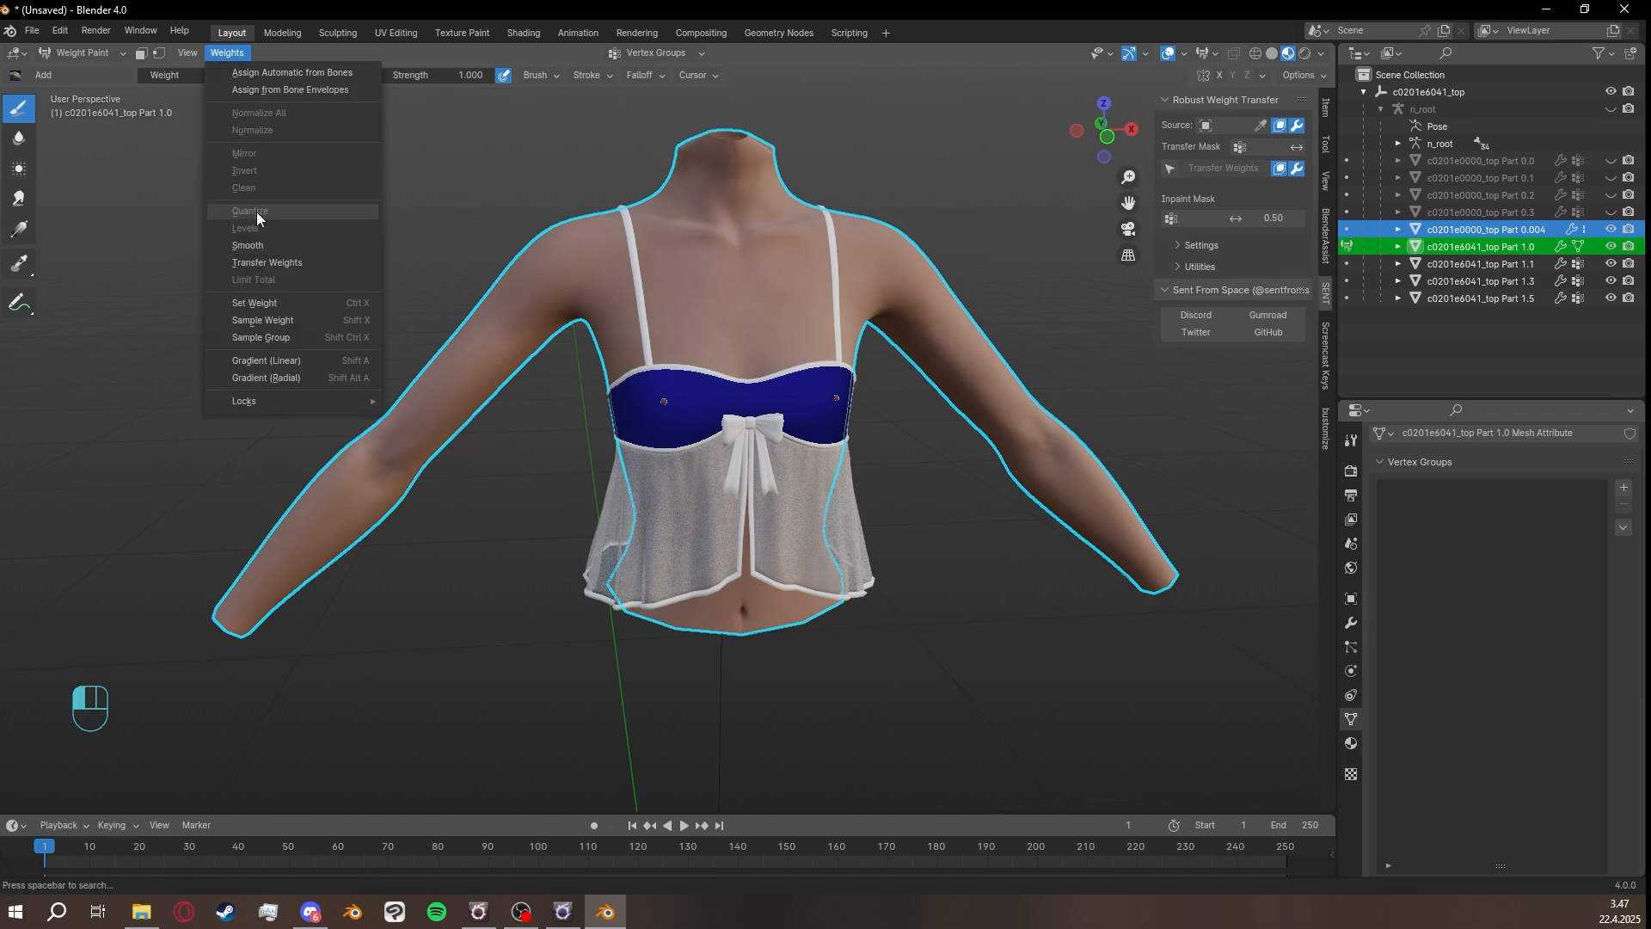
left_click(270, 261)
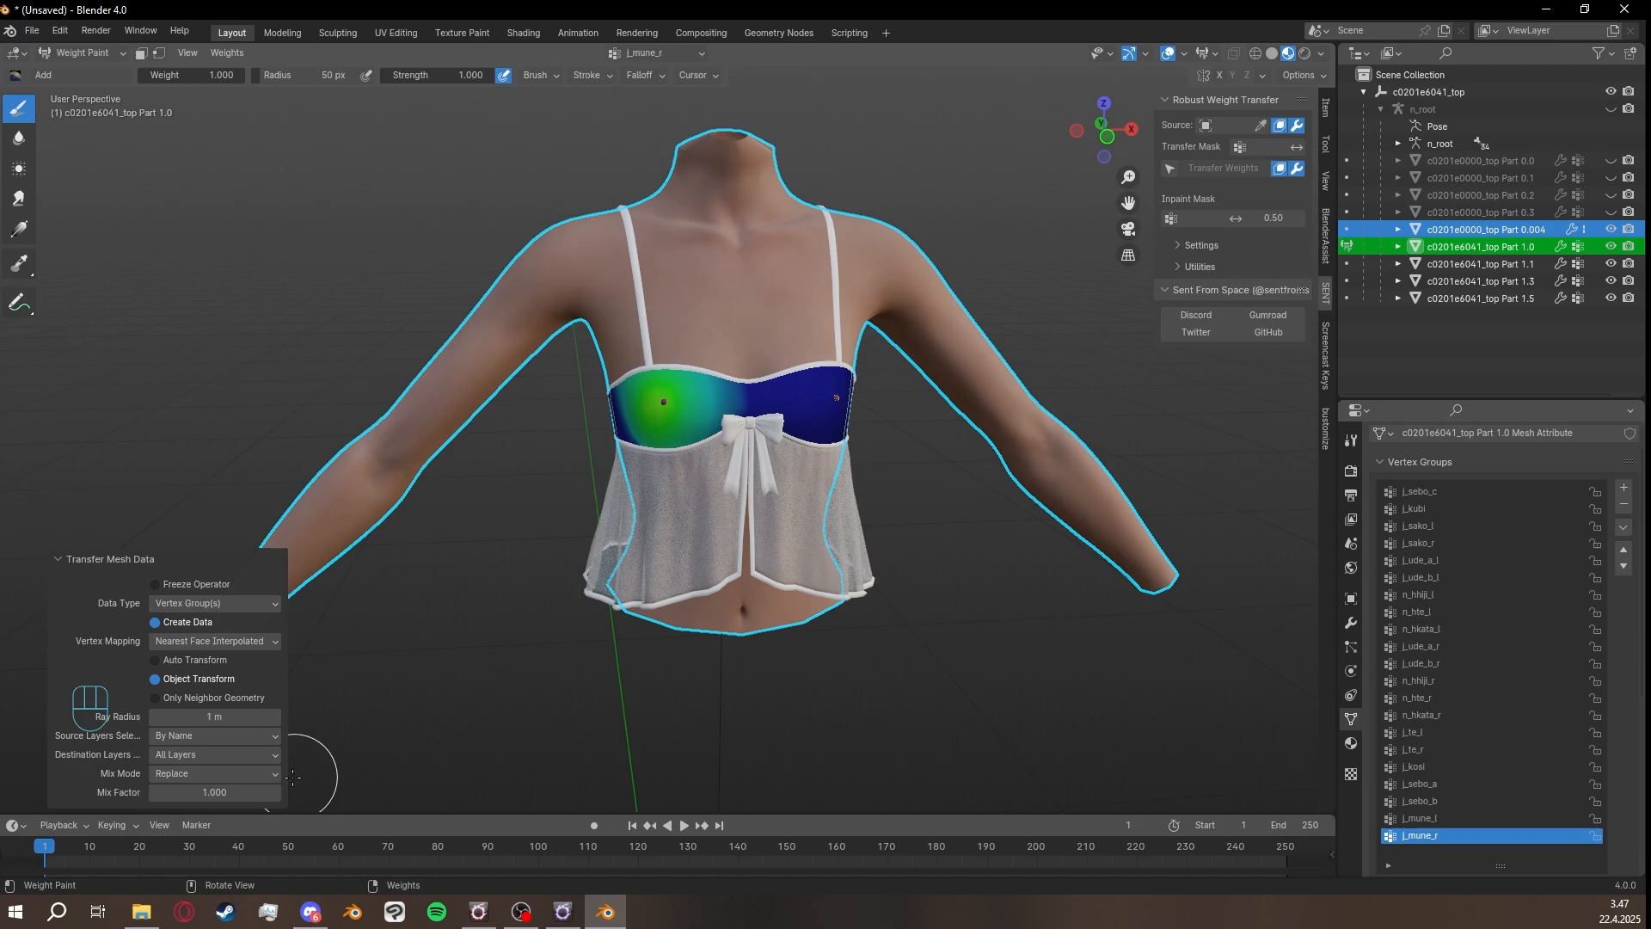
scroll(1435, 647, "down", 3)
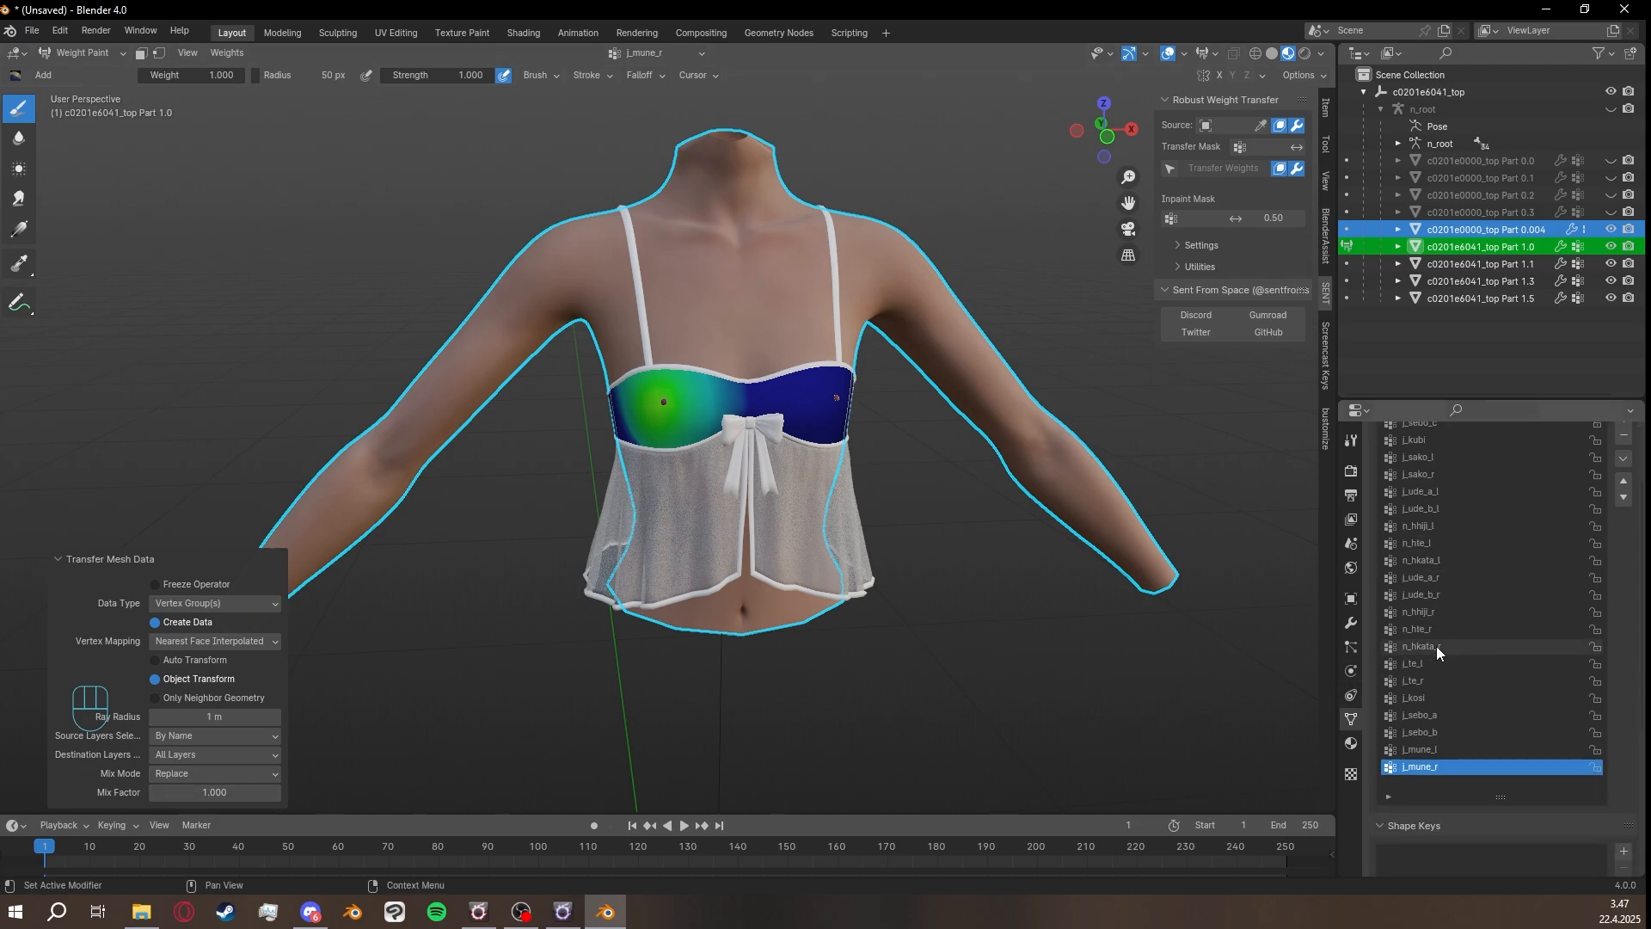
scroll(1436, 647, "up", 3)
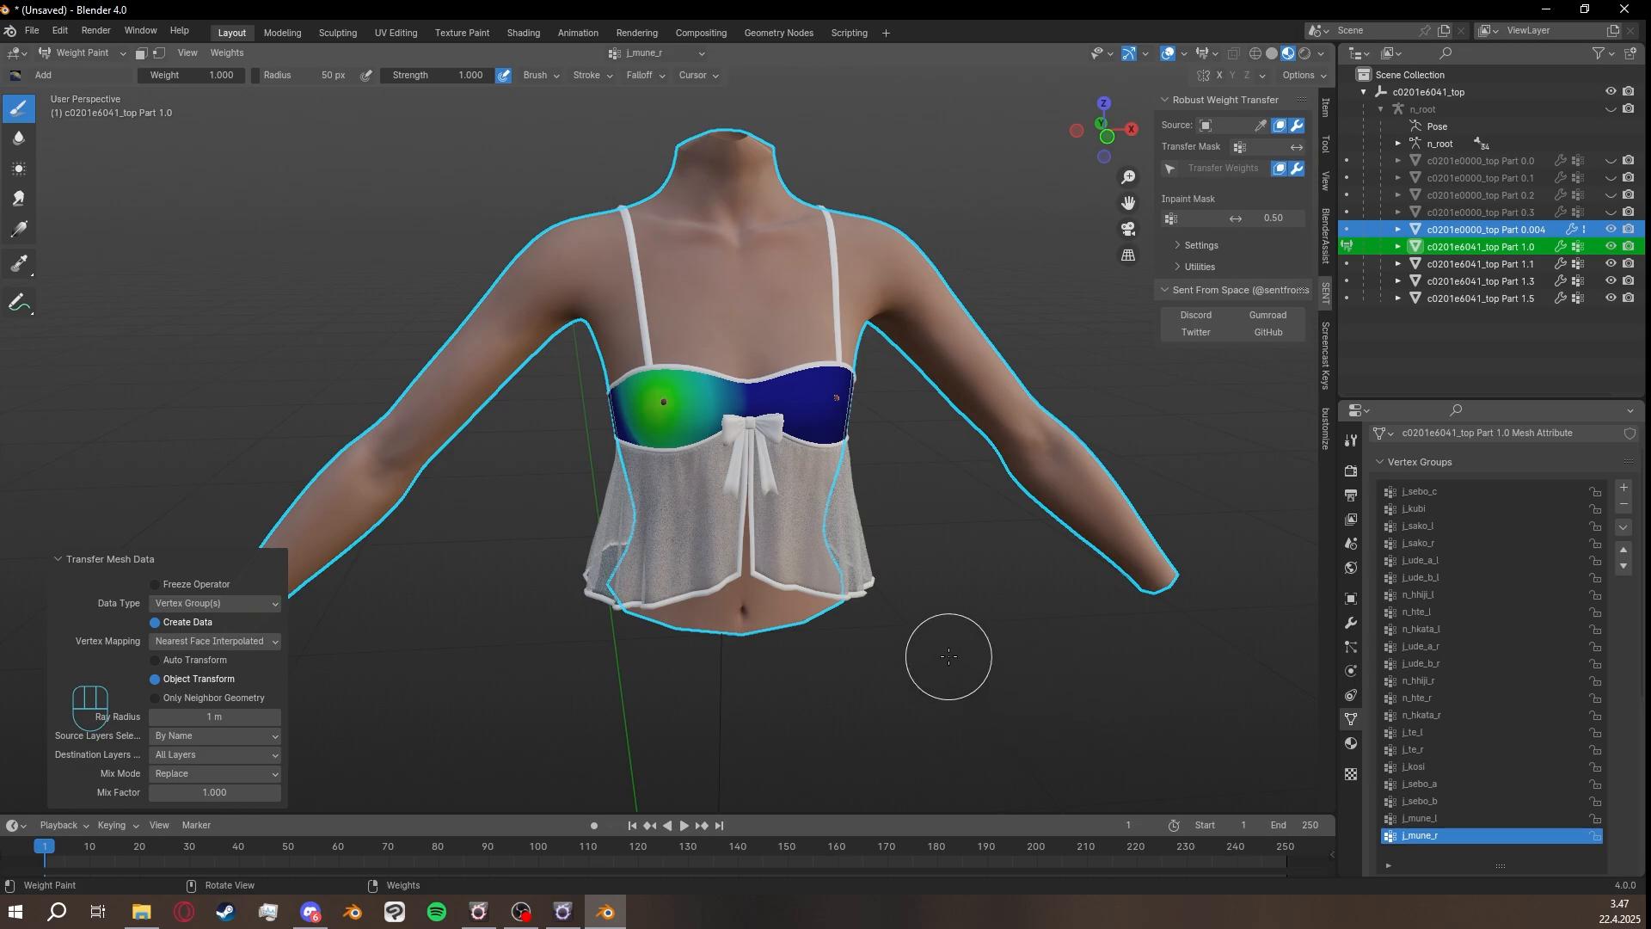
Set the weight paint overlay's Zero Weights display to Active.
mouse_move(951, 582)
middle_mouse_down("alt")
mouse_move(924, 578)
mouse_move(1014, 601)
mouse_move(914, 590)
mouse_move(973, 579)
mouse_move(937, 506)
middle_mouse_up("alt")
middle_click_drag(799, 457, 852, 656)
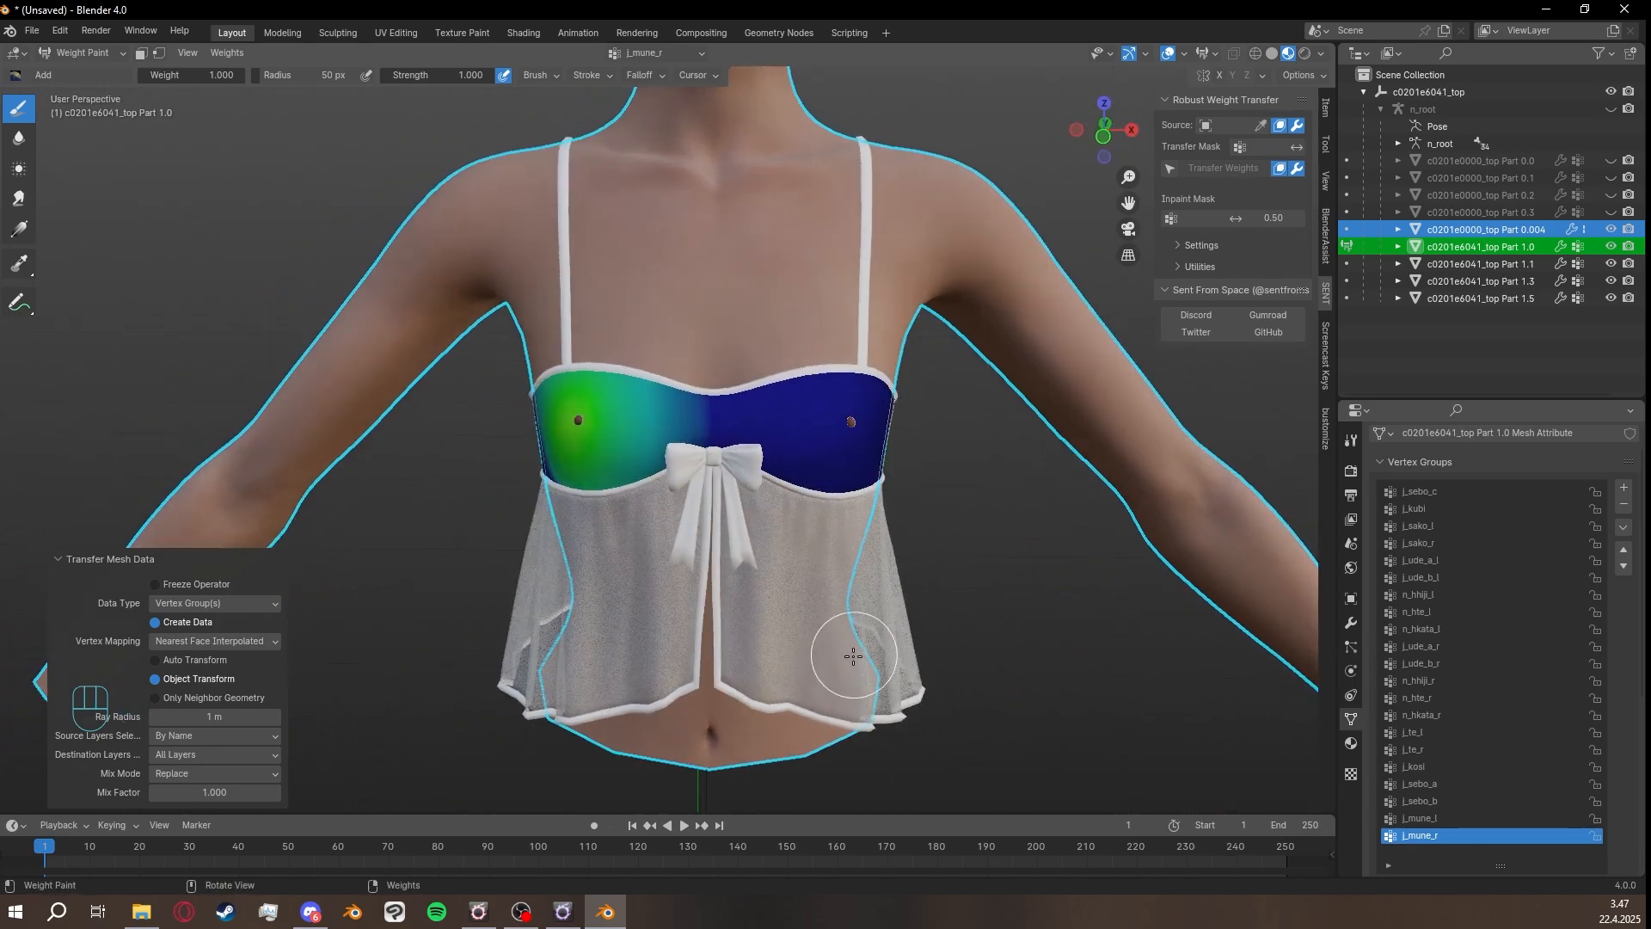
left_click(1215, 54)
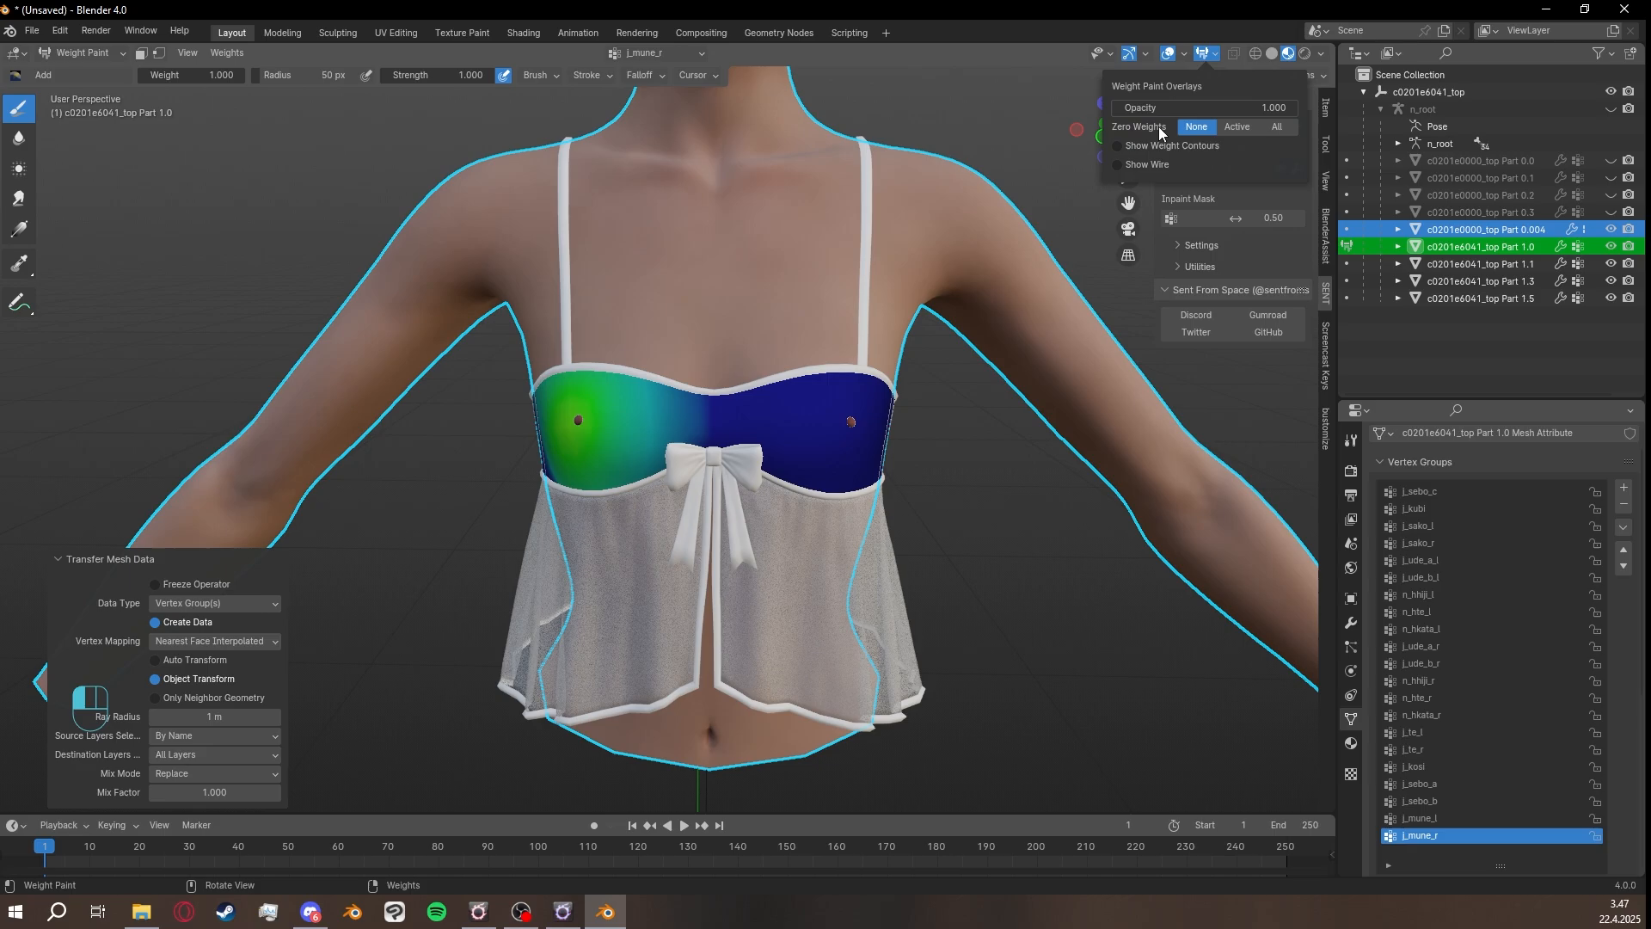
left_click(1235, 129)
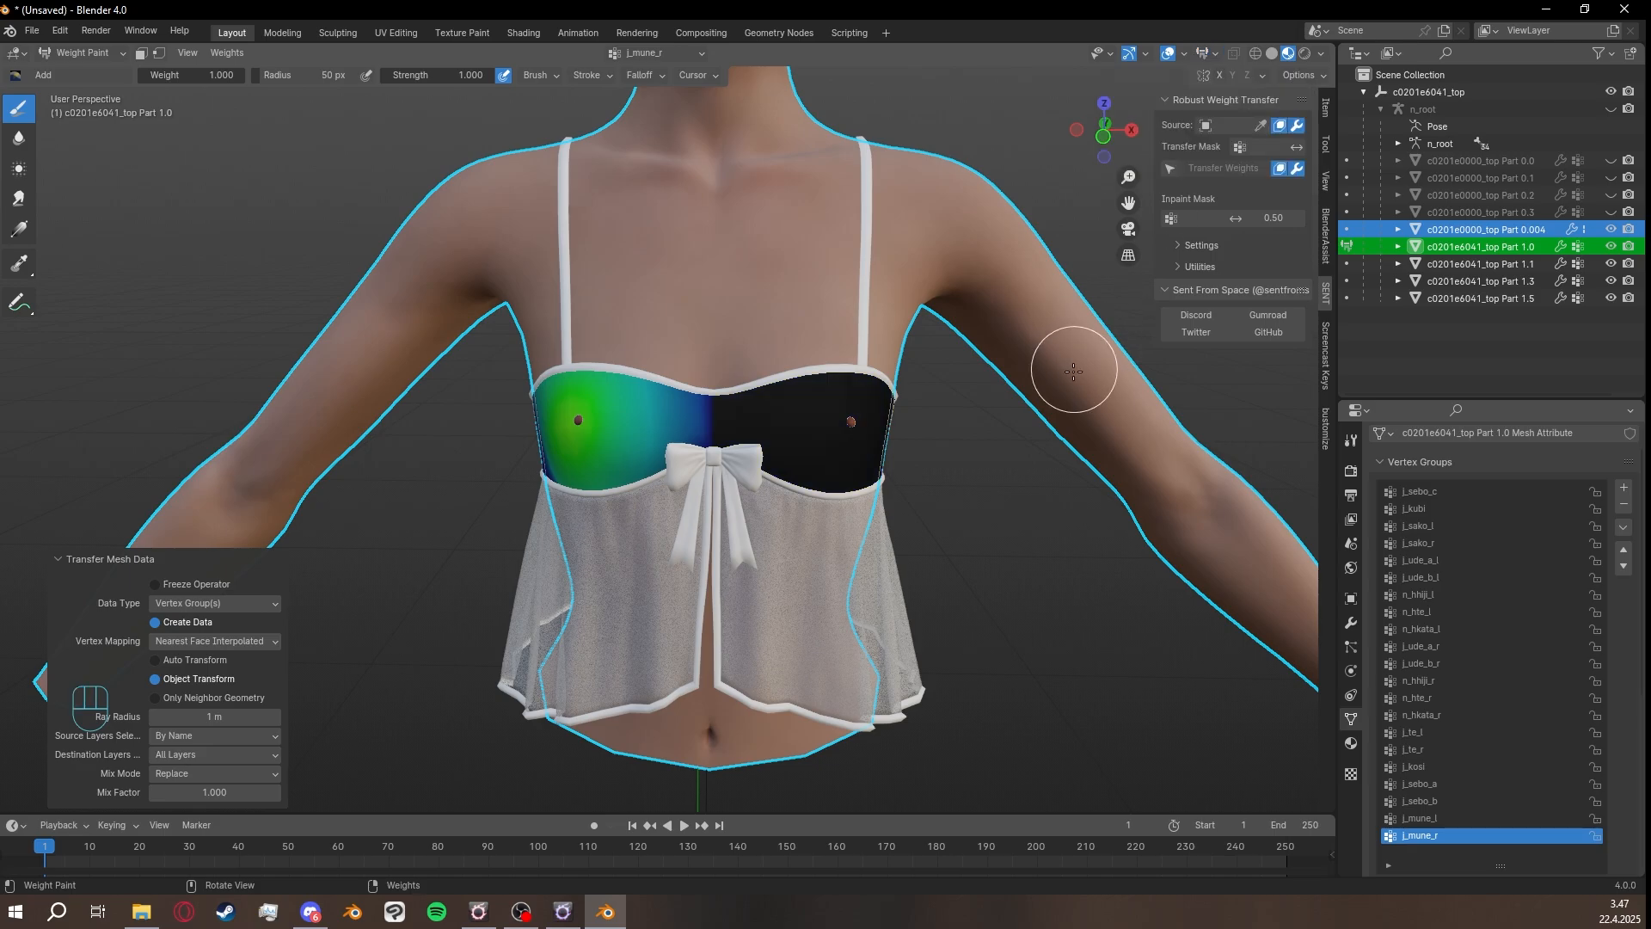
Examine the transferred weights on Part 1.0 group by group, including the j_mune, j_sebo, j_te, n_hhiji, j_sako and j_kubi vertex groups.
mouse_move(1075, 369)
middle_mouse_down()
mouse_move(535, 503)
mouse_move(599, 472)
mouse_move(804, 484)
middle_mouse_up()
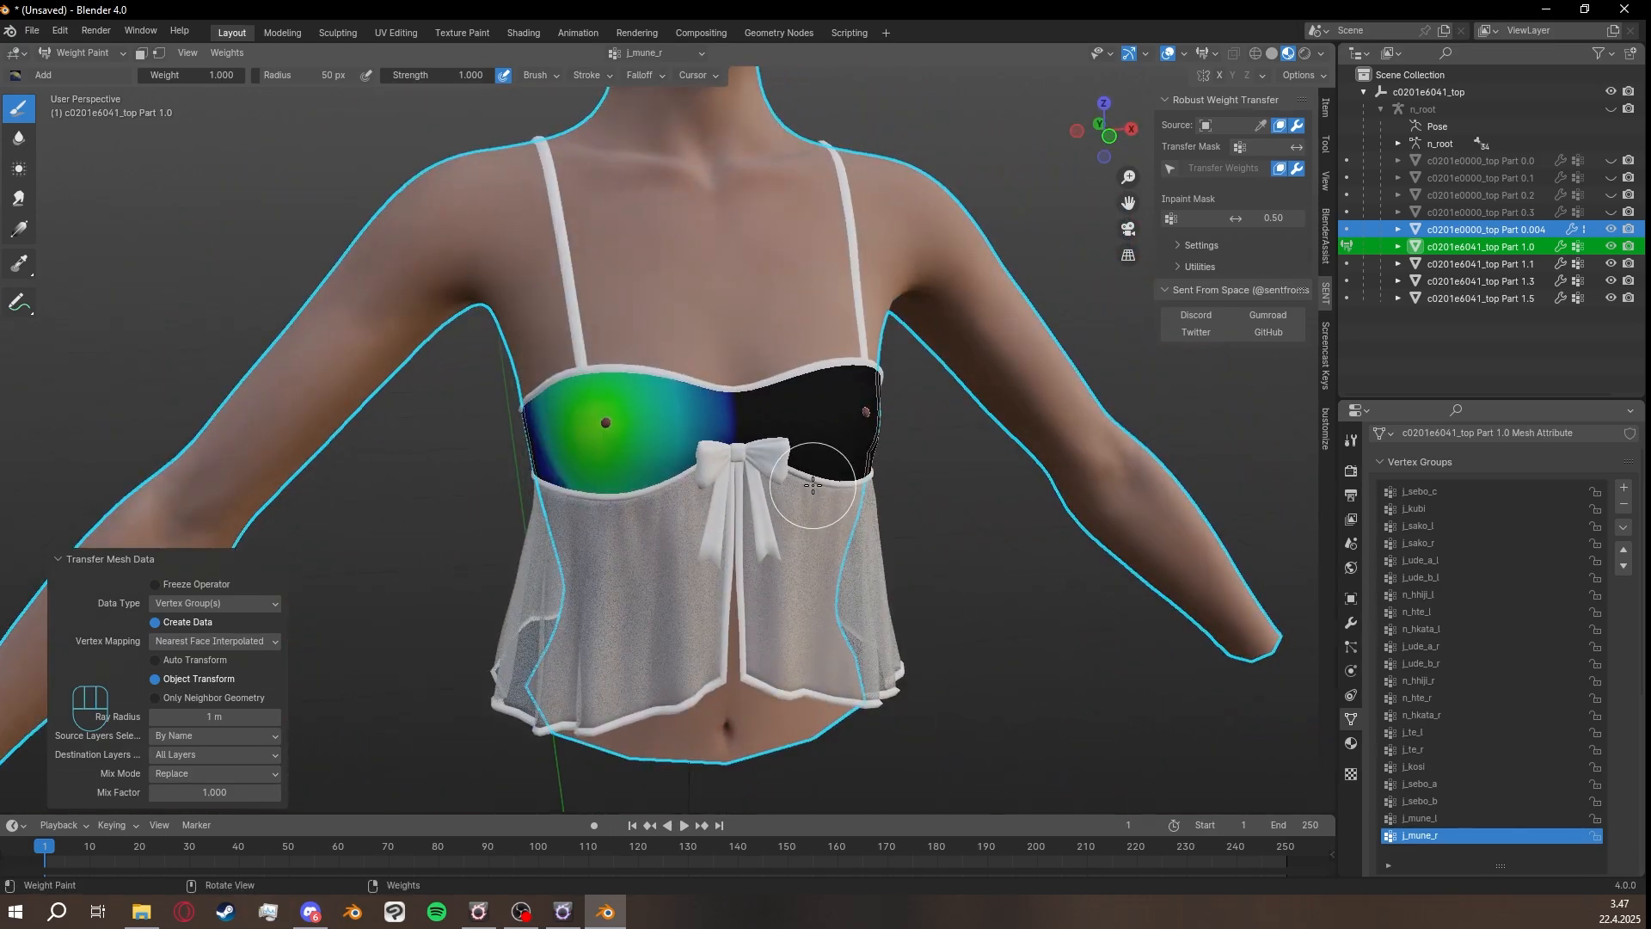
left_click(1441, 818)
left_click(1441, 802)
left_click(1434, 782)
left_click(1433, 734)
left_click(1420, 681)
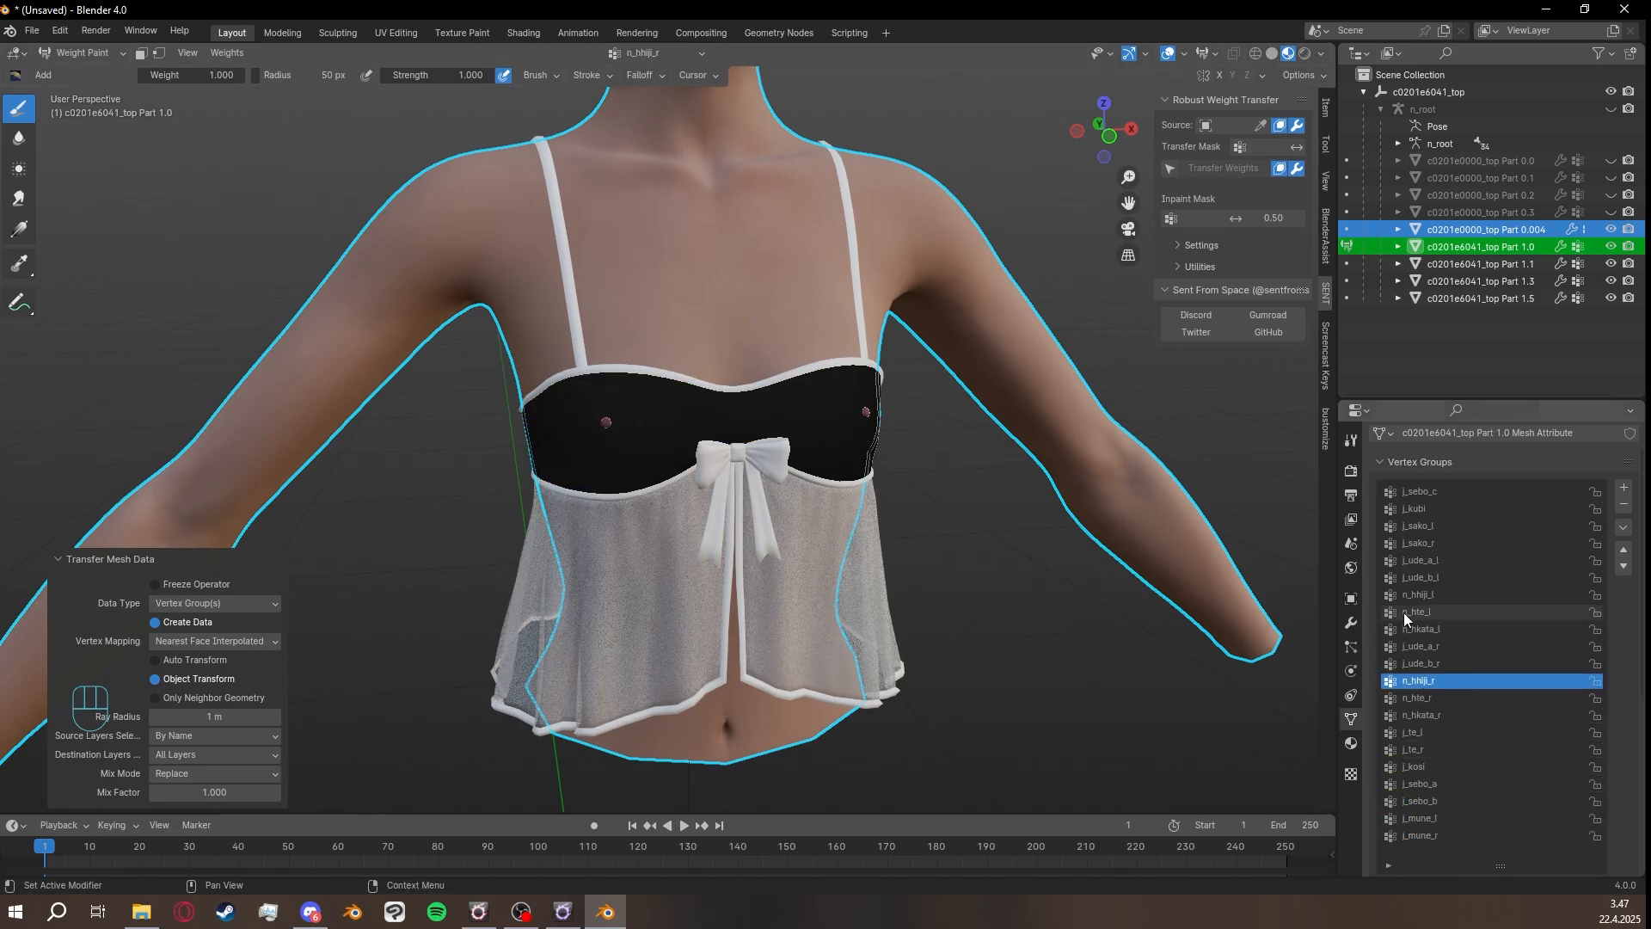
left_click(1403, 612)
left_click(1402, 544)
middle_click_drag(1036, 647, 1084, 645)
scroll(1085, 645, "down", 2)
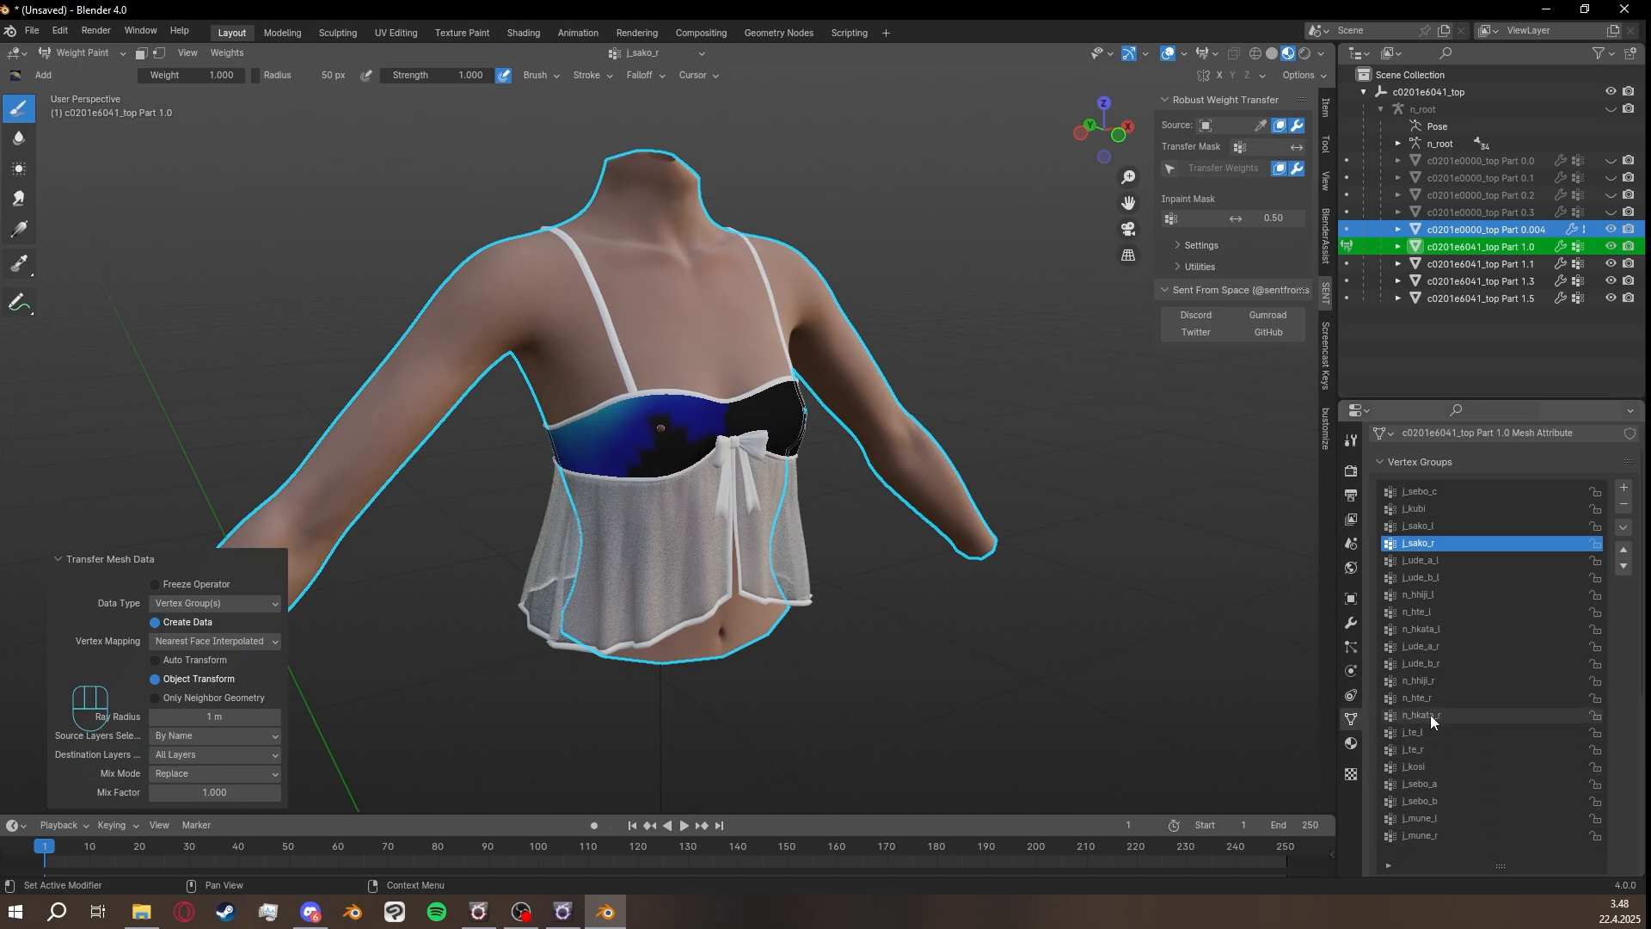
left_click(1437, 489)
left_click(1435, 506)
middle_click_drag(1301, 542, 724, 488)
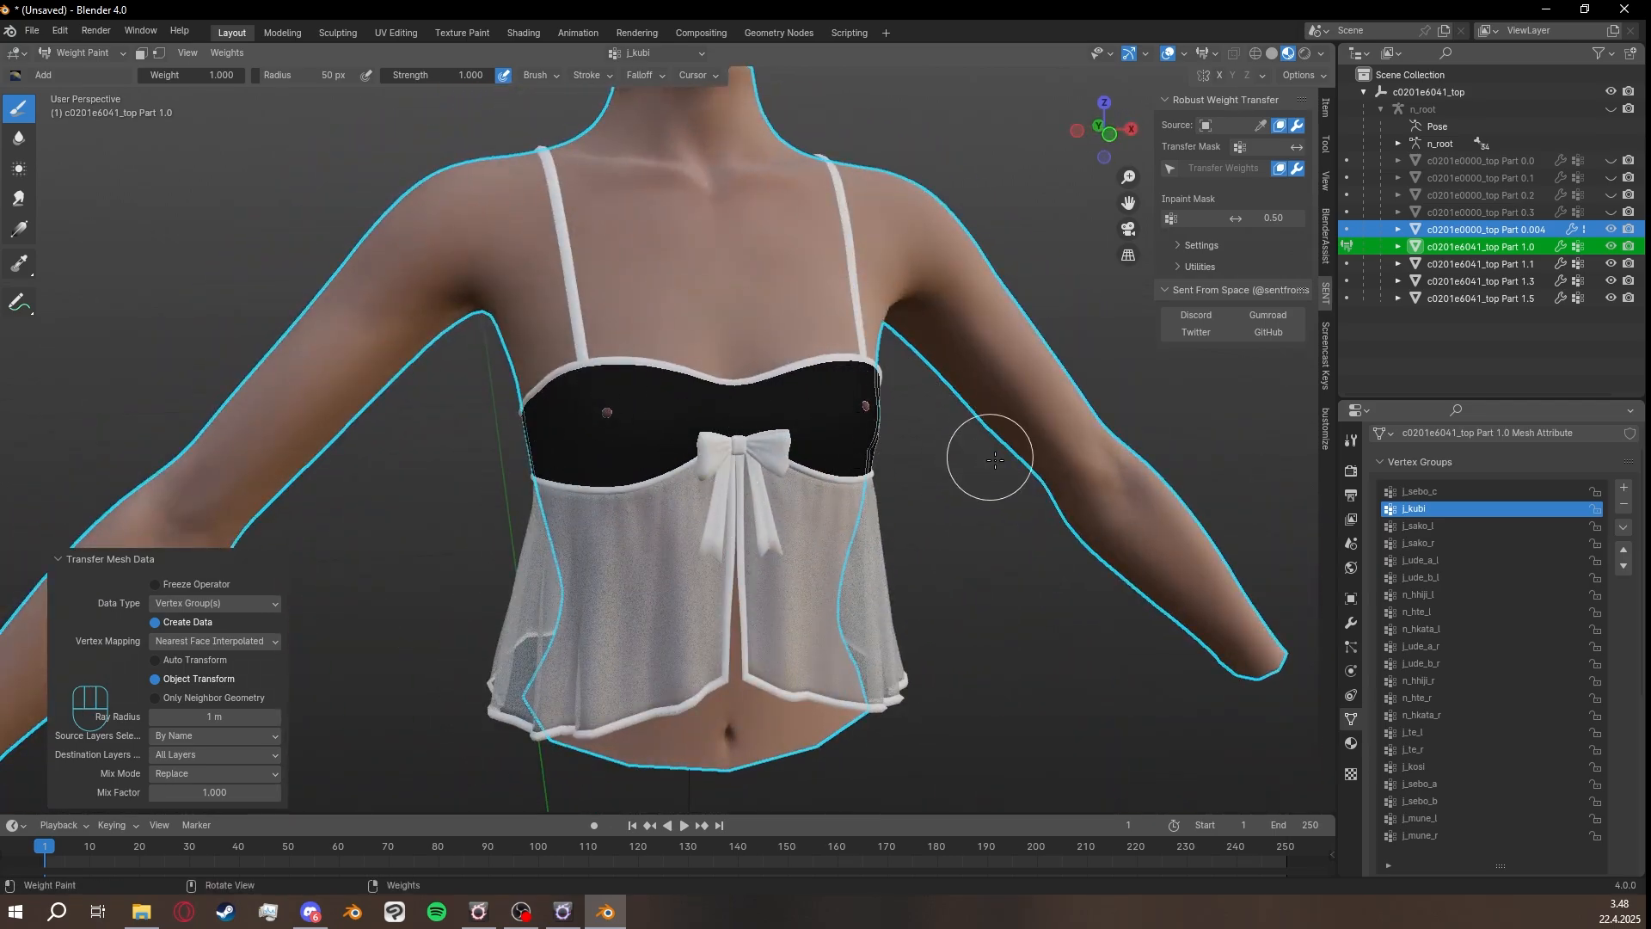
middle_click_drag(995, 461, 1013, 478)
scroll(1002, 566, "down", 2)
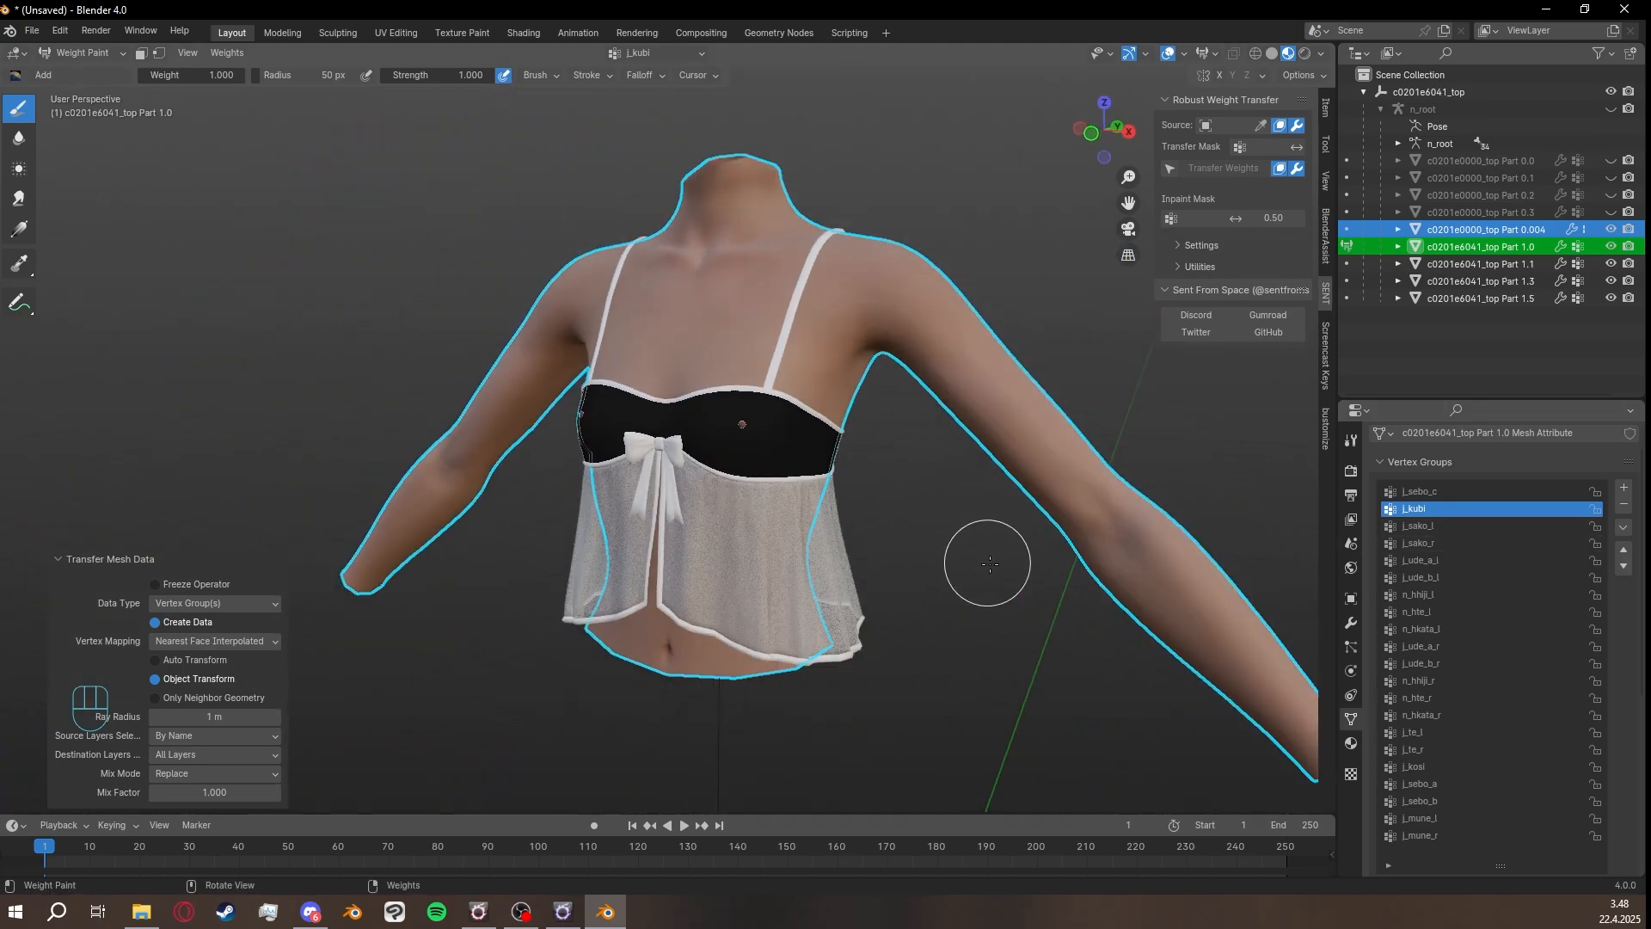
middle_click_drag(985, 563, 1073, 583)
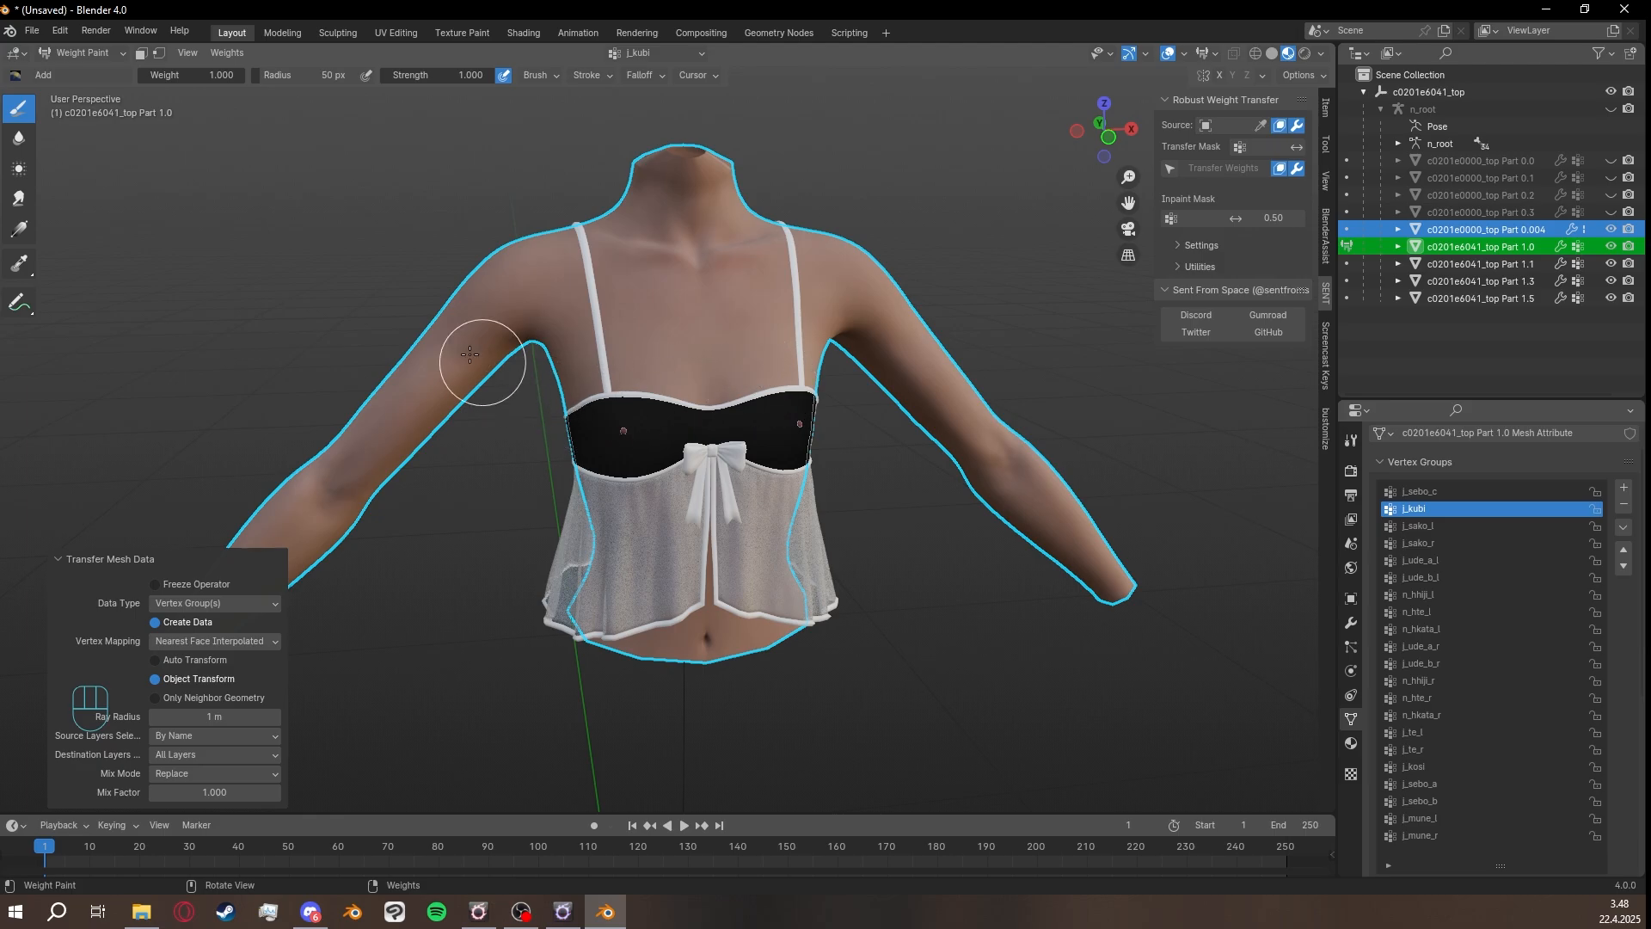
Return to Object Mode and transfer the body copy Part 0.004's vertex weights to the skirt mesh Part 1.1 in Weight Paint mode.
left_click(103, 57)
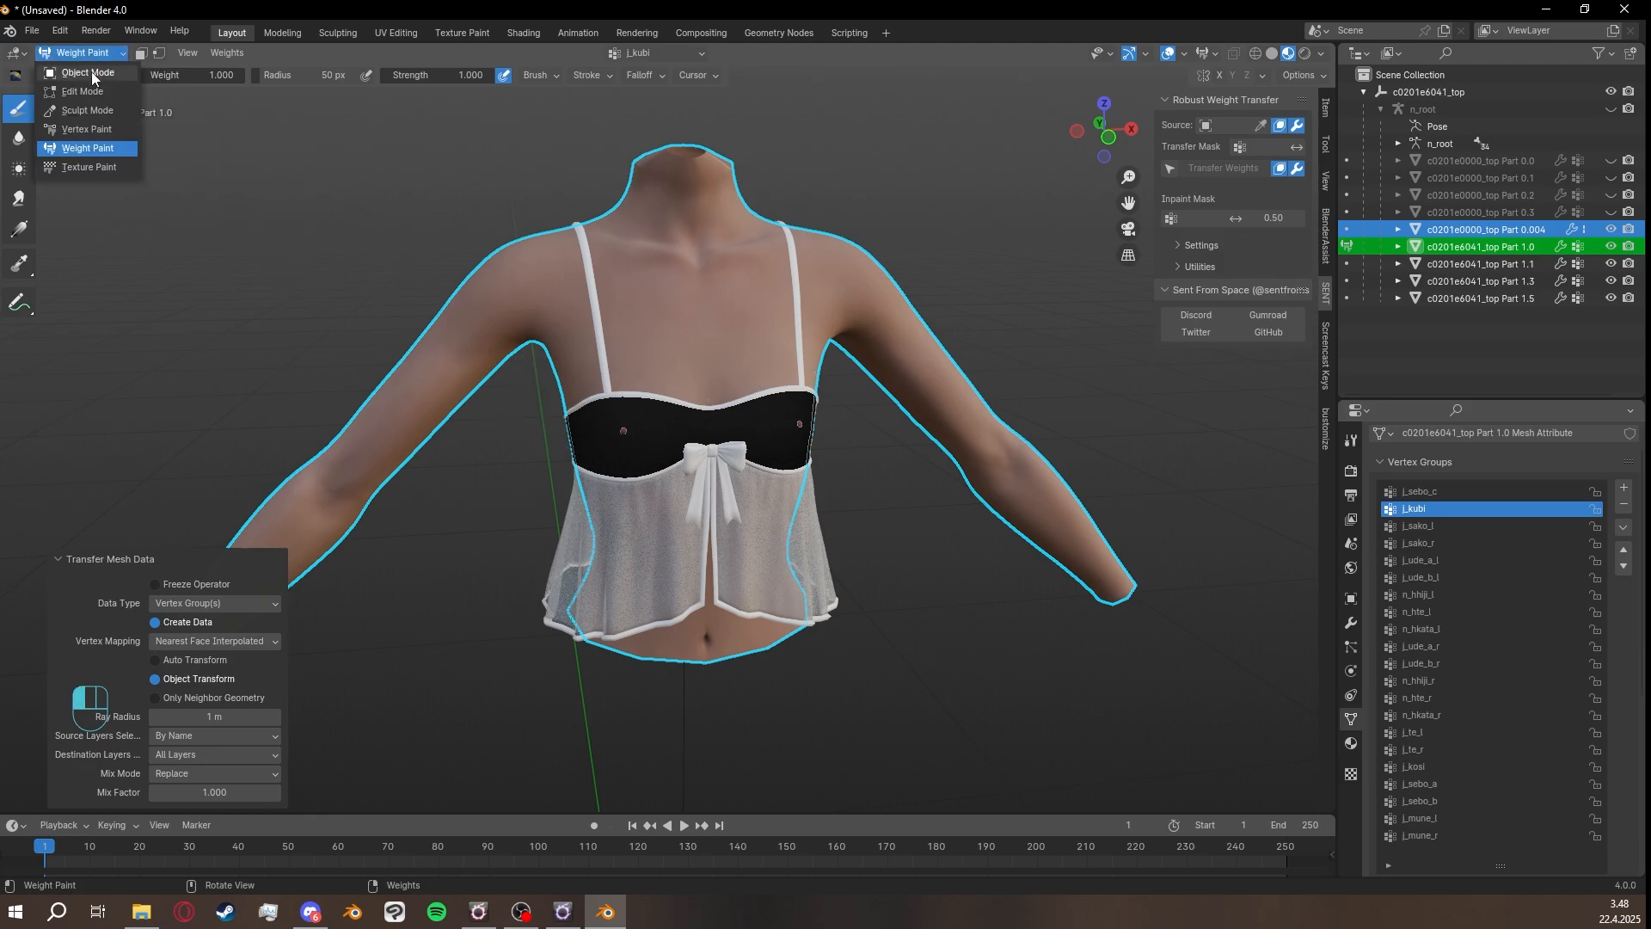
left_click(91, 72)
left_click(1515, 231)
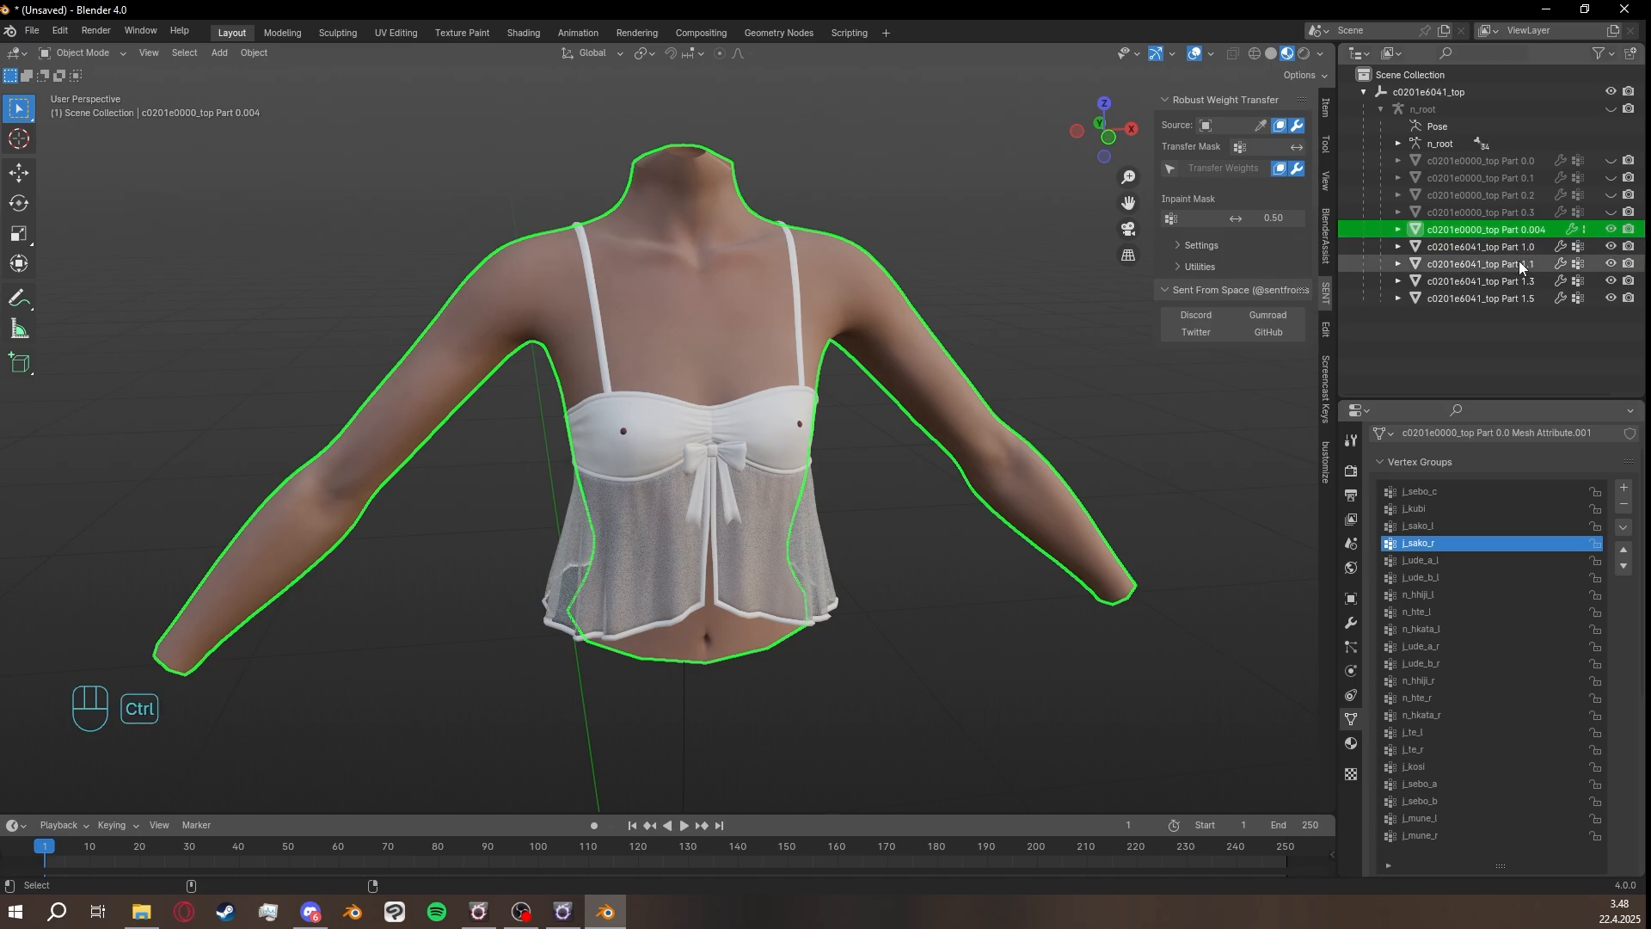
left_click(1520, 268, "ctrl")
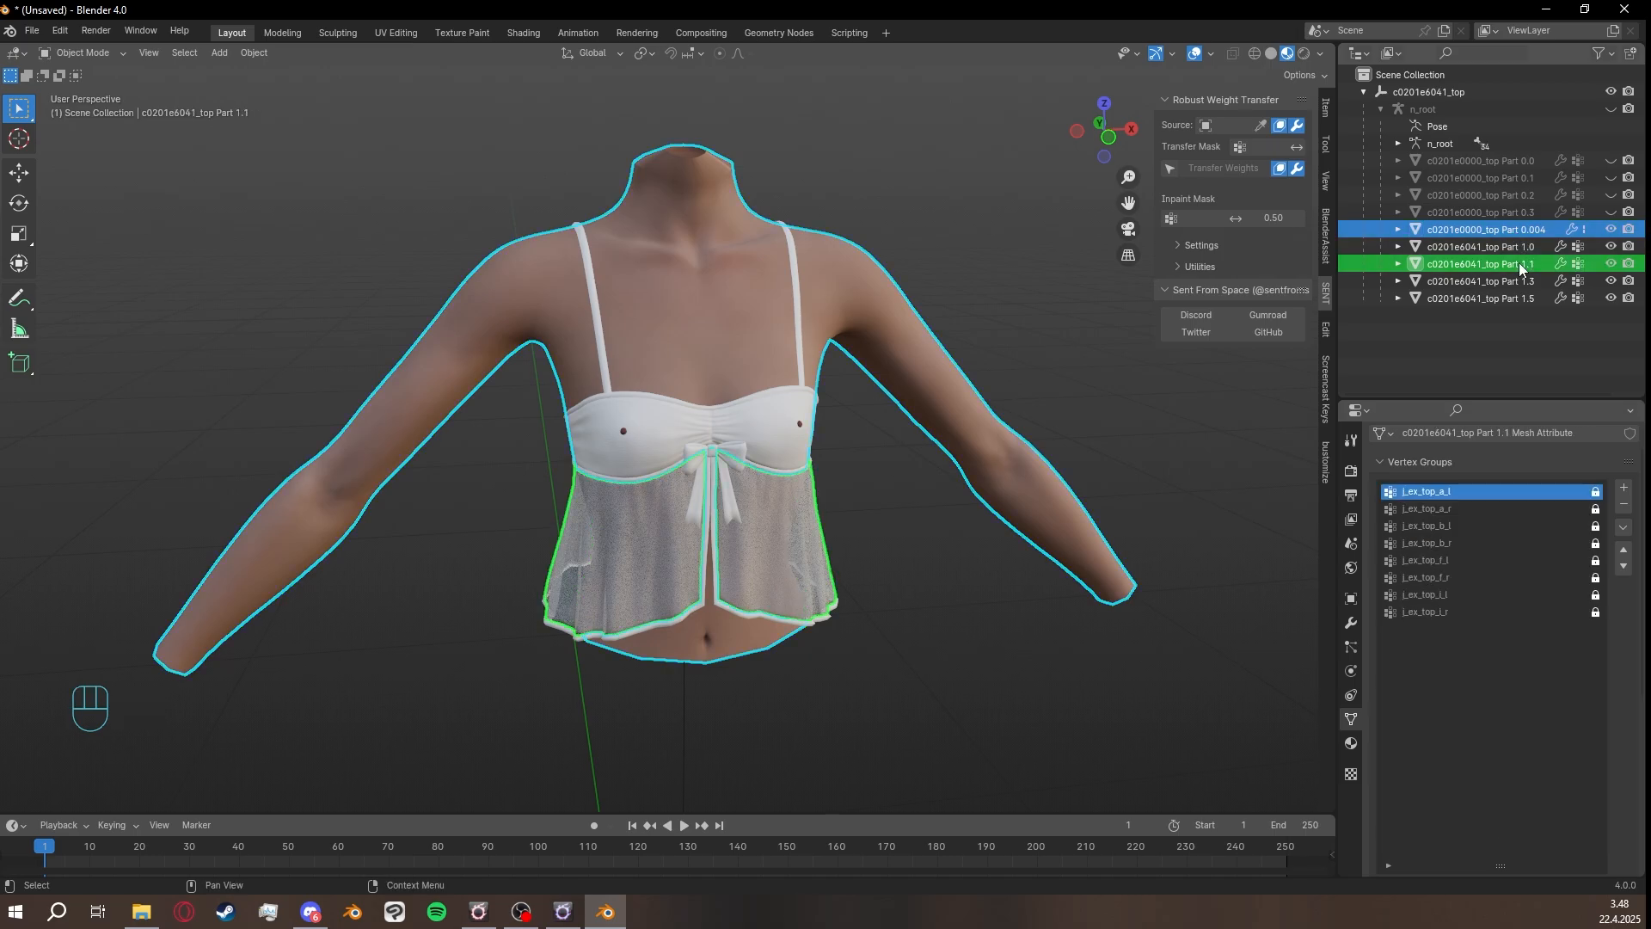
left_click(87, 54)
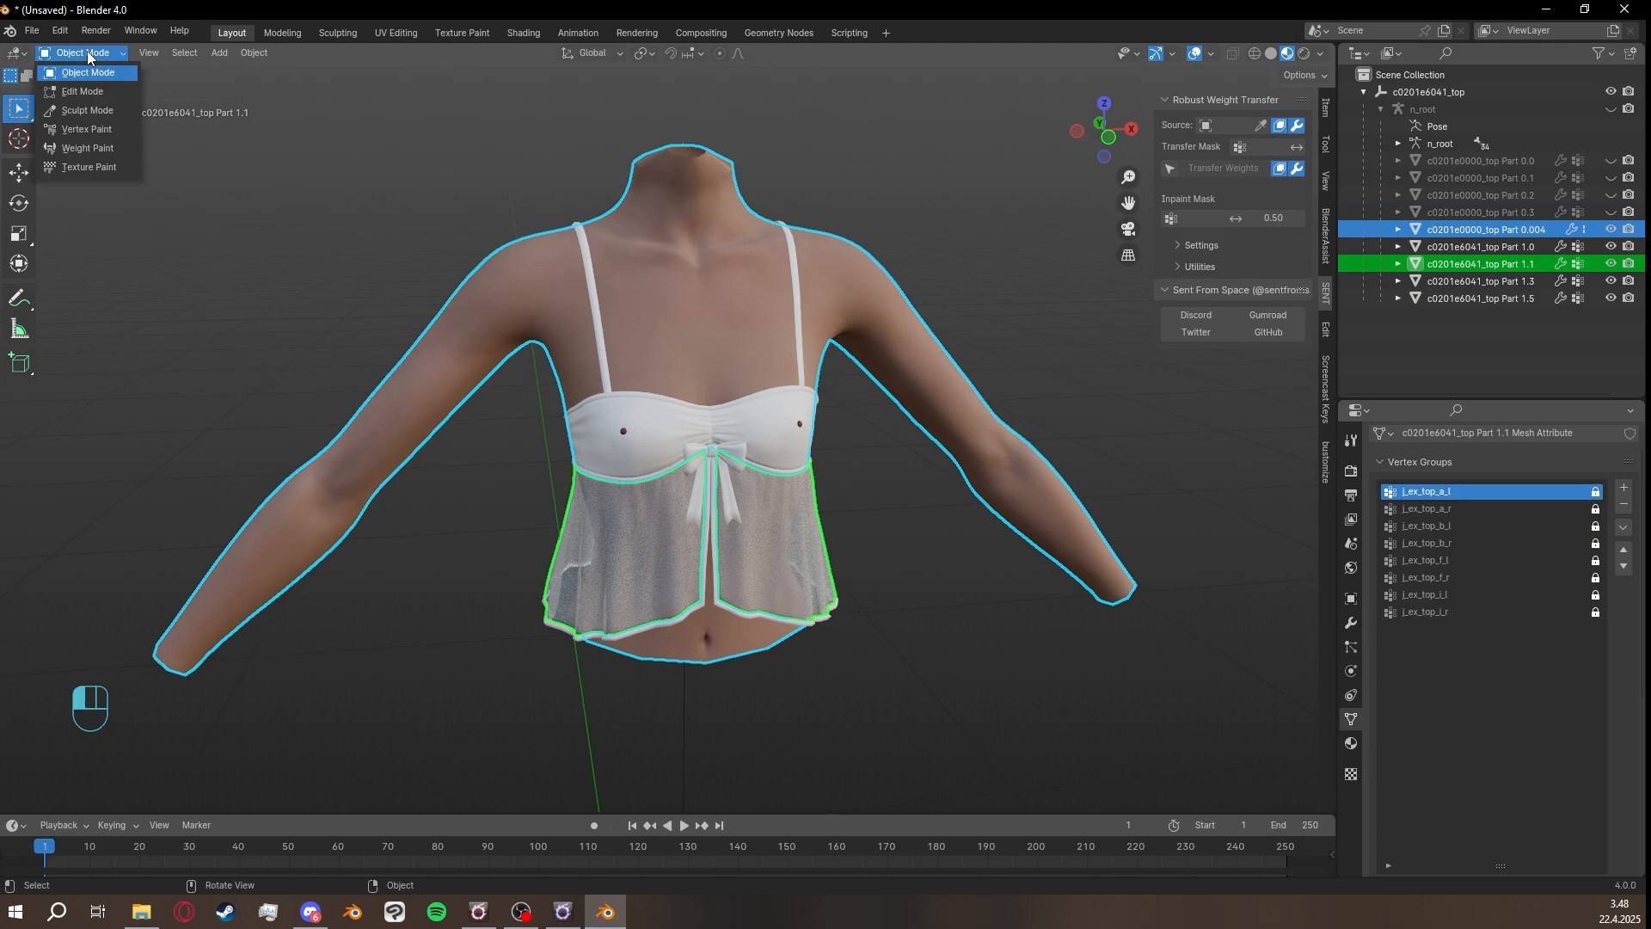
left_click(90, 144)
left_click(227, 52)
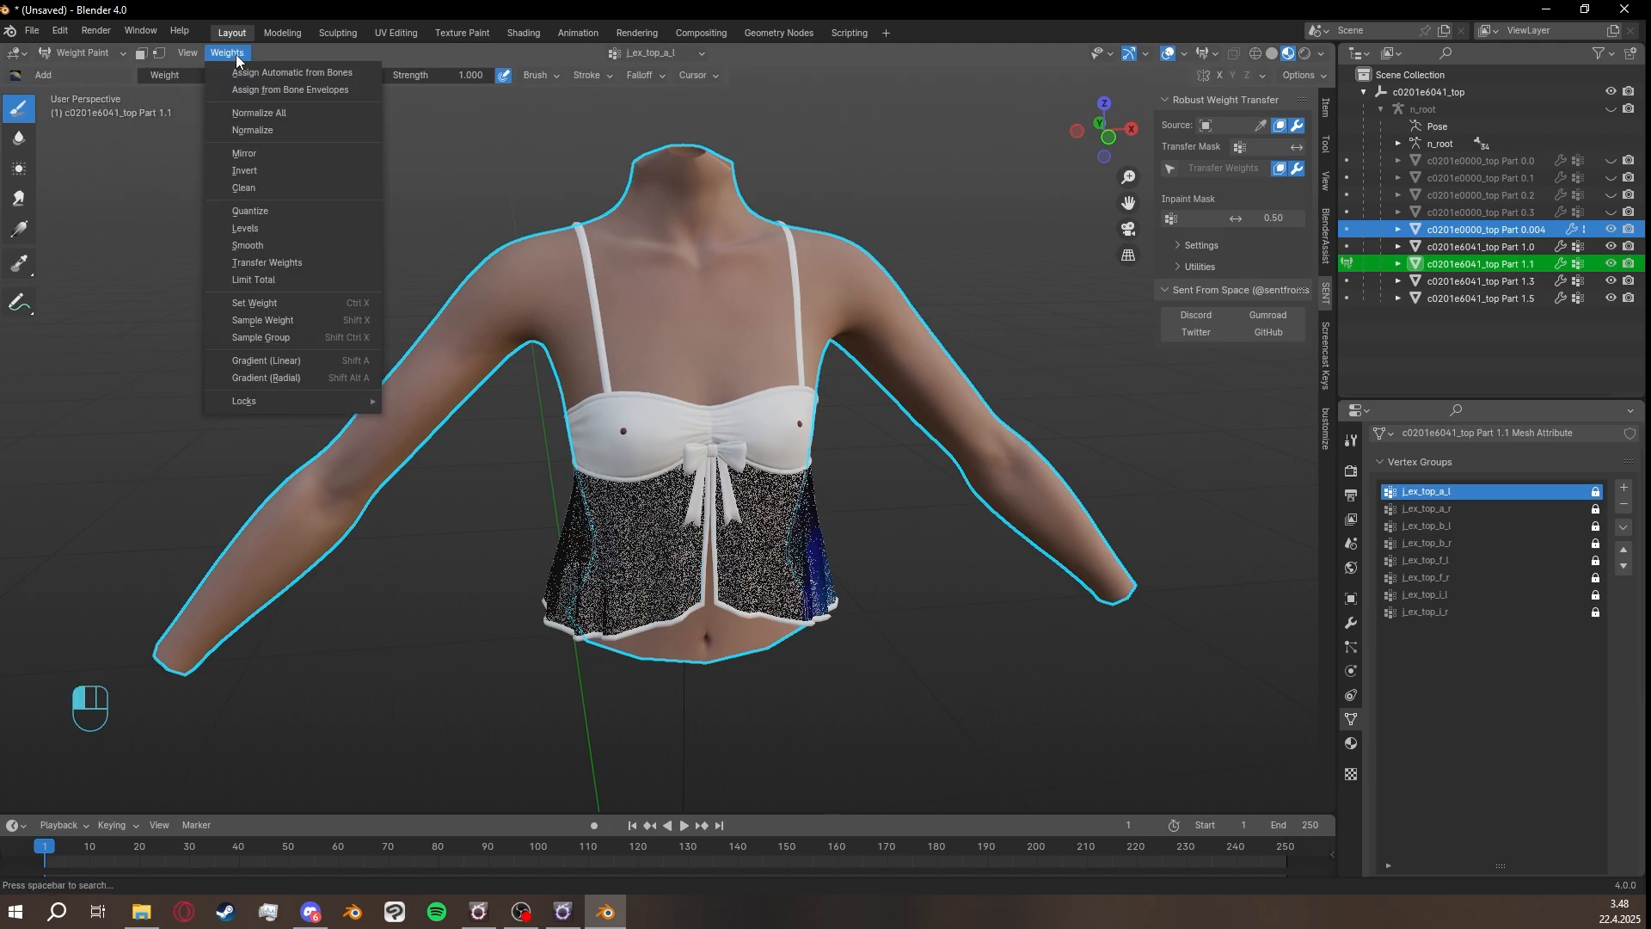
left_click(258, 266)
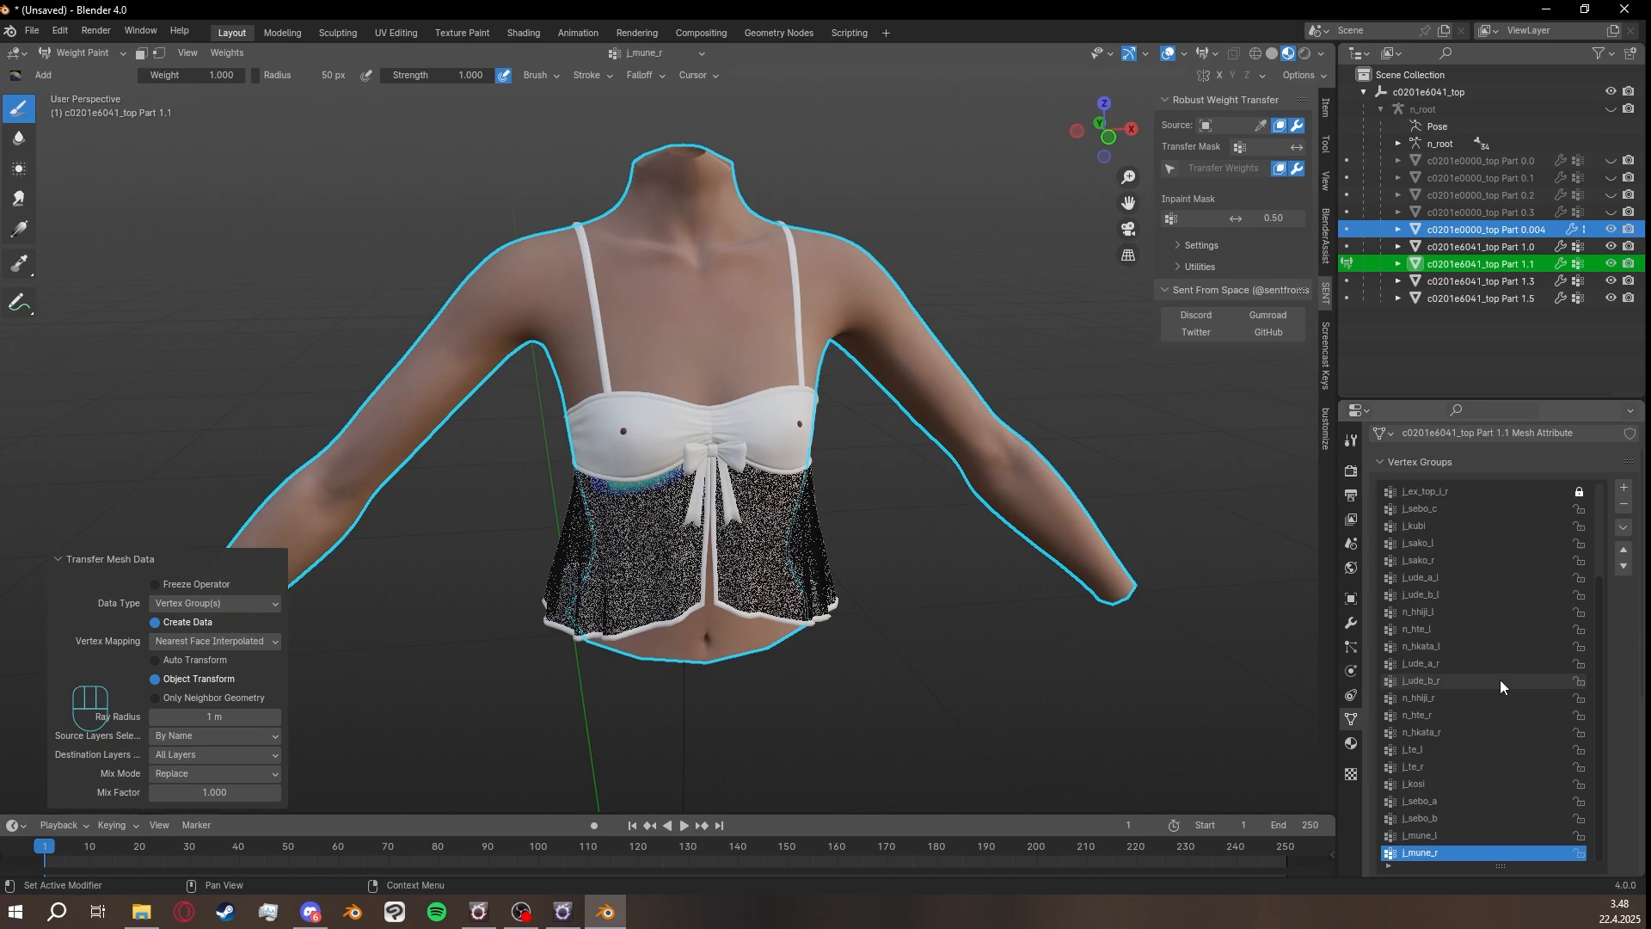
scroll(1500, 679, "up", 5)
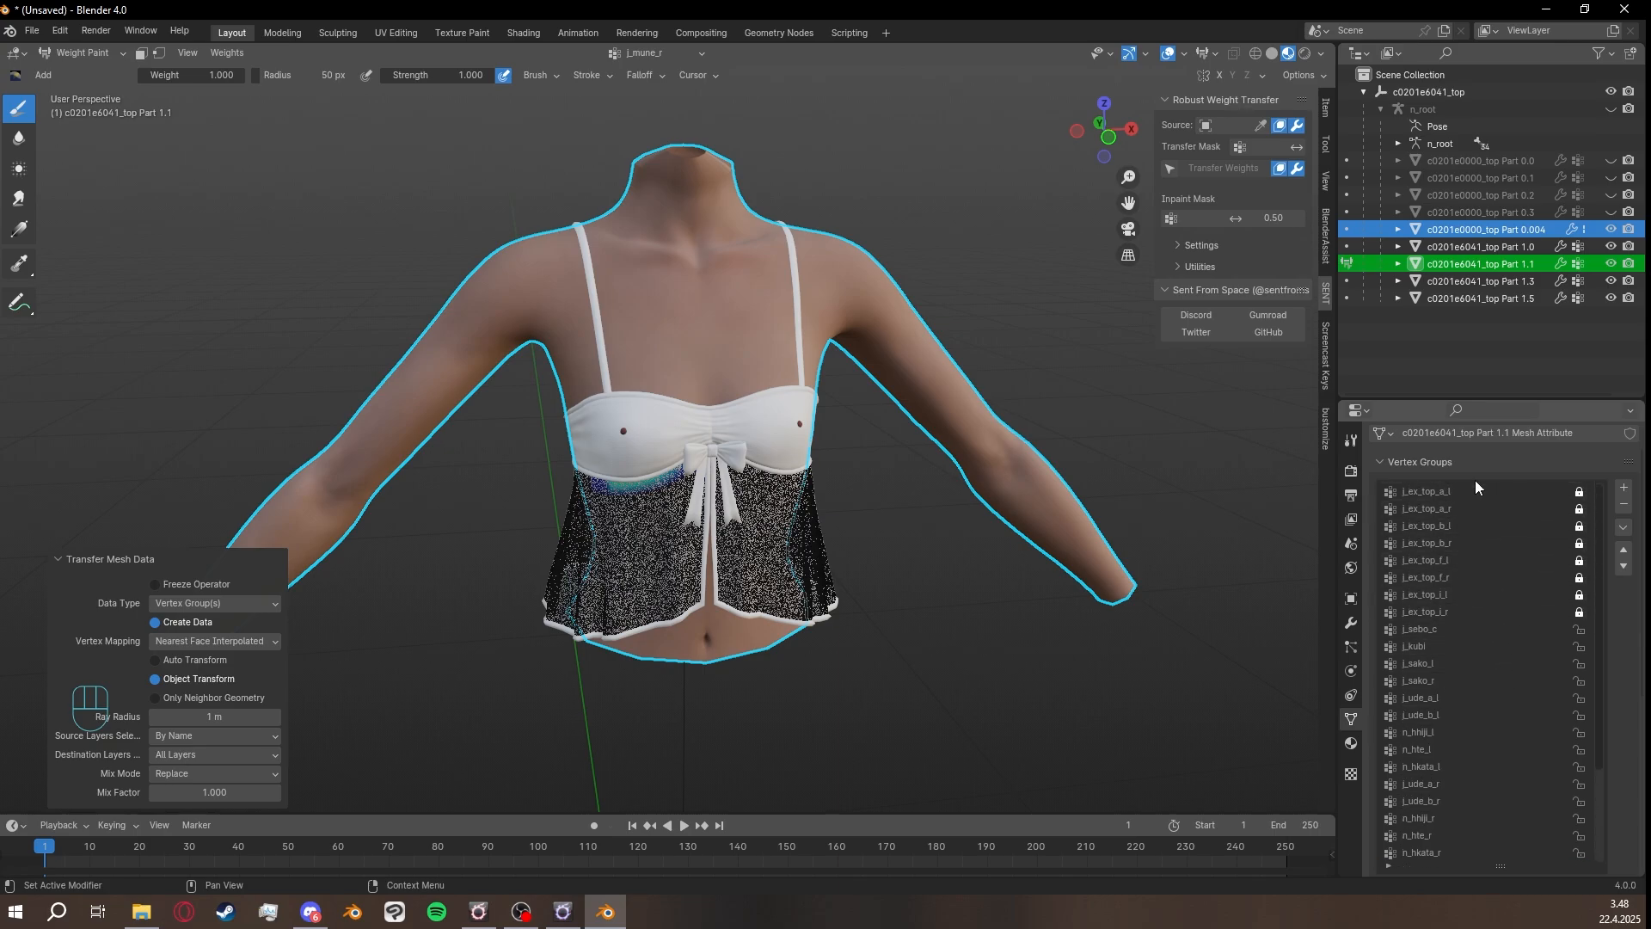
scroll(1479, 685, "down", 4)
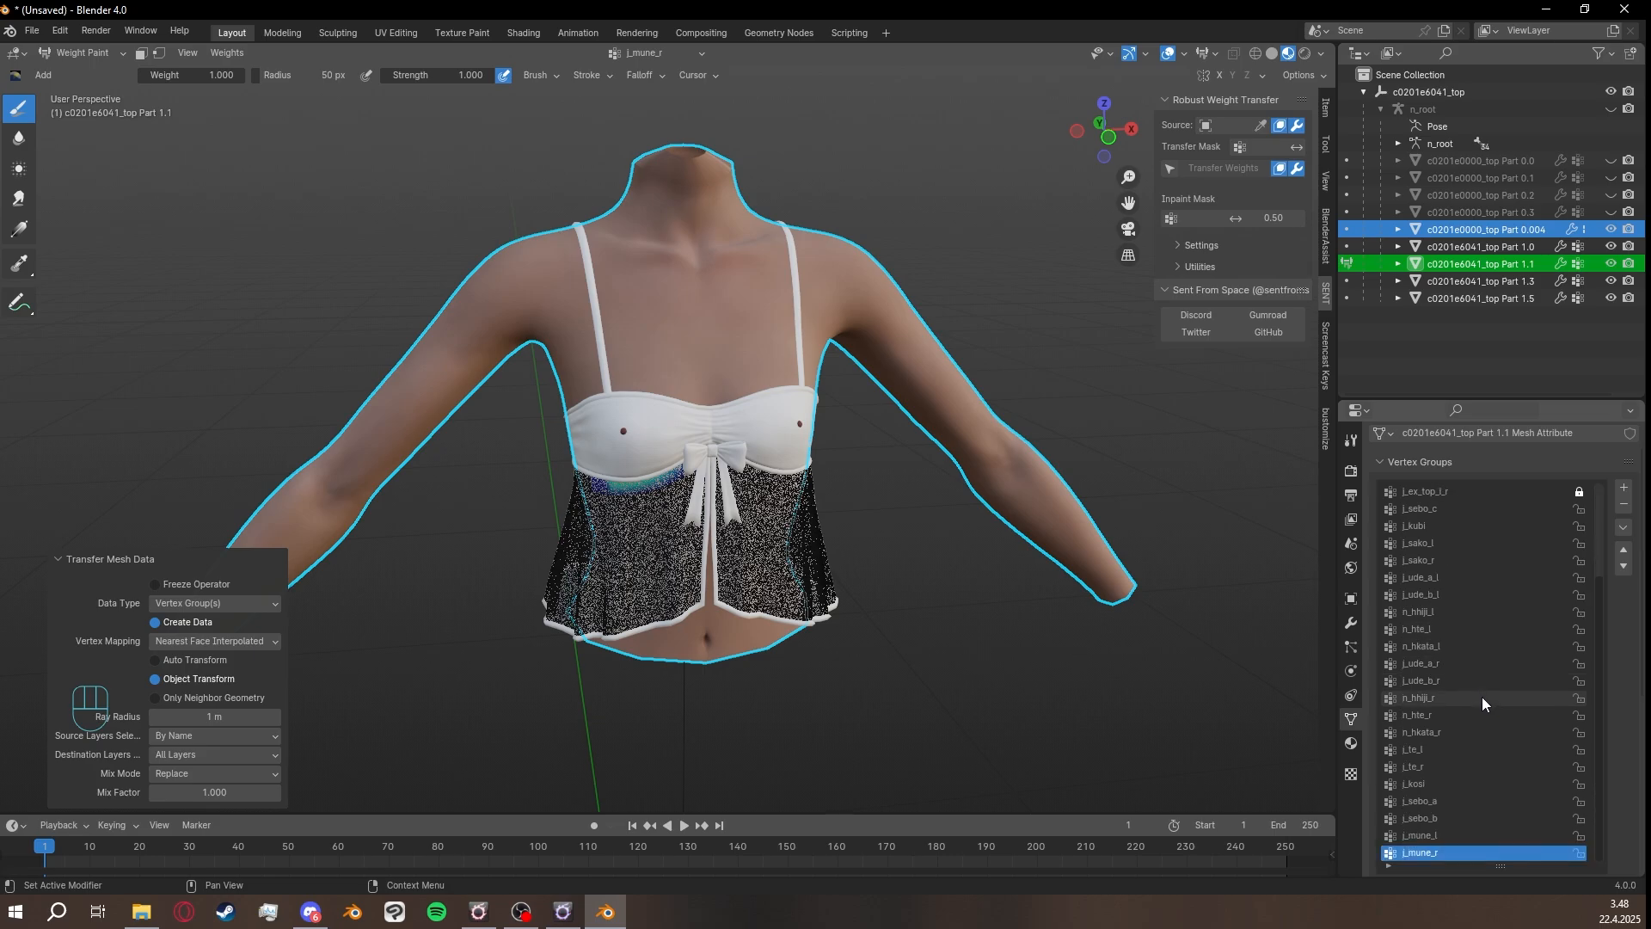
Examine the weights on the skirt mesh Part 1.1 for the transferred body vertex groups and the locked j_ex_top groups.
middle_click_drag(865, 694, 950, 686)
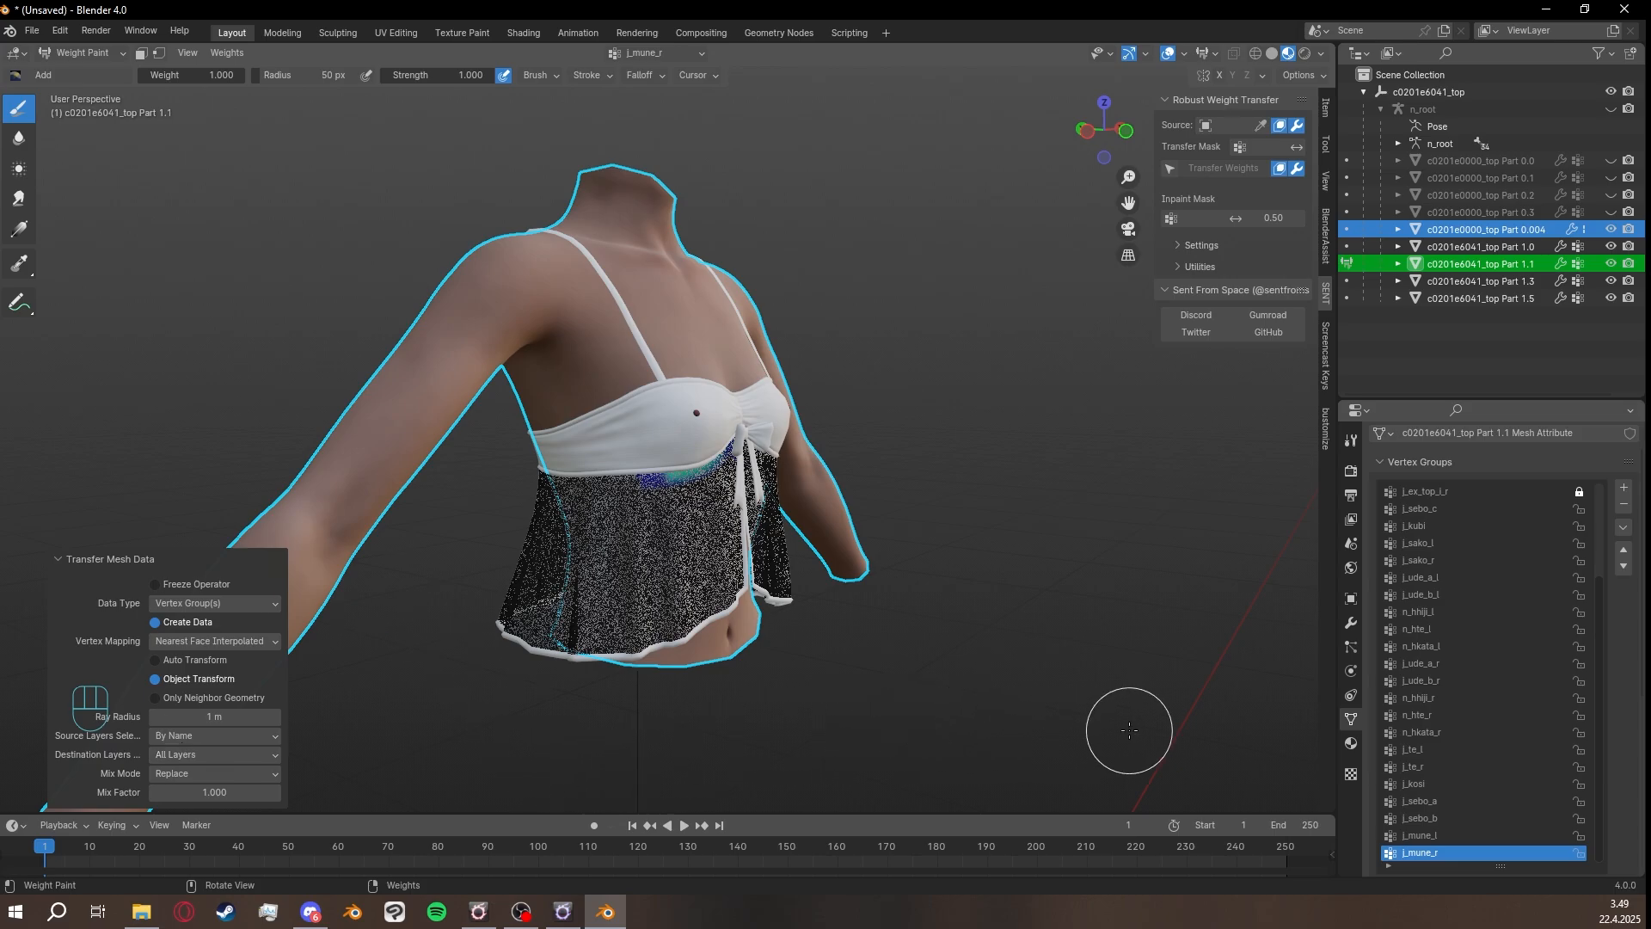
middle_click_drag(1072, 693, 1261, 721)
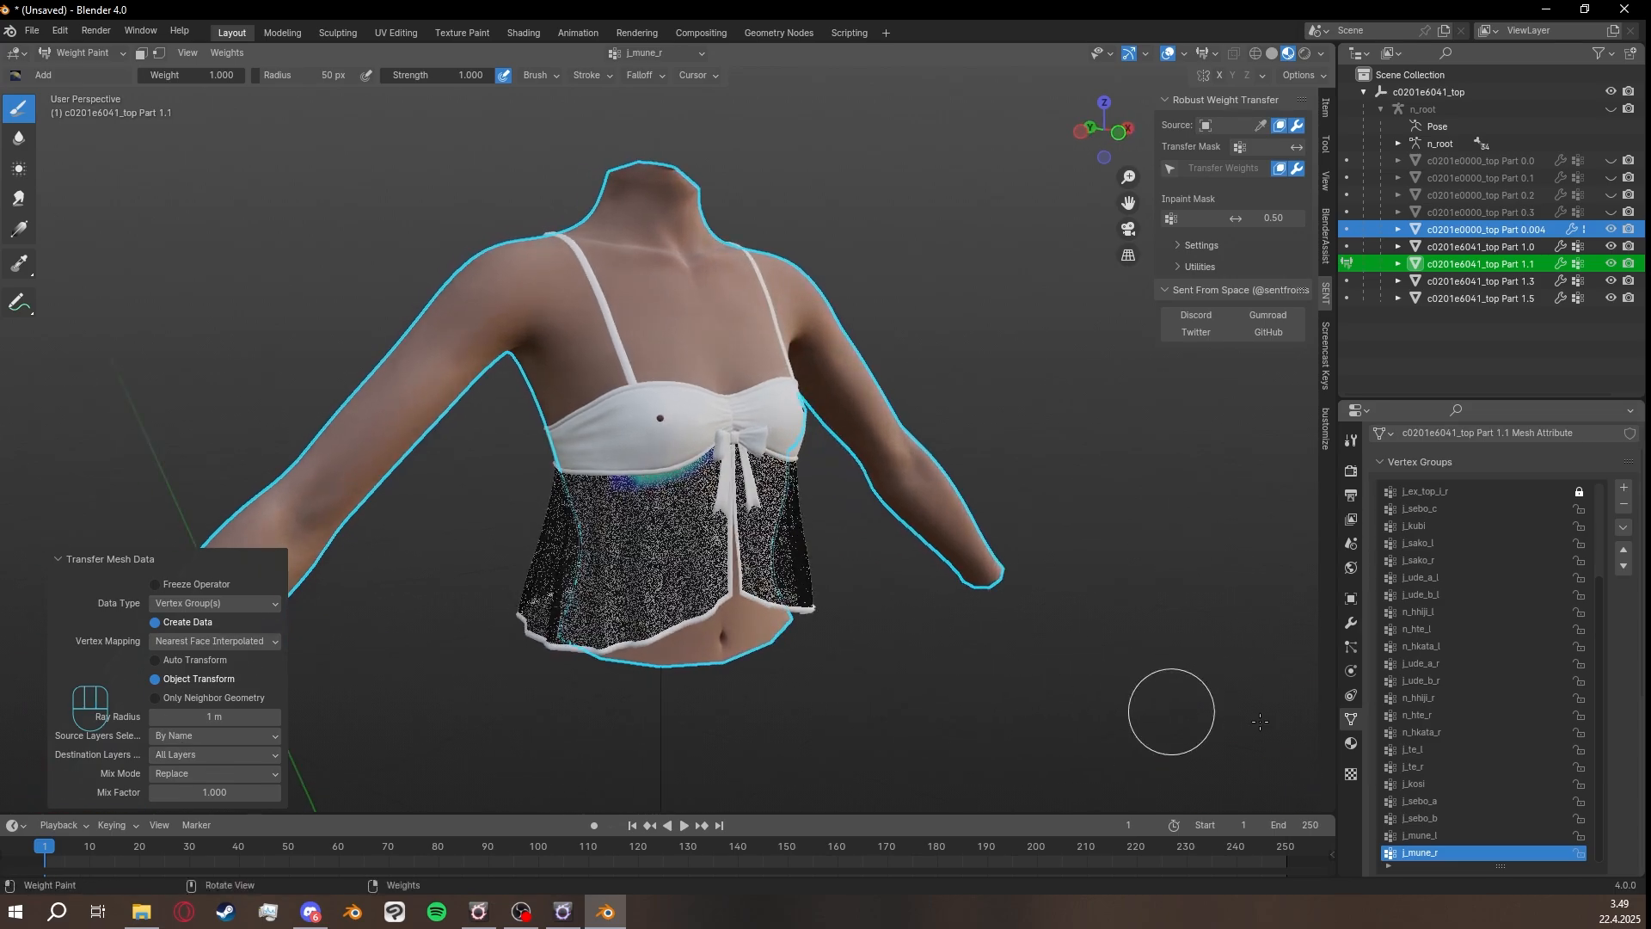
left_click(1432, 783)
left_click(1423, 731)
left_click(1421, 699)
left_click(1432, 664)
left_click(1440, 612)
left_click(1445, 573)
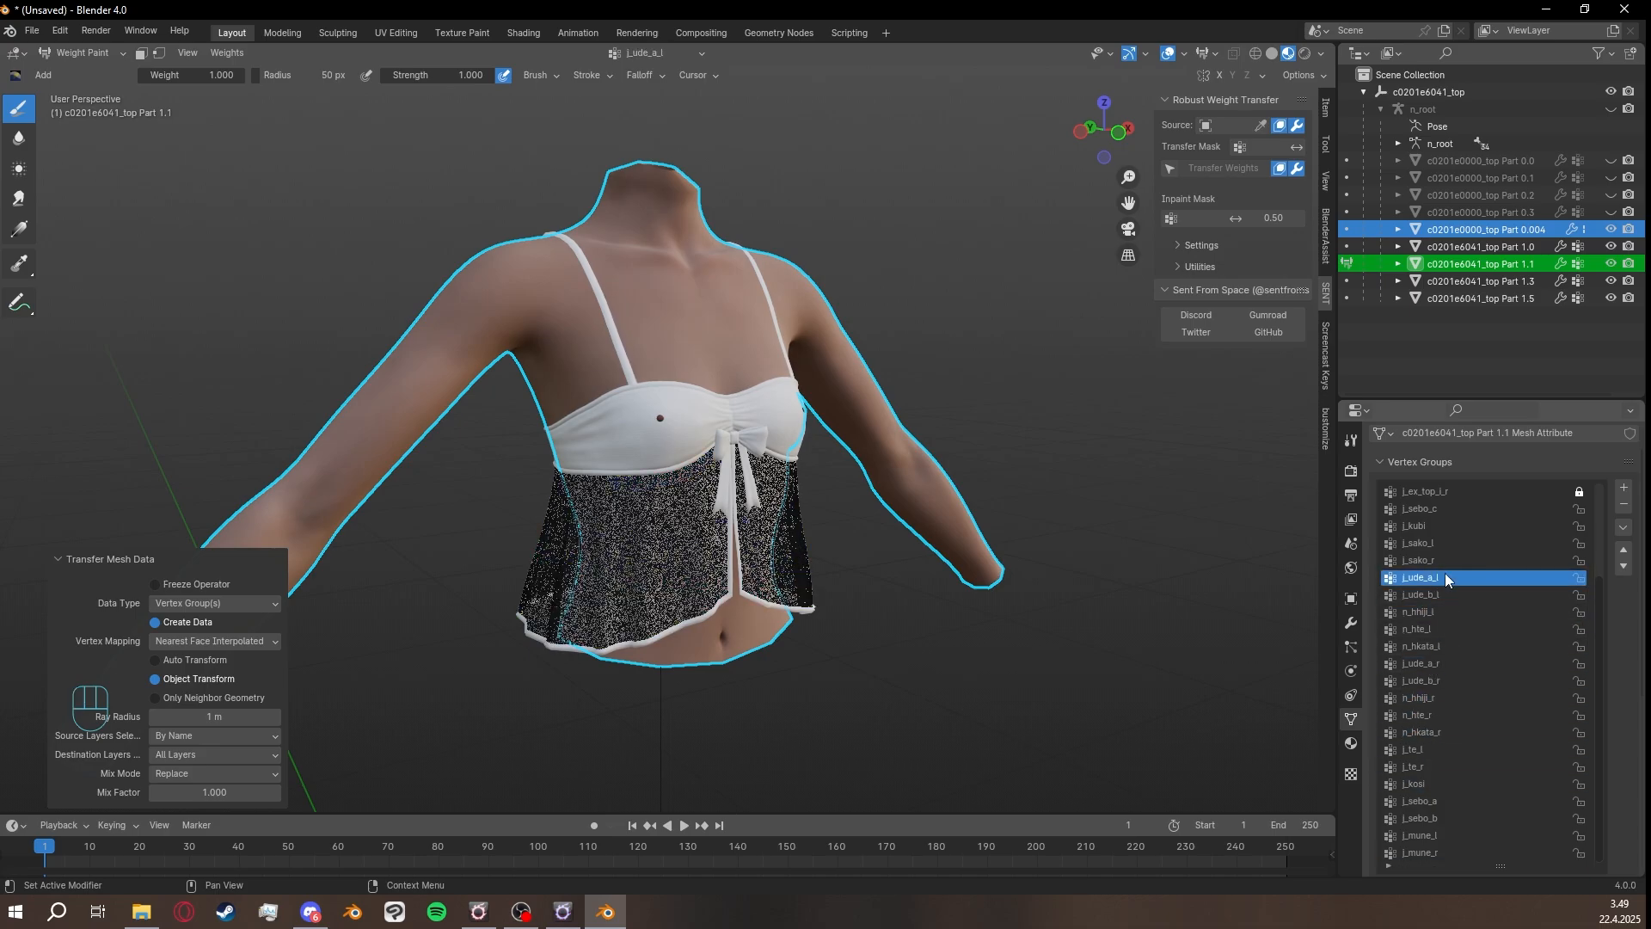
left_click(1449, 526)
left_click(1452, 508)
left_click(1490, 836)
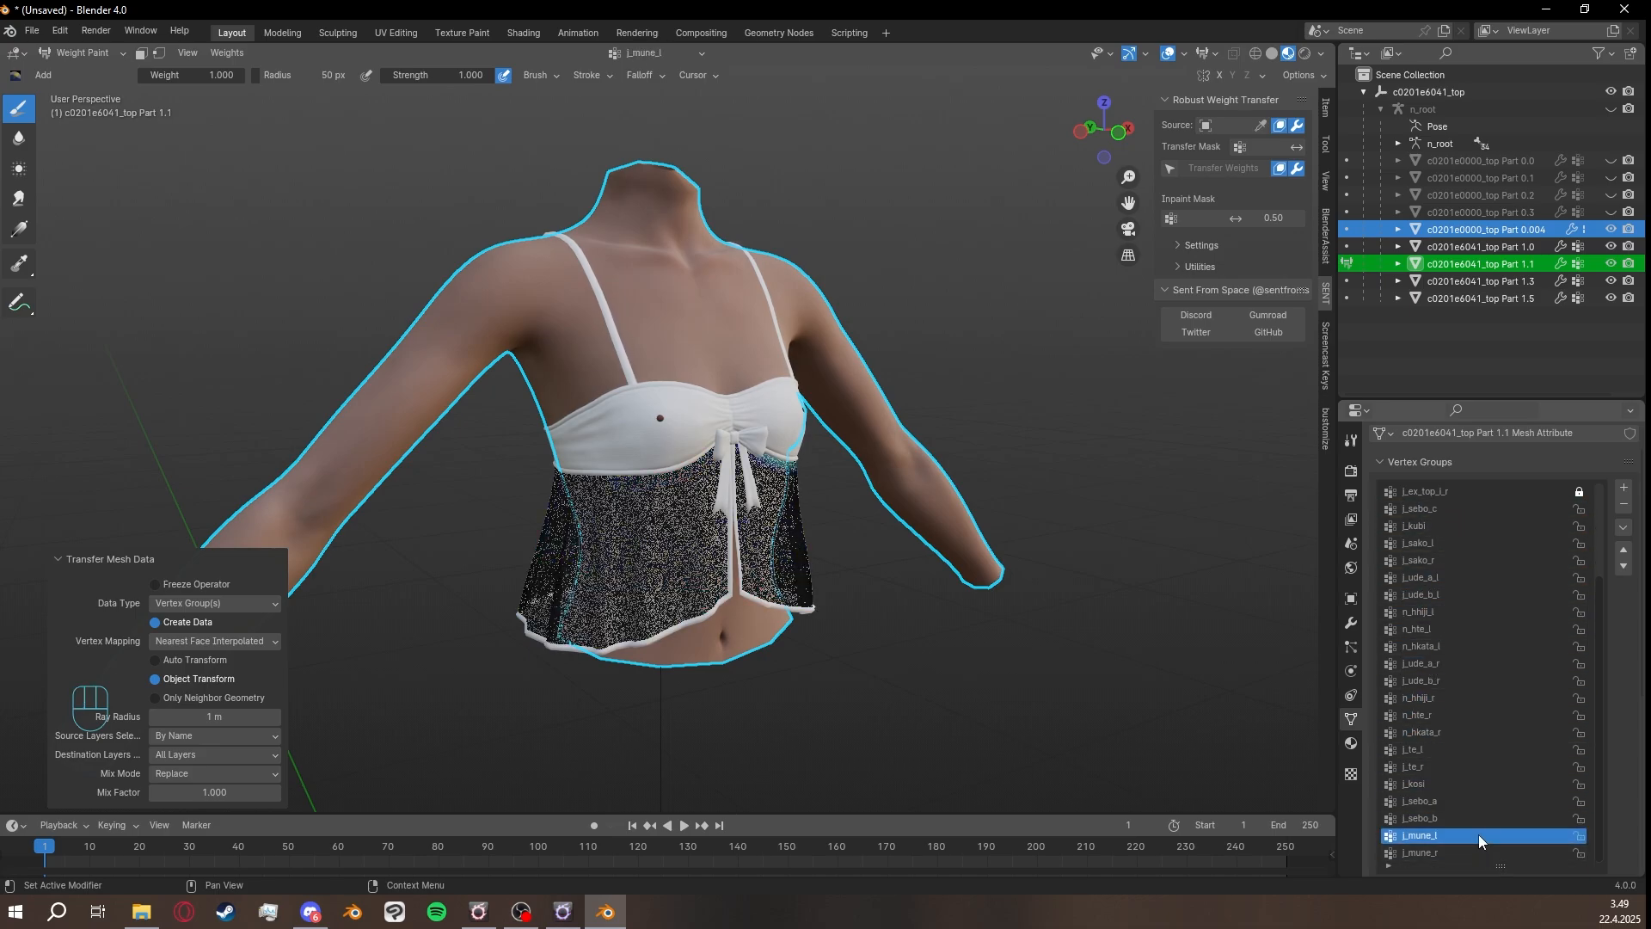
left_click(1479, 851)
scroll(1500, 671, "up", 5)
left_click(1505, 559)
left_click(1505, 543)
left_click(1504, 509)
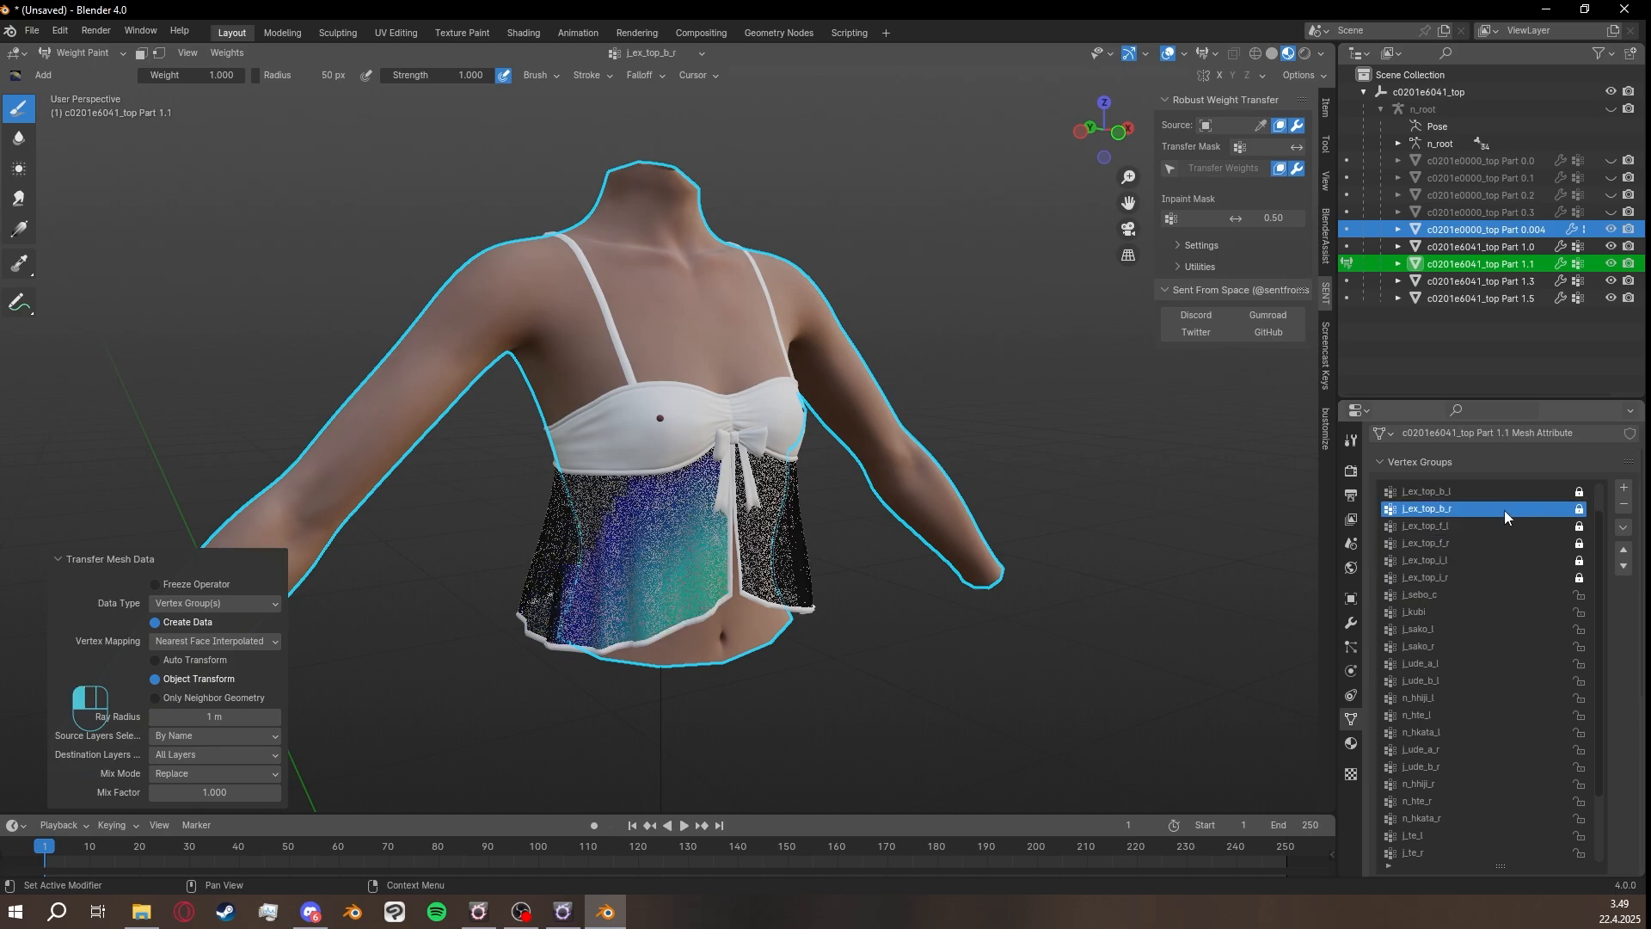
Examine the locked j_ex_top_a, j_ex_top_b and j_ex_top_f vertex group weights on the skirt mesh Part 1.1.
left_click(1504, 493)
scroll(1504, 554, "up", 2)
left_click(1498, 493)
left_click(1493, 526)
left_click(1491, 559)
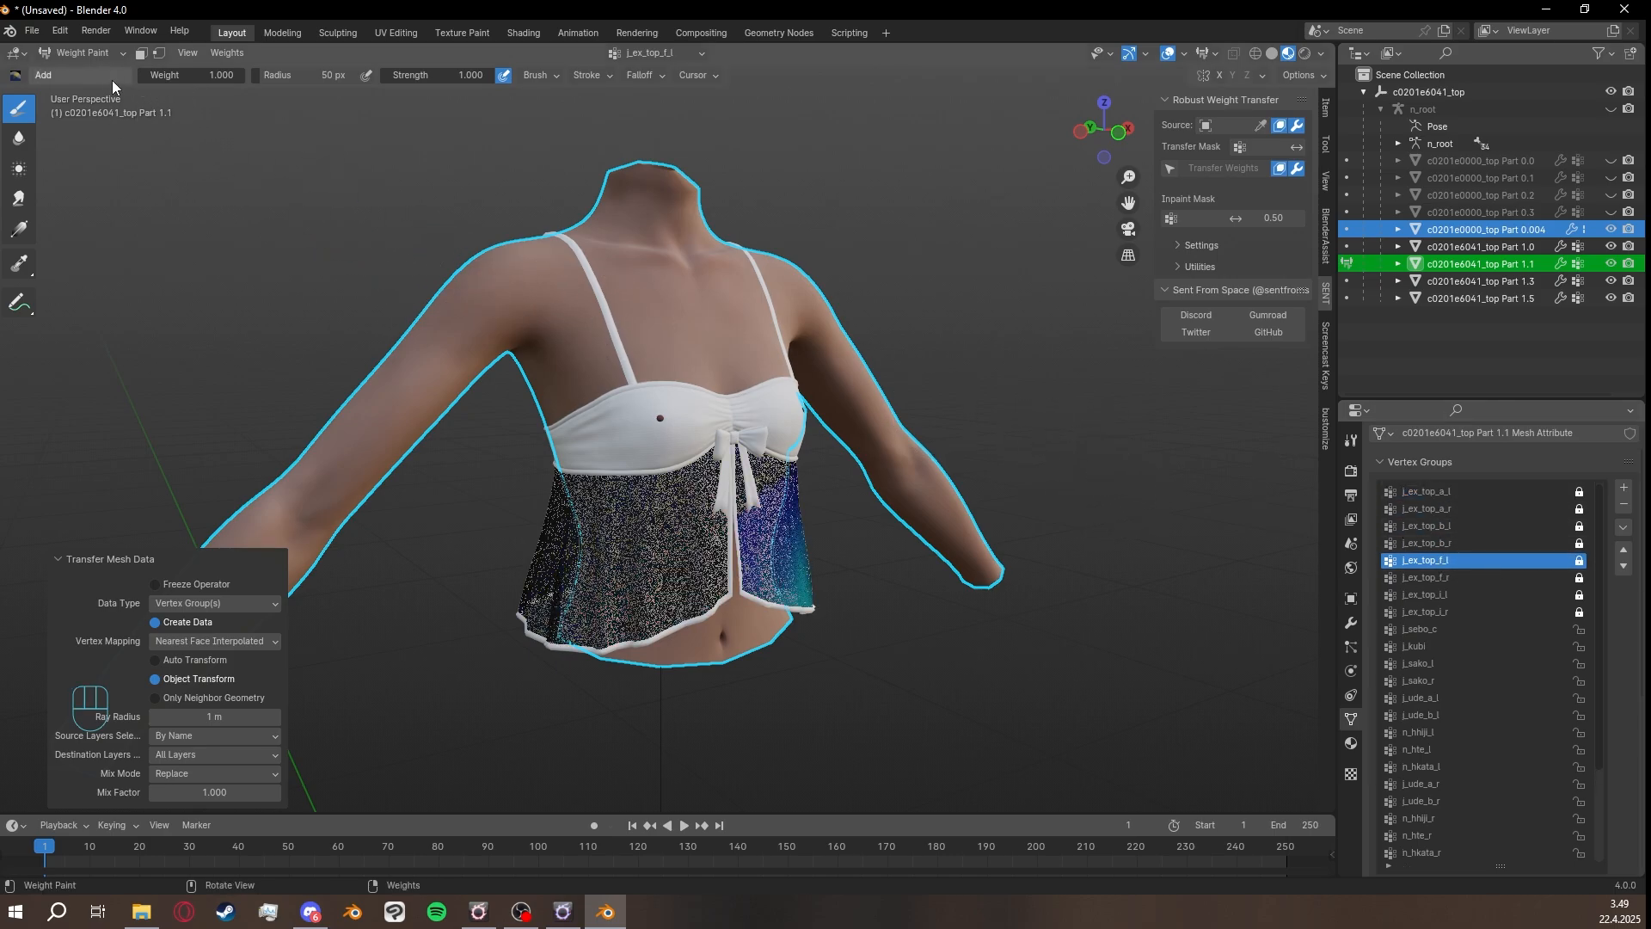
Return to Object Mode and transfer the body copy Part 0.004's vertex weights to the trim mesh Part 1.3 in Weight Paint mode.
left_click(84, 53)
left_click(81, 66)
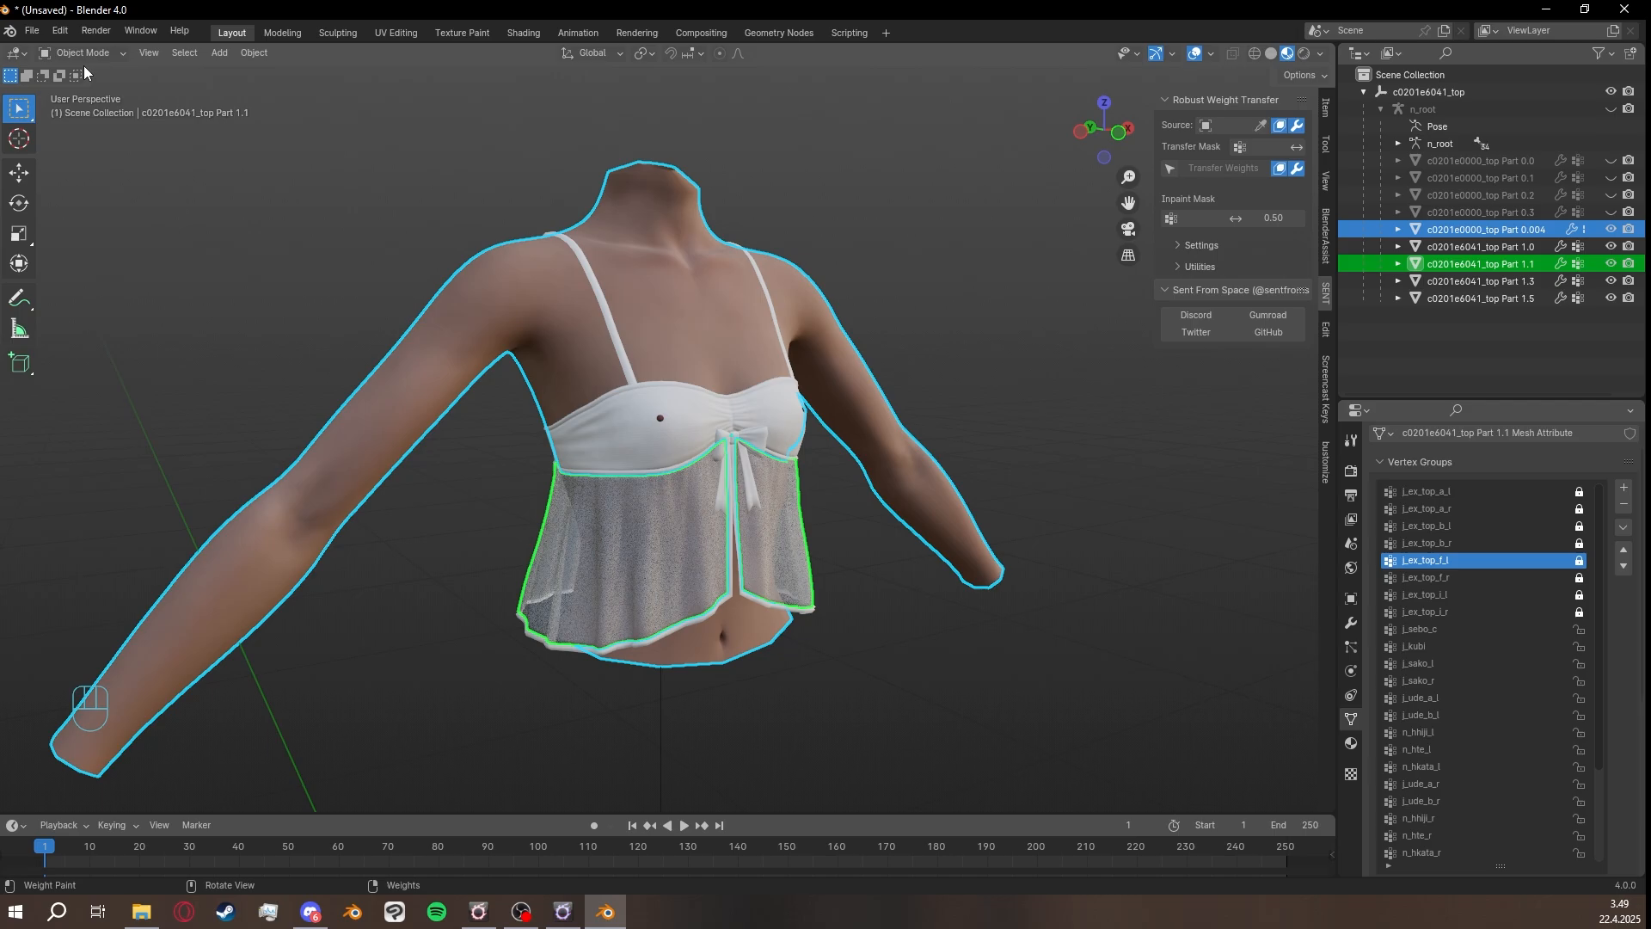
left_click(1515, 229)
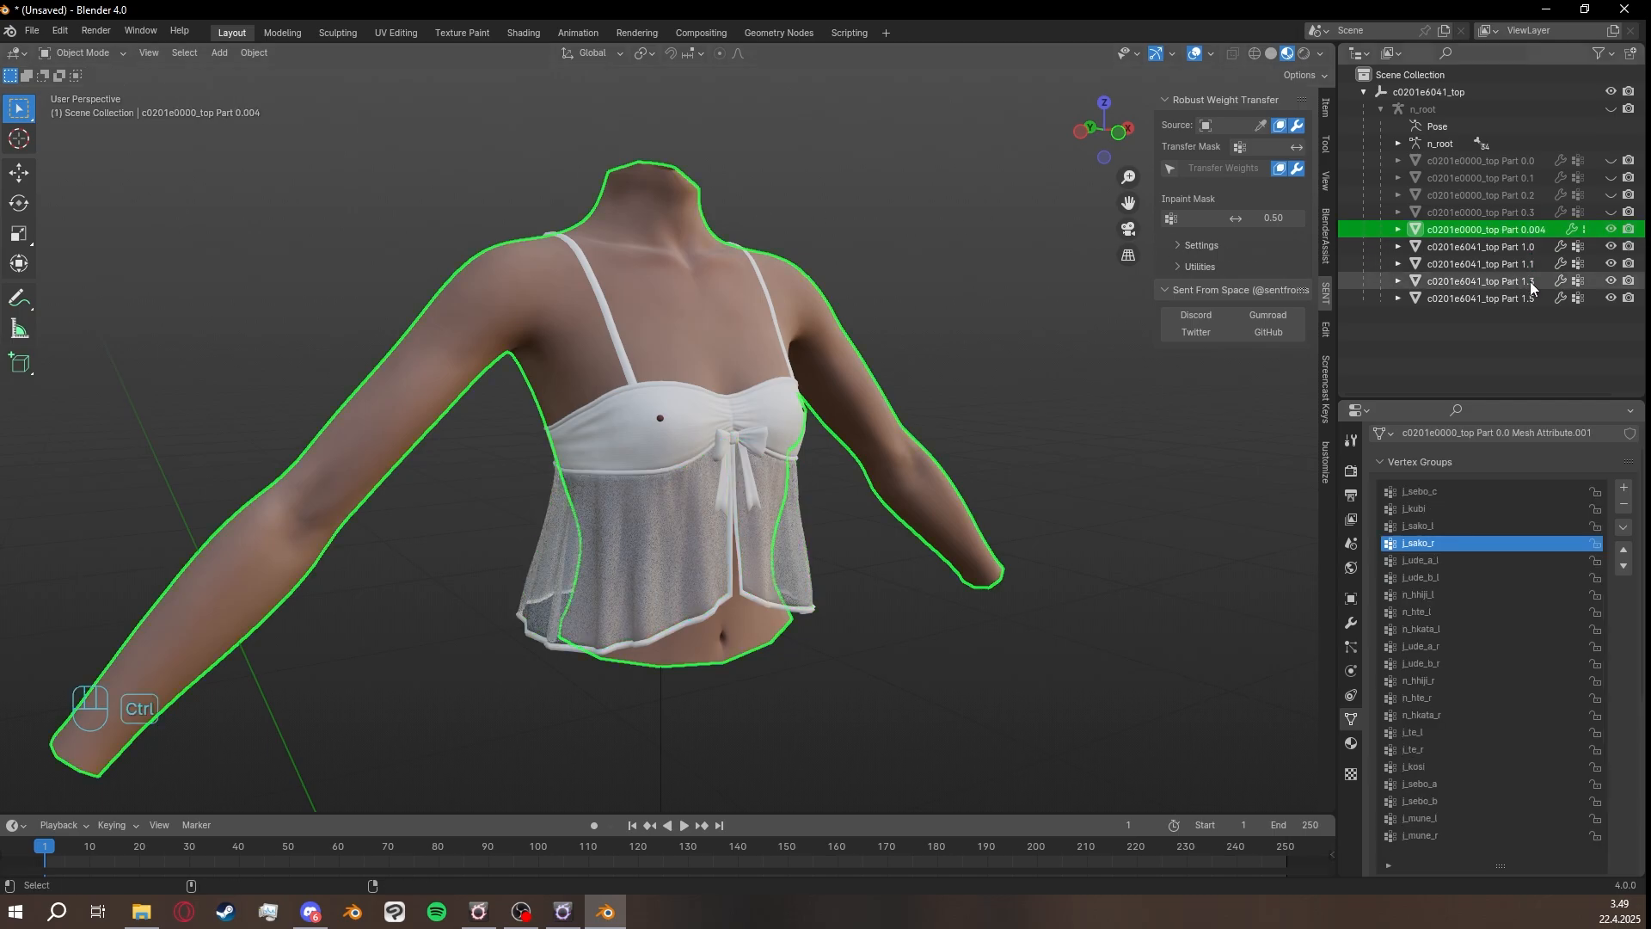
left_click(1479, 280, "ctrl")
left_click(83, 52)
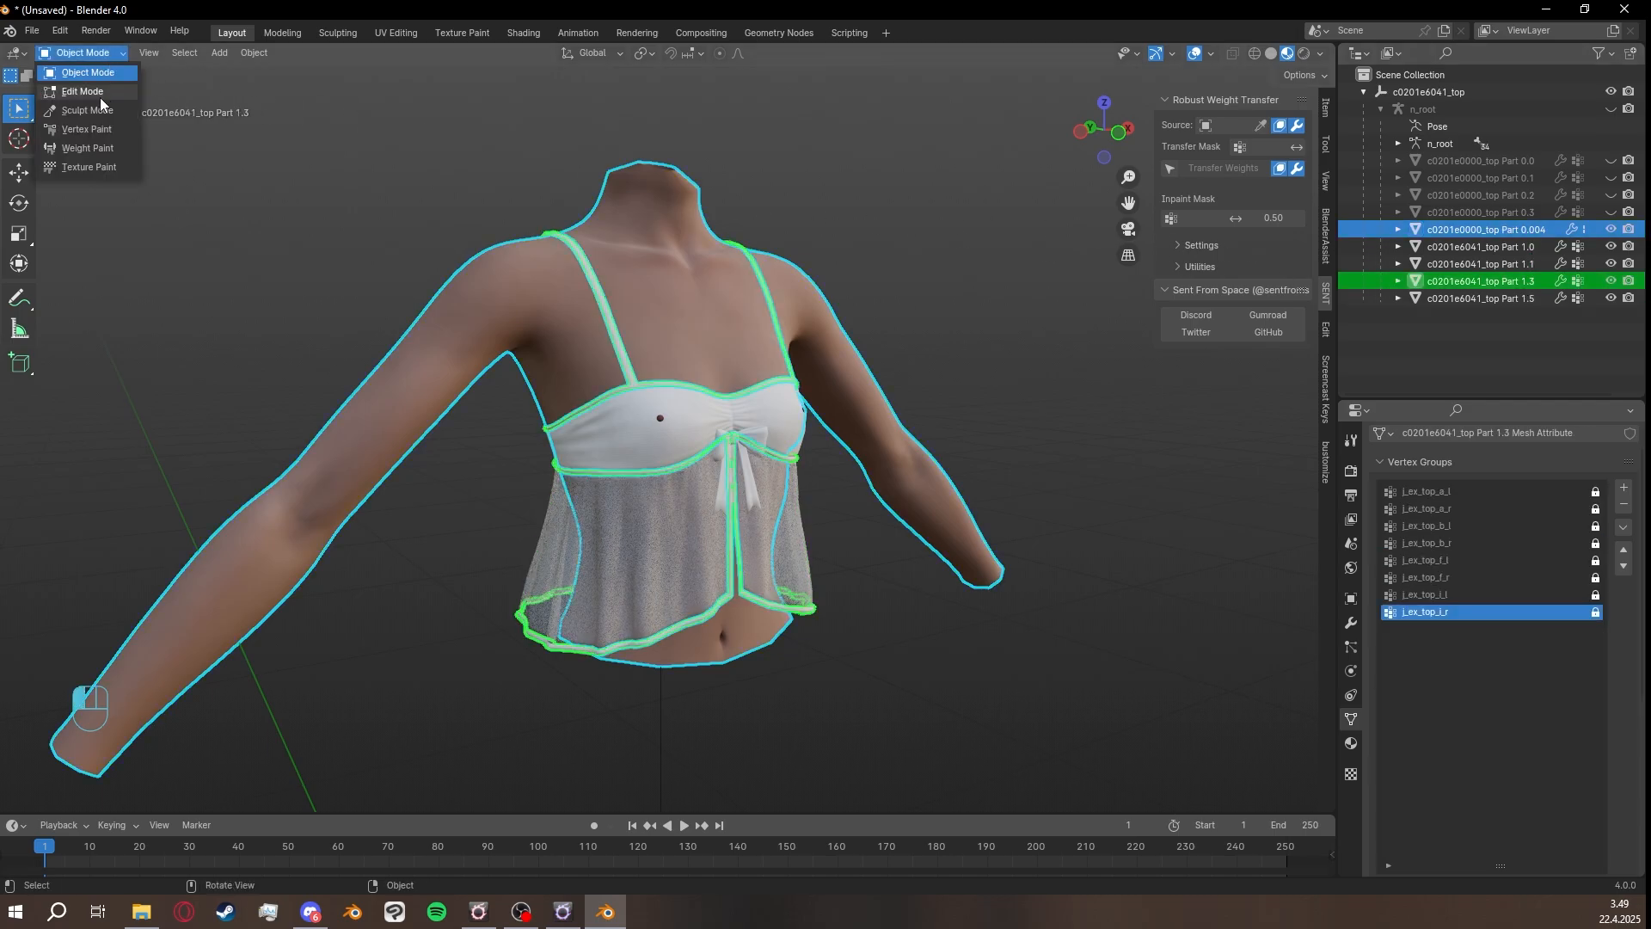
left_click(90, 151)
left_click(225, 53)
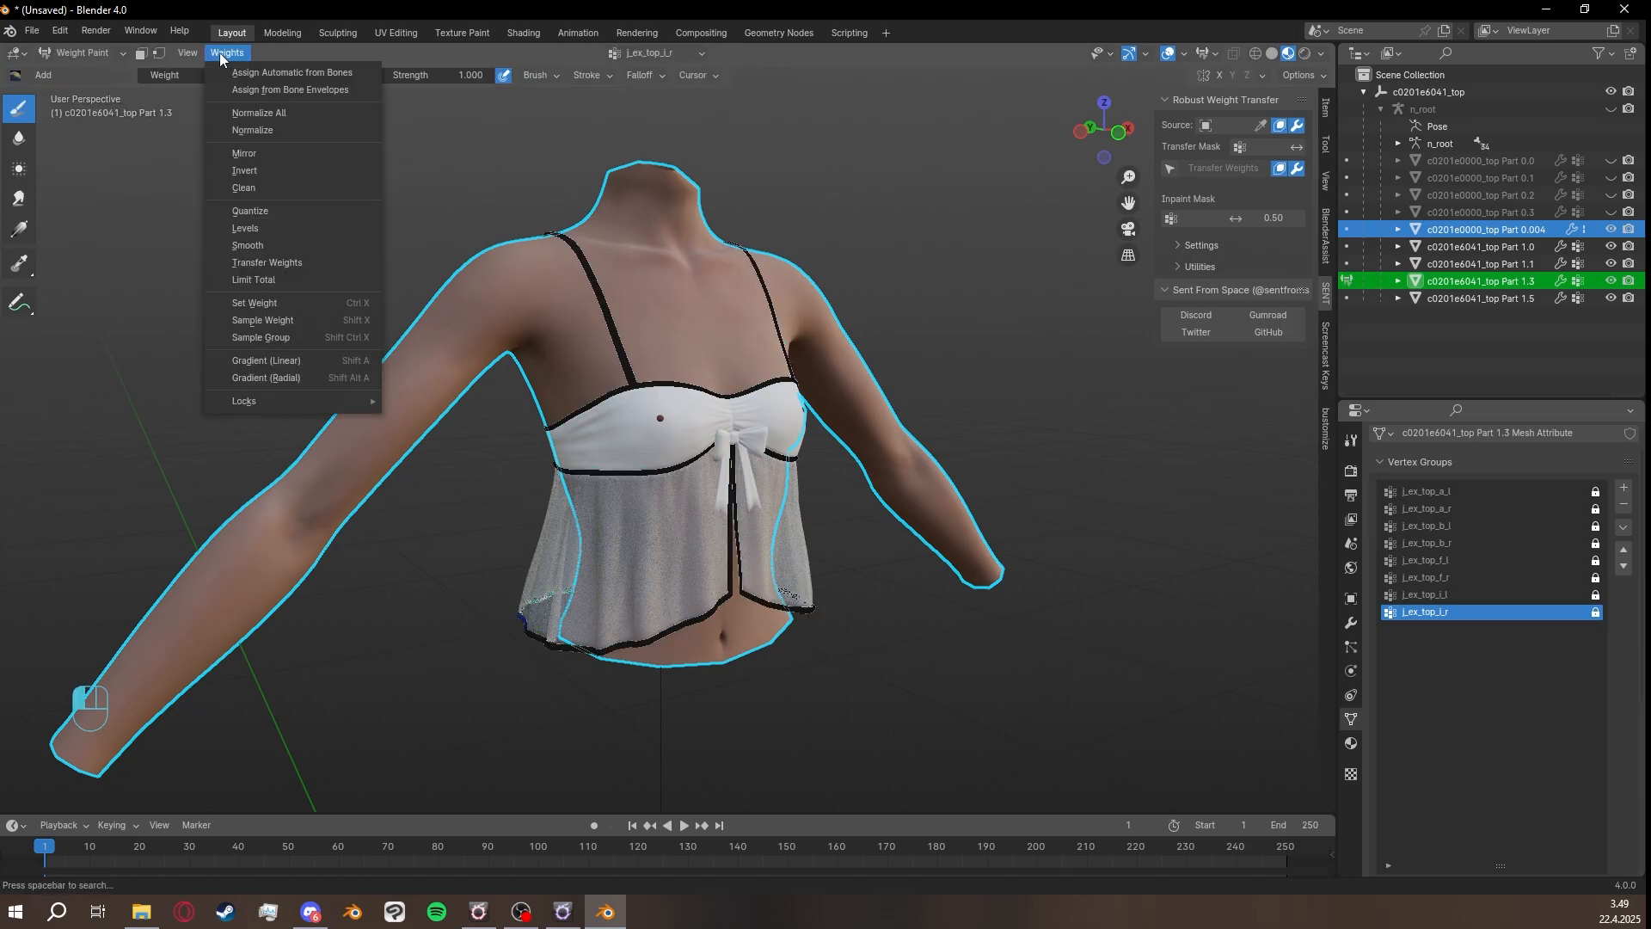
left_click(269, 262)
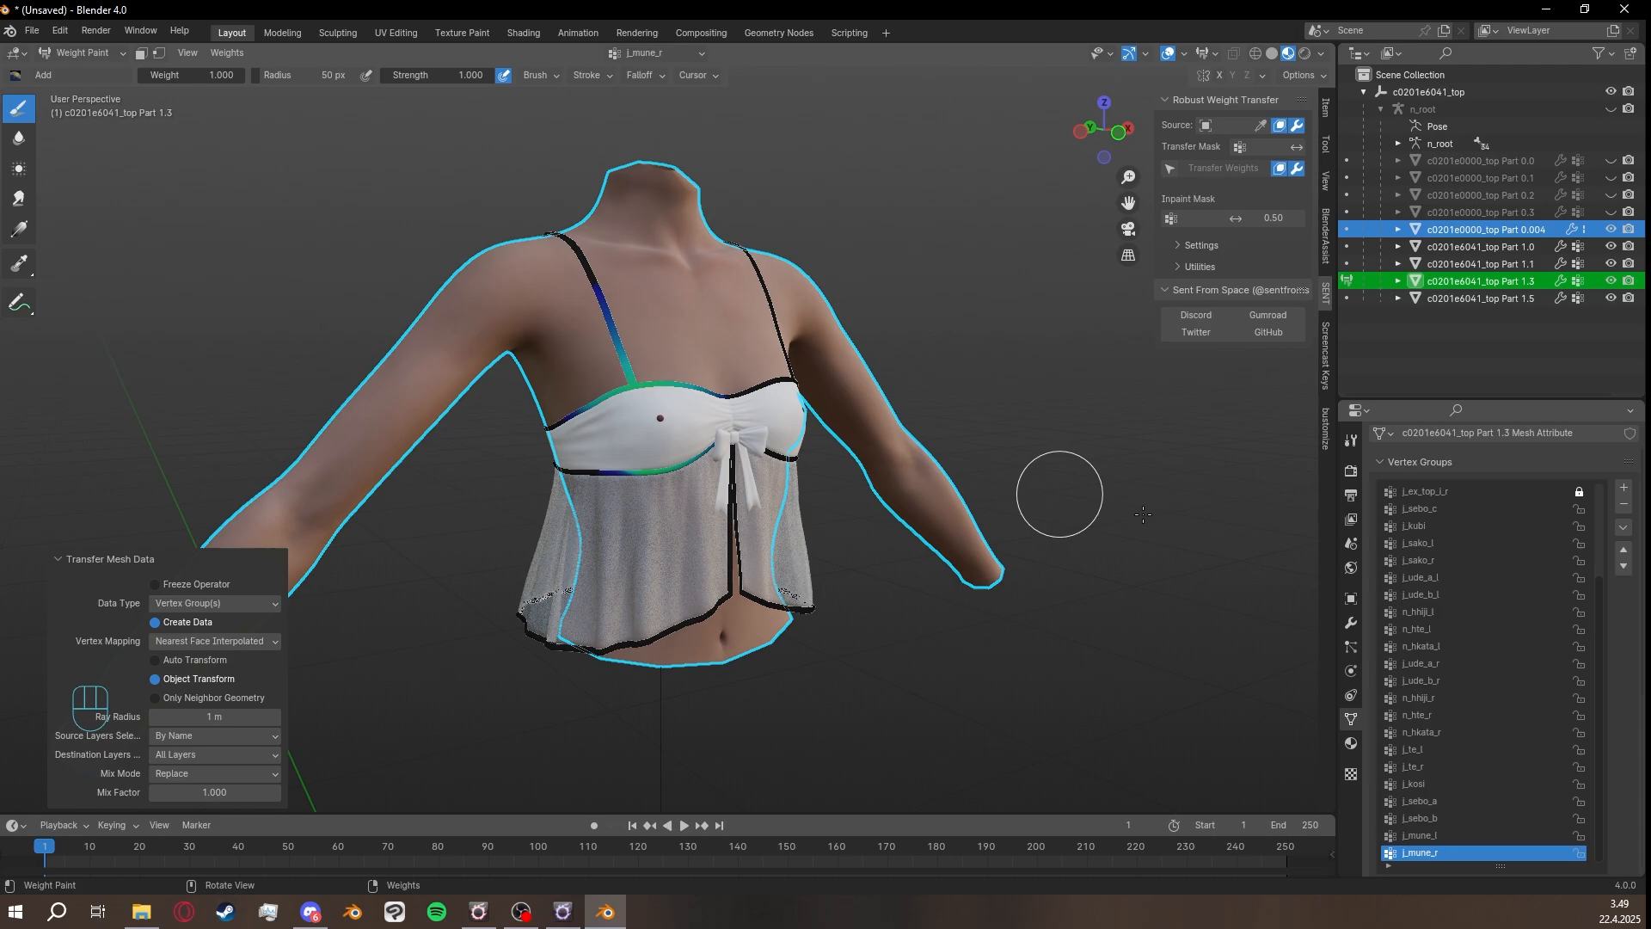
Return to Object Mode and transfer the body copy Part 0.004's vertex weights to the bow mesh Part 1.5 in Weight Paint mode.
left_click(86, 54)
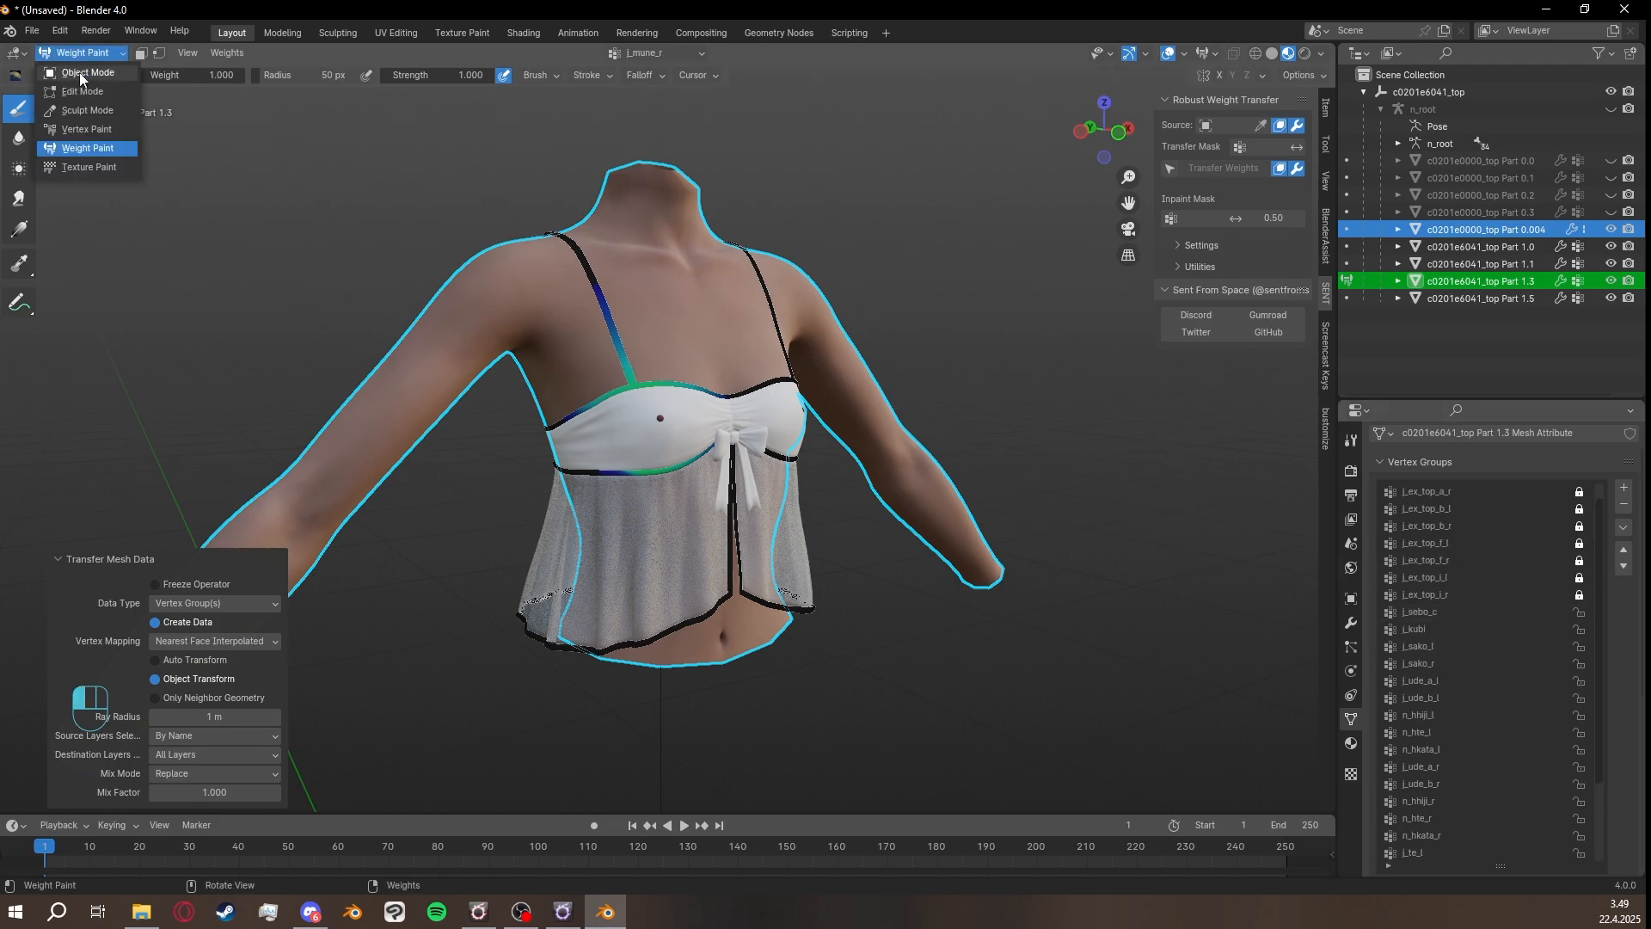
left_click(82, 72)
left_click(1500, 229)
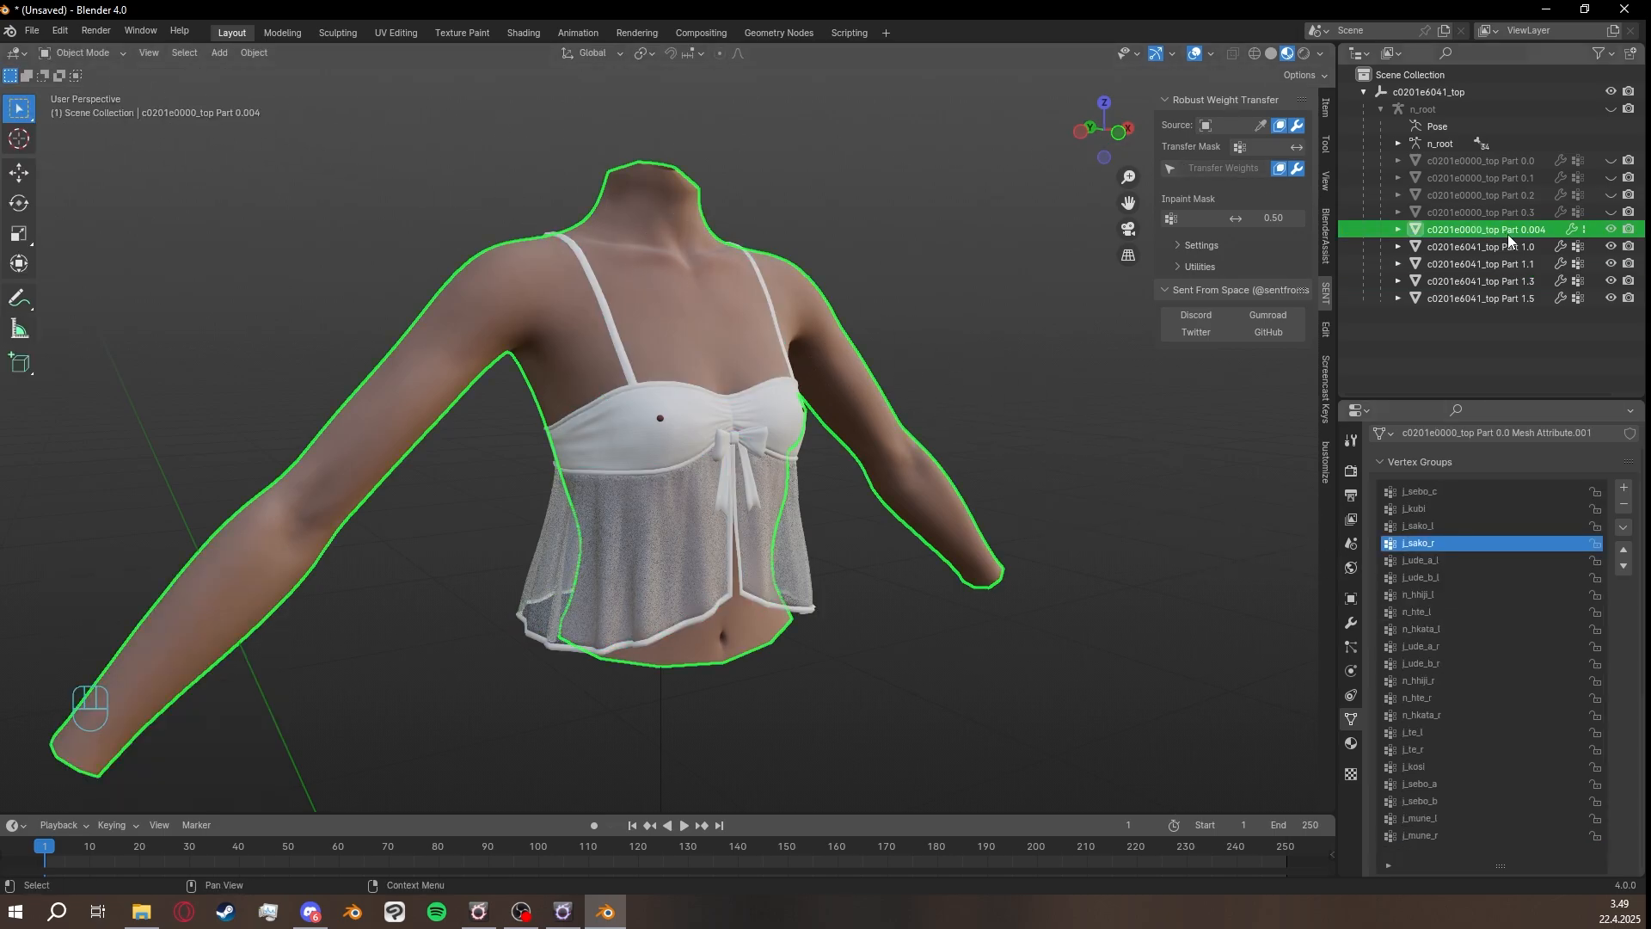
left_click(1518, 303, "ctrl")
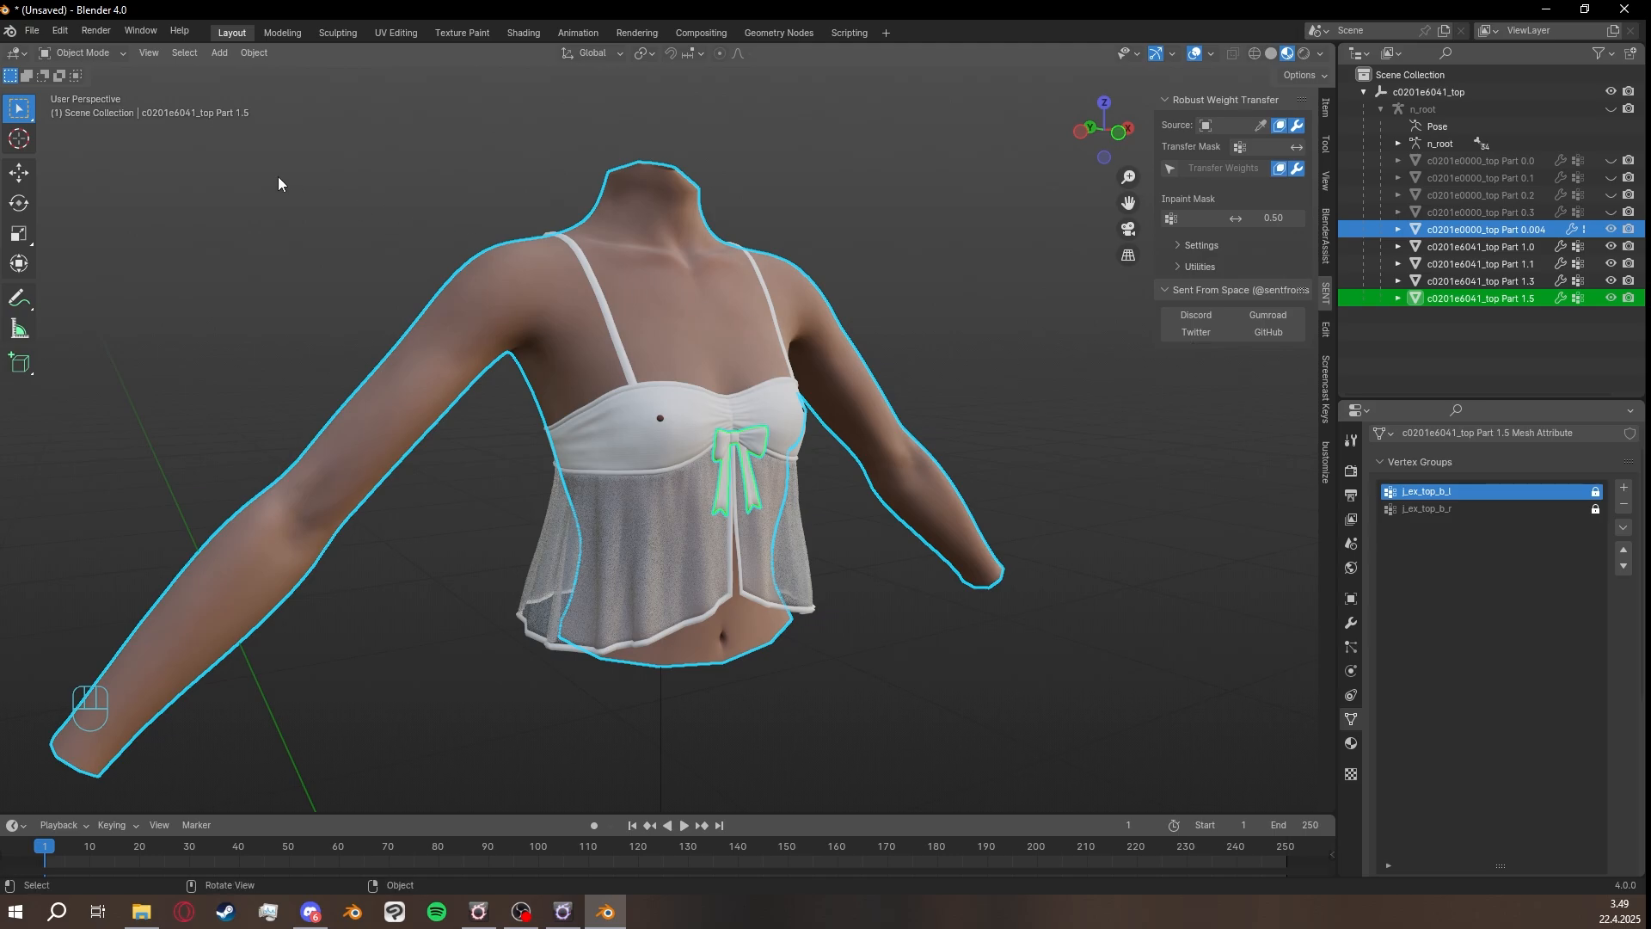
left_click(86, 53)
left_click(80, 151)
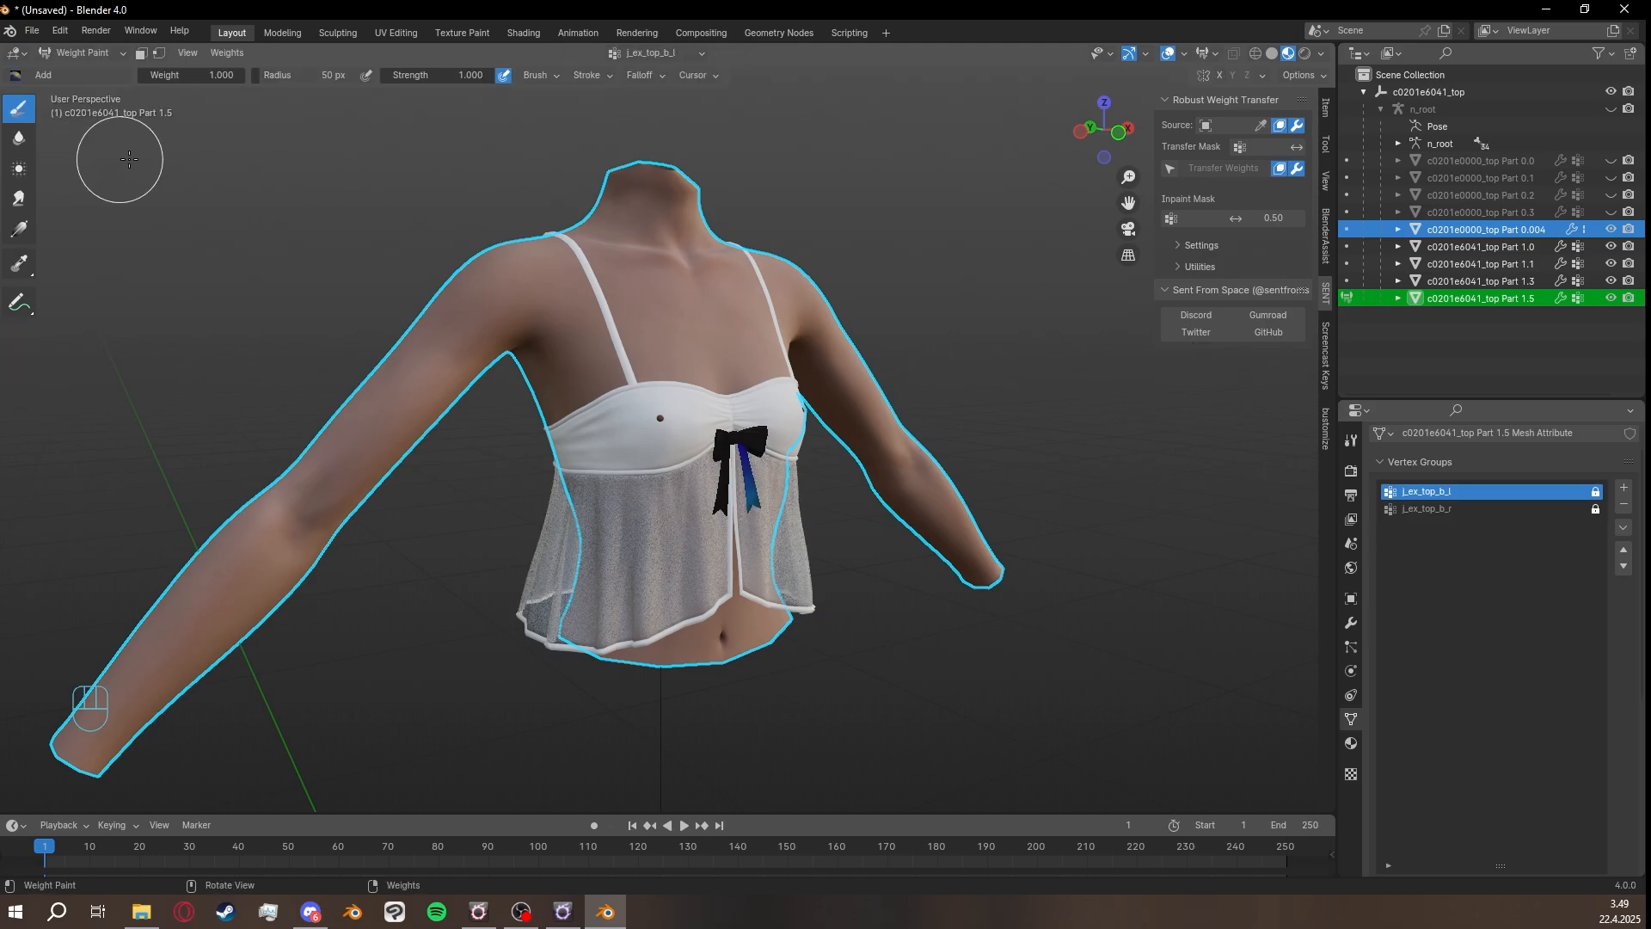
left_click(227, 54)
left_click(259, 261)
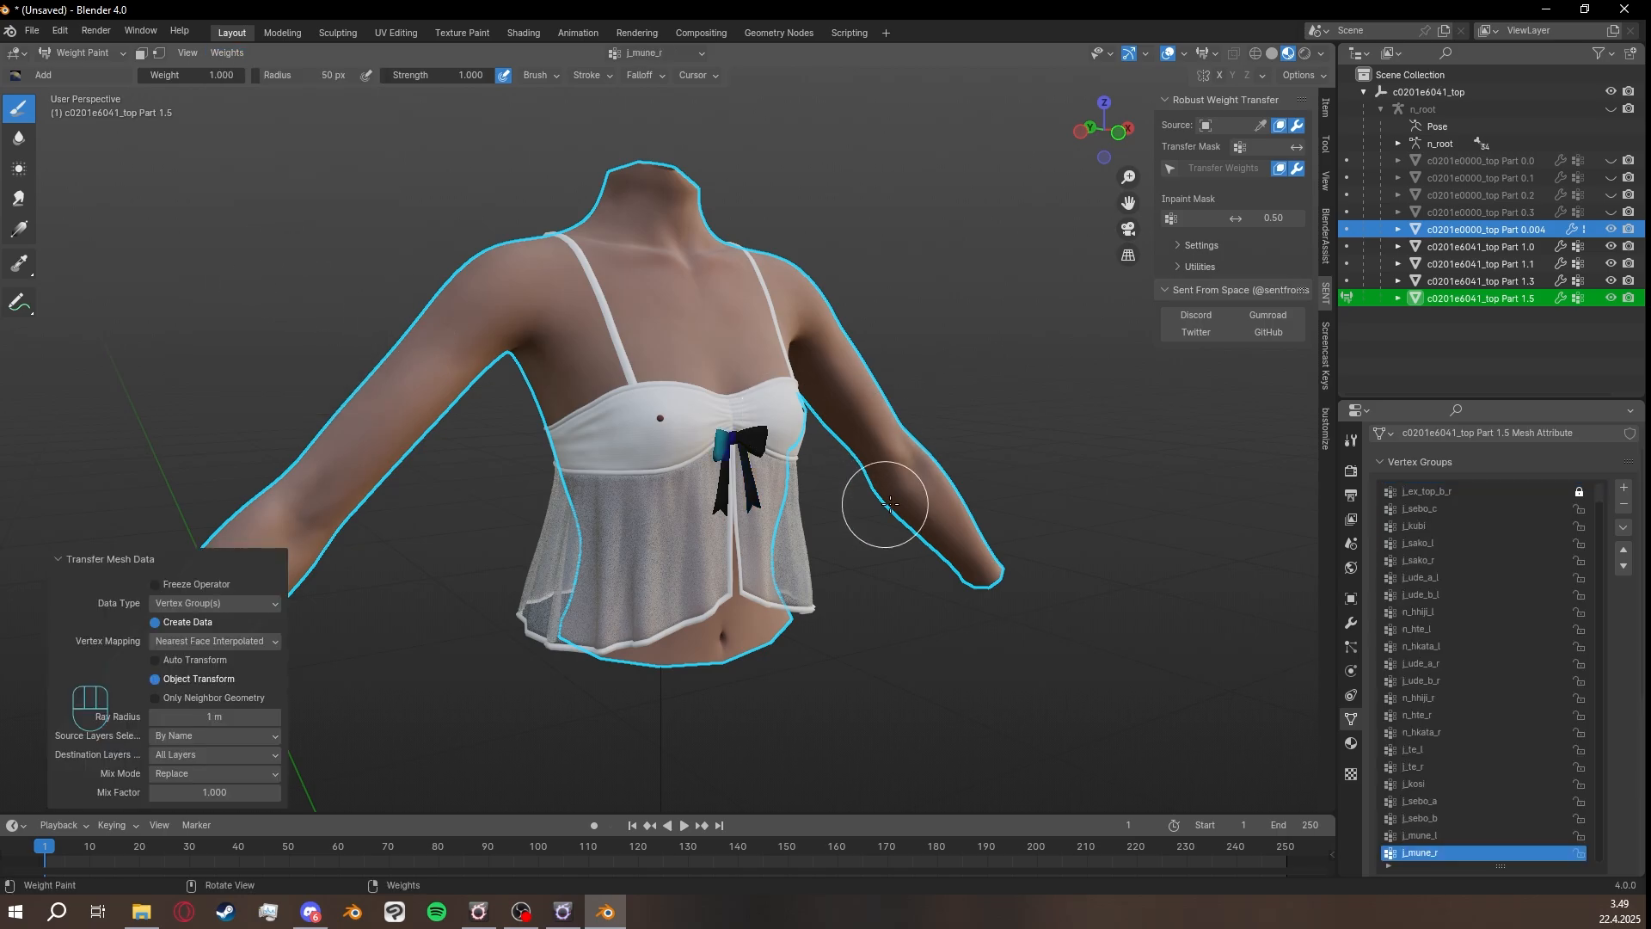
Quantize the j_mune_r weights on the bow mesh Part 1.5 for the active group with 255 steps.
mouse_move(1050, 527)
middle_mouse_down()
mouse_move(998, 529)
mouse_move(1024, 511)
mouse_move(919, 529)
middle_mouse_up()
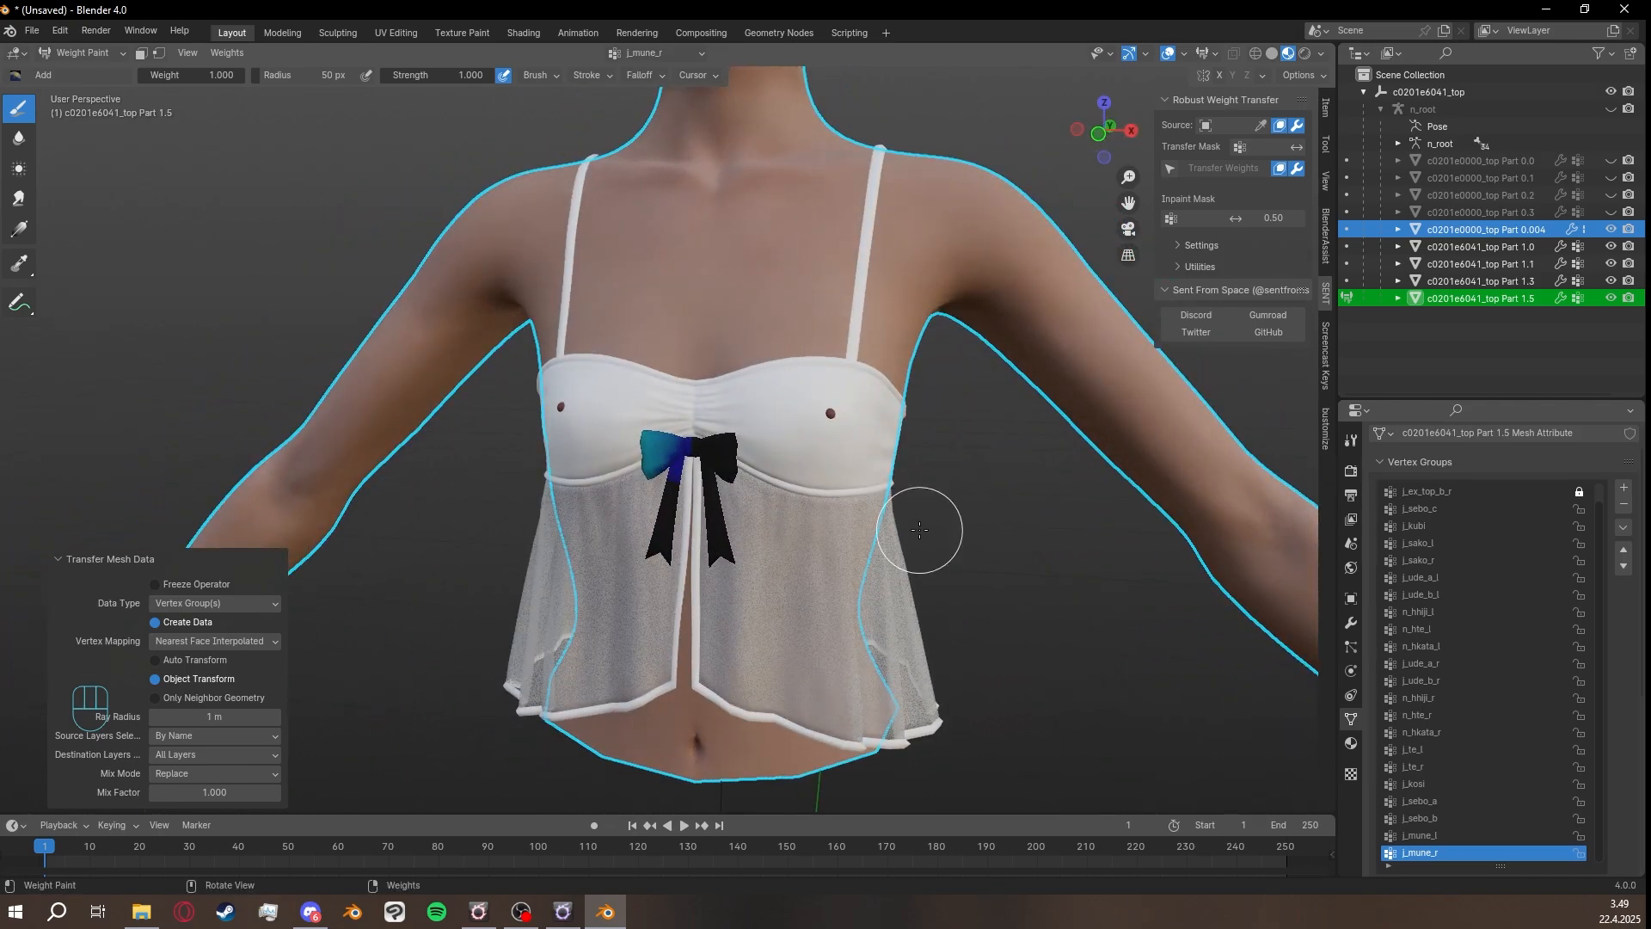
scroll(653, 430, "down", 3)
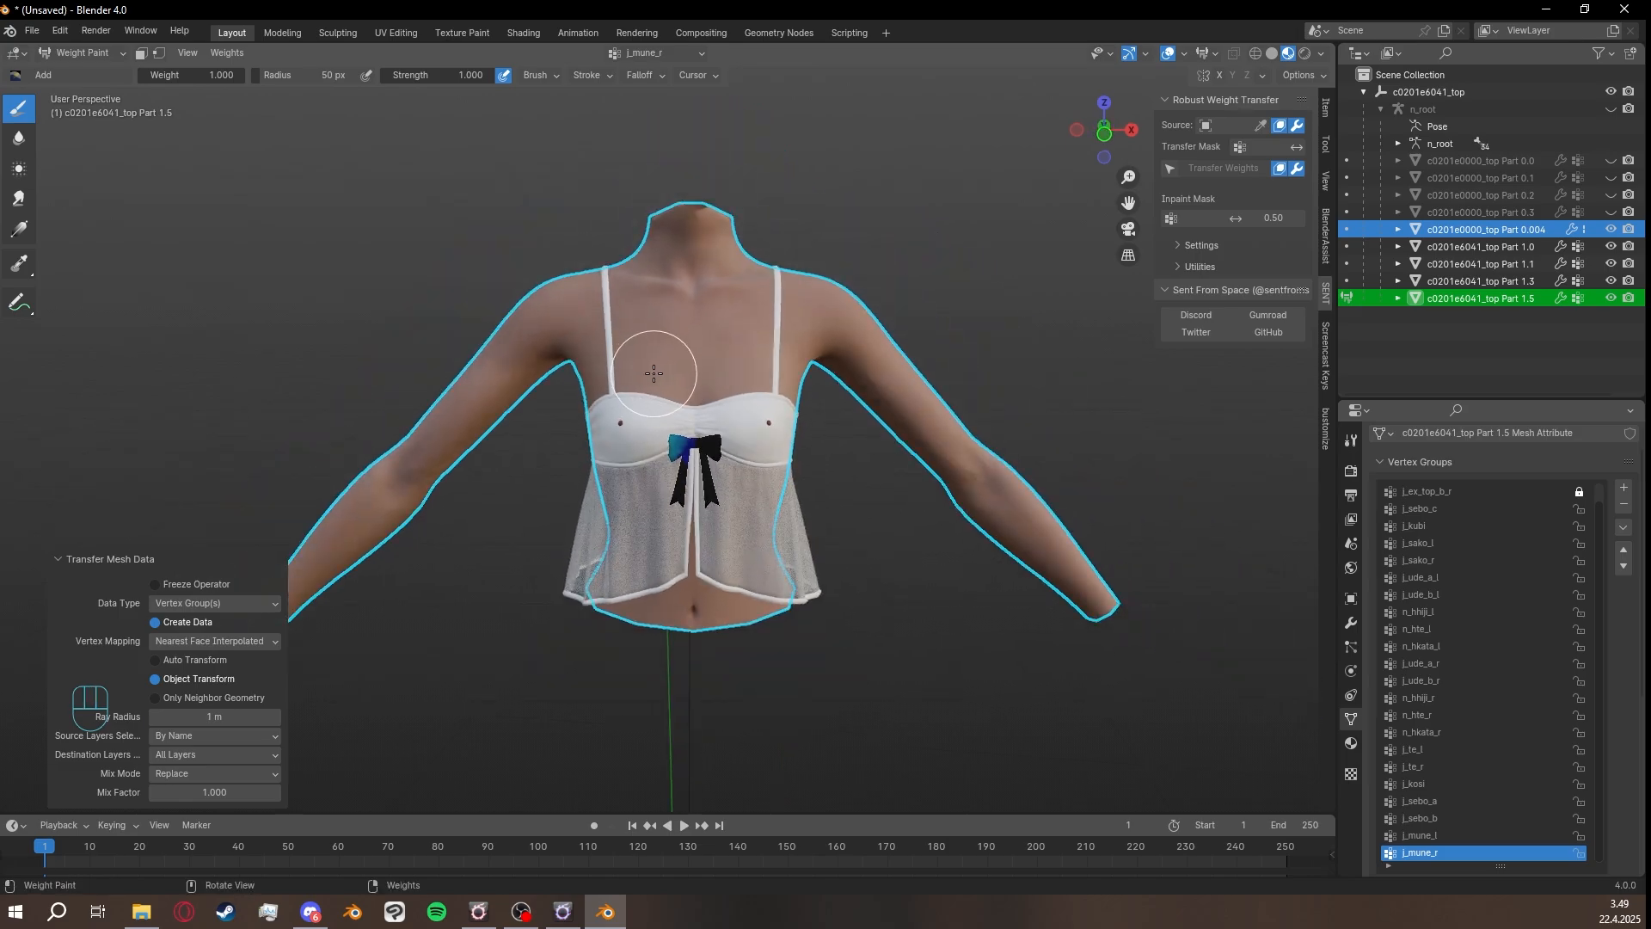
left_click(227, 55)
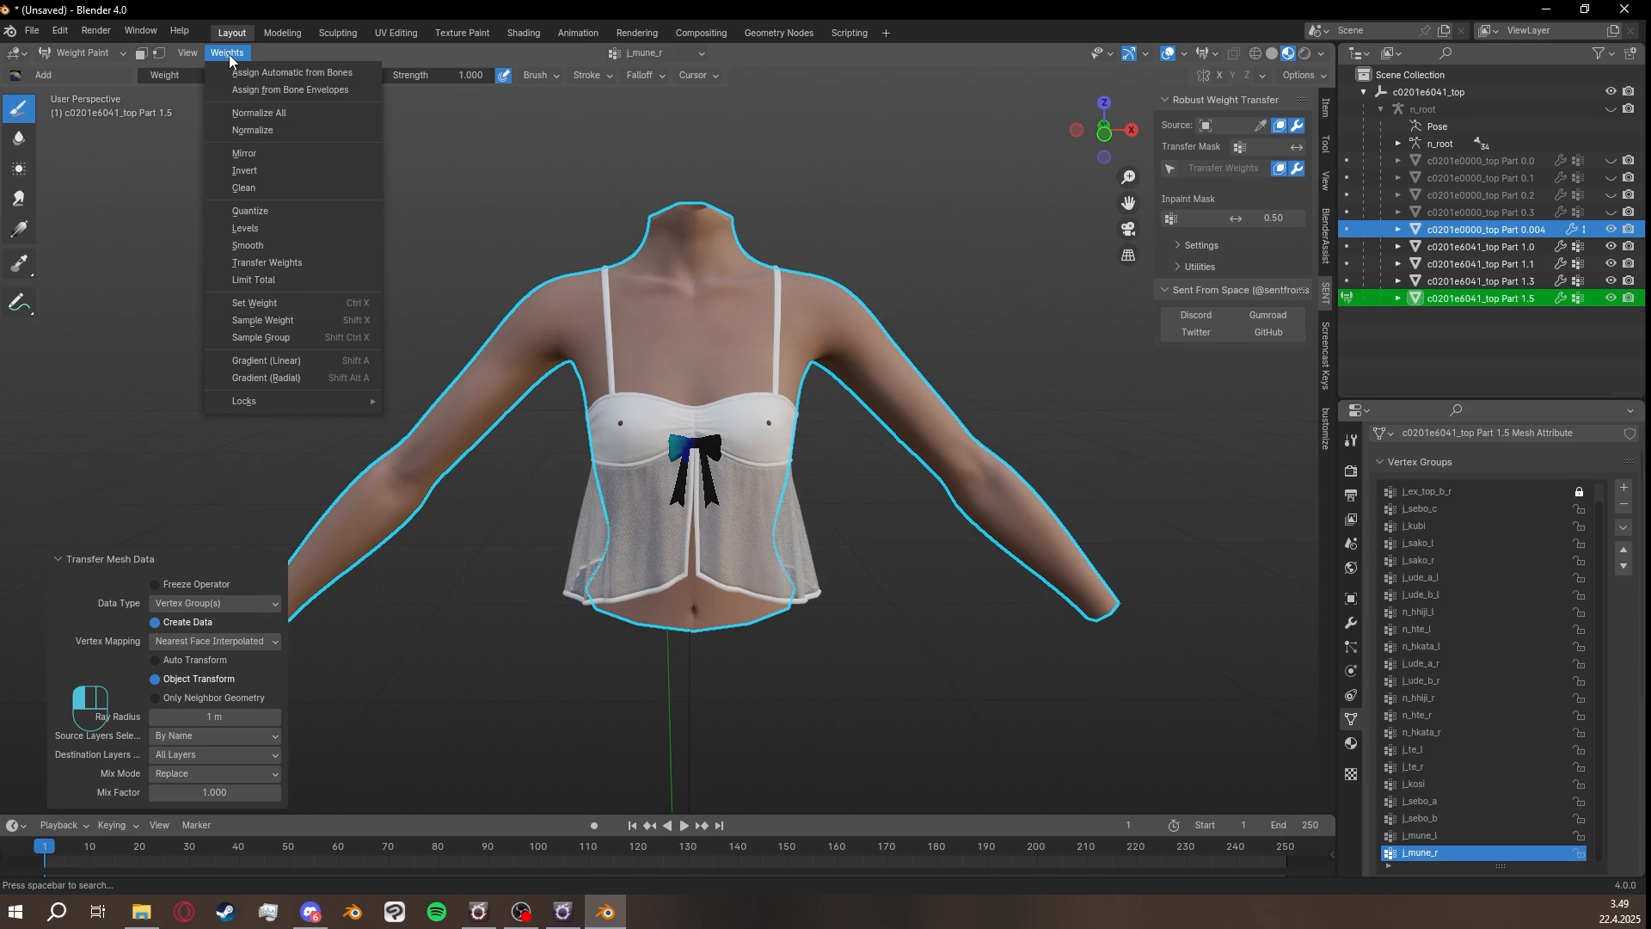
left_click(272, 211)
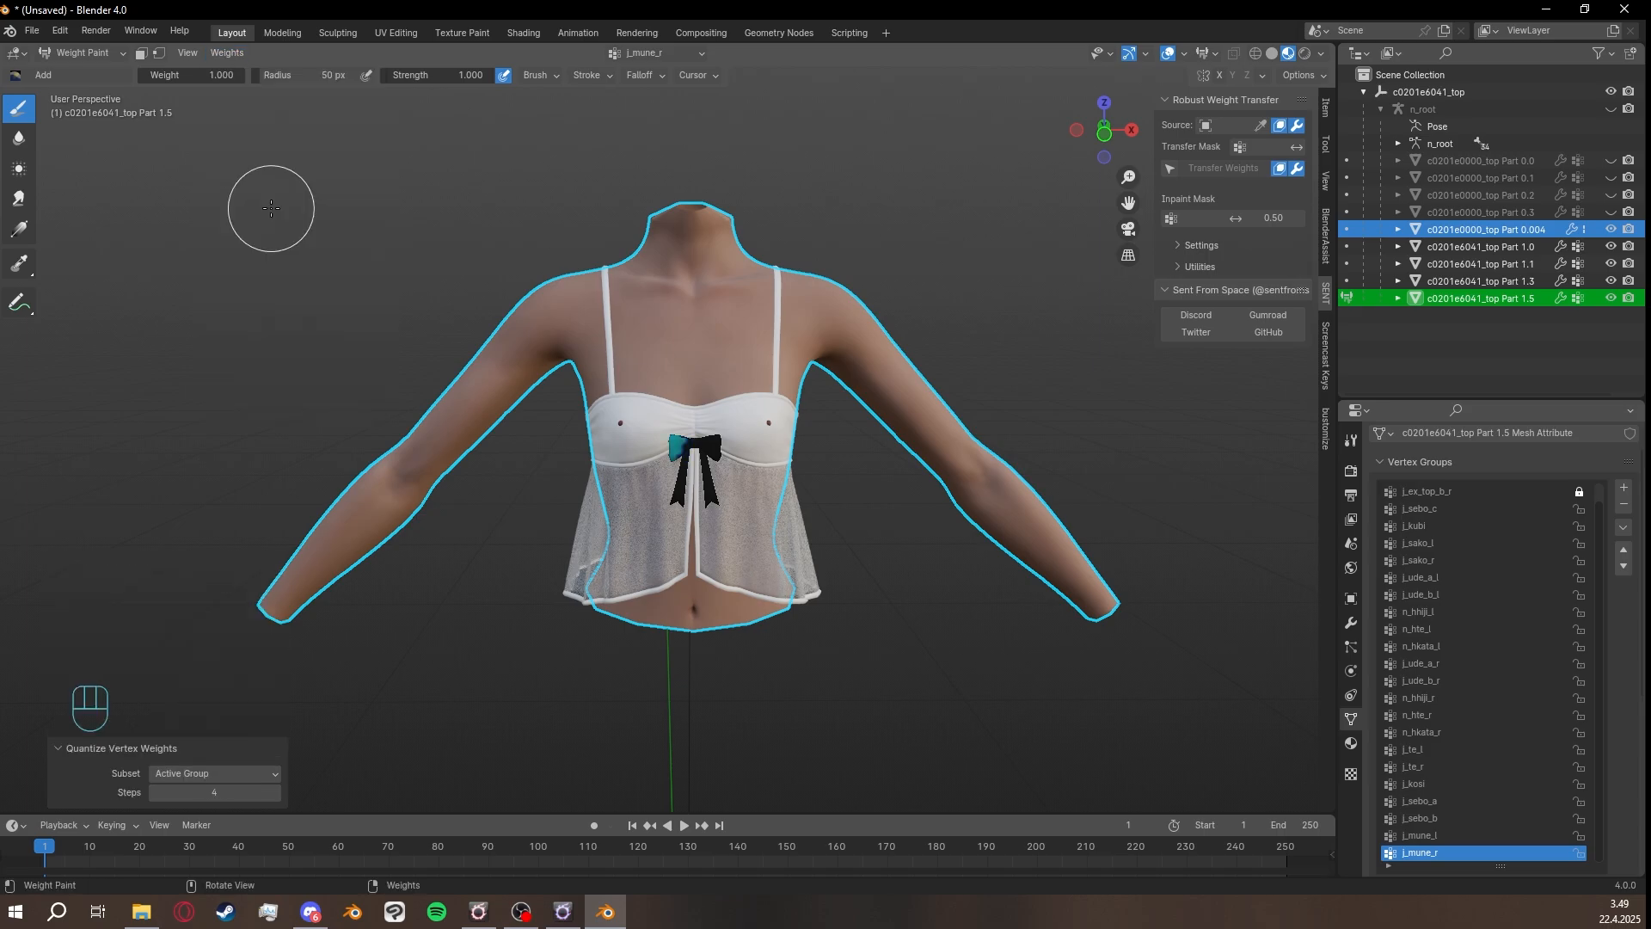
left_click(226, 54)
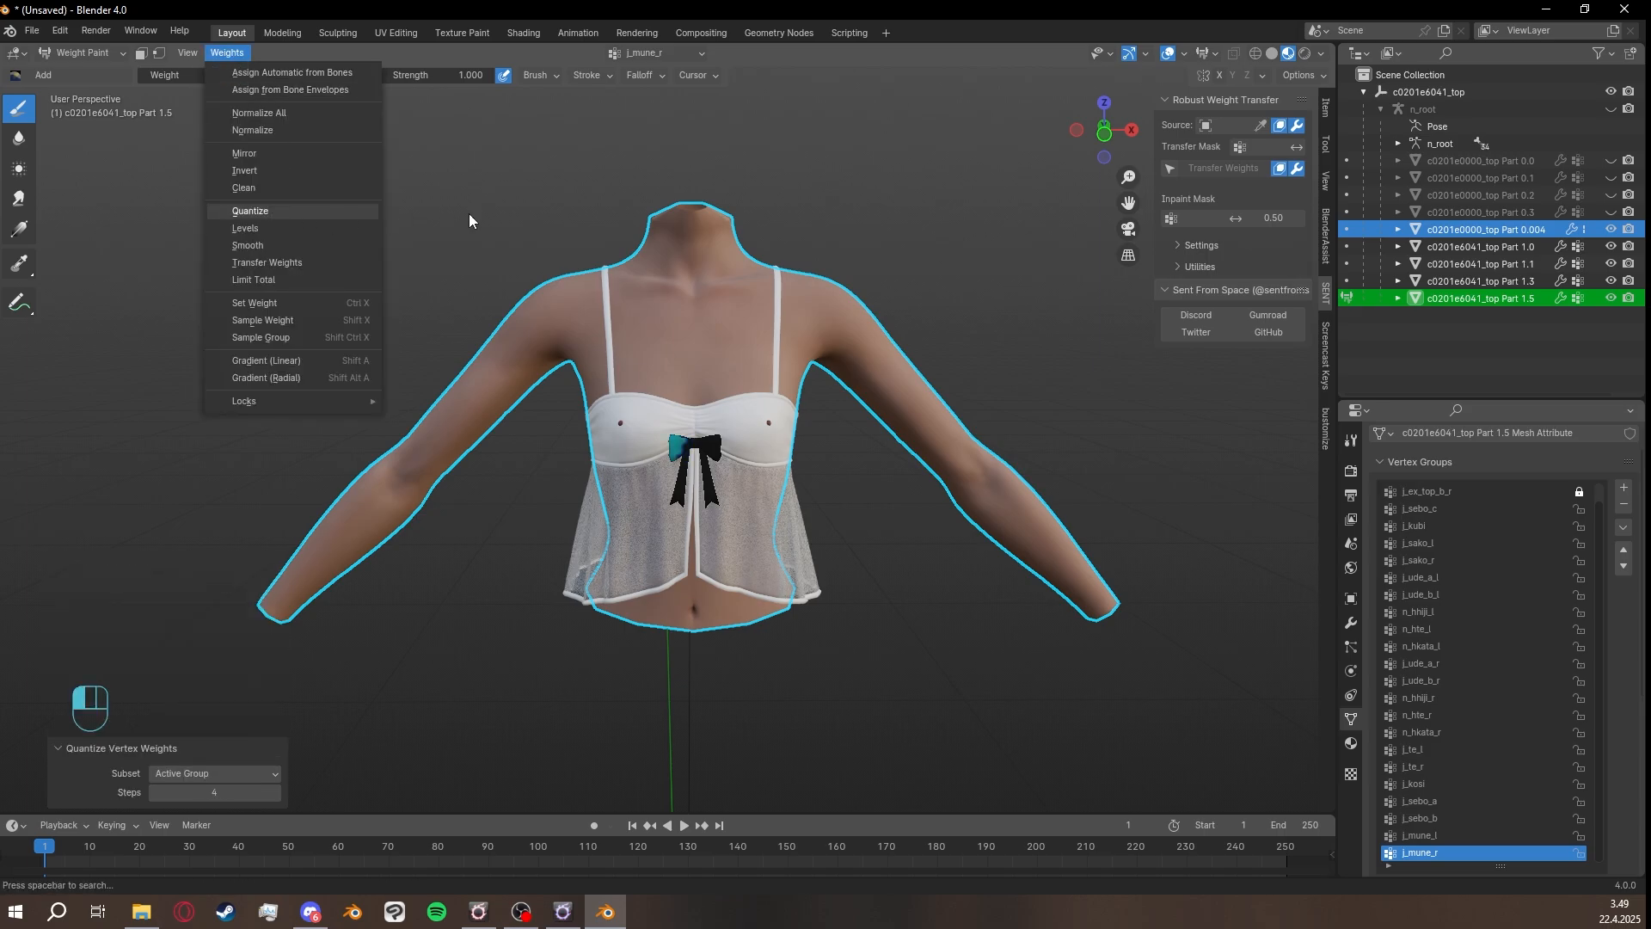
left_click(229, 792)
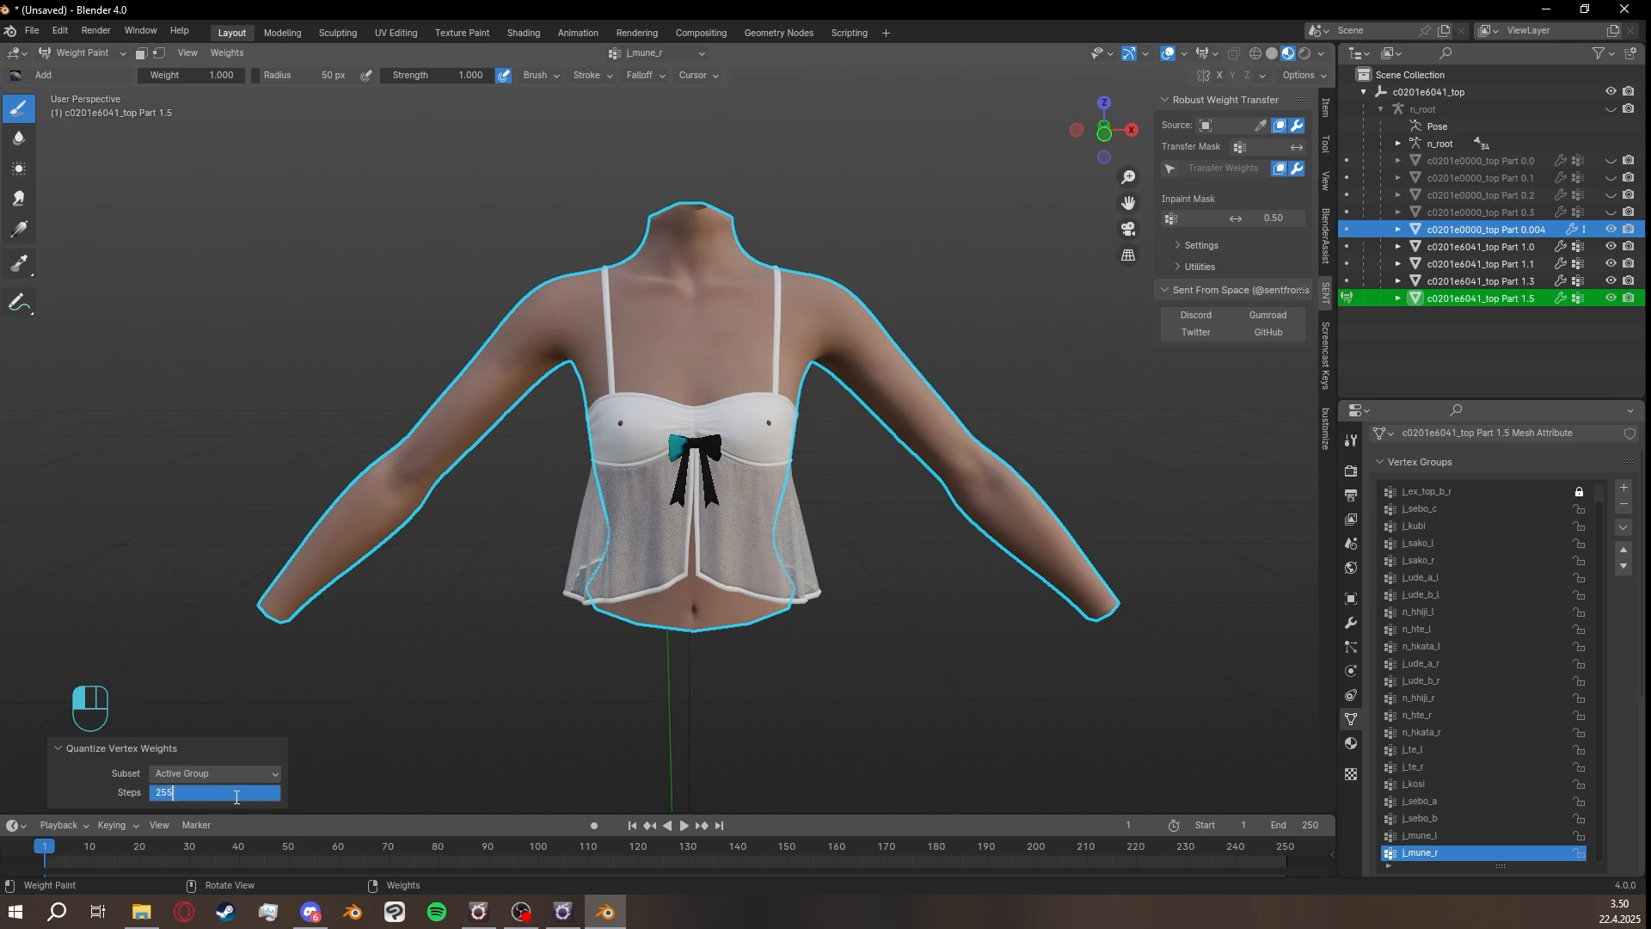
key("Return")
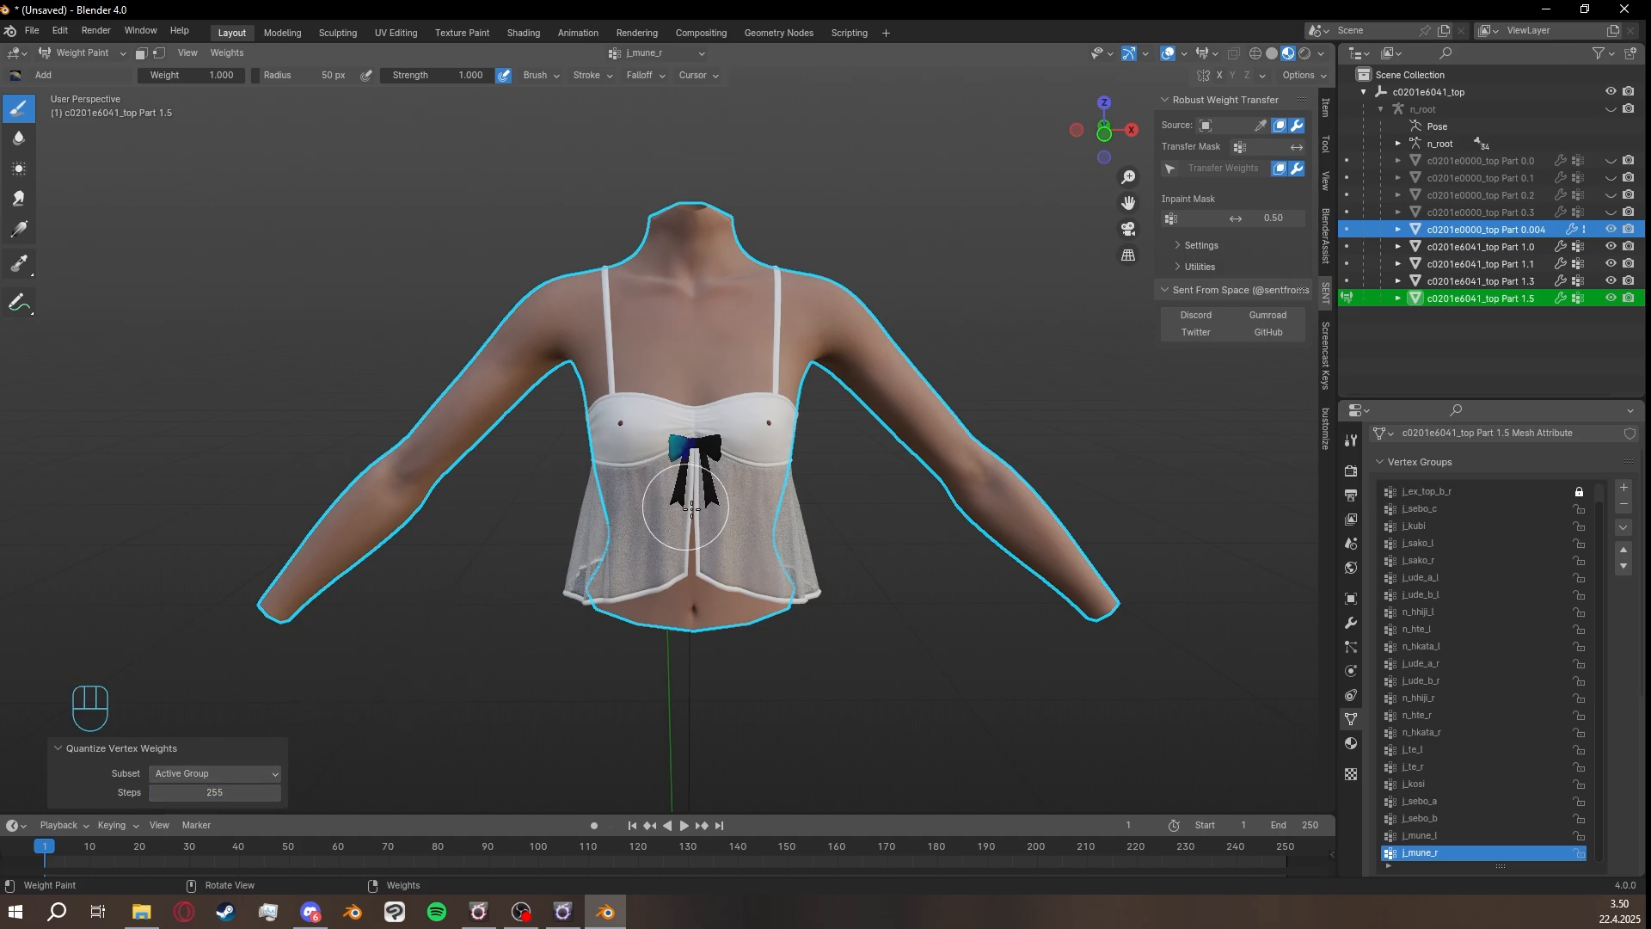
scroll(739, 531, "up", 4)
scroll(740, 530, "down", 1)
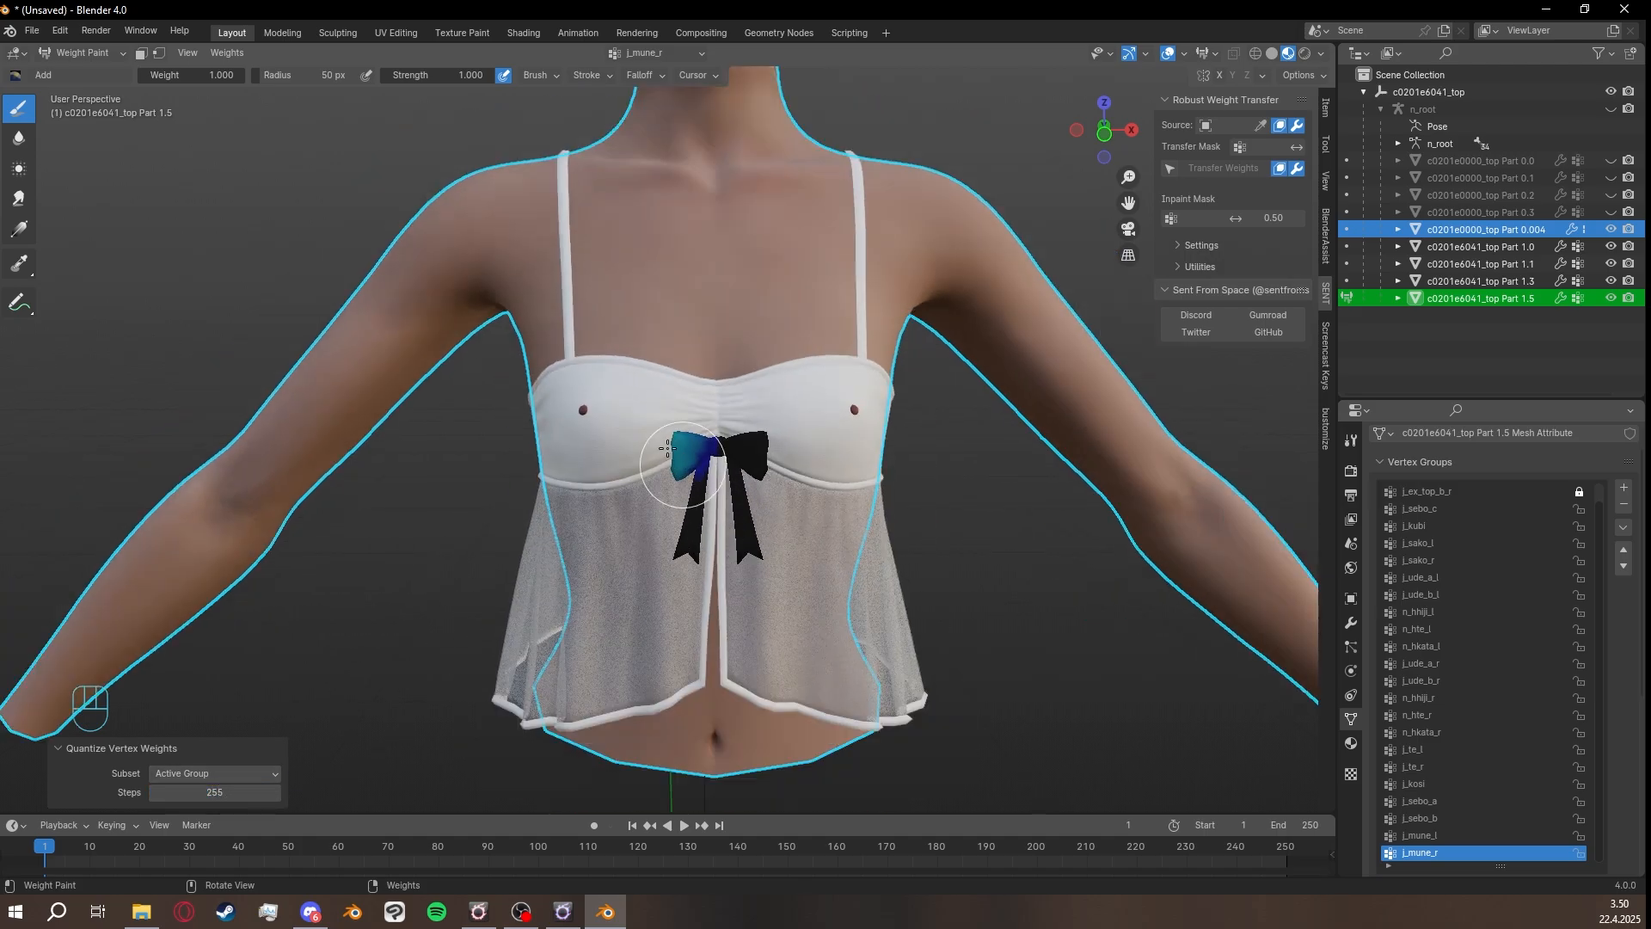
Normalize all vertex groups on the bow mesh Part 1.5, with the Deform Pose Bones subset and Lock Active enabled.
left_click(227, 52)
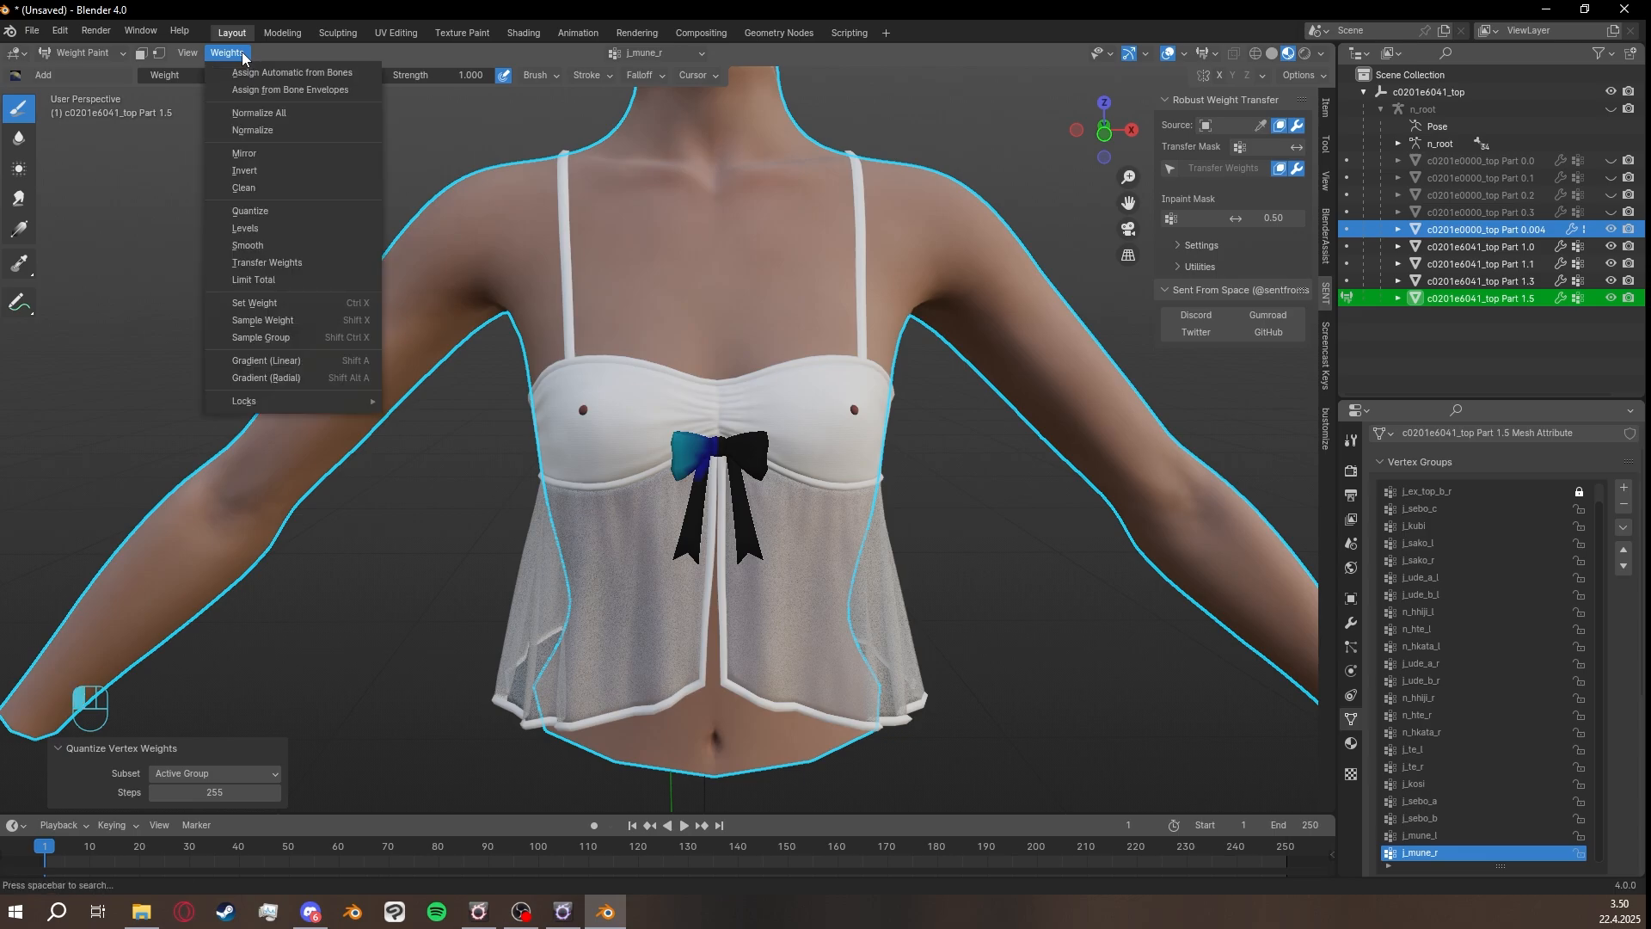
left_click(260, 114)
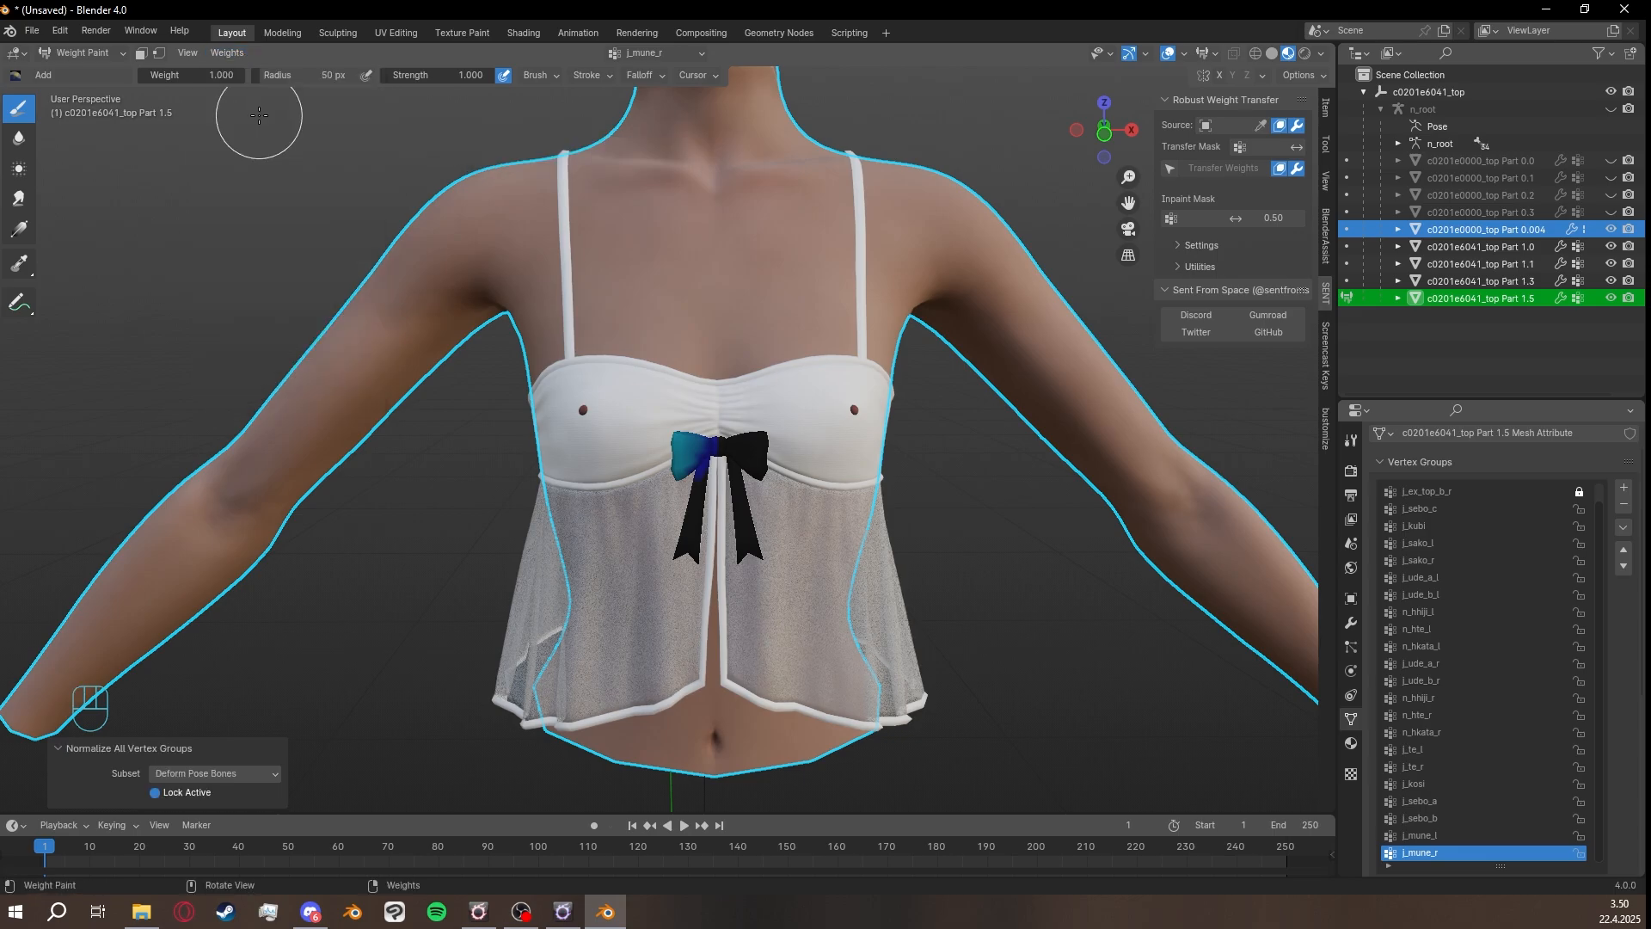
left_click(255, 774)
left_click(242, 792)
left_click(234, 776)
left_click(208, 773)
left_click(169, 810)
scroll(496, 507, "down", 1)
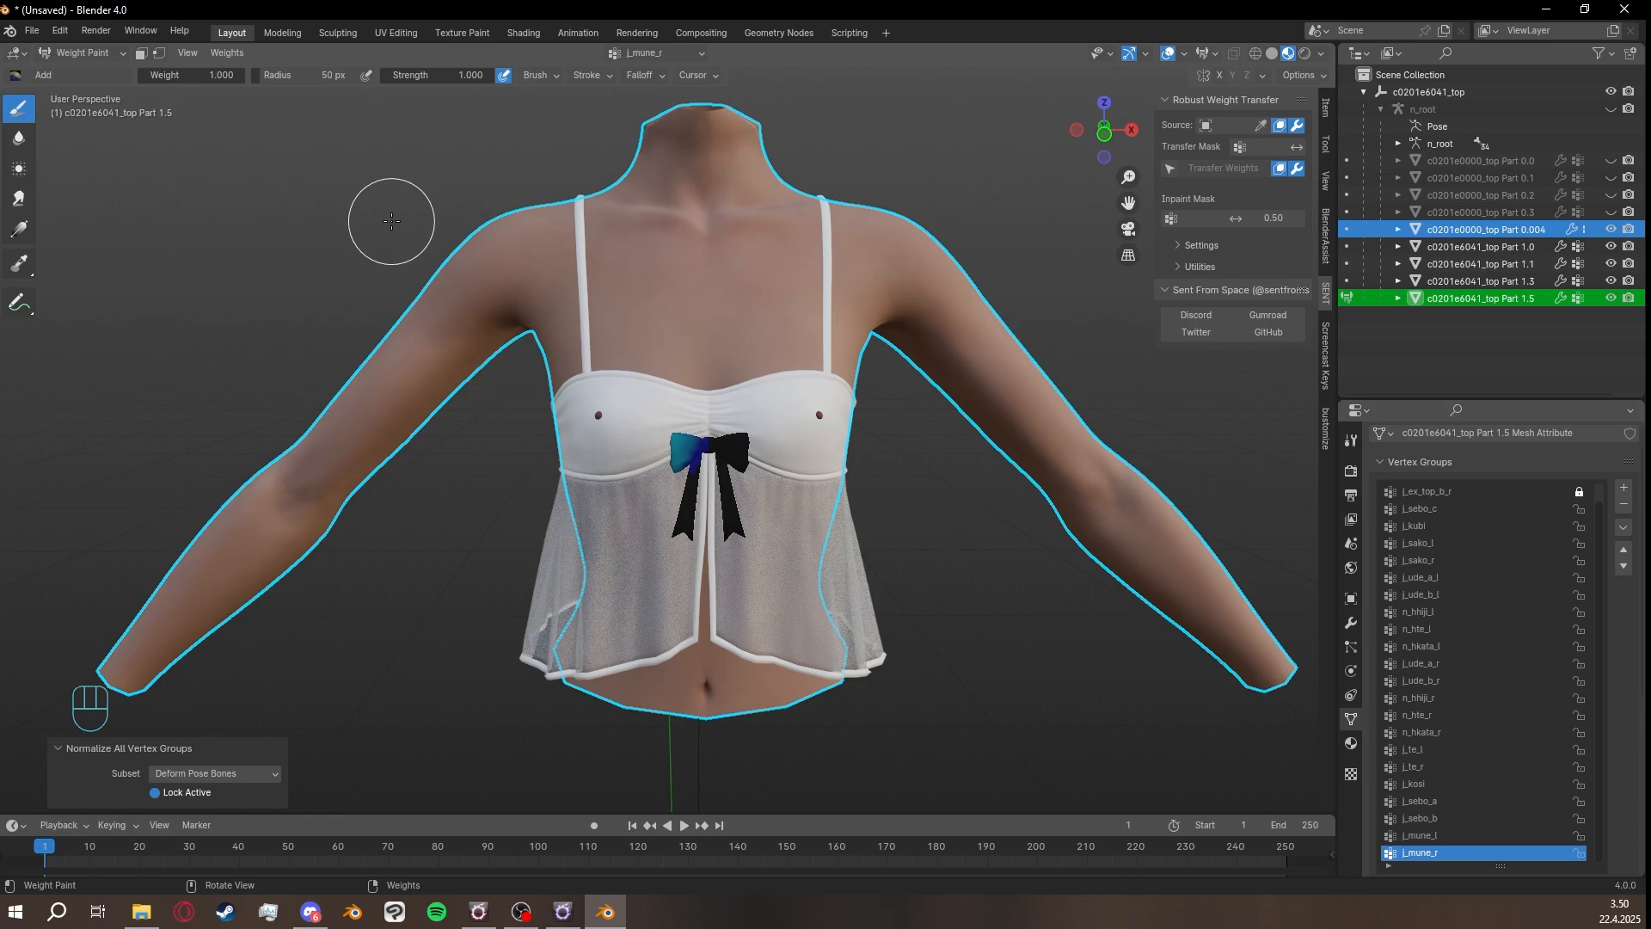
In Object Mode, remove all transferred body vertex groups from the bow mesh Part 1.5, keeping only j_ex_top_b_l and j_ex_top_b_r.
left_click(1512, 297)
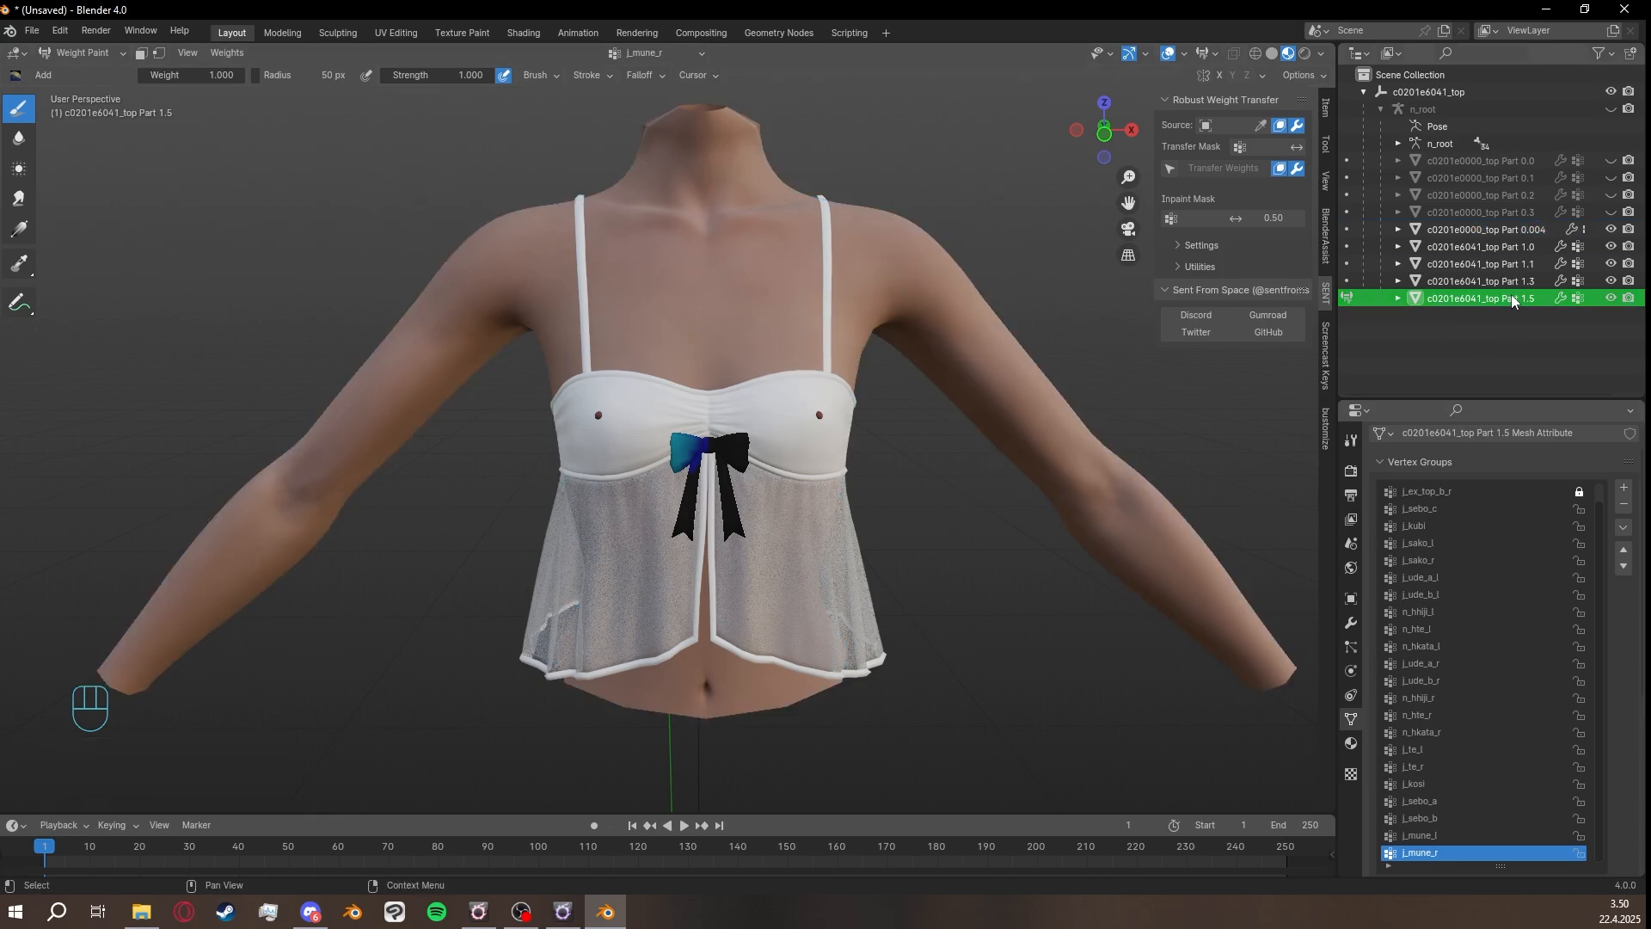
left_click(79, 53)
left_click(73, 72)
middle_click_drag(740, 320, 925, 413)
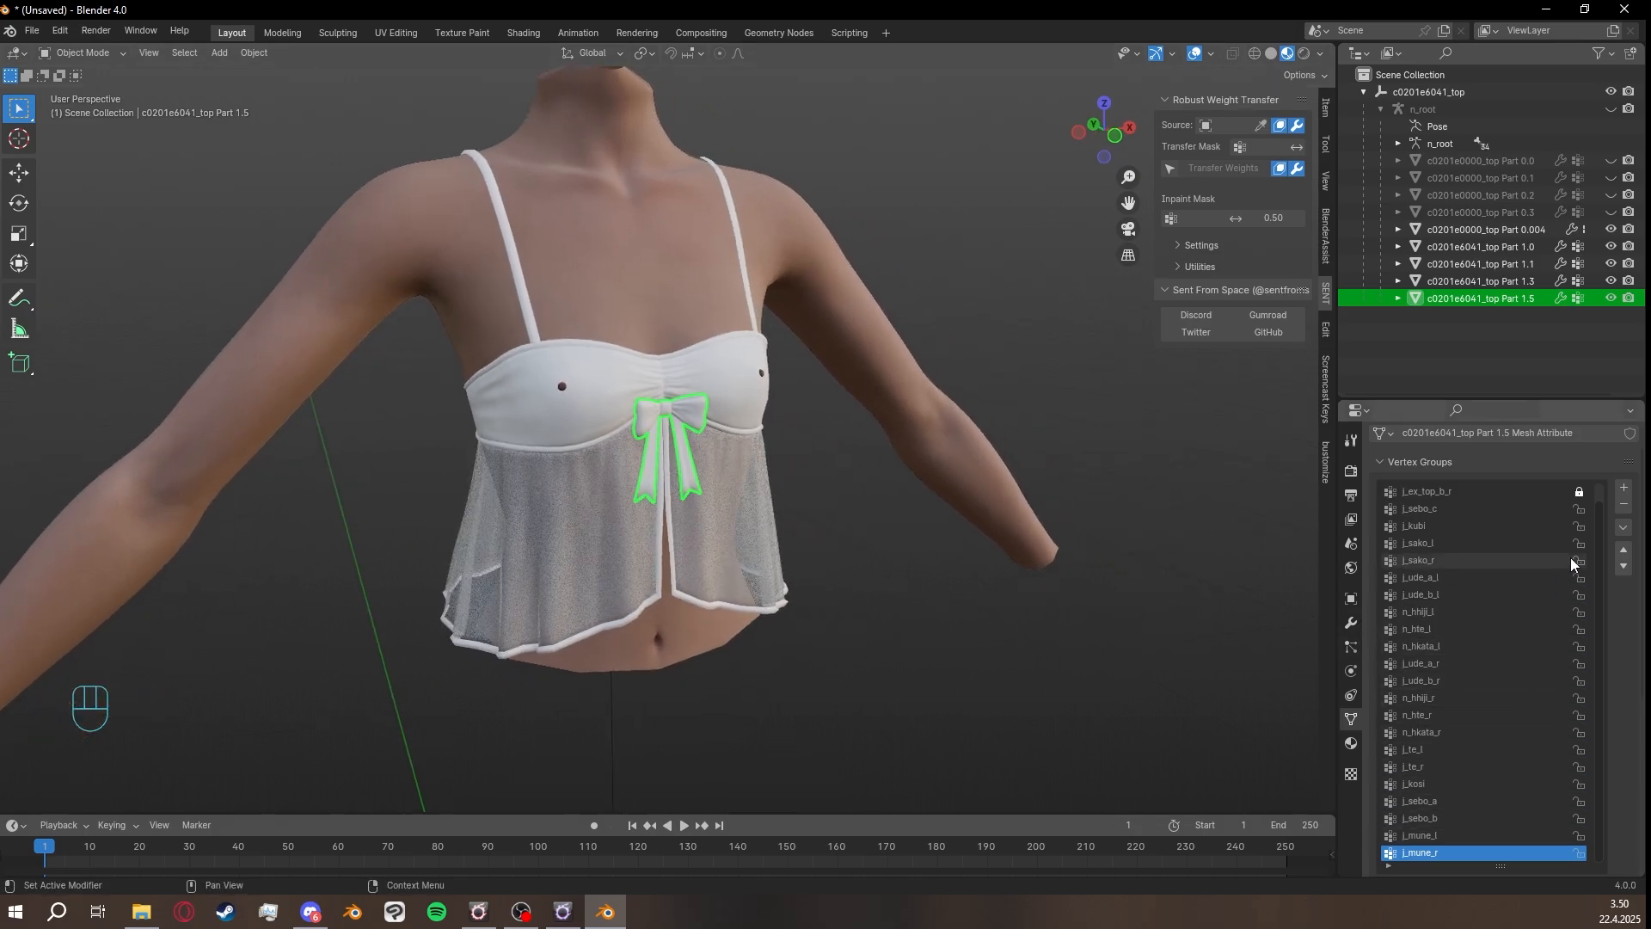
left_click(1623, 505)
left_click(1624, 505)
left_click(1624, 505)
left_click(1623, 504)
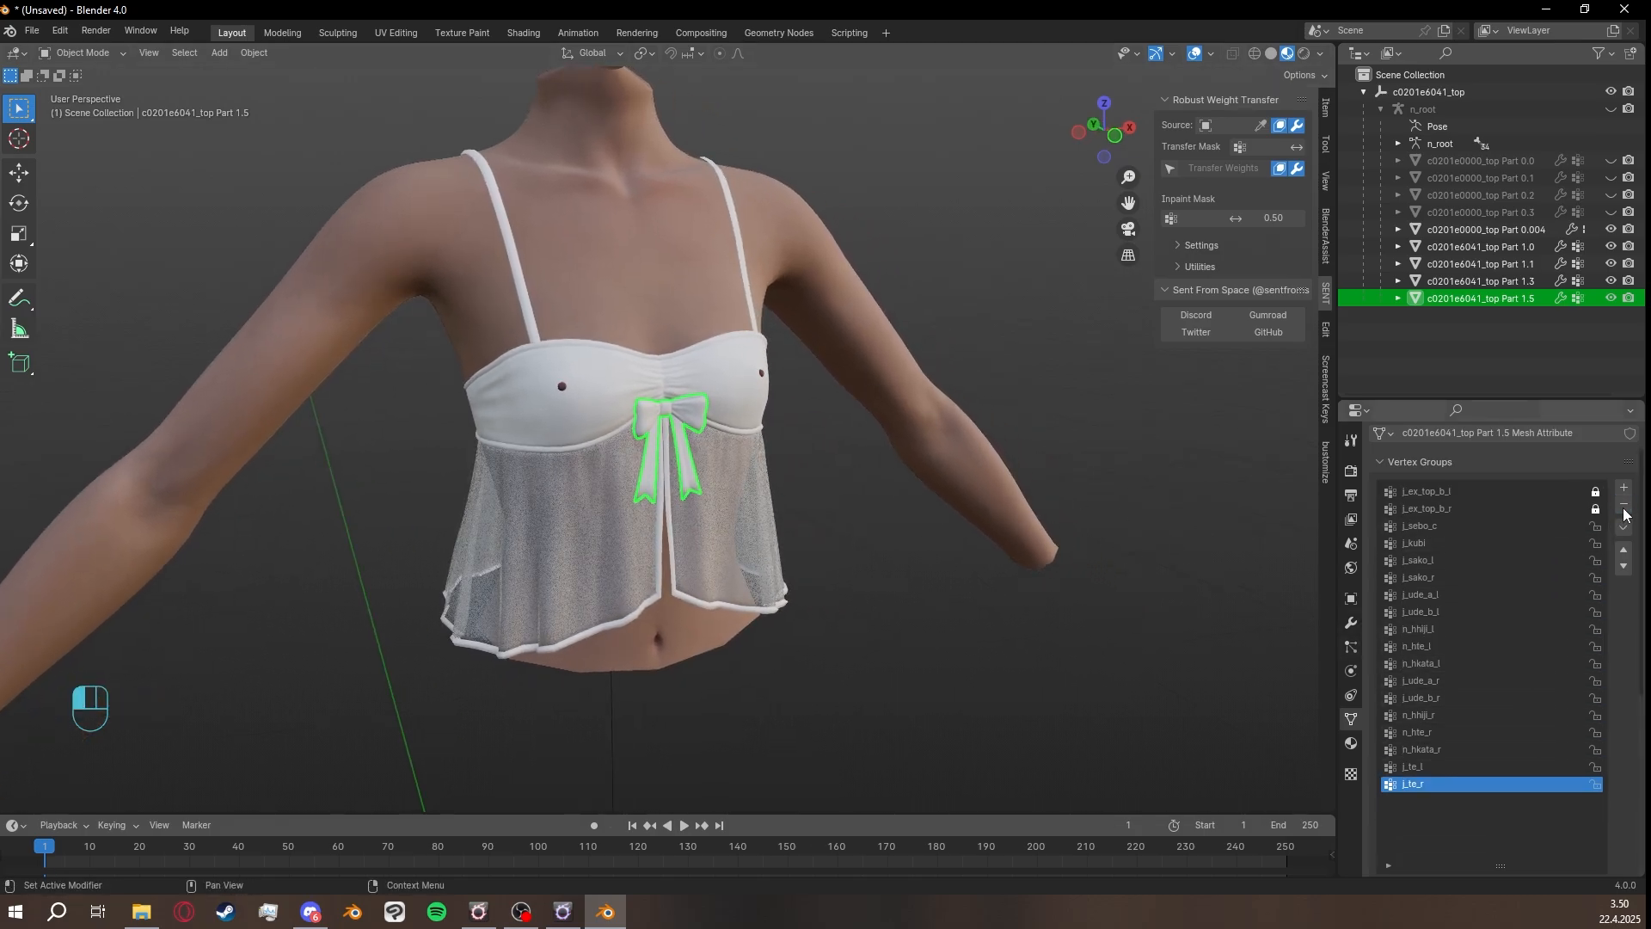
left_click(1623, 505)
left_click(1624, 505)
left_click(1624, 505)
left_click(1623, 505)
left_click(1623, 504)
left_click(1623, 504)
left_click(1623, 505)
left_click(1624, 504)
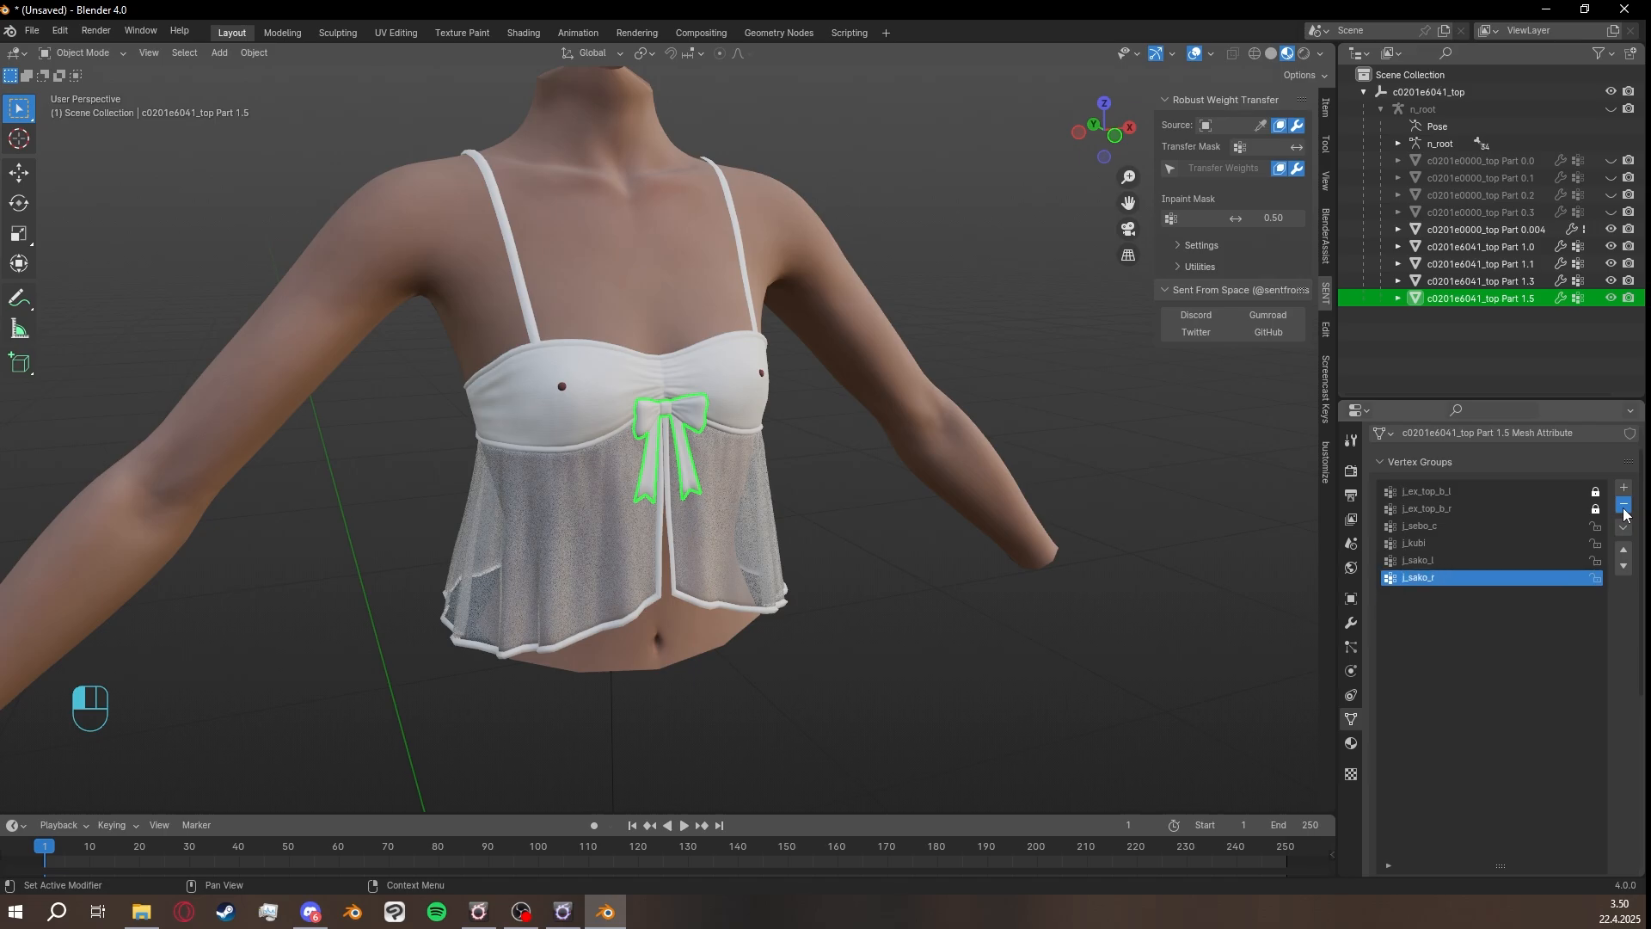
left_click(1623, 504)
left_click(1623, 505)
left_click(1624, 505)
left_click(1624, 505)
left_click(1623, 504)
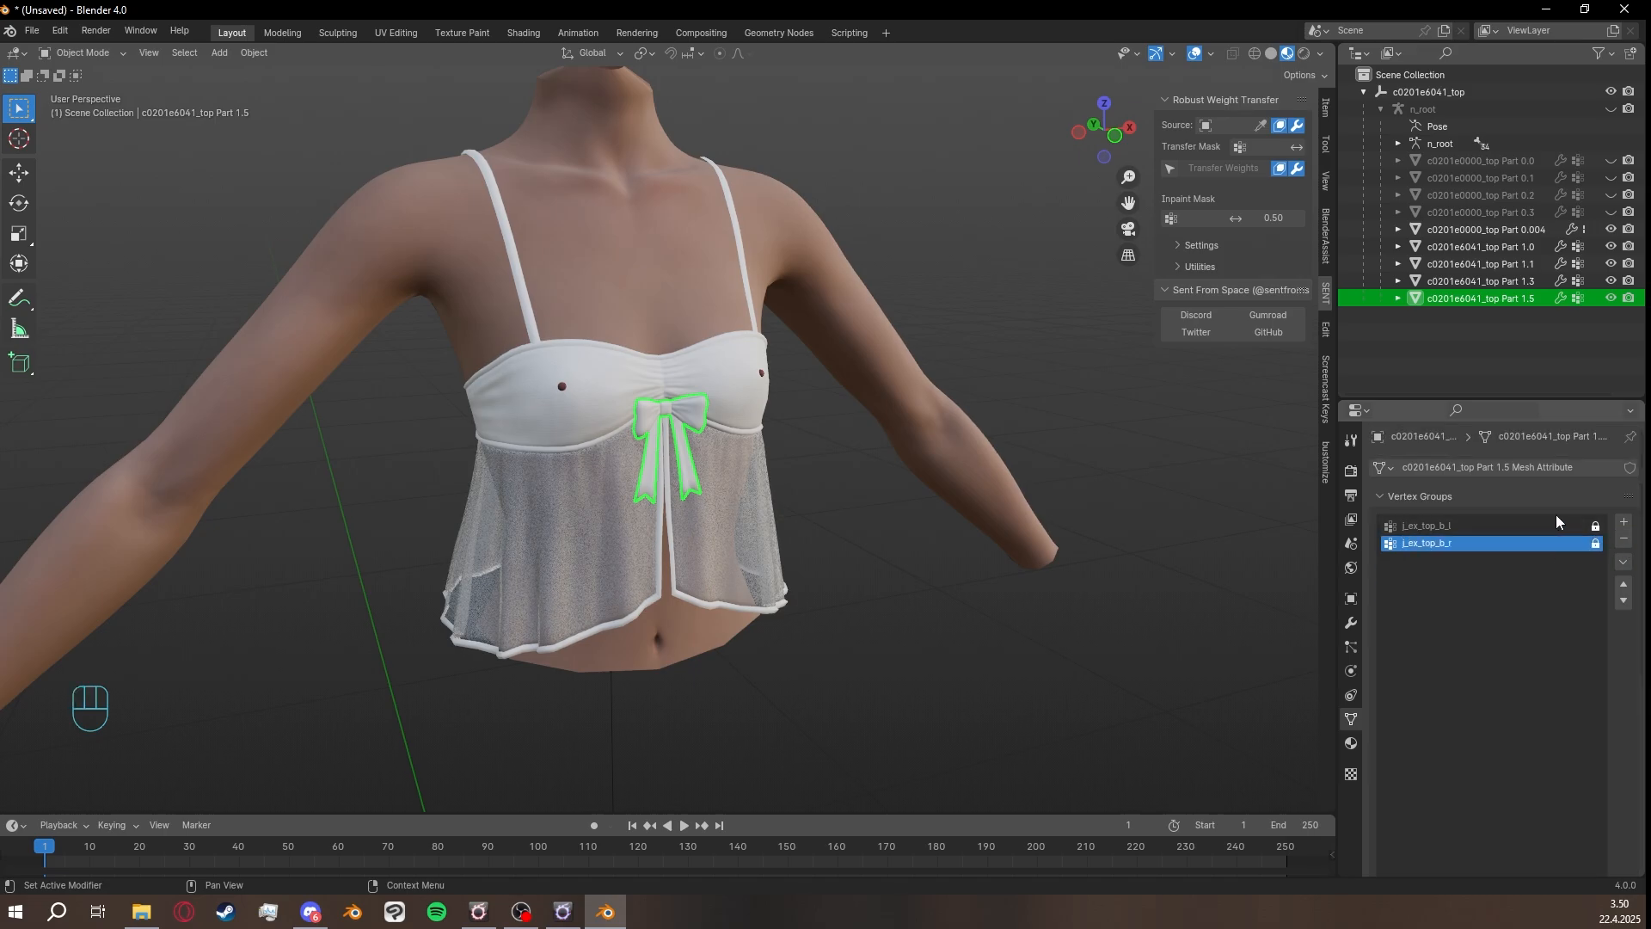
Remove all transferred body vertex groups from the trim mesh Part 1.3, keeping only the eight locked j_ex_top groups.
left_click(1518, 282)
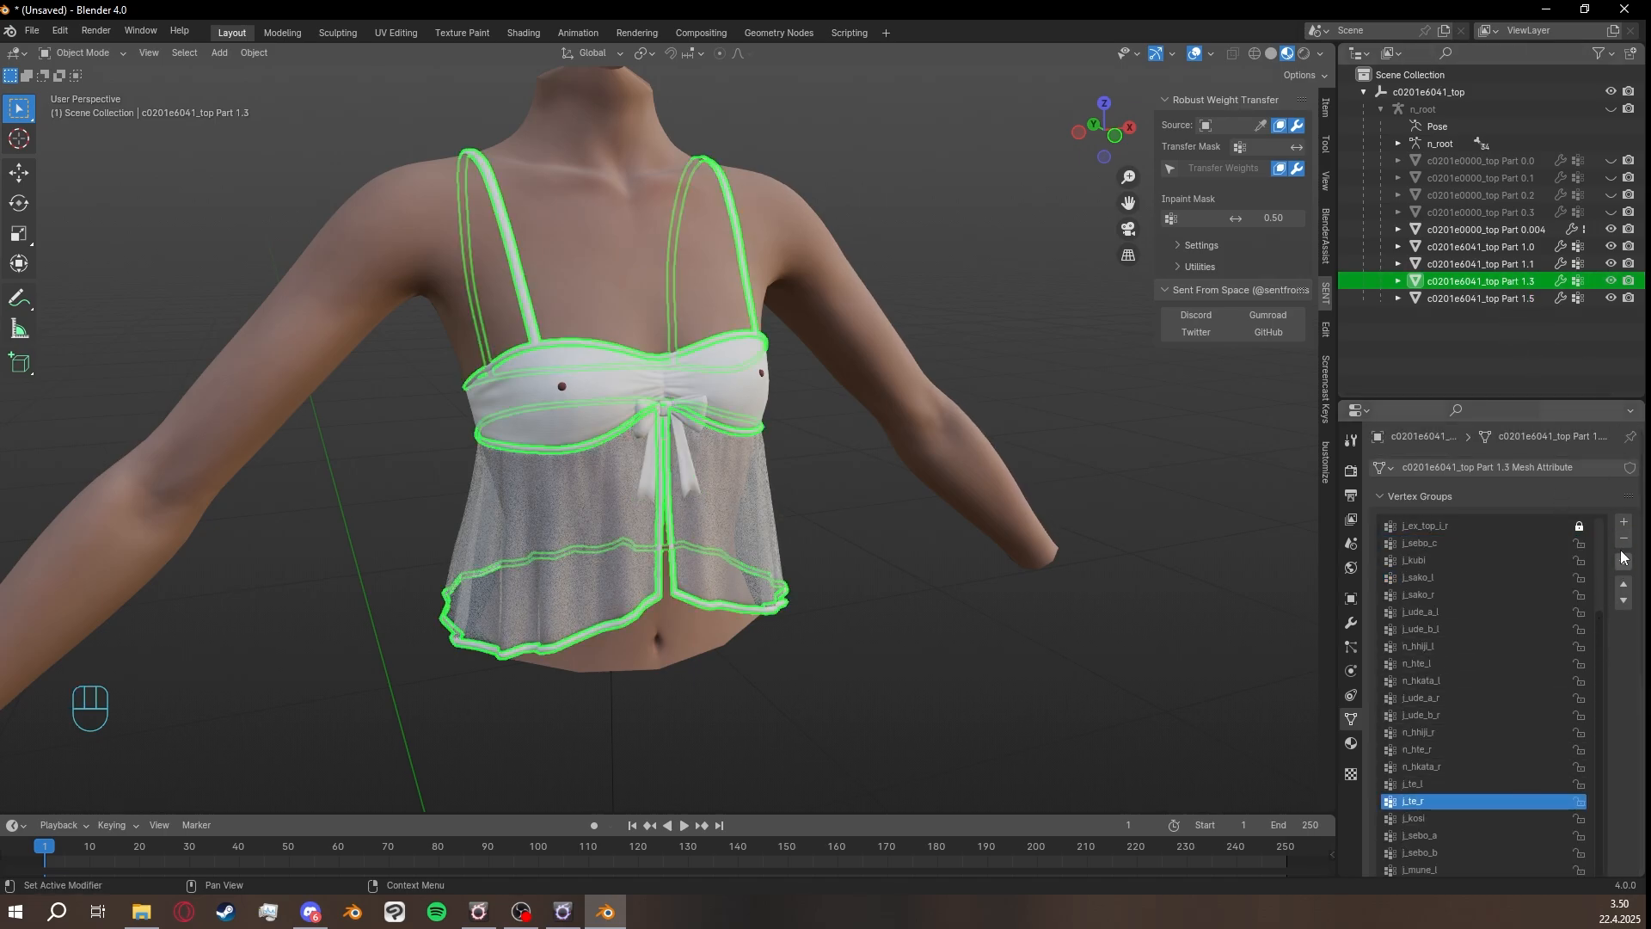
left_click(1623, 539)
left_click(1623, 539)
left_click(1623, 539)
left_click(1623, 539)
left_click(1623, 539)
left_click(1623, 539)
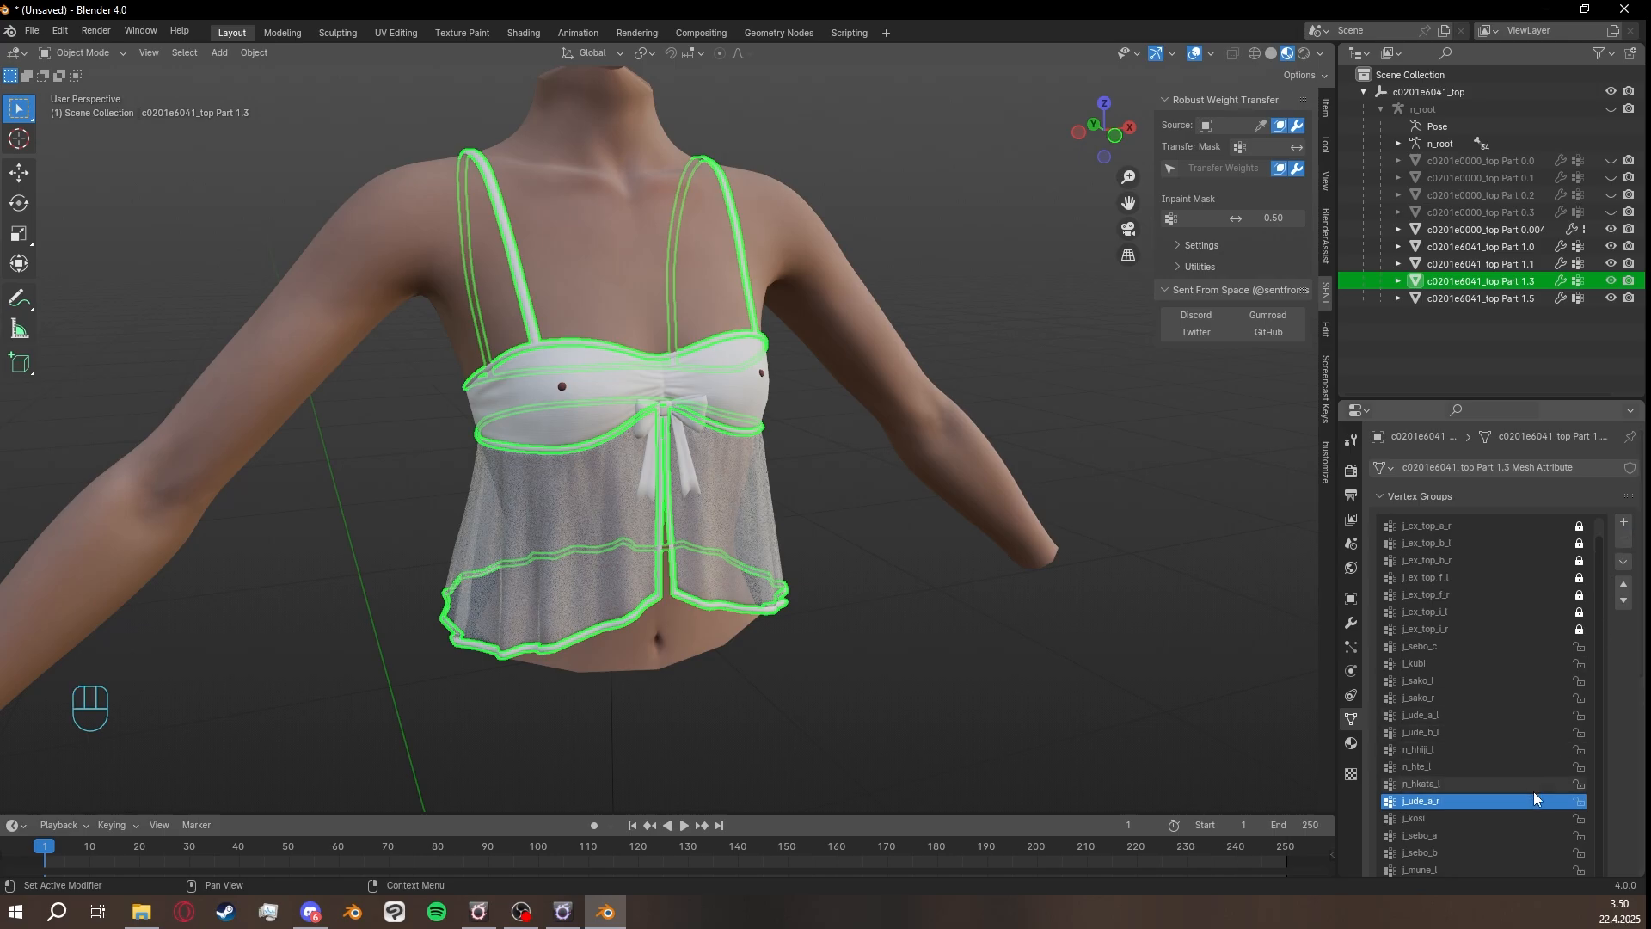
left_click(1546, 866)
left_click(1624, 539)
left_click(1623, 539)
left_click(1623, 539)
left_click(1623, 539)
left_click(1623, 539)
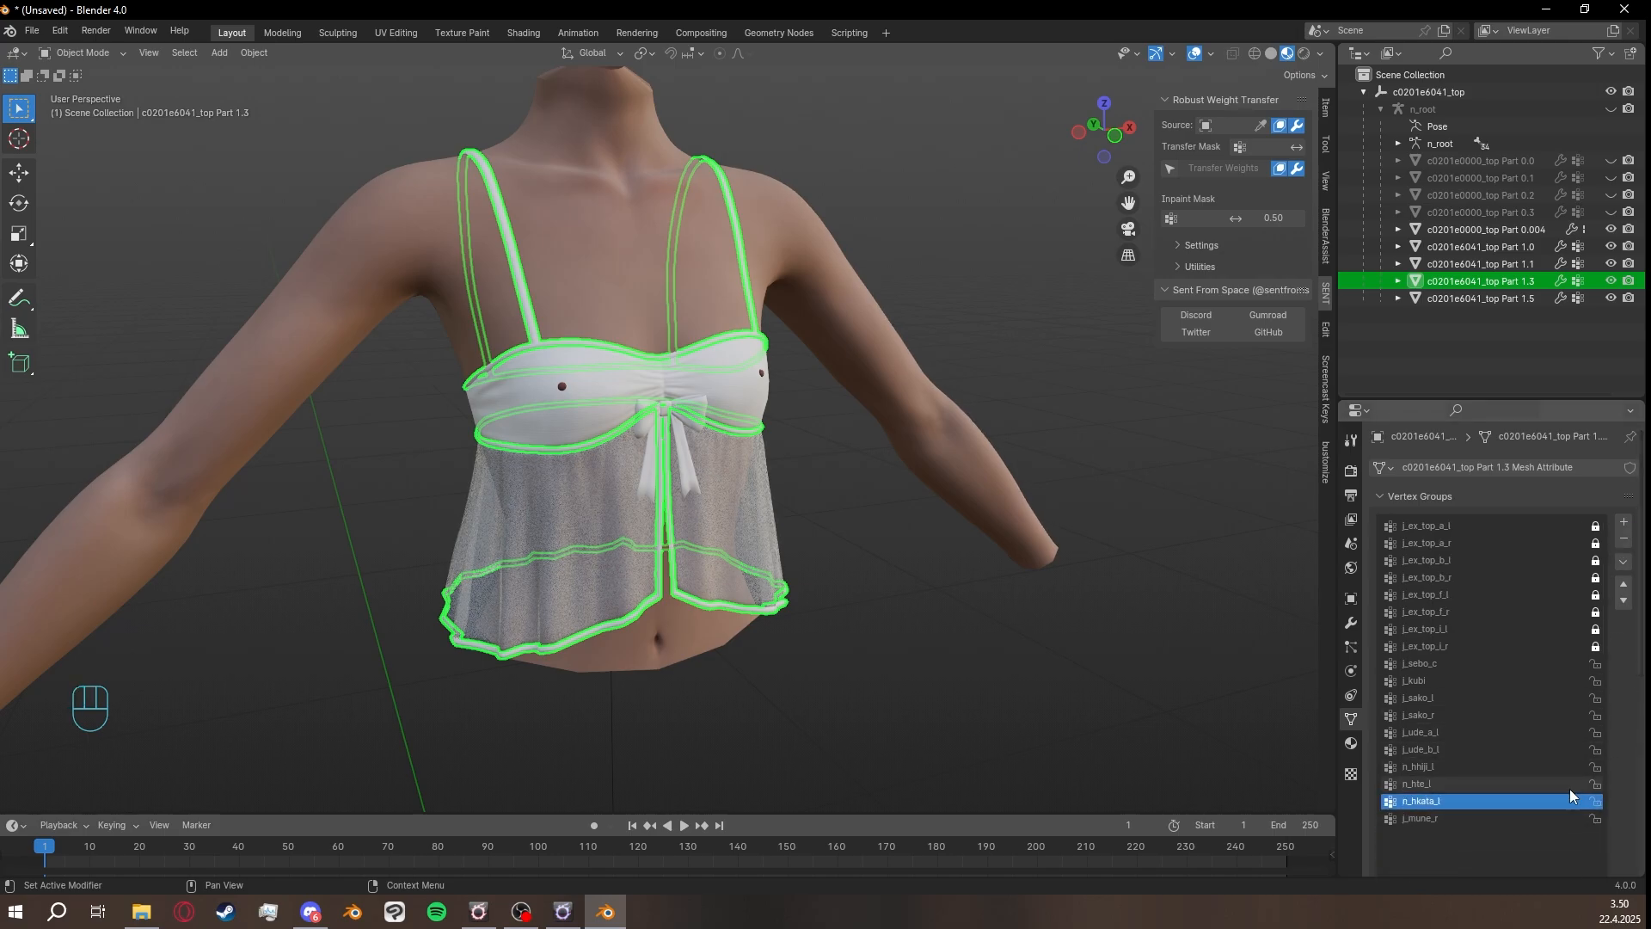
left_click(1567, 818)
left_click(1623, 539)
left_click(1623, 539)
left_click(1623, 539)
left_click(1623, 539)
left_click(1623, 539)
left_click(1623, 539)
left_click(1623, 539)
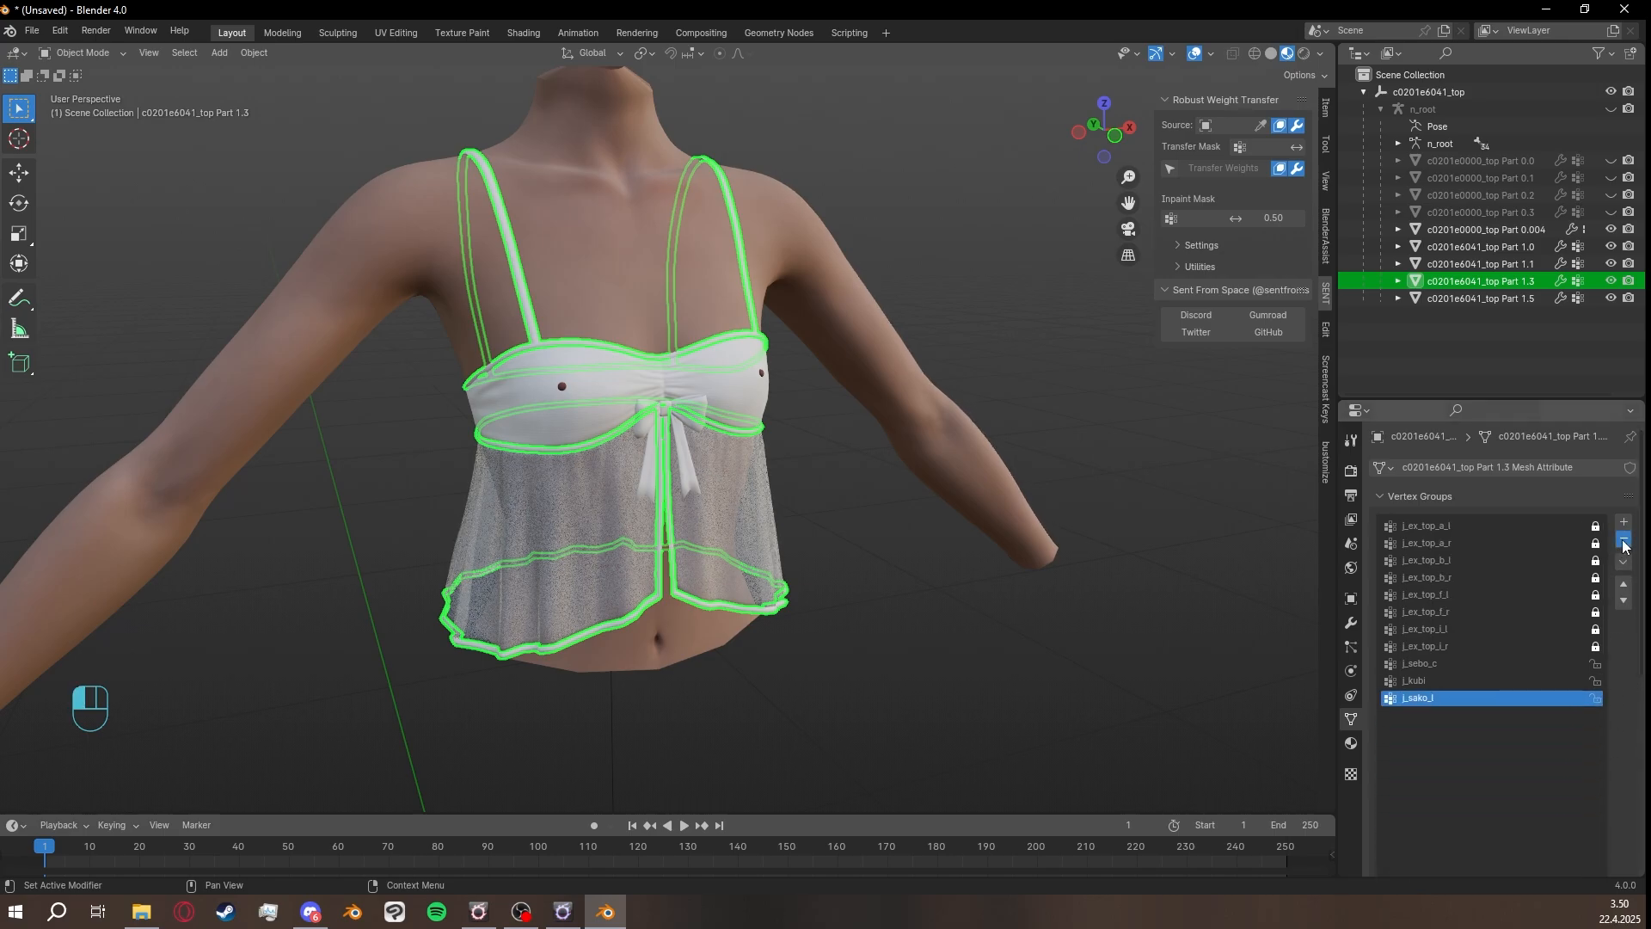
left_click(1624, 539)
left_click(1623, 539)
left_click(1623, 539)
Remove all transferred body vertex groups from the sheer skirt mesh Part 1.1, keeping only the eight locked j_ex_top groups.
left_click(1514, 263)
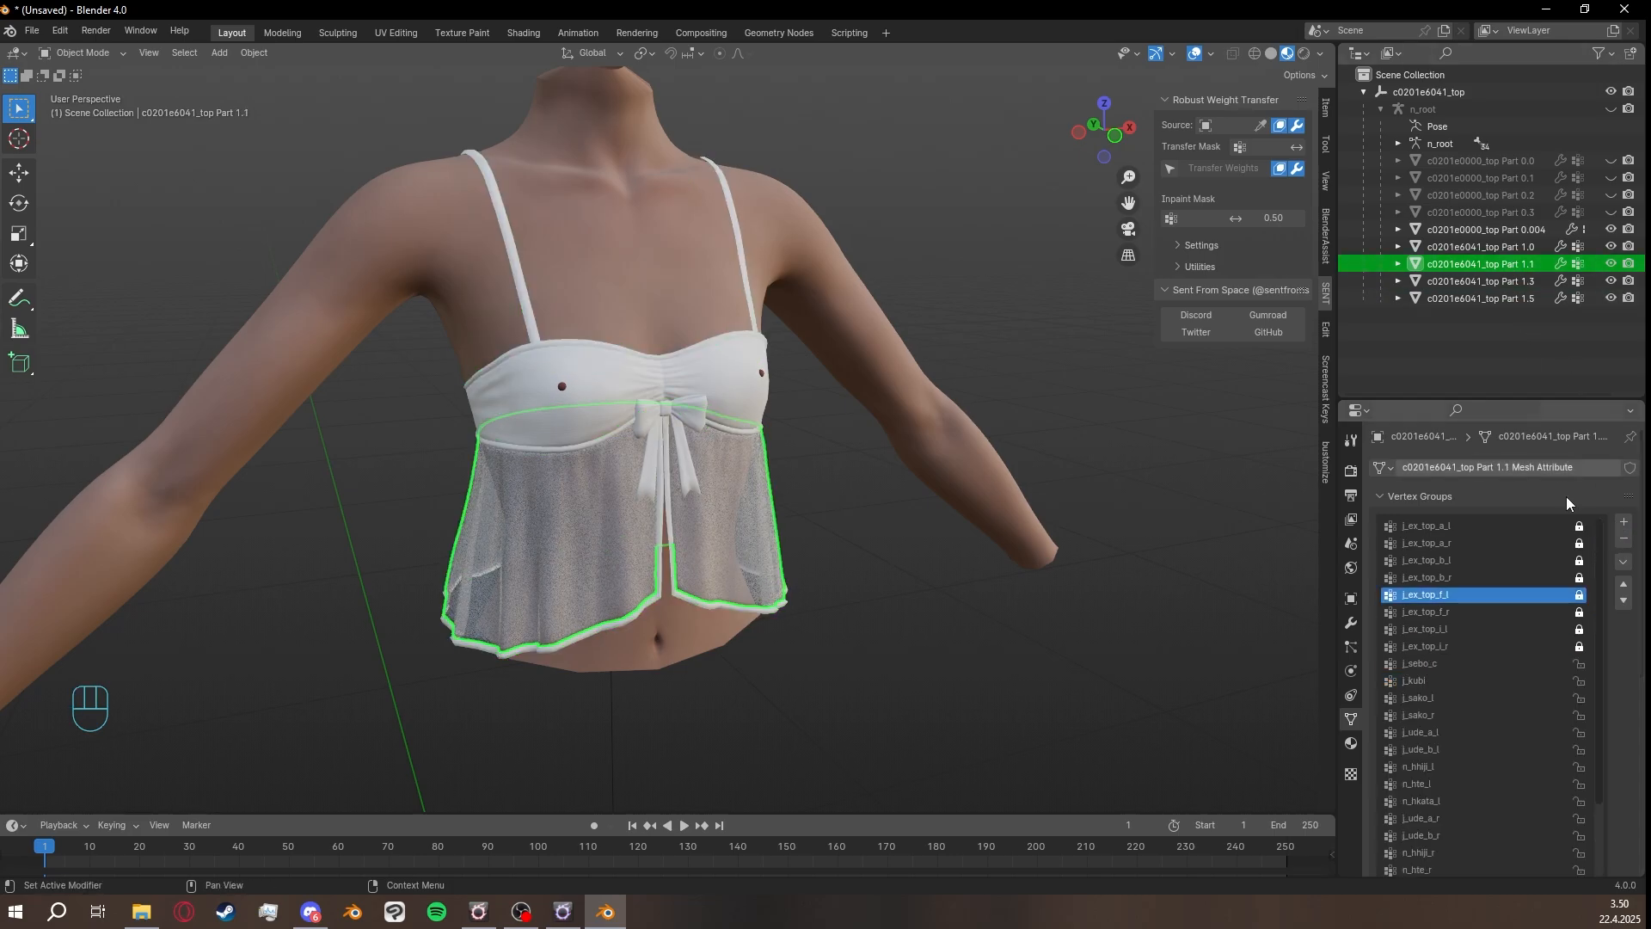
scroll(1543, 806, "down", 4)
left_click(1543, 835)
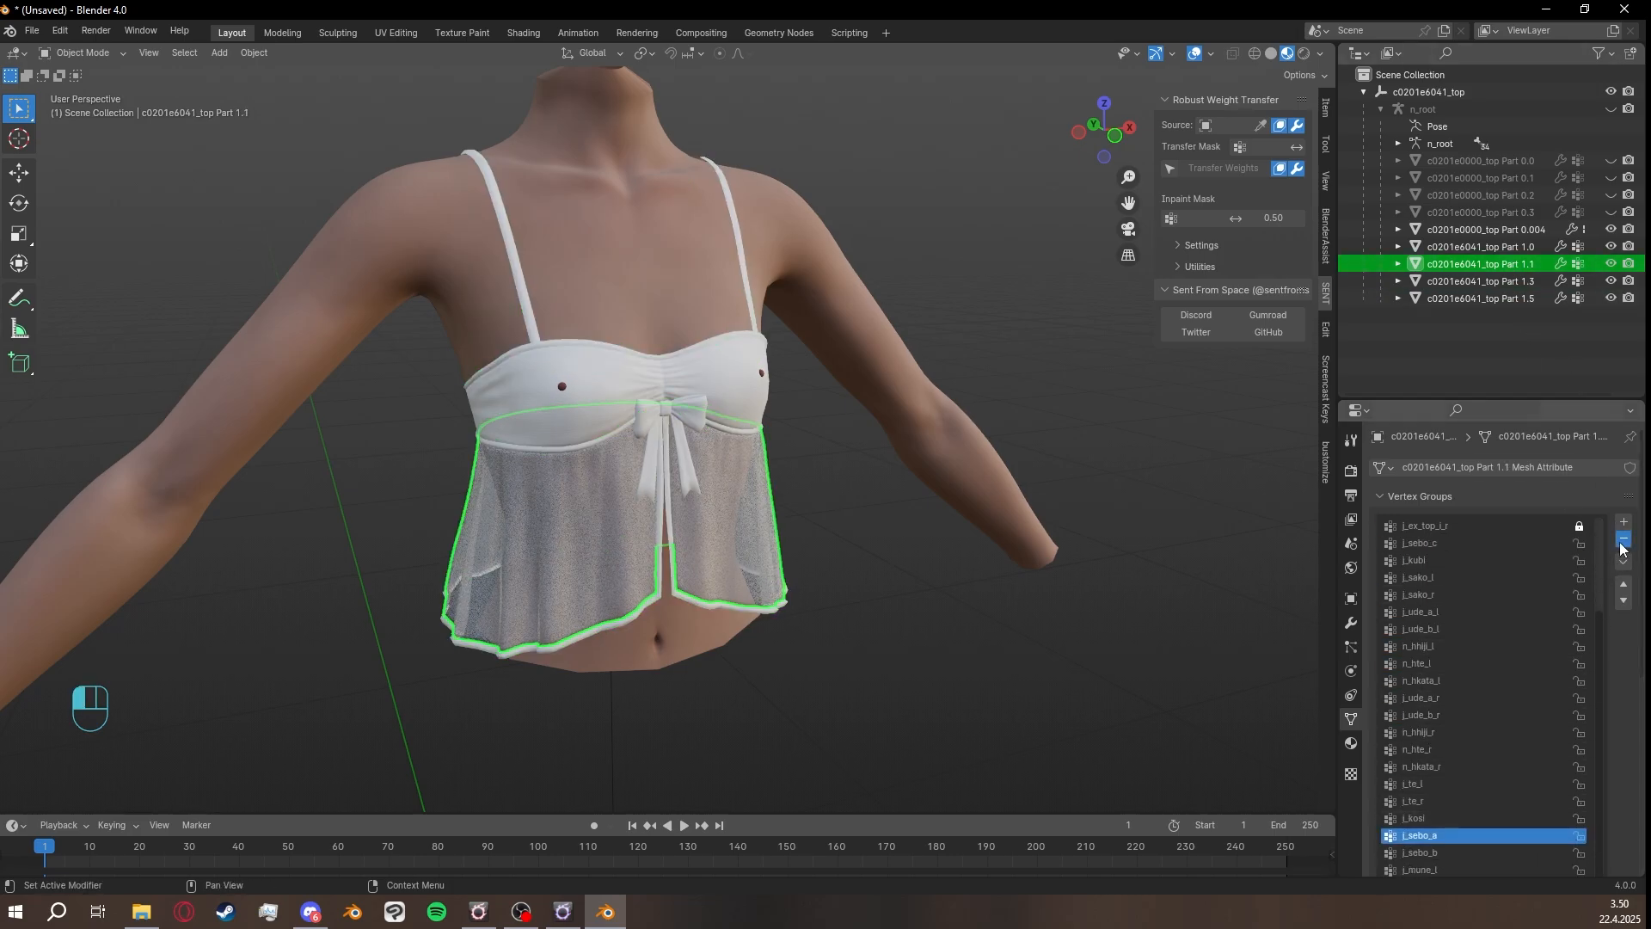
double_click(1622, 540)
left_click(1622, 540)
left_click(1623, 540)
left_click(1623, 540)
left_click(1622, 540)
left_click(1622, 540)
left_click(1622, 540)
left_click(1623, 540)
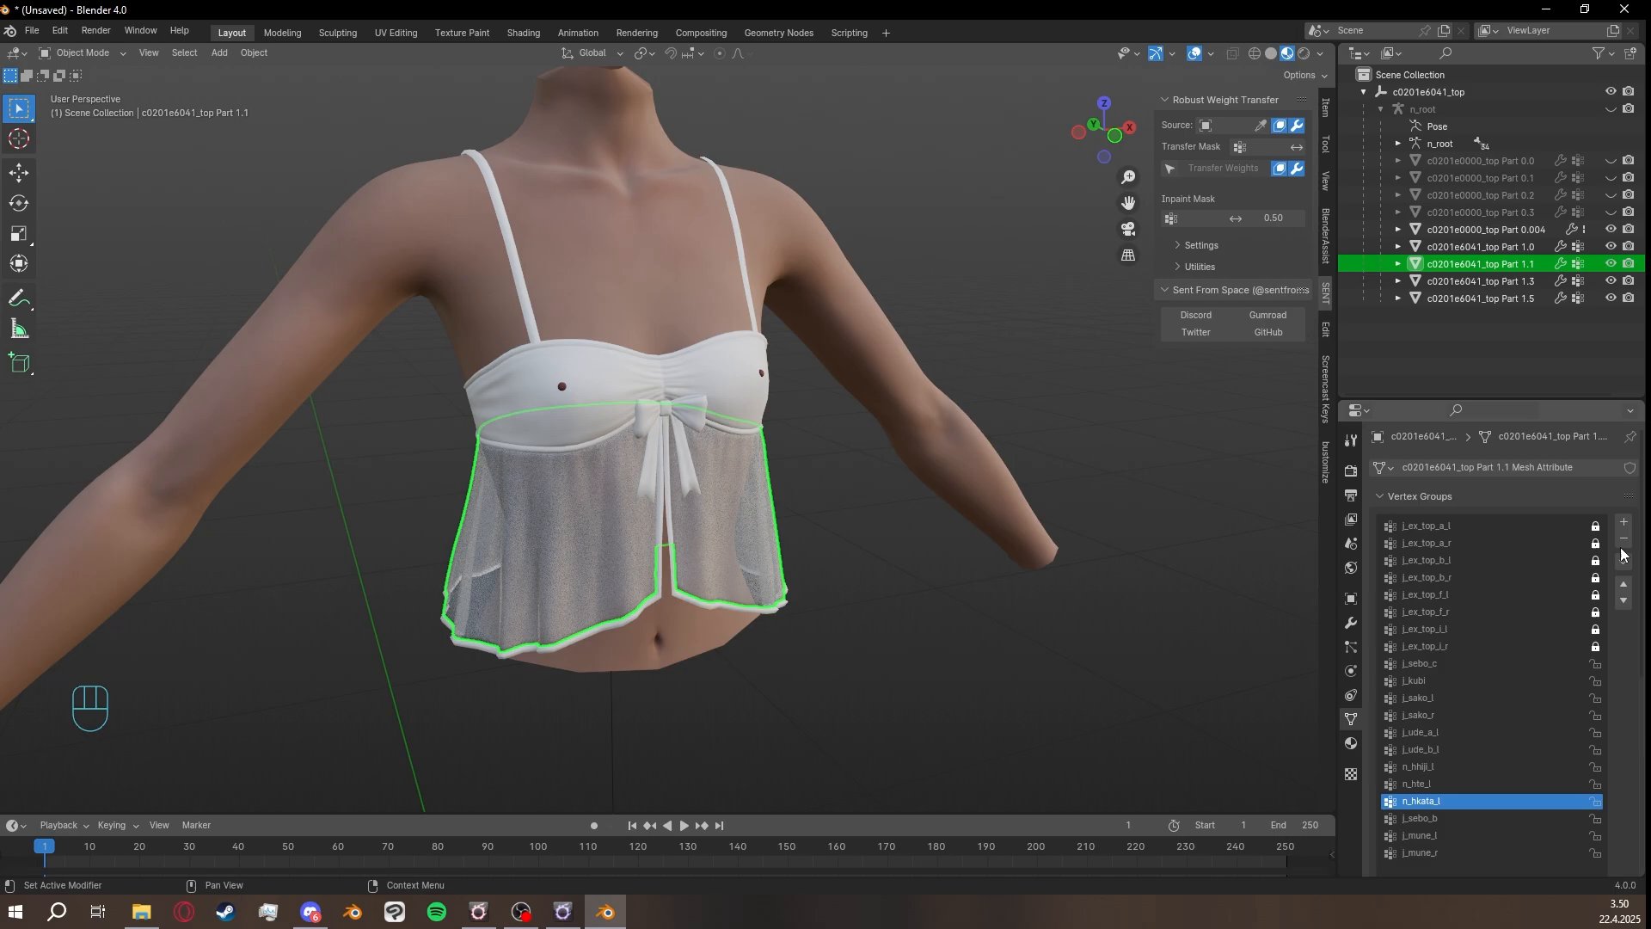
left_click(1622, 540)
left_click(1623, 540)
left_click(1623, 540)
left_click(1622, 540)
left_click(1623, 540)
left_click(1582, 766)
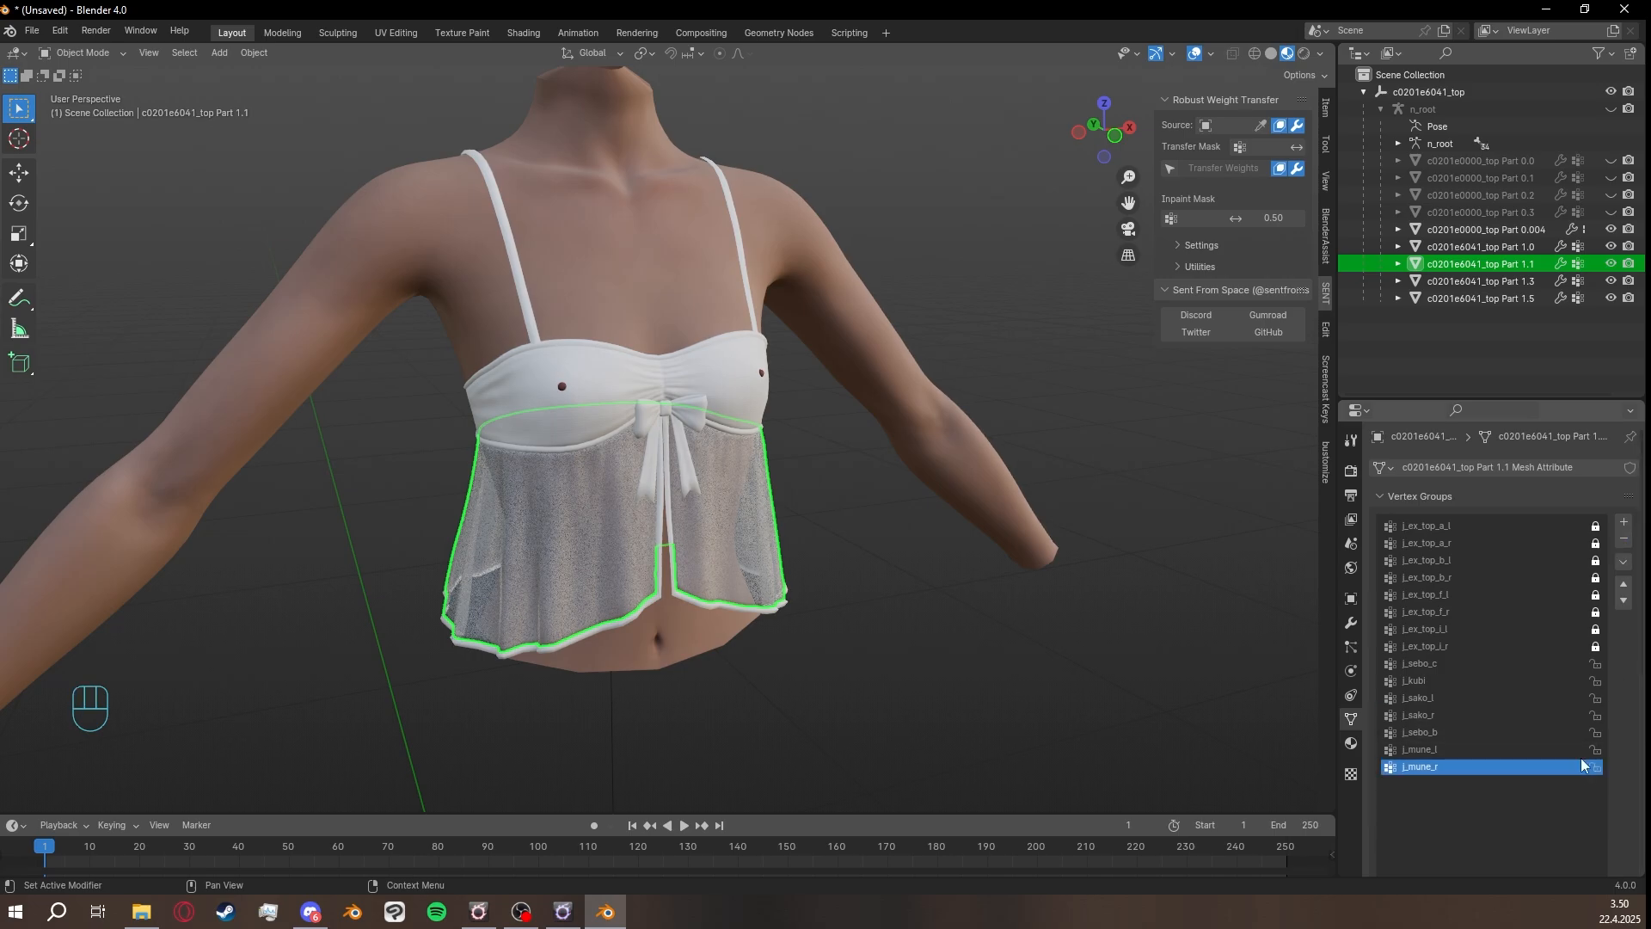
left_click(1624, 540)
left_click(1624, 539)
left_click(1624, 539)
left_click(1624, 539)
left_click(1623, 539)
left_click(1624, 539)
left_click(1623, 539)
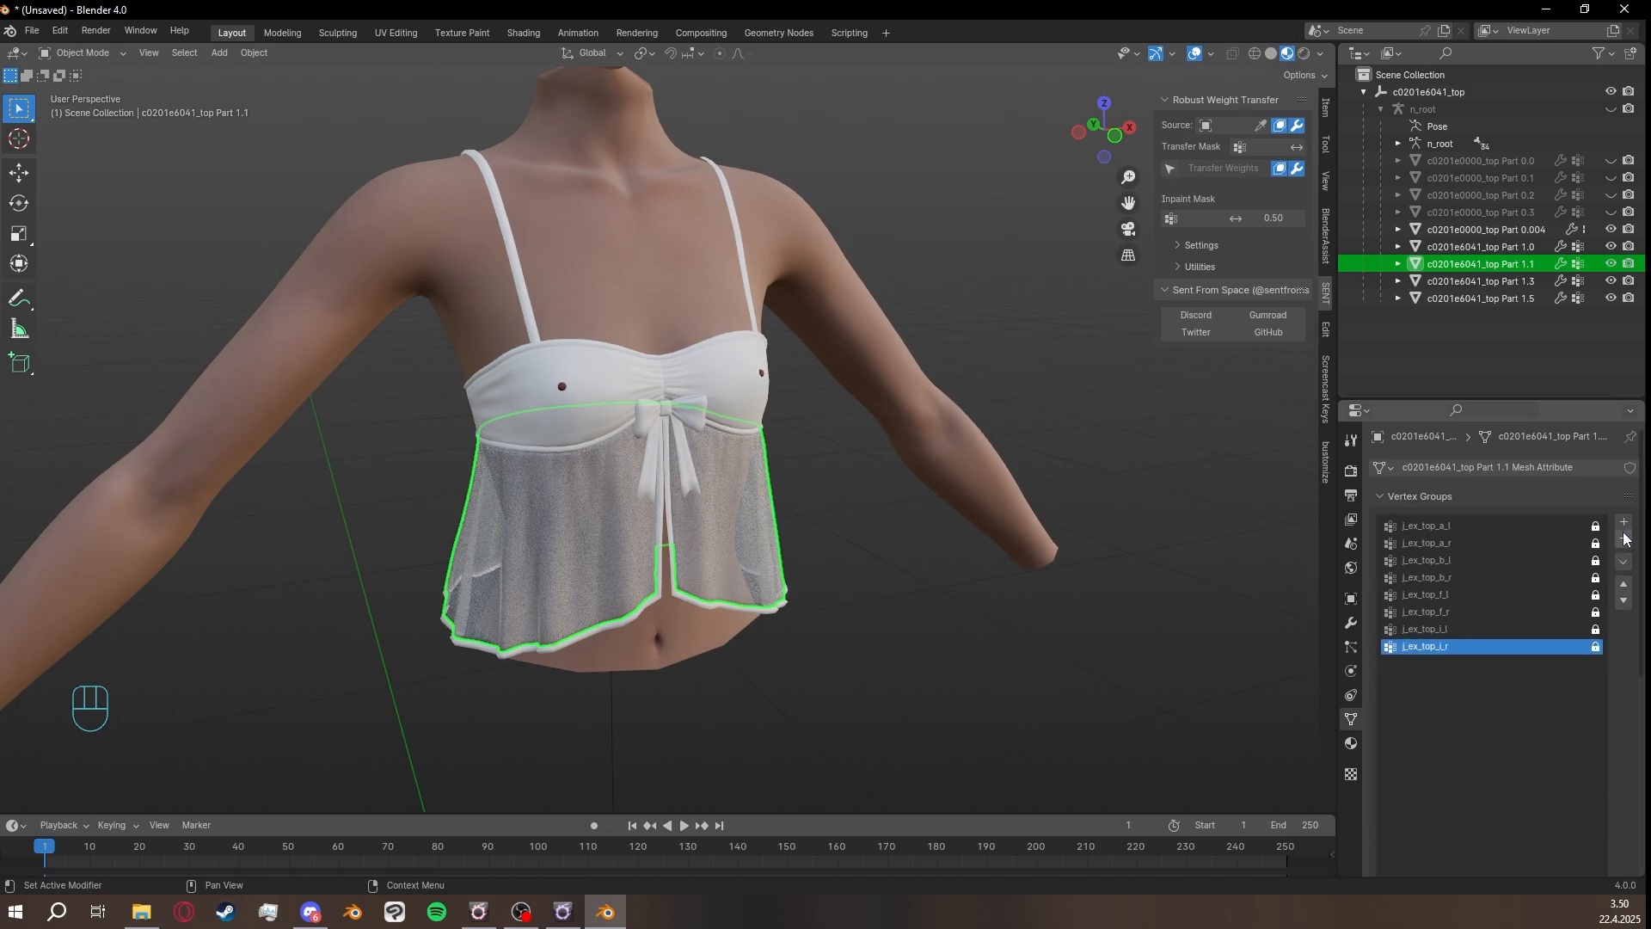
Delete all vertex groups from the bust mesh Part 1.0.
left_click(1479, 247)
scroll(1569, 724, "down", 3)
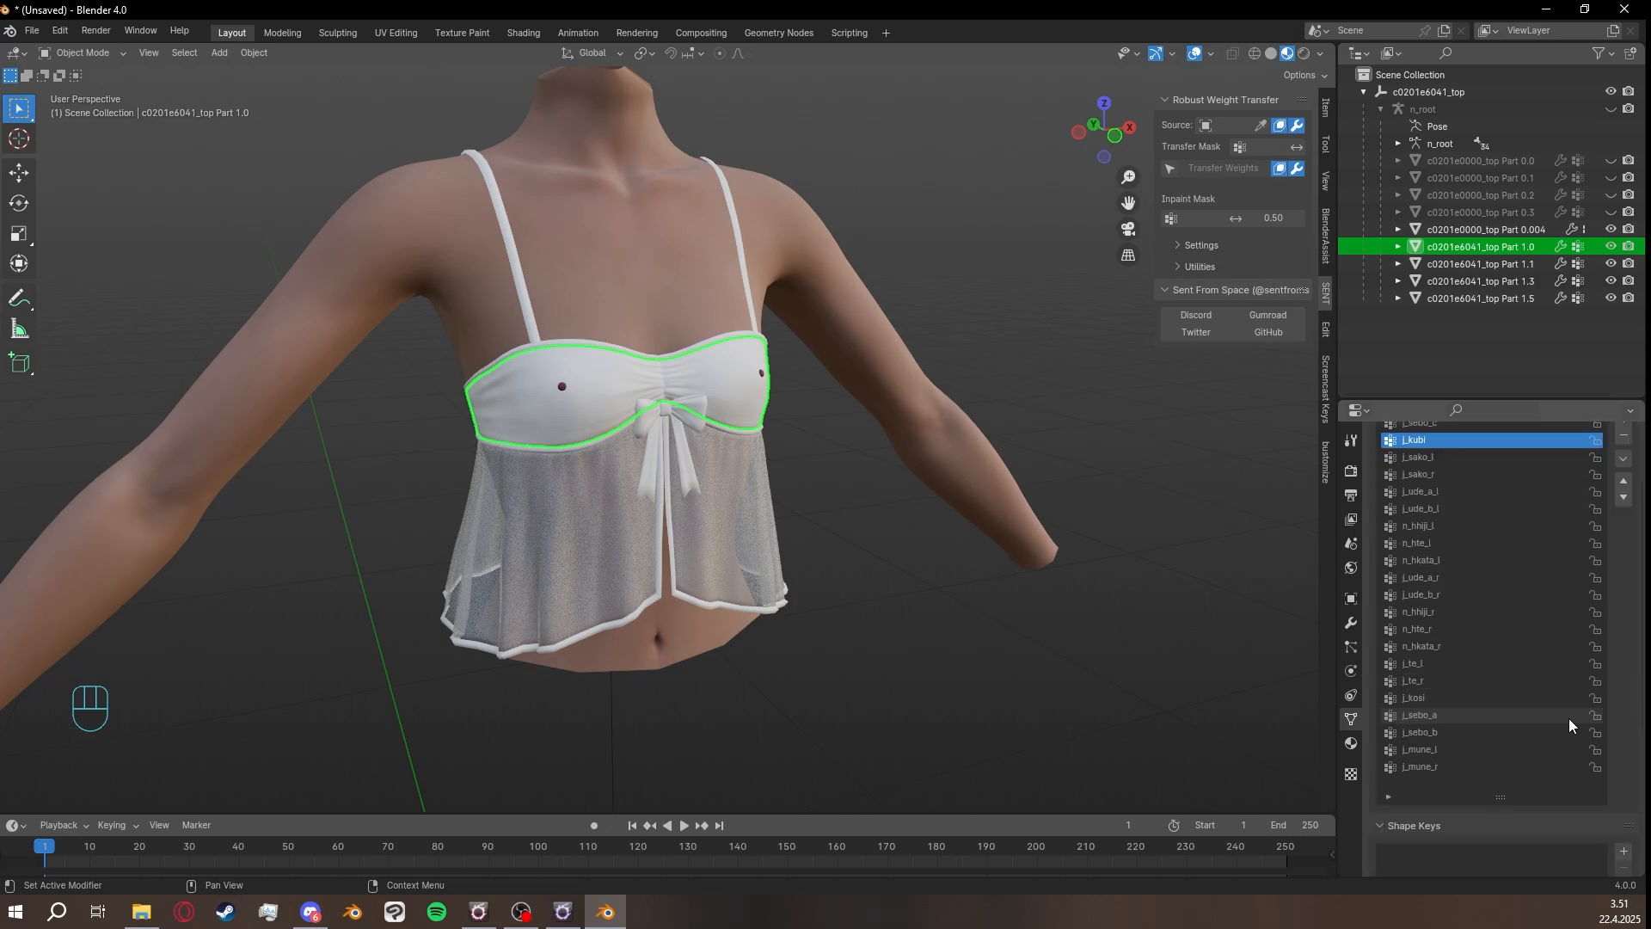
scroll(1569, 725, "up", 3)
left_click(1622, 560)
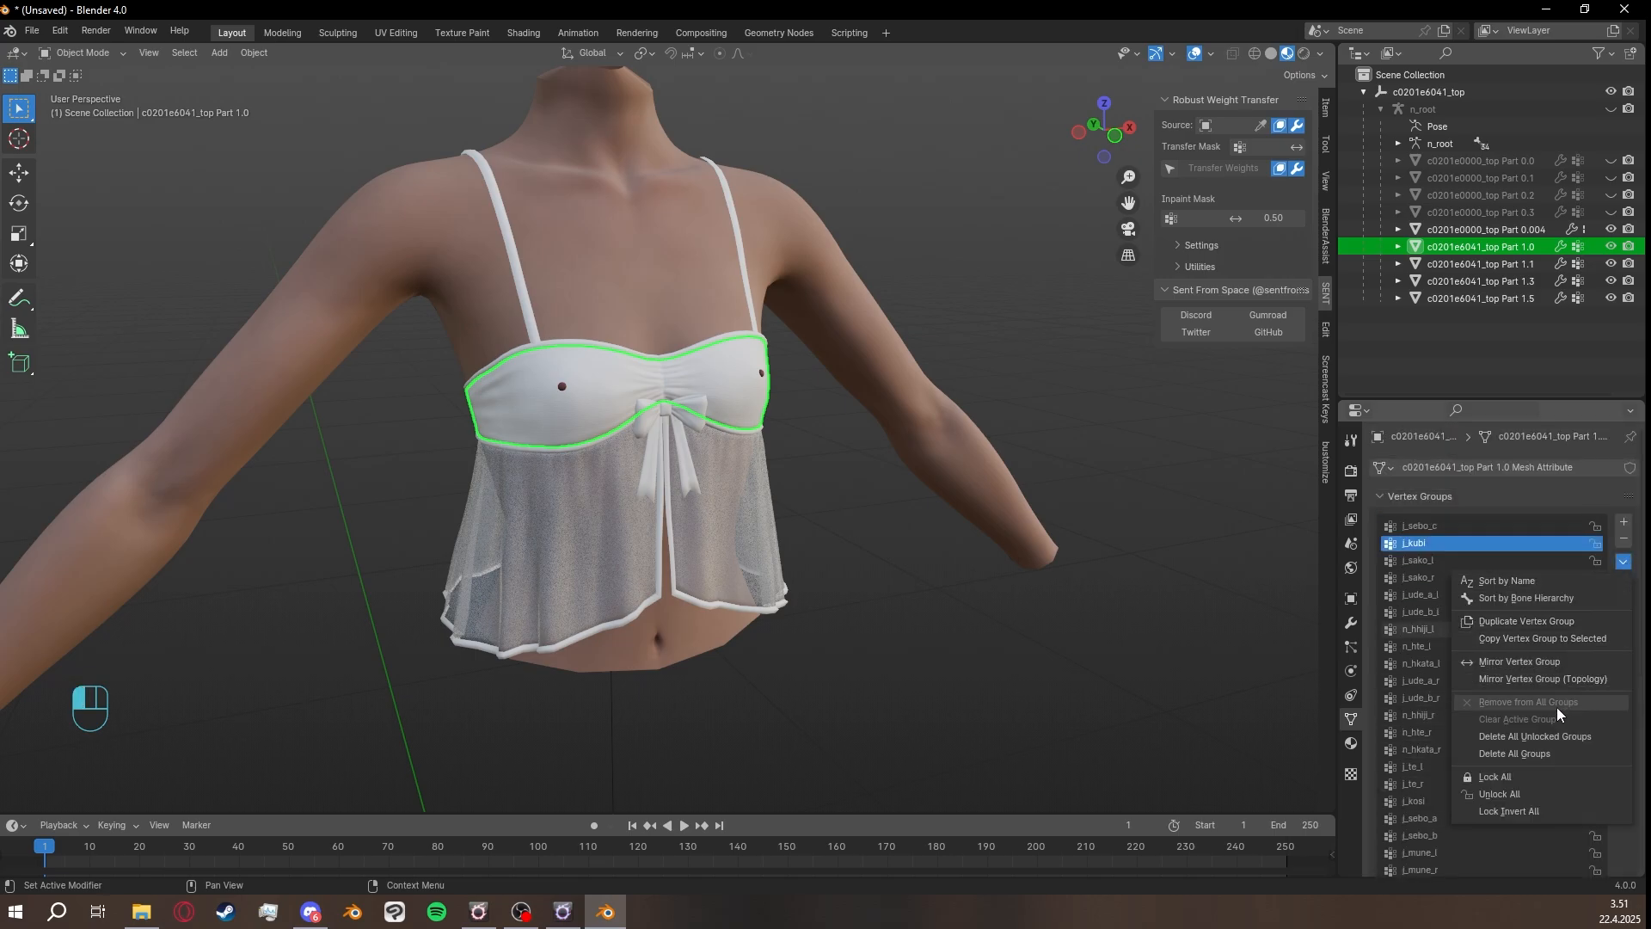
left_click(1535, 754)
Shorten the vertex group list and set the joined body mesh Part 0.004 as the Robust Weight Transfer source.
left_click(1518, 230)
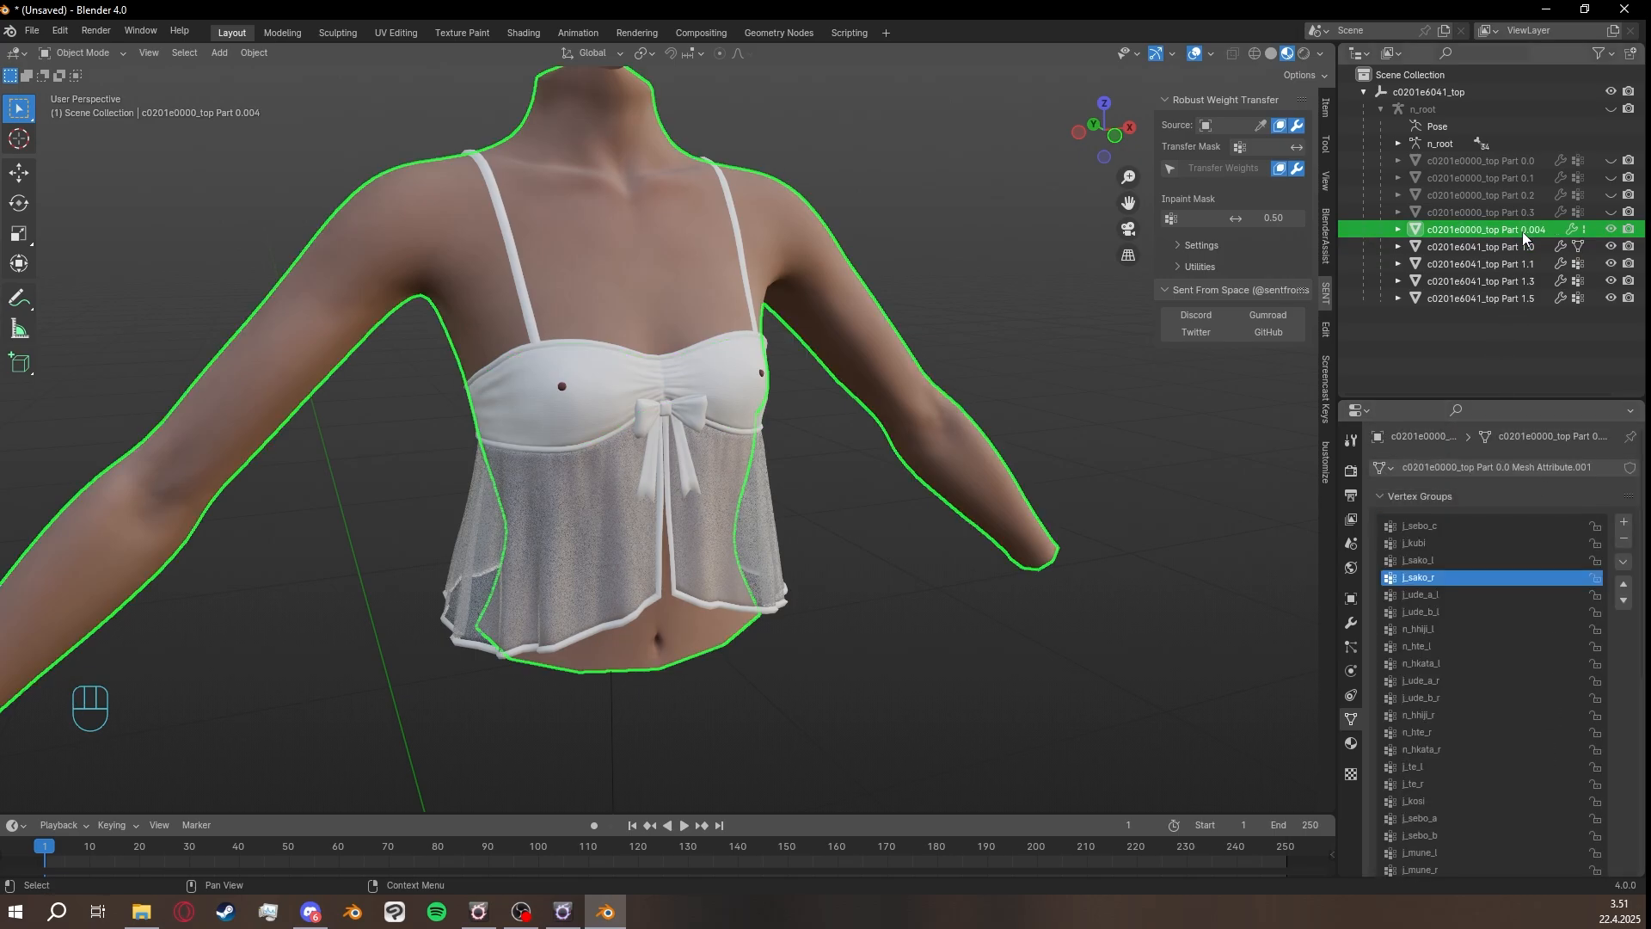
scroll(1591, 621, "down", 4)
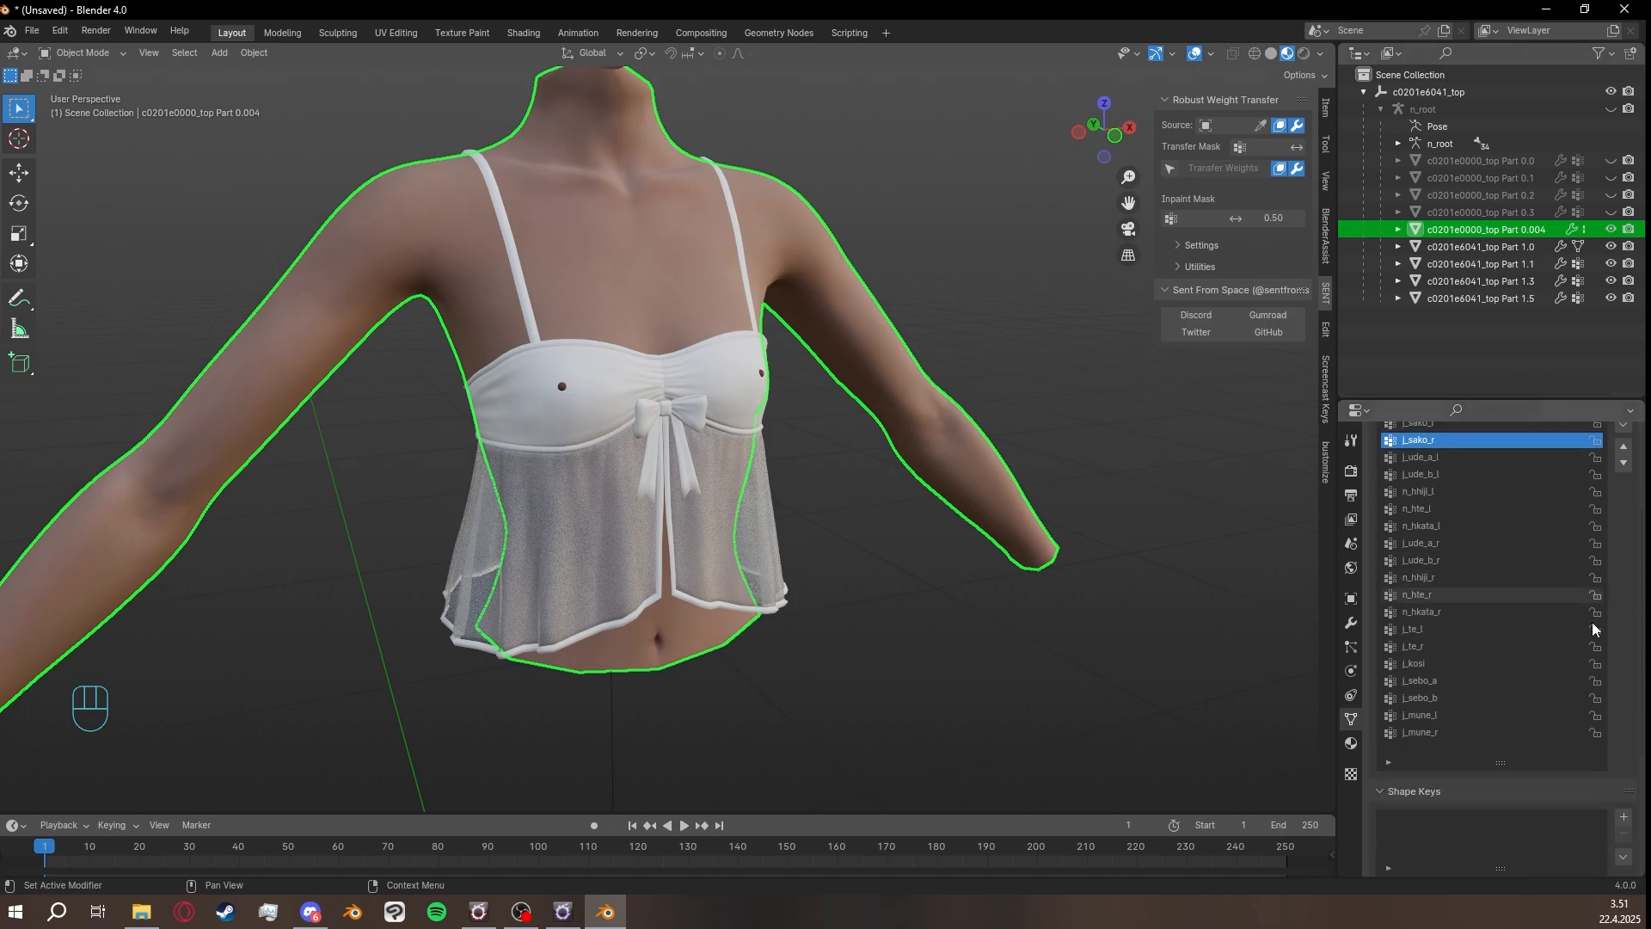
left_click_drag(1499, 763, 1505, 574)
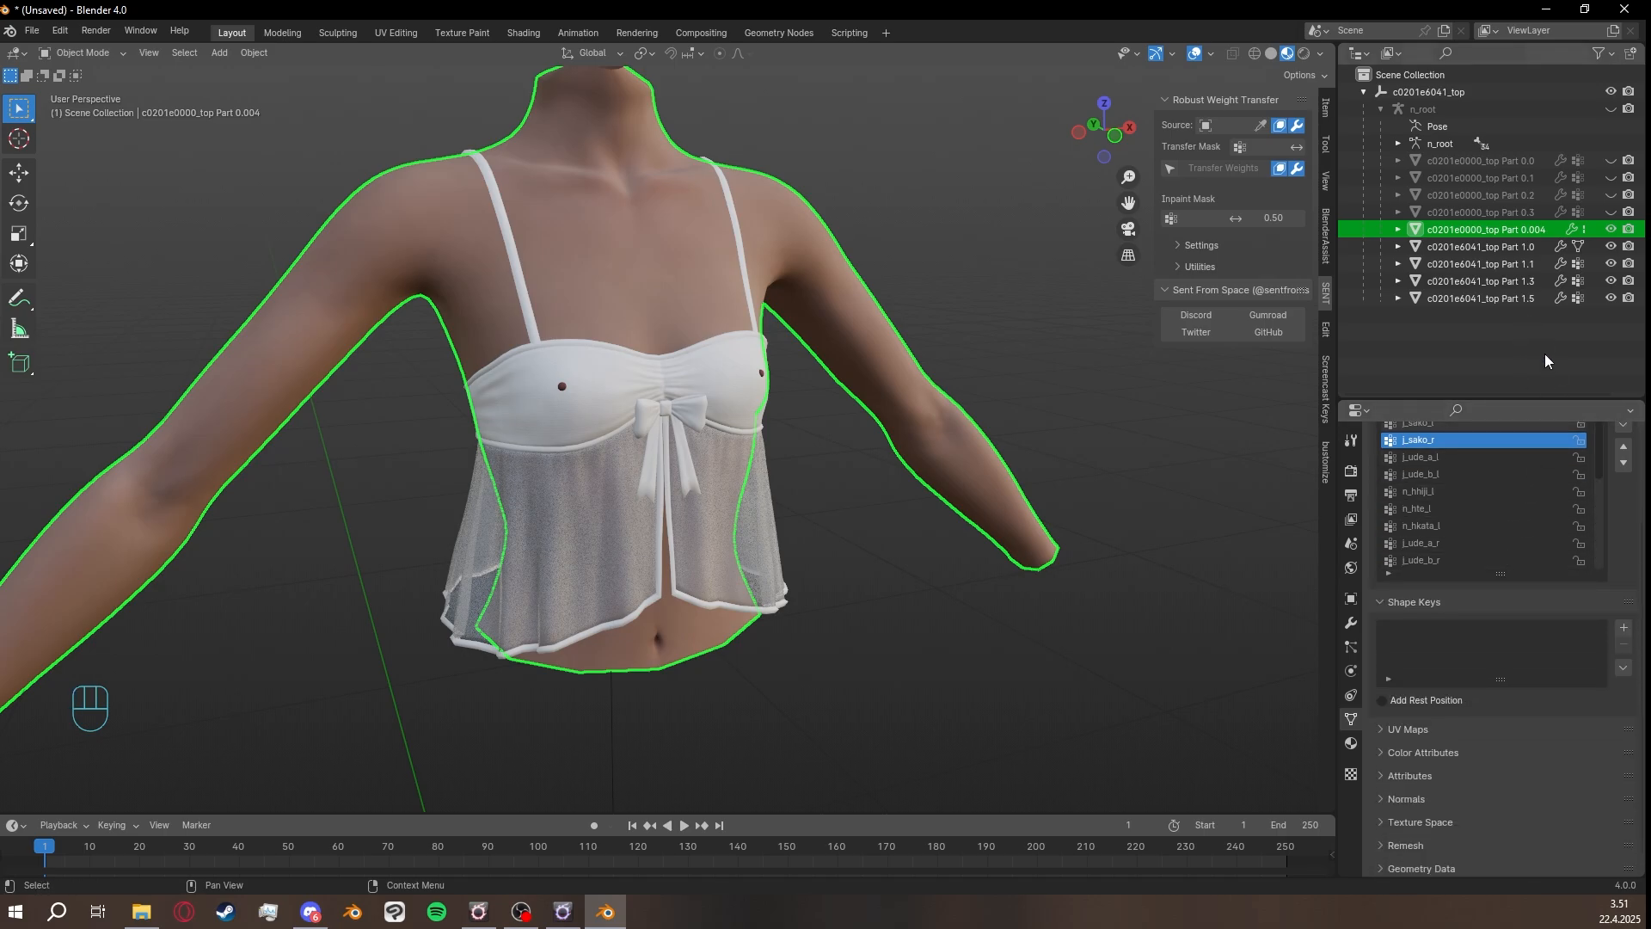
scroll(1550, 478, "up", 4)
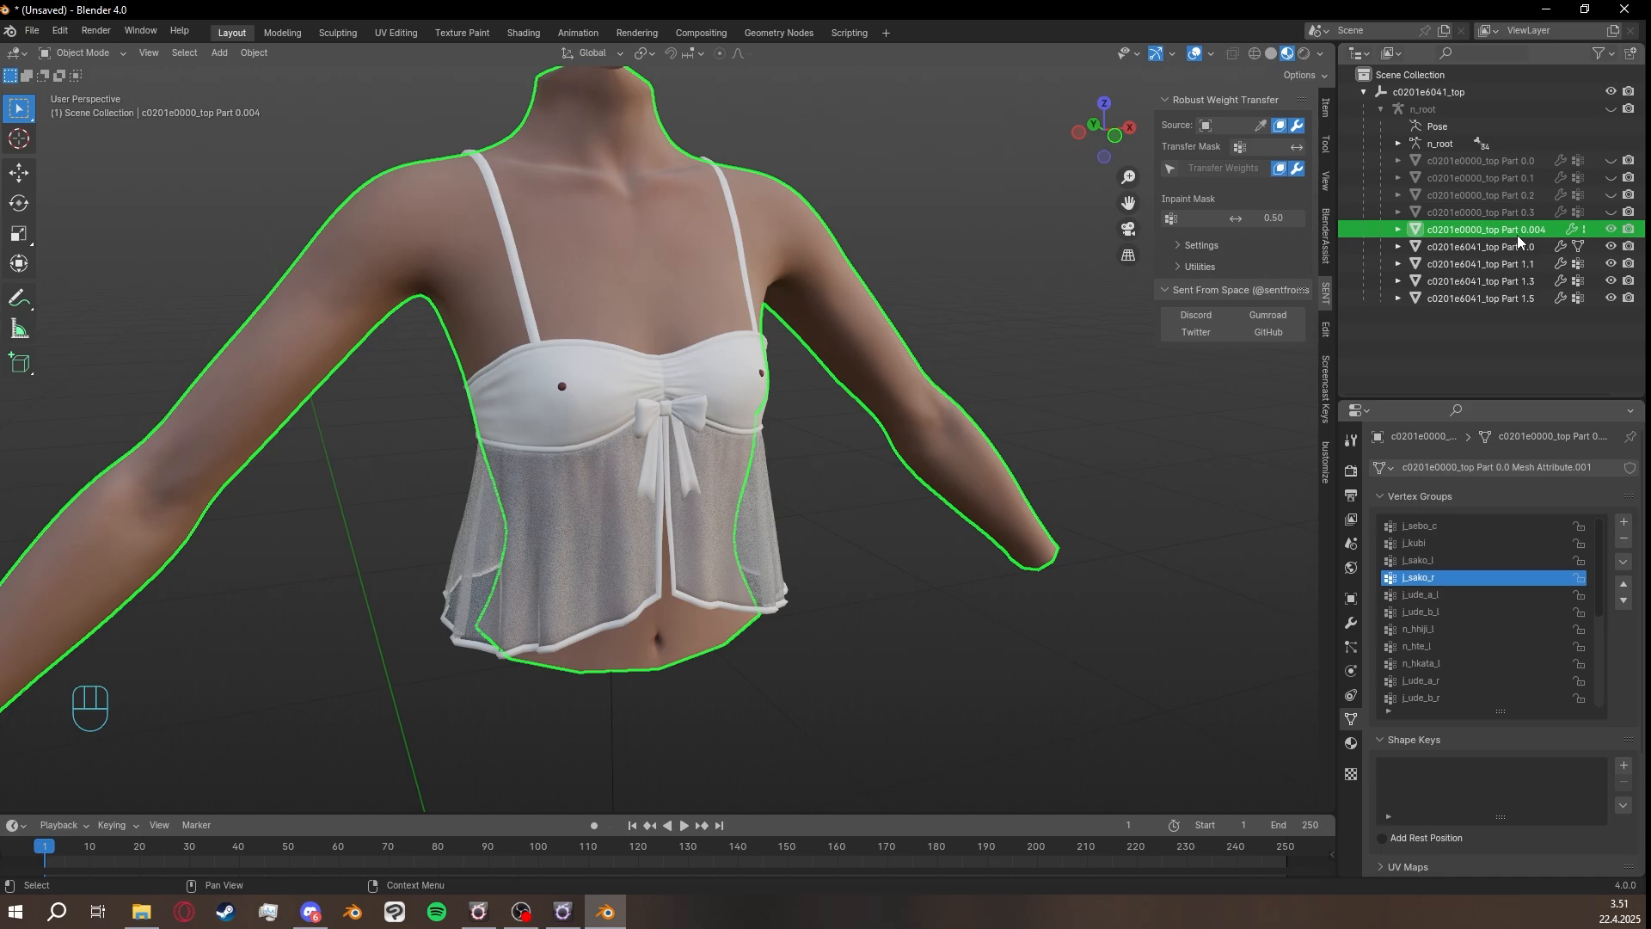
left_click_drag(1153, 139, 1107, 140)
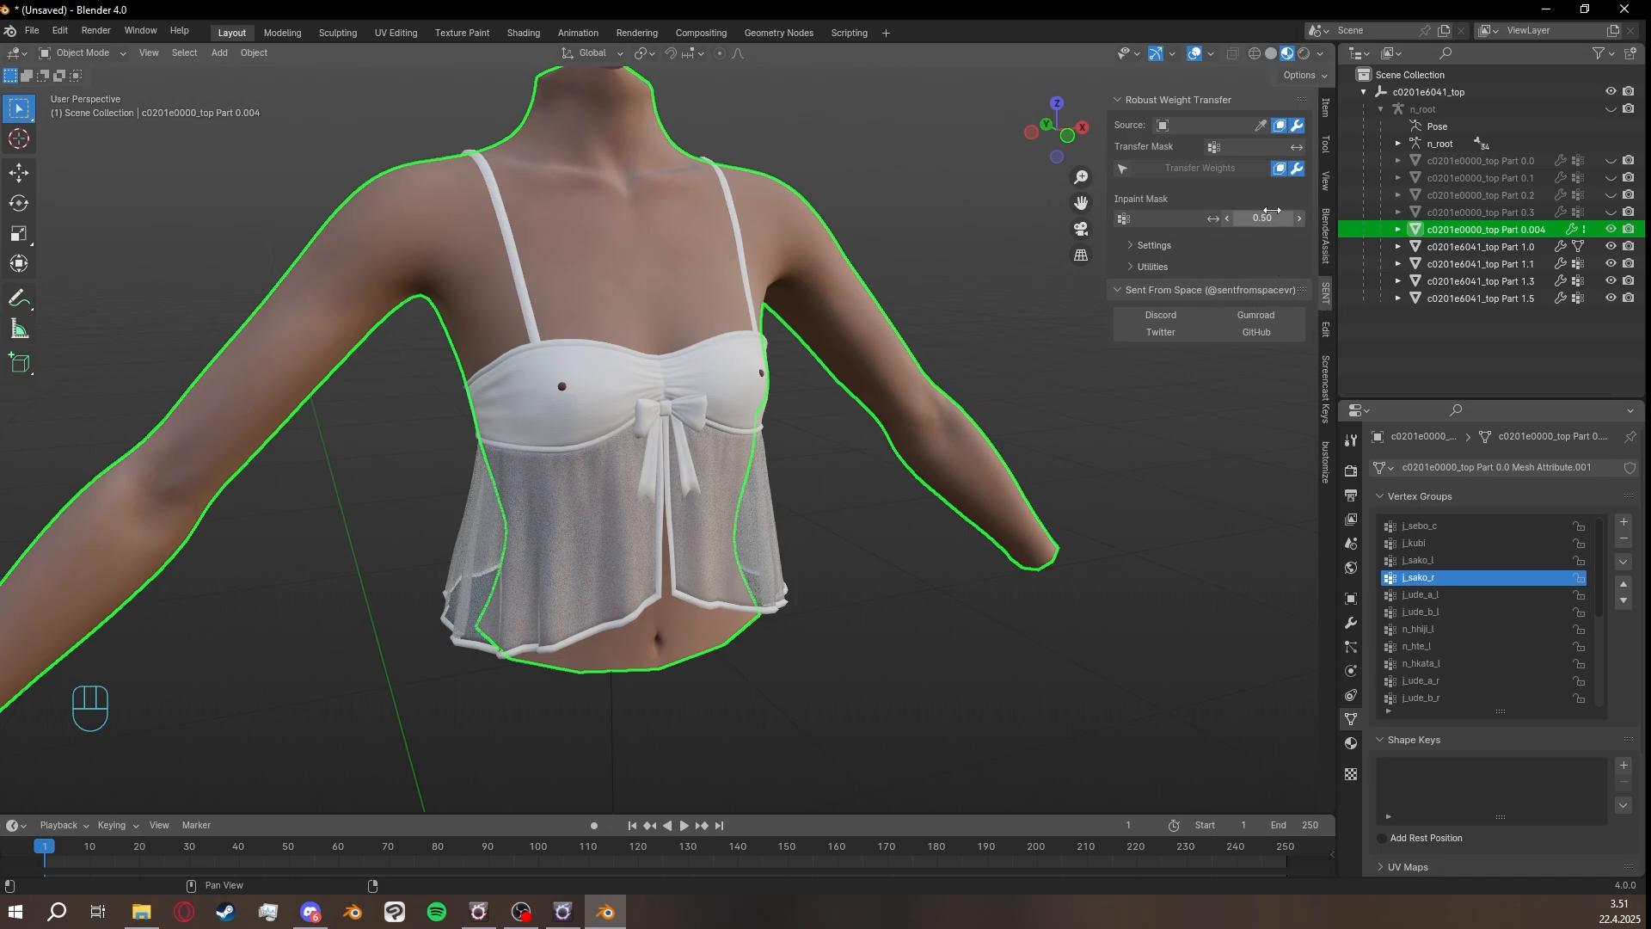
left_click(1261, 127)
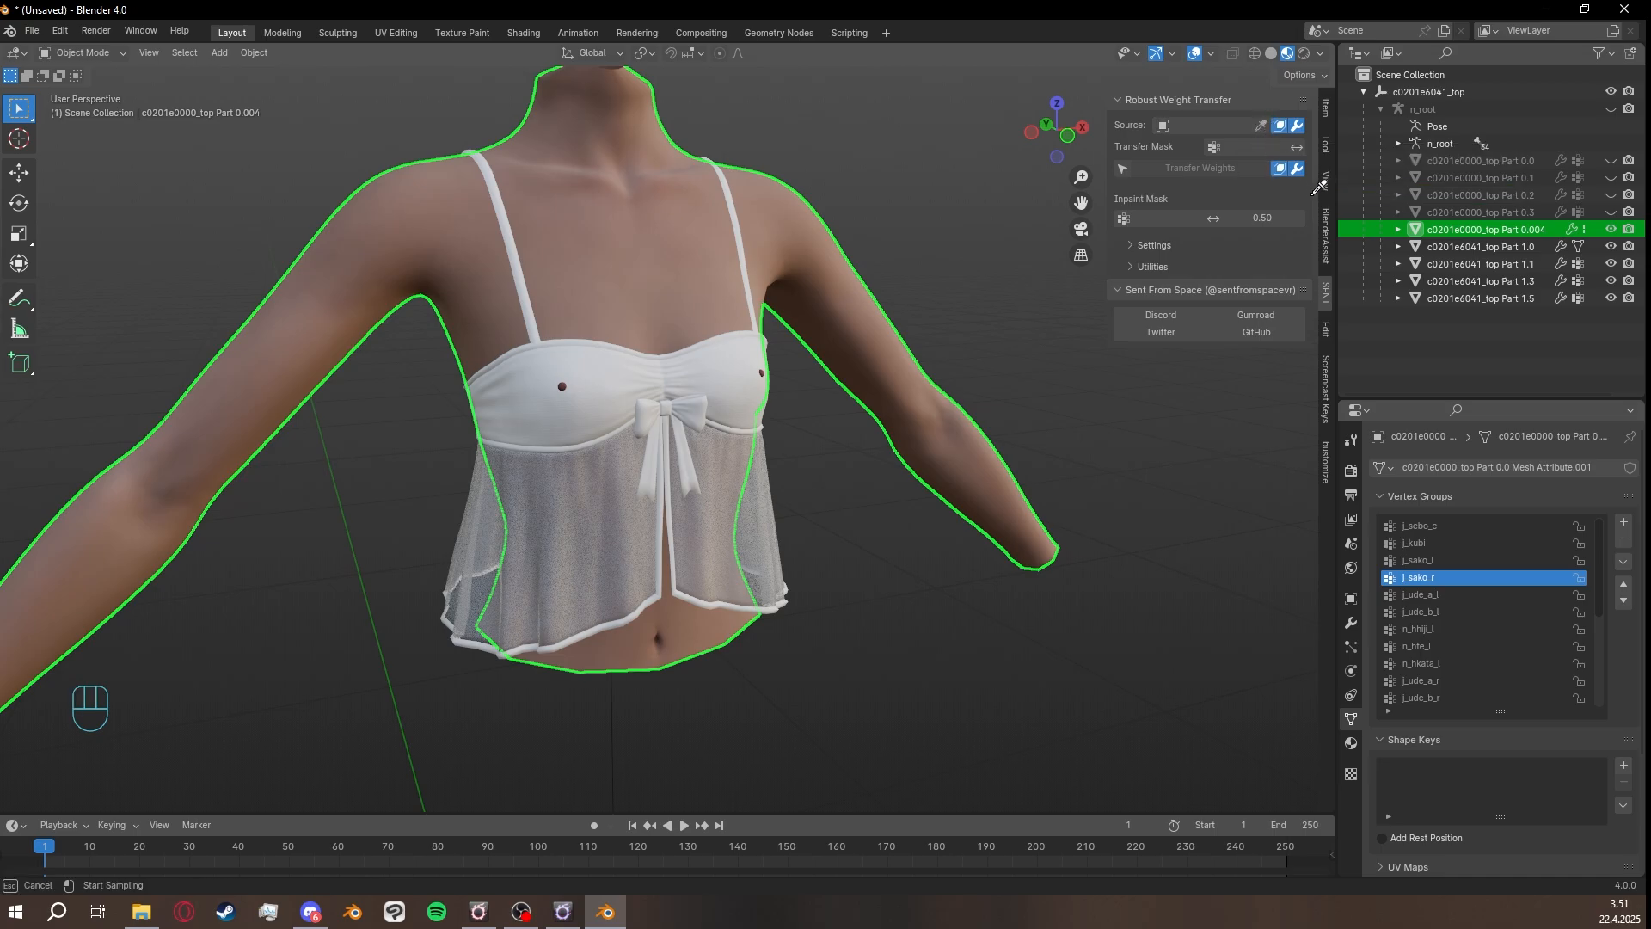
left_click(1511, 228)
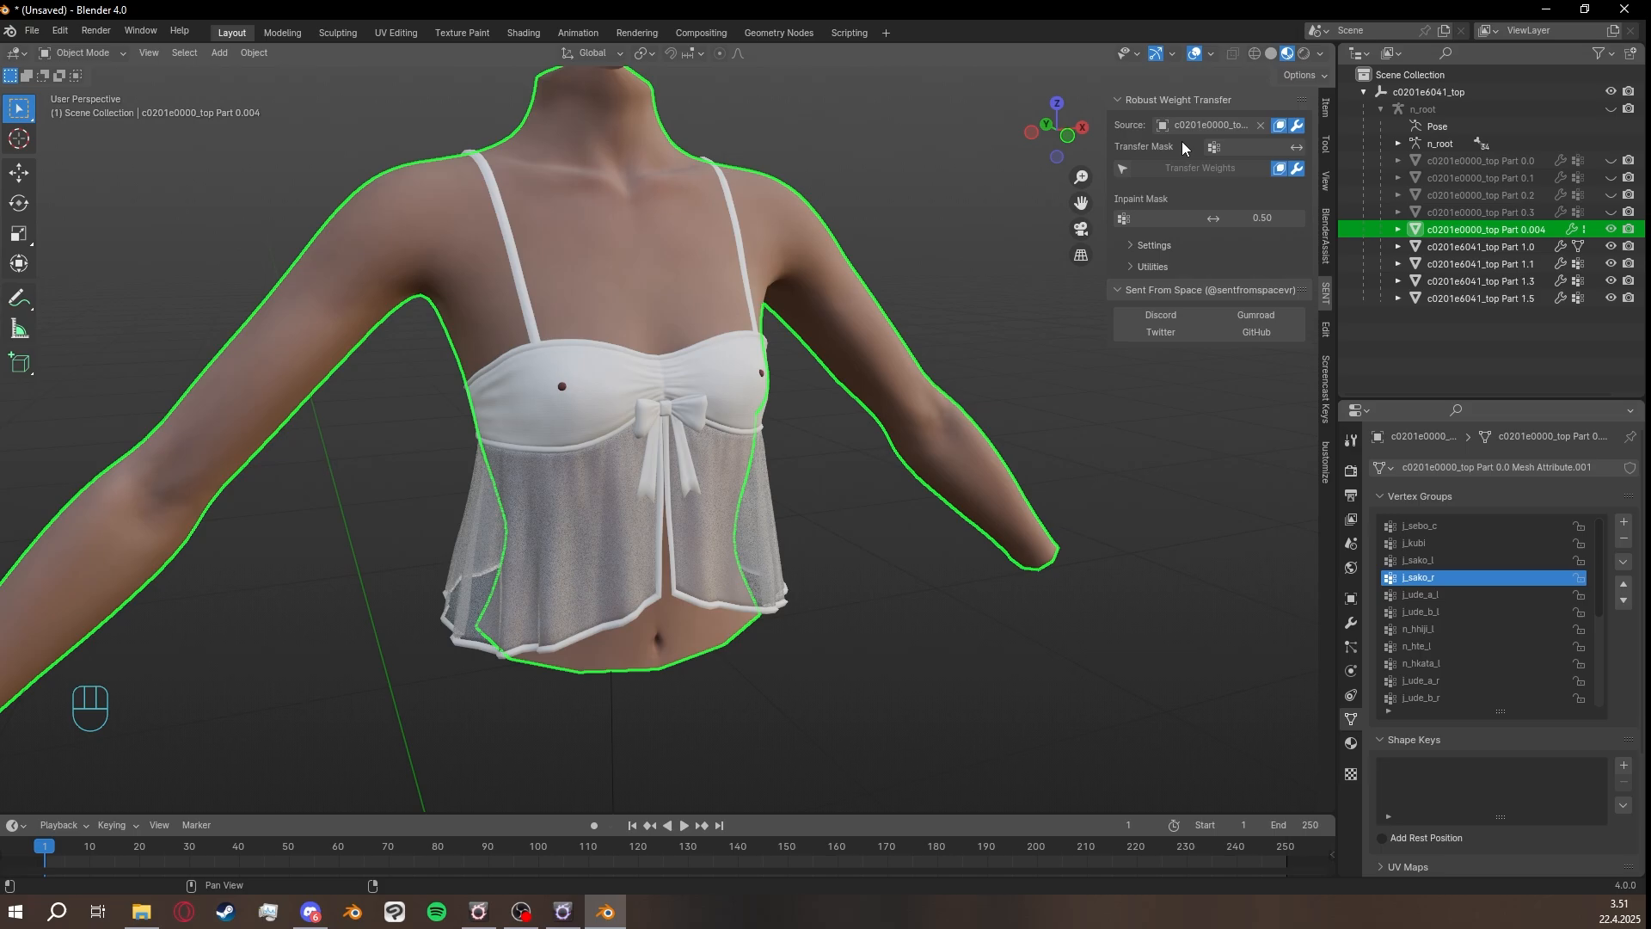
Transfer the body weights to the bust mesh Part 1.0 and the sheer skirt mesh Part 1.1 with Robust Weight Transfer.
left_click(1509, 246)
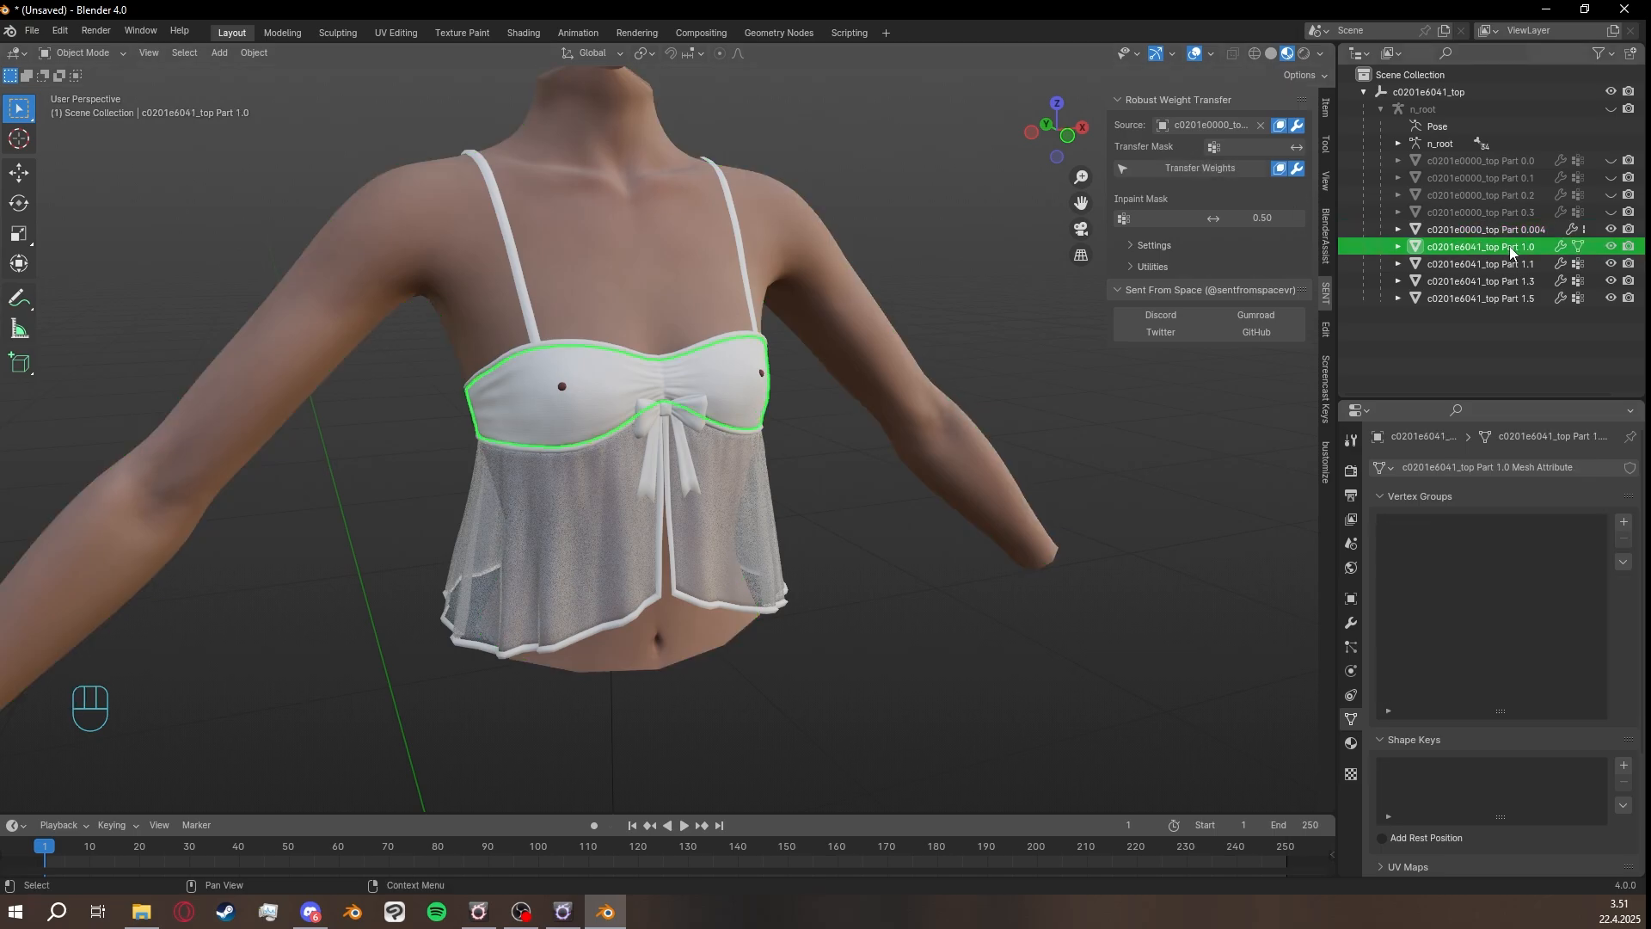
left_click(1205, 170)
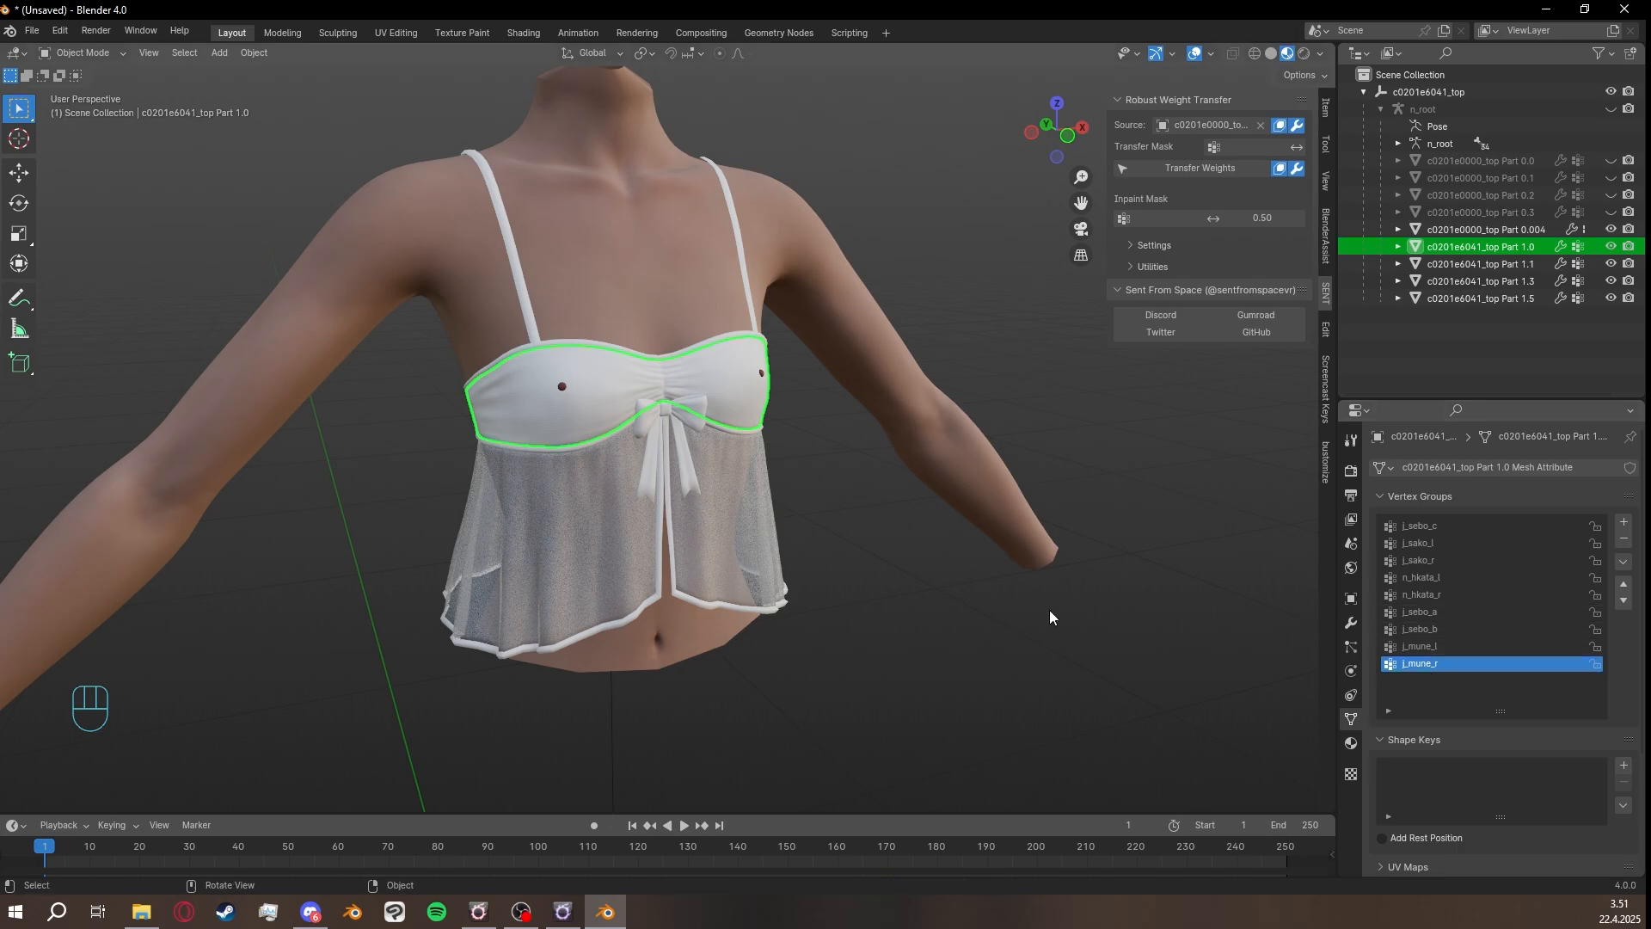
left_click(1501, 264)
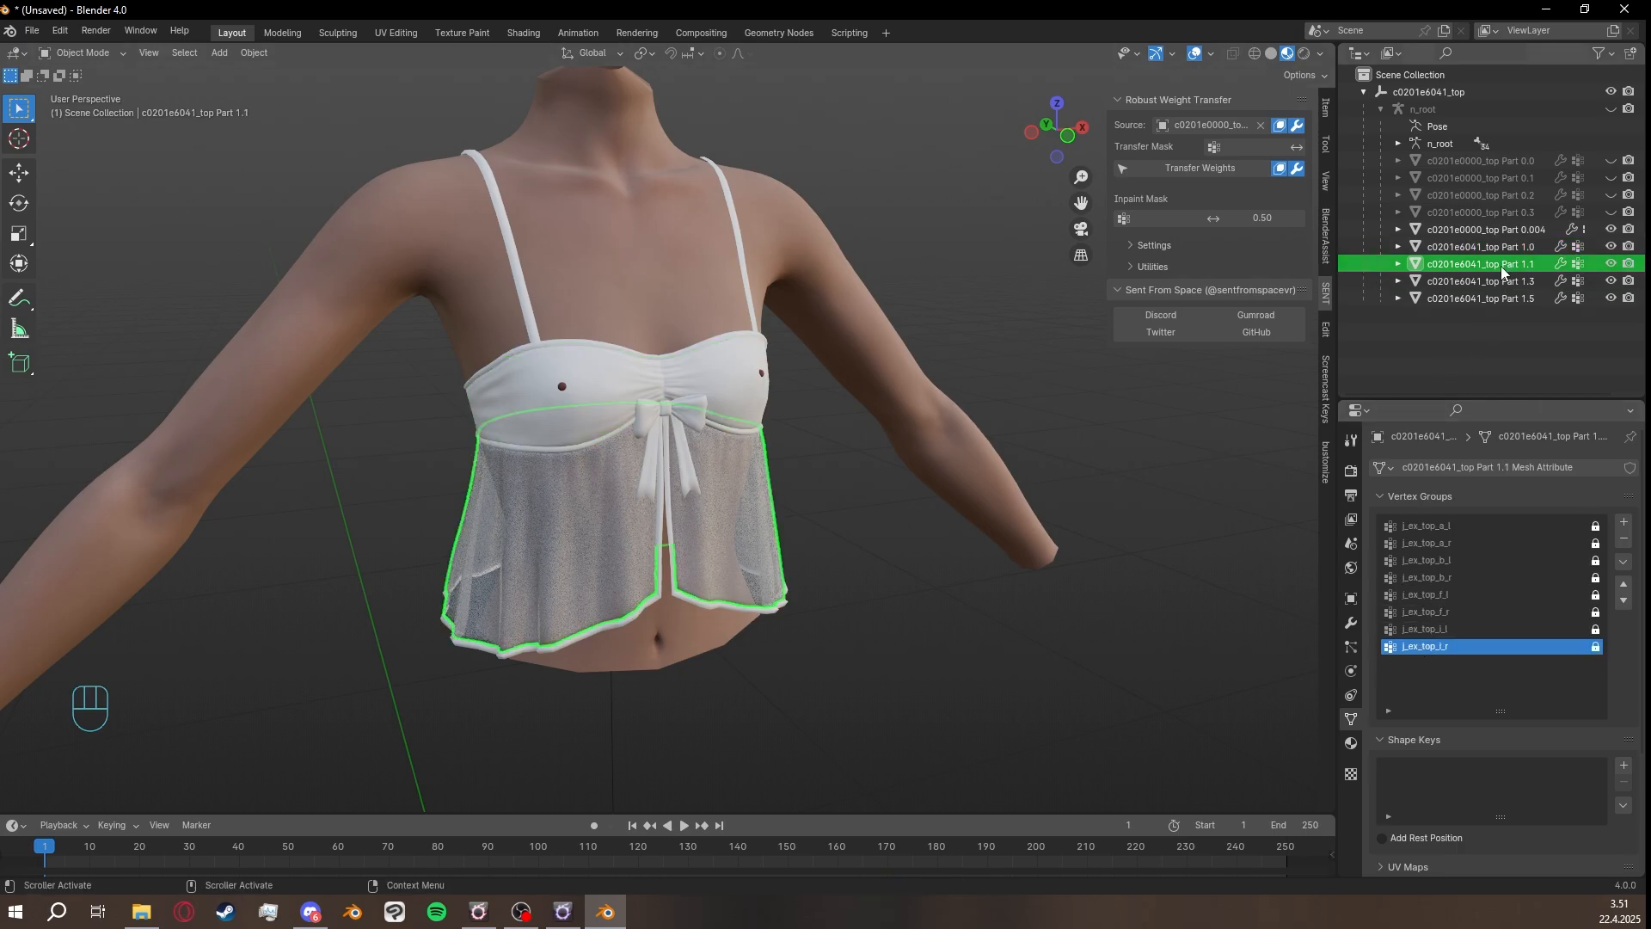
left_click(1197, 169)
scroll(1527, 574, "up", 7)
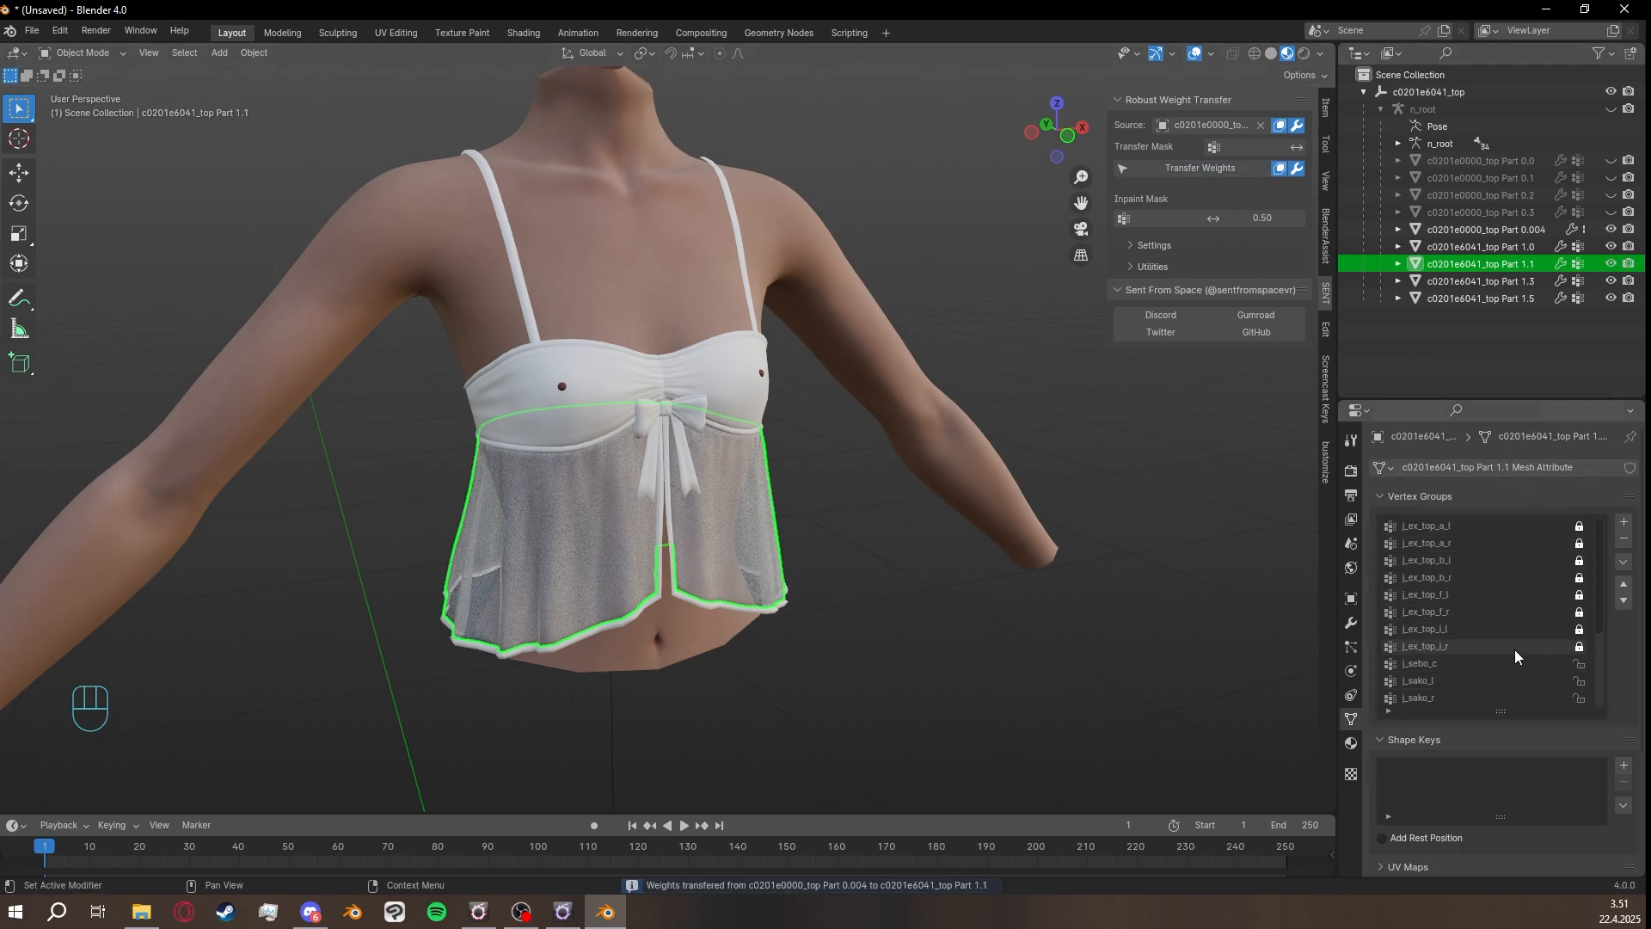
scroll(1514, 648, "down", 7)
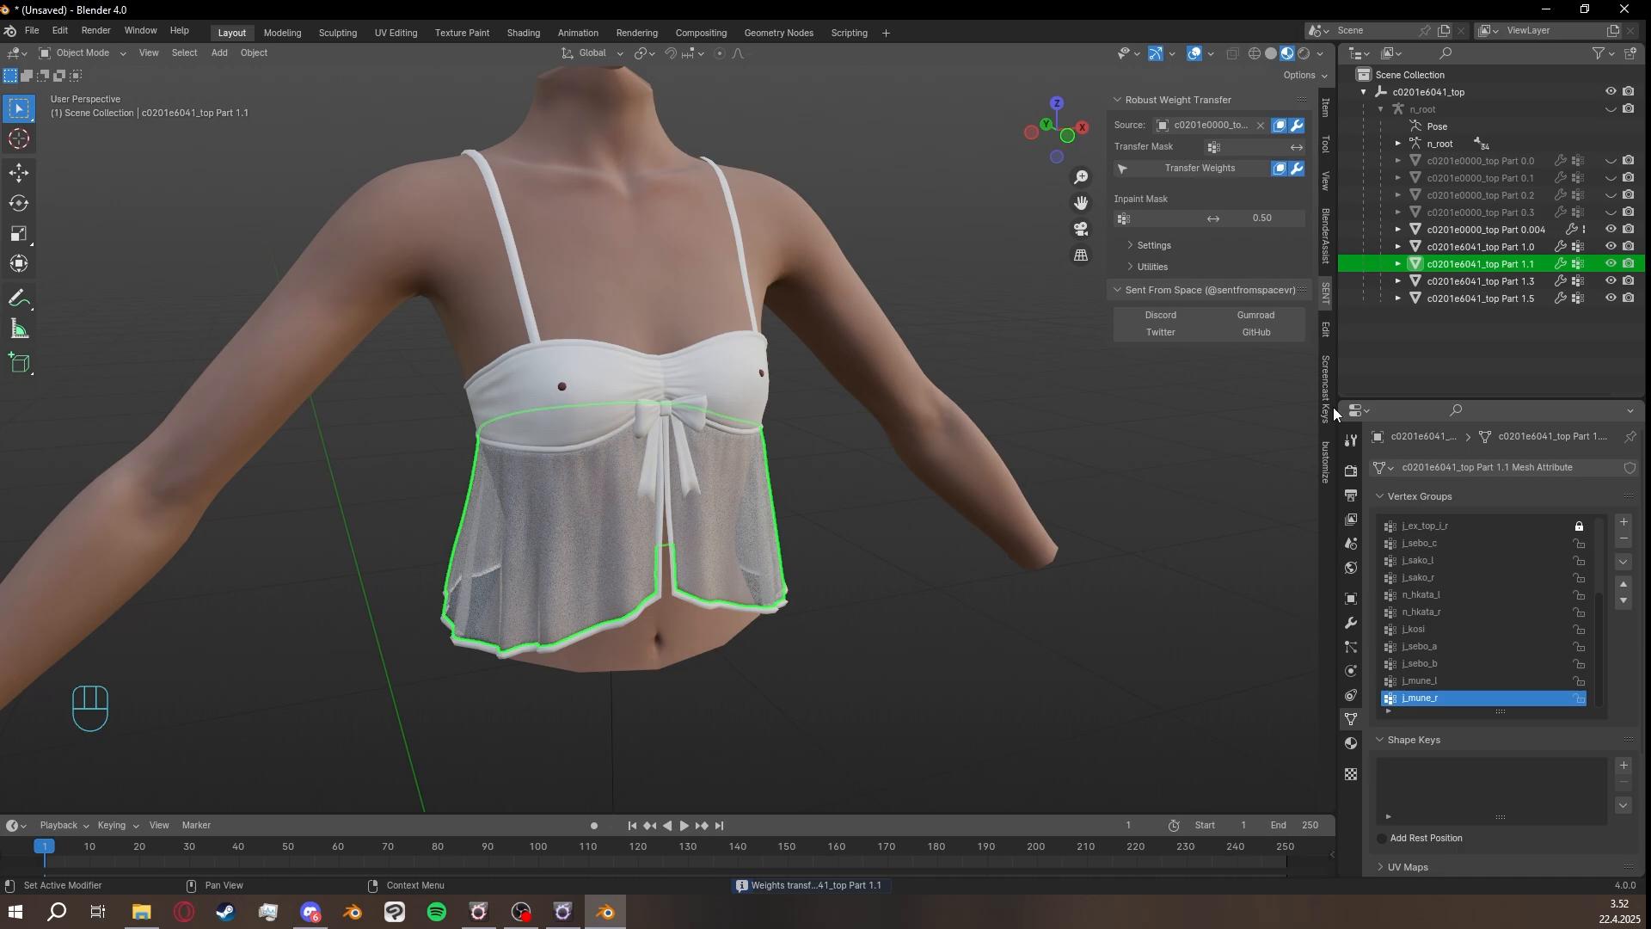
Transfer the body weights to the trim mesh Part 1.3 and the bow mesh Part 1.5 with Robust Weight Transfer.
left_click(1473, 281)
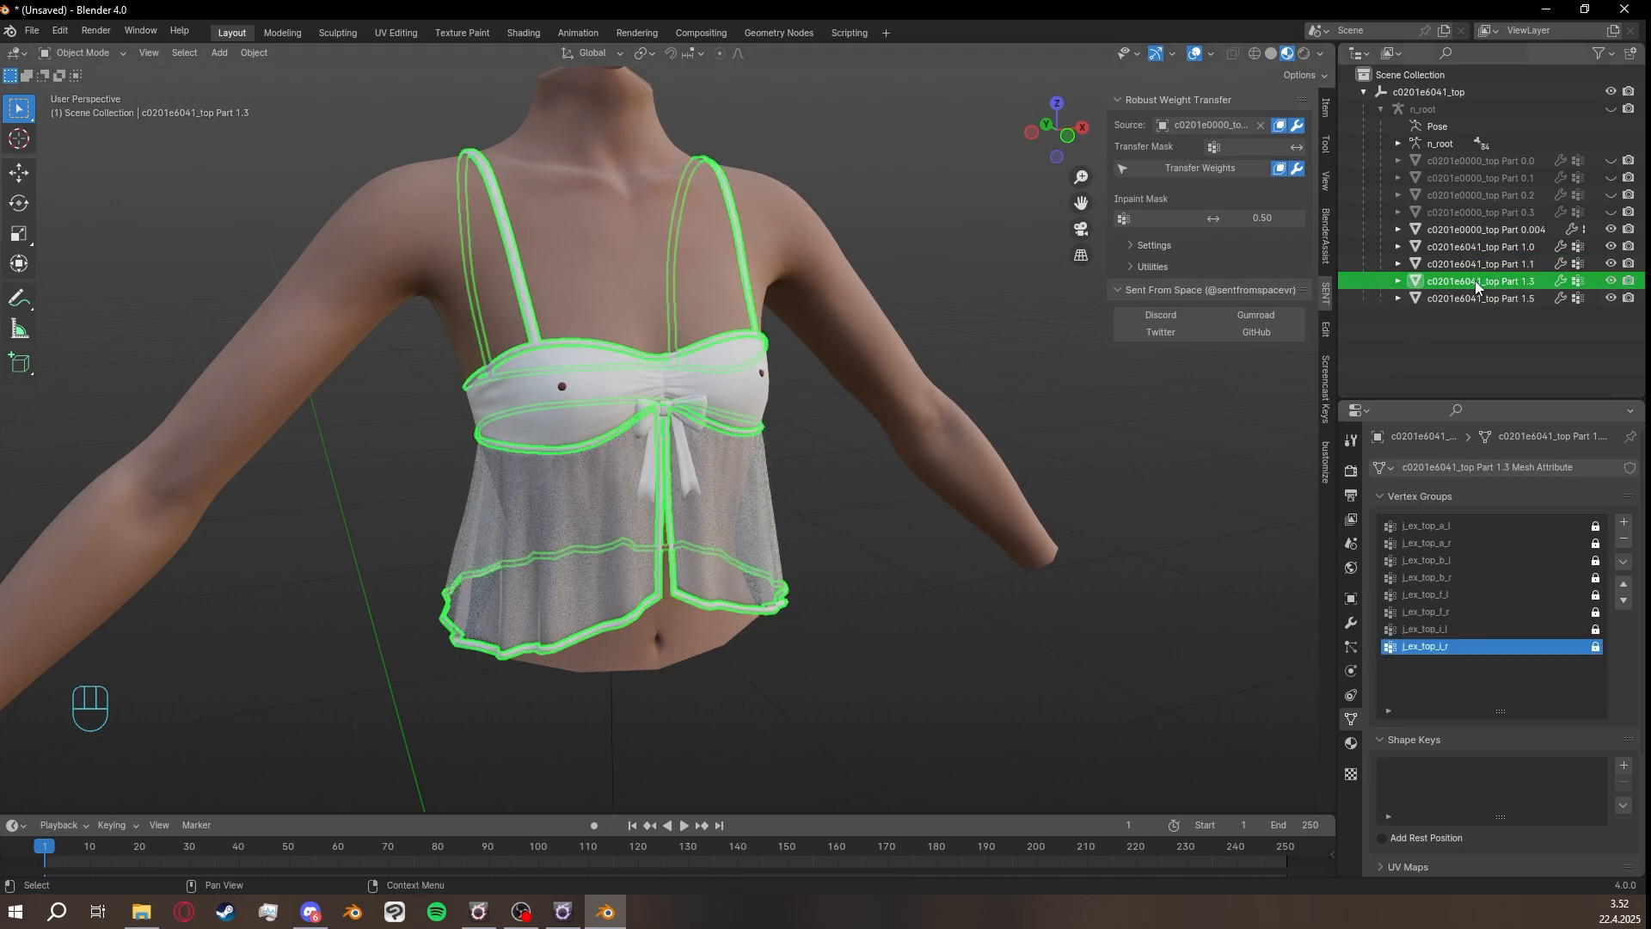
left_click(1203, 169)
scroll(1501, 607, "up", 3)
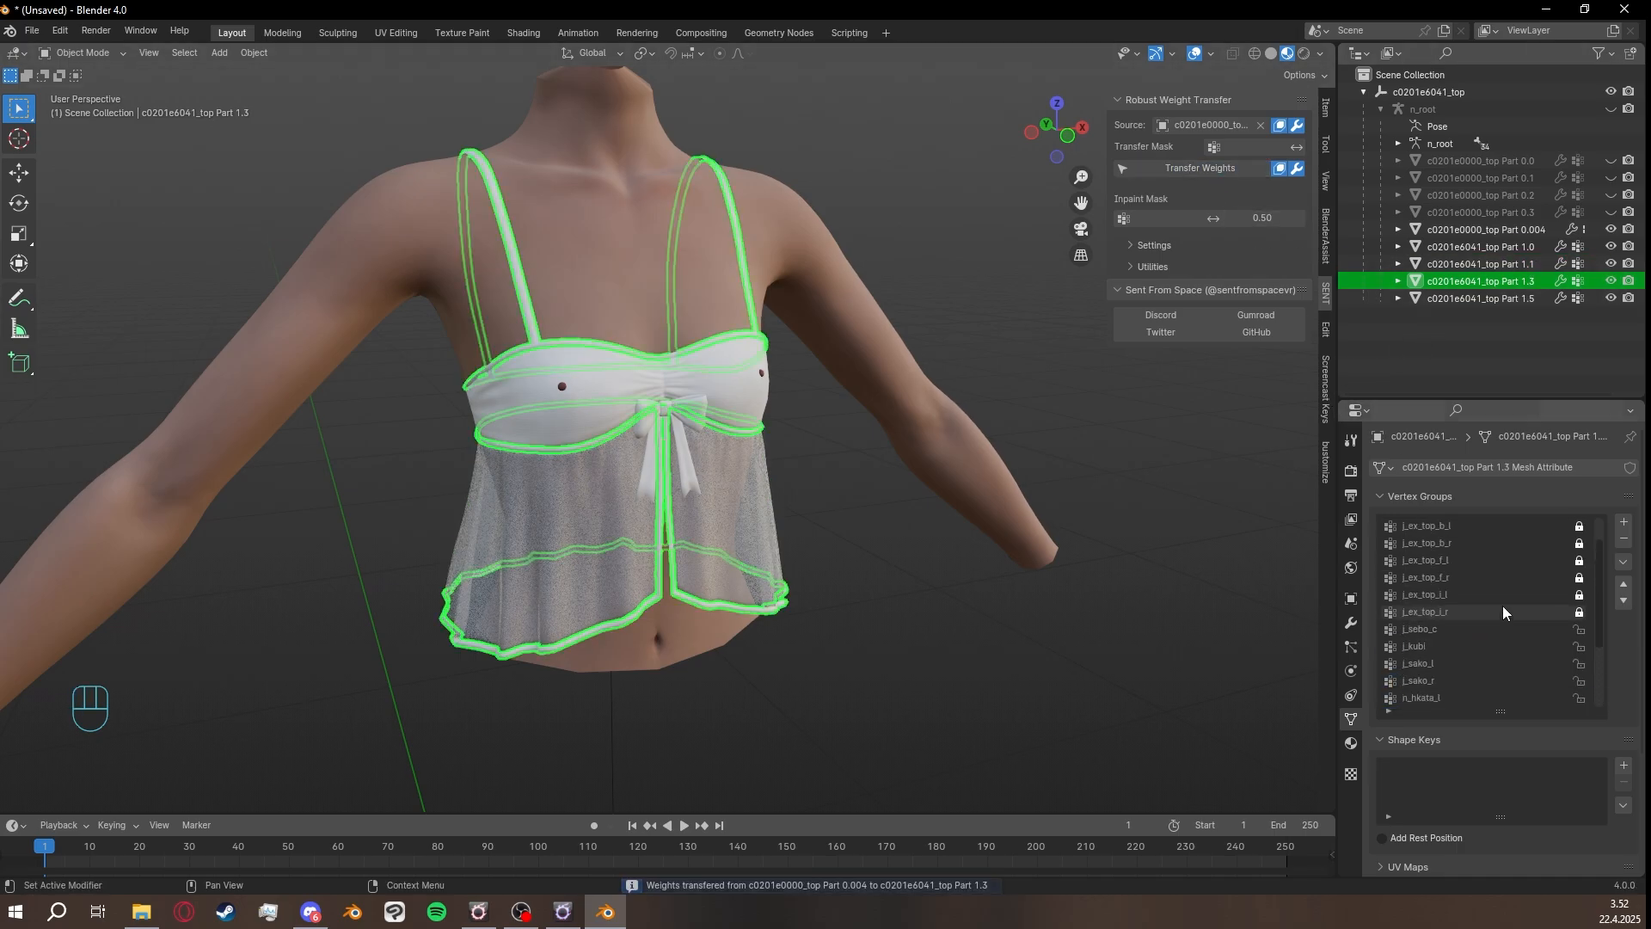
left_click(1506, 297)
left_click(1185, 168)
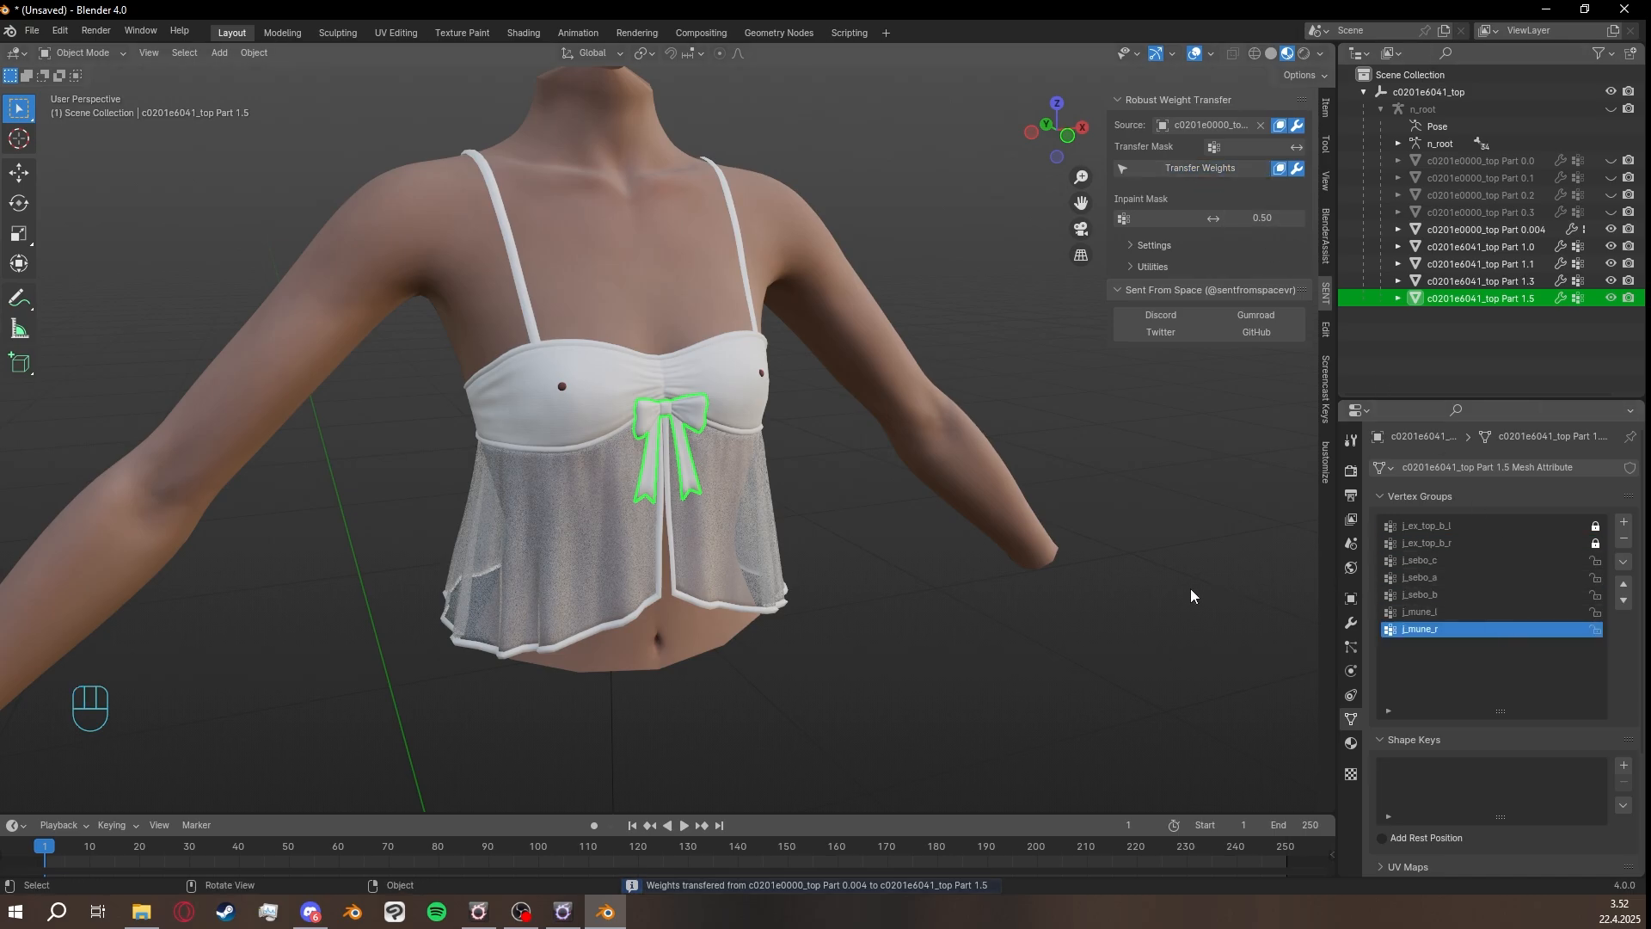
mouse_move(1117, 531)
middle_mouse_down()
mouse_move(1107, 542)
mouse_move(1132, 549)
mouse_move(1117, 547)
middle_mouse_up()
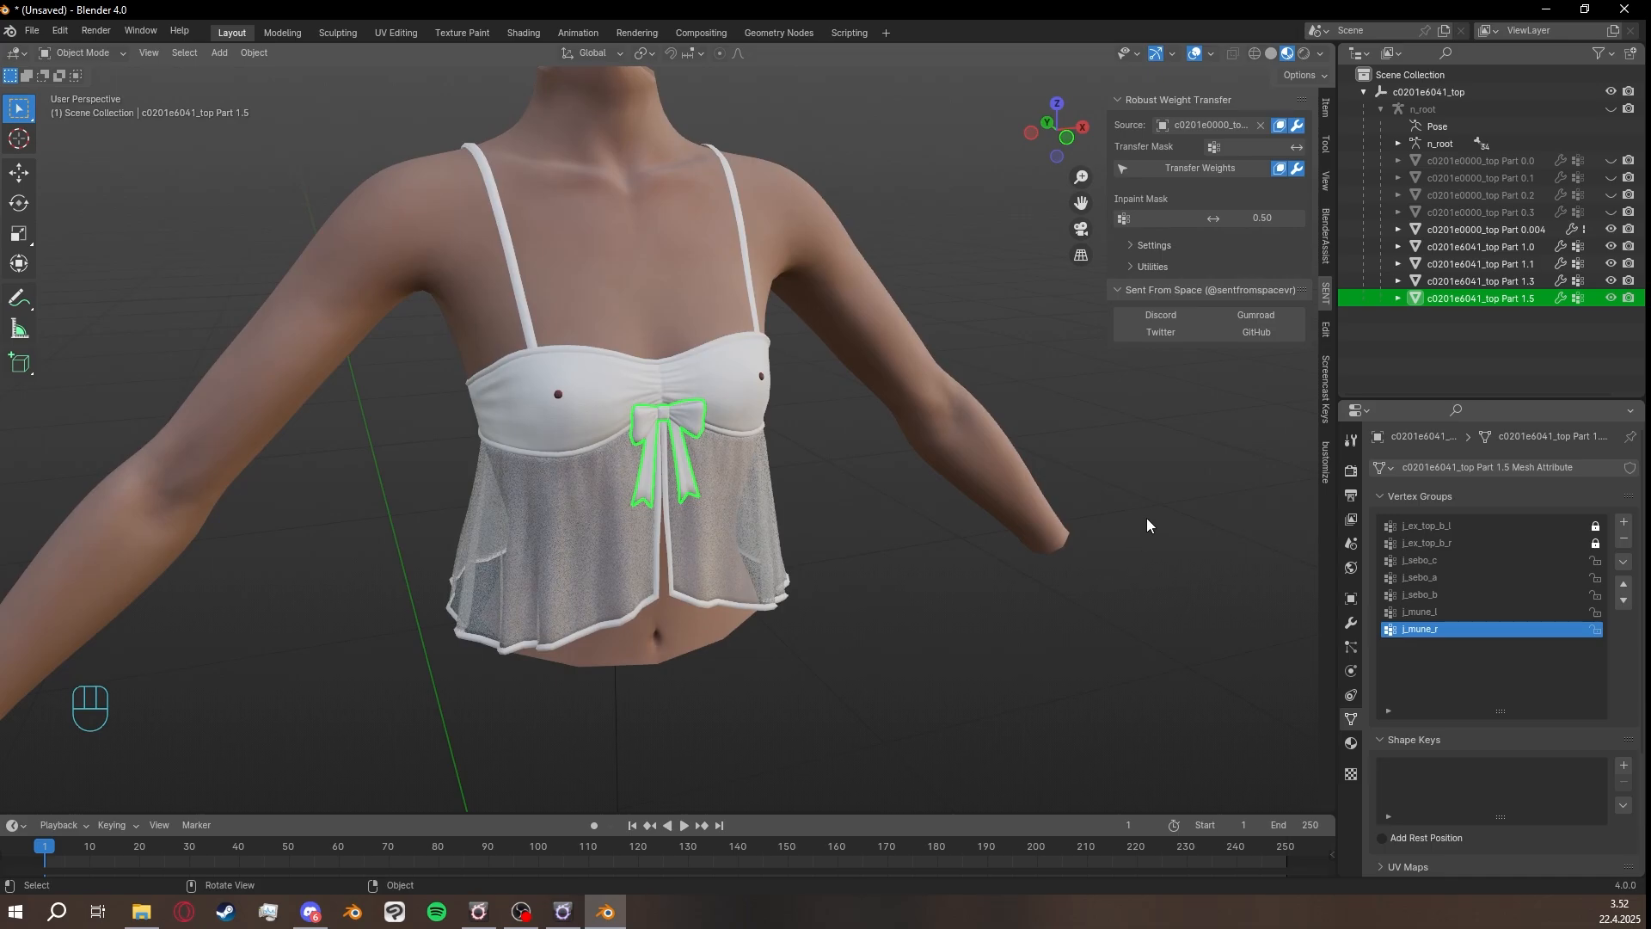
Hide the joined body mesh Part 0.004 and show the original body meshes Part 0.0 through Part 0.3.
left_click(1502, 228)
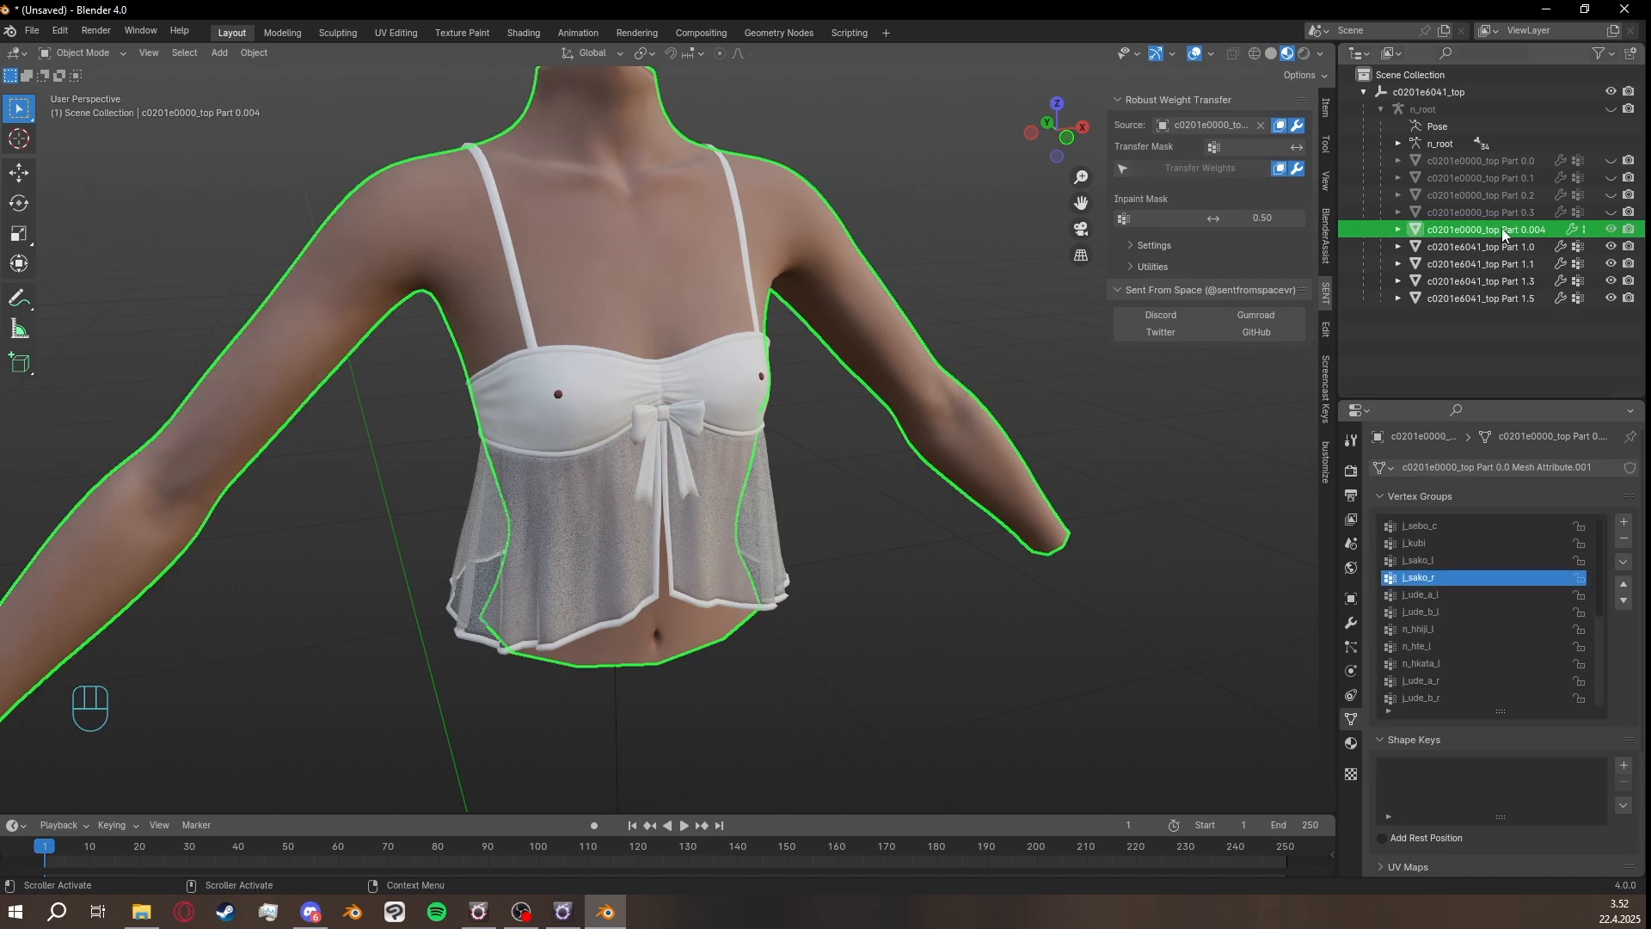
left_click(1611, 229)
middle_click_drag(877, 320, 934, 355)
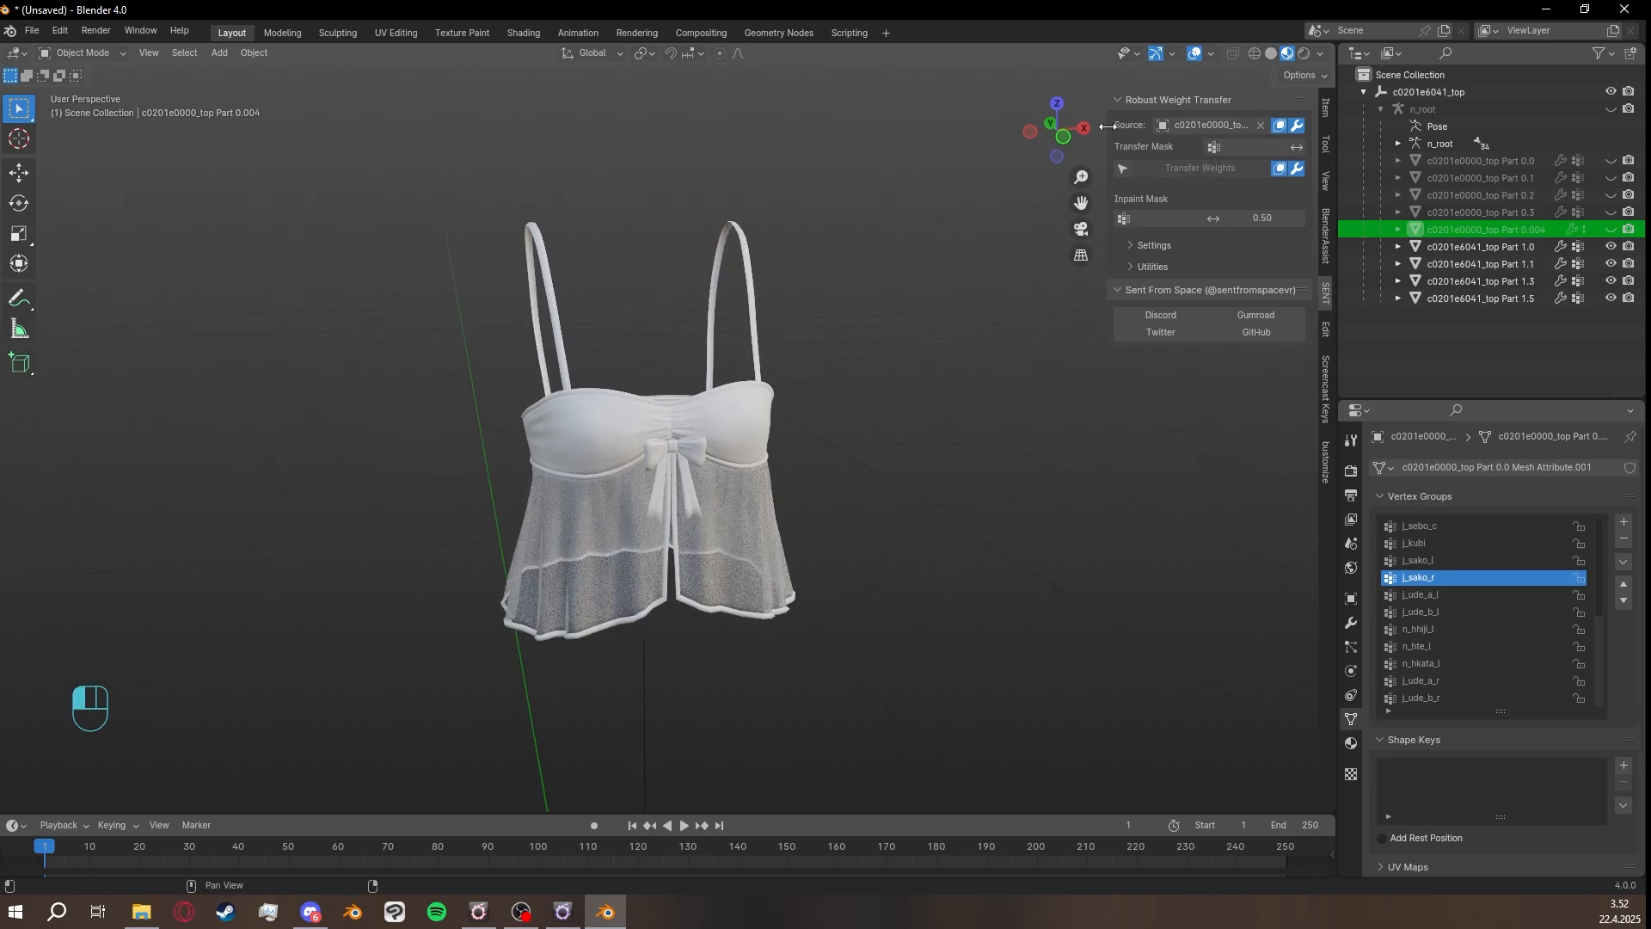
left_click_drag(1107, 127, 1150, 125)
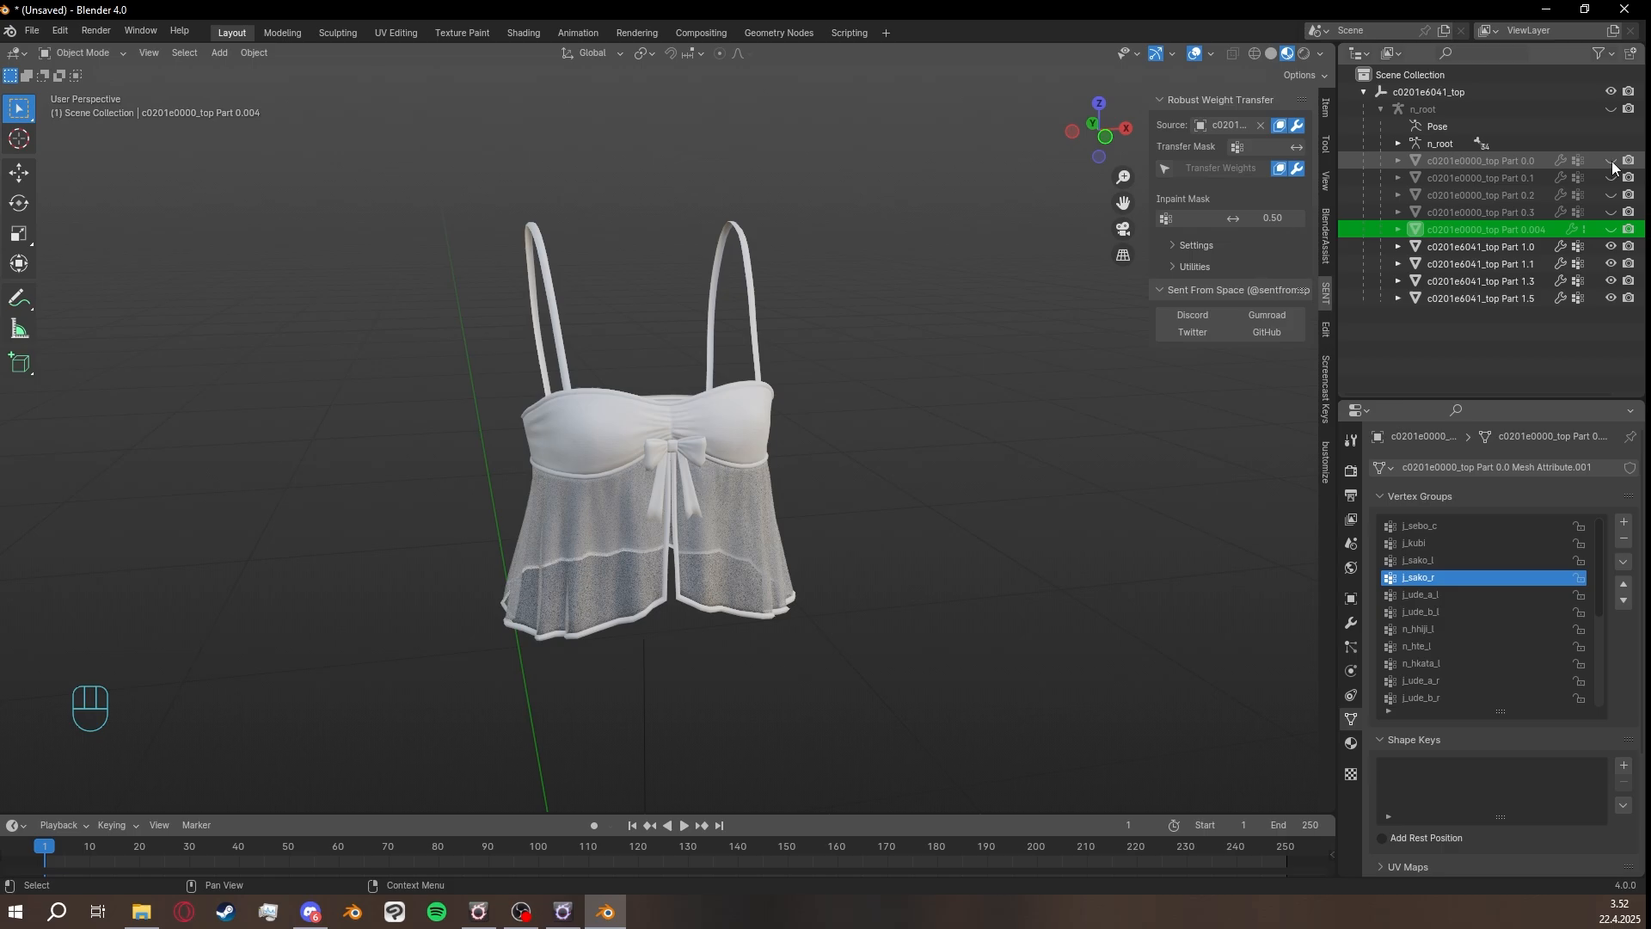
left_click_drag(1612, 162, 1614, 210)
Select the separate arm, torso and neck meshes one by one to check how the original body is divided.
left_click(1011, 512)
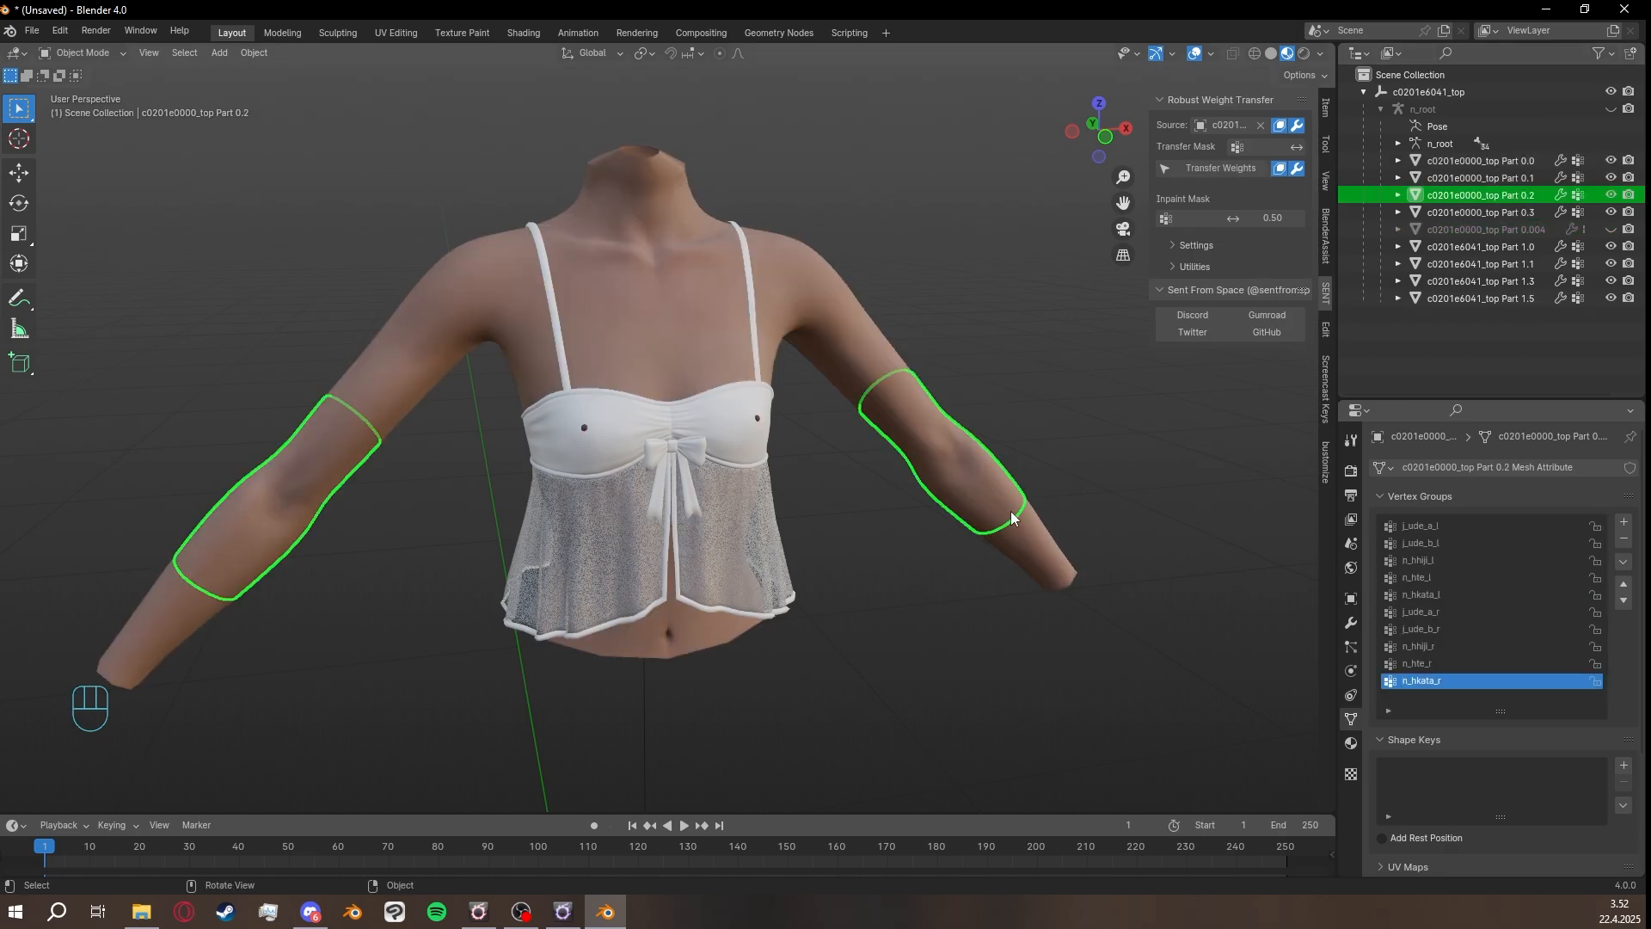
left_click(872, 324)
left_click(1070, 542)
left_click(660, 167)
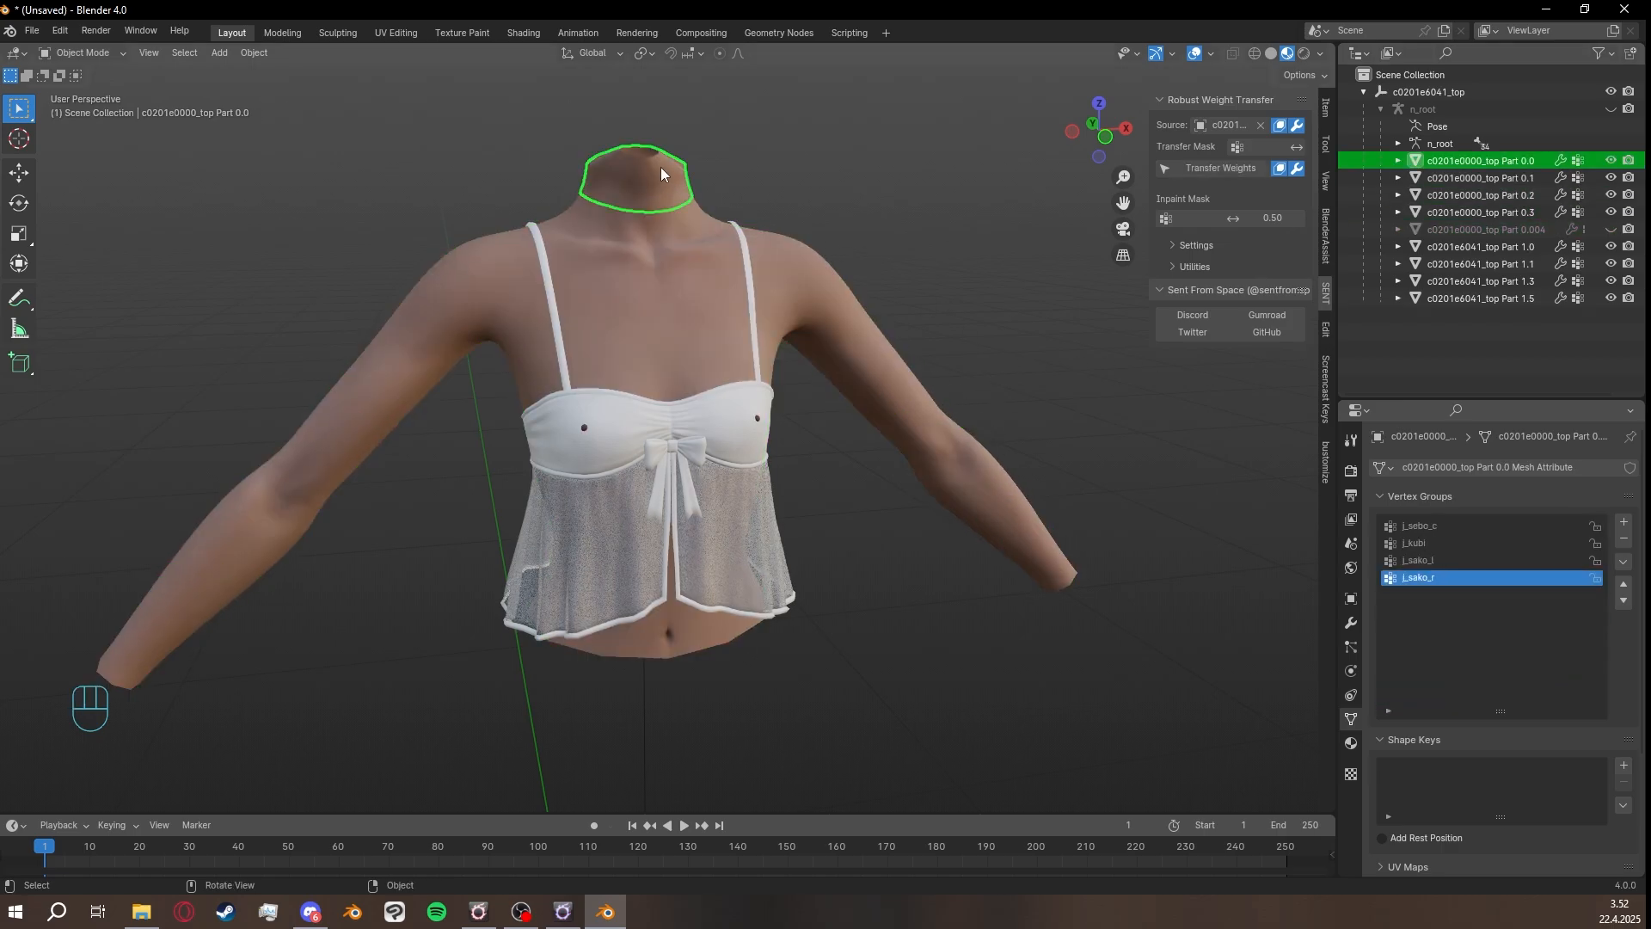
left_click(817, 148)
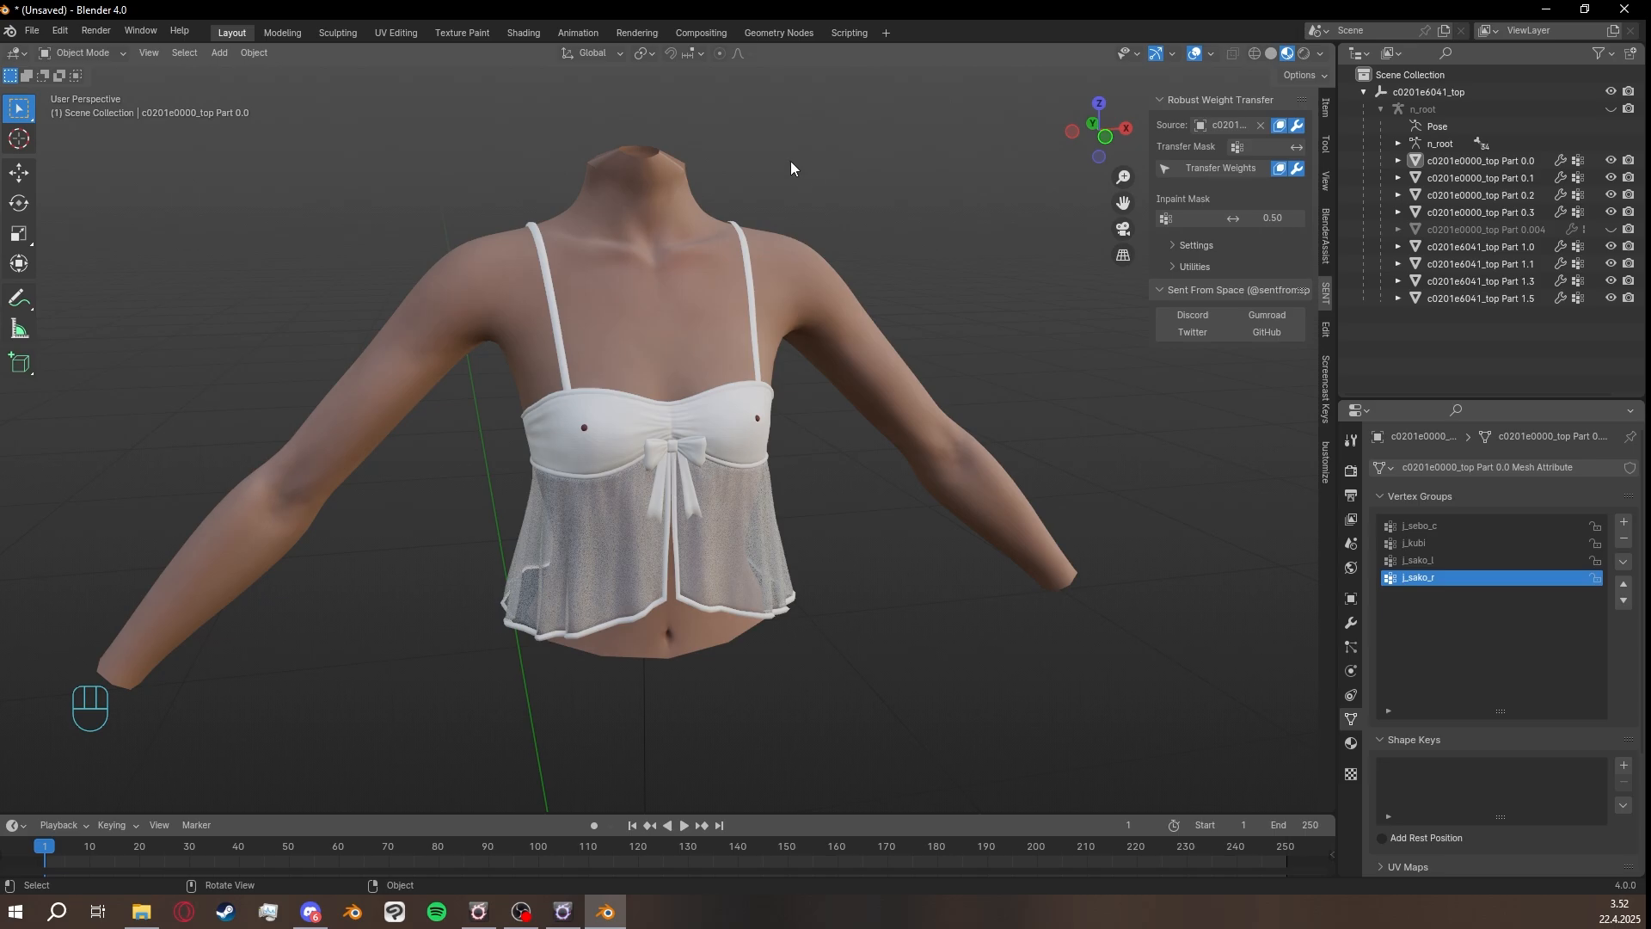
scroll(640, 344, "up", 3)
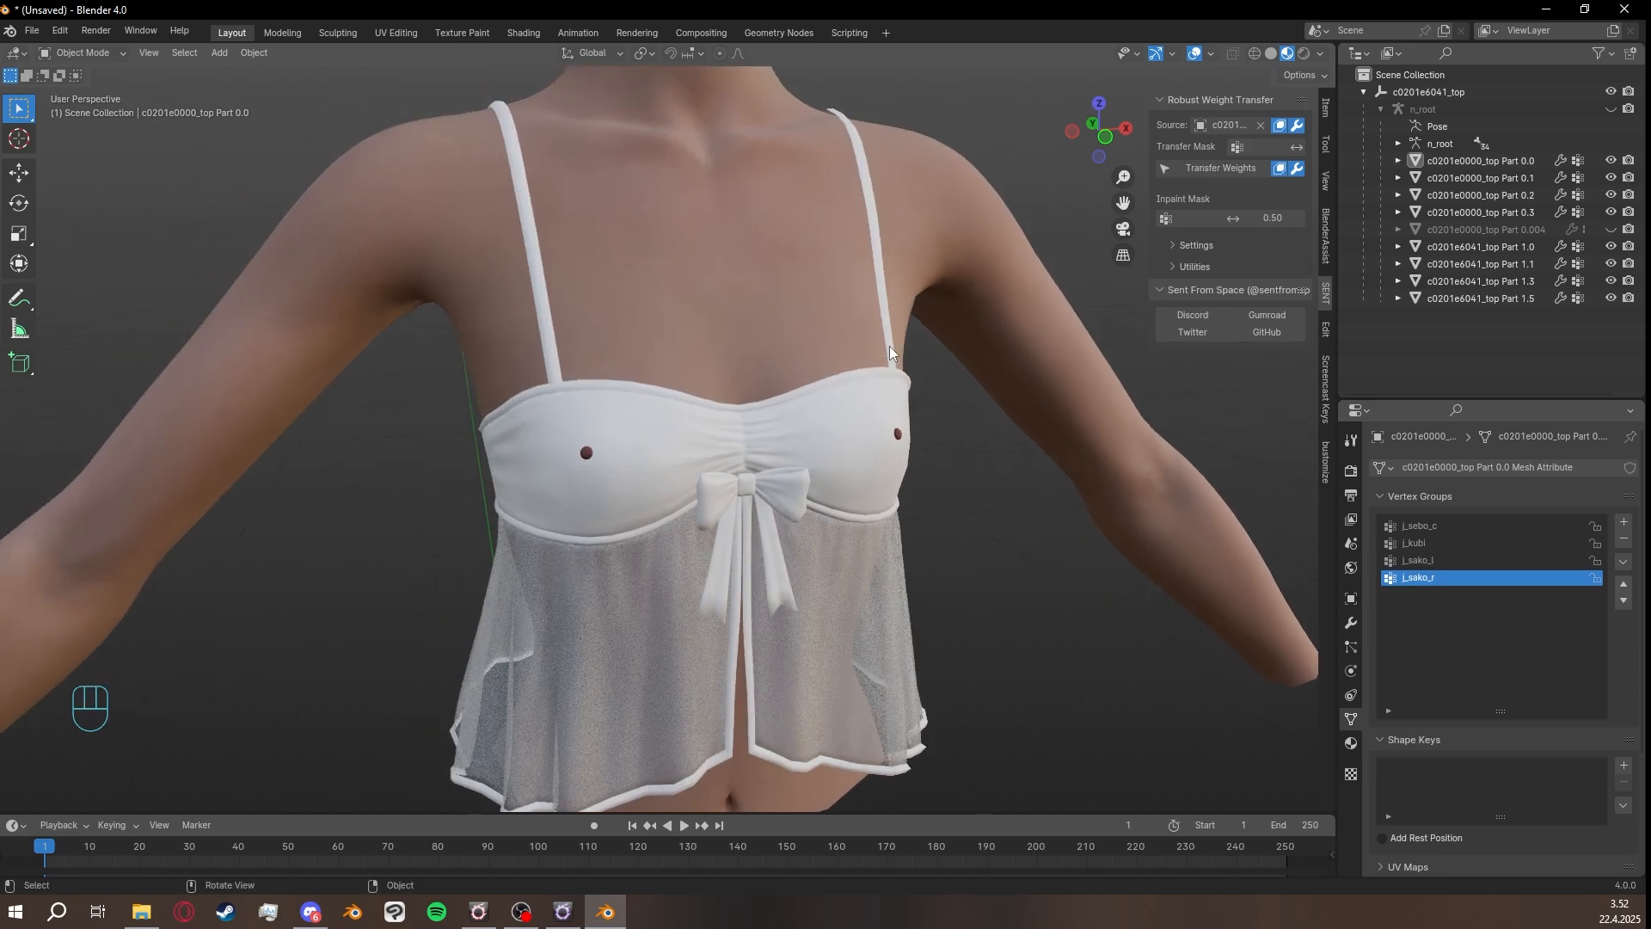
Open the torso mesh Part 0.1 for editing, clear its vertex selection and switch to face selection.
left_click(771, 350)
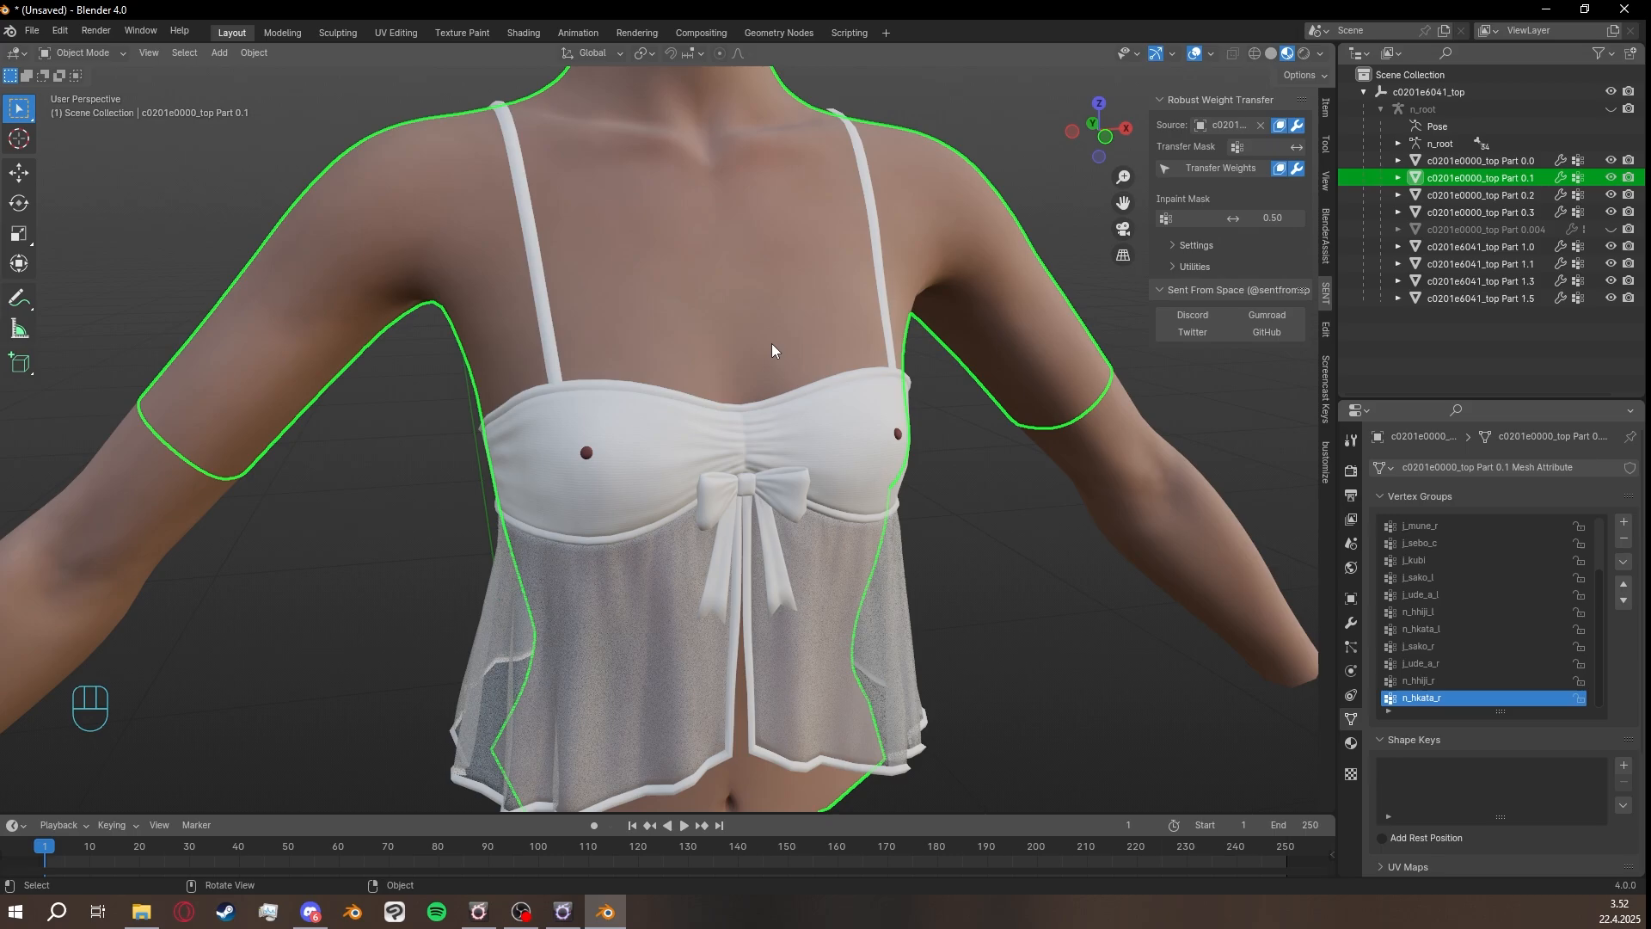
scroll(771, 350, "down", 4)
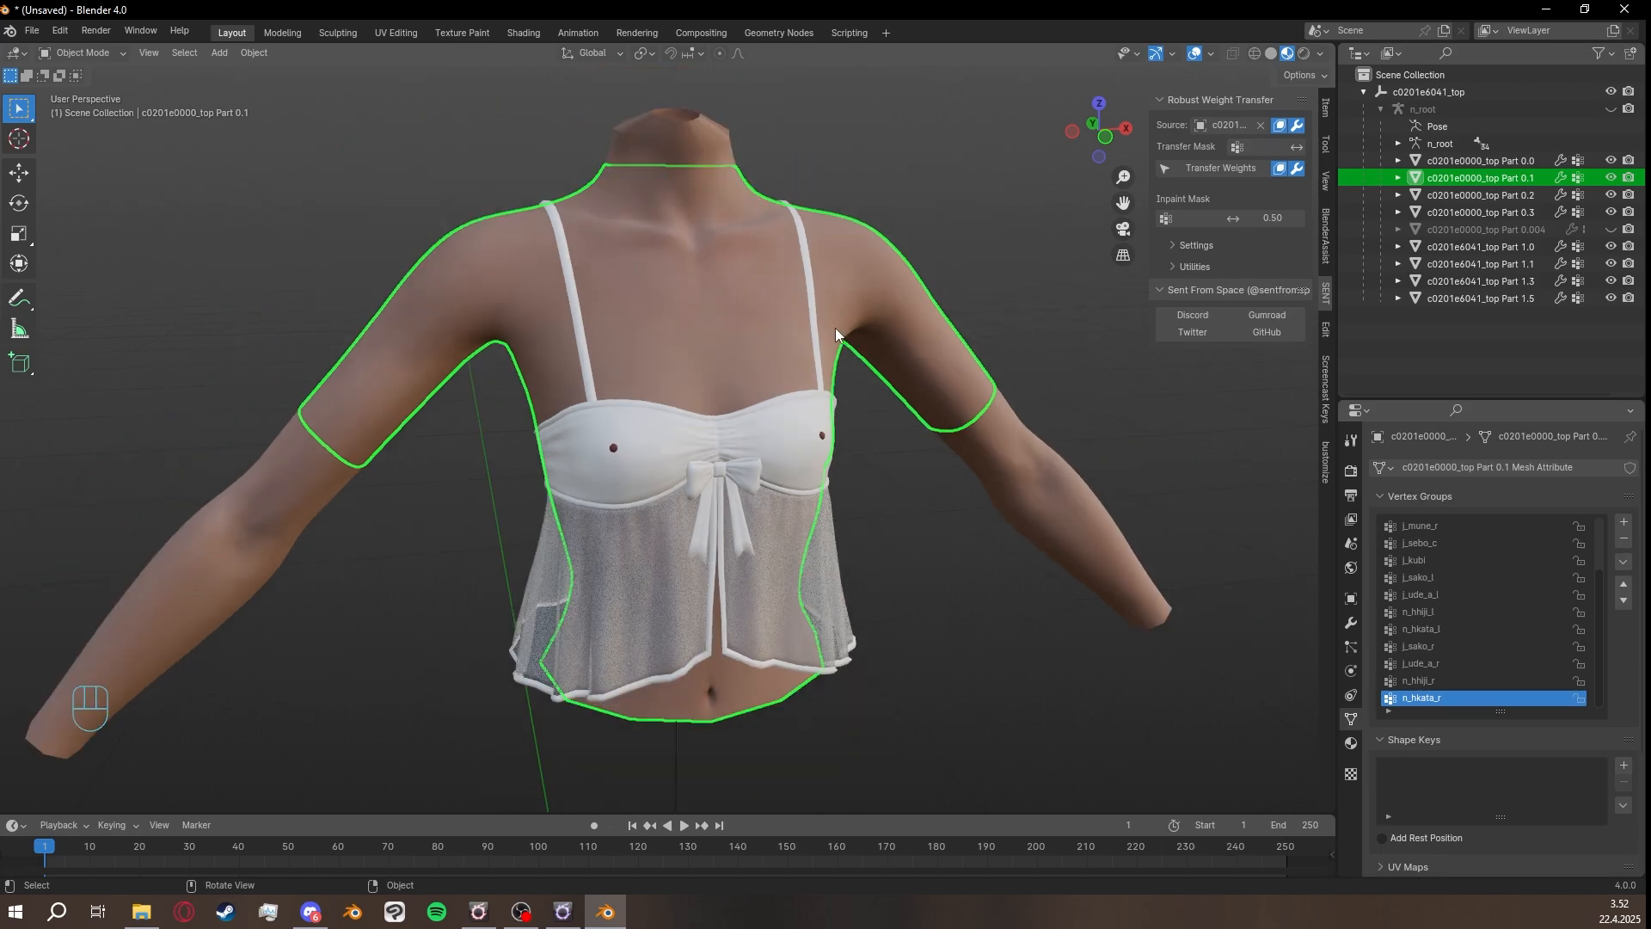
key("Tab")
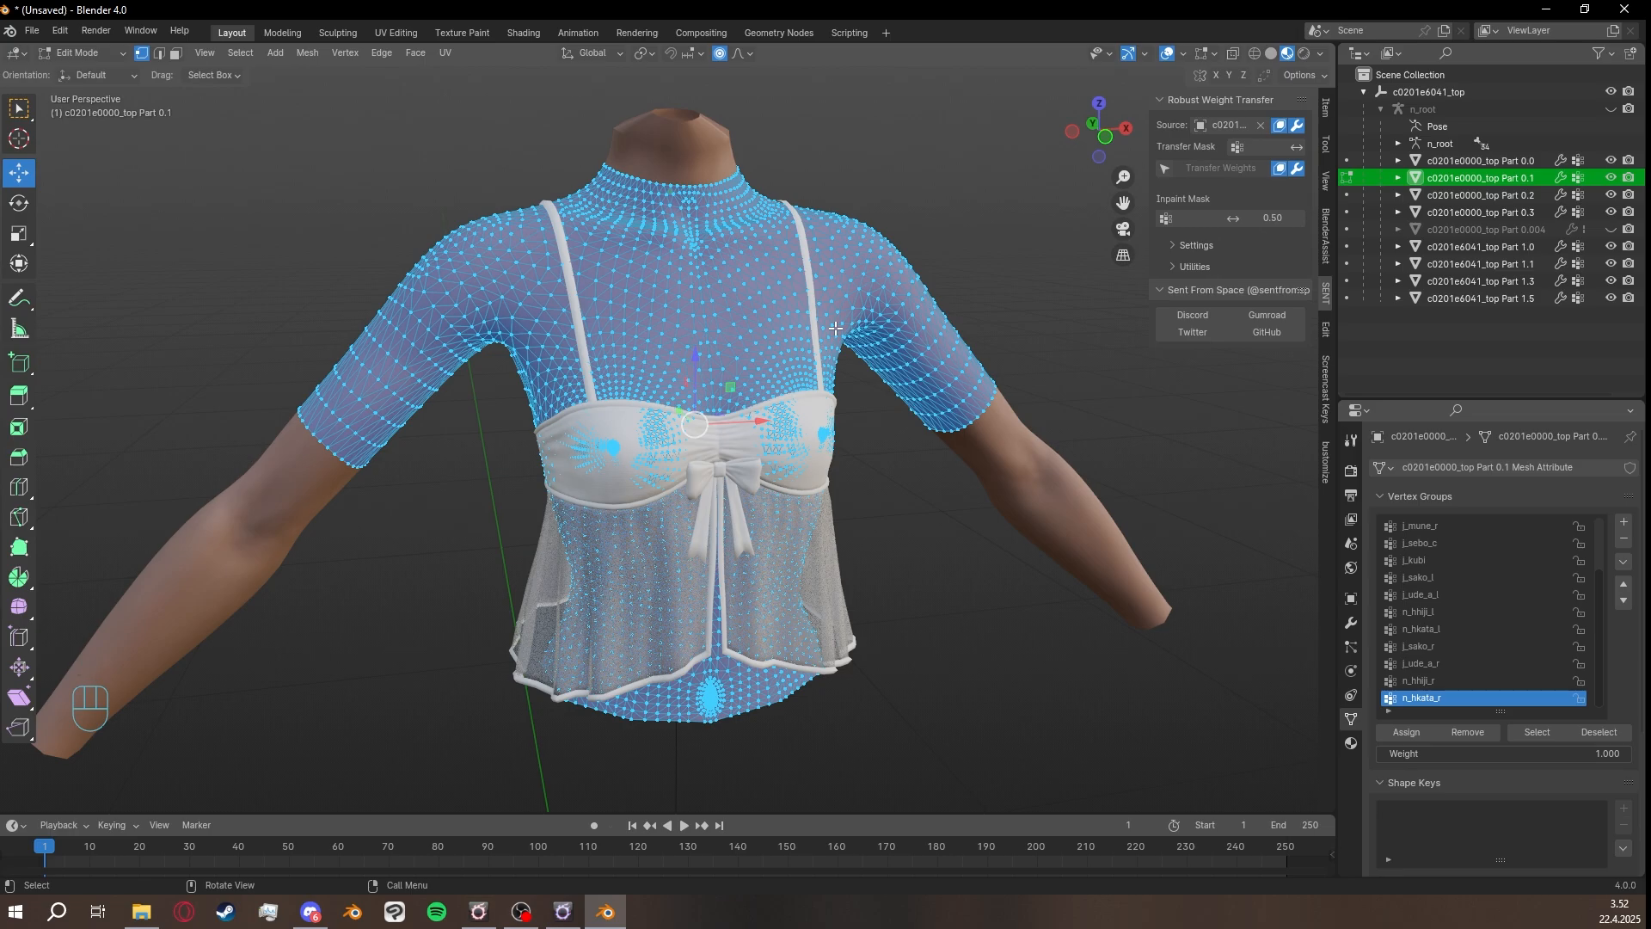
left_click(942, 568)
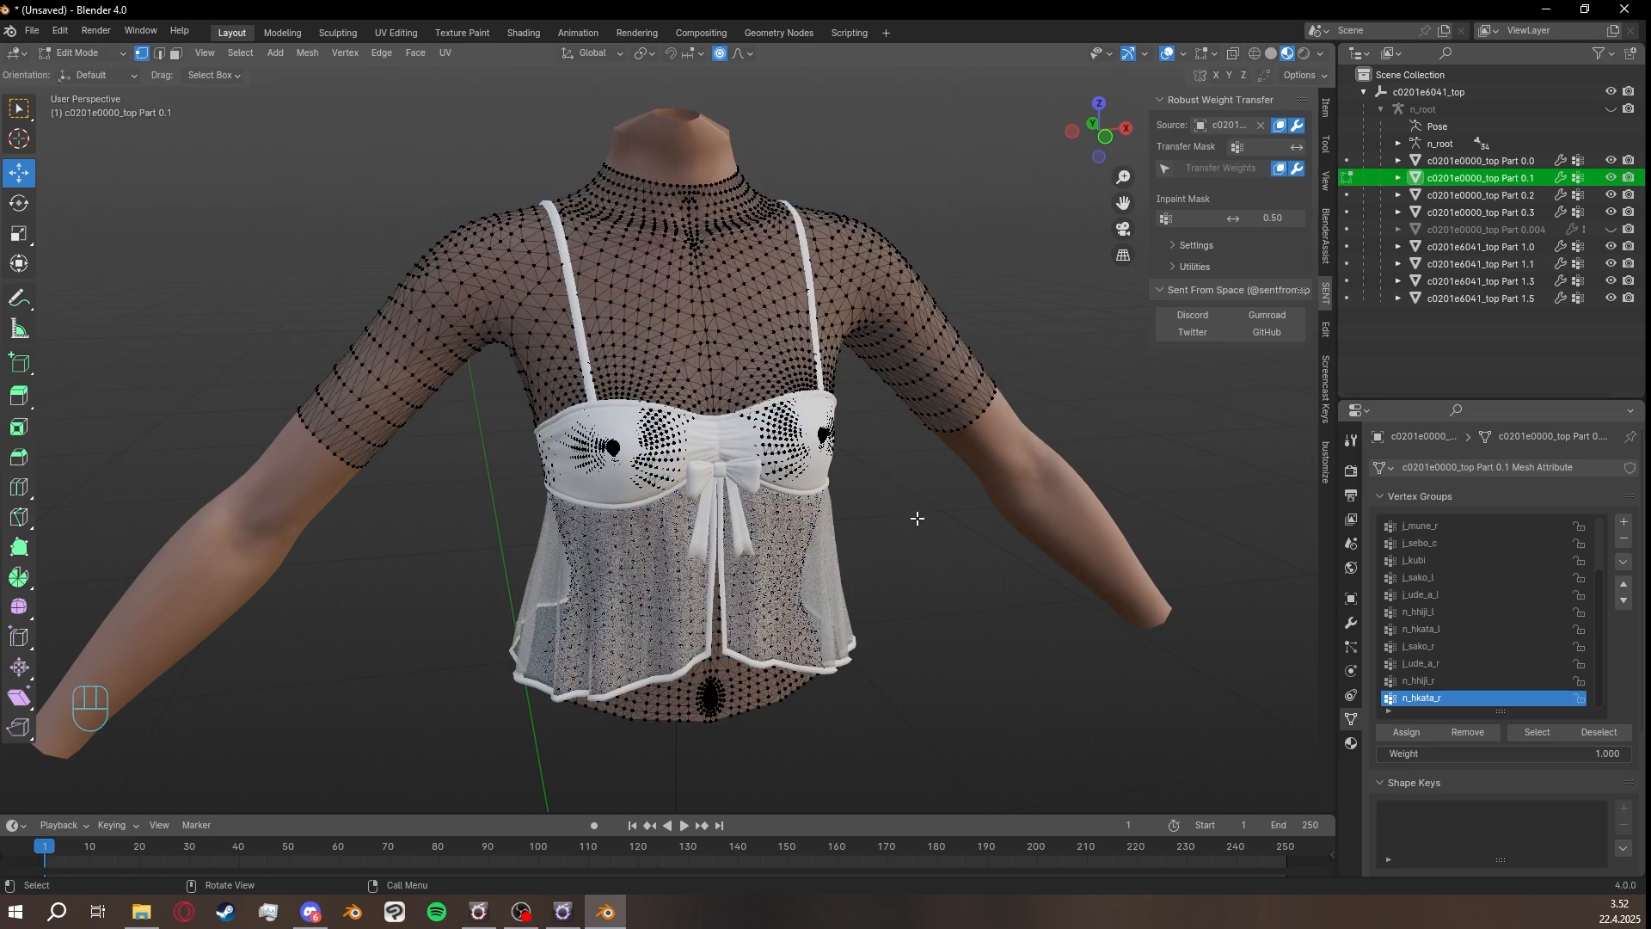
middle_click_drag(952, 572, 1050, 552)
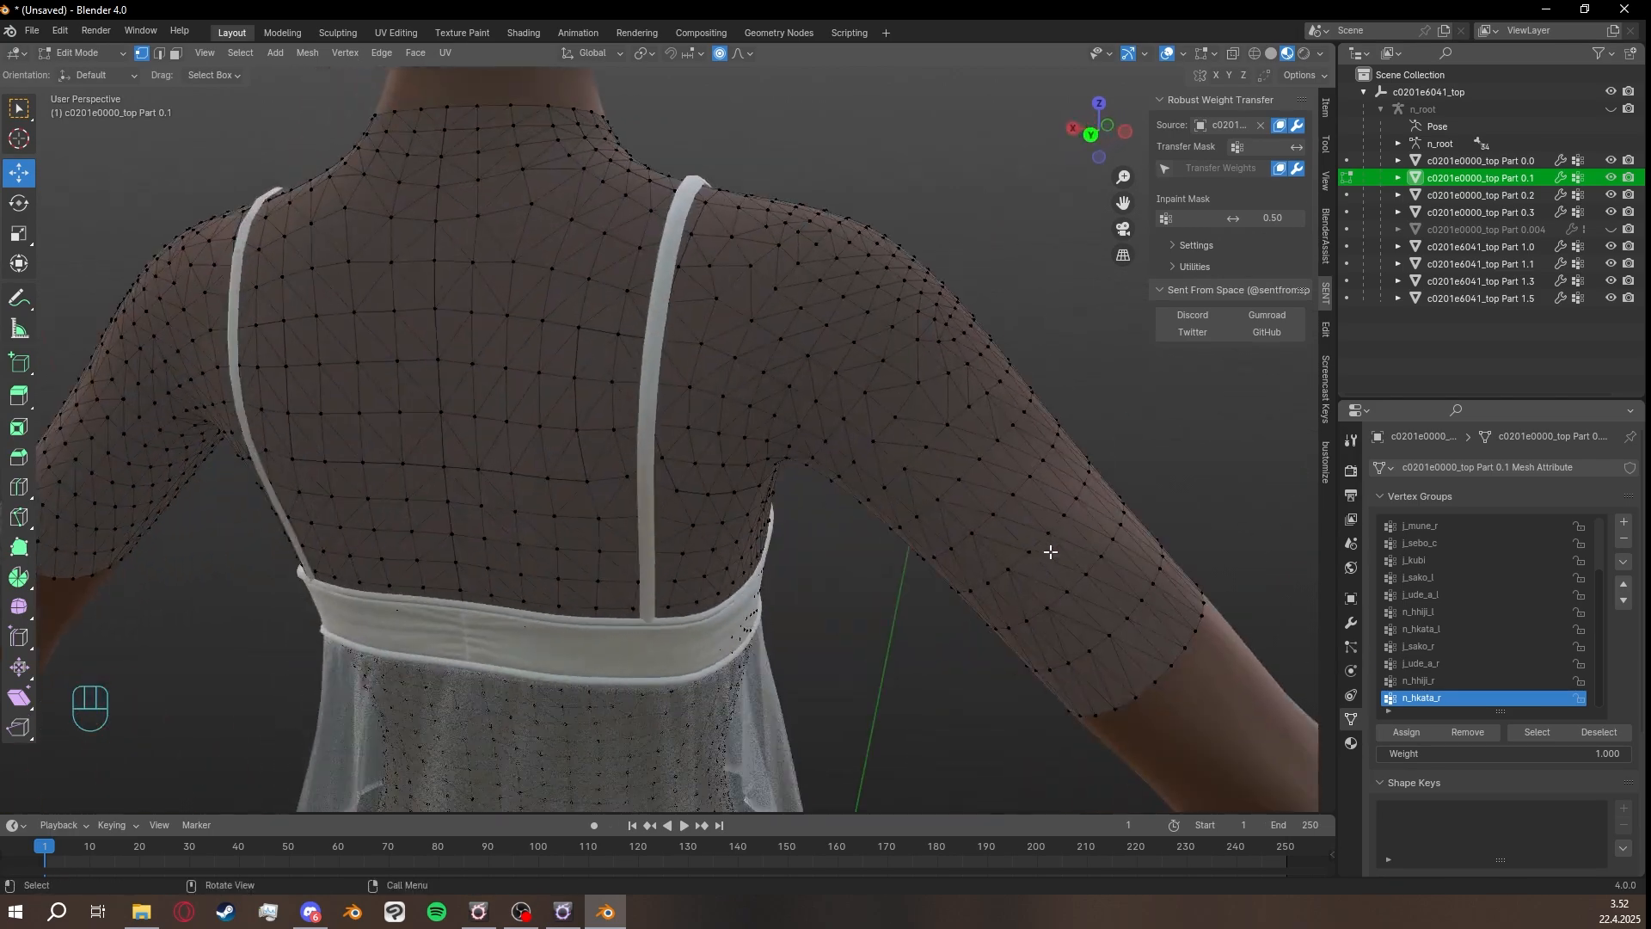
scroll(843, 549, "up", 12)
middle_click_drag(897, 534, 899, 471, "shift")
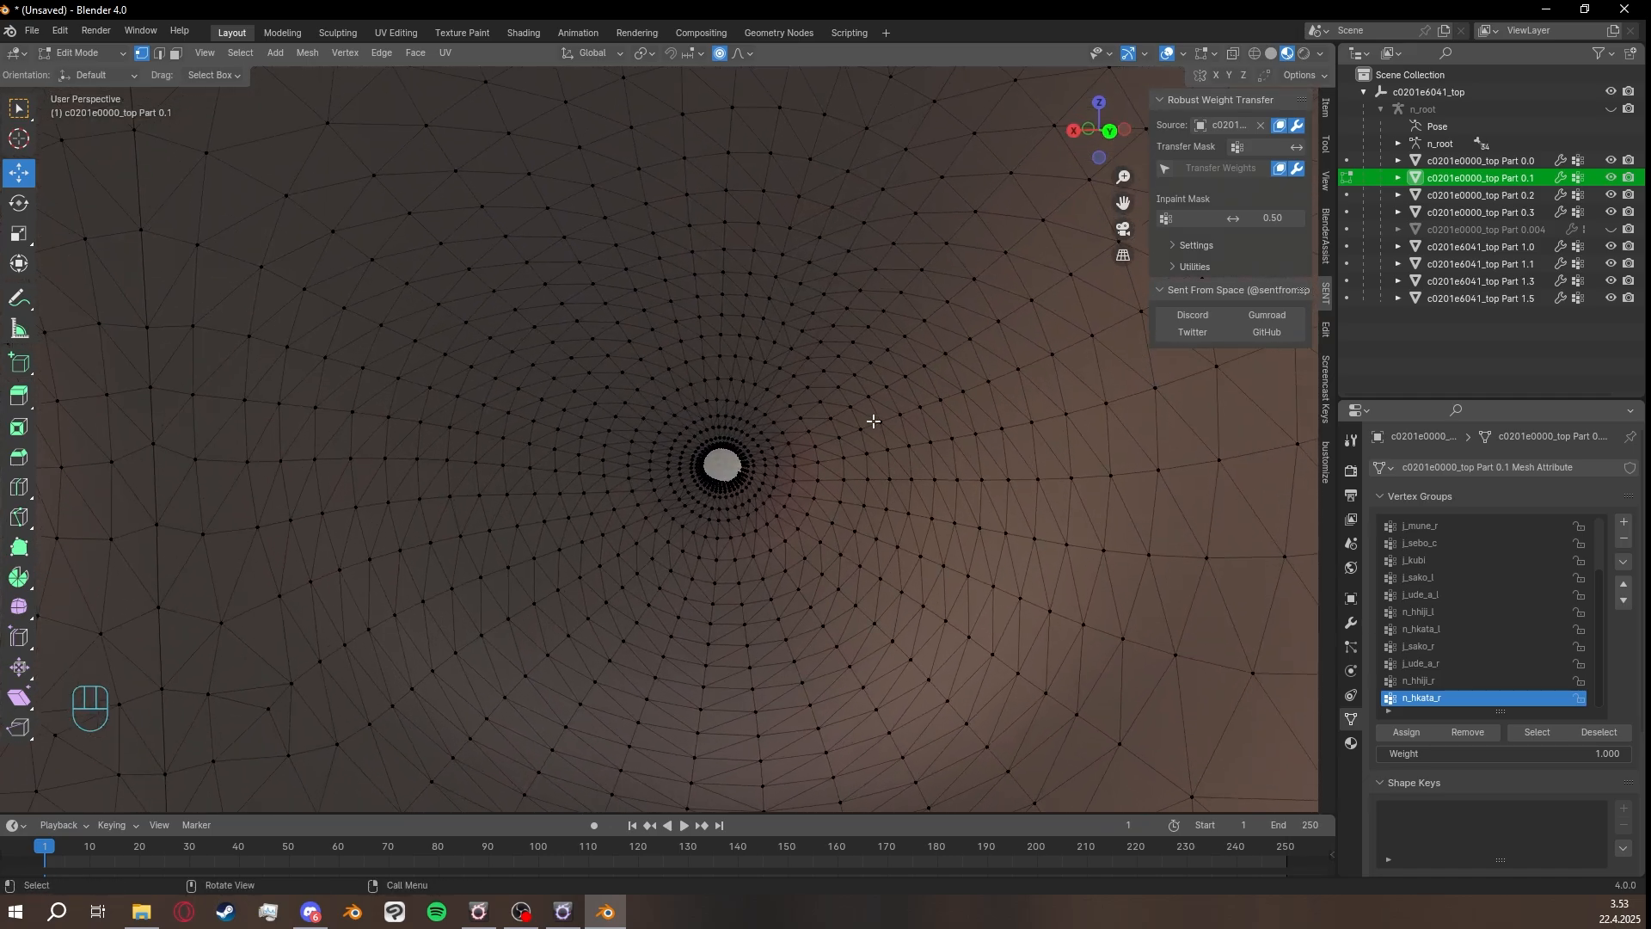
left_click(176, 54)
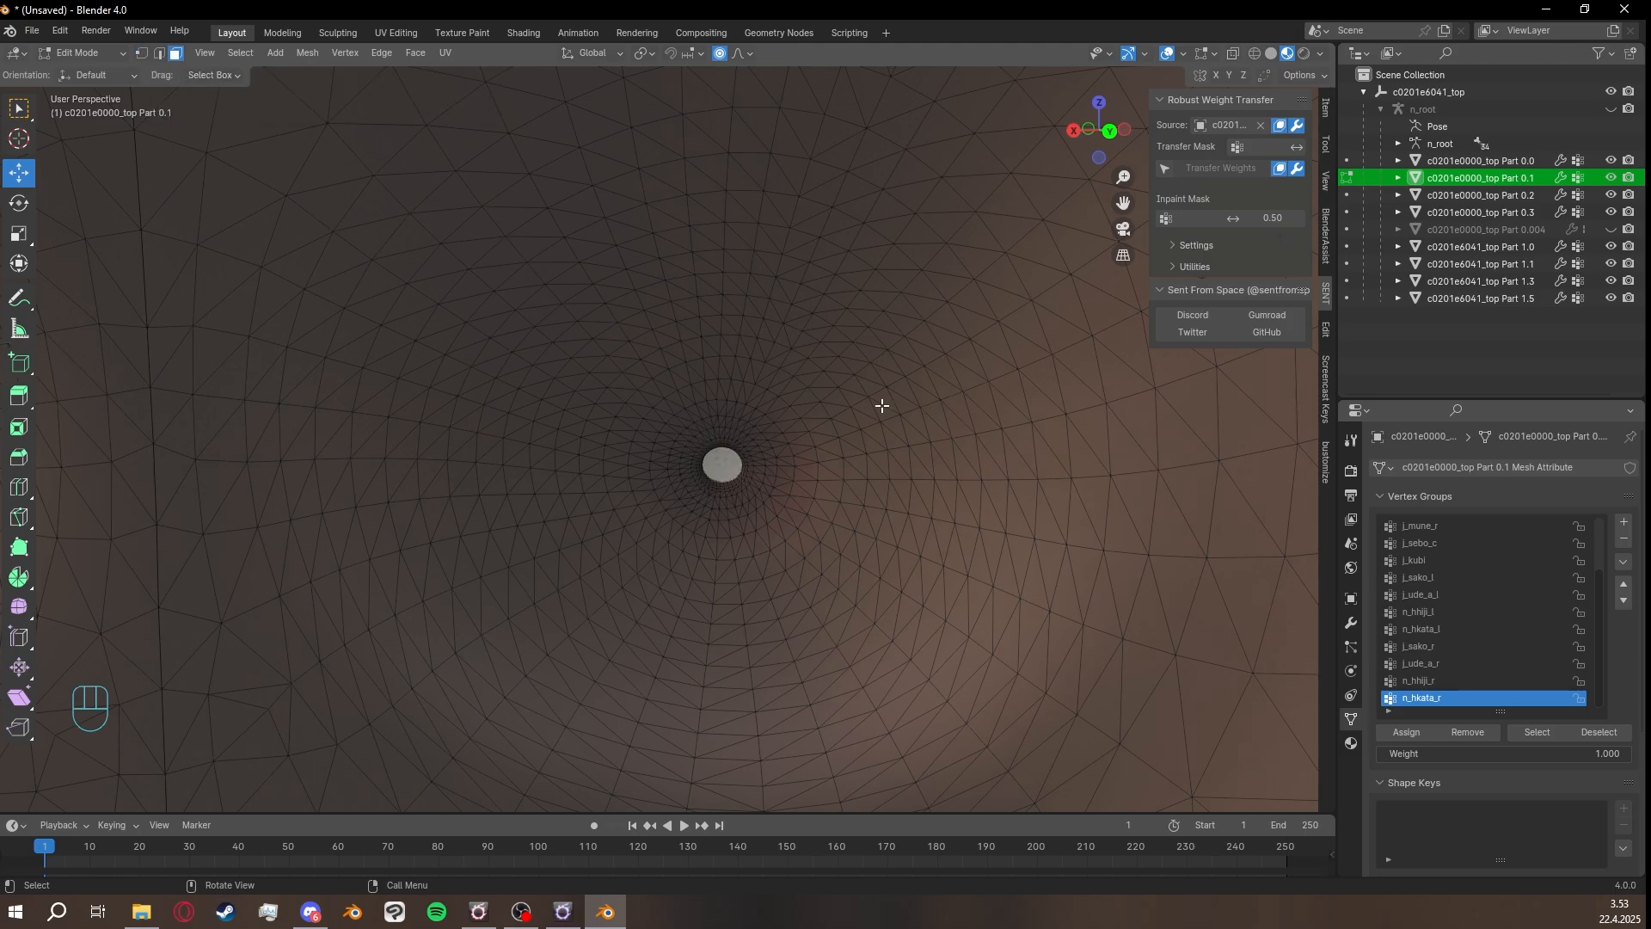
left_click(839, 394)
left_click(853, 507, "ctrl")
left_click(769, 589, "ctrl")
left_click(655, 586, "ctrl")
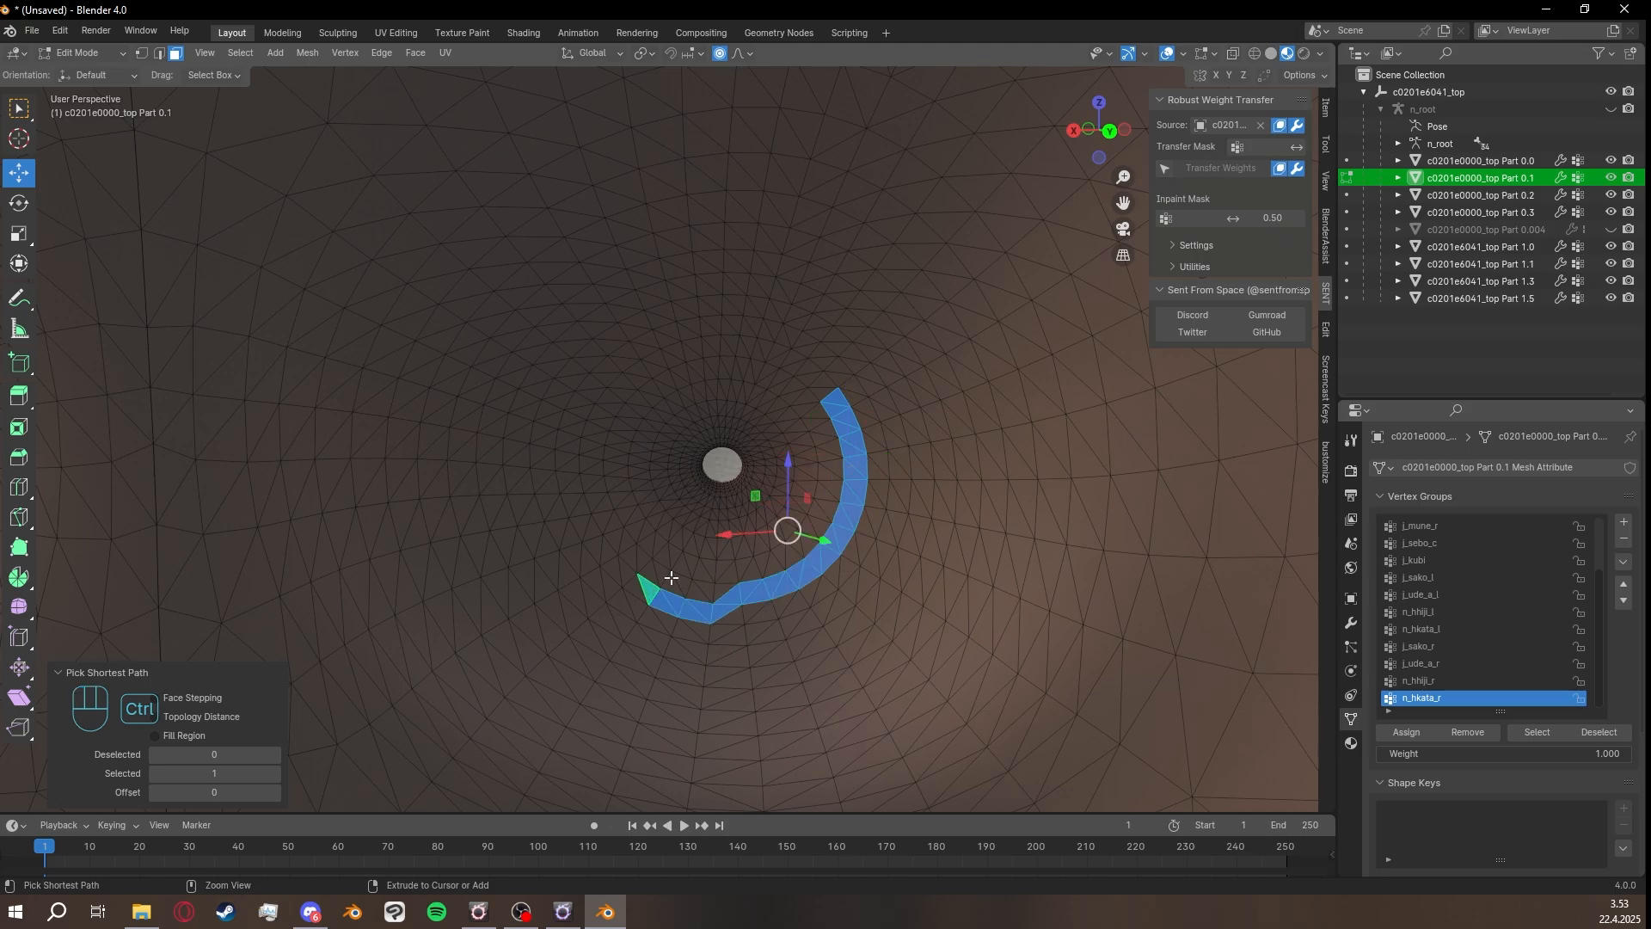
left_click(845, 384)
mouse_move(828, 400)
middle_mouse_down()
mouse_move(890, 434)
mouse_move(730, 504)
mouse_move(755, 537)
mouse_move(873, 568)
mouse_move(838, 550)
mouse_move(826, 572)
mouse_move(863, 368)
mouse_move(824, 416)
mouse_move(826, 439)
mouse_move(834, 397)
middle_mouse_up()
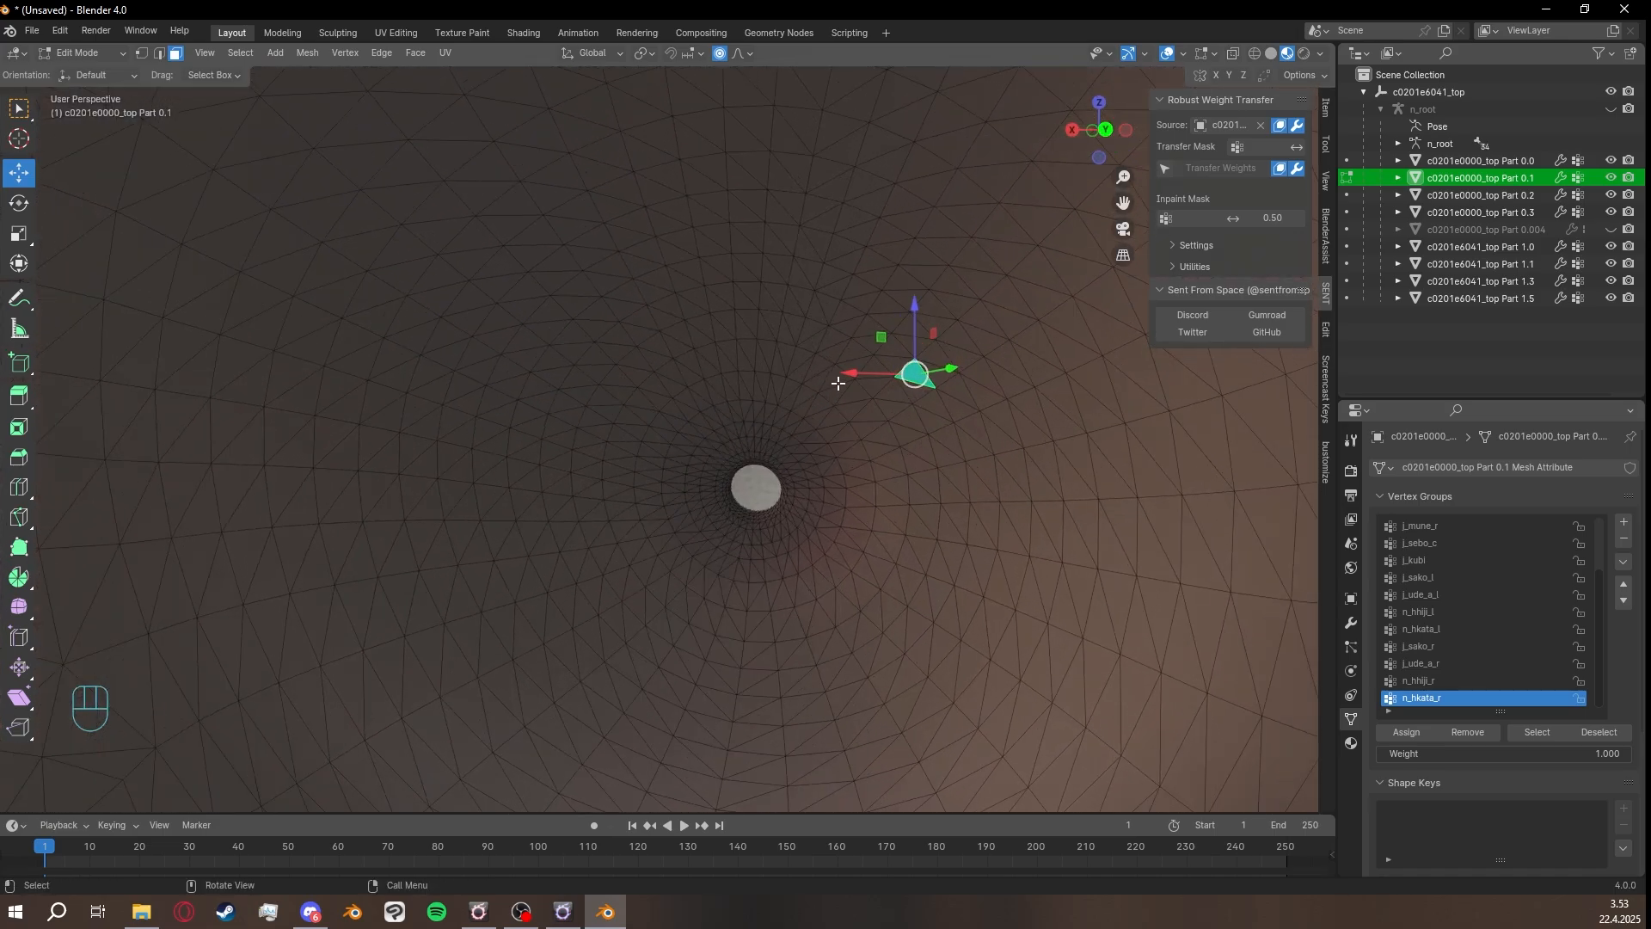
left_click(833, 376)
scroll(904, 542, "down", 3)
scroll(849, 498, "up", 2)
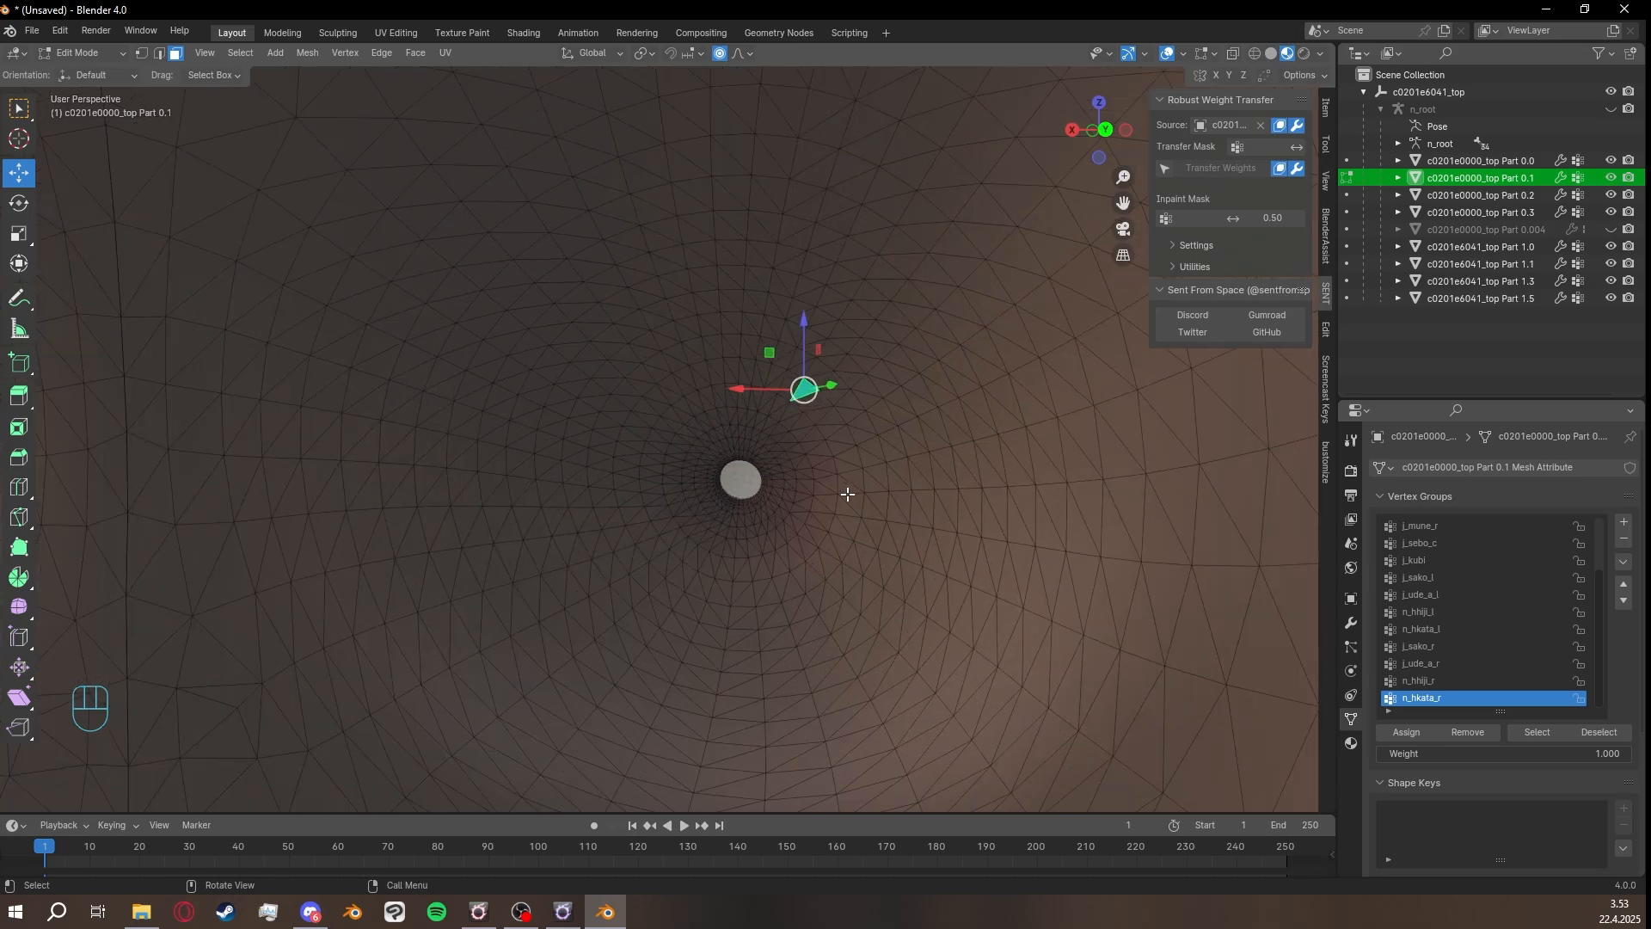
Select a closed ring of faces around one bust opening from inside the torso, using shortest-path picking.
left_click(810, 385)
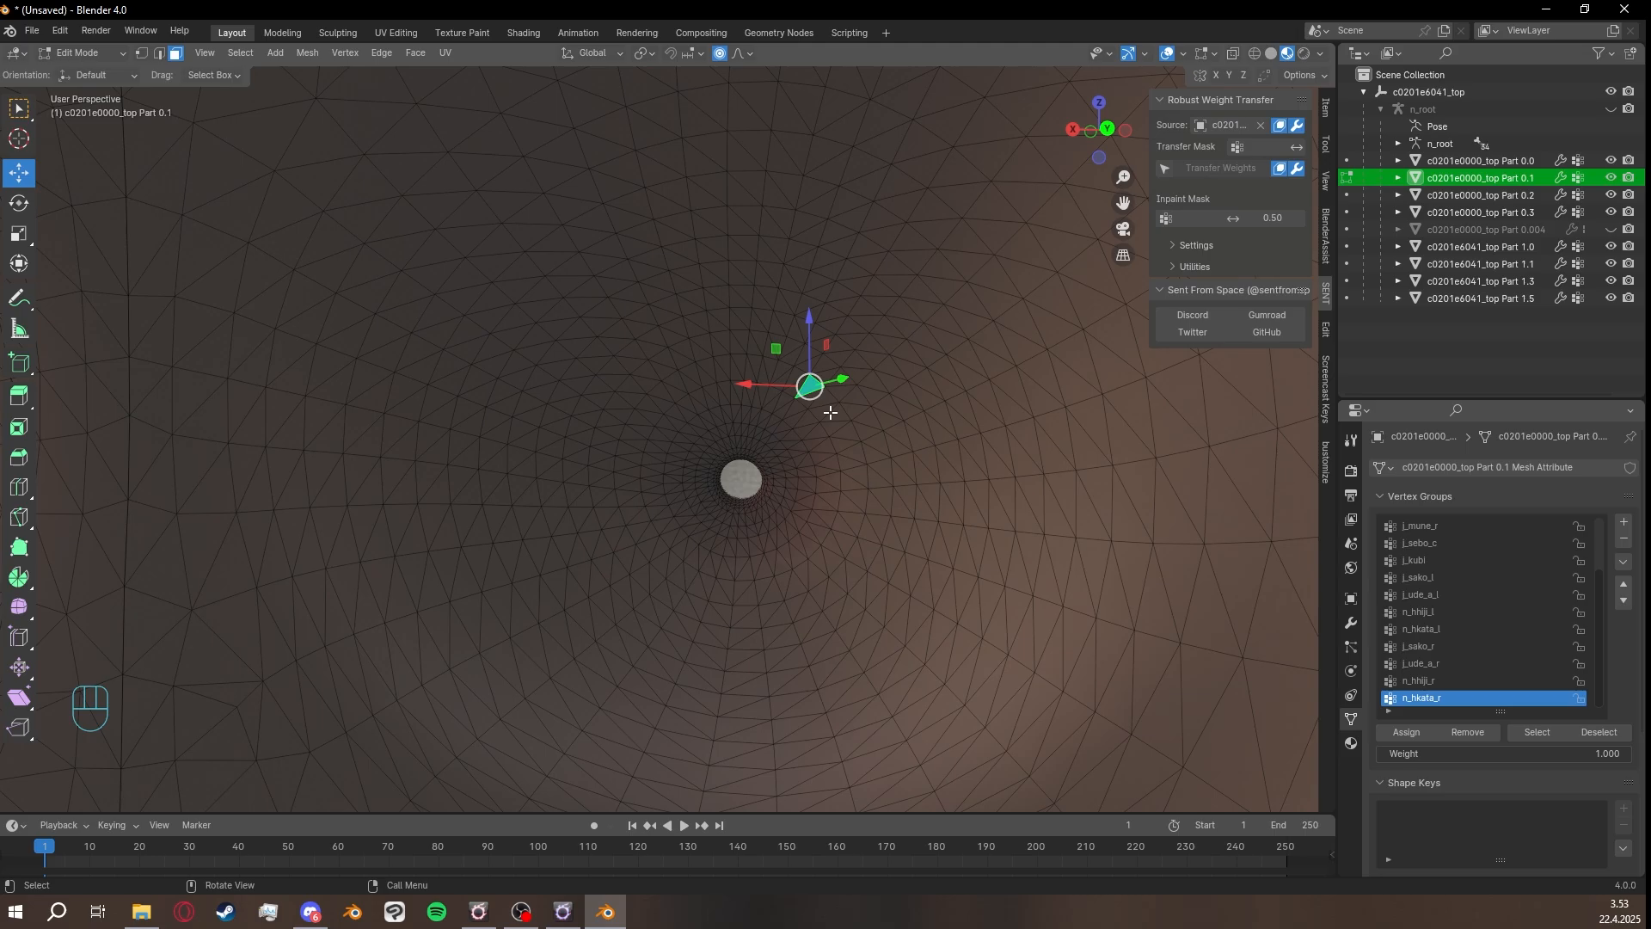
key("ctrl")
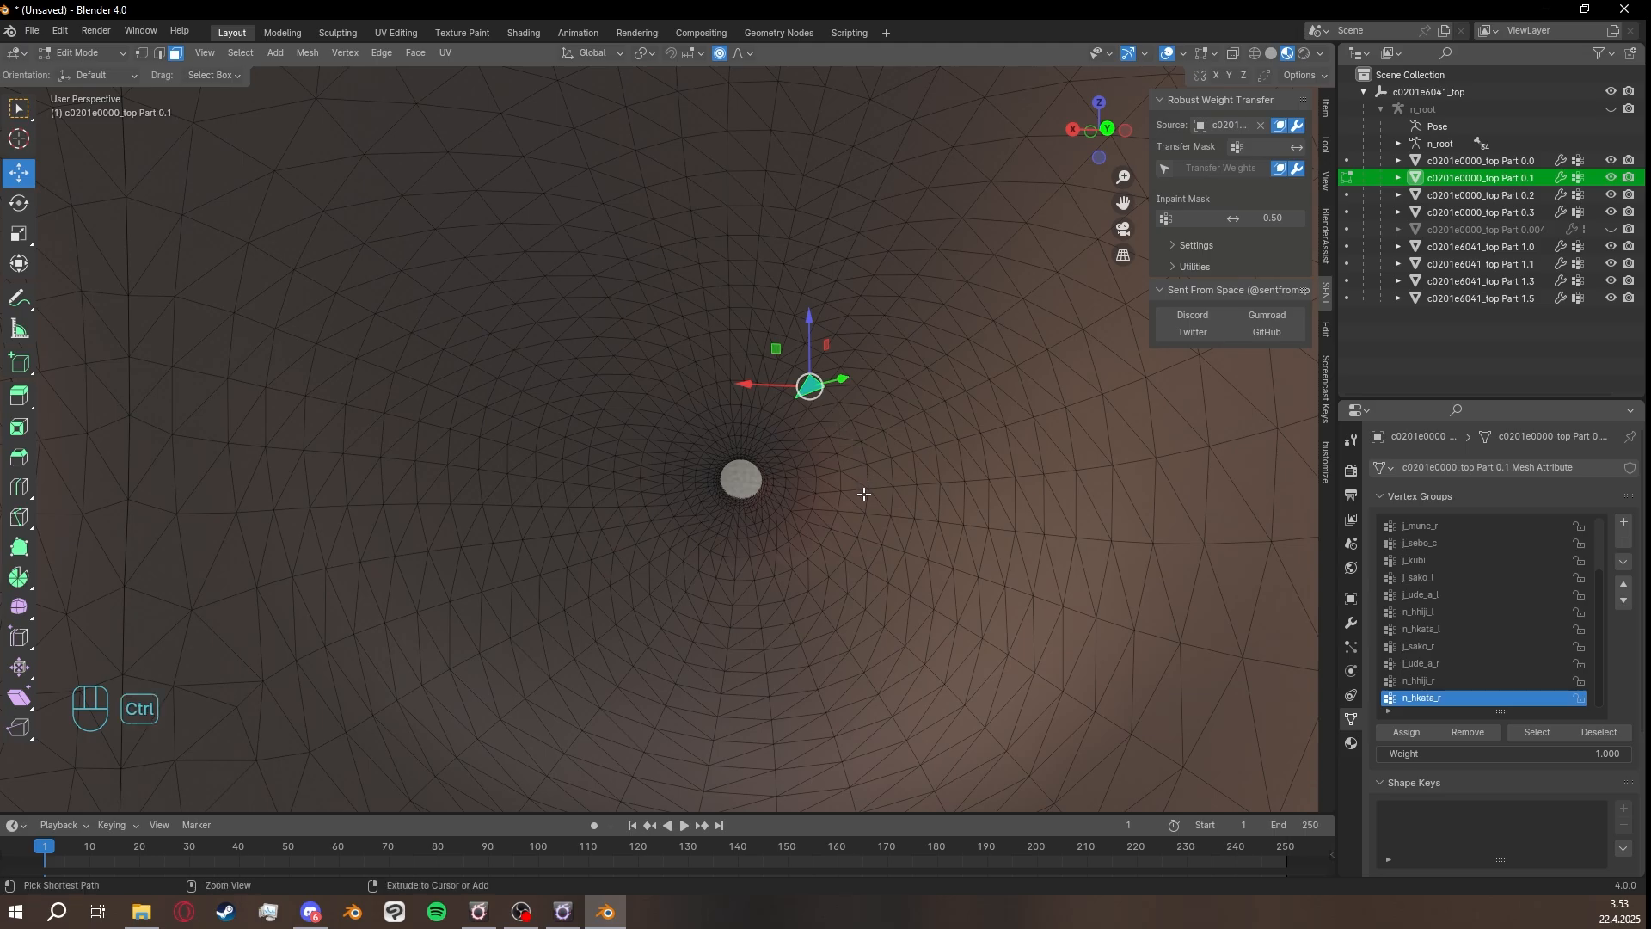
left_click(853, 523, "ctrl")
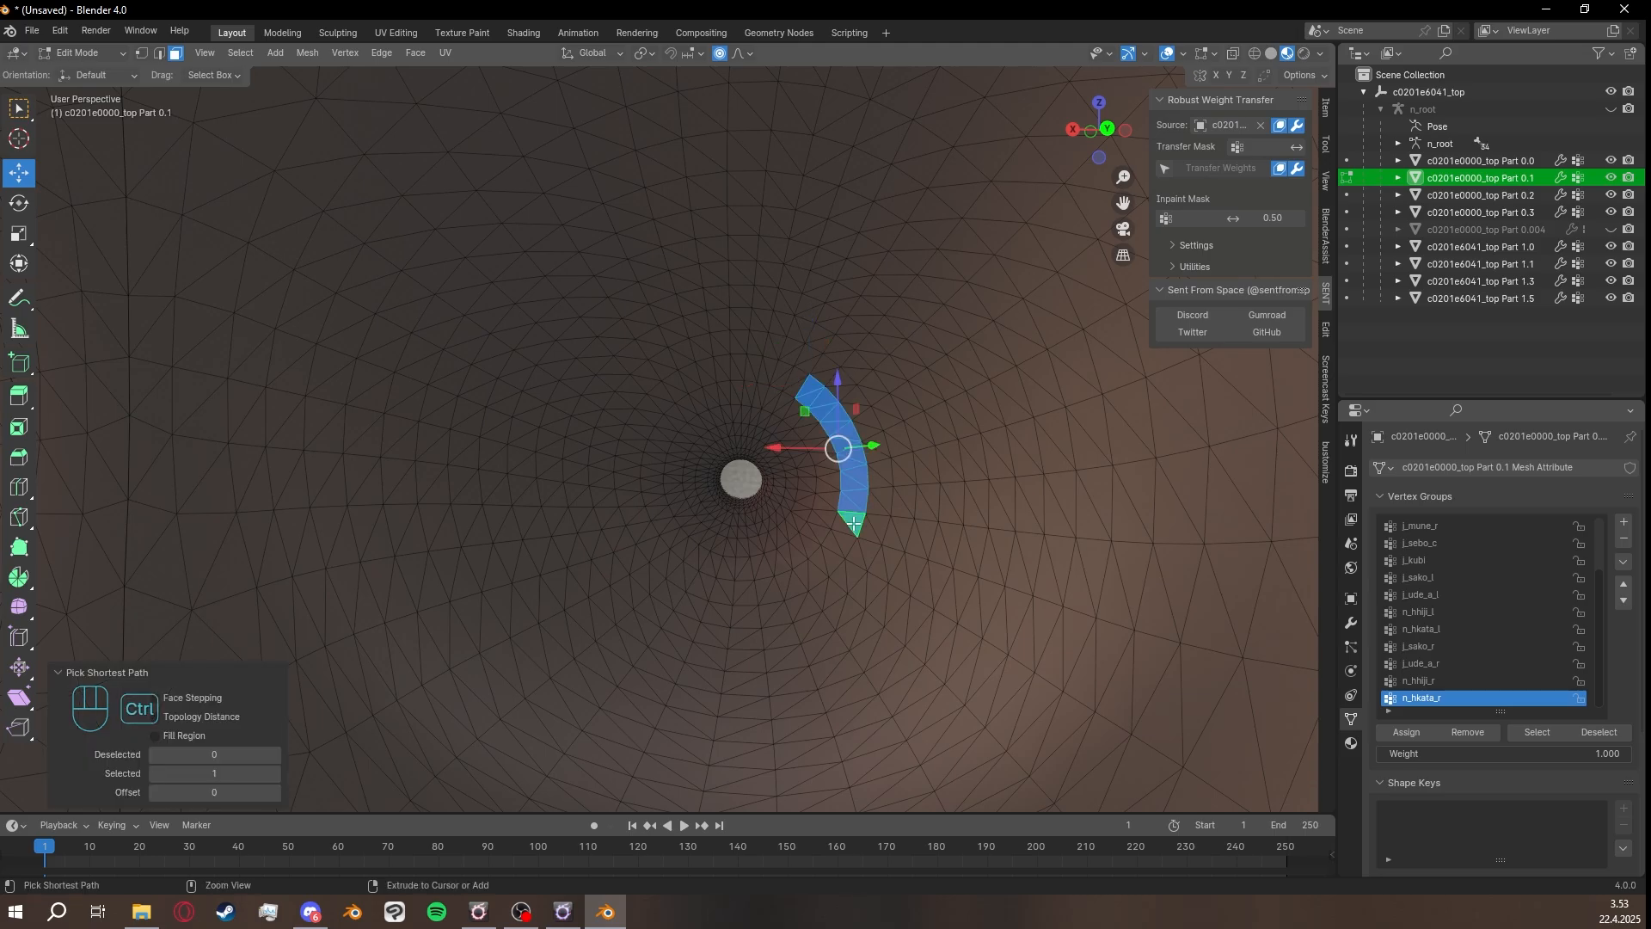
left_click(784, 588, "ctrl")
left_click(703, 584, "ctrl")
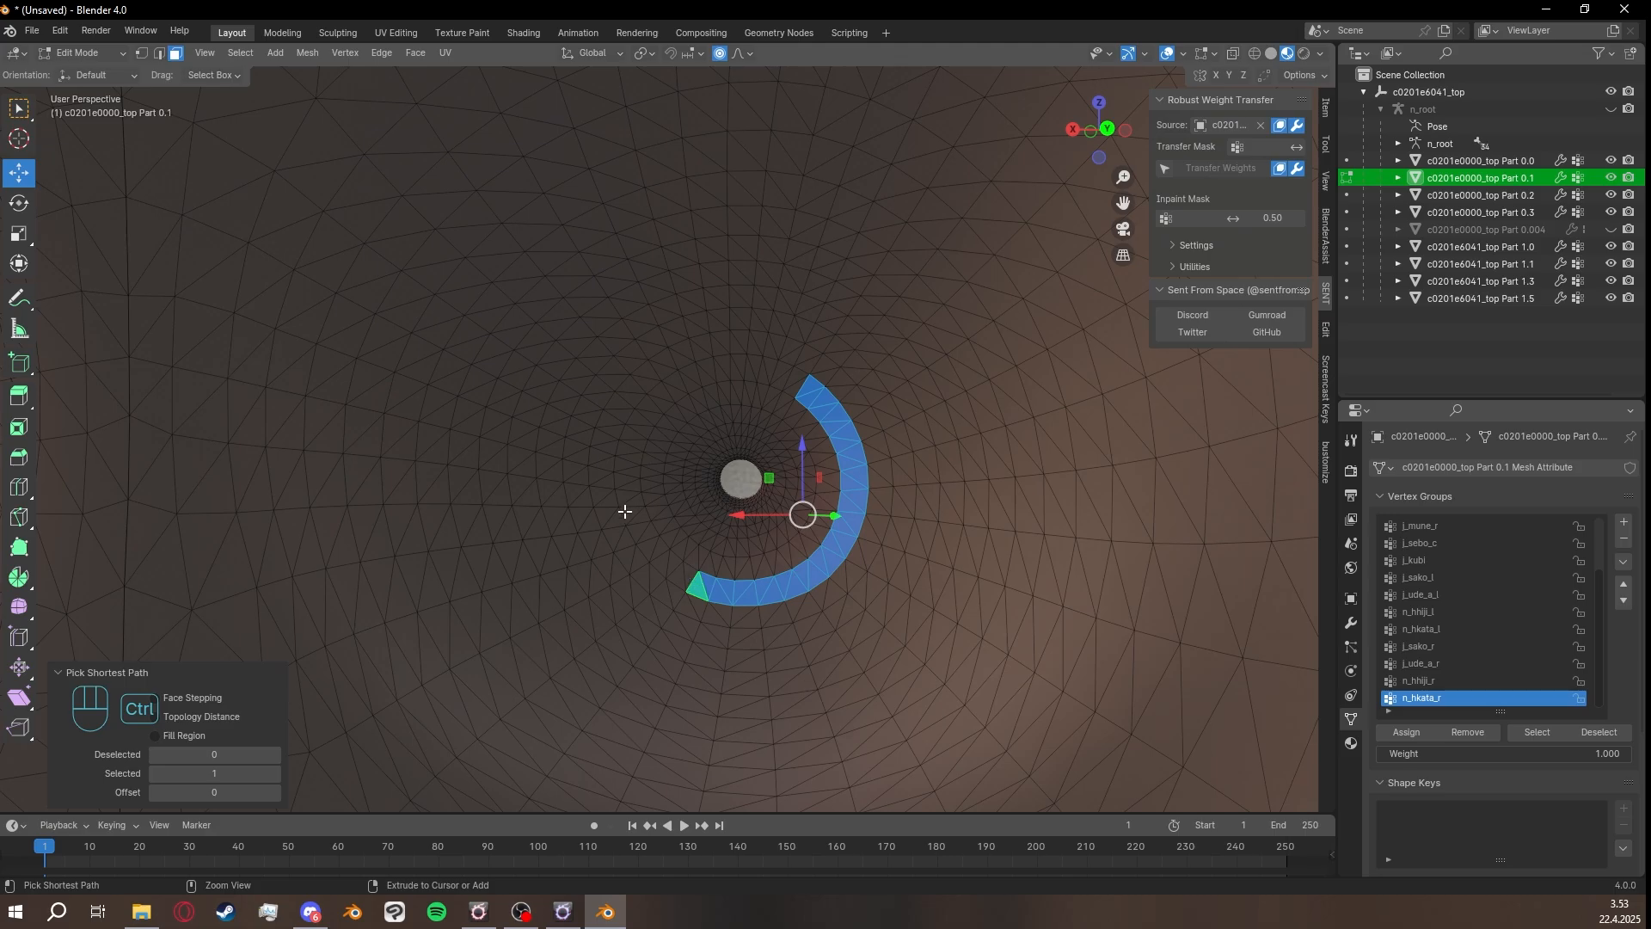
left_click(634, 465, "ctrl")
left_click(644, 410, "ctrl")
left_click(692, 371, "ctrl")
left_click(746, 369, "ctrl")
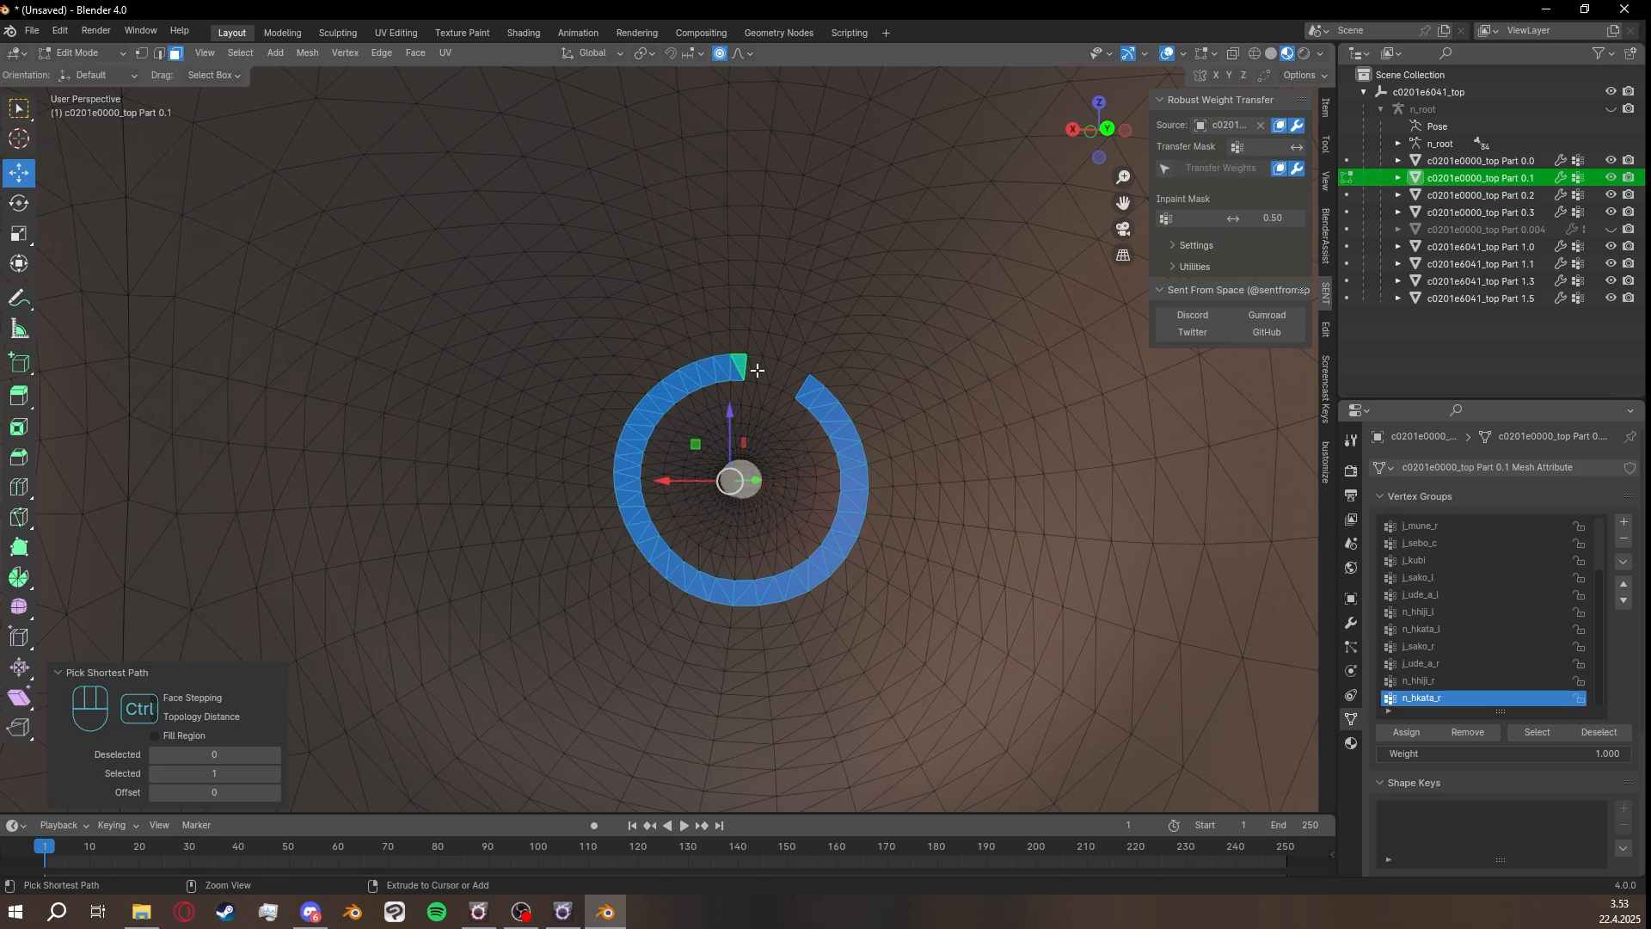
left_click(803, 384, "ctrl")
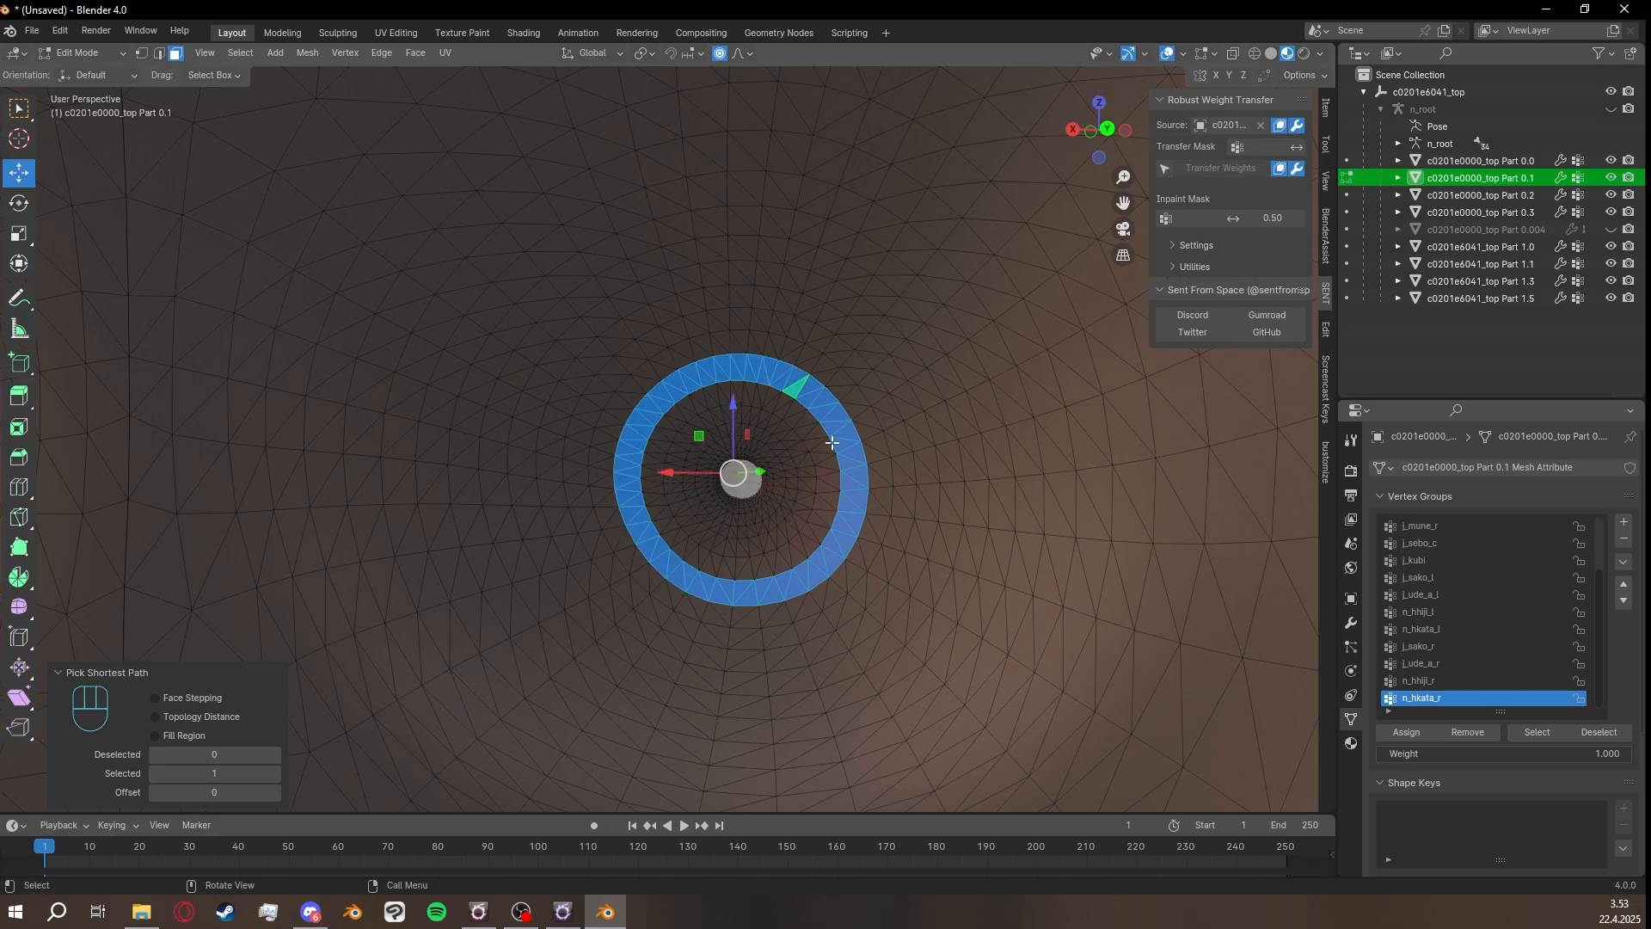
Select a smaller closed ring of faces, closer to the same bust opening, by picking shortest paths around it.
middle_click_drag(878, 643, 731, 588)
middle_click_drag(775, 596, 747, 421)
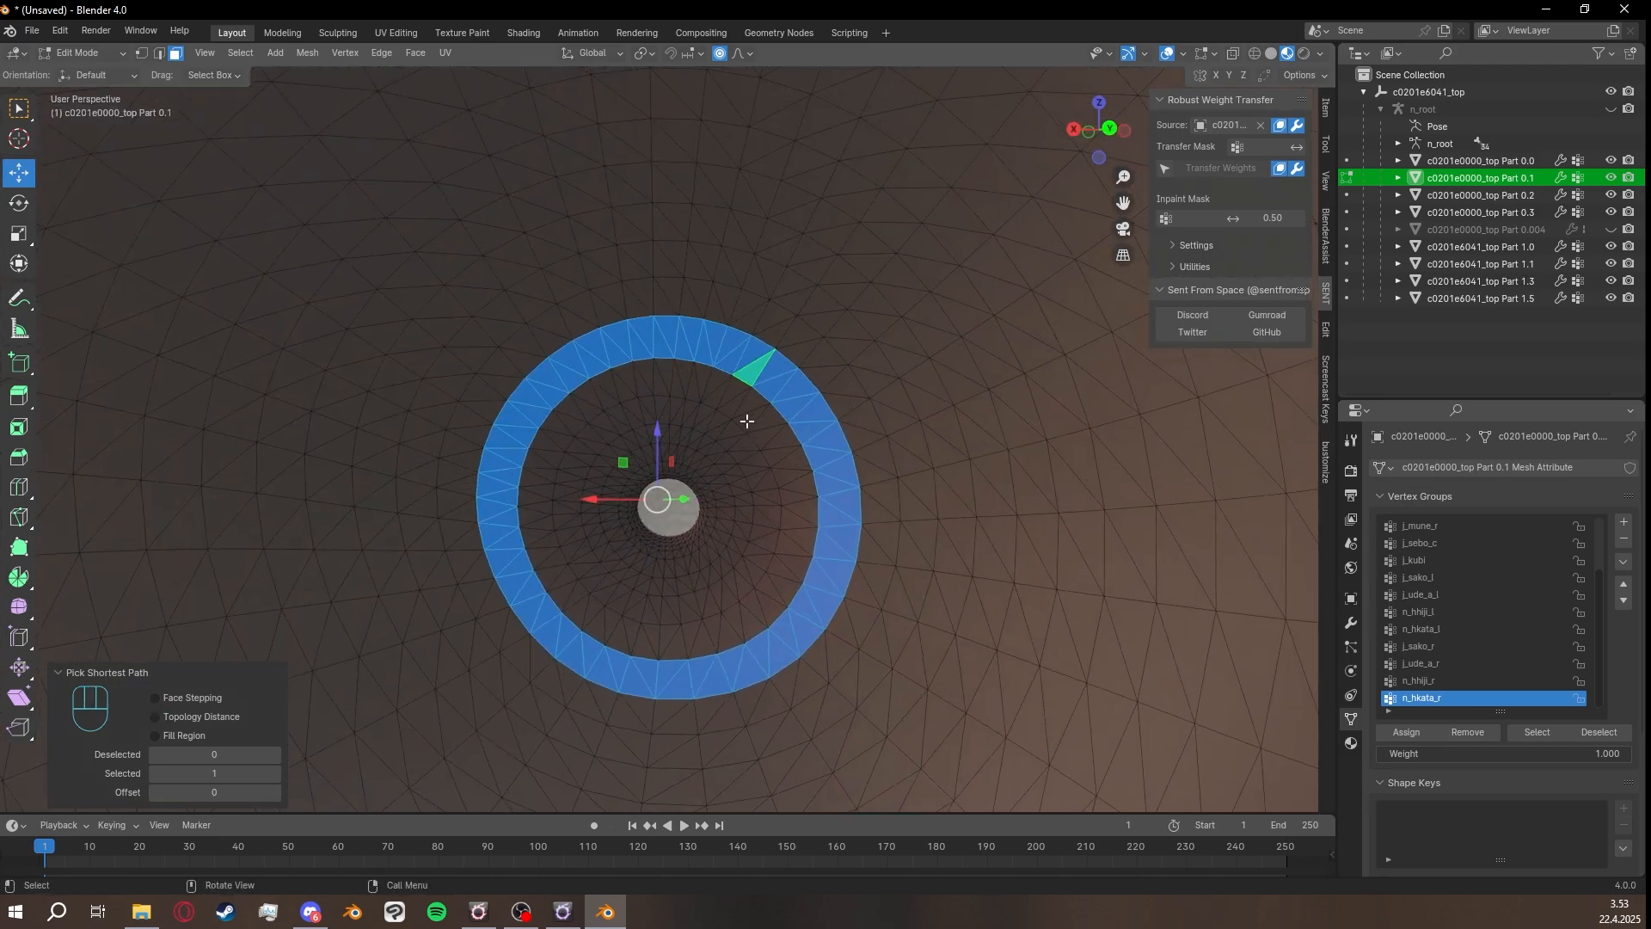
left_click(692, 383)
left_click(778, 426, "ctrl")
left_click(798, 542, "ctrl")
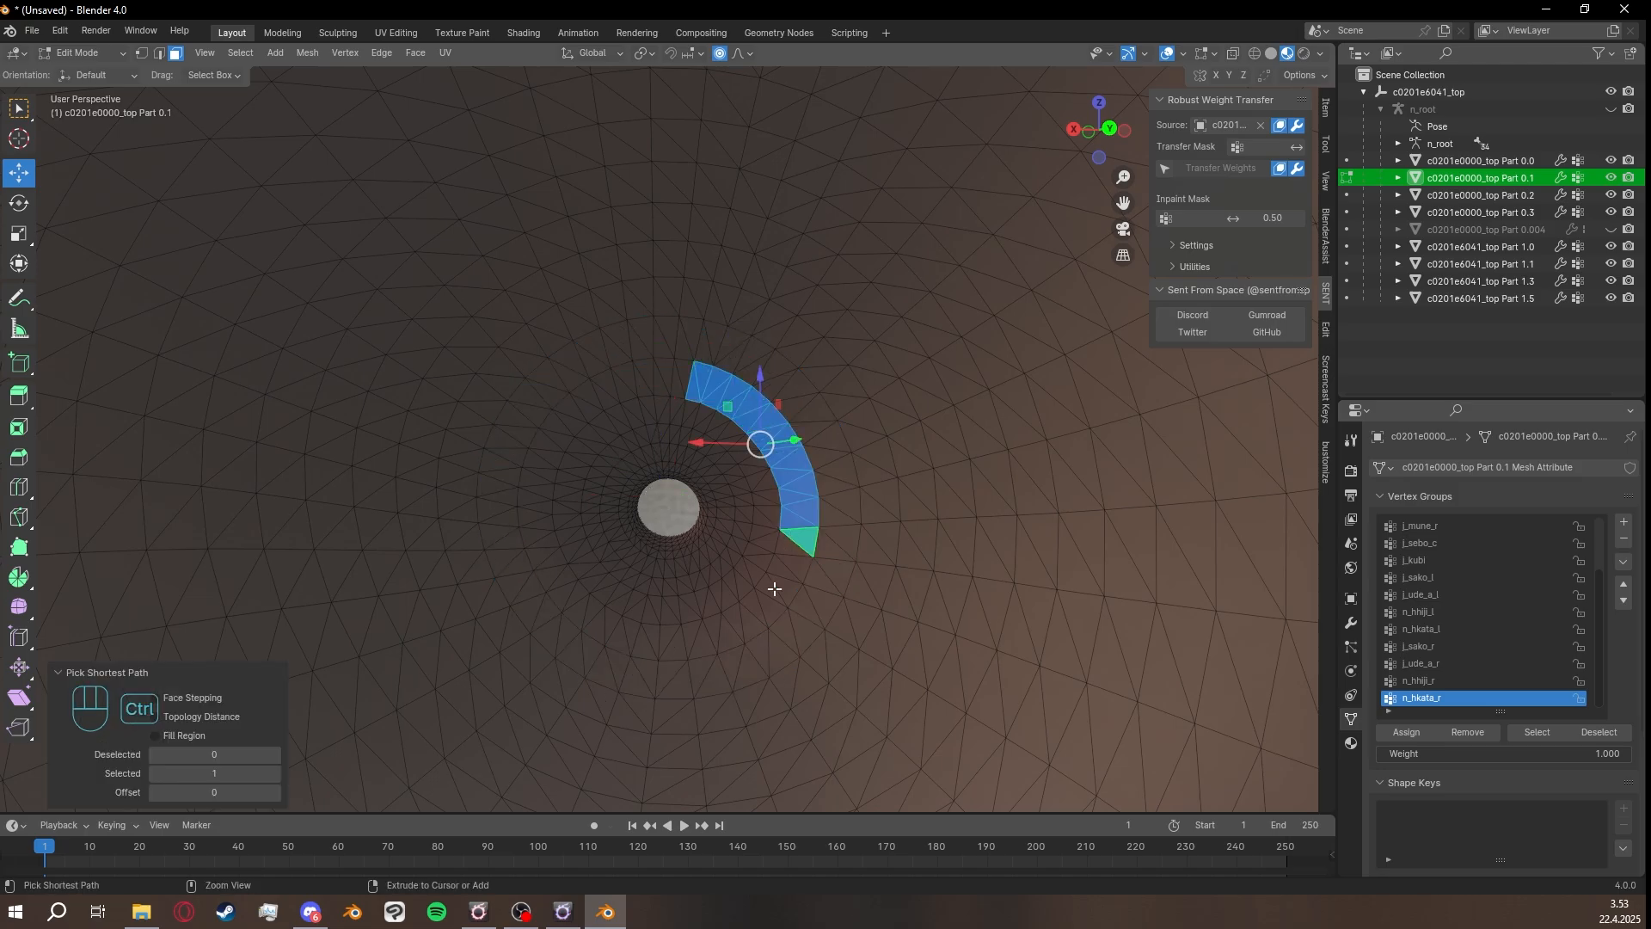
left_click(744, 635, "ctrl")
left_click(666, 644, "ctrl")
left_click(578, 606, "ctrl")
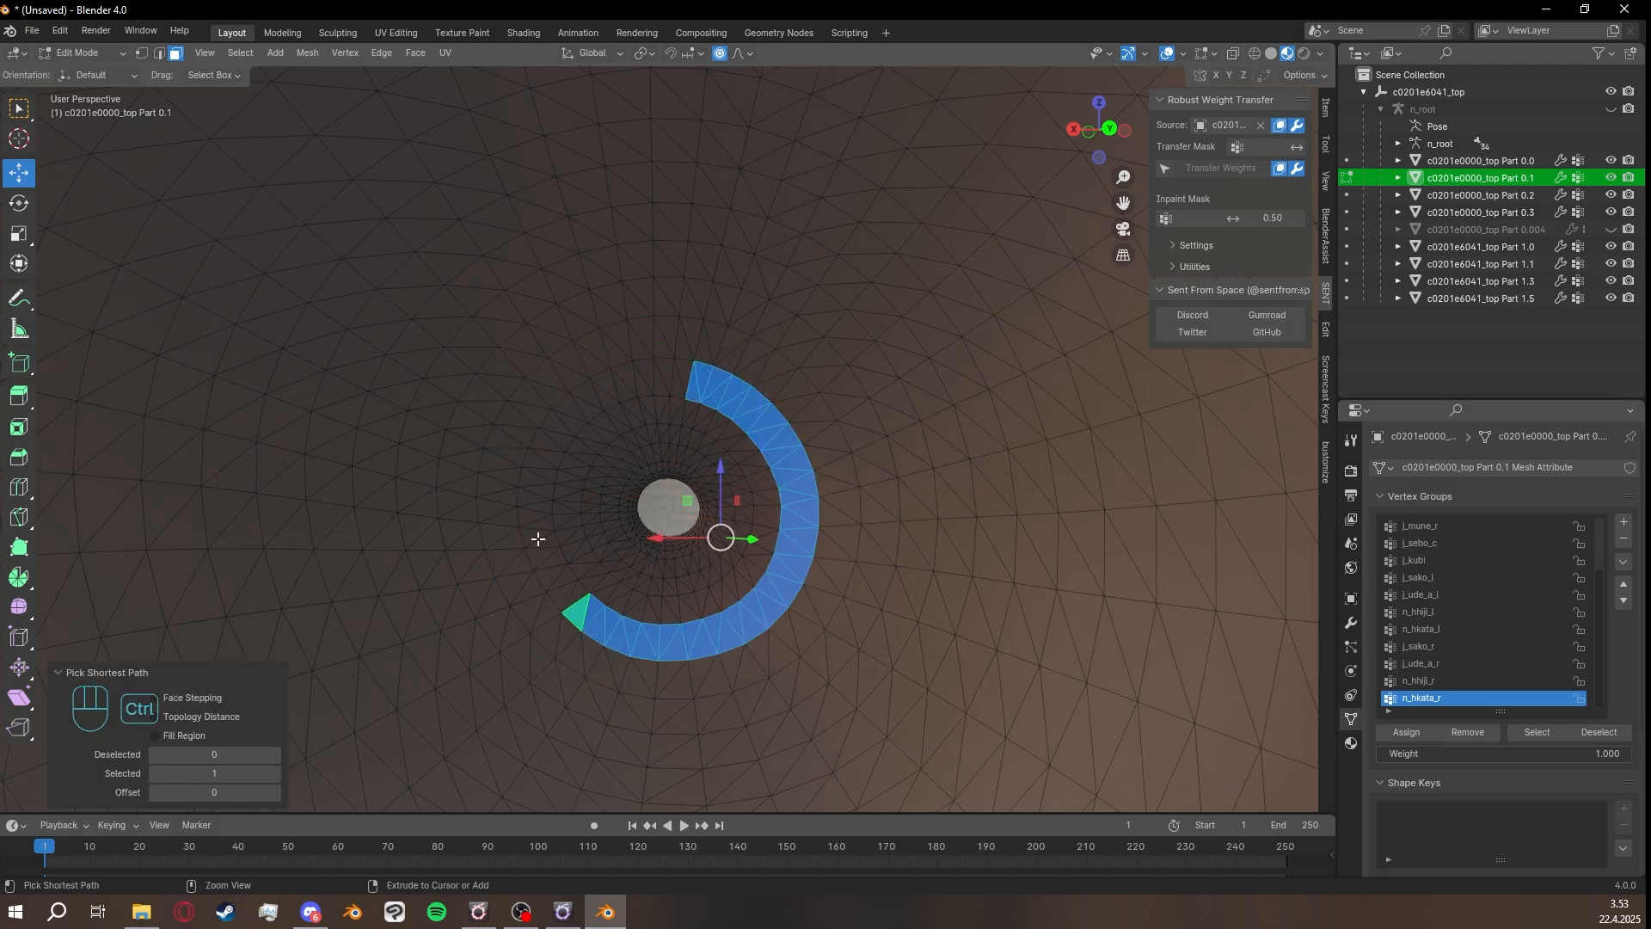
left_click(527, 521, "ctrl")
left_click(546, 441, "ctrl")
left_click(598, 389, "ctrl")
left_click(658, 378, "ctrl")
left_click(684, 380, "ctrl")
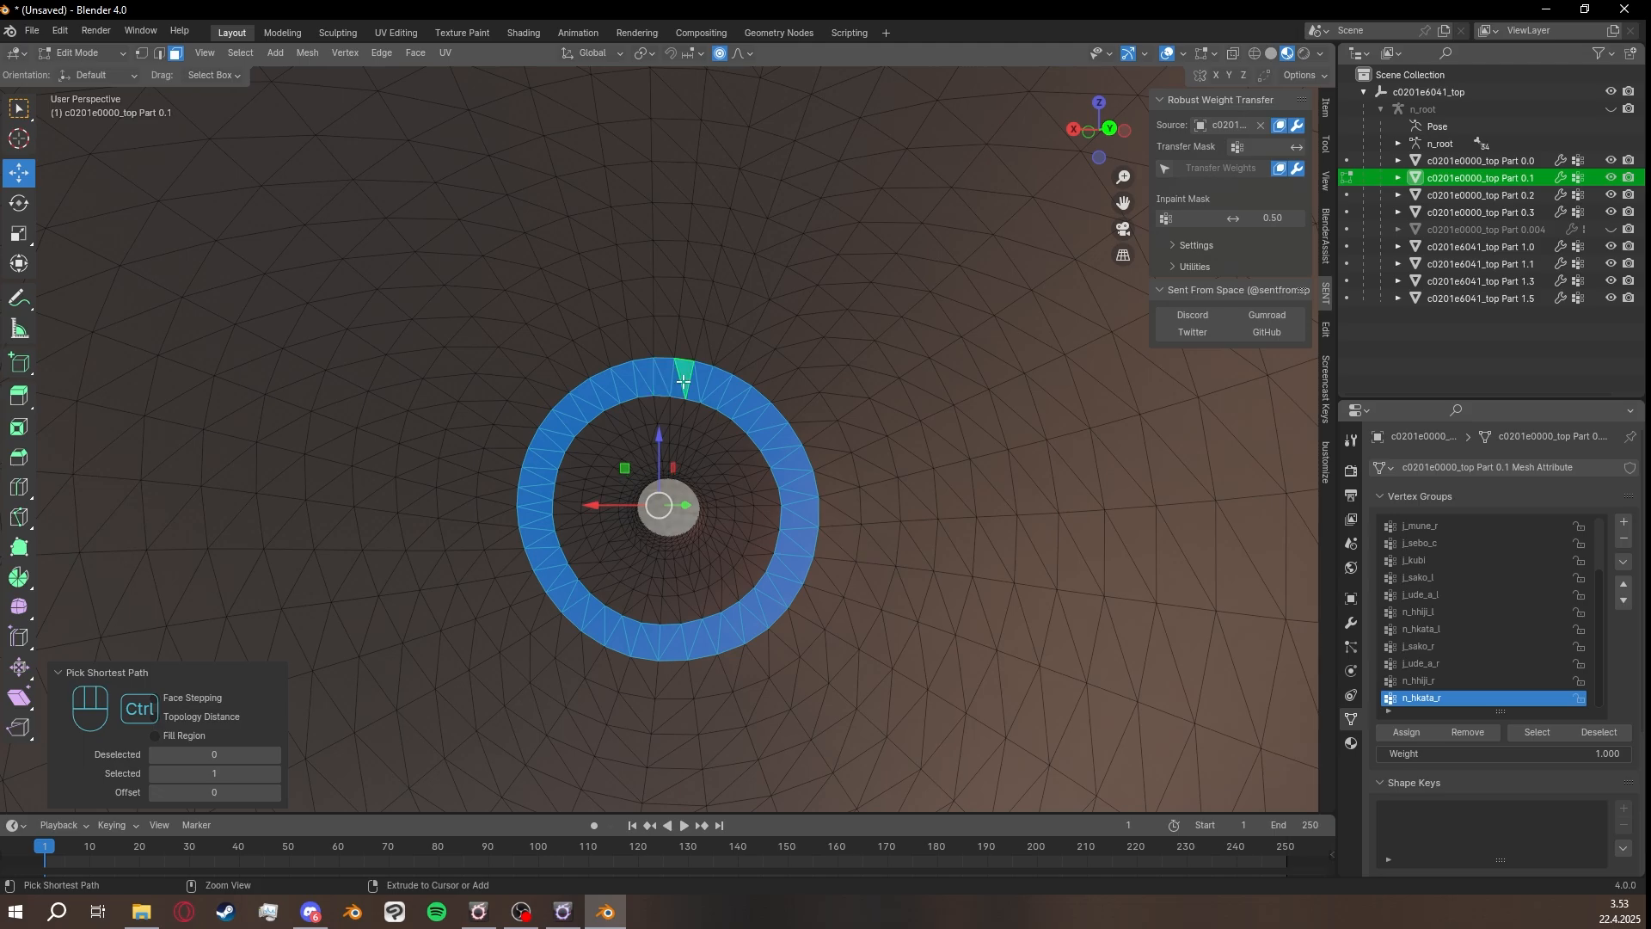
Add the matching closed ring of faces around the opposite bust opening to the selection.
scroll(757, 443, "down", 2)
middle_click_drag(759, 446, 828, 491)
scroll(726, 590, "down", 2)
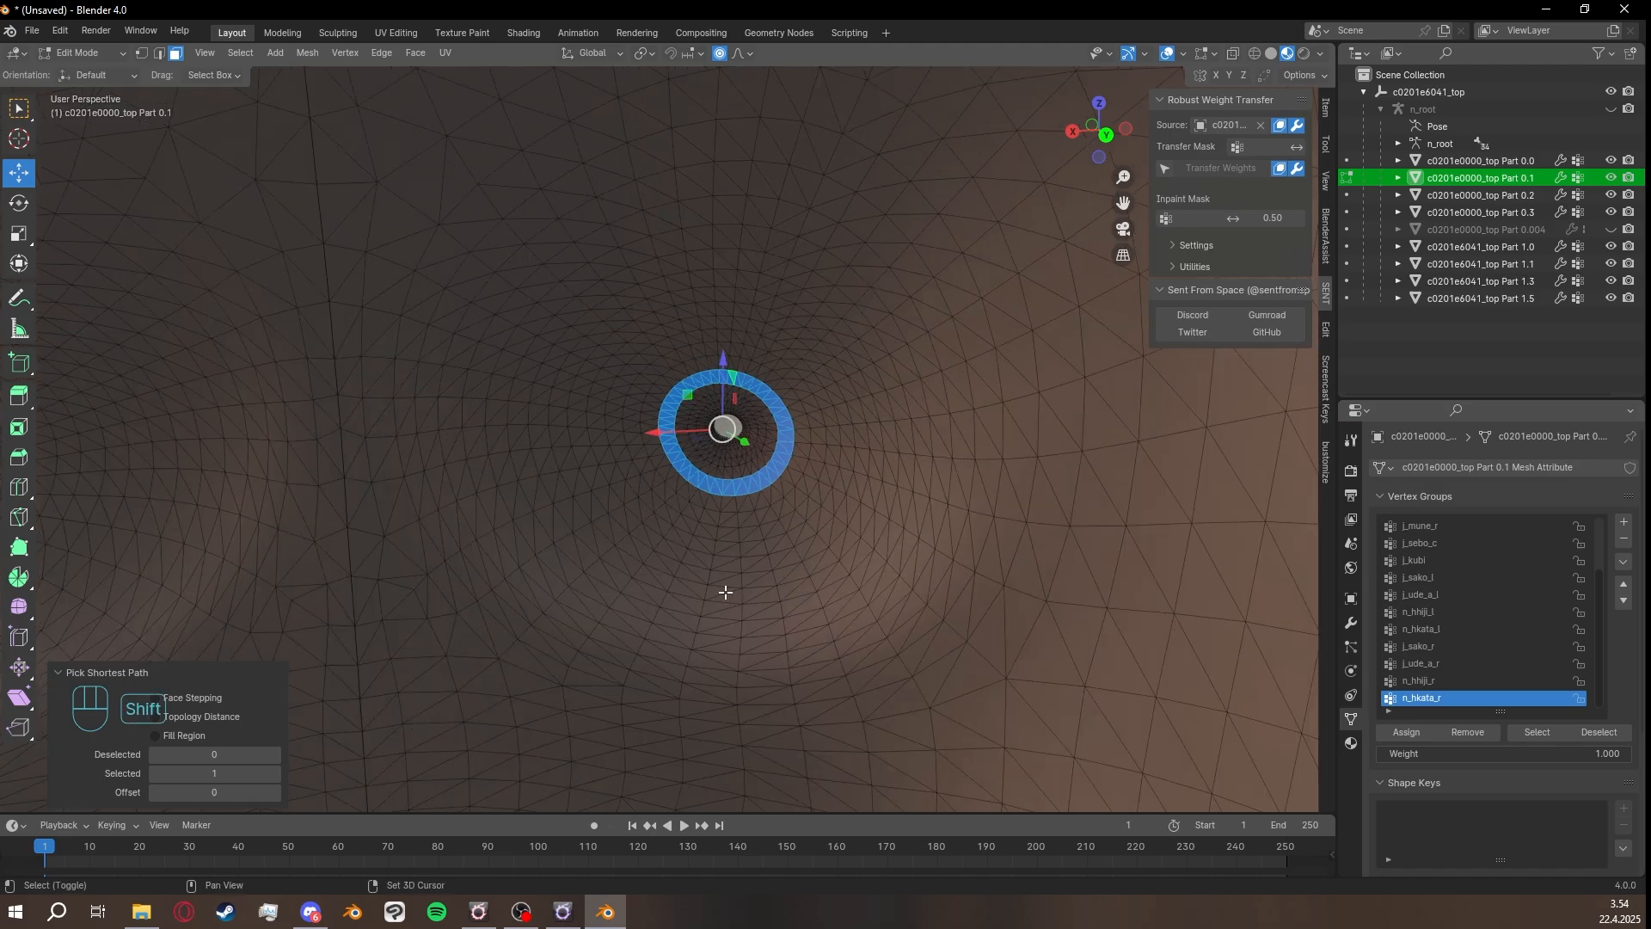
middle_click_drag(726, 589, 962, 557, "shift")
middle_click_drag(860, 528, 892, 545, "shift")
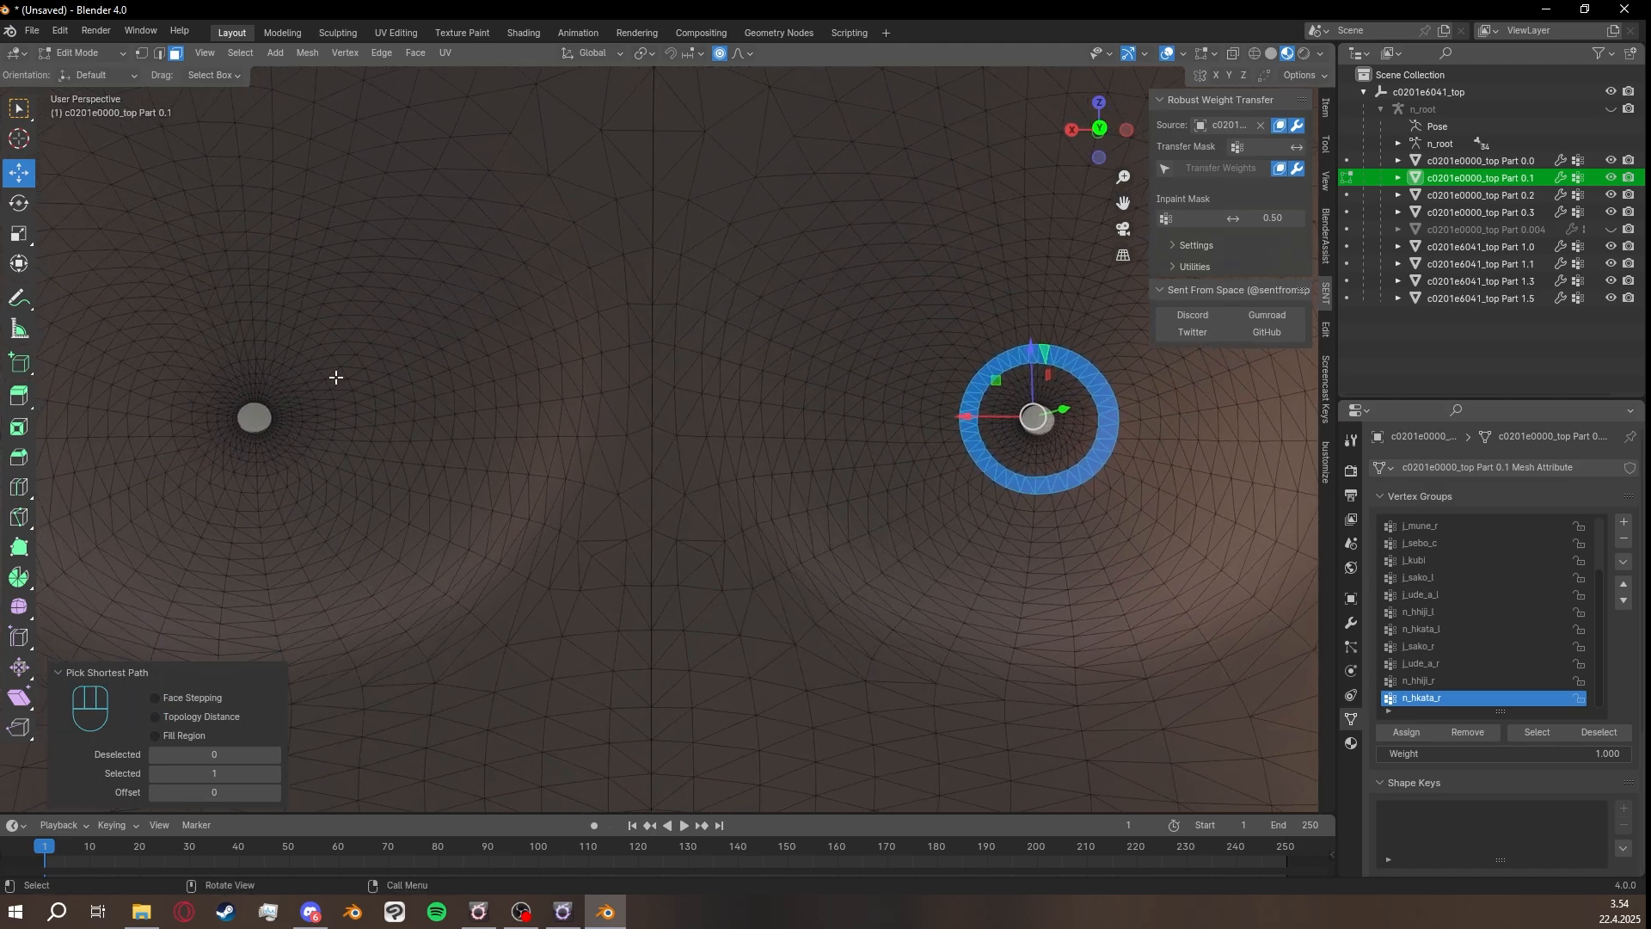
key("shift")
key("shift")
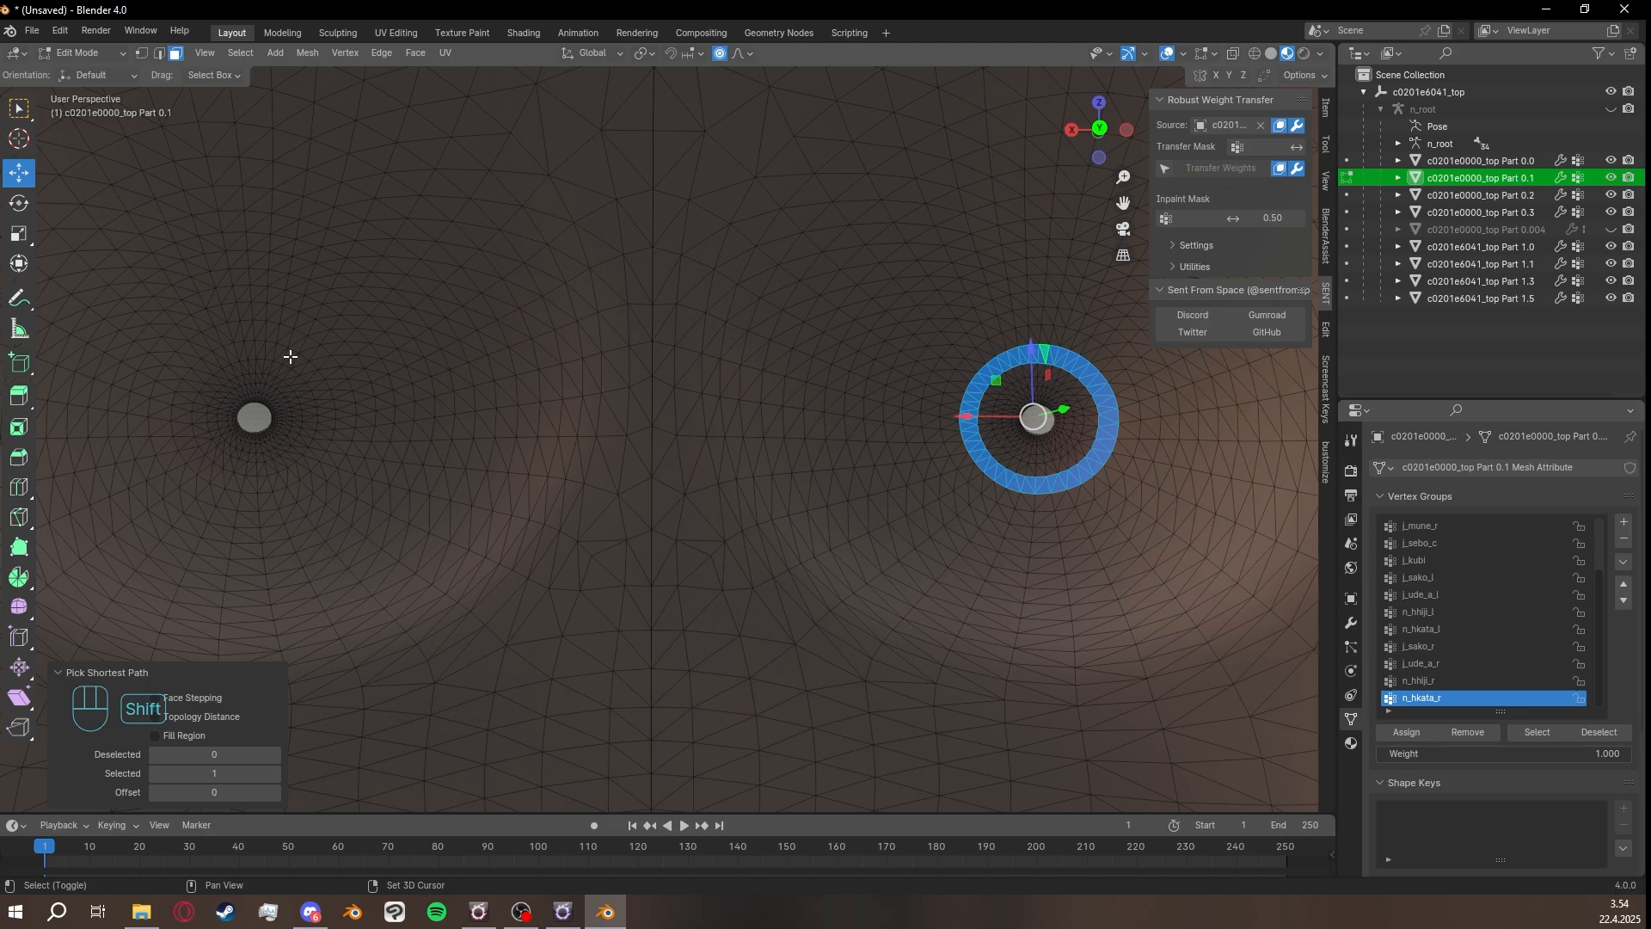
left_click(290, 356, "shift")
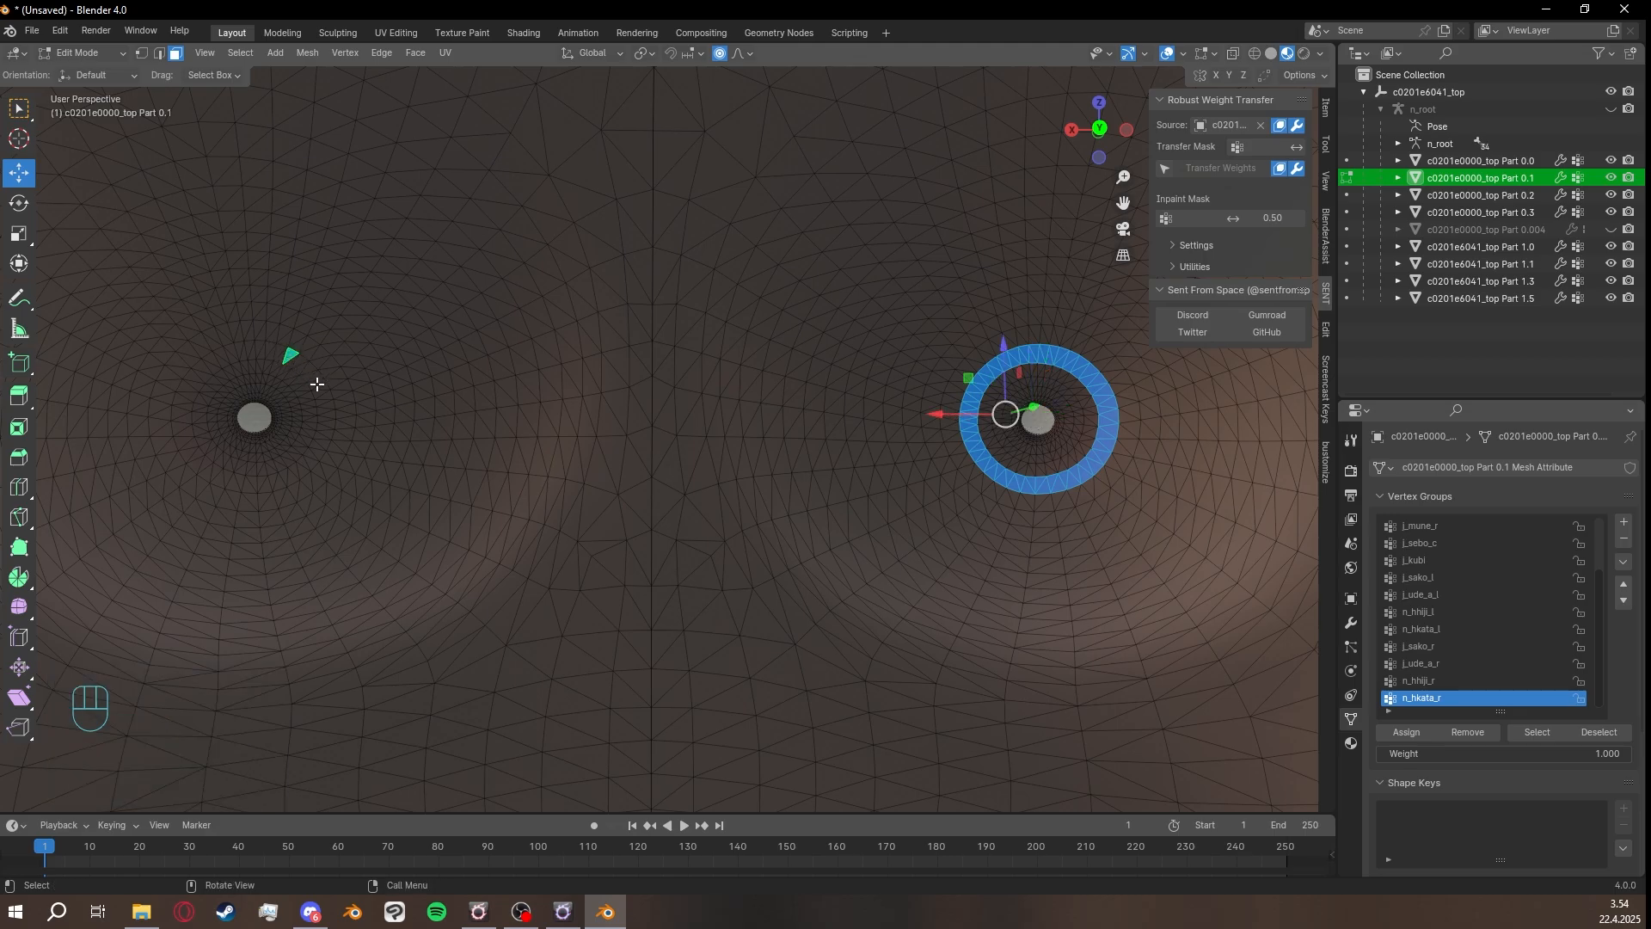
key("ctrl")
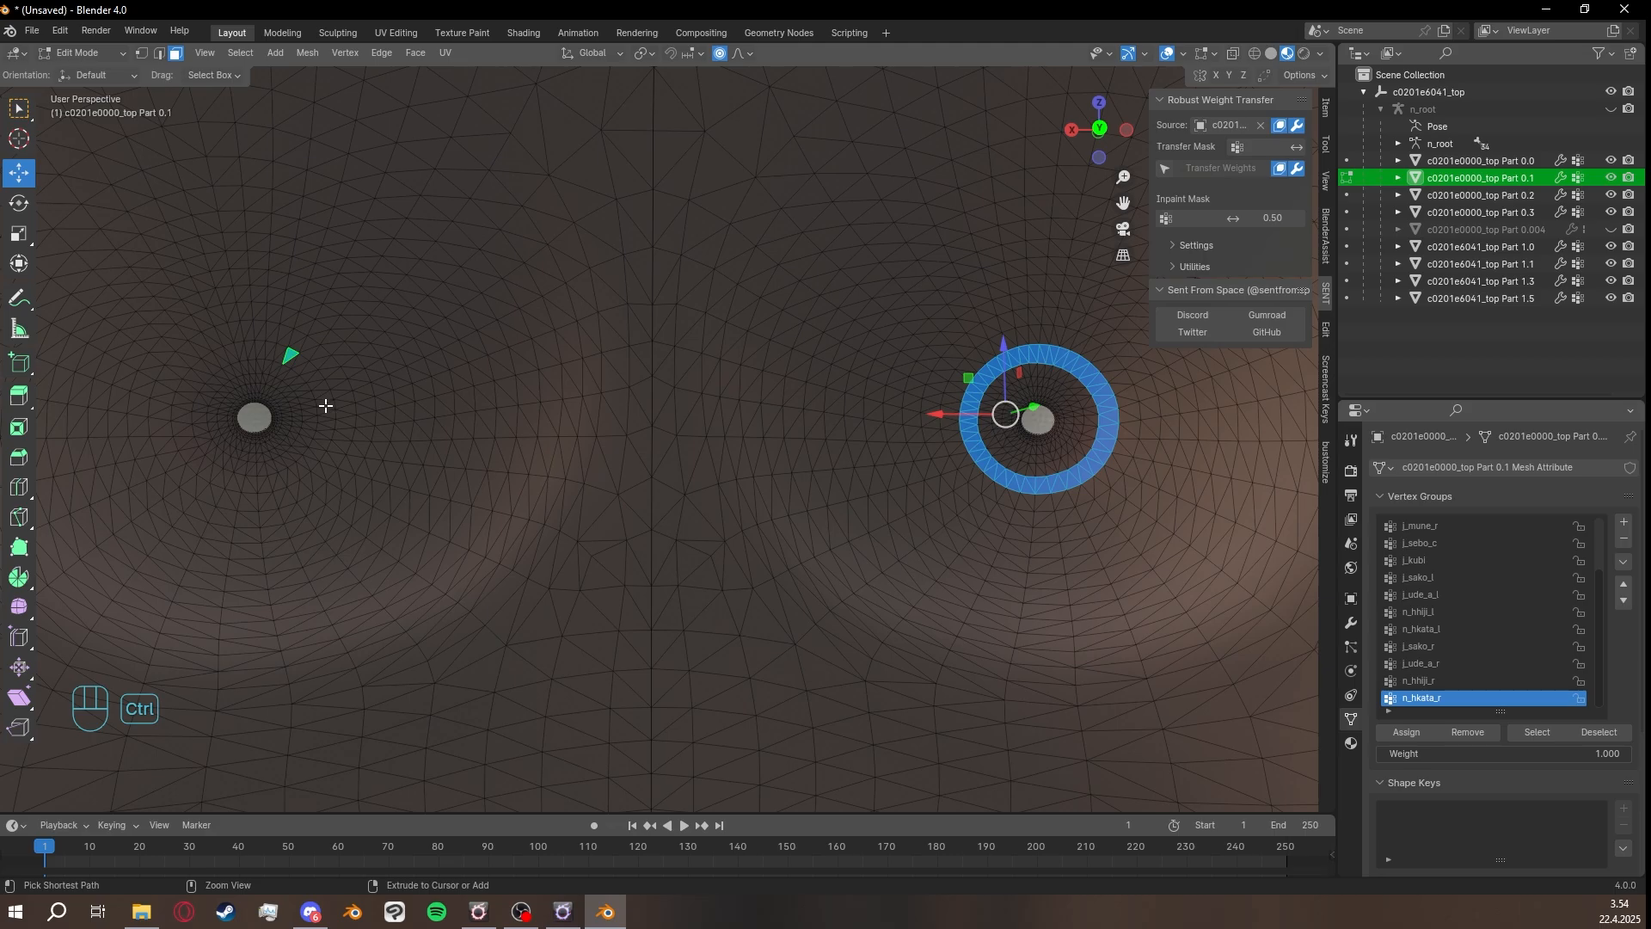
left_click(325, 405, "ctrl")
left_click(296, 468, "ctrl")
left_click(251, 479, "ctrl")
left_click(206, 474, "ctrl")
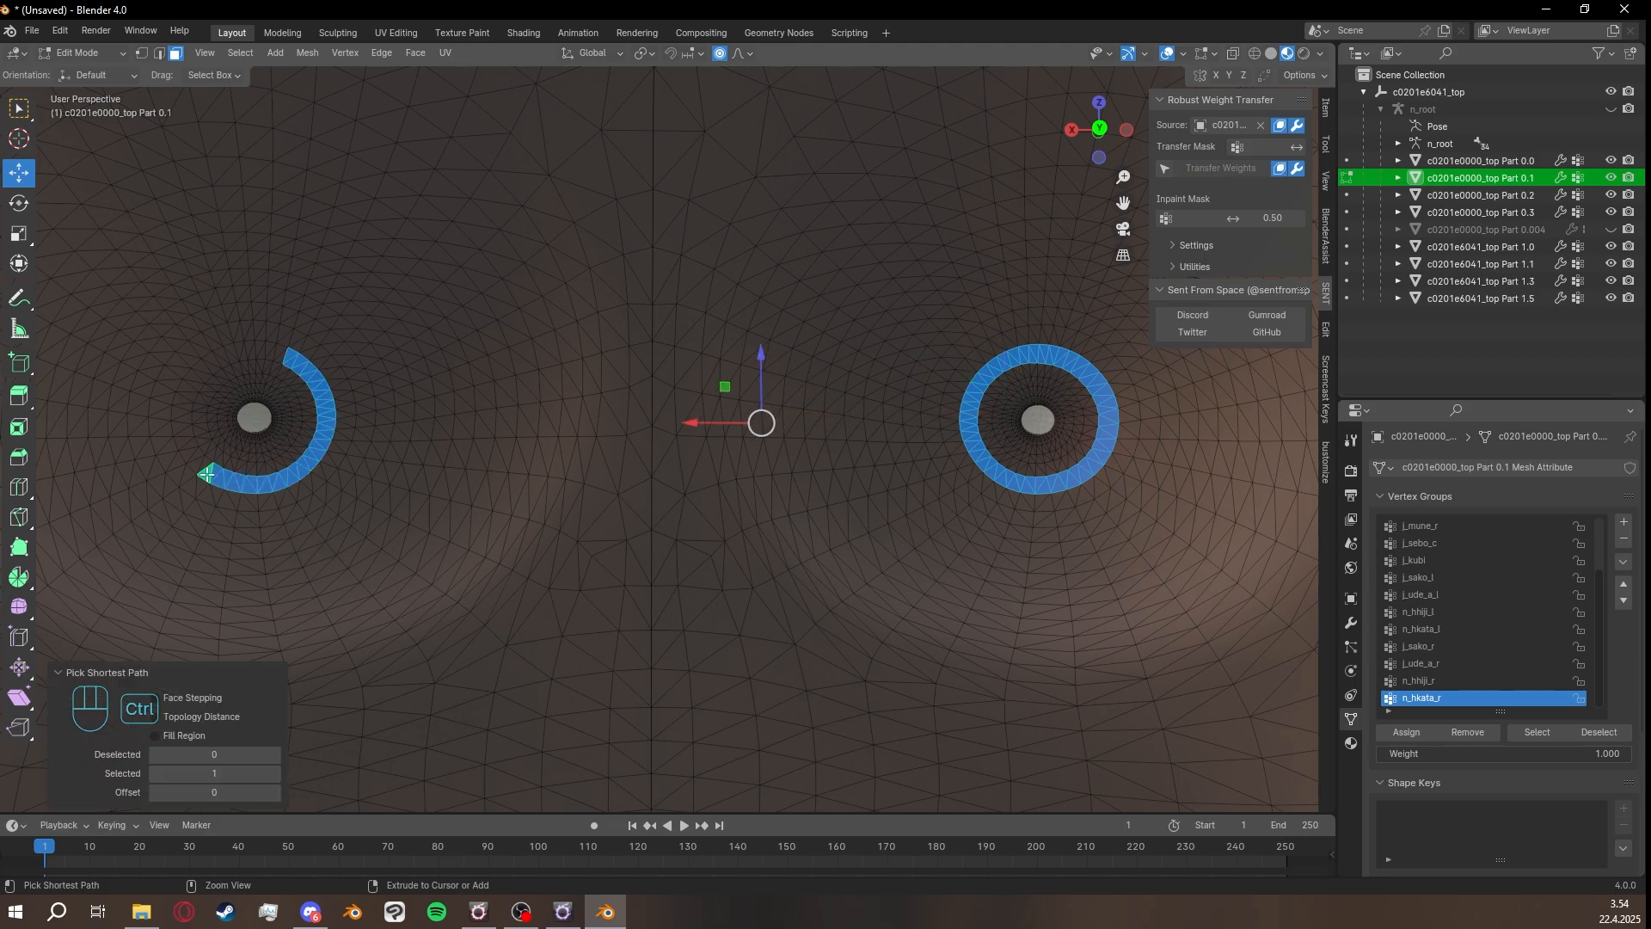
left_click(184, 425, "ctrl")
left_click(199, 375, "ctrl")
left_click(243, 353, "ctrl")
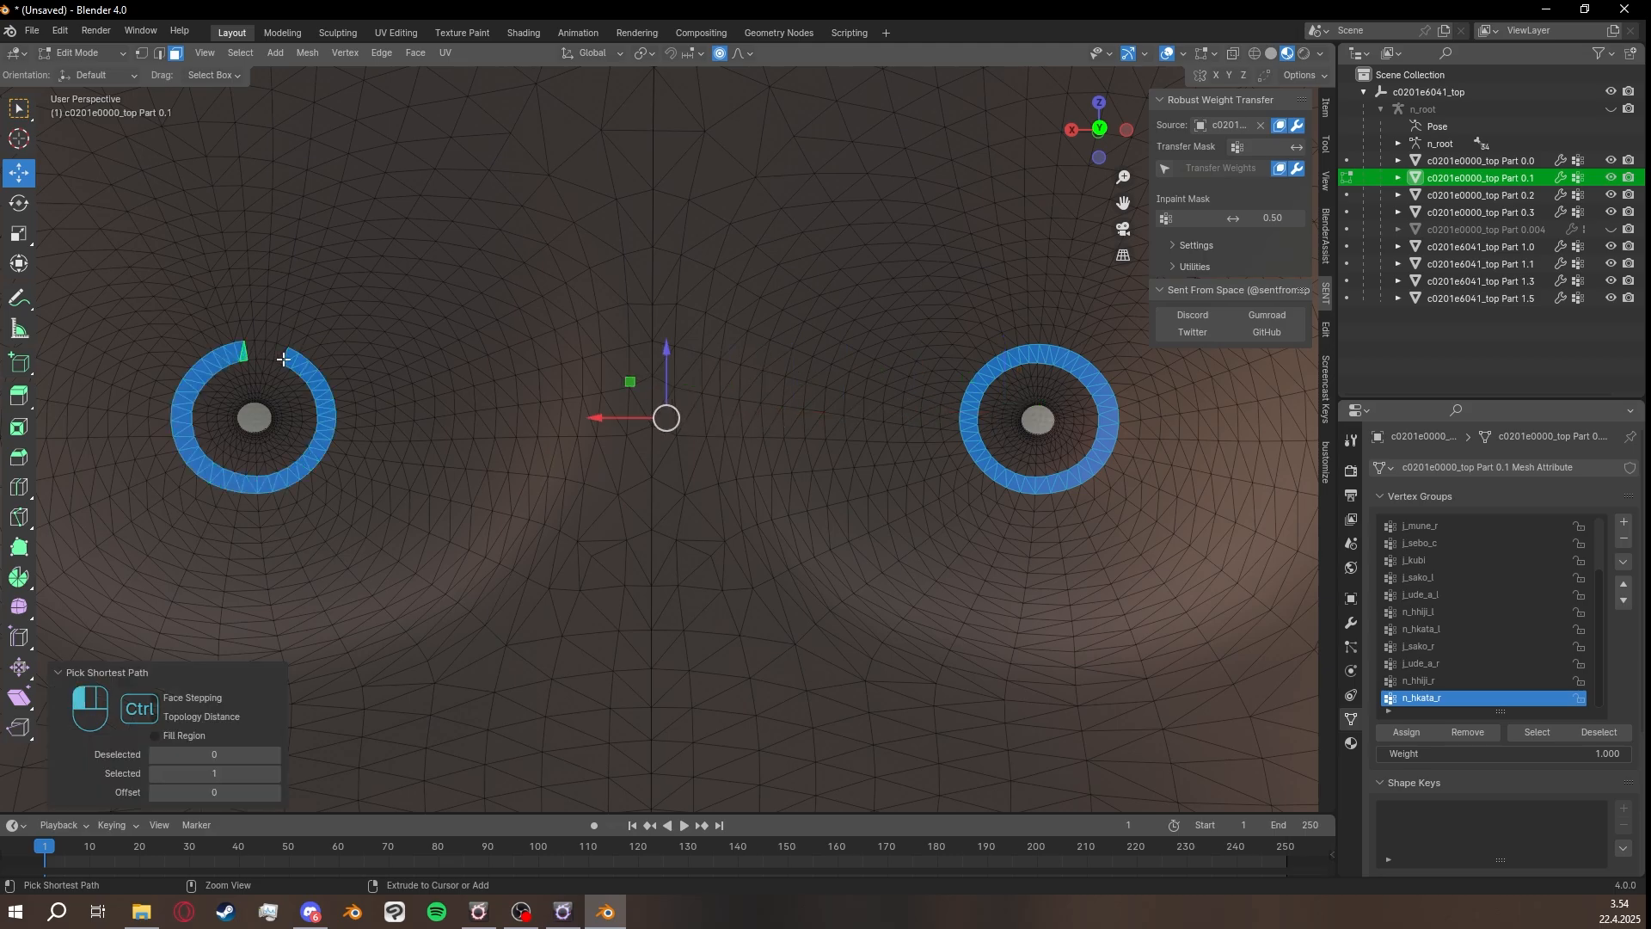
left_click(283, 358, "ctrl")
Delete the faces of both selected rings to separate the inner discs from the torso.
middle_click_drag(621, 457, 729, 495)
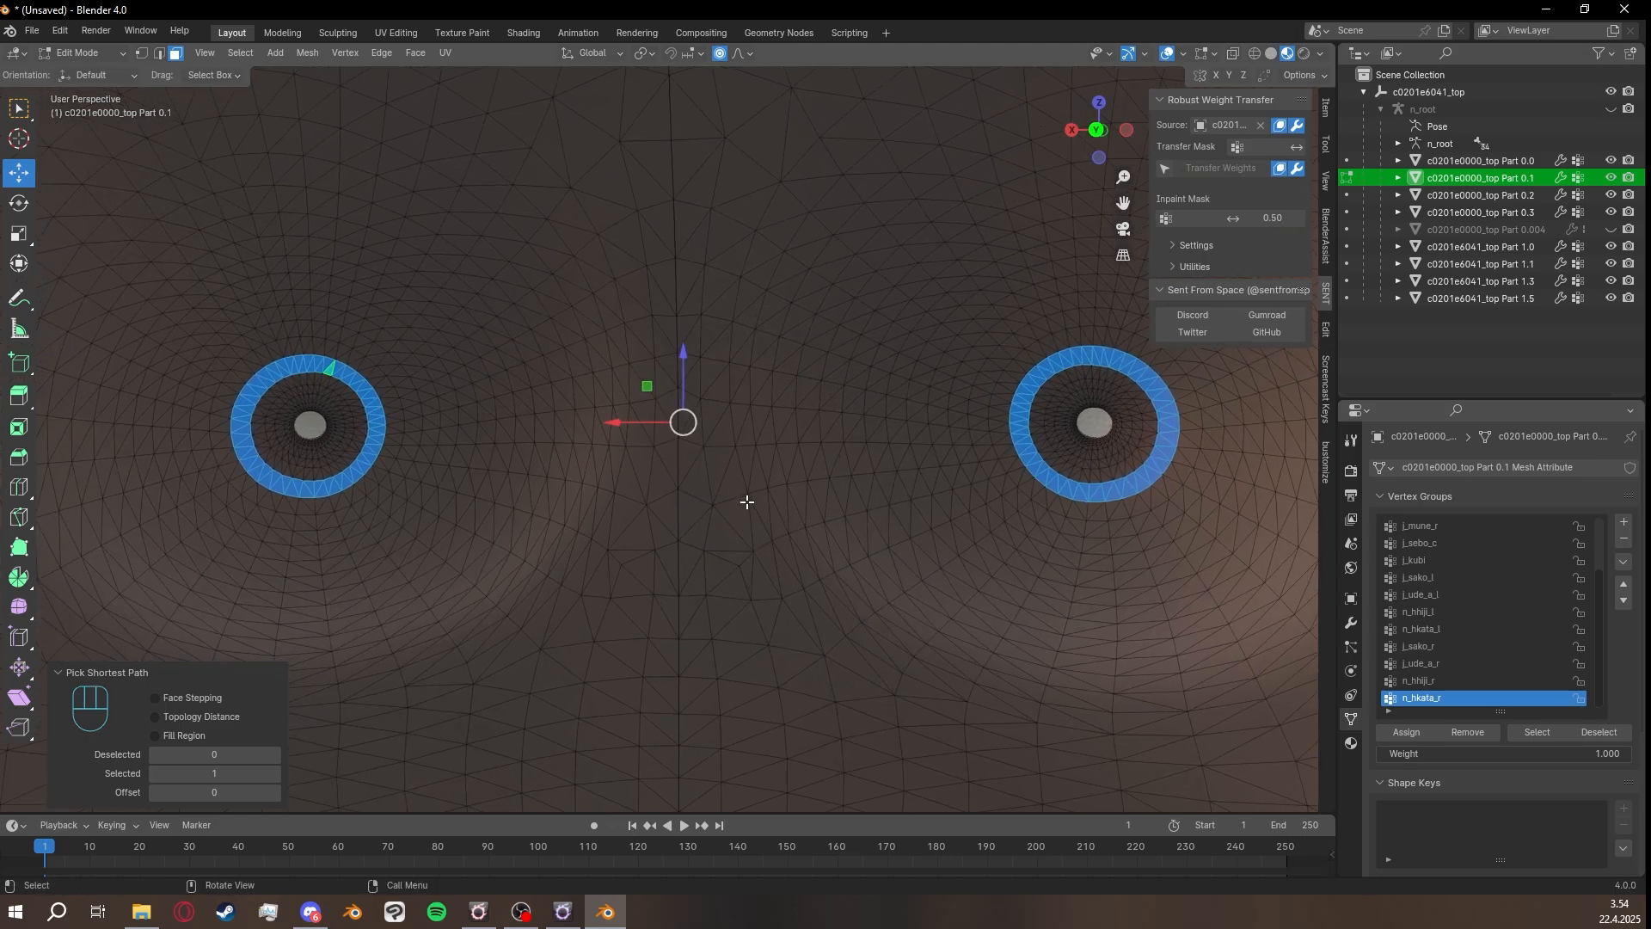
key("x")
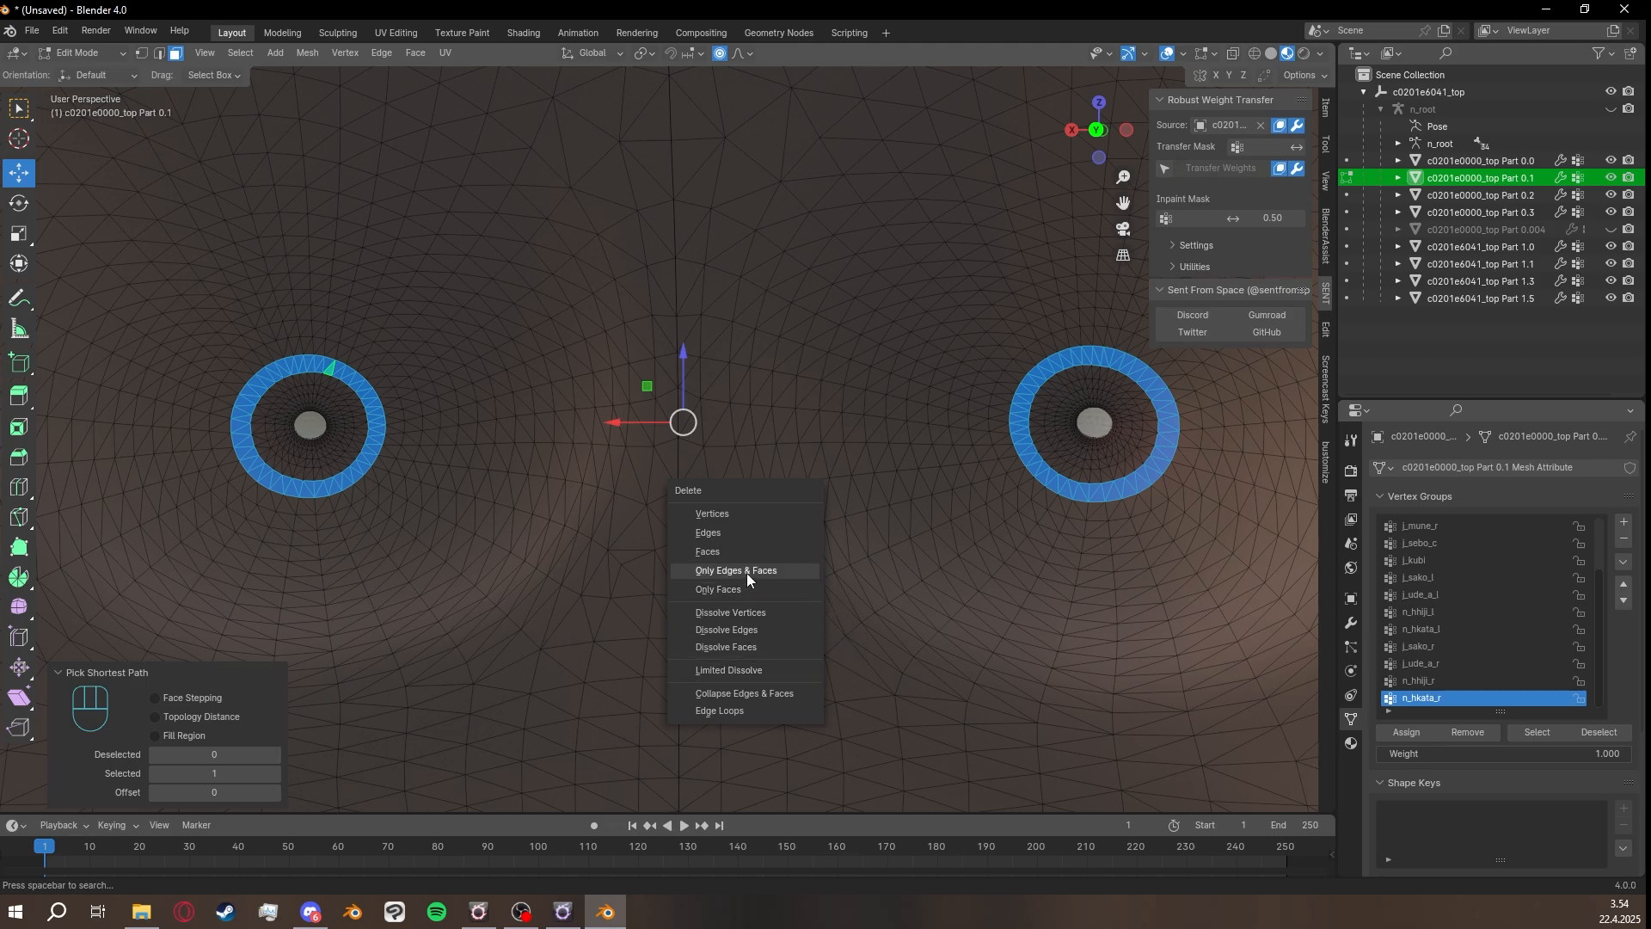
key("ctrl+f")
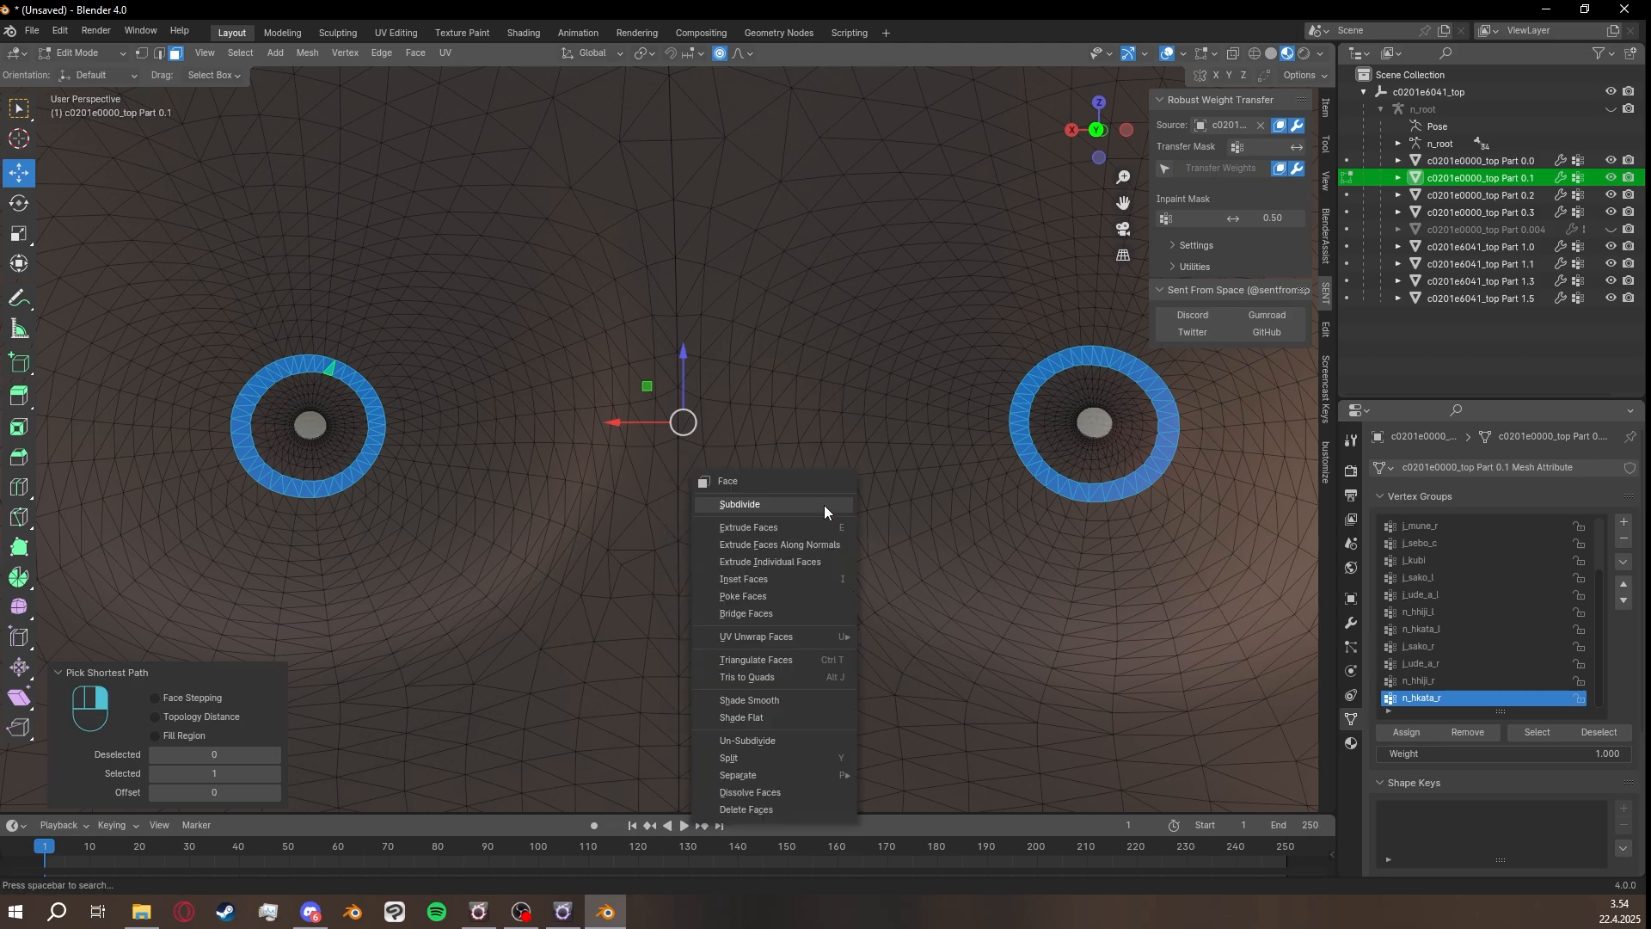
left_click(785, 809)
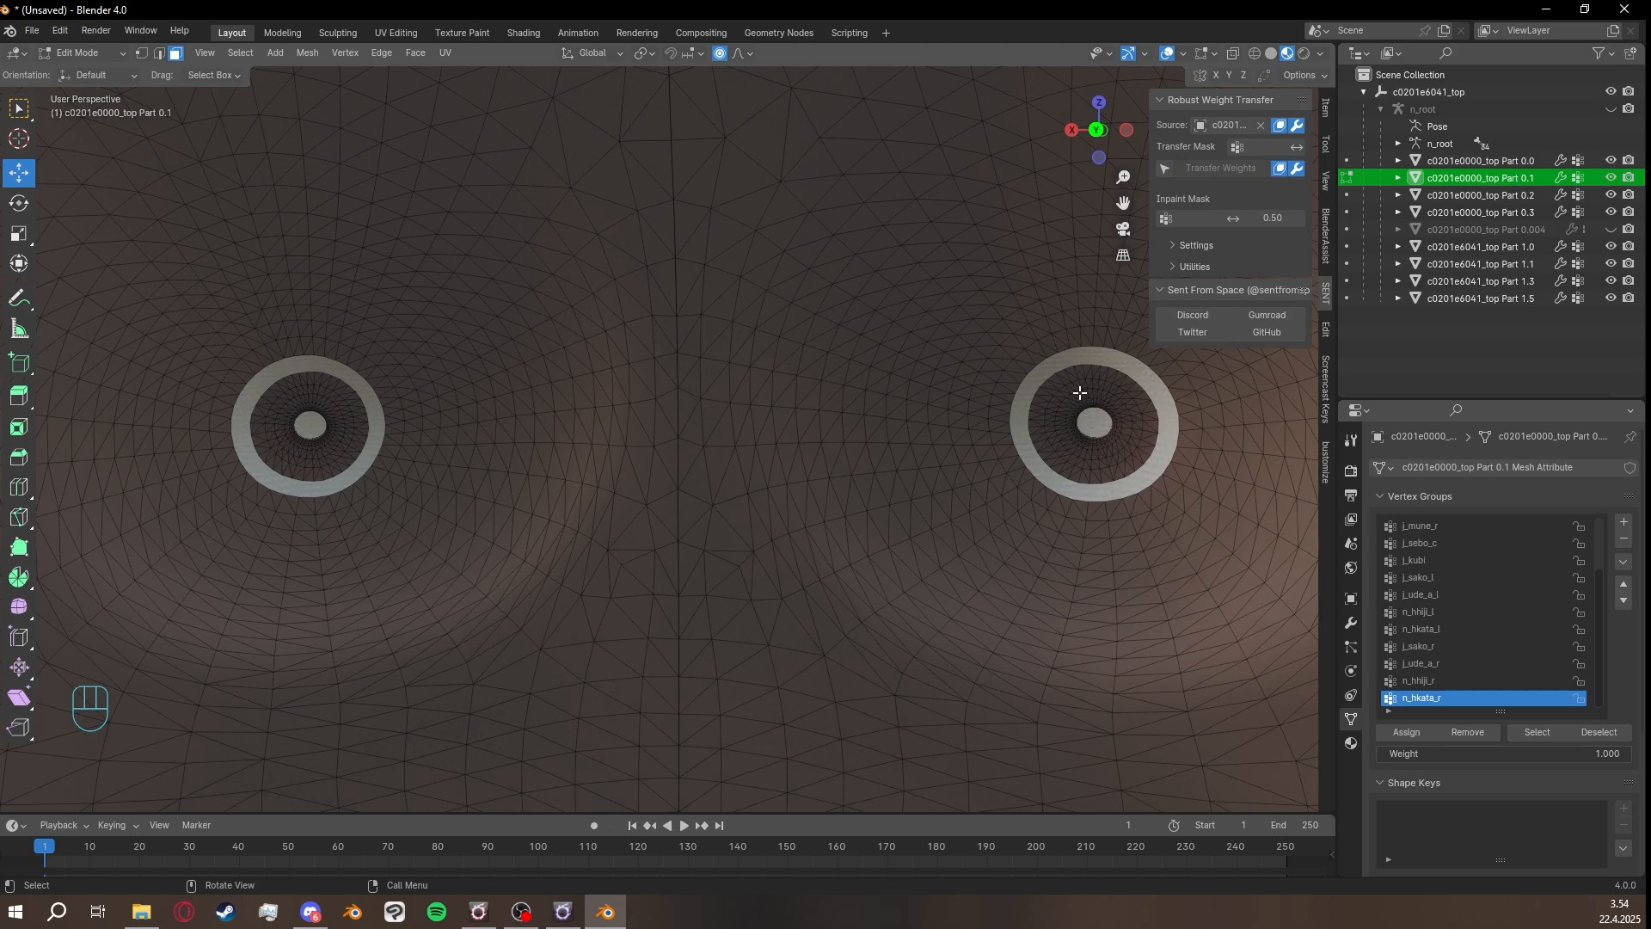
Select the linked faces of both isolated inner discs and delete them, then check the torso under the top.
key("l")
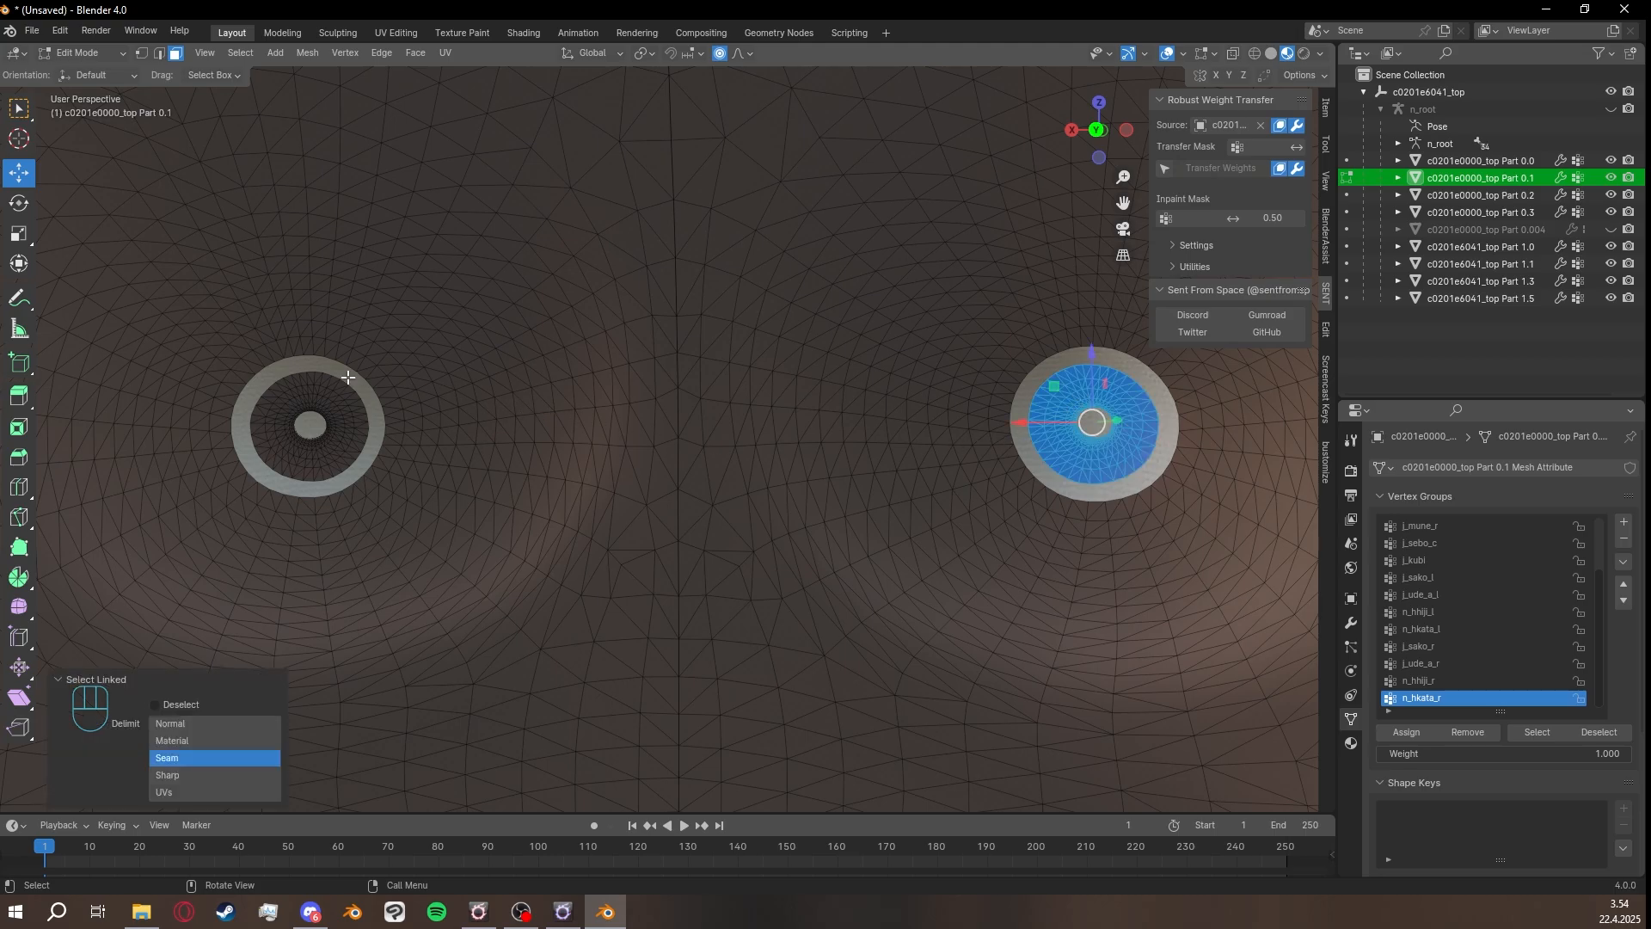
key("l")
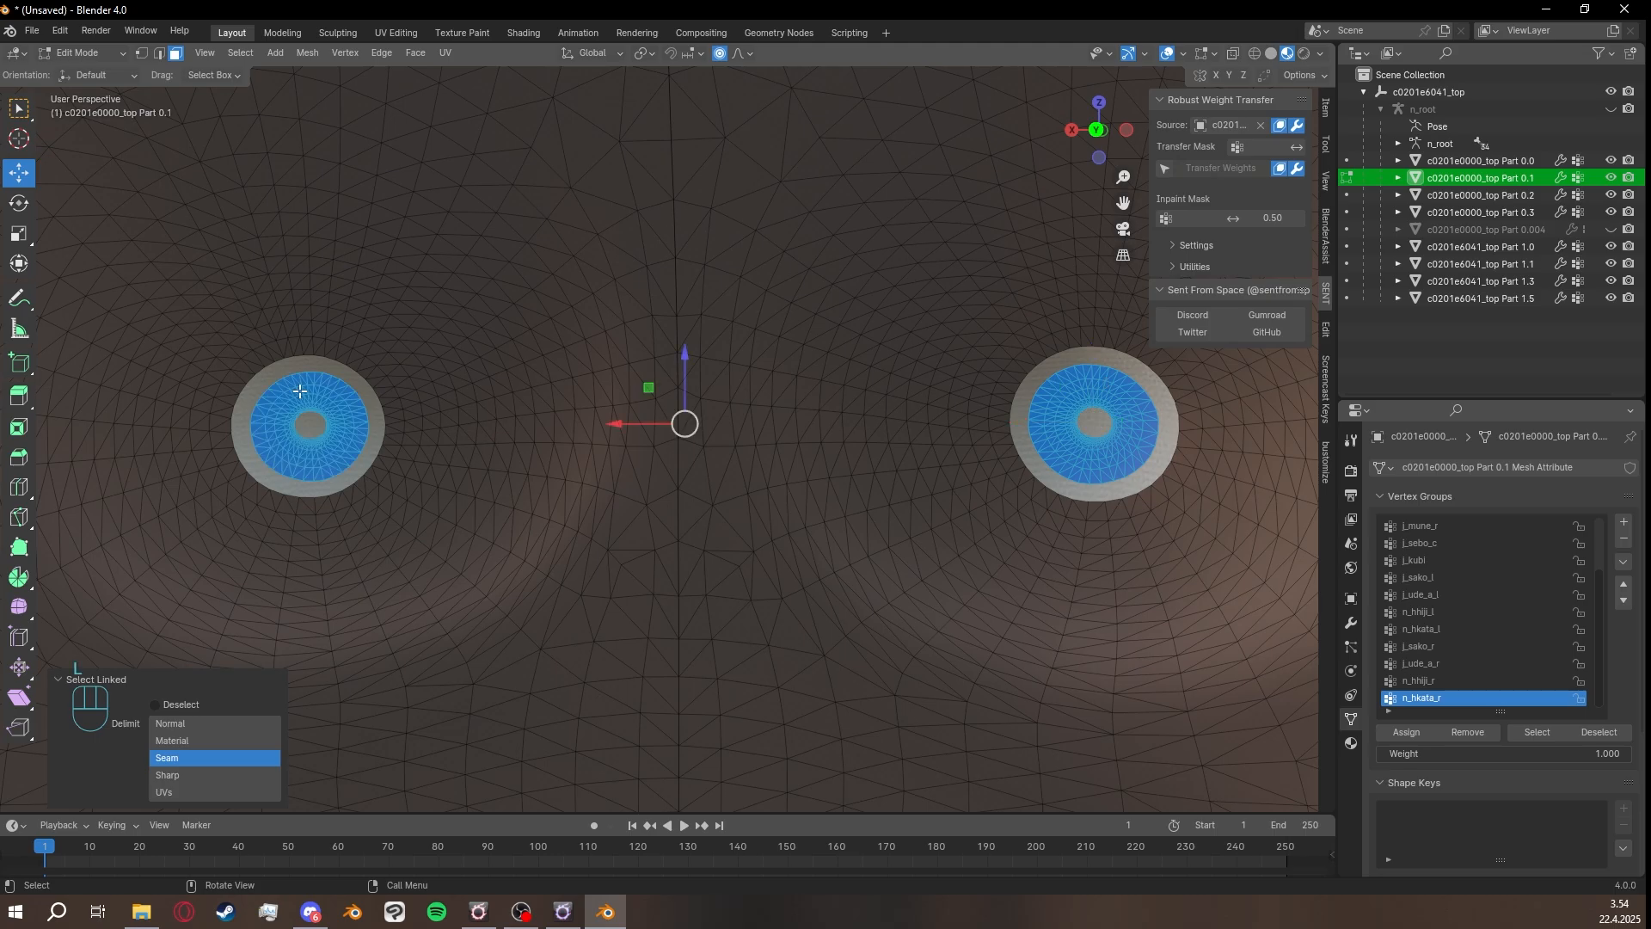
right_click(879, 469)
left_click(879, 469)
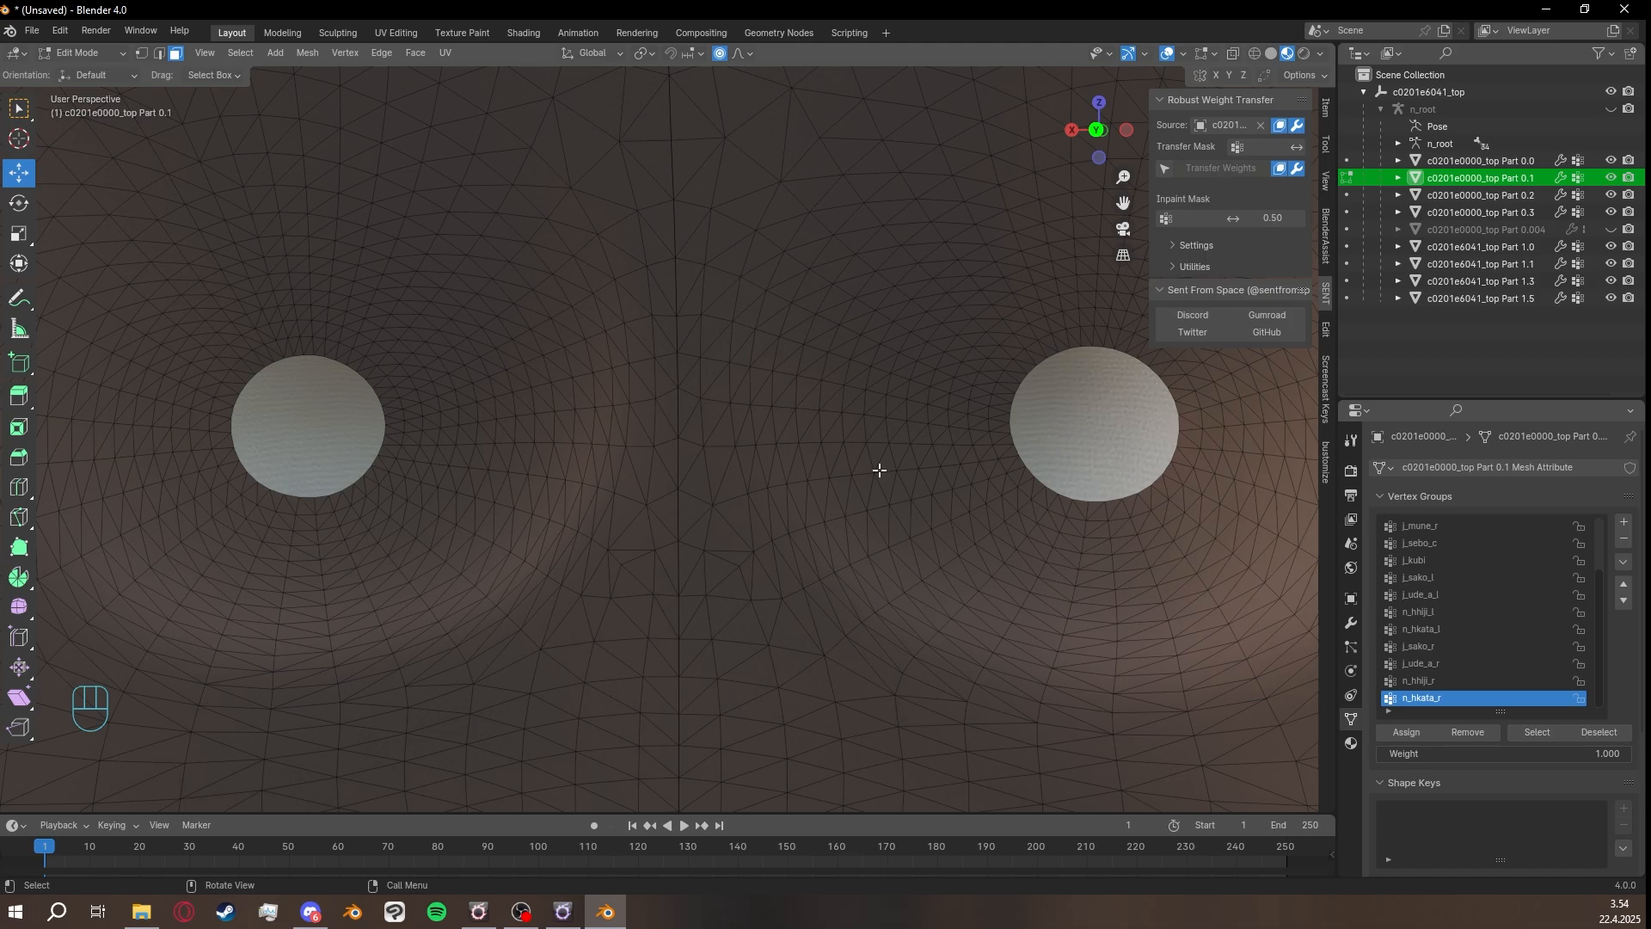
scroll(894, 466, "down", 7)
middle_click_drag(917, 461, 606, 512)
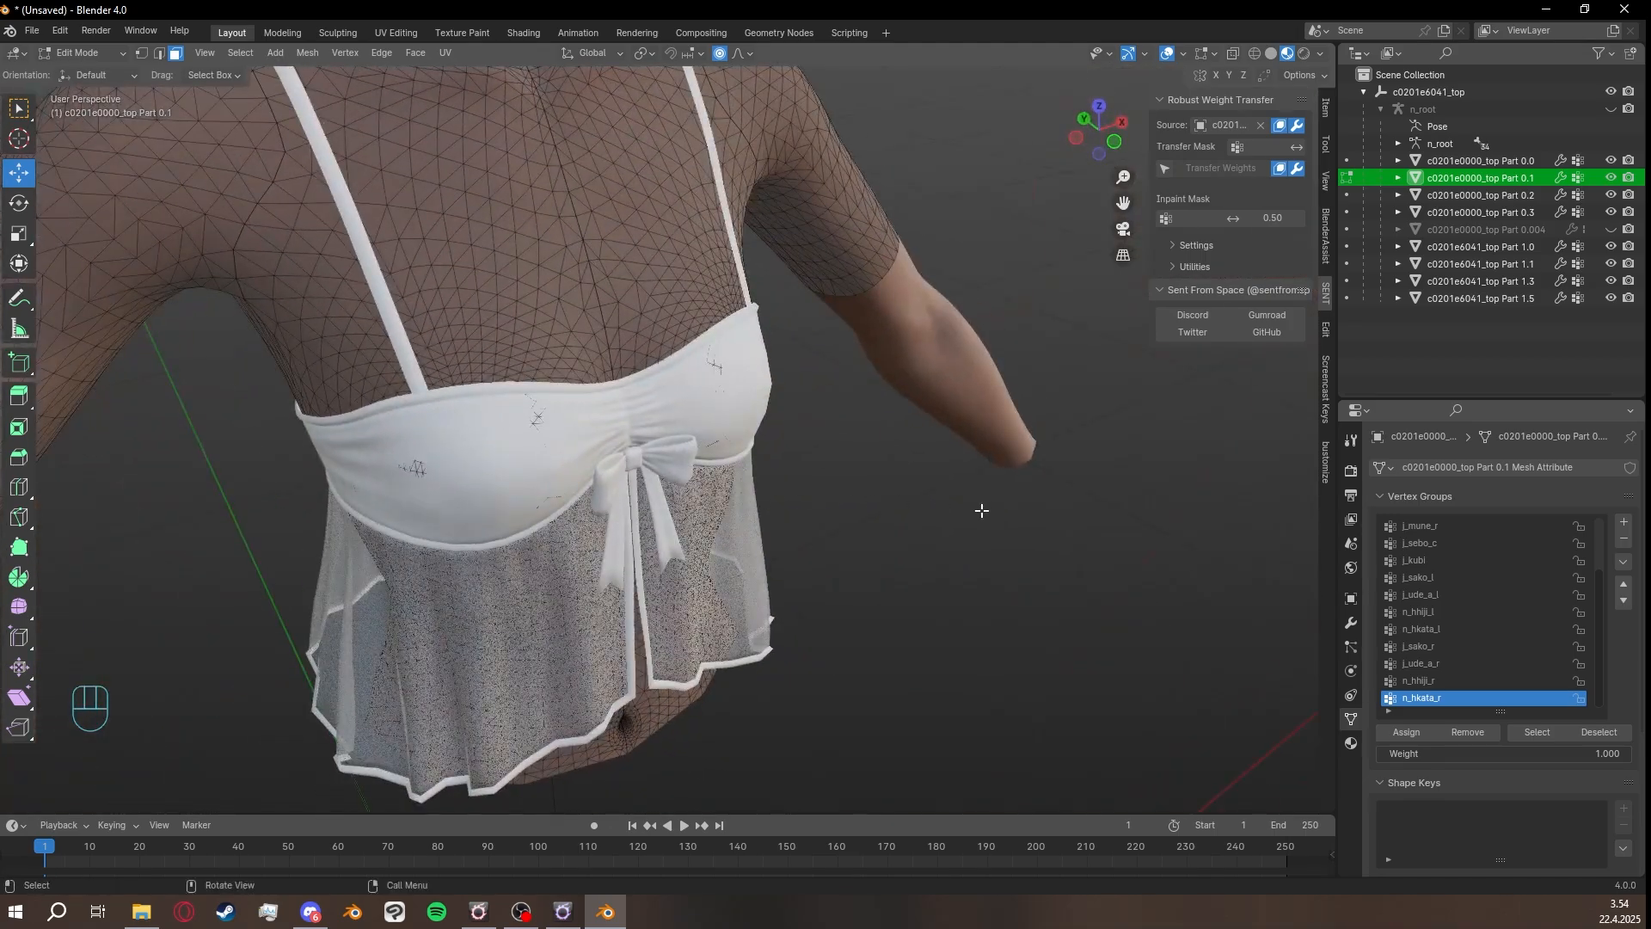
Return to Object Mode and delete the hidden mesh c0201e0000_top Part 0.004.
middle_click_drag(988, 542, 959, 561)
key("Tab")
scroll(952, 564, "down", 4)
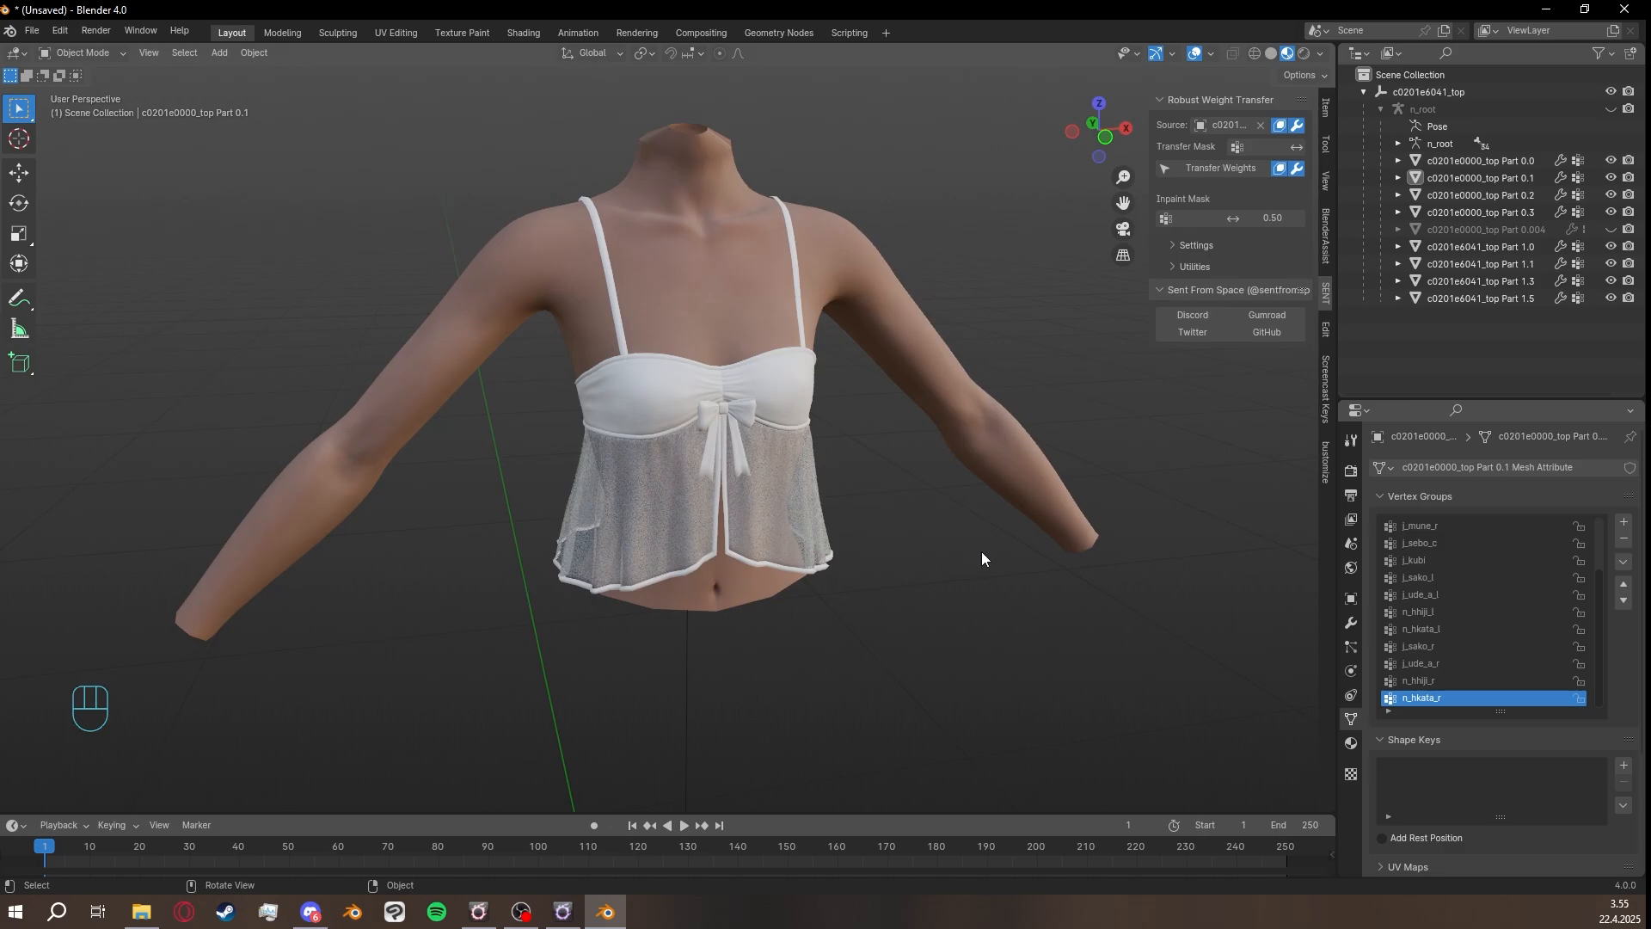
left_click(1485, 230)
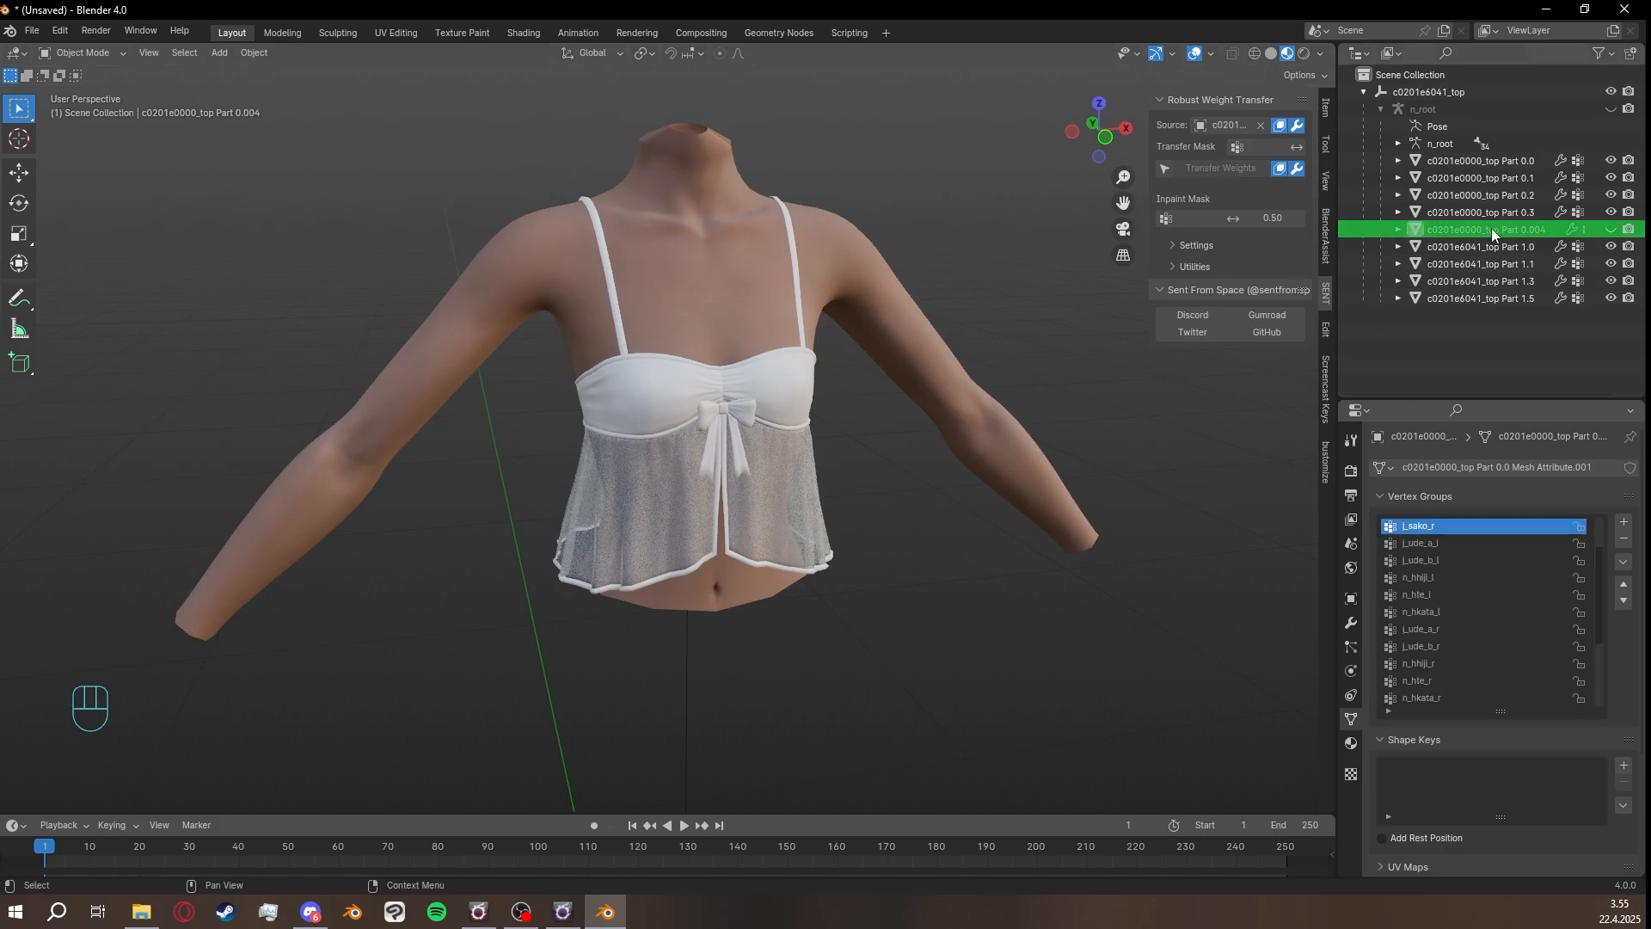
key("Delete")
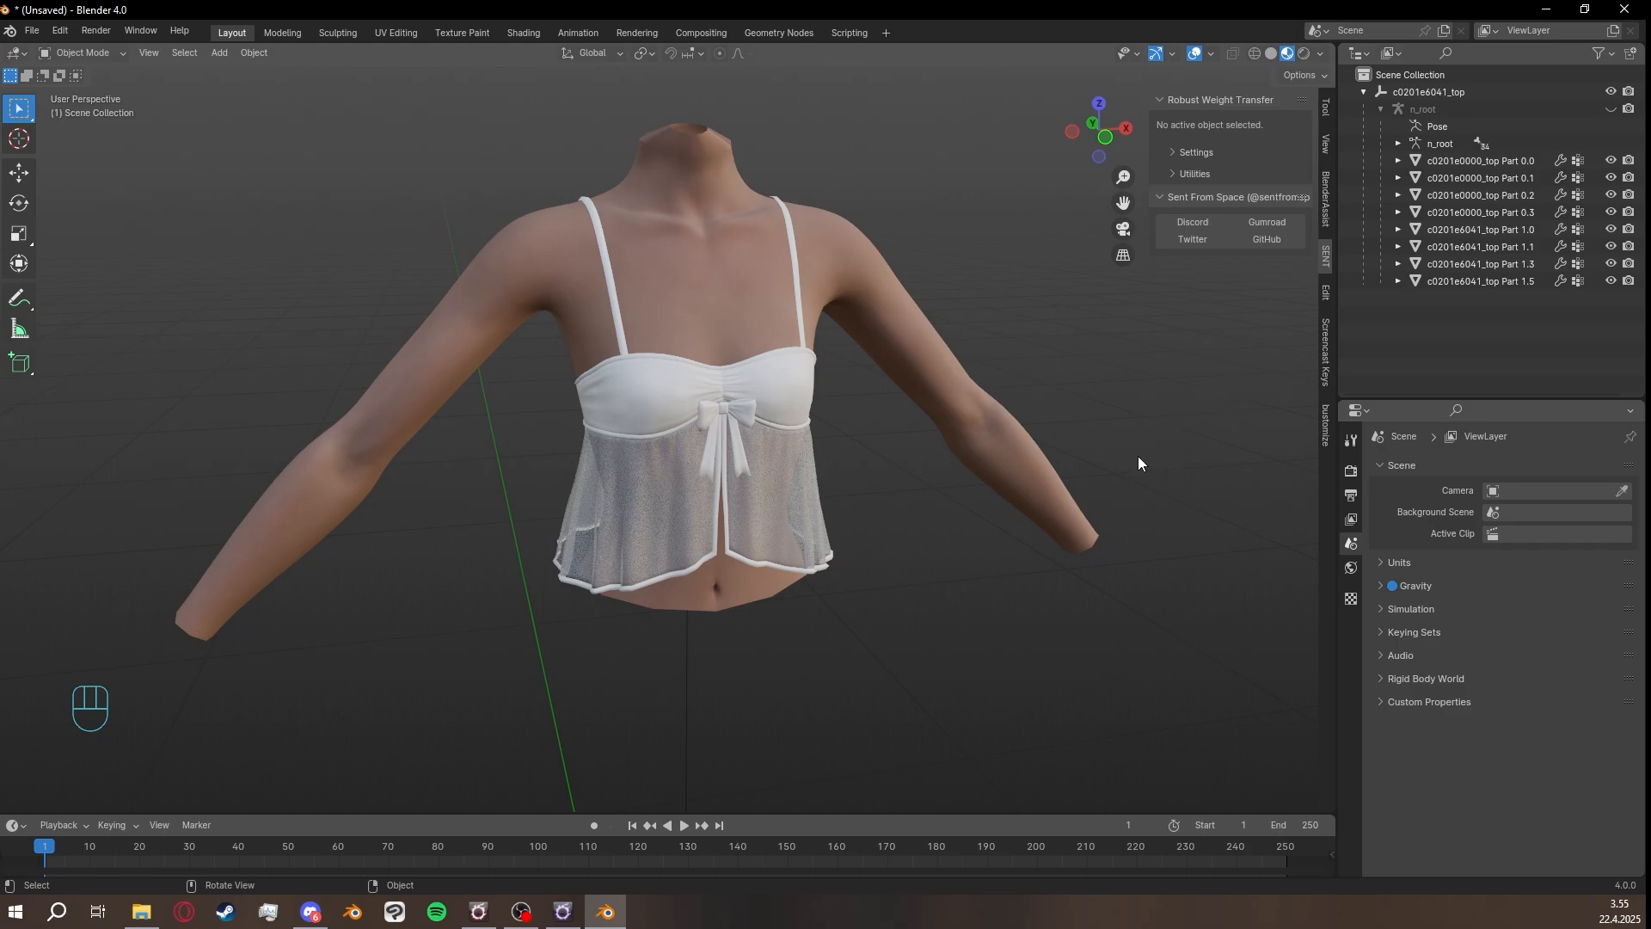
Unhide the n_root armature so its bones display together with the body and top meshes.
mouse_move(1137, 457)
middle_mouse_down()
mouse_move(1075, 459)
mouse_move(1129, 369)
mouse_move(1129, 446)
middle_mouse_up()
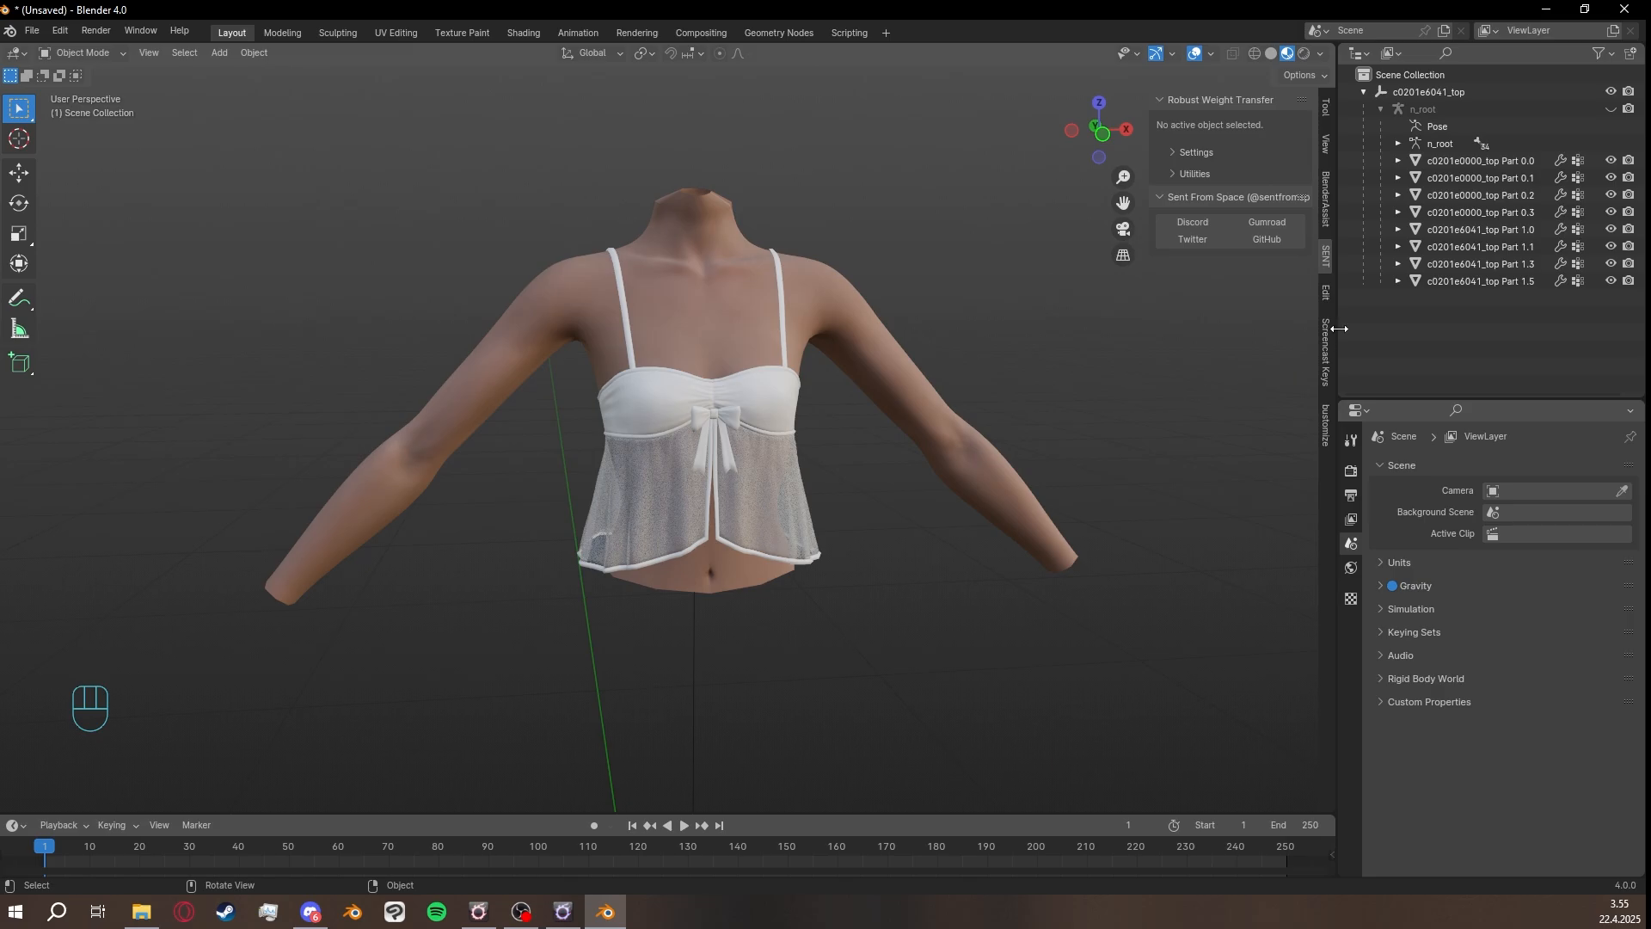
left_click(1611, 109)
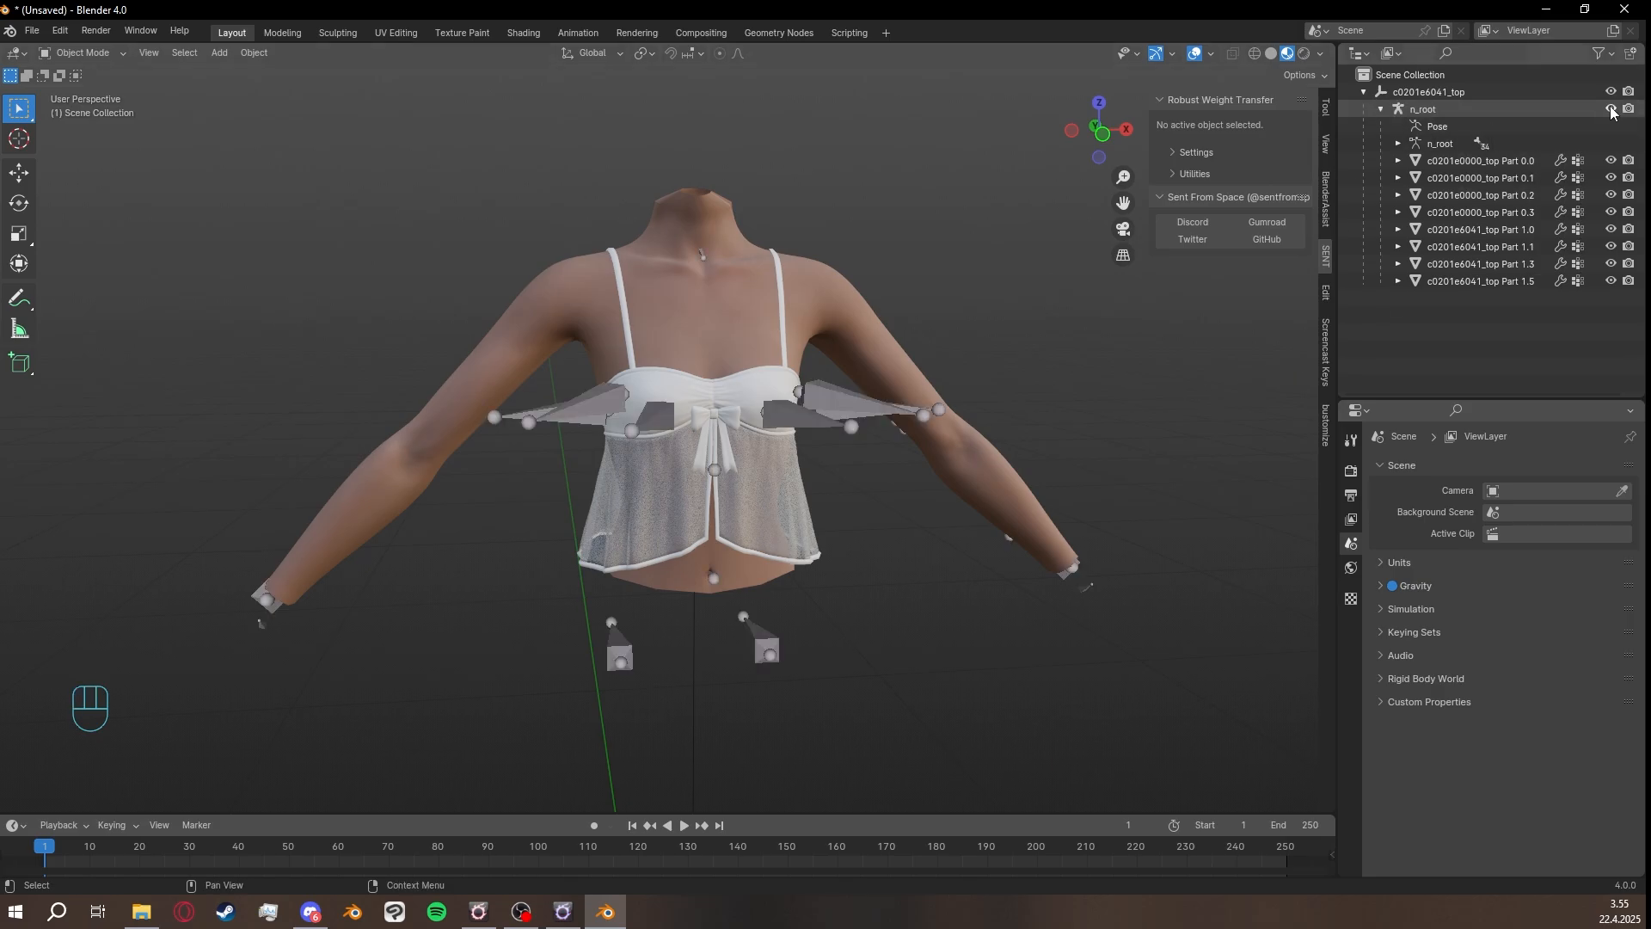
middle_click_drag(1111, 424, 1148, 424)
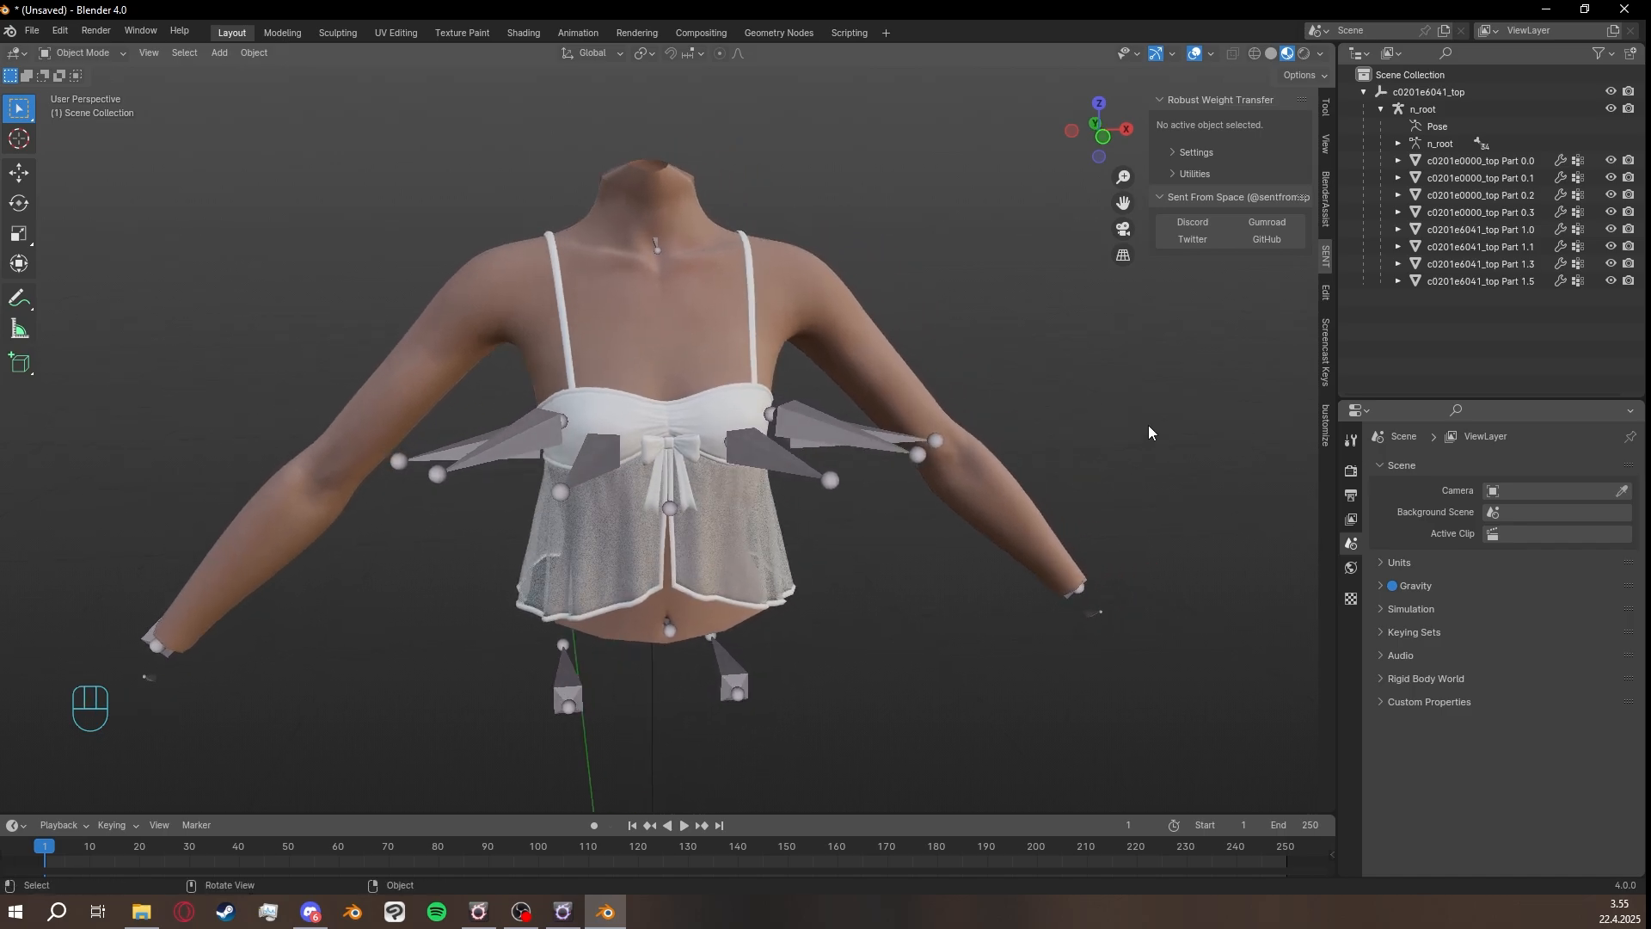
Inspect the armature modifiers of the body and clothing mesh parts to check which armature object each one targets.
left_click(1518, 163)
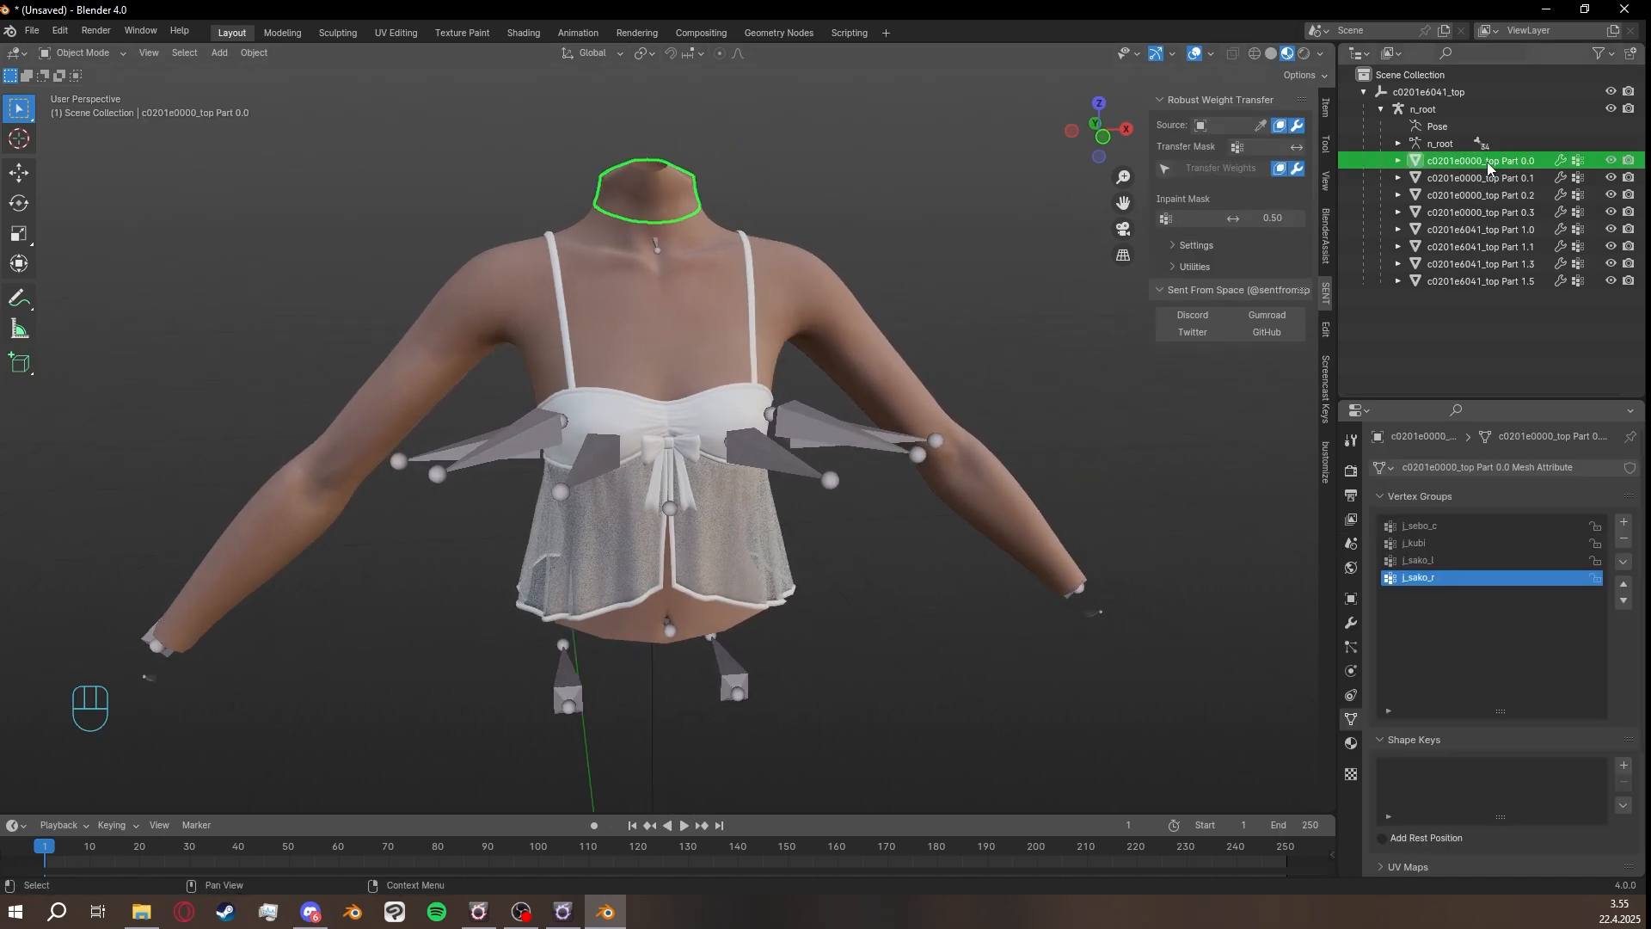
left_click(1344, 625)
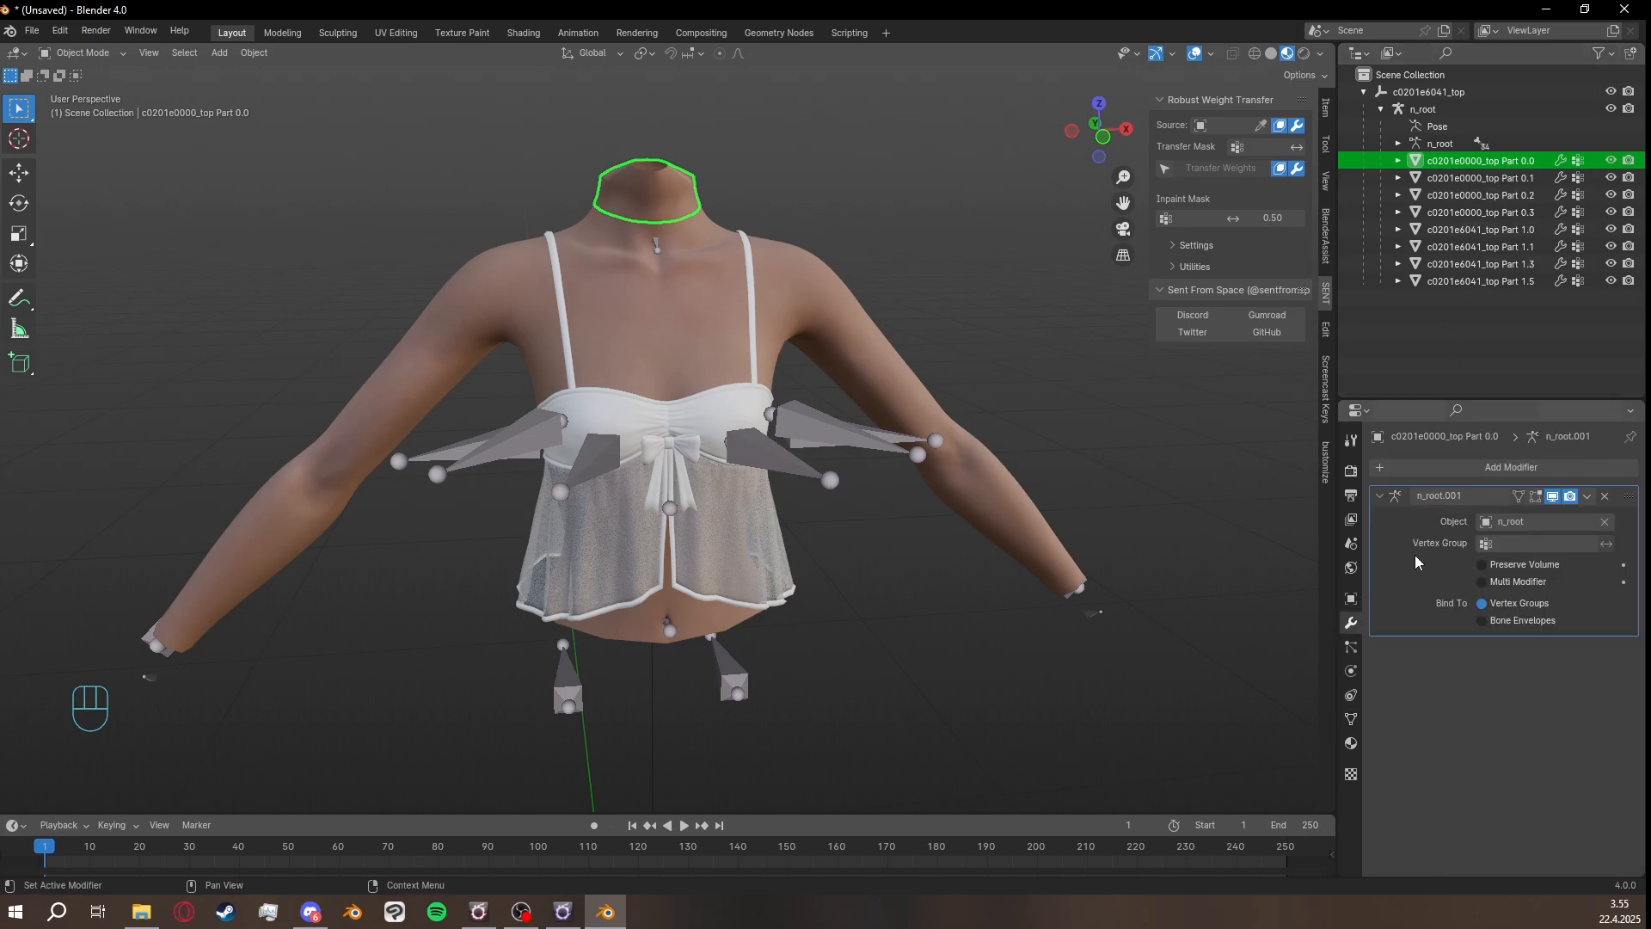
left_click(1494, 177)
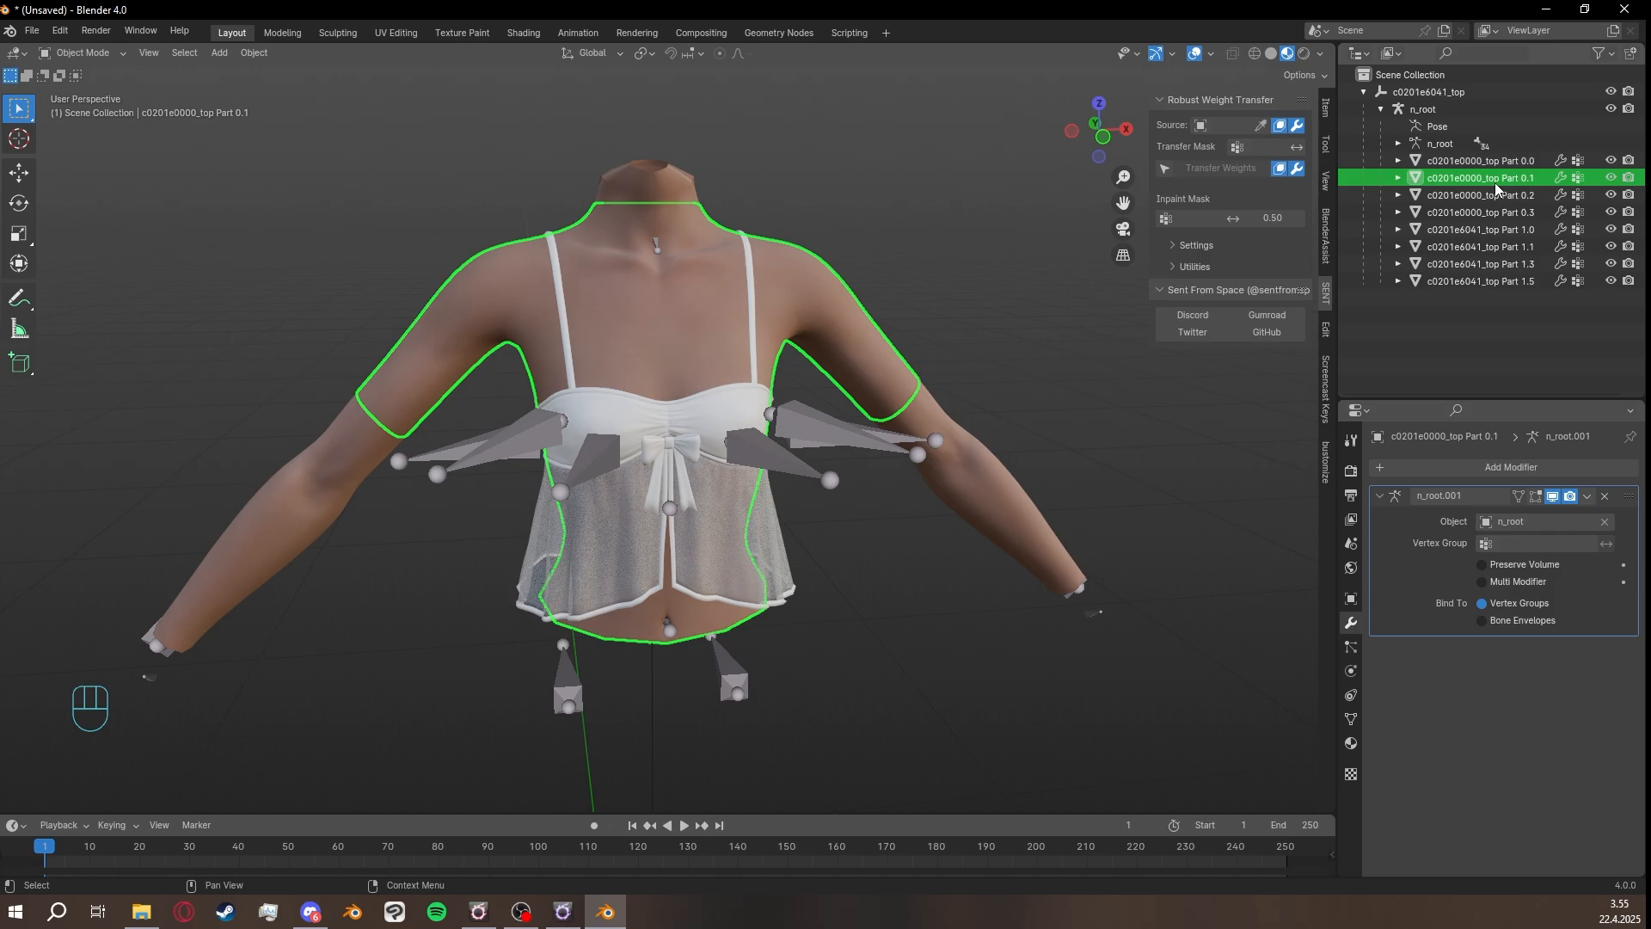
left_click(1493, 194)
left_click(1490, 212)
left_click(1489, 230)
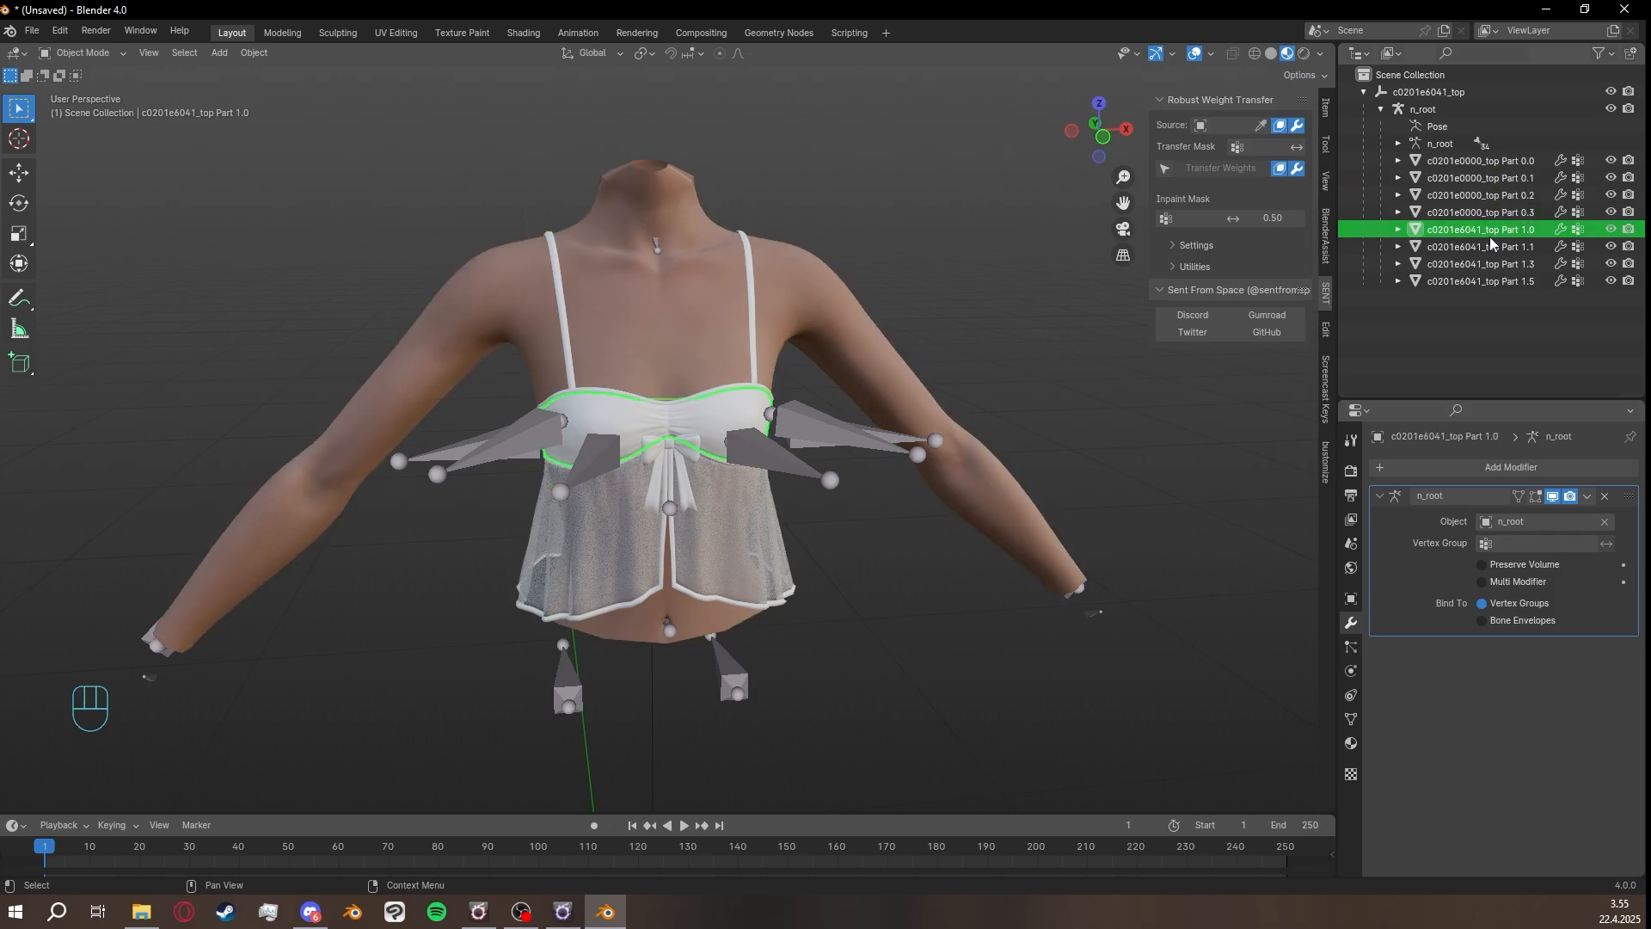
left_click(1493, 278)
left_click(1494, 246)
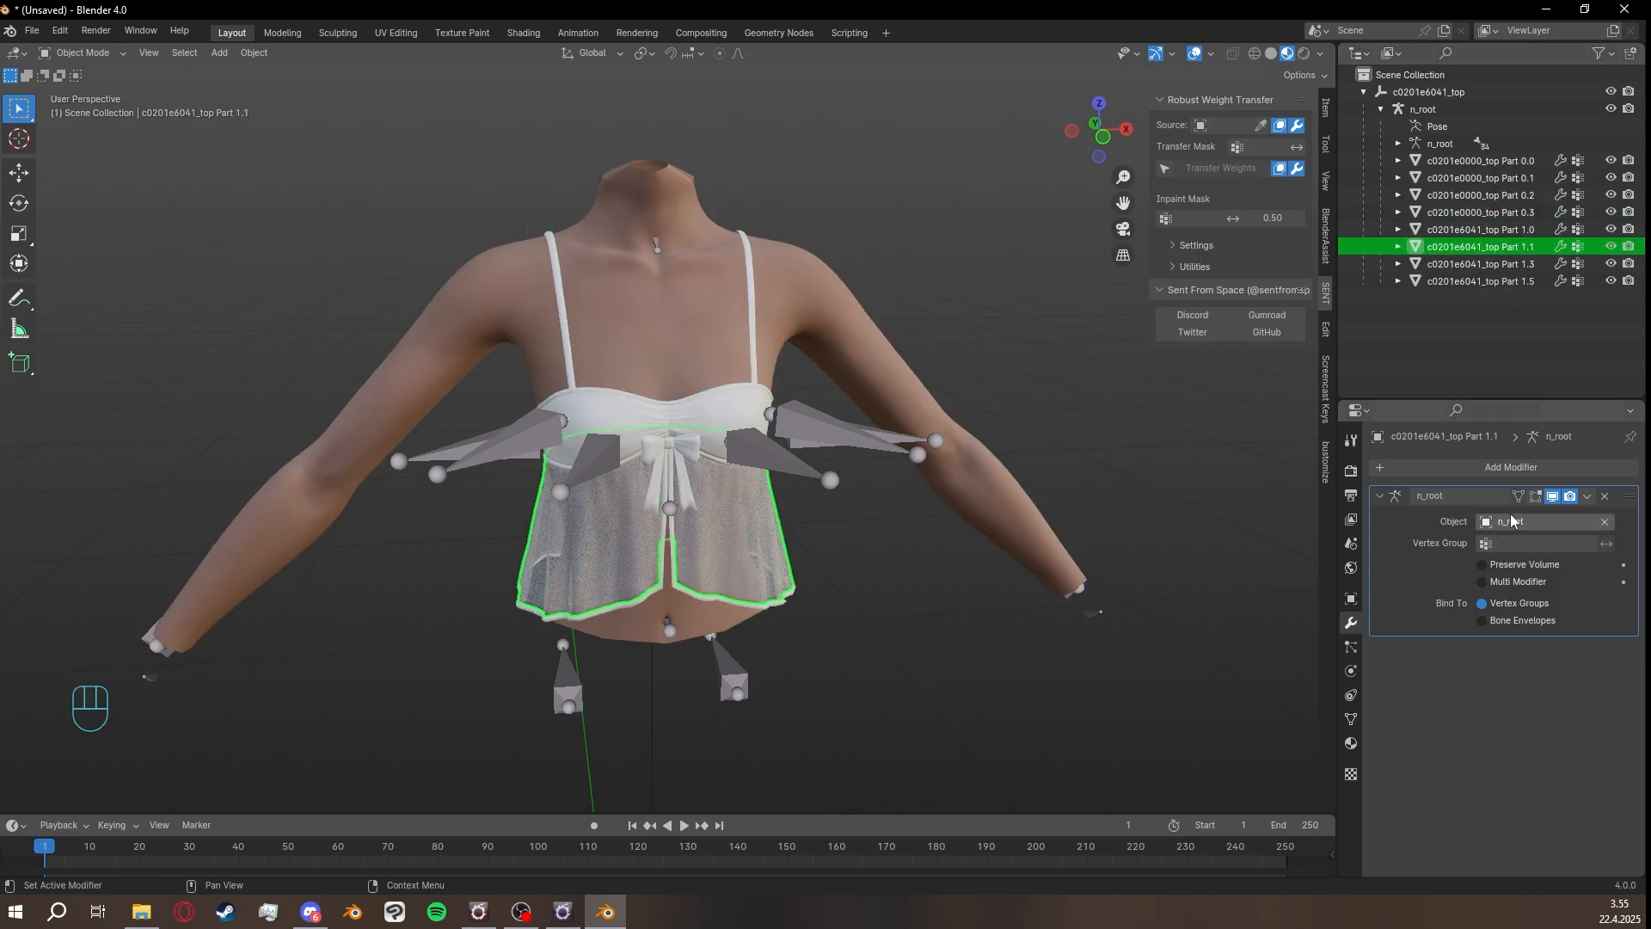
left_click(1511, 348)
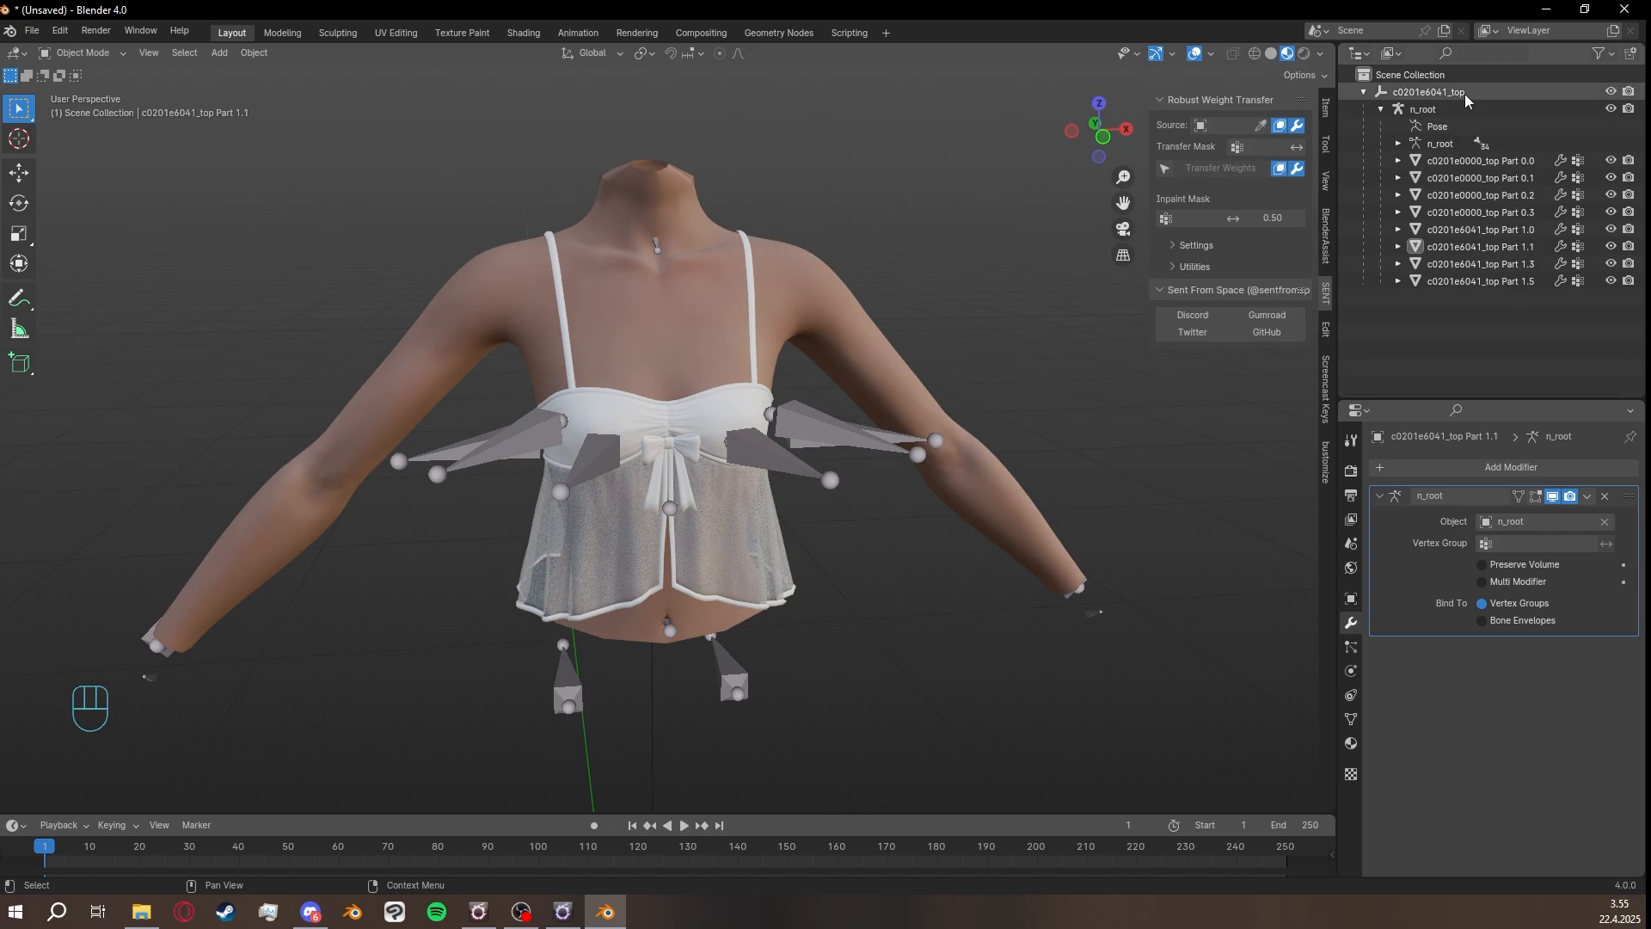
right_click(1513, 95)
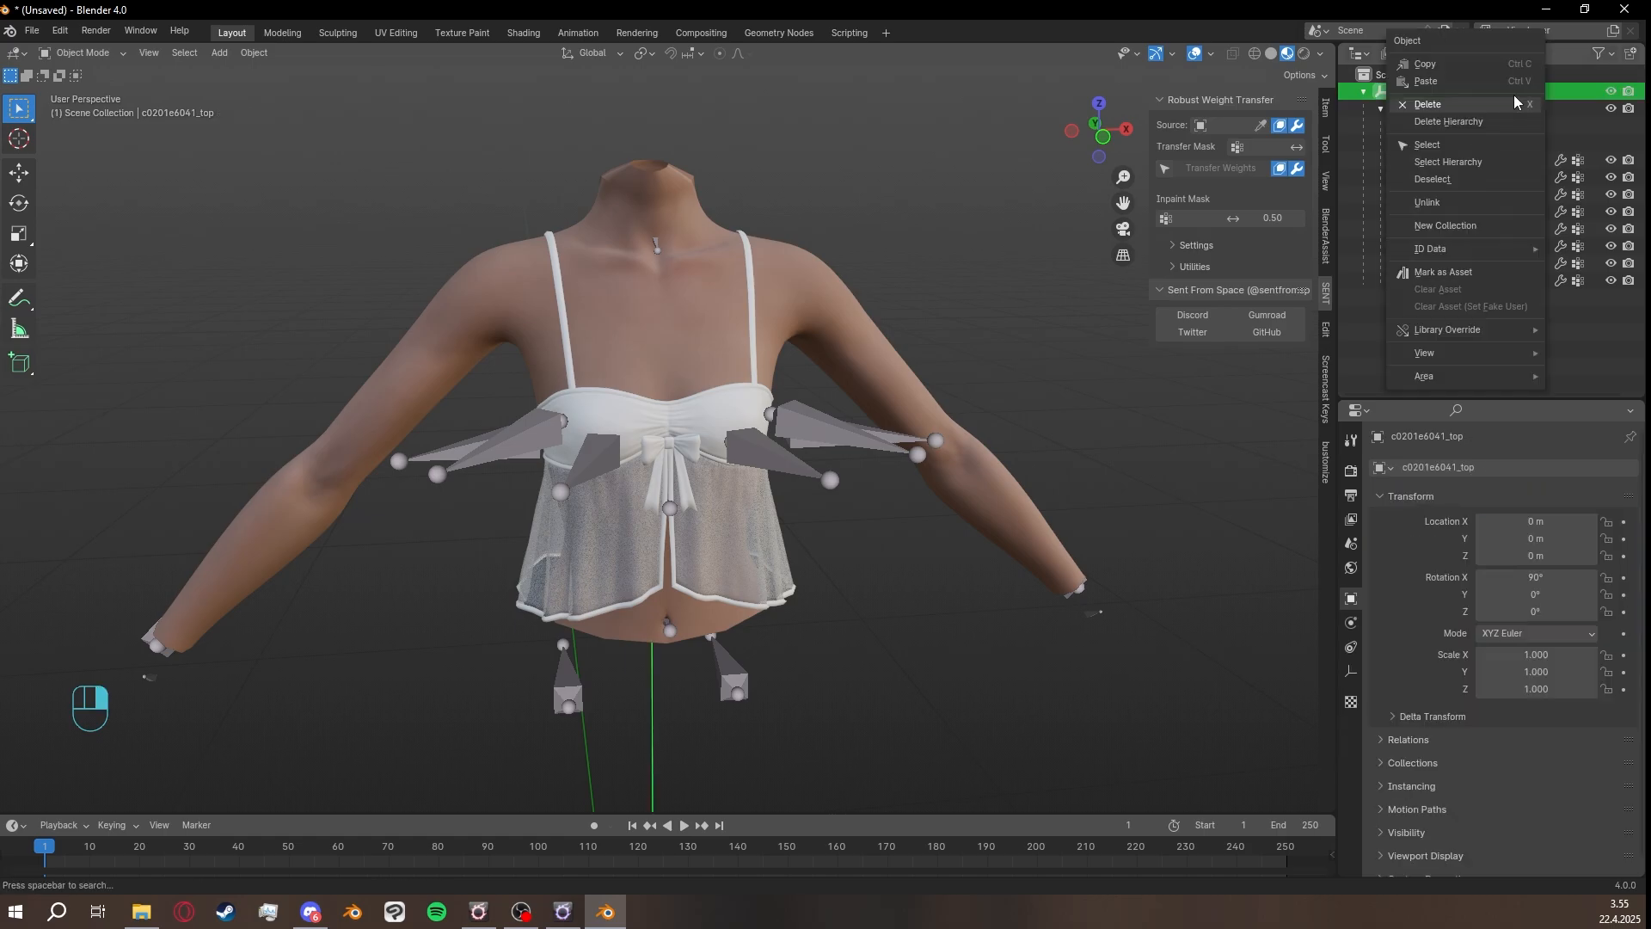
left_click(1494, 161)
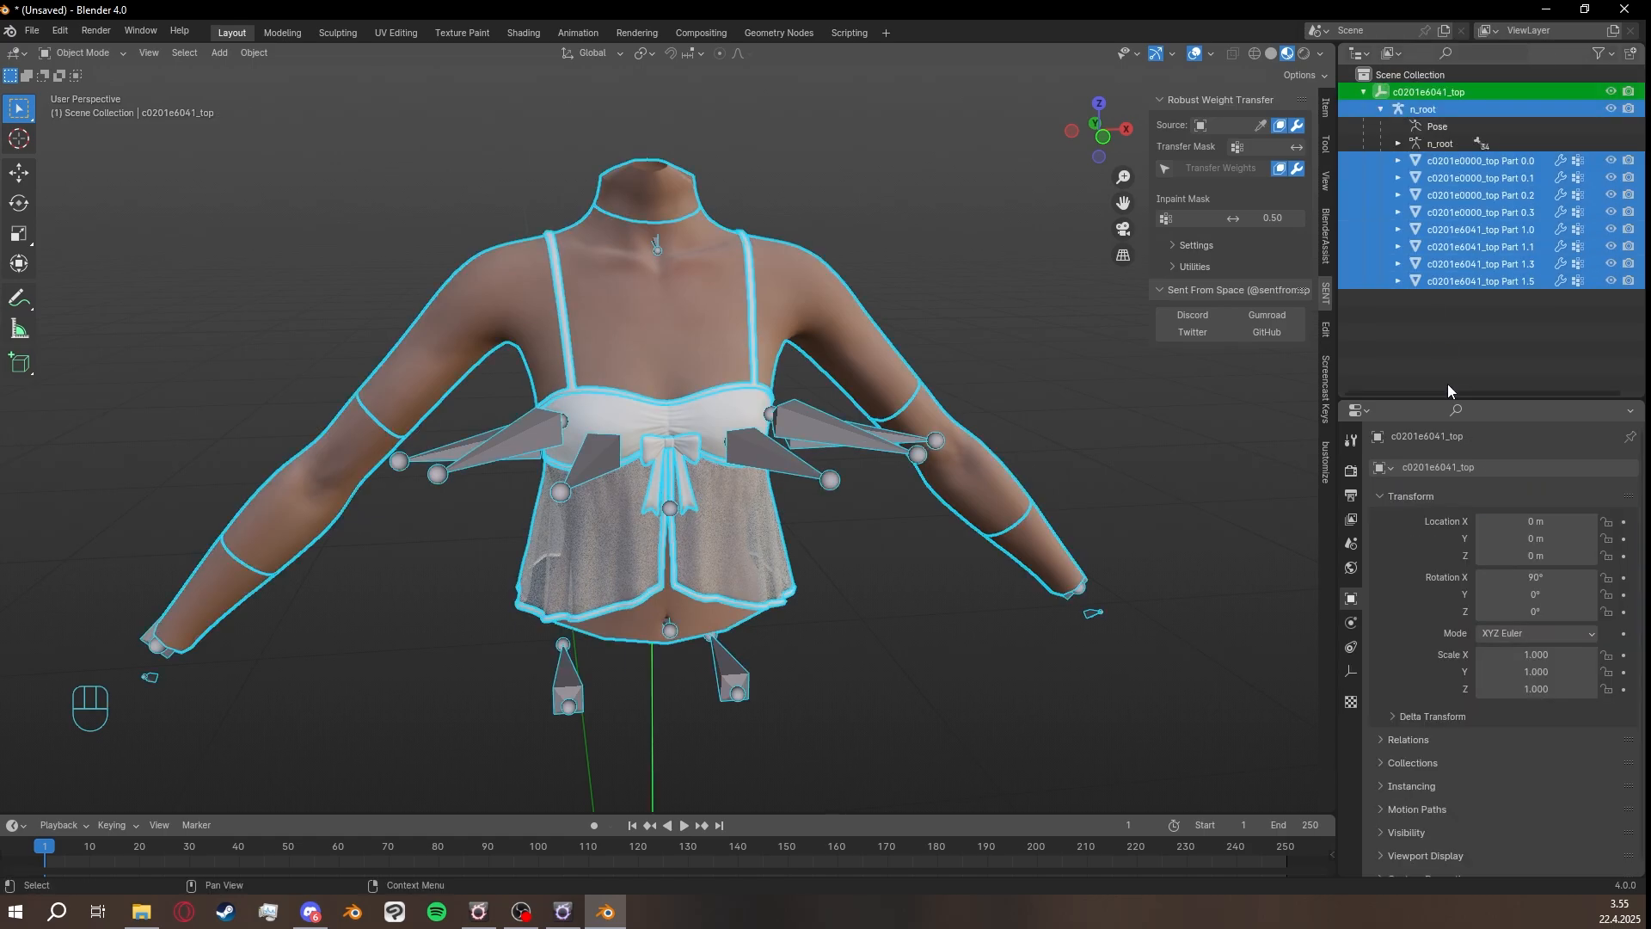
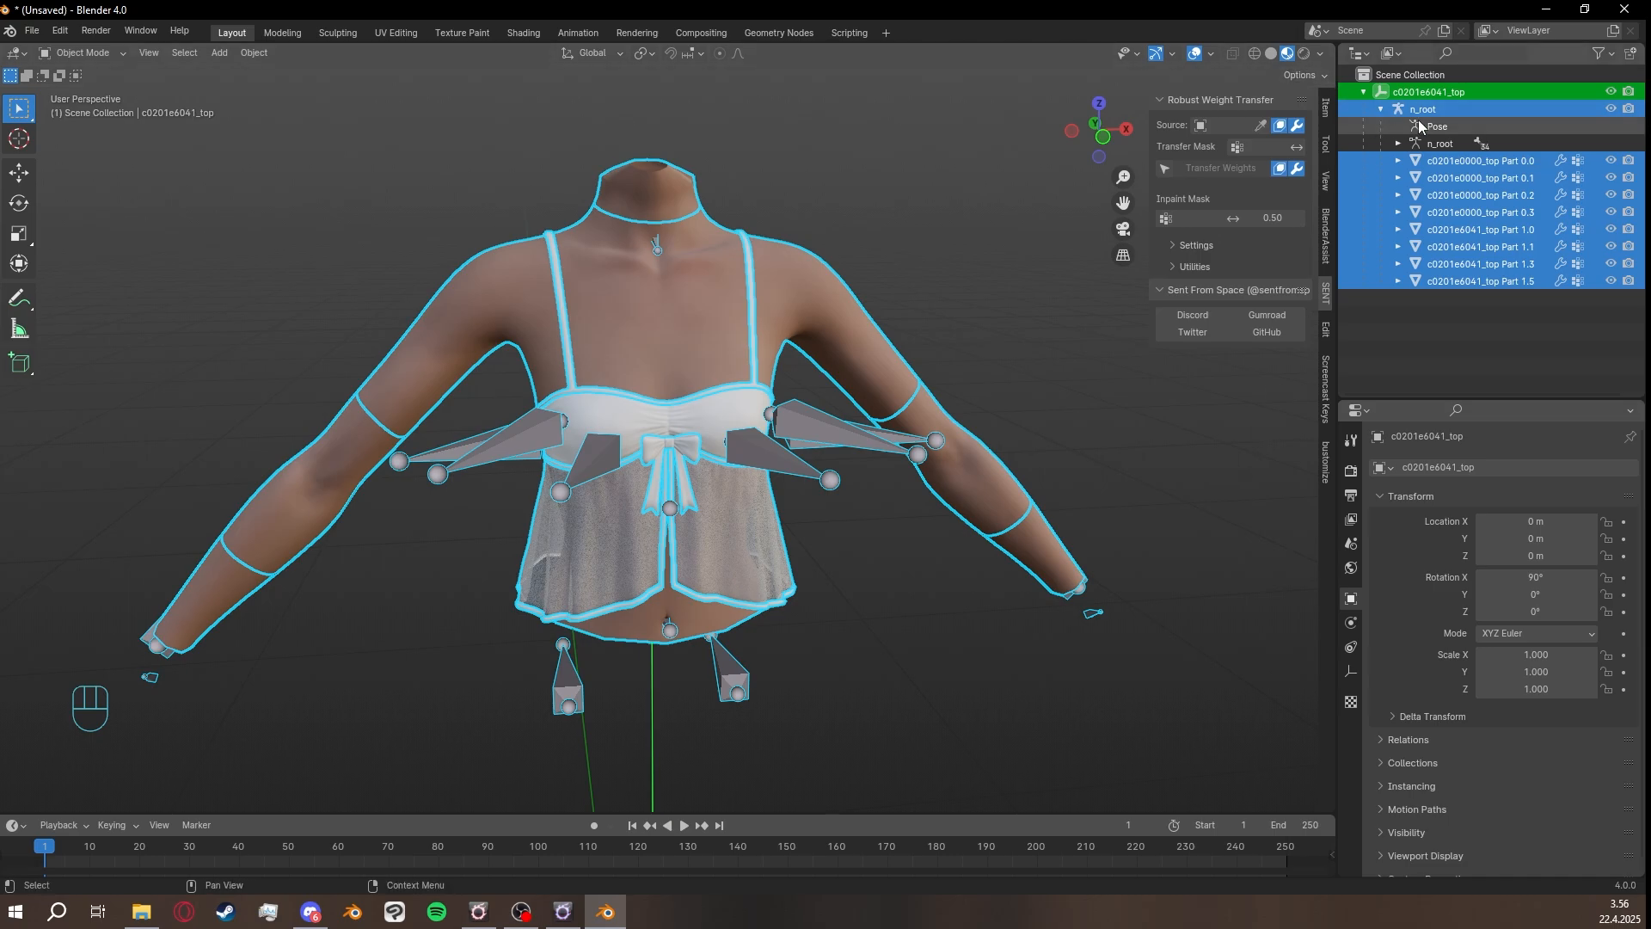
left_click(1195, 540)
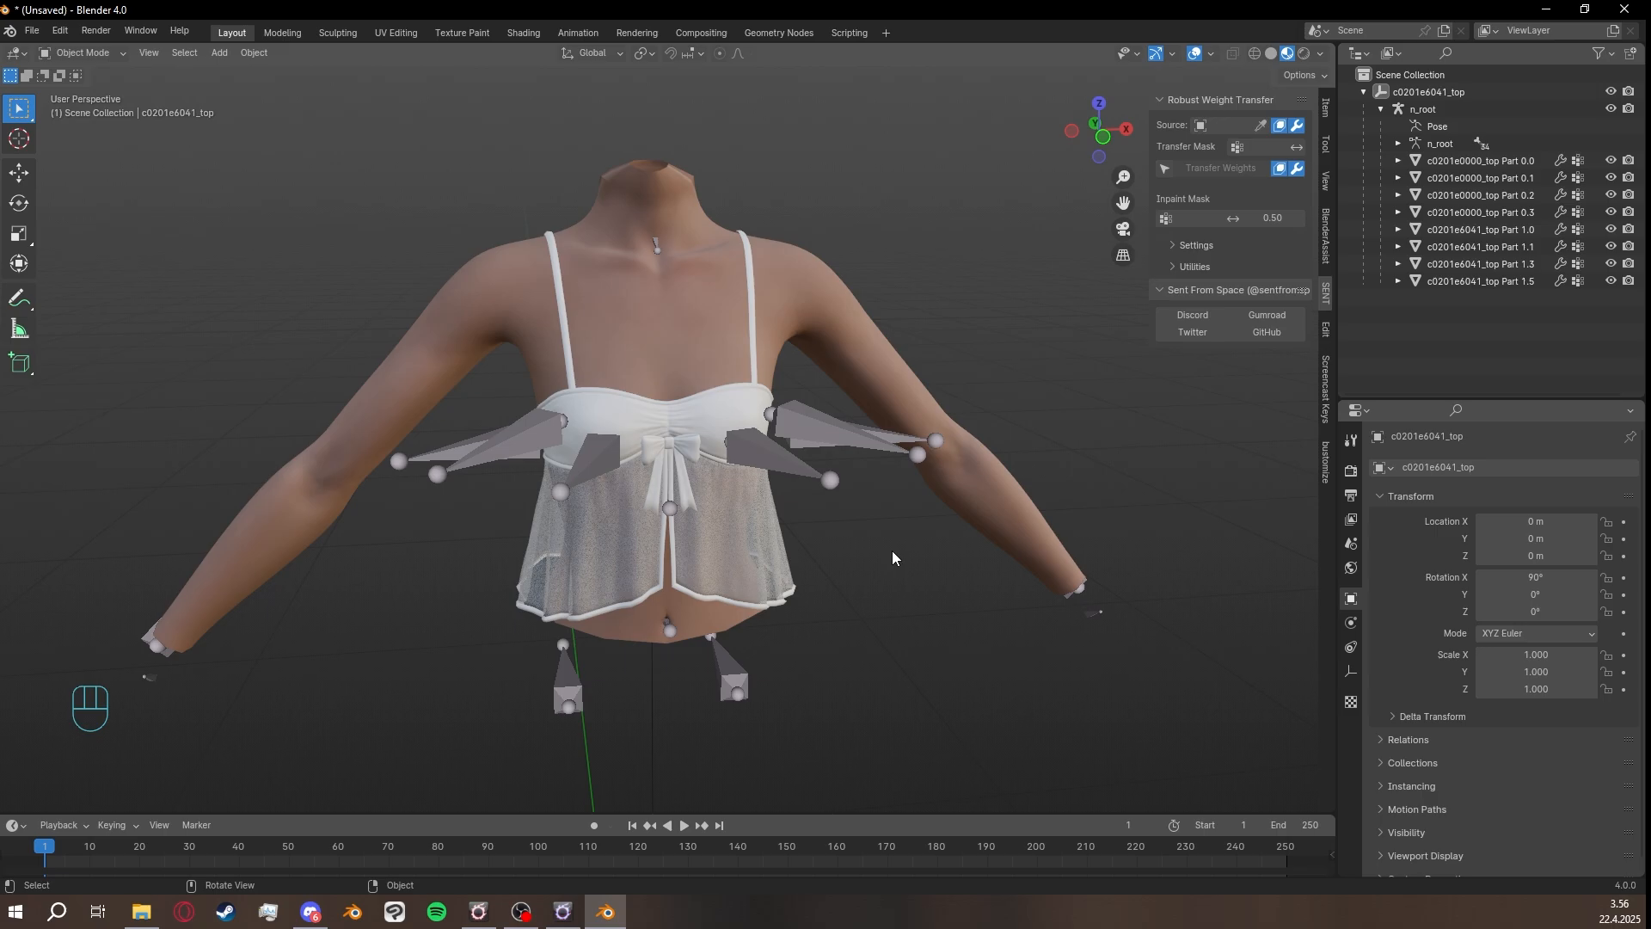
Select the c0201e6041_top parent object together with its whole hierarchy of armature and mesh parts.
right_click(1450, 91)
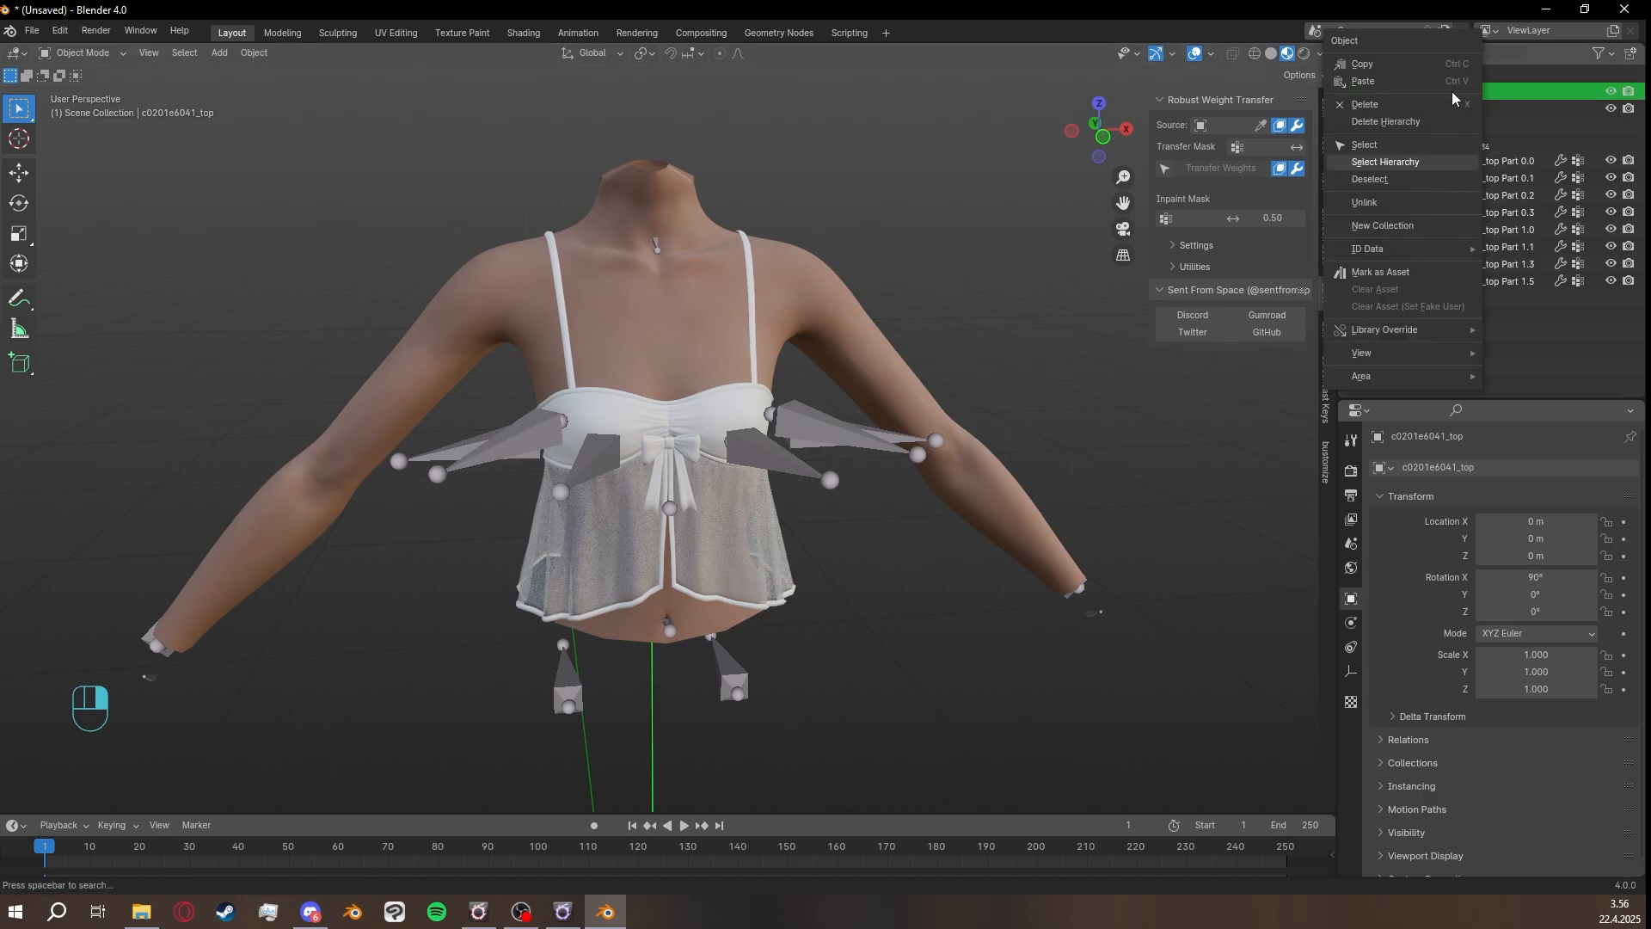
left_click(1431, 159)
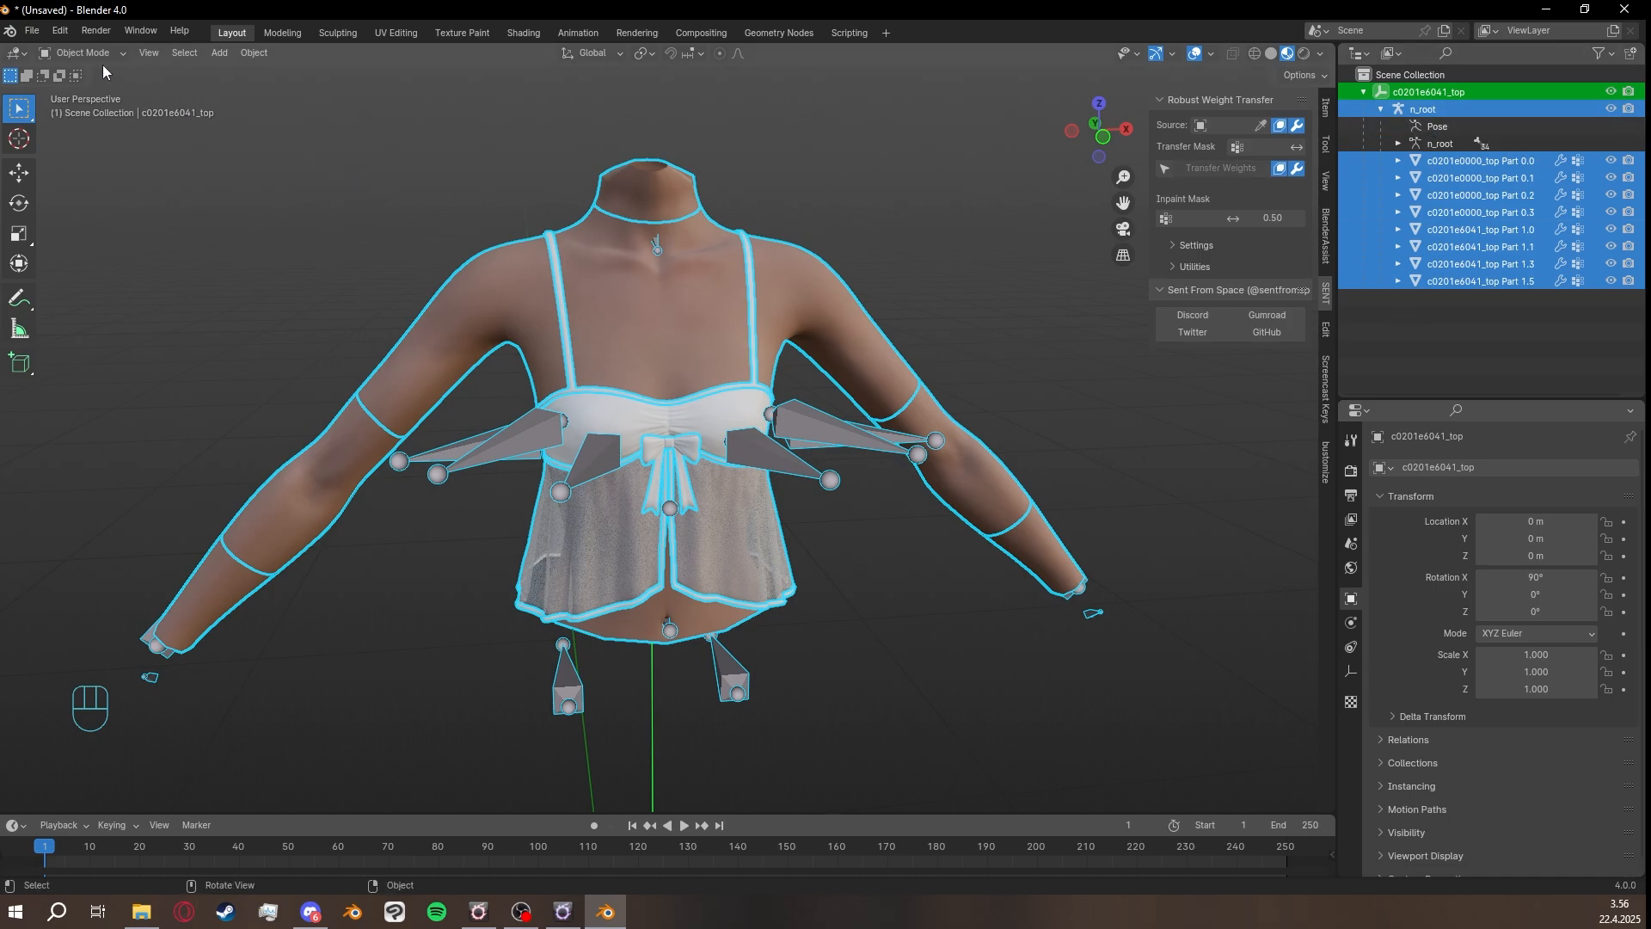
Set up an FBX export to the Scion Adventurer's Jacket 3D folder with the file name "gisela neolithe extra small".
left_click(32, 30)
mouse_move(86, 295)
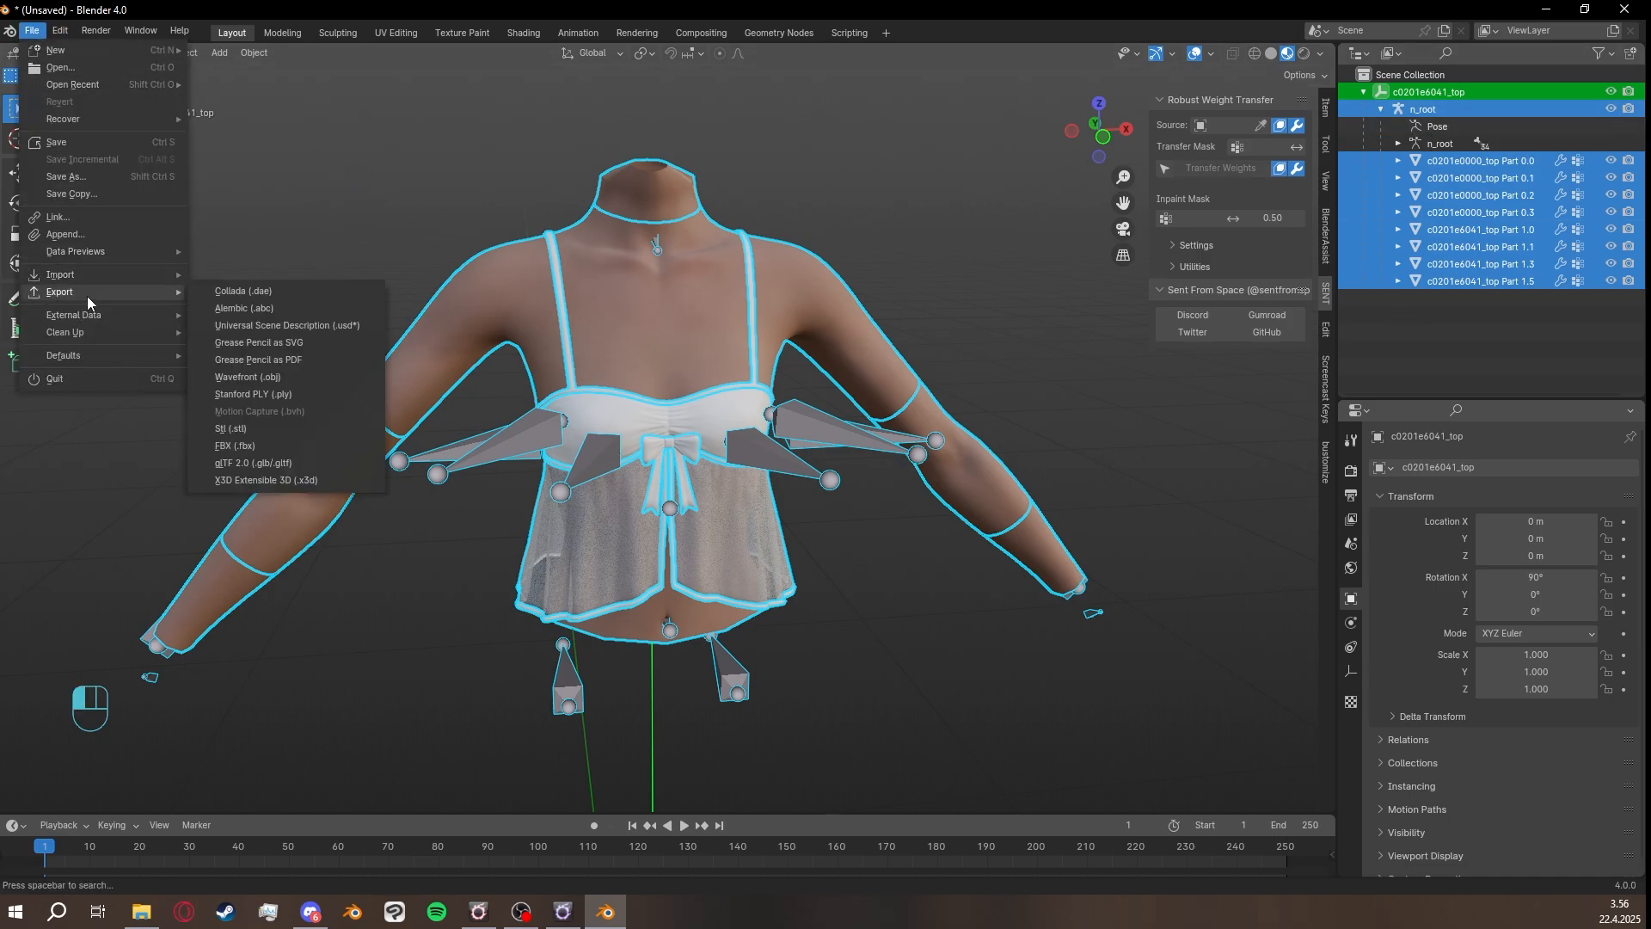
left_click(248, 445)
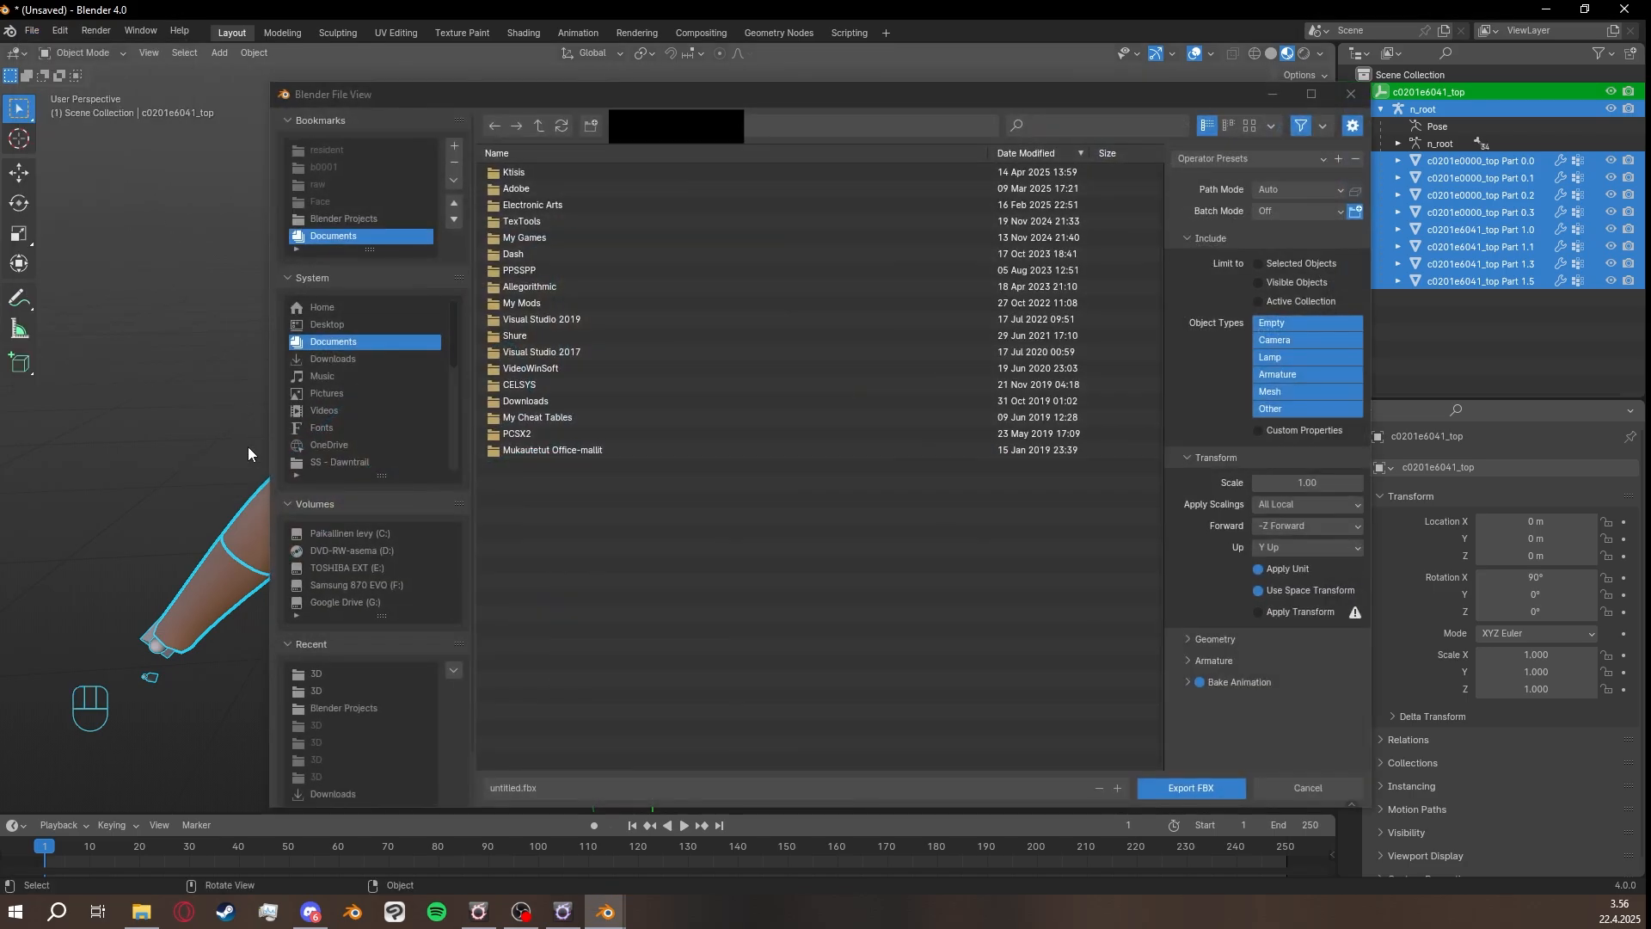
left_click(332, 679)
left_click(333, 687)
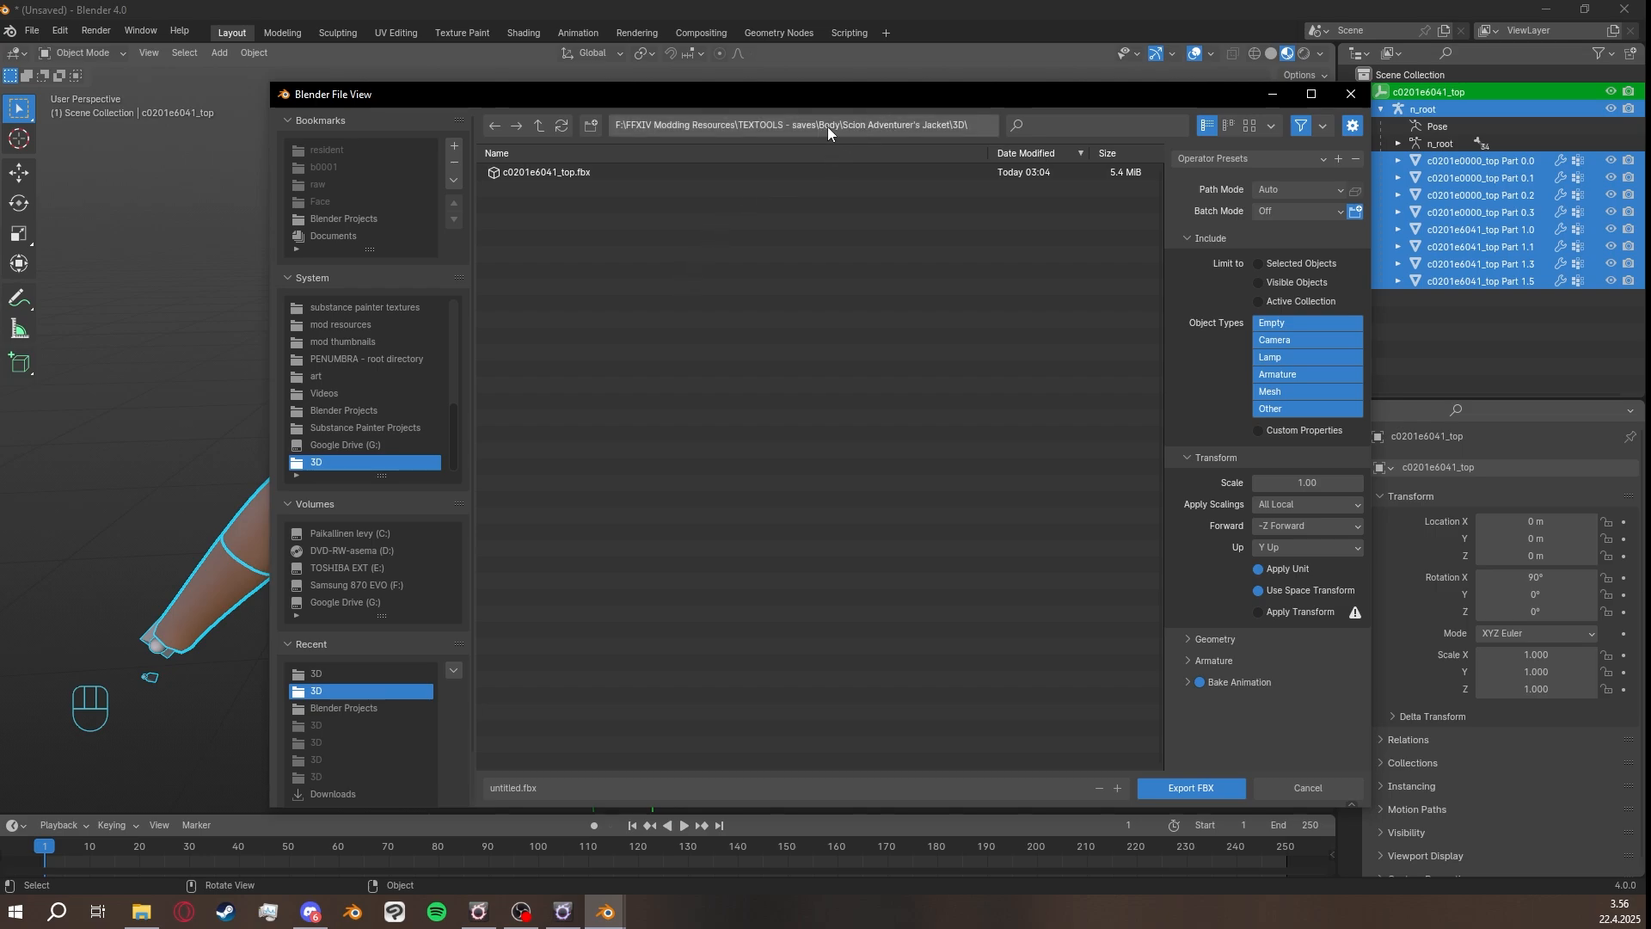
left_click(565, 789)
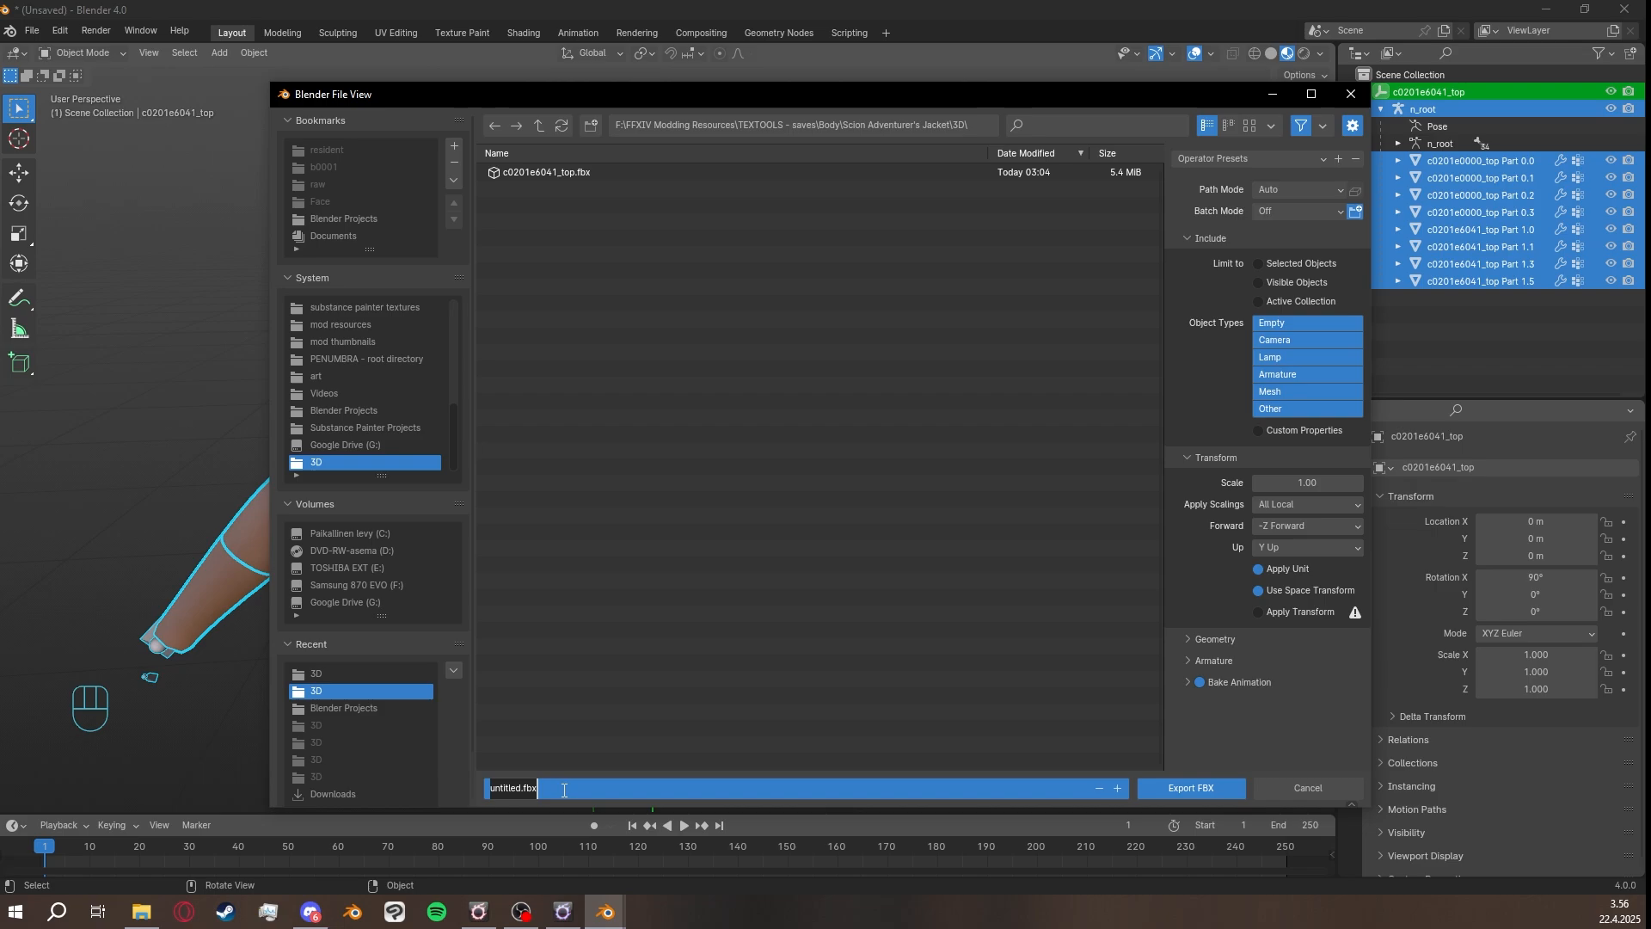
type("gisela neolithe extra small")
key("Return")
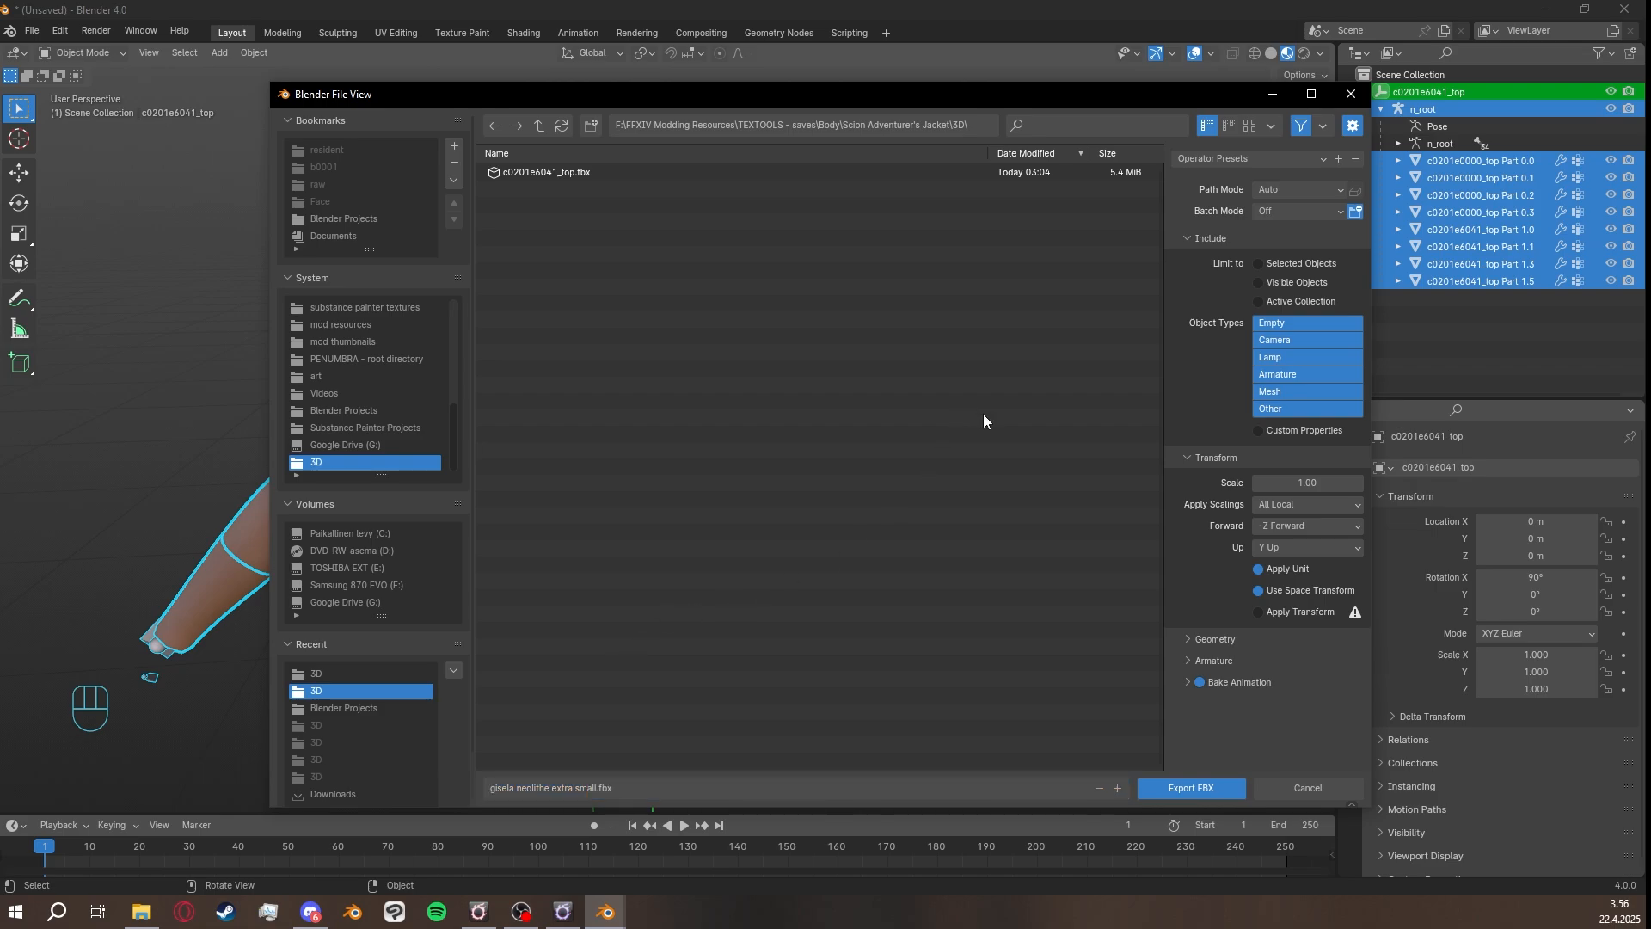
Apply the FFXIV - TRIANGULATE MODIFIER export preset and review its Bake Animation, Armature and Geometry options.
left_click(1226, 161)
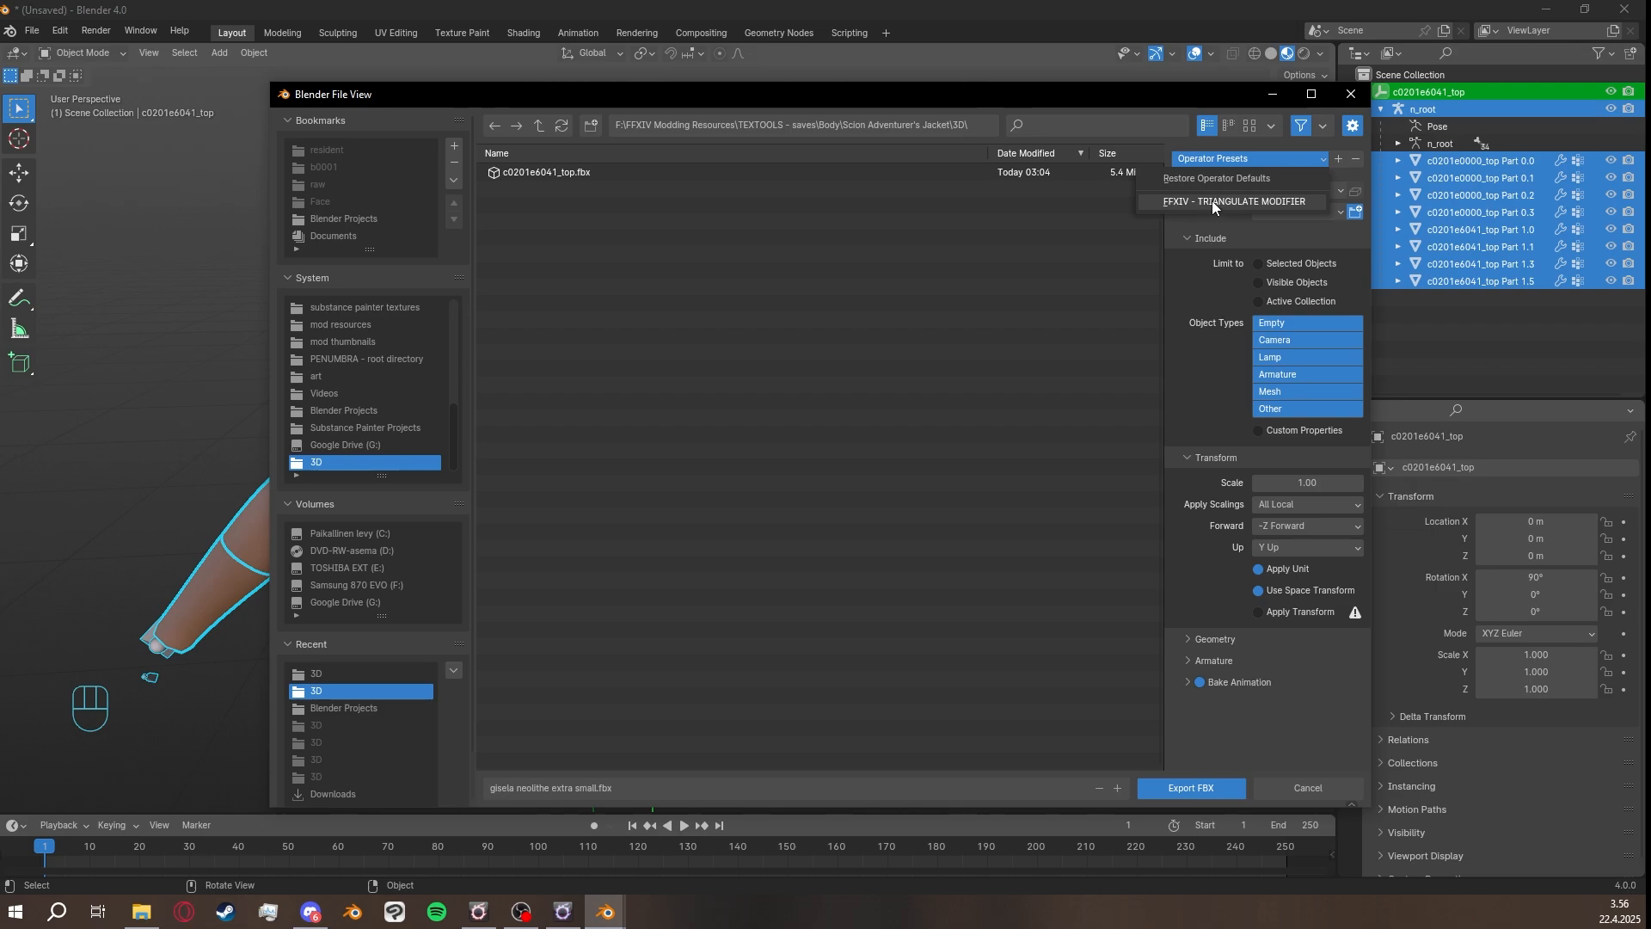
left_click(1237, 202)
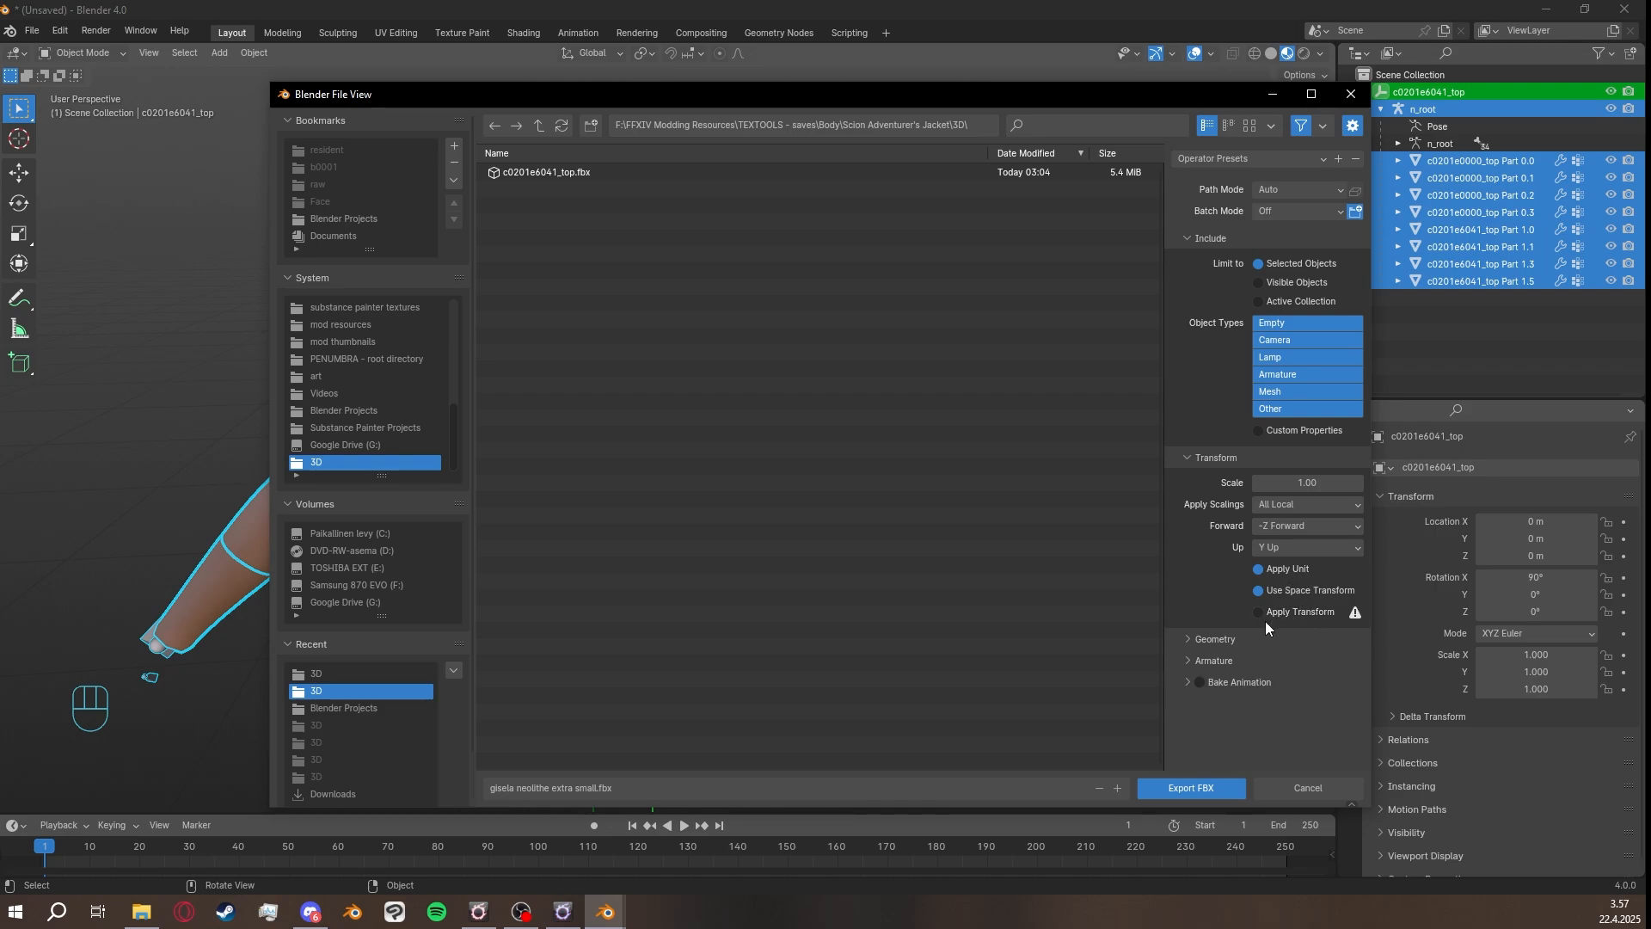
left_click(1189, 682)
scroll(1309, 668, "down", 2)
left_click(1189, 620)
left_click(1188, 658)
scroll(1262, 629, "down", 1)
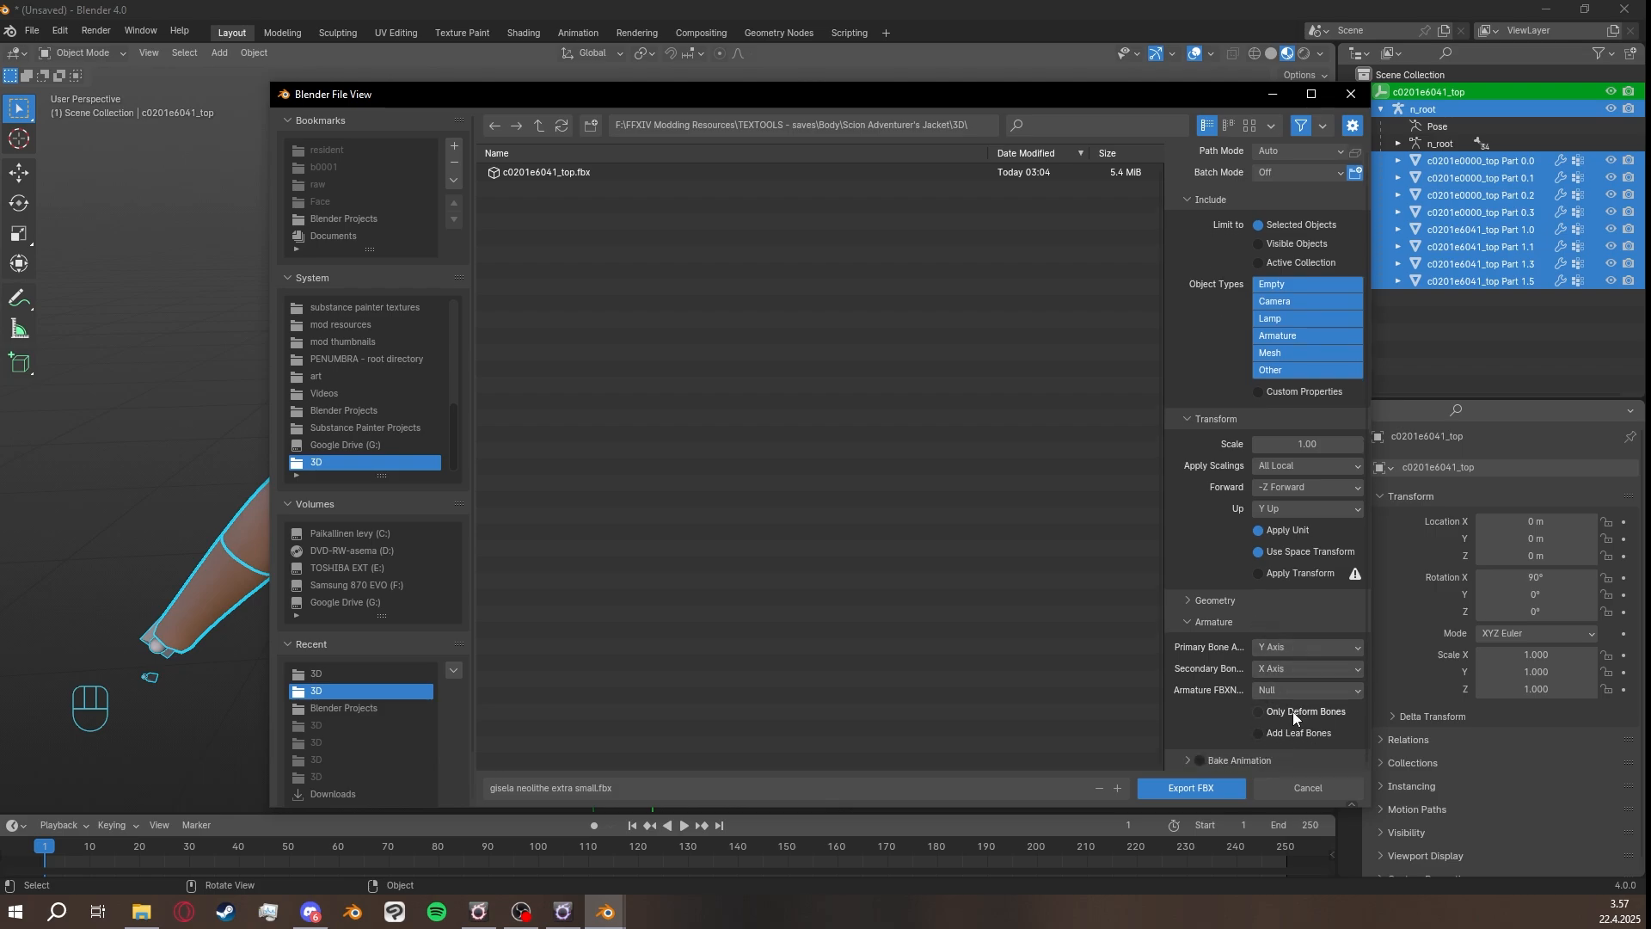
left_click(1186, 621)
left_click(1186, 639)
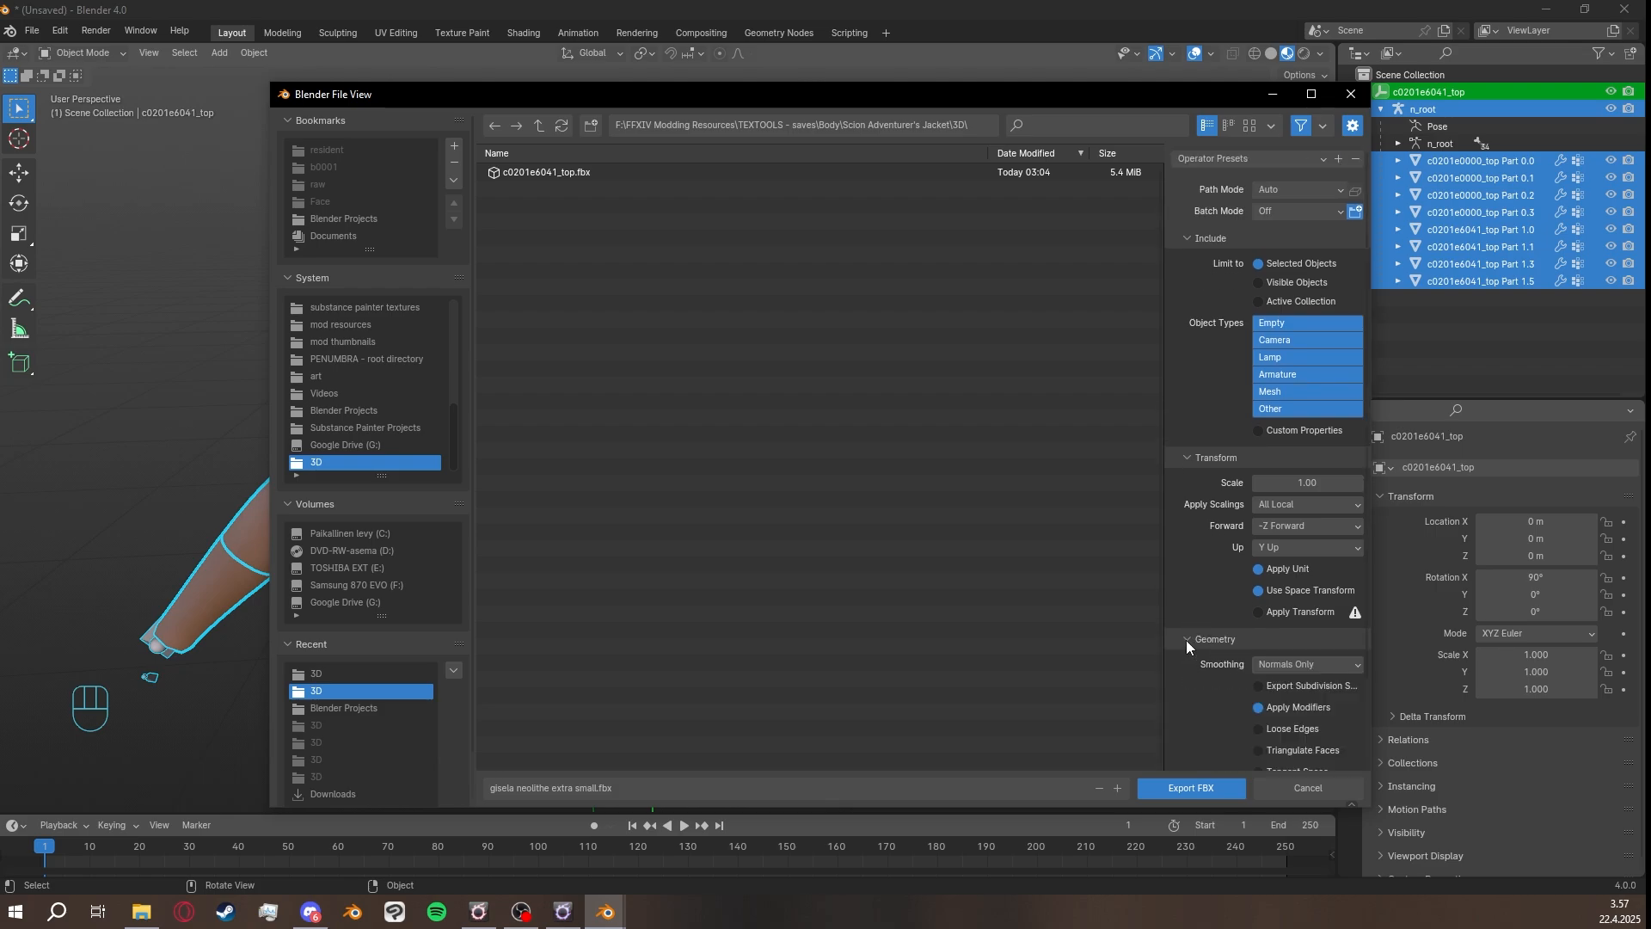
scroll(1274, 653, "down", 3)
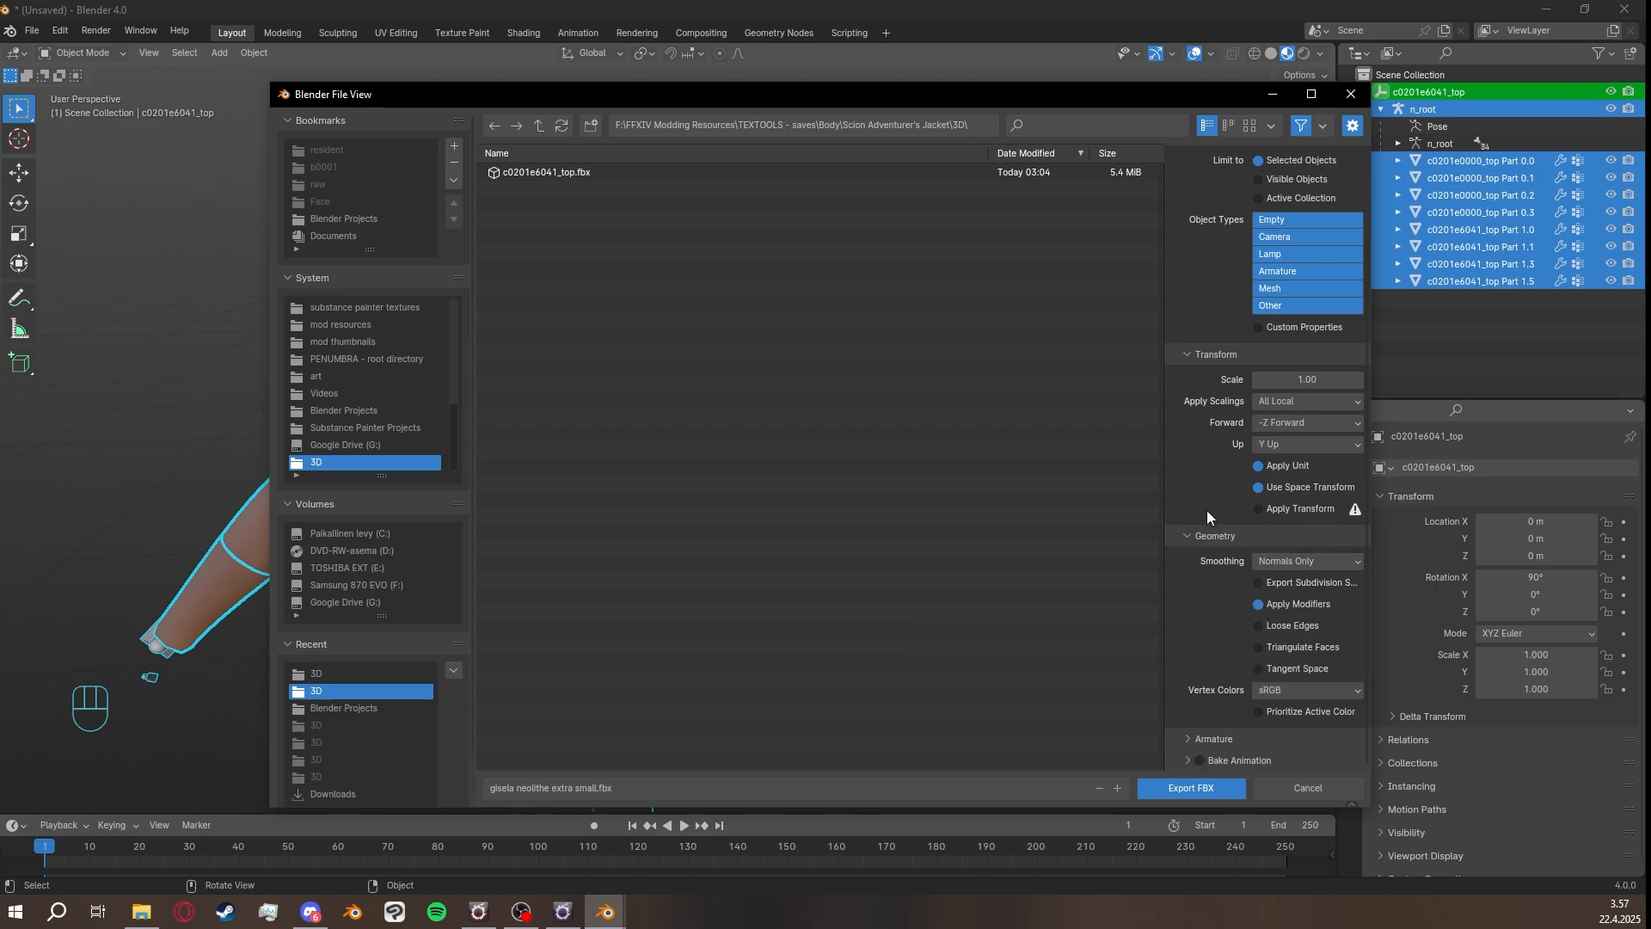
left_click(1185, 541)
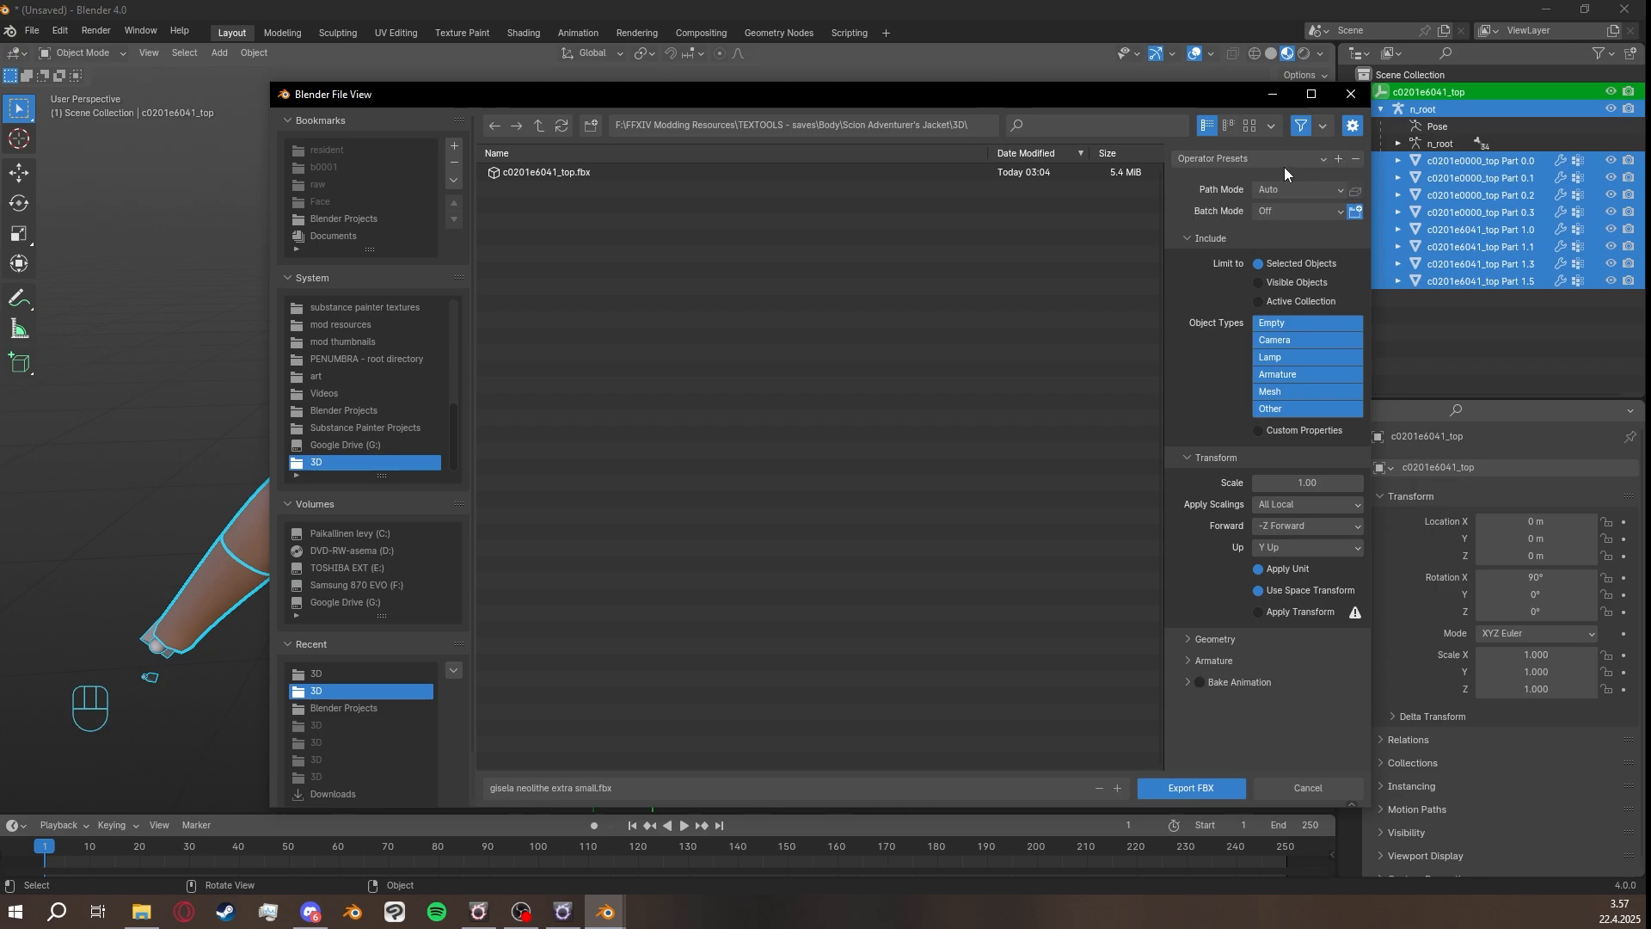
Reapply the FFXIV - TRIANGULATE MODIFIER preset and export the selected objects to the FBX file.
left_click(1240, 160)
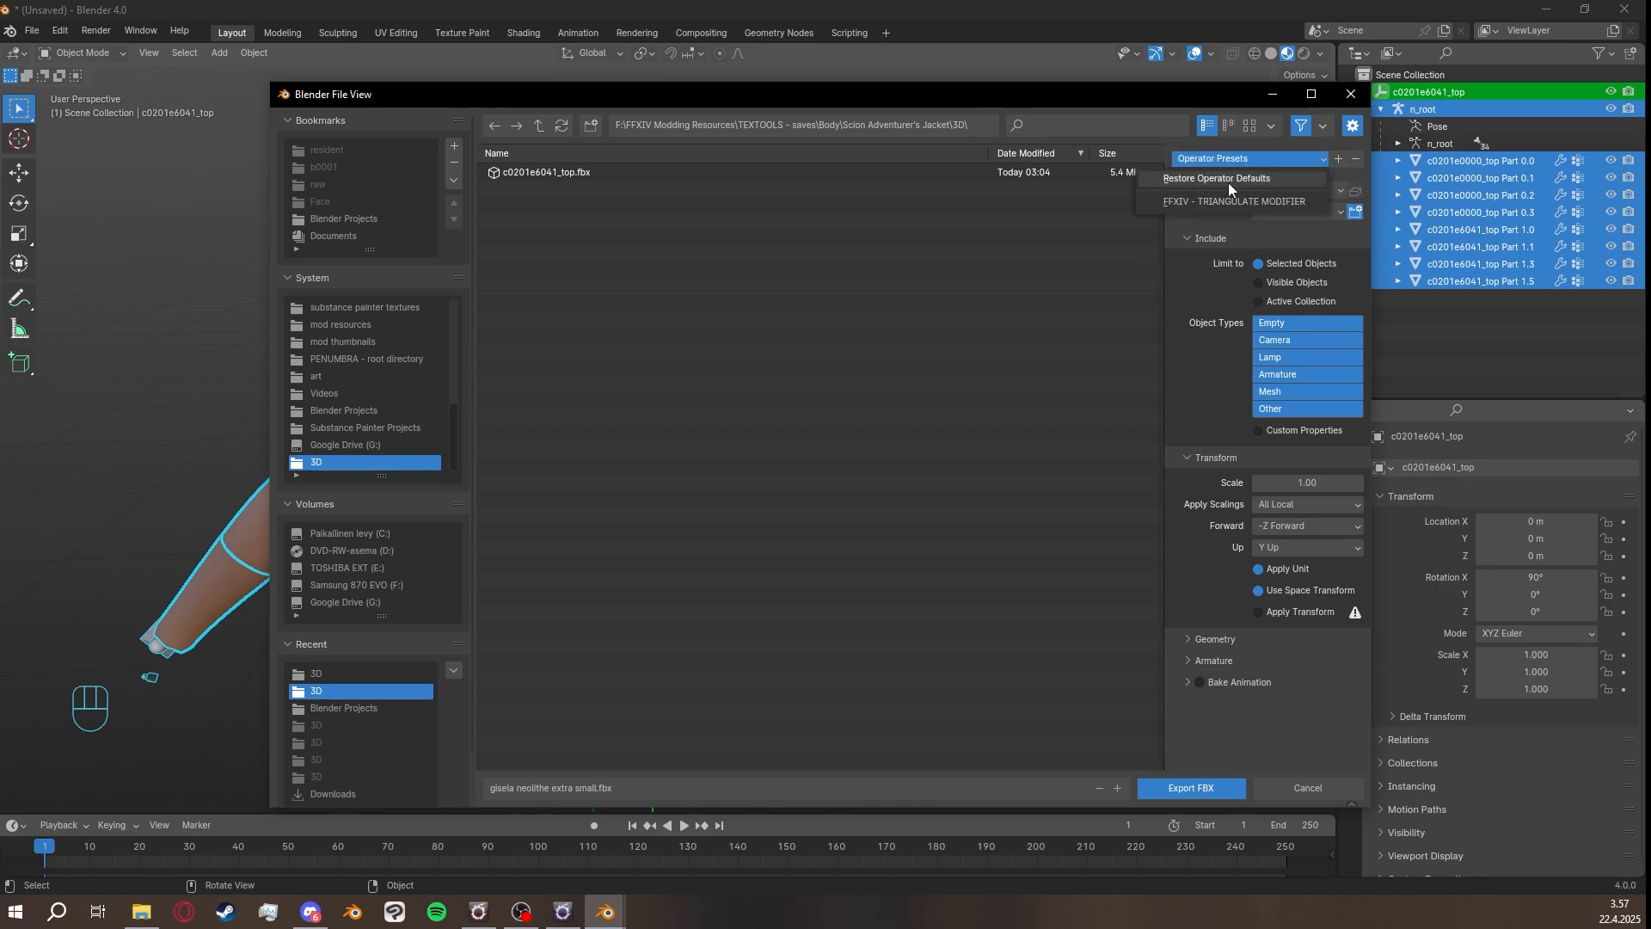
left_click(1202, 203)
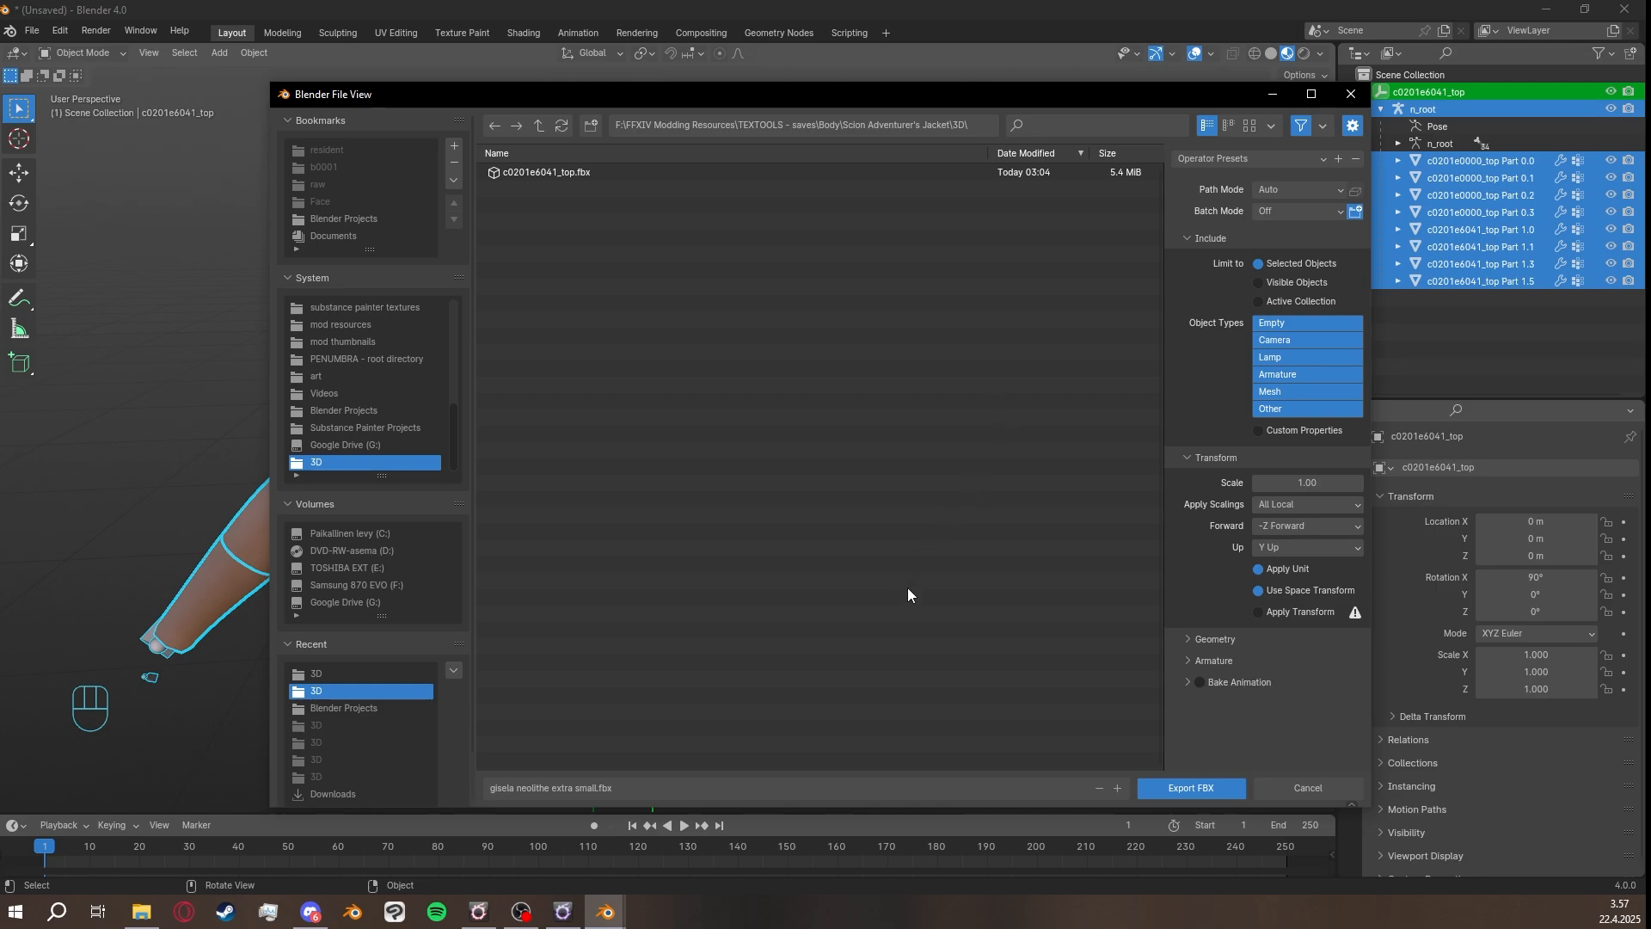
left_click(1195, 784)
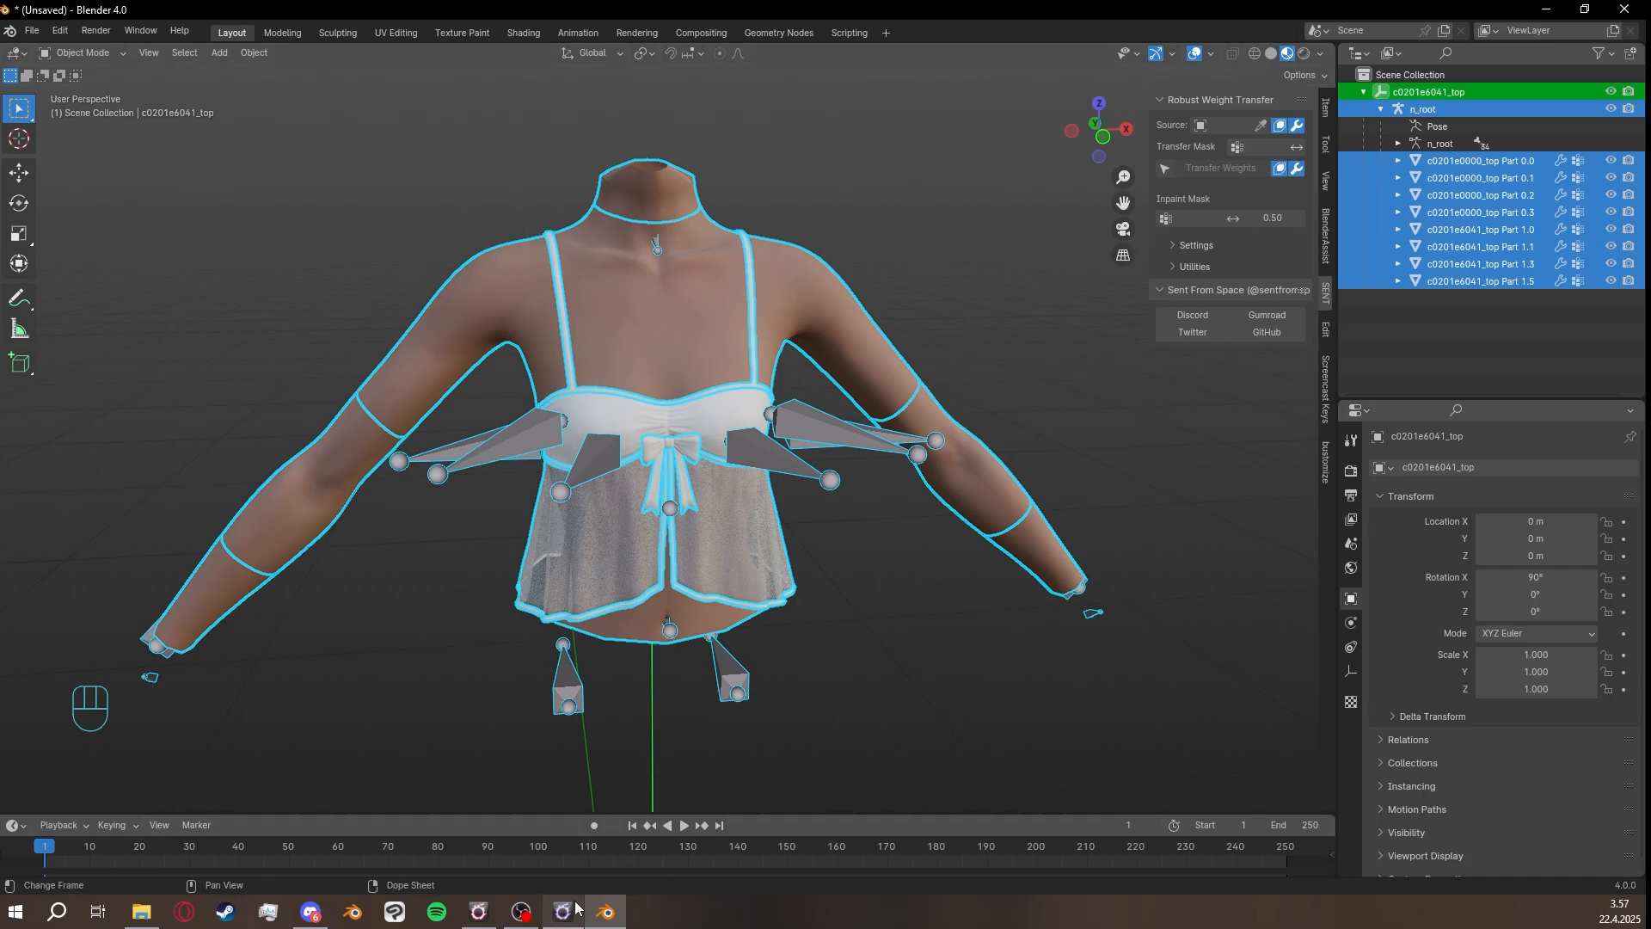
Switch to FFXIV TexTools, search the item list for "scion adventurer" and open the Scion Adventurer's Jacket model.
left_click(591, 838)
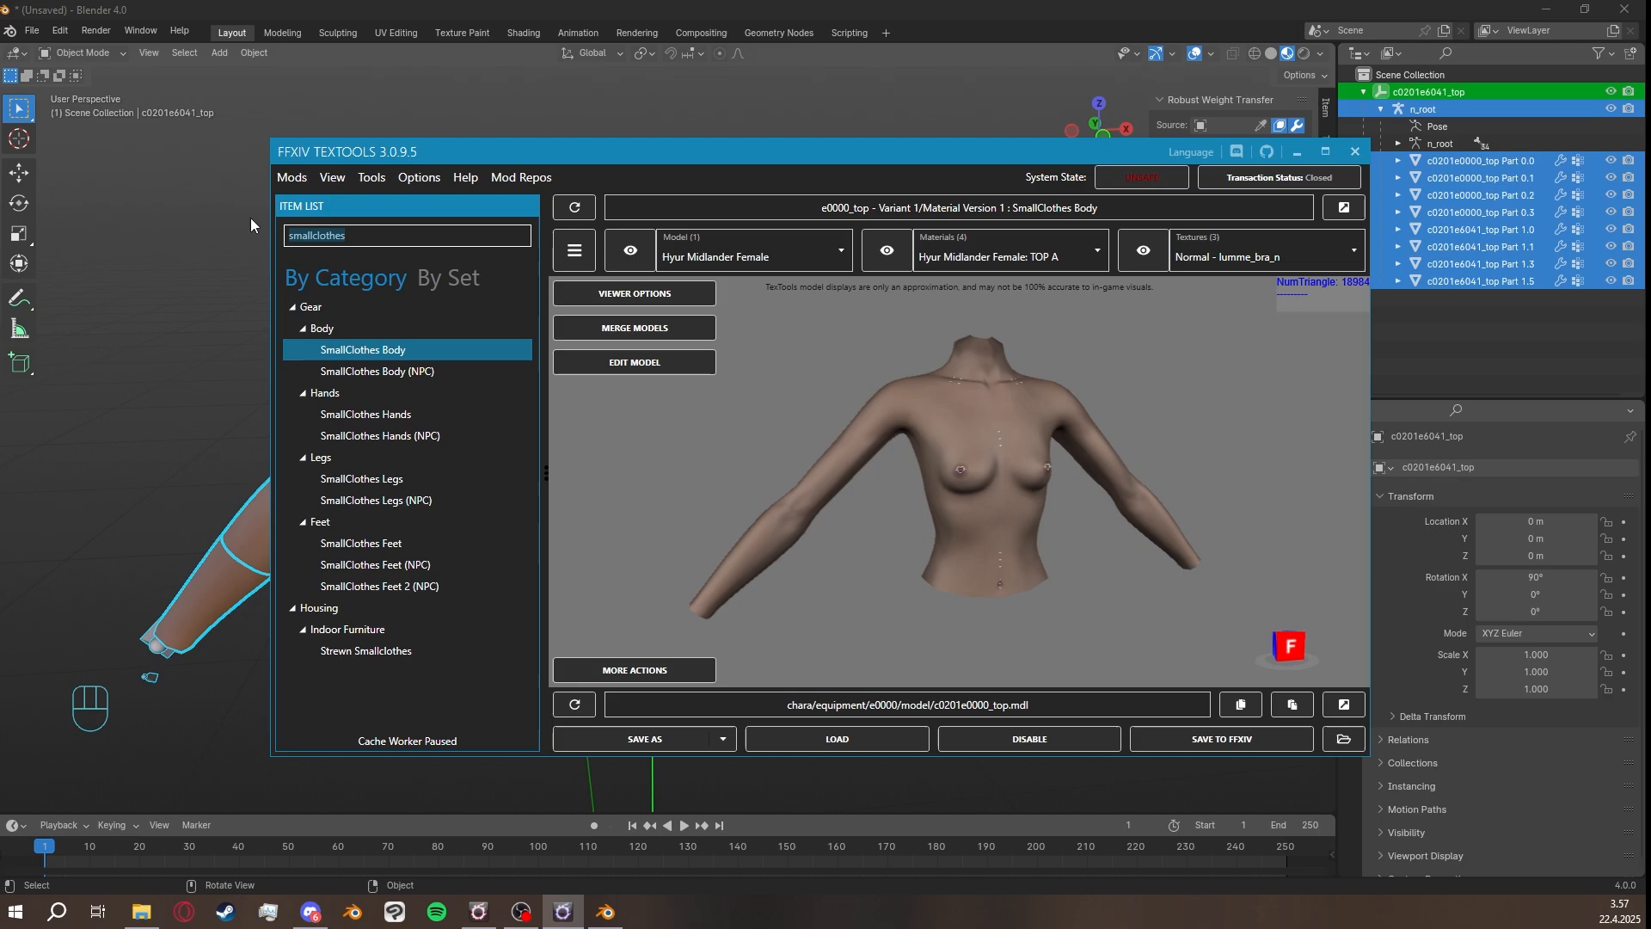
type("scion adventurer")
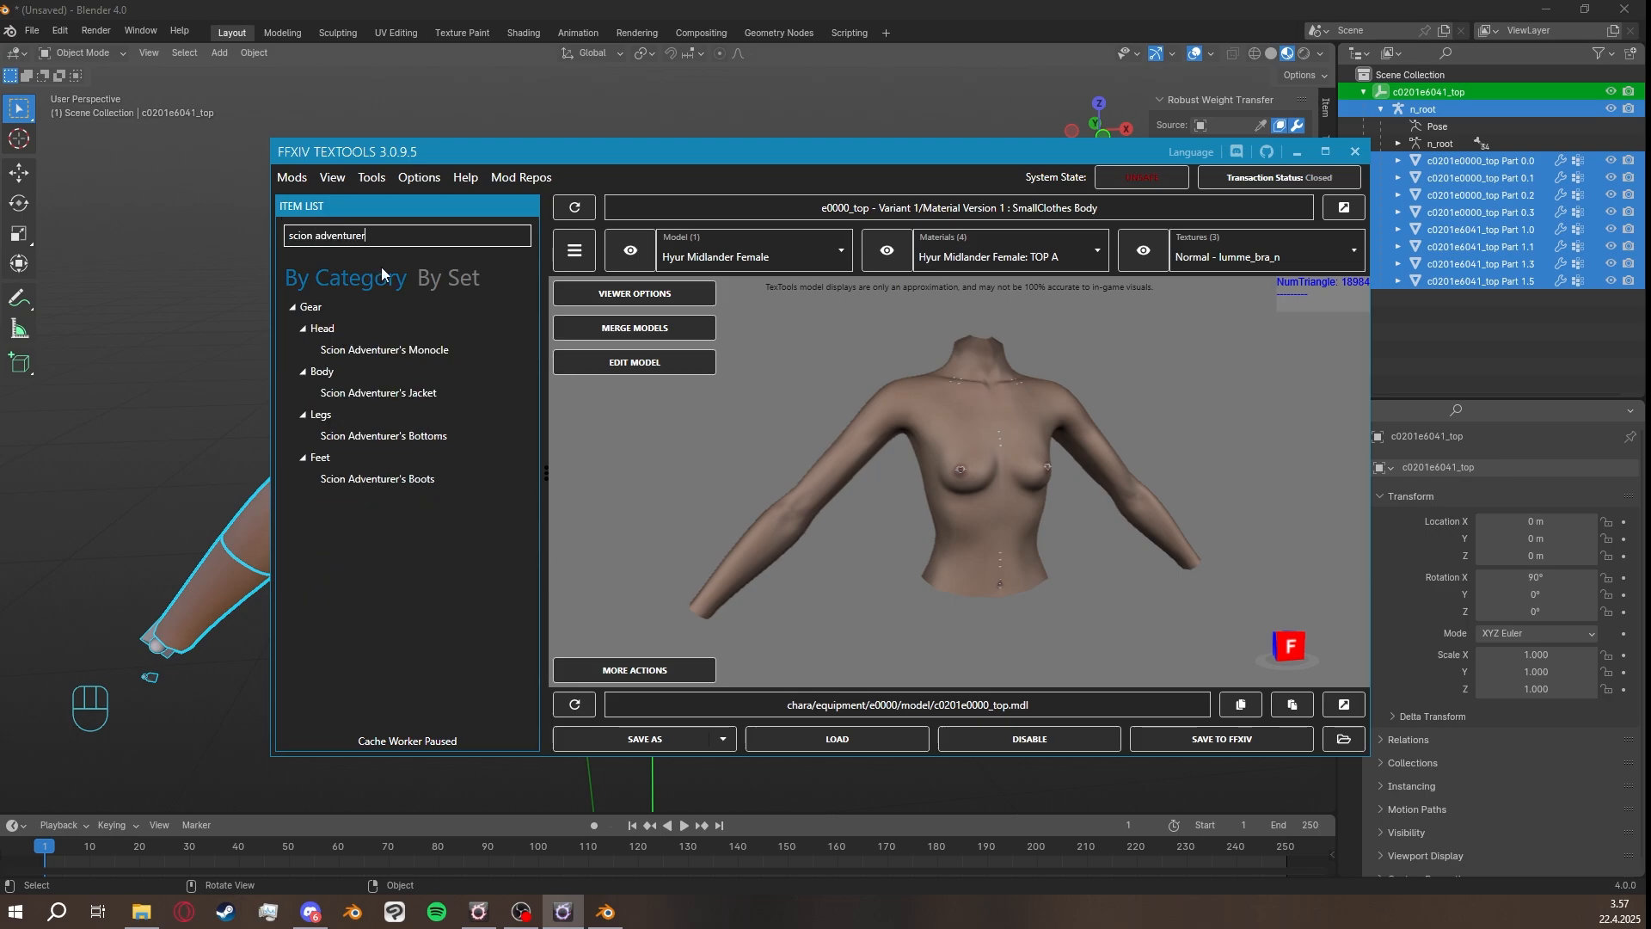
left_click(445, 389)
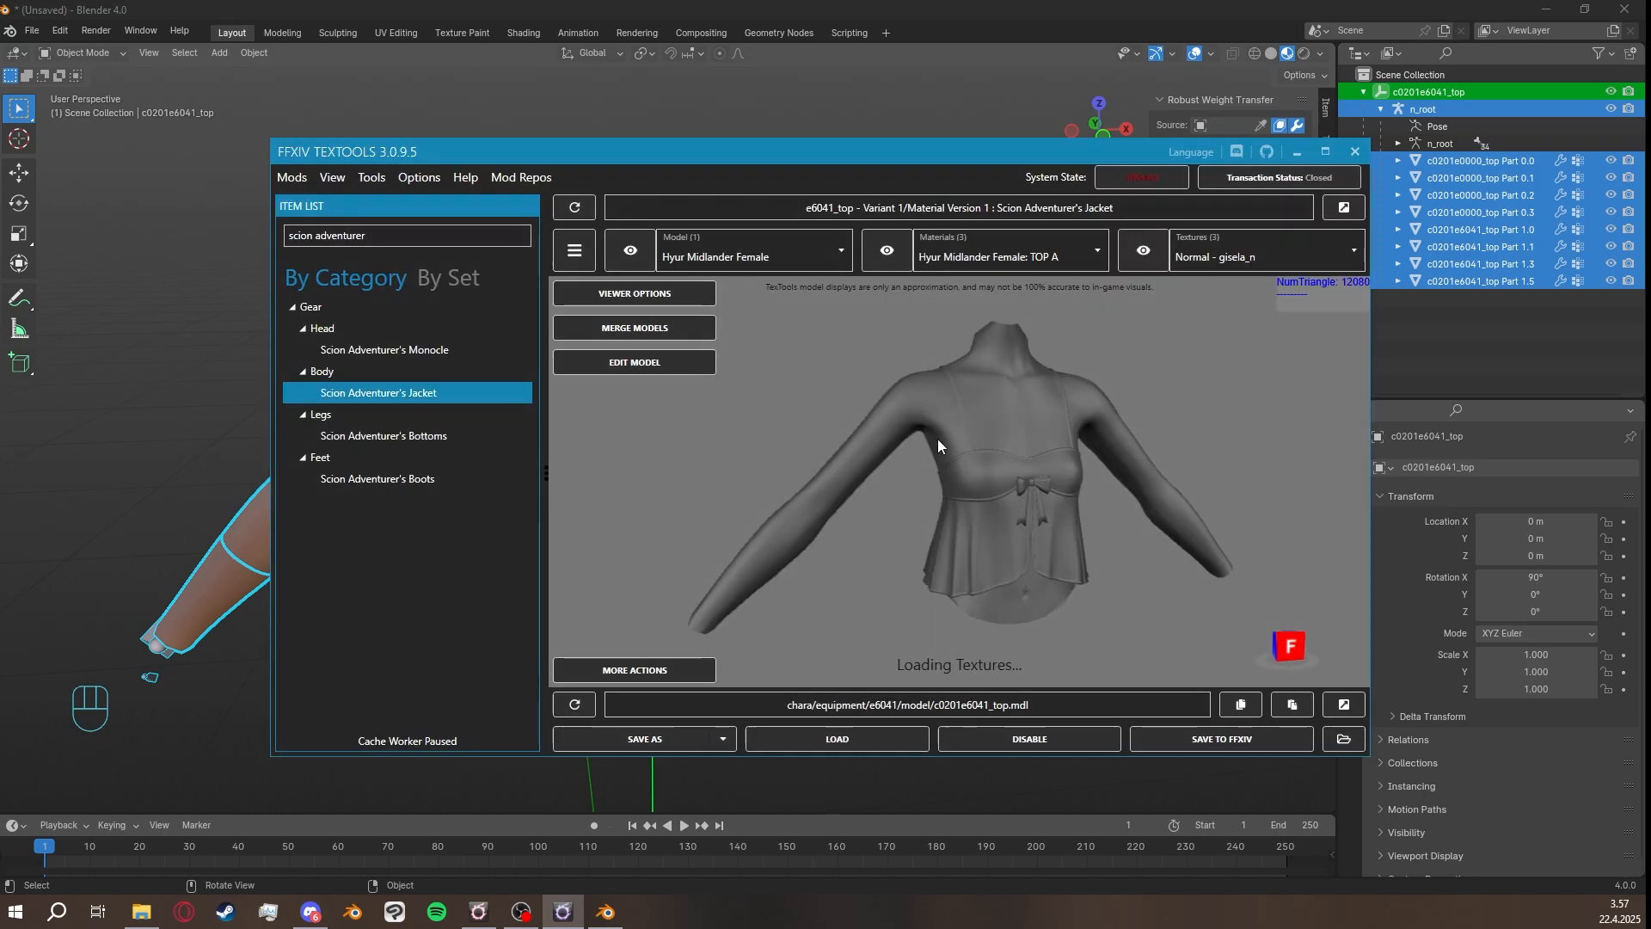
left_click_drag(1028, 513, 978, 526)
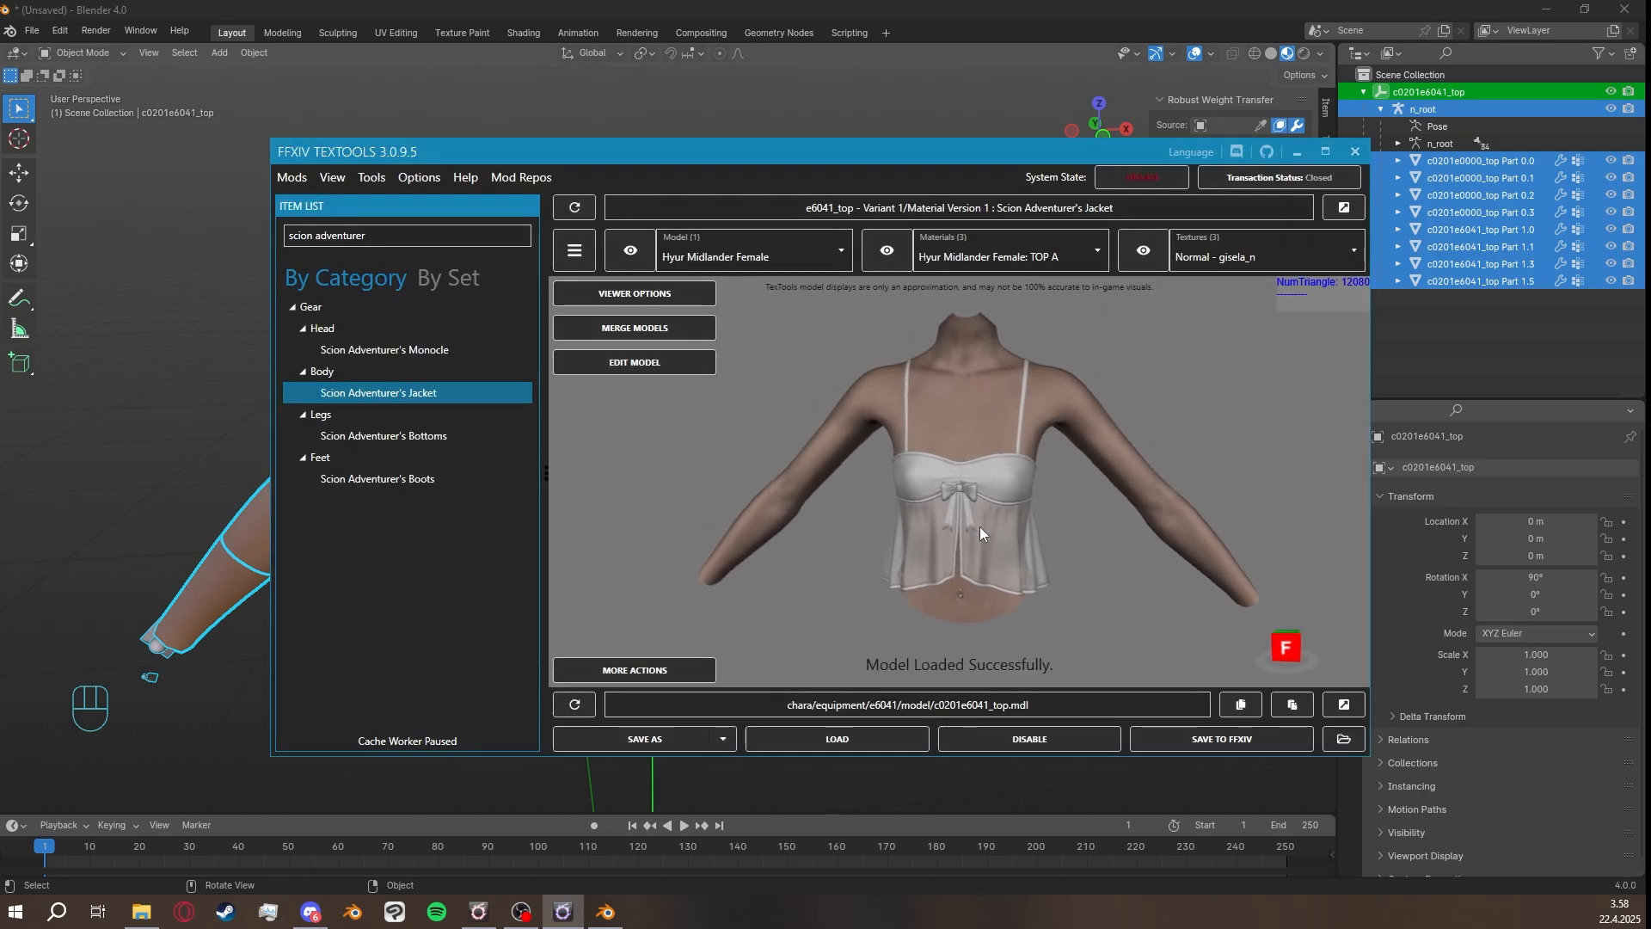
Load gisela neolithe extra small.fbx into the jacket model and open it in the Model Editor.
left_click(859, 741)
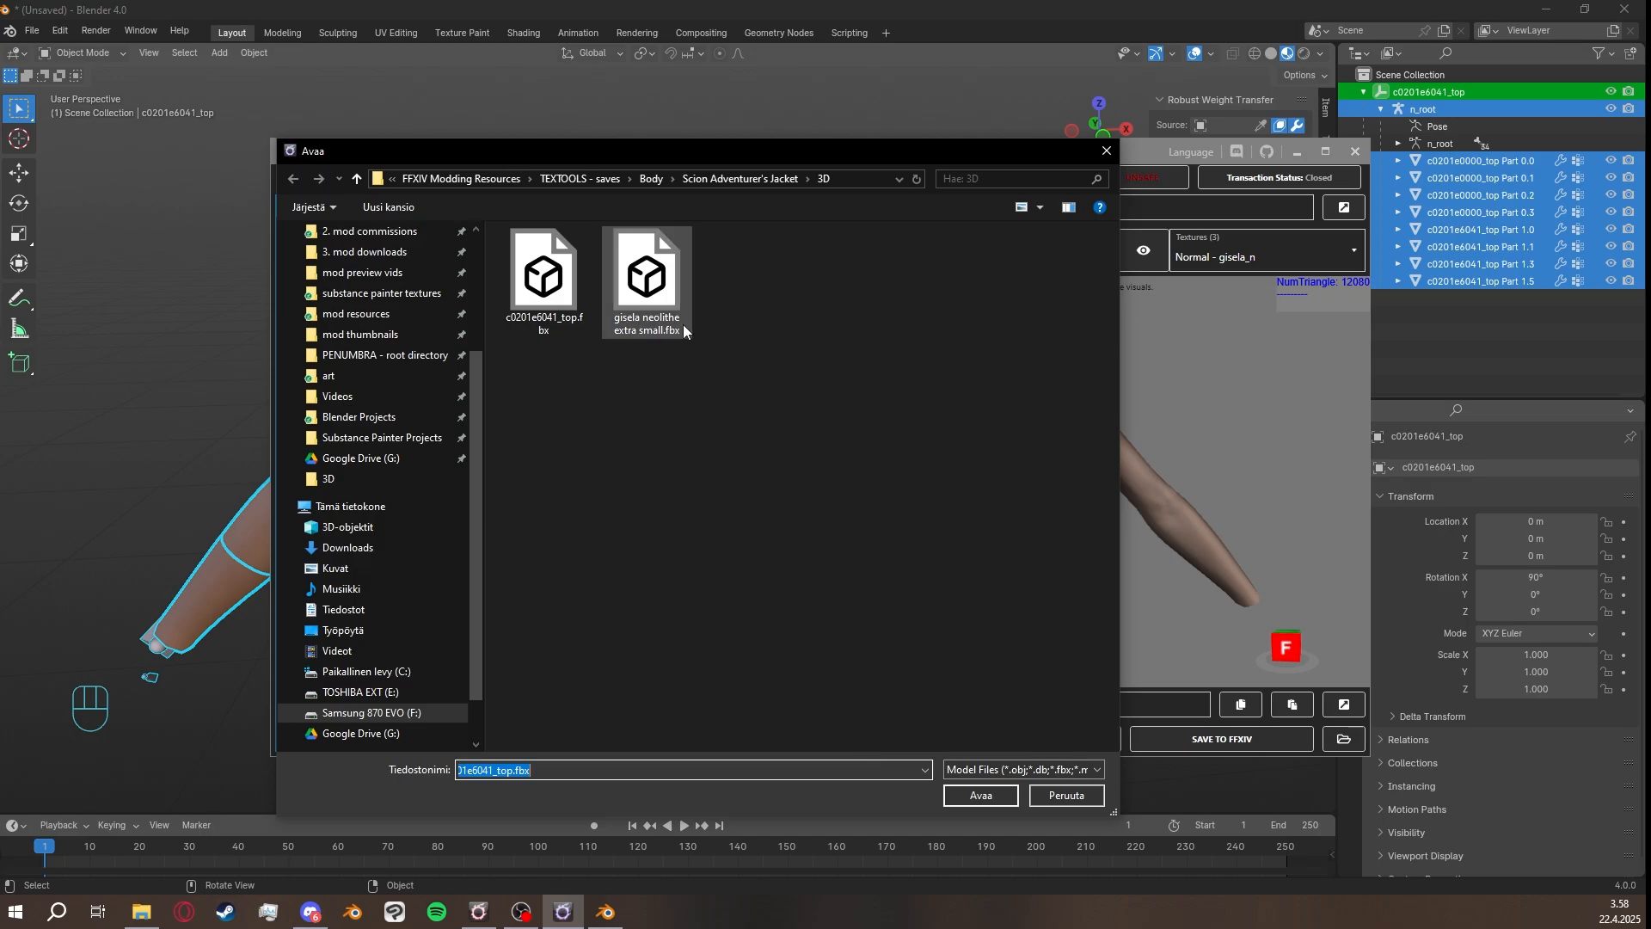
double_click(651, 293)
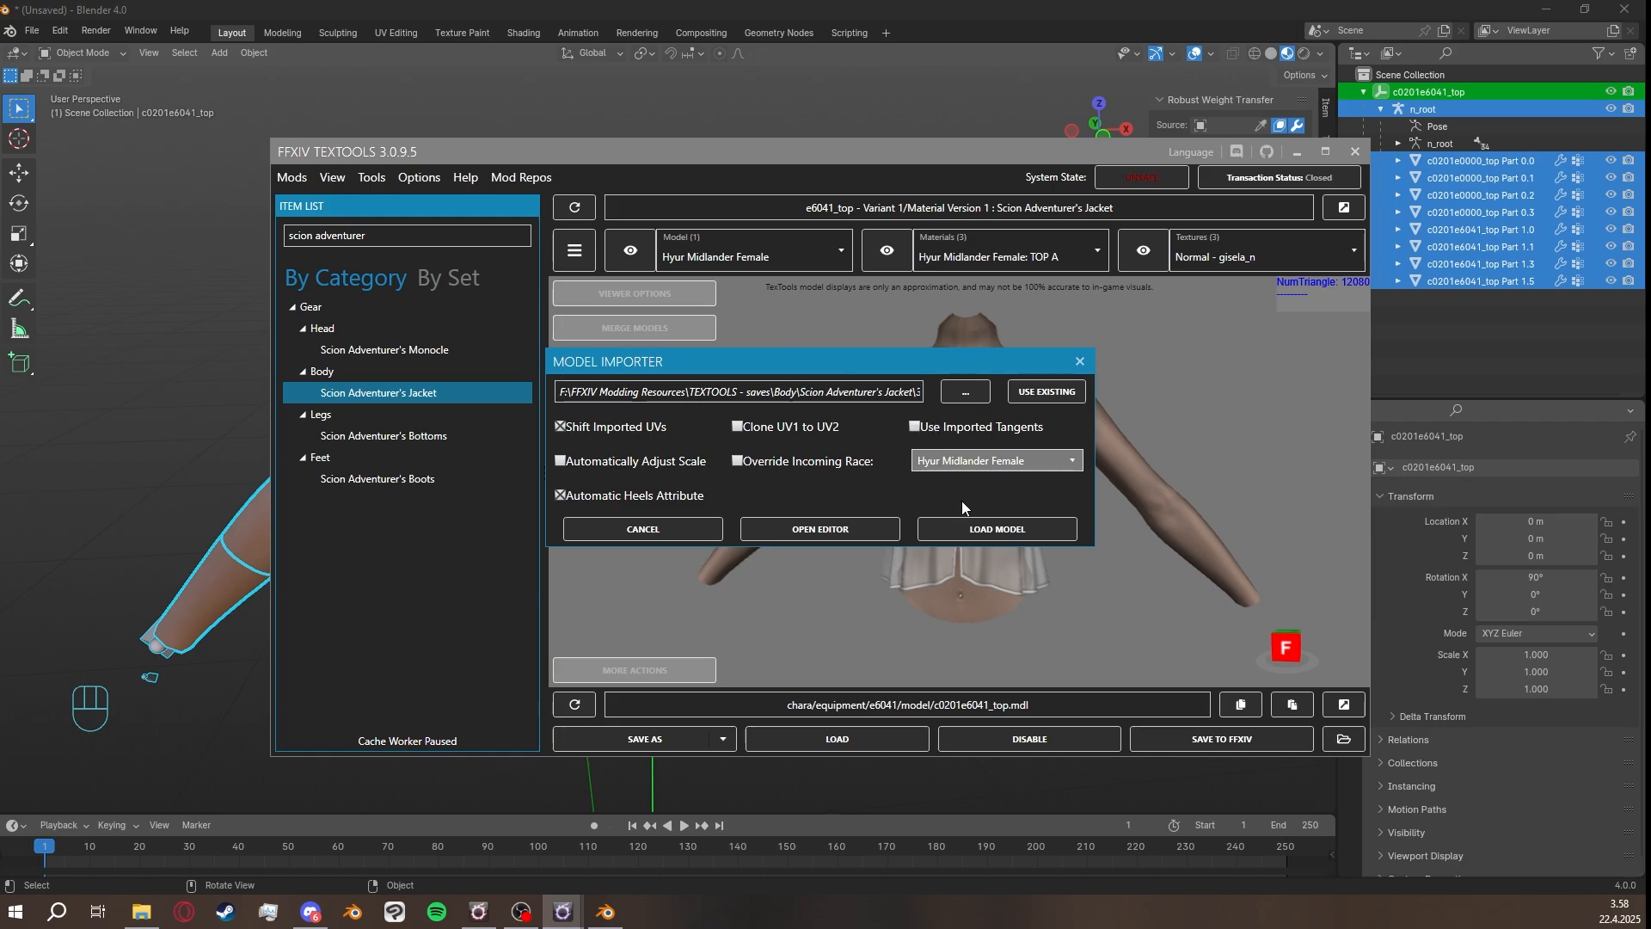
left_click(813, 529)
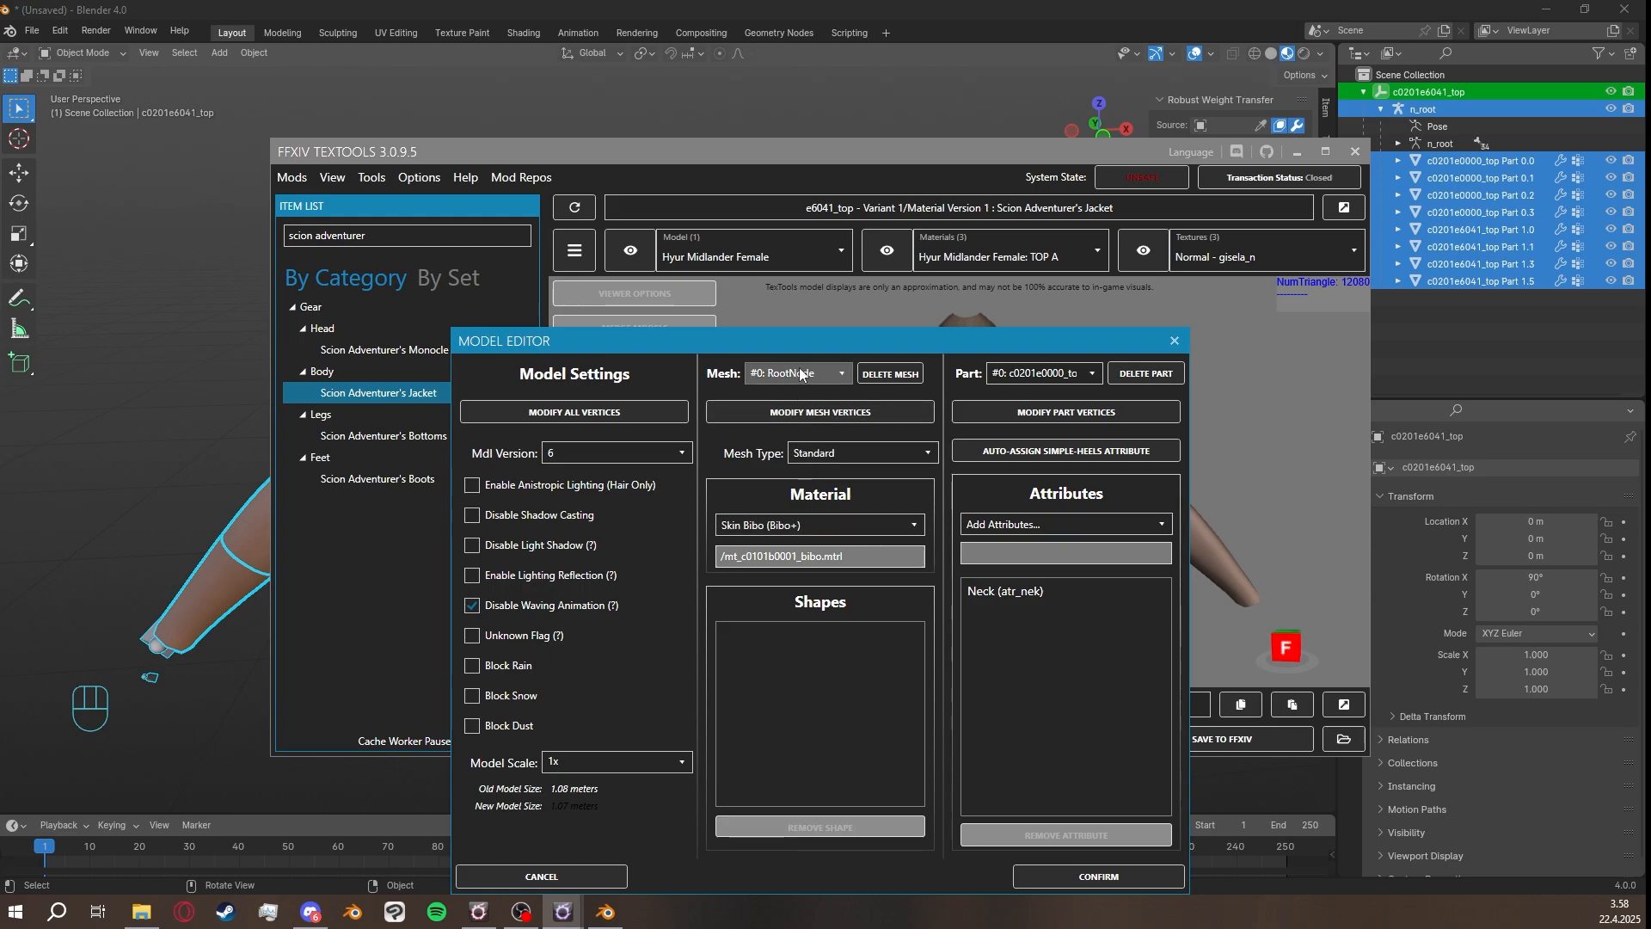
Switch to Blender and go through the group 0 body parts, c0201e0000_top Part 0.0 to Part 0.3.
left_click(1518, 161)
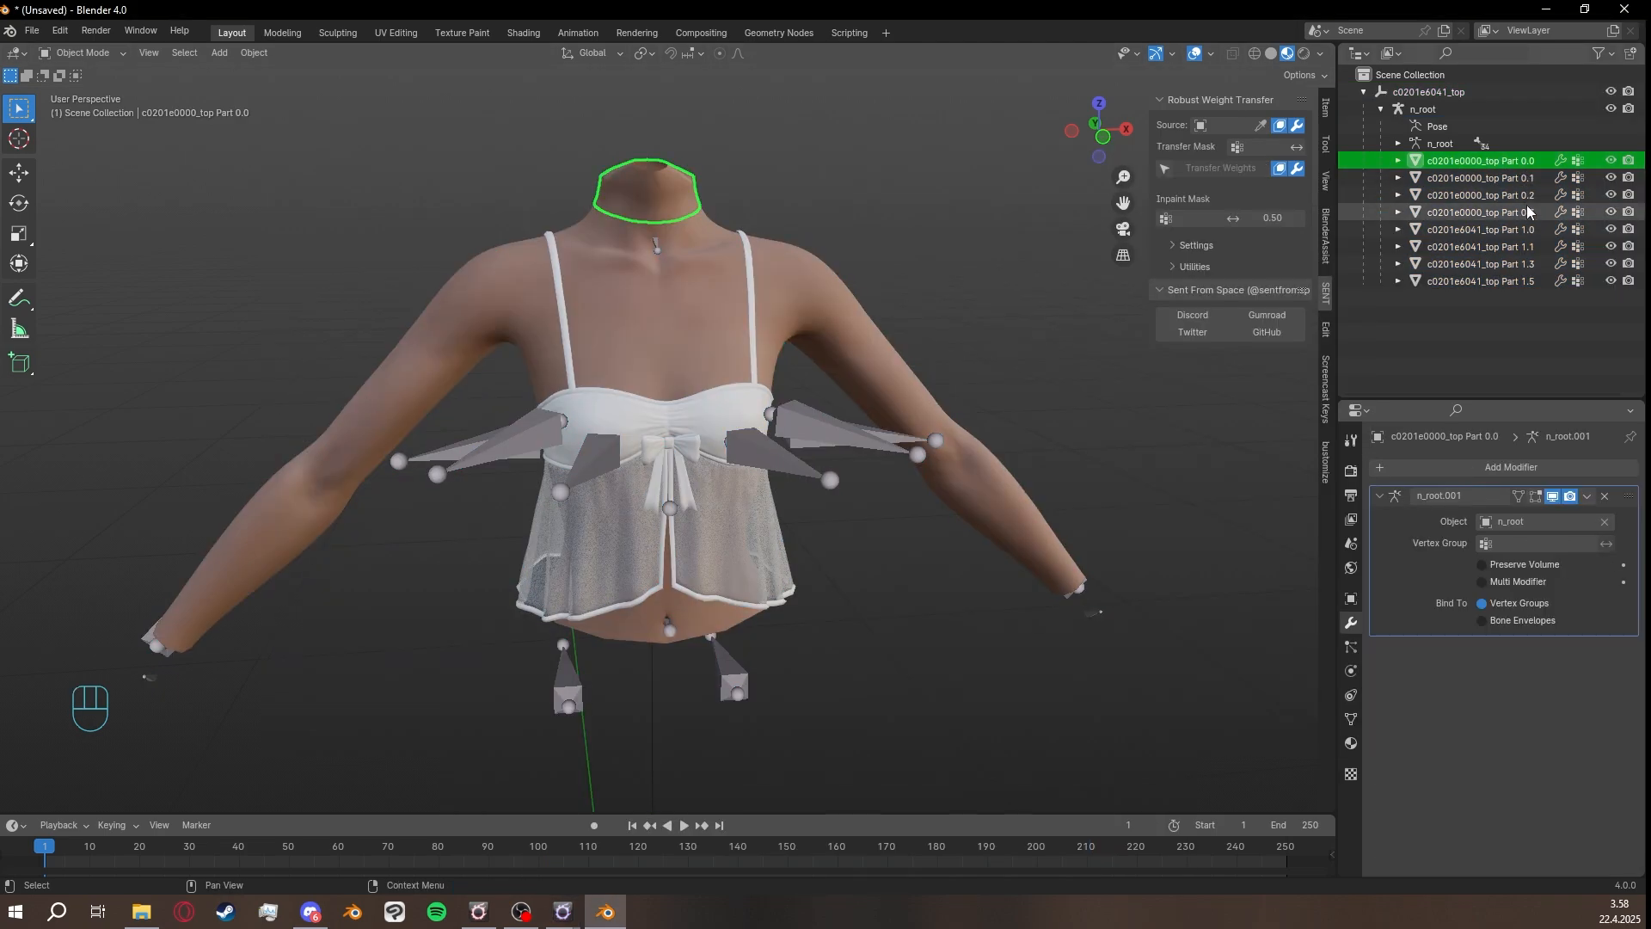
left_click(1527, 211)
left_click(1525, 196)
left_click(1523, 179)
left_click(1522, 163)
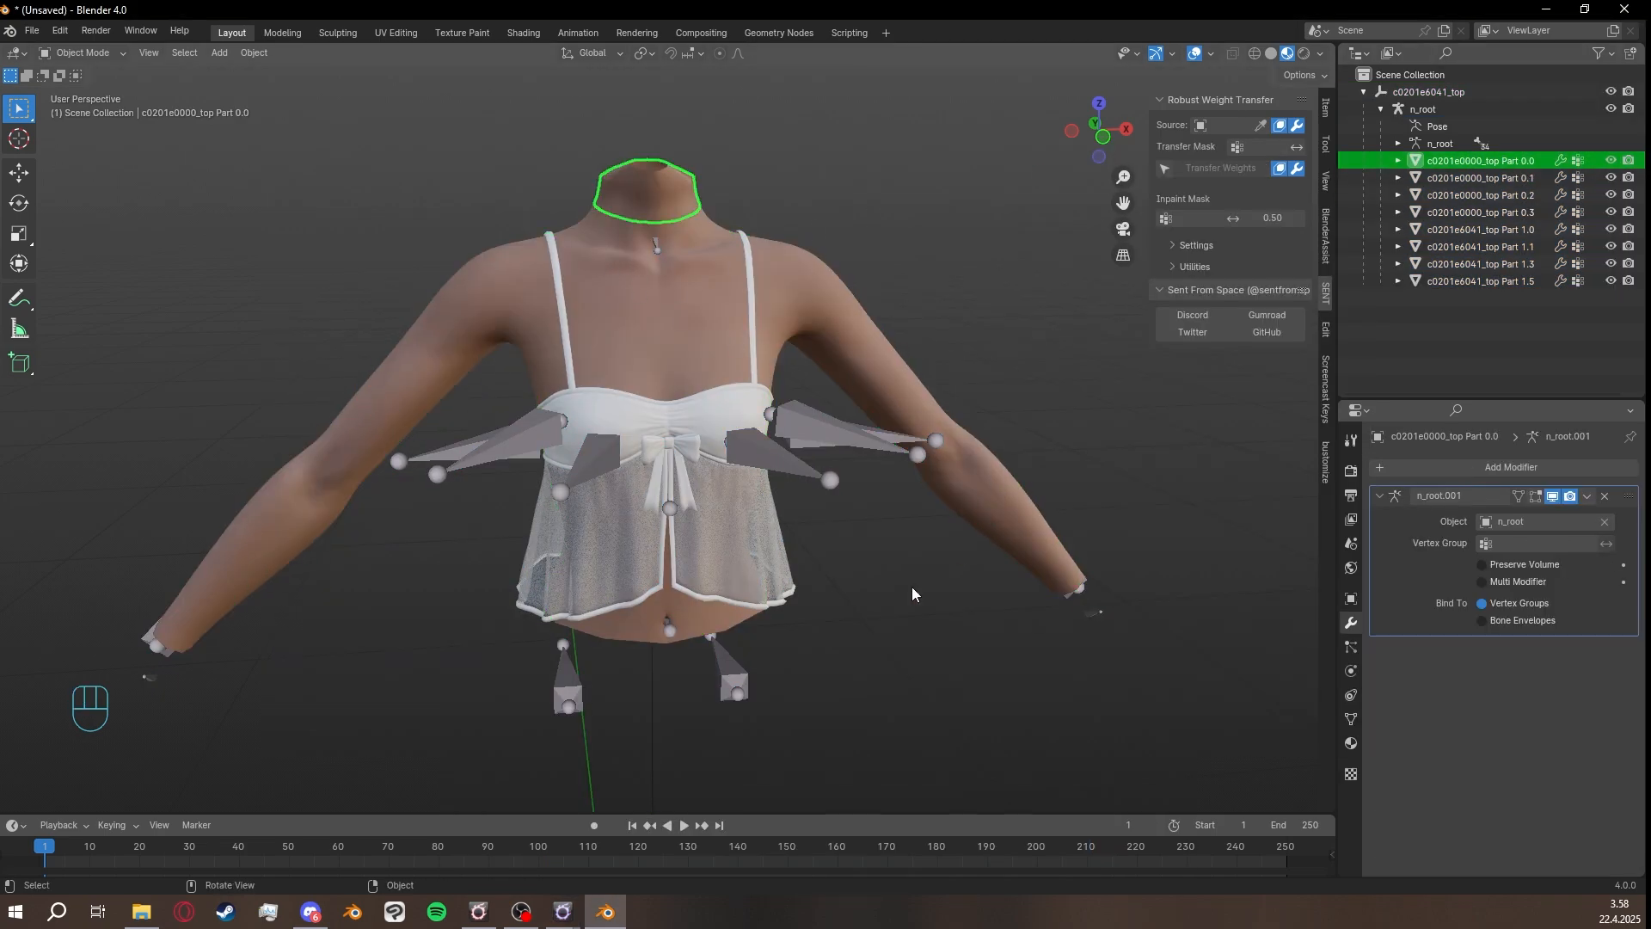
Return to the TexTools Model Editor and show the settings of mesh #1: RootNode.
left_click(562, 911)
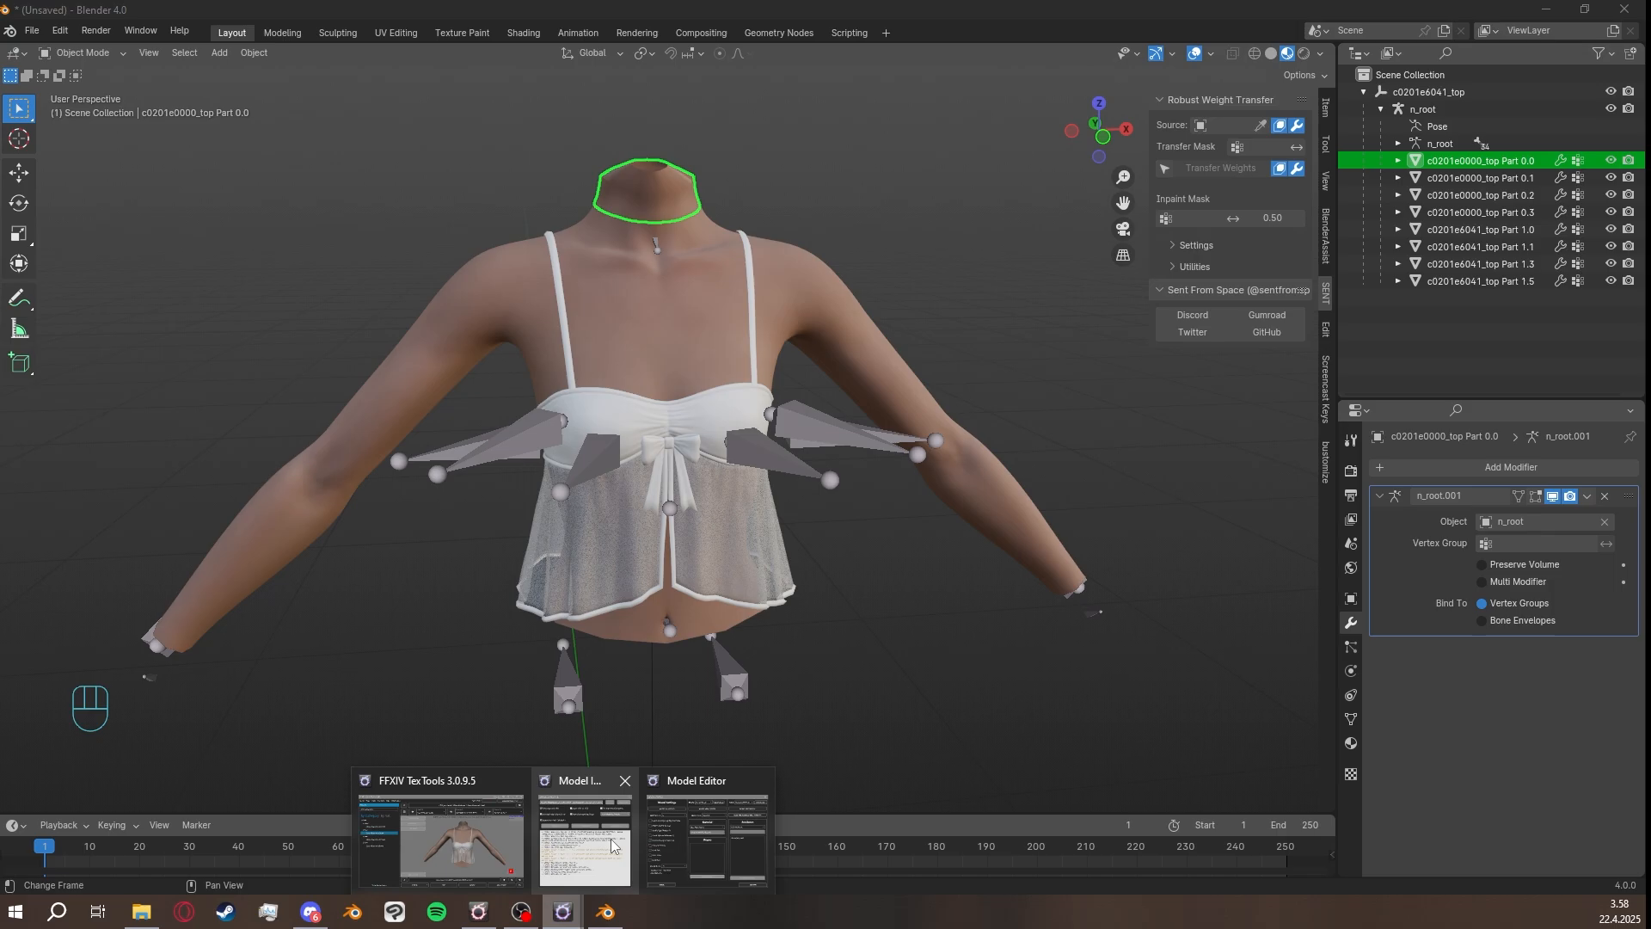
left_click(612, 845)
left_click(807, 375)
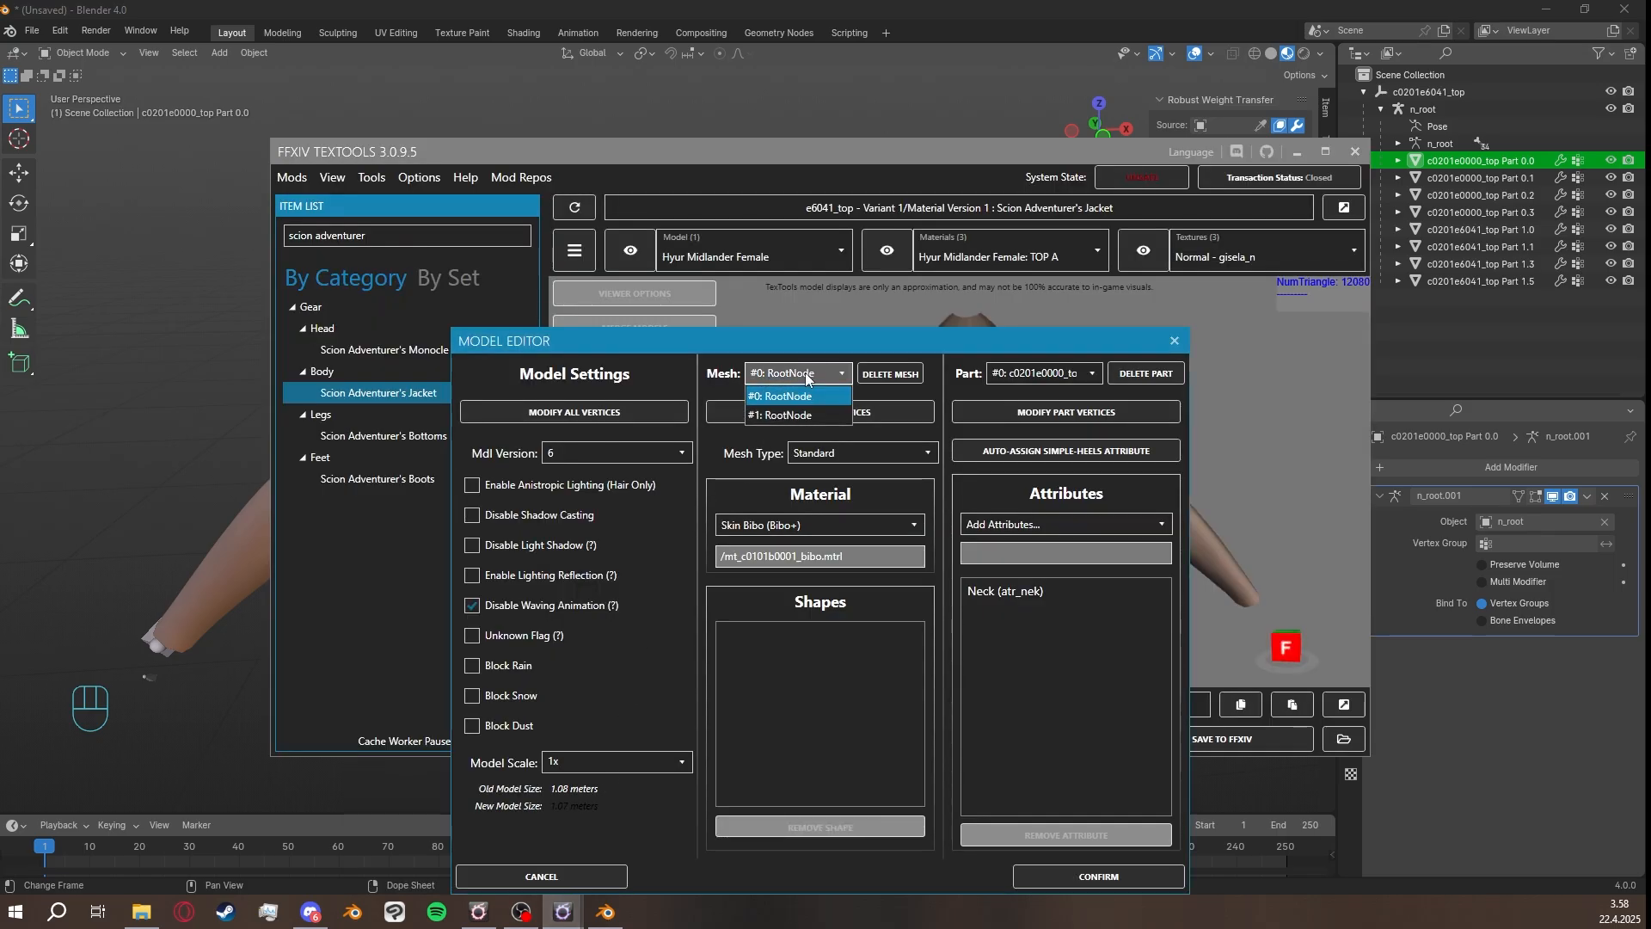
left_click(779, 414)
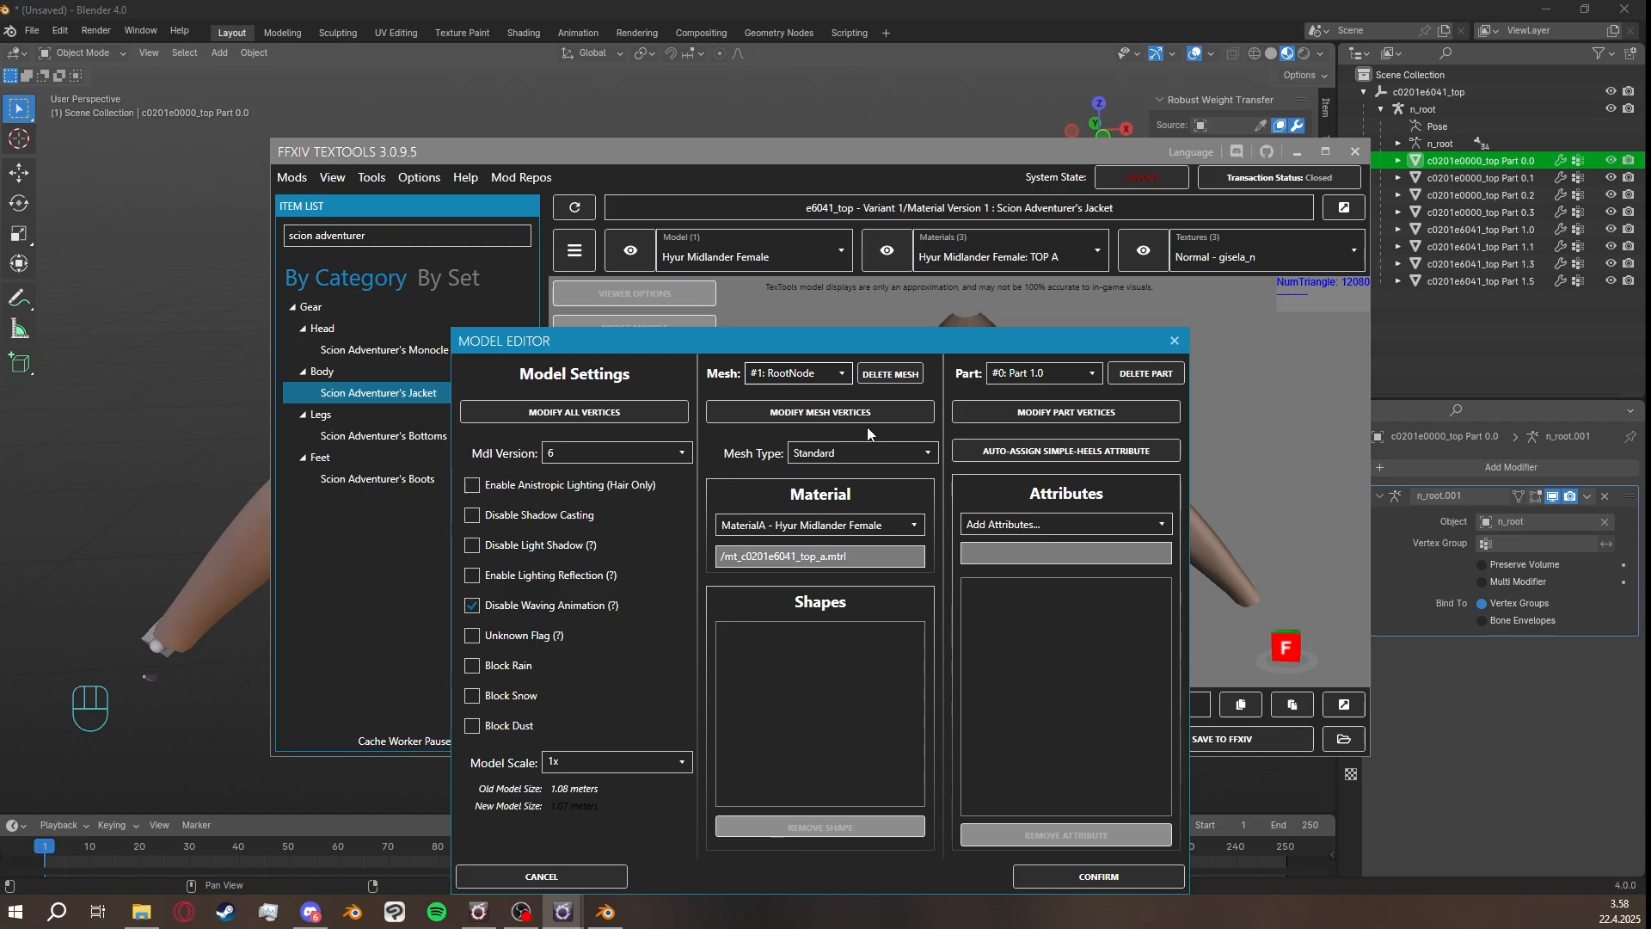
Switch to Blender, clear the selection and select the sheer skirt part of the top for comparison.
left_click(1518, 339)
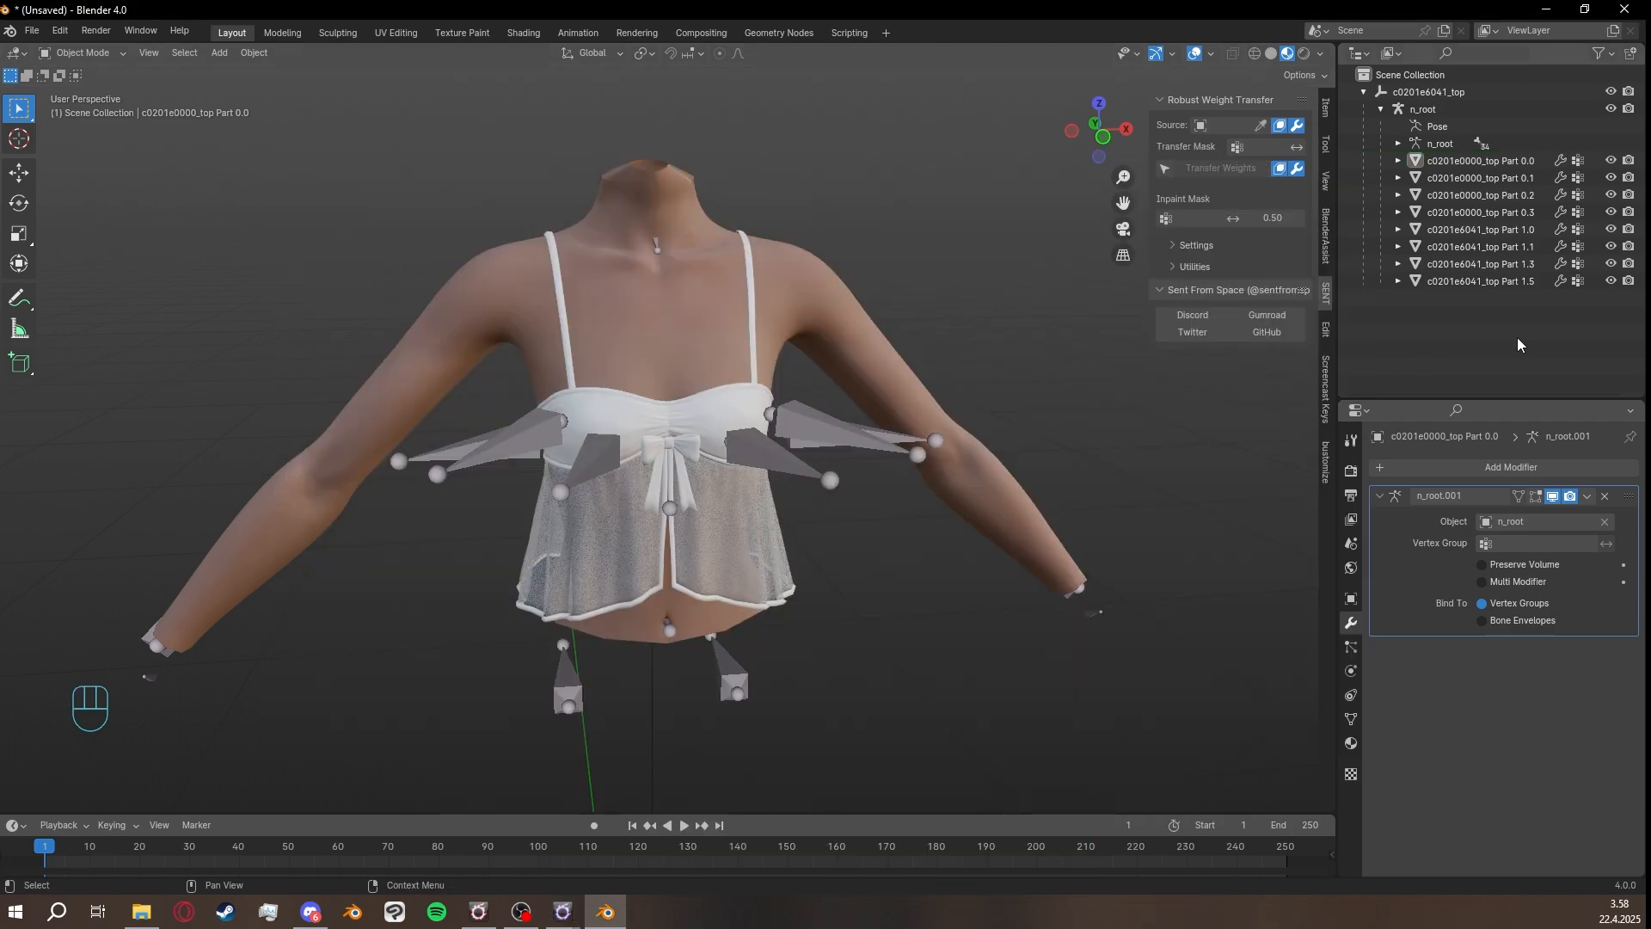
middle_click_drag(1147, 395, 837, 511)
scroll(885, 491, "up", 2)
left_click(863, 502)
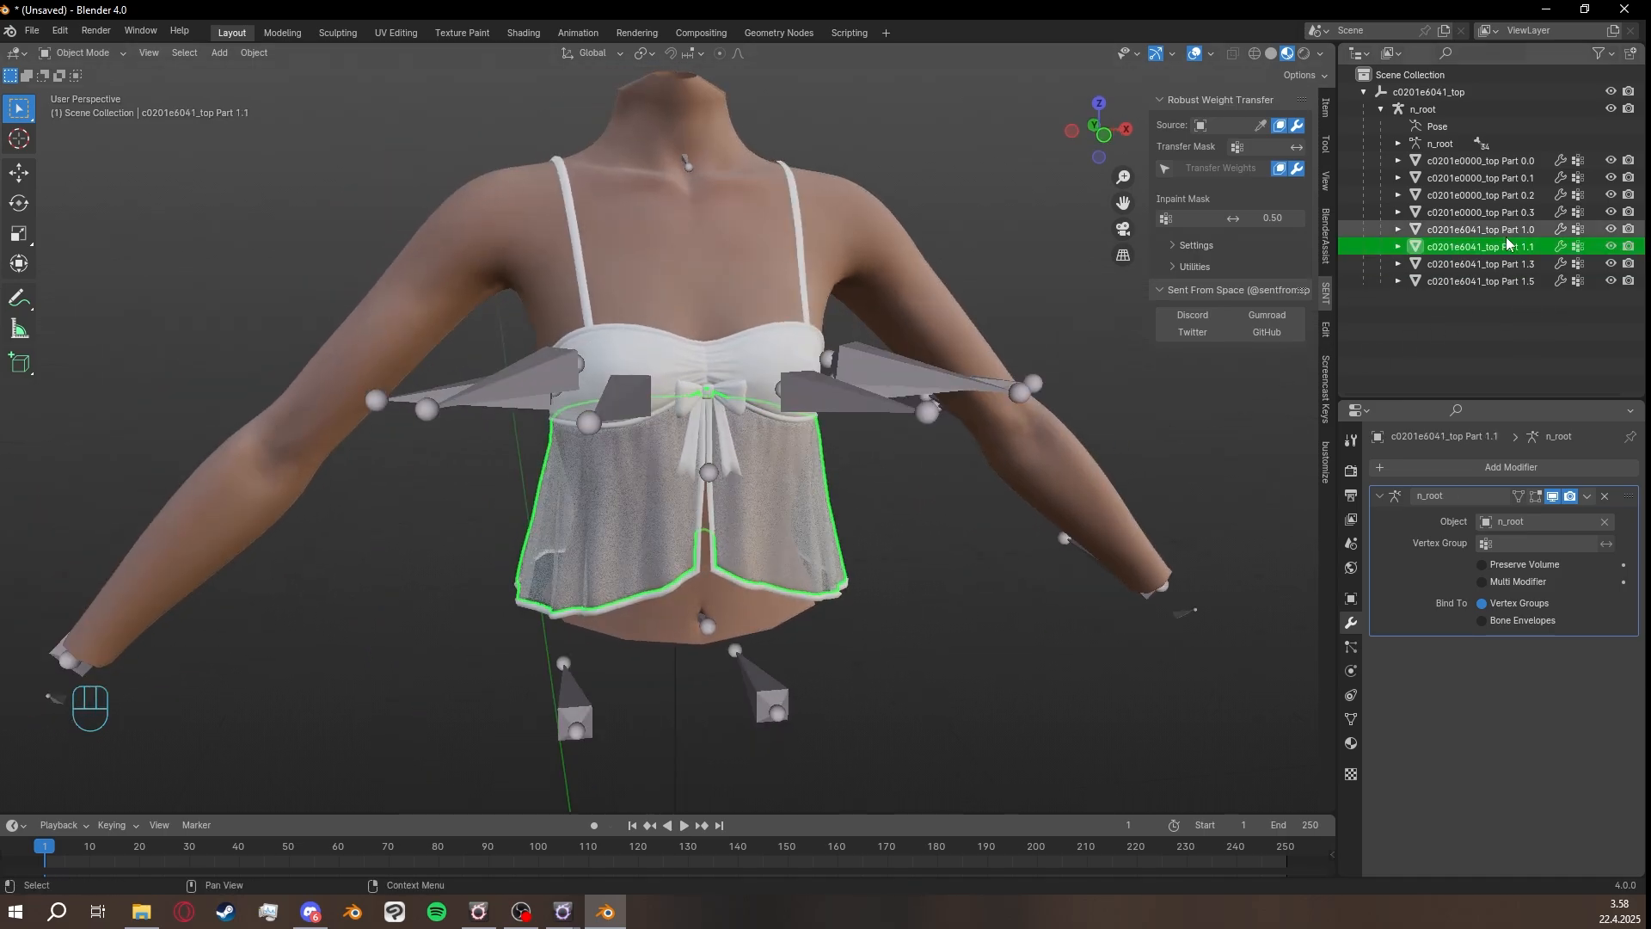
Return to the TexTools Model Editor and confirm the model import, keeping the editor's settings.
left_click(561, 917)
left_click(626, 830)
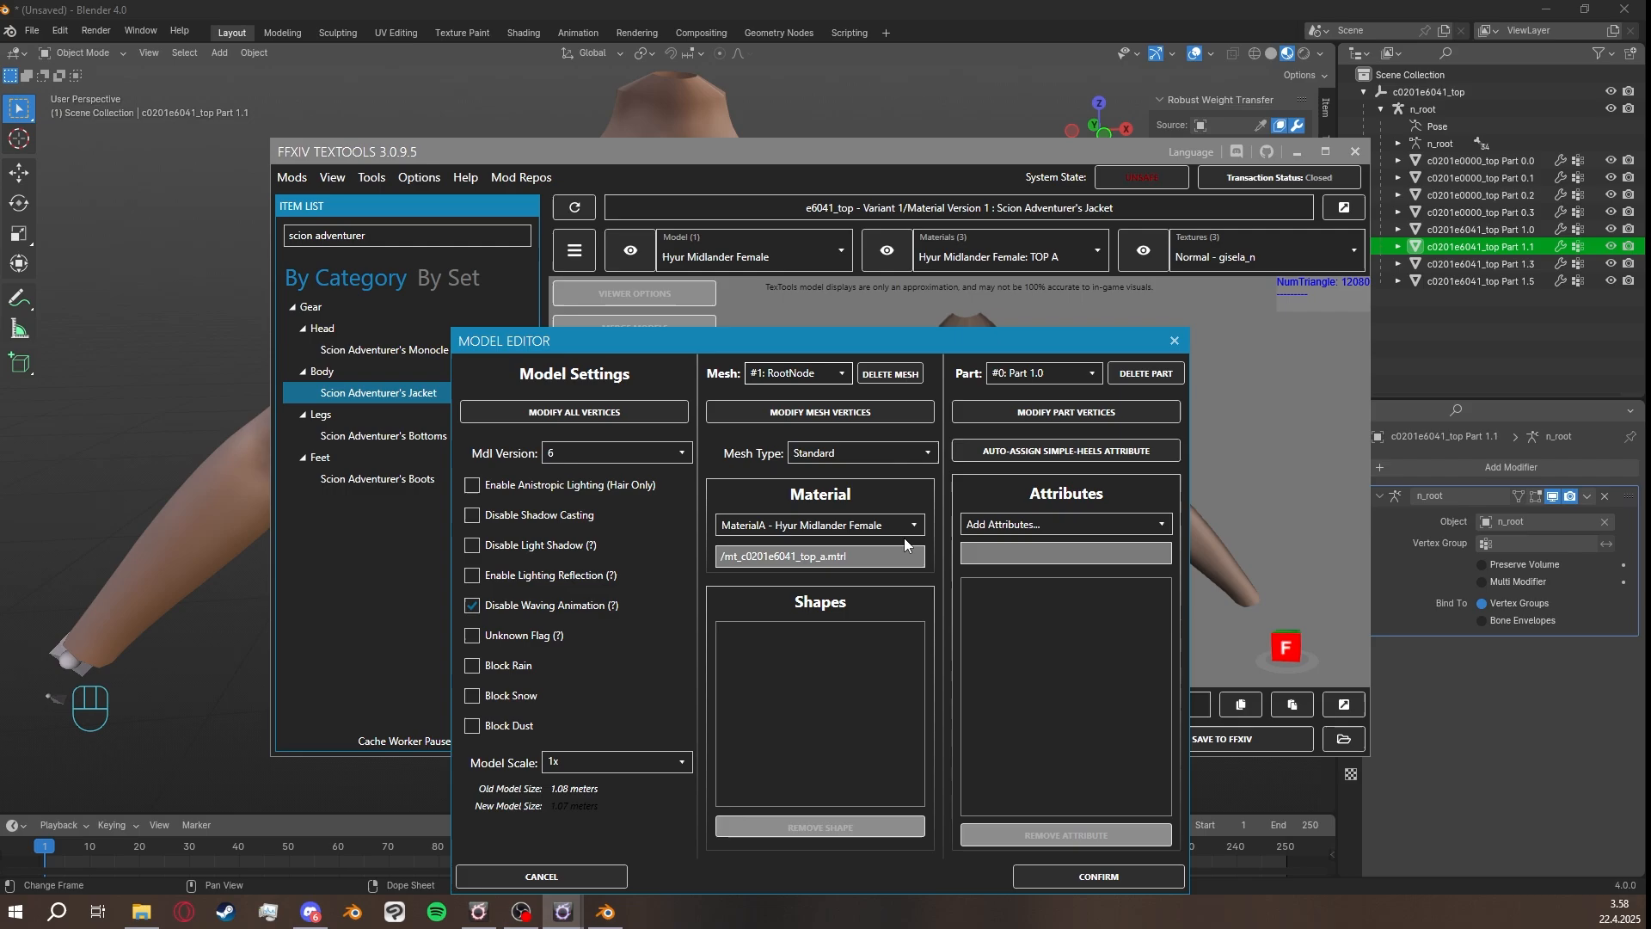
left_click(1171, 342)
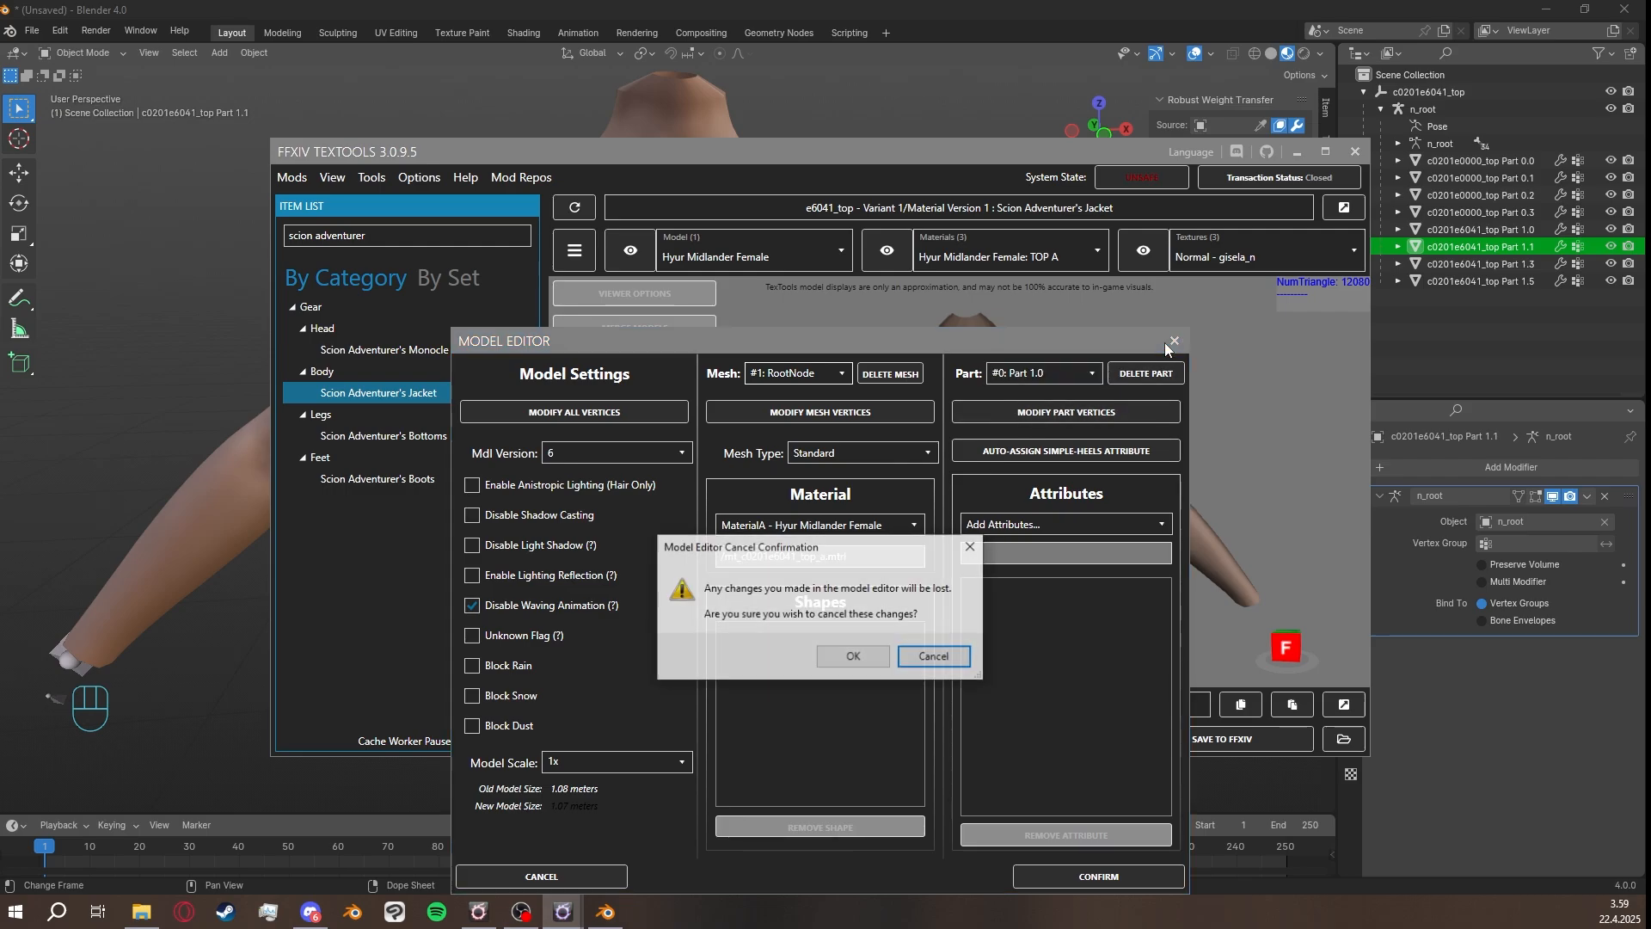
left_click(934, 656)
left_click(1111, 878)
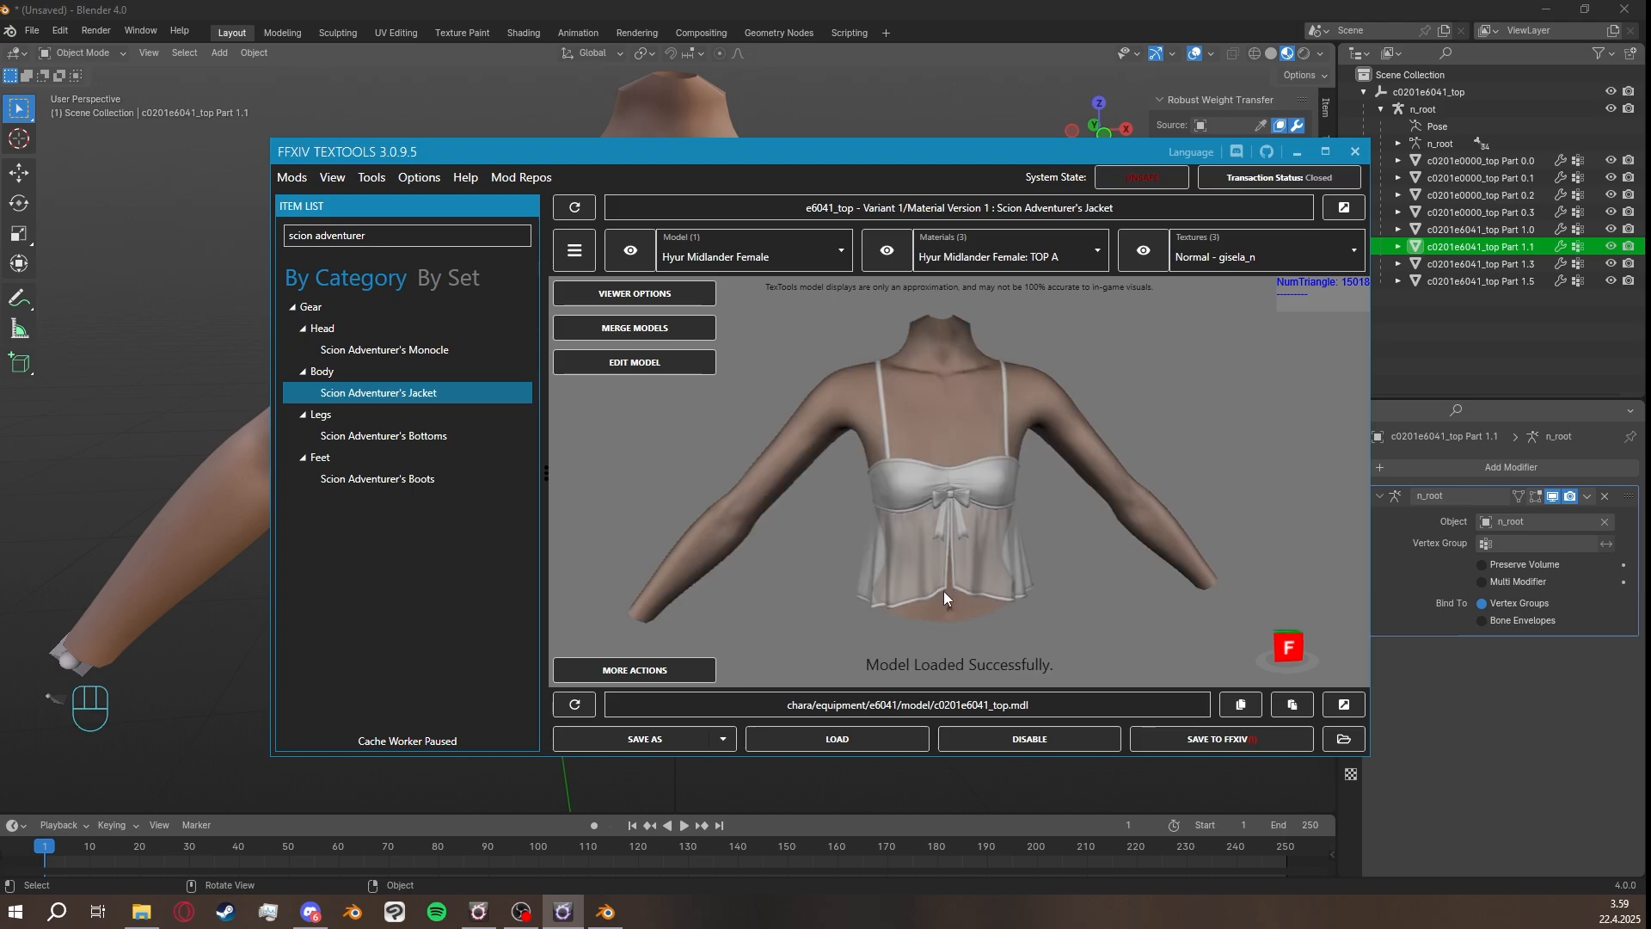
Examine the imported top's bodice, bow and skirt up close in the TexTools model preview.
scroll(1018, 534, "up", 6)
right_click_drag(1021, 533, 962, 323)
scroll(1084, 541, "up", 2)
scroll(1014, 547, "down", 6)
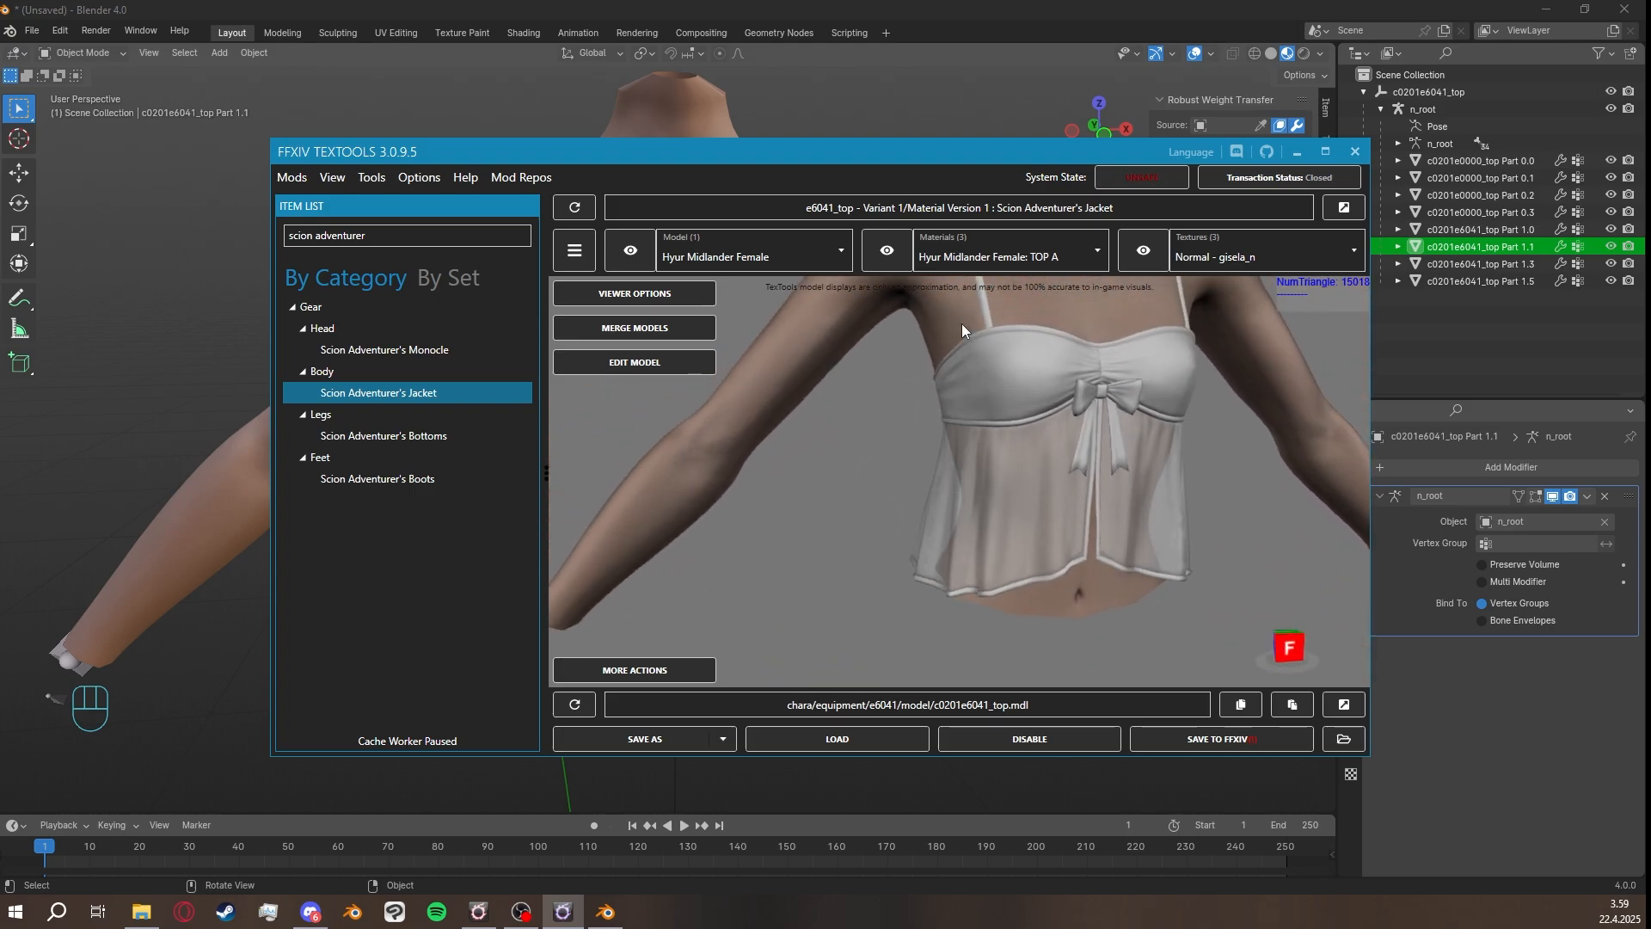
scroll(1014, 475, "down", 5)
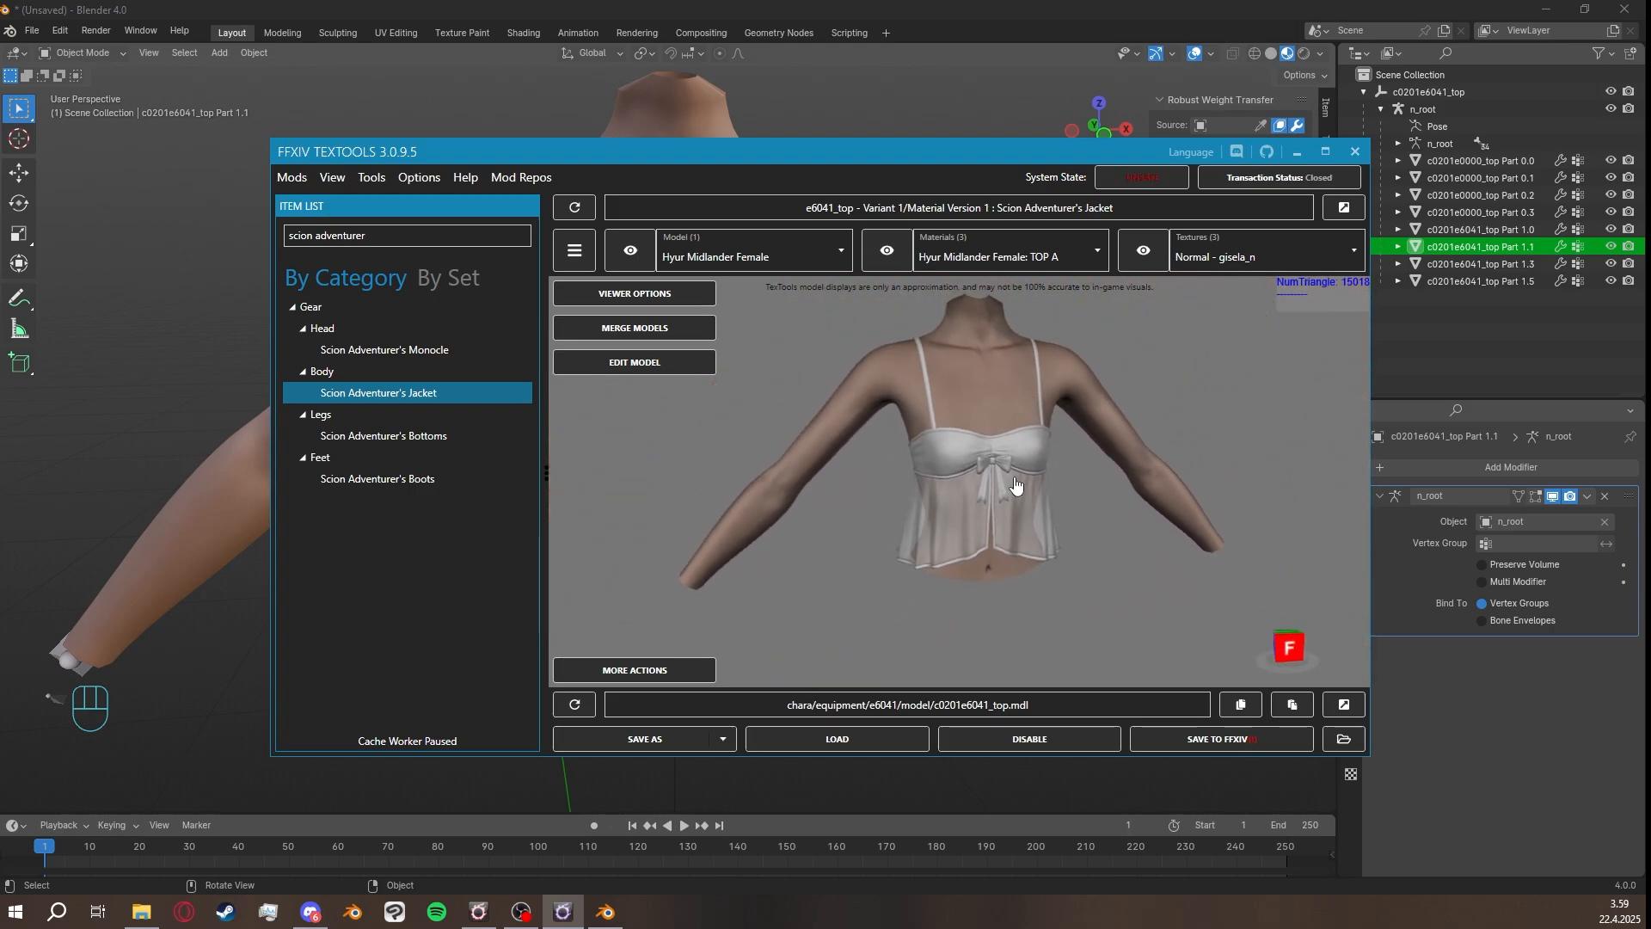
scroll(999, 509, "up", 4)
Switch to Blender, select c0201e6041_top Part 1.3 and inspect its straps and trim from an angle.
left_click(875, 8)
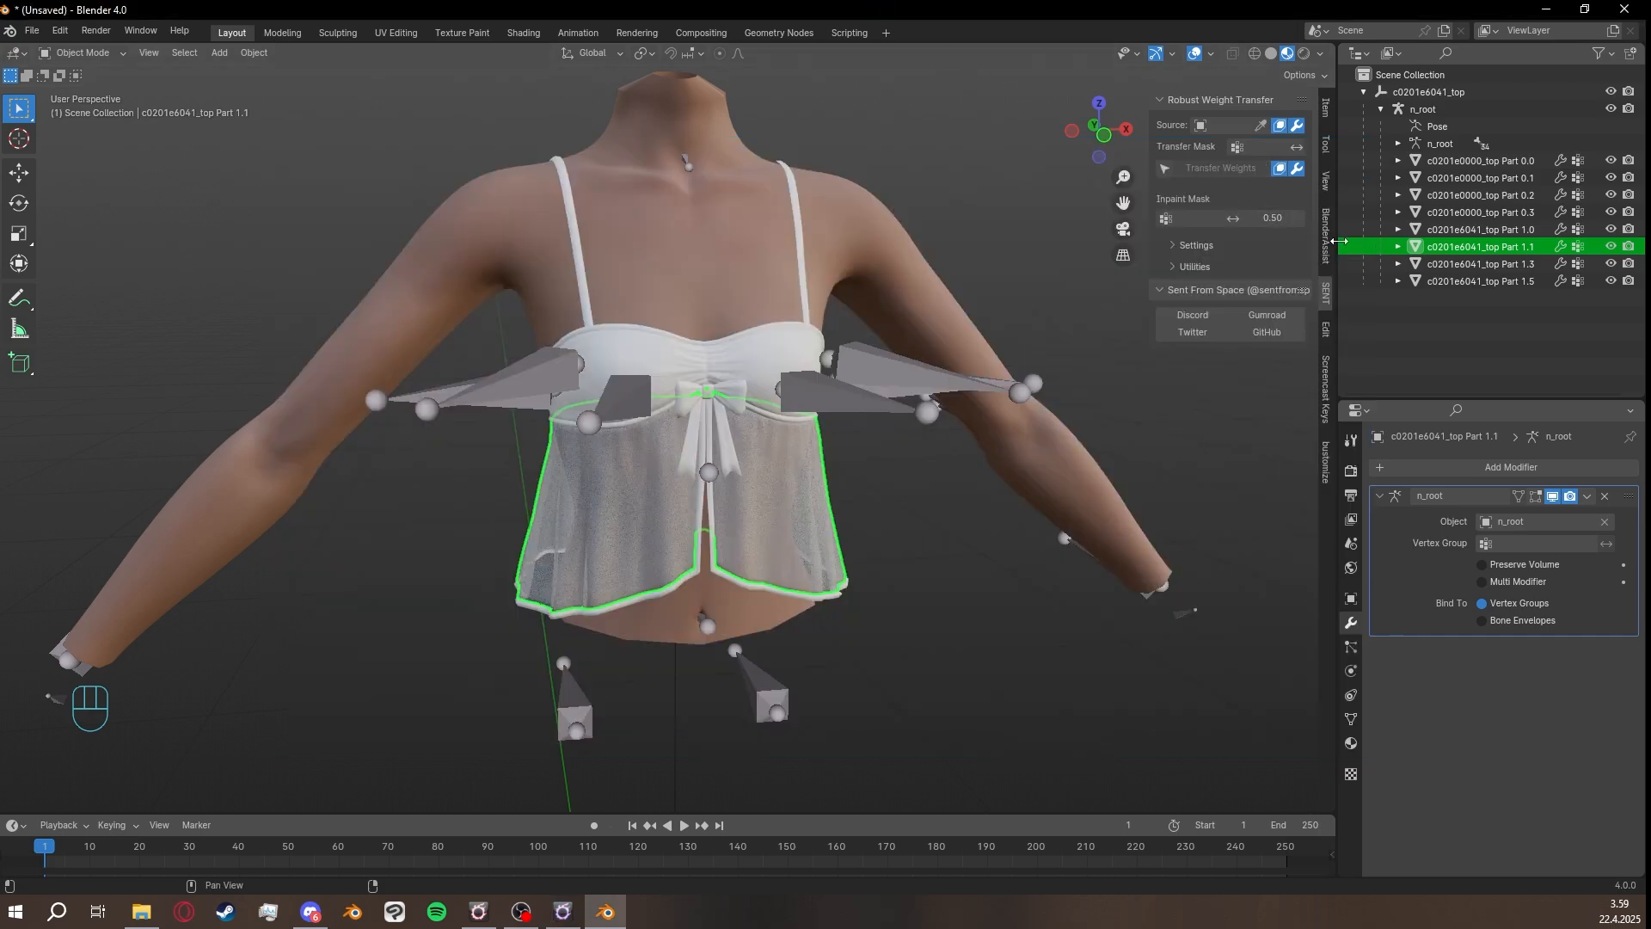
left_click(1501, 264)
middle_click_drag(753, 505, 792, 502)
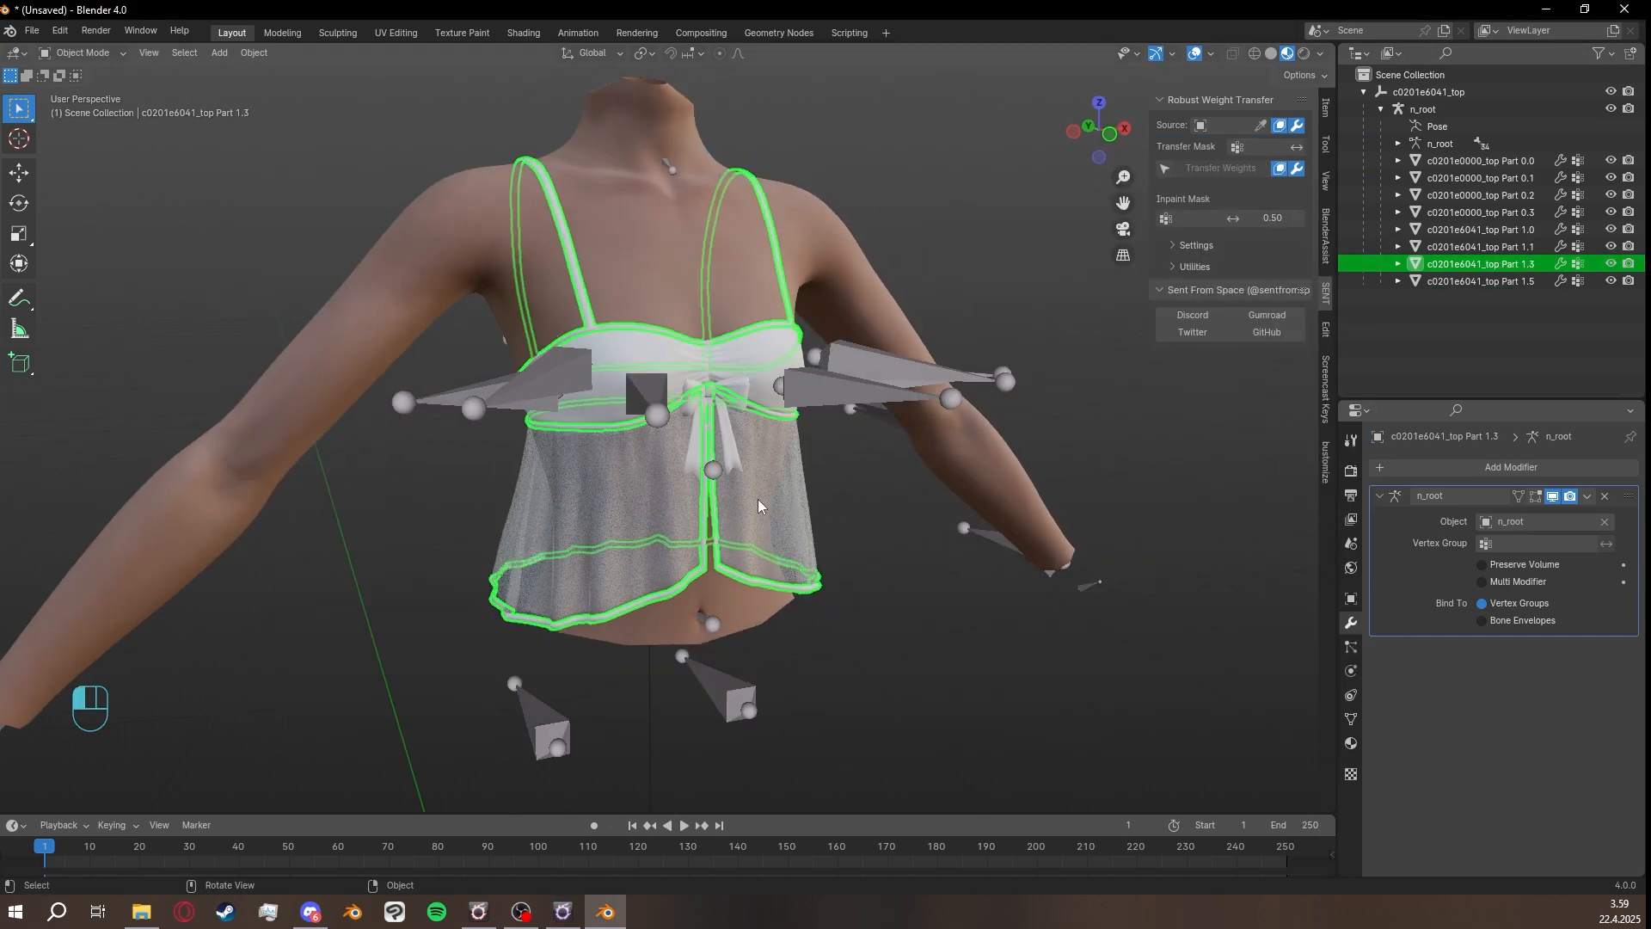
Compare the sheer skirt part with the straps and trim part by selecting each in turn.
left_click(793, 502)
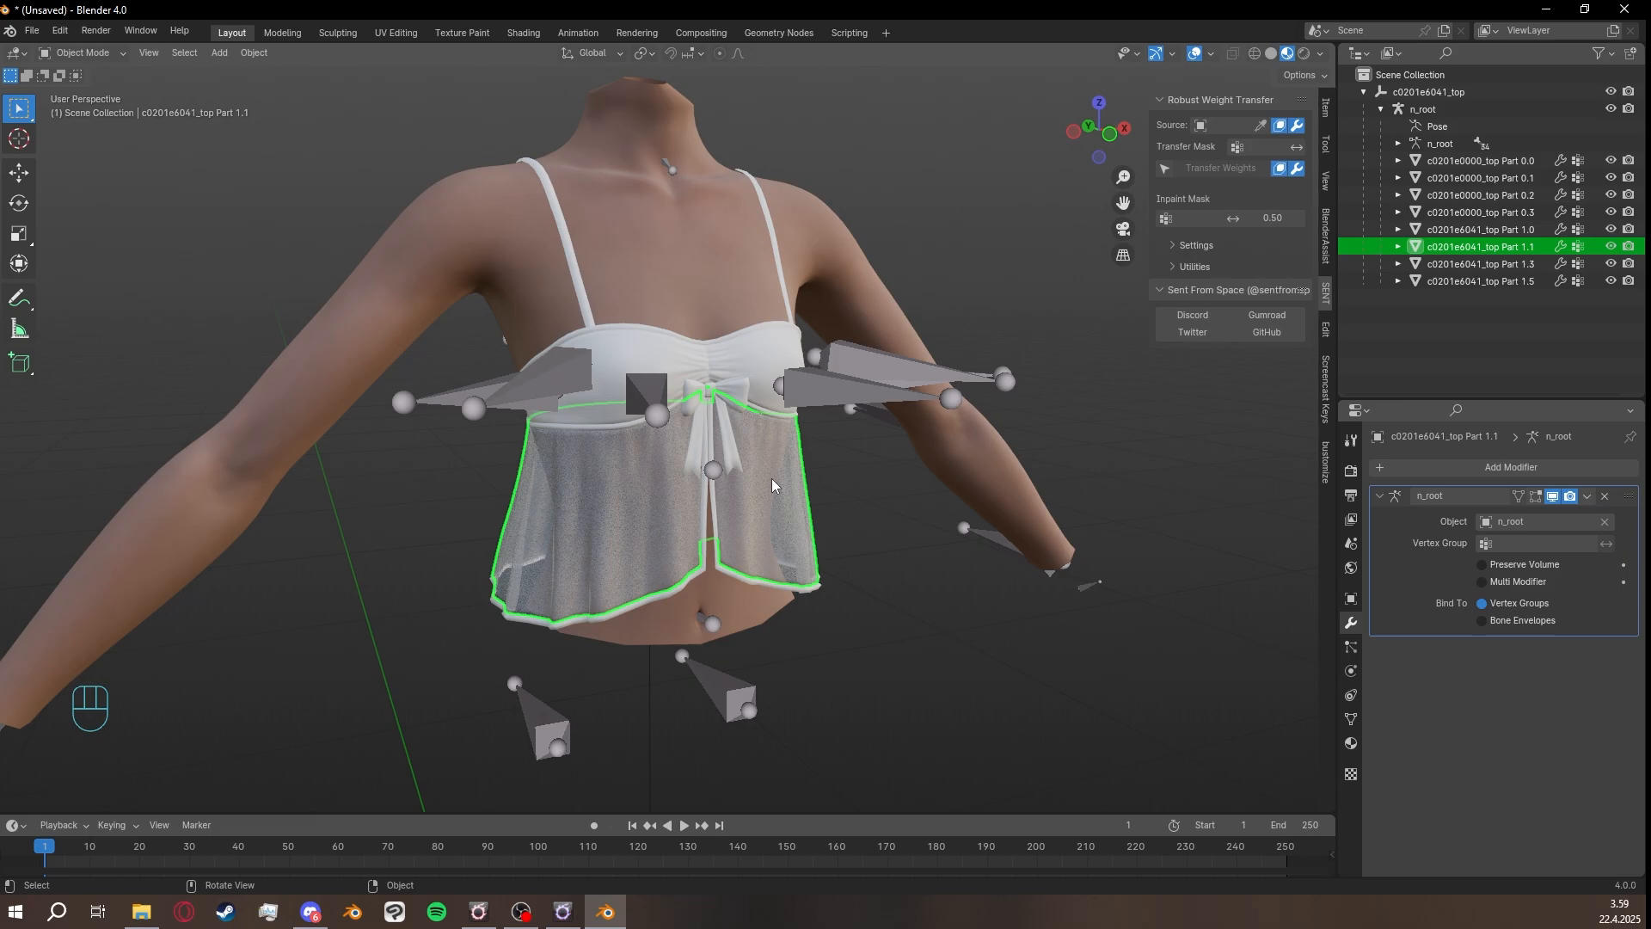
left_click(569, 280)
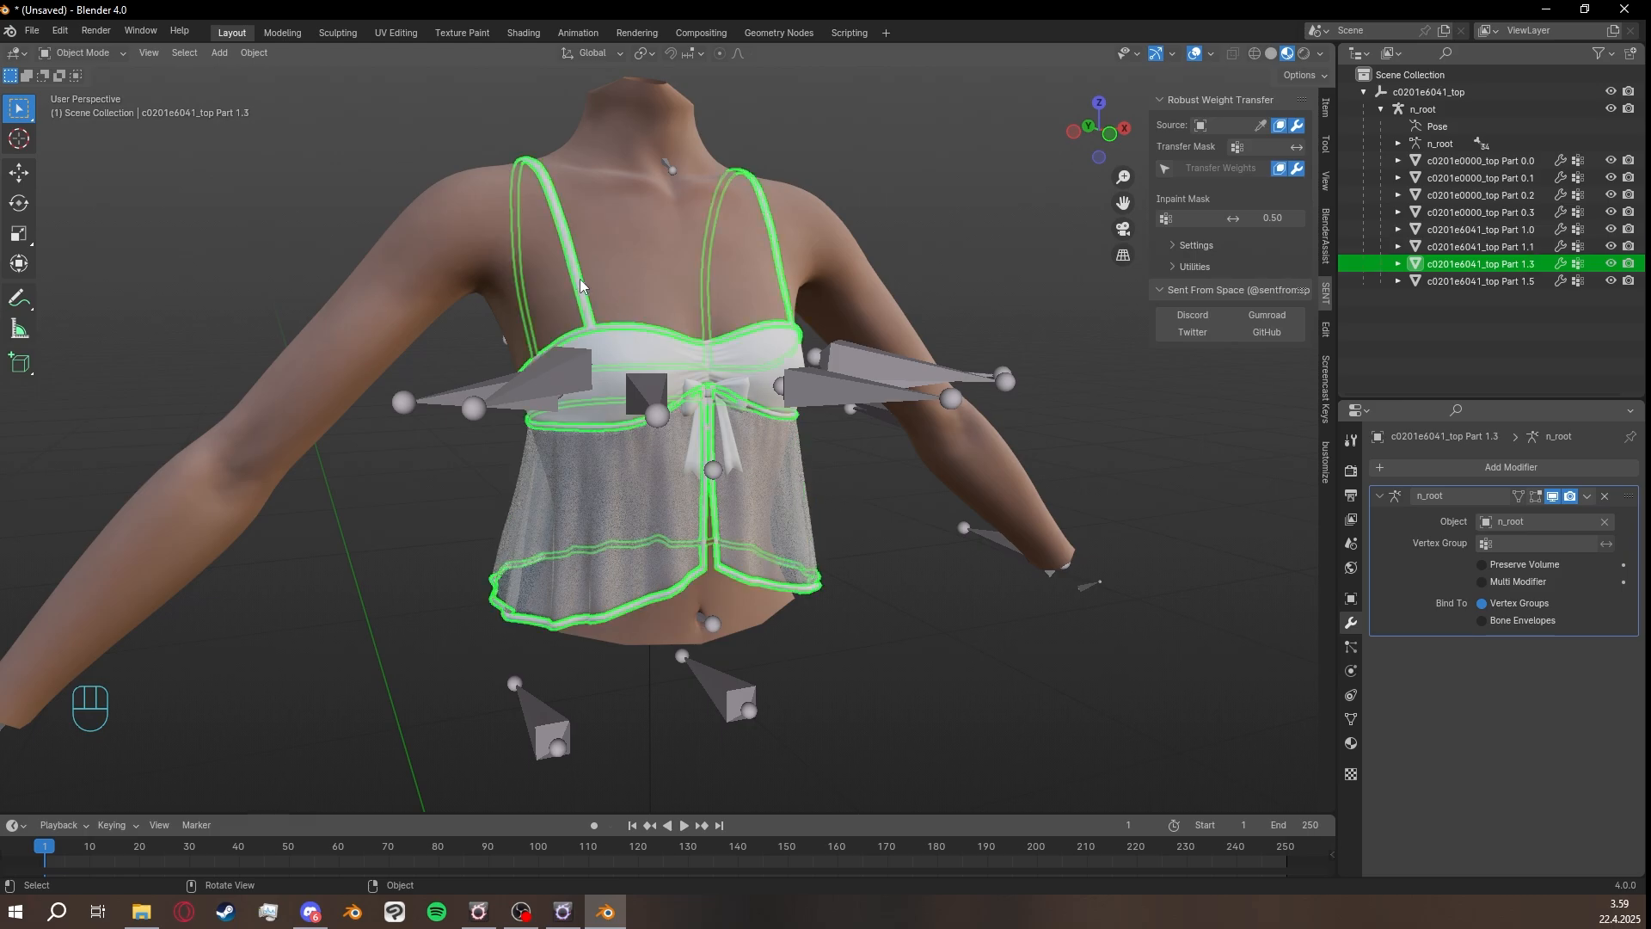
Switch to TexTools, inspect the skirt hem in the model preview and save the imported model to FFXIV.
key("alt+Tab")
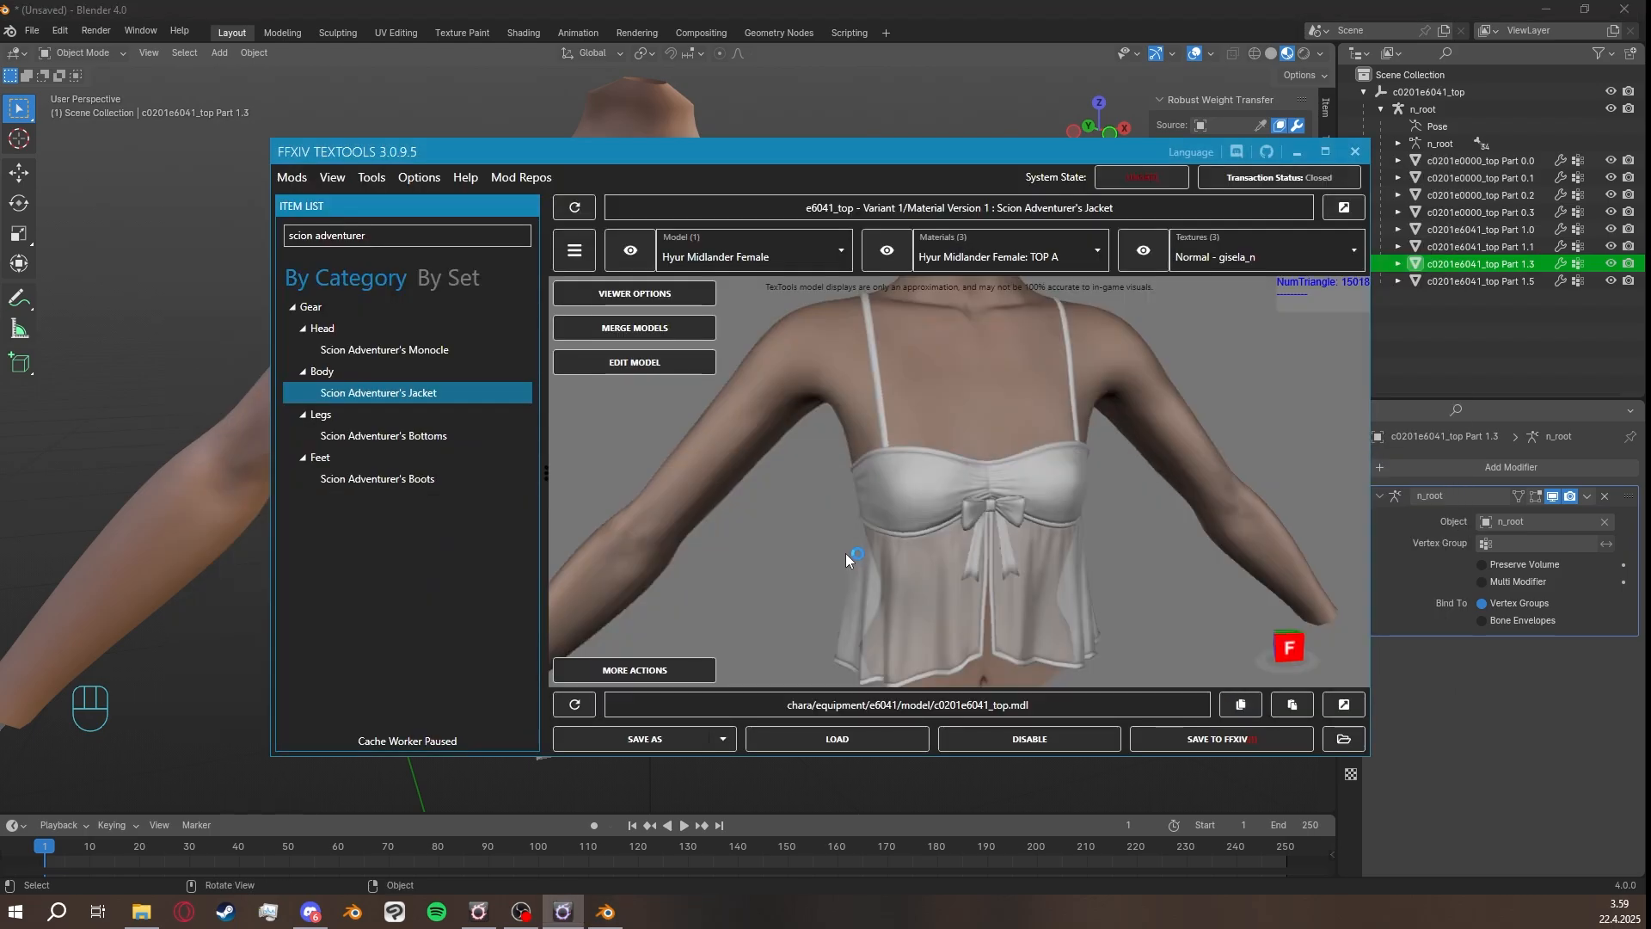
middle_click_drag(977, 591, 977, 564)
right_click_drag(982, 574, 955, 534)
scroll(955, 534, "up", 5)
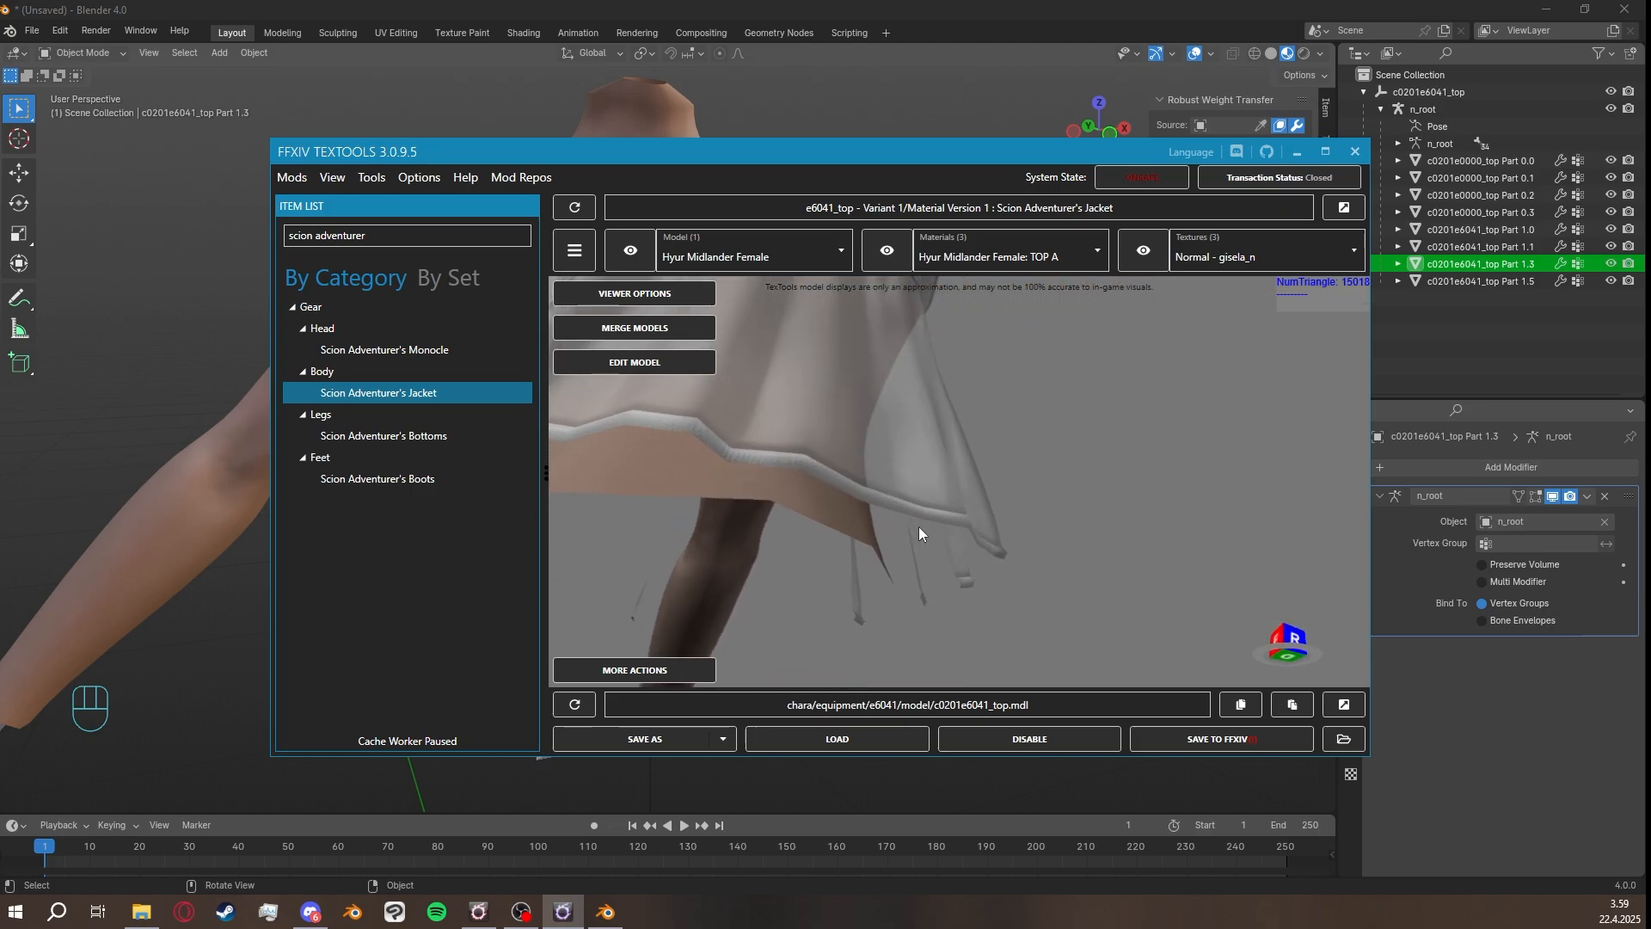
scroll(1040, 551, "down", 8)
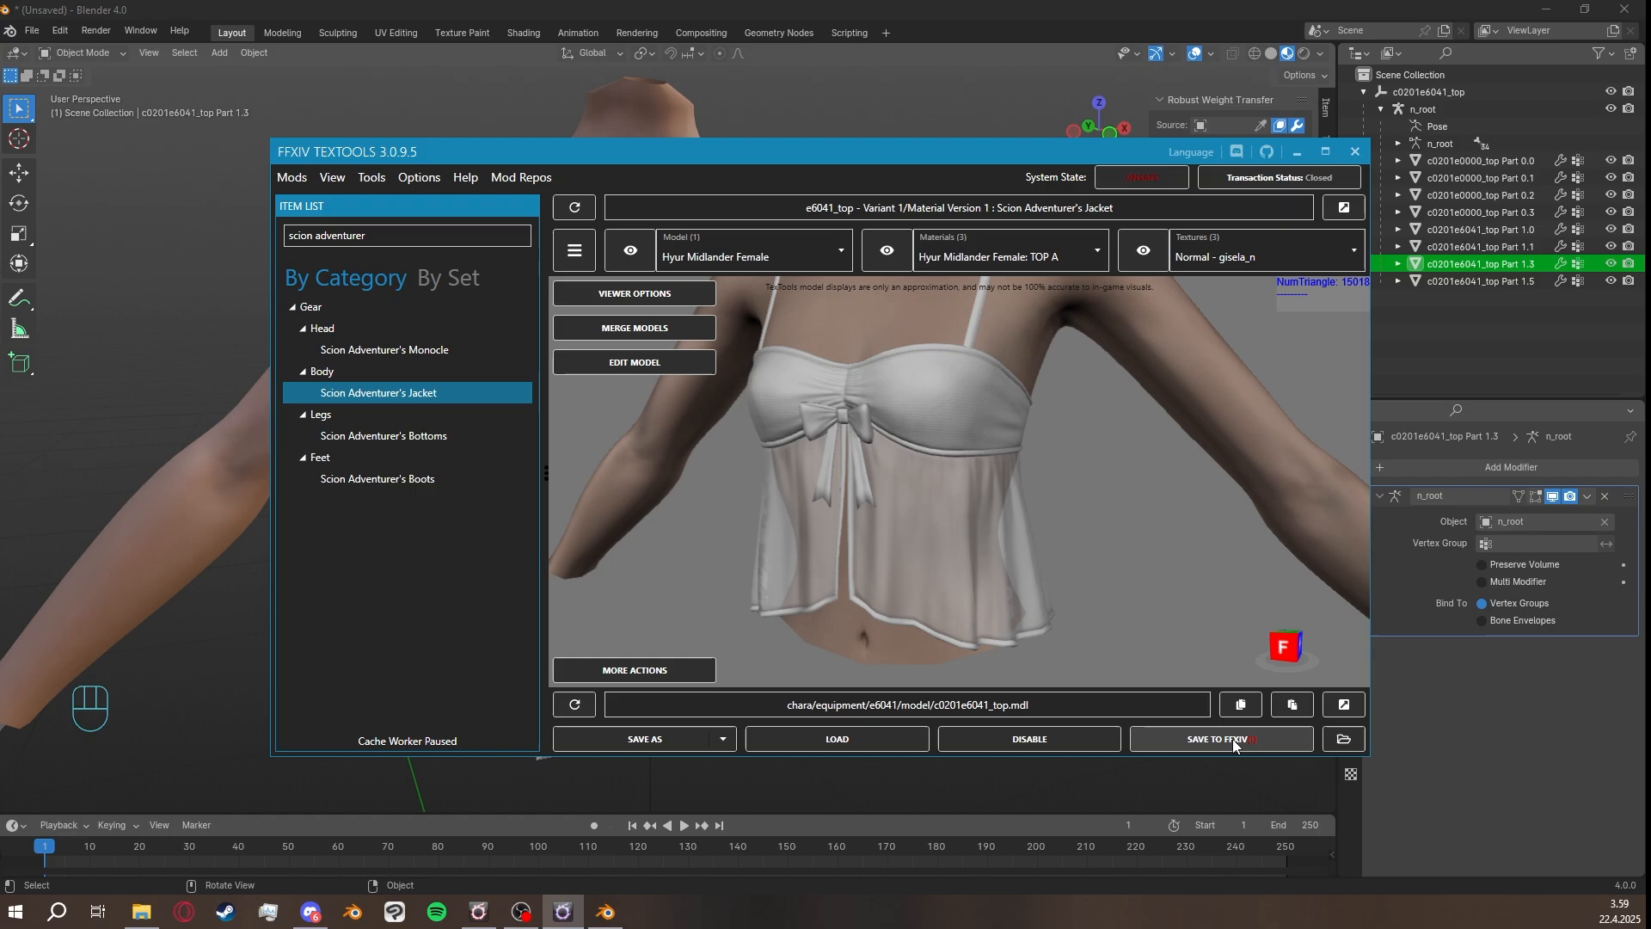
left_click(1230, 740)
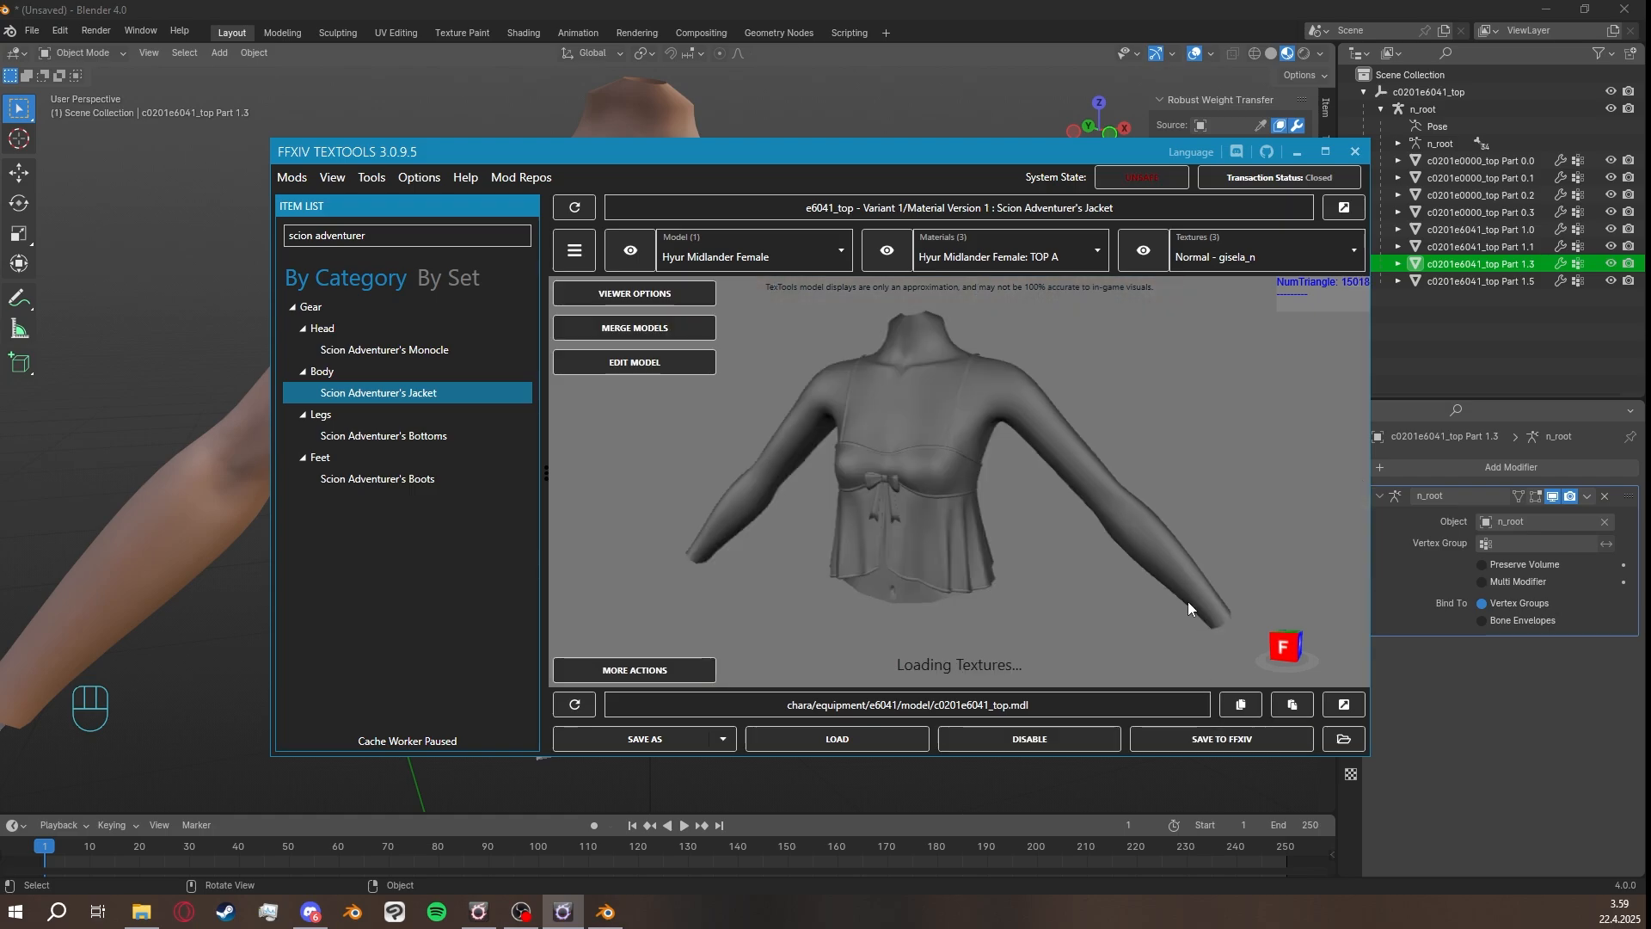
Turn off Hide Backfaces in the TOP A material's flags, save the material to FFXIV and recheck its flags.
left_click(898, 254)
left_click(637, 332)
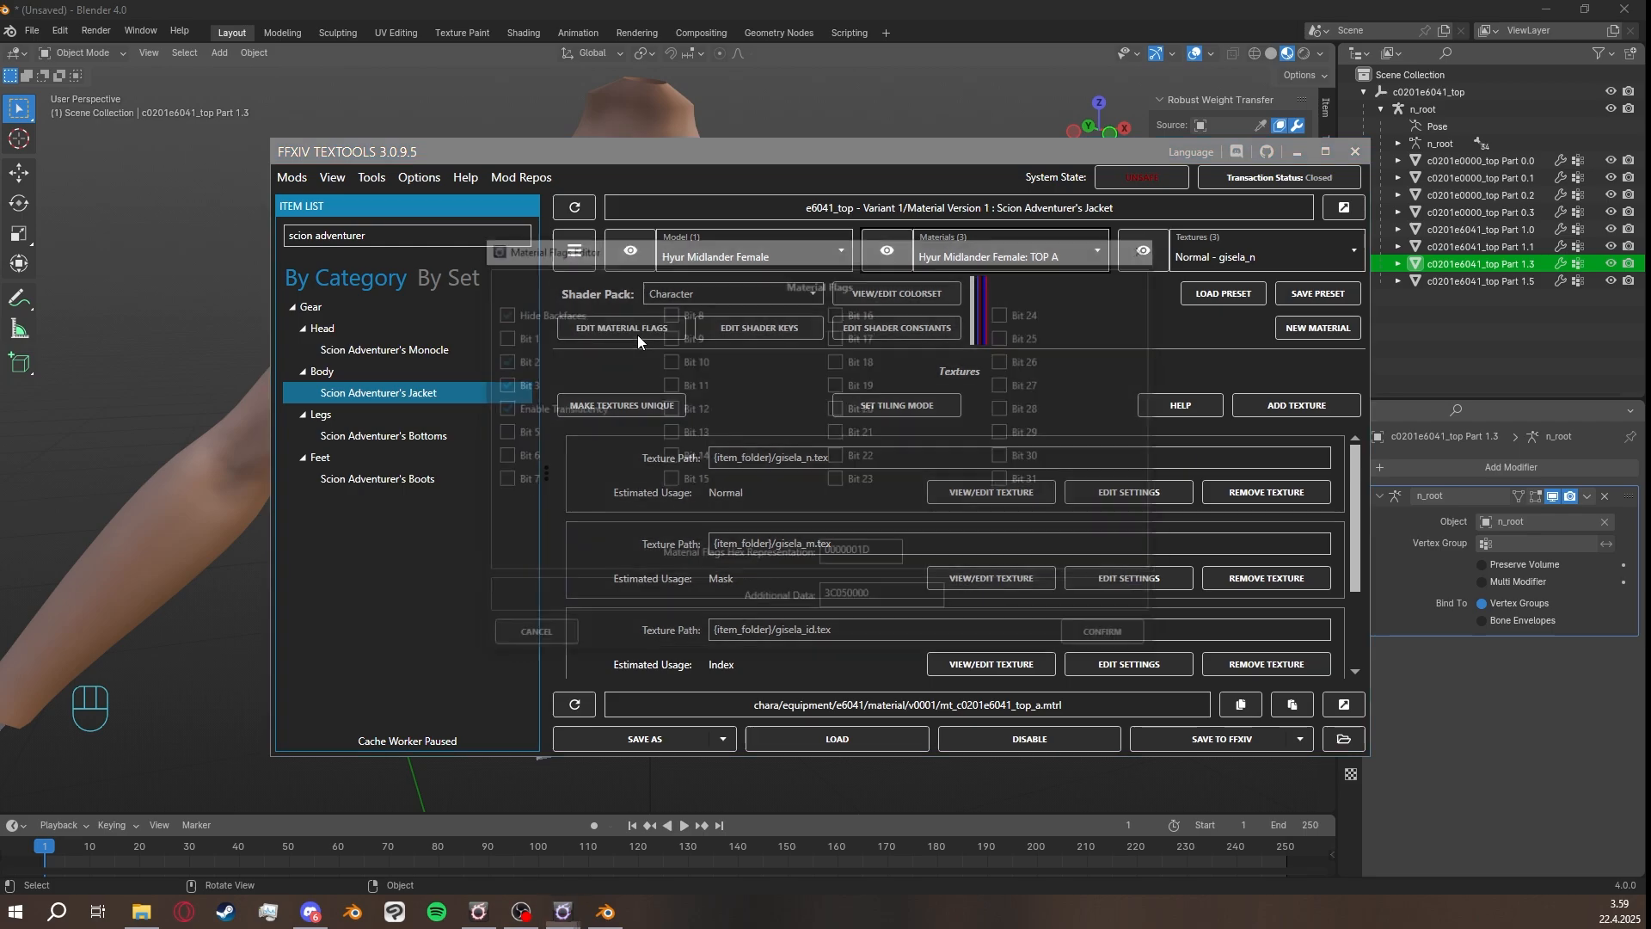
left_click(1092, 637)
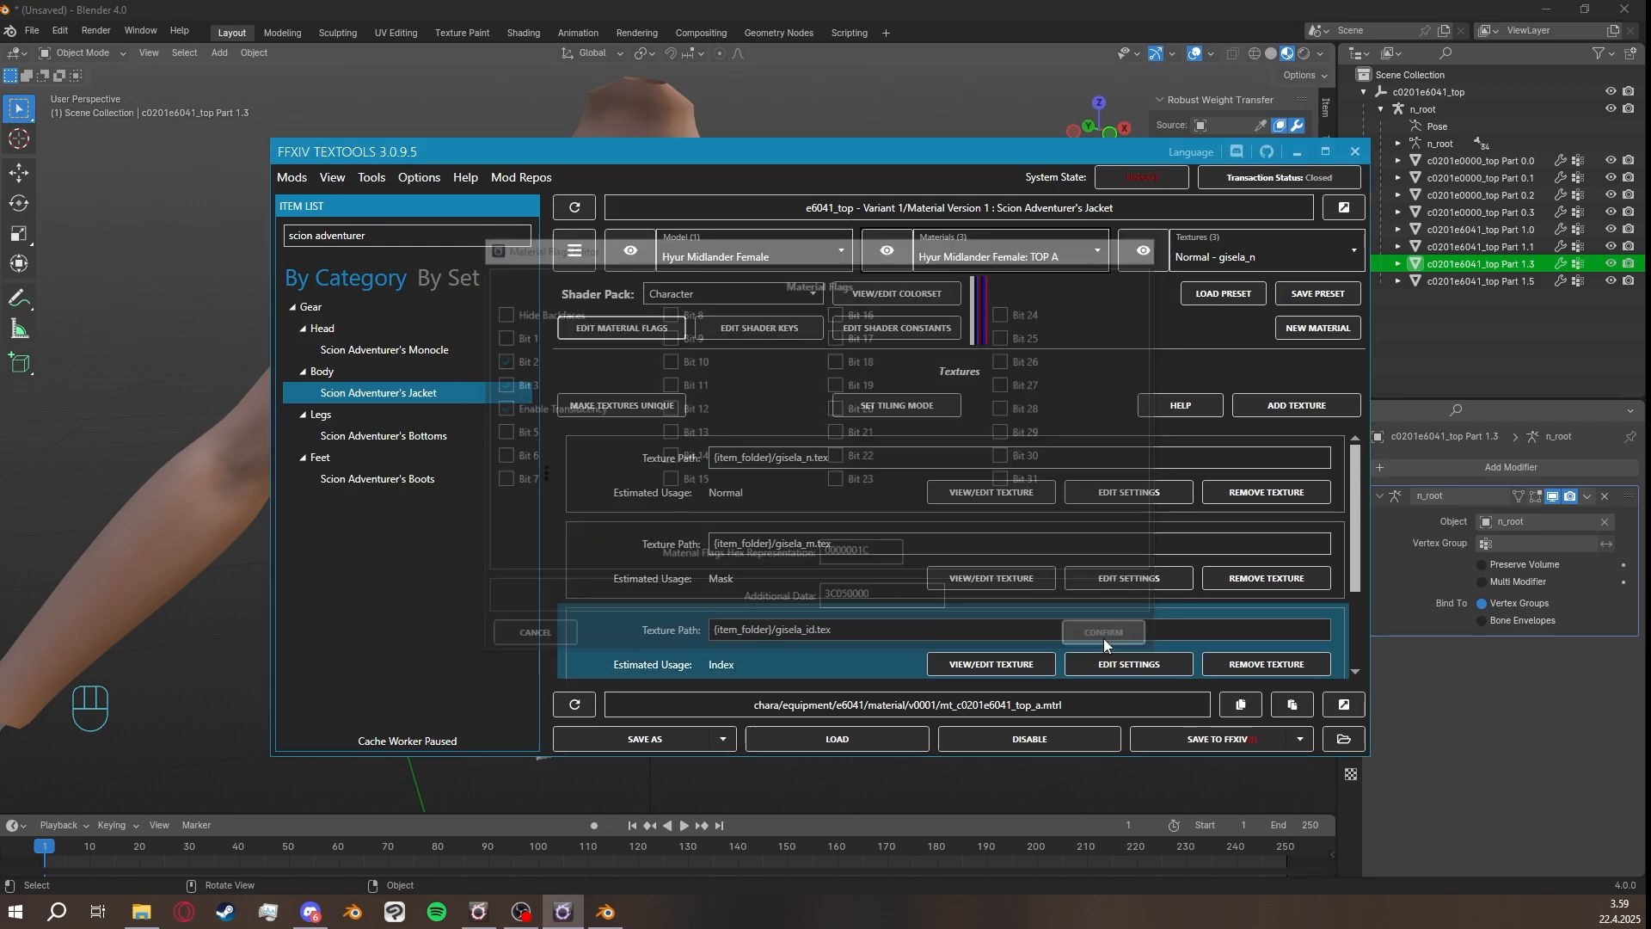
left_click(1207, 739)
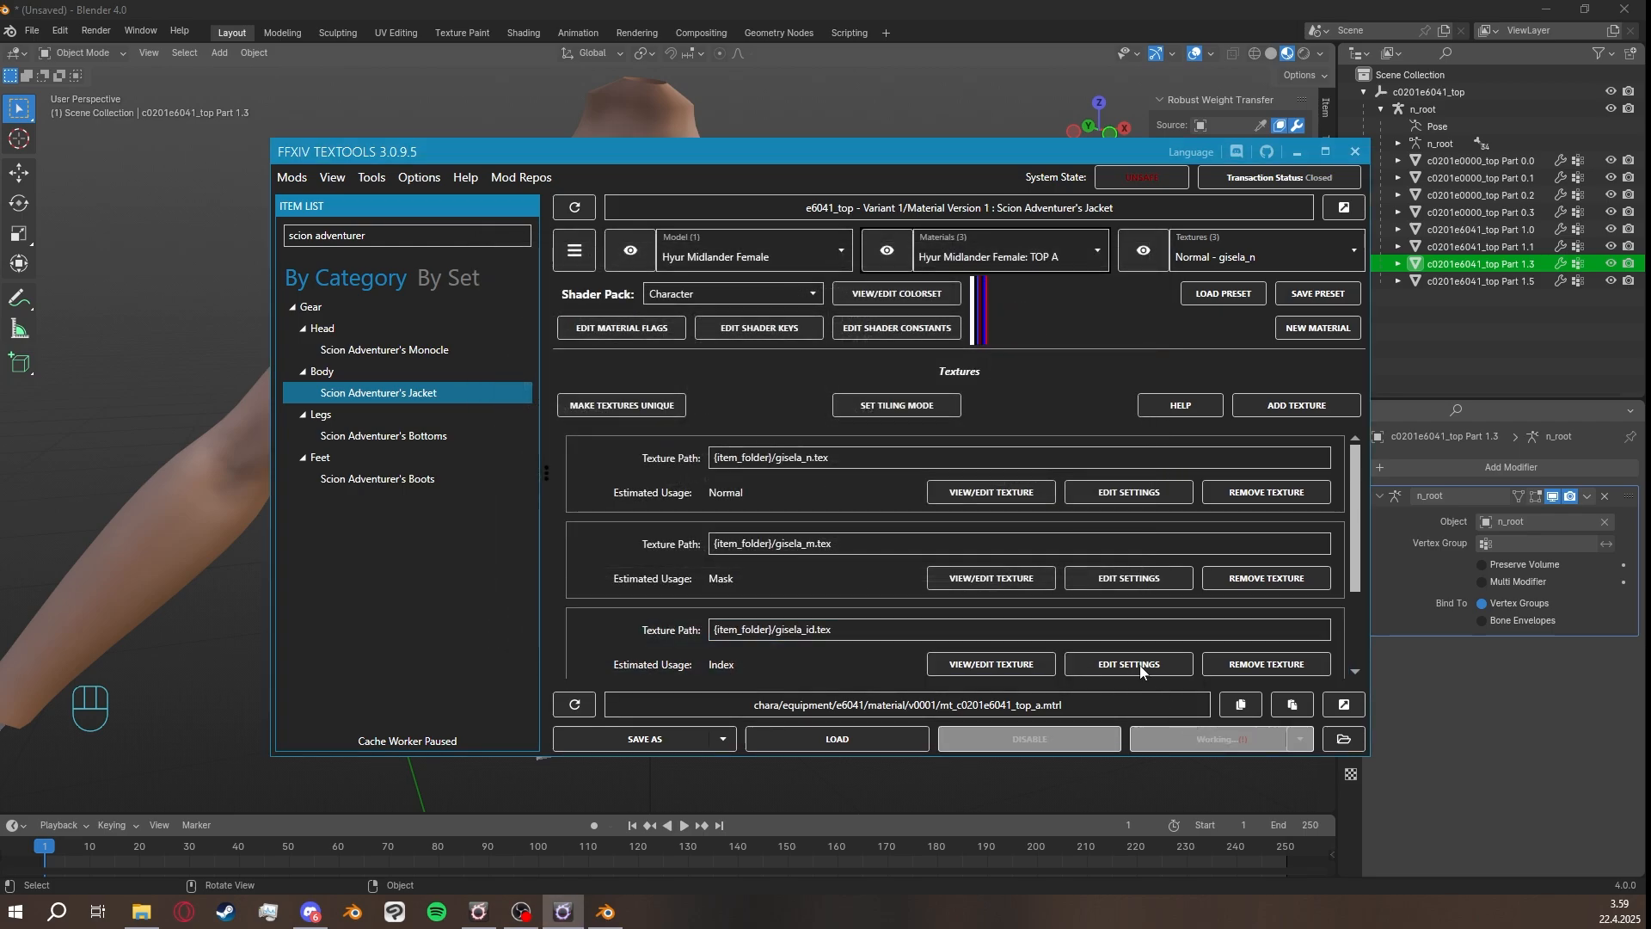
left_click(605, 324)
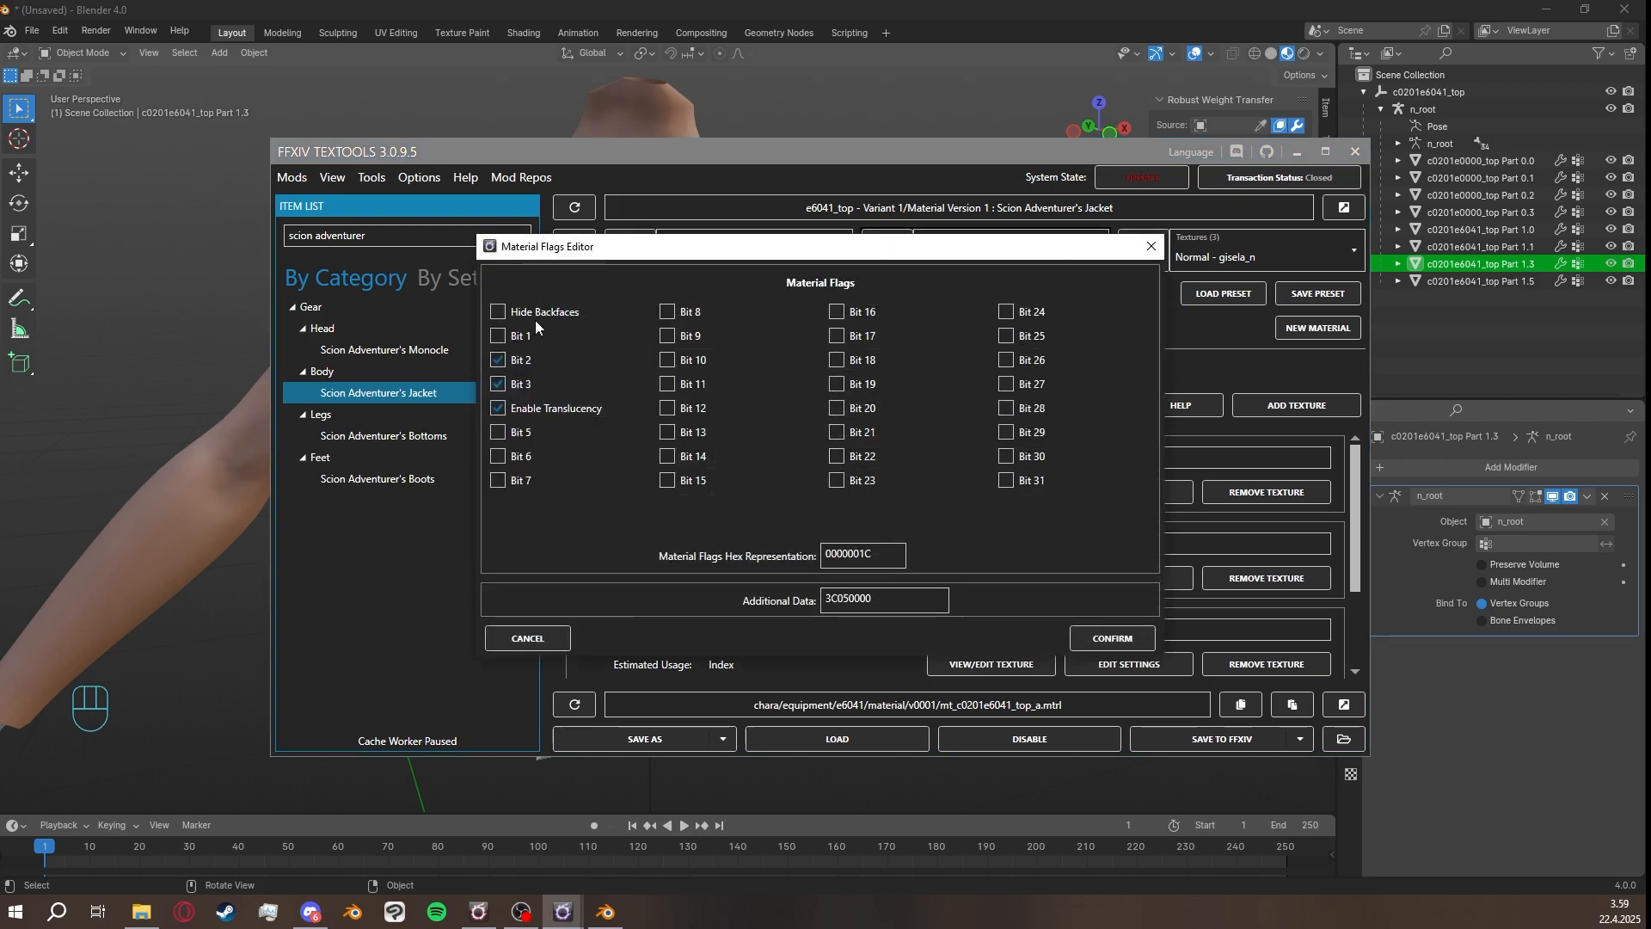
left_click(1151, 246)
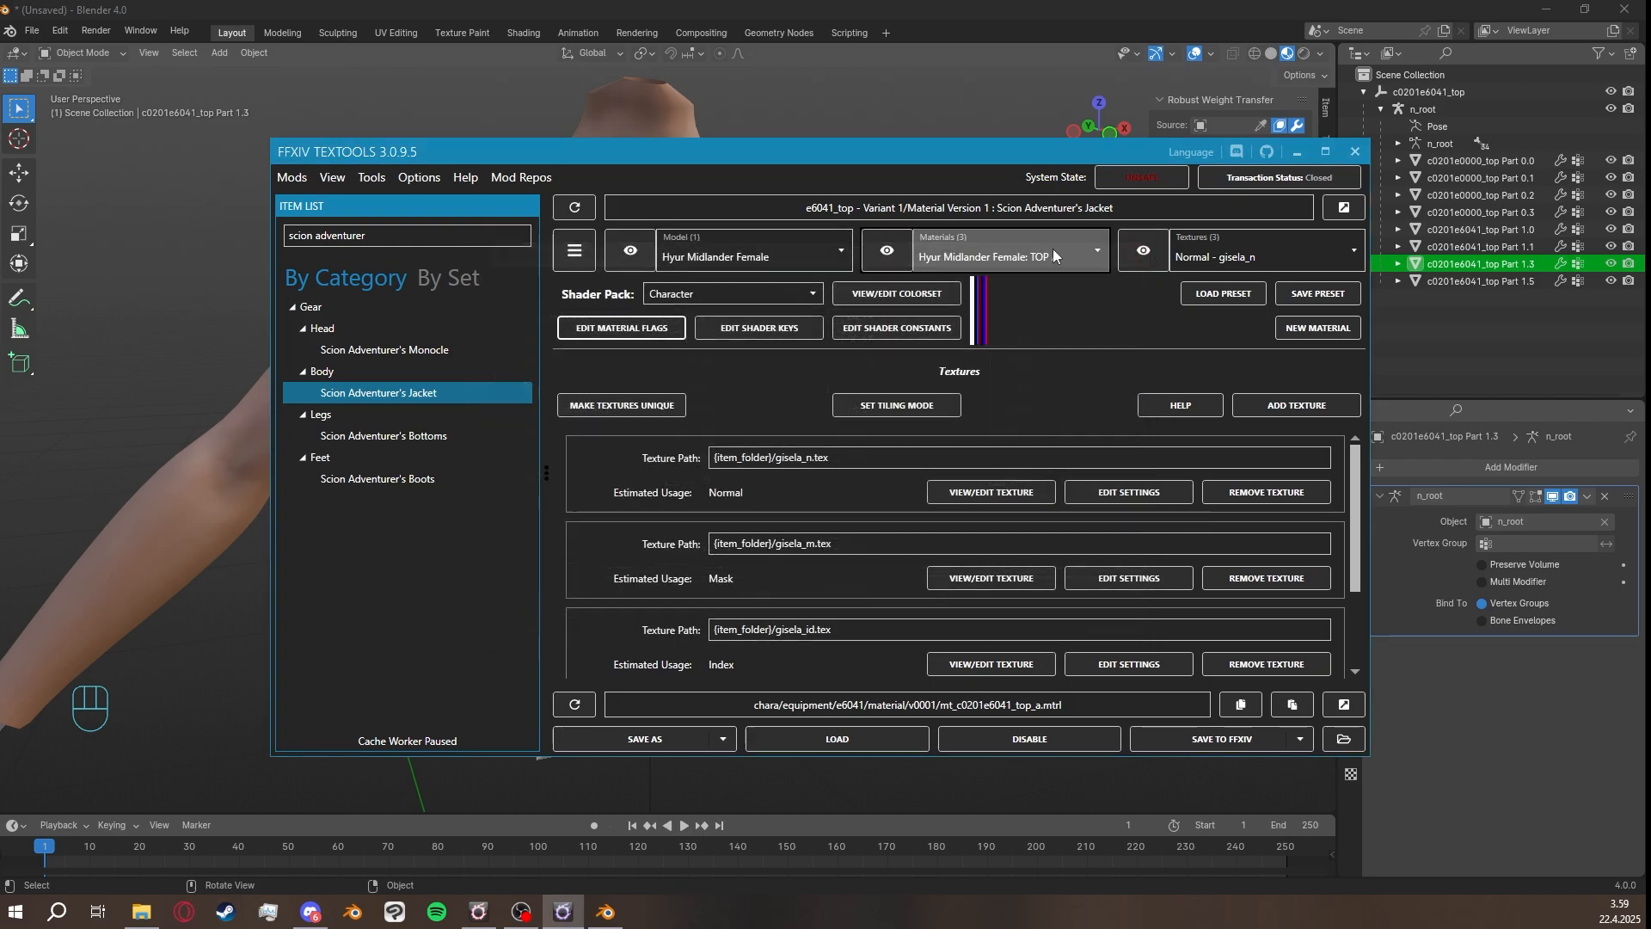
Return to the model preview and examine the sheer skirt's front, side and inner faces up close.
left_click(639, 257)
left_click_drag(927, 548, 970, 499)
right_click_drag(970, 499, 1000, 491)
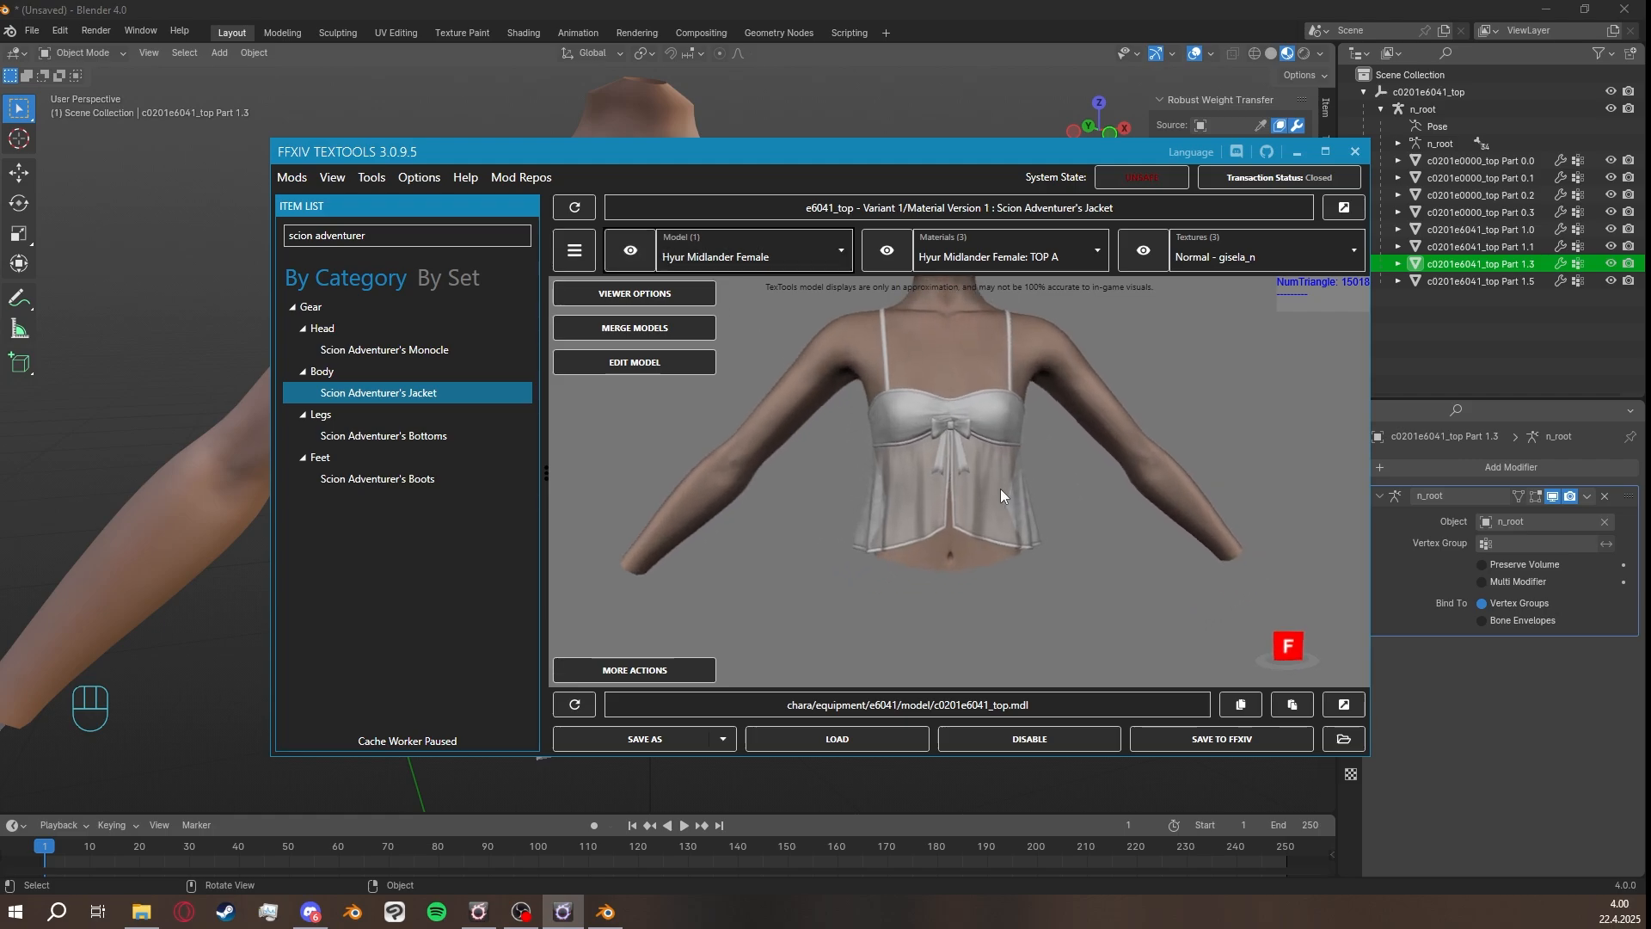
scroll(998, 490, "up", 4)
left_click_drag(900, 493, 1056, 494)
scroll(1056, 494, "up", 9)
mouse_move(1055, 494)
right_mouse_down()
mouse_move(1064, 505)
mouse_move(1035, 483)
right_mouse_up()
left_click_drag(1035, 483, 1071, 470)
right_click_drag(1071, 470, 1109, 491)
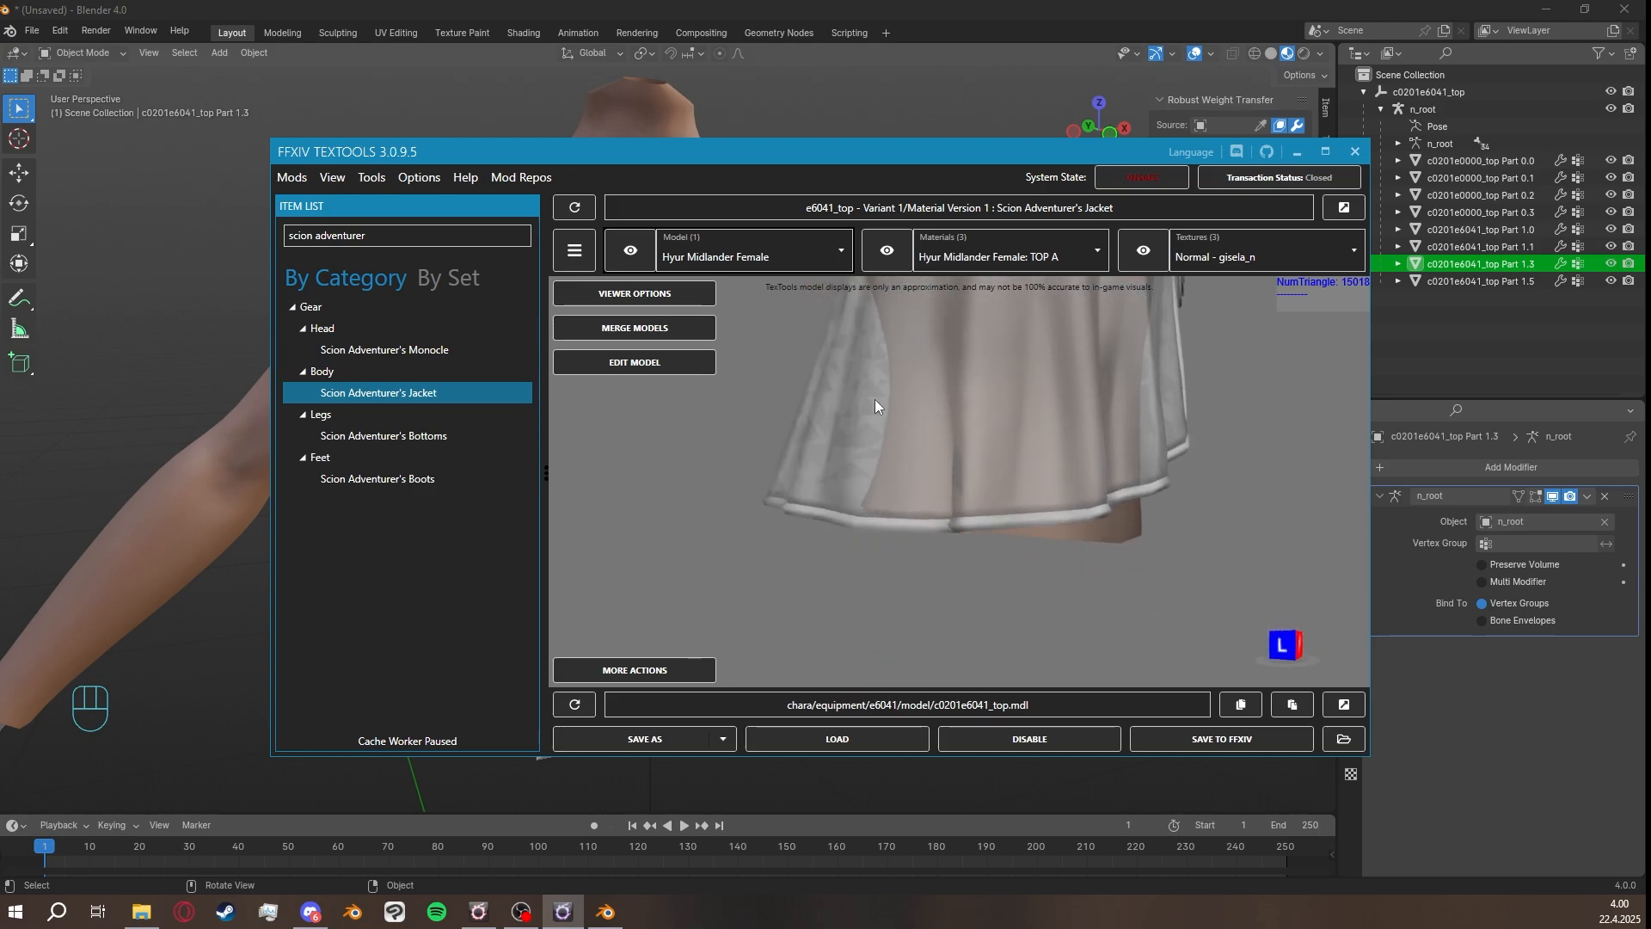
right_click_drag(877, 399, 865, 411)
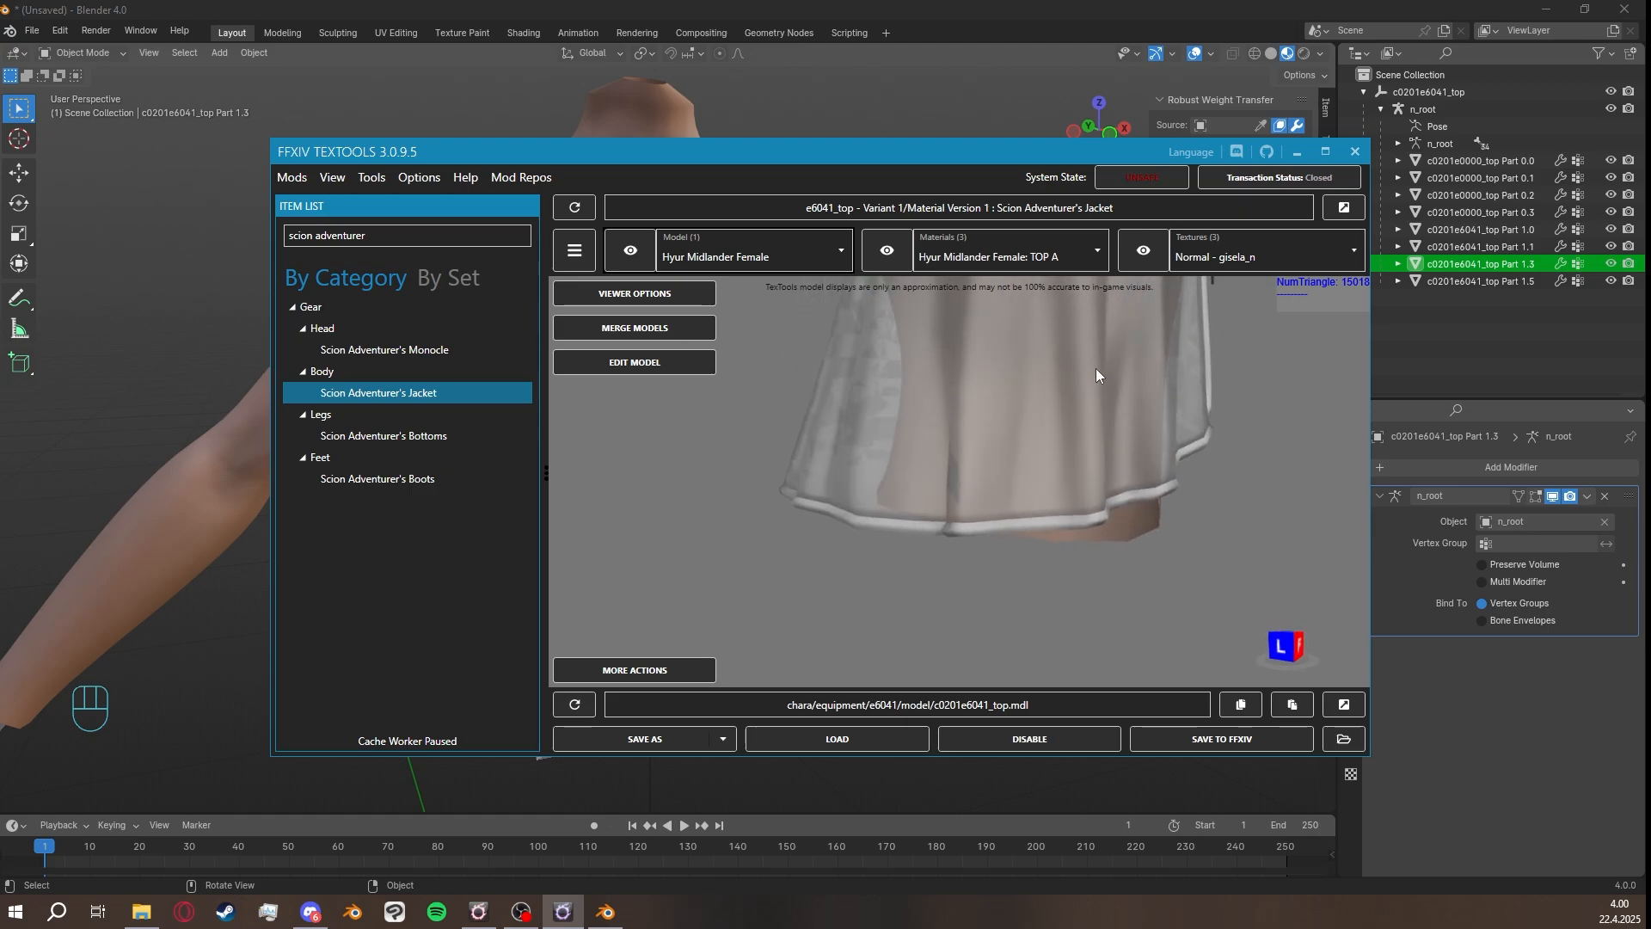
Switch to Blender, duplicate c0201e6041_top Part 1.1 in place and rename the copy c0201e6041_top Part 1.2.
left_click(1509, 248)
middle_click_drag(756, 491, 785, 517, "shift")
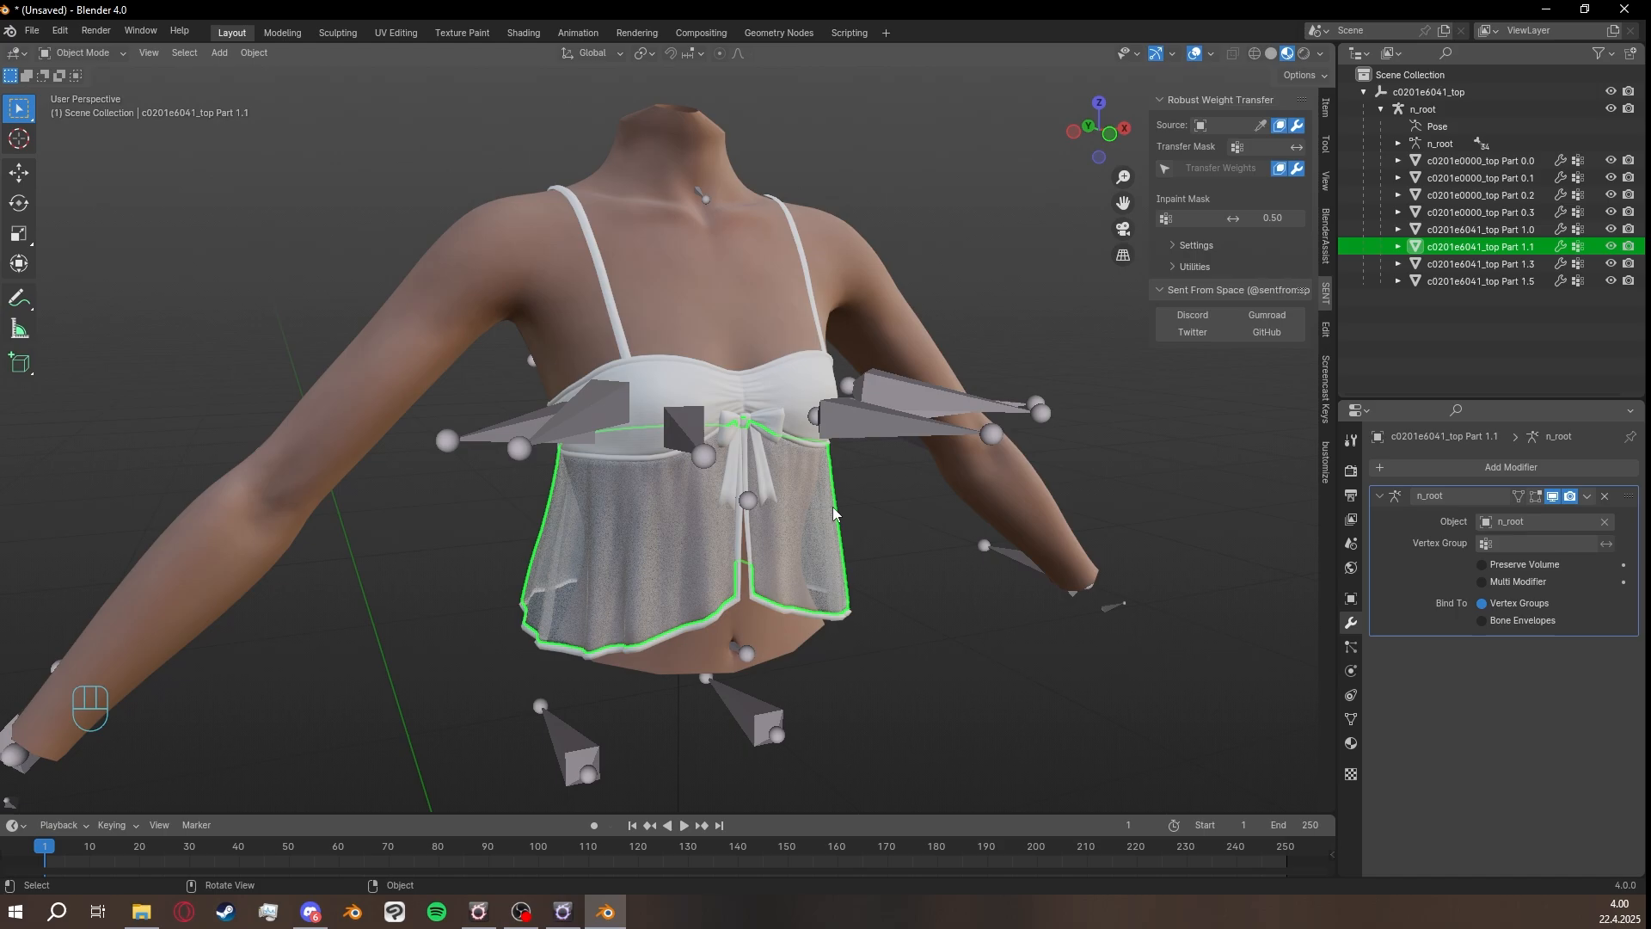
key("shift+d")
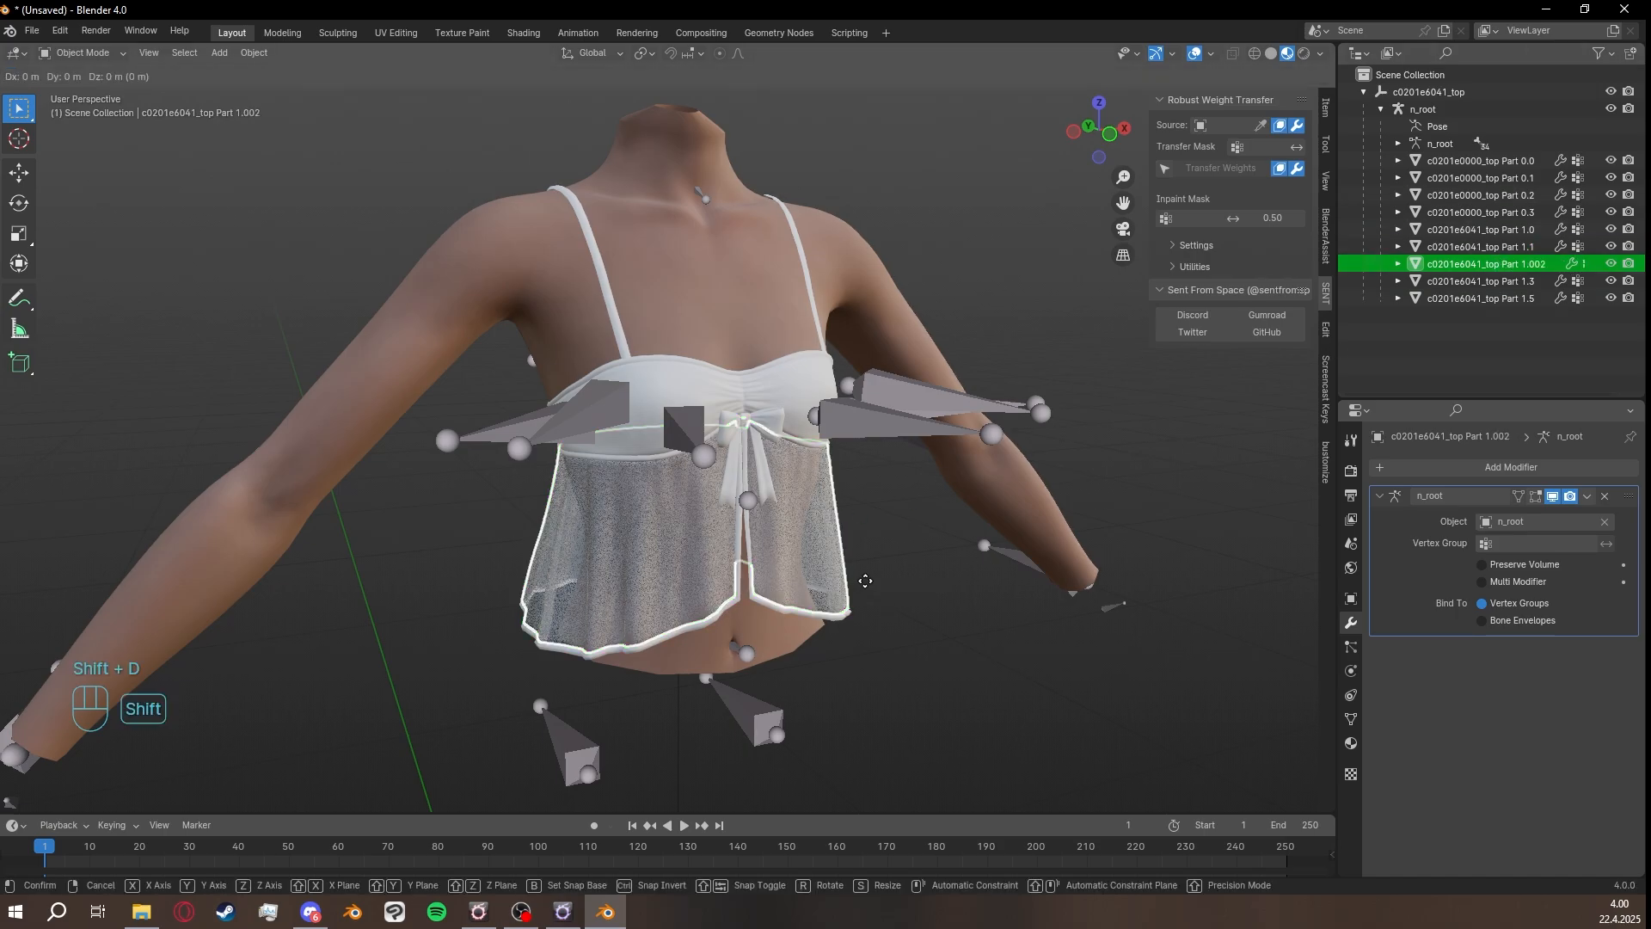
left_click(865, 580)
left_click(1533, 267)
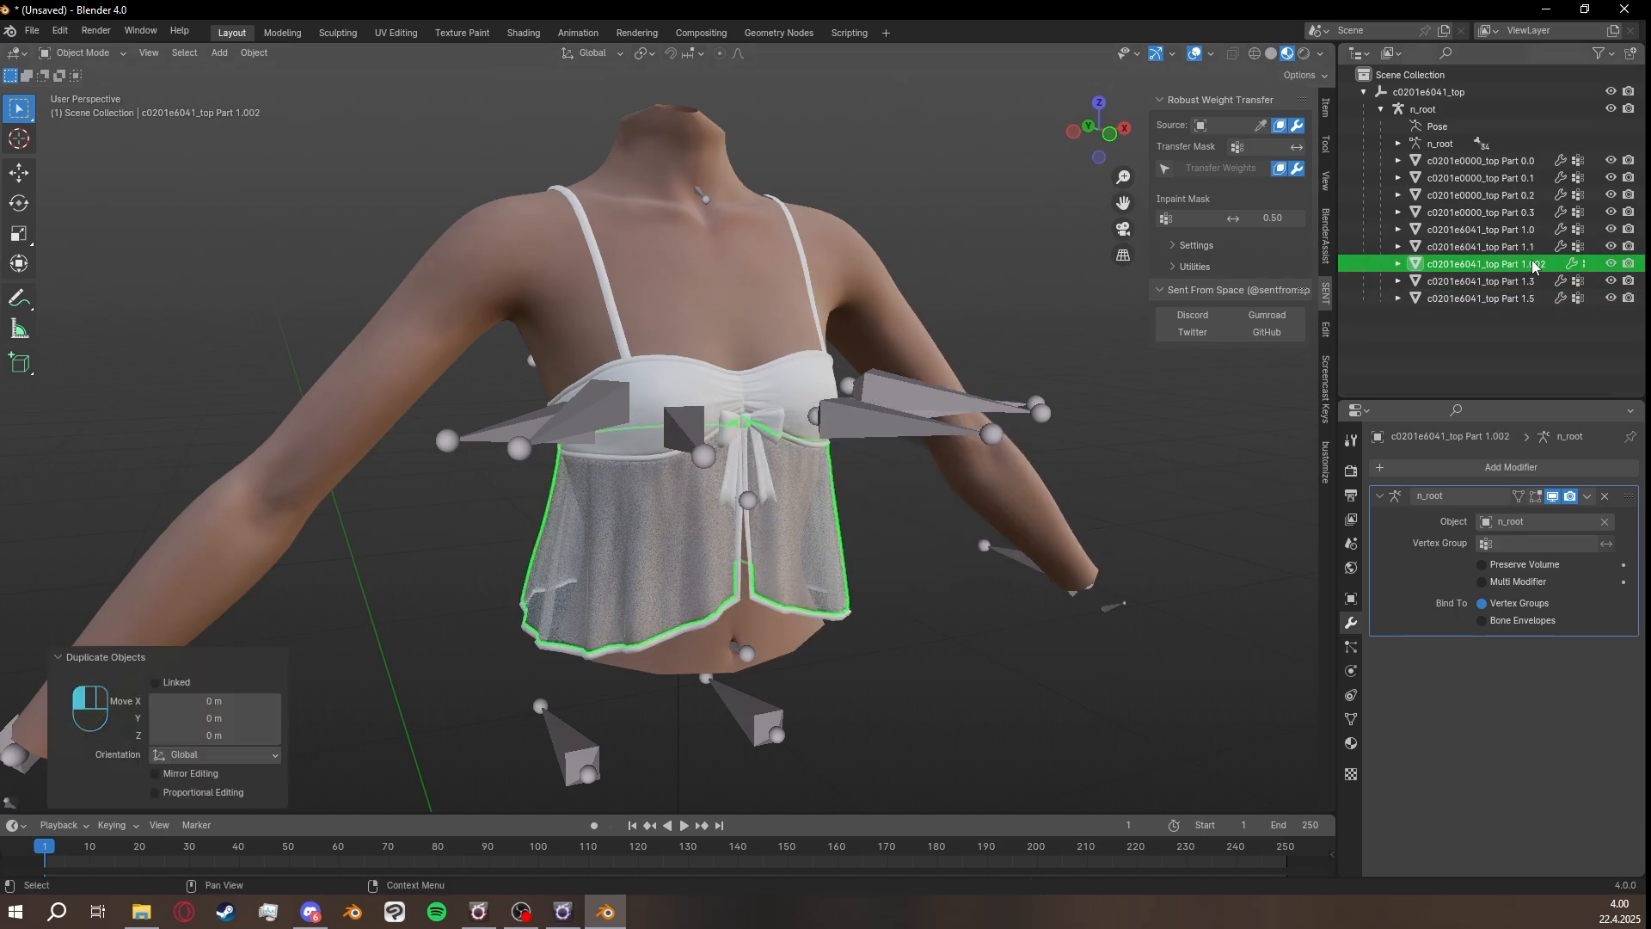
double_click(1533, 266)
left_click_drag(1530, 266, 1610, 269)
type("2")
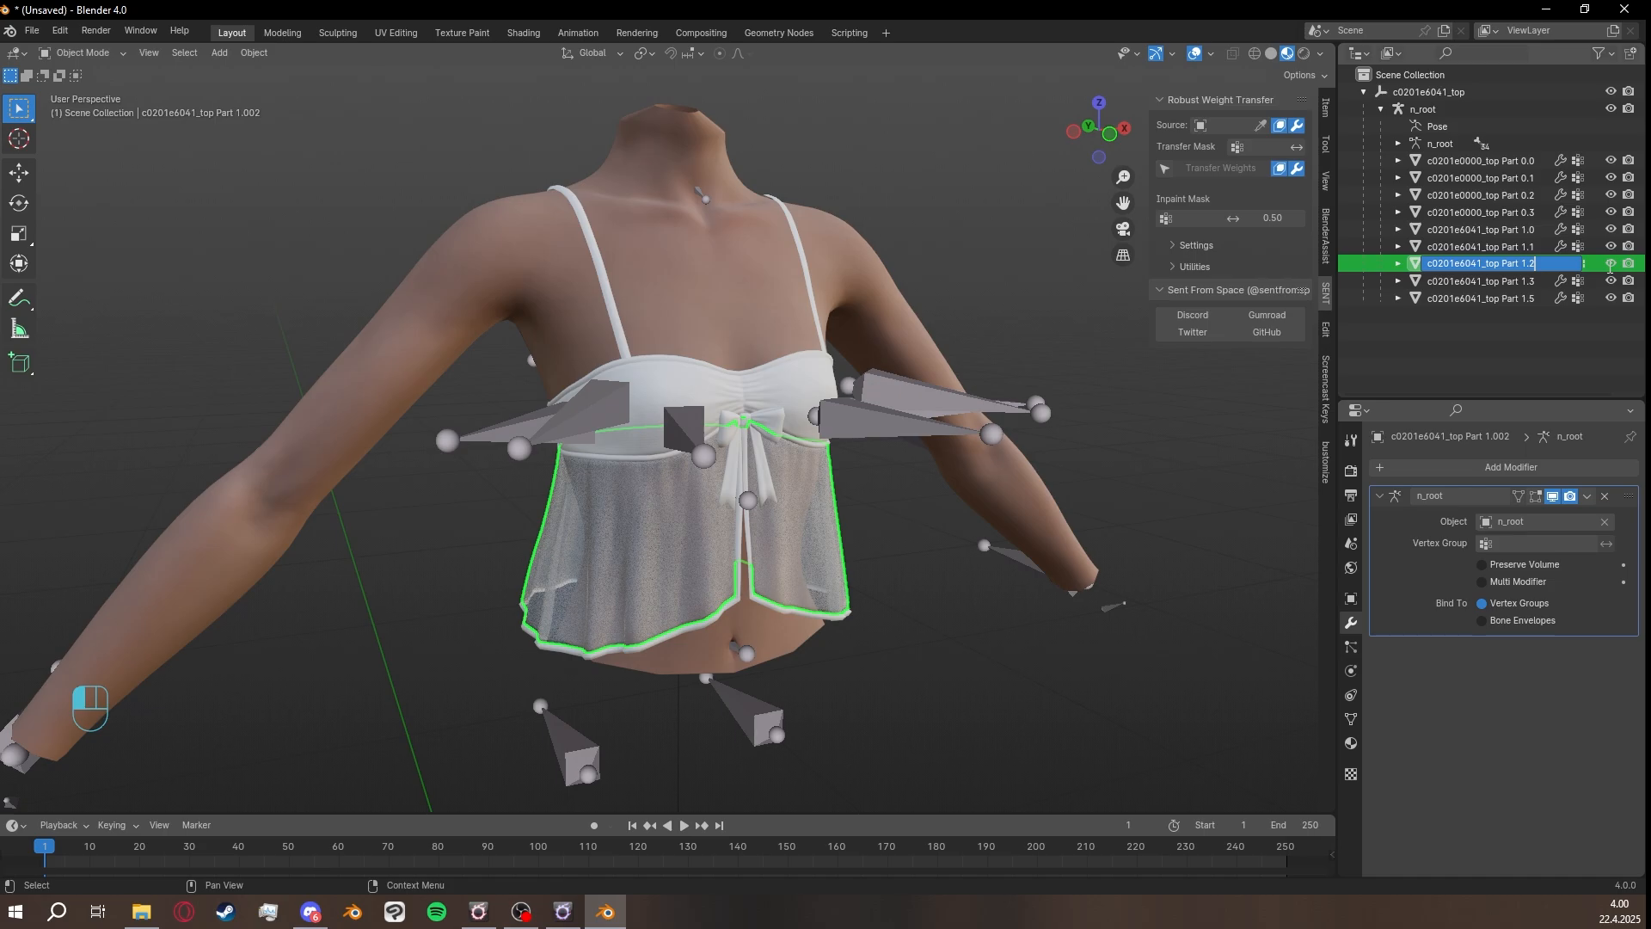
key("Return")
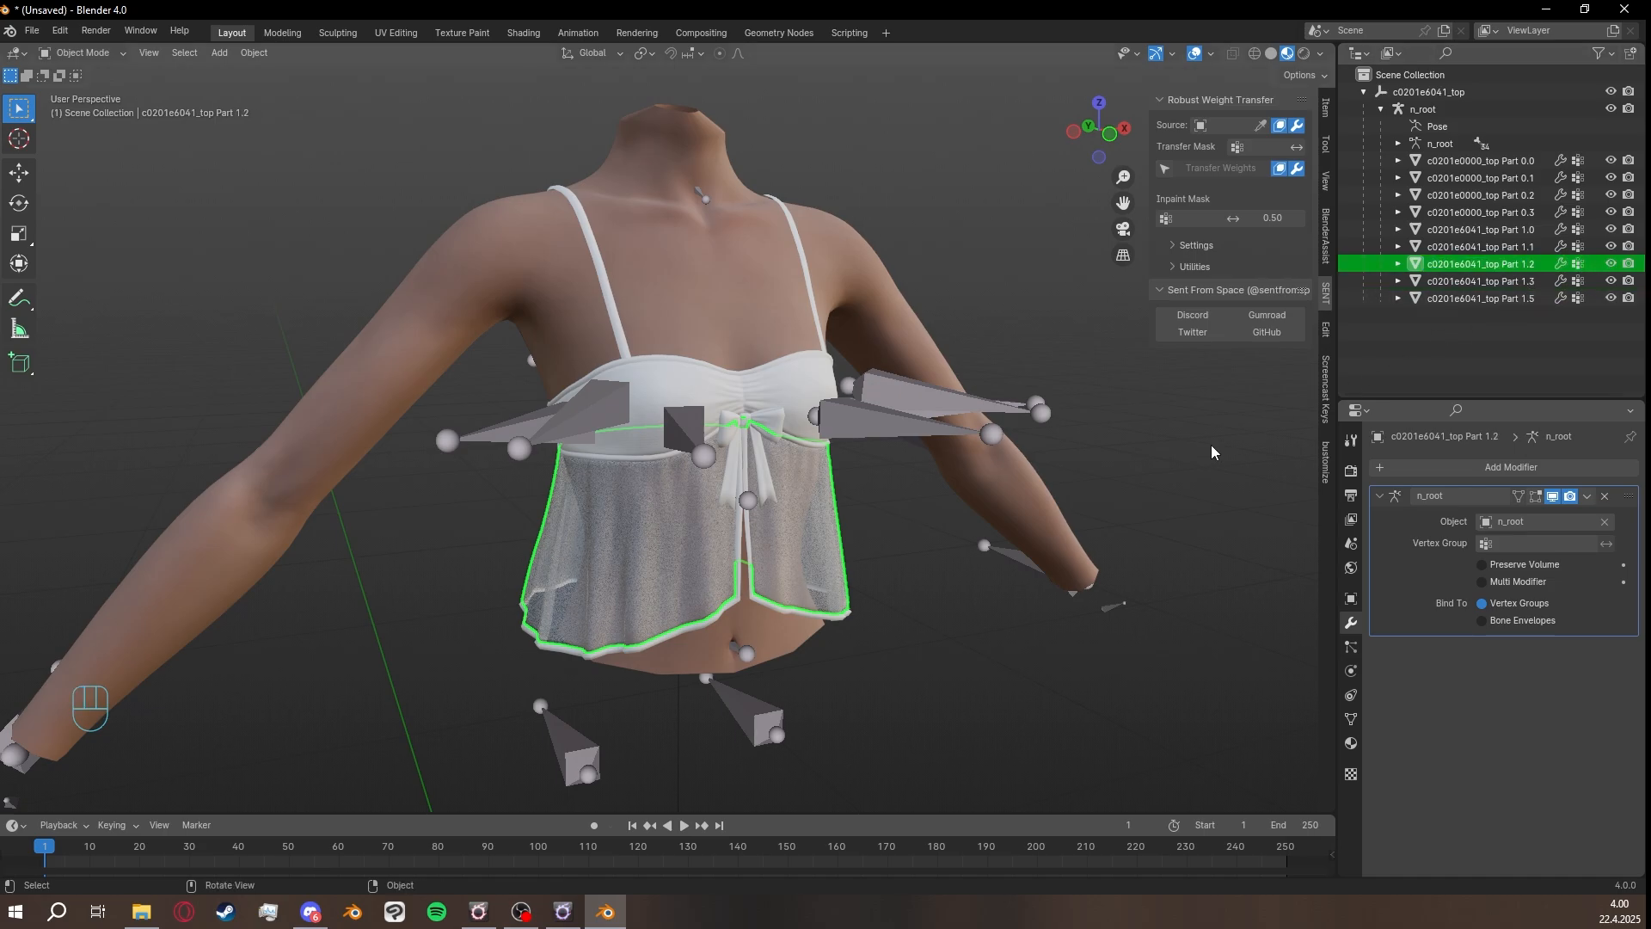
Duplicate c0201e6041_top Part 1.3 in place and rename the copy c0201e6041_top Part 1.4.
left_click(1480, 281)
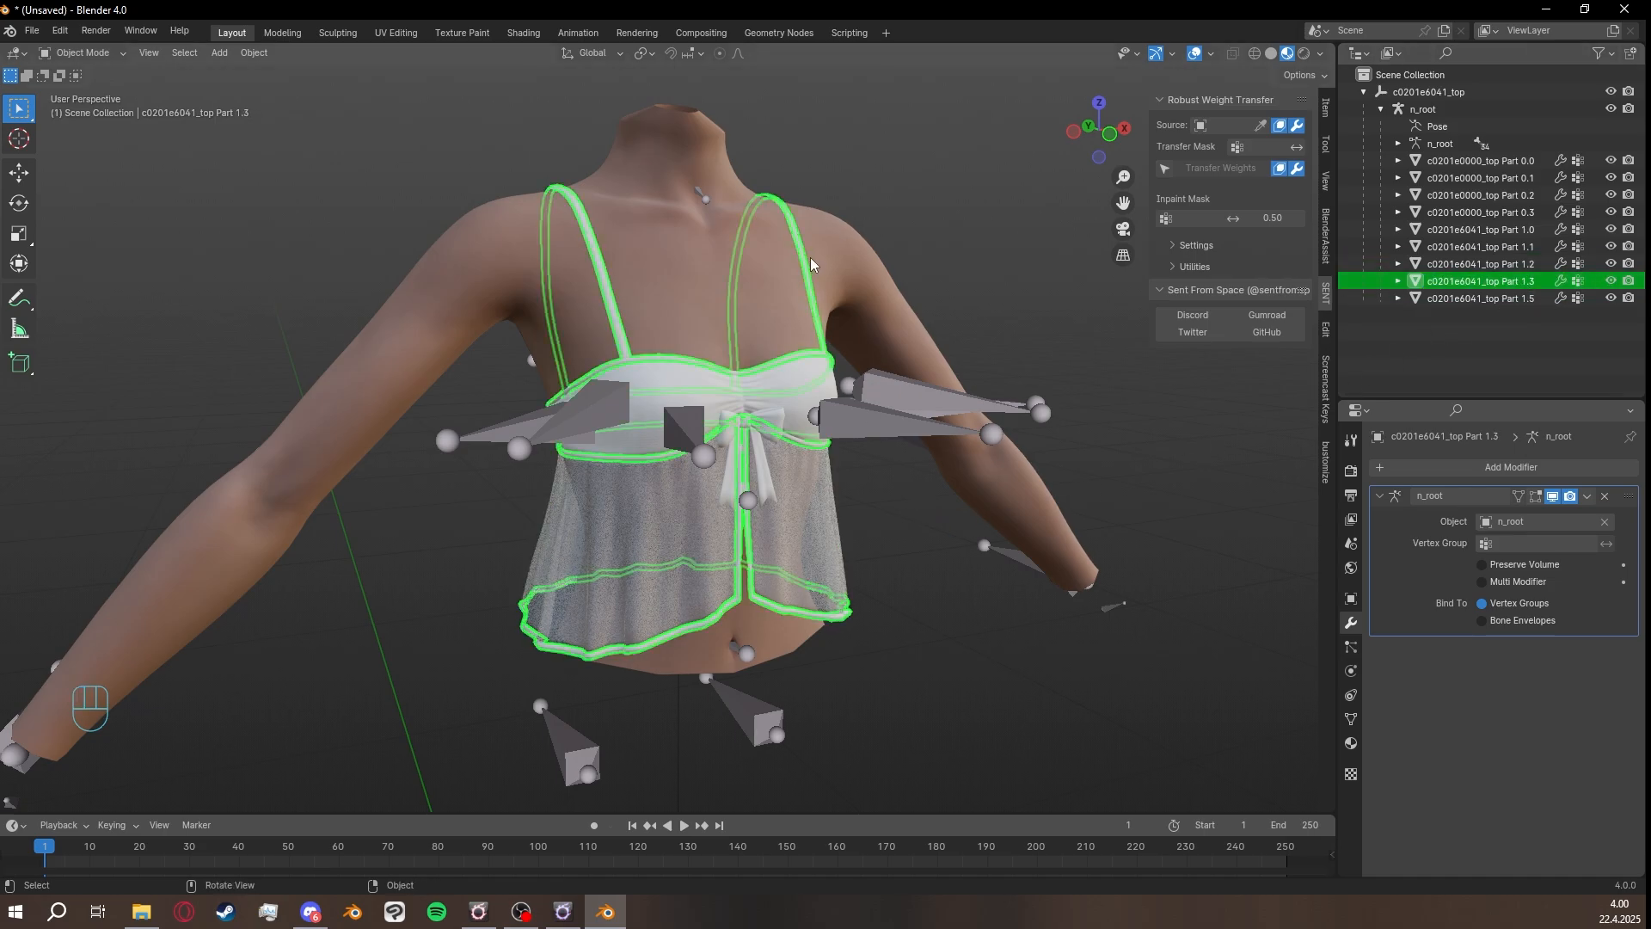
key("shift+d")
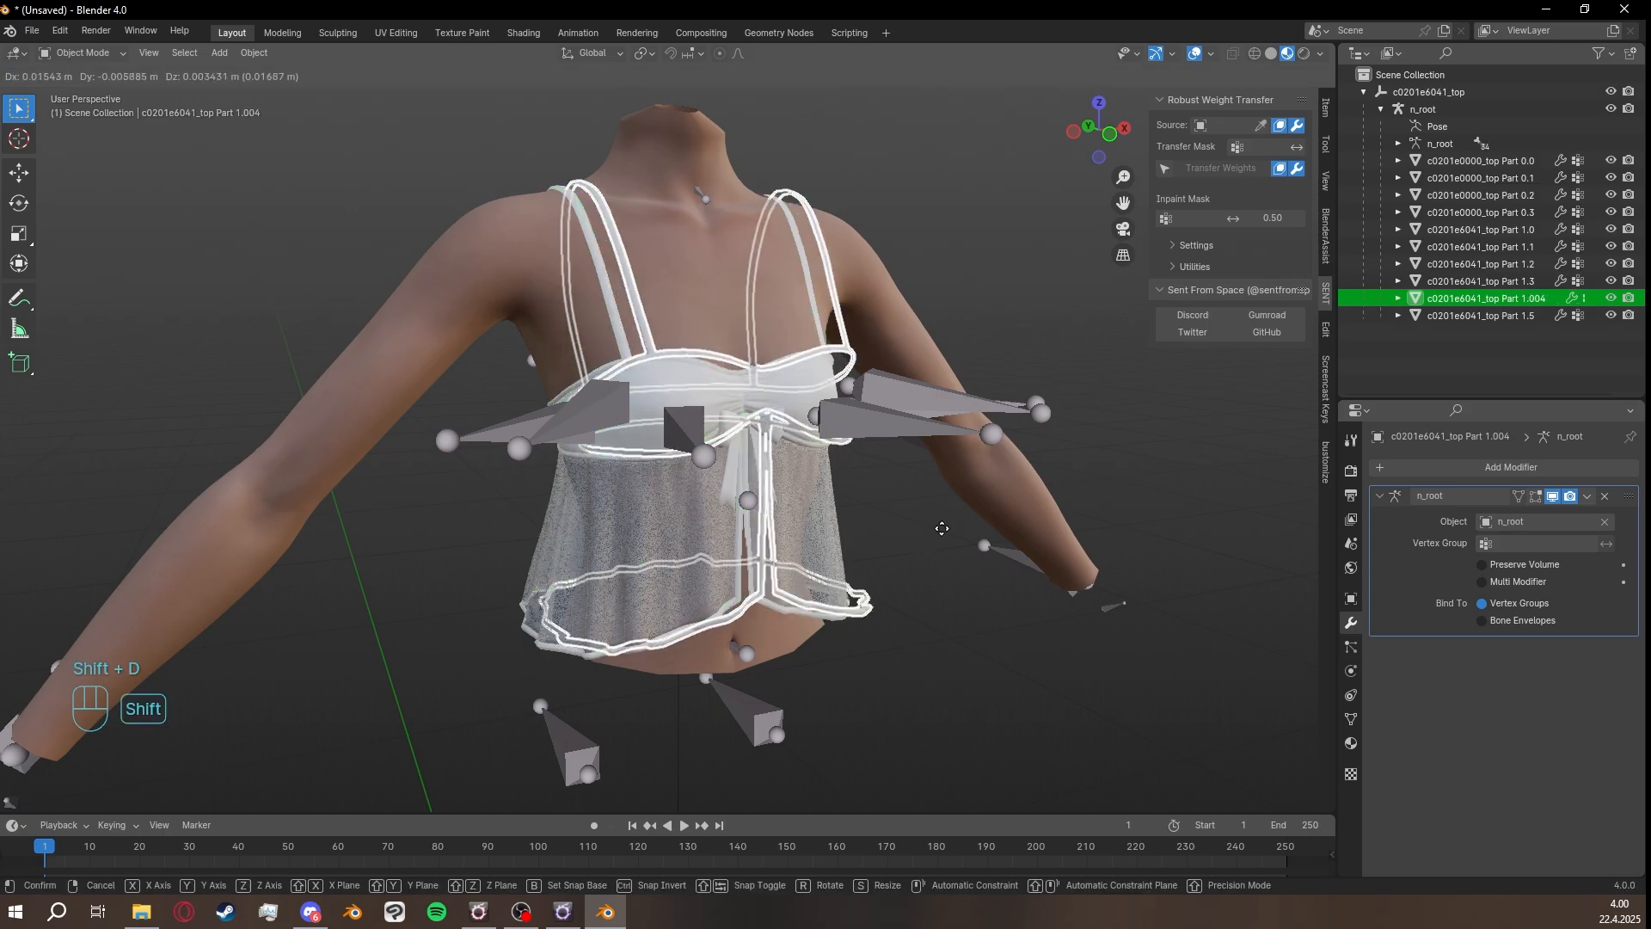
left_click(942, 528)
double_click(1530, 297)
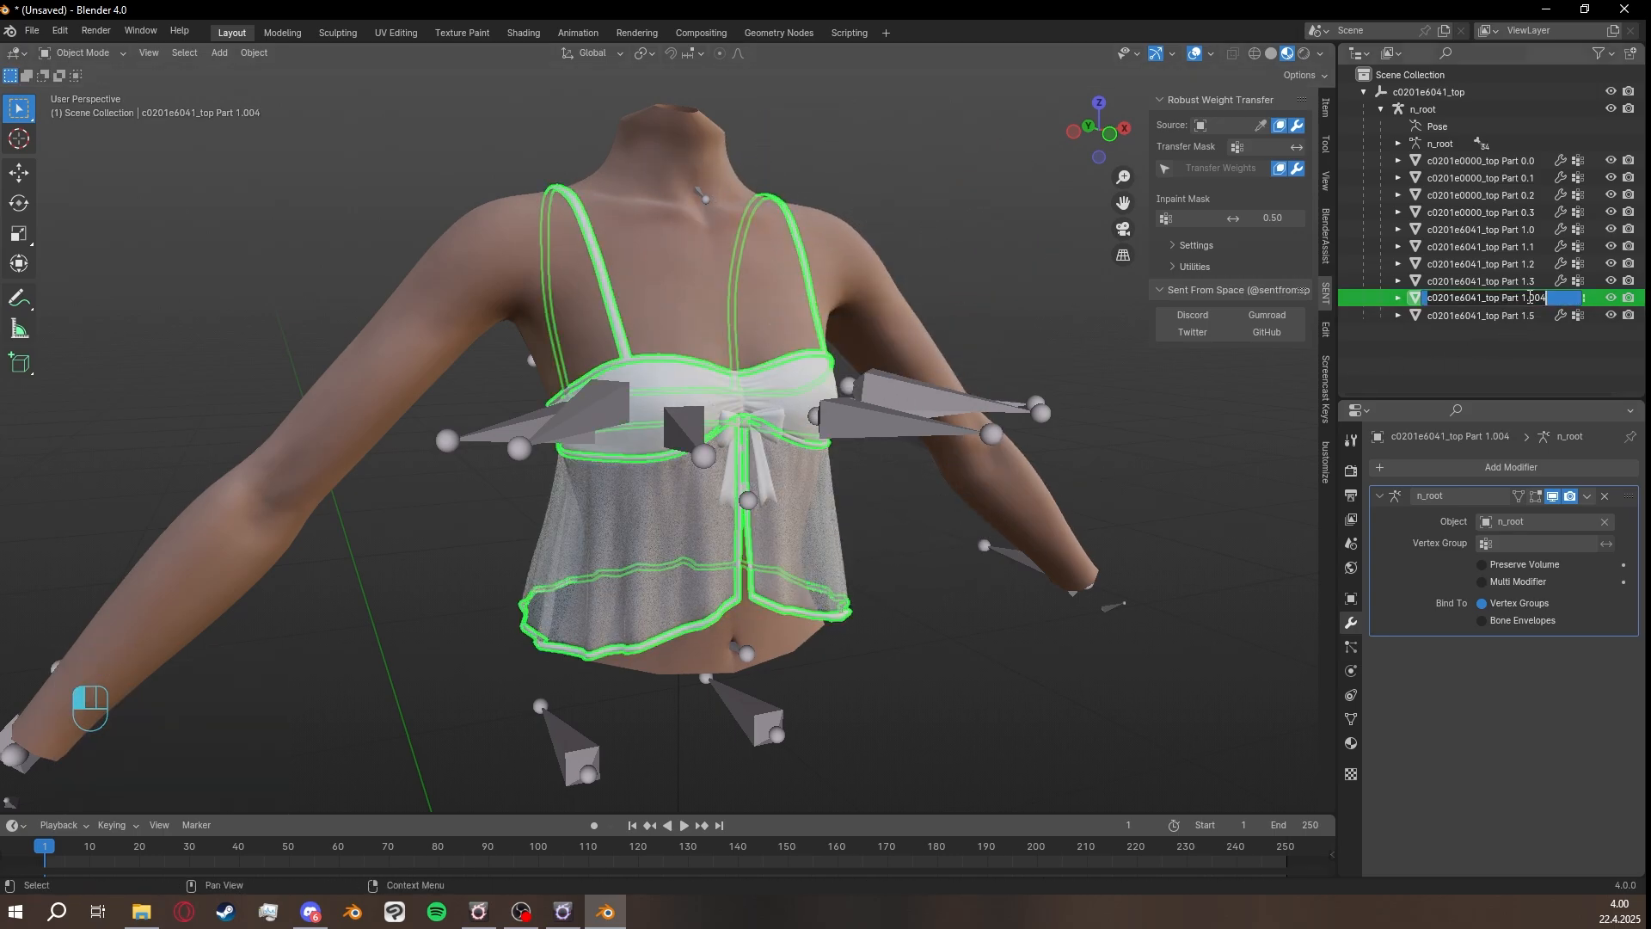
left_click_drag(1530, 298, 1621, 300)
type("4")
key("Return")
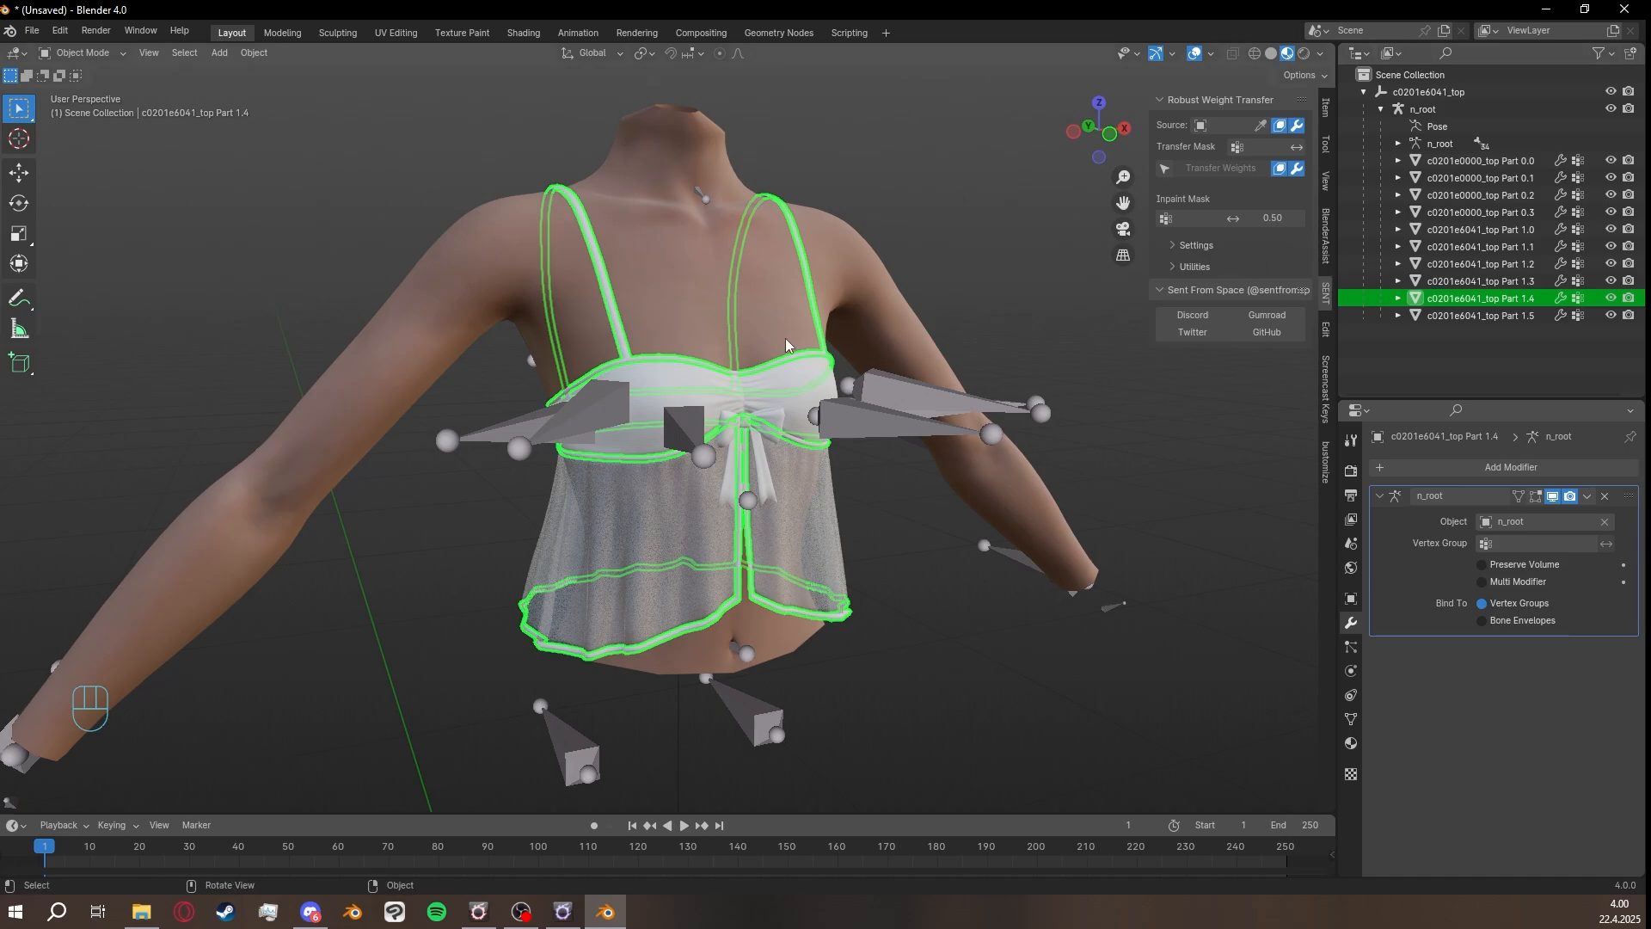
Select the whole c0201e6041_top hierarchy and export the selected objects as FBX, overwriting gisela neolithe extra small.fbx.
left_click(1081, 684)
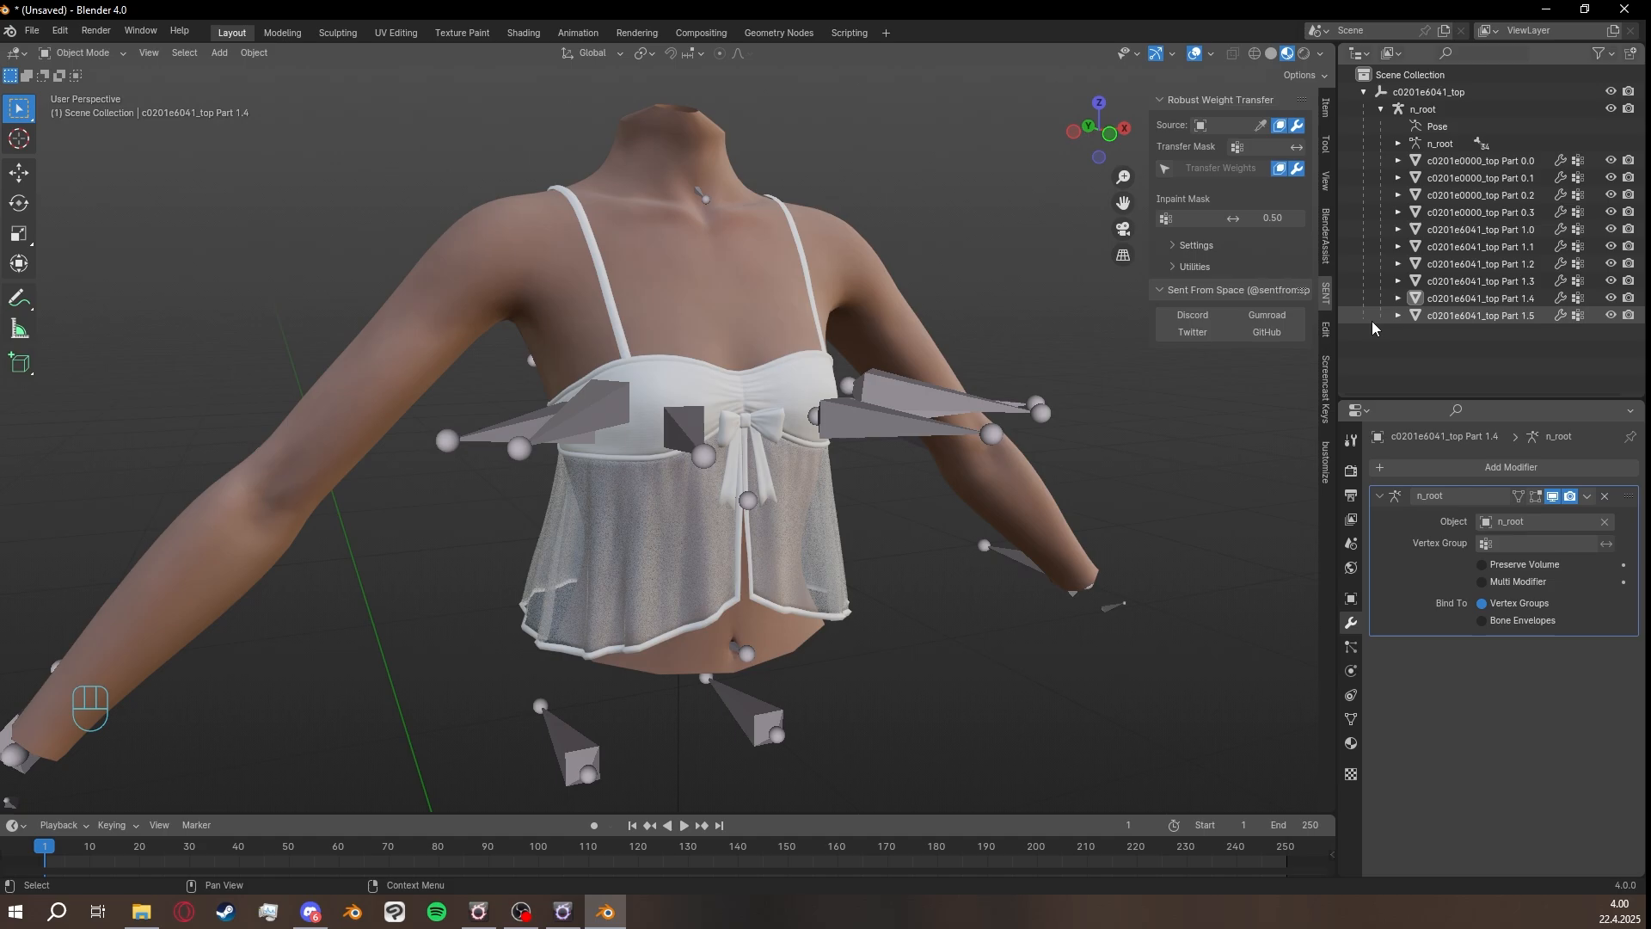
right_click(1522, 92)
left_click(1504, 162)
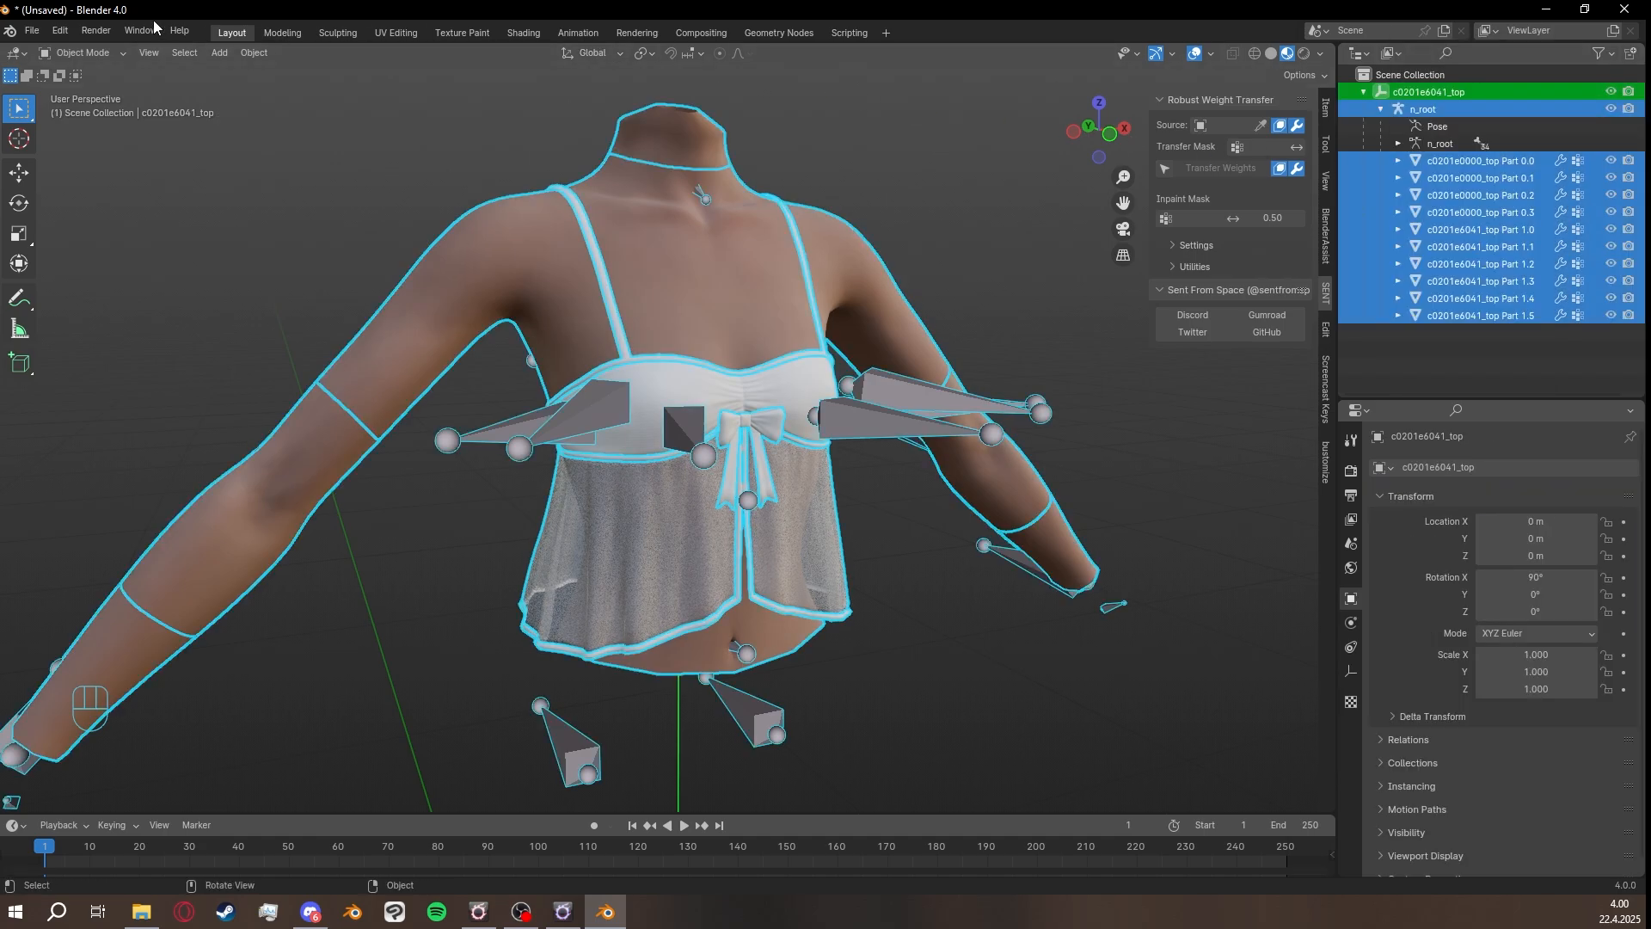
left_click(40, 33)
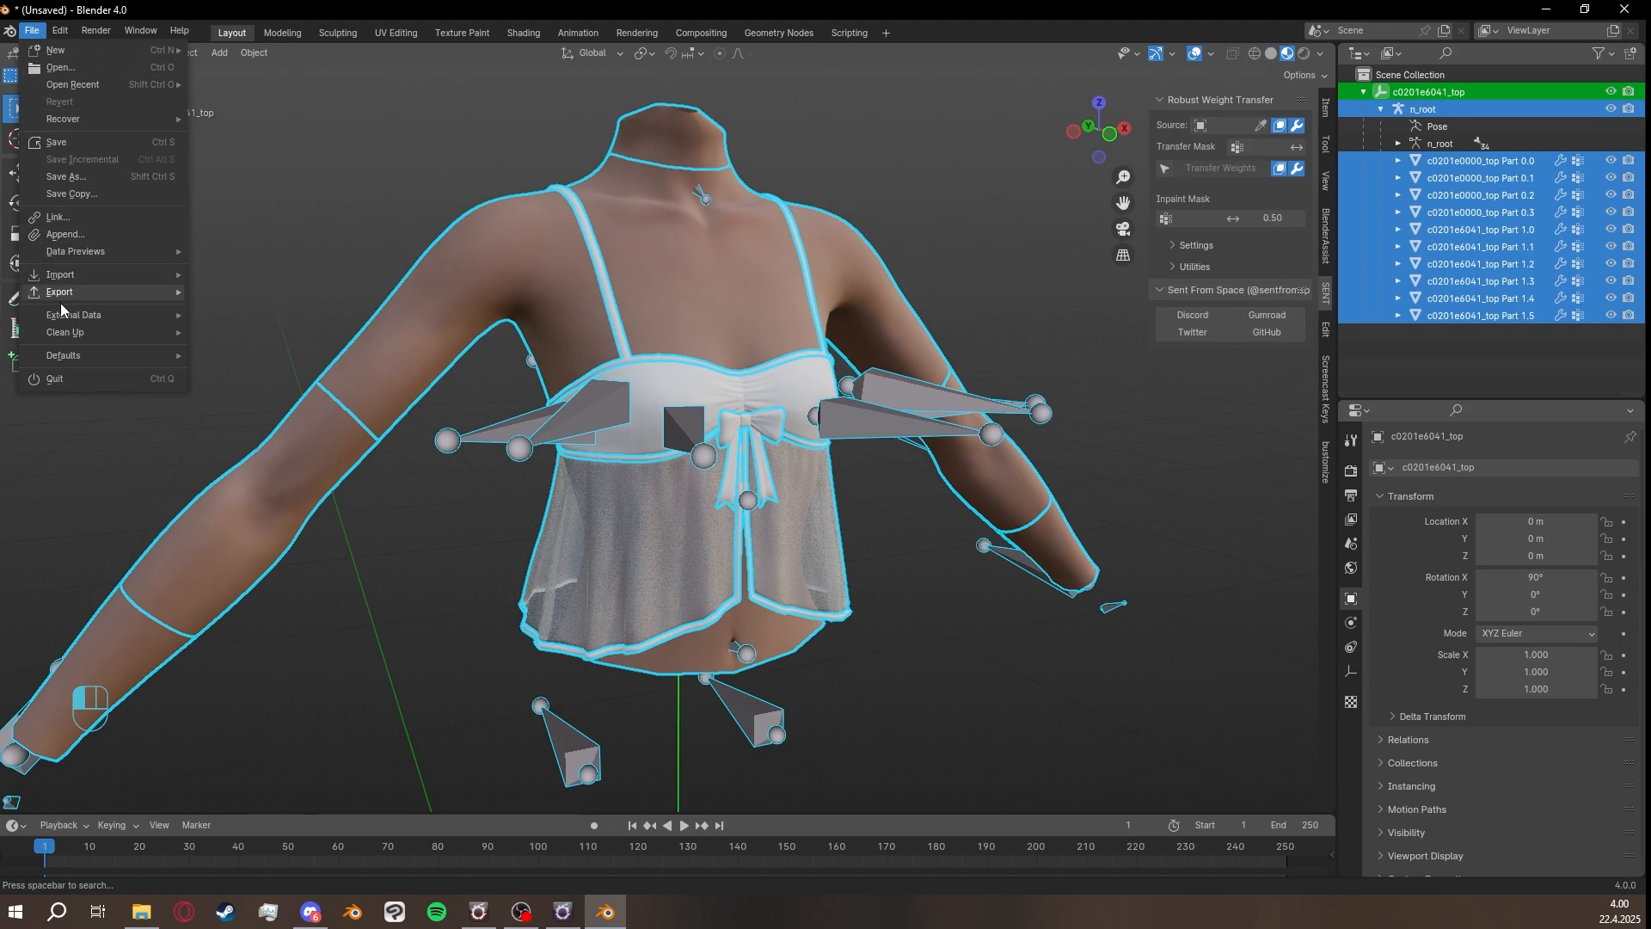
mouse_move(60, 294)
left_click(241, 445)
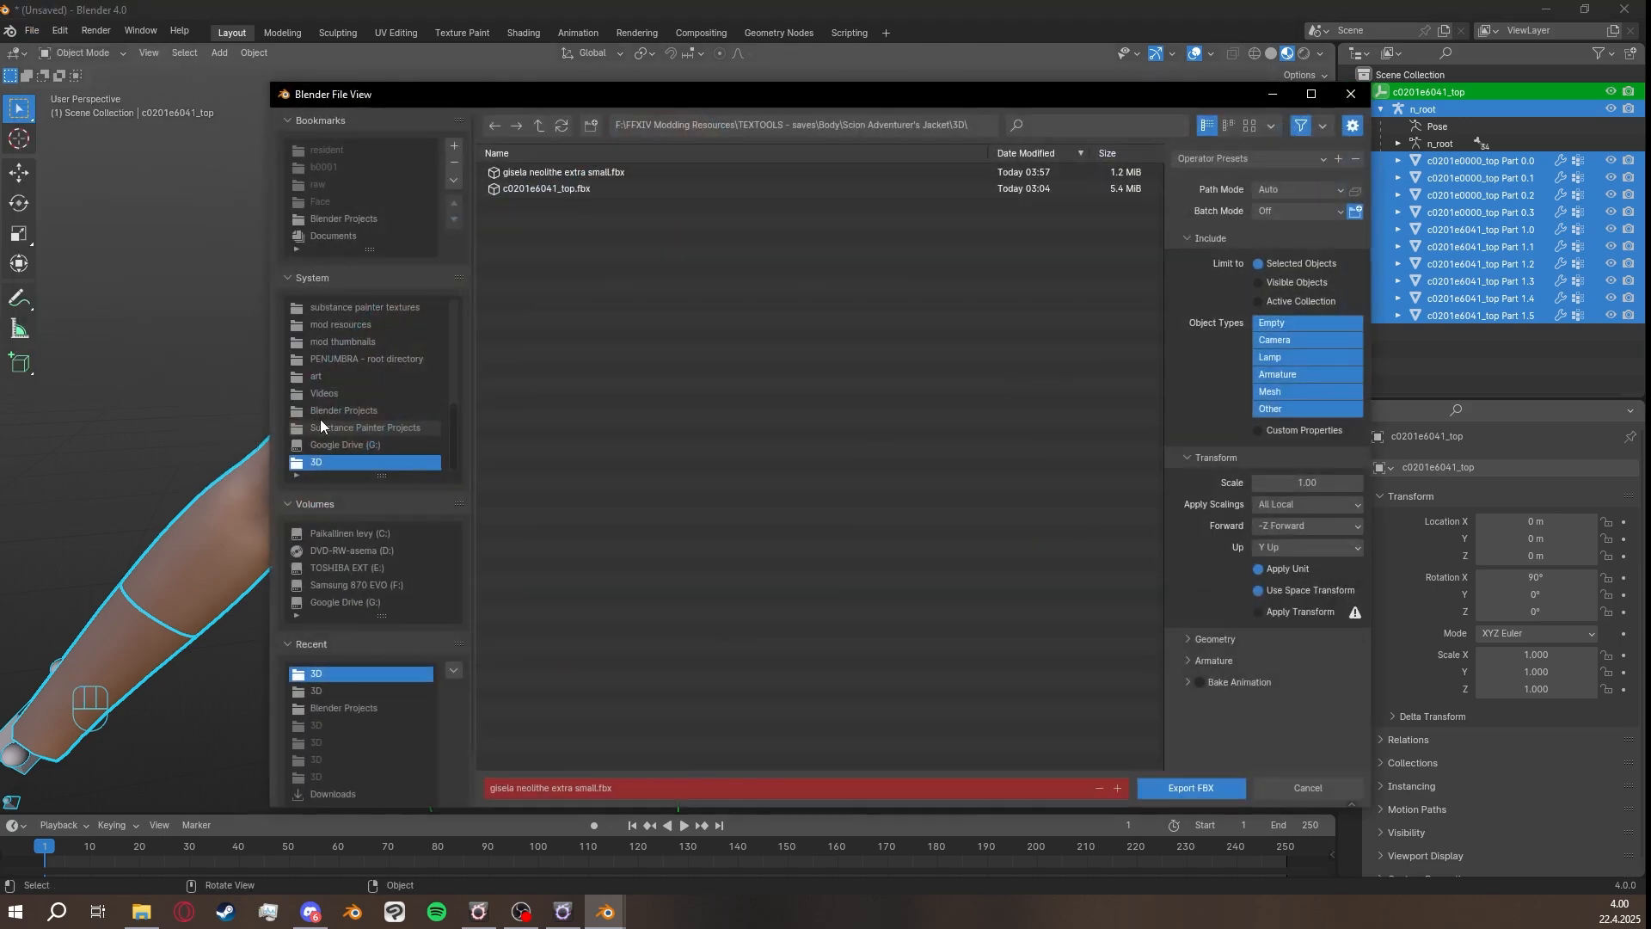
left_click(613, 172)
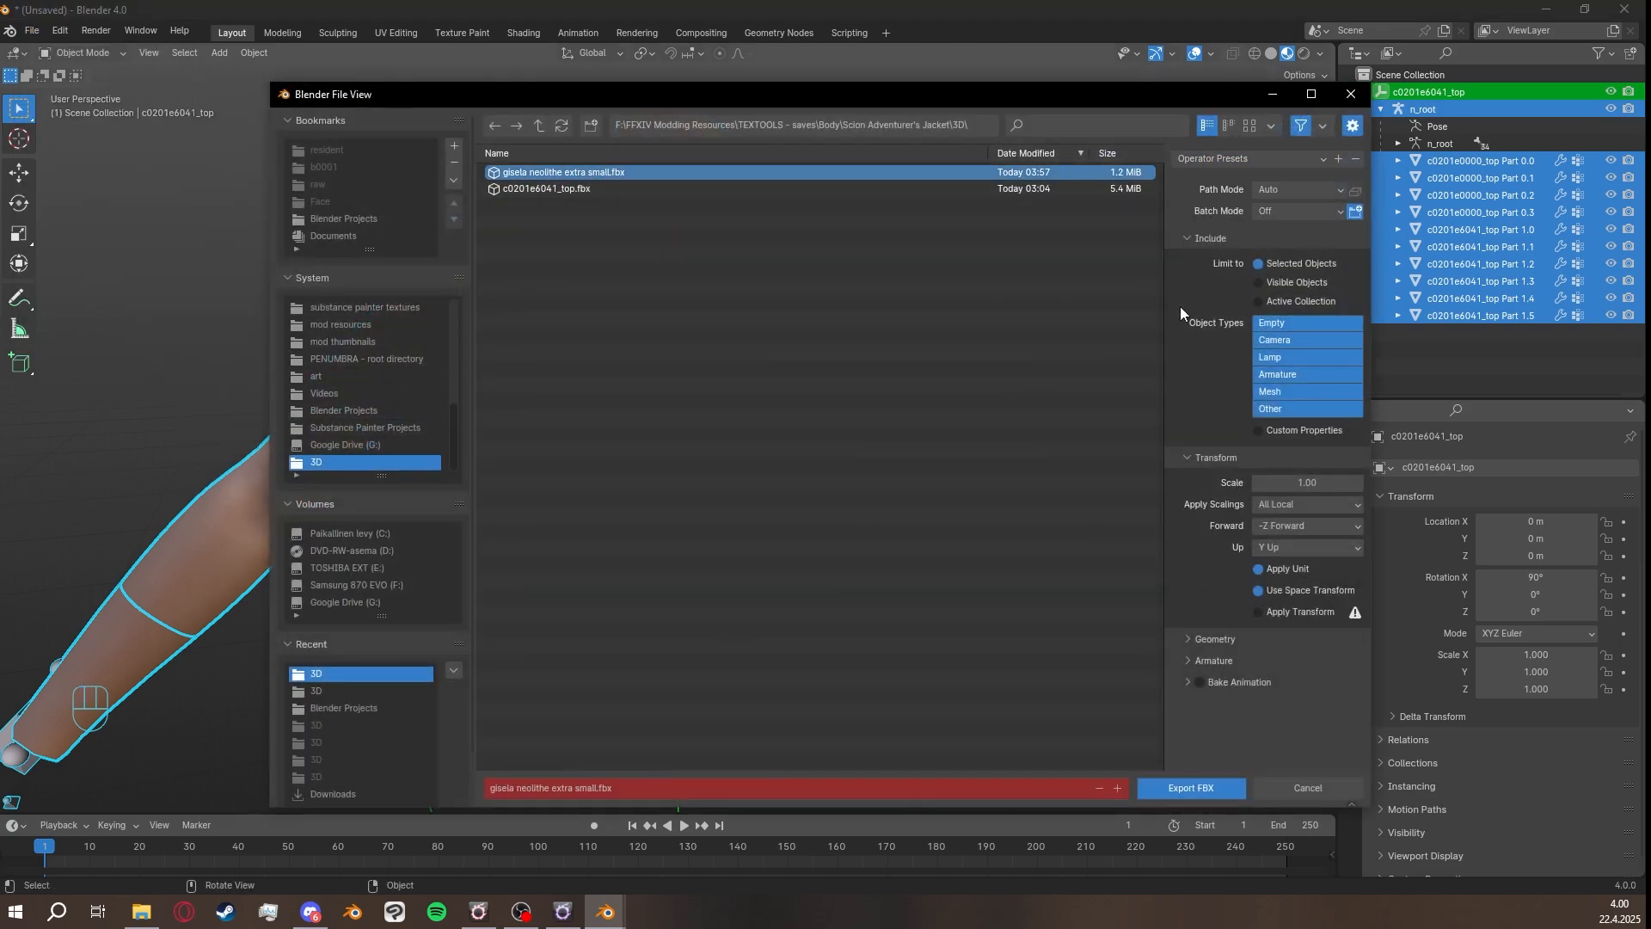
left_click(1195, 786)
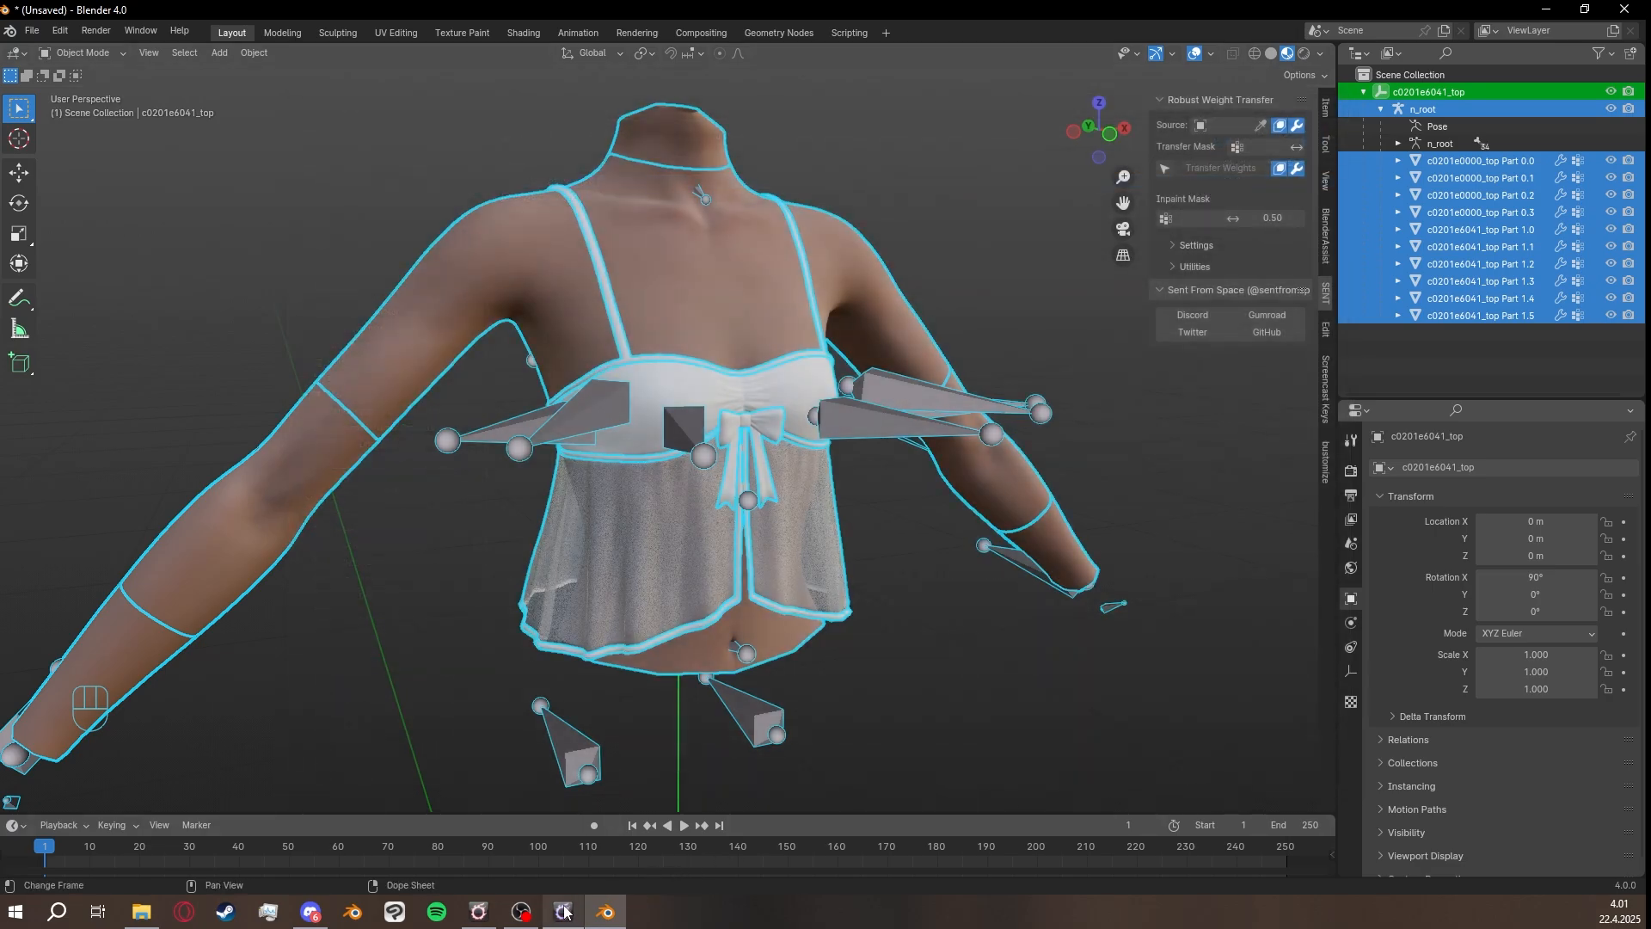
Switch to TexTools, load the re-exported FBX onto the Scion Adventurer's Jacket and open it in the Model Editor.
left_click(560, 913)
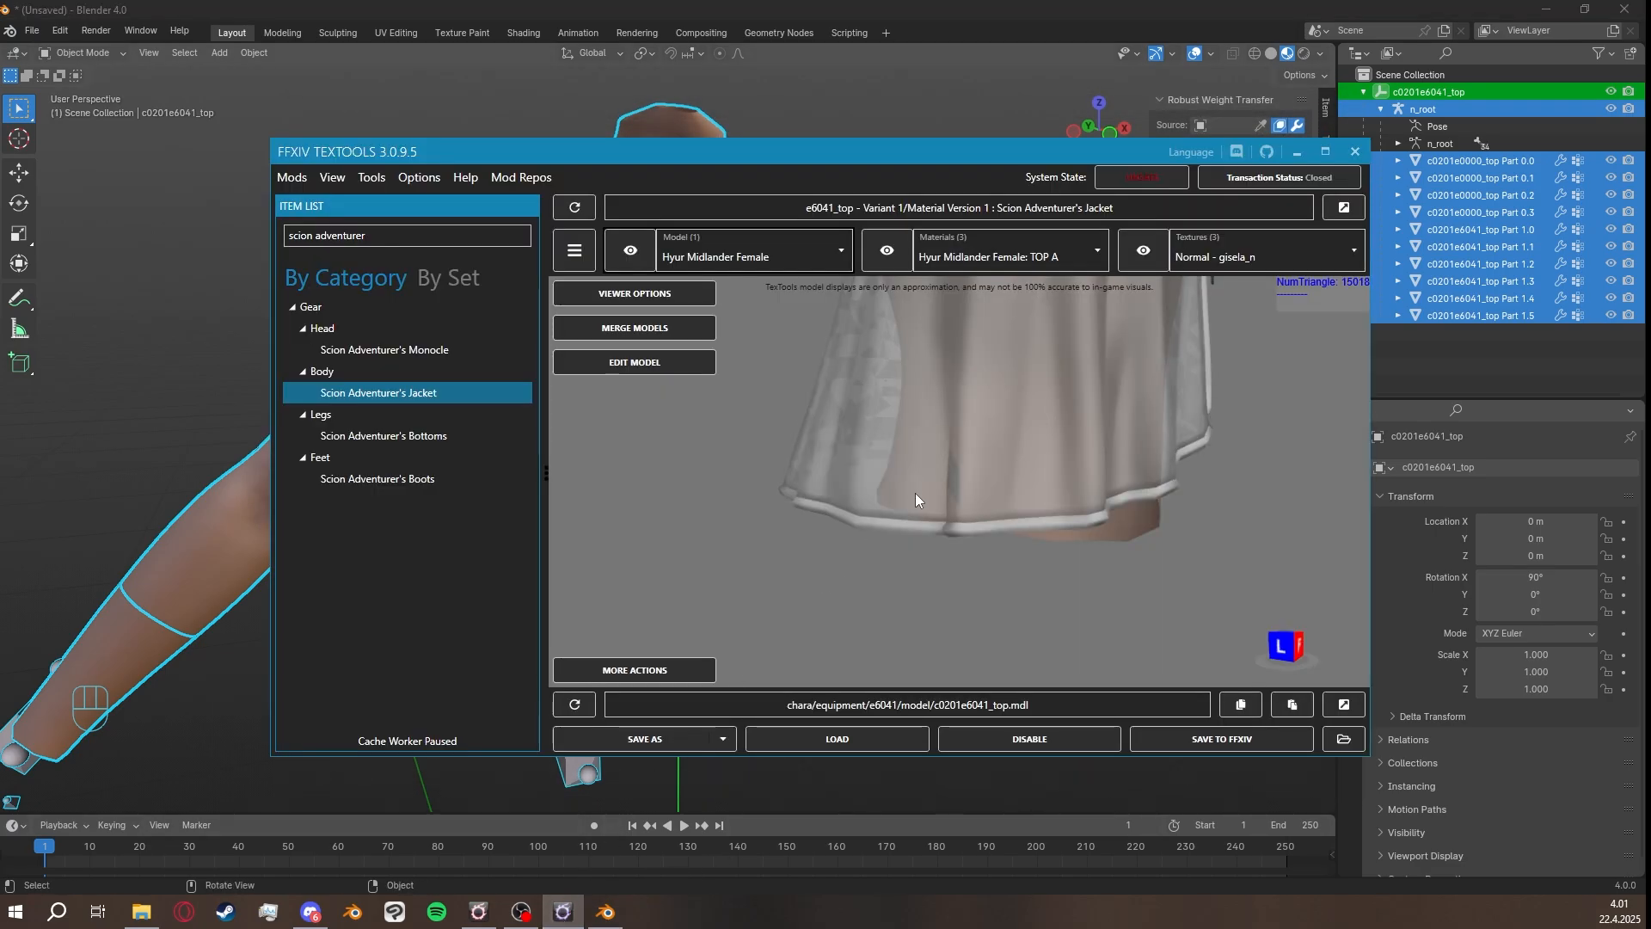
left_click(861, 738)
double_click(638, 306)
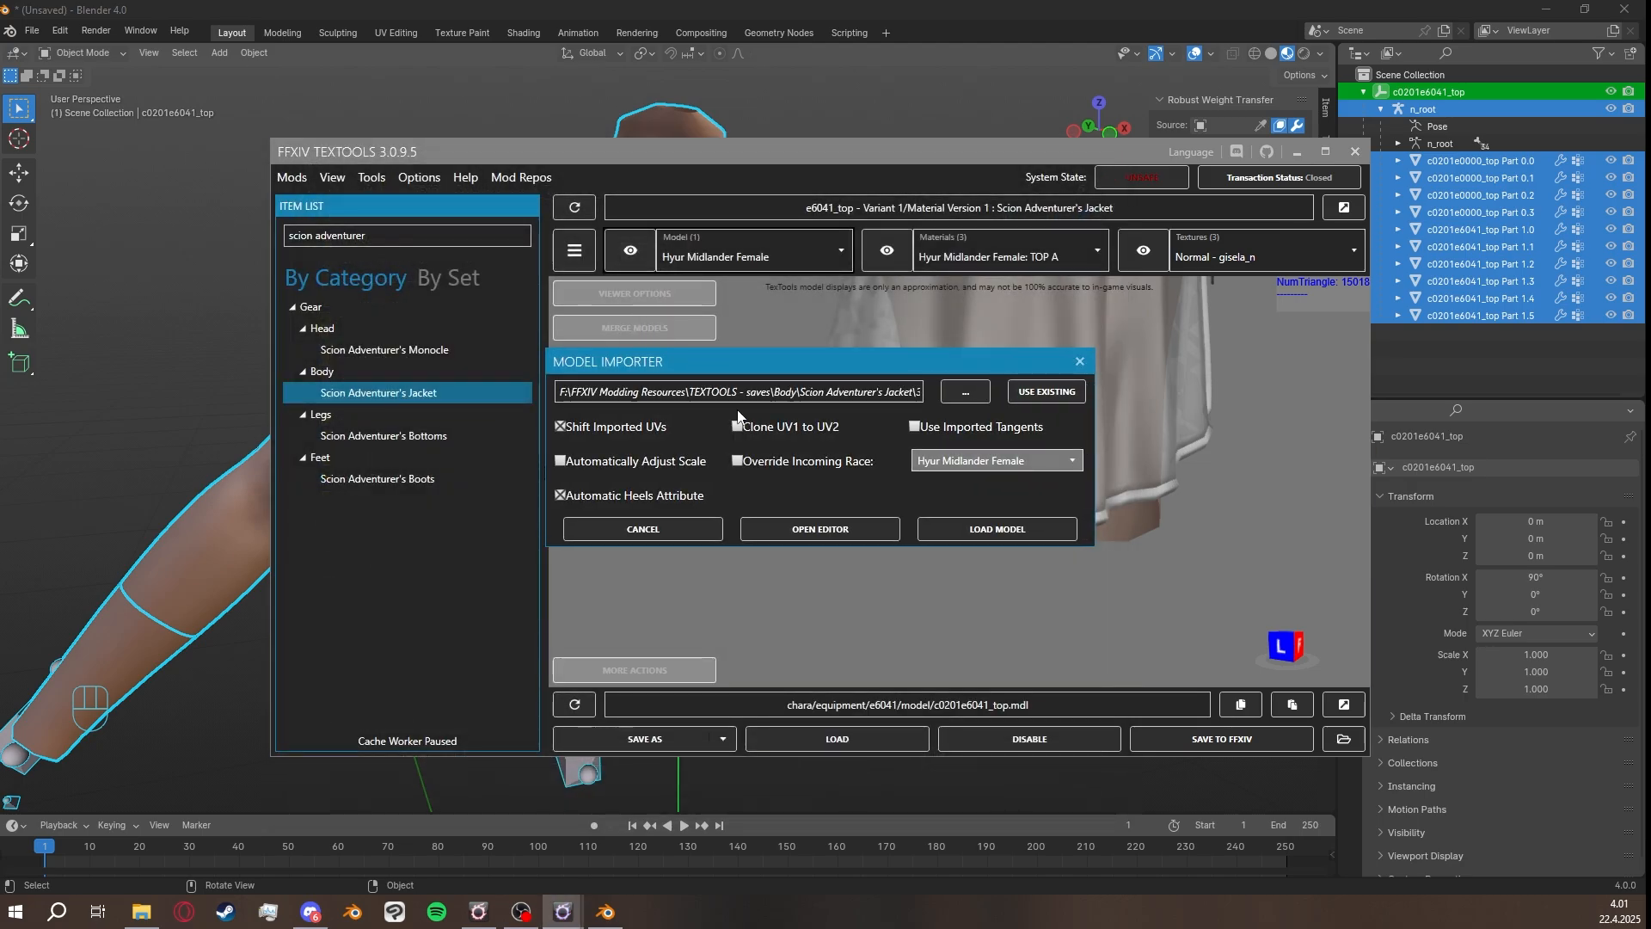
left_click(837, 530)
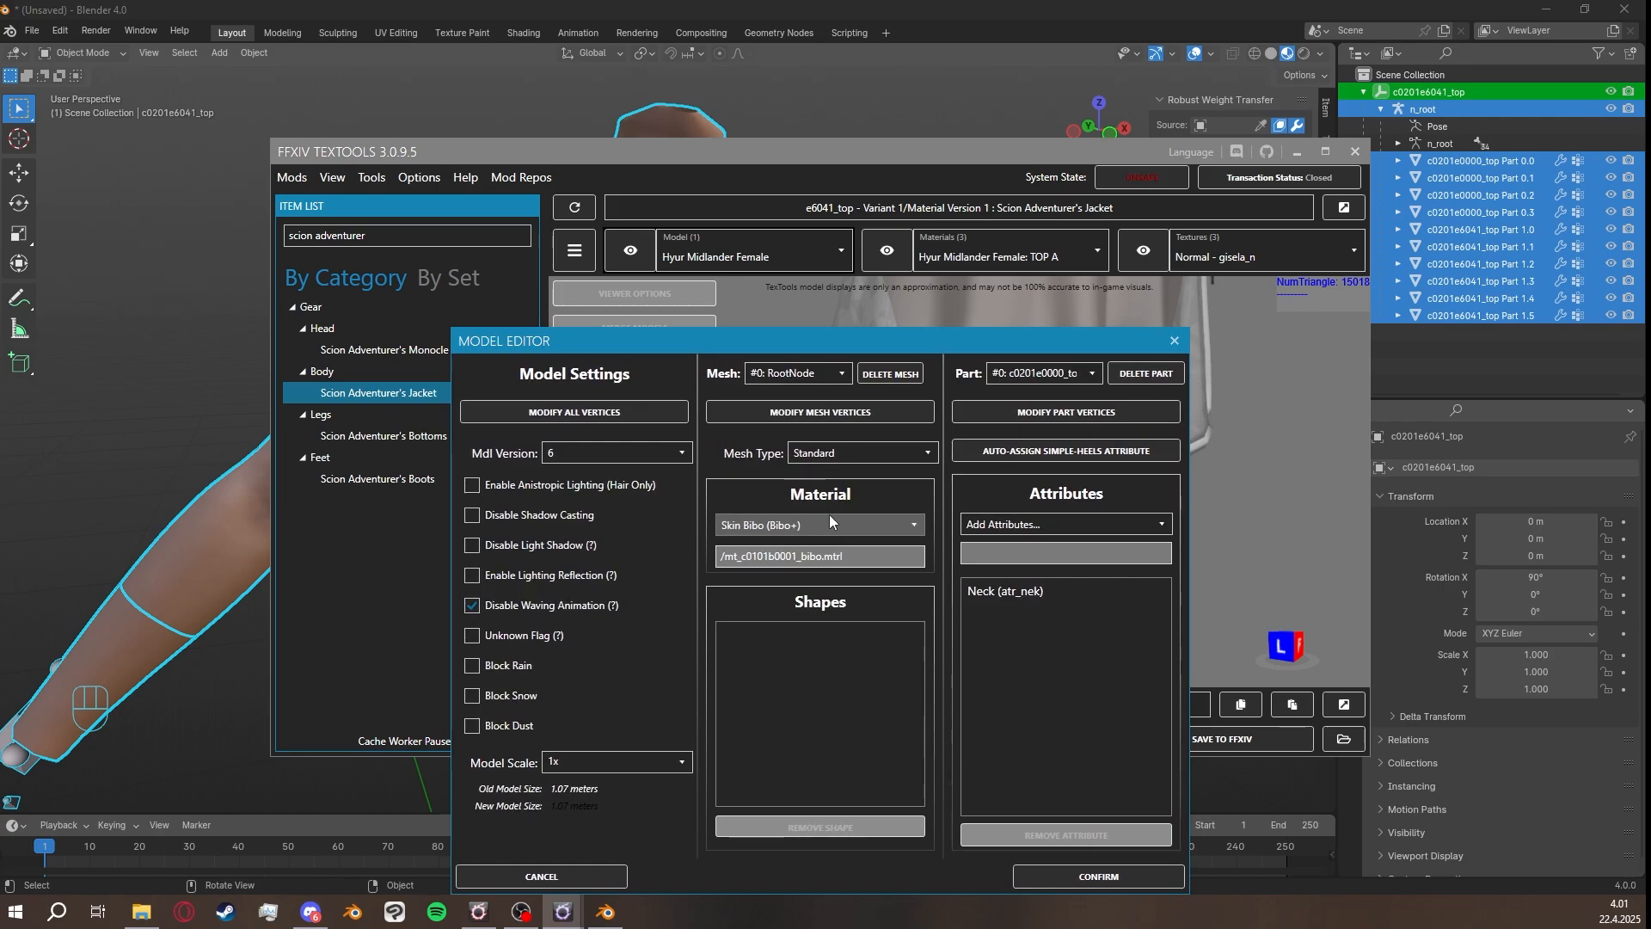
Check the mesh list and the material options for mesh #0 in the Model Editor.
left_click(784, 369)
left_click(792, 389)
left_click_drag(983, 336, 923, 330)
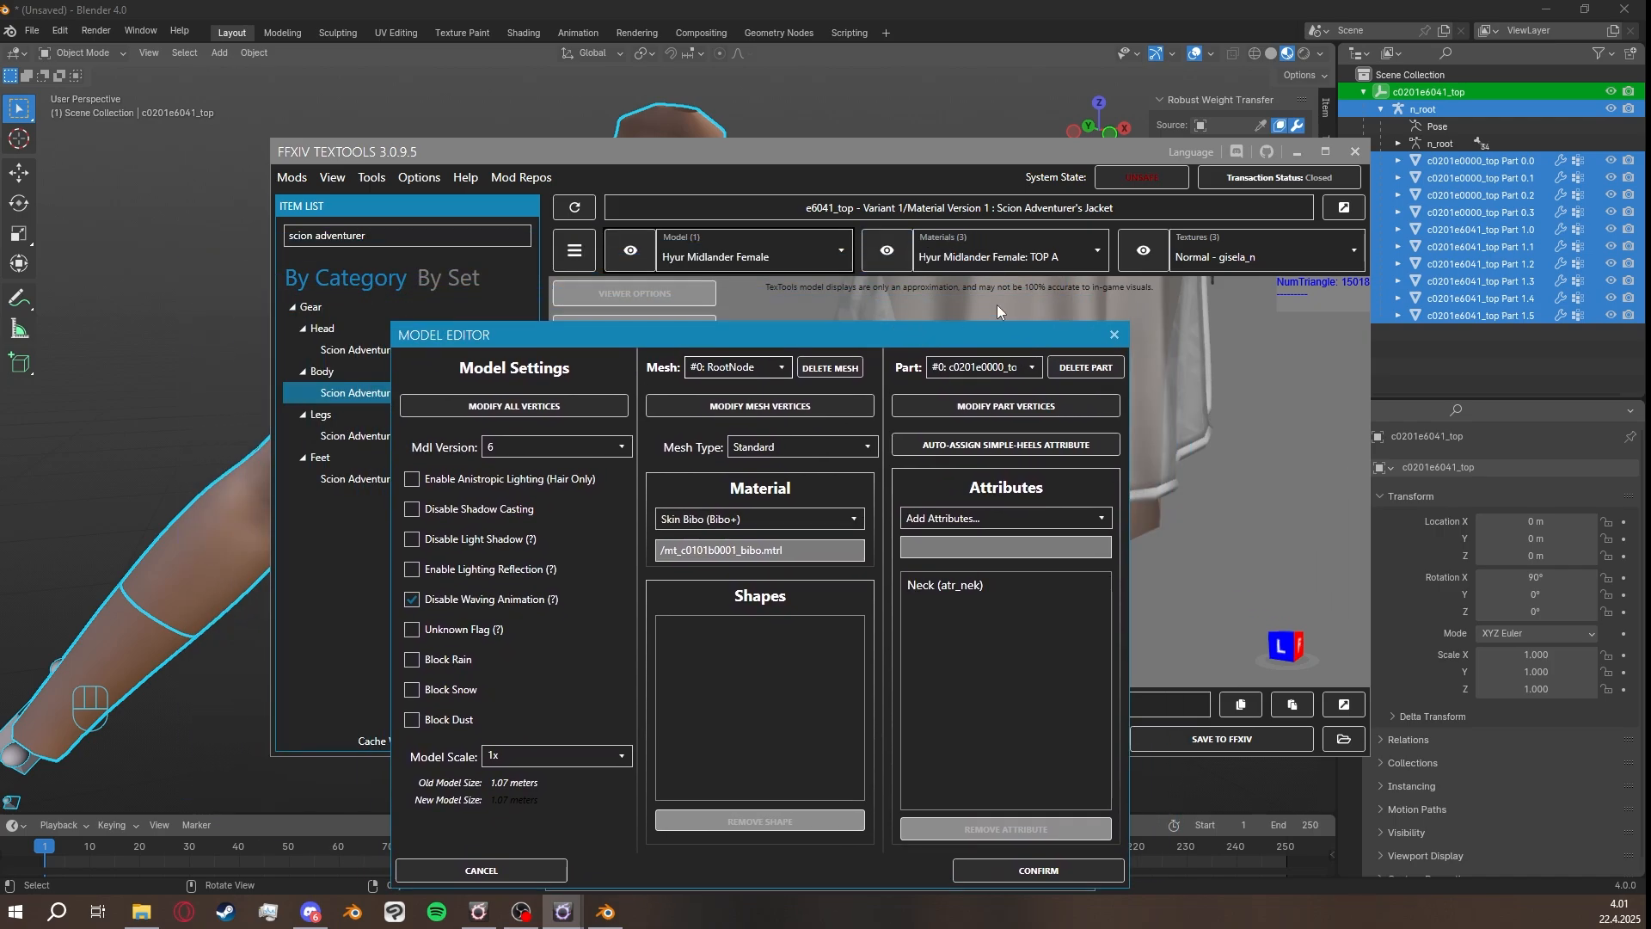
left_click(781, 523)
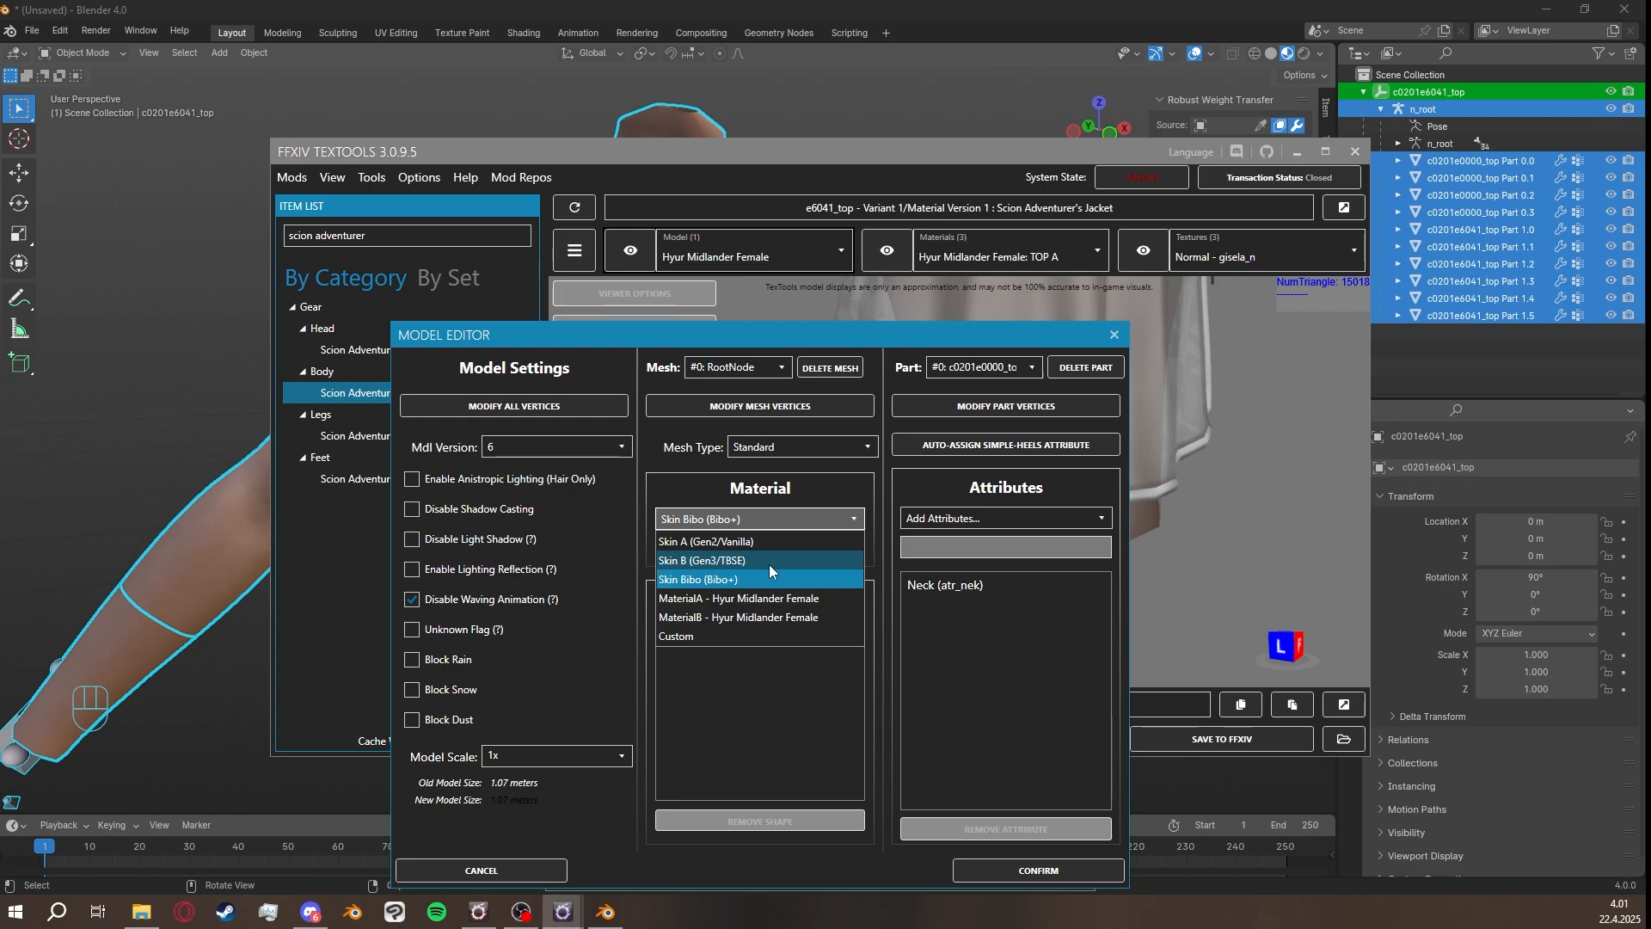
left_click(749, 490)
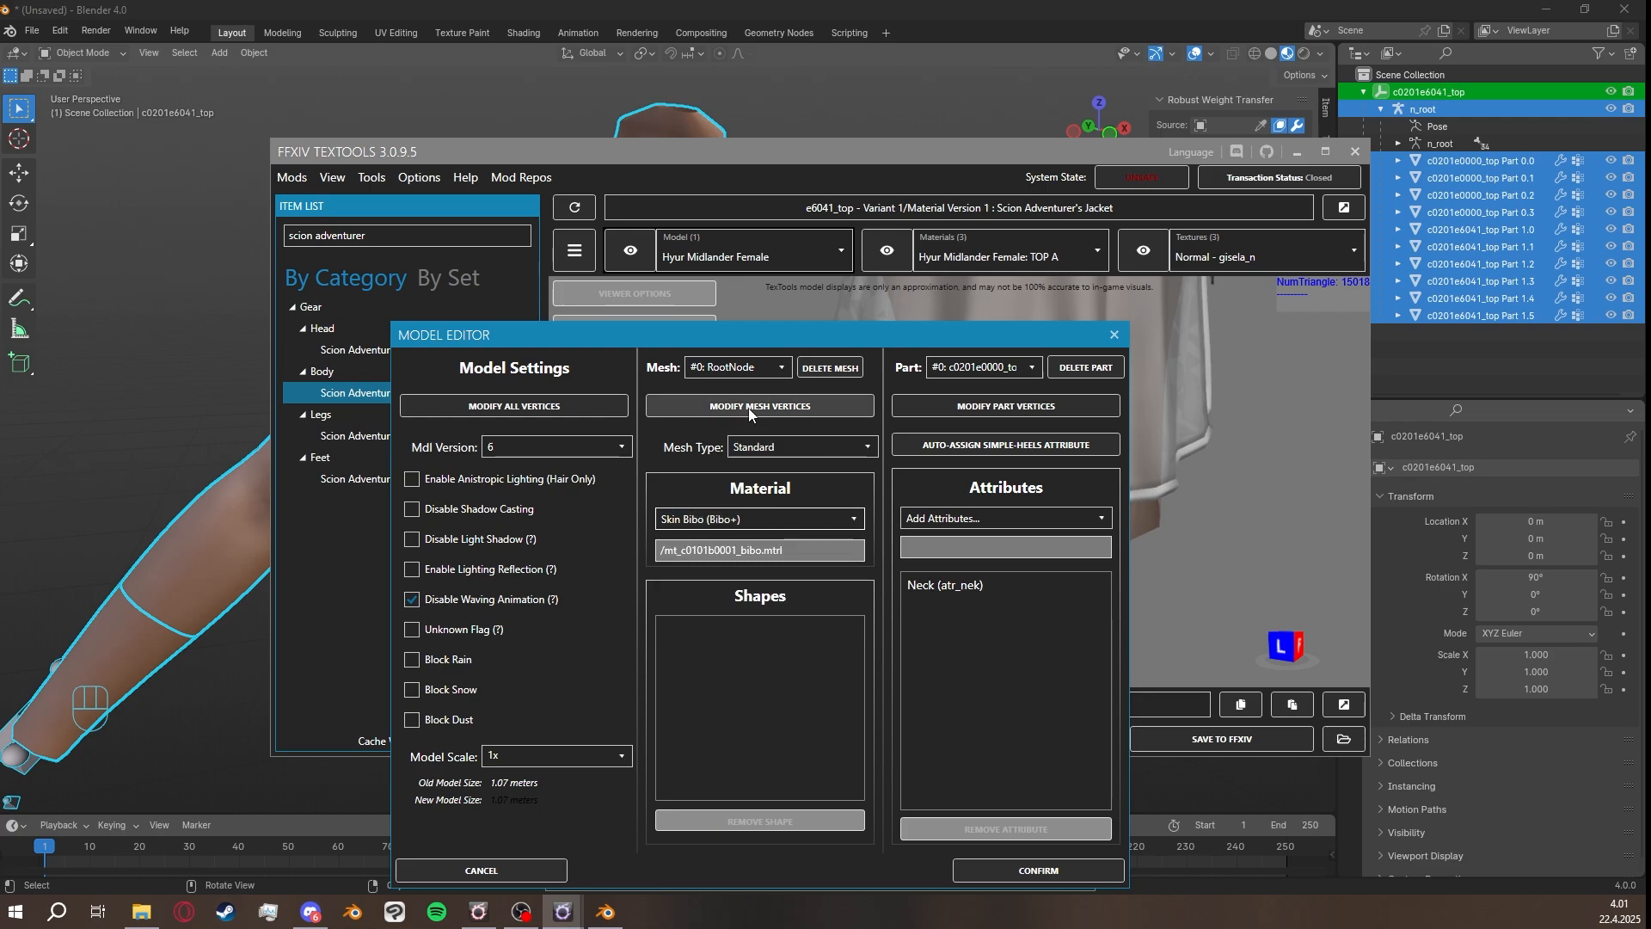
Review mesh #1's material in the Model Editor, keep MaterialA - Hyur Midlander Female, and confirm the model import.
left_click(737, 367)
left_click(729, 409)
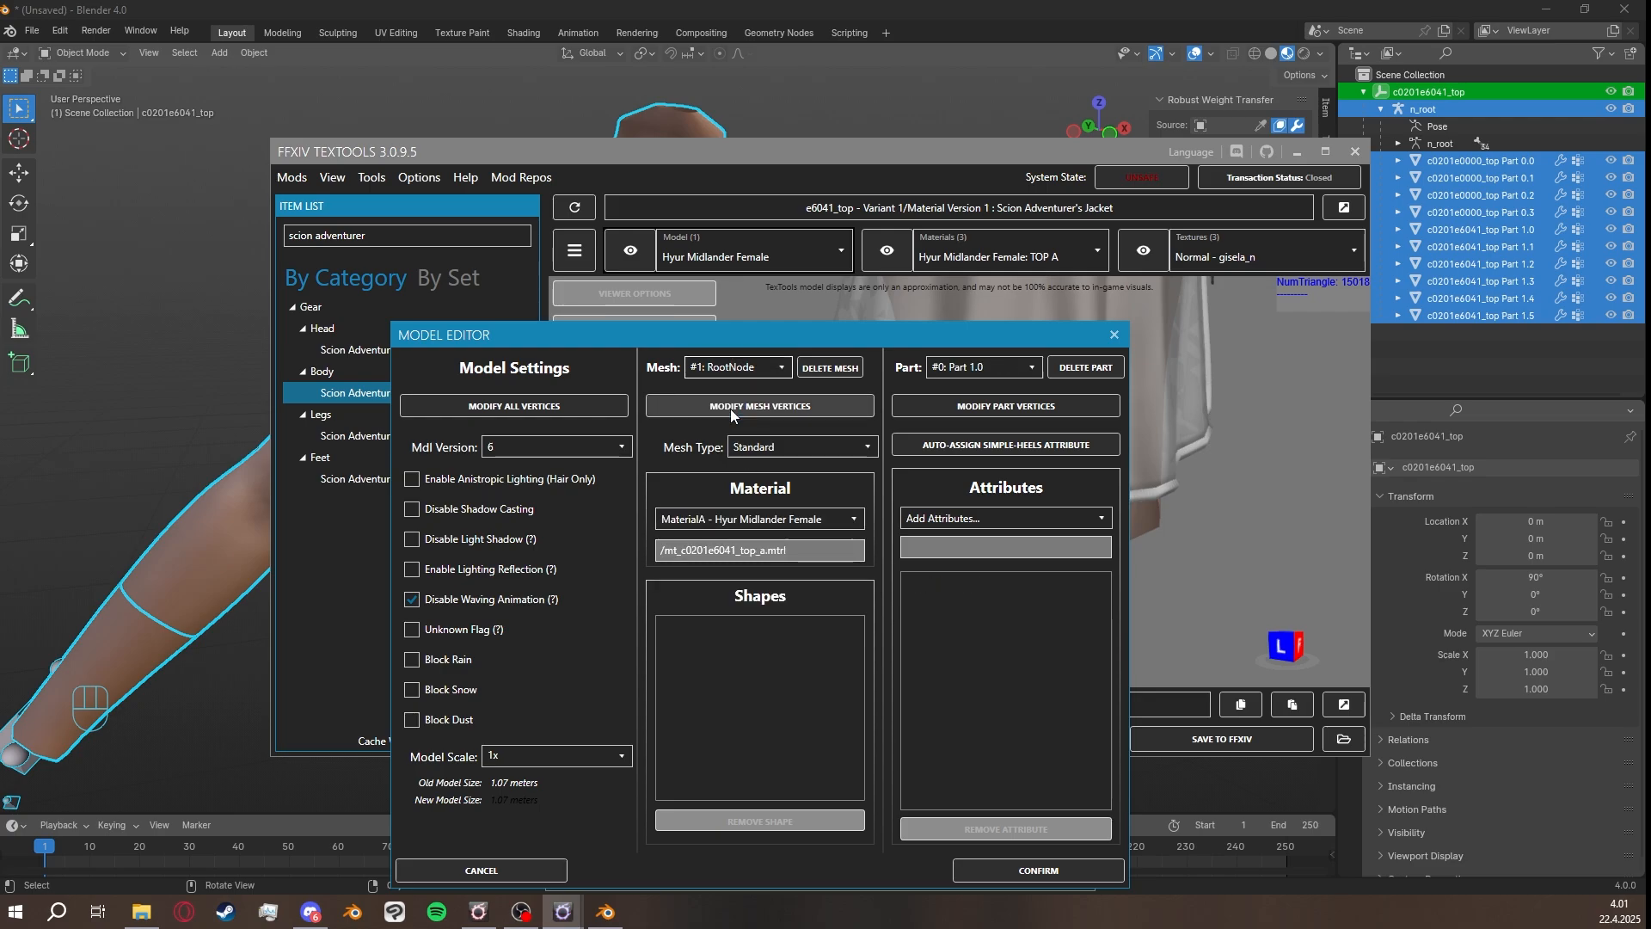
left_click(747, 520)
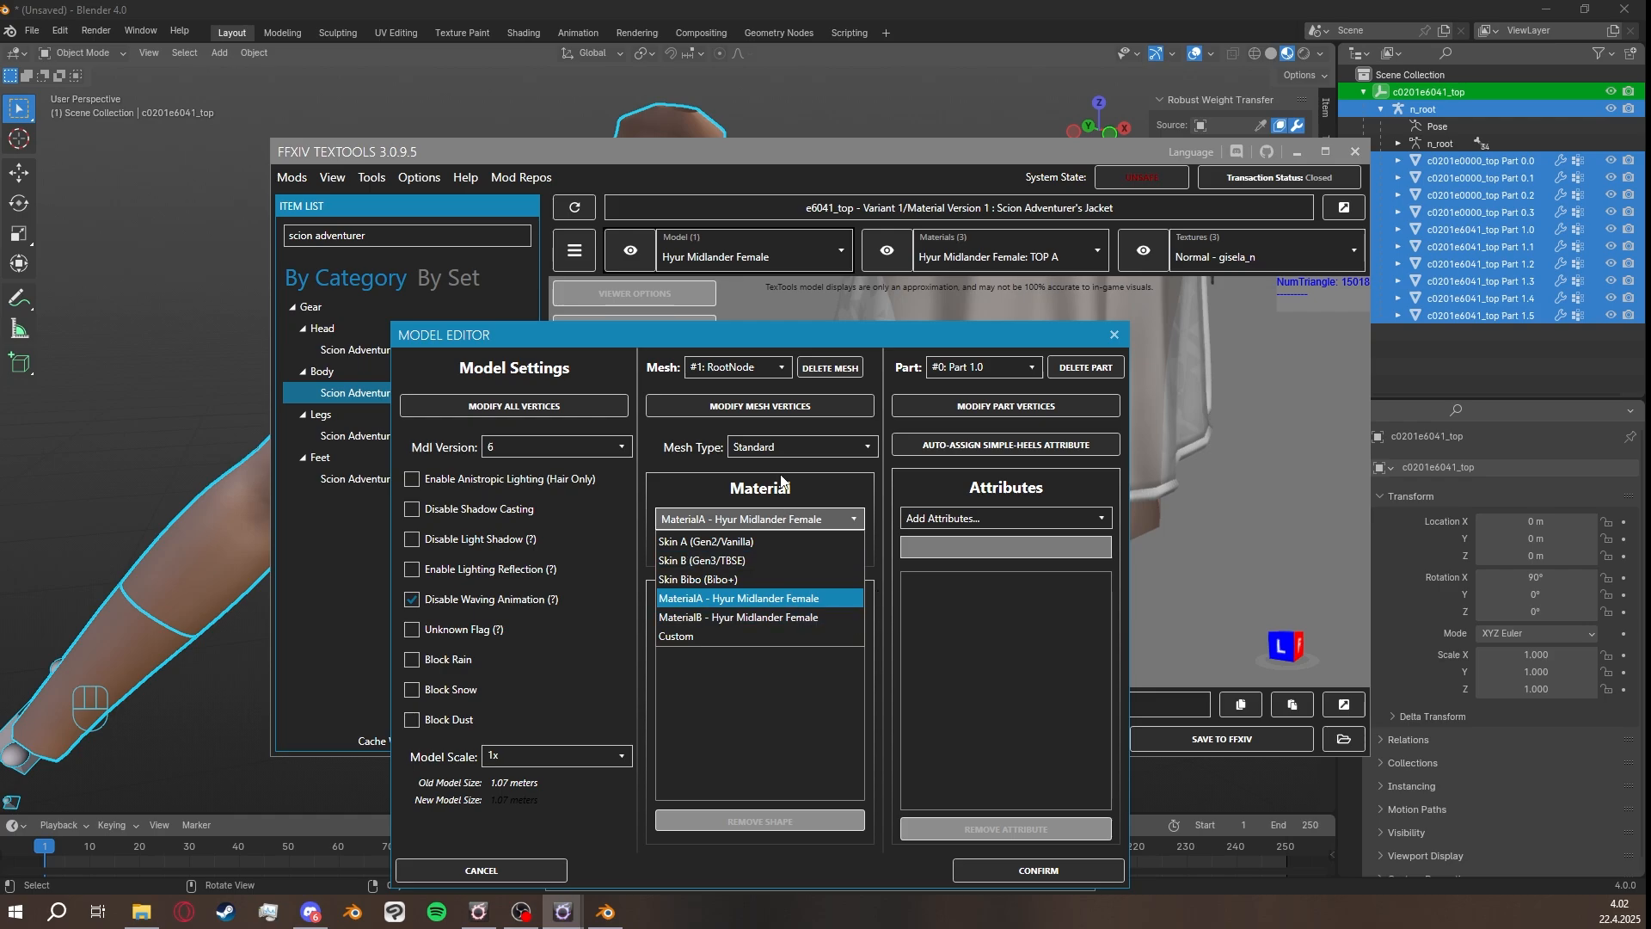
left_click(789, 519)
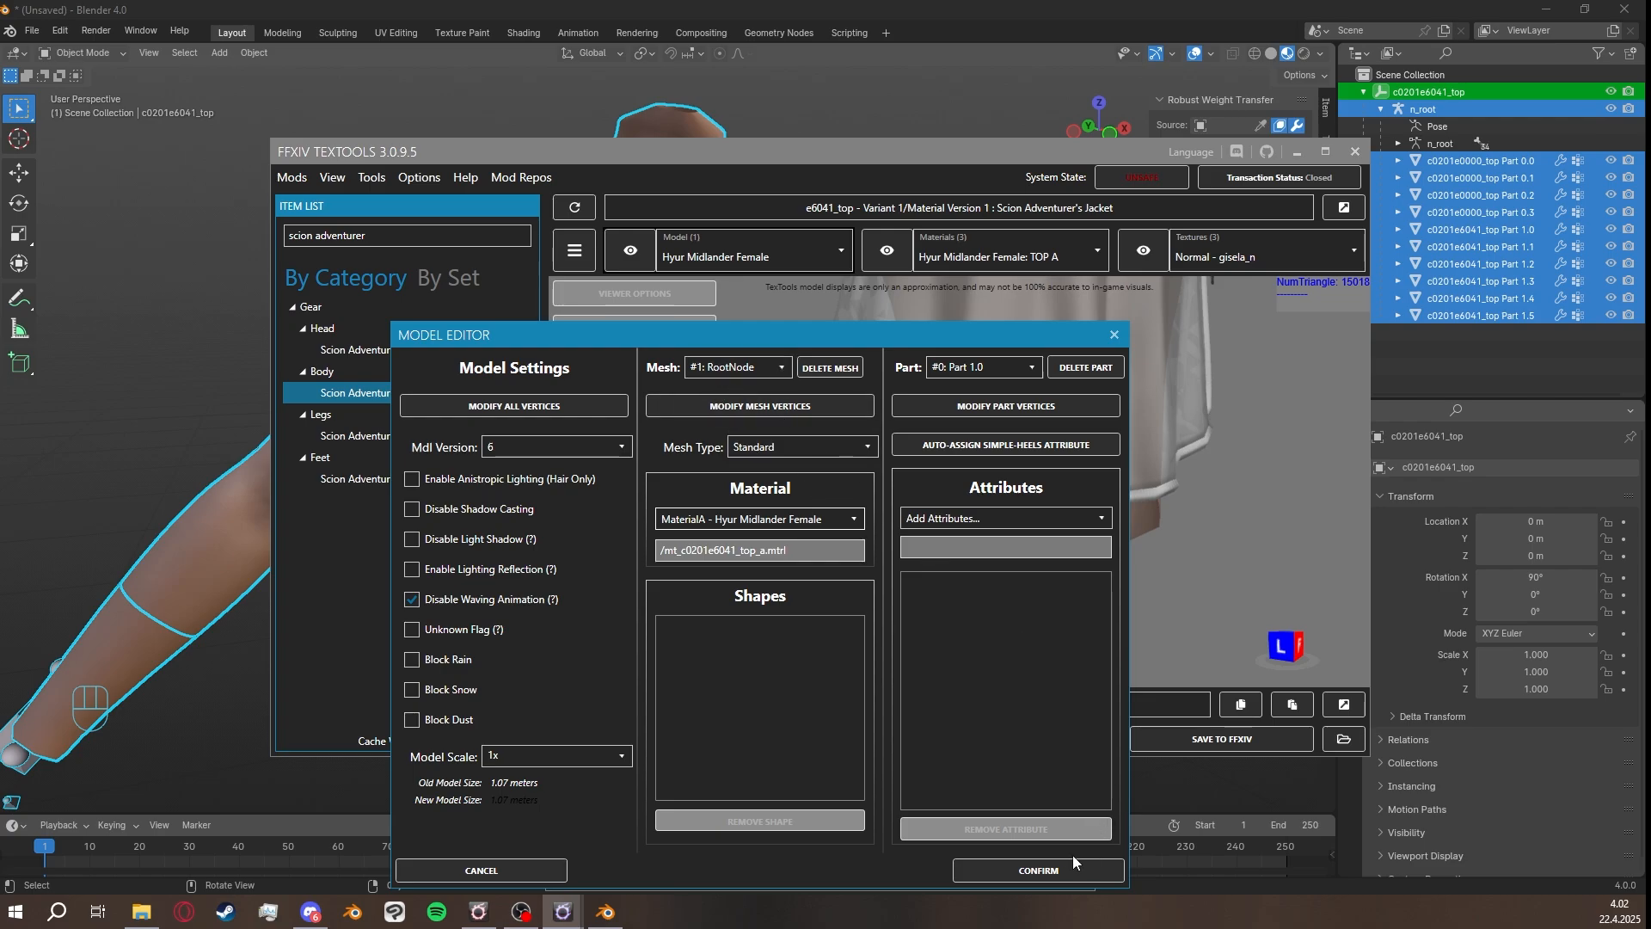
left_click(1049, 864)
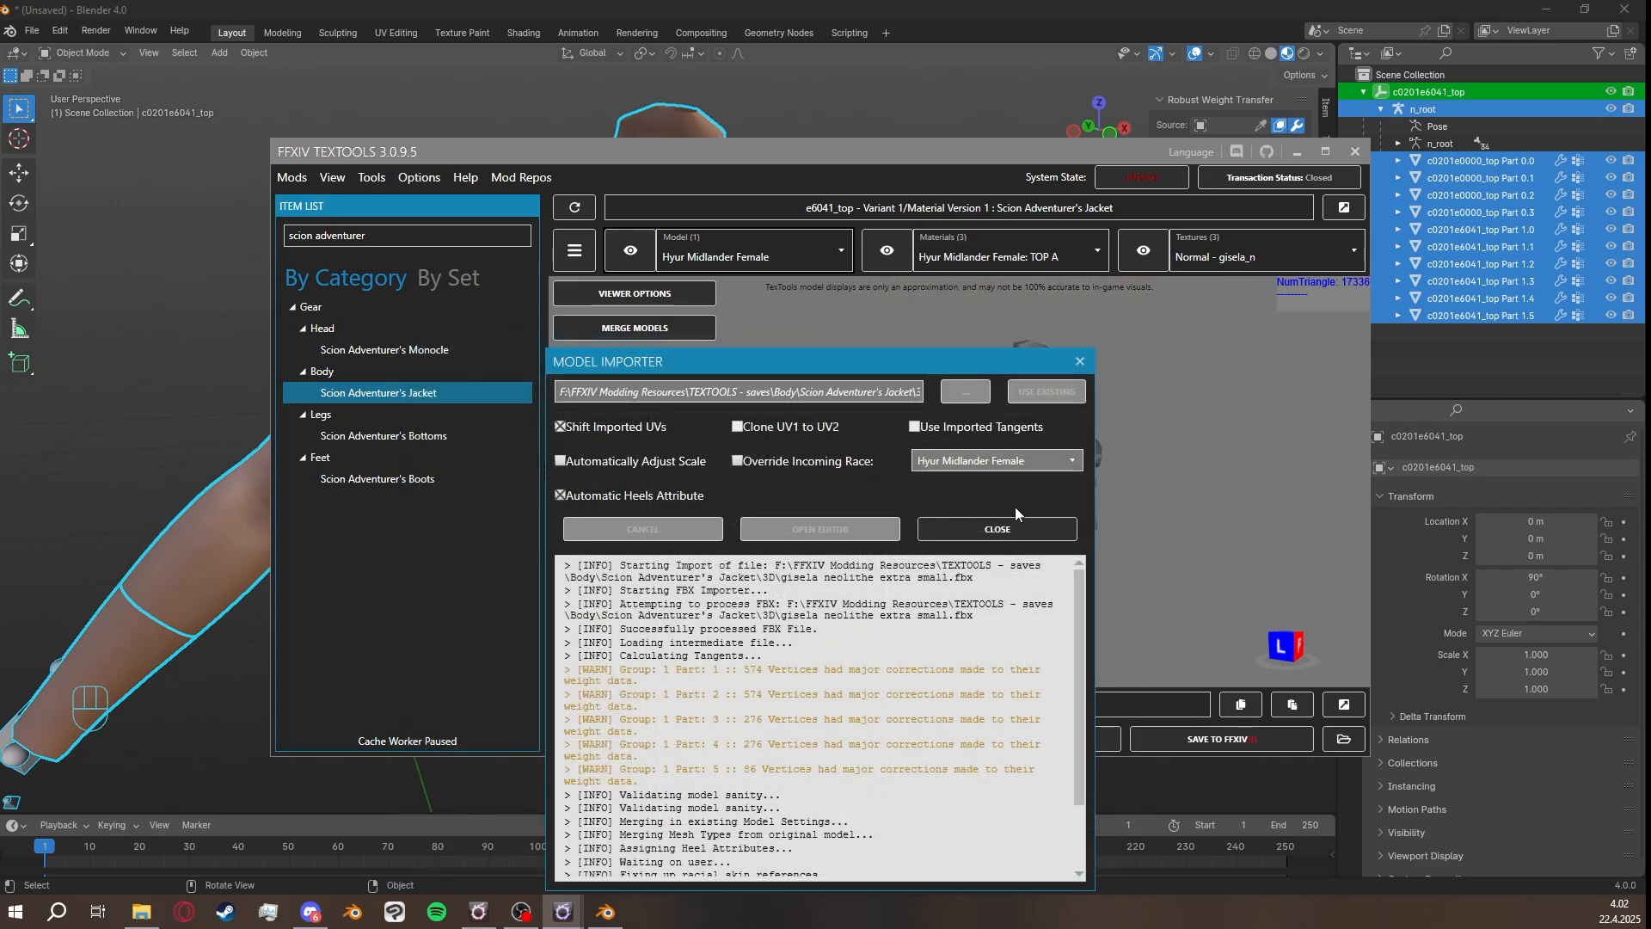
Read the weight-data correction warnings for the Group 1 parts in the Model Importer log.
scroll(839, 757, "up", 3)
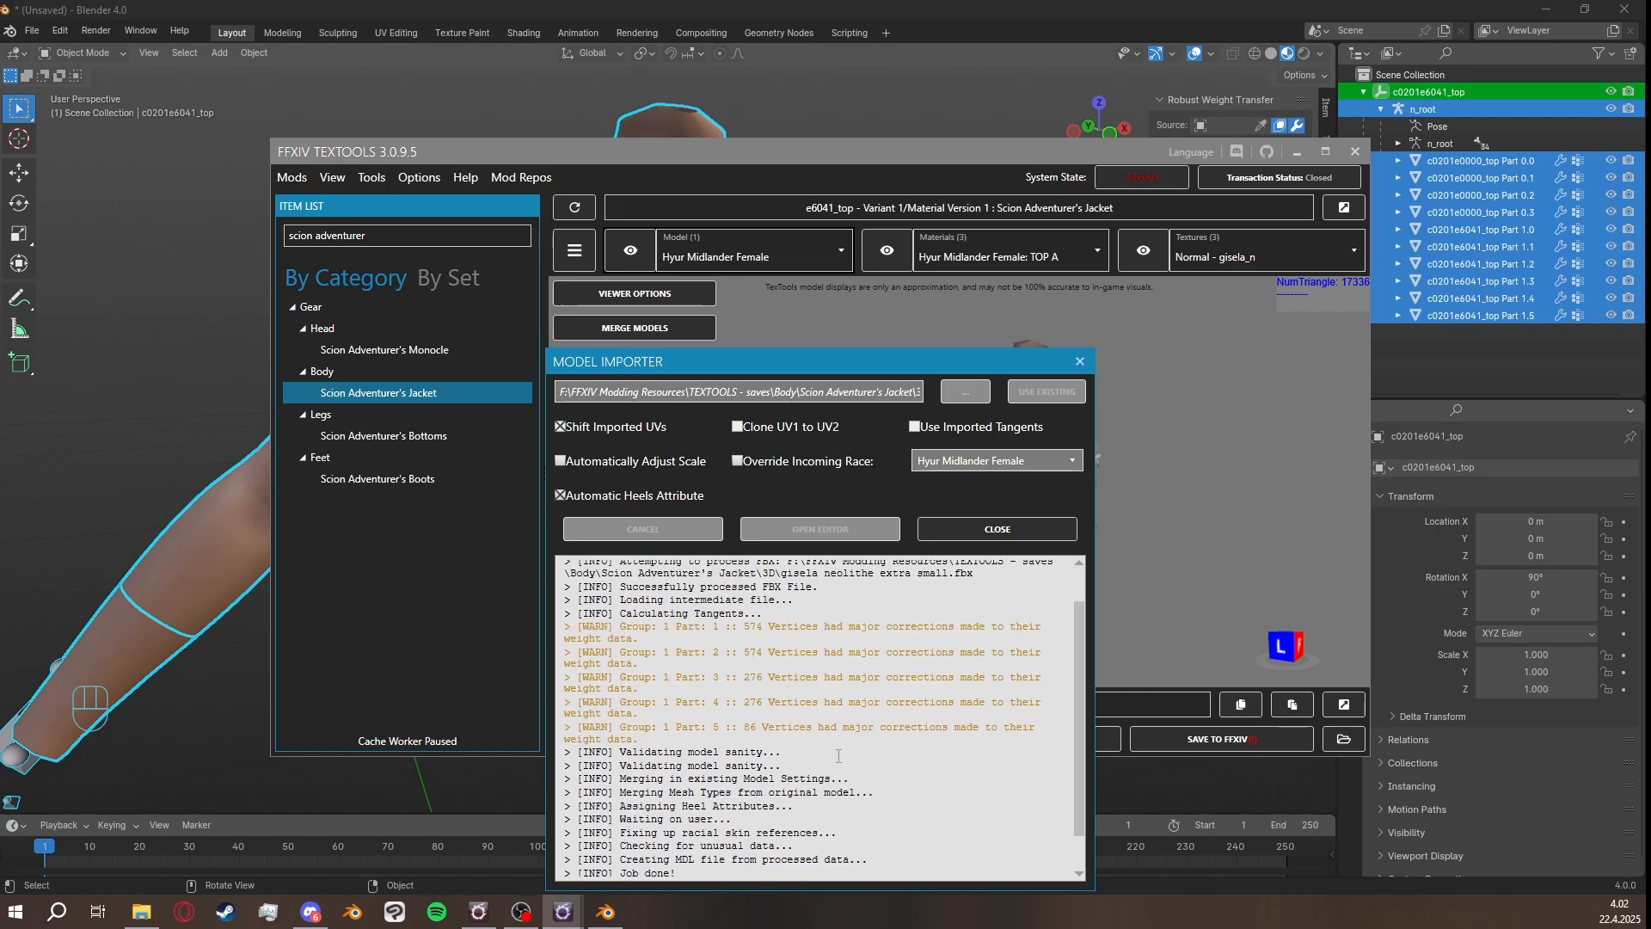
left_click_drag(747, 361, 753, 236)
left_click_drag(588, 552, 617, 548)
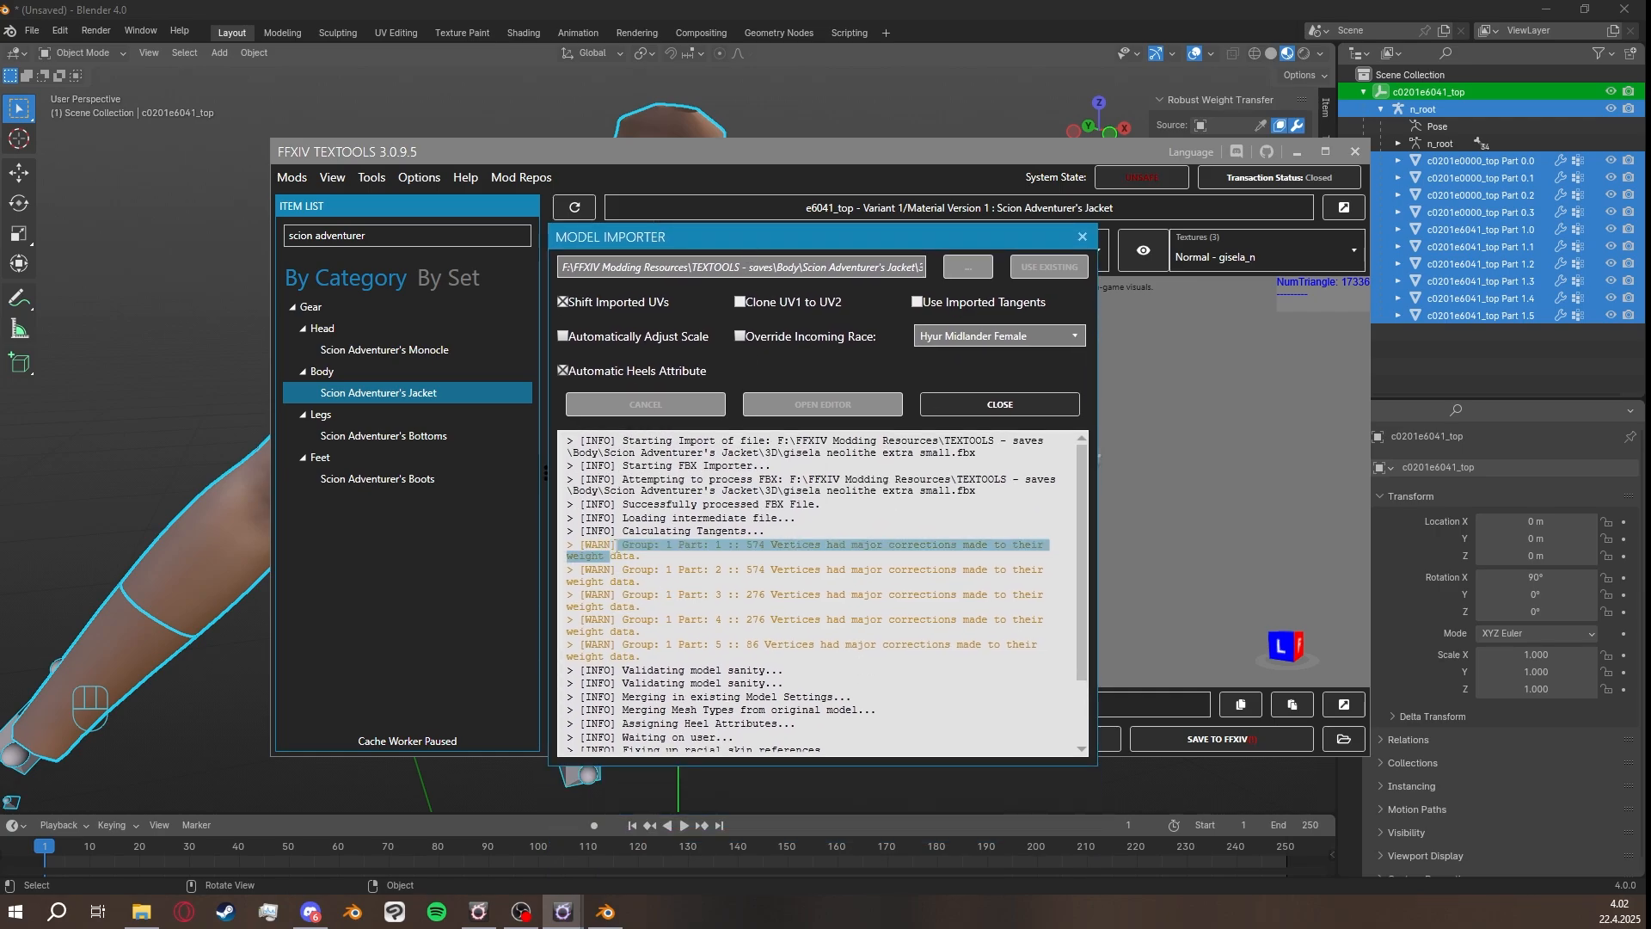
left_click(689, 553)
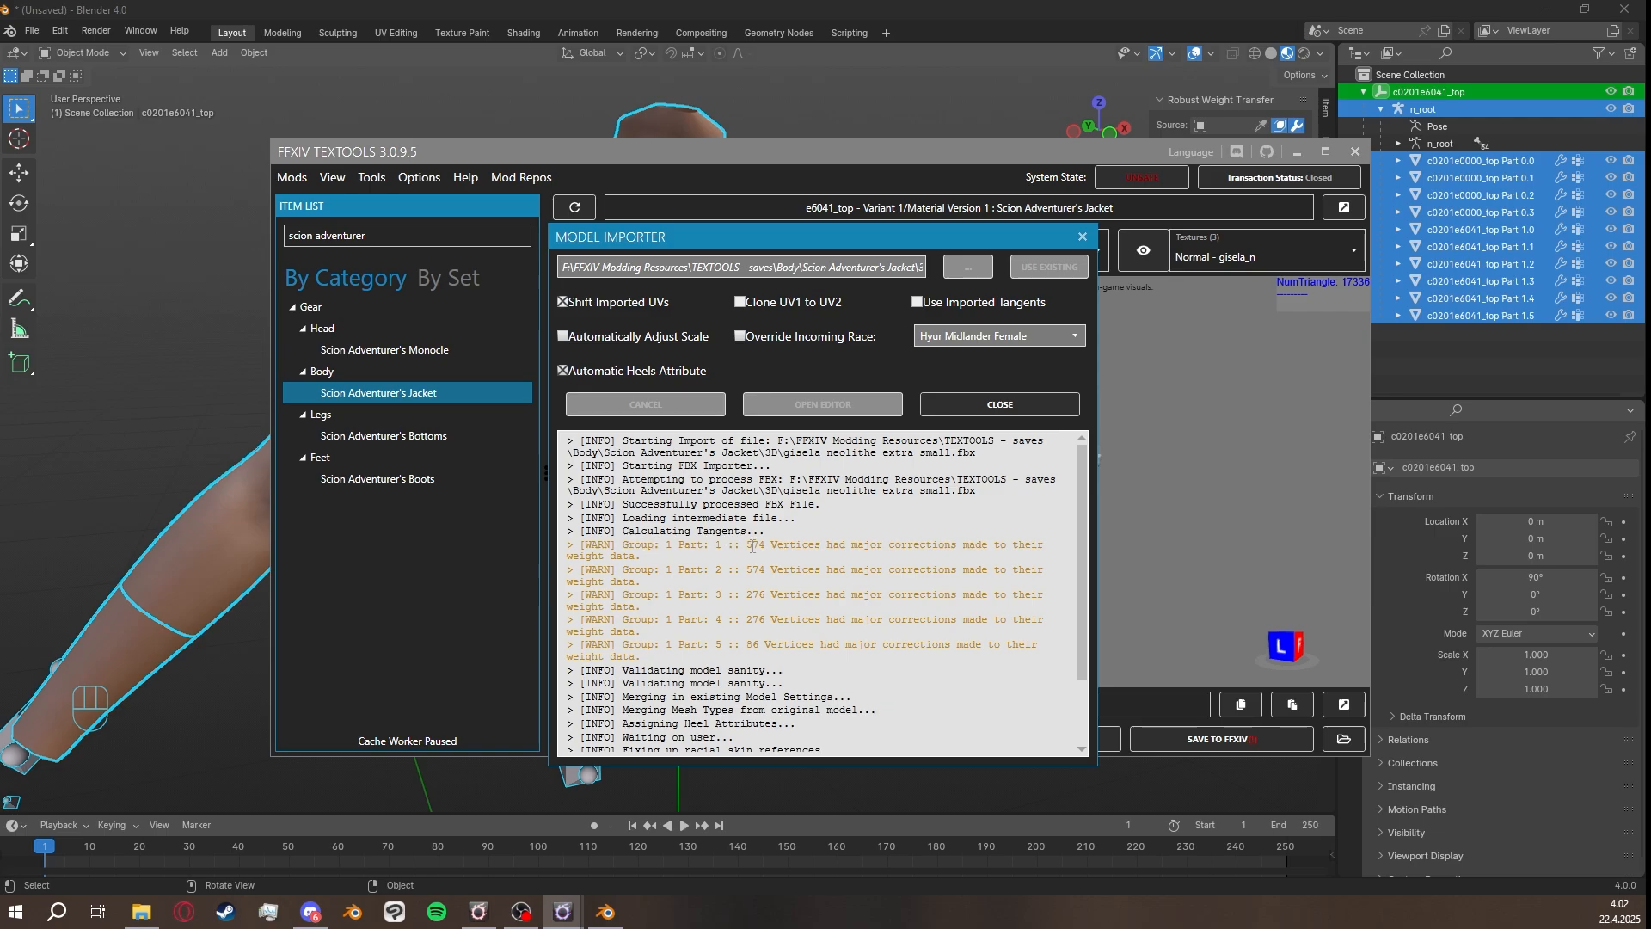
left_click_drag(747, 547, 843, 557)
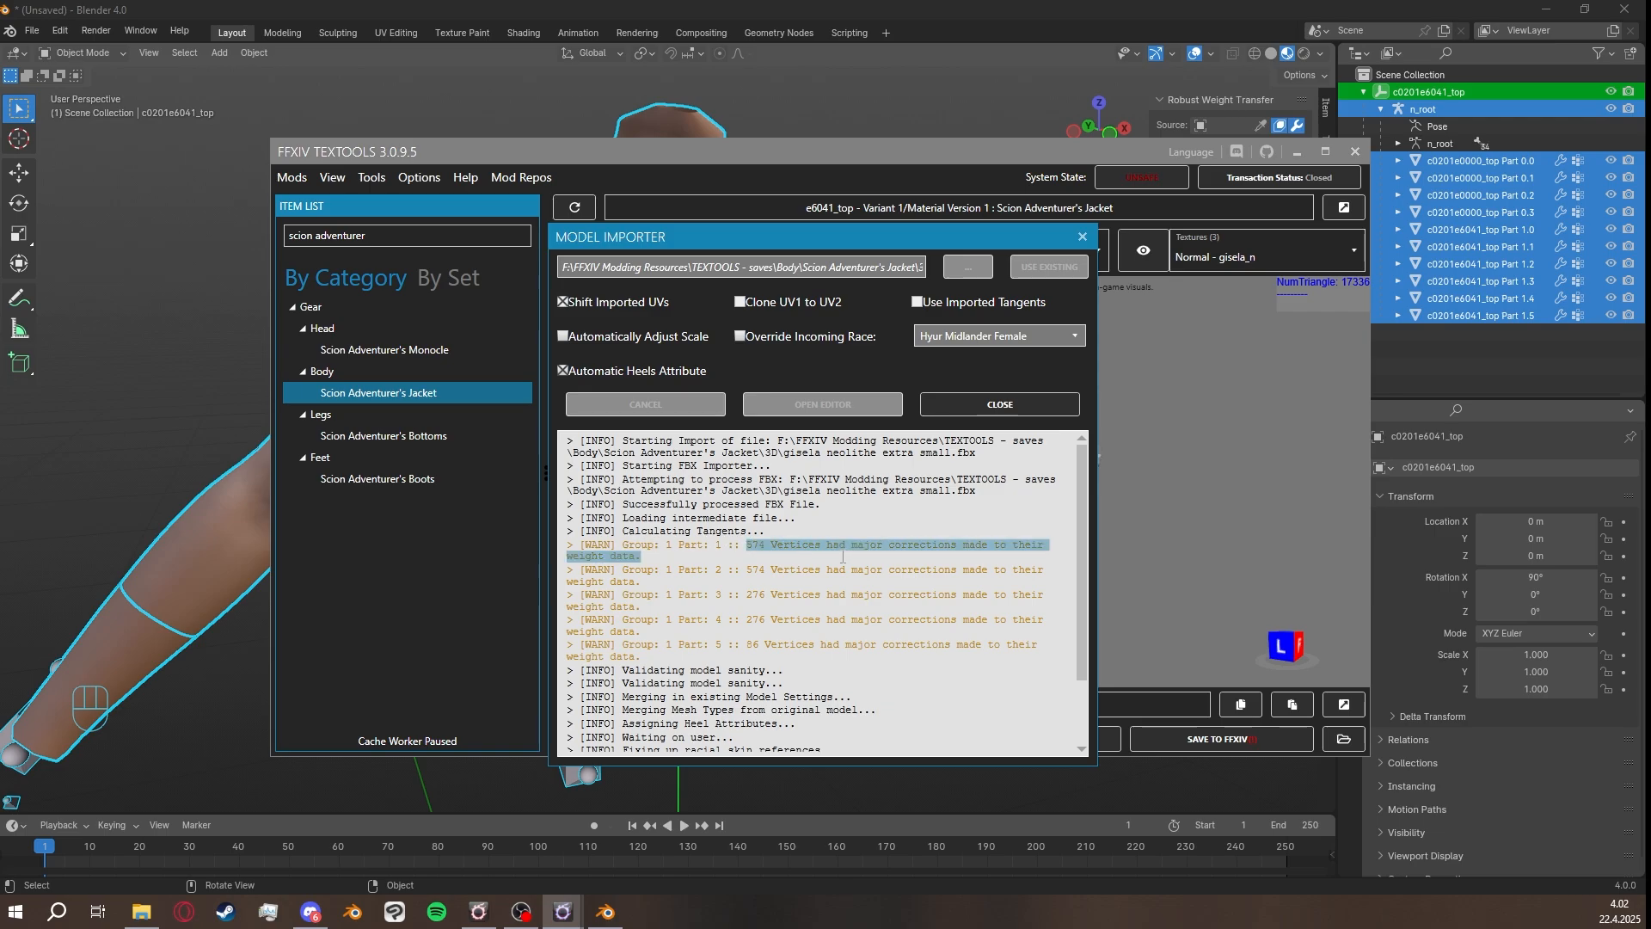
left_click(779, 561)
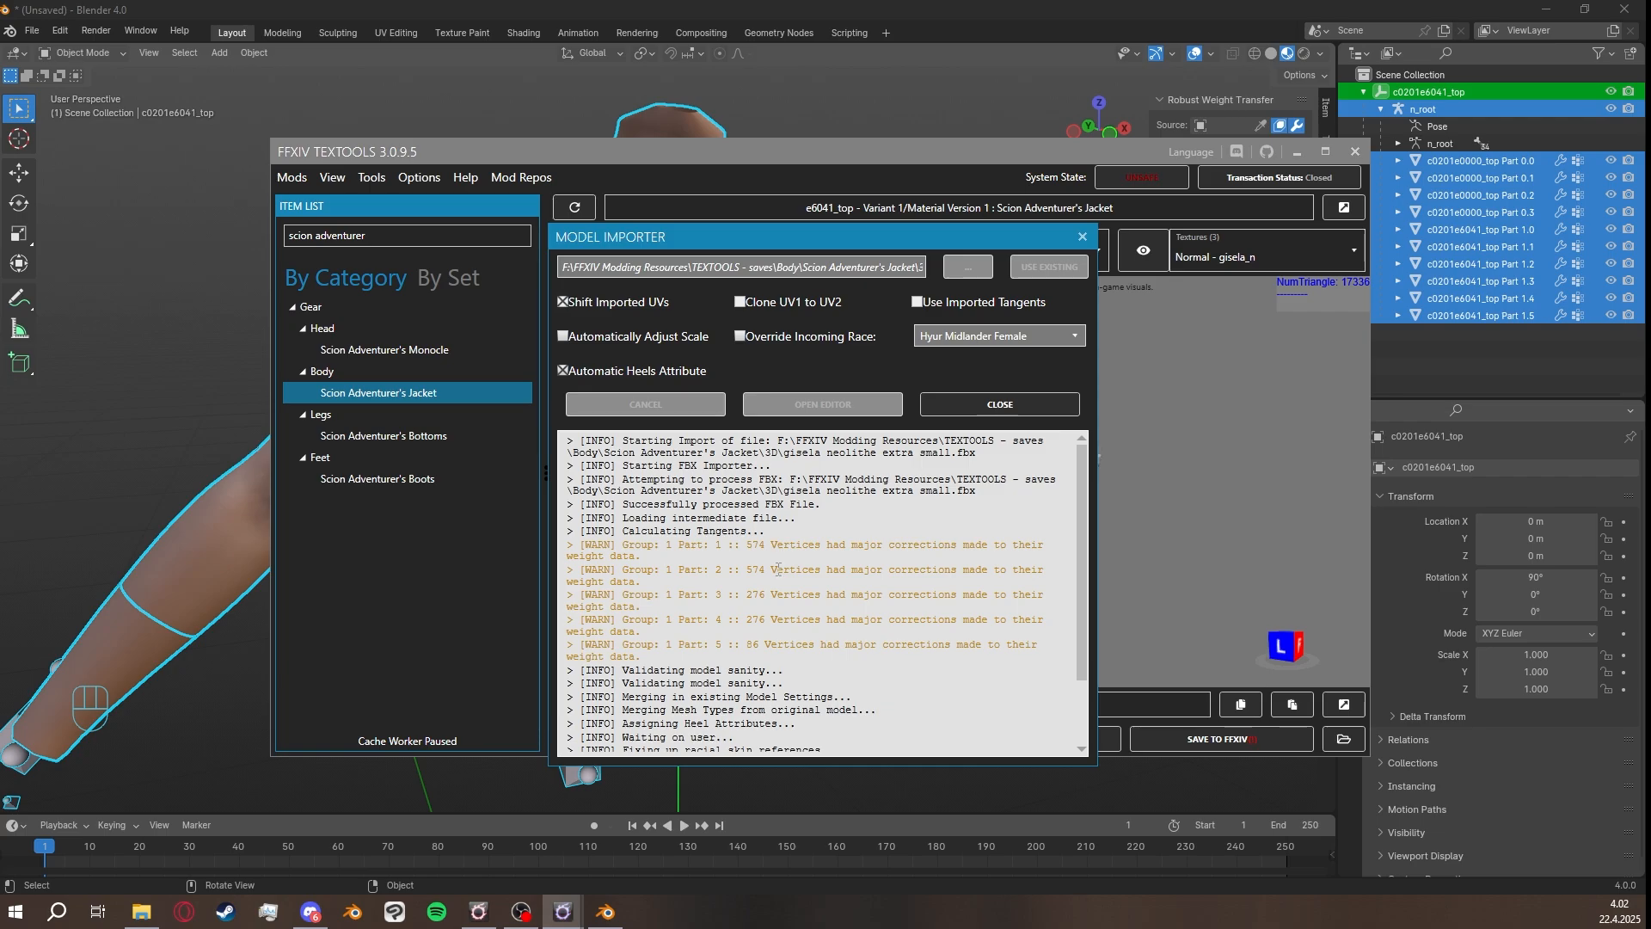
left_click_drag(666, 544, 951, 657)
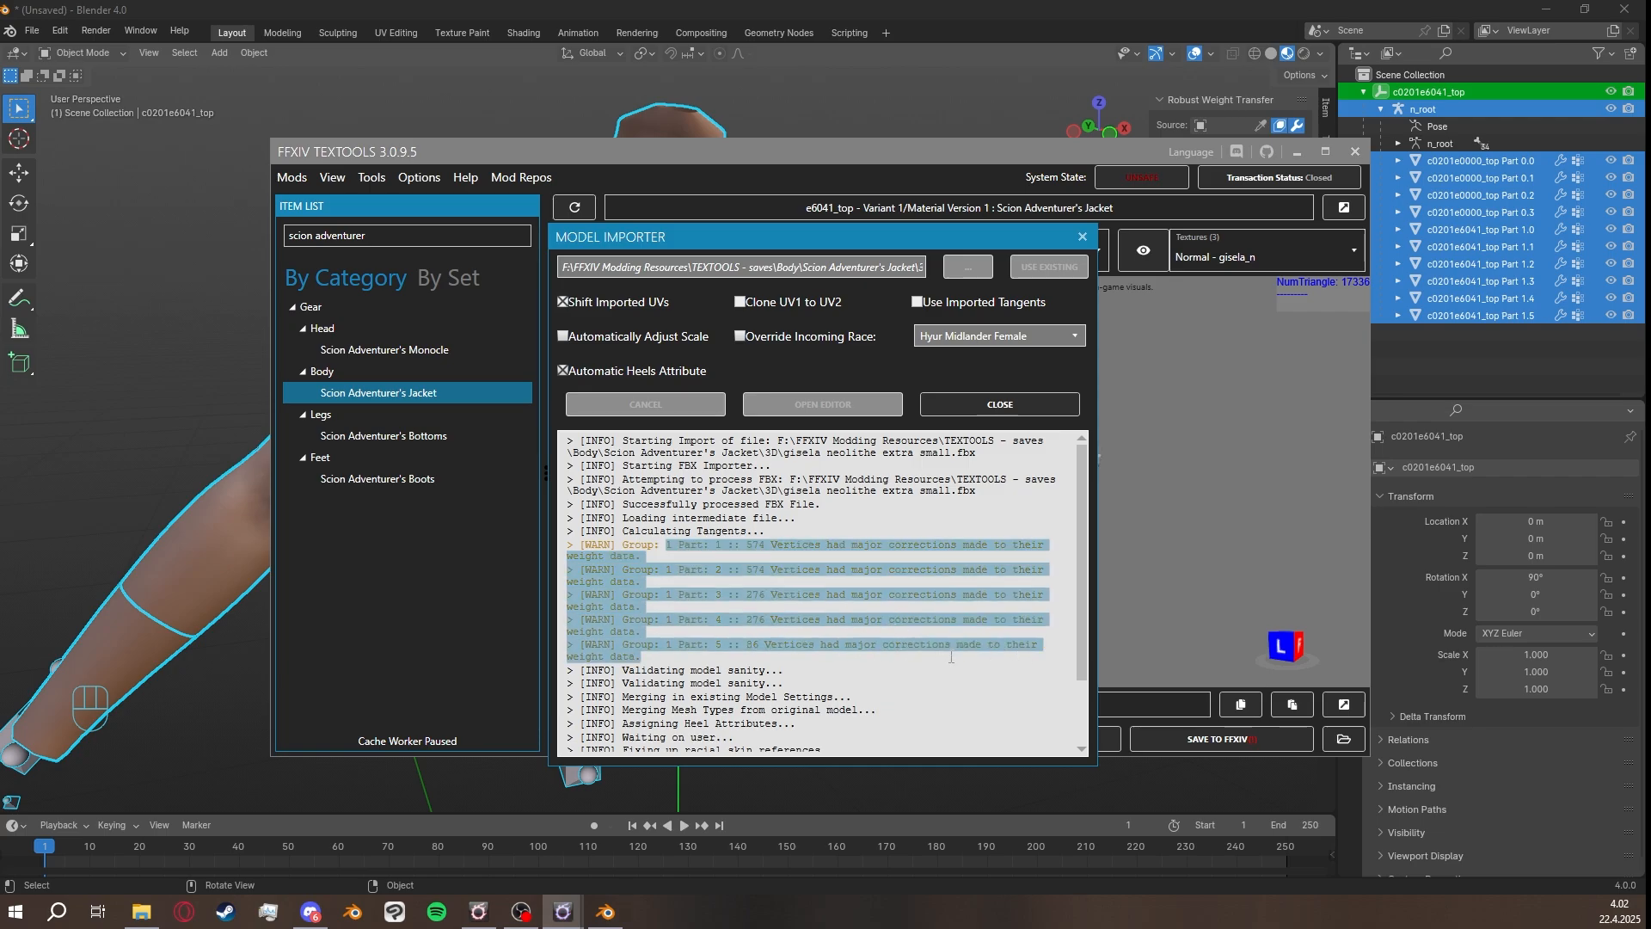
left_click(914, 647)
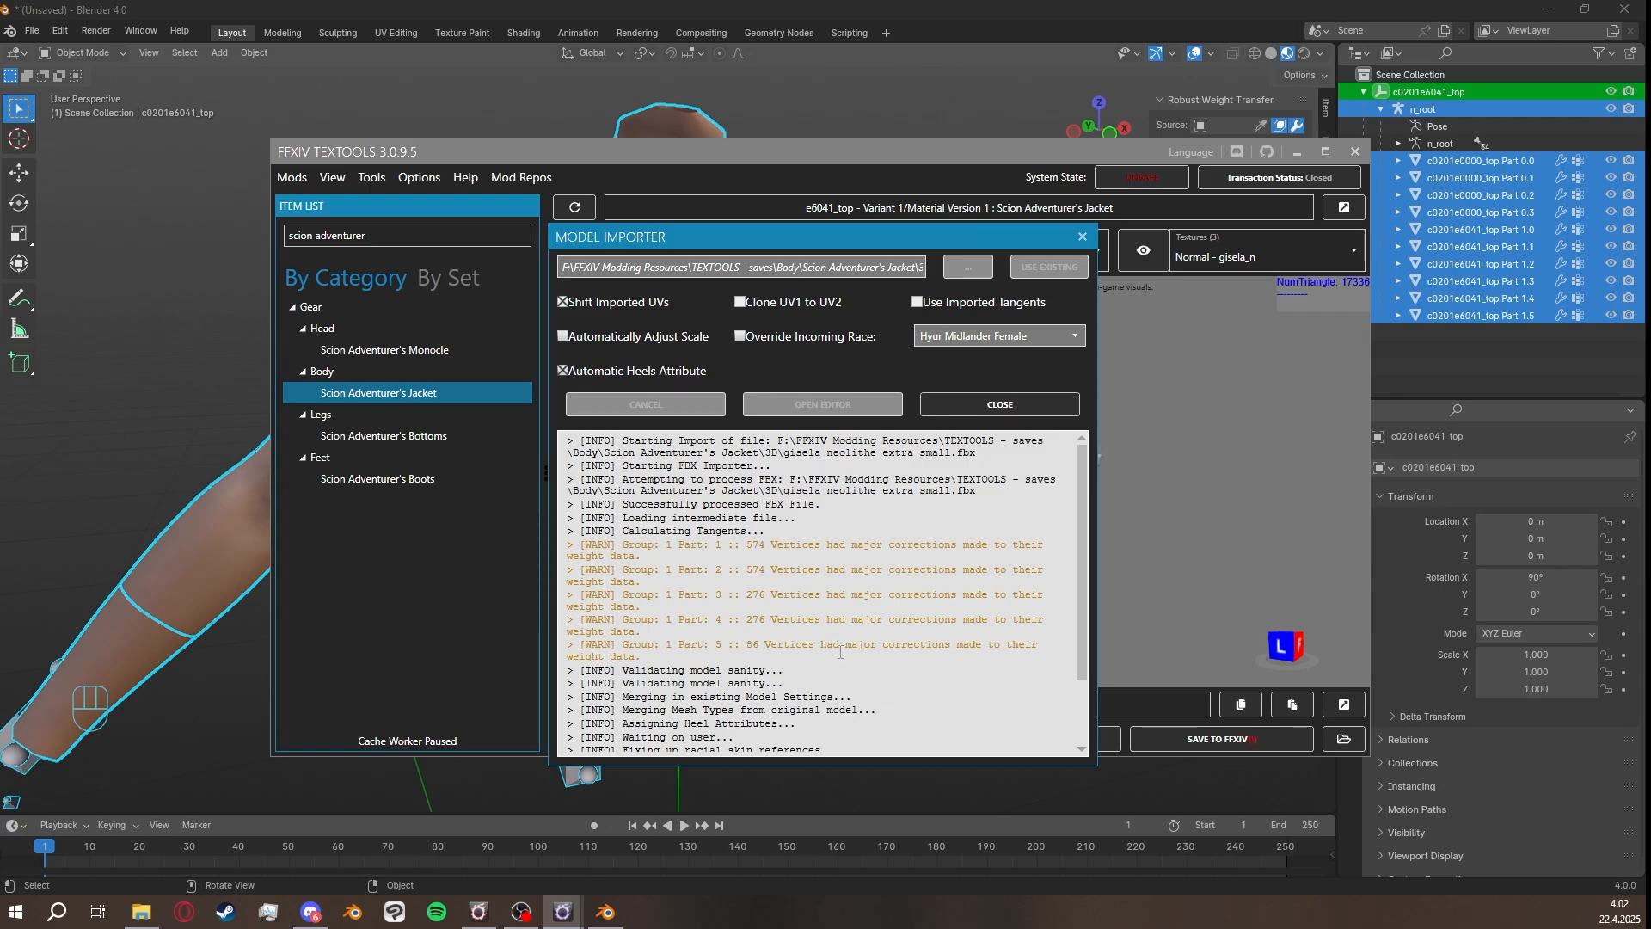
Close the importer, inspect the imported top up close and save the model to FFXIV.
left_click(1000, 404)
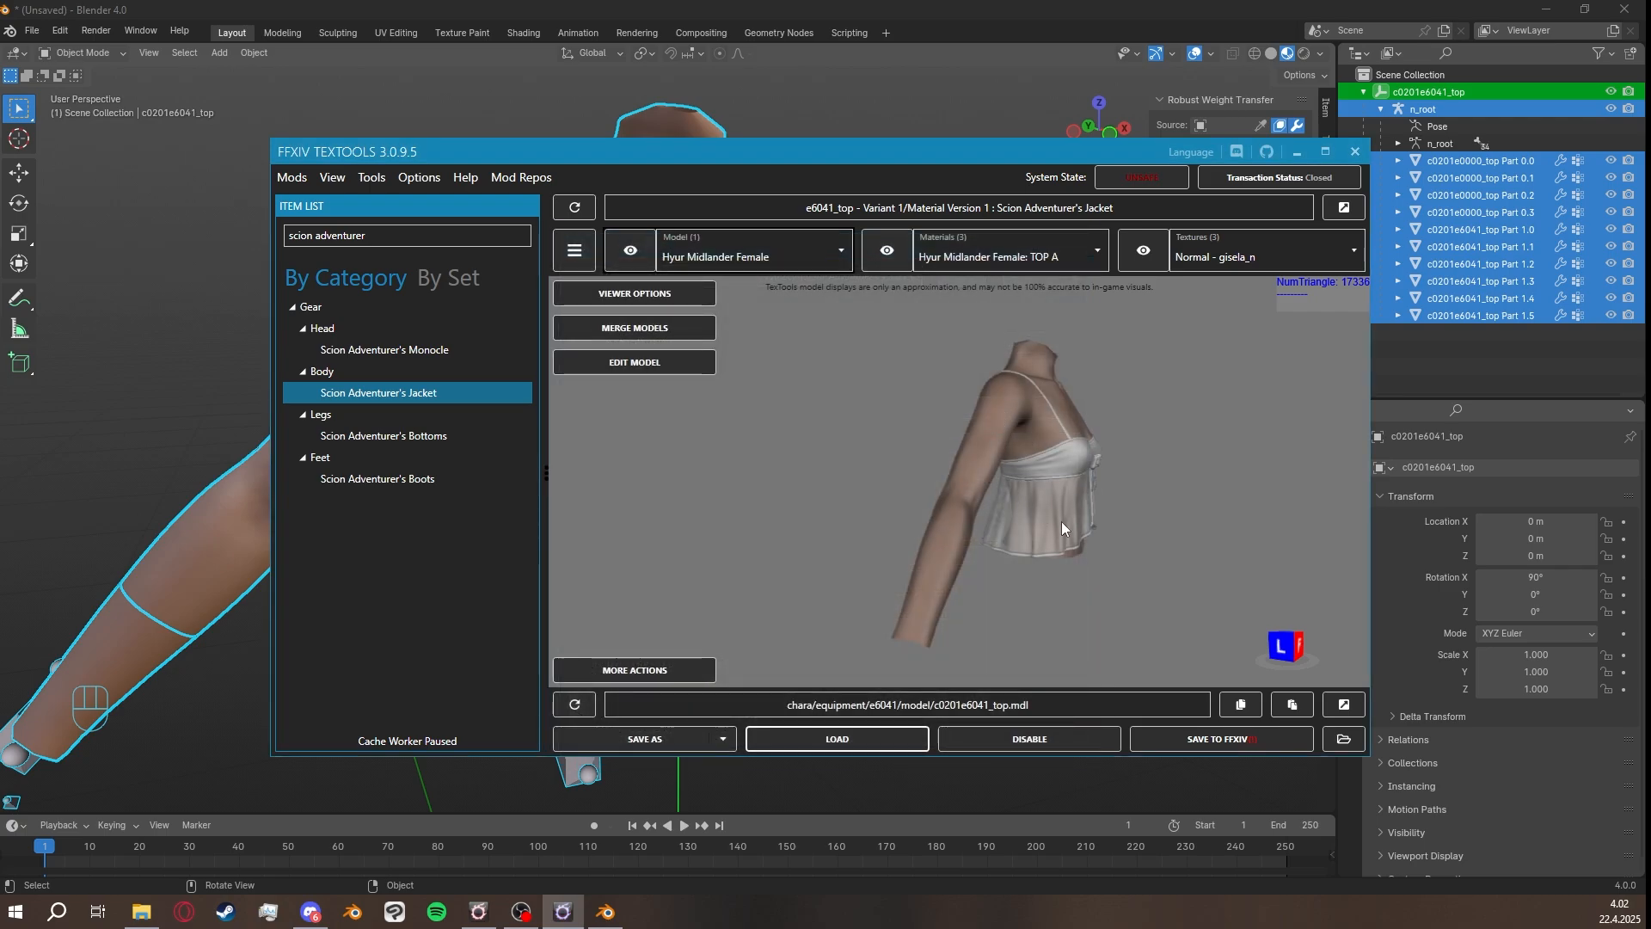
right_click_drag(984, 534, 965, 476)
scroll(961, 528, "up", 6)
left_click(1221, 738)
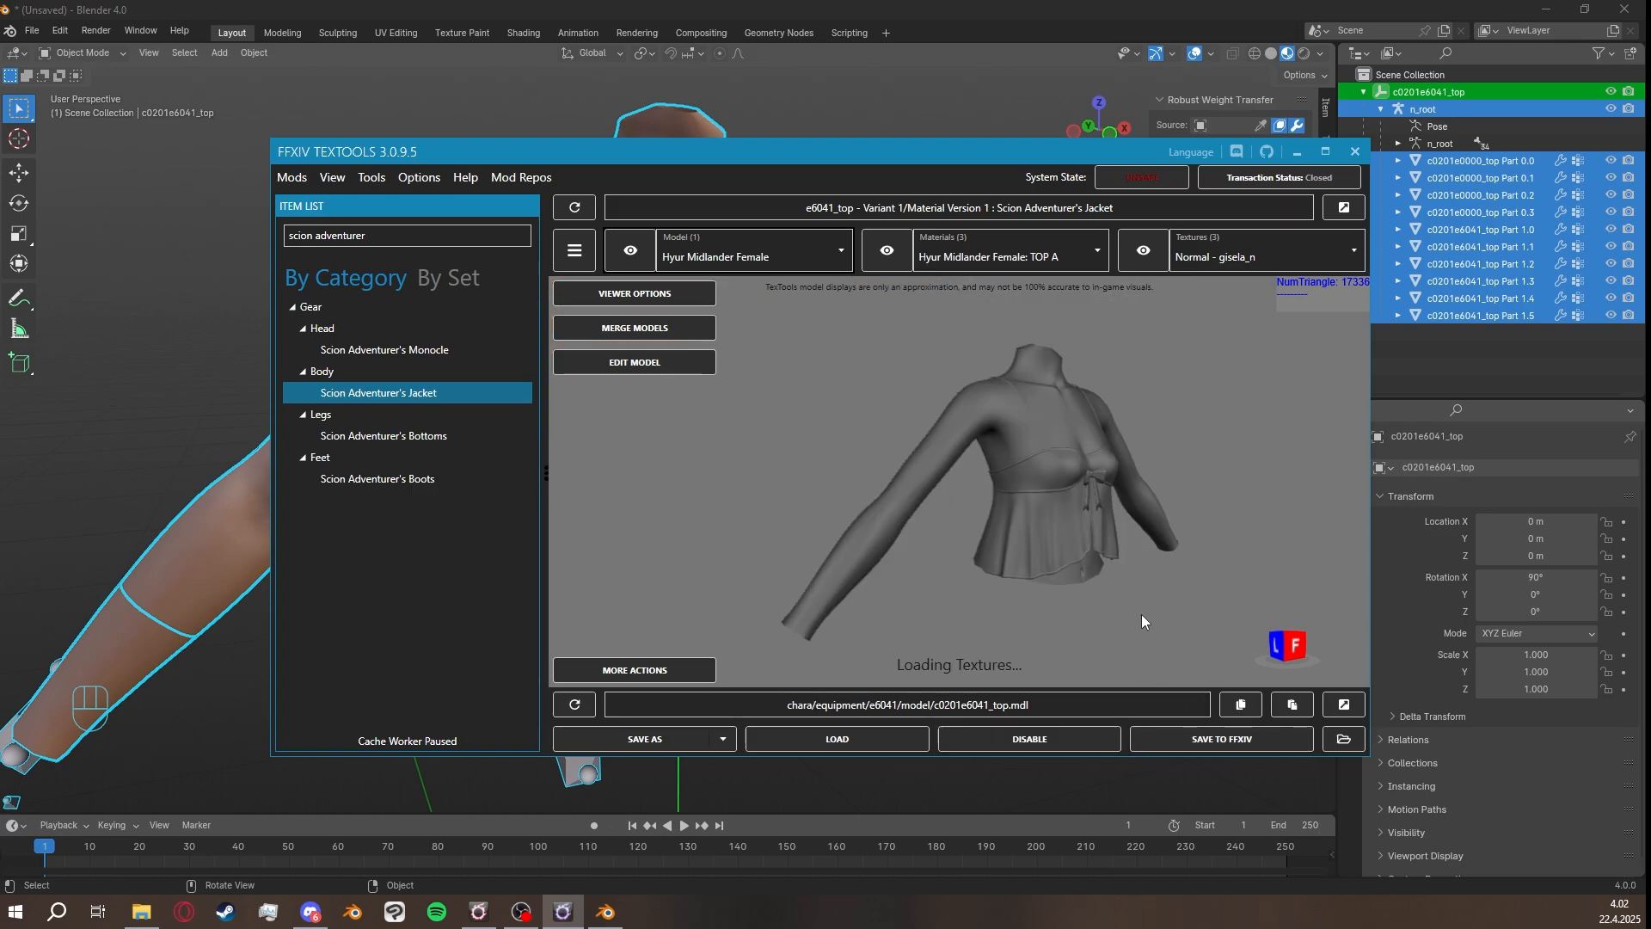
left_click_drag(1063, 517, 997, 482)
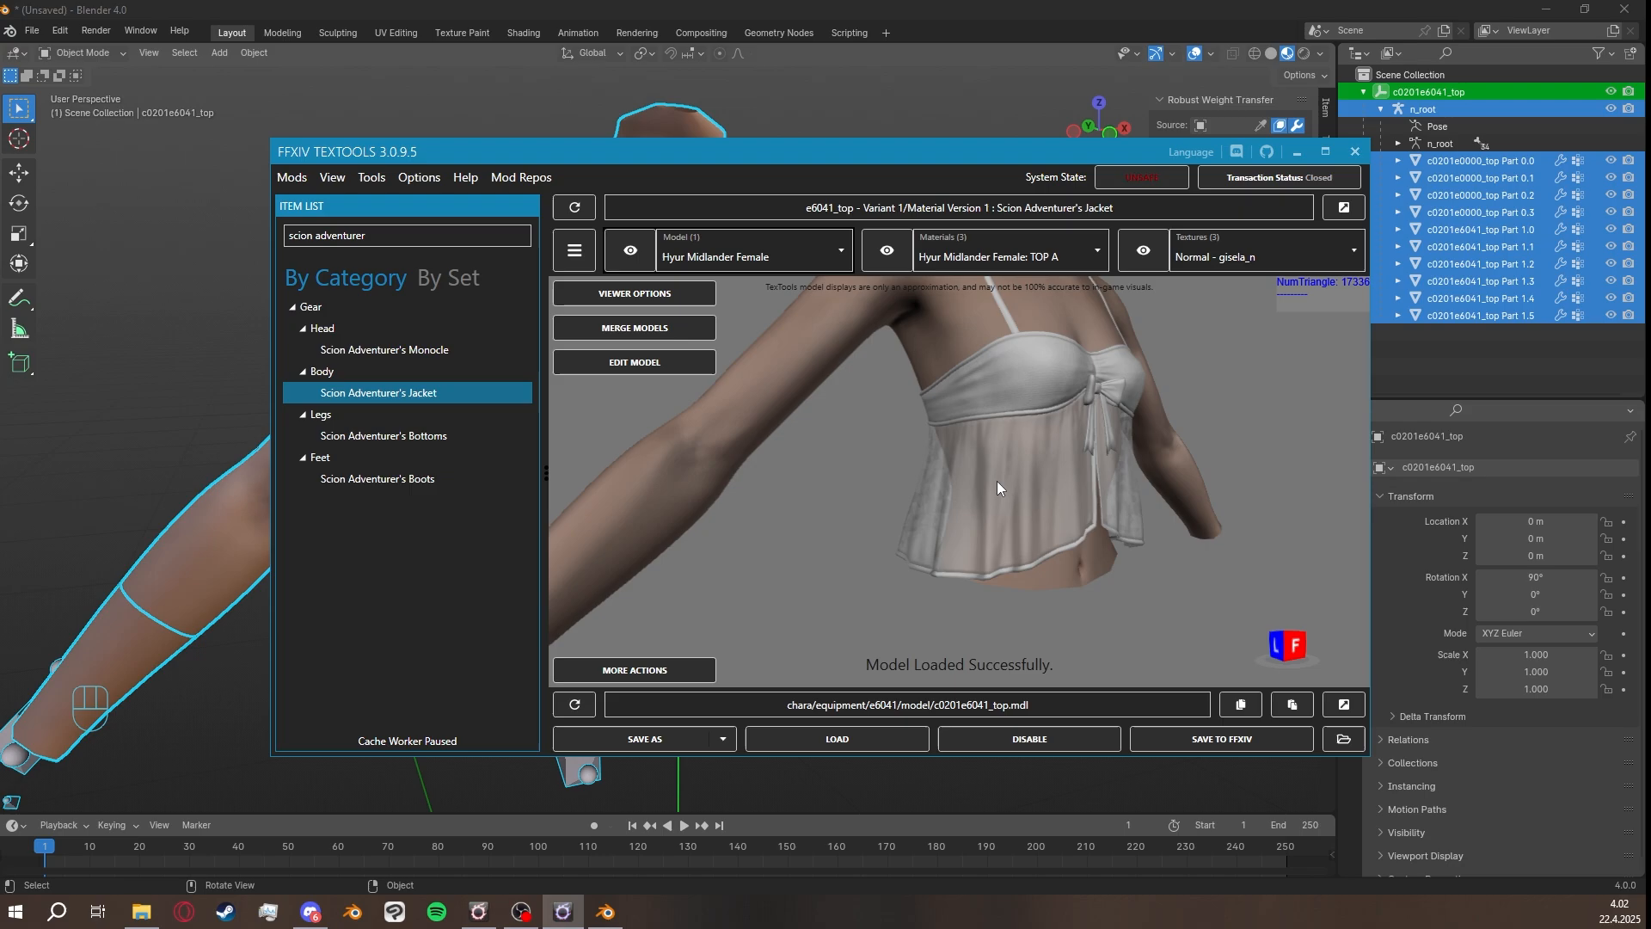
Switch to Blender and check which pieces of the top c0201e6041_top Part 1.0 and Part 1.2 cover.
left_click(1483, 229)
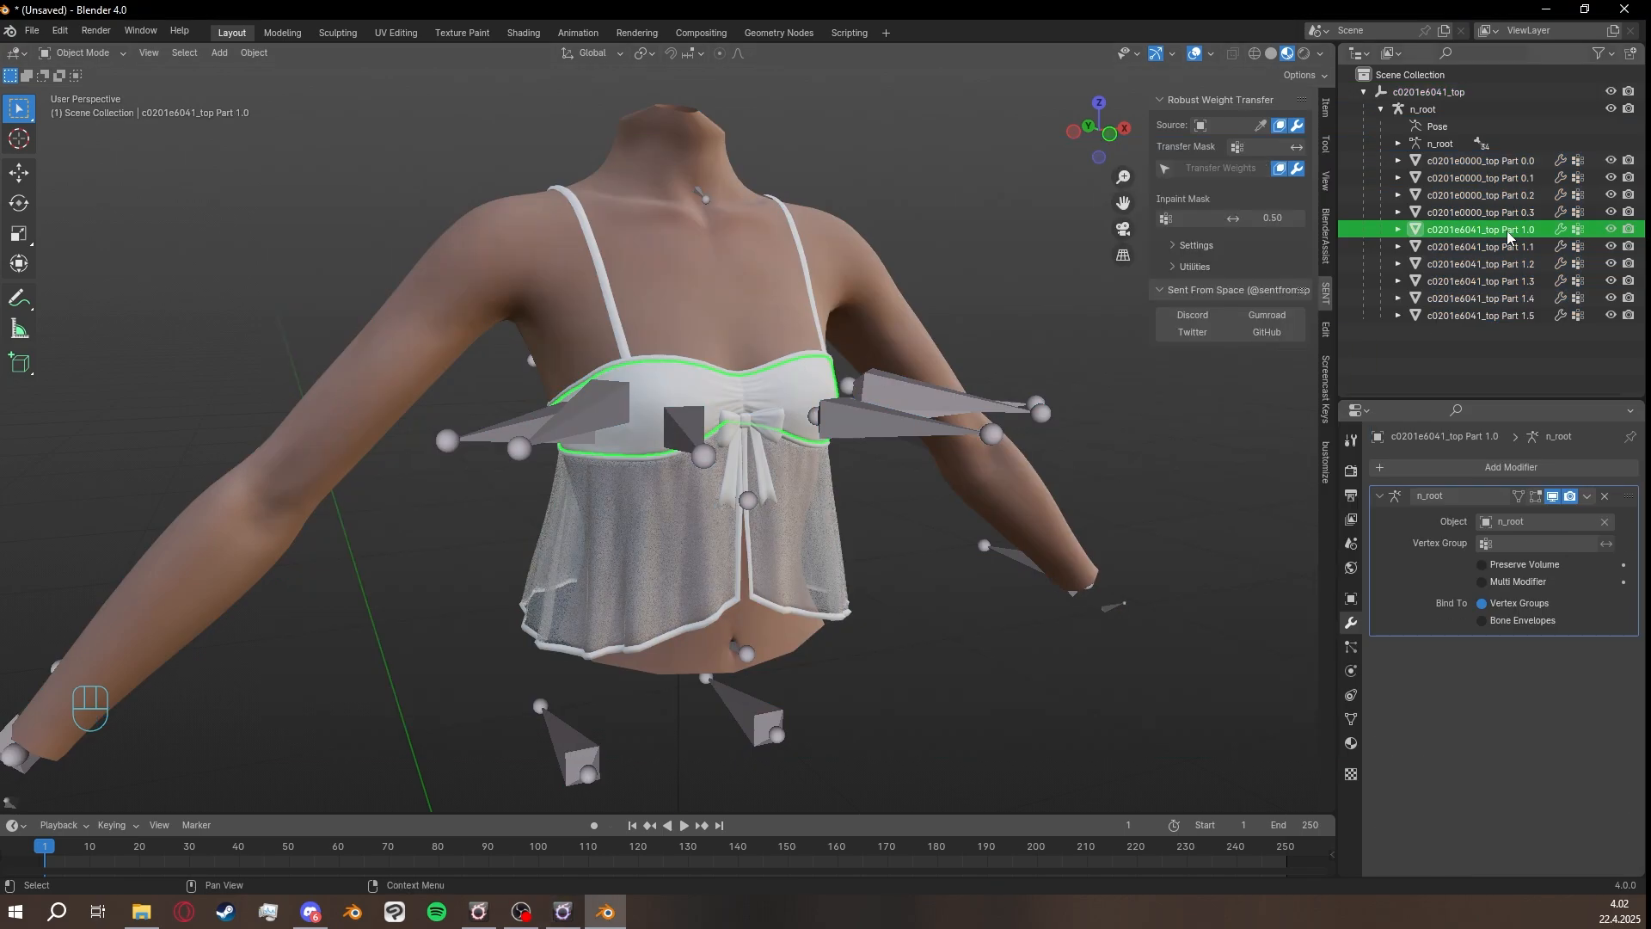
left_click(1503, 266)
middle_click_drag(989, 482, 1026, 493)
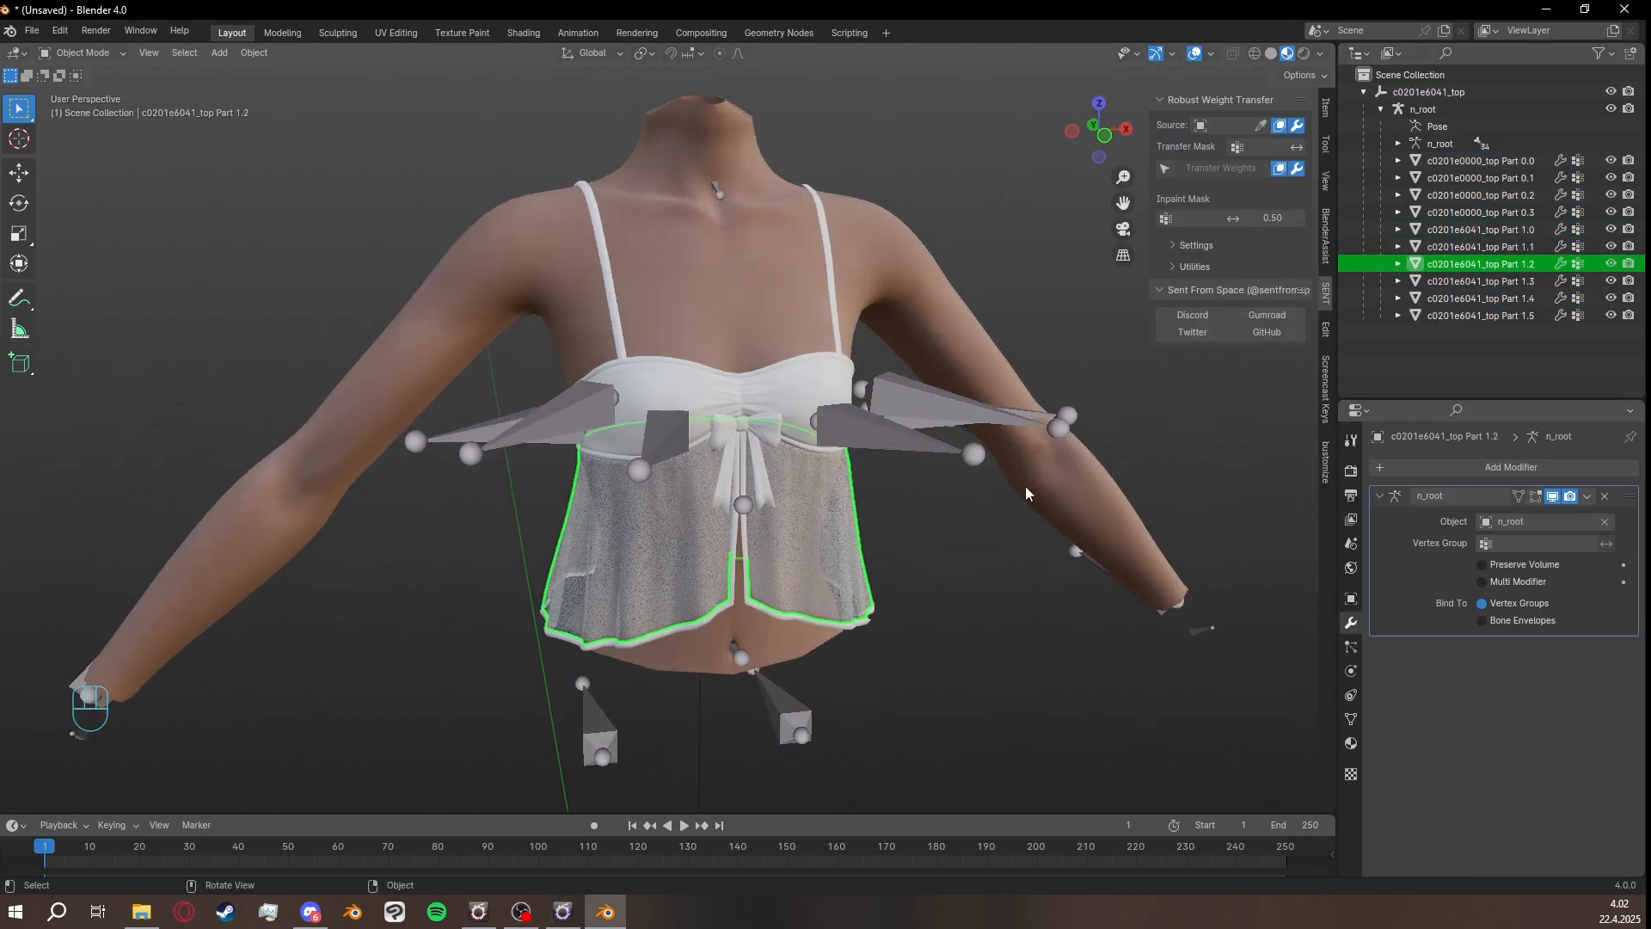
left_click(1498, 250)
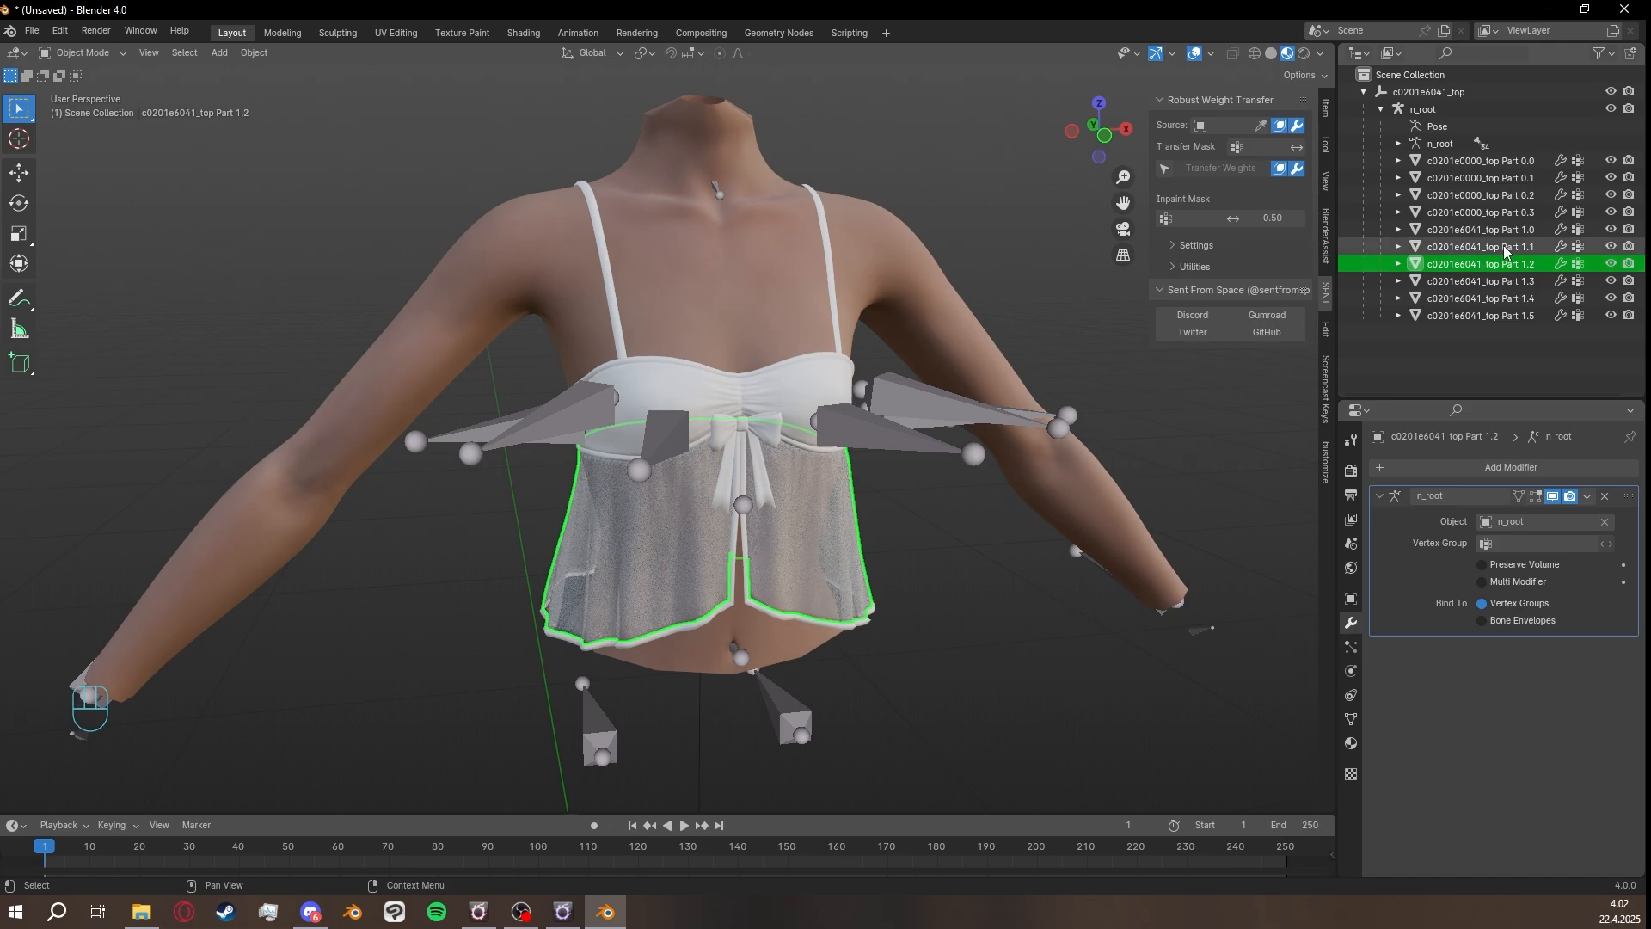
left_click(1498, 265)
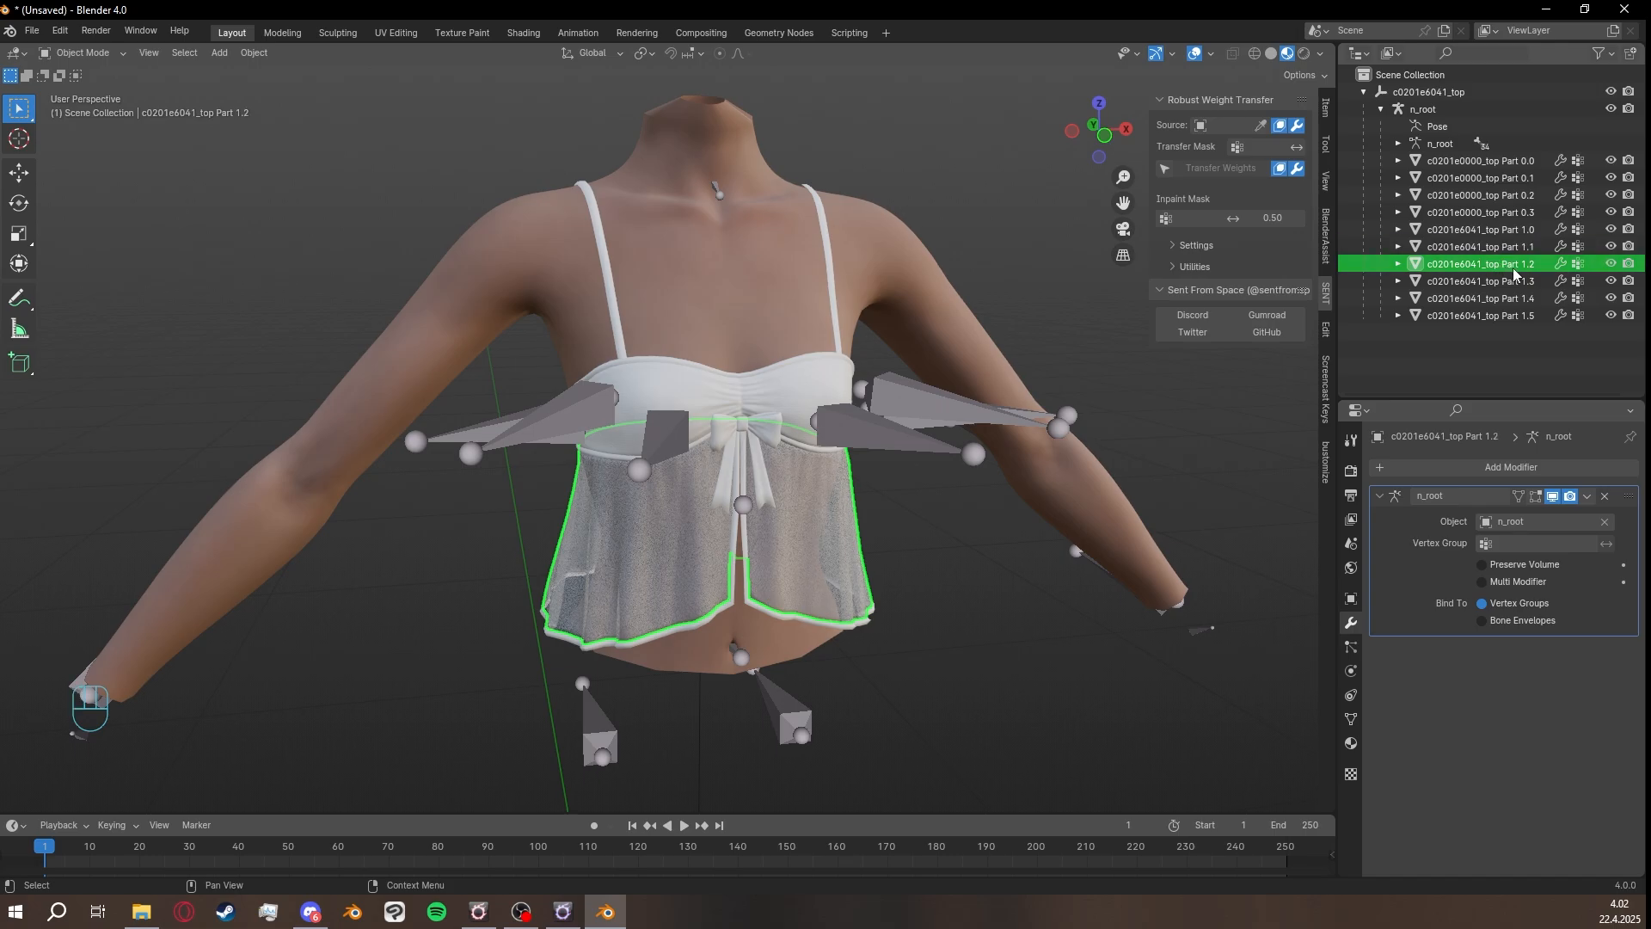
Select all geometry of c0201e6041_top Part 1.2 and Part 1.4 in Edit Mode, and return to Object Mode.
left_click(1518, 301, "ctrl")
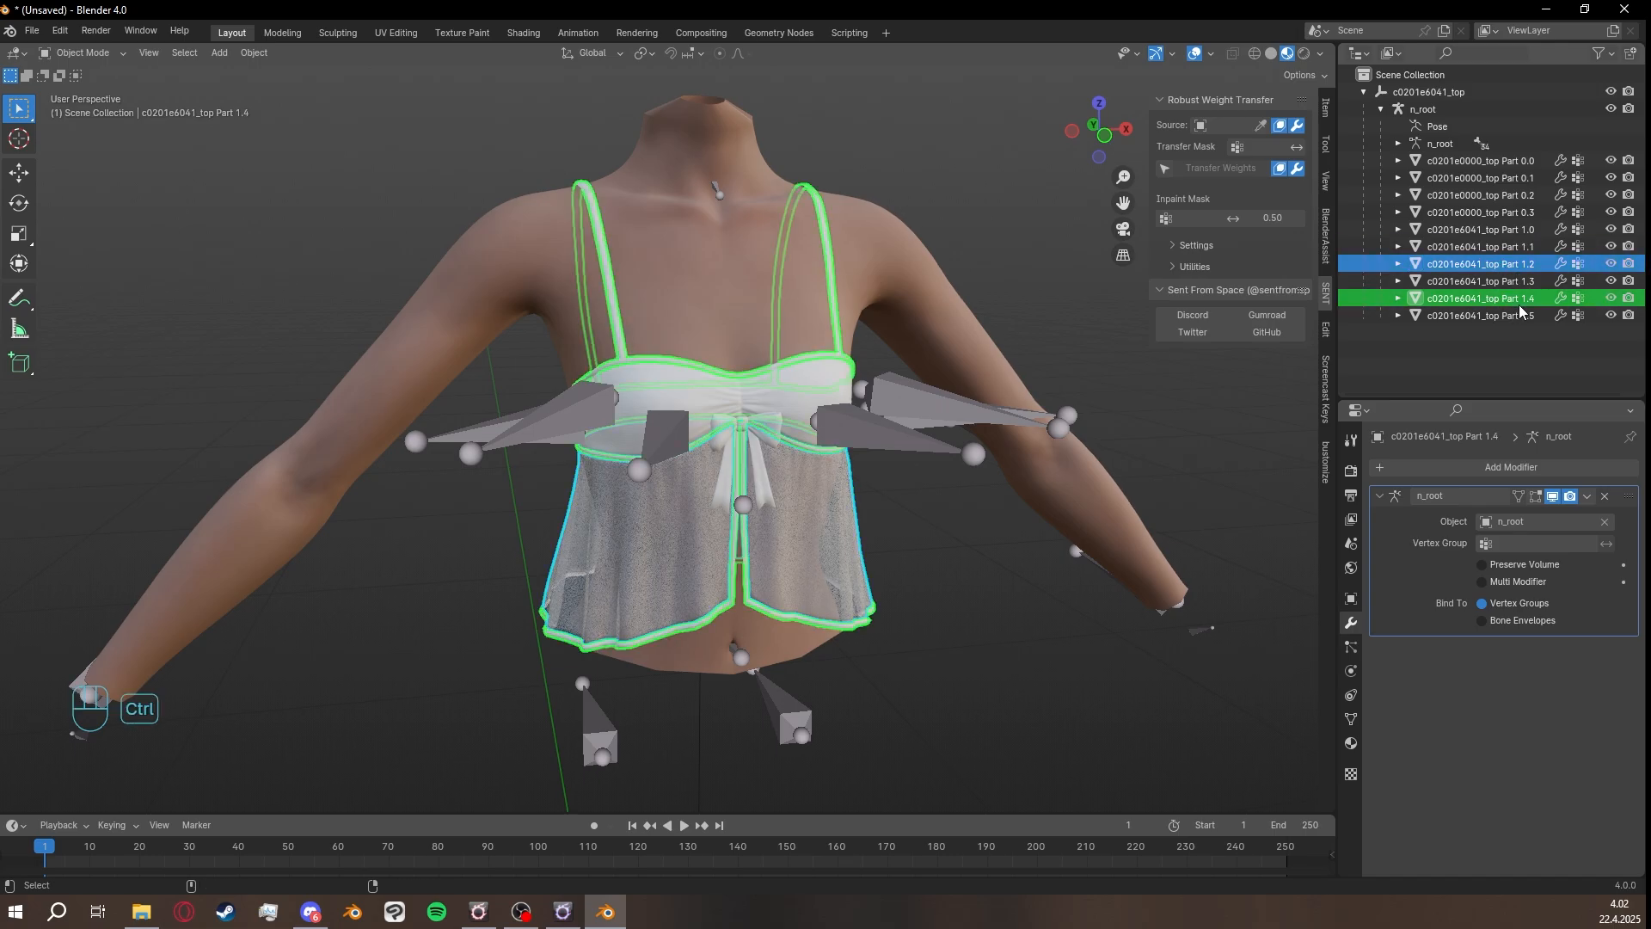
key("Tab")
key("a")
scroll(959, 526, "up", 3)
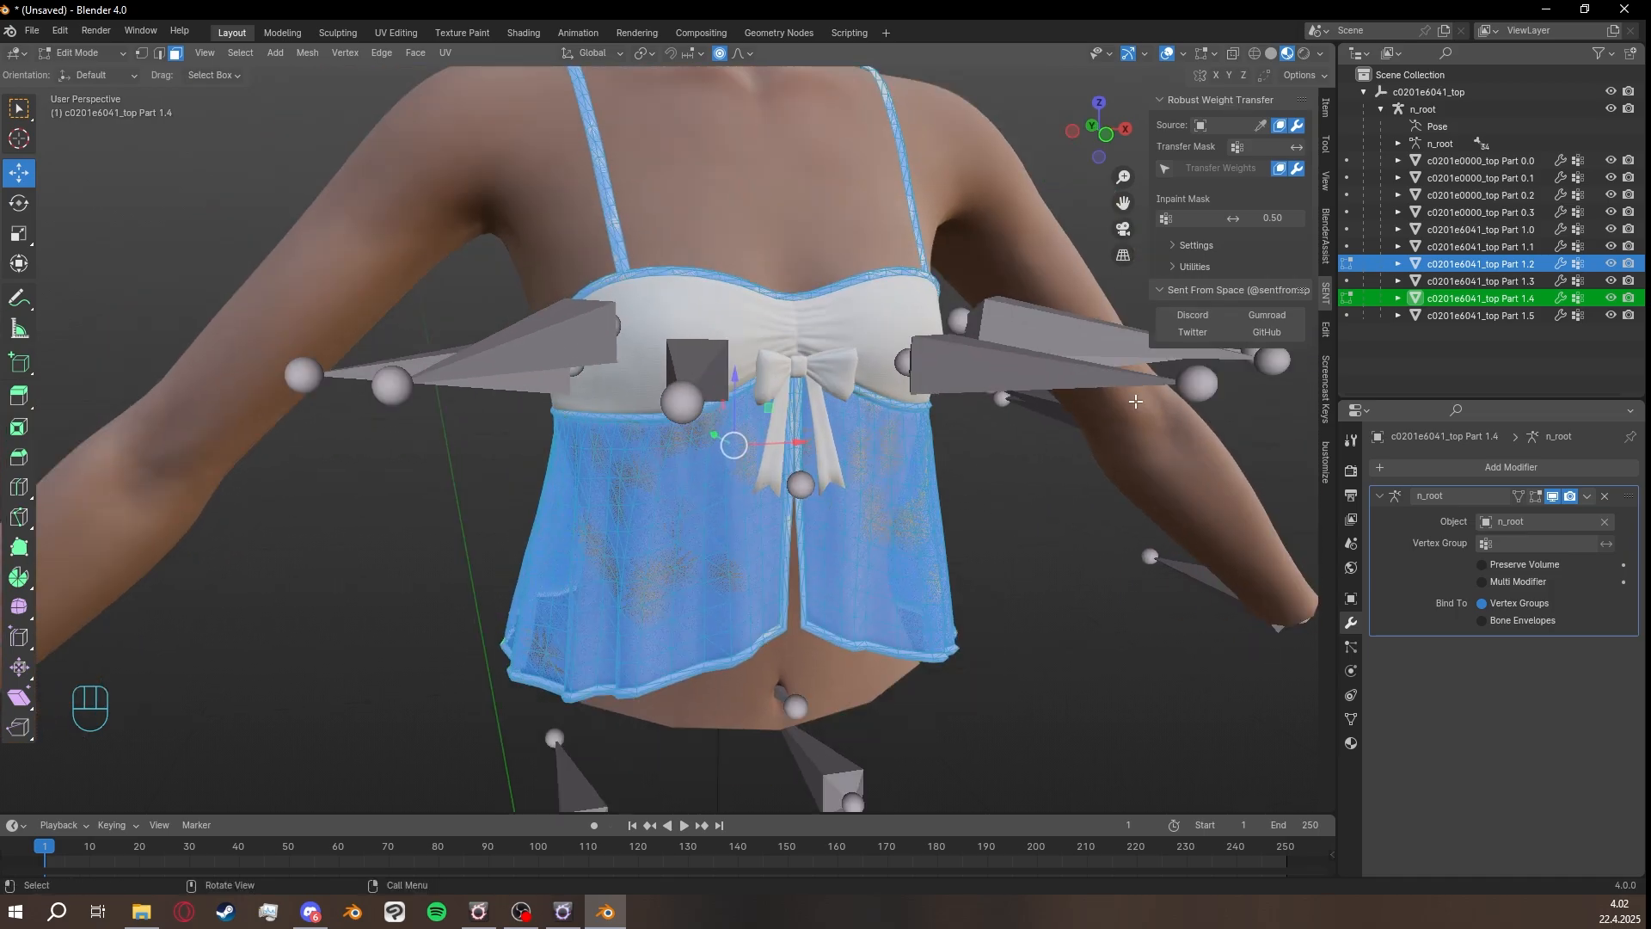
left_click(1479, 264)
key("Tab")
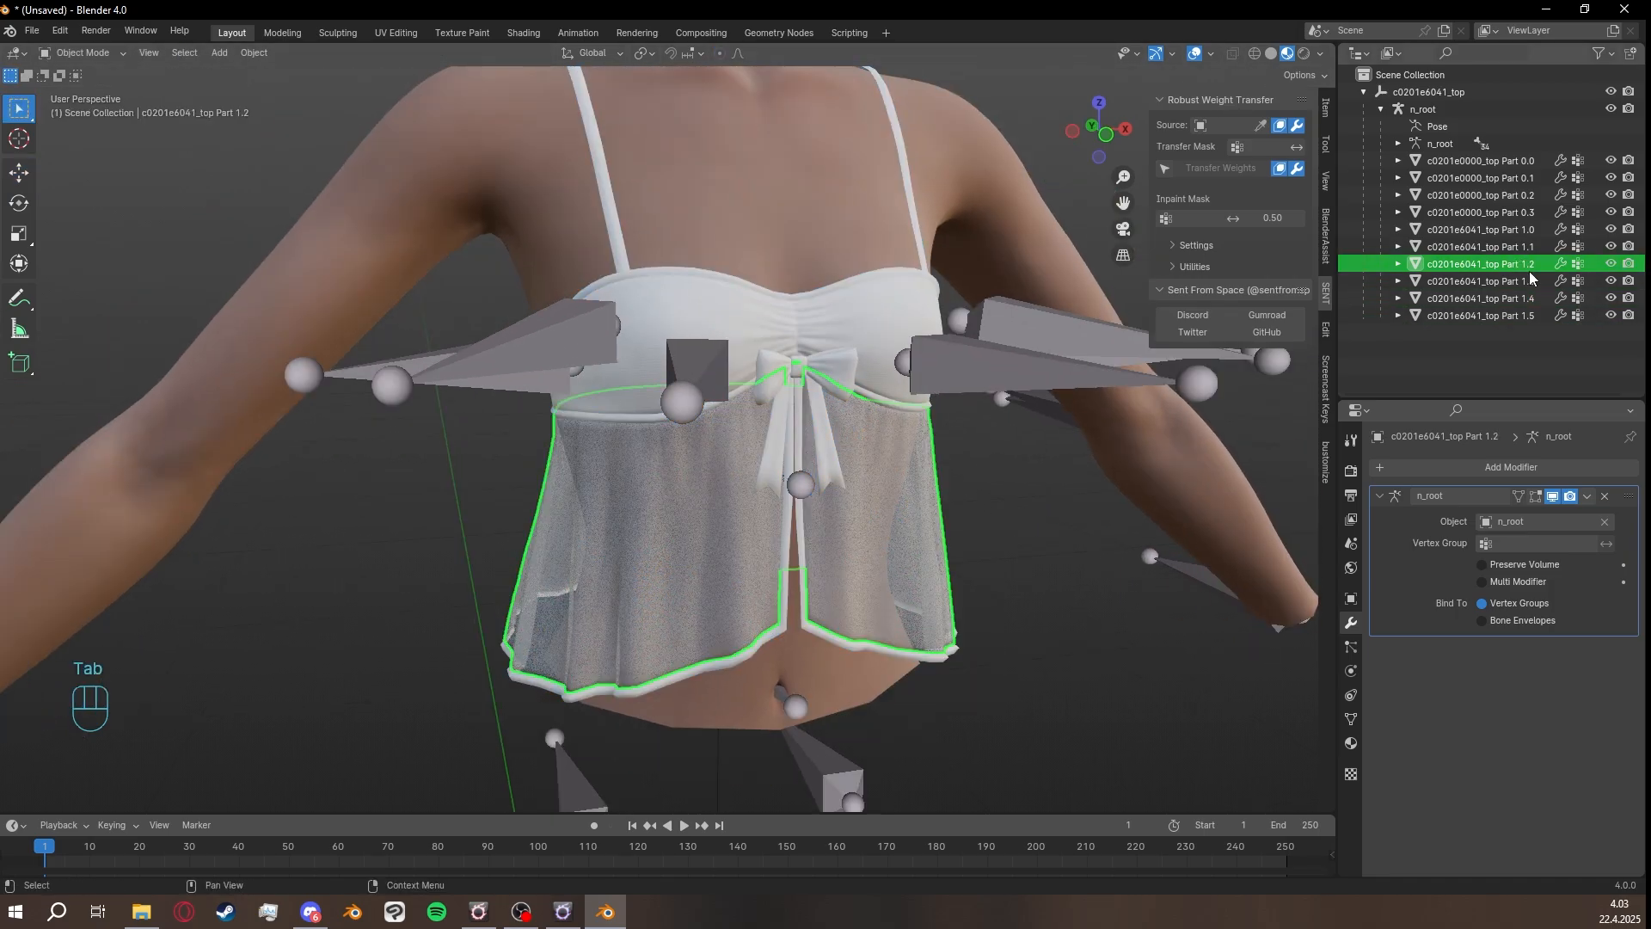
Flip the normals of c0201e6041_top Part 1.2 and Part 1.4 together in Edit Mode.
left_click(1530, 299, "ctrl")
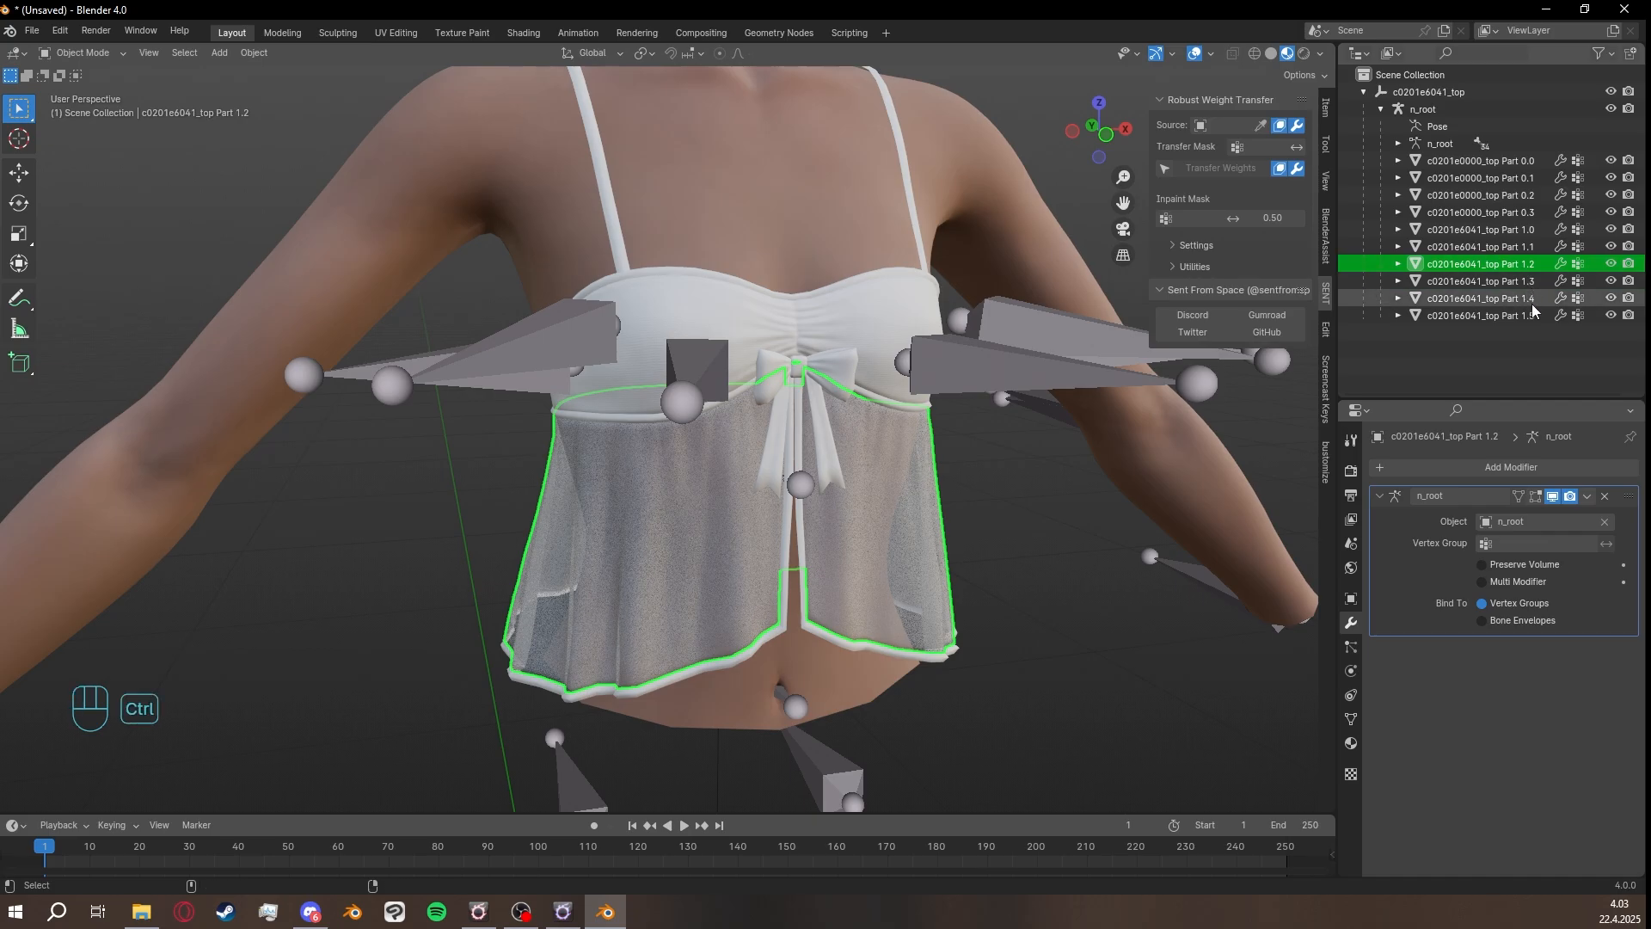
left_click(1533, 302, "ctrl")
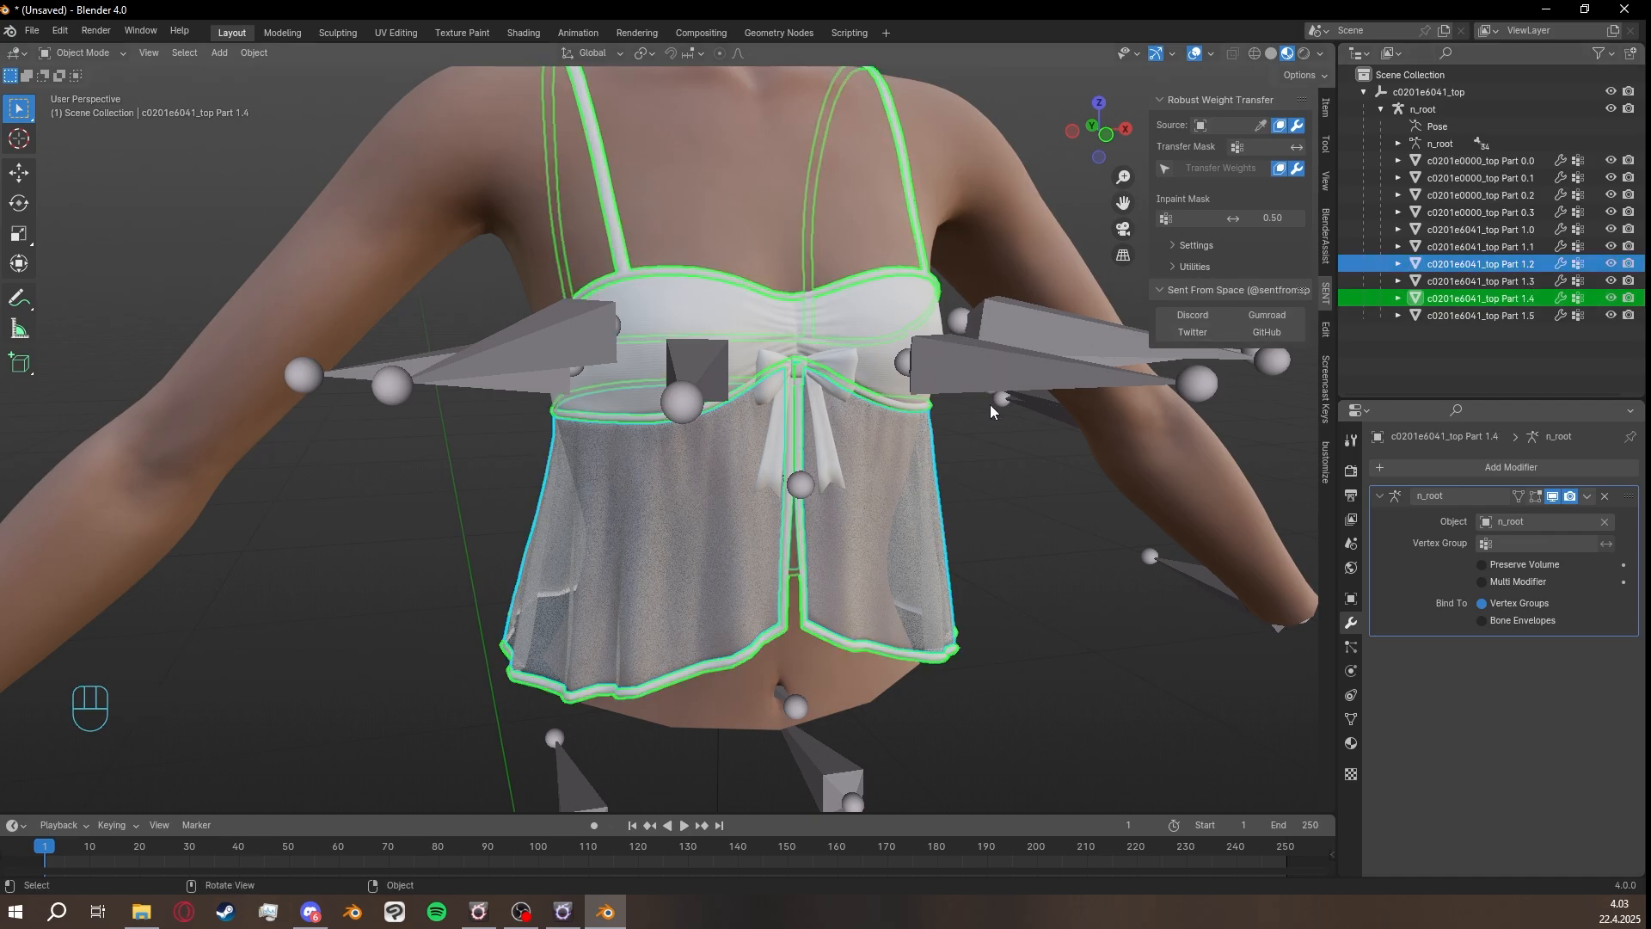
key("Tab")
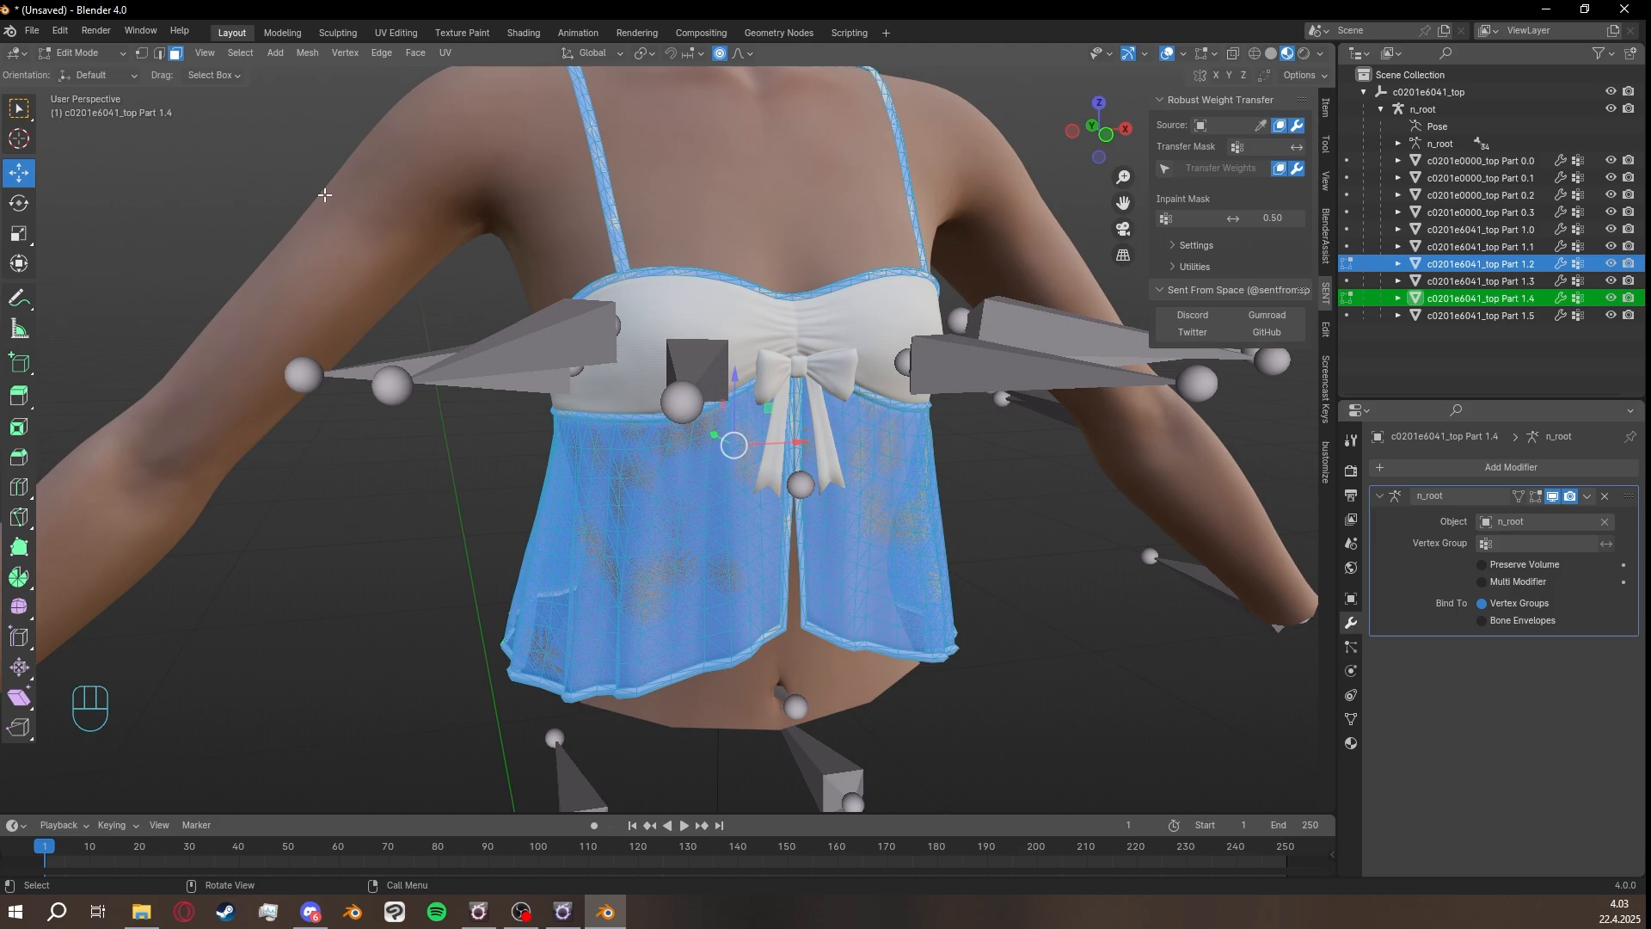
left_click(307, 52)
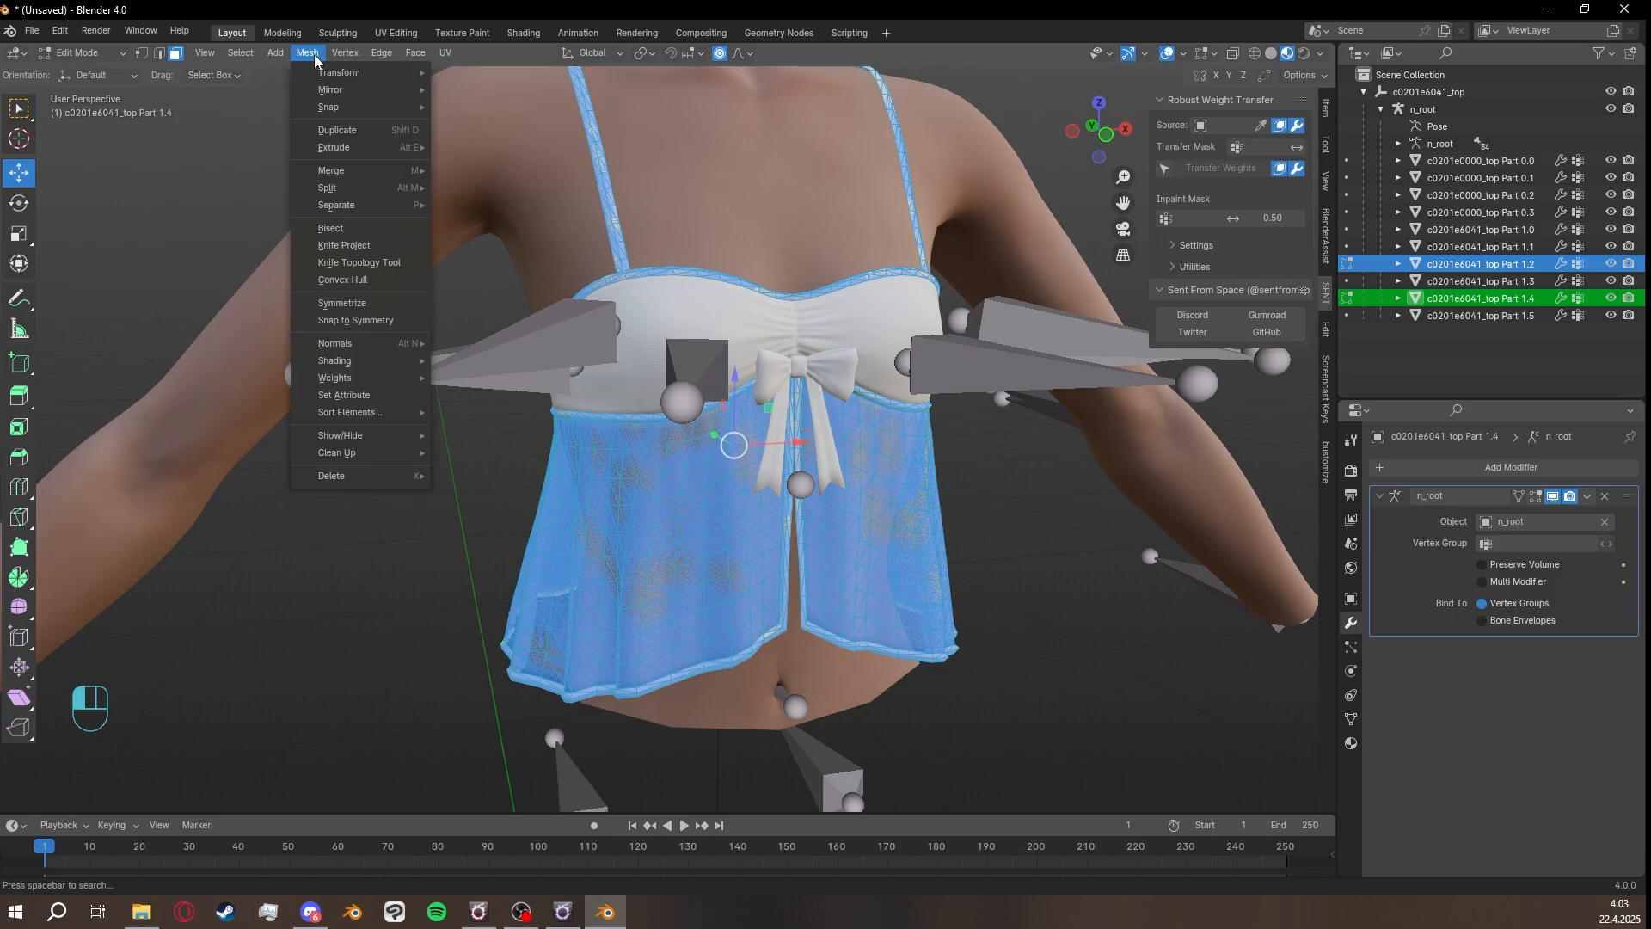
mouse_move(390, 343)
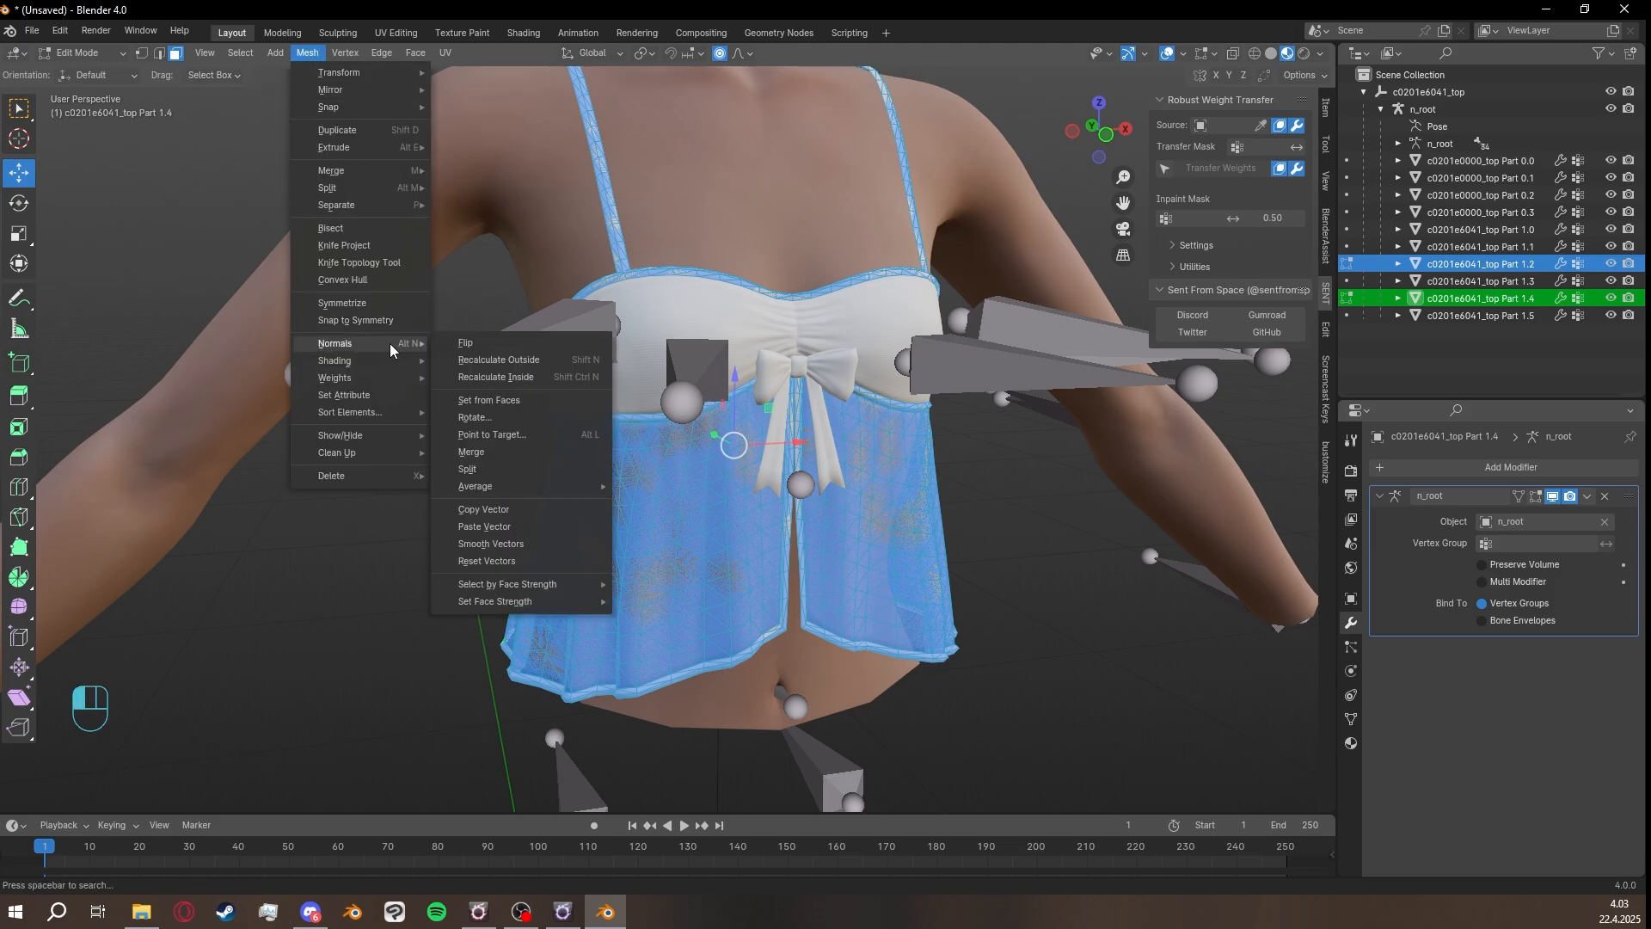
left_click(469, 342)
scroll(984, 617, "down", 2)
key("Tab")
left_click(984, 617)
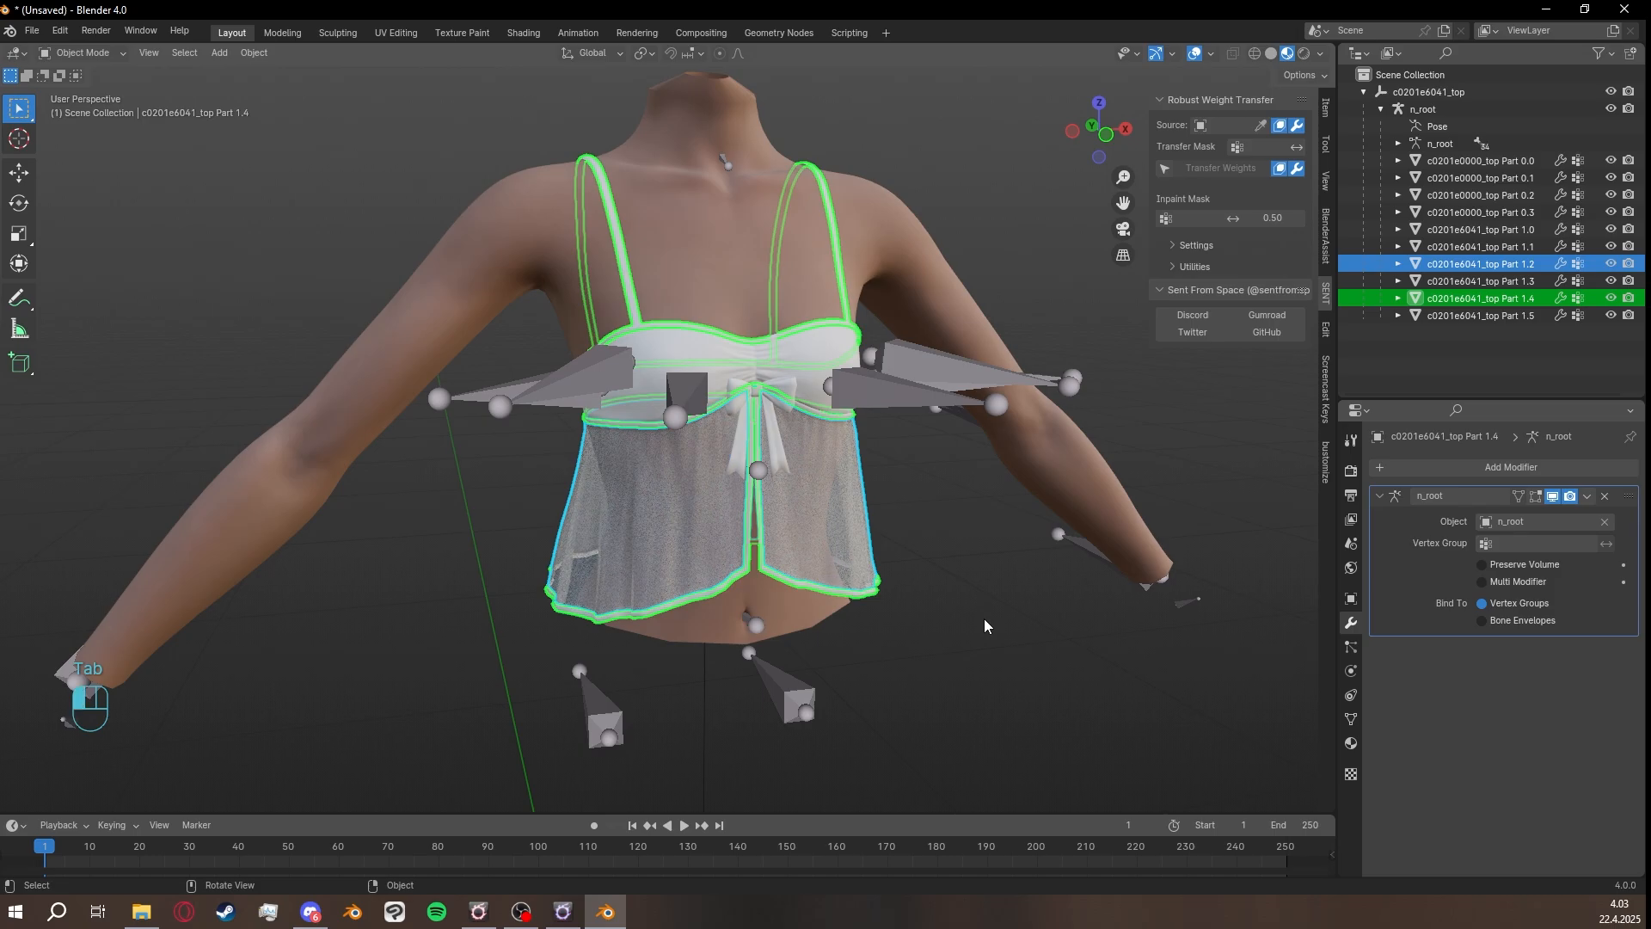
Select the full c0201e6041_top hierarchy and export it with the FFXIV - TRIANGULATE MODIFIER preset over gisela neolithe extra small.fbx.
right_click(1465, 89)
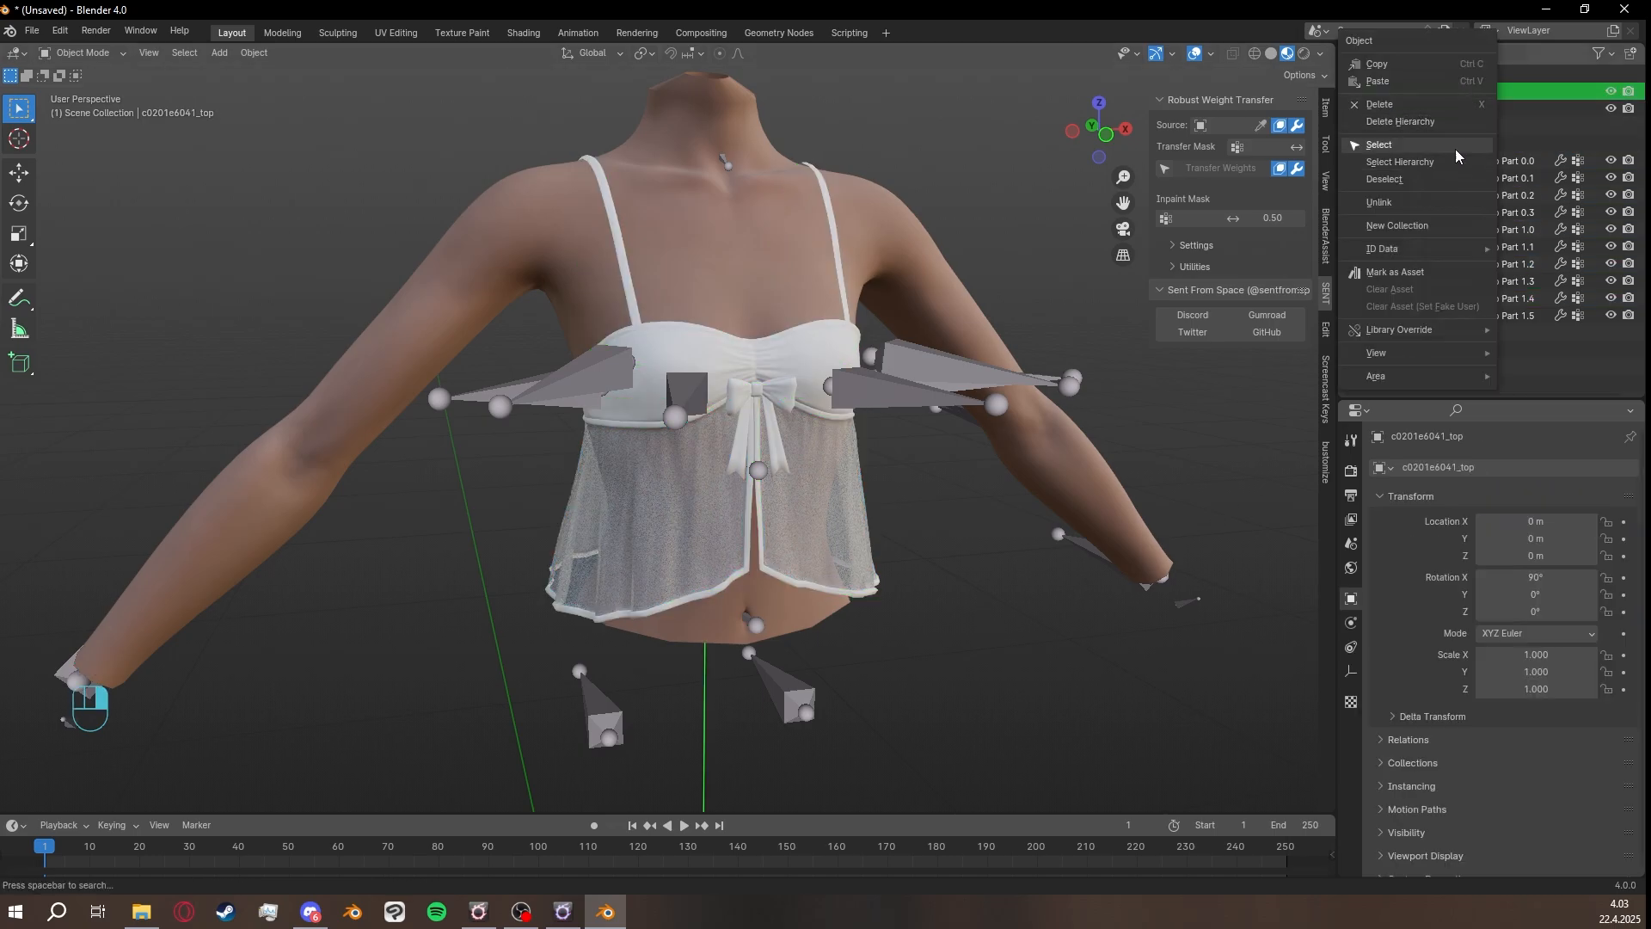
left_click(1448, 163)
left_click(32, 30)
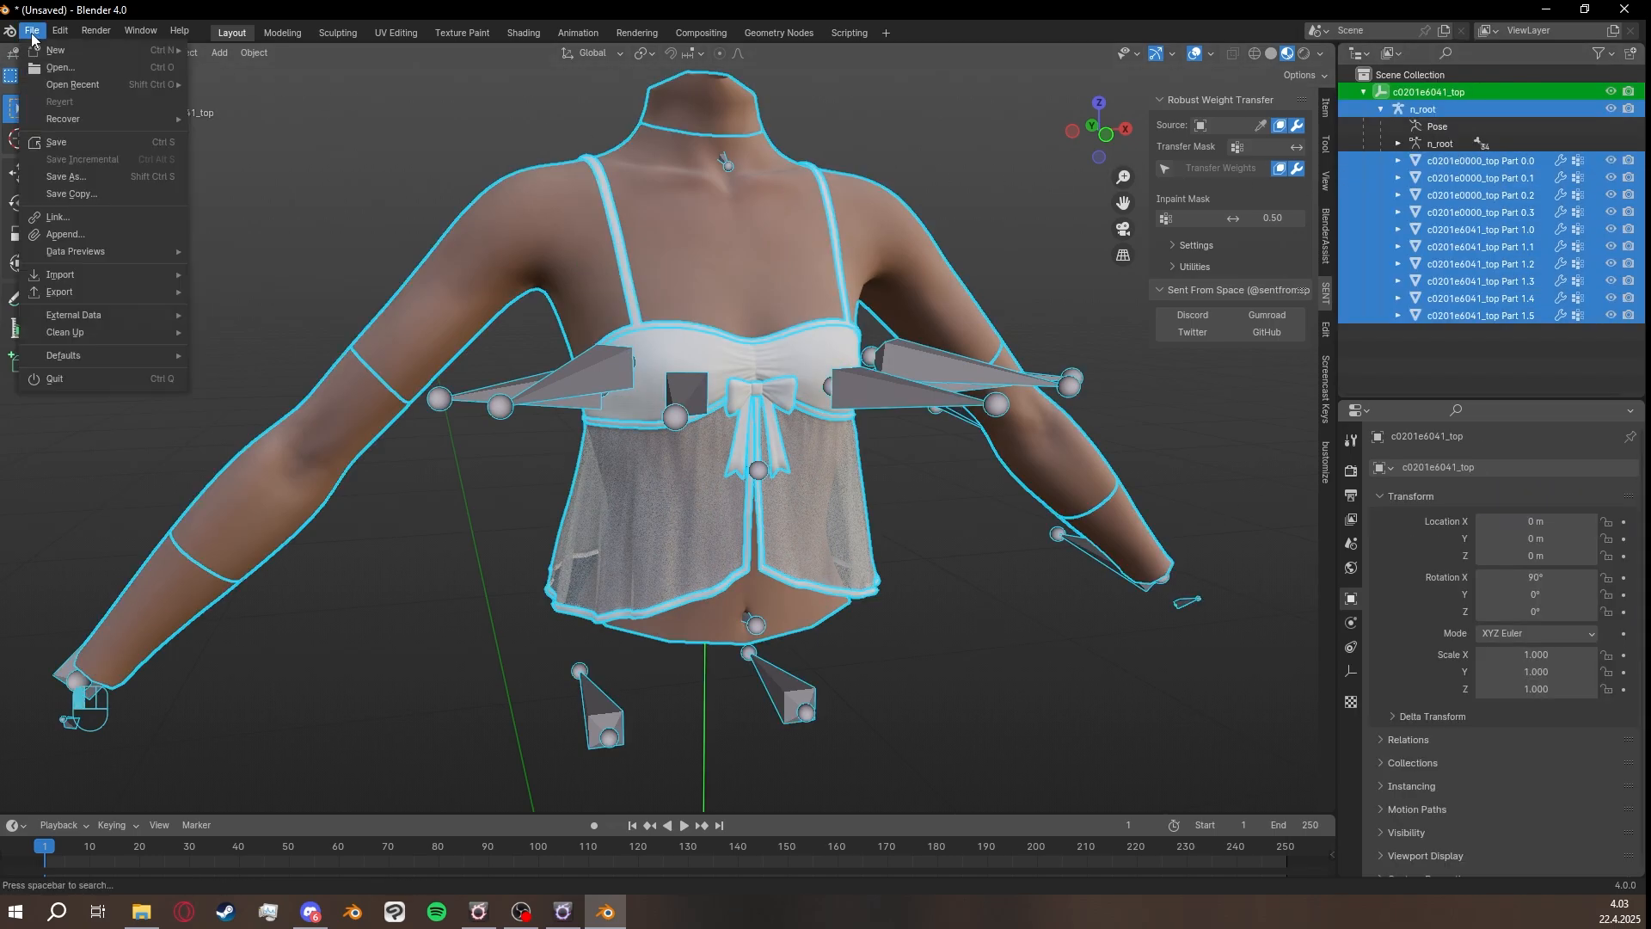
mouse_move(78, 291)
left_click(262, 442)
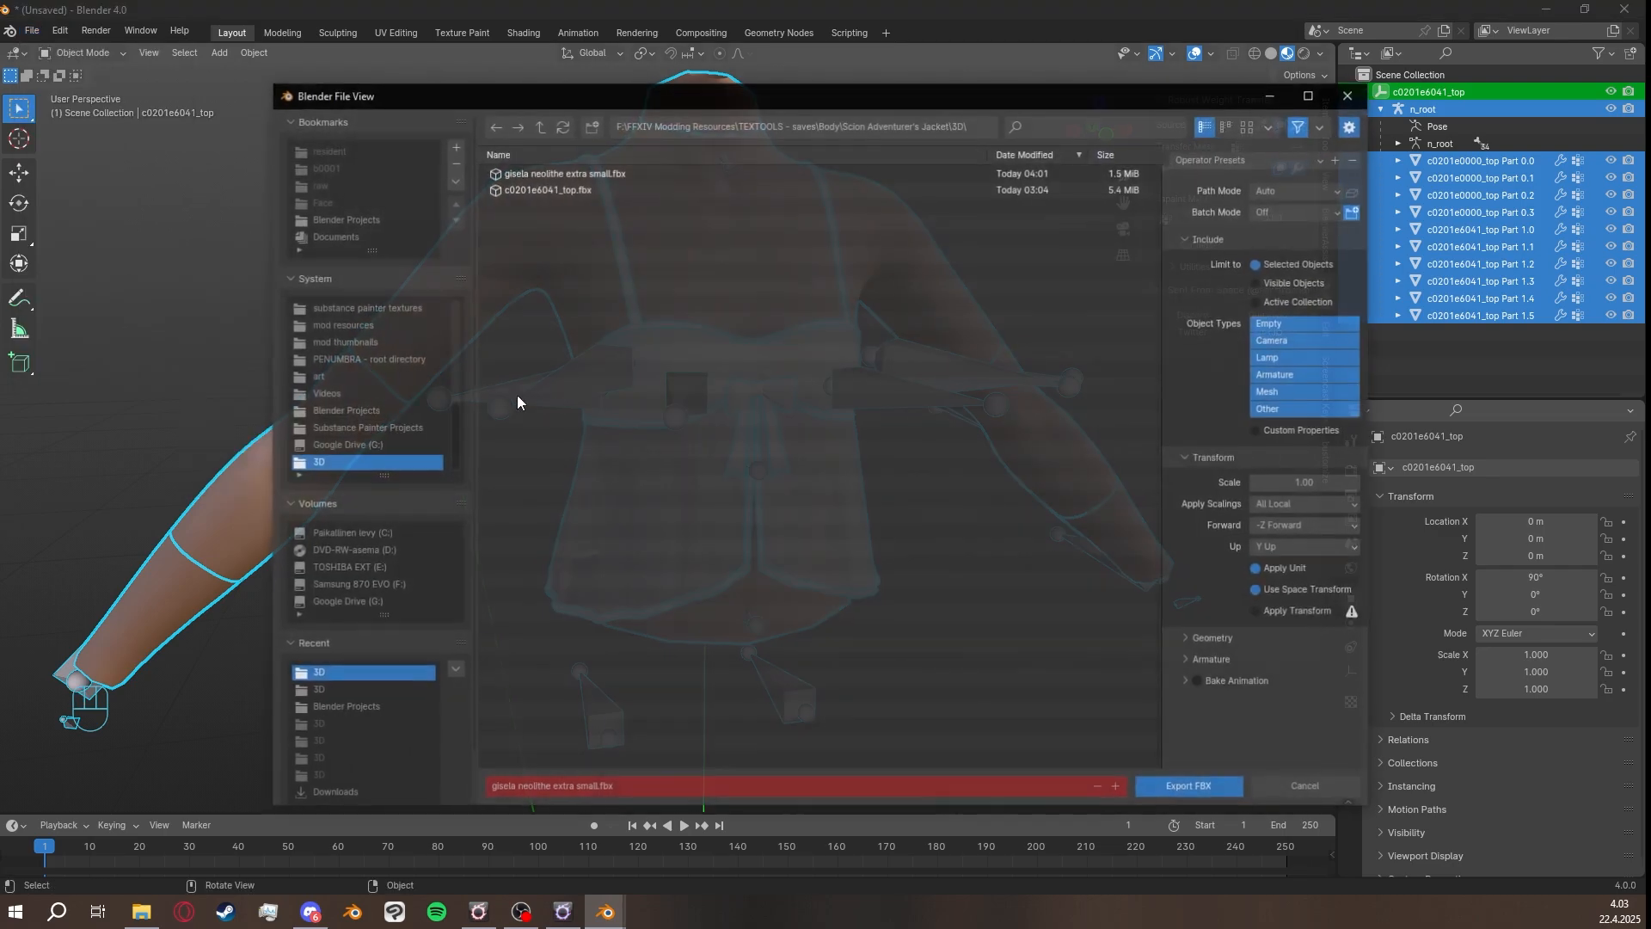
left_click(576, 174)
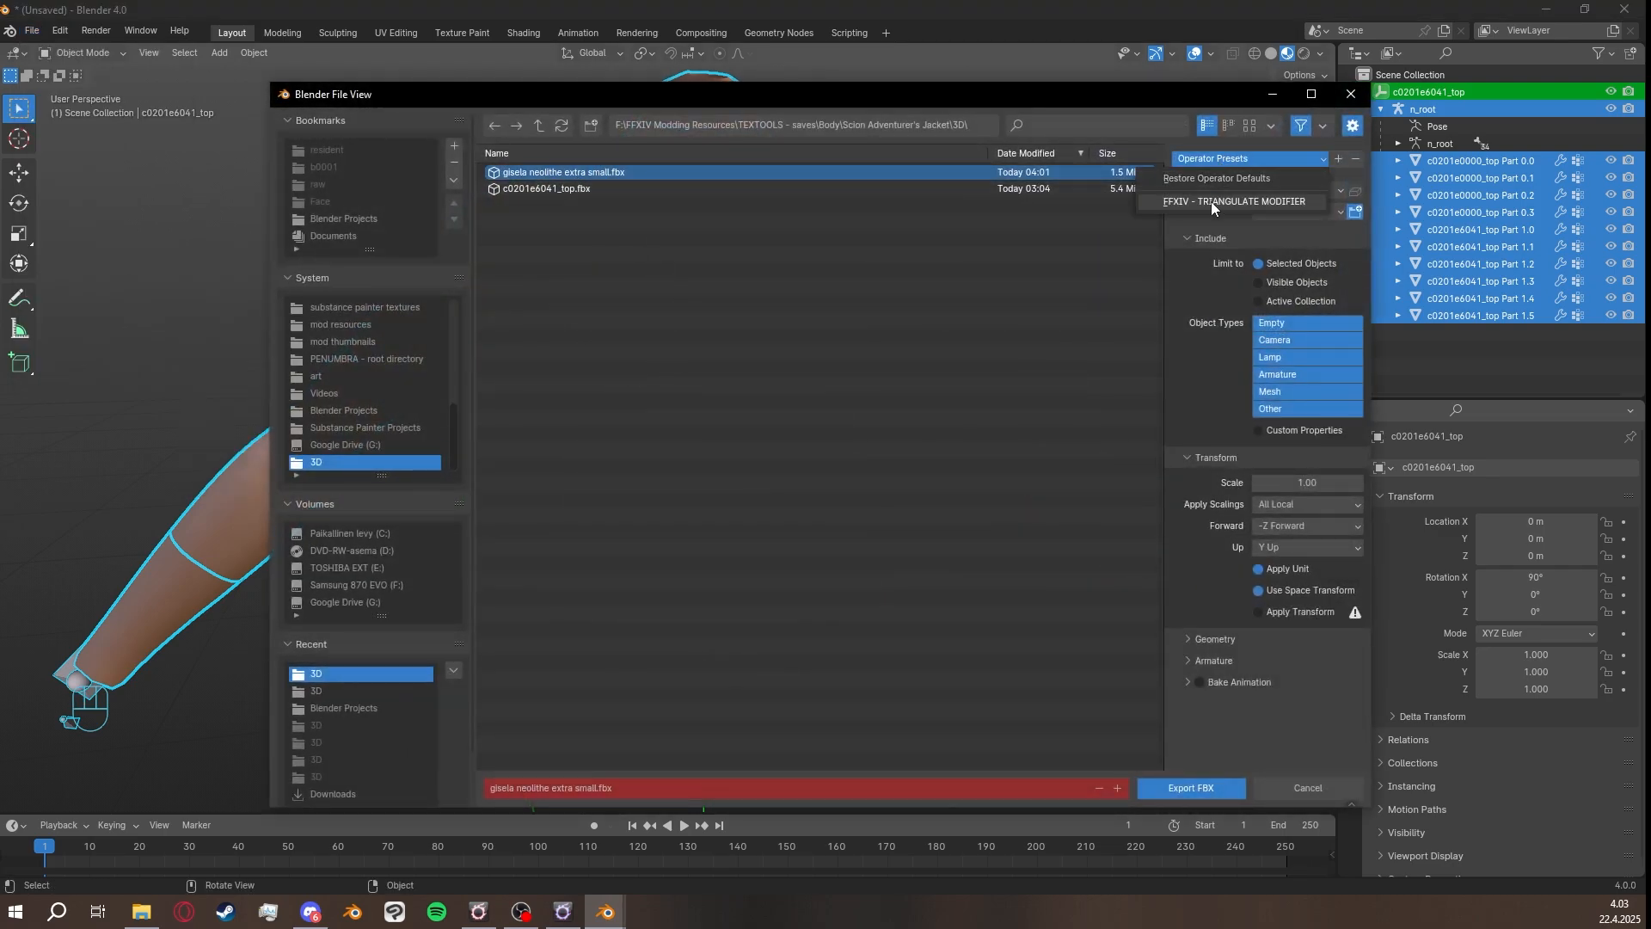
left_click(1183, 781)
Switch to TexTools and import the updated gisela neolithe extra small.fbx onto the Scion Adventurer's Jacket.
left_click(562, 911)
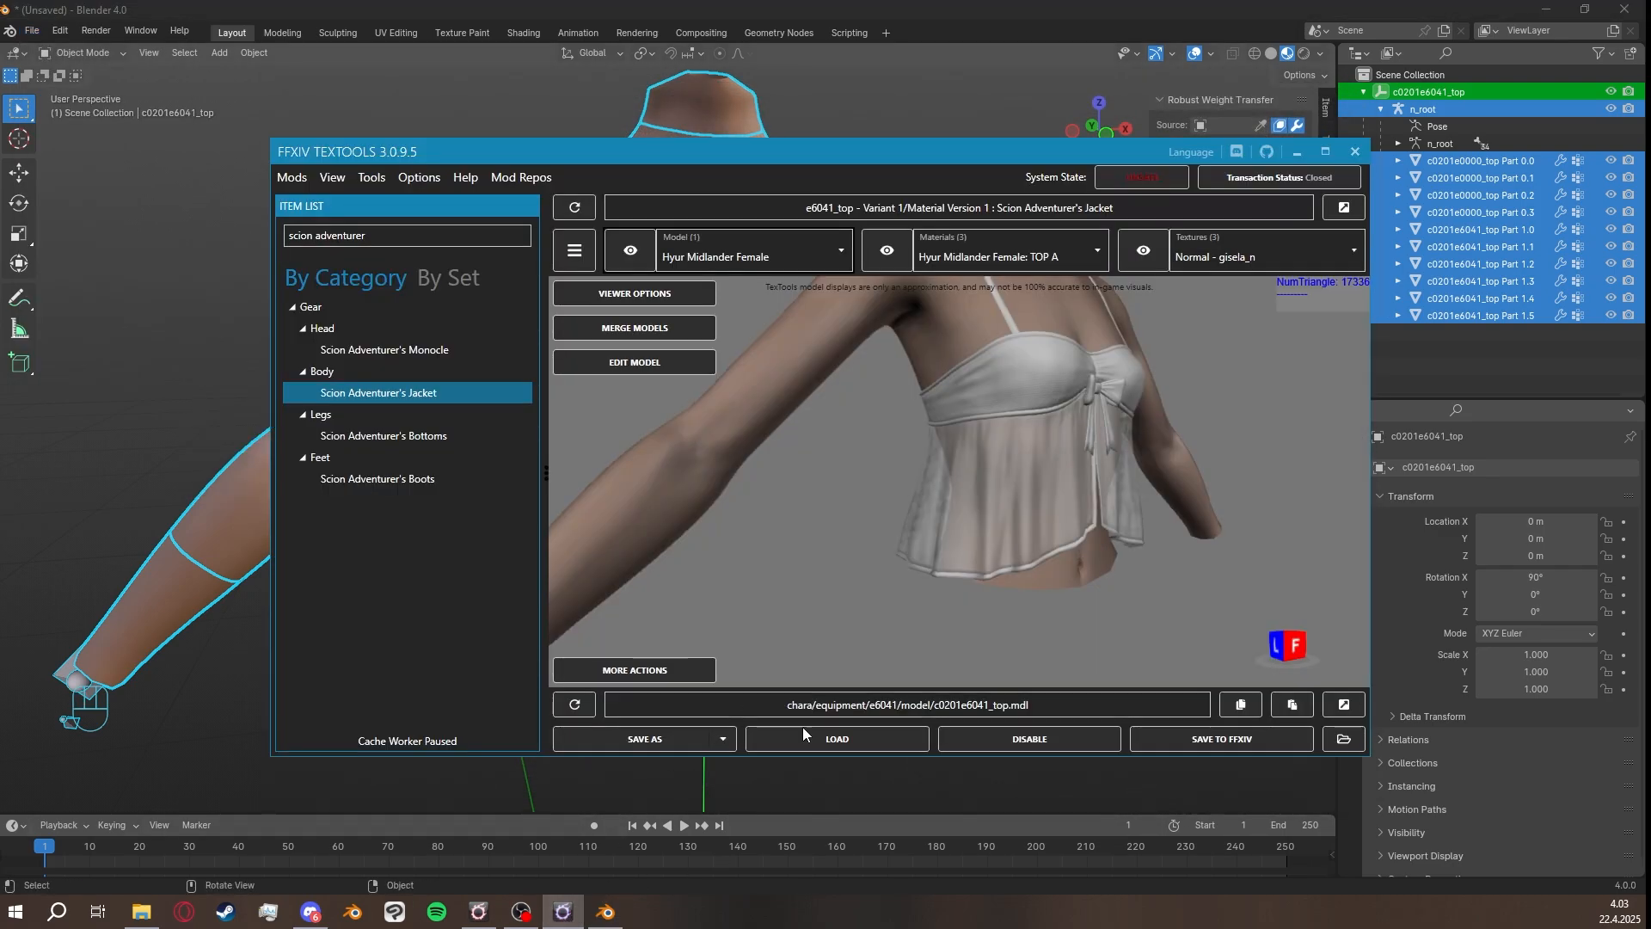
left_click(817, 740)
double_click(645, 271)
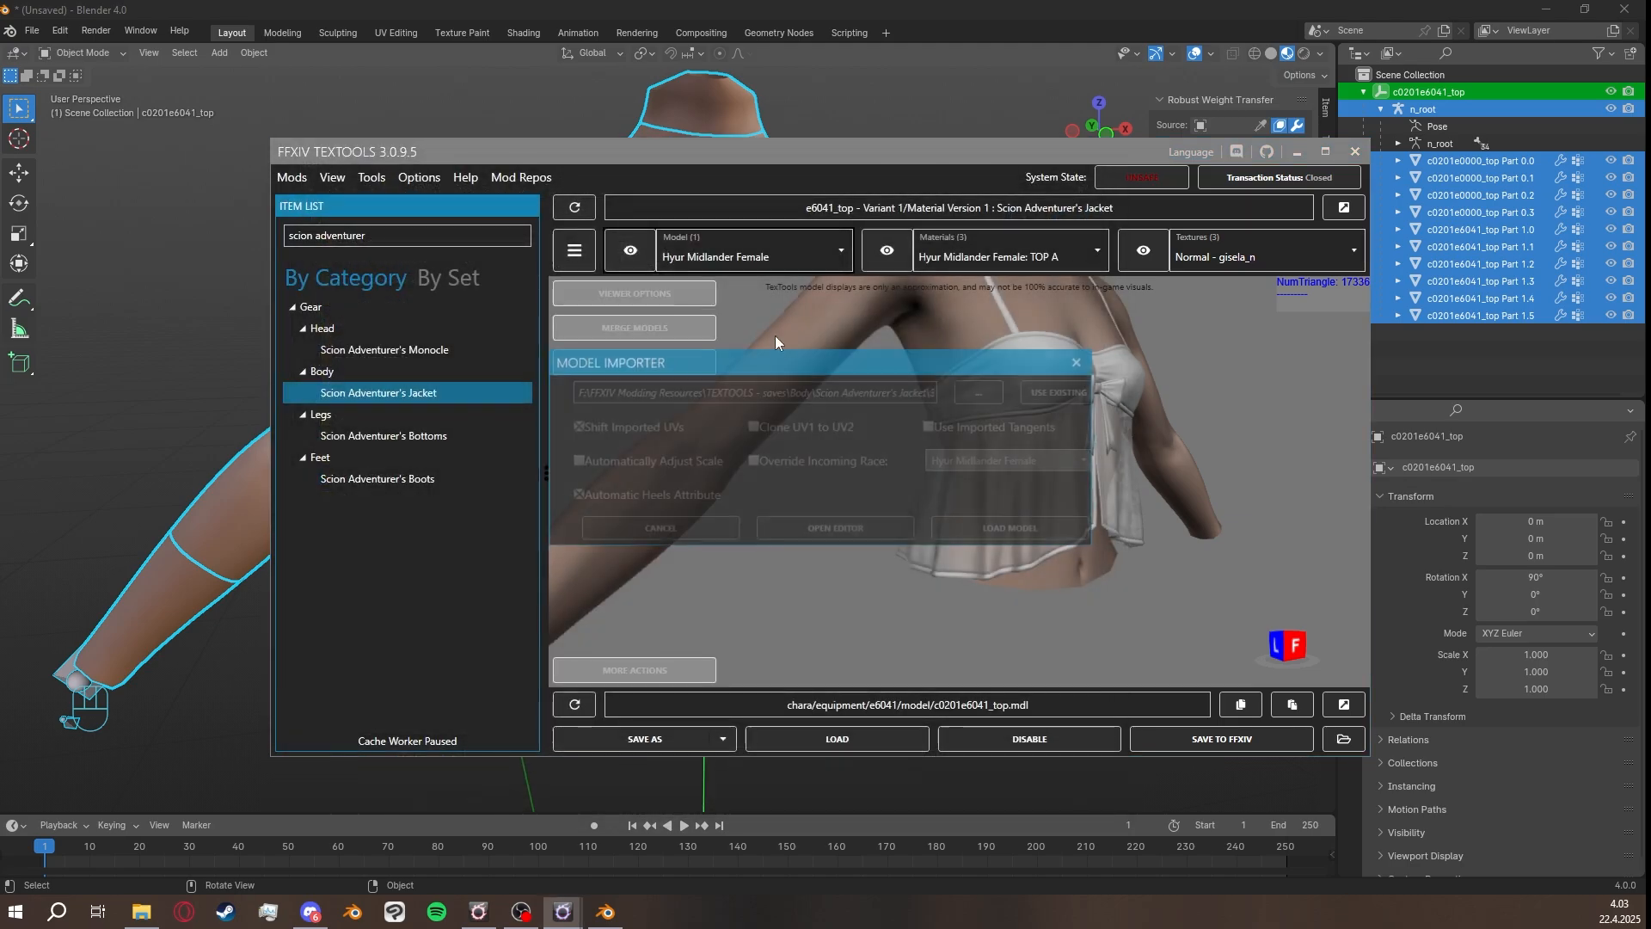
left_click(1023, 527)
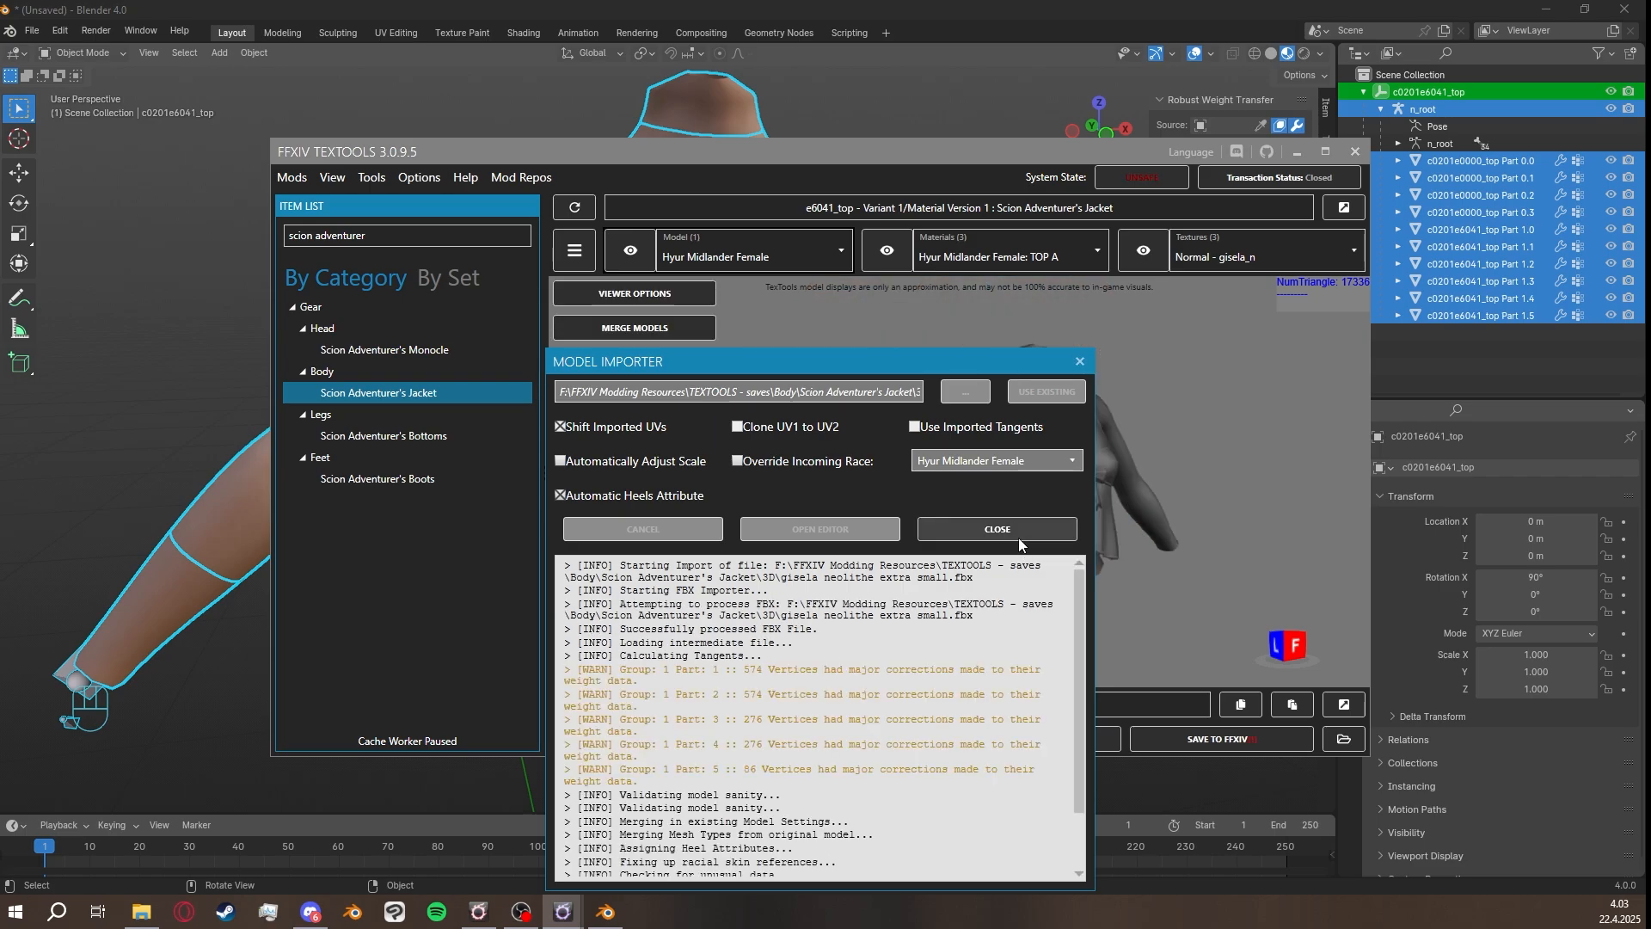
Close the Model Importer, look over the reimported jacket model and save it to FFXIV.
left_click(1018, 538)
left_click_drag(1068, 566, 1056, 555)
left_click(1219, 743)
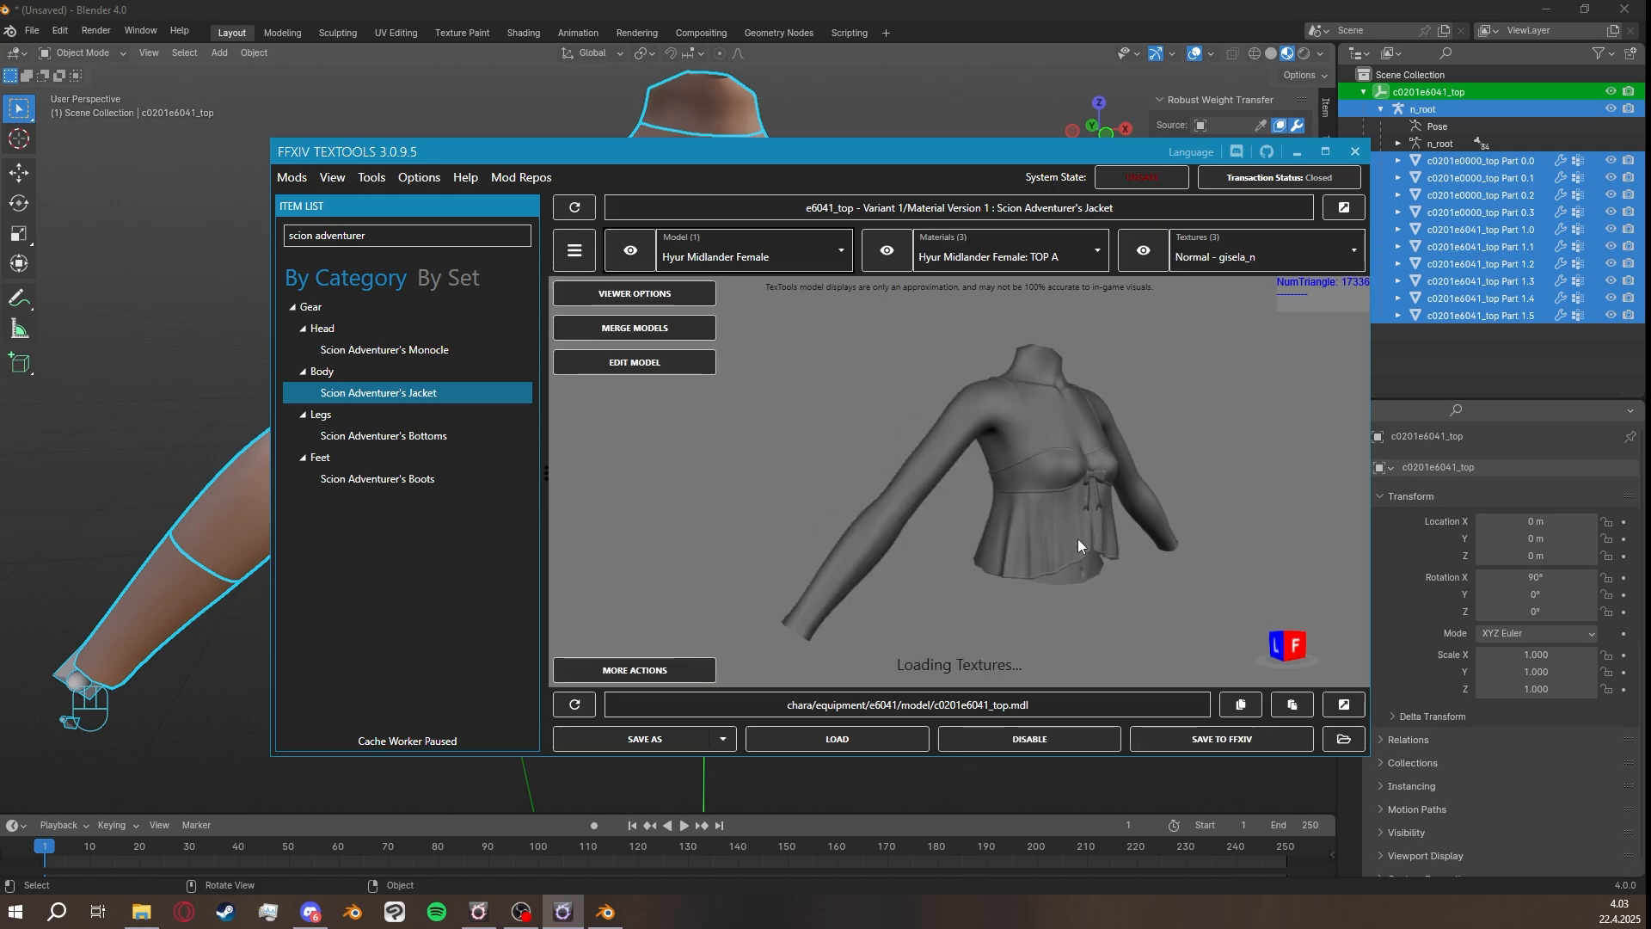
Turn on Hide Backfaces in the material flags of the jacket's TOP A material and save the material to FFXIV.
scroll(1084, 549, "up", 5)
scroll(994, 473, "up", 6)
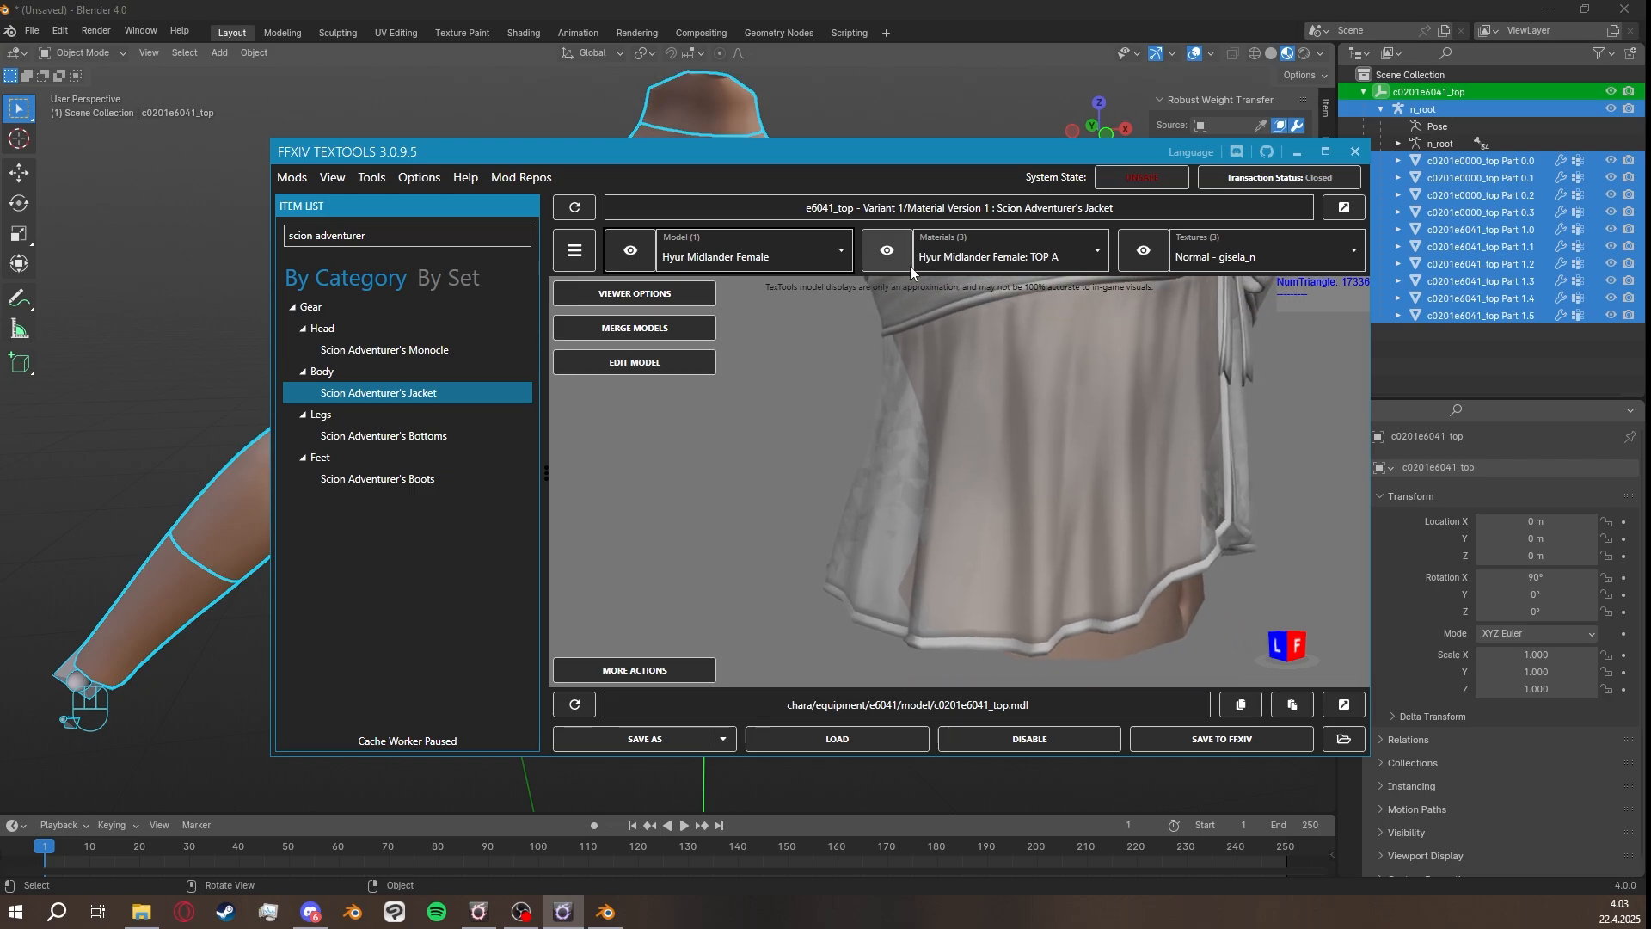
left_click(901, 246)
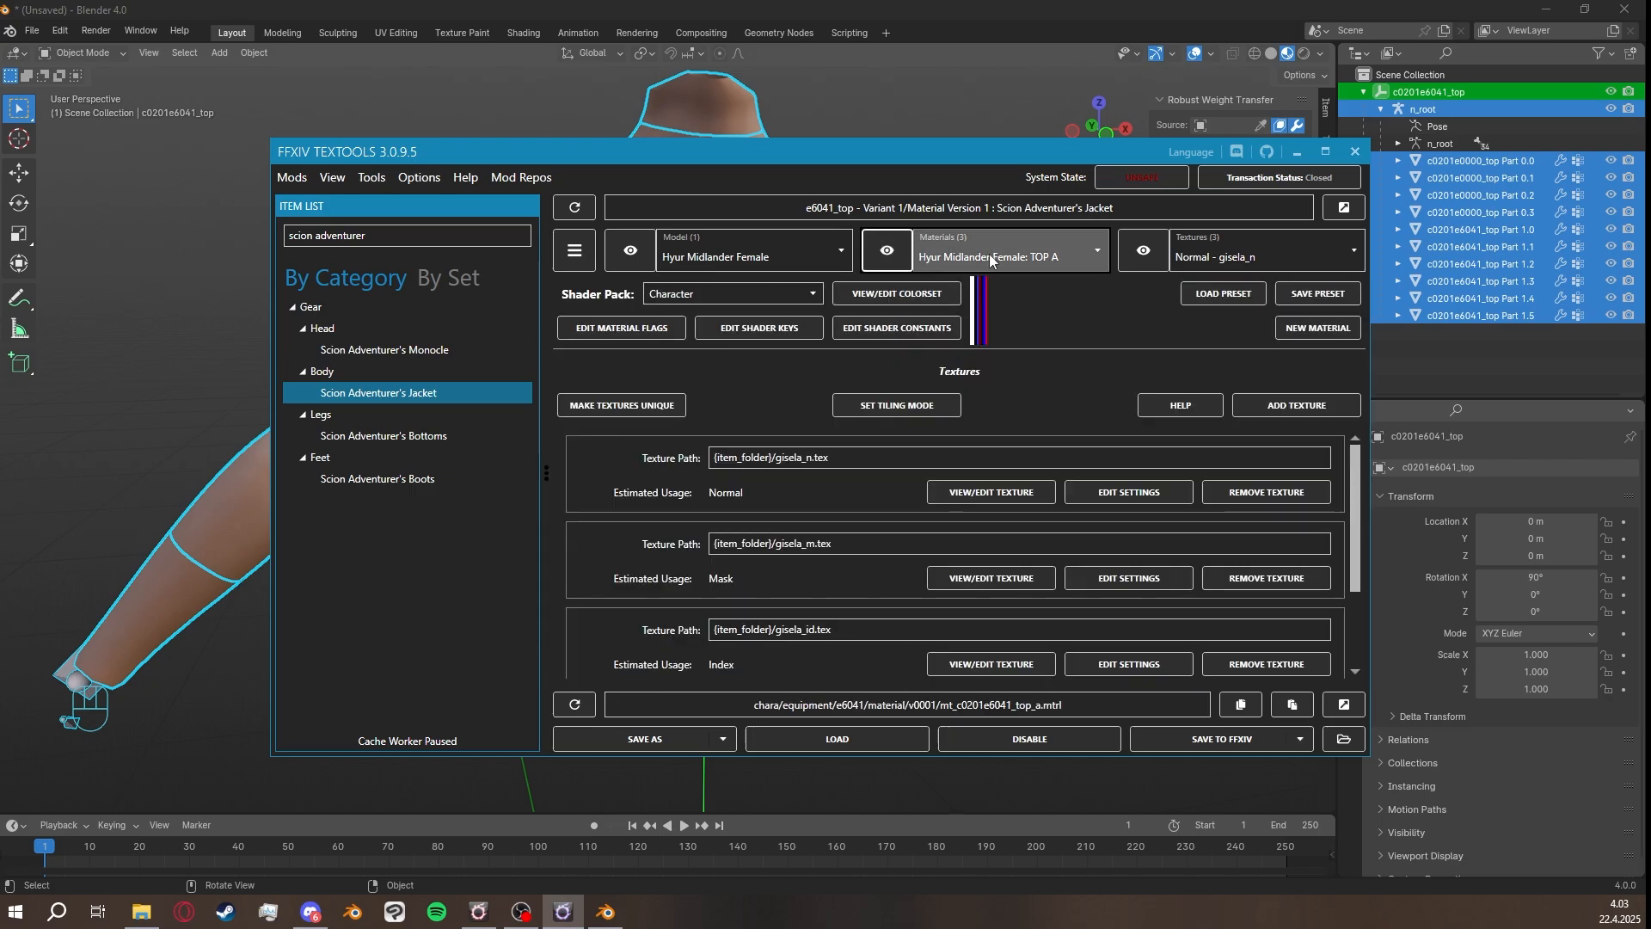
left_click(630, 332)
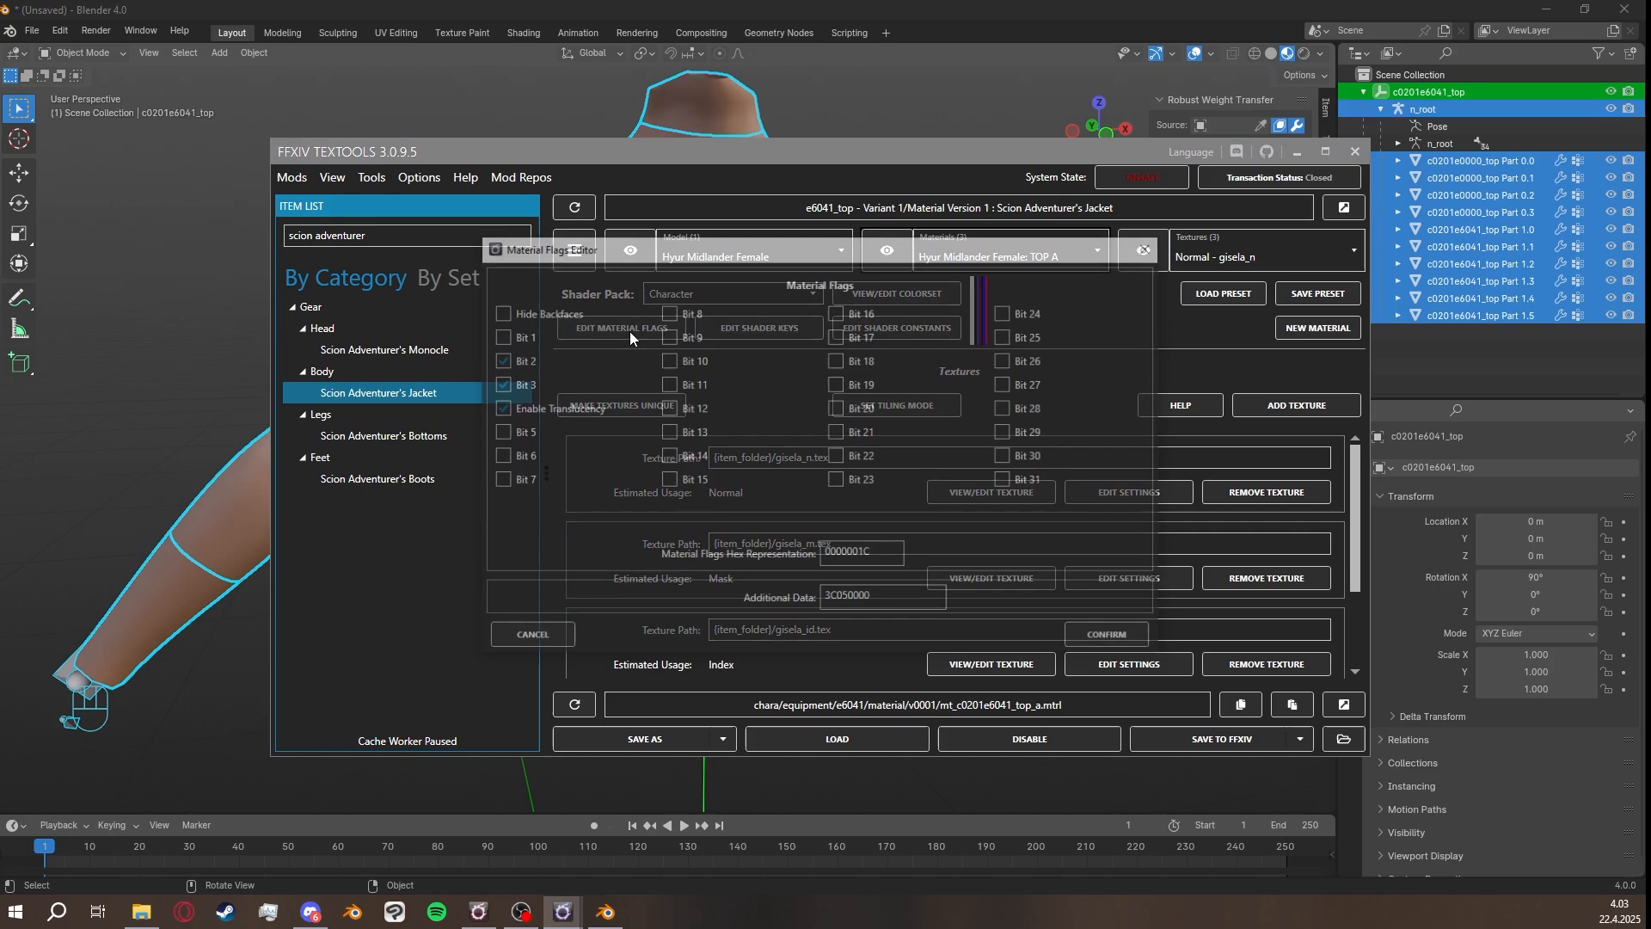
left_click(512, 313)
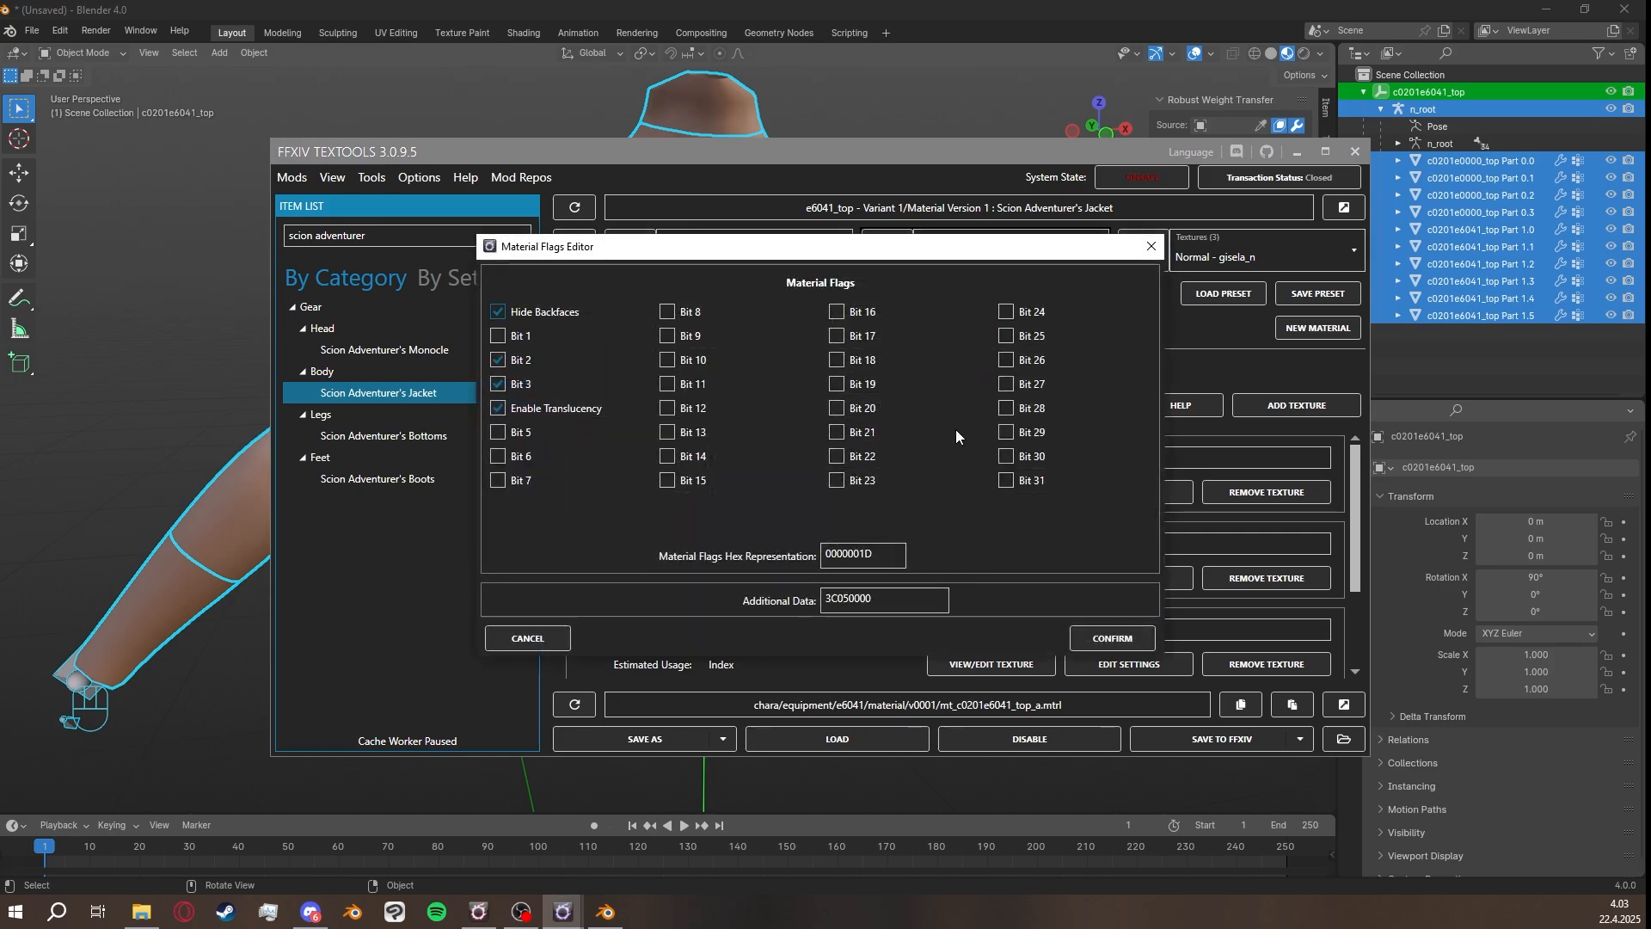
left_click(1109, 637)
left_click(1204, 738)
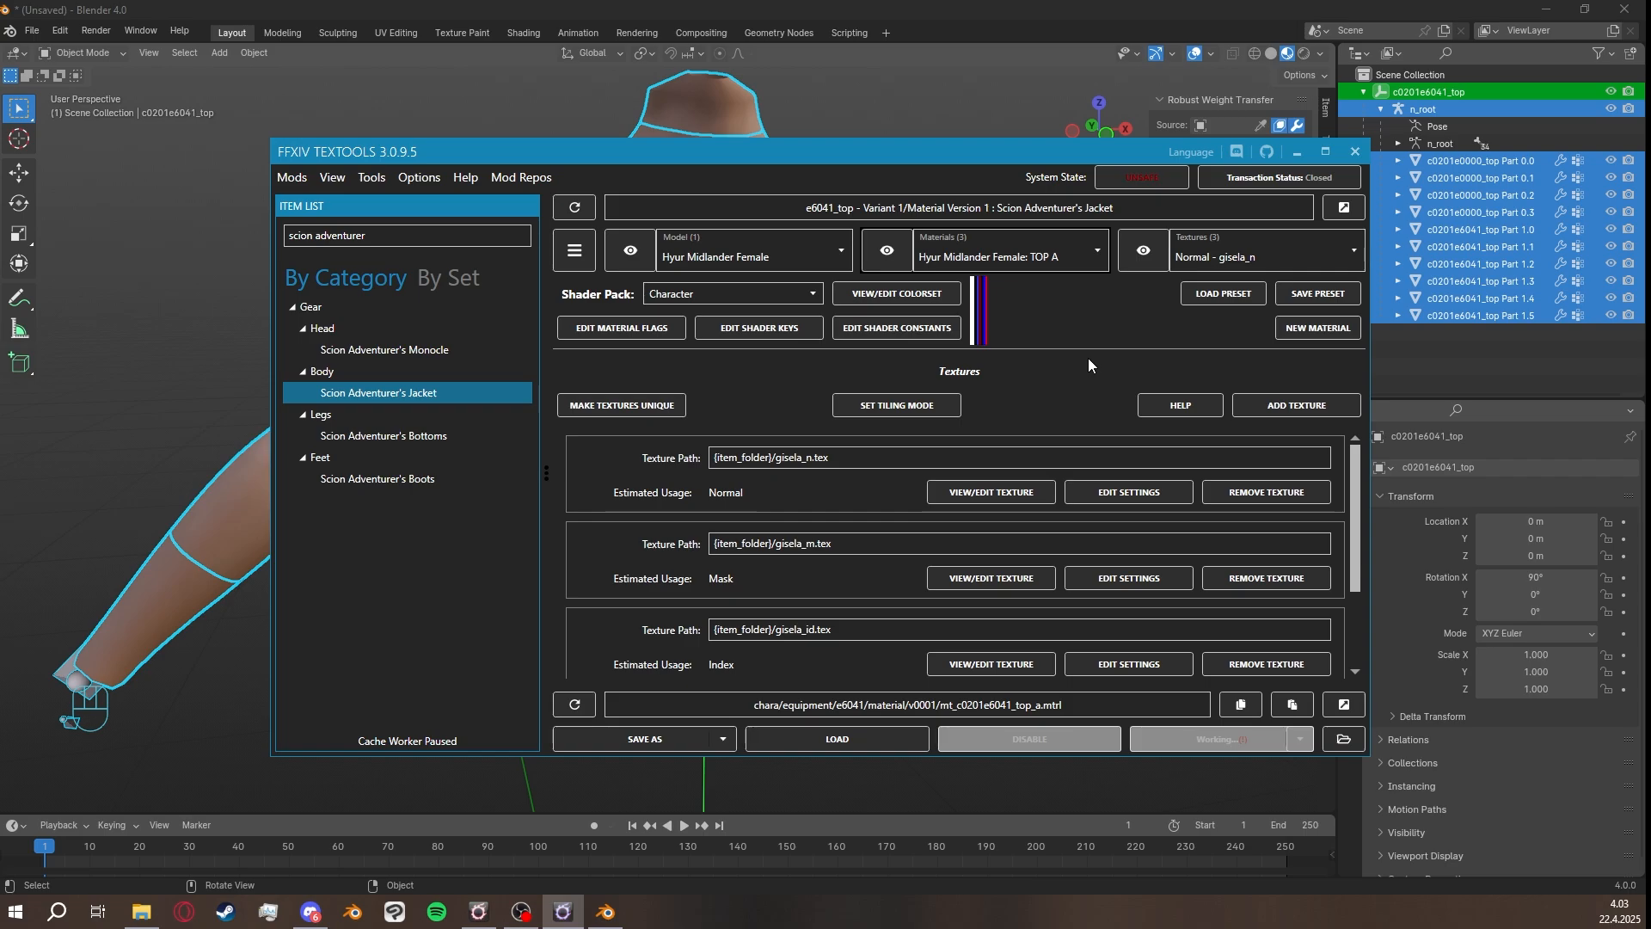
Return to the jacket model view and examine the sheer skirt and trim from several angles and distances.
left_click(639, 256)
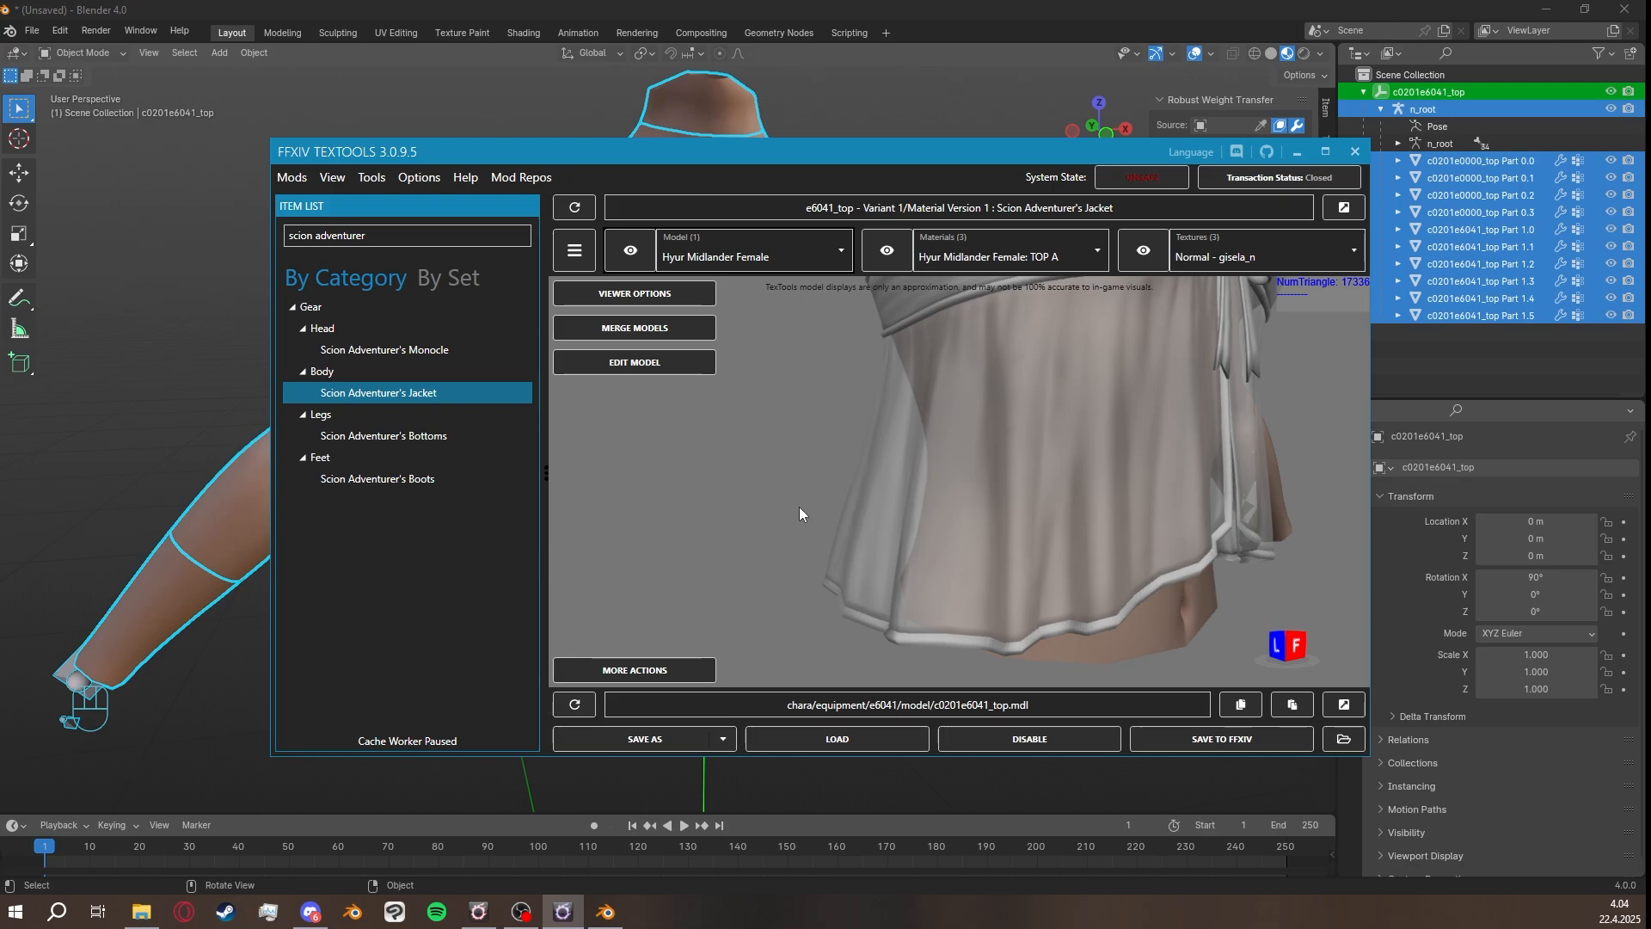
scroll(1056, 468, "down", 5)
right_click_drag(1100, 470, 1026, 472)
scroll(994, 550, "down", 5)
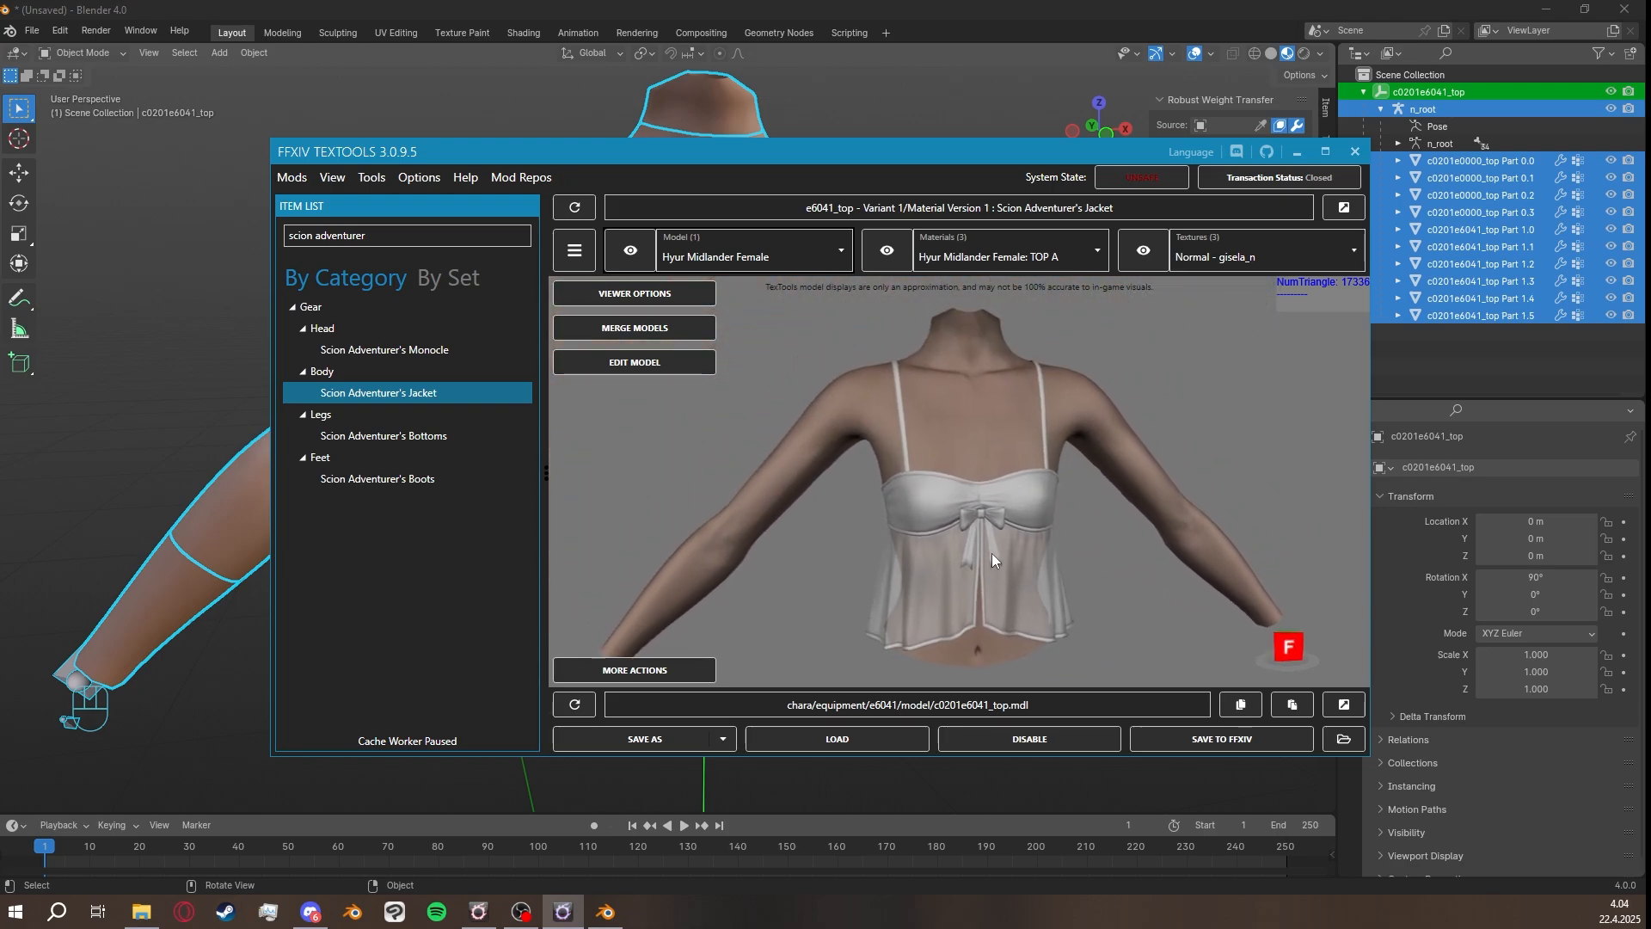
right_click_drag(992, 554, 991, 543)
scroll(993, 539, "up", 4)
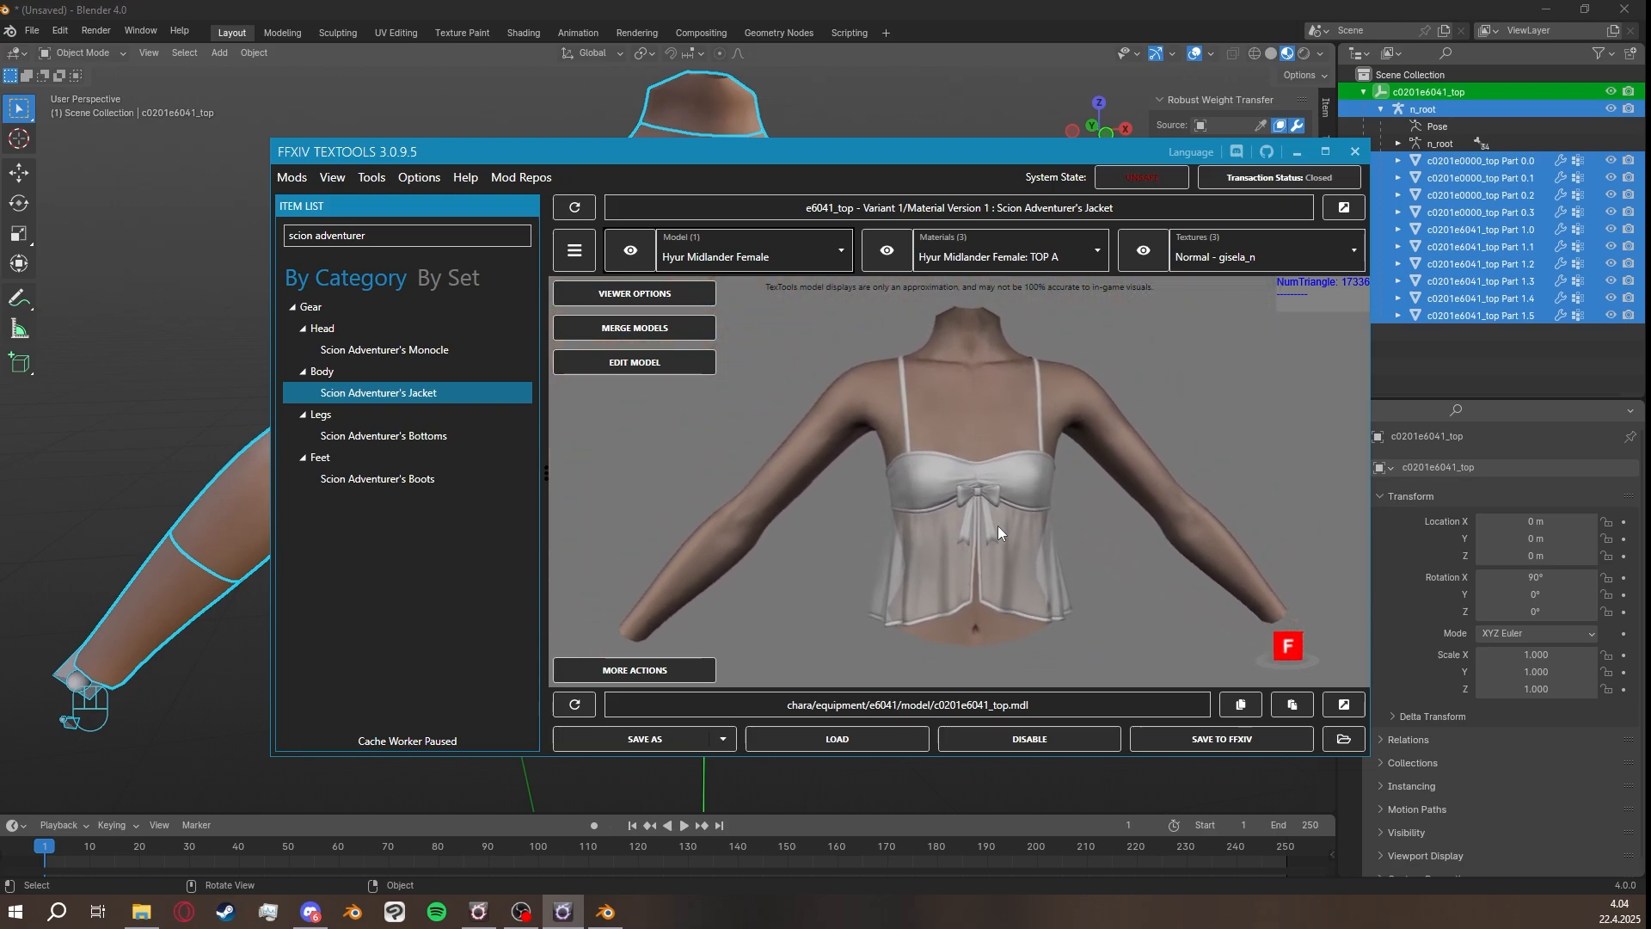
scroll(998, 525, "down", 1)
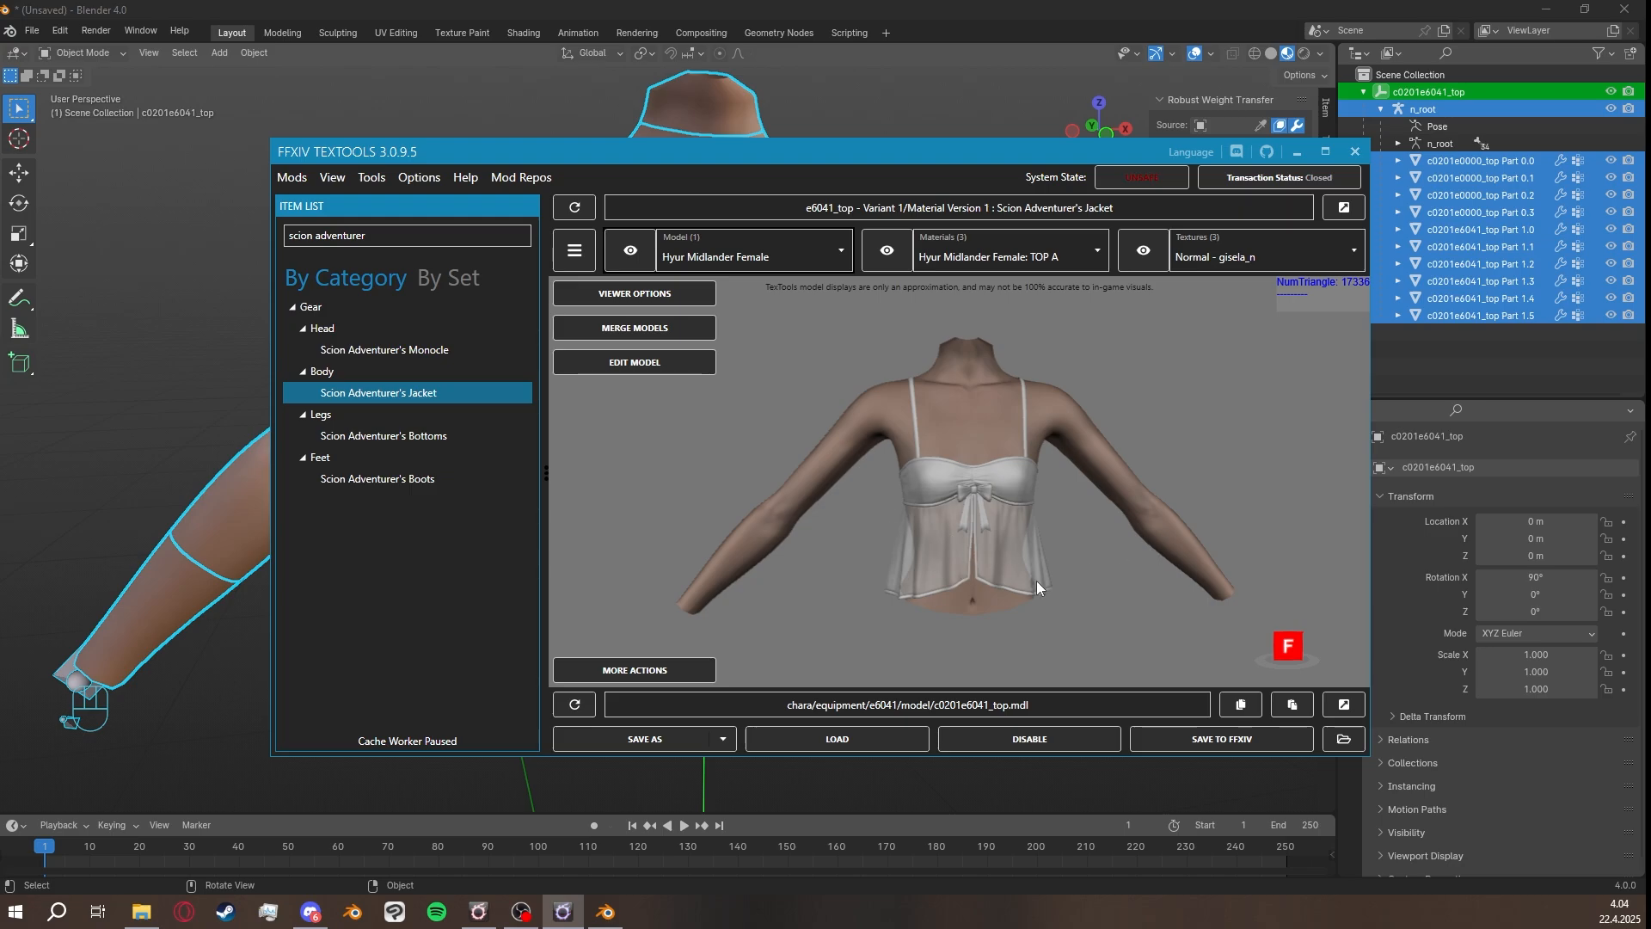
middle_click_drag(1036, 580, 1023, 563)
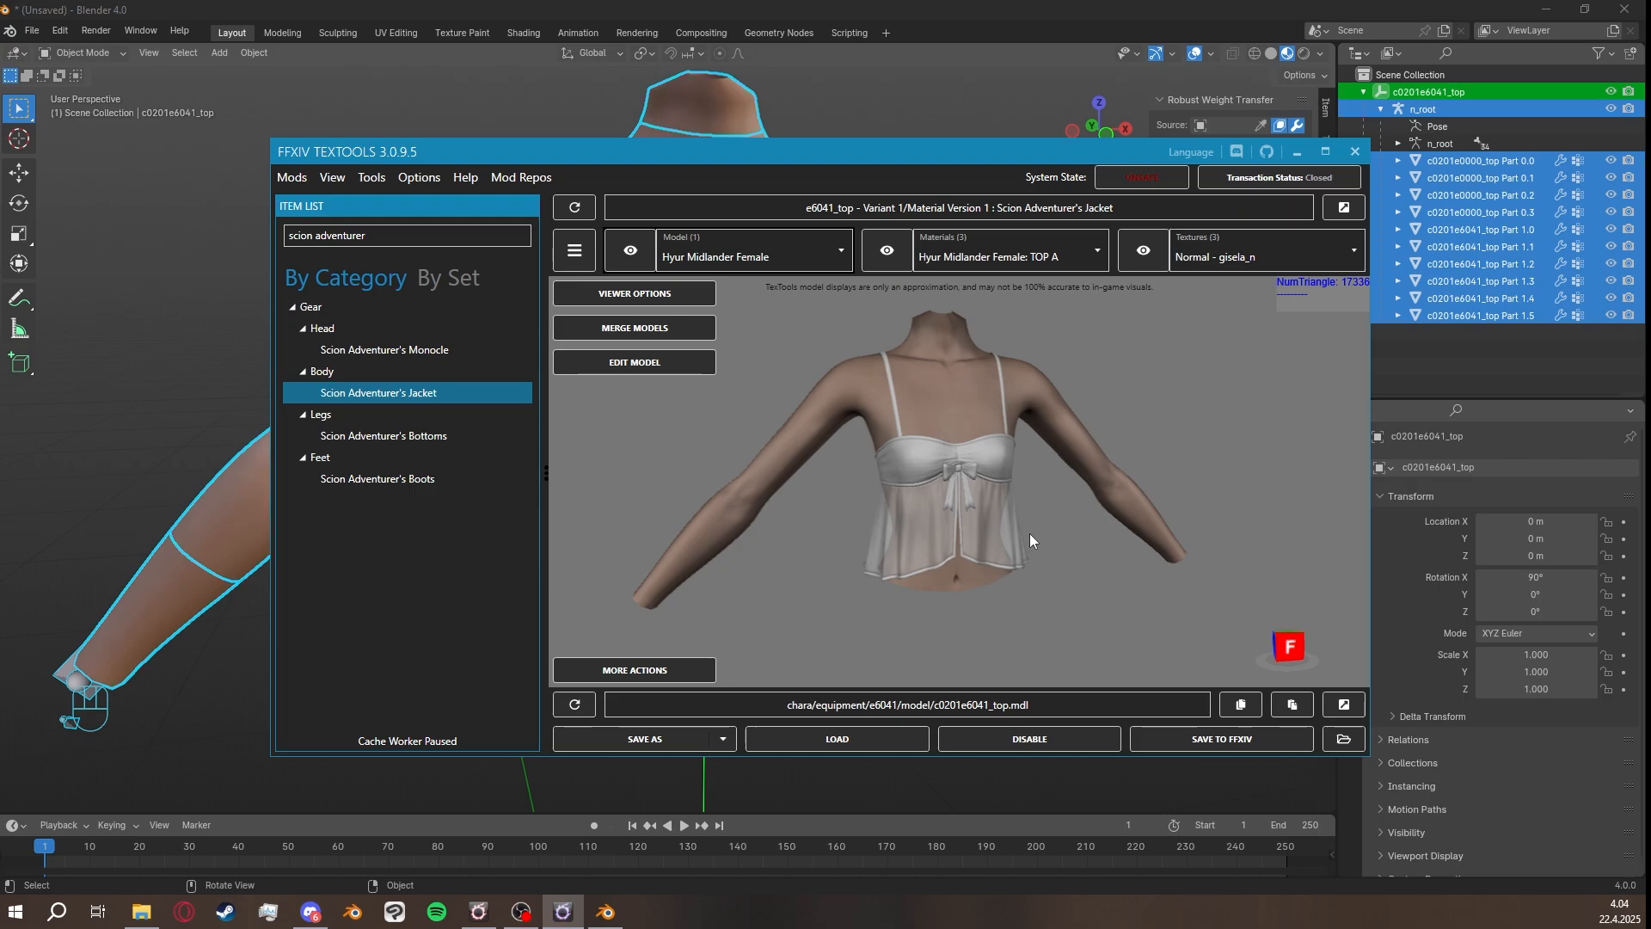
middle_click_drag(1004, 568, 1003, 536)
mouse_move(1003, 537)
right_mouse_down()
mouse_move(1087, 542)
mouse_move(974, 545)
right_mouse_up()
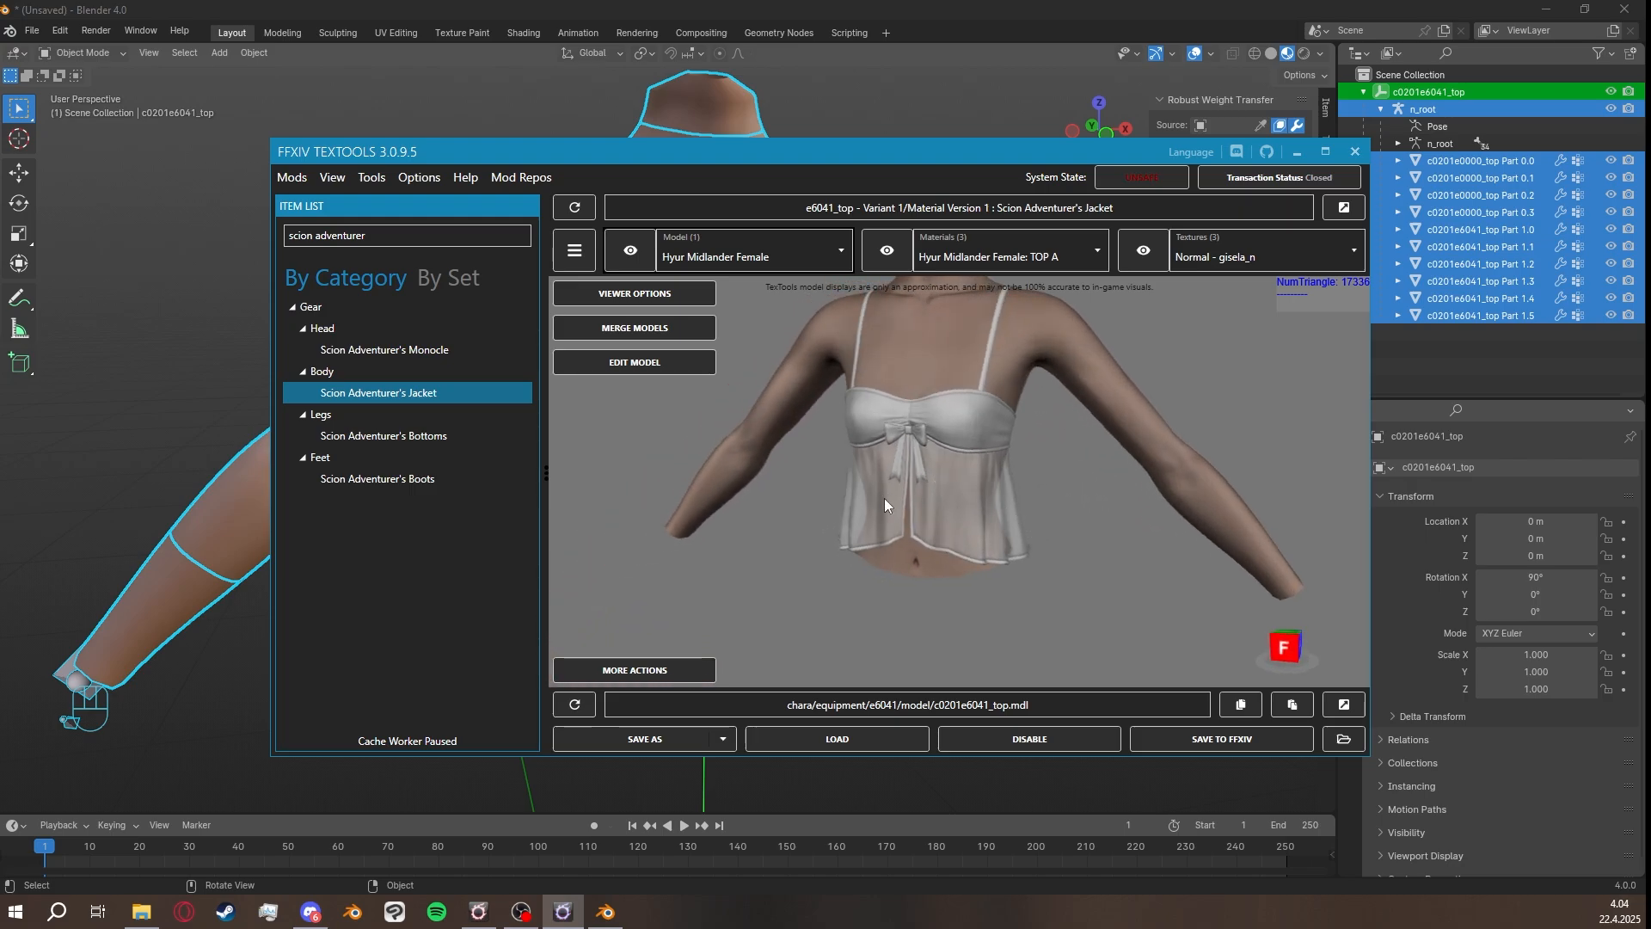
right_click_drag(885, 506, 941, 538)
scroll(1034, 500, "down", 4)
scroll(989, 559, "up", 3)
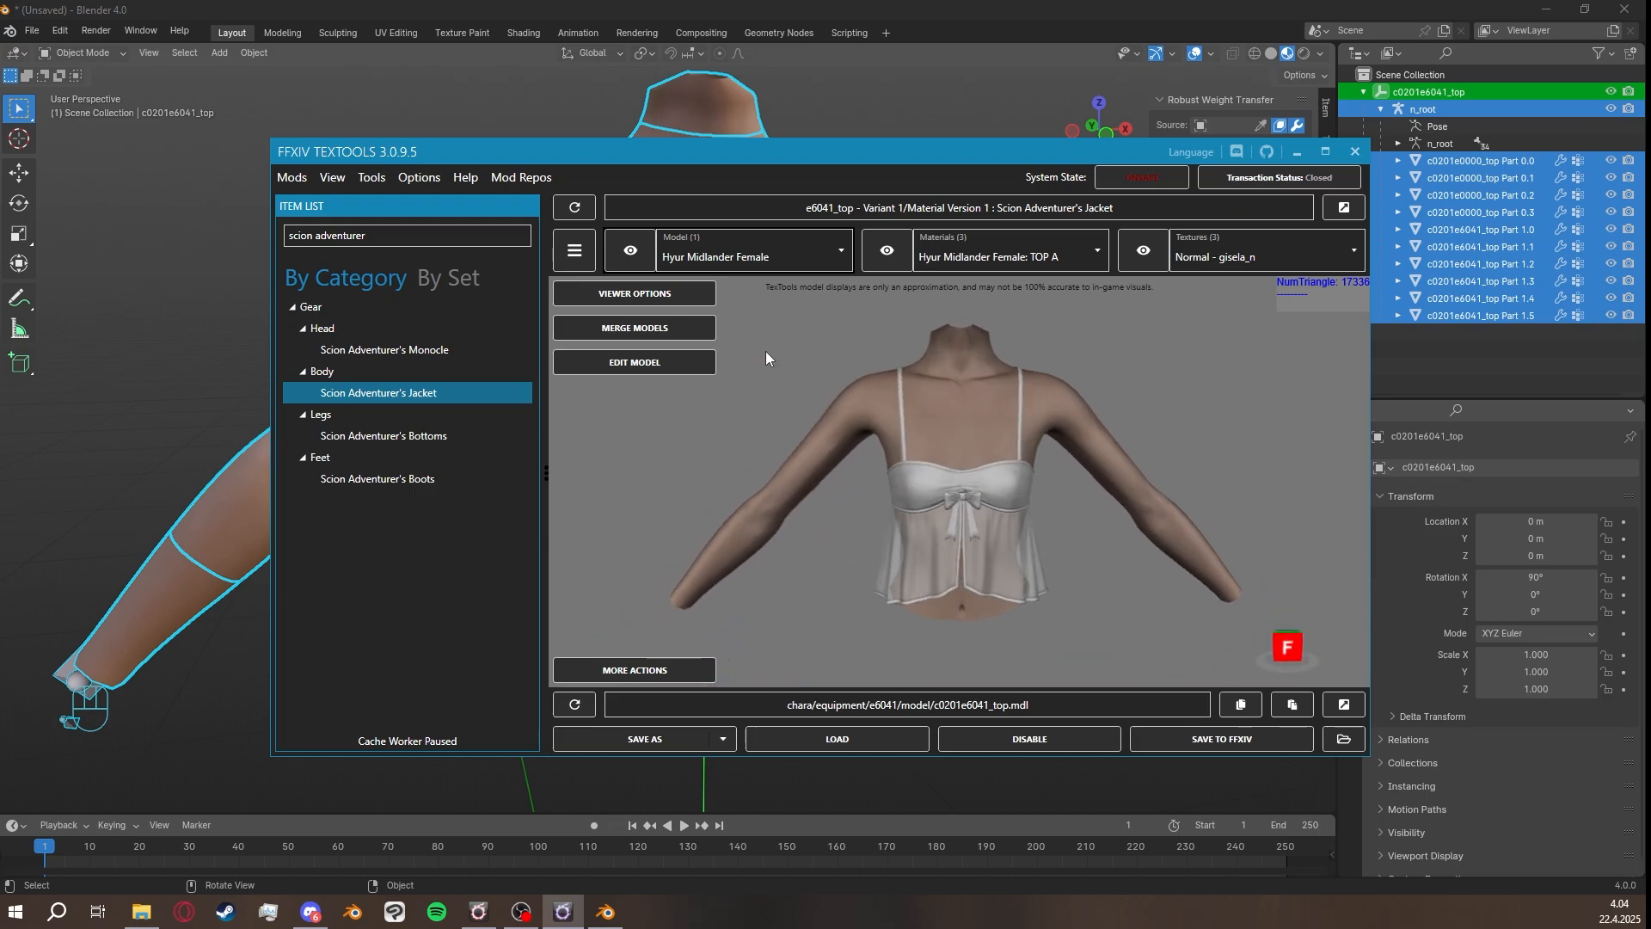
Start a modpack from items, add the Scion Adventurer's Jacket at Metadata level with its listed files, and proceed to the final review.
left_click(291, 179)
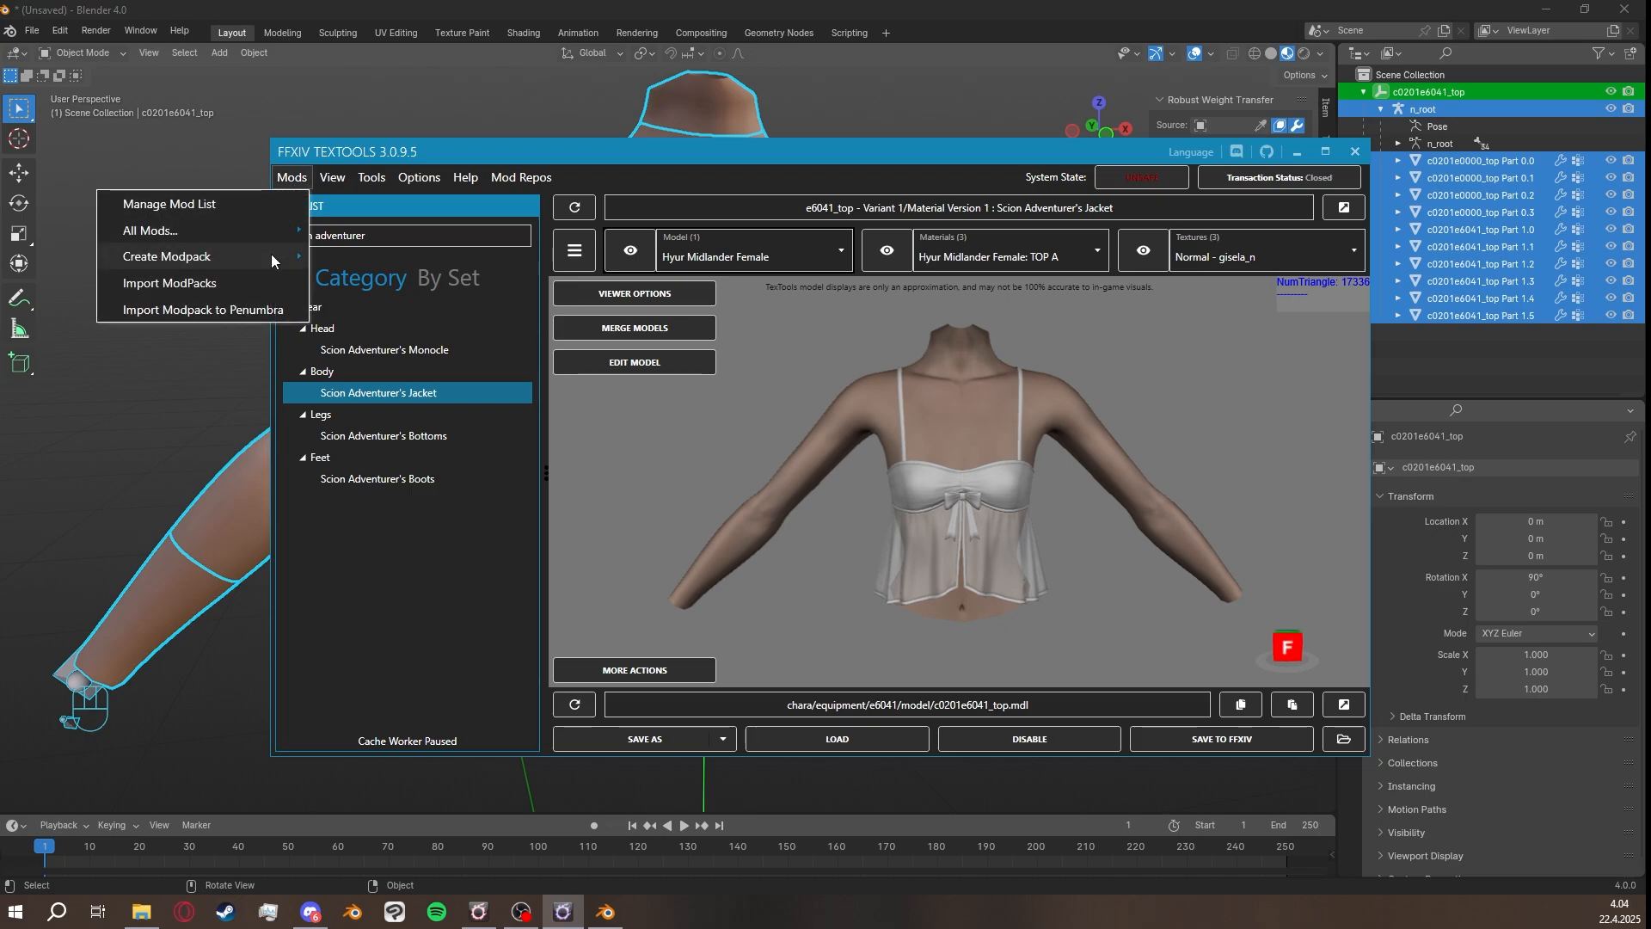
mouse_move(271, 255)
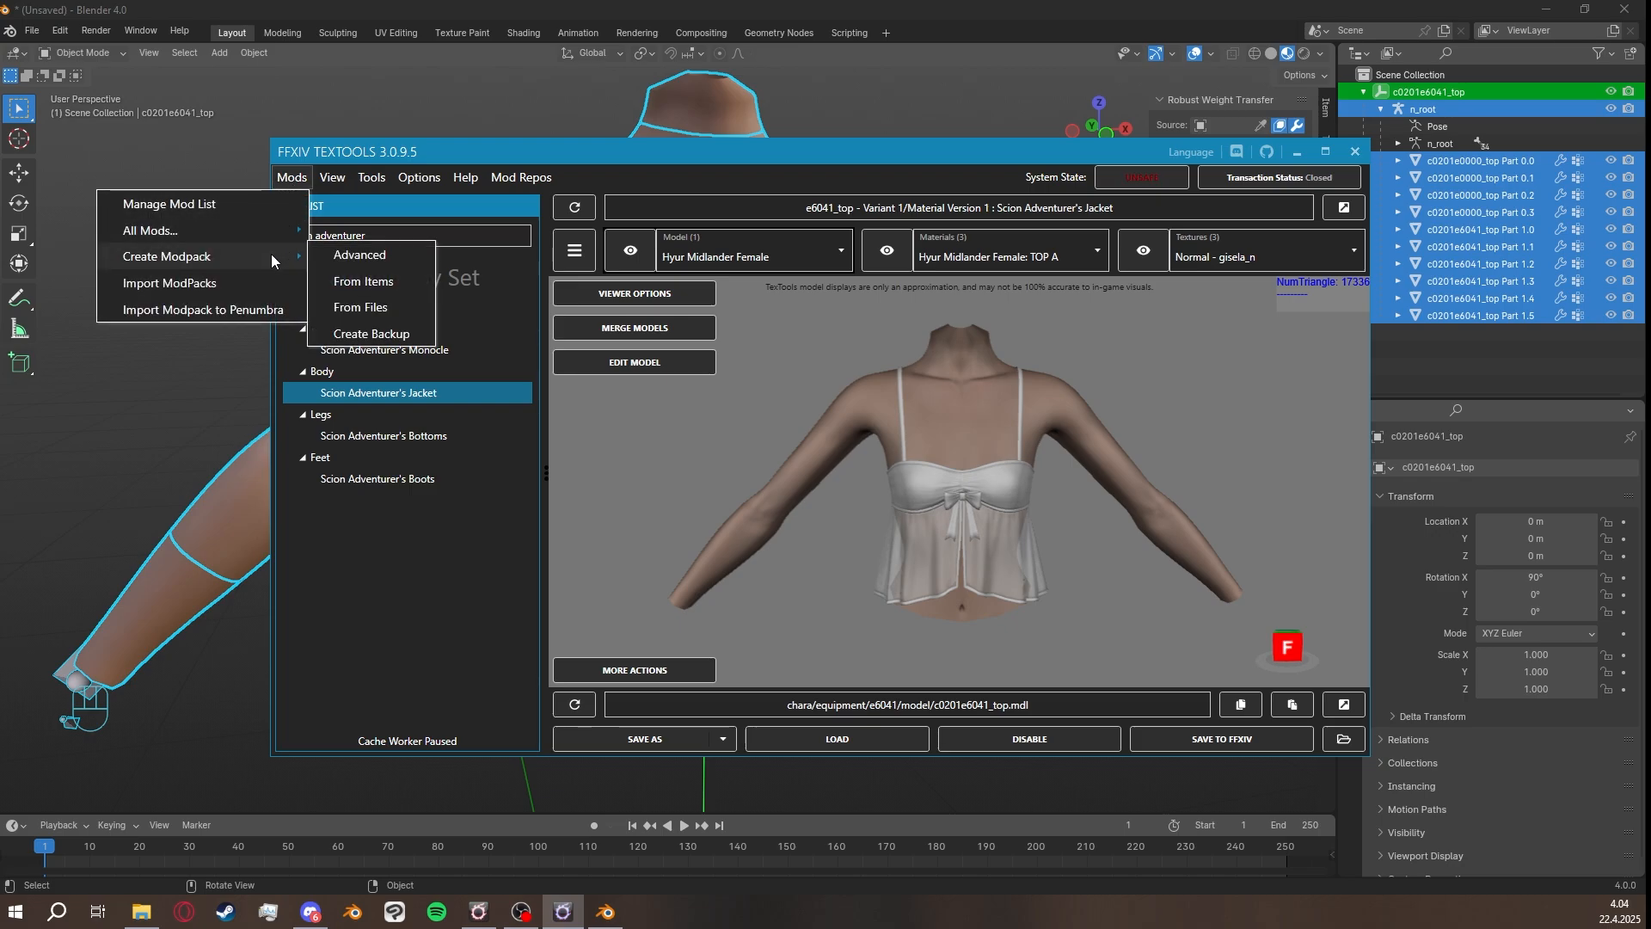
left_click(399, 282)
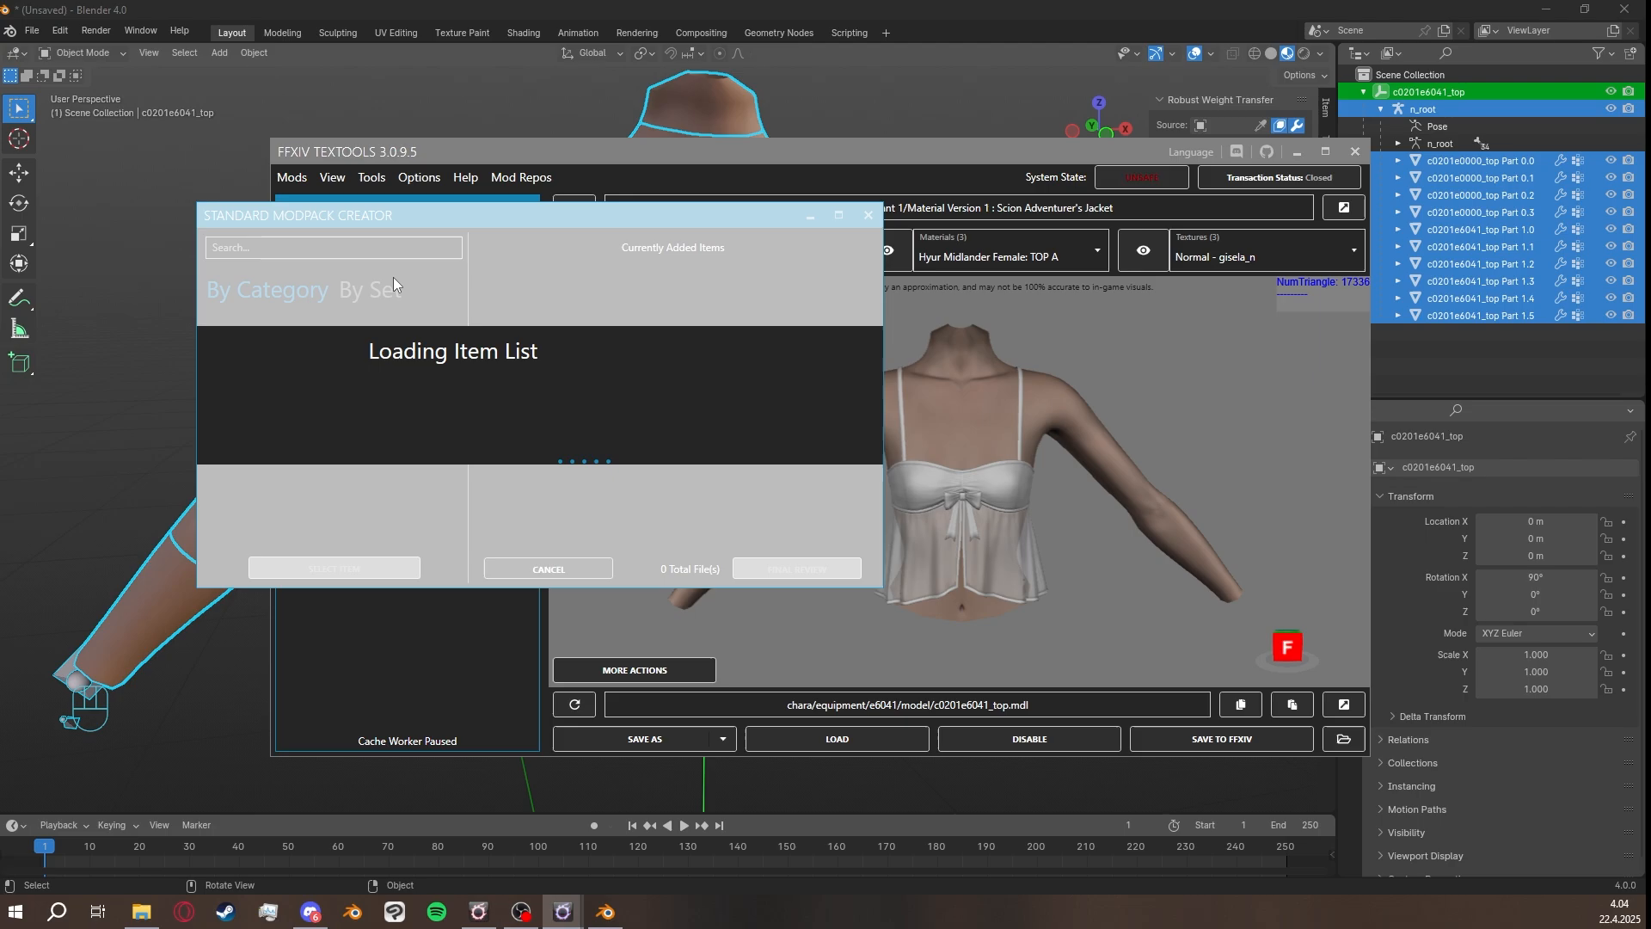
left_click(354, 255)
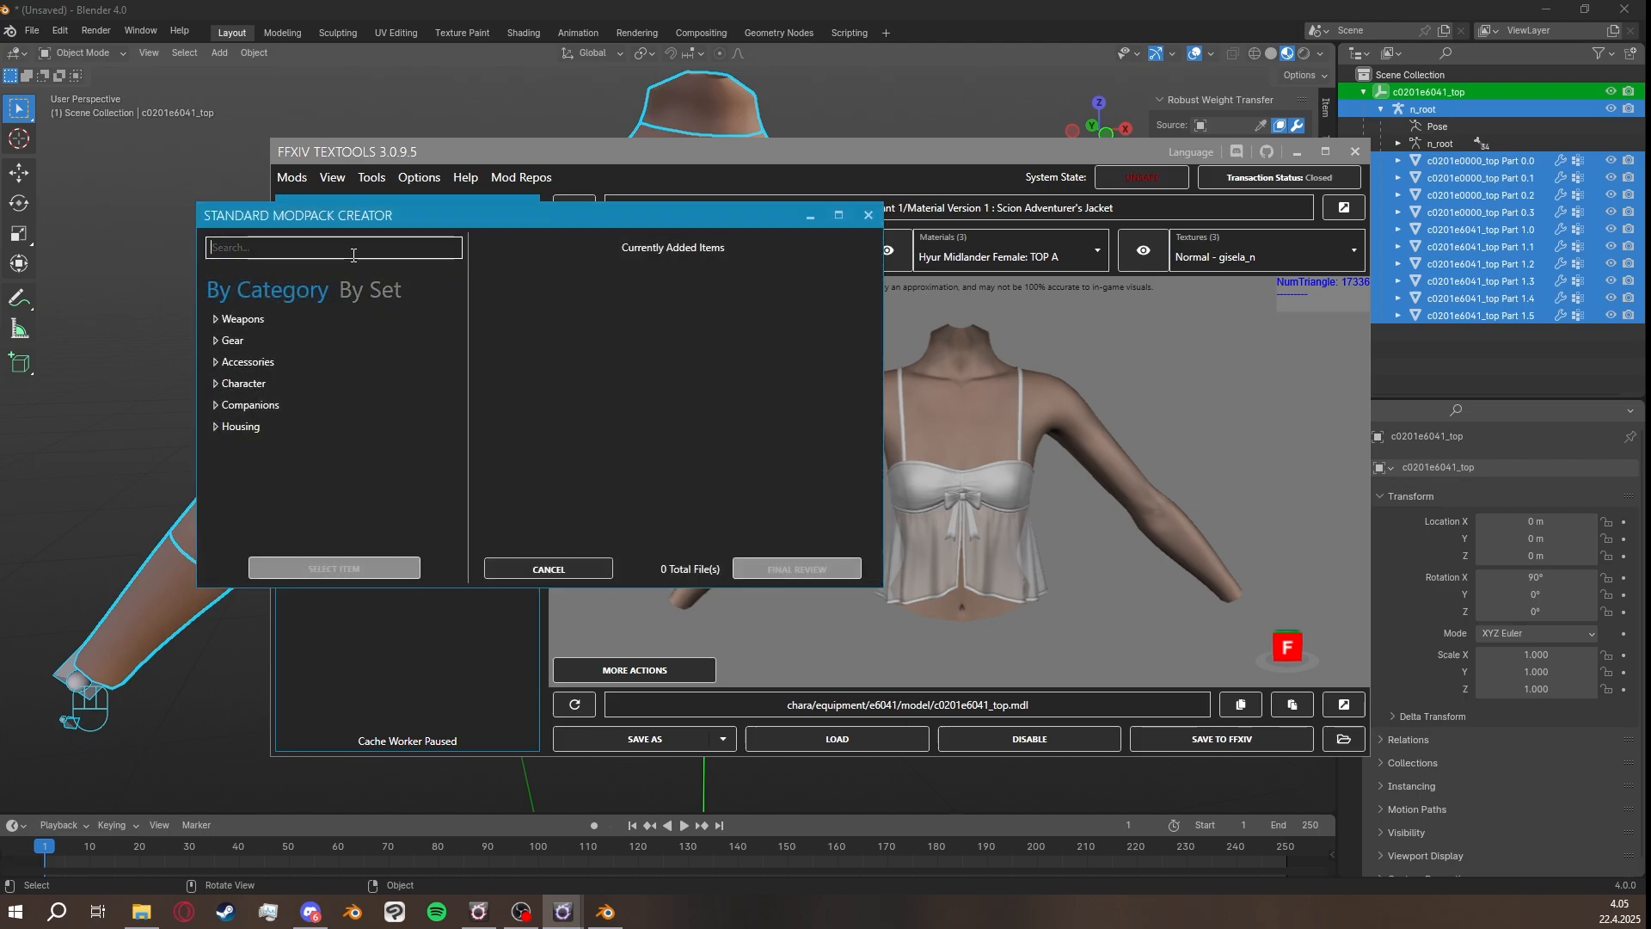
type("scion adventu")
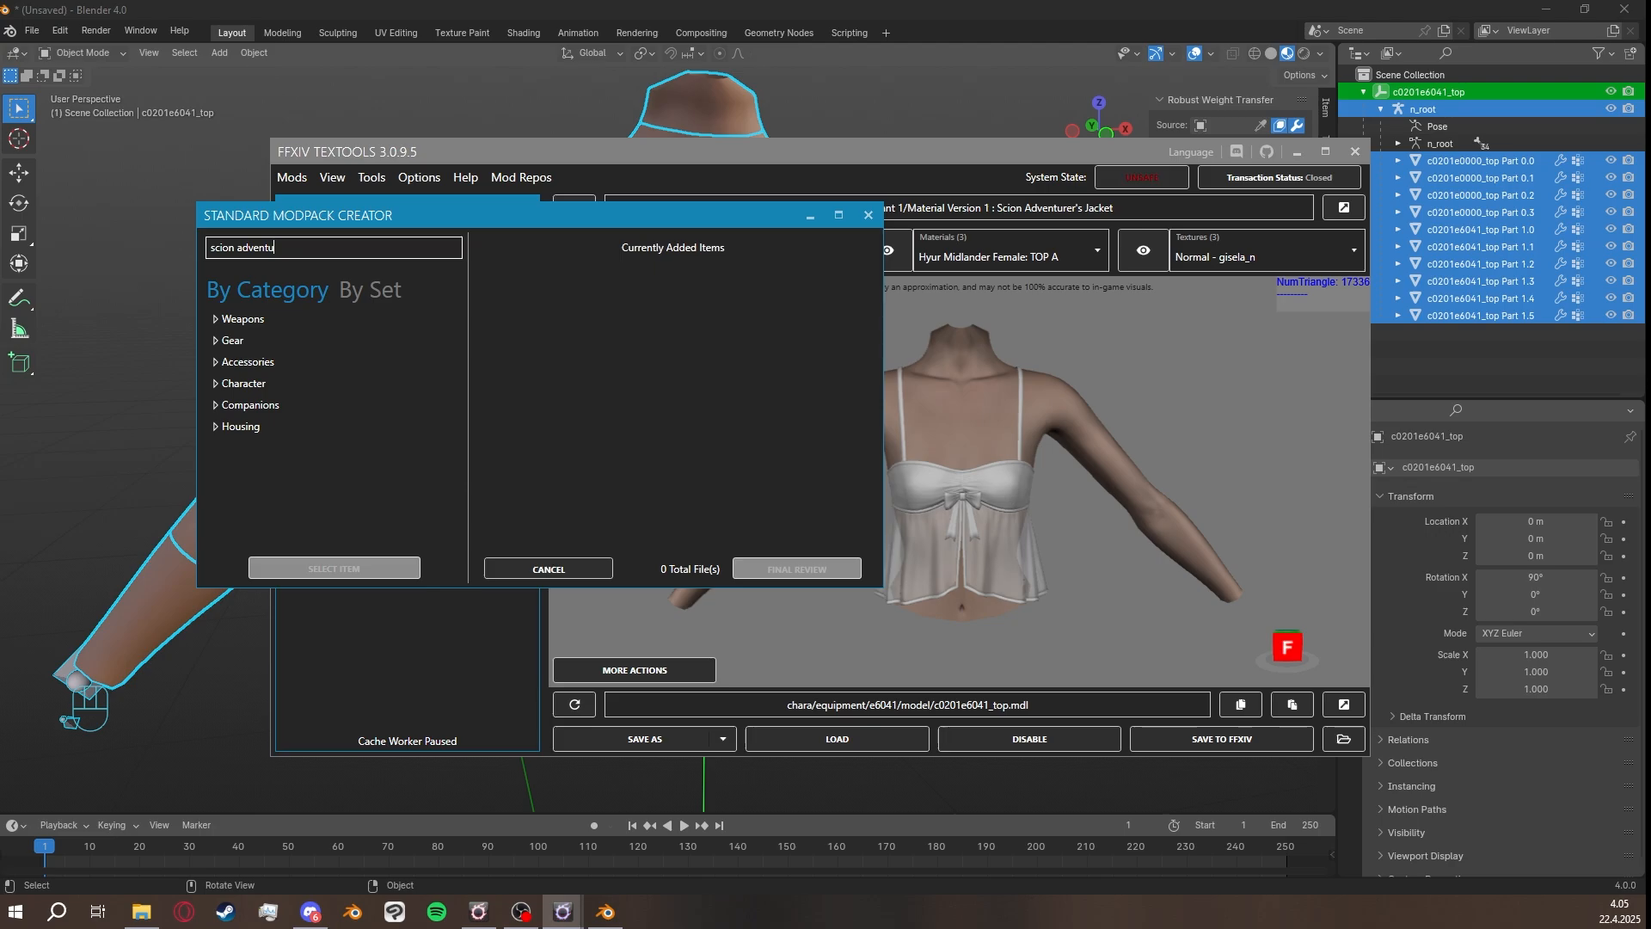
left_click(363, 404)
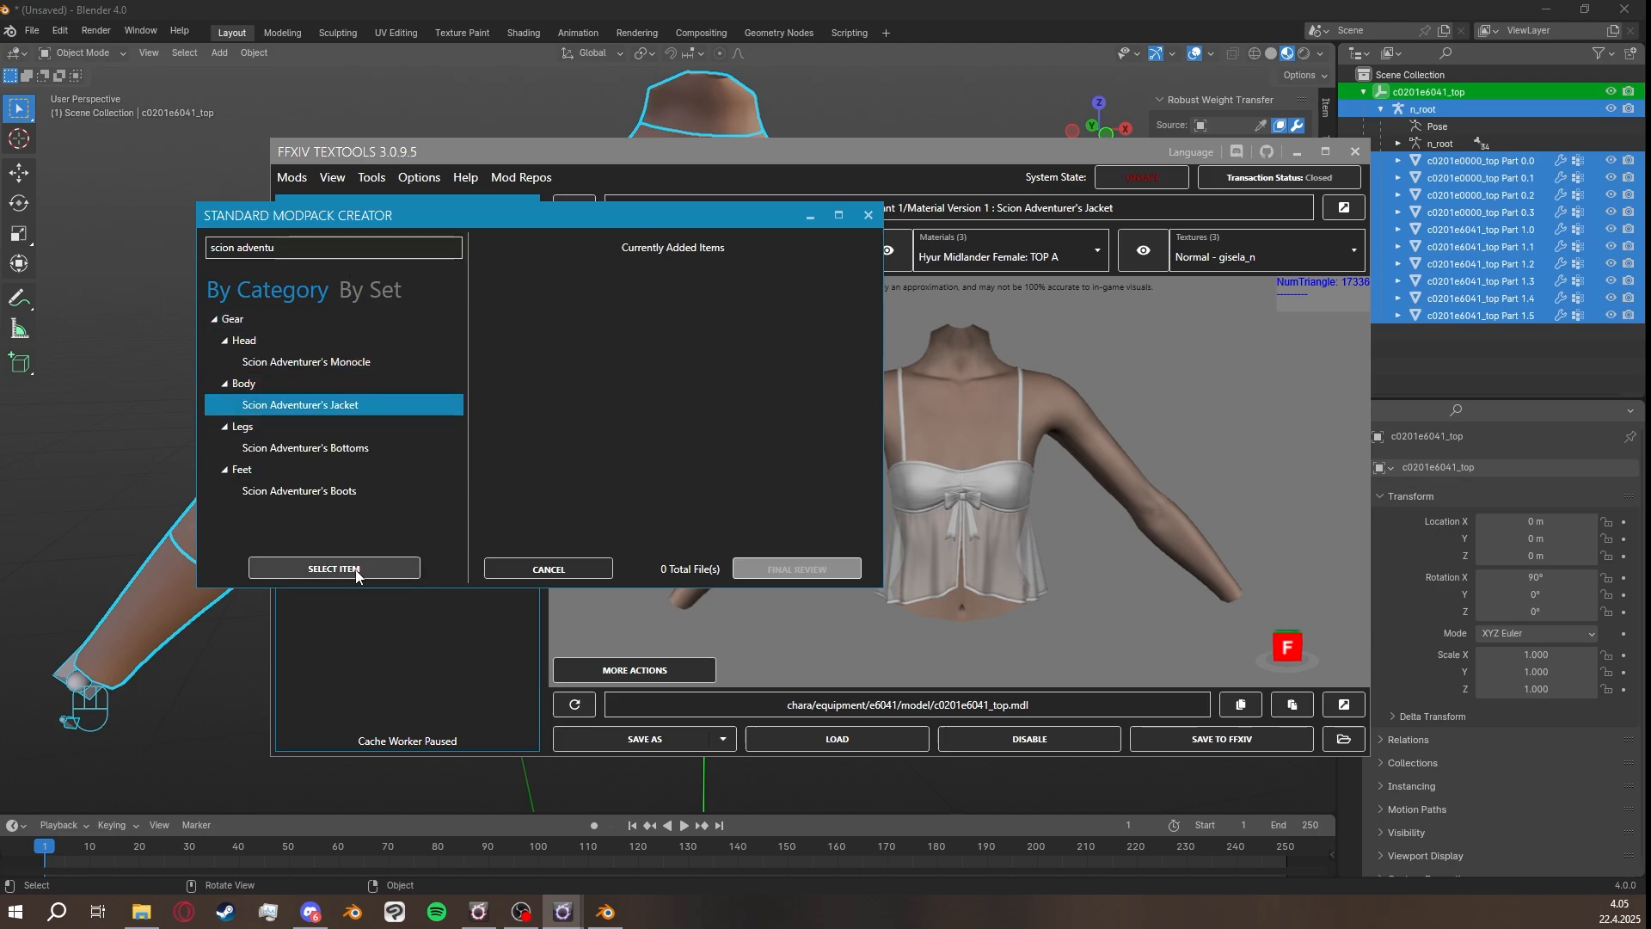
left_click(334, 568)
left_click(550, 309)
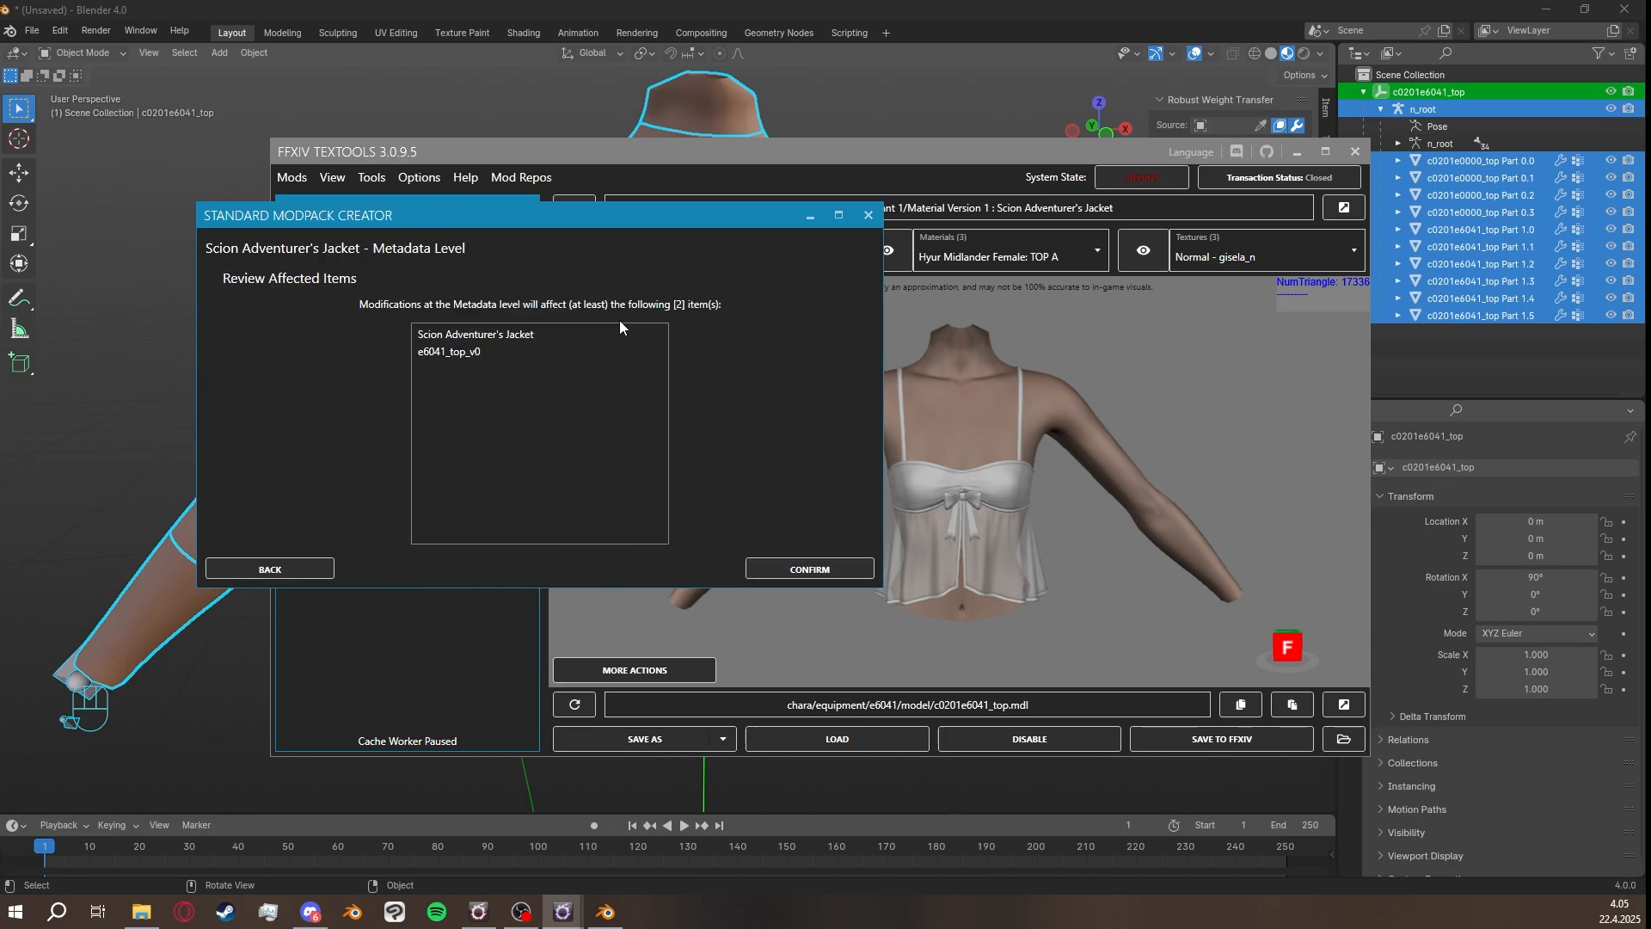
left_click(819, 569)
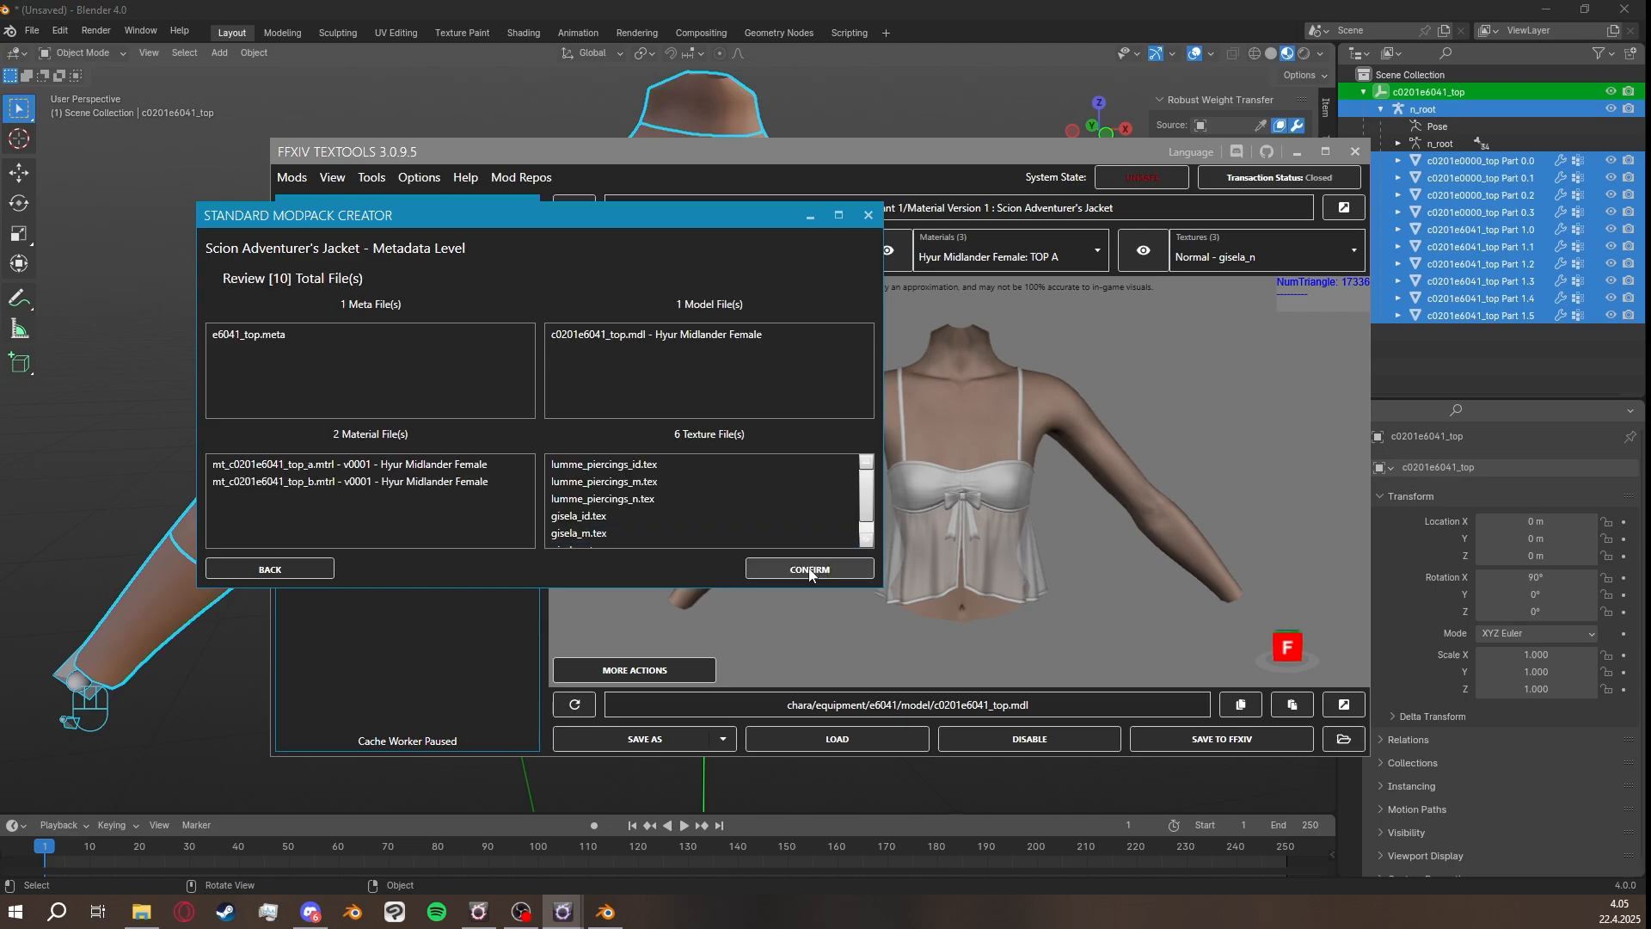
left_click(817, 569)
left_click(797, 569)
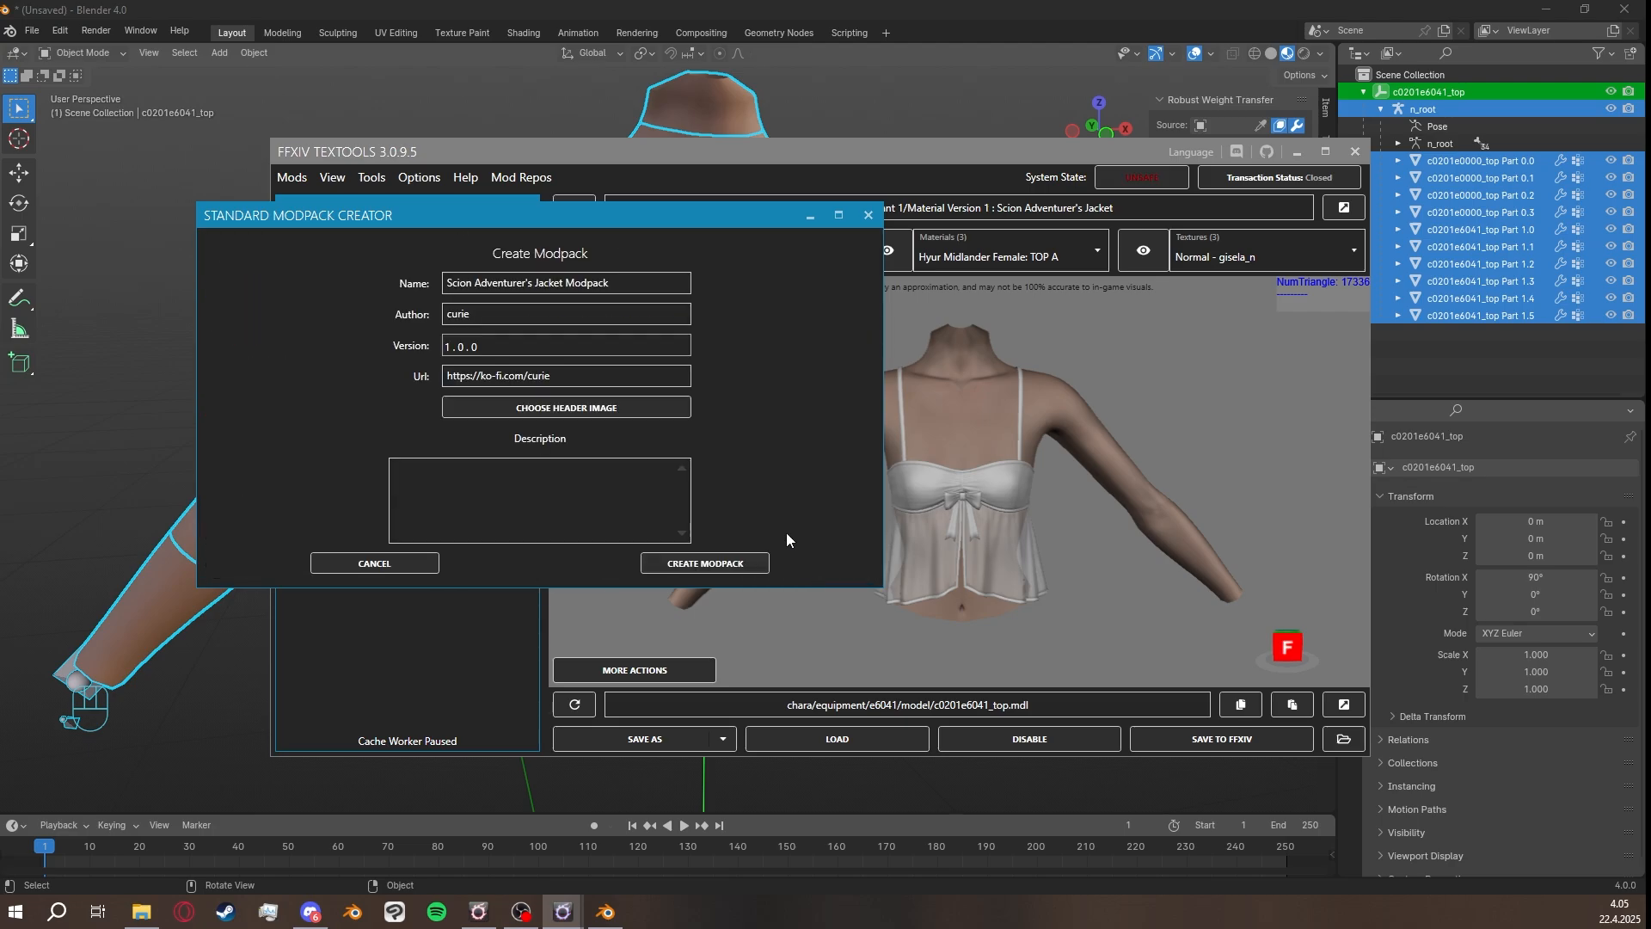
Name the modpack "gisela refit" and save it as gisela refit.ttmp2 in the 1. mod creations folder.
left_click_drag(624, 284, 401, 265)
type("gisela ")
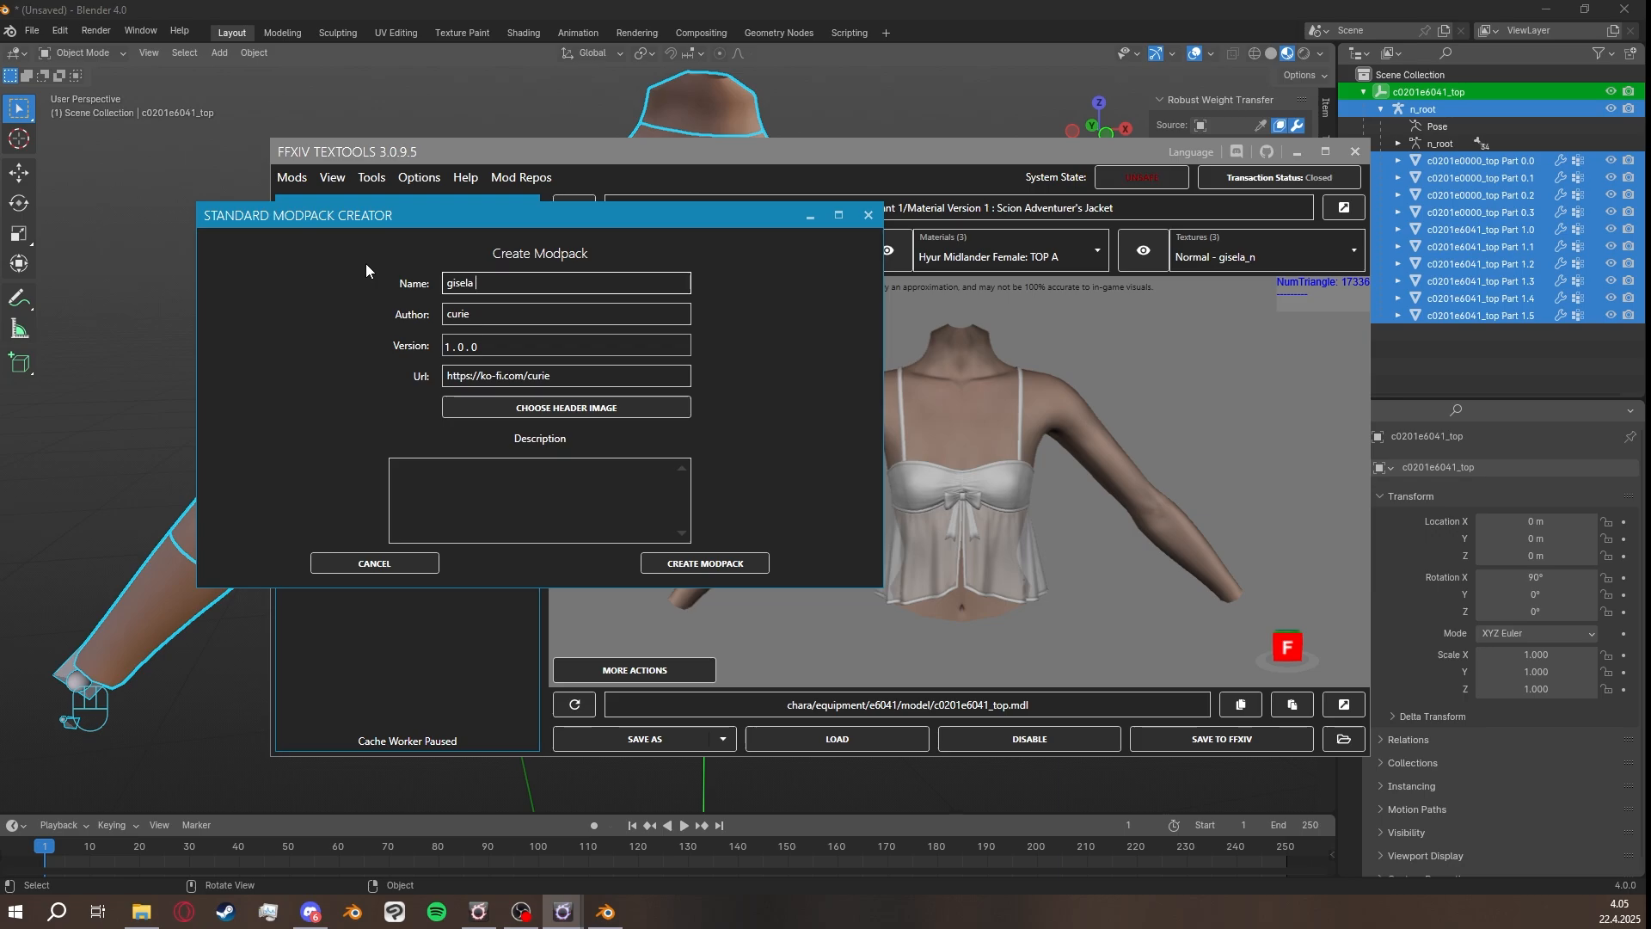
type("refit")
left_click(709, 566)
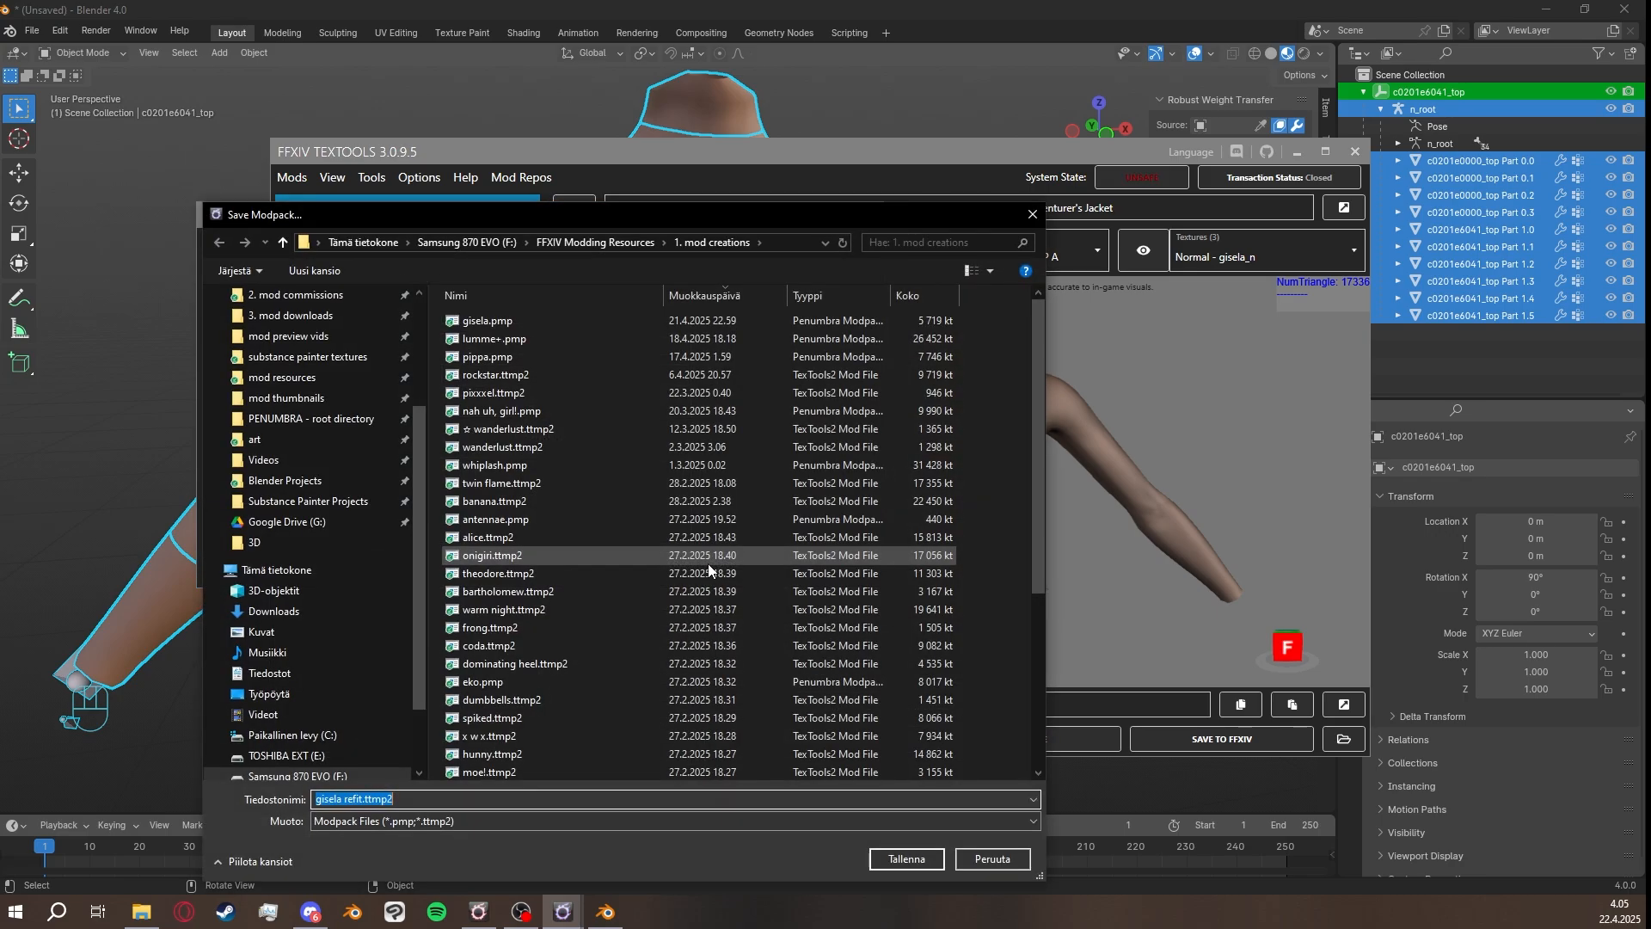
left_click(904, 859)
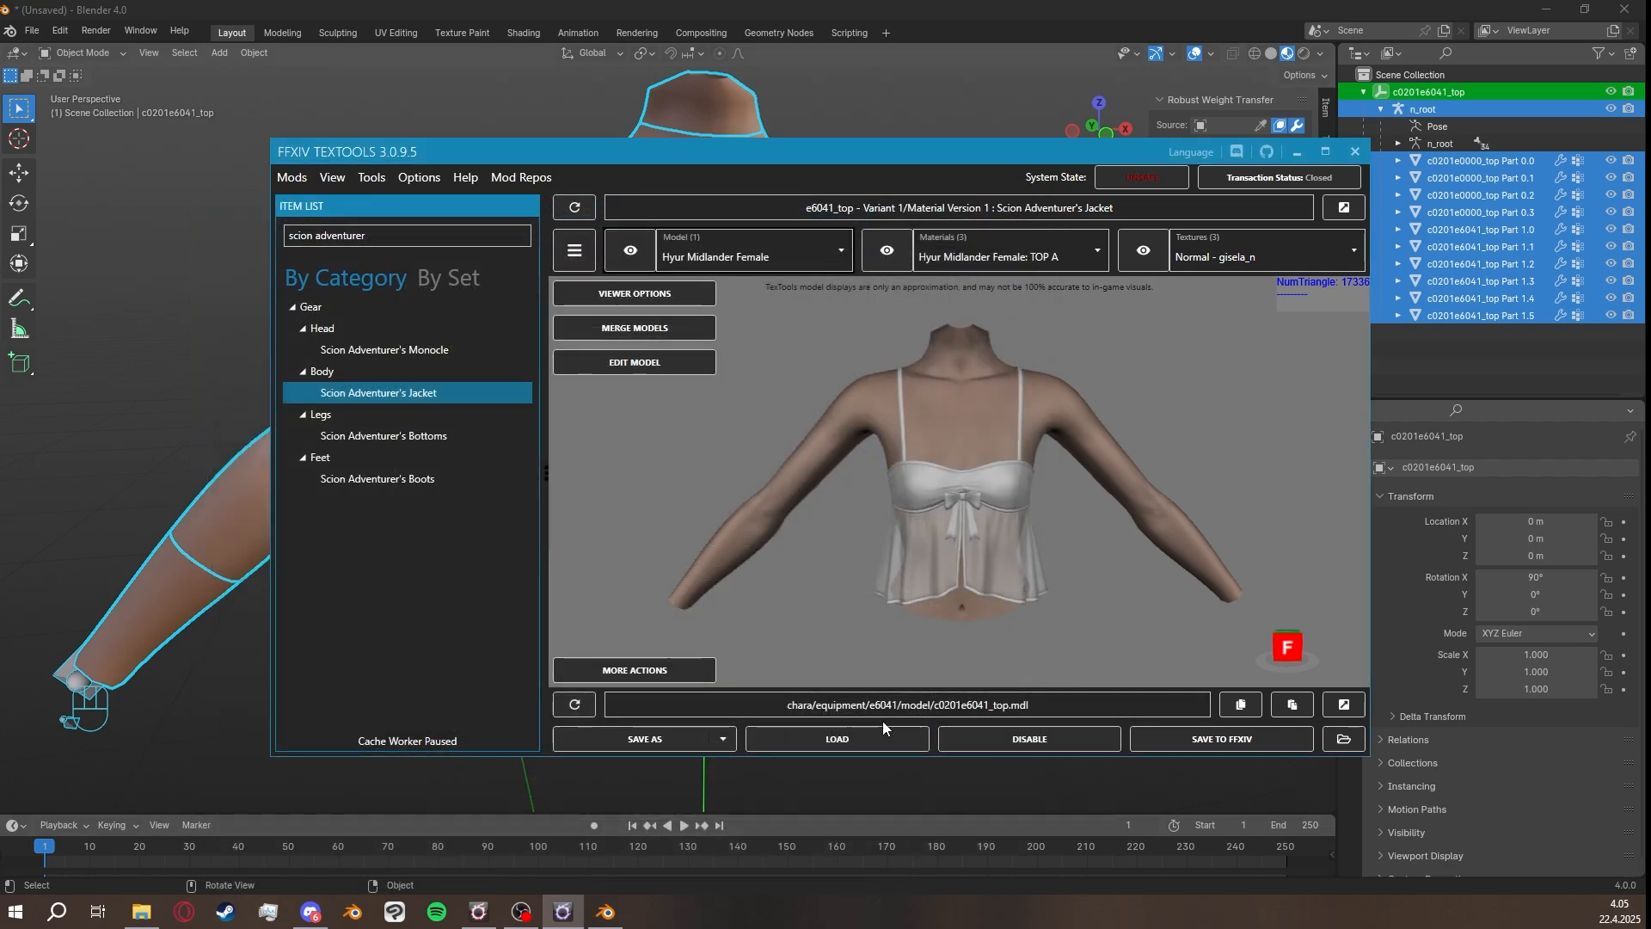
Switch to the game, expand Penumbra and import gisela refit.ttmp2 from the 1. mod creations folder.
left_click(478, 912)
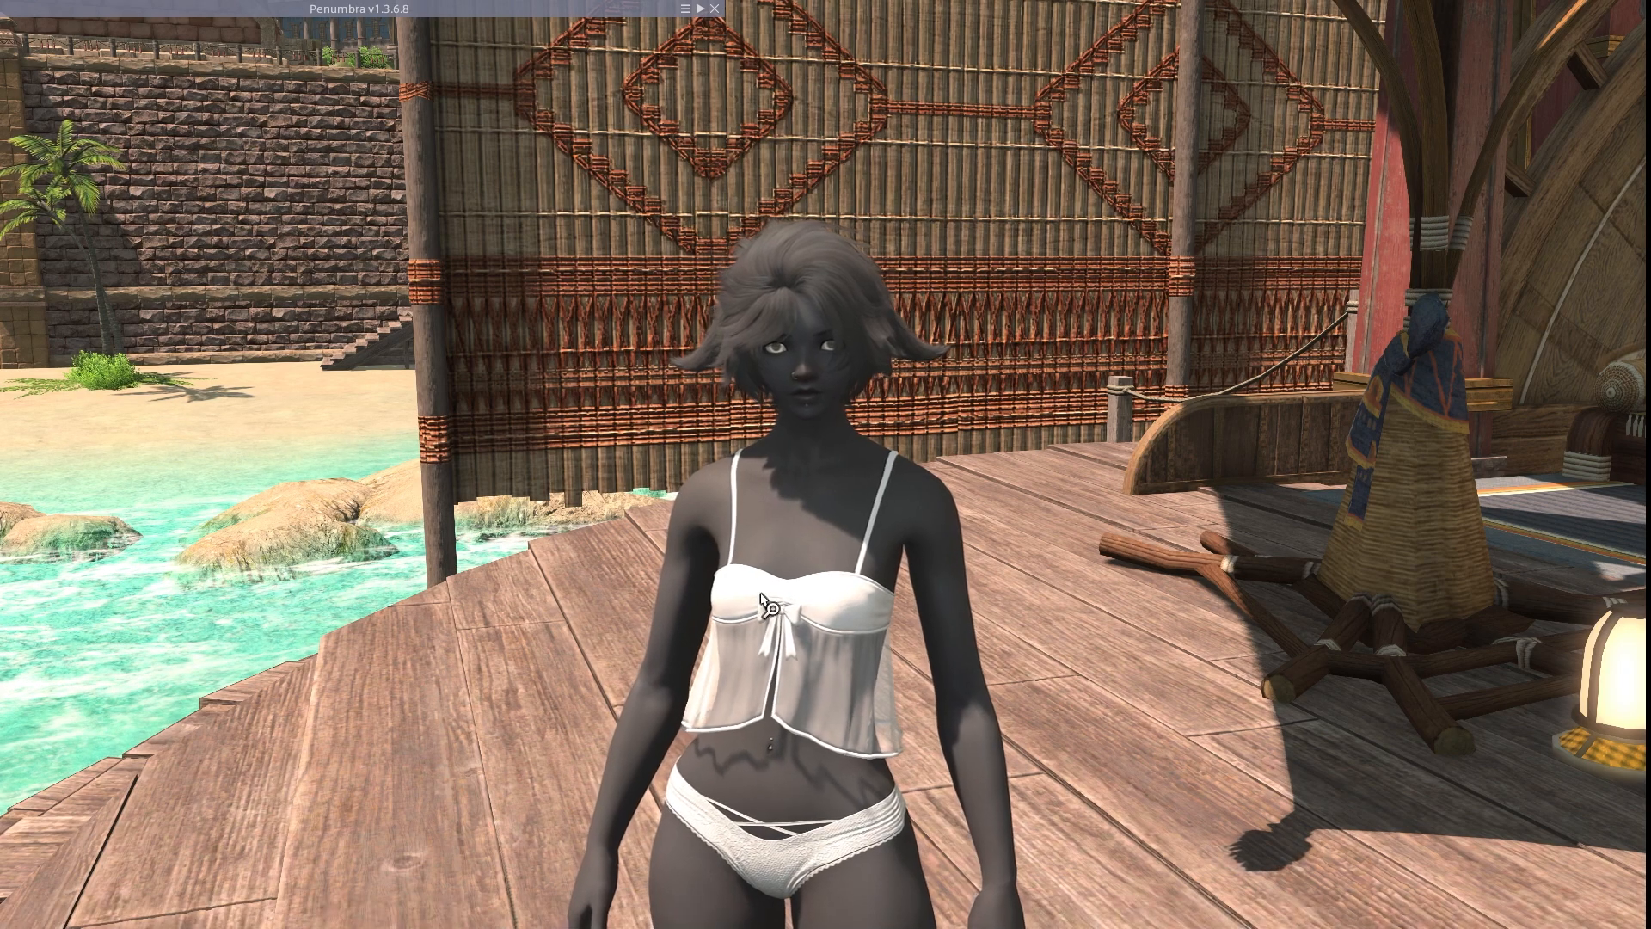
double_click(440, 8)
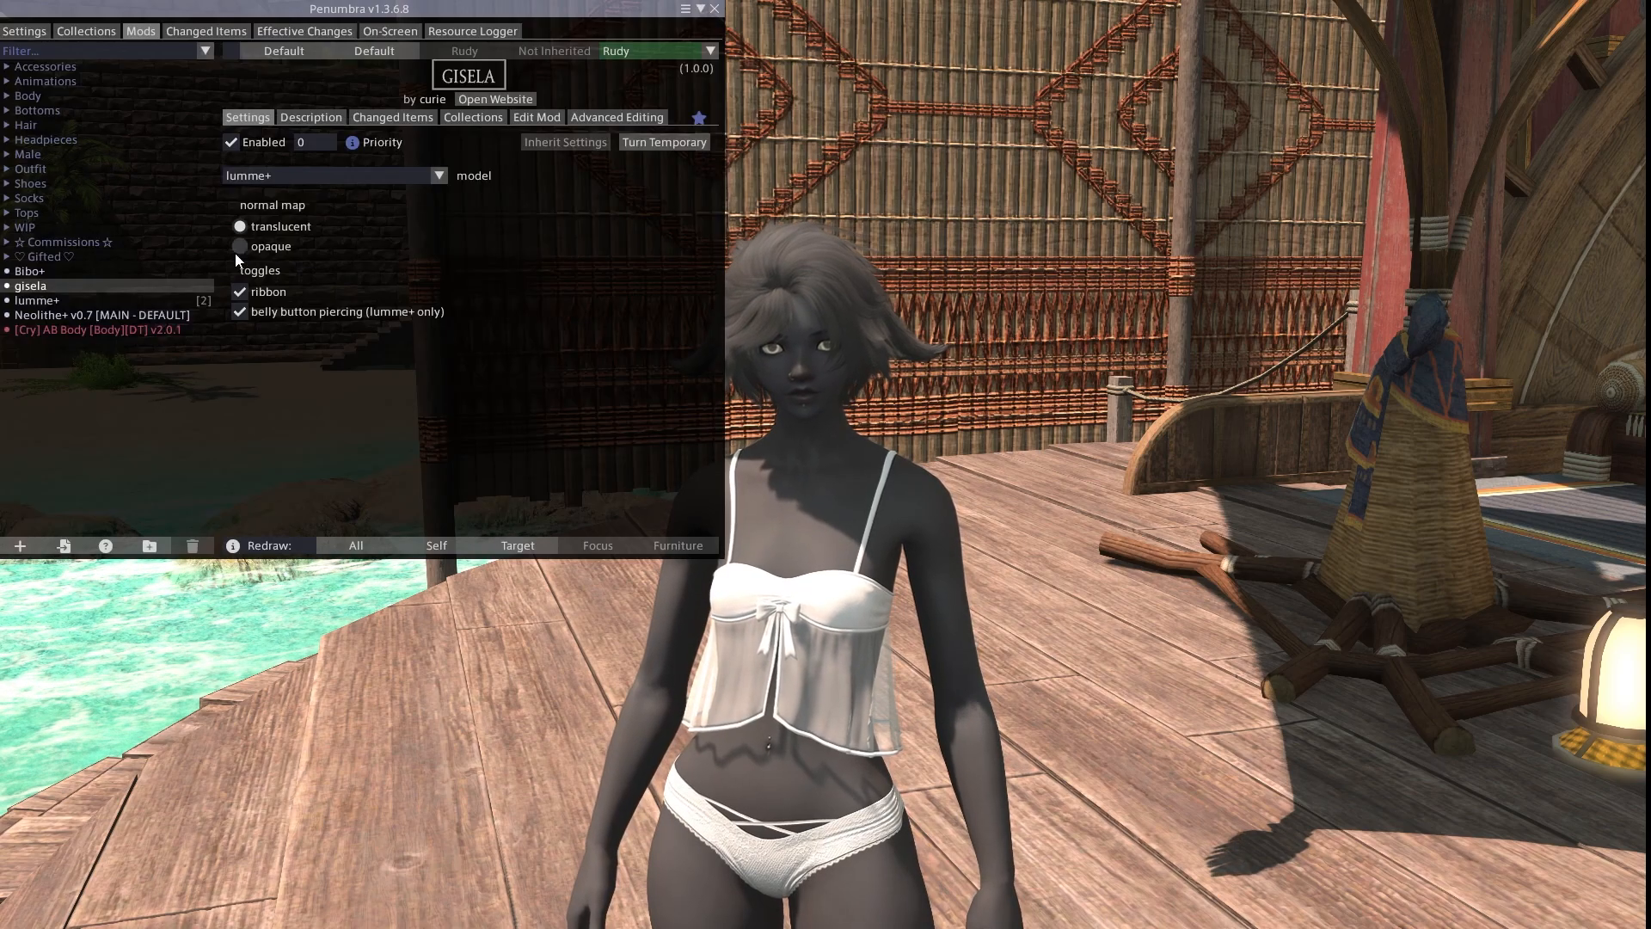
right_click_drag(756, 464, 838, 434)
left_click(64, 545)
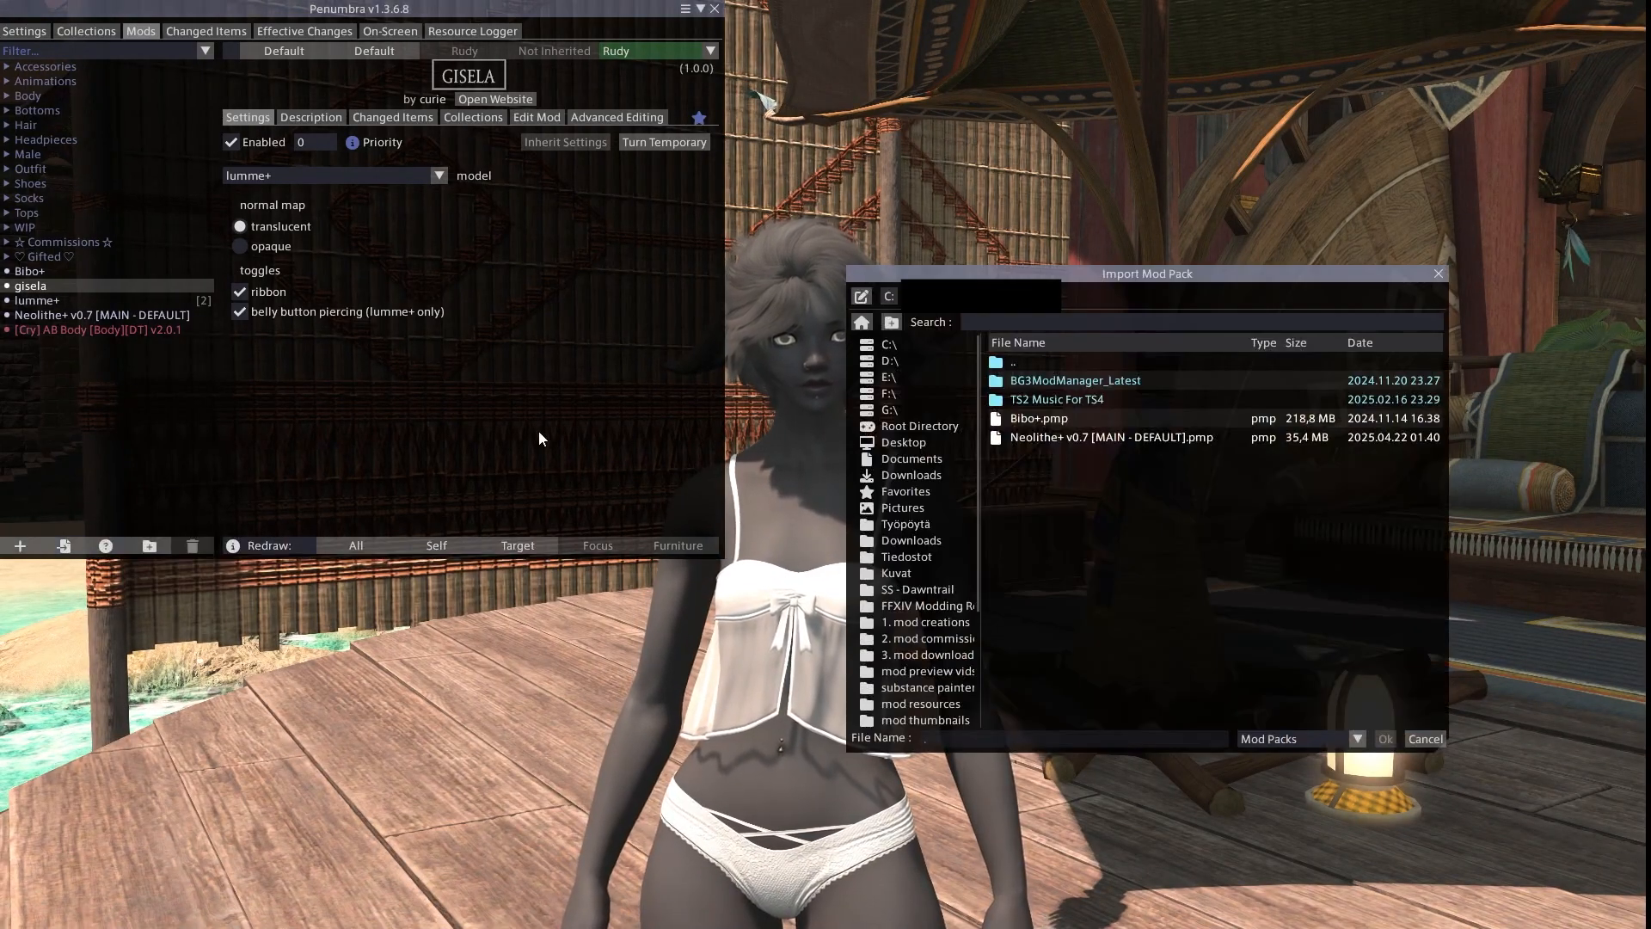
left_click(927, 622)
left_click(1350, 342)
left_click(1158, 420)
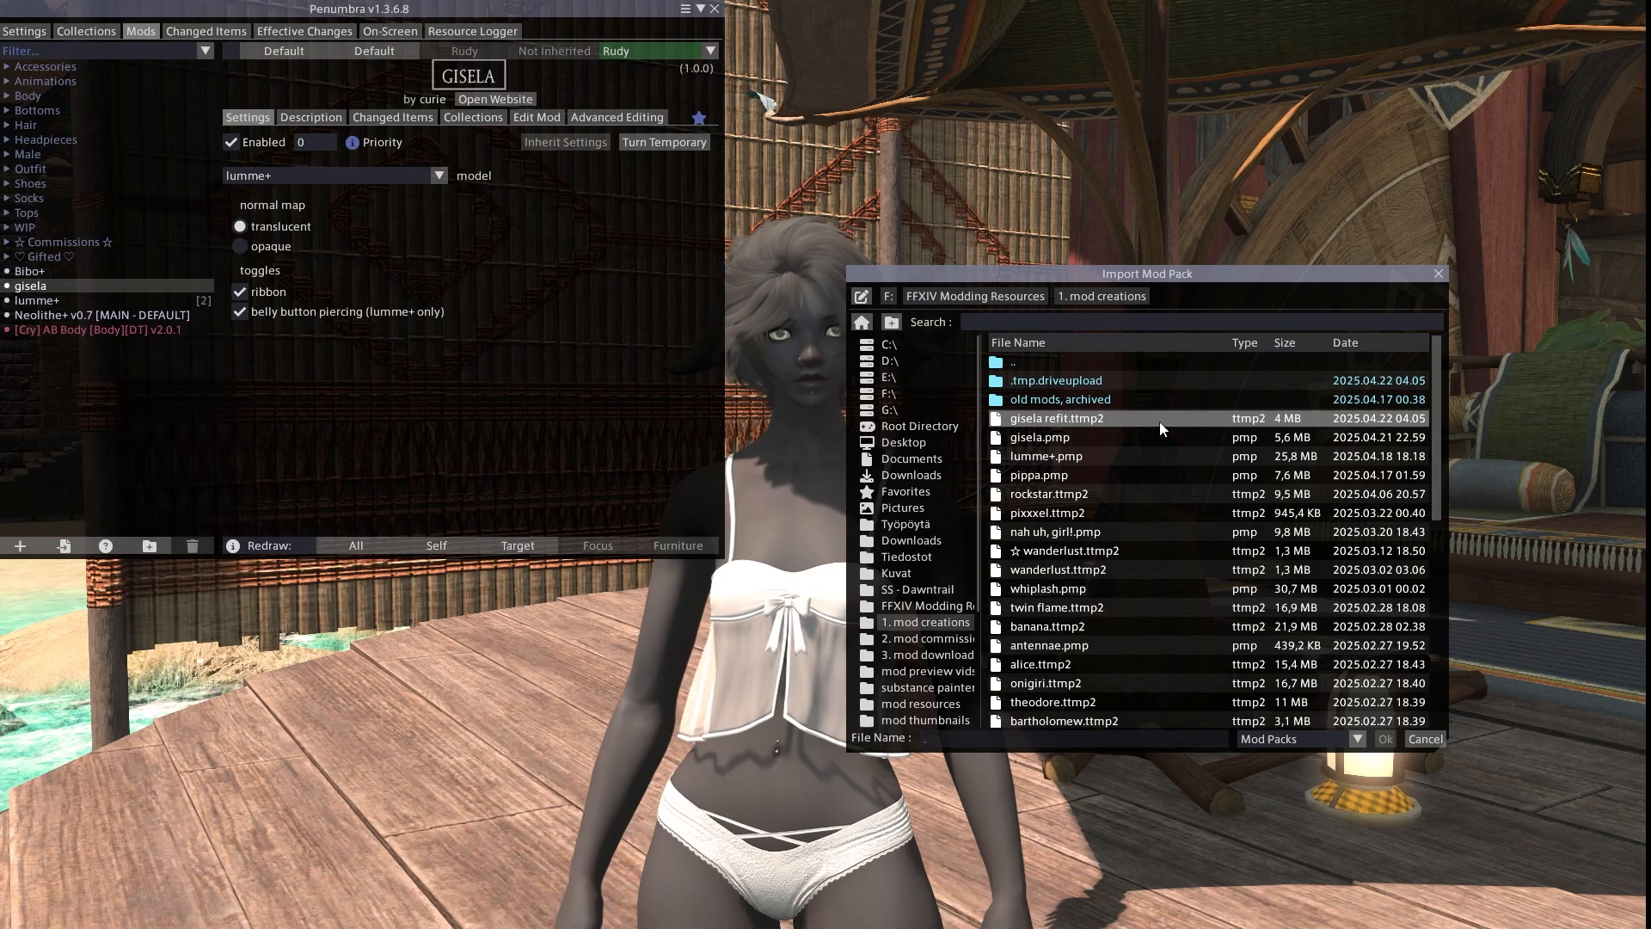
double_click(1158, 420)
left_click(481, 429)
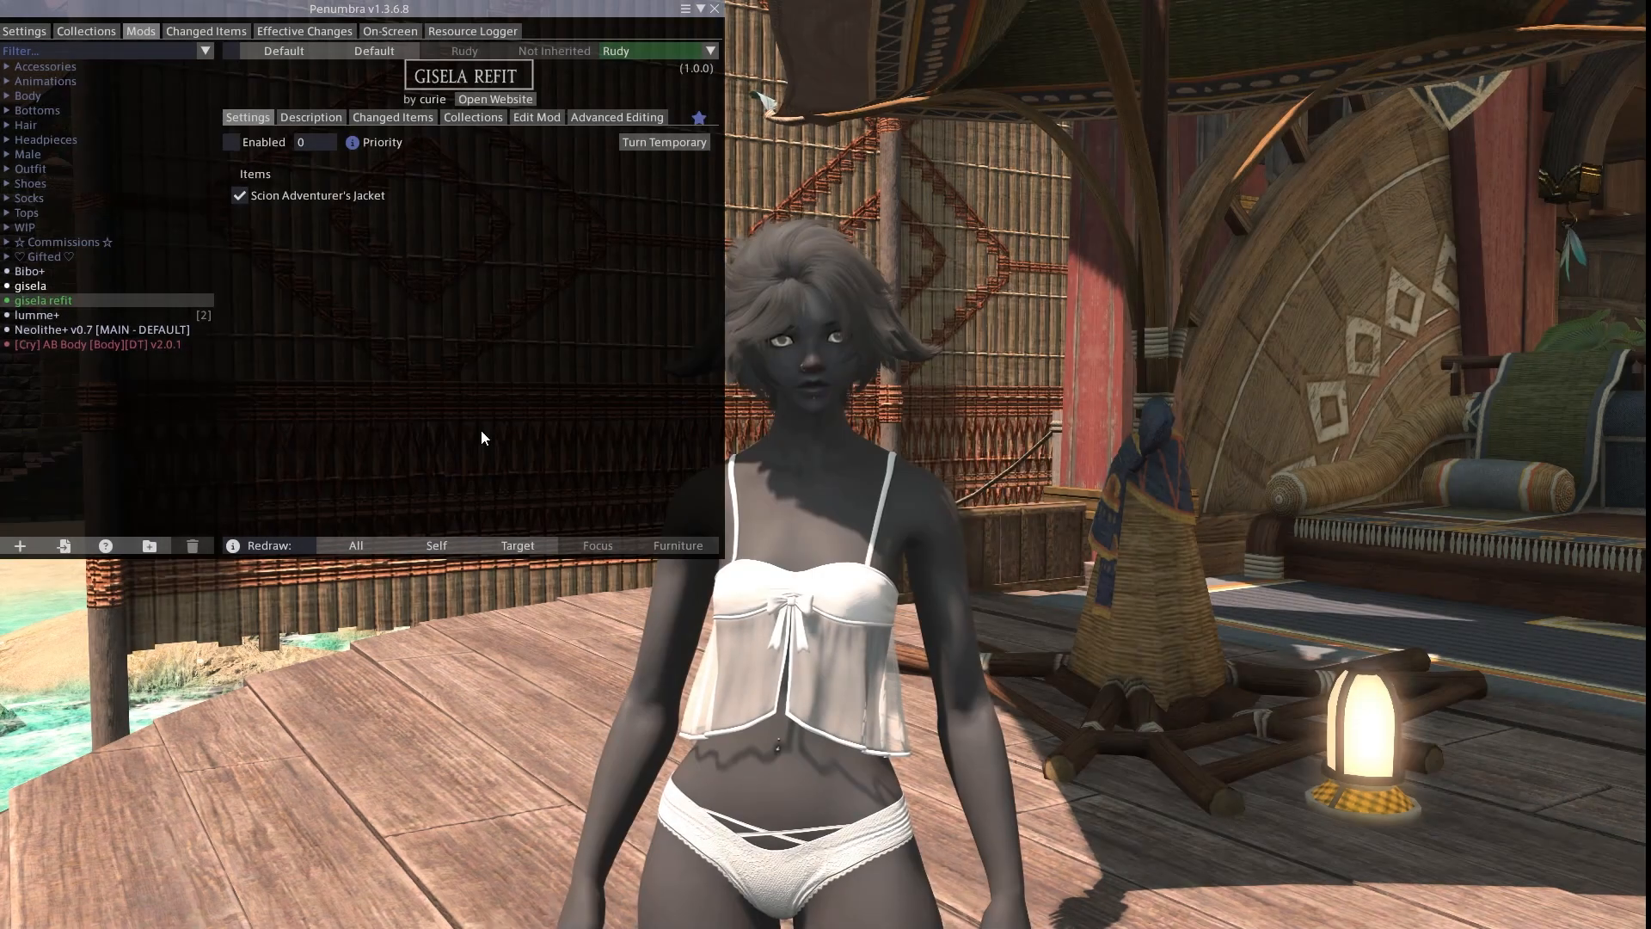
Enable the gisela refit mod, disable the original gisela mod, and redraw the player's own character.
left_click(251, 144)
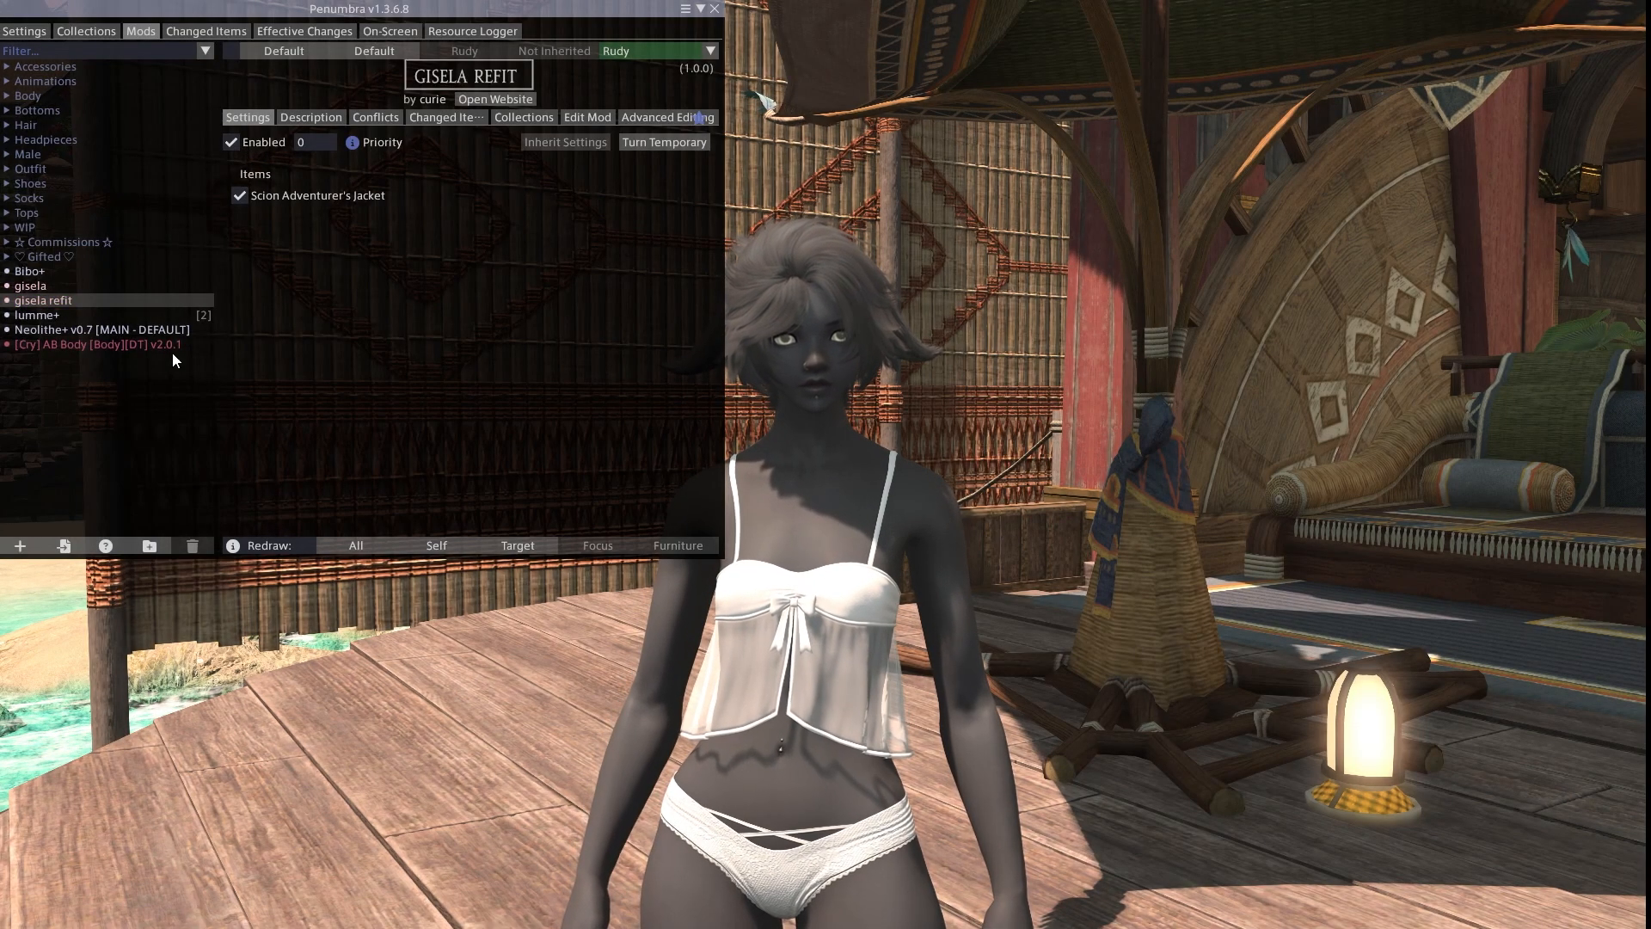
left_click(71, 286)
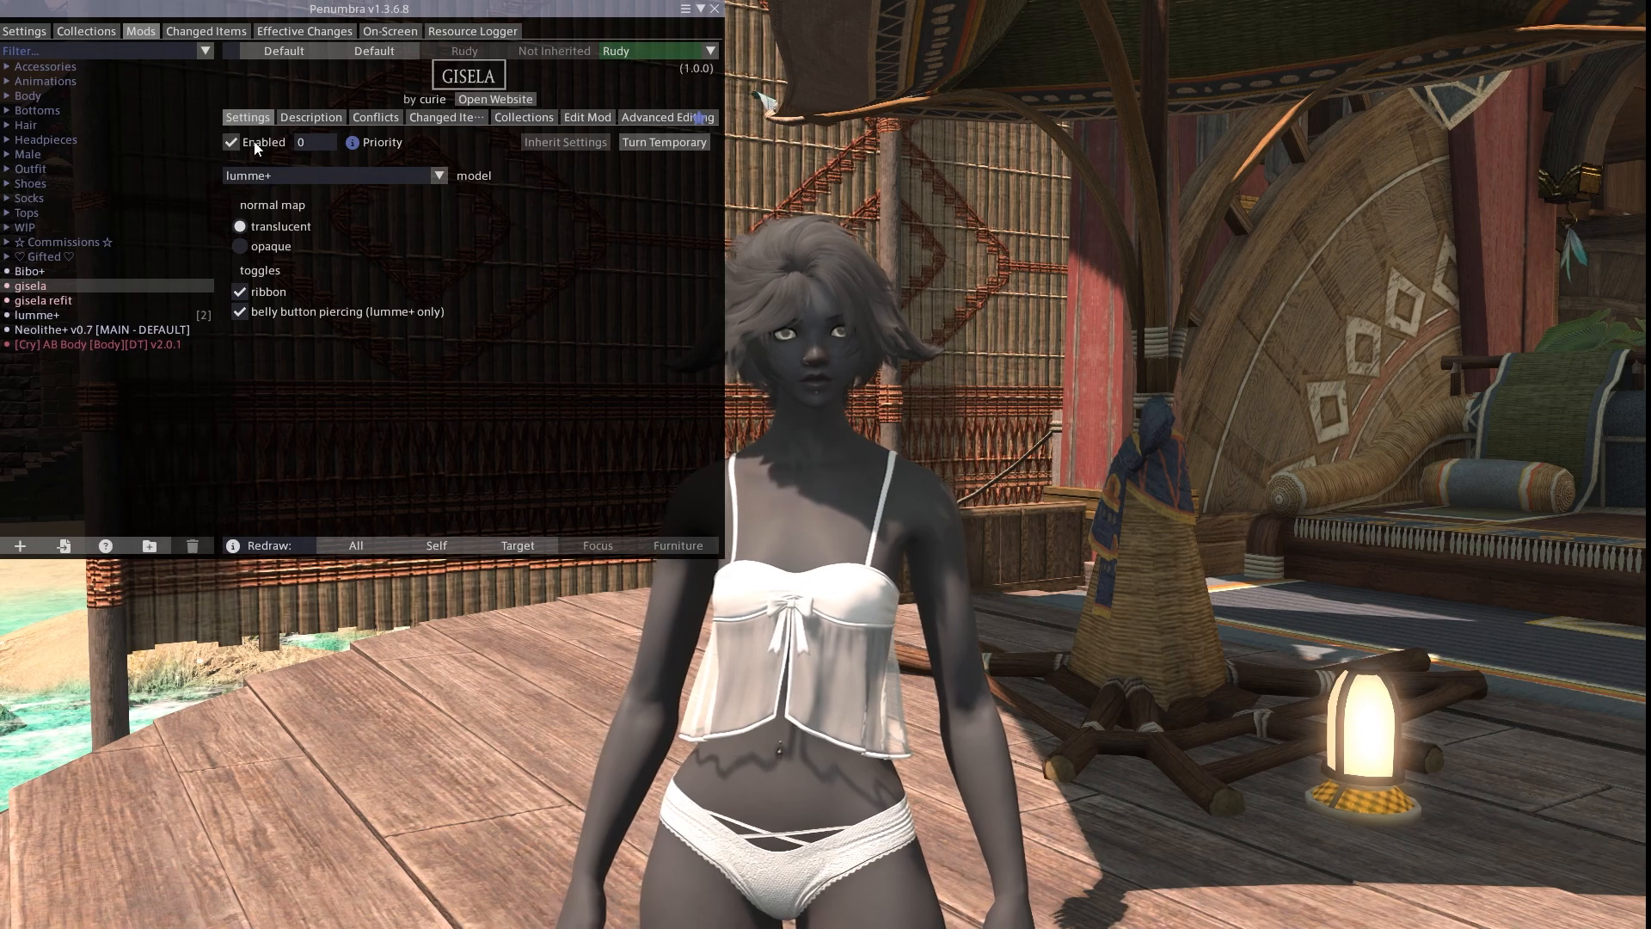
left_click(451, 544)
mouse_move(842, 439)
left_mouse_down()
mouse_move(938, 439)
mouse_move(834, 439)
left_mouse_up()
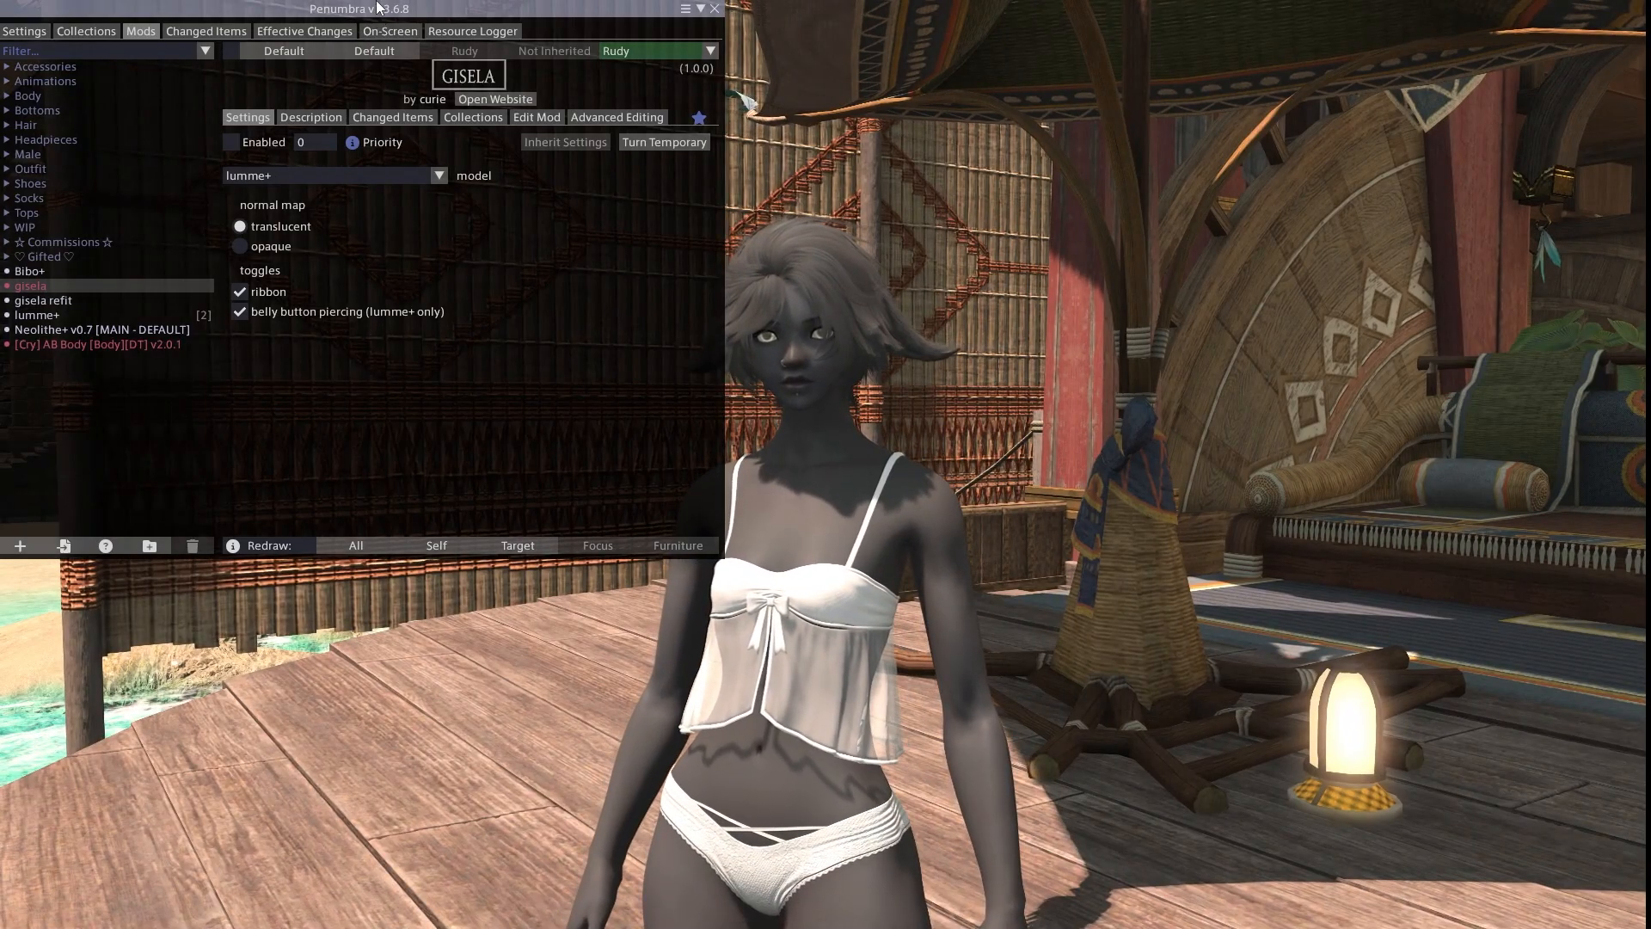
Collapse Penumbra and examine the refitted top on the character from different angles while jumping and moving.
double_click(380, 9)
mouse_move(745, 224)
left_mouse_down()
mouse_move(537, 224)
mouse_move(730, 223)
left_mouse_up()
left_click_drag(940, 626, 1444, 614)
key("space")
left_click_drag(840, 627, 688, 602)
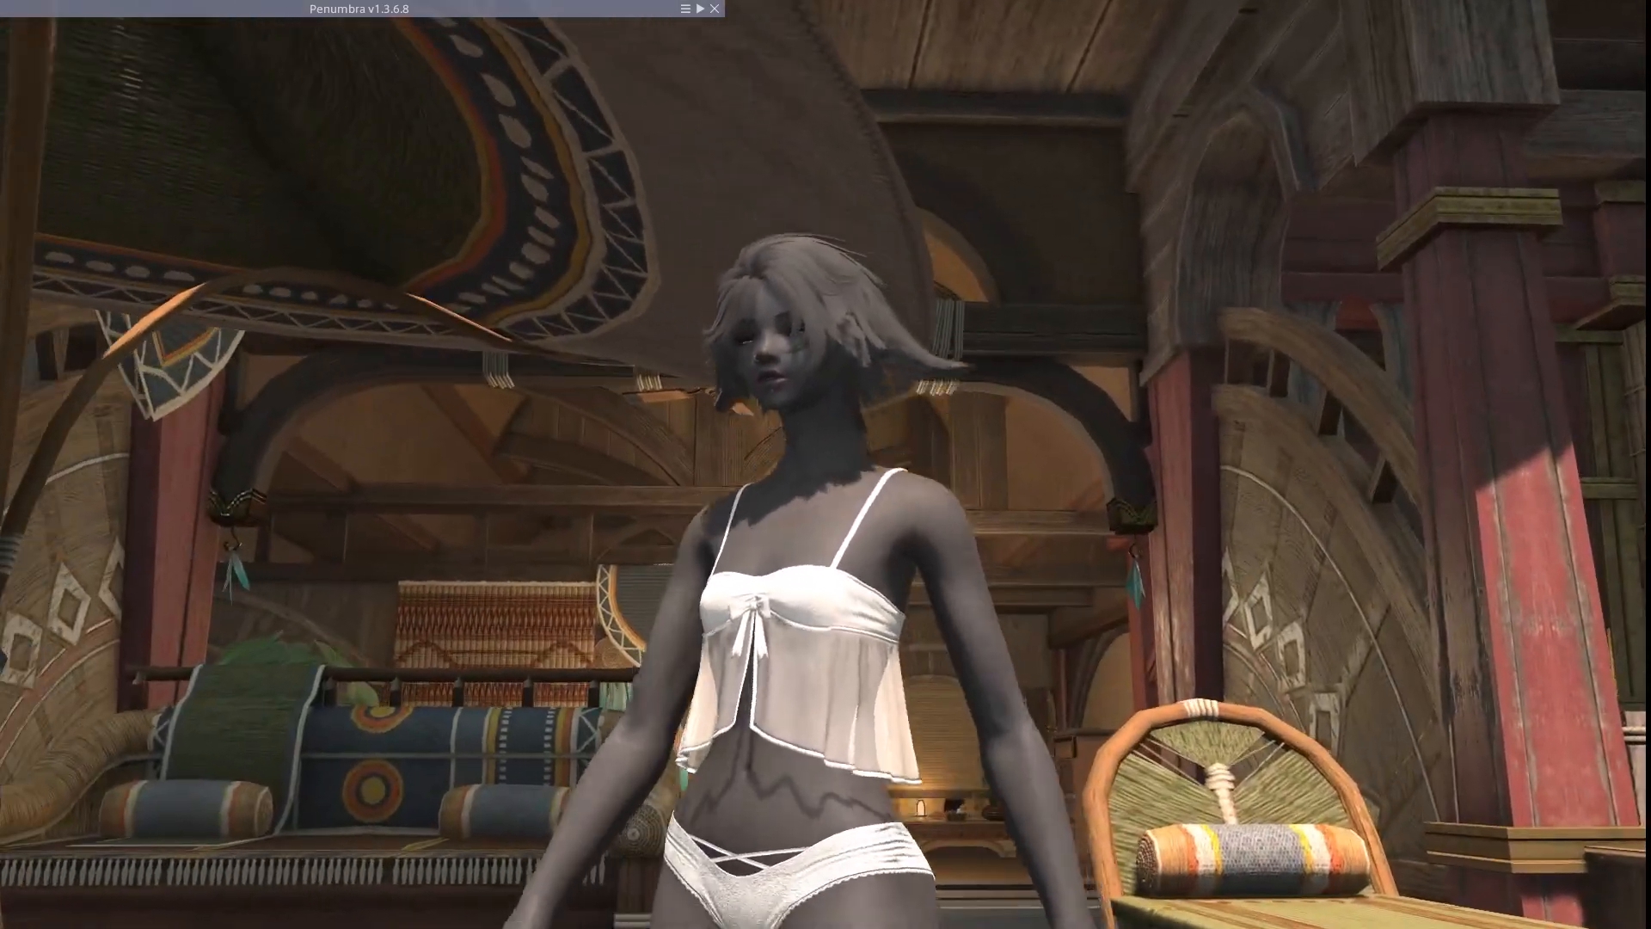
left_click_drag(840, 627, 901, 714)
key("s")
key("space")
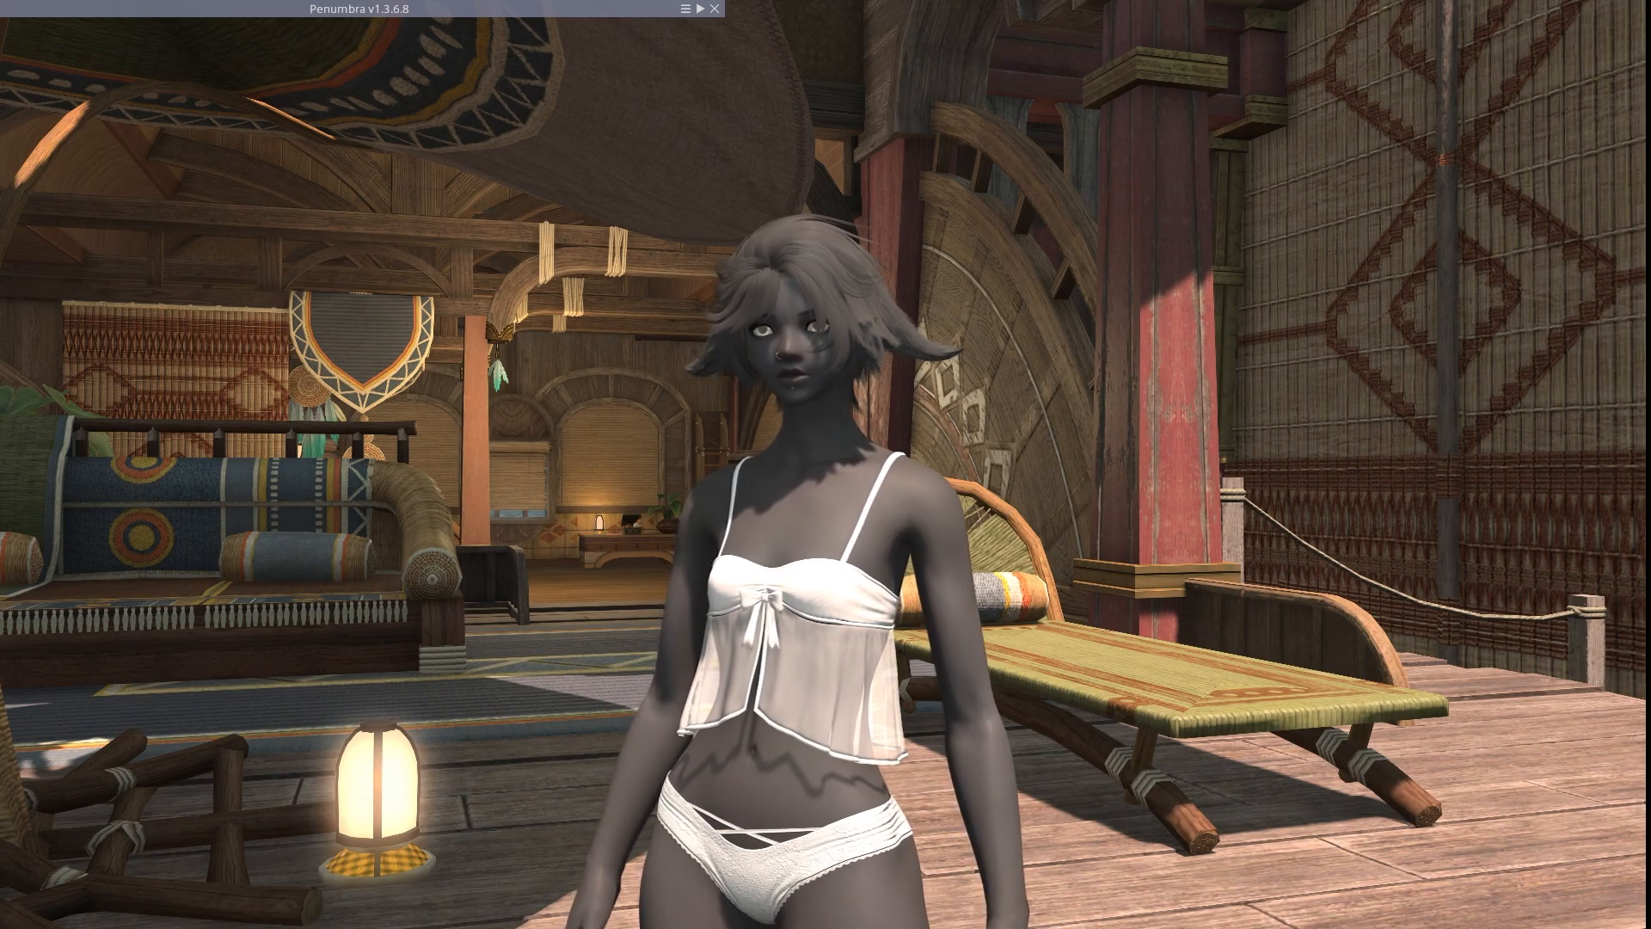
left_click_drag(977, 656, 1123, 694)
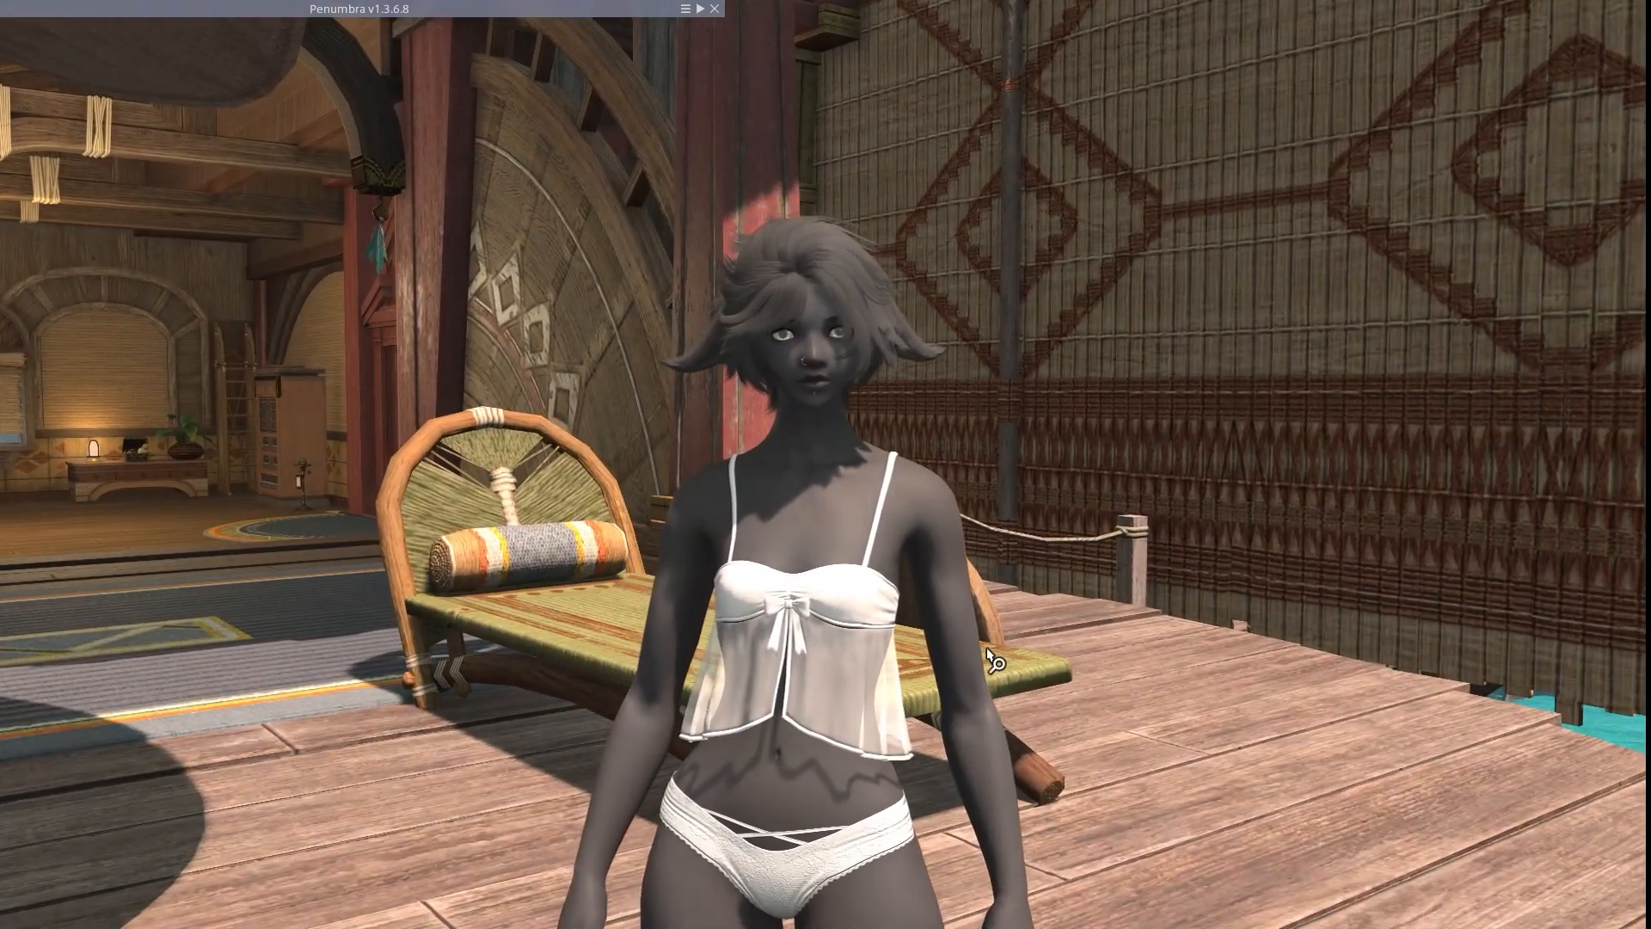
Switch between Blender and the game, and examine the refitted top on the character from another angle.
key("alt+Tab")
key("alt+Tab")
middle_click_drag(1024, 518, 922, 622, "shift")
key("alt+Tab")
left_click_drag(940, 589, 868, 626)
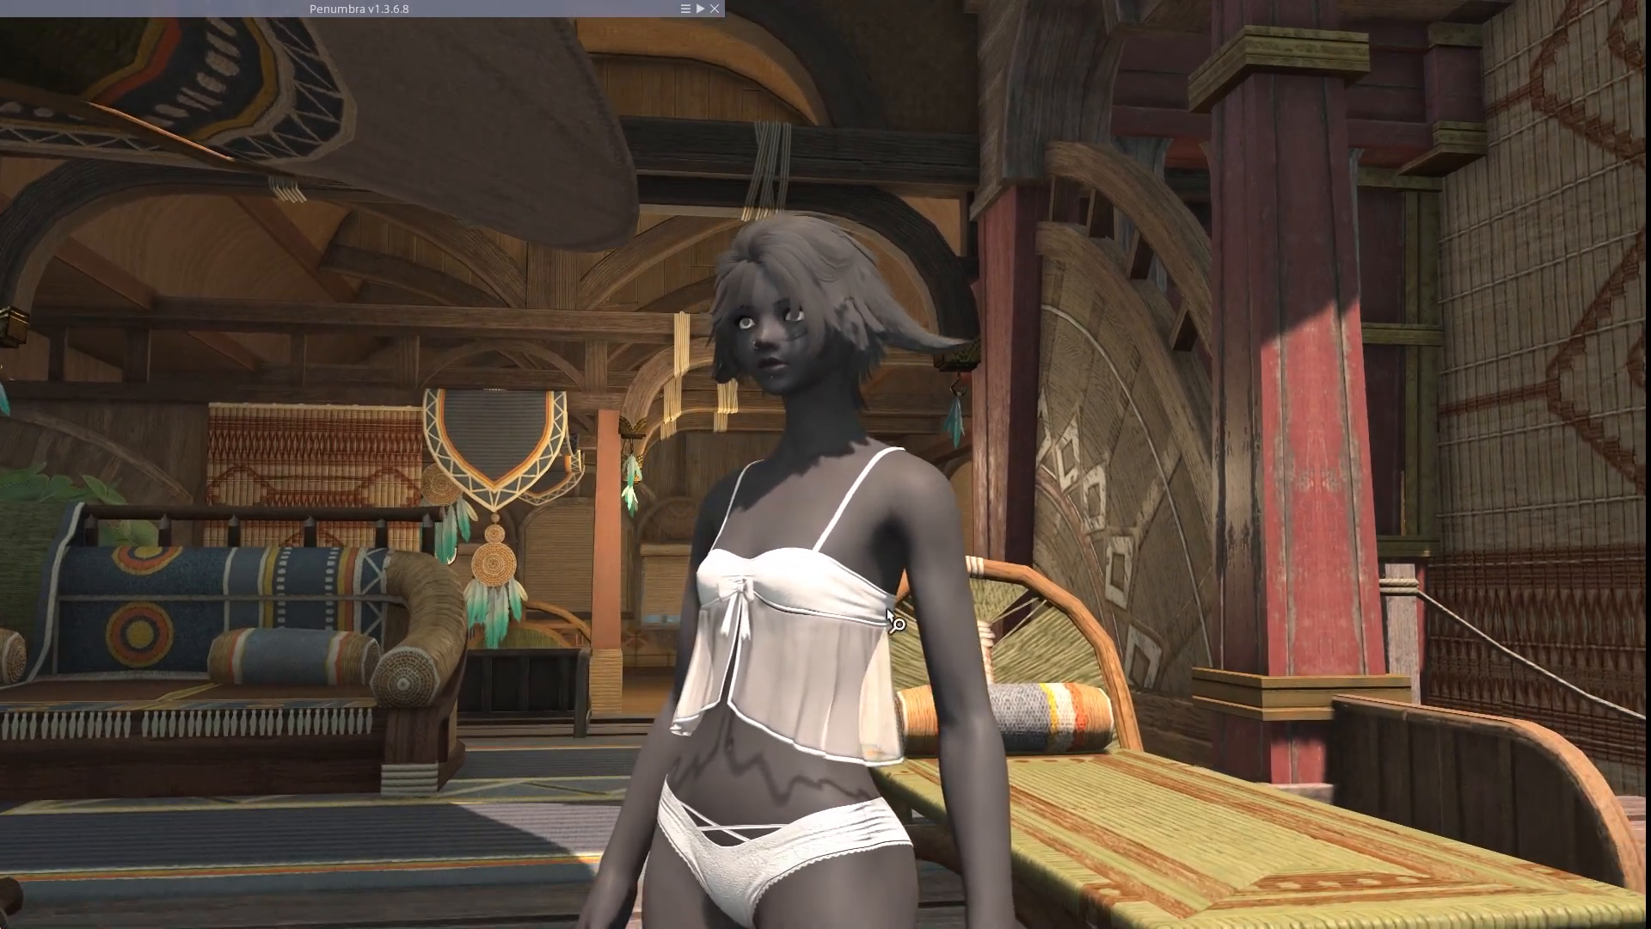
key("alt+Tab")
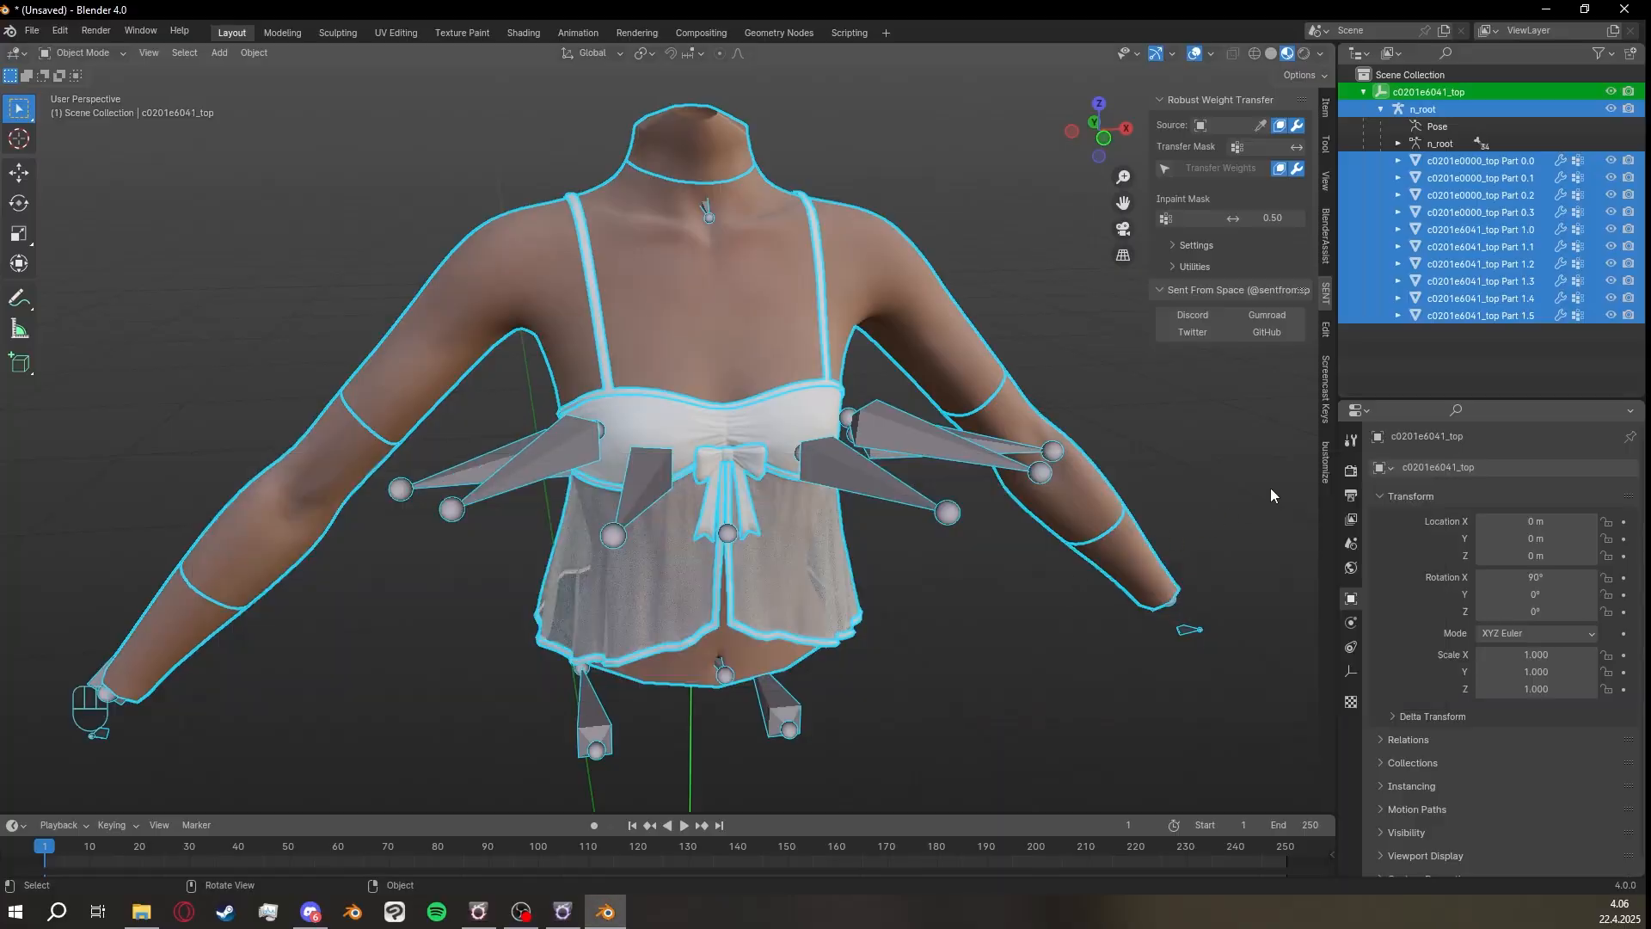
Highlight top Parts 1.1, 1.3 and 1.0 in Blender and compare them with the moving top on the character in game.
left_click(1519, 247)
left_click(1511, 281)
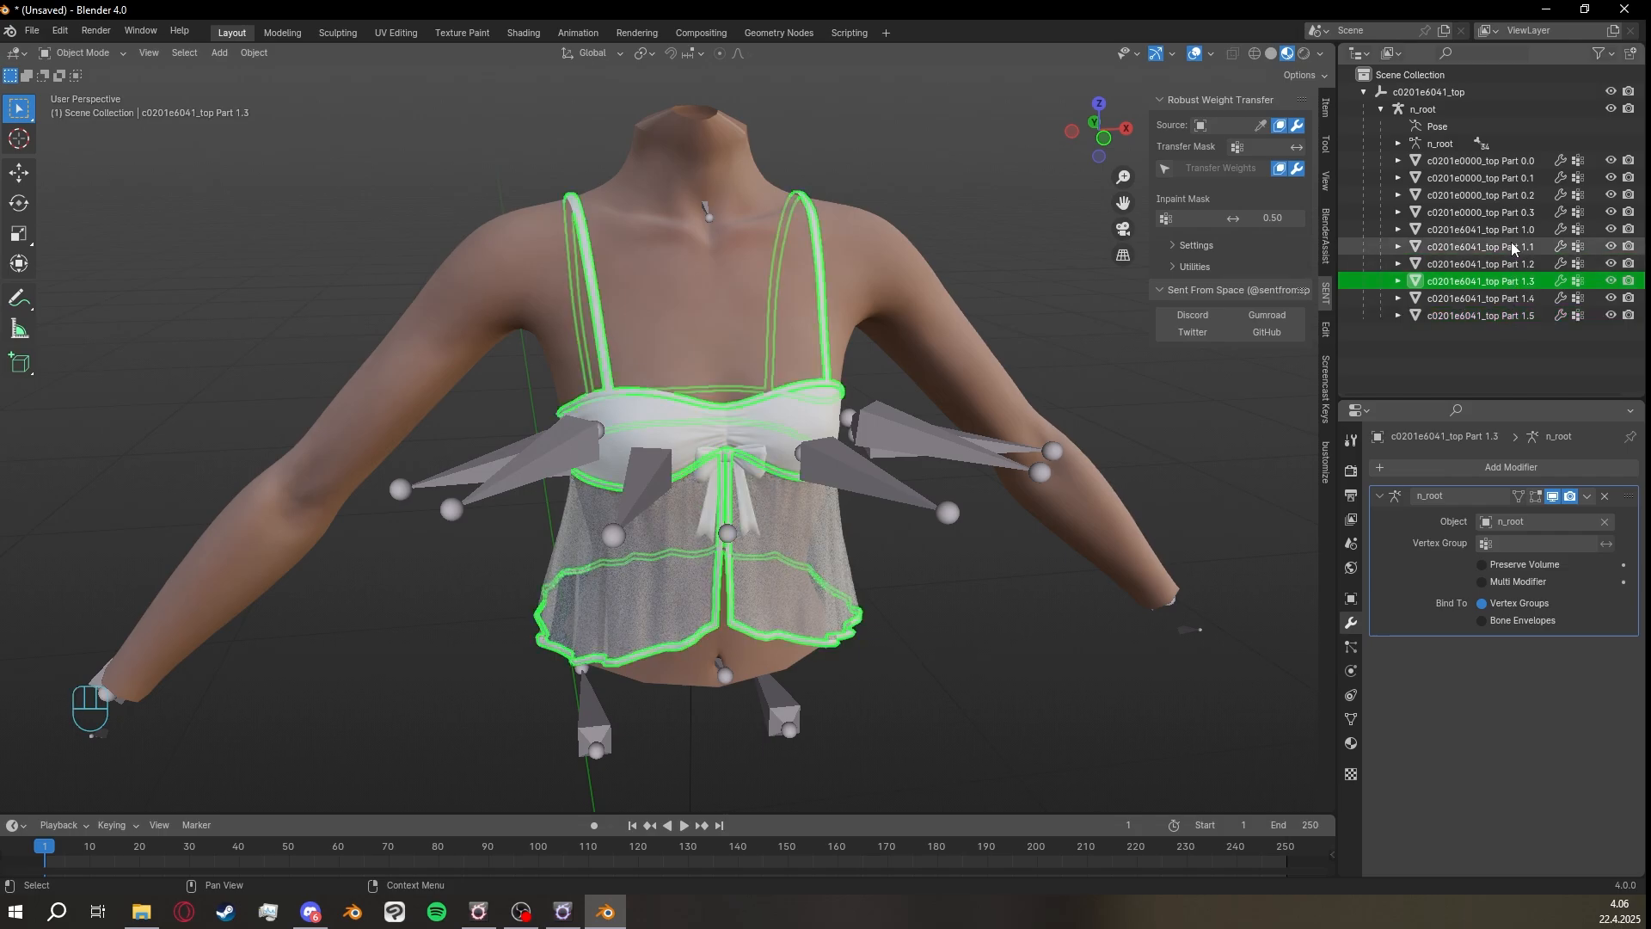
left_click(1511, 247)
left_click(1510, 231)
key("alt+Tab")
left_click_drag(978, 480, 1038, 471)
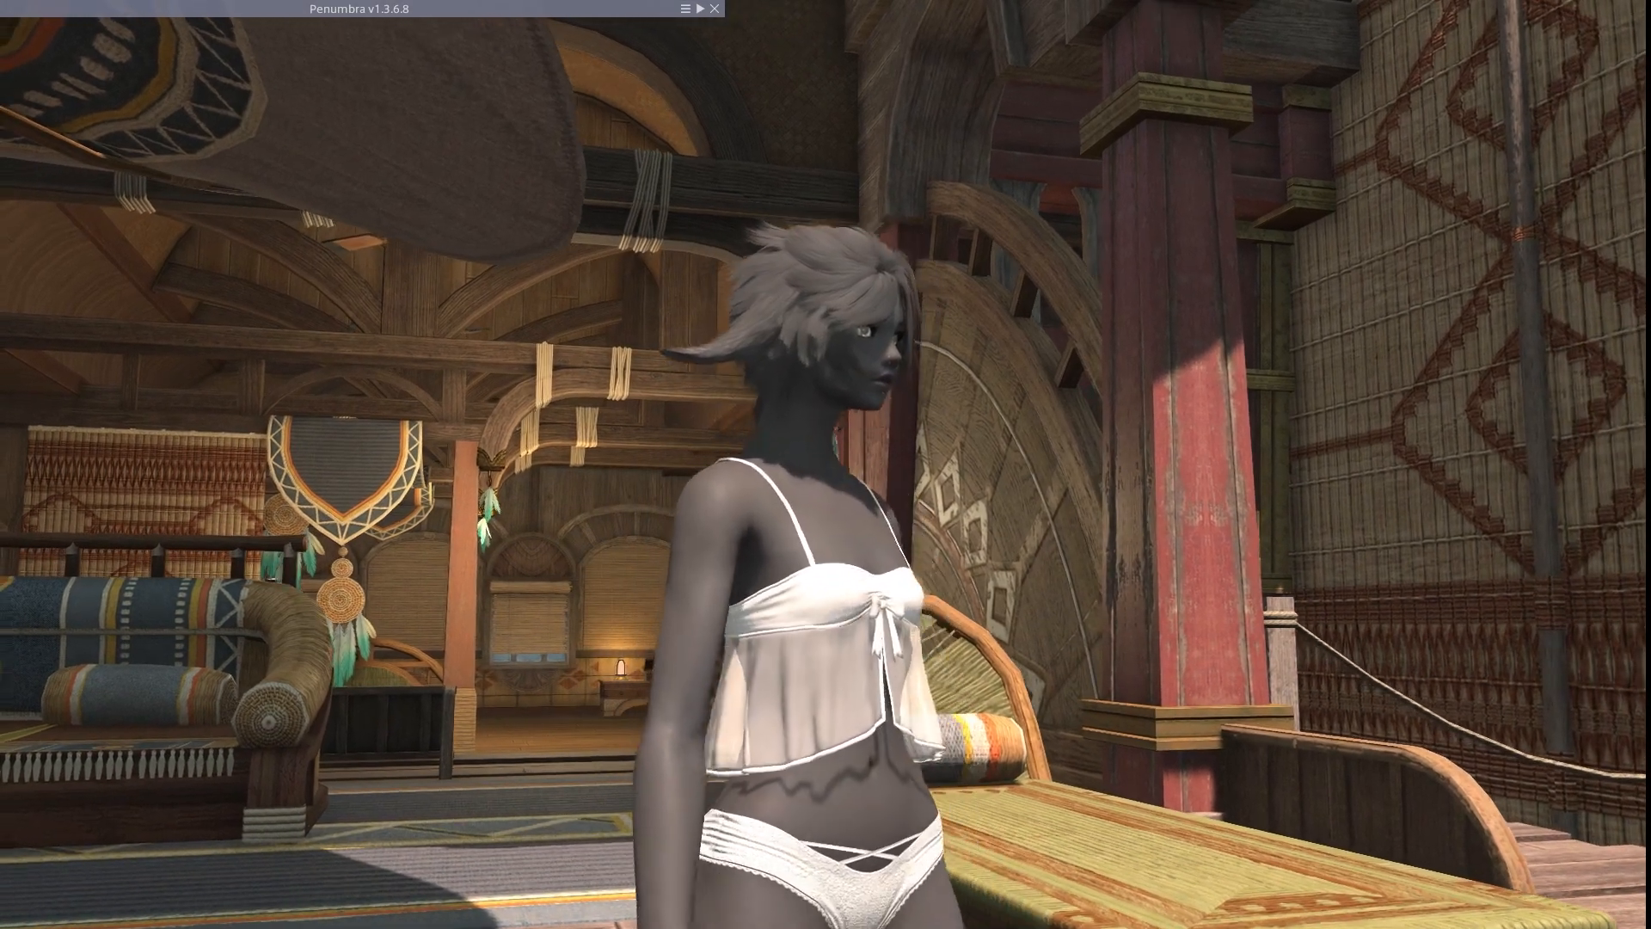
key("d")
key("s")
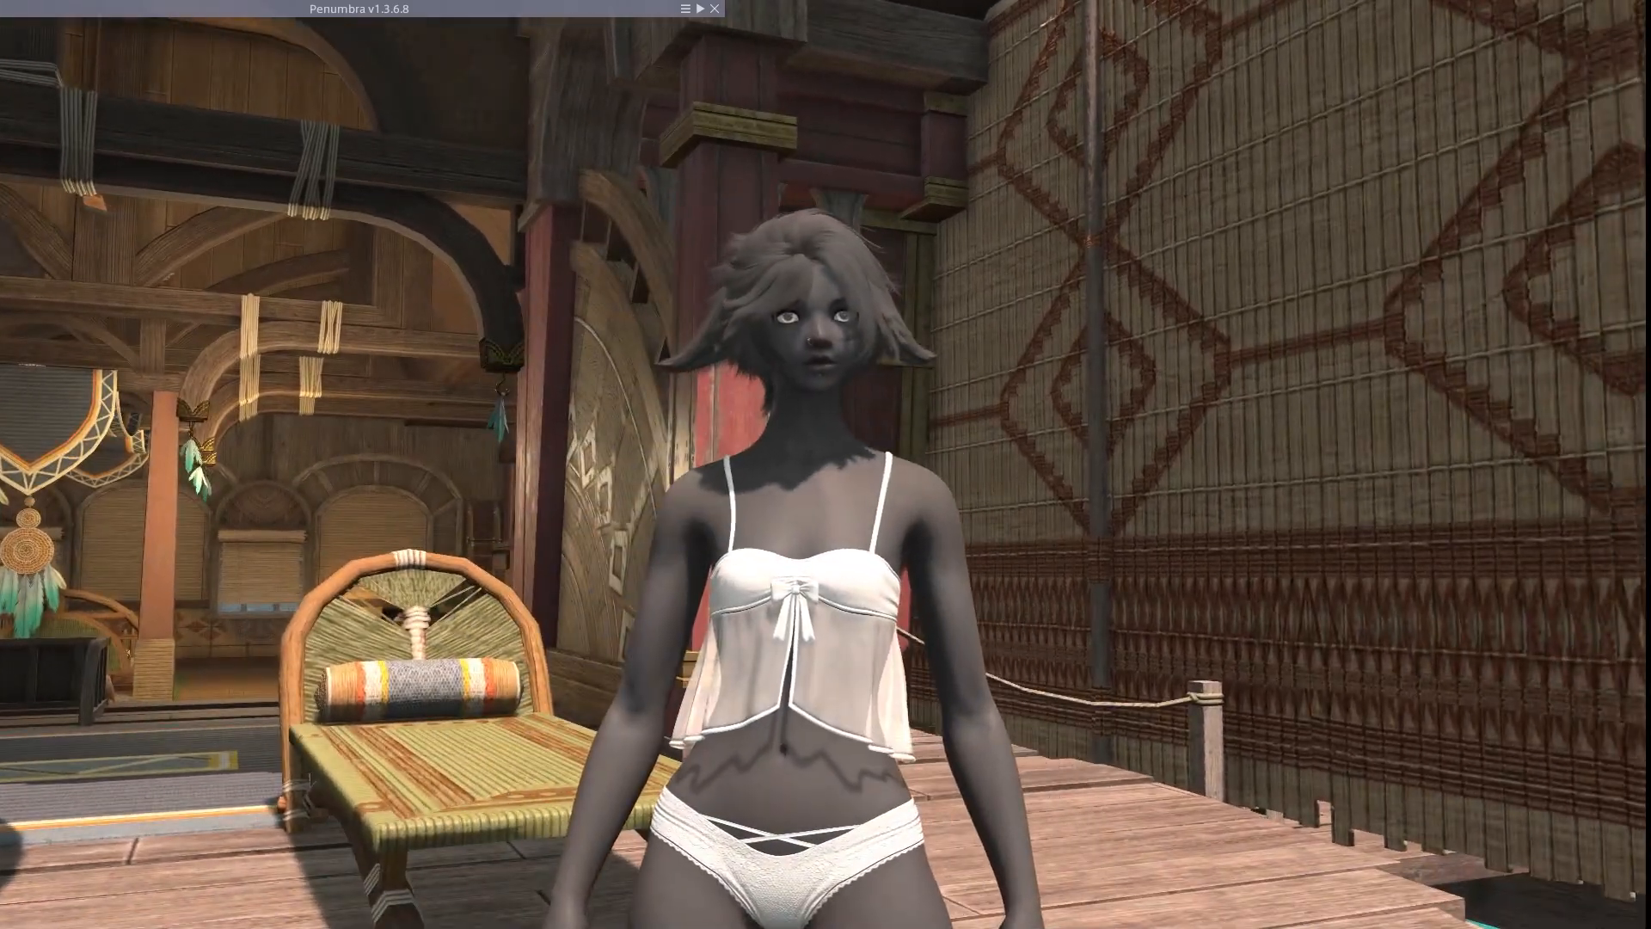
left_click_drag(1038, 471, 643, 464)
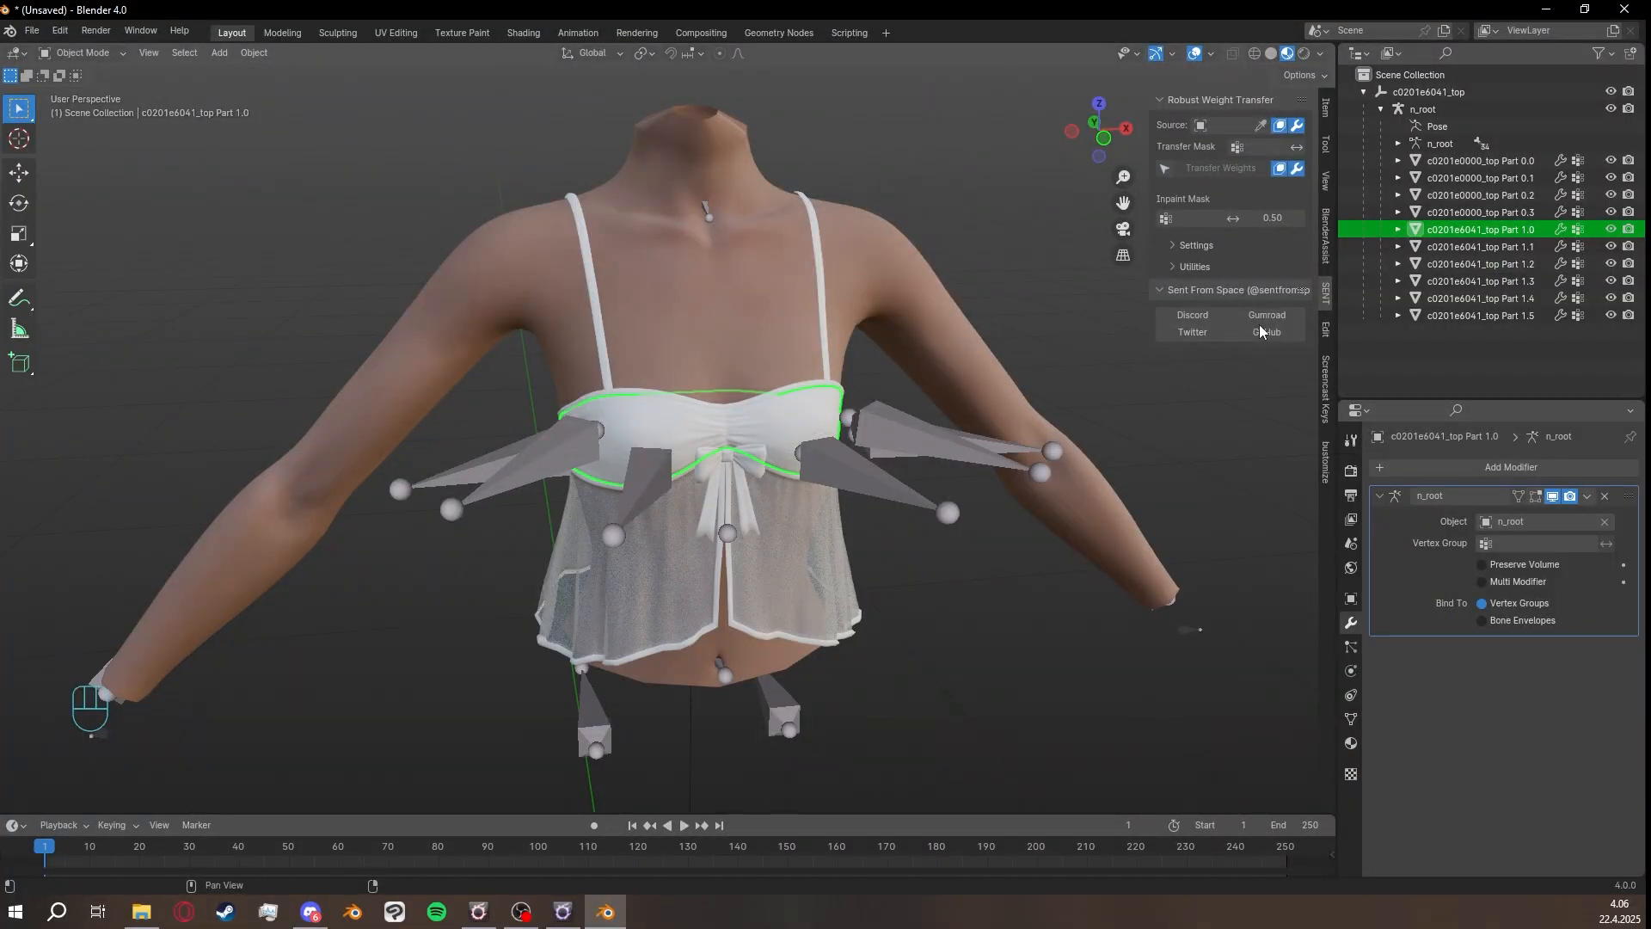
Delete c0201e6041_top Part 1.2 and Part 1.4 from the Blender scene.
left_click(1517, 249)
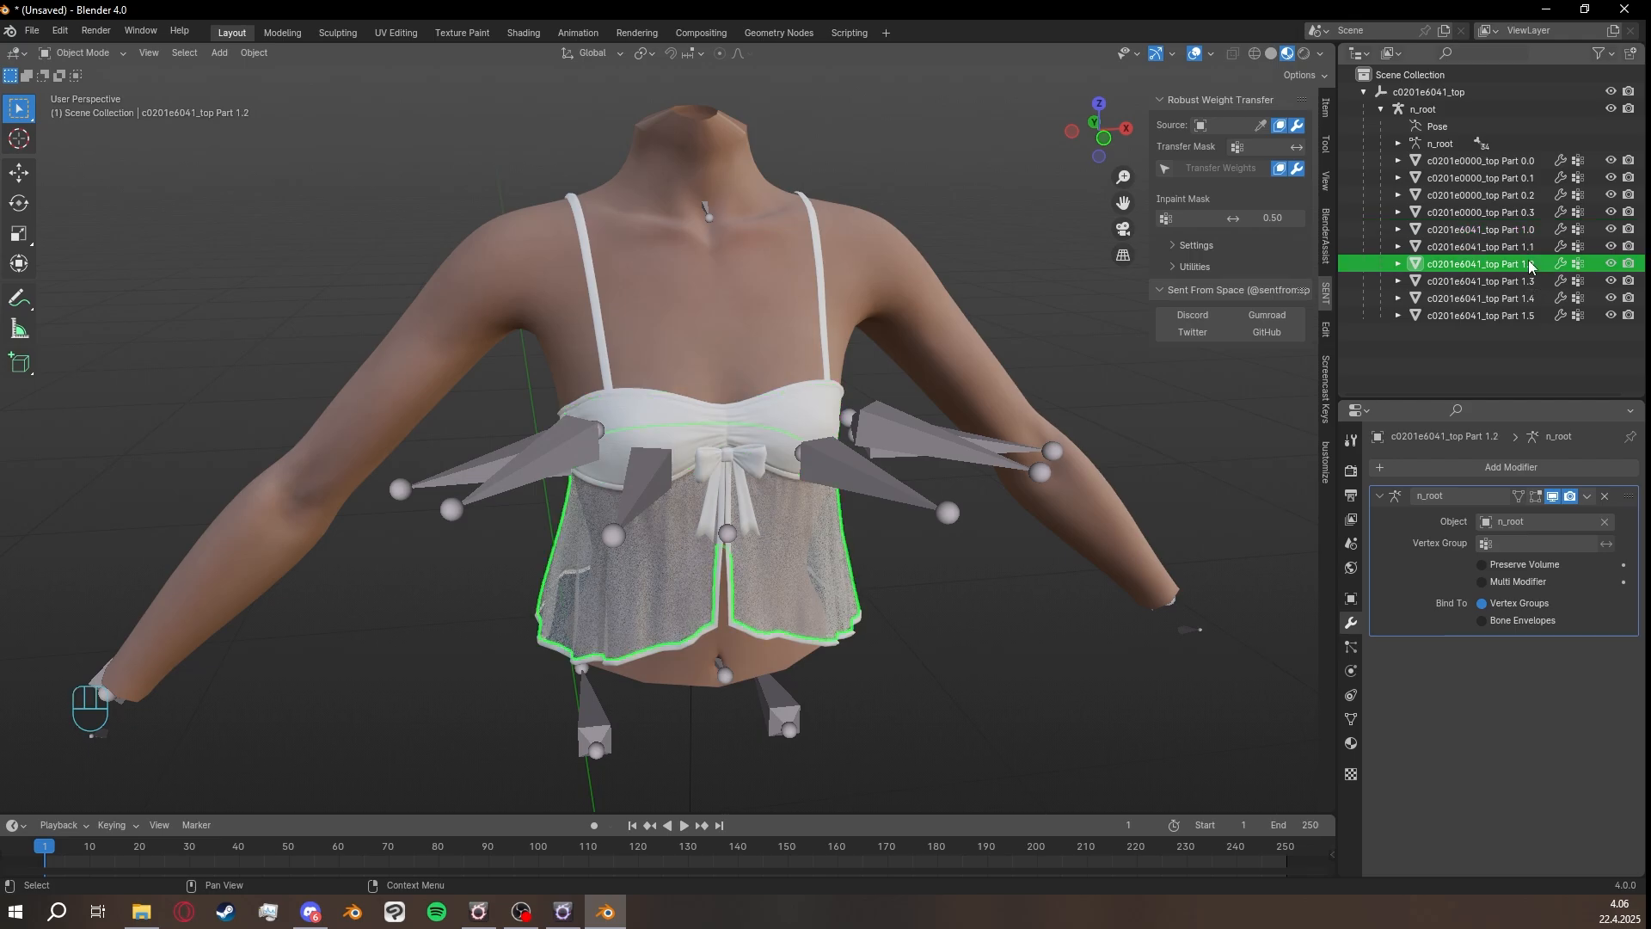
left_click(1514, 263)
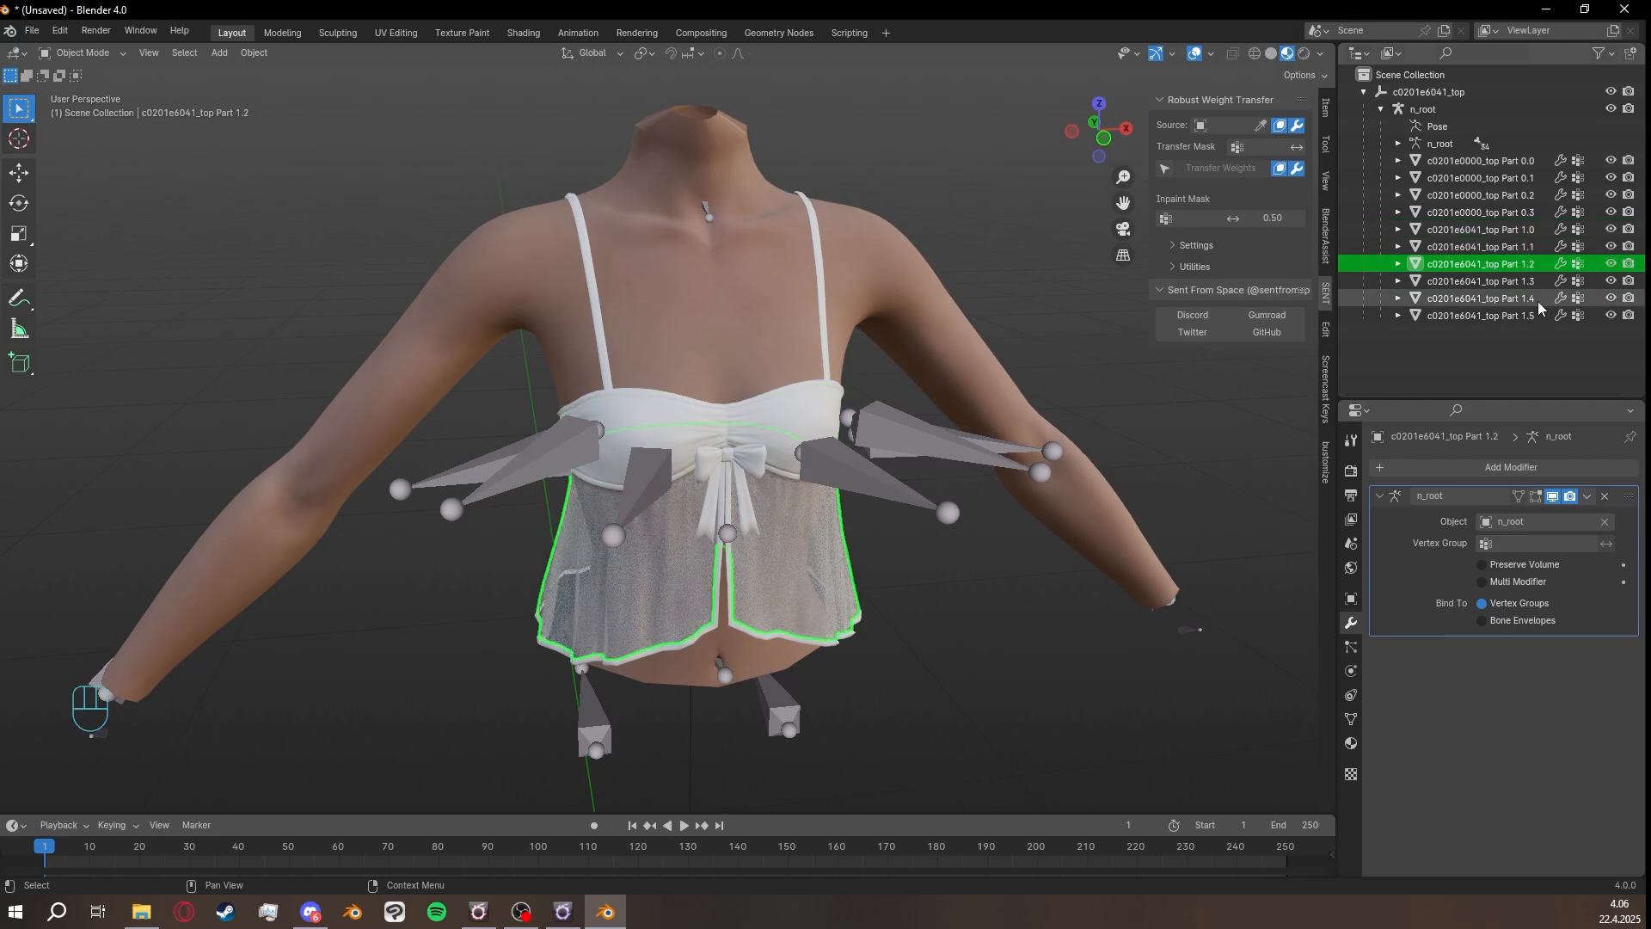
left_click(1514, 298, "ctrl")
key("Delete")
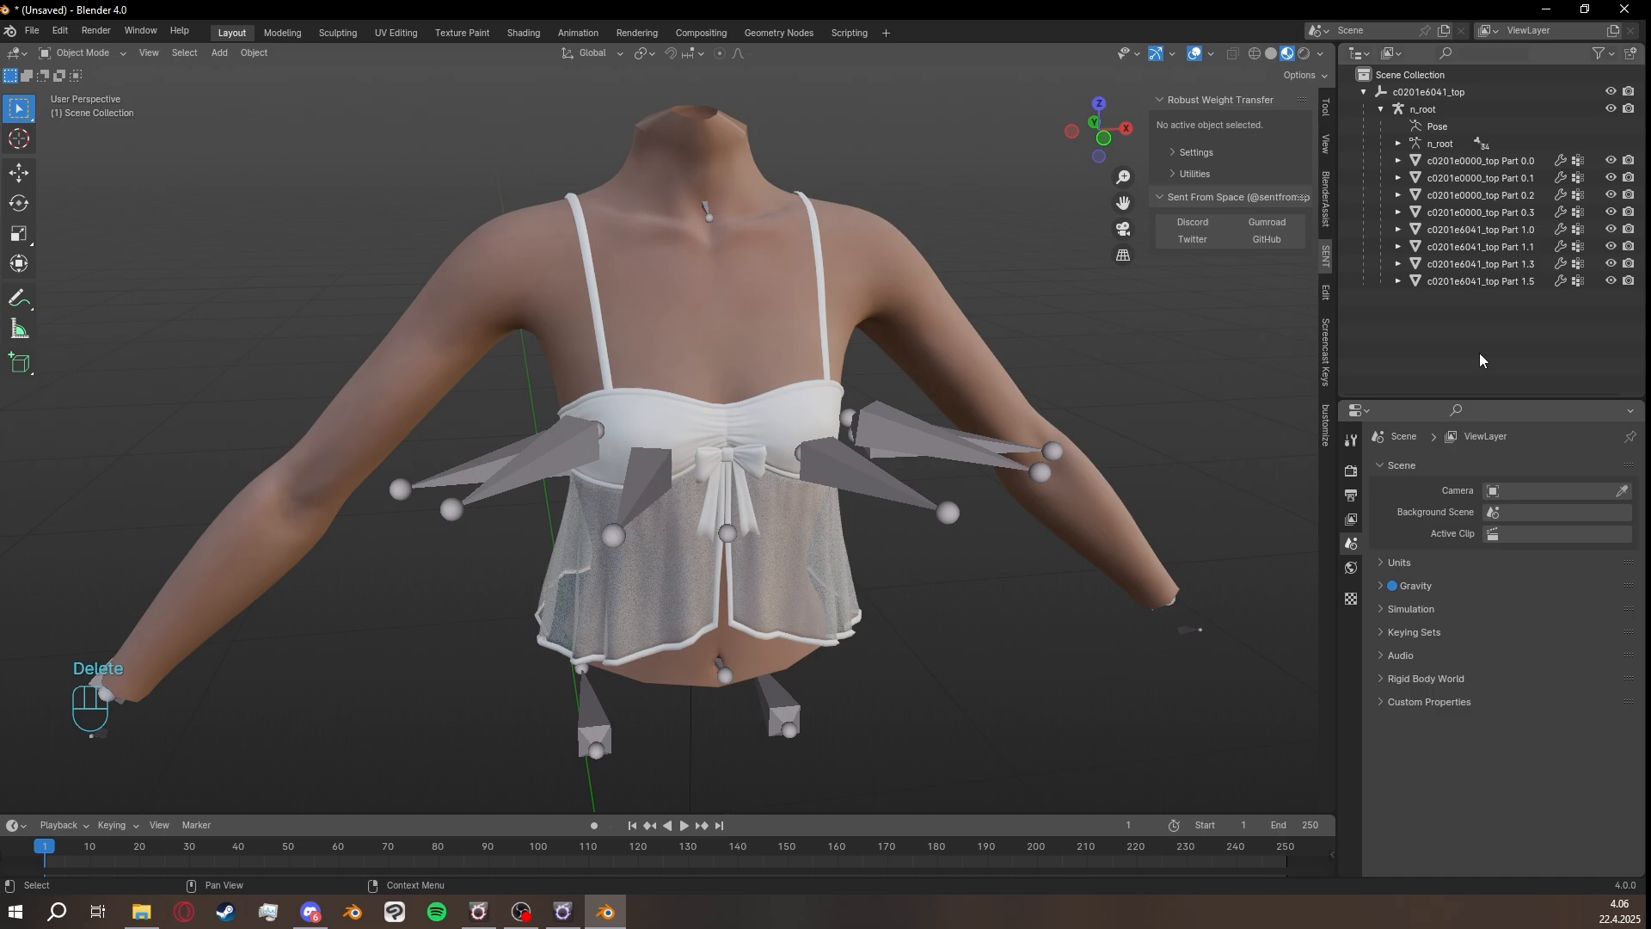
Inspect the remaining top parts up close, checking the bust, skirt panels and trim from several angles.
left_click(1530, 232)
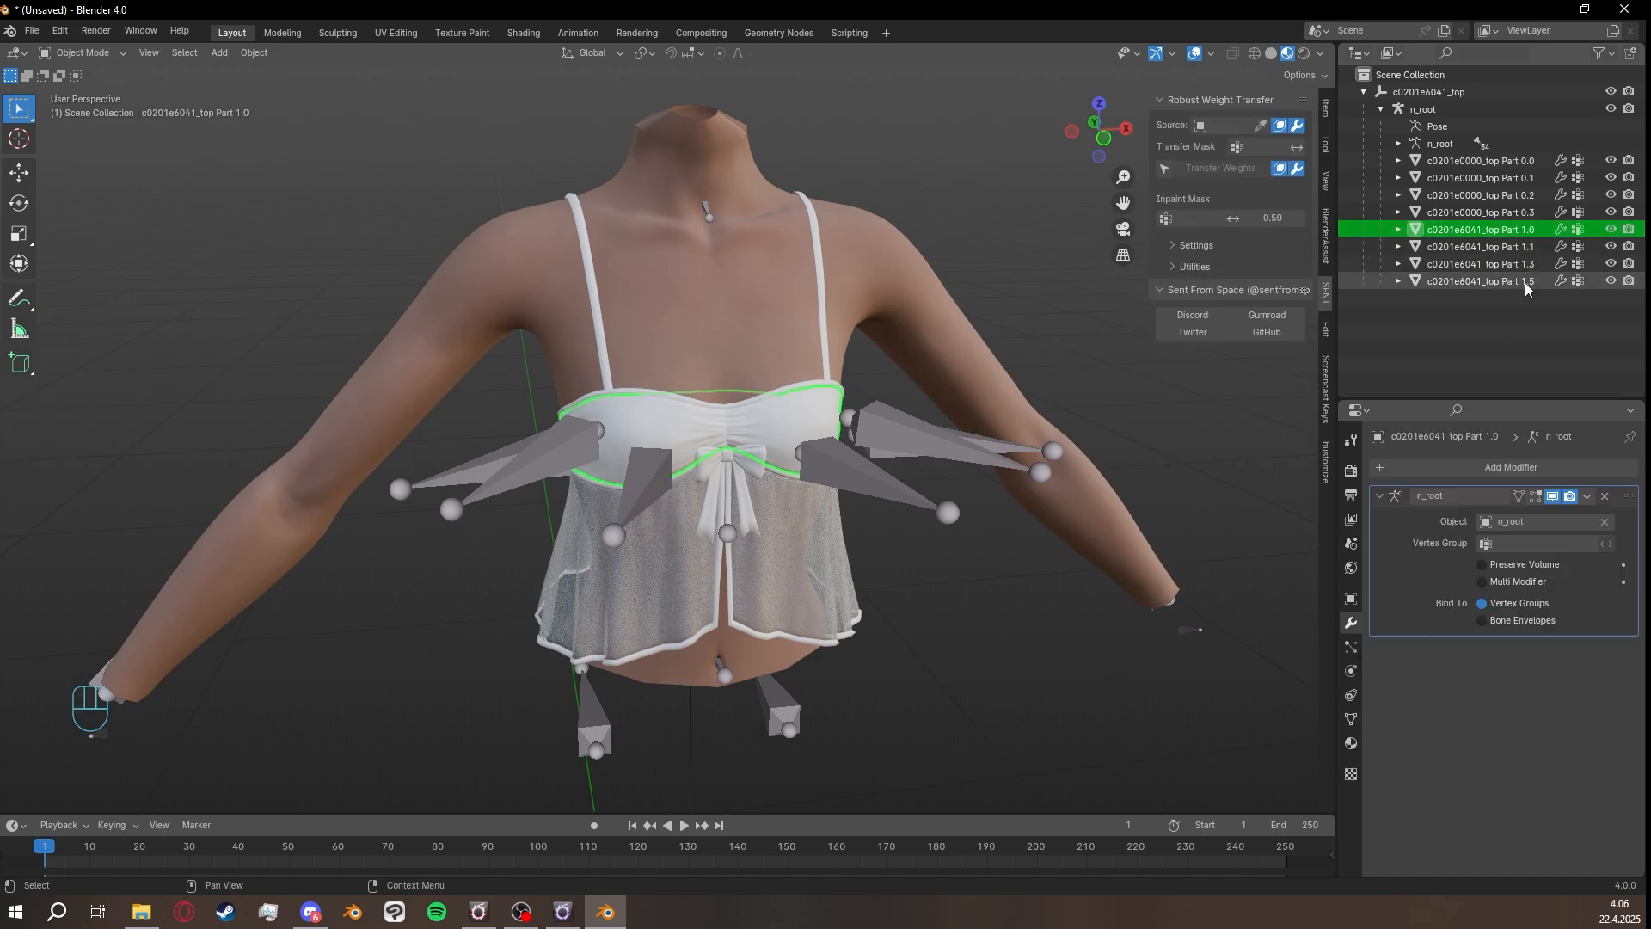
middle_click_drag(1101, 535, 982, 465)
scroll(1163, 480, "up", 4)
scroll(982, 465, "up", 2)
middle_click_drag(982, 465, 901, 477)
left_click(997, 477)
scroll(992, 483, "down", 2)
middle_click_drag(946, 566, 956, 490, "shift")
left_click(1009, 516)
left_click(855, 387)
left_click(988, 488)
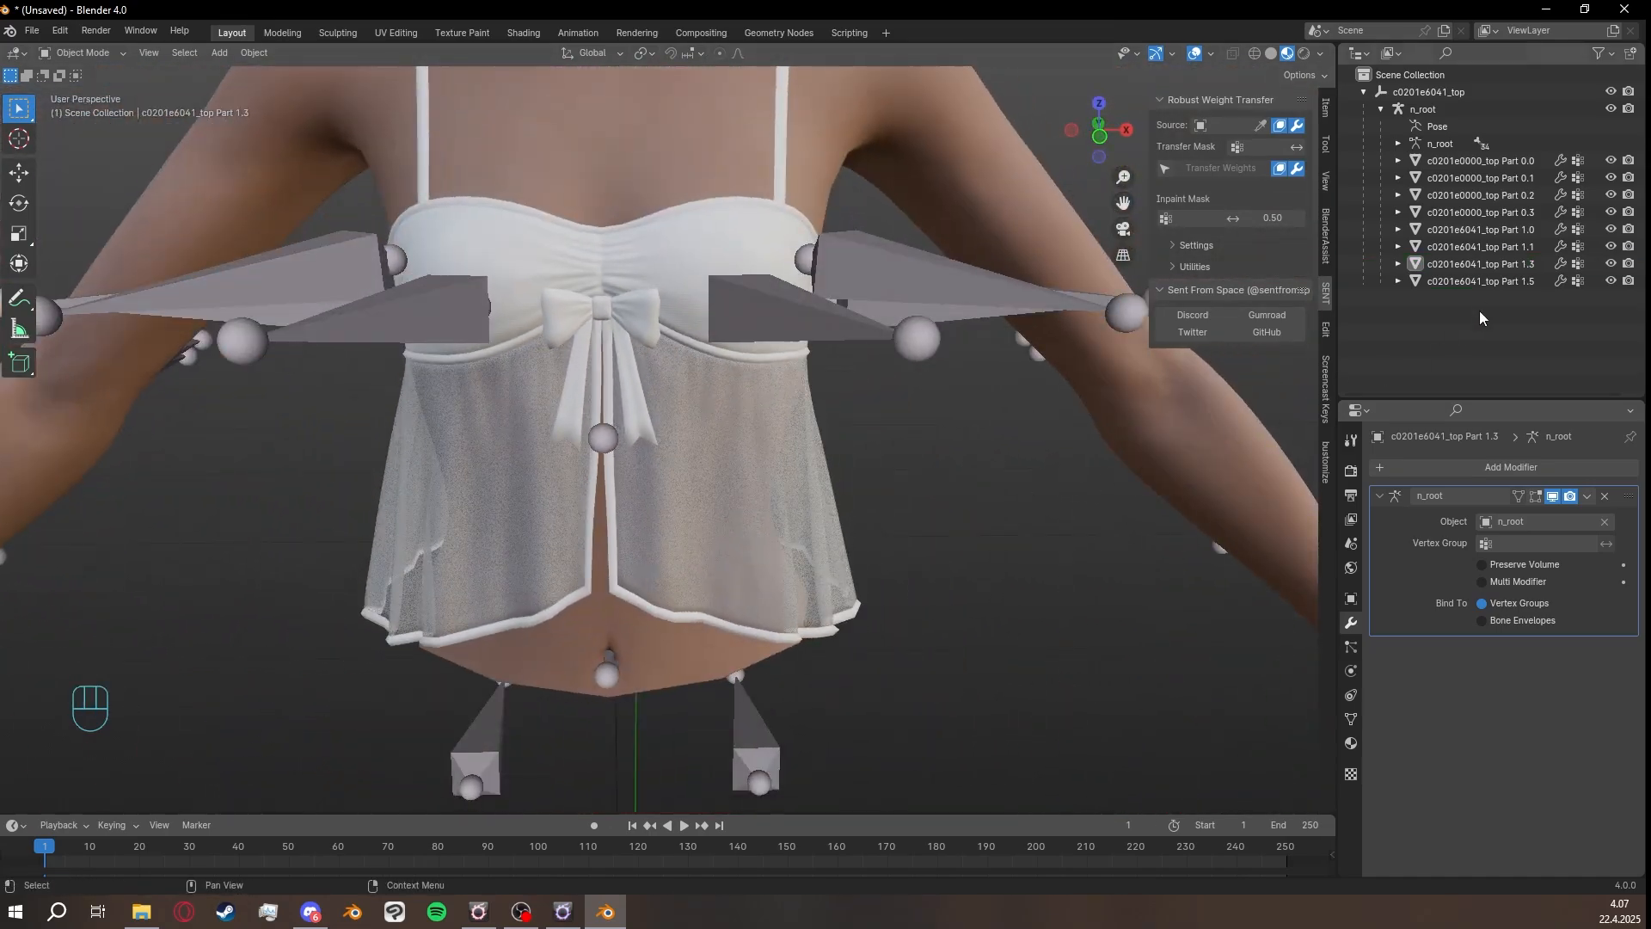
Duplicate top Parts 1.0, 1.1, 1.3 and 1.5 in place and join the copies into one object.
left_click(1502, 238)
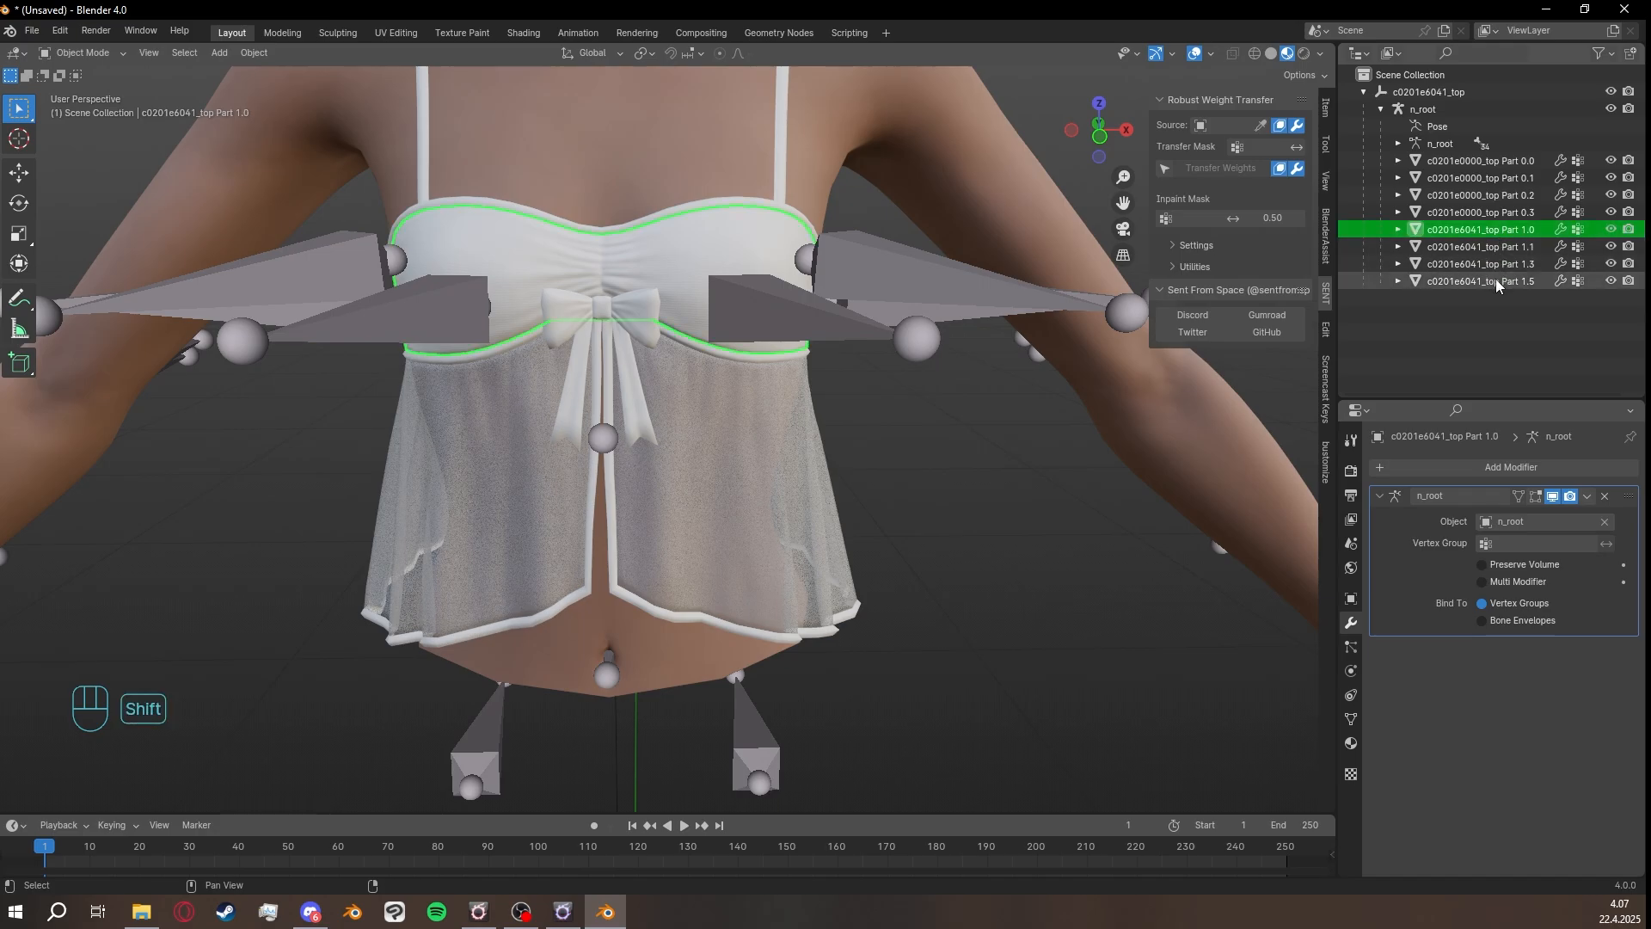
left_click(1496, 282, "shift")
left_click(1486, 356)
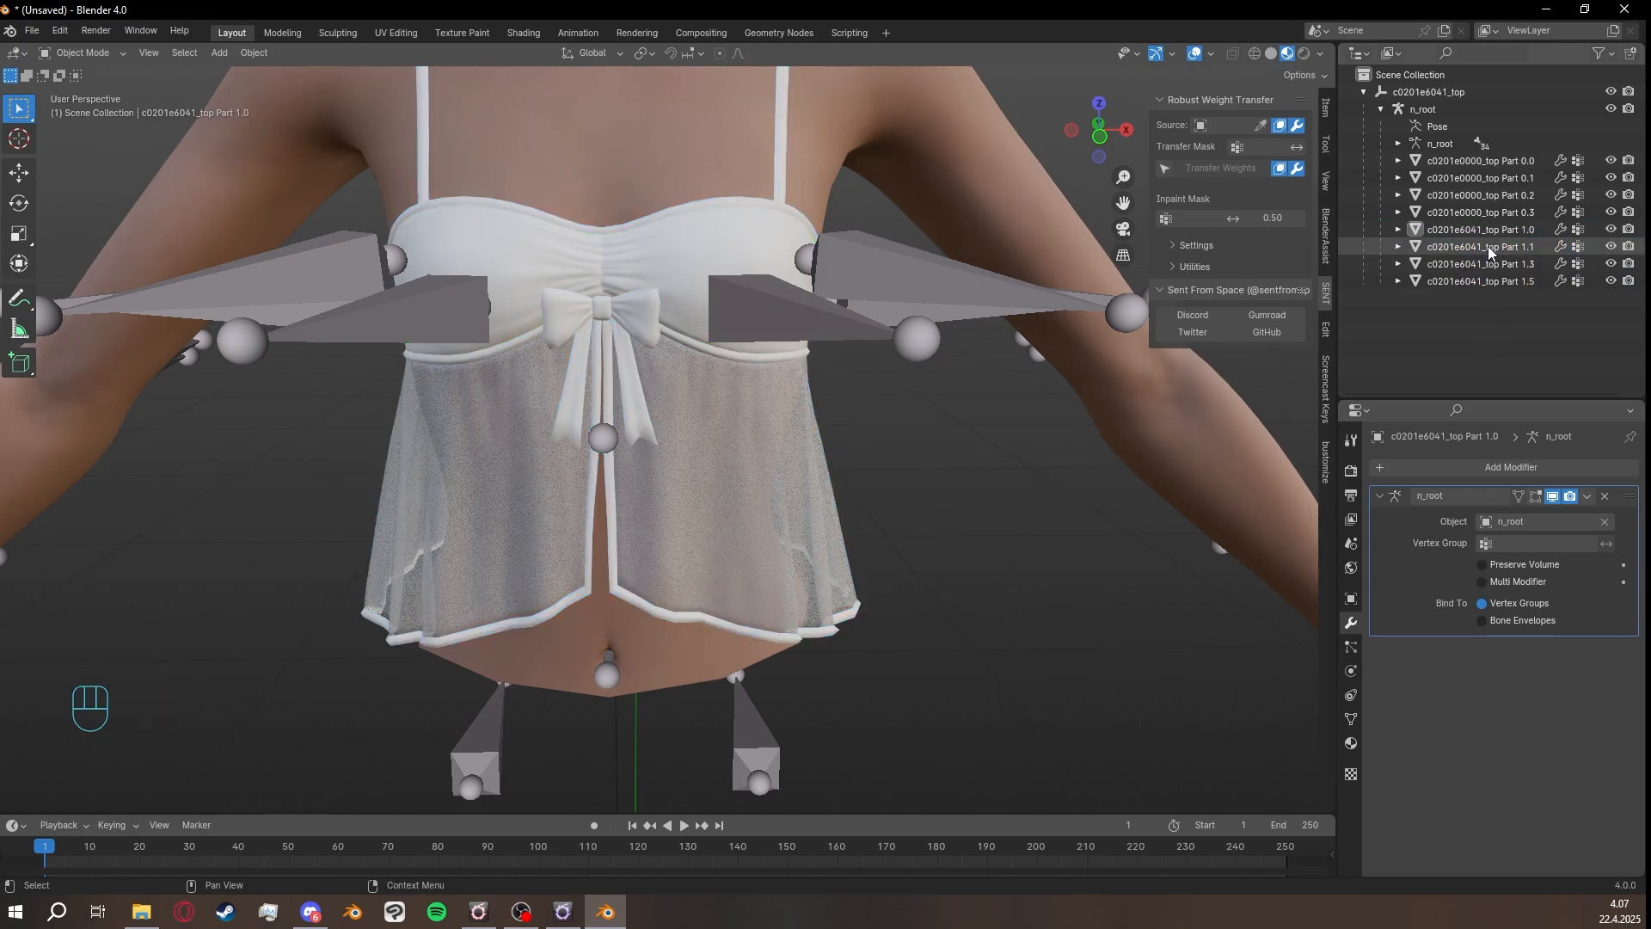
left_click(1490, 232)
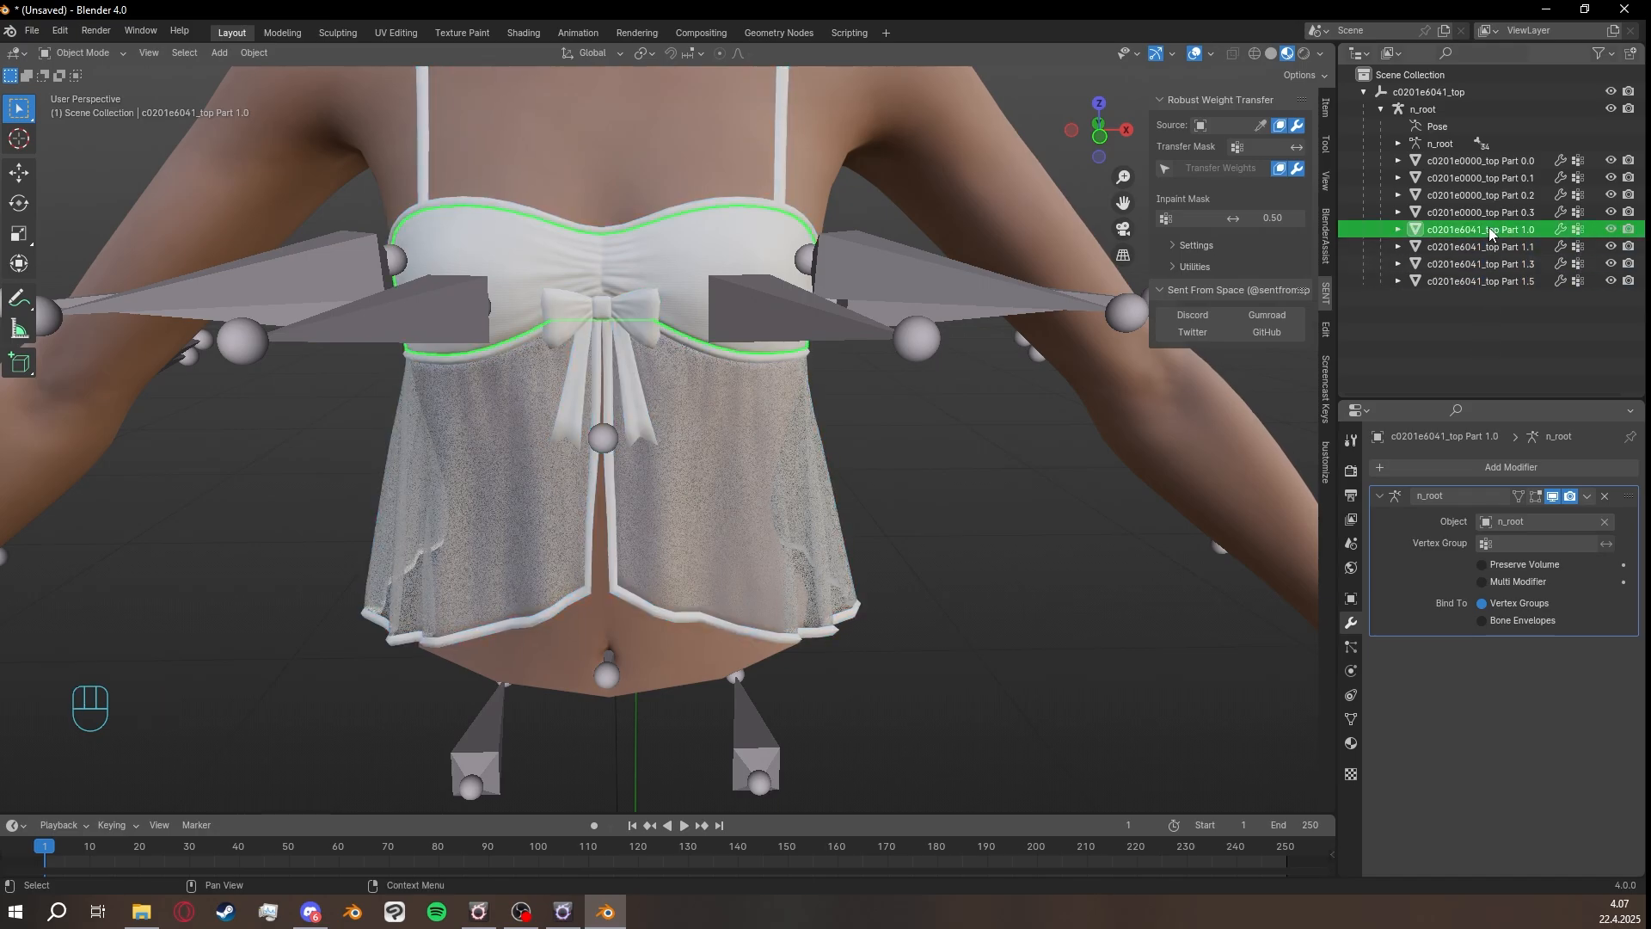
left_click(1494, 284, "shift")
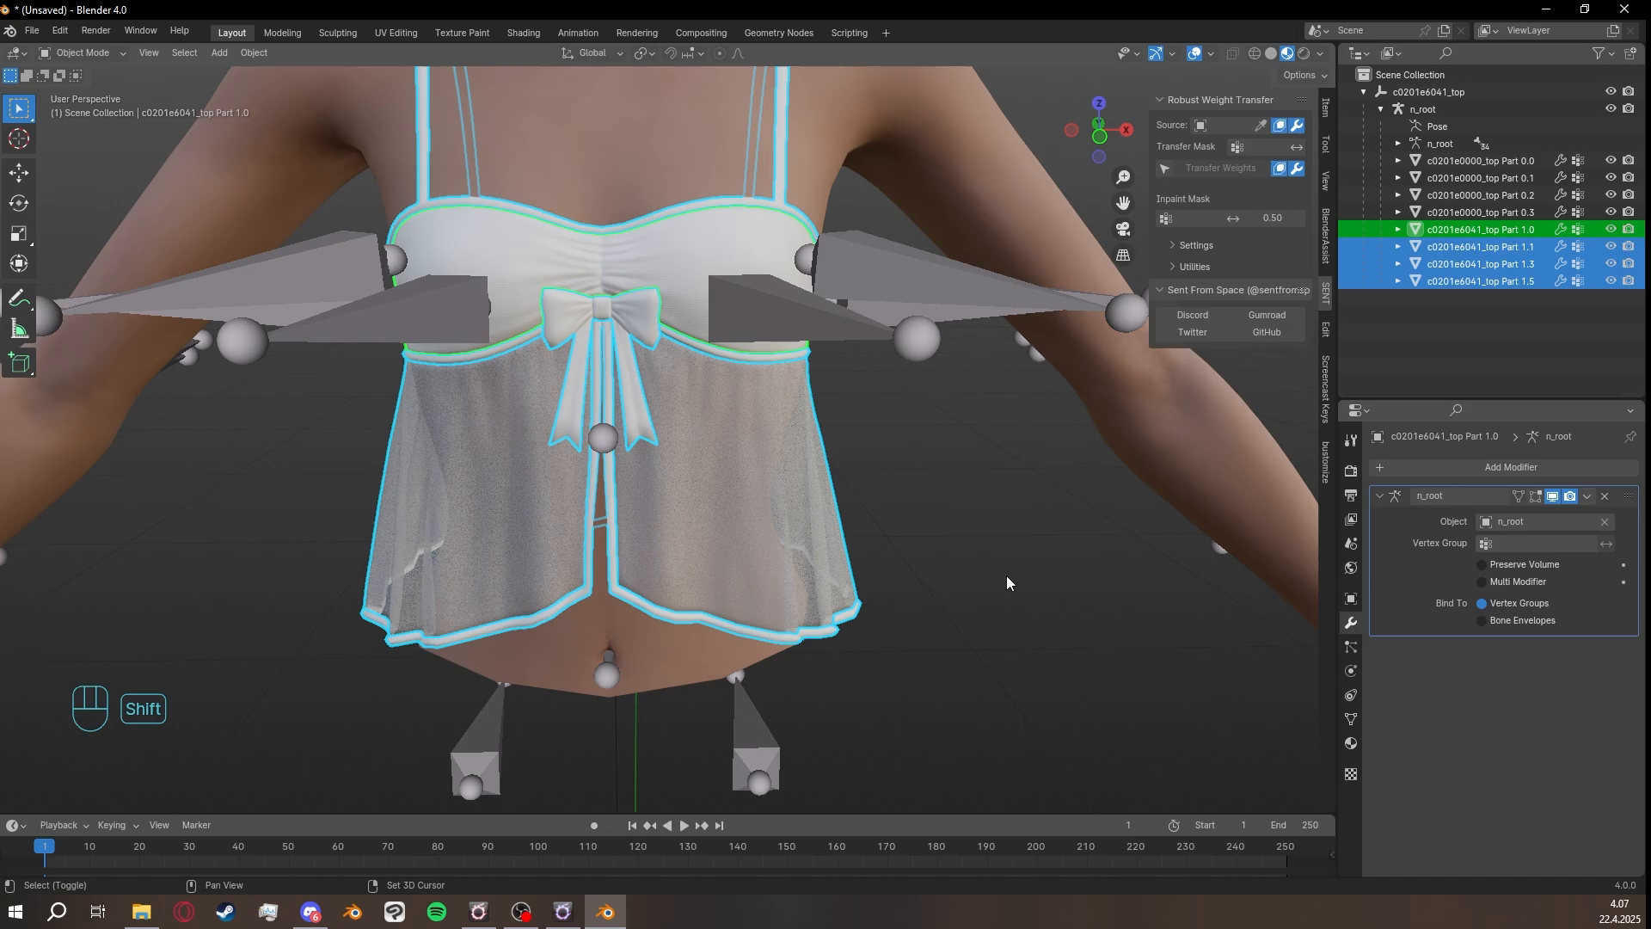
key("shift+d")
right_click(749, 617)
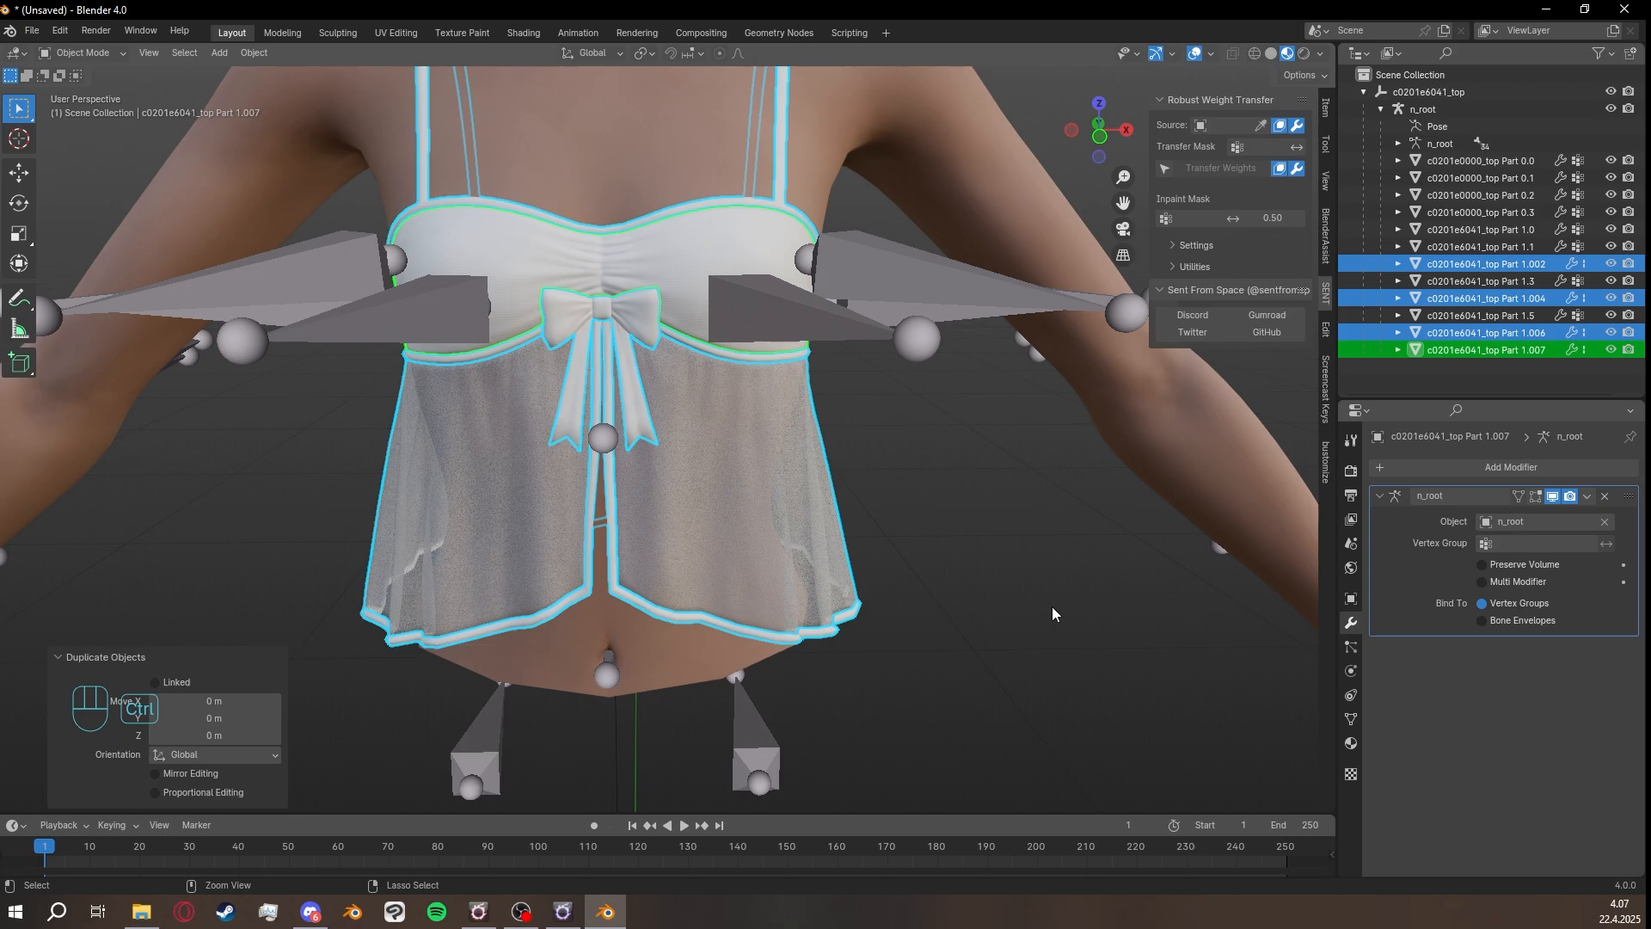
key("ctrl+j")
scroll(1039, 605, "down", 3)
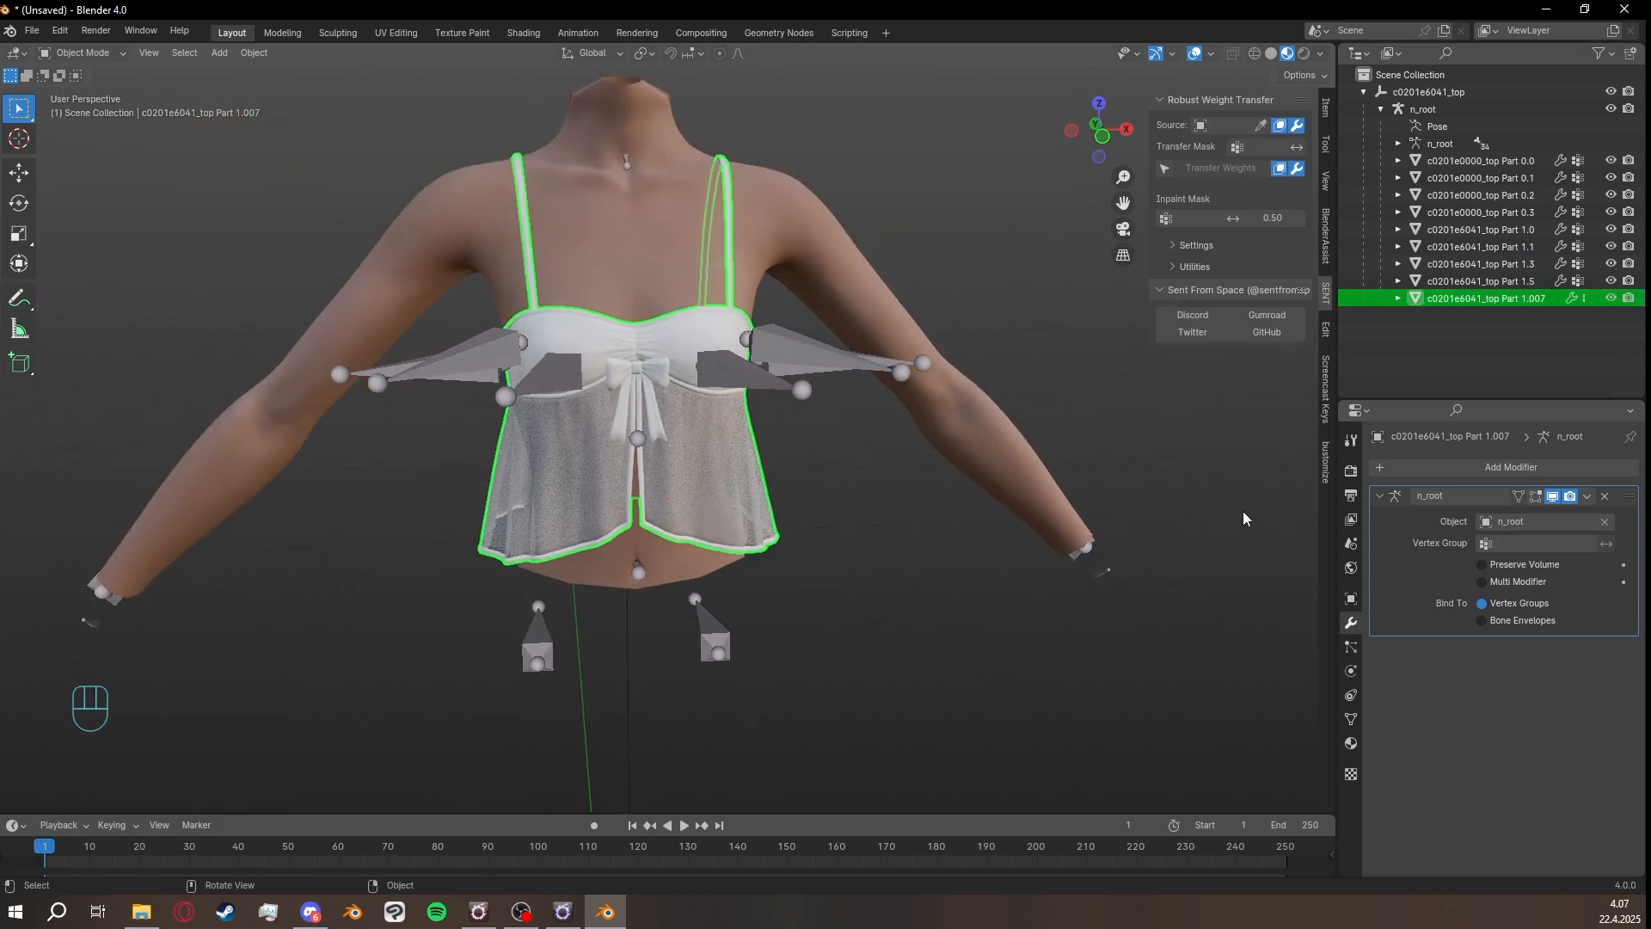
Hide the original Parts 1.0, 1.1, 1.3 and 1.5, check the joined copy by toggling its visibility, and select it.
left_click_drag(1611, 230, 1611, 281)
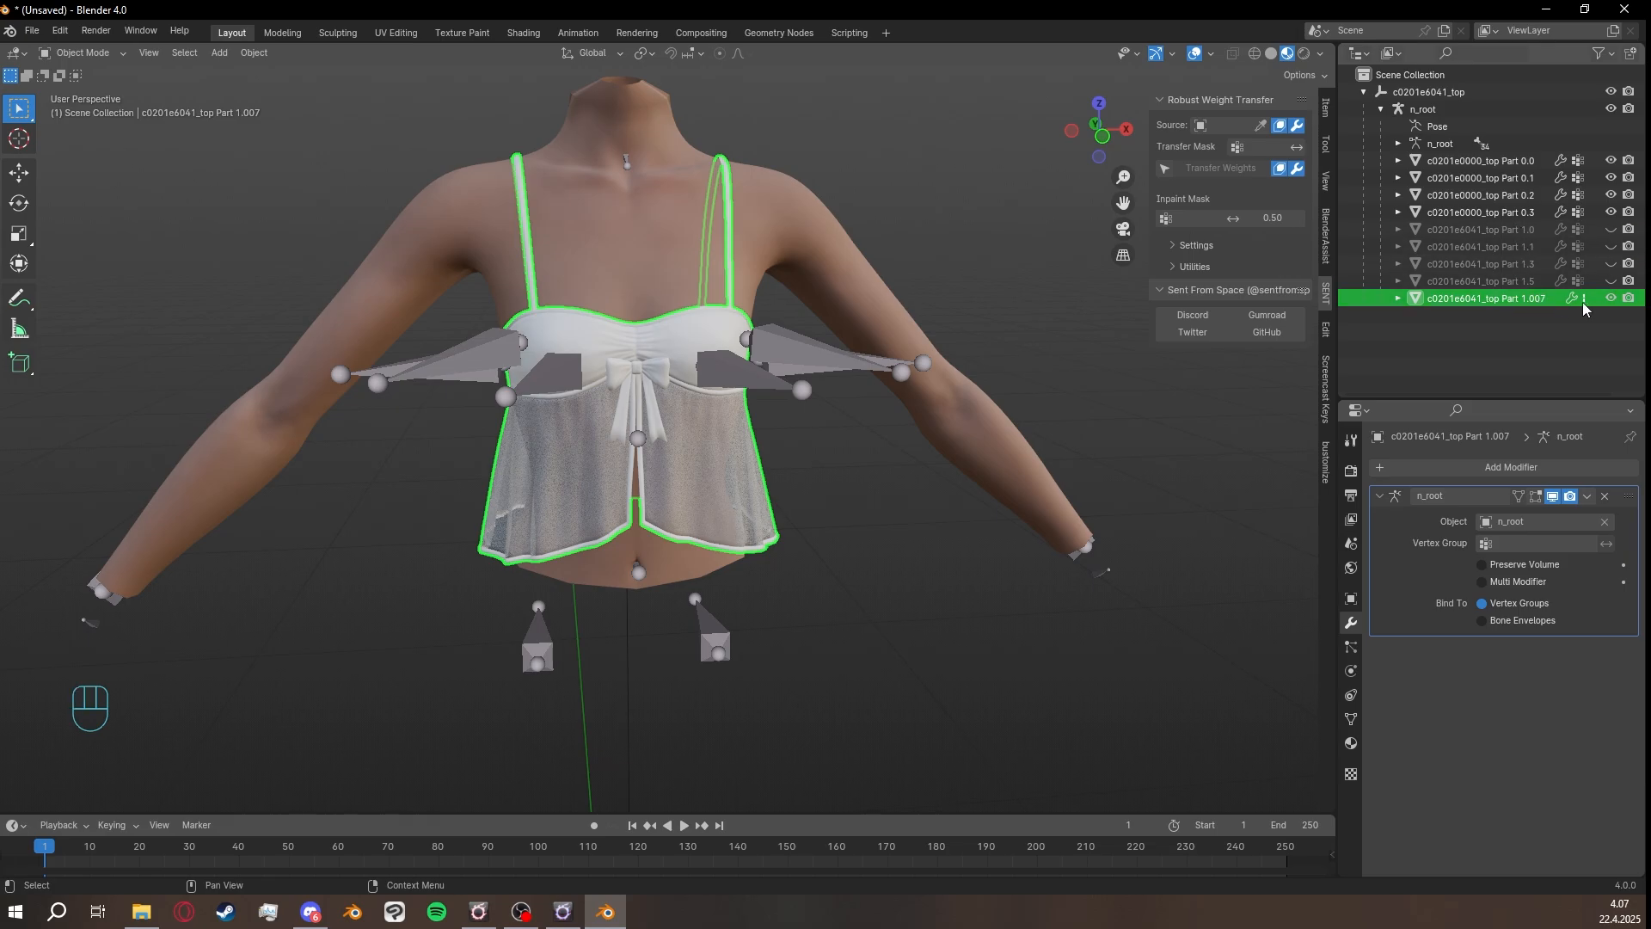
left_click(1611, 298)
left_click(1610, 298)
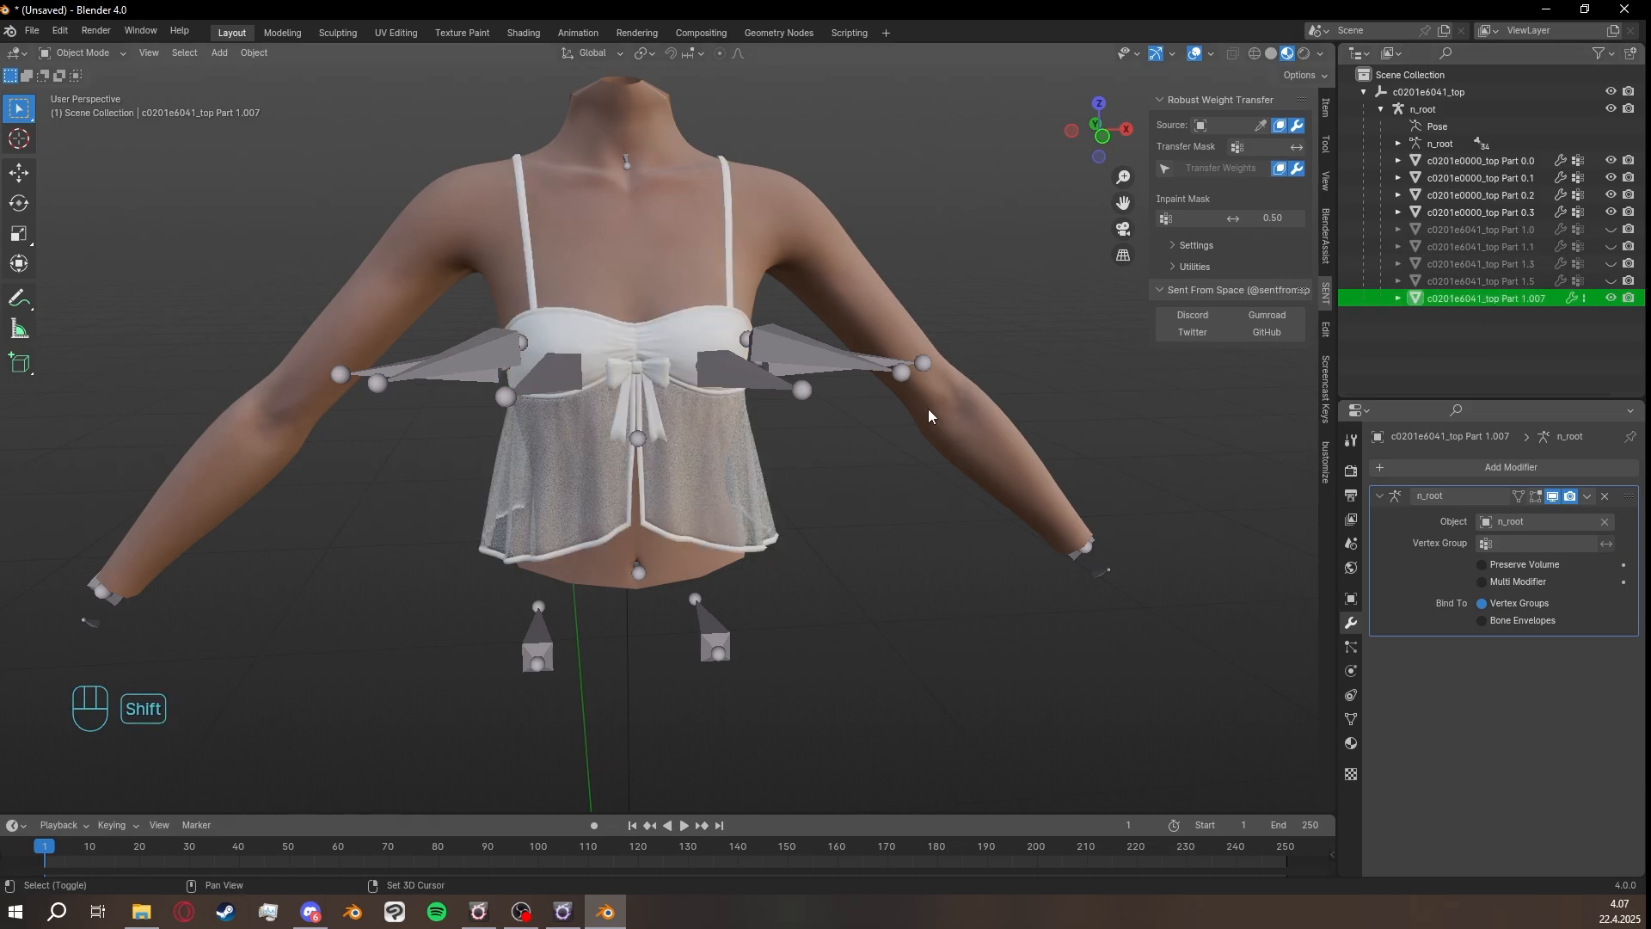
middle_click_drag(927, 409, 1012, 462, "ctrl")
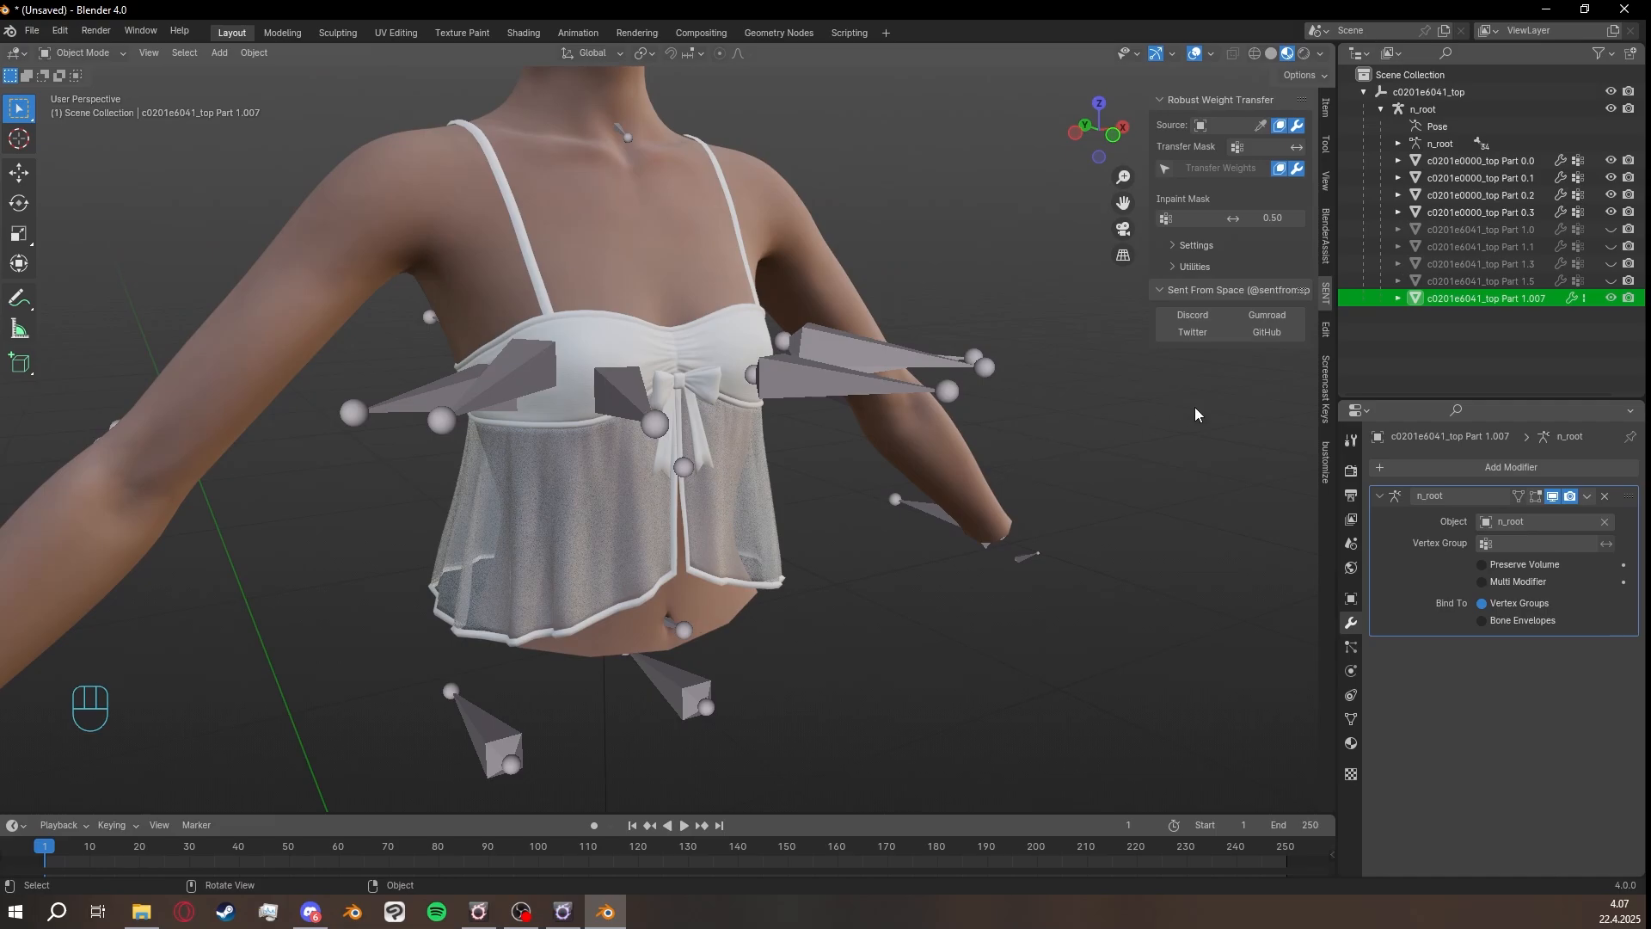
left_click(1610, 299)
left_click(1610, 298)
mouse_move(959, 415)
middle_mouse_down()
mouse_move(914, 421)
mouse_move(956, 426)
middle_mouse_up()
scroll(966, 428, "up", 2)
left_click(1496, 297)
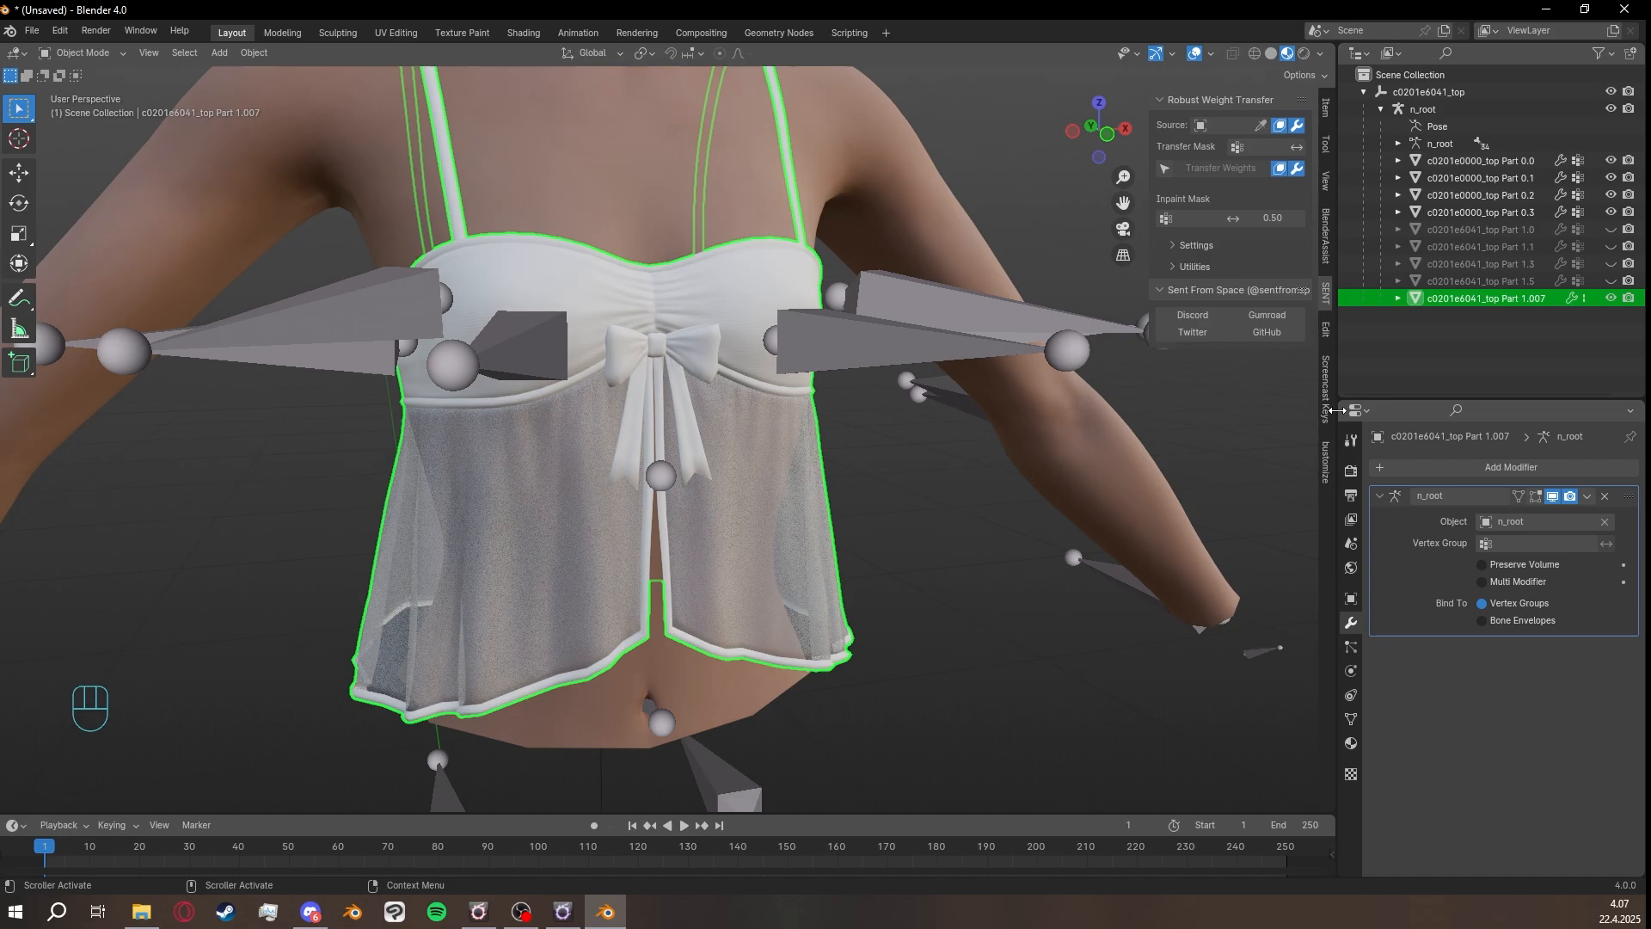
Select all vertices of the joined top in Edit Mode and merge them by distance at 0.00001 m.
key("Tab")
key("a")
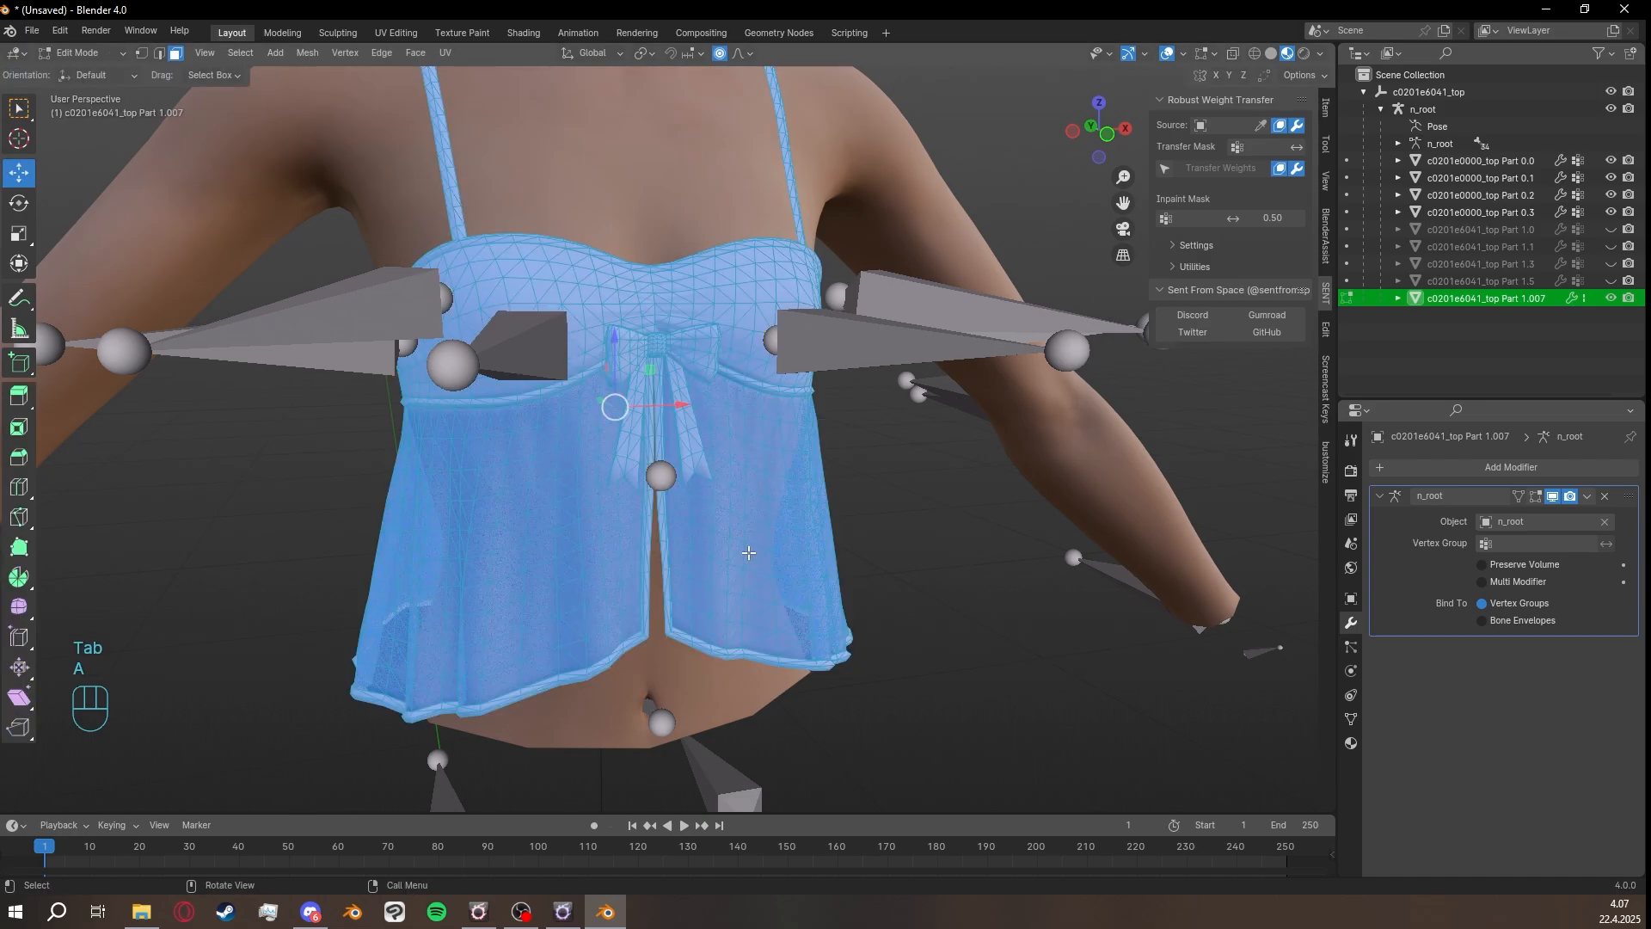
left_click(142, 54)
middle_click_drag(387, 207, 421, 225)
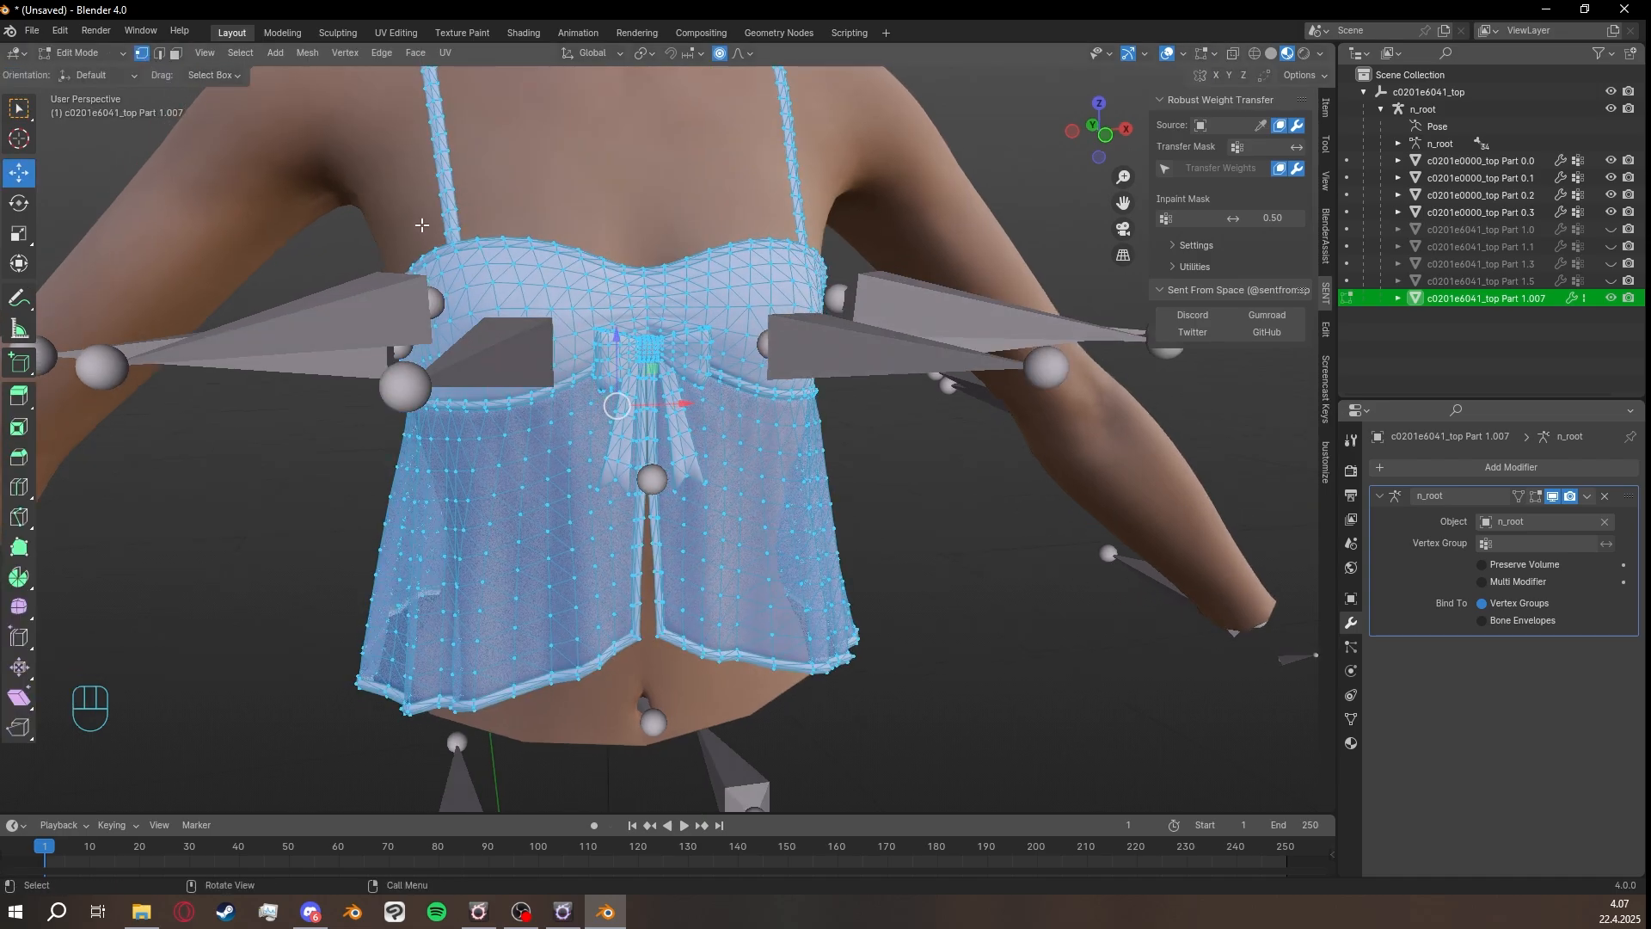
left_click(311, 56)
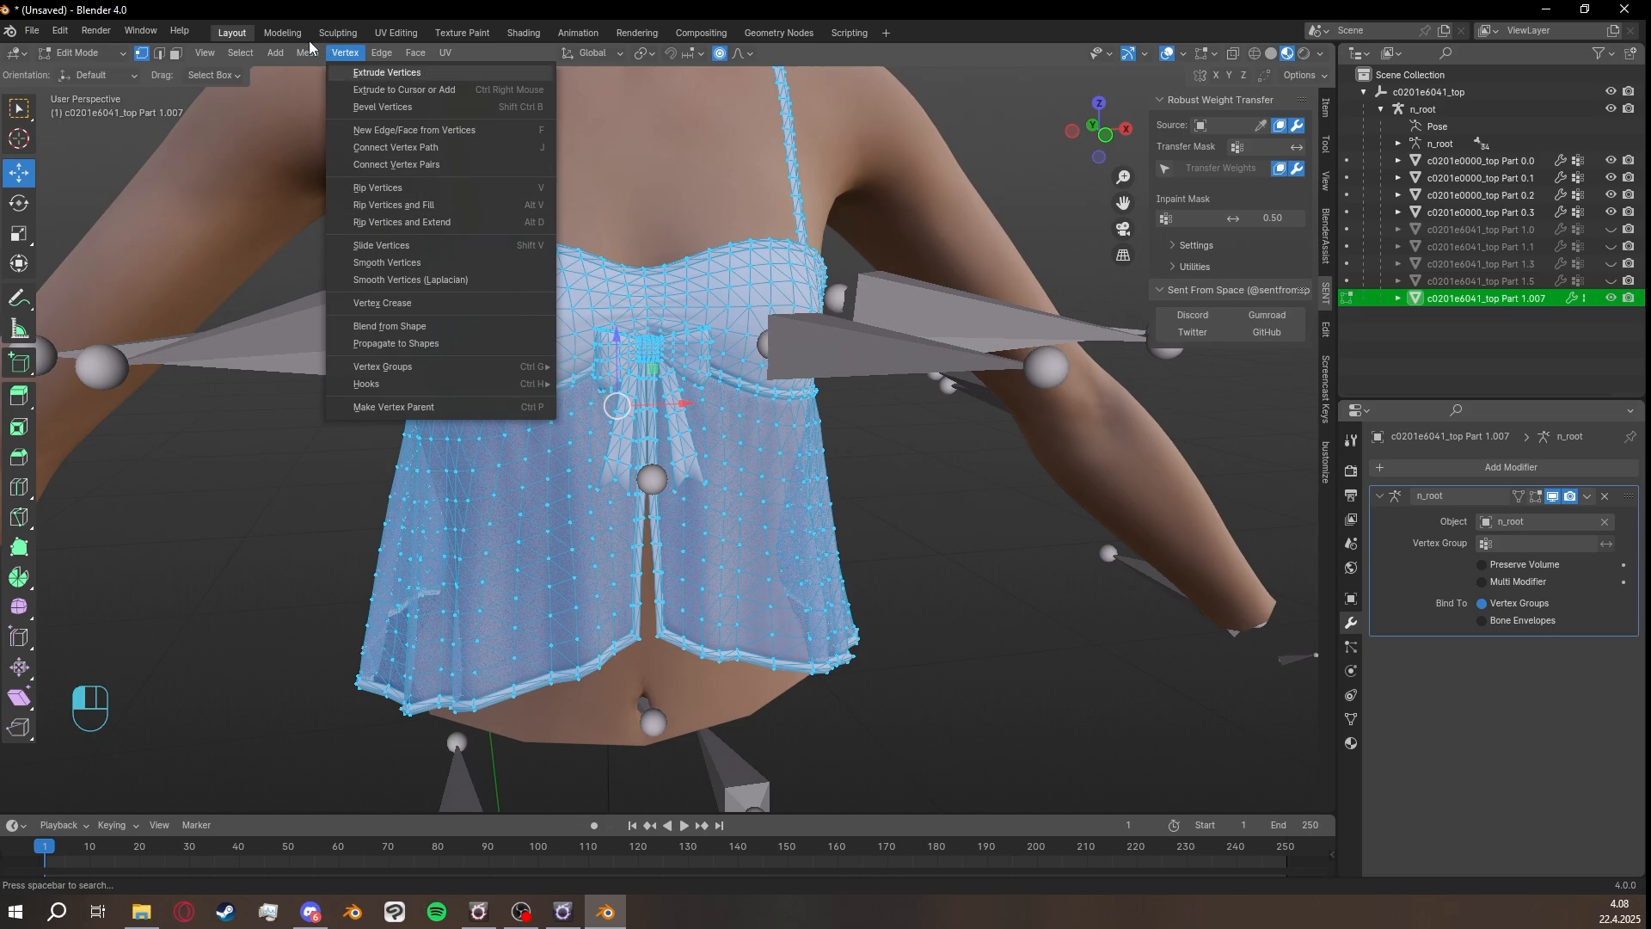
key("Tab")
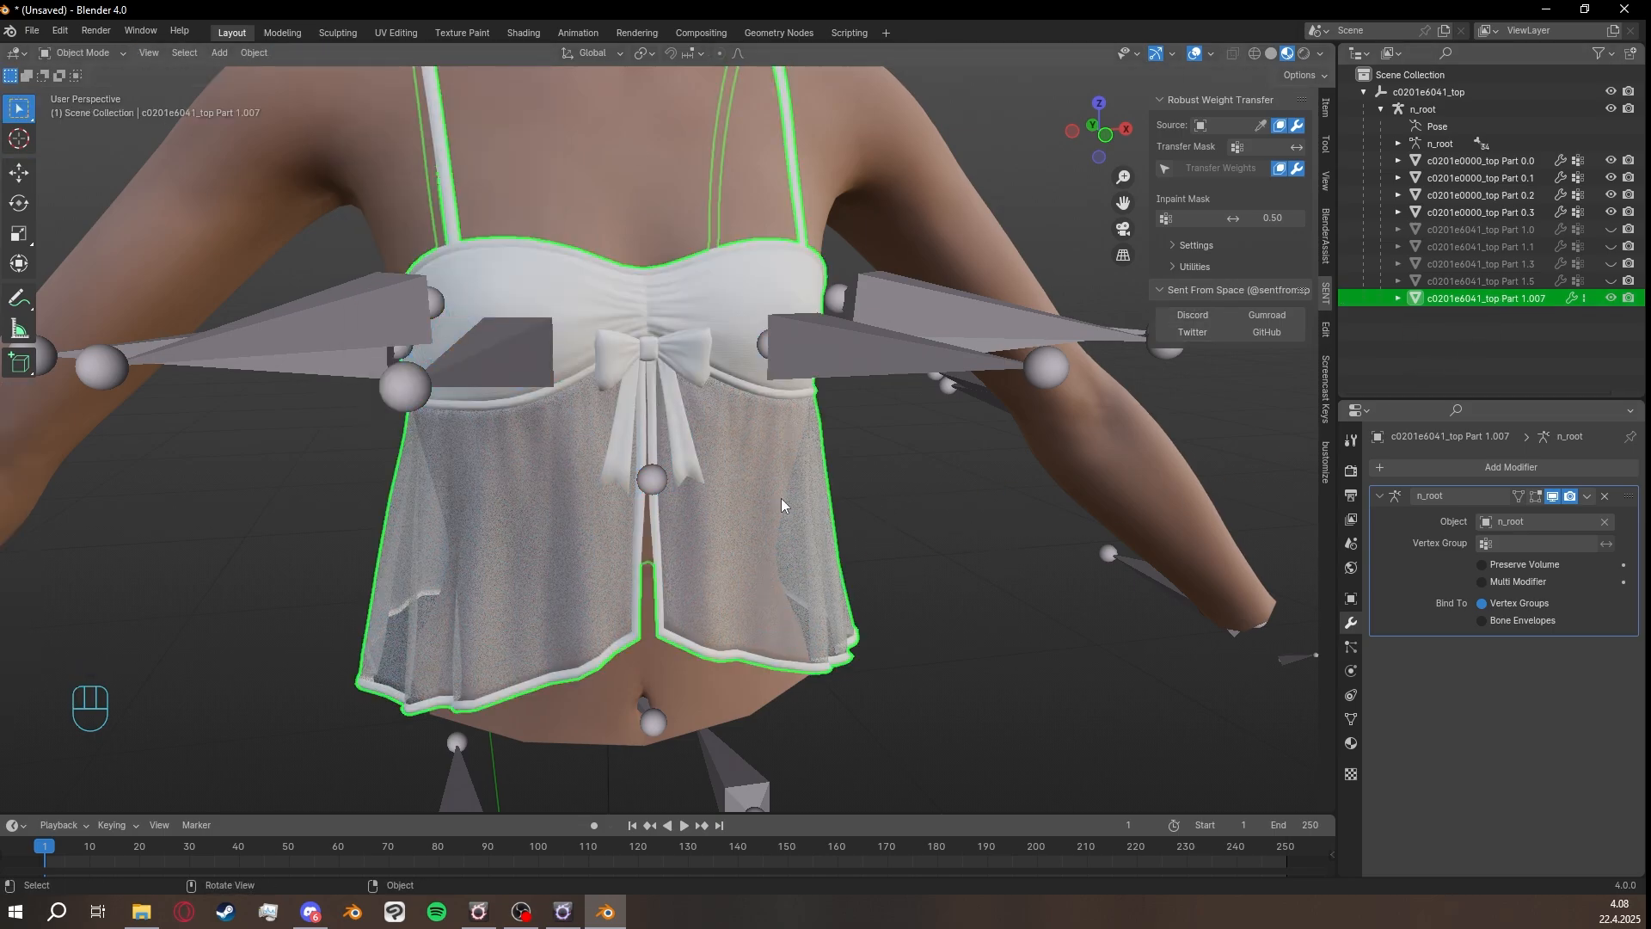
key("Tab")
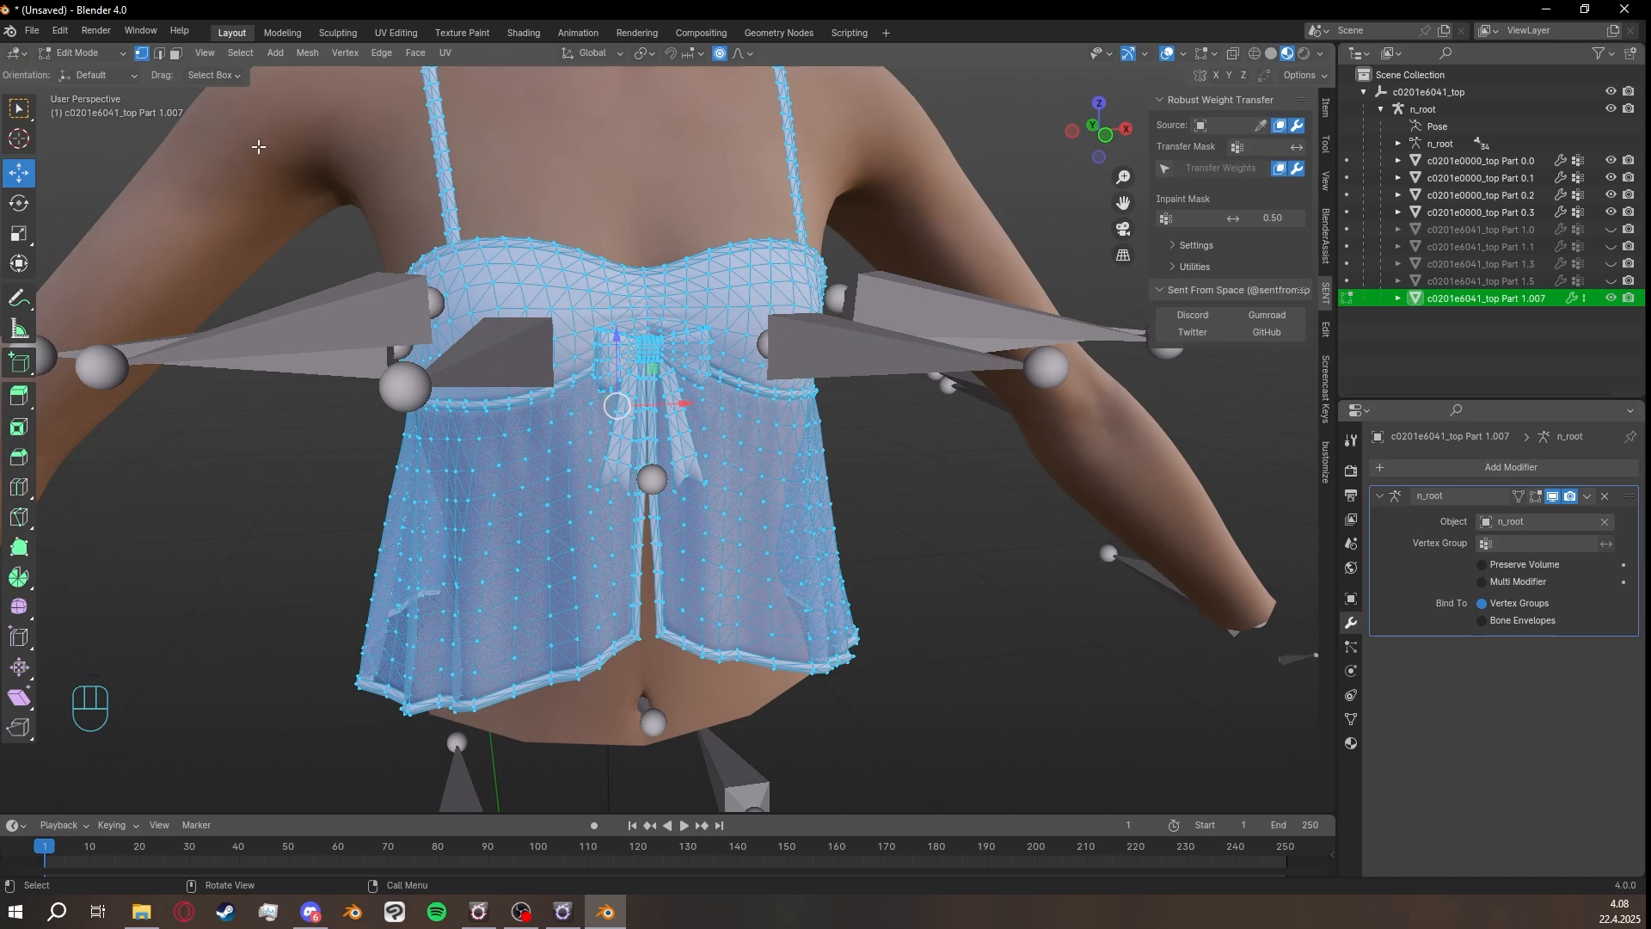
key("a")
key("a")
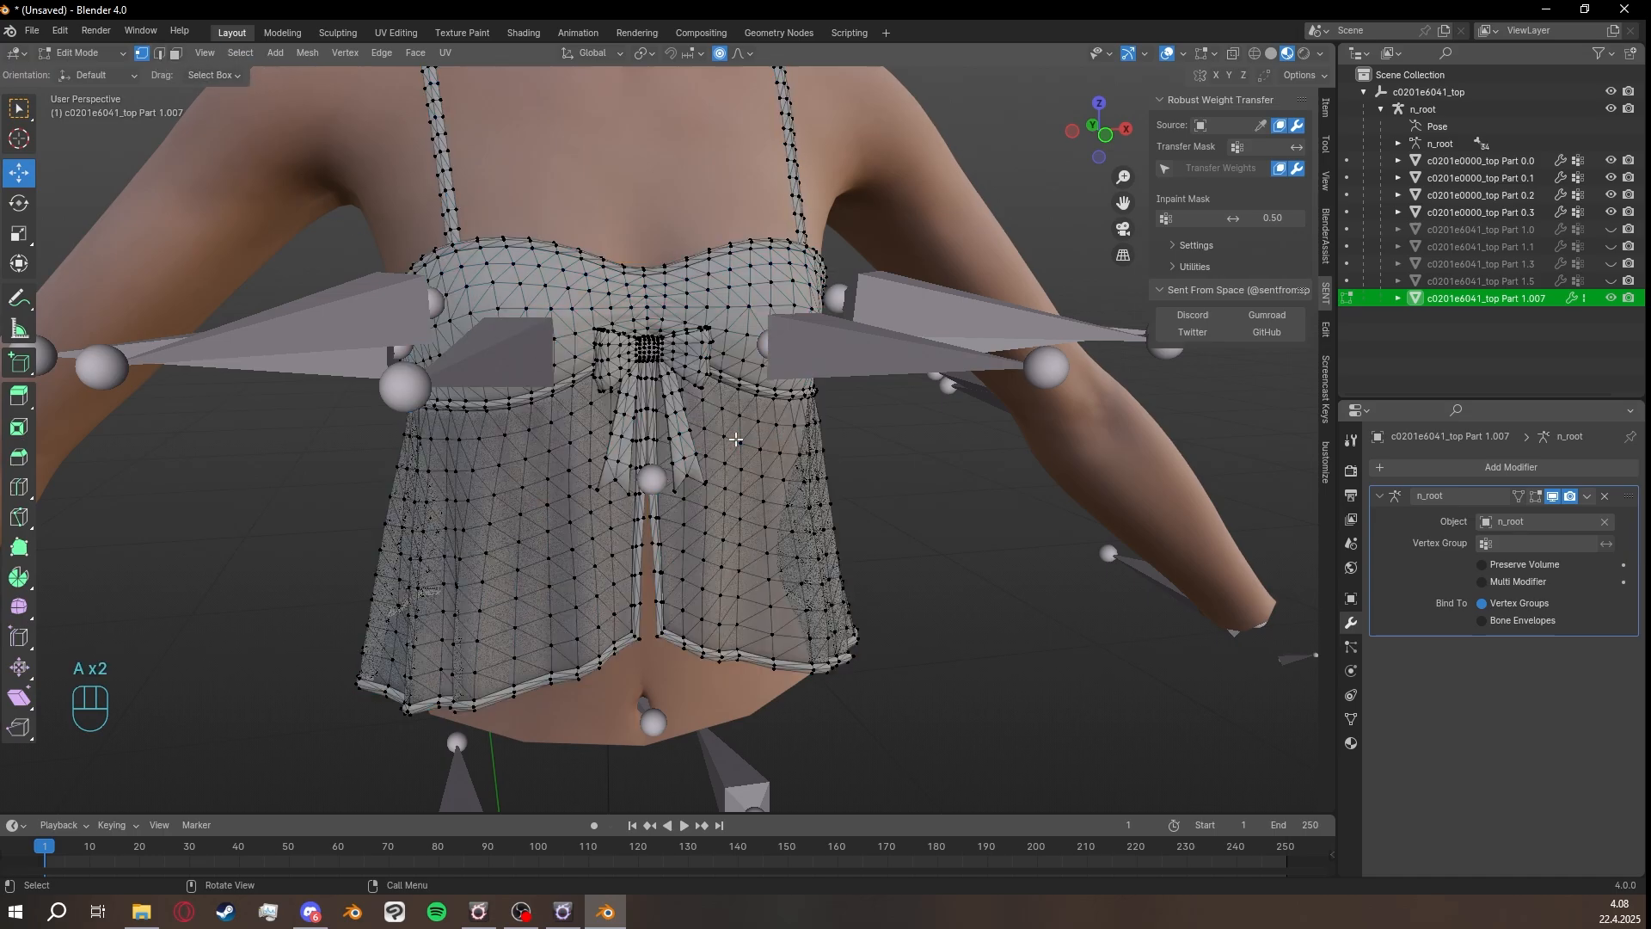
key("a")
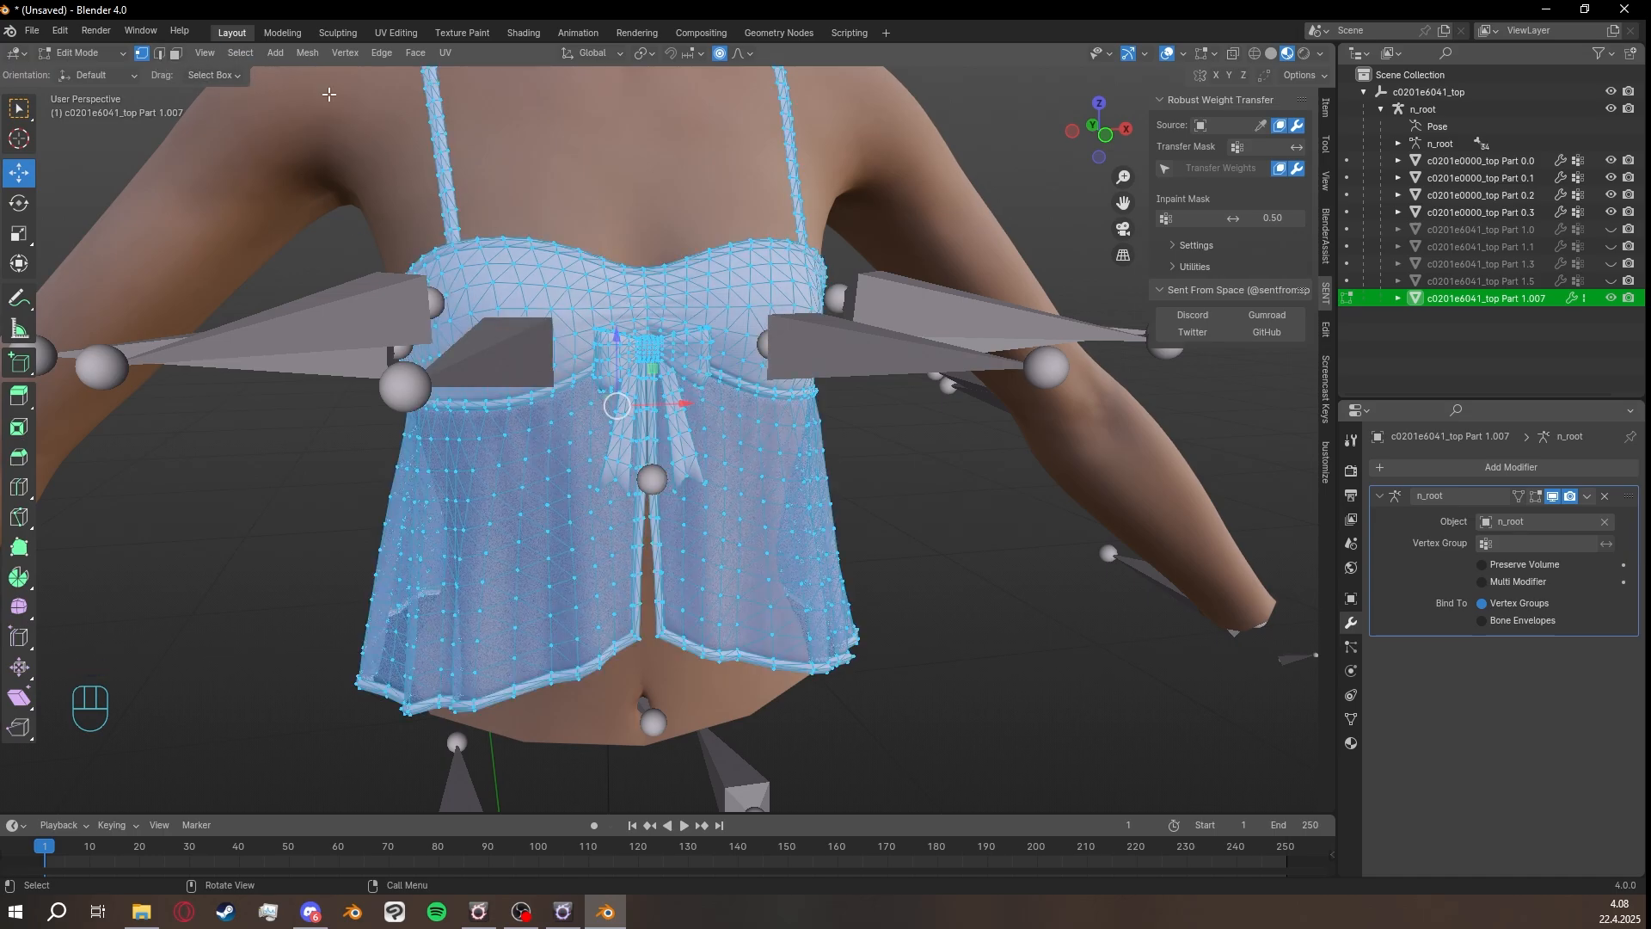
left_click(306, 54)
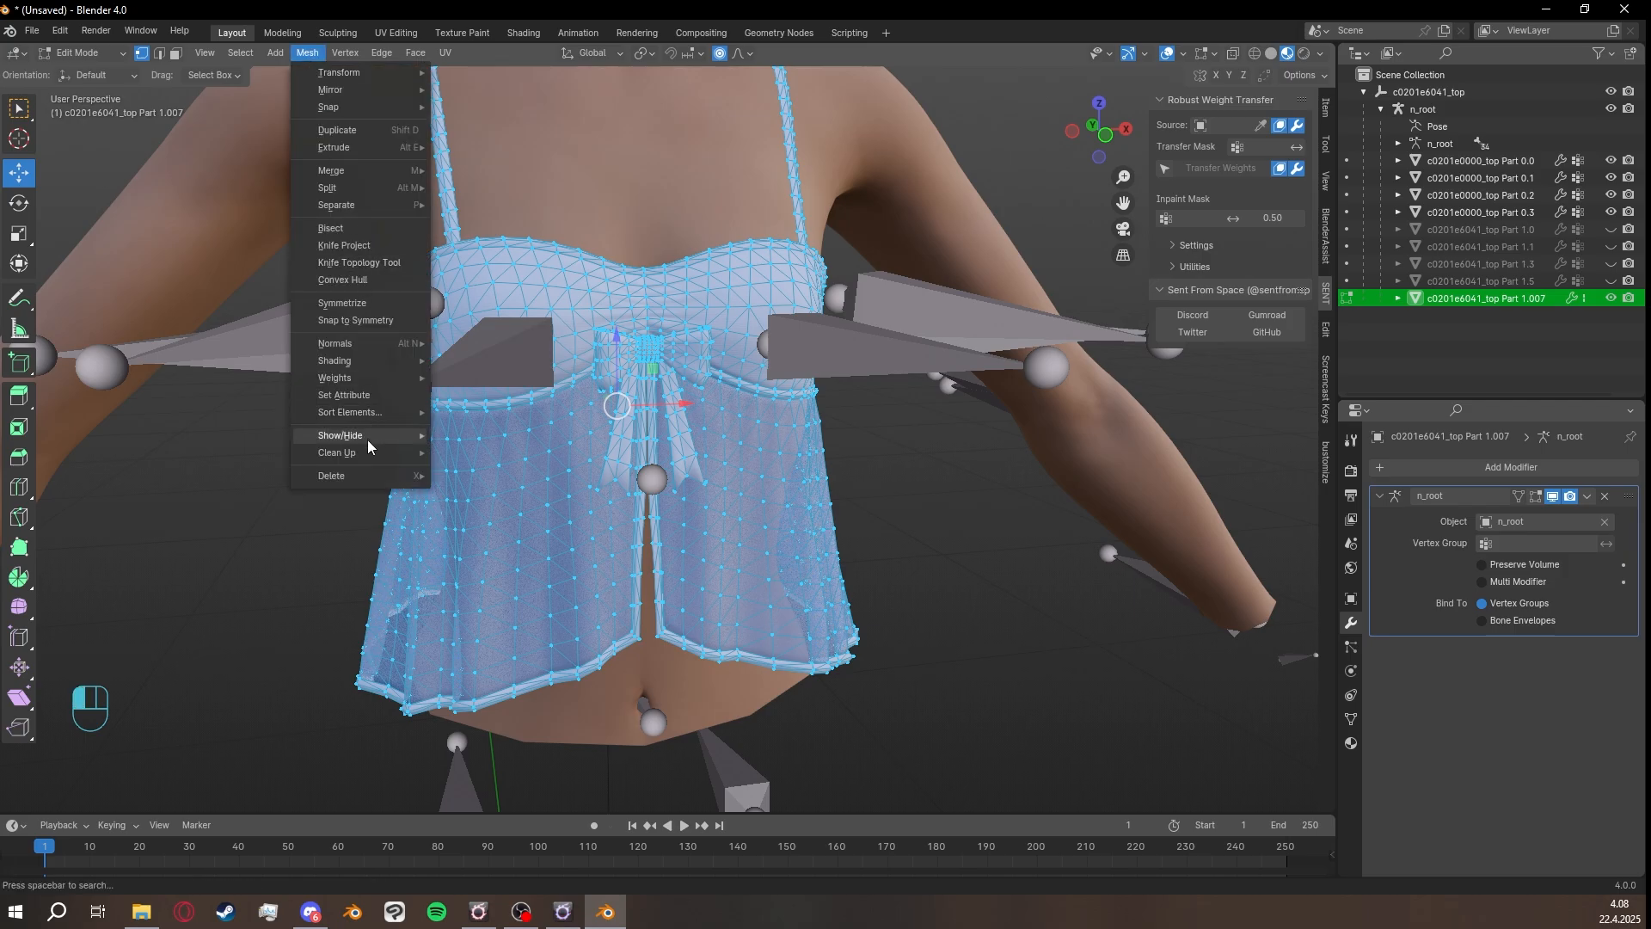
mouse_move(411, 457)
left_click(514, 590)
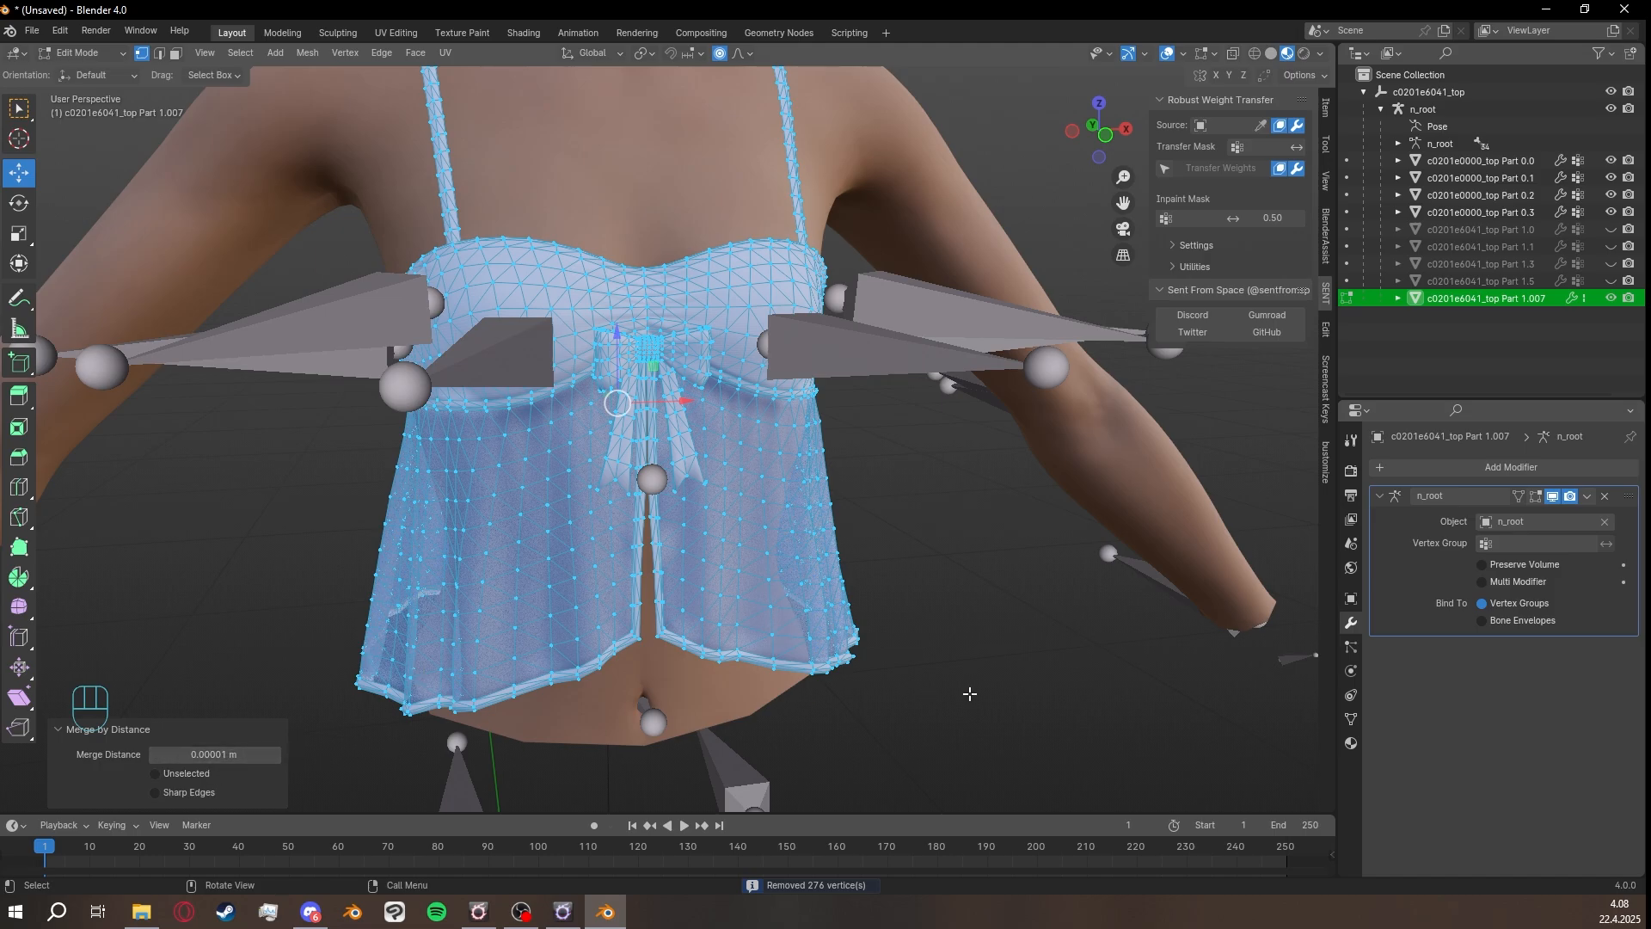
Inspect the merged top's mesh with its vertices deselected and reselected, and return to Object Mode.
scroll(946, 685, "down", 1)
middle_click_drag(929, 678, 894, 651)
left_click(941, 675)
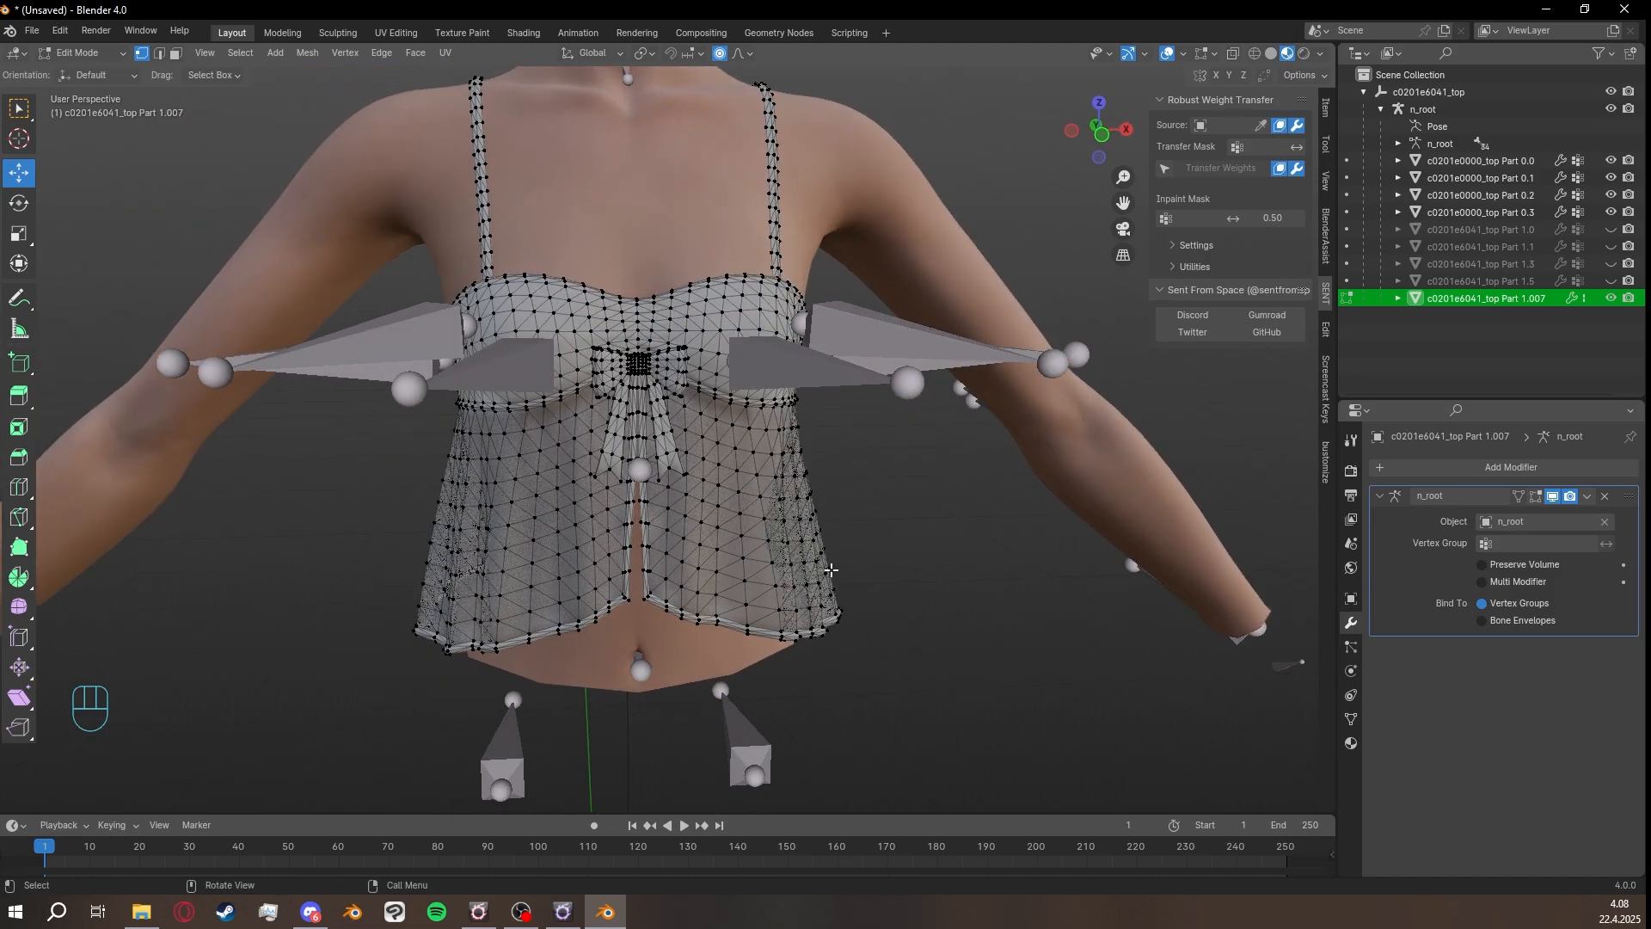
key("a")
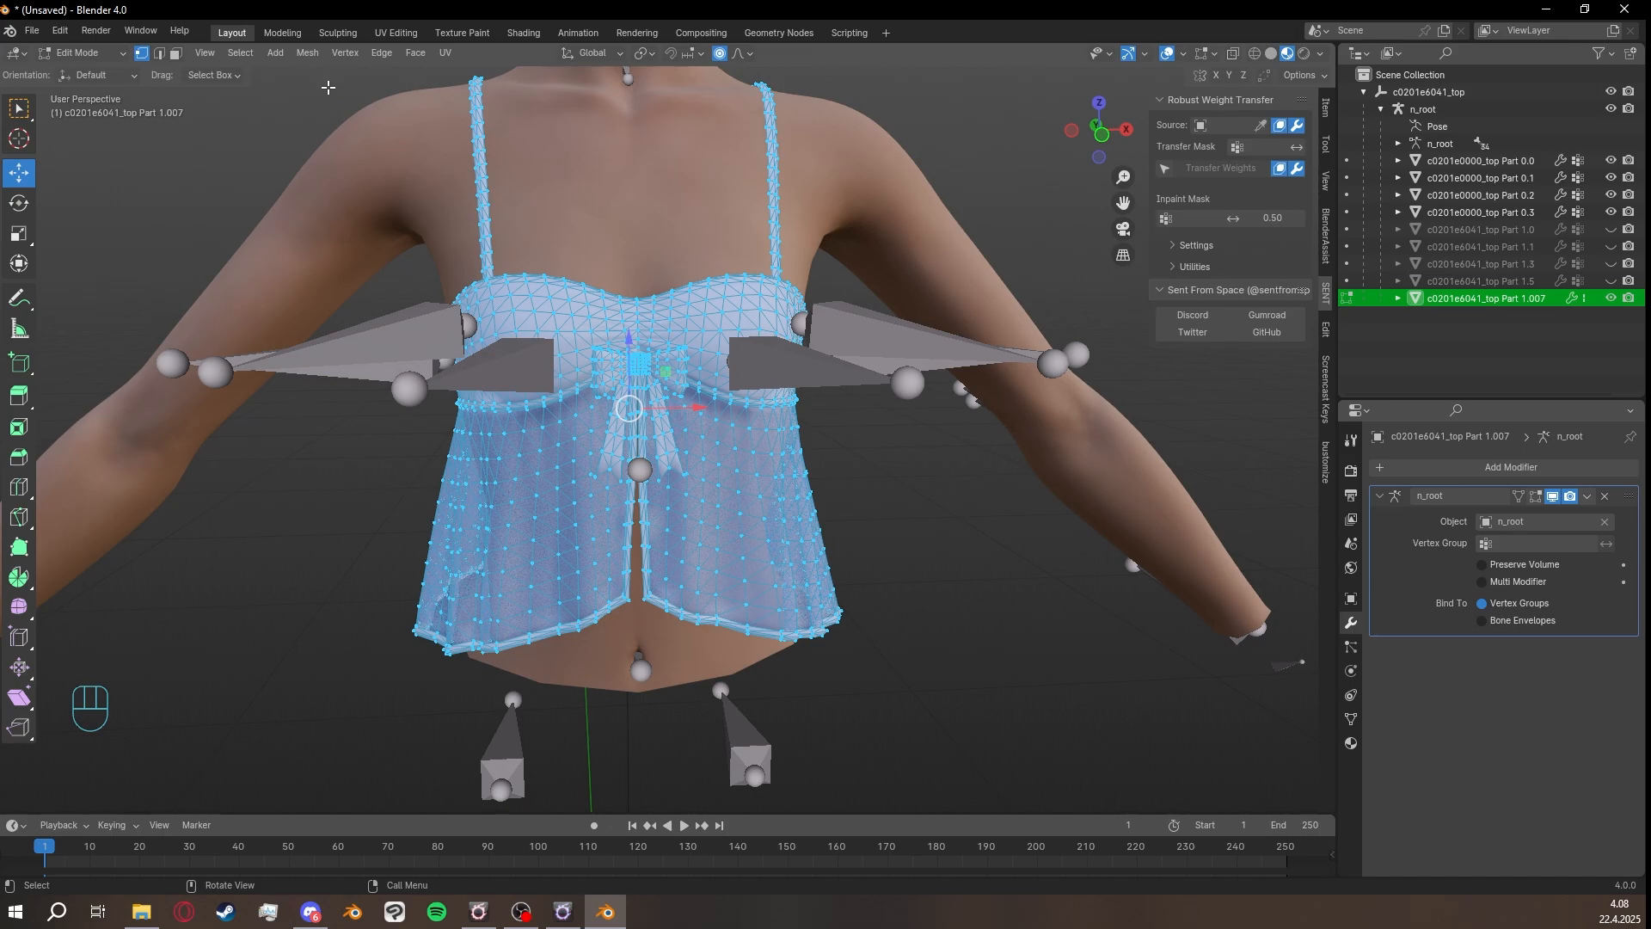
middle_click_drag(863, 293, 921, 565)
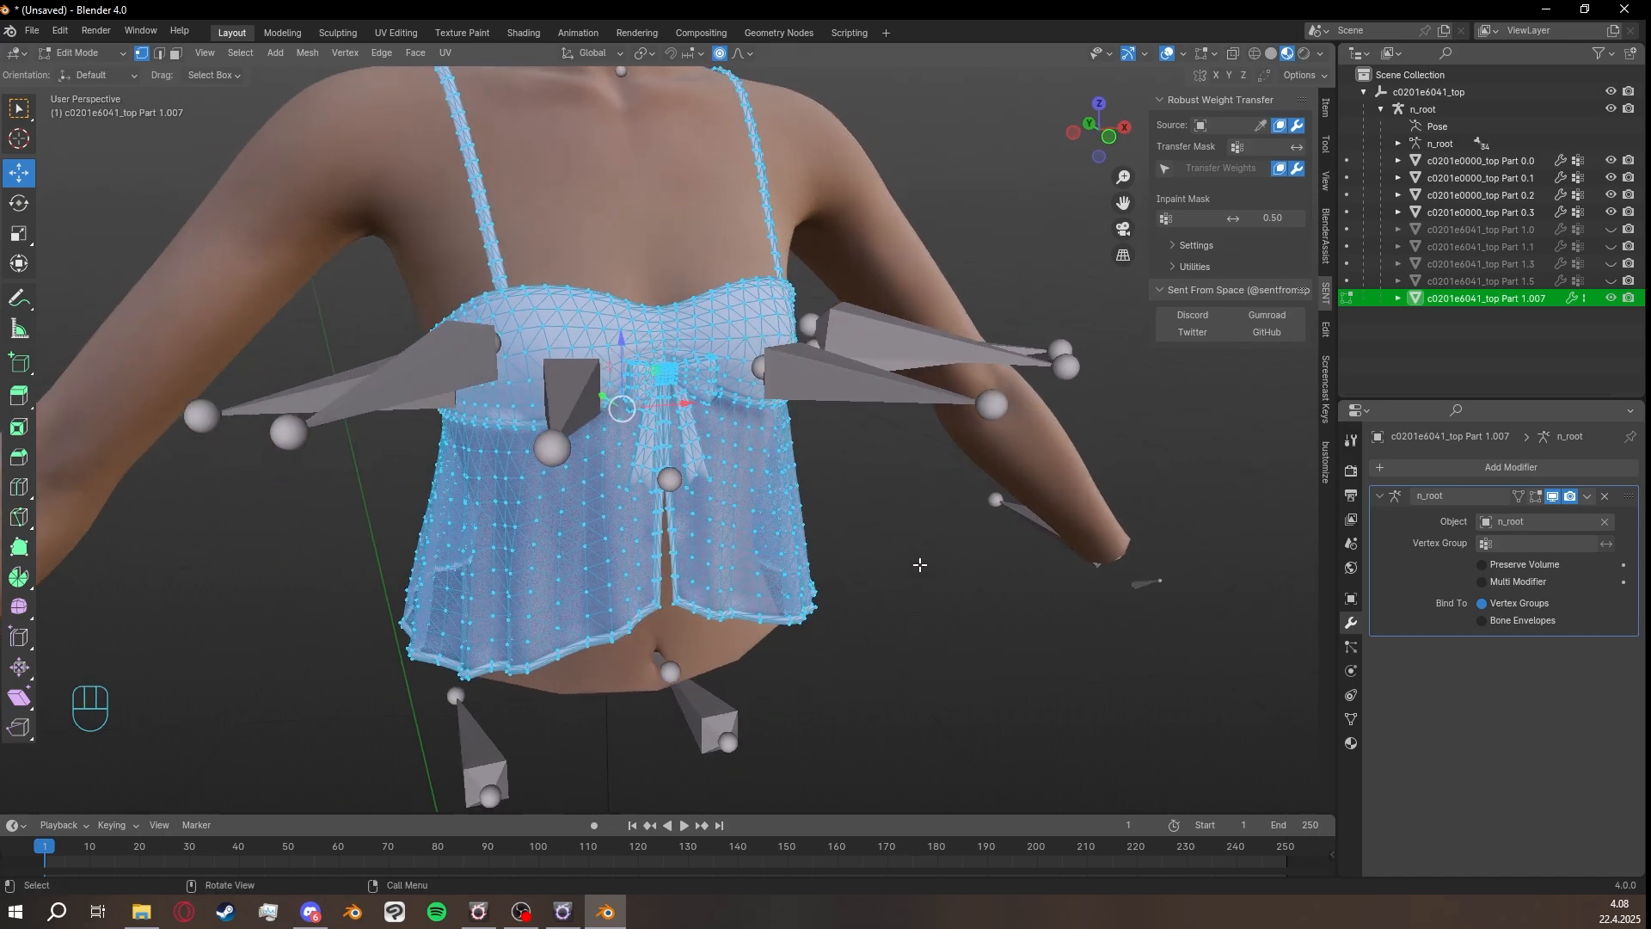
key("Tab")
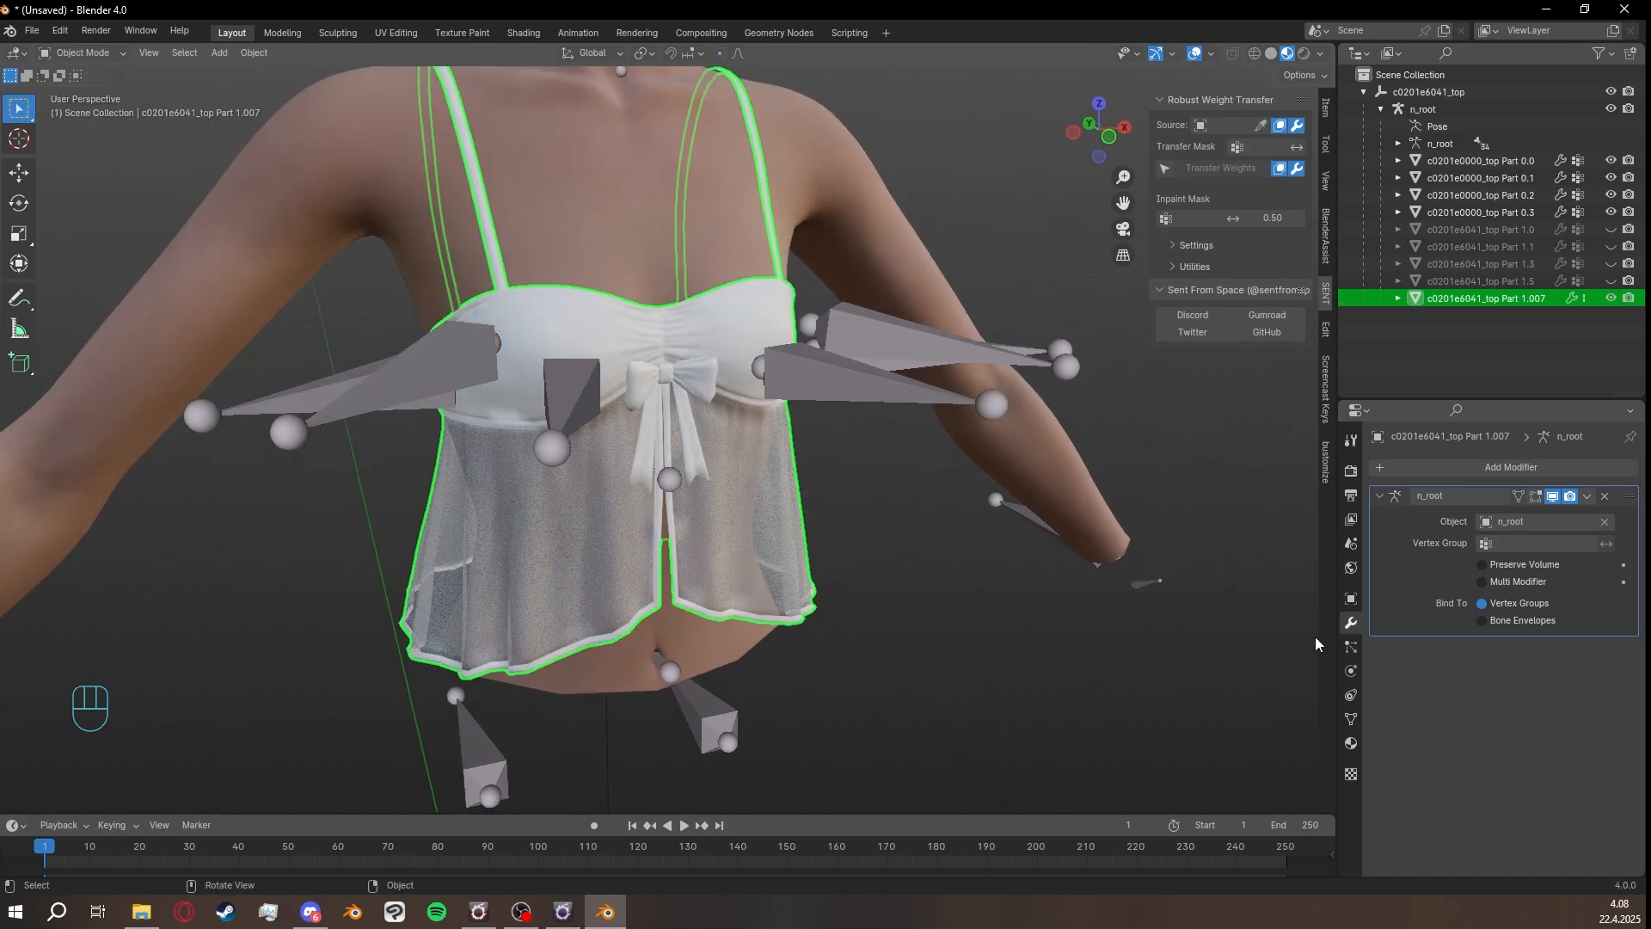
Remove all unlocked vertex groups from the joined top, from j_kubi up to j_sebo_c, keeping only the locked j_ex_top groups.
left_click(1351, 721)
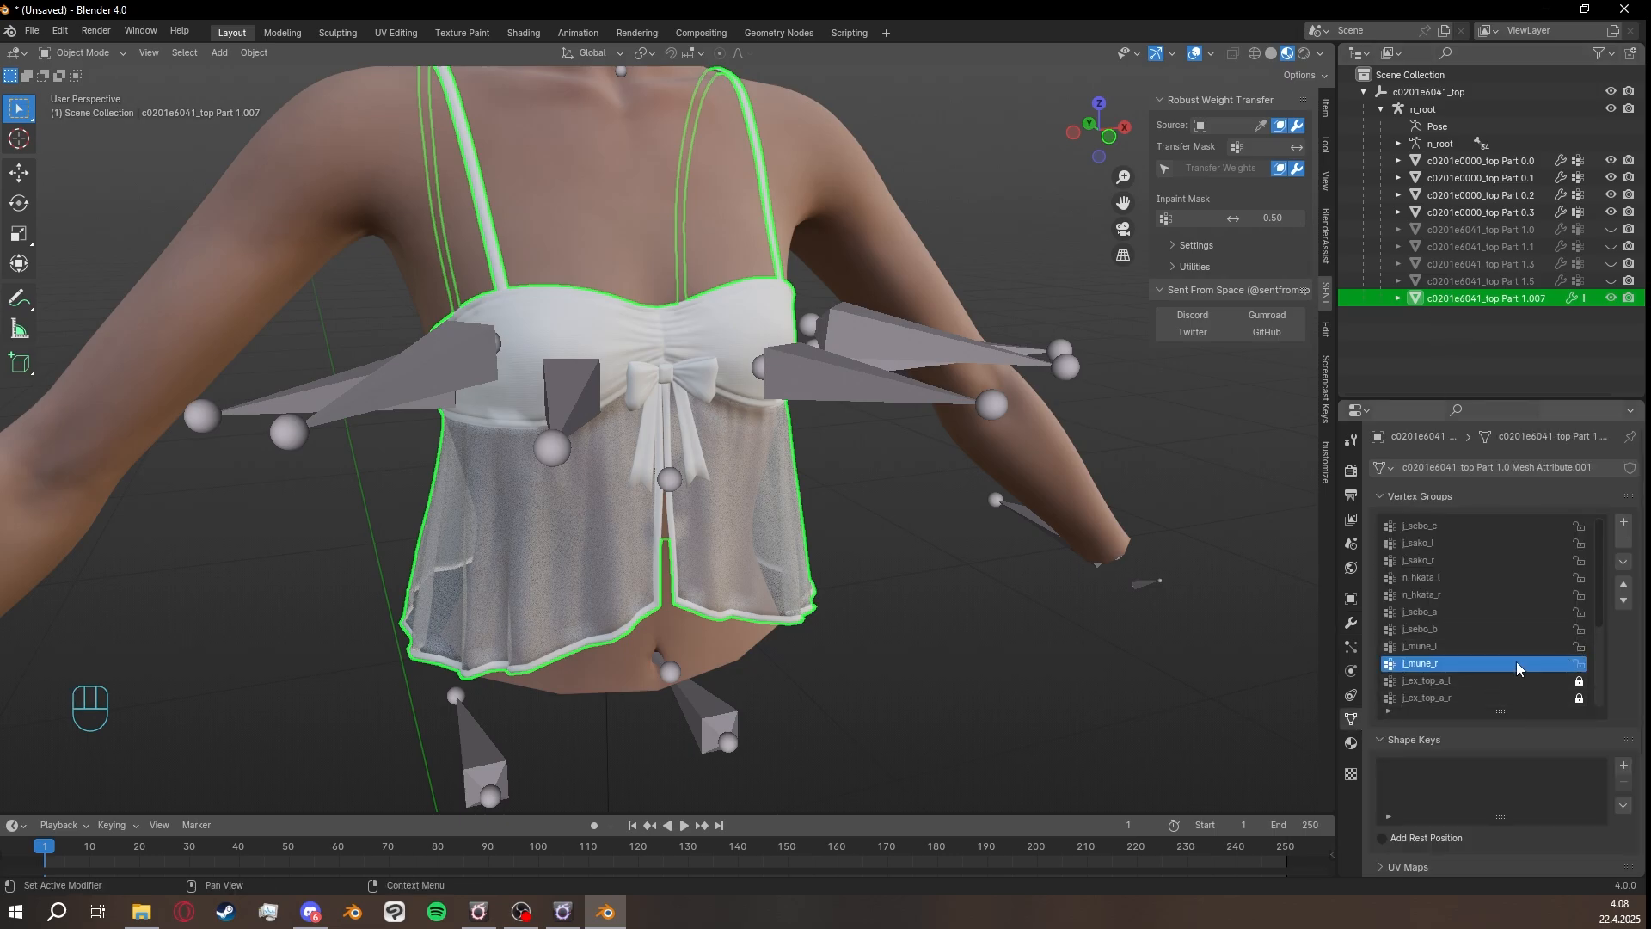
scroll(1518, 669, "down", 4)
left_click_drag(1500, 711, 1488, 787)
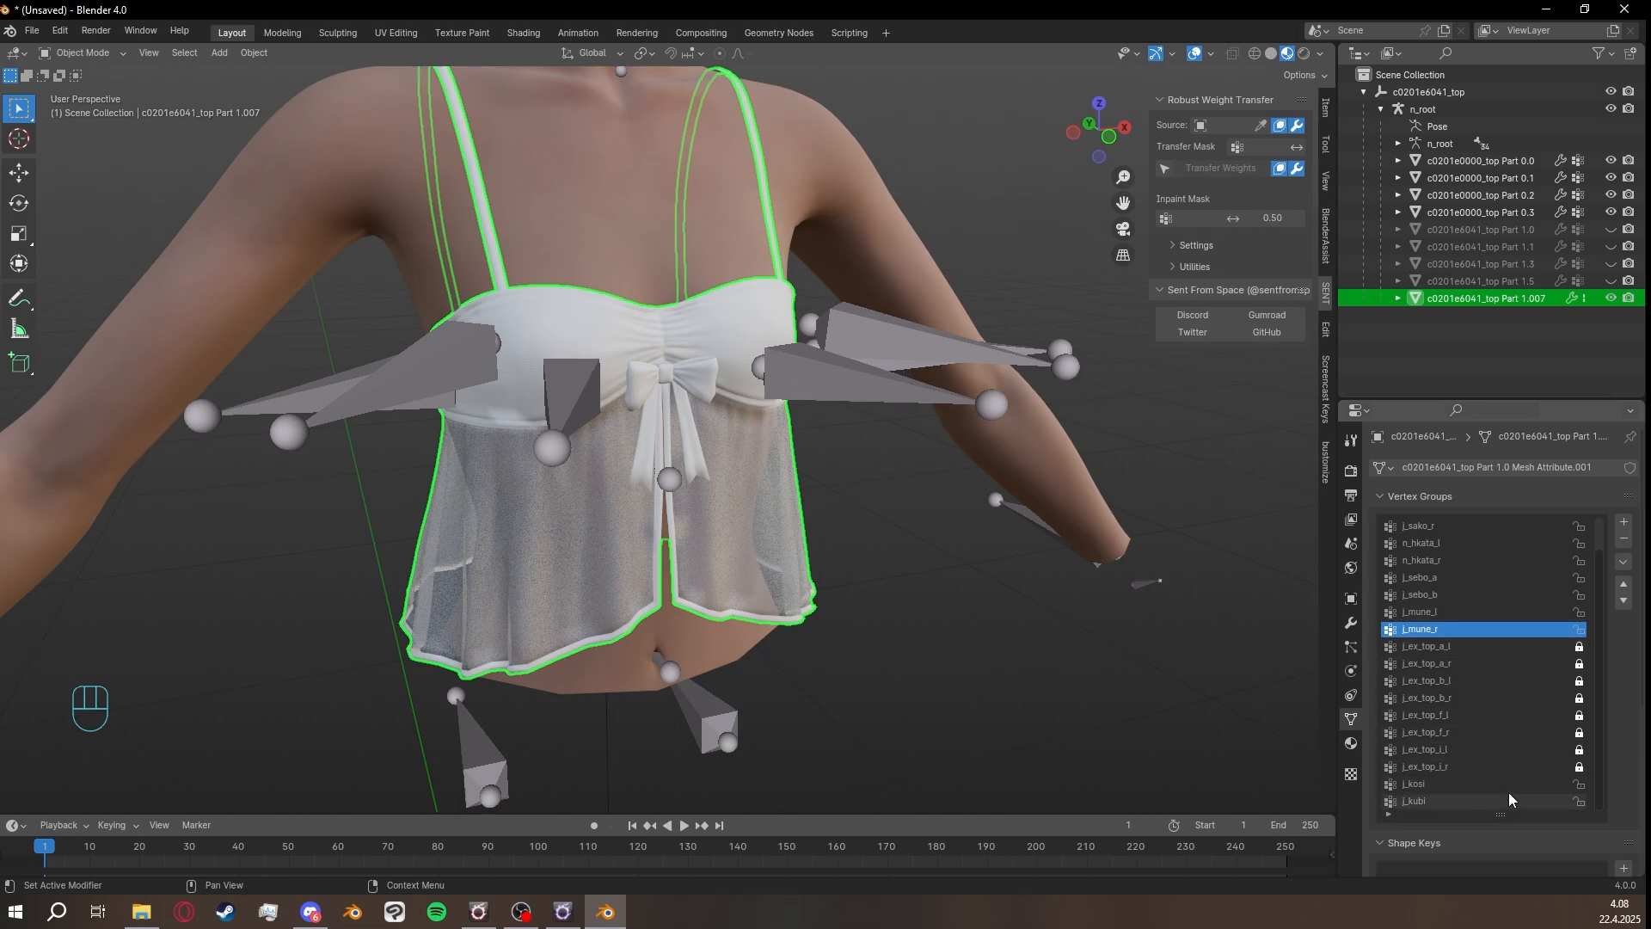
left_click(1508, 793)
left_click(1623, 539)
left_click(1623, 540)
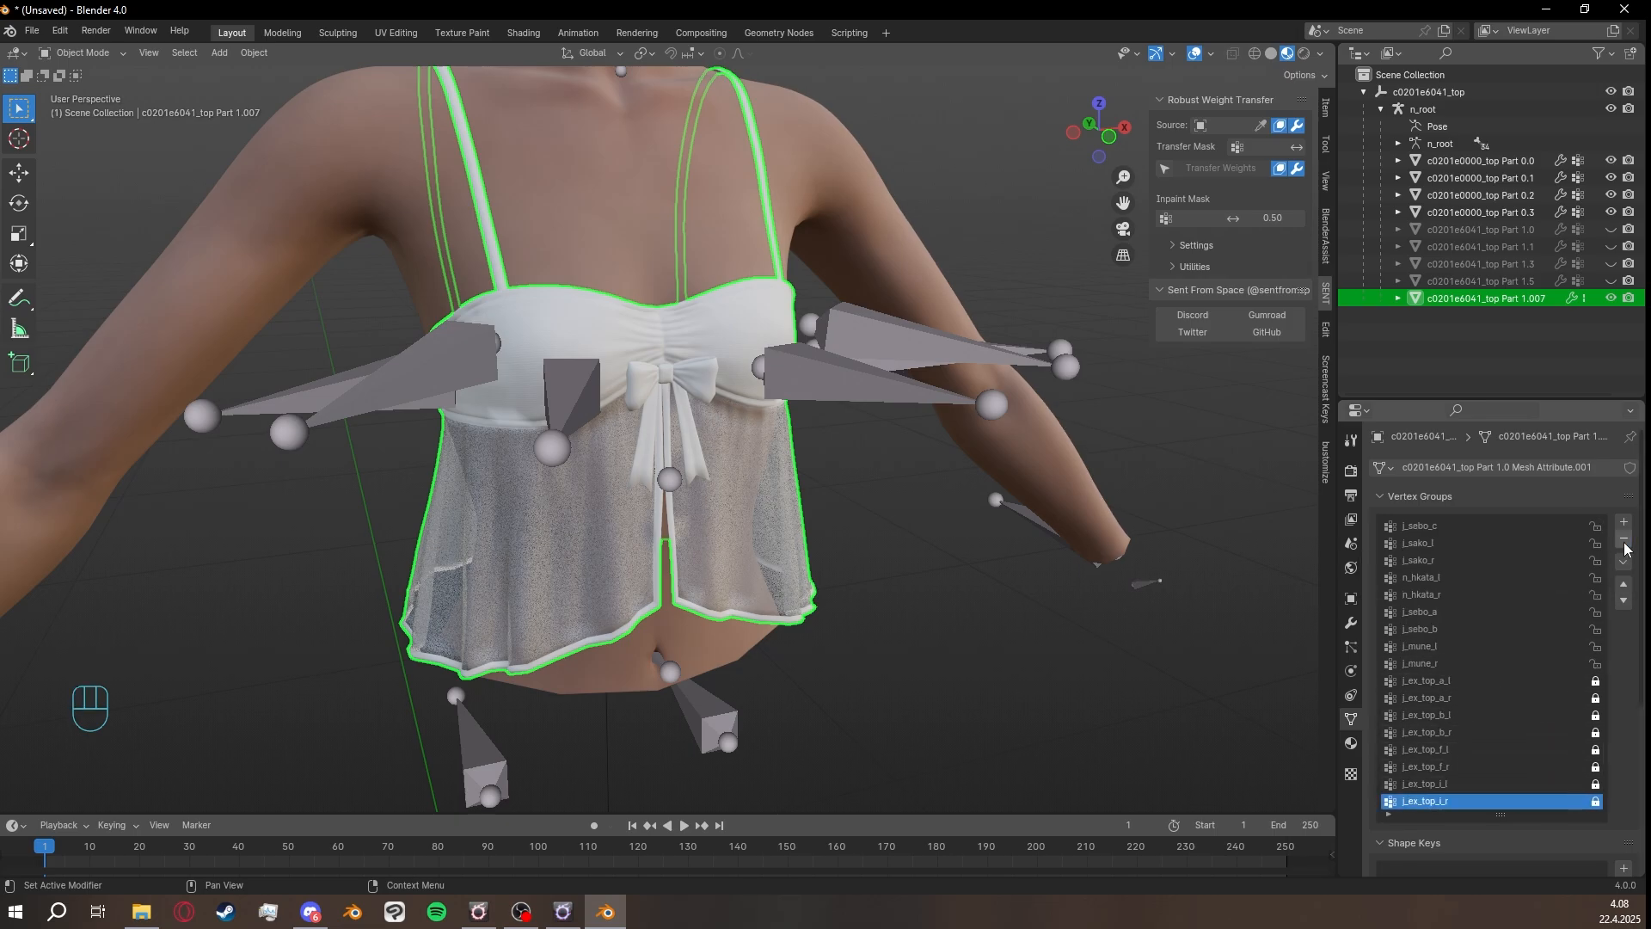
left_click(1623, 539)
left_click(1624, 540)
left_click(1623, 539)
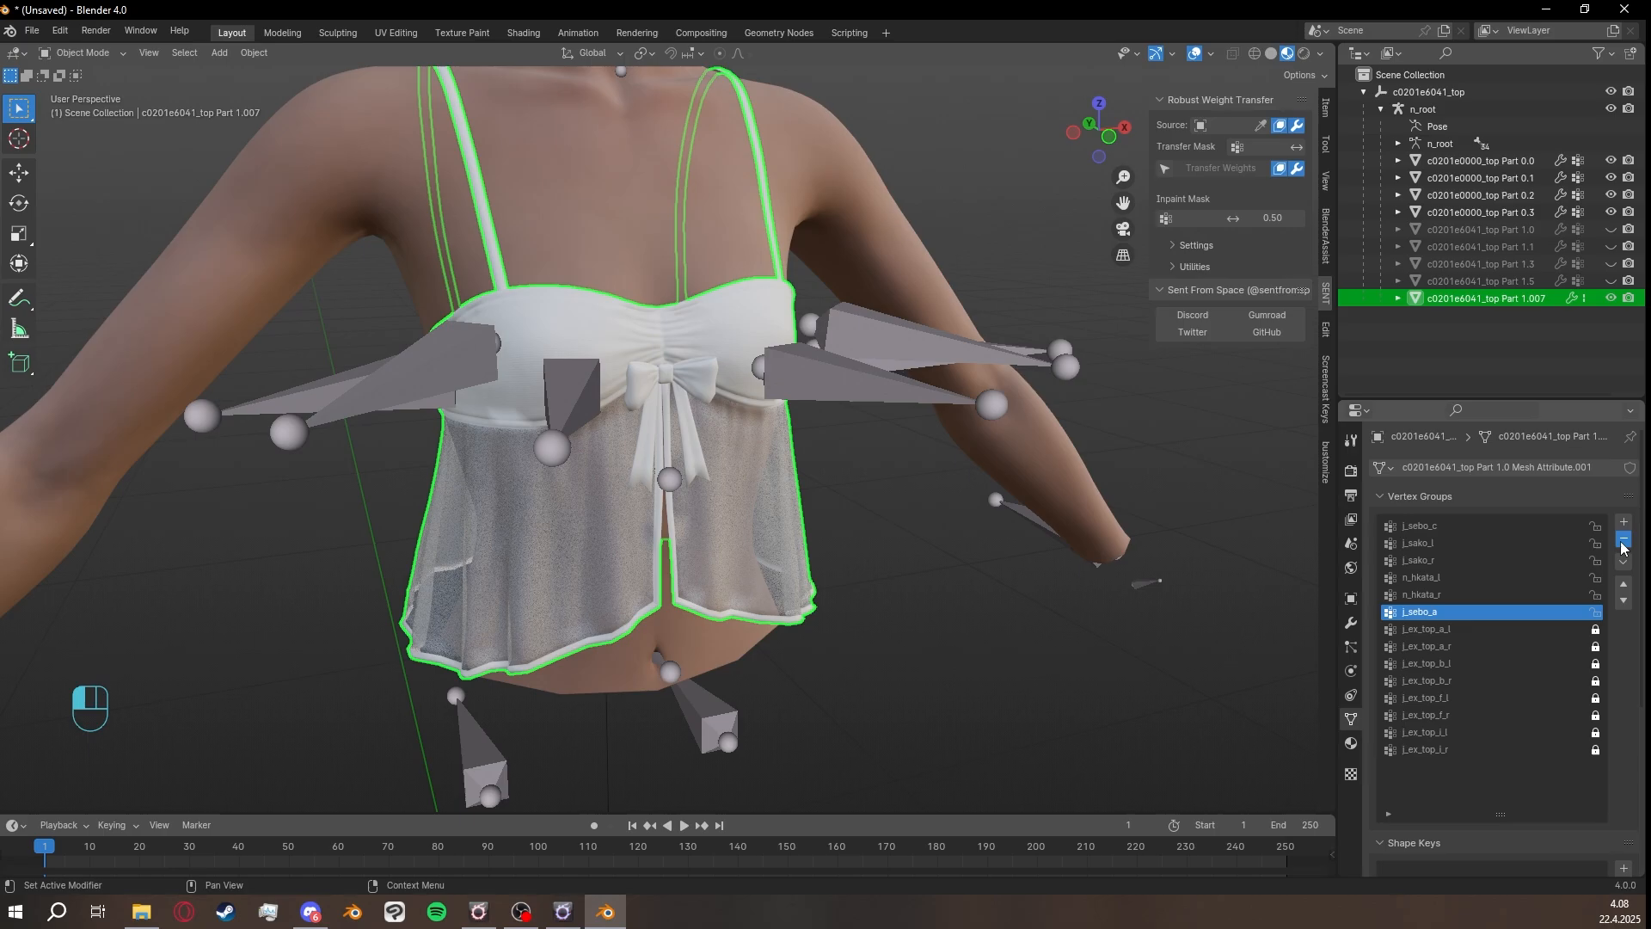
left_click(1624, 540)
left_click(1623, 540)
left_click(1624, 540)
left_click(1625, 540)
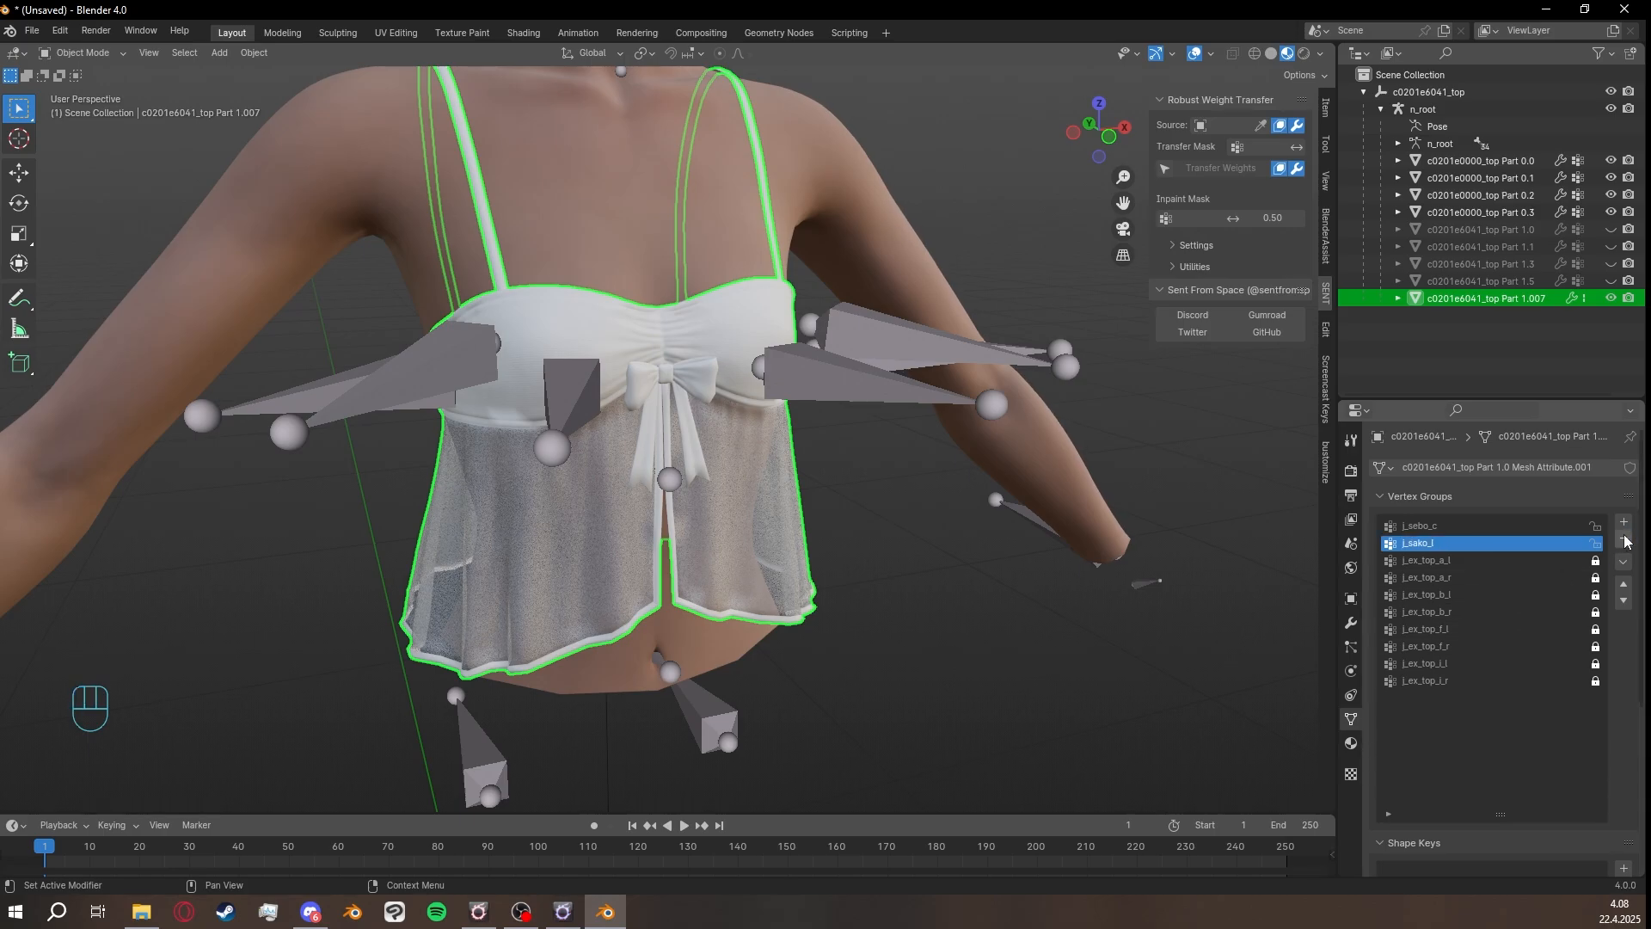
left_click(1624, 540)
left_click(1624, 540)
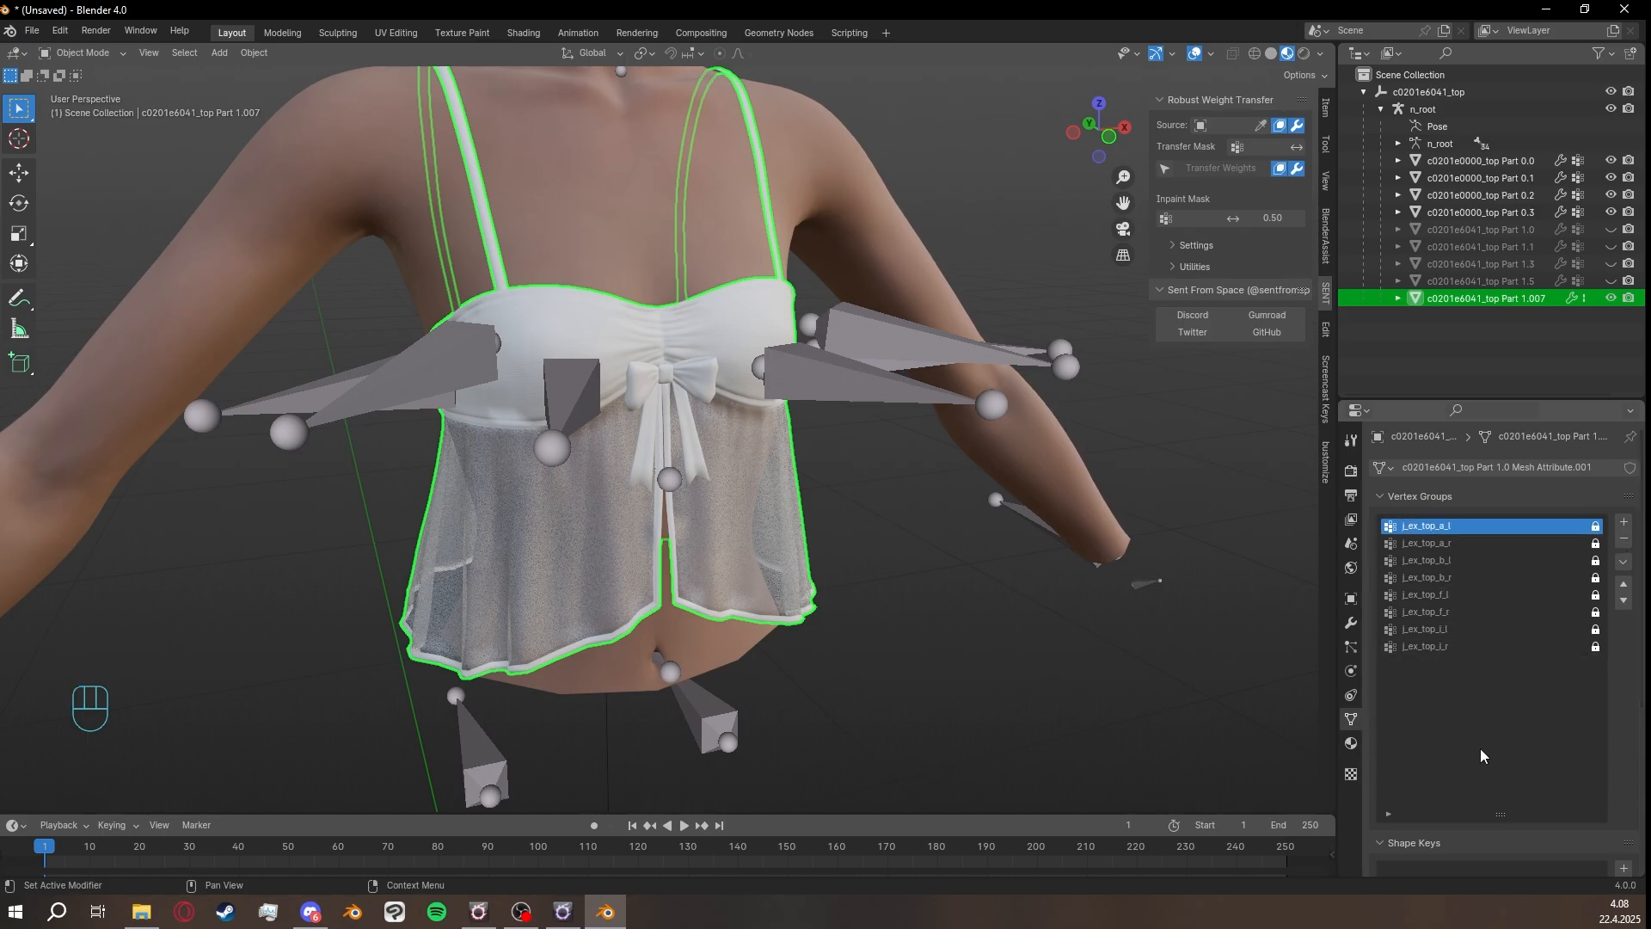
scroll(959, 230, "down", 2)
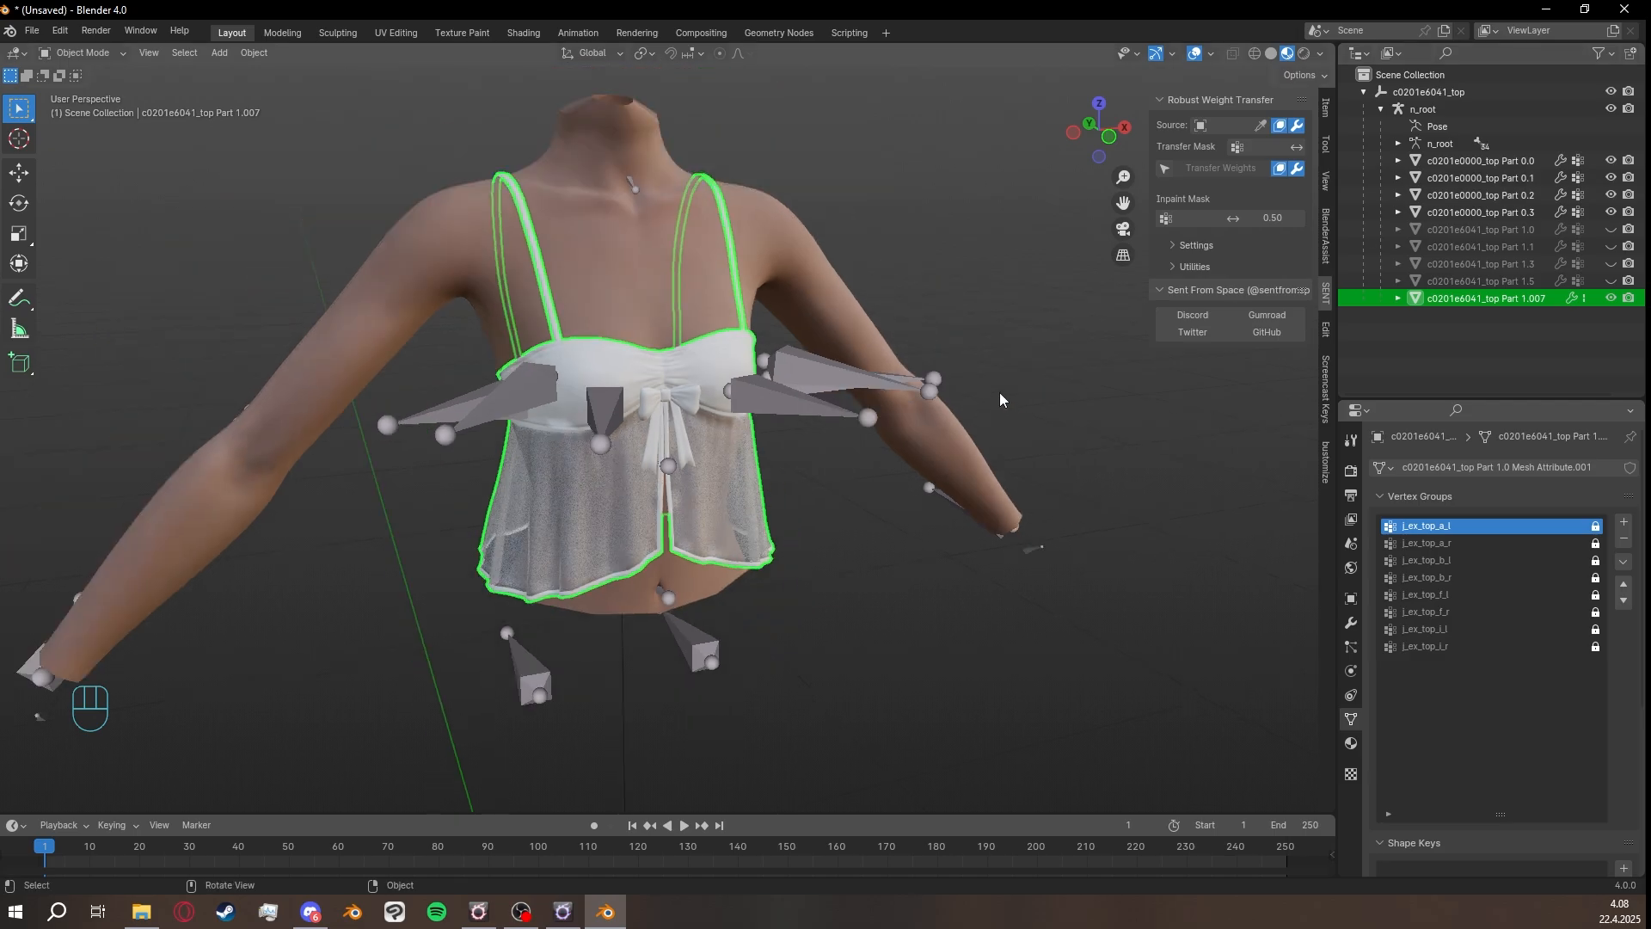
middle_click_drag(959, 231, 970, 271, "shift")
left_click(1517, 161)
left_click(1504, 215, "shift")
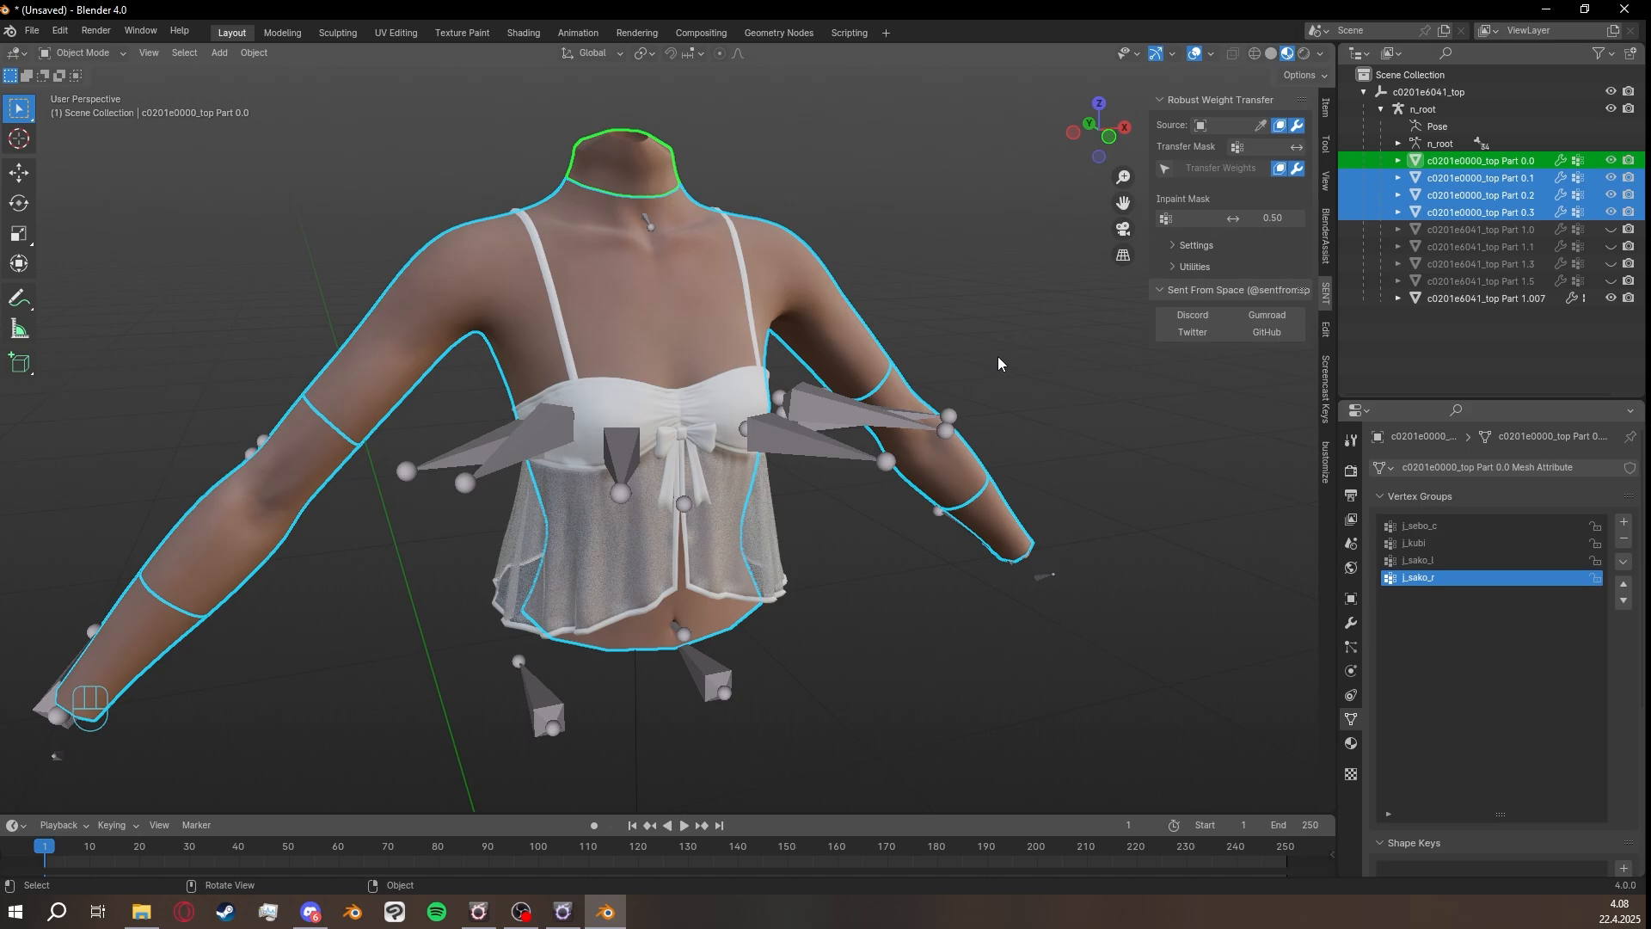
key("ctrl+z")
key("ctrl+z")
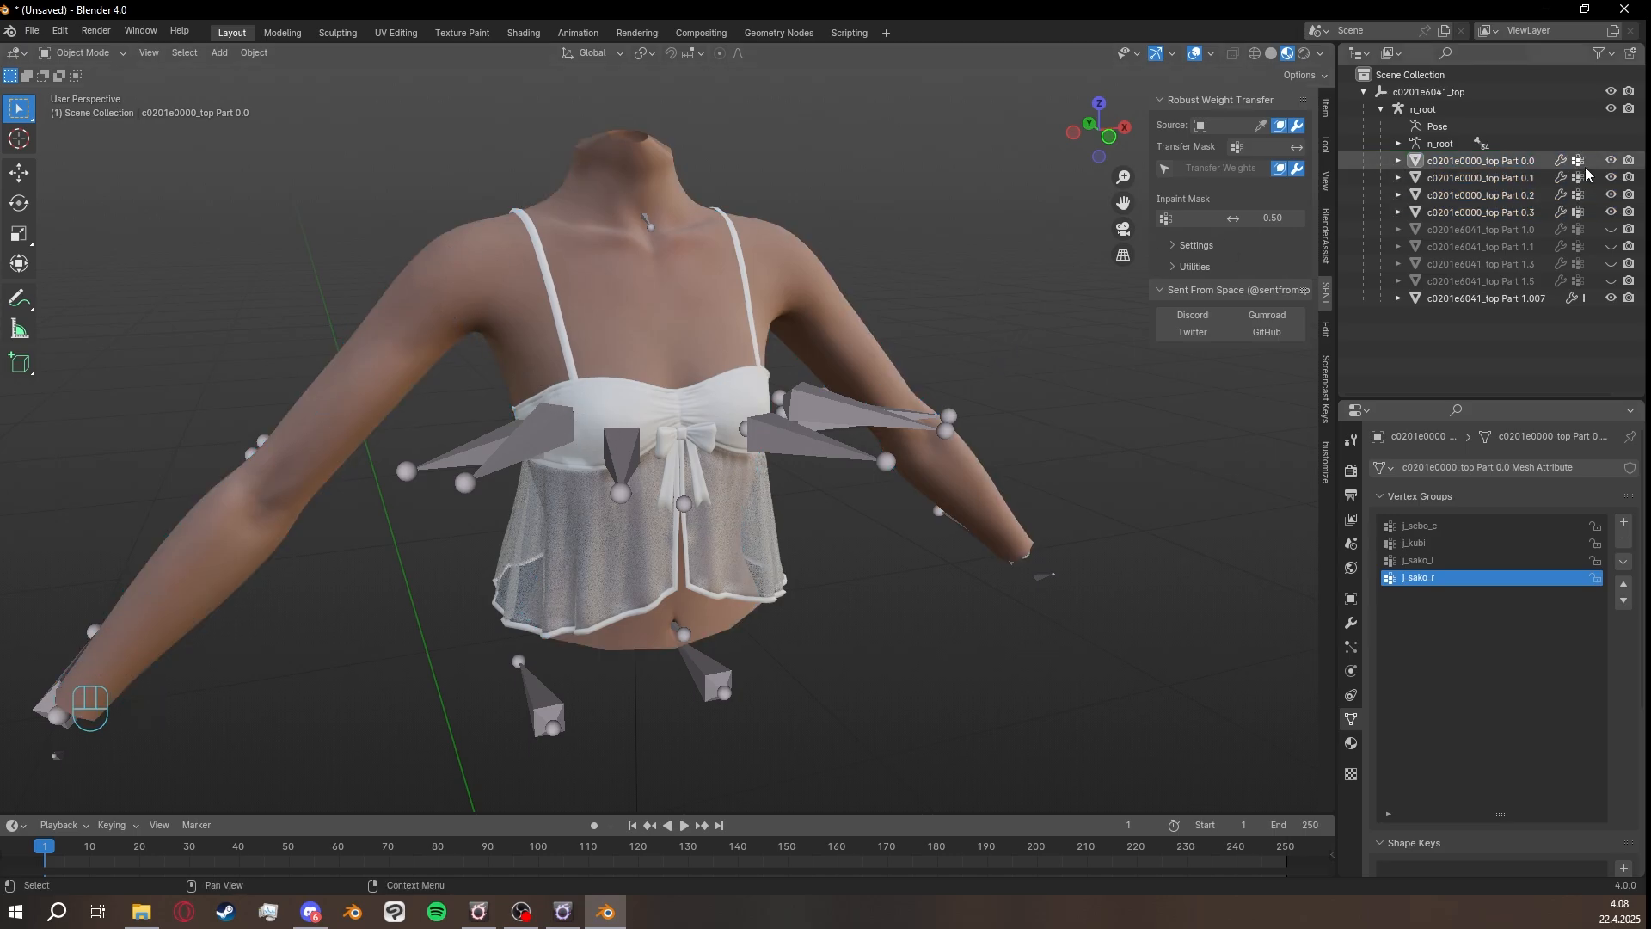
Hide body Parts 0.0 to 0.3 and import the FBX file neolithe extra small torso.fbx.
left_click_drag(1610, 162, 1610, 215)
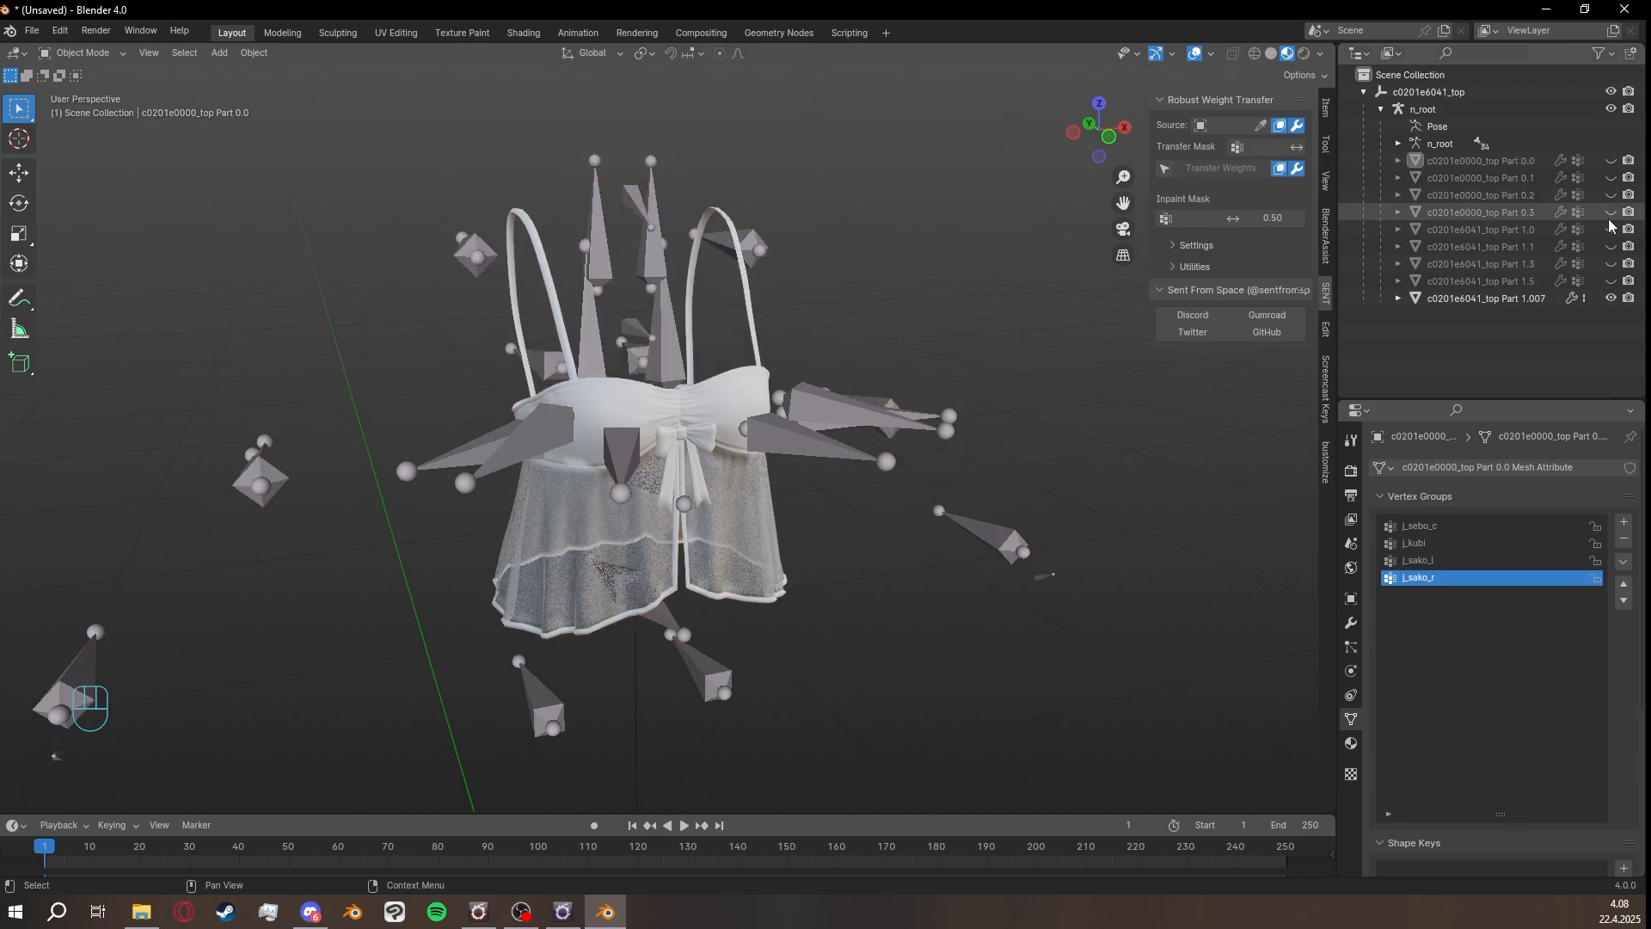
left_click(32, 30)
mouse_move(103, 274)
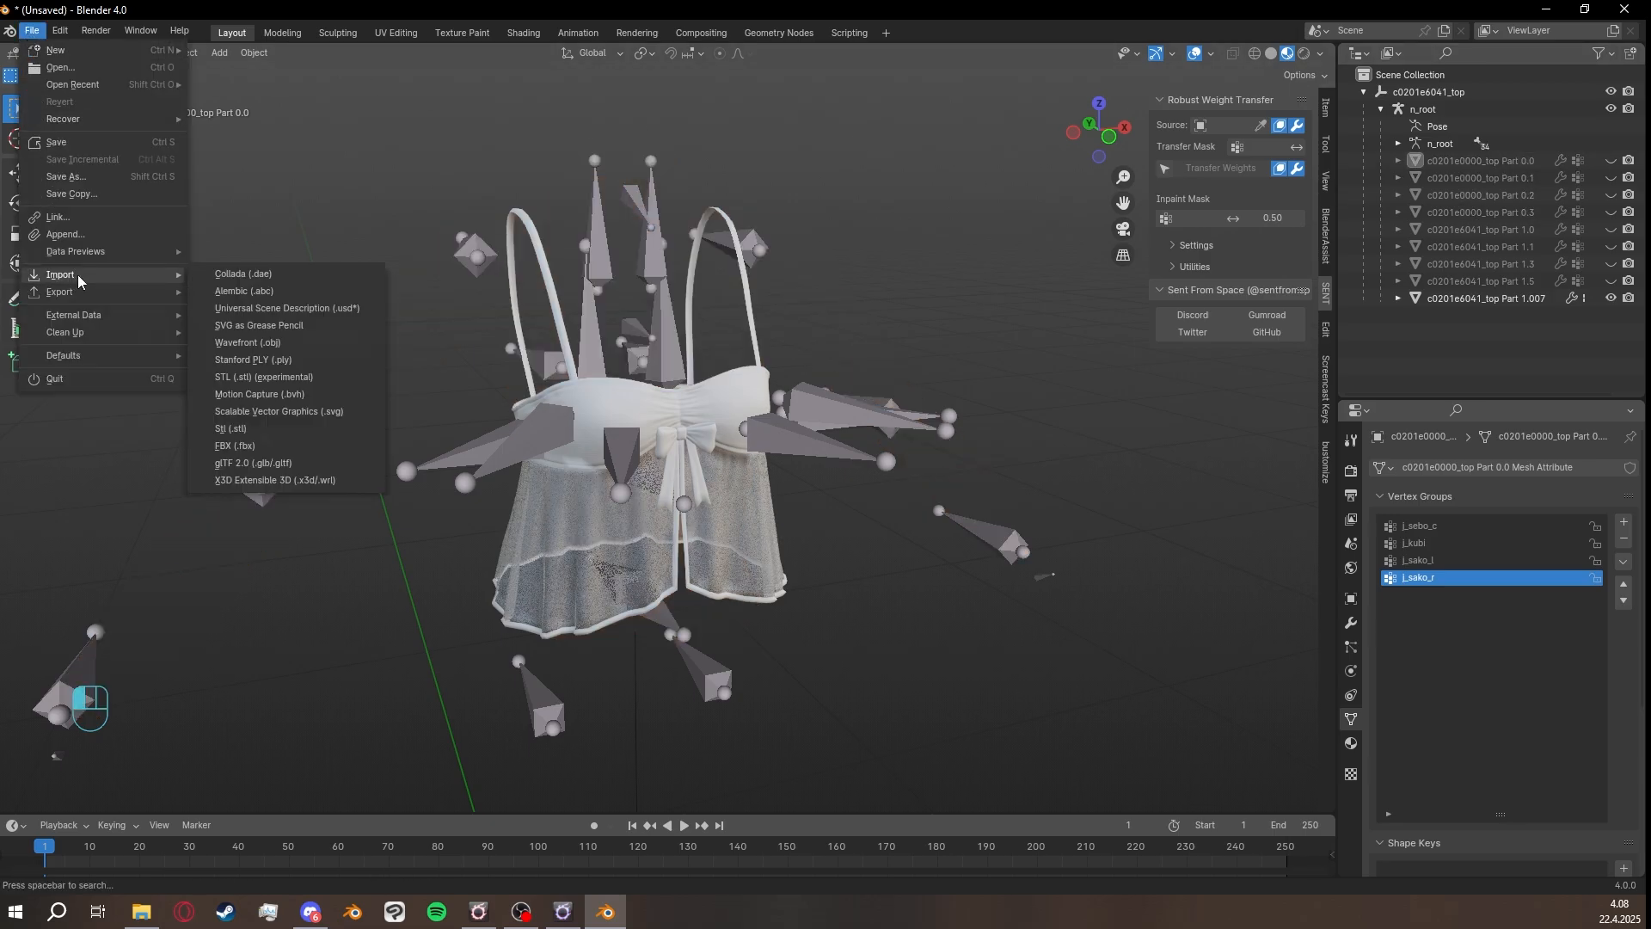
left_click(307, 445)
left_click(359, 673)
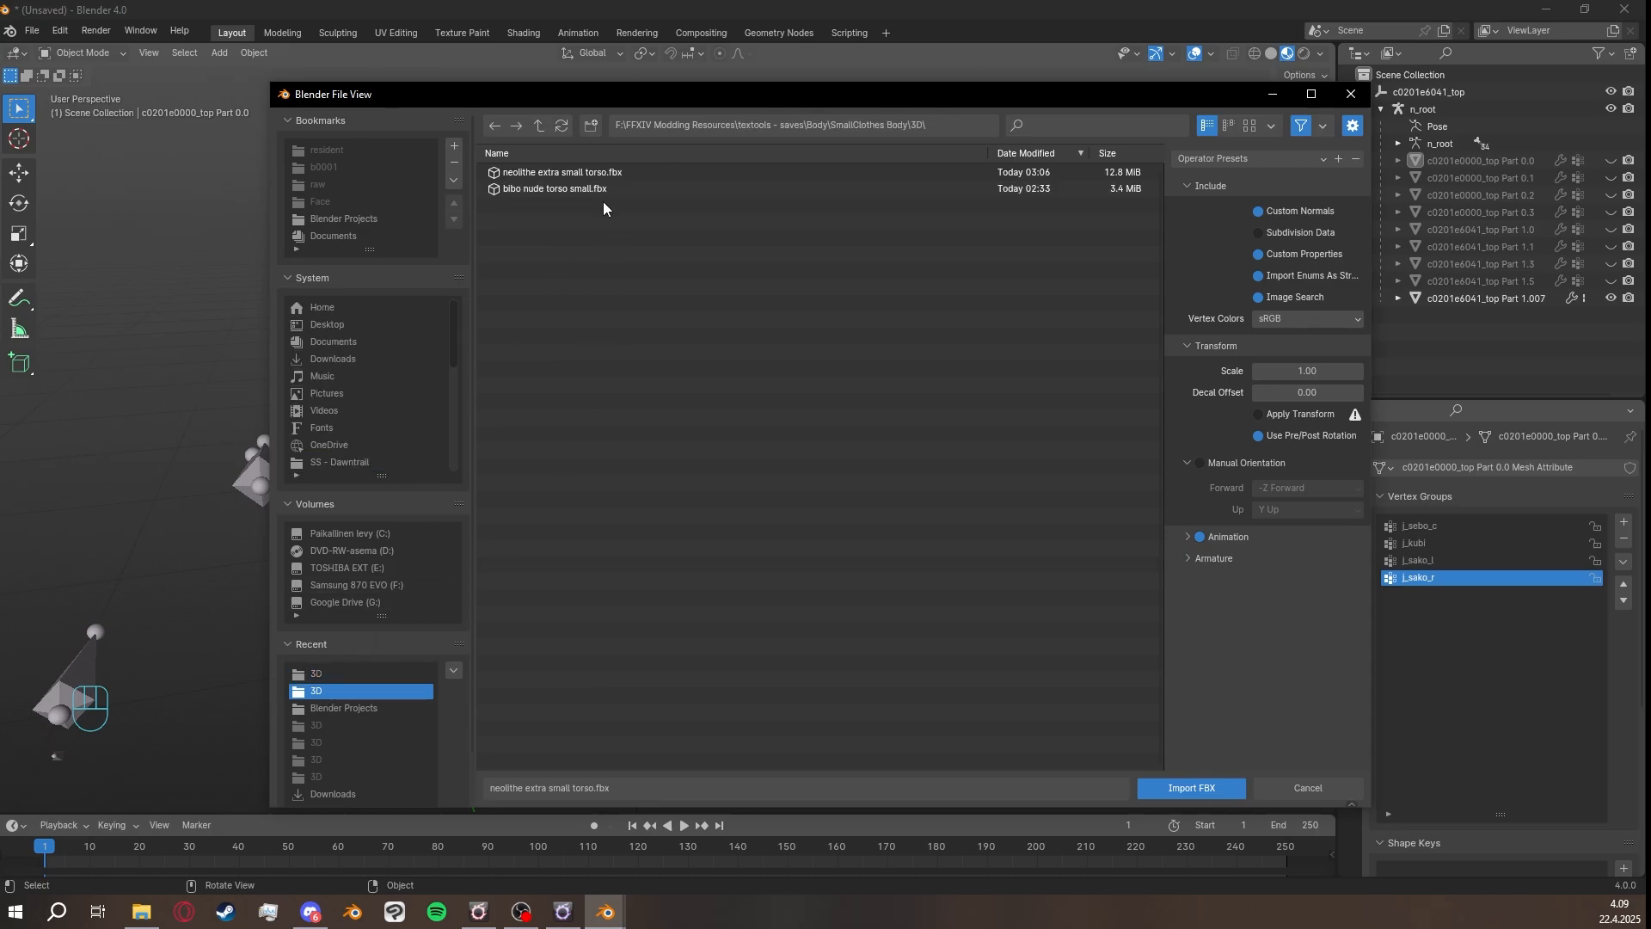
double_click(662, 175)
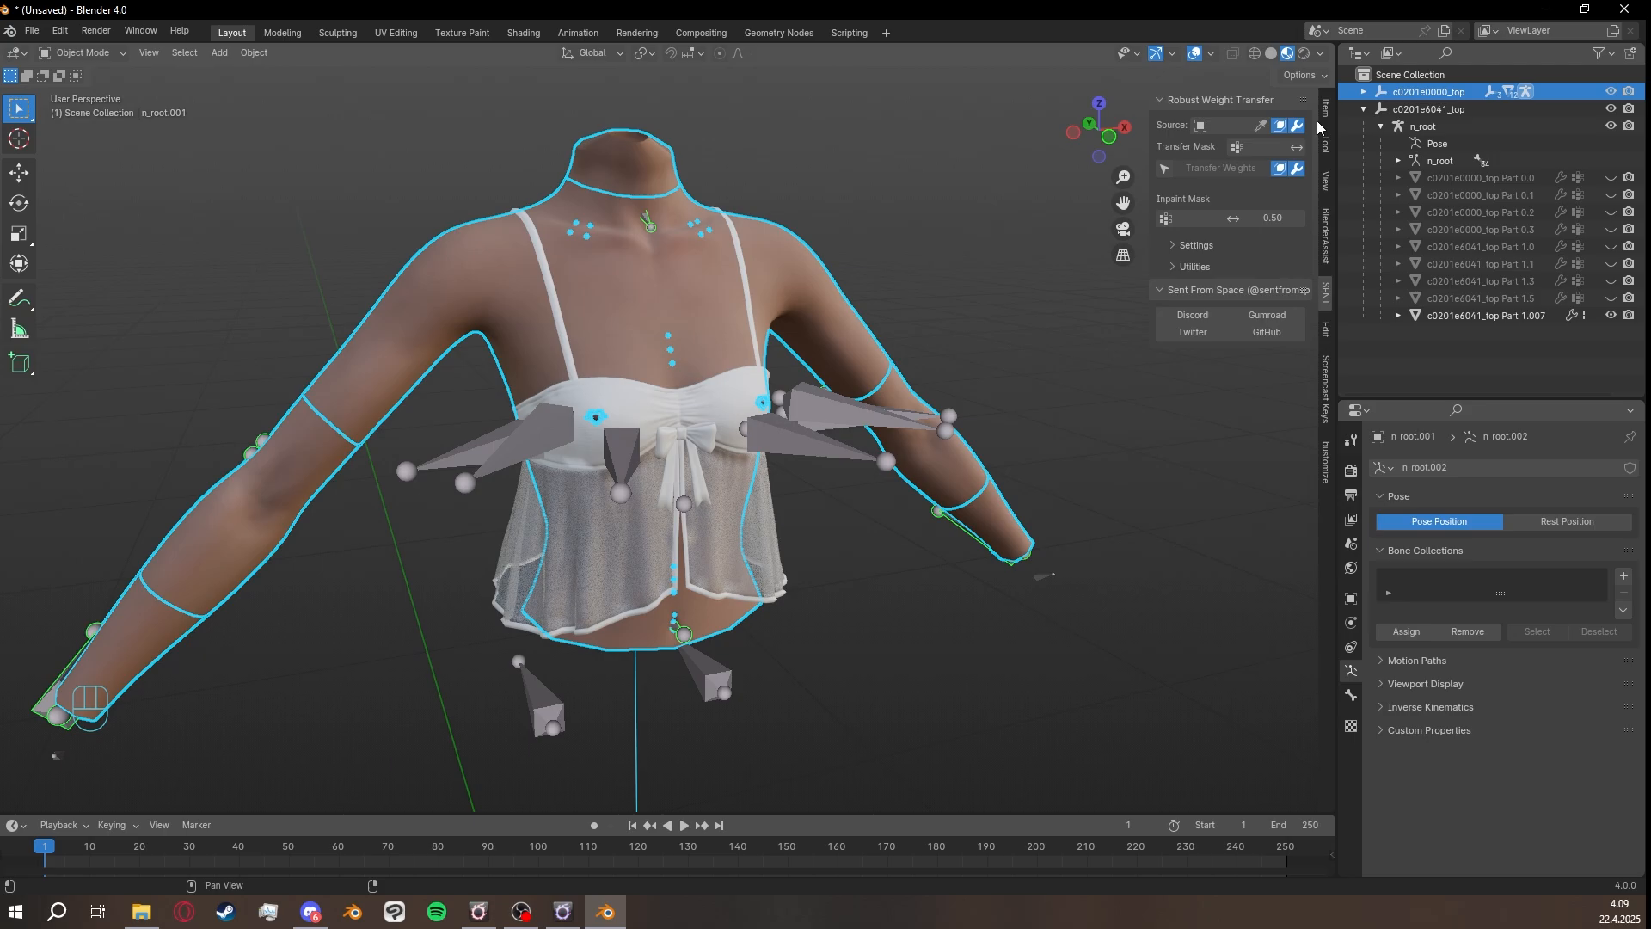
Delete Groups 0, 1 and 2 of the imported c0201e0000_top, including Part 1.0.
left_click(1364, 91)
left_click(1380, 127)
left_click(1469, 111)
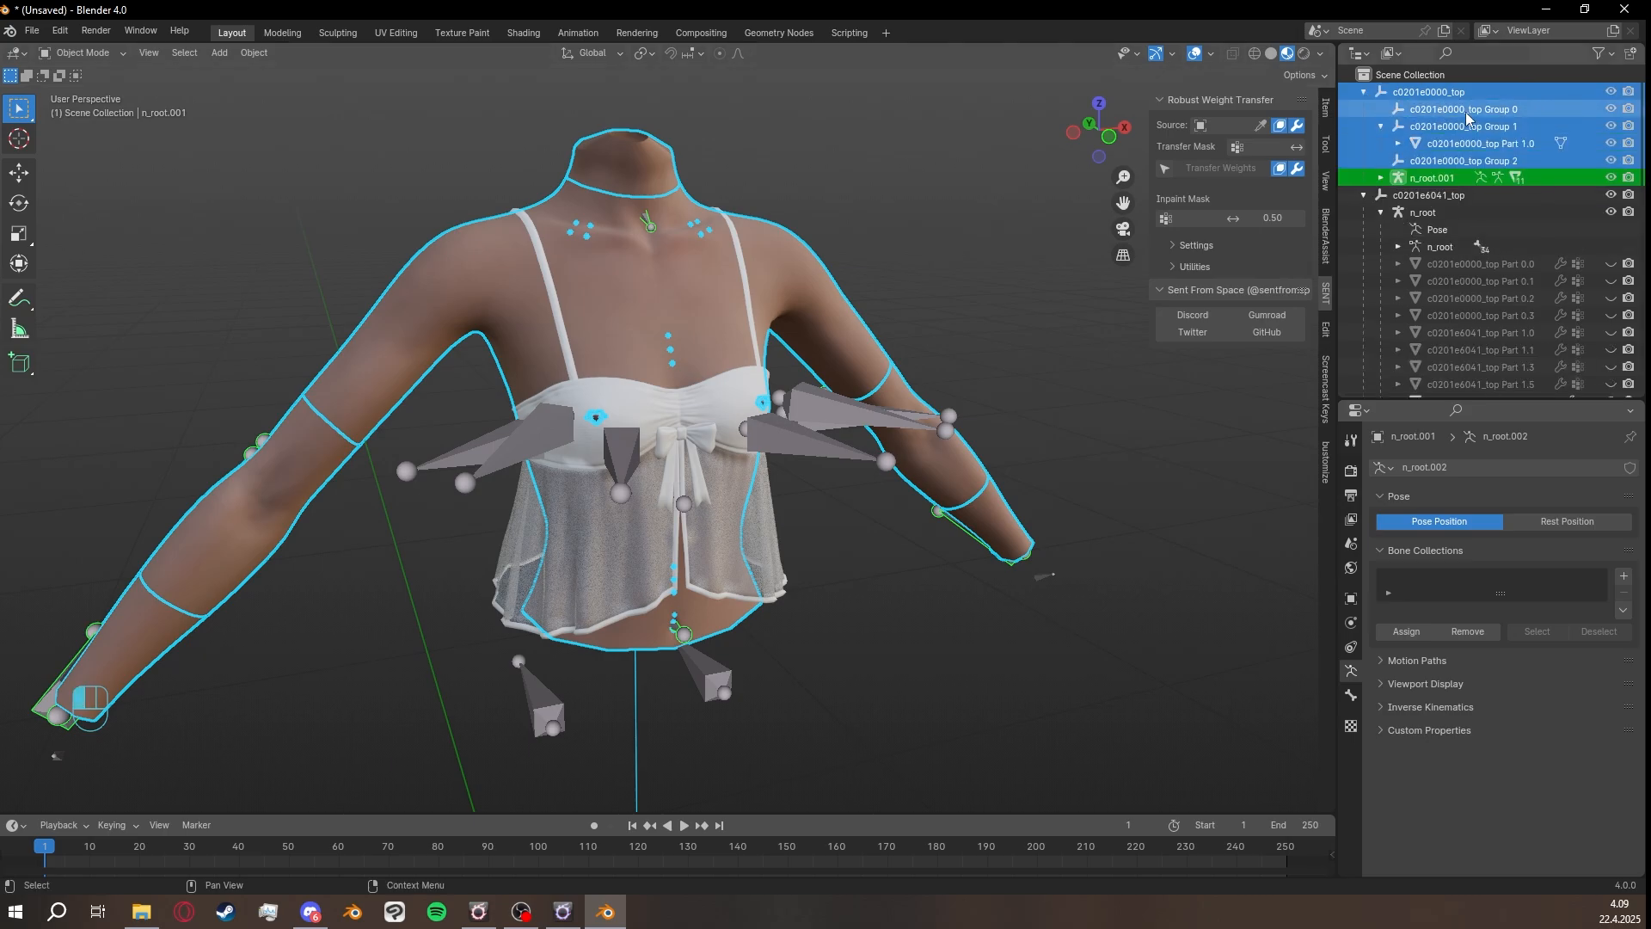
left_click(1468, 159, "shift")
key("Delete")
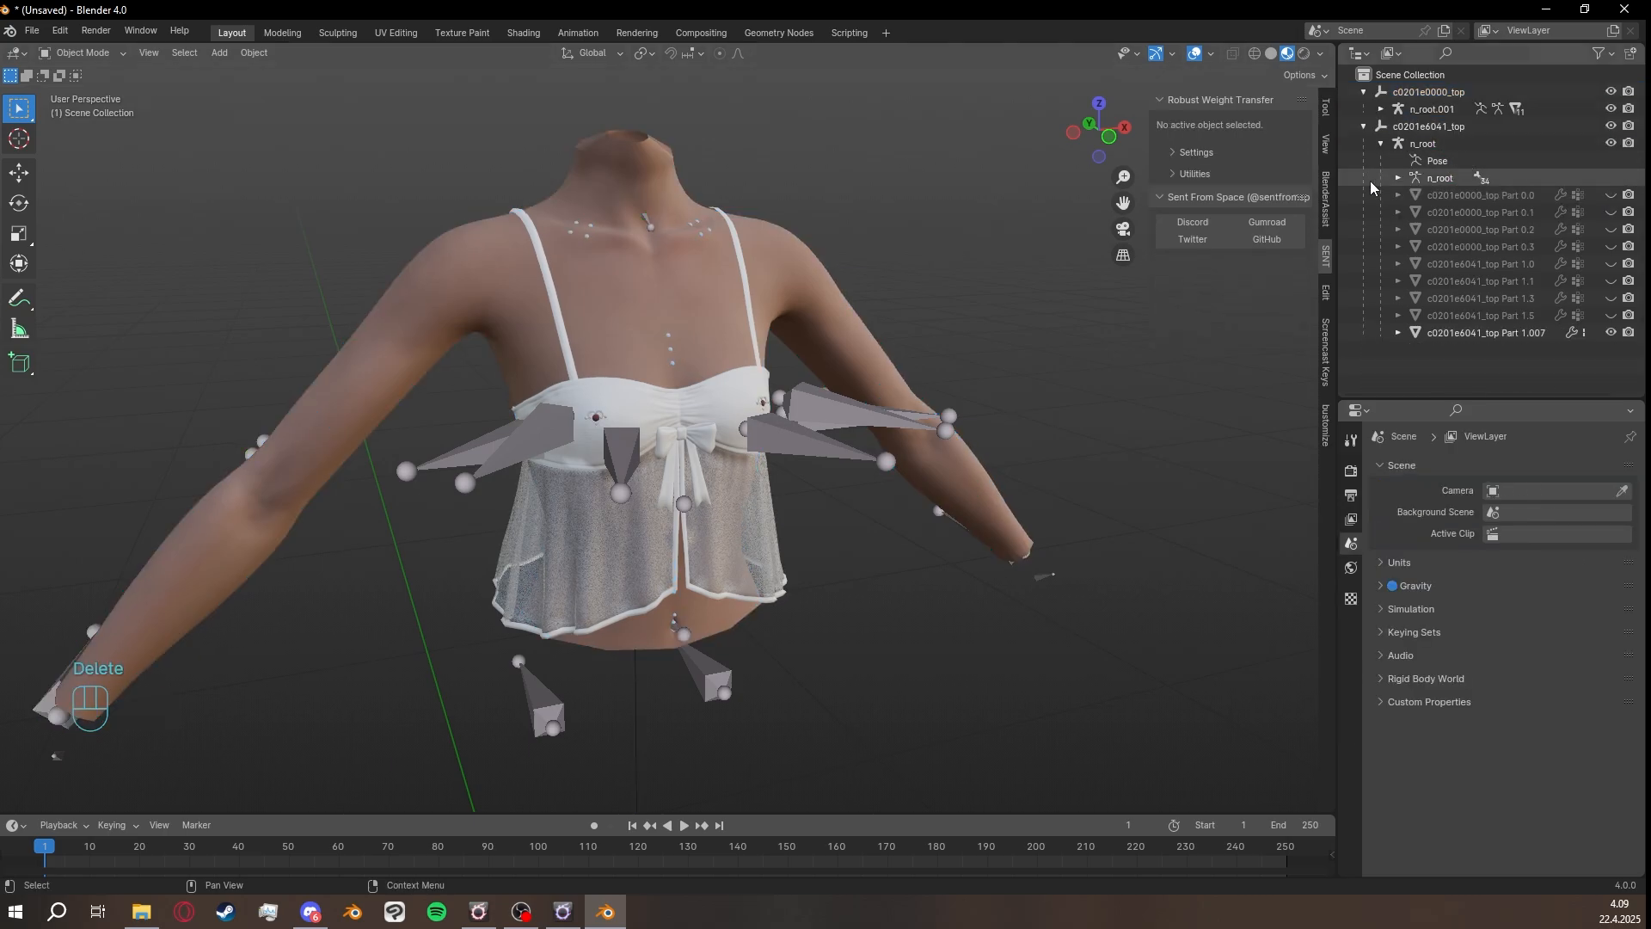
Delete Parts 2.0 through 2.6 under the imported body's n_root.001 armature.
left_click(1380, 108)
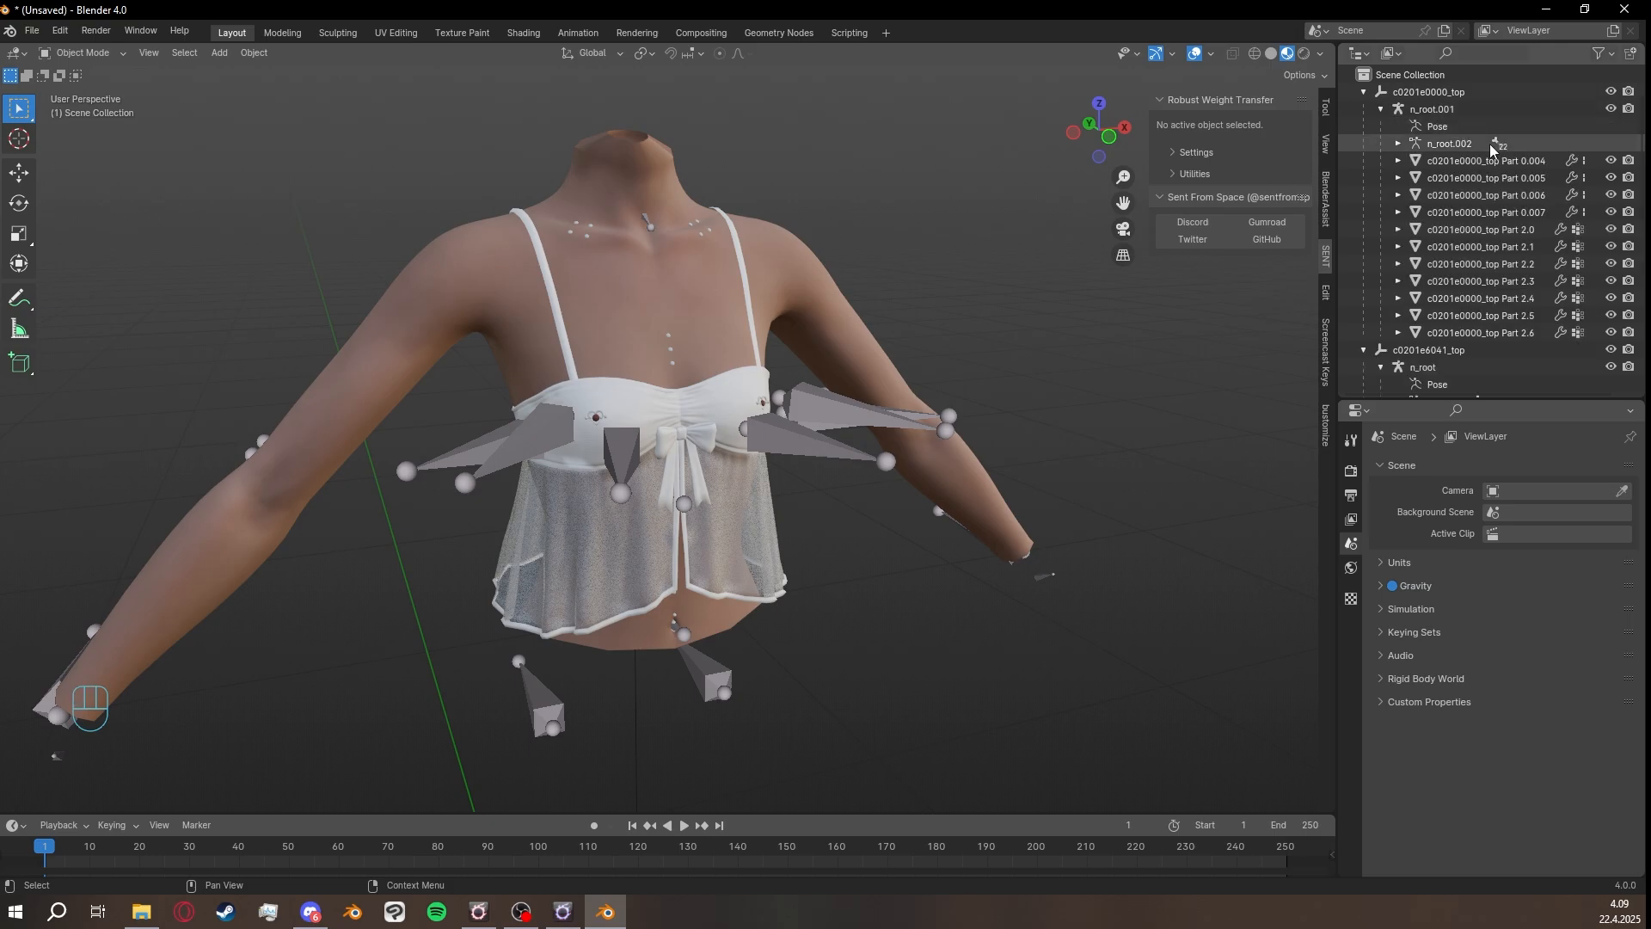
left_click(1522, 228)
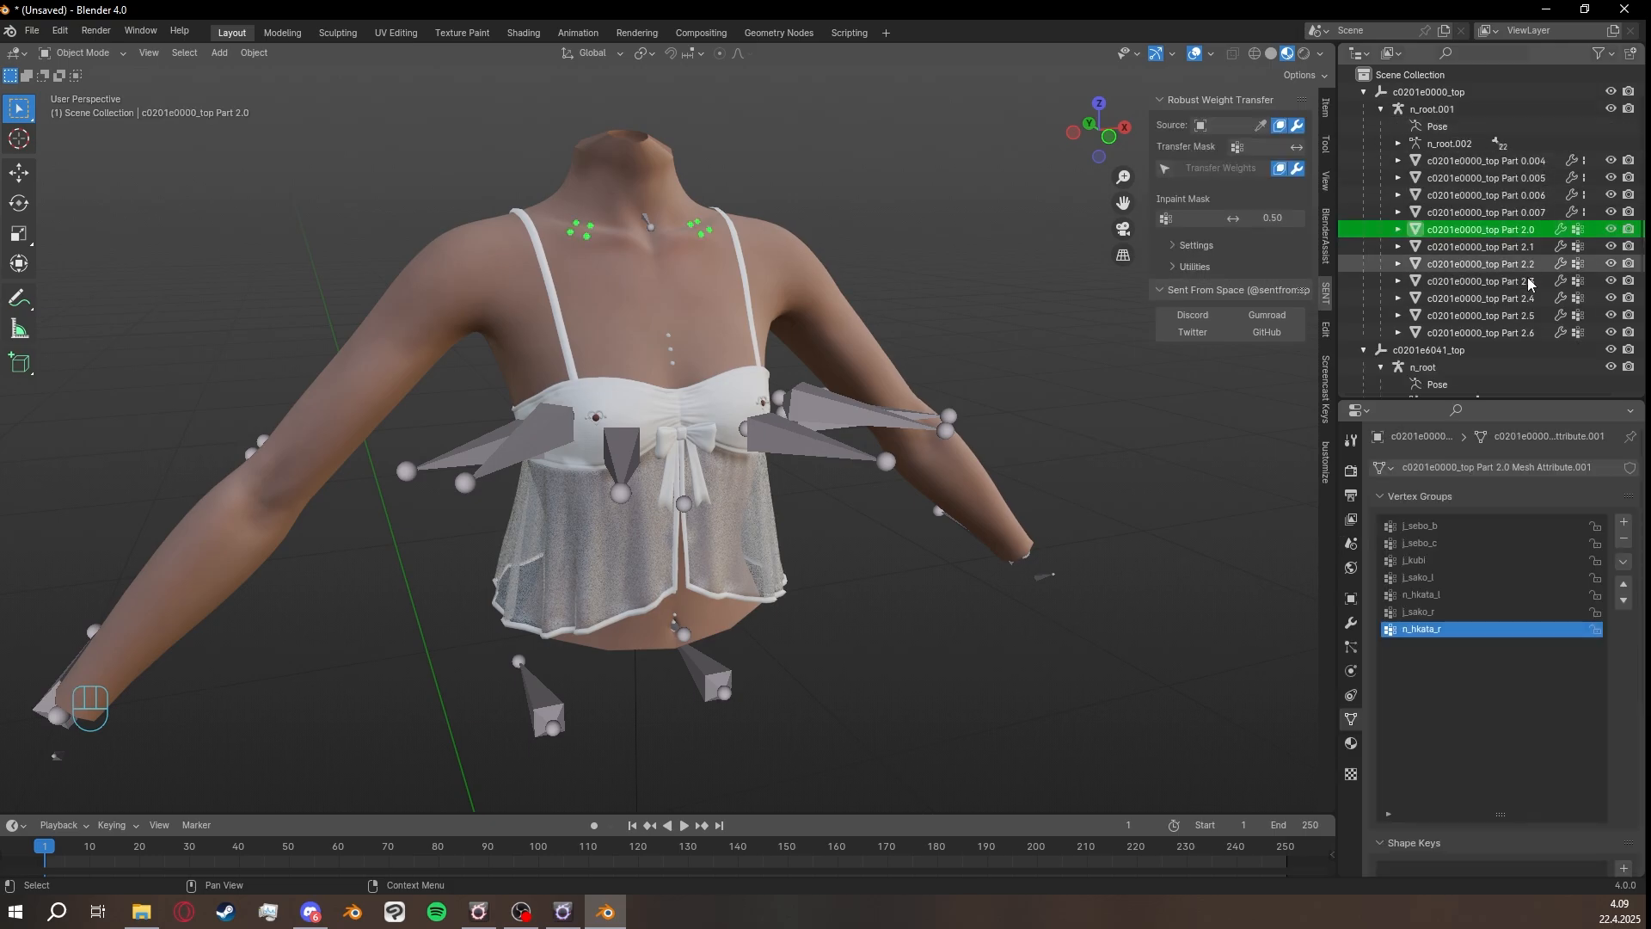
left_click(1522, 332, "shift")
key("x")
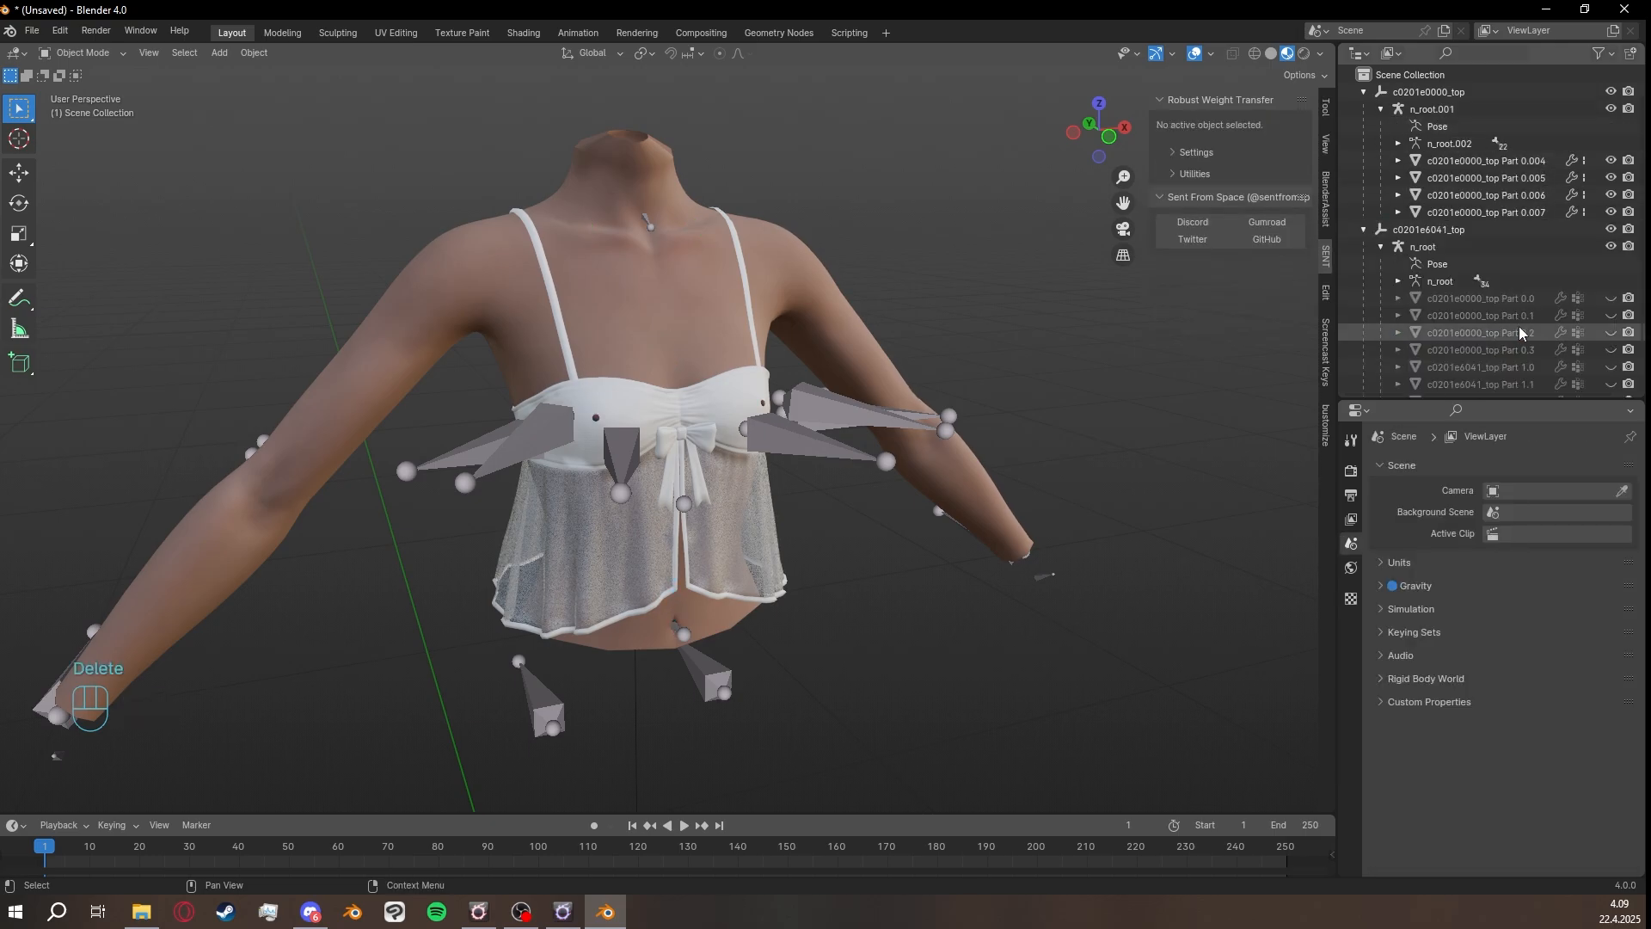
Join the imported body Parts 0.004, 0.005, 0.006 and 0.007 into one object.
left_click(1504, 163, "shift")
left_click(1510, 212, "shift")
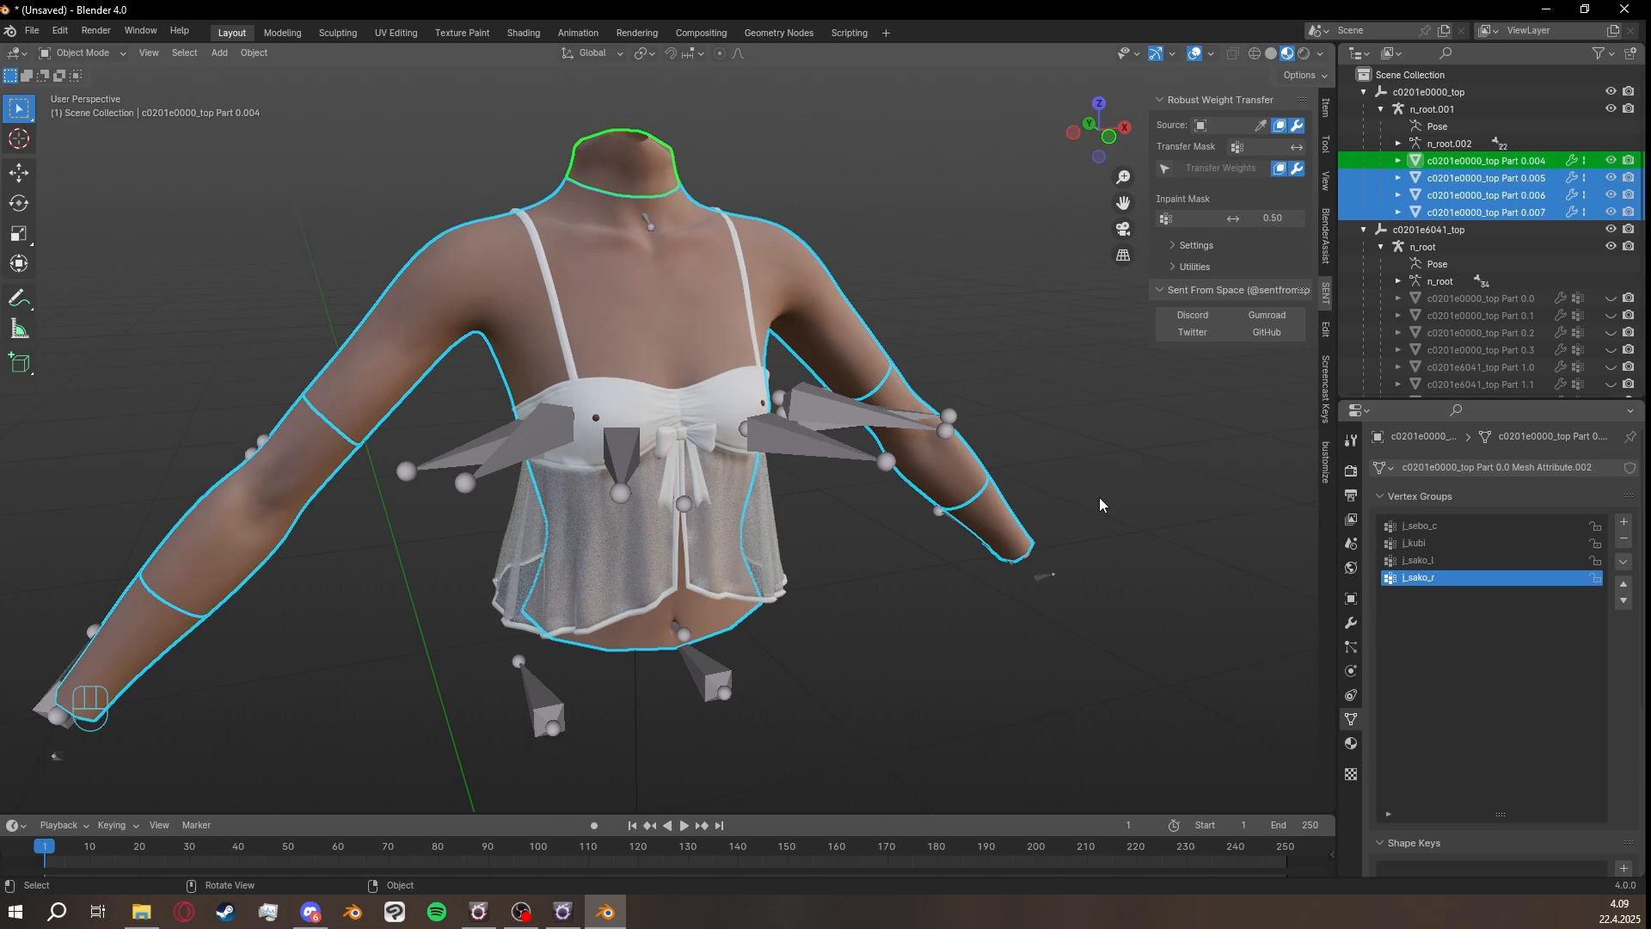
key("ctrl+j")
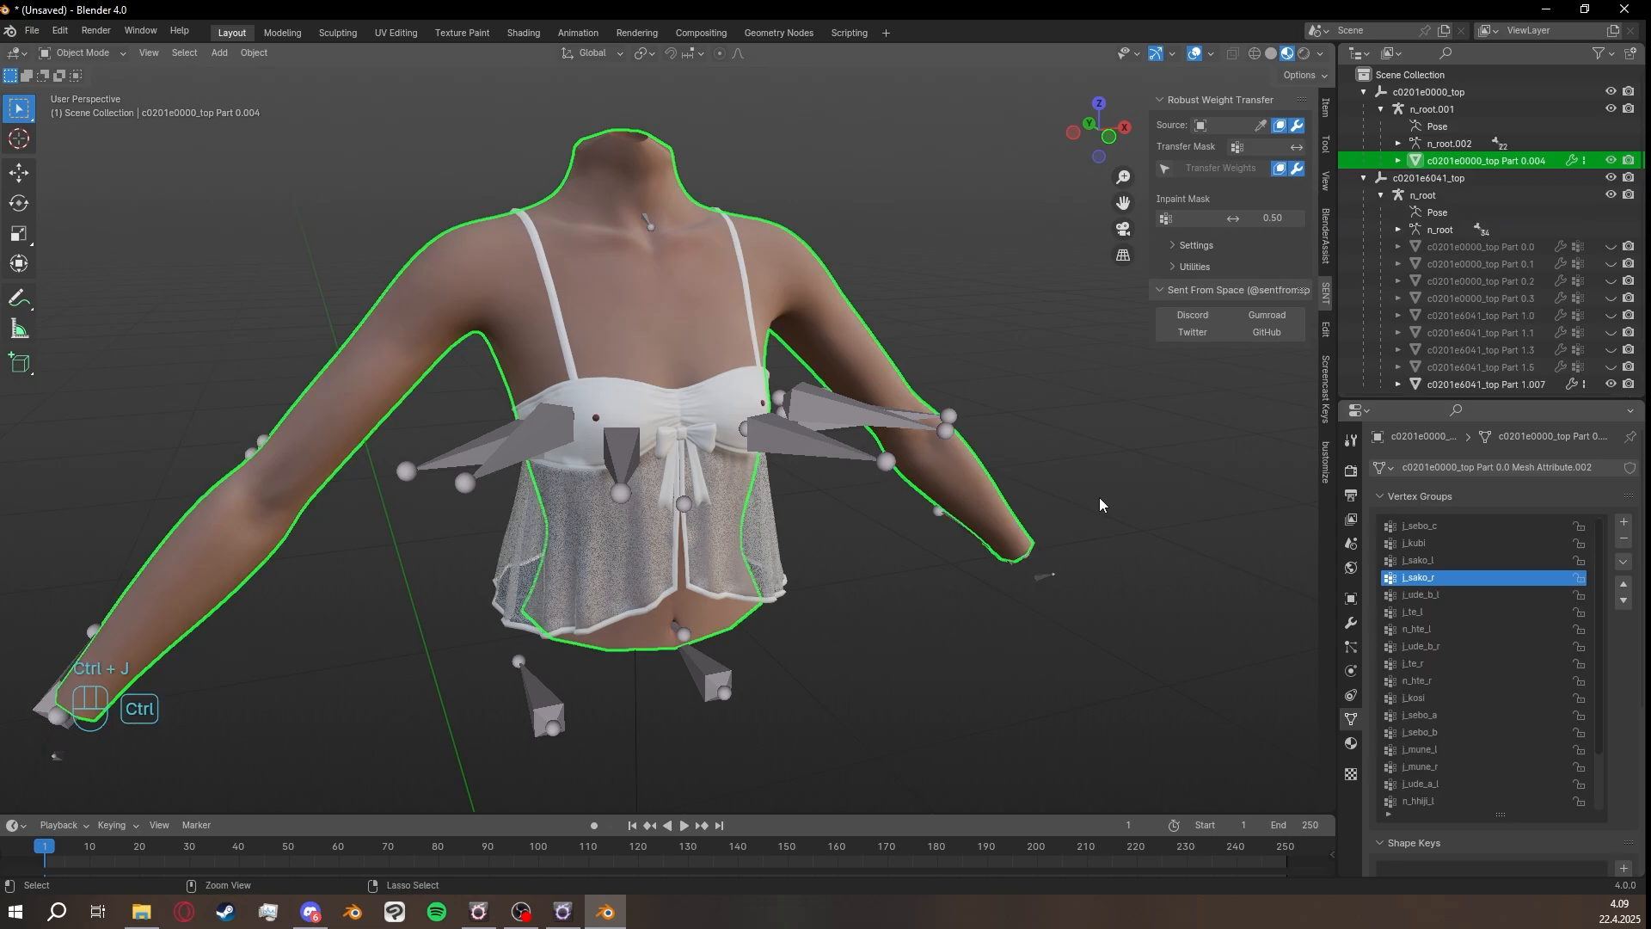
Reparent the joined body to the top's n_root armature and delete the imported c0201e0000_top empty with its n_root.001 armature.
left_click_drag(1482, 160, 1493, 237, "shift")
mouse_move(1439, 206)
left_mouse_down()
mouse_move(1478, 161)
mouse_move(1442, 201)
left_mouse_up()
left_click(1462, 144)
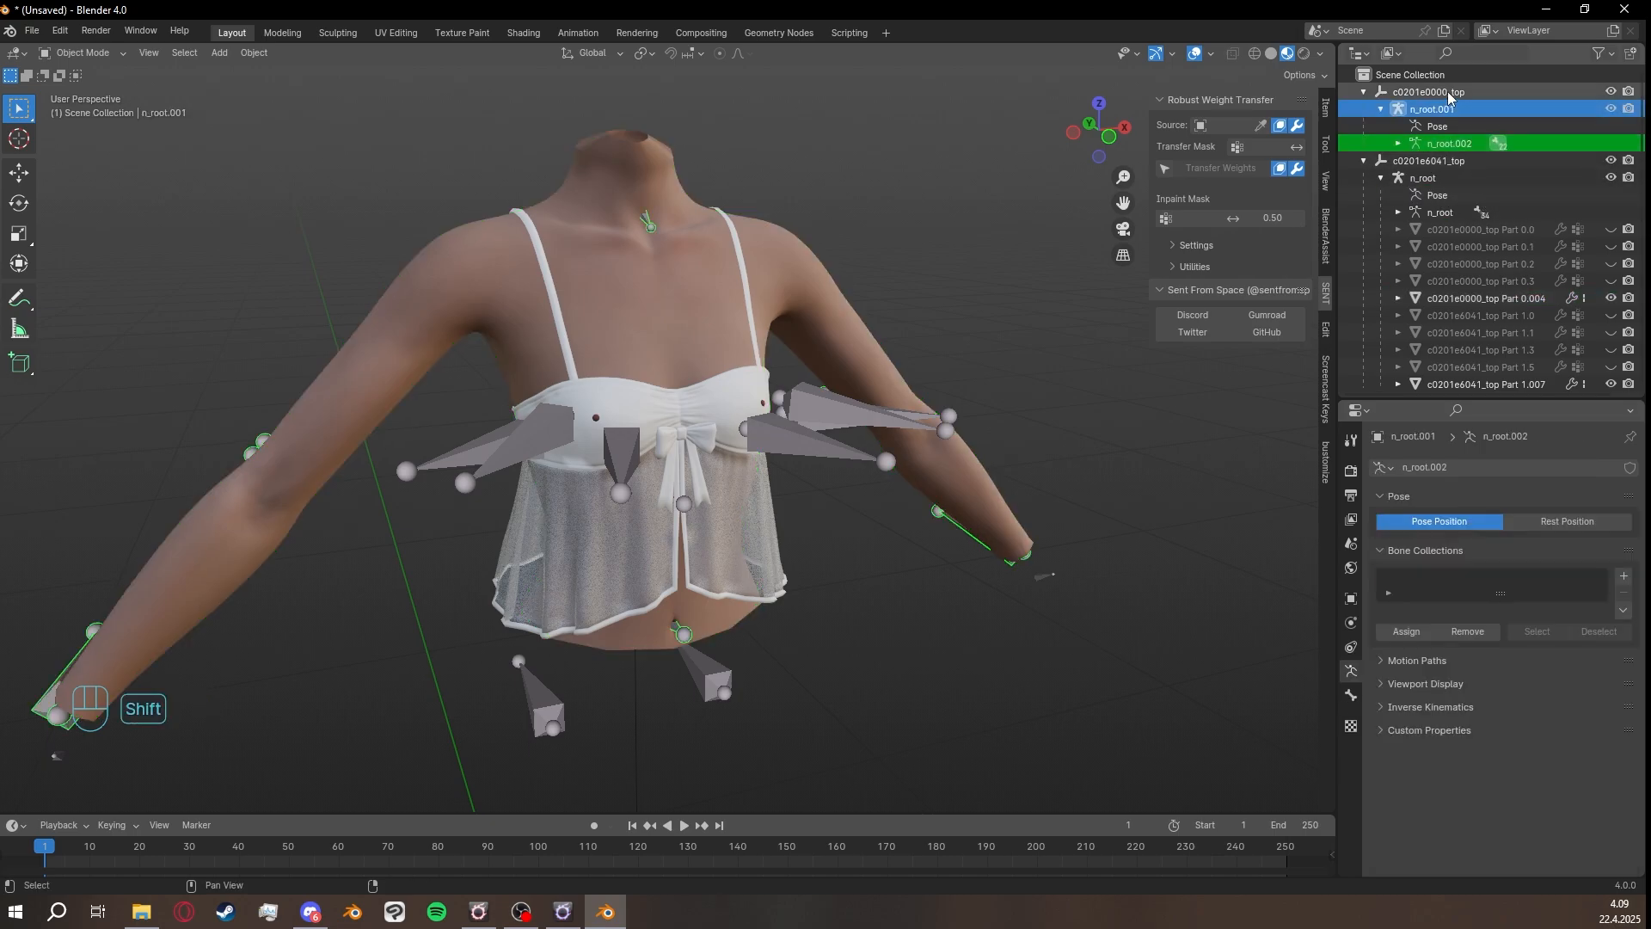
left_click(1450, 92)
key("Delete")
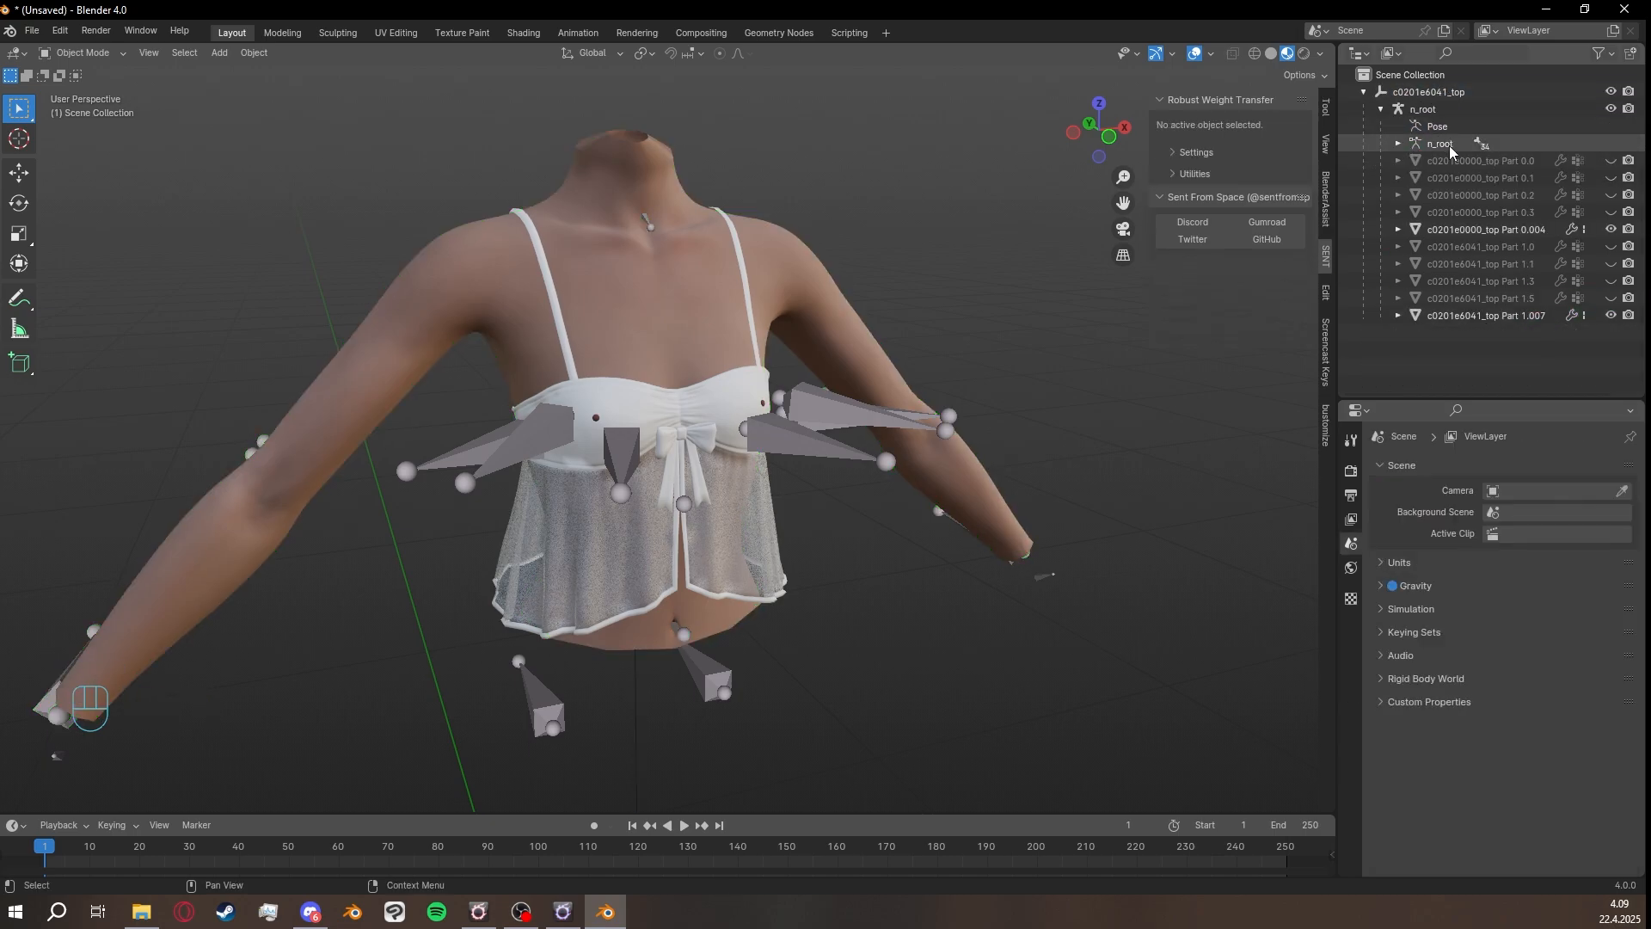
Set n_root as the target object of the joined body's Armature modifier.
left_click(1520, 231)
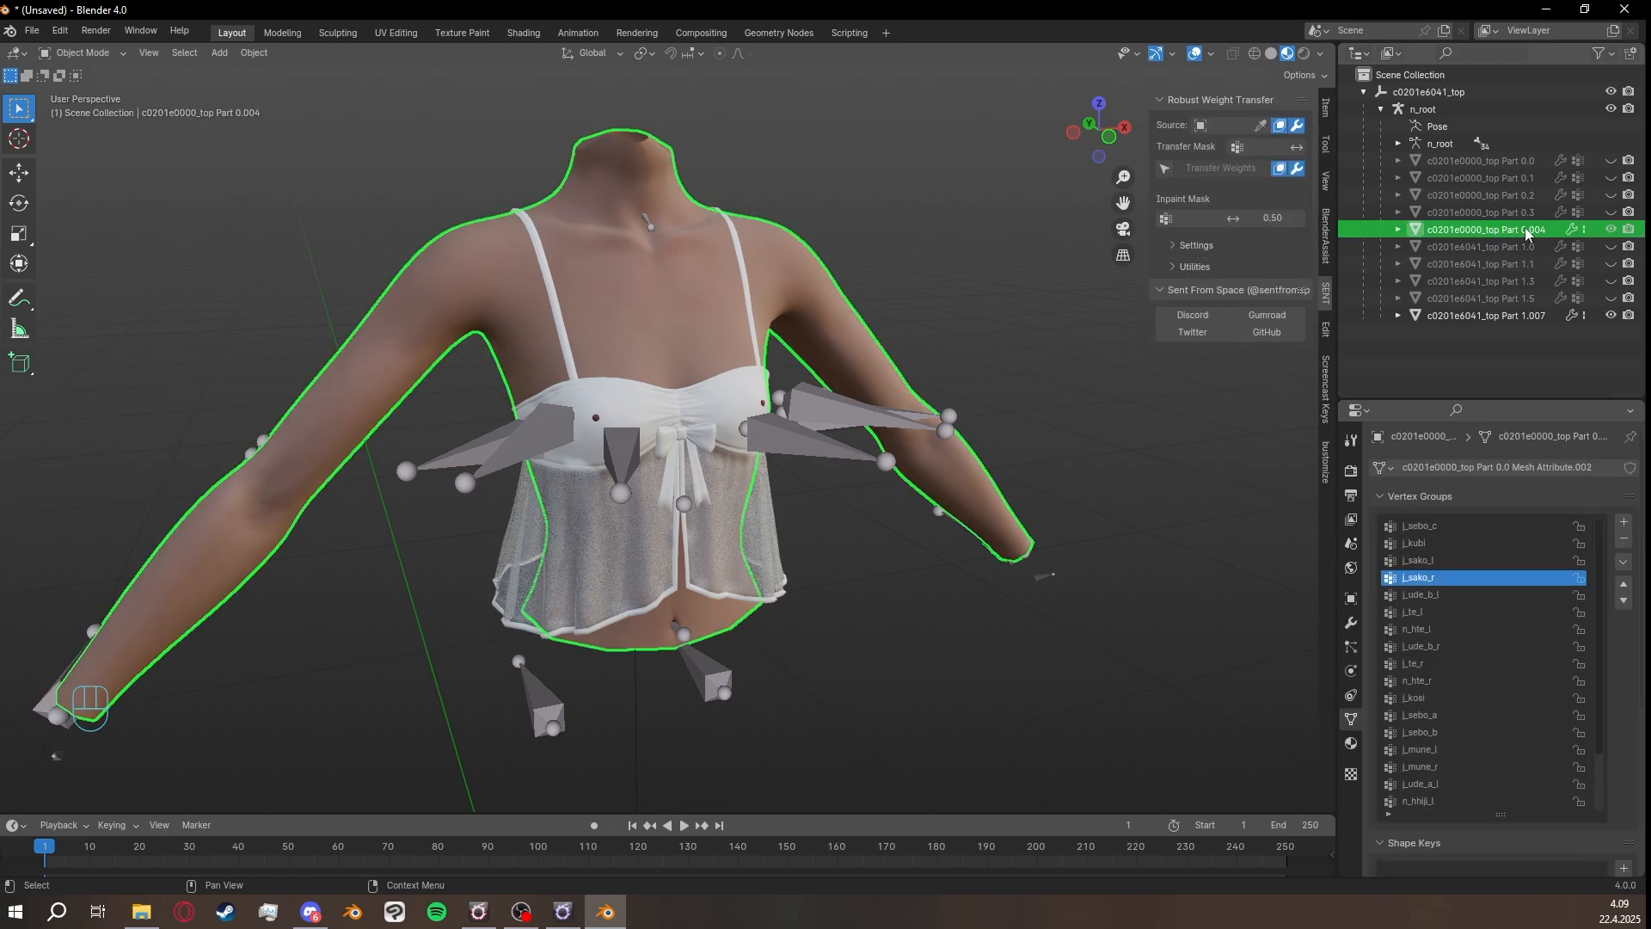
left_click(1352, 625)
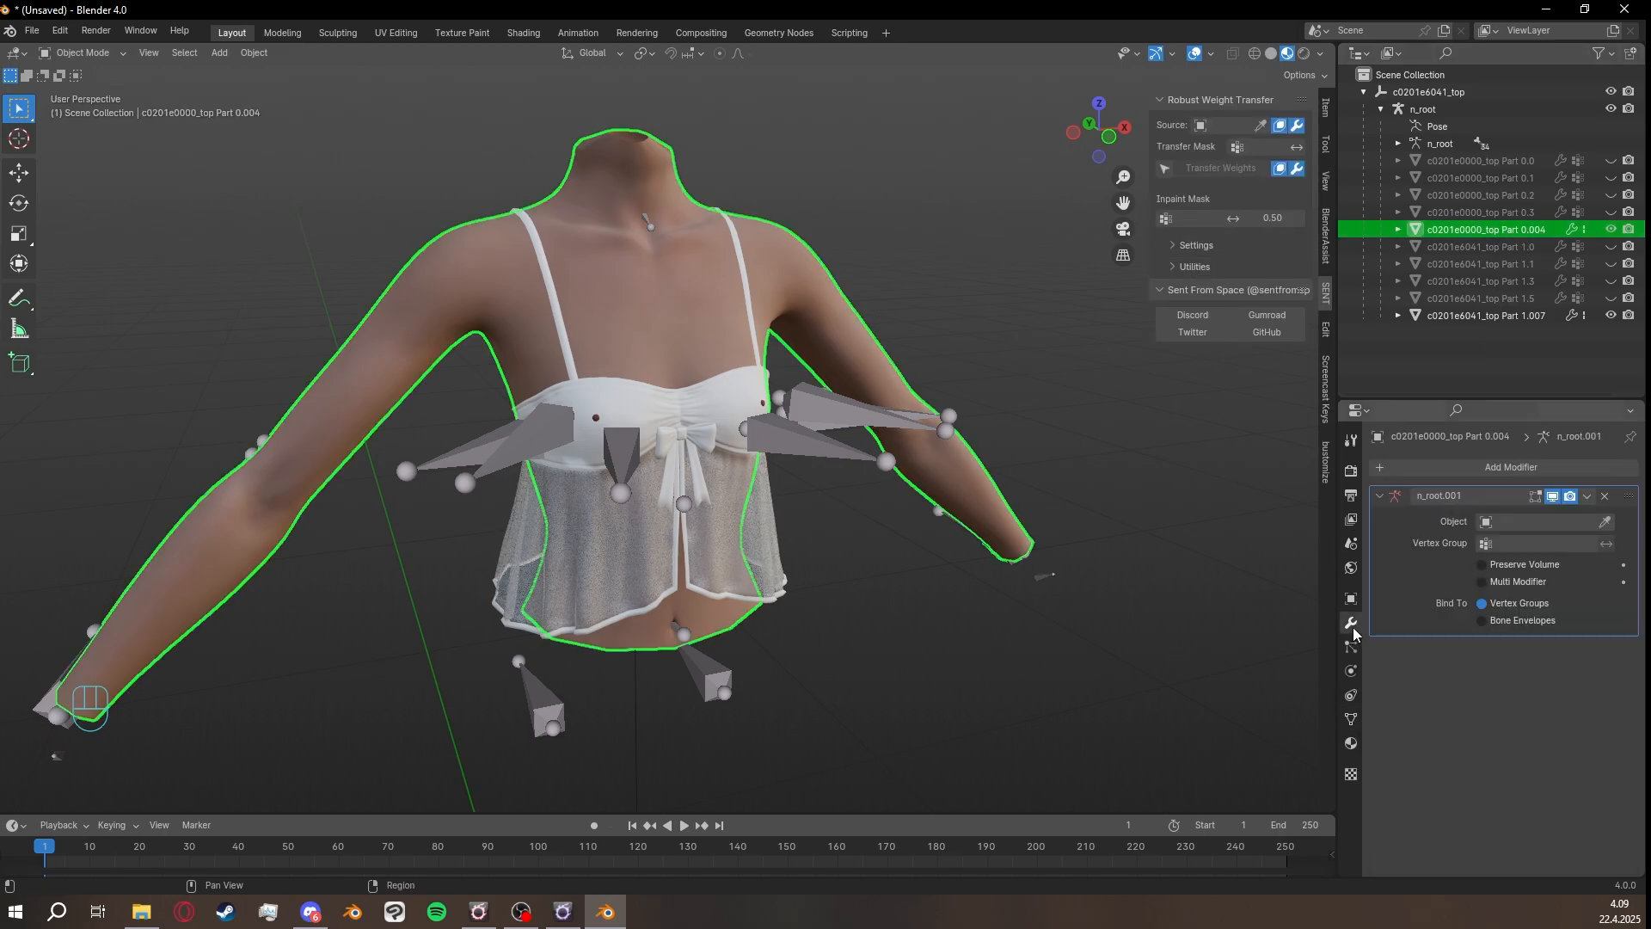
left_click(1522, 522)
left_click(1466, 548)
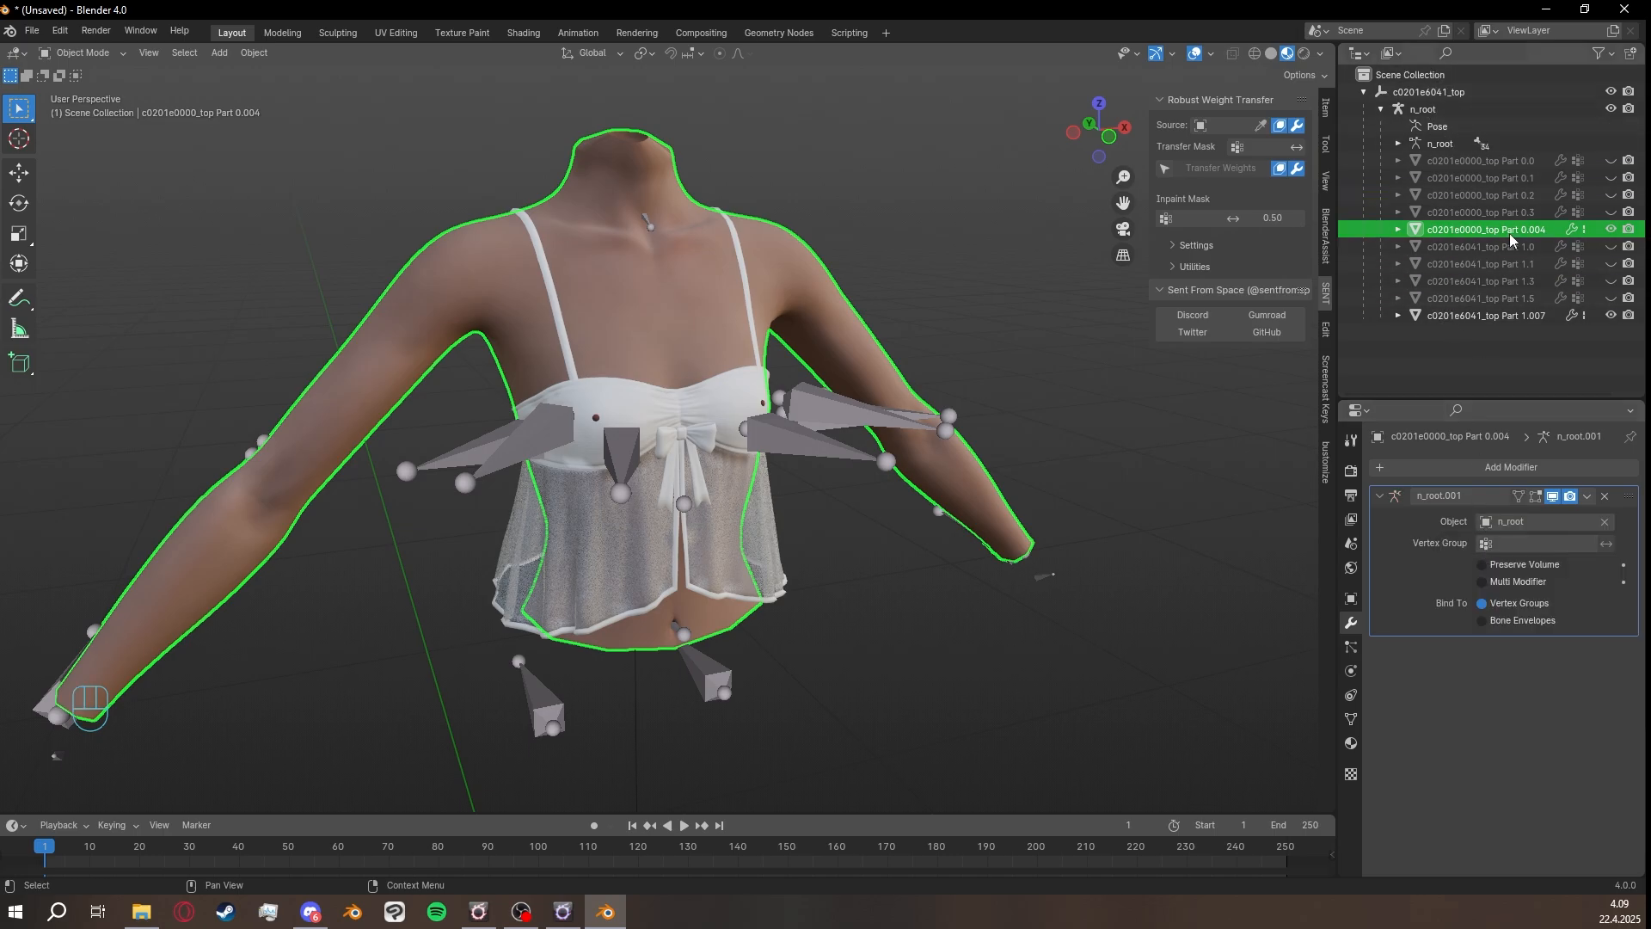
Transfer weights from the joined body Part 0.004 to the joined top Part 1.007 with Robust Weight Transfer.
left_click(1262, 126)
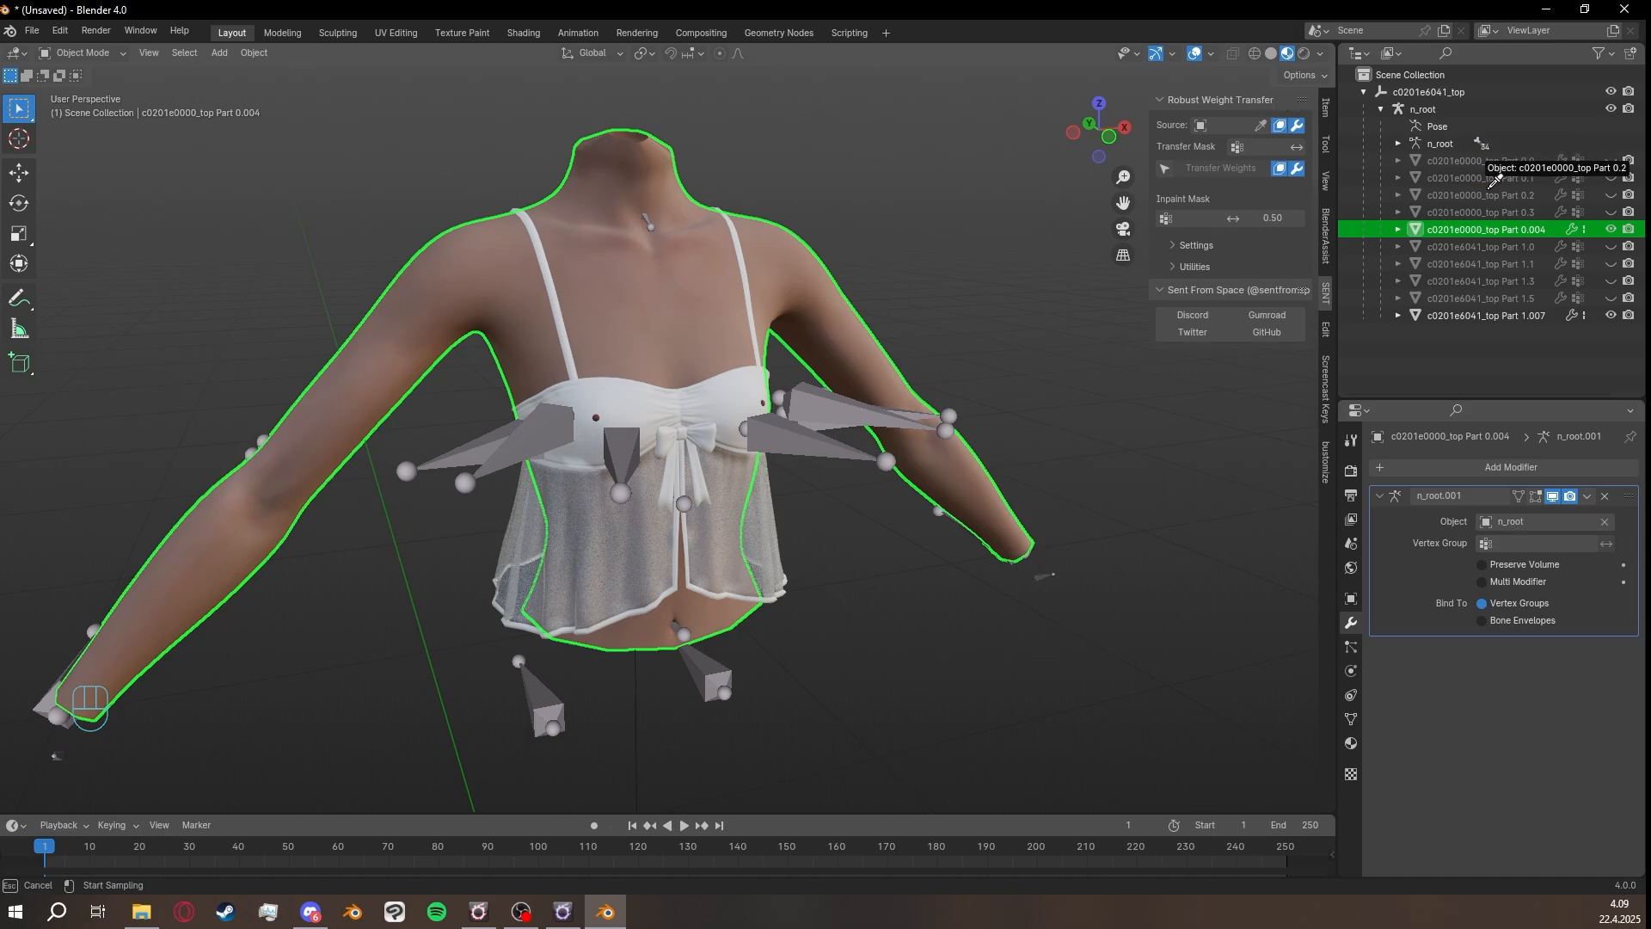
left_click(1513, 234)
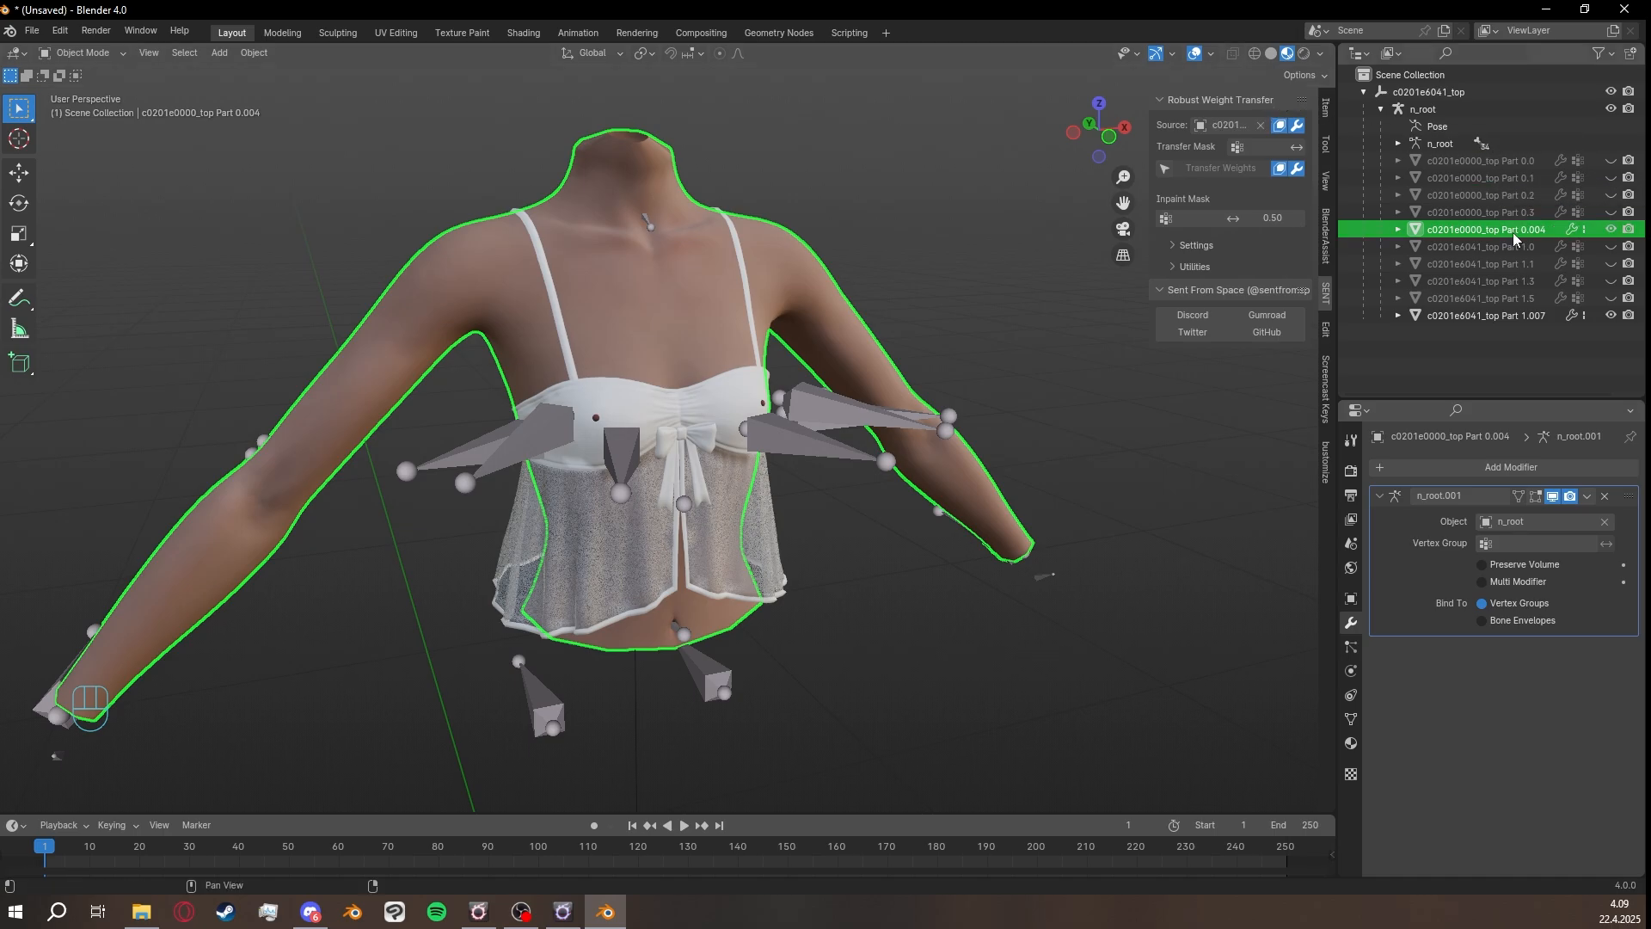
left_click(1505, 315)
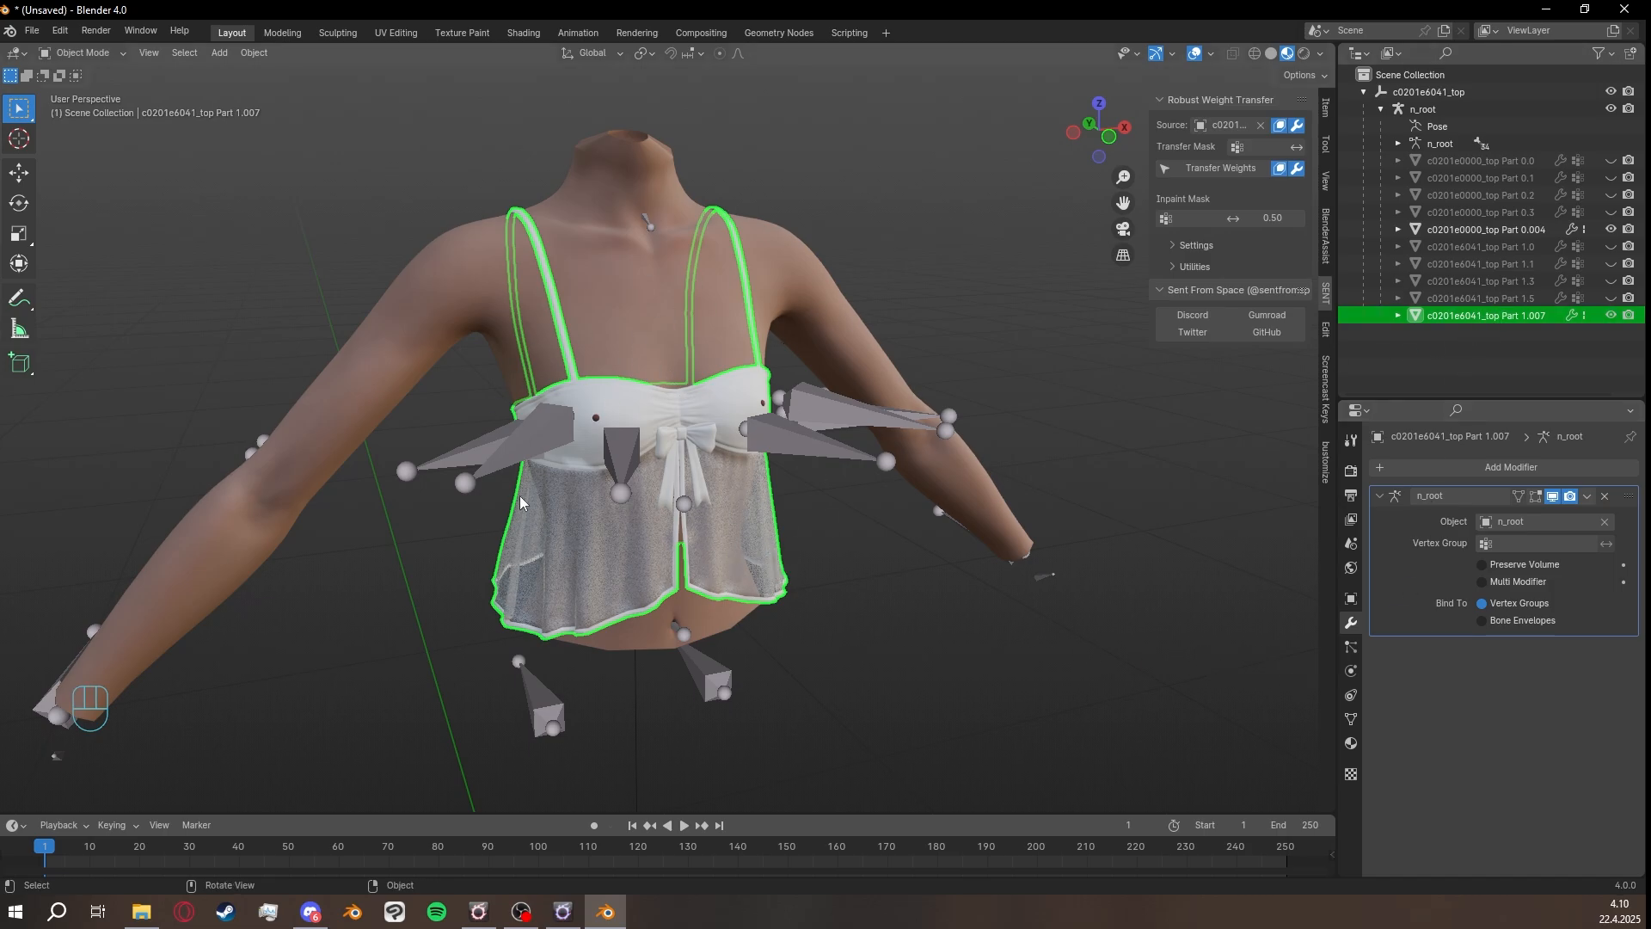
left_click(1353, 724)
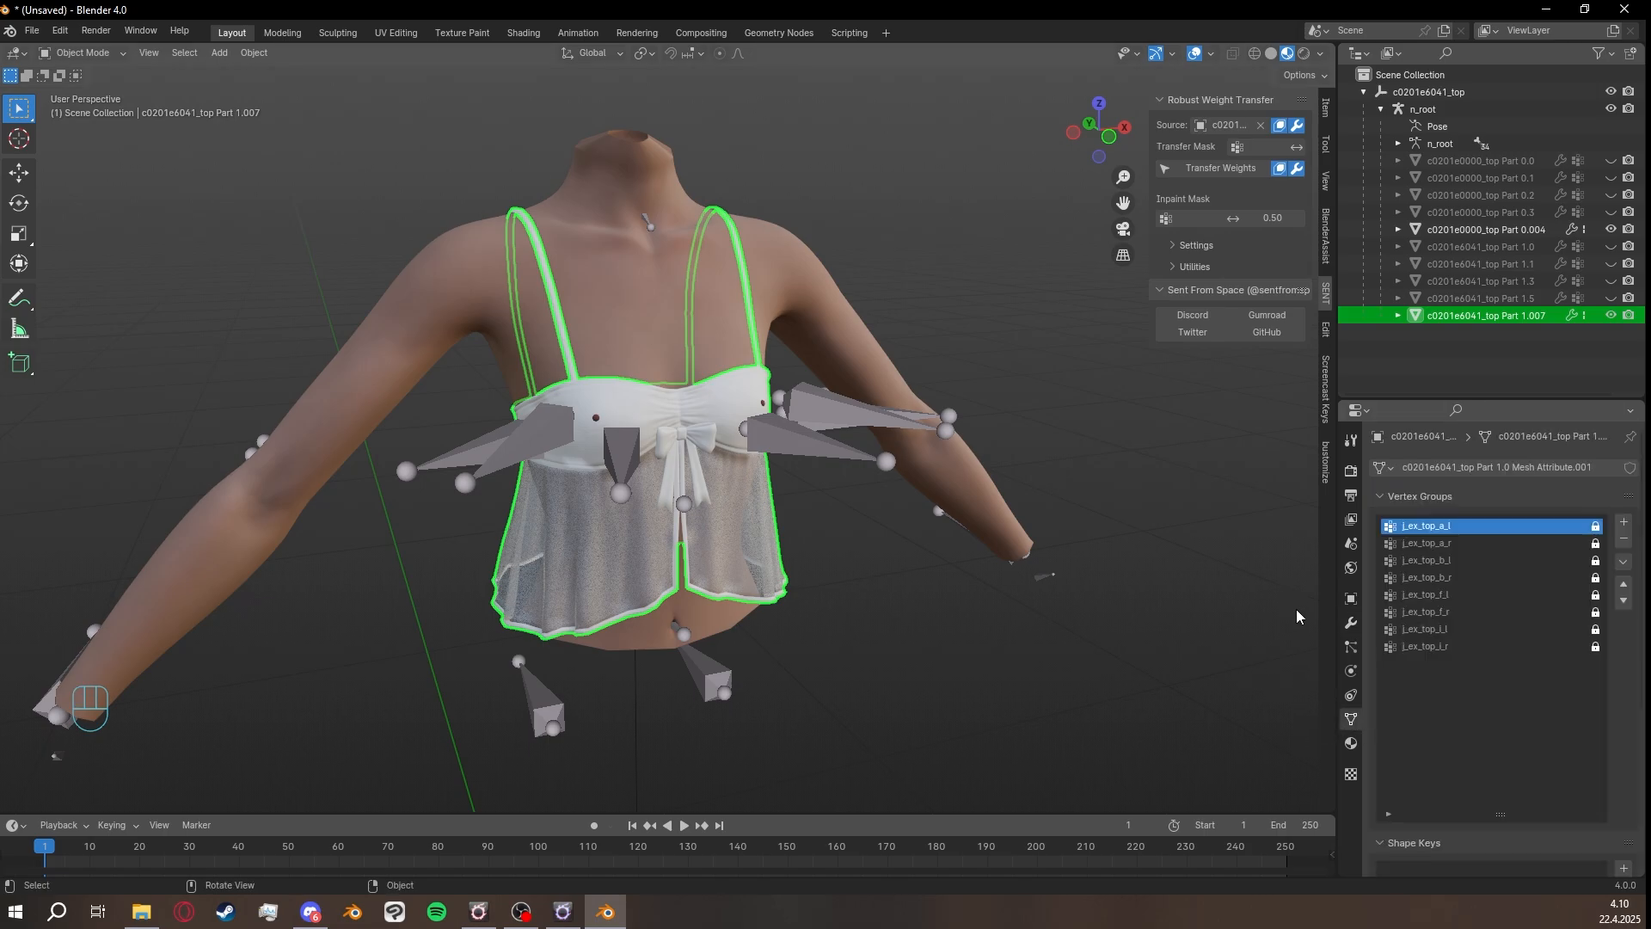
left_click(1208, 168)
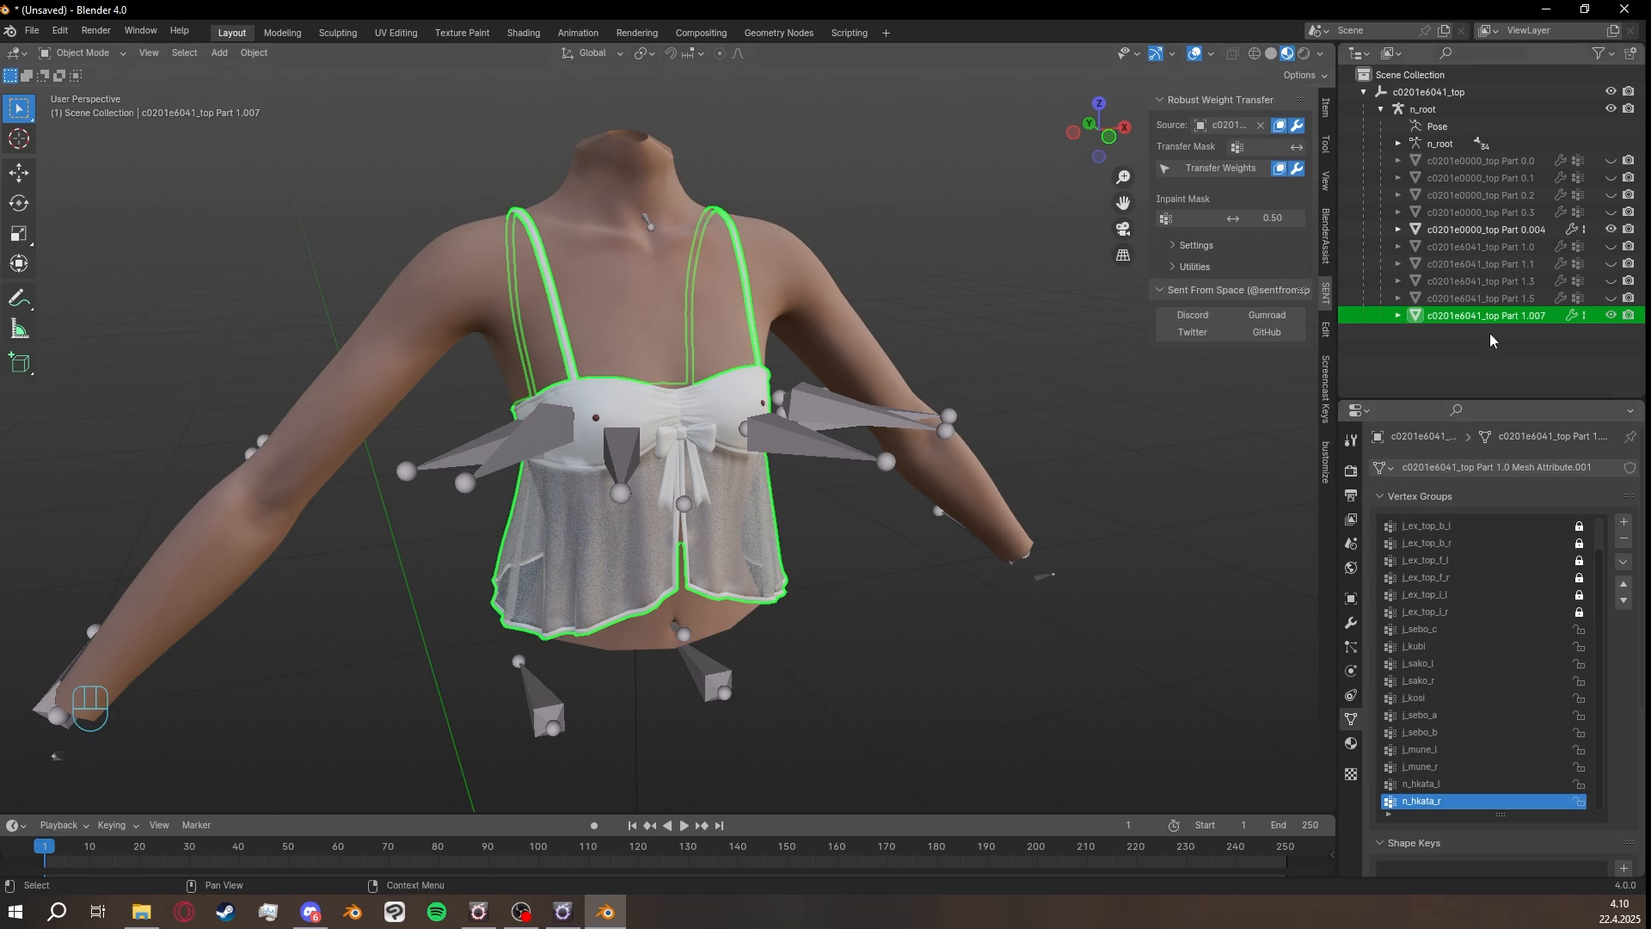
Hide the joined body Part 0.004 and select the joined top Part 1.007.
left_click(1531, 237)
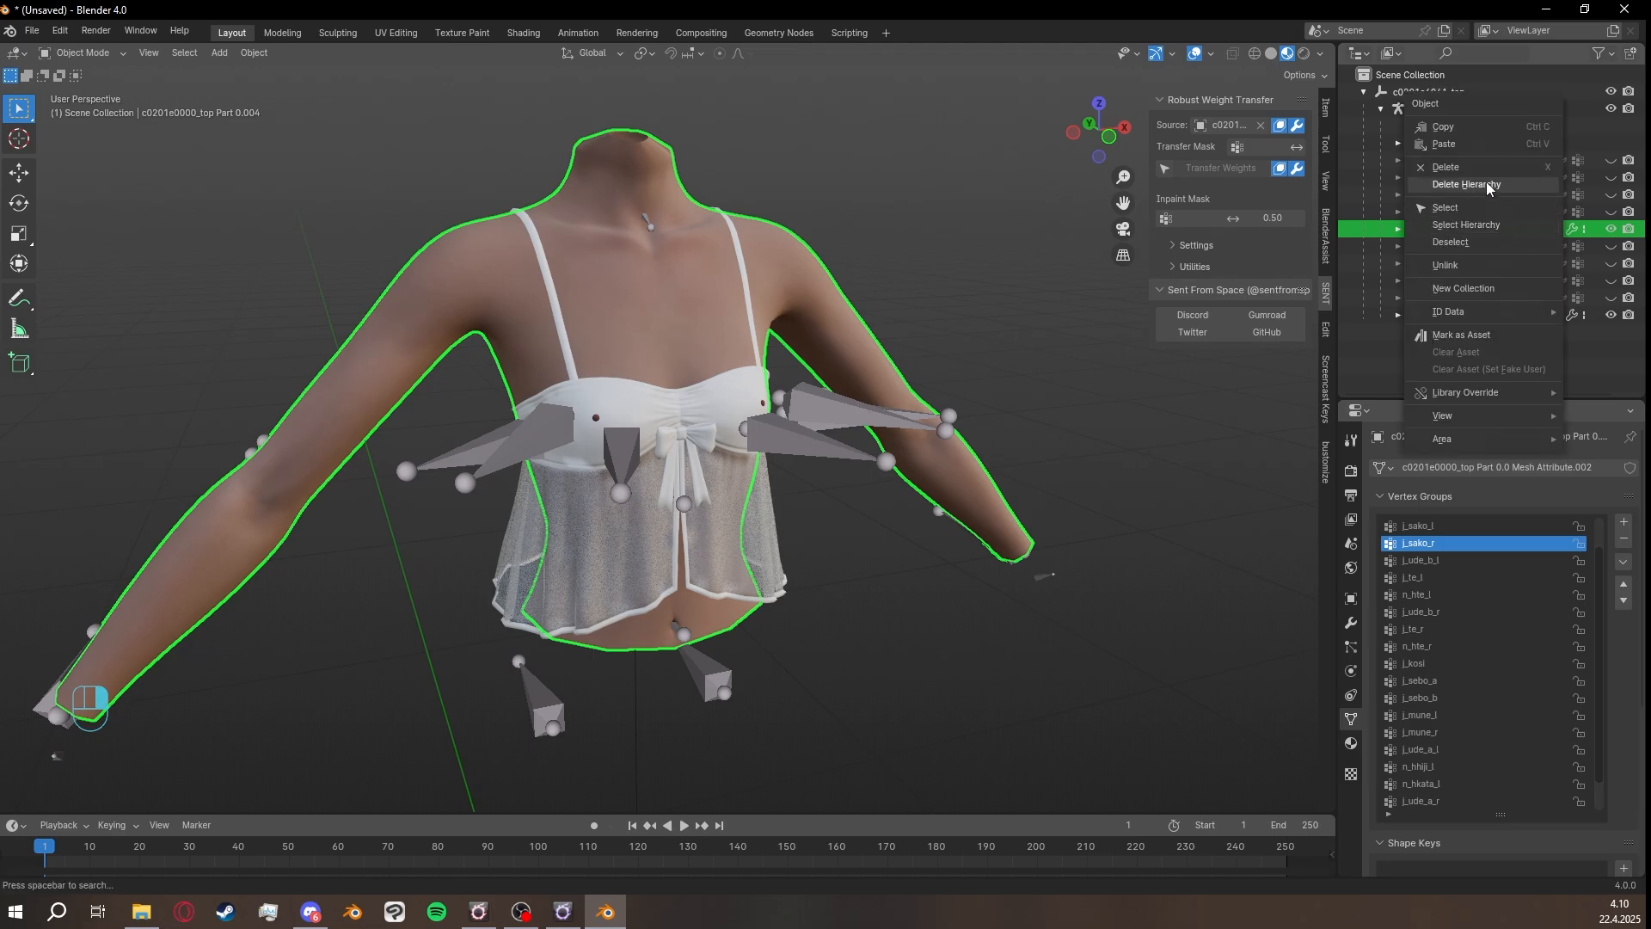
left_click(1610, 229)
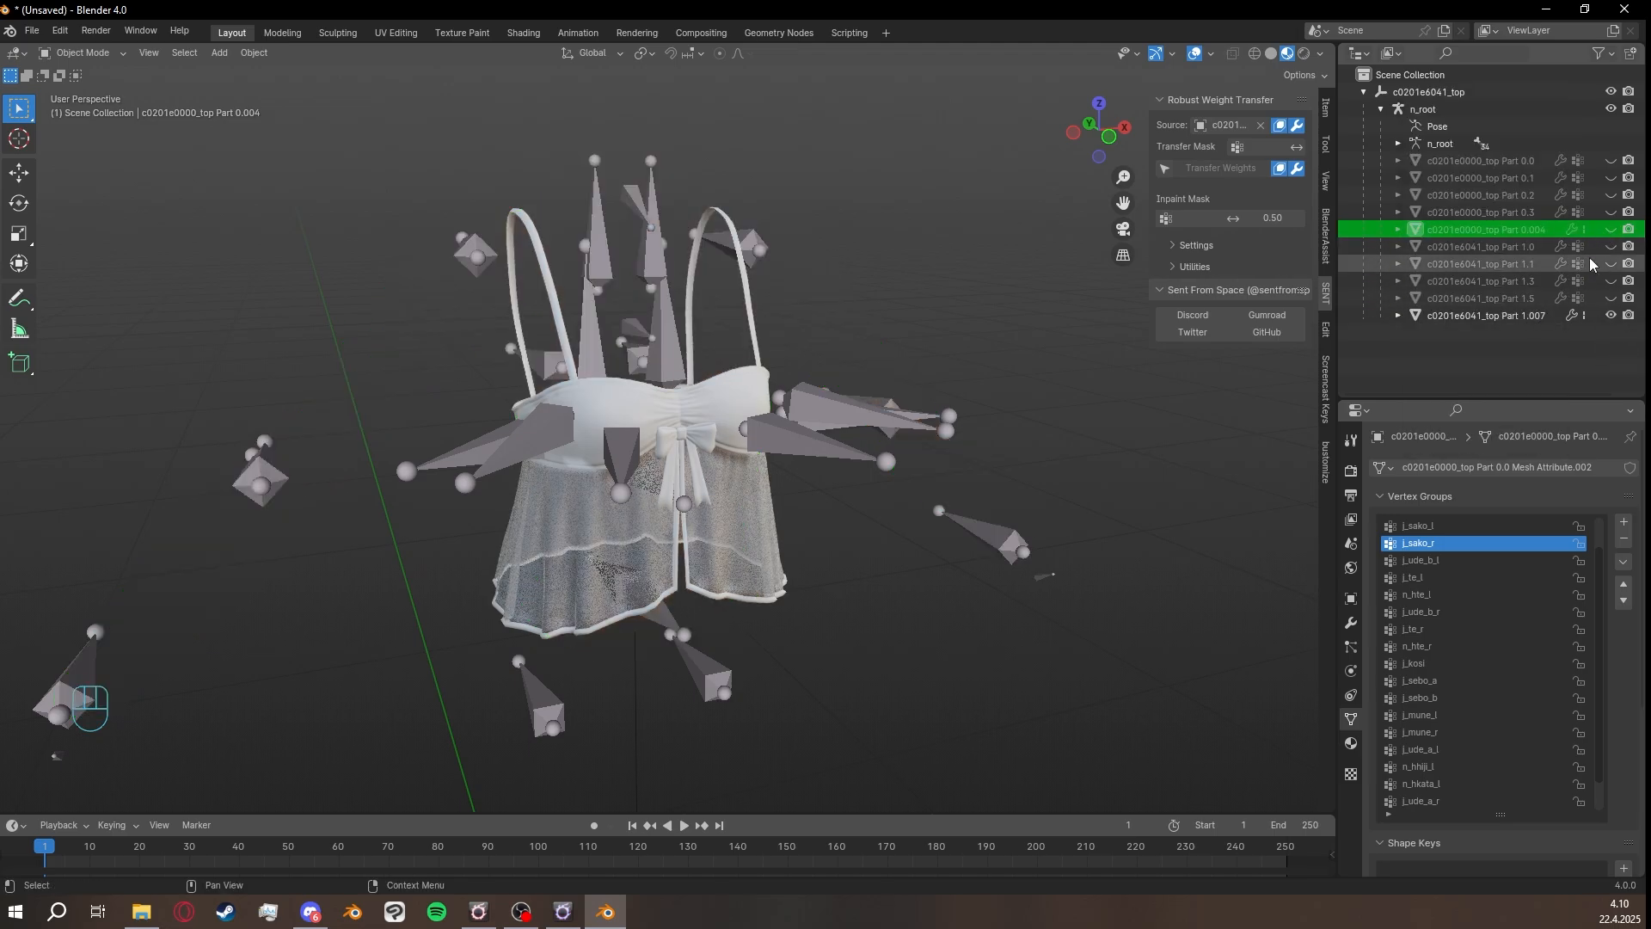
left_click(1531, 319)
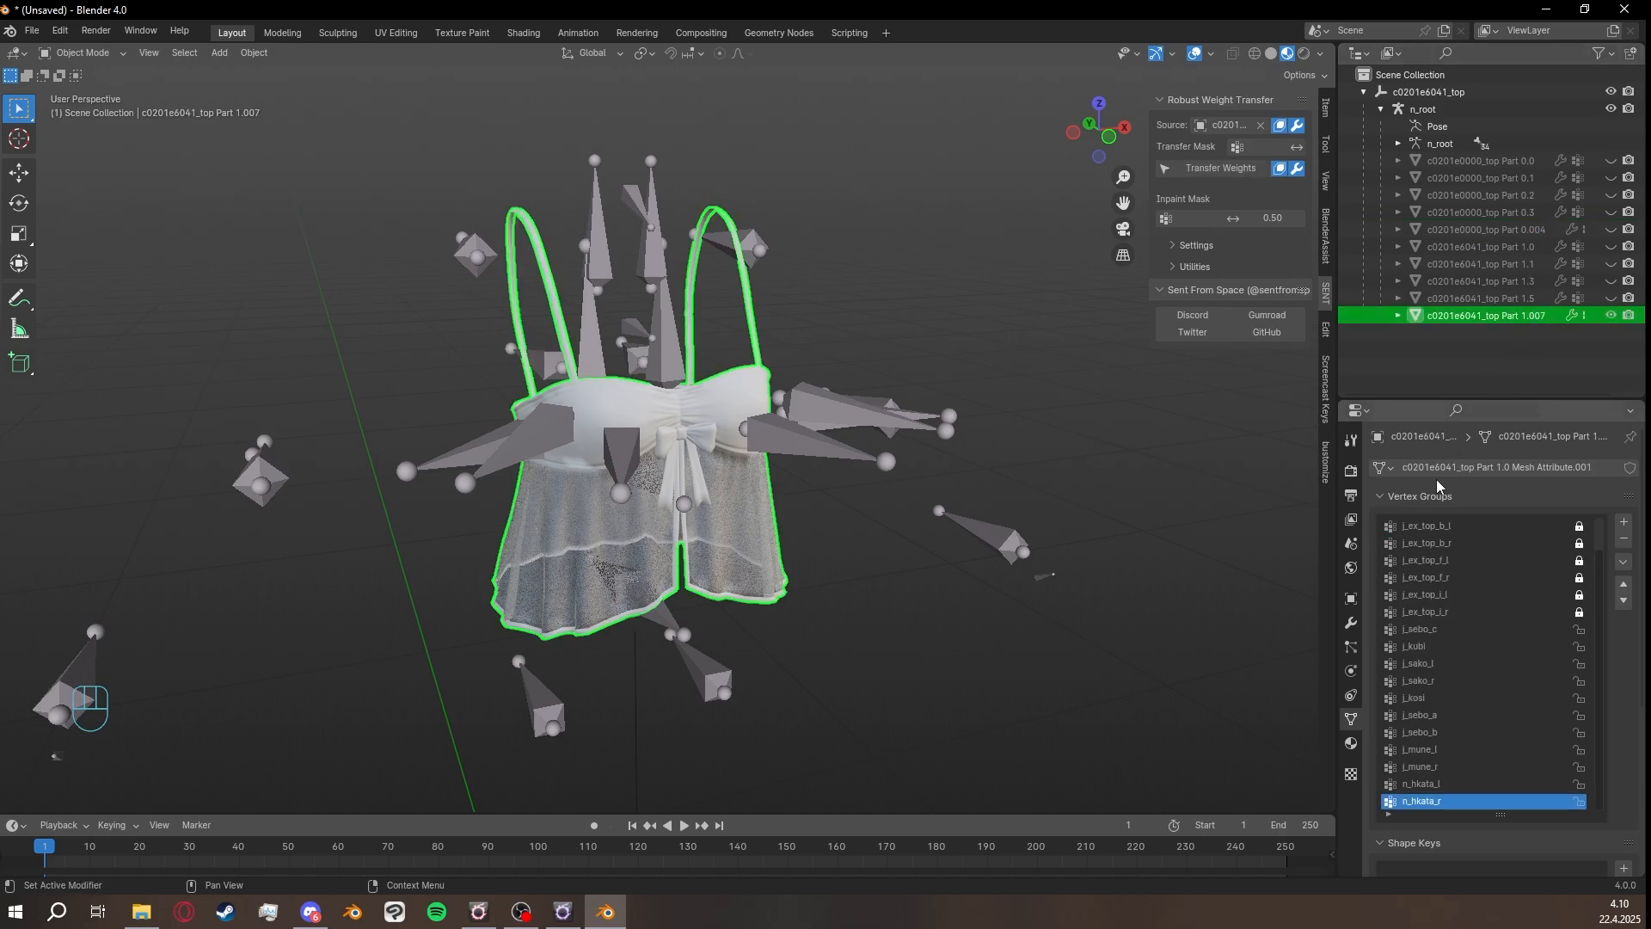
Delete all vertex groups from the original top Parts 1.5 and 1.3.
left_click(1513, 298)
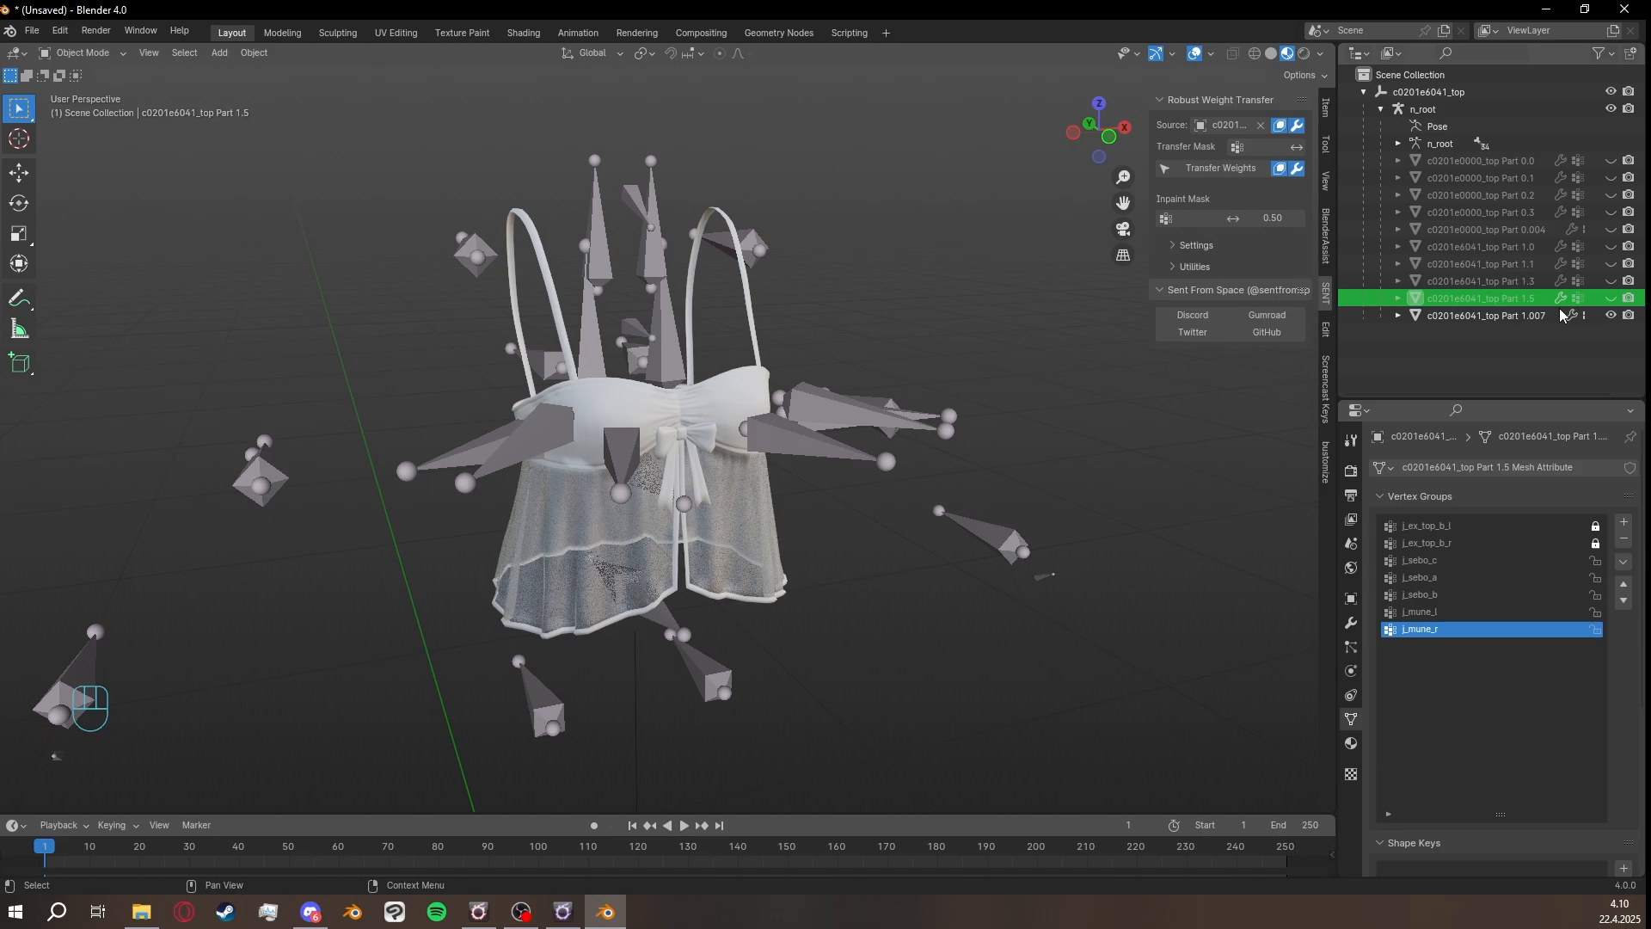
left_click(1623, 564)
left_click(1513, 756)
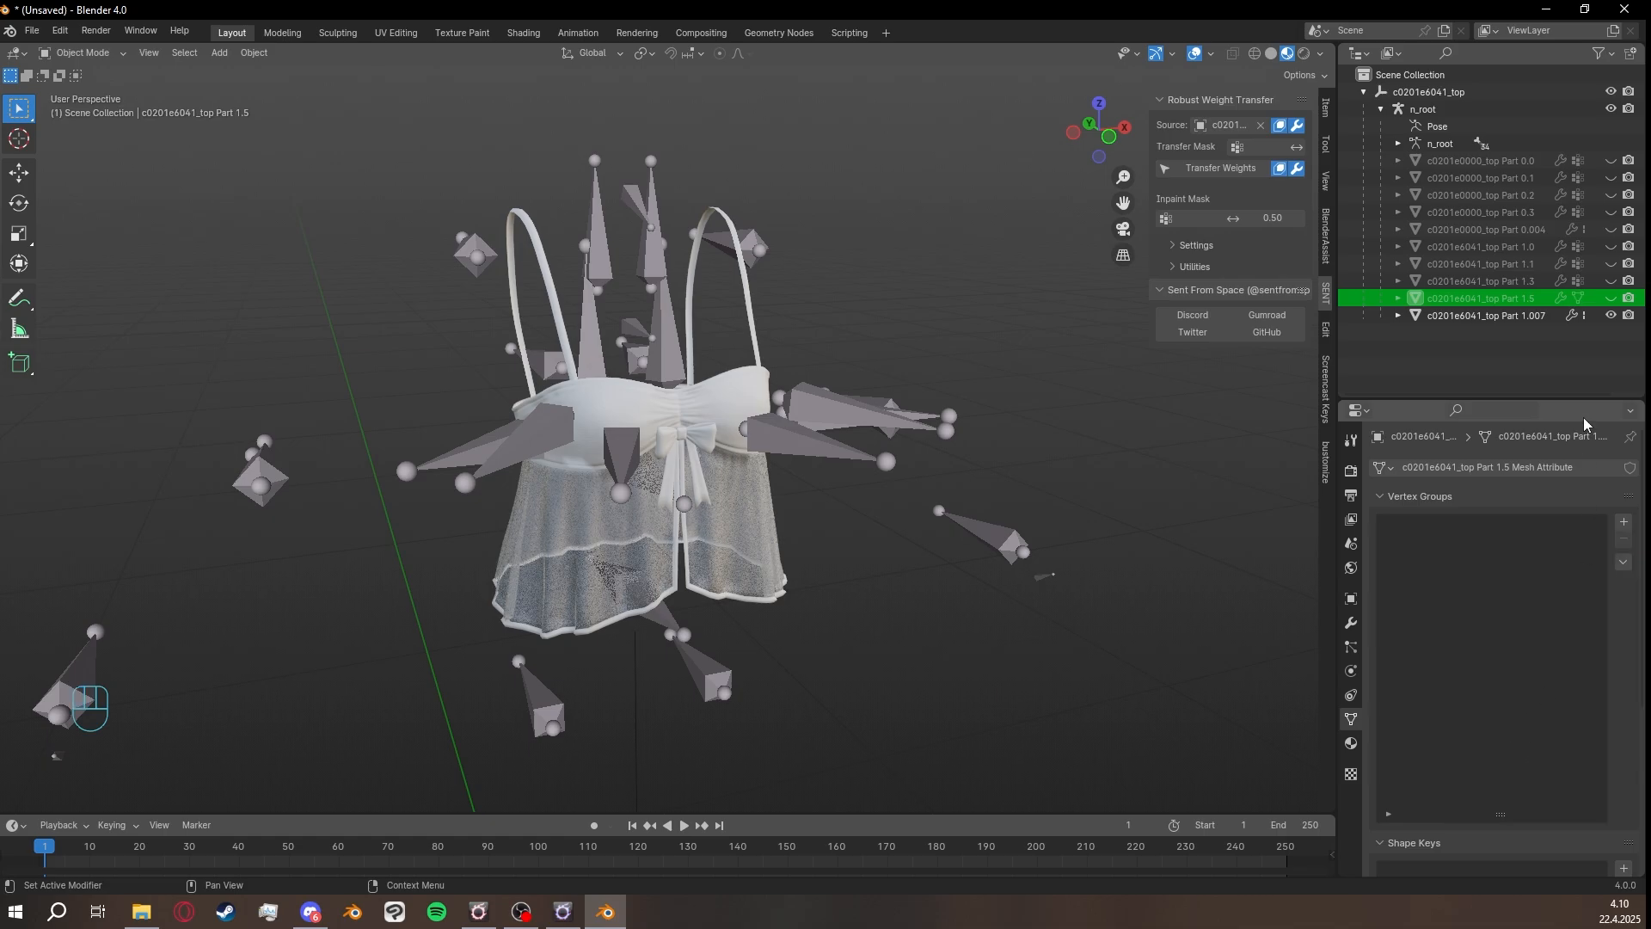
left_click(1537, 282)
left_click(1624, 561)
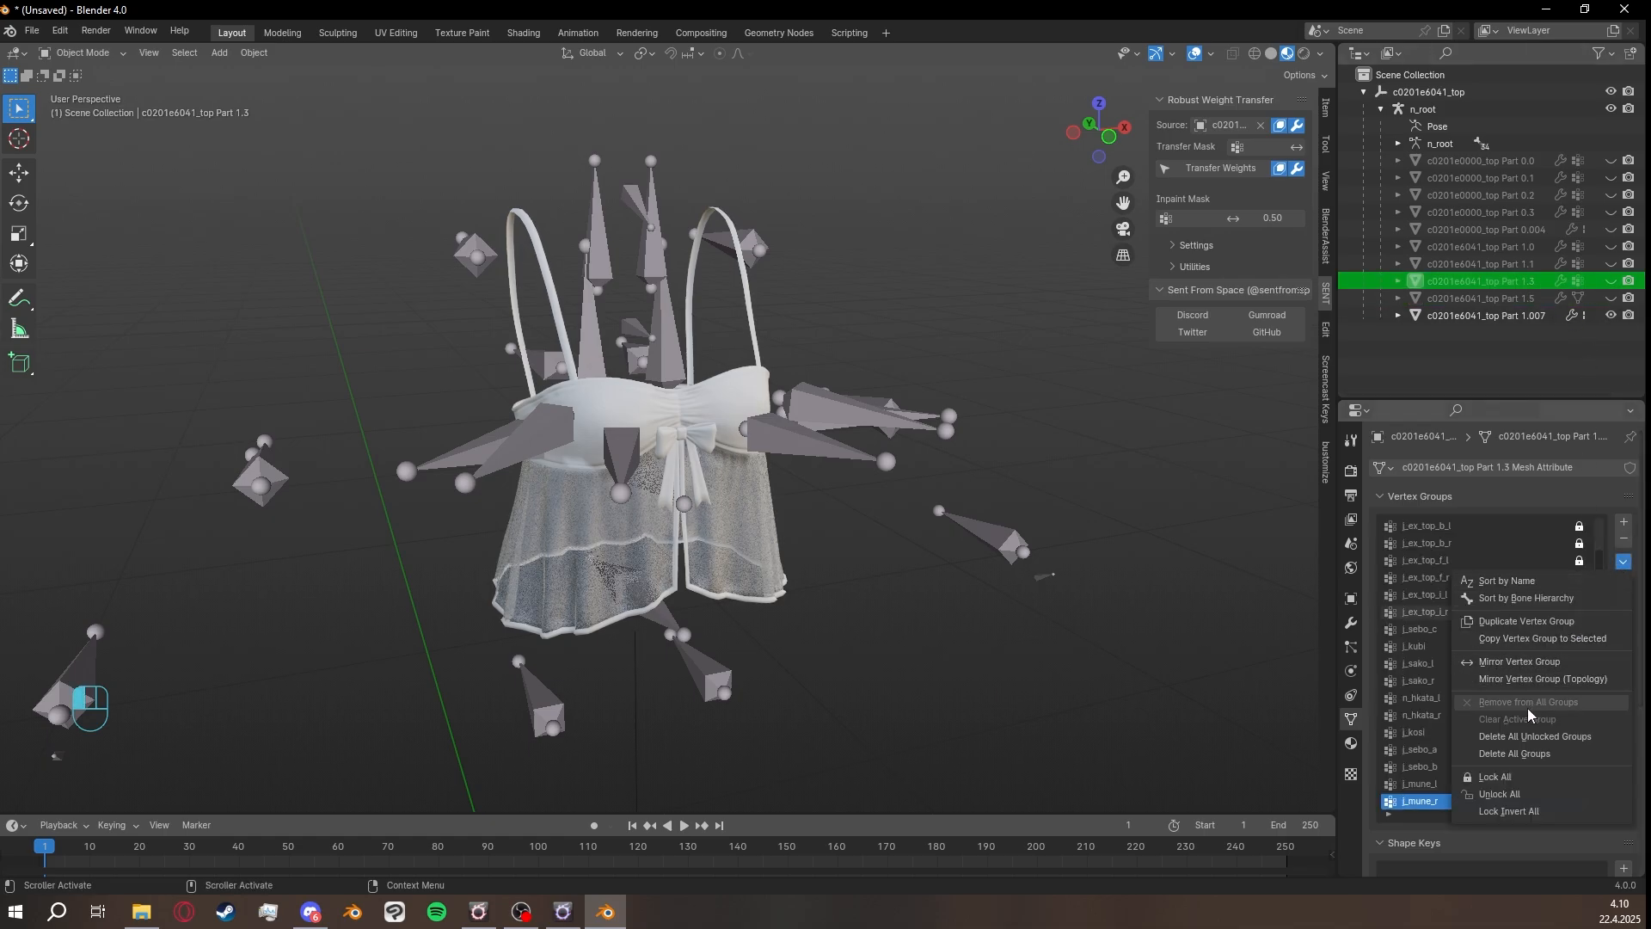
left_click(1528, 755)
Delete all vertex groups from the original top Parts 1.1 and 1.0.
left_click(1531, 264)
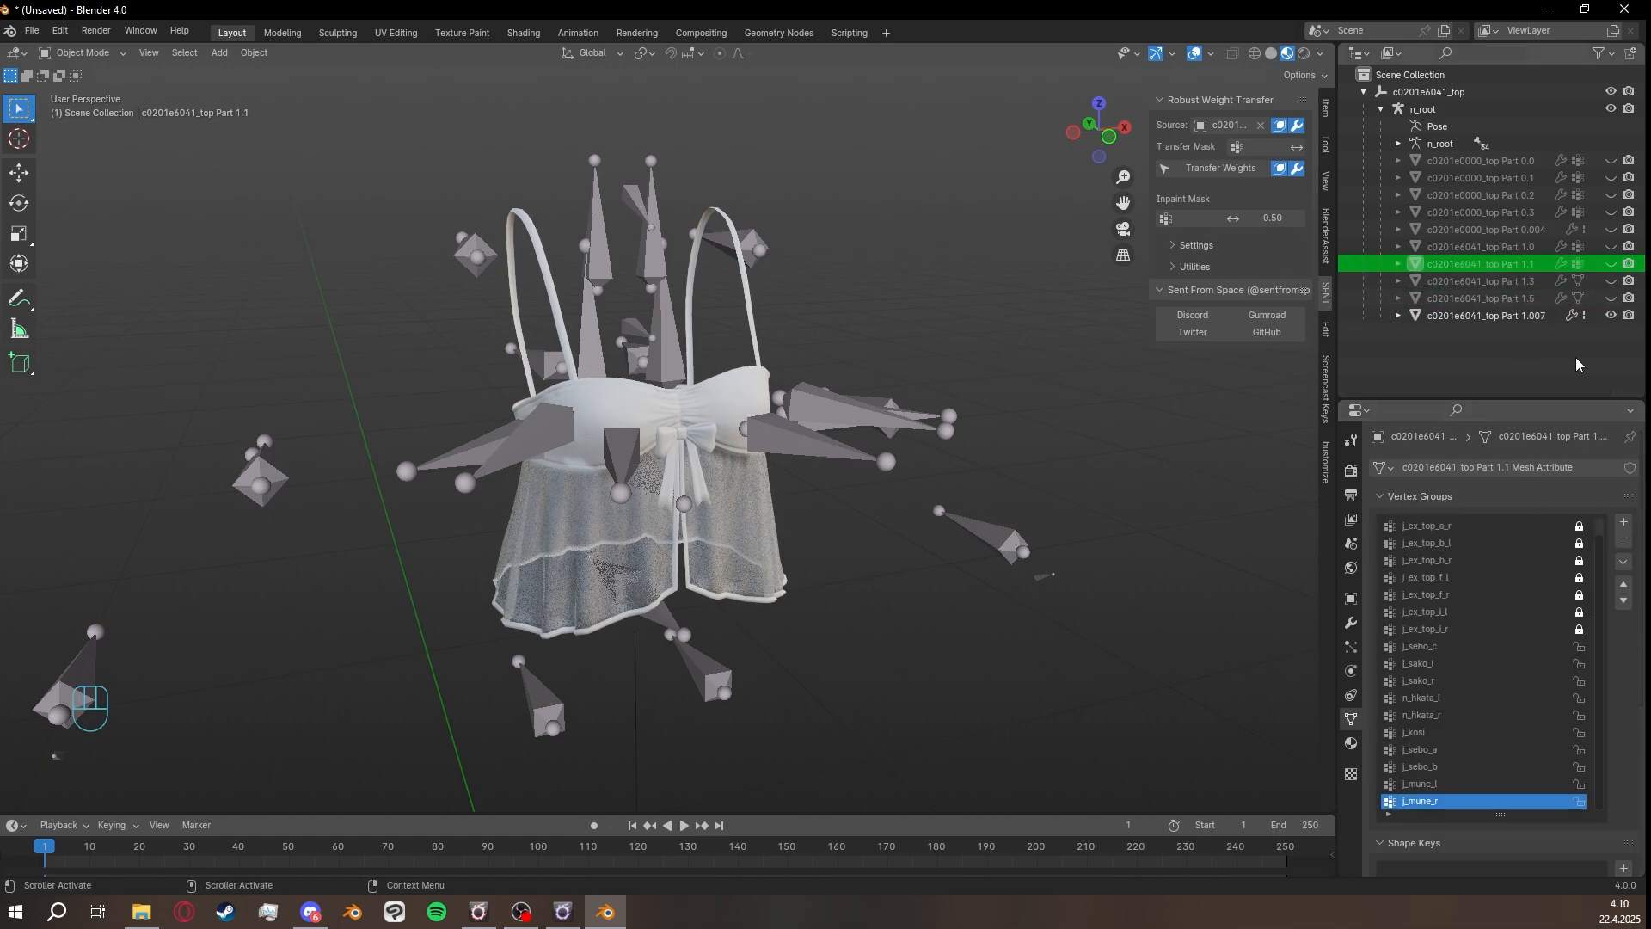
left_click(1623, 562)
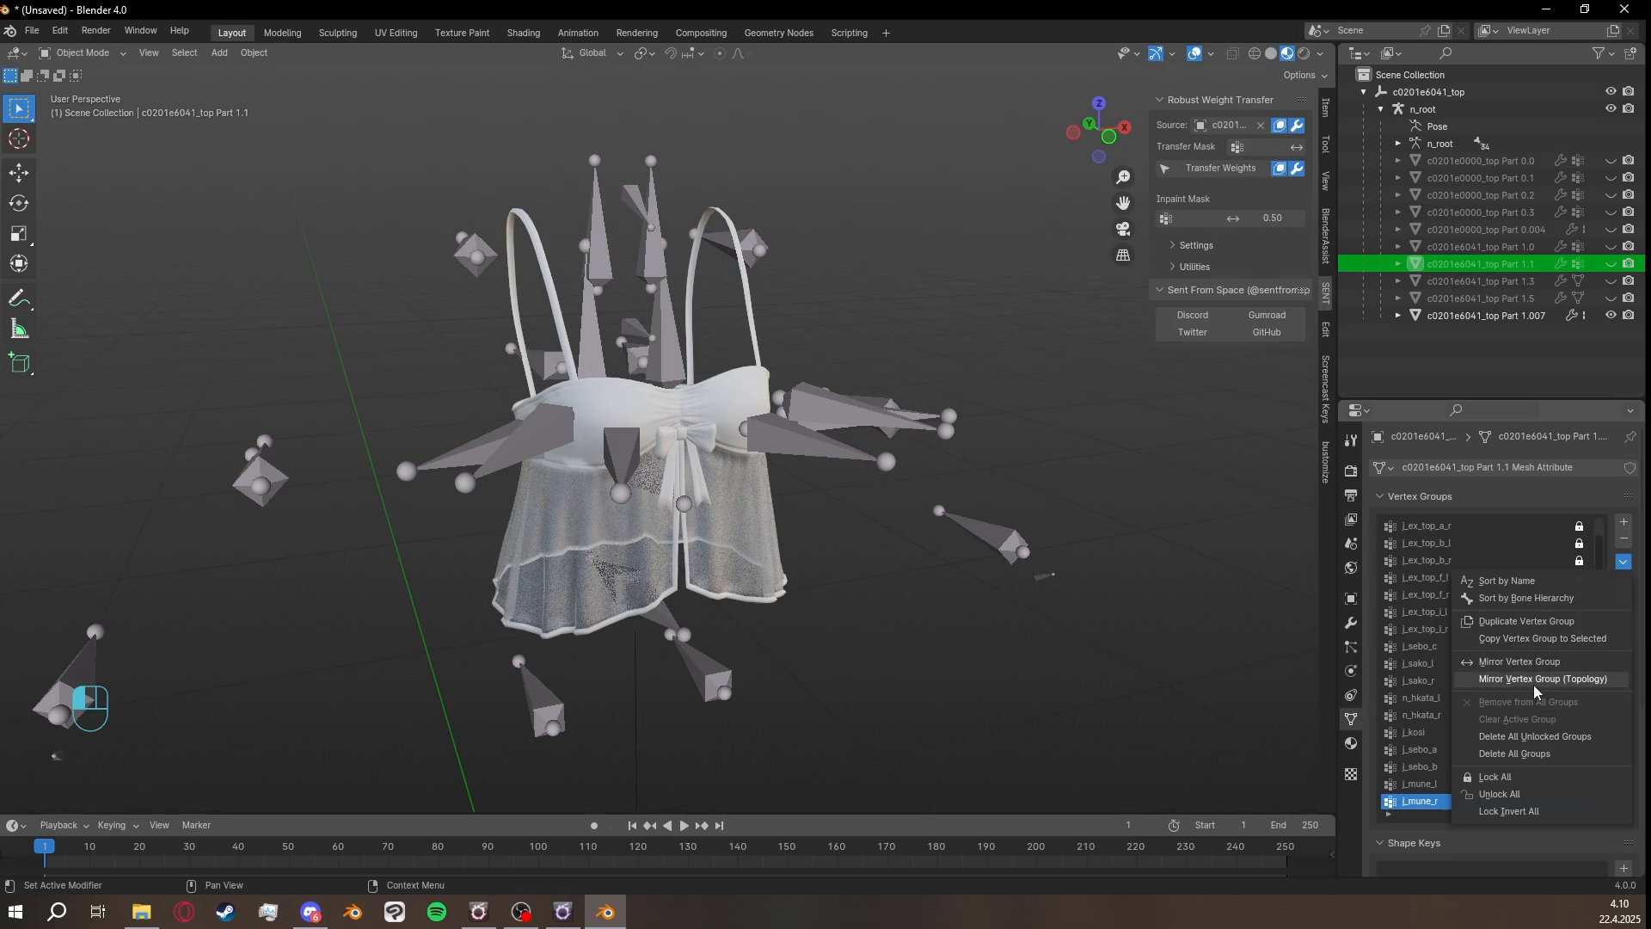
left_click(1515, 754)
left_click(1531, 247)
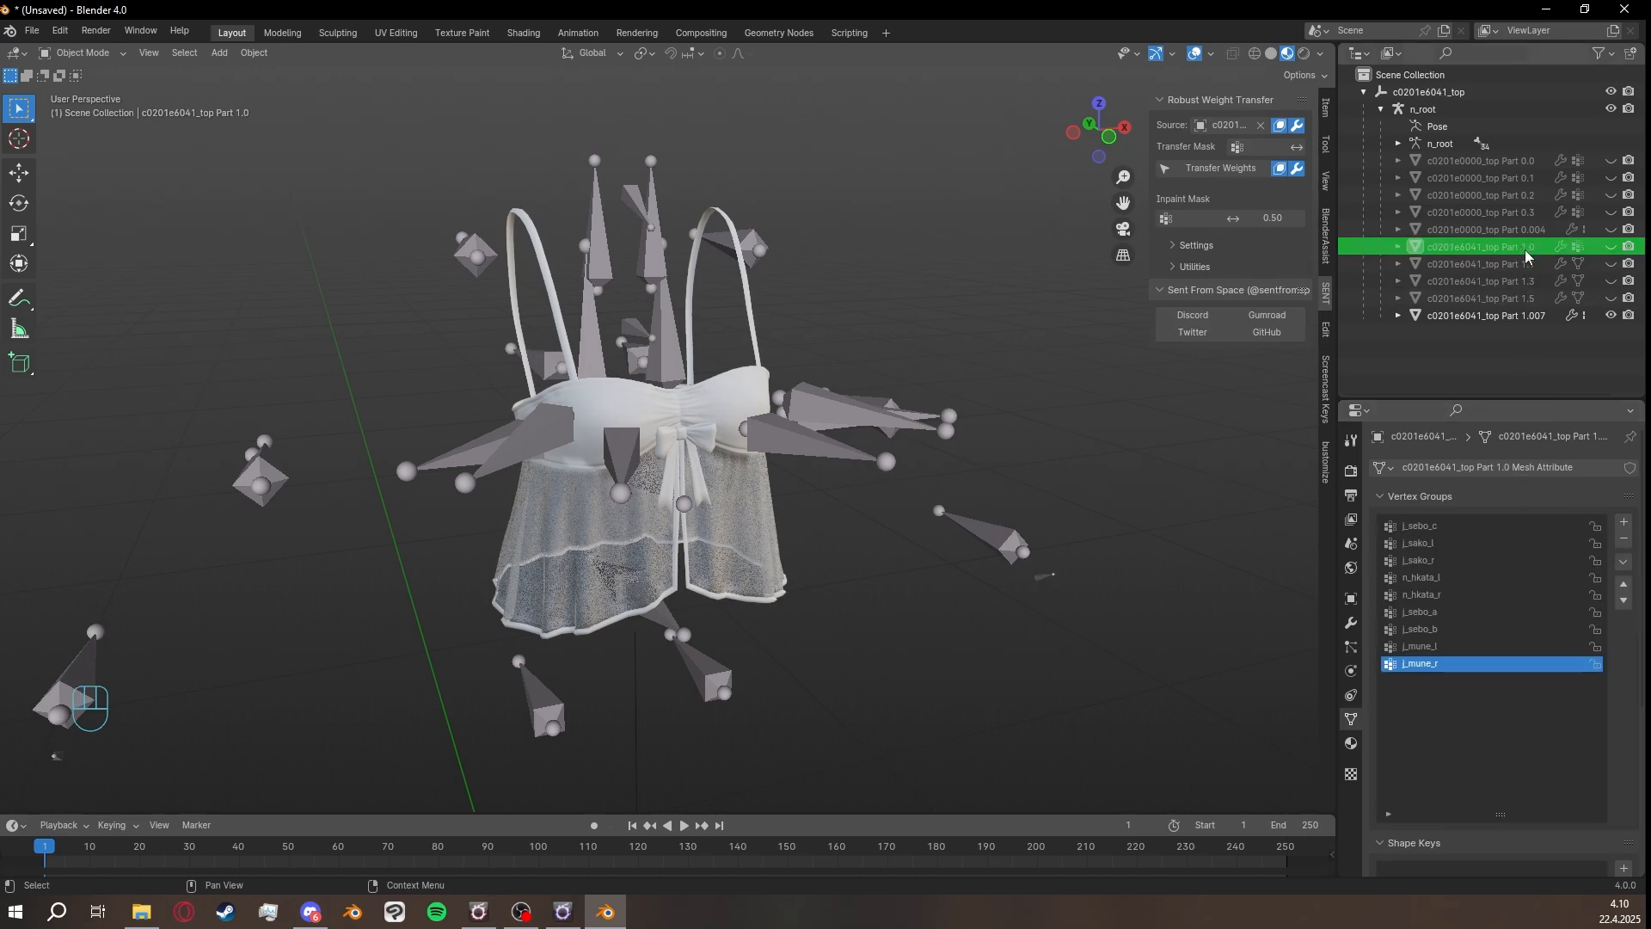
left_click(1624, 561)
left_click(1518, 754)
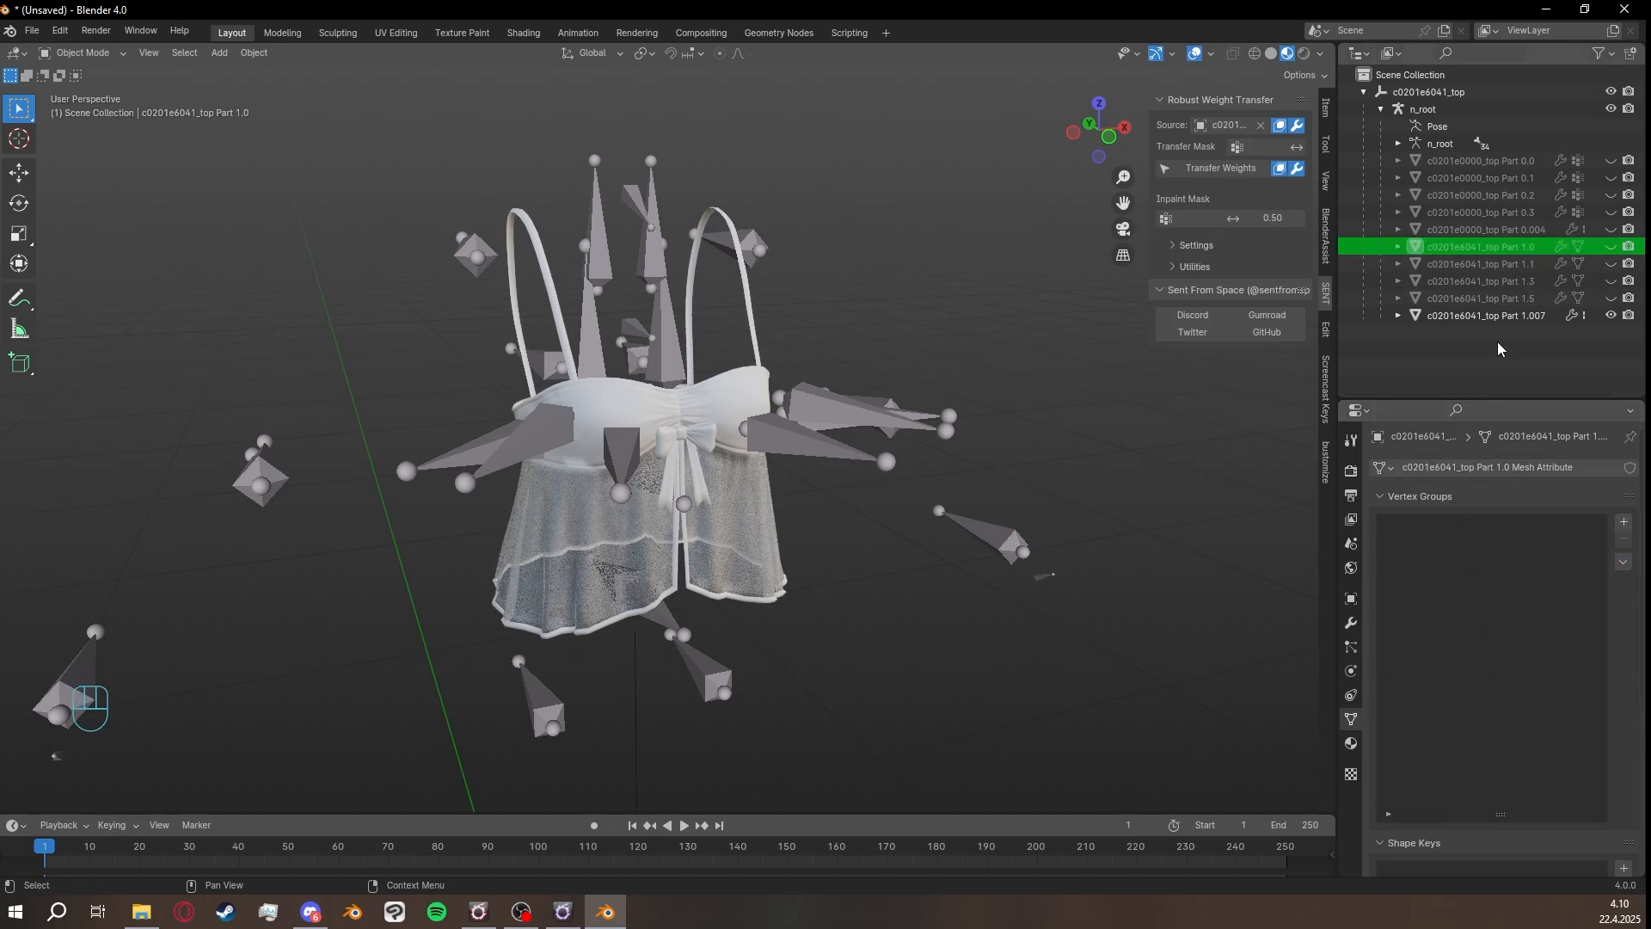
Show the original top Parts 1.0, 1.1, 1.3 and 1.5 and hide the joined Part 1.007.
left_click(1504, 316)
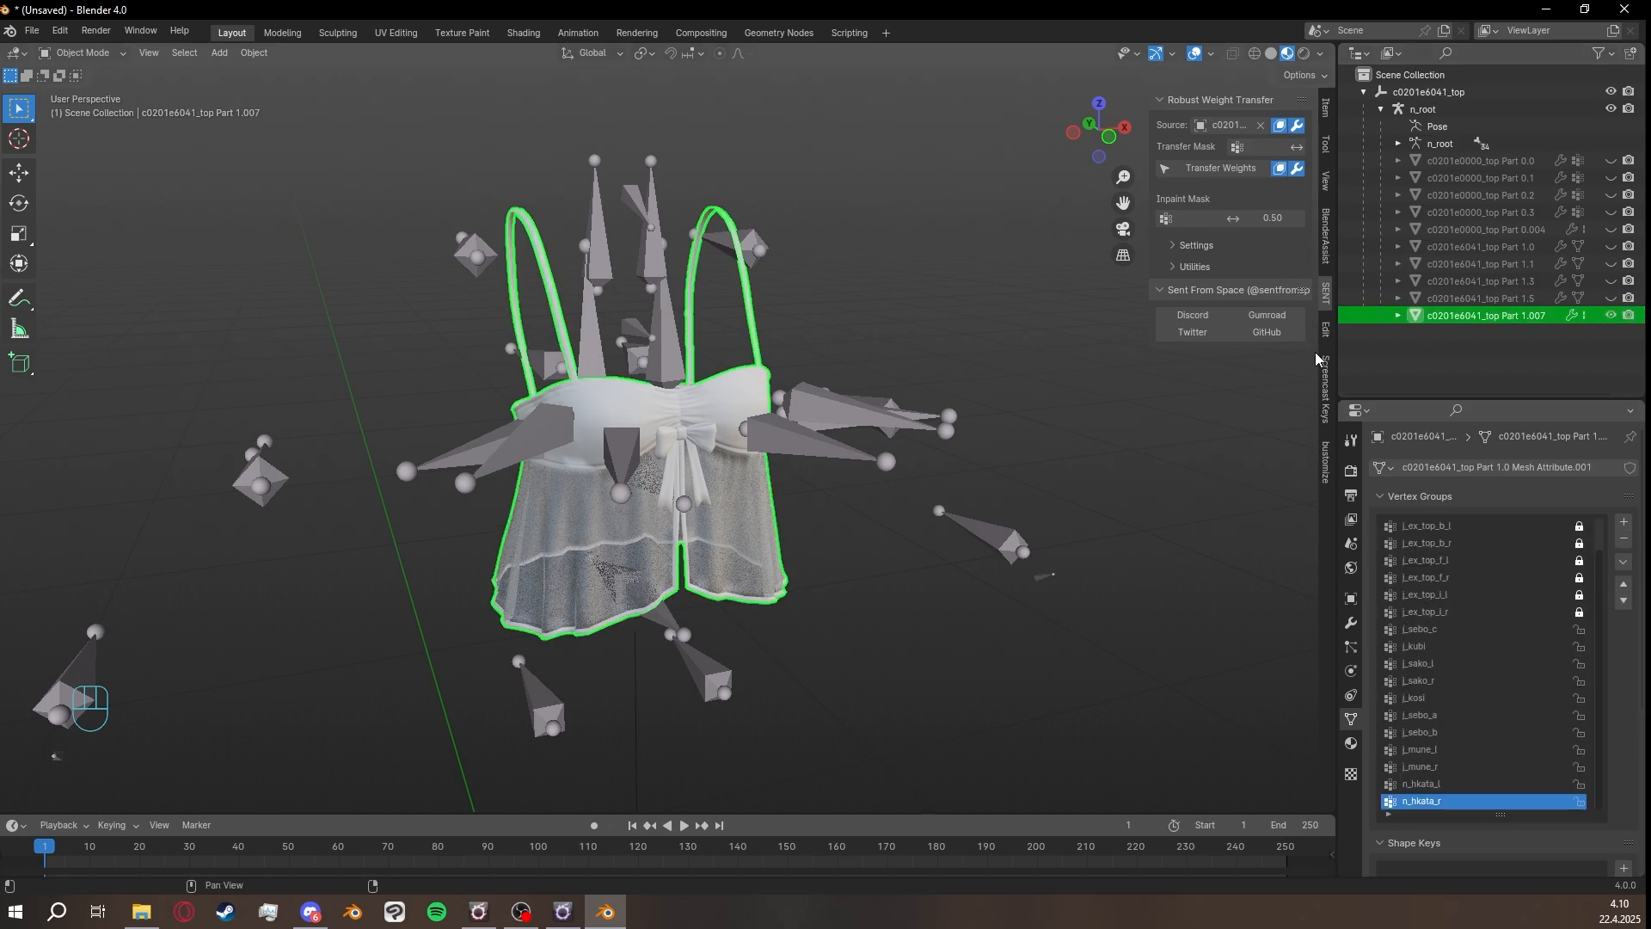
scroll(958, 368, "up", 4)
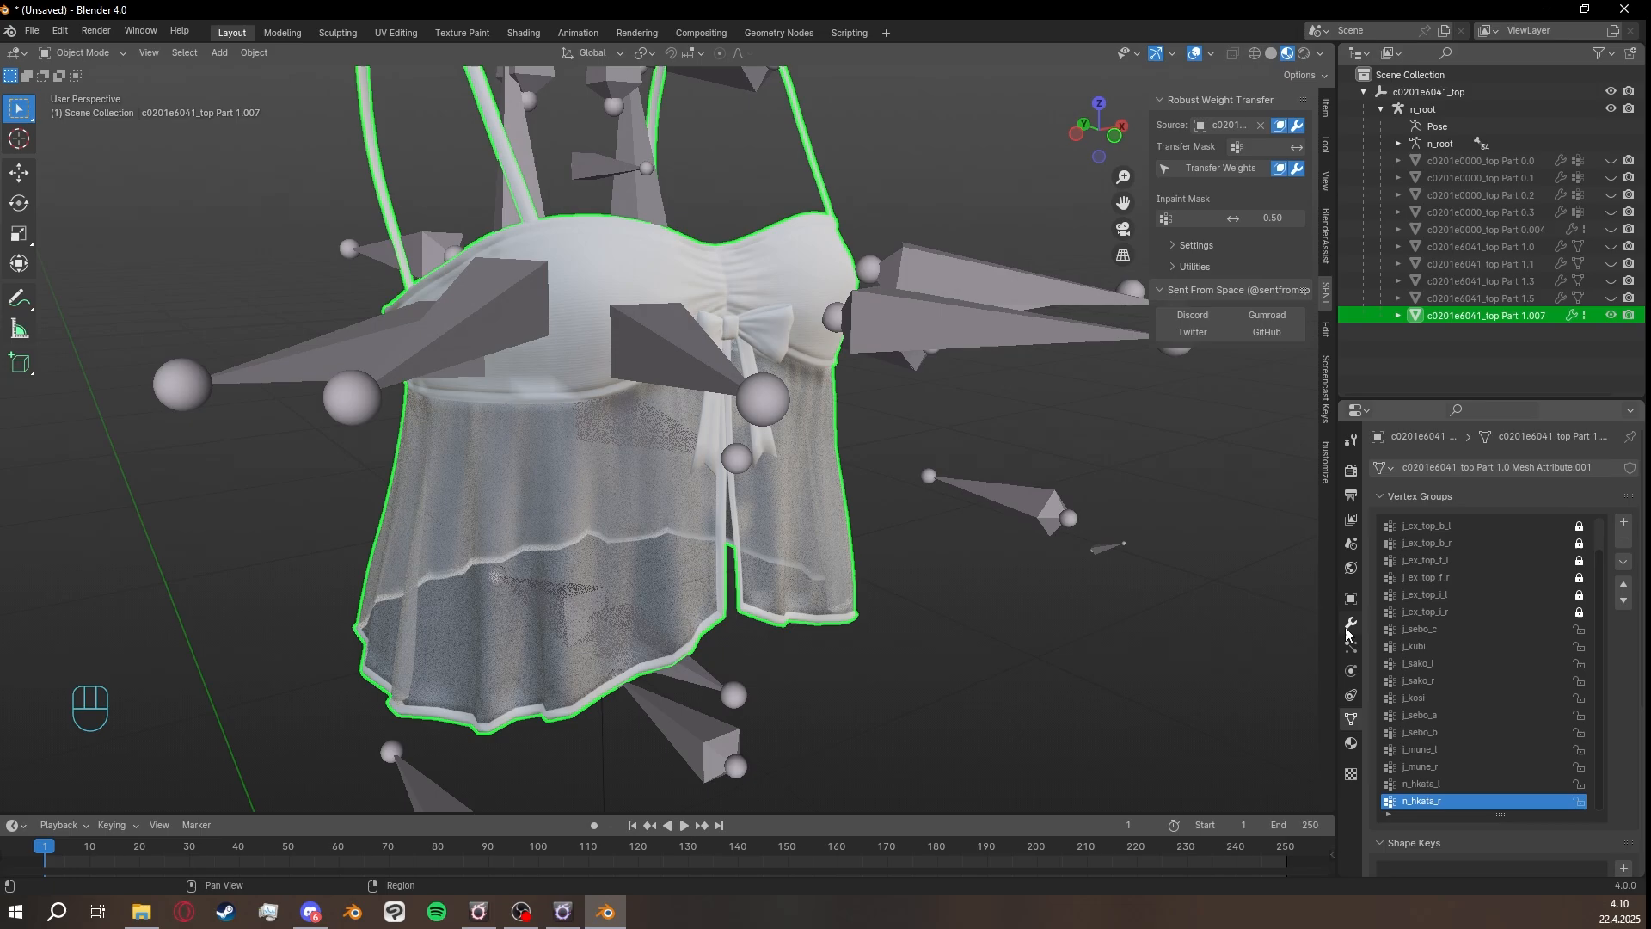
middle_click_drag(1032, 559, 992, 543)
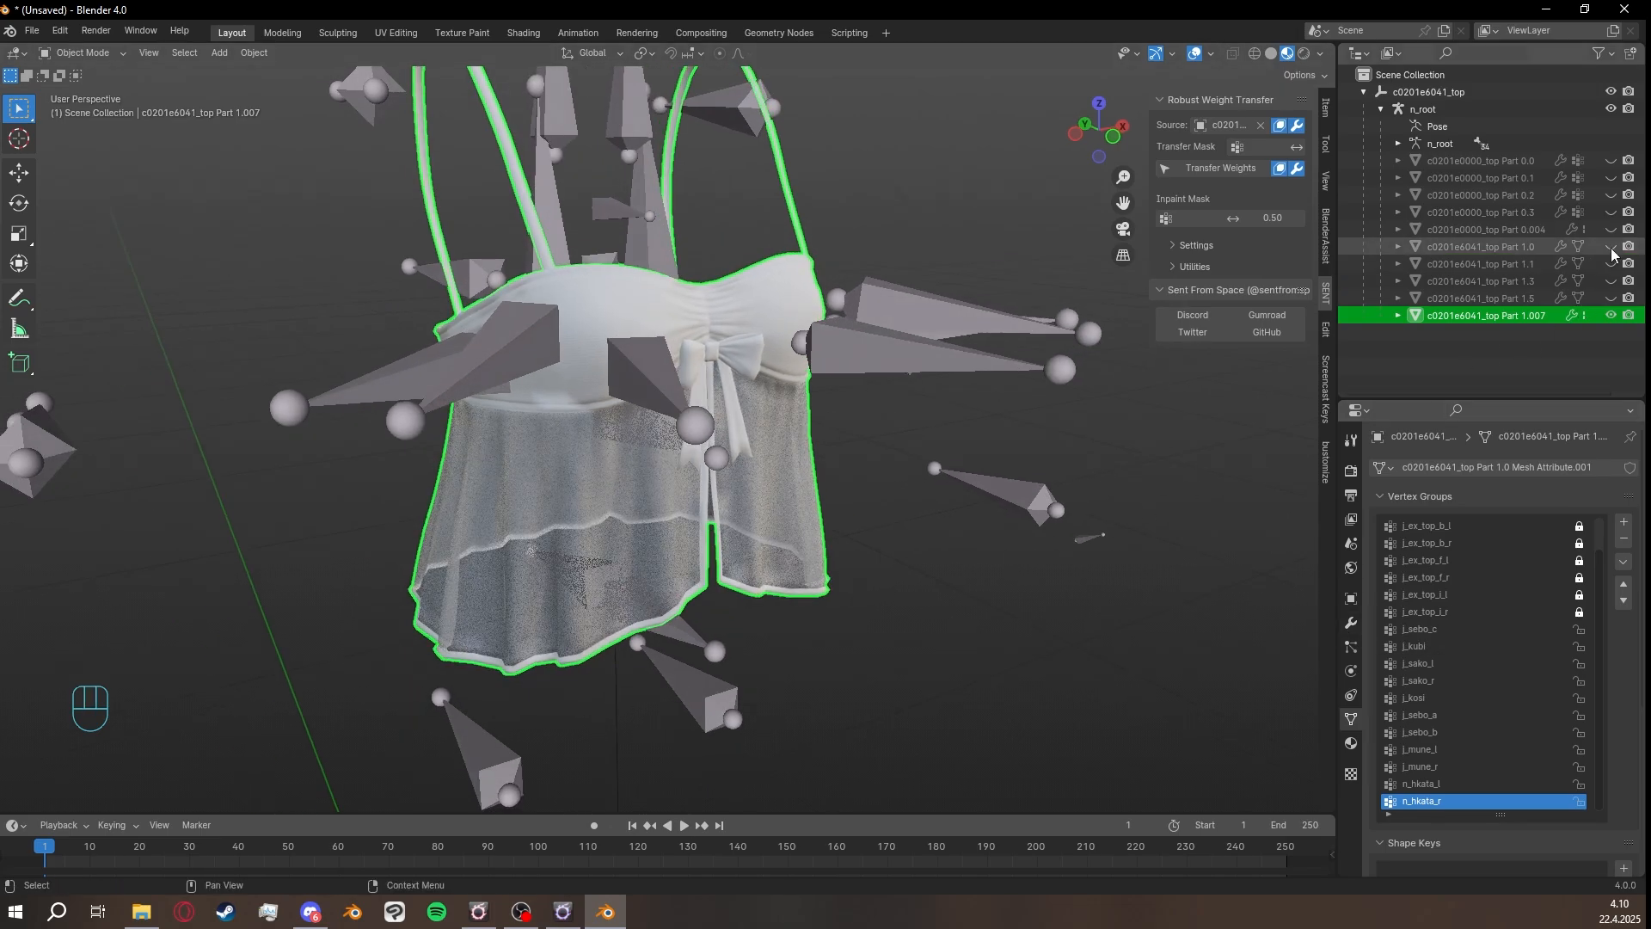
left_click_drag(1611, 247, 1611, 316)
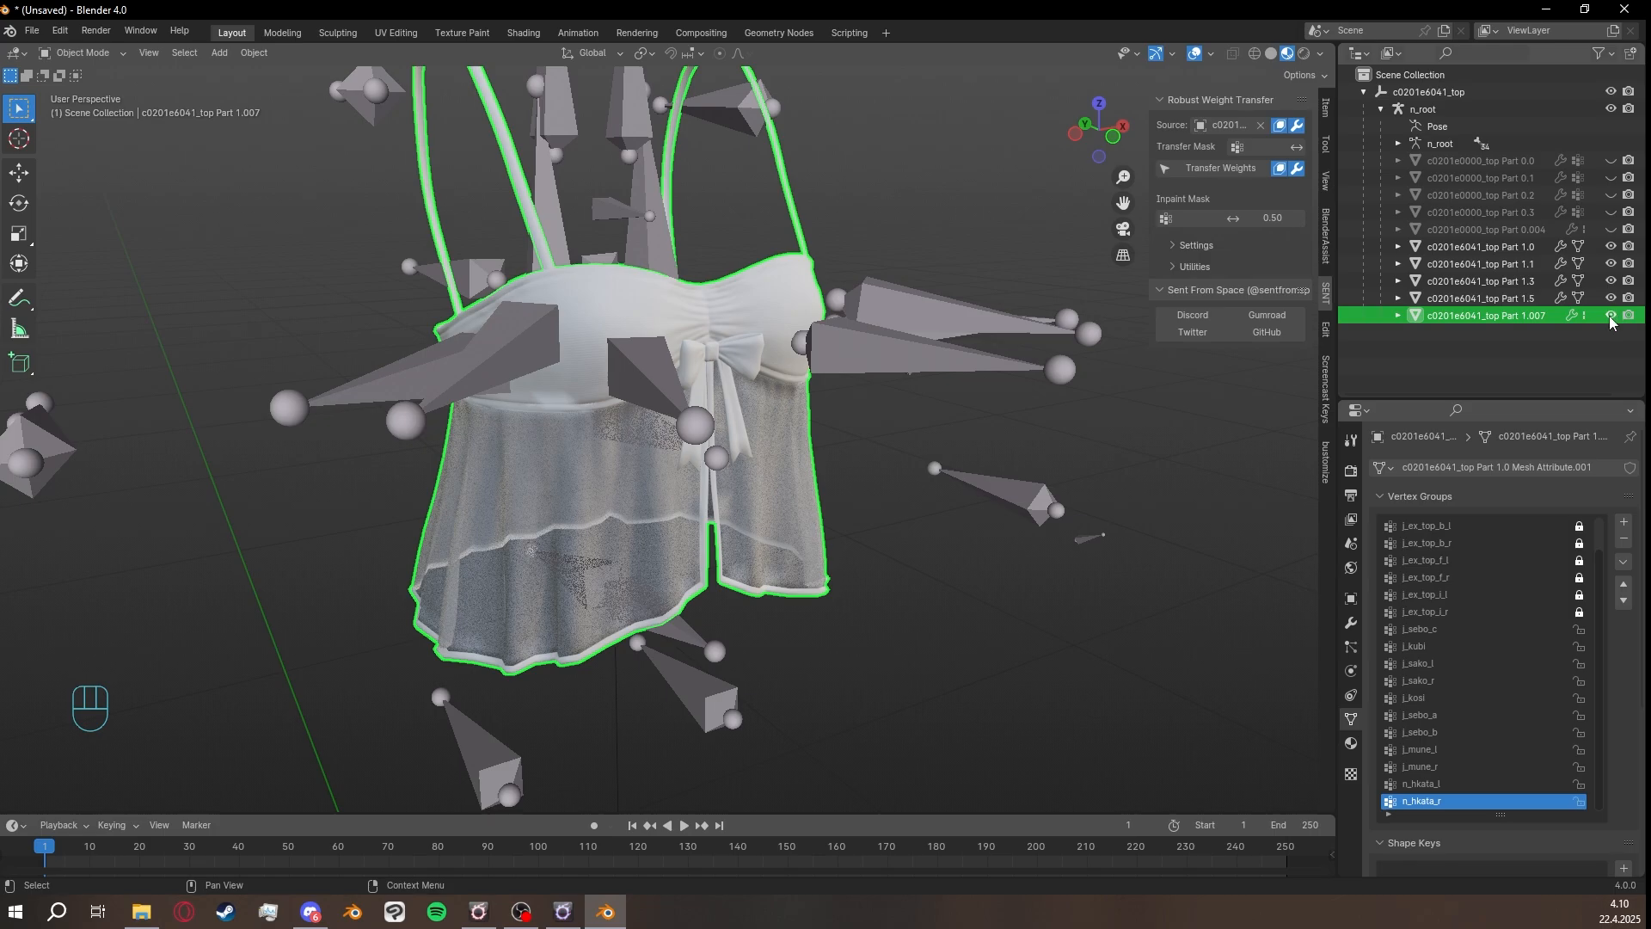
left_click(1609, 316)
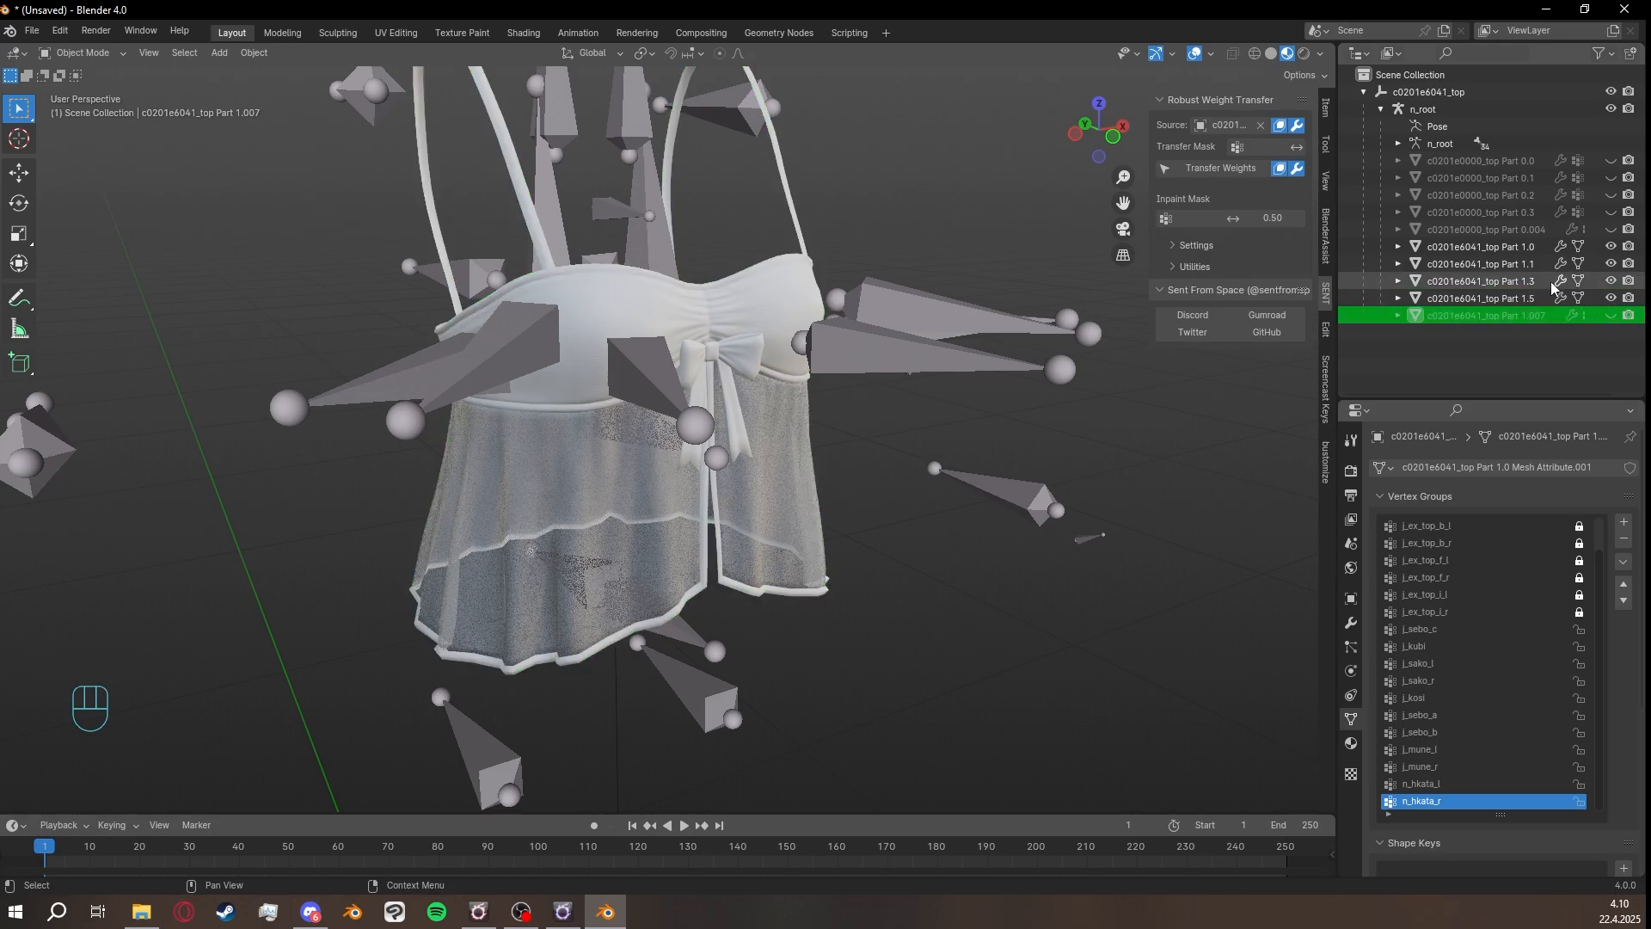
left_click(1610, 315)
Add a Data Transfer modifier to top Part 1.0 above its Armature modifier, with the joined Part 1.007 as source.
left_click(1515, 248)
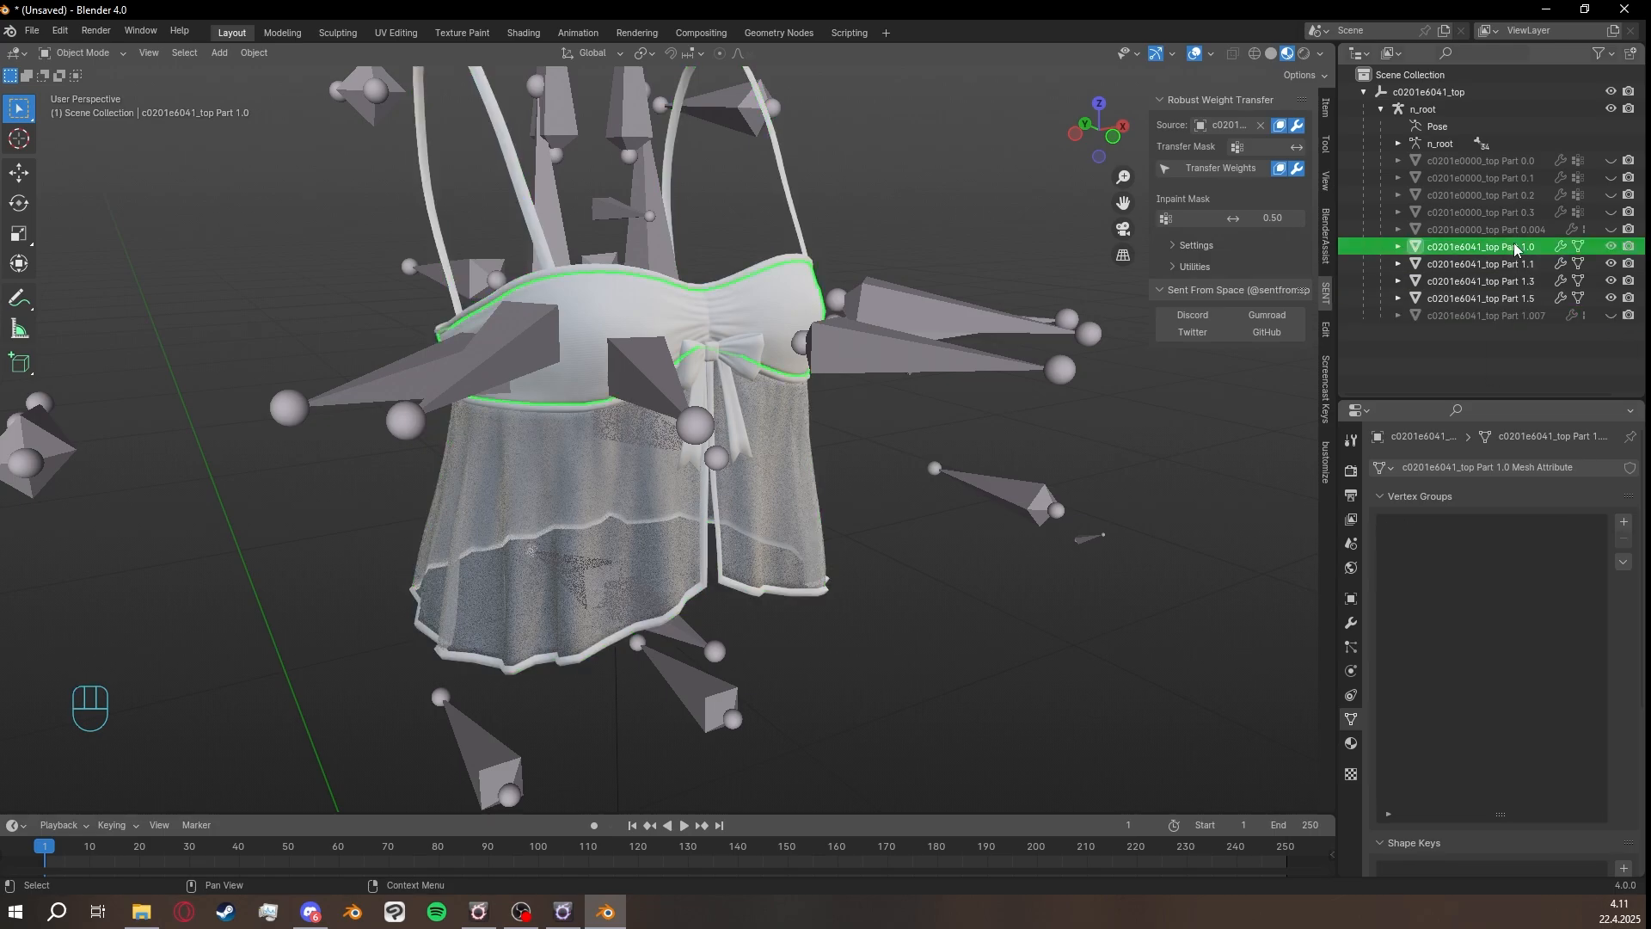
middle_click_drag(1308, 361, 1254, 373)
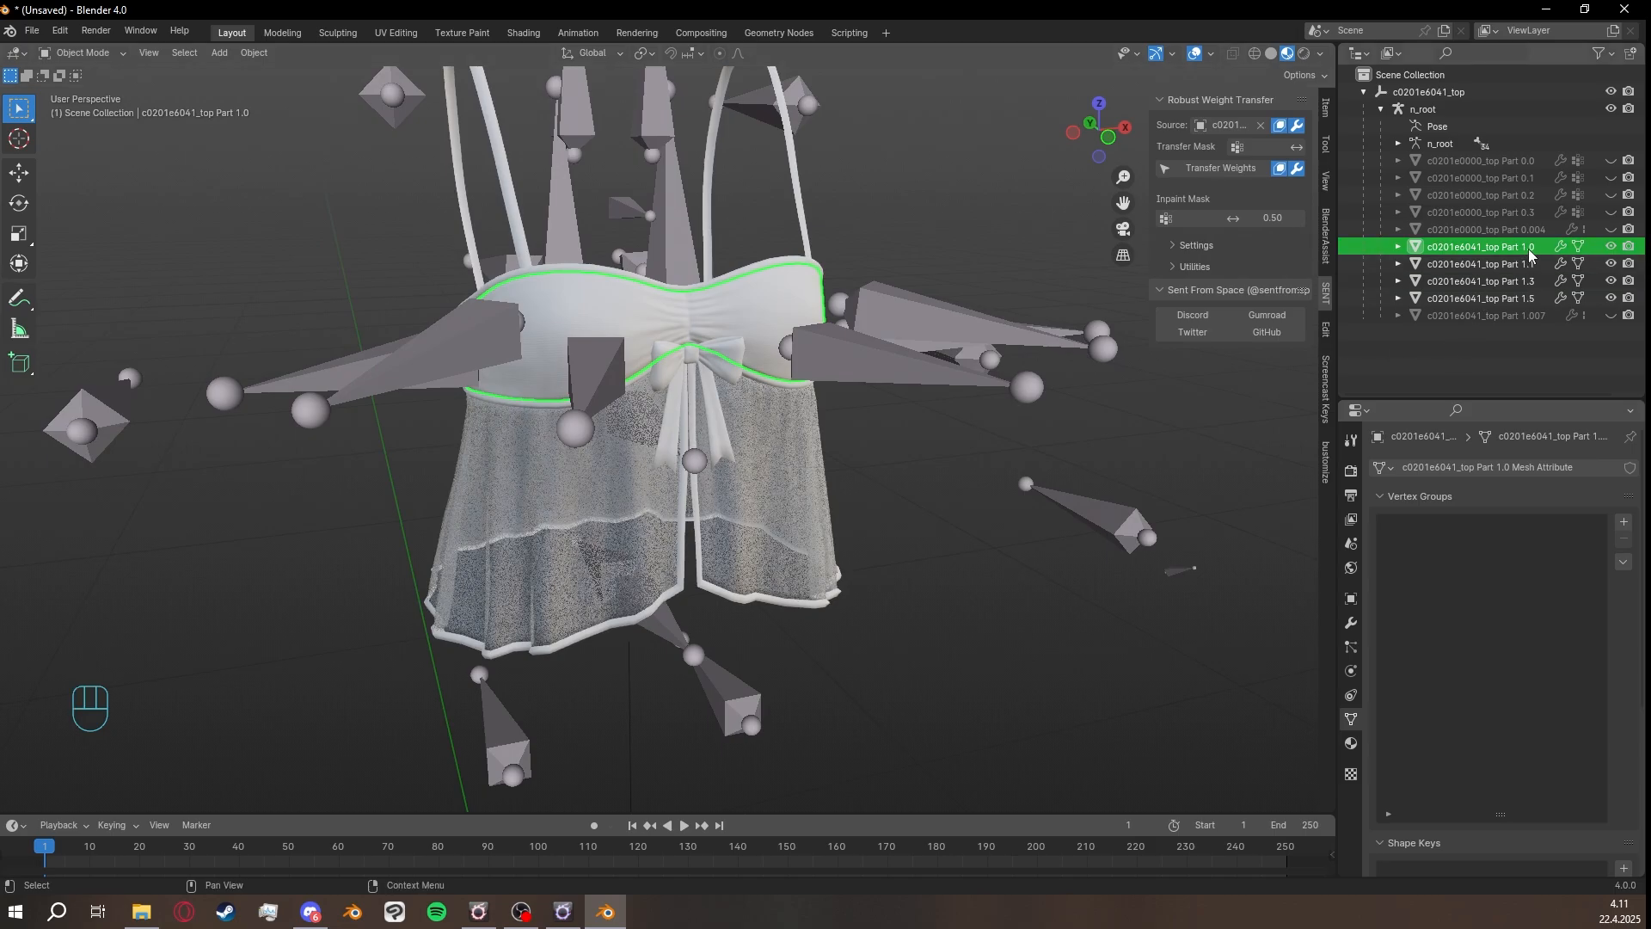
left_click(1351, 623)
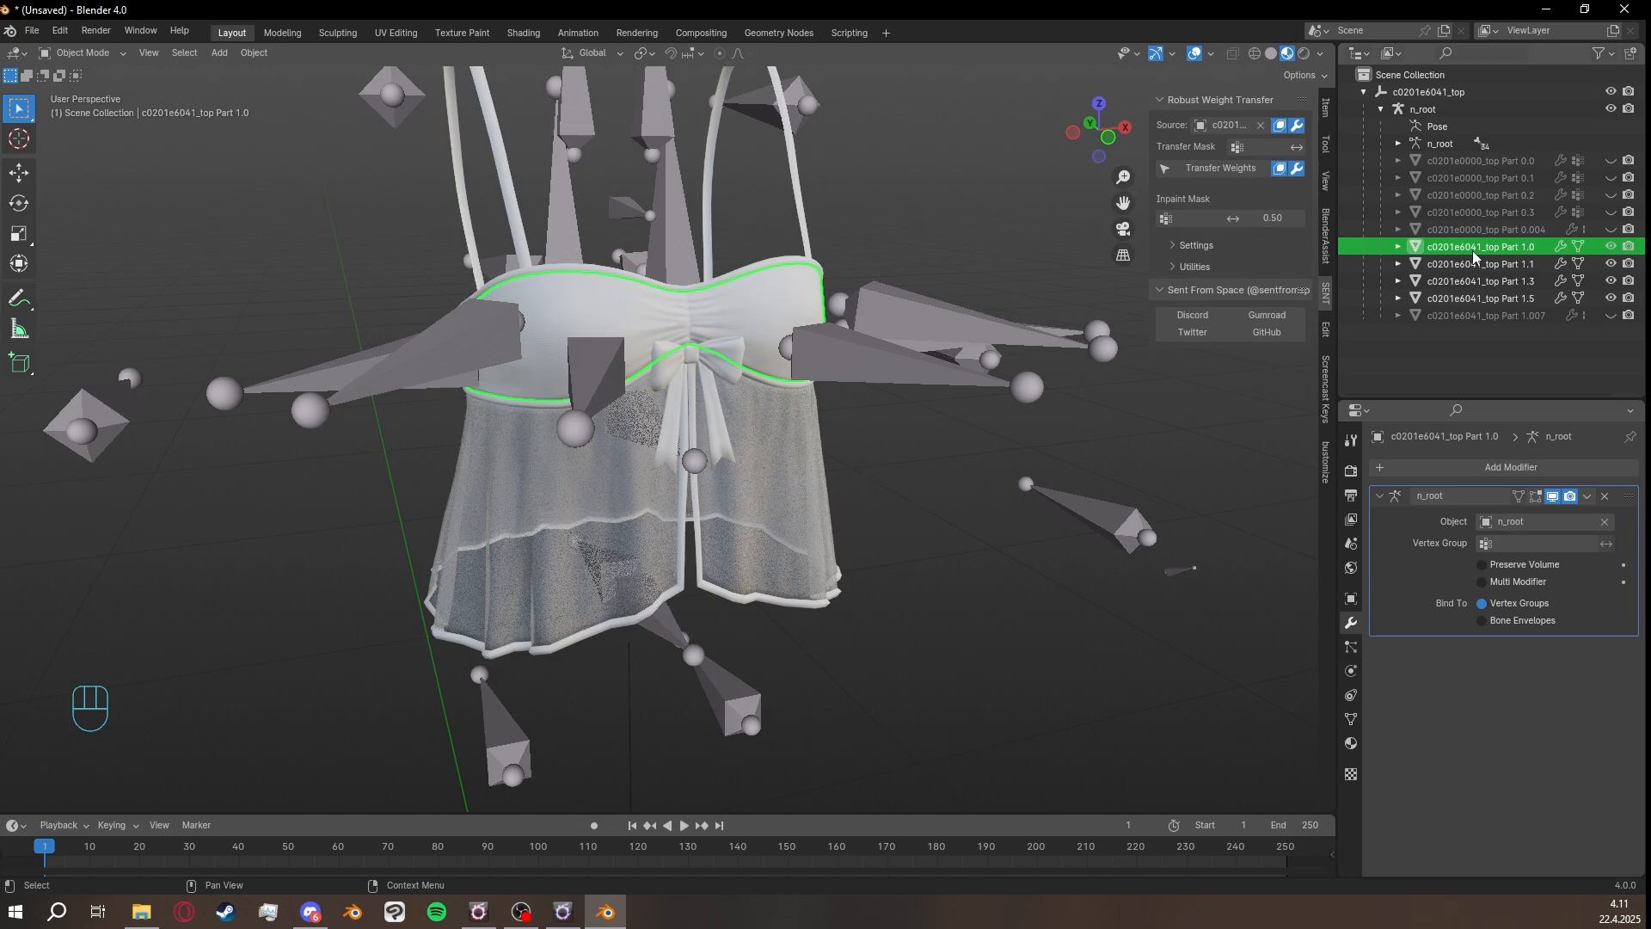
left_click(1405, 471)
key("space")
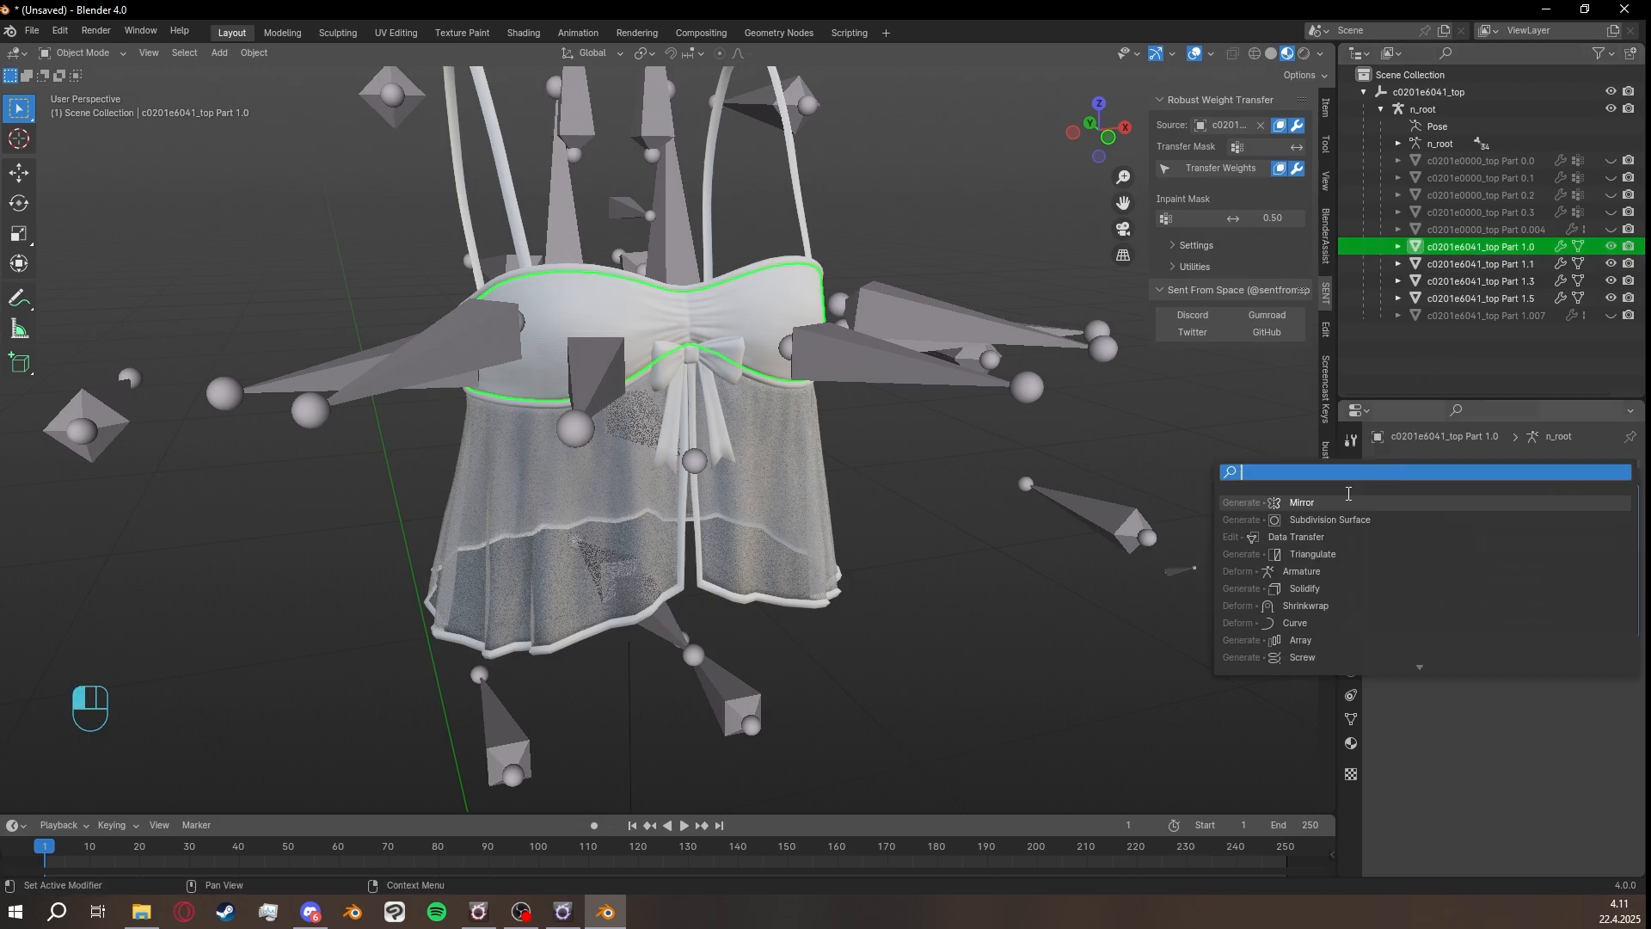
left_click(1318, 537)
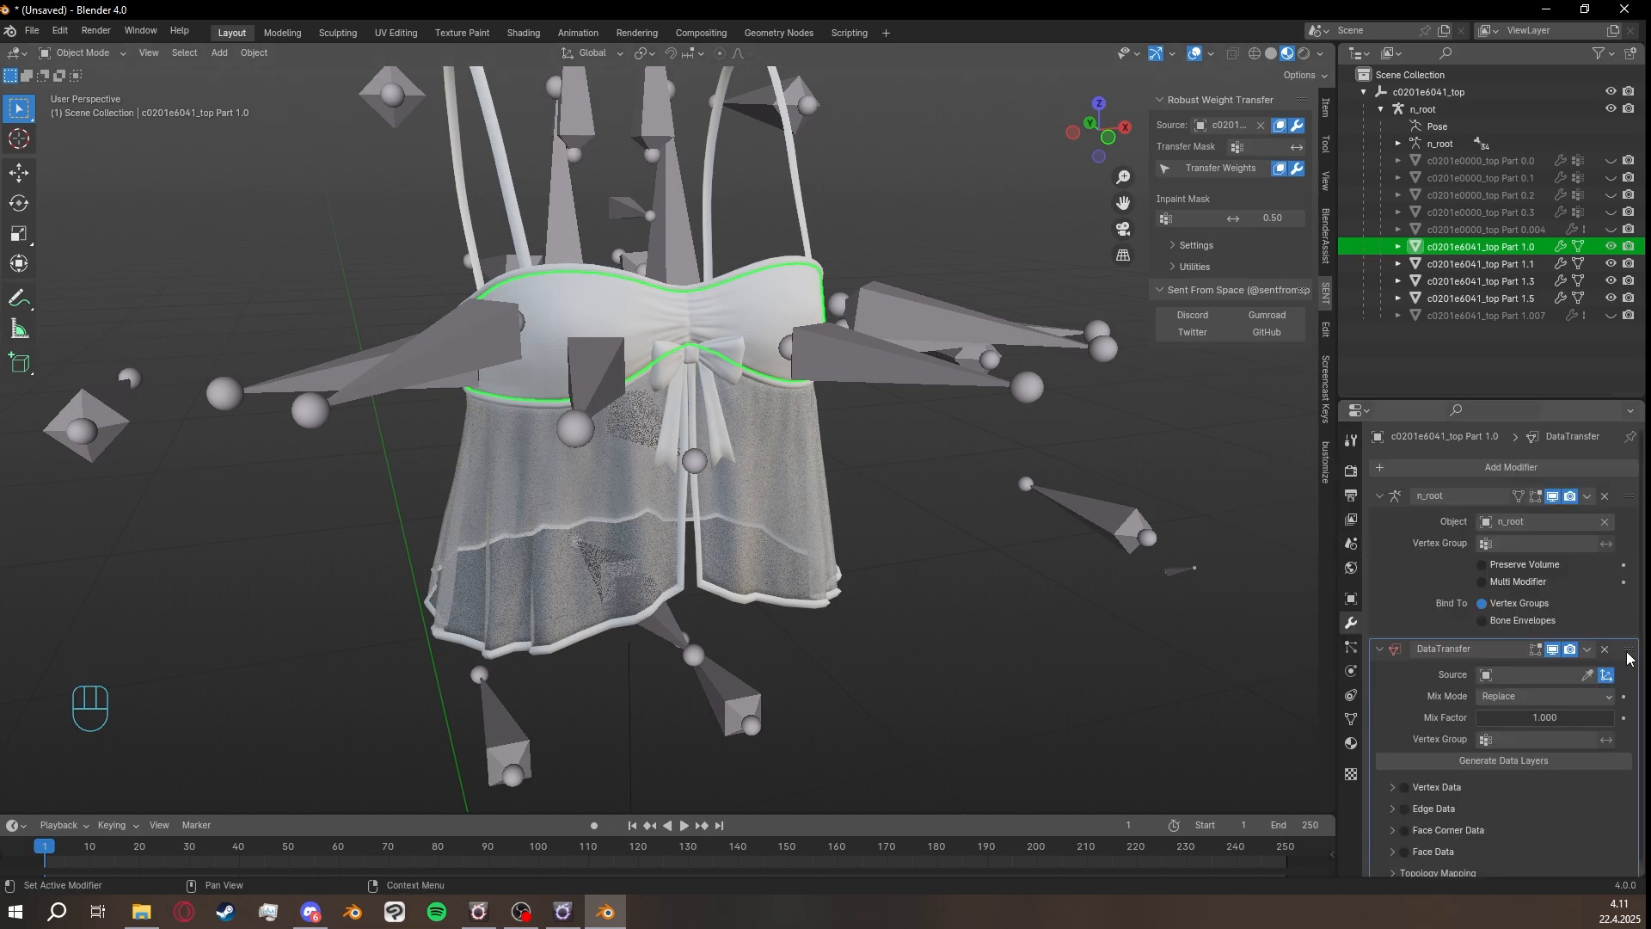
left_click_drag(1629, 651, 1603, 560)
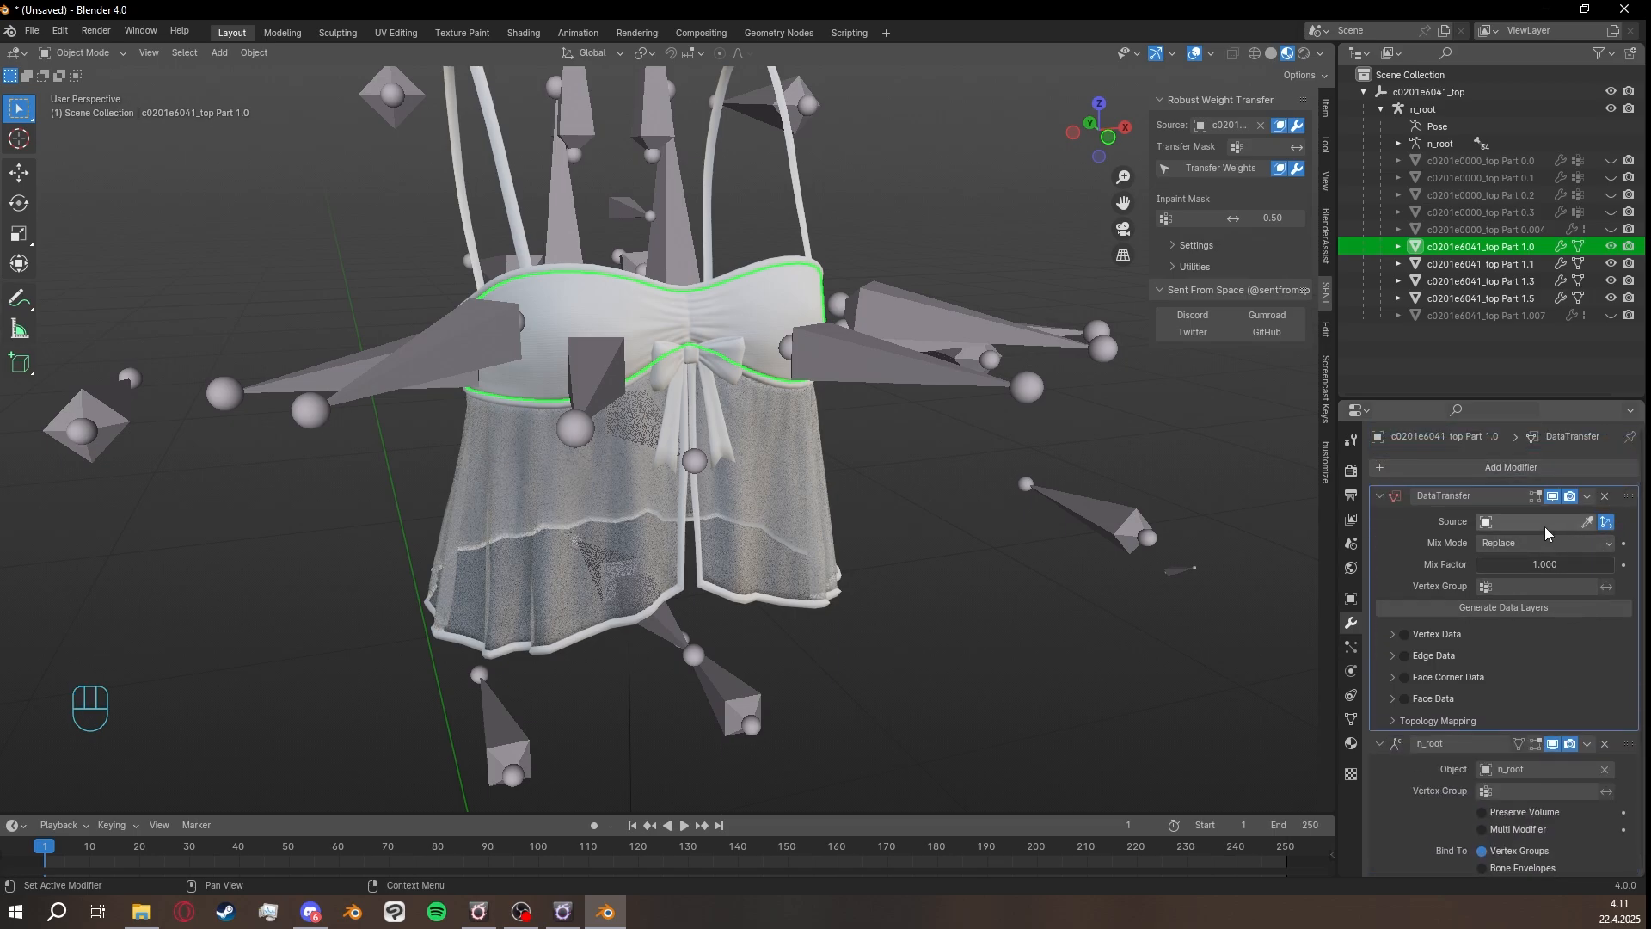
left_click(1588, 523)
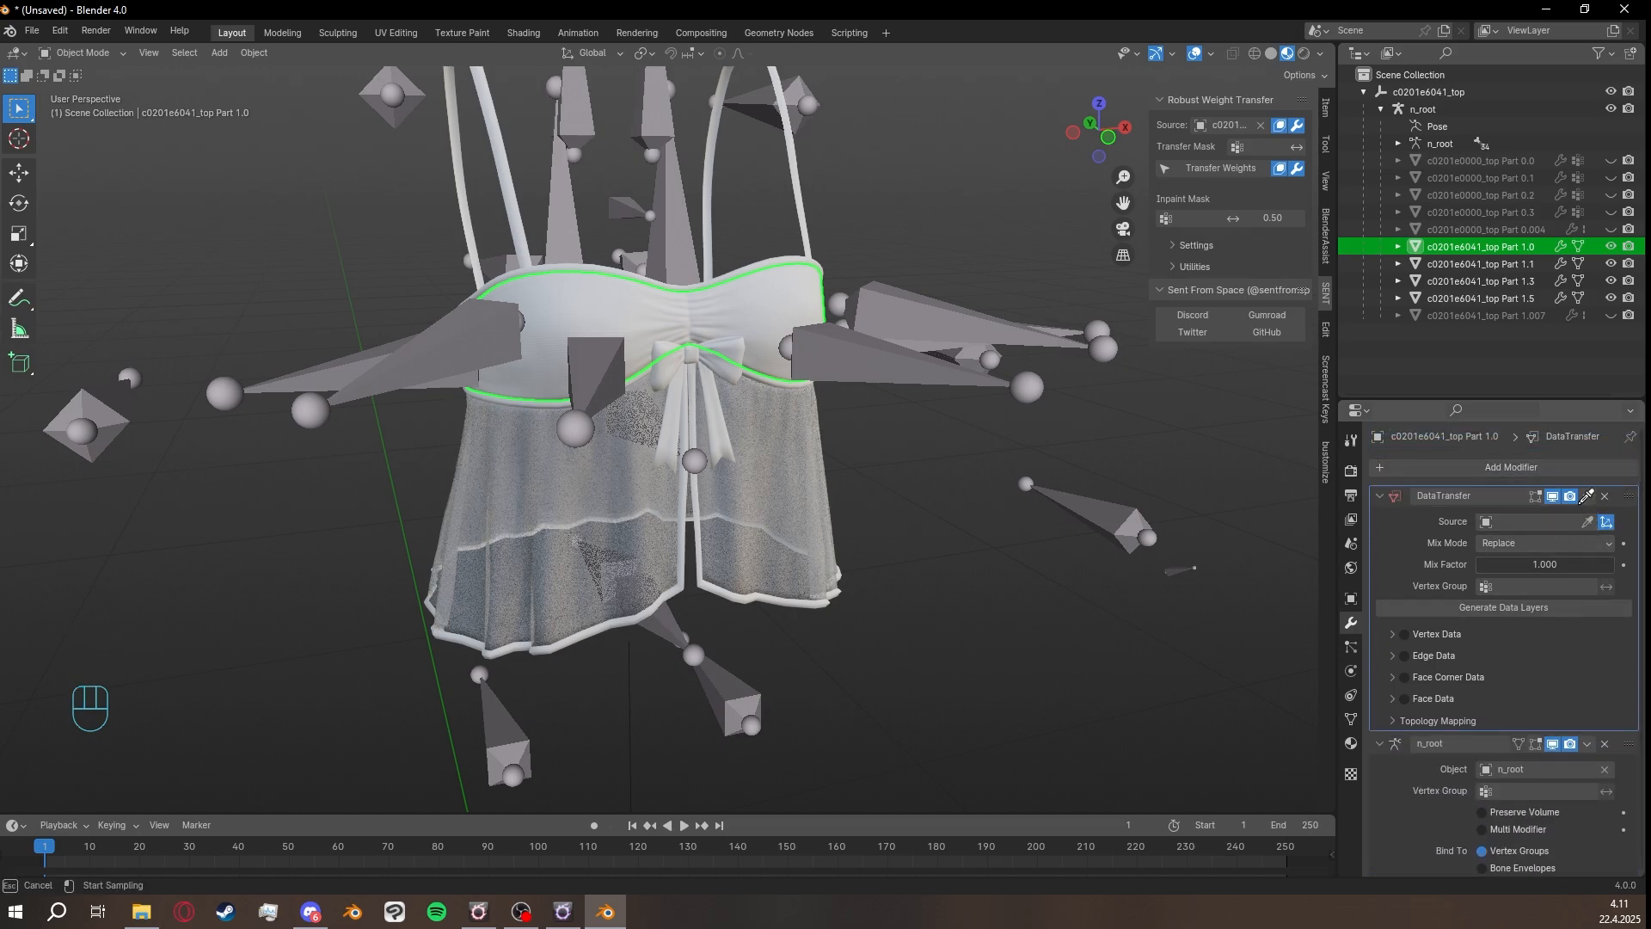
left_click(1536, 309)
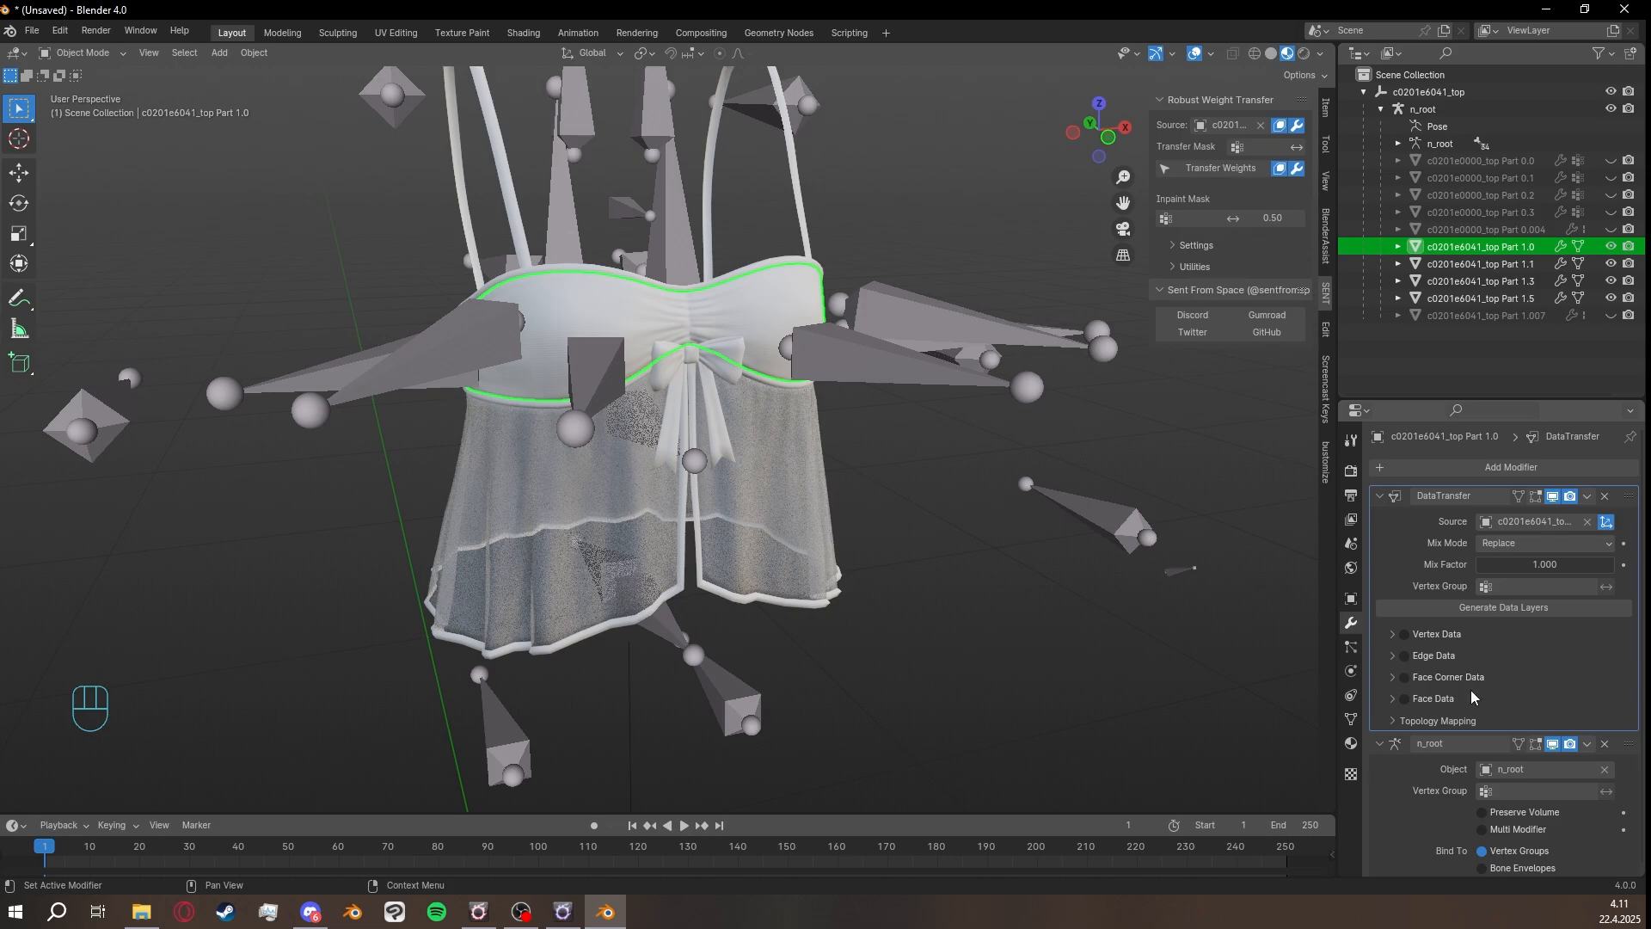
Examine the Face Corner, Edge, Vertex and Face Data options of Part 1.0's Data Transfer modifier.
left_click(1392, 678)
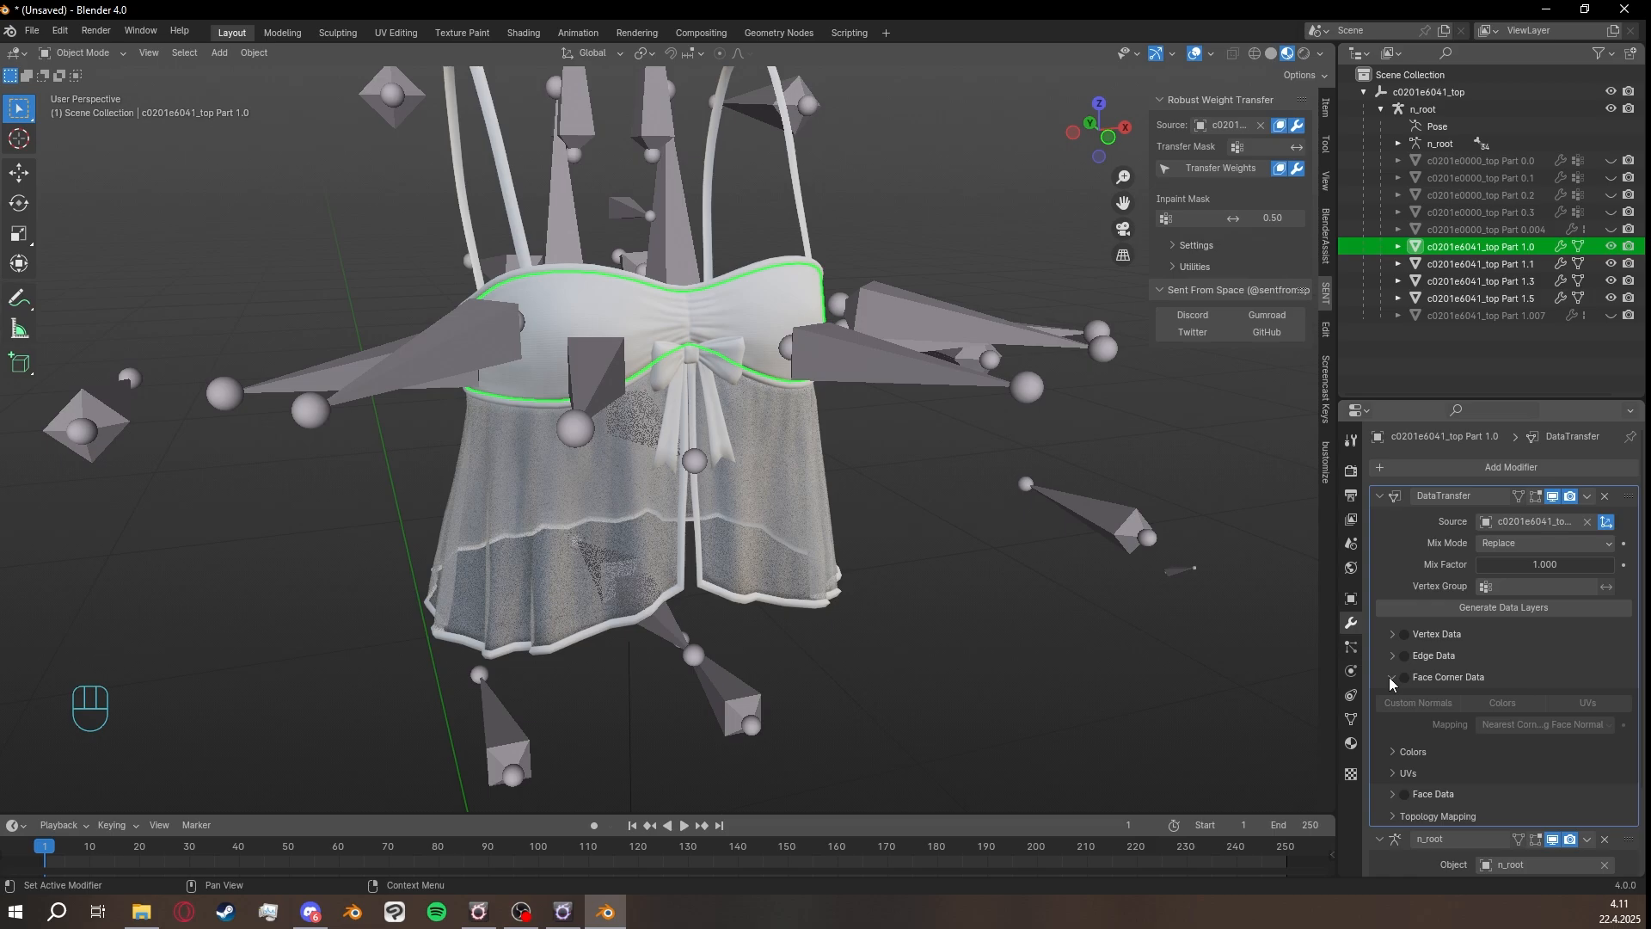
left_click(1392, 677)
left_click(1392, 656)
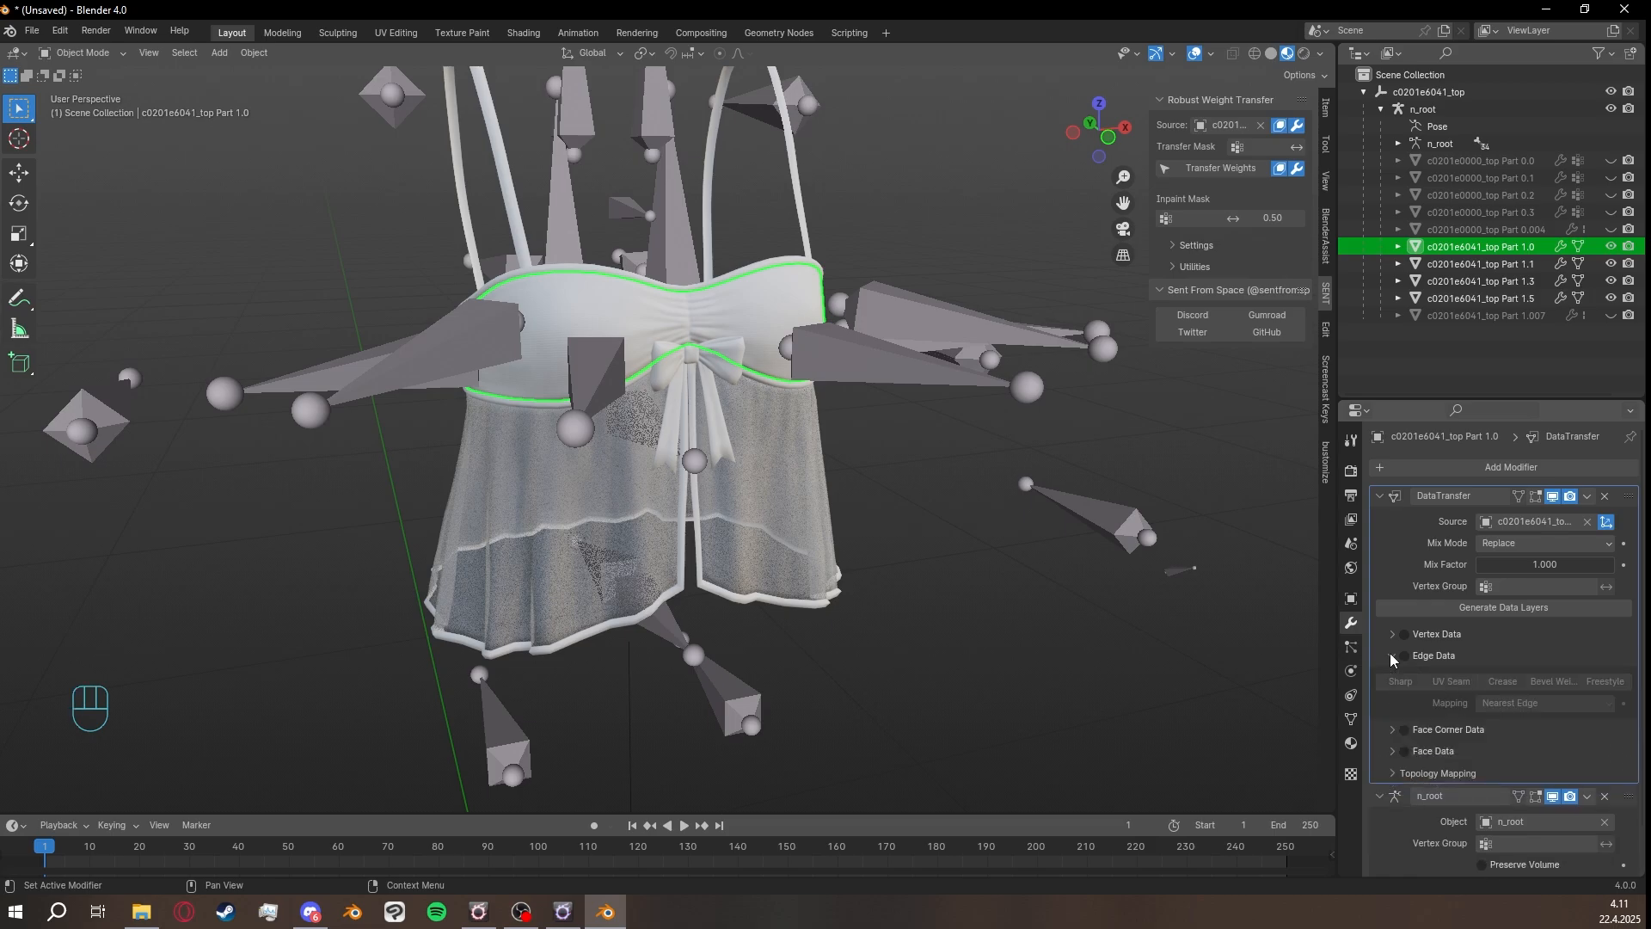
left_click(1392, 657)
left_click(1392, 633)
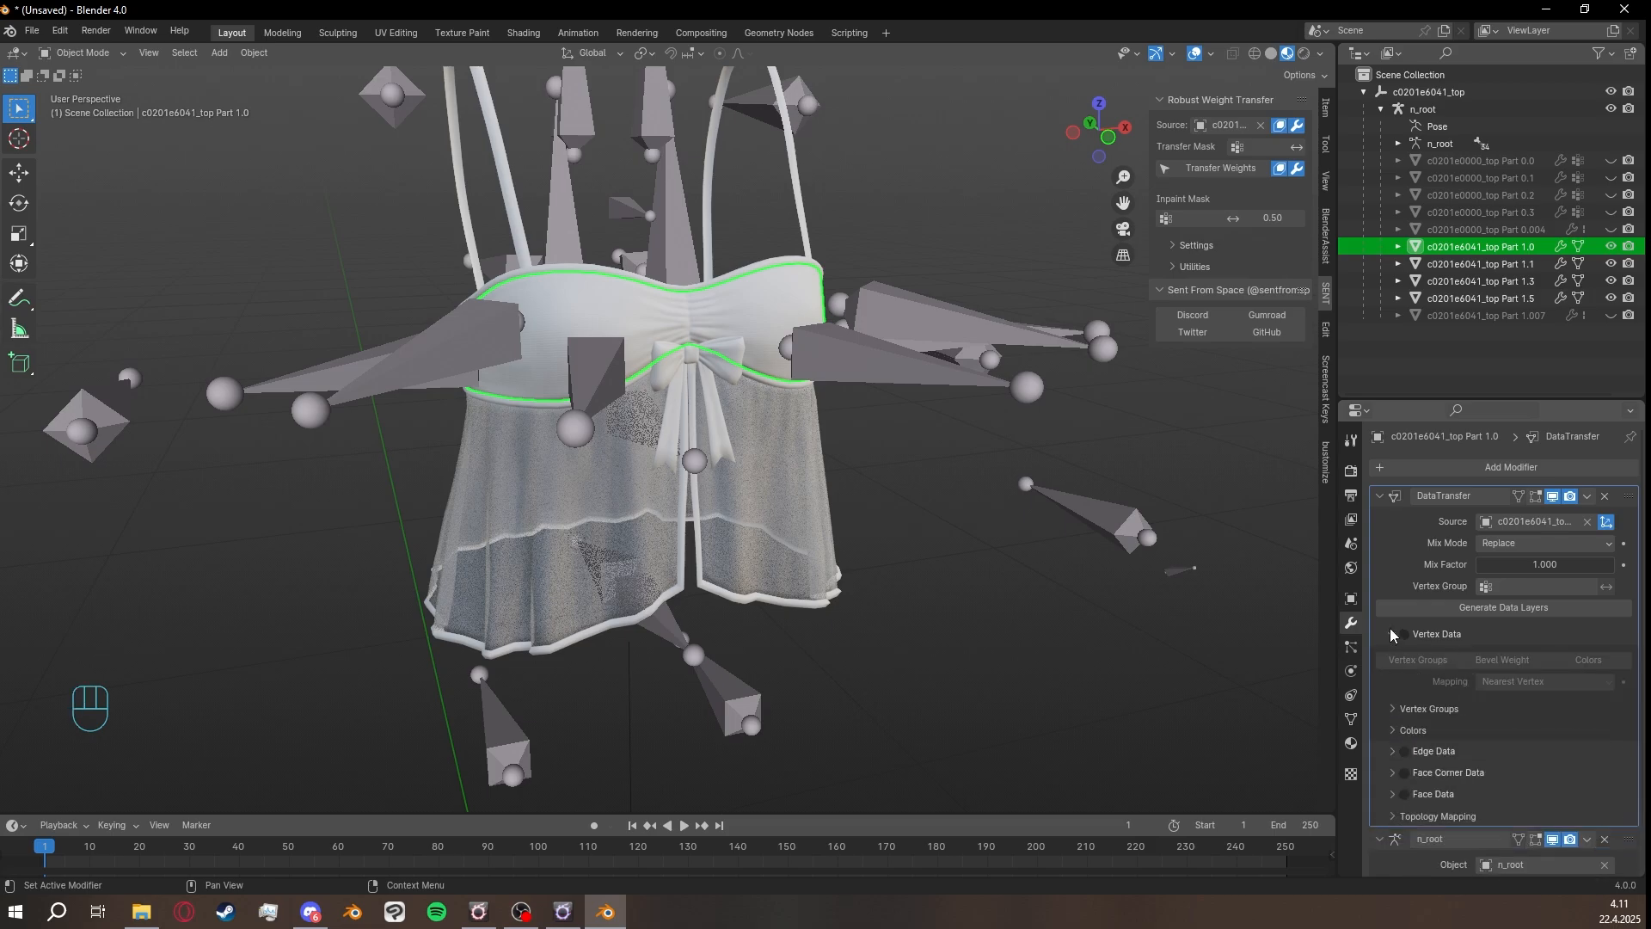
left_click(1392, 634)
left_click(1392, 698)
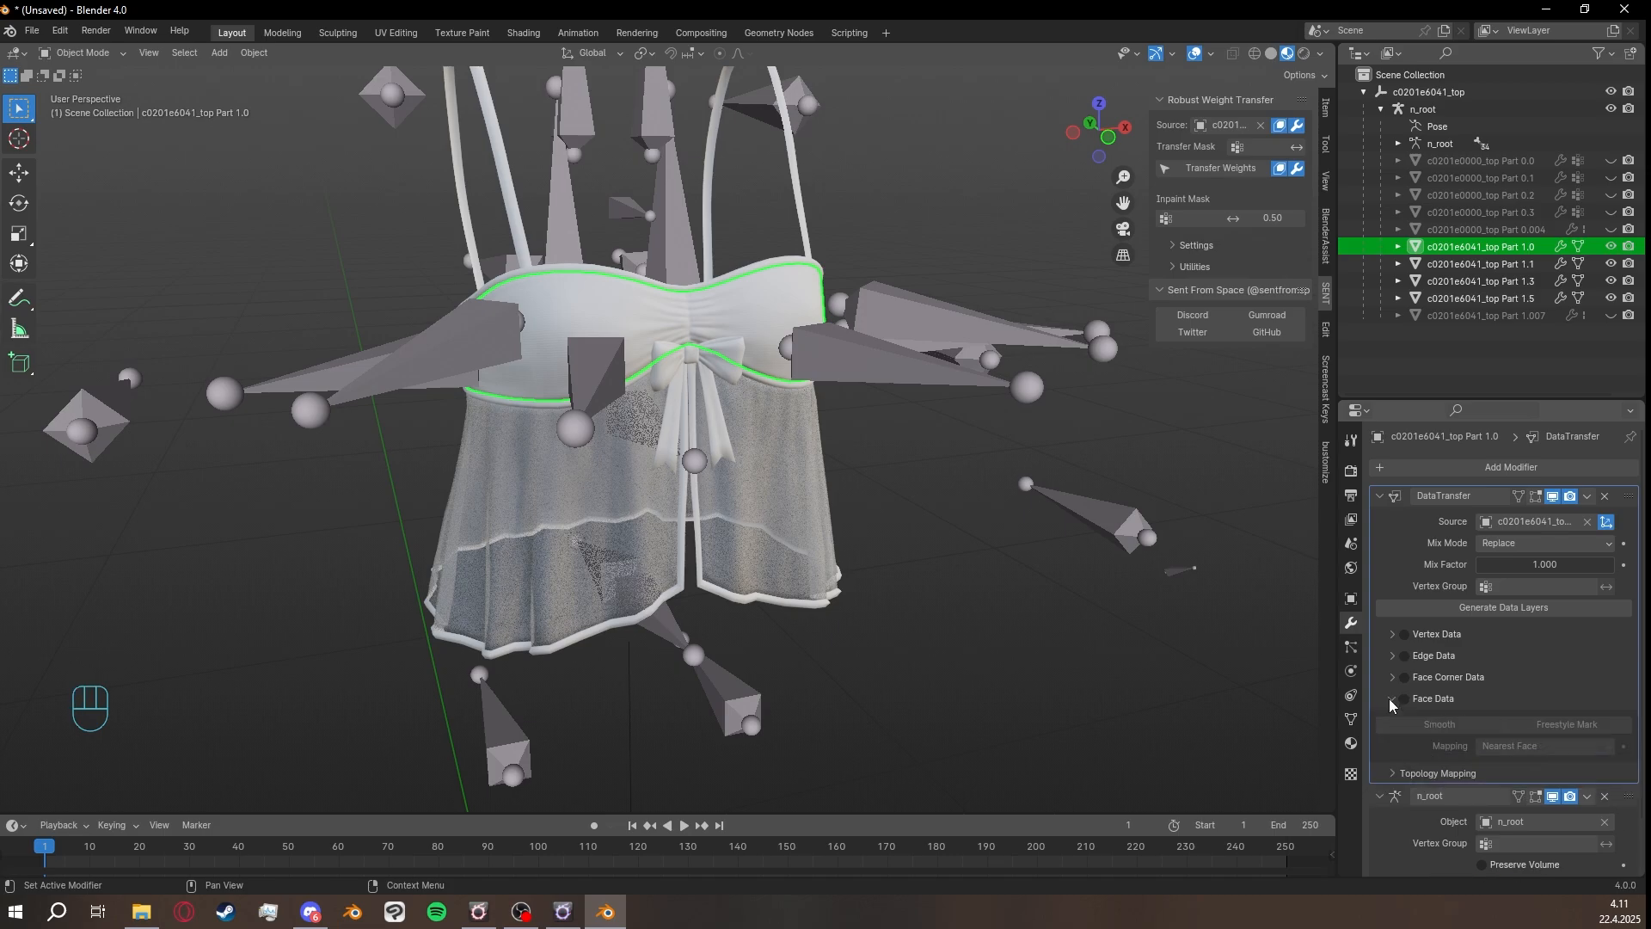
left_click(1392, 698)
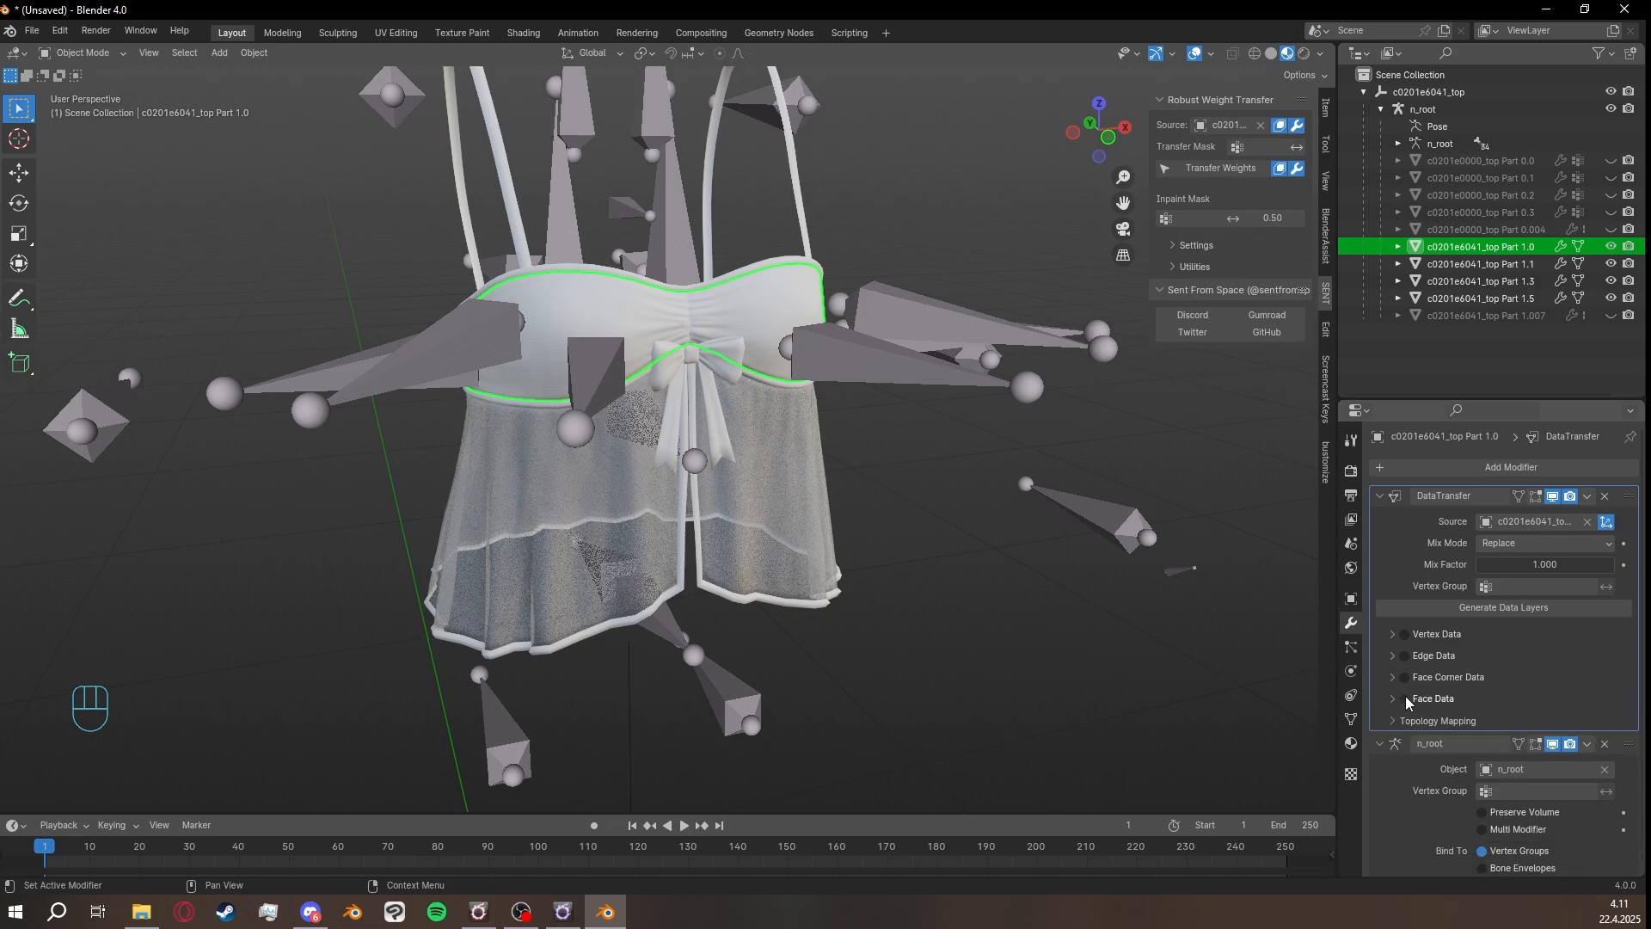
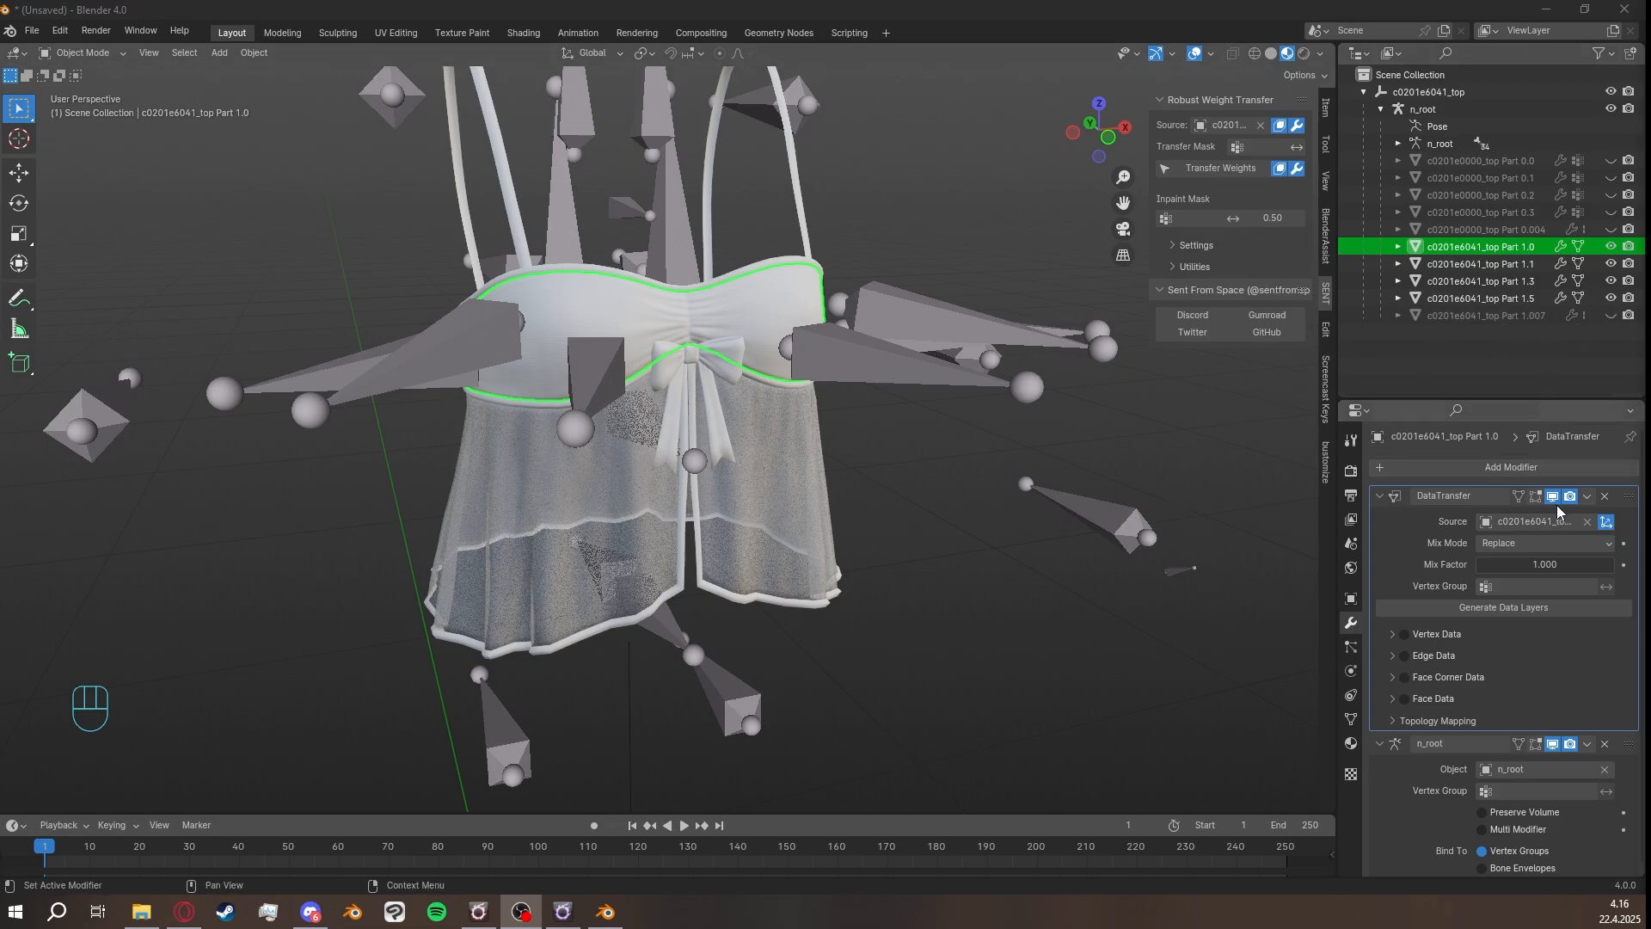
Enable Vertex Data transfer of Vertex Groups with Nearest Vertex mapping on Part 1.0 and generate the data layers.
left_click(1405, 634)
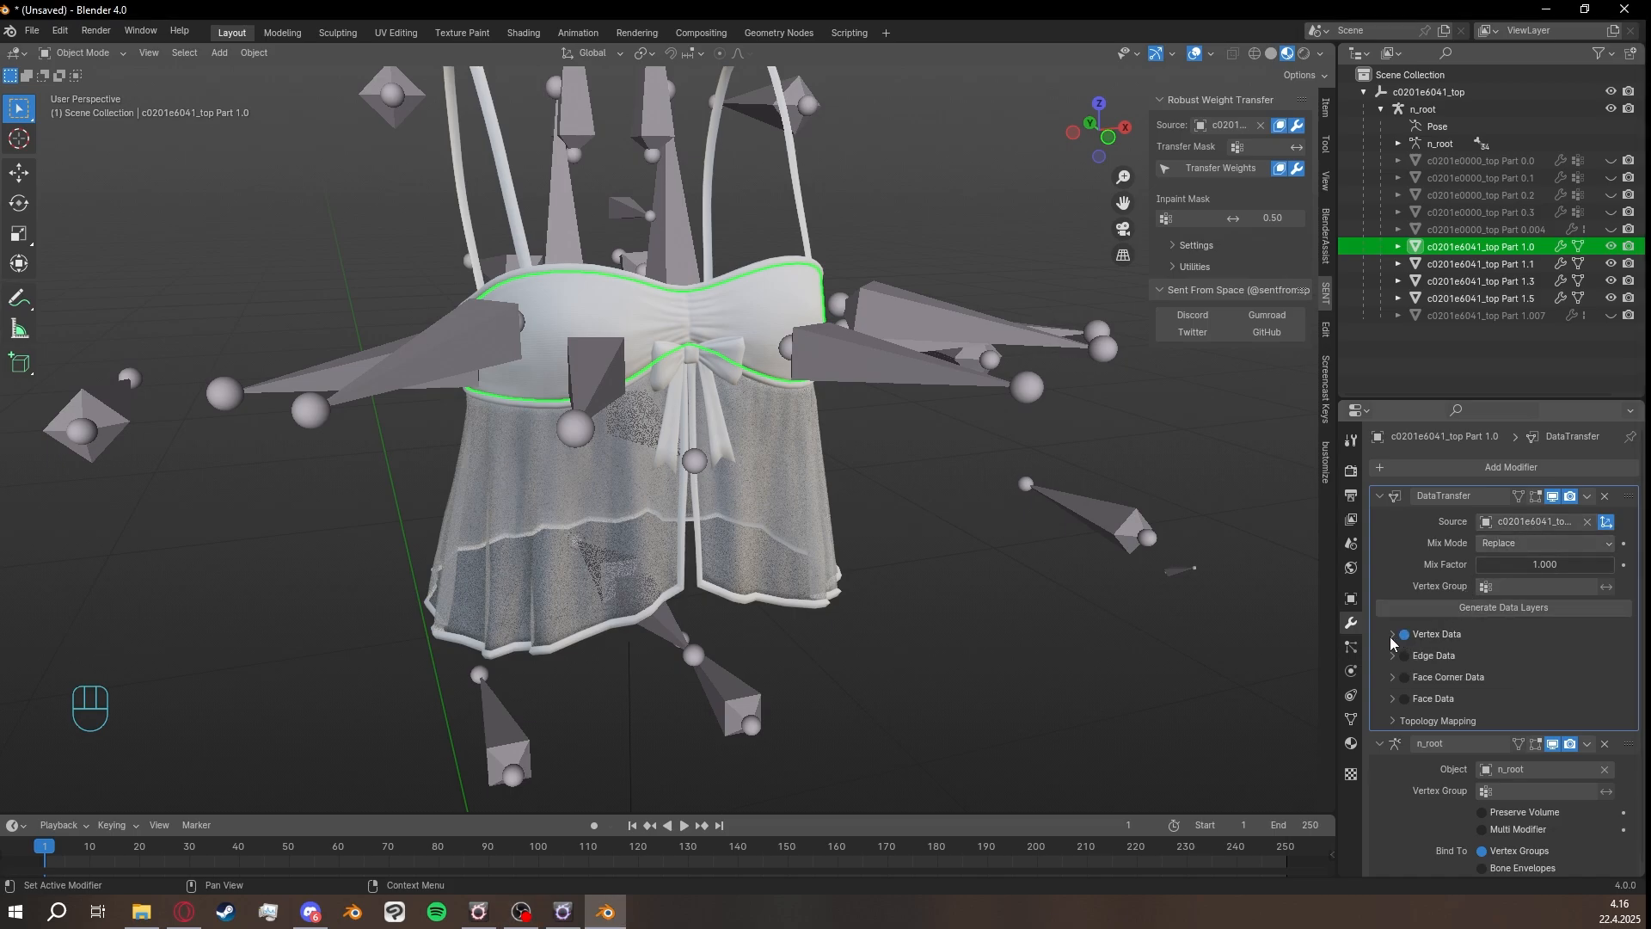
left_click(1392, 634)
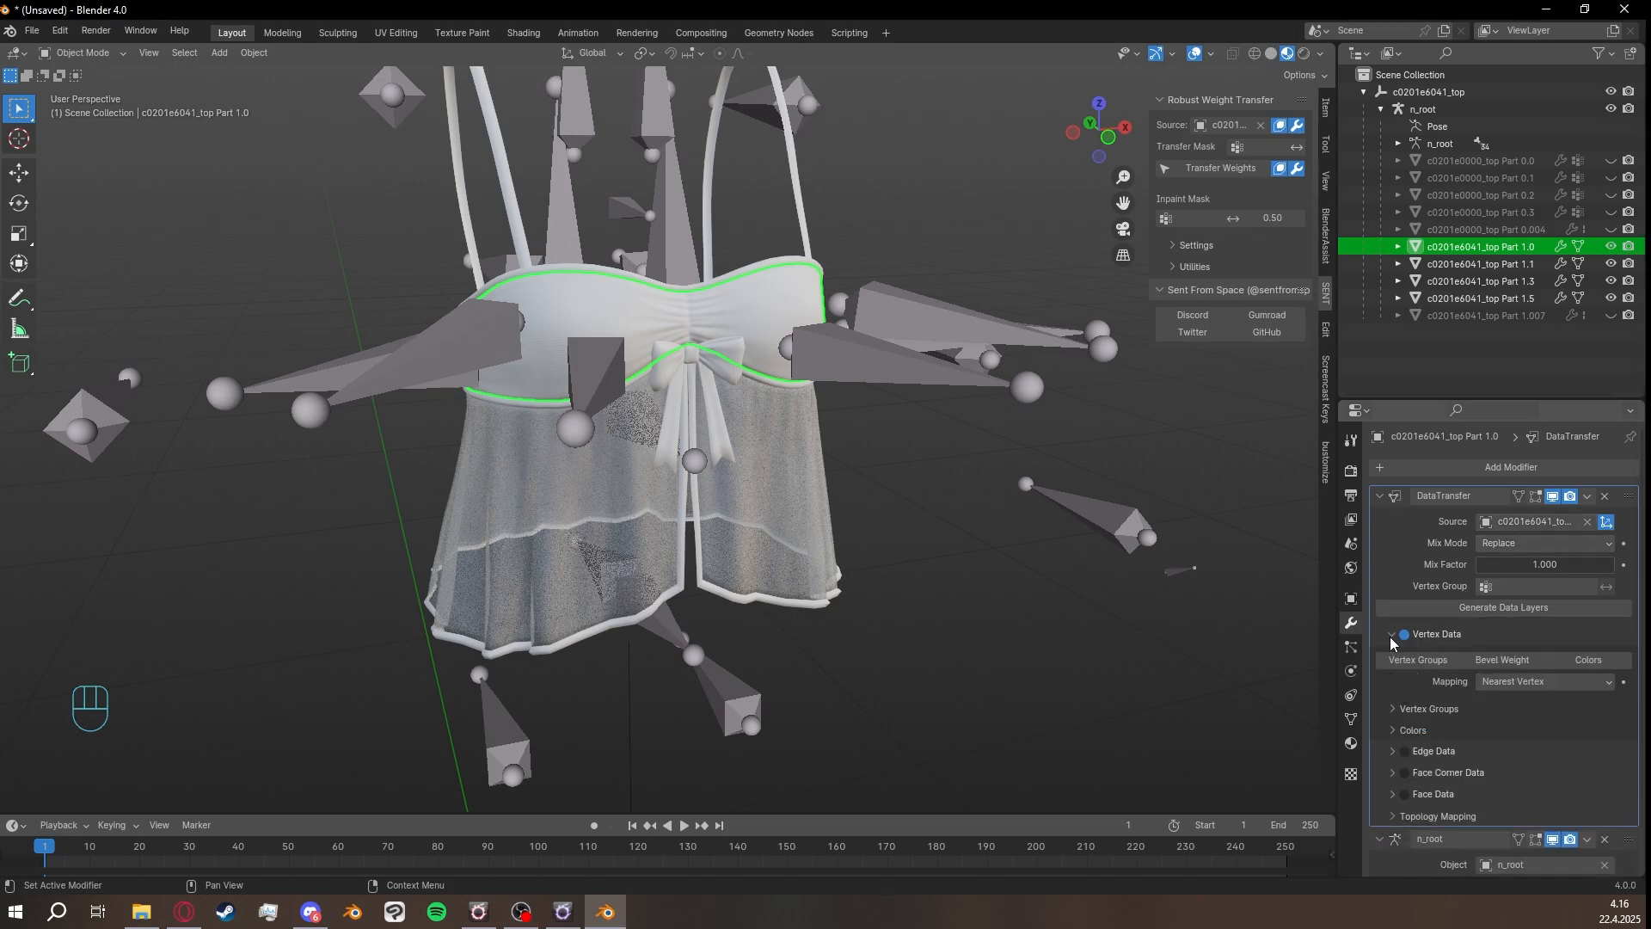
left_click(1430, 666)
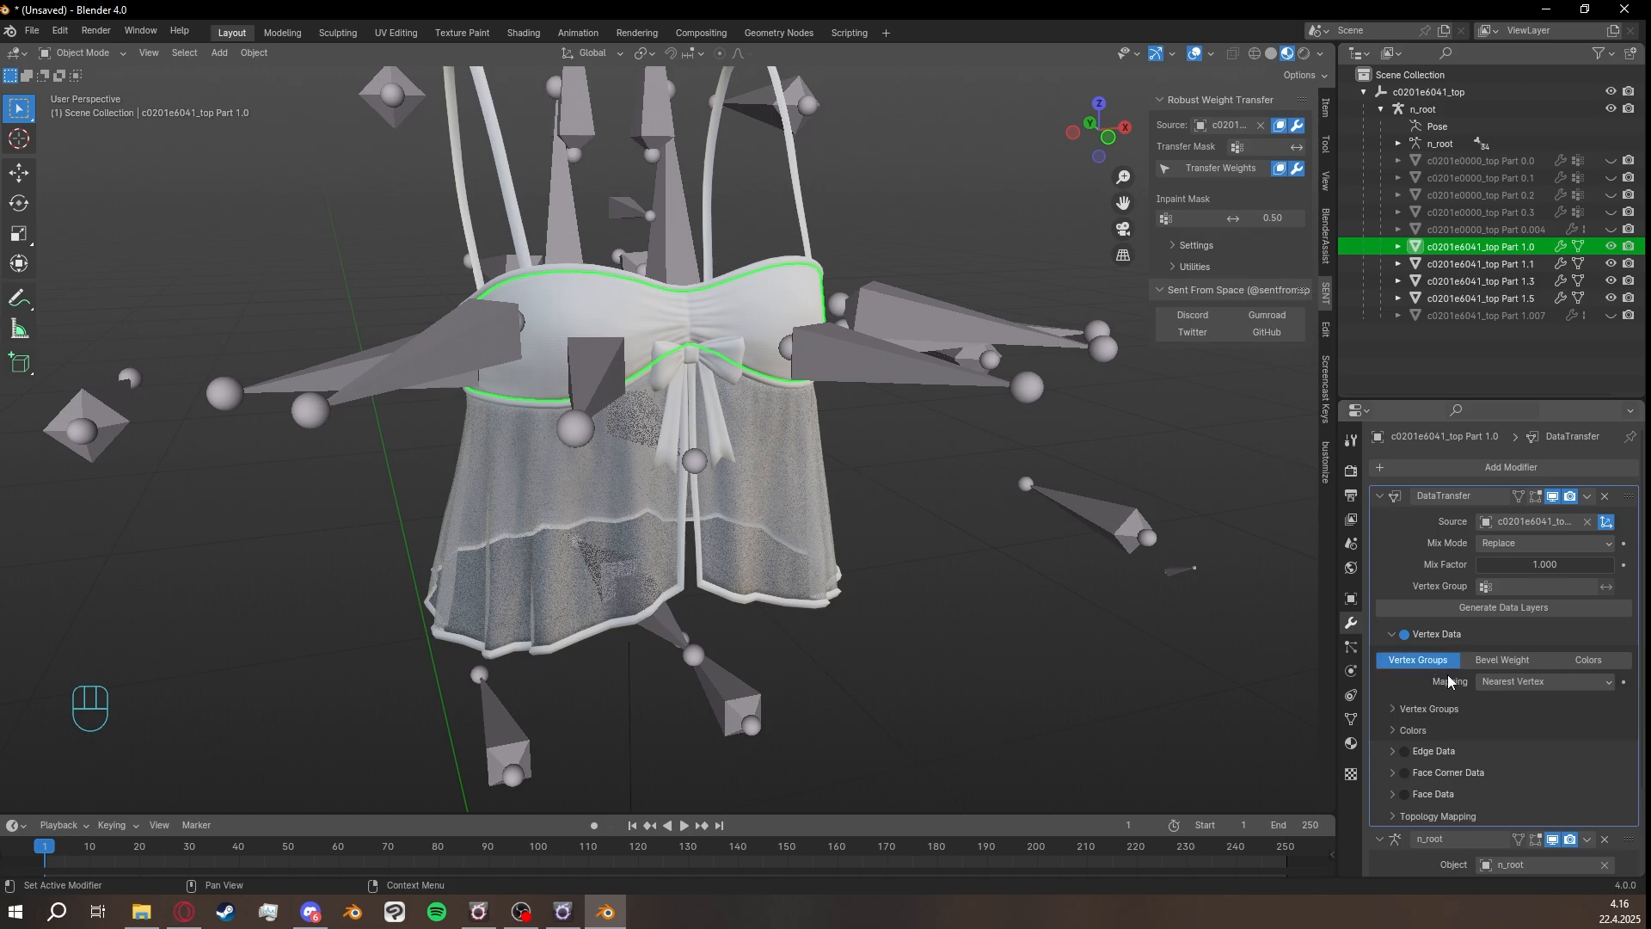
left_click(1509, 683)
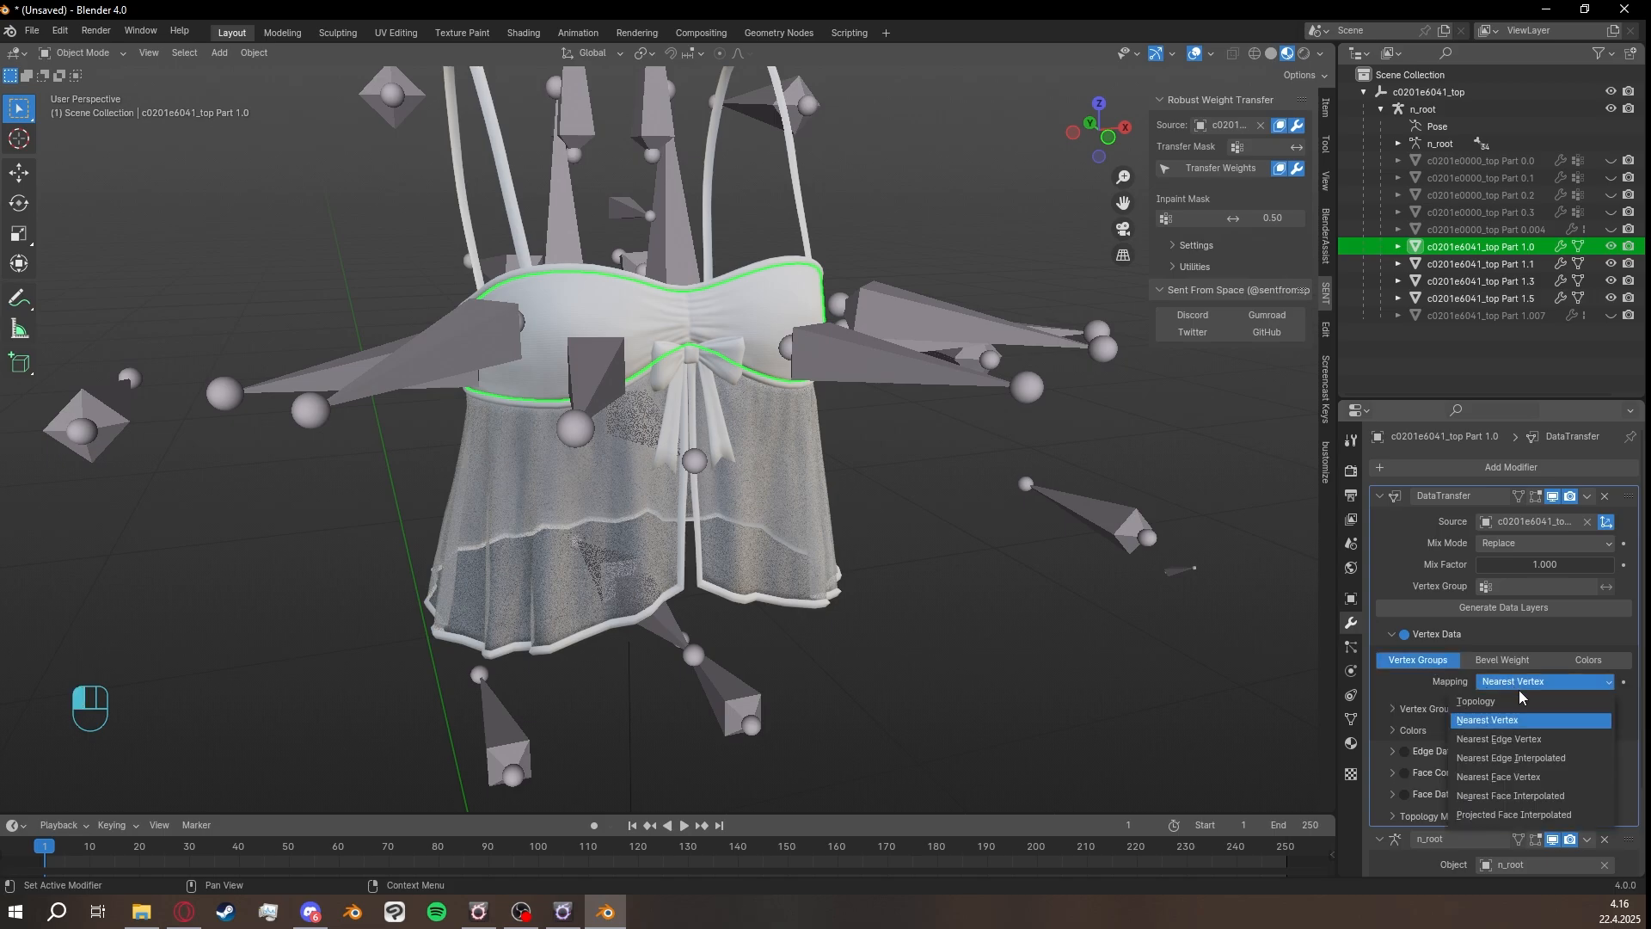
left_click(1511, 727)
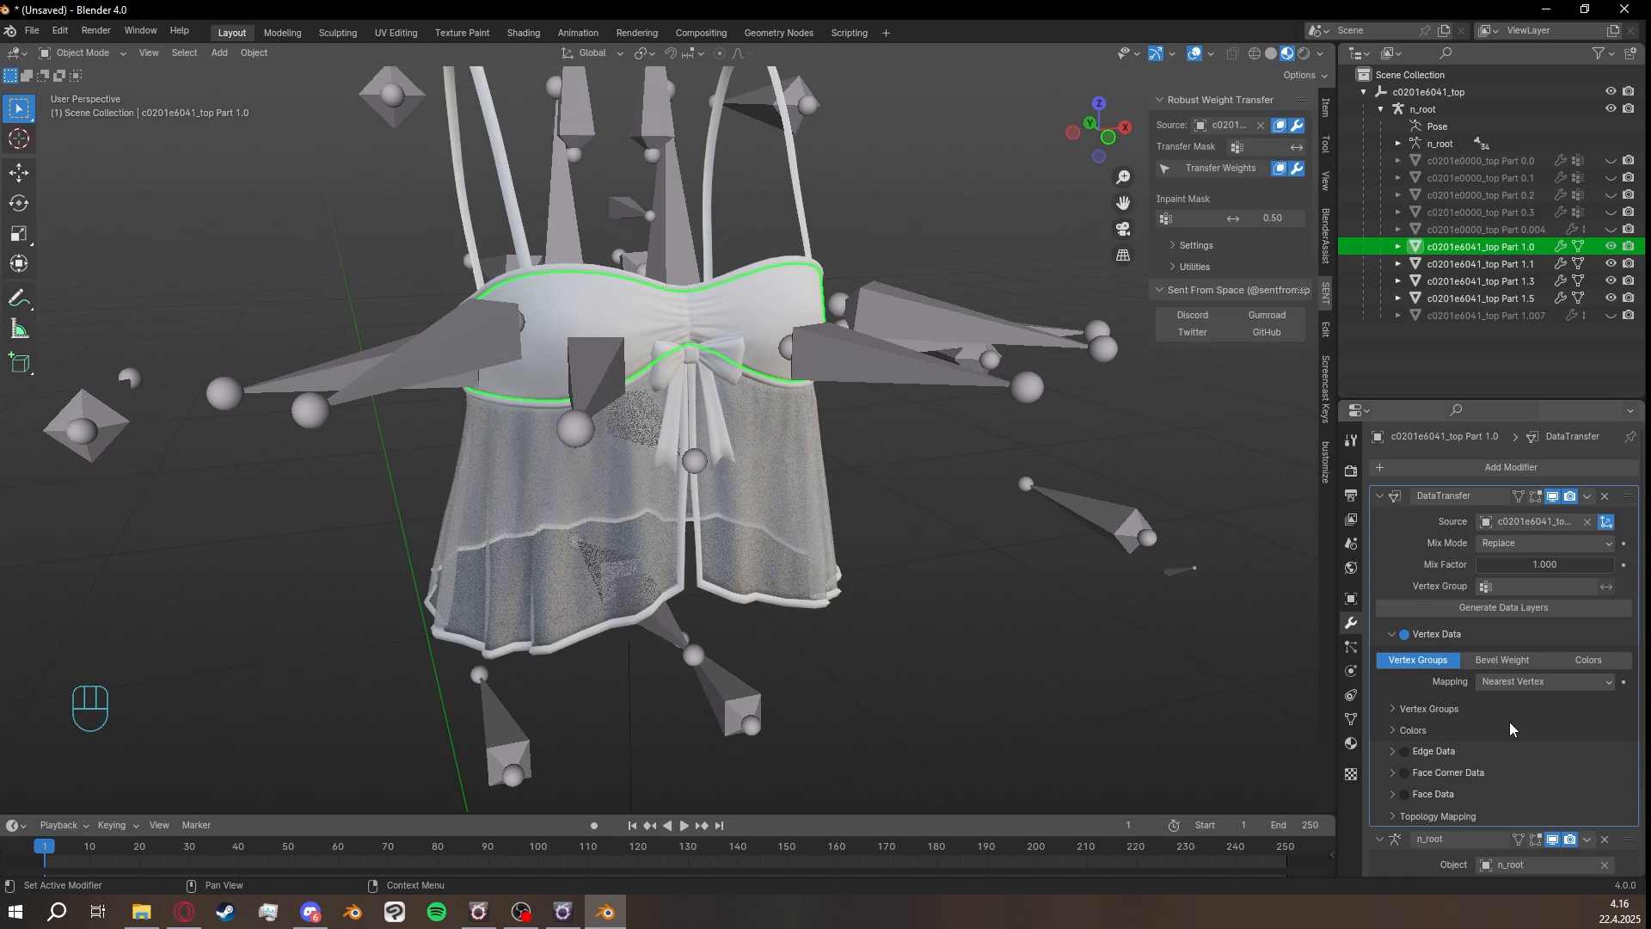
left_click(1503, 608)
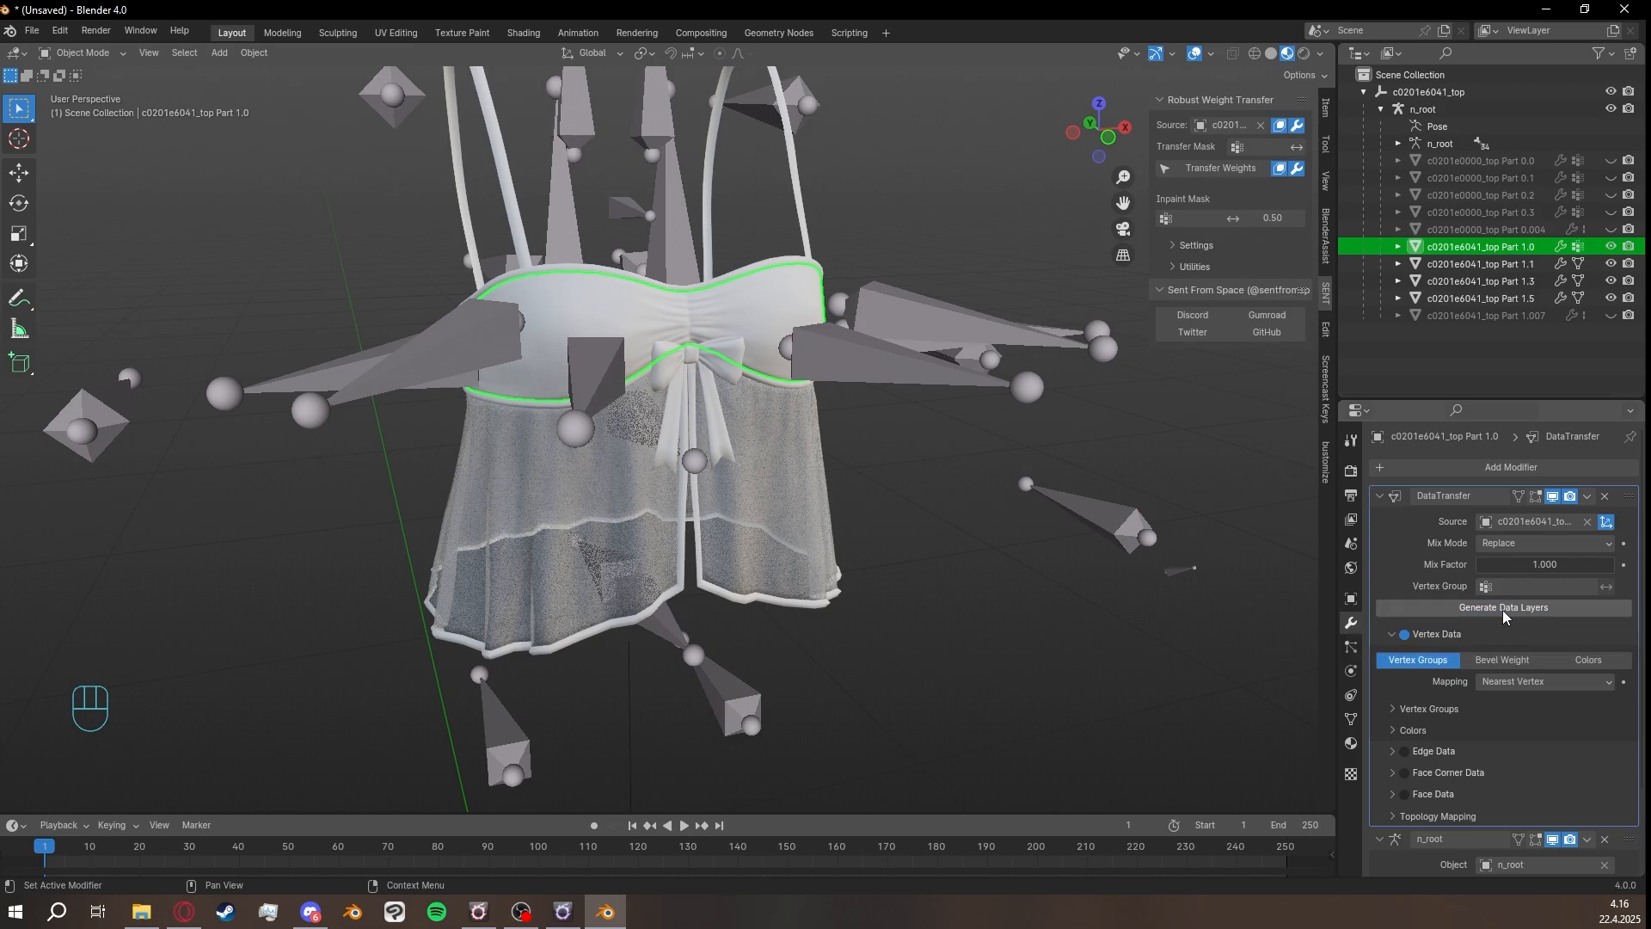
Check the vertex groups of top Part 1.0 and apply its Data Transfer modifier.
left_click(1350, 719)
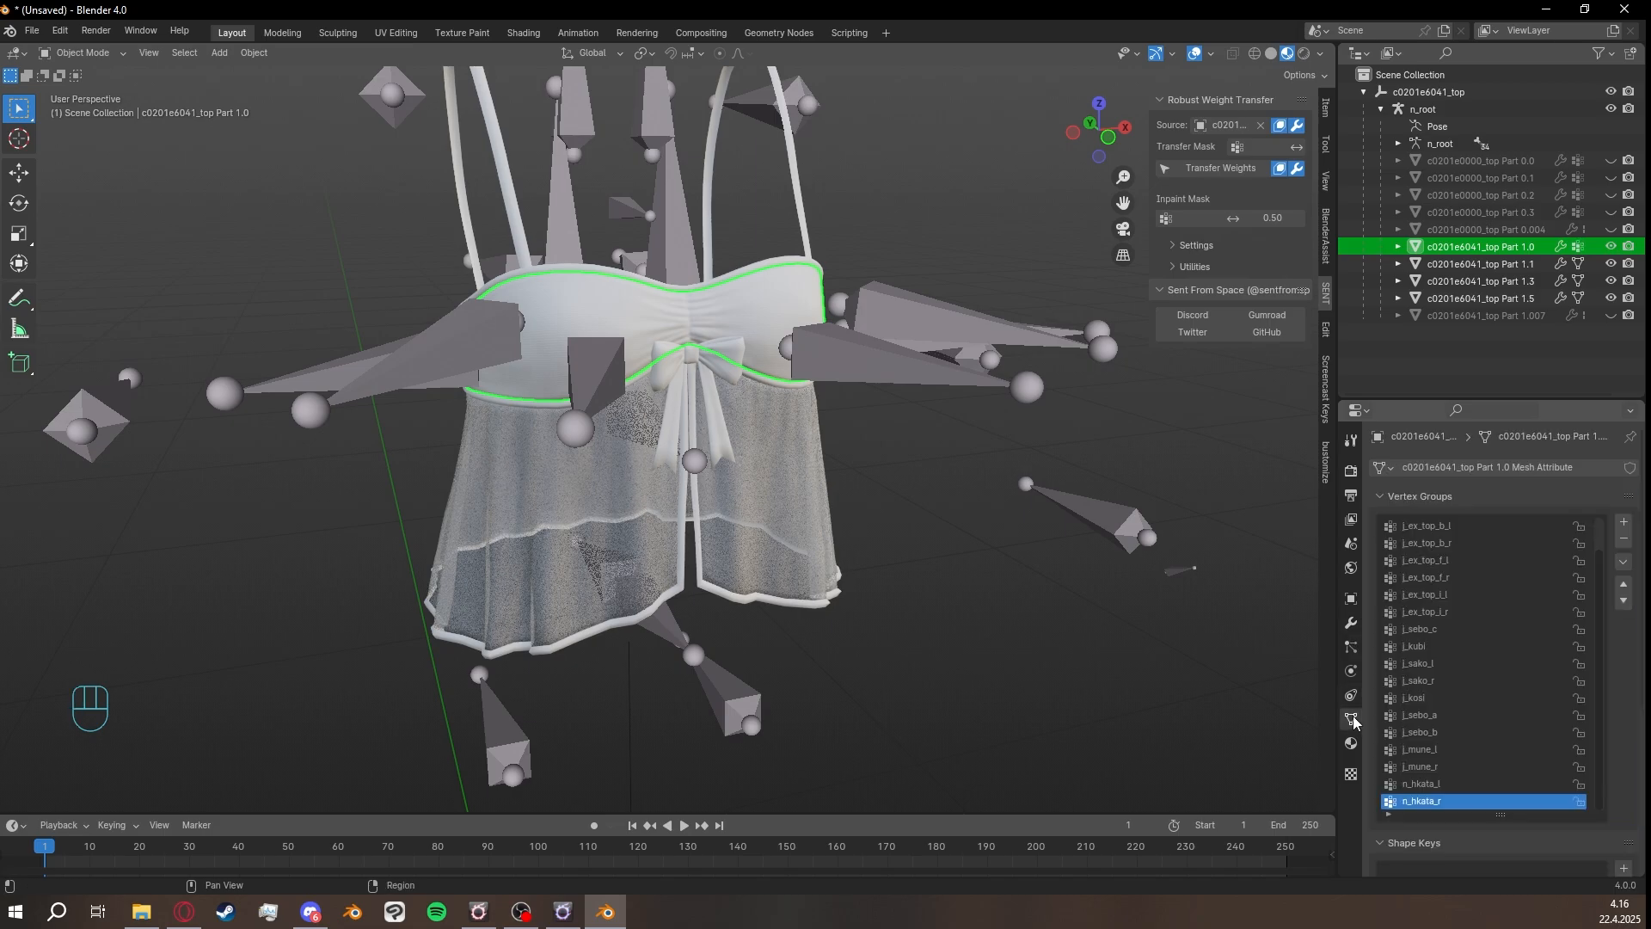
left_click(1351, 624)
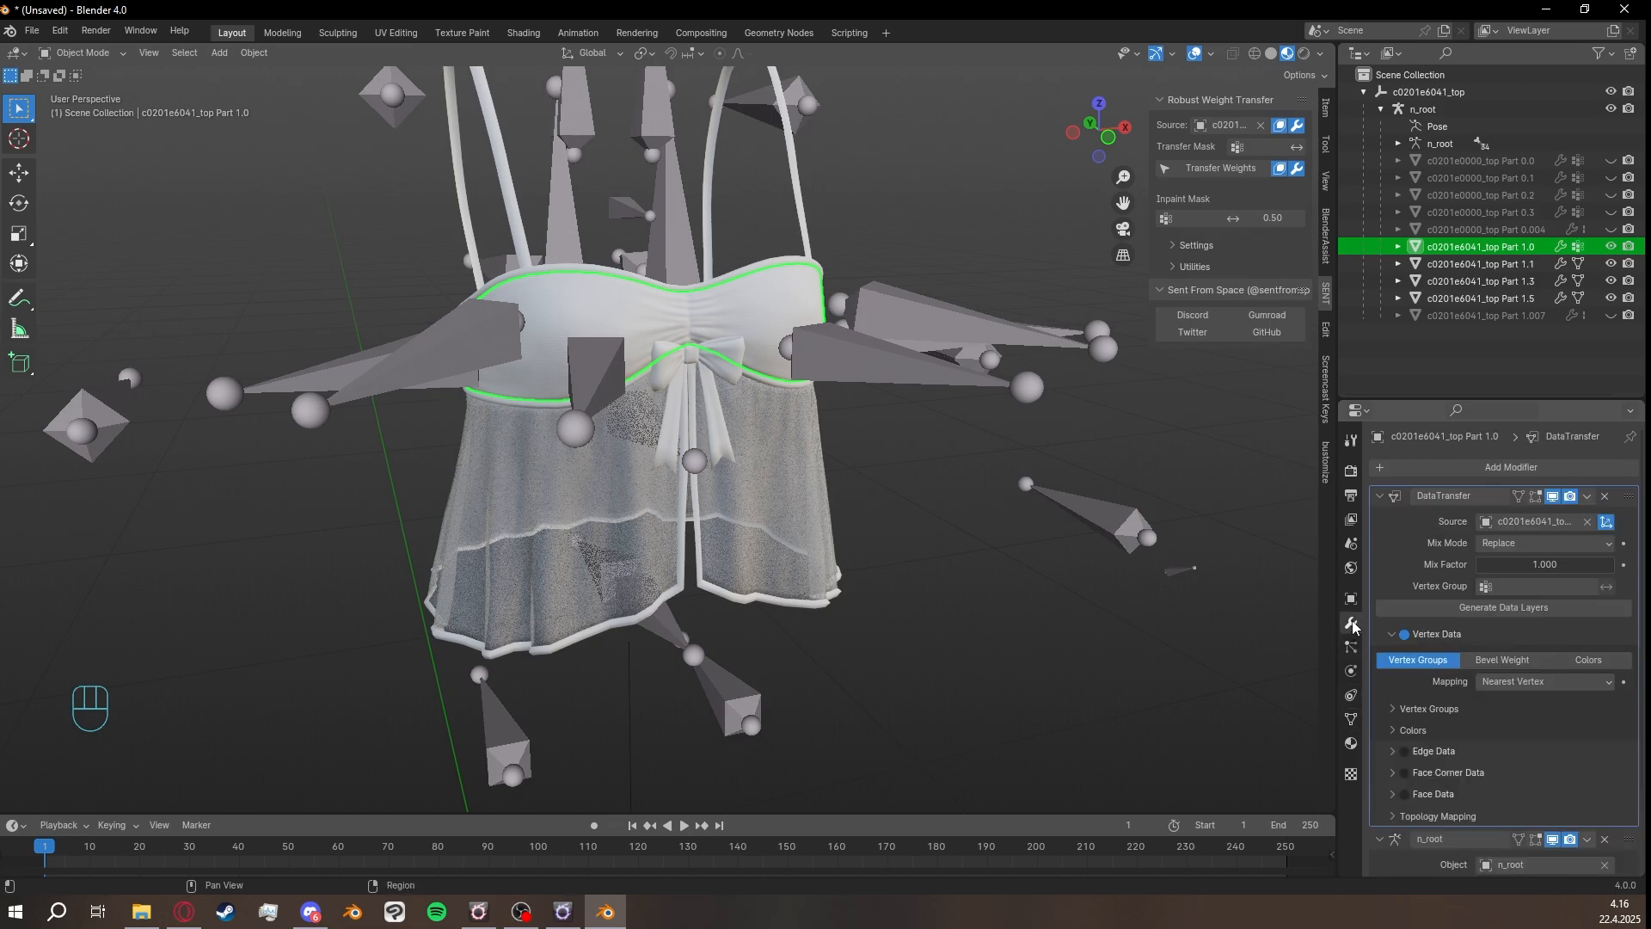
left_click(1586, 496)
left_click(1559, 518)
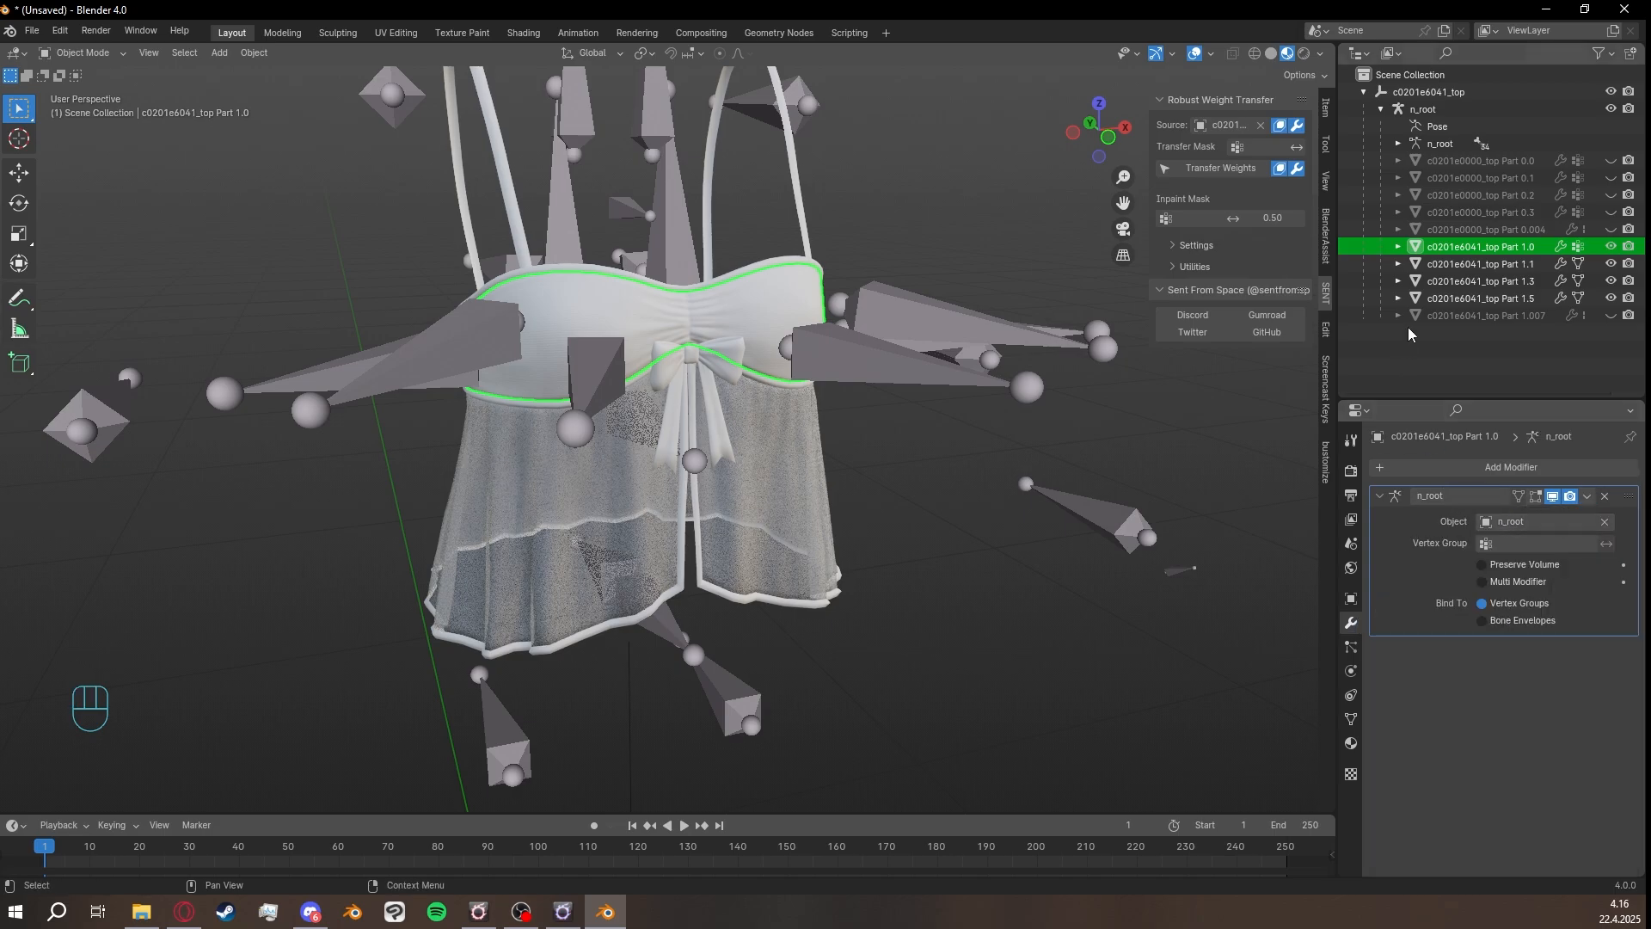
Add a Data Transfer modifier to top Part 1.1 above its Armature modifier, with the joined Part 1.007 as source.
left_click(1477, 265)
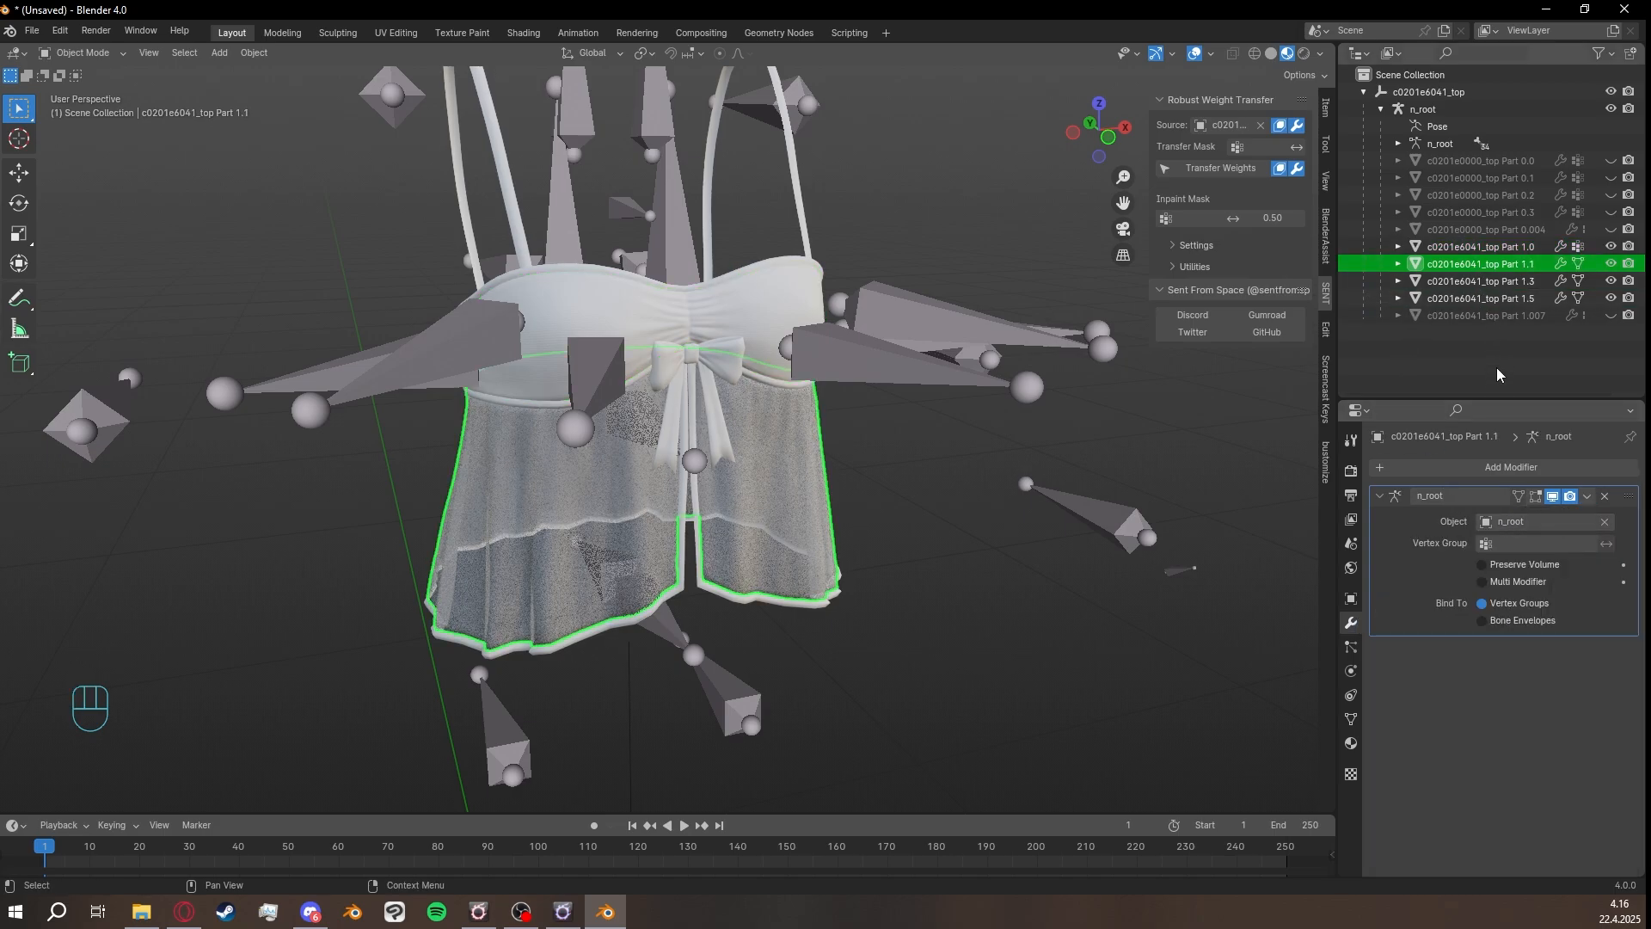
left_click(1494, 466)
left_click(1493, 461)
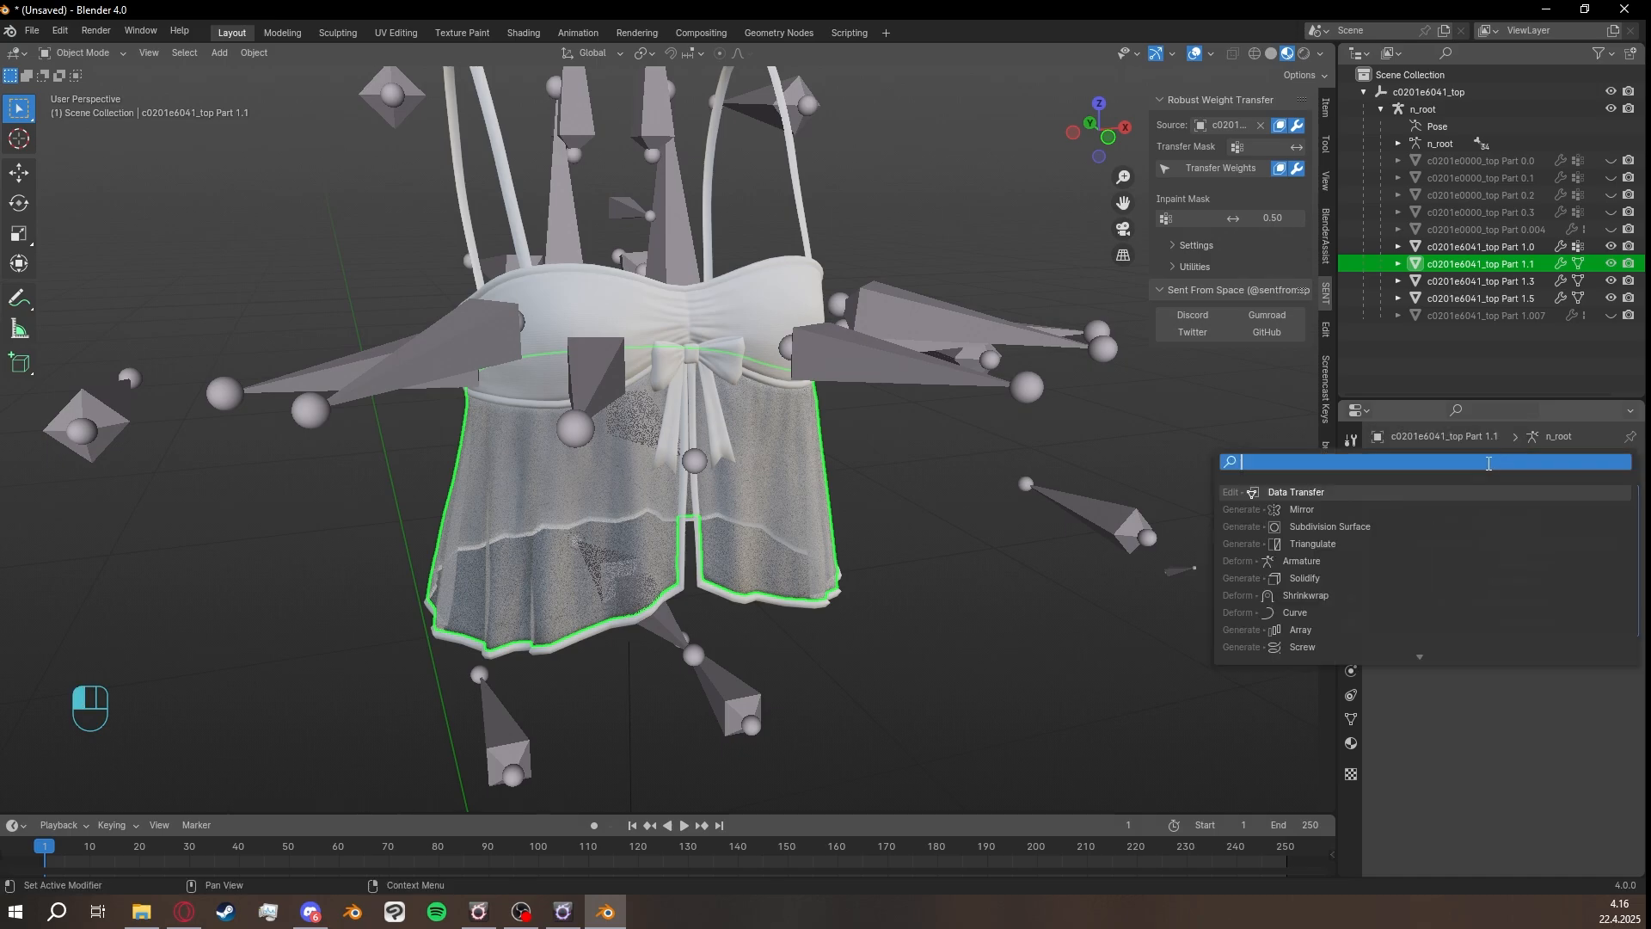
left_click(1358, 491)
left_click_drag(1627, 647, 1628, 430)
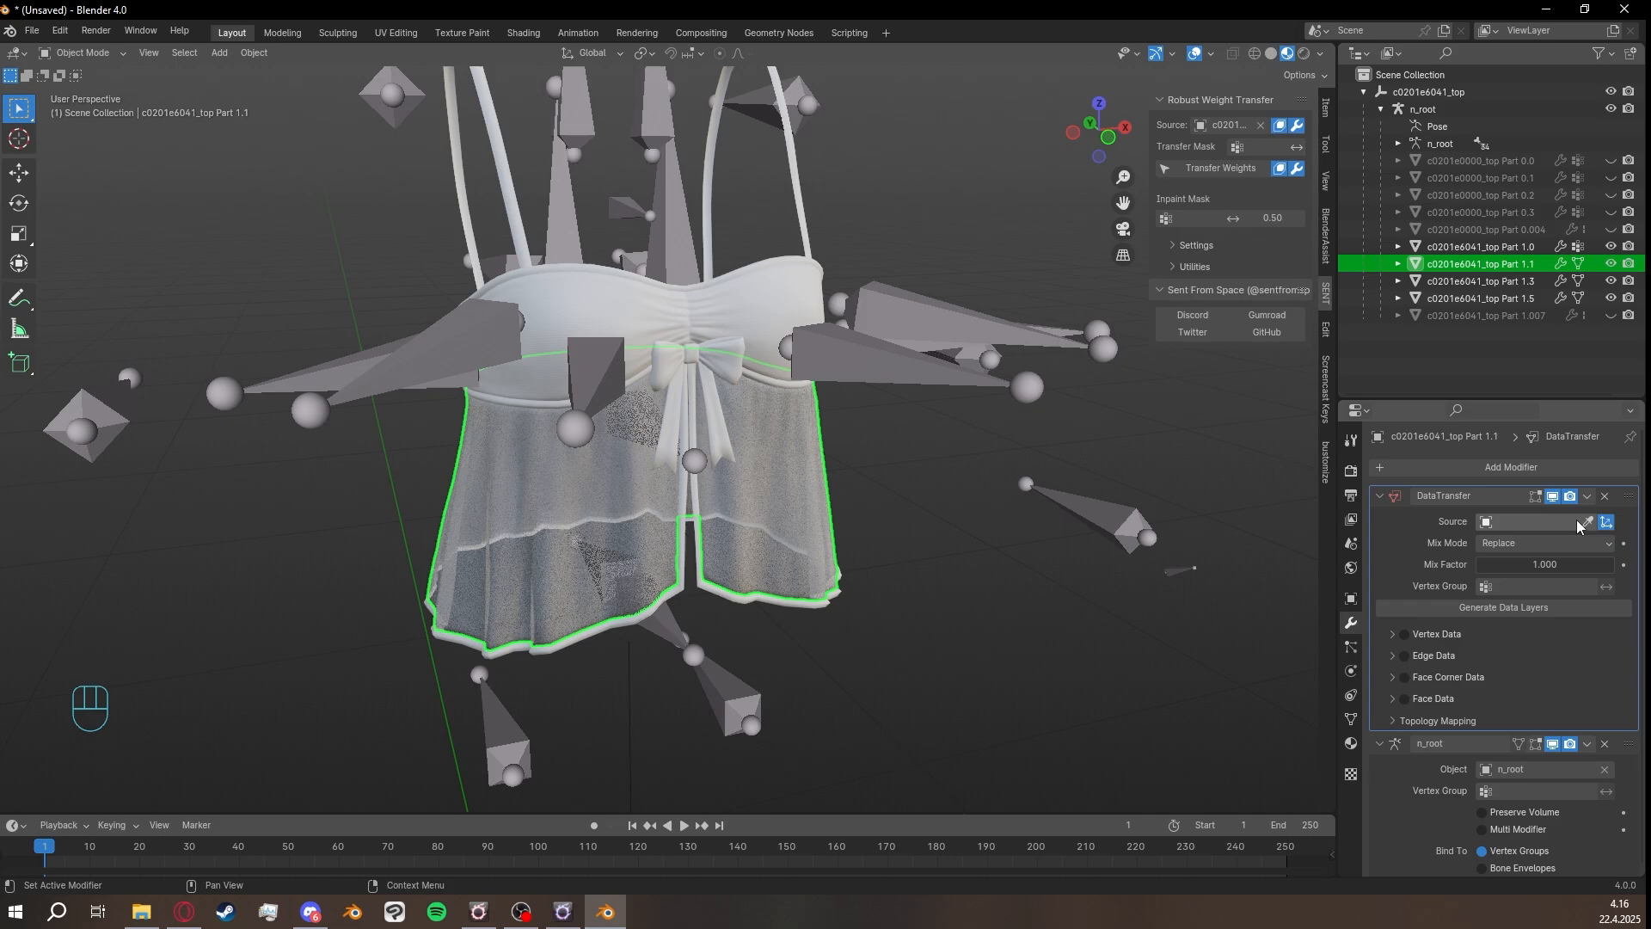
left_click(1586, 522)
left_click(1521, 315)
Transfer Vertex Groups as Vertex Data on Part 1.1, generate the data layers and apply the Data Transfer modifier.
left_click(1393, 635)
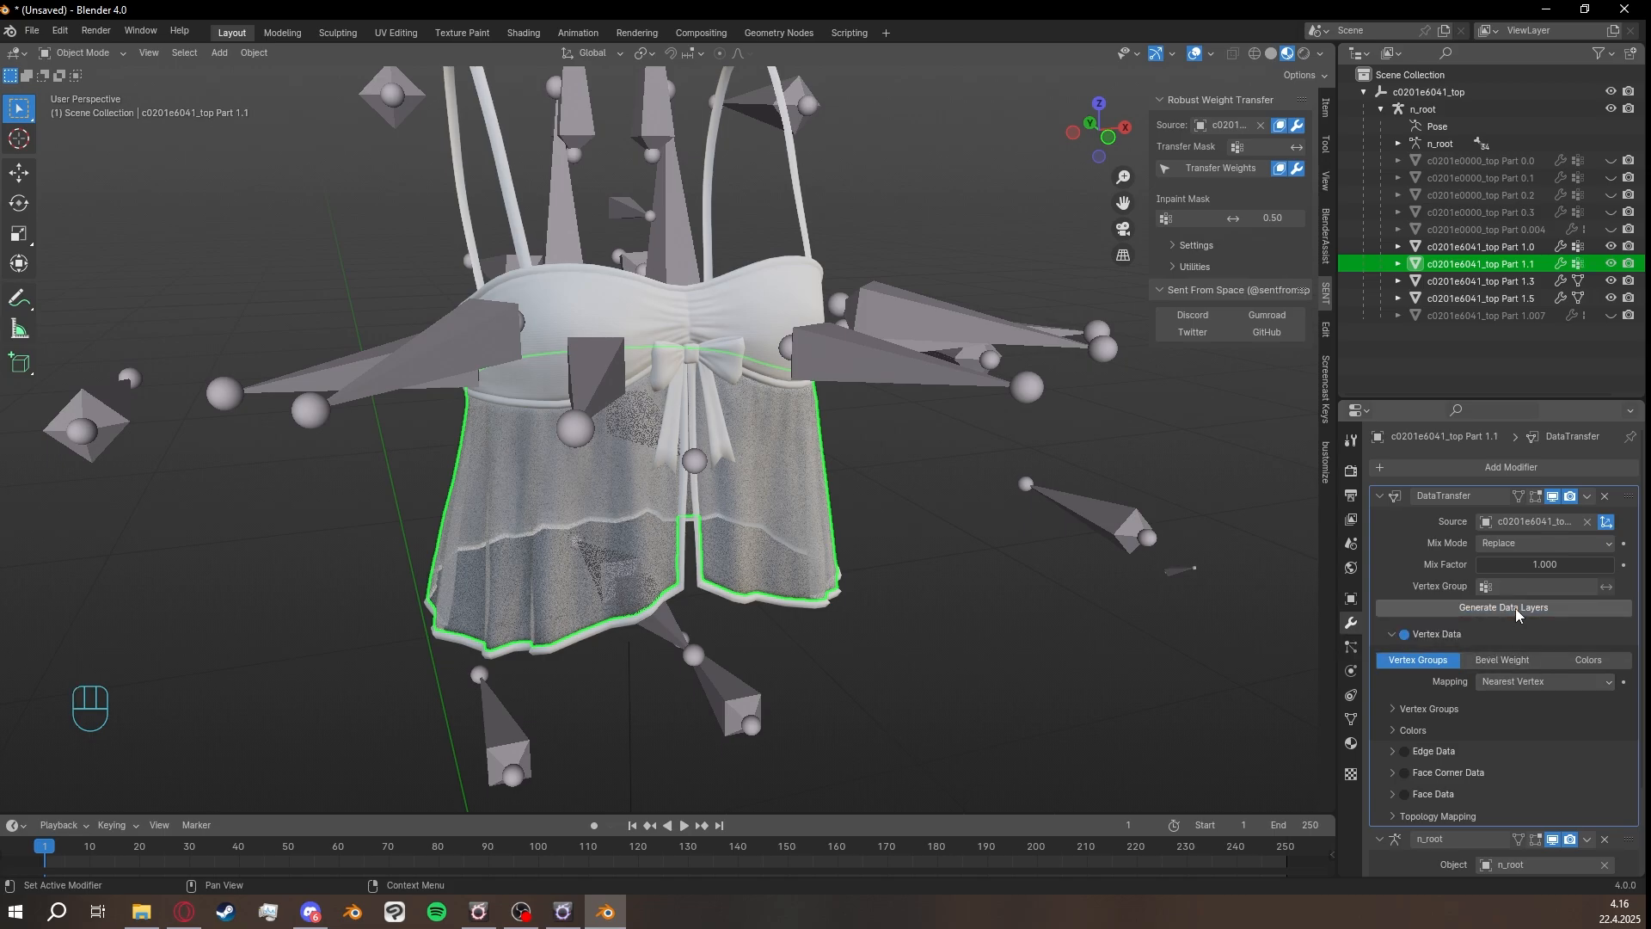
left_click(1351, 718)
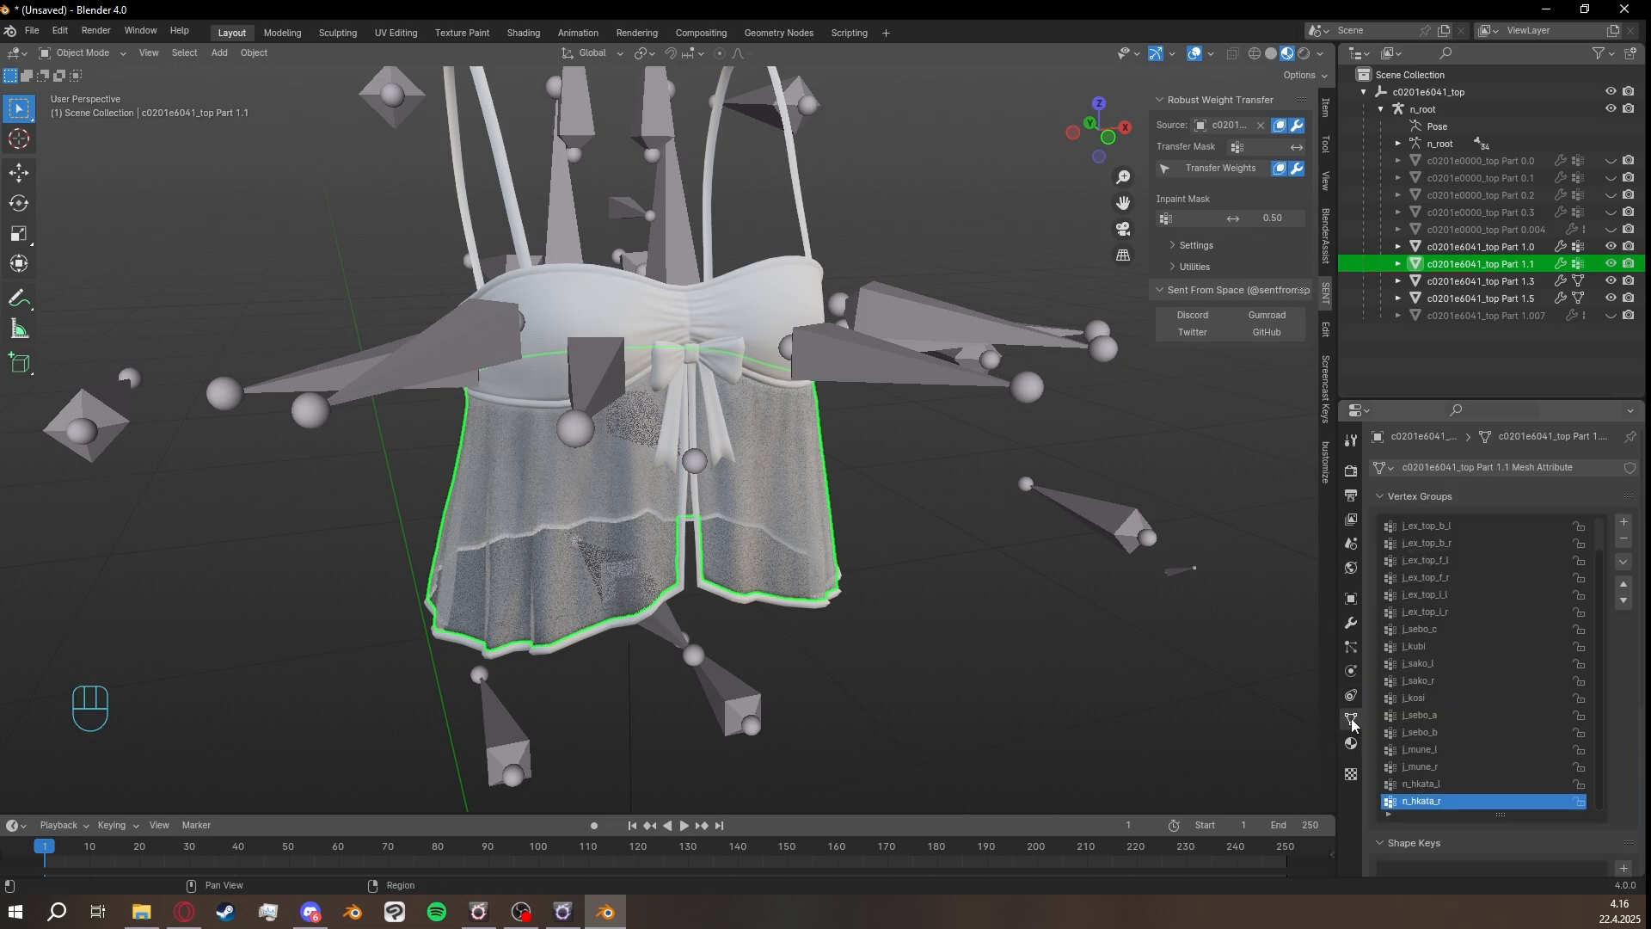
left_click(1351, 625)
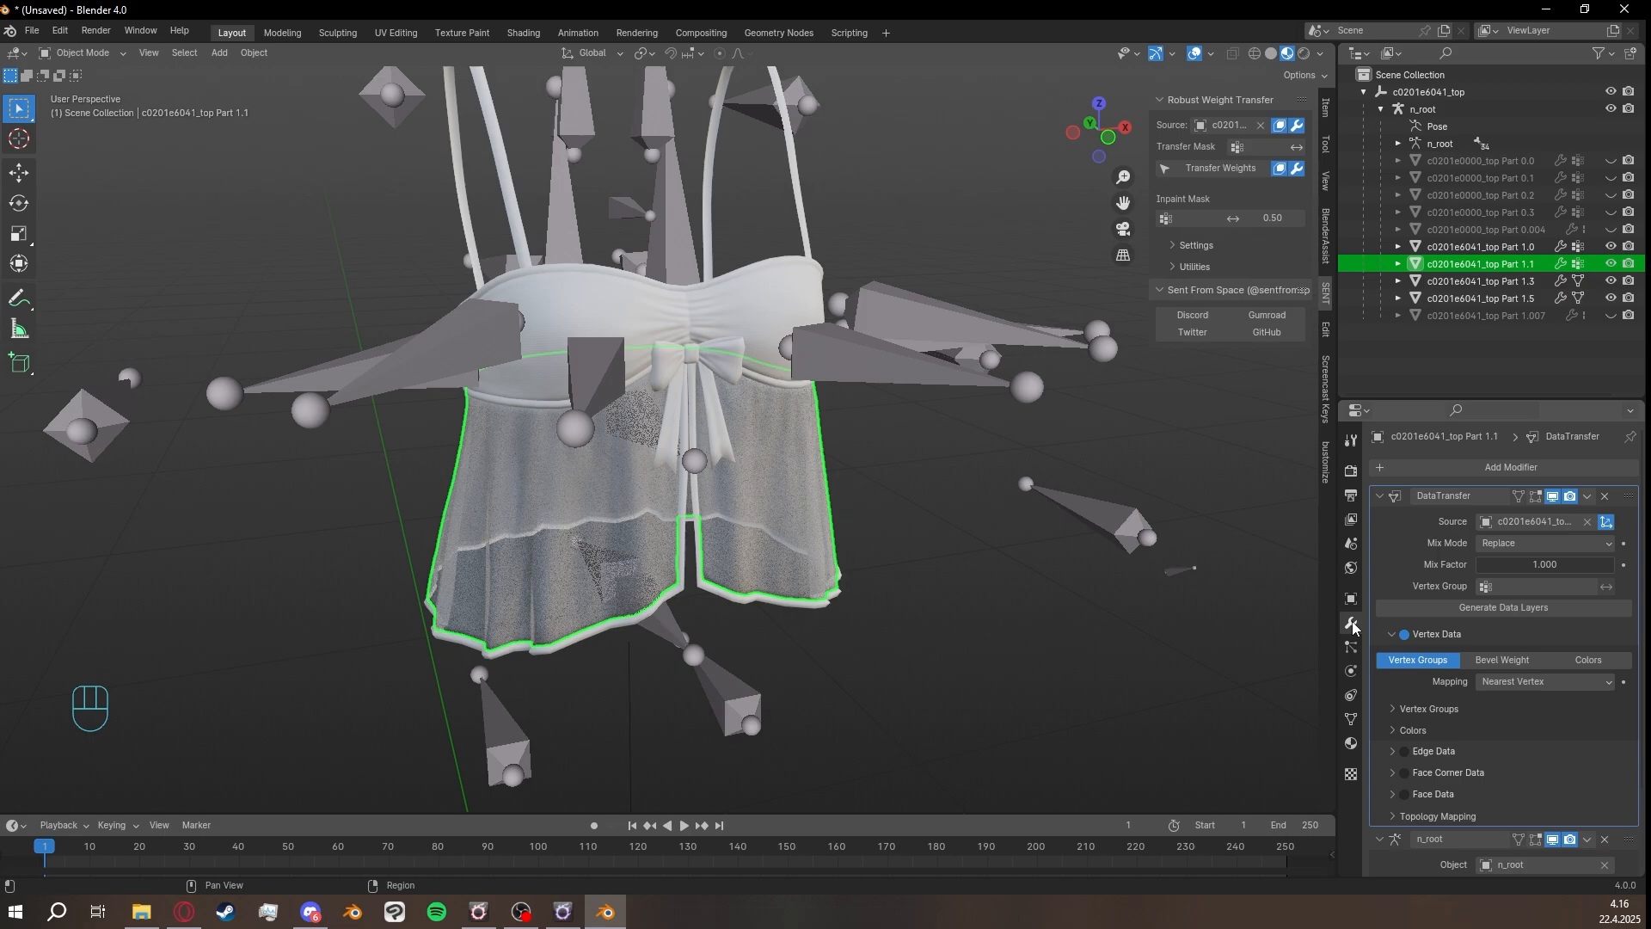
left_click(1587, 496)
left_click(1539, 518)
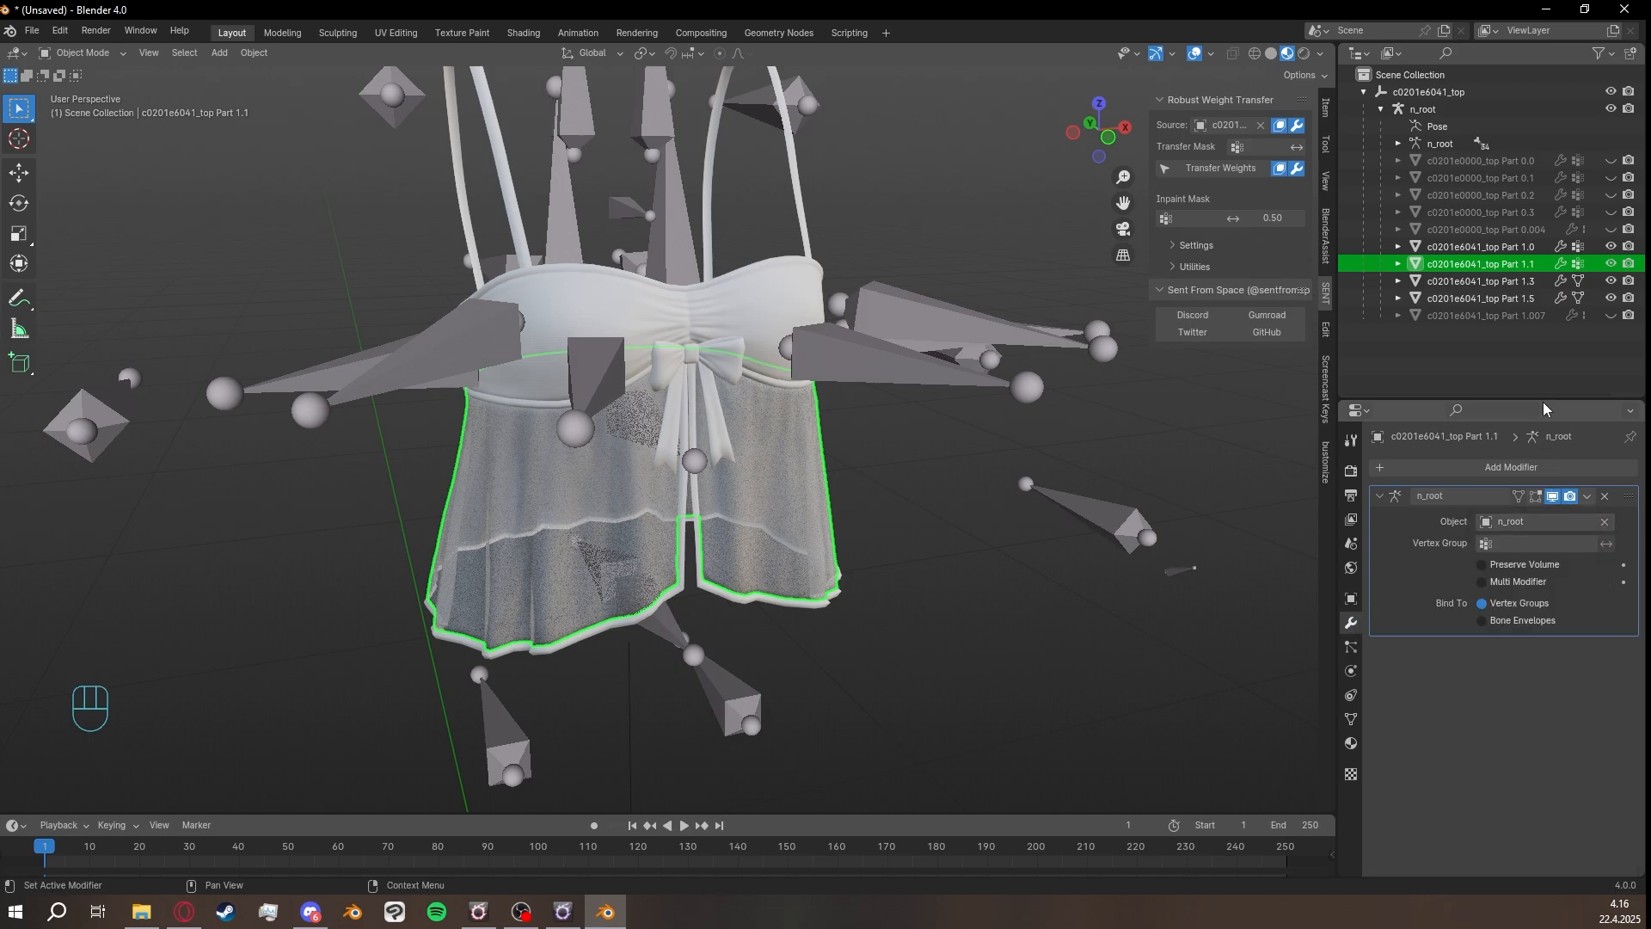
Add a Data Transfer modifier to top Part 1.3 above its Armature modifier, with the joined Part 1.007 as source.
left_click(1521, 282)
left_click(1493, 466)
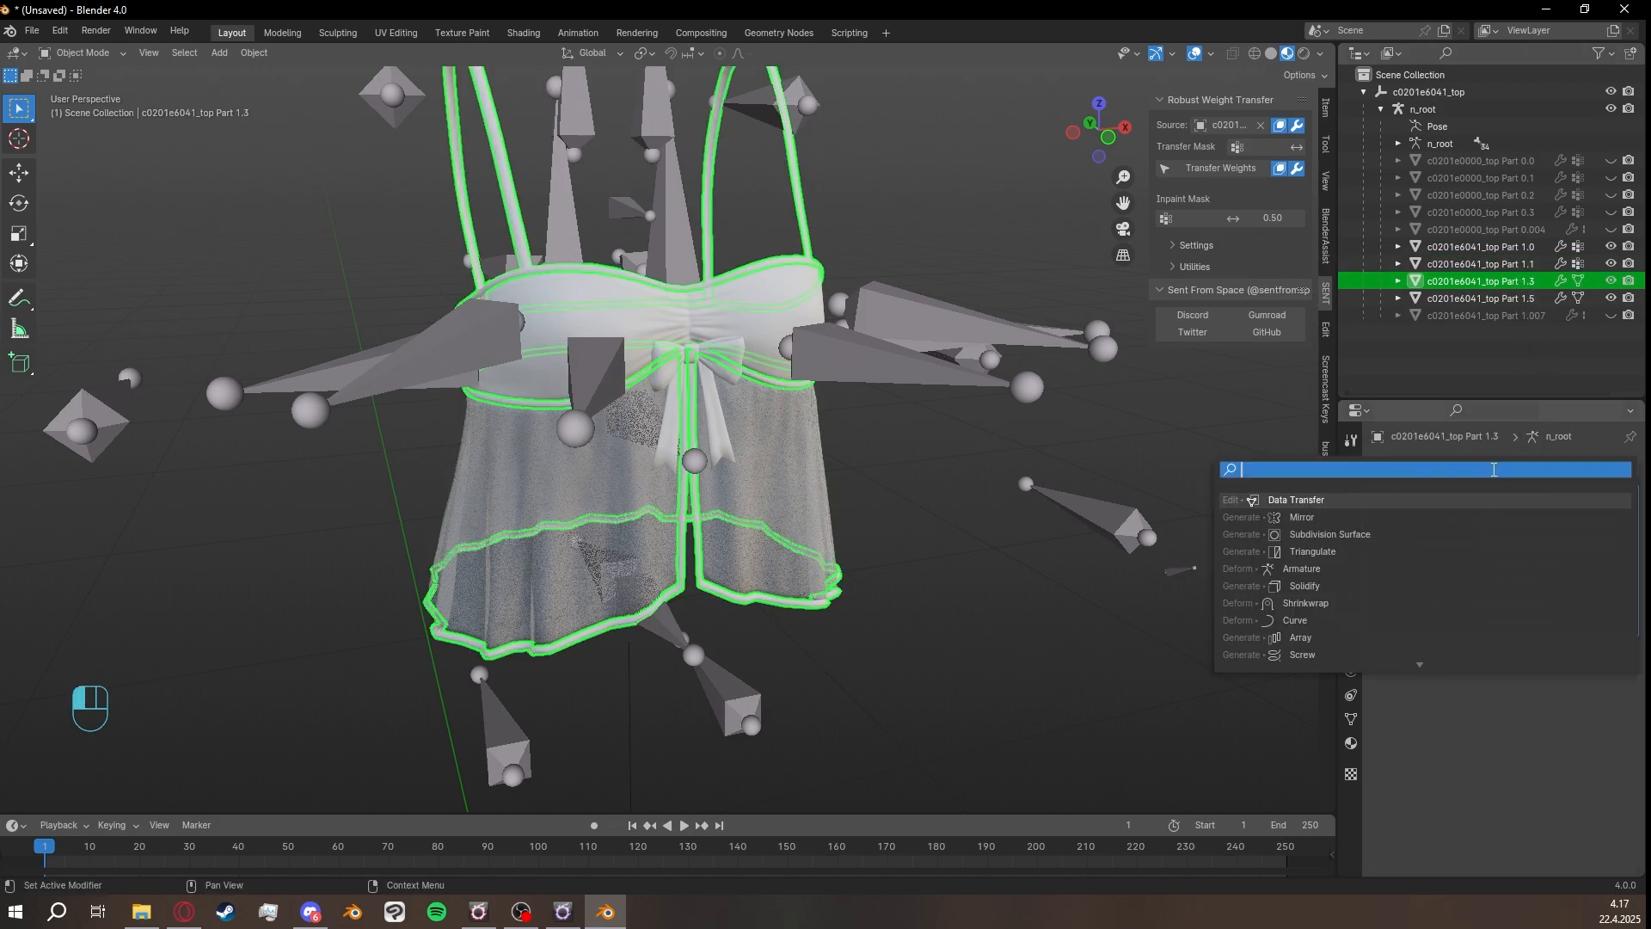
left_click(1376, 501)
left_click(1586, 649)
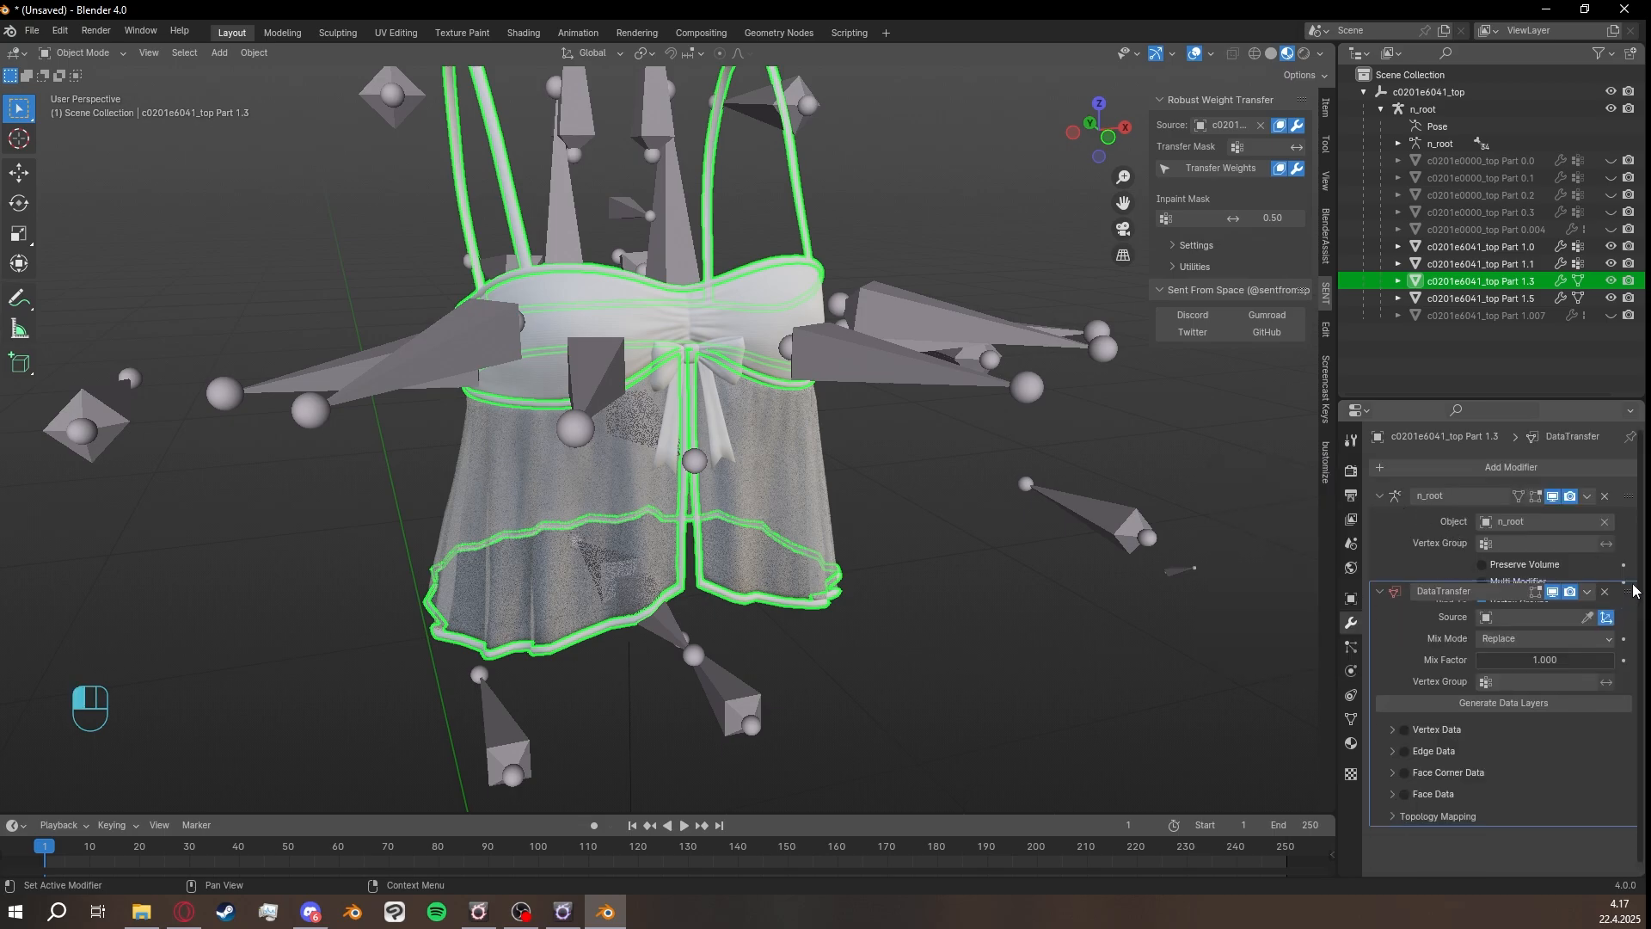
left_click(1556, 539)
left_click(1586, 521)
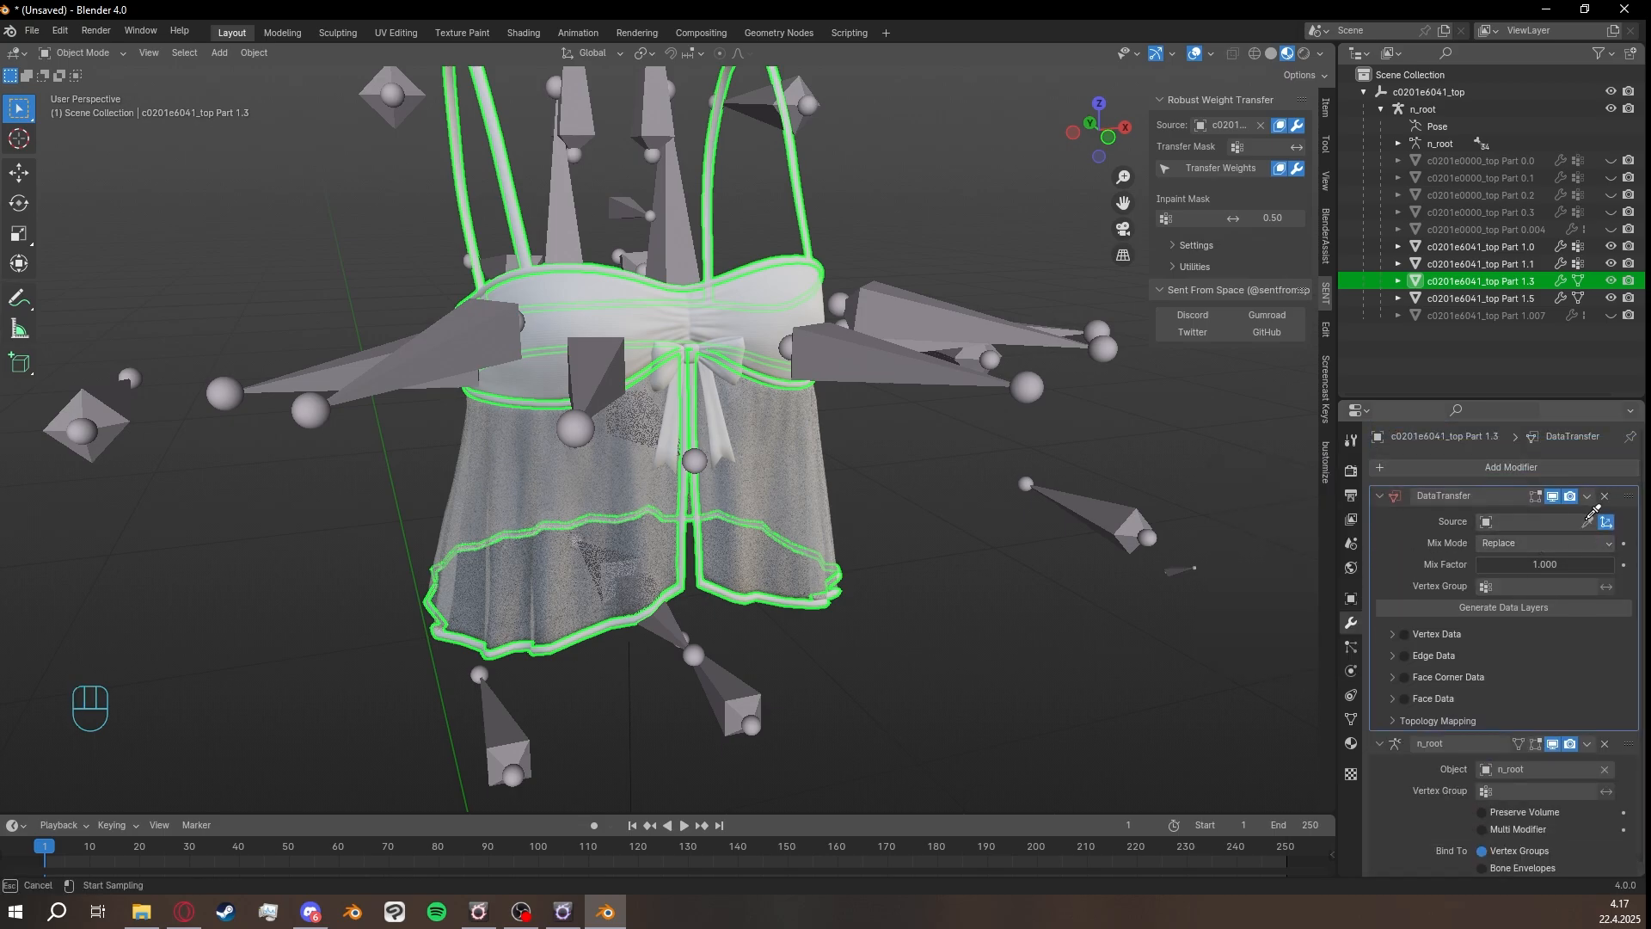
left_click(1495, 301)
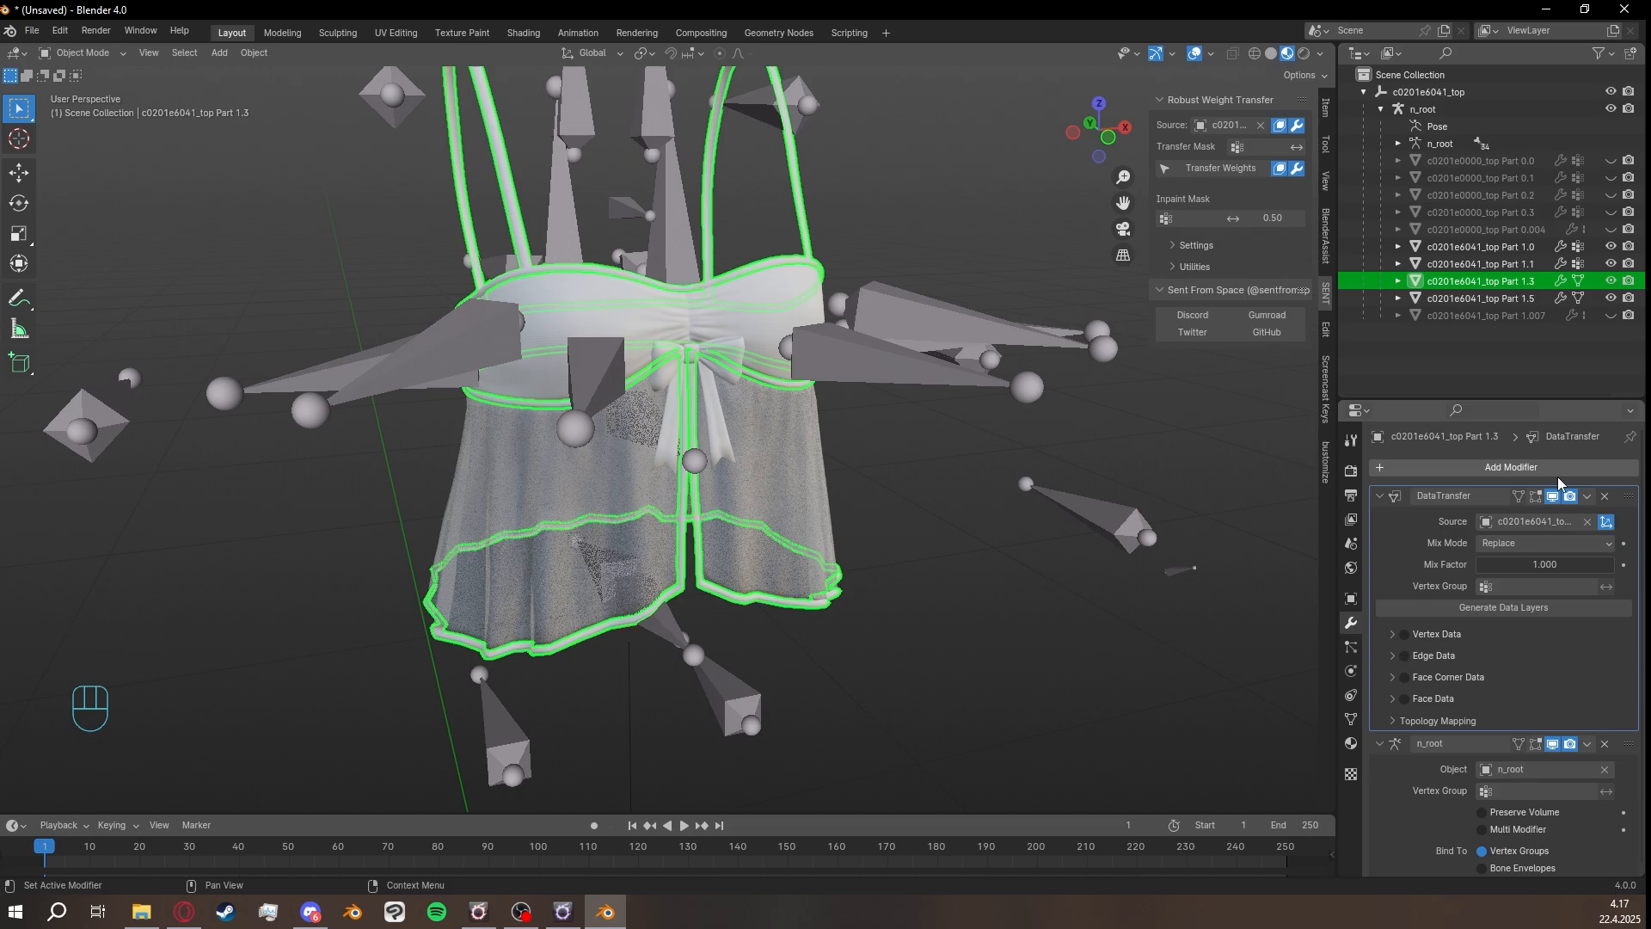
Transfer Vertex Groups as Vertex Data on Part 1.3, generate the data layers and apply the Data Transfer modifier.
left_click(1392, 635)
left_click(1442, 665)
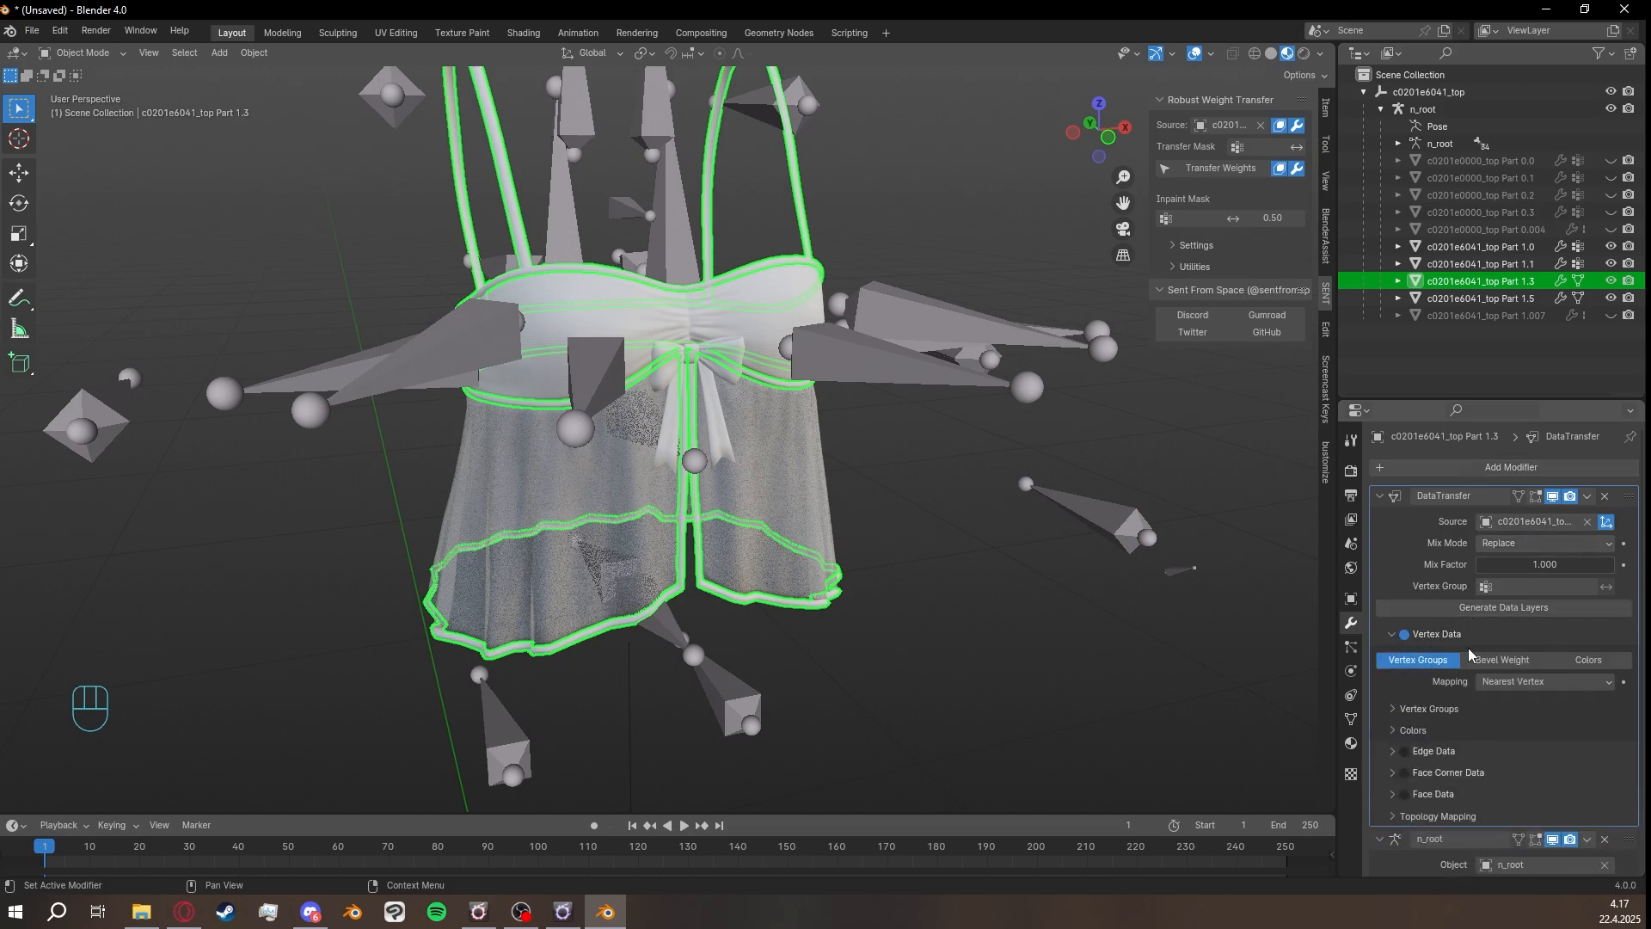
left_click(1513, 610)
left_click(1350, 720)
left_click(1350, 624)
left_click(1586, 499)
left_click(1544, 515)
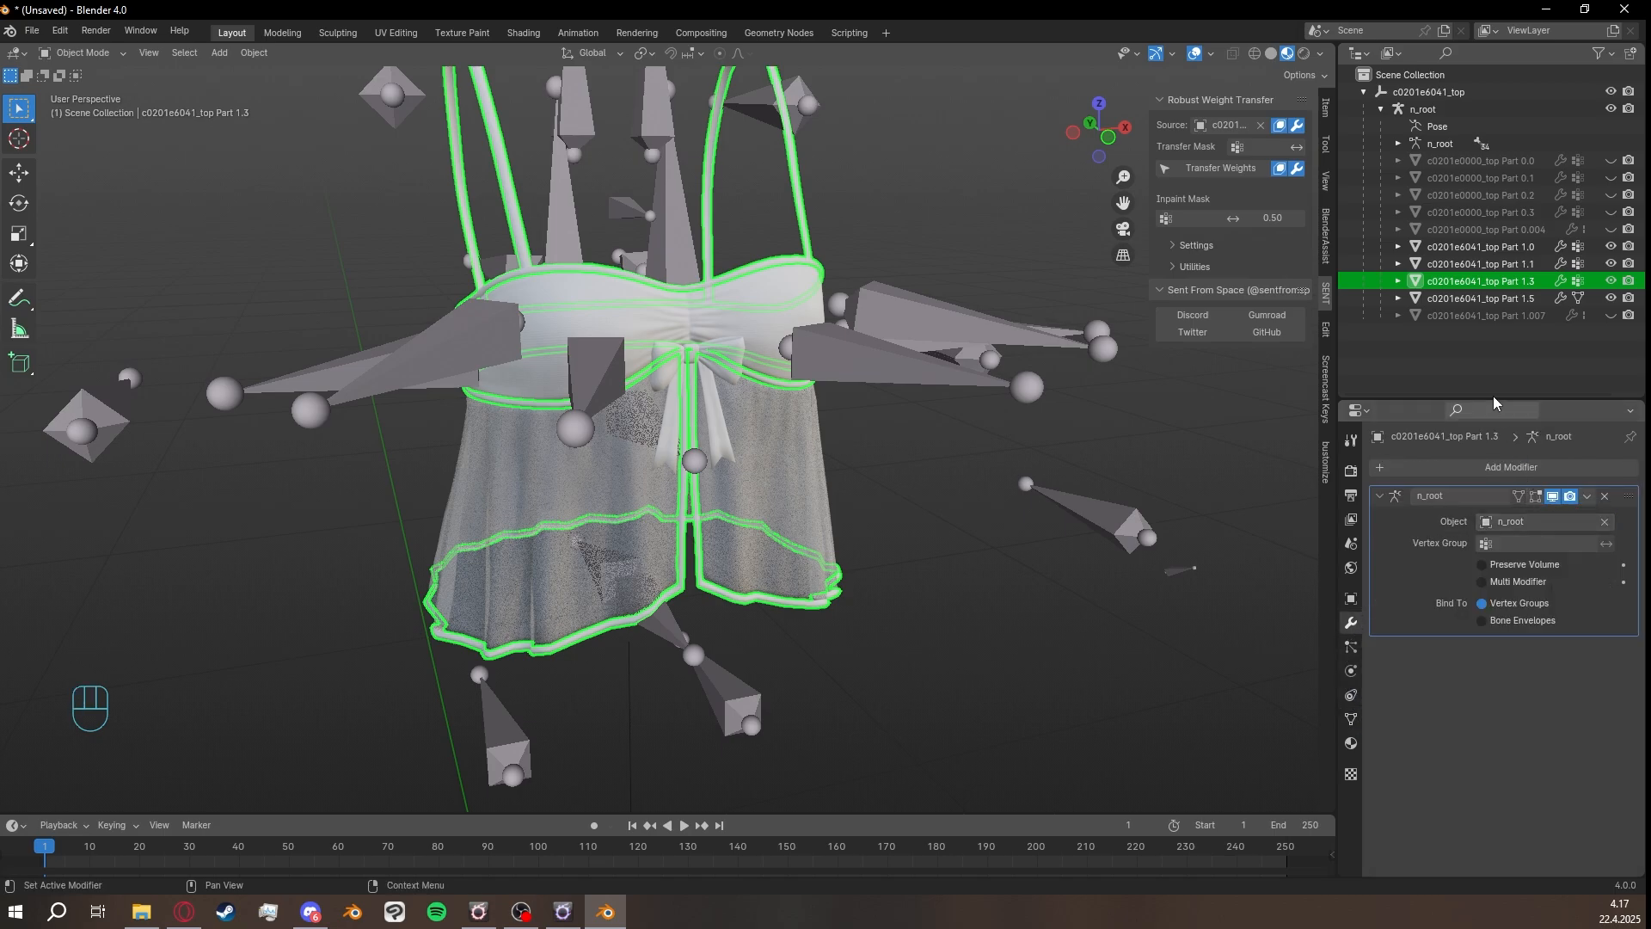
Add a Data Transfer modifier to the bow, Part 1.5, above its Armature modifier, with the joined Part 1.007 as source.
left_click(1494, 298)
left_click(1493, 464)
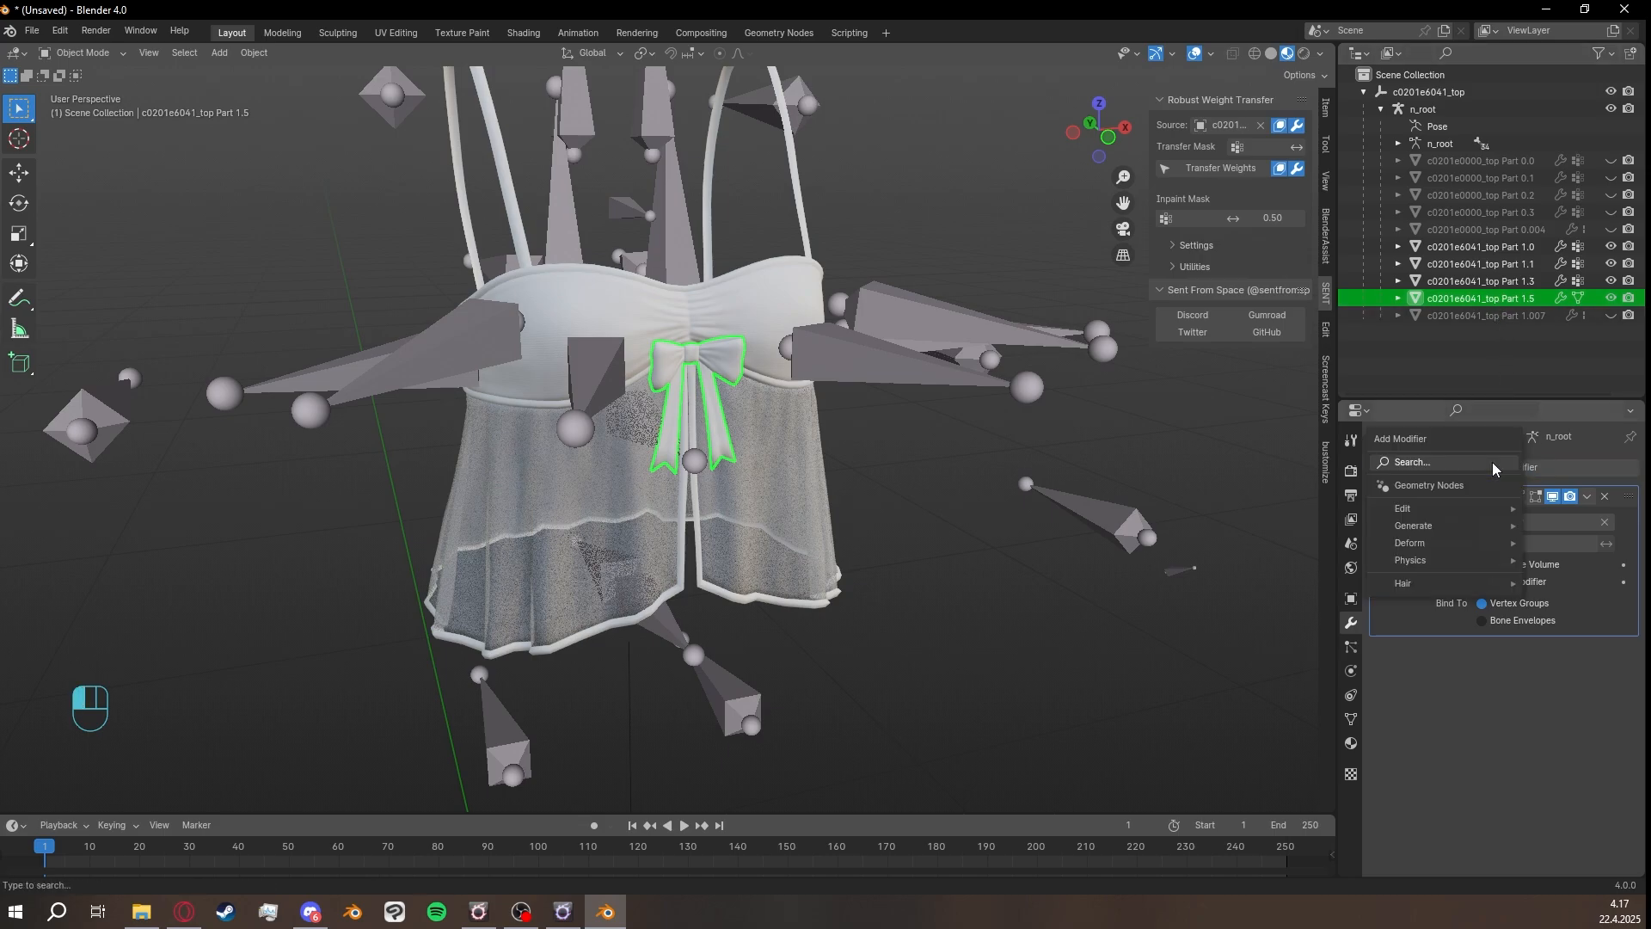
left_click(1493, 465)
left_click(1439, 491)
left_click_drag(1627, 648, 1618, 497)
left_click(1587, 521)
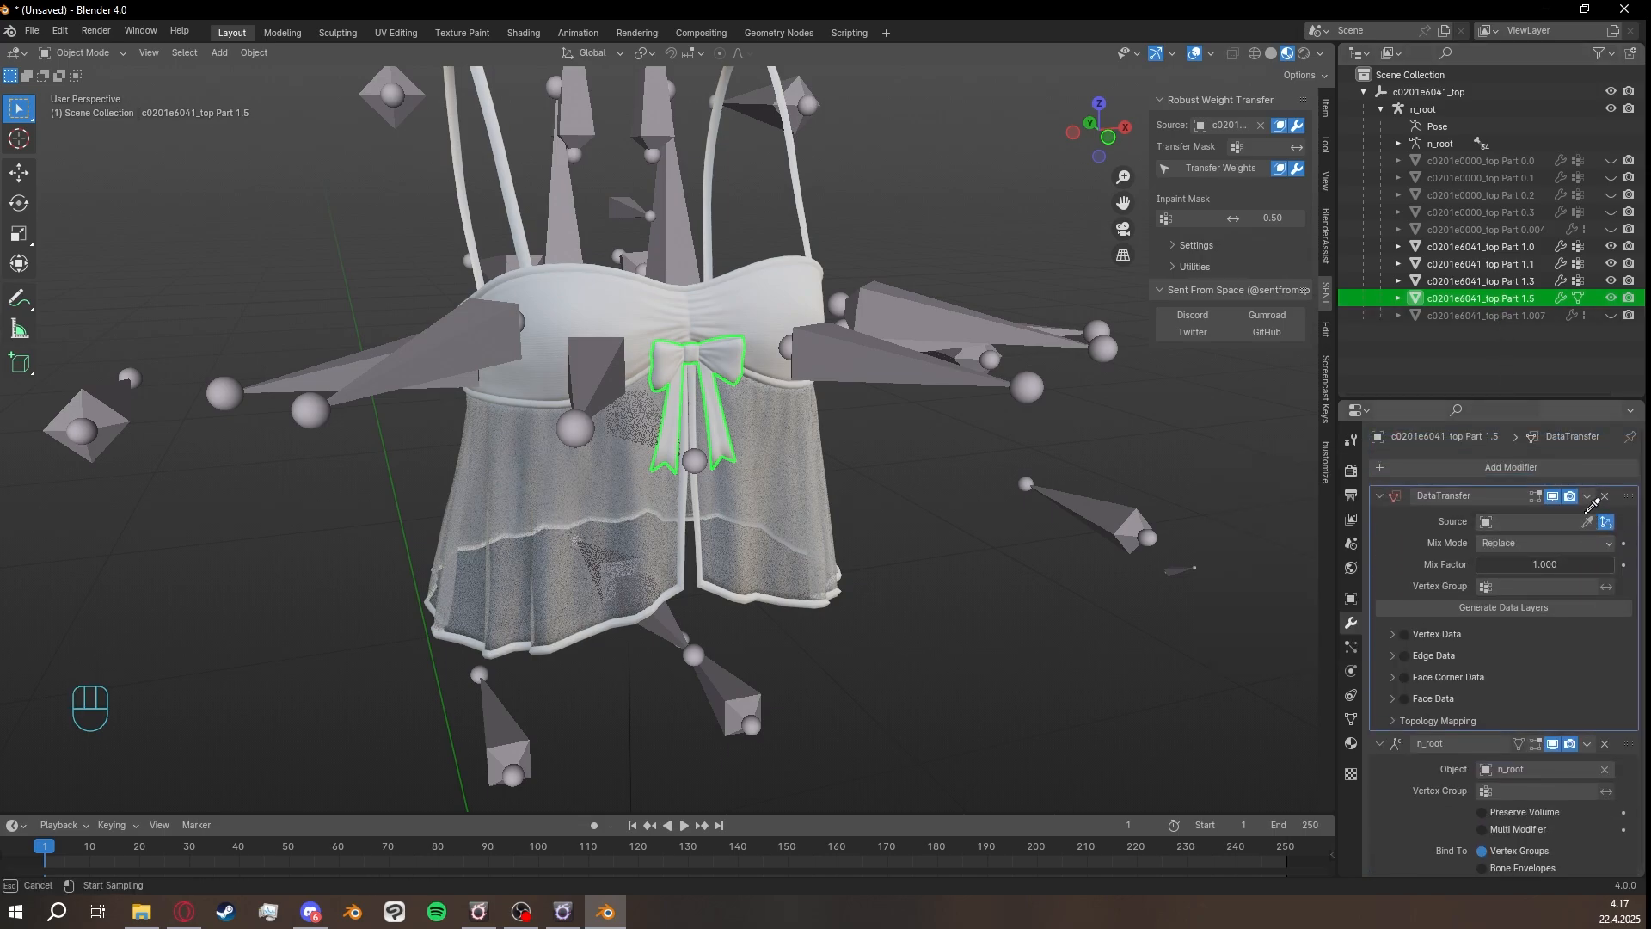
left_click(1501, 316)
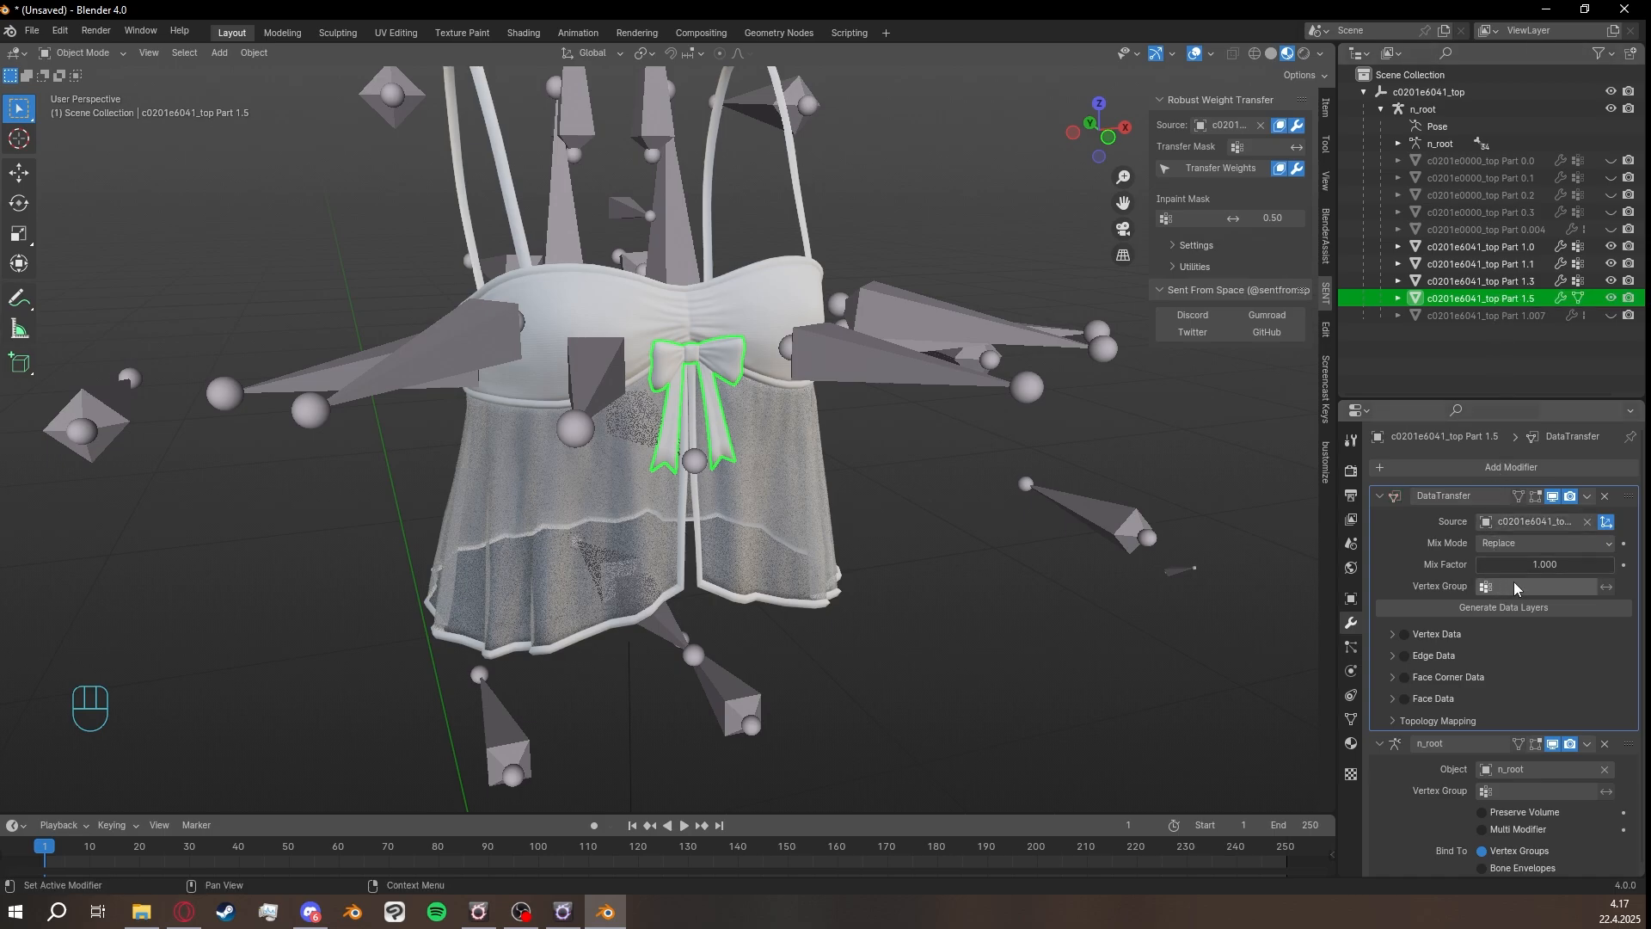
Transfer Vertex Groups as Vertex Data on Part 1.5, generate the data layers and apply the Data Transfer modifier.
left_click(1392, 635)
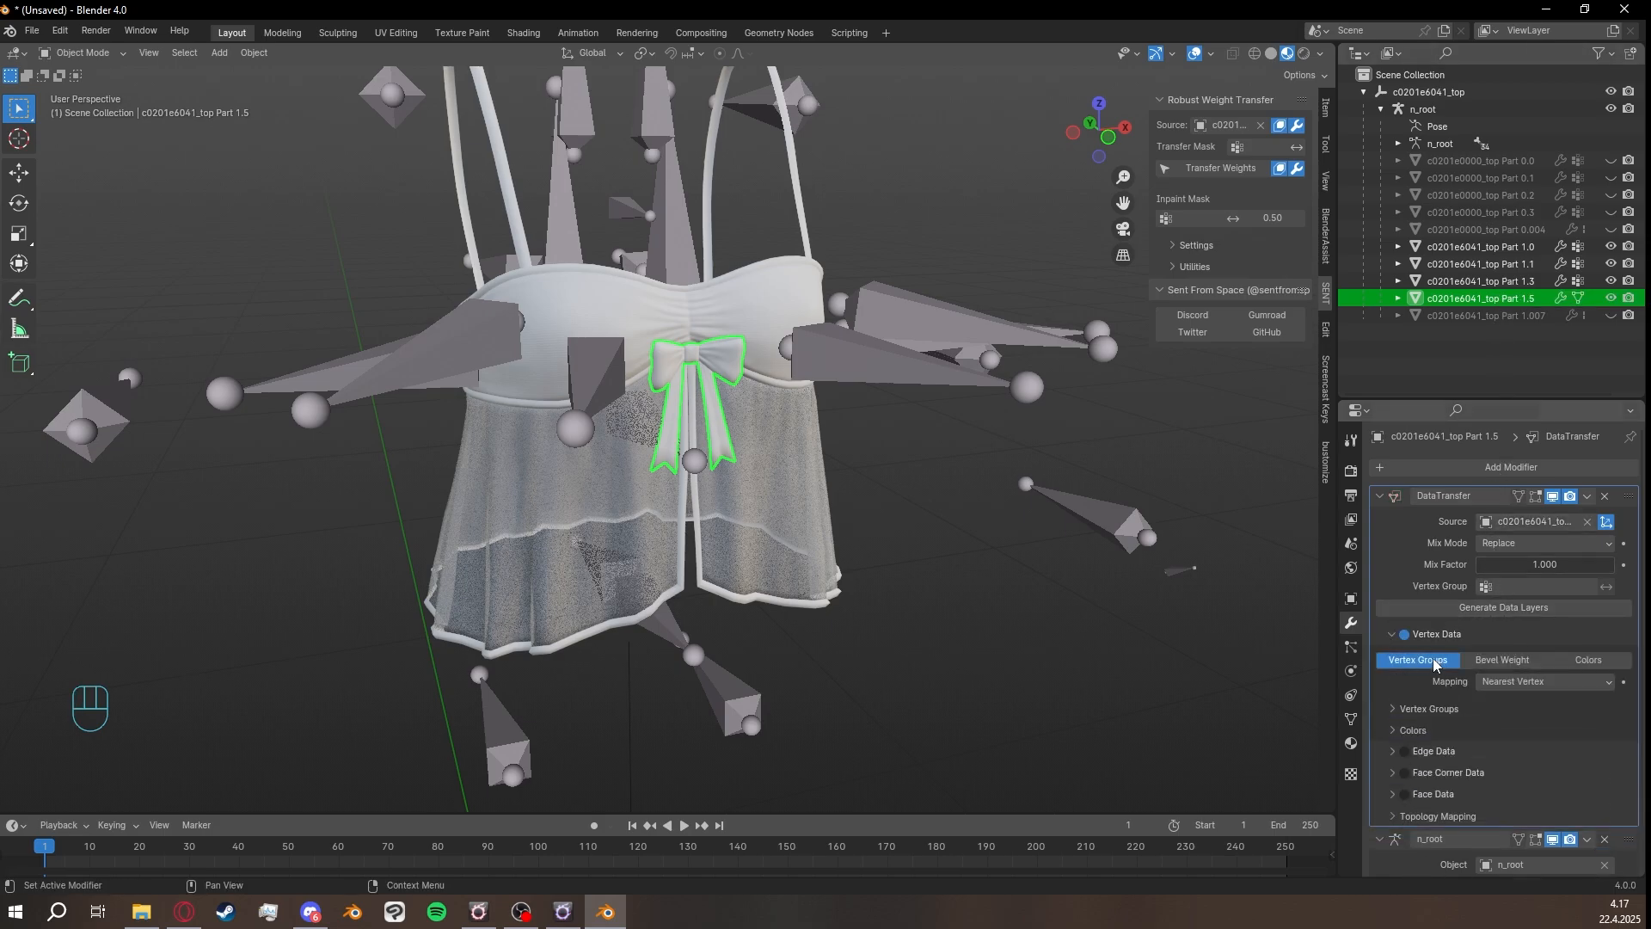
left_click(1504, 607)
left_click(1351, 719)
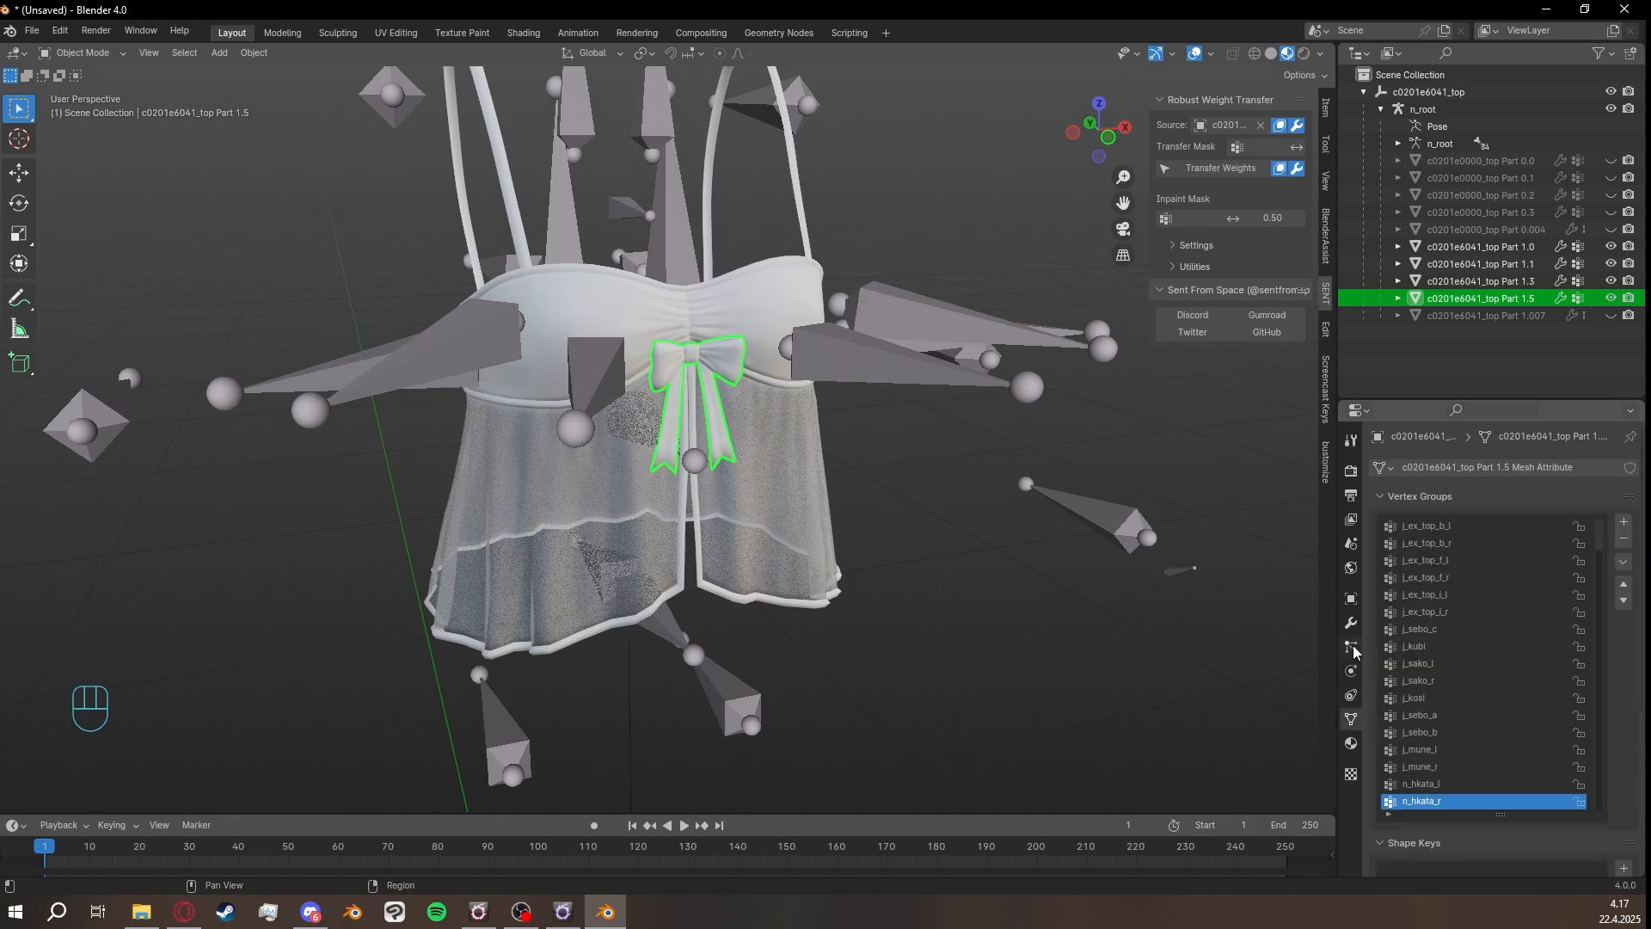
left_click(1350, 622)
left_click(1566, 518)
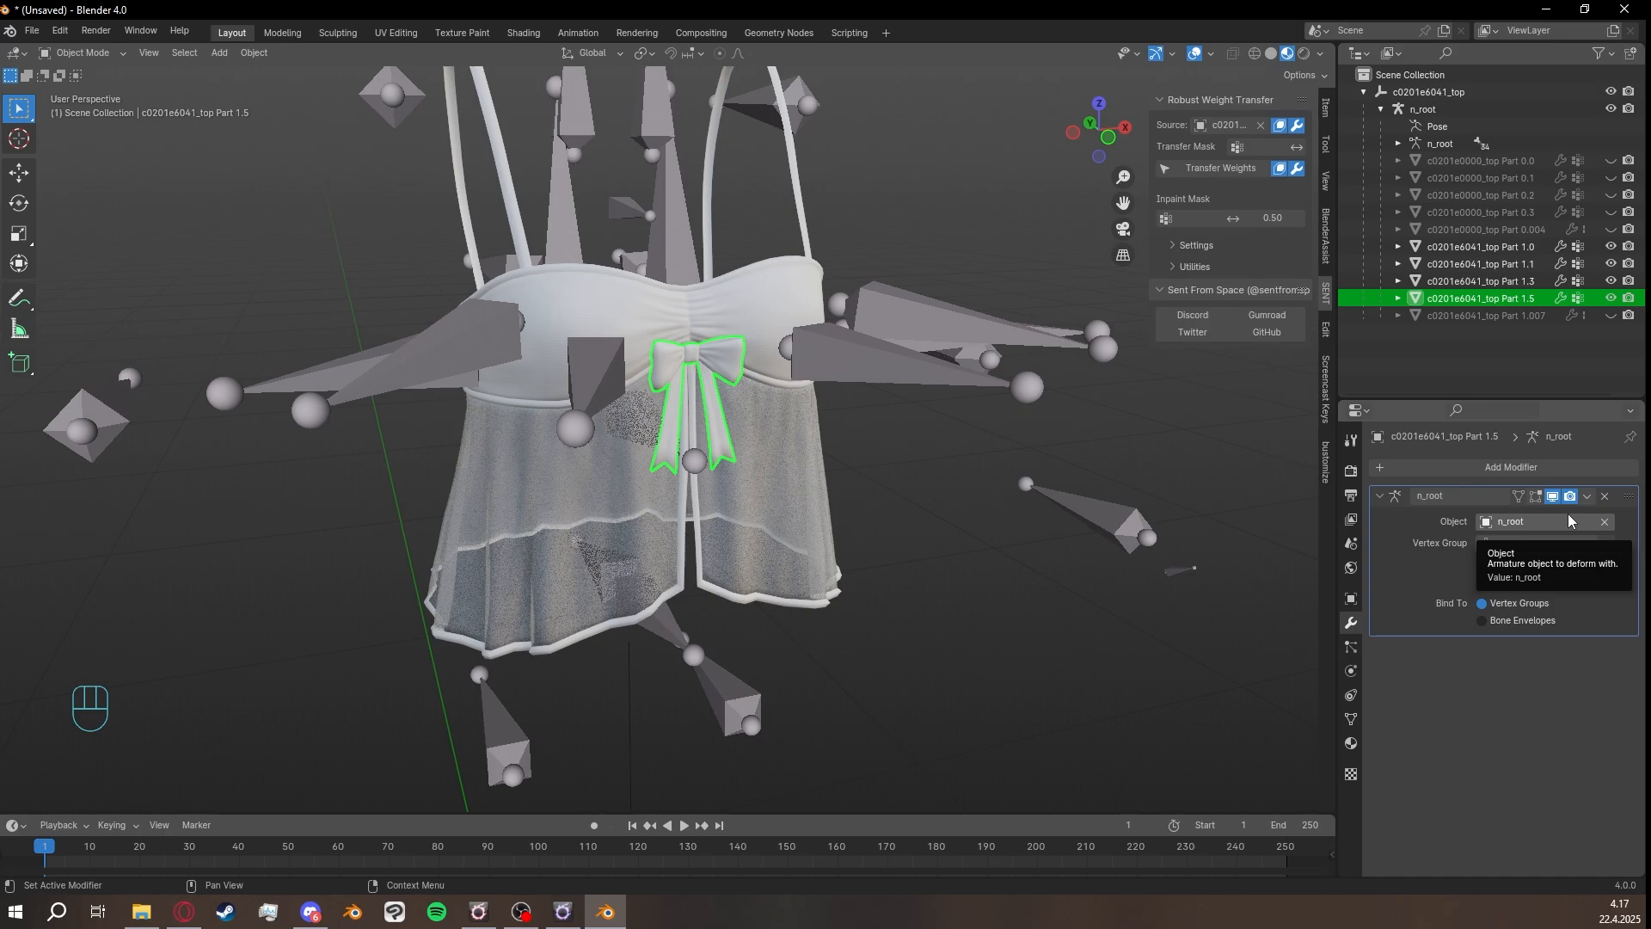
Select the joined top Part 1.007 and make it visible in the viewport.
left_click(1473, 317)
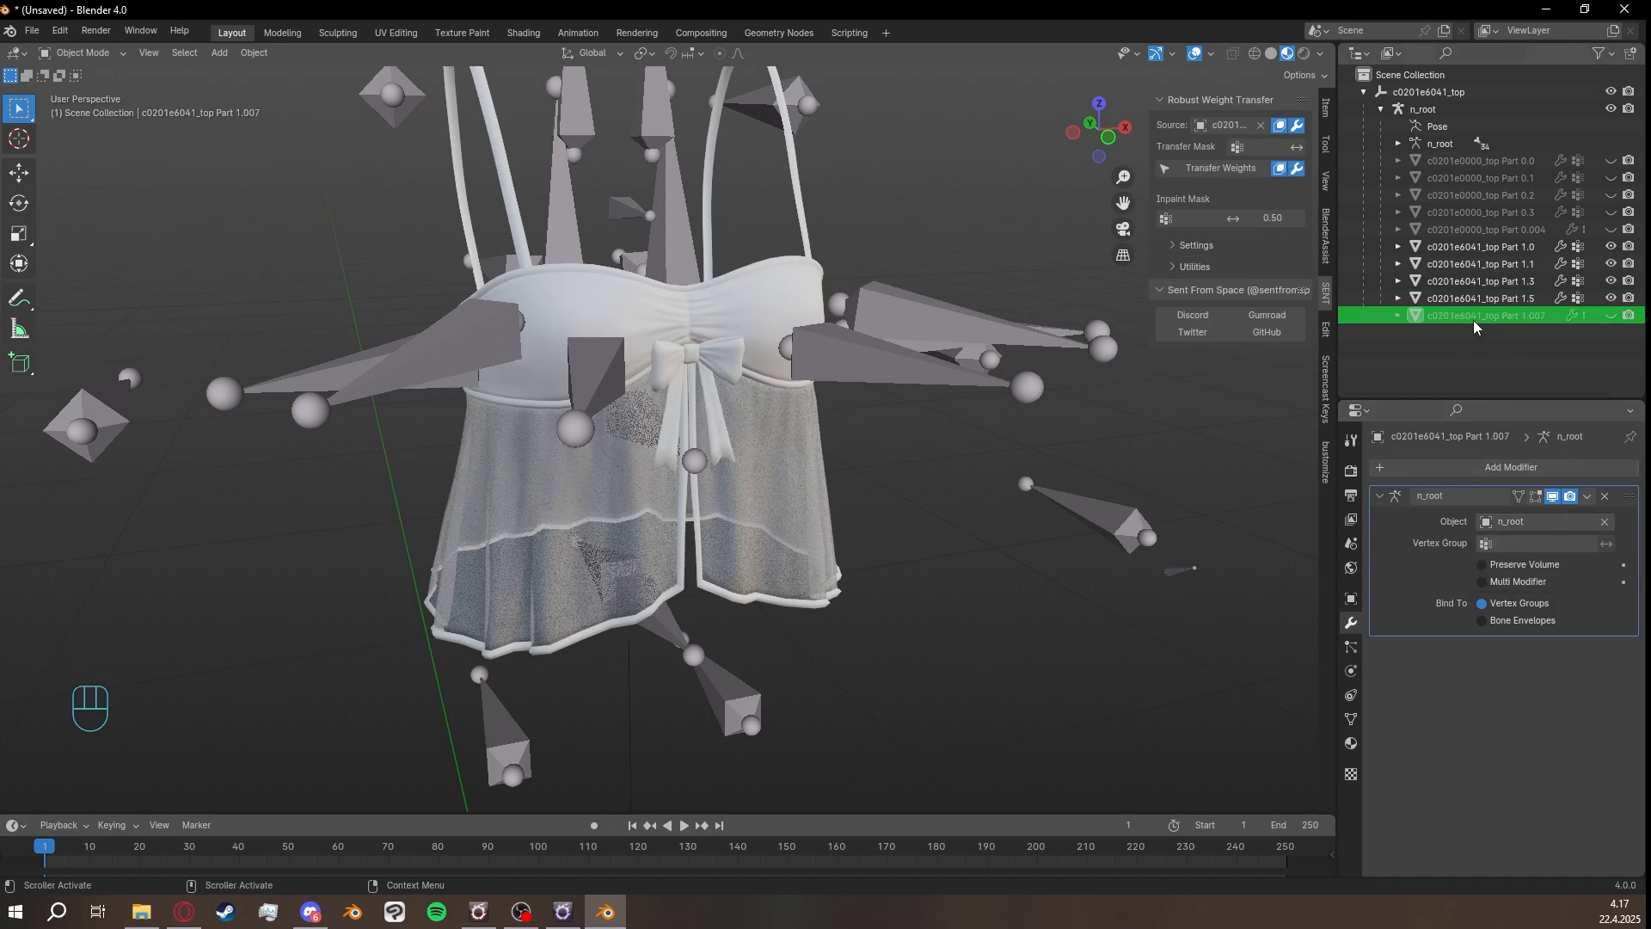
left_click(1610, 314)
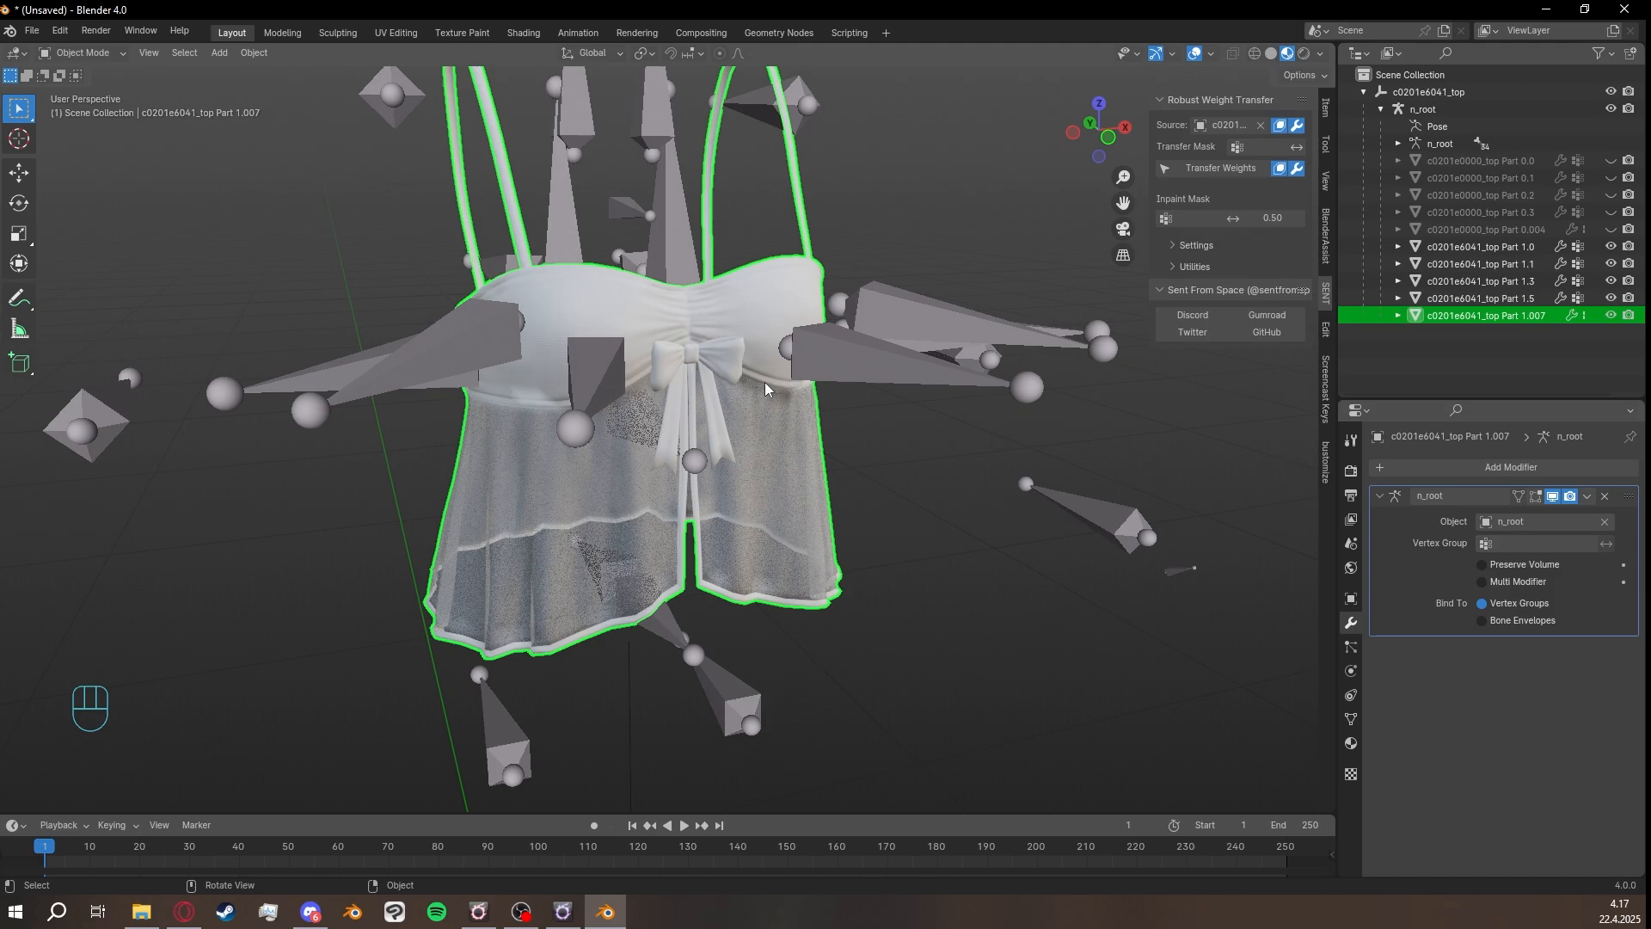
Switch to the game window, examine the top on the character from several angles, and return to Blender.
left_click(478, 911)
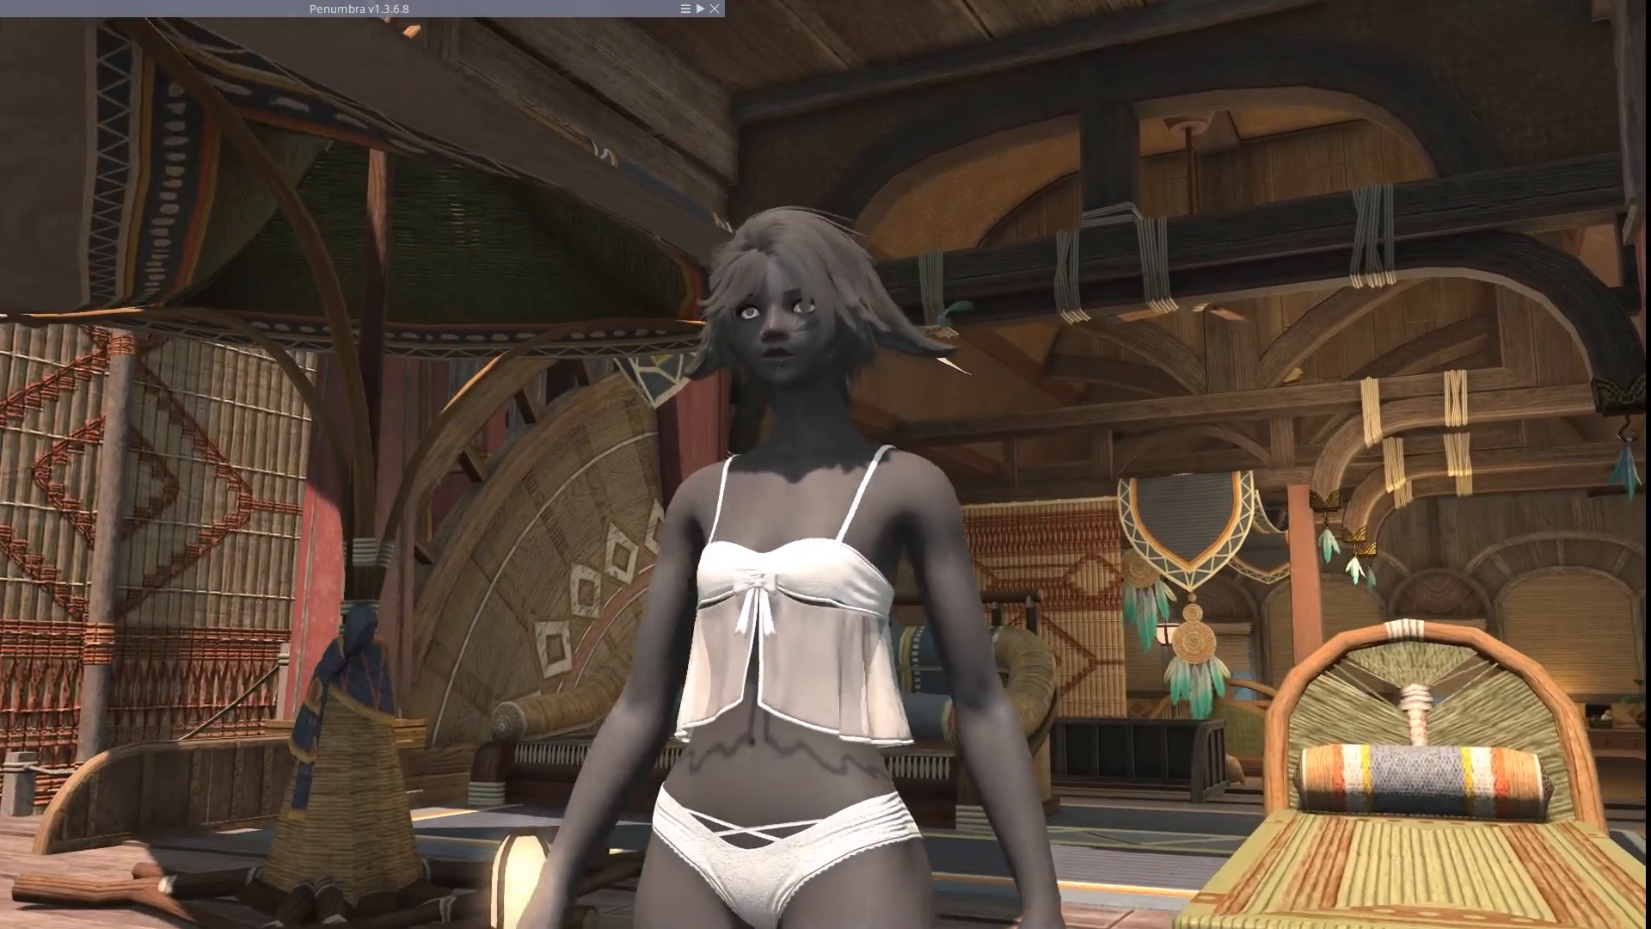
right_click_drag(825, 464, 877, 481)
scroll(825, 465, "down", 2)
scroll(826, 464, "up", 1)
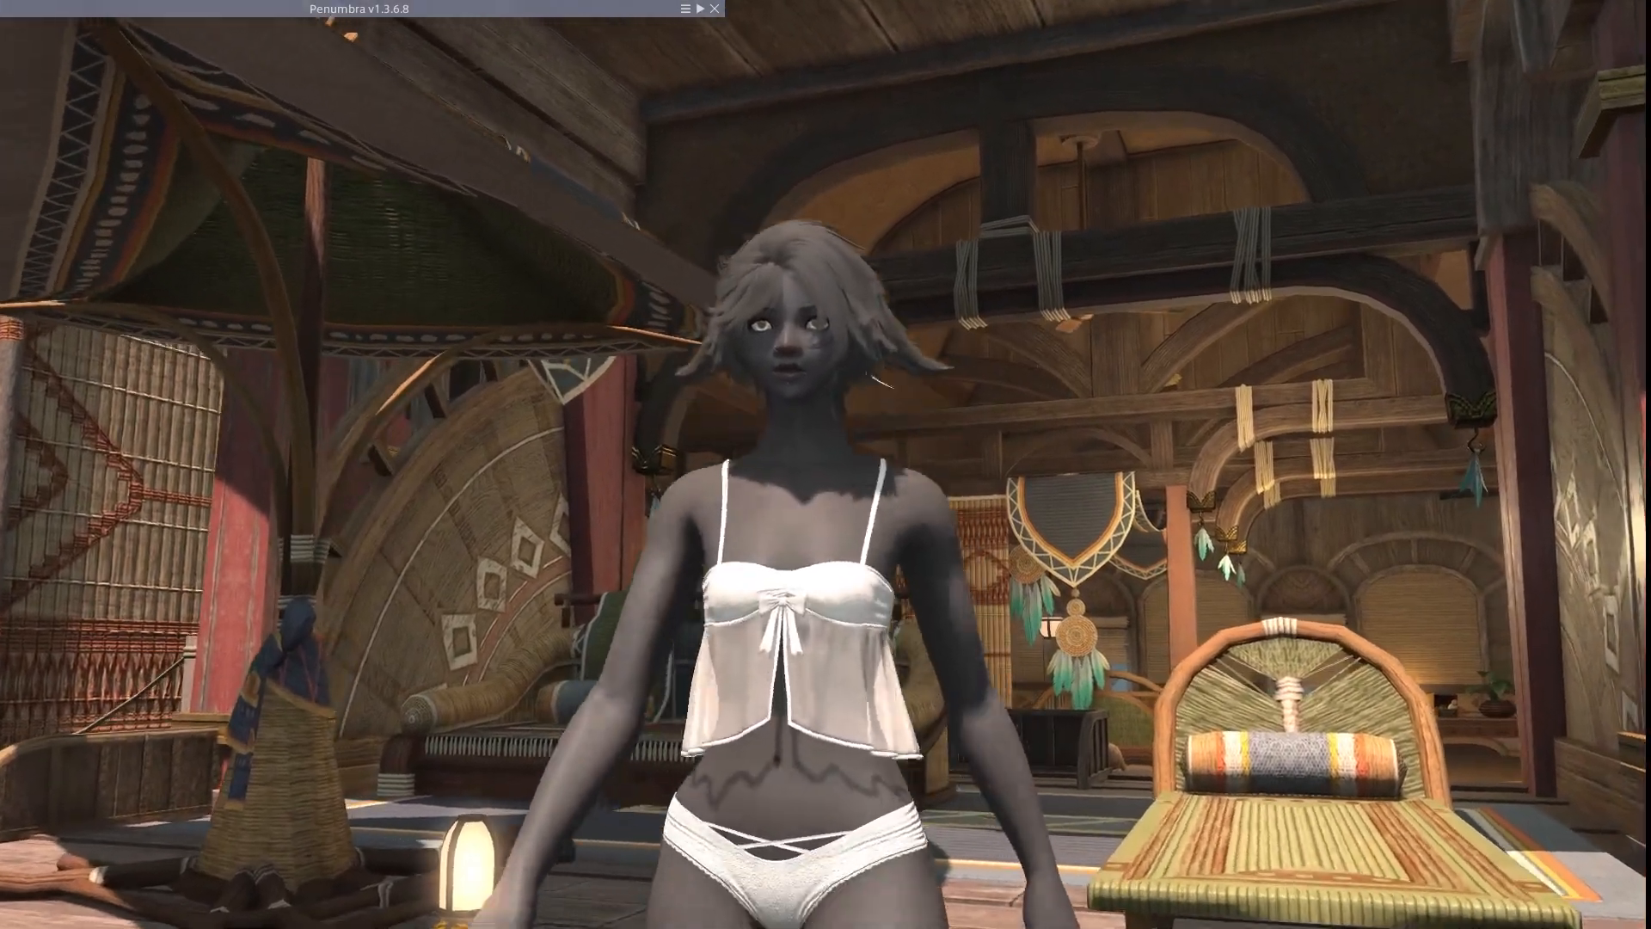
right_click_drag(818, 591, 781, 701)
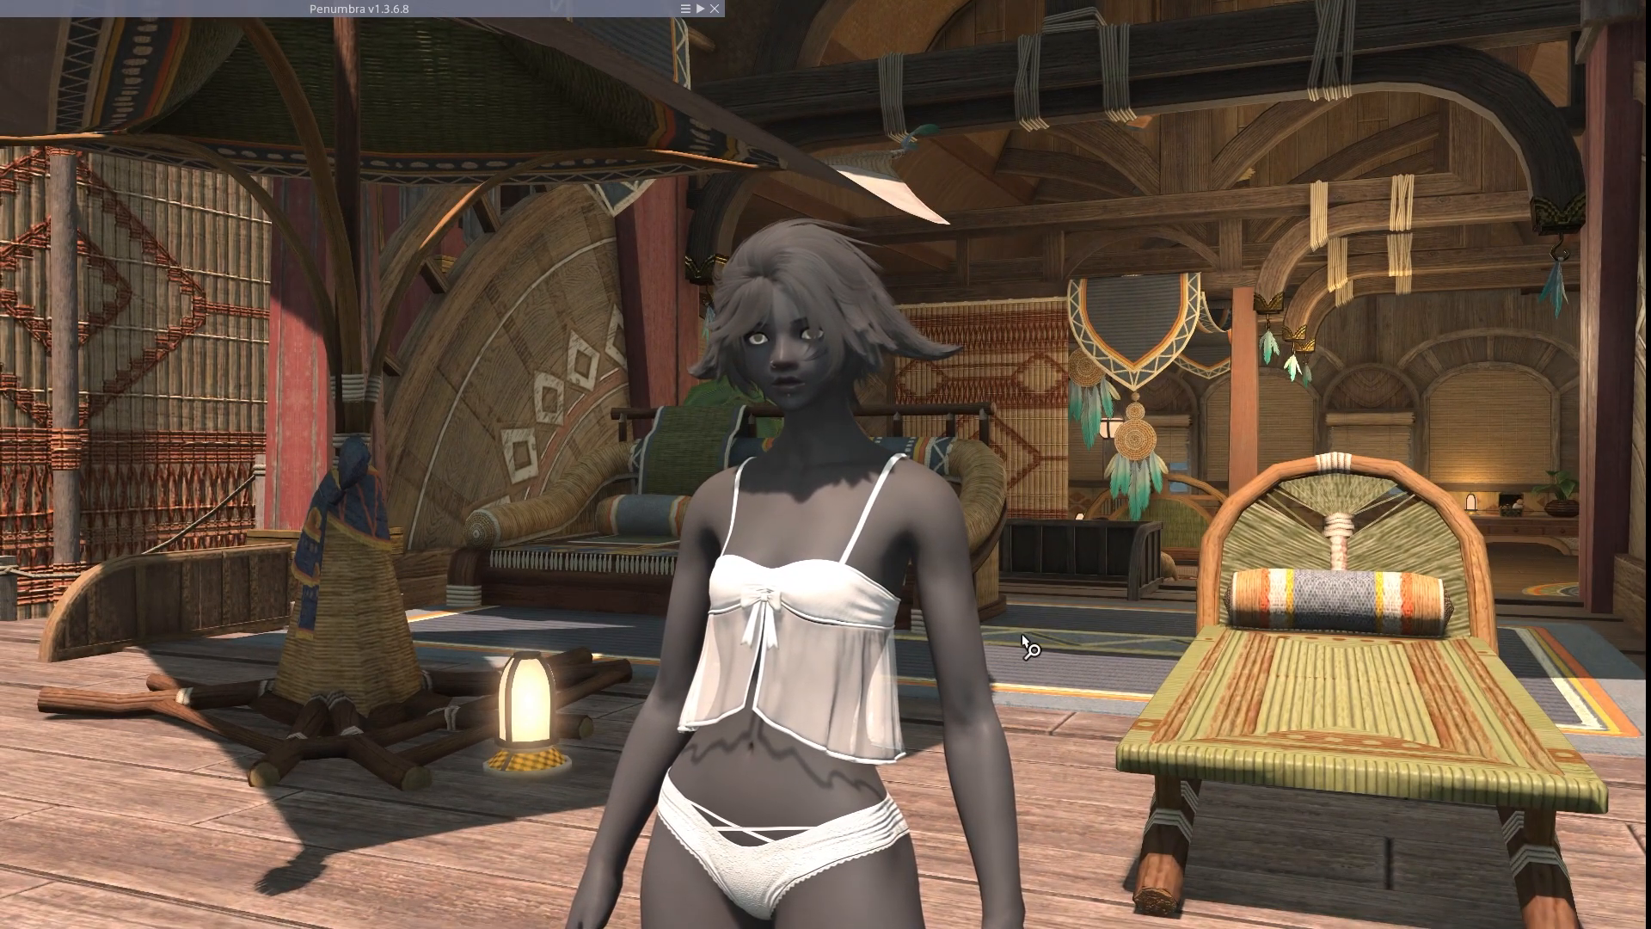
right_click_drag(1023, 641, 1505, 641)
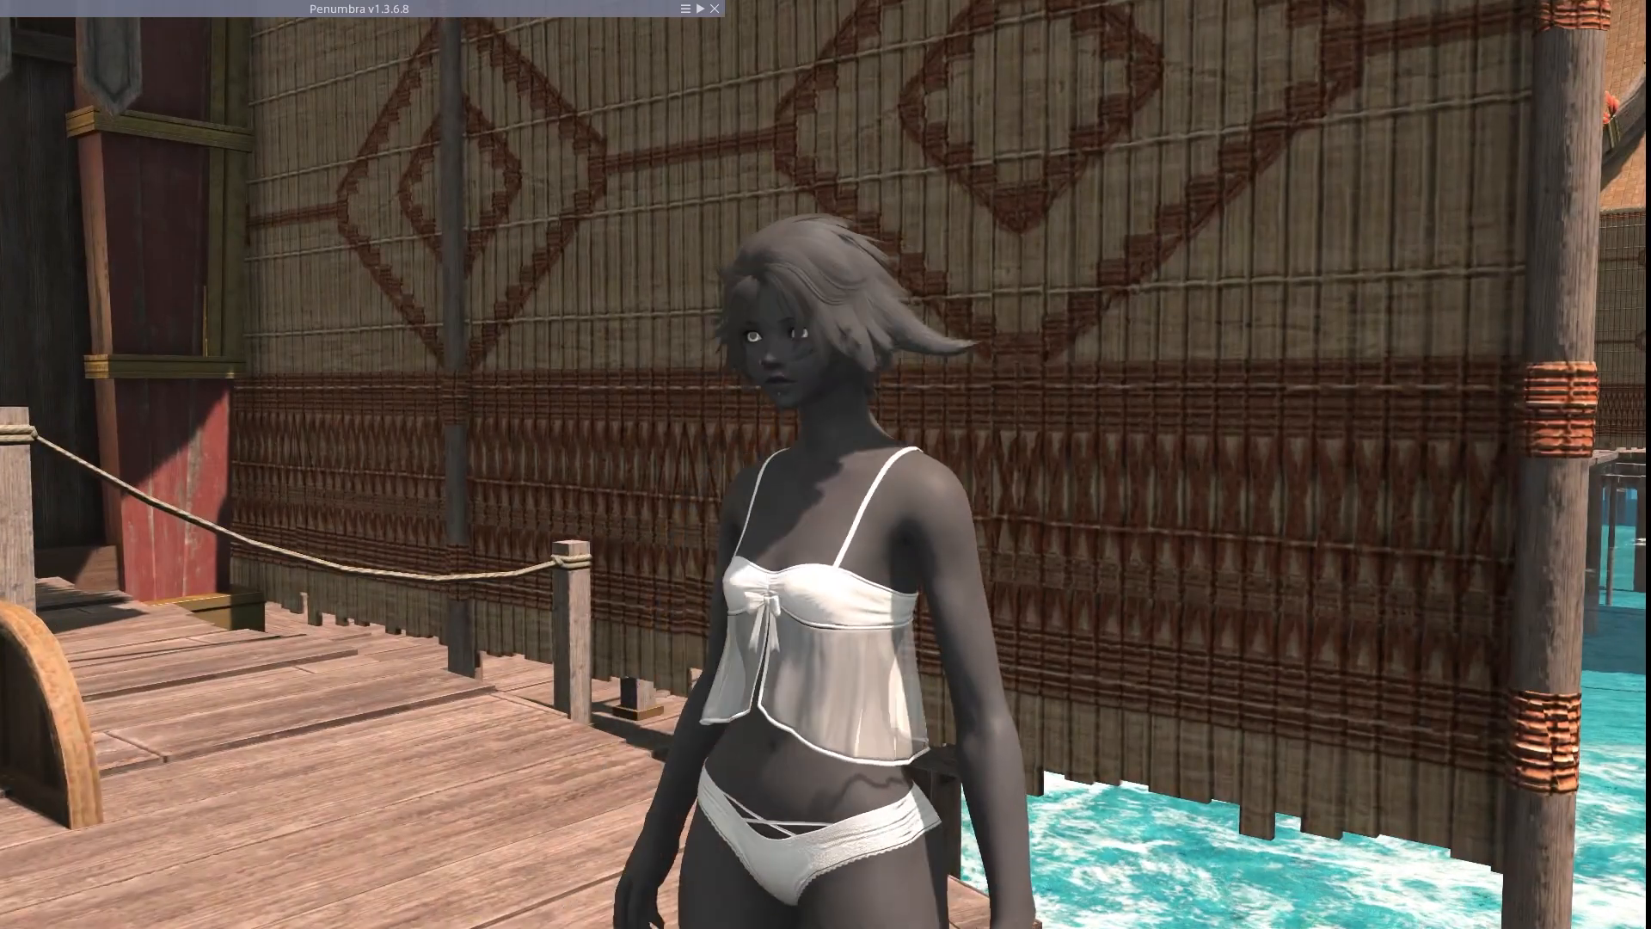
key("alt+Tab")
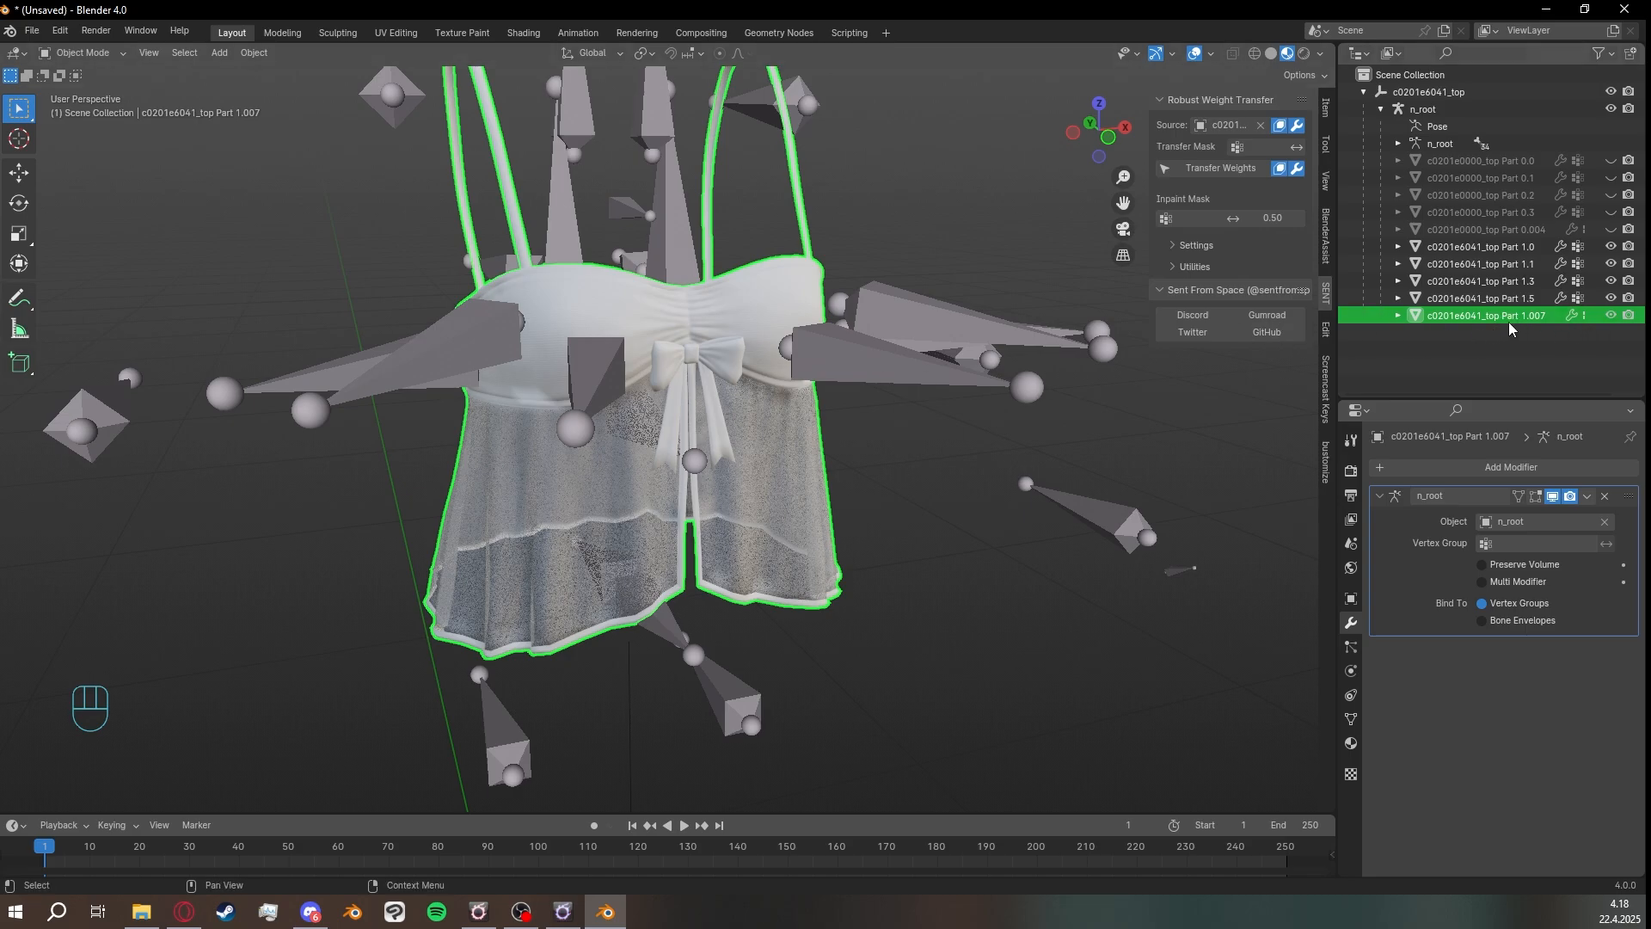
Enter Edit Mode on the joined Part 1.007, select the whole mesh and review the mesh Clean Up commands.
middle_click_drag(1117, 378, 608, 262)
key("Tab")
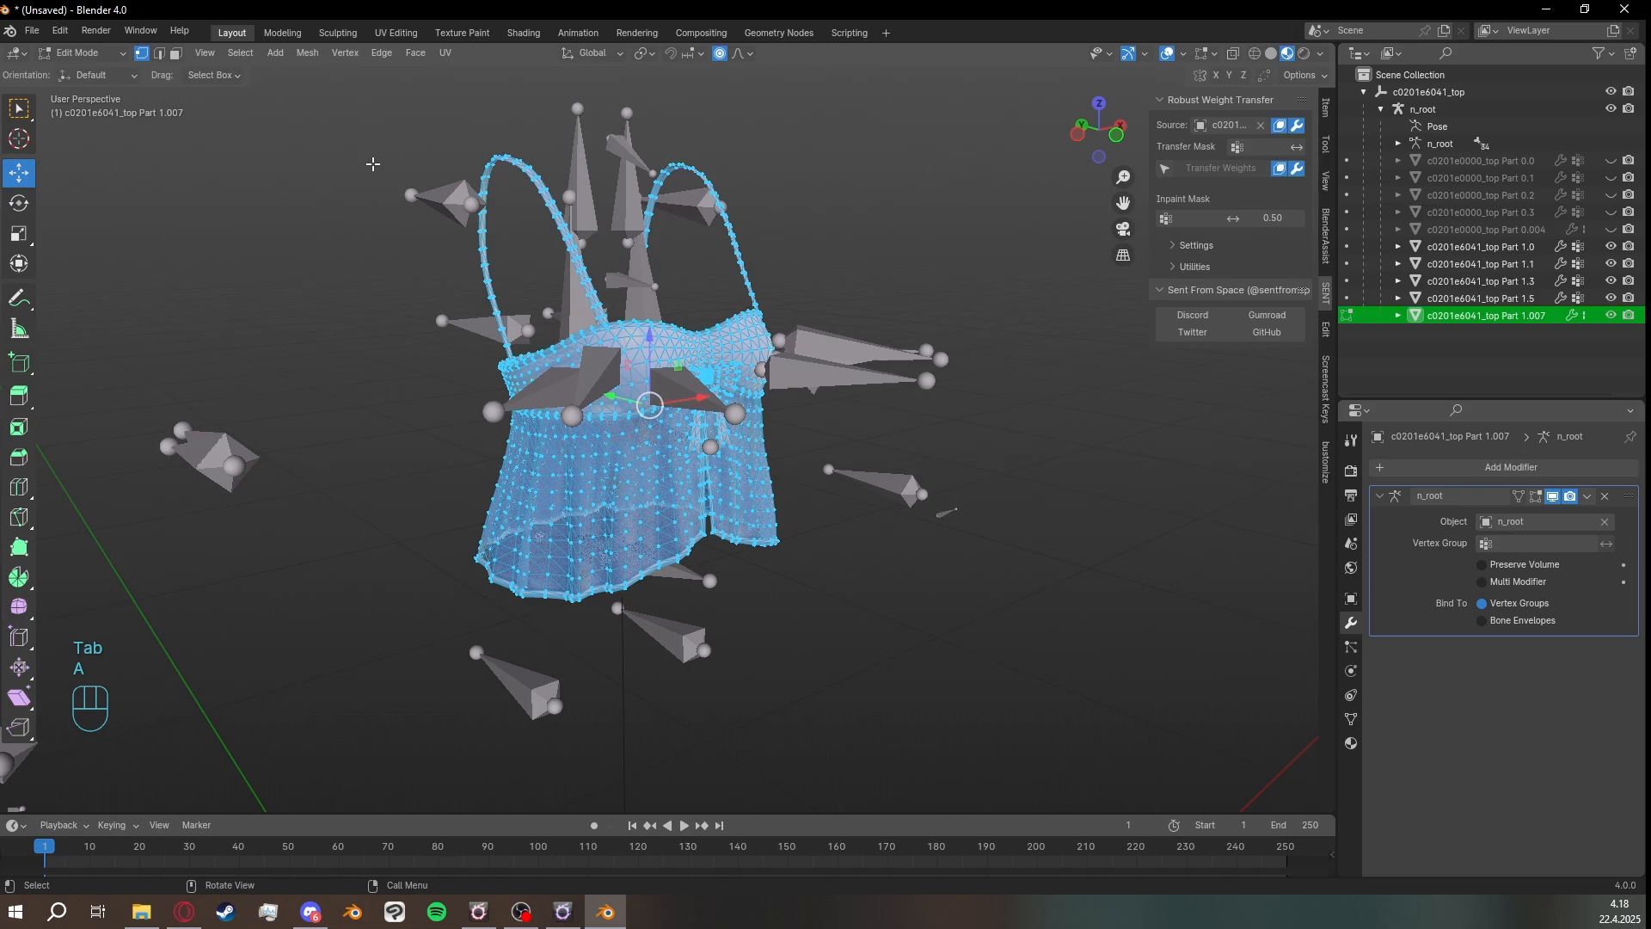
left_click(306, 53)
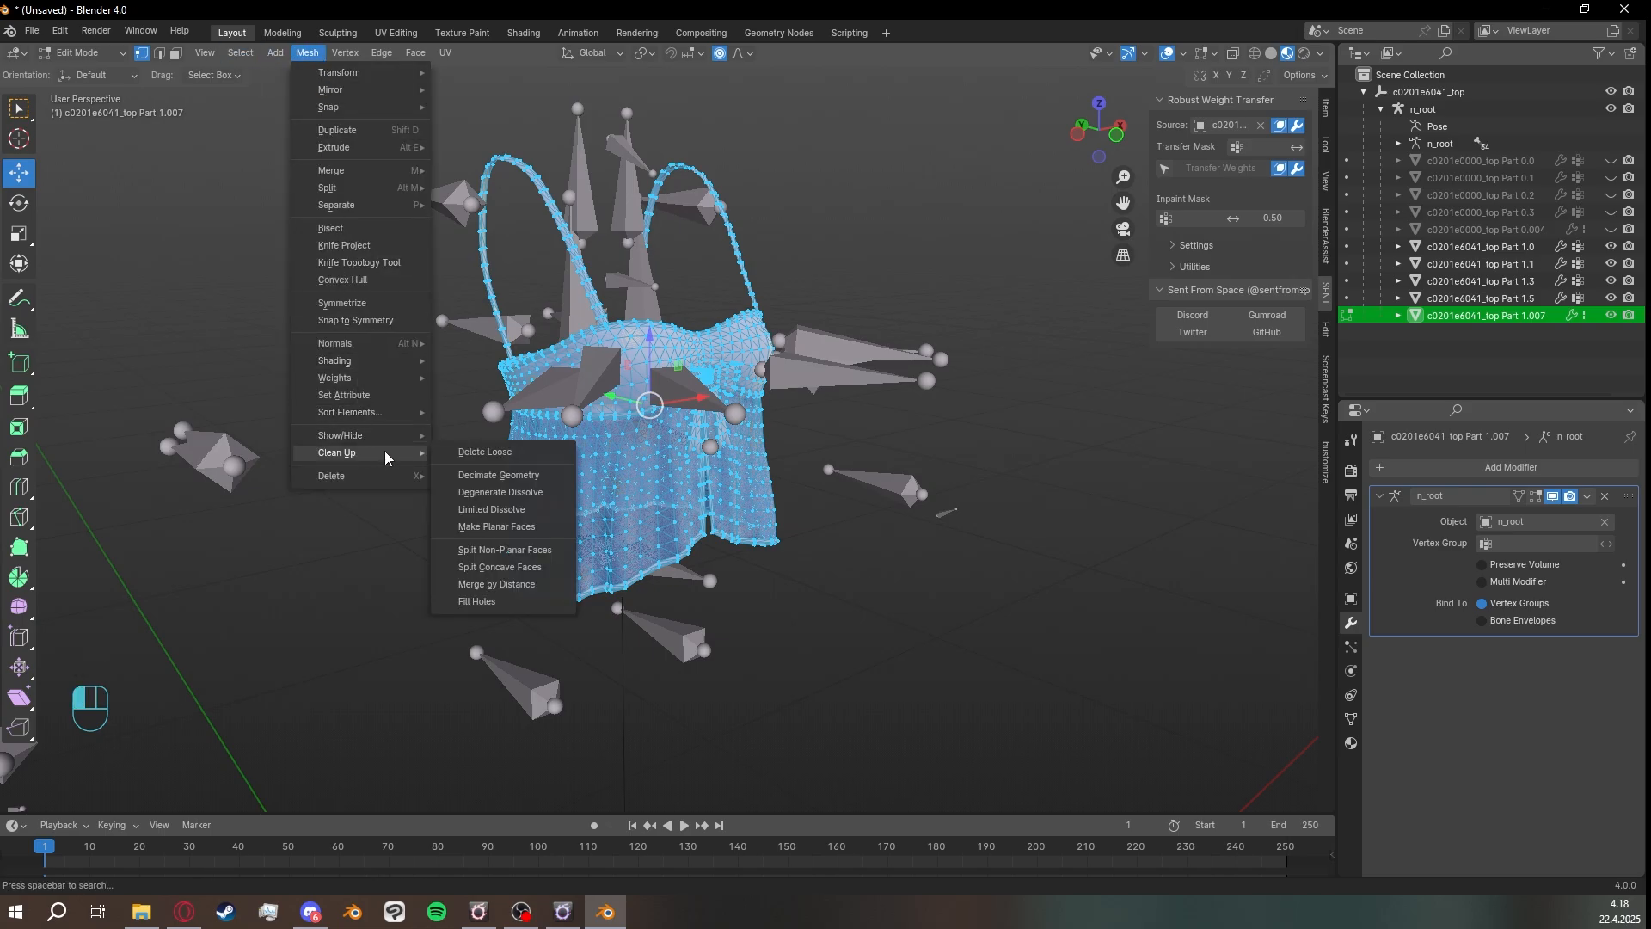
left_click(982, 606)
Examine the joined mesh up close along the seam between the bust and the skirt, and from the front.
middle_click_drag(982, 606, 885, 567)
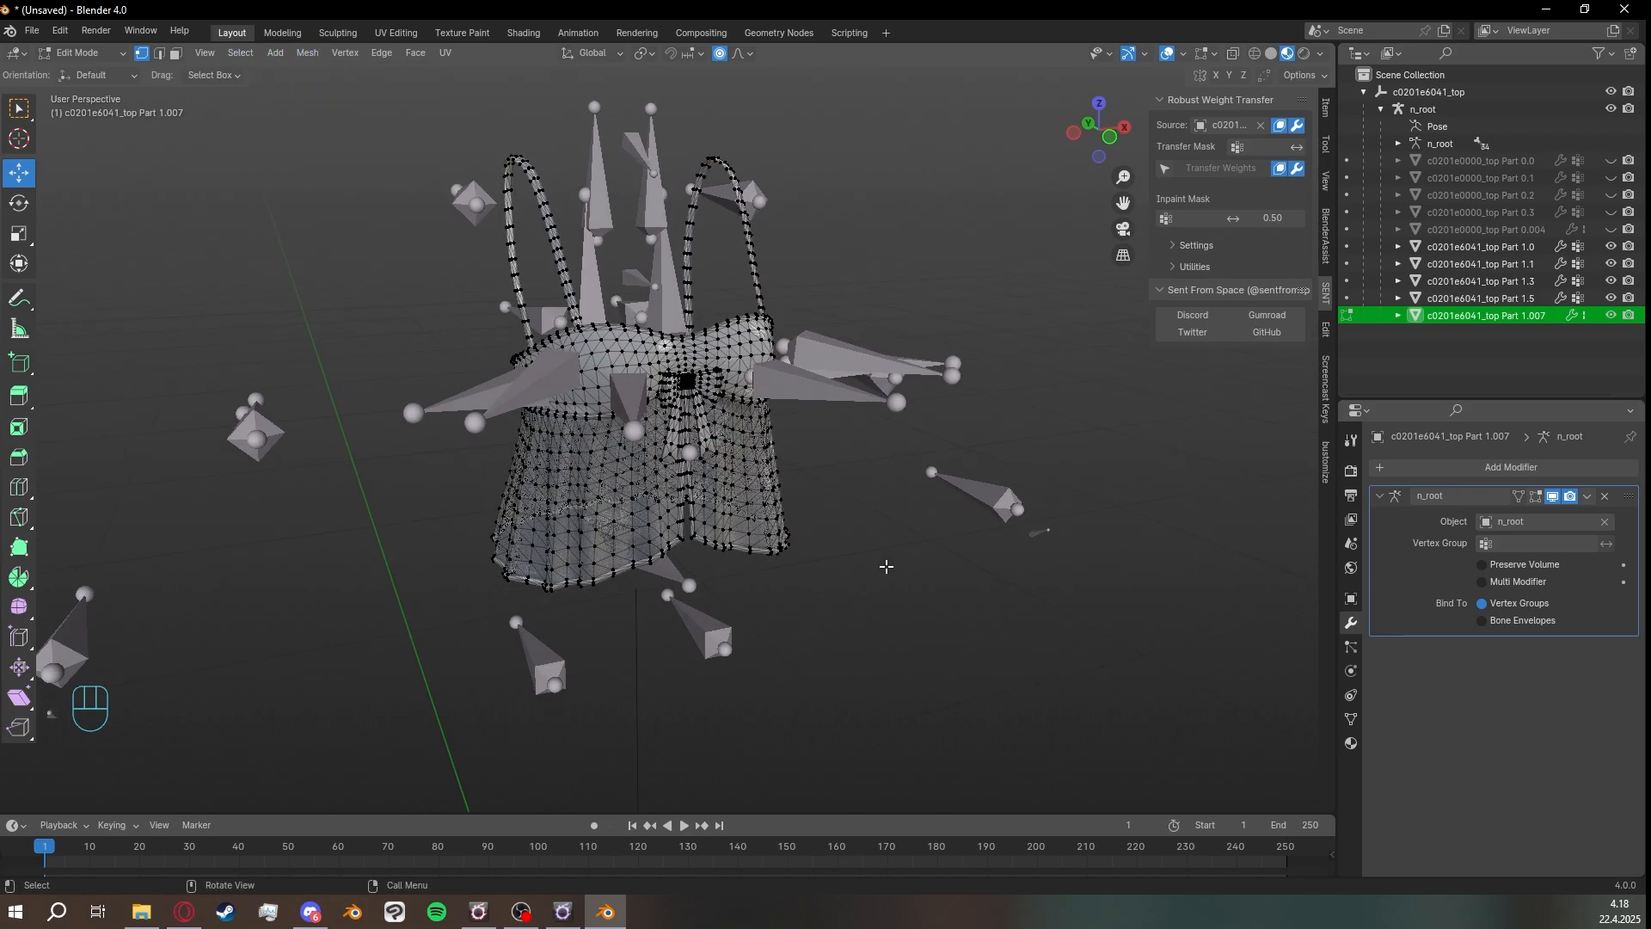
scroll(860, 524, "up", 7)
middle_click_drag(658, 417, 799, 456)
scroll(715, 362, "up", 2)
left_click(722, 279)
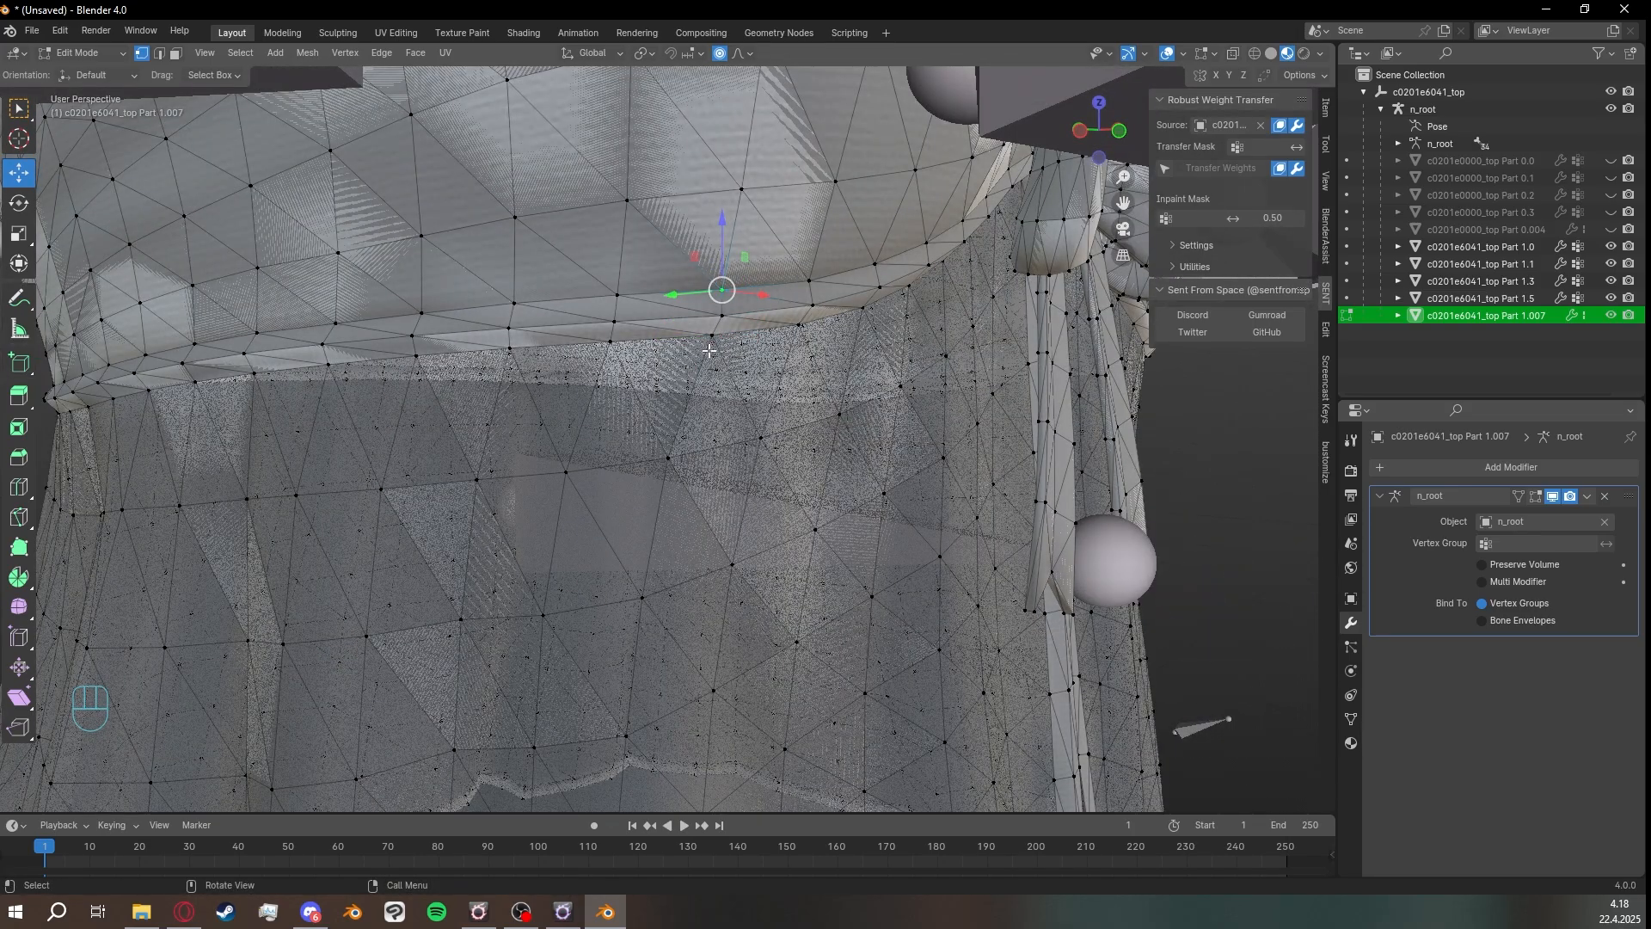
scroll(709, 350, "down", 10)
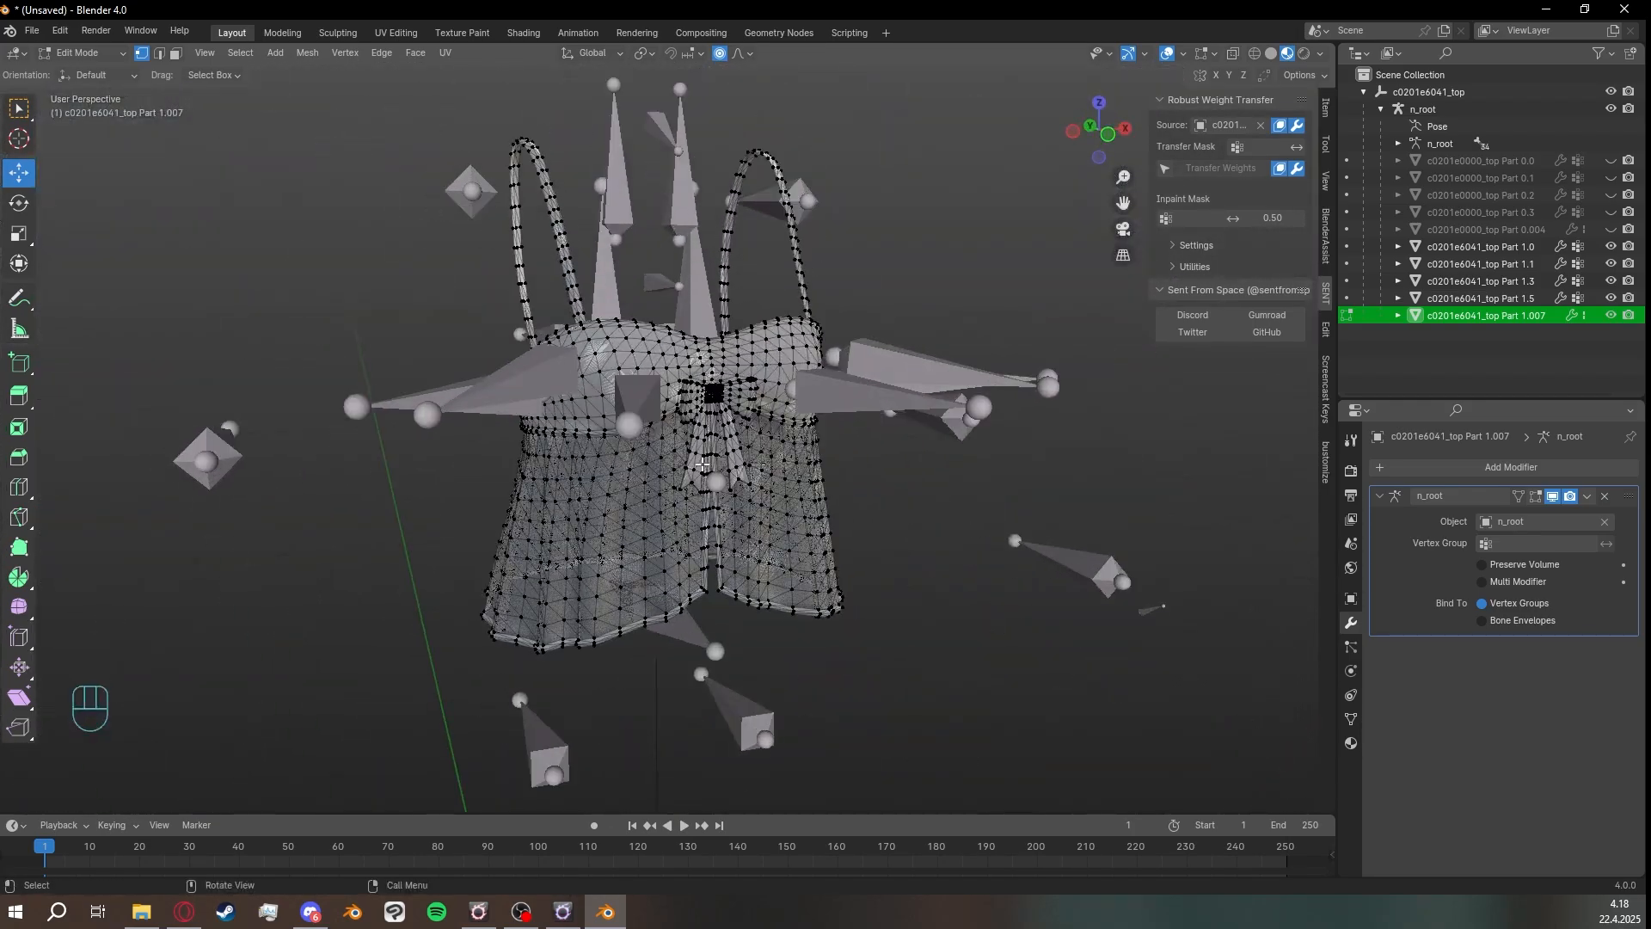
middle_click_drag(704, 464, 689, 490)
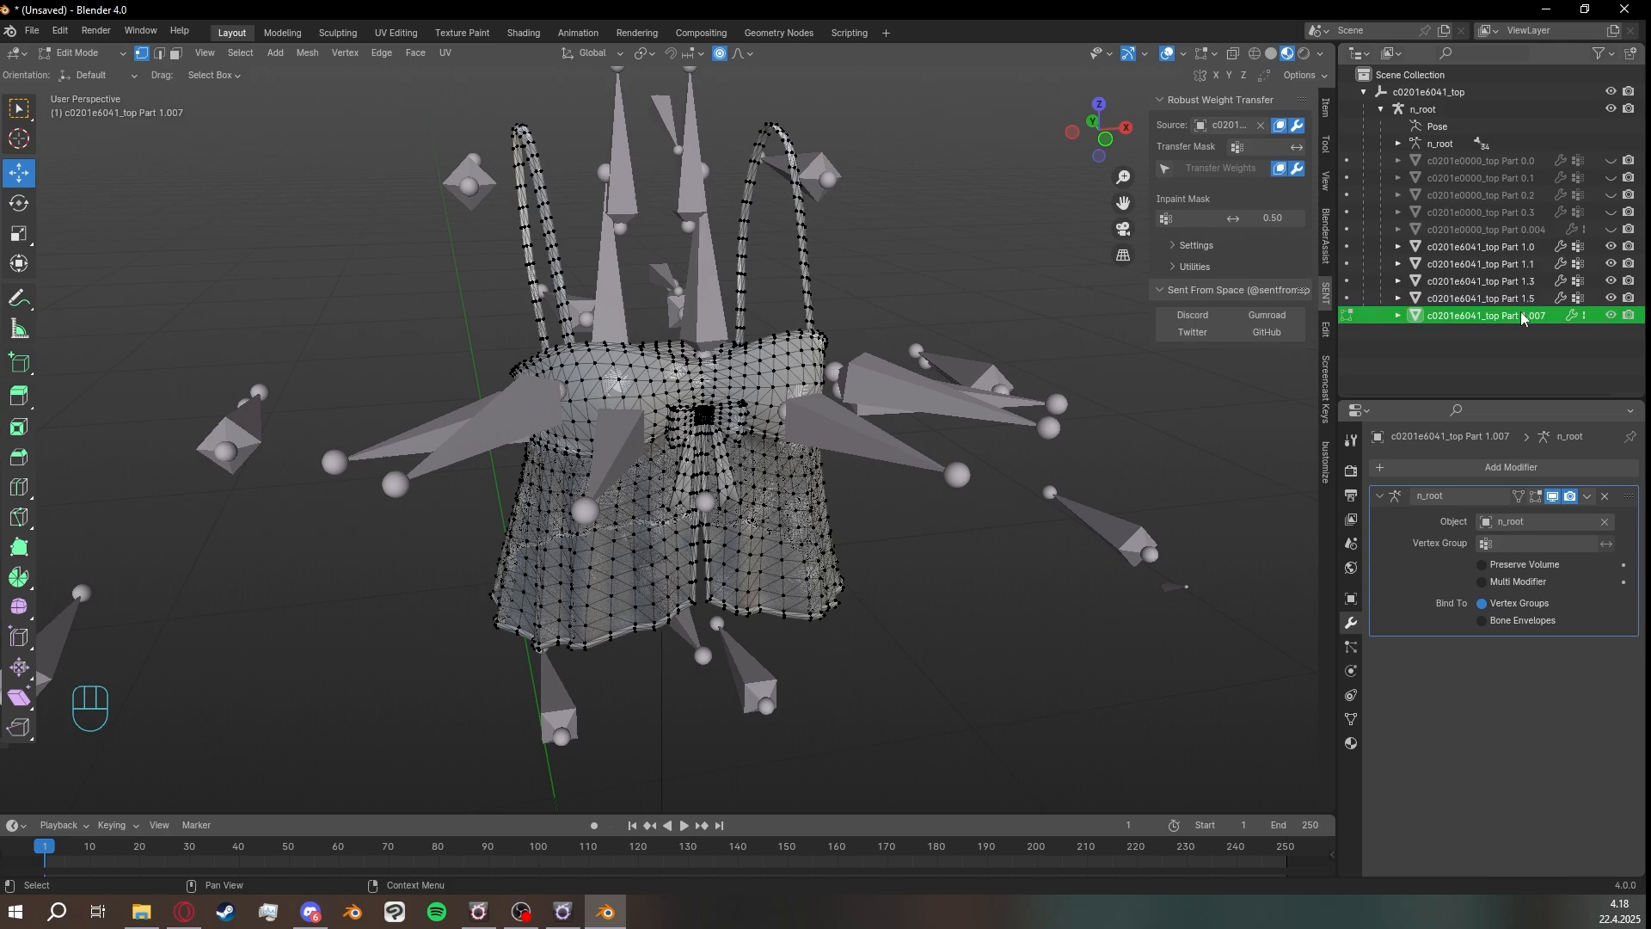
Leave Edit Mode and delete the joined top object Part 1.007 from the scene.
key("Tab")
left_click(994, 578)
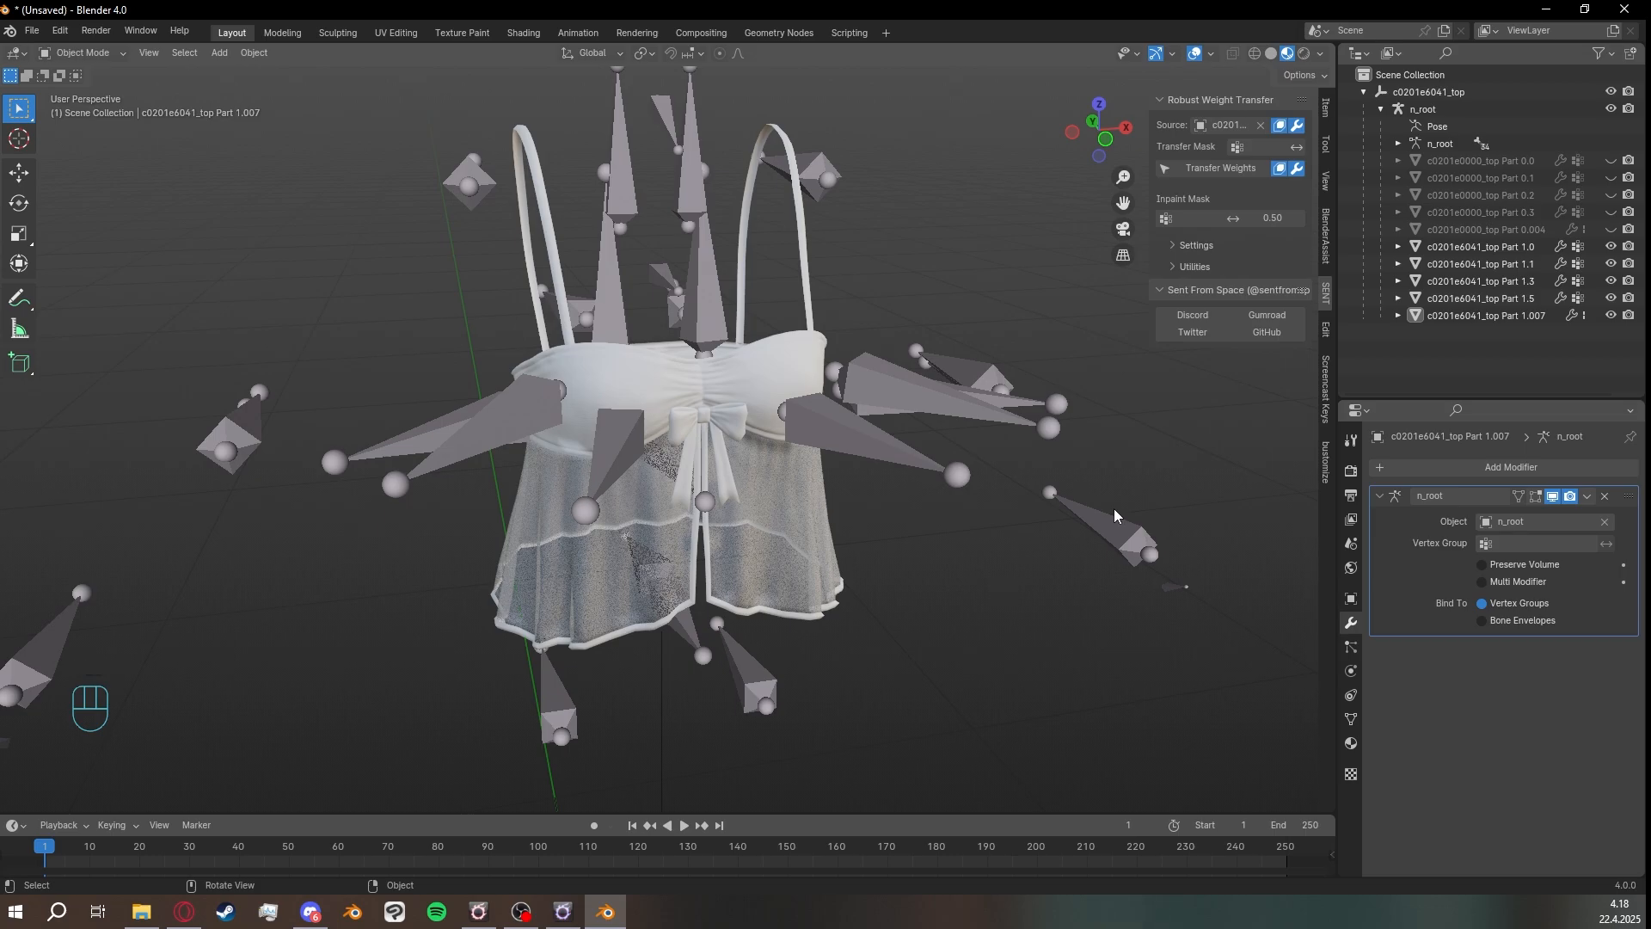
left_click(1513, 323)
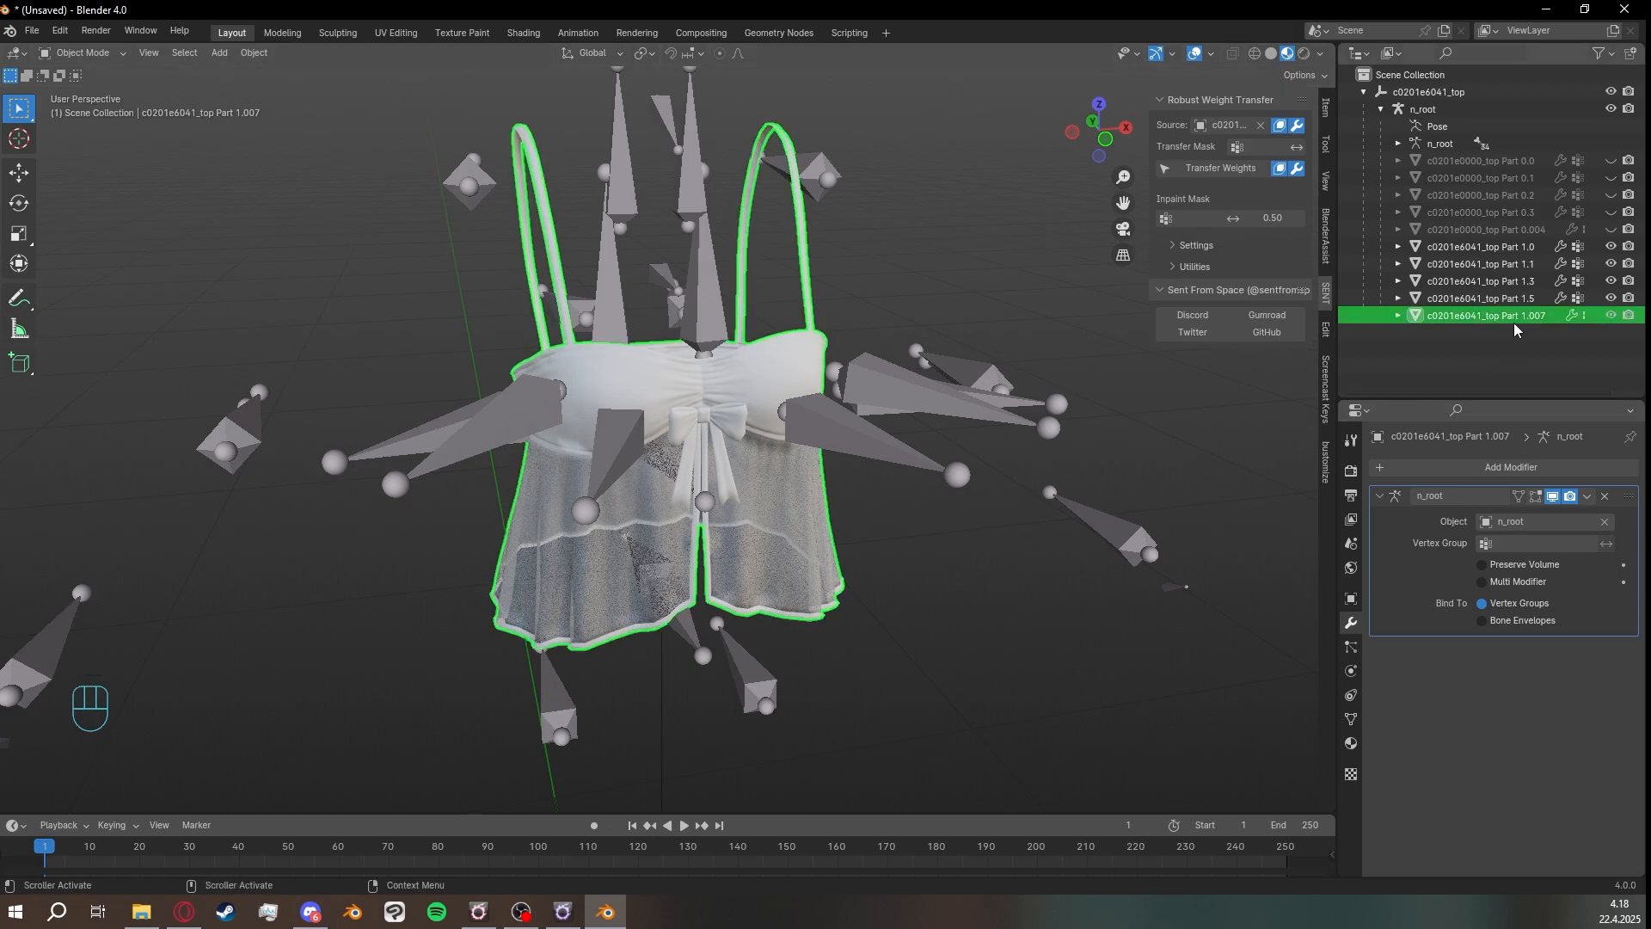
key("Delete")
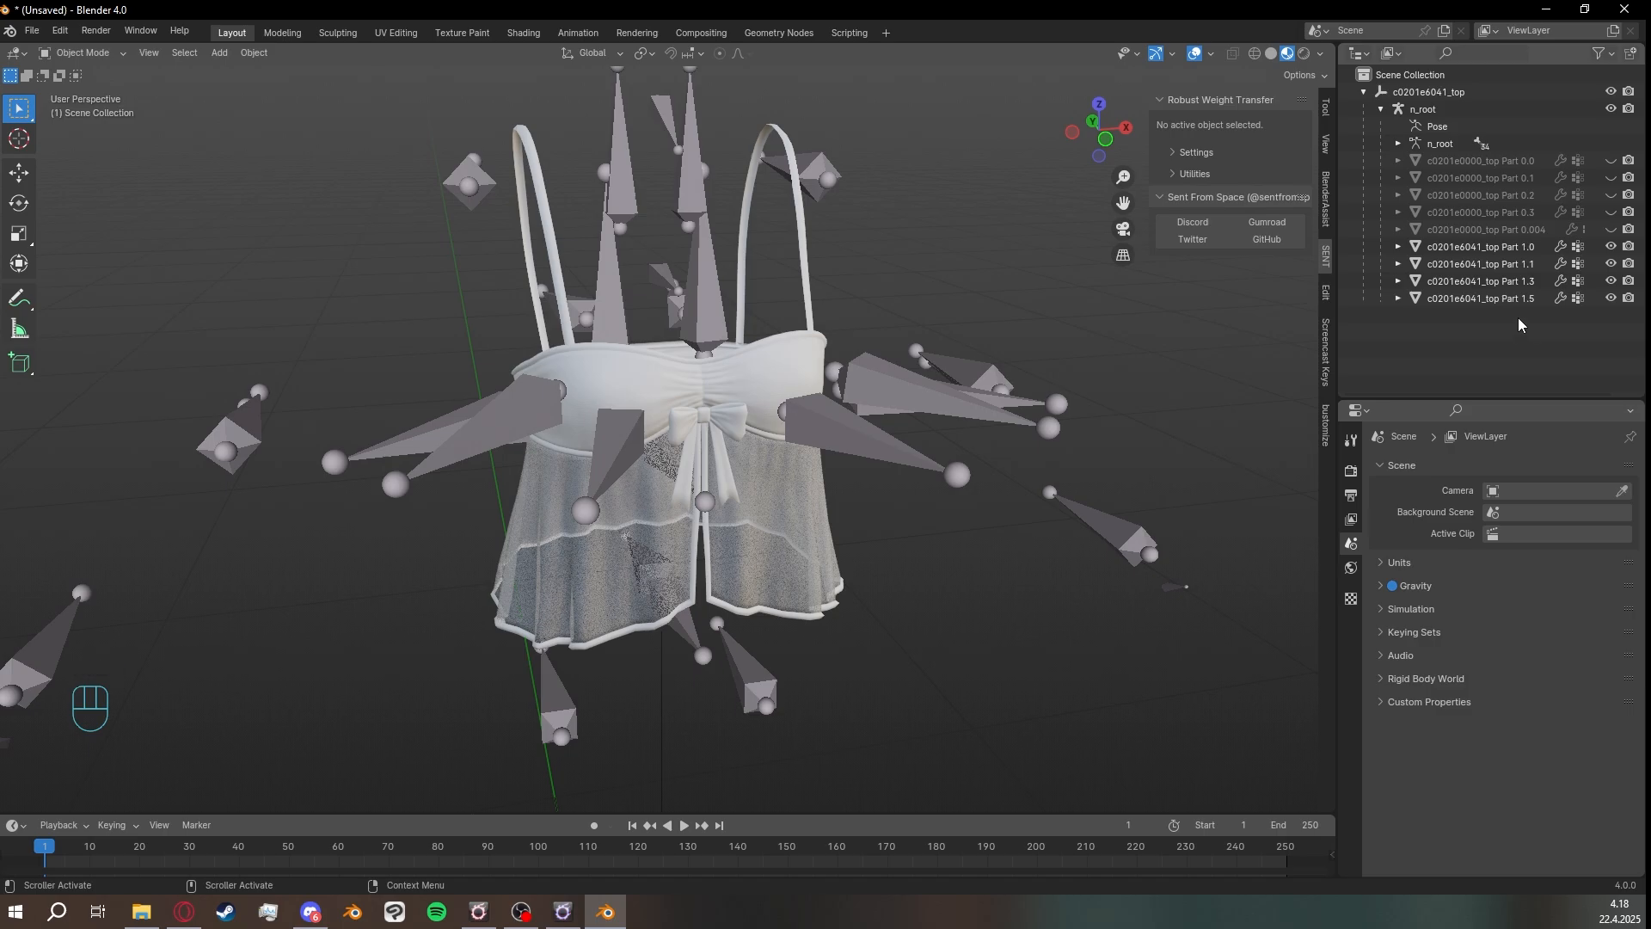
Make the body meshes Part 0.0 to Part 0.3 visible in the viewport again.
left_click_drag(1610, 161, 1610, 211)
left_click(1610, 179)
scroll(974, 258, "down", 1)
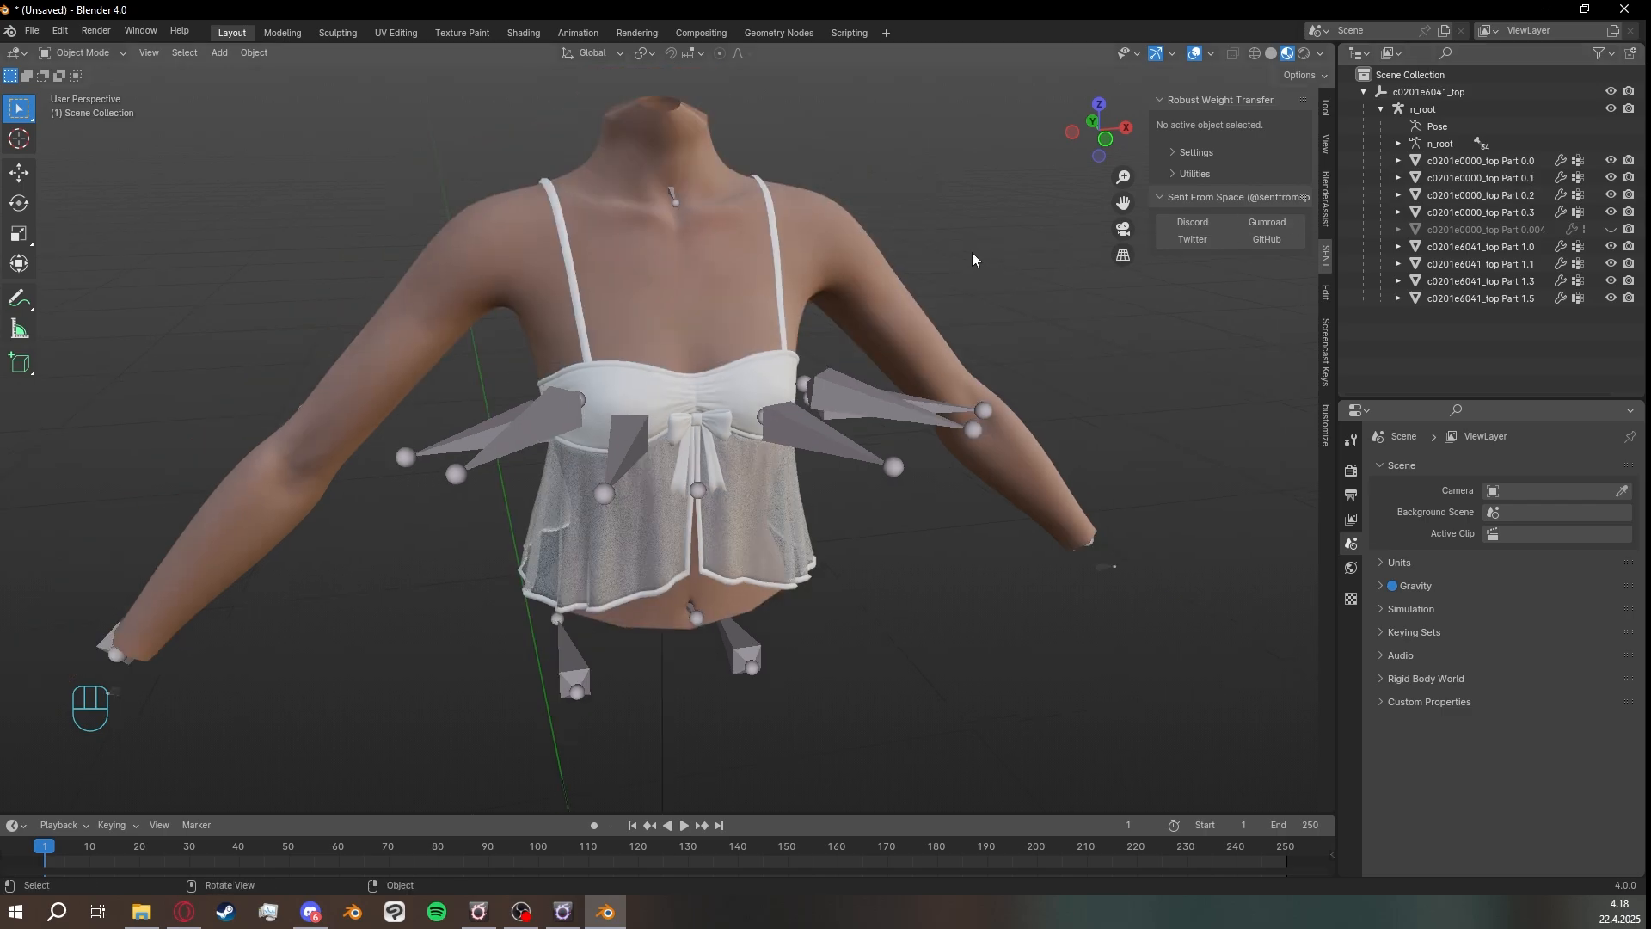
middle_click_drag(972, 251, 1014, 254)
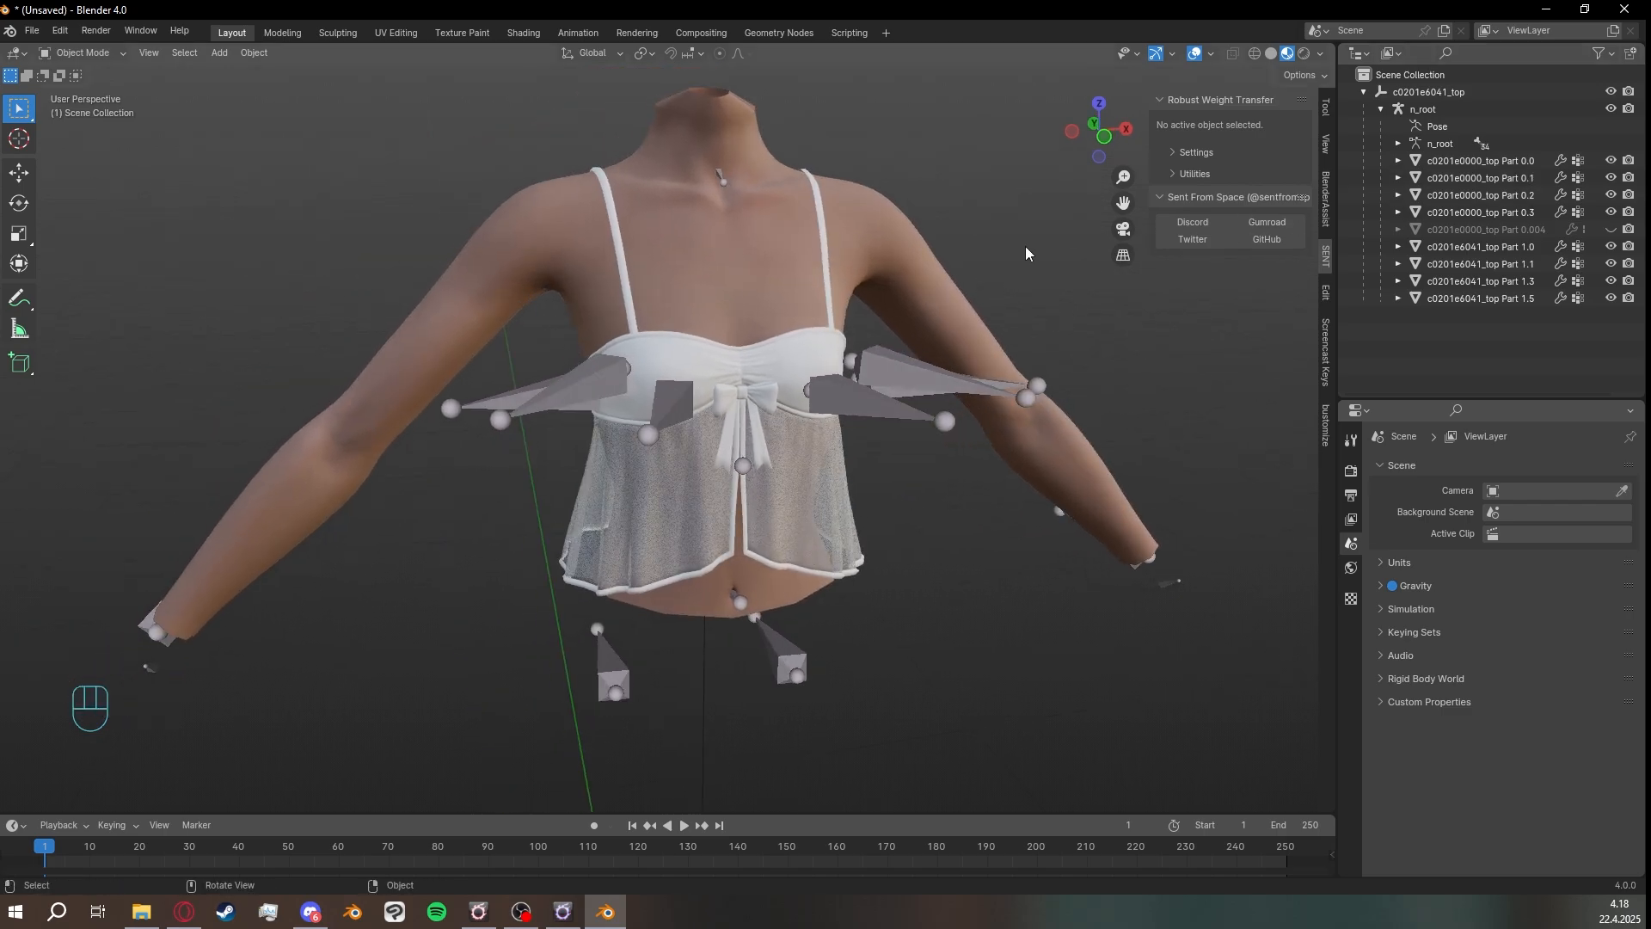
Duplicate the skirt mesh Part 1.1 in place and rename the copy as Part 1.2.
left_click(1546, 260)
key("shift+d")
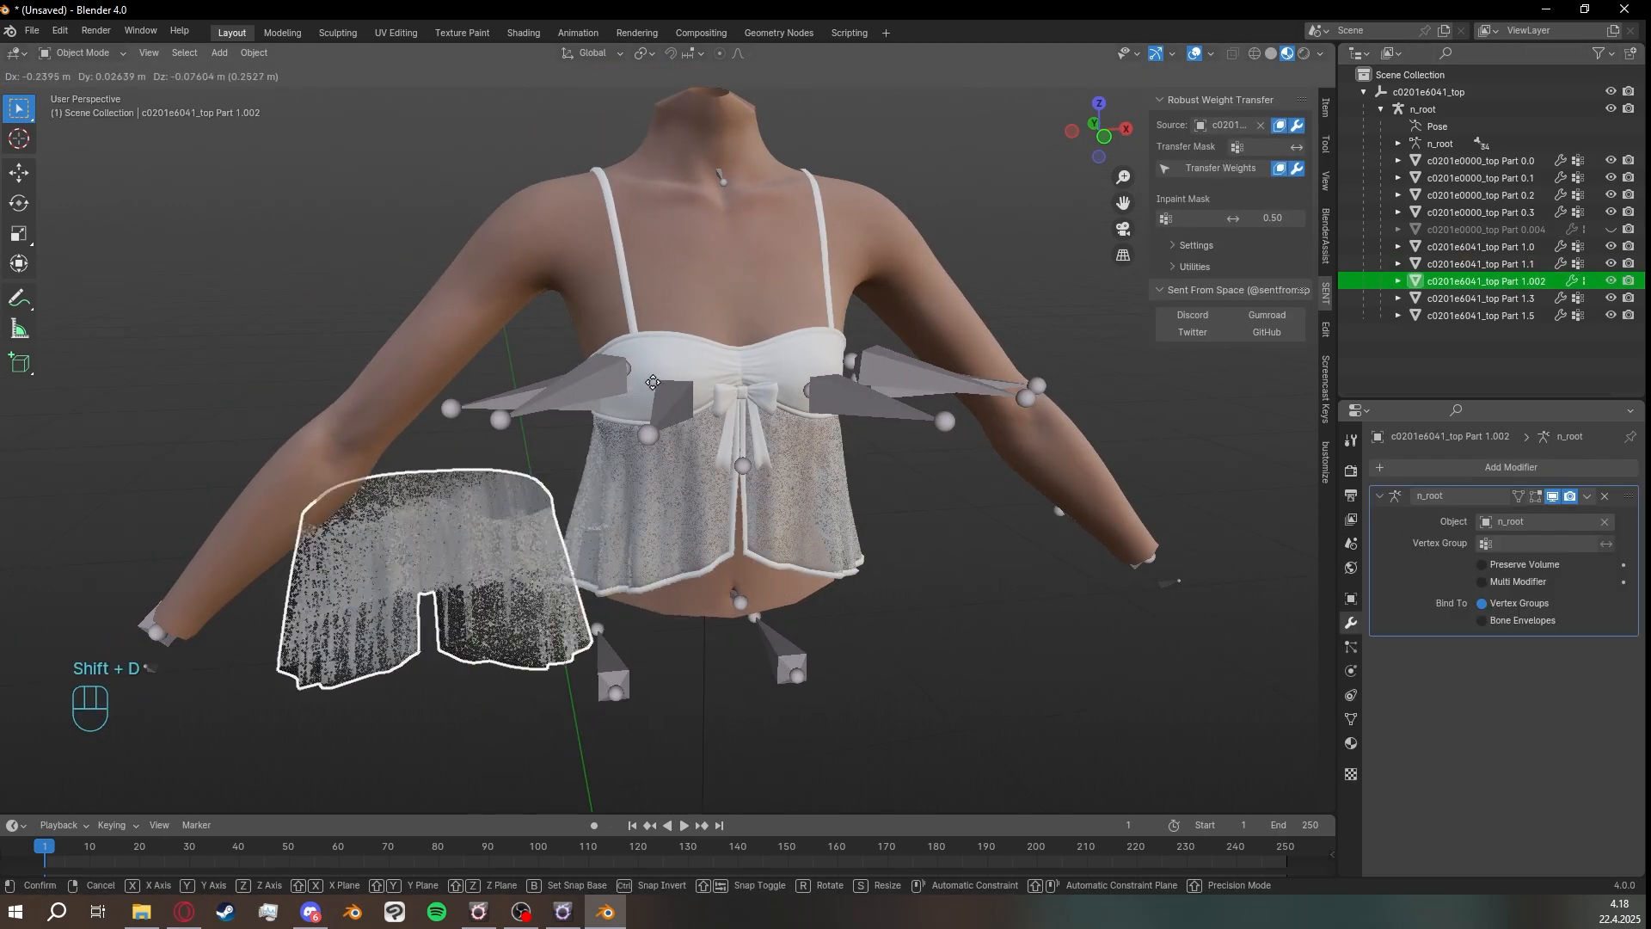
key("Escape")
double_click(1535, 282)
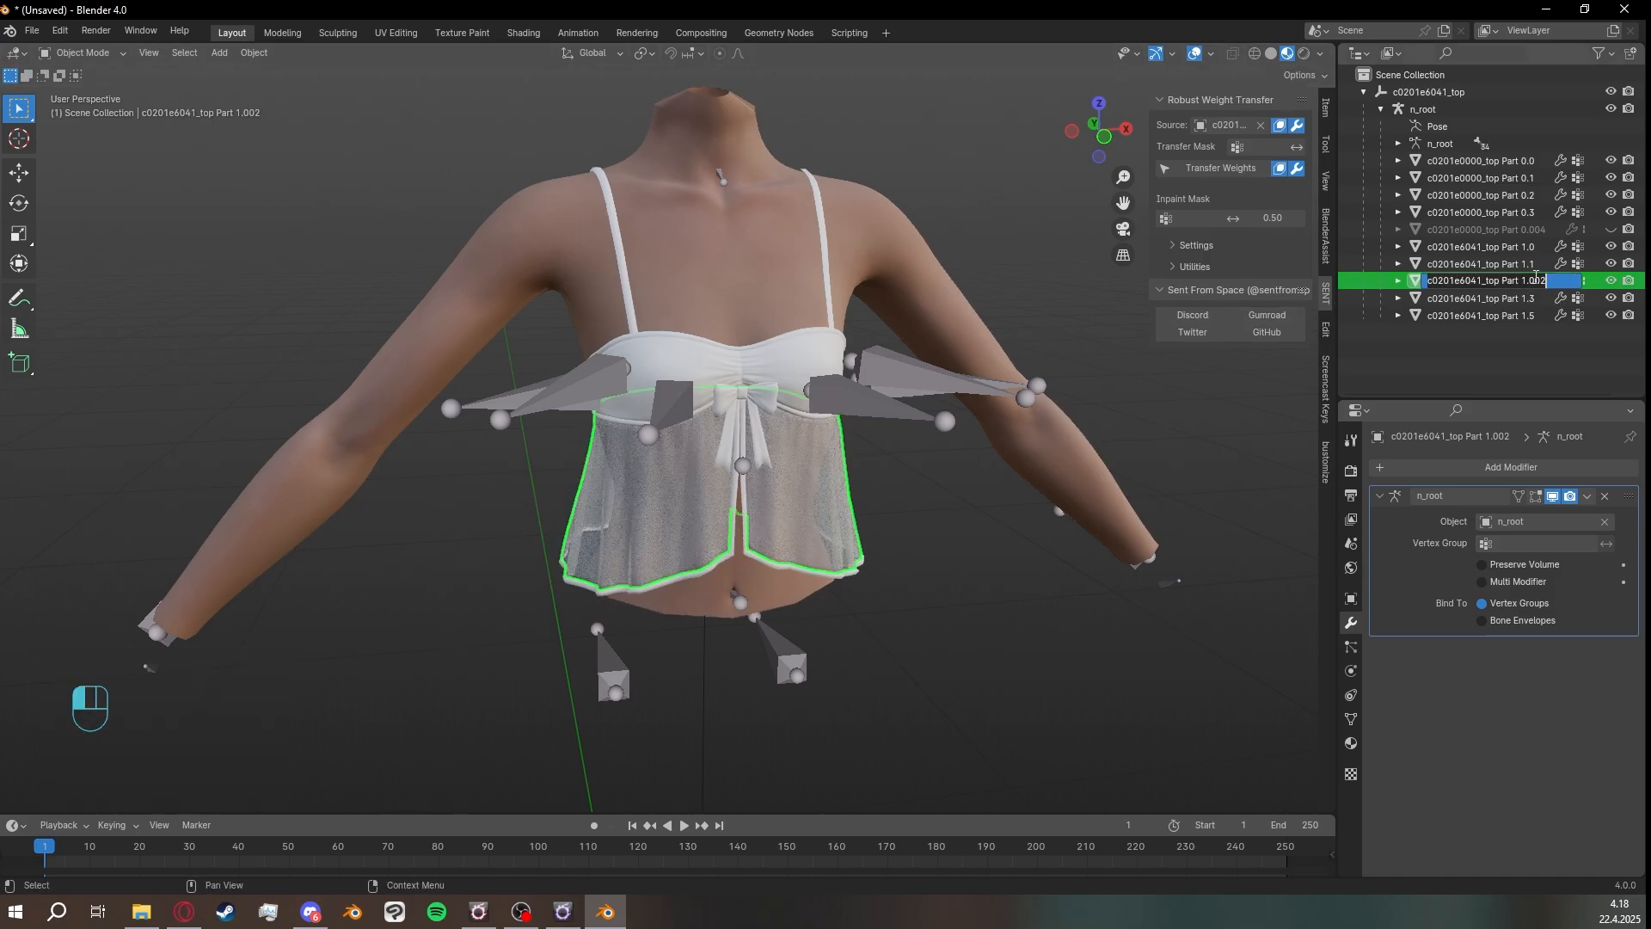
key("Return")
Duplicate the trim and strap mesh Part 1.3 in place and rename the copy as Part 1.4.
left_click(1513, 298)
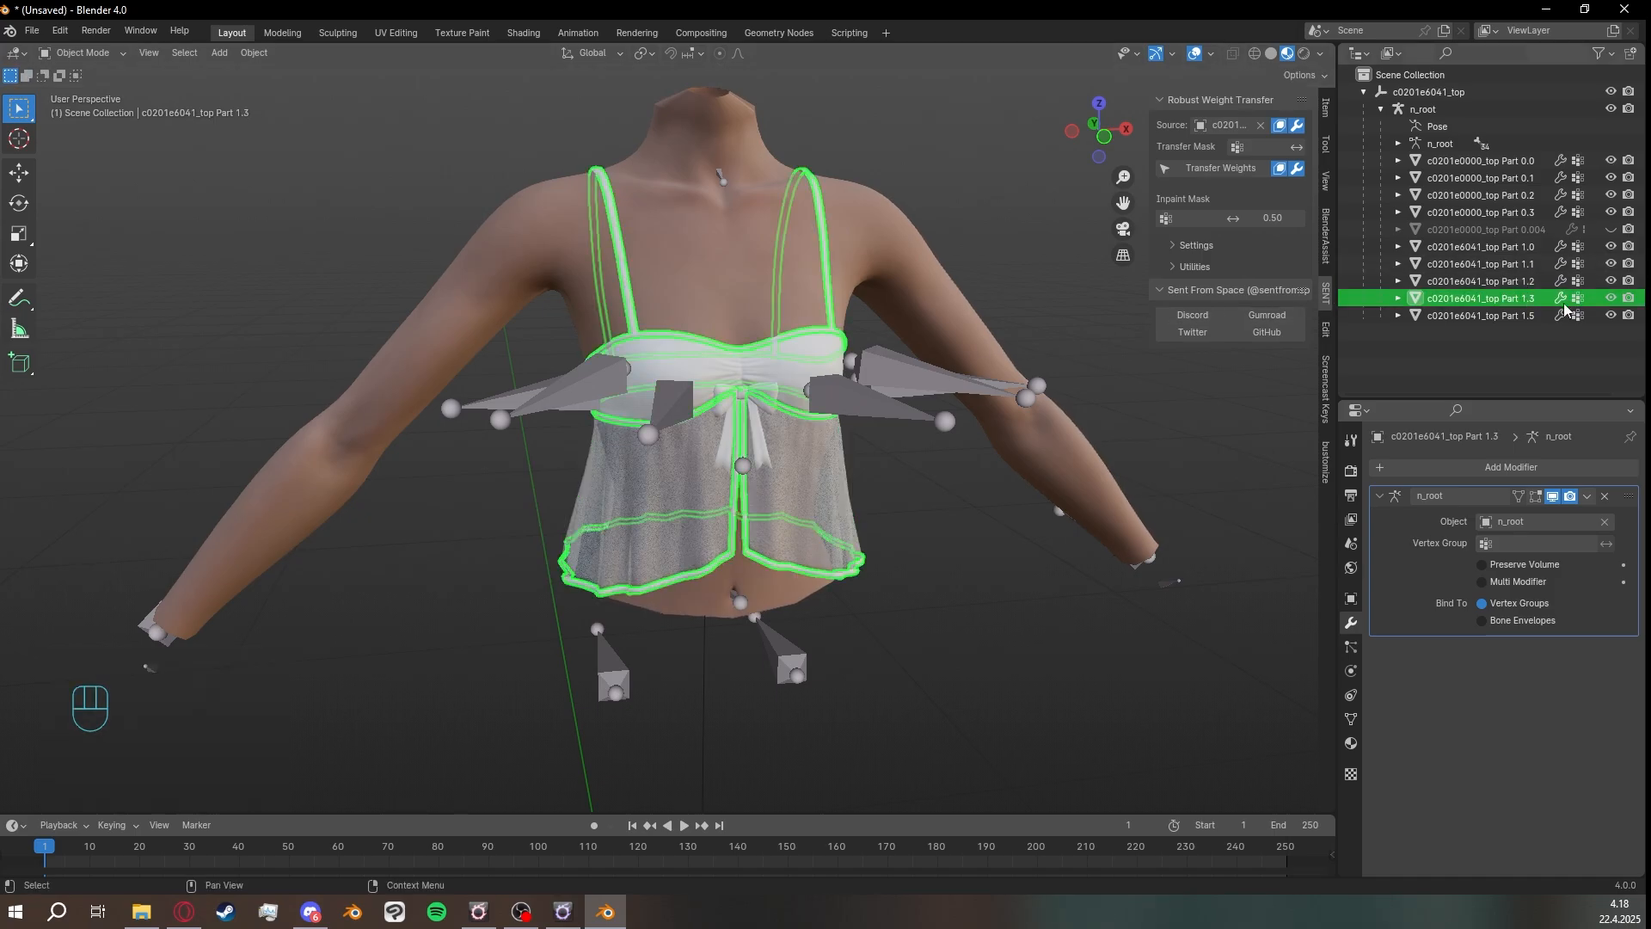
key("shift+d")
key("Escape")
double_click(1534, 316)
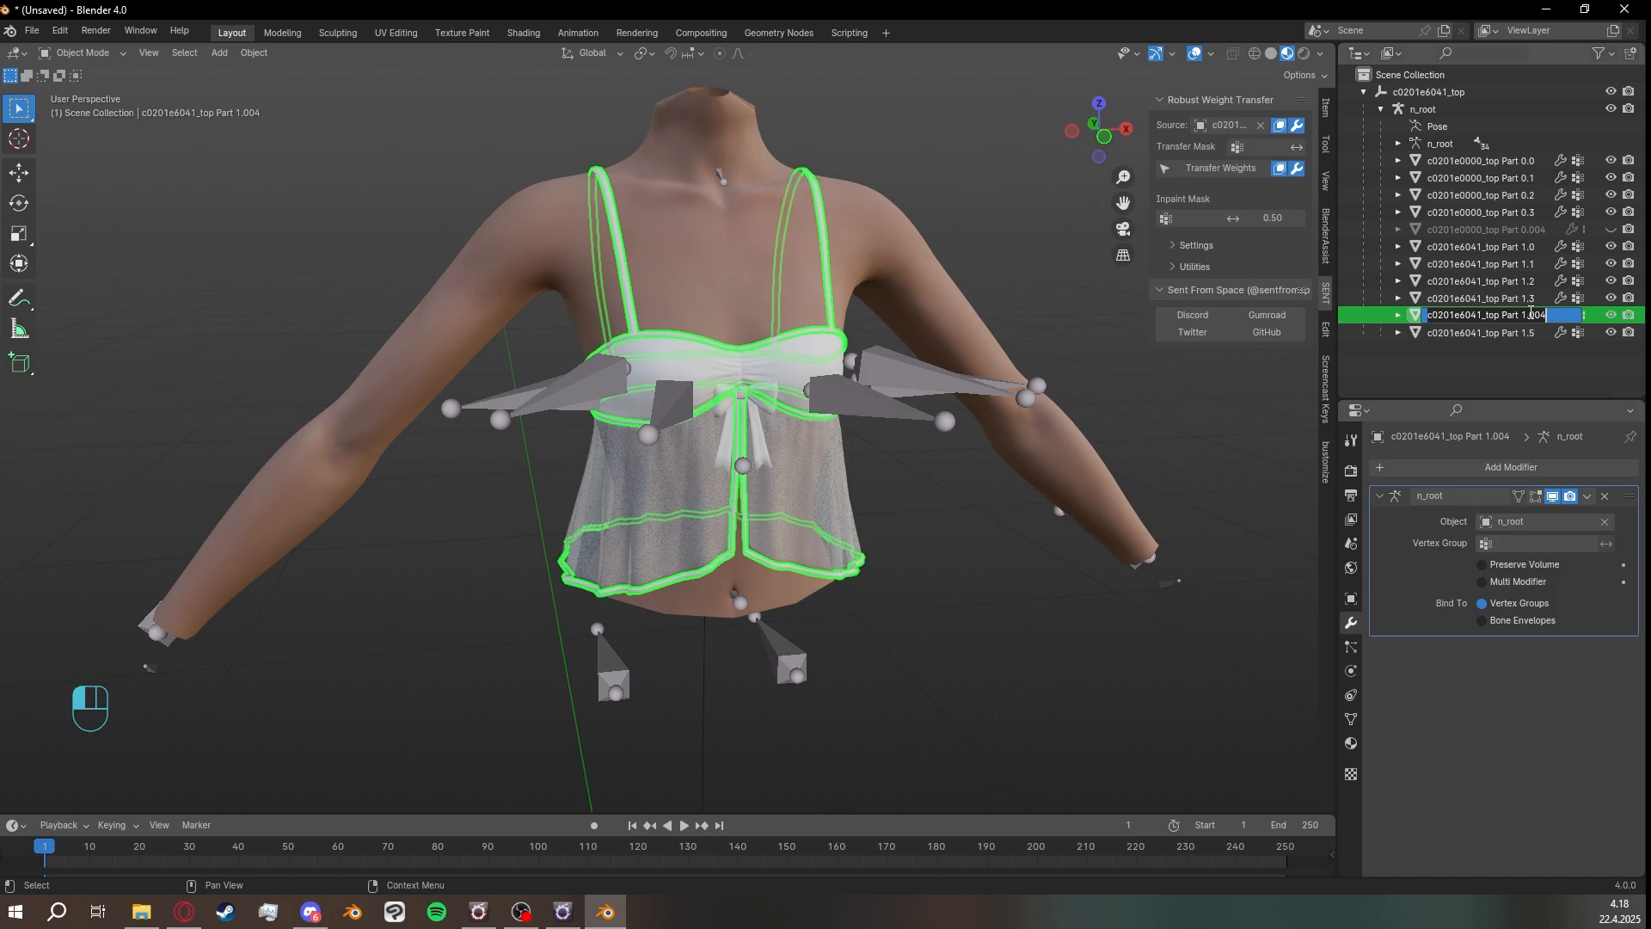
double_click(1539, 316)
type("4")
key("Return")
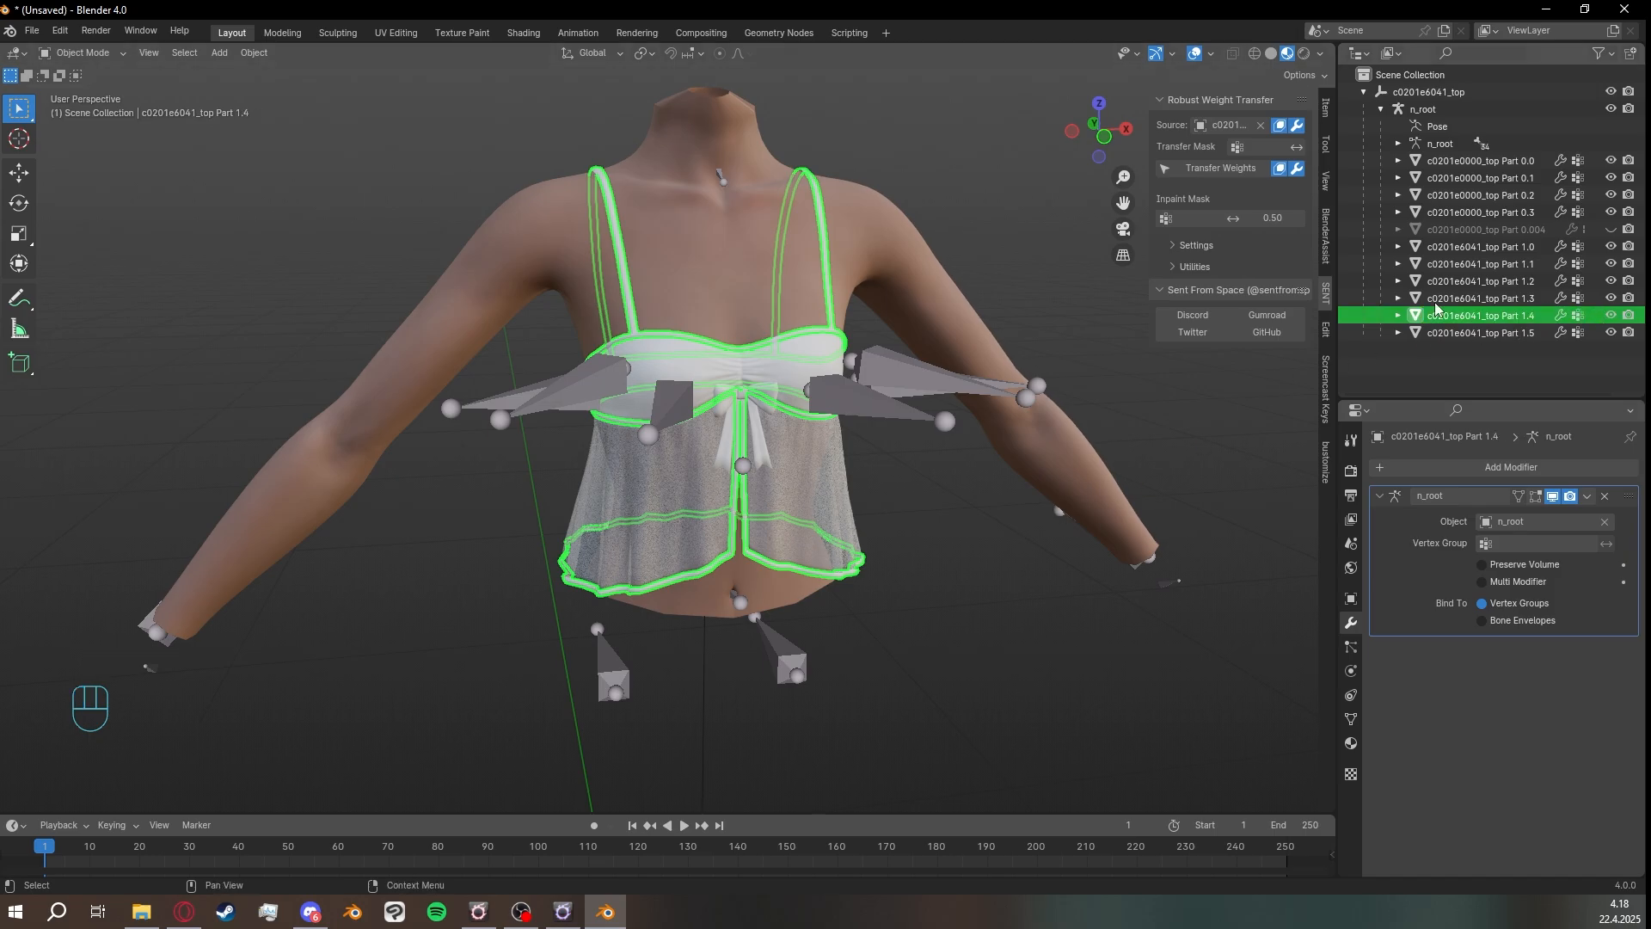
Flip the normals of the whole duplicated meshes Part 1.2 and Part 1.4, and return to Object Mode.
left_click(1520, 282)
left_click(1525, 316, "ctrl")
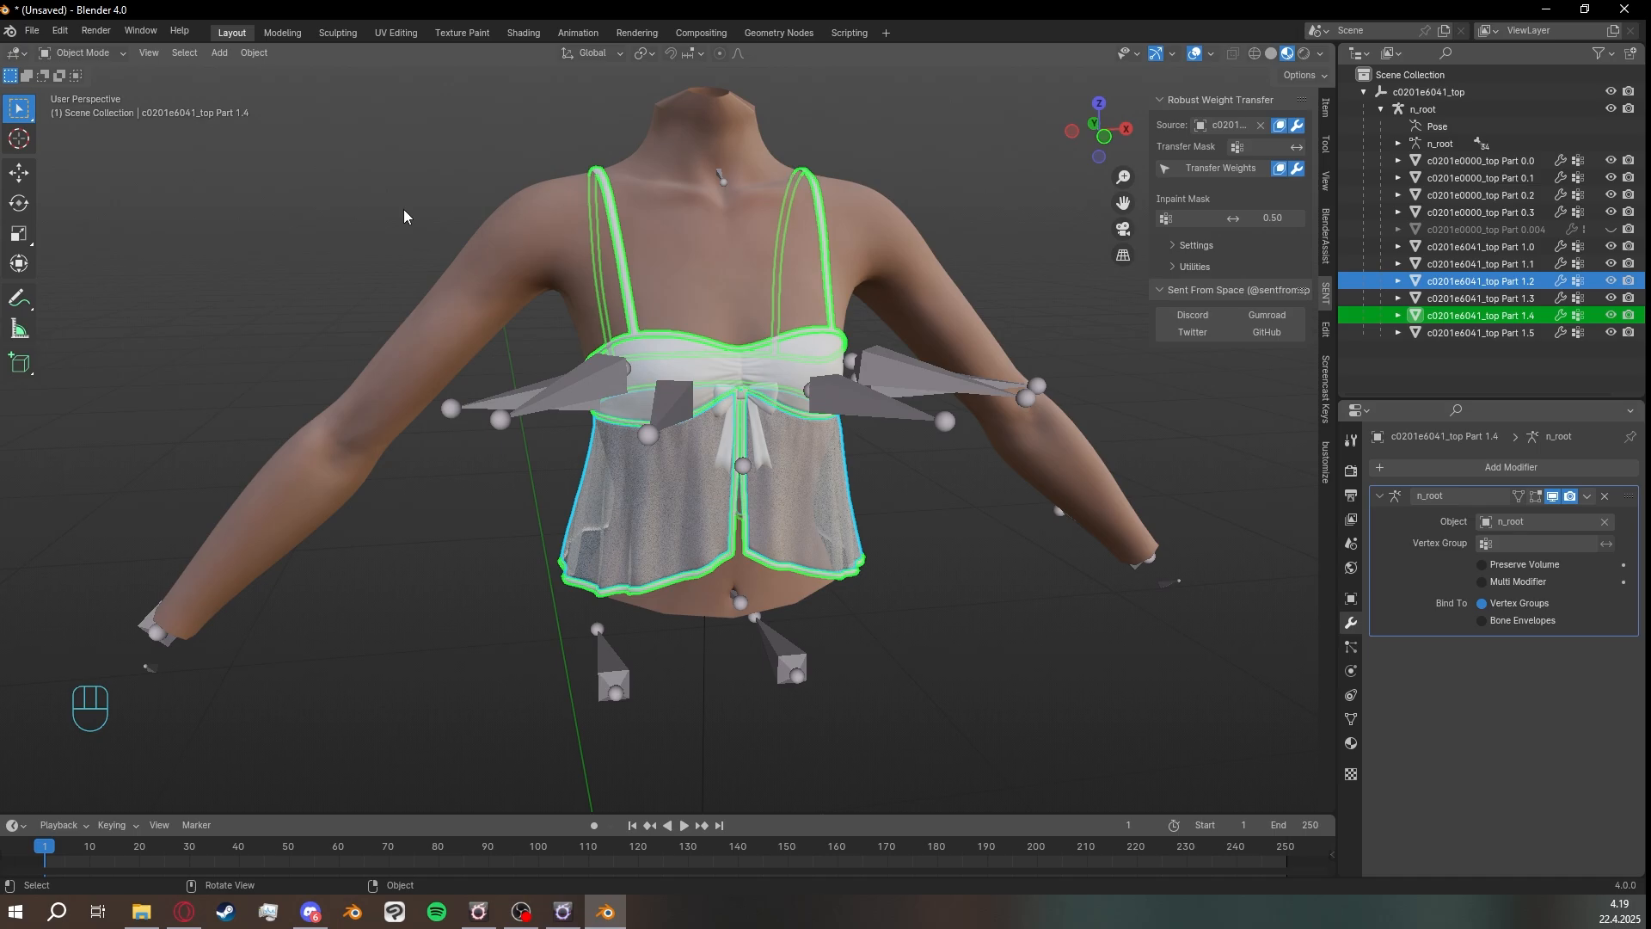
key("Tab")
key("a")
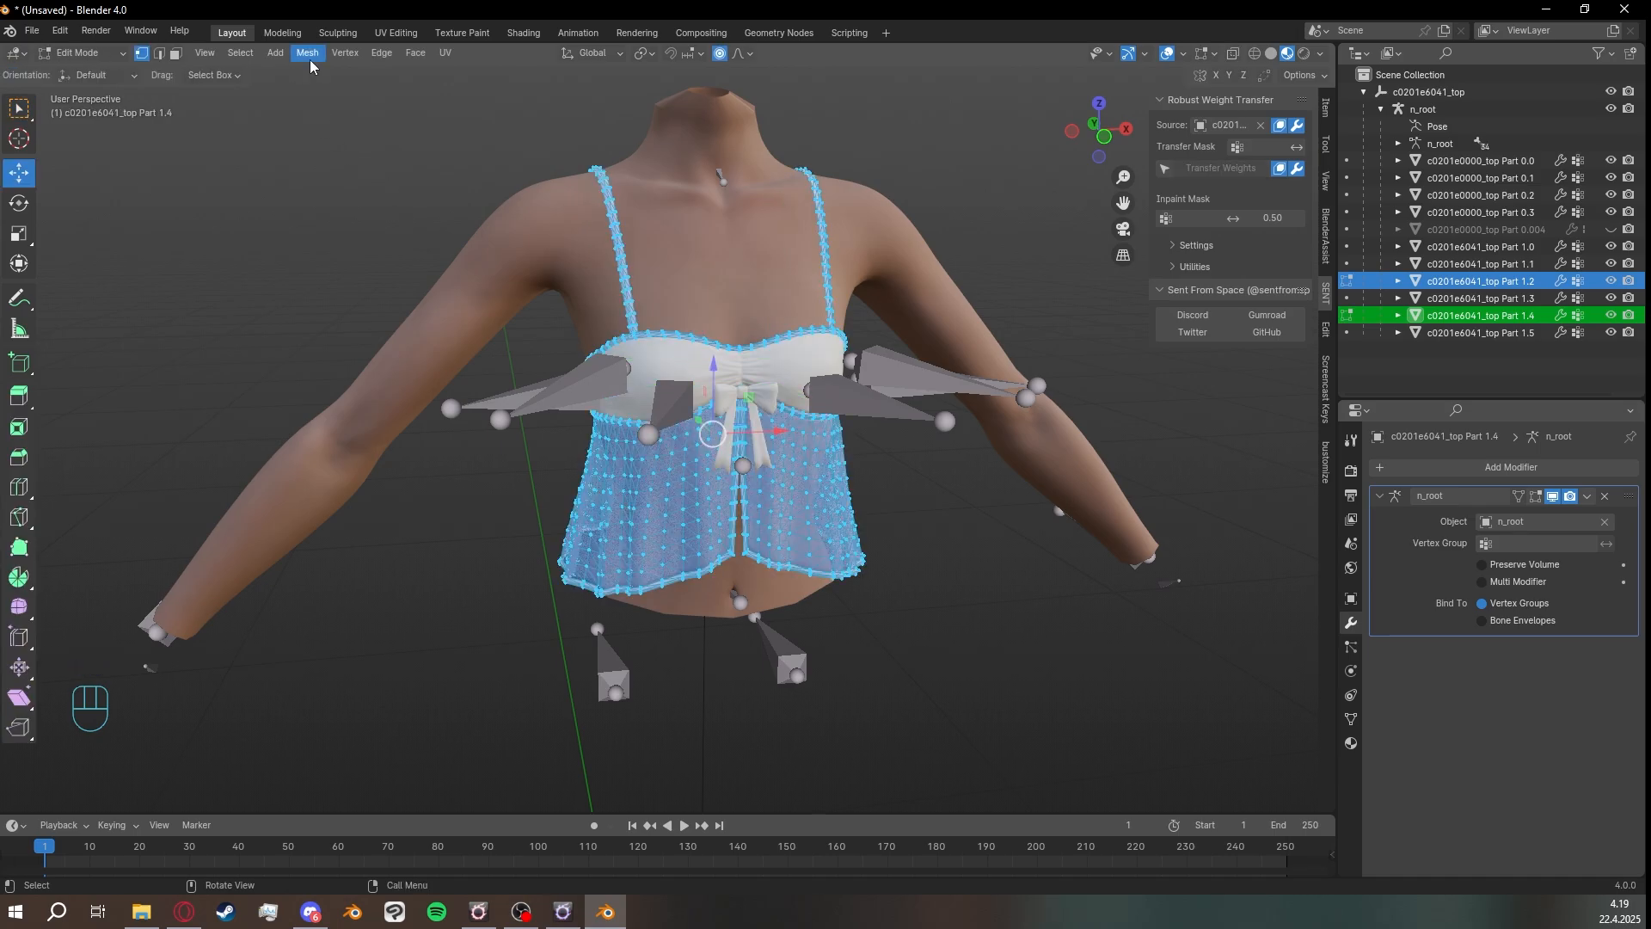
mouse_move(357, 343)
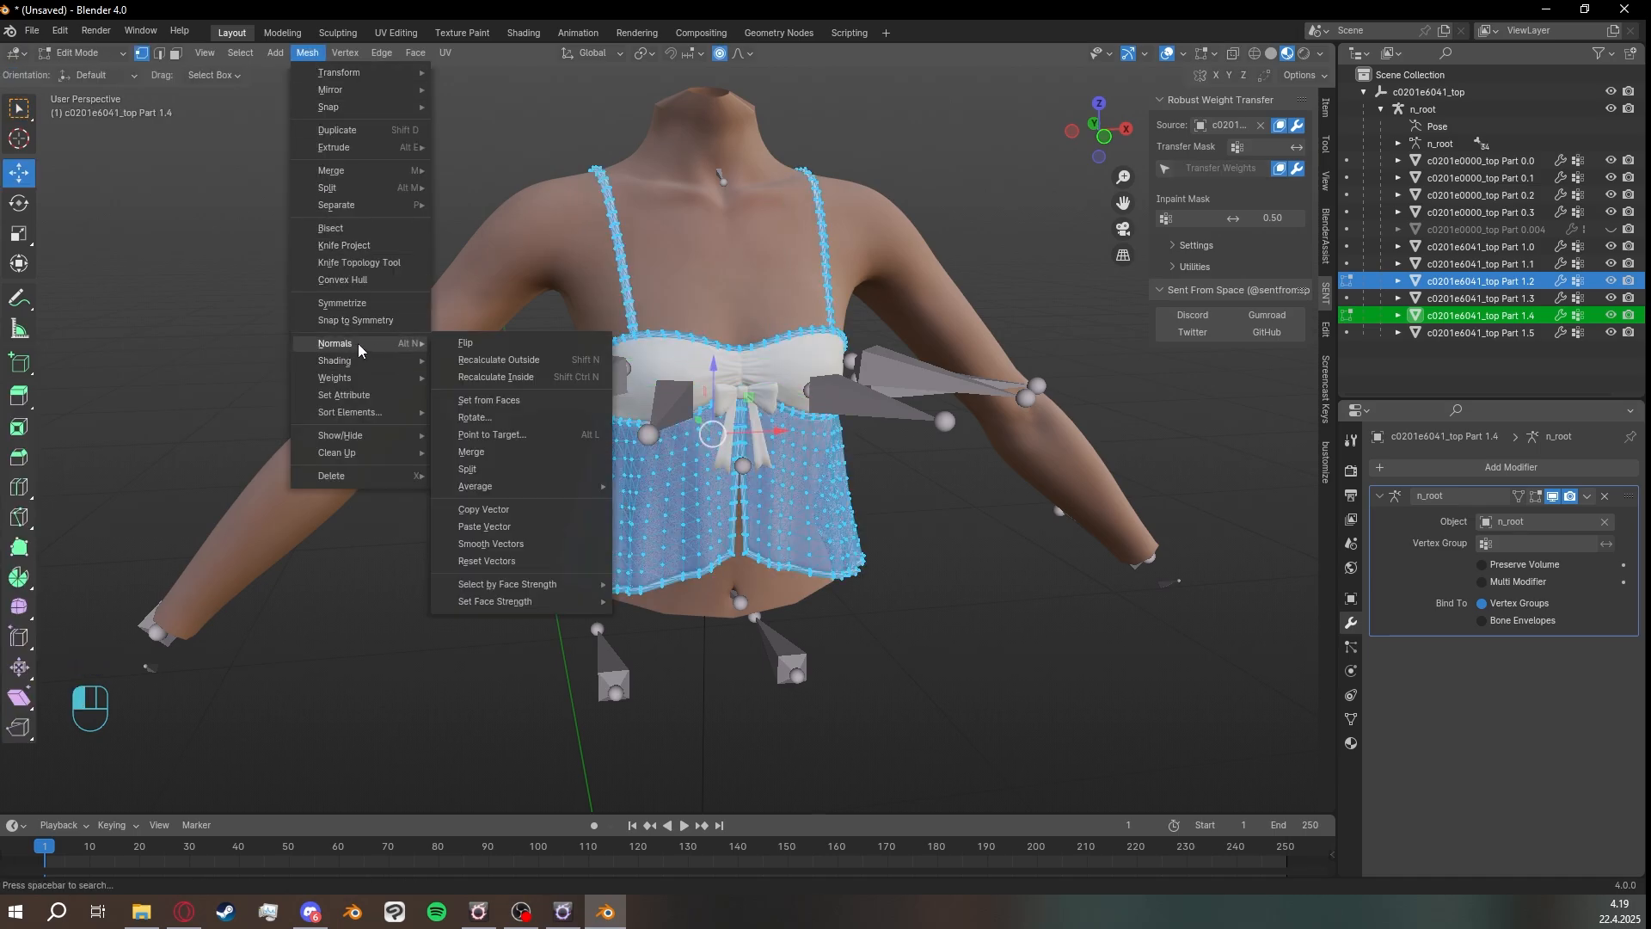
left_click(464, 342)
key("Tab")
left_click(1024, 656)
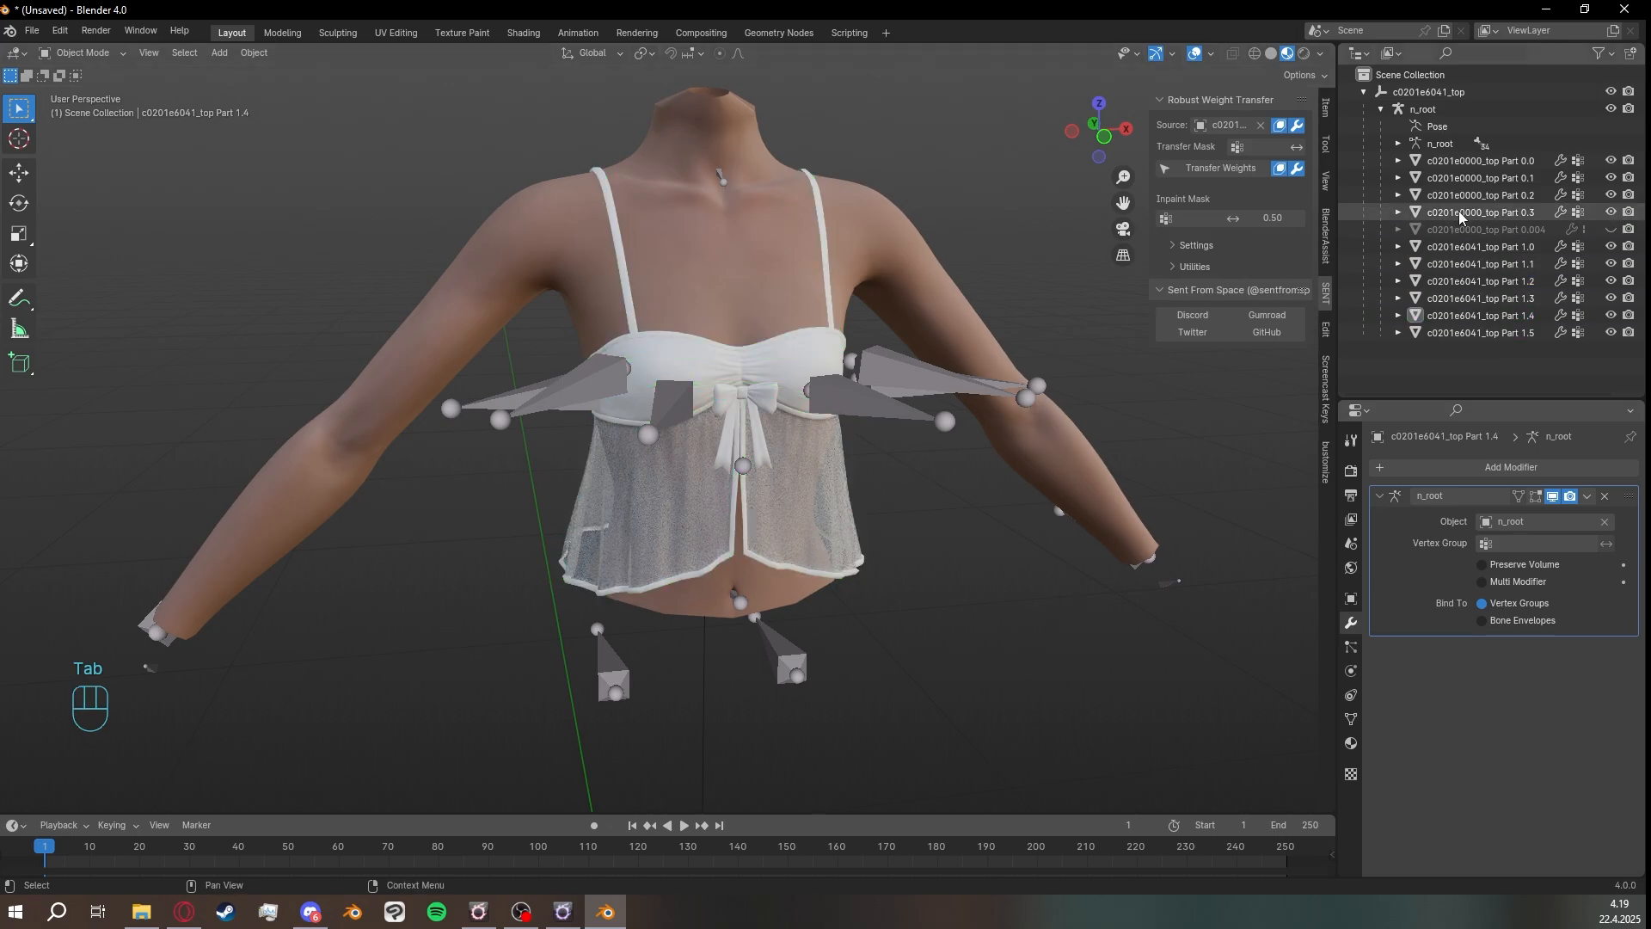
Select the whole c0201e6041_top hierarchy and export the selection as FBX over gisela neolithe extra small.fbx.
right_click(1471, 96)
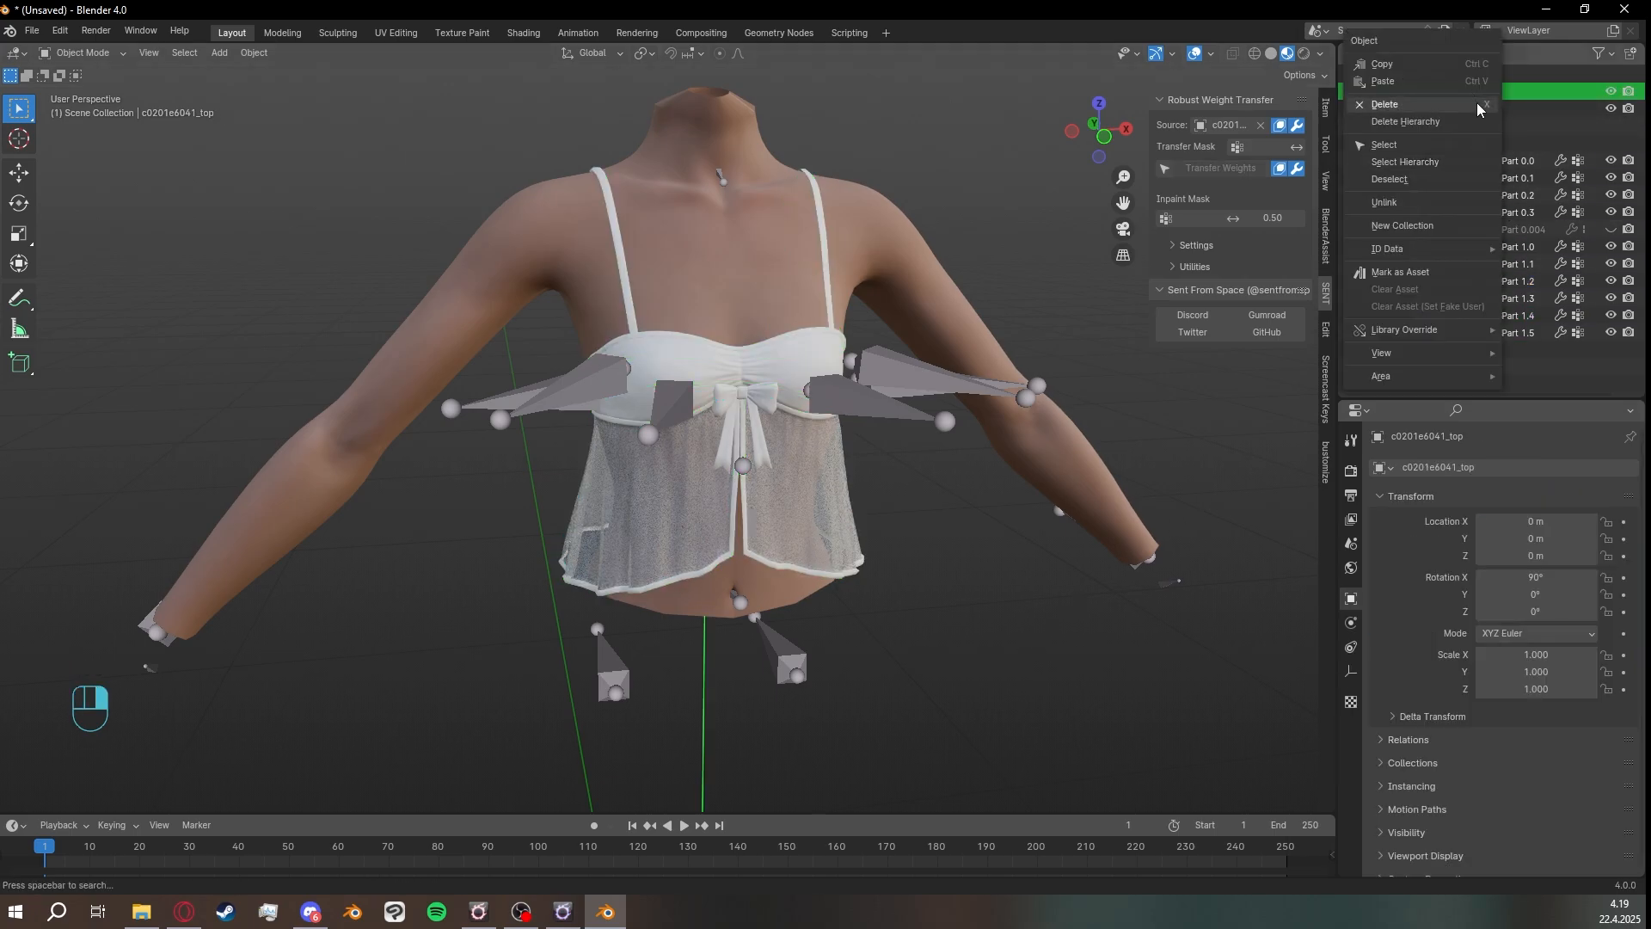
left_click(1461, 166)
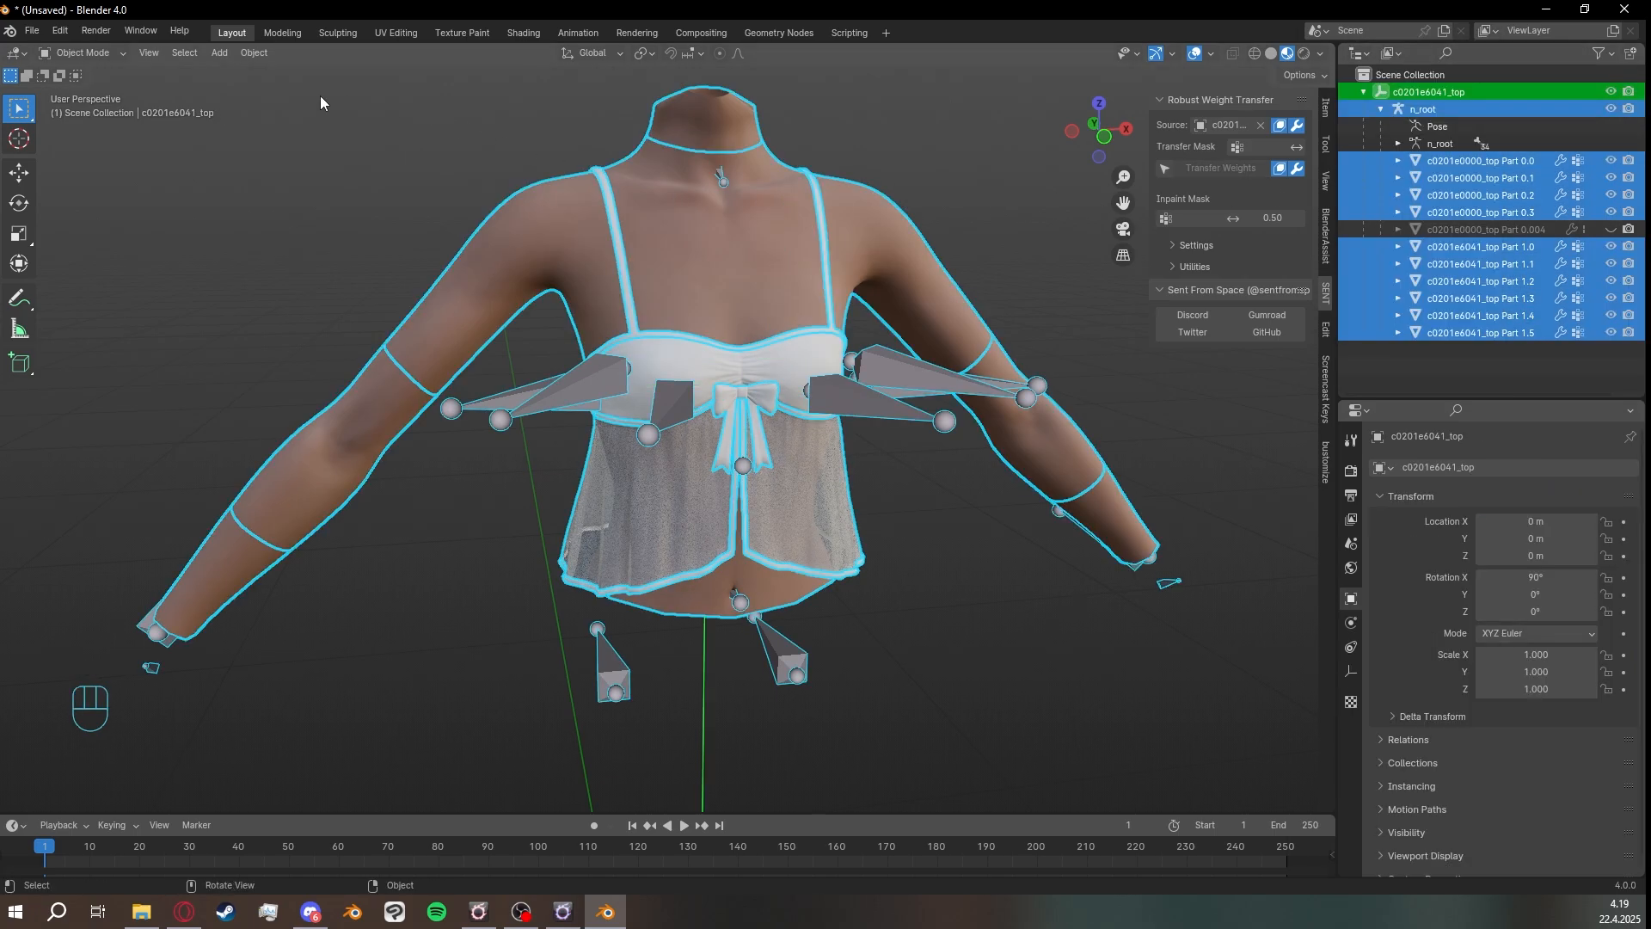
left_click(30, 32)
mouse_move(89, 290)
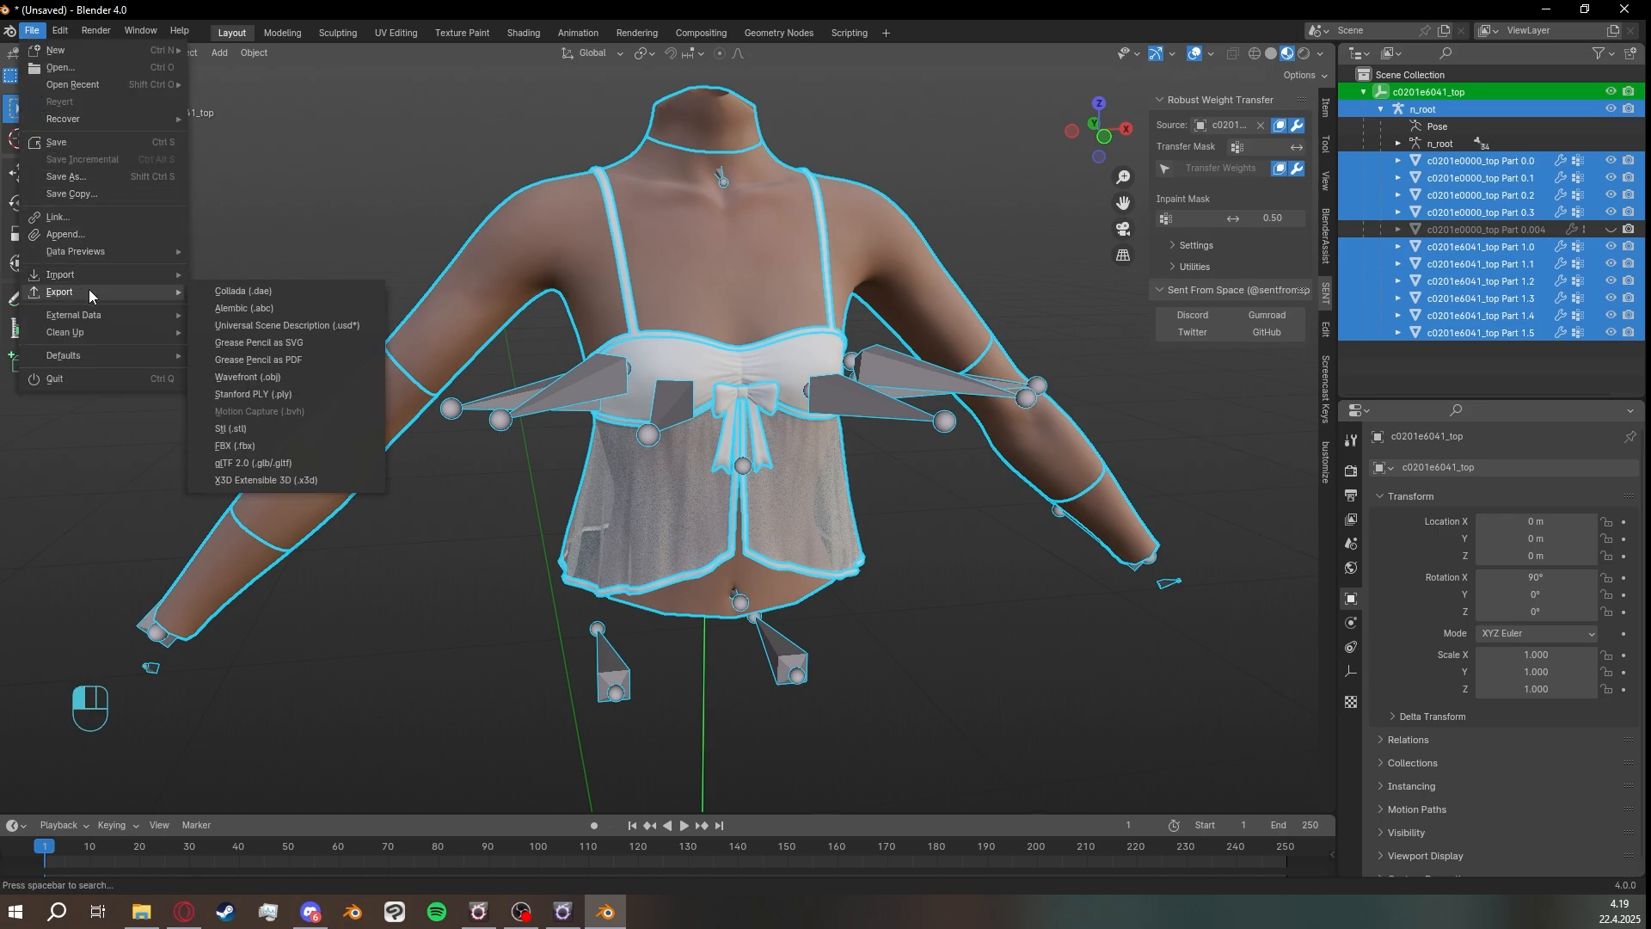
left_click(242, 445)
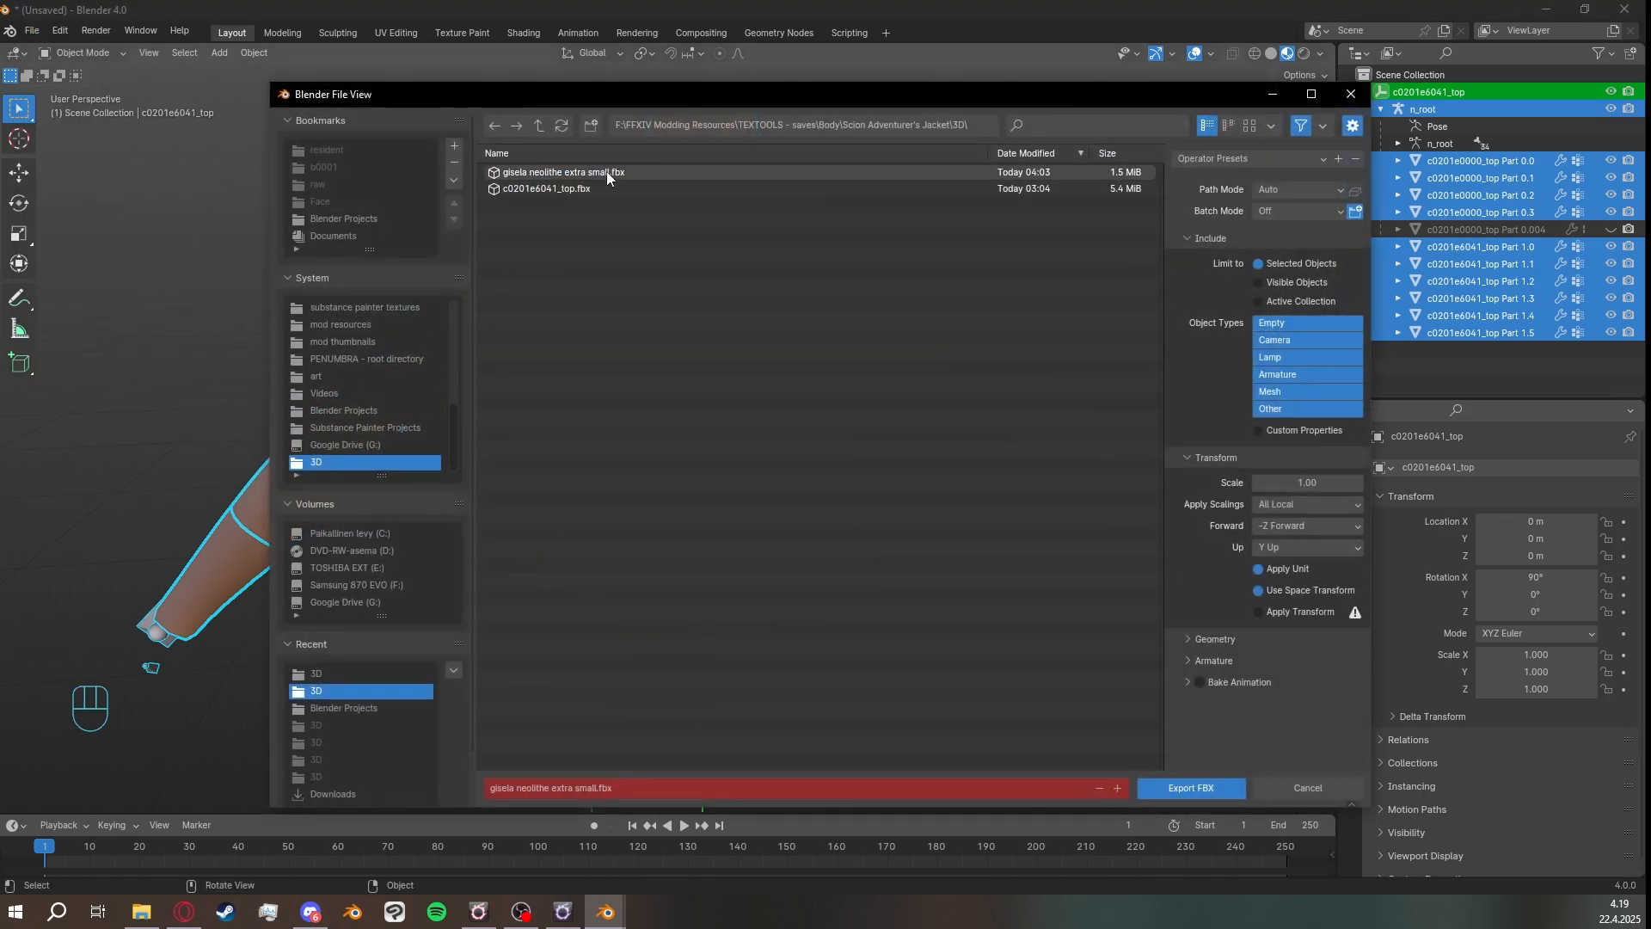
left_click(632, 168)
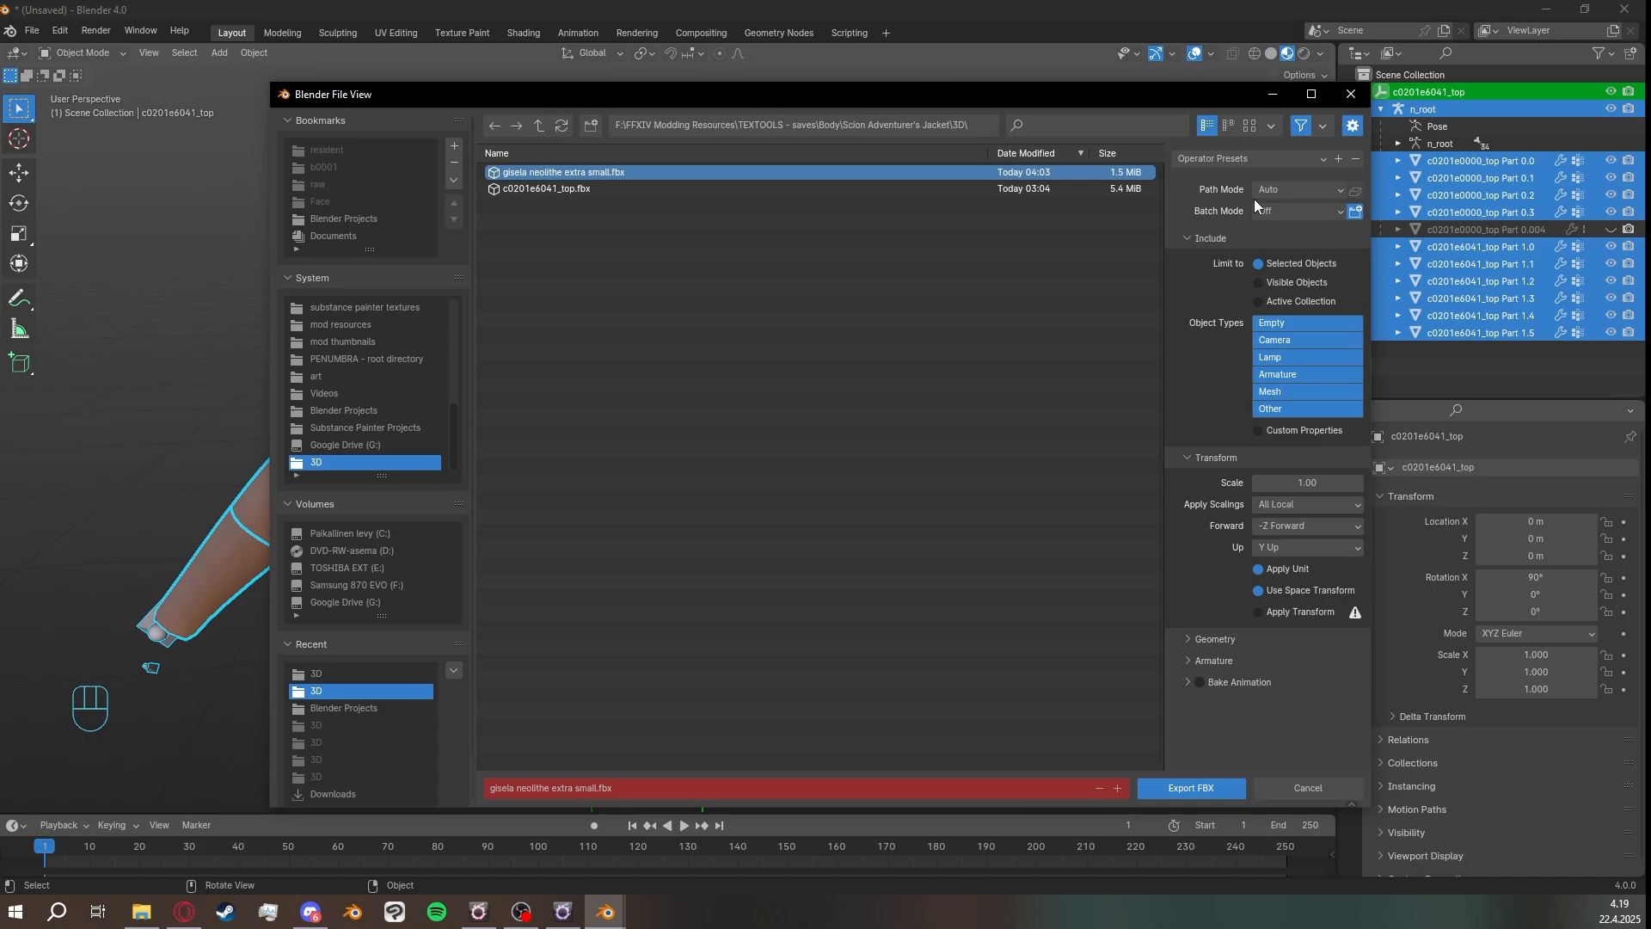
left_click(1194, 787)
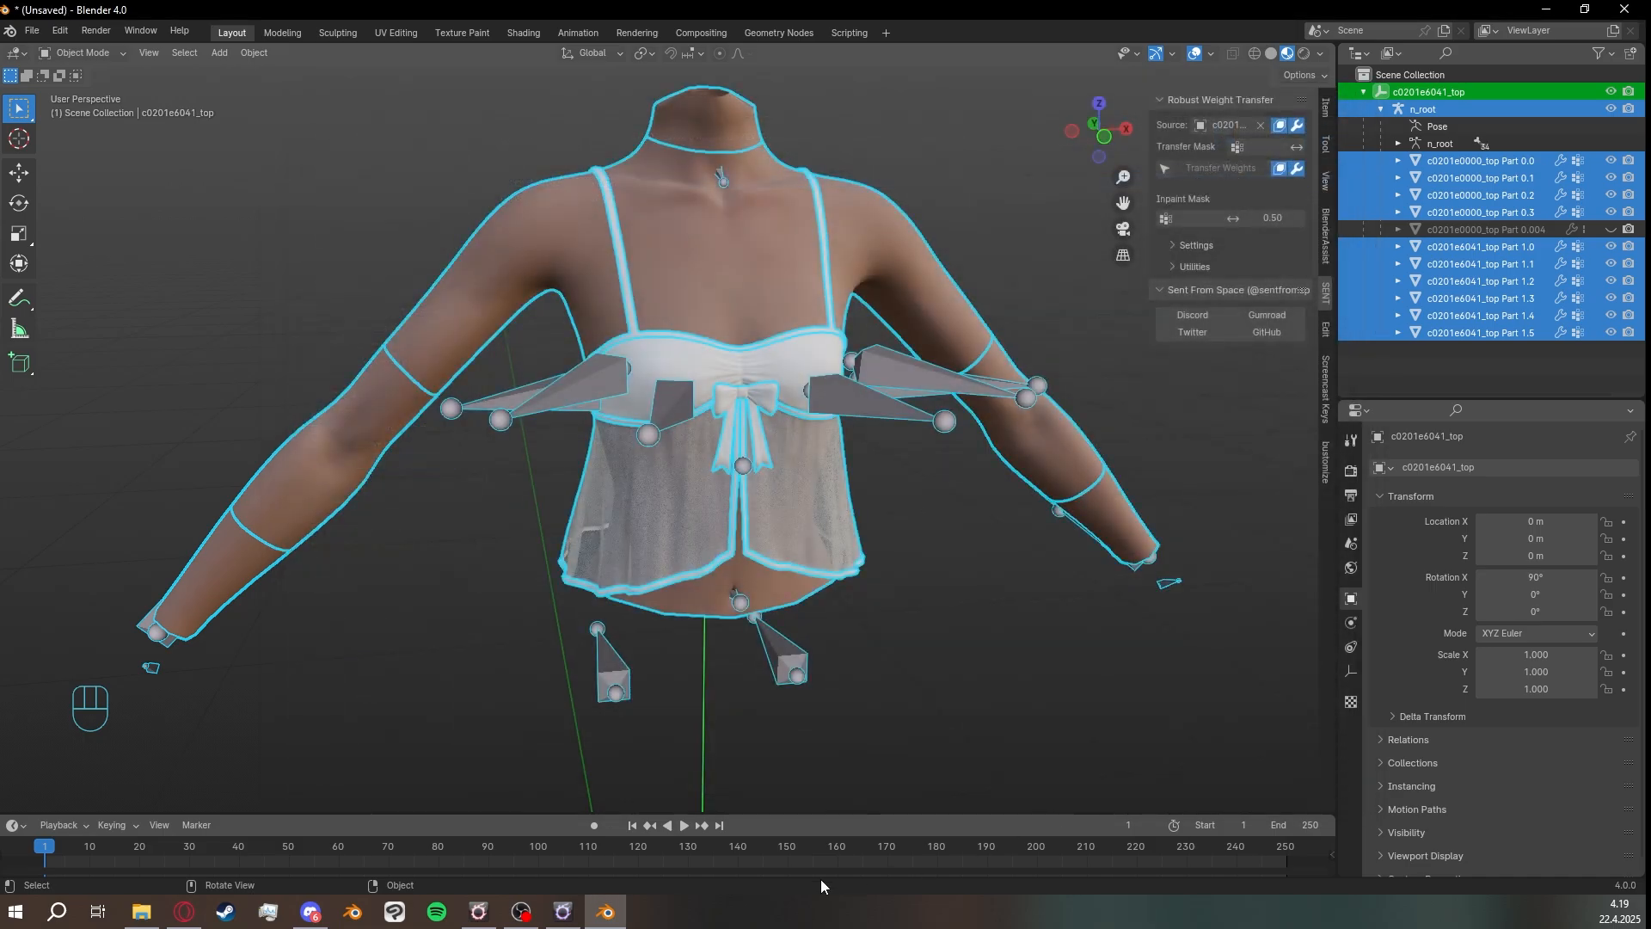
Switch to FFXIV TexTools, load gisela neolithe extra small.fbx into the Scion Adventurer's Jacket model and save it to FFXIV.
mouse_move(555, 918)
left_click(574, 855)
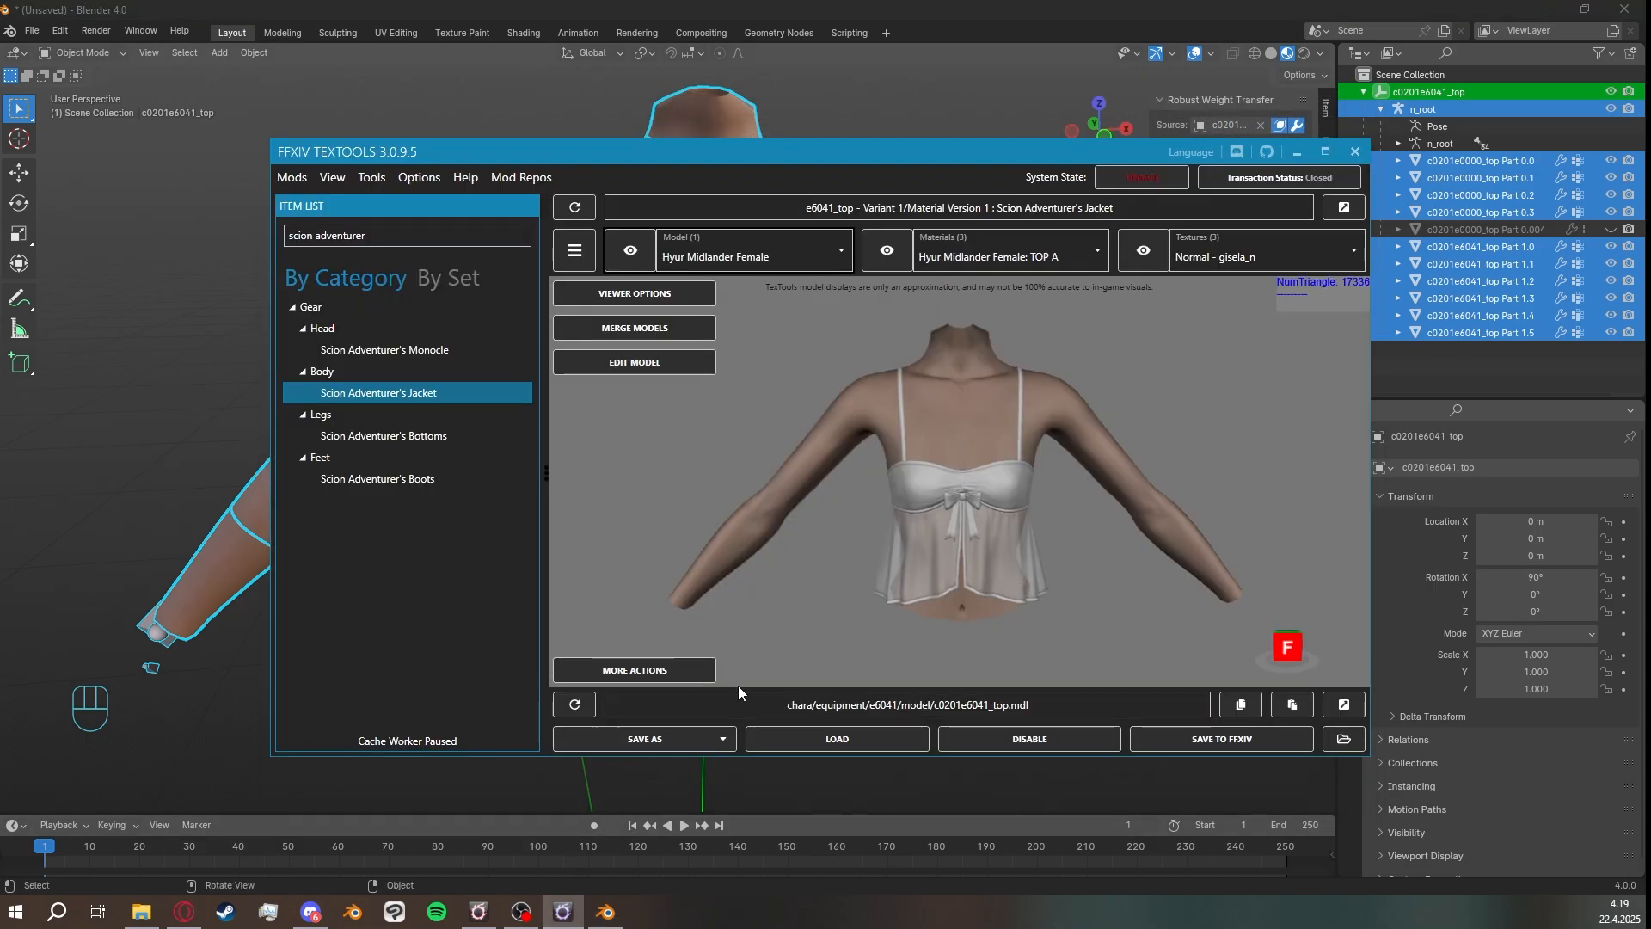
left_click(844, 741)
double_click(662, 300)
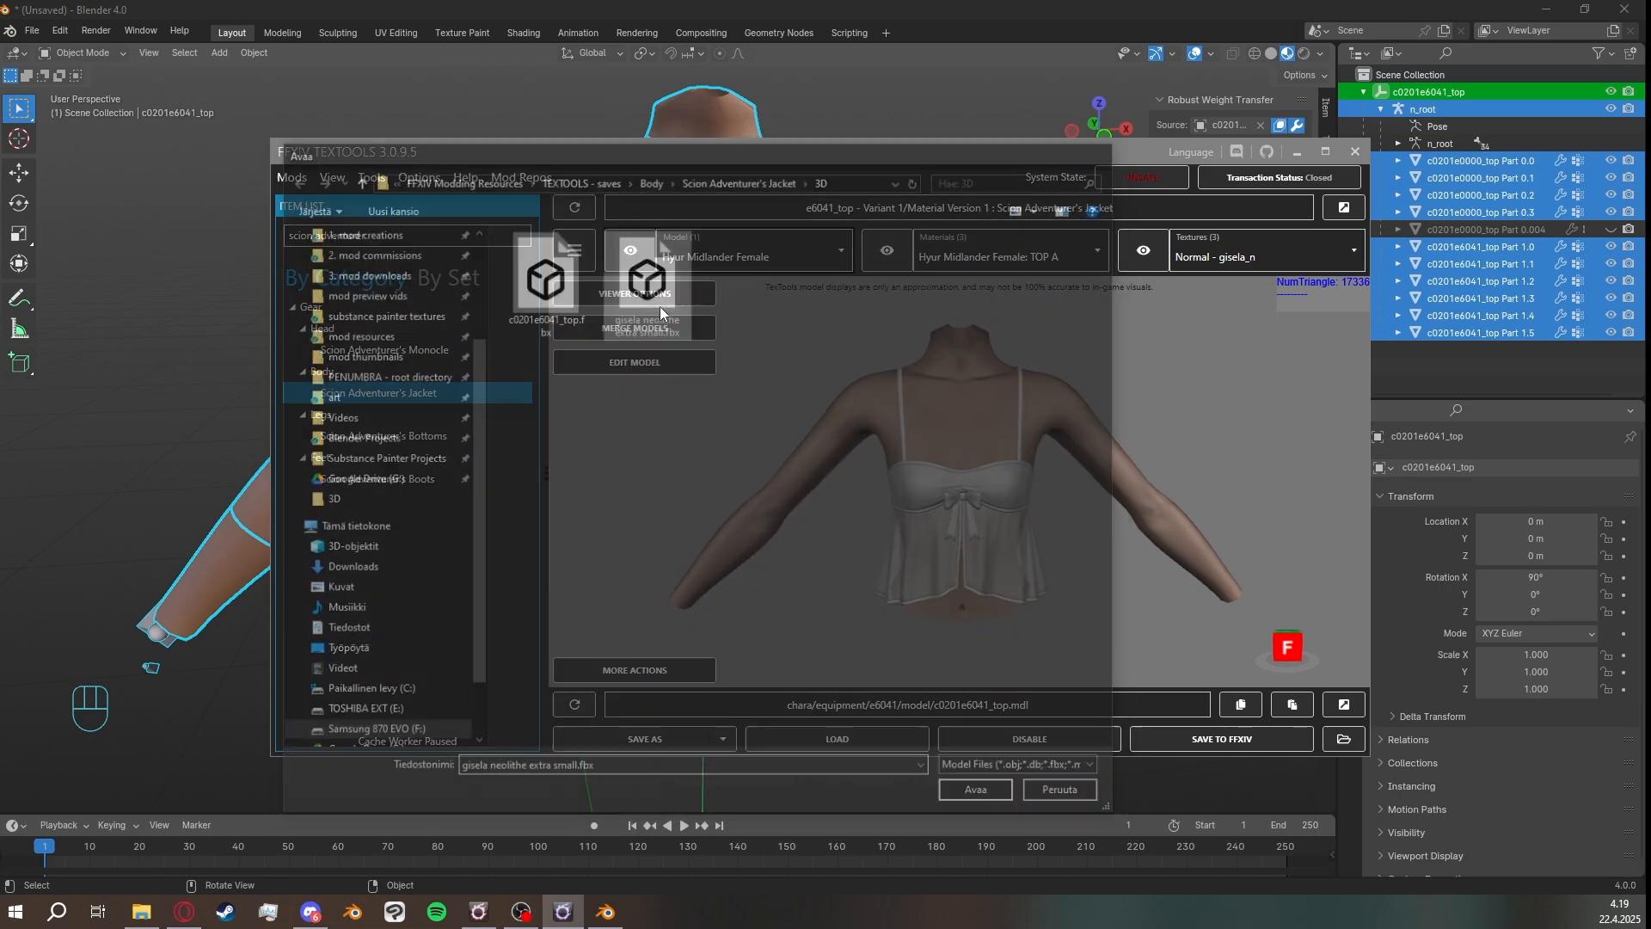
left_click(999, 528)
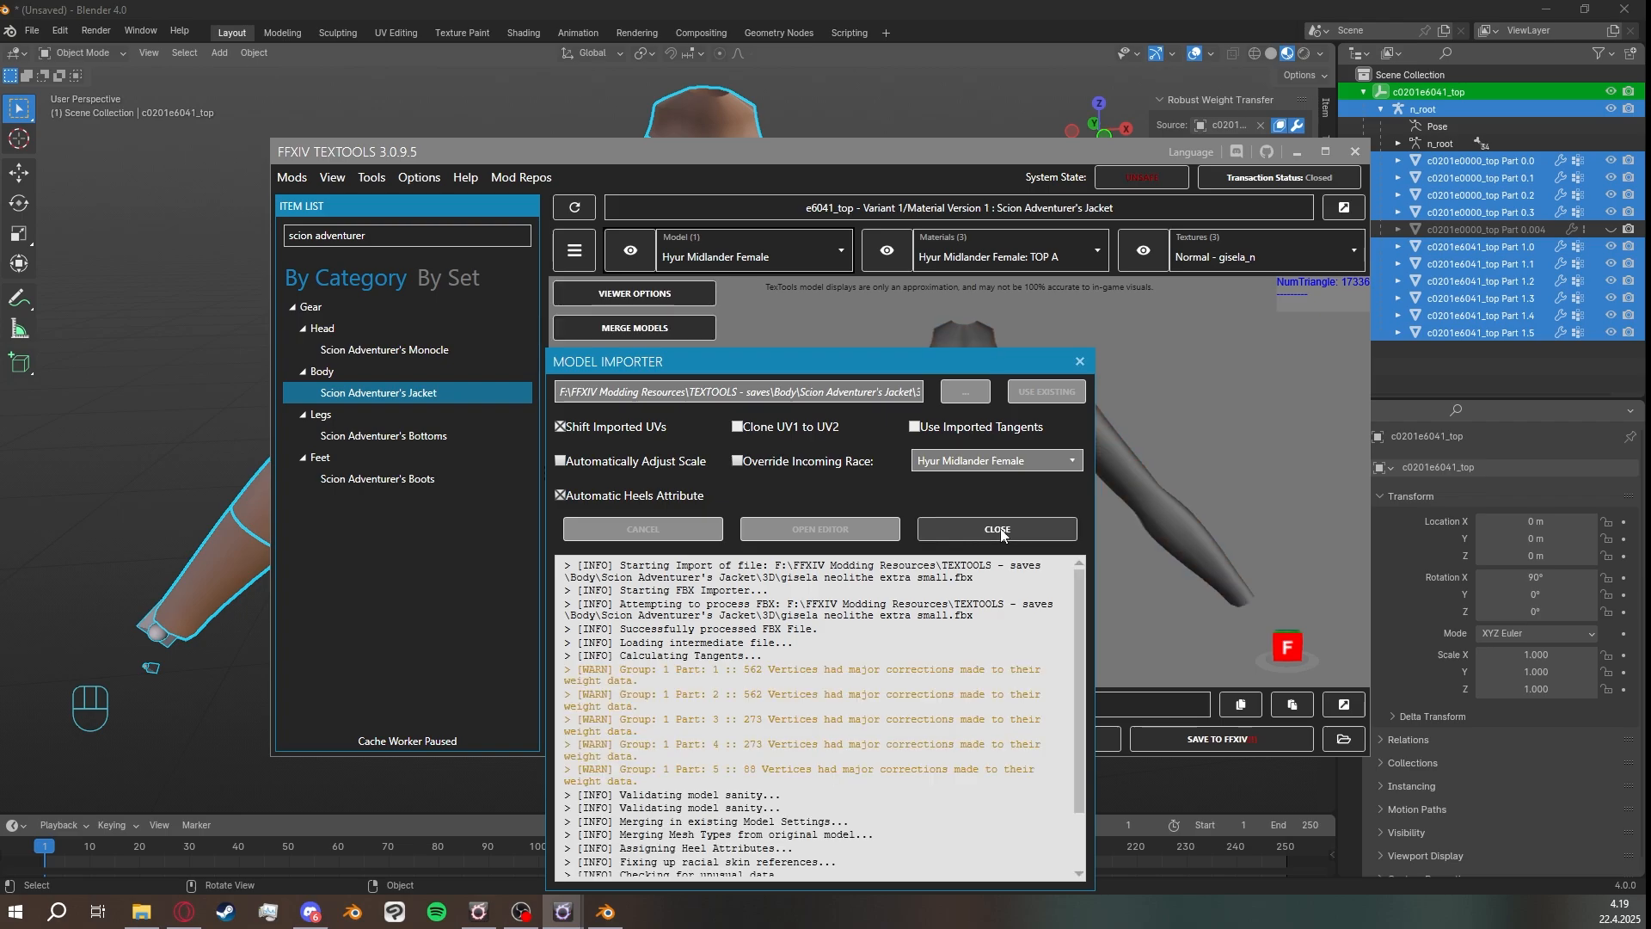
left_click(1186, 740)
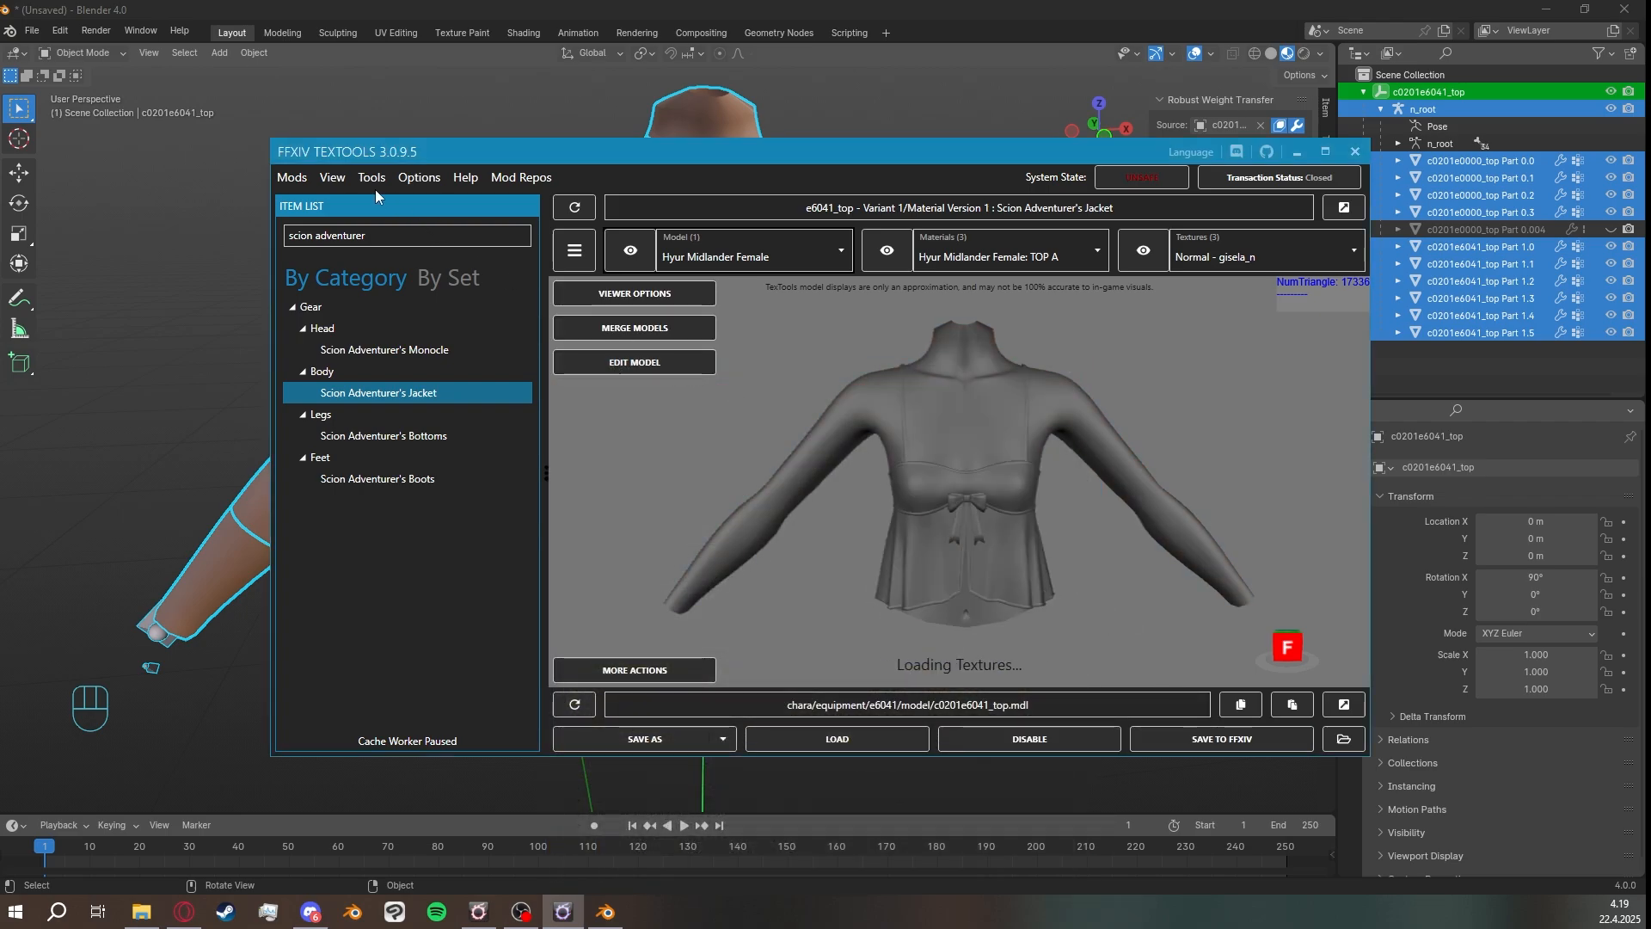
Start a standard modpack and add the Scion Adventurer's Jacket at metadata level with its files.
left_click(298, 182)
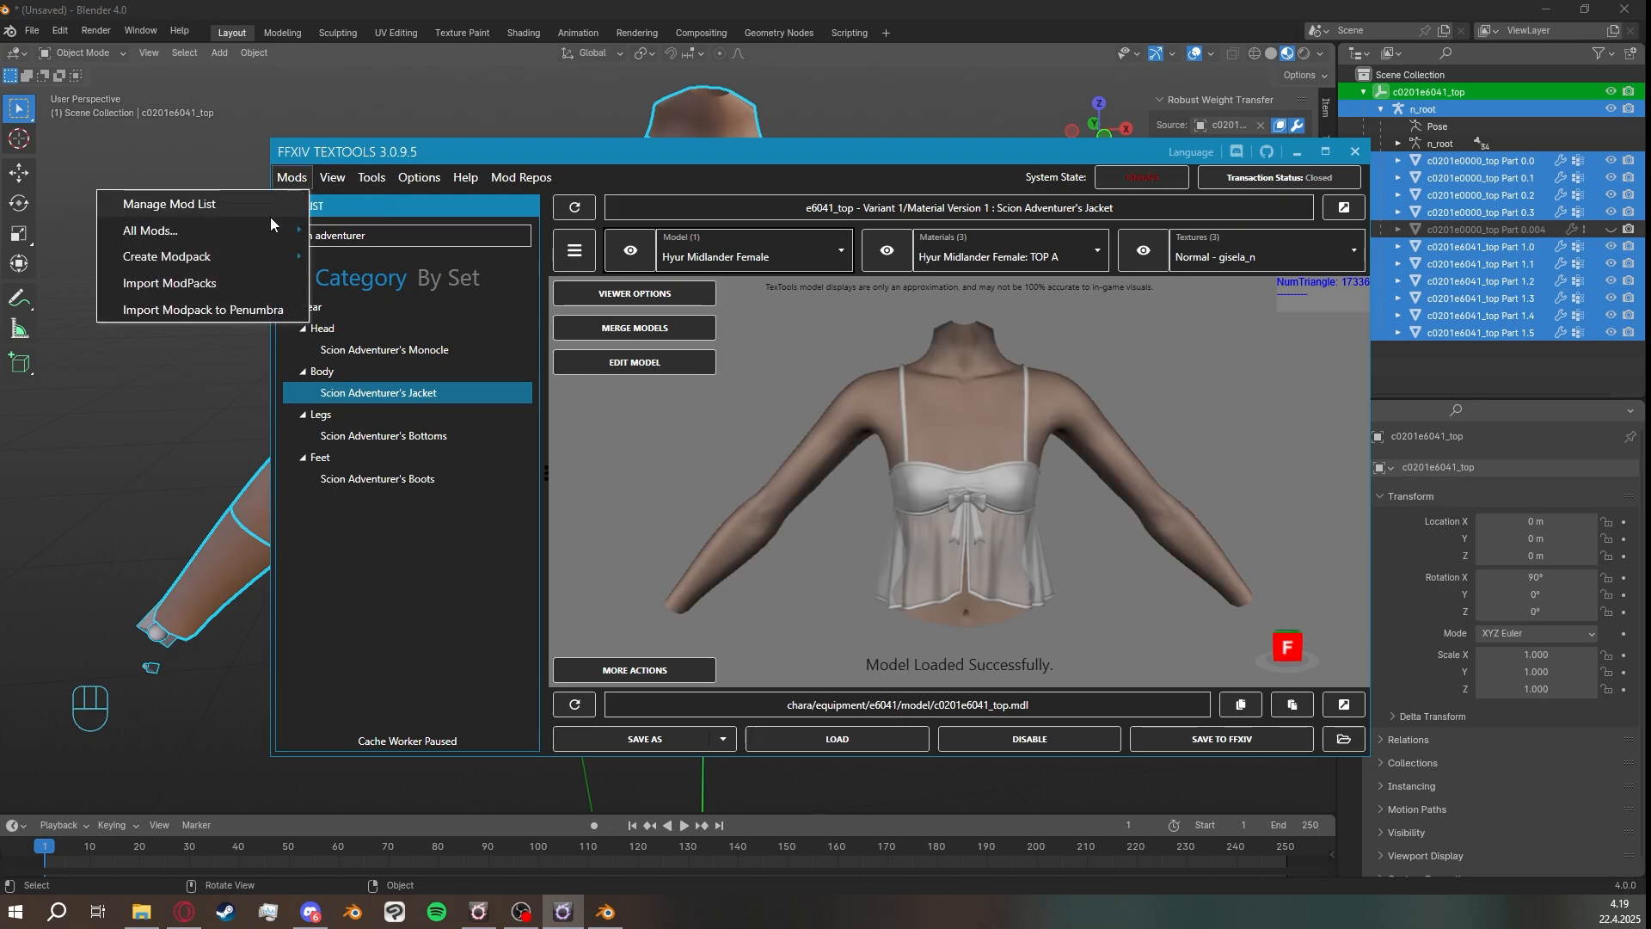
mouse_move(237, 257)
left_click(363, 281)
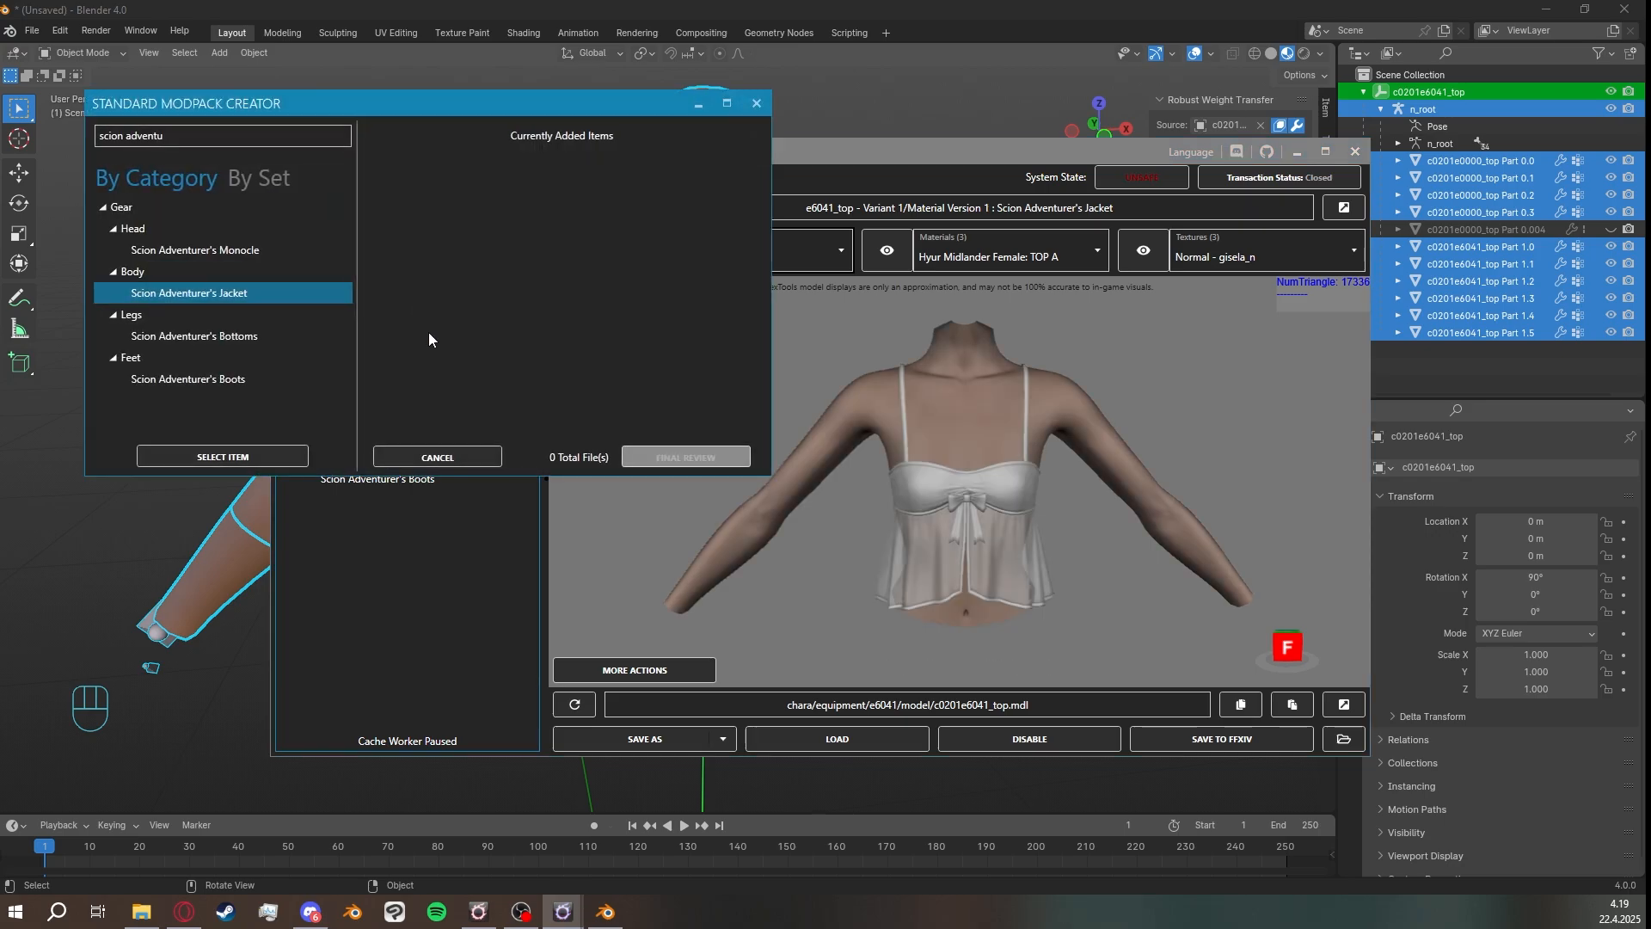
left_click(222, 456)
left_click(424, 197)
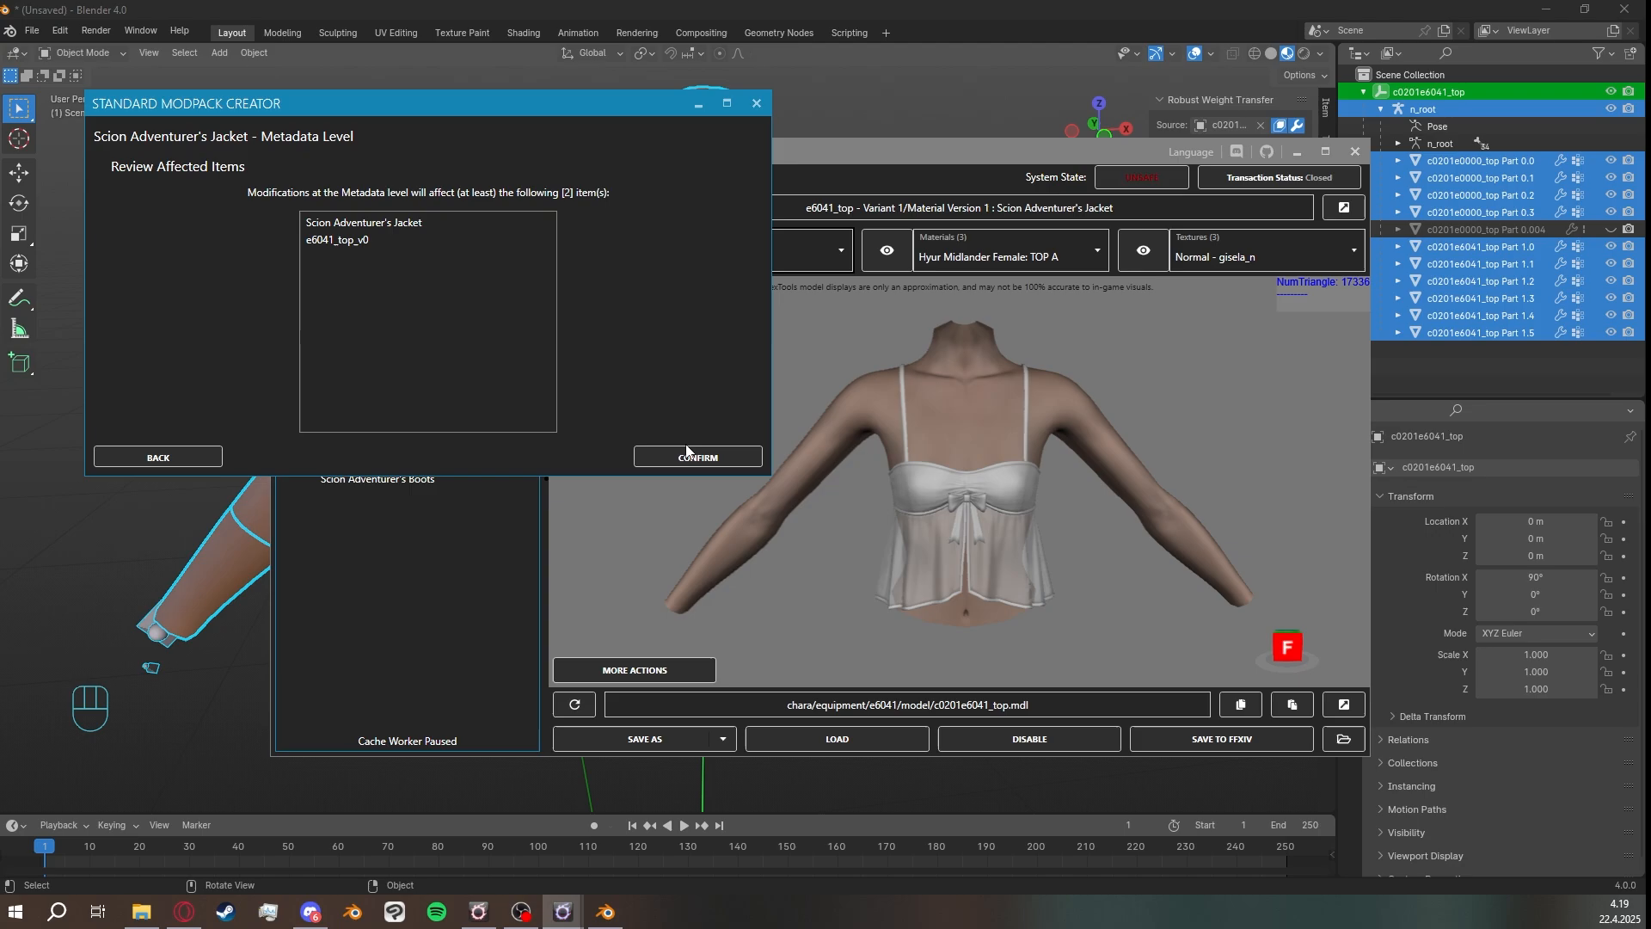
left_click(701, 456)
left_click(703, 453)
left_click(725, 453)
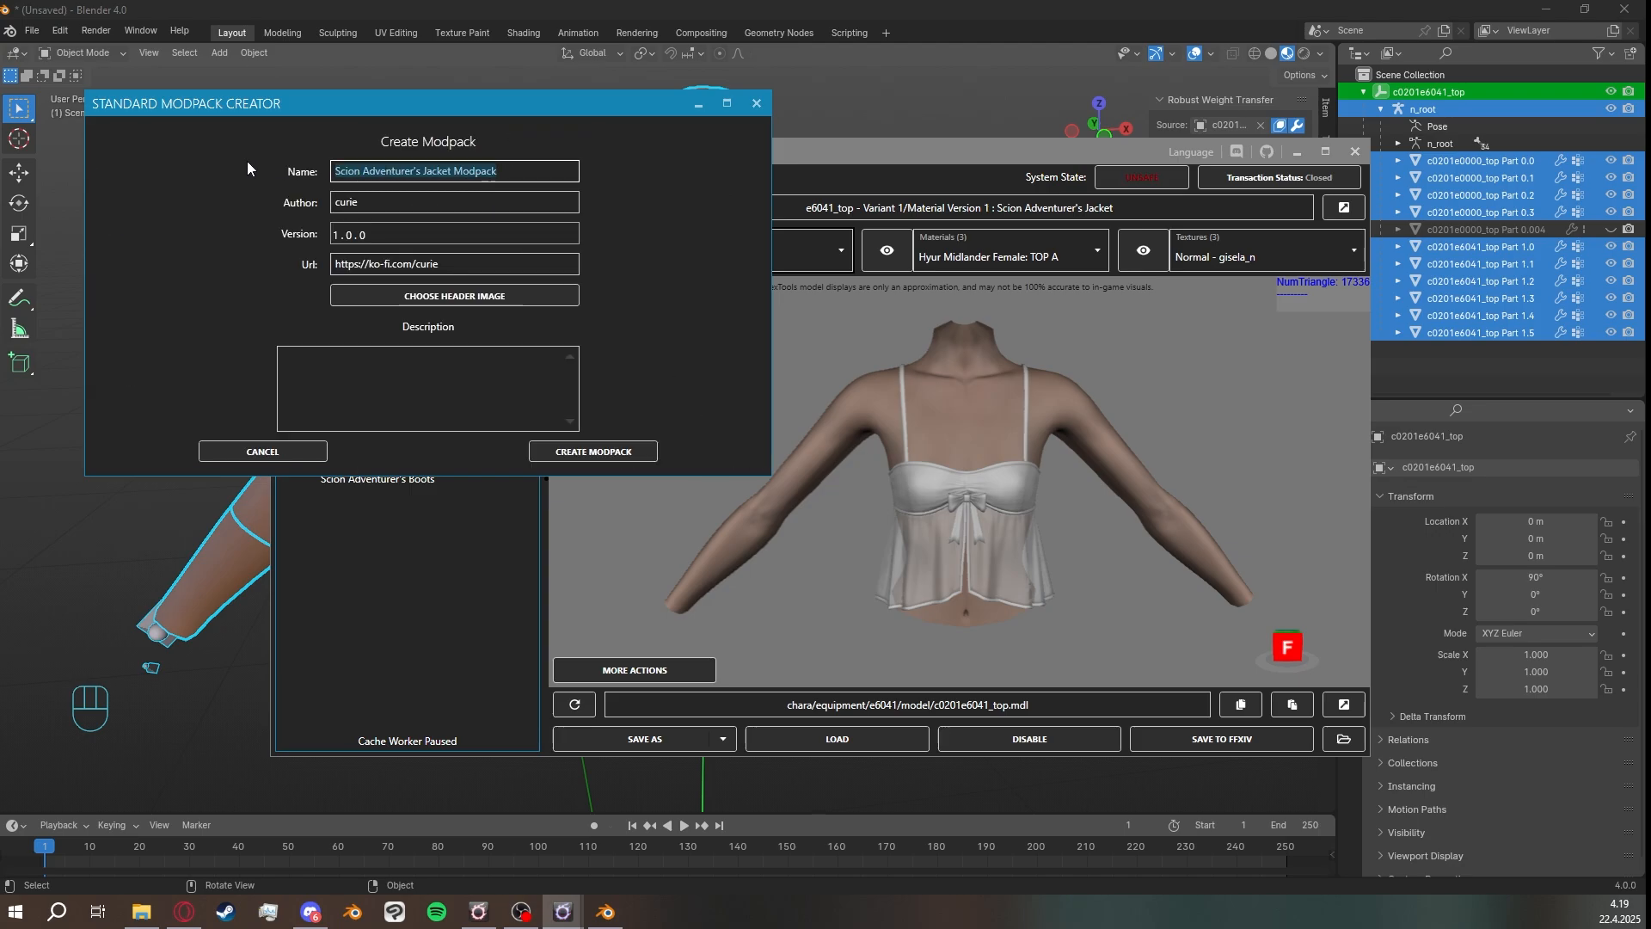
Name the modpack "gisela refit" and create it, overwriting the existing gisela refit.ttmp2 in 1. mod creations.
type("gisela refit")
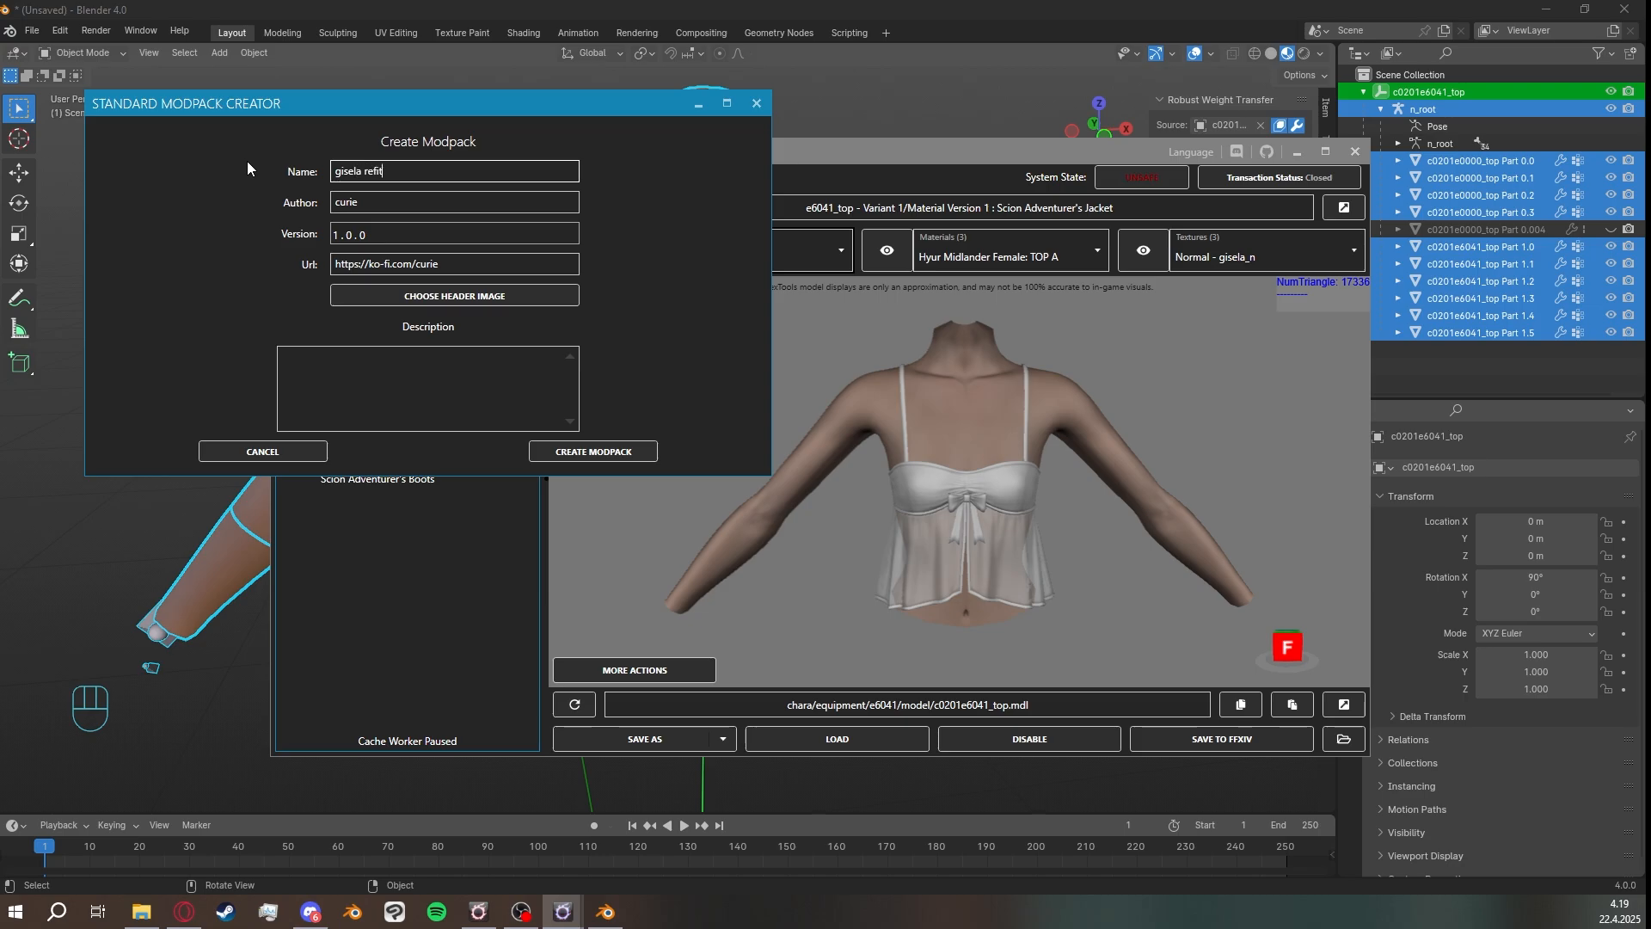
left_click(594, 451)
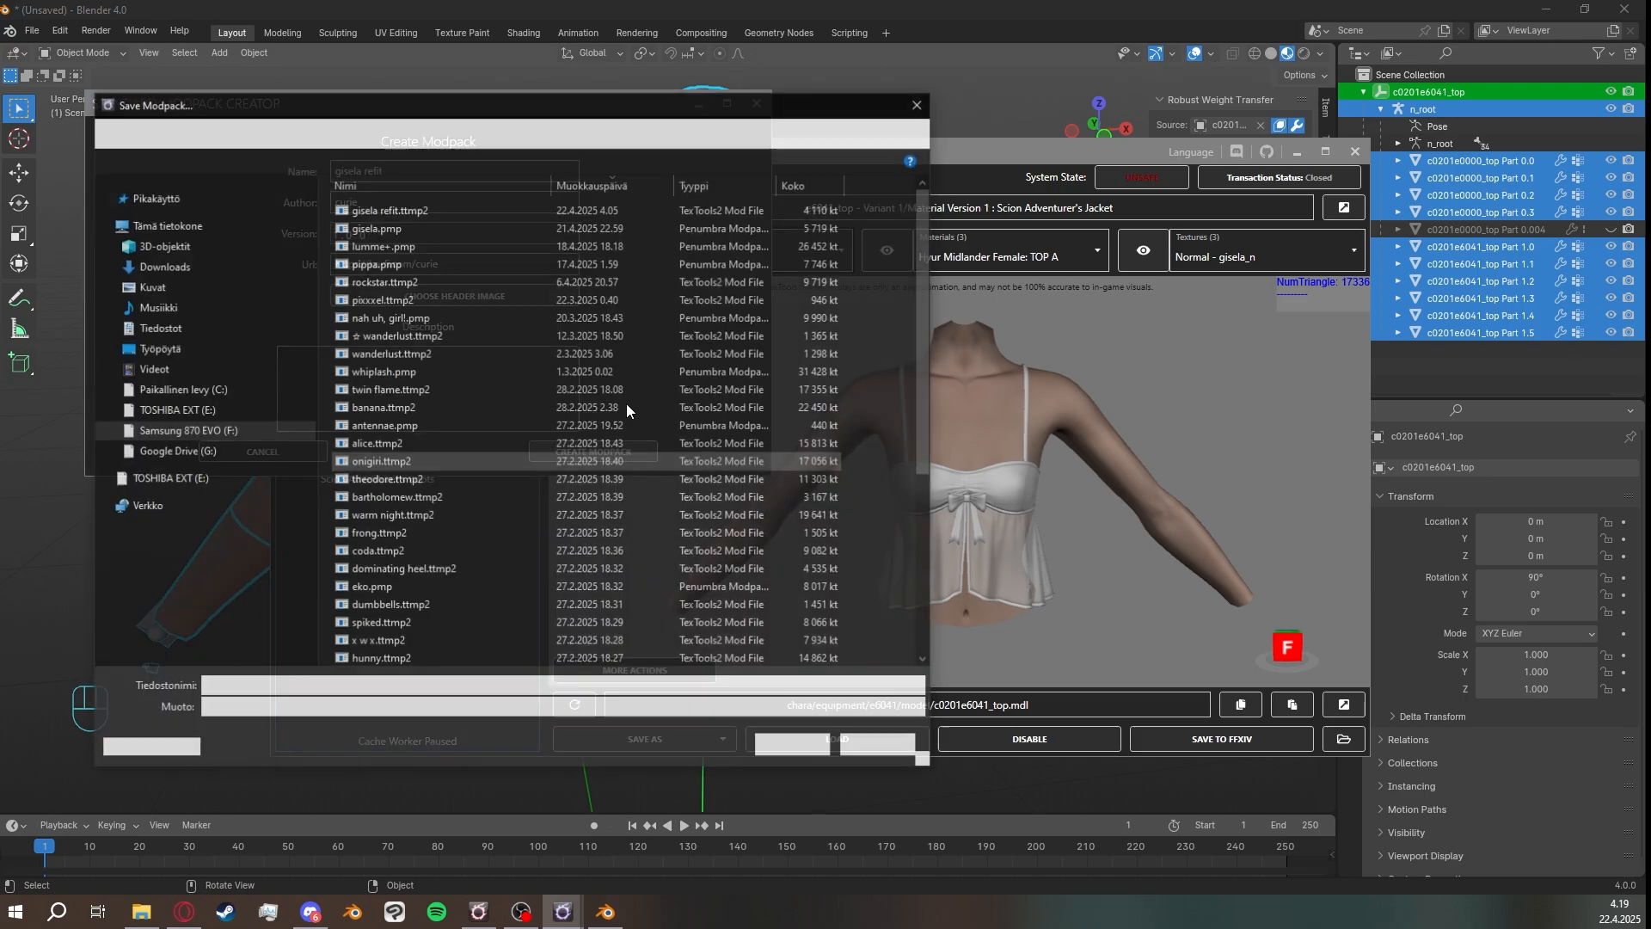
double_click(421, 207)
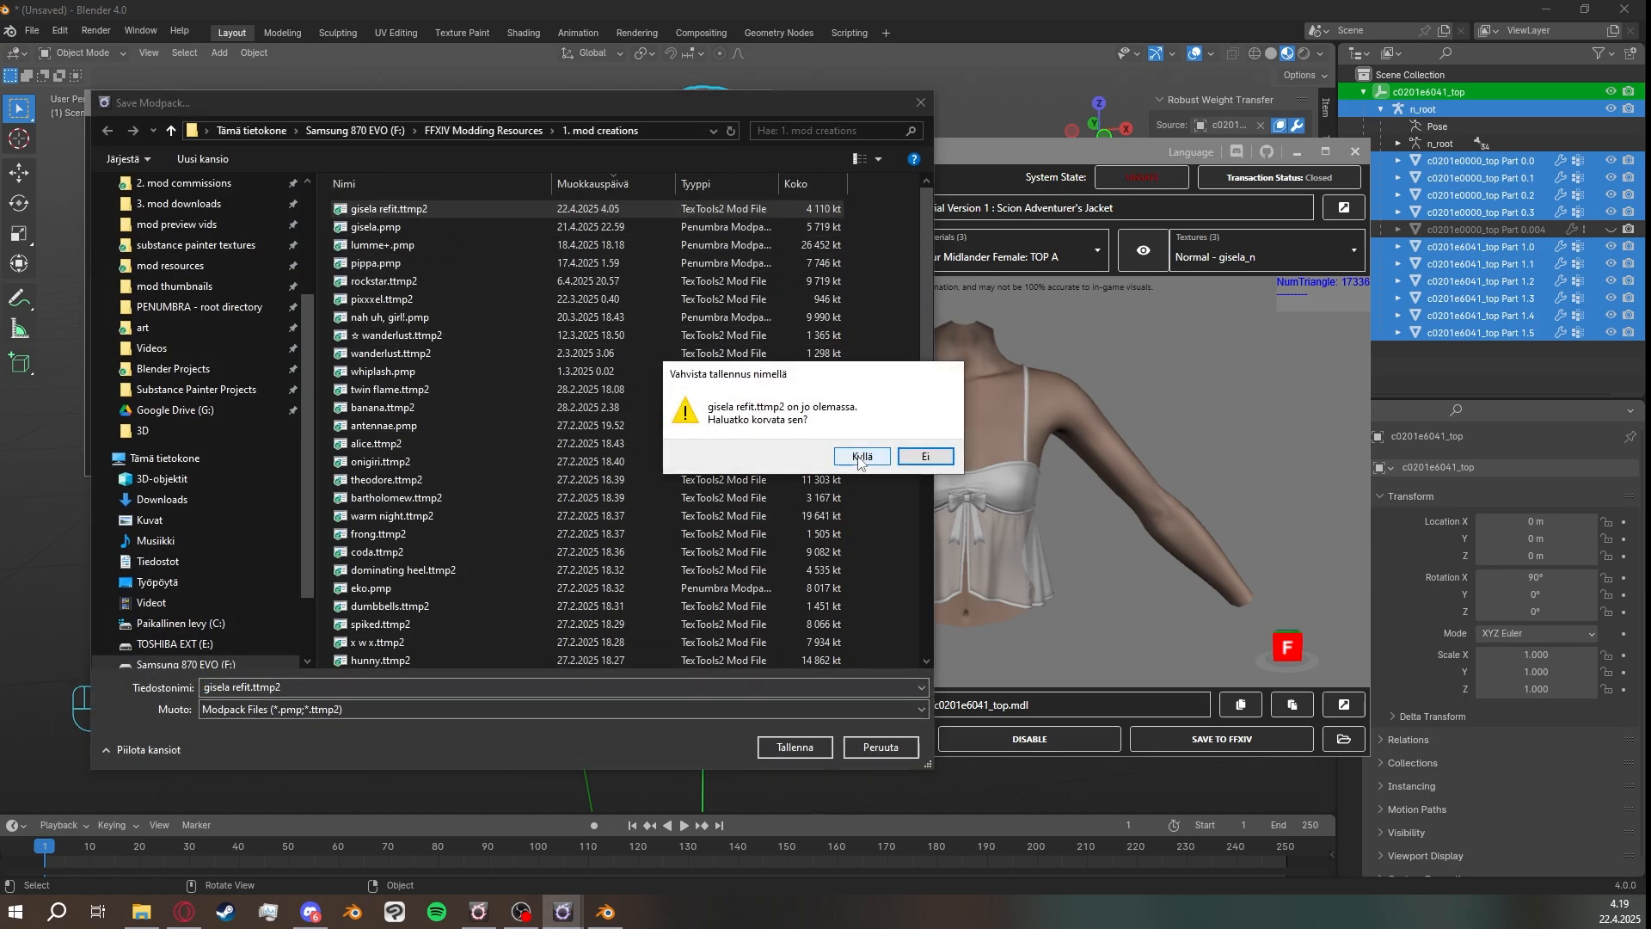
left_click(859, 462)
left_click(366, 328)
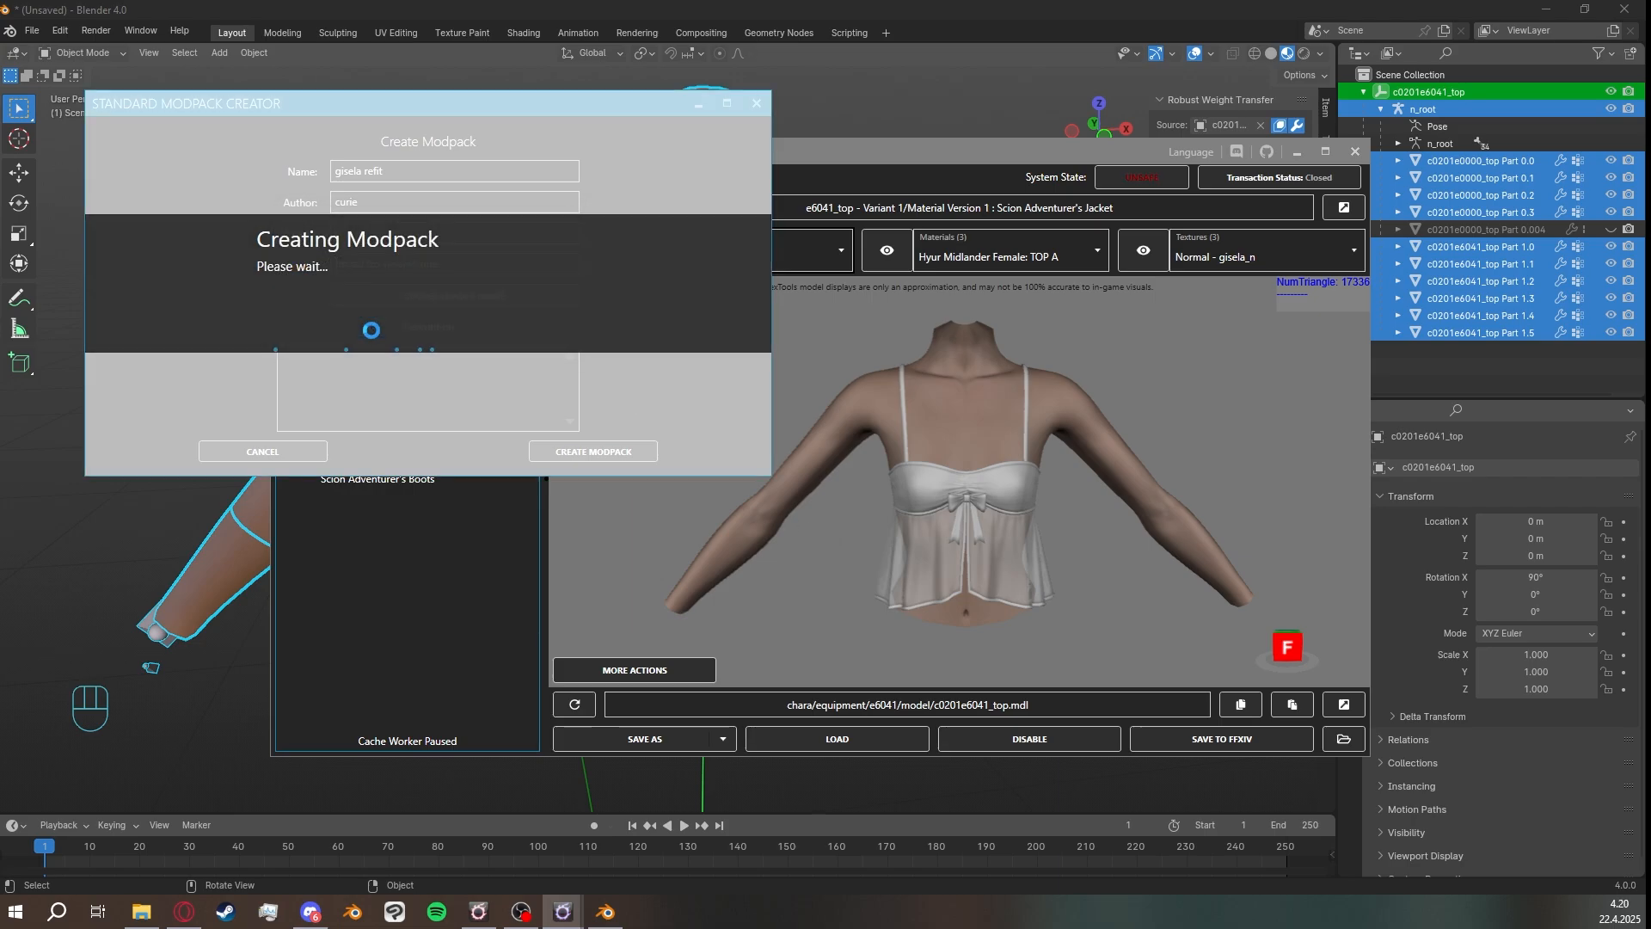
Switch to the game, delete the old gisela refit mod in Penumbra and import gisela refit.ttmp2 from 1. mod creations.
left_click(478, 911)
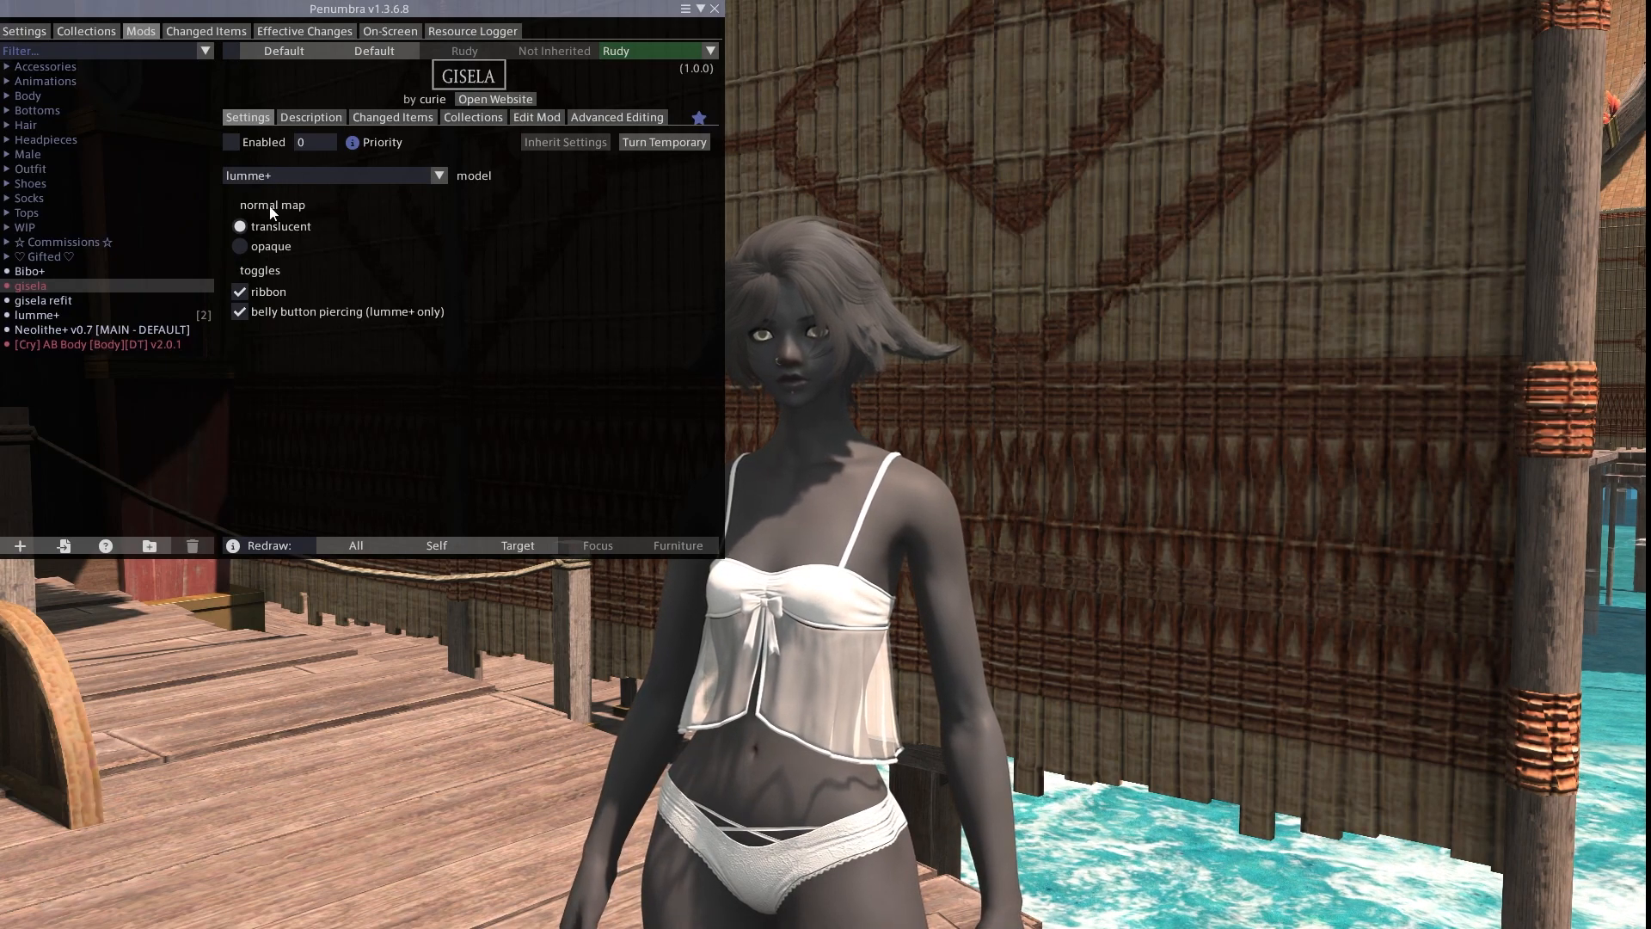
left_click(43, 301)
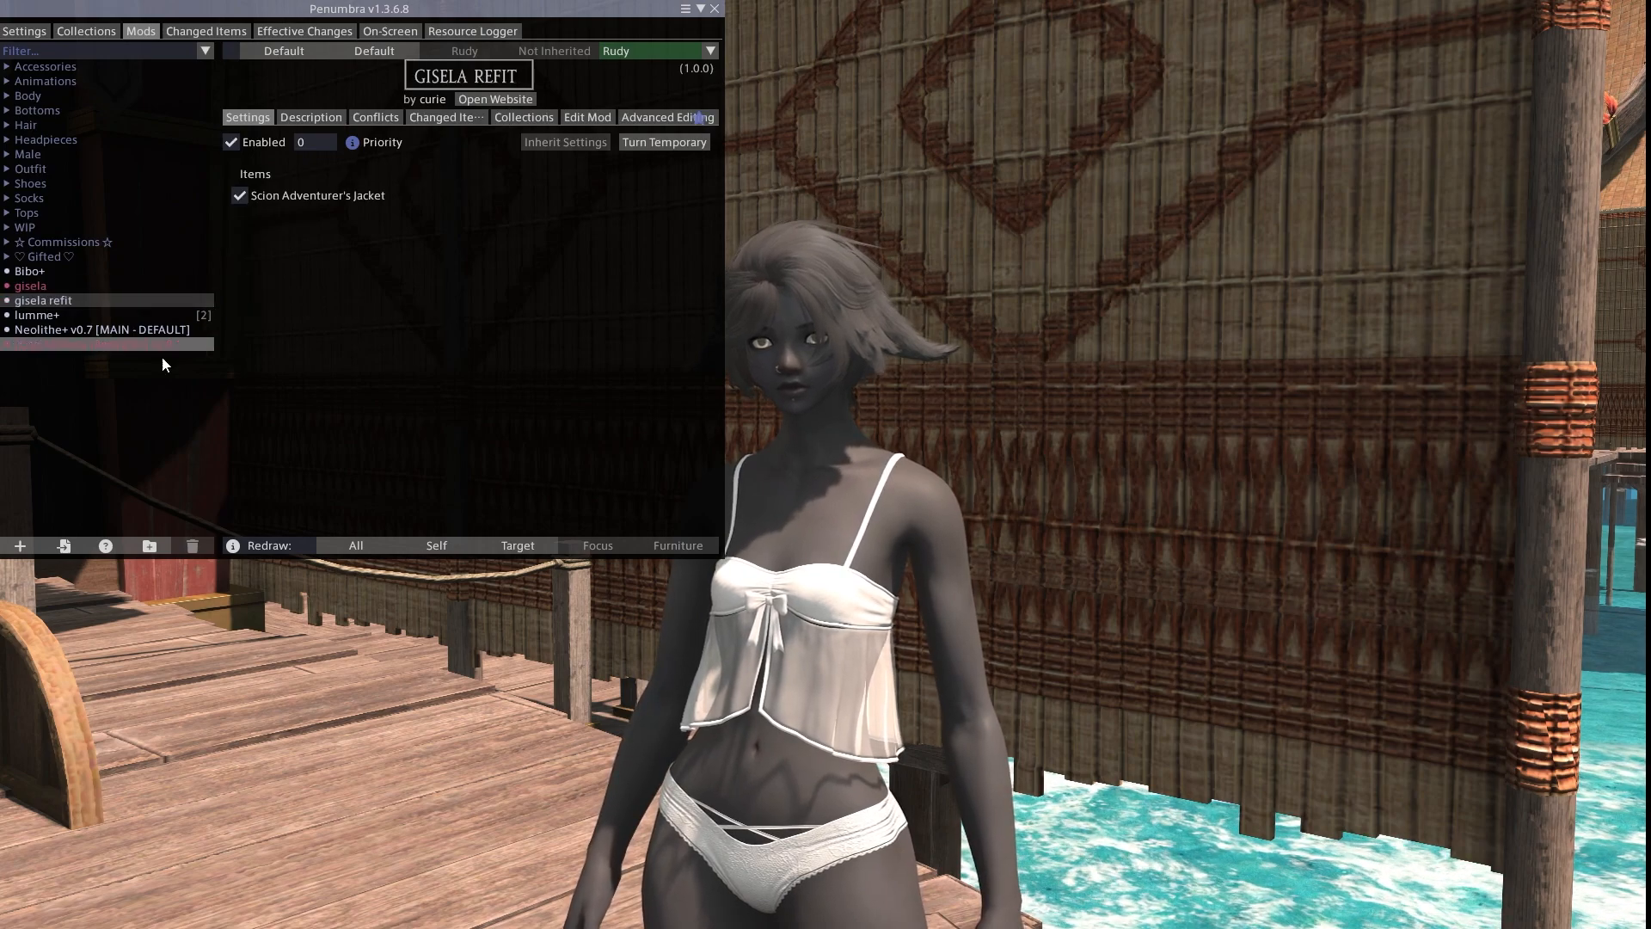
left_click(193, 546, "ctrl")
left_click(64, 545)
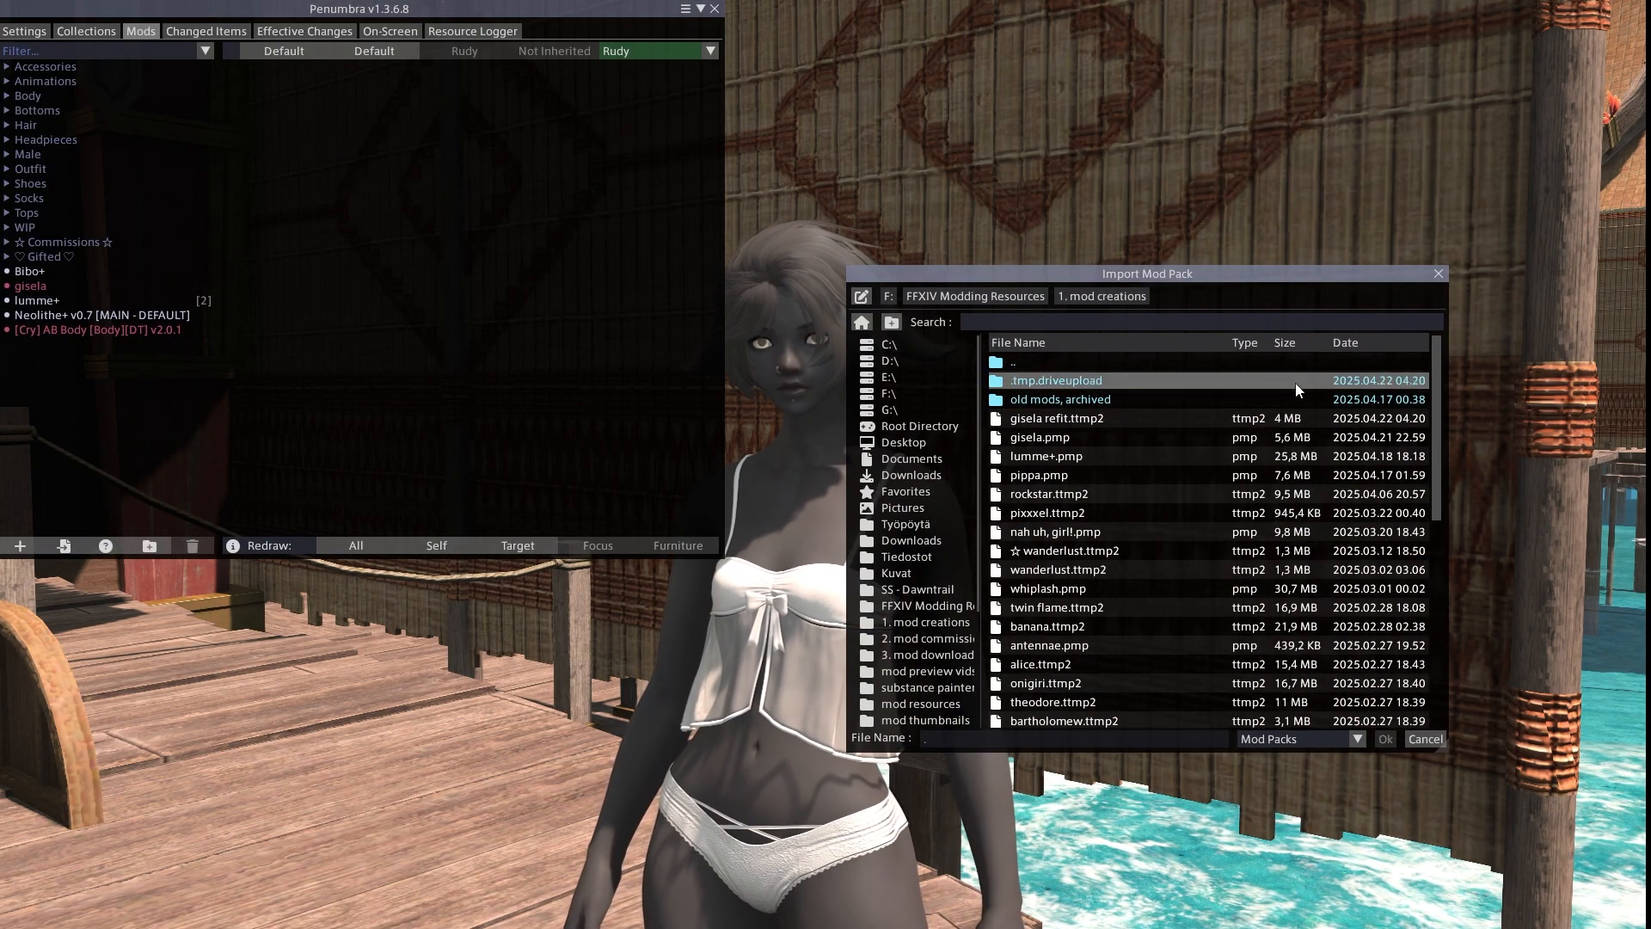
double_click(1138, 420)
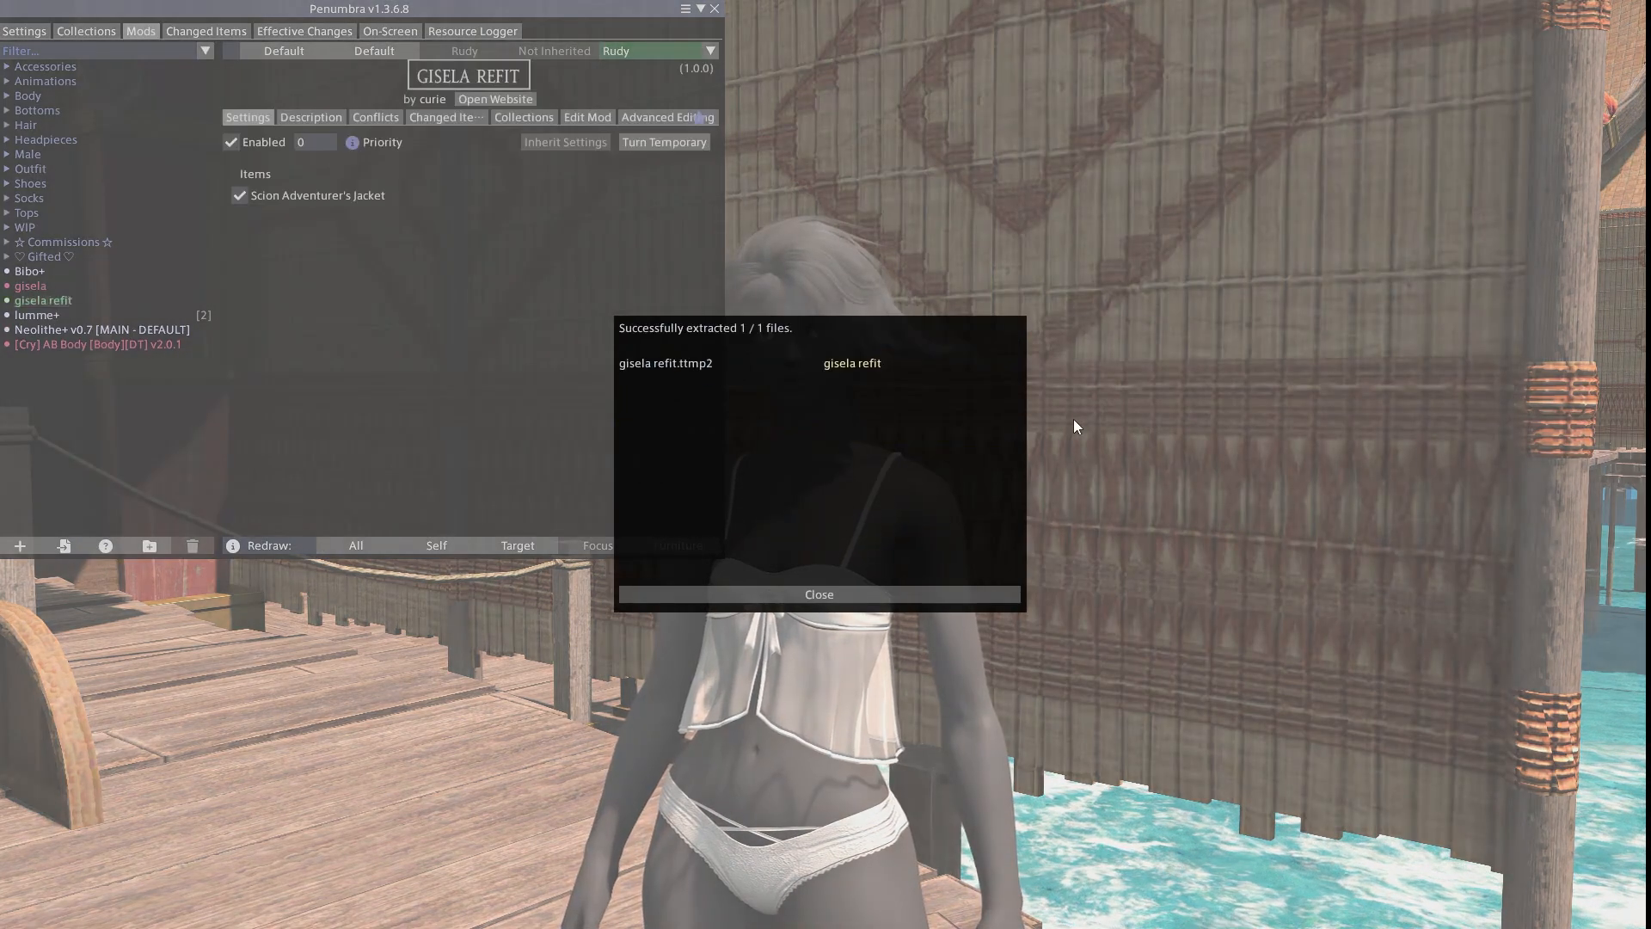
Close the import report, keep the reimported gisela refit mod enabled and redraw the own character.
left_click(315, 380)
left_click(244, 142)
left_click(245, 142)
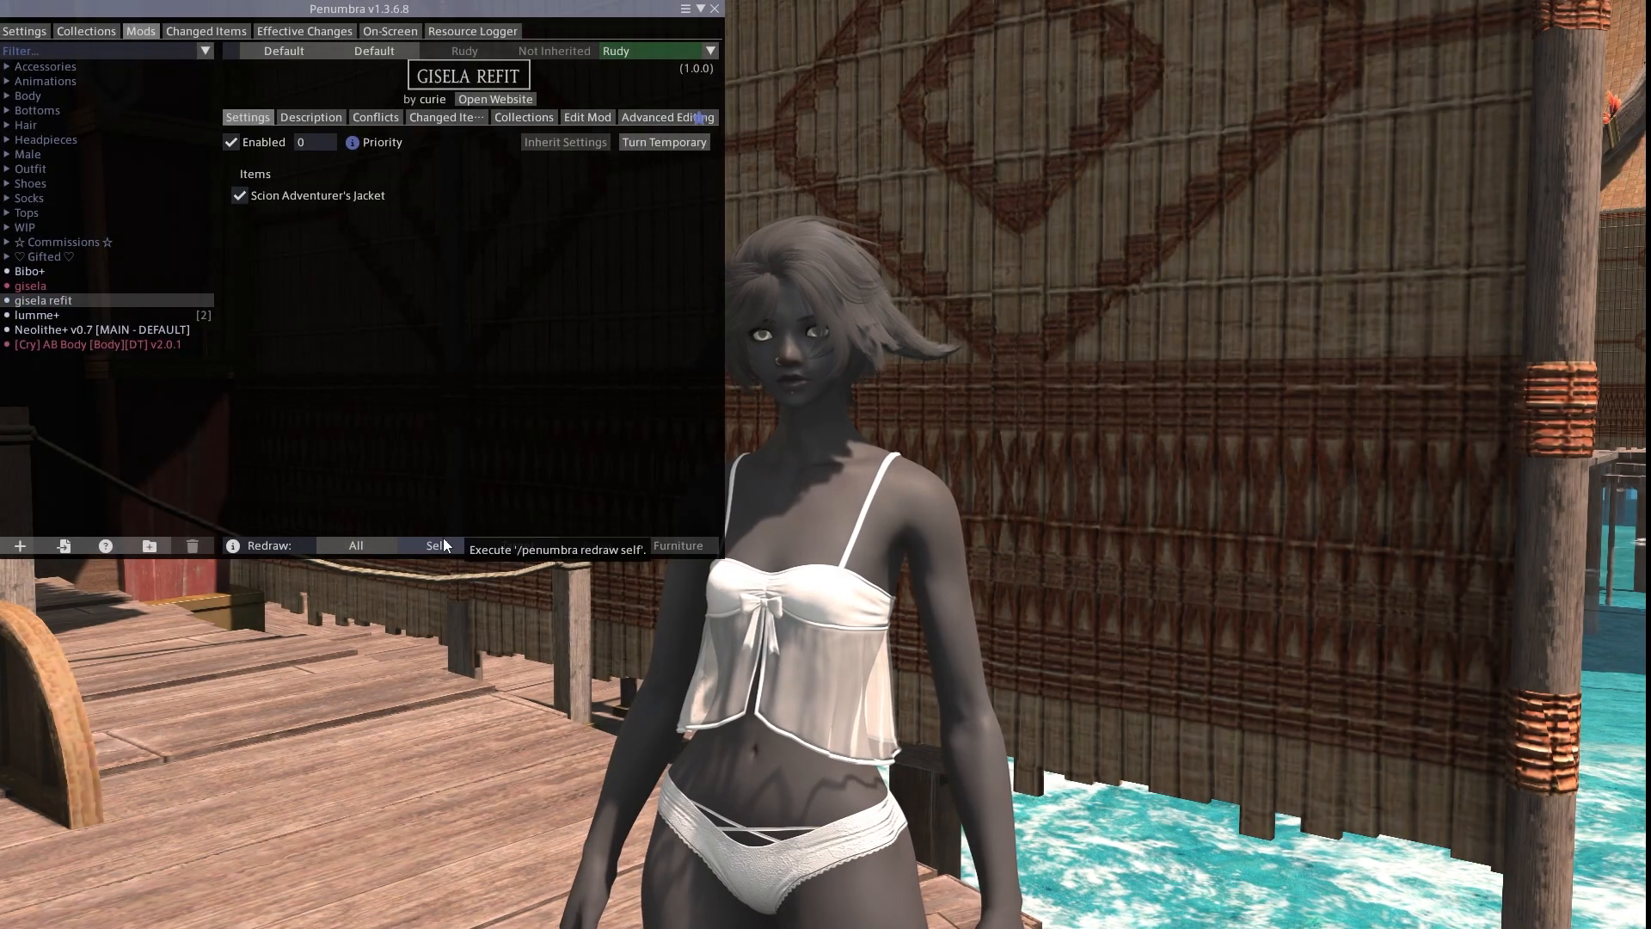
left_click(438, 545)
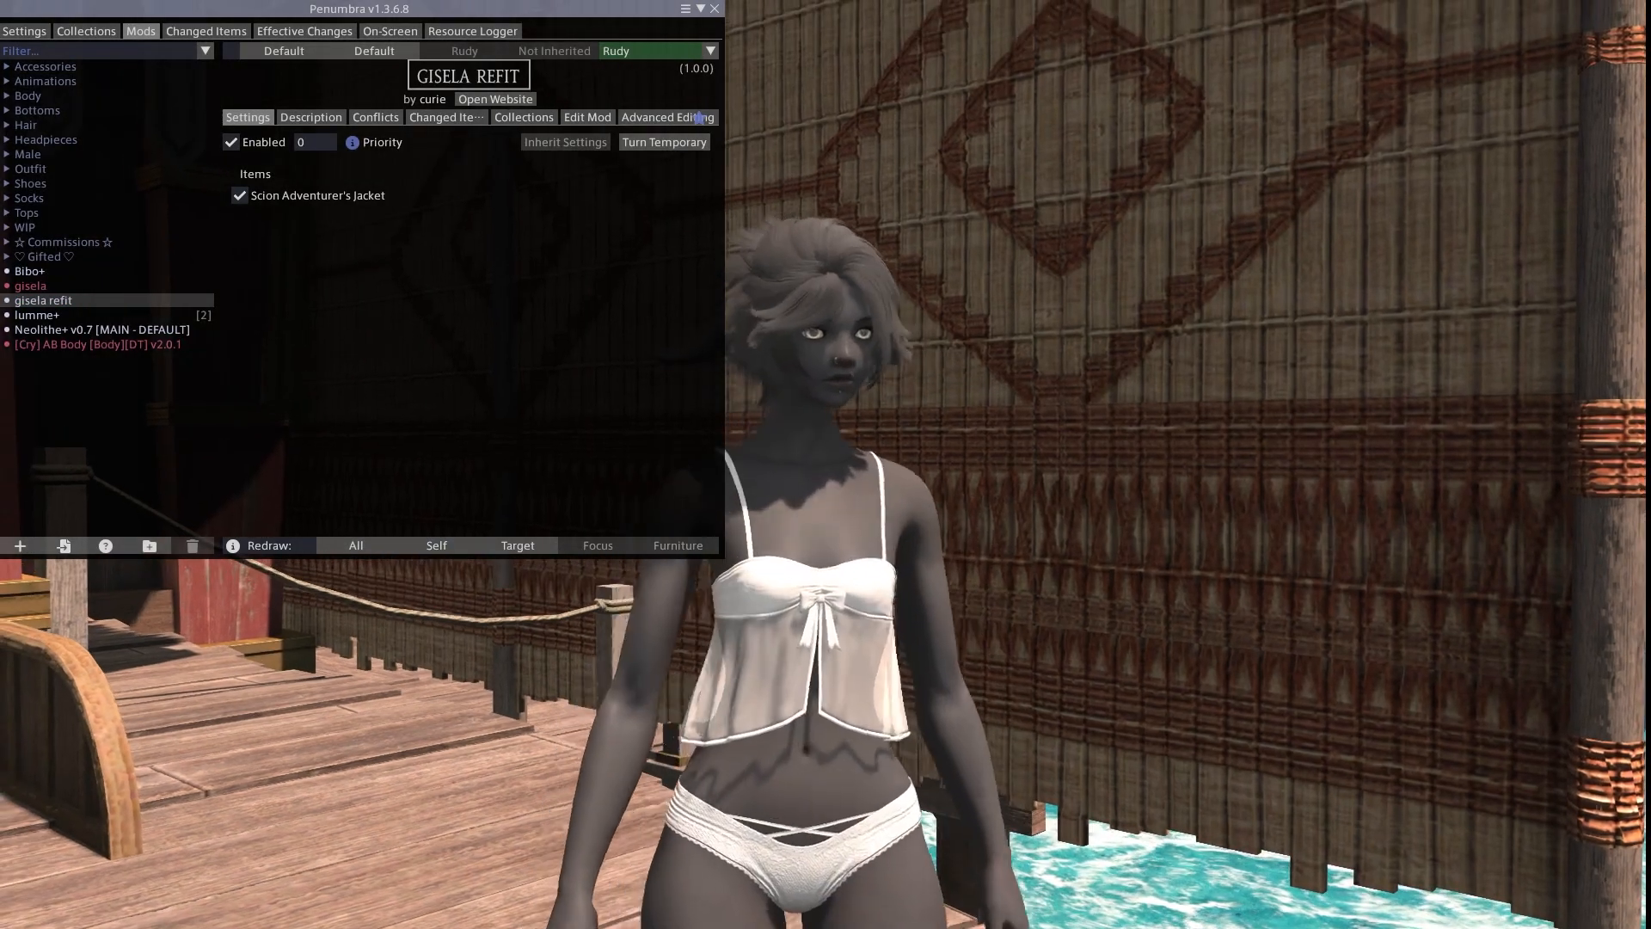
Collapse the Penumbra window and examine the refitted top on the character from the front, sides and back while moving.
right_click_drag(550, 619, 395, 616)
double_click(341, 7)
right_click_drag(456, 78, 516, 82)
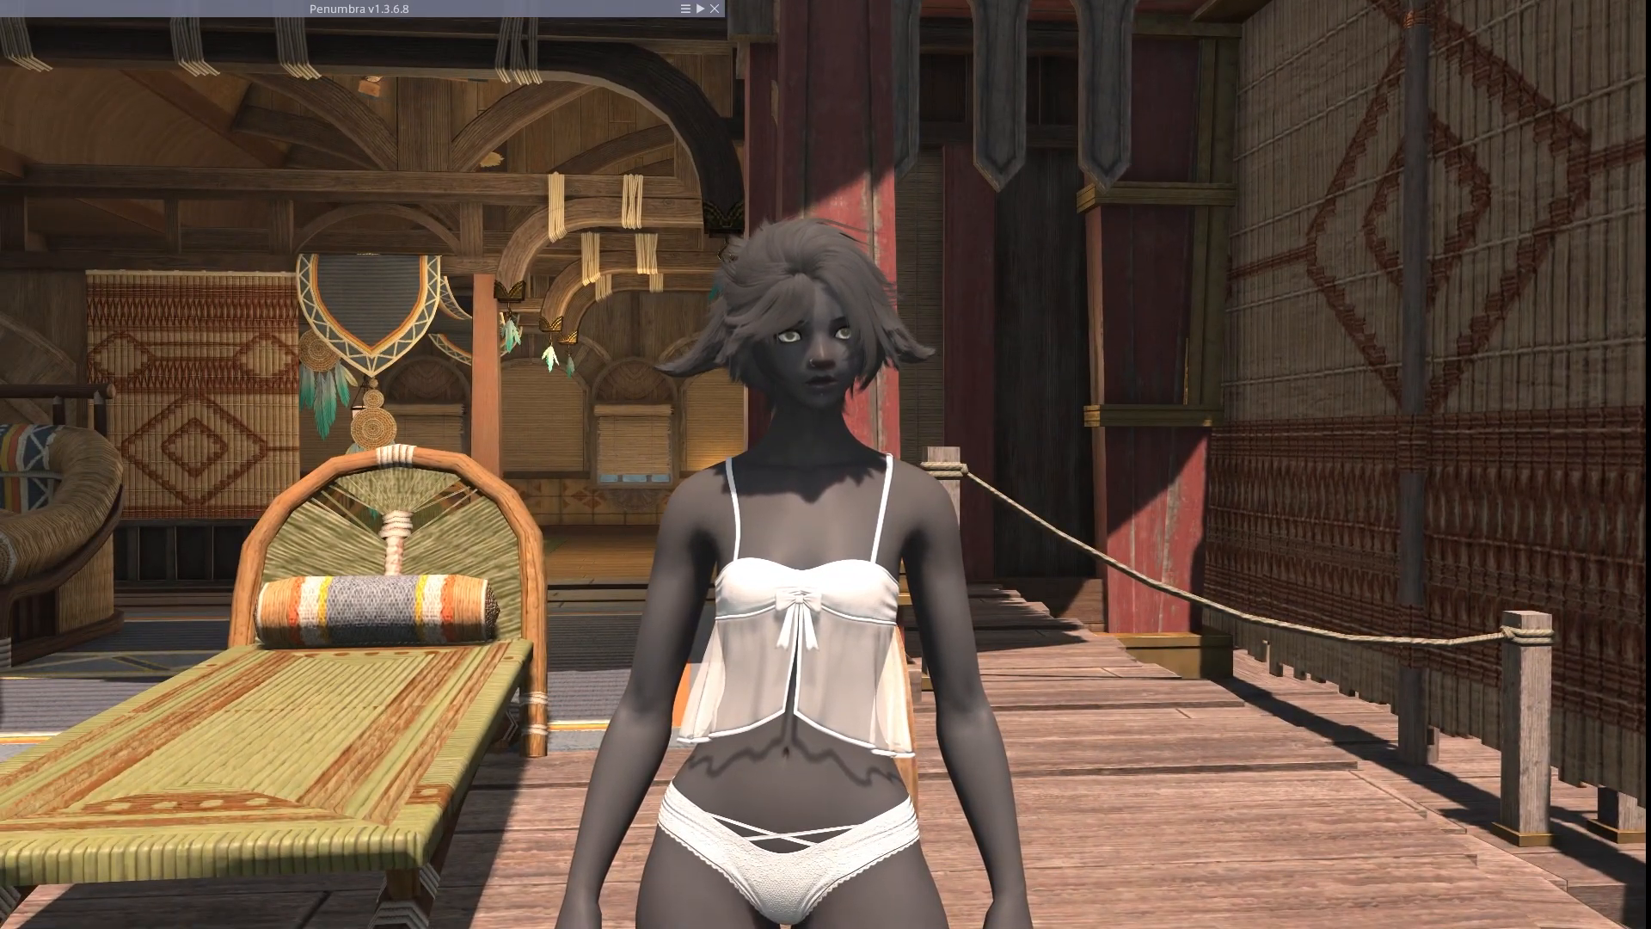
left_click_drag(968, 432, 1324, 370)
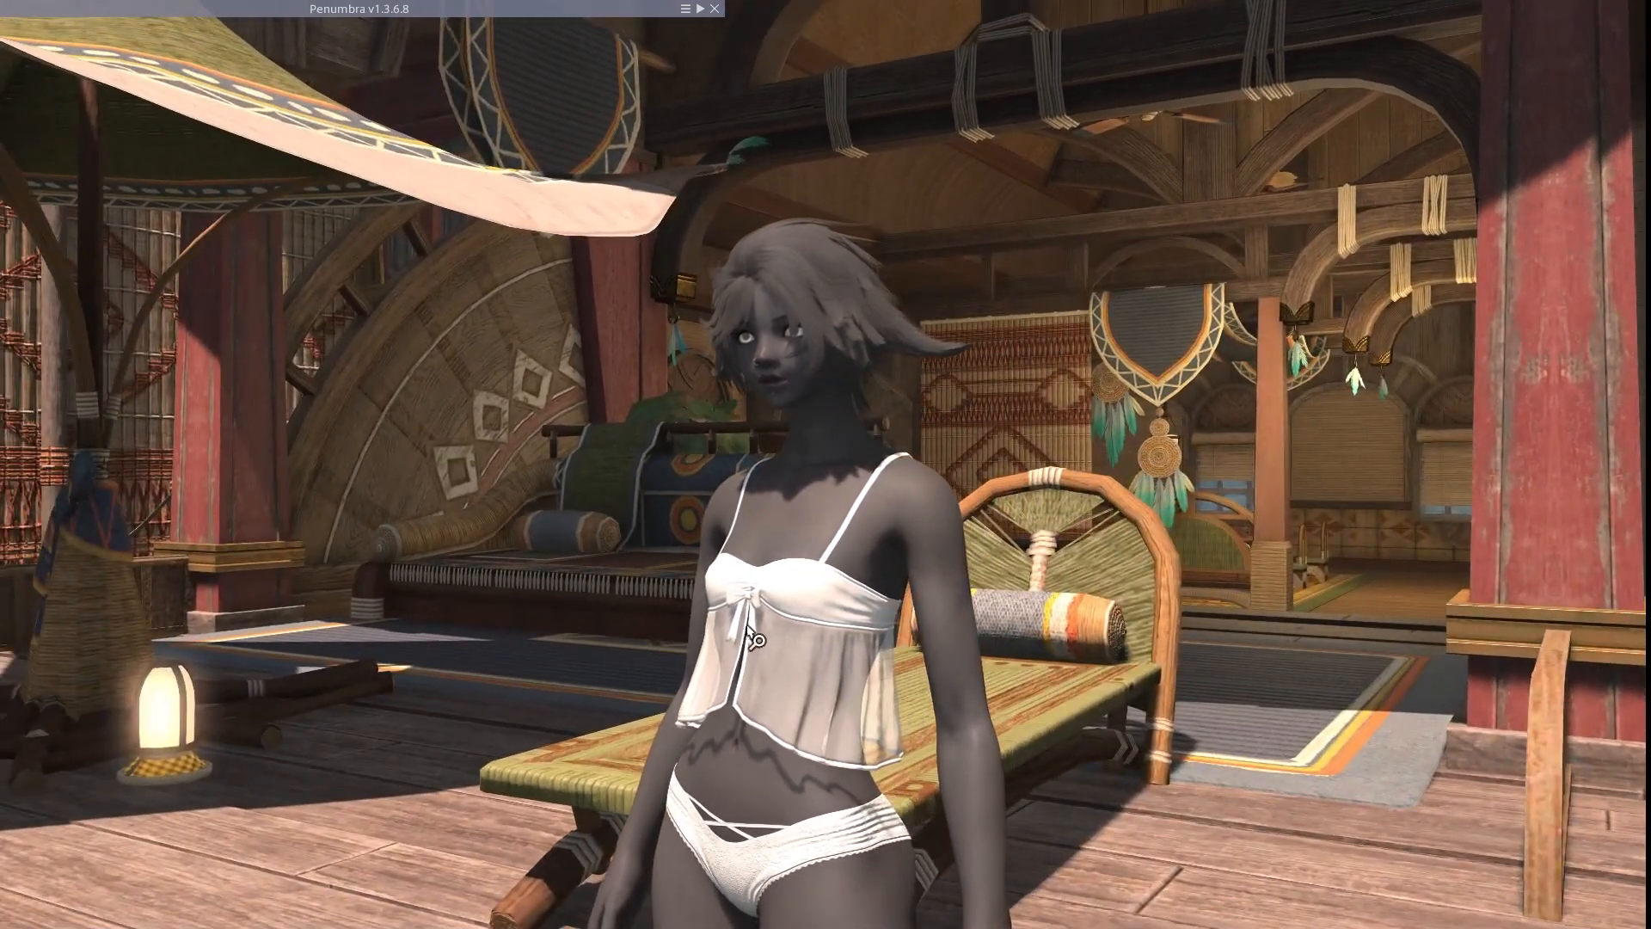
left_click_drag(817, 626, 812, 344)
key("s")
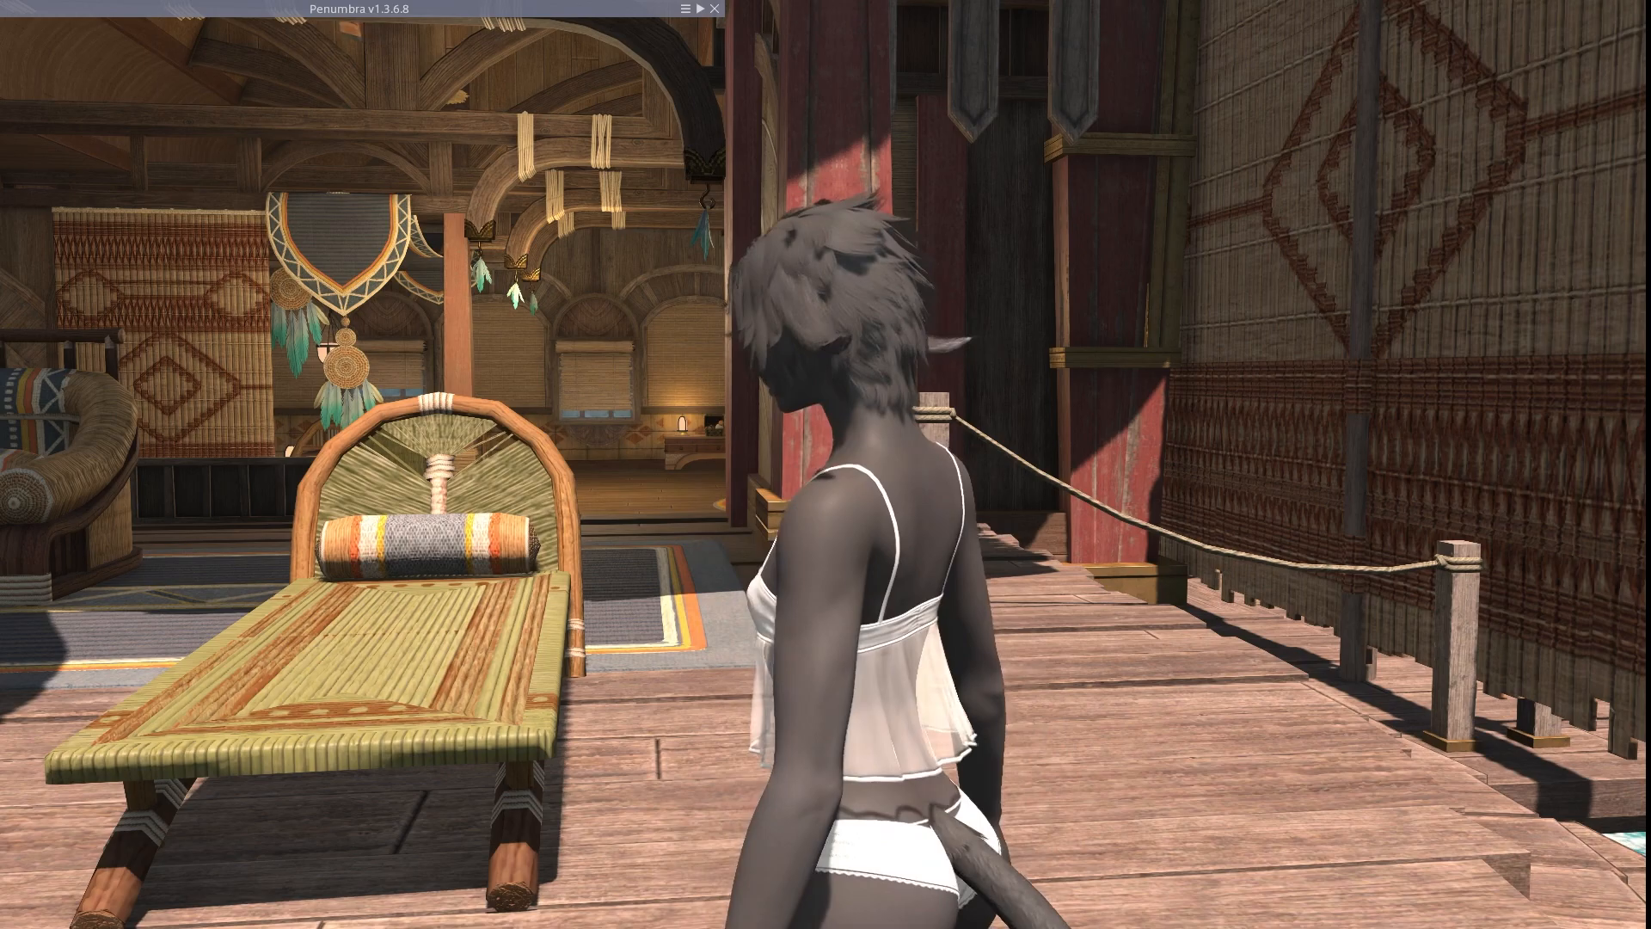
key("a")
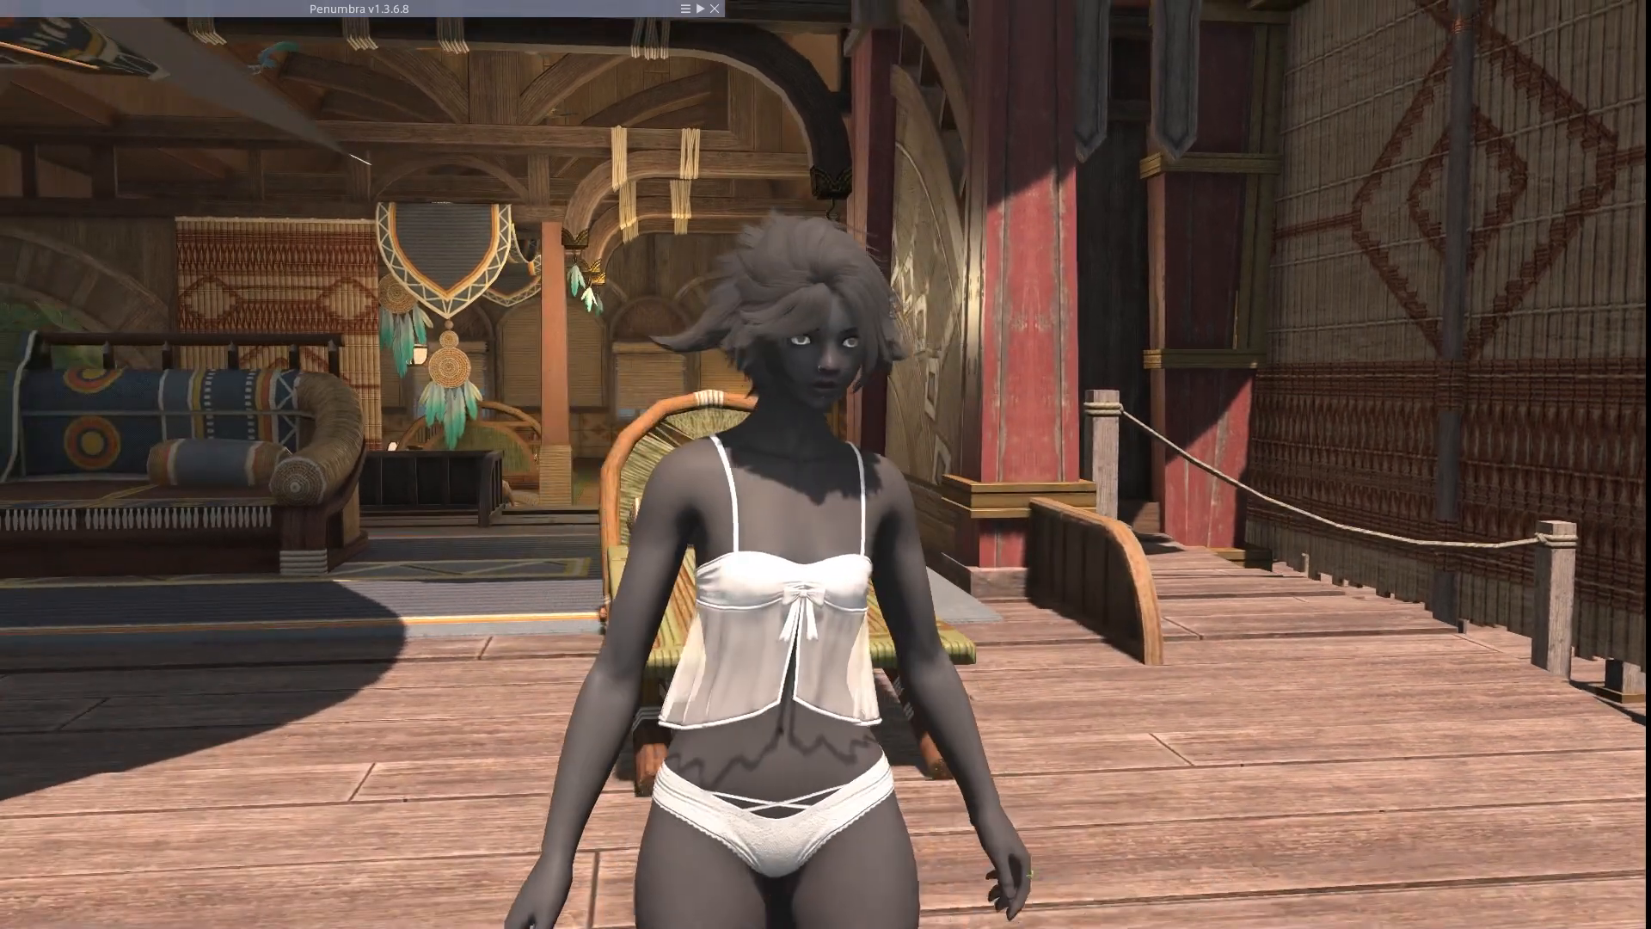
left_click_drag(990, 635, 1247, 633)
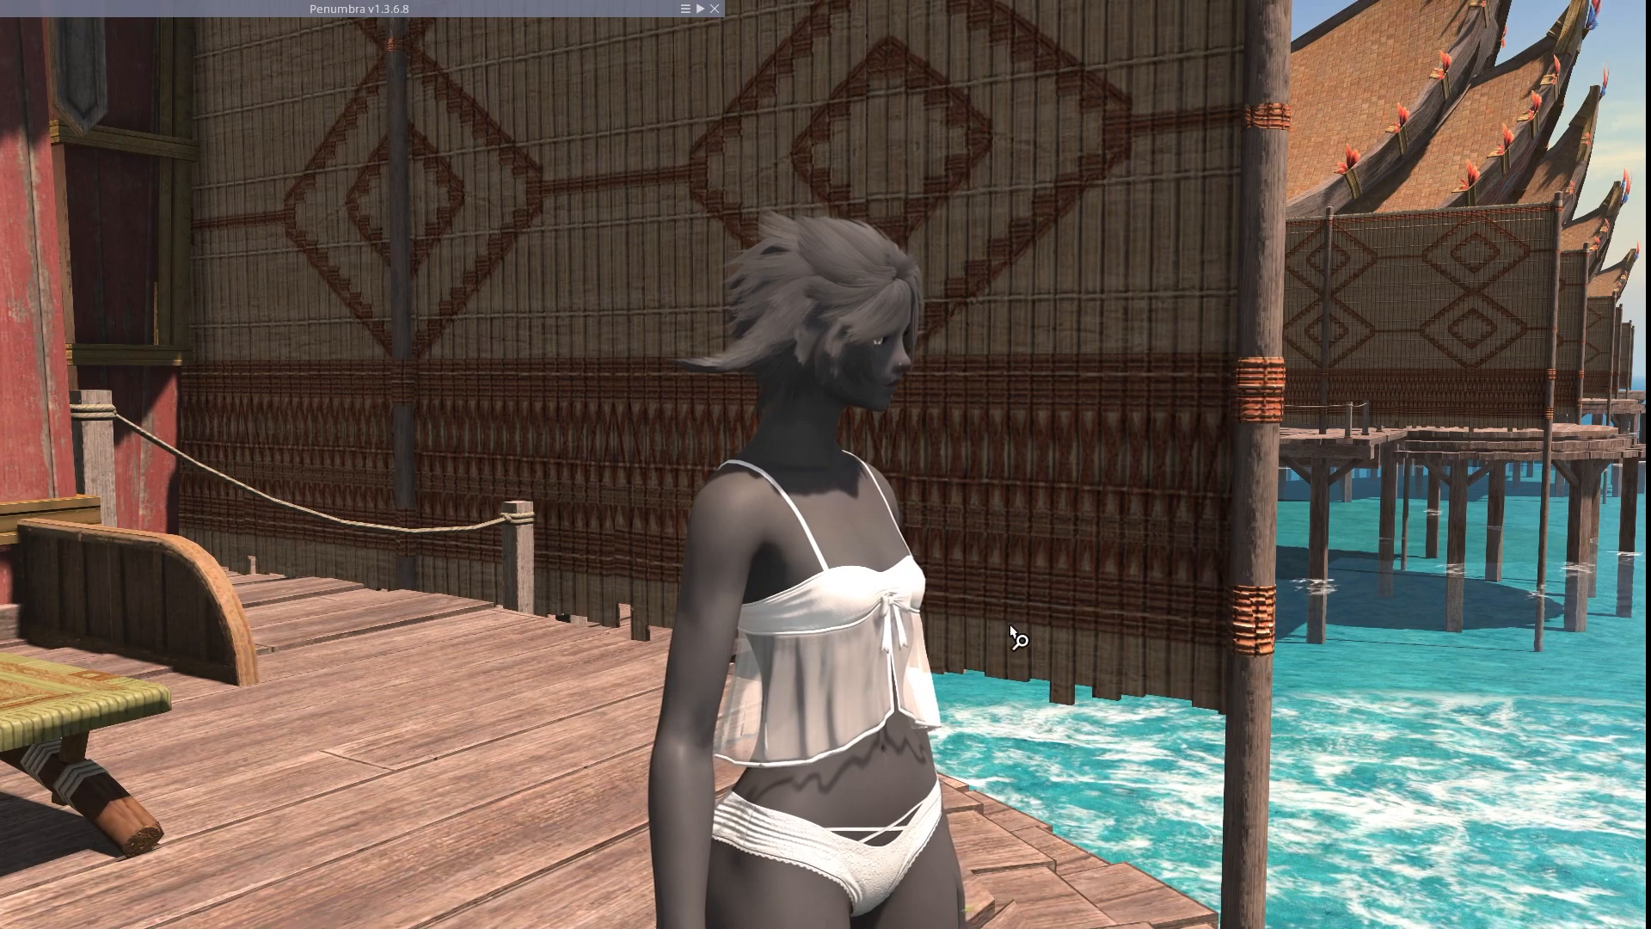
mouse_move(1014, 673)
left_mouse_down()
mouse_move(928, 688)
mouse_move(1005, 699)
left_mouse_up()
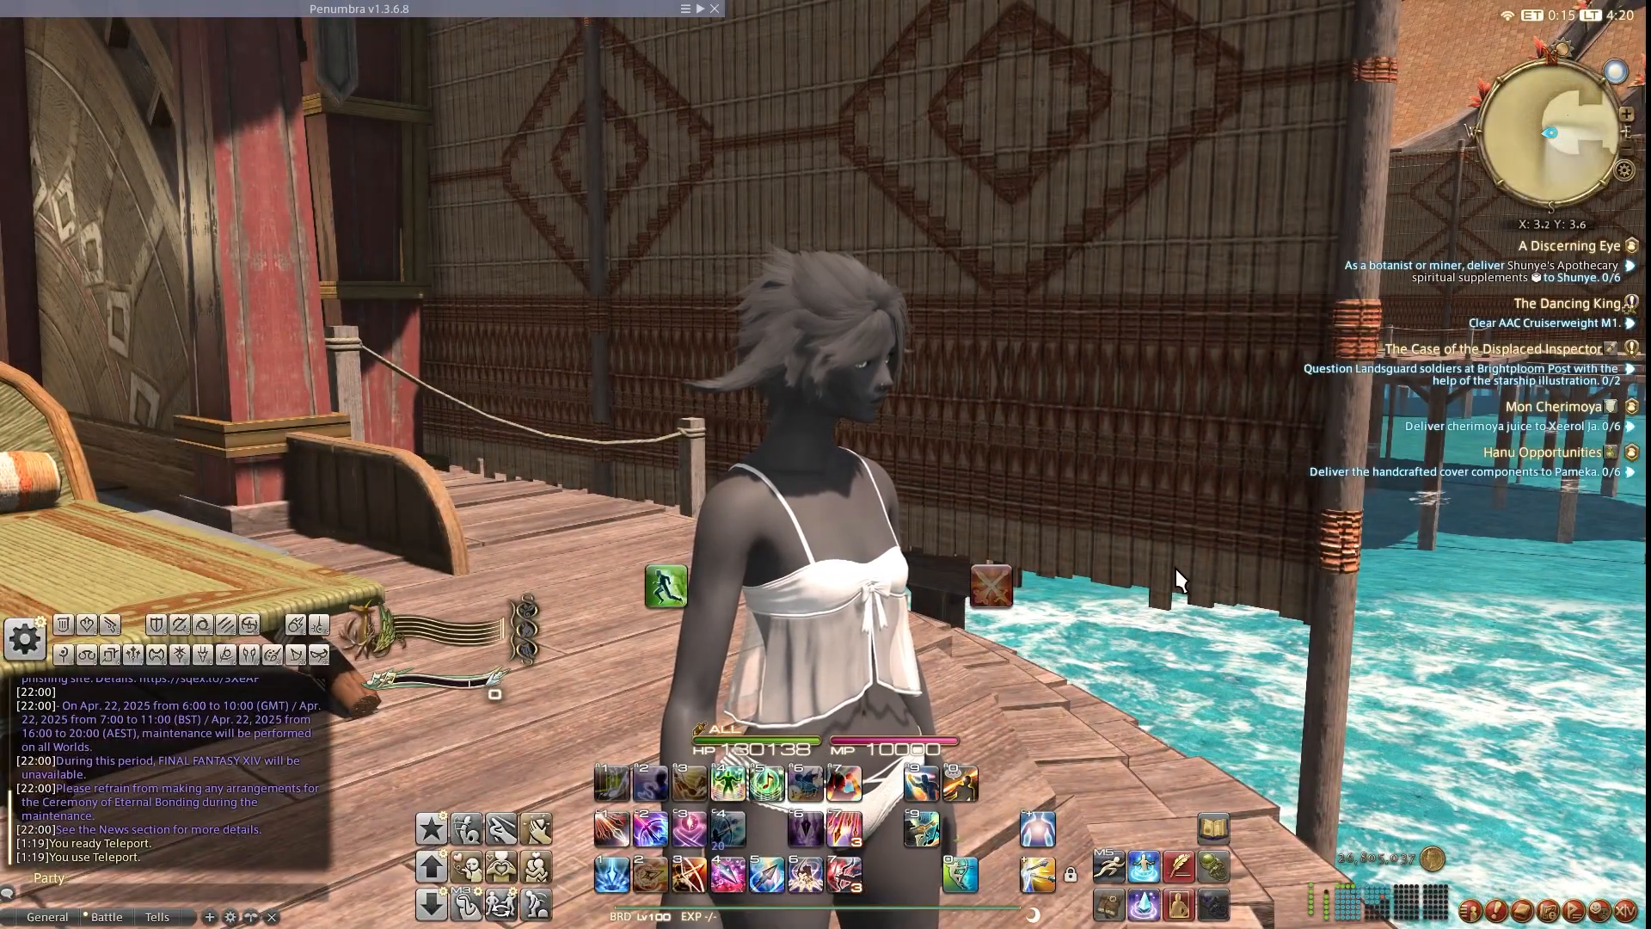
Open Glamourer with /glamourer and set the character's bust size to 100 in its customization.
type("/glamourer")
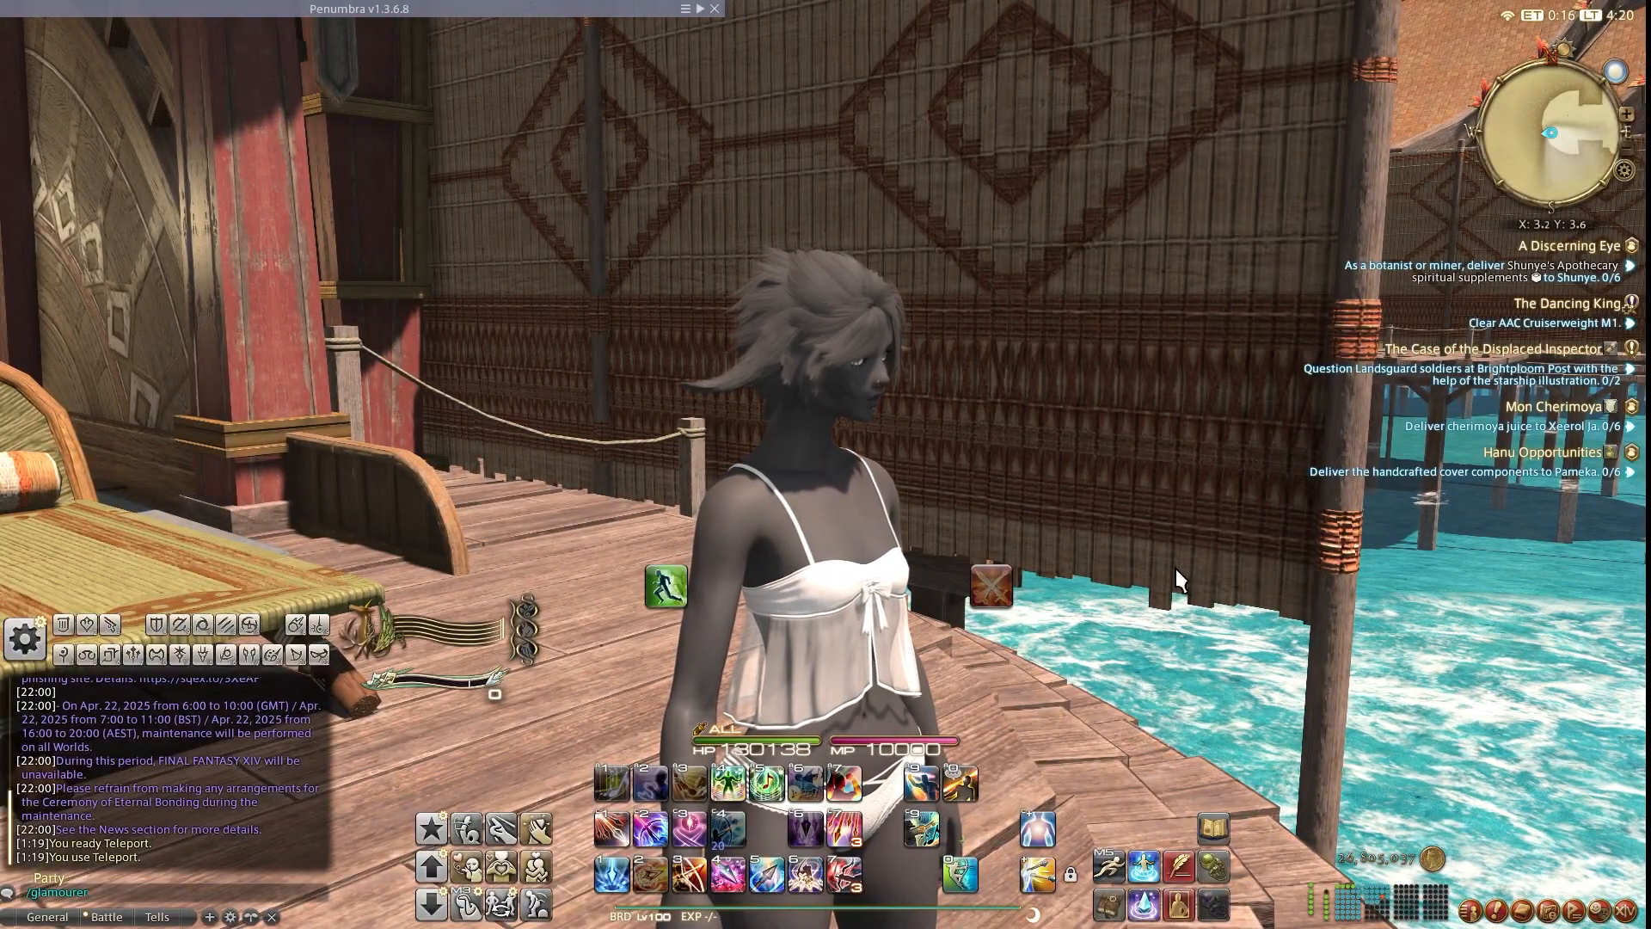
key("Return")
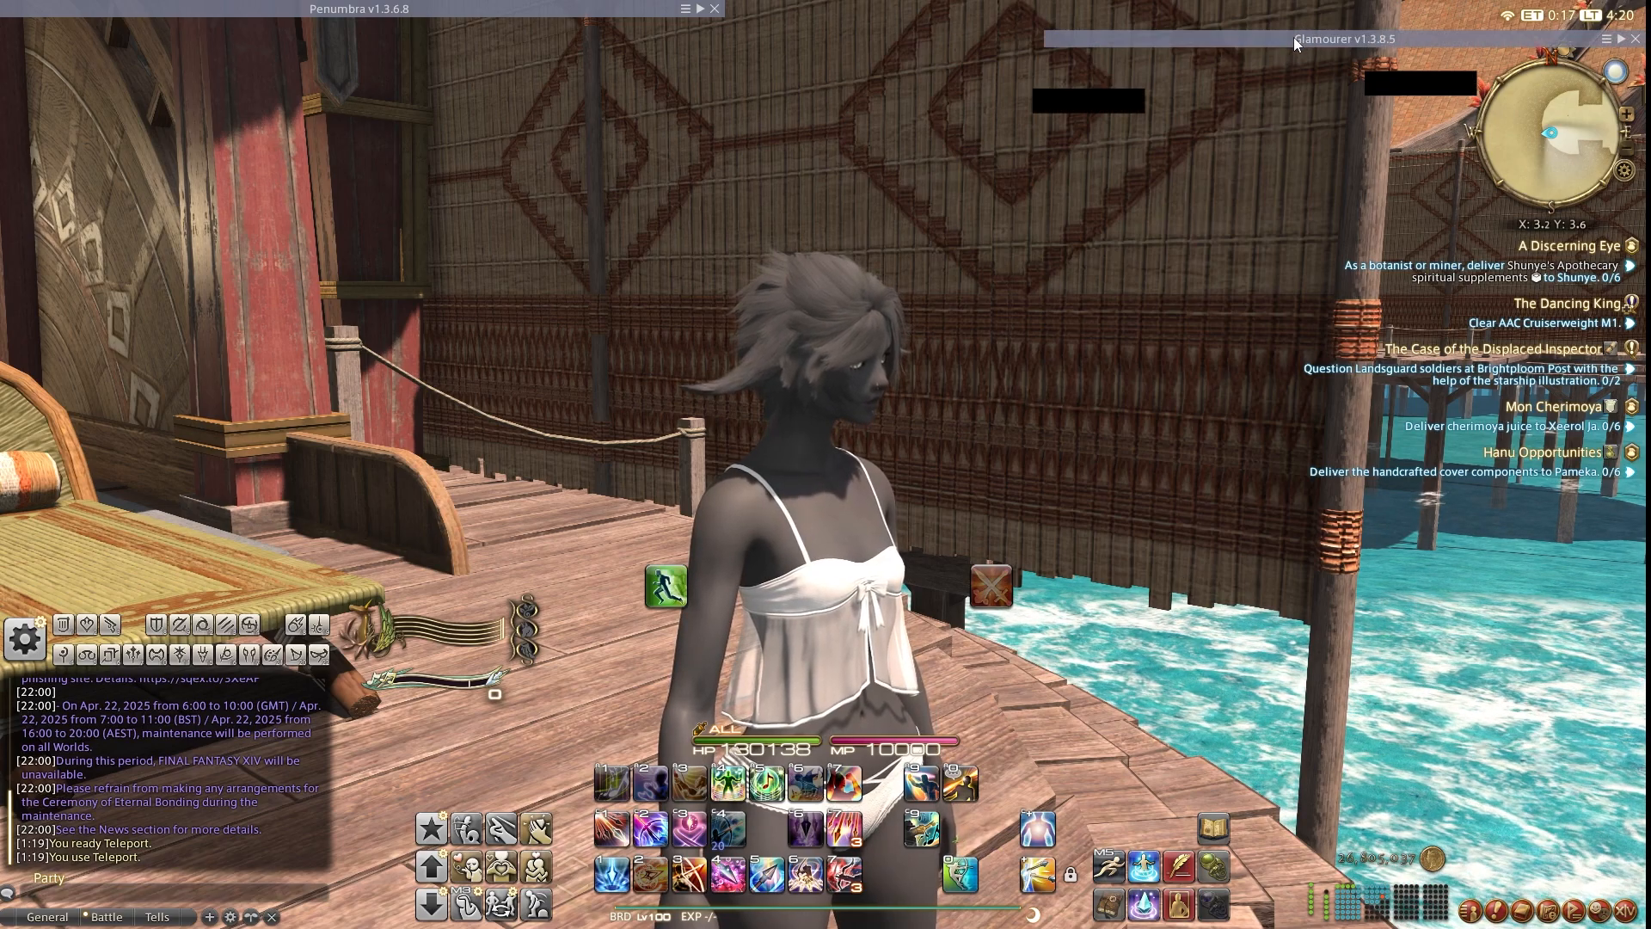
double_click(1296, 41)
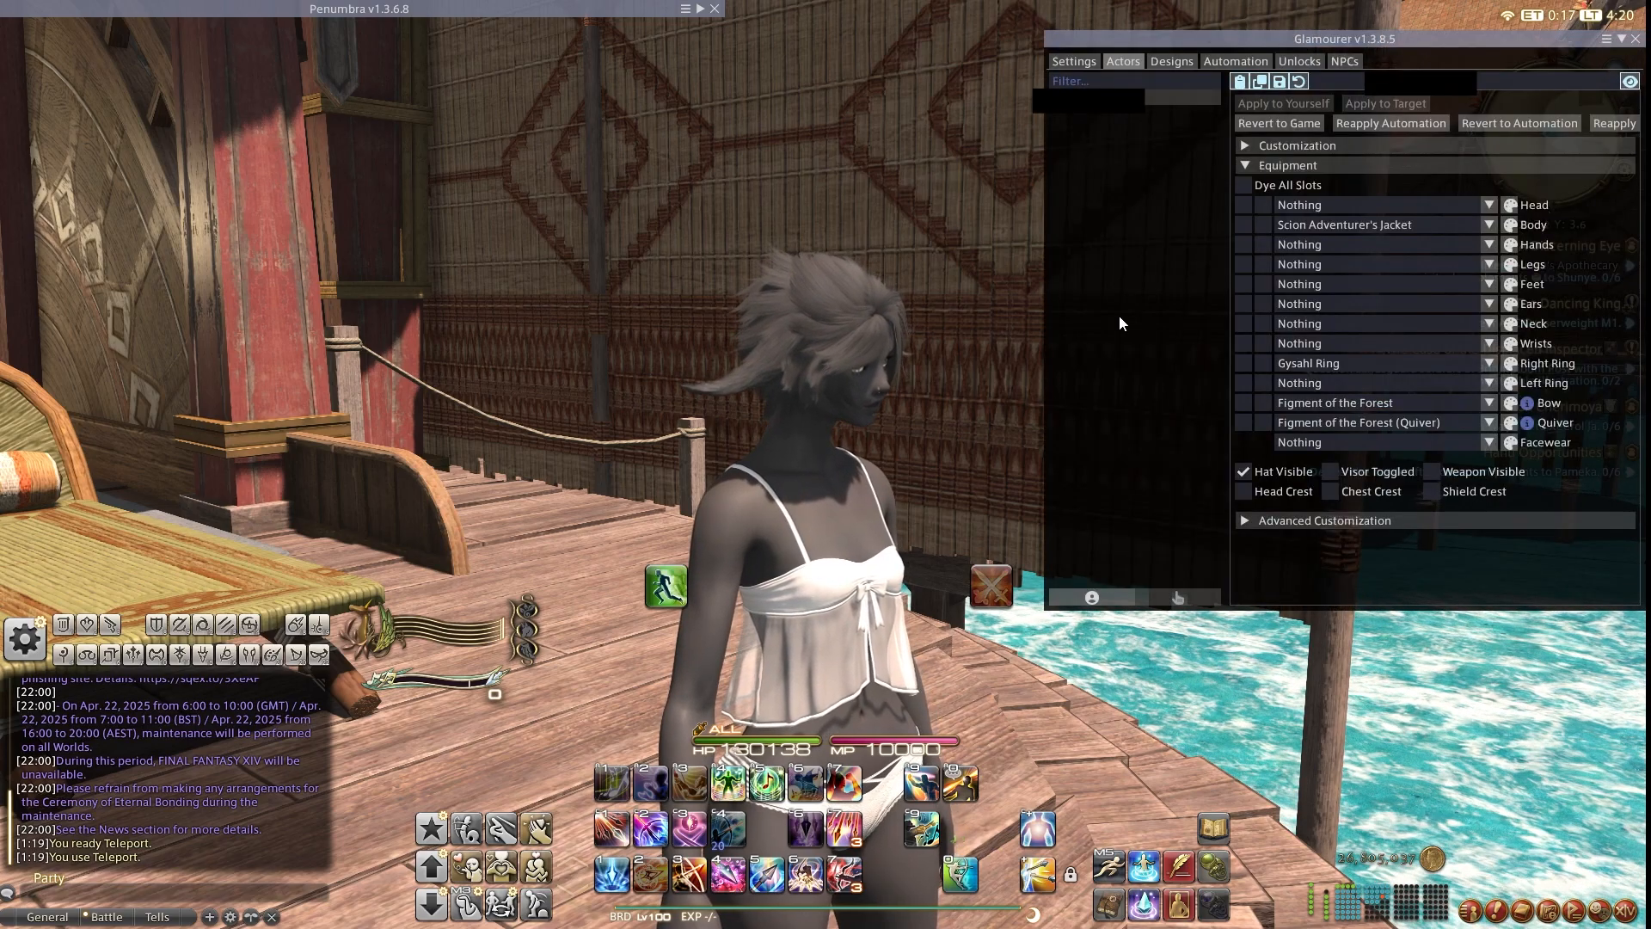
left_click(1288, 146)
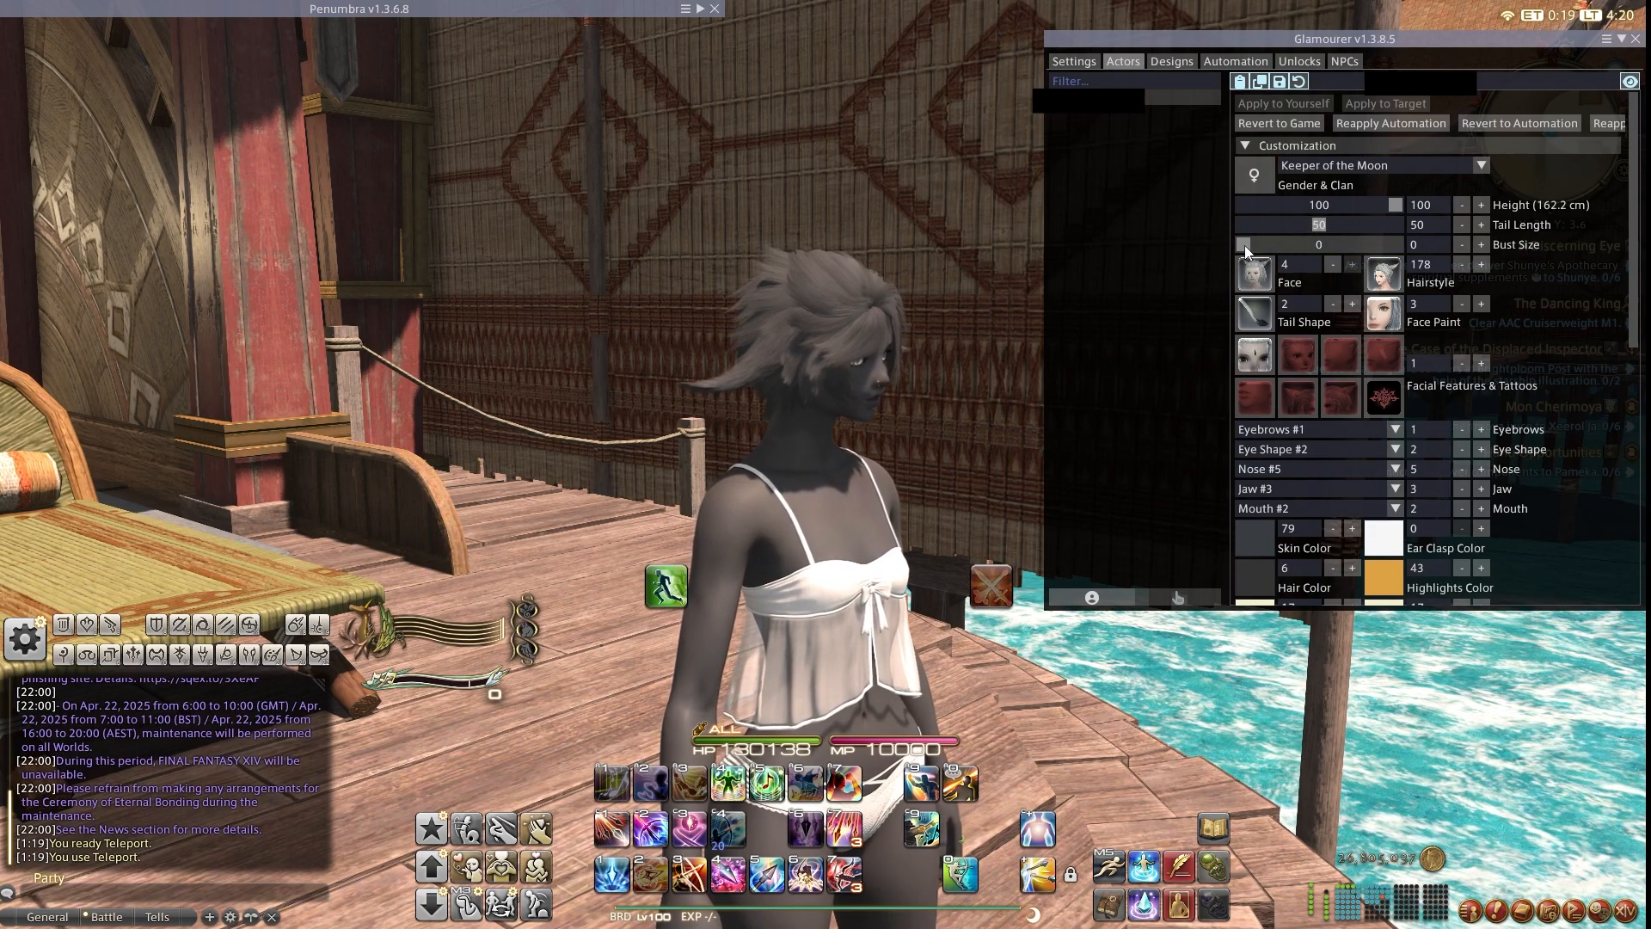
left_click_drag(1245, 251, 1418, 268)
right_click_drag(963, 413, 1066, 391)
Set the bust size to 0 and compare the top's fit from the side and front.
left_click_drag(1392, 245, 1227, 275)
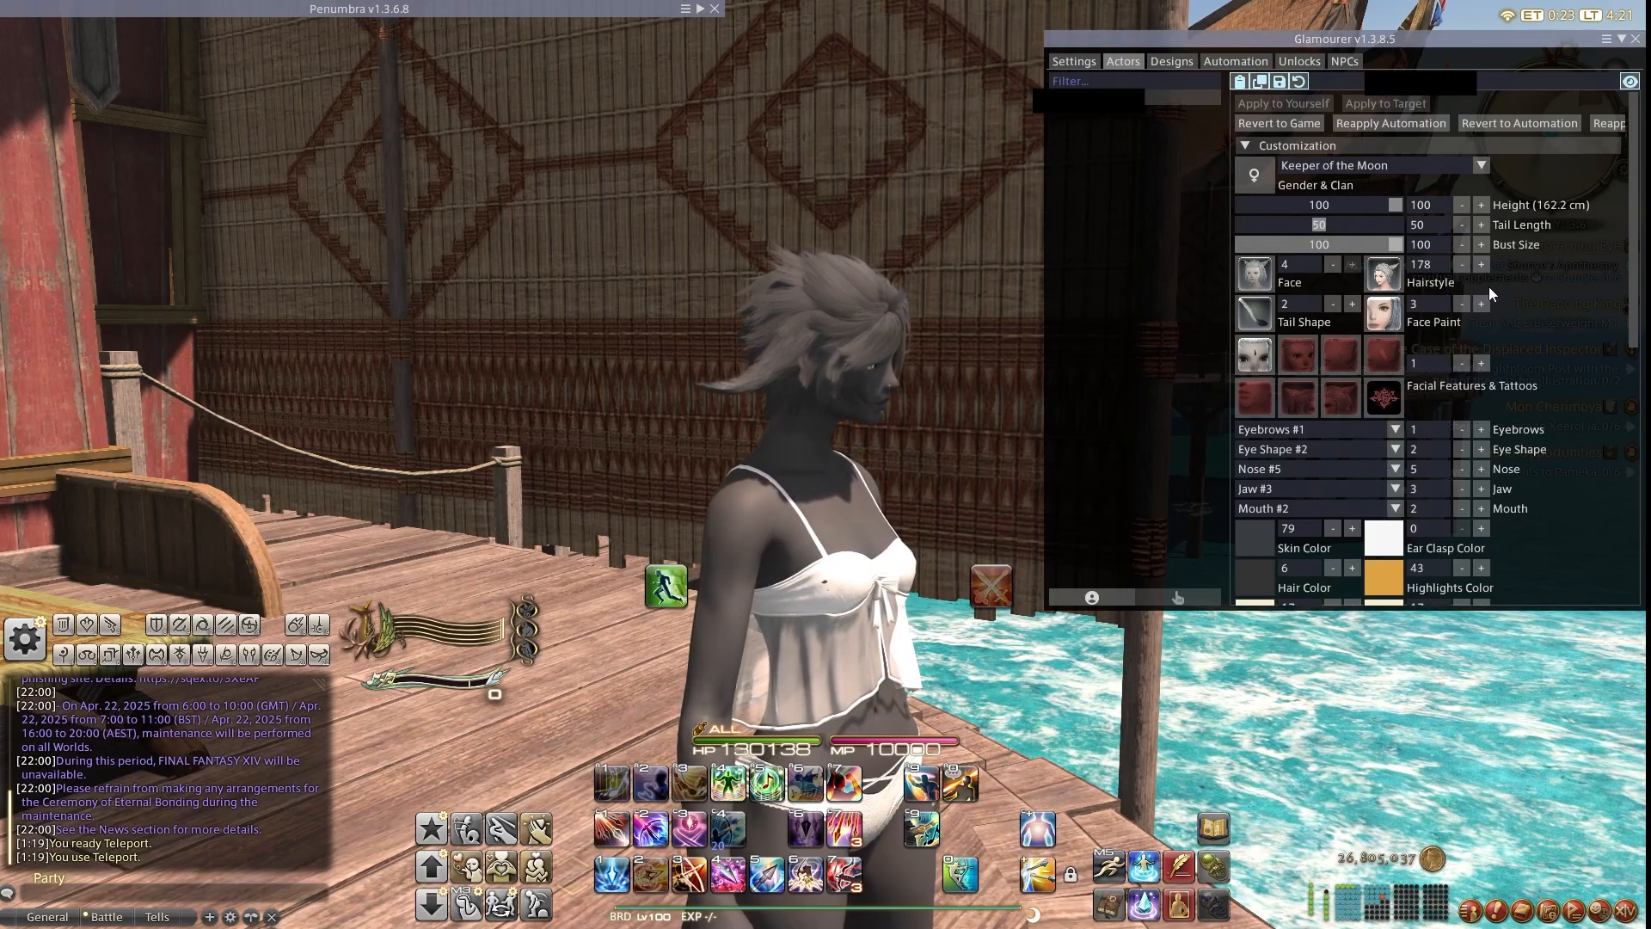
left_click_drag(1407, 248, 1154, 260)
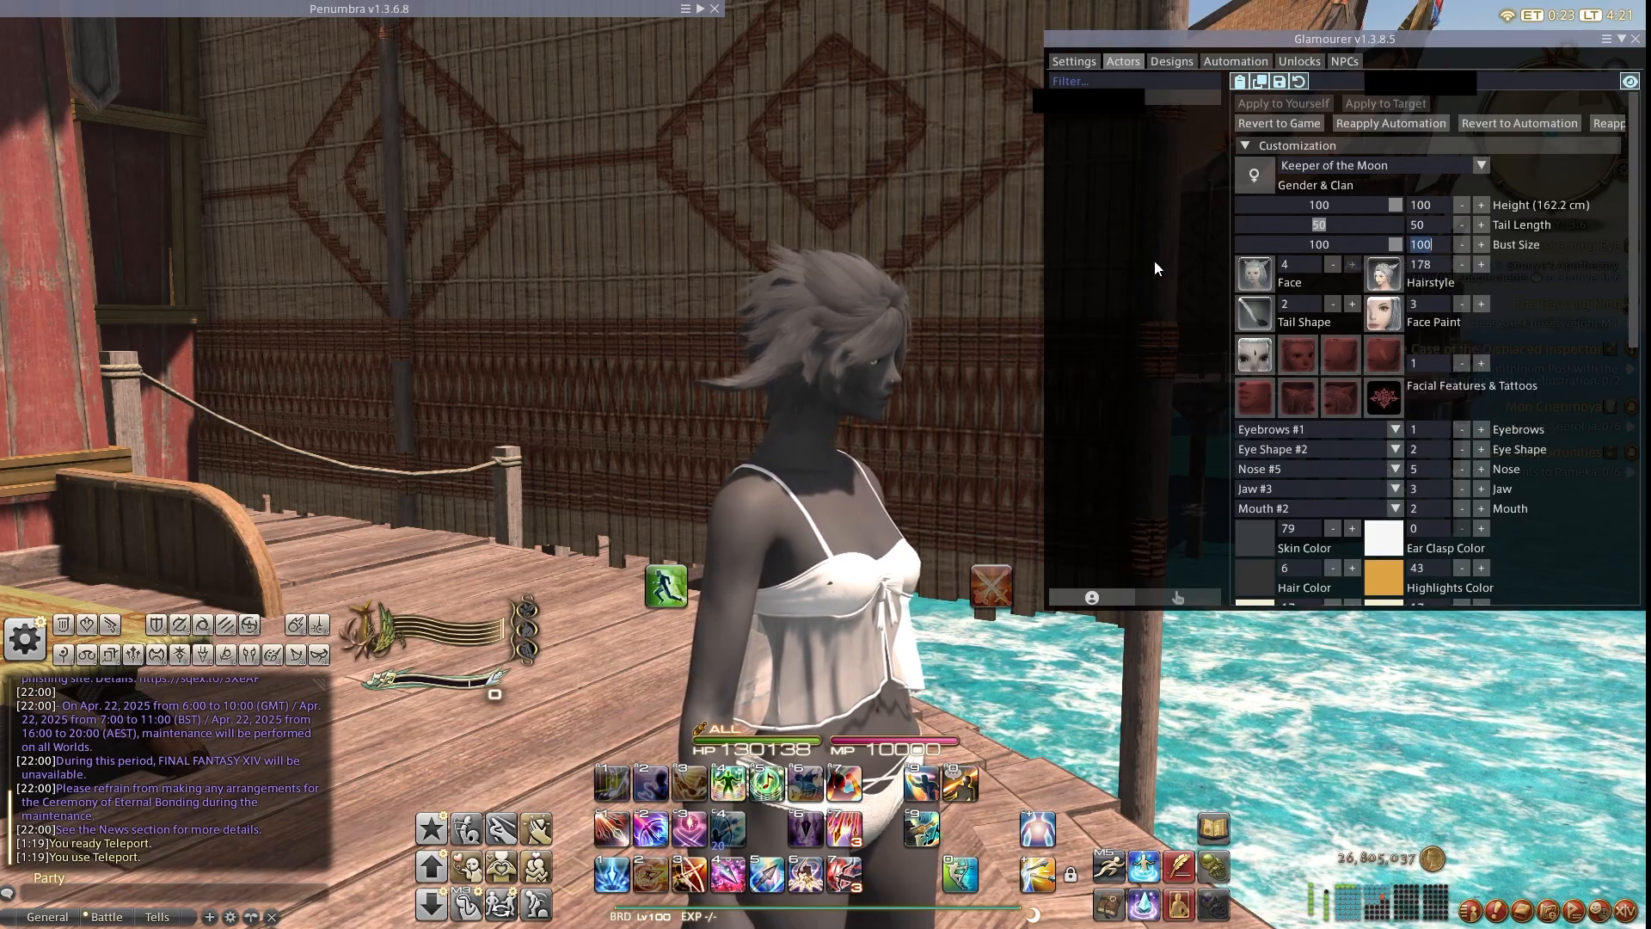
left_click_drag(1394, 245, 1189, 253)
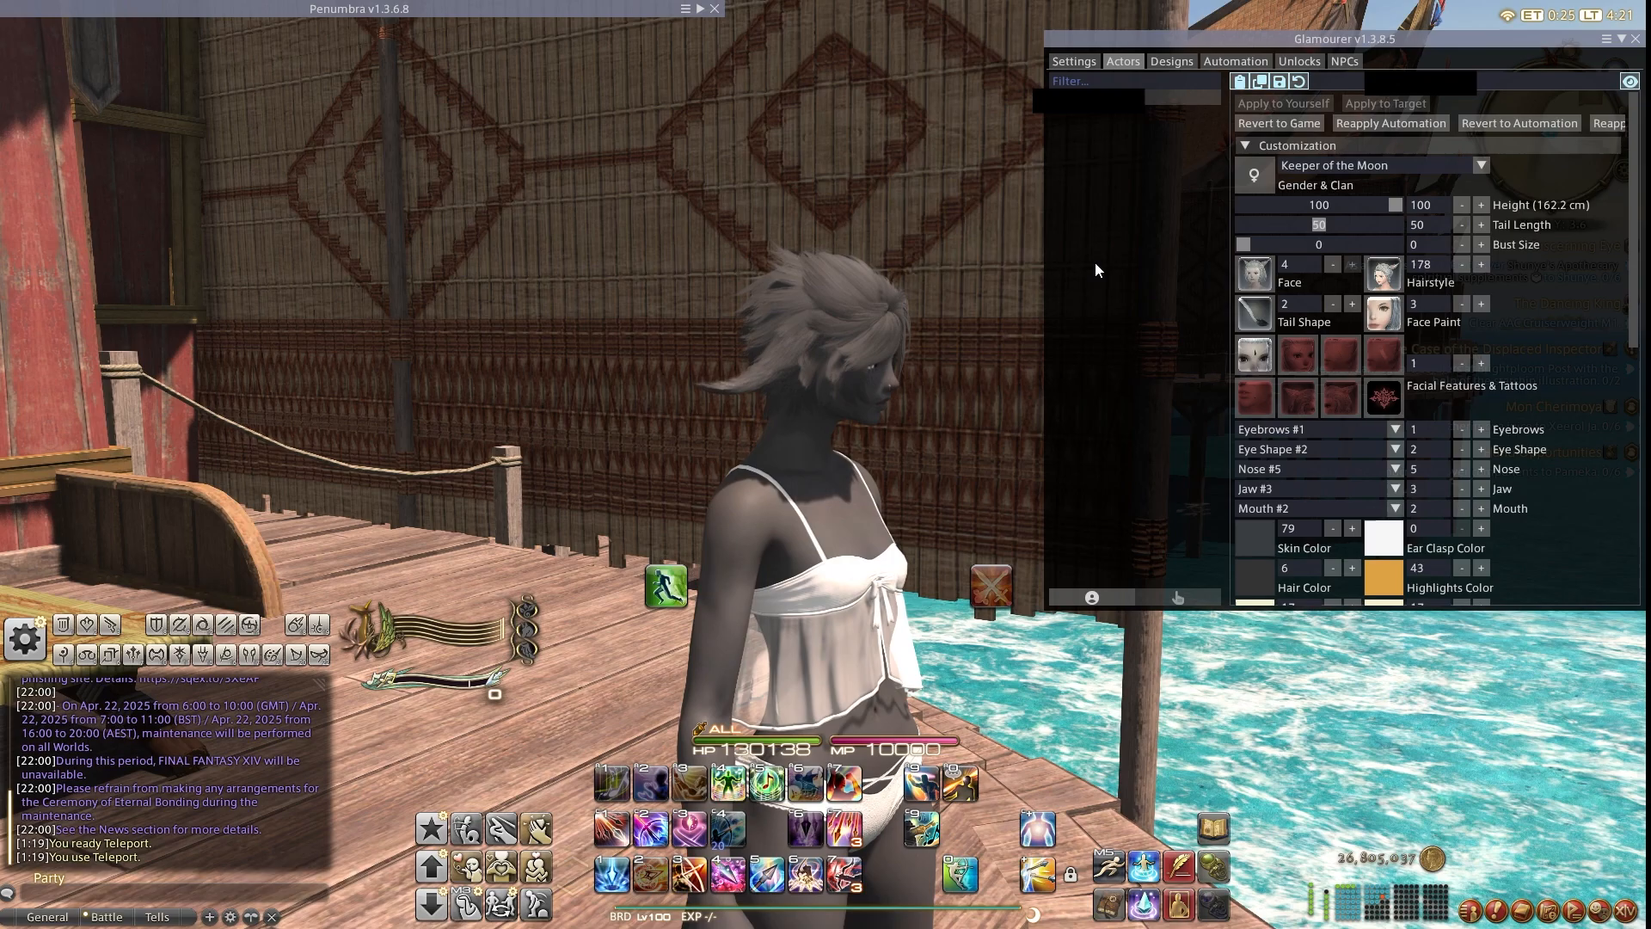
right_click_drag(961, 368, 723, 370)
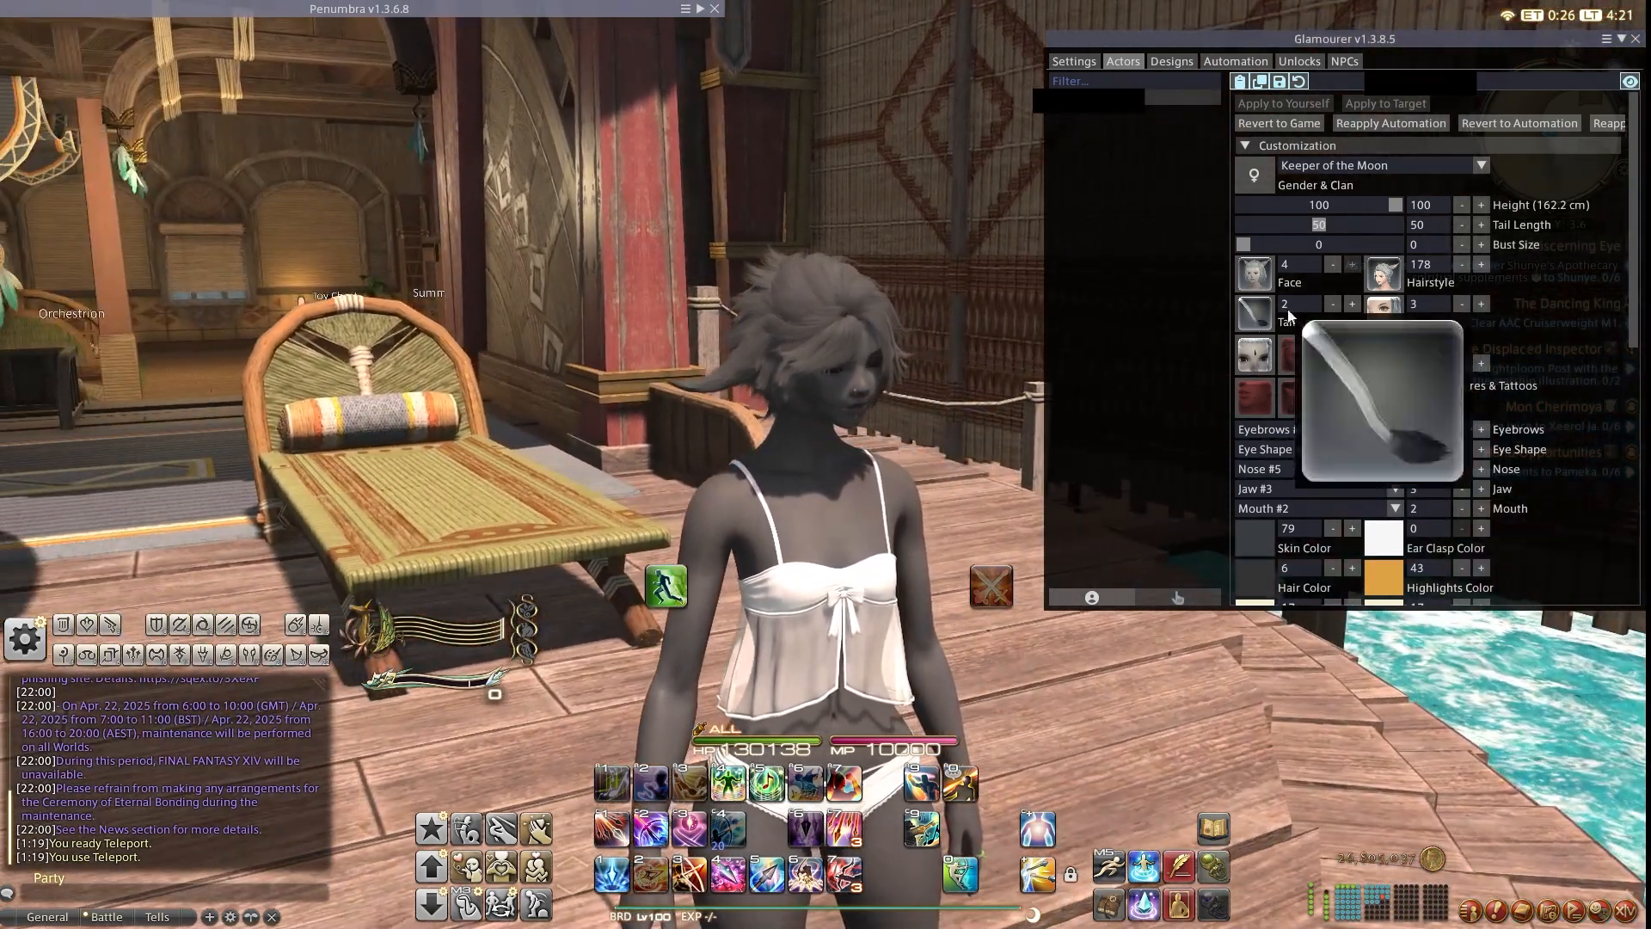
Set the bust size to 100 and inspect the cups of the top for skin clipping from several angles.
left_click_drag(1252, 246, 1343, 247)
right_click_drag(757, 568, 838, 576)
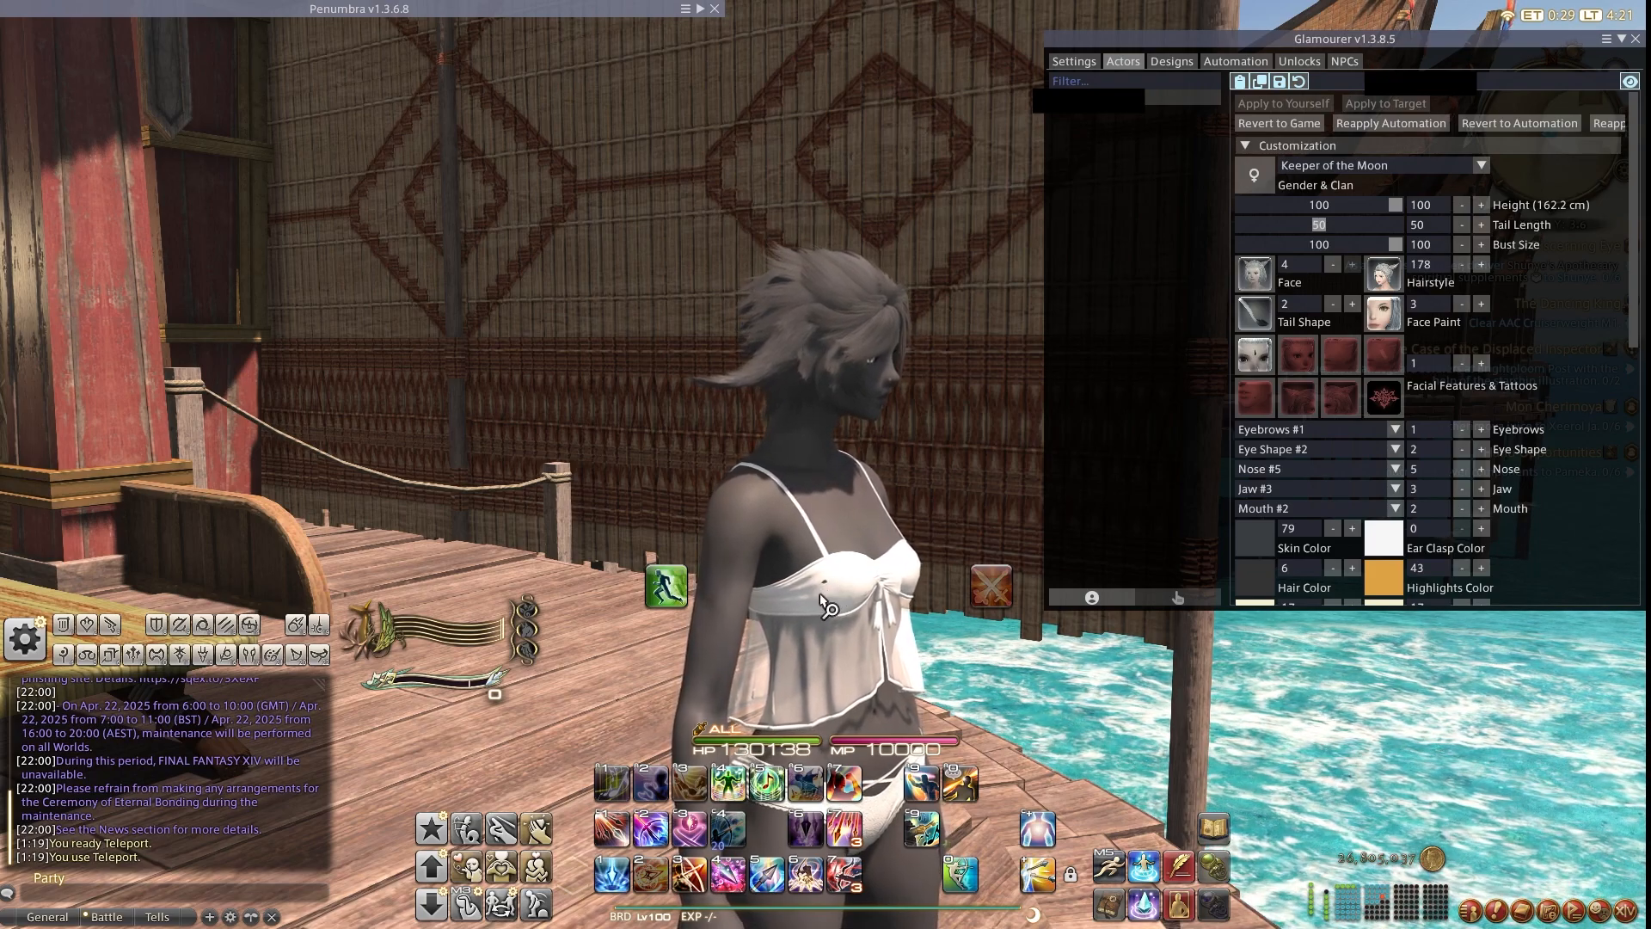
right_click_drag(859, 600, 988, 606)
right_click_drag(803, 679, 798, 637)
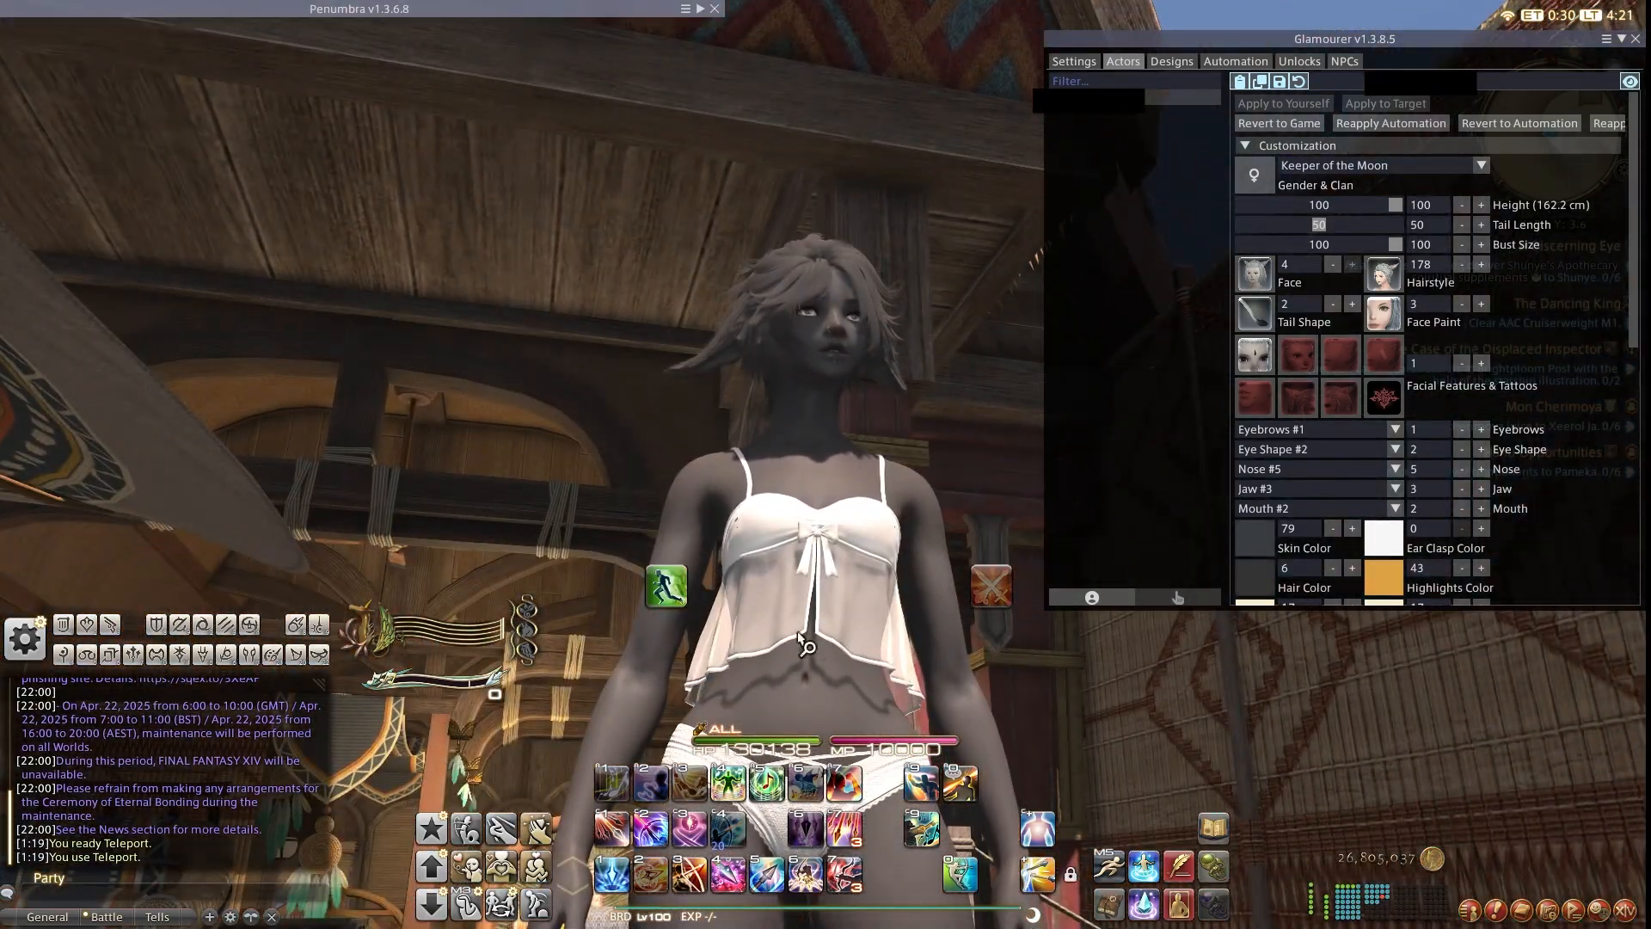
right_click_drag(834, 582, 1032, 602)
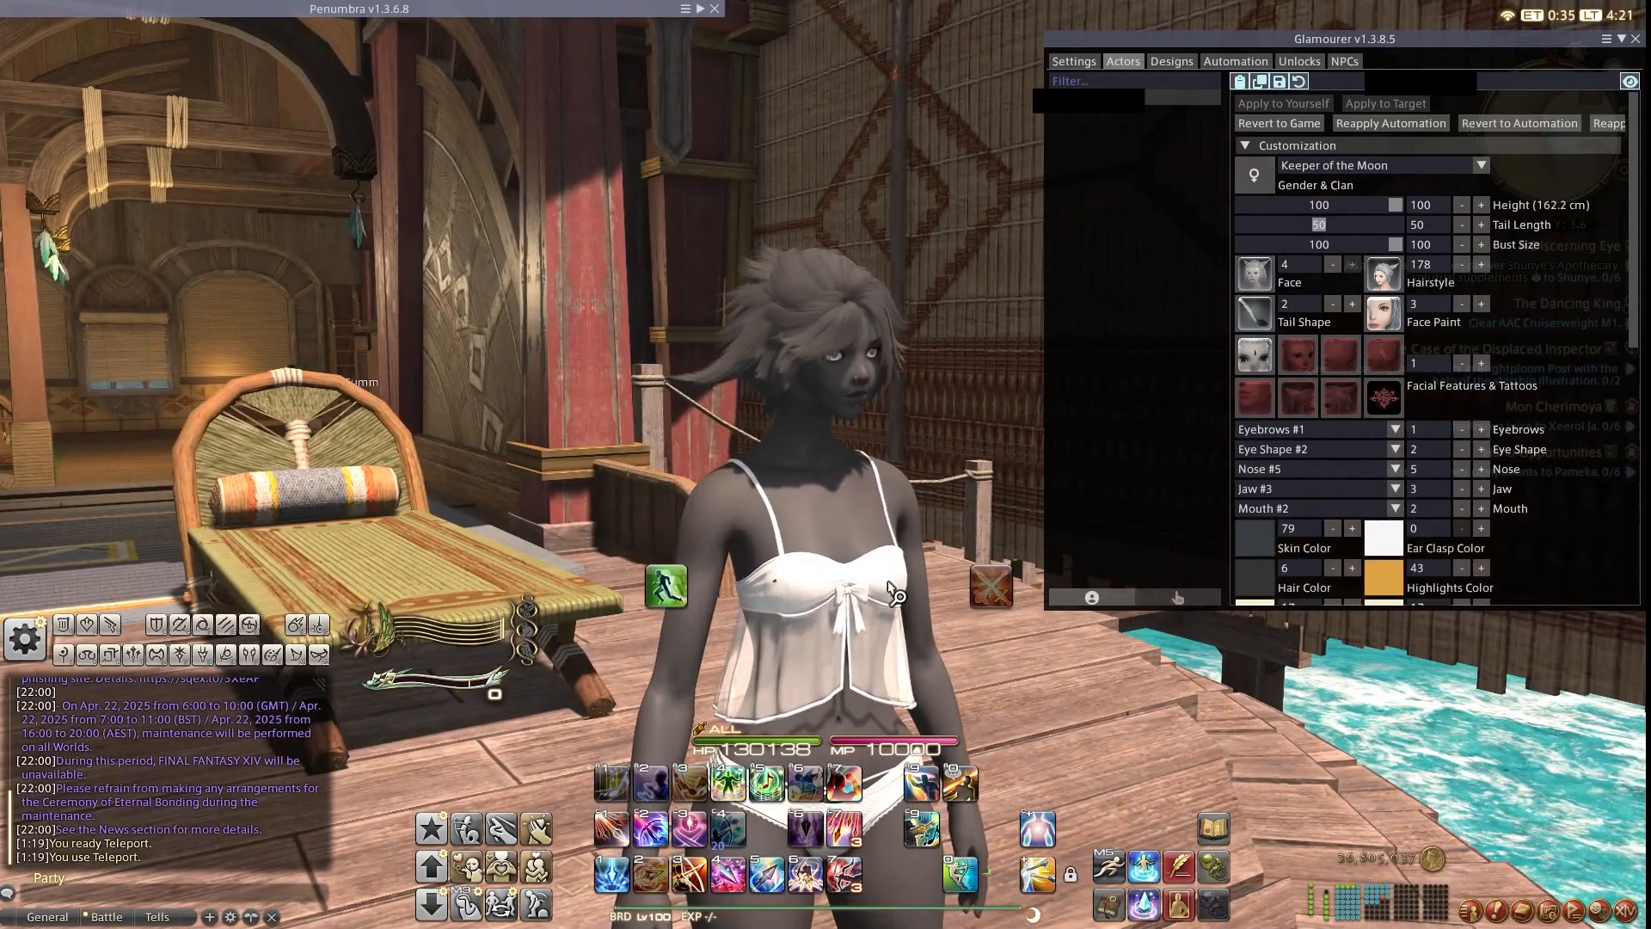
right_click_drag(895, 593, 1110, 601)
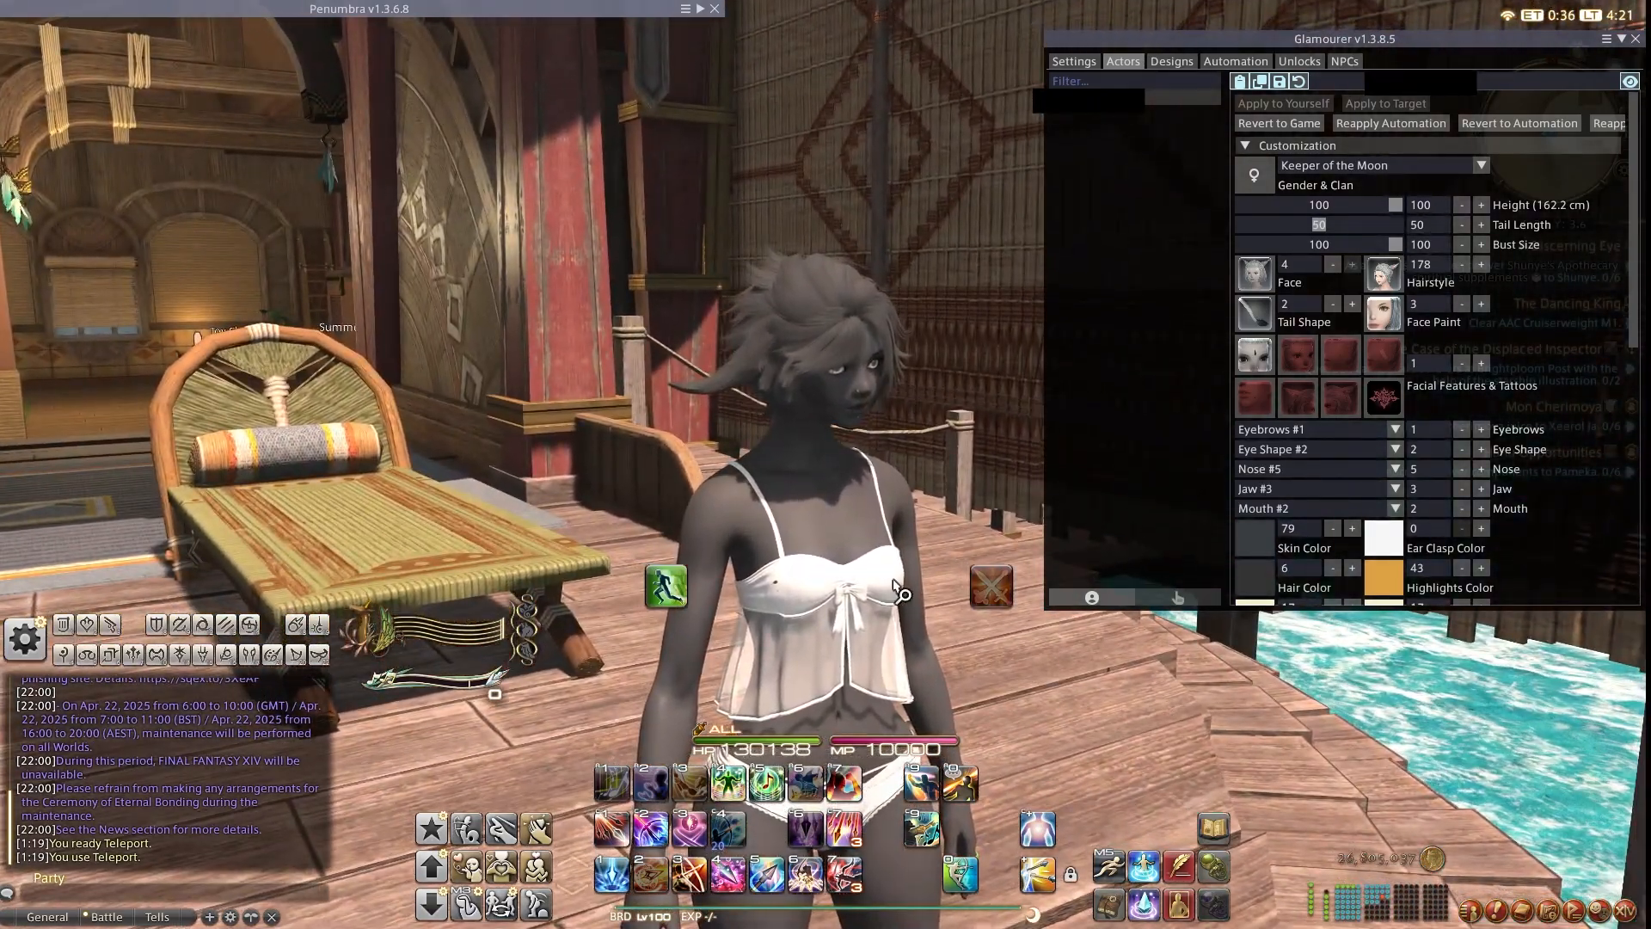
Switch to Blender and open the body mesh c0201e0000_top Part 0.1 in Edit Mode.
key("alt+Tab")
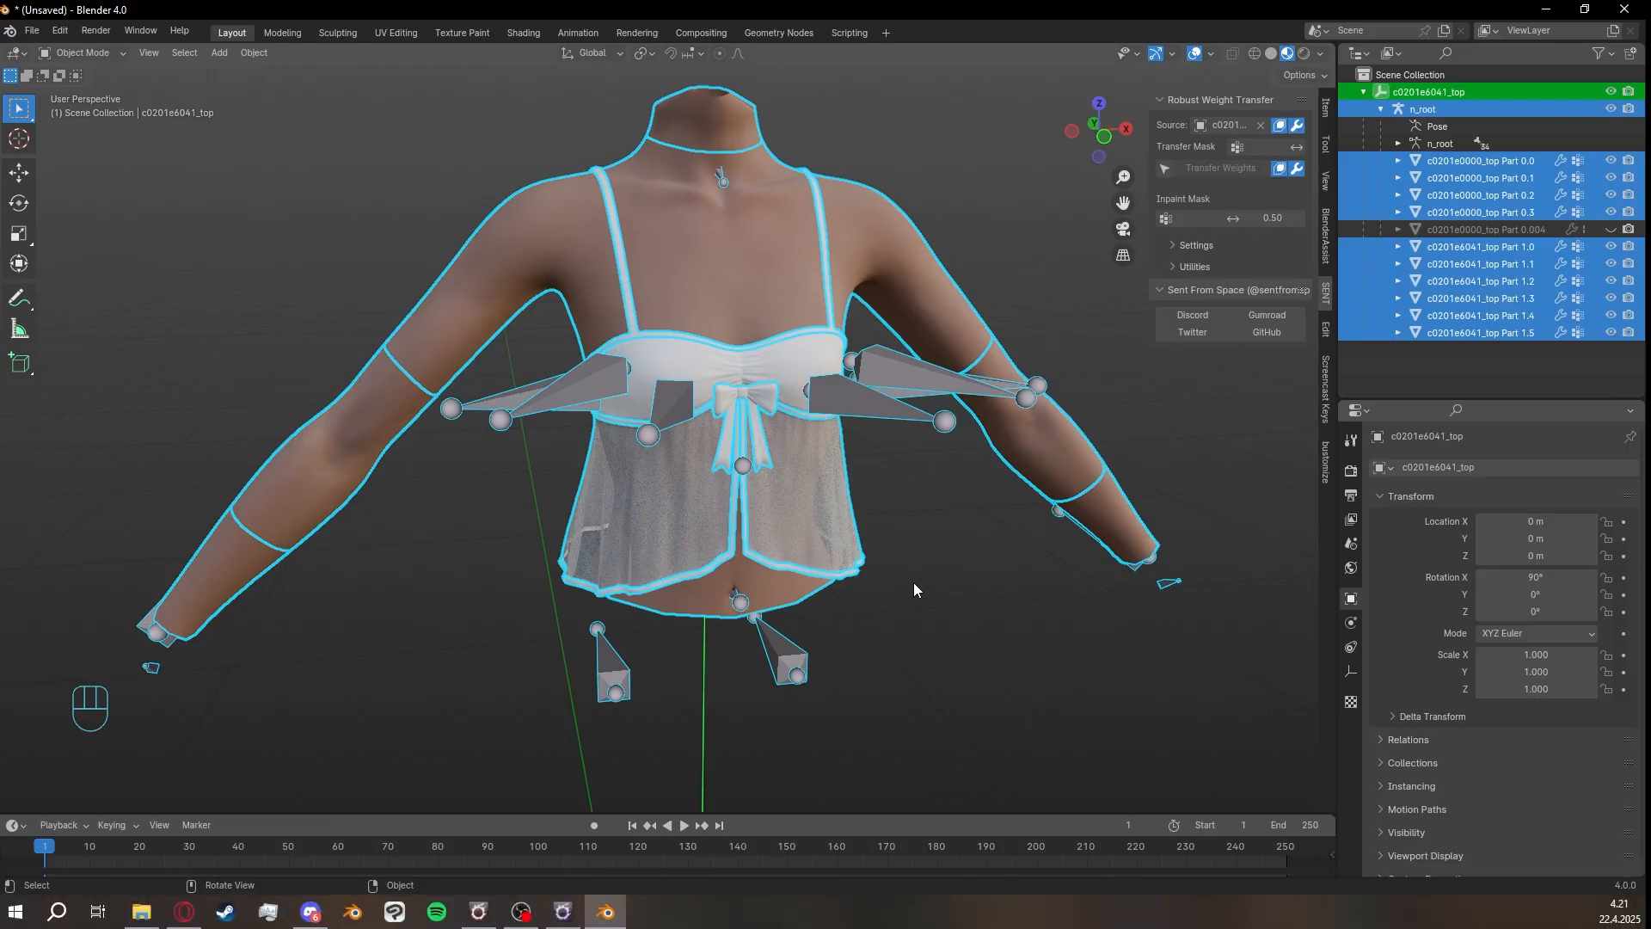
middle_click_drag(913, 581, 888, 501)
scroll(796, 399, "up", 3)
left_click(777, 382)
key("Tab")
Select the skin vertices hidden under the cup, extending outward from the circular opening, and delete them.
scroll(891, 464, "up", 4)
scroll(921, 468, "up", 2)
left_click_drag(497, 341, 877, 549)
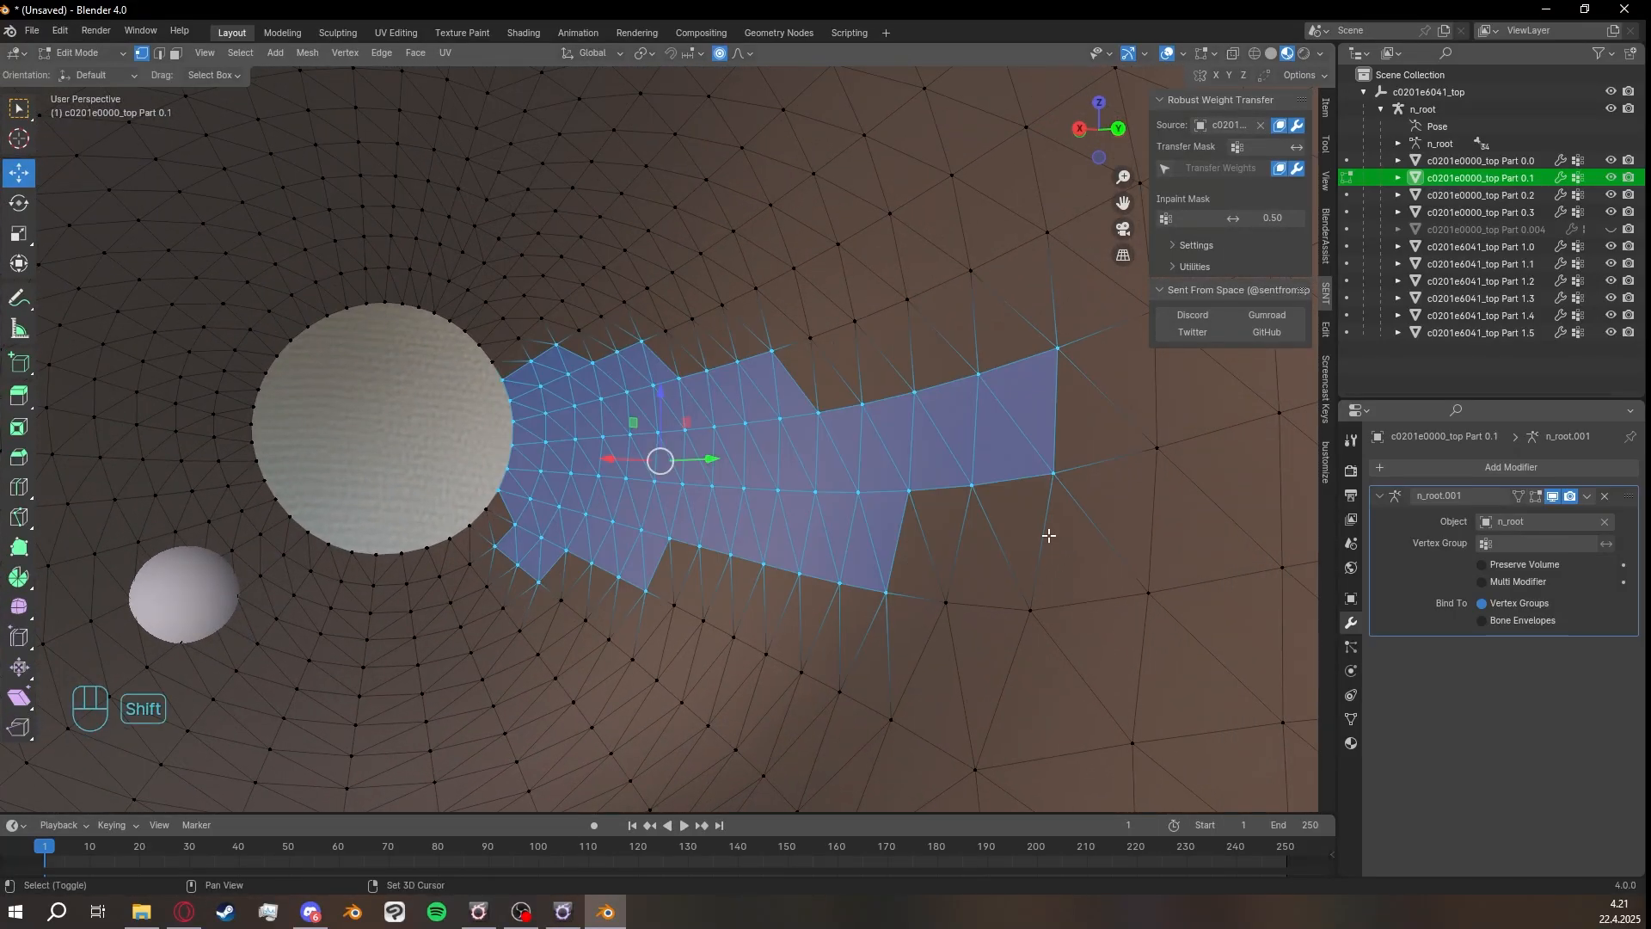
middle_click_drag(1047, 534, 961, 587)
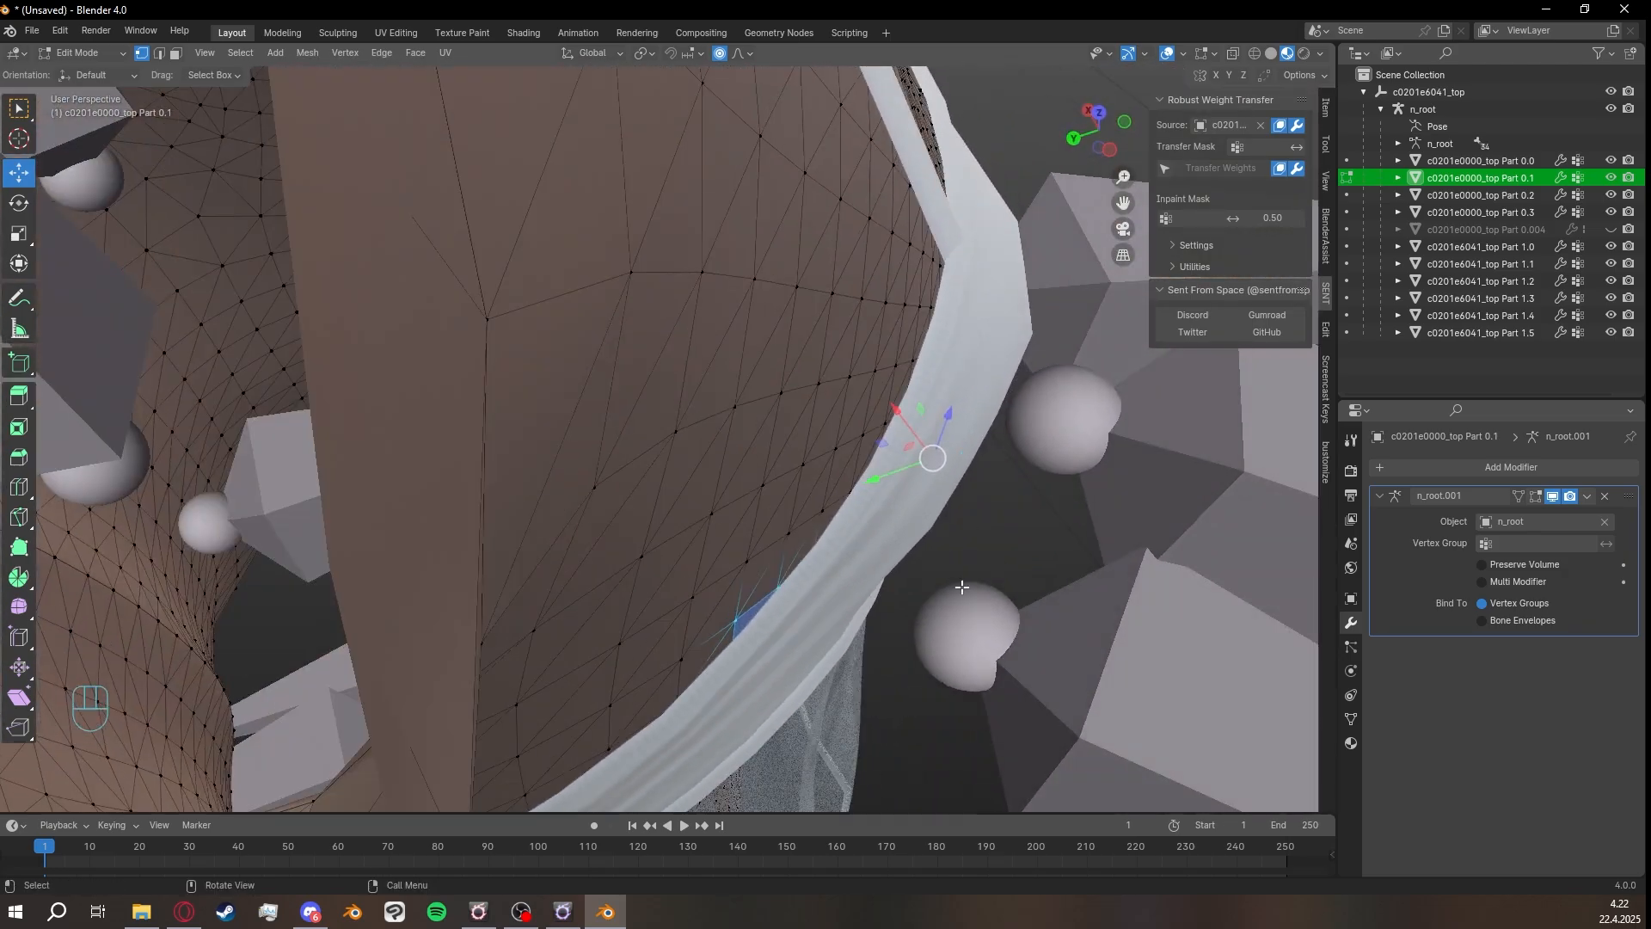
middle_click_drag(865, 622, 723, 473)
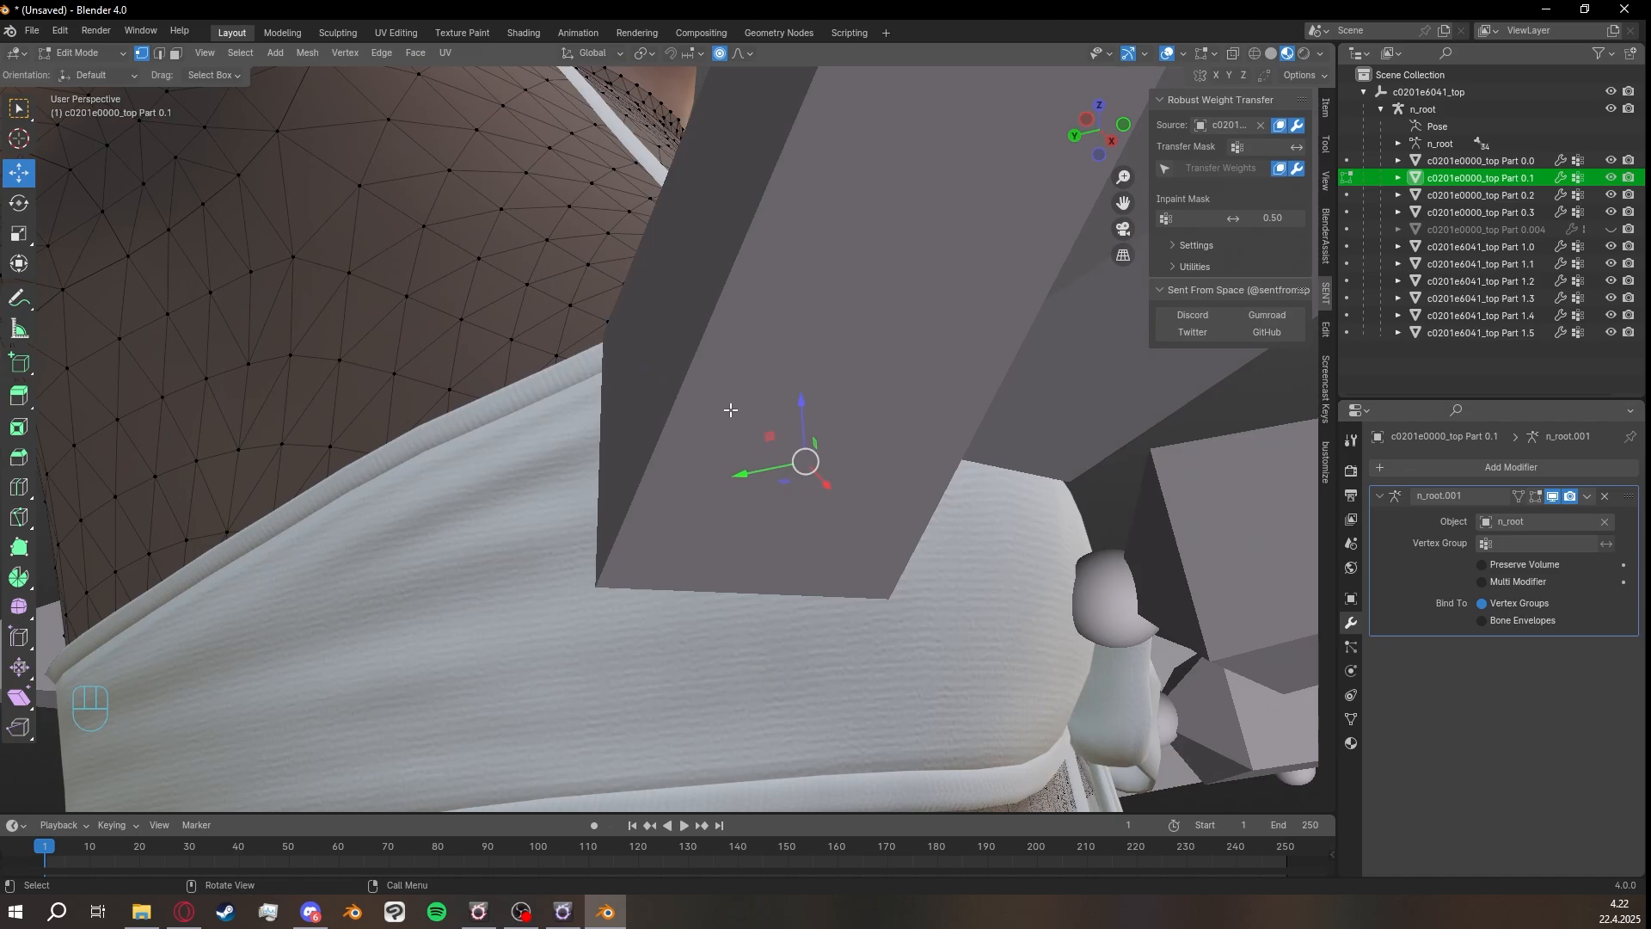
middle_click_drag(730, 410, 753, 537)
middle_click_drag(1060, 539, 951, 518)
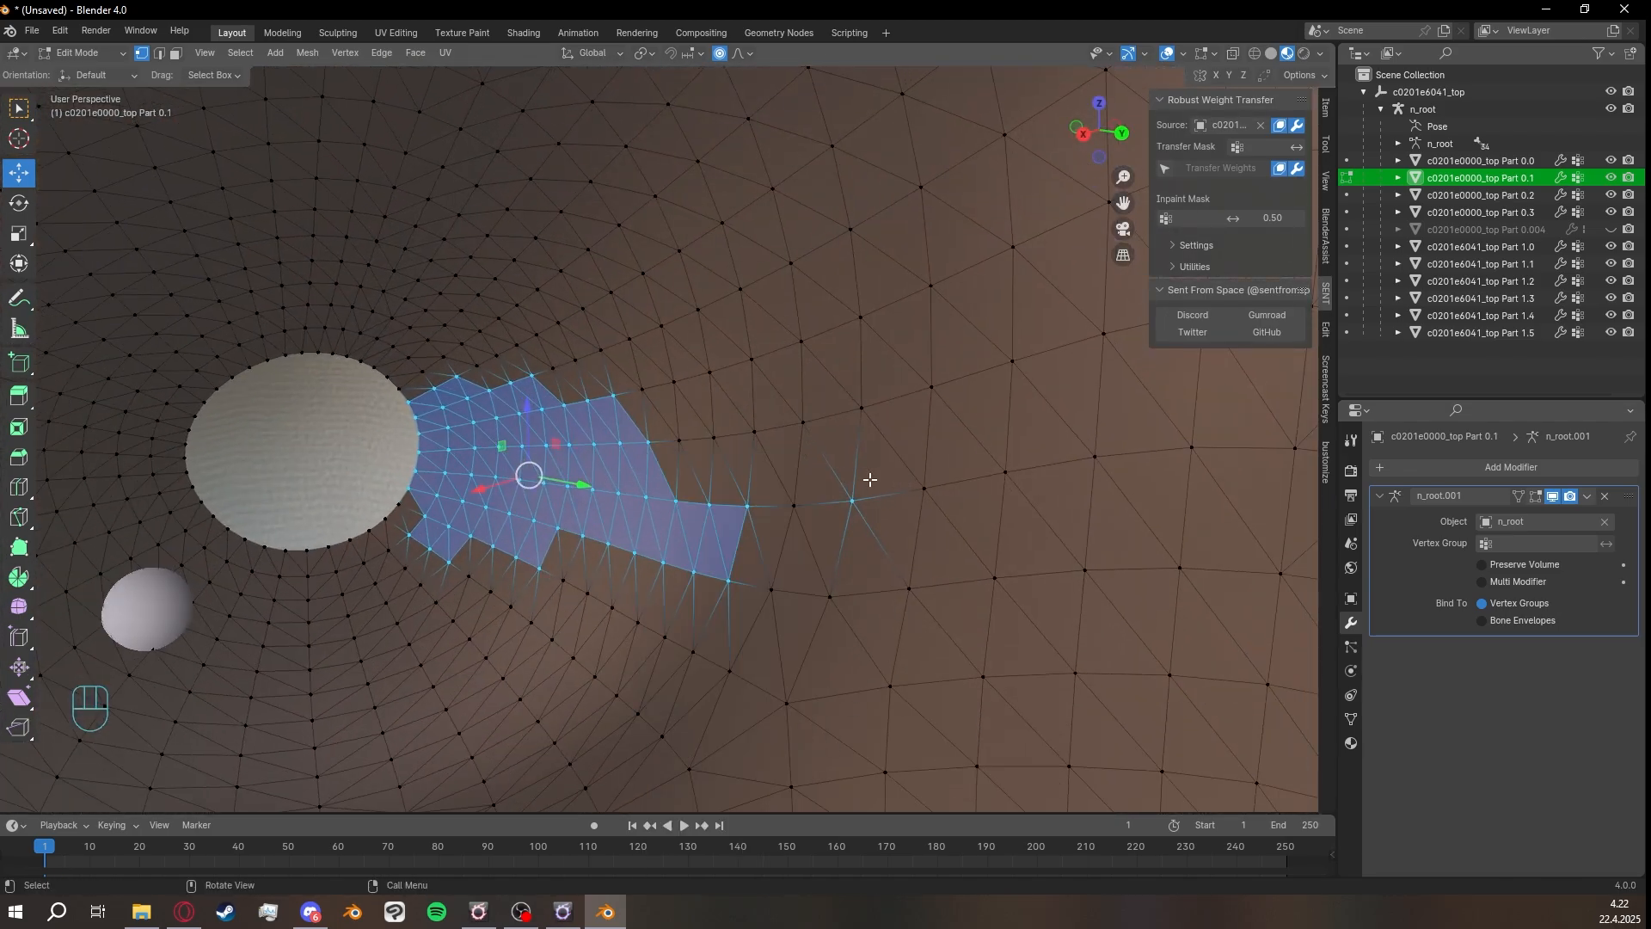
right_click(955, 780)
left_click(931, 872)
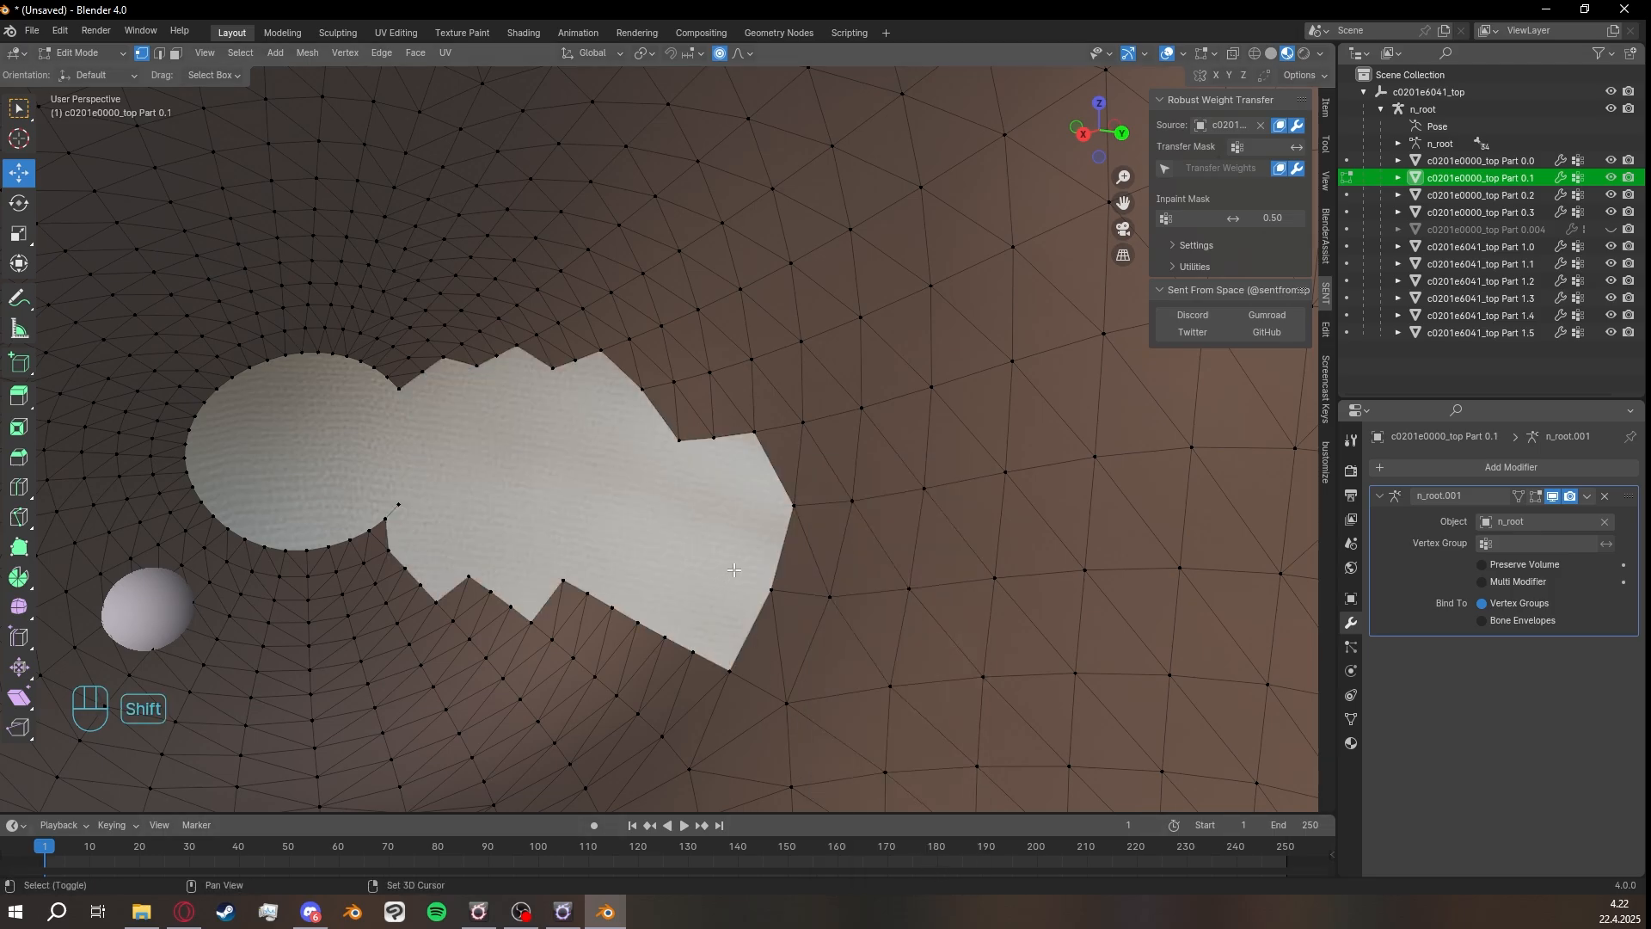
Delete the stray vertex on the hole's rim and more hidden skin vertices around its lower inner edge.
middle_click_drag(768, 520, 819, 515)
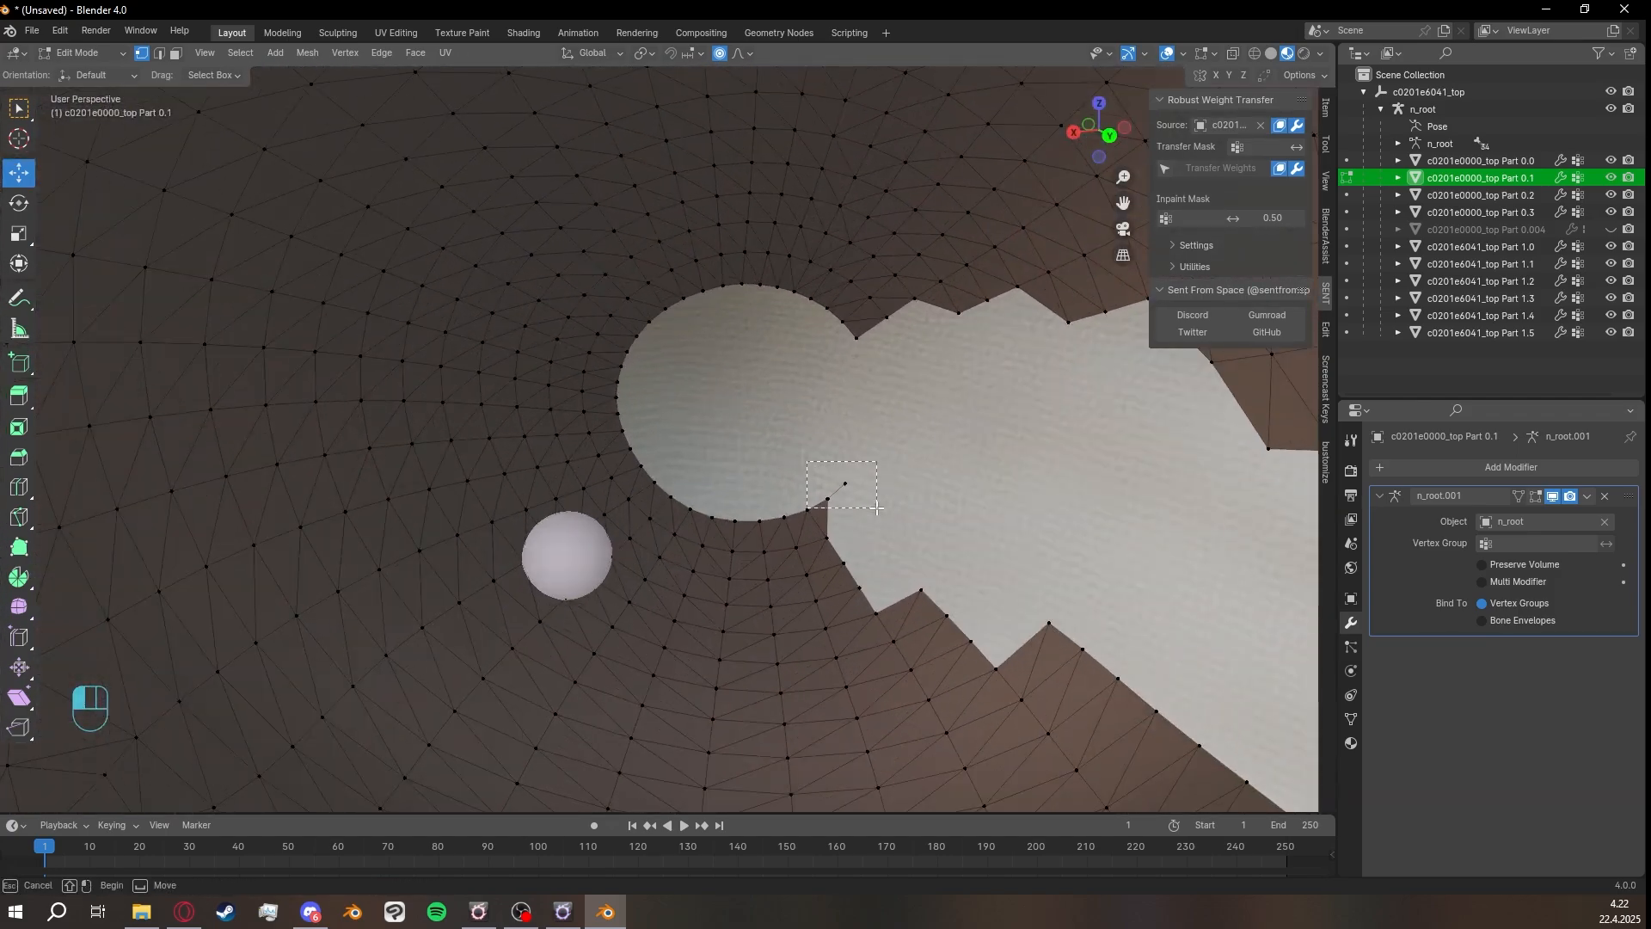
middle_click_drag(911, 423, 944, 400)
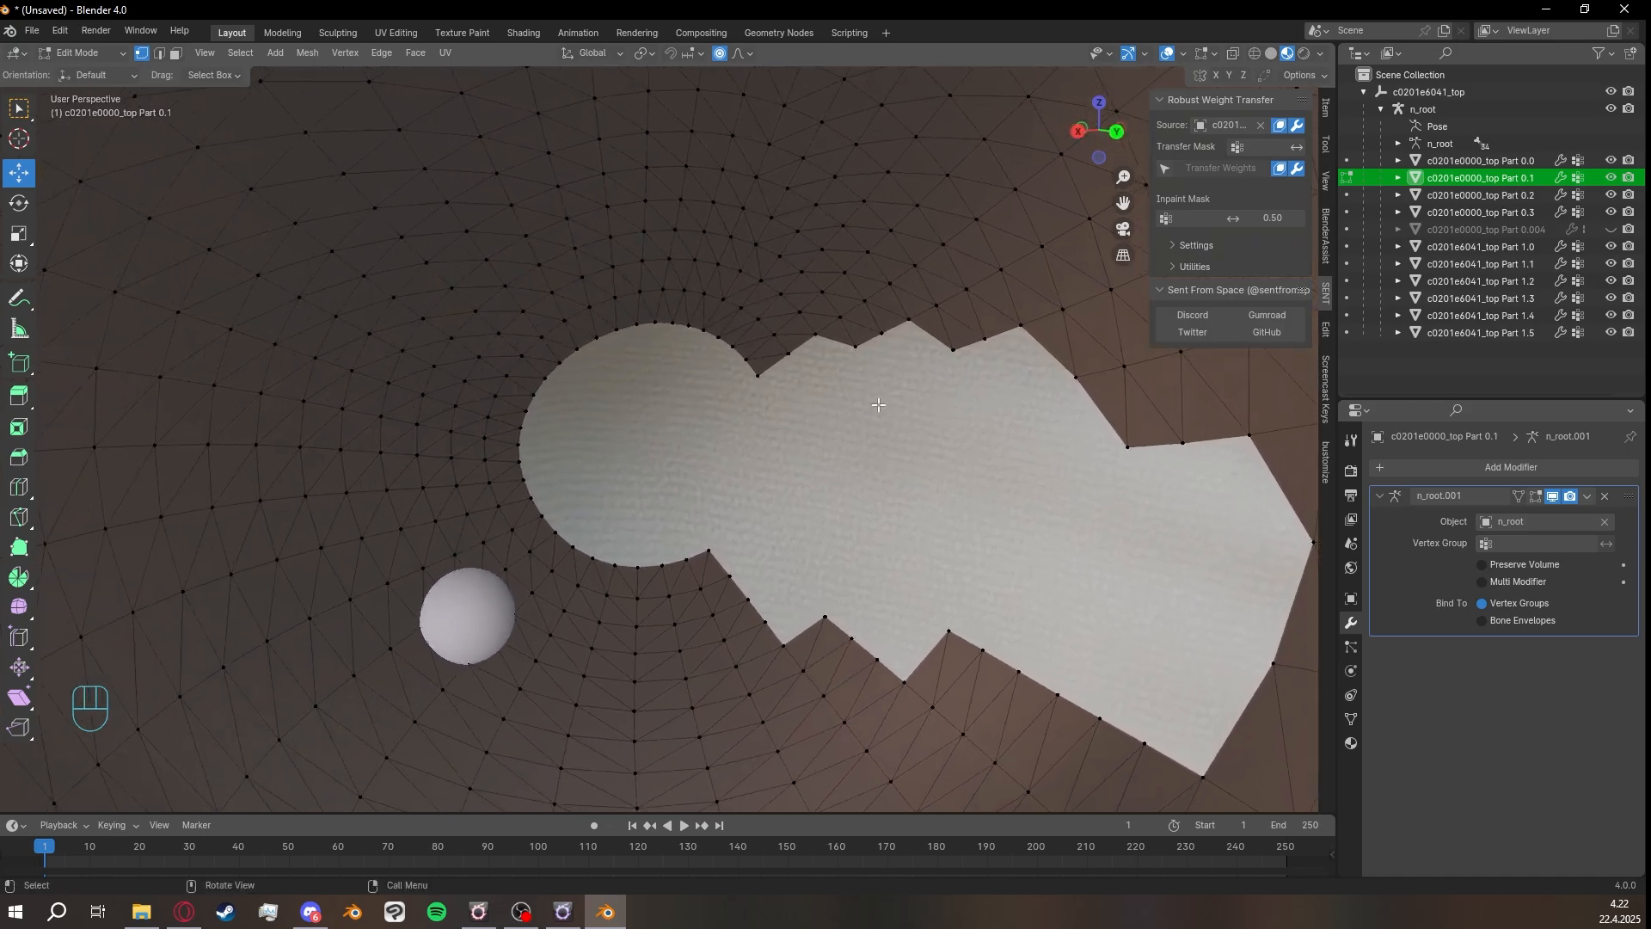
scroll(868, 412, "down", 3)
middle_click_drag(896, 460, 375, 460)
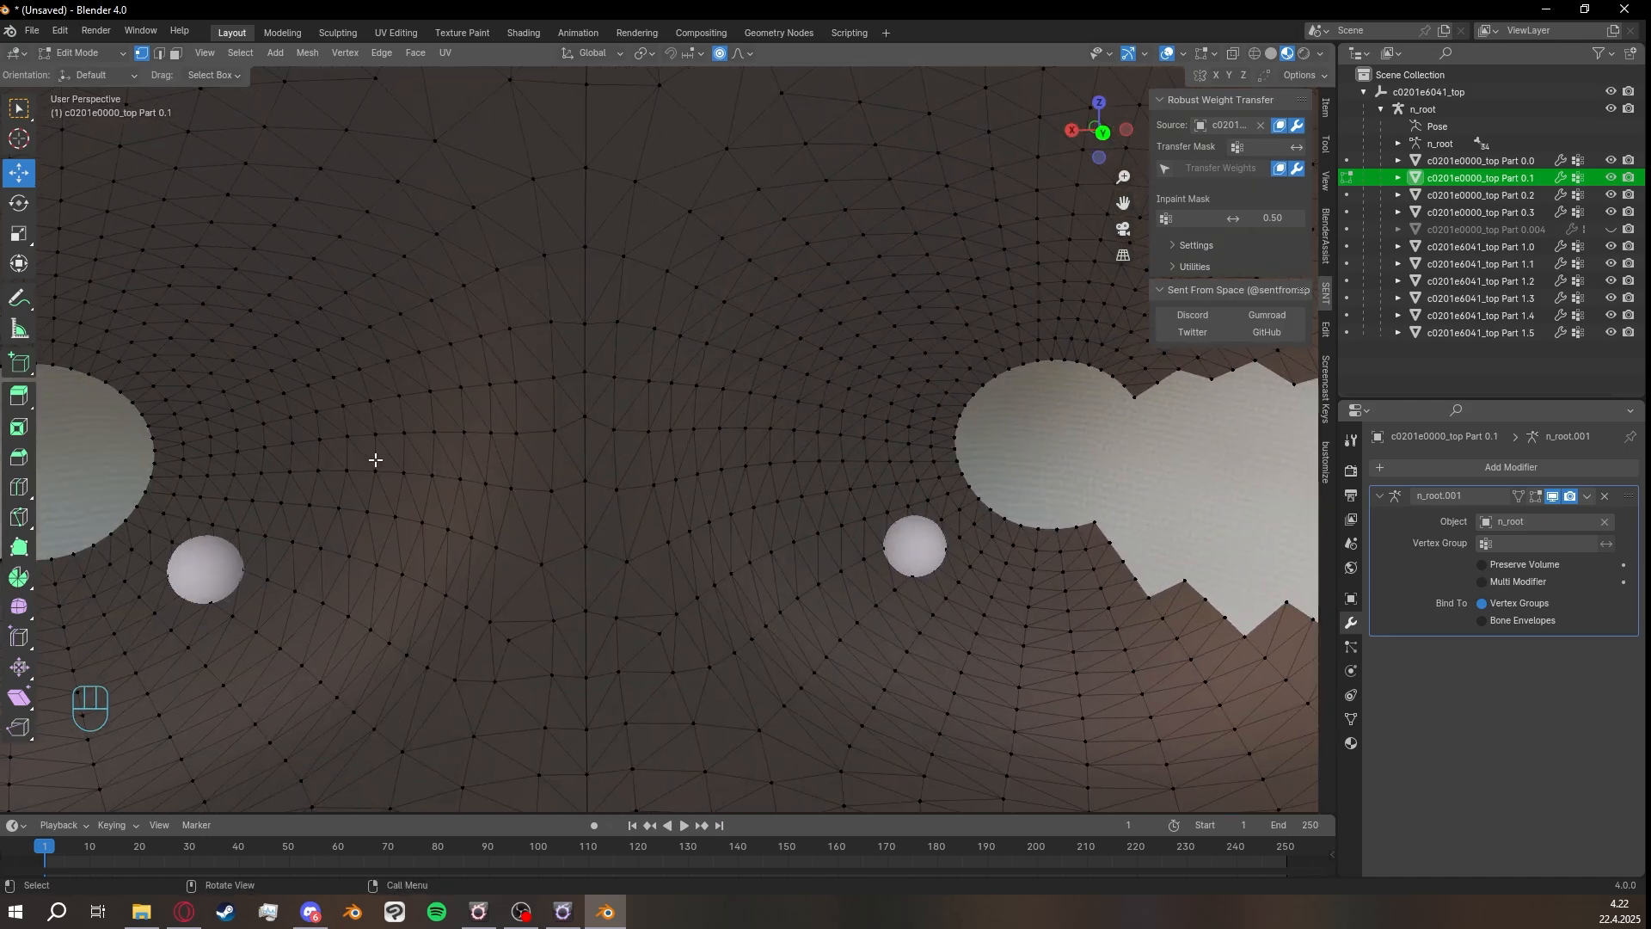
right_click(1076, 521)
left_click_drag(931, 483, 1191, 621)
left_click(1076, 522)
right_click(1192, 621)
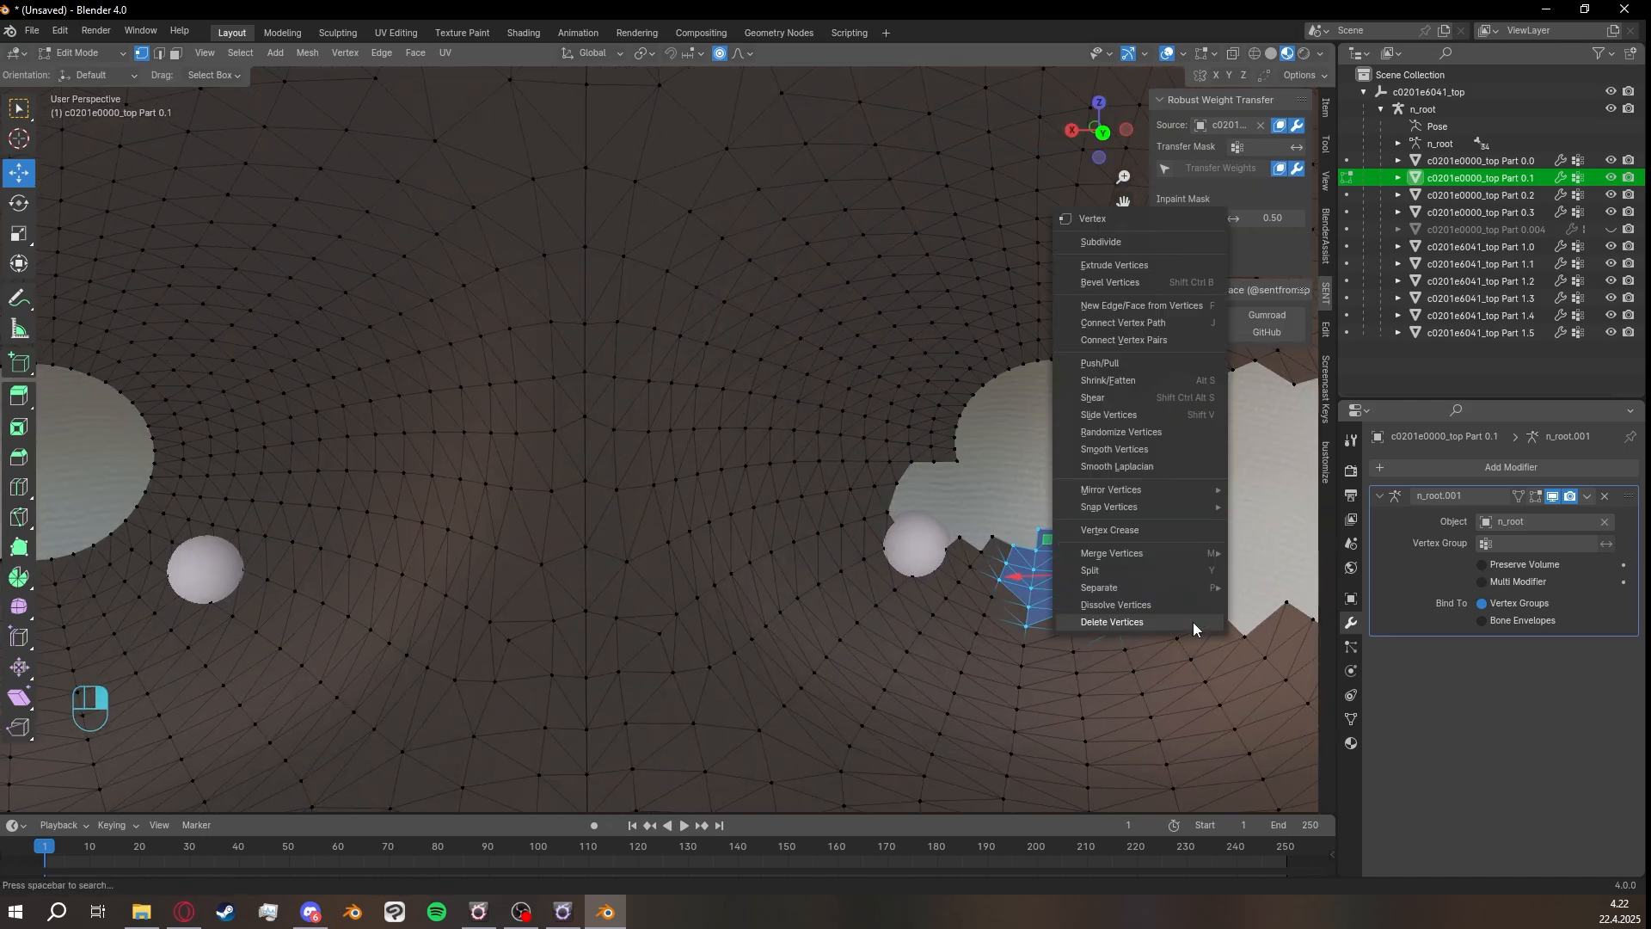
left_click(1191, 622)
middle_click_drag(1189, 621, 827, 478, "shift")
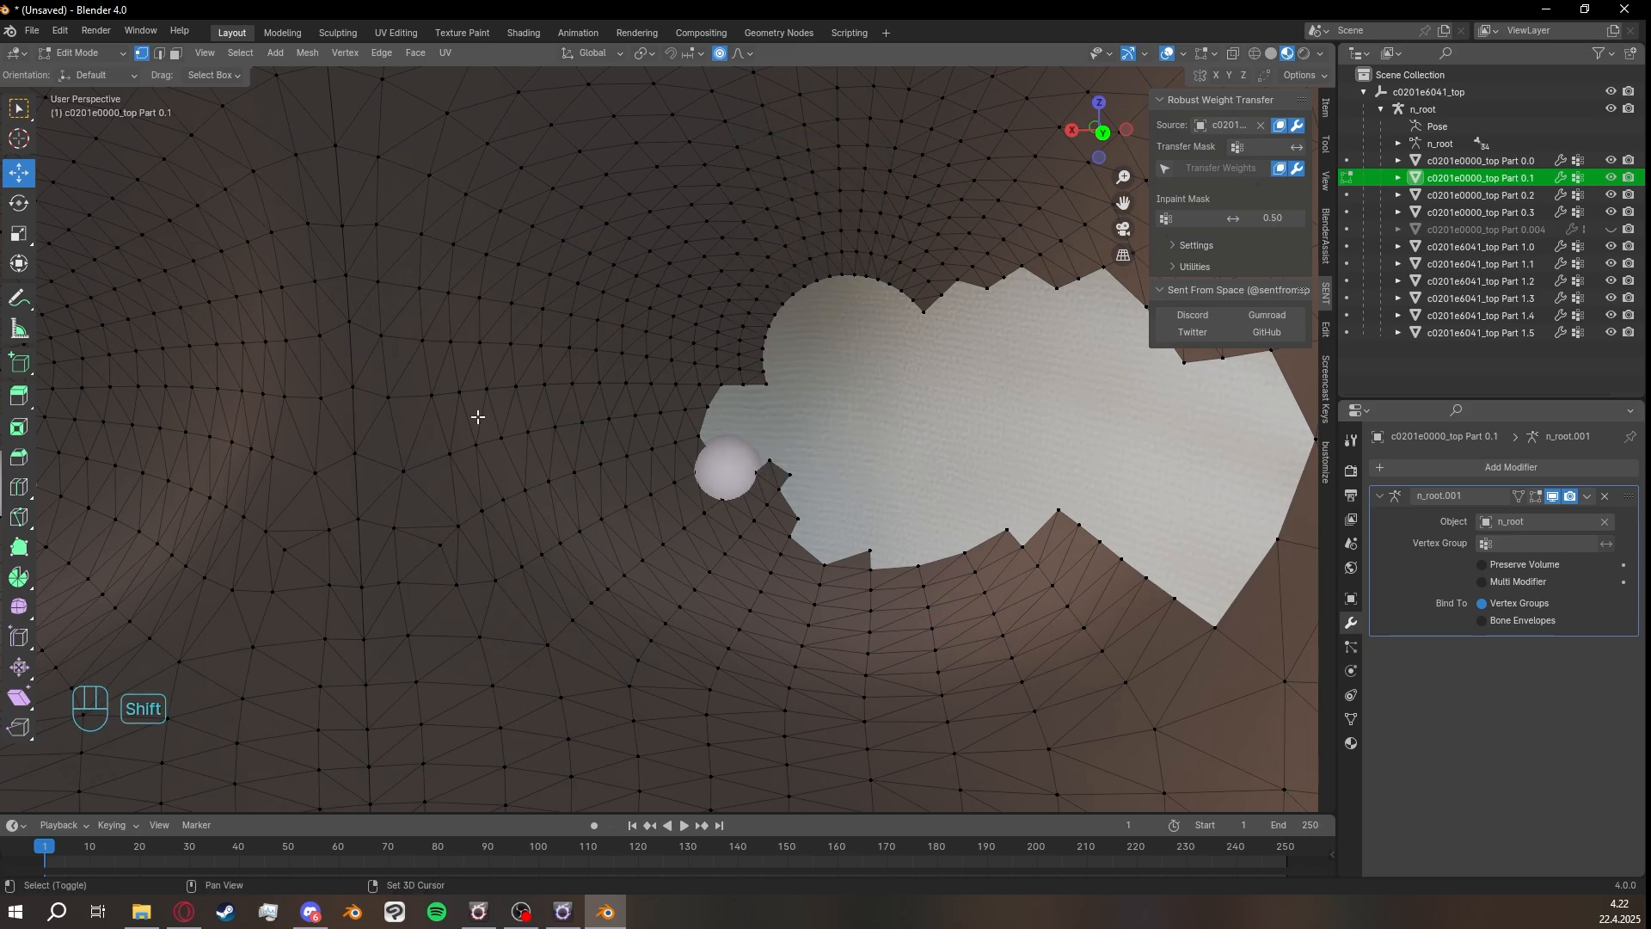
Examine the openings in the skin beneath the cups and the front of the top for remaining hidden vertices.
middle_click_drag(475, 416, 564, 376)
left_click_drag(425, 361, 795, 447)
right_click(795, 447)
left_click(795, 445)
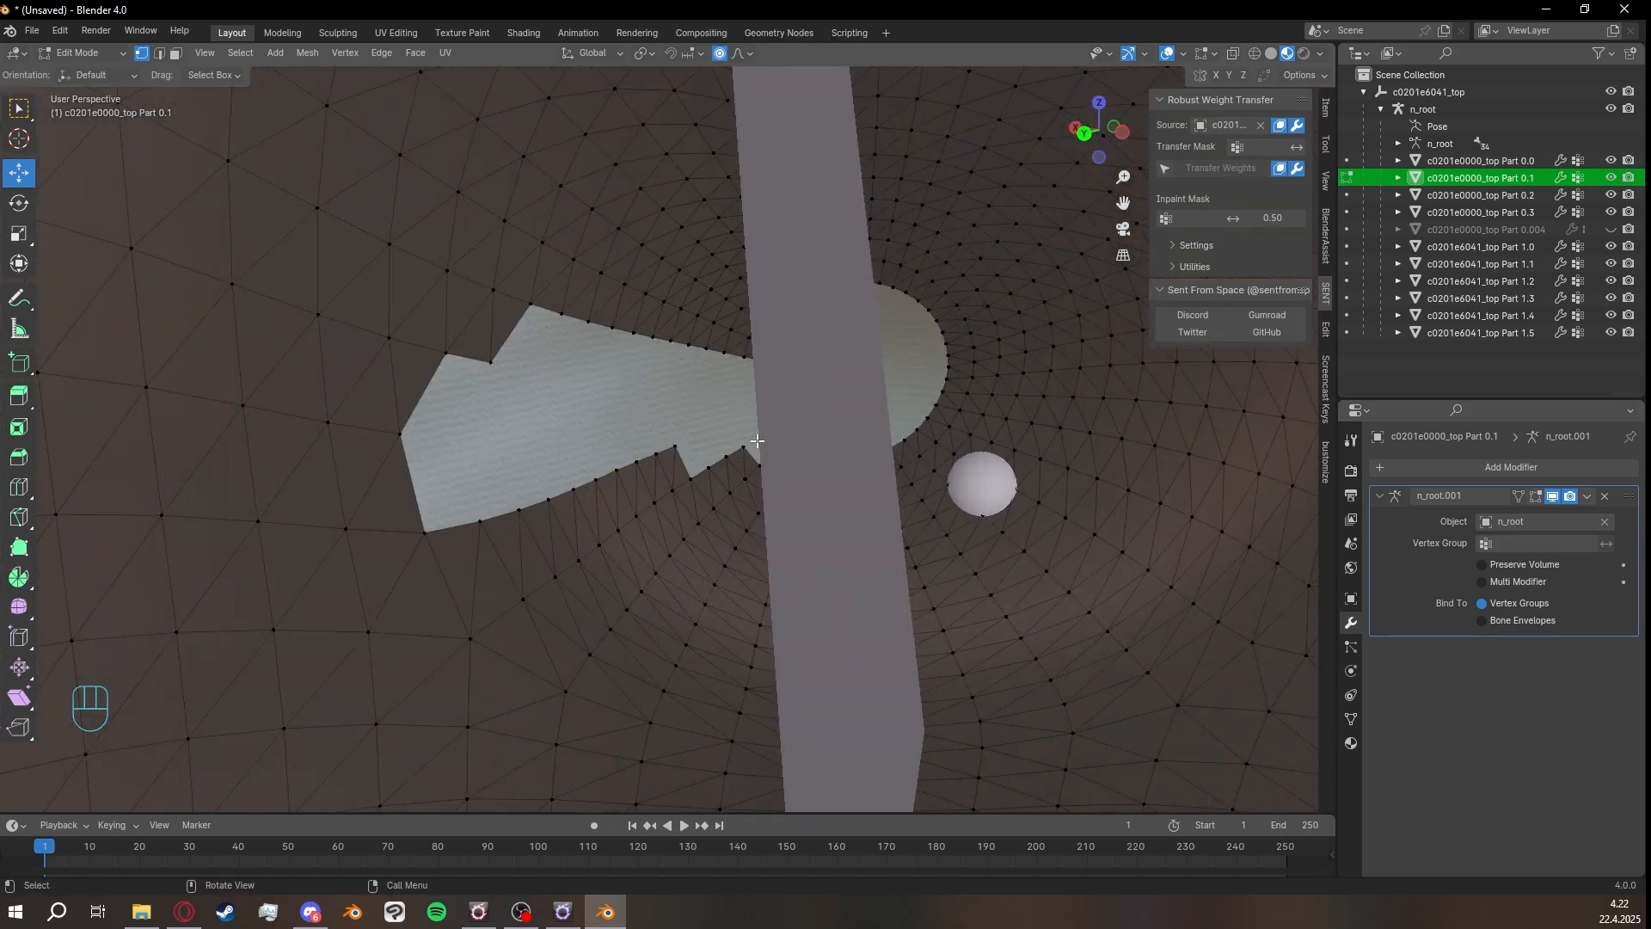
middle_click_drag(756, 442, 855, 506)
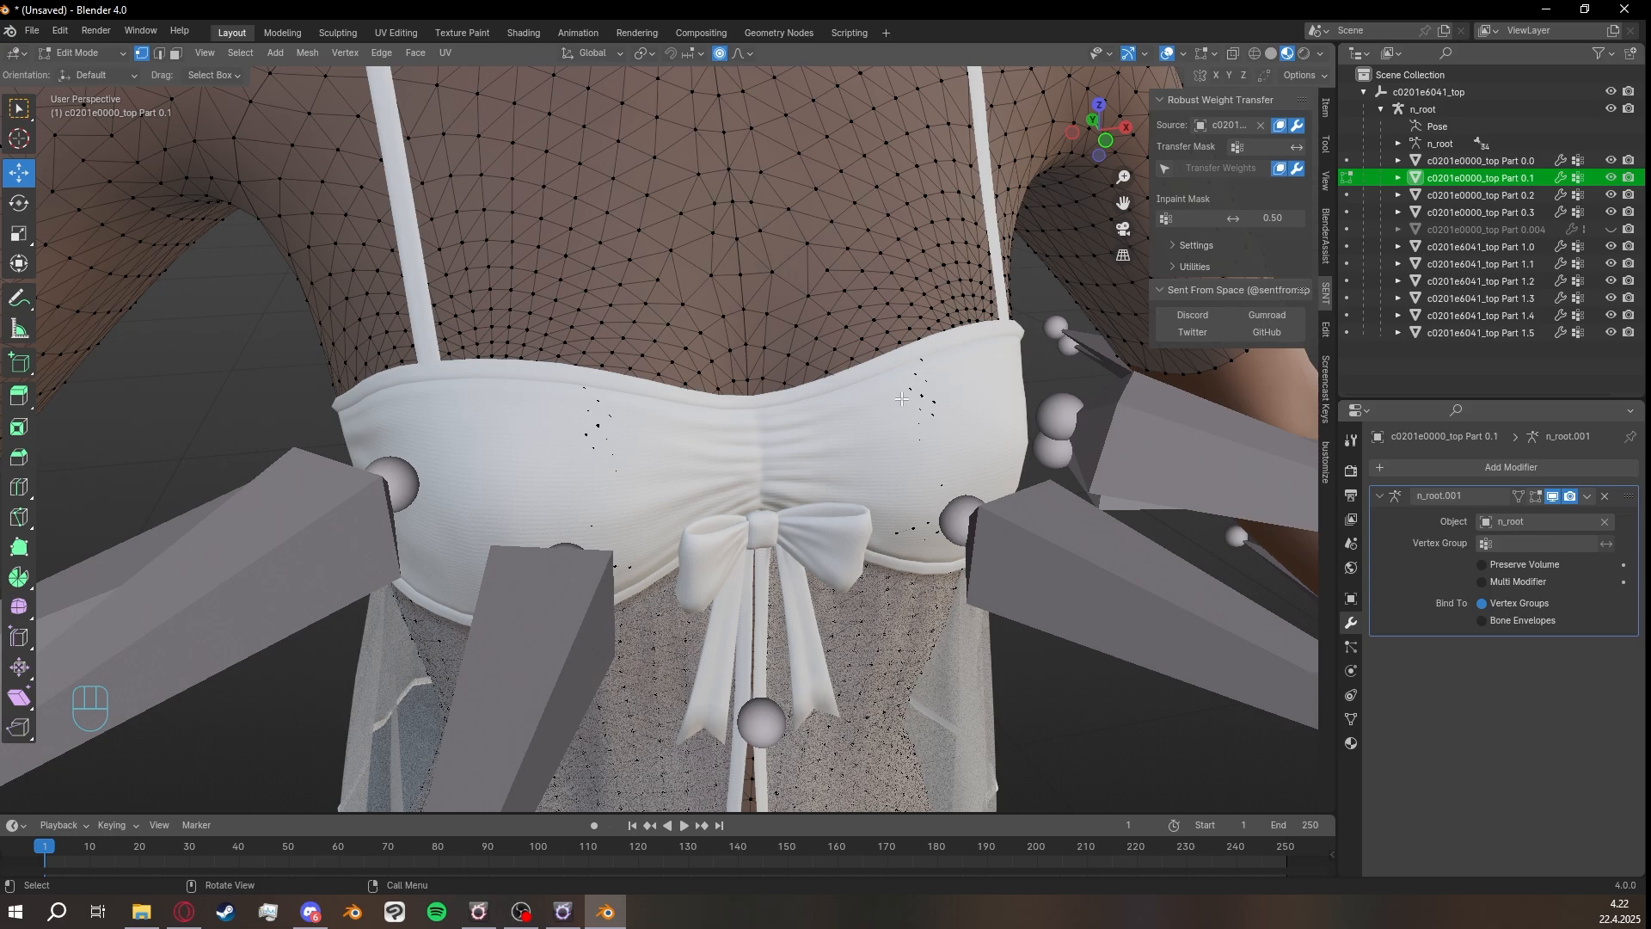
middle_click_drag(799, 417, 905, 490)
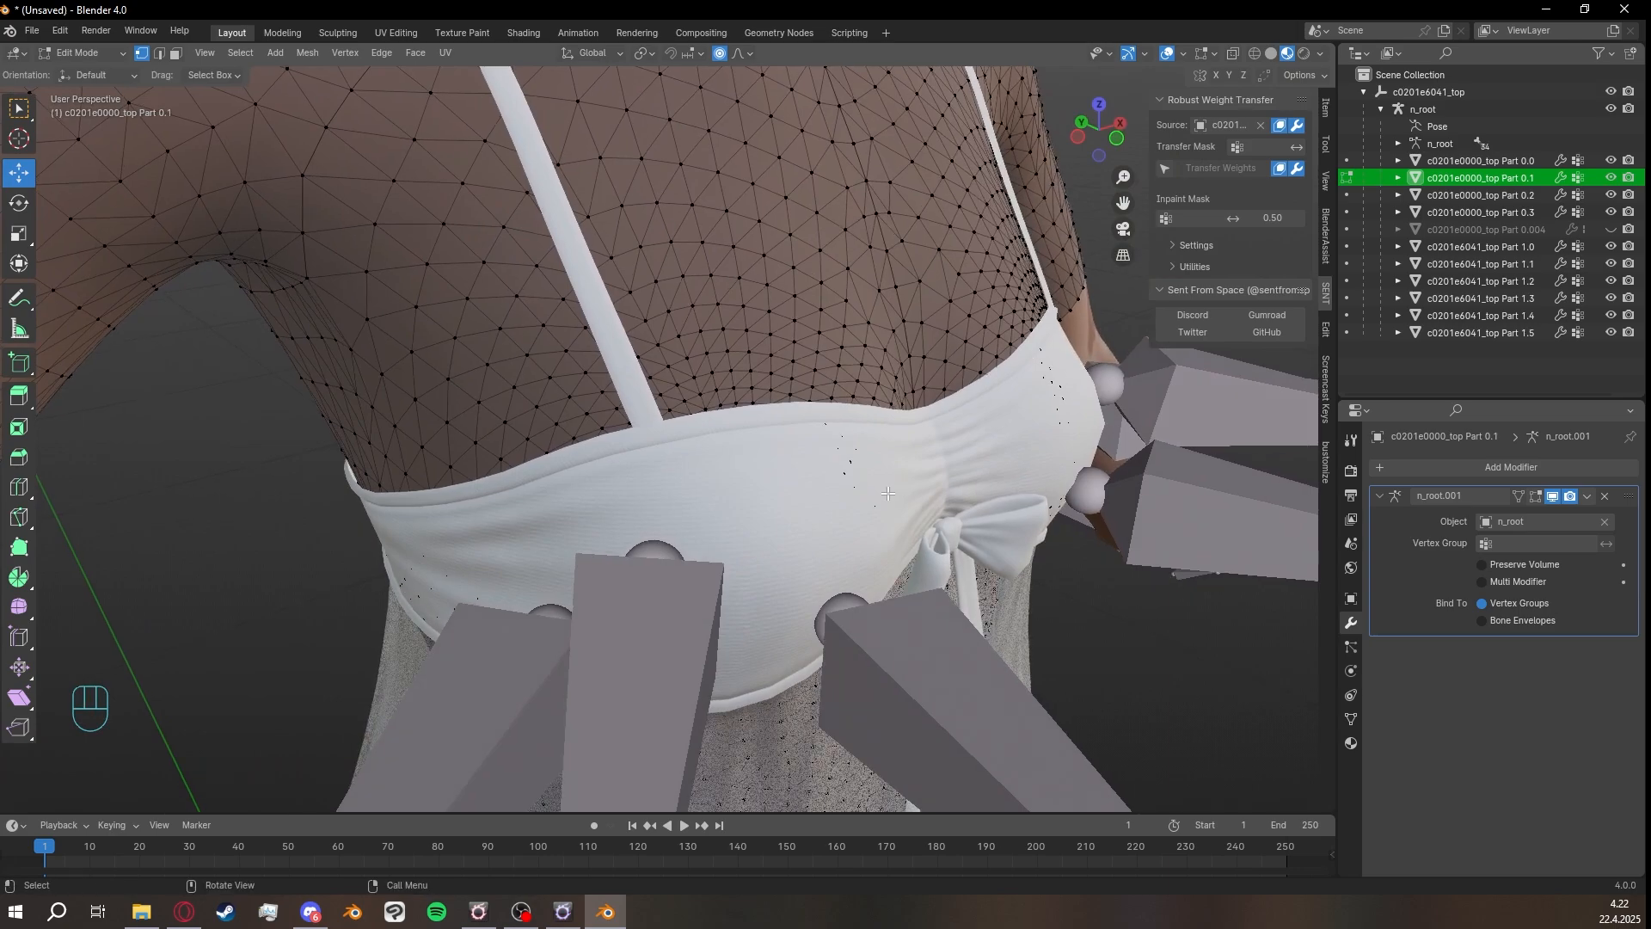
Switch to the game, set the bust size to 0 and inspect the top's fit from the front and side.
left_click(487, 920)
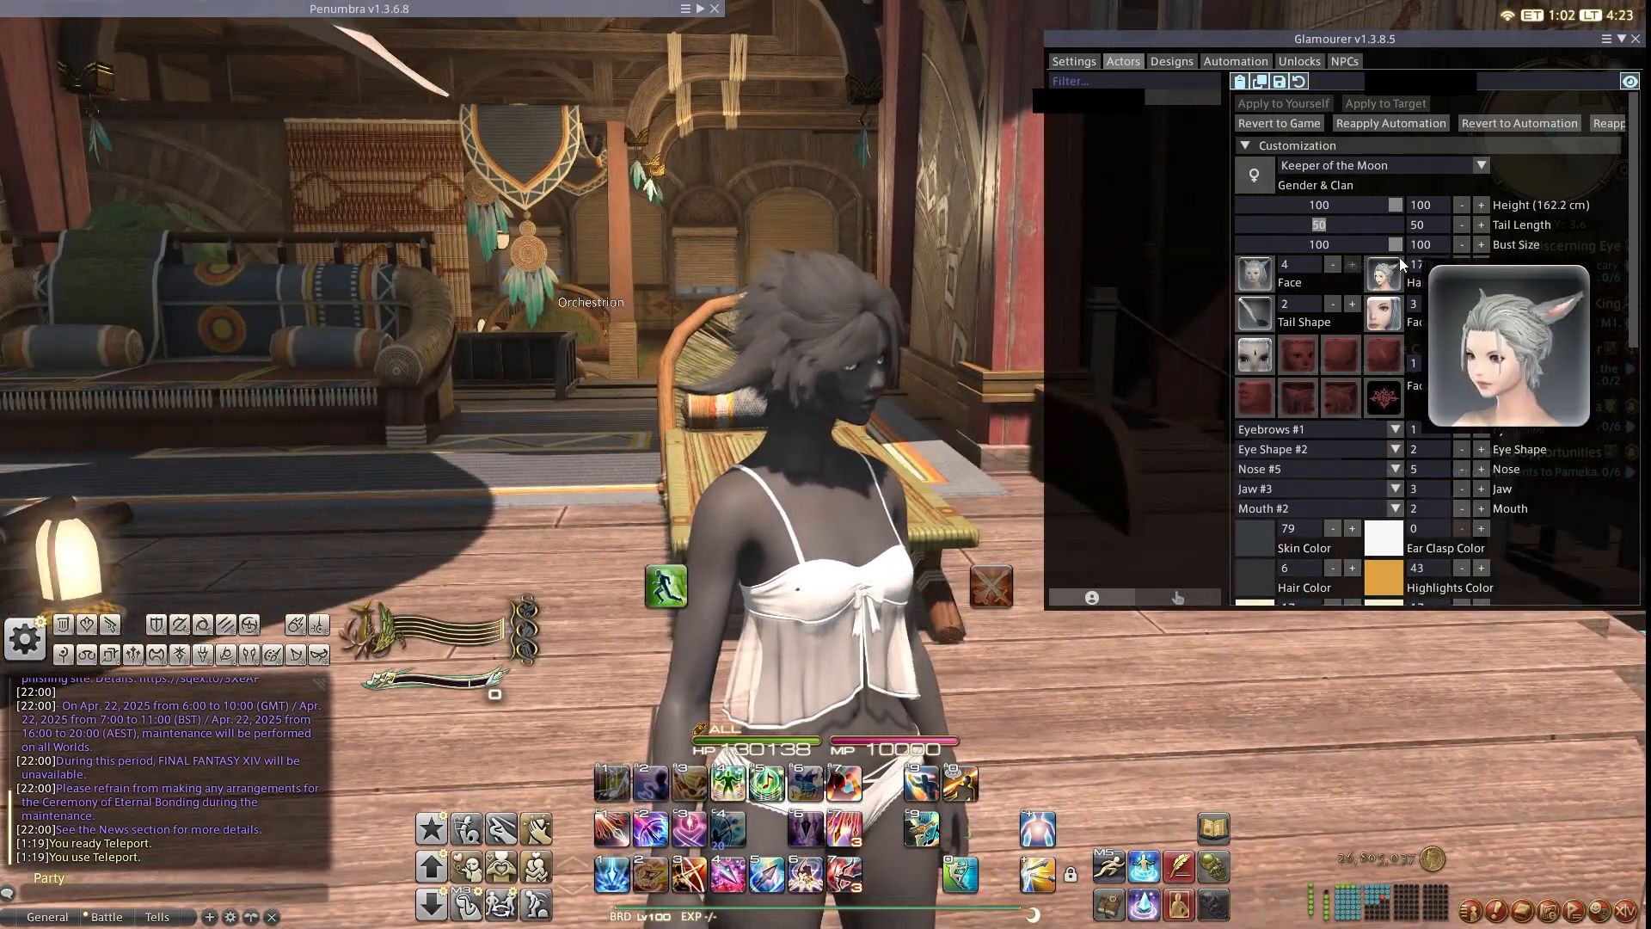
left_click_drag(1398, 247, 1065, 249)
left_click_drag(989, 258, 688, 267)
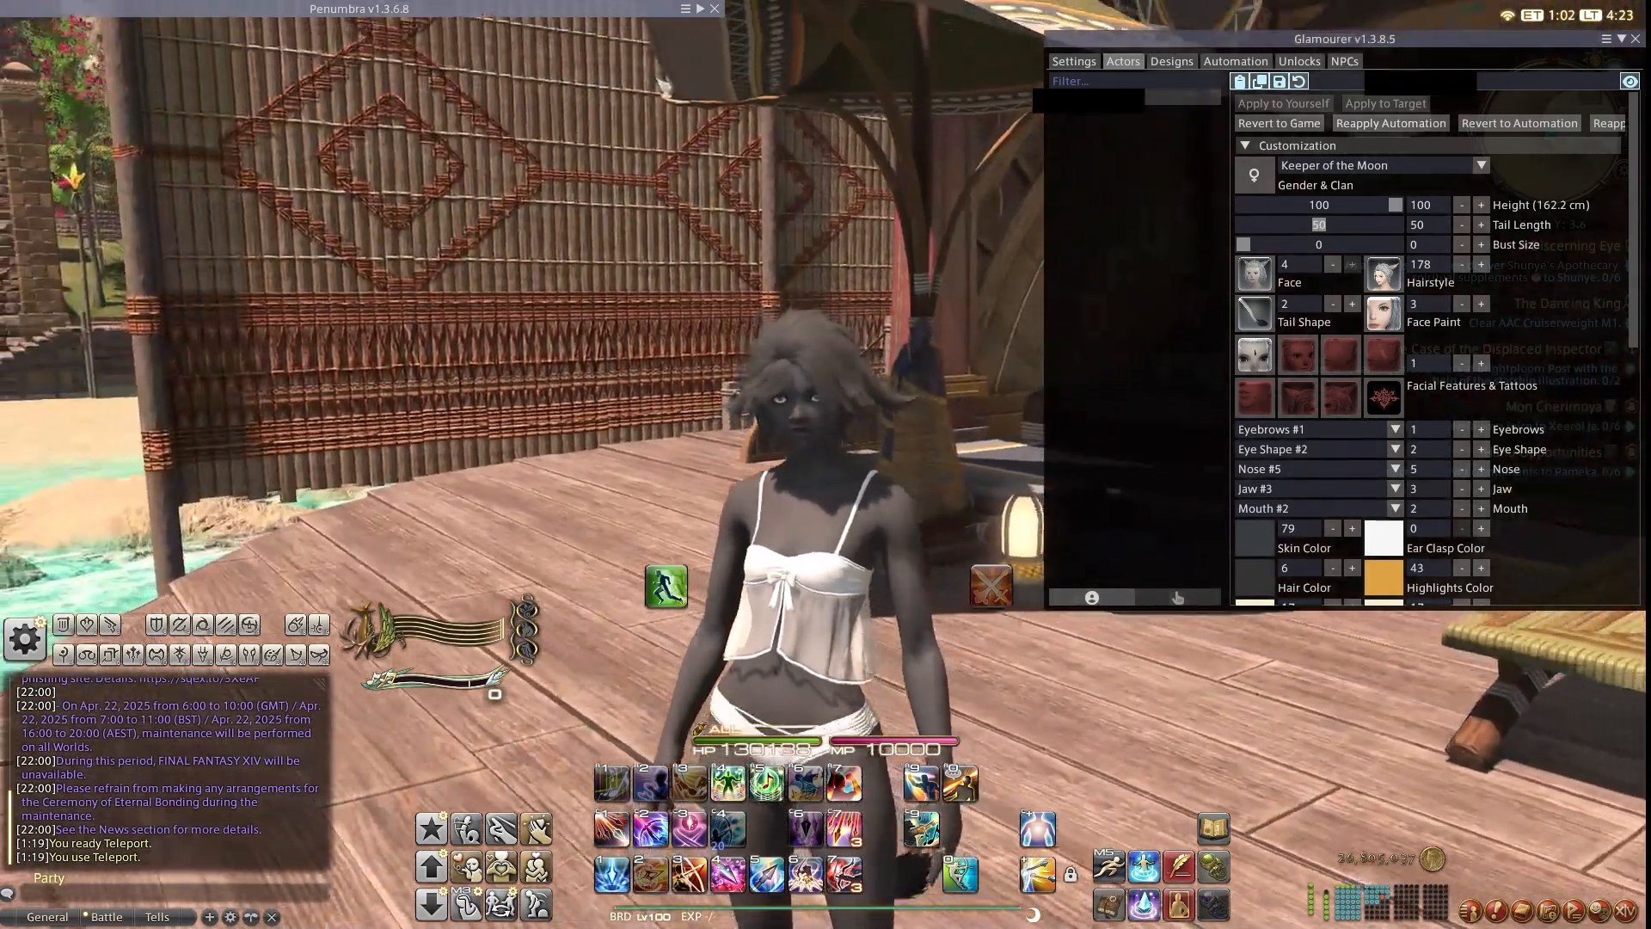
right_click_drag(687, 266, 1040, 258)
scroll(989, 267, "up", 3)
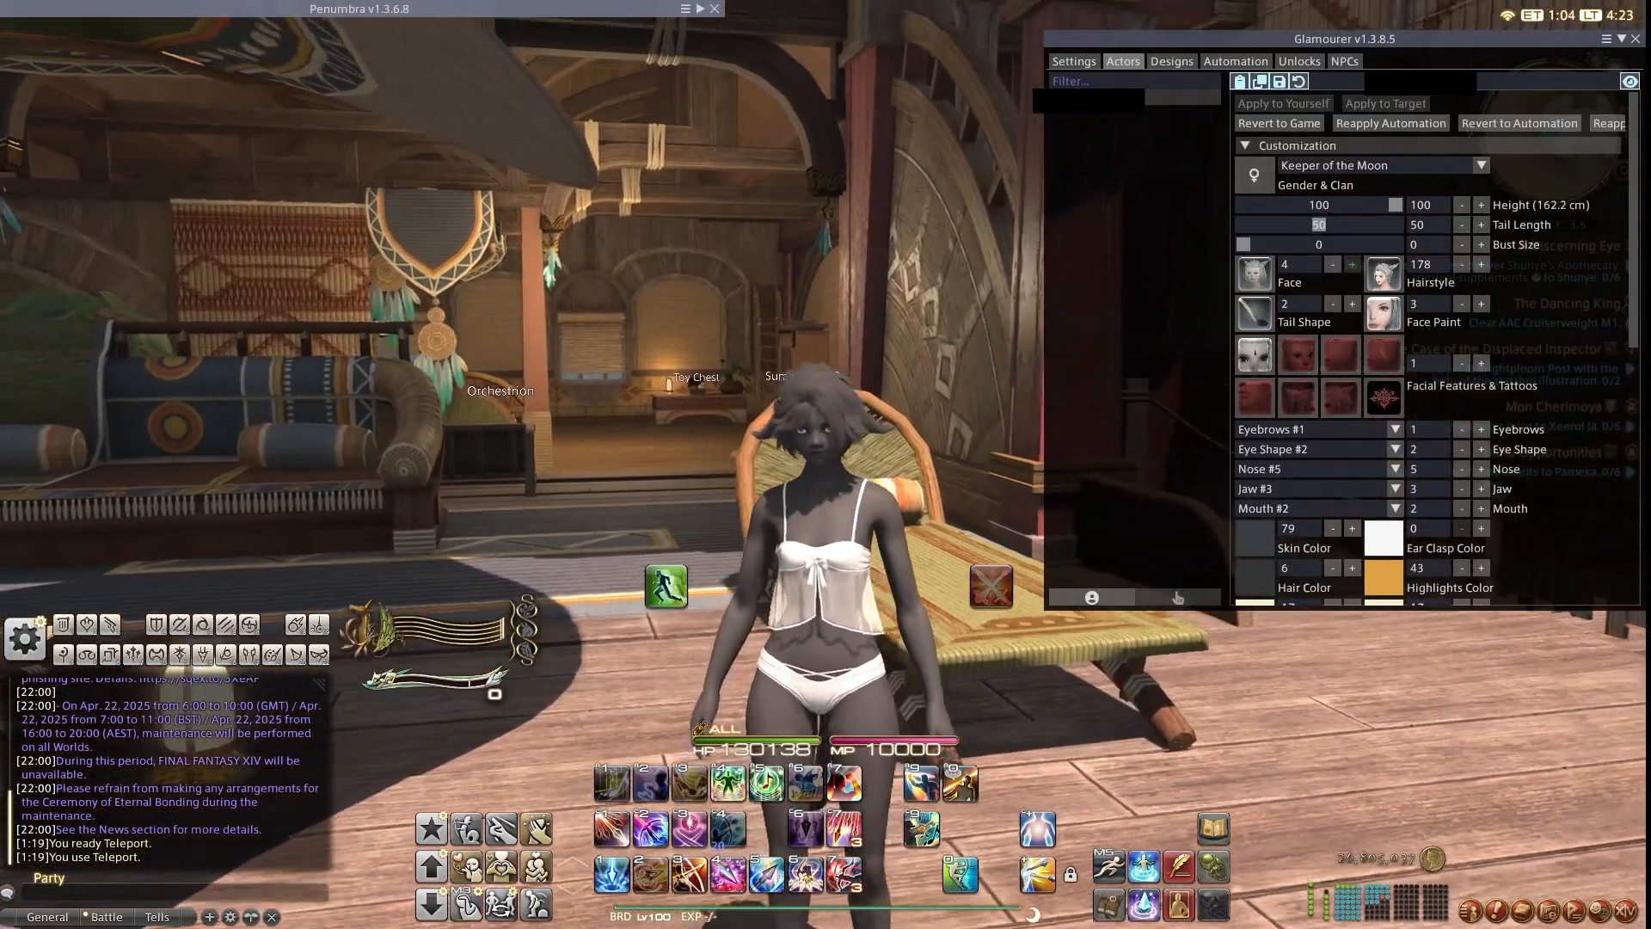
scroll(989, 267, "up", 3)
right_click_drag(860, 267, 1195, 262)
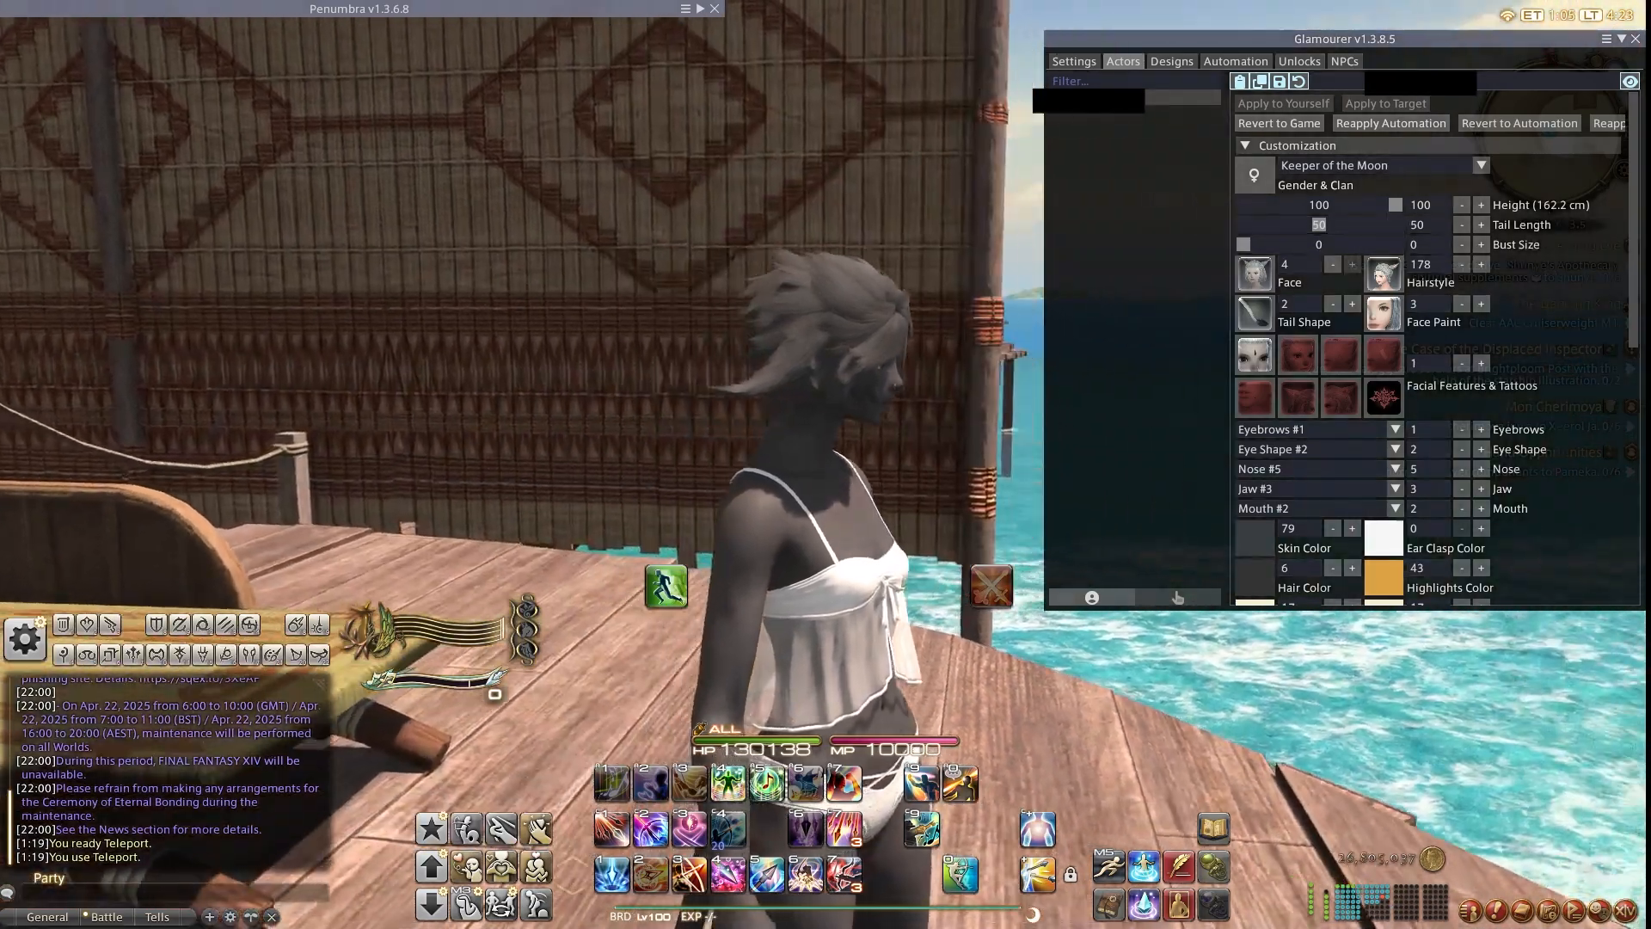
right_click_drag(899, 540, 933, 540)
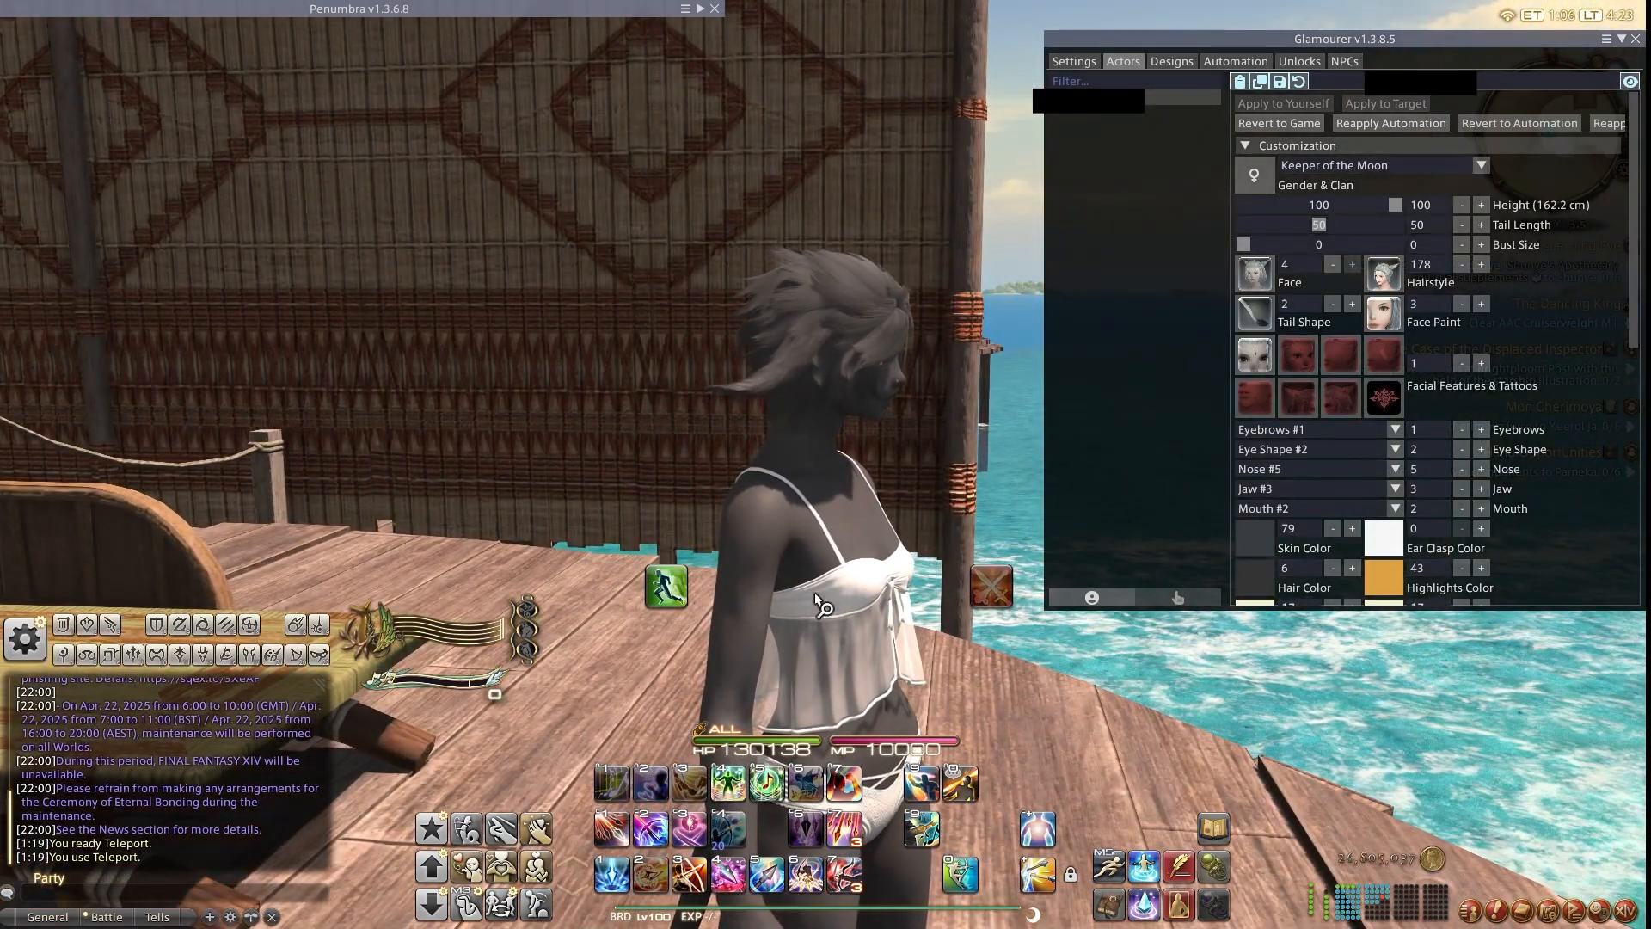
Collapse the Glamourer window, hide the game interface and frame the character from the front to show the top.
double_click(335, 8)
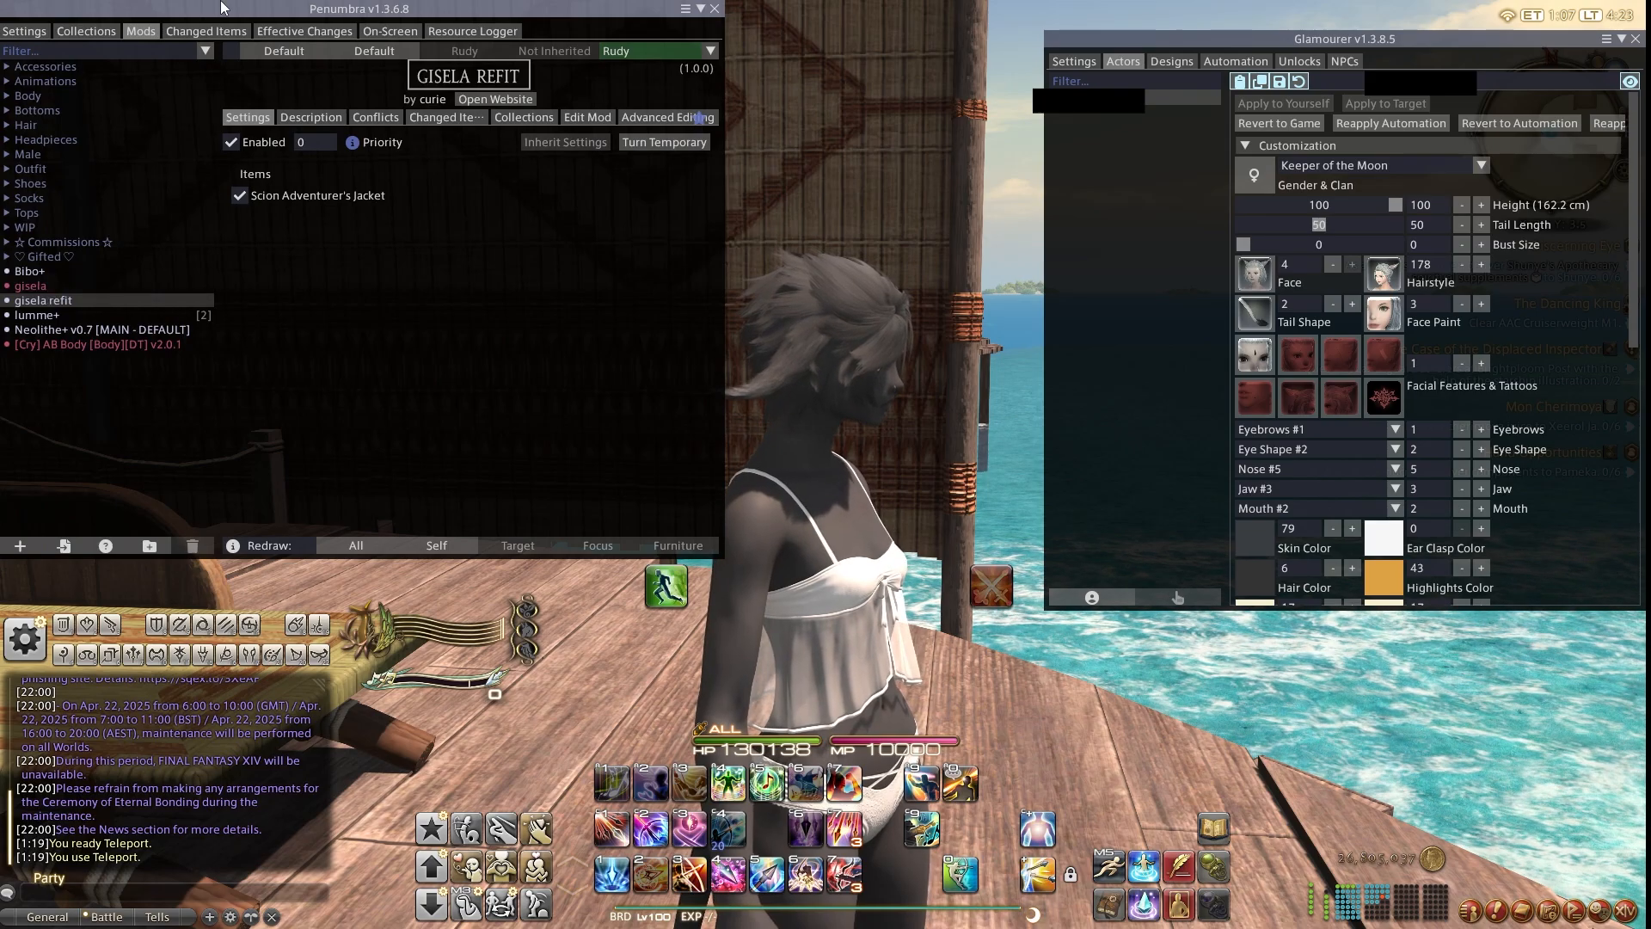
double_click(221, 8)
scroll(472, 289, "down", 3)
right_click_drag(472, 288, 409, 301)
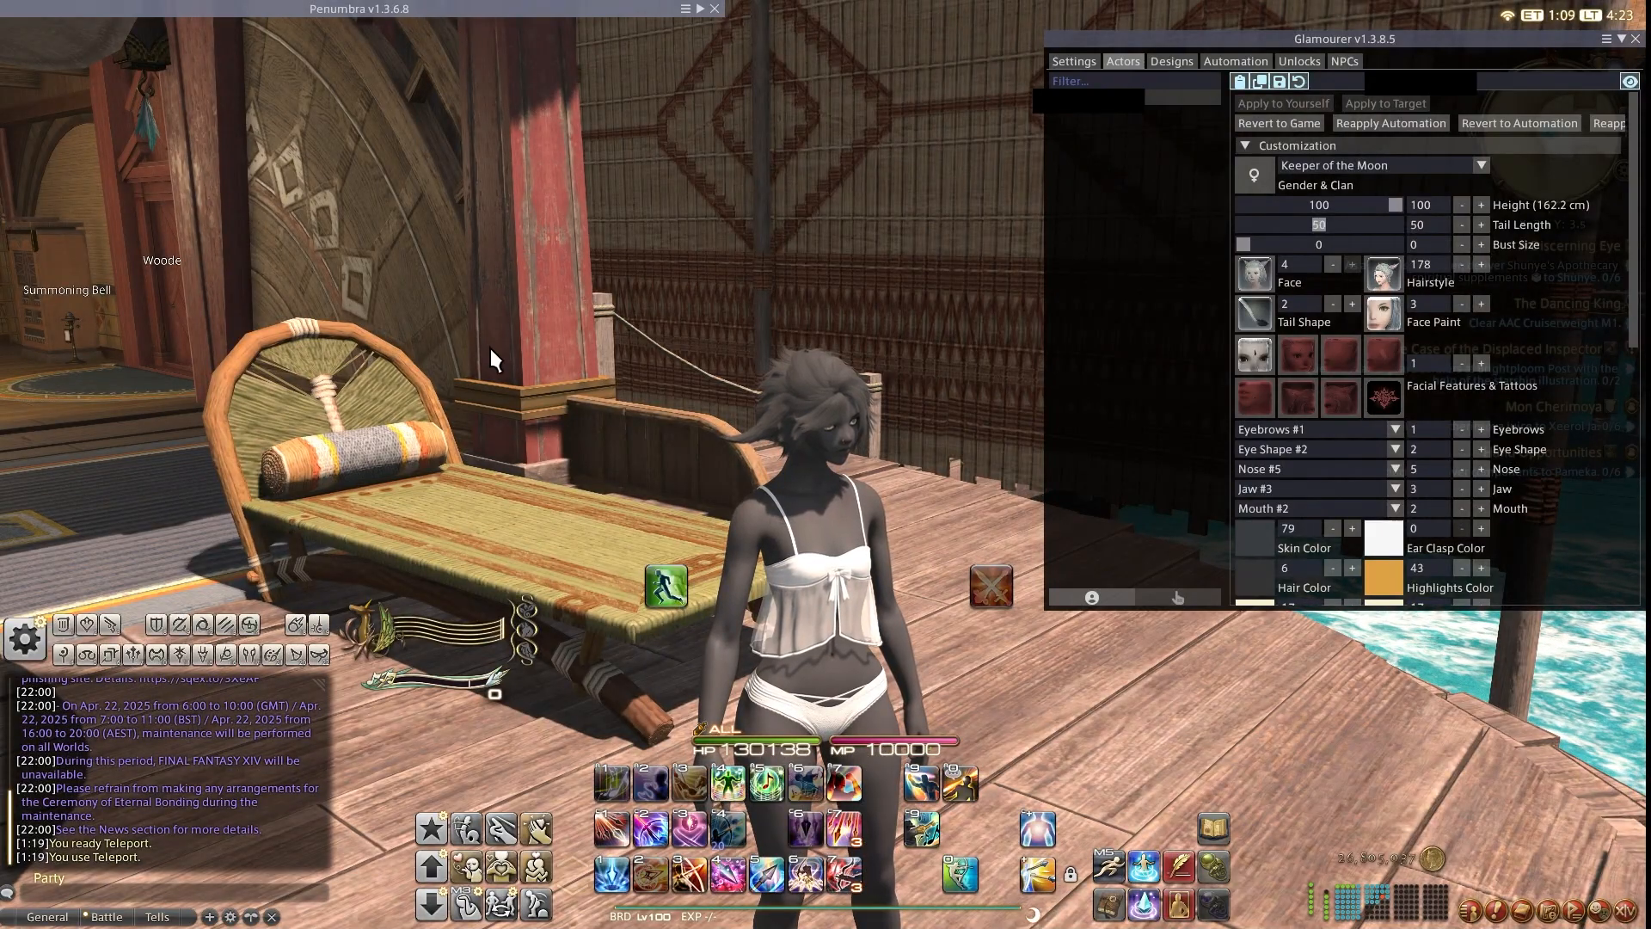
double_click(1414, 39)
right_click_drag(1109, 340, 1081, 365)
key("Scroll_Lock")
scroll(1082, 338, "up", 3)
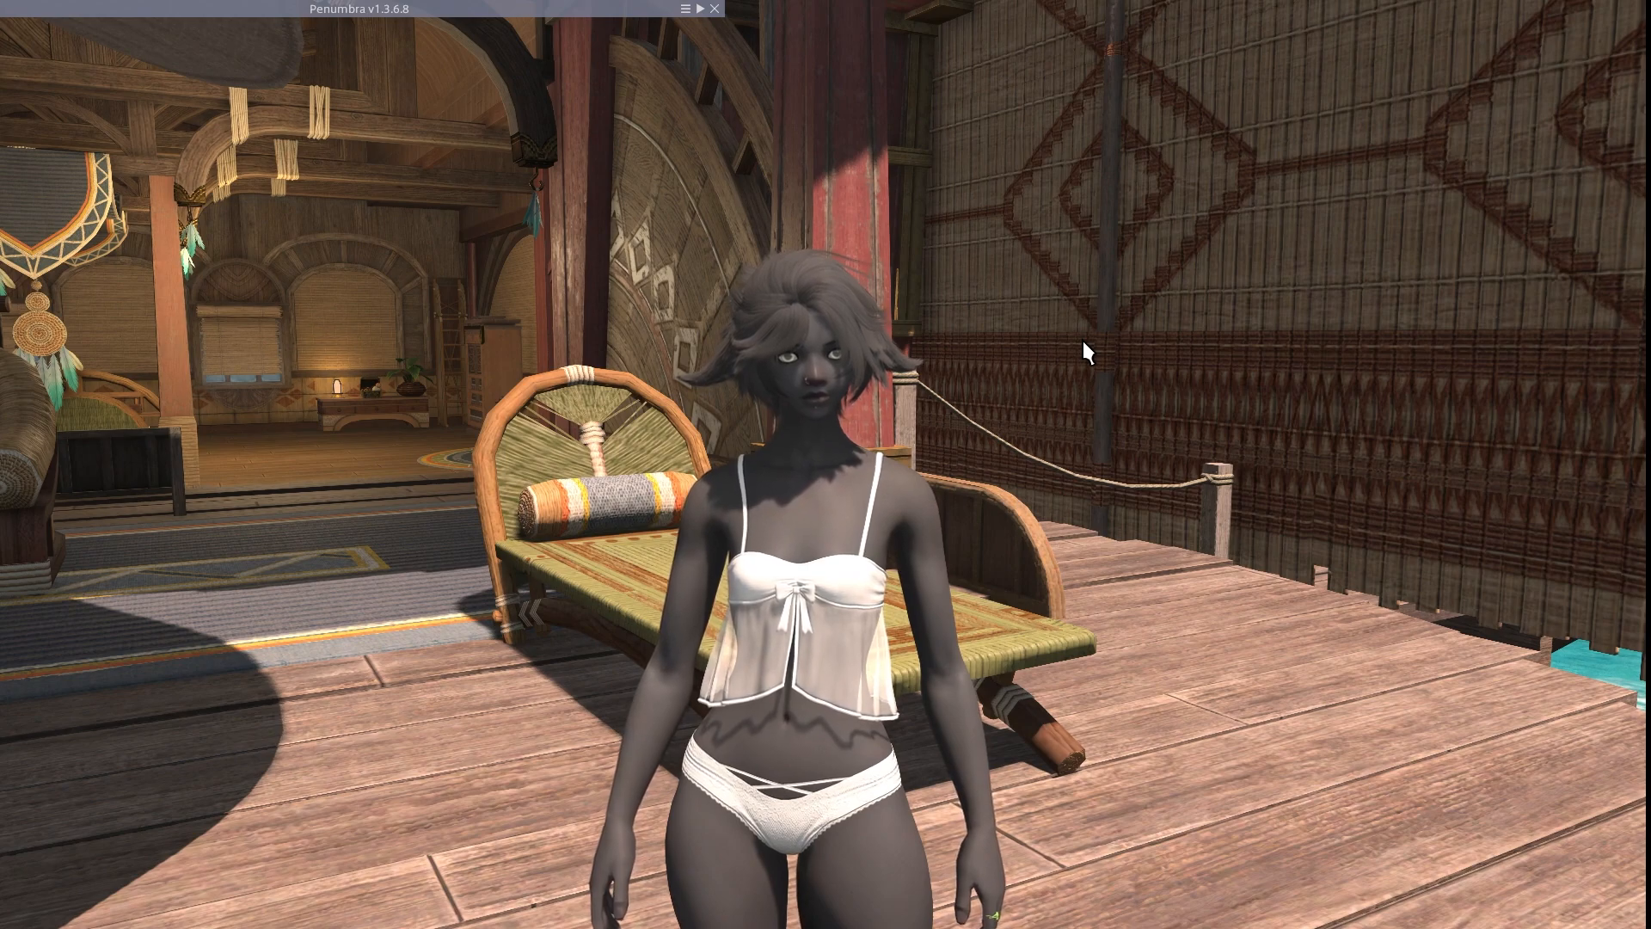